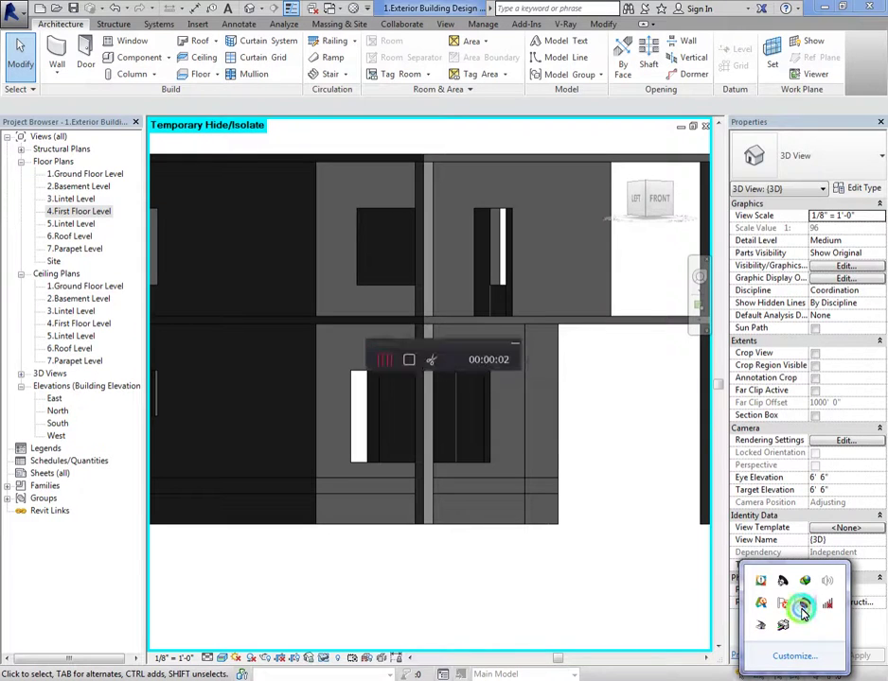
Start a new in-place model in the Casework category
{"action": "mouse_move", "coordinate": [464, 344]}
{"action": "left_mouse_down"}
{"action": "mouse_move", "coordinate": [857, 636]}
{"action": "mouse_move", "coordinate": [825, 654]}
{"action": "left_mouse_up"}
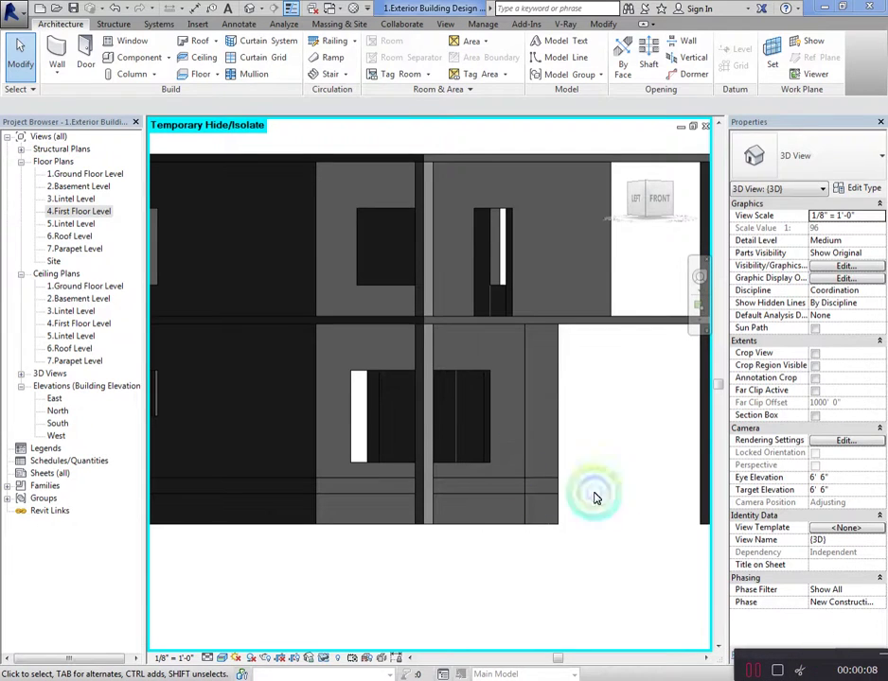
{"action": "left_click", "coordinate": [170, 58]}
{"action": "left_click", "coordinate": [153, 113]}
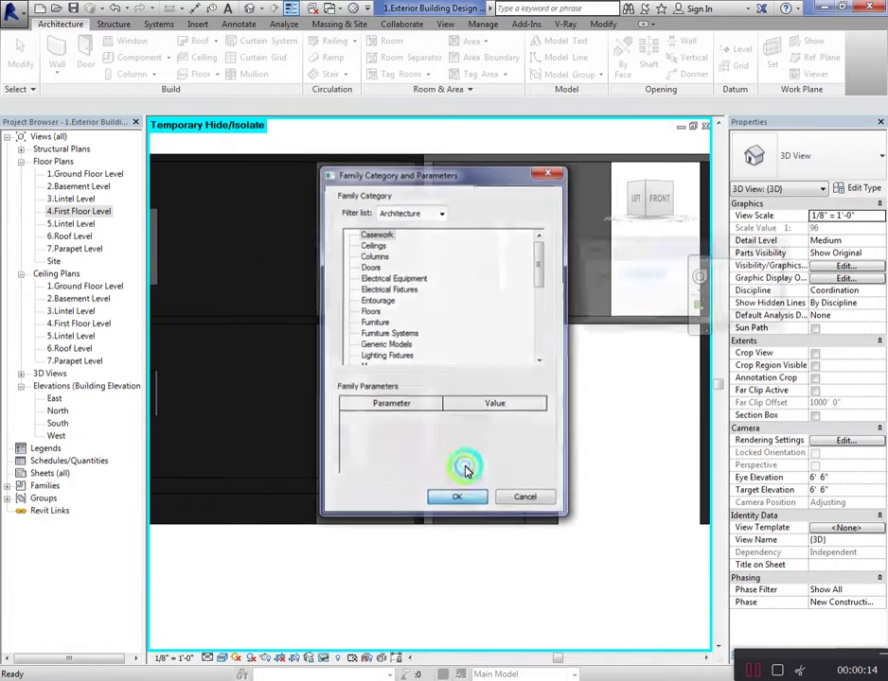
{"action": "left_click", "coordinate": [457, 502]}
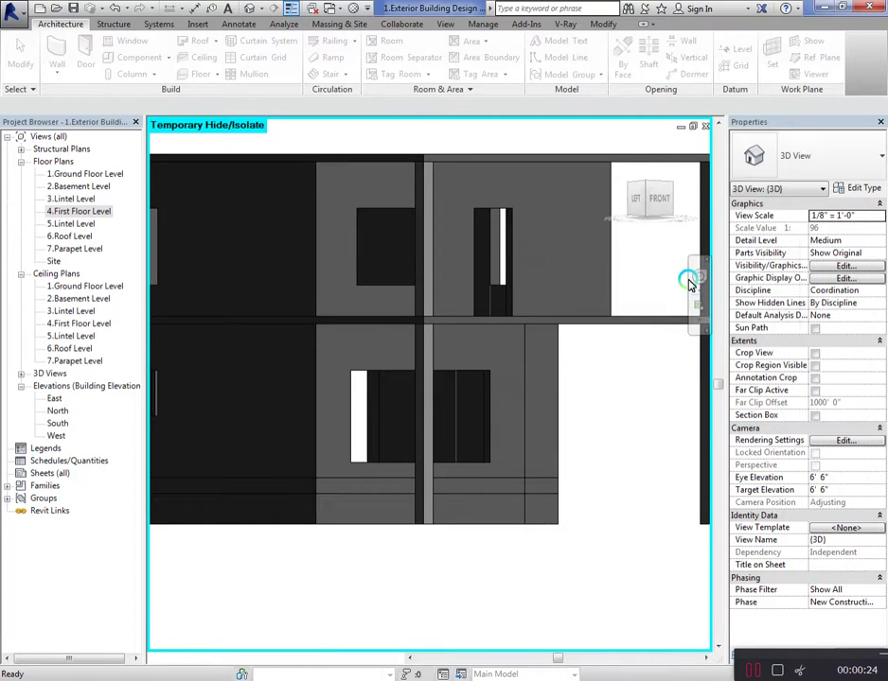
Start an extrusion on the picked wall plane, viewed straight from the front
{"action": "left_click", "coordinate": [118, 52]}
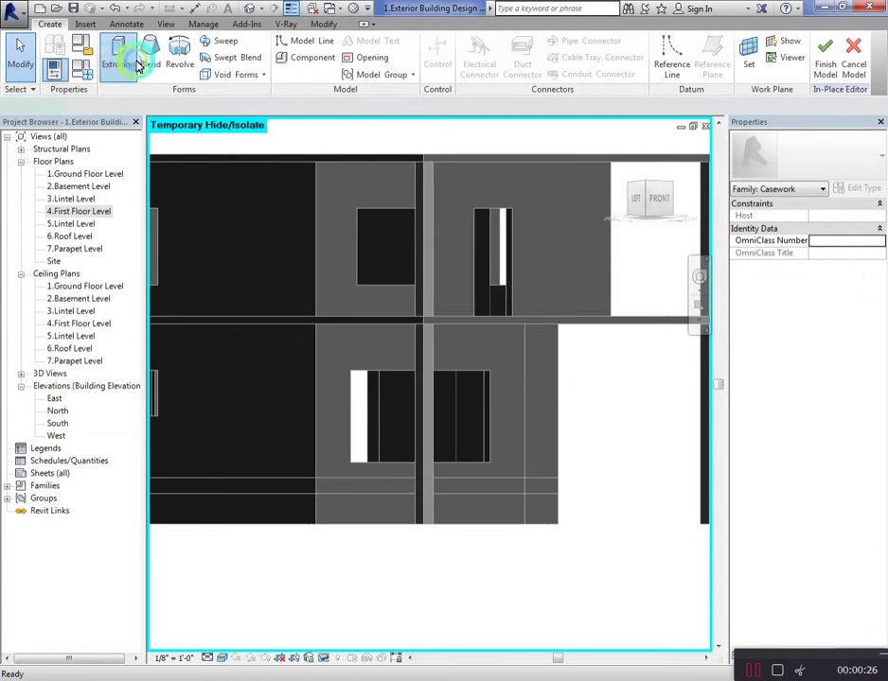
{"action": "left_click", "coordinate": [590, 71]}
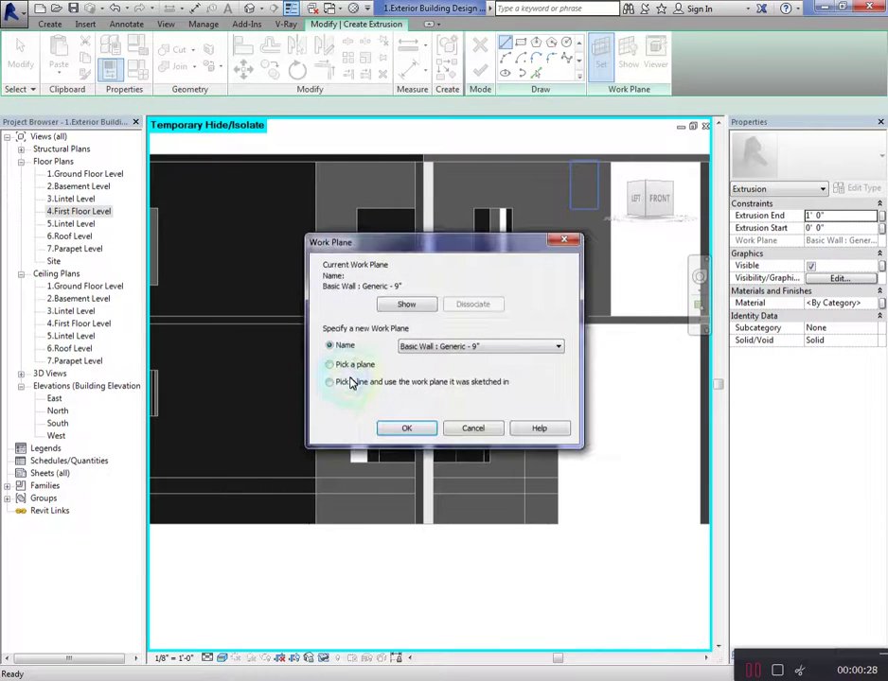
{"action": "left_click", "coordinate": [359, 367]}
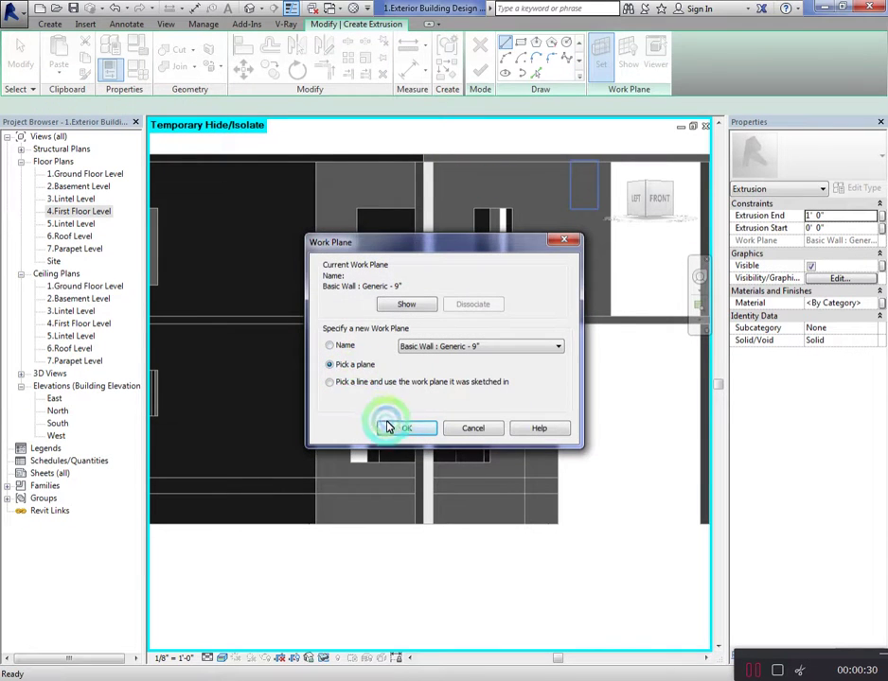
{"action": "left_click", "coordinate": [380, 427]}
{"action": "left_click", "coordinate": [317, 437]}
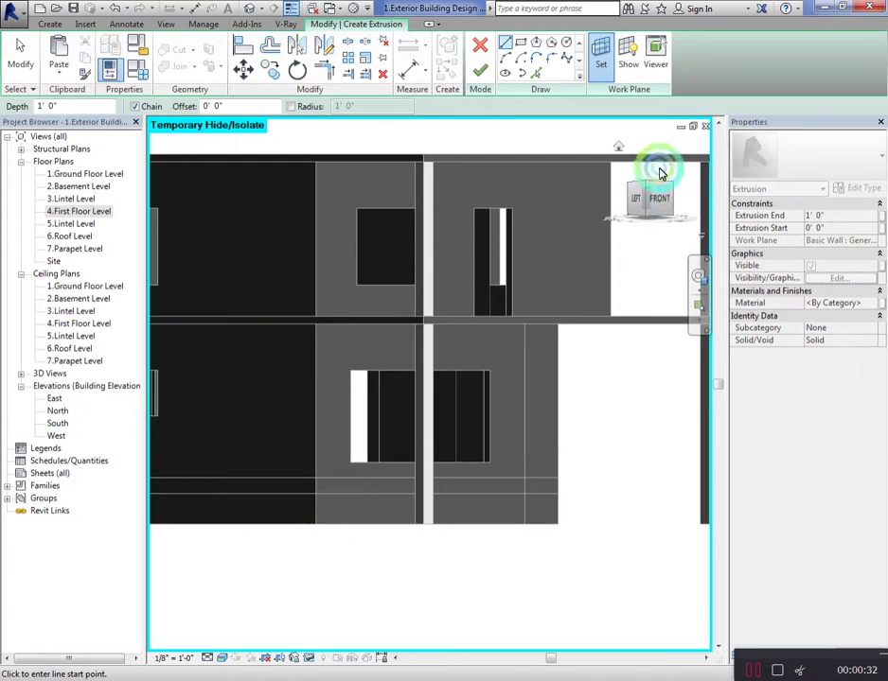
{"action": "left_click", "coordinate": [659, 199]}
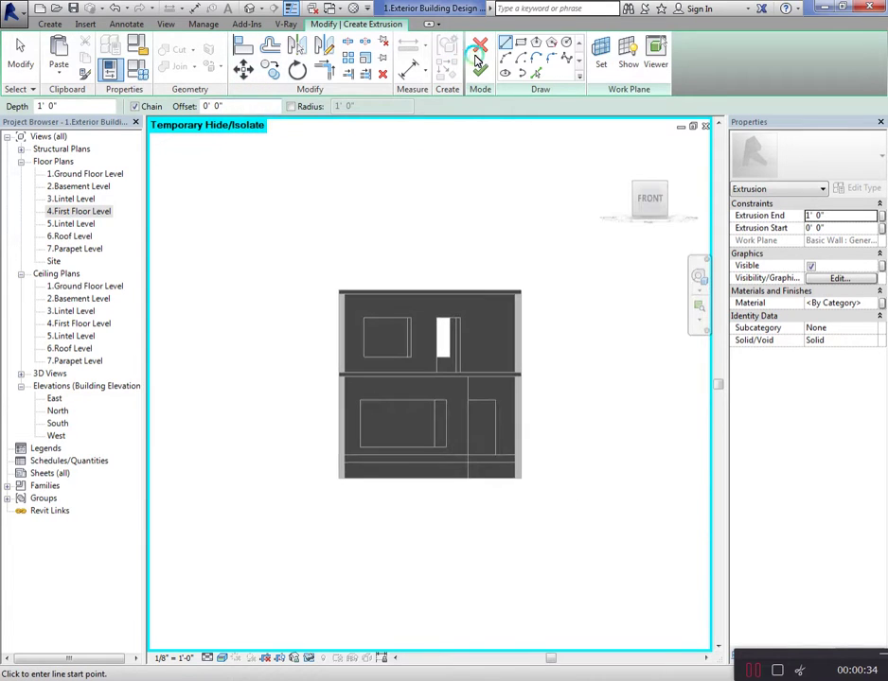
Sketch a rectangle over the lower window opening and offset it 0' 3"
{"action": "left_click", "coordinate": [519, 47]}
{"action": "scroll", "coordinate": [406, 422], "scroll_direction": "up", "scroll_amount": 3}
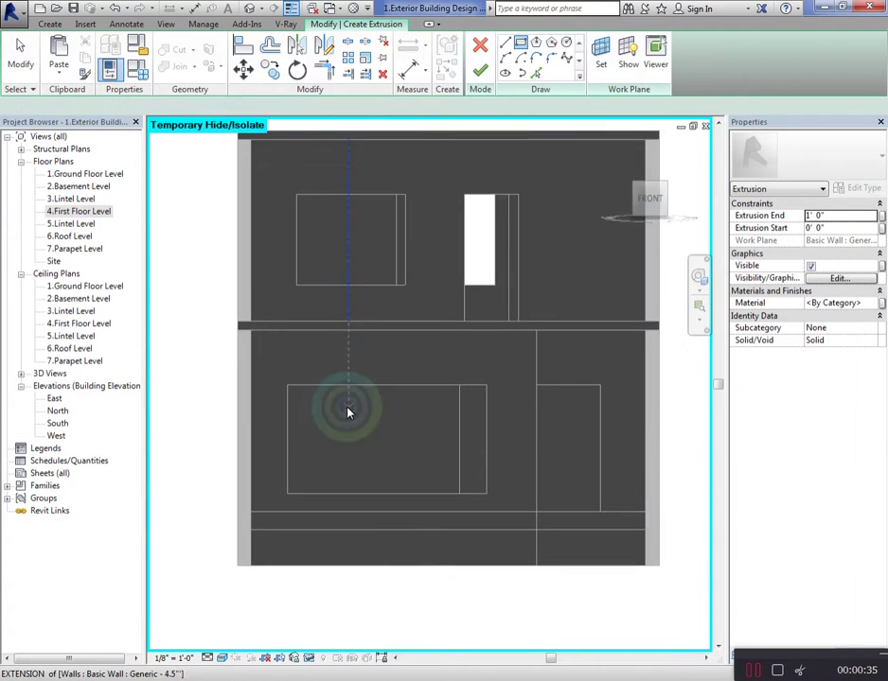
{"action": "left_click", "coordinate": [286, 386]}
{"action": "left_click", "coordinate": [487, 492]}
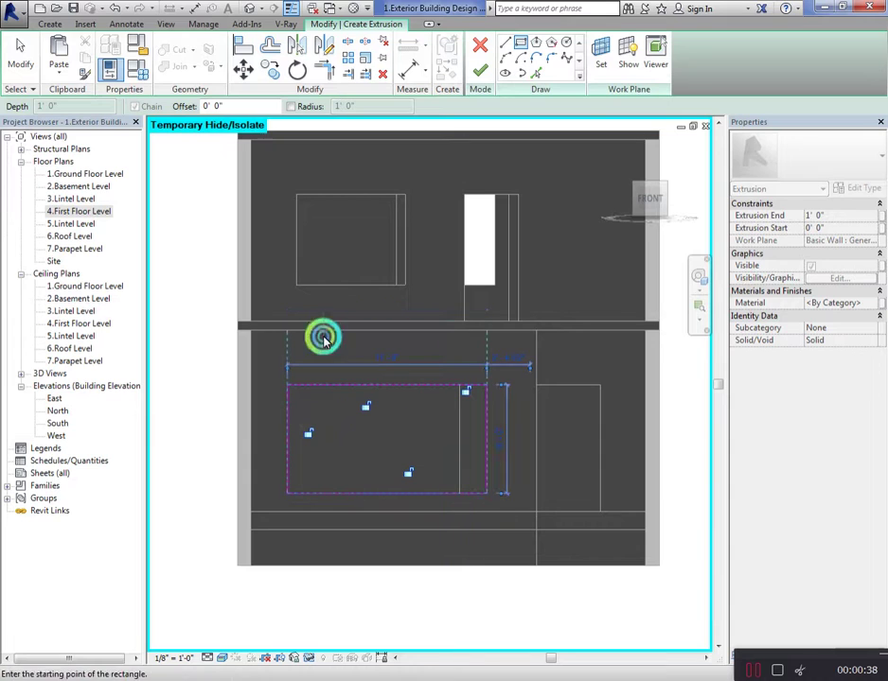
{"action": "left_click", "coordinate": [269, 45]}
{"action": "left_click", "coordinate": [298, 107]}
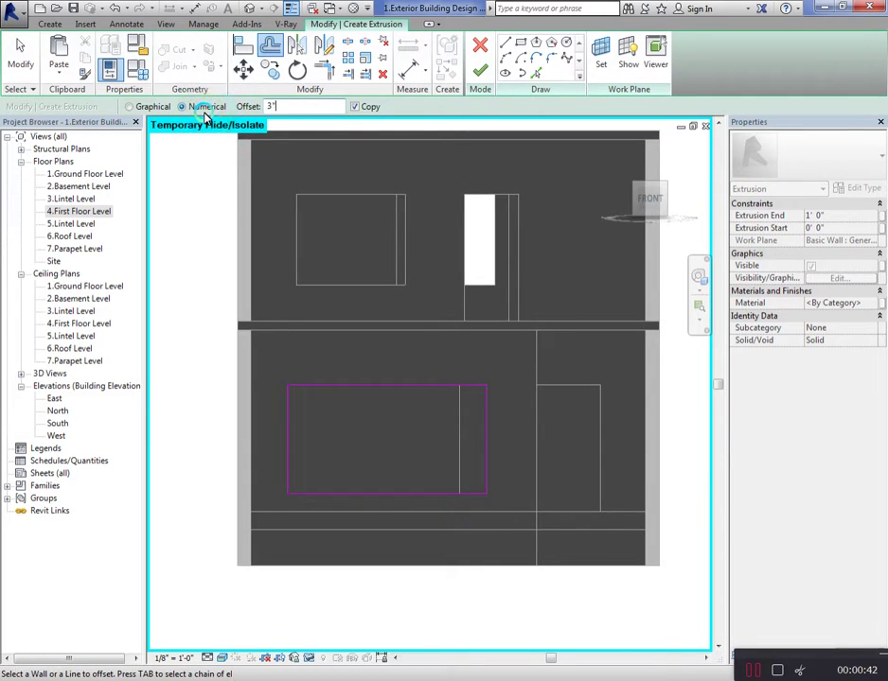
{"action": "key", "text": "Tab"}
{"action": "left_click", "coordinate": [404, 388]}
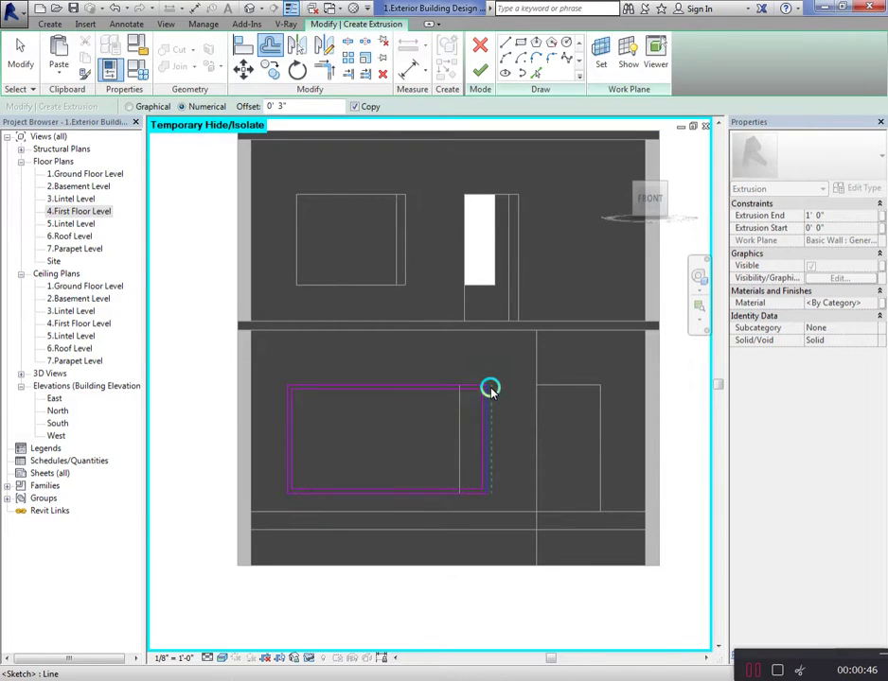
{"action": "key", "text": "Escape"}
{"action": "left_click", "coordinate": [854, 216]}
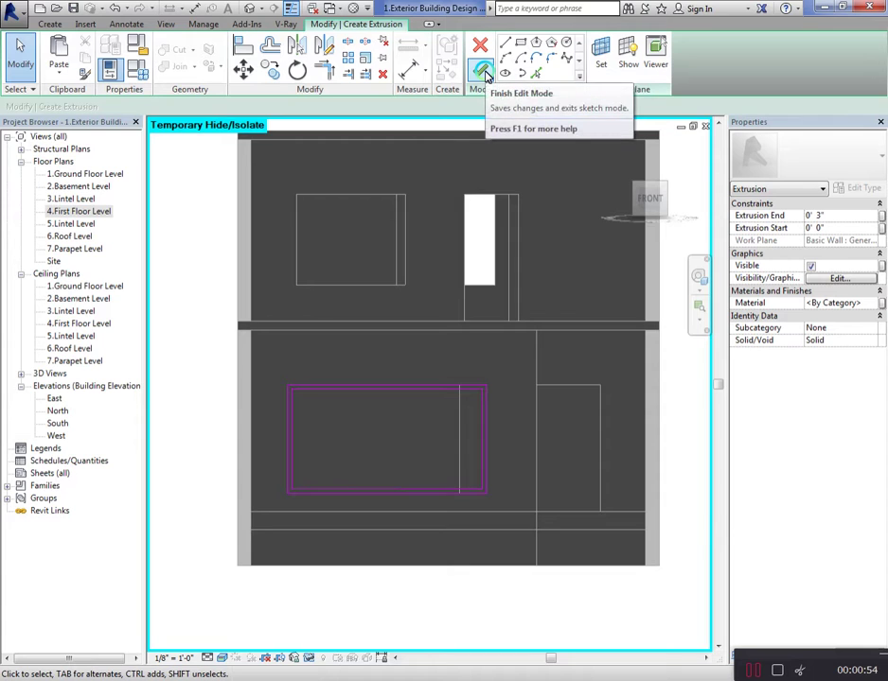
Set the extrusion end to 0' 4 1/2" and finish the frame sketch
{"action": "left_click", "coordinate": [845, 217]}
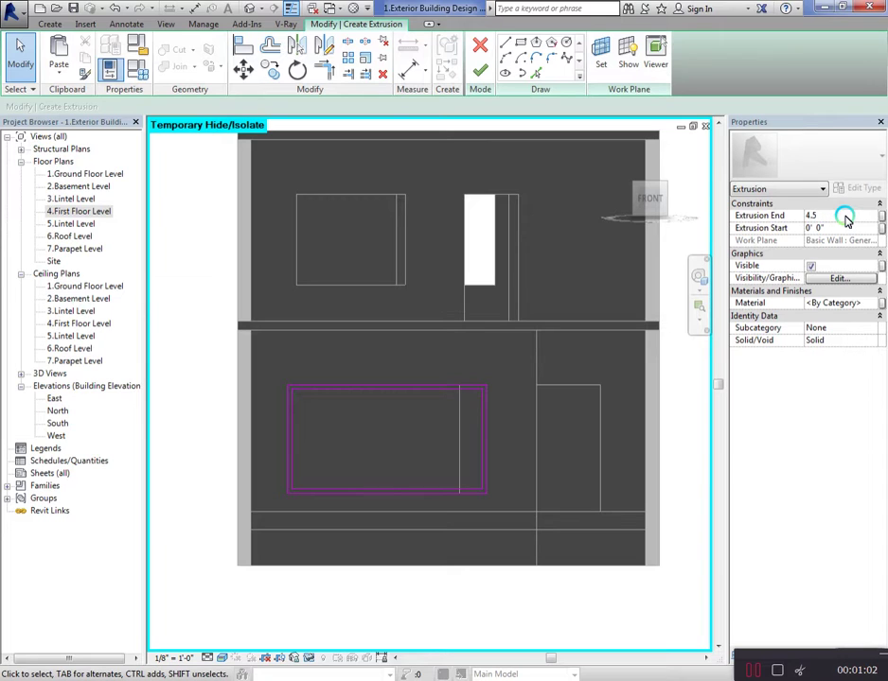
{"action": "left_click", "coordinate": [510, 253]}
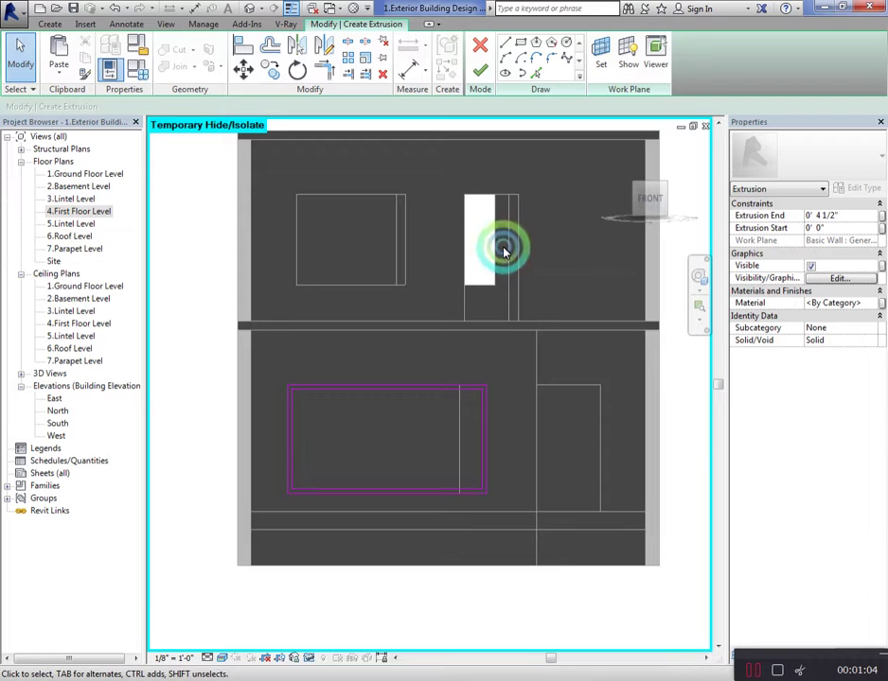
{"action": "left_click", "coordinate": [485, 76]}
Dissociate the frame extrusion from its work plane and finish the in-place model
{"action": "left_click", "coordinate": [311, 386]}
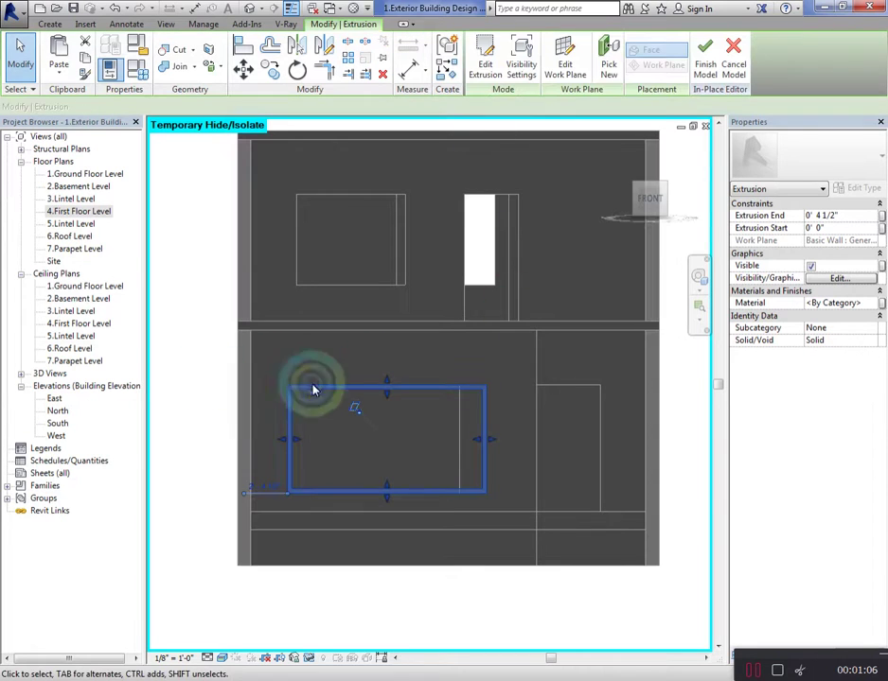
{"action": "left_click", "coordinate": [353, 410]}
{"action": "left_click", "coordinate": [462, 424]}
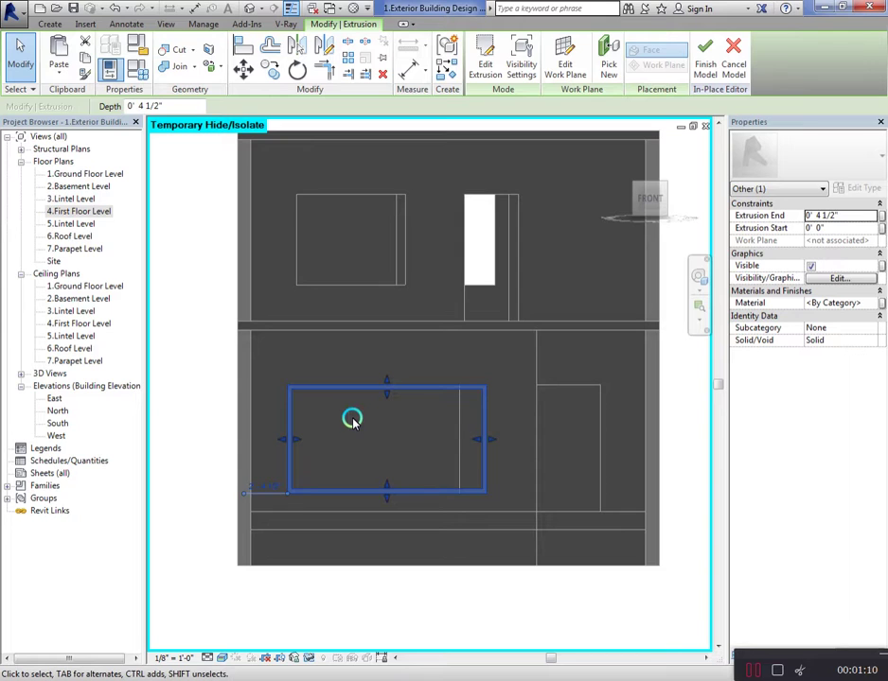
{"action": "left_click", "coordinate": [505, 295]}
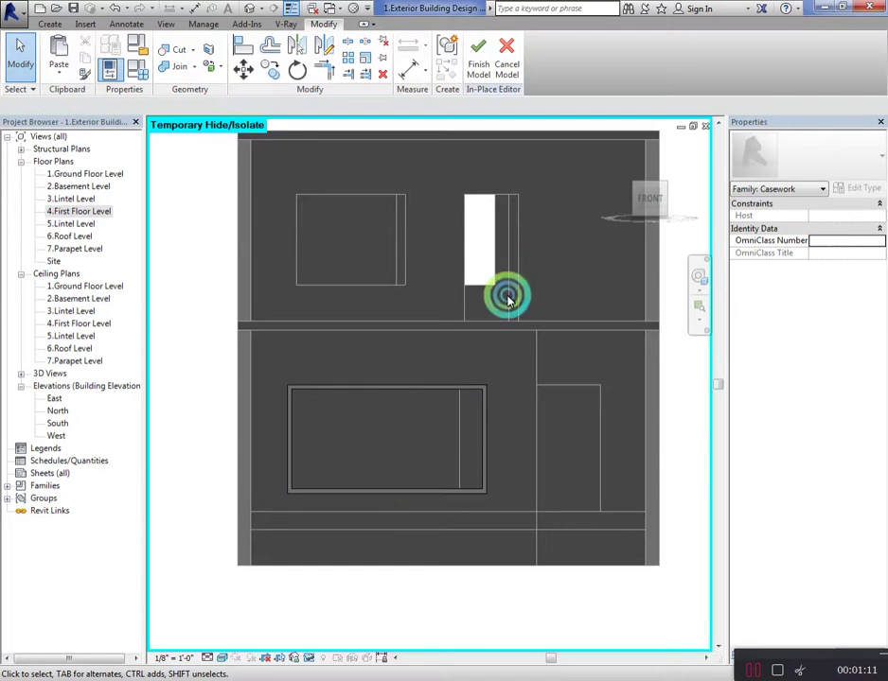
{"action": "left_click", "coordinate": [477, 68]}
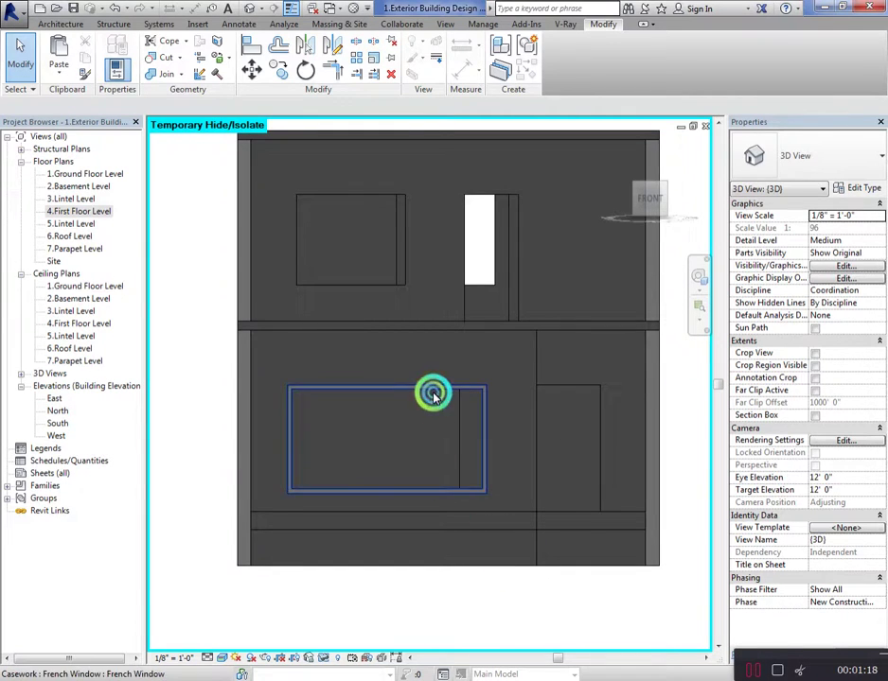
Select the French Window frame and reopen it for in-place editing
{"action": "left_click_drag", "start_coordinate": [656, 205], "coordinate": [692, 204]}
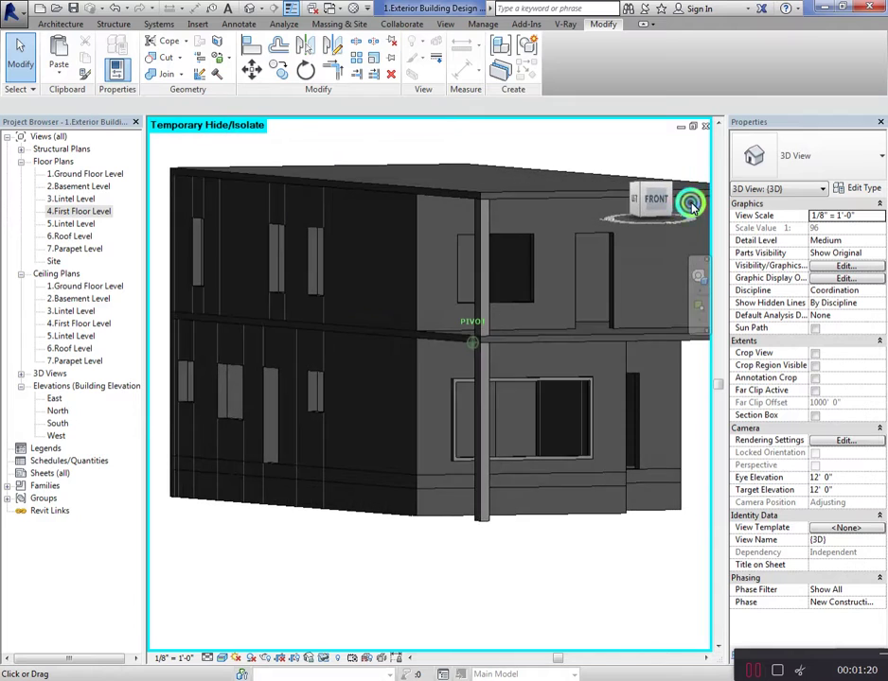
{"action": "scroll", "coordinate": [587, 366], "scroll_direction": "up", "scroll_amount": 3}
{"action": "scroll", "coordinate": [458, 406], "scroll_direction": "up", "scroll_amount": 2}
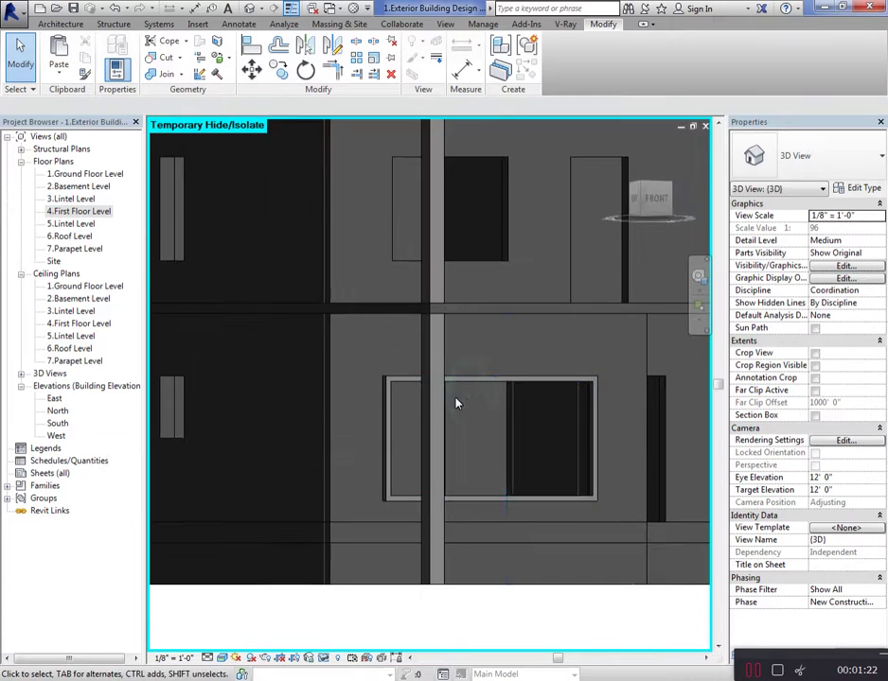
{"action": "left_click", "coordinate": [386, 380]}
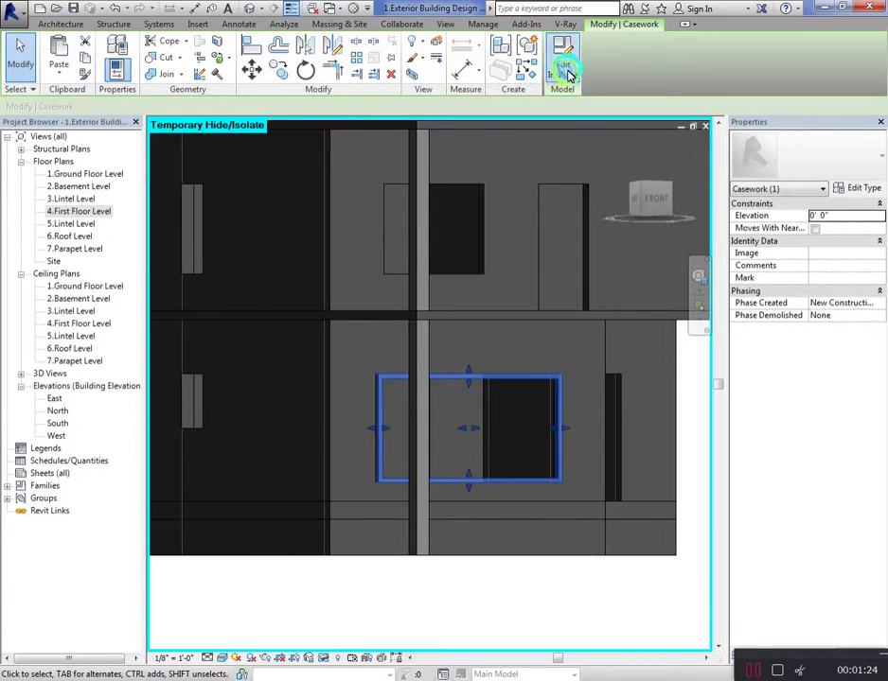
{"action": "left_click", "coordinate": [561, 45]}
Change the frame extrusion's end depth to 0' 3 1/2"
{"action": "left_click_drag", "start_coordinate": [653, 203], "coordinate": [694, 201]}
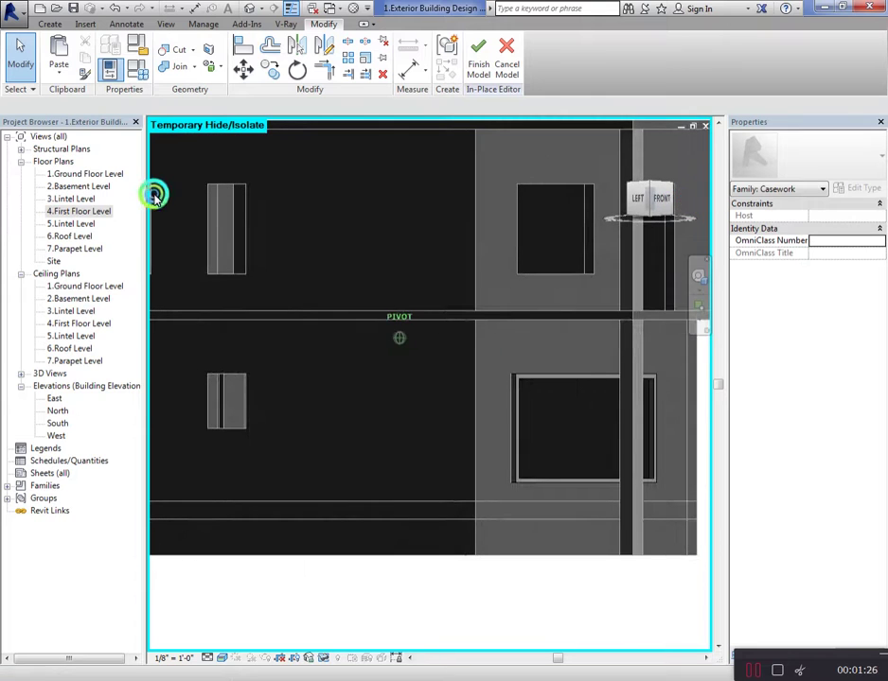
{"action": "scroll", "coordinate": [571, 358], "scroll_direction": "up", "scroll_amount": 1}
{"action": "scroll", "coordinate": [535, 363], "scroll_direction": "up", "scroll_amount": 3}
{"action": "scroll", "coordinate": [531, 357], "scroll_direction": "up", "scroll_amount": 2}
{"action": "left_click", "coordinate": [532, 355]}
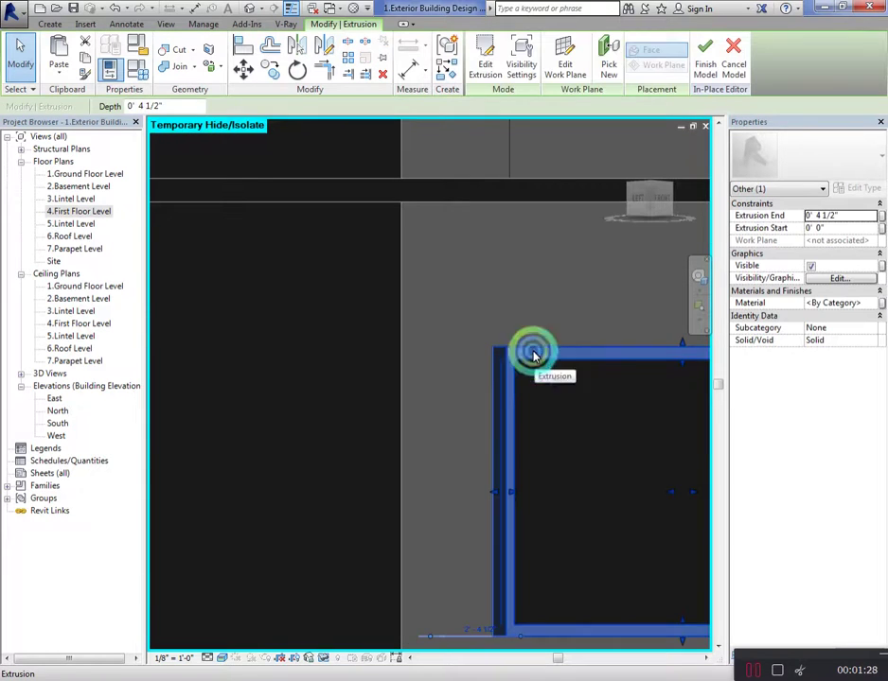
{"action": "left_click", "coordinate": [797, 218]}
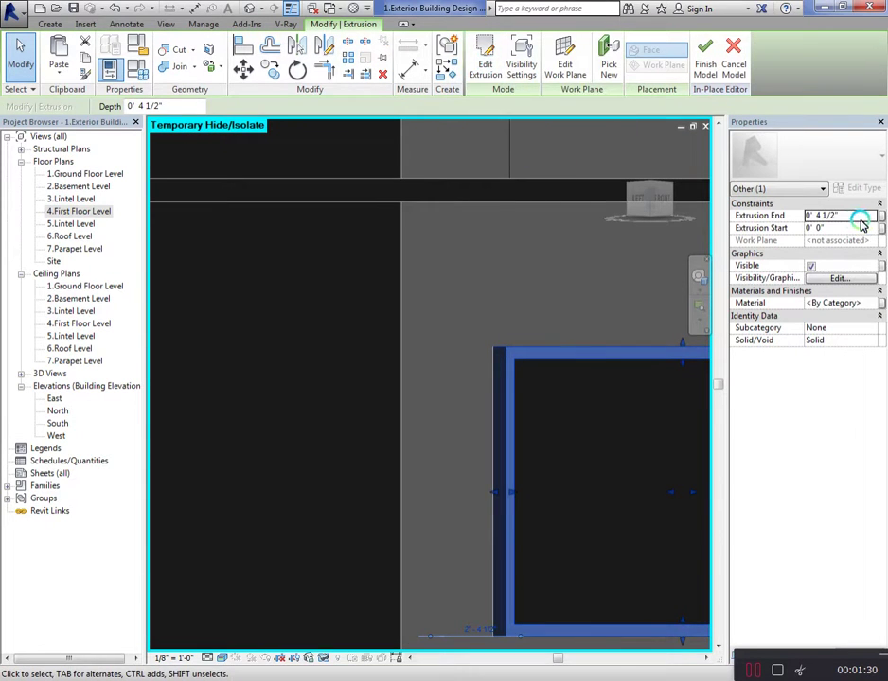
{"action": "left_click", "coordinate": [861, 222]}
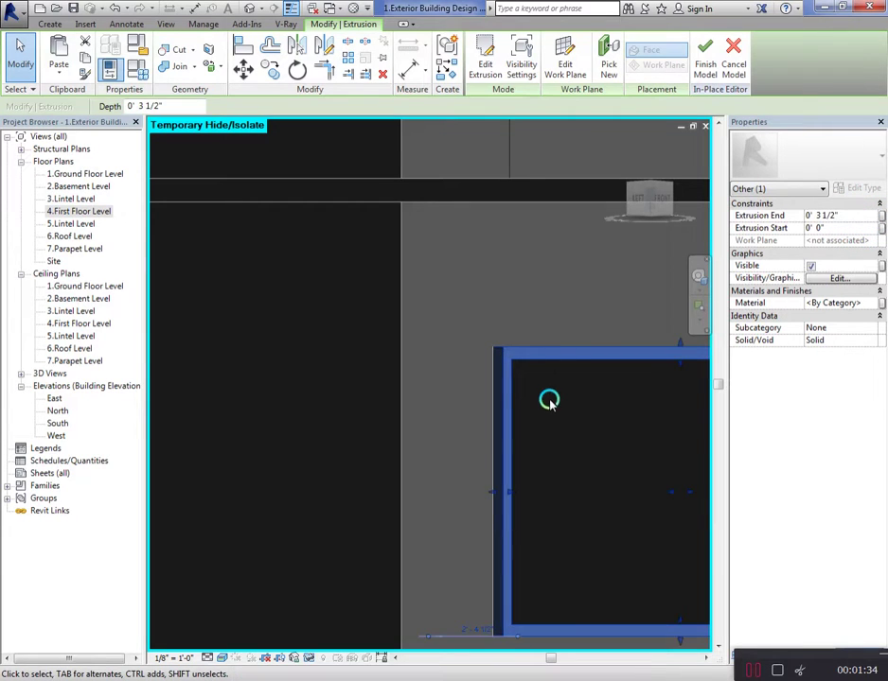
{"action": "scroll", "coordinate": [413, 366], "scroll_direction": "down", "scroll_amount": 2}
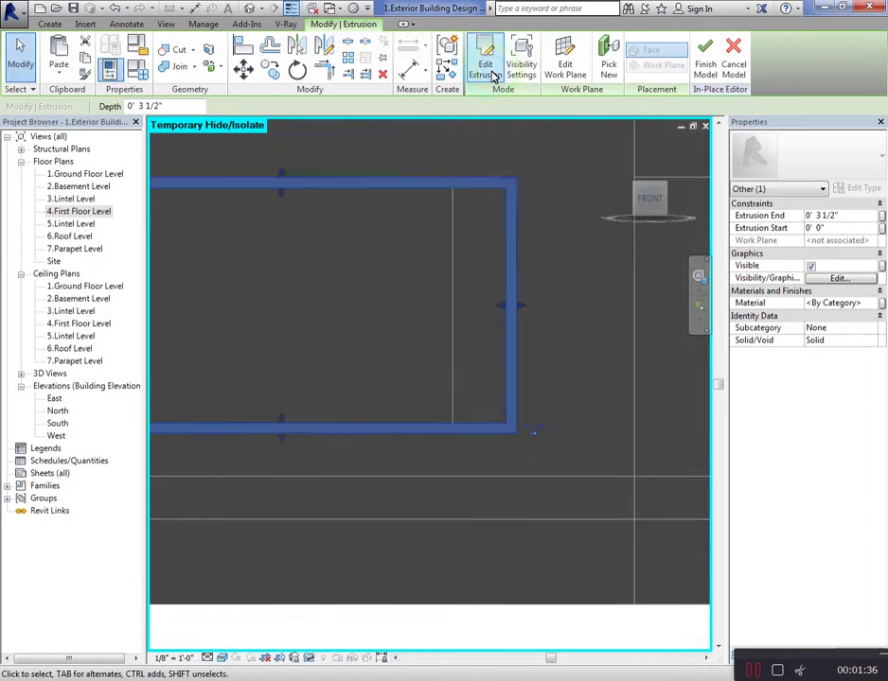
Reopen the extrusion sketch and measure its width with an aligned (DI) dimension
{"action": "left_click", "coordinate": [484, 63]}
{"action": "left_click", "coordinate": [444, 388]}
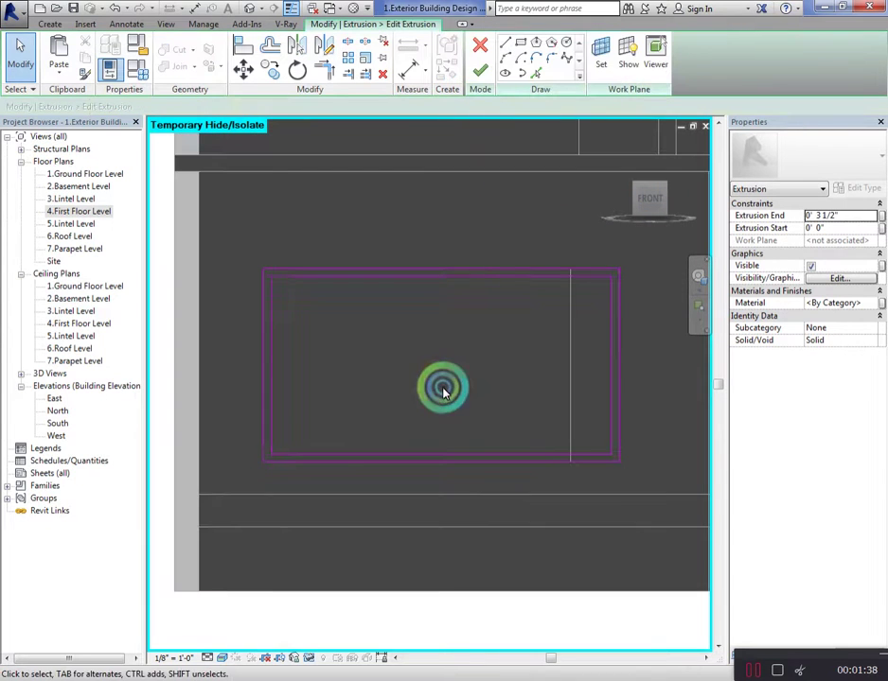
{"action": "key", "text": "d"}
{"action": "key", "text": "i"}
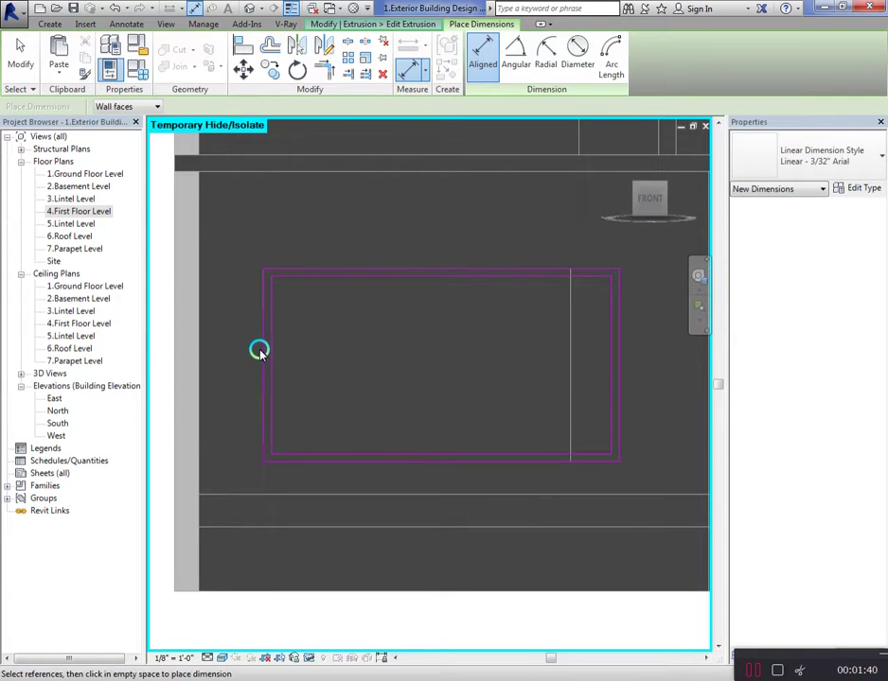
{"action": "left_click", "coordinate": [260, 352]}
{"action": "left_click", "coordinate": [620, 378]}
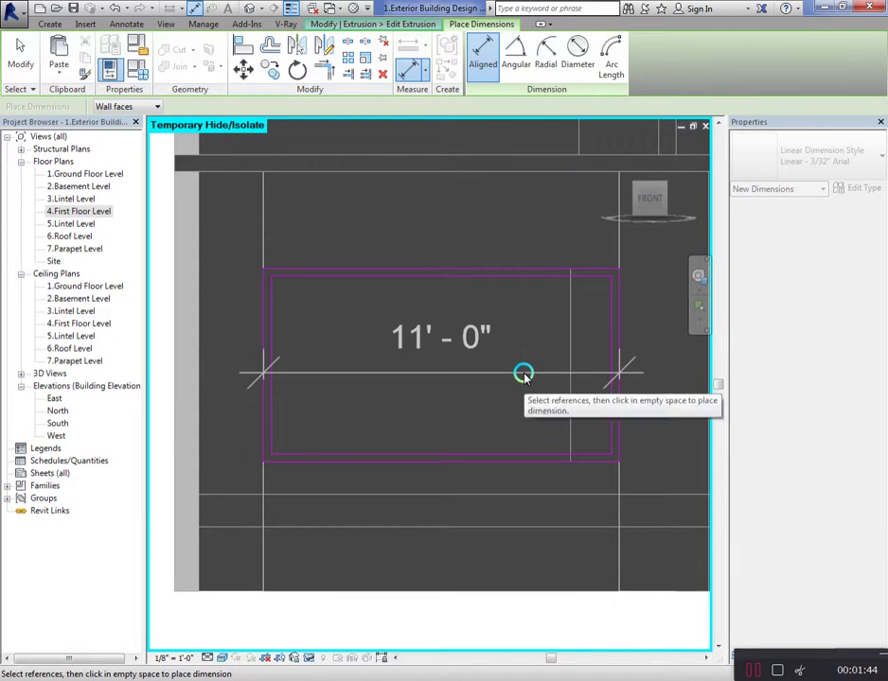
{"action": "key", "text": "Escape"}
{"action": "key", "text": "Escape"}
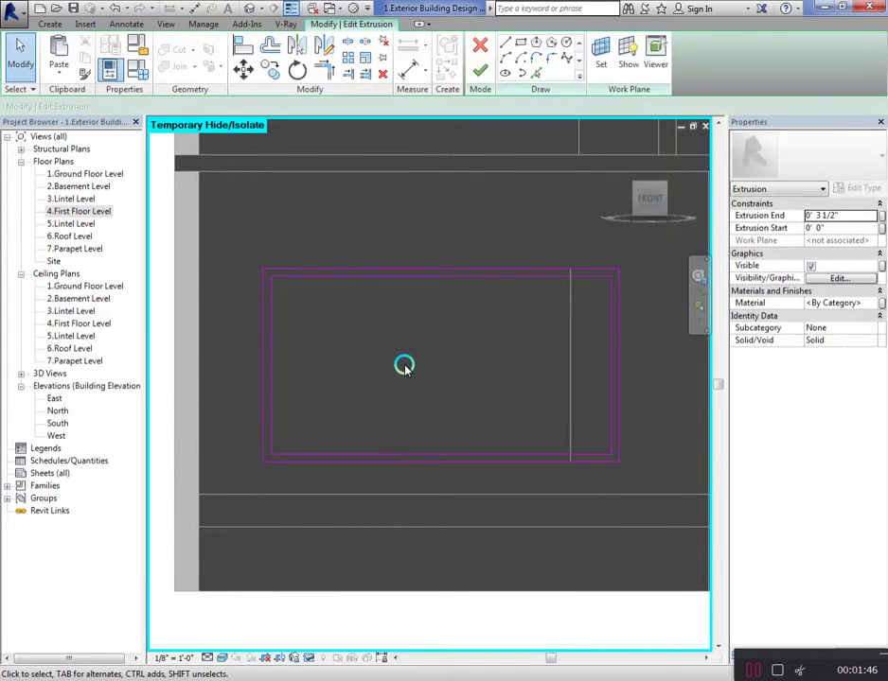
Calculate 11 ÷ 4 = 2.75 in Windows Calculator, then close it
{"action": "key", "text": "super"}
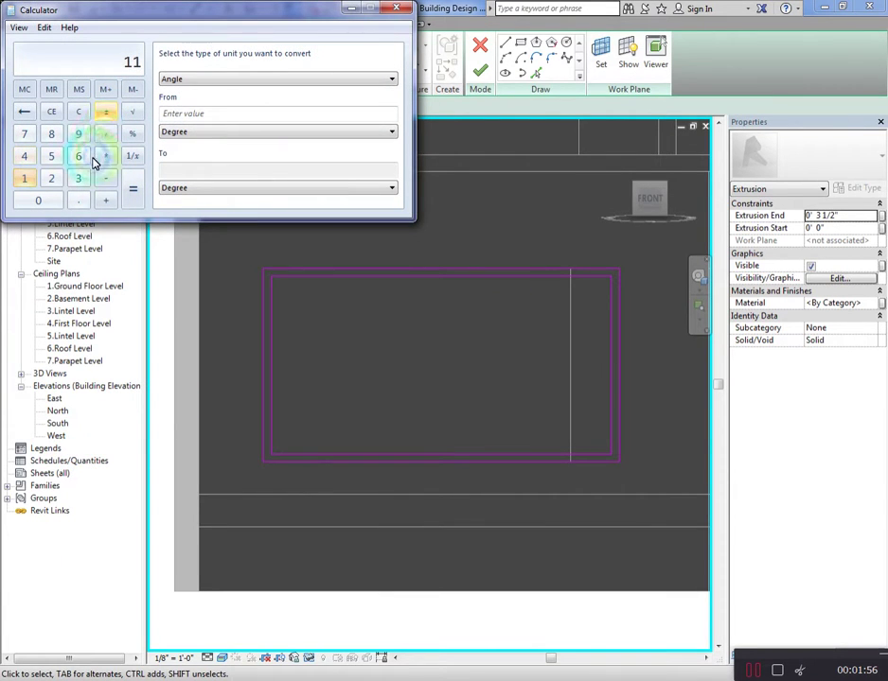
{"action": "left_click", "coordinate": [42, 156]}
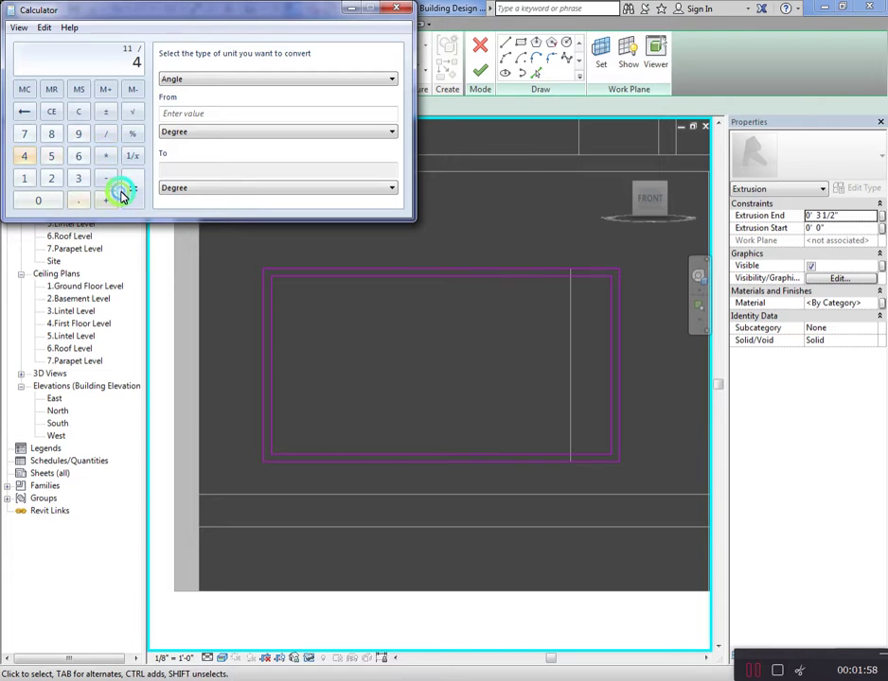
{"action": "left_click", "coordinate": [395, 9]}
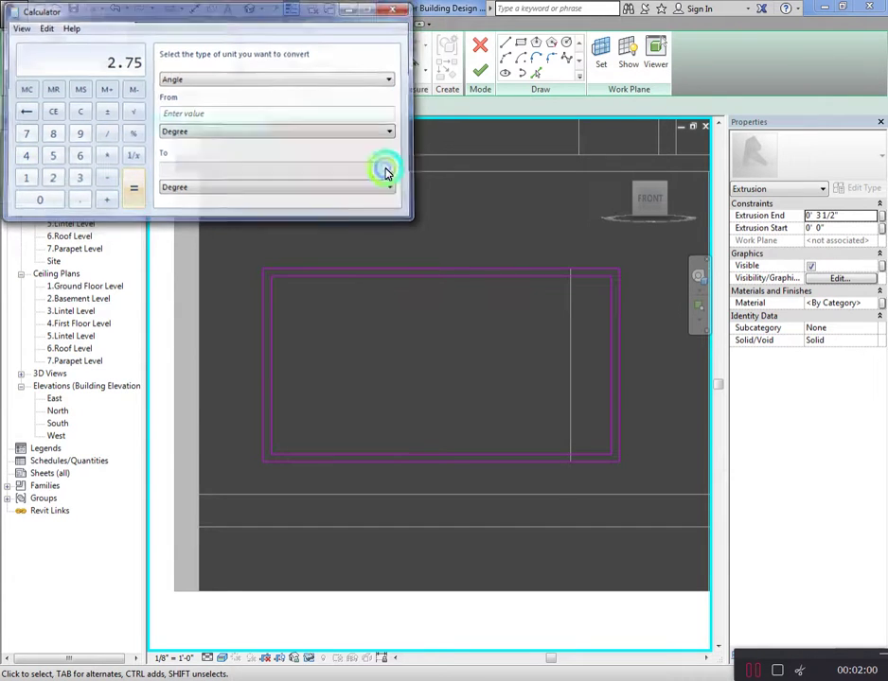
Offset the frame's left line 2' 9" repeatedly to create three mullion lines
{"action": "left_click", "coordinate": [269, 73]}
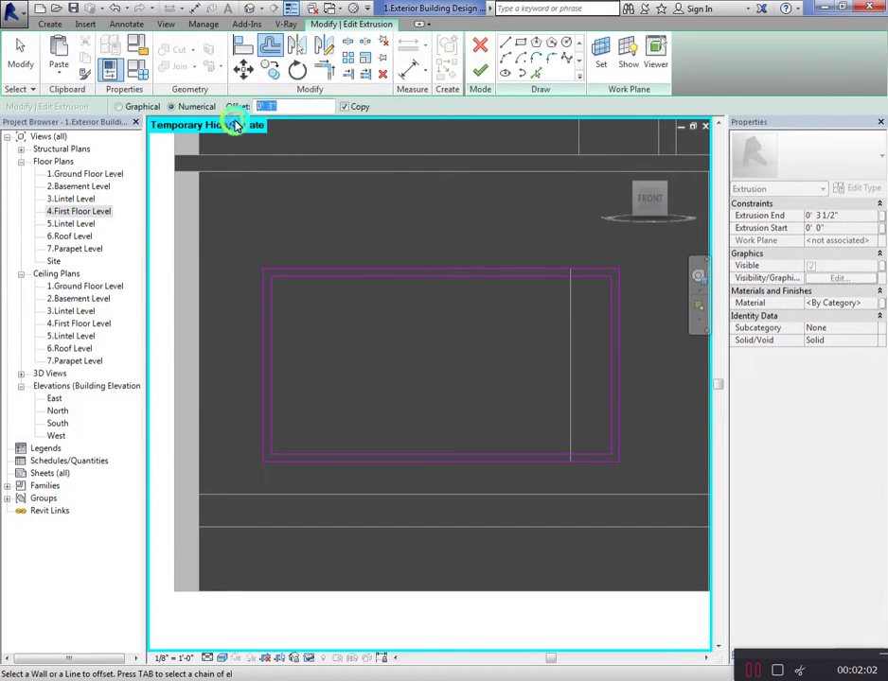
{"action": "type", "text": "2"}
{"action": "type", "text": "5"}
{"action": "key", "text": "Return"}
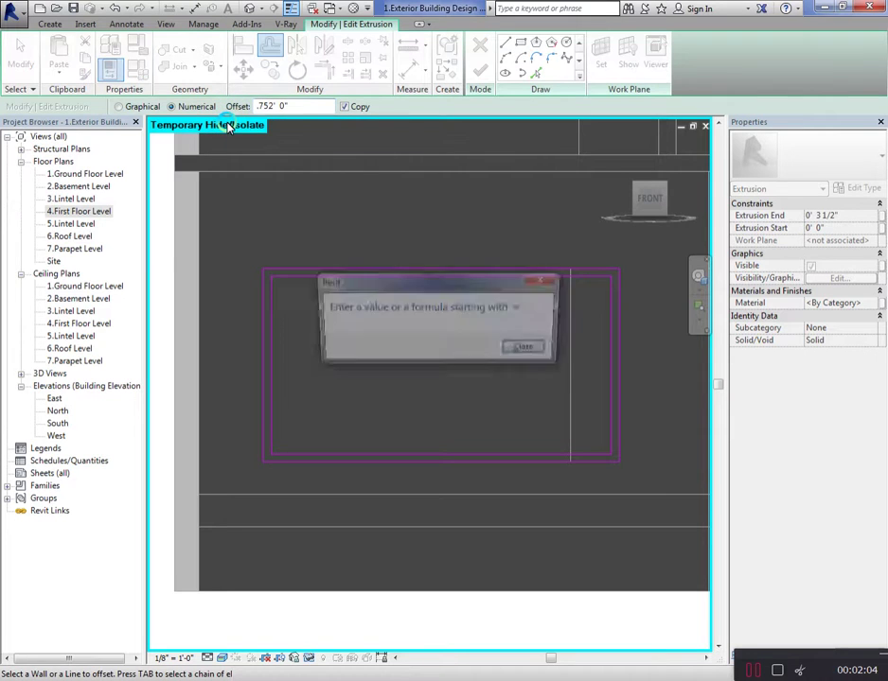
{"action": "left_click", "coordinate": [535, 348]}
{"action": "left_click", "coordinate": [271, 107]}
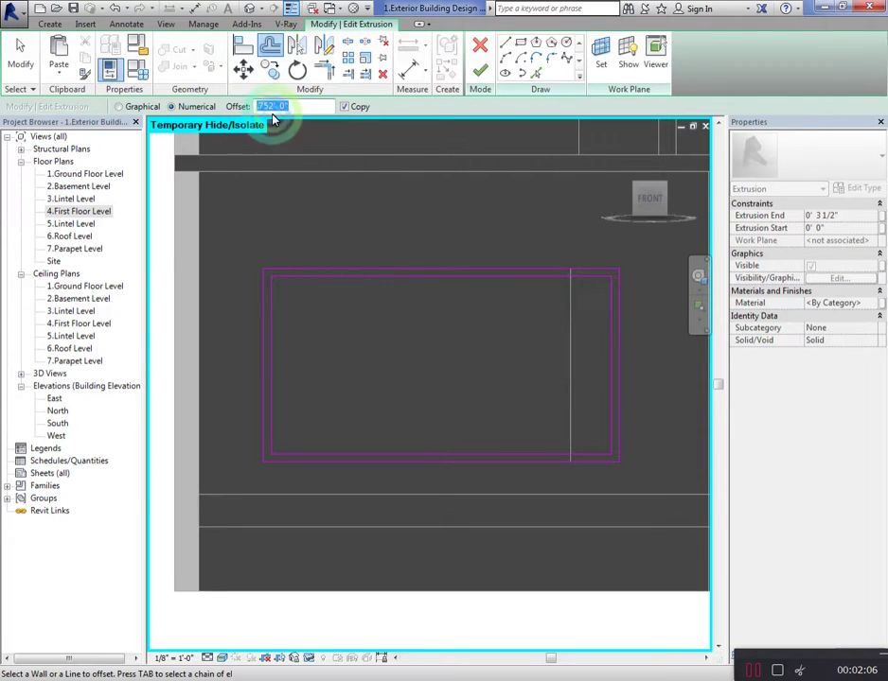
{"action": "type", "text": "2"}
{"action": "type", "text": "'"}
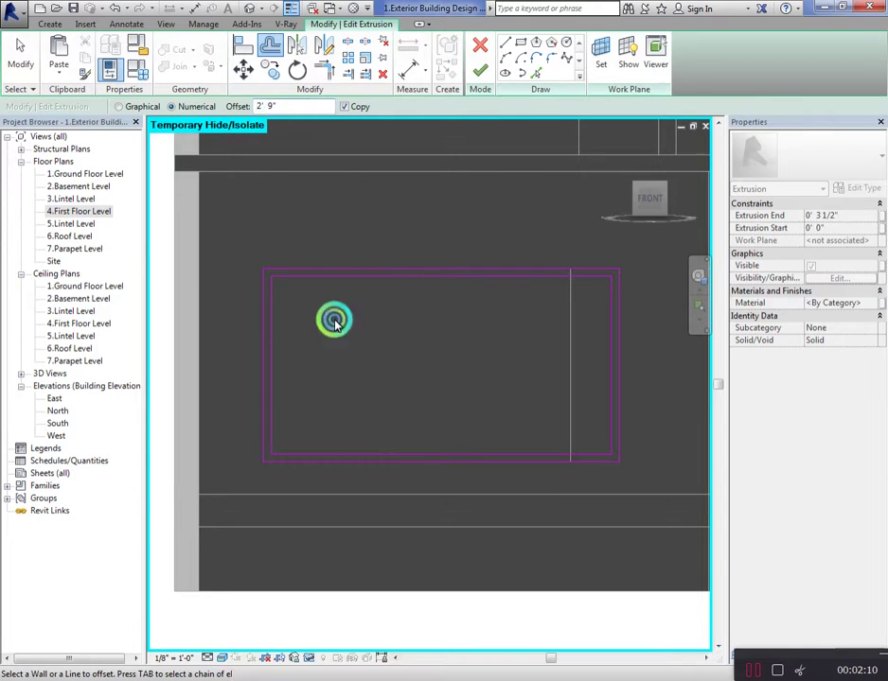
{"action": "left_click_drag", "start_coordinate": [270, 319], "coordinate": [346, 326]}
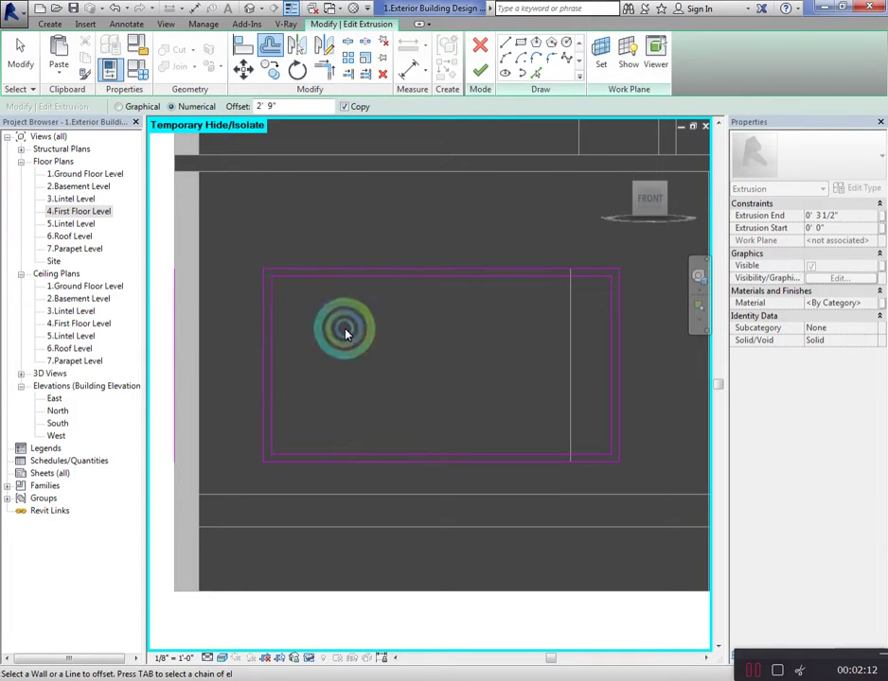
{"action": "left_click", "coordinate": [264, 317]}
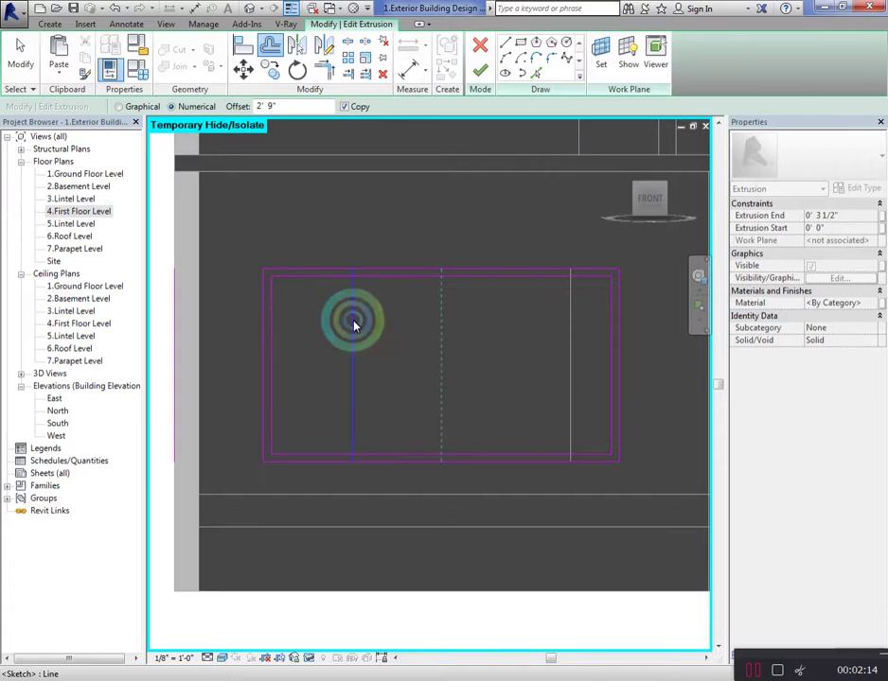
{"action": "left_click", "coordinate": [355, 320]}
{"action": "left_click", "coordinate": [468, 337]}
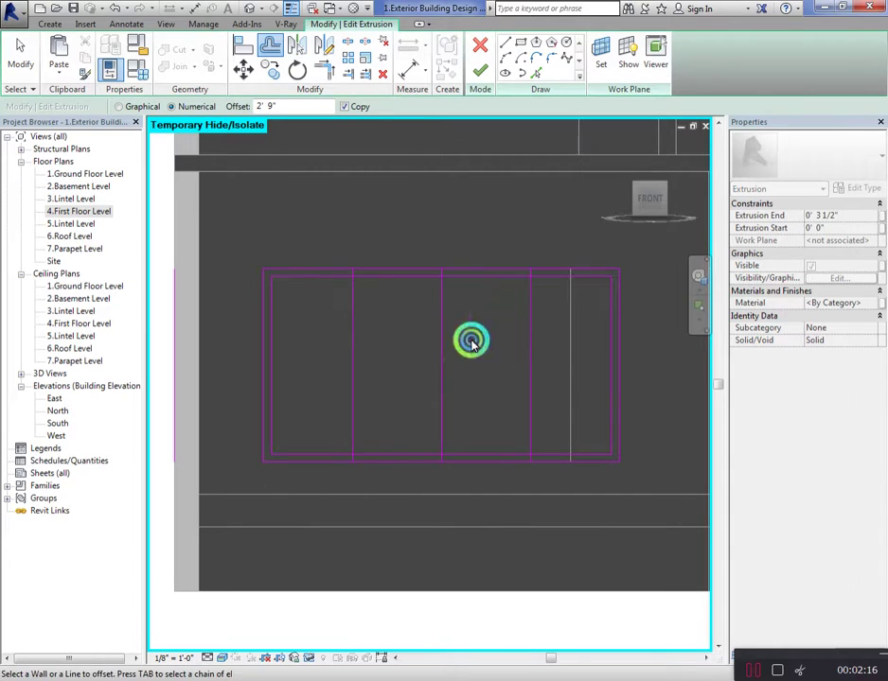
{"action": "left_click", "coordinate": [346, 345]}
{"action": "key", "text": "Escape"}
Delete the stray line left of the frame and measure the inner frame edge
{"action": "left_click", "coordinate": [174, 307]}
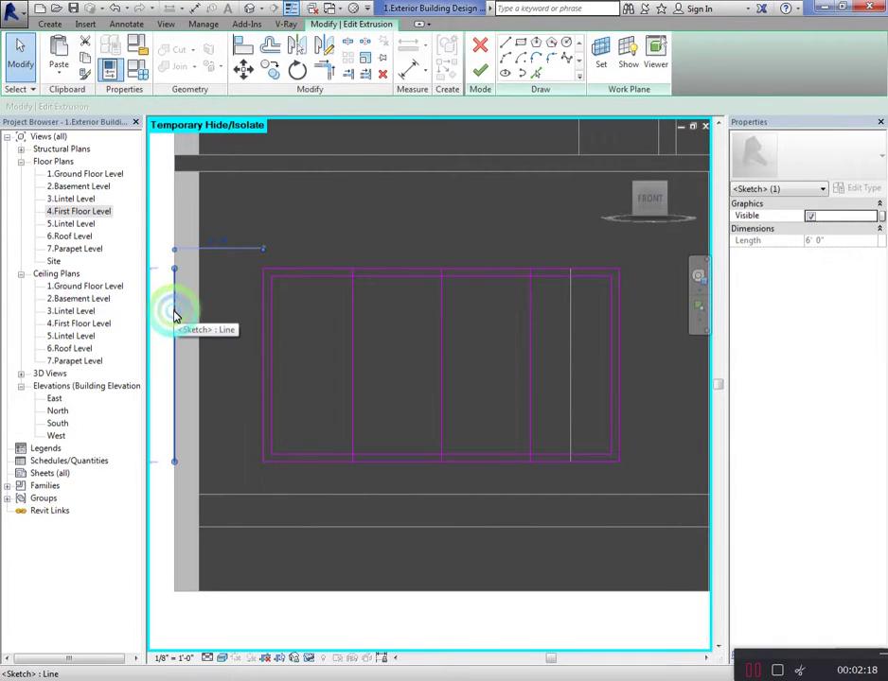
{"action": "key", "text": "Delete"}
{"action": "key", "text": "d"}
{"action": "key", "text": "i"}
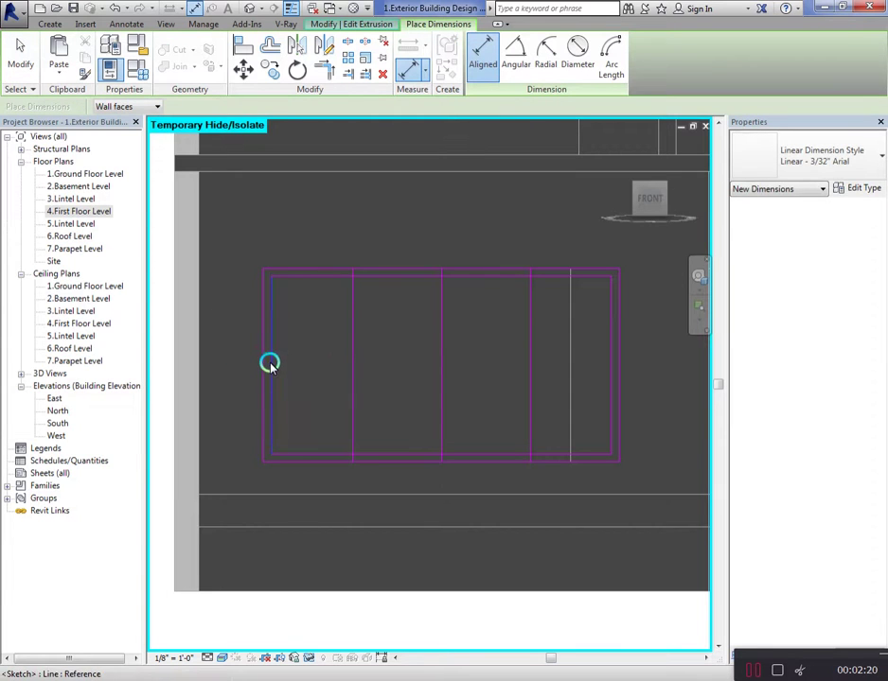
{"action": "left_click", "coordinate": [263, 361]}
{"action": "key", "text": "Escape"}
{"action": "key", "text": "Escape"}
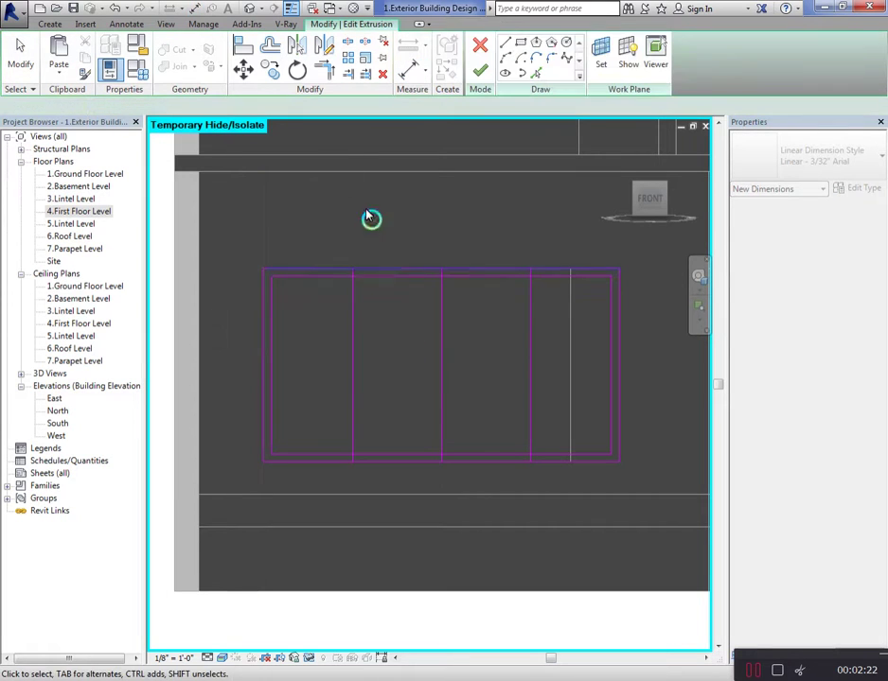
Double each mullion with a 0' 1 1/2" offset copy and check line lengths
{"action": "left_click", "coordinate": [270, 48]}
{"action": "left_click", "coordinate": [267, 107]}
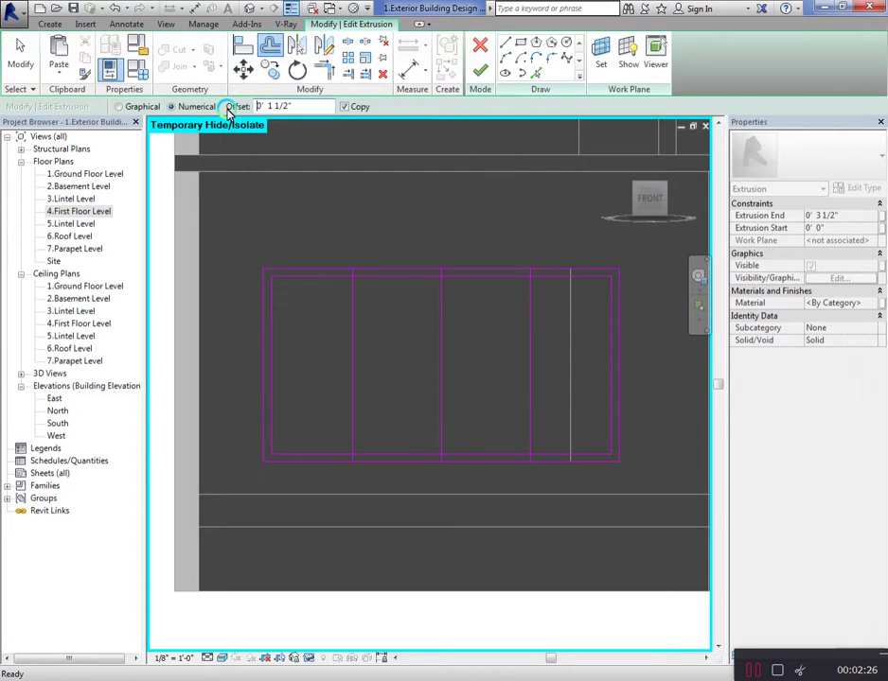
{"action": "left_click", "coordinate": [295, 311]}
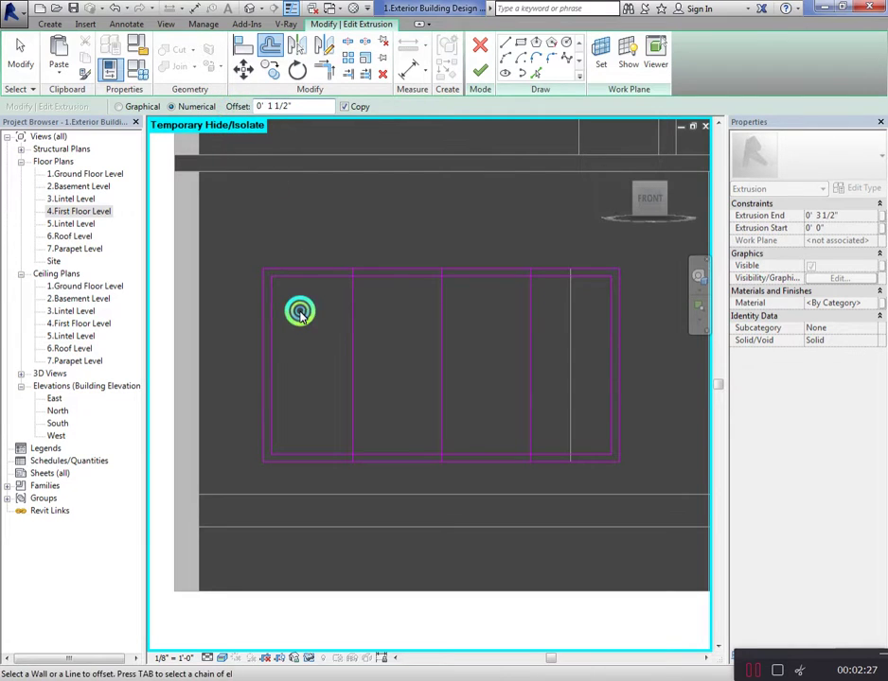
{"action": "left_click", "coordinate": [355, 312]}
{"action": "left_click", "coordinate": [355, 312]}
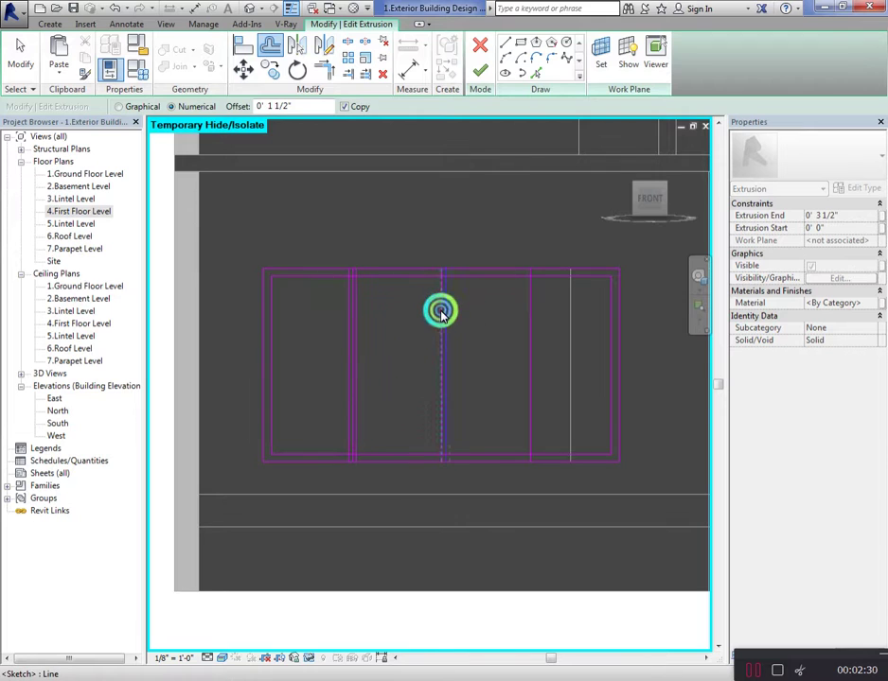
{"action": "left_click", "coordinate": [521, 310]}
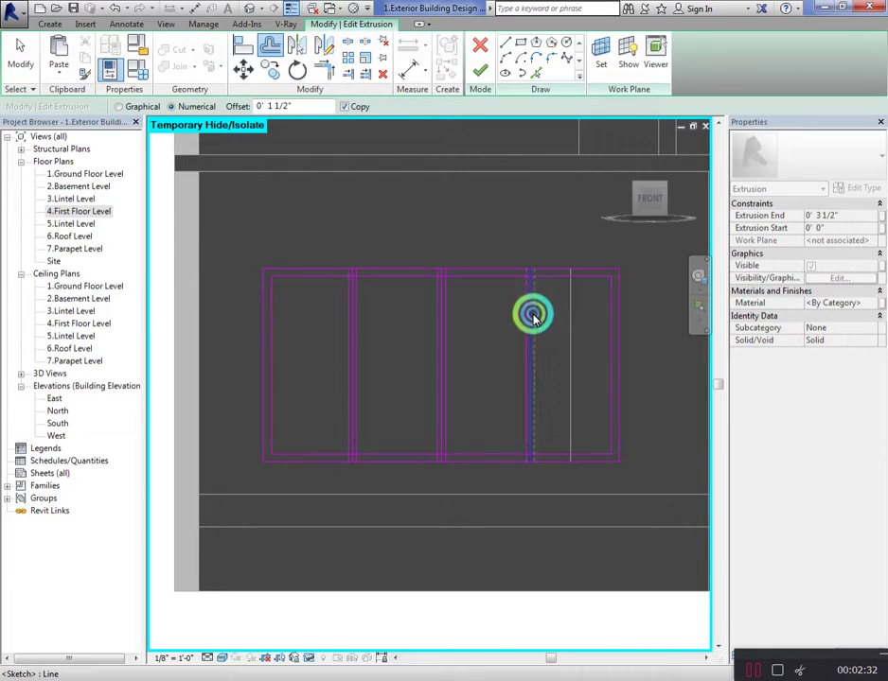
{"action": "key", "text": "Escape"}
{"action": "scroll", "coordinate": [355, 262], "scroll_direction": "up", "scroll_amount": 3}
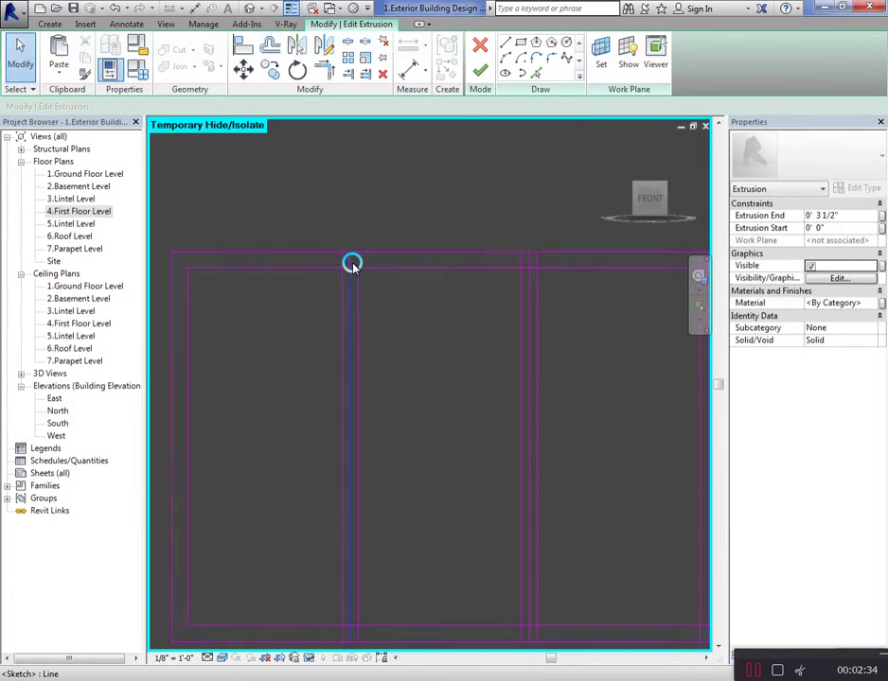
{"action": "left_click", "coordinate": [350, 259]}
{"action": "left_click", "coordinate": [620, 279]}
{"action": "scroll", "coordinate": [577, 275], "scroll_direction": "up", "scroll_amount": 2}
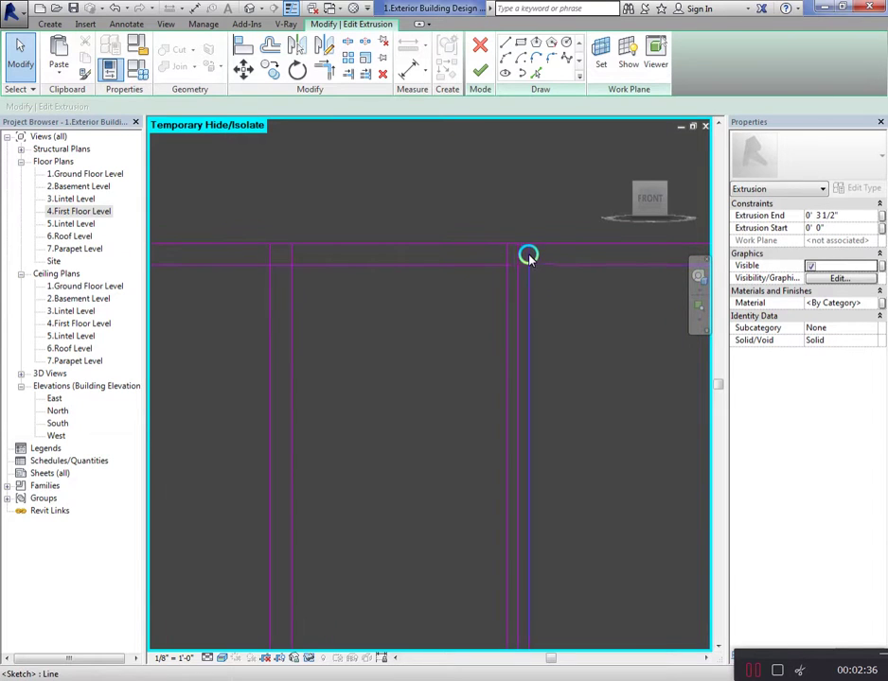
{"action": "scroll", "coordinate": [353, 299], "scroll_direction": "down", "scroll_amount": 3}
{"action": "scroll", "coordinate": [568, 284], "scroll_direction": "up", "scroll_amount": 3}
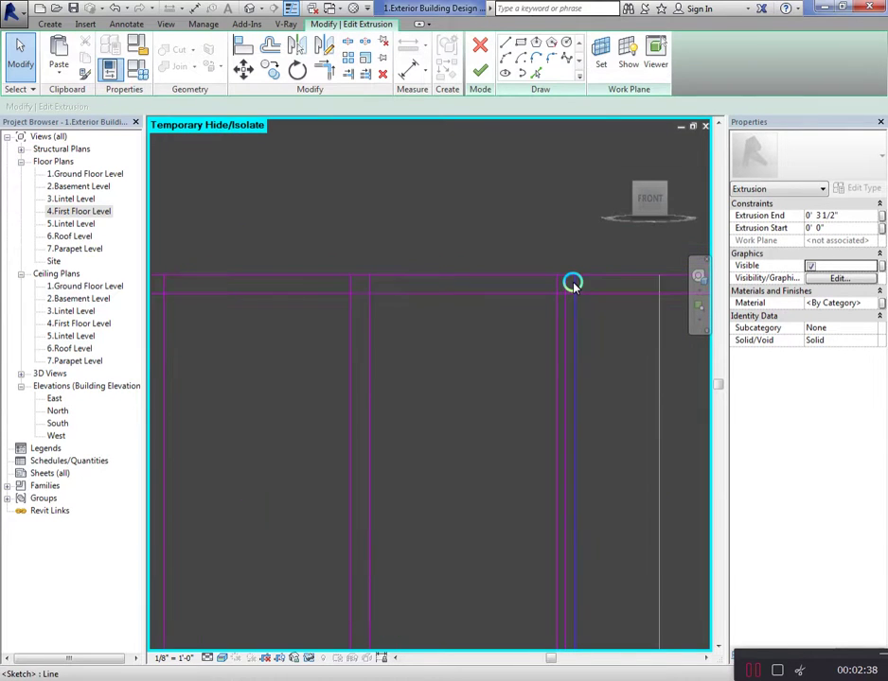
{"action": "scroll", "coordinate": [562, 312], "scroll_direction": "down", "scroll_amount": 3}
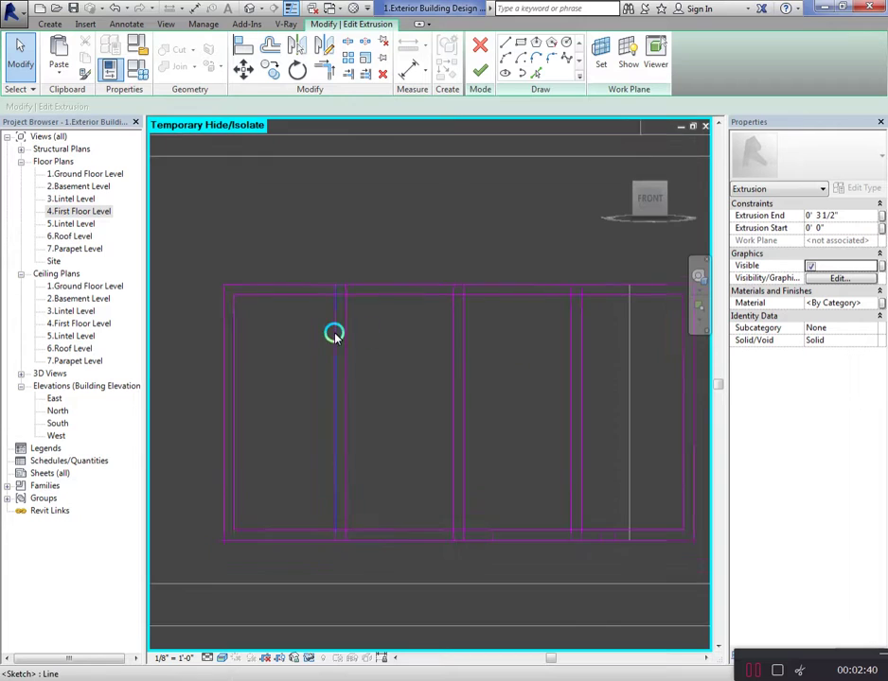
{"action": "scroll", "coordinate": [390, 338], "scroll_direction": "up", "scroll_amount": 3}
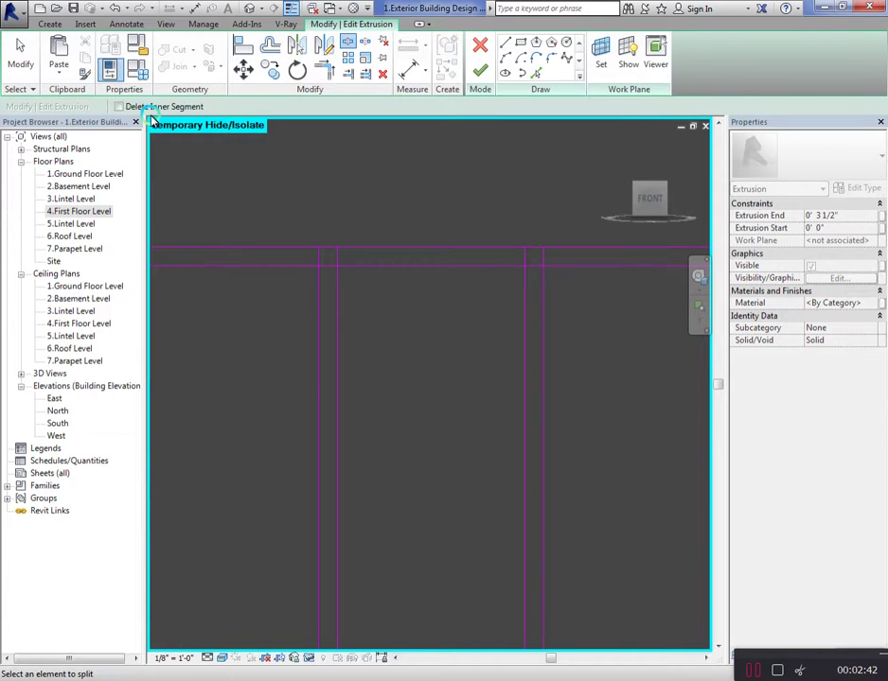
Split the top frame line at the mullions, removing the stub past the mullion
{"action": "scroll", "coordinate": [323, 276], "scroll_direction": "up", "scroll_amount": 2}
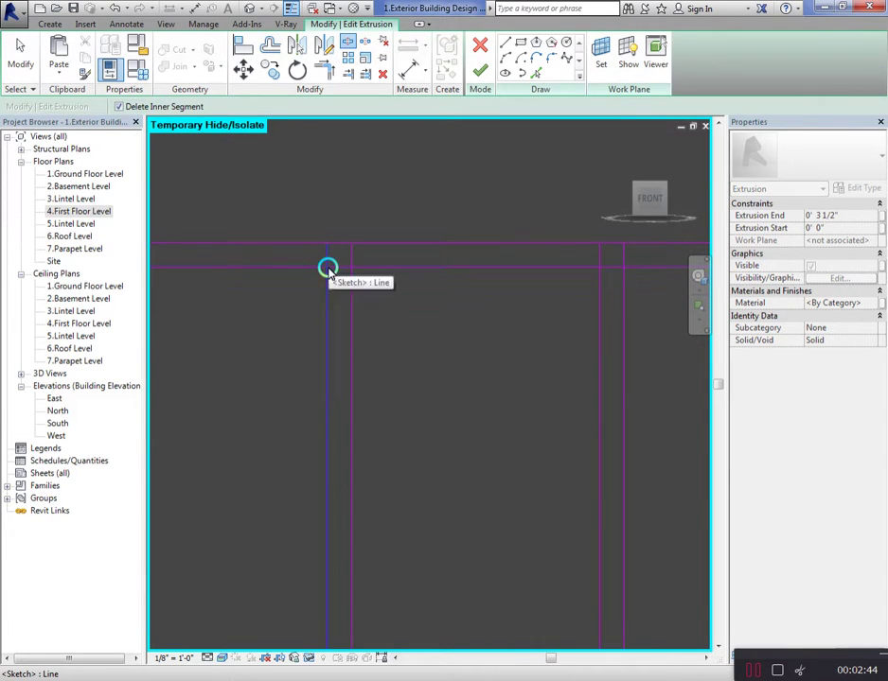
{"action": "scroll", "coordinate": [352, 270], "scroll_direction": "up", "scroll_amount": 1}
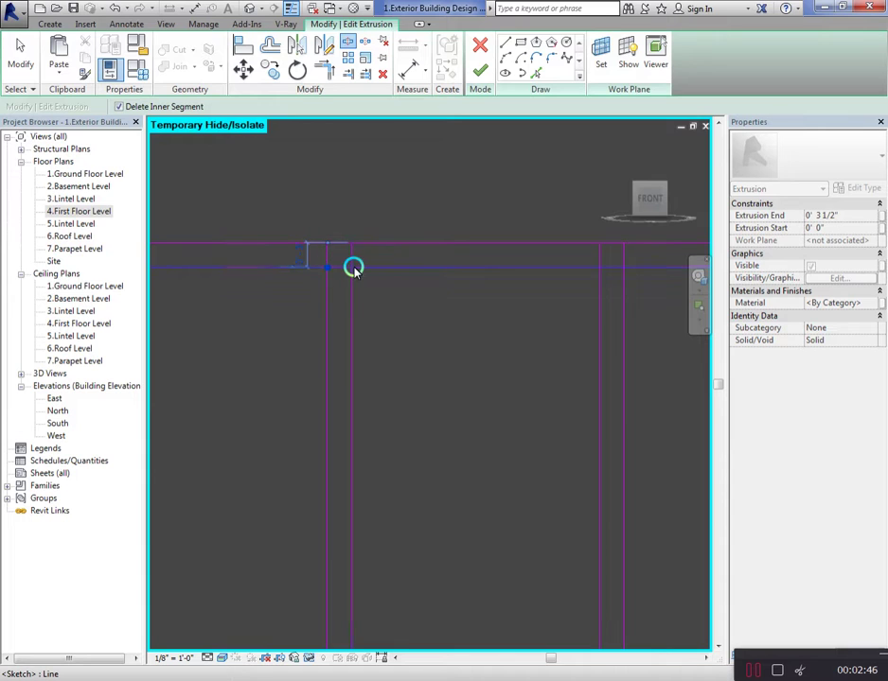
{"action": "left_click", "coordinate": [349, 270]}
{"action": "scroll", "coordinate": [464, 270], "scroll_direction": "up", "scroll_amount": 1}
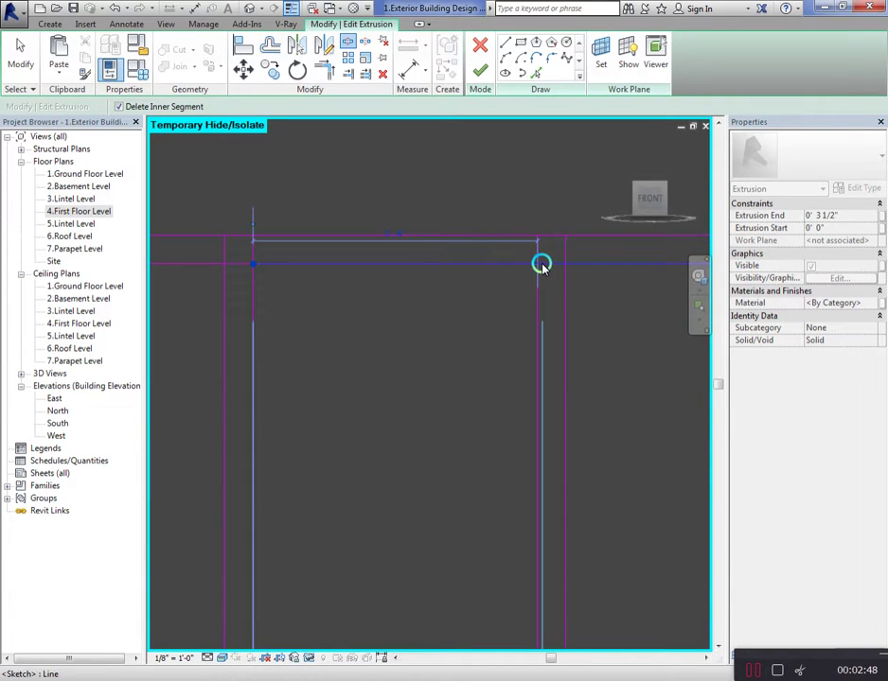
{"action": "scroll", "coordinate": [377, 246], "scroll_direction": "down", "scroll_amount": 1}
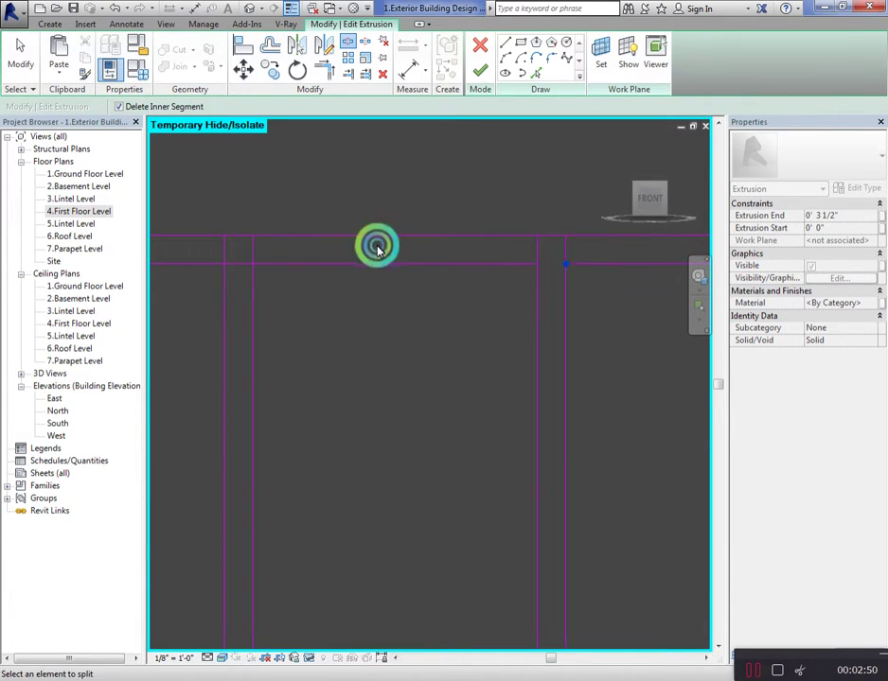
{"action": "scroll", "coordinate": [467, 275], "scroll_direction": "down", "scroll_amount": 2}
{"action": "scroll", "coordinate": [520, 259], "scroll_direction": "up", "scroll_amount": 2}
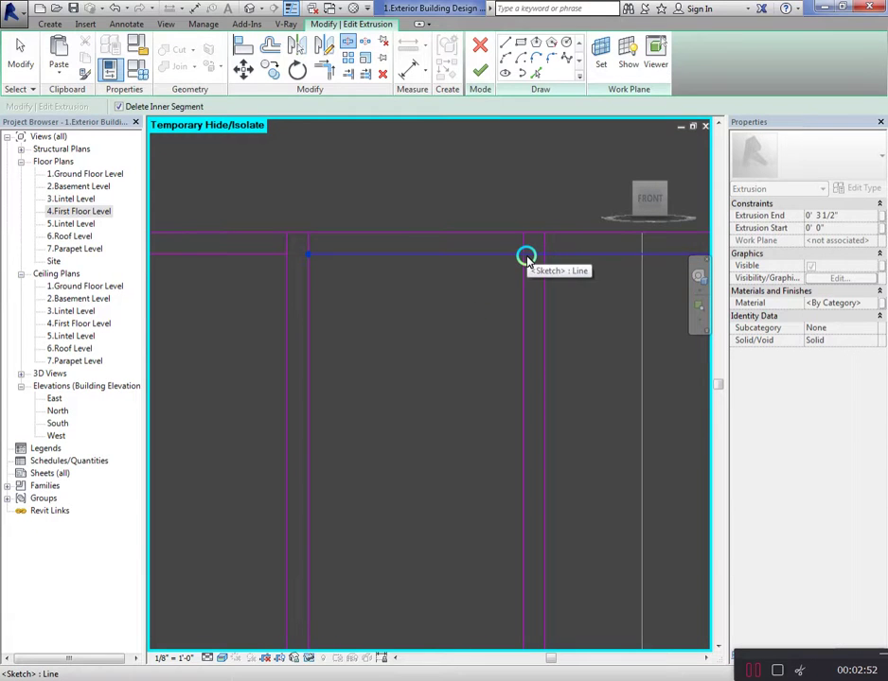
{"action": "left_click", "coordinate": [528, 256]}
{"action": "scroll", "coordinate": [464, 243], "scroll_direction": "down", "scroll_amount": 2}
{"action": "scroll", "coordinate": [514, 385], "scroll_direction": "down", "scroll_amount": 1}
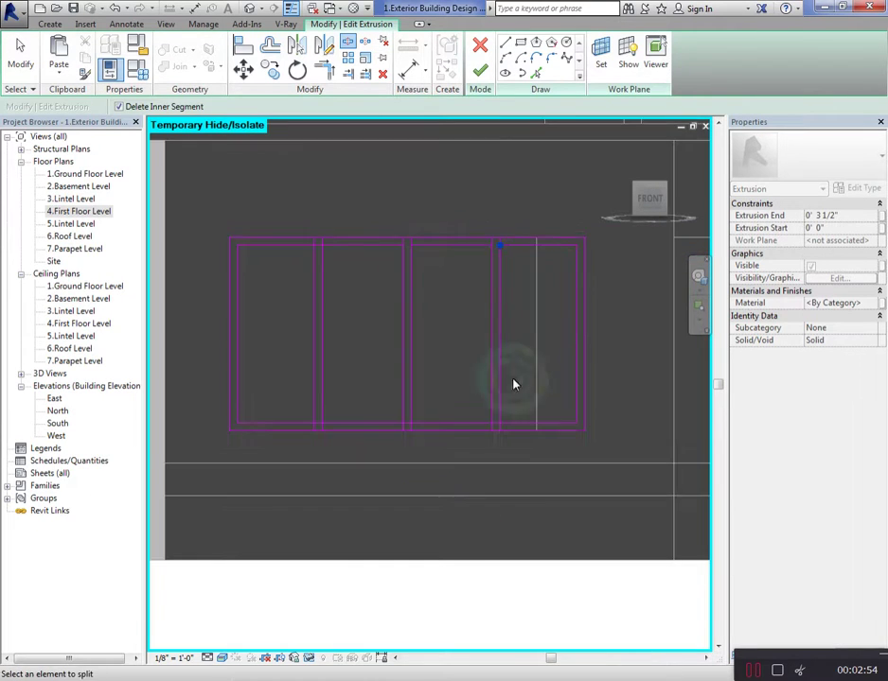
{"action": "scroll", "coordinate": [283, 435], "scroll_direction": "up", "scroll_amount": 1}
{"action": "scroll", "coordinate": [293, 396], "scroll_direction": "up", "scroll_amount": 2}
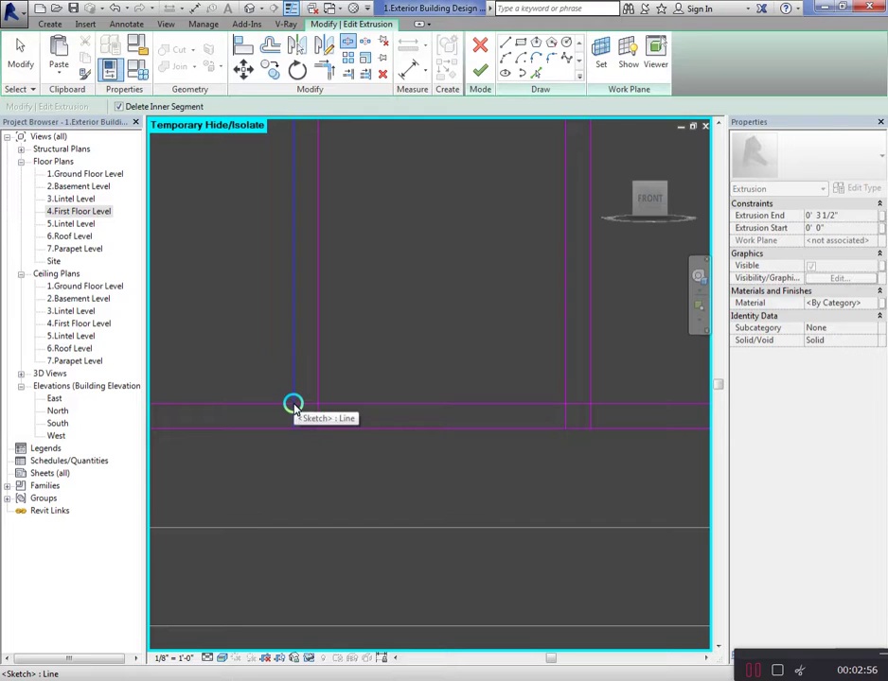
Split the bottom frame line at each mullion and at the lower right corner
{"action": "left_click", "coordinate": [315, 405]}
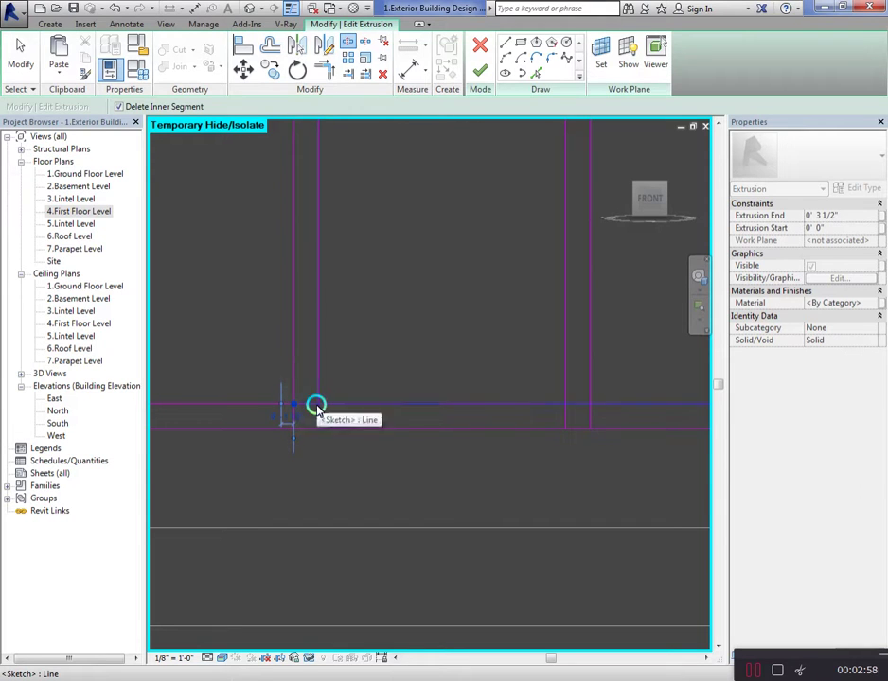
{"action": "mouse_move", "coordinate": [292, 409]}
{"action": "middle_mouse_down"}
{"action": "mouse_move", "coordinate": [381, 392]}
{"action": "mouse_move", "coordinate": [413, 420]}
{"action": "mouse_move", "coordinate": [424, 416]}
{"action": "middle_mouse_up"}
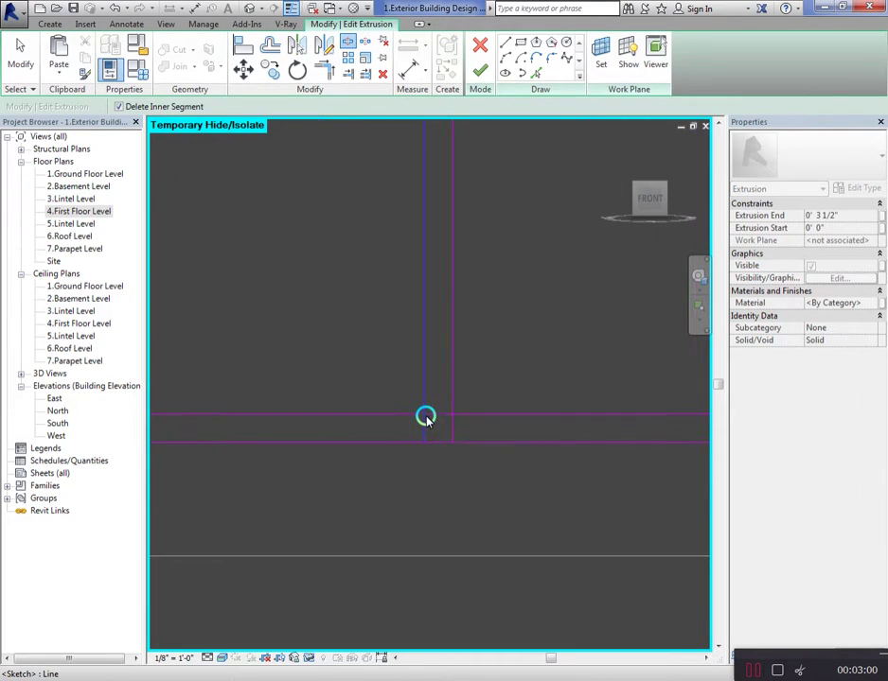
{"action": "left_click", "coordinate": [458, 414]}
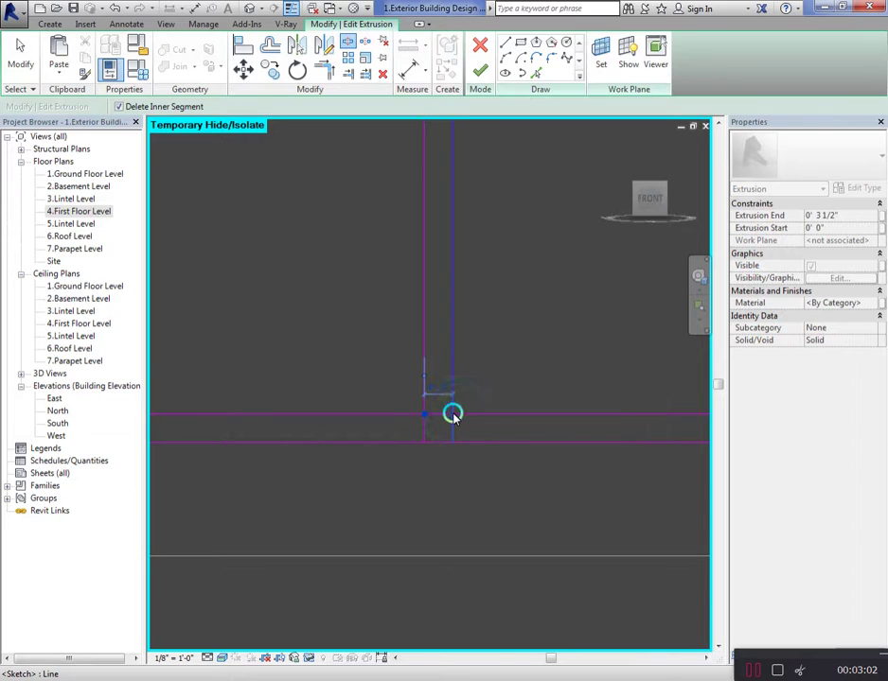
{"action": "left_click", "coordinate": [452, 413]}
{"action": "middle_click_drag", "start_coordinate": [452, 414], "coordinate": [351, 424]}
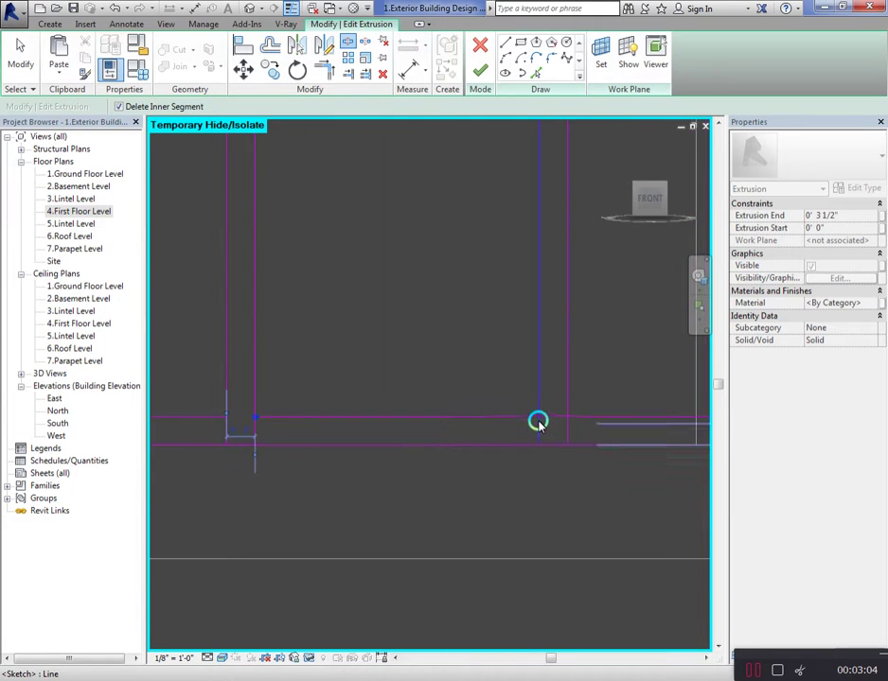
{"action": "left_click", "coordinate": [567, 416]}
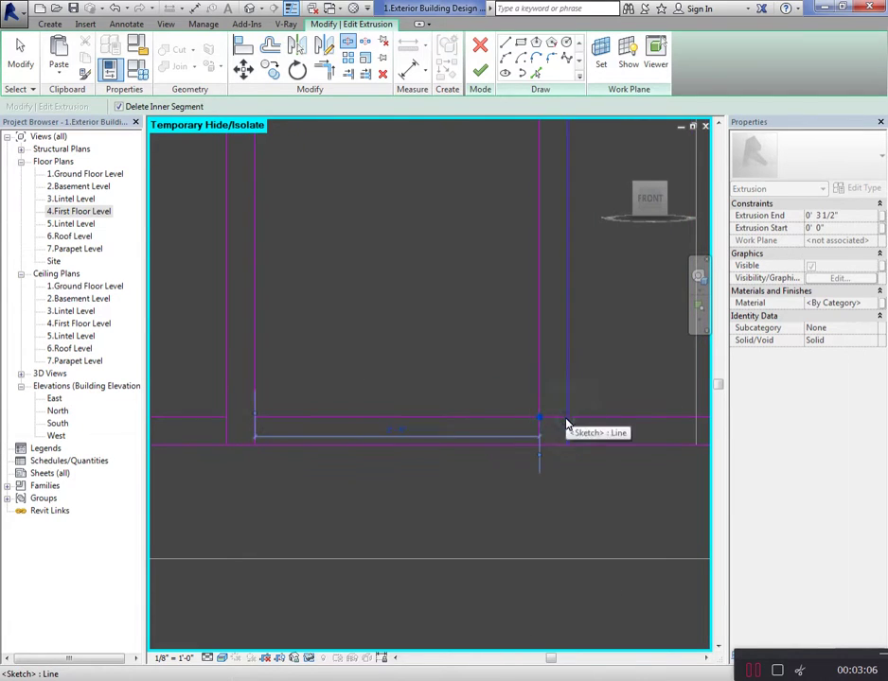
{"action": "scroll", "coordinate": [388, 410], "scroll_direction": "down", "scroll_amount": 3}
{"action": "scroll", "coordinate": [638, 436], "scroll_direction": "down", "scroll_amount": 2}
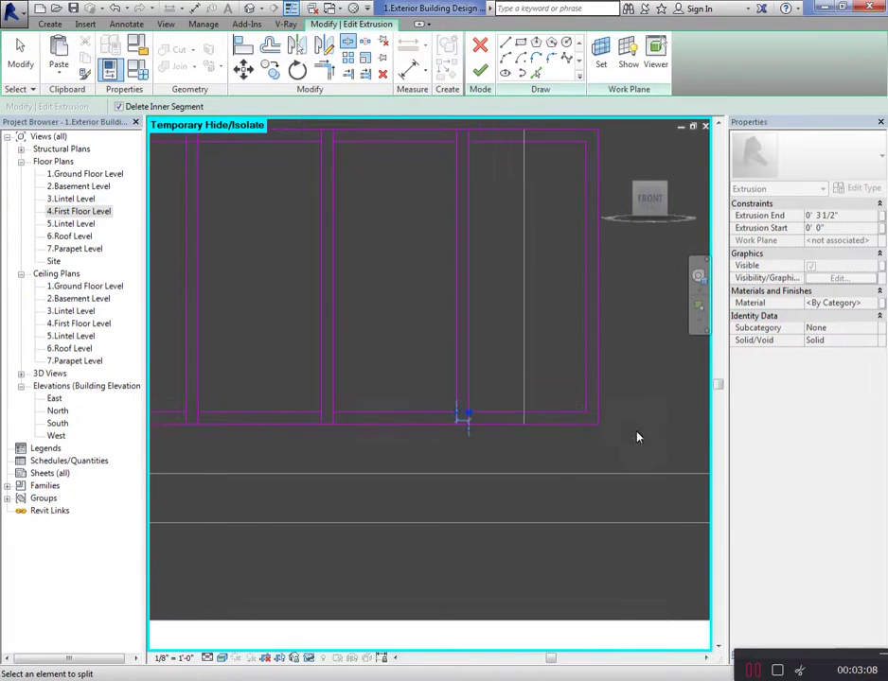
{"action": "key", "text": "Escape"}
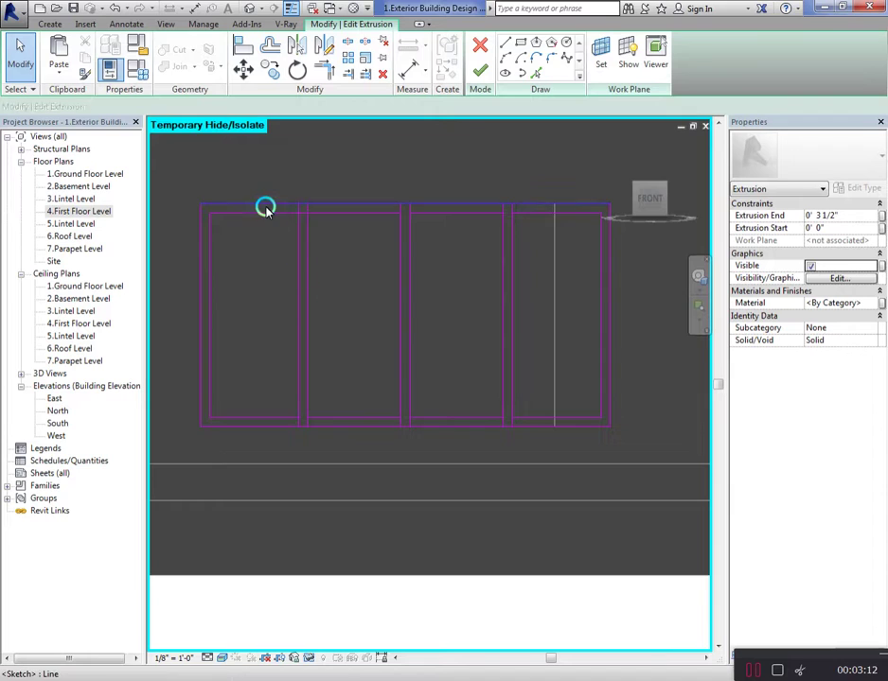
With Trim/Extend to Corner (TR), join the pane edges to the bottom frame lines
{"action": "key", "text": "t"}
{"action": "key", "text": "r"}
{"action": "left_click", "coordinate": [287, 213]}
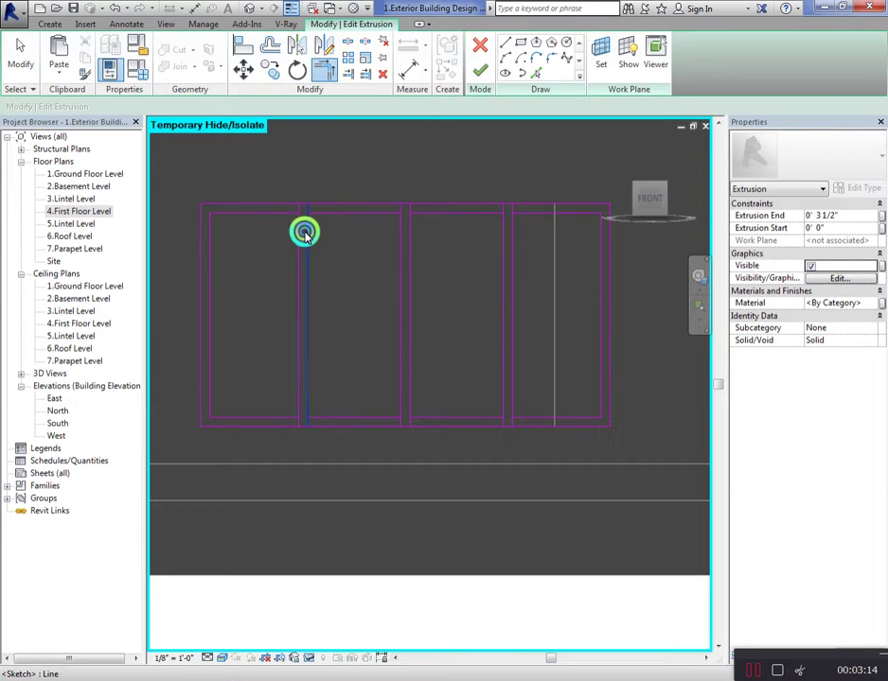
{"action": "left_click", "coordinate": [301, 232]}
{"action": "left_click", "coordinate": [318, 398]}
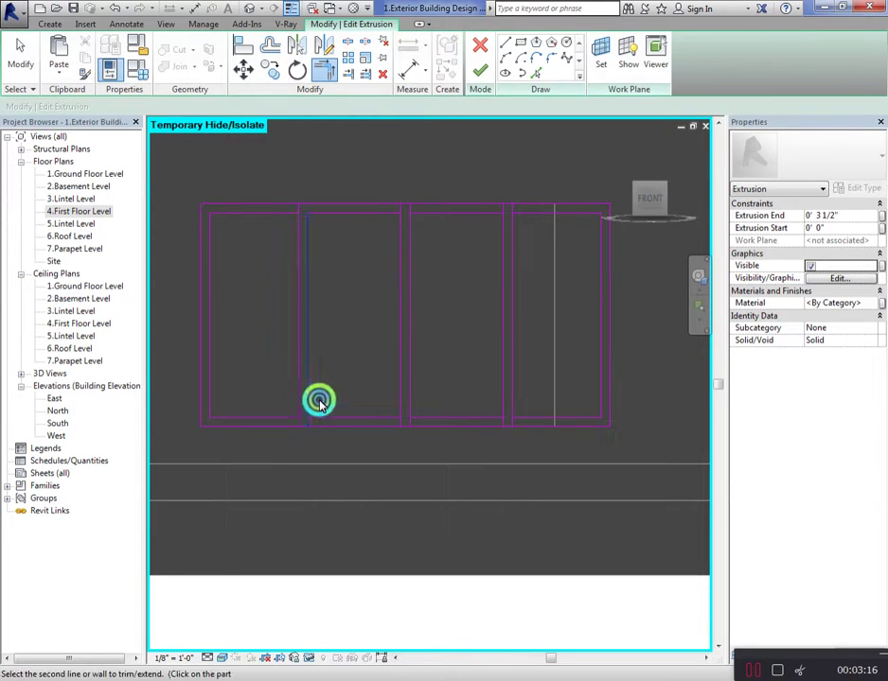
{"action": "left_click", "coordinate": [293, 421]}
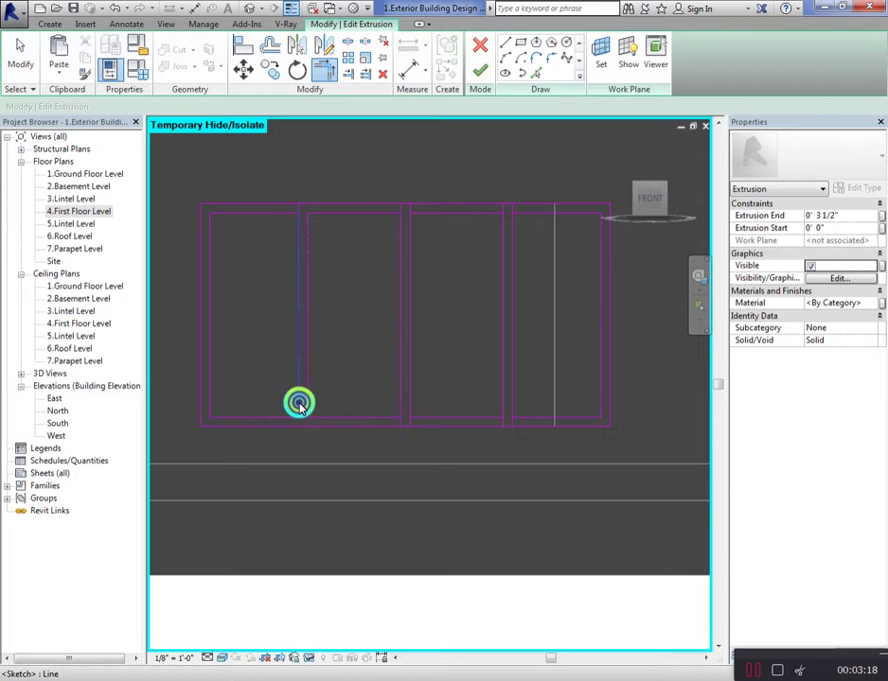
{"action": "left_click", "coordinate": [399, 398]}
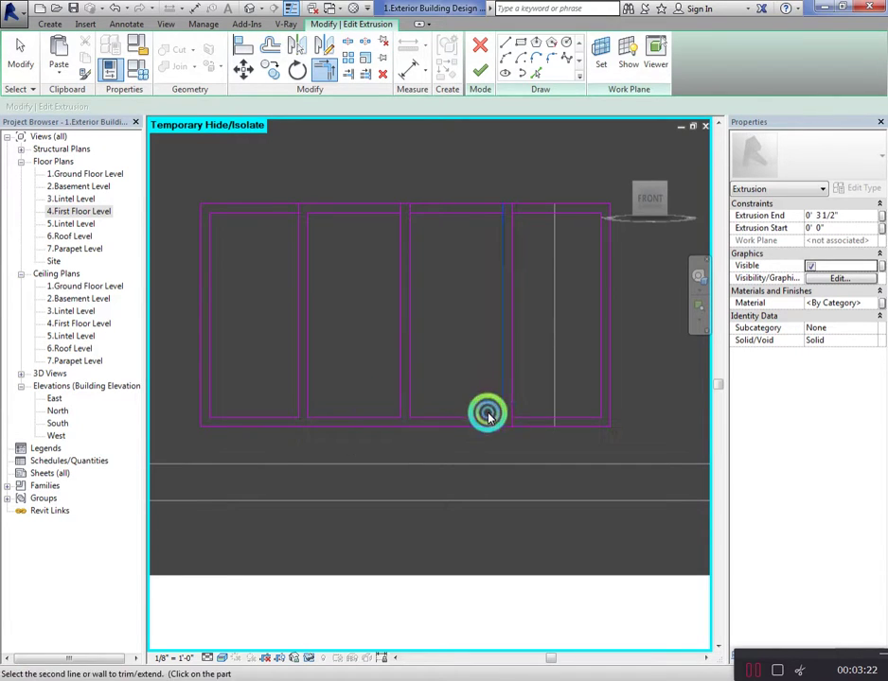
{"action": "left_click", "coordinate": [527, 422]}
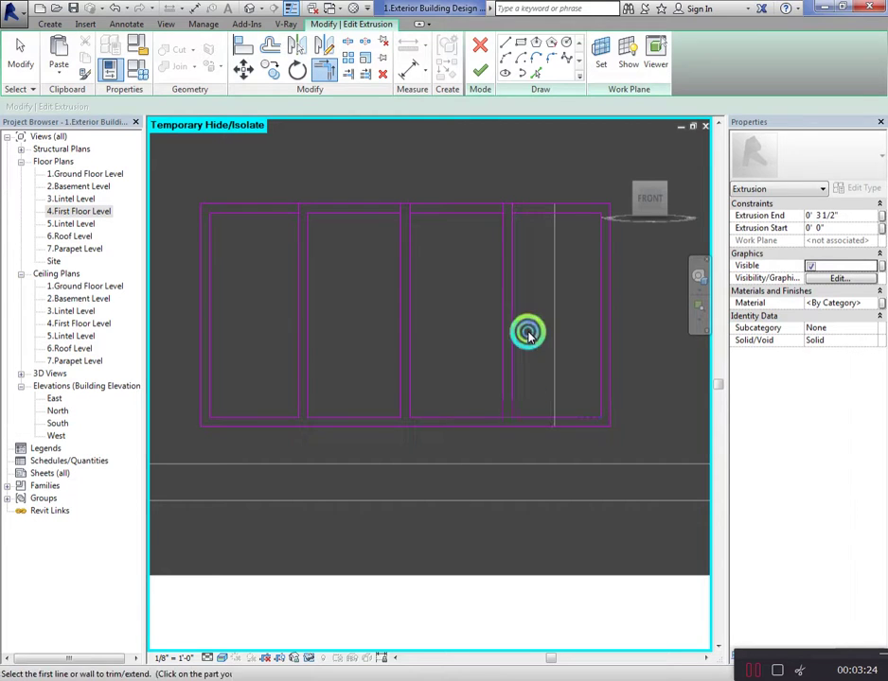
Join the top corners of the right and left panes, closing all four rectangles
{"action": "left_click", "coordinate": [521, 220]}
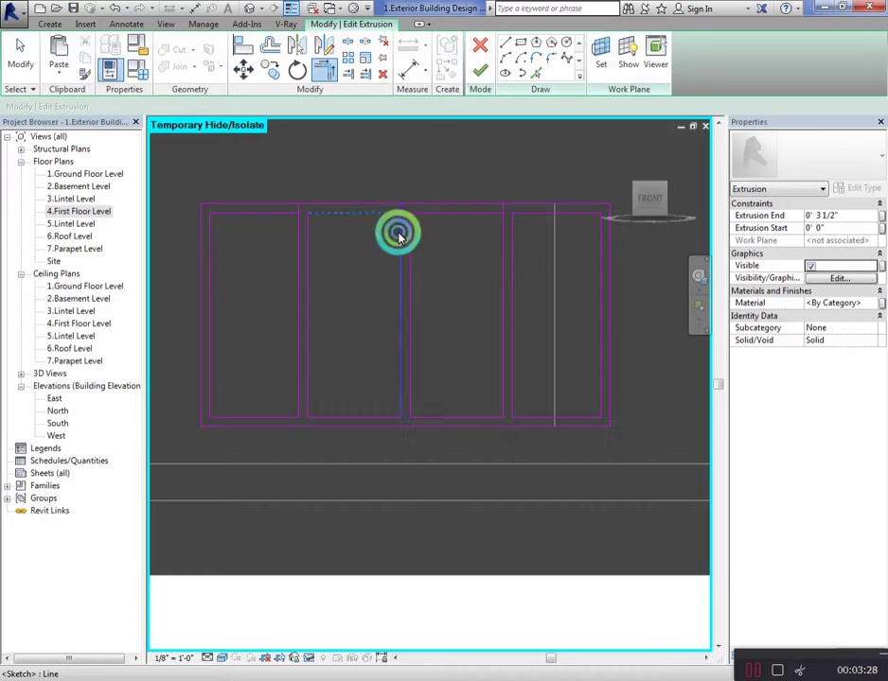
{"action": "left_click", "coordinate": [300, 227]}
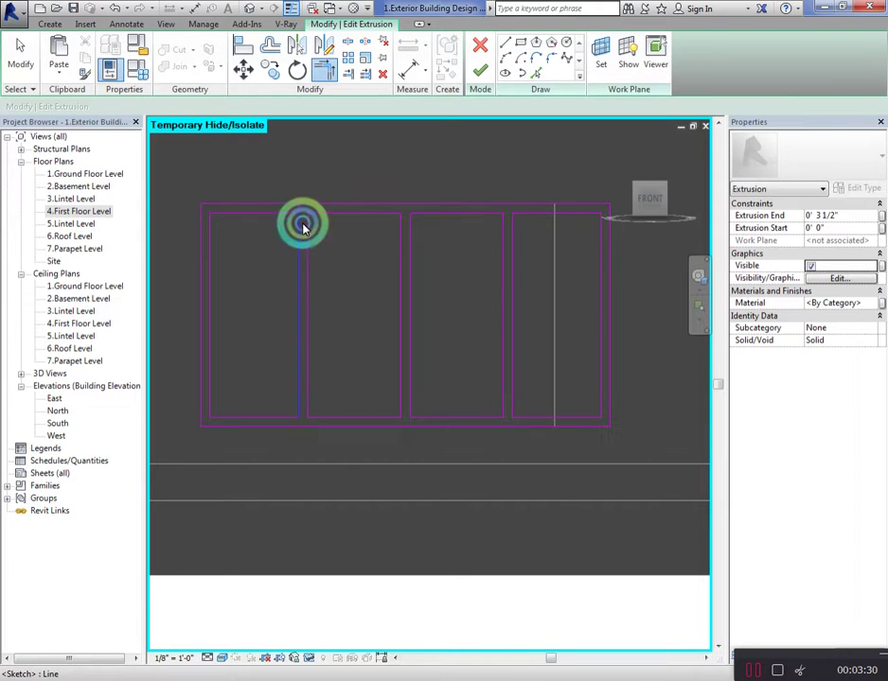
{"action": "left_click", "coordinate": [292, 212]}
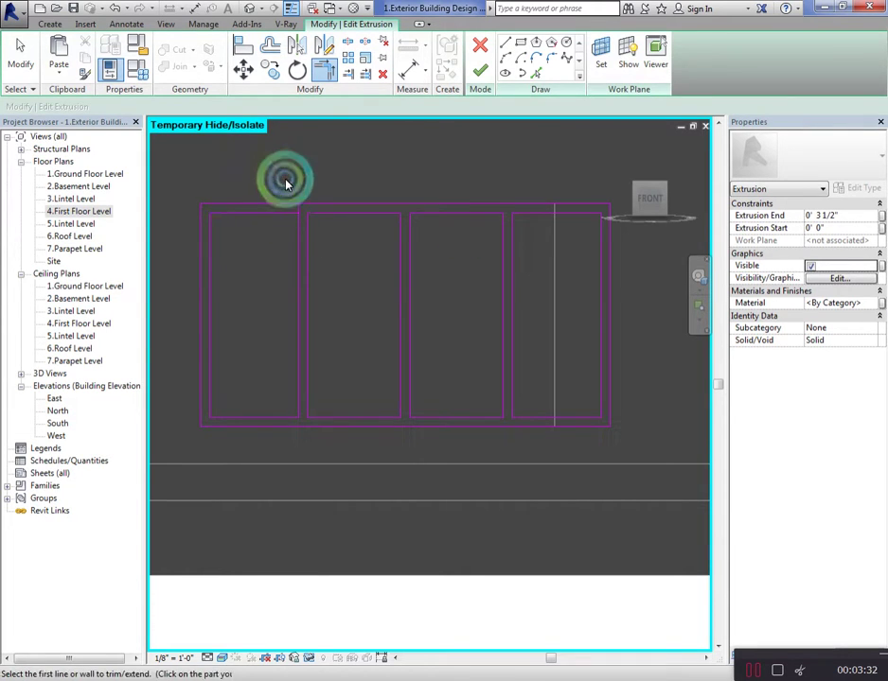
{"action": "key", "text": "Escape"}
{"action": "left_click", "coordinate": [339, 259]}
{"action": "key", "text": "Escape"}
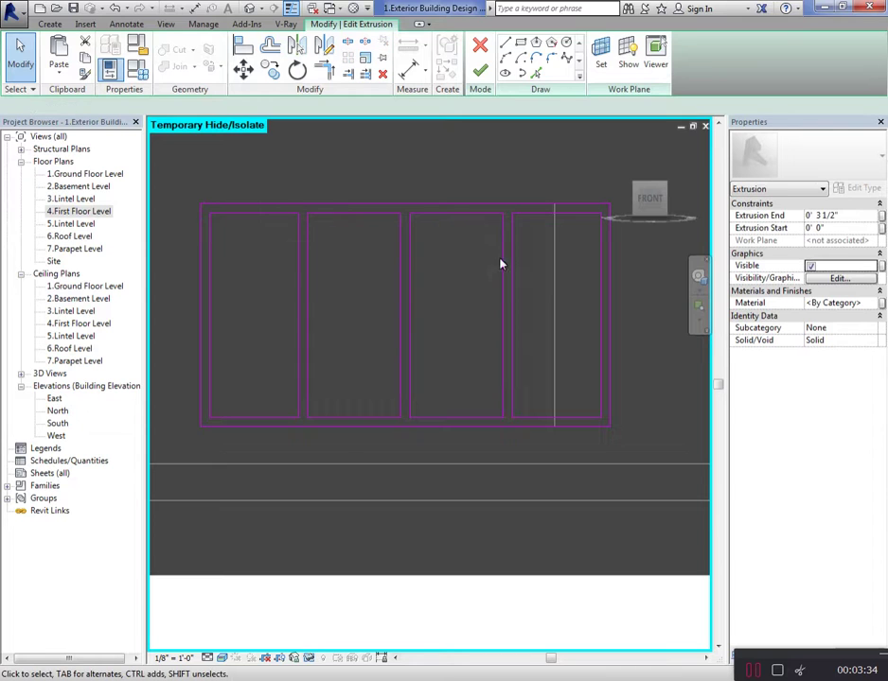
Finish the window frame sketch and view the model from a front-left angle
{"action": "scroll", "coordinate": [483, 303], "scroll_direction": "down", "scroll_amount": 1}
{"action": "left_click", "coordinate": [482, 75]}
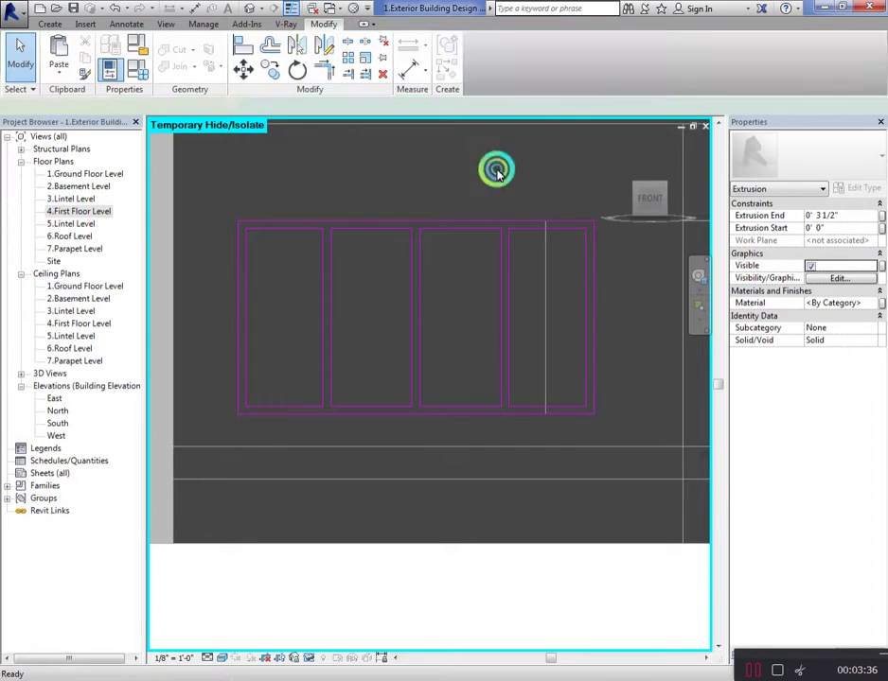
{"action": "left_click", "coordinate": [360, 306]}
{"action": "left_click", "coordinate": [452, 331]}
{"action": "left_click", "coordinate": [637, 199]}
{"action": "left_click_drag", "start_coordinate": [637, 199], "coordinate": [702, 225]}
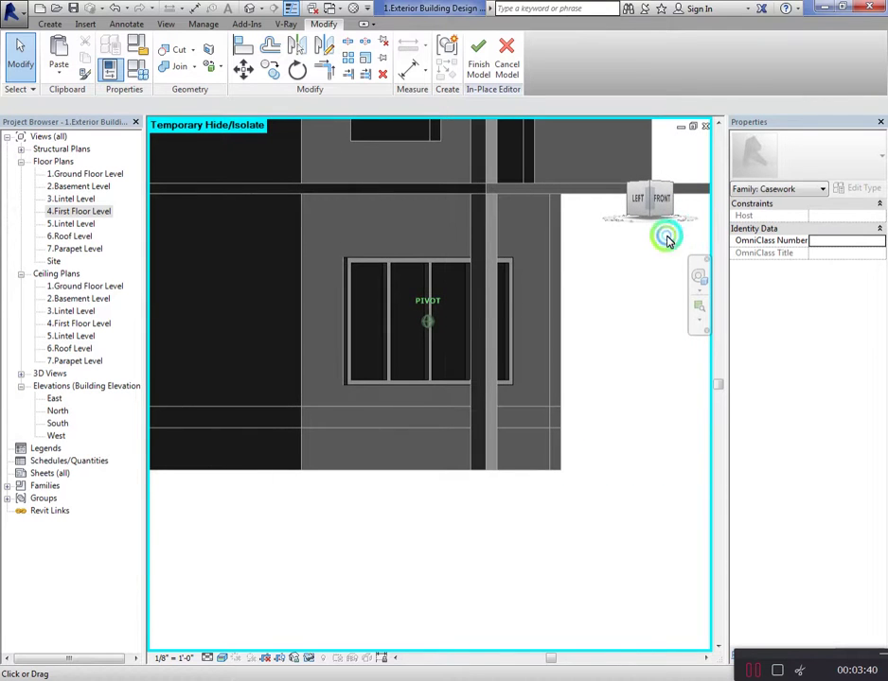
{"action": "scroll", "coordinate": [425, 258], "scroll_direction": "up", "scroll_amount": 1}
Give the frame extrusion the White material and save the project
{"action": "left_click", "coordinate": [424, 255]}
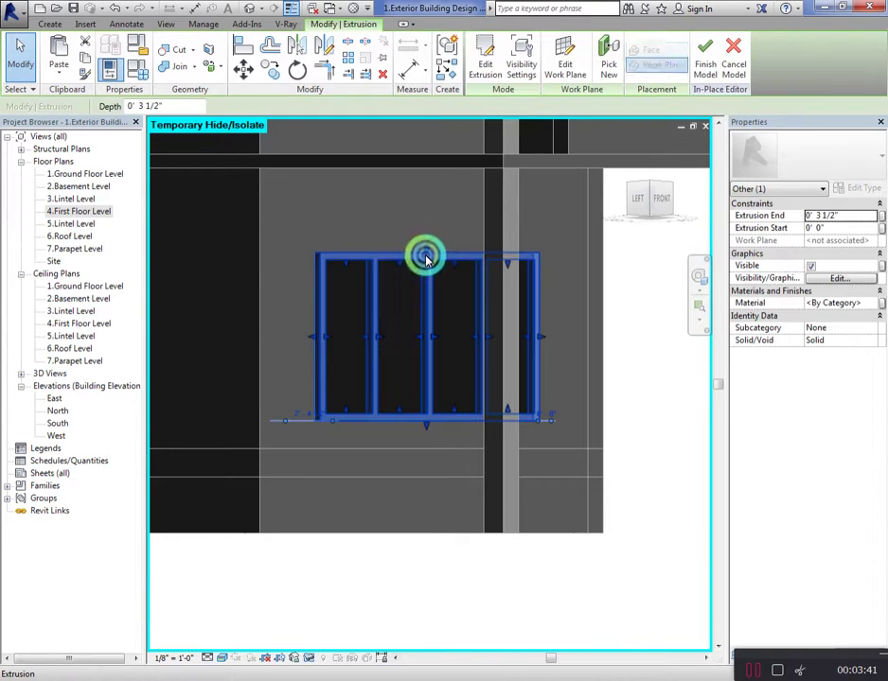
{"action": "left_click", "coordinate": [880, 303]}
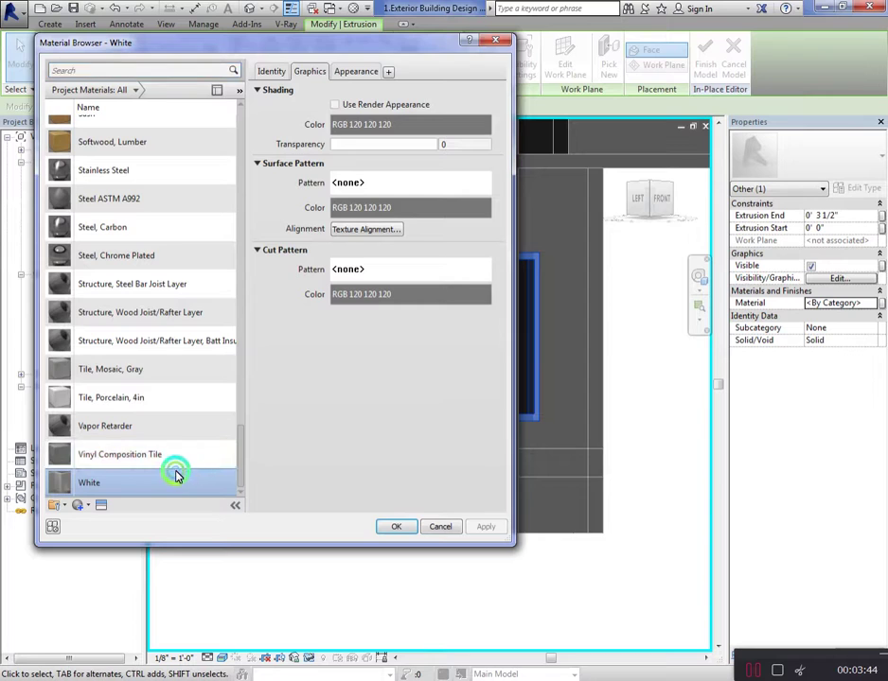
{"action": "double_click", "coordinate": [175, 475]}
{"action": "left_click", "coordinate": [419, 504]}
{"action": "scroll", "coordinate": [402, 331], "scroll_direction": "down", "scroll_amount": 1}
{"action": "scroll", "coordinate": [360, 348], "scroll_direction": "up", "scroll_amount": 1}
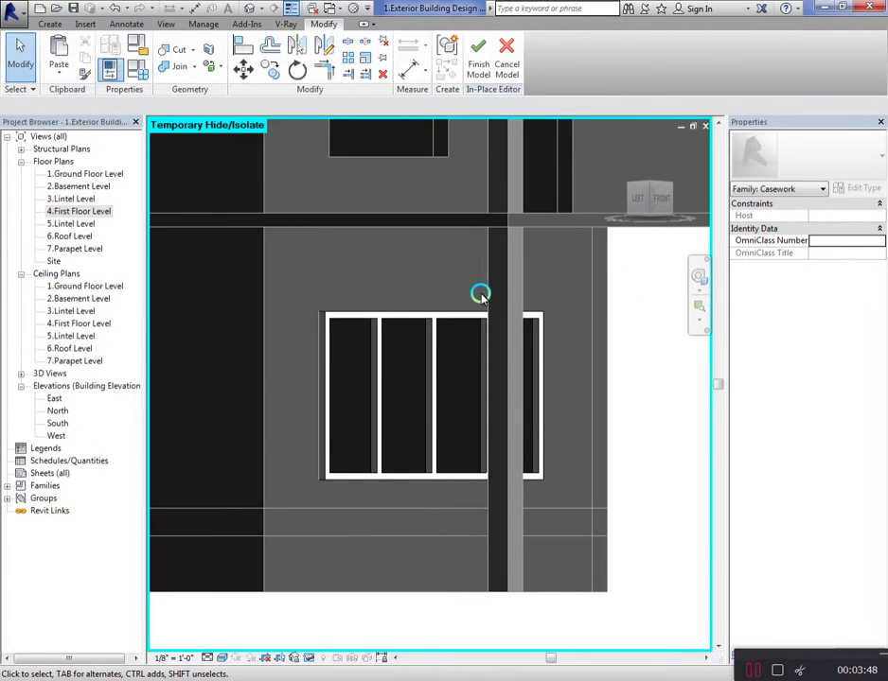
{"action": "key", "text": "ctrl+s"}
{"action": "left_click", "coordinate": [479, 365]}
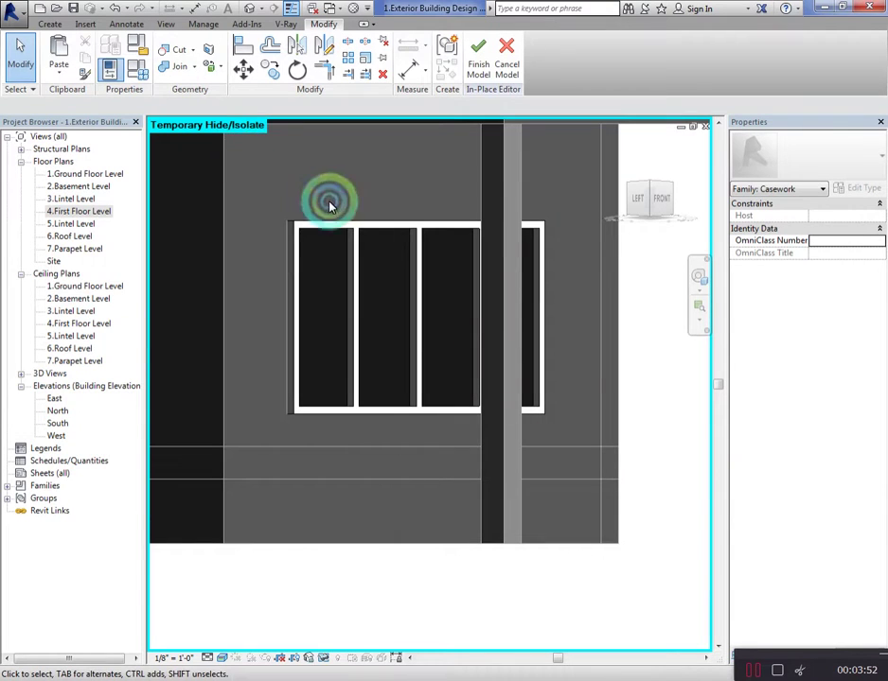
Start a new extrusion and pick the wall as its work plane
{"action": "left_click", "coordinate": [51, 27]}
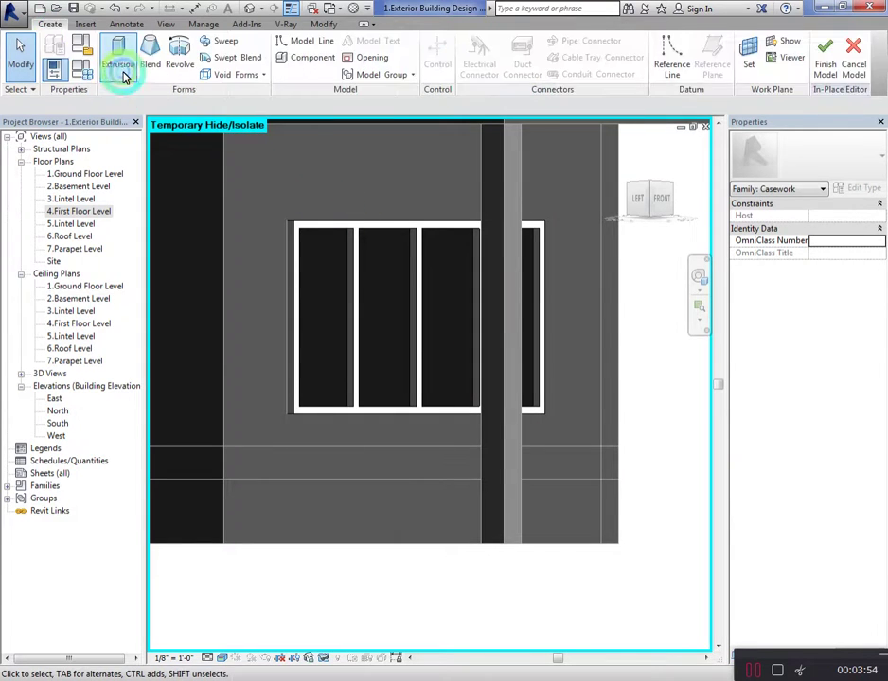
{"action": "left_click", "coordinate": [123, 71]}
{"action": "left_click", "coordinate": [601, 58]}
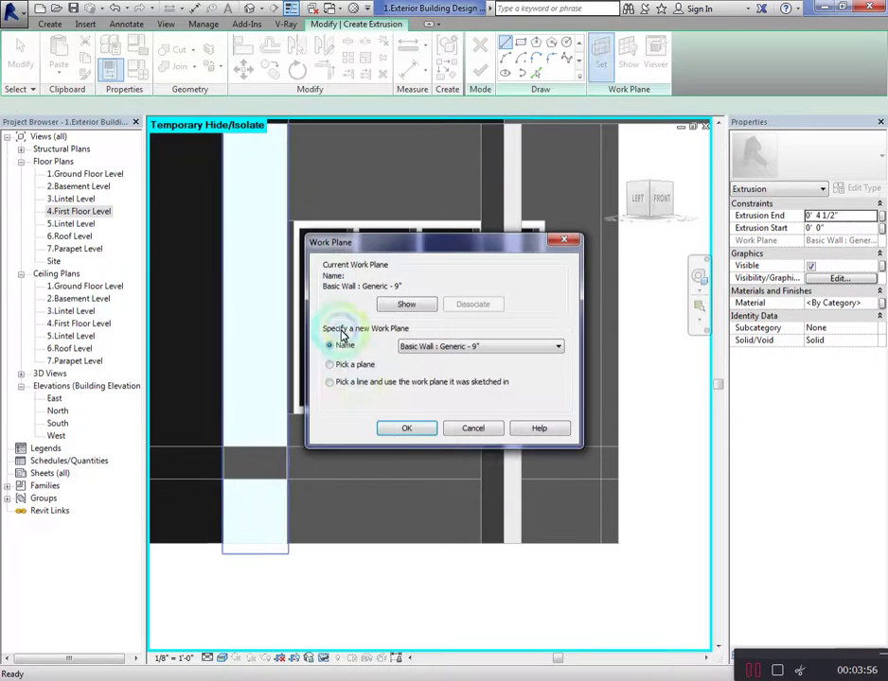
{"action": "left_click", "coordinate": [412, 429]}
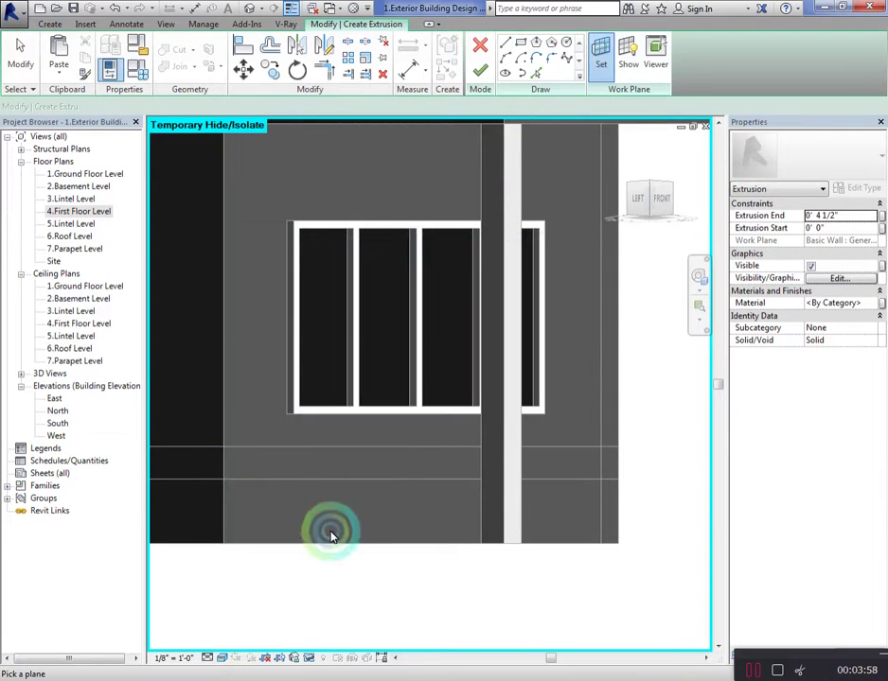
{"action": "left_click", "coordinate": [330, 540]}
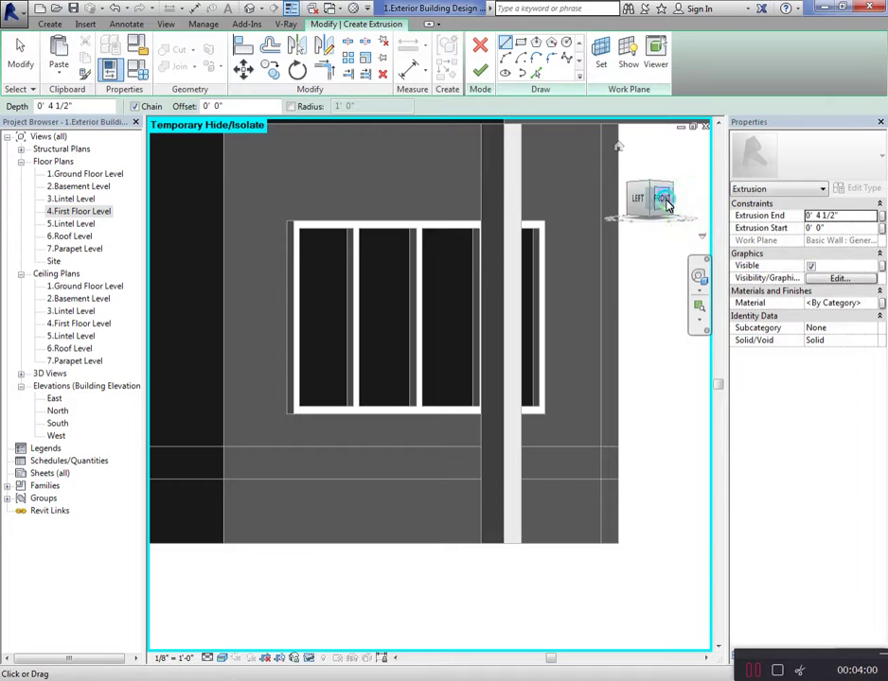
From the front view, sketch a rectangle around the left pane opening and set the offset to 0' 1 1/2"
{"action": "left_click", "coordinate": [666, 197]}
{"action": "left_click", "coordinate": [519, 42]}
{"action": "scroll", "coordinate": [388, 396], "scroll_direction": "up", "scroll_amount": 3}
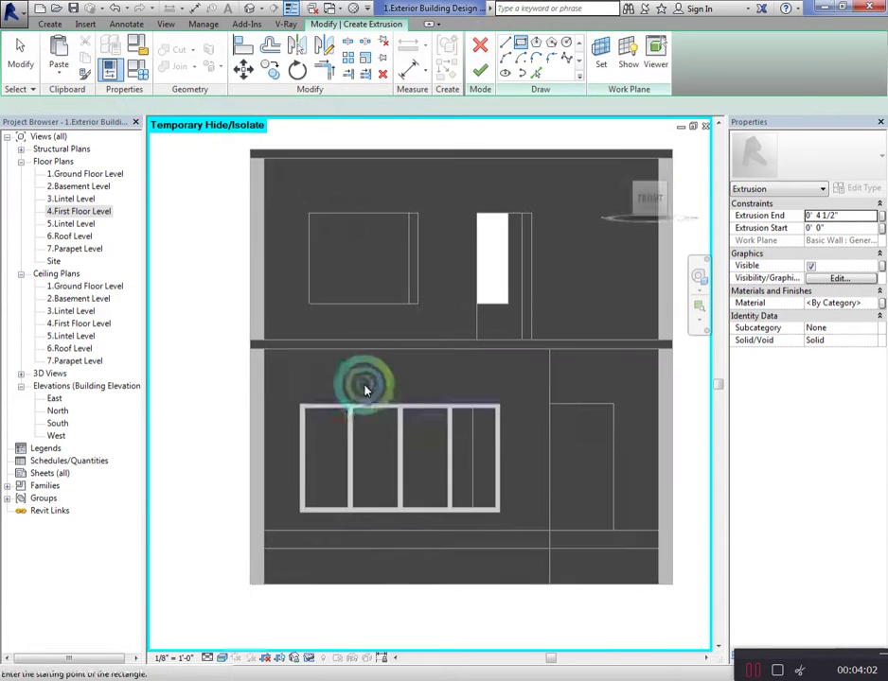
{"action": "scroll", "coordinate": [290, 493], "scroll_direction": "up", "scroll_amount": 2}
{"action": "scroll", "coordinate": [281, 442], "scroll_direction": "up", "scroll_amount": 2}
{"action": "scroll", "coordinate": [287, 412], "scroll_direction": "up", "scroll_amount": 1}
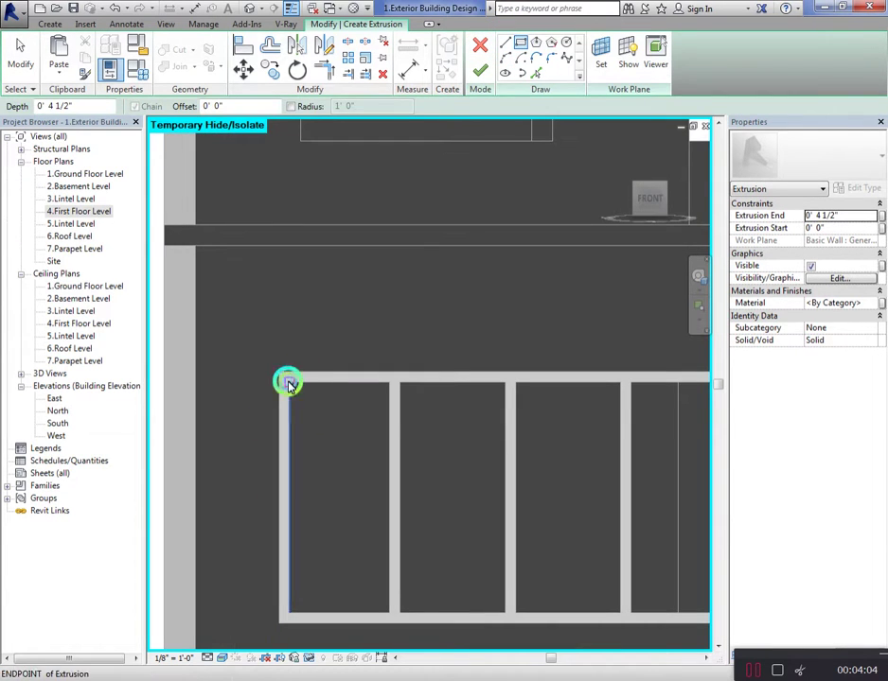
{"action": "left_click", "coordinate": [288, 384]}
{"action": "left_click", "coordinate": [391, 616]}
{"action": "scroll", "coordinate": [378, 398], "scroll_direction": "down", "scroll_amount": 1}
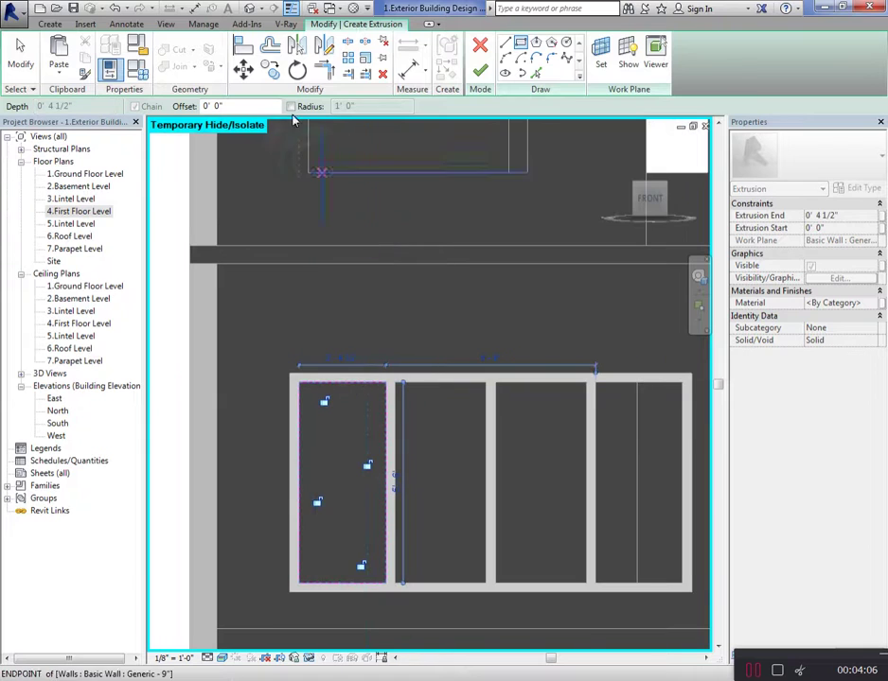
{"action": "left_click", "coordinate": [271, 42]}
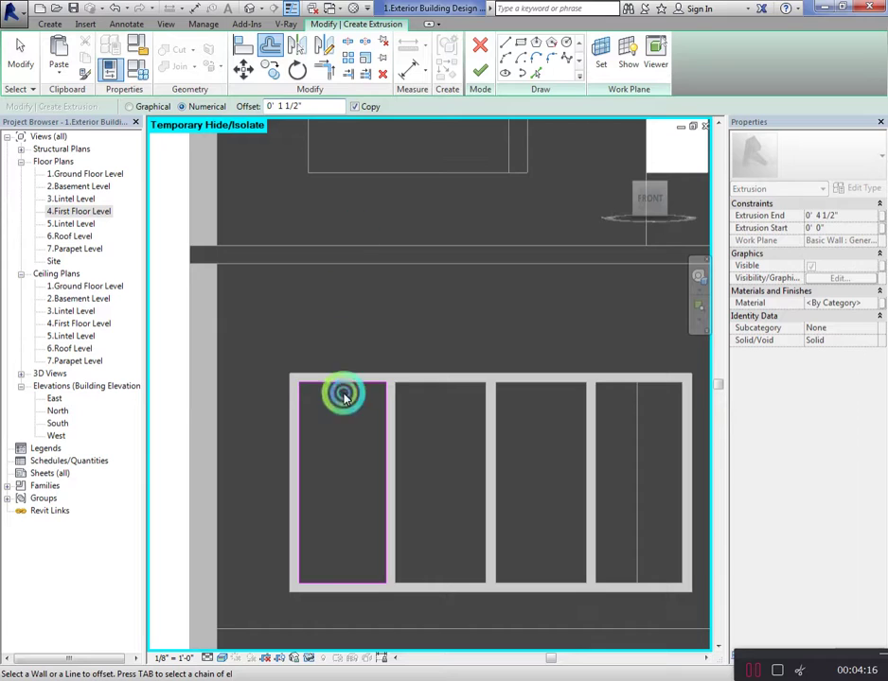
Finish the left pane sketch as an extrusion 0' 2" deep
{"action": "key", "text": "Escape"}
{"action": "key", "text": "Escape"}
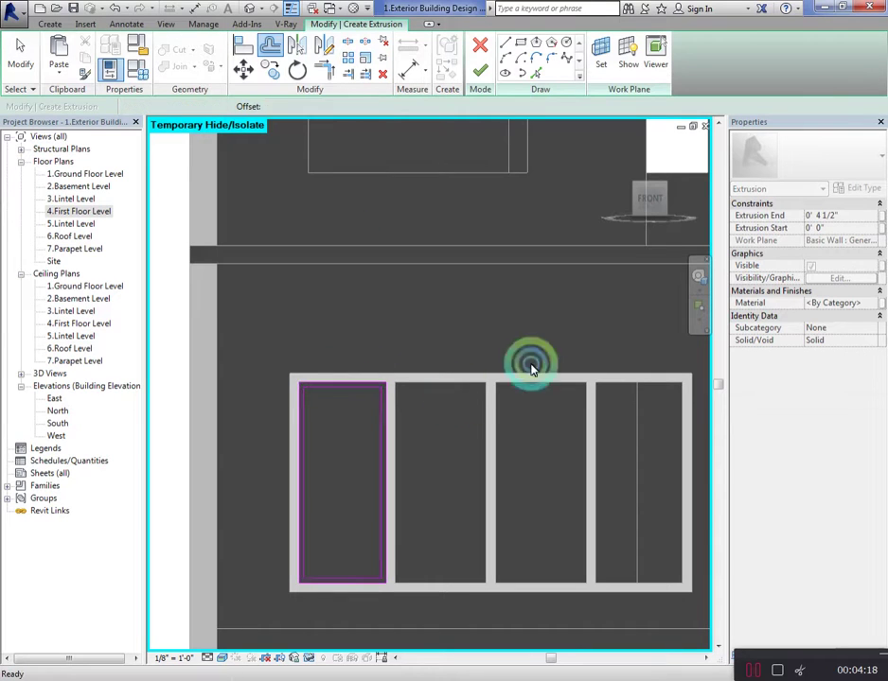
{"action": "left_click", "coordinate": [850, 217]}
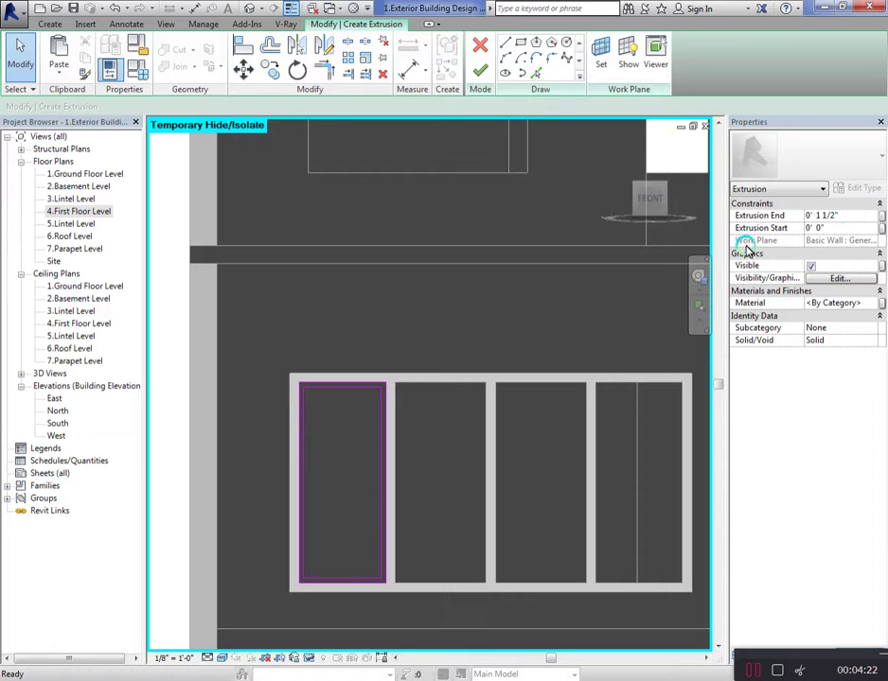
{"action": "left_click", "coordinate": [484, 74]}
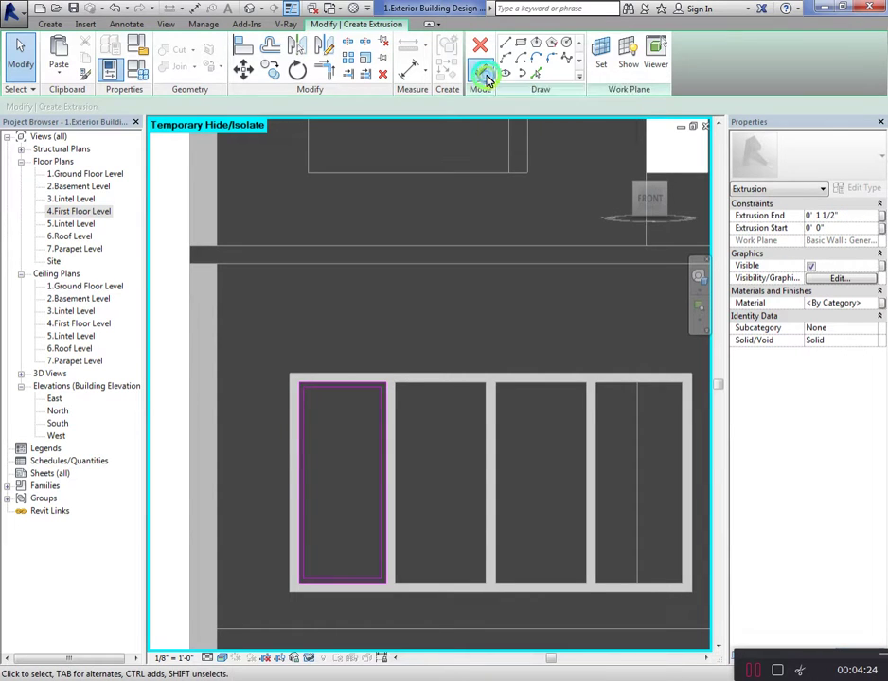
{"action": "left_click", "coordinate": [850, 224]}
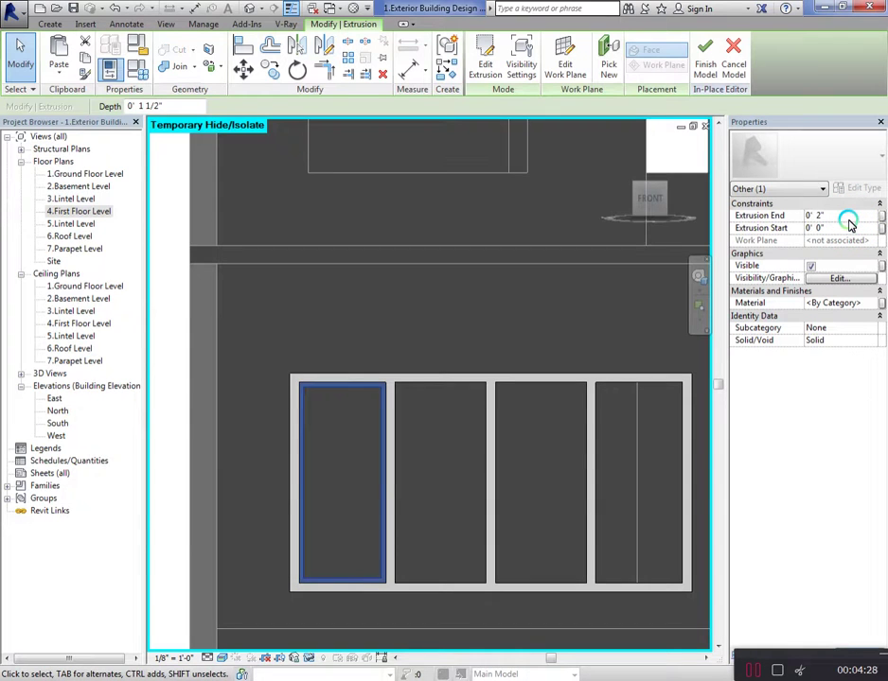
{"action": "left_click", "coordinate": [433, 437]}
{"action": "scroll", "coordinate": [433, 437], "scroll_direction": "down", "scroll_amount": 3}
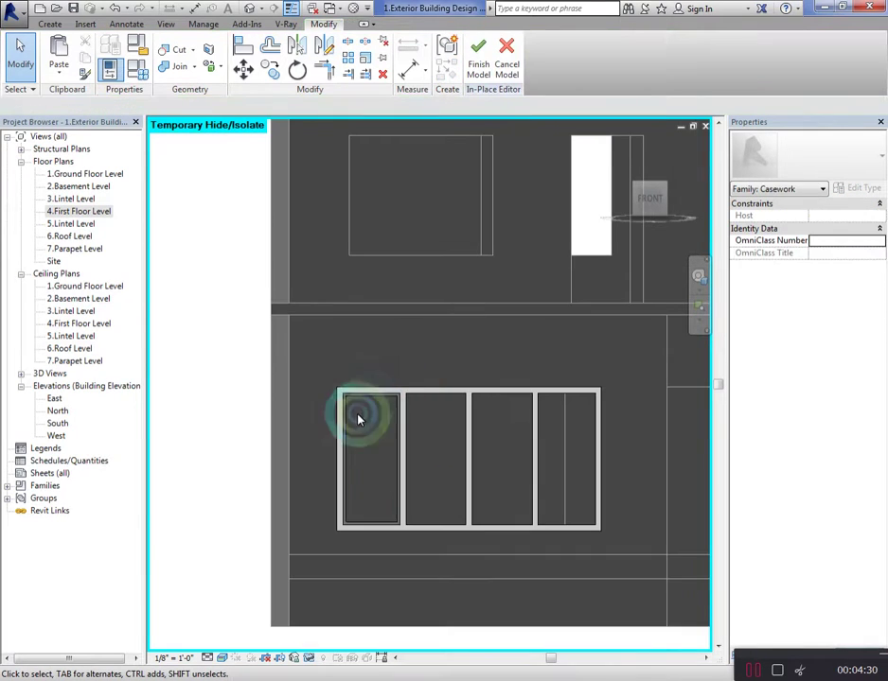
Assign the White material to the window frame extrusion, then select the left panel extrusion
{"action": "left_click", "coordinate": [378, 401]}
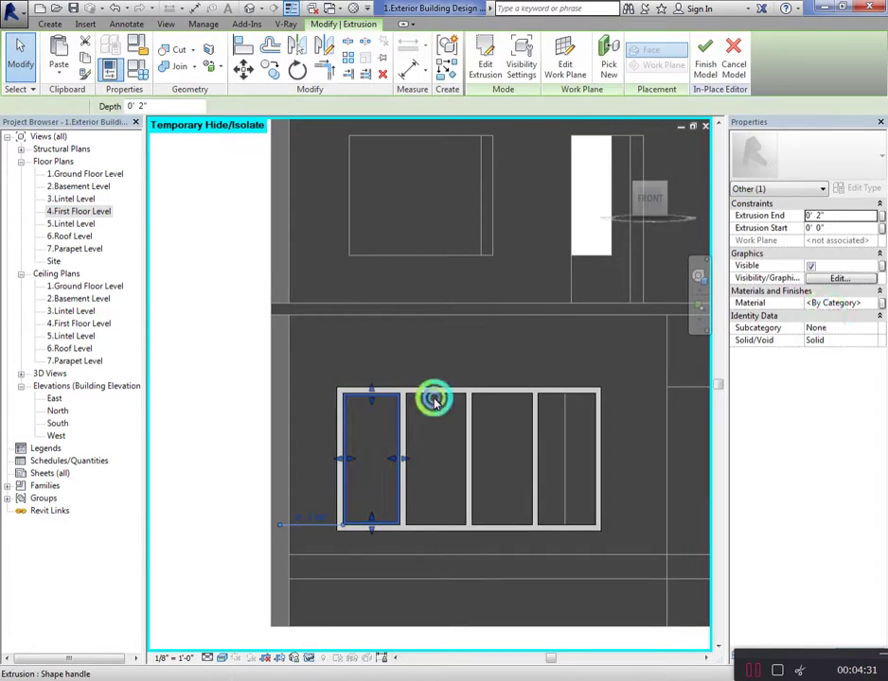
{"action": "left_click", "coordinate": [875, 305]}
{"action": "left_click", "coordinate": [135, 484]}
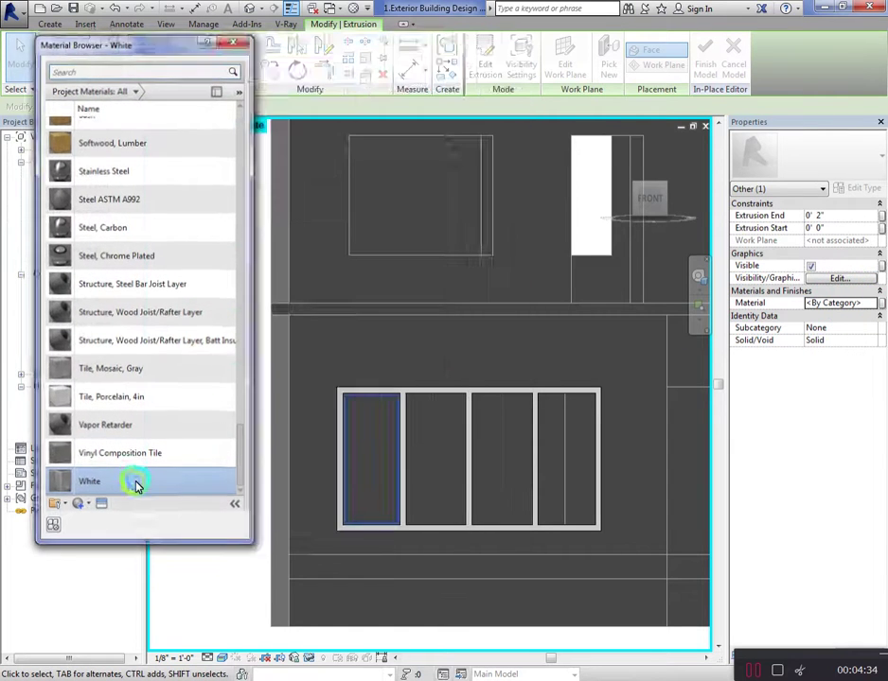
{"action": "key", "text": "Return"}
{"action": "key", "text": "Escape"}
{"action": "scroll", "coordinate": [331, 410], "scroll_direction": "up", "scroll_amount": 2}
{"action": "scroll", "coordinate": [364, 382], "scroll_direction": "up", "scroll_amount": 1}
{"action": "scroll", "coordinate": [382, 377], "scroll_direction": "up", "scroll_amount": 1}
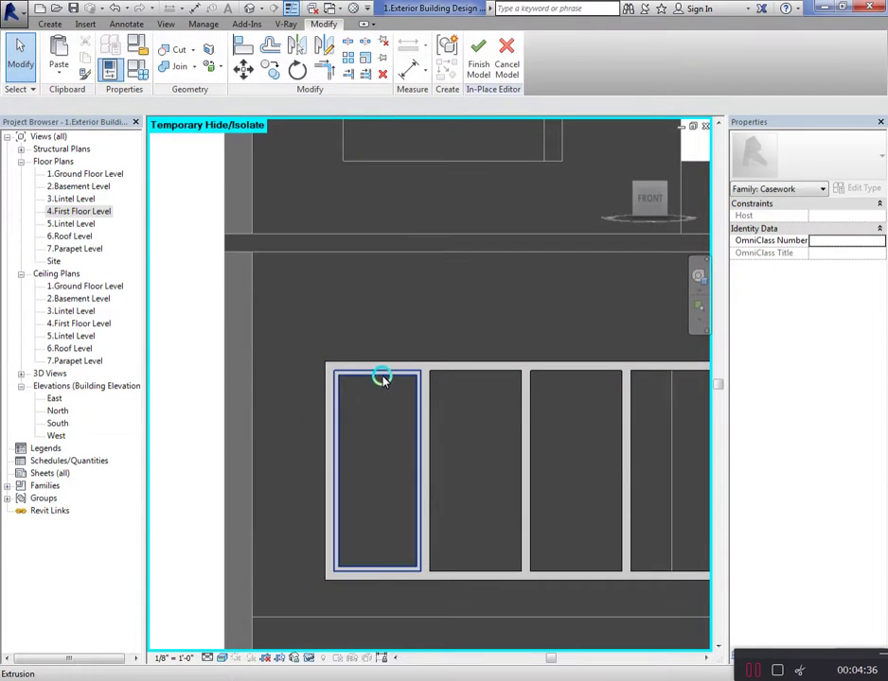
{"action": "left_click", "coordinate": [381, 378]}
{"action": "scroll", "coordinate": [410, 171], "scroll_direction": "down", "scroll_amount": 2}
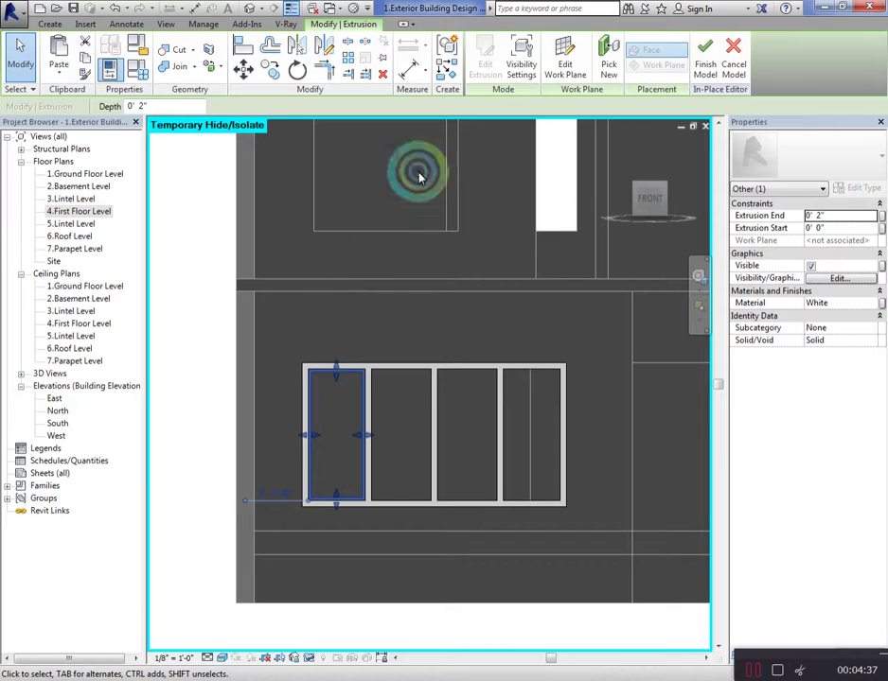
Edit the extrusion's sketch and move it to the frame's corner
{"action": "double_click", "coordinate": [389, 416]}
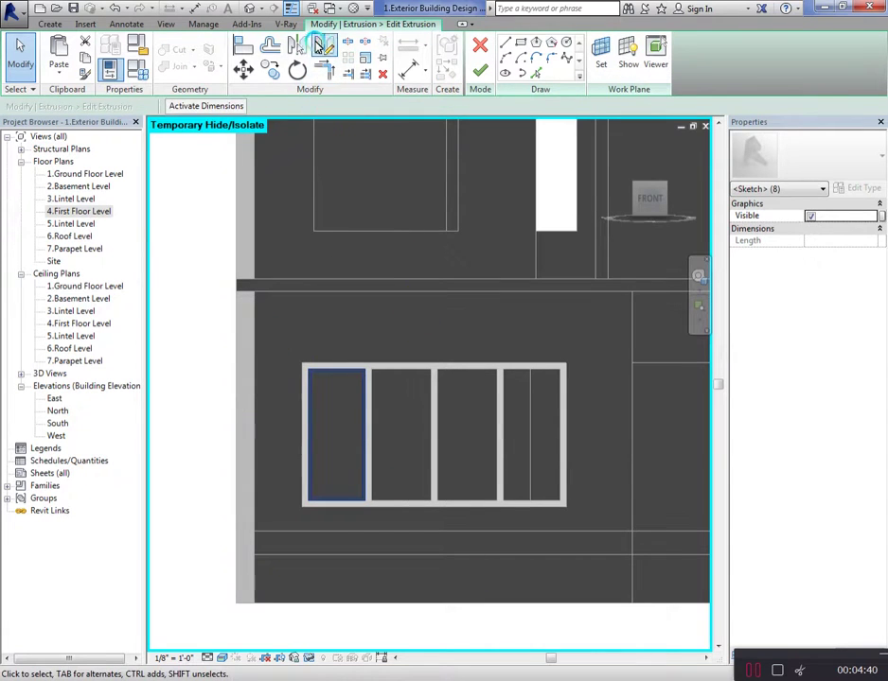
{"action": "left_click", "coordinate": [271, 74]}
{"action": "scroll", "coordinate": [311, 396], "scroll_direction": "up", "scroll_amount": 2}
{"action": "scroll", "coordinate": [297, 390], "scroll_direction": "up", "scroll_amount": 2}
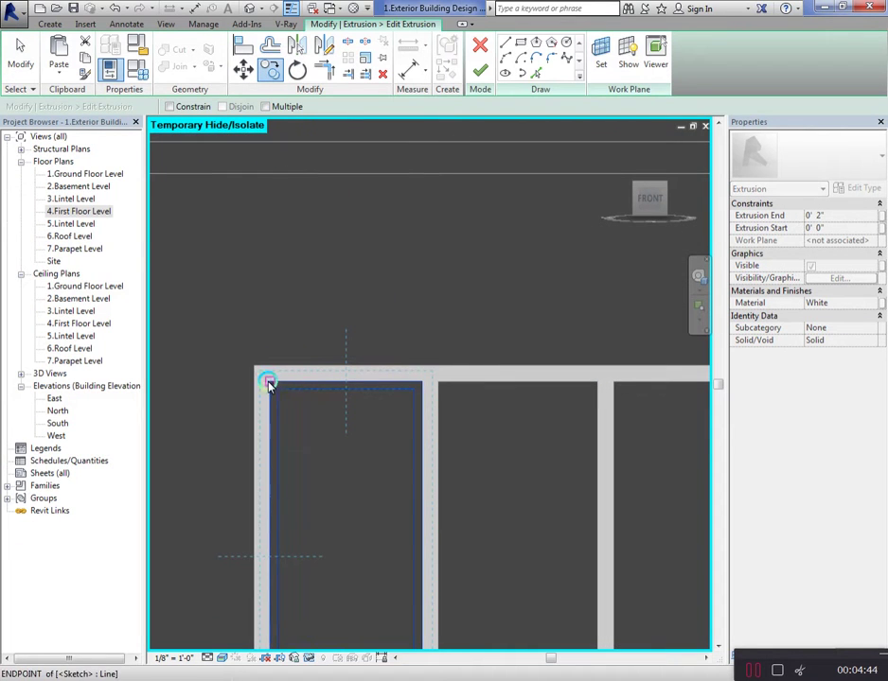
{"action": "left_click", "coordinate": [440, 381]}
{"action": "scroll", "coordinate": [287, 391], "scroll_direction": "down", "scroll_amount": 1}
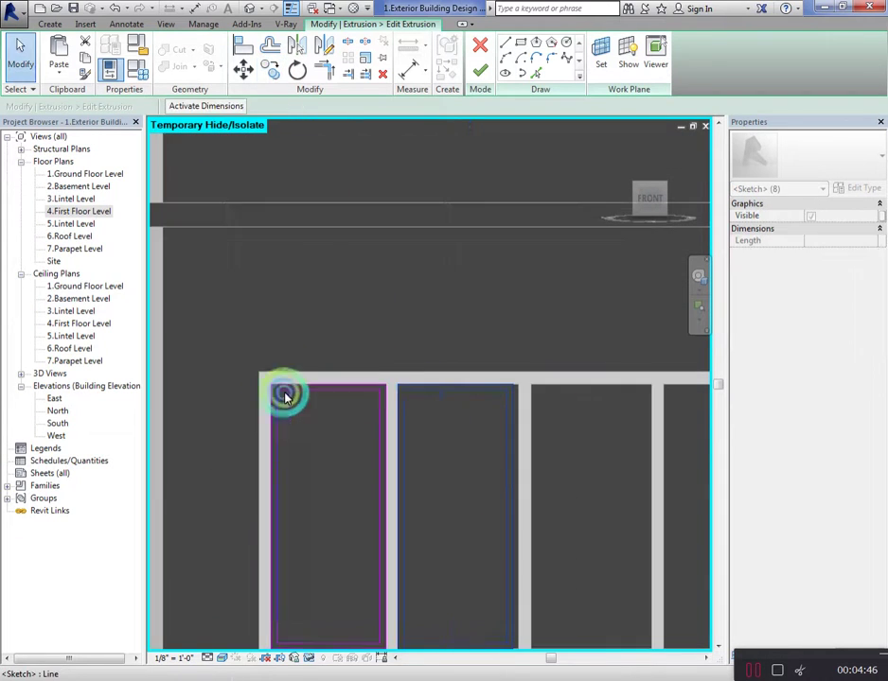
{"action": "scroll", "coordinate": [452, 356], "scroll_direction": "down", "scroll_amount": 1}
{"action": "left_click", "coordinate": [494, 394]}
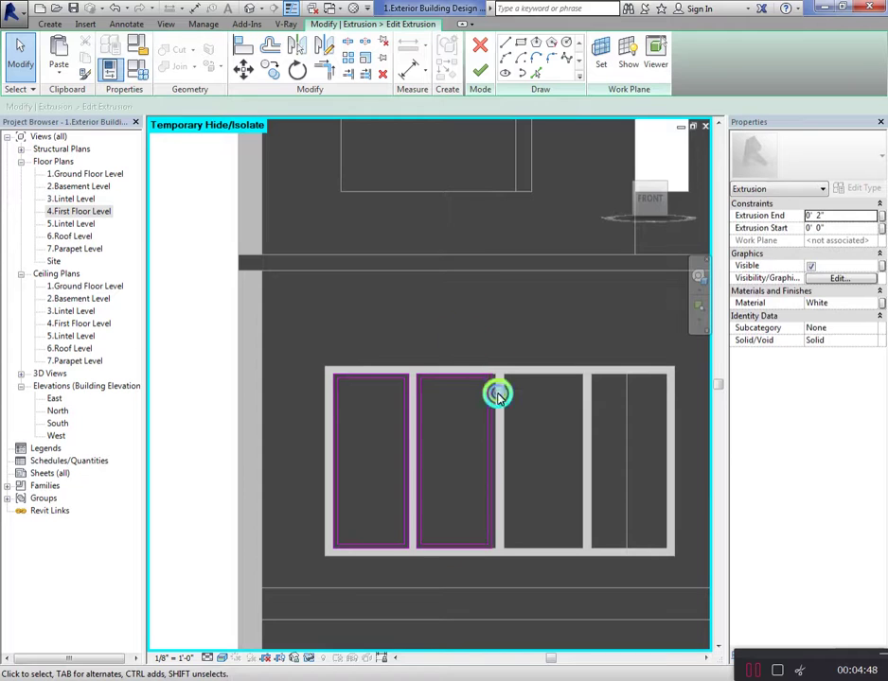
{"action": "scroll", "coordinate": [482, 468], "scroll_direction": "up", "scroll_amount": 3}
{"action": "left_click", "coordinate": [480, 463]}
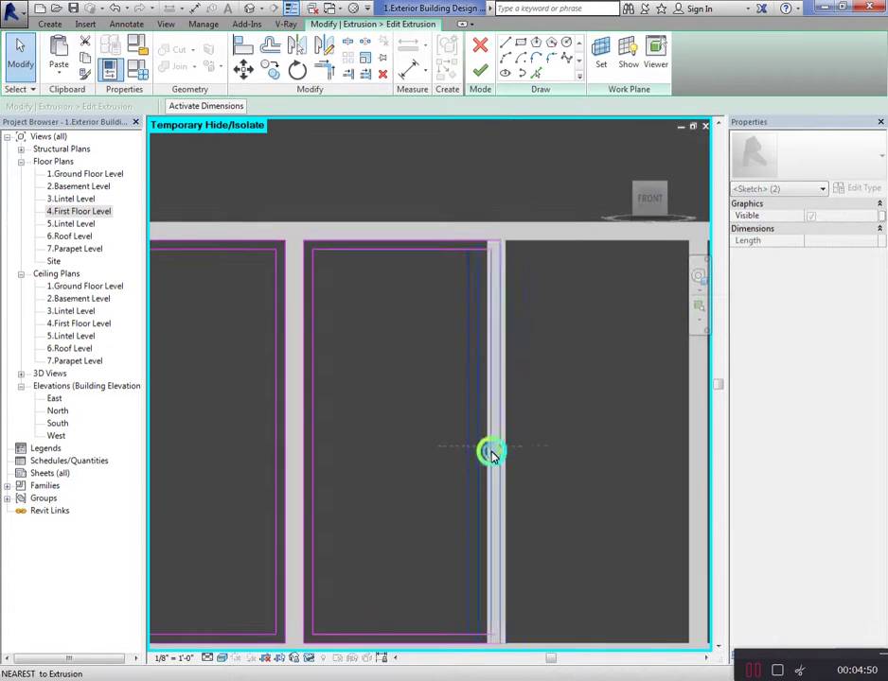
{"action": "scroll", "coordinate": [548, 401], "scroll_direction": "down", "scroll_amount": 1}
{"action": "left_click", "coordinate": [378, 274]}
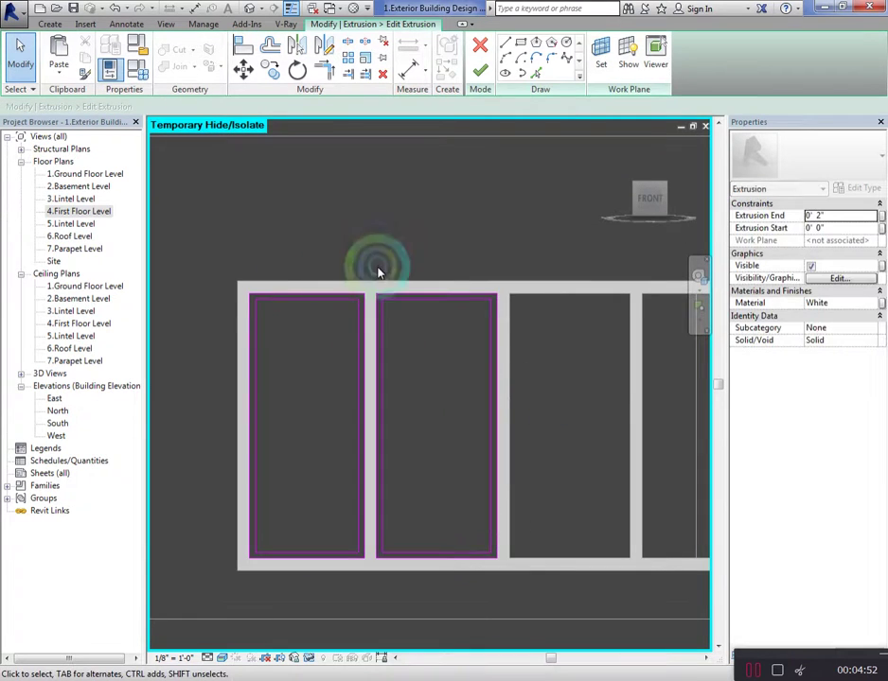
Copy both pane rectangles into the third and fourth openings and finish the extrusion
{"action": "left_click_drag", "start_coordinate": [205, 269], "coordinate": [529, 564]}
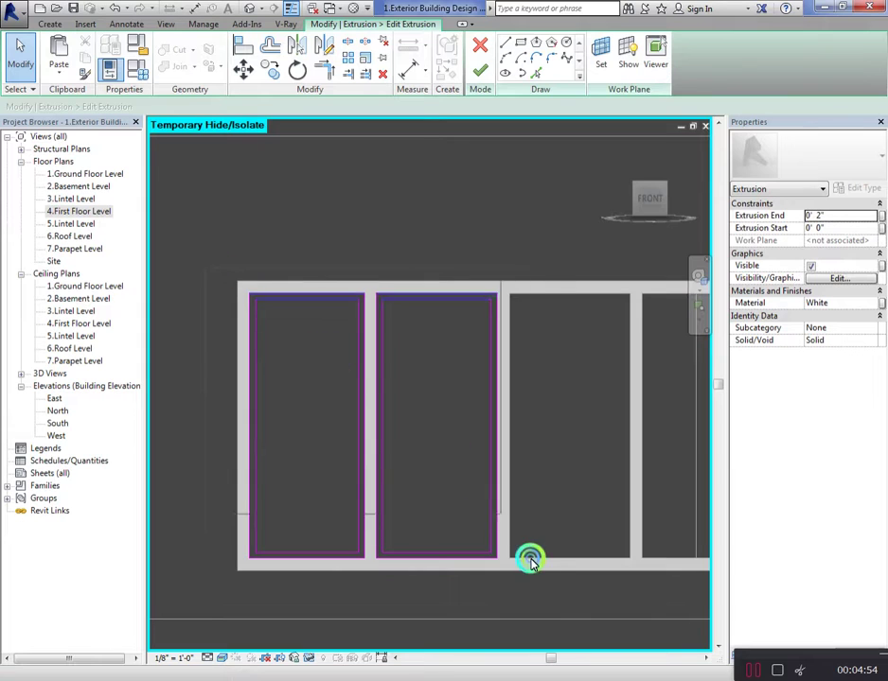
{"action": "left_click", "coordinate": [329, 47]}
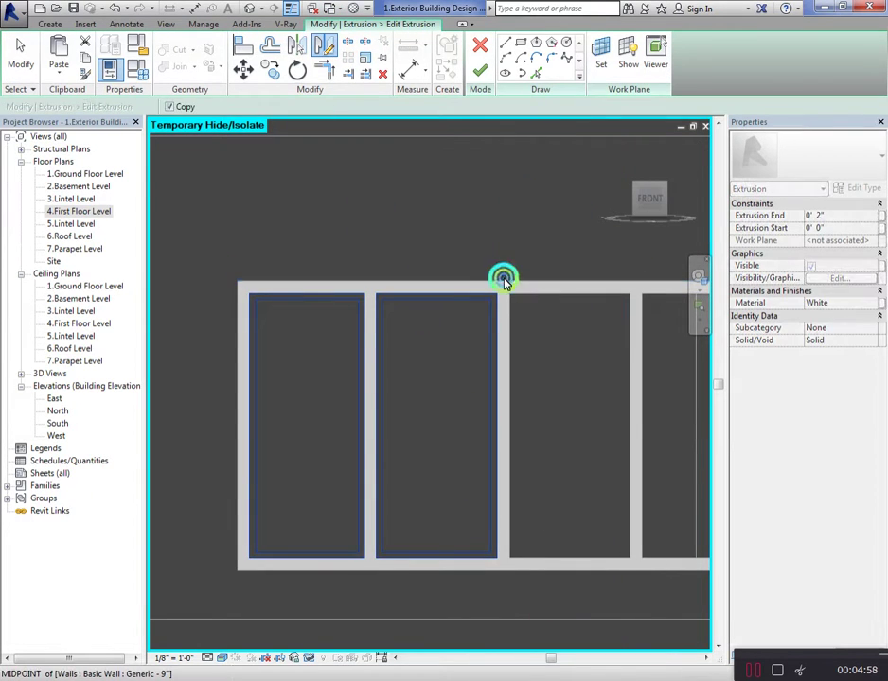
{"action": "left_click", "coordinate": [502, 244]}
{"action": "left_click", "coordinate": [410, 273]}
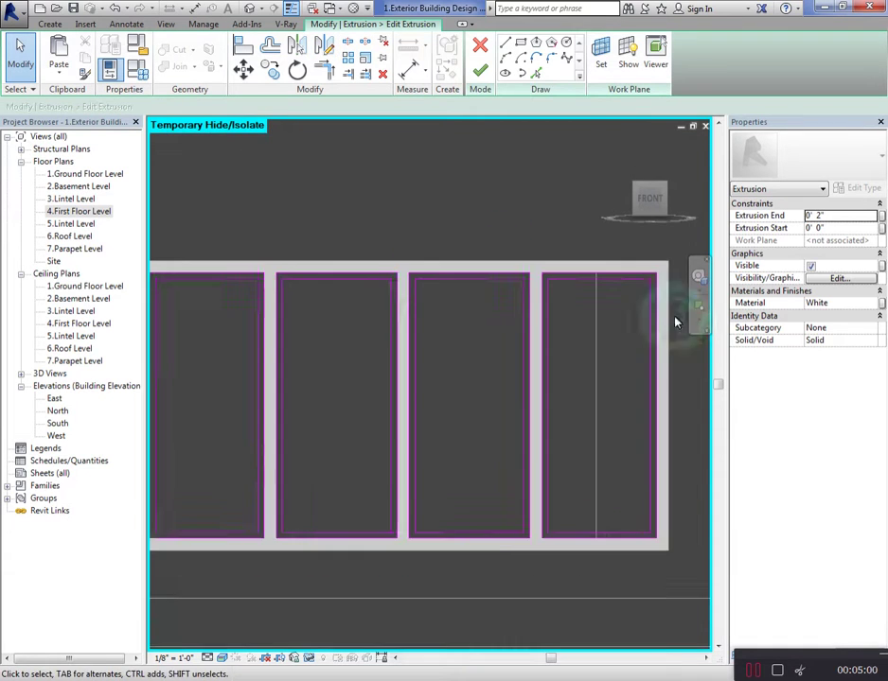
{"action": "scroll", "coordinate": [662, 317], "scroll_direction": "up", "scroll_amount": 1}
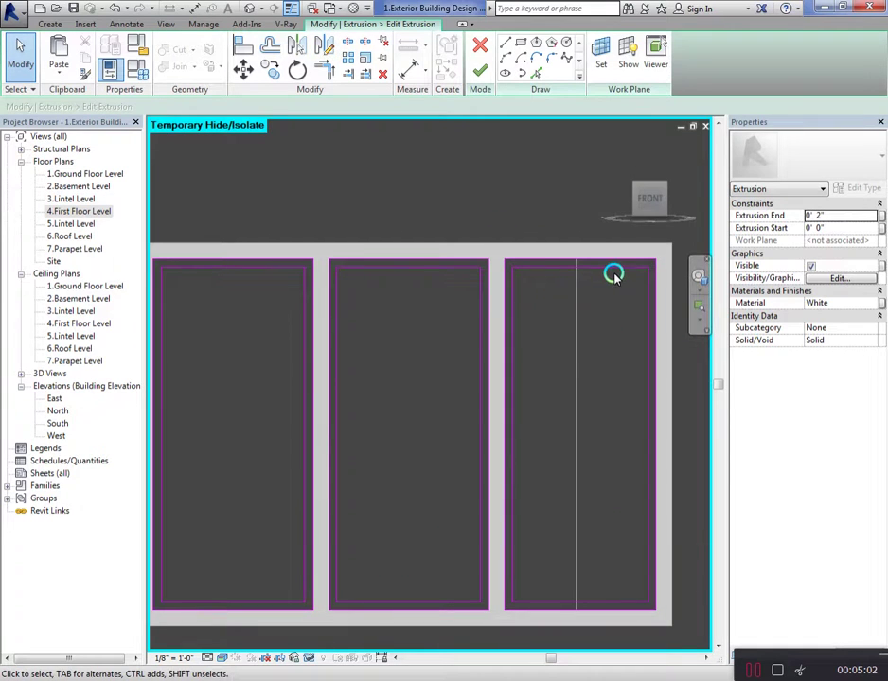
{"action": "scroll", "coordinate": [613, 274], "scroll_direction": "down", "scroll_amount": 1}
{"action": "left_click", "coordinate": [482, 74]}
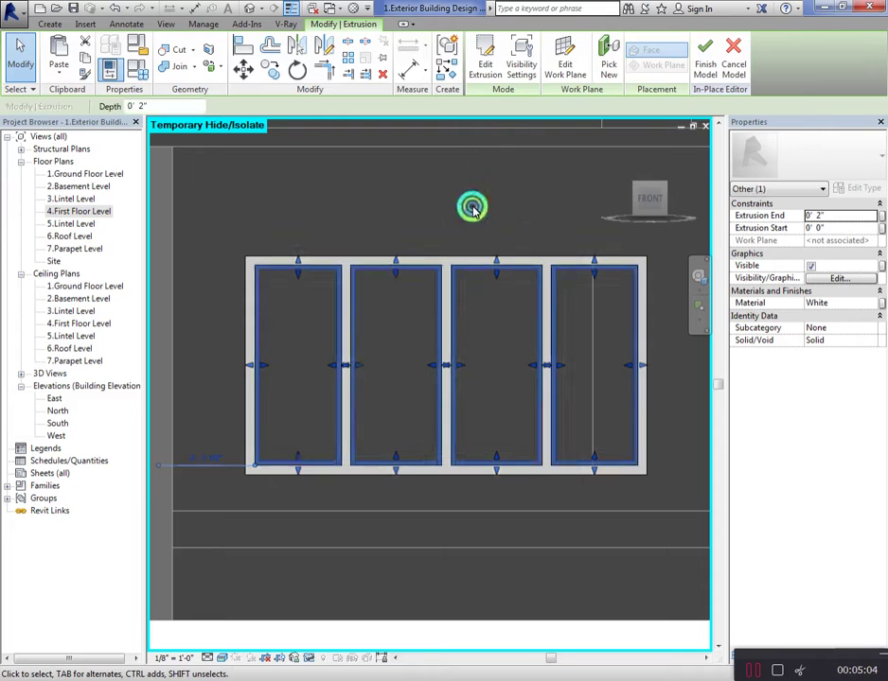
Open the 4.First Floor Level plan, then the 2.Basement Level plan
{"action": "left_click", "coordinate": [469, 205]}
{"action": "left_click_drag", "start_coordinate": [645, 218], "coordinate": [680, 207]}
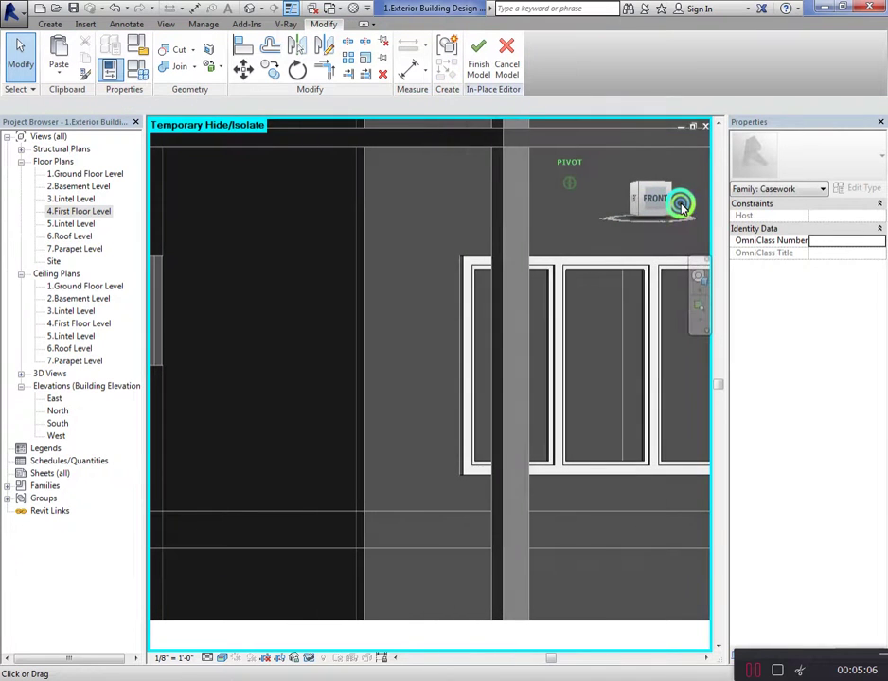
{"action": "double_click", "coordinate": [87, 211]}
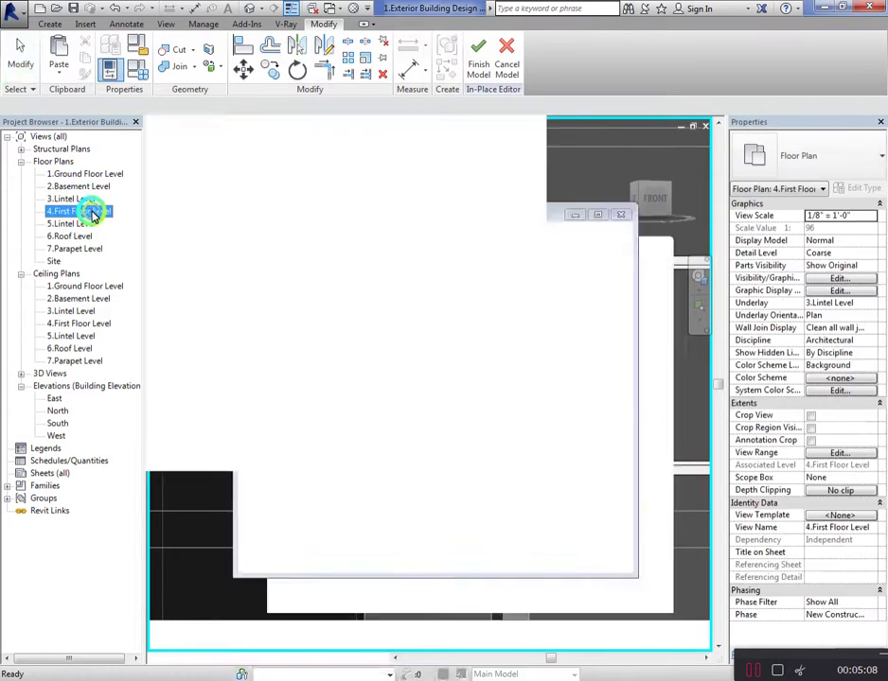
{"action": "scroll", "coordinate": [638, 317], "scroll_direction": "down", "scroll_amount": 3}
{"action": "scroll", "coordinate": [515, 352], "scroll_direction": "down", "scroll_amount": 3}
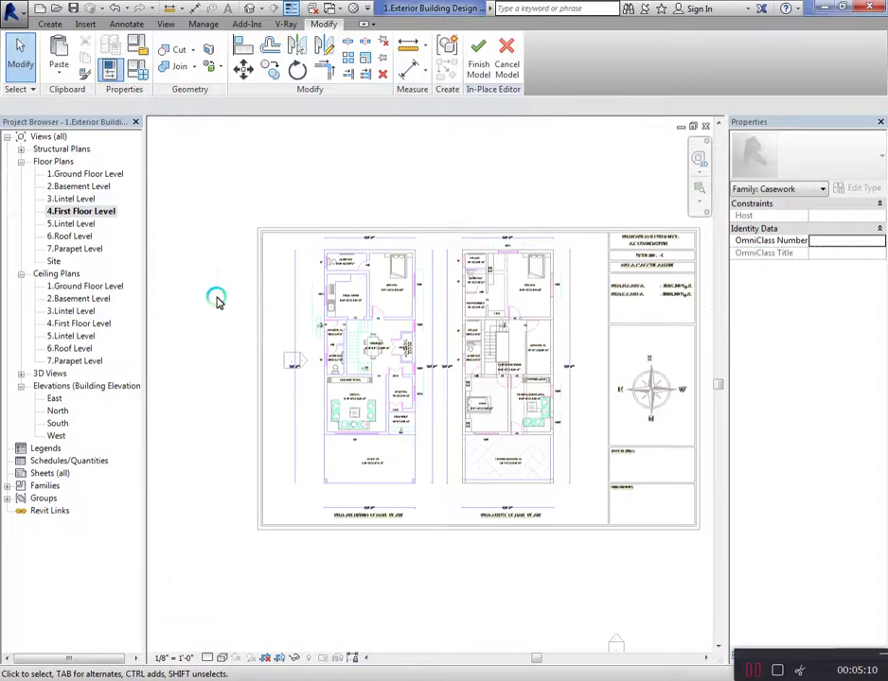
{"action": "double_click", "coordinate": [83, 187]}
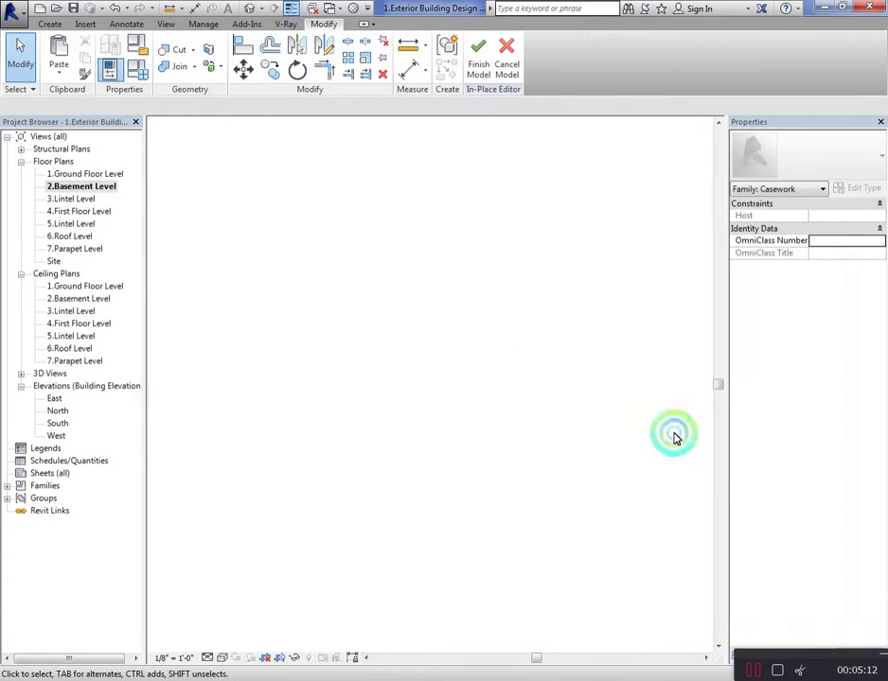
{"action": "scroll", "coordinate": [321, 527], "scroll_direction": "up", "scroll_amount": 2}
{"action": "scroll", "coordinate": [325, 477], "scroll_direction": "up", "scroll_amount": 3}
{"action": "scroll", "coordinate": [348, 487], "scroll_direction": "up", "scroll_amount": 2}
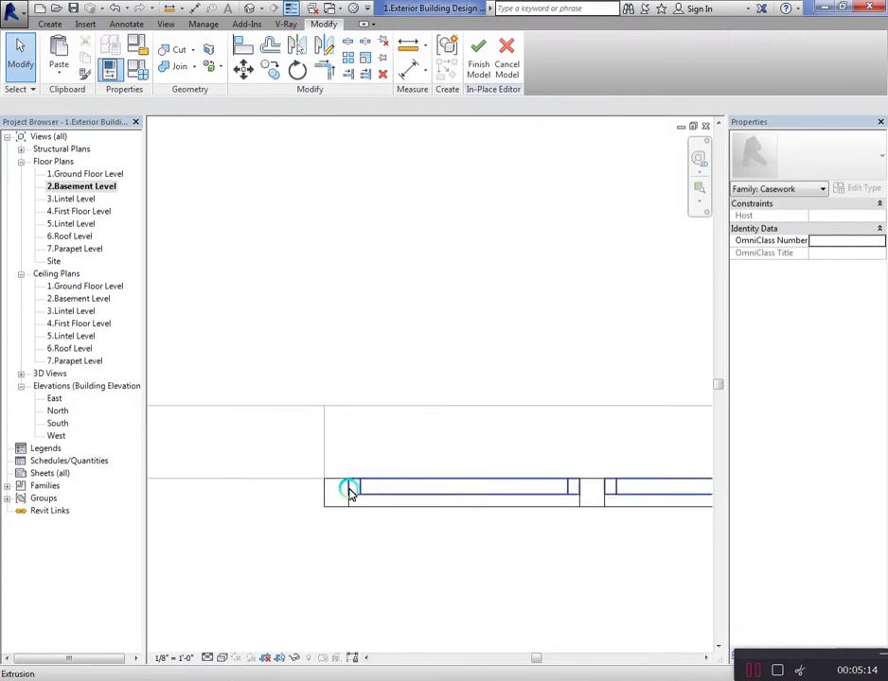
{"action": "scroll", "coordinate": [370, 488], "scroll_direction": "up", "scroll_amount": 1}
Move the frame extrusion in the plan so it lines up with the wall
{"action": "left_click", "coordinate": [363, 493]}
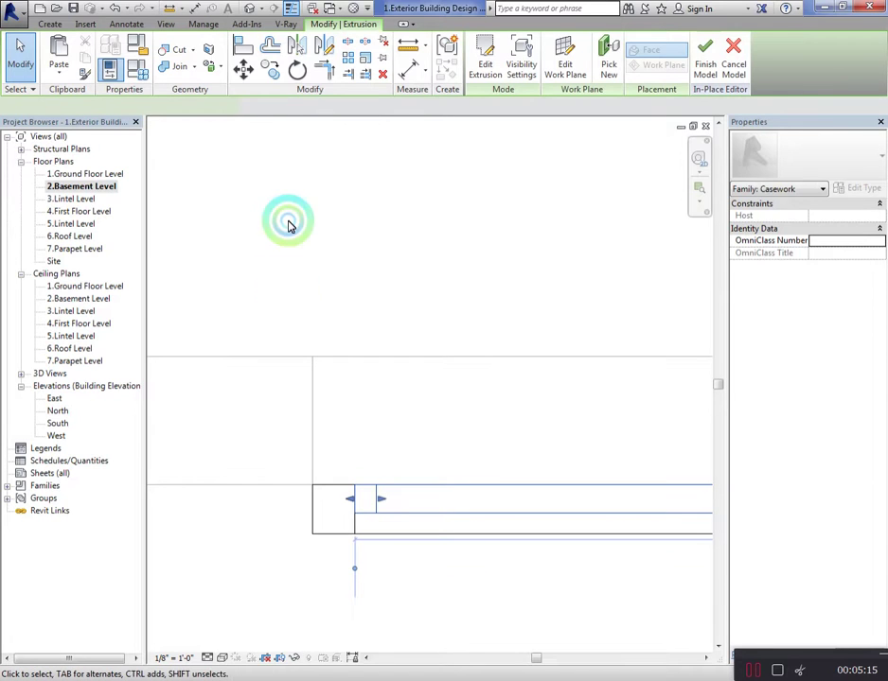
{"action": "left_click", "coordinate": [243, 68]}
{"action": "left_click", "coordinate": [342, 499]}
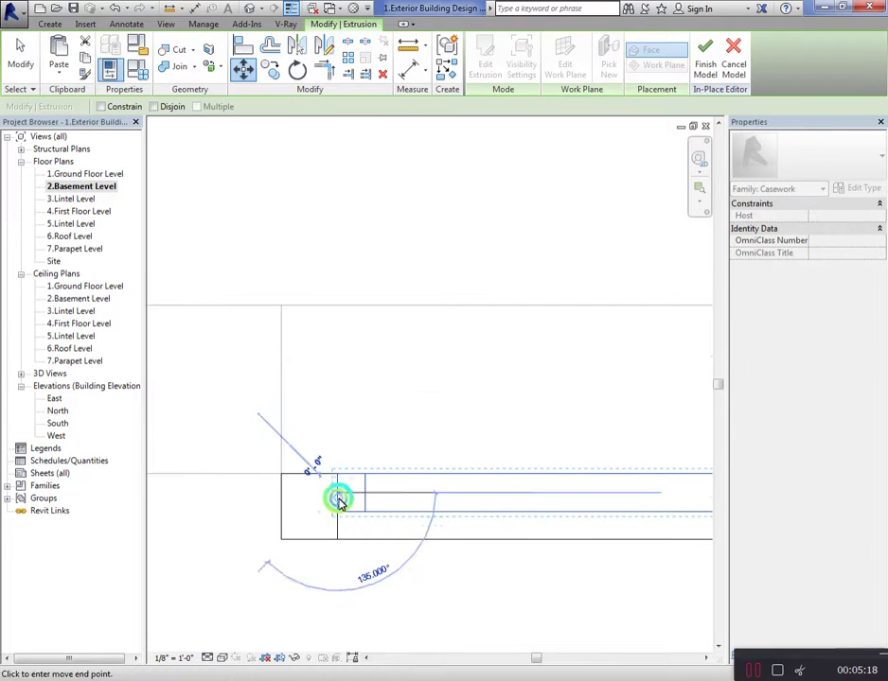
{"action": "left_click", "coordinate": [337, 511]}
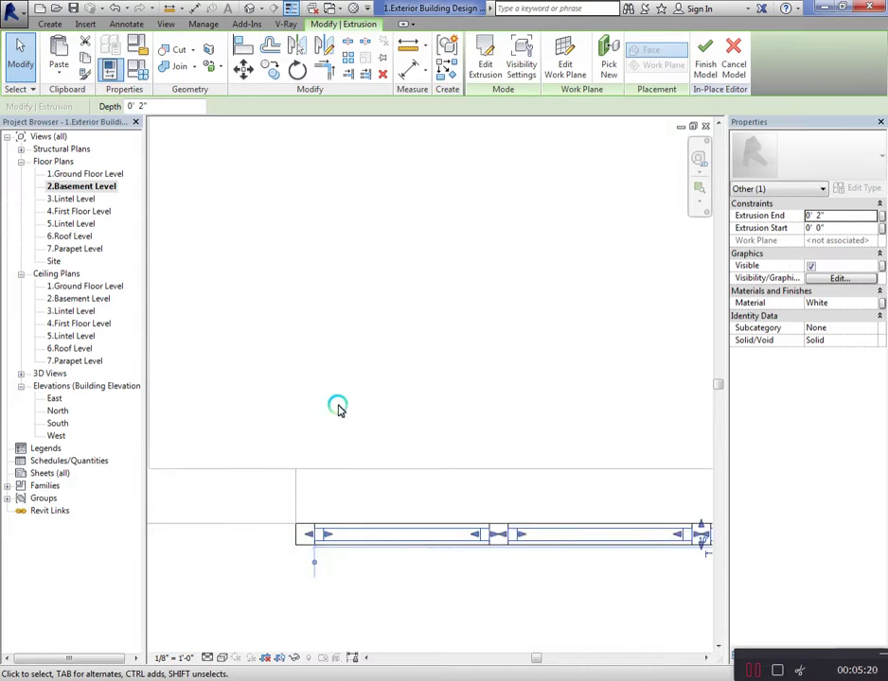
{"action": "left_click", "coordinate": [336, 402]}
{"action": "scroll", "coordinate": [192, 199], "scroll_direction": "down", "scroll_amount": 2}
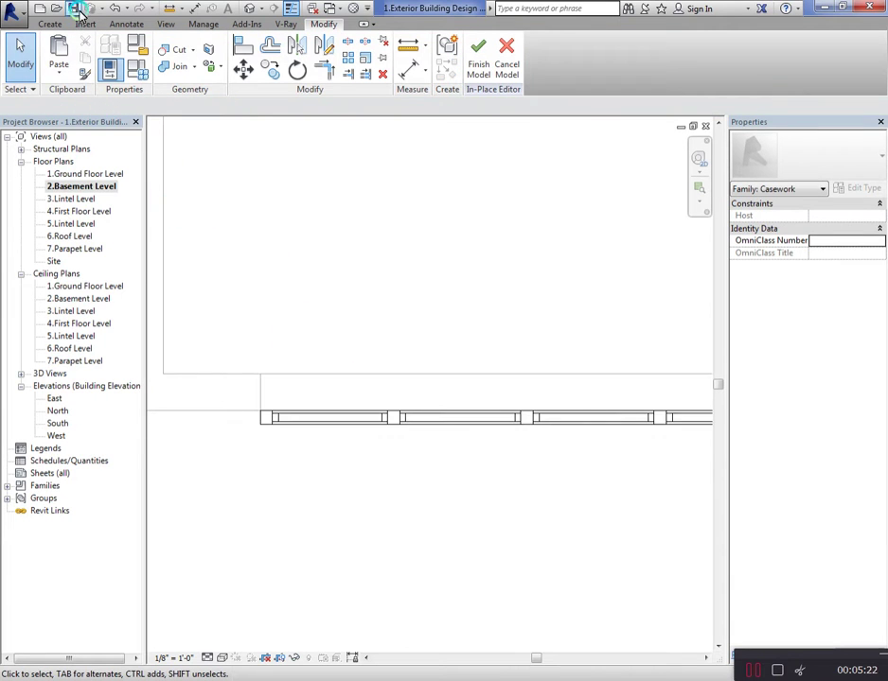
Start a new extrusion and sketch a rectangle over the window opening
{"action": "left_click", "coordinate": [49, 24]}
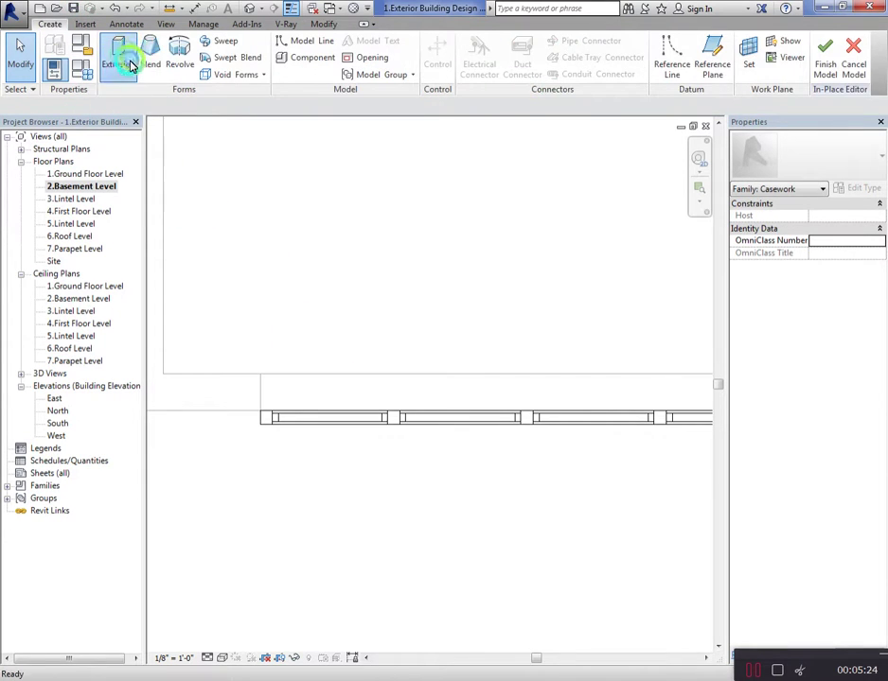
{"action": "left_click", "coordinate": [126, 57]}
{"action": "left_click", "coordinate": [519, 44]}
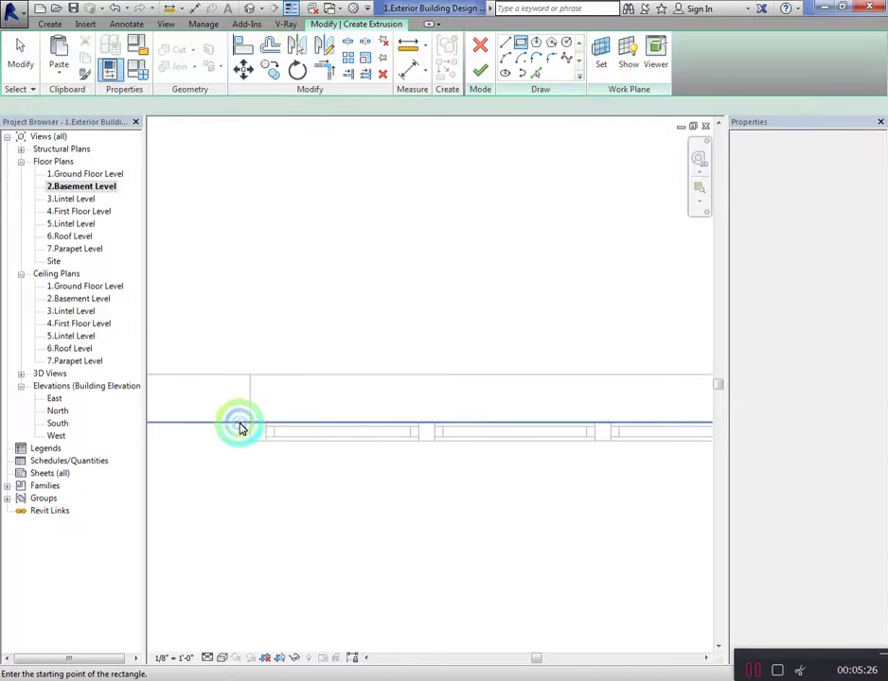
{"action": "scroll", "coordinate": [265, 445], "scroll_direction": "up", "scroll_amount": 2}
{"action": "left_click", "coordinate": [257, 447]}
{"action": "scroll", "coordinate": [236, 426], "scroll_direction": "down", "scroll_amount": 1}
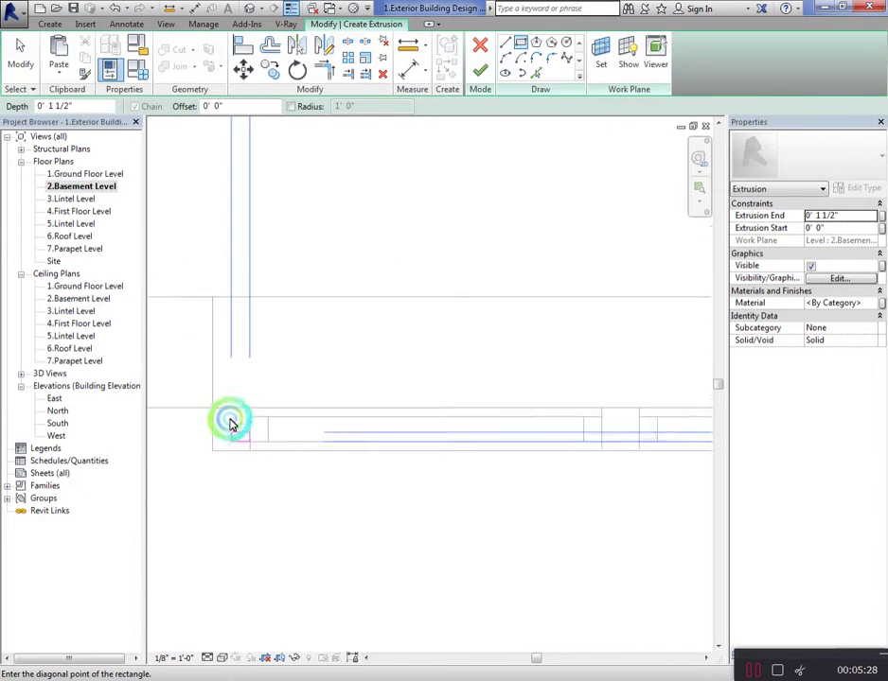
{"action": "scroll", "coordinate": [242, 414], "scroll_direction": "down", "scroll_amount": 2}
{"action": "scroll", "coordinate": [569, 423], "scroll_direction": "up", "scroll_amount": 2}
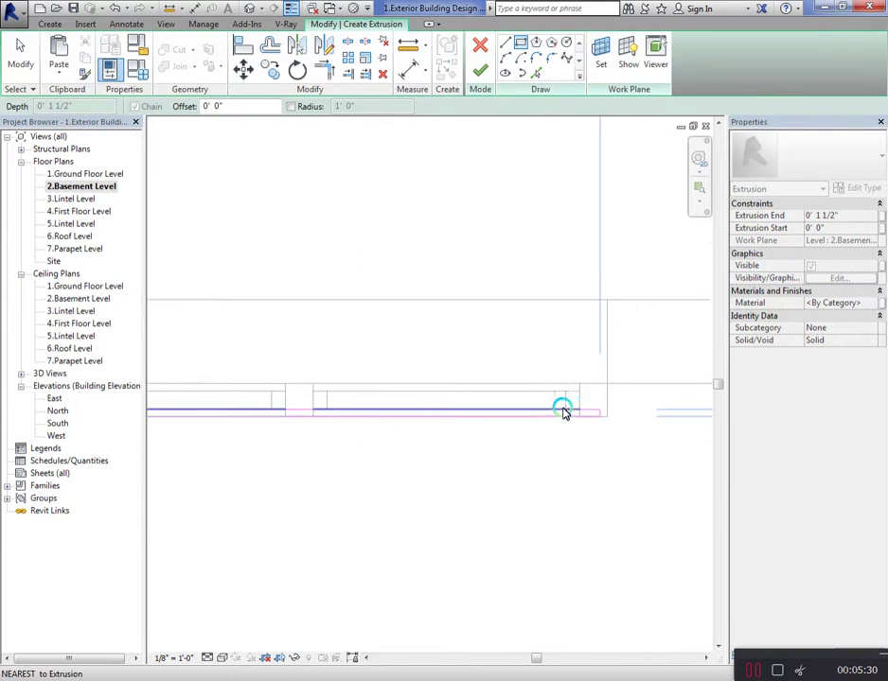
{"action": "scroll", "coordinate": [584, 377], "scroll_direction": "up", "scroll_amount": 2}
{"action": "scroll", "coordinate": [577, 376], "scroll_direction": "up", "scroll_amount": 1}
{"action": "left_click", "coordinate": [578, 373]}
{"action": "scroll", "coordinate": [705, 431], "scroll_direction": "down", "scroll_amount": 3}
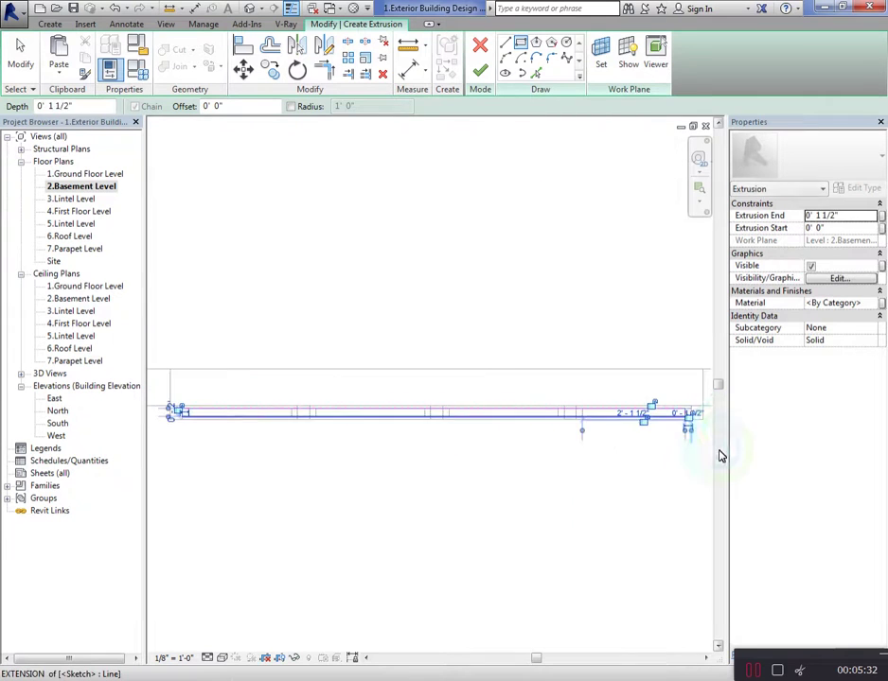
{"action": "key", "text": "Escape"}
{"action": "scroll", "coordinate": [530, 464], "scroll_direction": "up", "scroll_amount": 3}
{"action": "scroll", "coordinate": [332, 413], "scroll_direction": "up", "scroll_amount": 2}
{"action": "scroll", "coordinate": [321, 312], "scroll_direction": "up", "scroll_amount": 1}
{"action": "scroll", "coordinate": [320, 310], "scroll_direction": "up", "scroll_amount": 1}
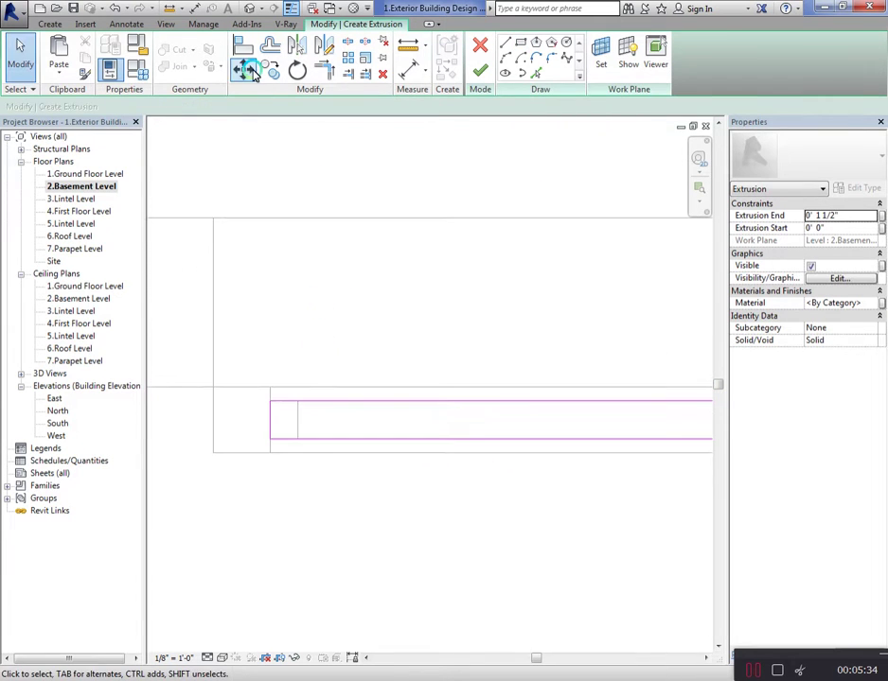
Offset the pane sketch lines by 0' 1/4" from the frame lines
{"action": "key", "text": "o"}
{"action": "key", "text": "f"}
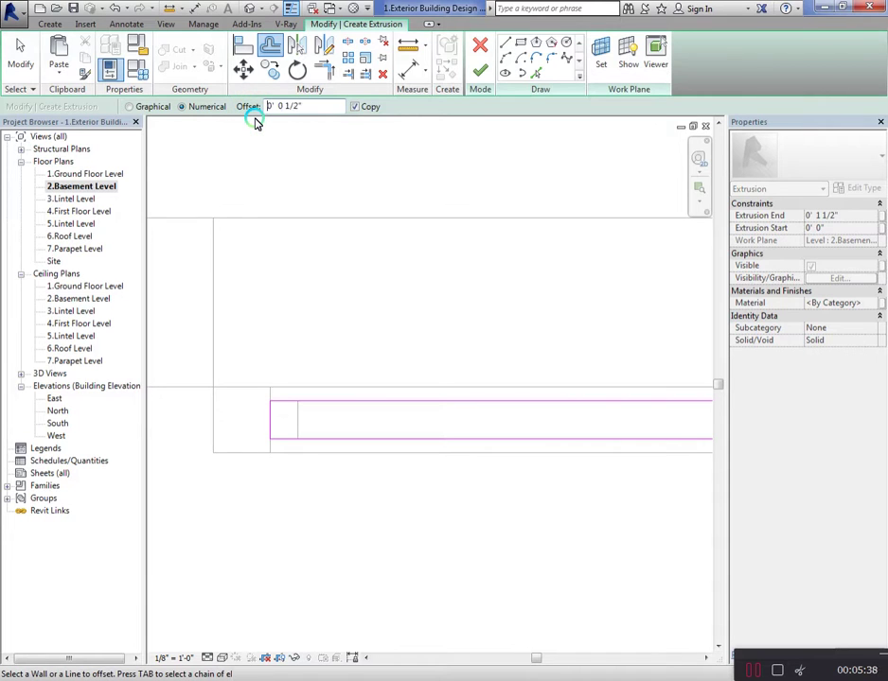
{"action": "left_click", "coordinate": [348, 401]}
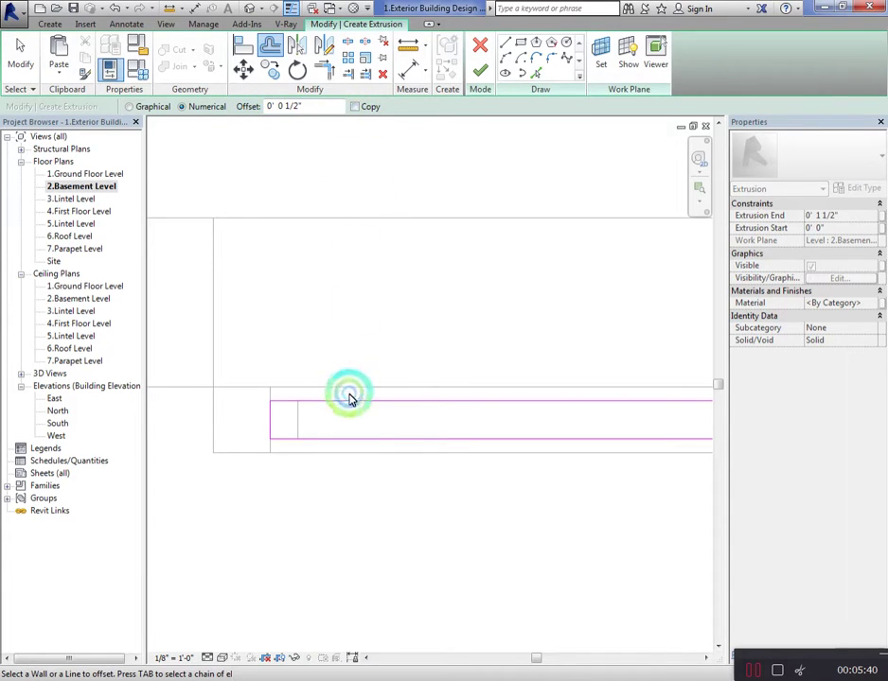
{"action": "left_click", "coordinate": [358, 413]}
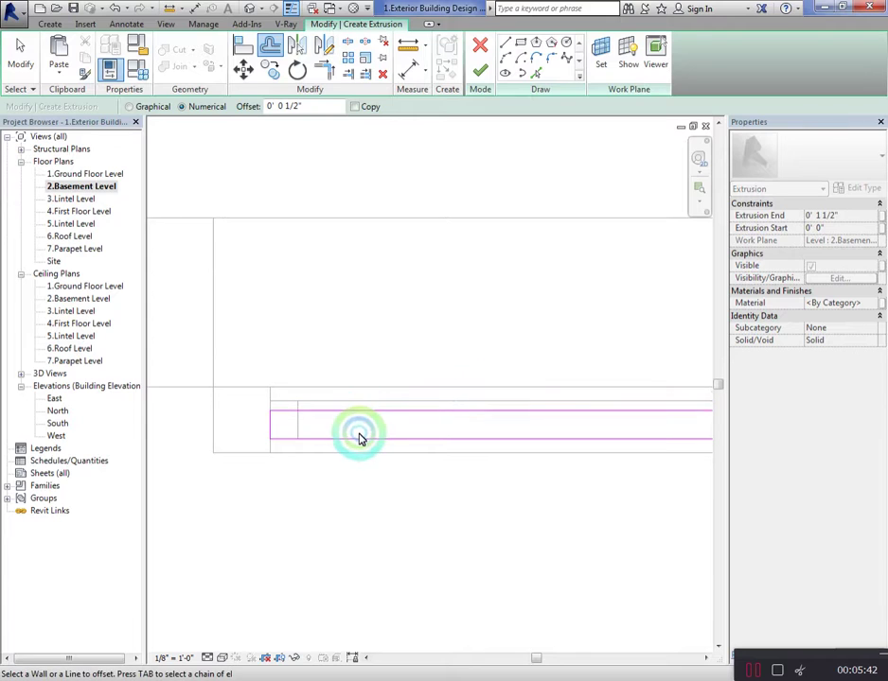
{"action": "left_click", "coordinate": [241, 416]}
{"action": "scroll", "coordinate": [281, 321], "scroll_direction": "down", "scroll_amount": 1}
{"action": "left_click", "coordinate": [322, 108]}
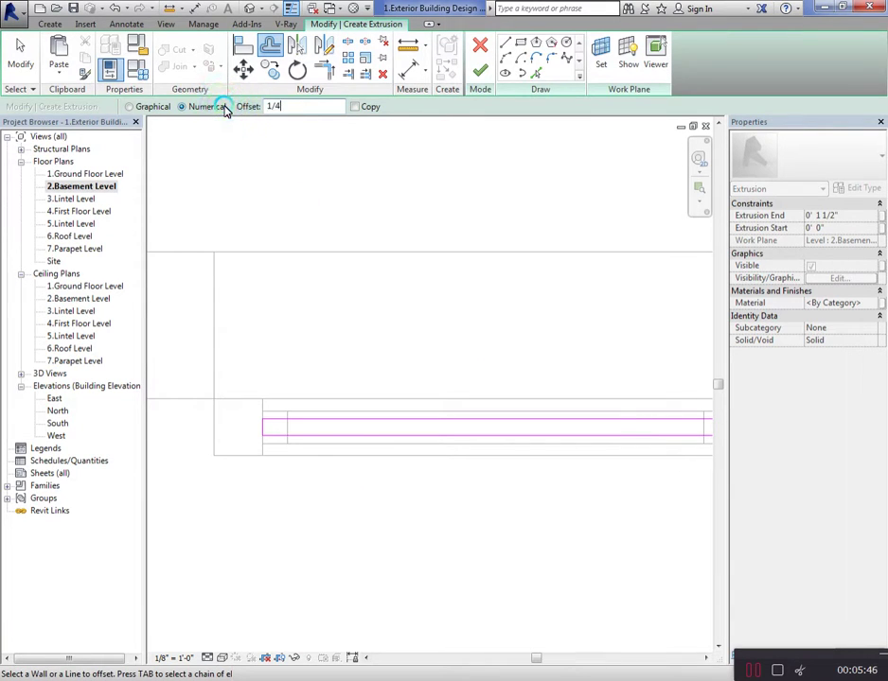
{"action": "scroll", "coordinate": [326, 417], "scroll_direction": "up", "scroll_amount": 1}
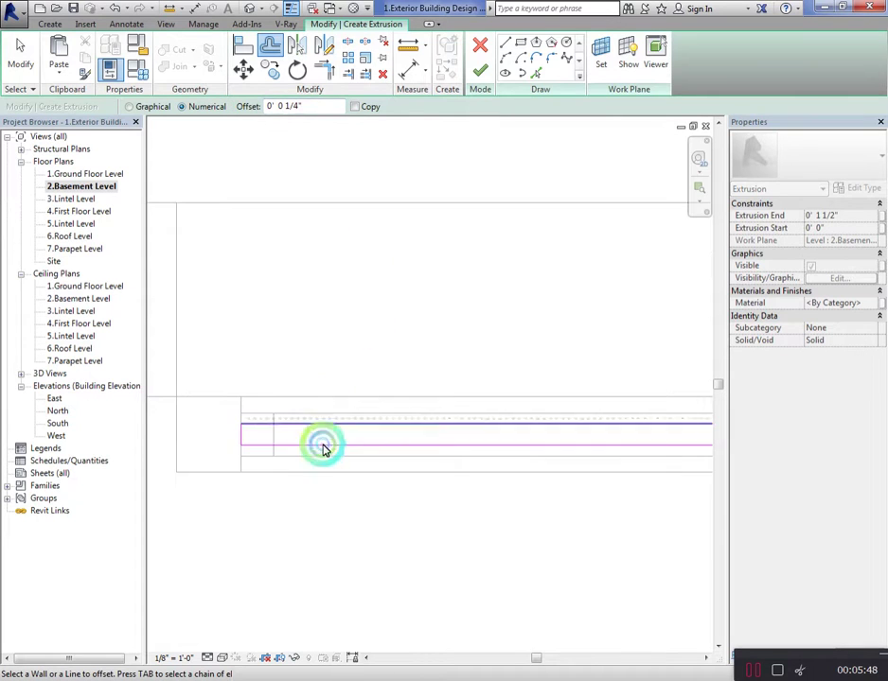
{"action": "left_click", "coordinate": [348, 438]}
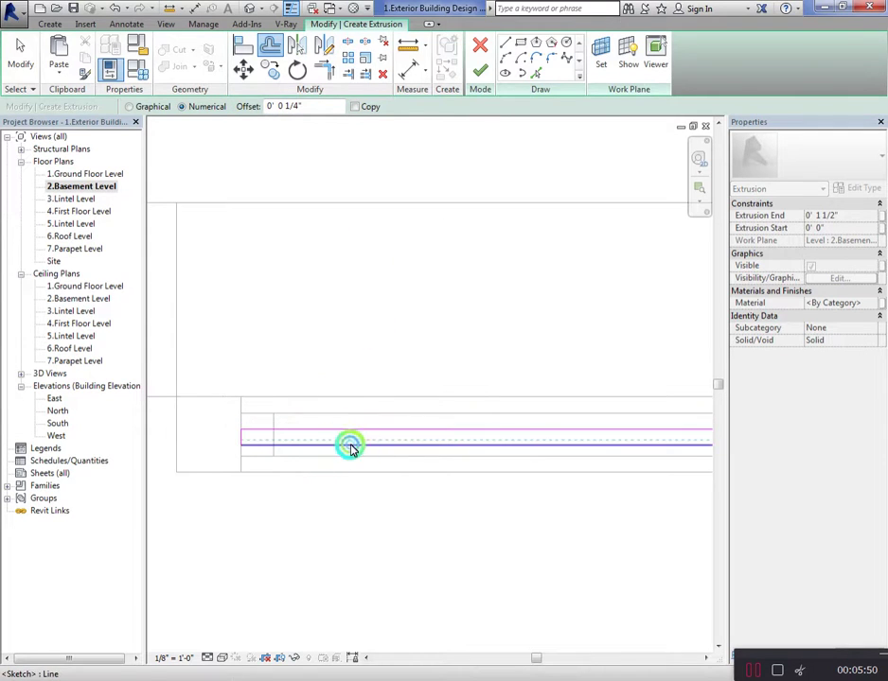
{"action": "scroll", "coordinate": [293, 424], "scroll_direction": "down", "scroll_amount": 1}
Finish the pane sketch as an extrusion 0' 1 1/2" deep
{"action": "key", "text": "Escape"}
{"action": "scroll", "coordinate": [235, 386], "scroll_direction": "down", "scroll_amount": 1}
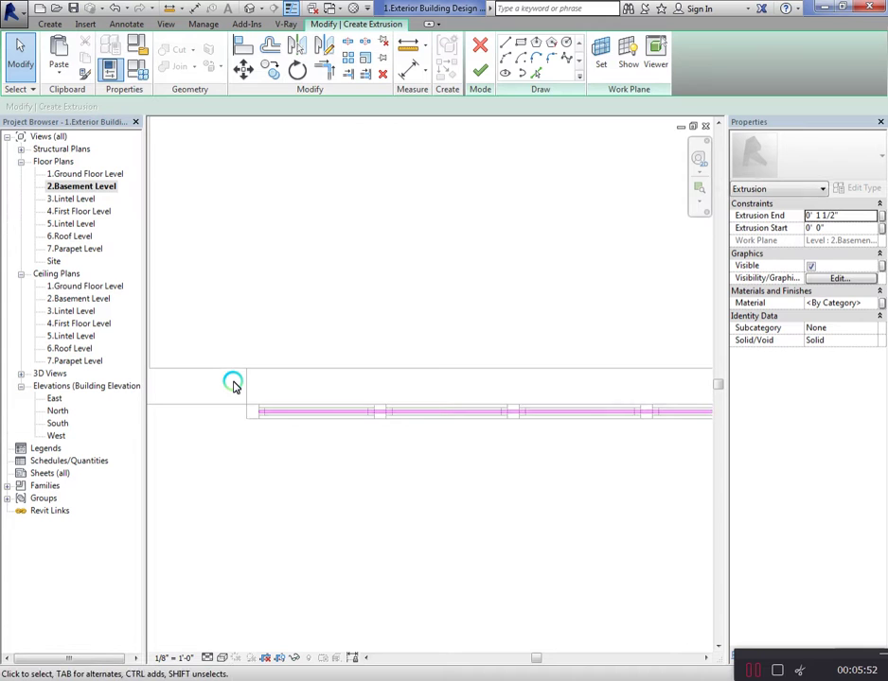
{"action": "scroll", "coordinate": [235, 386], "scroll_direction": "down", "scroll_amount": 1}
{"action": "scroll", "coordinate": [235, 386], "scroll_direction": "up", "scroll_amount": 1}
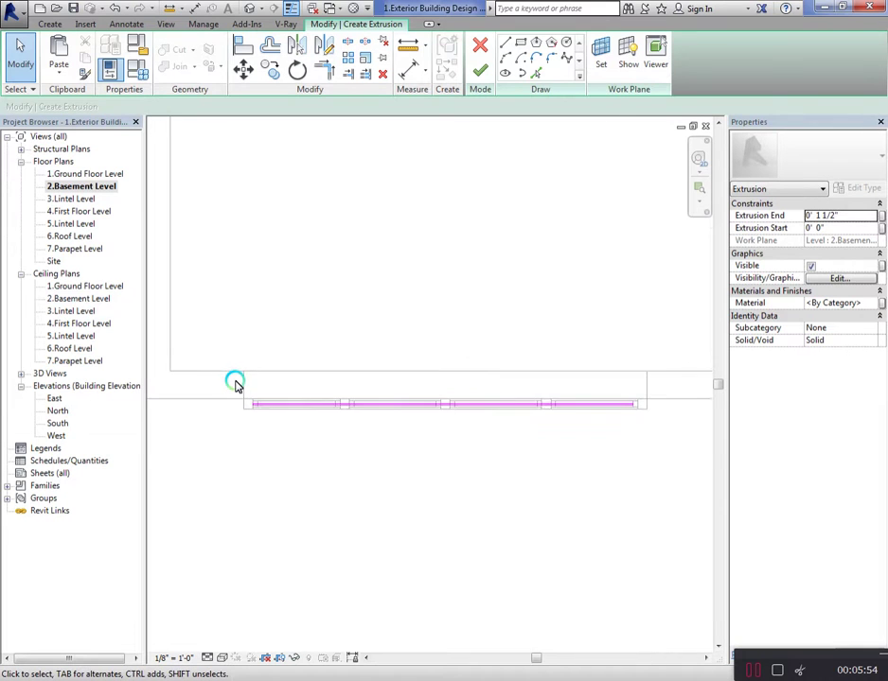
{"action": "left_click", "coordinate": [480, 73]}
{"action": "left_click", "coordinate": [376, 356]}
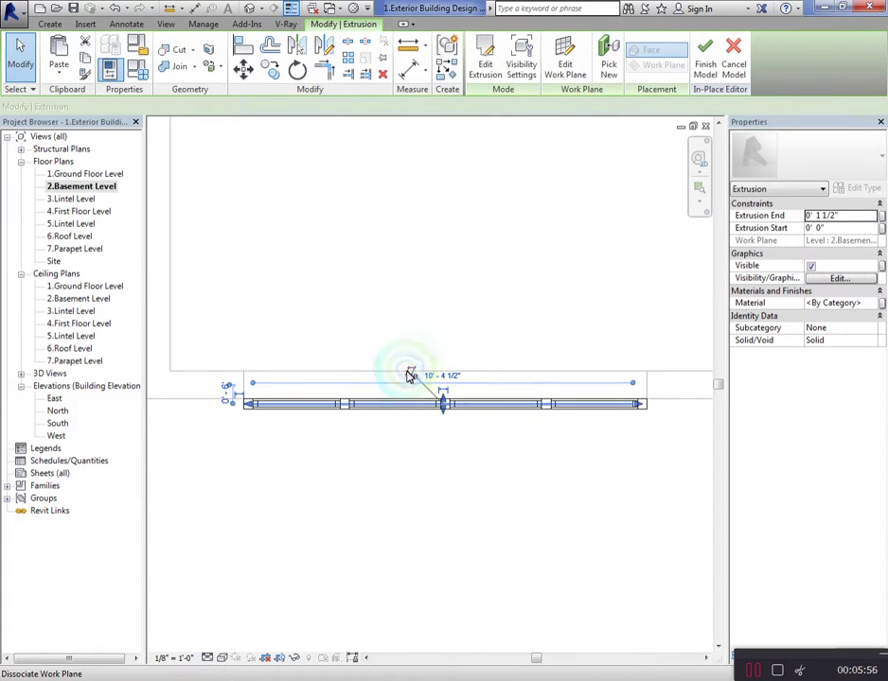
Set the pane extrusion's Extrusion End to 5'0"
{"action": "left_click", "coordinate": [847, 216]}
{"action": "left_click", "coordinate": [847, 217]}
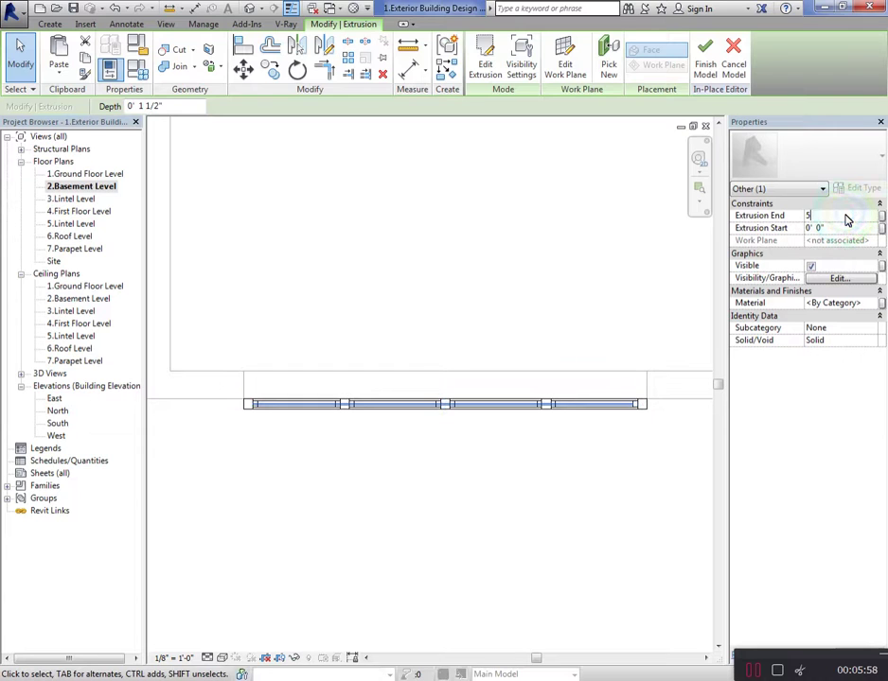
{"action": "left_click", "coordinate": [283, 377]}
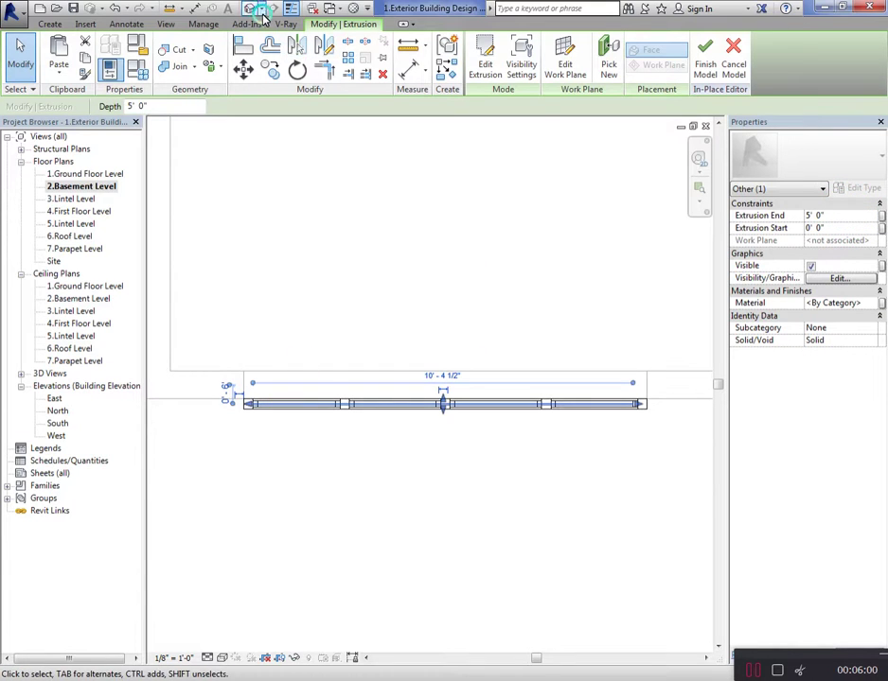
In 3D, drag the pane's top and bottom to the window head and sill, spanning 1' 0" to 6' 9"
{"action": "left_click", "coordinate": [413, 228]}
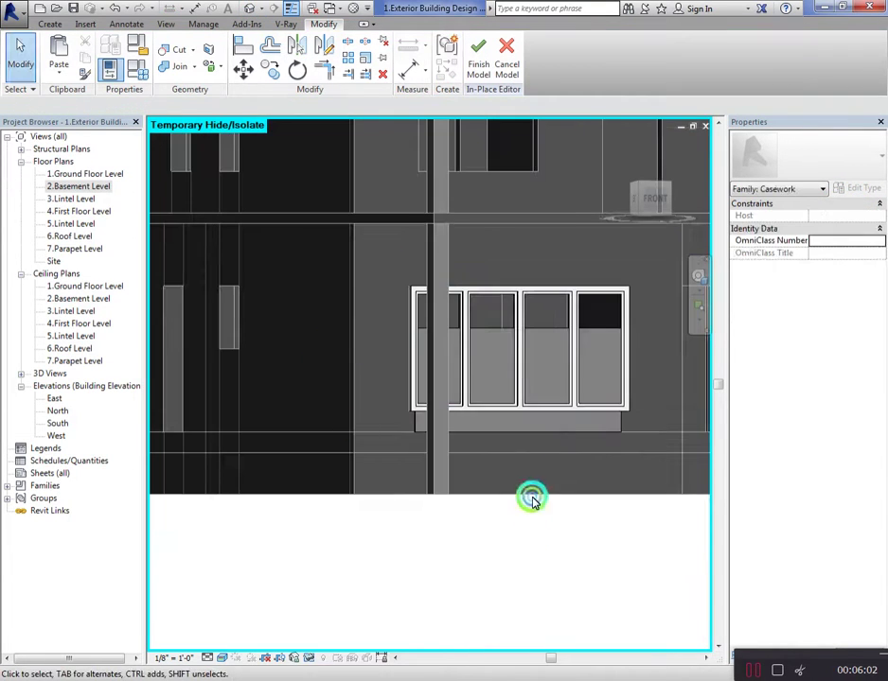
{"action": "left_click", "coordinate": [531, 434]}
{"action": "left_click", "coordinate": [650, 210]}
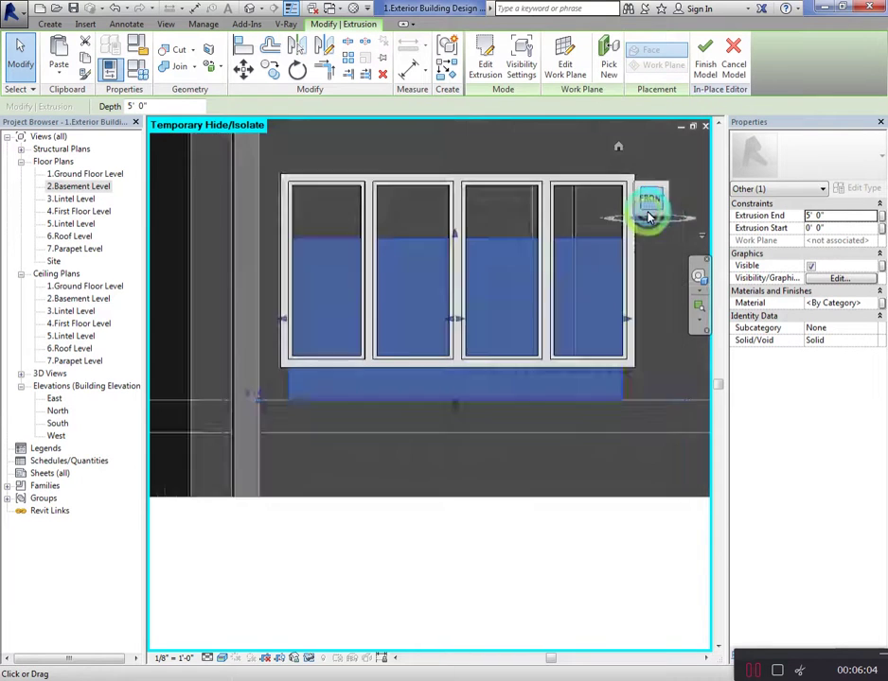
{"action": "scroll", "coordinate": [382, 422], "scroll_direction": "up", "scroll_amount": 3}
{"action": "scroll", "coordinate": [388, 353], "scroll_direction": "down", "scroll_amount": 4}
{"action": "scroll", "coordinate": [426, 291], "scroll_direction": "up", "scroll_amount": 2}
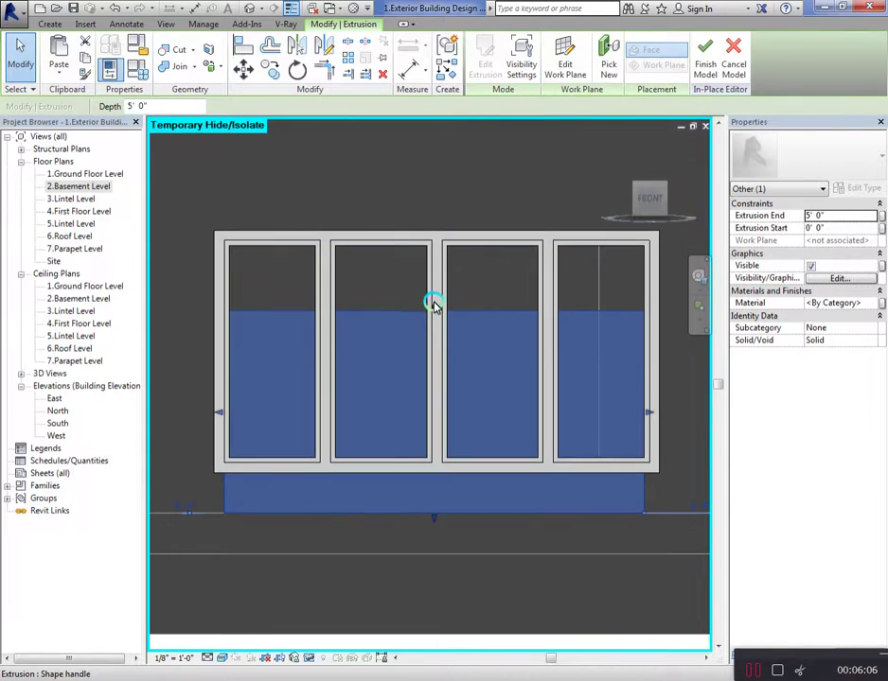
{"action": "left_click_drag", "start_coordinate": [434, 303], "coordinate": [453, 240]}
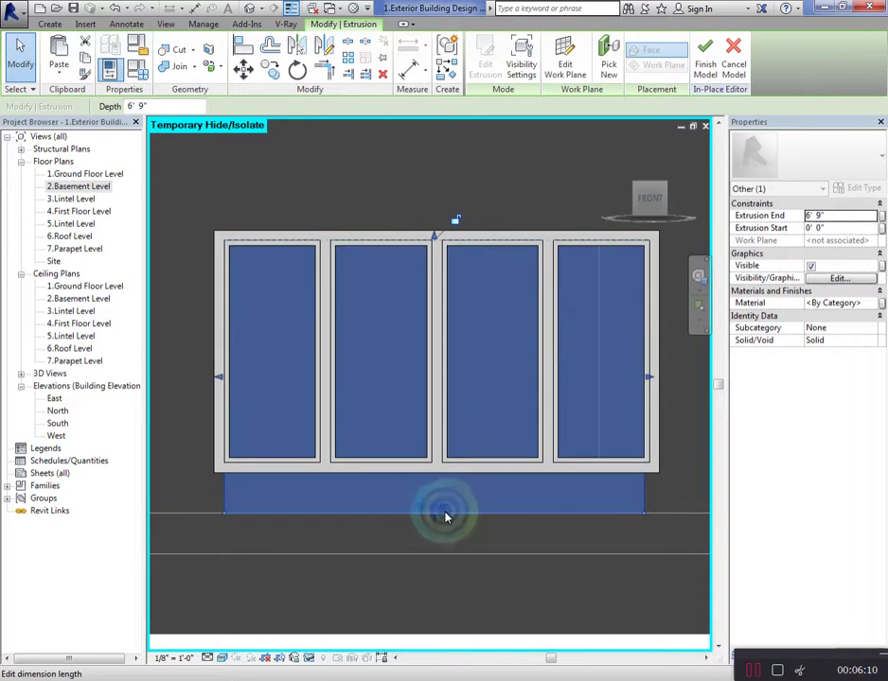
{"action": "left_click_drag", "start_coordinate": [434, 518], "coordinate": [445, 466]}
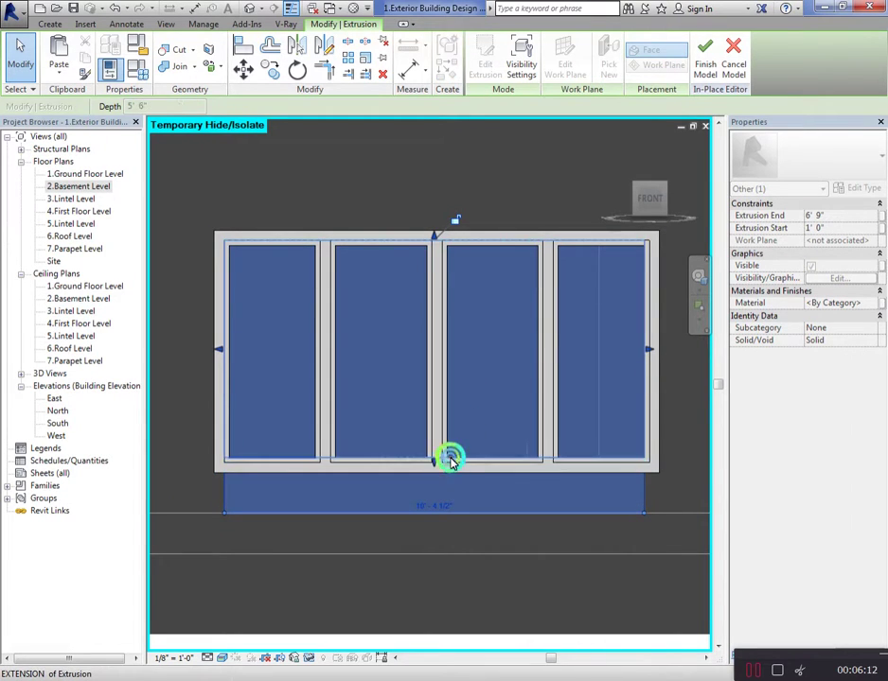
{"action": "left_click", "coordinate": [348, 513]}
{"action": "left_click", "coordinate": [649, 196]}
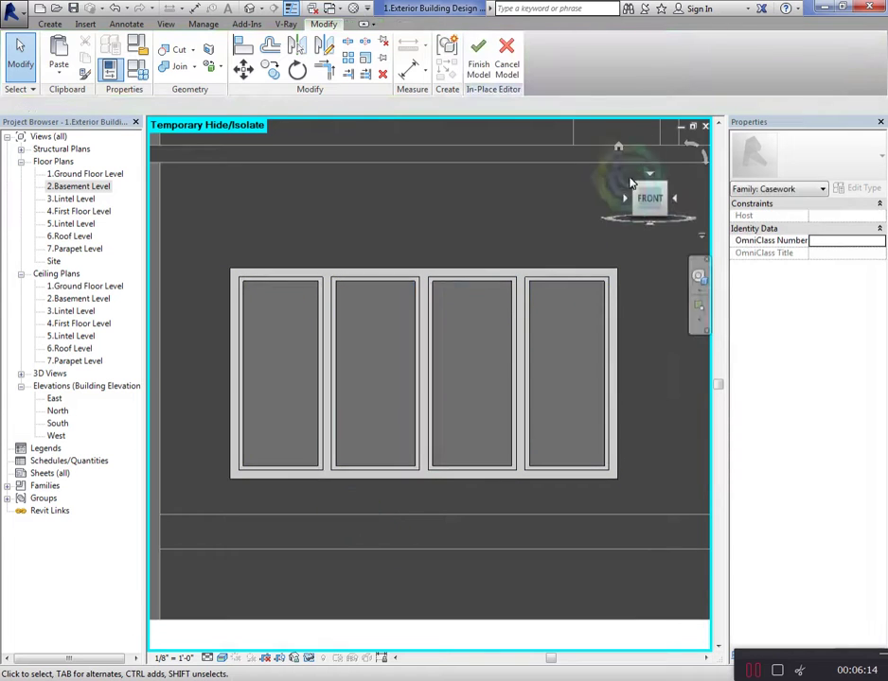
{"action": "left_click_drag", "start_coordinate": [660, 200], "coordinate": [148, 196]}
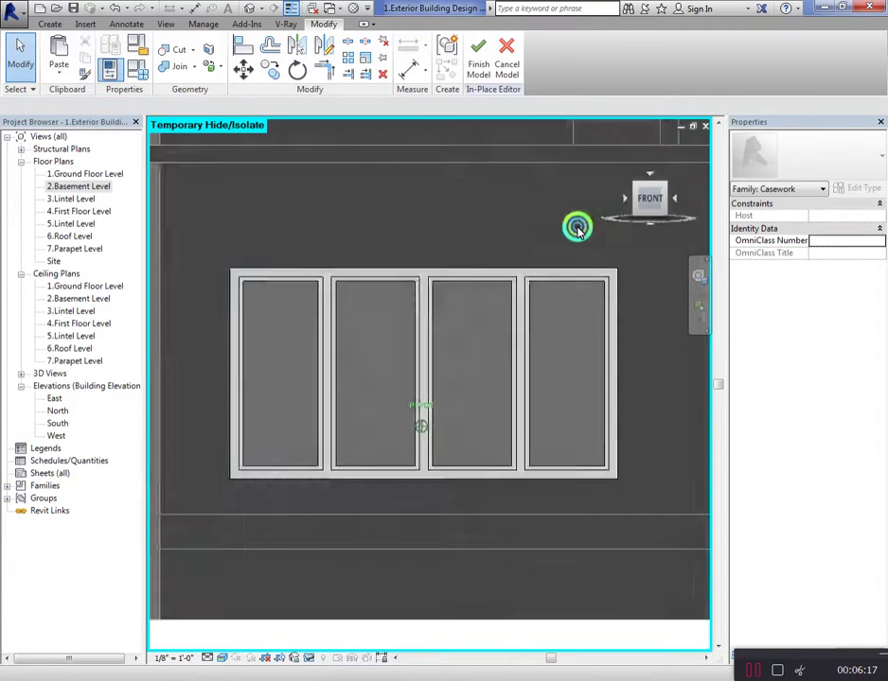
{"action": "left_click", "coordinate": [645, 194]}
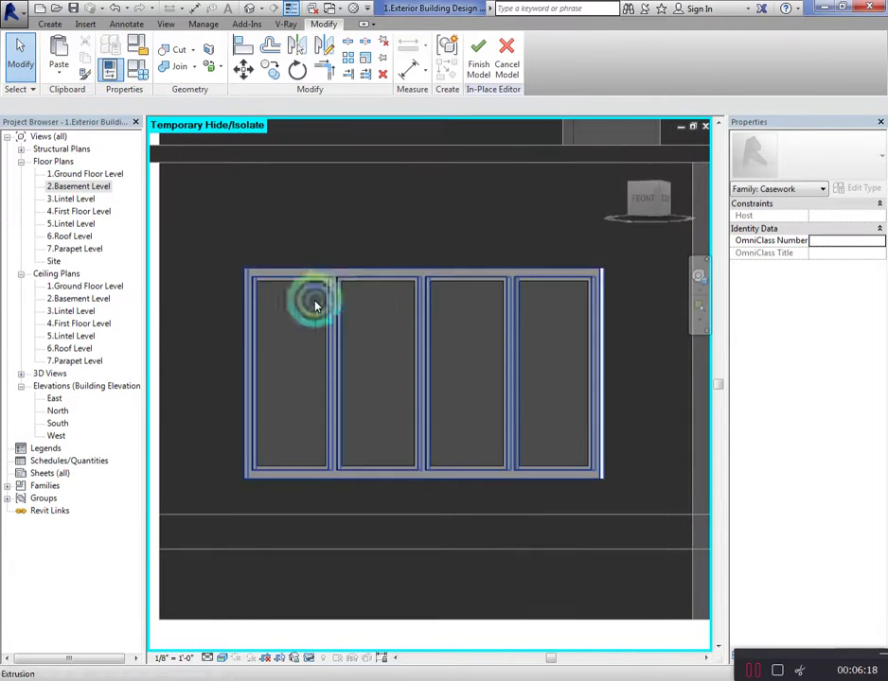
In the 2.Basement Level plan, give the pane extrusion the Glass, Clear Glazing material
{"action": "double_click", "coordinate": [81, 188]}
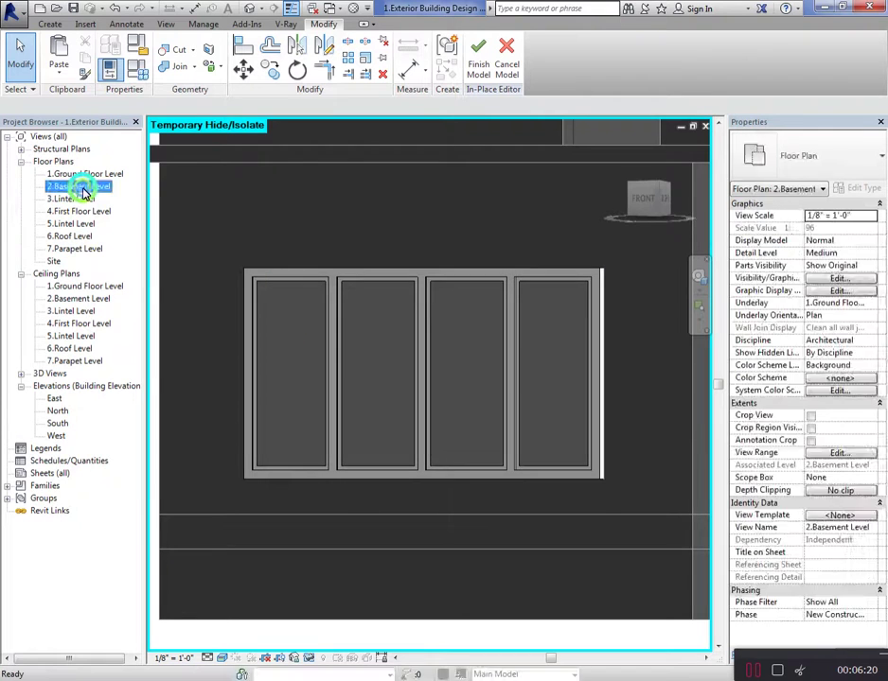
{"action": "scroll", "coordinate": [251, 400], "scroll_direction": "up", "scroll_amount": 3}
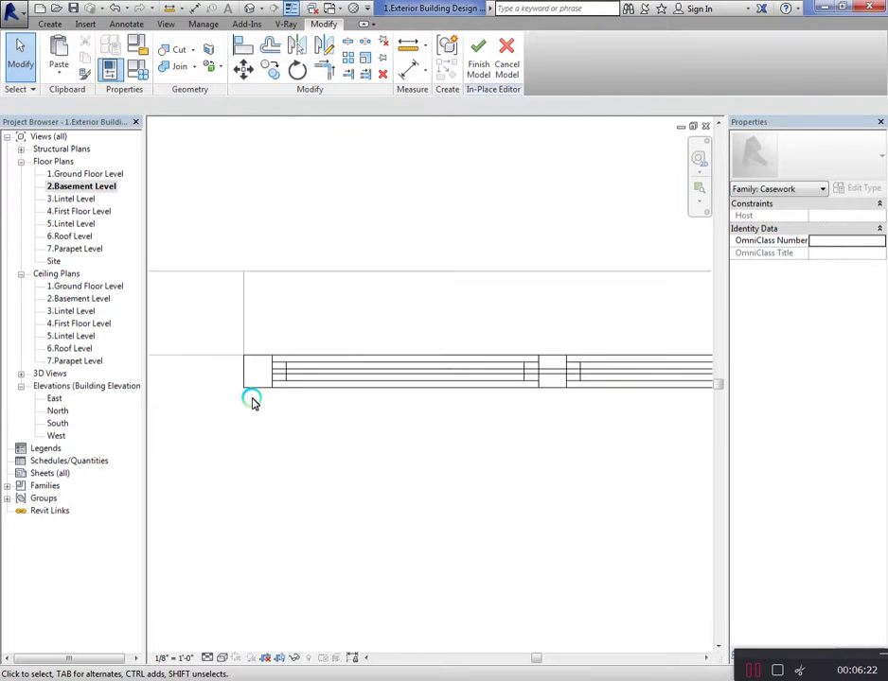
{"action": "scroll", "coordinate": [285, 368], "scroll_direction": "up", "scroll_amount": 2}
{"action": "left_click", "coordinate": [284, 369]}
{"action": "left_click", "coordinate": [868, 328]}
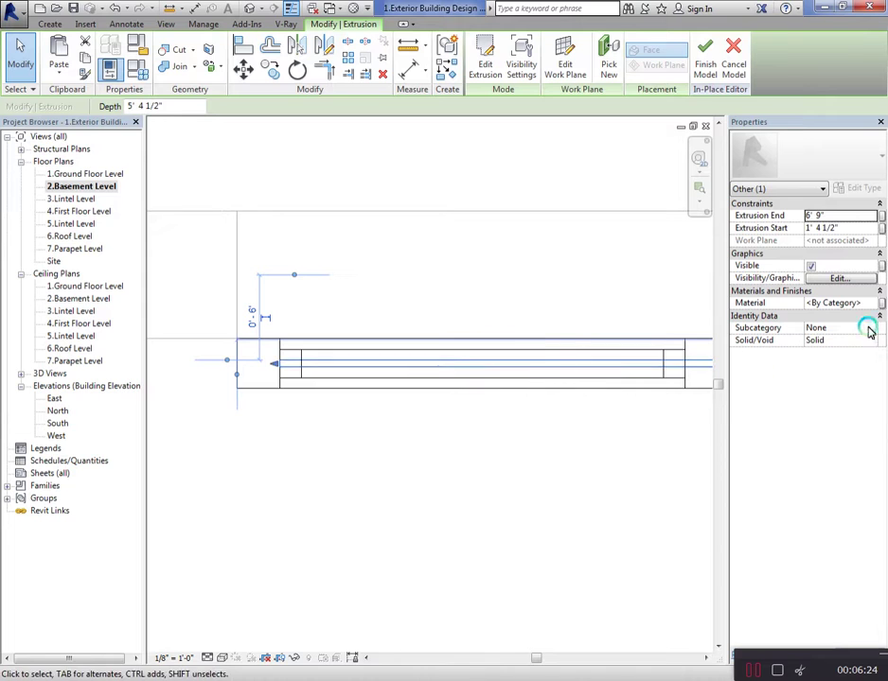
{"action": "left_click", "coordinate": [873, 305]}
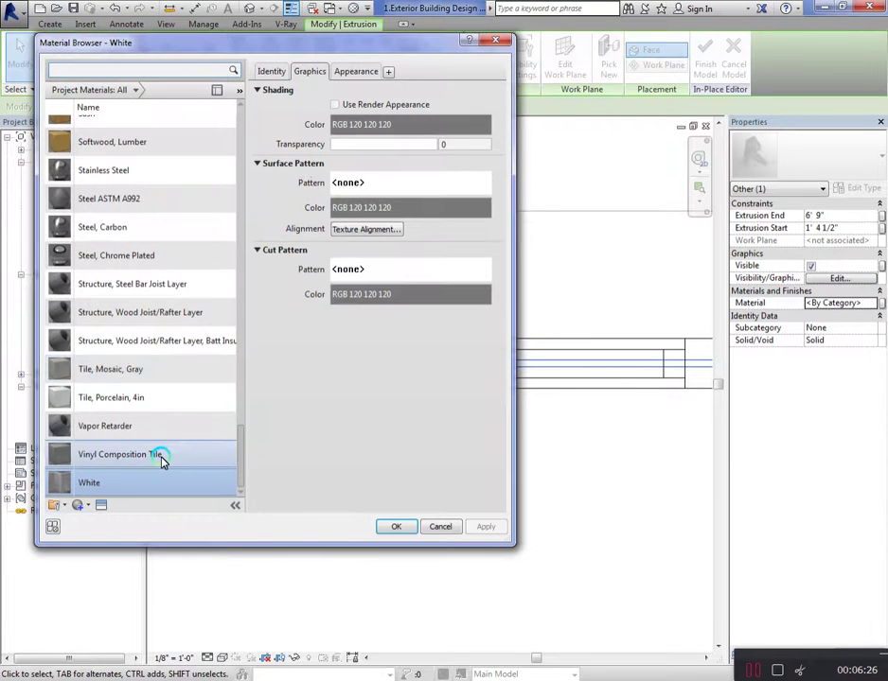
{"action": "left_click", "coordinate": [145, 376]}
{"action": "key", "text": "g"}
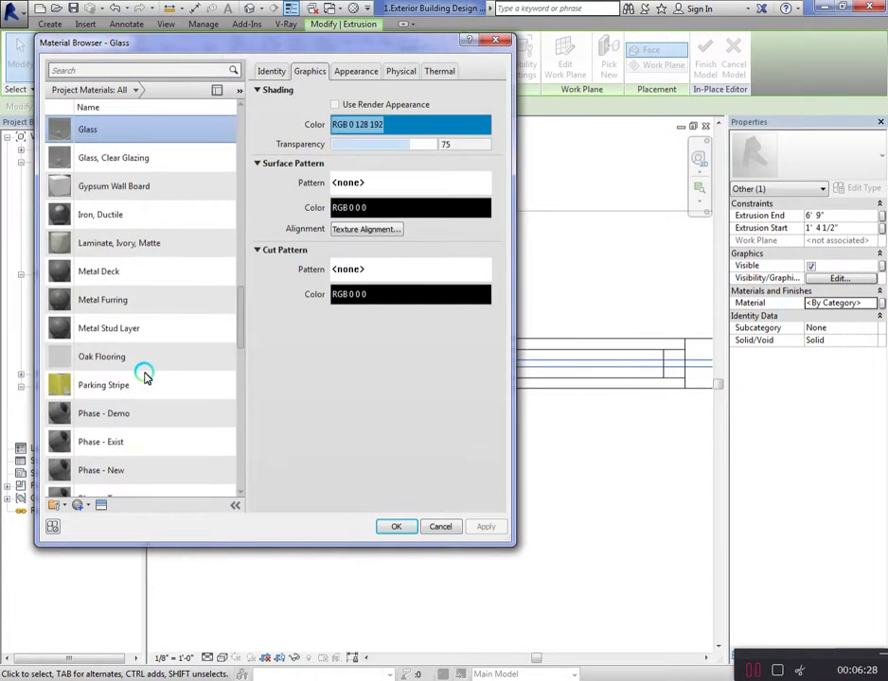
{"action": "left_click", "coordinate": [156, 158]}
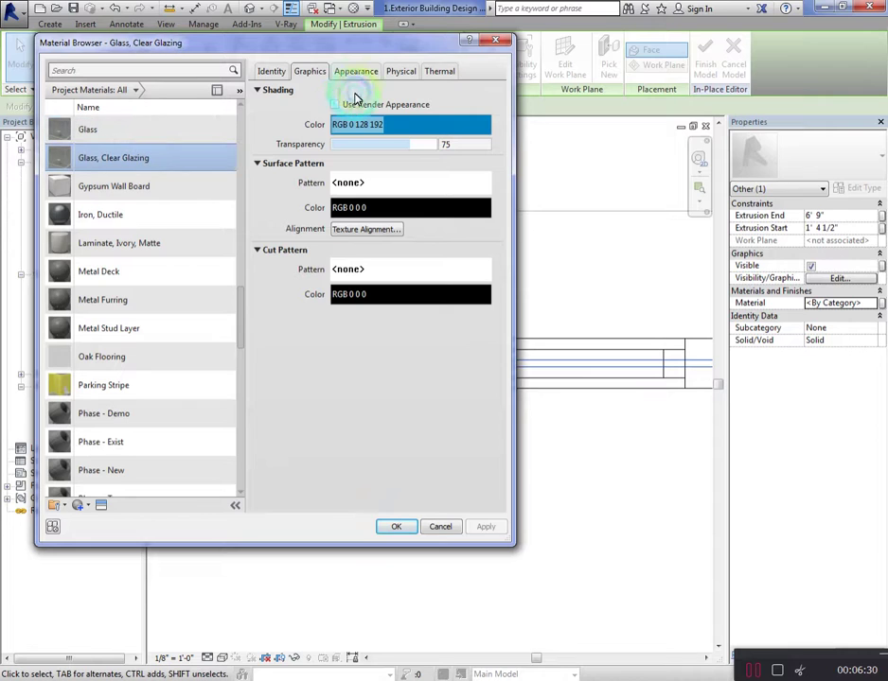
Set the glass appearance to reflectance 49, one sheet, and a light grey RGB 188 188 188 tint
{"action": "left_click", "coordinate": [356, 99]}
{"action": "left_click", "coordinate": [333, 248]}
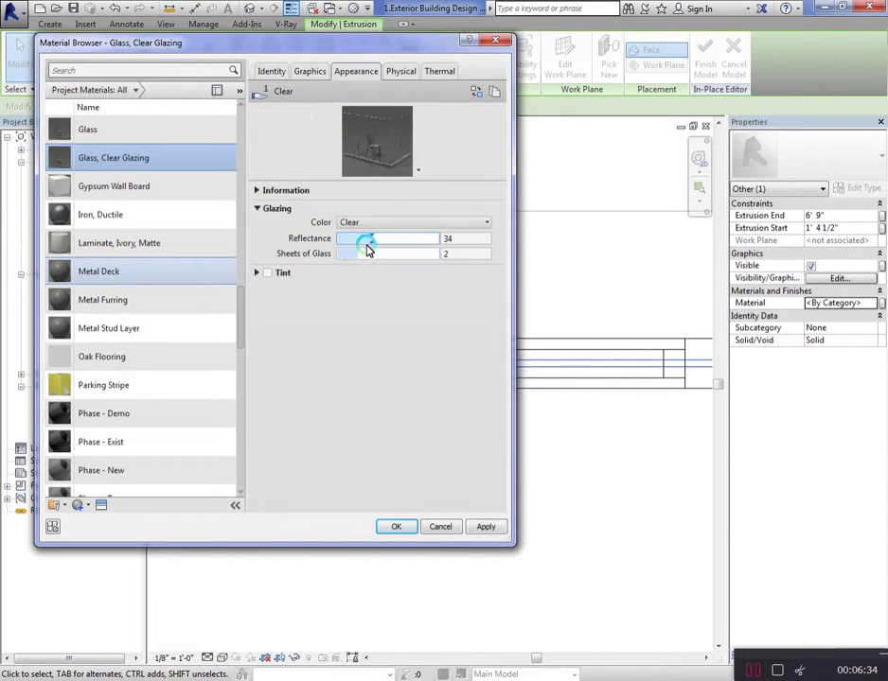
{"action": "left_click_drag", "start_coordinate": [372, 244], "coordinate": [387, 243]}
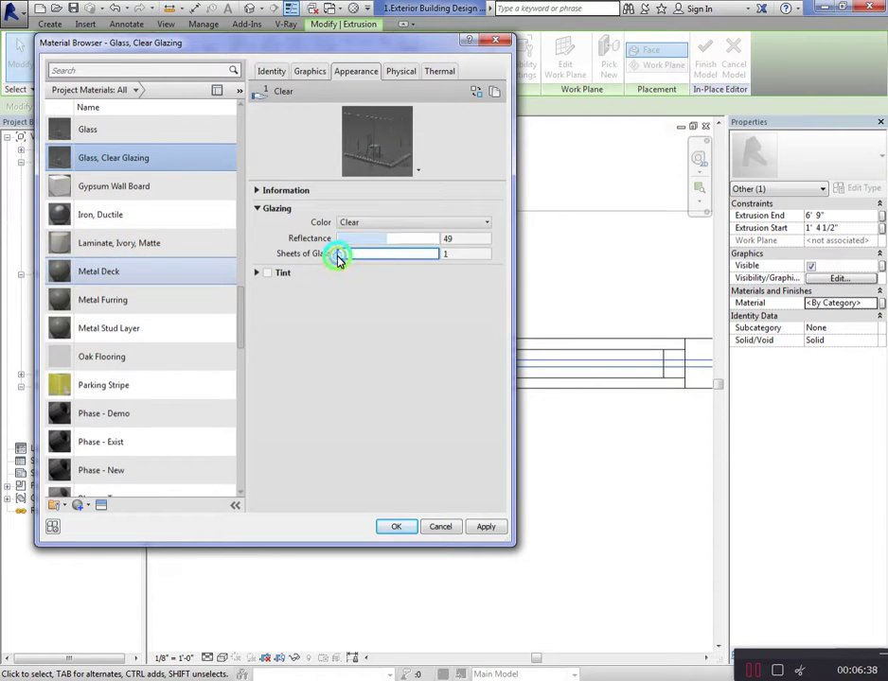
{"action": "left_click", "coordinate": [460, 323]}
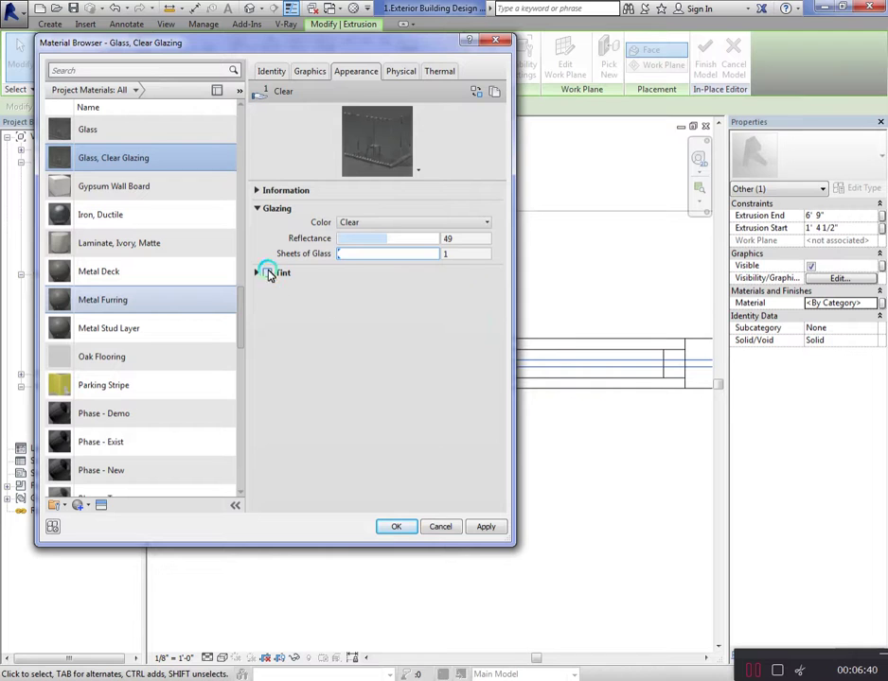
{"action": "left_click", "coordinate": [269, 274]}
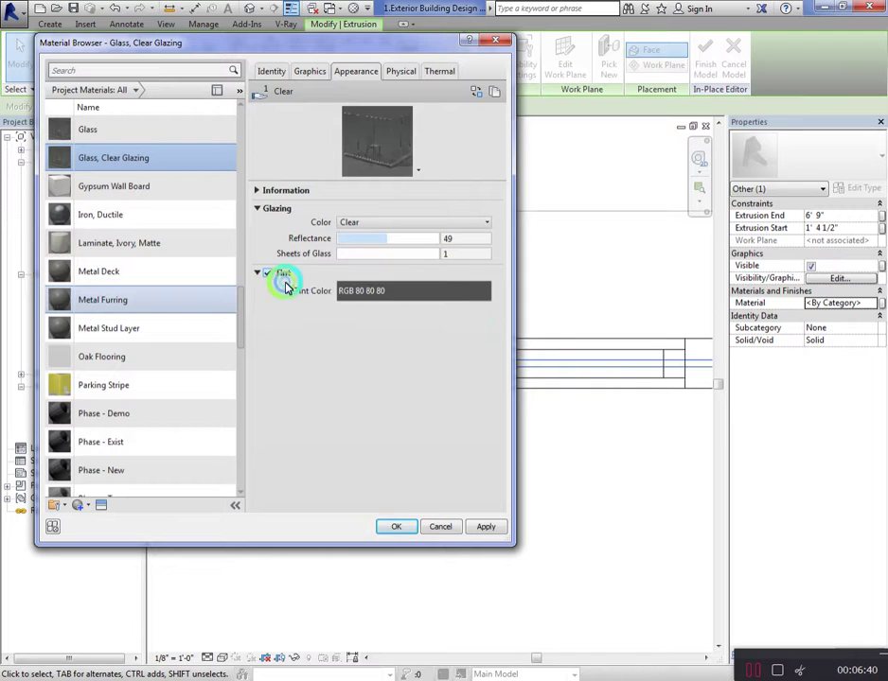
{"action": "left_click", "coordinate": [394, 294]}
{"action": "left_click_drag", "start_coordinate": [431, 279], "coordinate": [435, 221]}
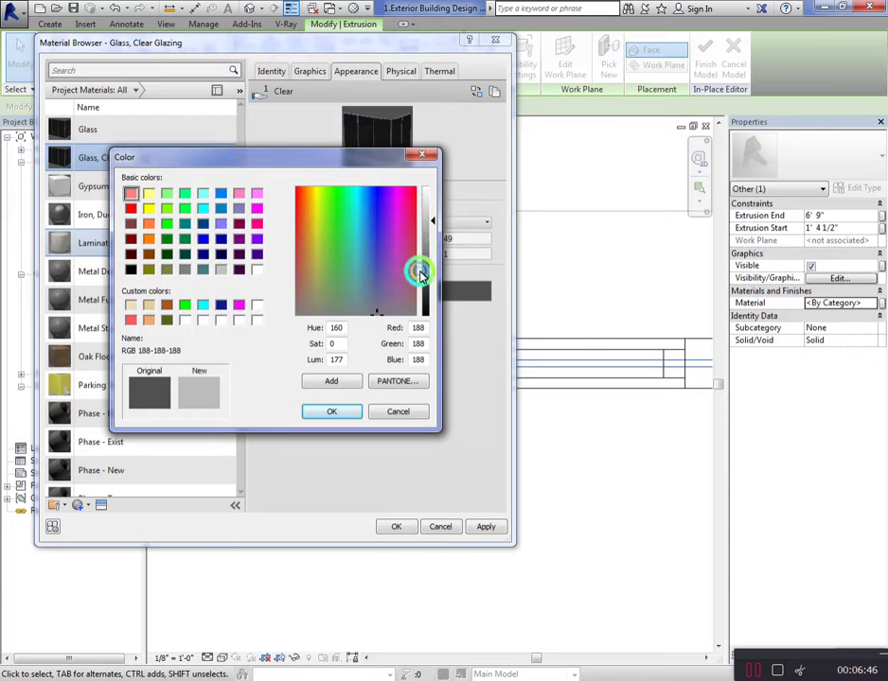
{"action": "left_click", "coordinate": [339, 411]}
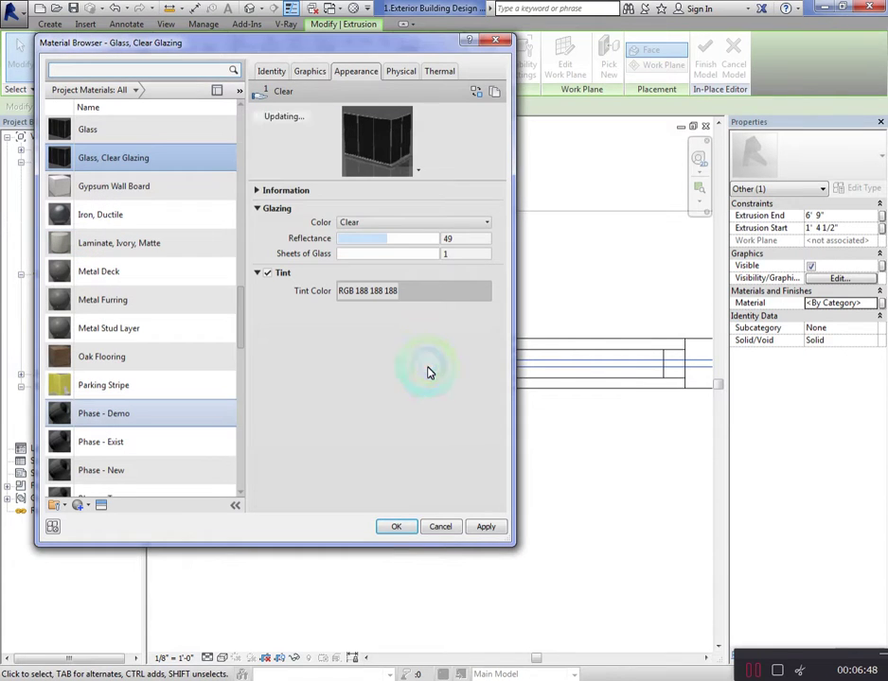
{"action": "left_click", "coordinate": [389, 526]}
Check the window in 3D, then move the French window into the wall on the 2.Basement Level plan
{"action": "left_click", "coordinate": [251, 10]}
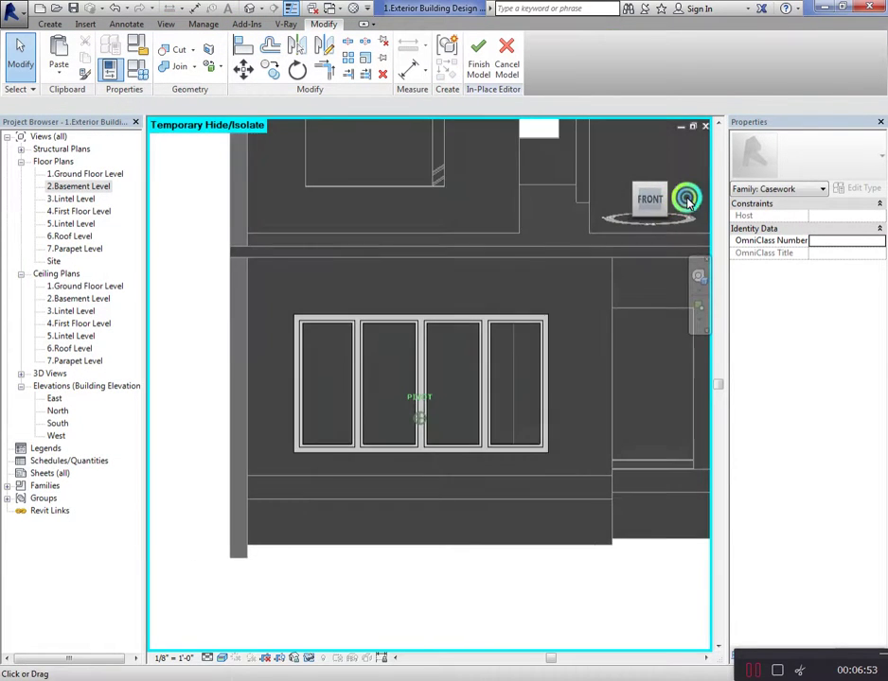
{"action": "mouse_move", "coordinate": [686, 199]}
{"action": "left_mouse_down"}
{"action": "mouse_move", "coordinate": [174, 192]}
{"action": "mouse_move", "coordinate": [225, 206]}
{"action": "mouse_move", "coordinate": [162, 221]}
{"action": "left_mouse_up"}
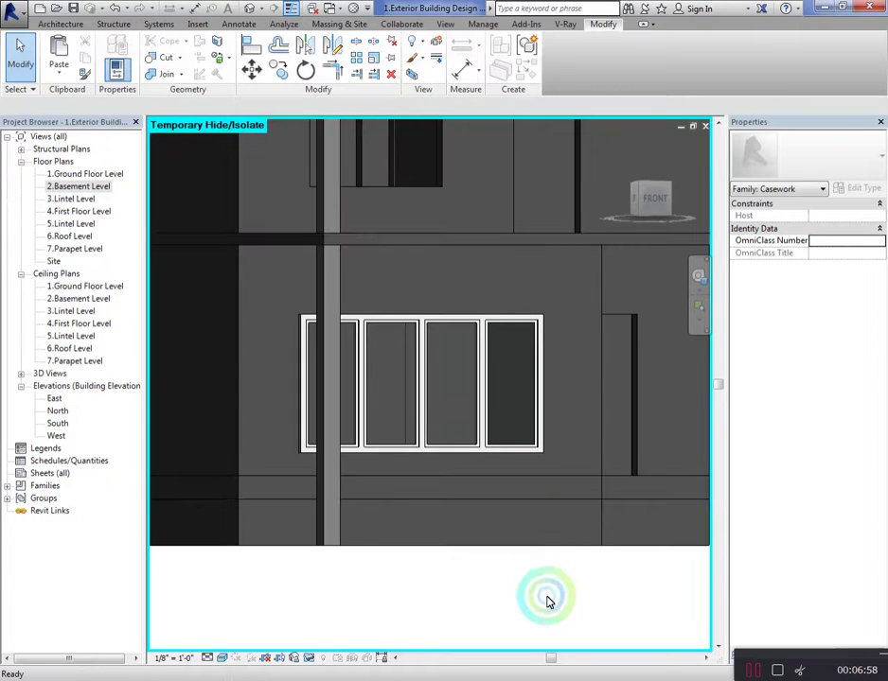
{"action": "left_click", "coordinate": [69, 189]}
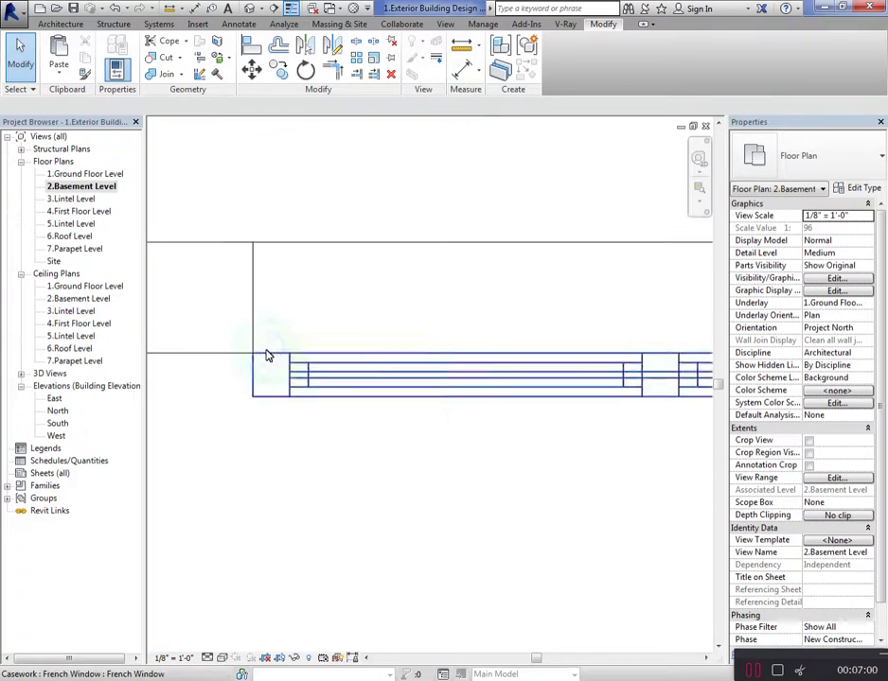
{"action": "left_click", "coordinate": [256, 385]}
{"action": "left_click", "coordinate": [251, 69]}
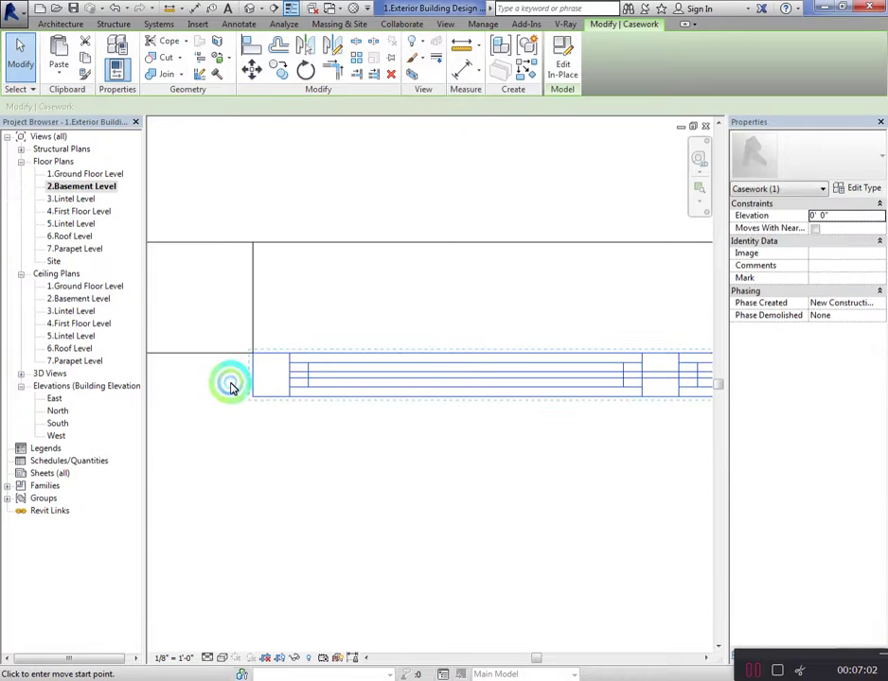
{"action": "left_click", "coordinate": [251, 378]}
{"action": "left_click", "coordinate": [252, 301]}
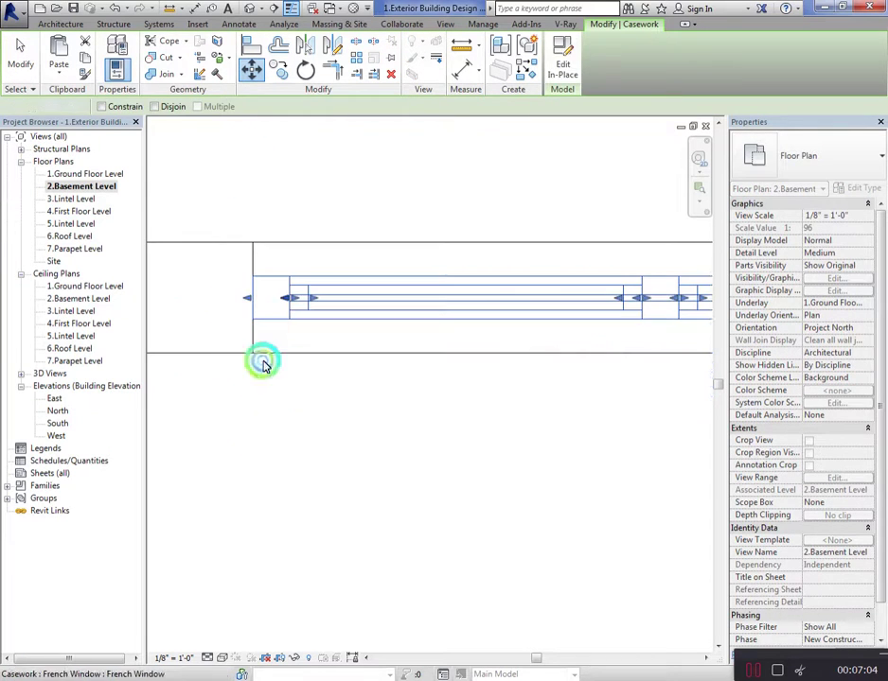
Deselect the moved window and return to the building's 3D view
{"action": "left_click", "coordinate": [307, 488]}
{"action": "scroll", "coordinate": [295, 519], "scroll_direction": "down", "scroll_amount": 2}
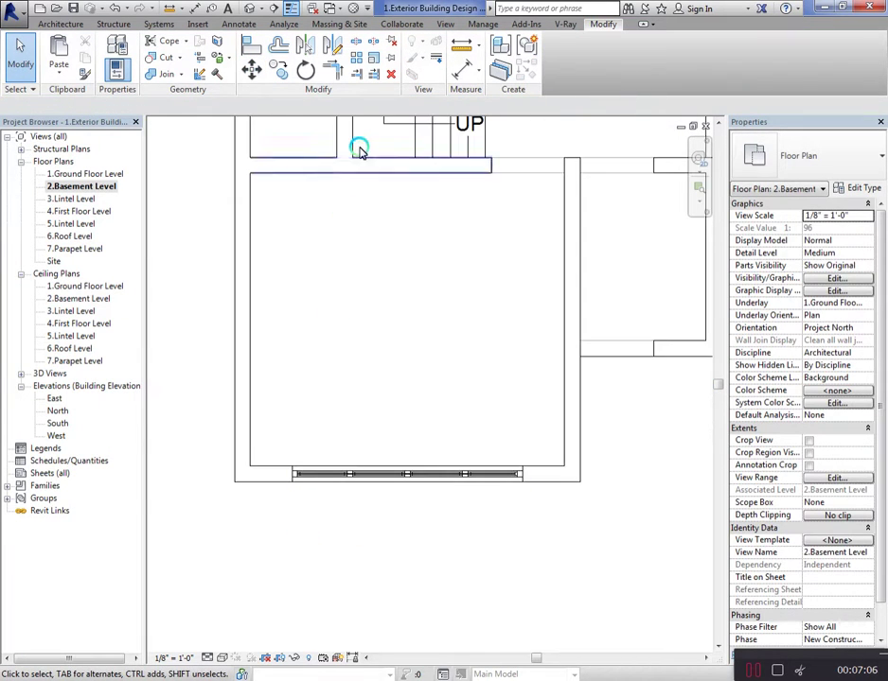
{"action": "left_click", "coordinate": [241, 9]}
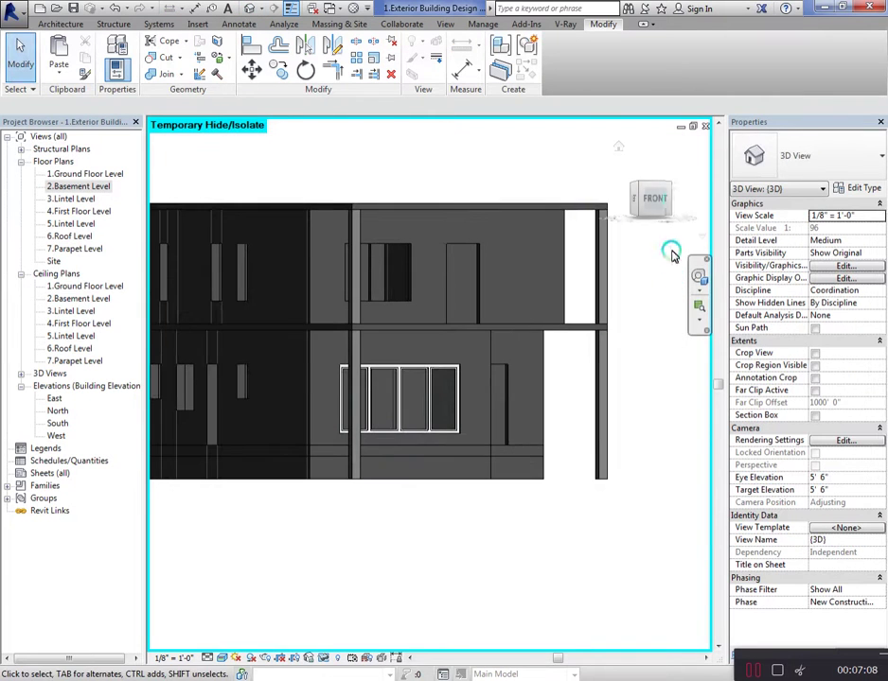
Turn the 3D view to the front and select the French window
{"action": "mouse_move", "coordinate": [658, 195]}
{"action": "left_mouse_down"}
{"action": "mouse_move", "coordinate": [628, 189]}
{"action": "mouse_move", "coordinate": [678, 187]}
{"action": "mouse_move", "coordinate": [174, 198]}
{"action": "mouse_move", "coordinate": [186, 204]}
{"action": "mouse_move", "coordinate": [149, 208]}
{"action": "mouse_move", "coordinate": [712, 212]}
{"action": "mouse_move", "coordinate": [171, 205]}
{"action": "mouse_move", "coordinate": [652, 319]}
{"action": "left_mouse_up"}
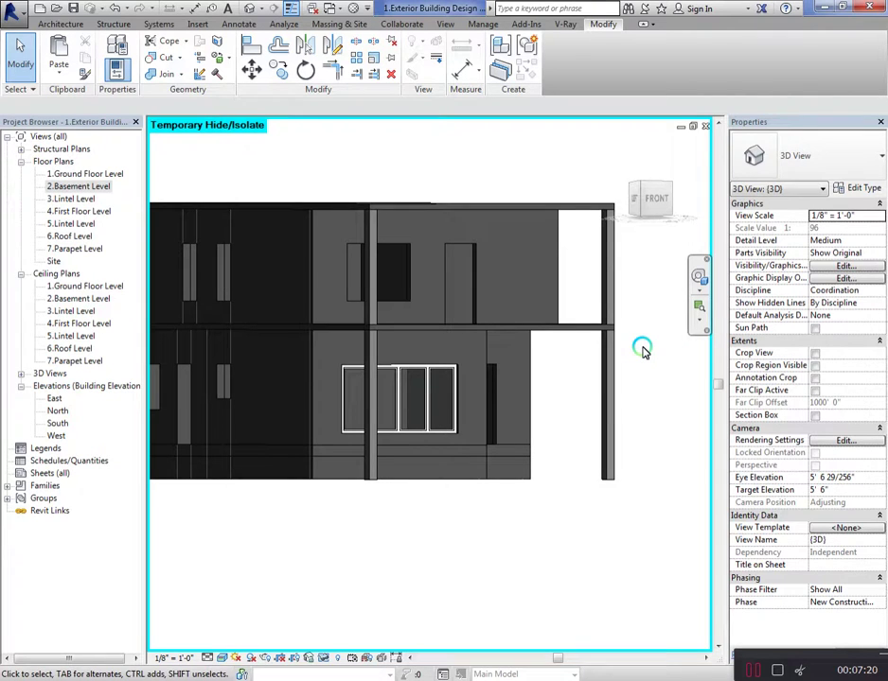
{"action": "left_click", "coordinate": [417, 375]}
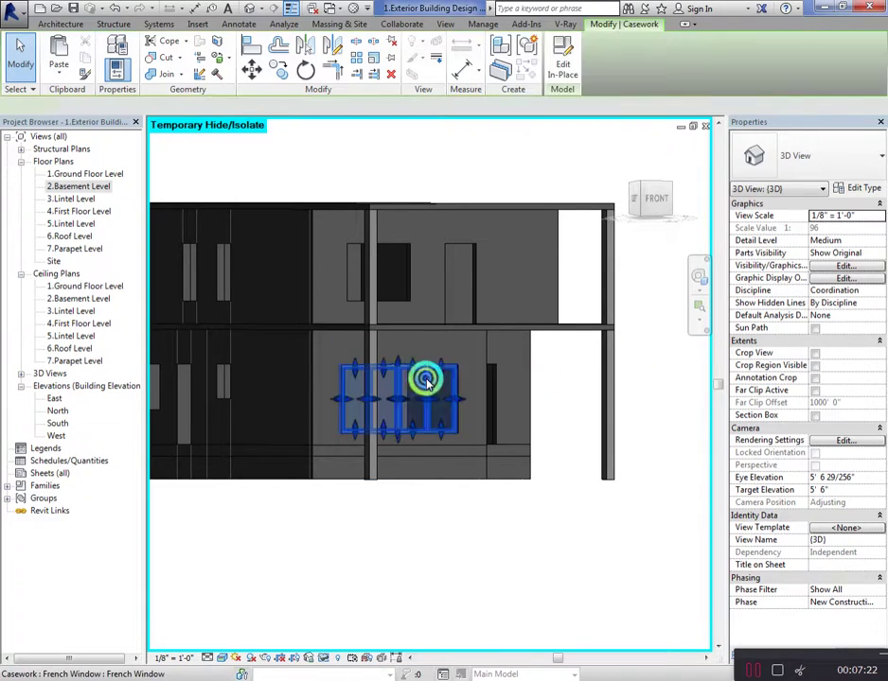
{"action": "left_click_drag", "start_coordinate": [648, 198], "coordinate": [568, 199]}
{"action": "scroll", "coordinate": [471, 519], "scroll_direction": "down", "scroll_amount": 2}
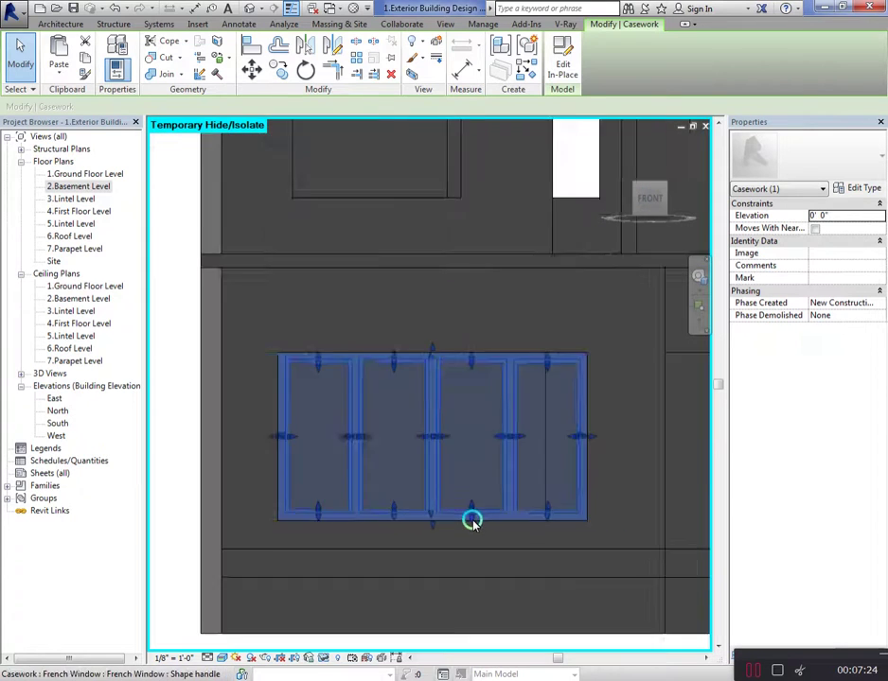
{"action": "scroll", "coordinate": [450, 319], "scroll_direction": "down", "scroll_amount": 1}
{"action": "scroll", "coordinate": [246, 308], "scroll_direction": "up", "scroll_amount": 2}
Move a French window into the upper-floor opening above the basement window, snapping from its corner
{"action": "left_click", "coordinate": [275, 69]}
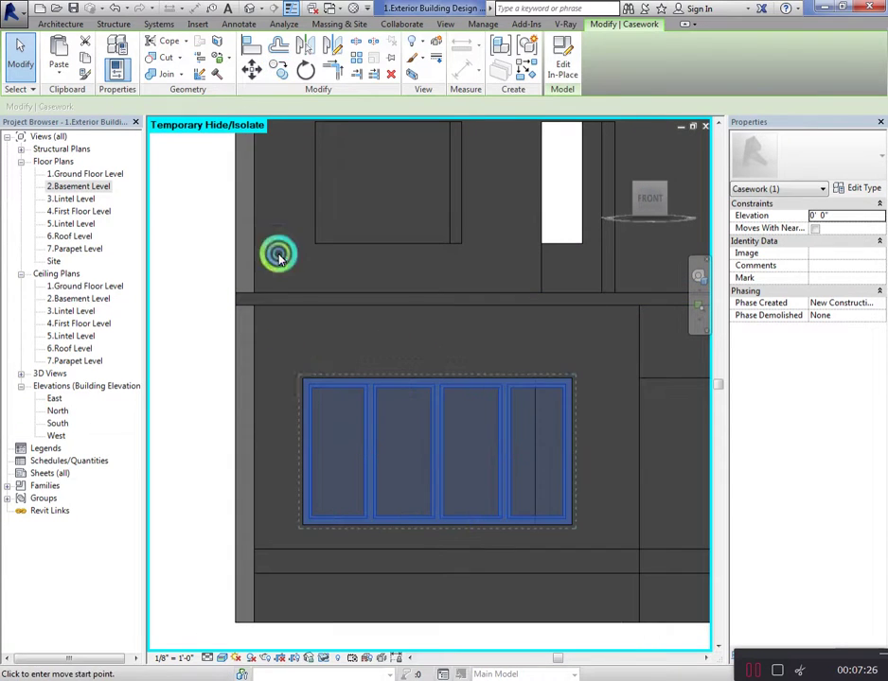
{"action": "left_click", "coordinate": [302, 380]}
{"action": "scroll", "coordinate": [302, 379], "scroll_direction": "down", "scroll_amount": 2}
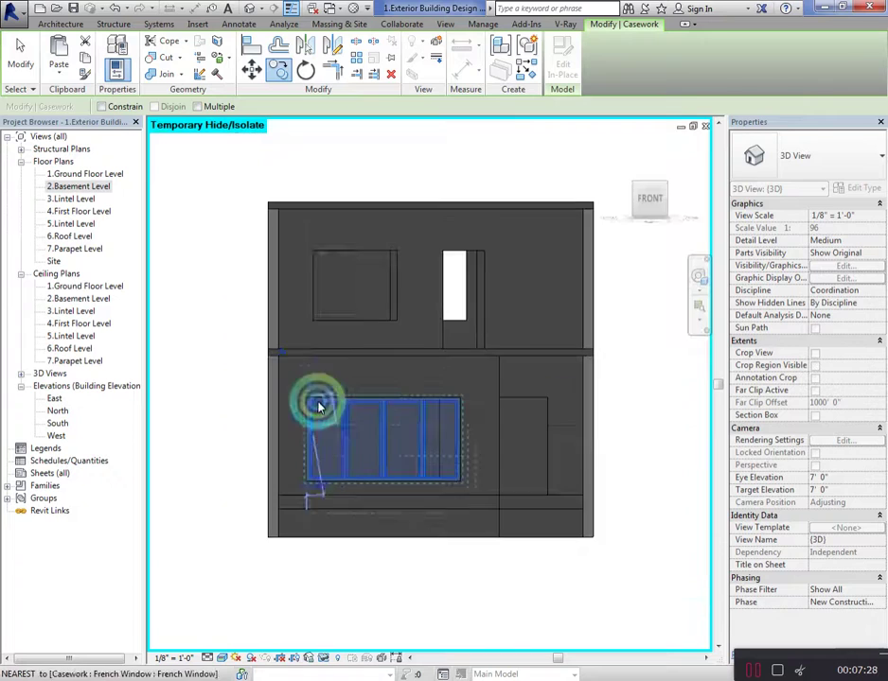
{"action": "left_click", "coordinate": [312, 251]}
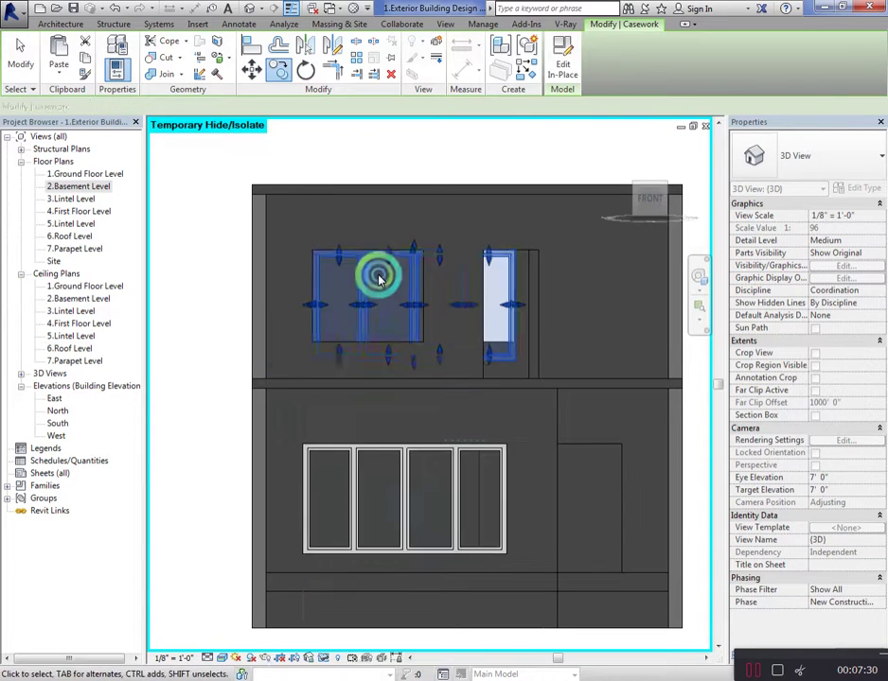
{"action": "scroll", "coordinate": [368, 269], "scroll_direction": "up", "scroll_amount": 2}
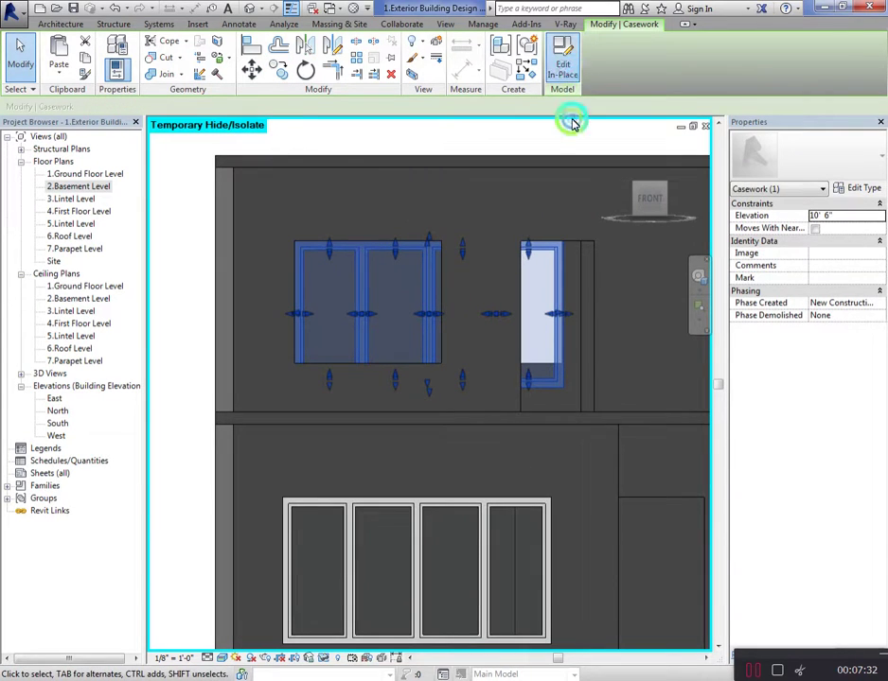
Edit the window's frame extrusion in place and delete the extra right-hand sketch lines
{"action": "left_click", "coordinate": [568, 246]}
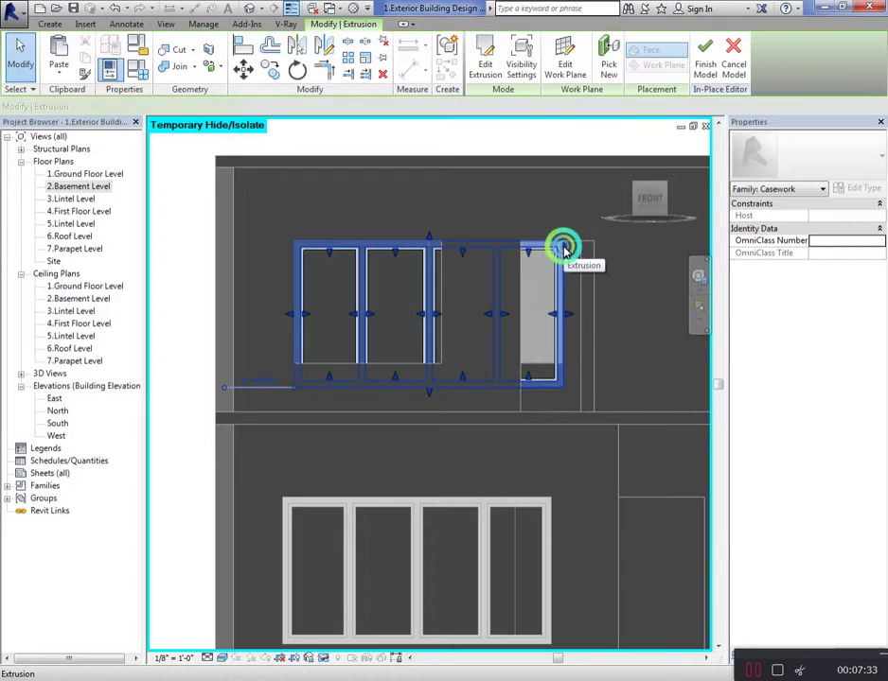
{"action": "left_click", "coordinate": [485, 69]}
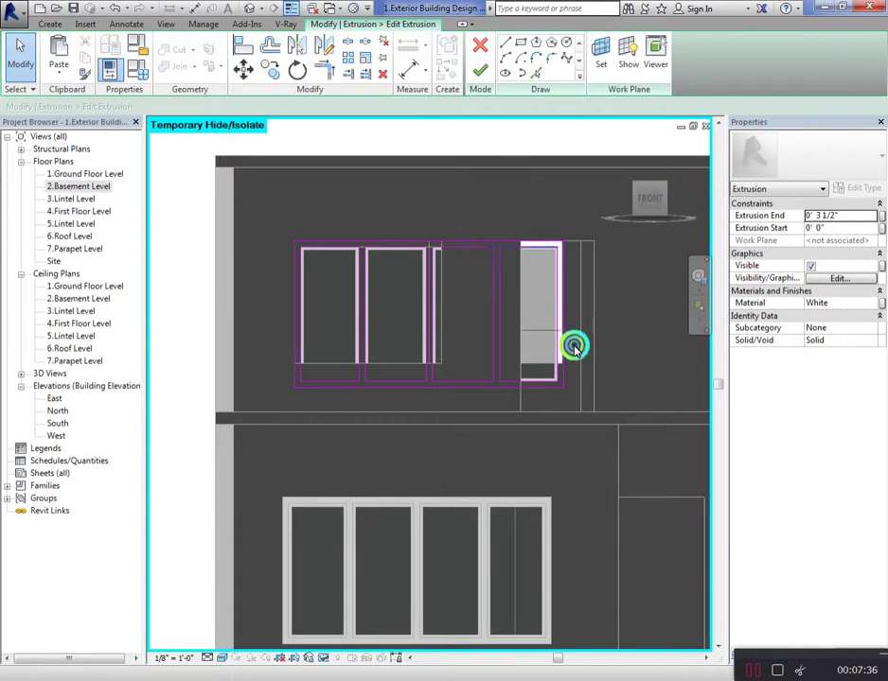
{"action": "left_click", "coordinate": [575, 416]}
{"action": "key", "text": "Delete"}
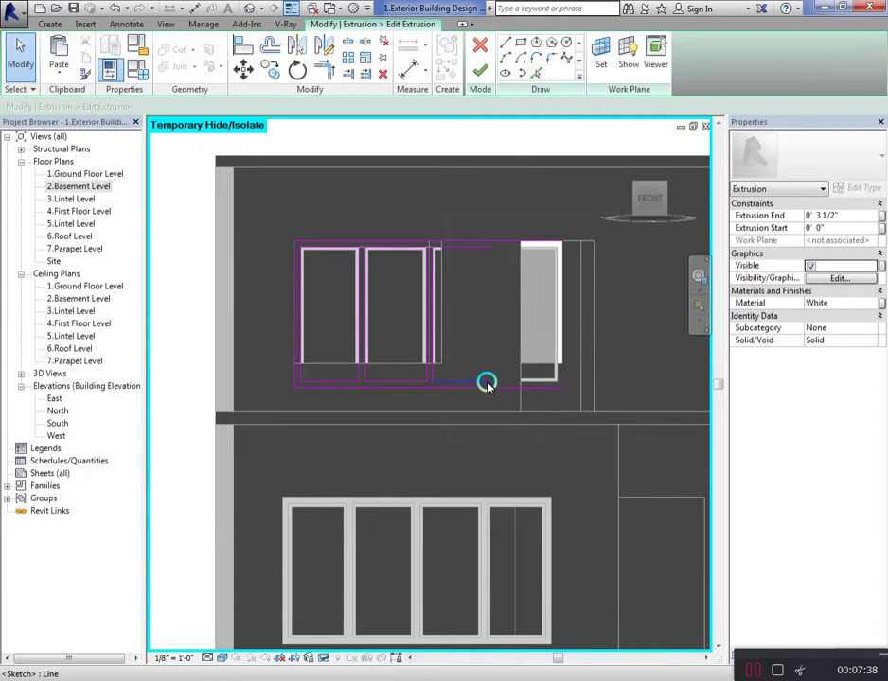
{"action": "key", "text": "Delete"}
{"action": "left_click", "coordinate": [458, 293]}
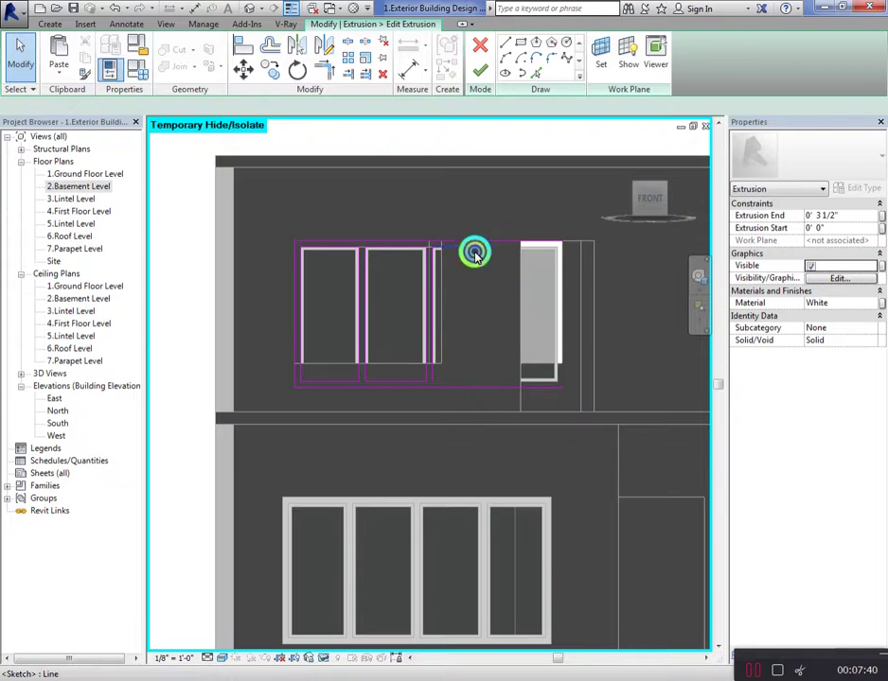
Join the vertical and horizontal sketch lines into a corner with Trim/Extend (TR)
{"action": "scroll", "coordinate": [414, 252], "scroll_direction": "up", "scroll_amount": 2}
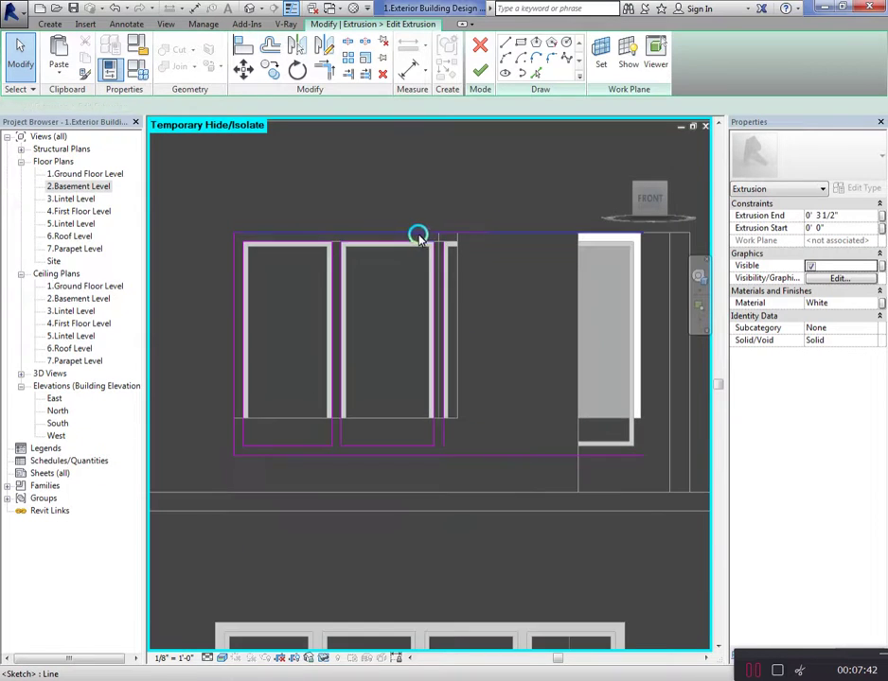
{"action": "key", "text": "t"}
{"action": "key", "text": "r"}
{"action": "left_click", "coordinate": [450, 429]}
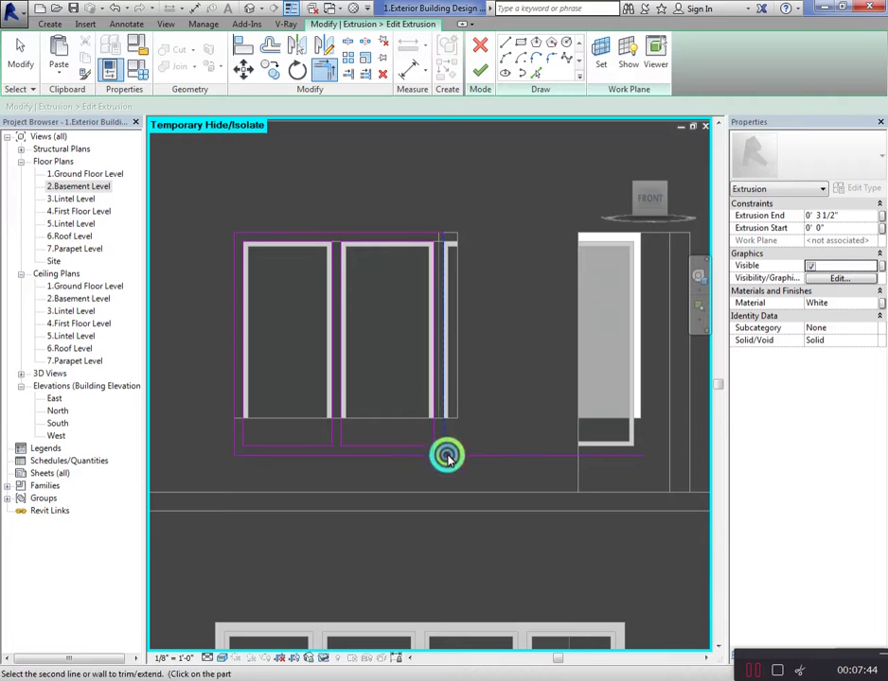
{"action": "left_click", "coordinate": [449, 455]}
{"action": "key", "text": "Escape"}
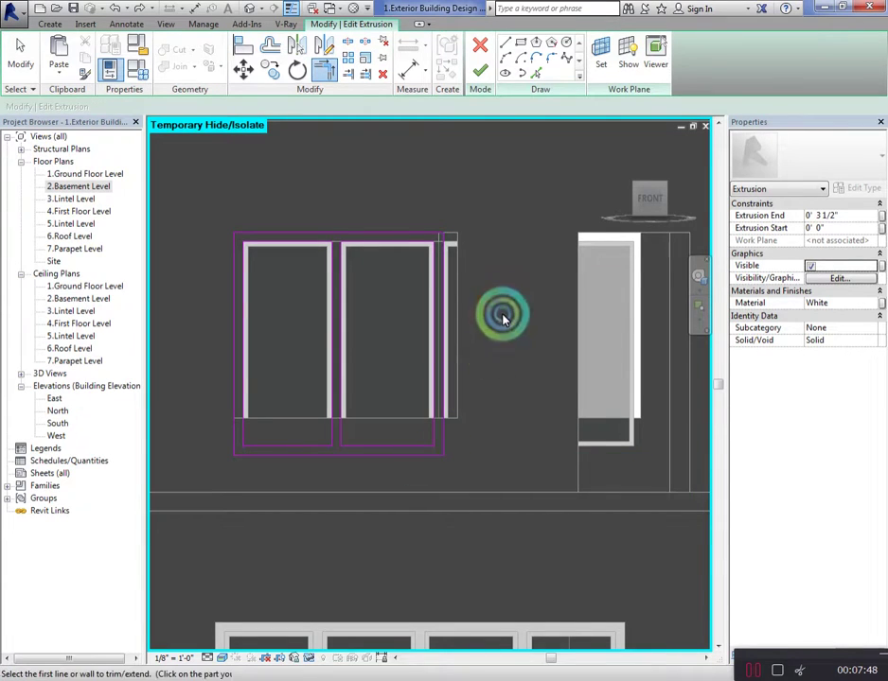
{"action": "key", "text": "Escape"}
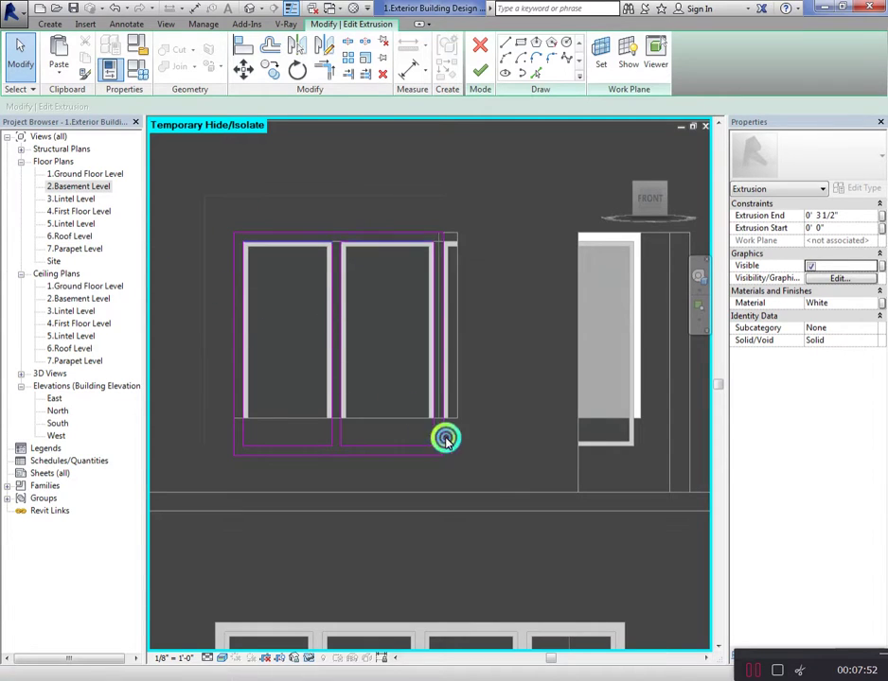
Align the frame's right edge with the wall opening
{"action": "left_click_drag", "start_coordinate": [445, 439], "coordinate": [502, 475]}
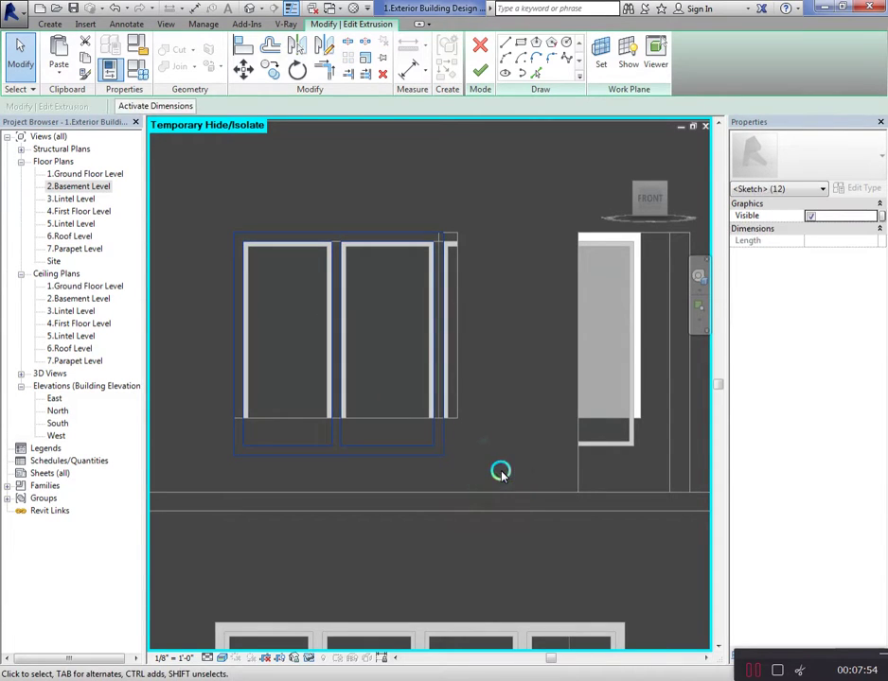
{"action": "key", "text": "Right"}
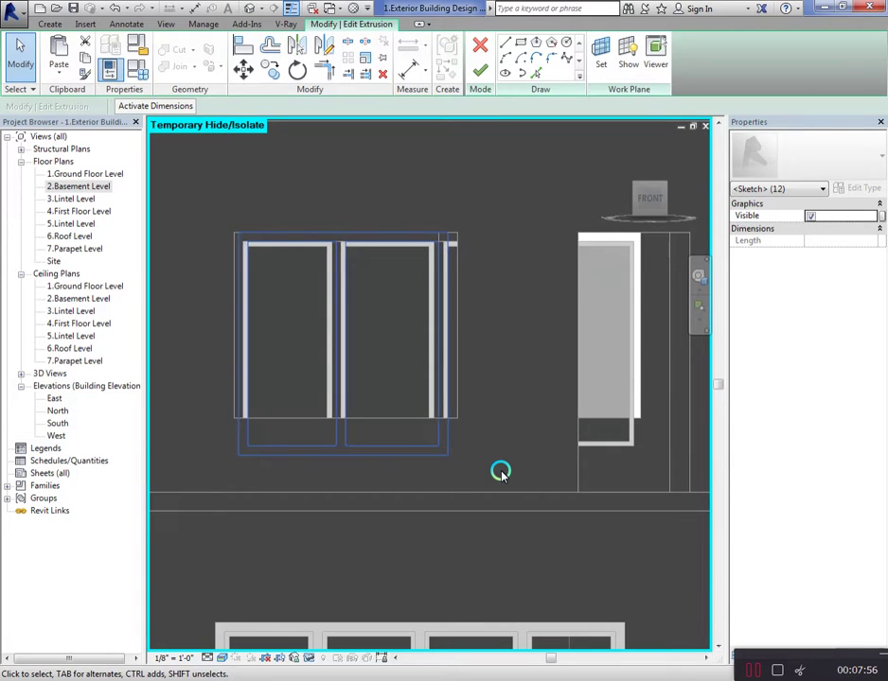
{"action": "key", "text": "Left"}
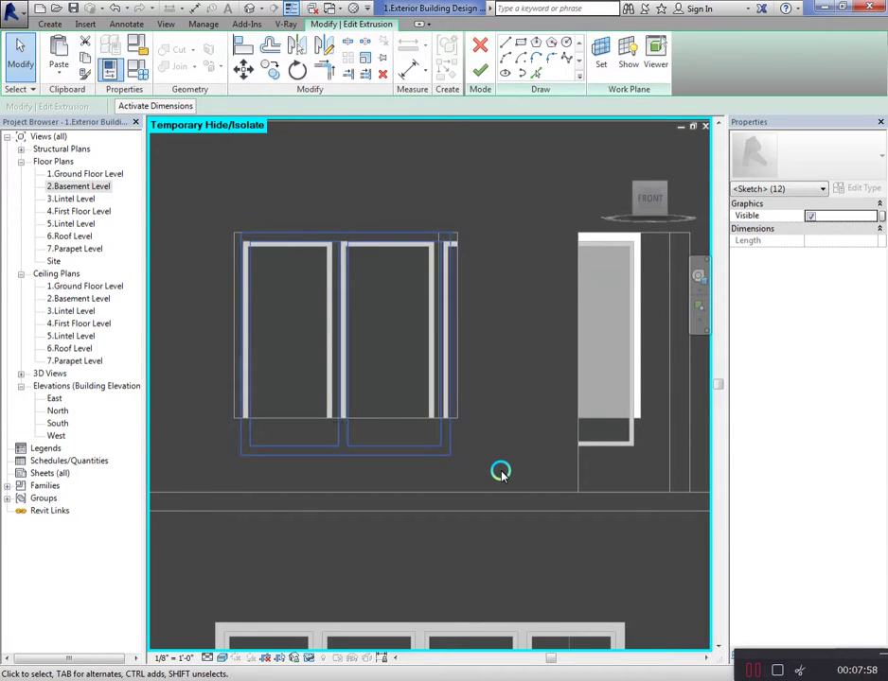
{"action": "left_click", "coordinate": [410, 192]}
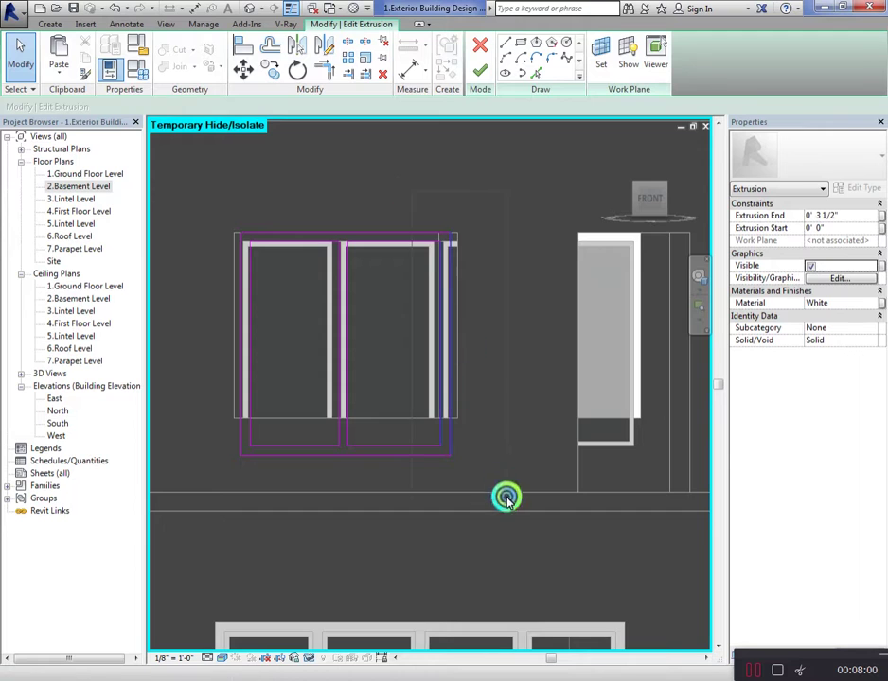
{"action": "scroll", "coordinate": [432, 325], "scroll_direction": "up", "scroll_amount": 2}
{"action": "left_click", "coordinate": [460, 364]}
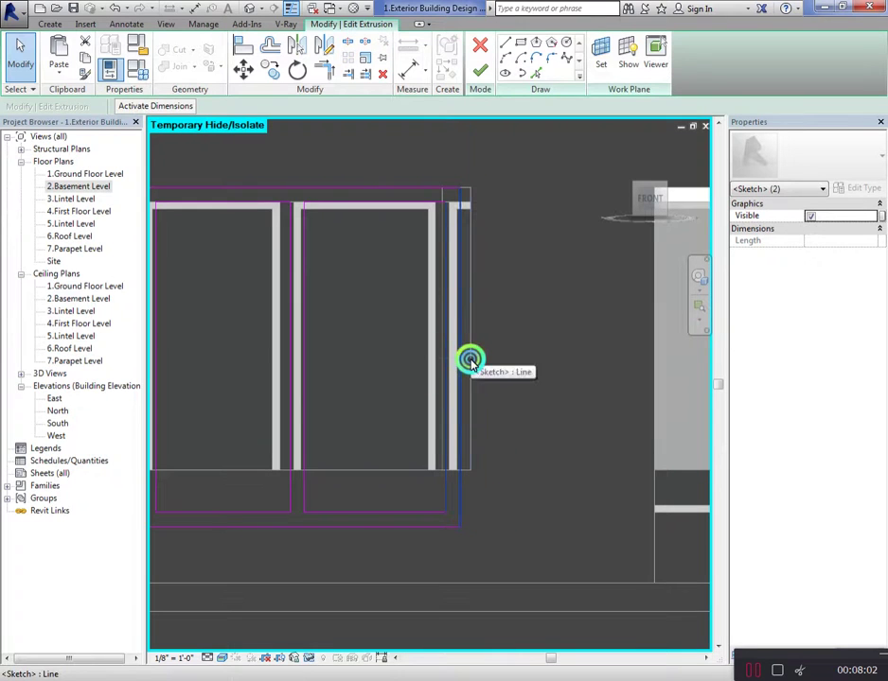
{"action": "left_click_drag", "start_coordinate": [470, 361], "coordinate": [476, 359]}
{"action": "scroll", "coordinate": [478, 338], "scroll_direction": "down", "scroll_amount": 2}
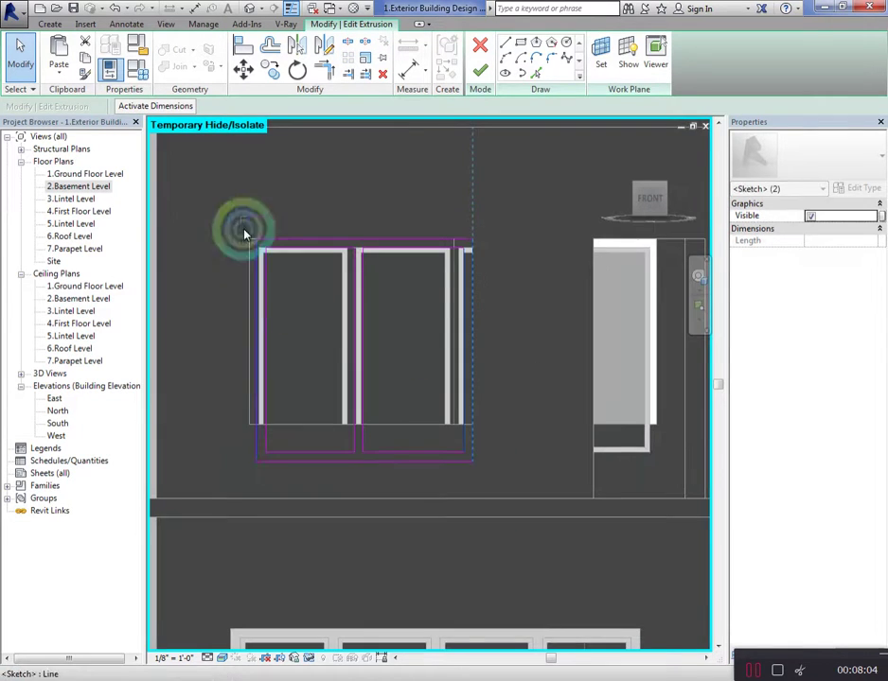
{"action": "left_click", "coordinate": [314, 486]}
Raise the frame's bottom sketch lines to the opening's sill
{"action": "scroll", "coordinate": [238, 410], "scroll_direction": "up", "scroll_amount": 2}
{"action": "left_click", "coordinate": [249, 371]}
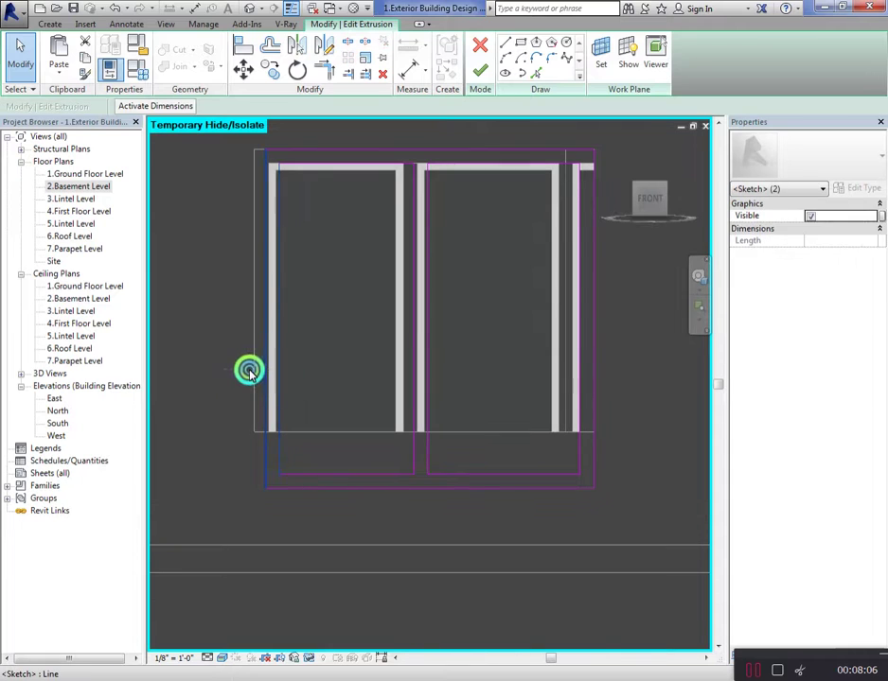
{"action": "scroll", "coordinate": [350, 462], "scroll_direction": "down", "scroll_amount": 2}
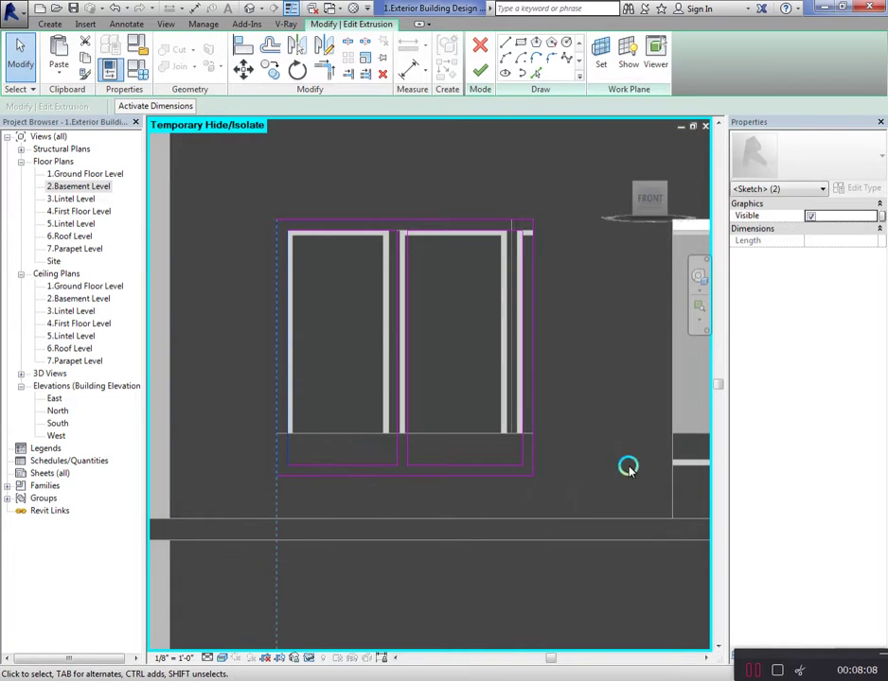
{"action": "left_click", "coordinate": [285, 502]}
{"action": "key", "text": "Tab"}
{"action": "left_click", "coordinate": [343, 475]}
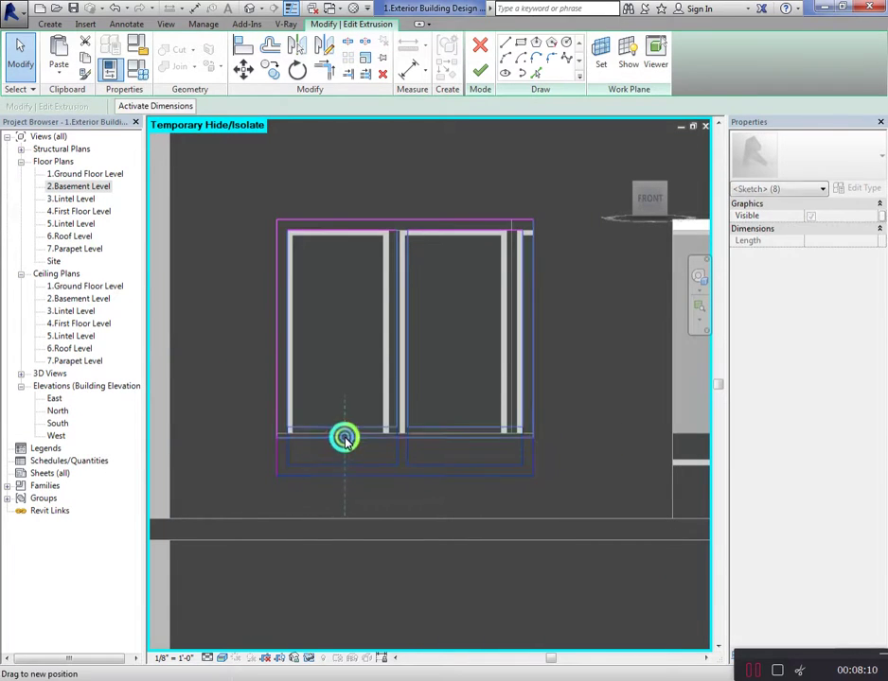
{"action": "left_click_drag", "start_coordinate": [344, 438], "coordinate": [345, 432]}
{"action": "left_click", "coordinate": [455, 491]}
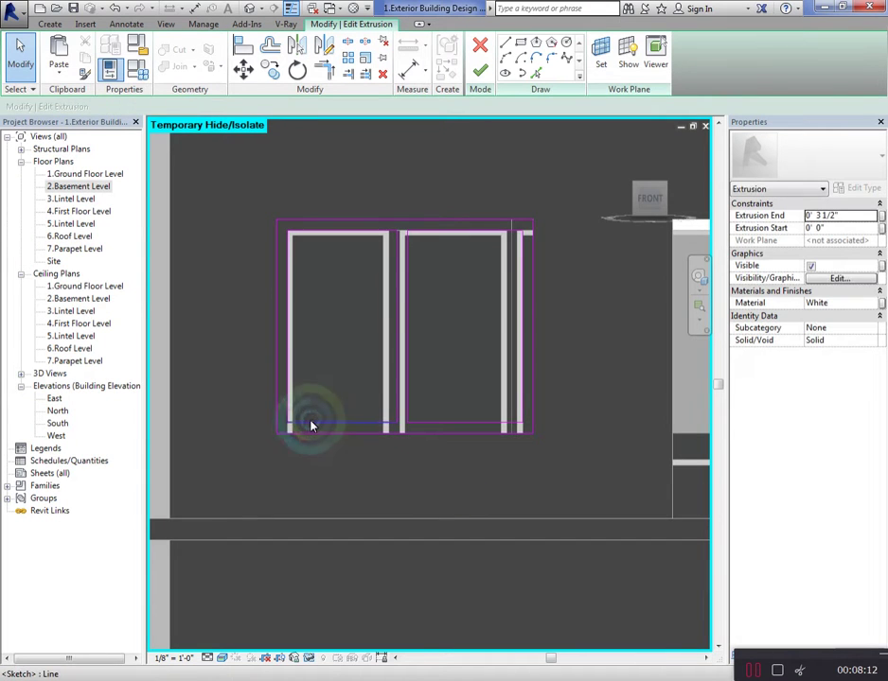
Check the left pane, right pane and top line outlines of the two-pane frame sketch
{"action": "left_click", "coordinate": [309, 422]}
{"action": "left_click", "coordinate": [439, 435]}
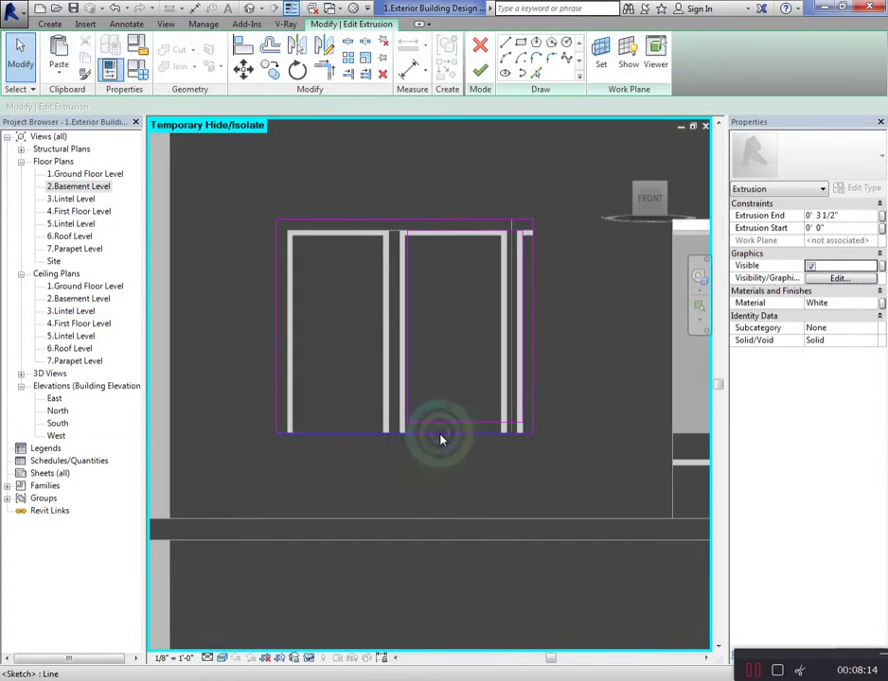
{"action": "left_click", "coordinate": [444, 424]}
{"action": "left_click", "coordinate": [360, 330]}
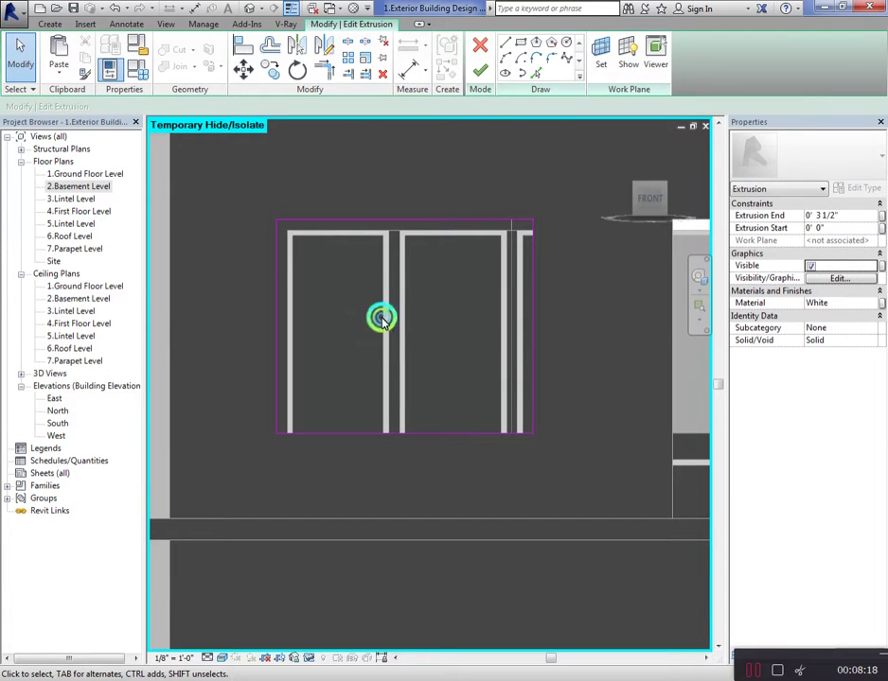
{"action": "left_click_drag", "start_coordinate": [238, 193], "coordinate": [568, 297]}
{"action": "scroll", "coordinate": [267, 271], "scroll_direction": "down", "scroll_amount": 1}
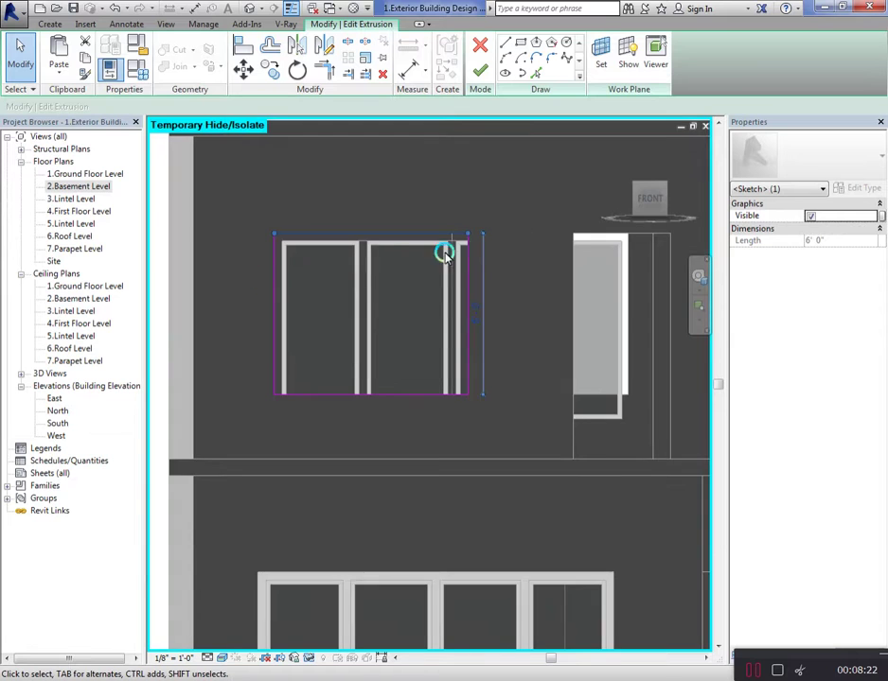
{"action": "left_click", "coordinate": [508, 286]}
Measure the 6'-0" opening width with a temporary dimension
{"action": "key", "text": "d"}
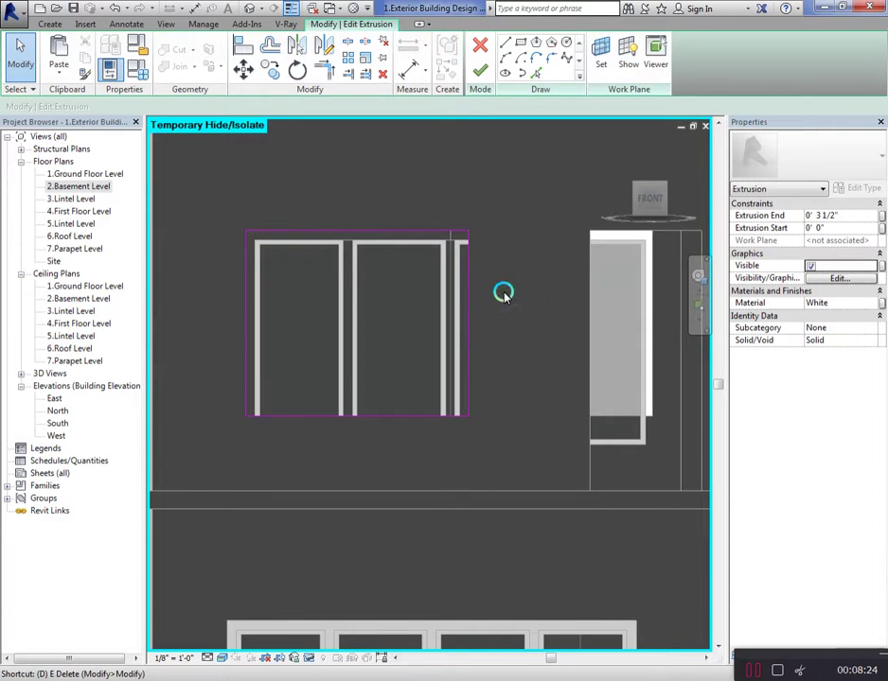
{"action": "key", "text": "i"}
{"action": "left_click", "coordinate": [468, 303]}
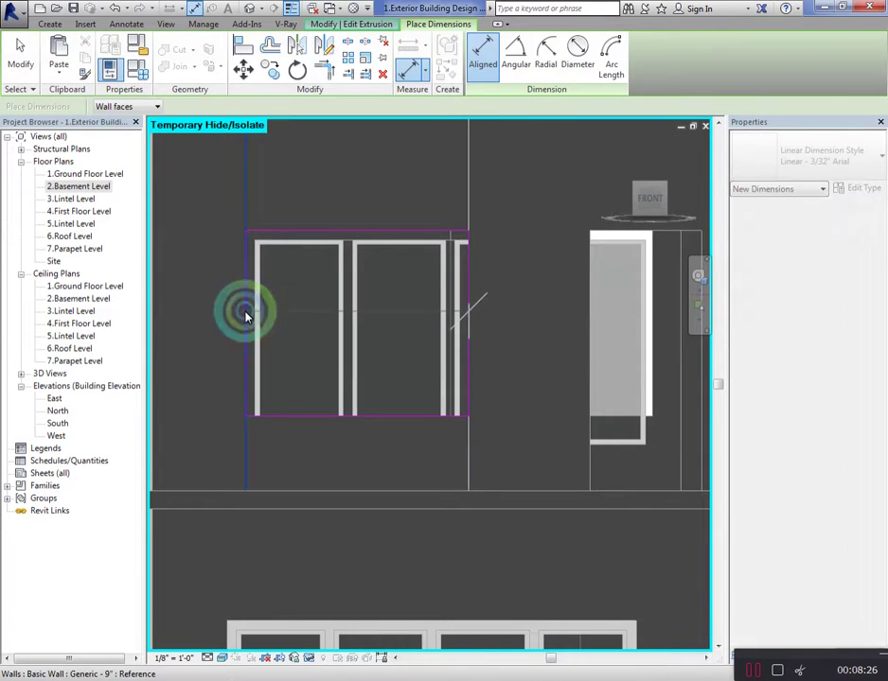
{"action": "left_click", "coordinate": [245, 312]}
{"action": "key", "text": "Escape"}
{"action": "key", "text": "Escape"}
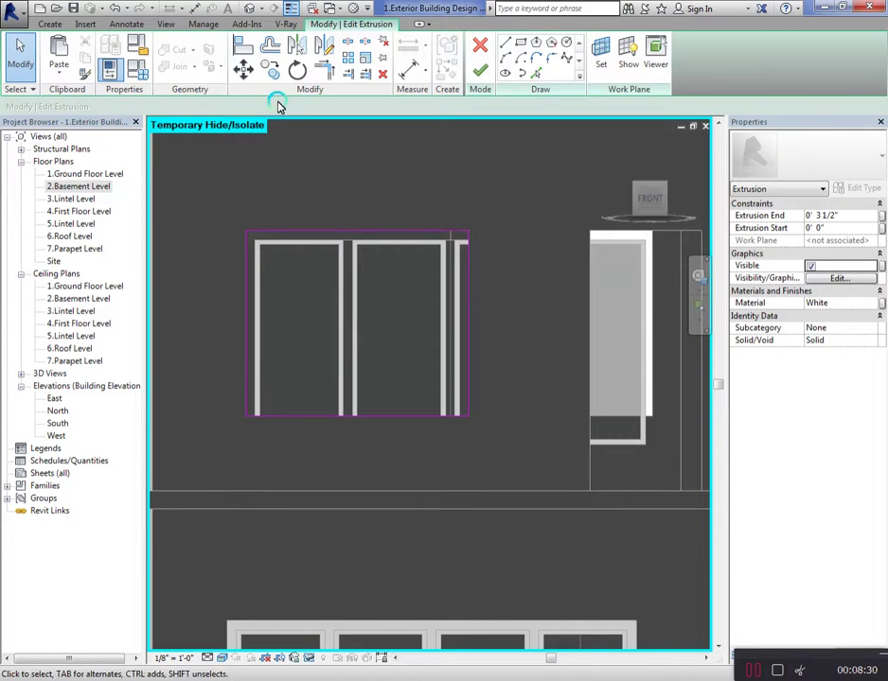
Offset-copy the left frame line 2'-0" inward as a mullion line
{"action": "type", "text": "of"}
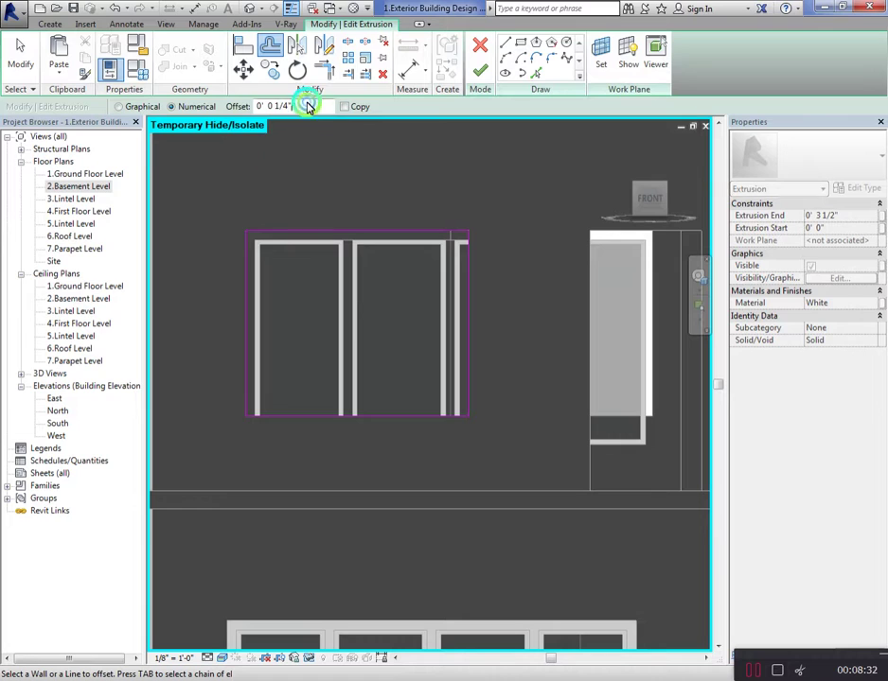
{"action": "type", "text": "2' 0"}
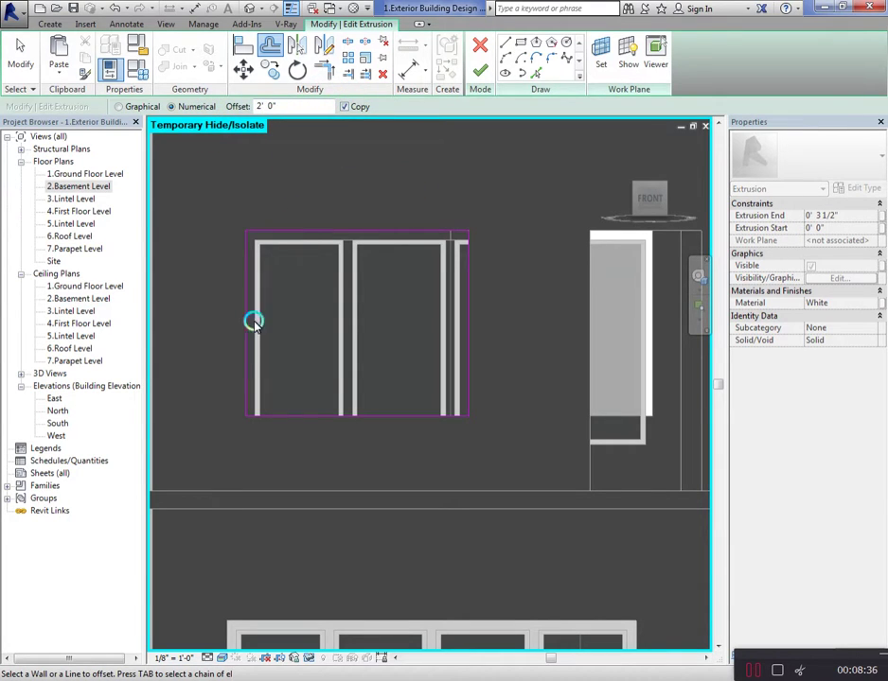
{"action": "left_click", "coordinate": [323, 317]}
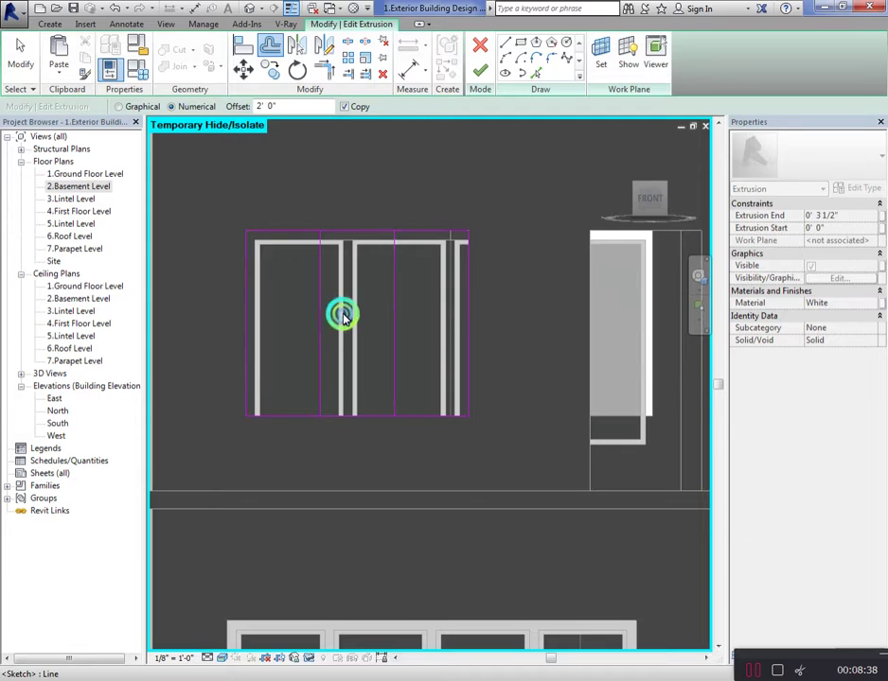
{"action": "key", "text": "Escape"}
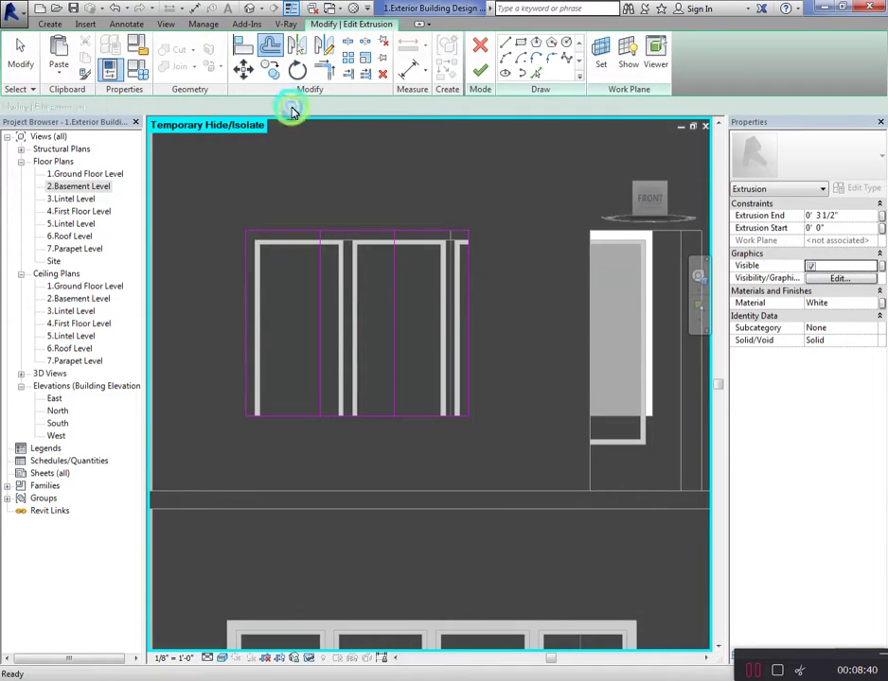
{"action": "key", "text": "o"}
{"action": "key", "text": "f"}
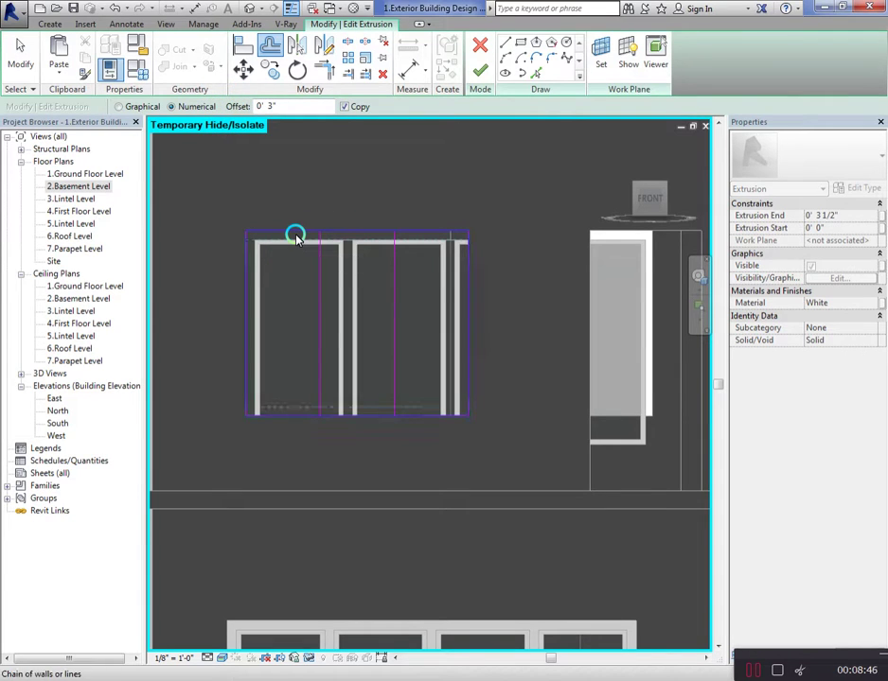
{"action": "key", "text": "Escape"}
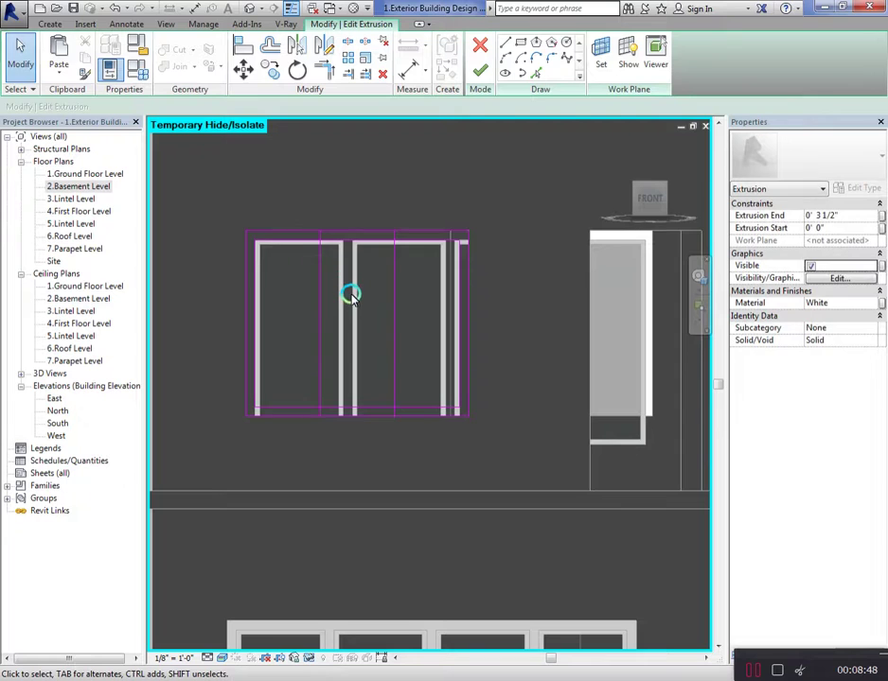
Offset-copy three mullion lines 1 1/2" to the side to give the mullions thickness
{"action": "left_click", "coordinate": [269, 45]}
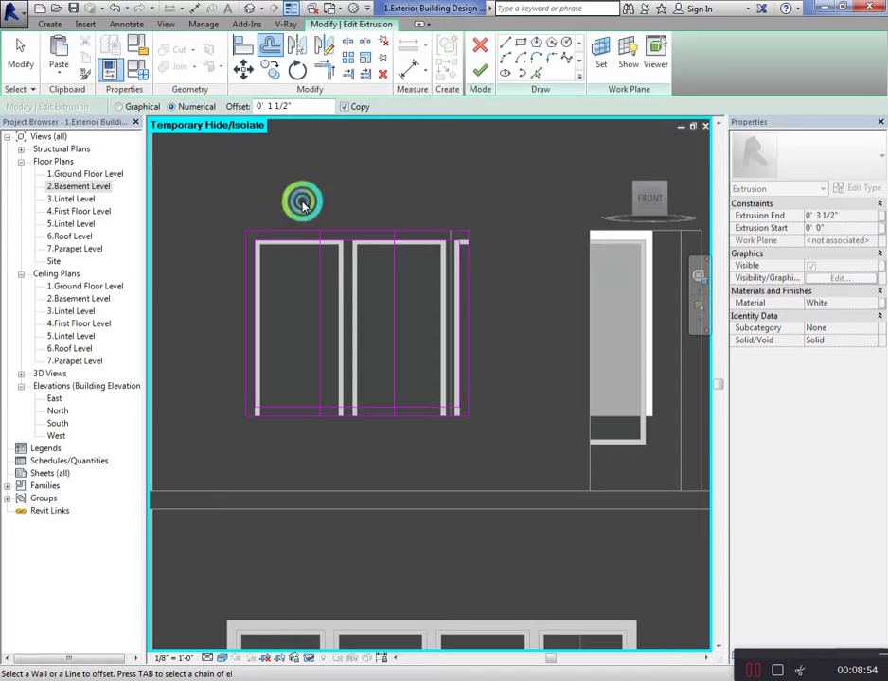
{"action": "scroll", "coordinate": [318, 267], "scroll_direction": "up", "scroll_amount": 2}
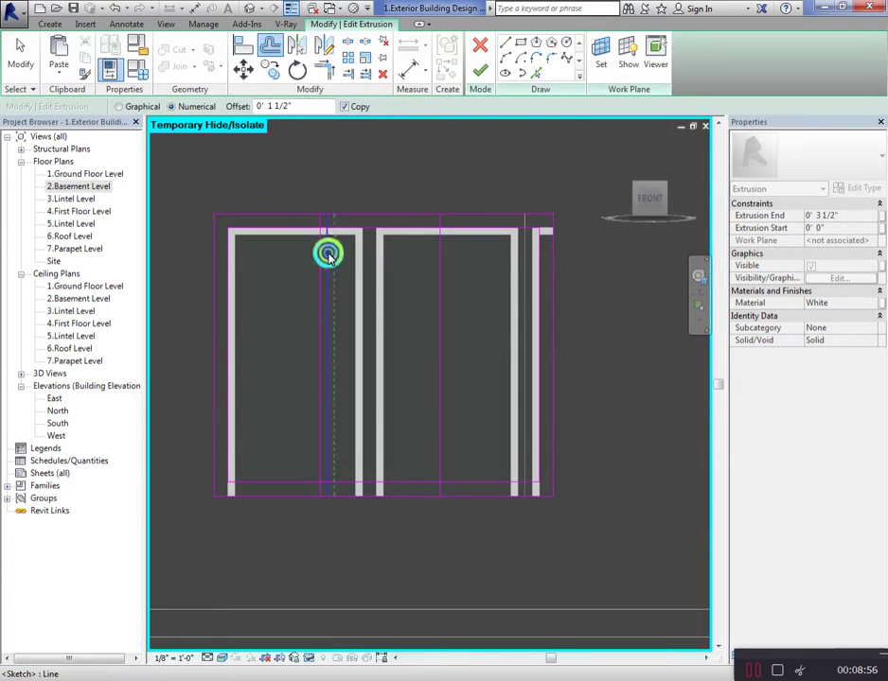
{"action": "left_click", "coordinate": [327, 253]}
{"action": "left_click", "coordinate": [449, 280]}
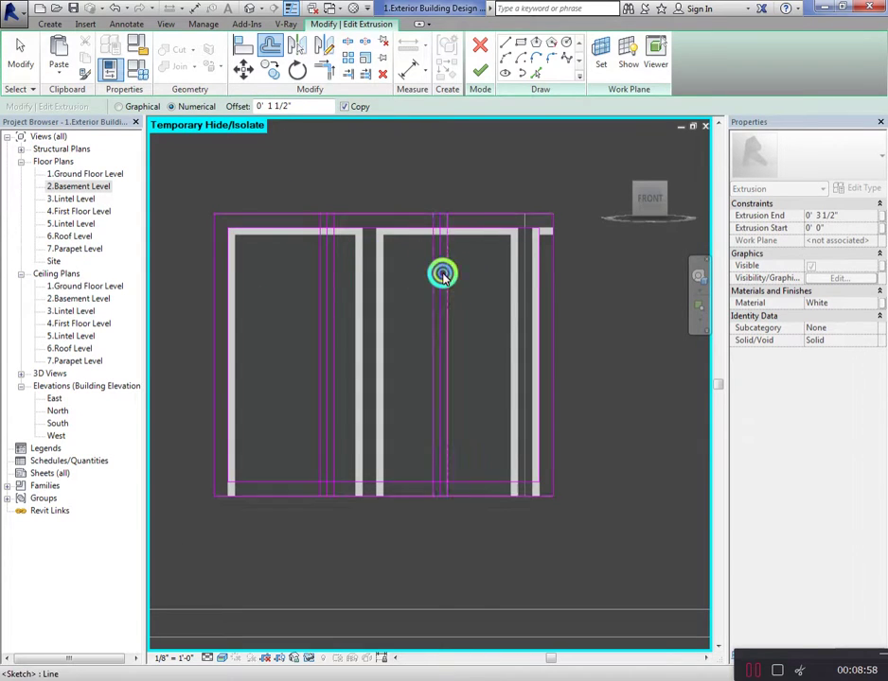
{"action": "left_click", "coordinate": [521, 289]}
{"action": "key", "text": "Escape"}
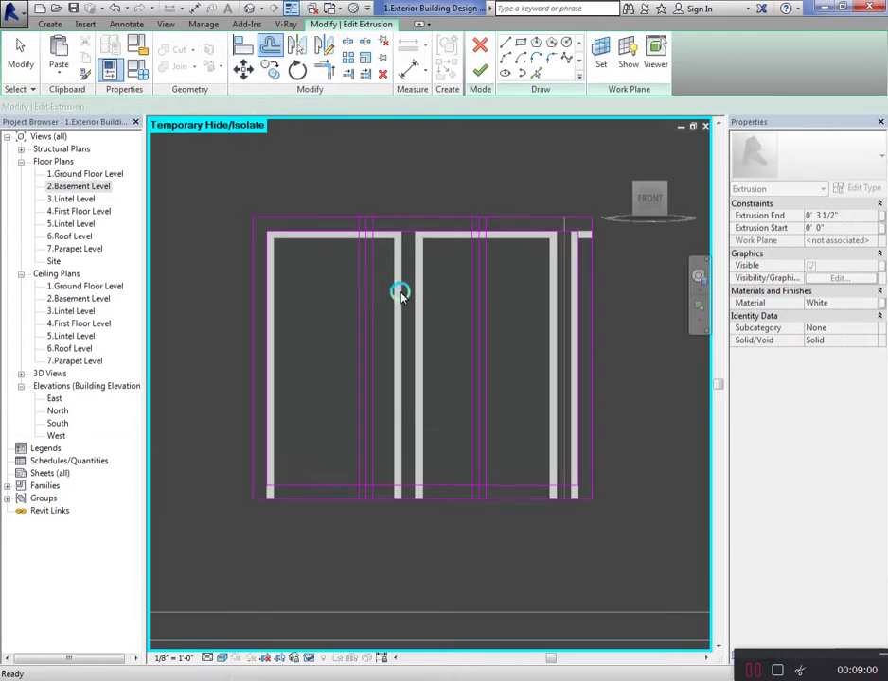
Zoom to the top of the frame sketch and start Split Element (SL)
{"action": "scroll", "coordinate": [358, 221], "scroll_direction": "up", "scroll_amount": 3}
{"action": "scroll", "coordinate": [359, 228], "scroll_direction": "down", "scroll_amount": 2}
{"action": "scroll", "coordinate": [453, 252], "scroll_direction": "up", "scroll_amount": 1}
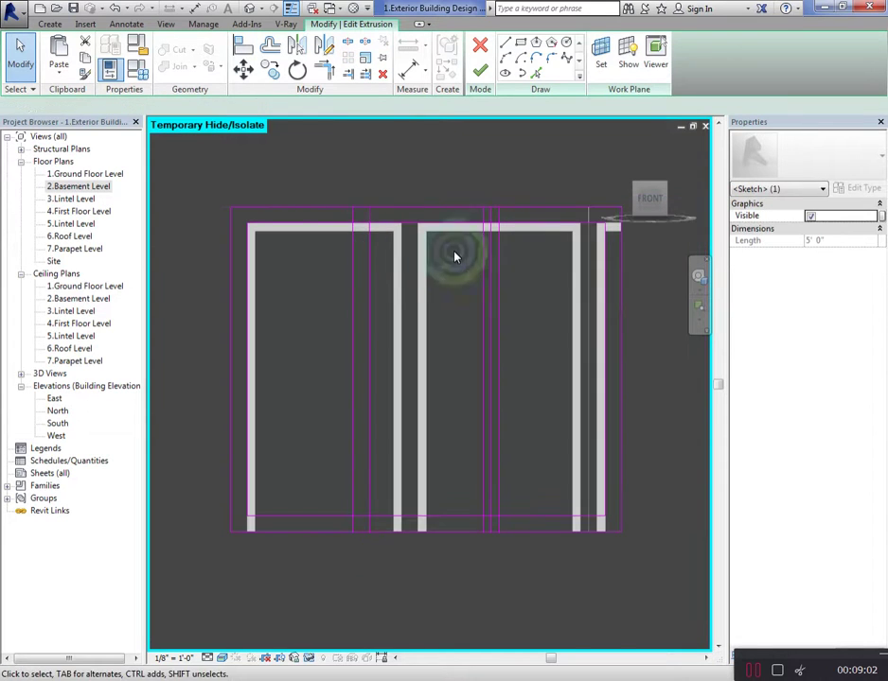
{"action": "scroll", "coordinate": [493, 234], "scroll_direction": "up", "scroll_amount": 1}
{"action": "scroll", "coordinate": [479, 258], "scroll_direction": "down", "scroll_amount": 1}
{"action": "scroll", "coordinate": [418, 277], "scroll_direction": "up", "scroll_amount": 2}
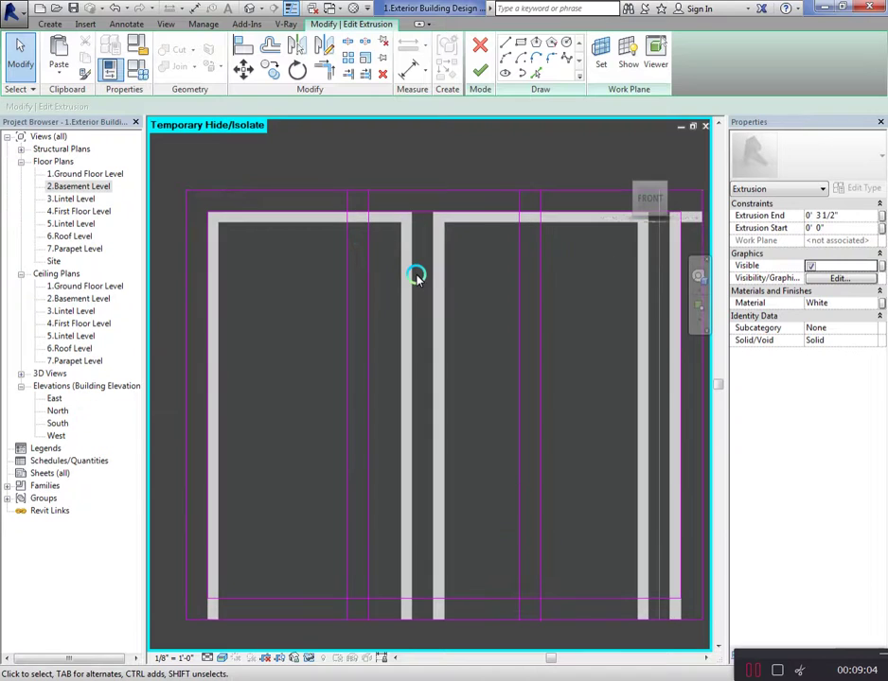
{"action": "scroll", "coordinate": [416, 276], "scroll_direction": "up", "scroll_amount": 2}
{"action": "scroll", "coordinate": [352, 219], "scroll_direction": "up", "scroll_amount": 1}
{"action": "key", "text": "s"}
{"action": "key", "text": "l"}
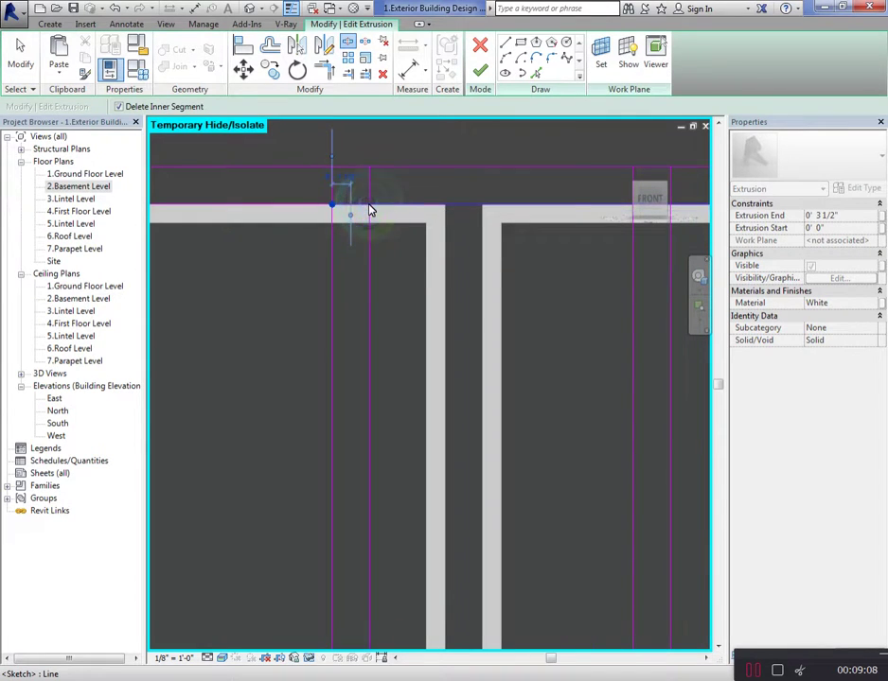
Split the bottom sketch line where the mullions meet it
{"action": "scroll", "coordinate": [359, 198], "scroll_direction": "down", "scroll_amount": 1}
{"action": "scroll", "coordinate": [525, 209], "scroll_direction": "up", "scroll_amount": 1}
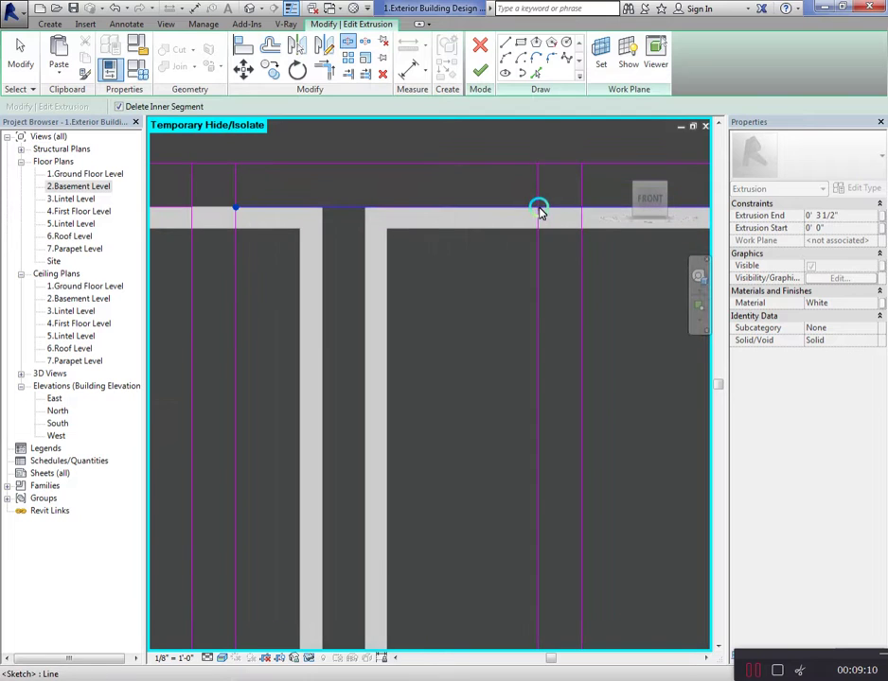
{"action": "scroll", "coordinate": [568, 204], "scroll_direction": "down", "scroll_amount": 1}
{"action": "scroll", "coordinate": [331, 217], "scroll_direction": "down", "scroll_amount": 1}
{"action": "scroll", "coordinate": [542, 214], "scroll_direction": "down", "scroll_amount": 1}
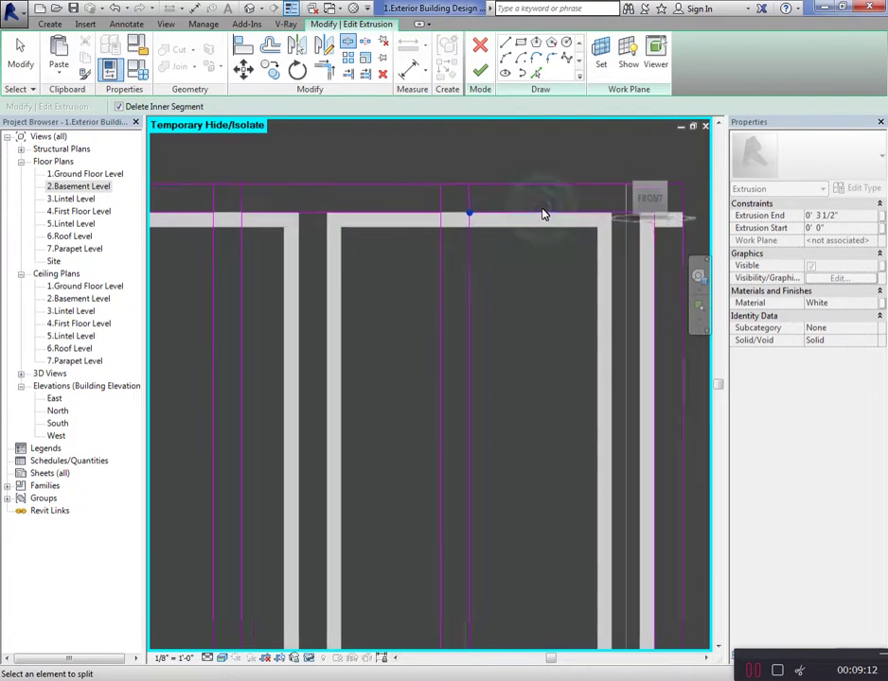
{"action": "scroll", "coordinate": [492, 212], "scroll_direction": "down", "scroll_amount": 1}
{"action": "scroll", "coordinate": [555, 218], "scroll_direction": "down", "scroll_amount": 1}
{"action": "scroll", "coordinate": [303, 517], "scroll_direction": "up", "scroll_amount": 2}
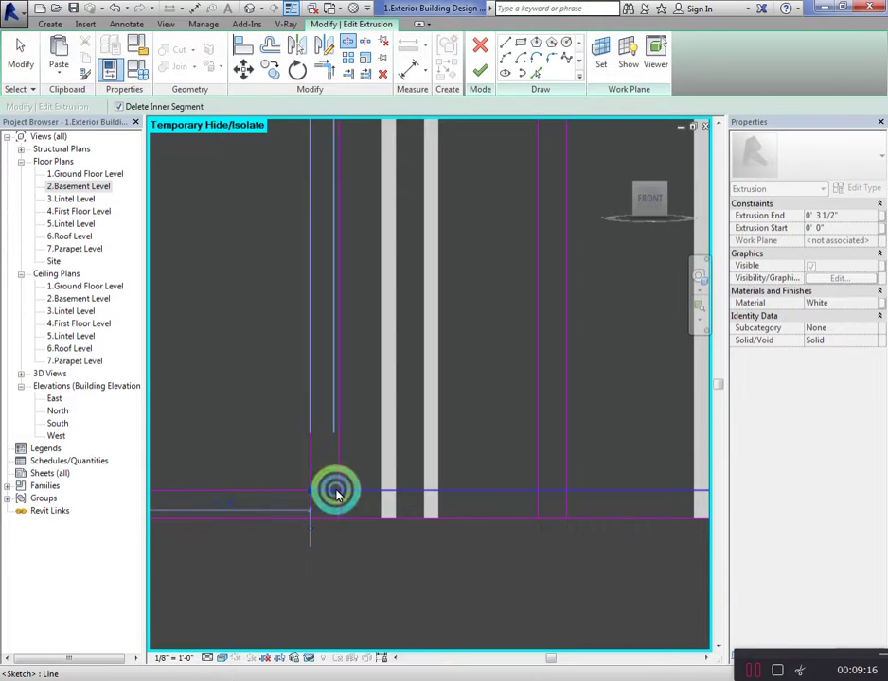
{"action": "scroll", "coordinate": [278, 495], "scroll_direction": "up", "scroll_amount": 1}
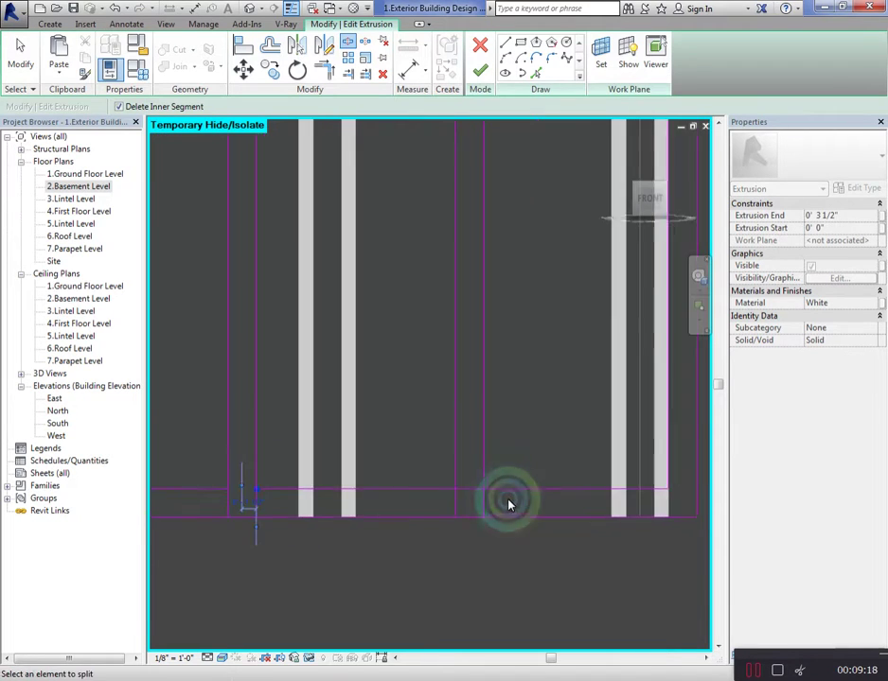
{"action": "middle_click_drag", "start_coordinate": [509, 501], "coordinate": [451, 489]}
{"action": "left_click", "coordinate": [458, 485]}
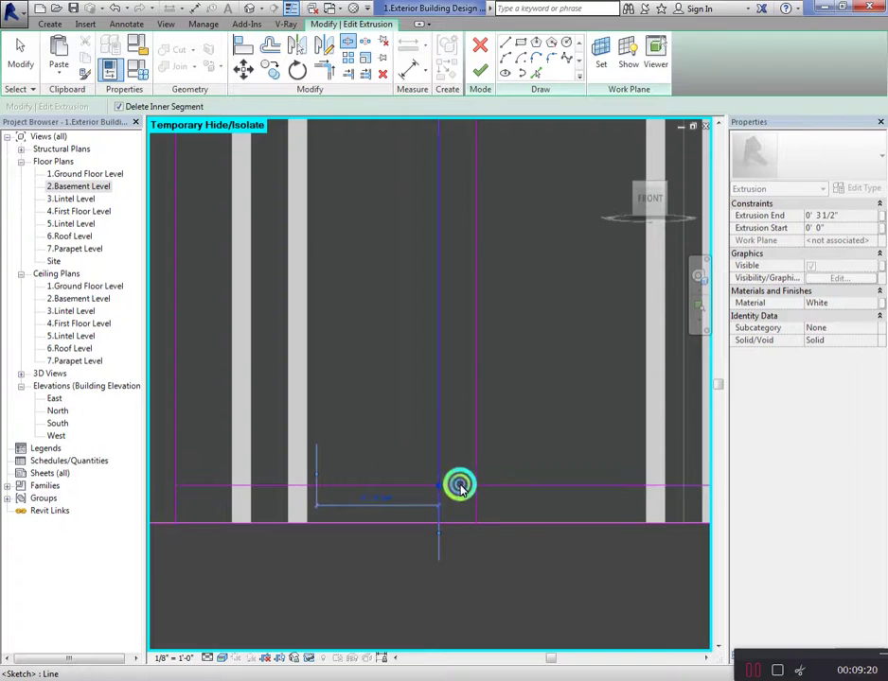
{"action": "left_click", "coordinate": [473, 532]}
{"action": "scroll", "coordinate": [464, 520], "scroll_direction": "down", "scroll_amount": 3}
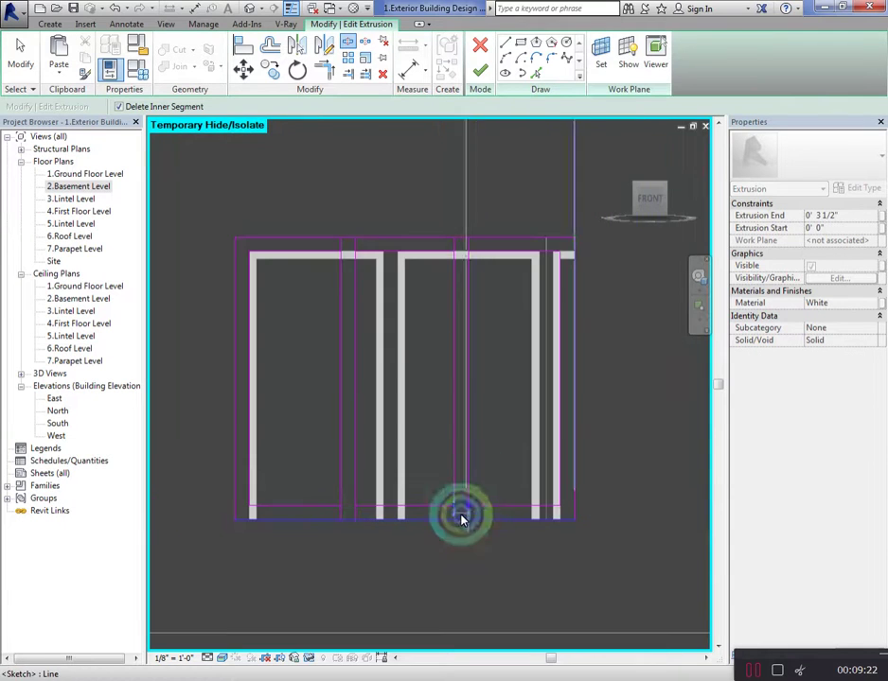
{"action": "key", "text": "Escape"}
{"action": "scroll", "coordinate": [314, 315], "scroll_direction": "up", "scroll_amount": 2}
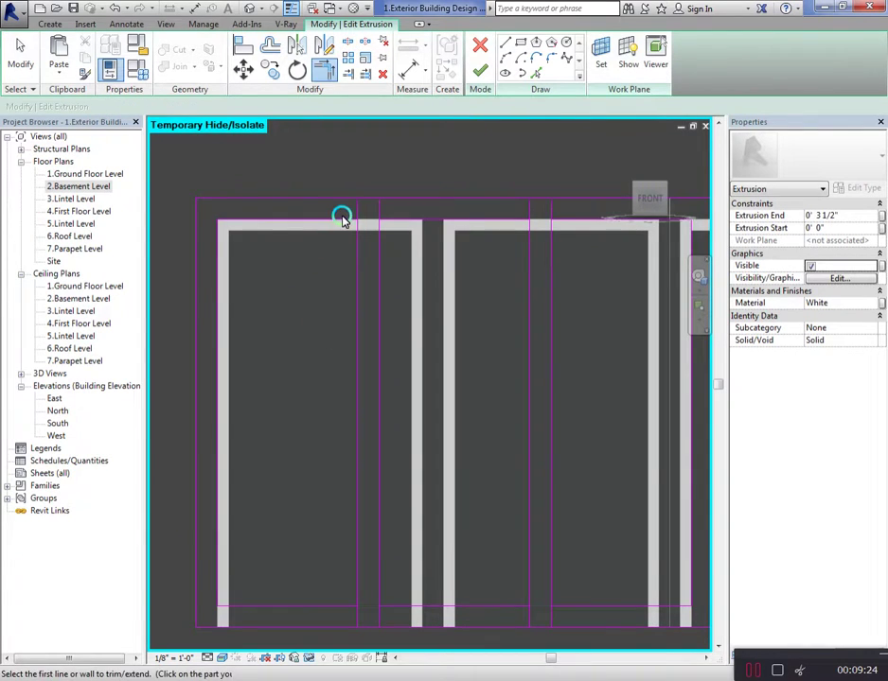
Trim the top line against a mullion and join a mullion line to the bottom line
{"action": "left_click", "coordinate": [380, 241]}
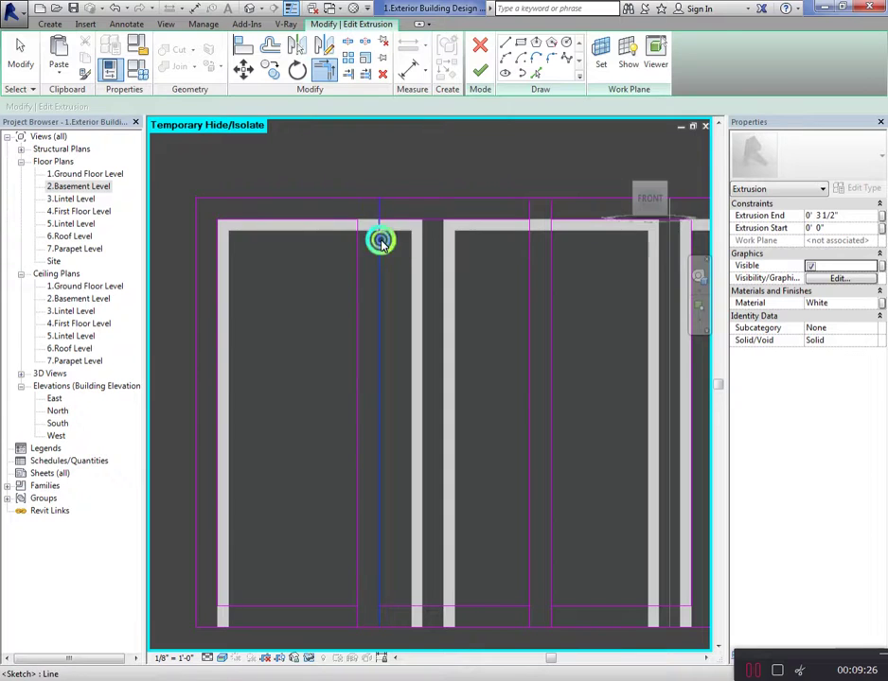
{"action": "left_click", "coordinate": [417, 222]}
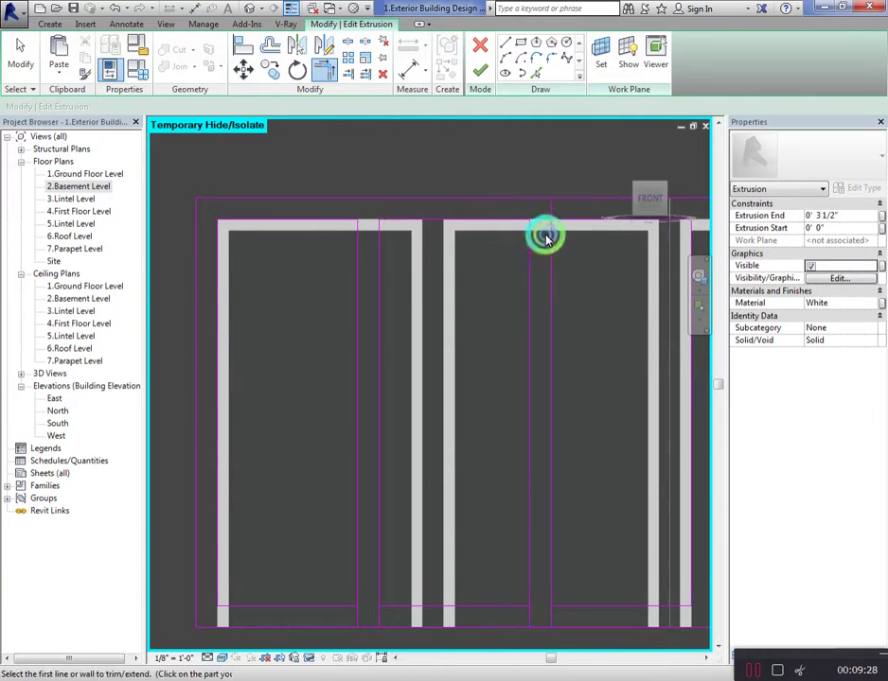
{"action": "scroll", "coordinate": [274, 244], "scroll_direction": "down", "scroll_amount": 3}
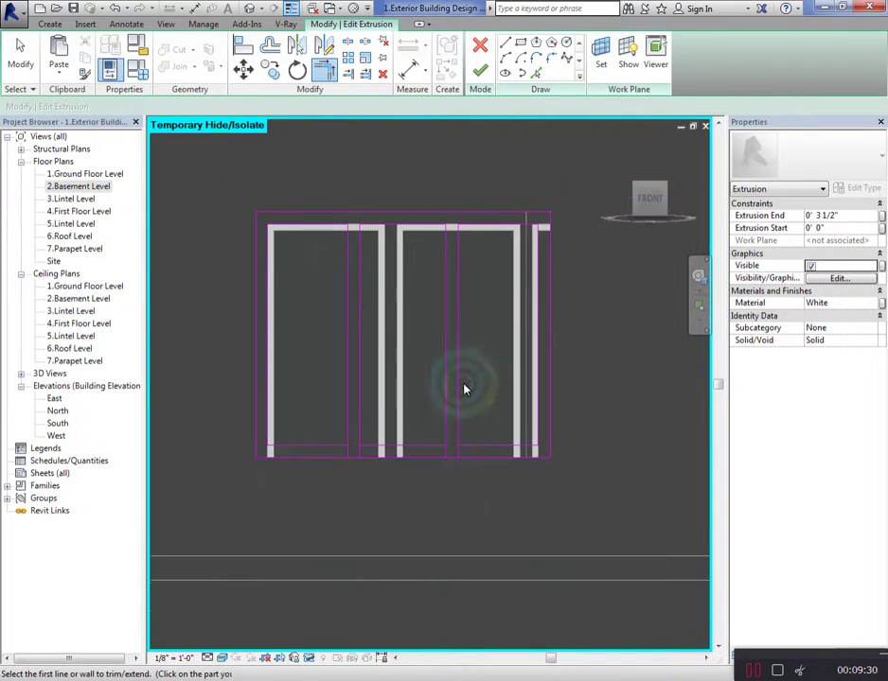
{"action": "scroll", "coordinate": [464, 388], "scroll_direction": "up", "scroll_amount": 2}
{"action": "left_click", "coordinate": [403, 467]}
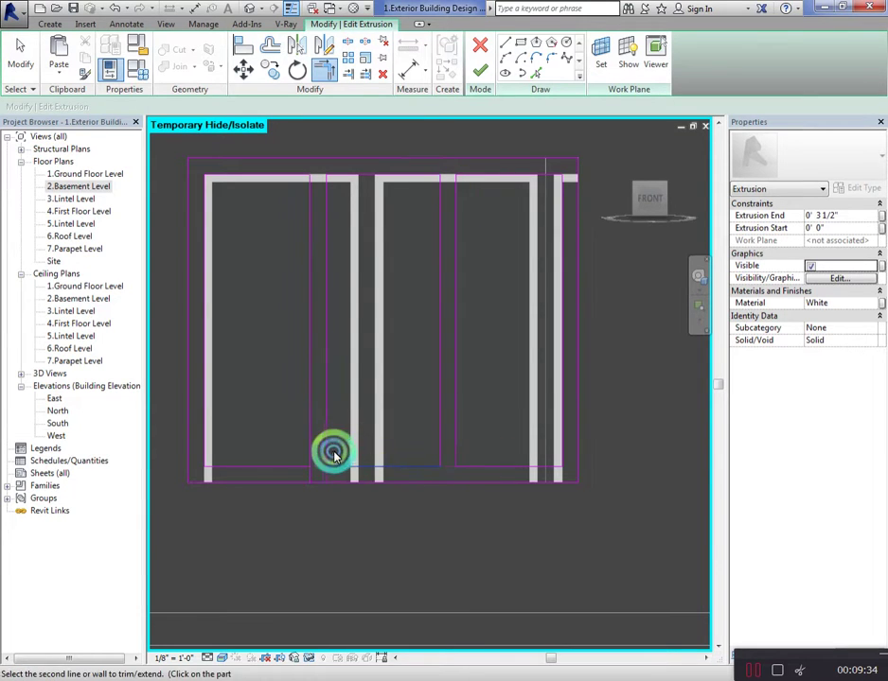
{"action": "left_click", "coordinate": [406, 426]}
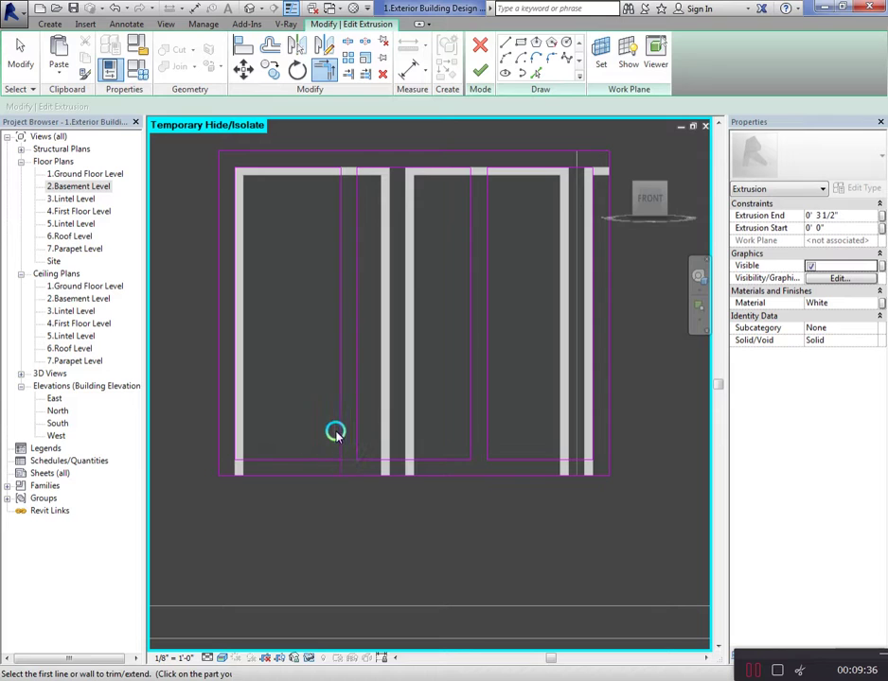
Trim the remaining corners into closed loops and finish the white frame extrusion
{"action": "left_click", "coordinate": [308, 459]}
{"action": "left_click", "coordinate": [335, 451]}
{"action": "scroll", "coordinate": [334, 450], "scroll_direction": "down", "scroll_amount": 2}
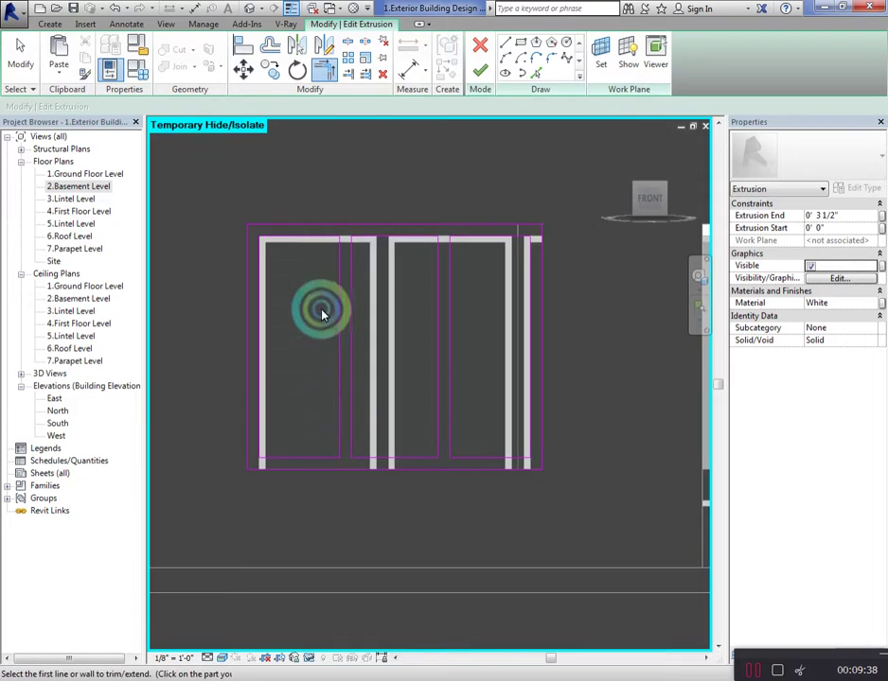
{"action": "scroll", "coordinate": [332, 284], "scroll_direction": "up", "scroll_amount": 2}
{"action": "left_click", "coordinate": [372, 240]}
{"action": "scroll", "coordinate": [443, 318], "scroll_direction": "down", "scroll_amount": 1}
{"action": "key", "text": "Escape"}
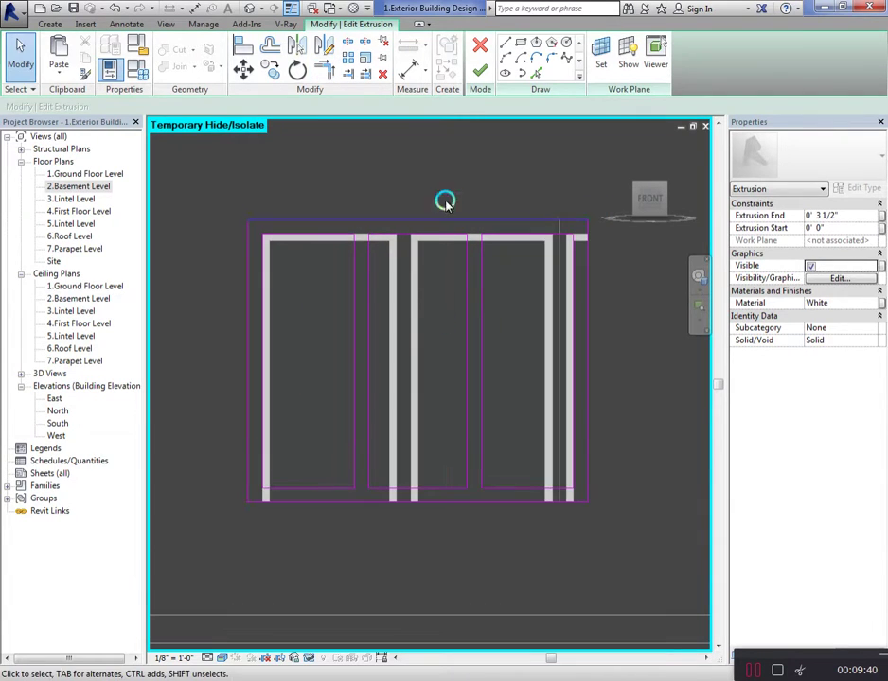
{"action": "left_click", "coordinate": [481, 73]}
{"action": "left_click", "coordinate": [244, 311]}
Reopen the frame extrusion sketch, clear the duplicate lines by the left pane, and raise its bottom edge
{"action": "left_click", "coordinate": [319, 247]}
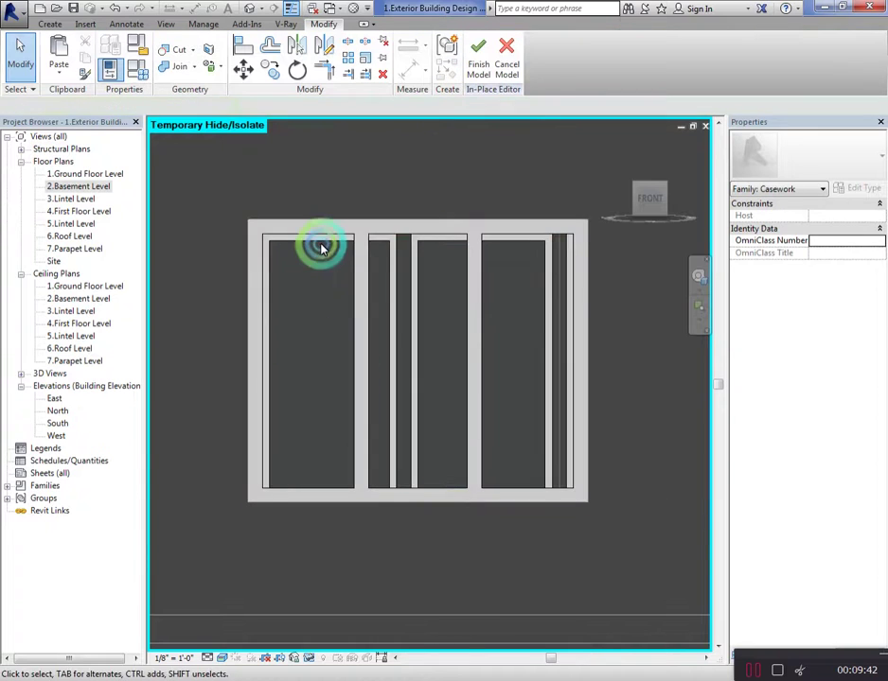
{"action": "left_click", "coordinate": [322, 247]}
{"action": "scroll", "coordinate": [337, 258], "scroll_direction": "down", "scroll_amount": 1}
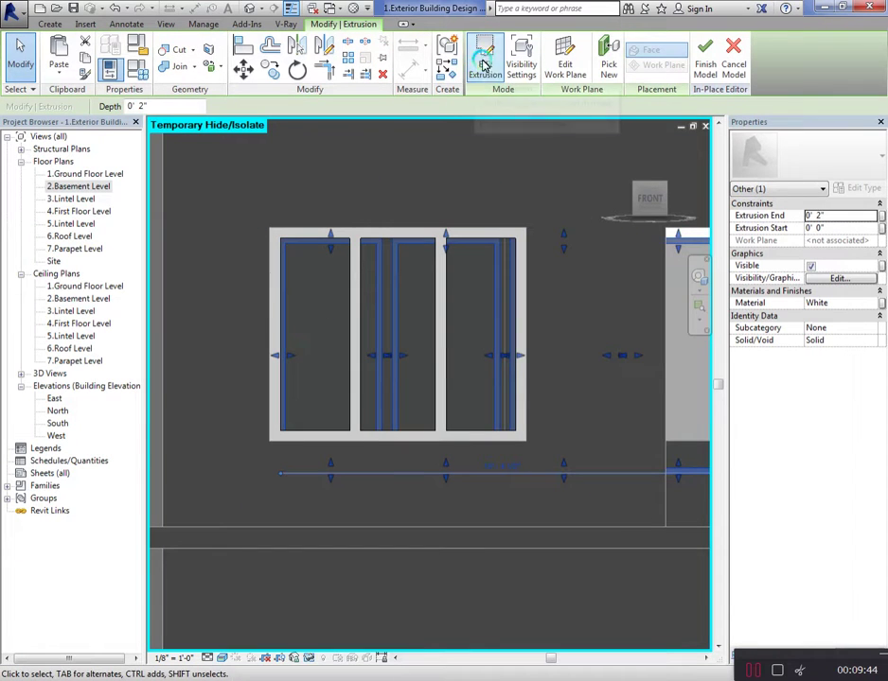
{"action": "double_click", "coordinate": [317, 375]}
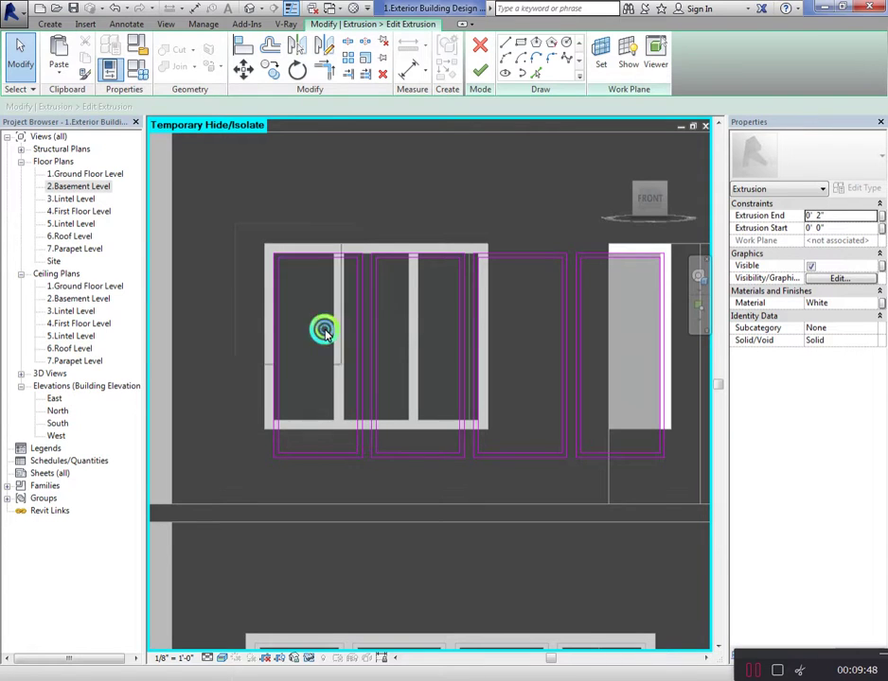
{"action": "left_click_drag", "start_coordinate": [363, 235], "coordinate": [304, 385]}
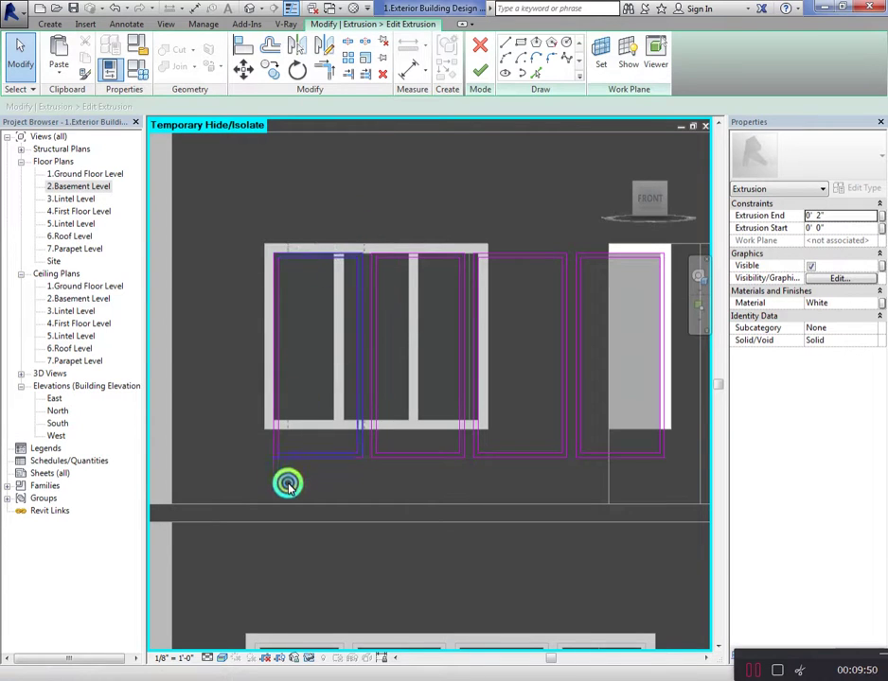
{"action": "scroll", "coordinate": [321, 369], "scroll_direction": "up", "scroll_amount": 3}
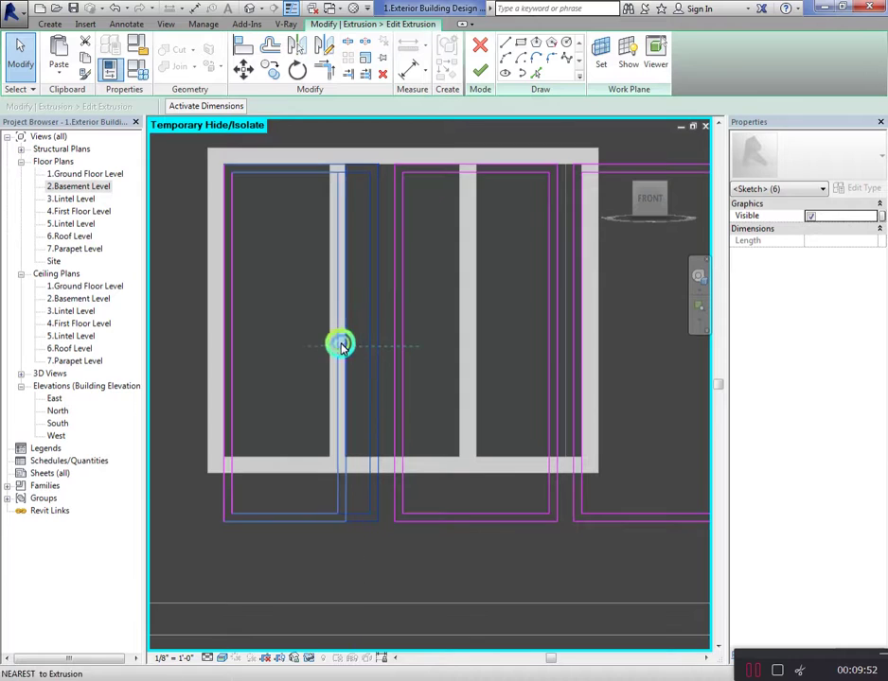
{"action": "left_click_drag", "start_coordinate": [342, 345], "coordinate": [333, 343]}
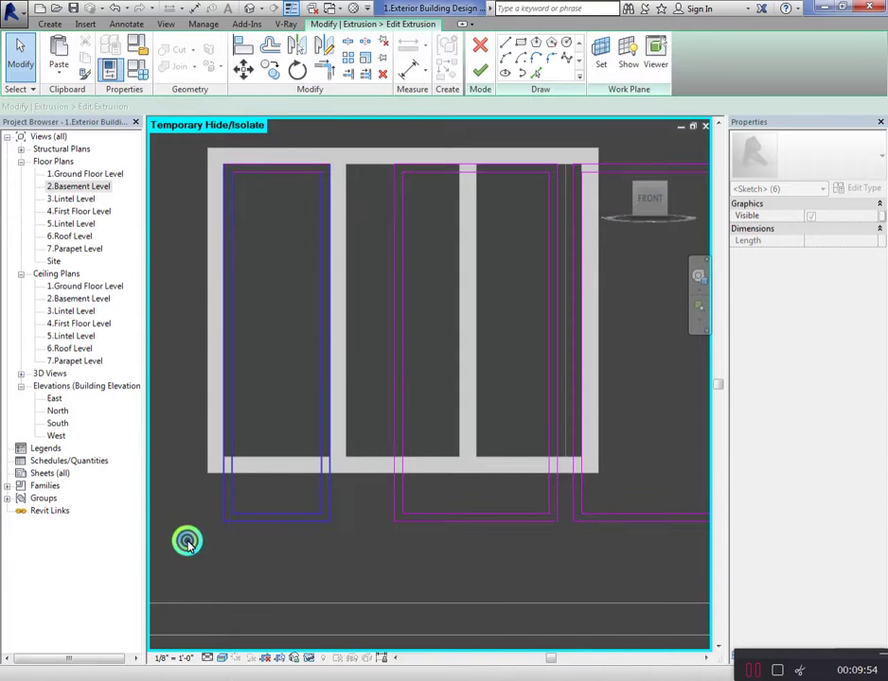
{"action": "left_click_drag", "start_coordinate": [276, 520], "coordinate": [268, 459]}
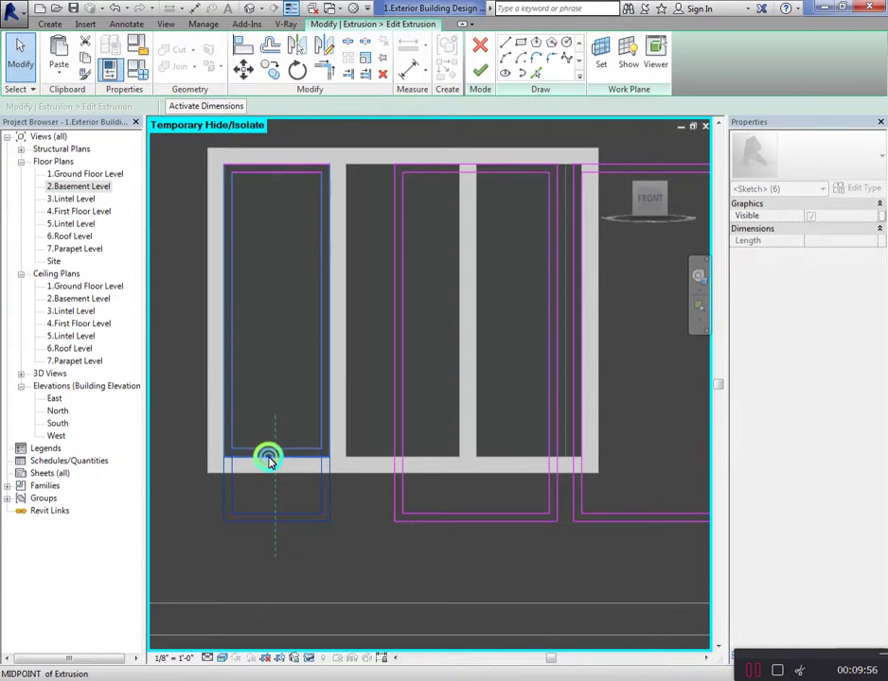
Delete the three right-hand pane outlines from the frame sketch
{"action": "scroll", "coordinate": [238, 511], "scroll_direction": "down", "scroll_amount": 3}
{"action": "scroll", "coordinate": [248, 468], "scroll_direction": "down", "scroll_amount": 1}
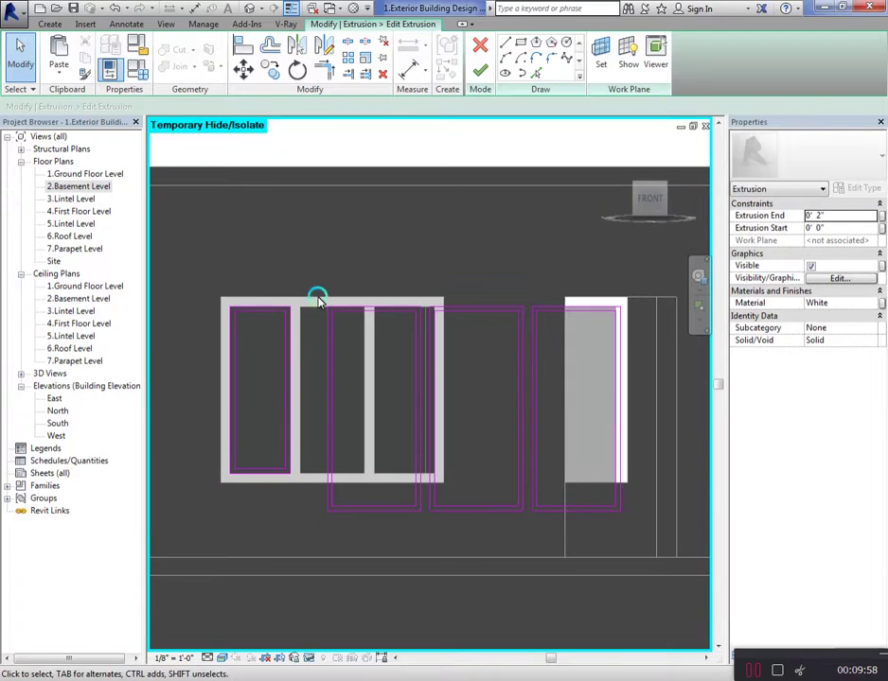
{"action": "left_click_drag", "start_coordinate": [318, 299], "coordinate": [636, 540]}
{"action": "left_click_drag", "start_coordinate": [628, 540], "coordinate": [625, 537]}
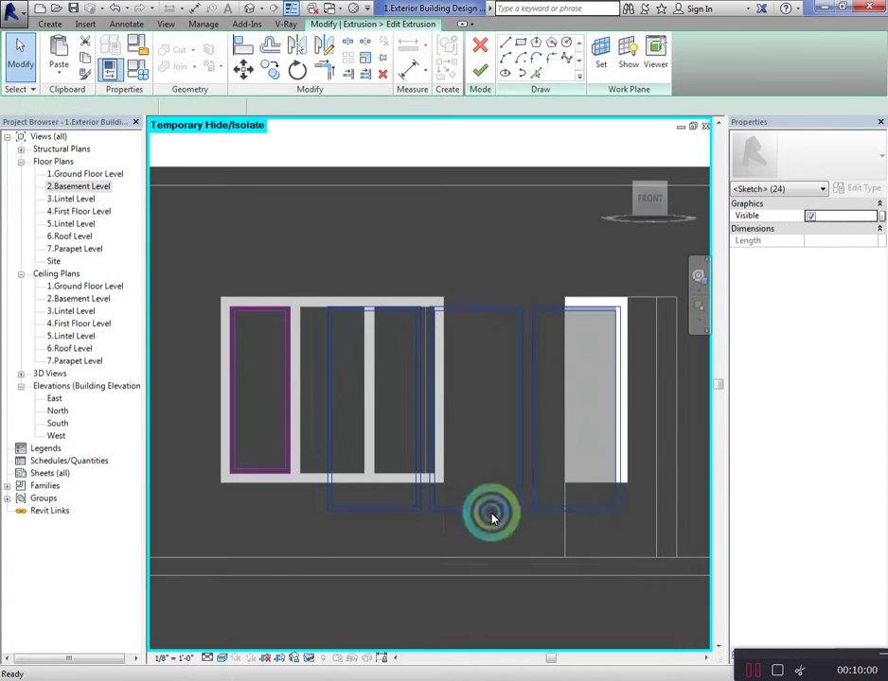
{"action": "key", "text": "Delete"}
{"action": "scroll", "coordinate": [265, 350], "scroll_direction": "up", "scroll_amount": 1}
Copy the left pane outline into the middle bay of the frame
{"action": "left_click_drag", "start_coordinate": [407, 547], "coordinate": [271, 237]}
{"action": "scroll", "coordinate": [271, 236], "scroll_direction": "up", "scroll_amount": 1}
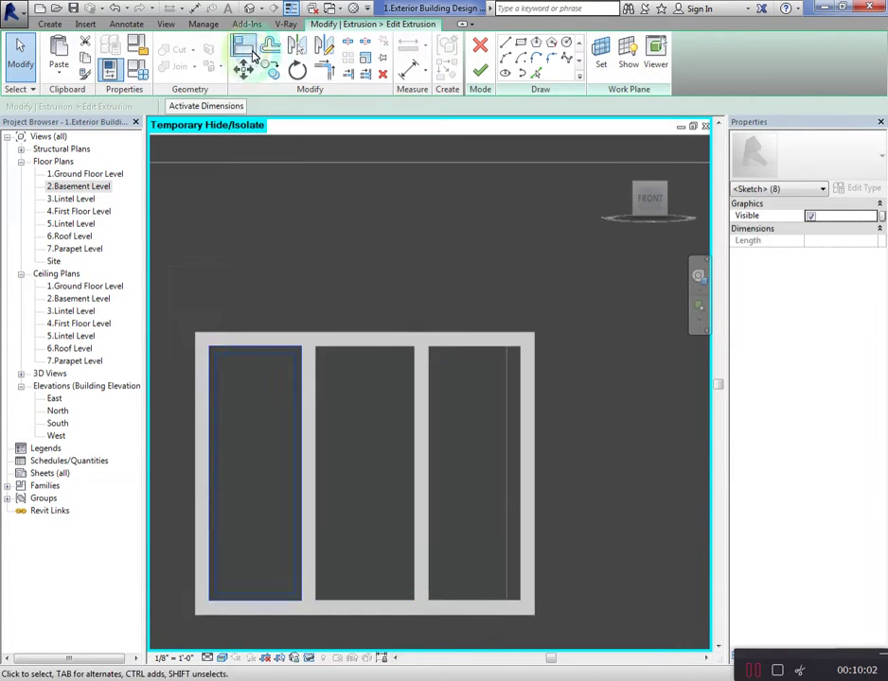
{"action": "key", "text": "m"}
{"action": "key", "text": "v"}
{"action": "left_click", "coordinate": [210, 346]}
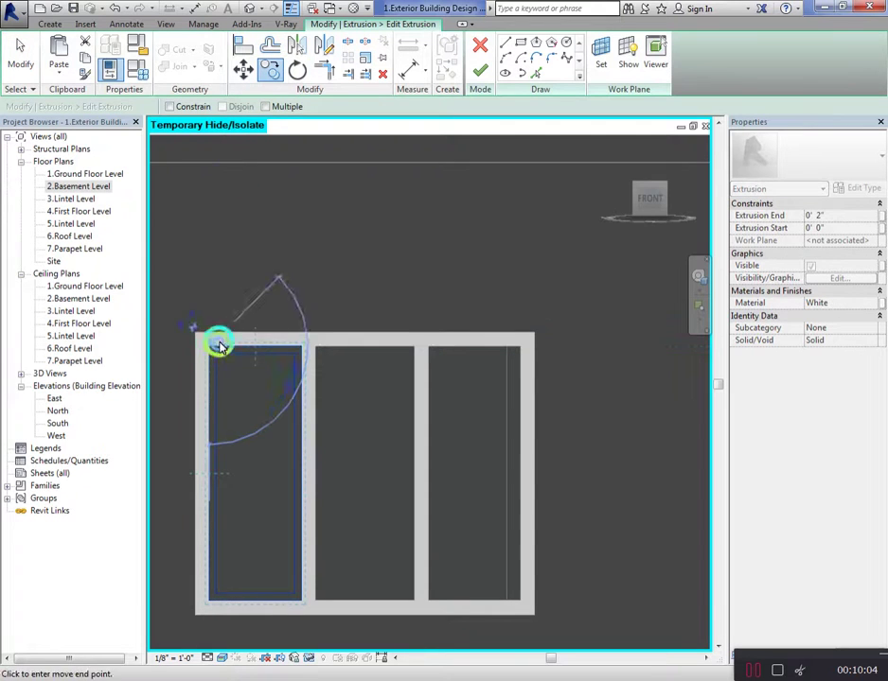
{"action": "left_click", "coordinate": [320, 351]}
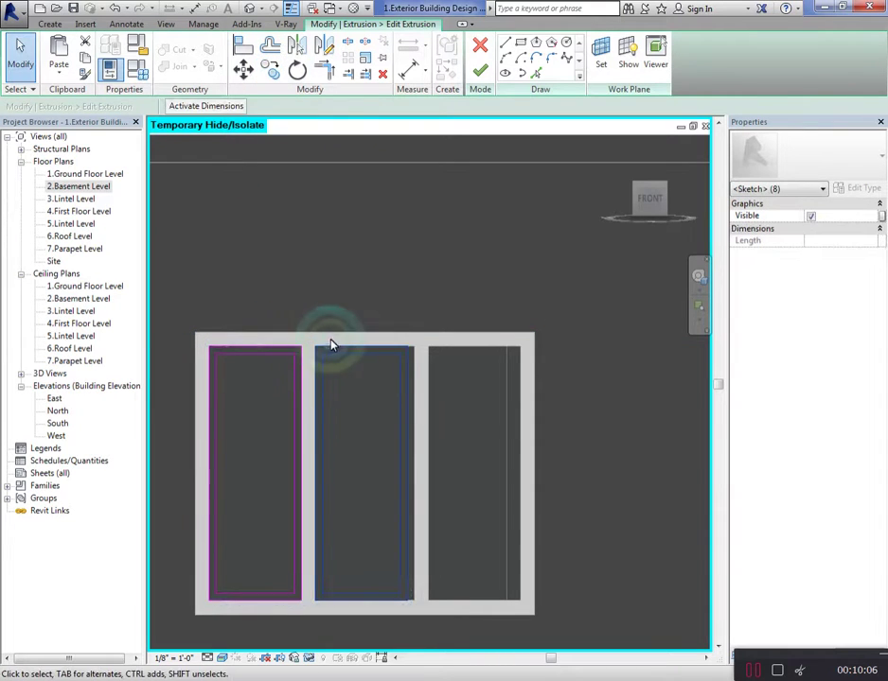
{"action": "left_click", "coordinate": [404, 321]}
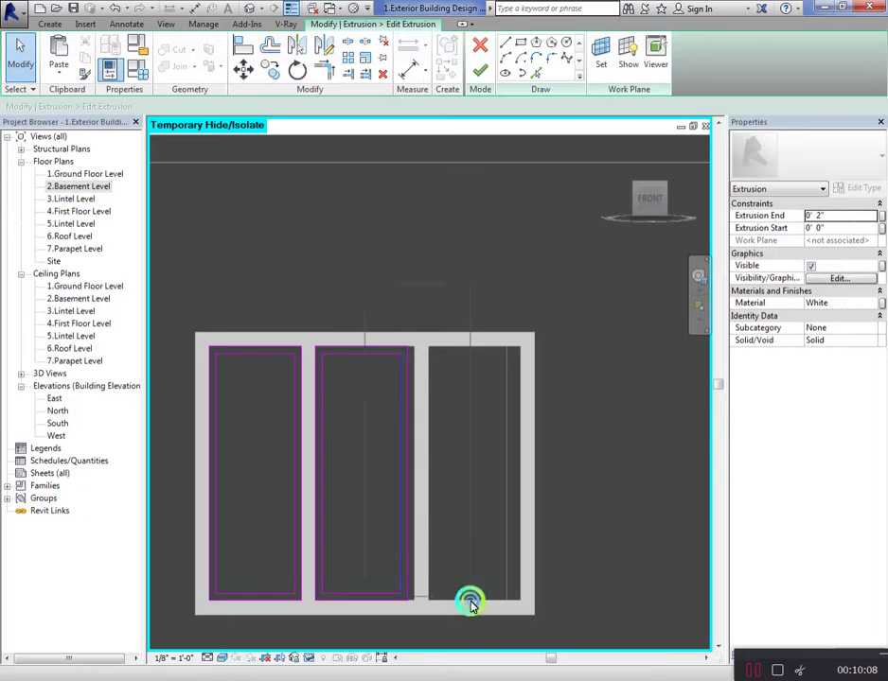
Mirror the left pane outline onto the right bay and finish the three-pane frame sketch
{"action": "scroll", "coordinate": [430, 549], "scroll_direction": "up", "scroll_amount": 2}
{"action": "left_click", "coordinate": [409, 521]}
{"action": "left_click", "coordinate": [395, 506]}
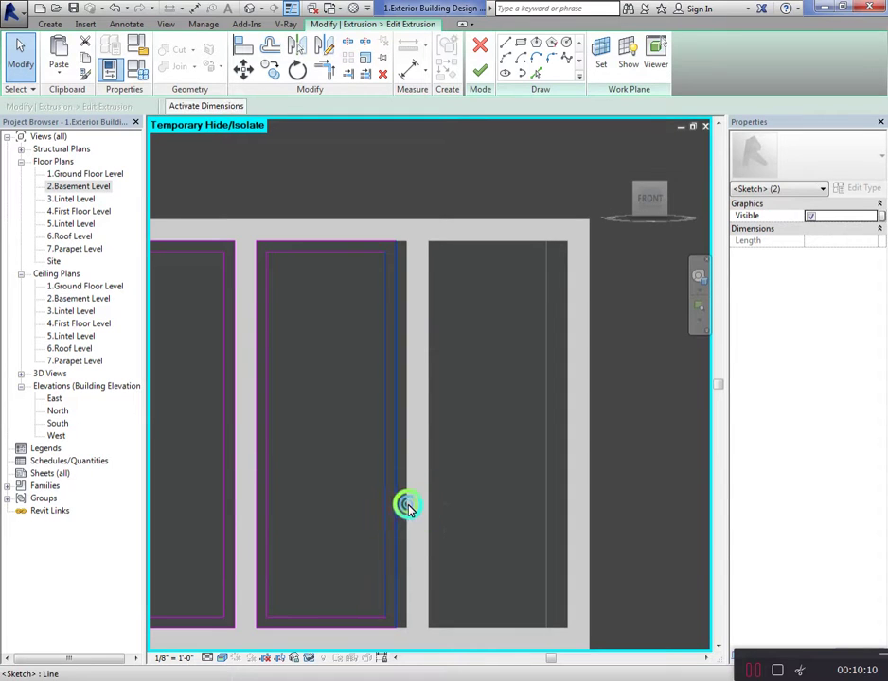
{"action": "left_click", "coordinate": [326, 344]}
{"action": "scroll", "coordinate": [317, 338], "scroll_direction": "down", "scroll_amount": 2}
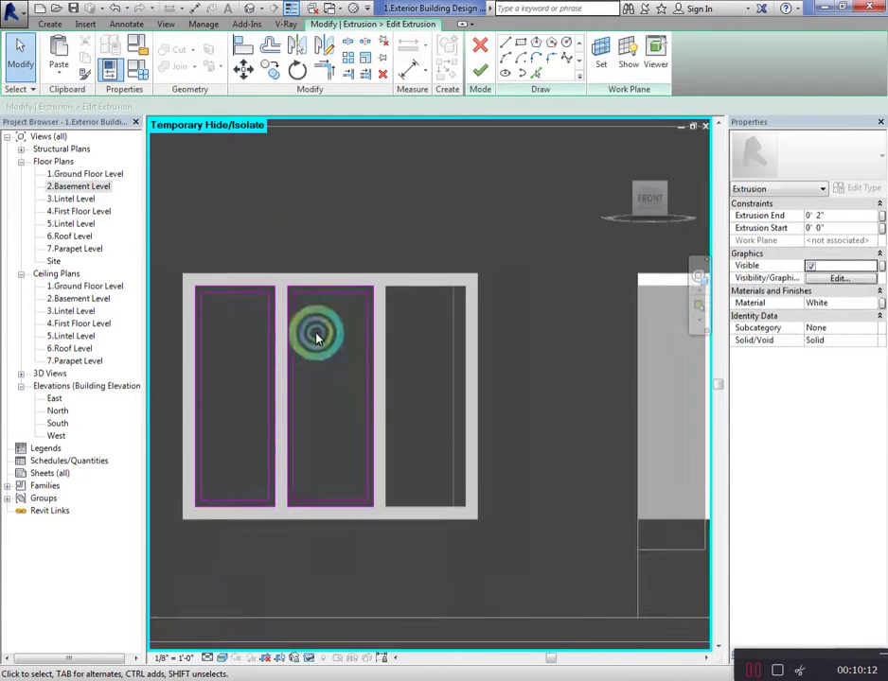
{"action": "left_click", "coordinate": [232, 264]}
{"action": "left_click_drag", "start_coordinate": [185, 263], "coordinate": [283, 542]}
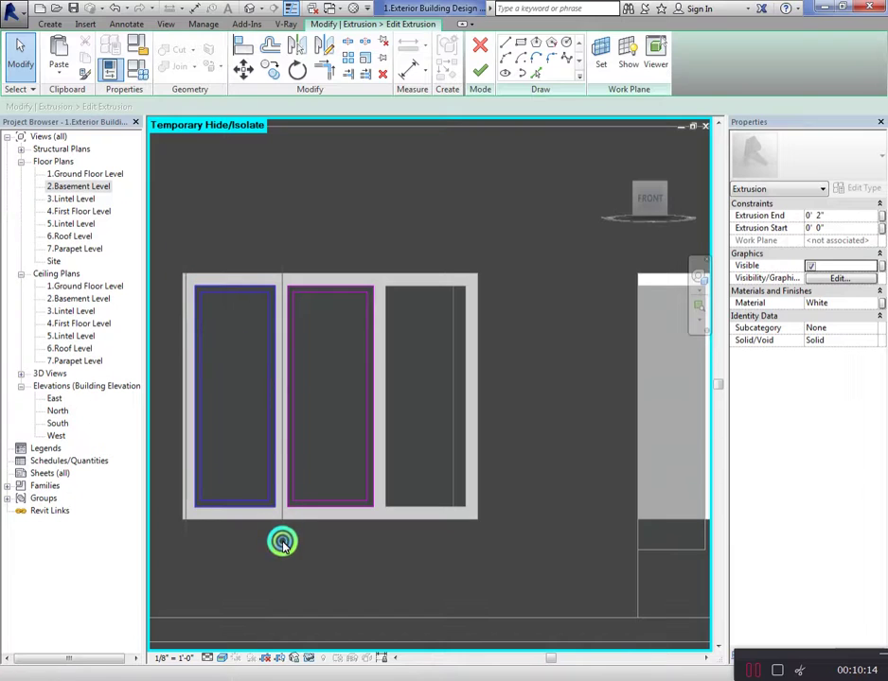
{"action": "left_click", "coordinate": [323, 52]}
{"action": "left_click", "coordinate": [327, 273]}
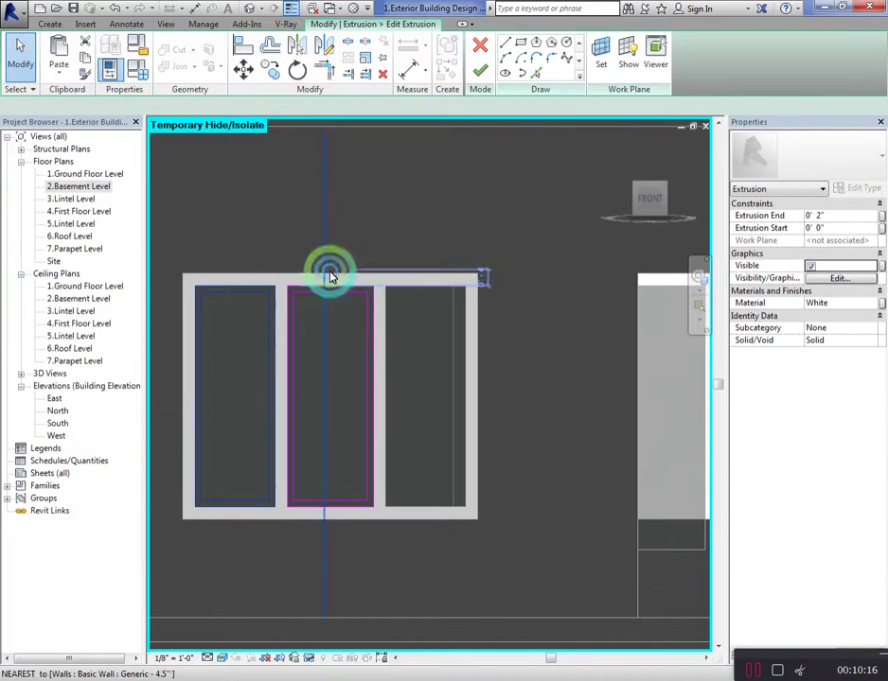
{"action": "left_click", "coordinate": [333, 243]}
{"action": "left_click", "coordinate": [492, 319]}
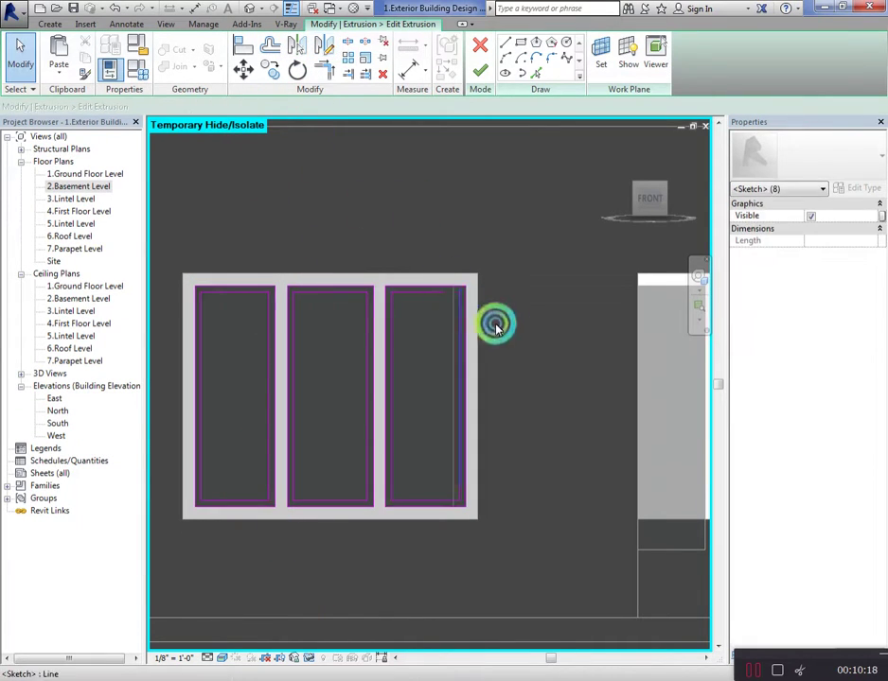
{"action": "left_click", "coordinate": [475, 75]}
{"action": "left_click", "coordinate": [467, 143]}
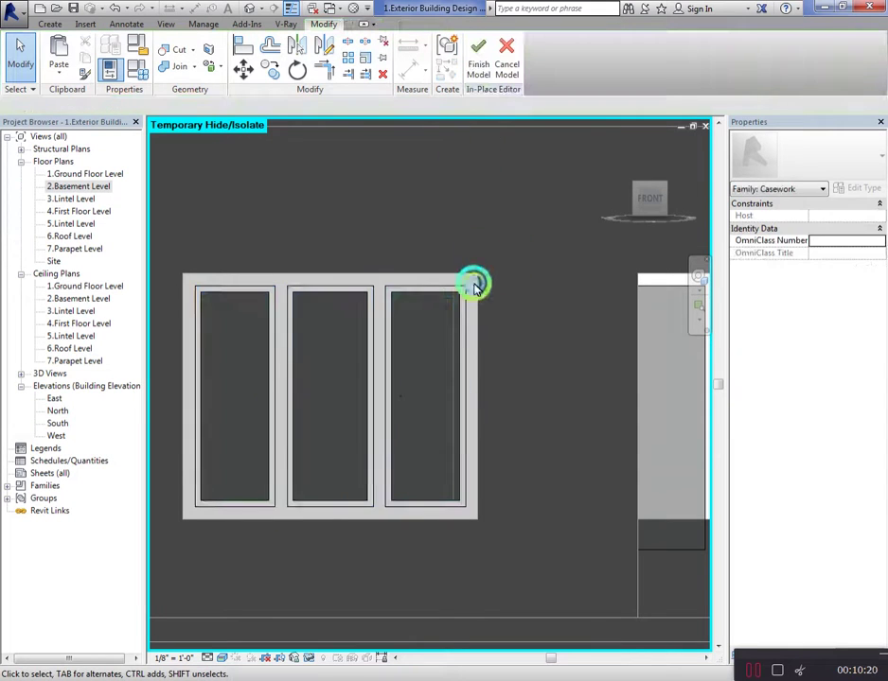
Stretch the glass panel to fill the window frame at the right depth, then finish the model
{"action": "scroll", "coordinate": [436, 321], "scroll_direction": "down", "scroll_amount": 2}
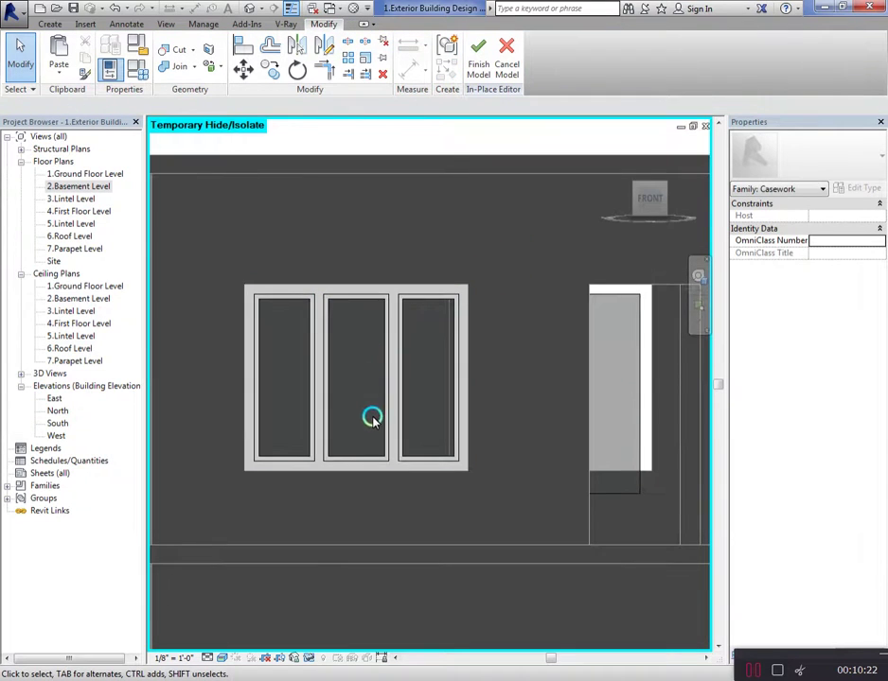
{"action": "left_click", "coordinate": [633, 490]}
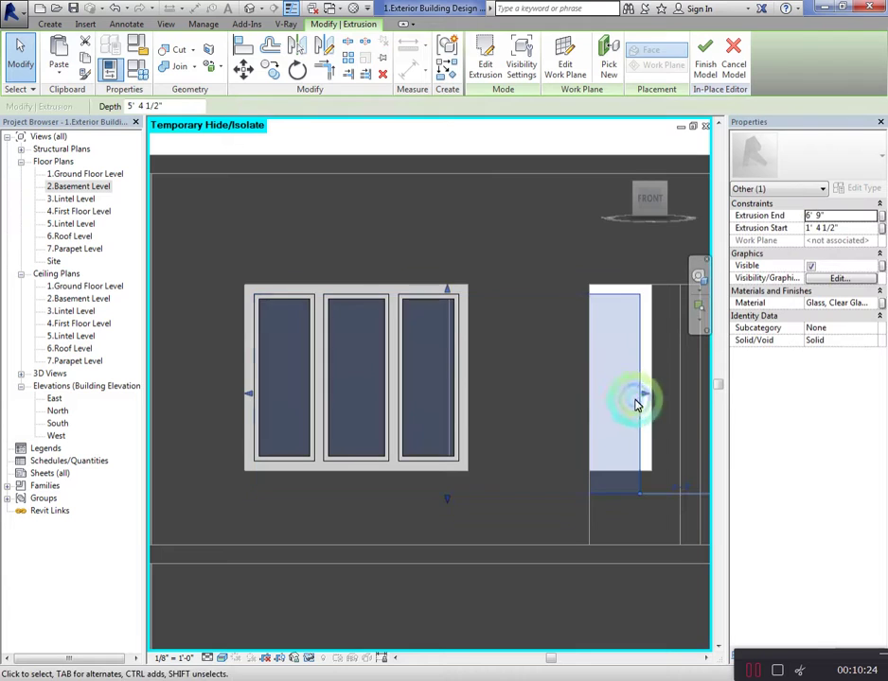
{"action": "left_click_drag", "start_coordinate": [649, 396], "coordinate": [458, 381]}
{"action": "left_click", "coordinate": [357, 497]}
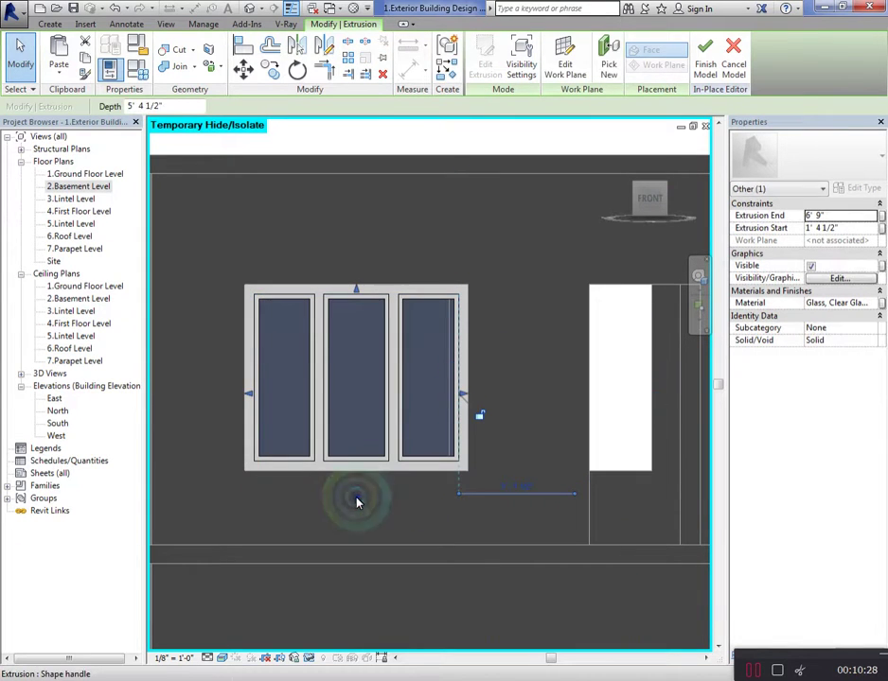
{"action": "left_click_drag", "start_coordinate": [356, 491], "coordinate": [362, 462]}
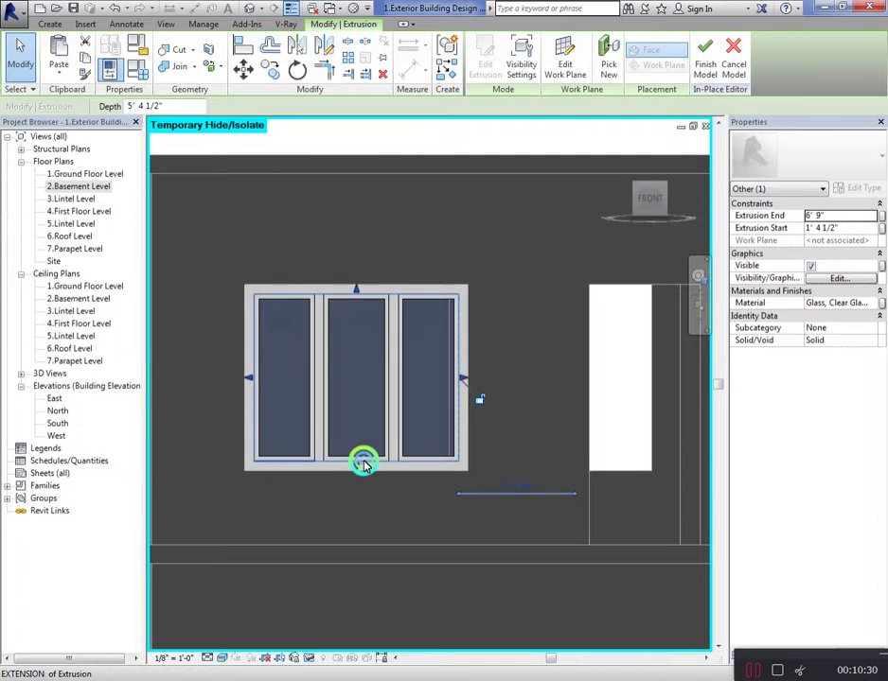
{"action": "left_click", "coordinate": [410, 488]}
{"action": "scroll", "coordinate": [409, 487], "scroll_direction": "down", "scroll_amount": 3}
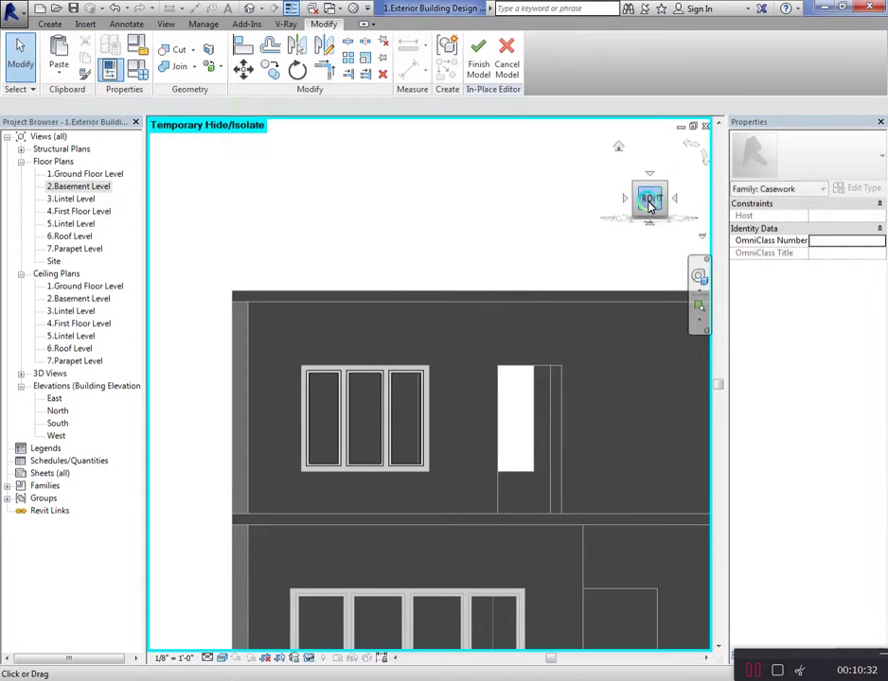
{"action": "left_click_drag", "start_coordinate": [654, 198], "coordinate": [674, 198]}
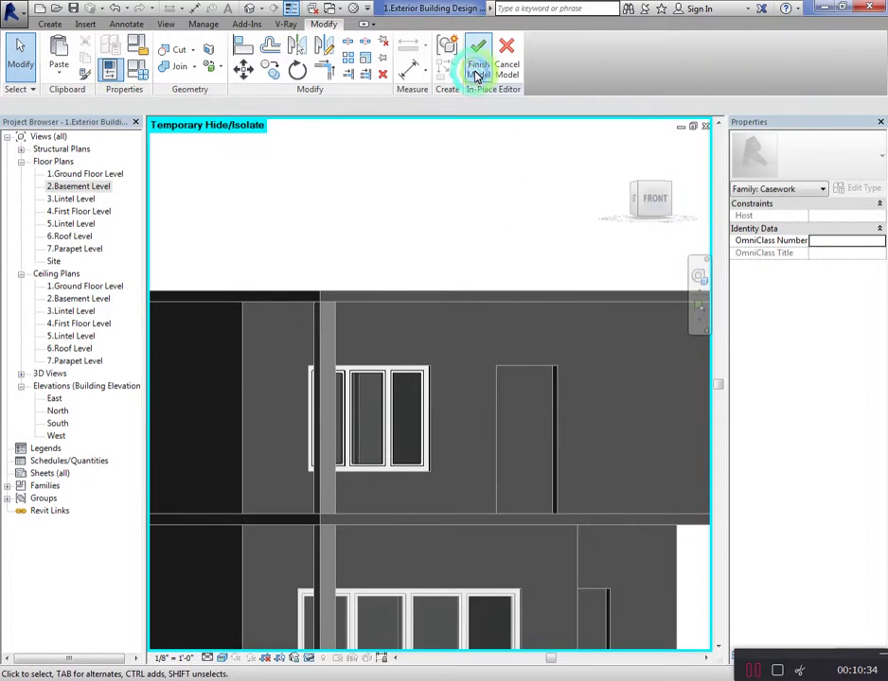
{"action": "left_click", "coordinate": [478, 68]}
{"action": "scroll", "coordinate": [420, 218], "scroll_direction": "down", "scroll_amount": 2}
{"action": "left_click", "coordinate": [610, 234]}
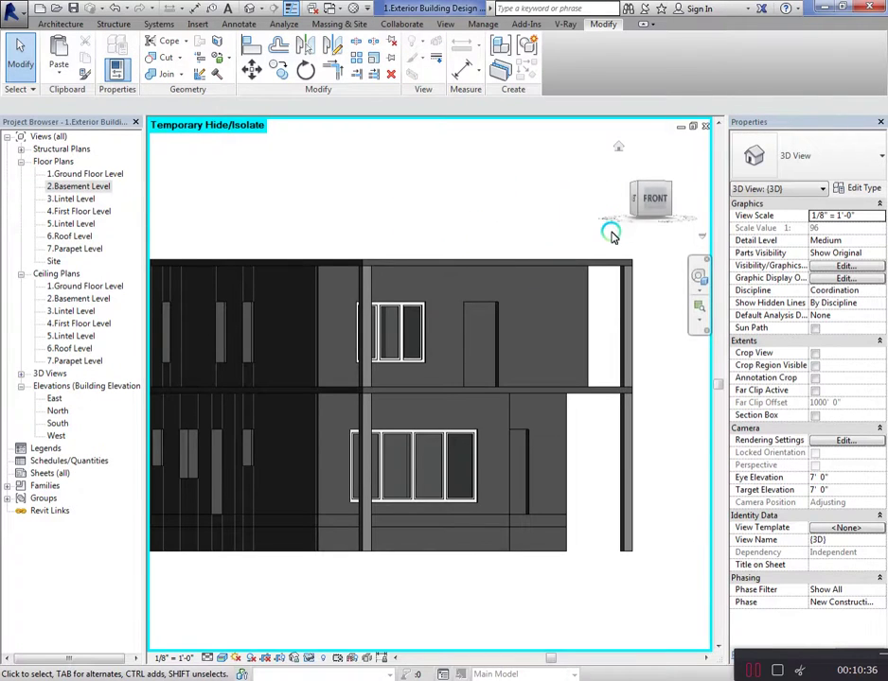
{"action": "left_click", "coordinate": [651, 203]}
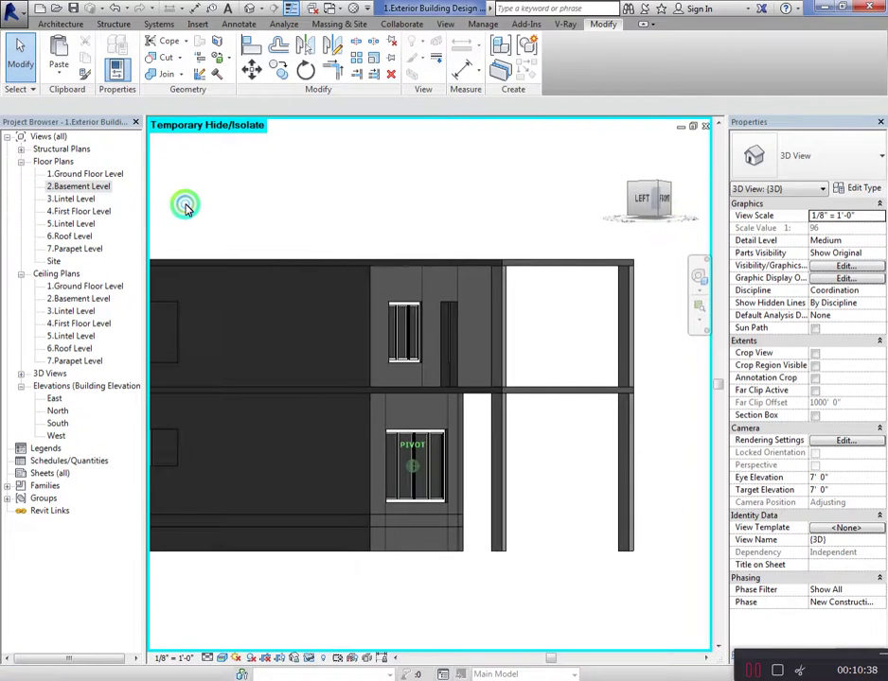
{"action": "mouse_move", "coordinate": [646, 197]}
{"action": "left_mouse_down"}
{"action": "mouse_move", "coordinate": [506, 178]}
{"action": "mouse_move", "coordinate": [642, 185]}
{"action": "mouse_move", "coordinate": [502, 219]}
{"action": "left_mouse_up"}
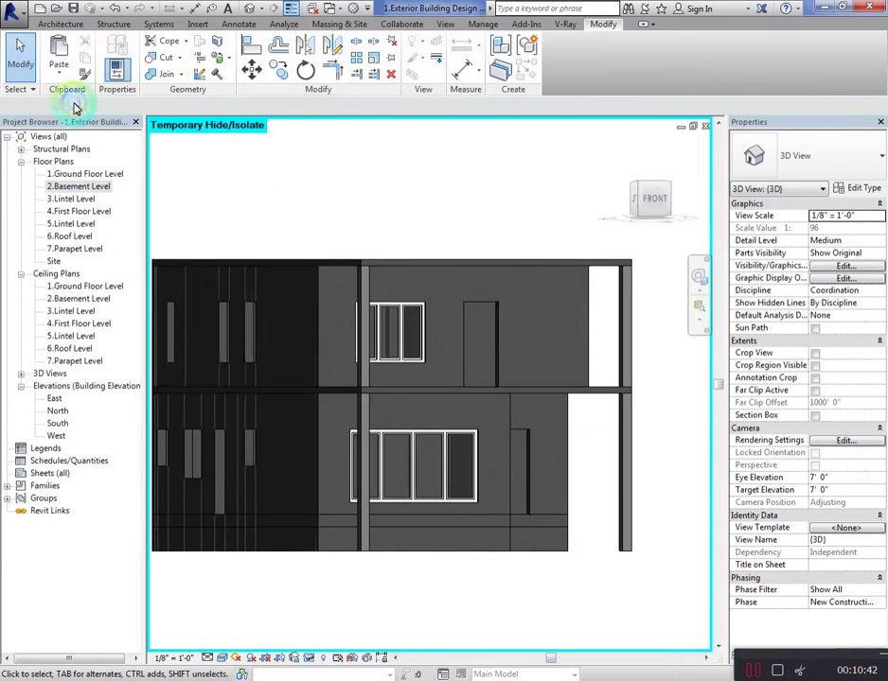
{"action": "left_click", "coordinate": [456, 225]}
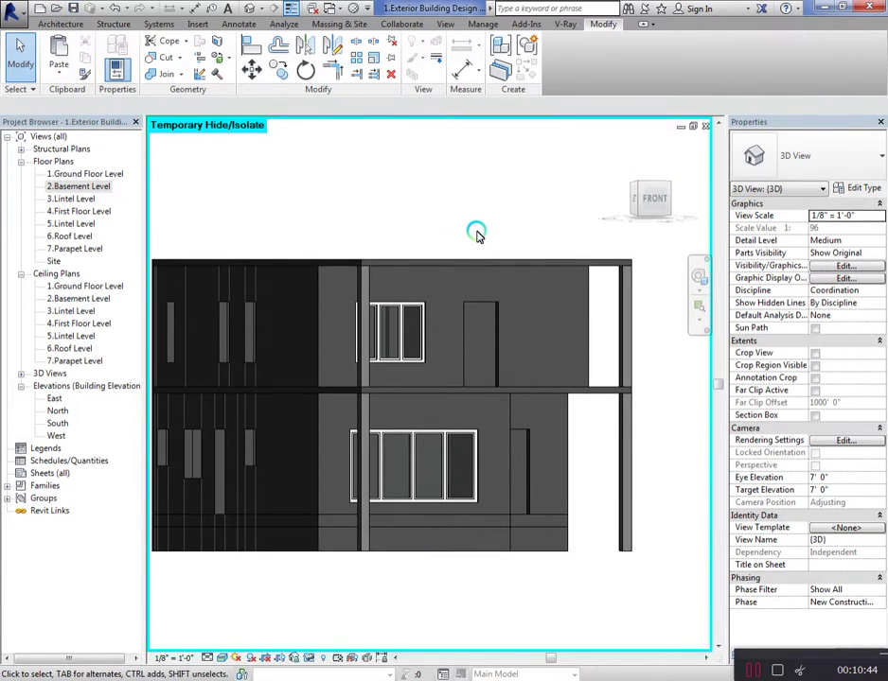
{"action": "left_click", "coordinate": [624, 202]}
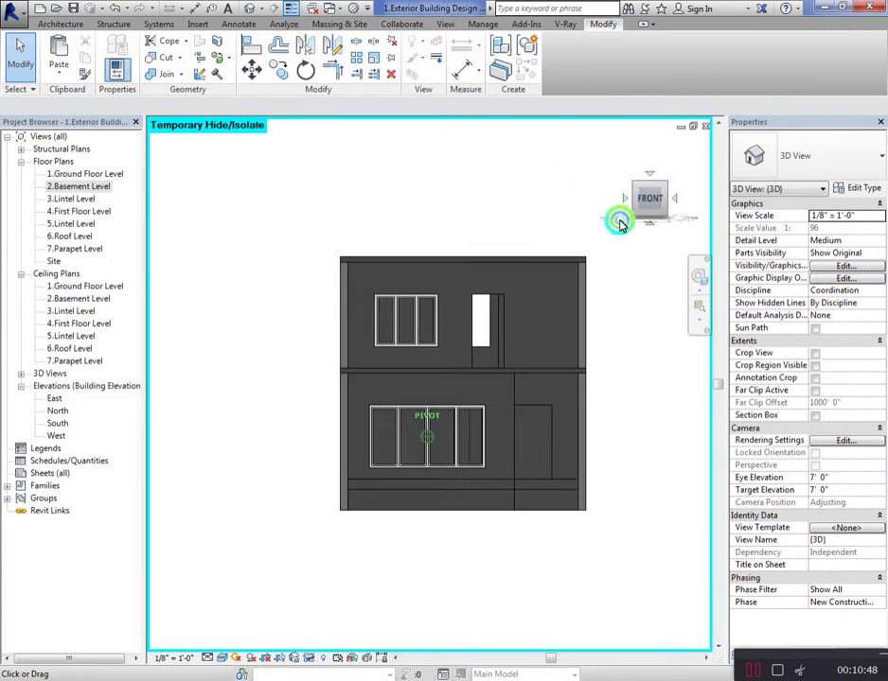
{"action": "mouse_move", "coordinate": [620, 218]}
{"action": "left_mouse_down"}
{"action": "mouse_move", "coordinate": [574, 238]}
{"action": "mouse_move", "coordinate": [536, 210]}
{"action": "mouse_move", "coordinate": [622, 205]}
{"action": "mouse_move", "coordinate": [504, 207]}
{"action": "mouse_move", "coordinate": [355, 190]}
{"action": "mouse_move", "coordinate": [465, 237]}
{"action": "left_mouse_up"}
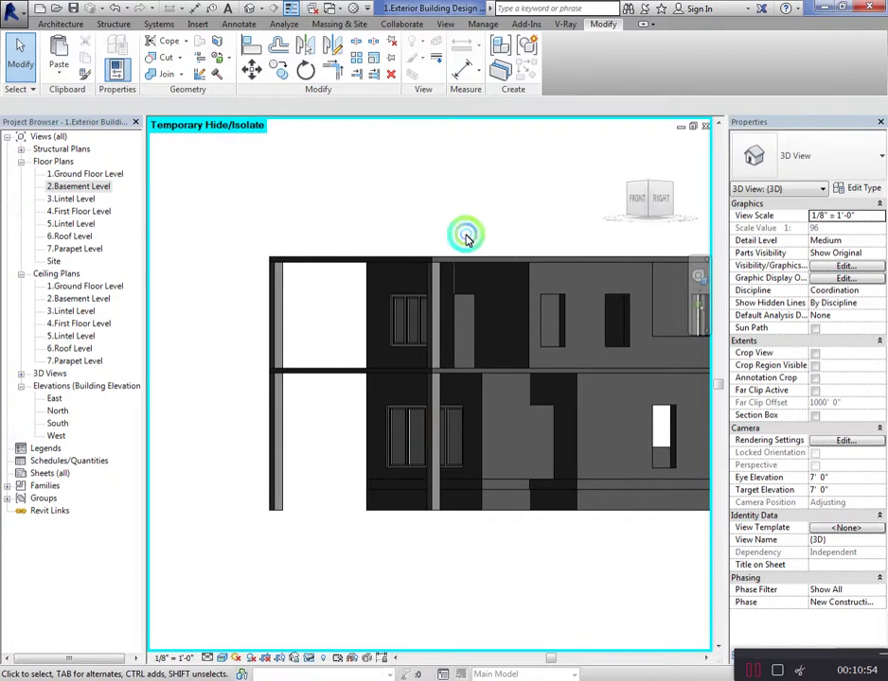
{"action": "middle_click_drag", "start_coordinate": [465, 236], "coordinate": [411, 210], "text": "shift"}
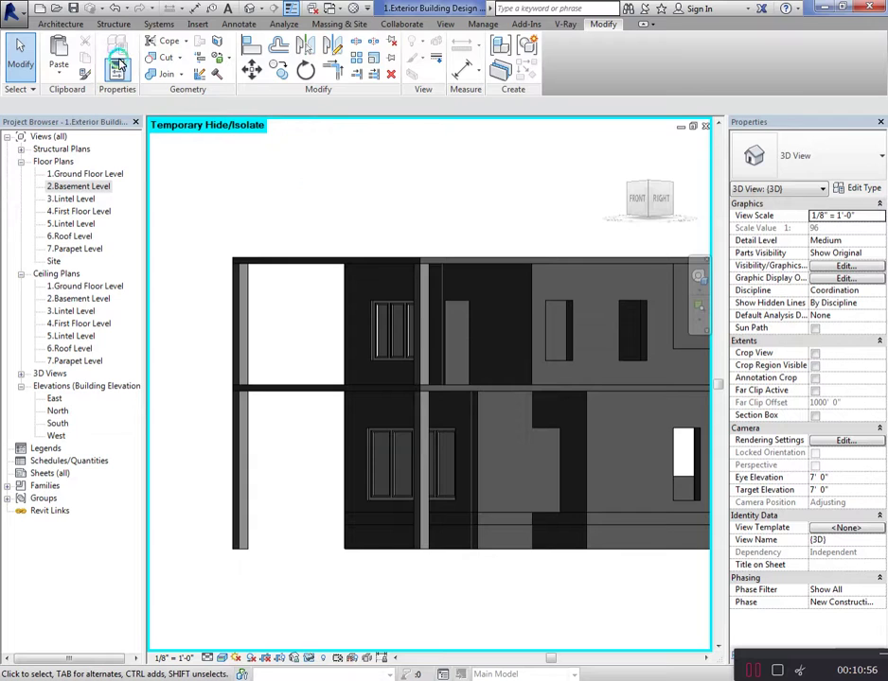
Create a new in-place Casework model named Casework 1
{"action": "left_click", "coordinate": [63, 25]}
{"action": "left_click", "coordinate": [142, 58]}
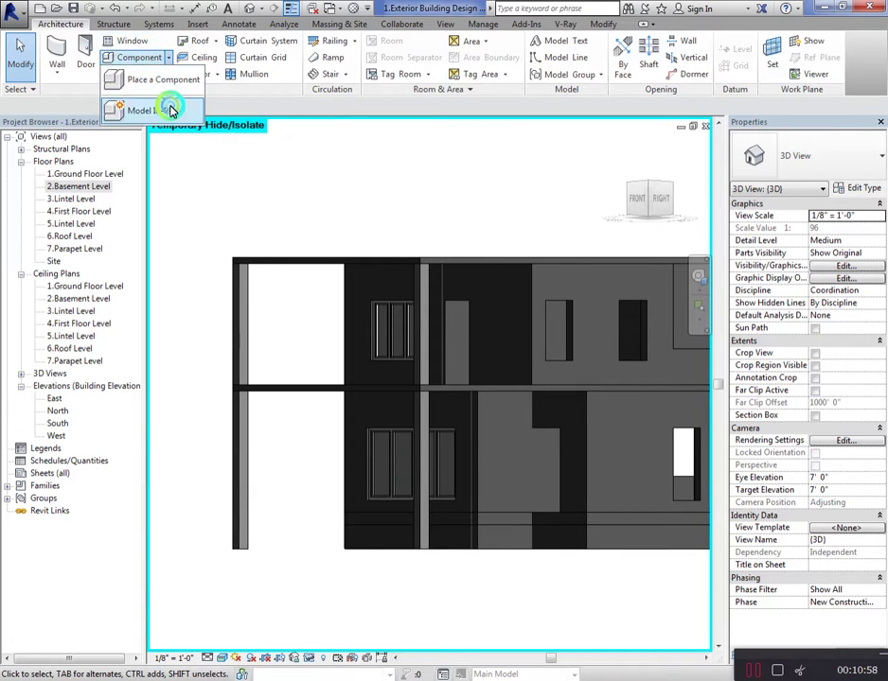
{"action": "left_click", "coordinate": [172, 111]}
{"action": "left_click", "coordinate": [456, 498]}
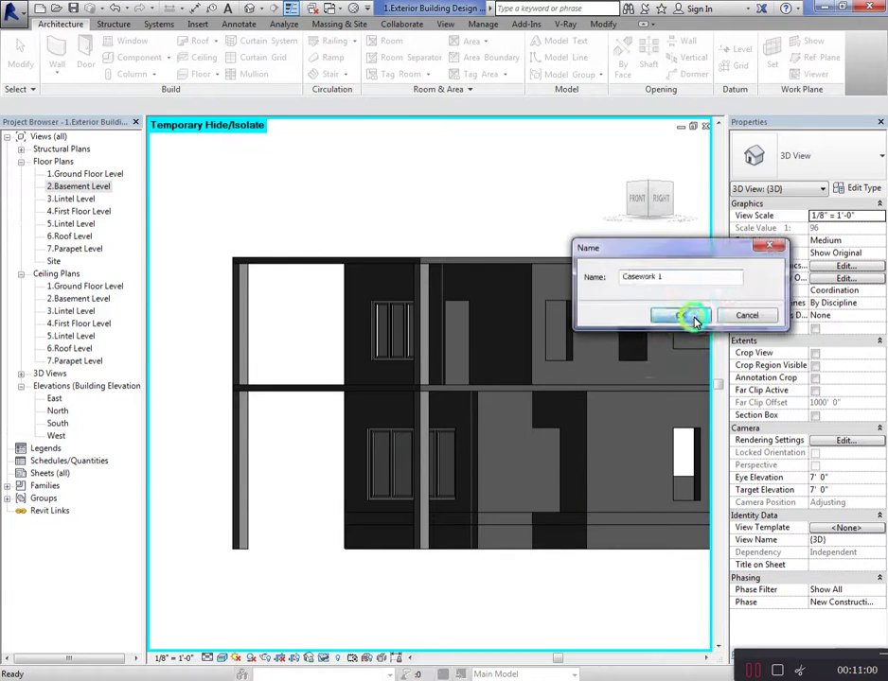
{"action": "left_click", "coordinate": [634, 316]}
Set the work plane to the Generic - 9" wall face and start an extrusion
{"action": "left_click", "coordinate": [748, 49]}
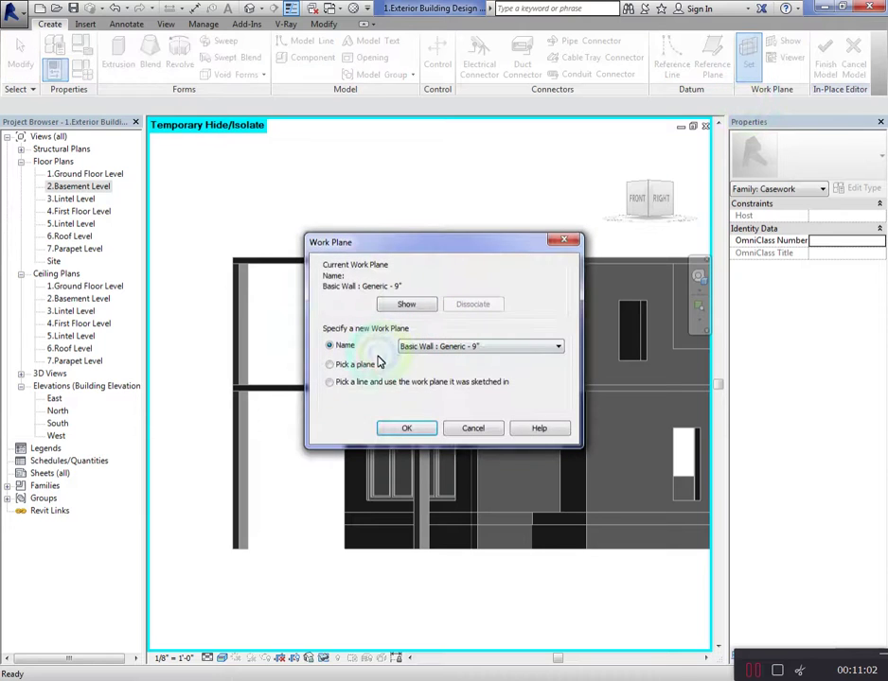
{"action": "left_click", "coordinate": [417, 429]}
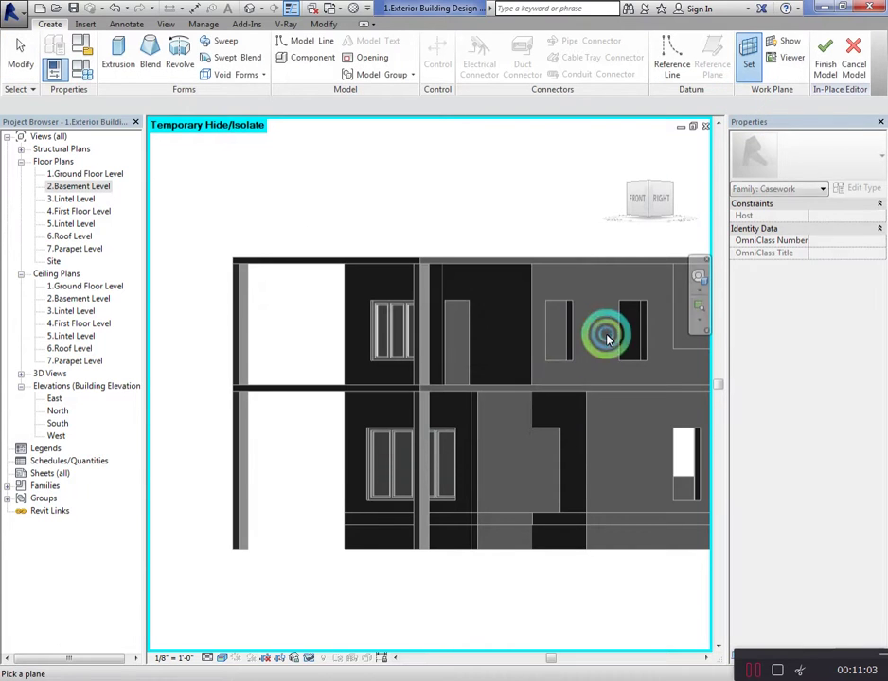
{"action": "left_click", "coordinate": [563, 363]}
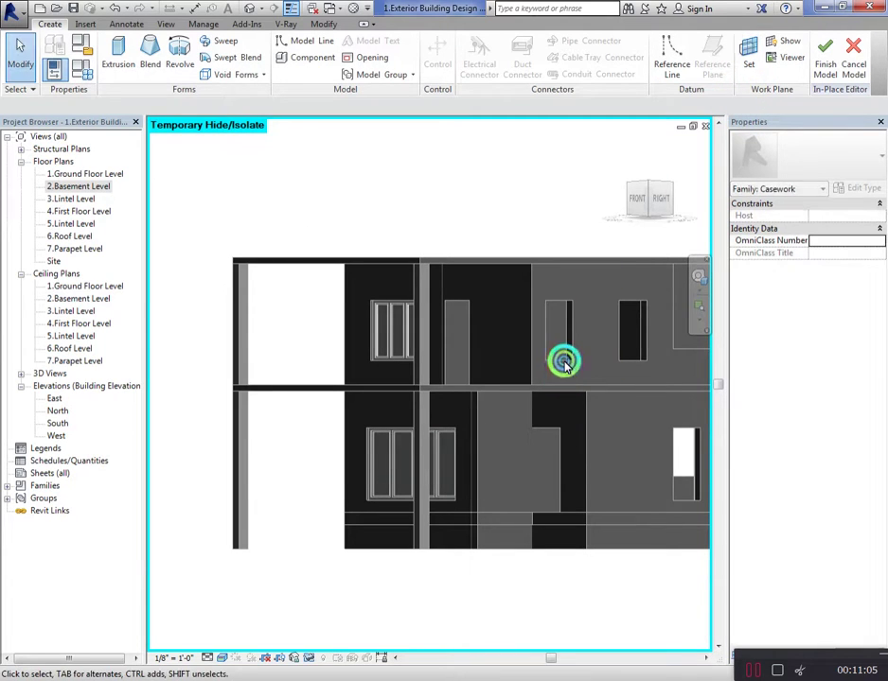
{"action": "left_click", "coordinate": [118, 52]}
Sketch a rectangle in the upper opening, offset it 3" inward, and extrude it 3 1/2" deep
{"action": "left_click", "coordinate": [521, 42]}
{"action": "scroll", "coordinate": [551, 301], "scroll_direction": "up", "scroll_amount": 1}
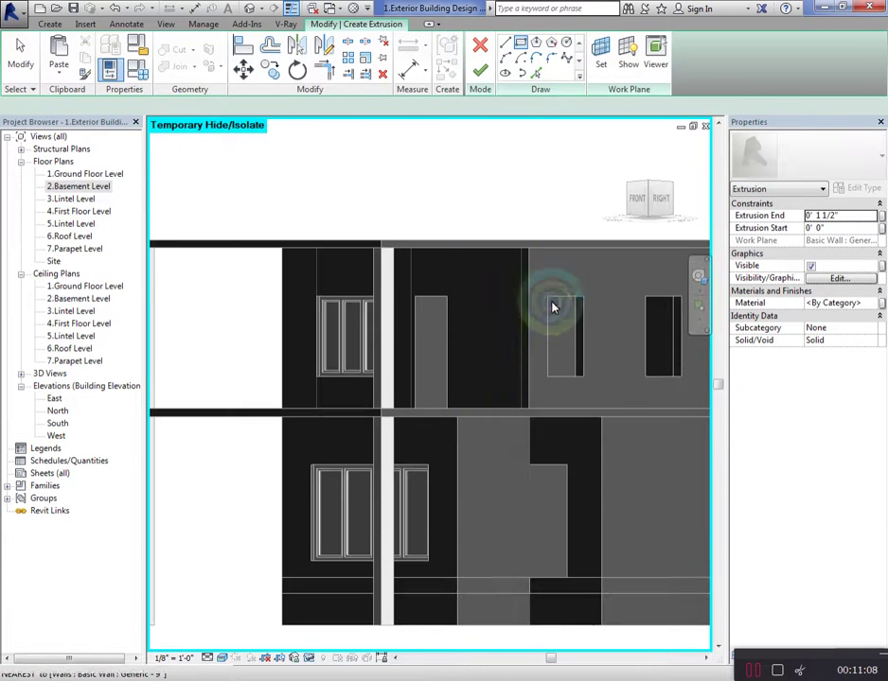
{"action": "left_click", "coordinate": [546, 296]}
{"action": "left_click", "coordinate": [581, 376]}
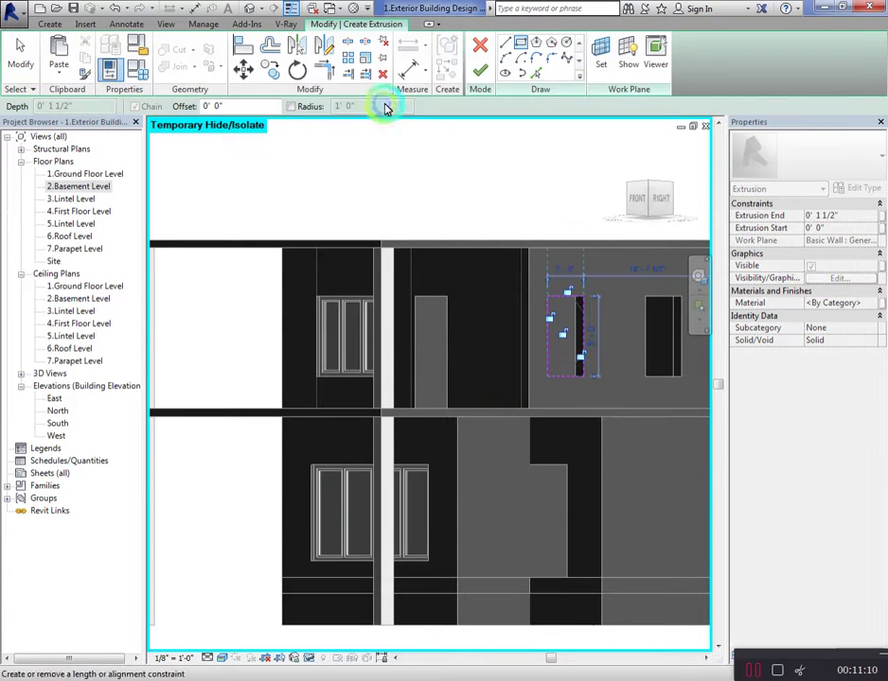
{"action": "left_click", "coordinate": [276, 51]}
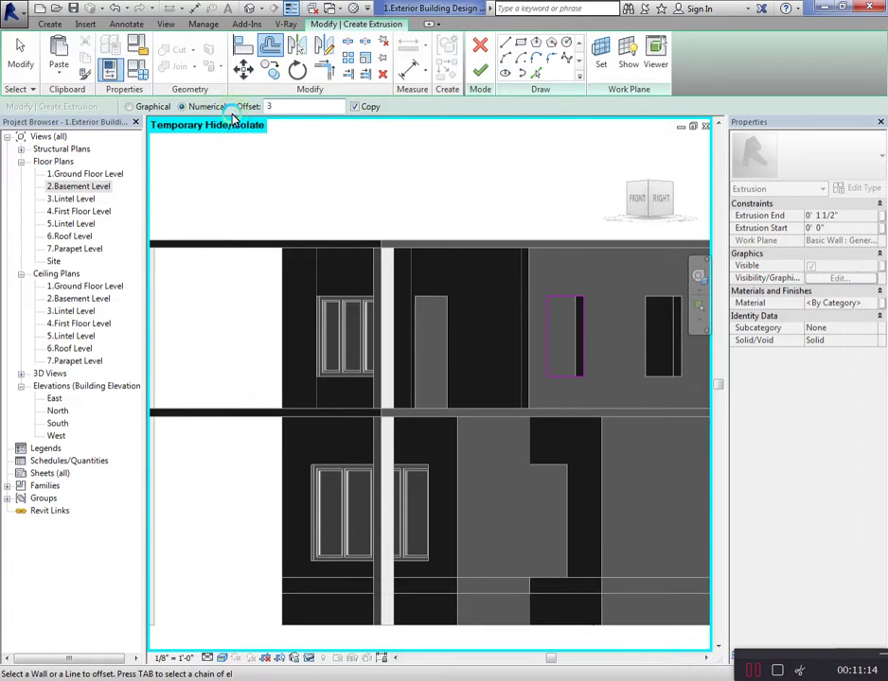
{"action": "left_click", "coordinate": [569, 305]}
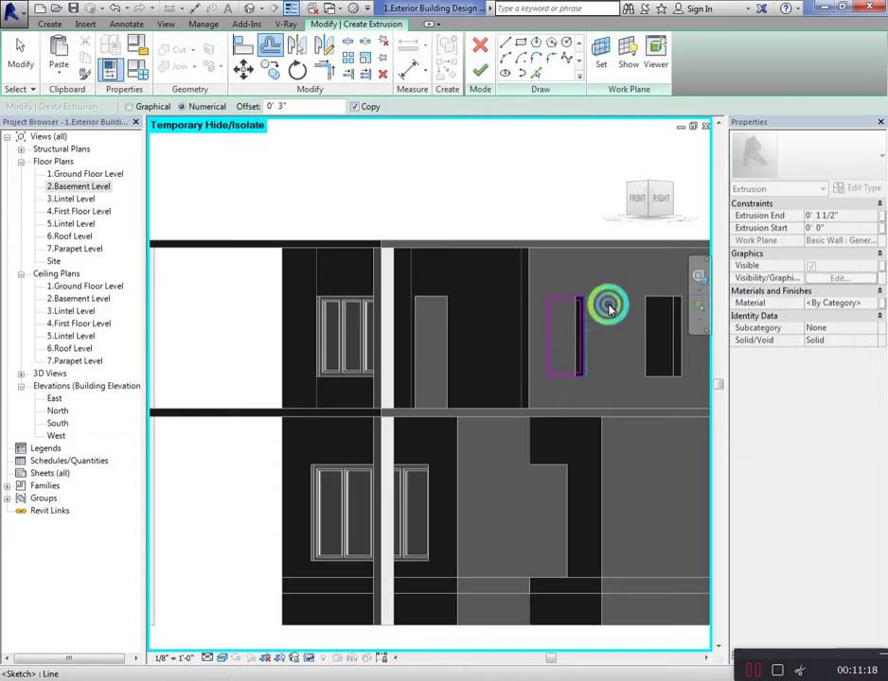
{"action": "left_click", "coordinate": [849, 216]}
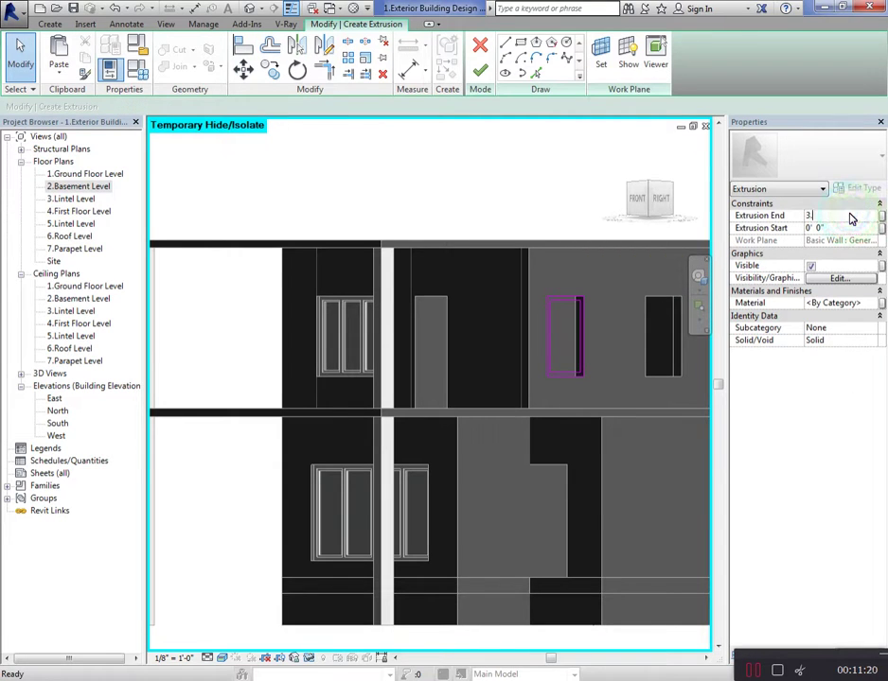
{"action": "left_click", "coordinate": [480, 70]}
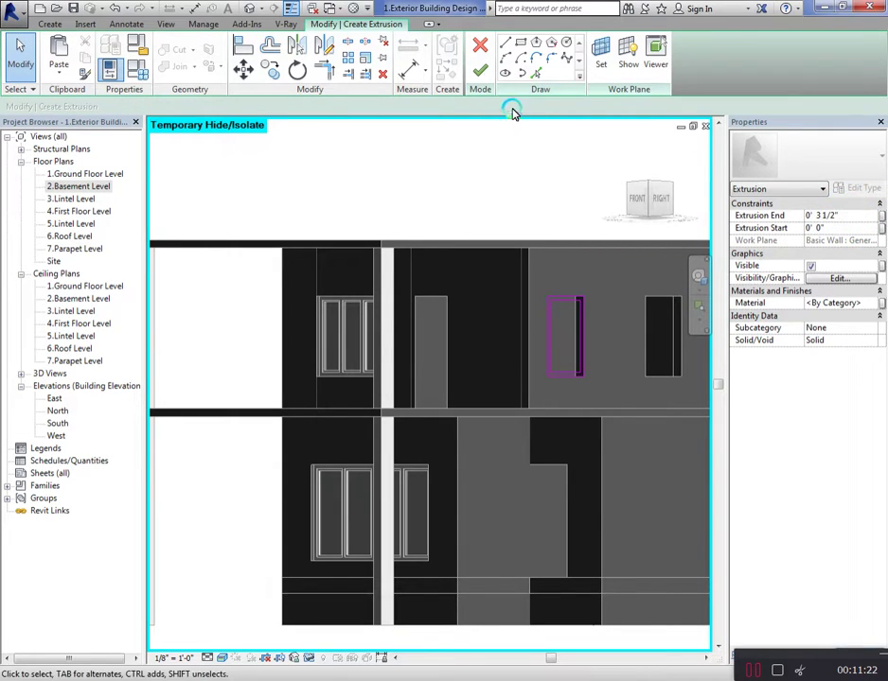
Assign the White material to the new frame extrusion
{"action": "left_click", "coordinate": [543, 277]}
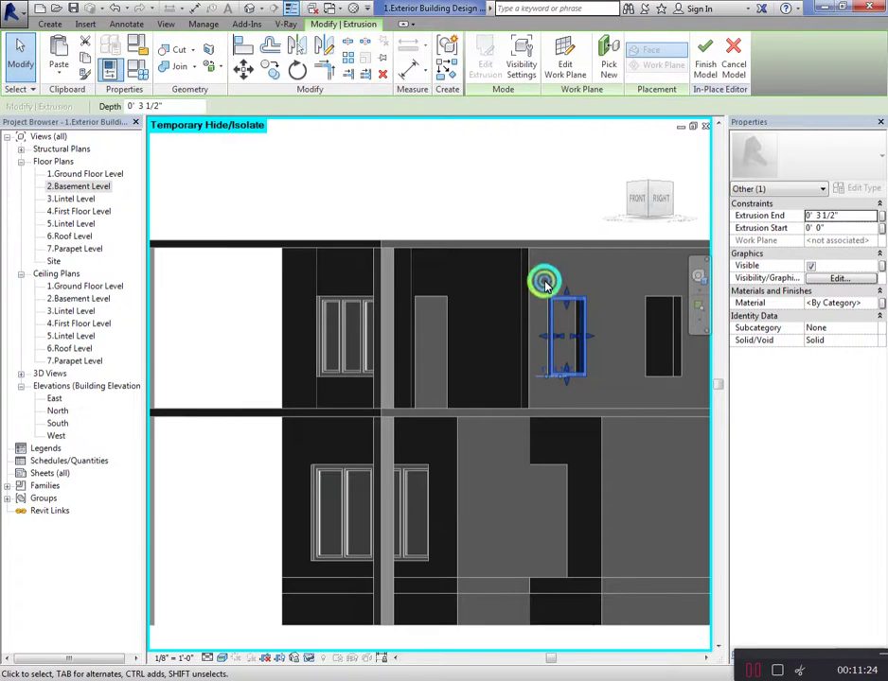
{"action": "scroll", "coordinate": [578, 302], "scroll_direction": "up", "scroll_amount": 2}
{"action": "left_click", "coordinate": [587, 308]}
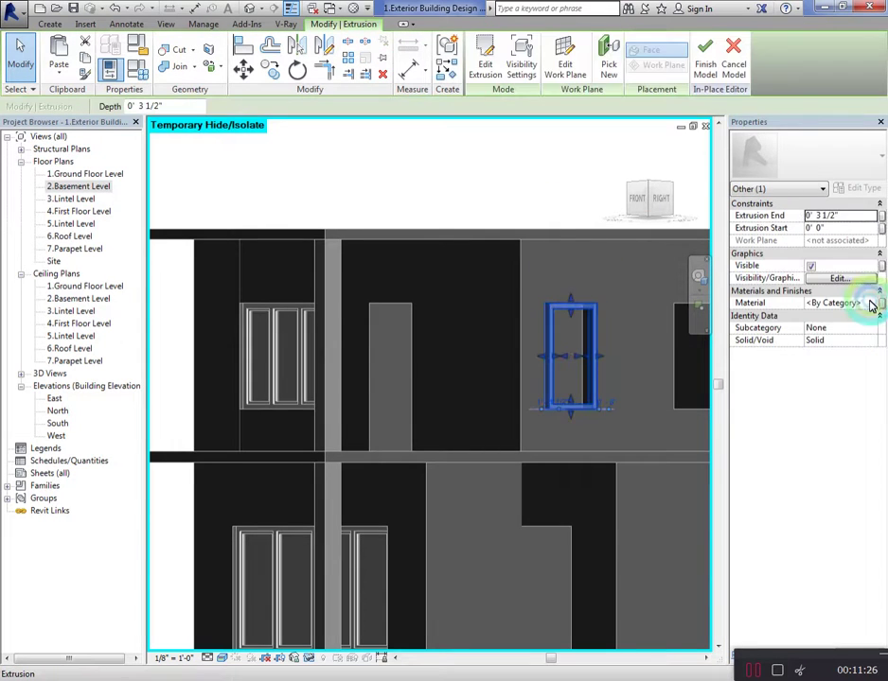
{"action": "left_click", "coordinate": [876, 302]}
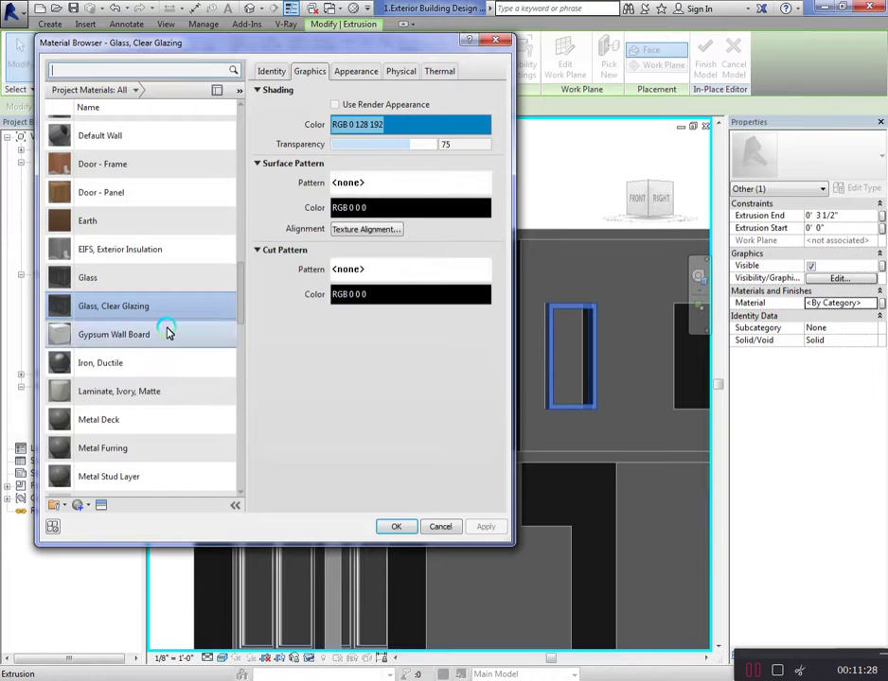
{"action": "scroll", "coordinate": [242, 445], "scroll_direction": "down", "scroll_amount": 3}
{"action": "scroll", "coordinate": [241, 445], "scroll_direction": "down", "scroll_amount": 10}
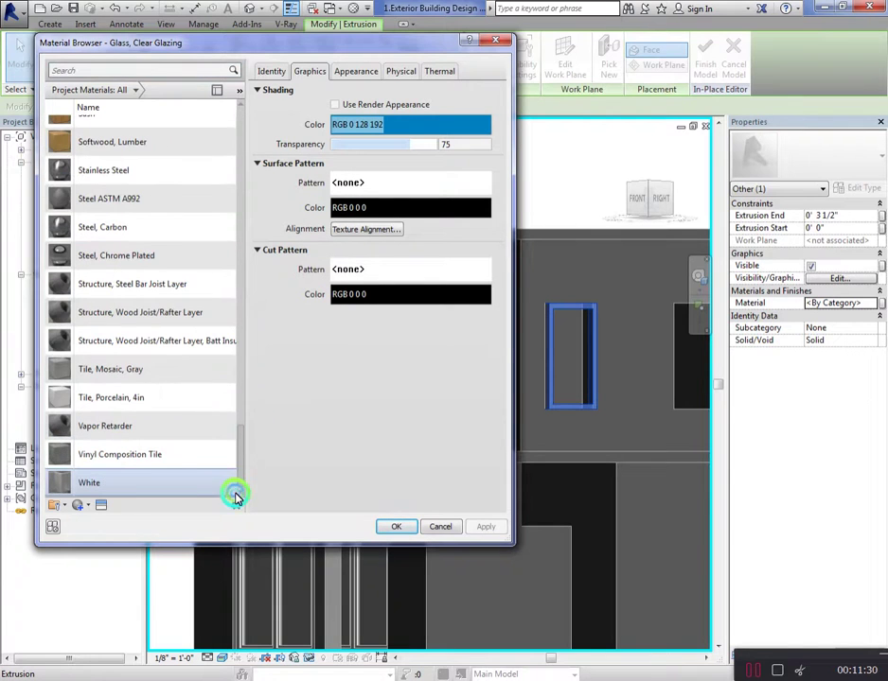
{"action": "double_click", "coordinate": [163, 480]}
{"action": "left_click", "coordinate": [634, 289]}
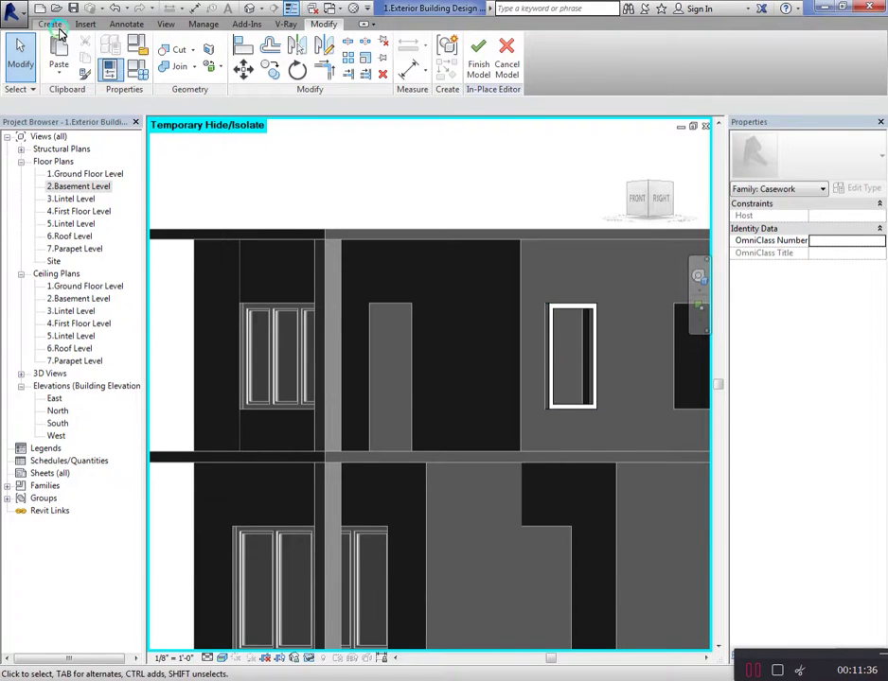
Start a new extrusion and sketch a rectangle in the right-elevation window opening
{"action": "left_click", "coordinate": [50, 24]}
{"action": "left_click", "coordinate": [109, 59]}
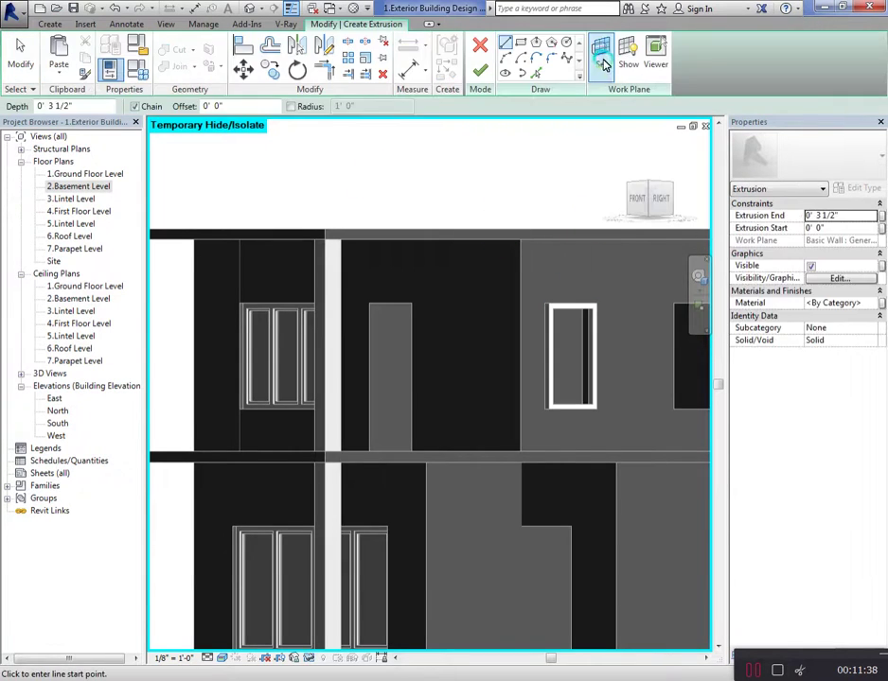
{"action": "left_click", "coordinate": [520, 44]}
{"action": "scroll", "coordinate": [556, 320], "scroll_direction": "up", "scroll_amount": 1}
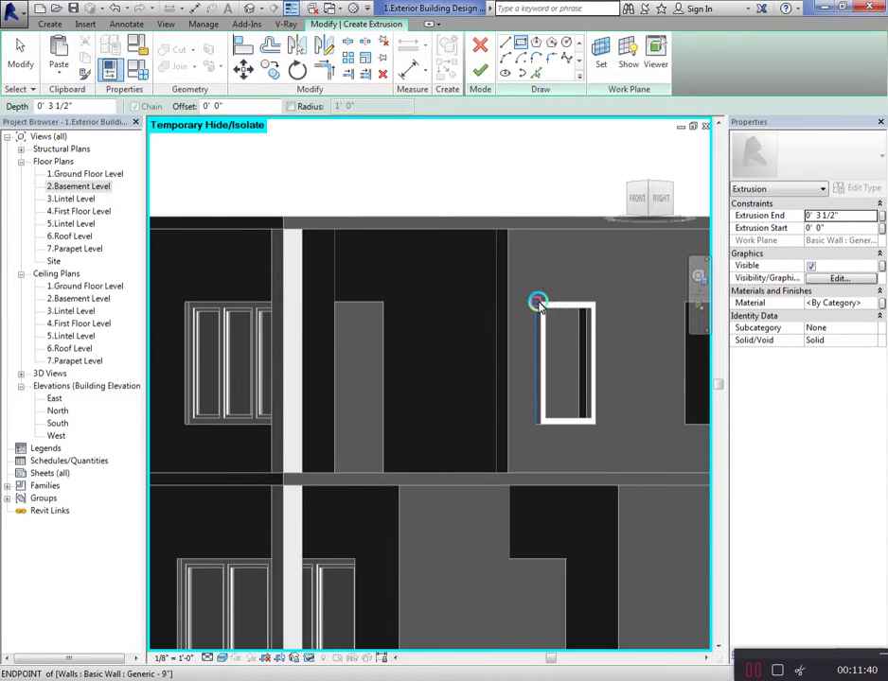
{"action": "left_click", "coordinate": [656, 197]}
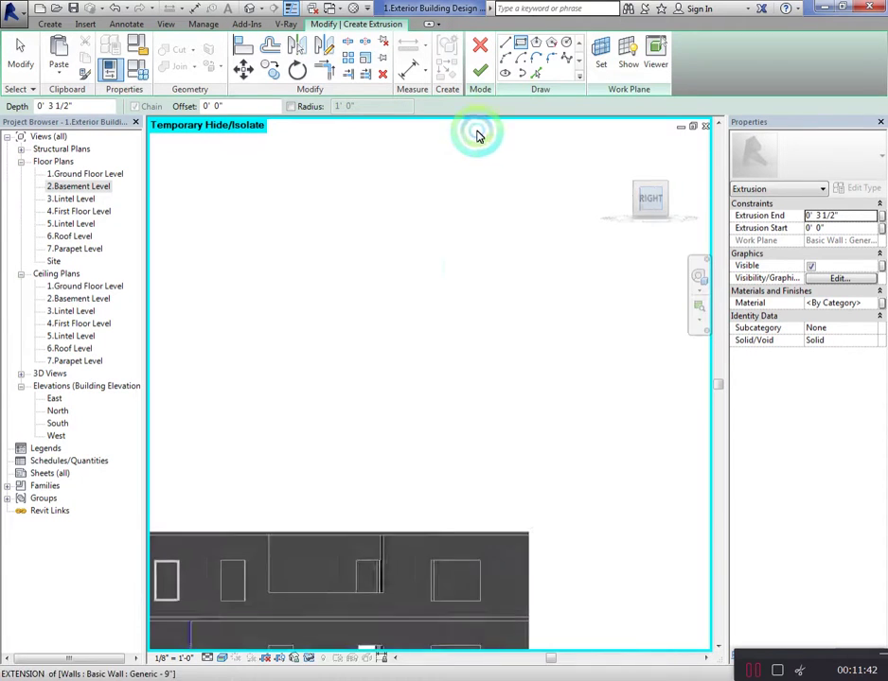
{"action": "scroll", "coordinate": [307, 331], "scroll_direction": "up", "scroll_amount": 3}
{"action": "scroll", "coordinate": [318, 308], "scroll_direction": "up", "scroll_amount": 2}
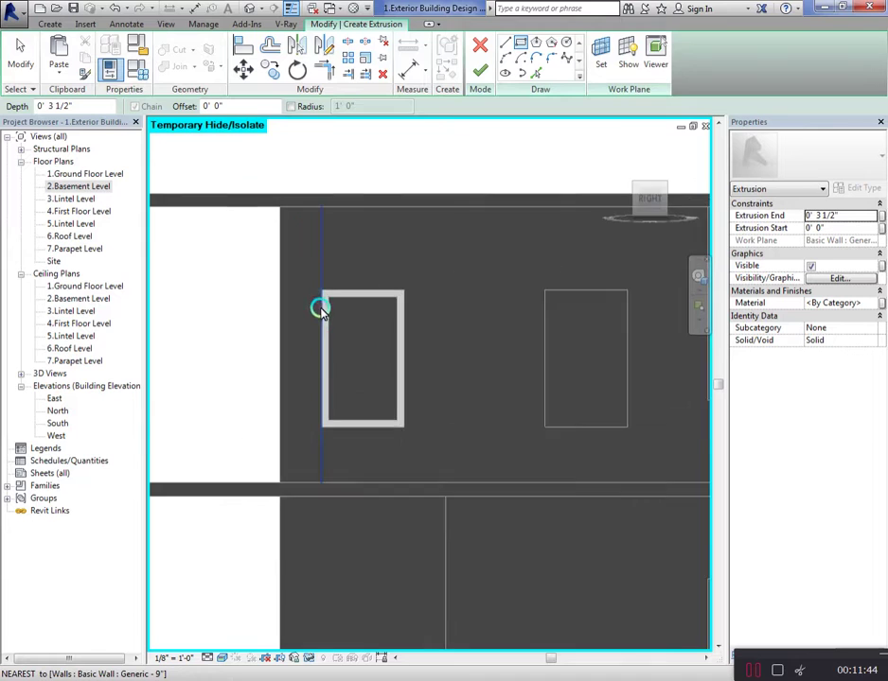
{"action": "scroll", "coordinate": [329, 296], "scroll_direction": "up", "scroll_amount": 1}
{"action": "left_click", "coordinate": [329, 296]}
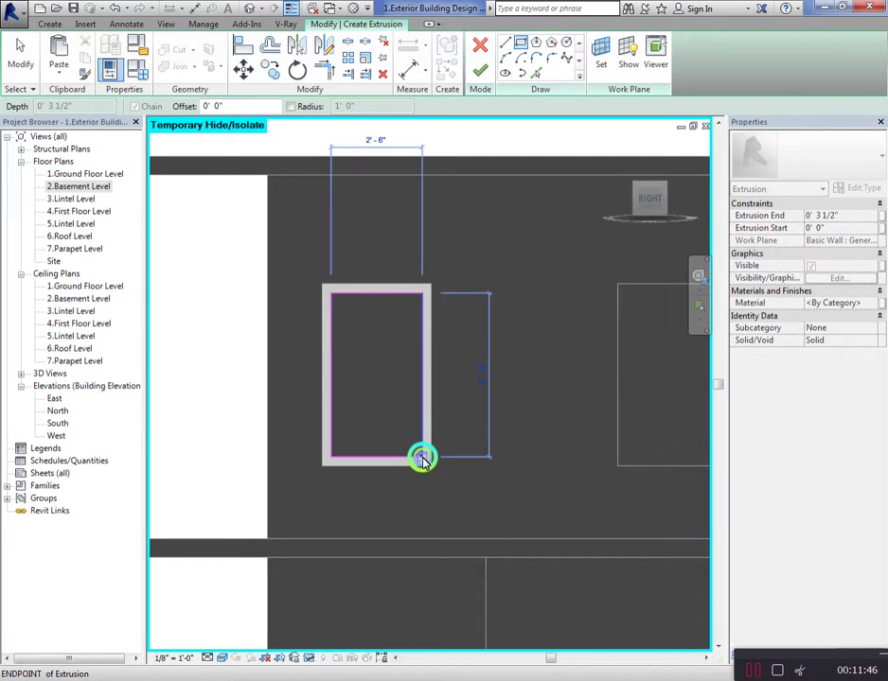
{"action": "left_click", "coordinate": [421, 457]}
Offset the rectangle 2" inward, set the extrusion depth to 2", and finish the frame
{"action": "left_click", "coordinate": [265, 49]}
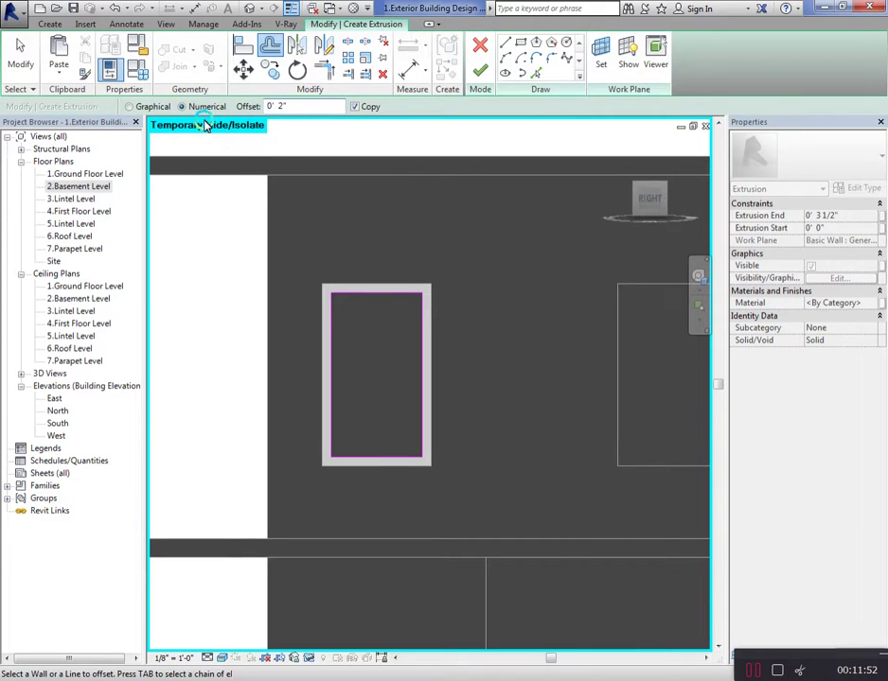
{"action": "left_click", "coordinate": [381, 297]}
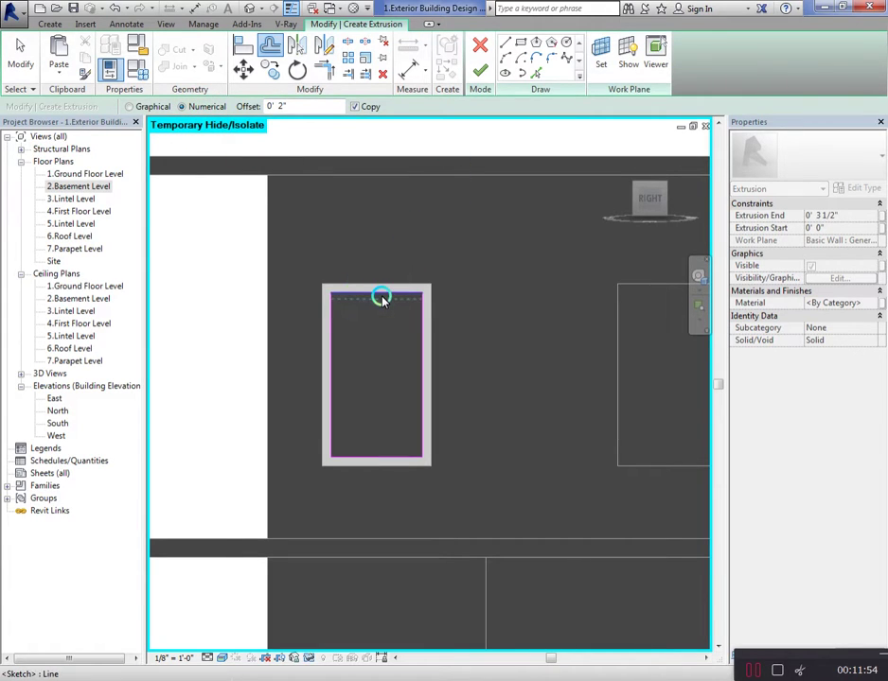
{"action": "right_click", "coordinate": [502, 241]}
{"action": "left_click", "coordinate": [563, 244]}
{"action": "left_click", "coordinate": [842, 216]}
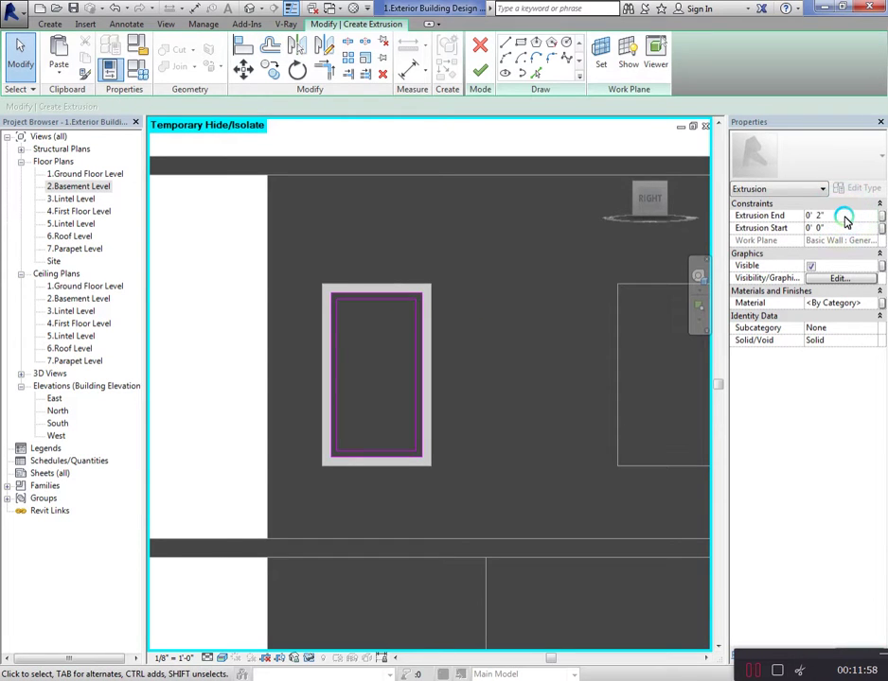
{"action": "left_click", "coordinate": [378, 191]}
{"action": "left_click", "coordinate": [479, 70]}
{"action": "left_click", "coordinate": [460, 237]}
{"action": "left_click", "coordinate": [357, 325]}
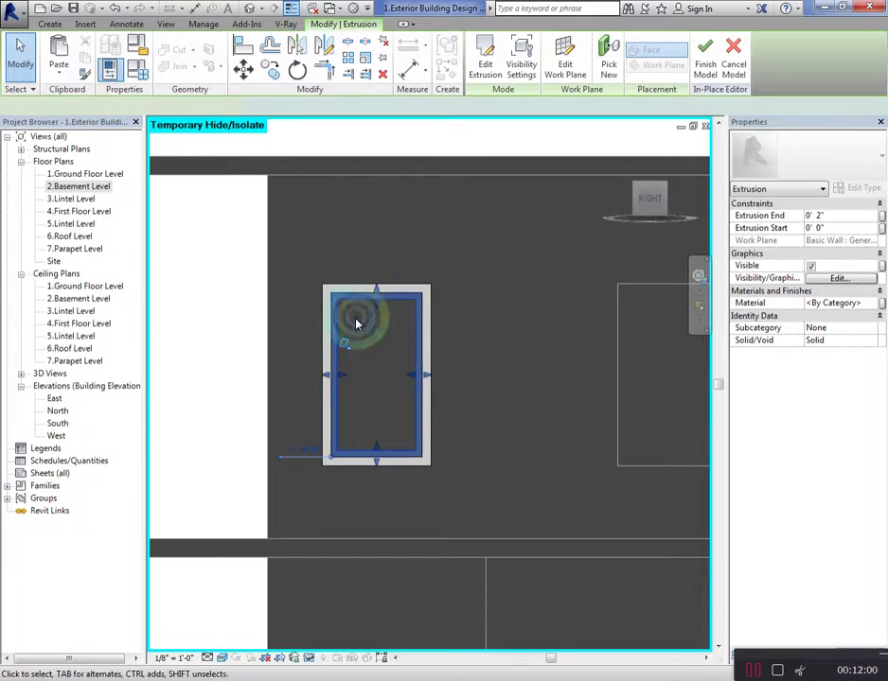
{"action": "left_click", "coordinate": [500, 291]}
{"action": "scroll", "coordinate": [488, 295], "scroll_direction": "down", "scroll_amount": 2}
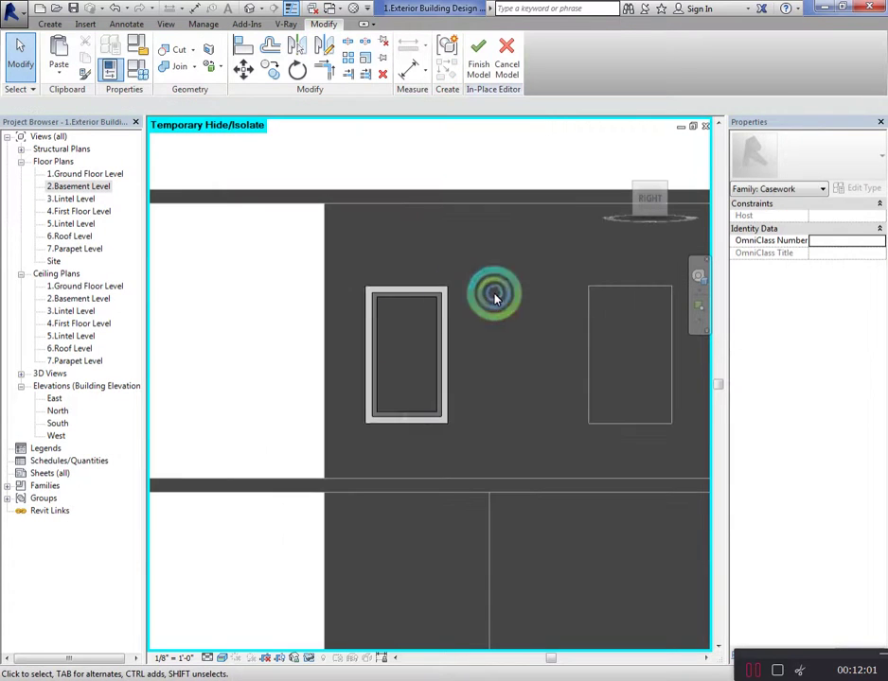
Assign the White material to the second frame extrusion
{"action": "left_click", "coordinate": [414, 303]}
{"action": "left_click", "coordinate": [874, 303]}
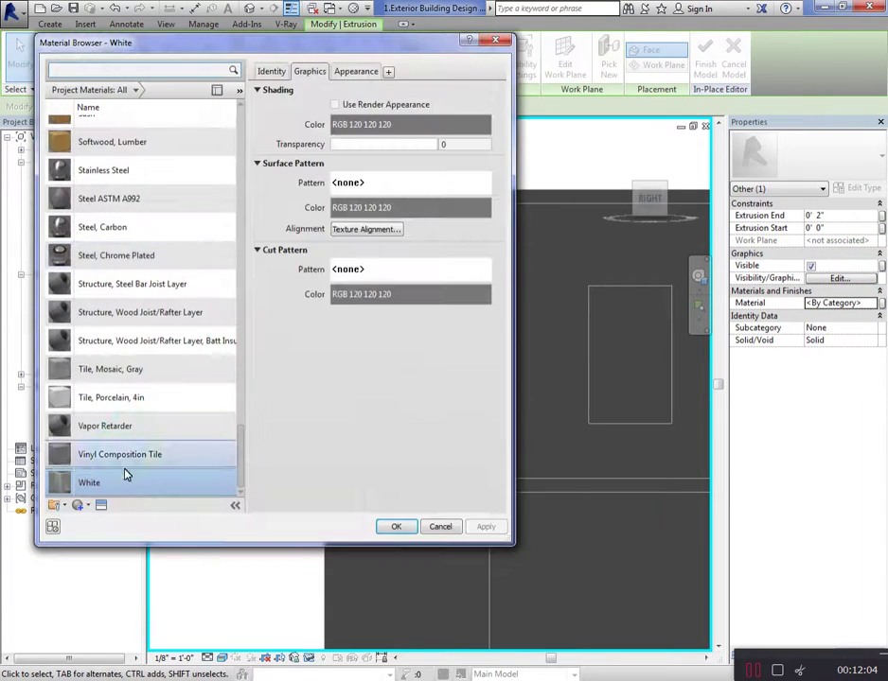
{"action": "double_click", "coordinate": [127, 479]}
{"action": "left_click", "coordinate": [547, 308]}
{"action": "scroll", "coordinate": [527, 323], "scroll_direction": "up", "scroll_amount": 1}
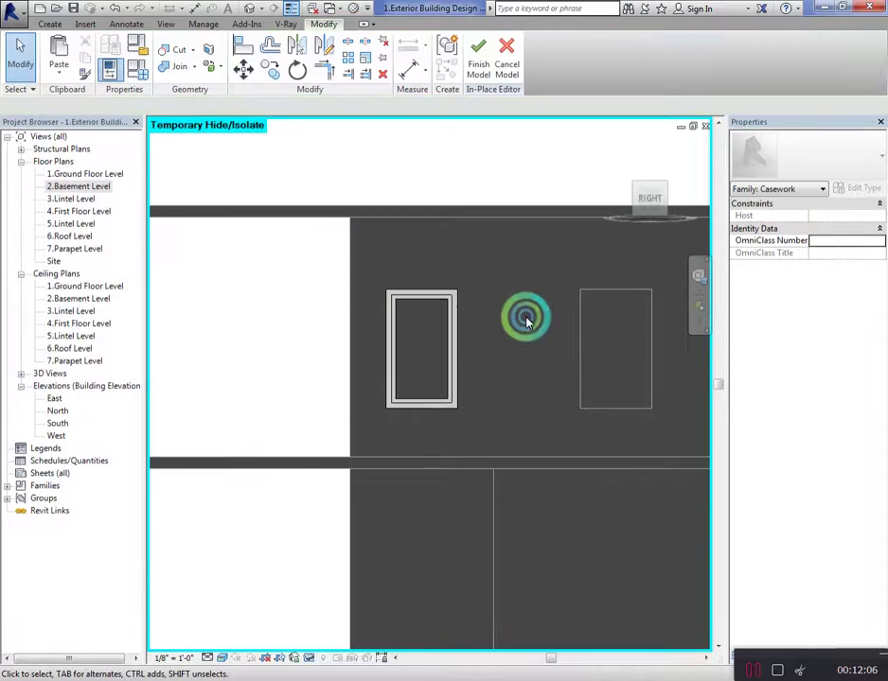
Start a new extrusion with a rectangle spanning the frame's inner corners, then edit its depth
{"action": "left_click", "coordinate": [47, 25]}
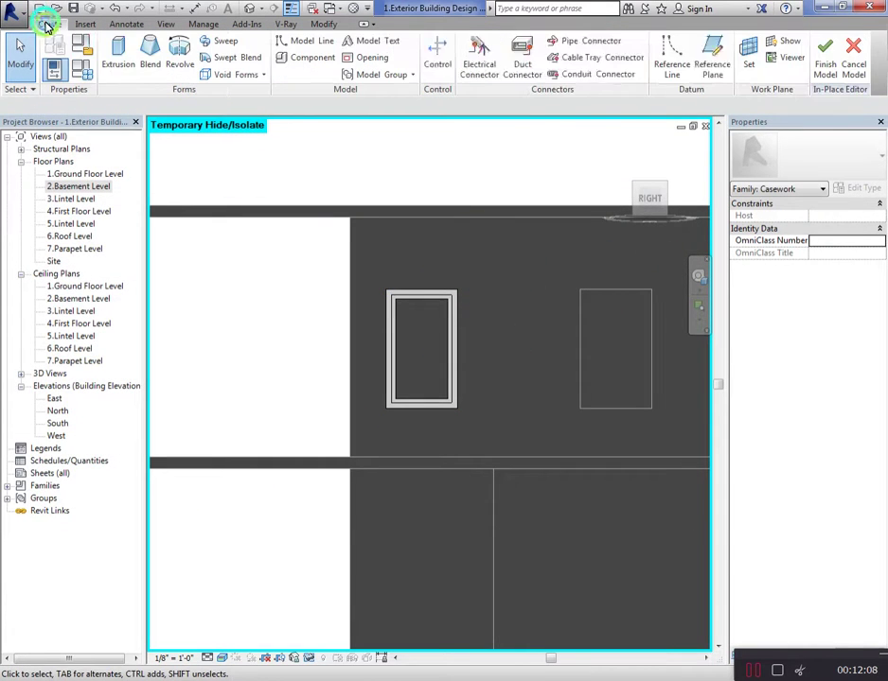
{"action": "left_click", "coordinate": [118, 50]}
{"action": "left_click", "coordinate": [522, 42]}
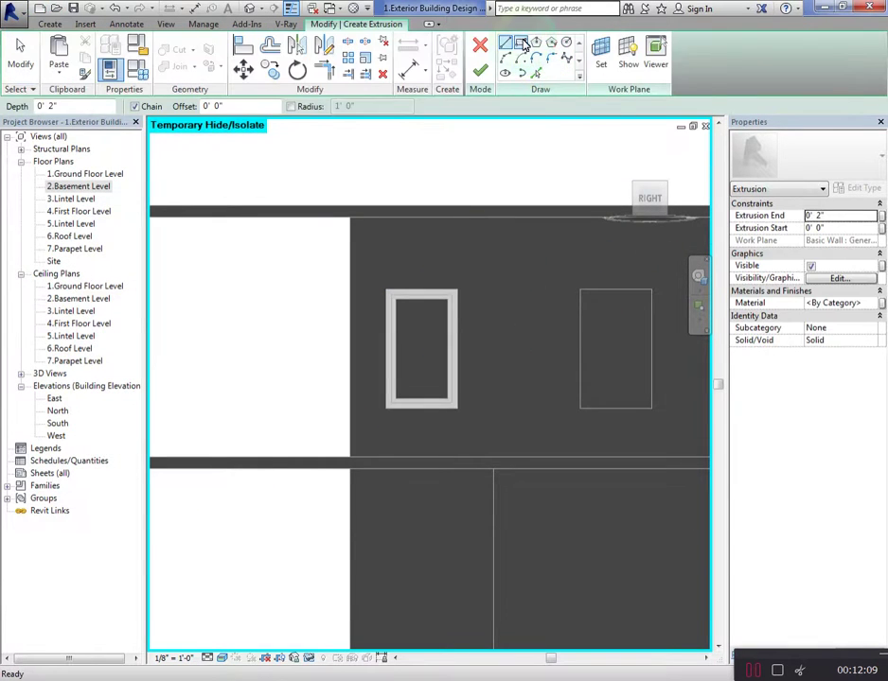
{"action": "left_click", "coordinate": [390, 296]}
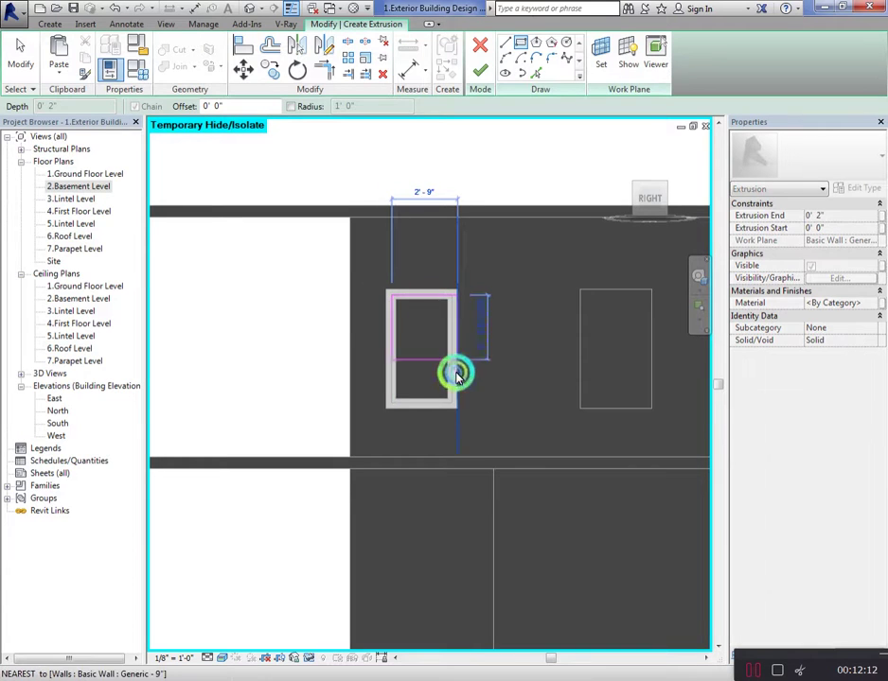
{"action": "left_click", "coordinate": [452, 402]}
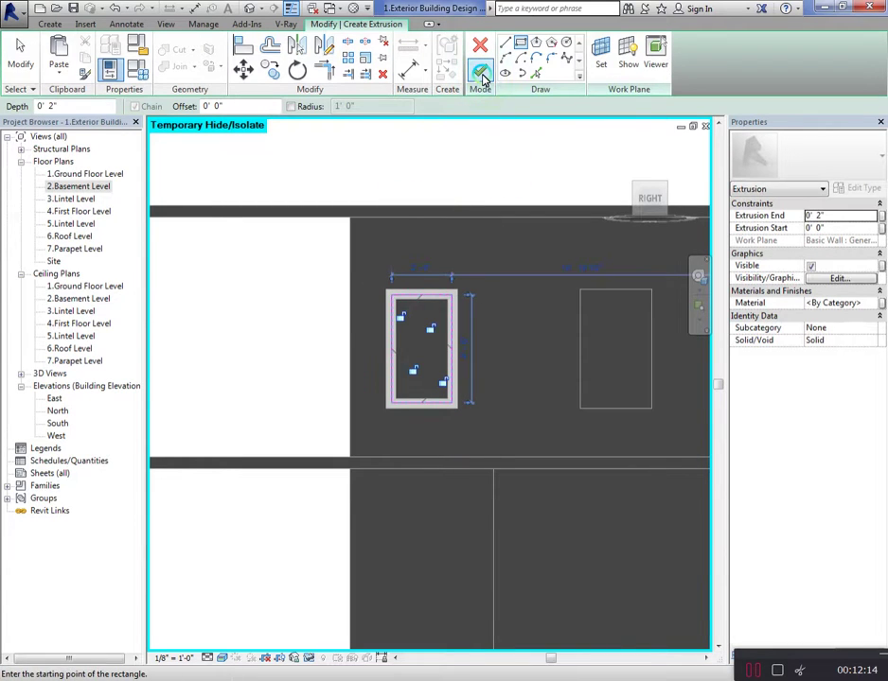
{"action": "left_click", "coordinate": [482, 74]}
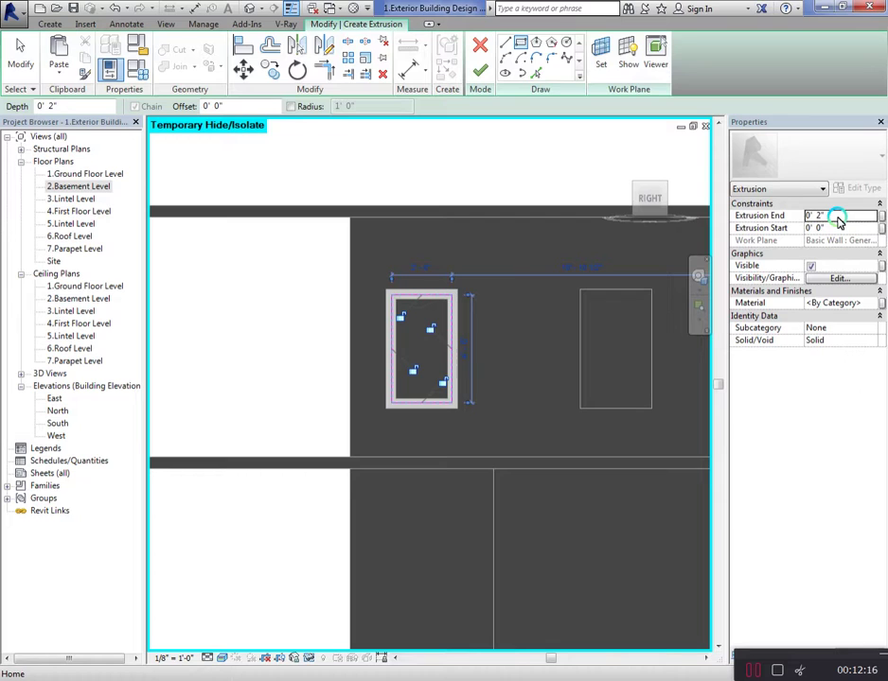
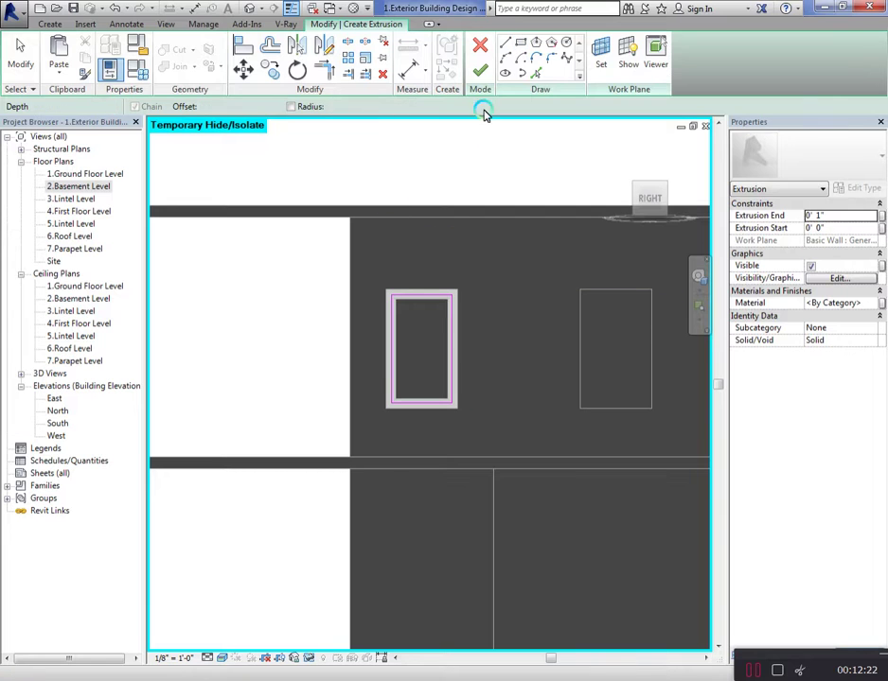
Finish the basement window extrusion, dissociate its work plane, and assign it Glass, Clear Glazing
{"action": "left_click", "coordinate": [481, 74]}
{"action": "left_click", "coordinate": [389, 320]}
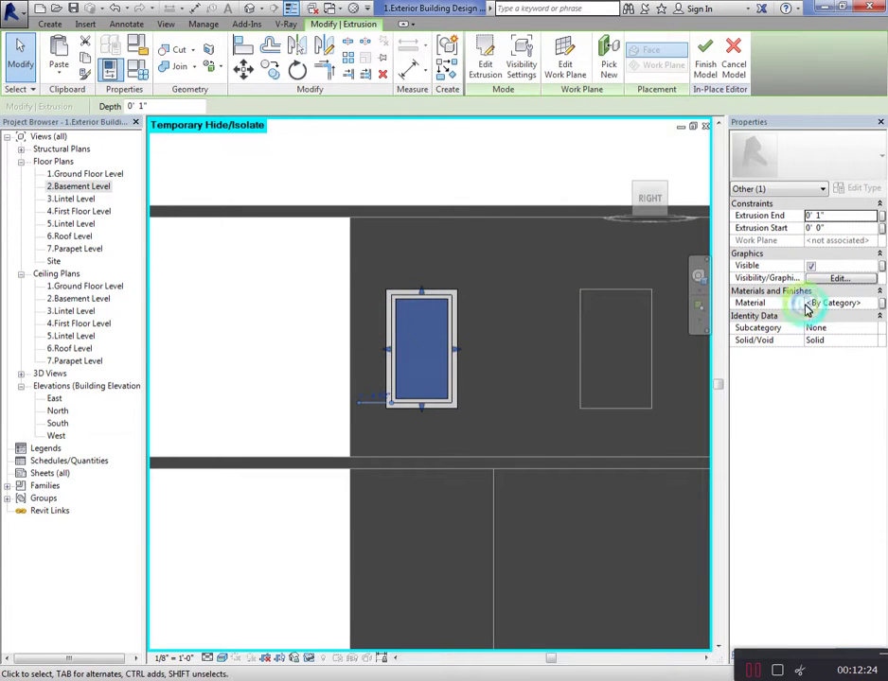
{"action": "left_click", "coordinate": [880, 306]}
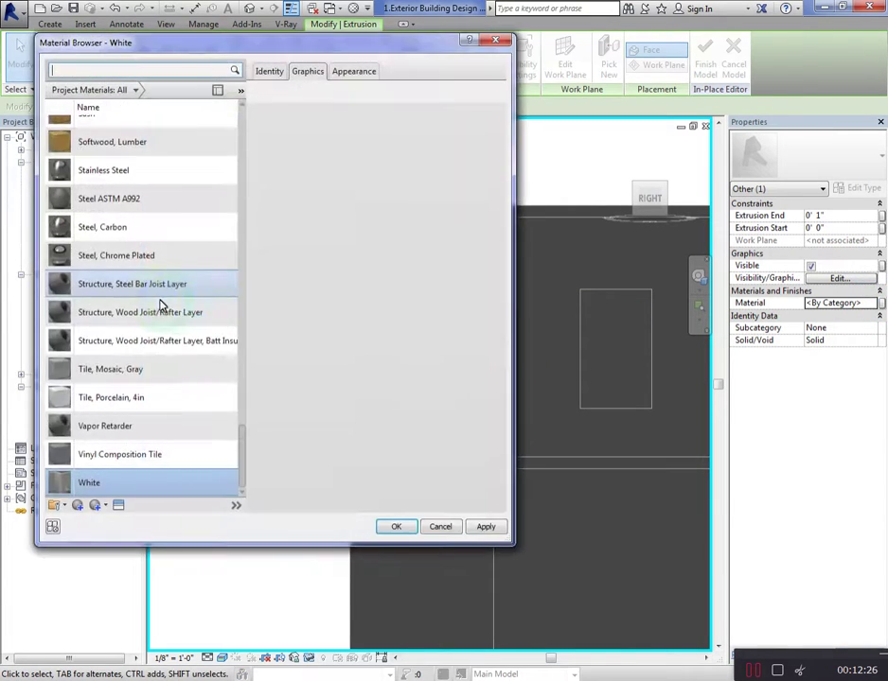
{"action": "left_click", "coordinate": [156, 291]}
{"action": "key", "text": "g"}
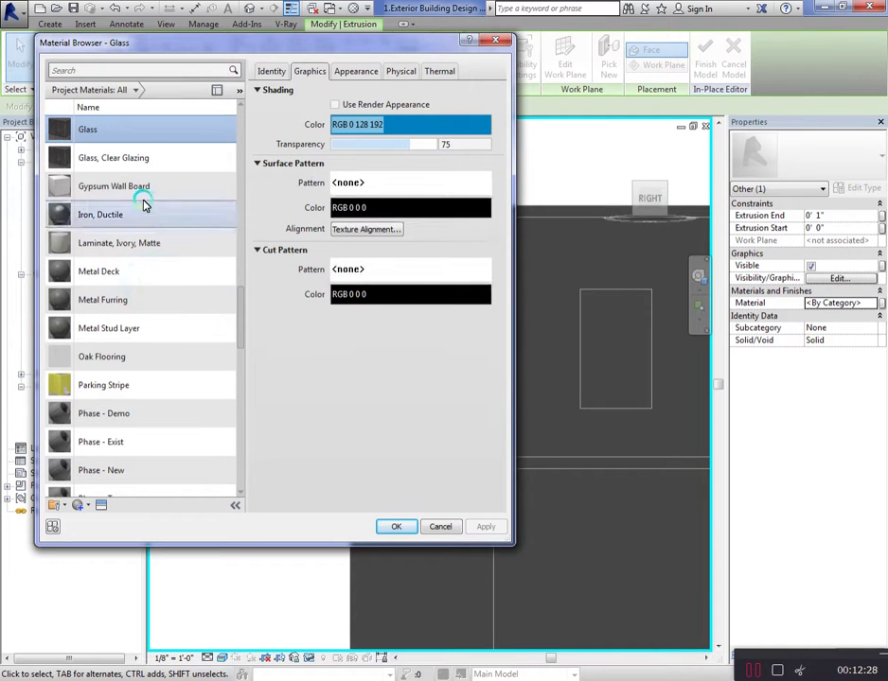
{"action": "double_click", "coordinate": [154, 157]}
{"action": "left_click", "coordinate": [539, 313]}
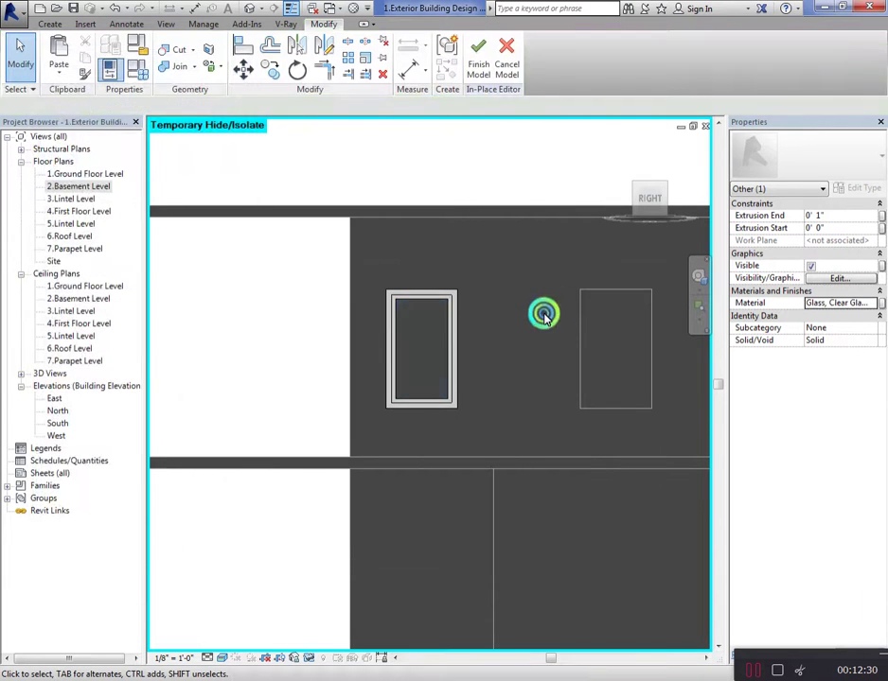
Open the 4.First Floor Level plan and zoom in on the W4 window
{"action": "mouse_move", "coordinate": [648, 198]}
{"action": "left_mouse_down"}
{"action": "mouse_move", "coordinate": [148, 198]}
{"action": "mouse_move", "coordinate": [25, 210]}
{"action": "left_mouse_up"}
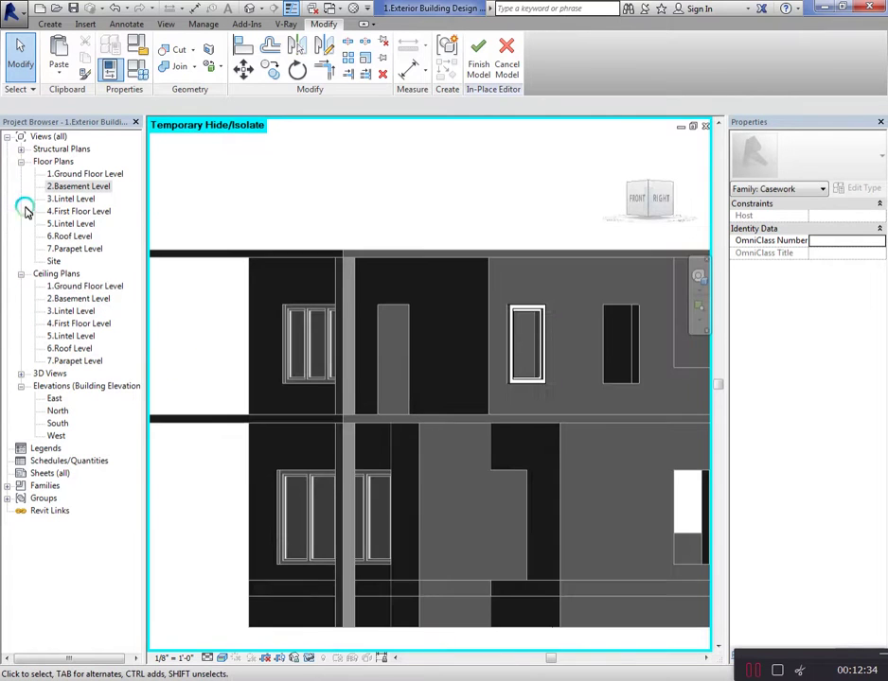
{"action": "double_click", "coordinate": [83, 212]}
{"action": "left_click", "coordinate": [561, 400]}
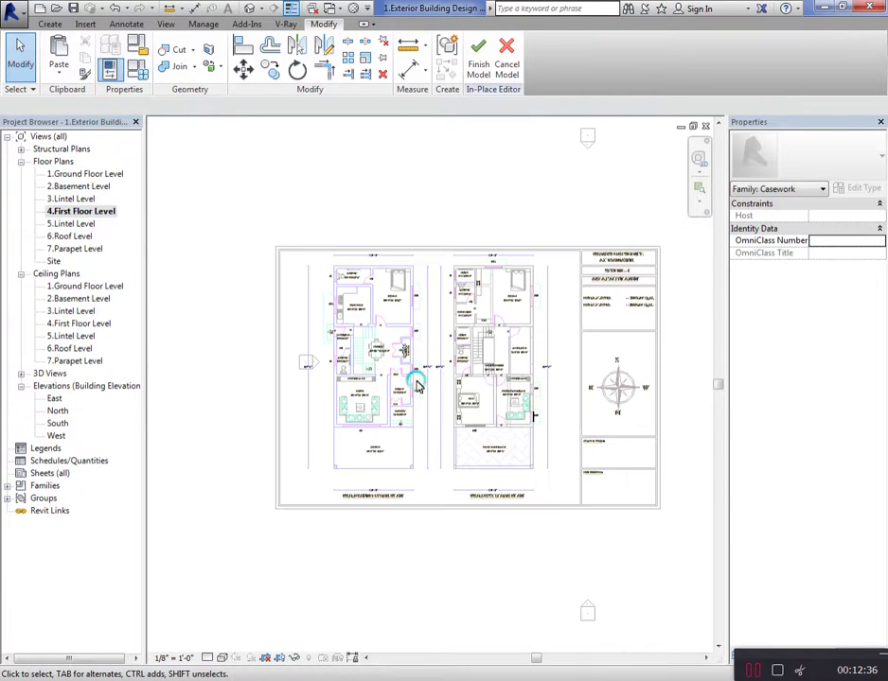
{"action": "scroll", "coordinate": [454, 412], "scroll_direction": "up", "scroll_amount": 5}
{"action": "scroll", "coordinate": [371, 391], "scroll_direction": "up", "scroll_amount": 3}
{"action": "scroll", "coordinate": [278, 355], "scroll_direction": "up", "scroll_amount": 3}
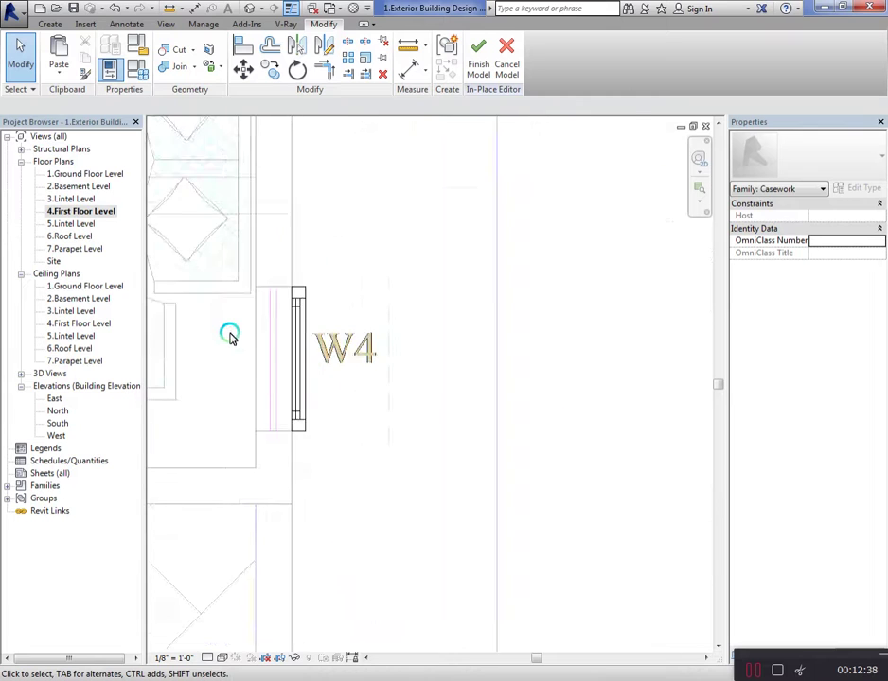
{"action": "scroll", "coordinate": [231, 336], "scroll_direction": "up", "scroll_amount": 3}
{"action": "scroll", "coordinate": [418, 341], "scroll_direction": "up", "scroll_amount": 2}
Move the W4 glass extrusion to its new position in the wall
{"action": "left_click", "coordinate": [400, 333]}
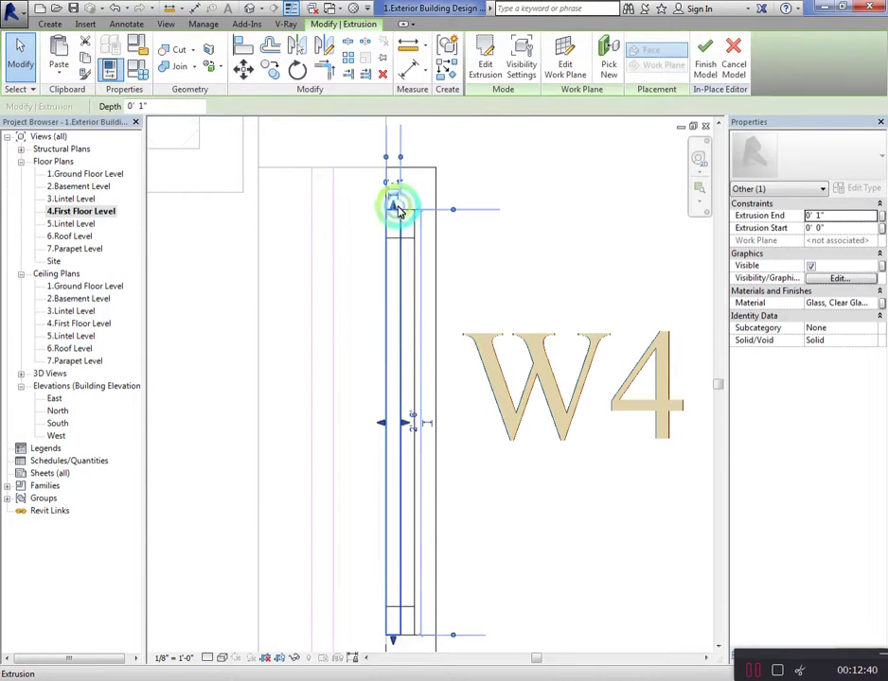
{"action": "scroll", "coordinate": [402, 205], "scroll_direction": "up", "scroll_amount": 3}
{"action": "scroll", "coordinate": [413, 205], "scroll_direction": "up", "scroll_amount": 1}
{"action": "left_click", "coordinate": [246, 72]}
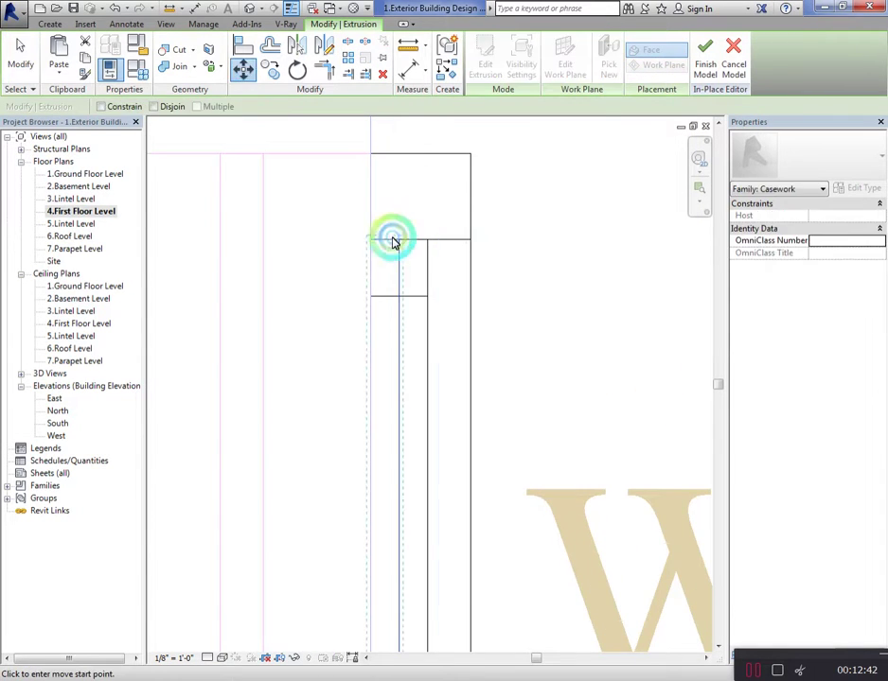
{"action": "left_click", "coordinate": [388, 239]}
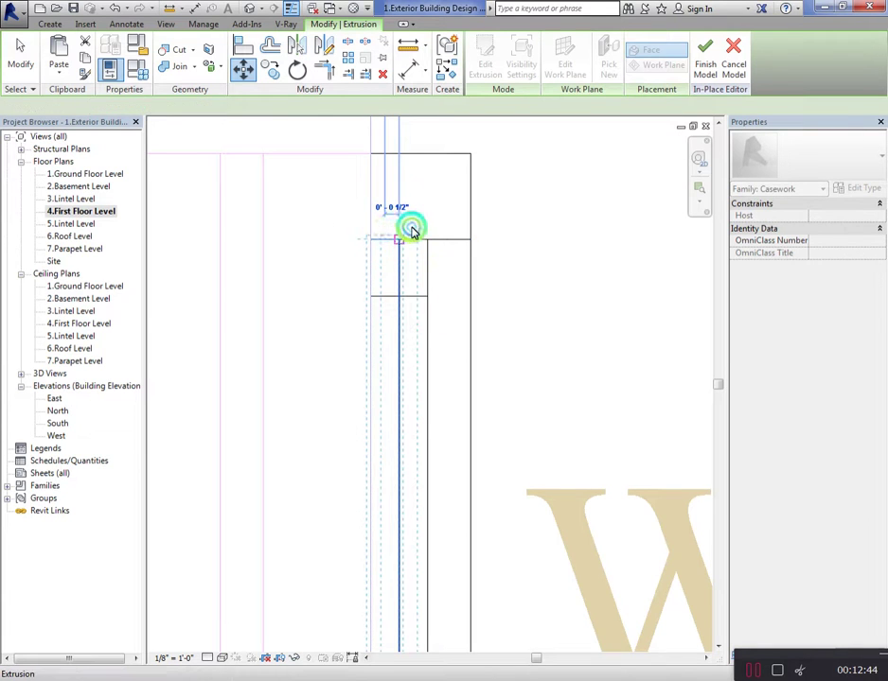
{"action": "left_click", "coordinate": [437, 224]}
{"action": "left_click", "coordinate": [519, 305]}
Move the white W4 frame extrusion from its midpoint to its new position
{"action": "left_click", "coordinate": [424, 288]}
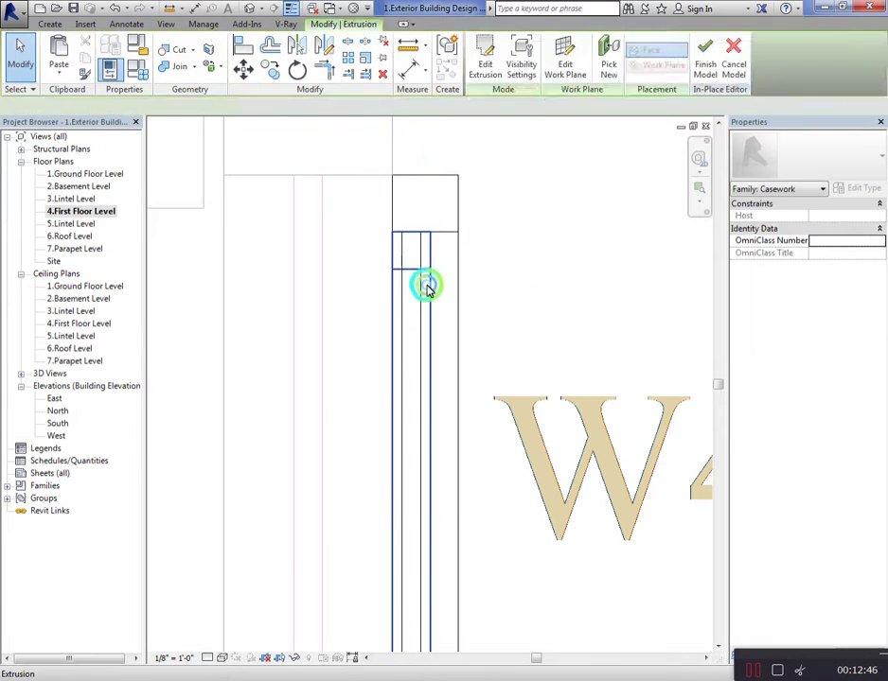
{"action": "scroll", "coordinate": [424, 287], "scroll_direction": "up", "scroll_amount": 2}
{"action": "left_click", "coordinate": [242, 68]}
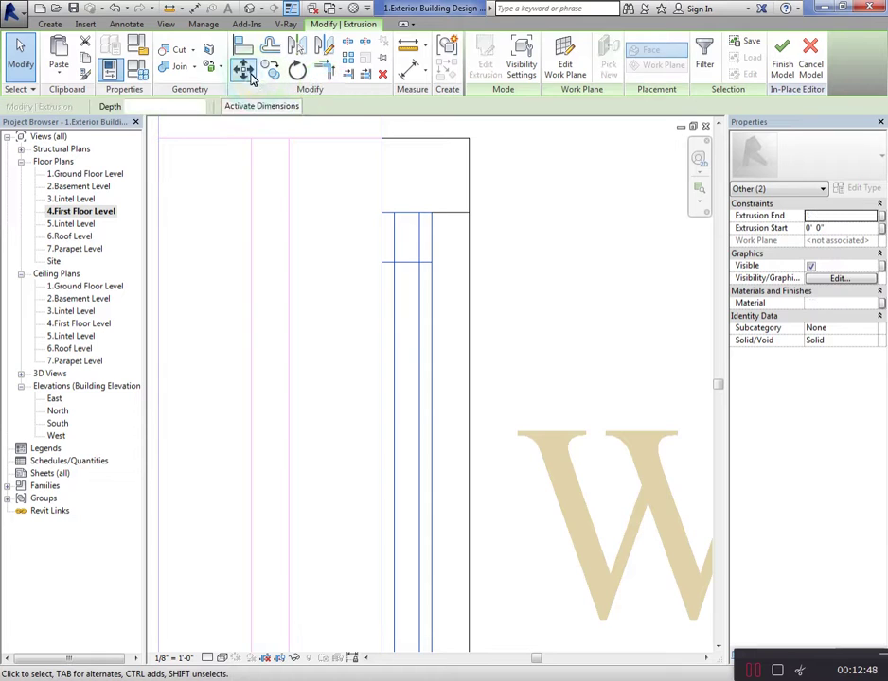
{"action": "left_click", "coordinate": [407, 216]}
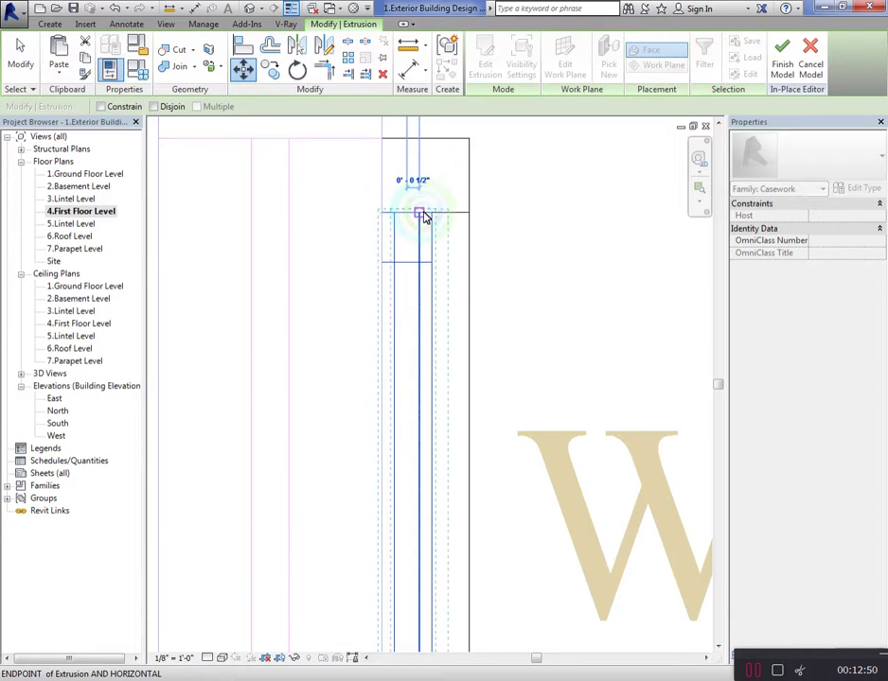
{"action": "left_click", "coordinate": [425, 217]}
{"action": "scroll", "coordinate": [486, 177], "scroll_direction": "down", "scroll_amount": 2}
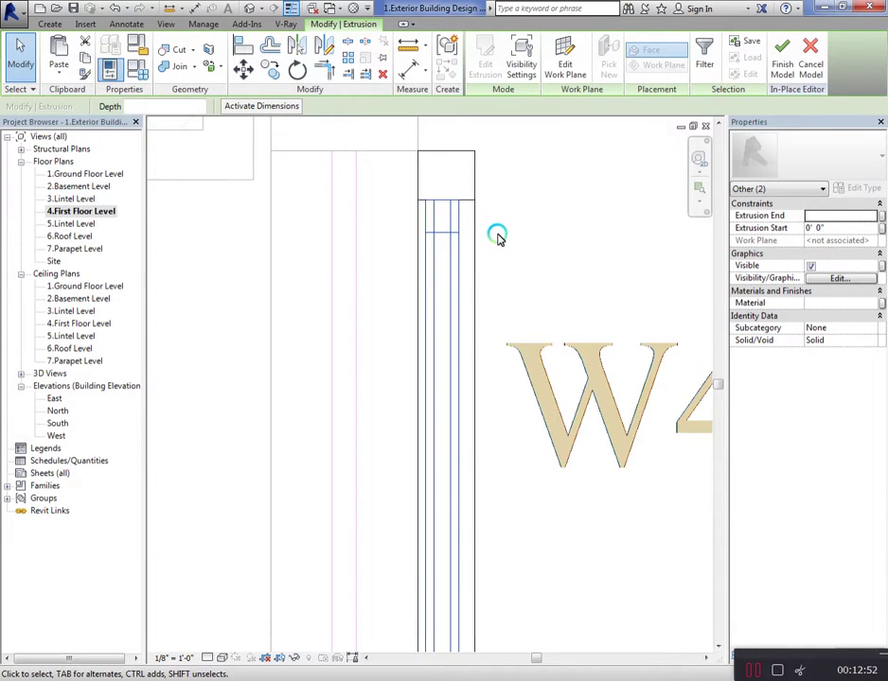
{"action": "left_click", "coordinate": [516, 219]}
{"action": "scroll", "coordinate": [506, 212], "scroll_direction": "down", "scroll_amount": 2}
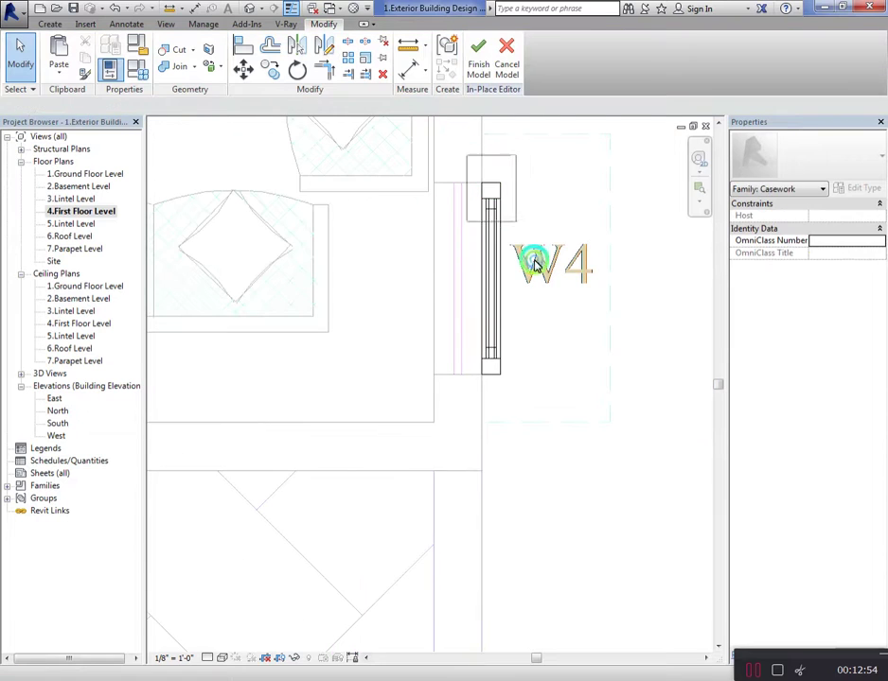
Snap the extrusion flush to the wall endpoint and return to the isolated 3D view
{"action": "left_click", "coordinate": [490, 274]}
{"action": "left_click", "coordinate": [243, 69]}
{"action": "scroll", "coordinate": [498, 392], "scroll_direction": "up", "scroll_amount": 2}
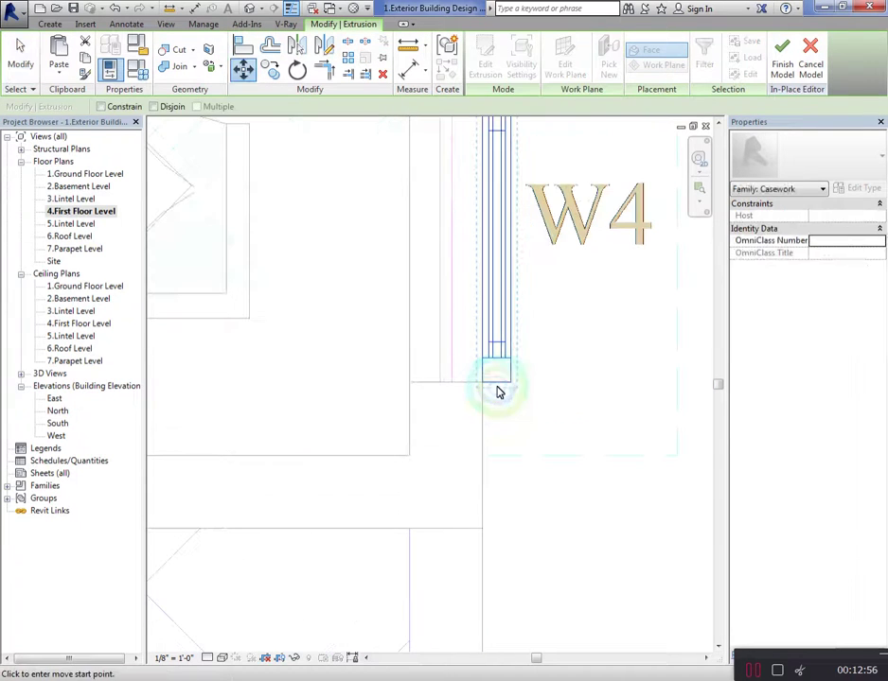
{"action": "left_click", "coordinate": [497, 383]}
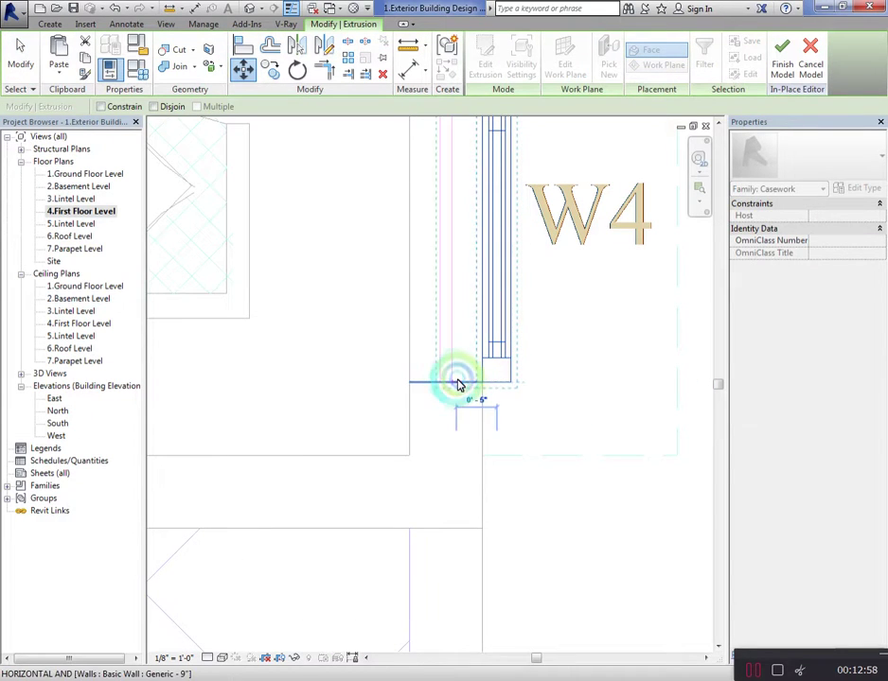
{"action": "left_click", "coordinate": [445, 382]}
{"action": "left_click", "coordinate": [562, 406]}
{"action": "scroll", "coordinate": [530, 410], "scroll_direction": "down", "scroll_amount": 2}
{"action": "left_click", "coordinate": [489, 414]}
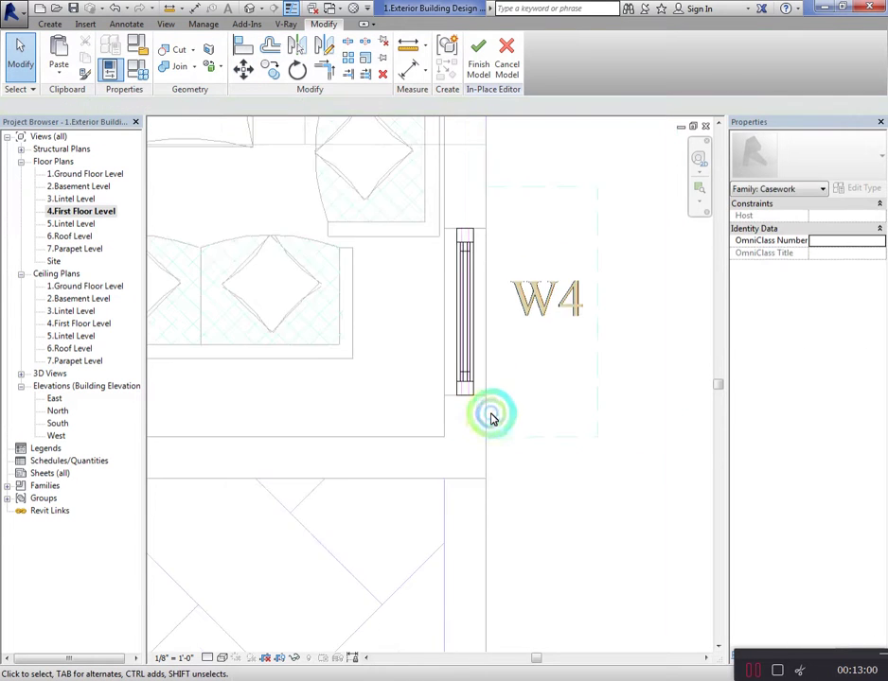
{"action": "left_click", "coordinate": [249, 9]}
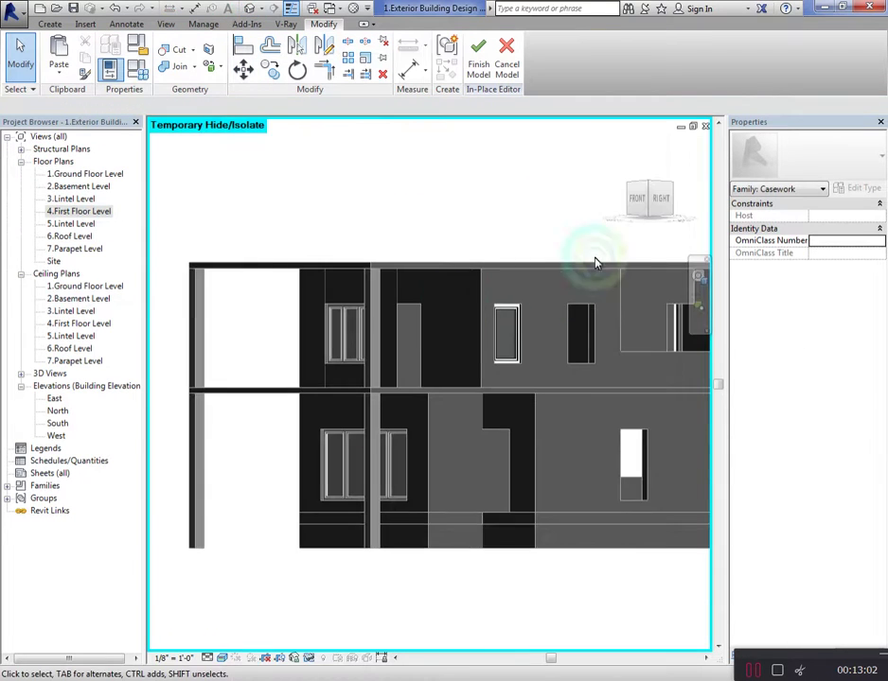
{"action": "left_click", "coordinate": [615, 204]}
{"action": "left_click_drag", "start_coordinate": [615, 205], "coordinate": [646, 233]}
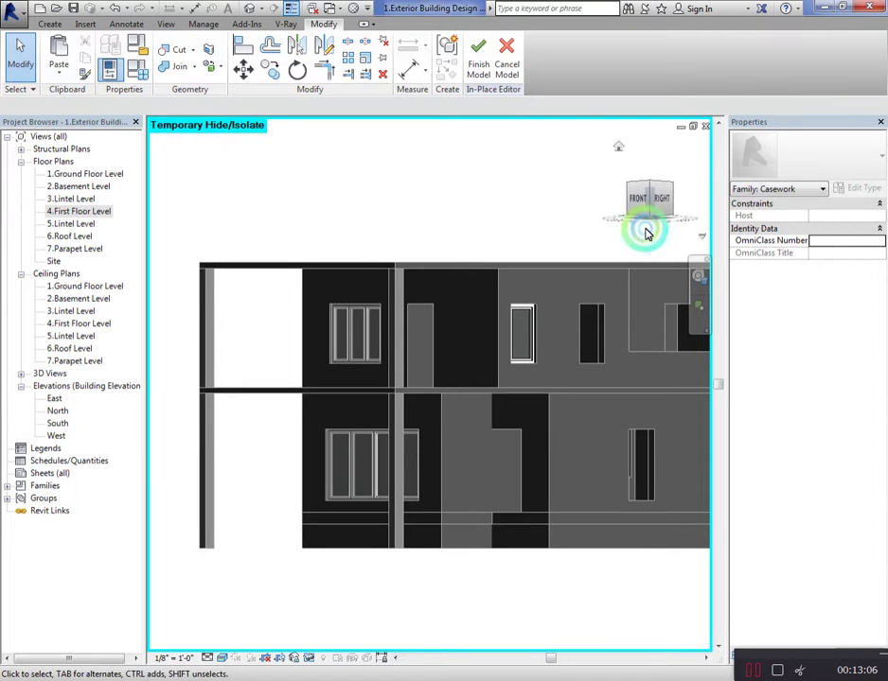
{"action": "left_click", "coordinate": [438, 179]}
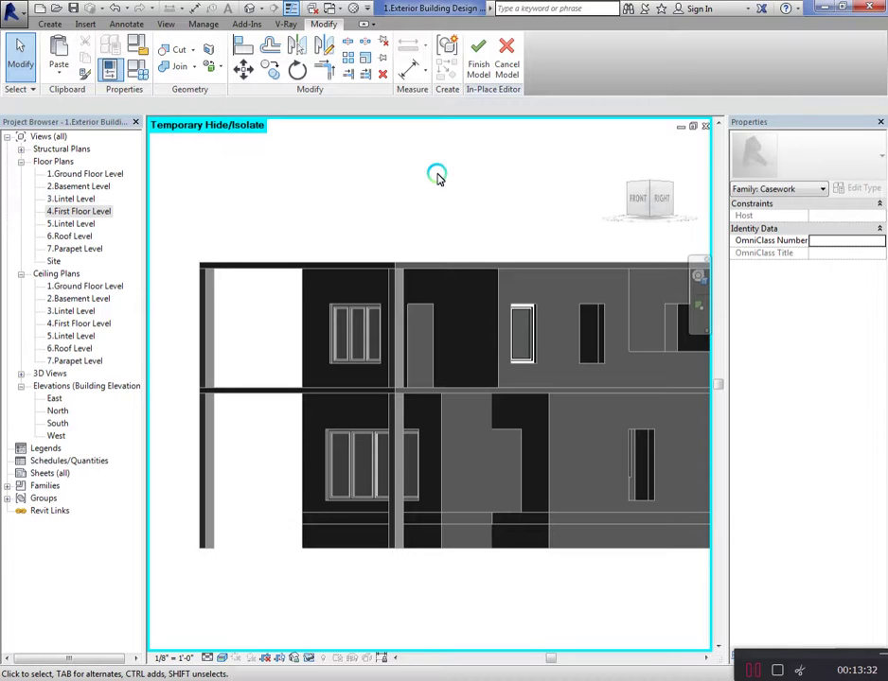
Finish the in-place window model and shift the casework on the First Floor Level plan
{"action": "left_click", "coordinate": [478, 65]}
{"action": "double_click", "coordinate": [81, 211]}
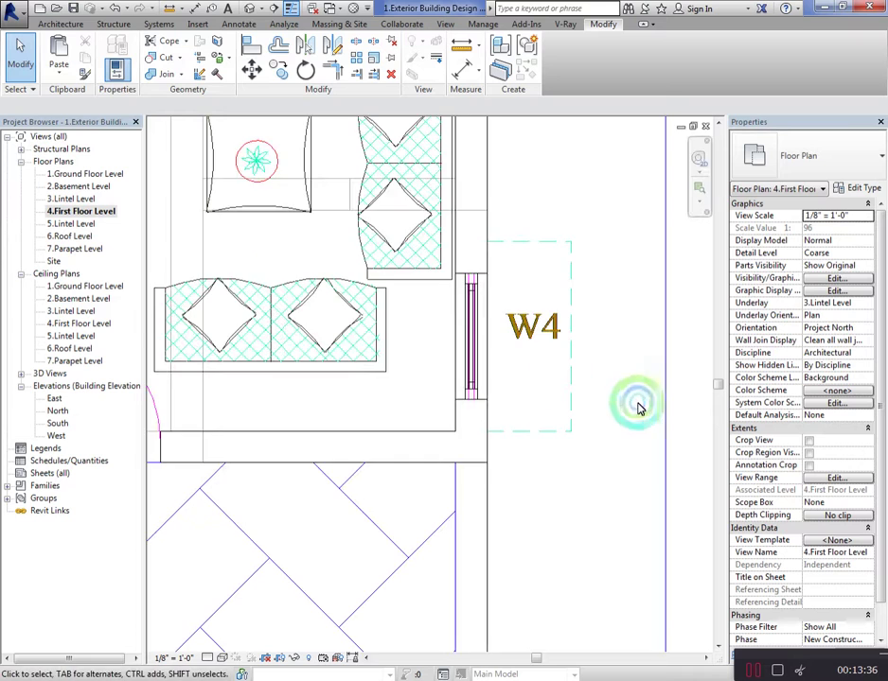
{"action": "left_click", "coordinate": [481, 283]}
{"action": "scroll", "coordinate": [445, 236], "scroll_direction": "up", "scroll_amount": 3}
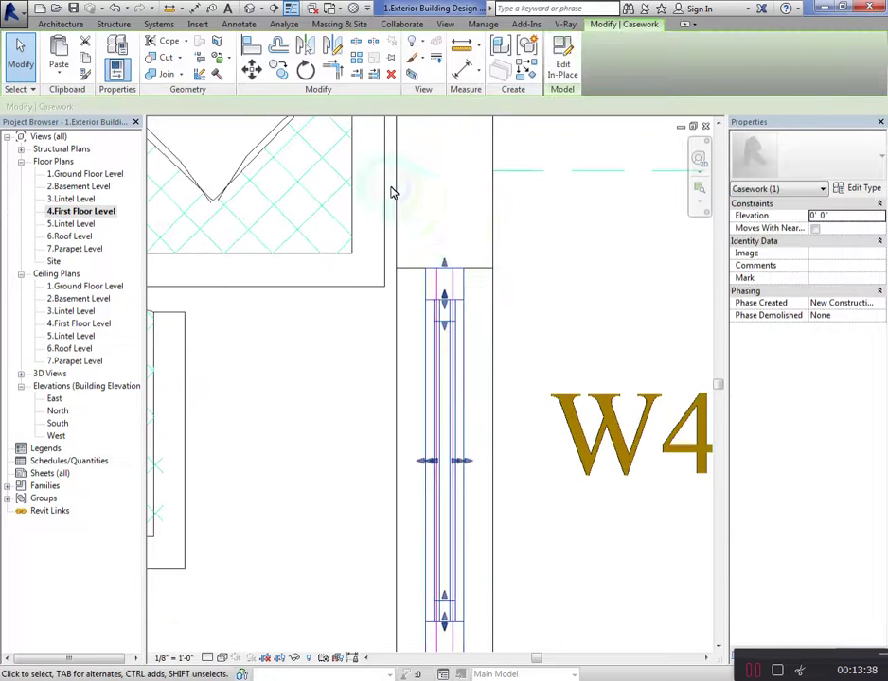
{"action": "scroll", "coordinate": [392, 192], "scroll_direction": "up", "scroll_amount": 2}
{"action": "left_click", "coordinate": [249, 71]}
{"action": "left_click", "coordinate": [467, 273]}
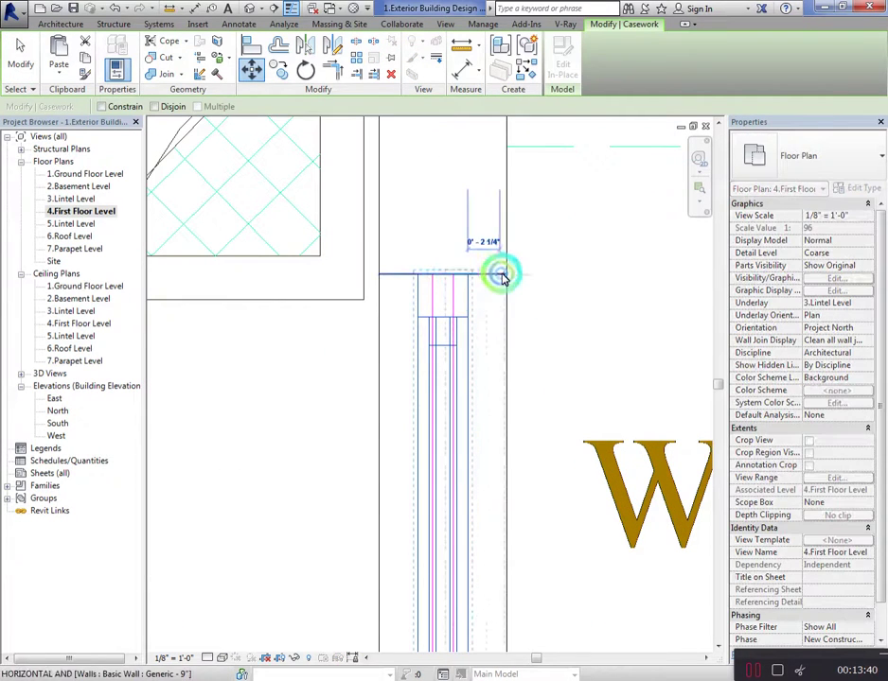
{"action": "left_click", "coordinate": [504, 277]}
{"action": "scroll", "coordinate": [511, 312], "scroll_direction": "down", "scroll_amount": 3}
{"action": "scroll", "coordinate": [511, 379], "scroll_direction": "down", "scroll_amount": 2}
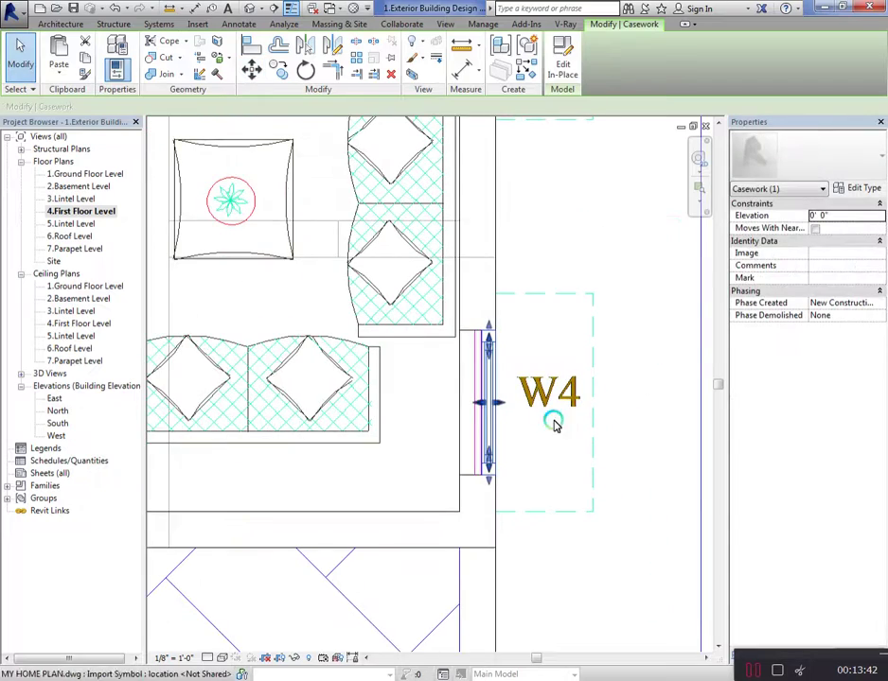
{"action": "left_click", "coordinate": [506, 453]}
Move the W4 casework with MV so it snaps to the wall endpoint
{"action": "scroll", "coordinate": [507, 453], "scroll_direction": "down", "scroll_amount": 1}
{"action": "left_click", "coordinate": [495, 410]}
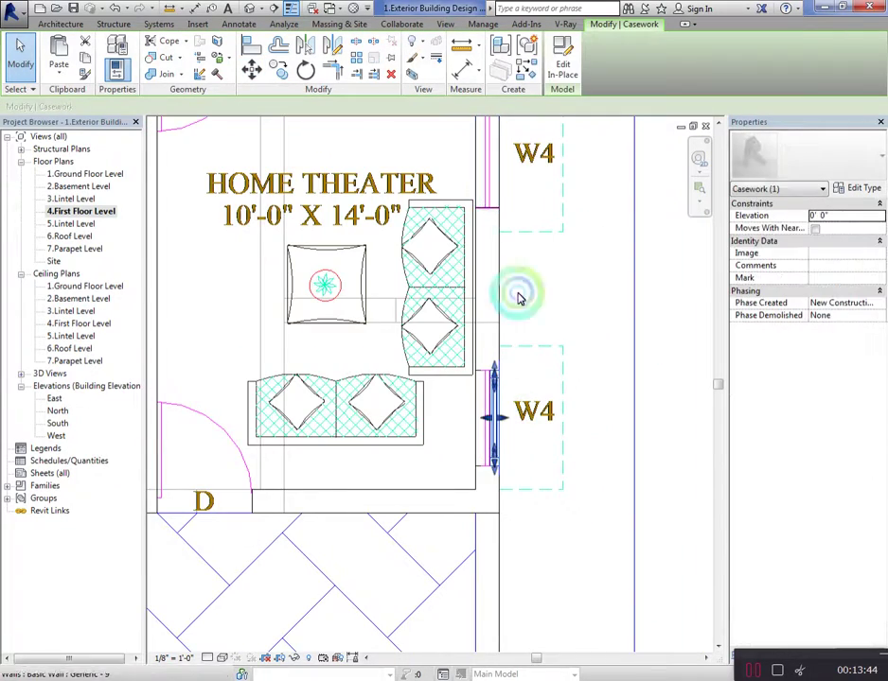
{"action": "scroll", "coordinate": [491, 434], "scroll_direction": "down", "scroll_amount": 2}
{"action": "scroll", "coordinate": [511, 326], "scroll_direction": "up", "scroll_amount": 2}
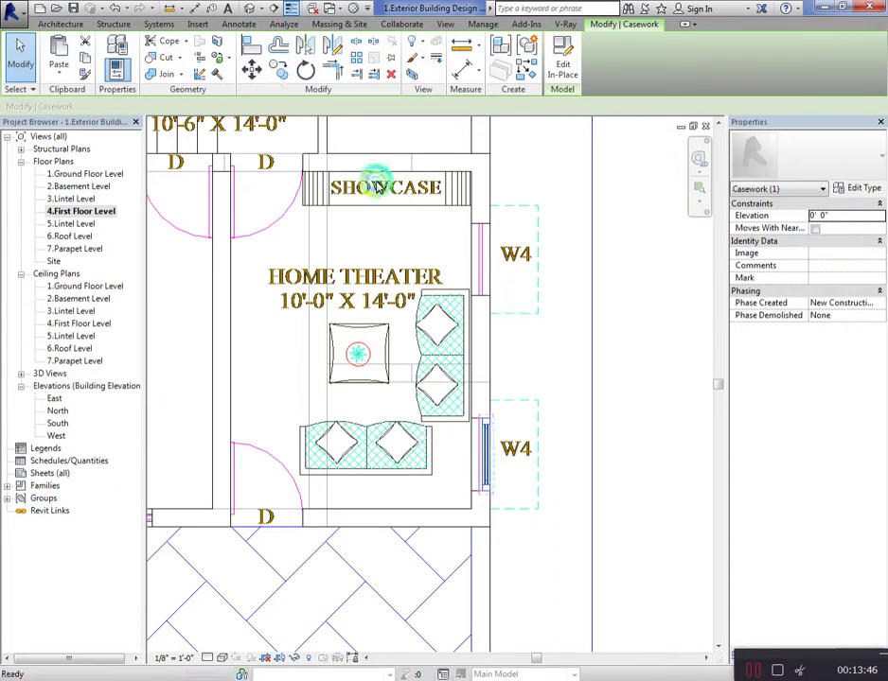
{"action": "key", "text": "m"}
{"action": "key", "text": "v"}
{"action": "scroll", "coordinate": [511, 429], "scroll_direction": "up", "scroll_amount": 1}
{"action": "scroll", "coordinate": [478, 438], "scroll_direction": "up", "scroll_amount": 3}
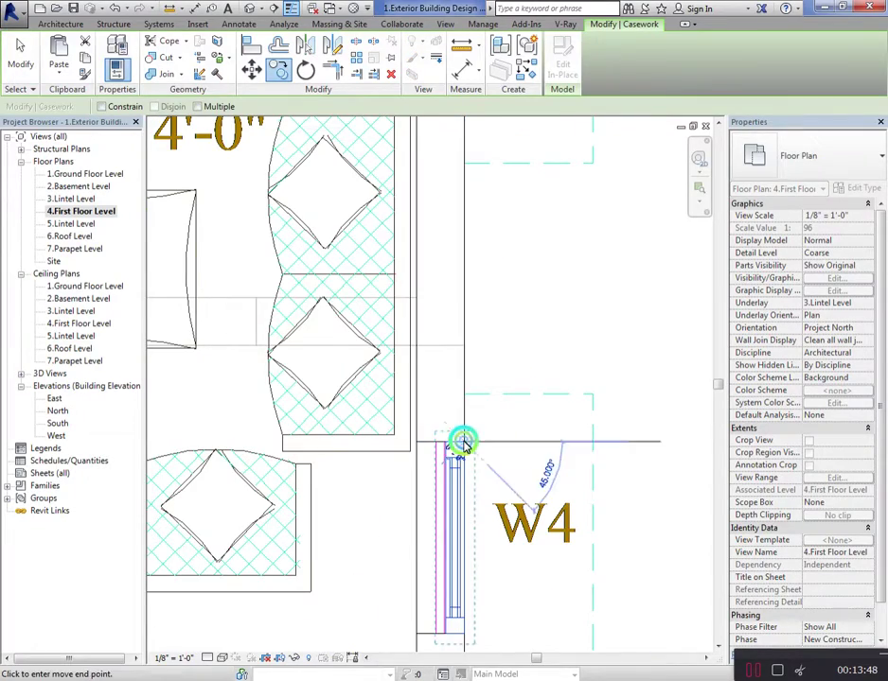
{"action": "scroll", "coordinate": [464, 447], "scroll_direction": "down", "scroll_amount": 2}
{"action": "scroll", "coordinate": [469, 378], "scroll_direction": "down", "scroll_amount": 1}
{"action": "scroll", "coordinate": [469, 275], "scroll_direction": "up", "scroll_amount": 1}
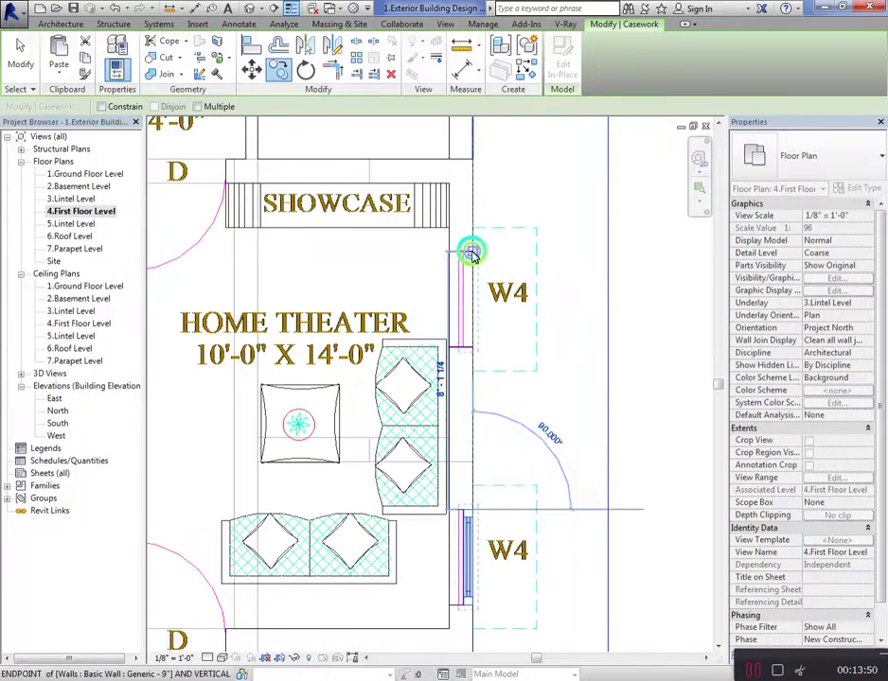
{"action": "left_click", "coordinate": [470, 251]}
{"action": "scroll", "coordinate": [466, 406], "scroll_direction": "down", "scroll_amount": 2}
{"action": "scroll", "coordinate": [460, 396], "scroll_direction": "up", "scroll_amount": 3}
{"action": "scroll", "coordinate": [492, 383], "scroll_direction": "up", "scroll_amount": 2}
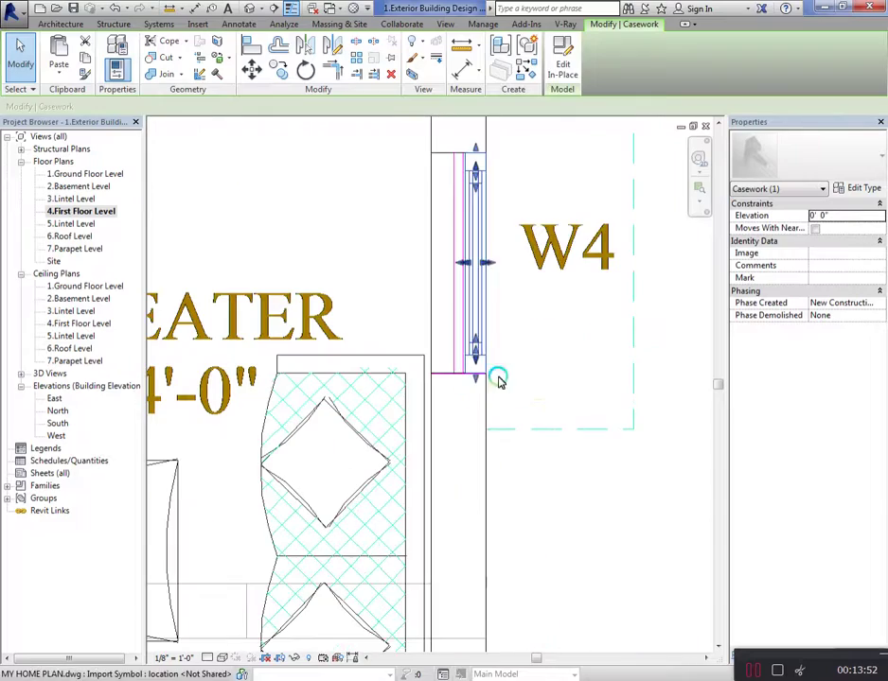
{"action": "key", "text": "Escape"}
{"action": "scroll", "coordinate": [524, 437], "scroll_direction": "down", "scroll_amount": 2}
{"action": "scroll", "coordinate": [523, 436], "scroll_direction": "down", "scroll_amount": 2}
{"action": "scroll", "coordinate": [525, 437], "scroll_direction": "down", "scroll_amount": 1}
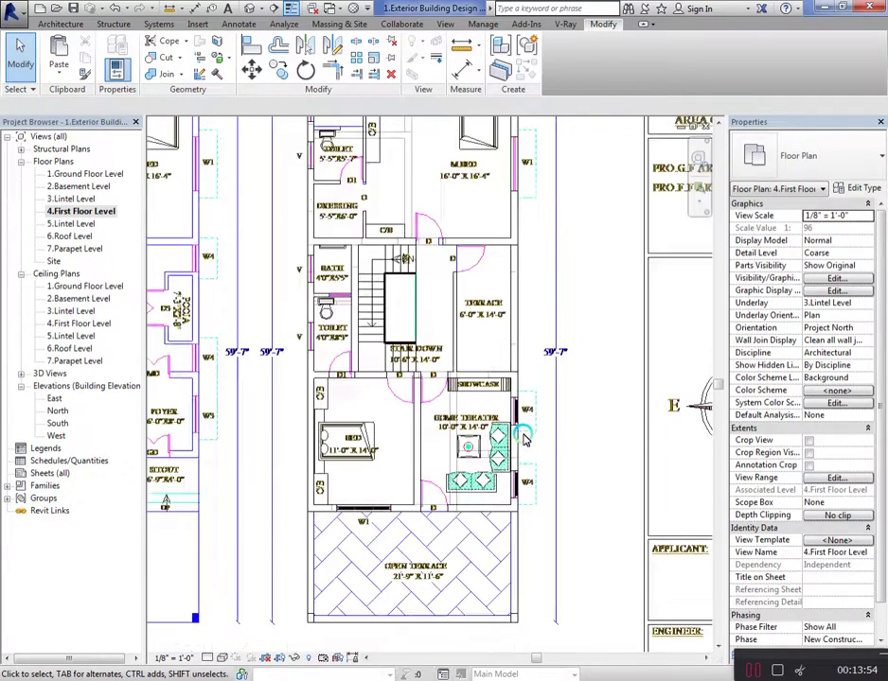
{"action": "scroll", "coordinate": [564, 347], "scroll_direction": "down", "scroll_amount": 1}
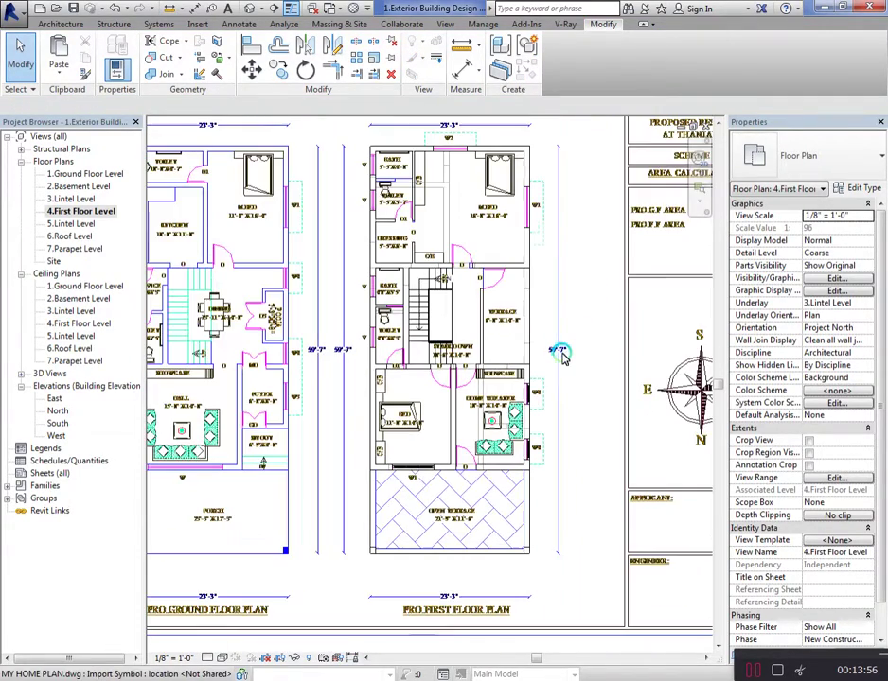
Reposition the window in the open terrace wall
{"action": "scroll", "coordinate": [432, 470], "scroll_direction": "up", "scroll_amount": 2}
{"action": "left_click", "coordinate": [406, 467]}
{"action": "left_click", "coordinate": [280, 81]}
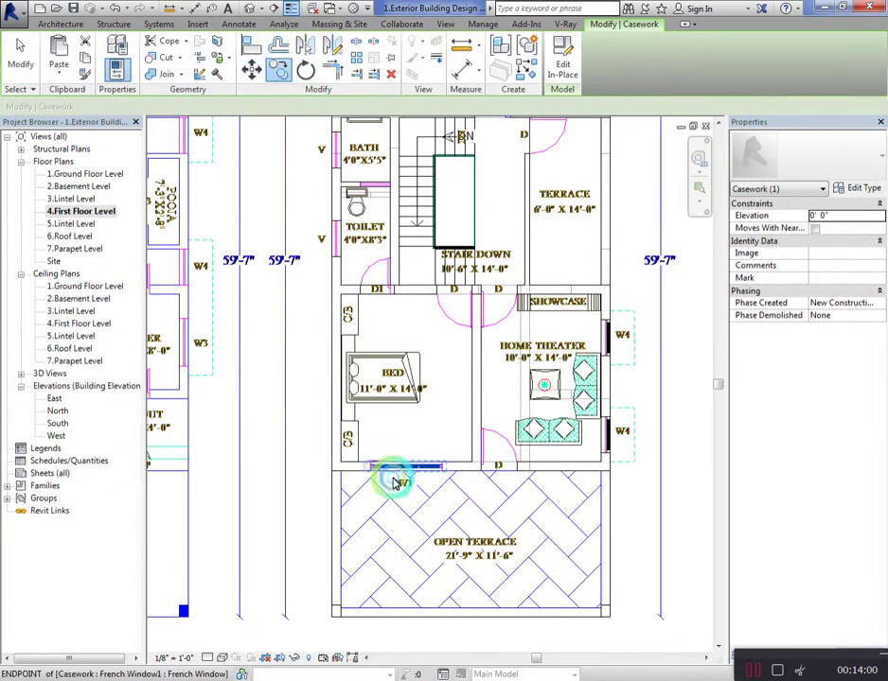
{"action": "scroll", "coordinate": [400, 525], "scroll_direction": "up", "scroll_amount": 2}
{"action": "scroll", "coordinate": [346, 473], "scroll_direction": "up", "scroll_amount": 2}
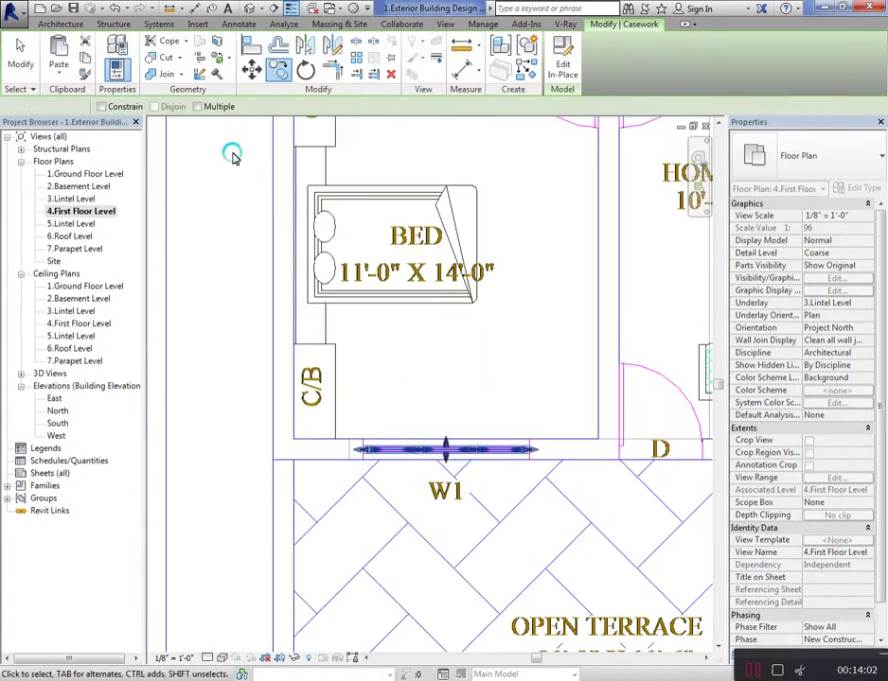
{"action": "left_click", "coordinate": [249, 68]}
{"action": "scroll", "coordinate": [376, 446], "scroll_direction": "up", "scroll_amount": 2}
{"action": "scroll", "coordinate": [353, 421], "scroll_direction": "up", "scroll_amount": 2}
{"action": "left_click", "coordinate": [356, 433]}
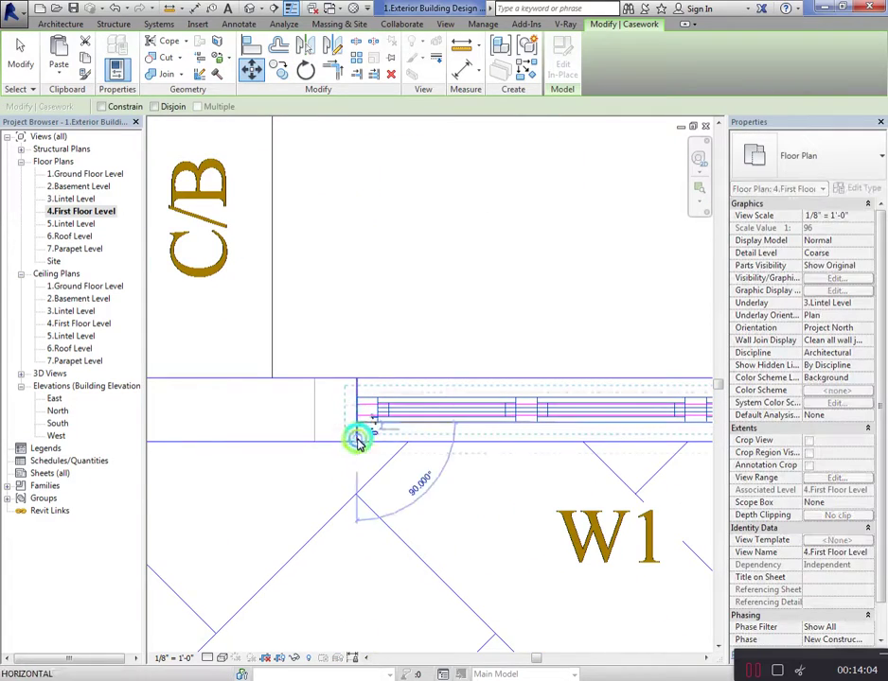
{"action": "left_click", "coordinate": [356, 441]}
{"action": "scroll", "coordinate": [360, 454], "scroll_direction": "down", "scroll_amount": 3}
{"action": "scroll", "coordinate": [366, 475], "scroll_direction": "down", "scroll_amount": 2}
{"action": "scroll", "coordinate": [307, 303], "scroll_direction": "down", "scroll_amount": 2}
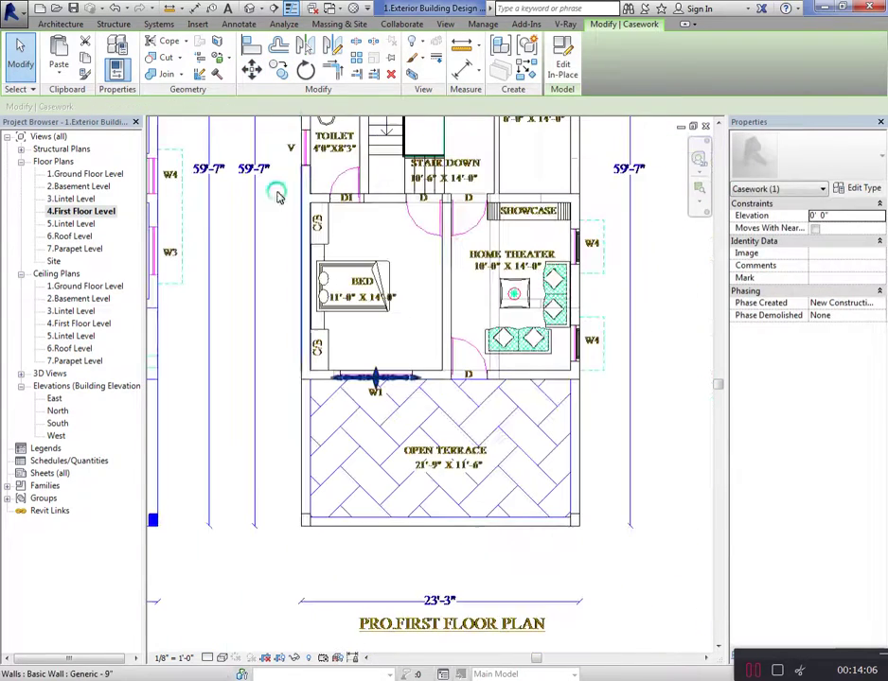
Copy the terrace W1 window outside the plan and rotate the copy 90° to vertical
{"action": "left_click", "coordinate": [282, 76]}
{"action": "left_click", "coordinate": [357, 377]}
{"action": "scroll", "coordinate": [366, 568], "scroll_direction": "down", "scroll_amount": 3}
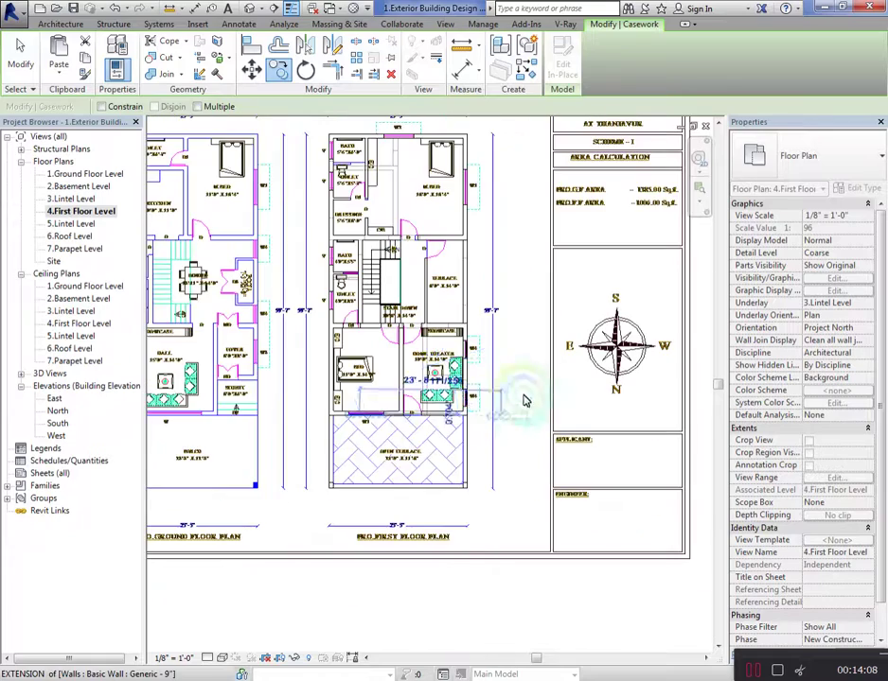
{"action": "scroll", "coordinate": [506, 360], "scroll_direction": "up", "scroll_amount": 3}
{"action": "left_click", "coordinate": [519, 357]}
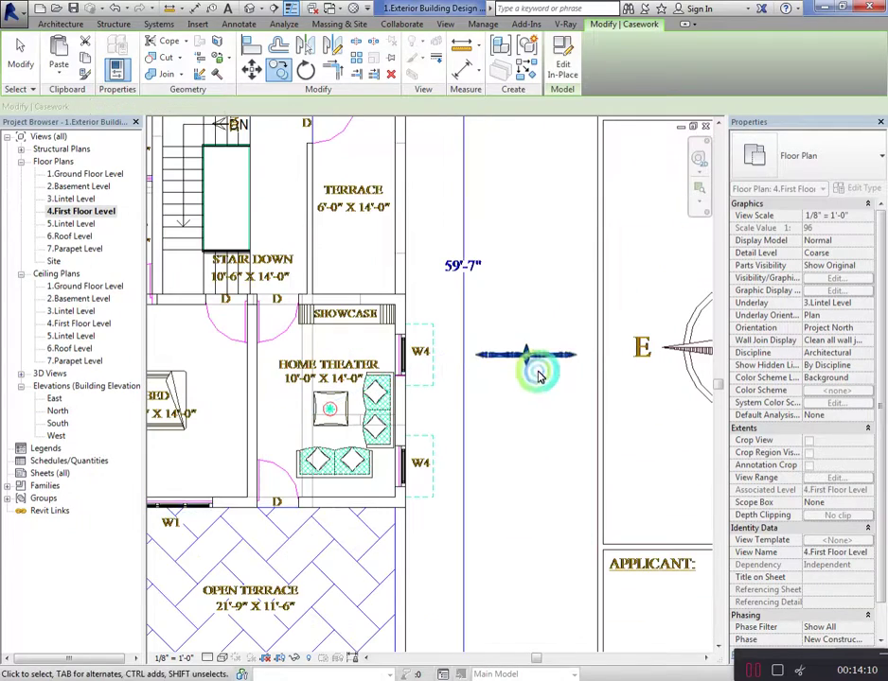
{"action": "left_click", "coordinate": [306, 73]}
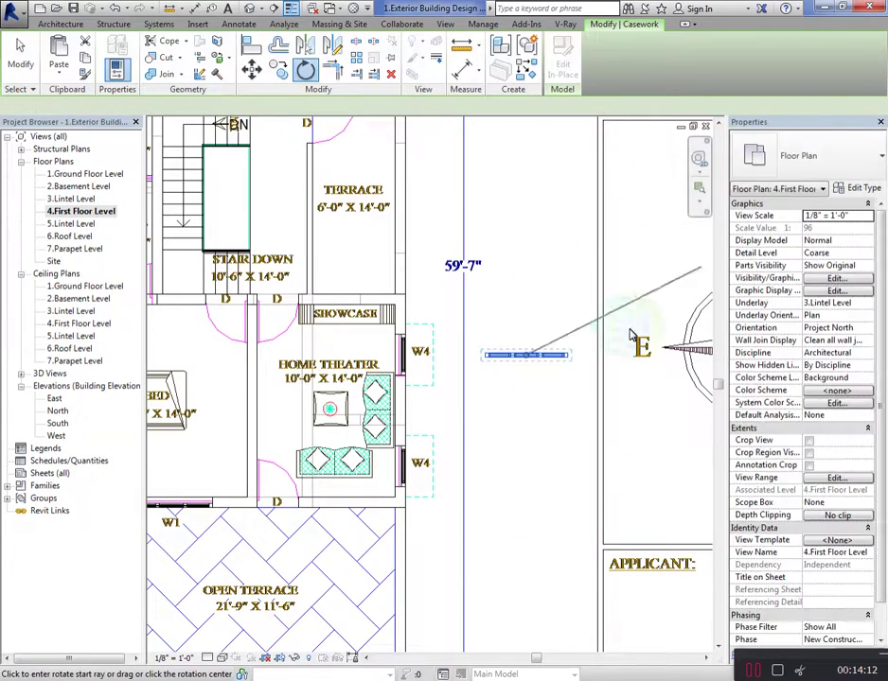
{"action": "scroll", "coordinate": [596, 360], "scroll_direction": "up", "scroll_amount": 2}
{"action": "scroll", "coordinate": [638, 339], "scroll_direction": "up", "scroll_amount": 1}
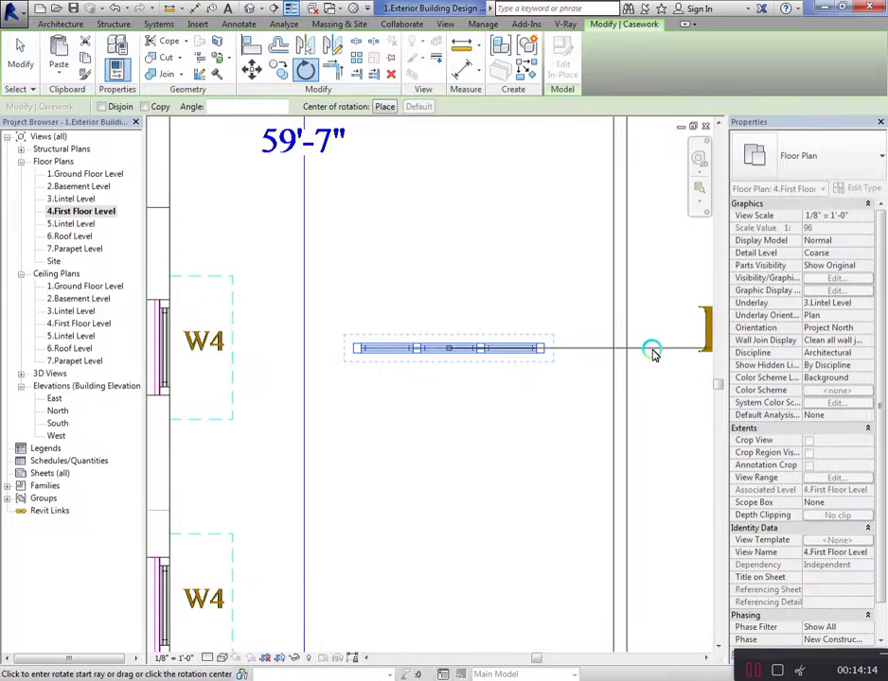
{"action": "left_click", "coordinate": [578, 349]}
{"action": "left_click", "coordinate": [448, 179]}
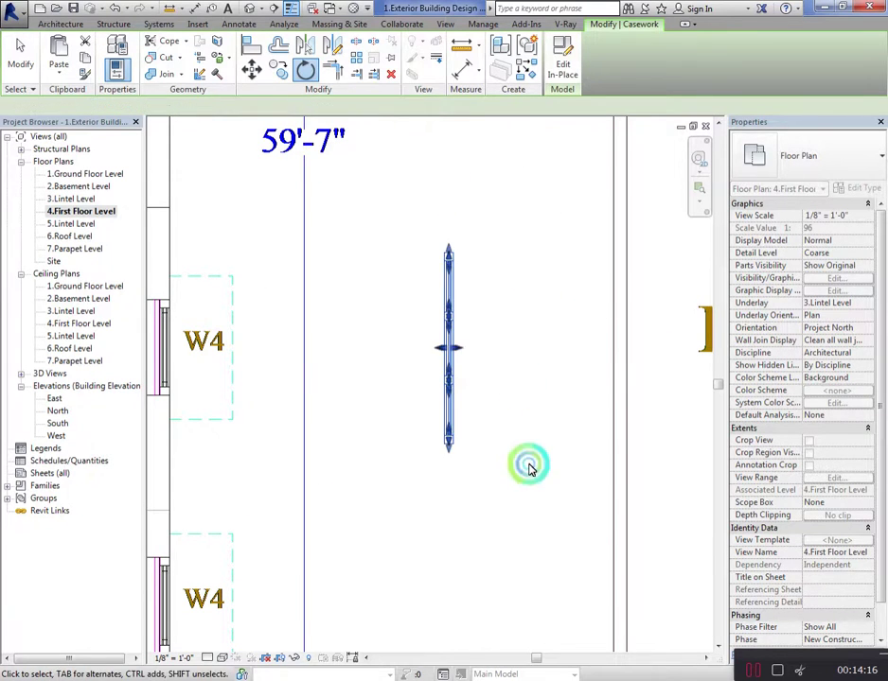
Move the rotated window copy into the M.BED east-wall W1 opening
{"action": "left_click", "coordinate": [252, 69]}
{"action": "scroll", "coordinate": [508, 482], "scroll_direction": "up", "scroll_amount": 2}
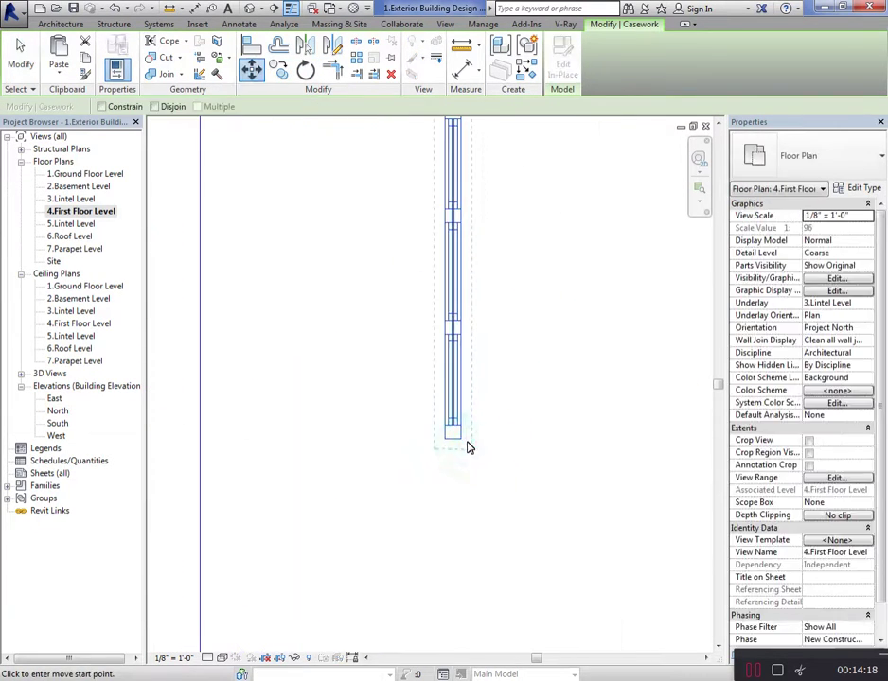
{"action": "left_click", "coordinate": [464, 440]}
{"action": "scroll", "coordinate": [531, 565], "scroll_direction": "down", "scroll_amount": 3}
{"action": "scroll", "coordinate": [456, 312], "scroll_direction": "up", "scroll_amount": 2}
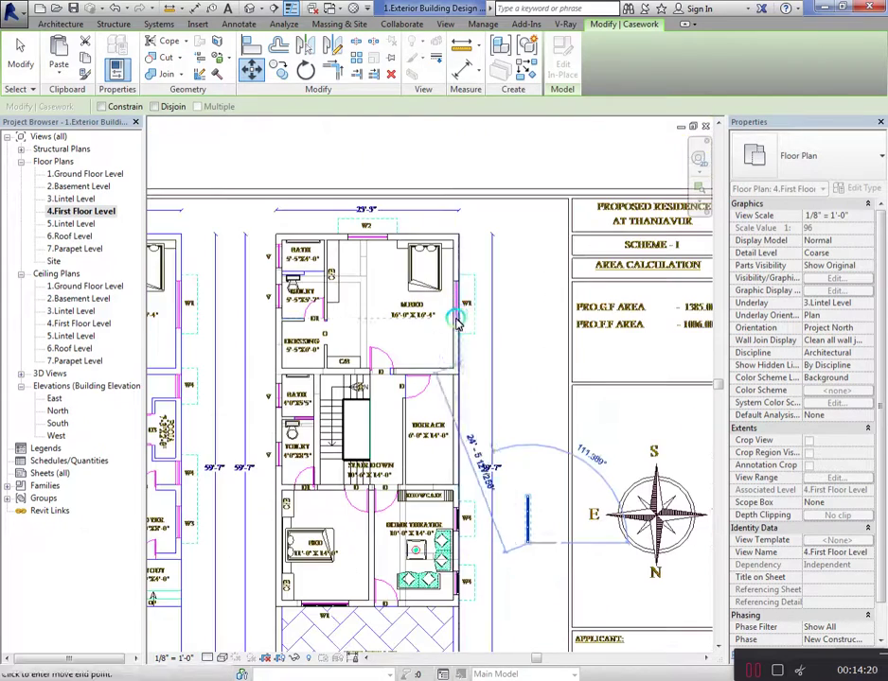
{"action": "scroll", "coordinate": [457, 331], "scroll_direction": "up", "scroll_amount": 2}
{"action": "scroll", "coordinate": [457, 336], "scroll_direction": "up", "scroll_amount": 2}
{"action": "left_click", "coordinate": [457, 336]}
{"action": "scroll", "coordinate": [492, 390], "scroll_direction": "down", "scroll_amount": 3}
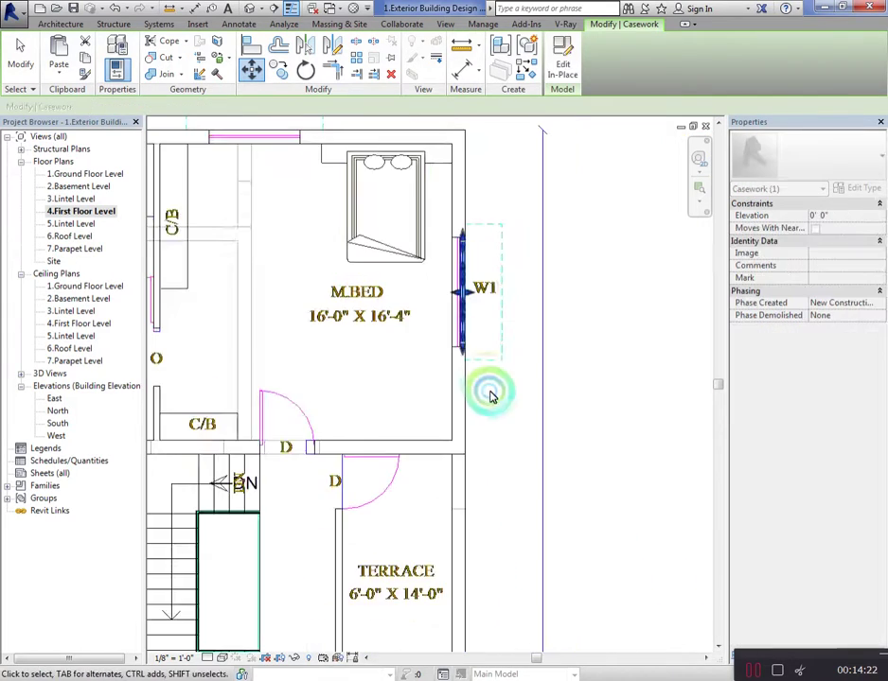
{"action": "scroll", "coordinate": [452, 232], "scroll_direction": "up", "scroll_amount": 2}
{"action": "scroll", "coordinate": [447, 228], "scroll_direction": "up", "scroll_amount": 3}
{"action": "scroll", "coordinate": [448, 228], "scroll_direction": "up", "scroll_amount": 2}
{"action": "key", "text": "Escape"}
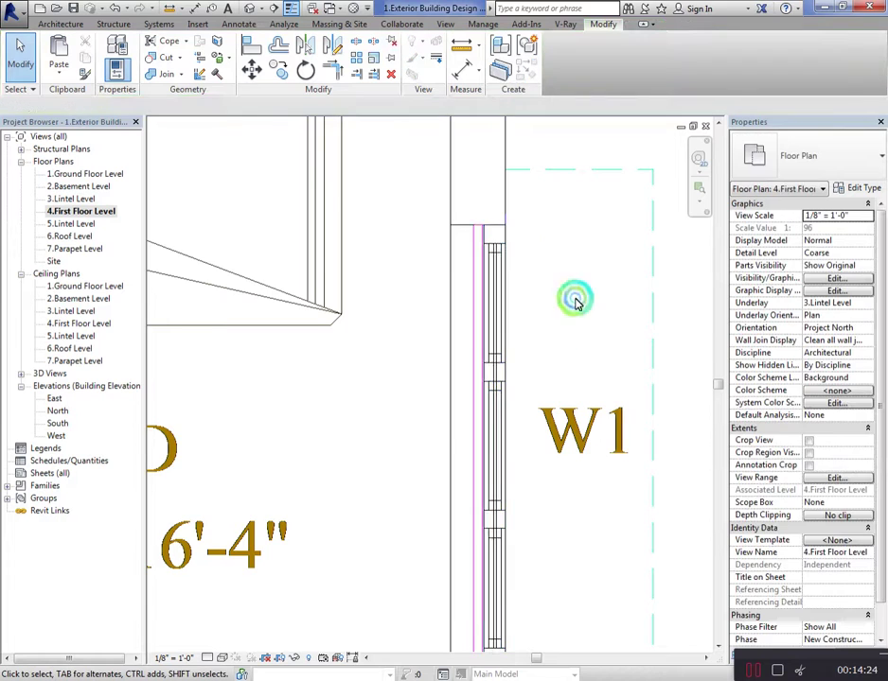
{"action": "scroll", "coordinate": [575, 298], "scroll_direction": "down", "scroll_amount": 4}
{"action": "scroll", "coordinate": [578, 357], "scroll_direction": "down", "scroll_amount": 2}
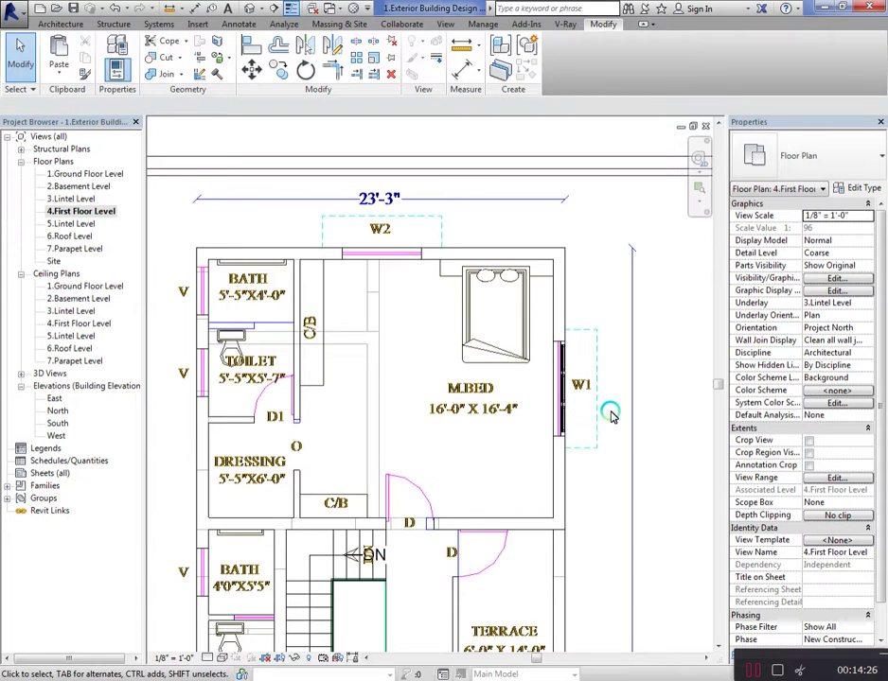
{"action": "scroll", "coordinate": [610, 414], "scroll_direction": "down", "scroll_amount": 2}
{"action": "scroll", "coordinate": [536, 390], "scroll_direction": "up", "scroll_amount": 3}
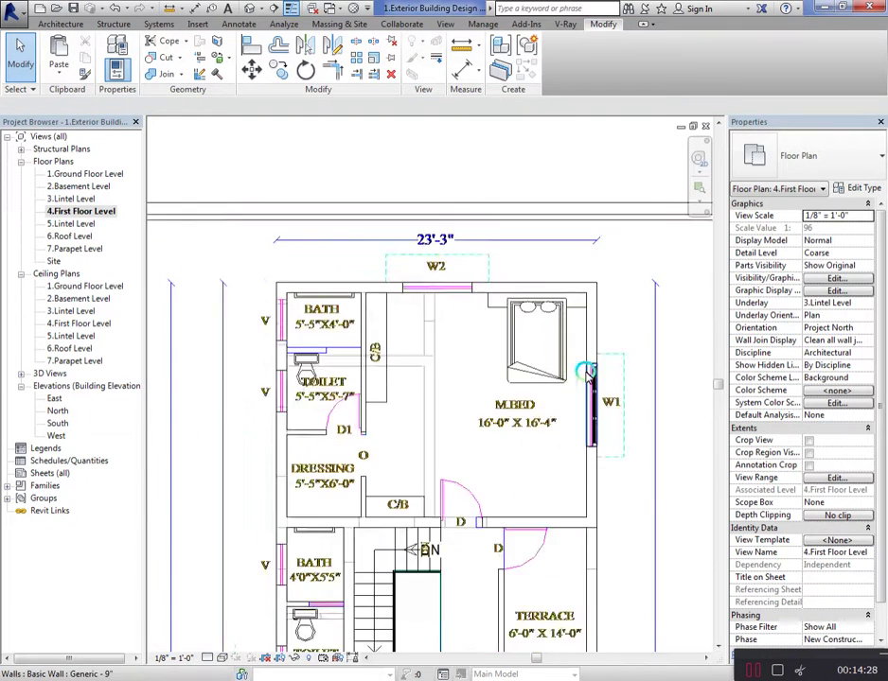
{"action": "scroll", "coordinate": [587, 378], "scroll_direction": "up", "scroll_amount": 1}
Copy the M.BED W1 window to a spare spot inside the bedroom
{"action": "left_click", "coordinate": [591, 388]}
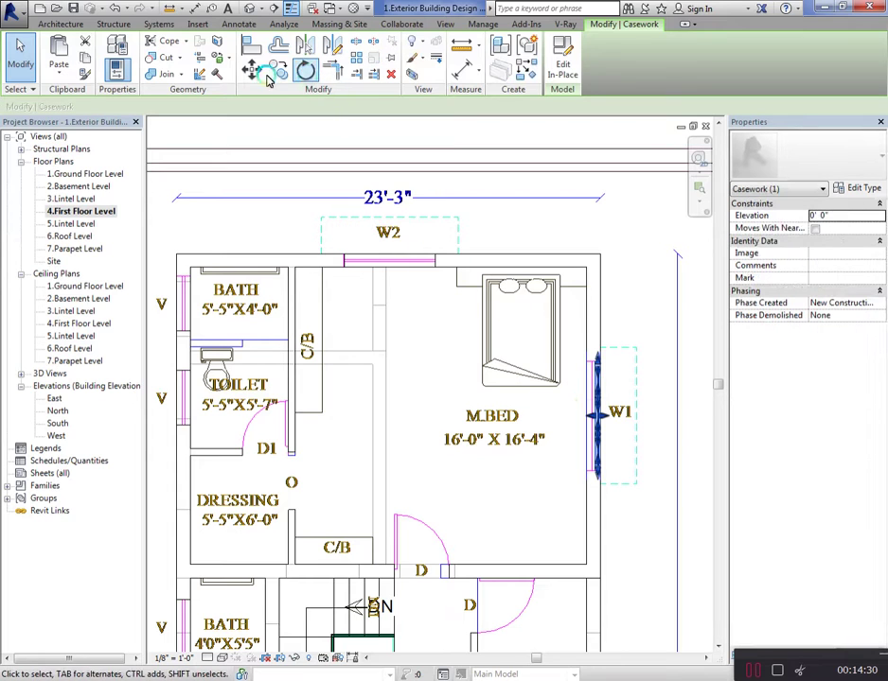
{"action": "left_click", "coordinate": [277, 71]}
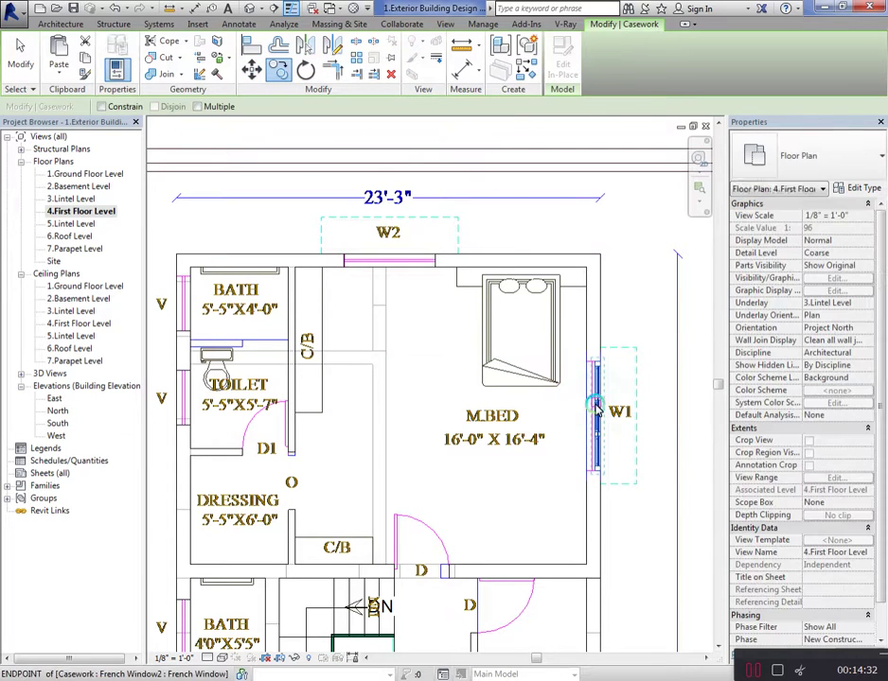
{"action": "left_click", "coordinate": [423, 407]}
Rotate the spare window copy in M.BED 90° so it lies horizontal
{"action": "key", "text": "Escape"}
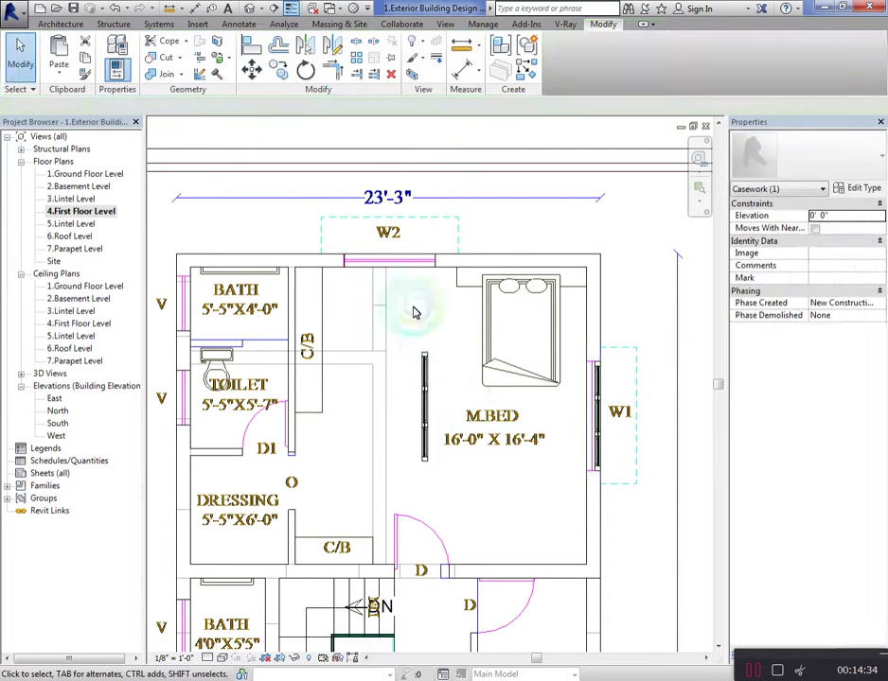
{"action": "left_click", "coordinate": [426, 364]}
{"action": "left_click", "coordinate": [305, 71]}
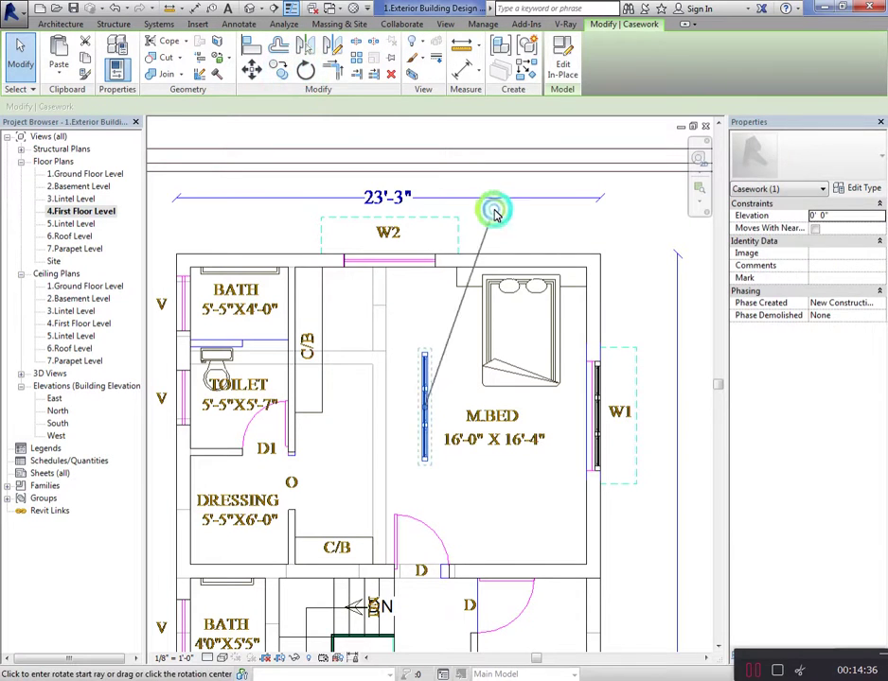
{"action": "scroll", "coordinate": [511, 348], "scroll_direction": "up", "scroll_amount": 3}
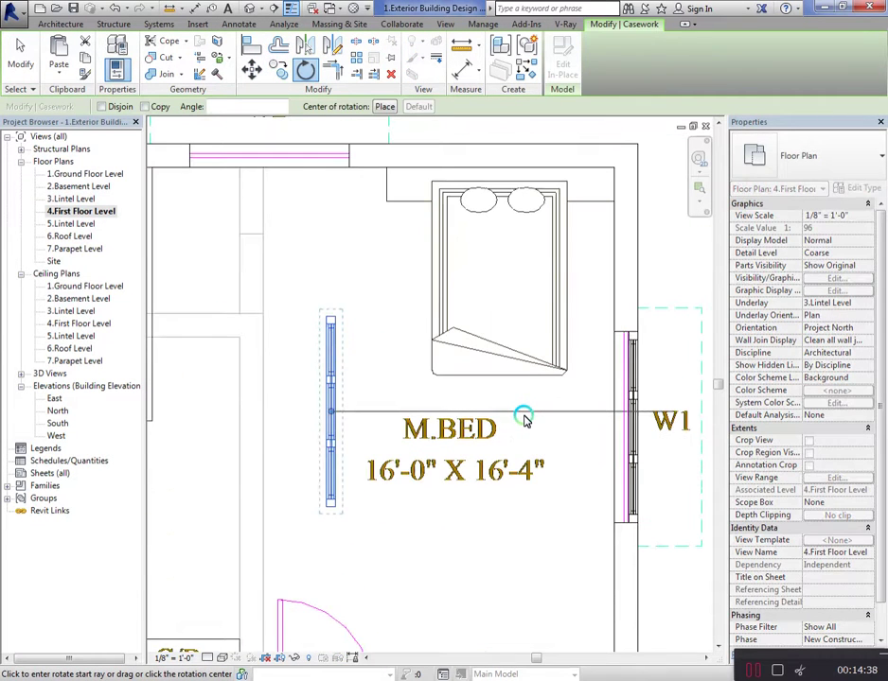
{"action": "left_click", "coordinate": [526, 420]}
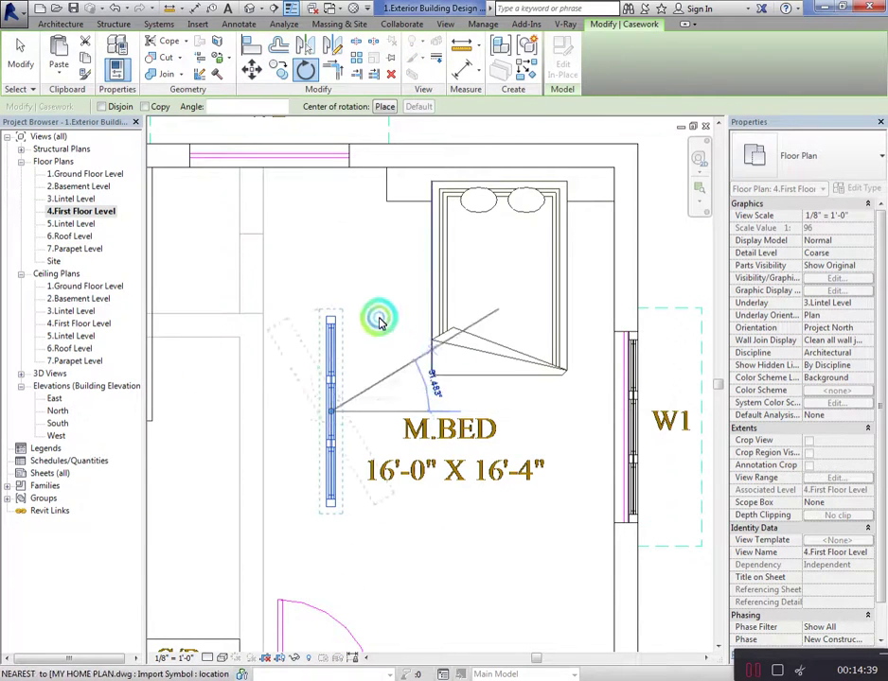
{"action": "left_click", "coordinate": [333, 239]}
{"action": "scroll", "coordinate": [447, 290], "scroll_direction": "down", "scroll_amount": 3}
{"action": "scroll", "coordinate": [407, 383], "scroll_direction": "up", "scroll_amount": 3}
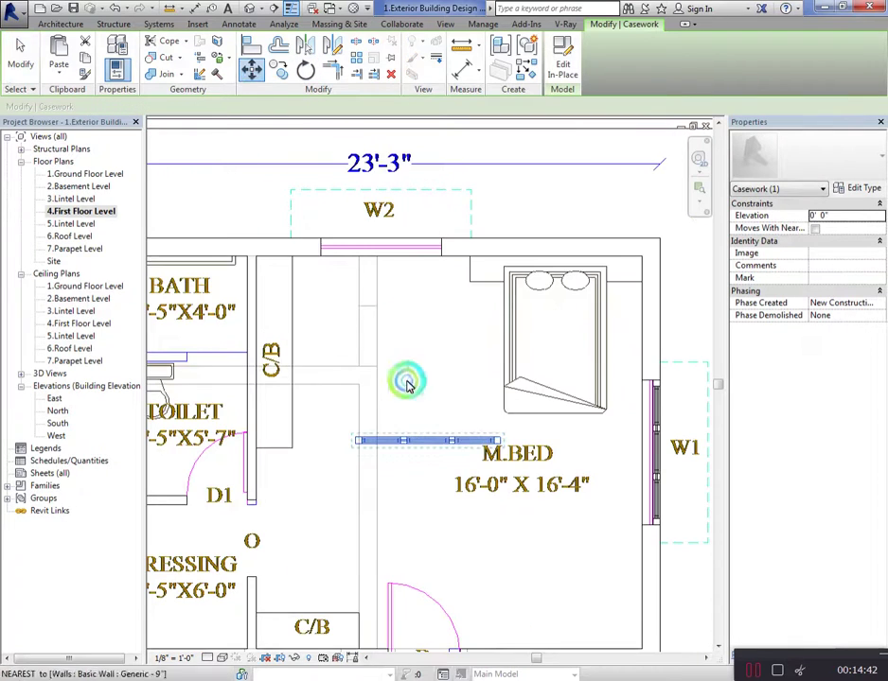
Move the horizontal window (MV) from its midpoint into the W2 opening in the north wall
{"action": "key", "text": "m"}
{"action": "key", "text": "v"}
{"action": "scroll", "coordinate": [407, 383], "scroll_direction": "up", "scroll_amount": 2}
{"action": "scroll", "coordinate": [379, 451], "scroll_direction": "up", "scroll_amount": 3}
{"action": "left_click", "coordinate": [380, 445]}
{"action": "scroll", "coordinate": [519, 540], "scroll_direction": "down", "scroll_amount": 3}
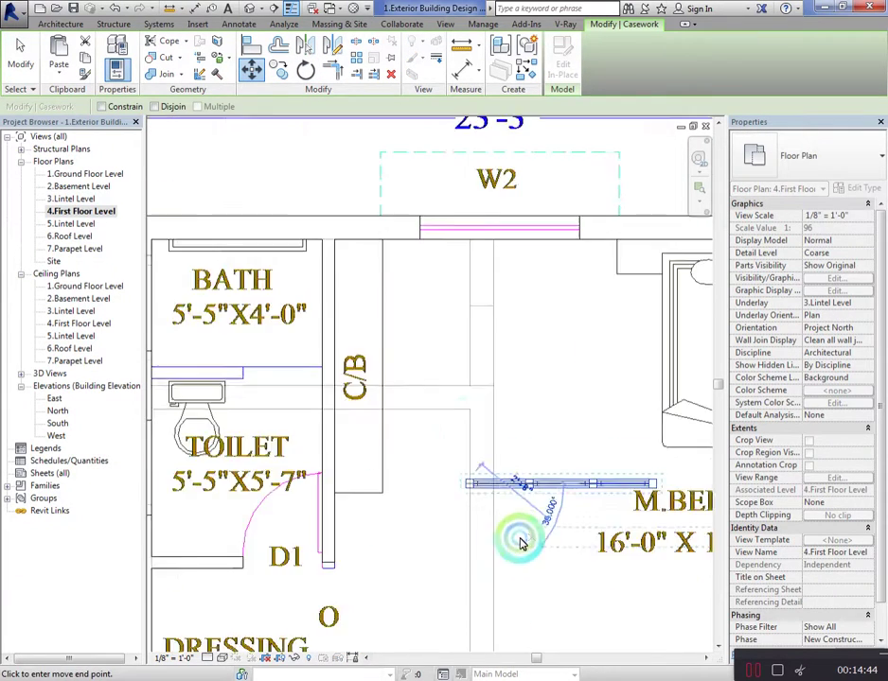
{"action": "scroll", "coordinate": [456, 254], "scroll_direction": "down", "scroll_amount": 2}
{"action": "scroll", "coordinate": [456, 347], "scroll_direction": "up", "scroll_amount": 3}
{"action": "scroll", "coordinate": [456, 350], "scroll_direction": "up", "scroll_amount": 2}
{"action": "left_click", "coordinate": [455, 348]}
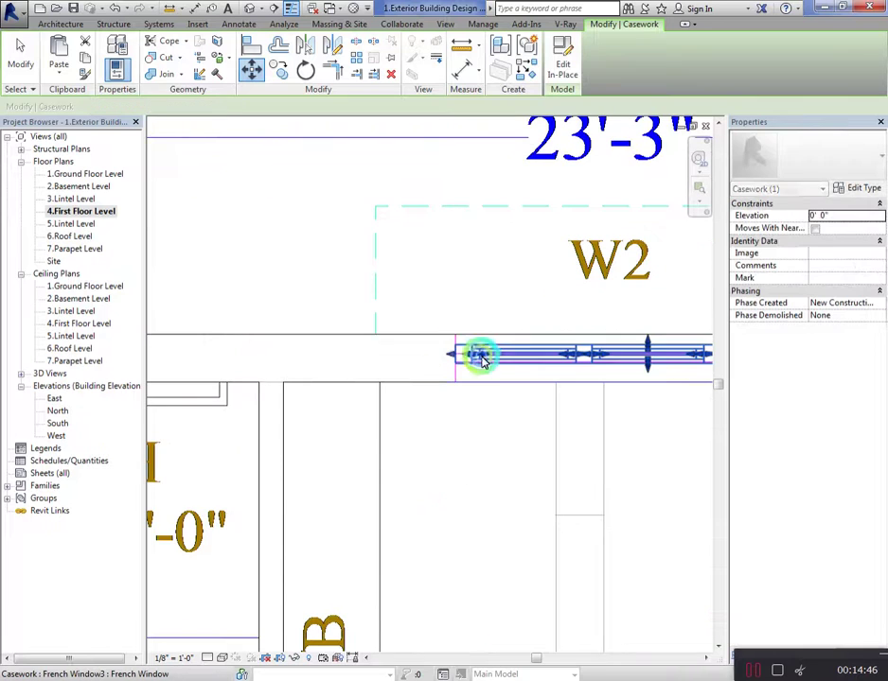
Shift the window so its end lines up with the wall end
{"action": "left_click", "coordinate": [261, 81]}
{"action": "left_click", "coordinate": [453, 348]}
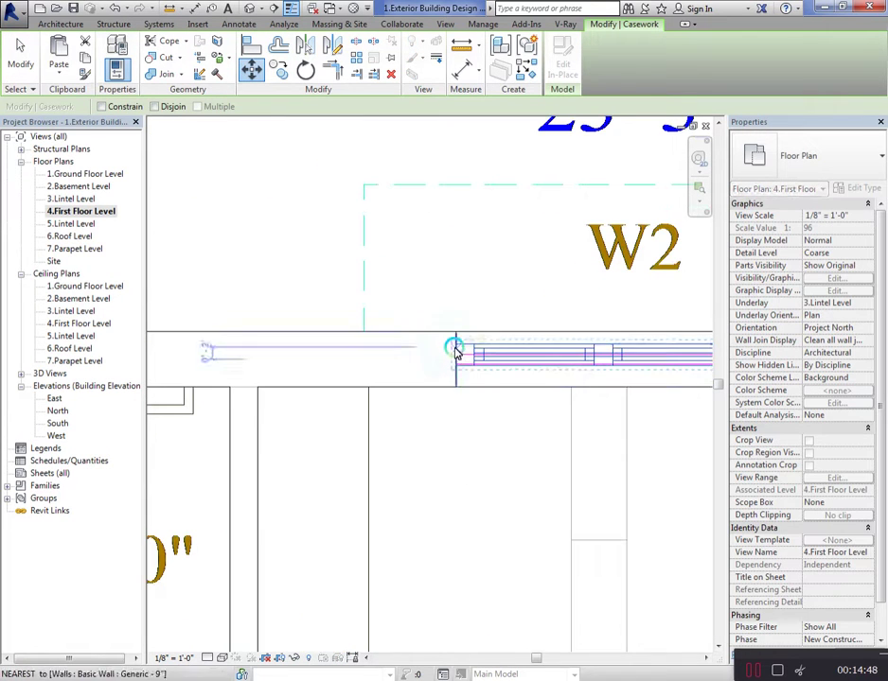
{"action": "left_click", "coordinate": [441, 338]}
{"action": "scroll", "coordinate": [363, 362], "scroll_direction": "down", "scroll_amount": 2}
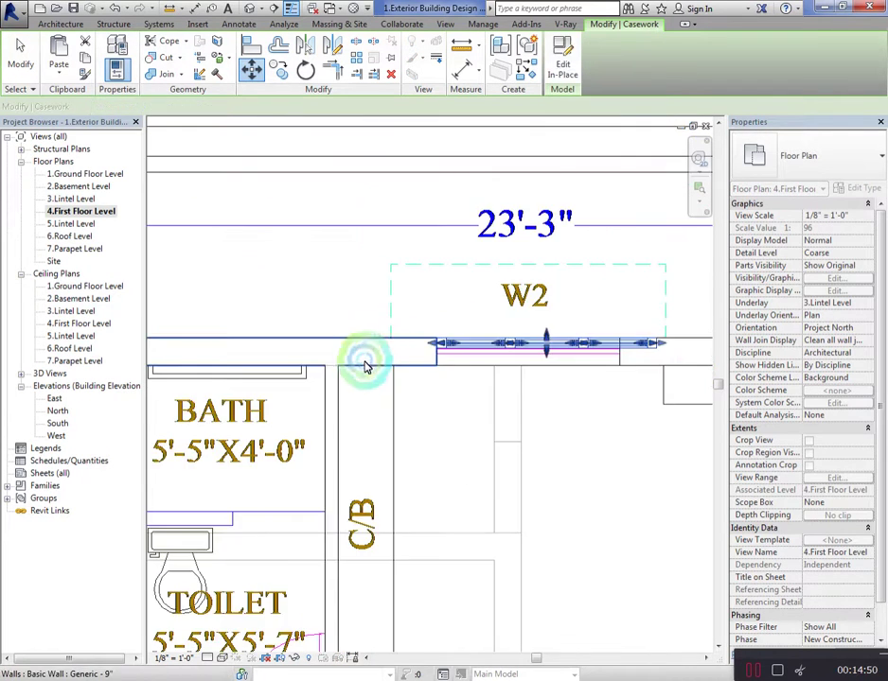
{"action": "scroll", "coordinate": [513, 405], "scroll_direction": "down", "scroll_amount": 2}
Extend the north wall beside W2 so its end meets the window
{"action": "key", "text": "Escape"}
{"action": "scroll", "coordinate": [510, 352], "scroll_direction": "up", "scroll_amount": 2}
{"action": "scroll", "coordinate": [524, 369], "scroll_direction": "up", "scroll_amount": 2}
{"action": "left_click", "coordinate": [522, 360]}
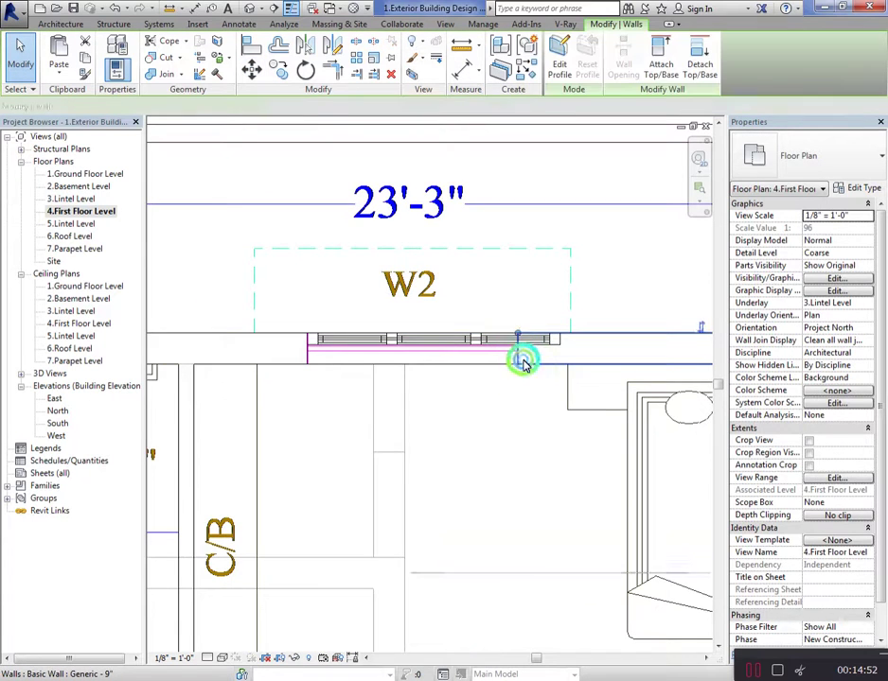
{"action": "scroll", "coordinate": [523, 341], "scroll_direction": "up", "scroll_amount": 2}
{"action": "left_click_drag", "start_coordinate": [510, 326], "coordinate": [578, 326]}
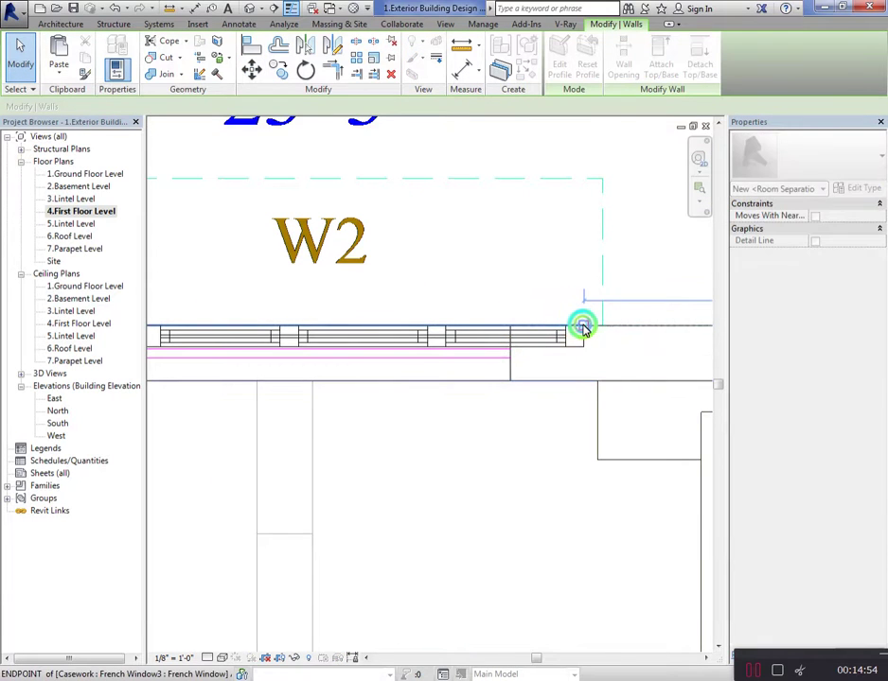
{"action": "left_click", "coordinate": [506, 400]}
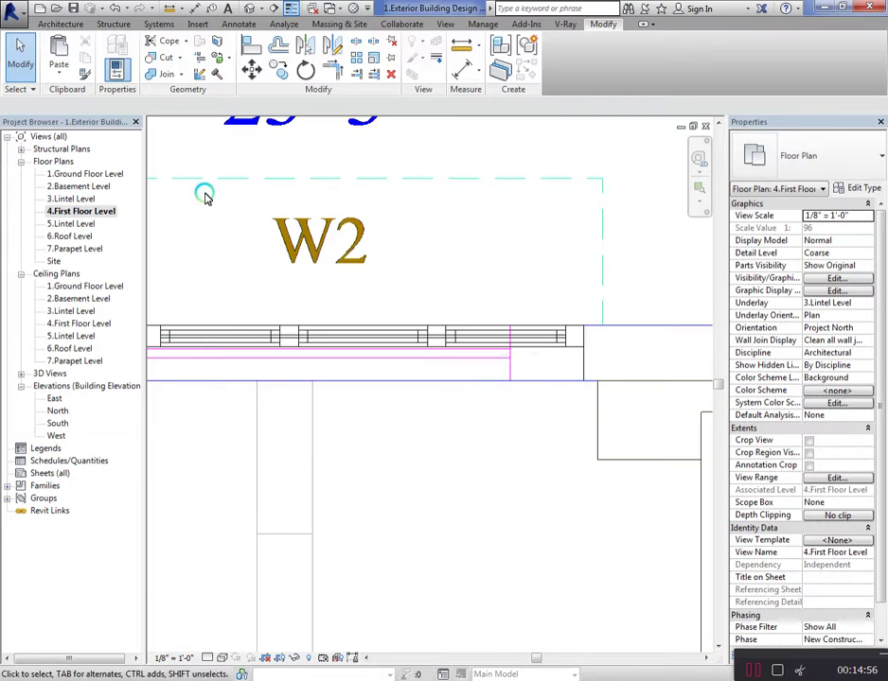
{"action": "scroll", "coordinate": [205, 196], "scroll_direction": "down", "scroll_amount": 1}
In the 3D view, stretch the short wall above the window to 5'9 1/4"
{"action": "left_click", "coordinate": [249, 9]}
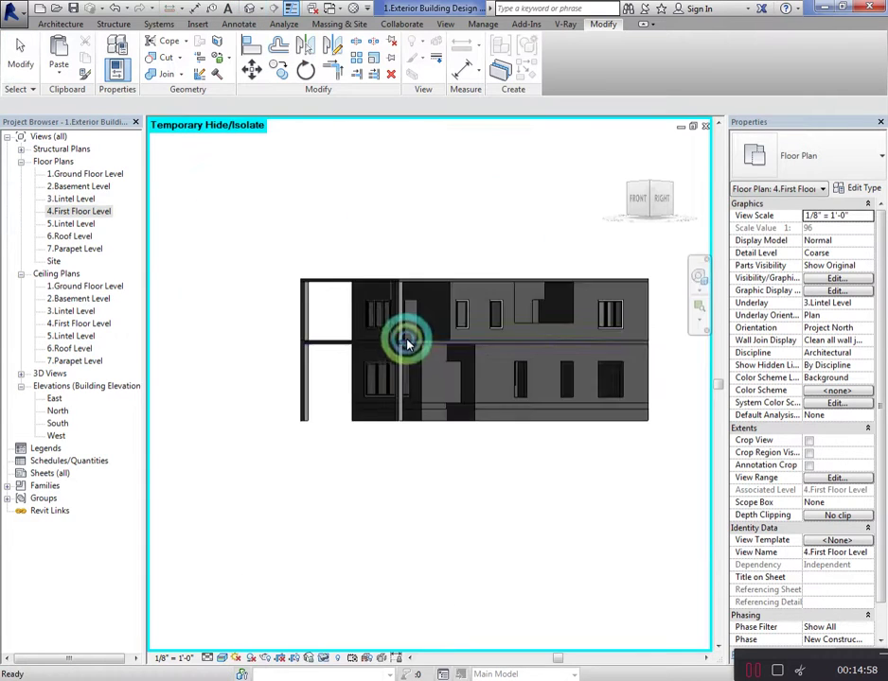
{"action": "scroll", "coordinate": [568, 340], "scroll_direction": "up", "scroll_amount": 3}
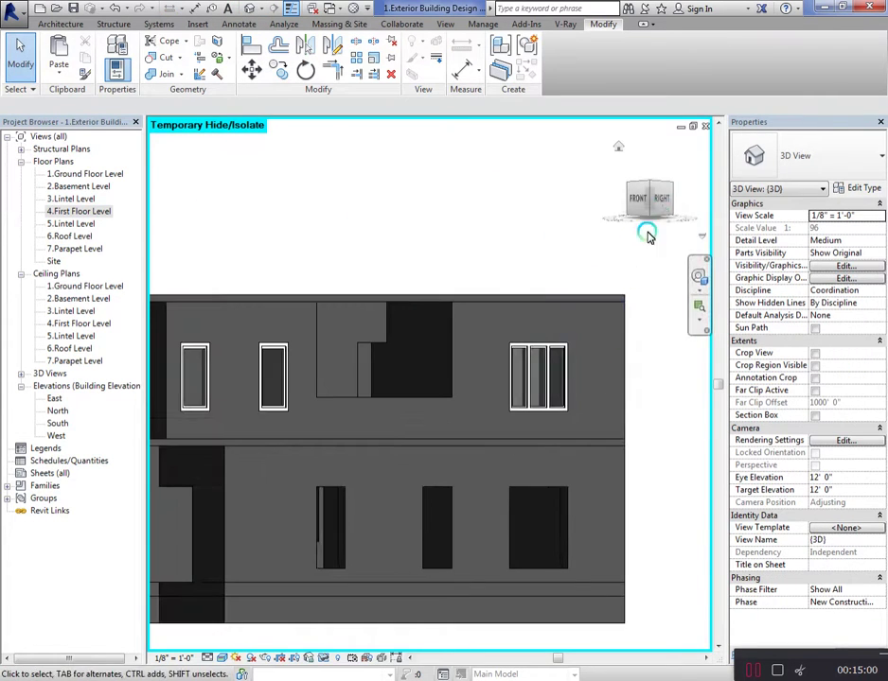
{"action": "mouse_move", "coordinate": [645, 228]}
{"action": "middle_mouse_down", "text": "shift"}
{"action": "mouse_move", "coordinate": [509, 205]}
{"action": "mouse_move", "coordinate": [464, 208]}
{"action": "mouse_move", "coordinate": [447, 214]}
{"action": "mouse_move", "coordinate": [449, 247]}
{"action": "mouse_move", "coordinate": [446, 218]}
{"action": "middle_mouse_up", "text": "shift"}
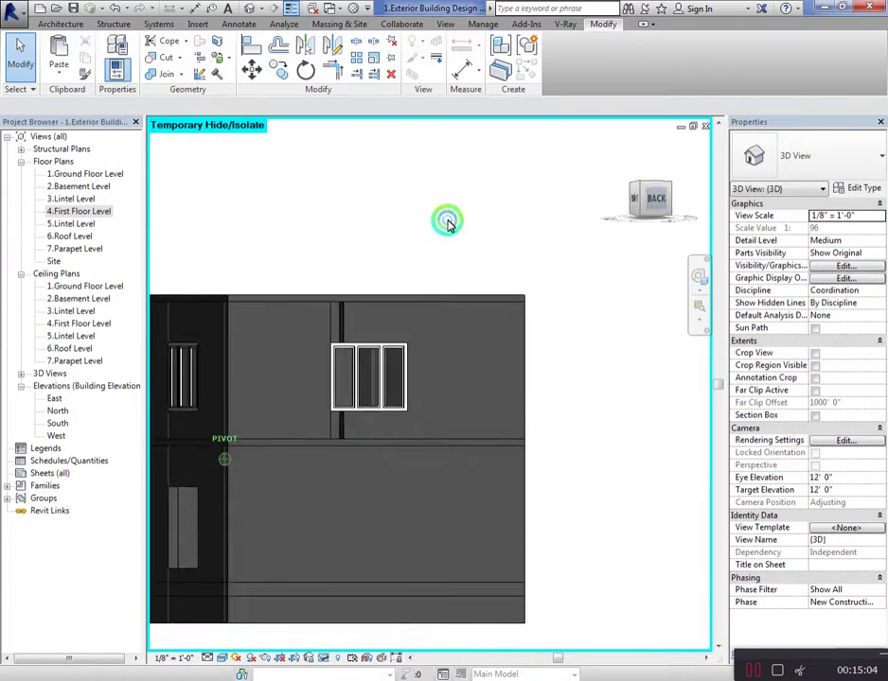
{"action": "left_click", "coordinate": [346, 324]}
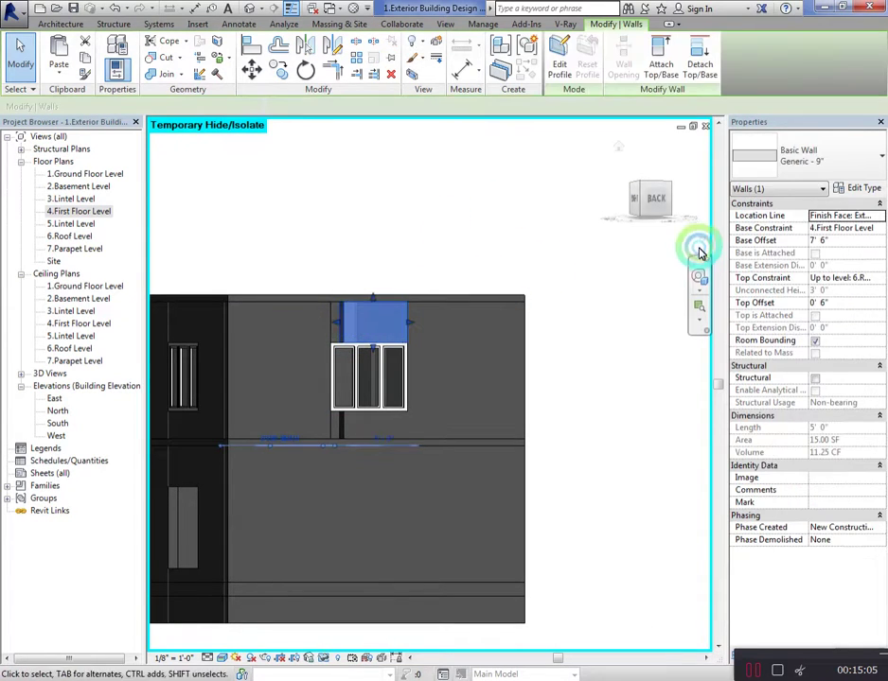
{"action": "left_click", "coordinate": [648, 207]}
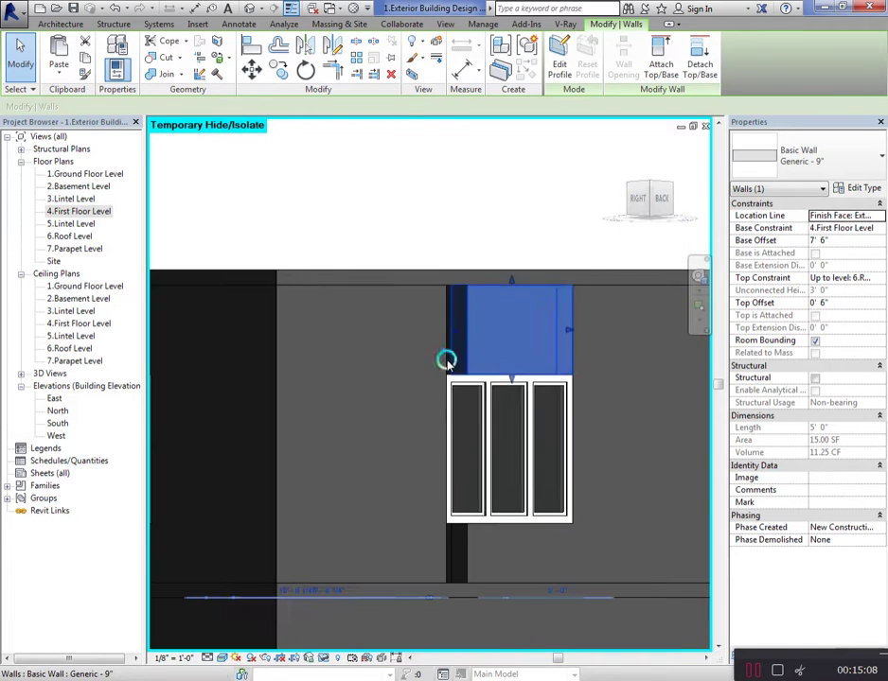
{"action": "left_click_drag", "start_coordinate": [452, 330], "coordinate": [443, 332]}
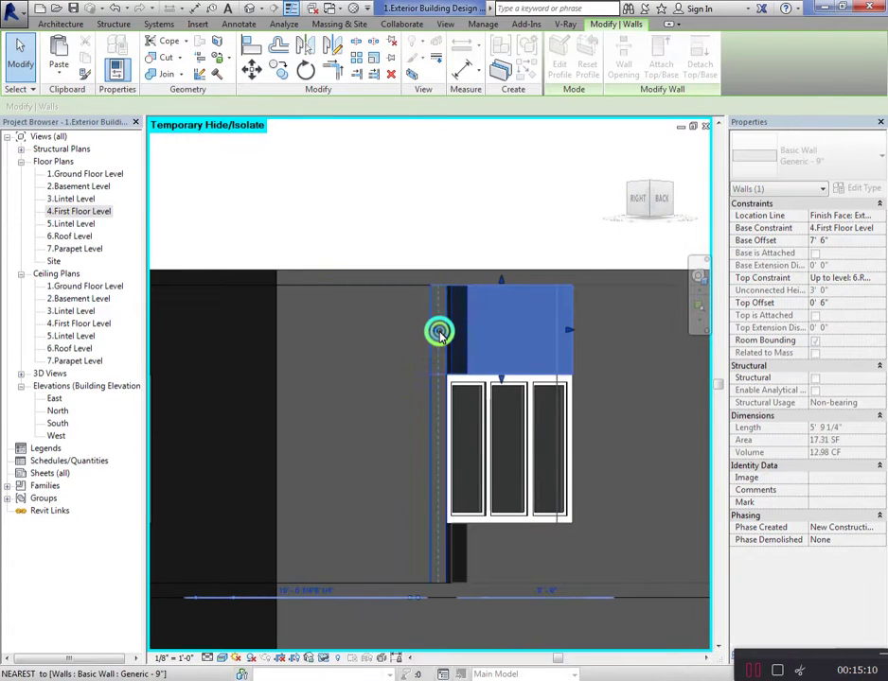
{"action": "left_click", "coordinate": [508, 248]}
Stretch the short wall below the window to 5'7 1/4"
{"action": "scroll", "coordinate": [493, 359], "scroll_direction": "down", "scroll_amount": 2}
{"action": "left_click", "coordinate": [483, 438]}
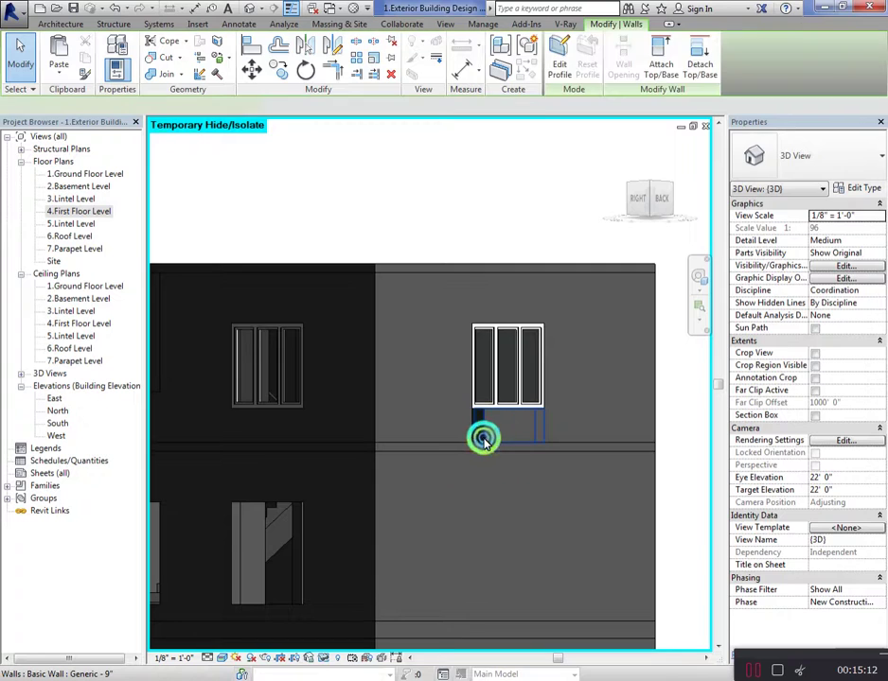
{"action": "scroll", "coordinate": [478, 434], "scroll_direction": "up", "scroll_amount": 3}
{"action": "left_click_drag", "start_coordinate": [469, 420], "coordinate": [462, 422]}
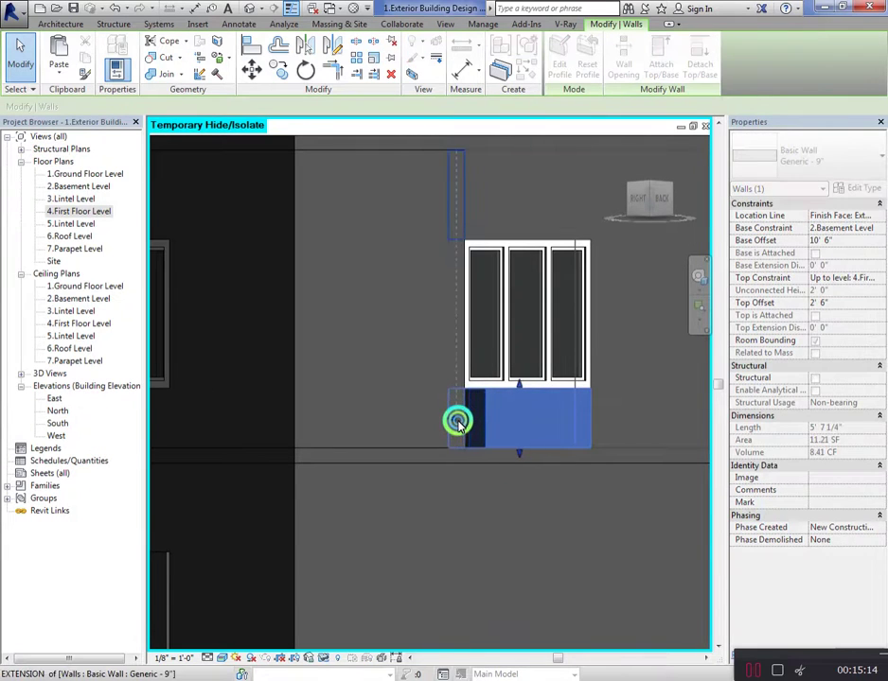
{"action": "left_click", "coordinate": [638, 178]}
Orbit the building around to a straight-on front elevation
{"action": "mouse_move", "coordinate": [638, 178]}
{"action": "left_mouse_down"}
{"action": "mouse_move", "coordinate": [178, 212]}
{"action": "mouse_move", "coordinate": [341, 218]}
{"action": "left_mouse_up"}
{"action": "mouse_move", "coordinate": [341, 218]}
{"action": "middle_mouse_down", "text": "shift"}
{"action": "mouse_move", "coordinate": [353, 222]}
{"action": "mouse_move", "coordinate": [377, 309]}
{"action": "mouse_move", "coordinate": [648, 203]}
{"action": "middle_mouse_up", "text": "shift"}
{"action": "mouse_move", "coordinate": [647, 203]}
{"action": "left_mouse_down"}
{"action": "mouse_move", "coordinate": [634, 228]}
{"action": "mouse_move", "coordinate": [662, 206]}
{"action": "mouse_move", "coordinate": [673, 214]}
{"action": "mouse_move", "coordinate": [631, 212]}
{"action": "left_mouse_up"}
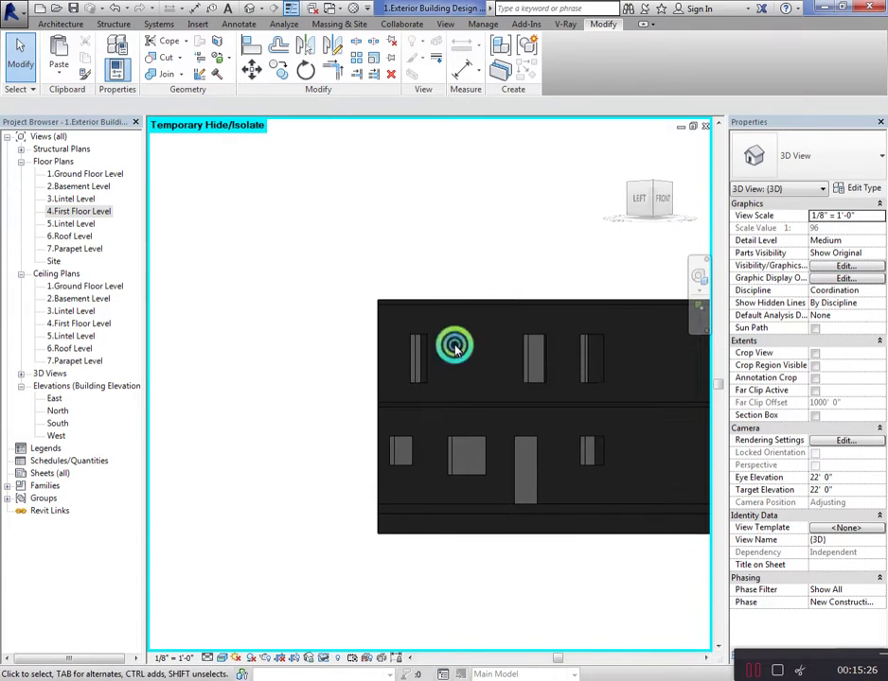
Set Top Offset to 4'6" on the three sill walls under the upper windows
{"action": "left_click", "coordinate": [417, 380]}
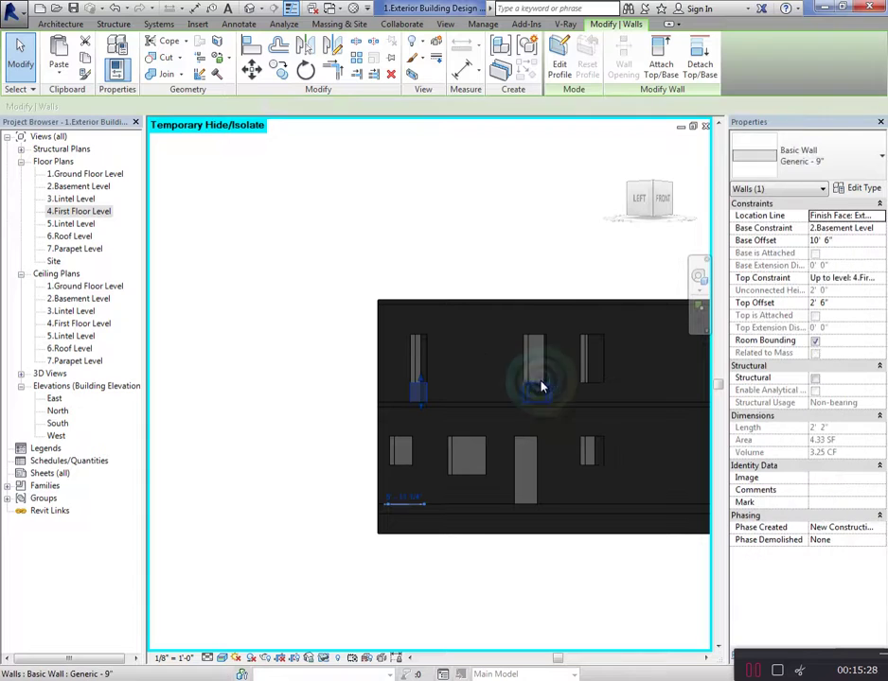
{"action": "left_click", "coordinate": [587, 384]}
{"action": "left_click", "coordinate": [693, 367], "text": "ctrl"}
{"action": "type", "text": "4"}
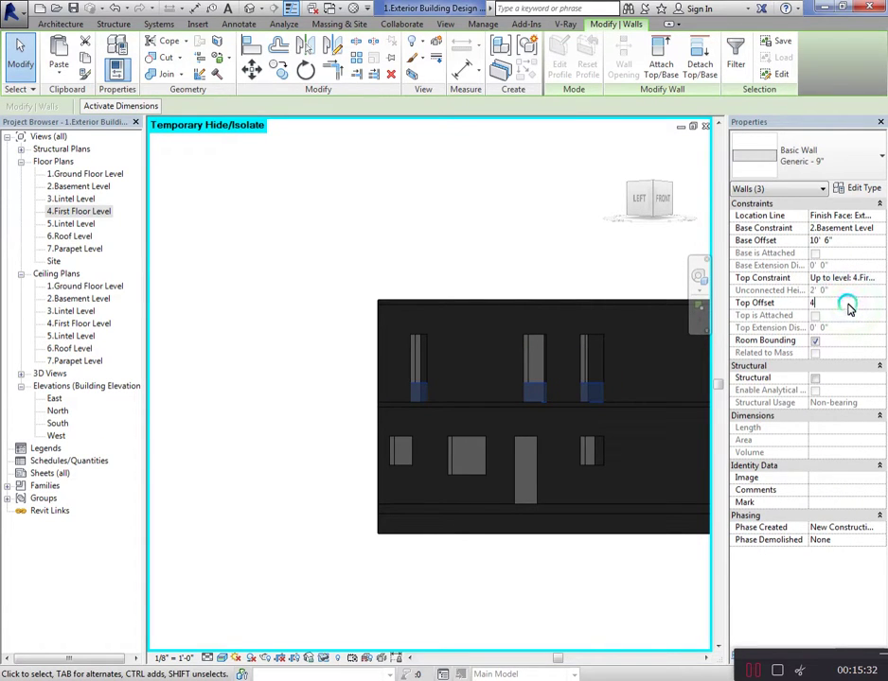
{"action": "left_click", "coordinate": [495, 238]}
Turn to the LEFT side and check the wall below the upper-left window
{"action": "middle_click_drag", "start_coordinate": [468, 299], "coordinate": [451, 293]}
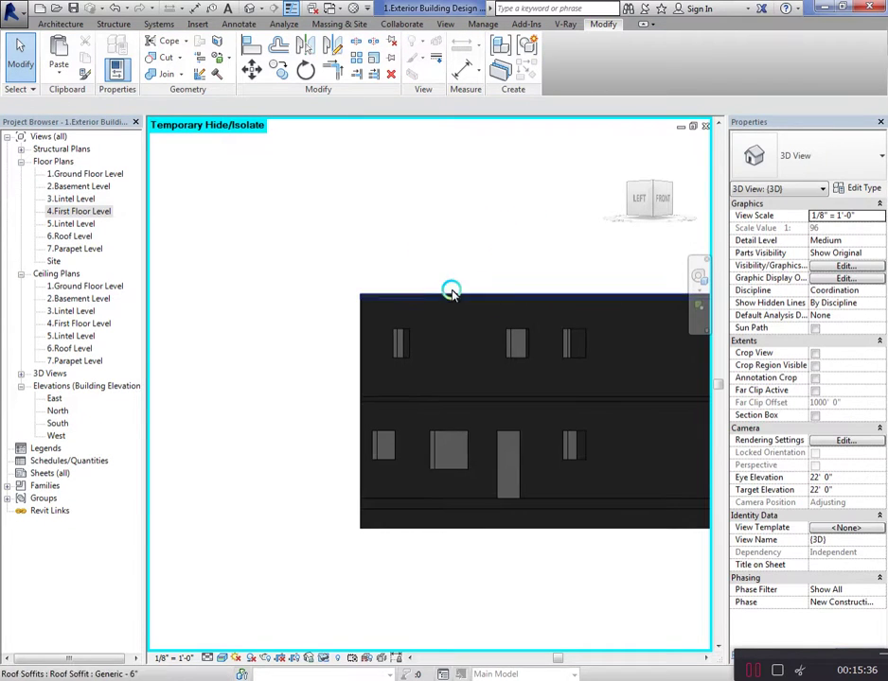
{"action": "left_click", "coordinate": [638, 199]}
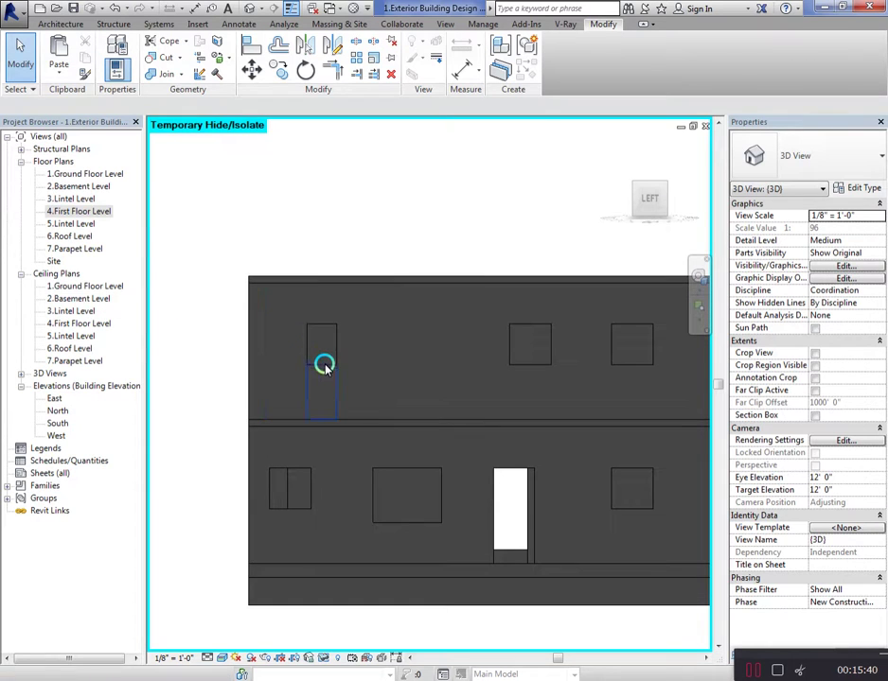
{"action": "left_click", "coordinate": [323, 366]}
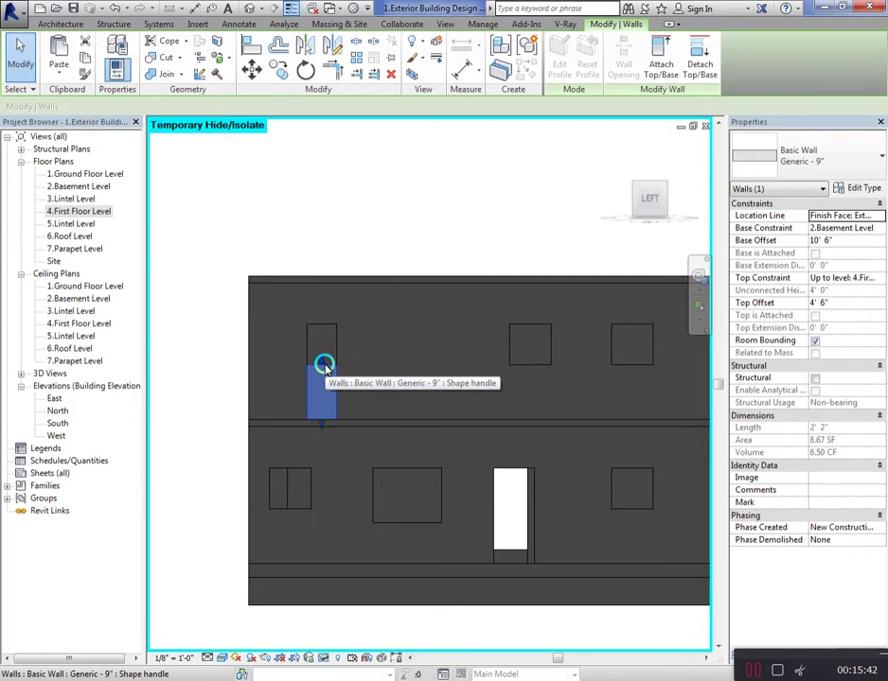
{"action": "left_click", "coordinate": [377, 224]}
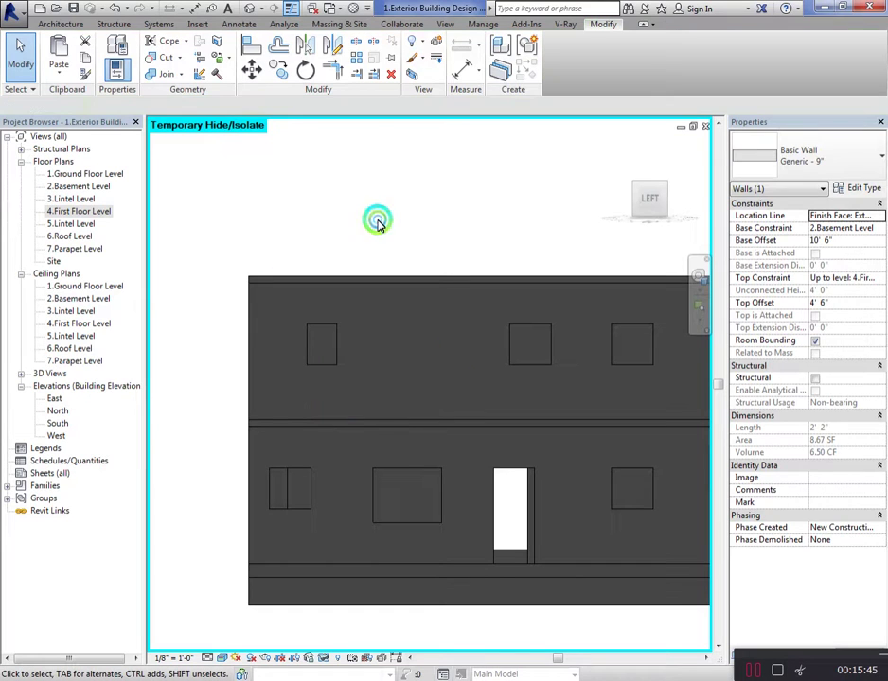
{"action": "left_click", "coordinate": [632, 511]}
Try an aligned dimension on a window's edges, then cancel without placing it
{"action": "left_click", "coordinate": [322, 145]}
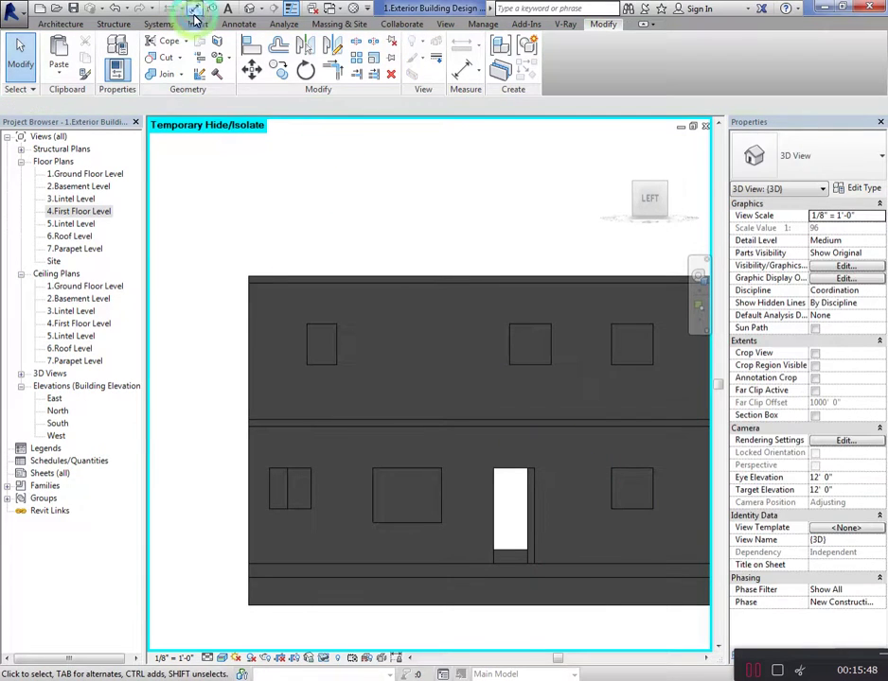
{"action": "left_click", "coordinate": [194, 9]}
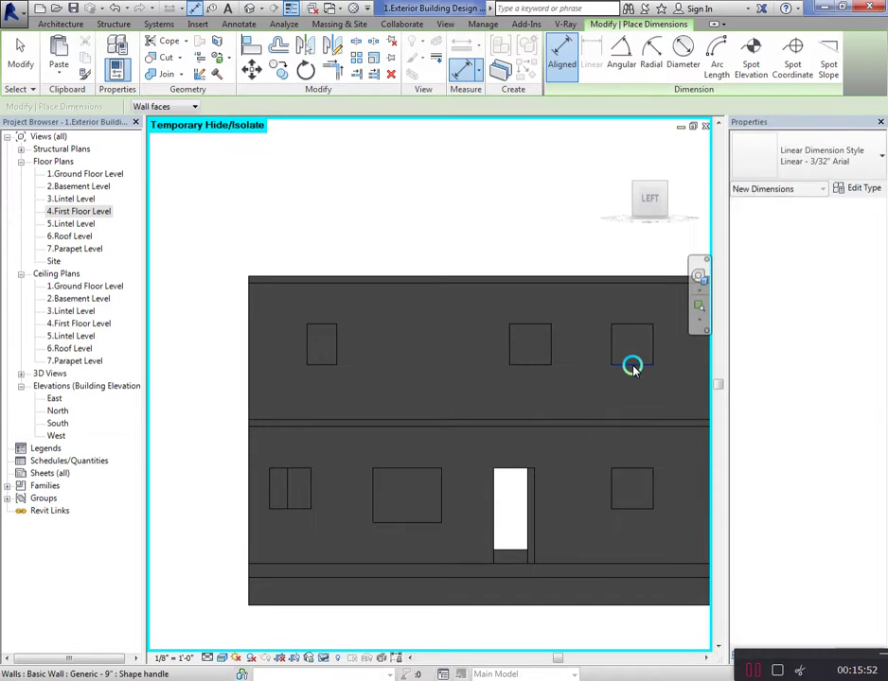
{"action": "left_click", "coordinate": [290, 344]}
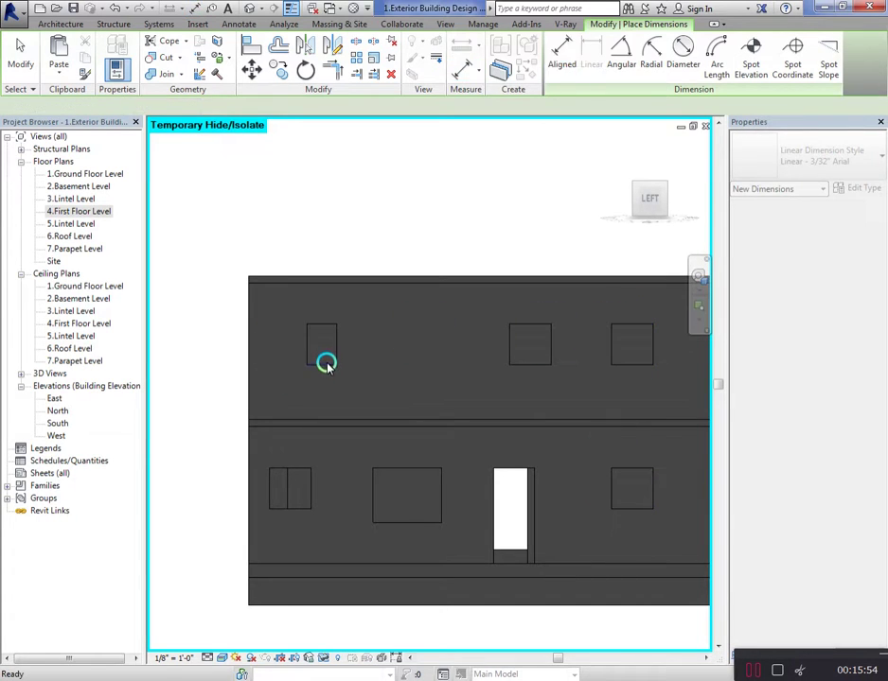
{"action": "left_click", "coordinate": [330, 326]}
{"action": "left_click", "coordinate": [283, 333]}
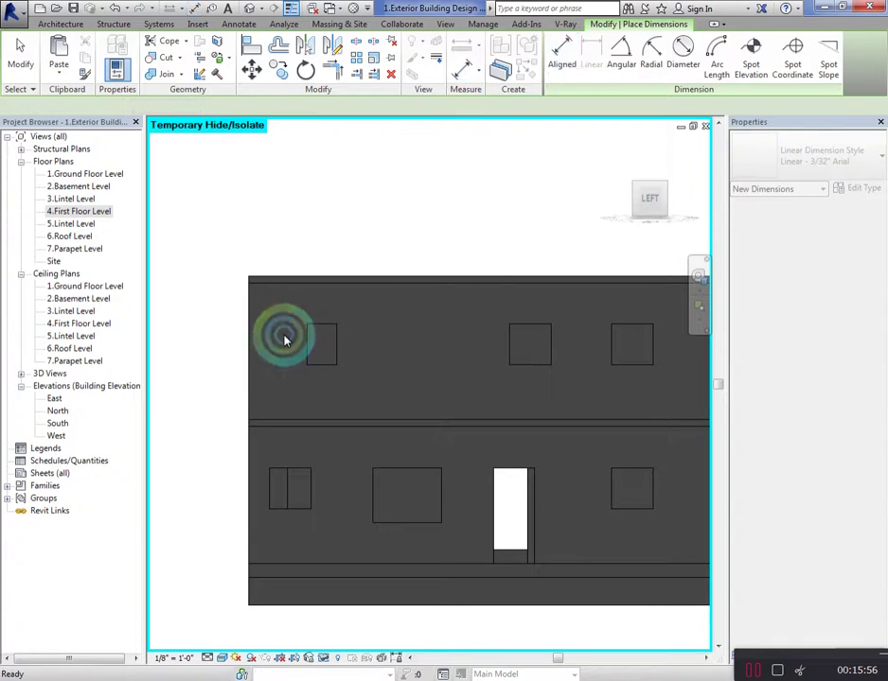
{"action": "left_click", "coordinate": [406, 248]}
{"action": "key", "text": "Escape"}
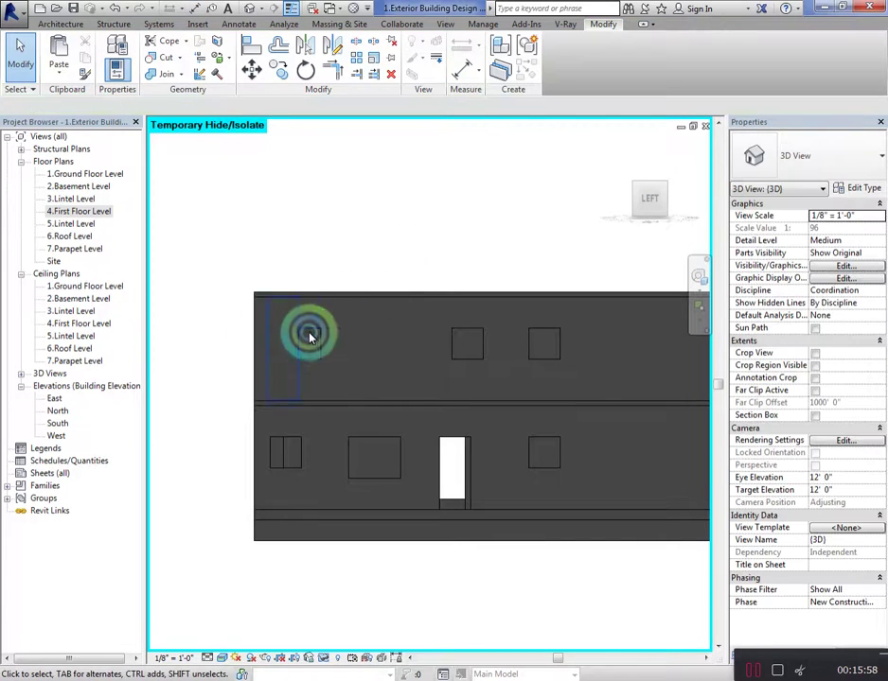
{"action": "left_click", "coordinate": [311, 333]}
{"action": "left_click", "coordinate": [254, 276]}
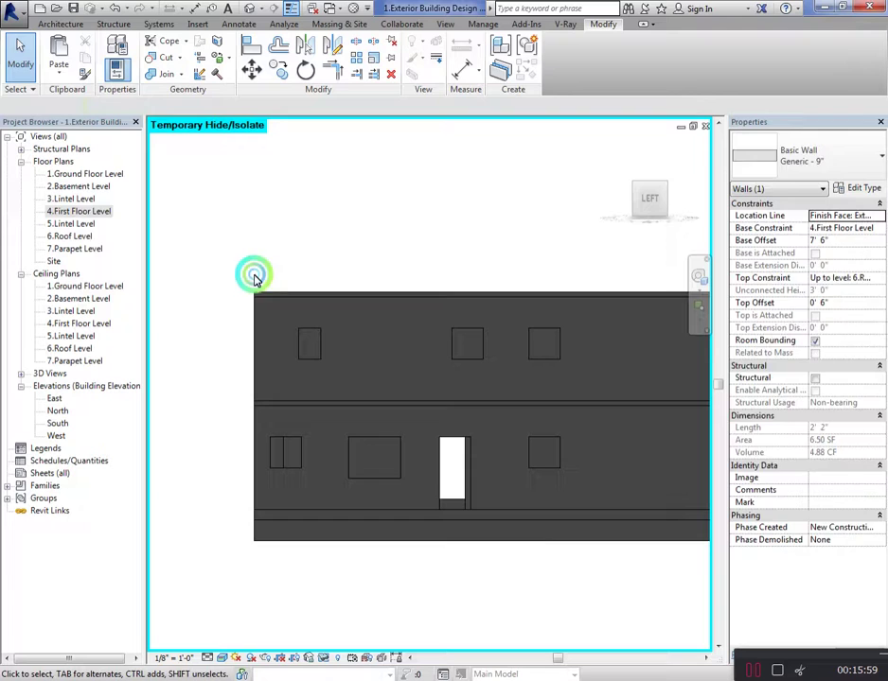
Open the 4.First Floor Level plan and zoom to the area around W4
{"action": "double_click", "coordinate": [81, 211]}
{"action": "scroll", "coordinate": [463, 412], "scroll_direction": "down", "scroll_amount": 3}
{"action": "scroll", "coordinate": [468, 416], "scroll_direction": "down", "scroll_amount": 2}
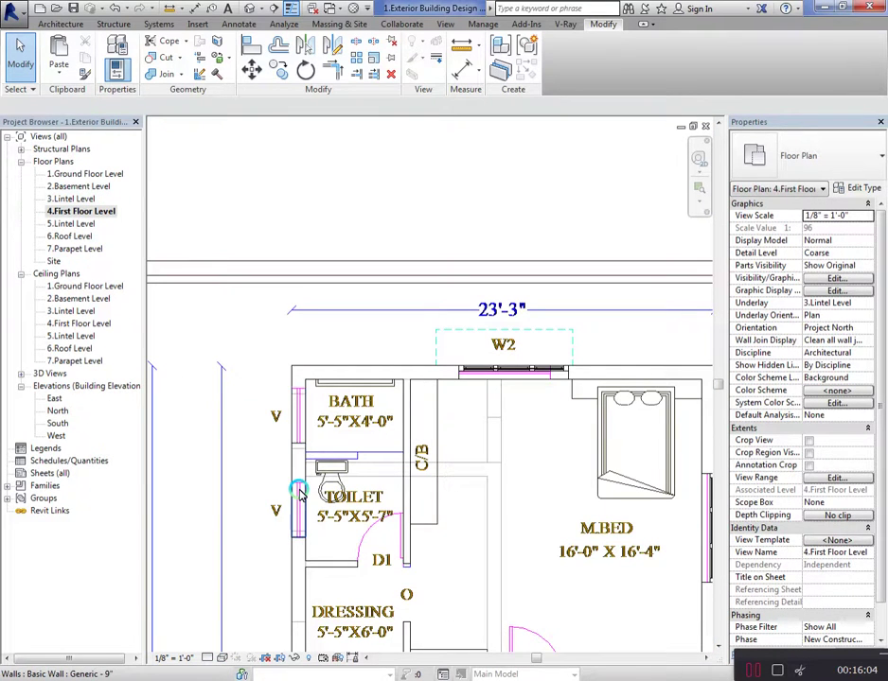
{"action": "scroll", "coordinate": [322, 398], "scroll_direction": "down", "scroll_amount": 1}
{"action": "scroll", "coordinate": [350, 362], "scroll_direction": "down", "scroll_amount": 1}
{"action": "scroll", "coordinate": [321, 402], "scroll_direction": "up", "scroll_amount": 1}
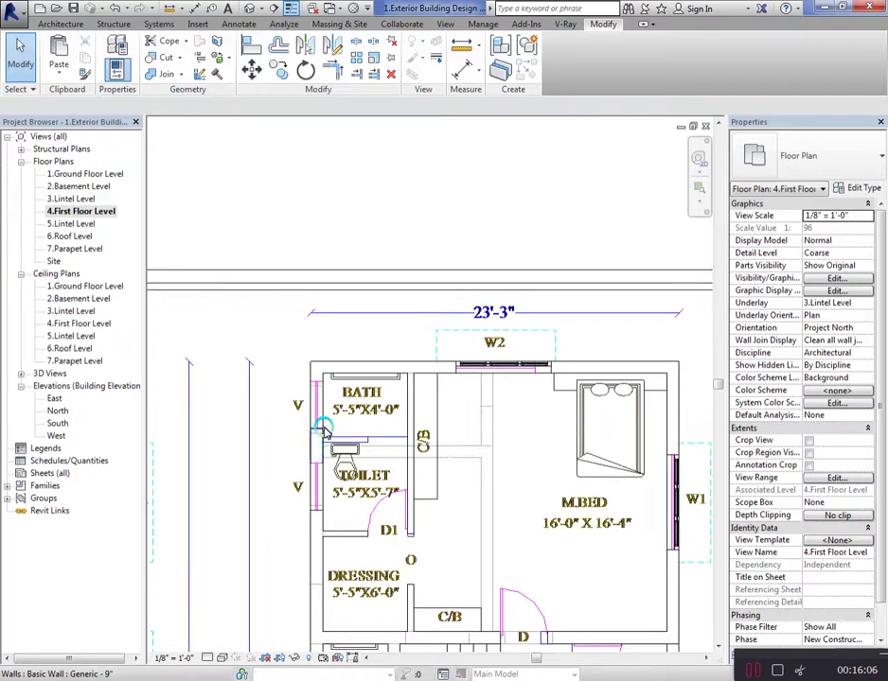
{"action": "scroll", "coordinate": [379, 322], "scroll_direction": "up", "scroll_amount": 1}
{"action": "scroll", "coordinate": [384, 311], "scroll_direction": "down", "scroll_amount": 2}
{"action": "scroll", "coordinate": [383, 311], "scroll_direction": "down", "scroll_amount": 1}
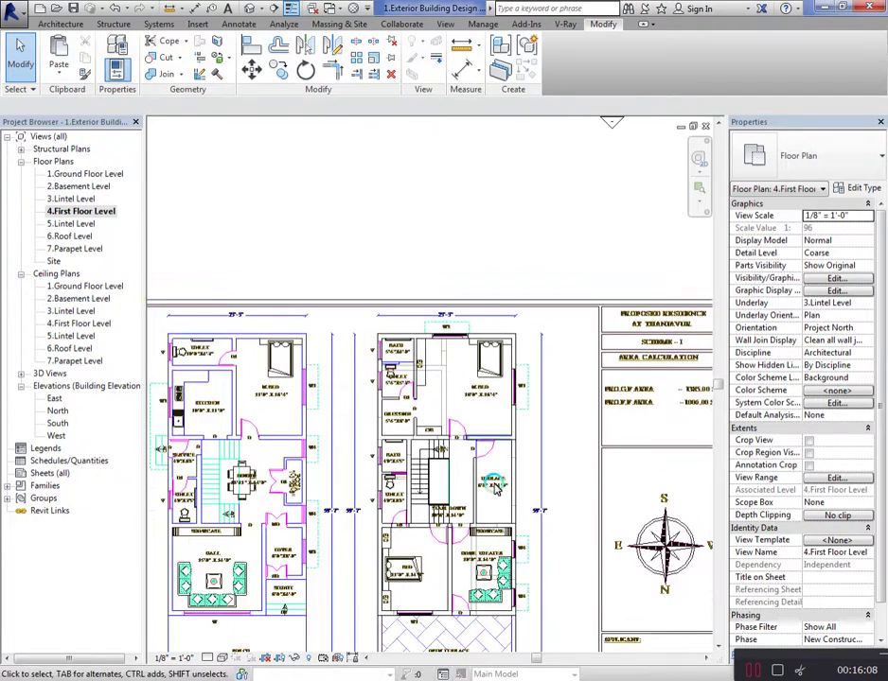
{"action": "scroll", "coordinate": [519, 574], "scroll_direction": "up", "scroll_amount": 2}
{"action": "scroll", "coordinate": [530, 554], "scroll_direction": "up", "scroll_amount": 2}
{"action": "scroll", "coordinate": [539, 511], "scroll_direction": "down", "scroll_amount": 2}
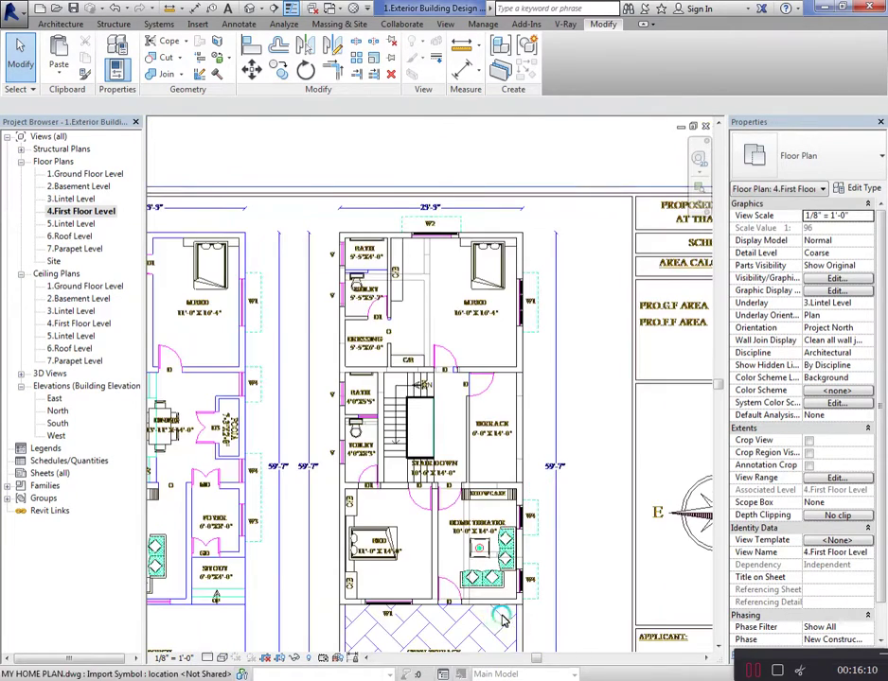
{"action": "scroll", "coordinate": [503, 618], "scroll_direction": "up", "scroll_amount": 2}
Move the window unit next to W4 into the toilet's ventilator opening
{"action": "left_click", "coordinate": [533, 577]}
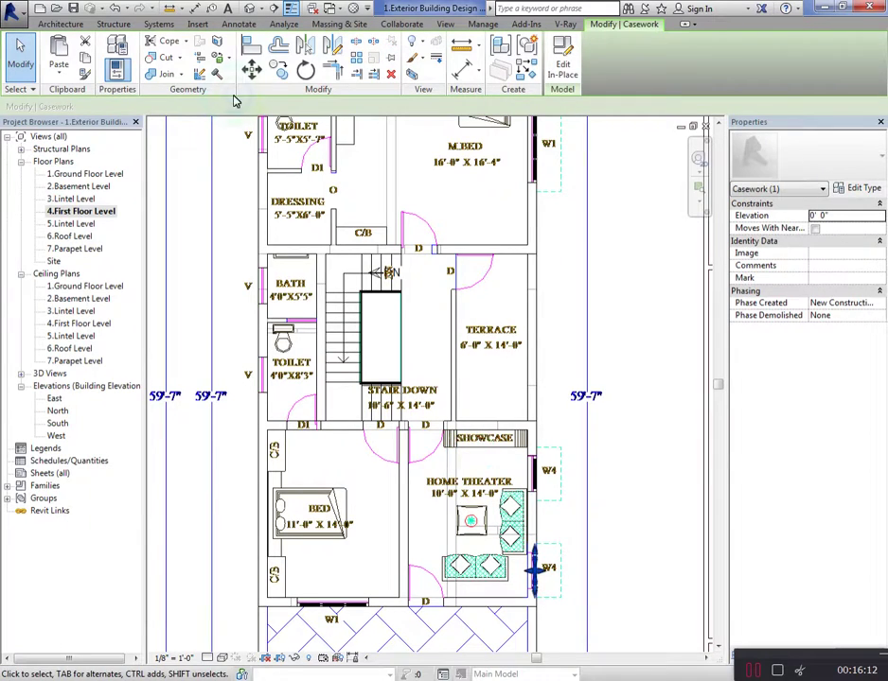
{"action": "key", "text": "m"}
{"action": "key", "text": "v"}
{"action": "scroll", "coordinate": [565, 620], "scroll_direction": "up", "scroll_amount": 1}
{"action": "scroll", "coordinate": [545, 587], "scroll_direction": "up", "scroll_amount": 3}
{"action": "scroll", "coordinate": [520, 576], "scroll_direction": "up", "scroll_amount": 2}
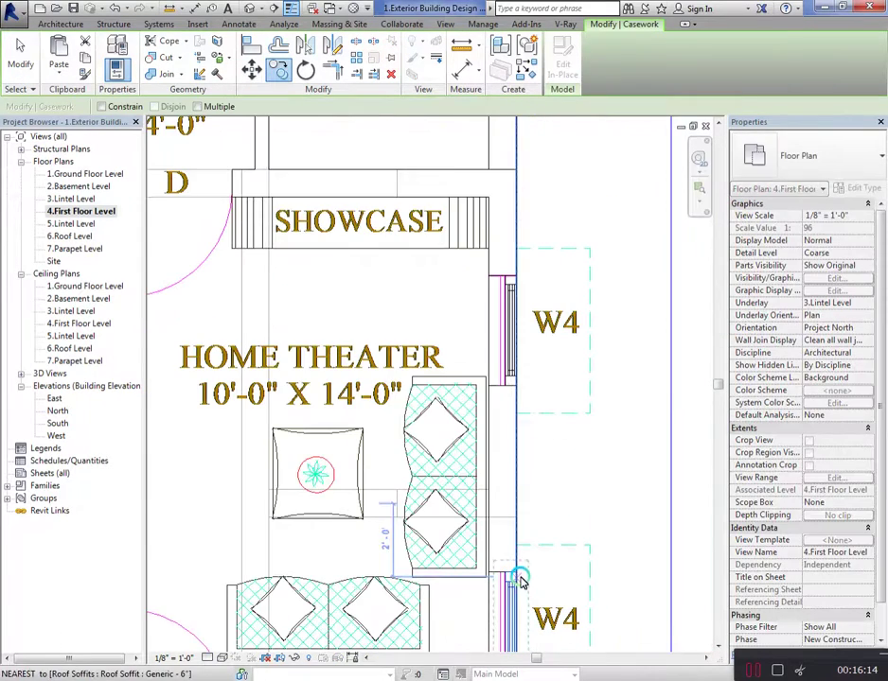
{"action": "left_click", "coordinate": [517, 574]}
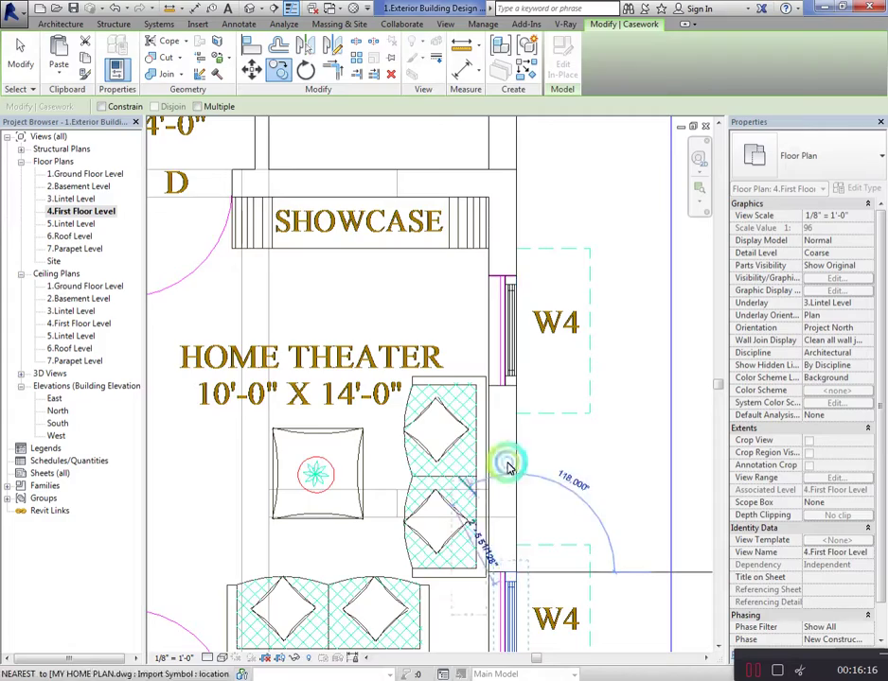
{"action": "scroll", "coordinate": [507, 467], "scroll_direction": "down", "scroll_amount": 2}
{"action": "scroll", "coordinate": [574, 519], "scroll_direction": "down", "scroll_amount": 2}
{"action": "scroll", "coordinate": [627, 581], "scroll_direction": "down", "scroll_amount": 1}
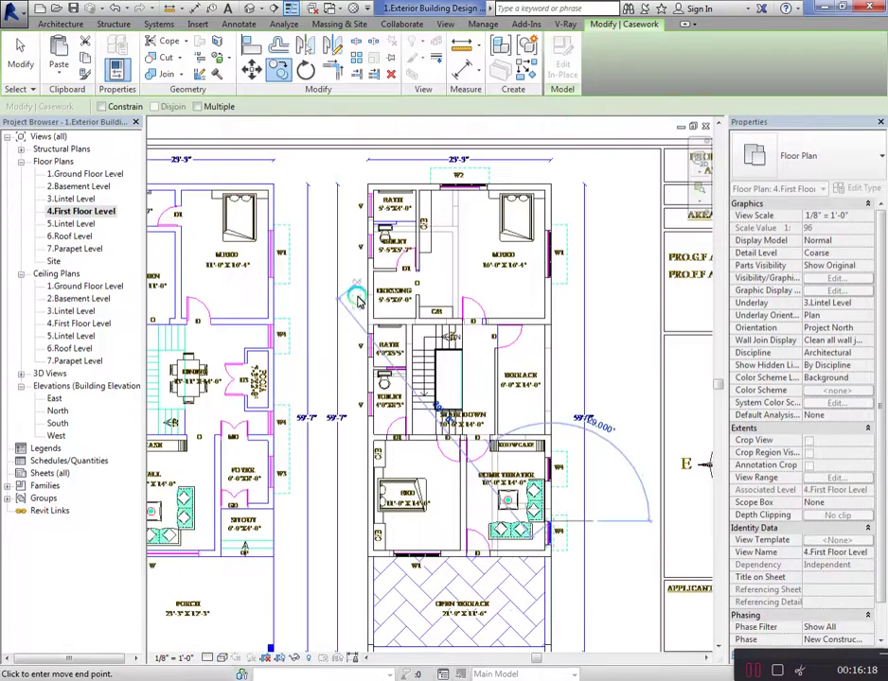
{"action": "scroll", "coordinate": [365, 383], "scroll_direction": "up", "scroll_amount": 3}
{"action": "scroll", "coordinate": [386, 523], "scroll_direction": "up", "scroll_amount": 2}
{"action": "scroll", "coordinate": [393, 517], "scroll_direction": "up", "scroll_amount": 2}
{"action": "scroll", "coordinate": [396, 506], "scroll_direction": "up", "scroll_amount": 1}
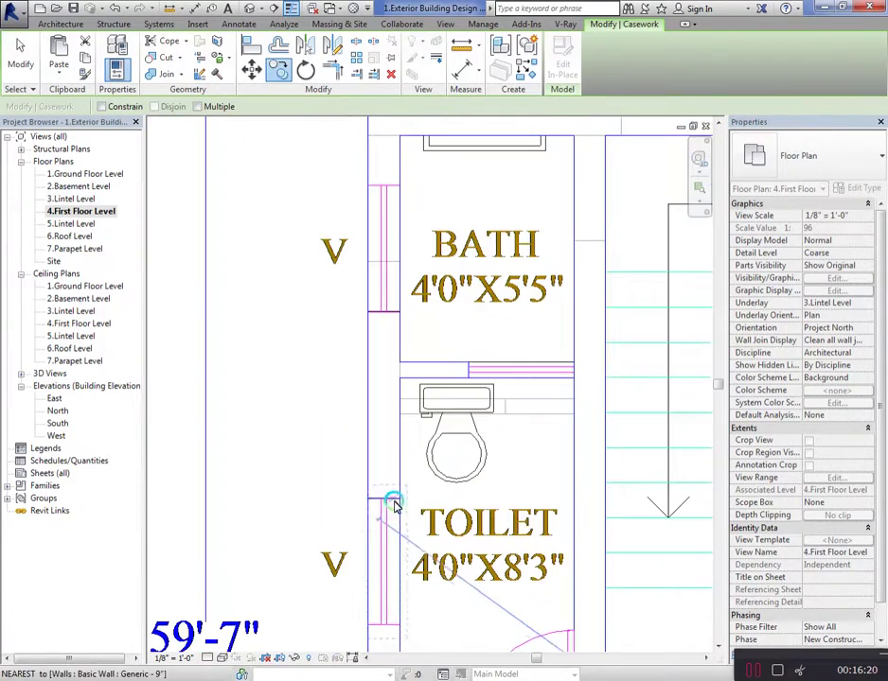
{"action": "scroll", "coordinate": [396, 507], "scroll_direction": "up", "scroll_amount": 1}
{"action": "left_click", "coordinate": [377, 530]}
Snap the unit onto the wall endpoint and return to the 3D view
{"action": "left_click", "coordinate": [251, 69]}
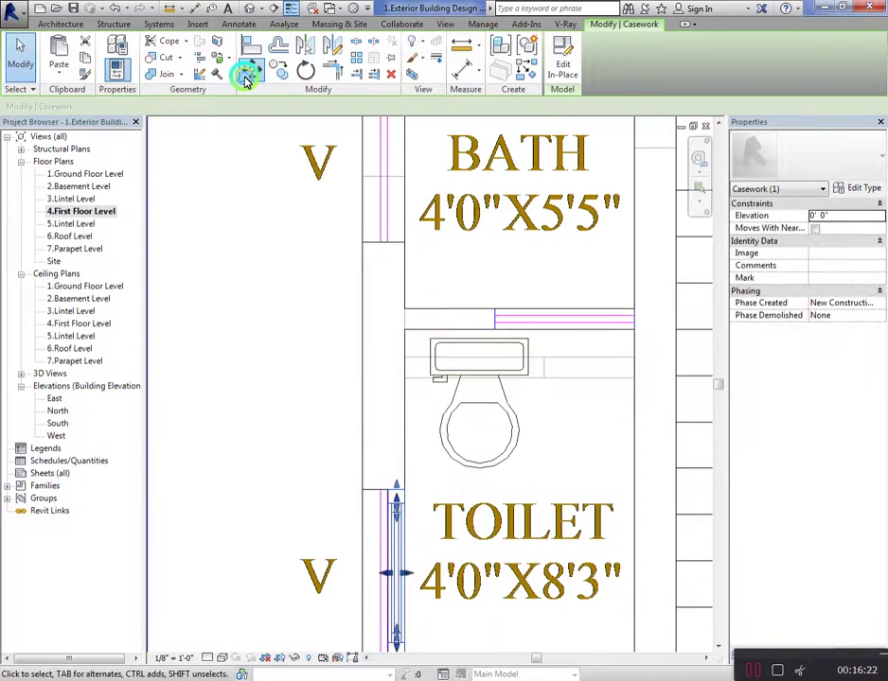
{"action": "scroll", "coordinate": [377, 518], "scroll_direction": "up", "scroll_amount": 3}
{"action": "scroll", "coordinate": [377, 518], "scroll_direction": "up", "scroll_amount": 1}
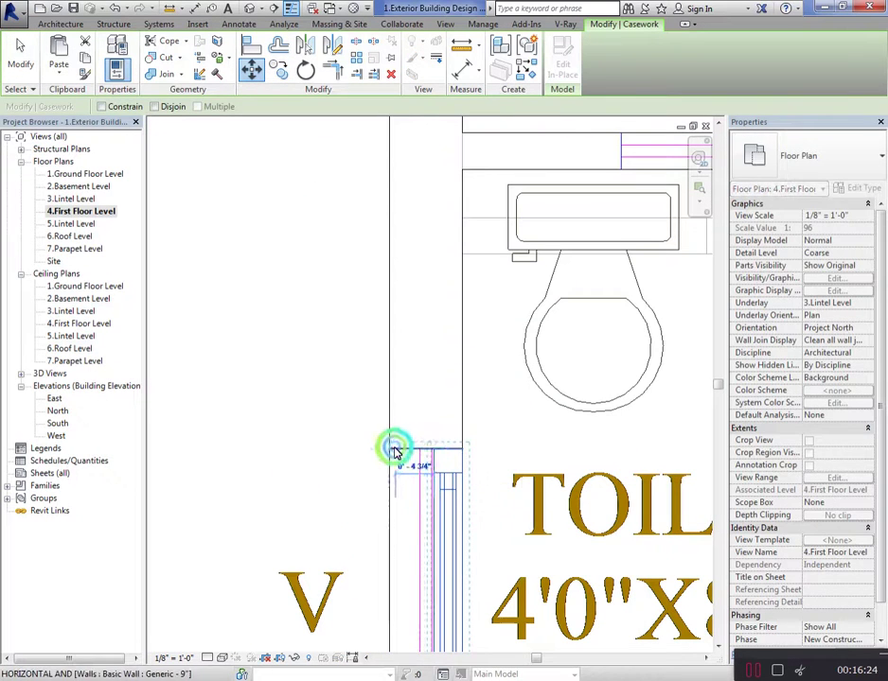
{"action": "left_click", "coordinate": [389, 452]}
{"action": "scroll", "coordinate": [304, 204], "scroll_direction": "down", "scroll_amount": 2}
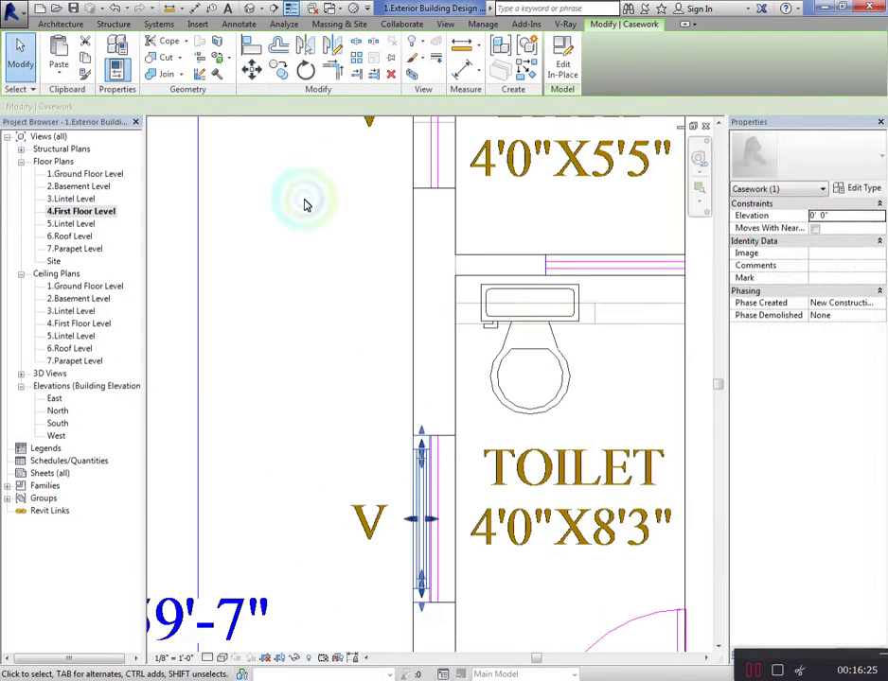
{"action": "left_click", "coordinate": [254, 26]}
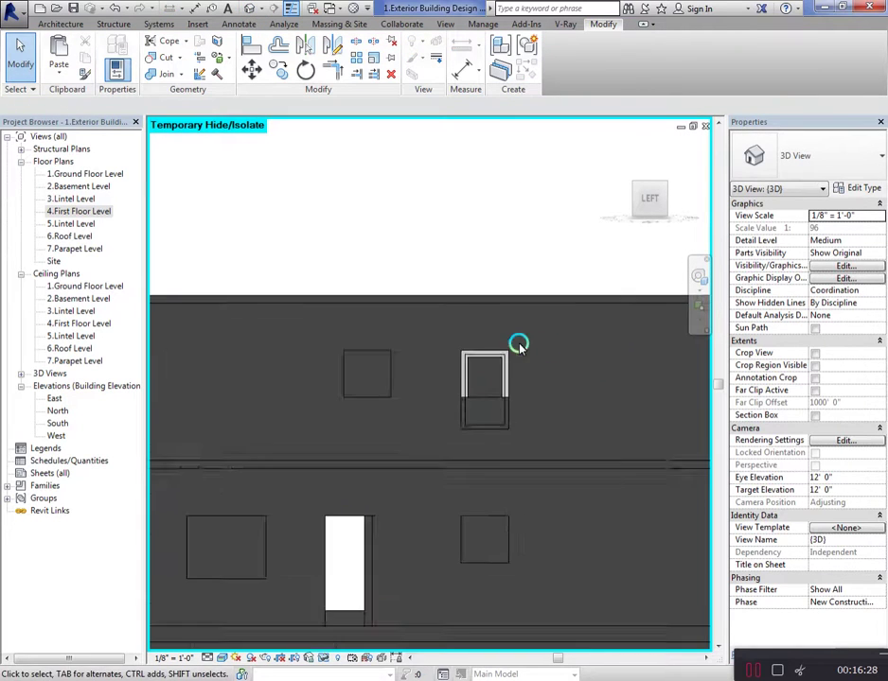
Edit the window casework in place and reposition the frame extrusion's profile lines
{"action": "scroll", "coordinate": [487, 348], "scroll_direction": "up", "scroll_amount": 1}
{"action": "left_click", "coordinate": [487, 353]}
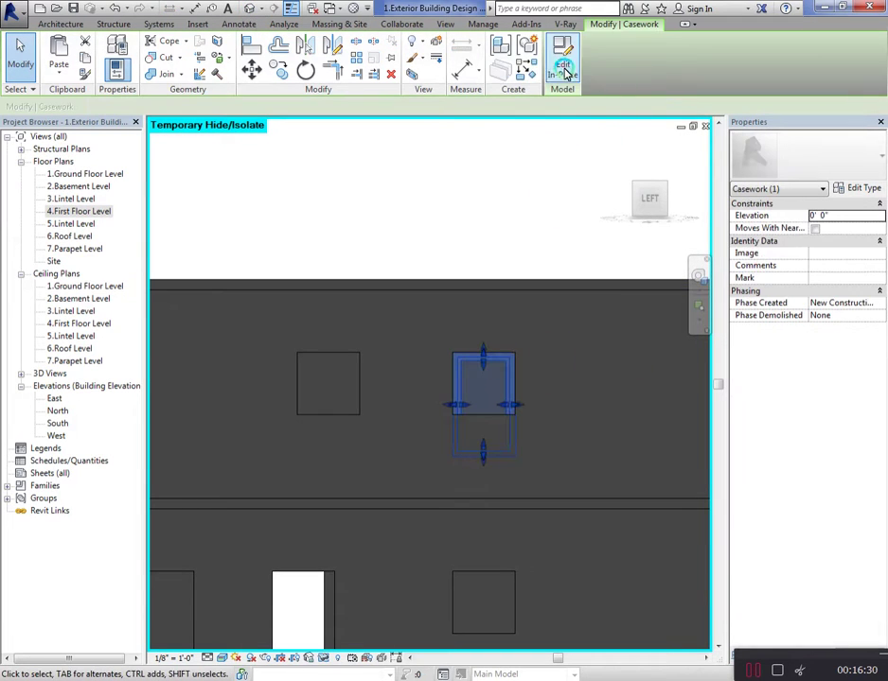
{"action": "left_click", "coordinate": [565, 71]}
{"action": "left_click", "coordinate": [484, 358]}
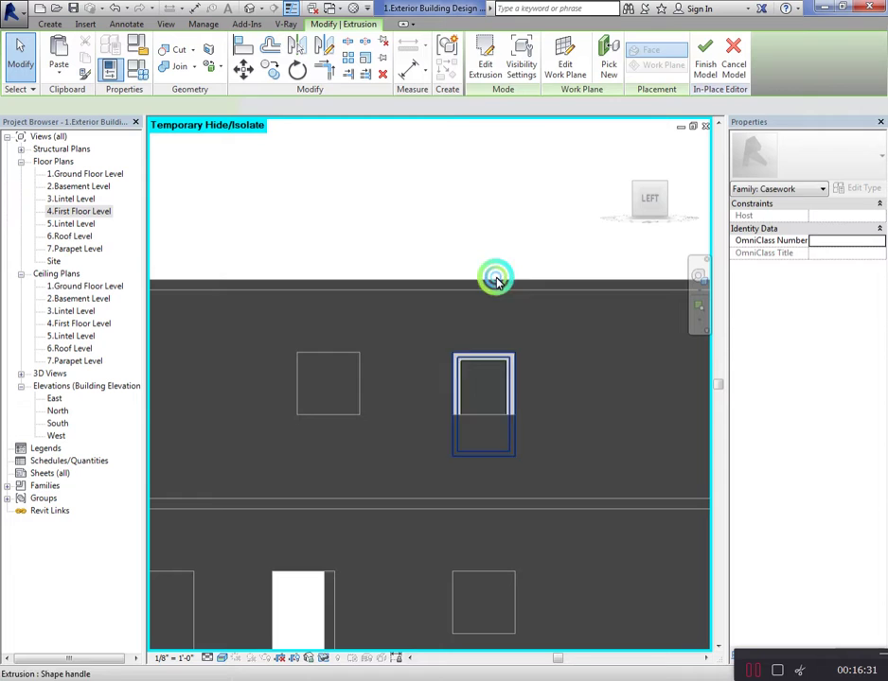
{"action": "left_click", "coordinate": [484, 66]}
{"action": "left_click", "coordinate": [470, 465]}
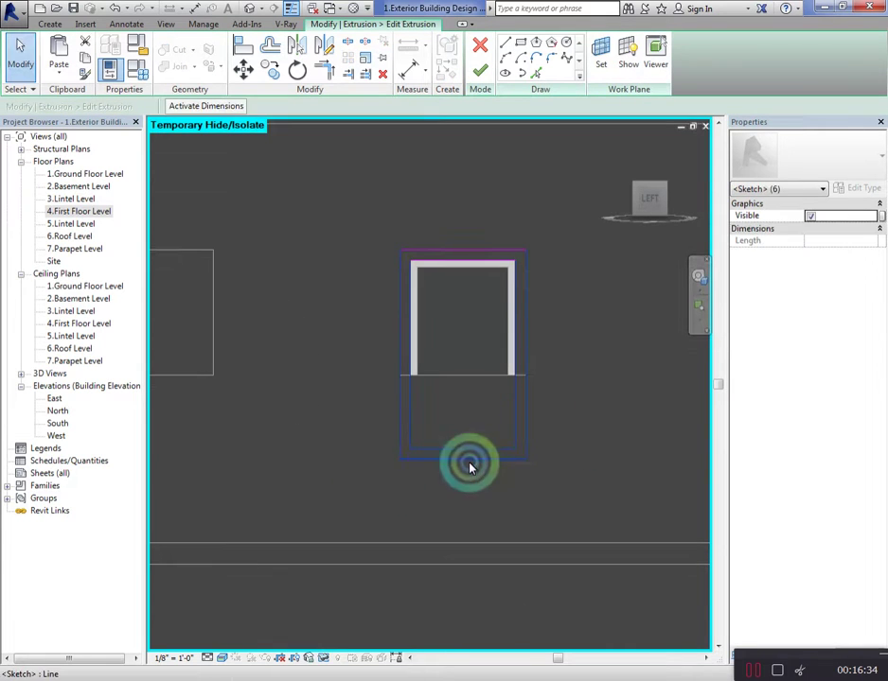
{"action": "left_click_drag", "start_coordinate": [467, 390], "coordinate": [470, 379]}
{"action": "left_click", "coordinate": [626, 431]}
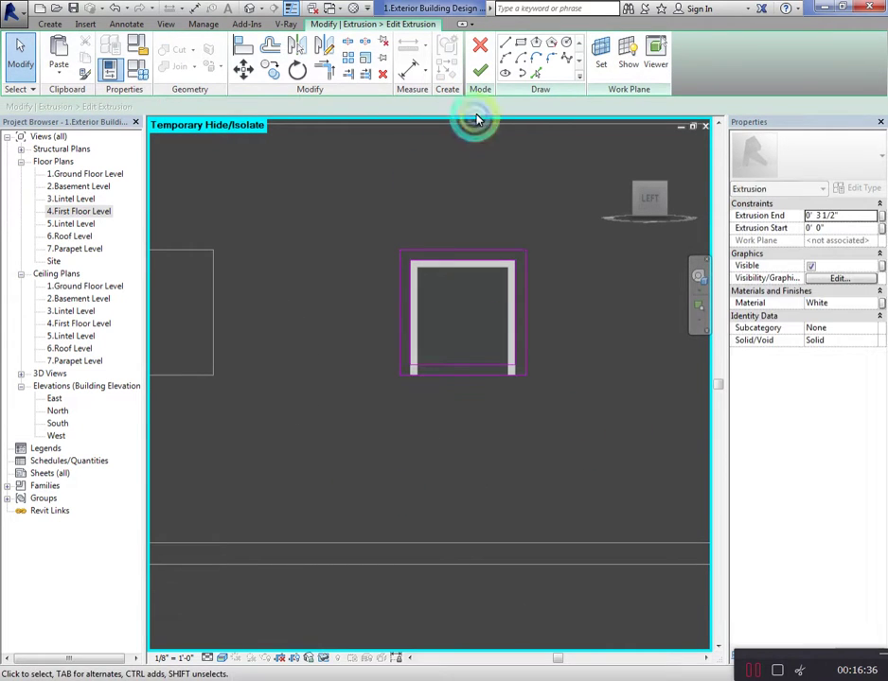
{"action": "left_click", "coordinate": [485, 80]}
Set the frame extrusion depth to 2" and shift its six profile lines up into the opening
{"action": "left_click", "coordinate": [422, 283]}
{"action": "type", "text": "2"}
{"action": "key", "text": "Return"}
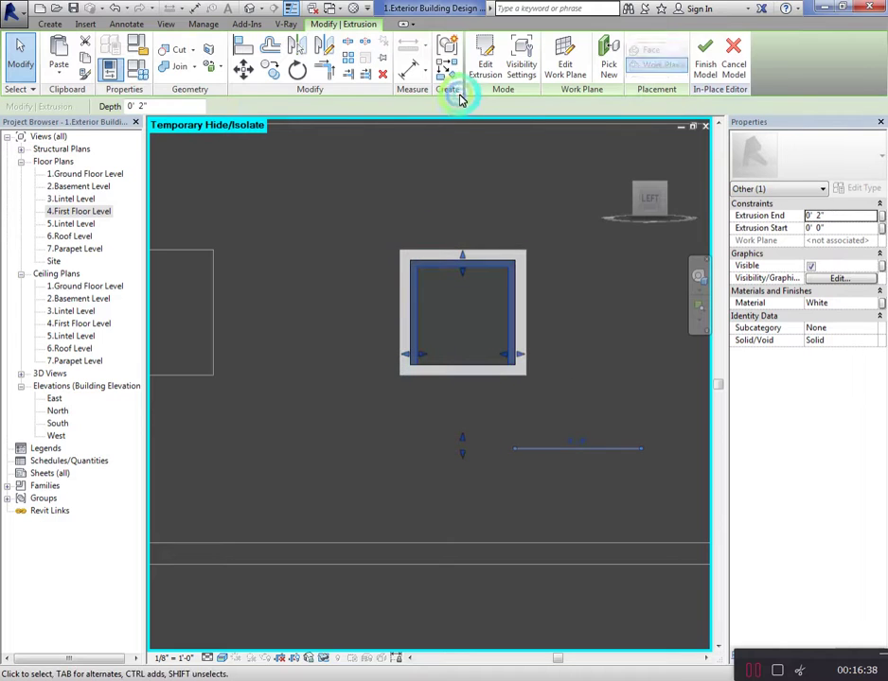
{"action": "left_click", "coordinate": [481, 80]}
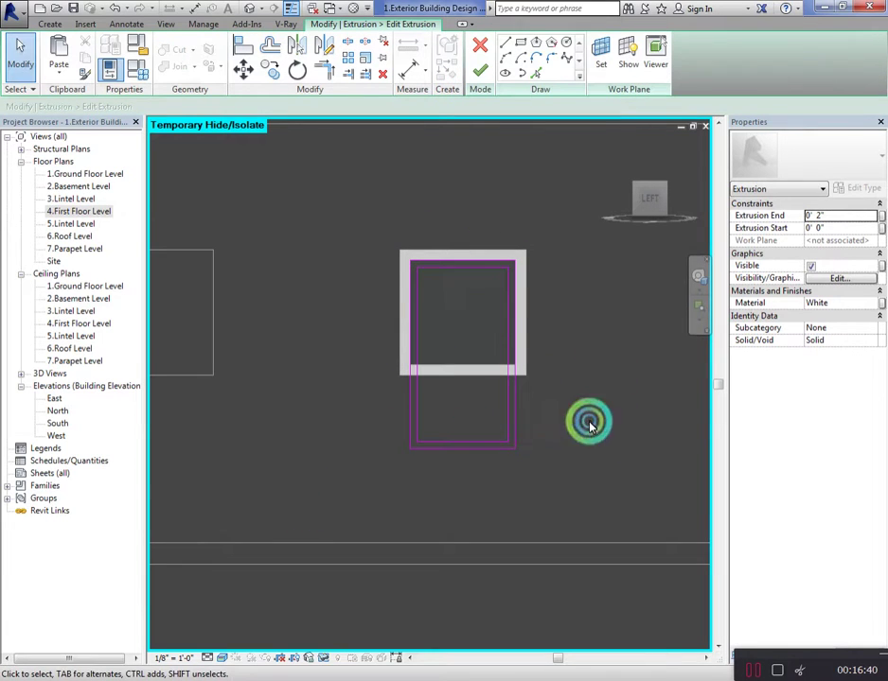
{"action": "left_click_drag", "start_coordinate": [589, 425], "coordinate": [348, 513]}
{"action": "left_click_drag", "start_coordinate": [466, 445], "coordinate": [470, 356]}
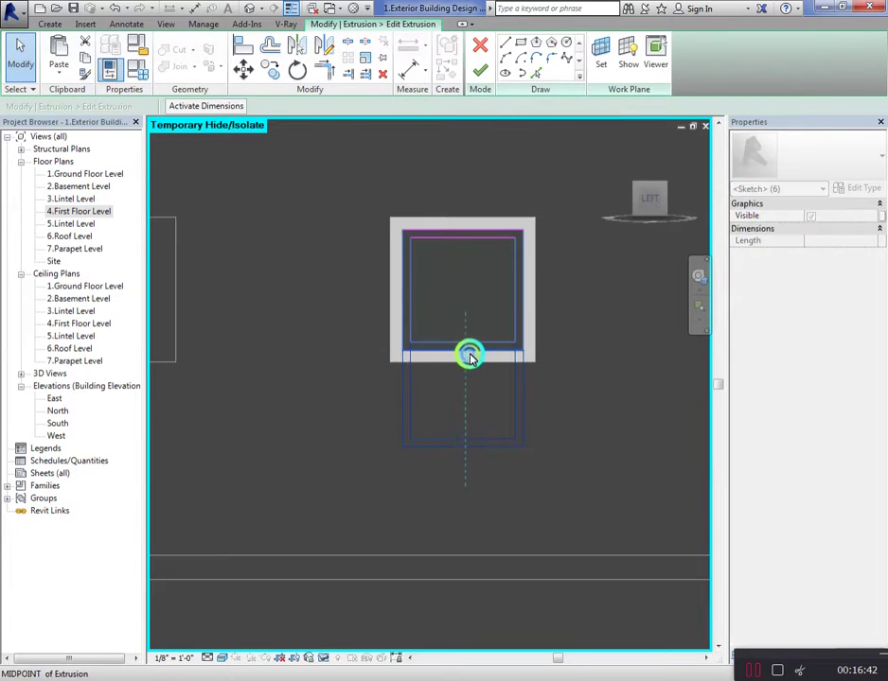
{"action": "left_click", "coordinate": [616, 497]}
{"action": "left_click", "coordinate": [480, 71]}
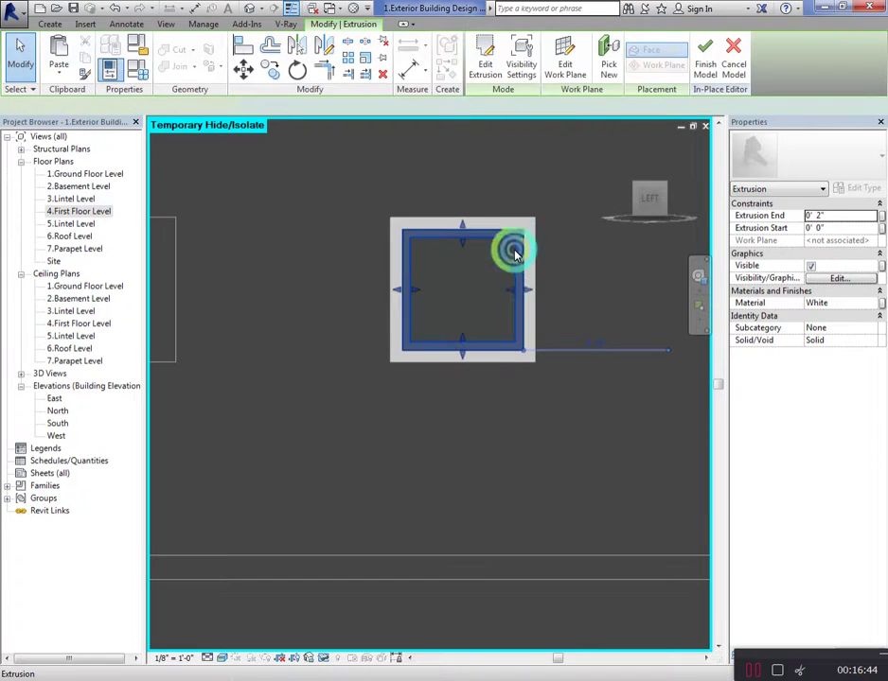
{"action": "left_click", "coordinate": [526, 274]}
{"action": "left_click", "coordinate": [511, 259]}
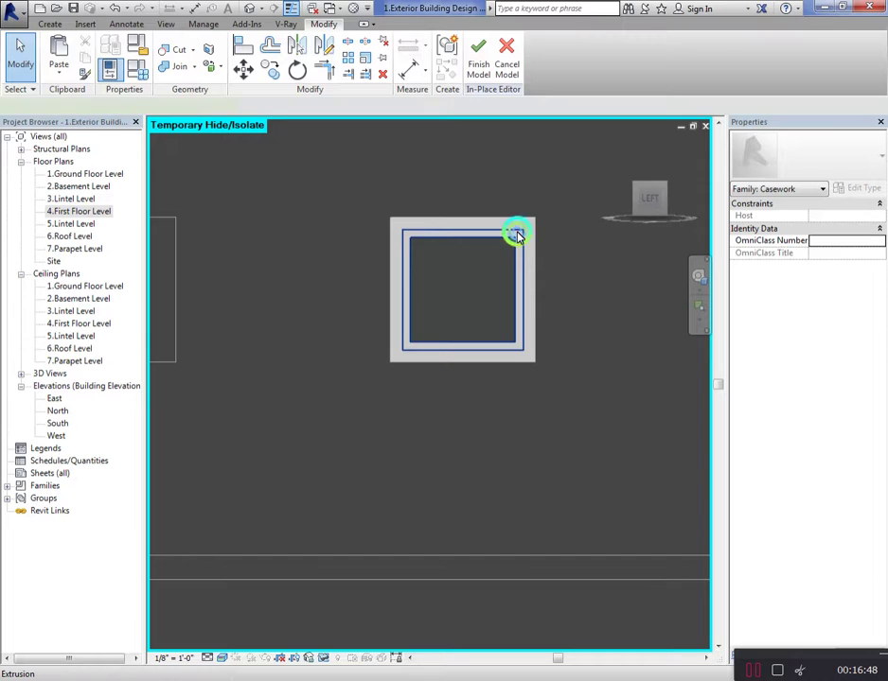
Stretch the glass pane up to fill the frame and finish the in-place model
{"action": "left_click", "coordinate": [516, 237]}
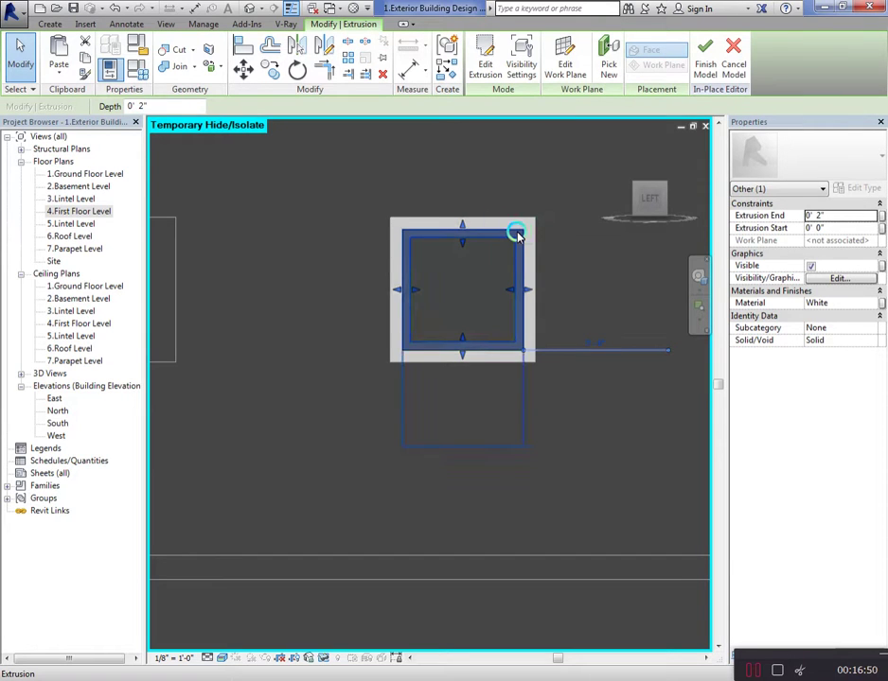
{"action": "left_click", "coordinate": [531, 313]}
{"action": "left_click_drag", "start_coordinate": [456, 449], "coordinate": [468, 355]}
{"action": "left_click", "coordinate": [468, 444]}
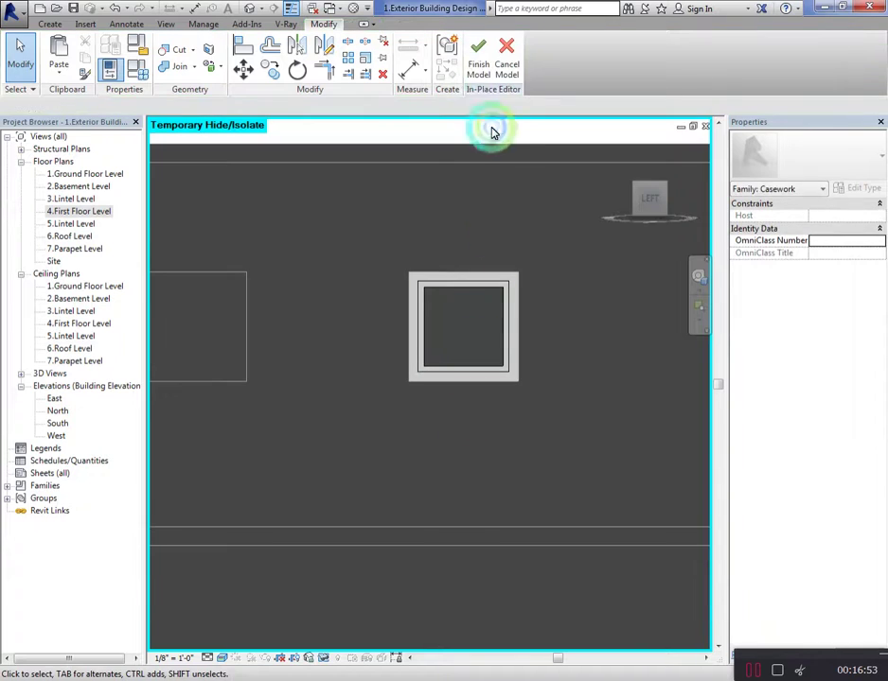
{"action": "left_click", "coordinate": [481, 72]}
{"action": "scroll", "coordinate": [564, 332], "scroll_direction": "down", "scroll_amount": 3}
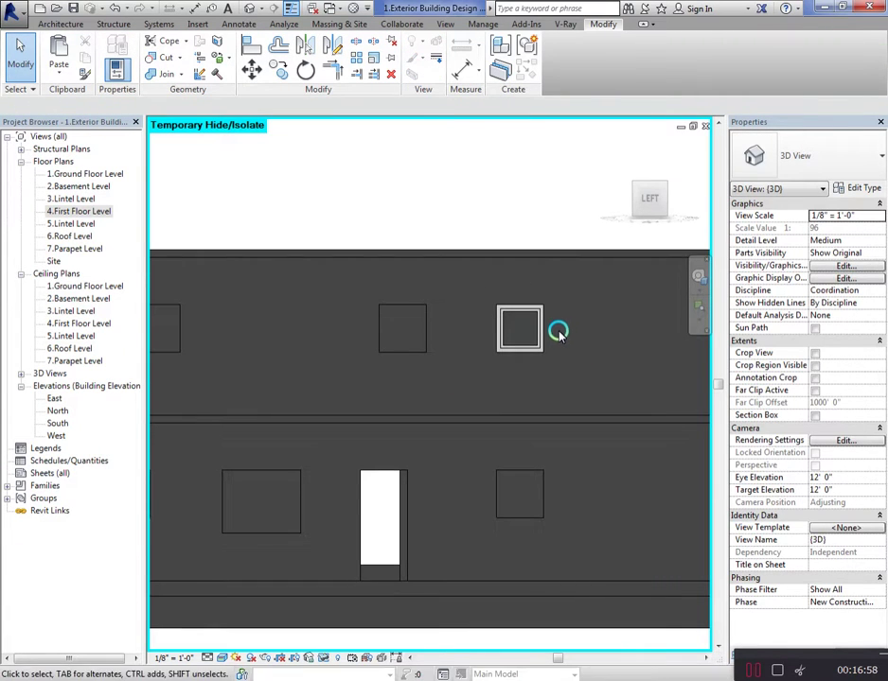
Move the finished glass window model into the middle upper opening
{"action": "left_click", "coordinate": [515, 315]}
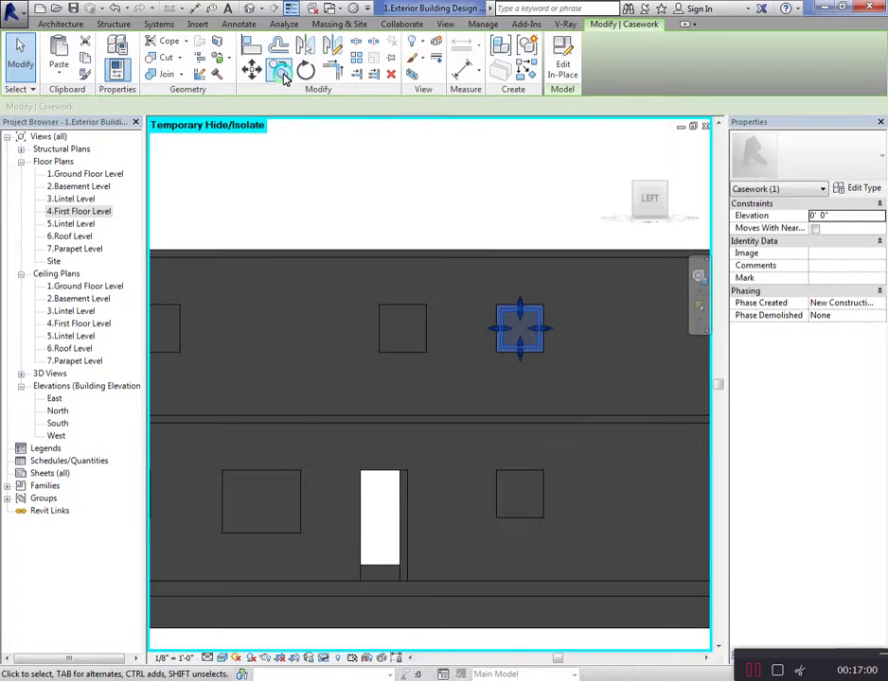
{"action": "left_click", "coordinate": [284, 76]}
{"action": "left_click", "coordinate": [491, 272]}
{"action": "scroll", "coordinate": [486, 297], "scroll_direction": "up", "scroll_amount": 2}
{"action": "left_click", "coordinate": [340, 320]}
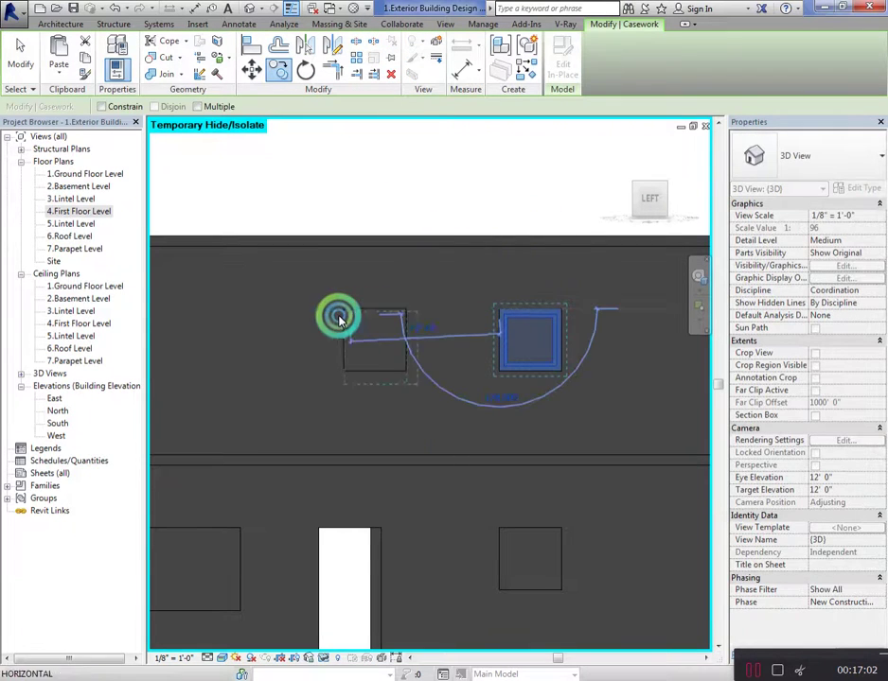
{"action": "scroll", "coordinate": [530, 307], "scroll_direction": "down", "scroll_amount": 1}
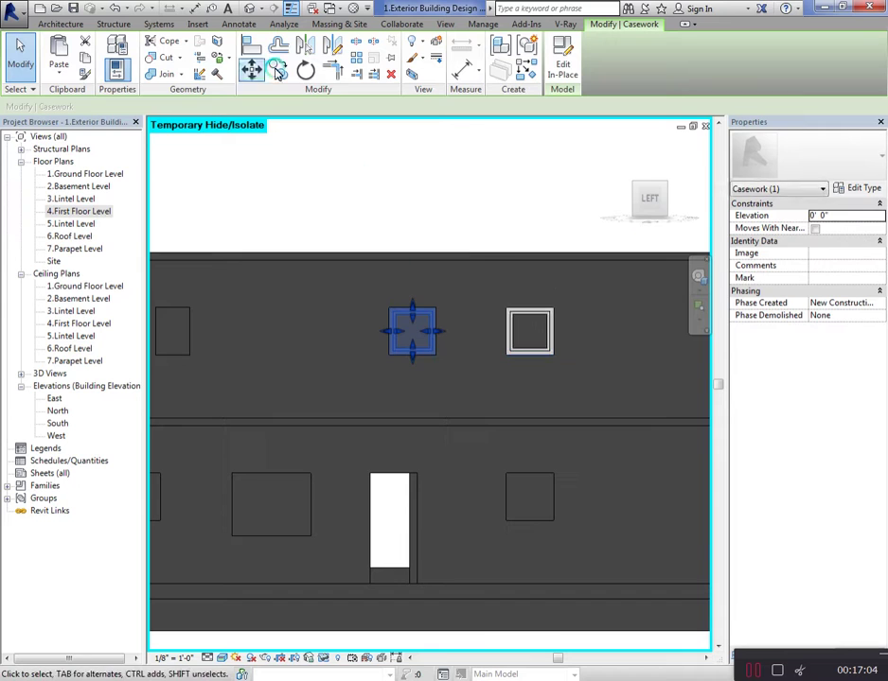
Copy the window with Multiple checked into the upper-left, lower-left and lower-right openings
{"action": "left_click", "coordinate": [277, 72]}
{"action": "left_click", "coordinate": [198, 109]}
{"action": "left_click", "coordinate": [379, 294]}
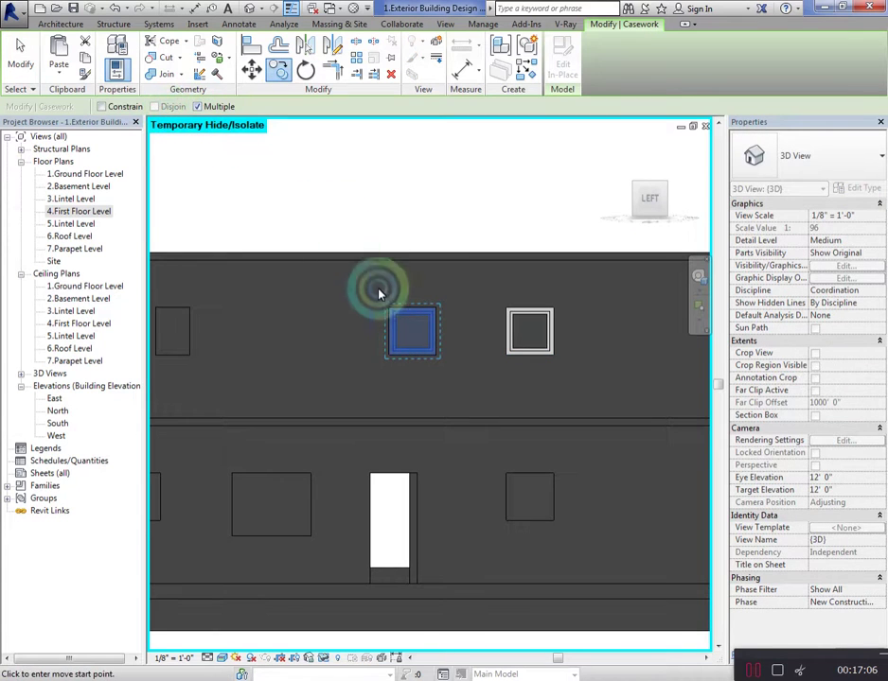
{"action": "scroll", "coordinate": [445, 286], "scroll_direction": "down", "scroll_amount": 2}
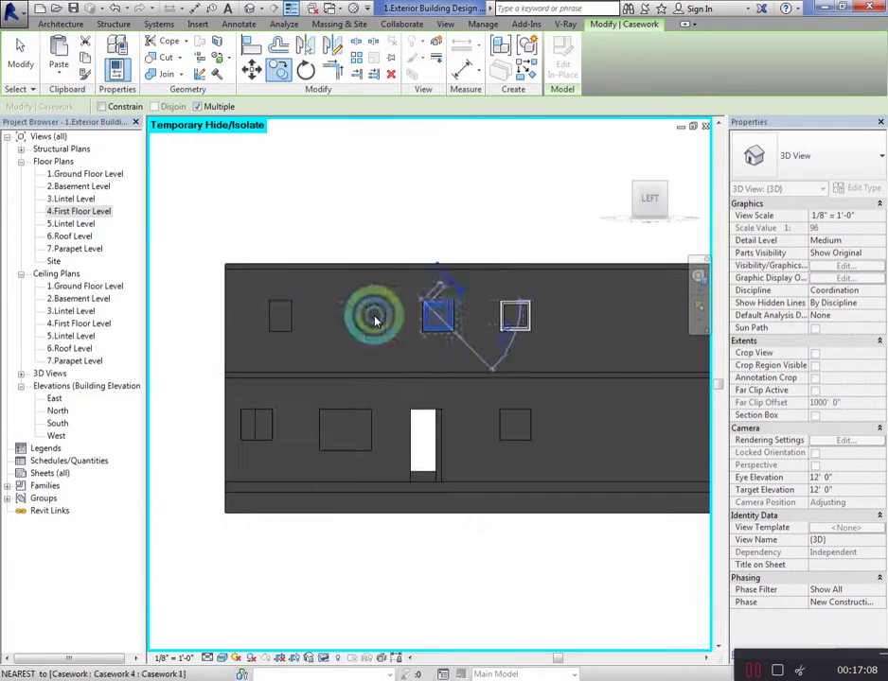
{"action": "left_click", "coordinate": [266, 301]}
{"action": "scroll", "coordinate": [214, 455], "scroll_direction": "up", "scroll_amount": 2}
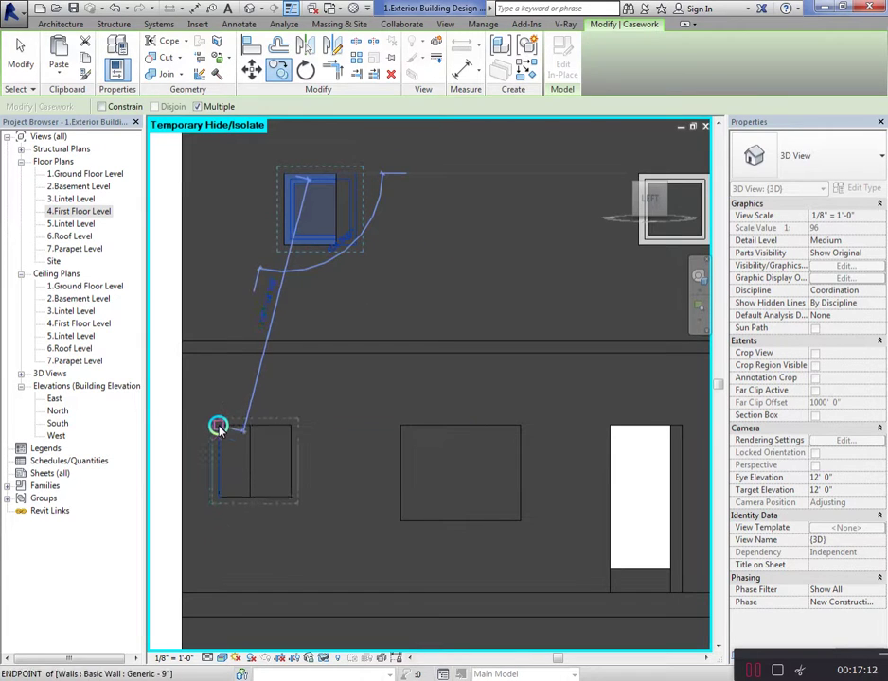
{"action": "left_click", "coordinate": [218, 426]}
{"action": "scroll", "coordinate": [313, 406], "scroll_direction": "down", "scroll_amount": 2}
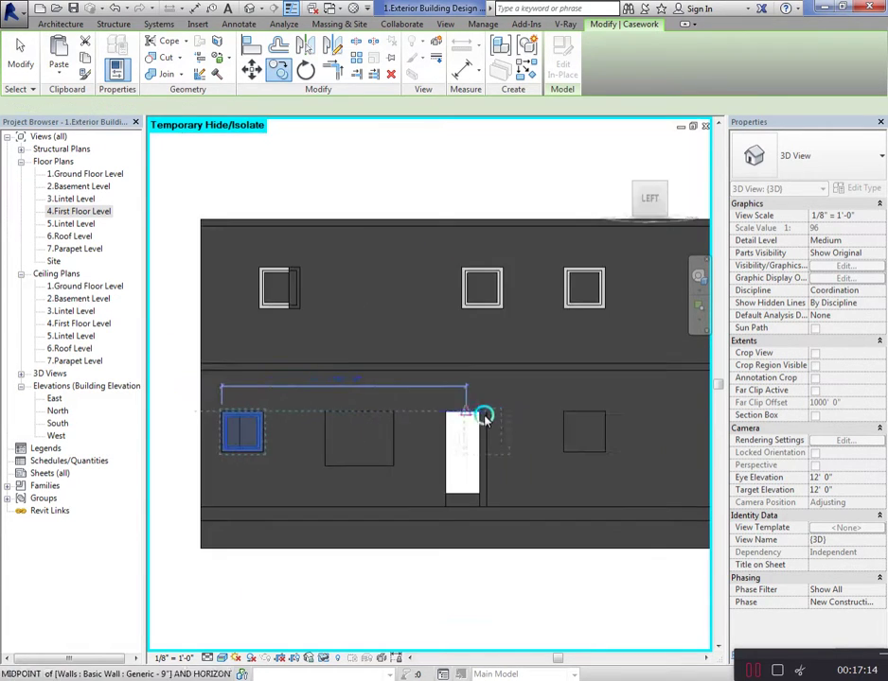
{"action": "scroll", "coordinate": [587, 417], "scroll_direction": "up", "scroll_amount": 2}
{"action": "left_click", "coordinate": [591, 411]}
{"action": "scroll", "coordinate": [390, 435], "scroll_direction": "down", "scroll_amount": 2}
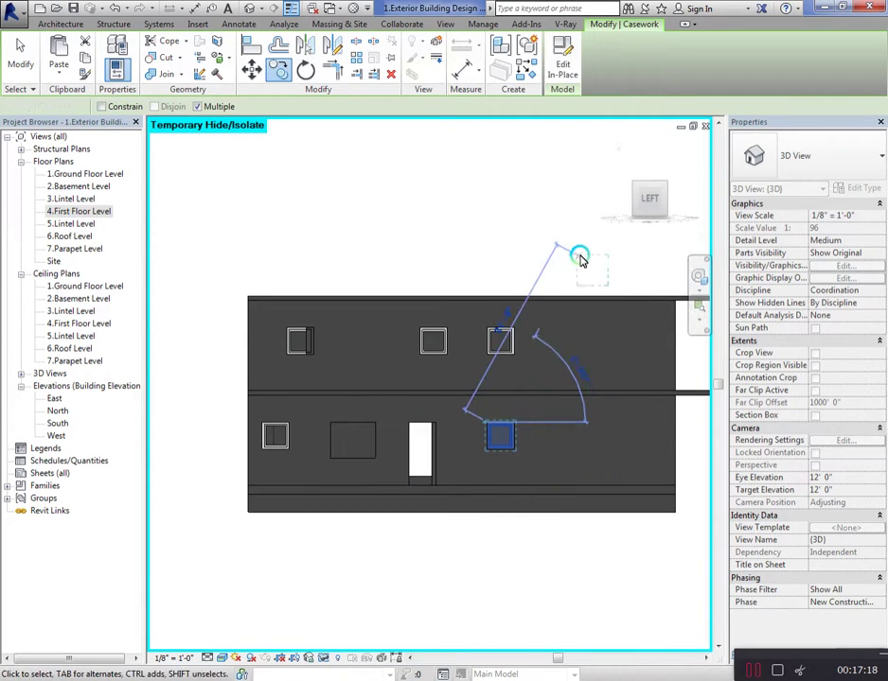
{"action": "key", "text": "Escape"}
{"action": "key", "text": "Escape"}
{"action": "scroll", "coordinate": [293, 337], "scroll_direction": "up", "scroll_amount": 2}
{"action": "scroll", "coordinate": [319, 348], "scroll_direction": "up", "scroll_amount": 2}
Move the window model into the upper-left wall opening
{"action": "left_click", "coordinate": [321, 348]}
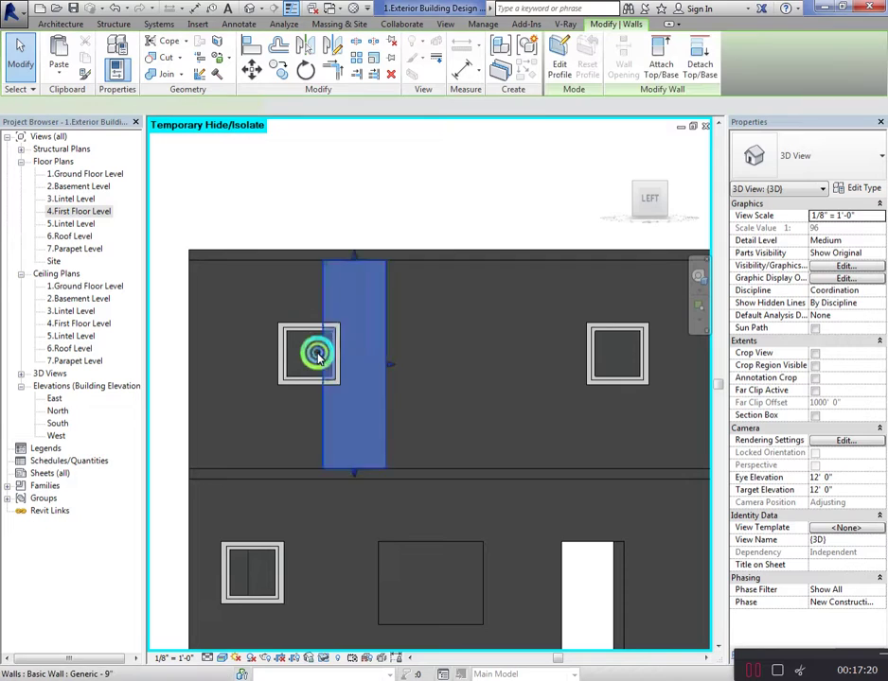
{"action": "scroll", "coordinate": [322, 350], "scroll_direction": "up", "scroll_amount": 2}
{"action": "left_click", "coordinate": [317, 337]}
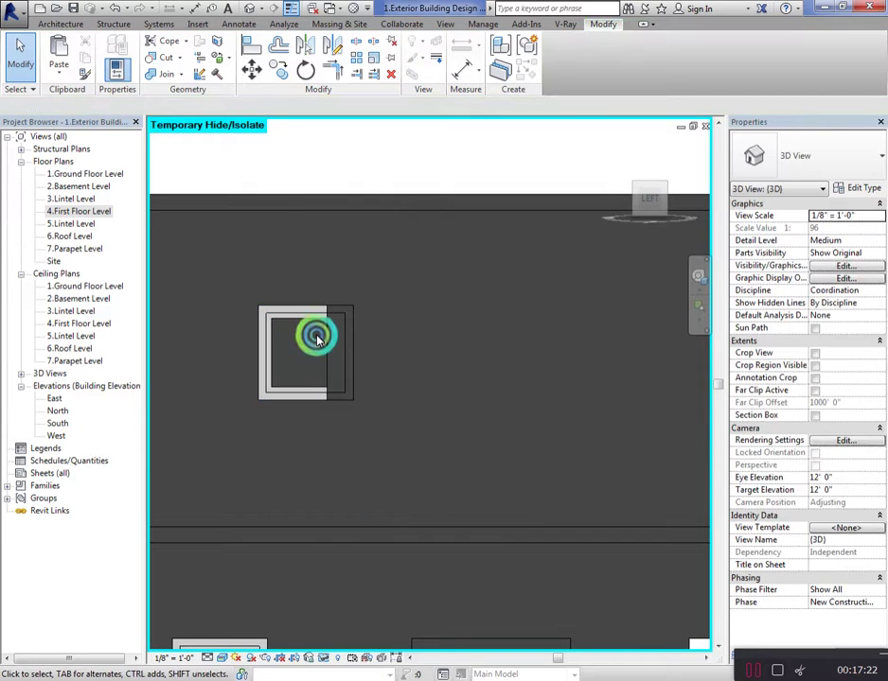
{"action": "left_click", "coordinate": [279, 321]}
{"action": "left_click", "coordinate": [252, 70]}
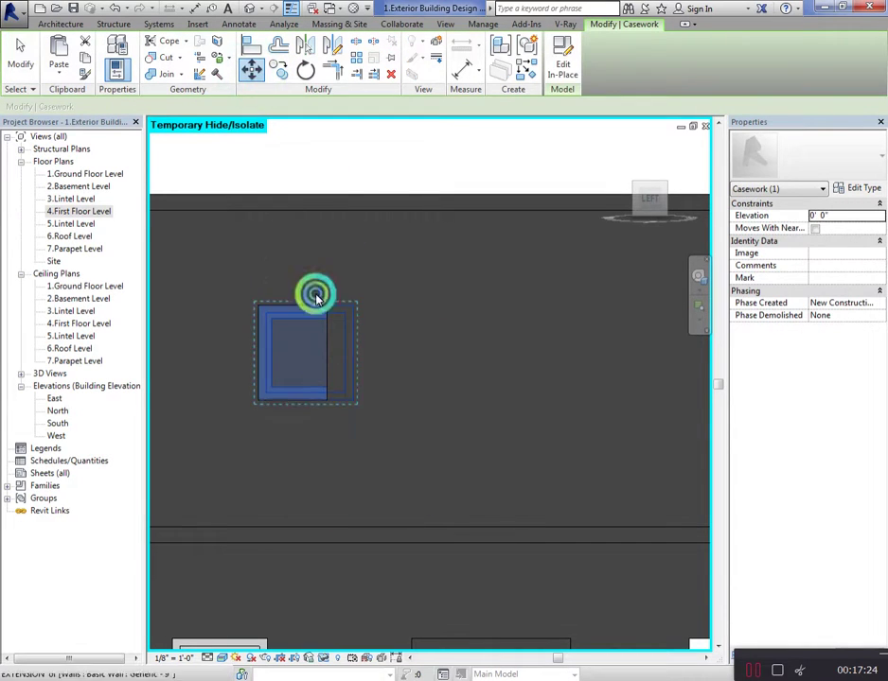
{"action": "scroll", "coordinate": [349, 326], "scroll_direction": "up", "scroll_amount": 2}
{"action": "left_click", "coordinate": [367, 303]}
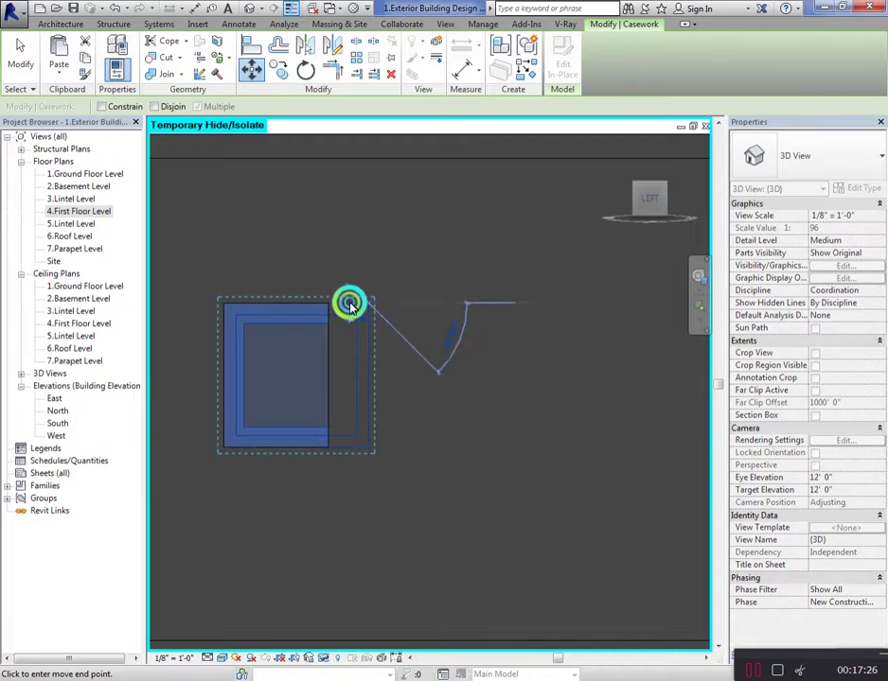
{"action": "left_click", "coordinate": [326, 306]}
{"action": "scroll", "coordinate": [511, 369], "scroll_direction": "down", "scroll_amount": 3}
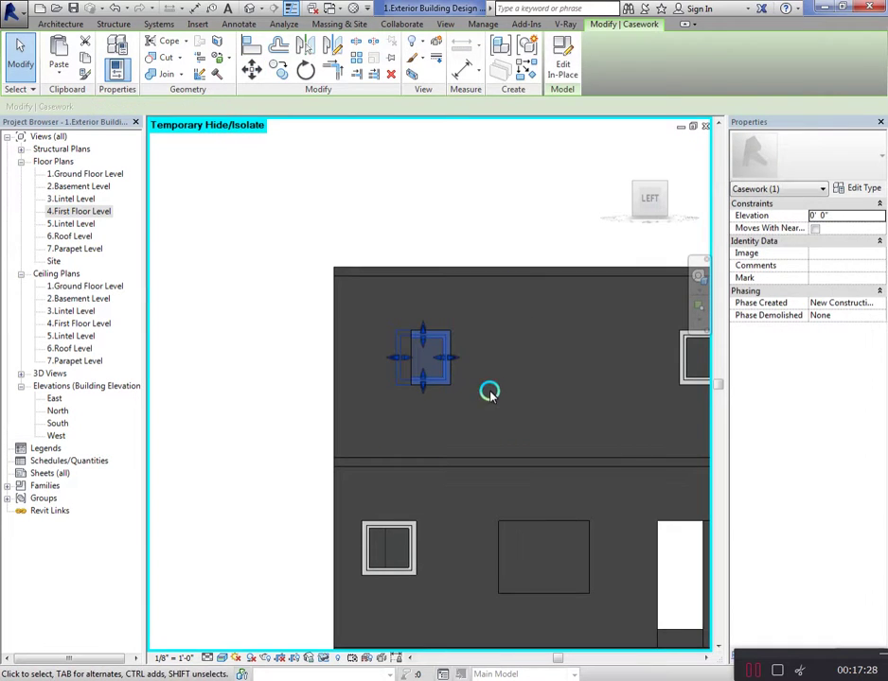
Select the wall pieces around the window, ending on the wall above it
{"action": "left_click", "coordinate": [489, 392]}
{"action": "scroll", "coordinate": [398, 358], "scroll_direction": "up", "scroll_amount": 1}
{"action": "left_click", "coordinate": [415, 352]}
{"action": "scroll", "coordinate": [416, 363], "scroll_direction": "up", "scroll_amount": 2}
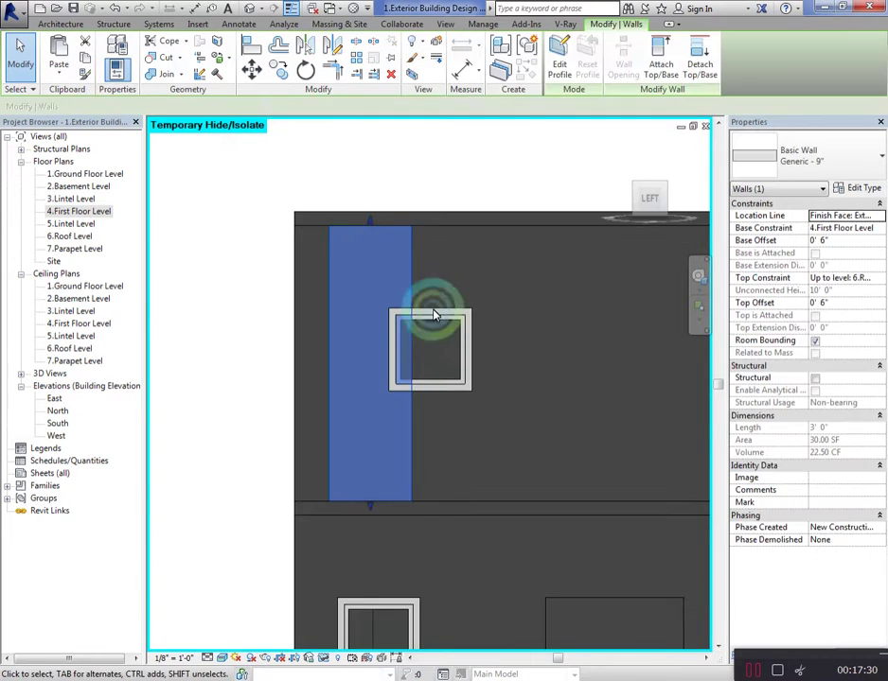
{"action": "left_click", "coordinate": [432, 313]}
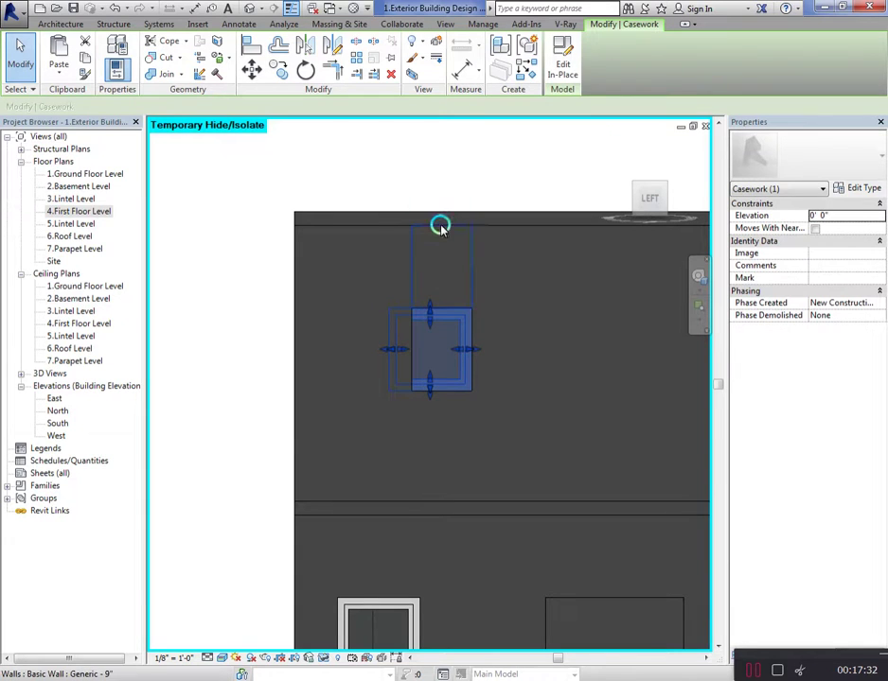
{"action": "left_click", "coordinate": [440, 229]}
{"action": "scroll", "coordinate": [452, 289], "scroll_direction": "up", "scroll_amount": 1}
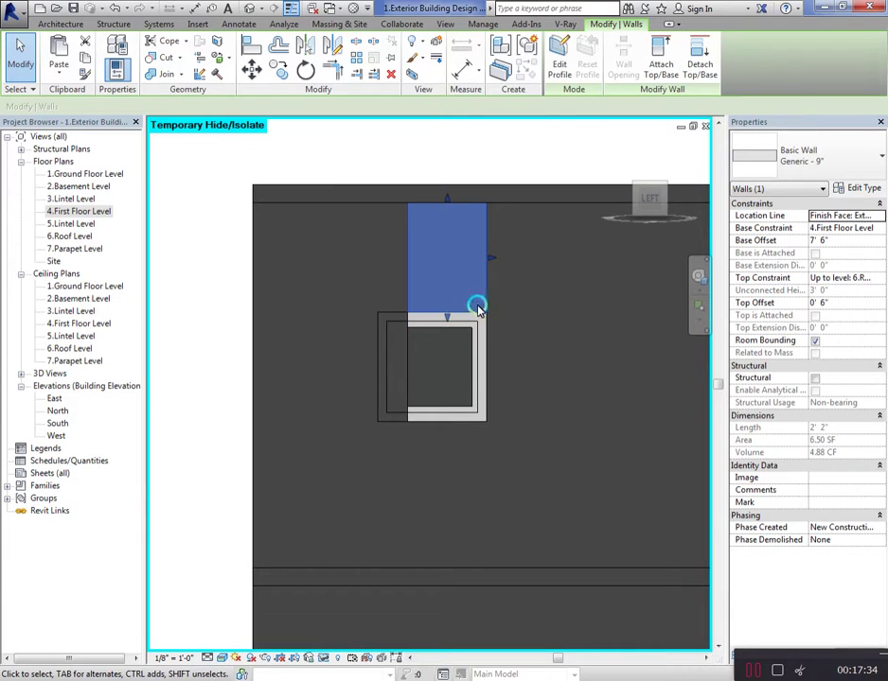
{"action": "scroll", "coordinate": [377, 259], "scroll_direction": "down", "scroll_amount": 2}
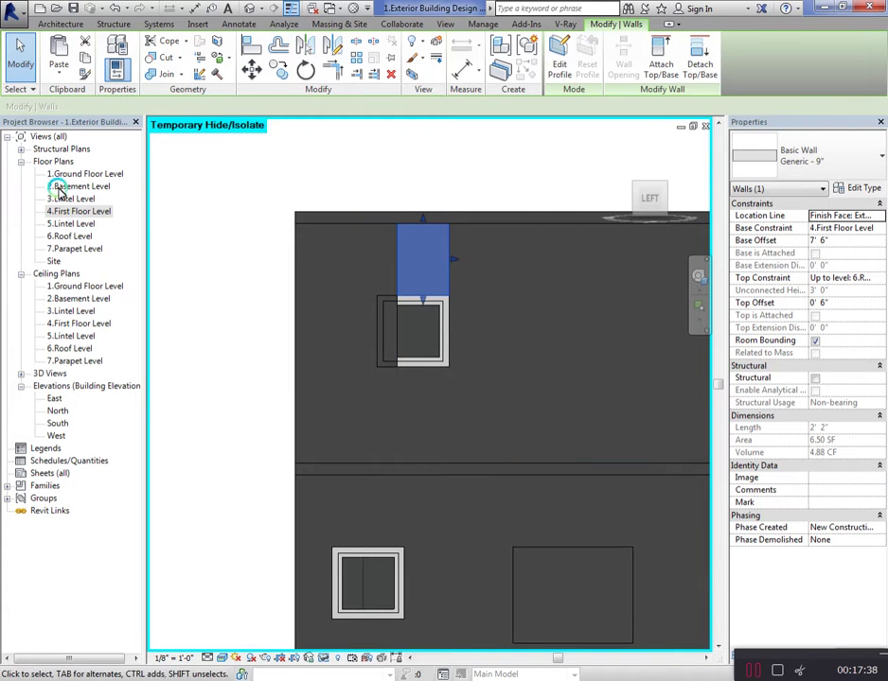
In the 4.First Floor Level plan, raise the wall piece's base above the bath window opening
{"action": "double_click", "coordinate": [81, 212]}
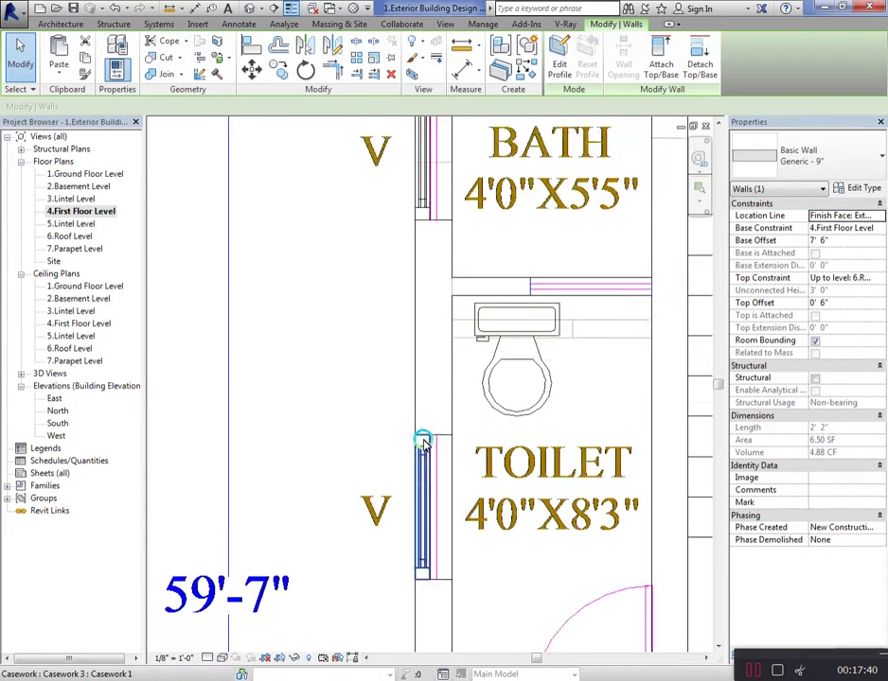
{"action": "scroll", "coordinate": [423, 448], "scroll_direction": "down", "scroll_amount": 3}
{"action": "scroll", "coordinate": [422, 448], "scroll_direction": "down", "scroll_amount": 1}
{"action": "scroll", "coordinate": [393, 256], "scroll_direction": "up", "scroll_amount": 1}
{"action": "scroll", "coordinate": [362, 252], "scroll_direction": "down", "scroll_amount": 1}
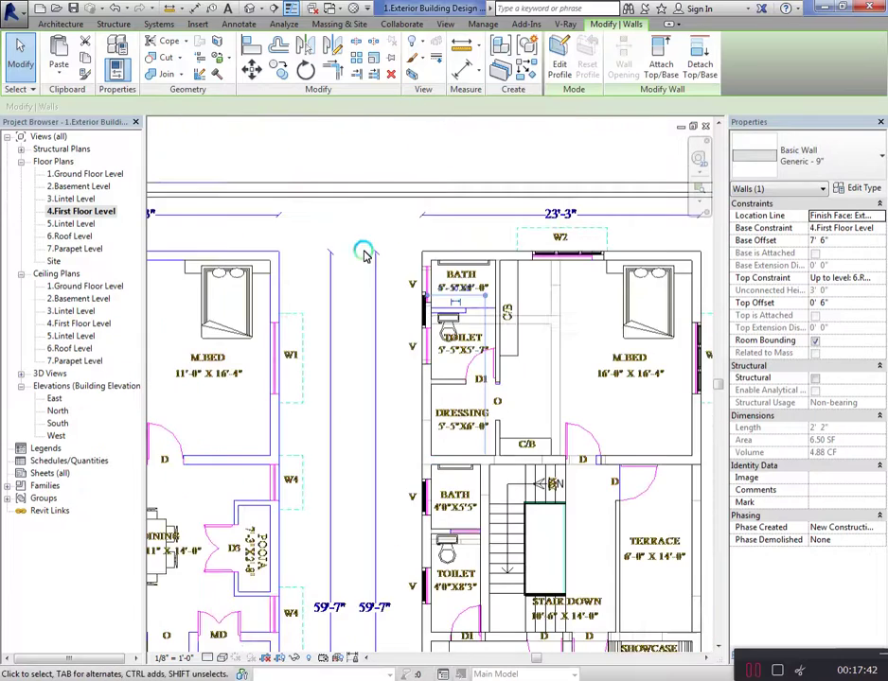
{"action": "scroll", "coordinate": [427, 253], "scroll_direction": "up", "scroll_amount": 1}
{"action": "scroll", "coordinate": [454, 312], "scroll_direction": "up", "scroll_amount": 1}
{"action": "left_click", "coordinate": [485, 365]}
{"action": "scroll", "coordinate": [487, 370], "scroll_direction": "up", "scroll_amount": 1}
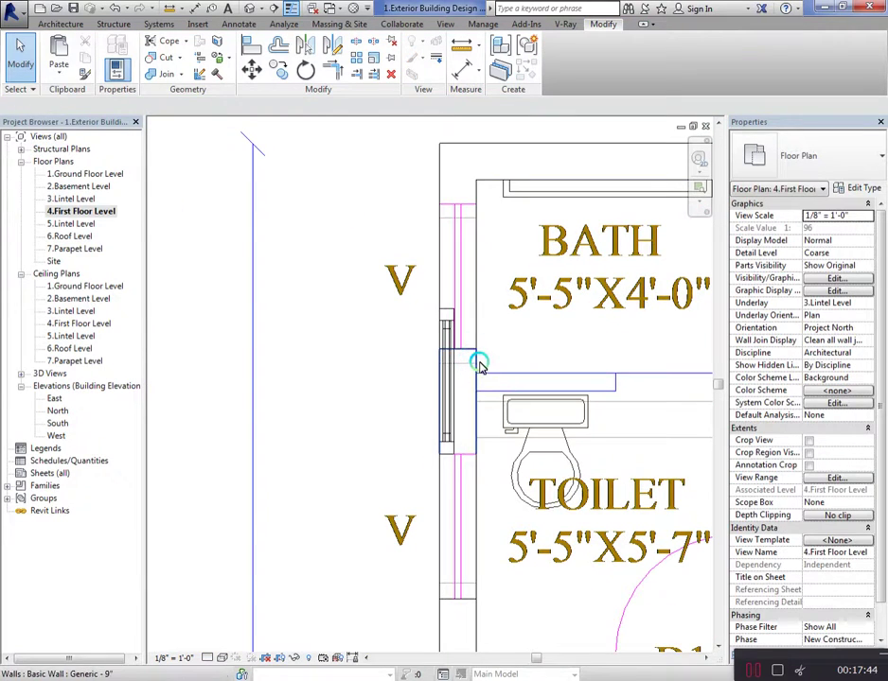
{"action": "scroll", "coordinate": [435, 336], "scroll_direction": "down", "scroll_amount": 1}
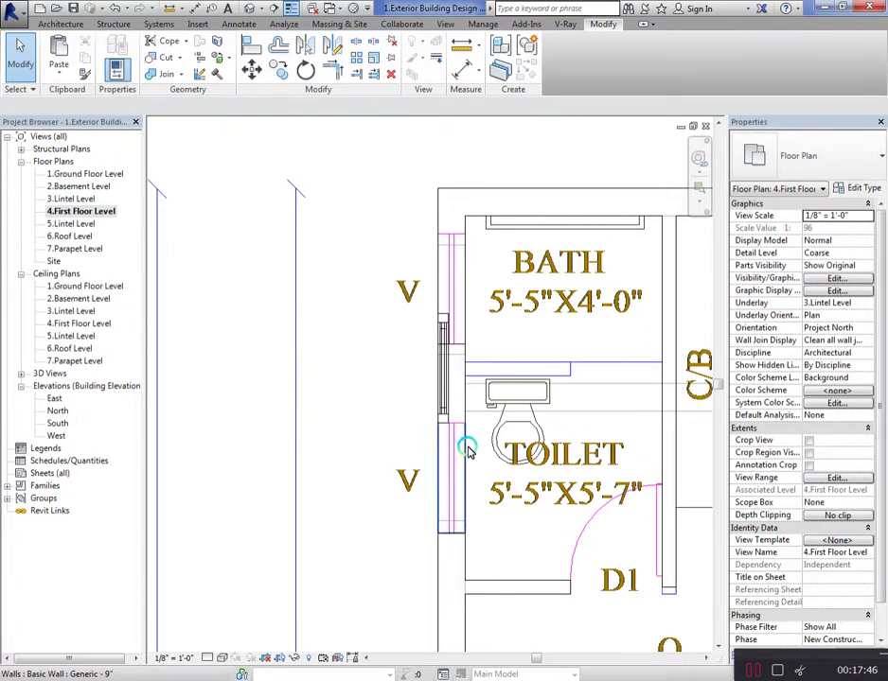
{"action": "left_click", "coordinate": [467, 453]}
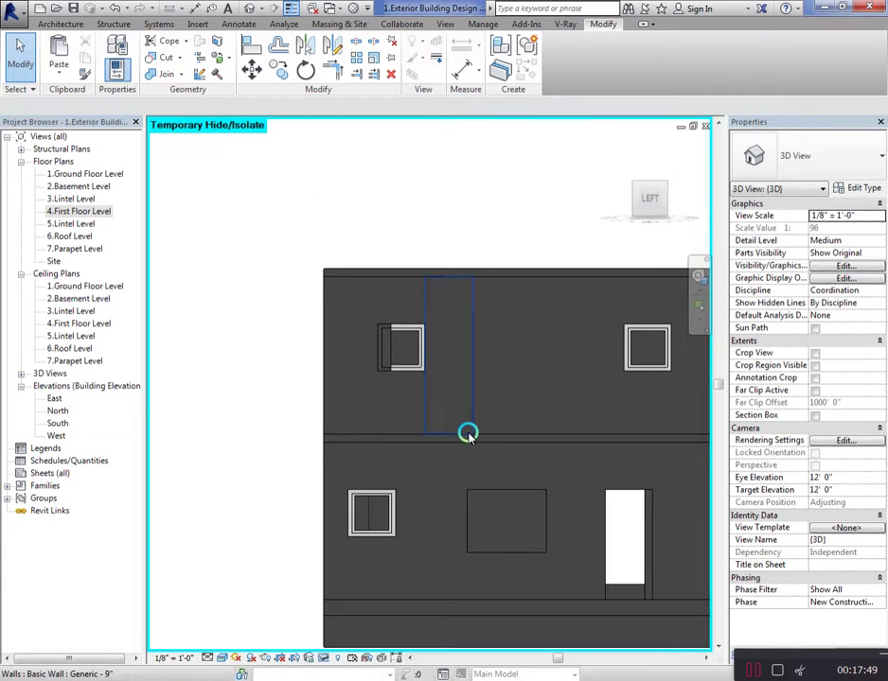
{"action": "left_click", "coordinate": [468, 433]}
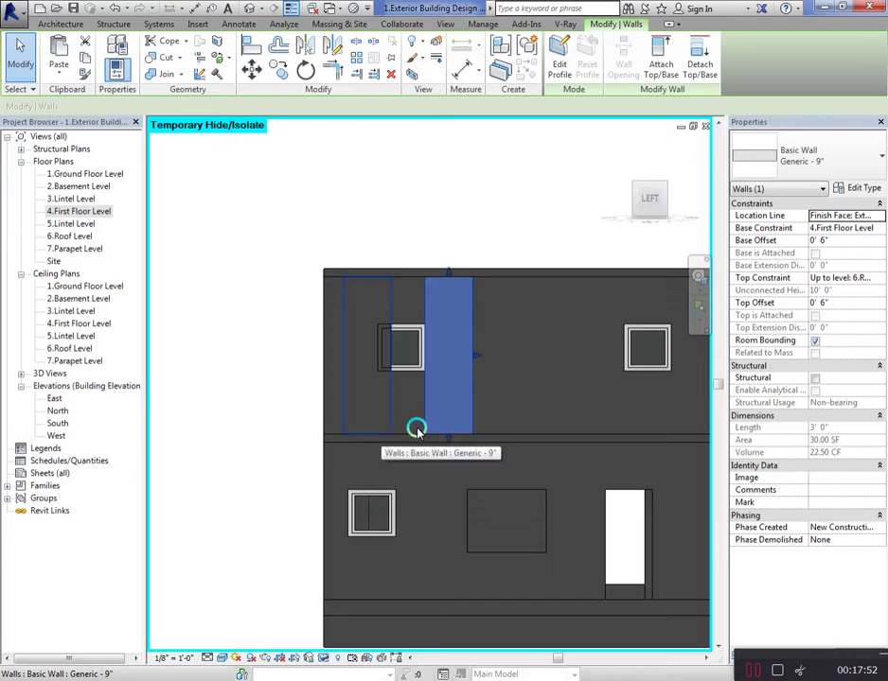
{"action": "middle_click_drag", "start_coordinate": [470, 371], "coordinate": [501, 308]}
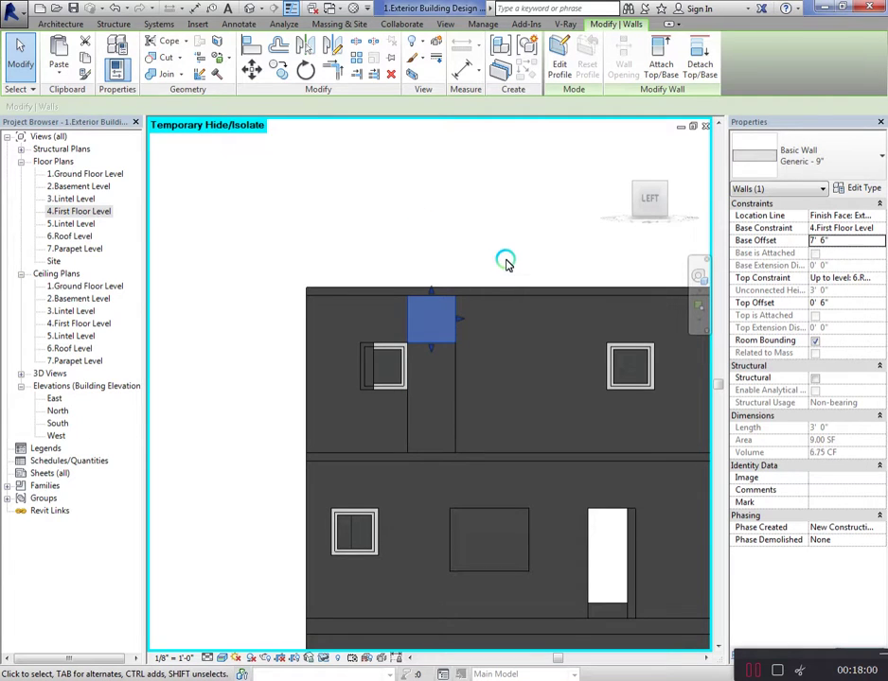
{"action": "key", "text": "Escape"}
Move the window into the wall opening
{"action": "left_click", "coordinate": [405, 364]}
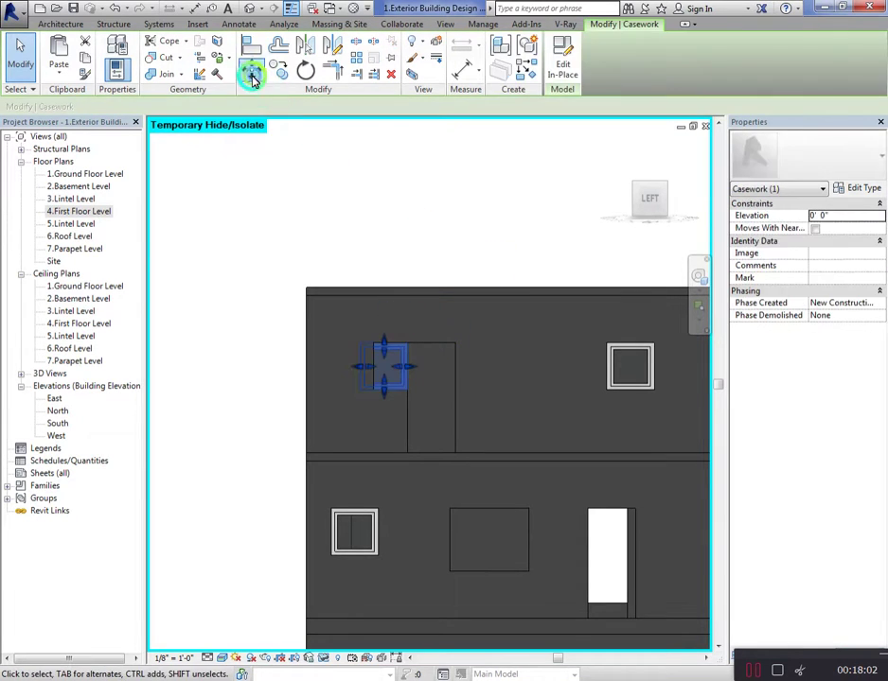
{"action": "left_click", "coordinate": [252, 76]}
{"action": "left_click", "coordinate": [412, 341]}
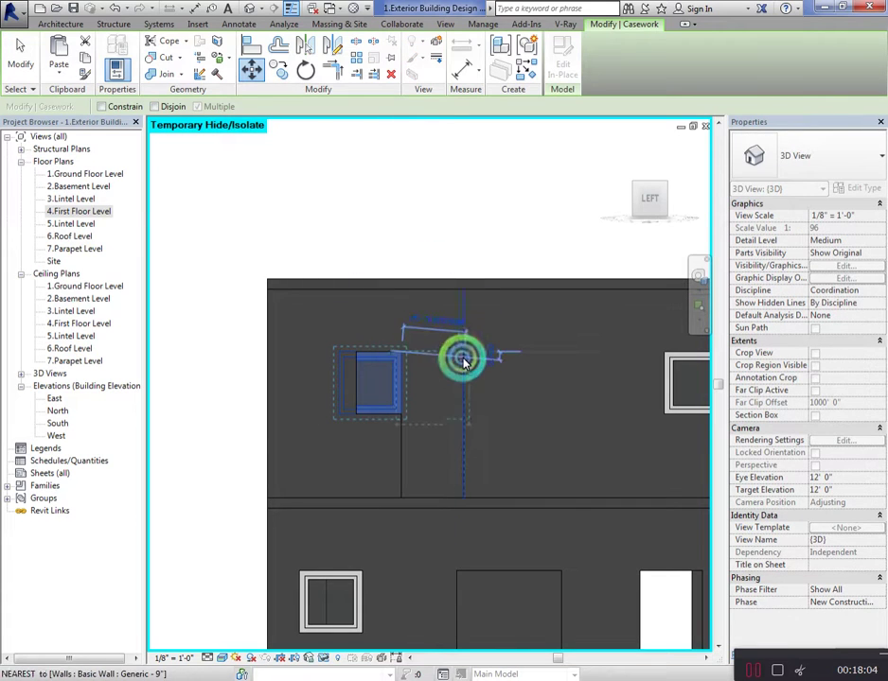
{"action": "left_click", "coordinate": [460, 357]}
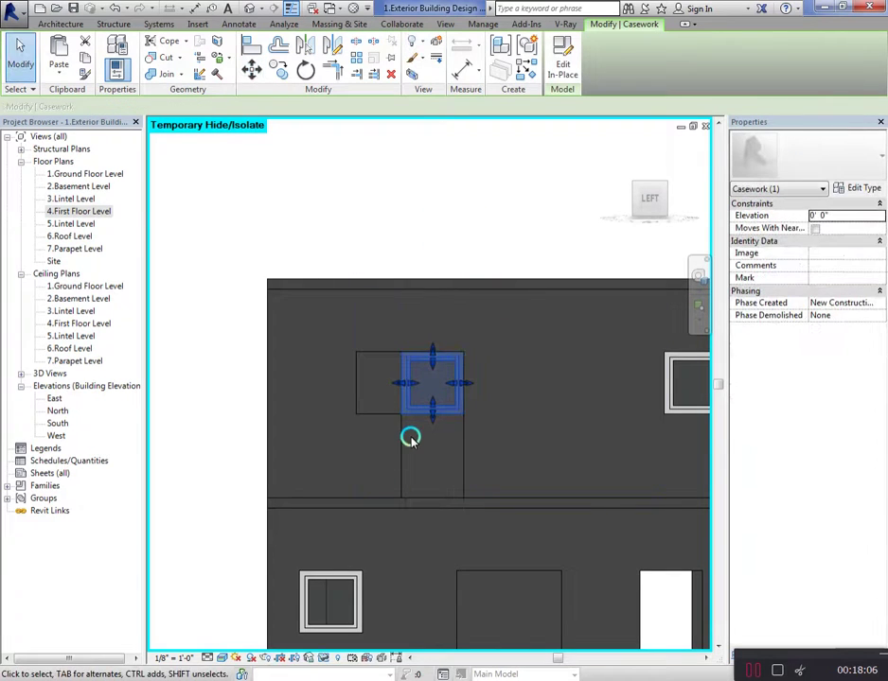
{"action": "key", "text": "Escape"}
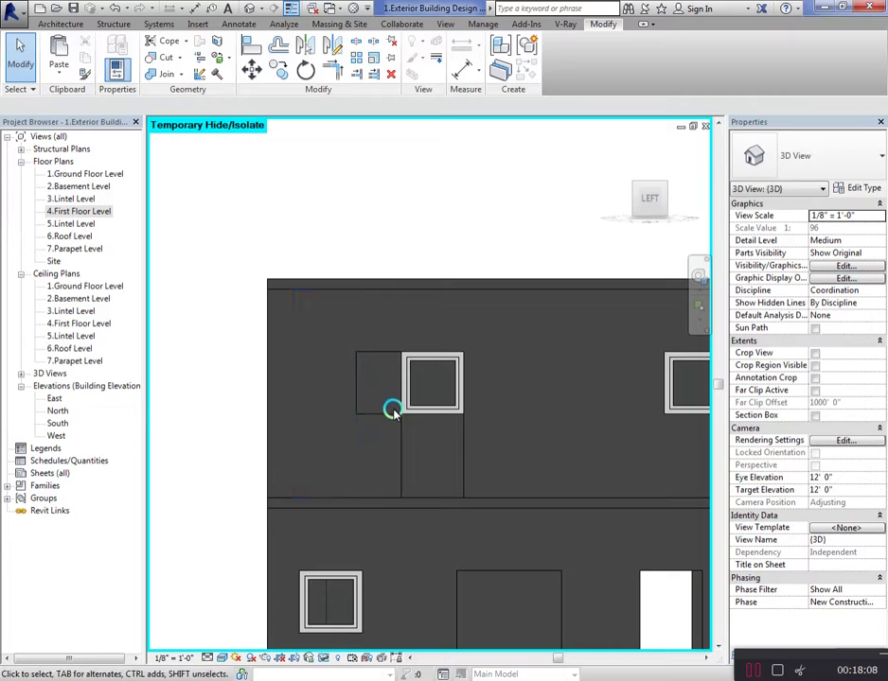
Move the wall piece from above the window down to the lower window position
{"action": "left_click", "coordinate": [388, 413]}
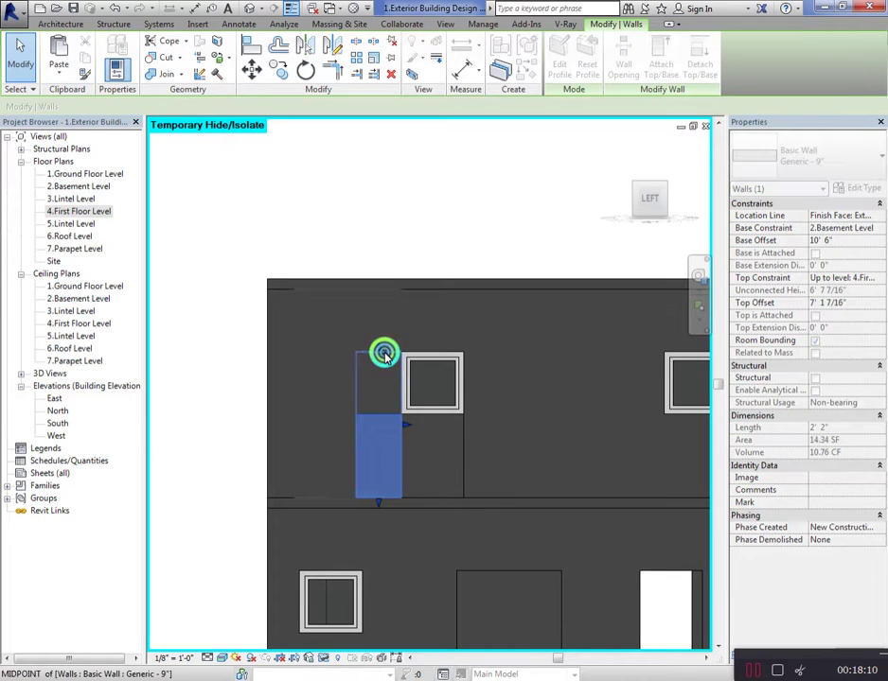
{"action": "key", "text": "Escape"}
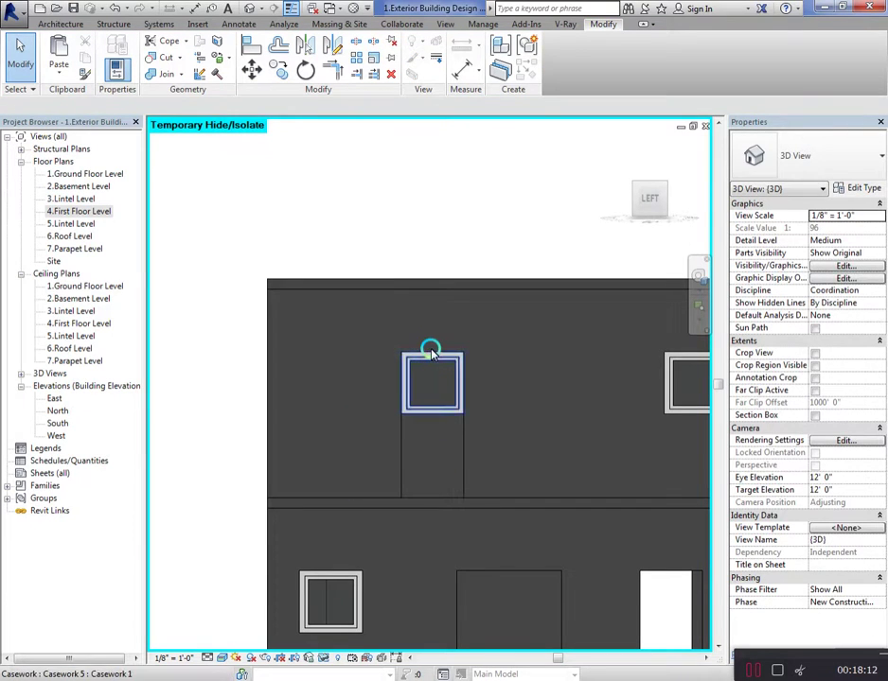
{"action": "left_click", "coordinate": [428, 353]}
{"action": "left_click", "coordinate": [435, 297]}
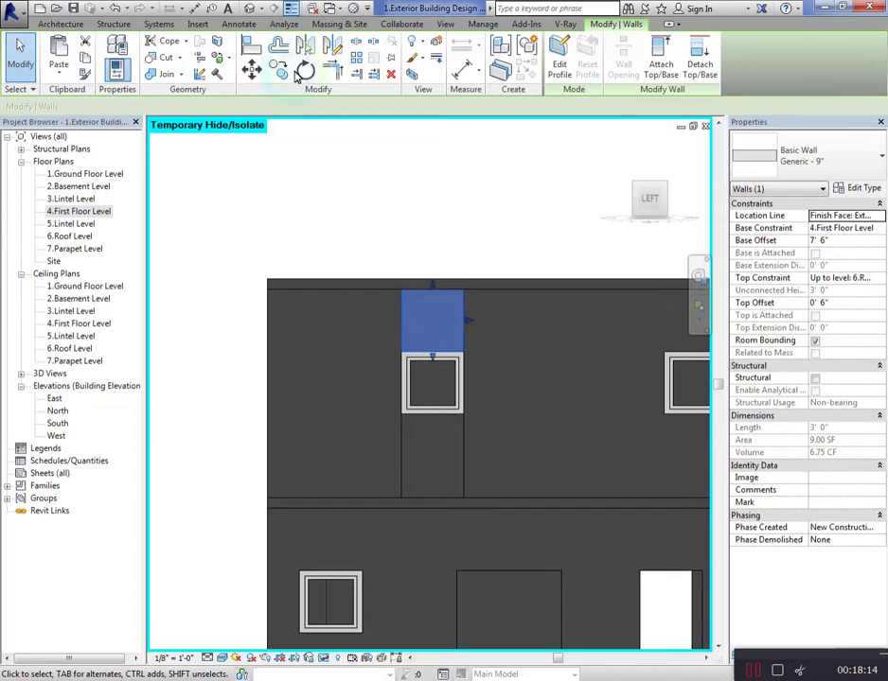
{"action": "left_click", "coordinate": [261, 78]}
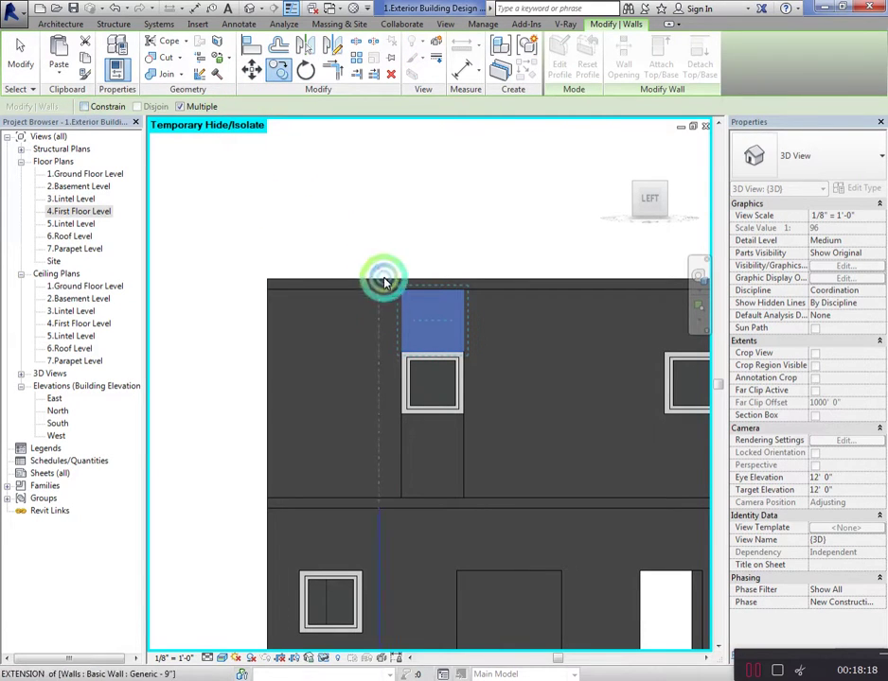
{"action": "left_click", "coordinate": [410, 364]}
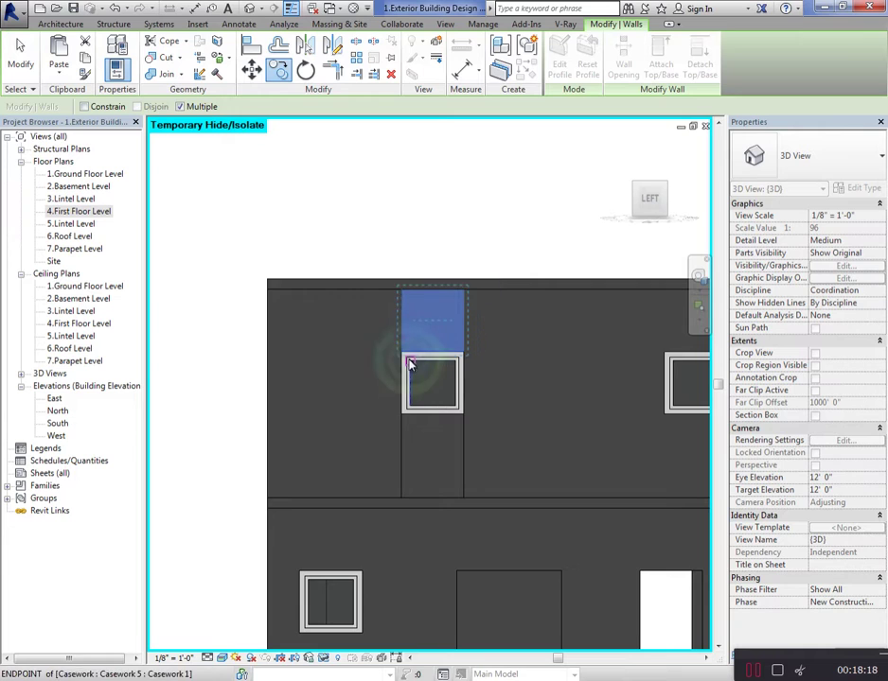
{"action": "left_click", "coordinate": [403, 499]}
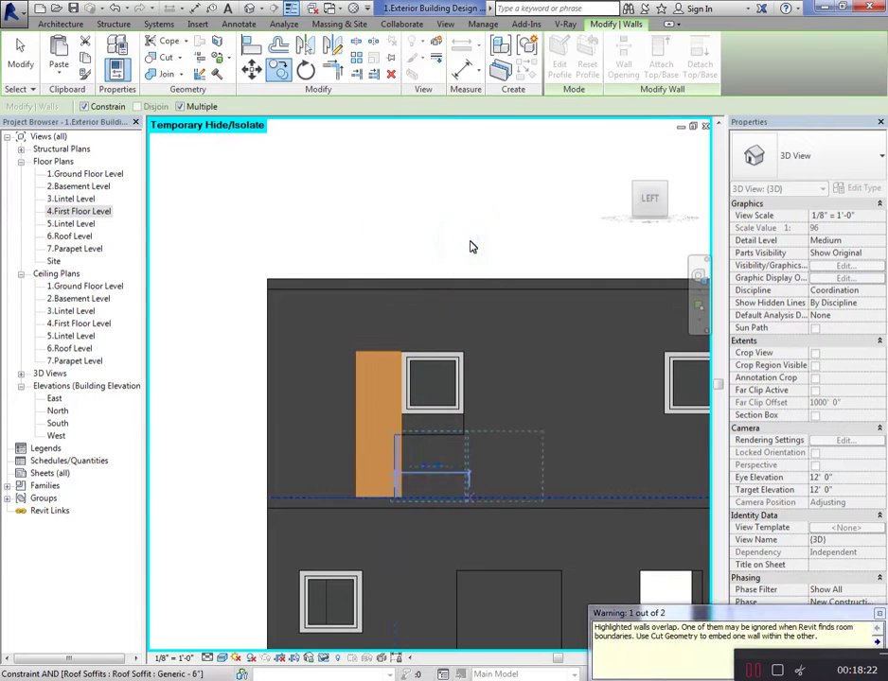
{"action": "key", "text": "Escape"}
Stretch the small wall pieces under the window up to the window's bottom edge
{"action": "left_click", "coordinate": [420, 224]}
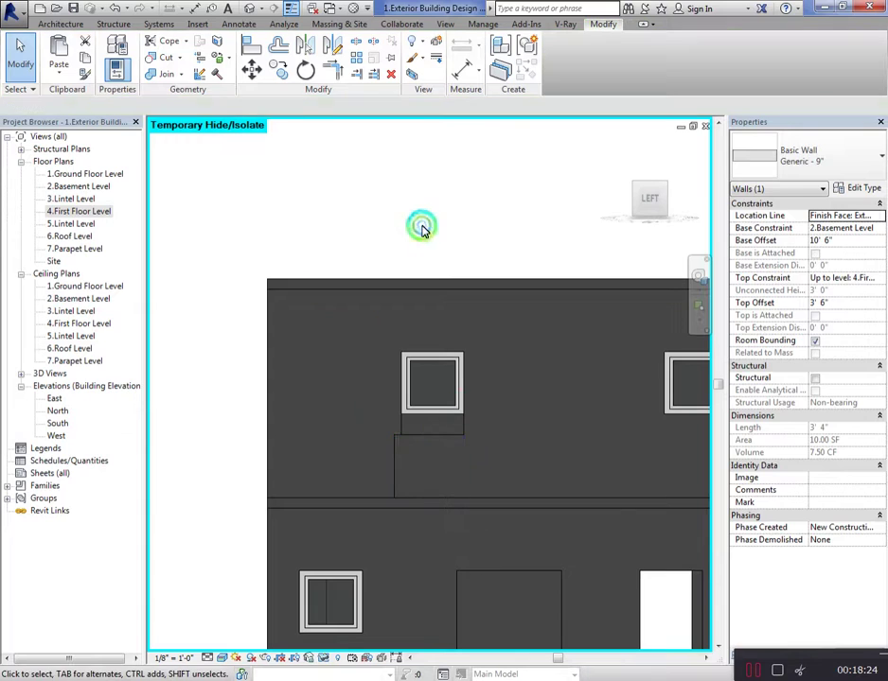
{"action": "left_click", "coordinate": [398, 354]}
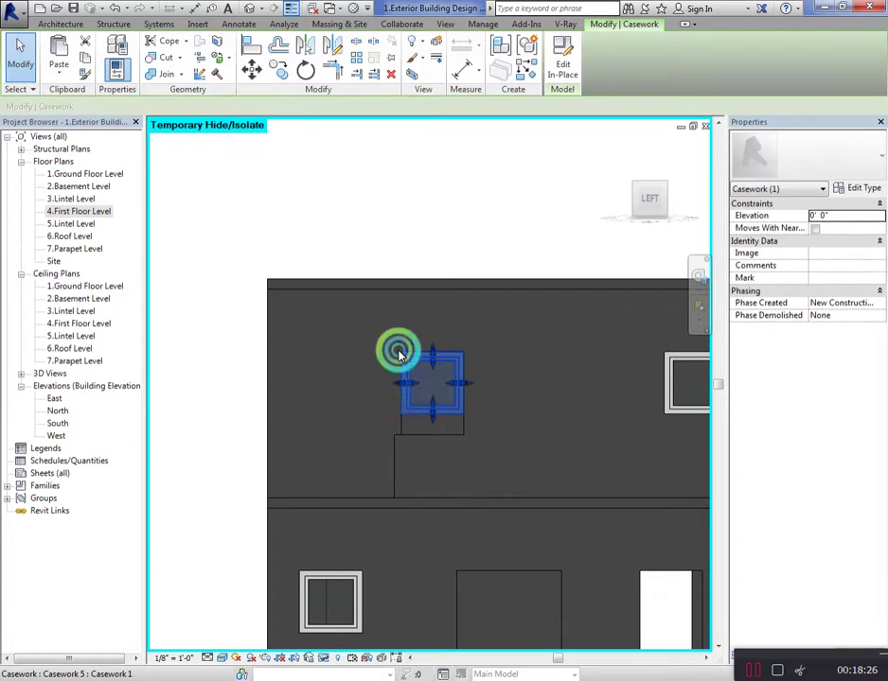
{"action": "left_click", "coordinate": [432, 422]}
{"action": "left_click", "coordinate": [435, 442]}
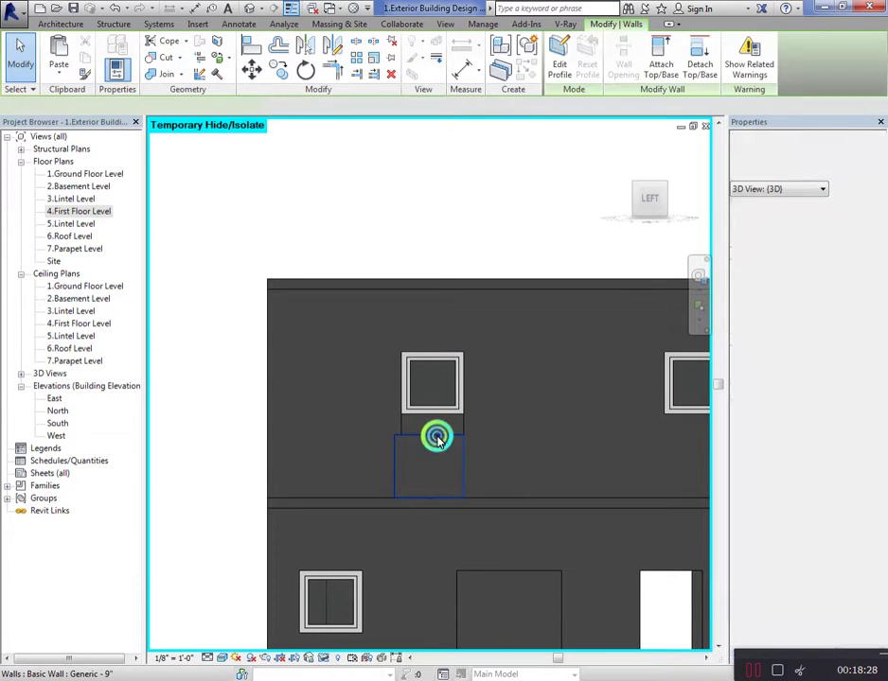
{"action": "scroll", "coordinate": [407, 454], "scroll_direction": "up", "scroll_amount": 2}
{"action": "left_click_drag", "start_coordinate": [389, 468], "coordinate": [395, 470]}
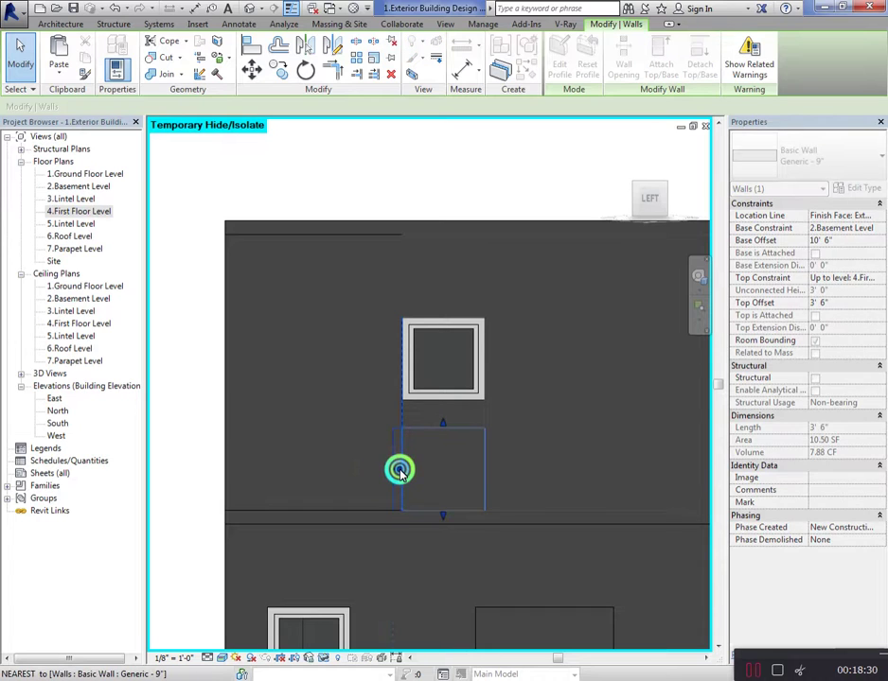
{"action": "left_click", "coordinate": [462, 427]}
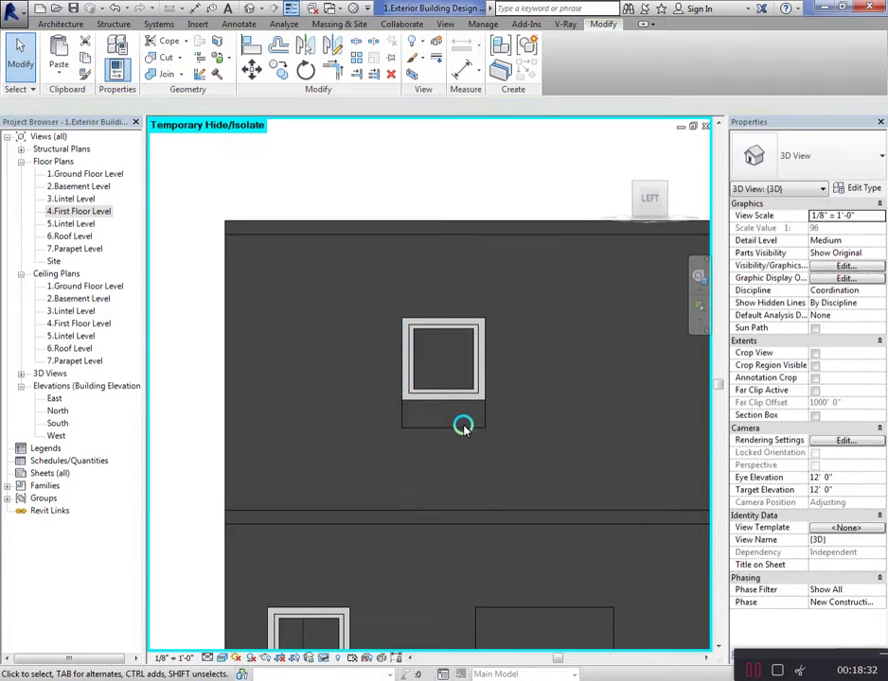
{"action": "left_click", "coordinate": [461, 427]}
{"action": "left_click_drag", "start_coordinate": [451, 407], "coordinate": [540, 348]}
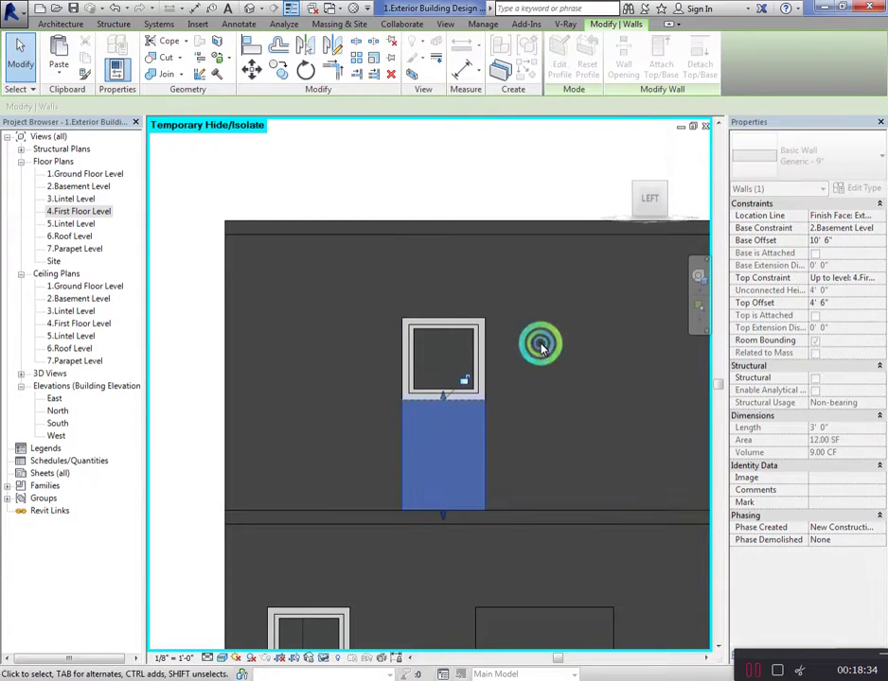
Move the tall left wall down to the lower edge
{"action": "left_click", "coordinate": [311, 489]}
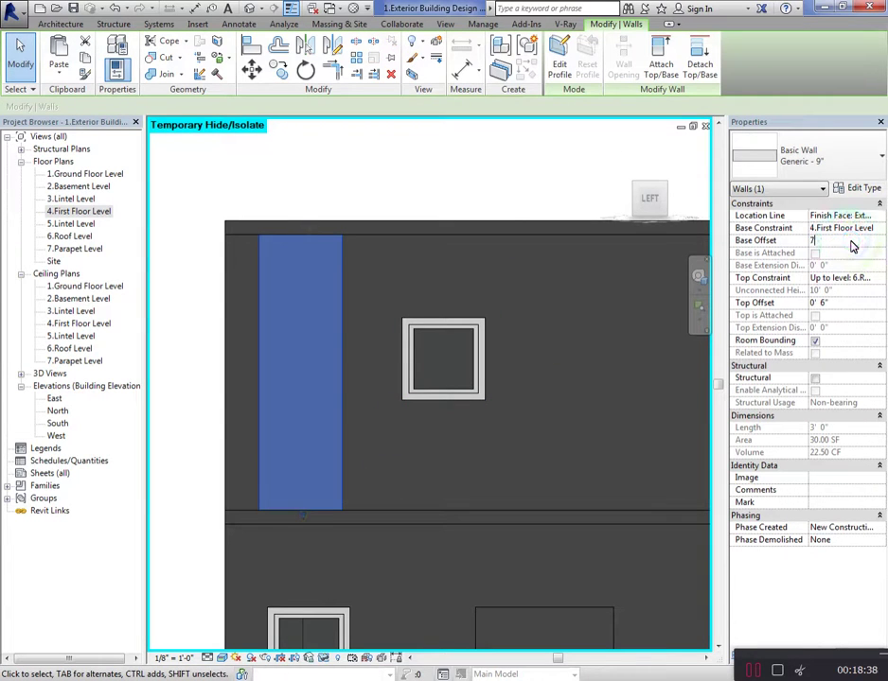
{"action": "left_click", "coordinate": [281, 95]}
{"action": "left_click", "coordinate": [254, 321]}
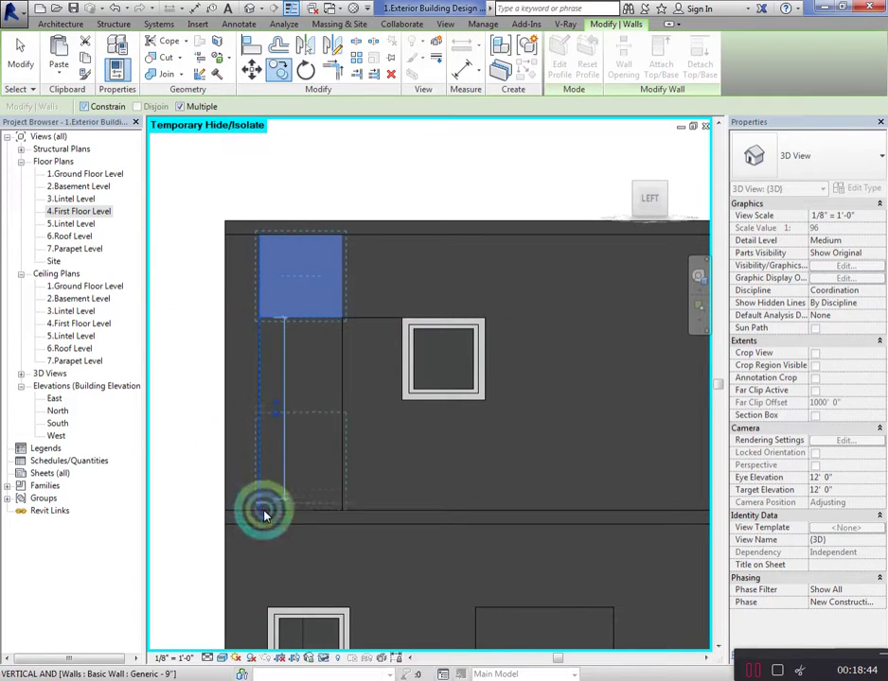
{"action": "left_click", "coordinate": [256, 511]}
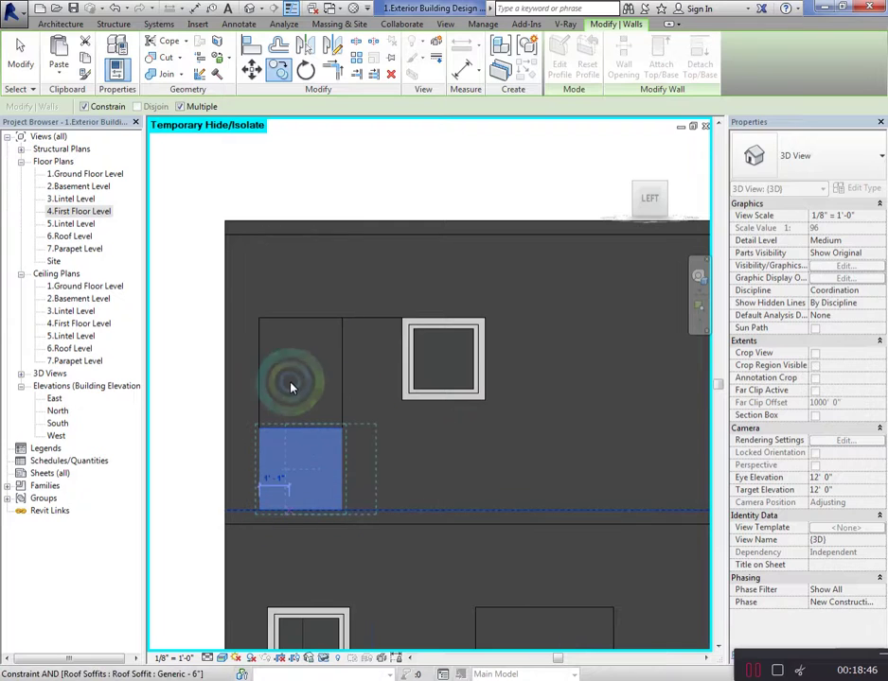
Copy the window into the left opening above the lowered wall
{"action": "left_click", "coordinate": [435, 332]}
{"action": "left_click", "coordinate": [278, 70]}
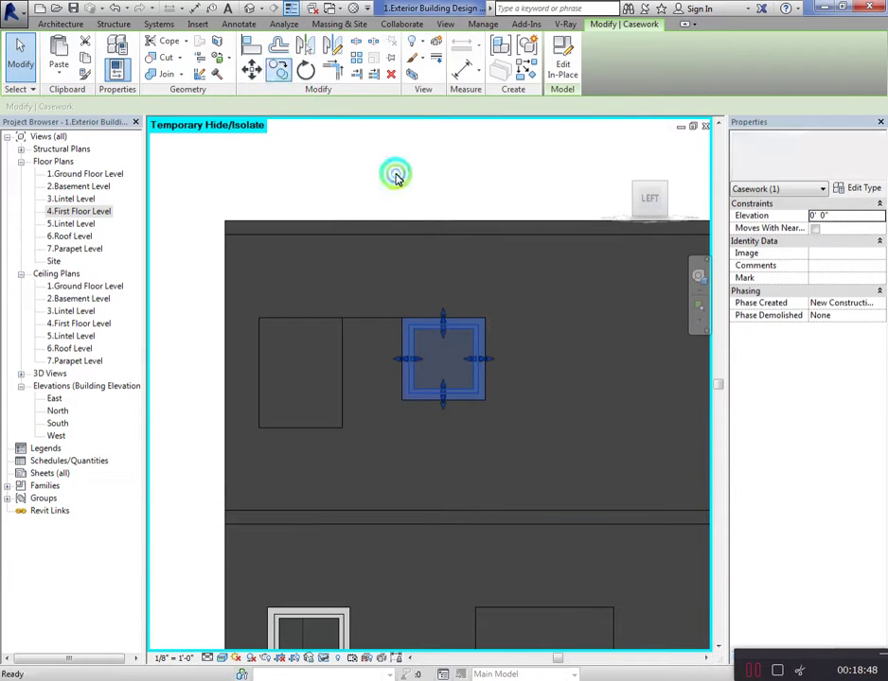
{"action": "left_click", "coordinate": [484, 318]}
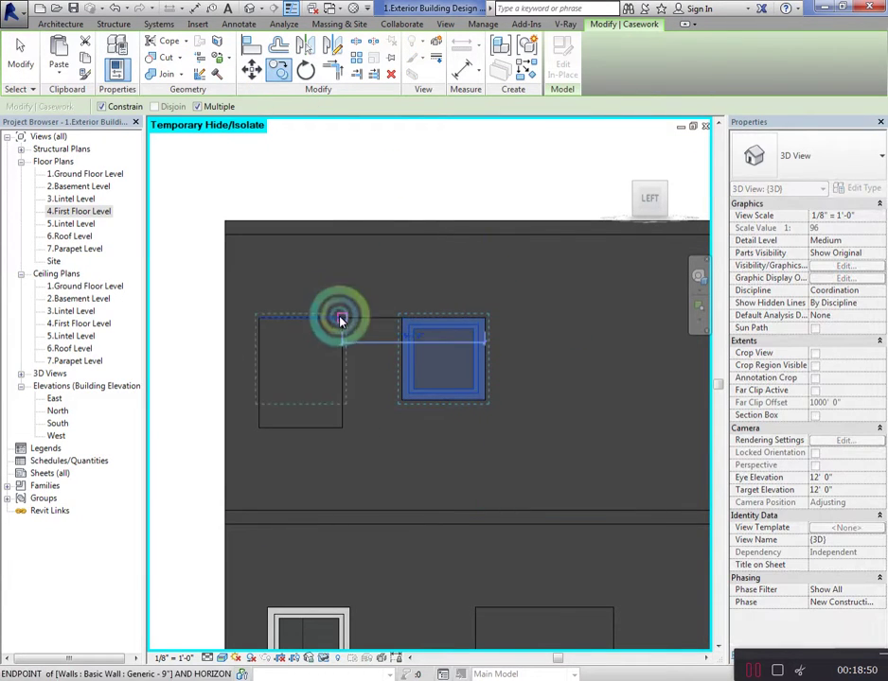
{"action": "left_click", "coordinate": [343, 318]}
{"action": "key", "text": "Escape"}
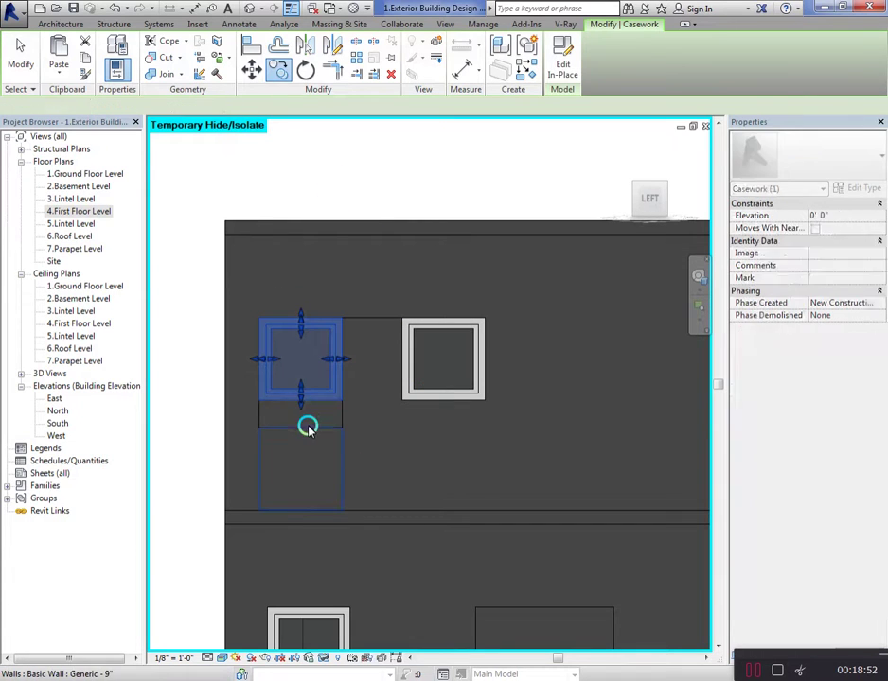
{"action": "left_click", "coordinate": [295, 421]}
{"action": "left_click", "coordinate": [420, 159]}
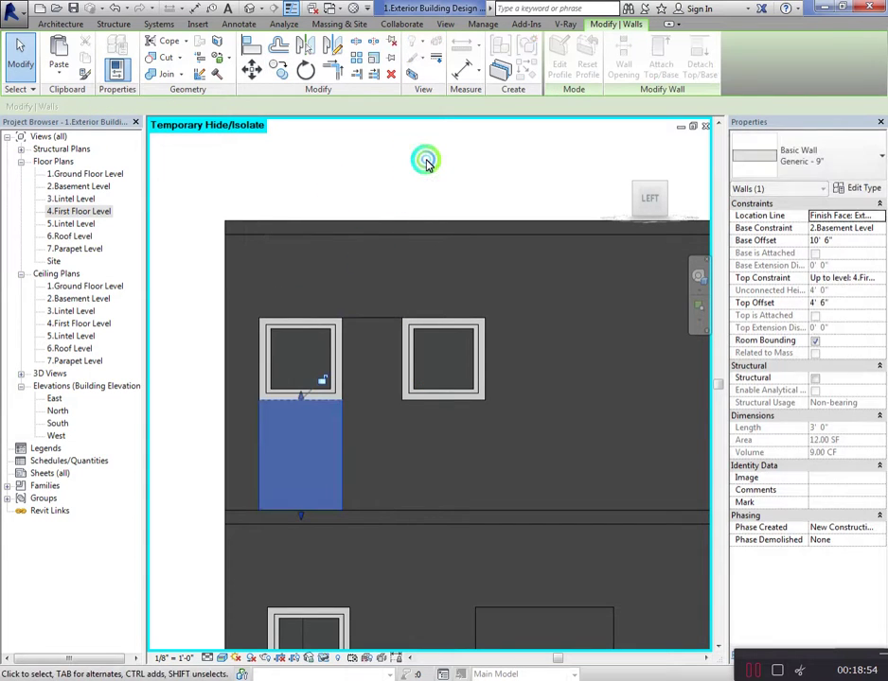
{"action": "scroll", "coordinate": [381, 254], "scroll_direction": "down", "scroll_amount": 2}
Delete the wall piece between the two windows
{"action": "left_click", "coordinate": [384, 298]}
{"action": "scroll", "coordinate": [381, 289], "scroll_direction": "up", "scroll_amount": 2}
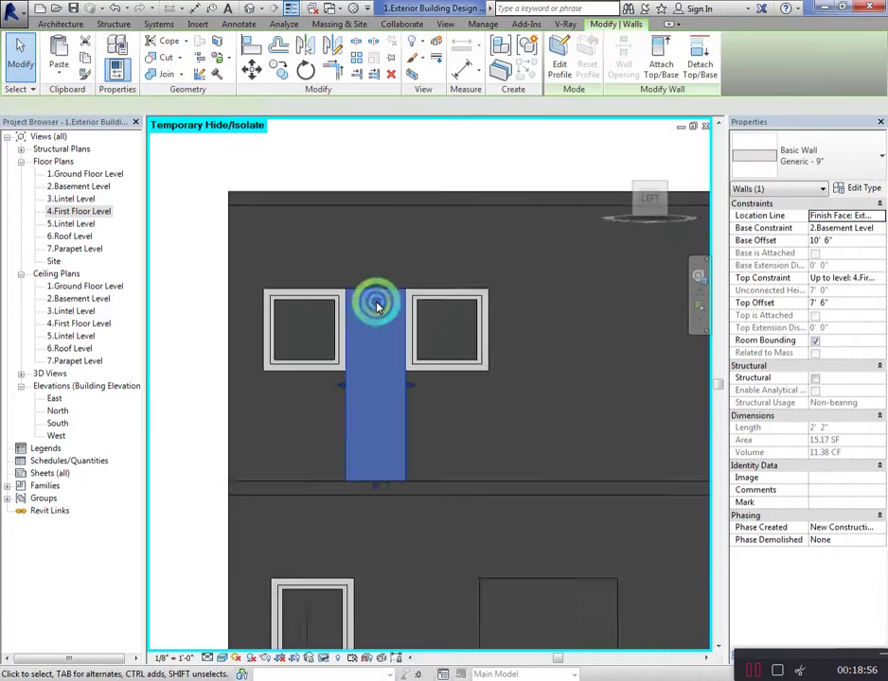
{"action": "scroll", "coordinate": [379, 280], "scroll_direction": "up", "scroll_amount": 1}
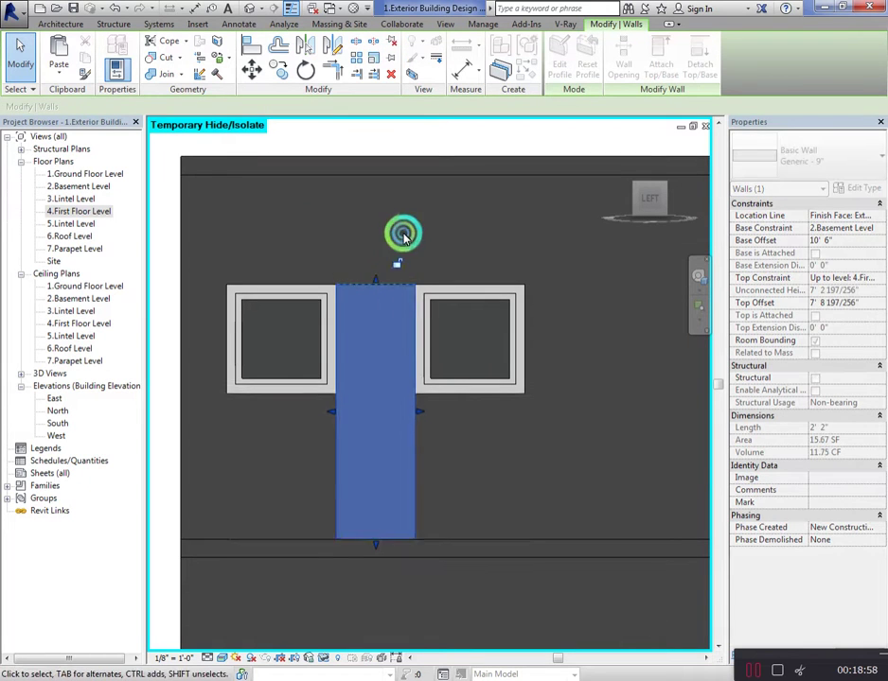
{"action": "key", "text": "Delete"}
{"action": "scroll", "coordinate": [568, 224], "scroll_direction": "down", "scroll_amount": 2}
Turn the 3D view to the FRONT face, orbiting slightly to frame both floors' windows
{"action": "left_click_drag", "start_coordinate": [665, 196], "coordinate": [694, 216]}
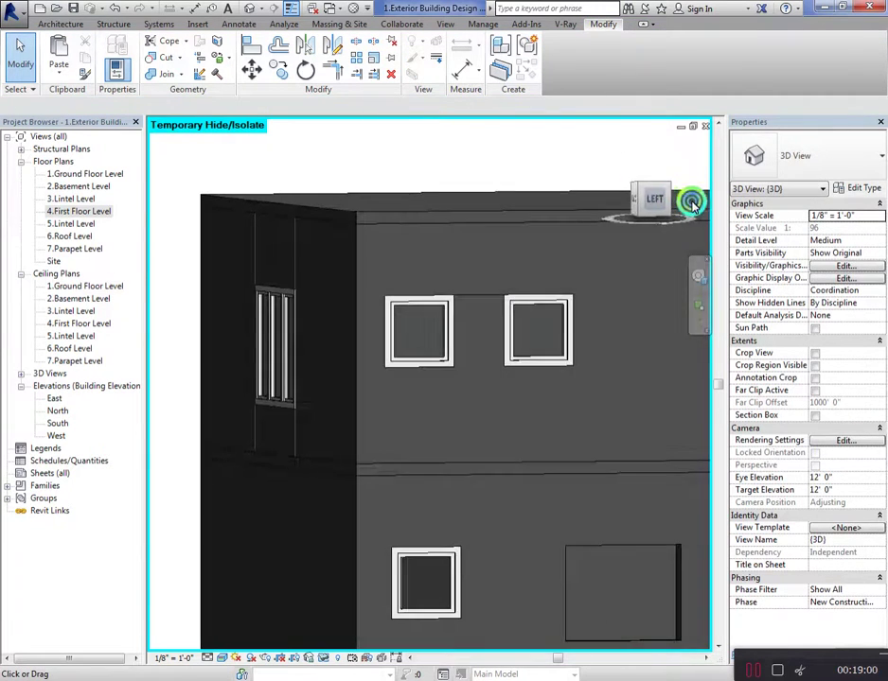
{"action": "scroll", "coordinate": [496, 398], "scroll_direction": "up", "scroll_amount": 2}
{"action": "scroll", "coordinate": [494, 399], "scroll_direction": "down", "scroll_amount": 2}
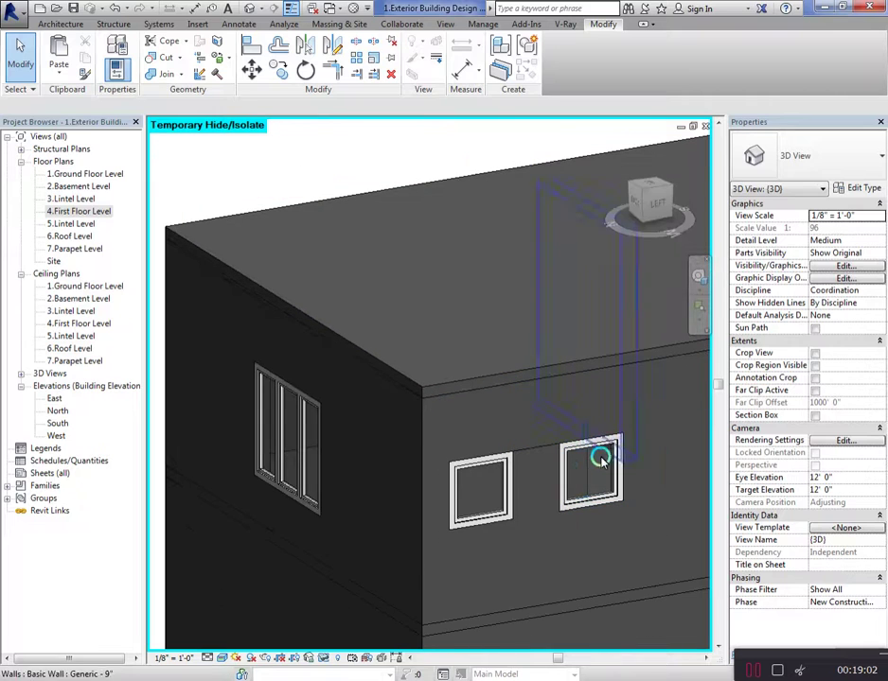
{"action": "left_click", "coordinate": [586, 465]}
{"action": "scroll", "coordinate": [586, 466], "scroll_direction": "down", "scroll_amount": 2}
{"action": "scroll", "coordinate": [371, 367], "scroll_direction": "up", "scroll_amount": 2}
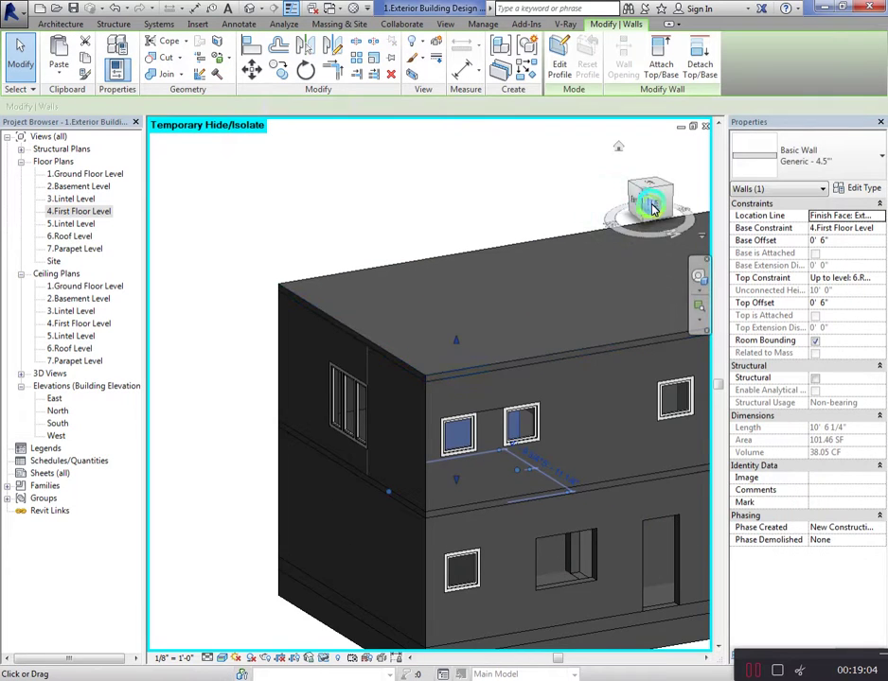
{"action": "mouse_move", "coordinate": [654, 198]}
{"action": "left_mouse_down"}
{"action": "mouse_move", "coordinate": [694, 208]}
{"action": "mouse_move", "coordinate": [238, 185]}
{"action": "mouse_move", "coordinate": [292, 206]}
{"action": "mouse_move", "coordinate": [534, 219]}
{"action": "mouse_move", "coordinate": [531, 204]}
{"action": "left_mouse_up"}
{"action": "left_click", "coordinate": [367, 241]}
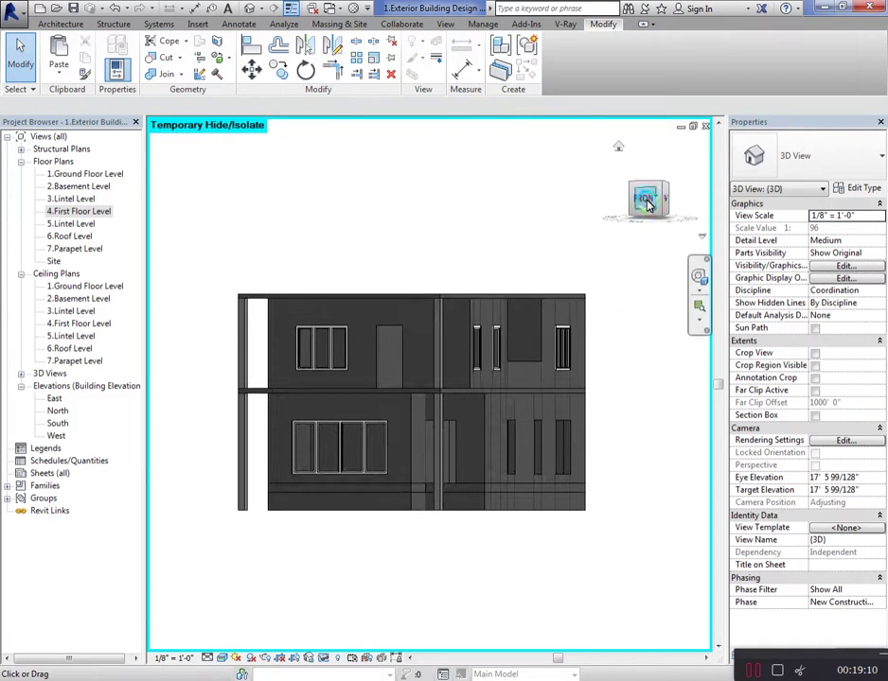
{"action": "mouse_move", "coordinate": [644, 198]}
{"action": "left_mouse_down"}
{"action": "mouse_move", "coordinate": [620, 204]}
{"action": "mouse_move", "coordinate": [707, 192]}
{"action": "mouse_move", "coordinate": [250, 212]}
{"action": "mouse_move", "coordinate": [273, 218]}
{"action": "mouse_move", "coordinate": [179, 236]}
{"action": "left_mouse_up"}
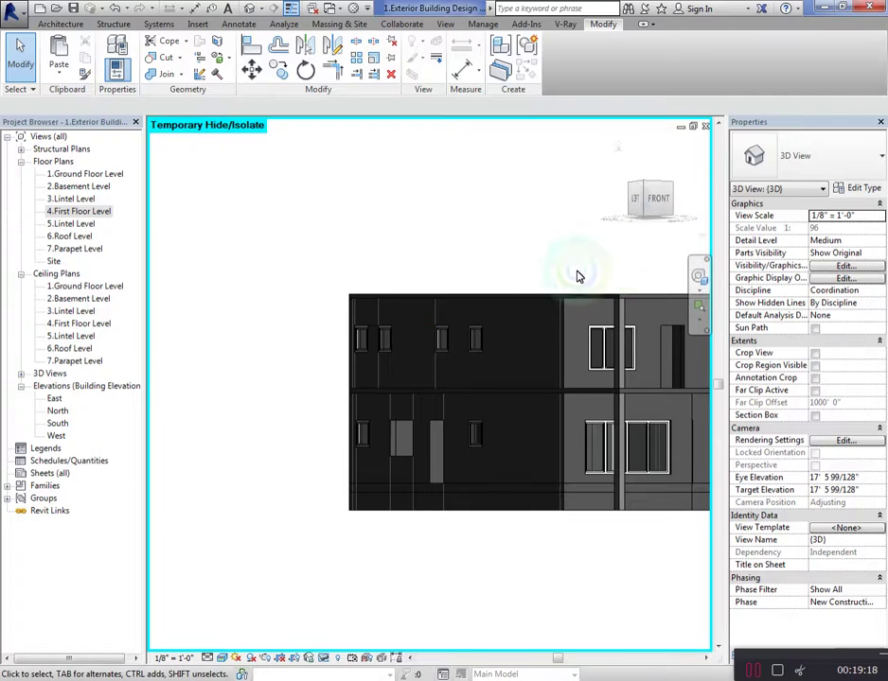
{"action": "scroll", "coordinate": [369, 352], "scroll_direction": "down", "scroll_amount": 1}
{"action": "scroll", "coordinate": [558, 388], "scroll_direction": "up", "scroll_amount": 2}
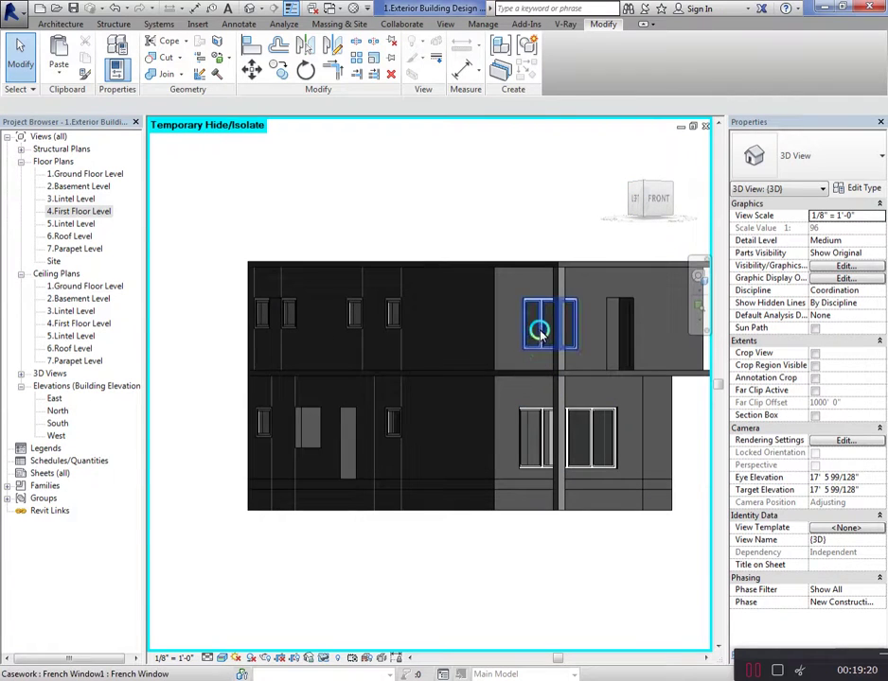
Paste the upper French window aligned to the 4.First Floor Level
{"action": "left_click", "coordinate": [539, 332]}
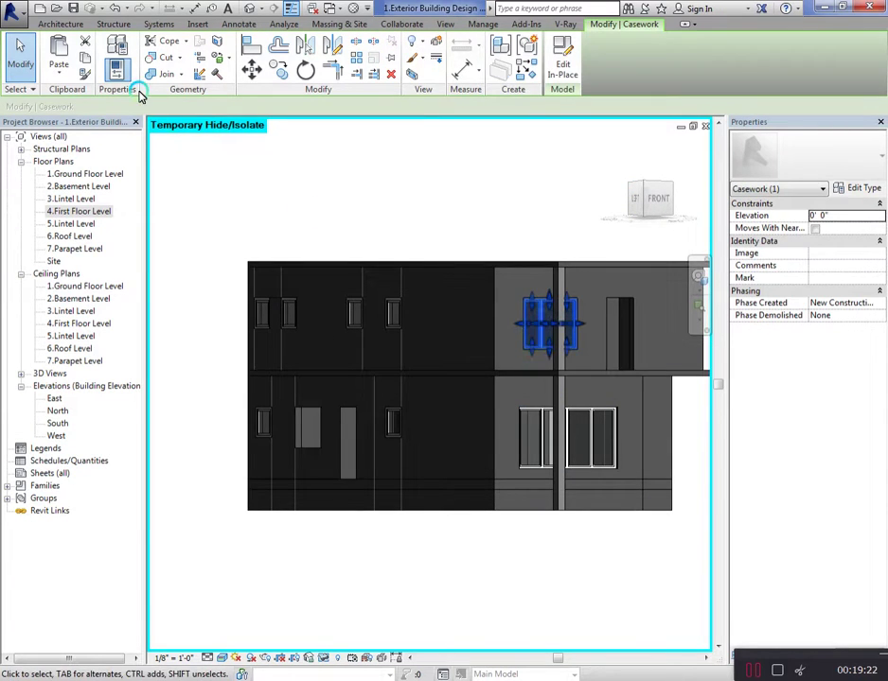
{"action": "left_click", "coordinate": [68, 77]}
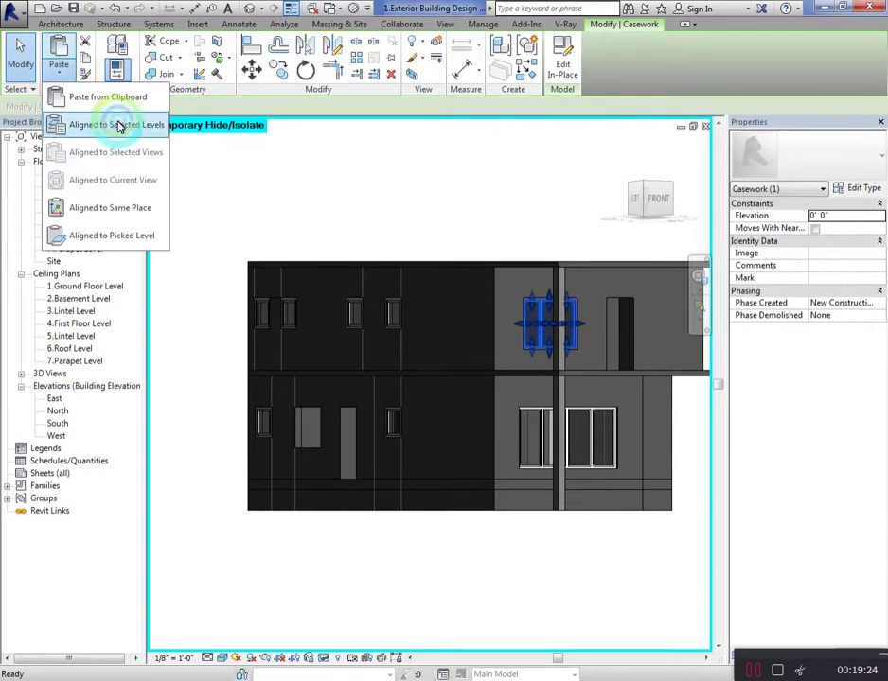
{"action": "left_click", "coordinate": [123, 123]}
{"action": "left_click", "coordinate": [407, 282]}
{"action": "left_click", "coordinate": [436, 381]}
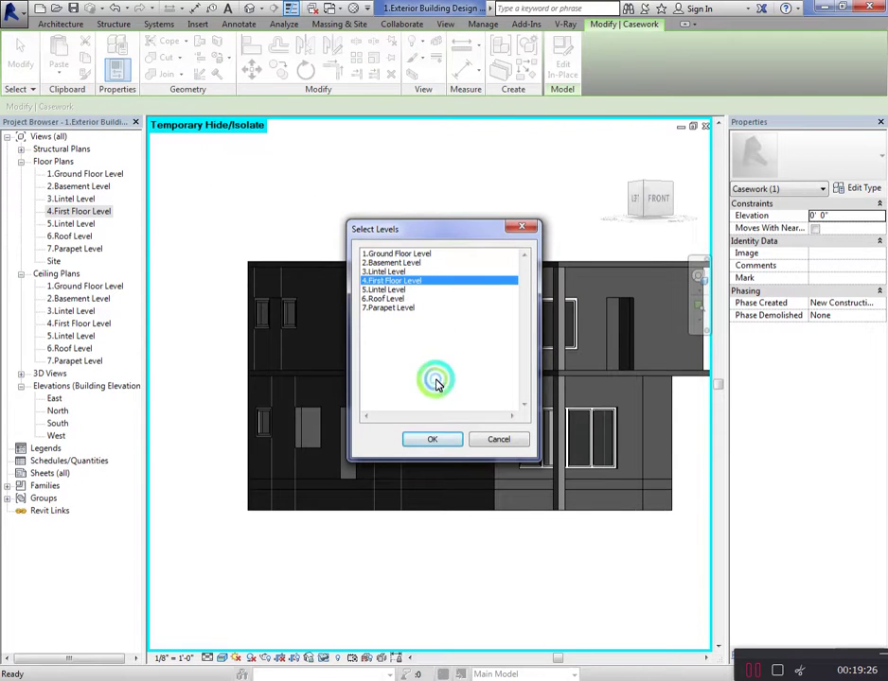
{"action": "left_click", "coordinate": [436, 440]}
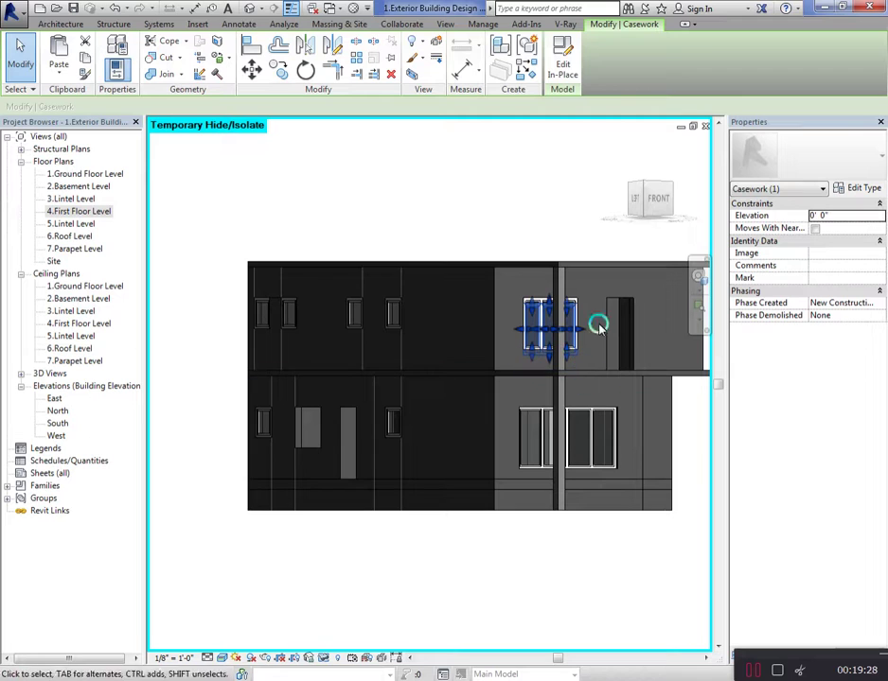
{"action": "left_click", "coordinate": [655, 192]}
{"action": "mouse_move", "coordinate": [650, 199]}
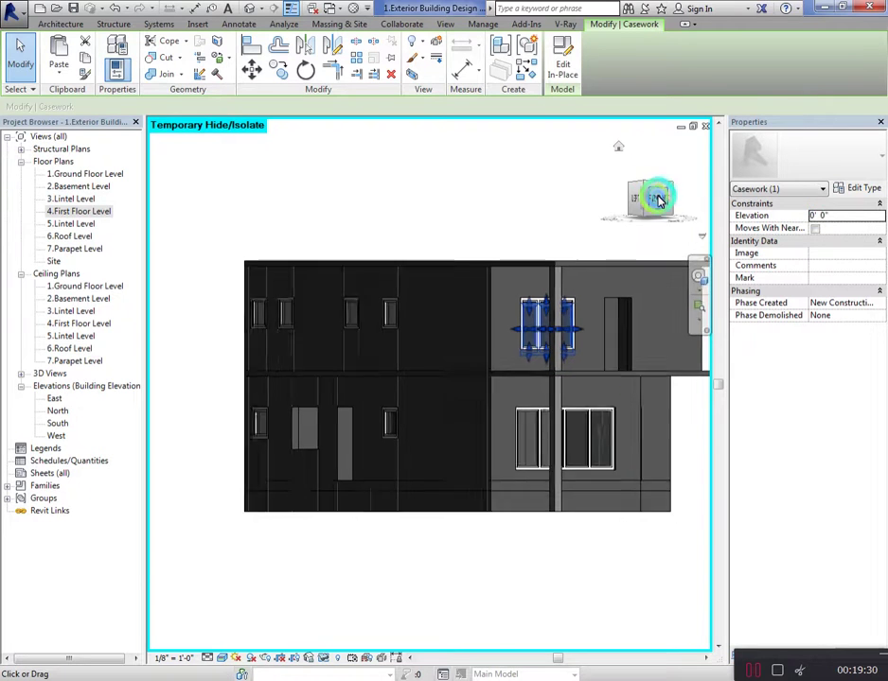
{"action": "left_click", "coordinate": [455, 235]}
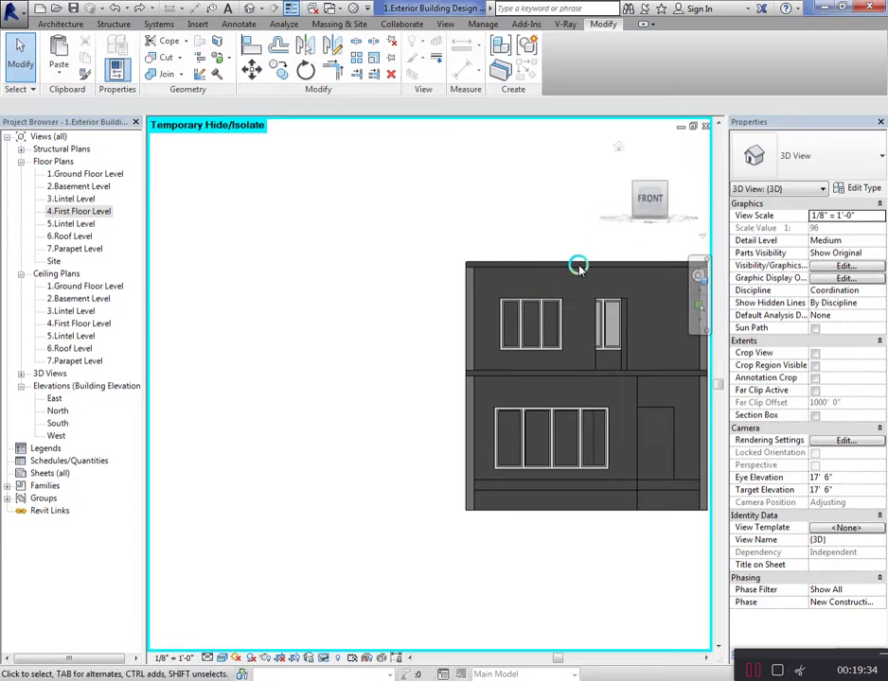
Paste the upper-left window onto 1.Ground Floor Level, then open the 2.Basement Level plan
{"action": "left_click", "coordinate": [533, 320]}
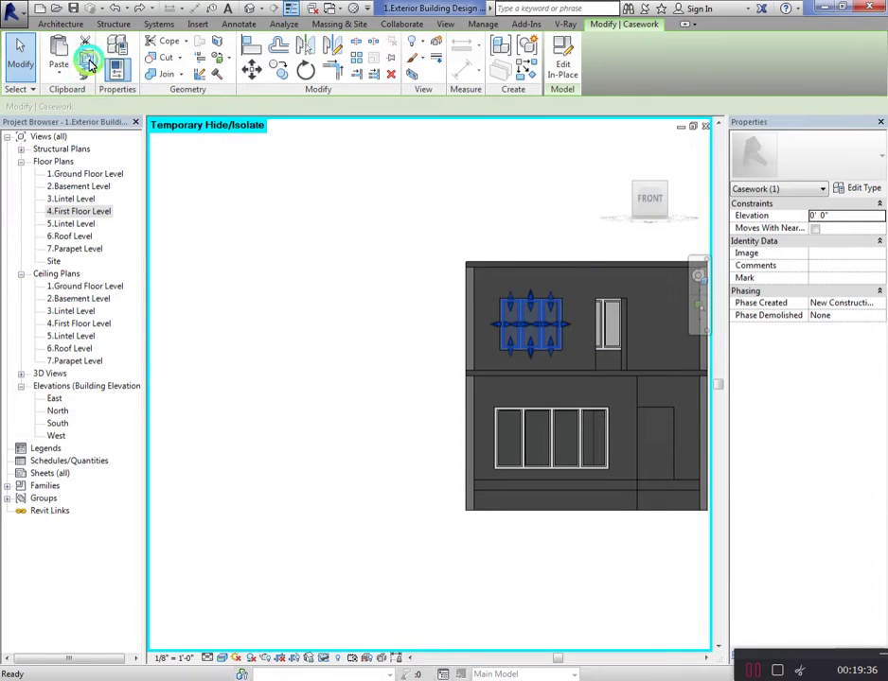
{"action": "left_click", "coordinate": [63, 74]}
{"action": "left_click", "coordinate": [123, 134]}
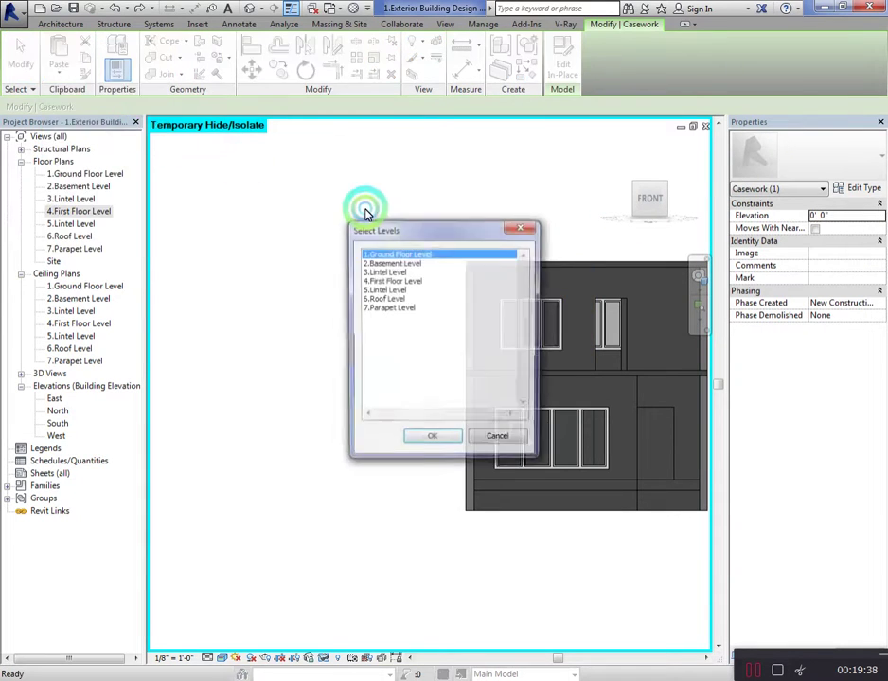
{"action": "left_click", "coordinate": [434, 440]}
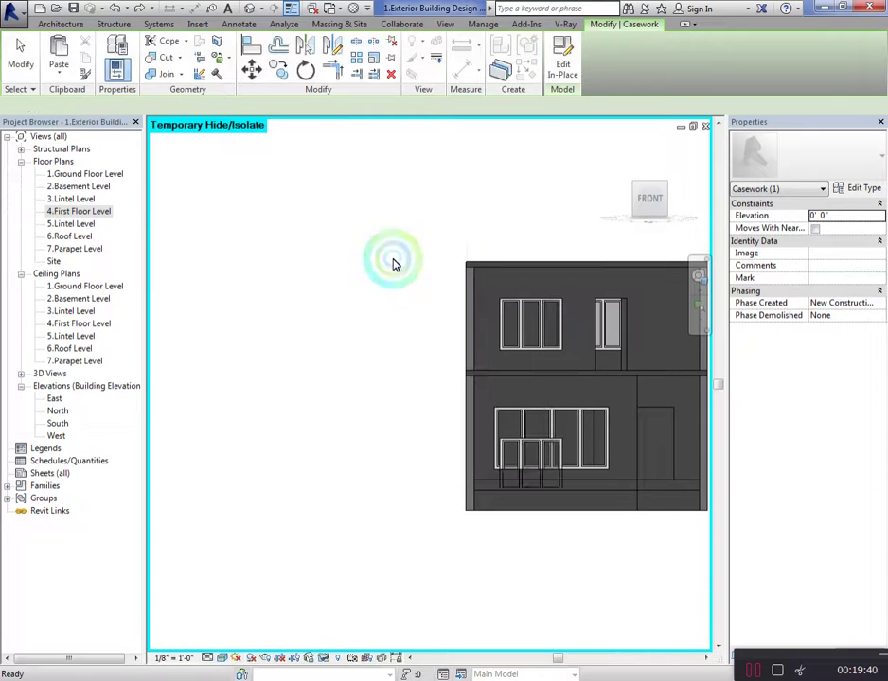
{"action": "double_click", "coordinate": [84, 187]}
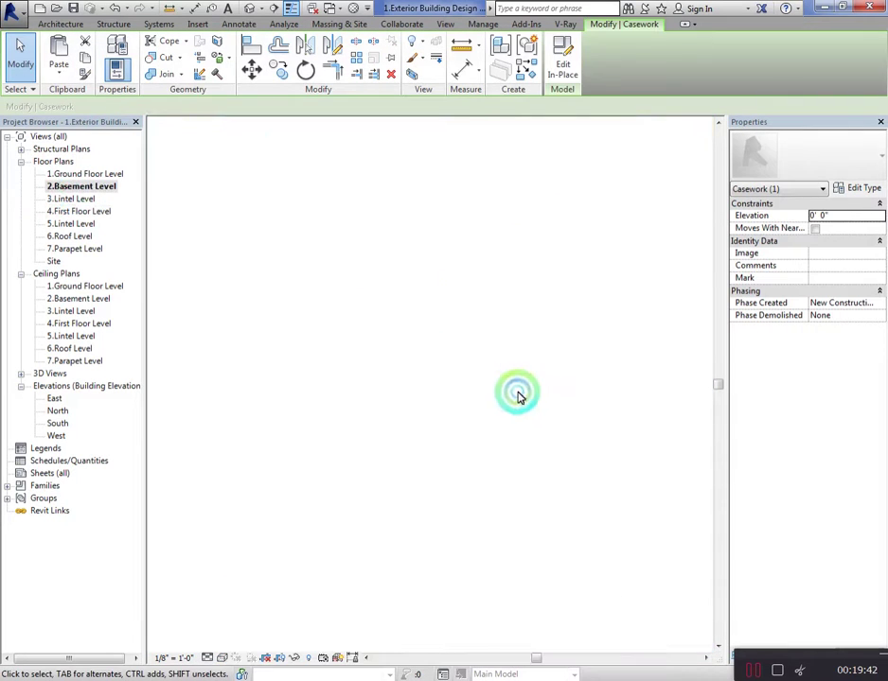
Move the pasted French window 14' left outside the building and rotate it 90° to stand vertical
{"action": "scroll", "coordinate": [391, 482], "scroll_direction": "down", "scroll_amount": 2}
{"action": "key", "text": "m"}
{"action": "key", "text": "v"}
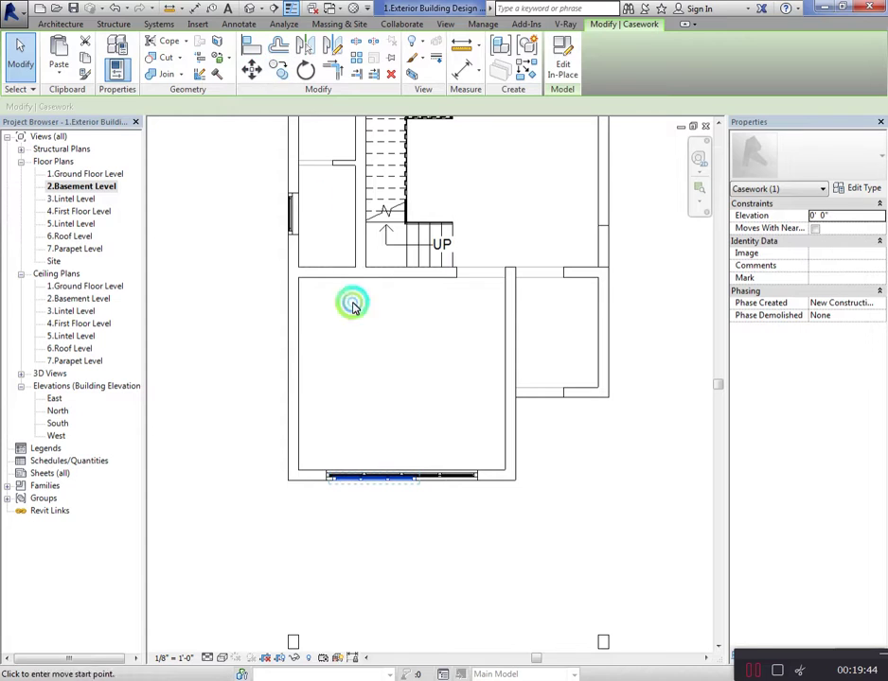
{"action": "left_click", "coordinate": [406, 371]}
{"action": "left_click", "coordinate": [210, 364]}
{"action": "scroll", "coordinate": [506, 505], "scroll_direction": "down", "scroll_amount": 2}
{"action": "scroll", "coordinate": [265, 388], "scroll_direction": "up", "scroll_amount": 1}
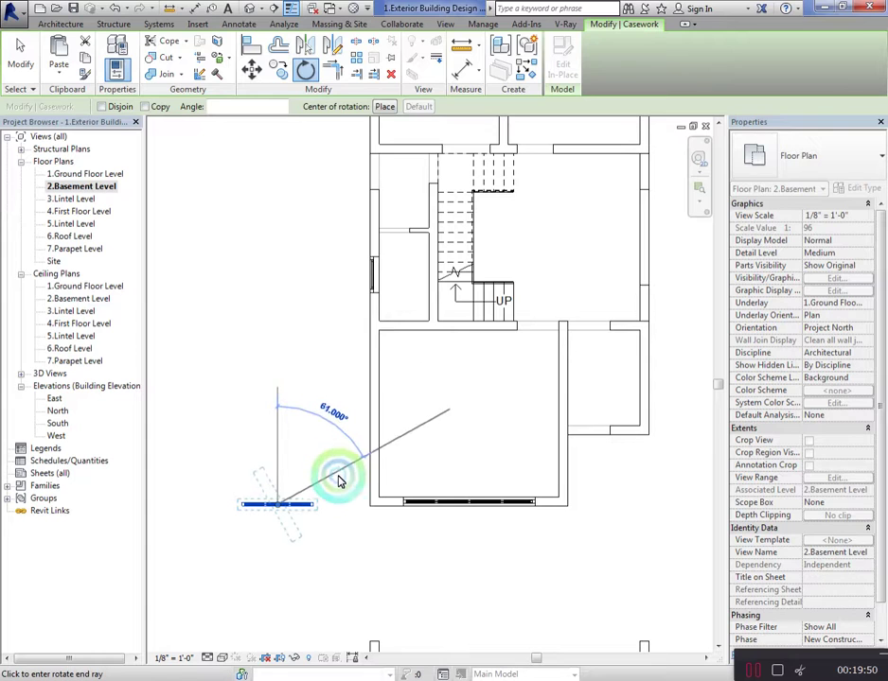
{"action": "left_click", "coordinate": [341, 511]}
Move the rotated window further up the basement plan from its top point
{"action": "scroll", "coordinate": [241, 470], "scroll_direction": "up", "scroll_amount": 1}
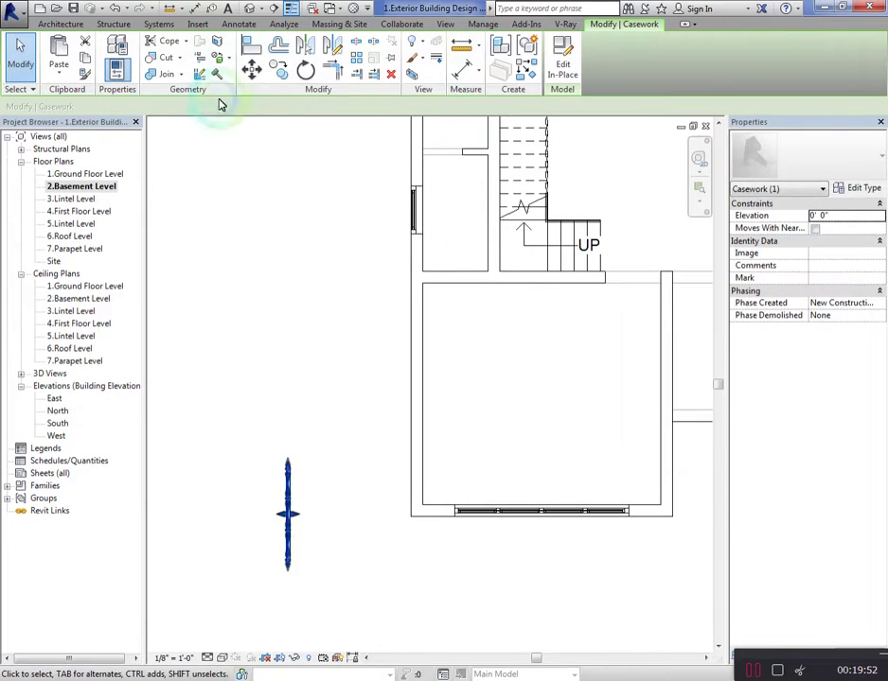
{"action": "left_click", "coordinate": [251, 73]}
{"action": "scroll", "coordinate": [287, 478], "scroll_direction": "up", "scroll_amount": 1}
{"action": "scroll", "coordinate": [303, 481], "scroll_direction": "up", "scroll_amount": 1}
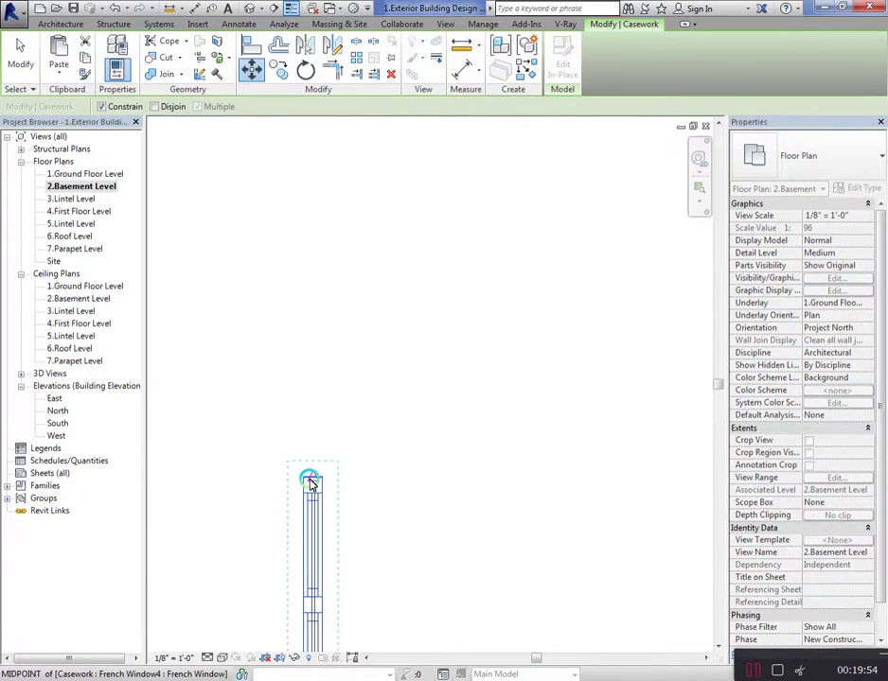
{"action": "left_click", "coordinate": [302, 481]}
{"action": "scroll", "coordinate": [246, 523], "scroll_direction": "down", "scroll_amount": 3}
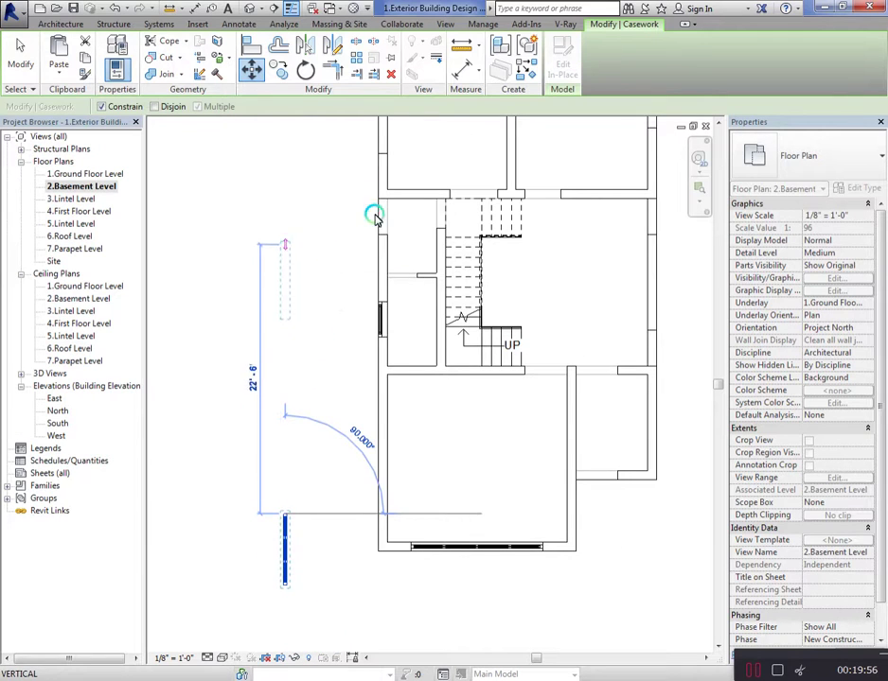
{"action": "scroll", "coordinate": [357, 551], "scroll_direction": "down", "scroll_amount": 1}
{"action": "scroll", "coordinate": [349, 337], "scroll_direction": "down", "scroll_amount": 3}
{"action": "scroll", "coordinate": [349, 283], "scroll_direction": "up", "scroll_amount": 2}
{"action": "scroll", "coordinate": [361, 266], "scroll_direction": "up", "scroll_amount": 2}
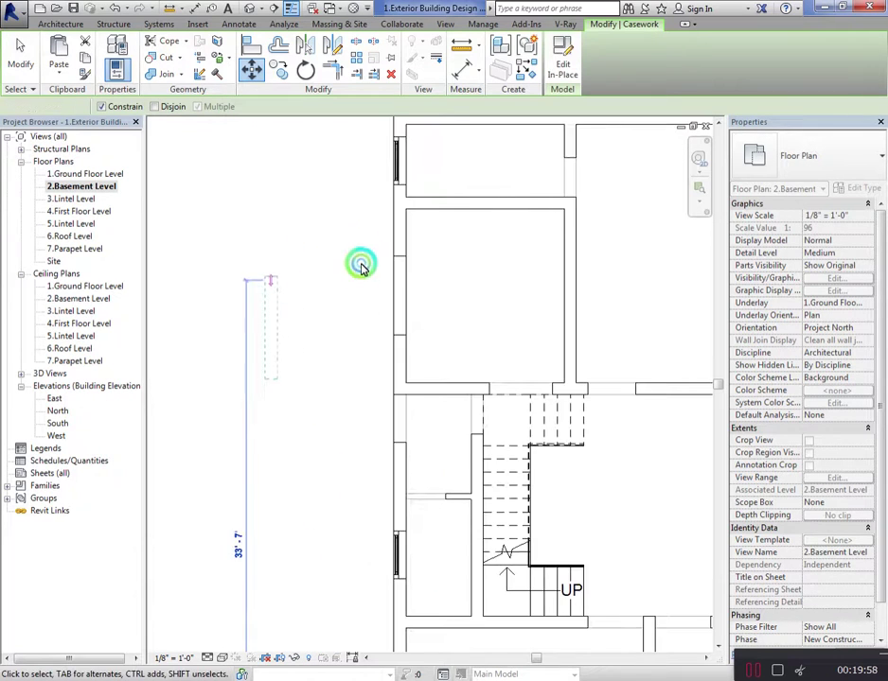
{"action": "left_click", "coordinate": [361, 266]}
{"action": "scroll", "coordinate": [258, 241], "scroll_direction": "up", "scroll_amount": 1}
{"action": "scroll", "coordinate": [228, 294], "scroll_direction": "up", "scroll_amount": 2}
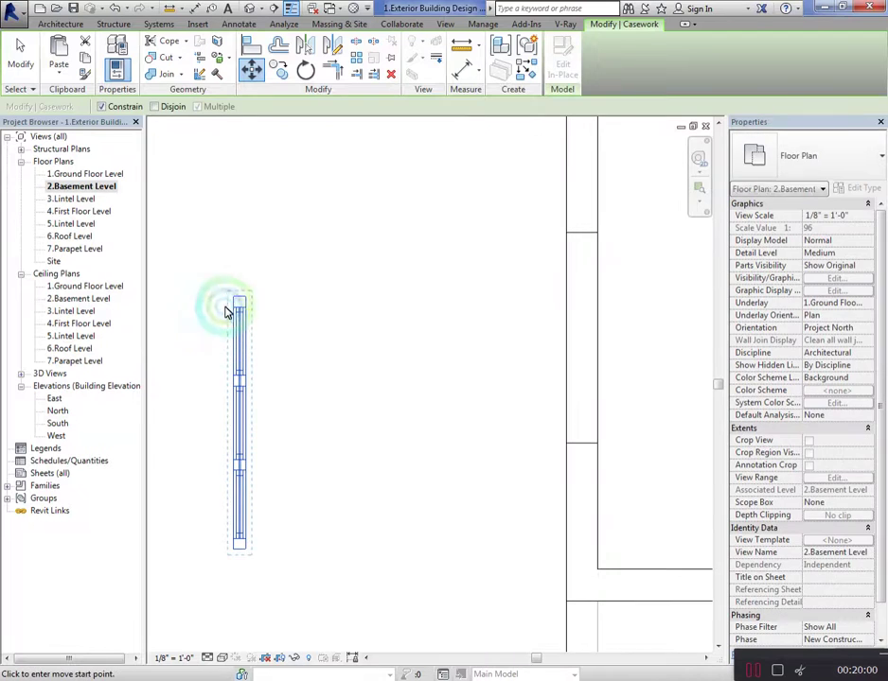
Snap the window onto the basement's left wall line and into its wall opening
{"action": "left_click", "coordinate": [231, 301]}
{"action": "left_click", "coordinate": [564, 240]}
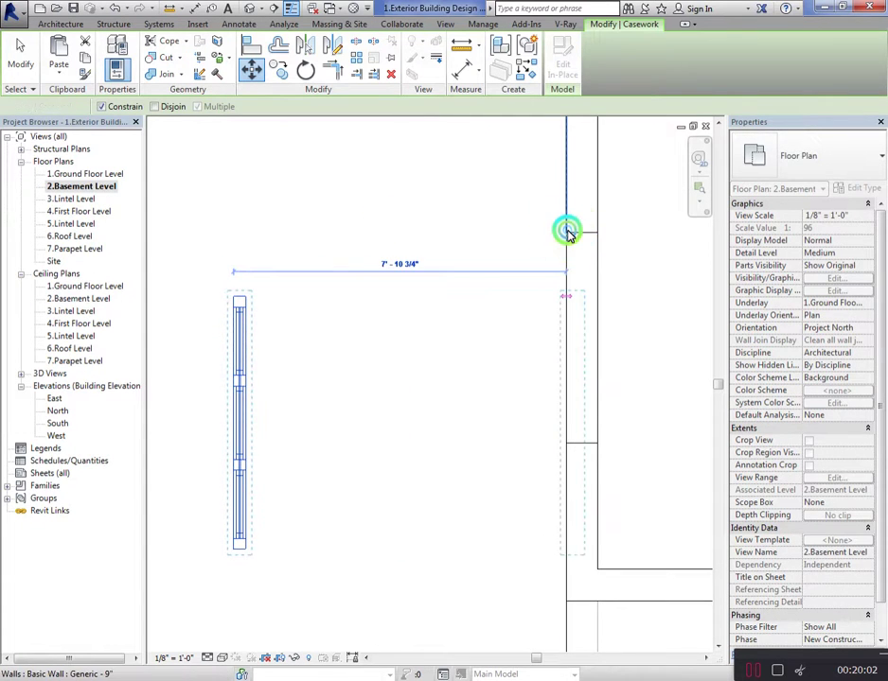
{"action": "left_click", "coordinate": [567, 232]}
{"action": "scroll", "coordinate": [583, 301], "scroll_direction": "up", "scroll_amount": 2}
{"action": "left_click", "coordinate": [252, 75]}
{"action": "scroll", "coordinate": [596, 251], "scroll_direction": "up", "scroll_amount": 3}
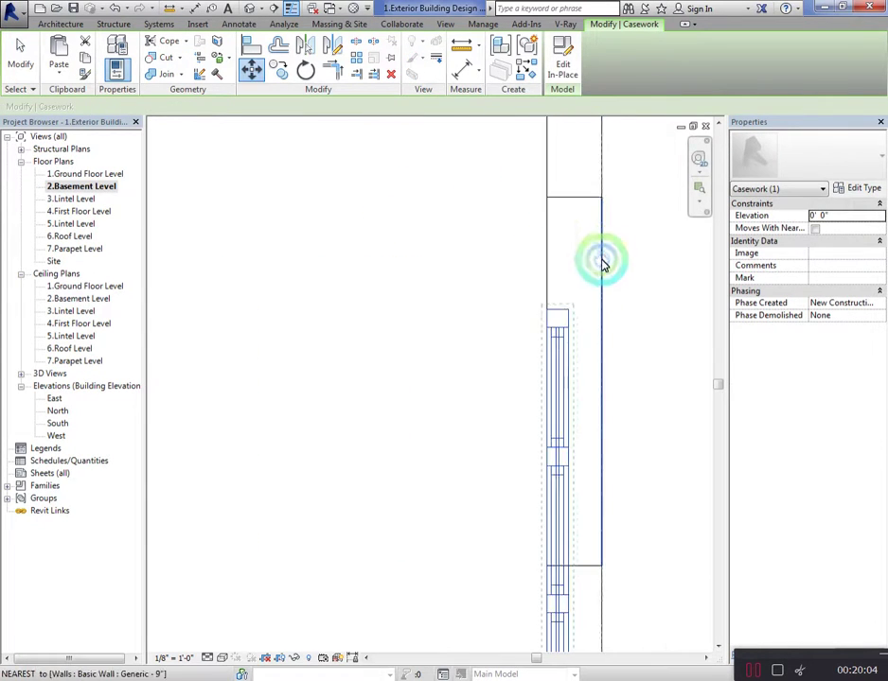
{"action": "left_click", "coordinate": [527, 318]}
{"action": "left_click", "coordinate": [531, 184]}
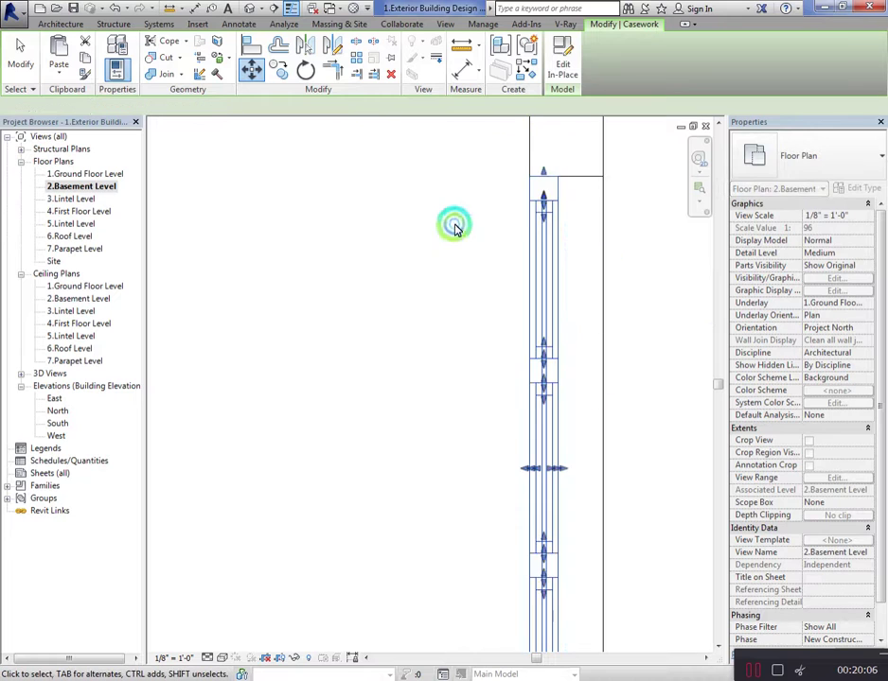
{"action": "scroll", "coordinate": [422, 283], "scroll_direction": "down", "scroll_amount": 1}
{"action": "left_click", "coordinate": [398, 379]}
{"action": "scroll", "coordinate": [494, 418], "scroll_direction": "up", "scroll_amount": 1}
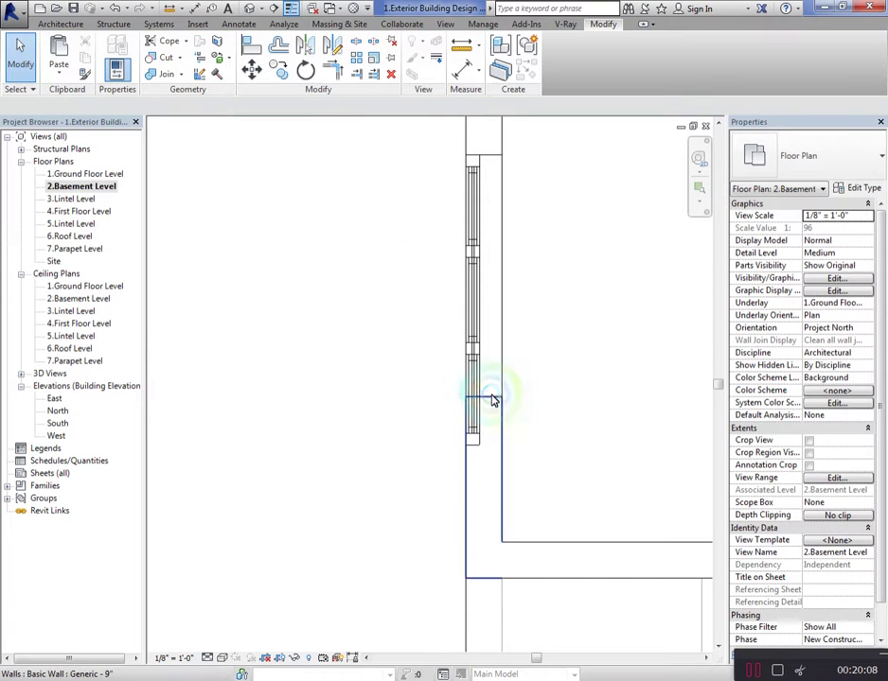
{"action": "scroll", "coordinate": [154, 437], "scroll_direction": "down", "scroll_amount": 3}
{"action": "scroll", "coordinate": [281, 391], "scroll_direction": "up", "scroll_amount": 1}
{"action": "scroll", "coordinate": [266, 354], "scroll_direction": "up", "scroll_amount": 1}
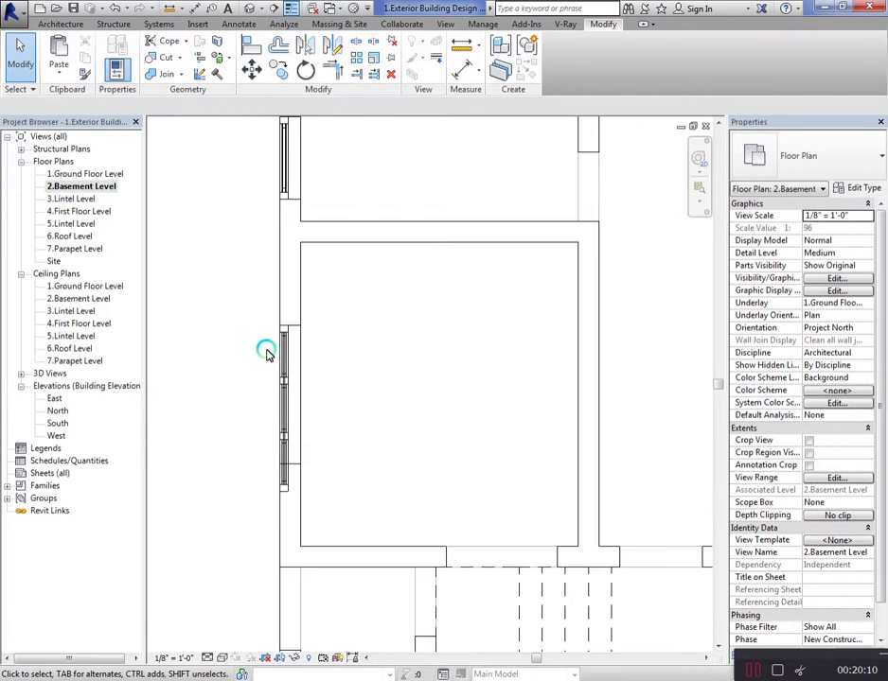
{"action": "scroll", "coordinate": [180, 437], "scroll_direction": "up", "scroll_amount": 1}
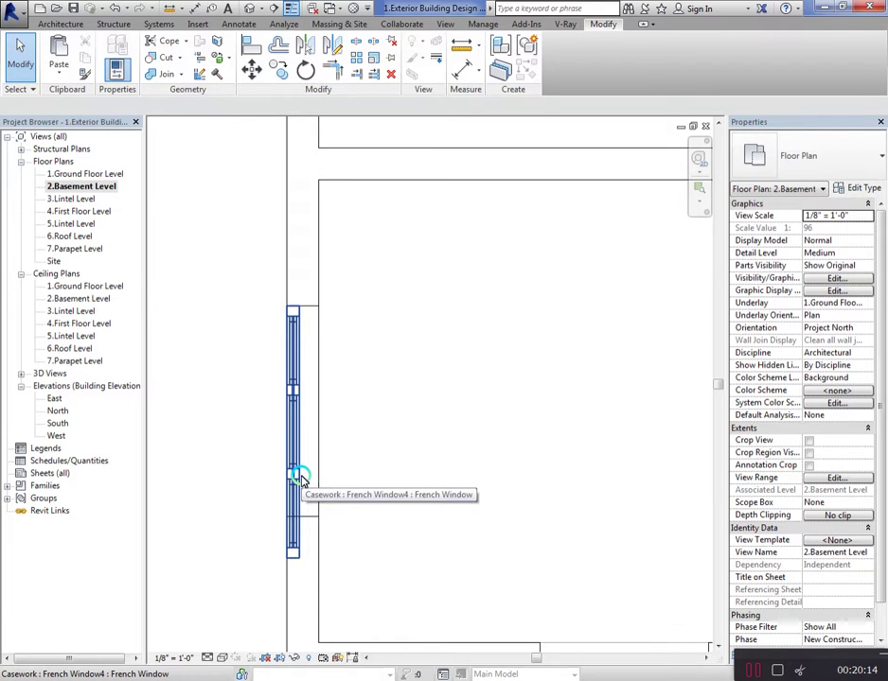
Shorten the wall beside the window to 4'-7 1/2" and return to the default 3D view
{"action": "left_click", "coordinate": [290, 521]}
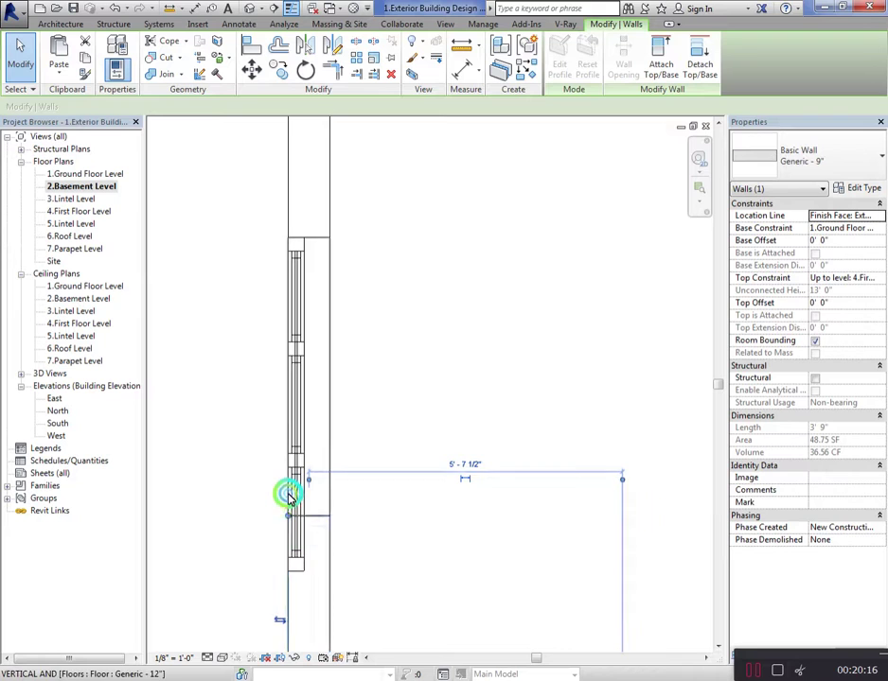
{"action": "left_click_drag", "start_coordinate": [290, 499], "coordinate": [287, 469]}
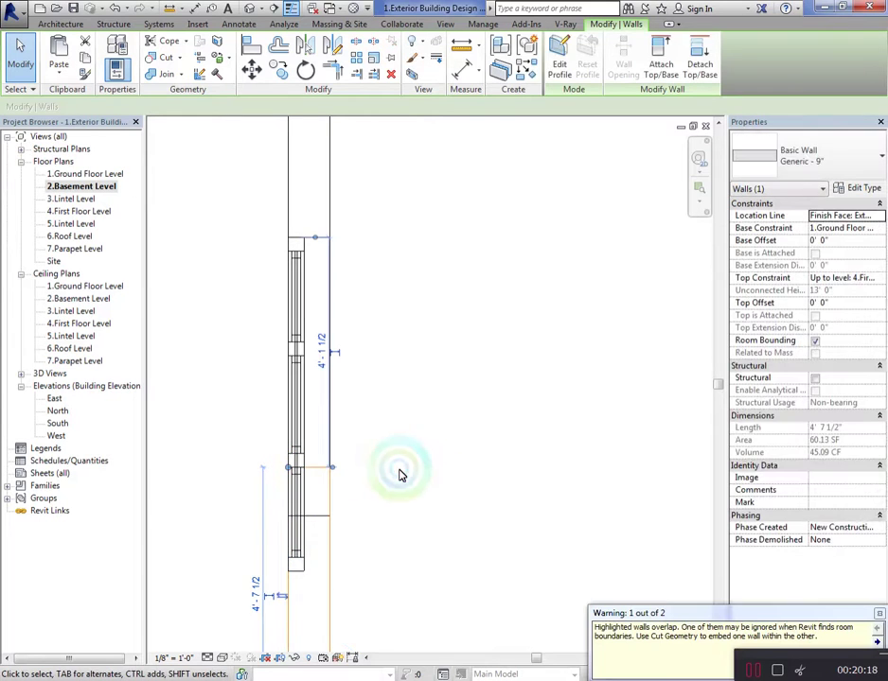
{"action": "left_click", "coordinate": [399, 474]}
{"action": "left_click", "coordinate": [245, 10]}
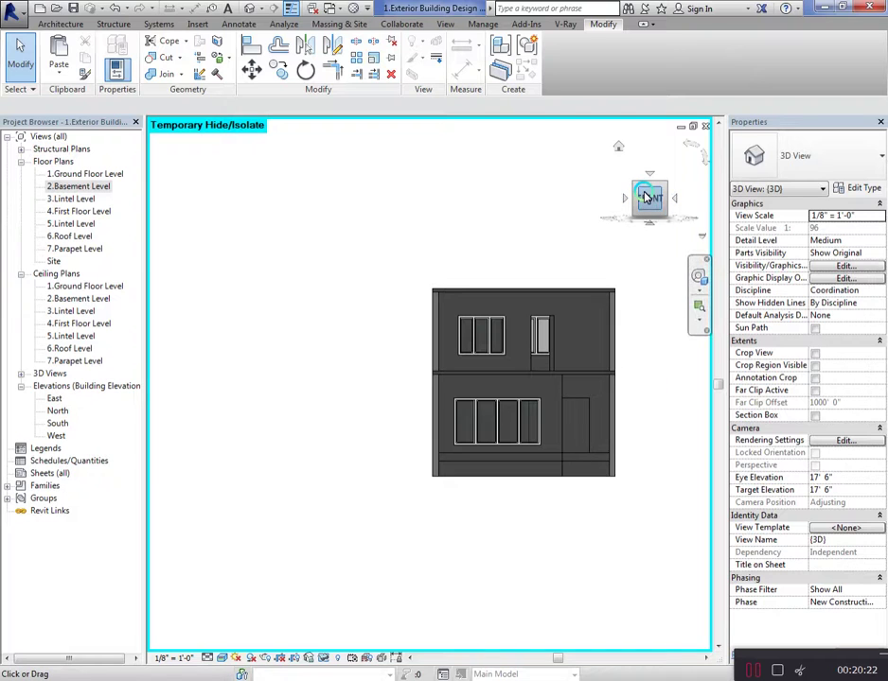
Turn the 3D view to the left side and raise the lower French window into position
{"action": "left_click", "coordinate": [674, 198]}
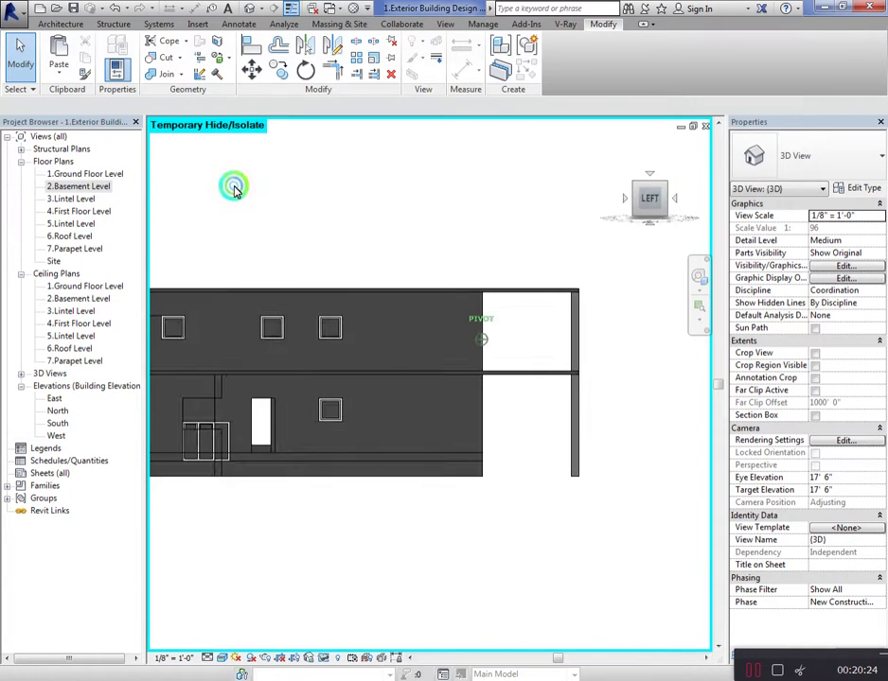
{"action": "scroll", "coordinate": [257, 386], "scroll_direction": "up", "scroll_amount": 2}
{"action": "scroll", "coordinate": [250, 423], "scroll_direction": "up", "scroll_amount": 3}
{"action": "scroll", "coordinate": [250, 422], "scroll_direction": "up", "scroll_amount": 2}
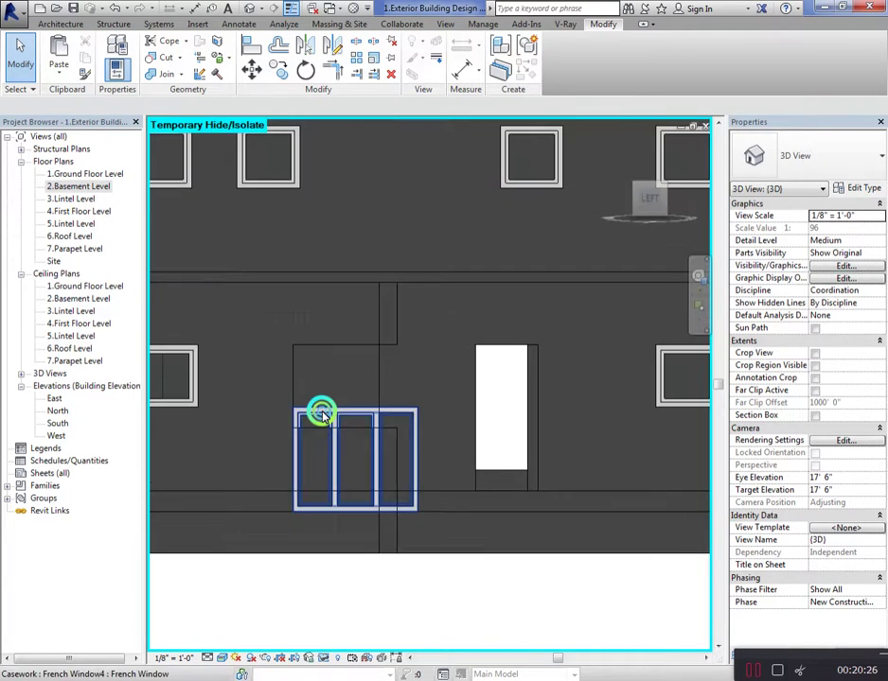
{"action": "left_click", "coordinate": [322, 414]}
{"action": "scroll", "coordinate": [231, 284], "scroll_direction": "up", "scroll_amount": 1}
{"action": "left_click", "coordinate": [251, 68]}
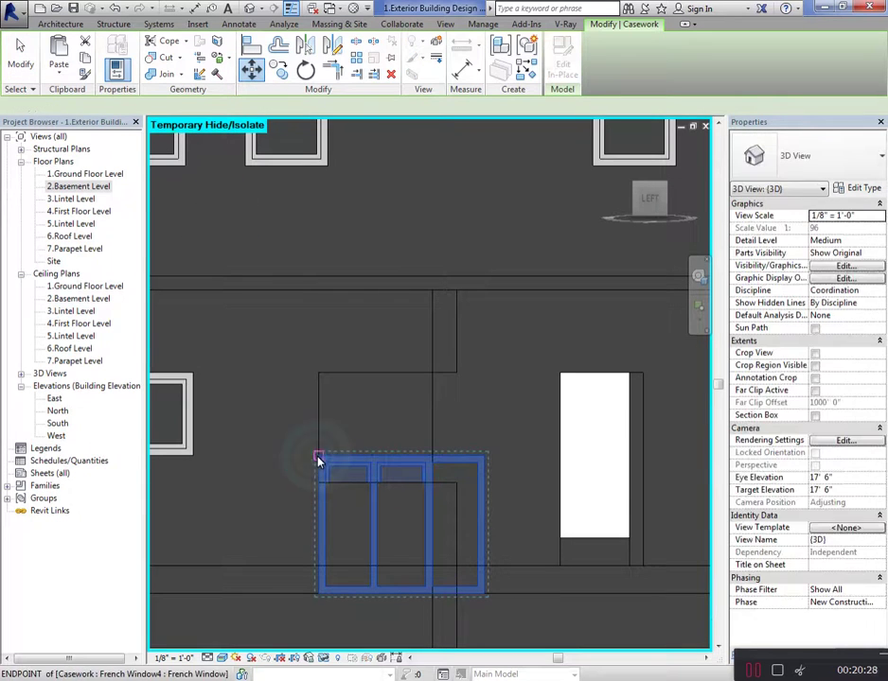
{"action": "left_click", "coordinate": [318, 460]}
{"action": "left_click", "coordinate": [320, 375]}
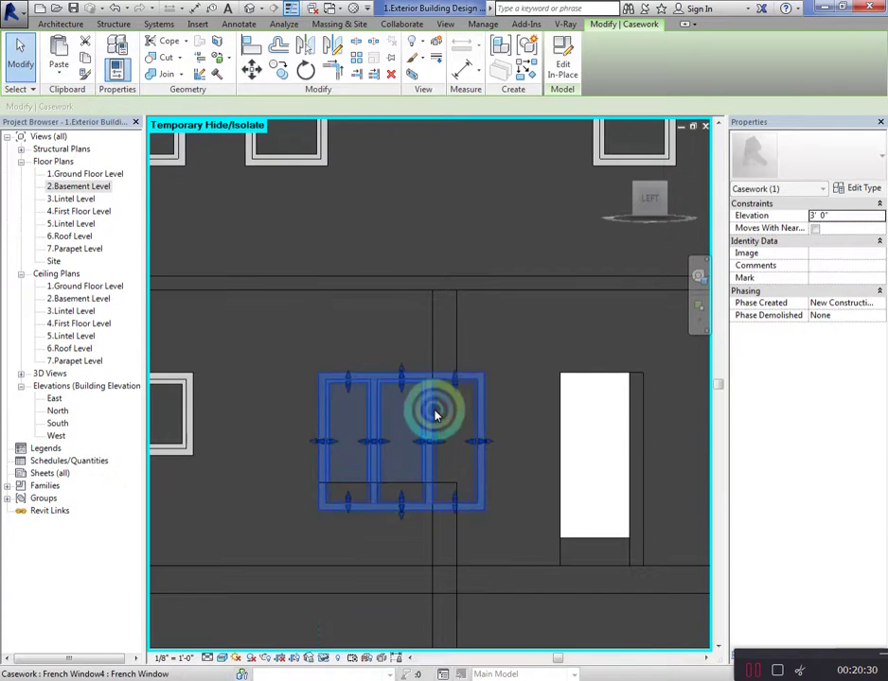
{"action": "scroll", "coordinate": [509, 608], "scroll_direction": "down", "scroll_amount": 2}
{"action": "left_click", "coordinate": [509, 608]}
Shorten the wall below the French window to 3'10 1/2"
{"action": "scroll", "coordinate": [447, 550], "scroll_direction": "up", "scroll_amount": 2}
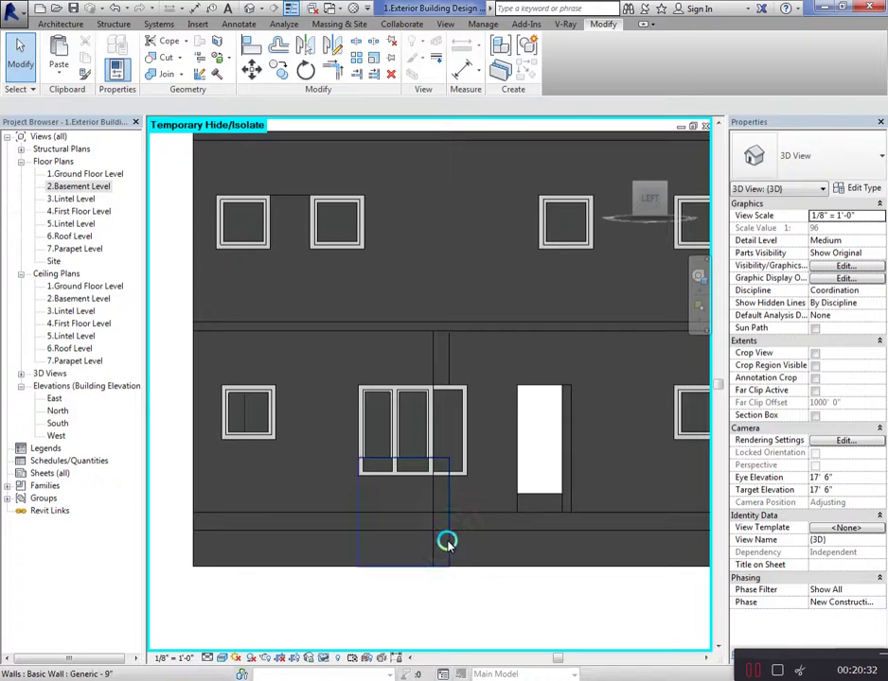
{"action": "left_click", "coordinate": [449, 540]}
{"action": "left_click_drag", "start_coordinate": [428, 512], "coordinate": [432, 514]}
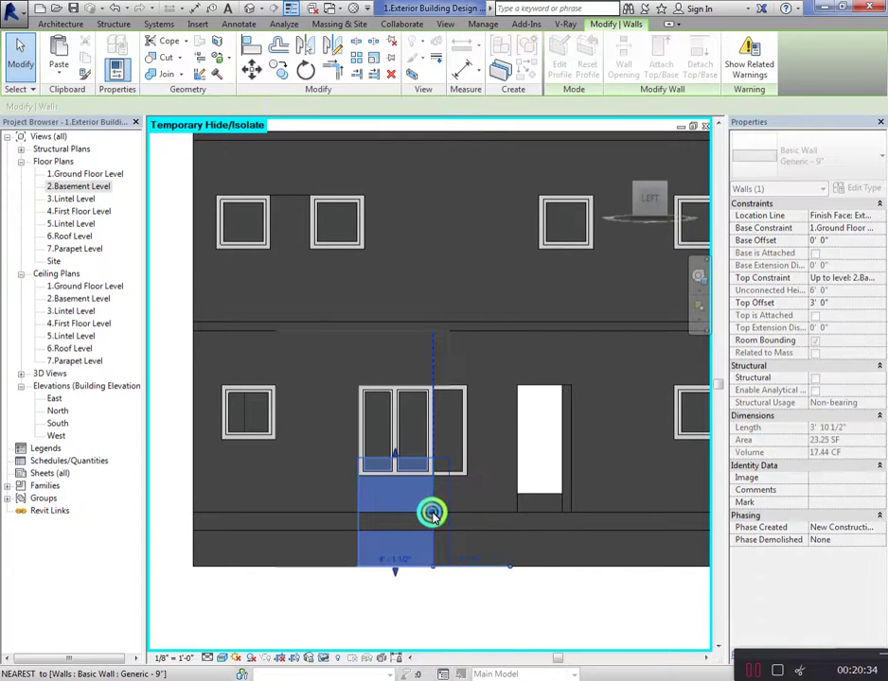
{"action": "left_click", "coordinate": [396, 373]}
Stretch the wall beside the French window so its edge meets the window
{"action": "scroll", "coordinate": [449, 364], "scroll_direction": "up", "scroll_amount": 2}
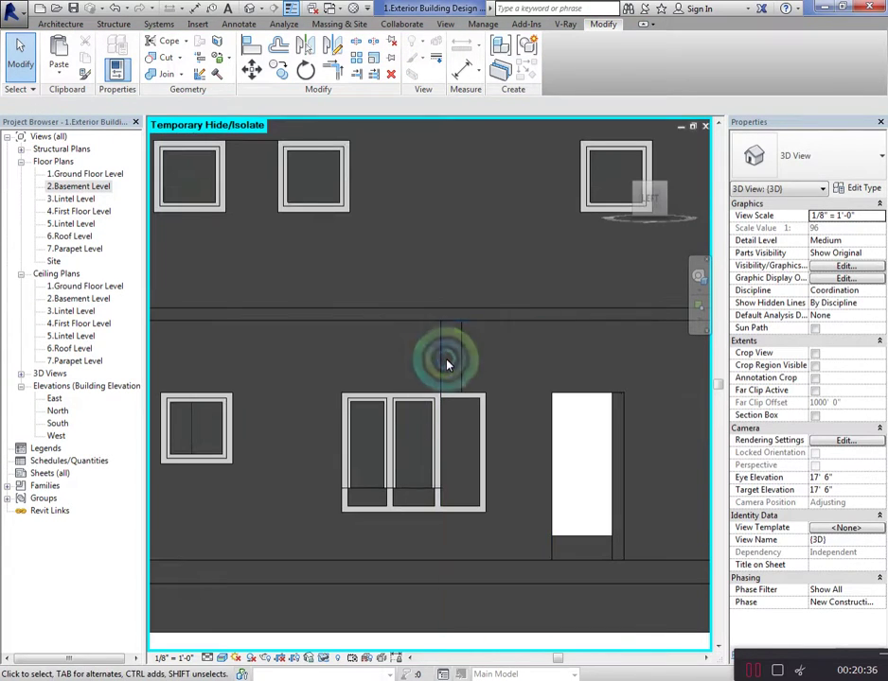
{"action": "left_click", "coordinate": [439, 361]}
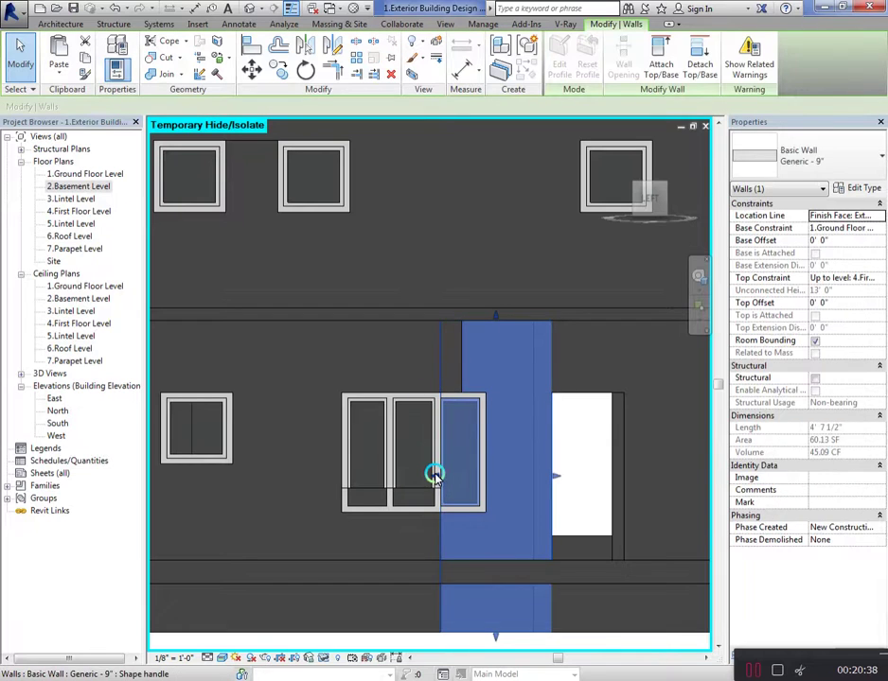
{"action": "left_click_drag", "start_coordinate": [446, 475], "coordinate": [486, 470]}
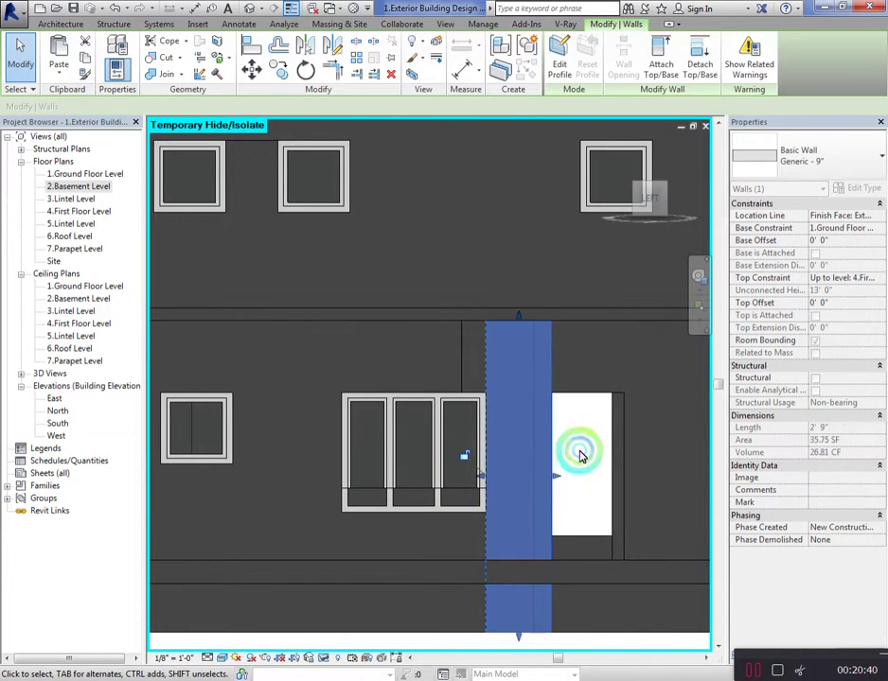
{"action": "left_click", "coordinate": [522, 438]}
Stretch the upper wall piece to the window edge and move it beneath the French window
{"action": "scroll", "coordinate": [397, 376], "scroll_direction": "down", "scroll_amount": 2}
{"action": "scroll", "coordinate": [439, 369], "scroll_direction": "up", "scroll_amount": 2}
{"action": "left_click", "coordinate": [438, 369]}
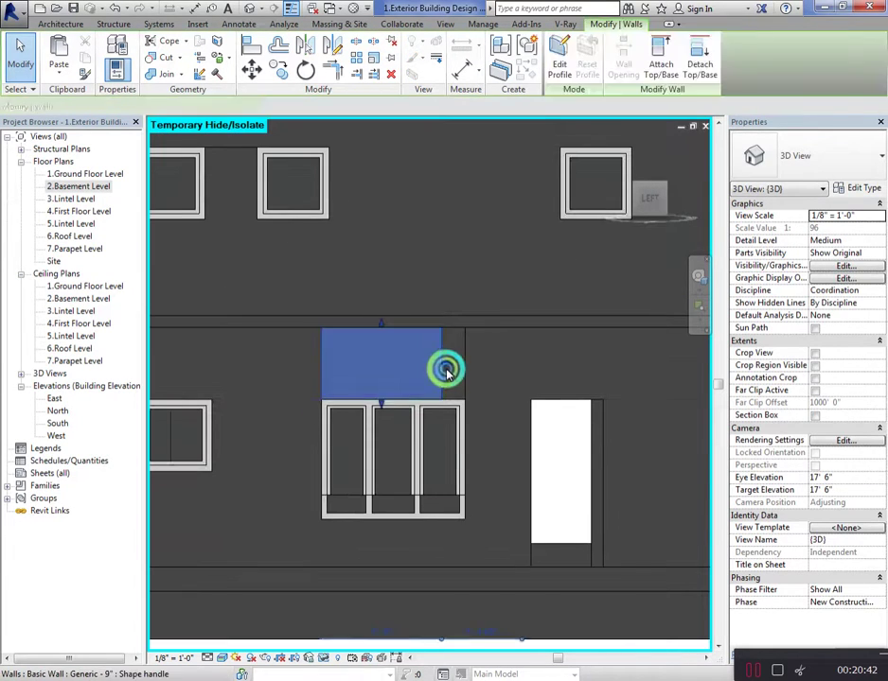
{"action": "left_click_drag", "start_coordinate": [448, 363], "coordinate": [466, 360]}
{"action": "mouse_move", "coordinate": [416, 499]}
{"action": "left_mouse_down"}
{"action": "mouse_move", "coordinate": [434, 493]}
{"action": "mouse_move", "coordinate": [390, 490]}
{"action": "mouse_move", "coordinate": [401, 519]}
{"action": "left_mouse_up"}
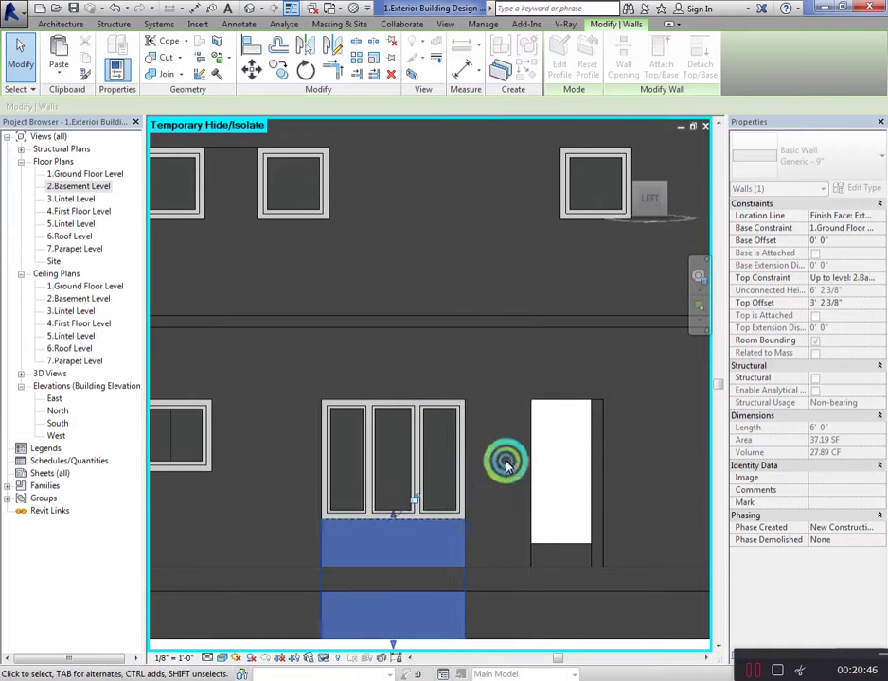
{"action": "key", "text": "Escape"}
{"action": "scroll", "coordinate": [397, 432], "scroll_direction": "down", "scroll_amount": 3}
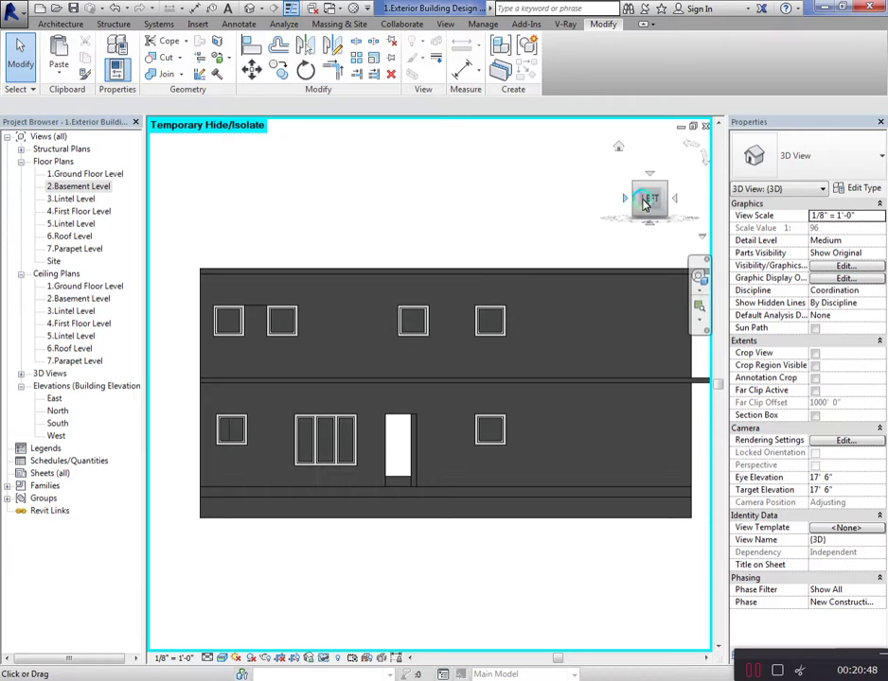
Rotate to the right elevation and move the French window down into the lower-floor opening
{"action": "left_click", "coordinate": [644, 203]}
{"action": "mouse_move", "coordinate": [643, 205]}
{"action": "left_mouse_down"}
{"action": "mouse_move", "coordinate": [554, 246]}
{"action": "mouse_move", "coordinate": [579, 236]}
{"action": "mouse_move", "coordinate": [654, 240]}
{"action": "mouse_move", "coordinate": [156, 247]}
{"action": "mouse_move", "coordinate": [371, 273]}
{"action": "mouse_move", "coordinate": [382, 329]}
{"action": "mouse_move", "coordinate": [269, 414]}
{"action": "mouse_move", "coordinate": [634, 188]}
{"action": "mouse_move", "coordinate": [690, 205]}
{"action": "mouse_move", "coordinate": [153, 206]}
{"action": "left_mouse_up"}
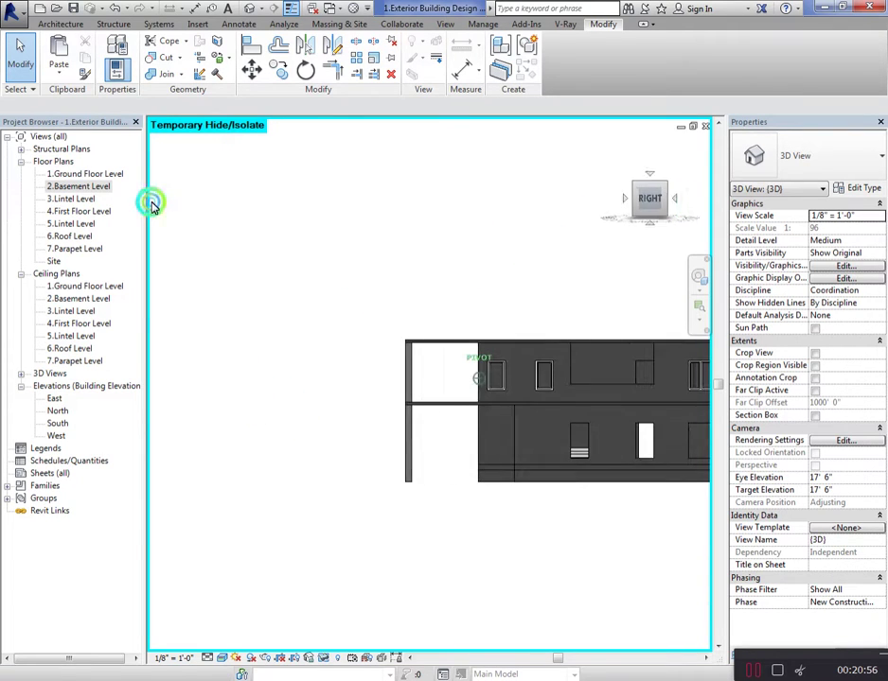
{"action": "scroll", "coordinate": [695, 359], "scroll_direction": "up", "scroll_amount": 3}
{"action": "scroll", "coordinate": [657, 245], "scroll_direction": "up", "scroll_amount": 2}
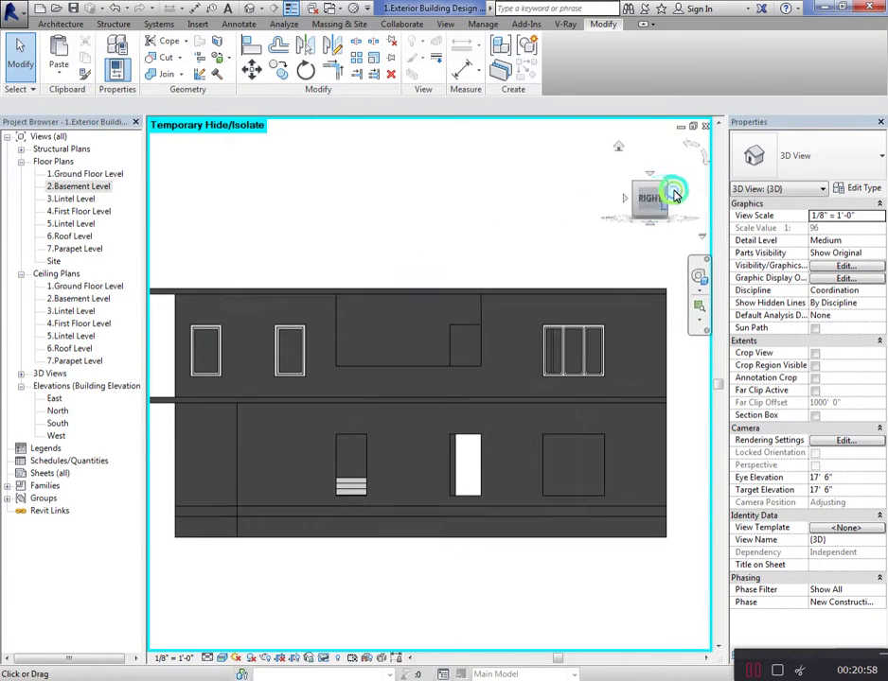
{"action": "left_click", "coordinate": [584, 347]}
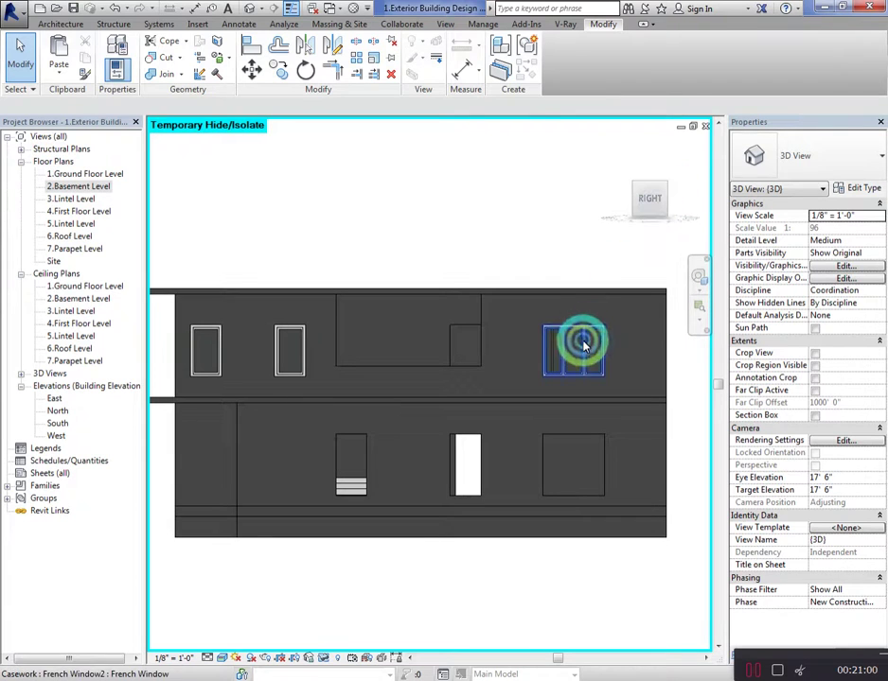
{"action": "scroll", "coordinate": [444, 303], "scroll_direction": "up", "scroll_amount": 1}
{"action": "key", "text": "m"}
{"action": "key", "text": "v"}
{"action": "scroll", "coordinate": [542, 337], "scroll_direction": "up", "scroll_amount": 1}
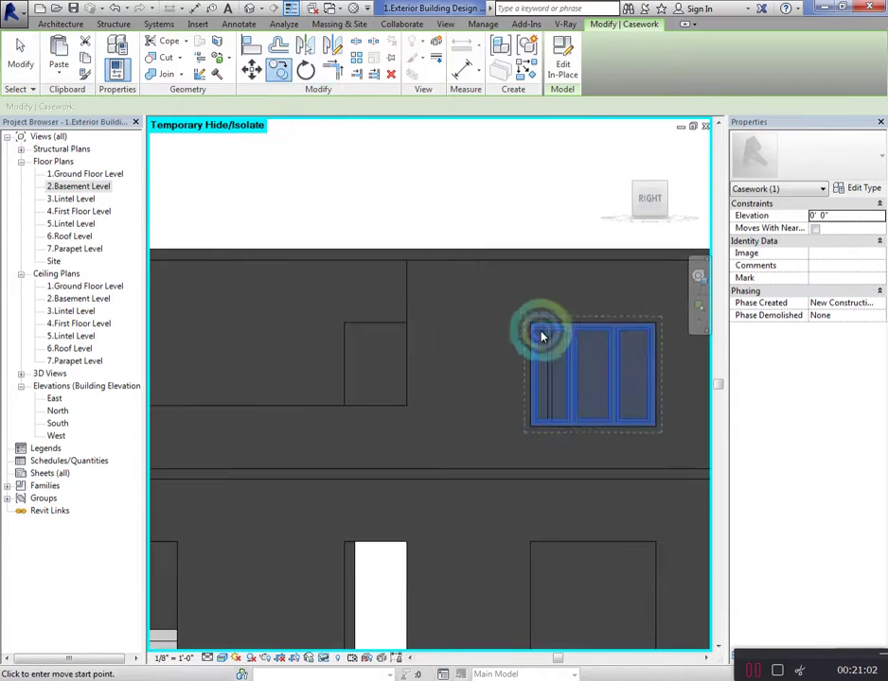
{"action": "left_click", "coordinate": [528, 324]}
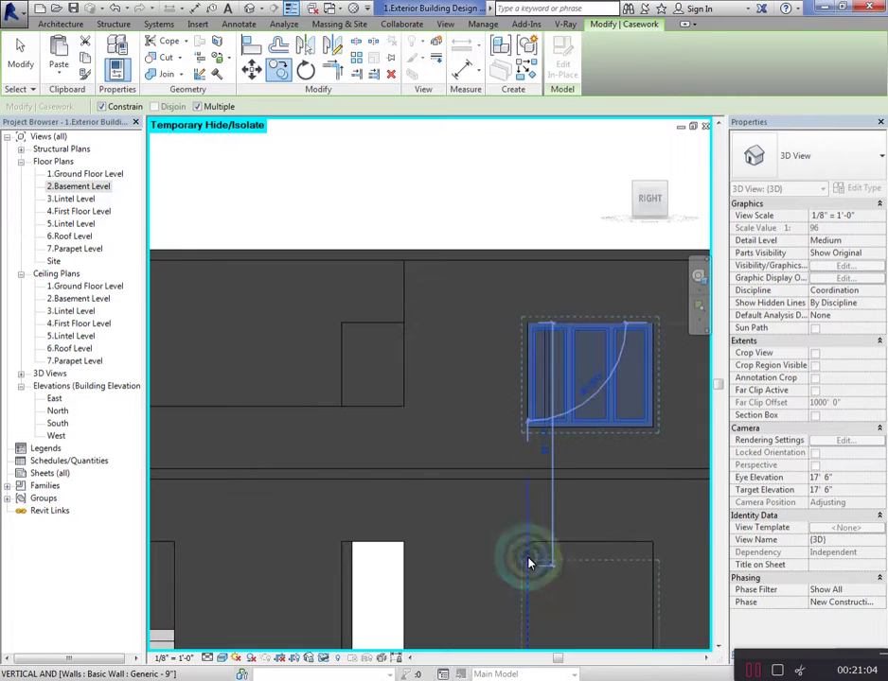
{"action": "left_click", "coordinate": [527, 544]}
{"action": "scroll", "coordinate": [568, 436], "scroll_direction": "down", "scroll_amount": 3}
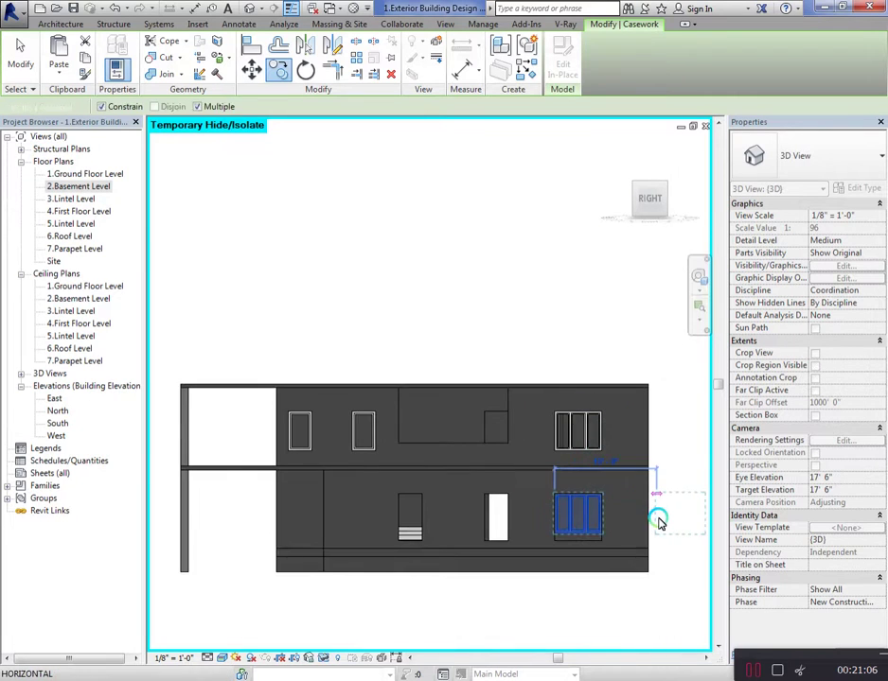
{"action": "scroll", "coordinate": [648, 554], "scroll_direction": "up", "scroll_amount": 1}
{"action": "key", "text": "Escape"}
Edit the French window model in place, check its extrusion, and finish the model
{"action": "left_click", "coordinate": [565, 78]}
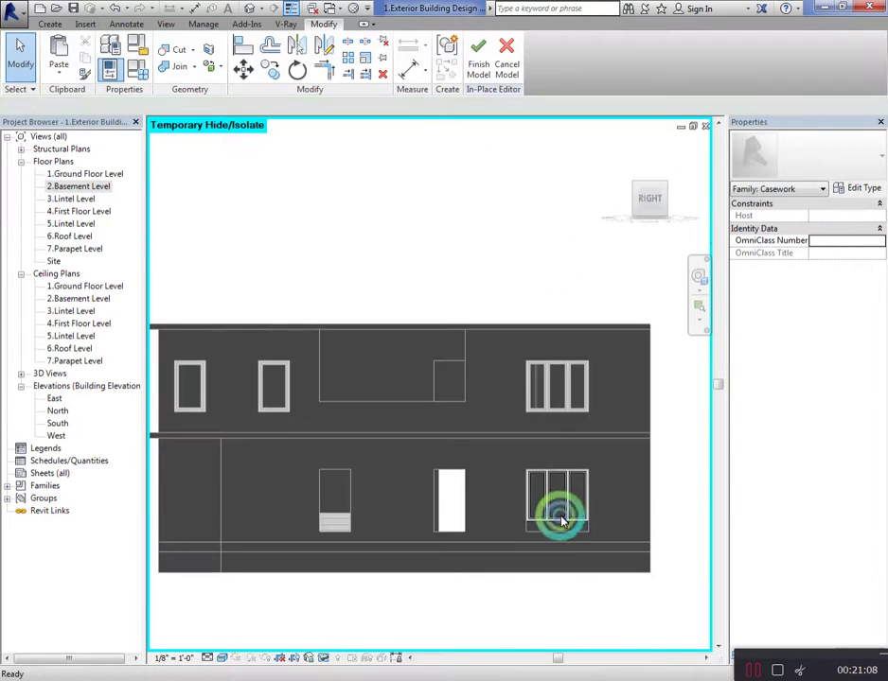
{"action": "scroll", "coordinate": [566, 526], "scroll_direction": "up", "scroll_amount": 1}
{"action": "left_click", "coordinate": [571, 519]}
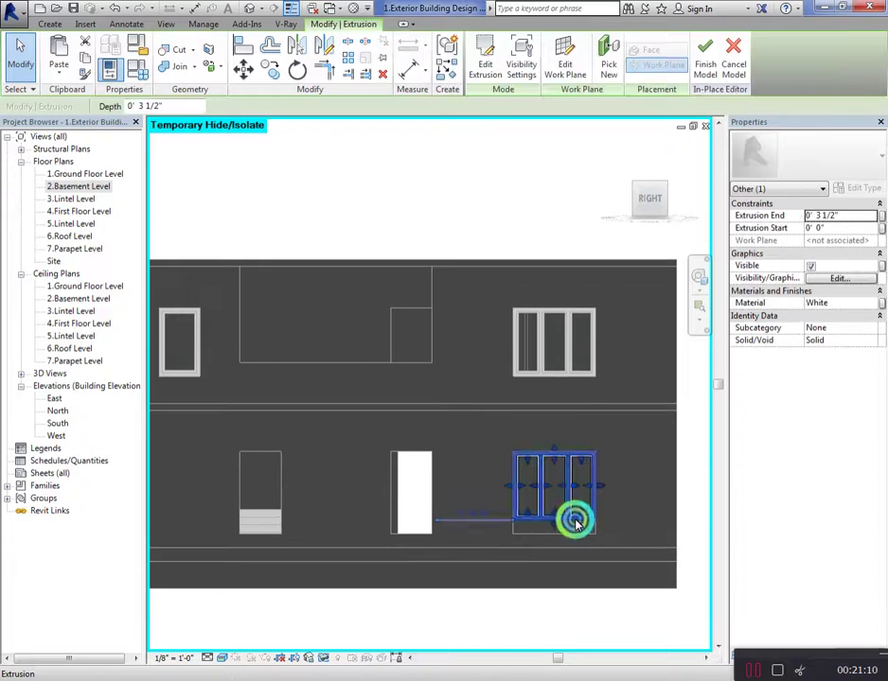
{"action": "left_click", "coordinate": [642, 632]}
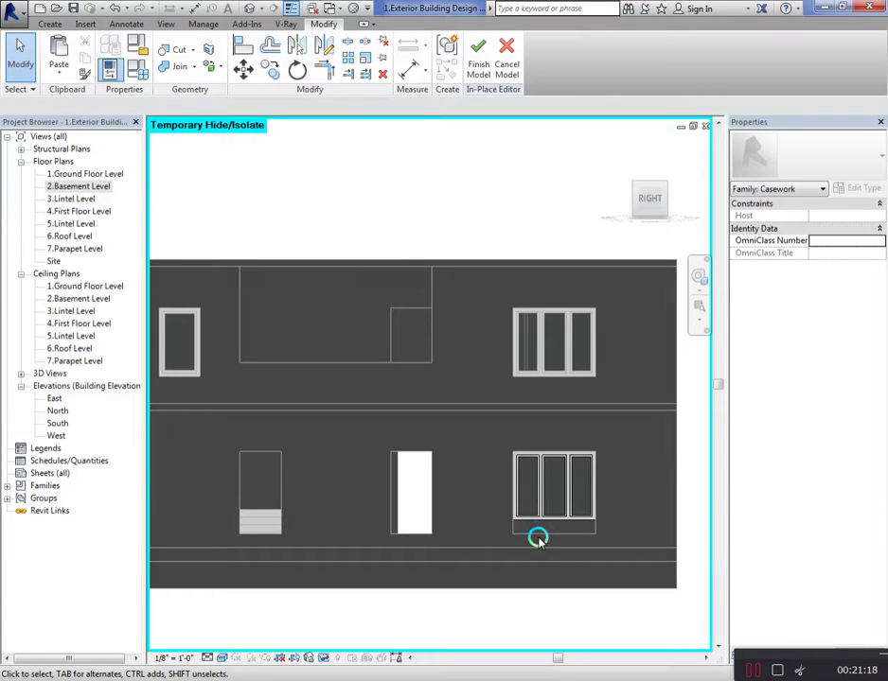
{"action": "left_click", "coordinate": [493, 76]}
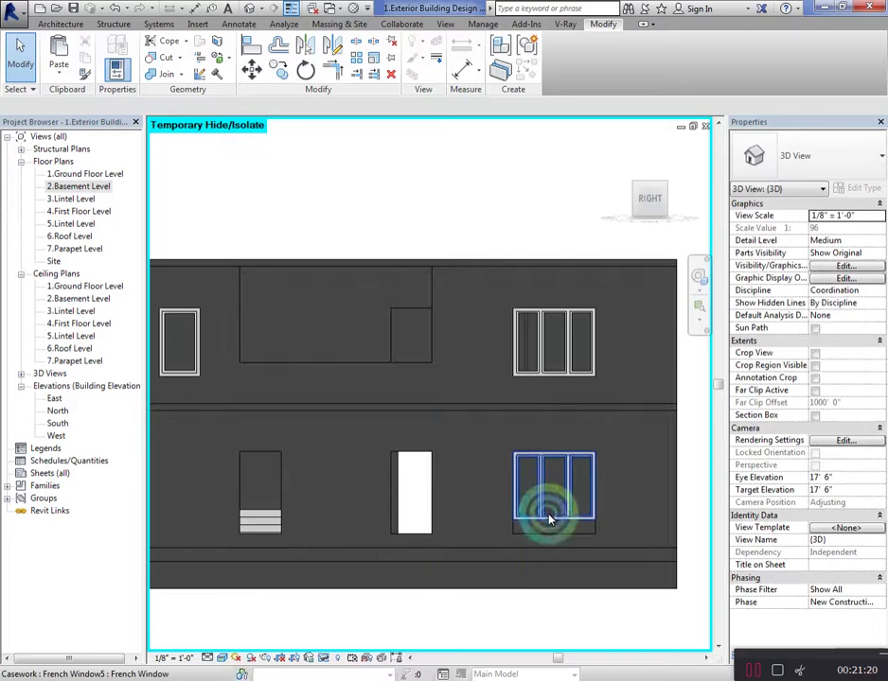
{"action": "left_click", "coordinate": [547, 535]}
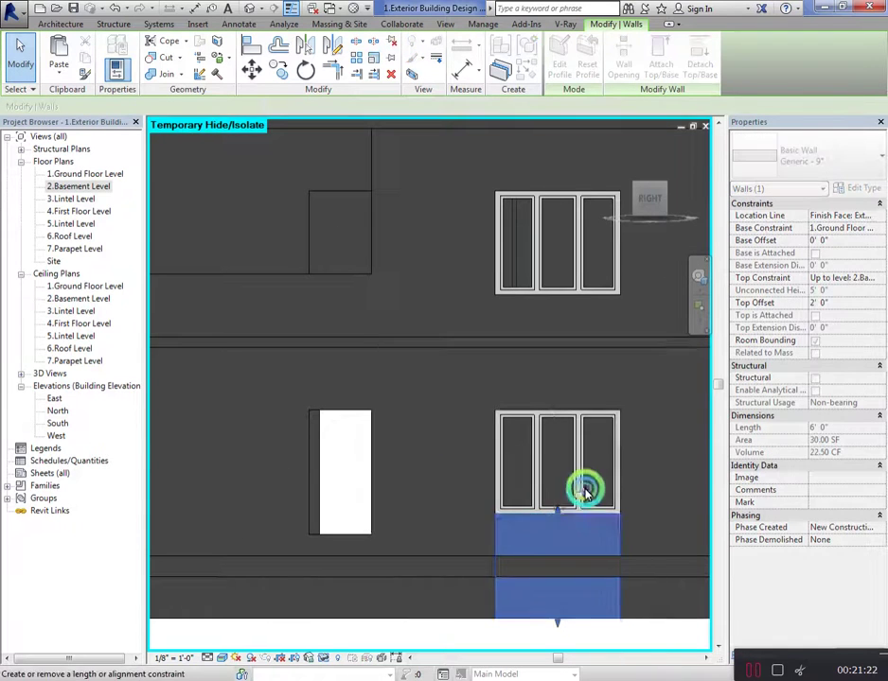
{"action": "left_click", "coordinate": [611, 594]}
Copy the narrow upper-floor window into the lower-floor opening
{"action": "middle_click_drag", "start_coordinate": [648, 580], "coordinate": [378, 410]}
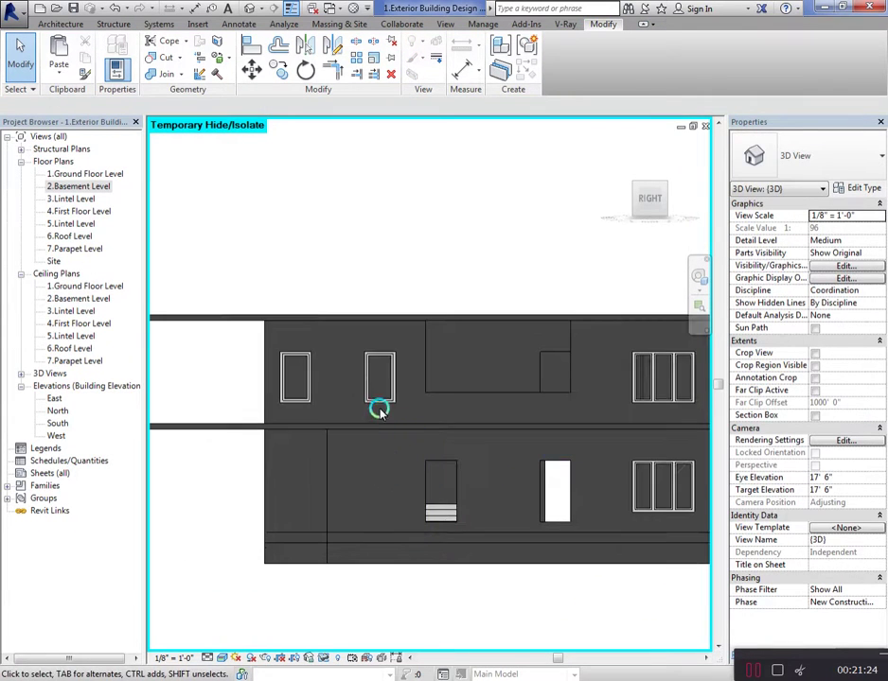
{"action": "left_click", "coordinate": [383, 398]}
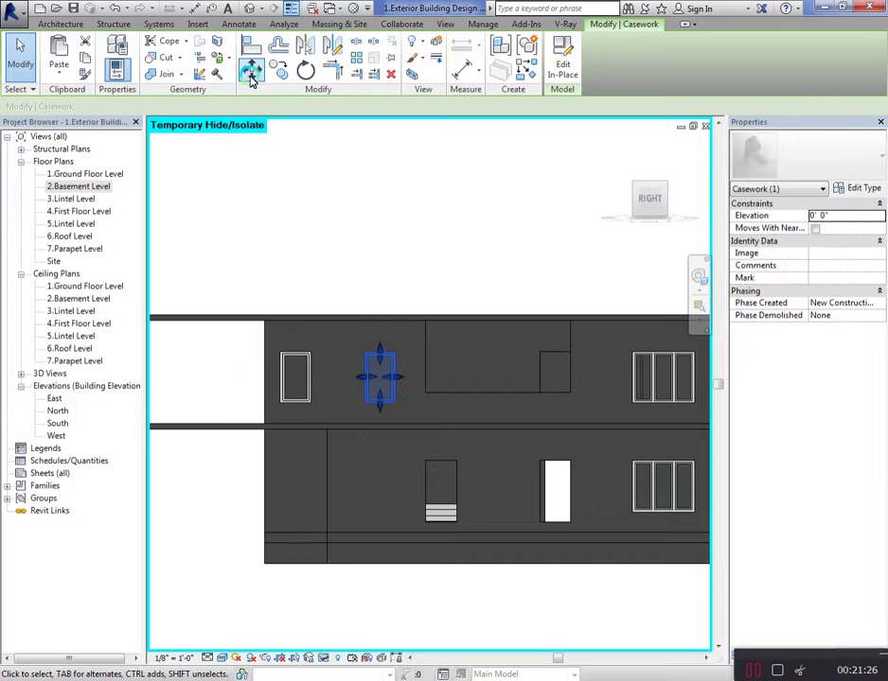
{"action": "left_click", "coordinate": [283, 71]}
{"action": "left_click", "coordinate": [340, 332]}
{"action": "scroll", "coordinate": [341, 341], "scroll_direction": "up", "scroll_amount": 2}
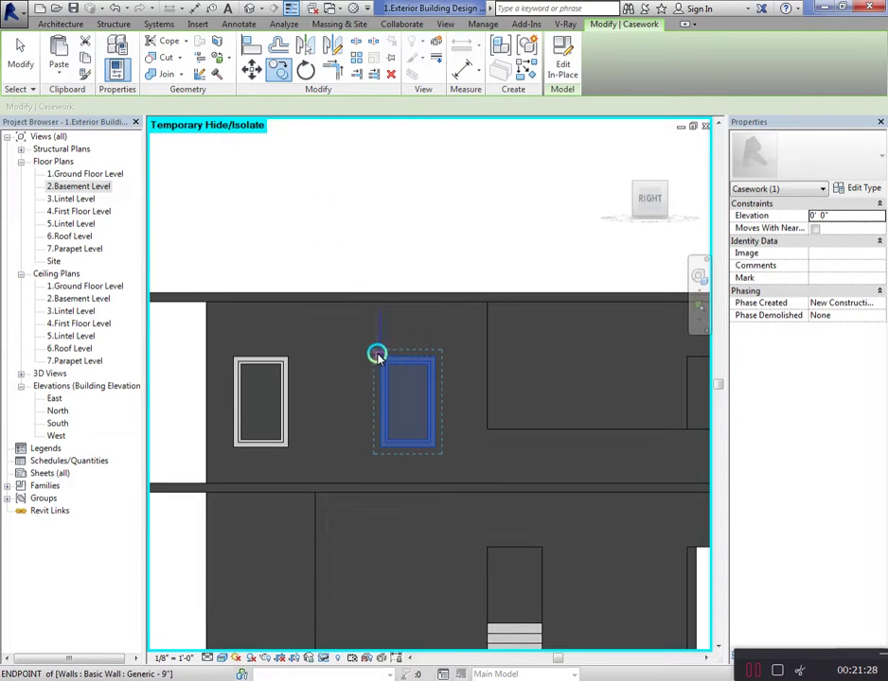
{"action": "left_click", "coordinate": [485, 551]}
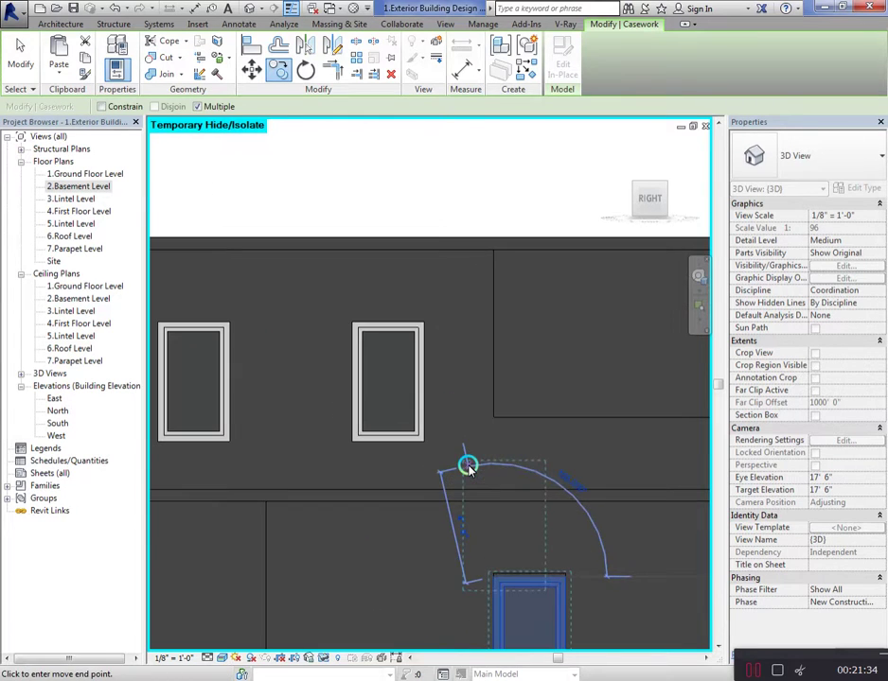
{"action": "key", "text": "Escape"}
Move the copied narrow window to elevation -10' 6"
{"action": "scroll", "coordinate": [402, 412], "scroll_direction": "up", "scroll_amount": 2}
{"action": "scroll", "coordinate": [496, 510], "scroll_direction": "up", "scroll_amount": 2}
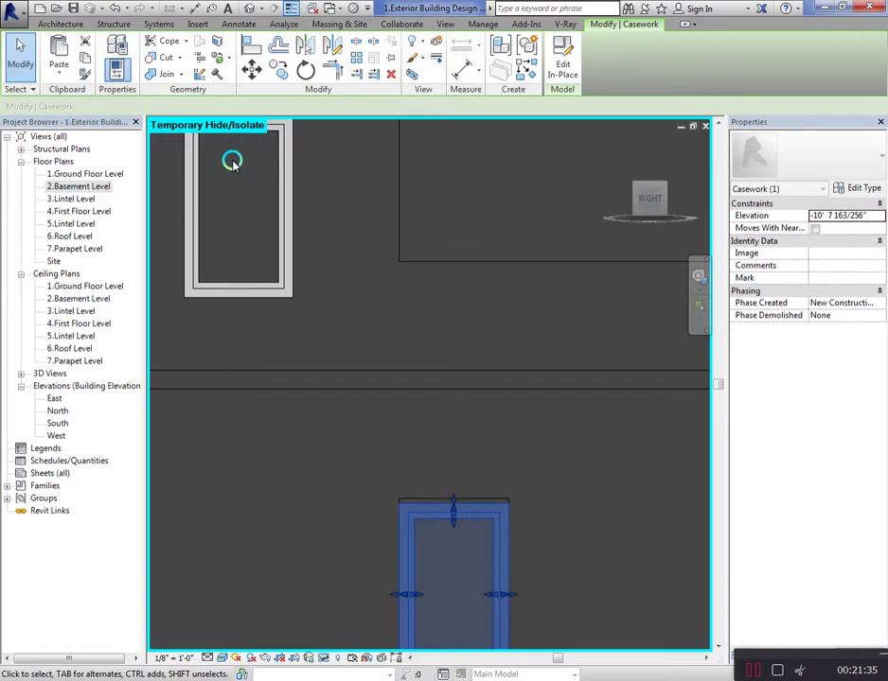
{"action": "left_click", "coordinate": [248, 65]}
{"action": "scroll", "coordinate": [393, 531], "scroll_direction": "up", "scroll_amount": 2}
{"action": "left_click", "coordinate": [405, 459]}
{"action": "left_click", "coordinate": [406, 443]}
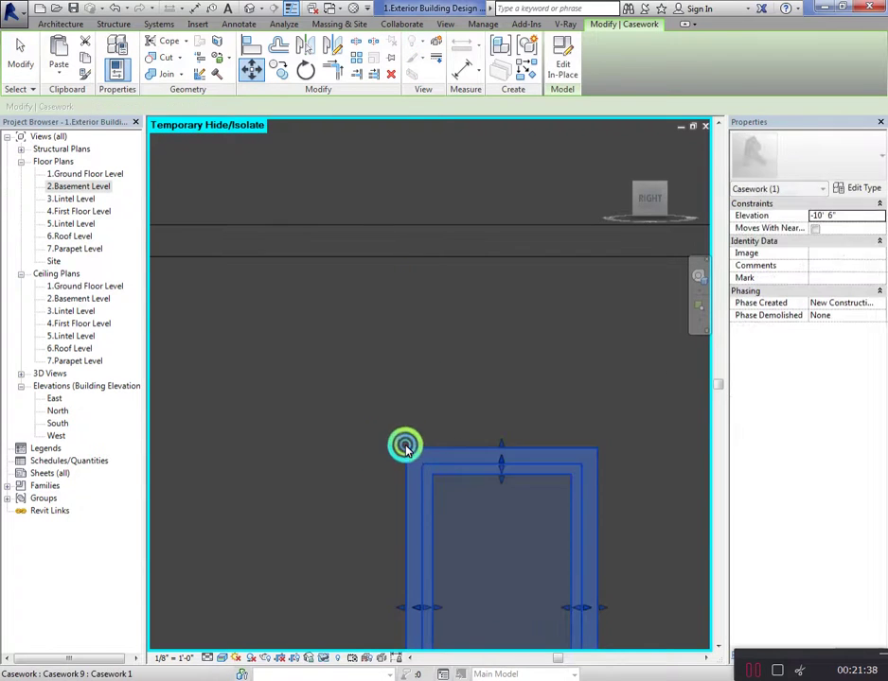
{"action": "scroll", "coordinate": [411, 398], "scroll_direction": "down", "scroll_amount": 2}
{"action": "scroll", "coordinate": [463, 312], "scroll_direction": "down", "scroll_amount": 2}
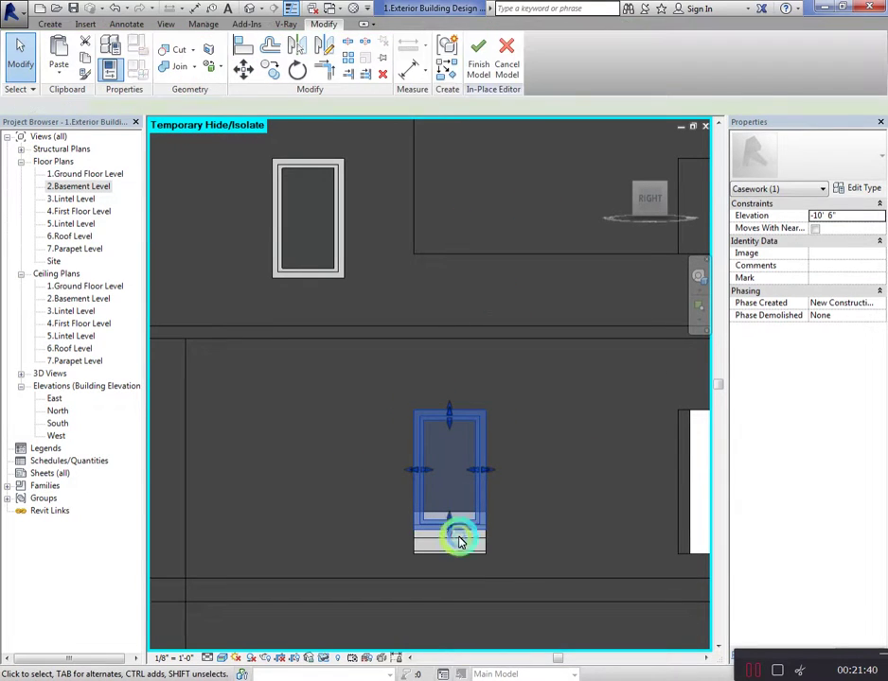
Lower the extrusion profile's bottom edge to the wall midpoint in the sketch
{"action": "left_click", "coordinate": [458, 535]}
{"action": "left_click", "coordinate": [493, 72]}
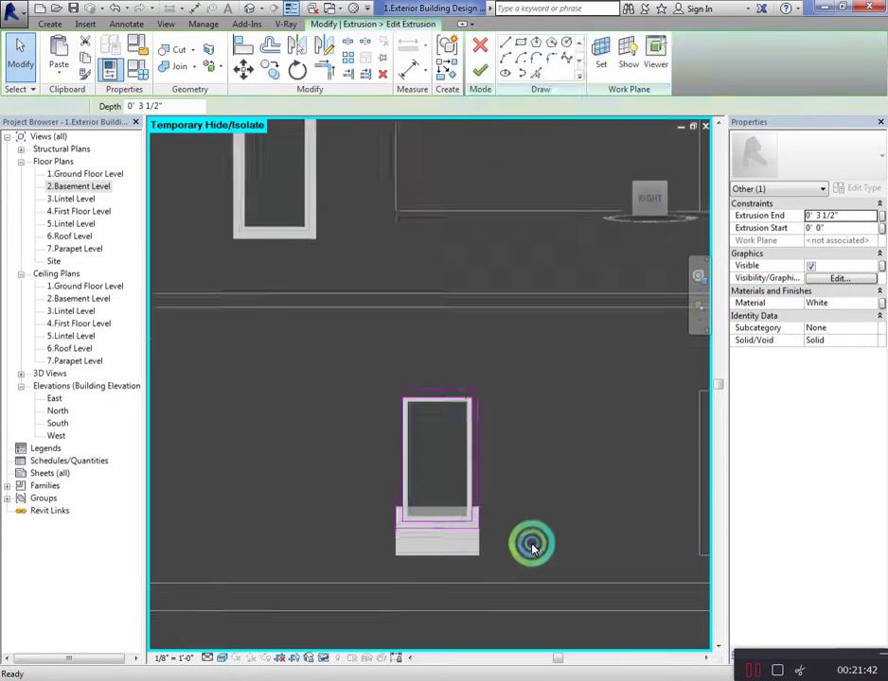
{"action": "scroll", "coordinate": [529, 545], "scroll_direction": "up", "scroll_amount": 2}
{"action": "left_click", "coordinate": [375, 550]}
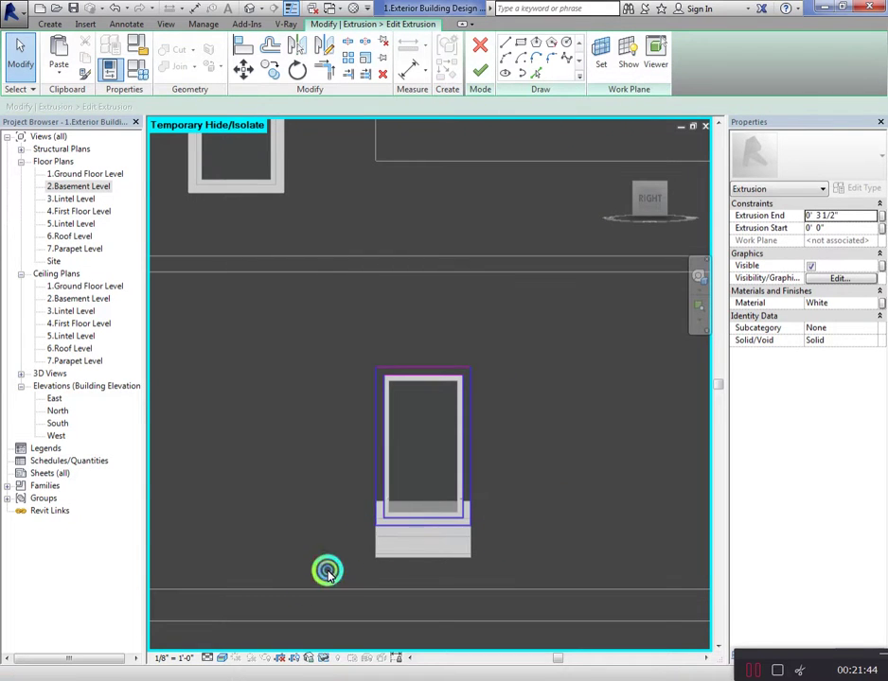
{"action": "left_click", "coordinate": [423, 539]}
{"action": "left_click_drag", "start_coordinate": [427, 531], "coordinate": [422, 555]}
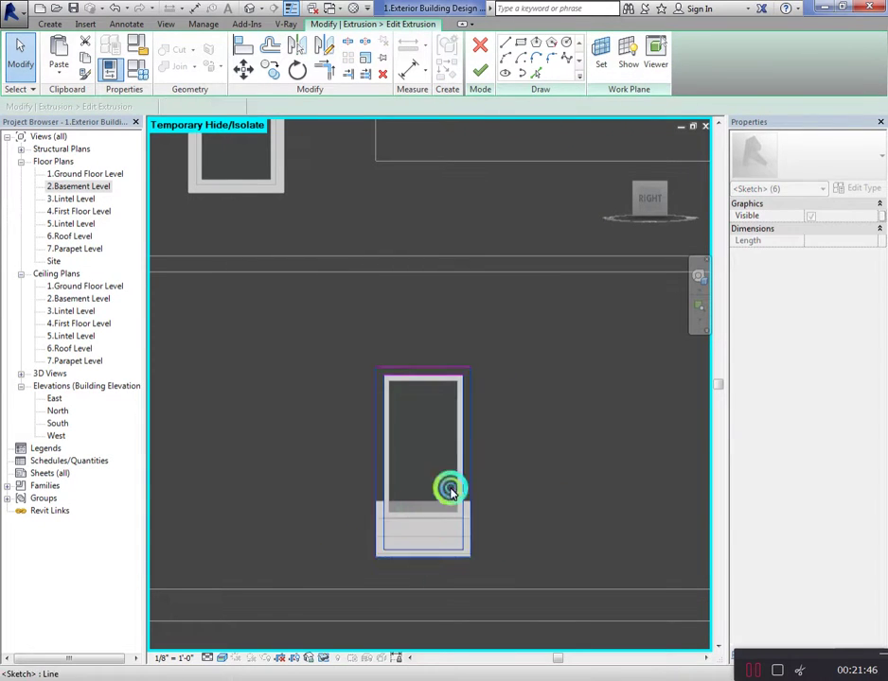
{"action": "left_click", "coordinate": [480, 73]}
Reduce the extrusion depth to 2" and stretch the glass sketch's bottom edge downward
{"action": "left_click", "coordinate": [436, 528]}
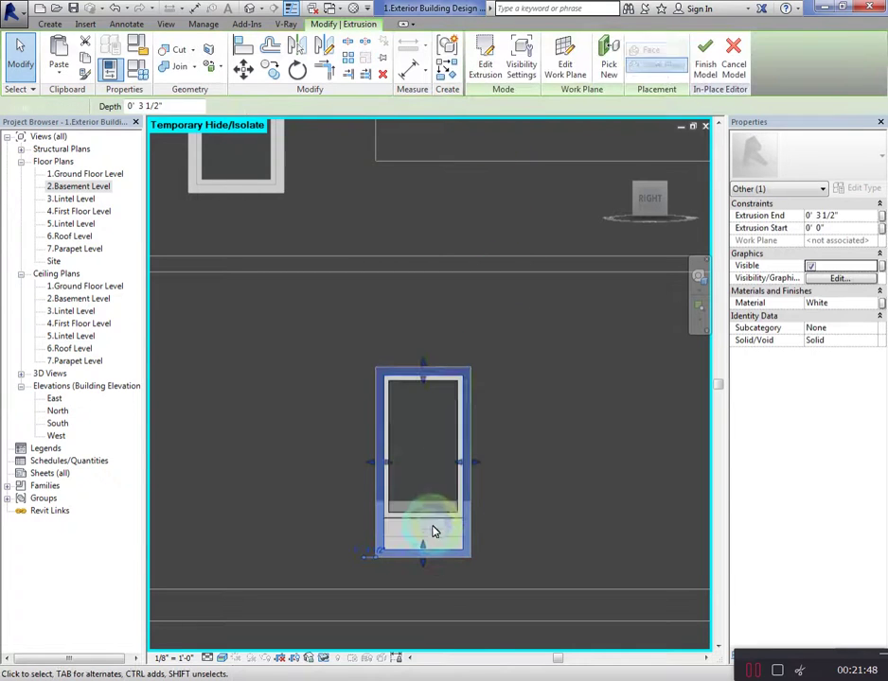
{"action": "left_click_drag", "start_coordinate": [440, 522], "coordinate": [516, 360]}
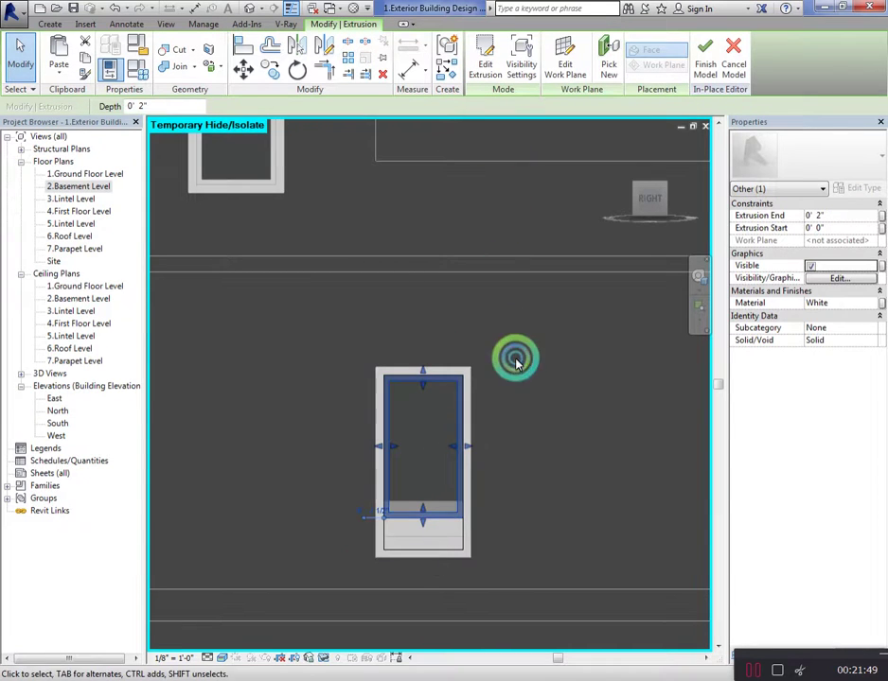
{"action": "left_click", "coordinate": [486, 68]}
{"action": "scroll", "coordinate": [388, 531], "scroll_direction": "up", "scroll_amount": 1}
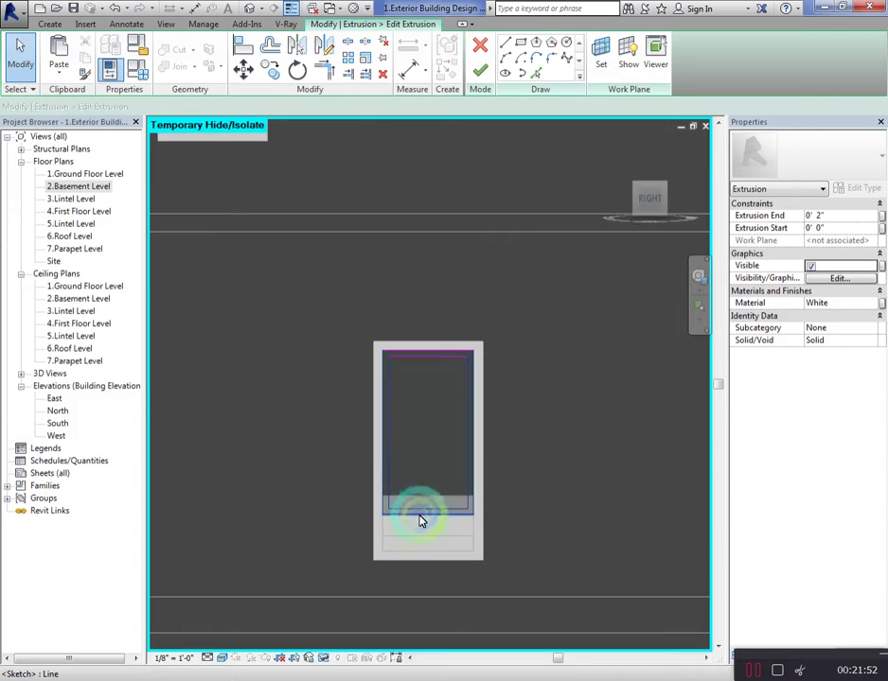
{"action": "left_click_drag", "start_coordinate": [422, 521], "coordinate": [423, 551]}
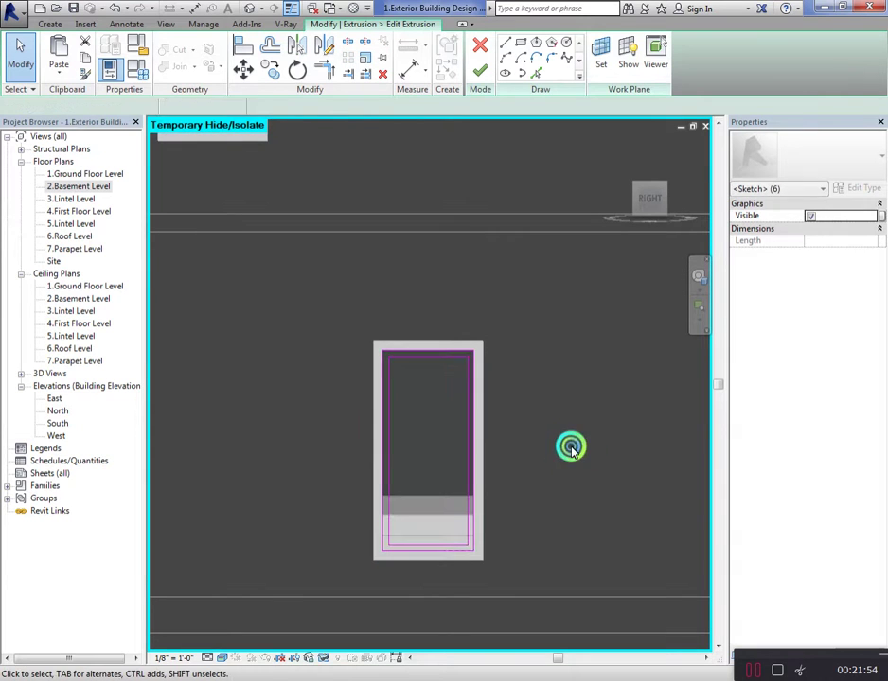
{"action": "left_click", "coordinate": [480, 70]}
Pull the glass panel's bottom edge down to the bottom of the frame
{"action": "left_click", "coordinate": [431, 520]}
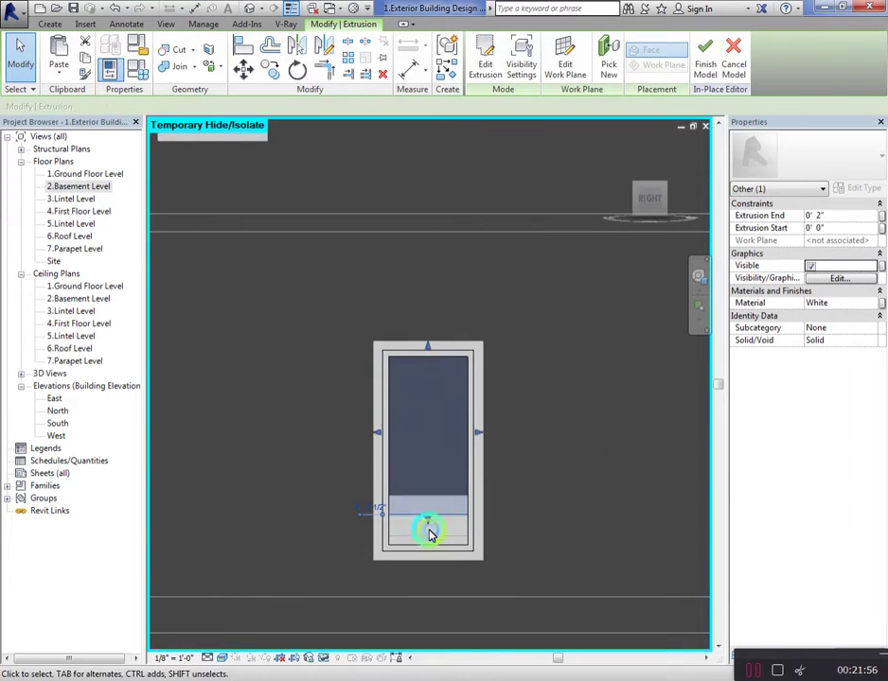
{"action": "scroll", "coordinate": [428, 522], "scroll_direction": "up", "scroll_amount": 1}
{"action": "left_click_drag", "start_coordinate": [436, 547], "coordinate": [432, 545]}
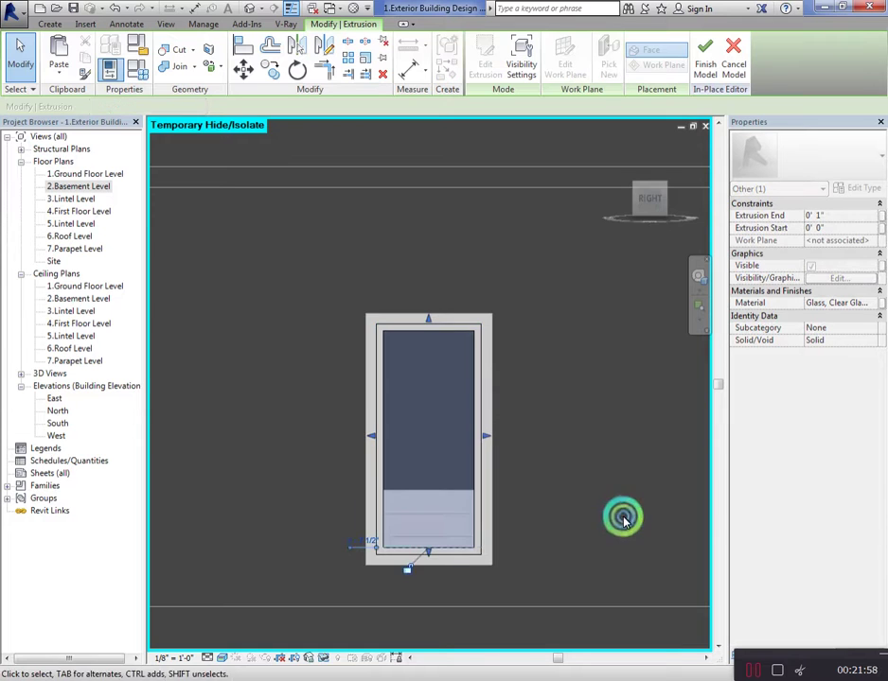
{"action": "key", "text": "Escape"}
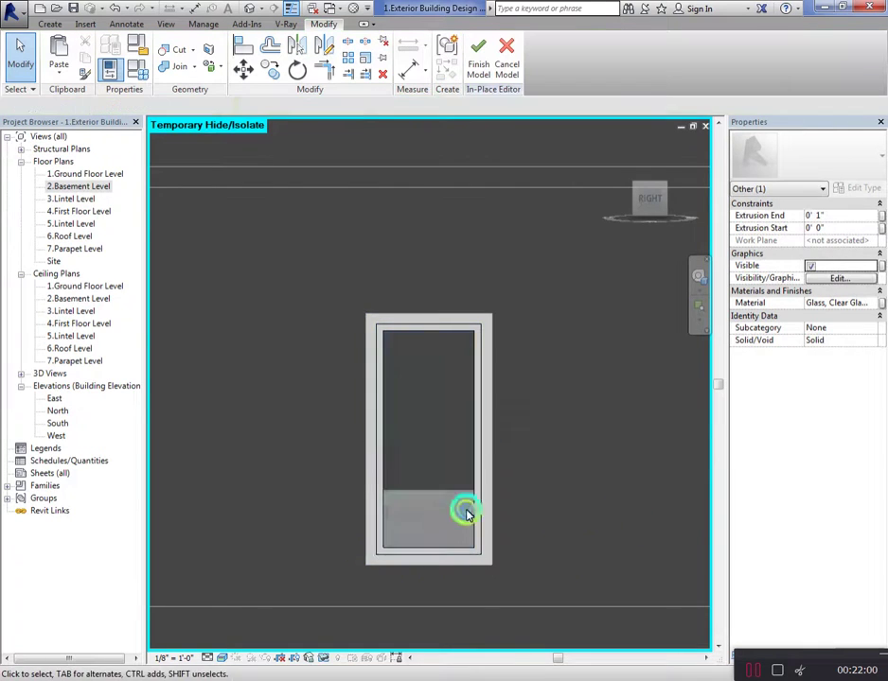
{"action": "scroll", "coordinate": [355, 464], "scroll_direction": "down", "scroll_amount": 2}
Finish the in-place window model and copy it into the neighbouring empty opening
{"action": "scroll", "coordinate": [378, 464], "scroll_direction": "down", "scroll_amount": 1}
{"action": "left_click", "coordinate": [470, 57]}
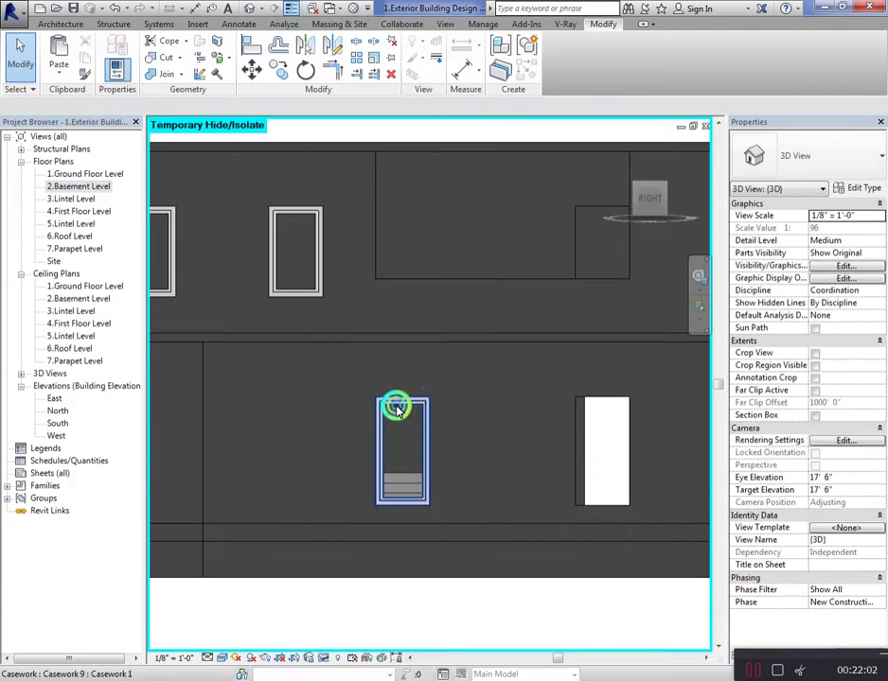
{"action": "left_click", "coordinate": [395, 407]}
{"action": "left_click", "coordinate": [280, 69]}
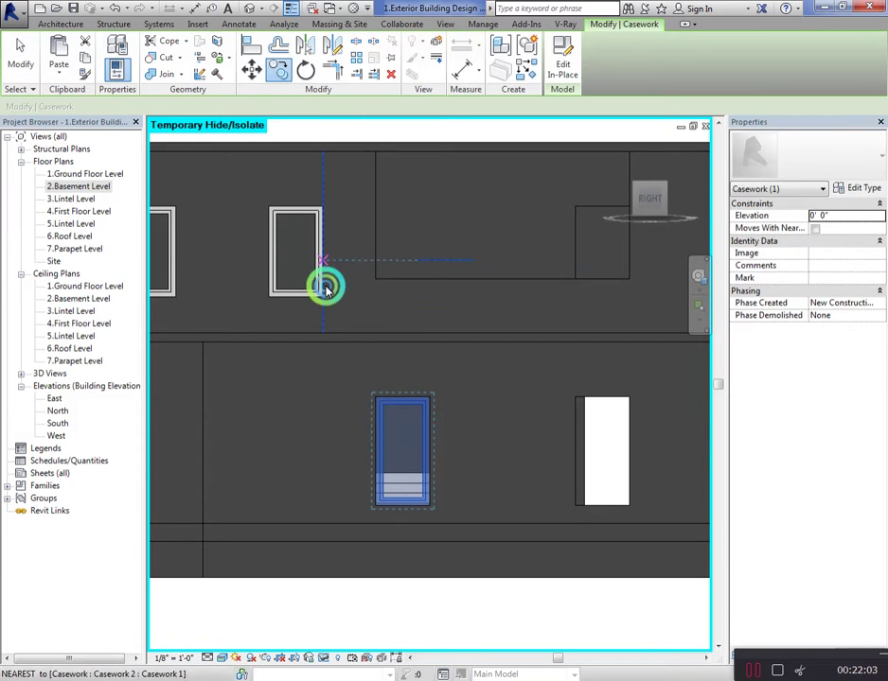
{"action": "left_click", "coordinate": [374, 395]}
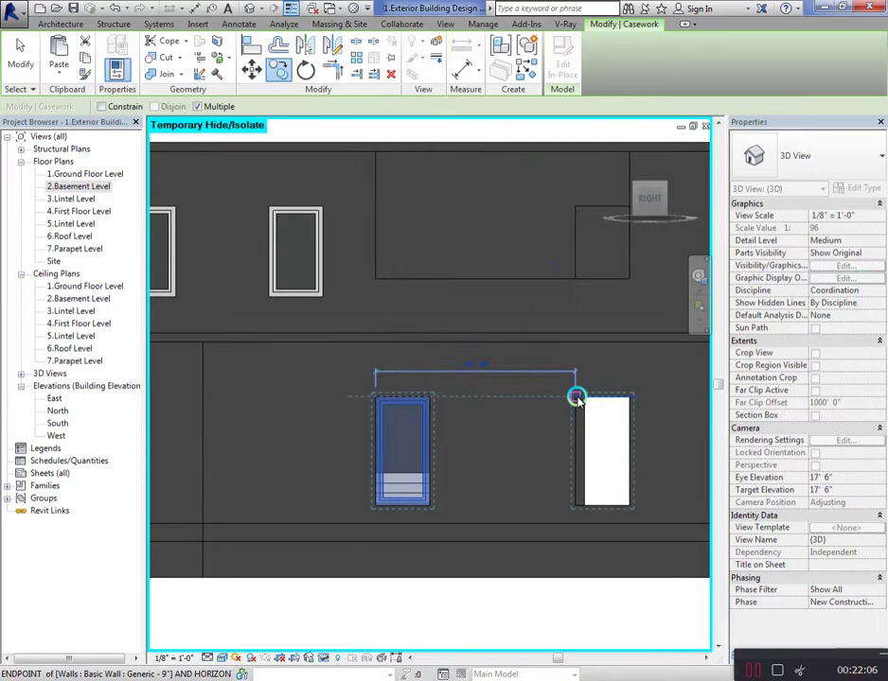
{"action": "scroll", "coordinate": [305, 417], "scroll_direction": "down", "scroll_amount": 3}
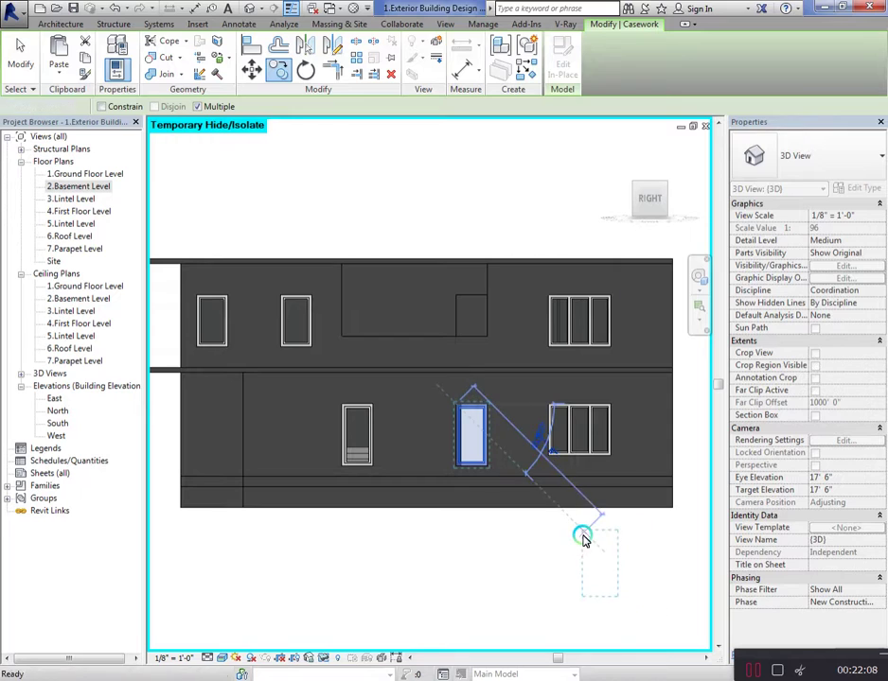
{"action": "key", "text": "Escape"}
{"action": "key", "text": "Escape"}
{"action": "scroll", "coordinate": [567, 462], "scroll_direction": "up", "scroll_amount": 2}
{"action": "scroll", "coordinate": [545, 455], "scroll_direction": "up", "scroll_amount": 3}
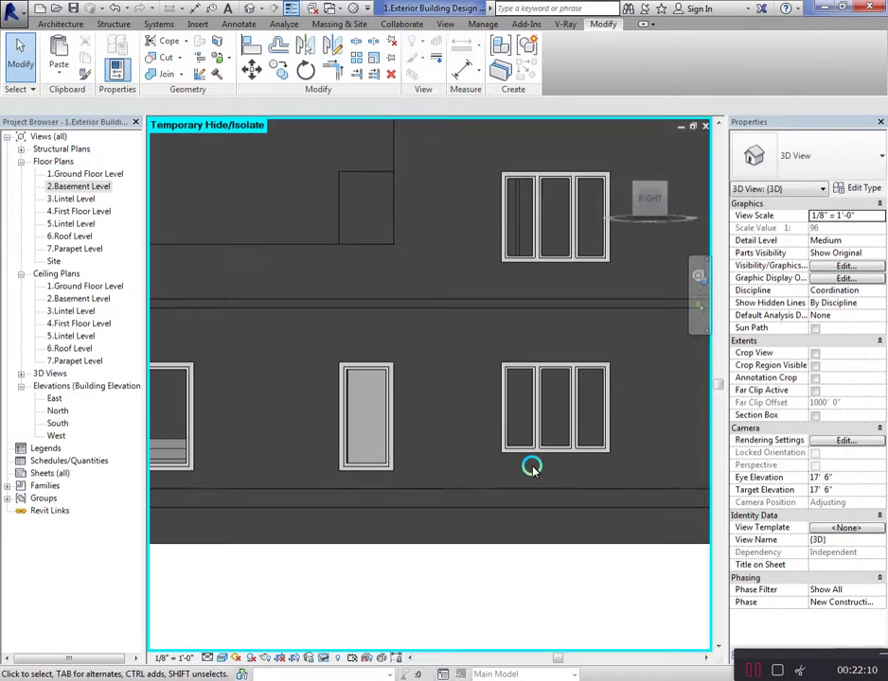
{"action": "scroll", "coordinate": [559, 488], "scroll_direction": "down", "scroll_amount": 2}
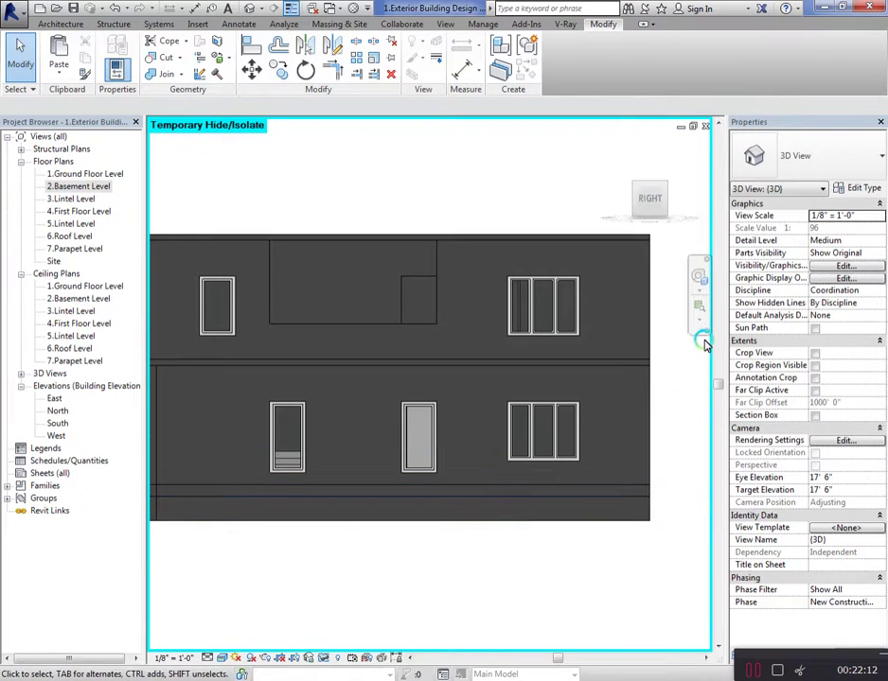
Orbit the building from front, back-left and right sides to inspect the glazed windows
{"action": "left_click", "coordinate": [658, 200]}
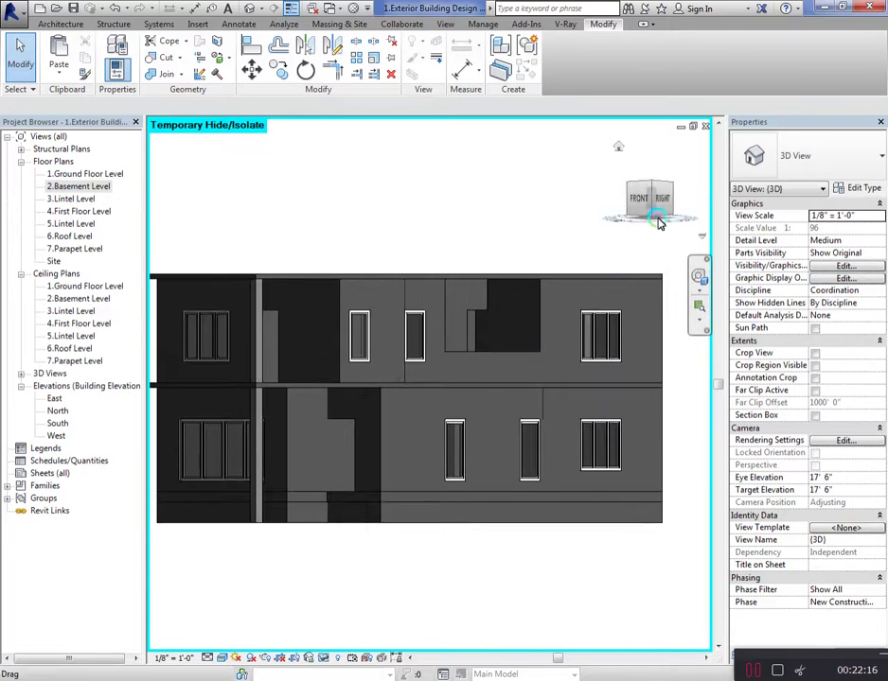
{"action": "left_click_drag", "start_coordinate": [653, 203], "coordinate": [696, 423]}
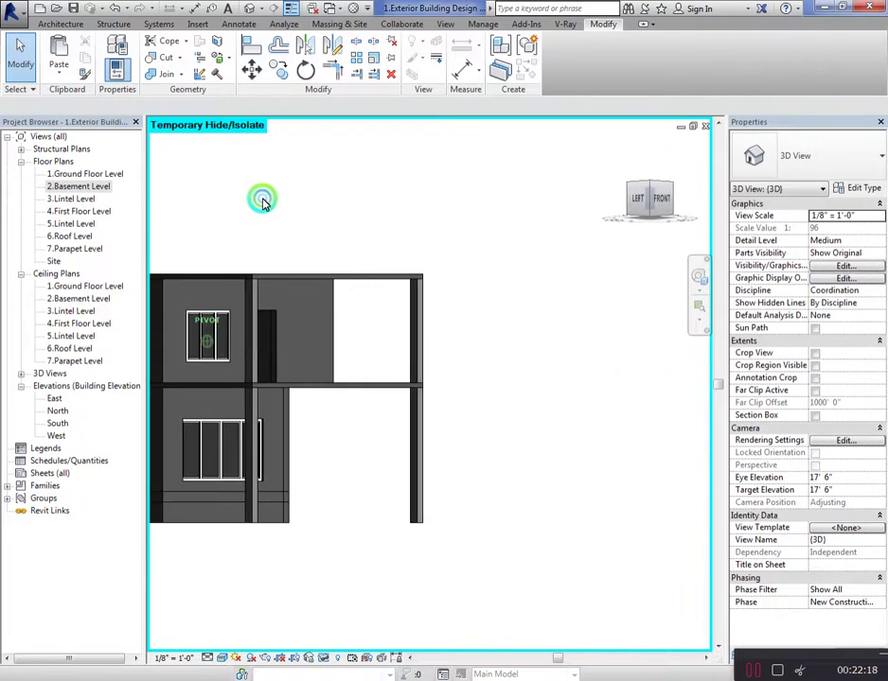
{"action": "middle_click_drag", "start_coordinate": [258, 396], "coordinate": [508, 371]}
{"action": "scroll", "coordinate": [508, 371], "scroll_direction": "up", "scroll_amount": 2}
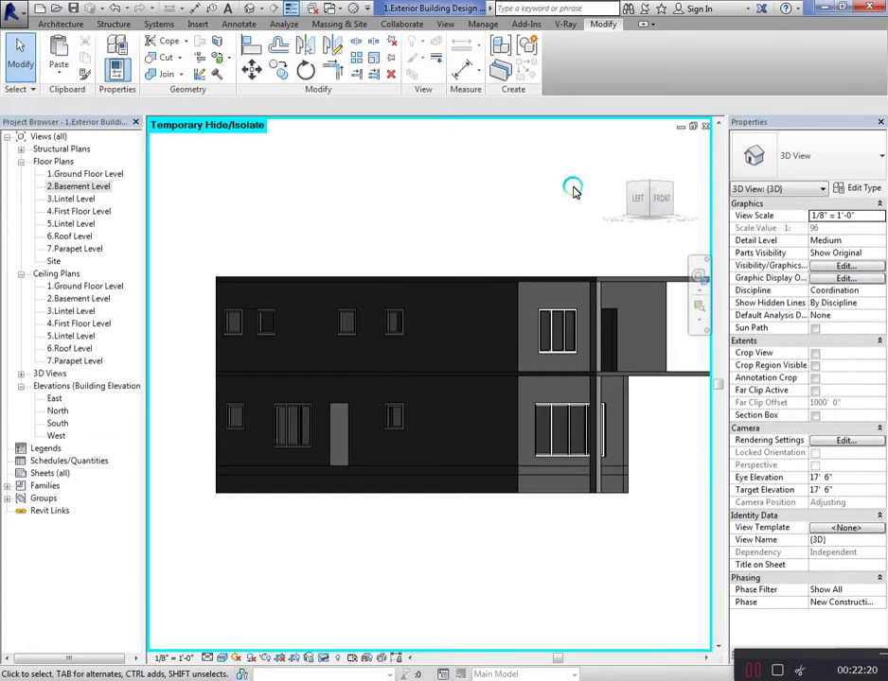
{"action": "left_click_drag", "start_coordinate": [653, 206], "coordinate": [263, 226]}
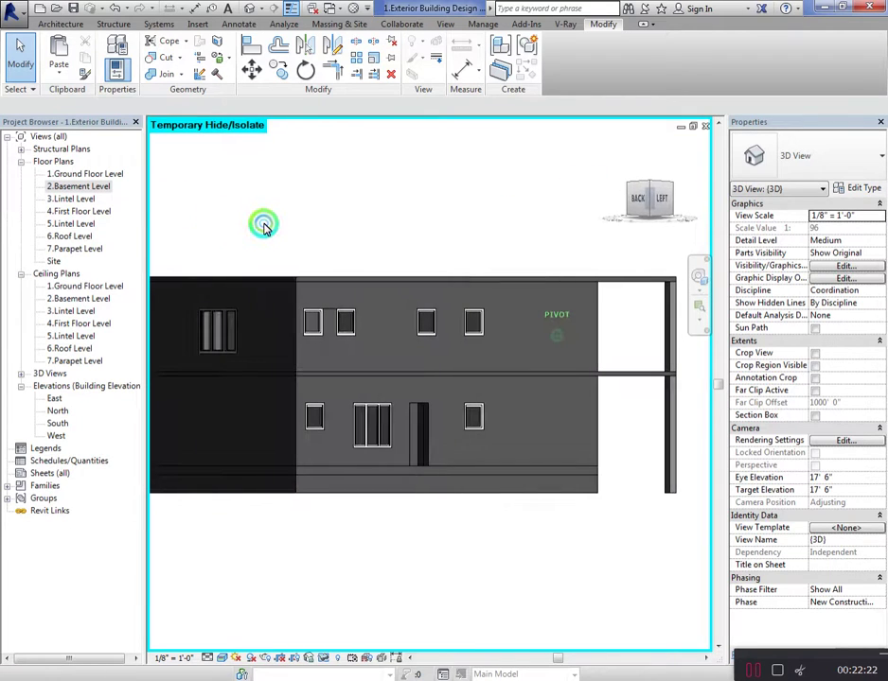
{"action": "middle_click_drag", "start_coordinate": [225, 235], "coordinate": [515, 223], "text": "shift"}
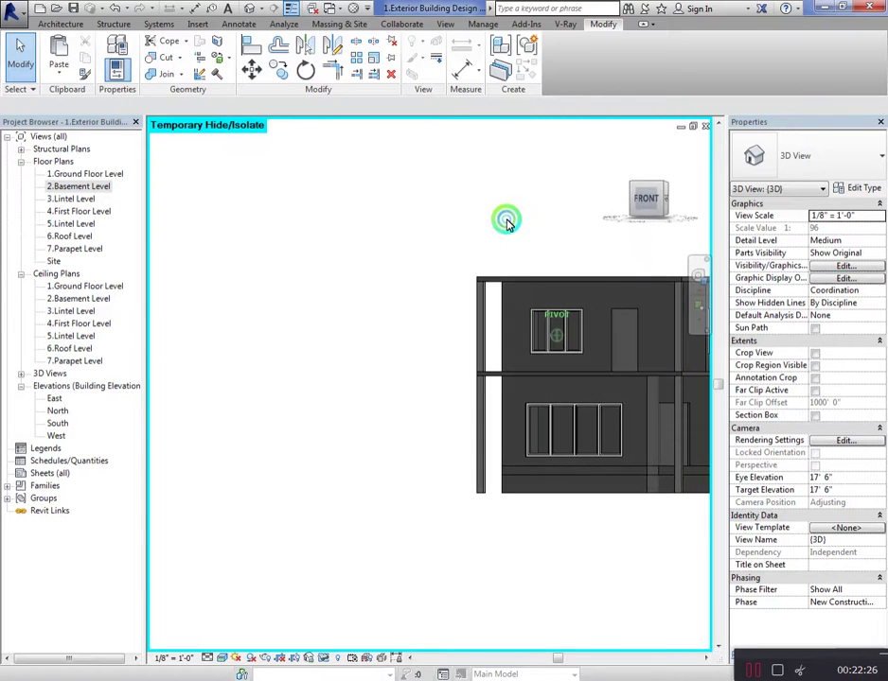
{"action": "scroll", "coordinate": [585, 356], "scroll_direction": "up", "scroll_amount": 3}
{"action": "left_click_drag", "start_coordinate": [664, 220], "coordinate": [646, 187]}
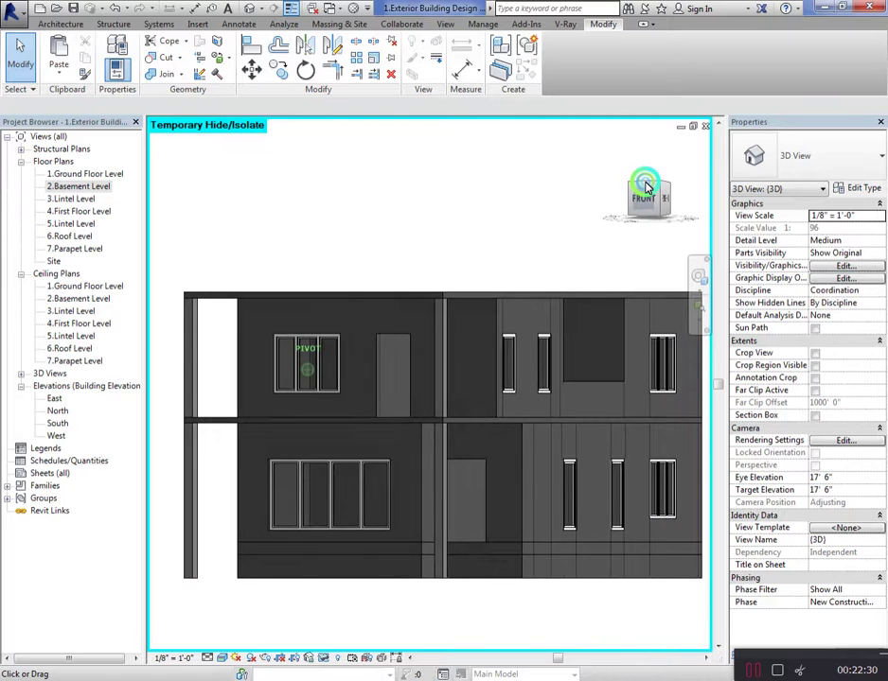
{"action": "left_click_drag", "start_coordinate": [644, 186], "coordinate": [535, 192]}
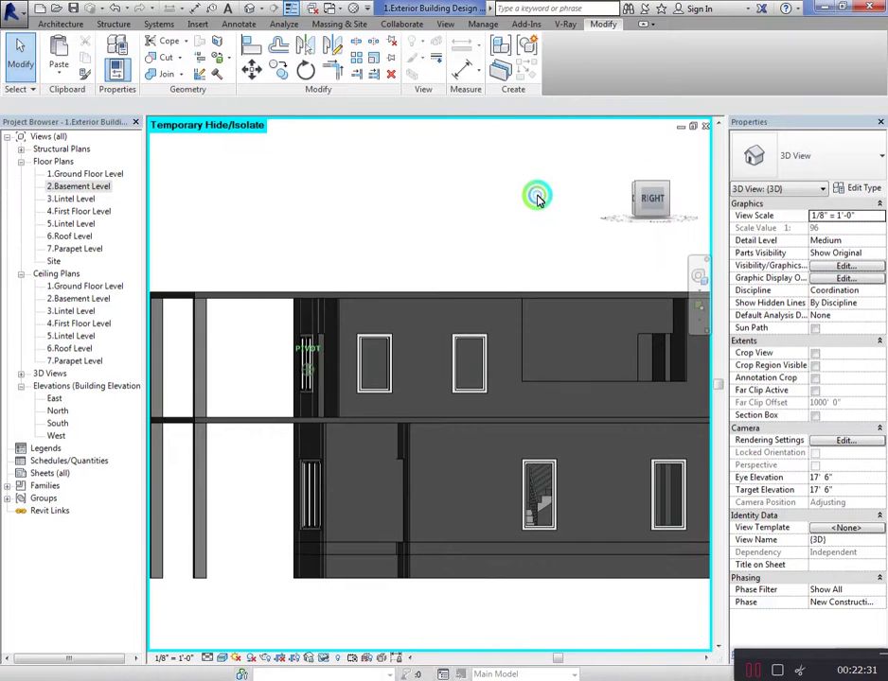
Set the cast-in-place stair's run type monolithic material to Concrete Masonry Units
{"action": "left_click", "coordinate": [547, 506]}
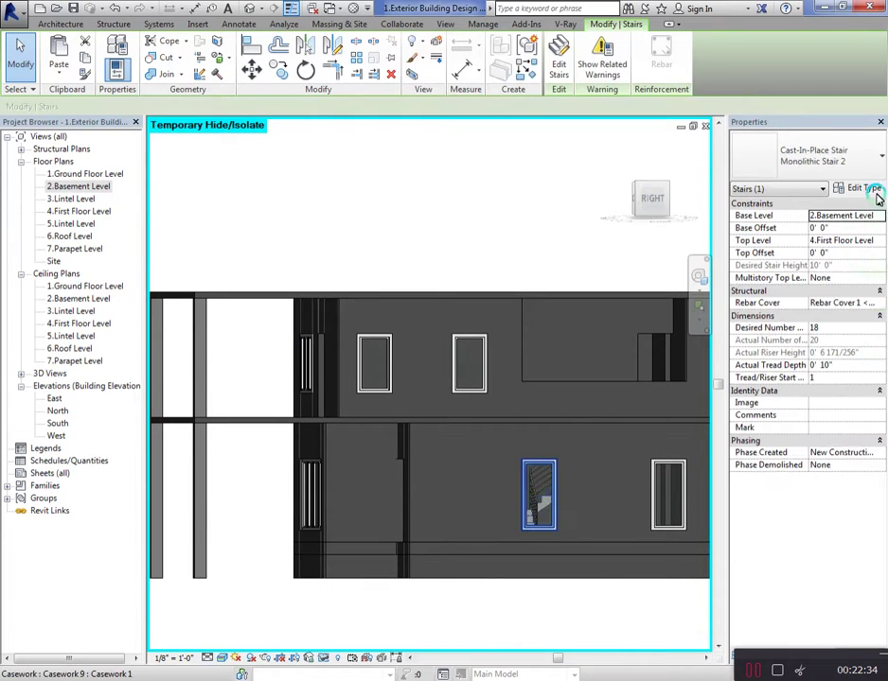
{"action": "left_click", "coordinate": [866, 189]}
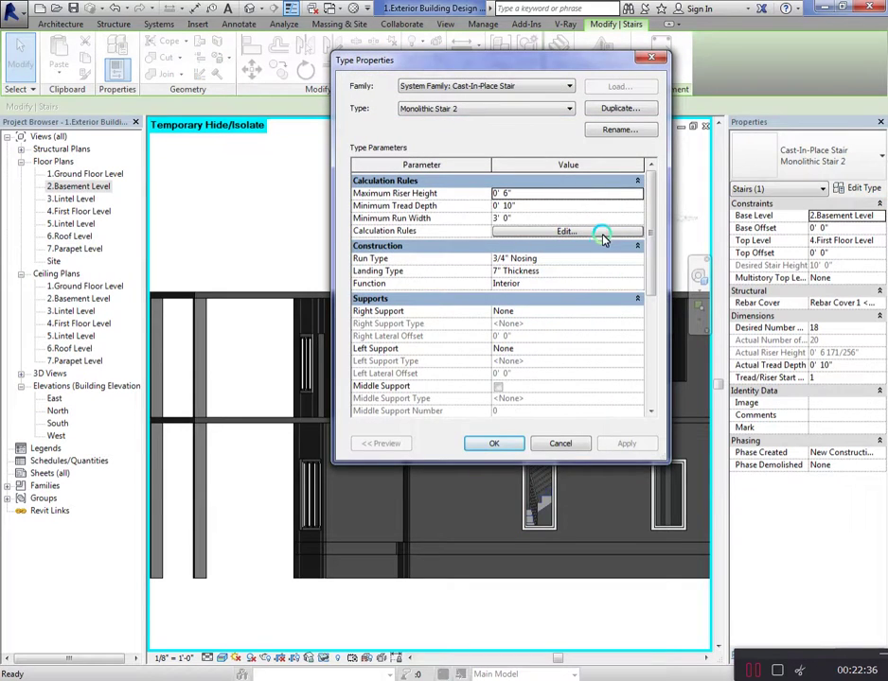
{"action": "left_click", "coordinate": [634, 259]}
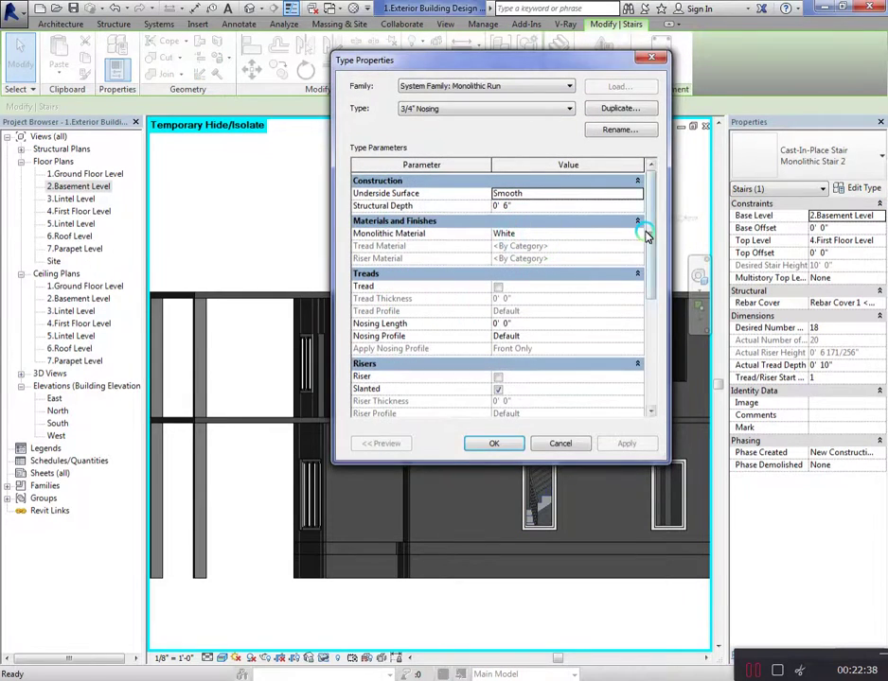
{"action": "left_click", "coordinate": [613, 248]}
{"action": "left_click", "coordinate": [196, 312]}
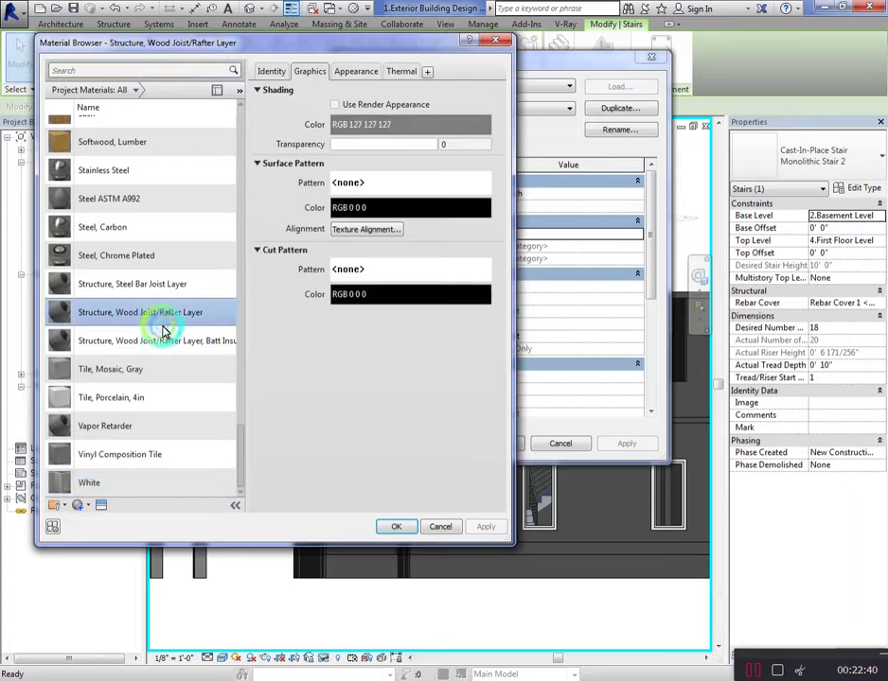
{"action": "key", "text": "c"}
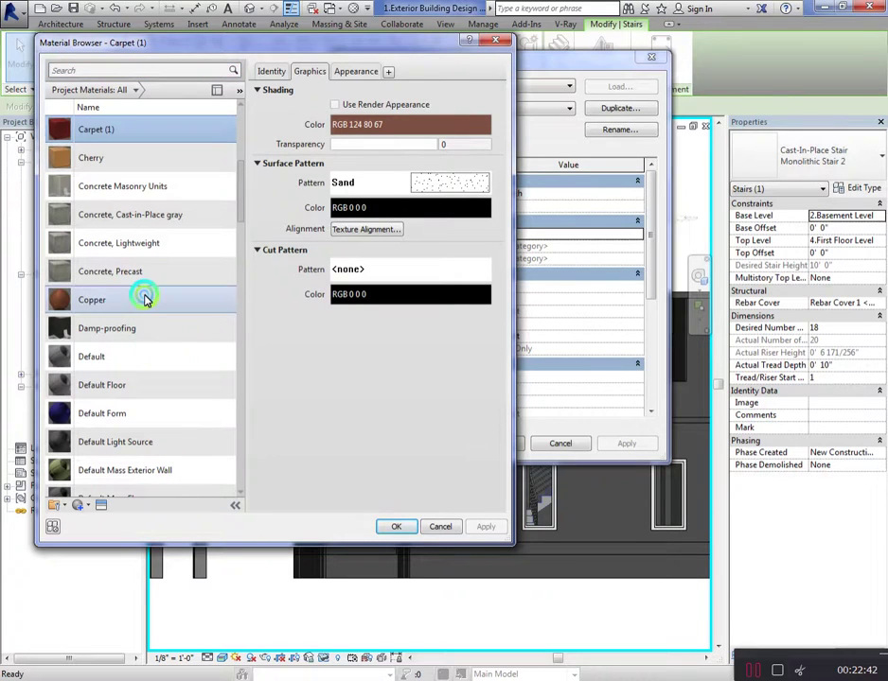
{"action": "left_click", "coordinate": [144, 300]}
{"action": "type", "text": "co"}
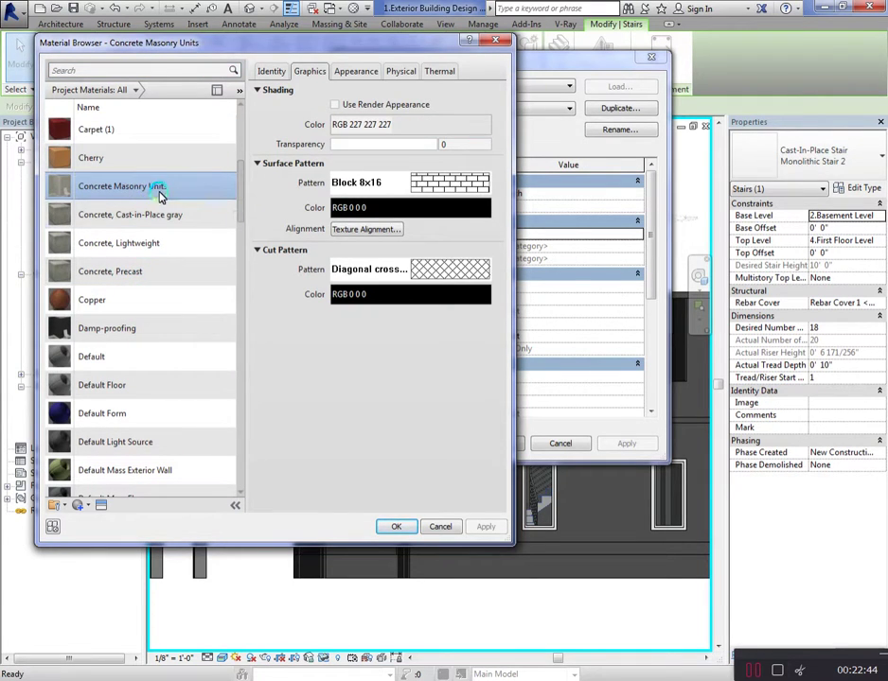
{"action": "double_click", "coordinate": [164, 192]}
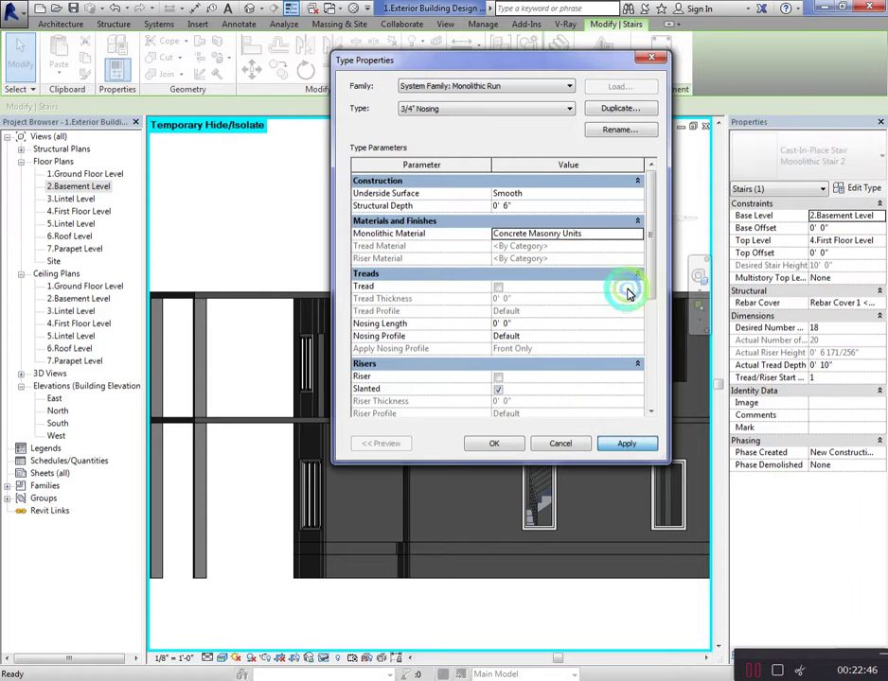
{"action": "left_click", "coordinate": [508, 446]}
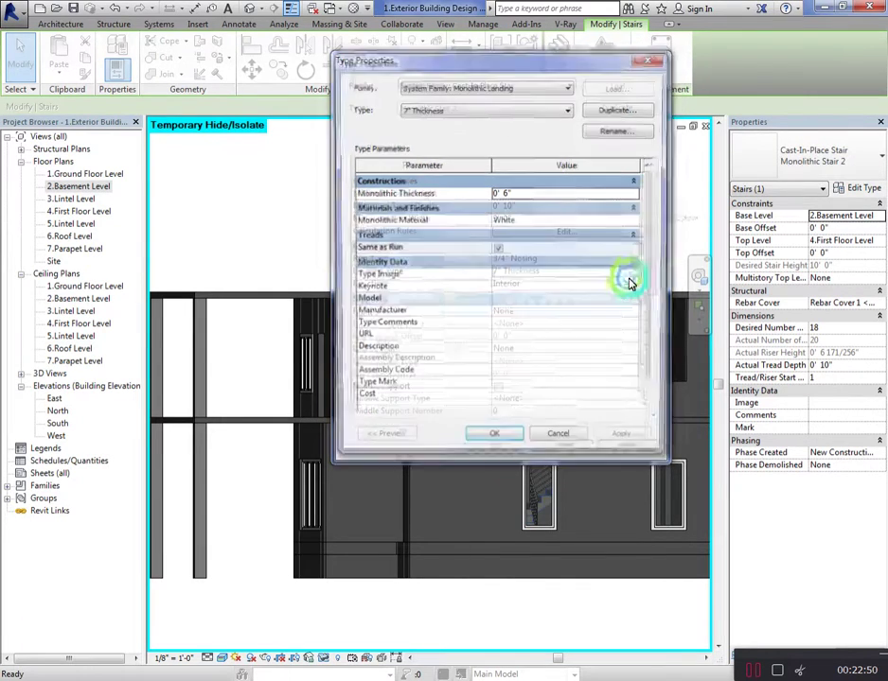
Give the landing type Concrete Masonry Units as its monolithic material and apply the stair type
{"action": "left_click", "coordinate": [441, 310]}
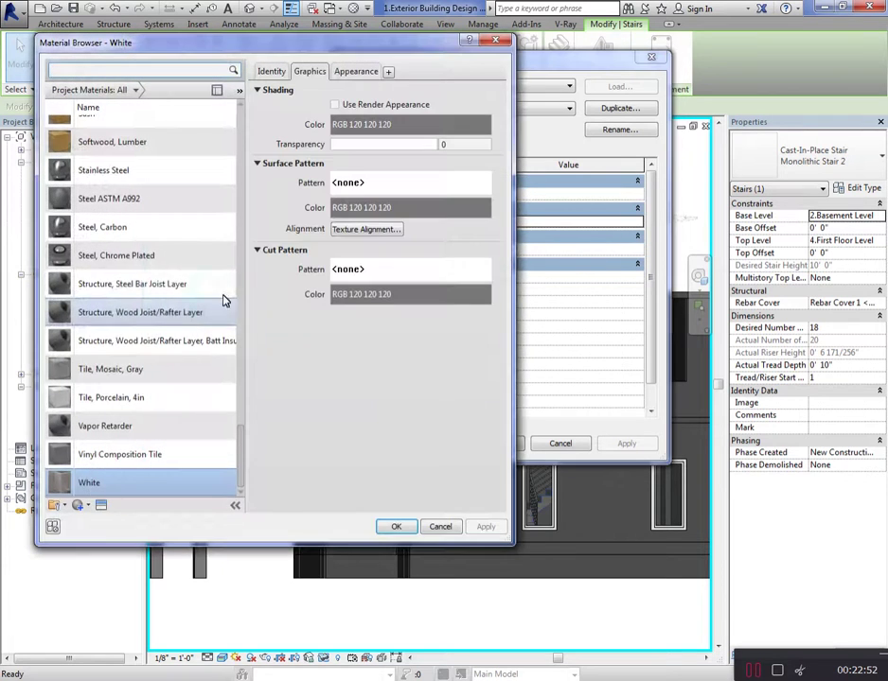
{"action": "left_click", "coordinate": [167, 336]}
{"action": "key", "text": "c"}
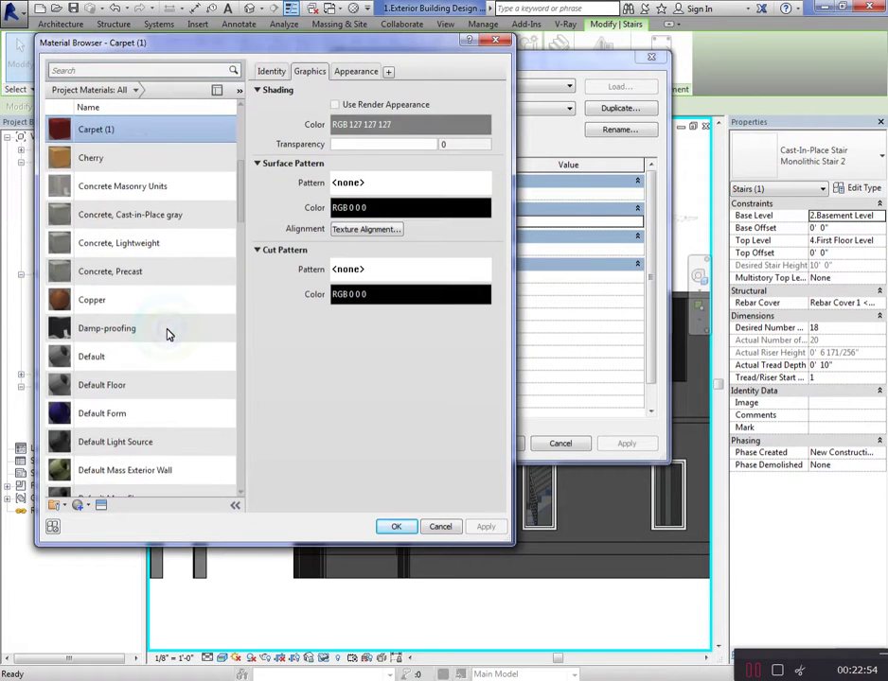
{"action": "key", "text": "o"}
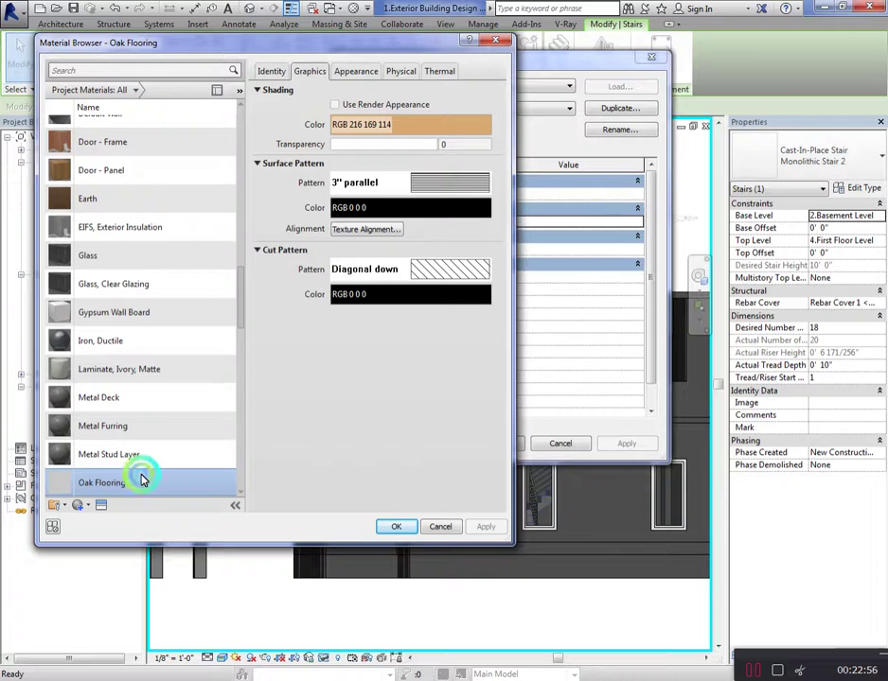
{"action": "key", "text": "c"}
{"action": "double_click", "coordinate": [171, 189]}
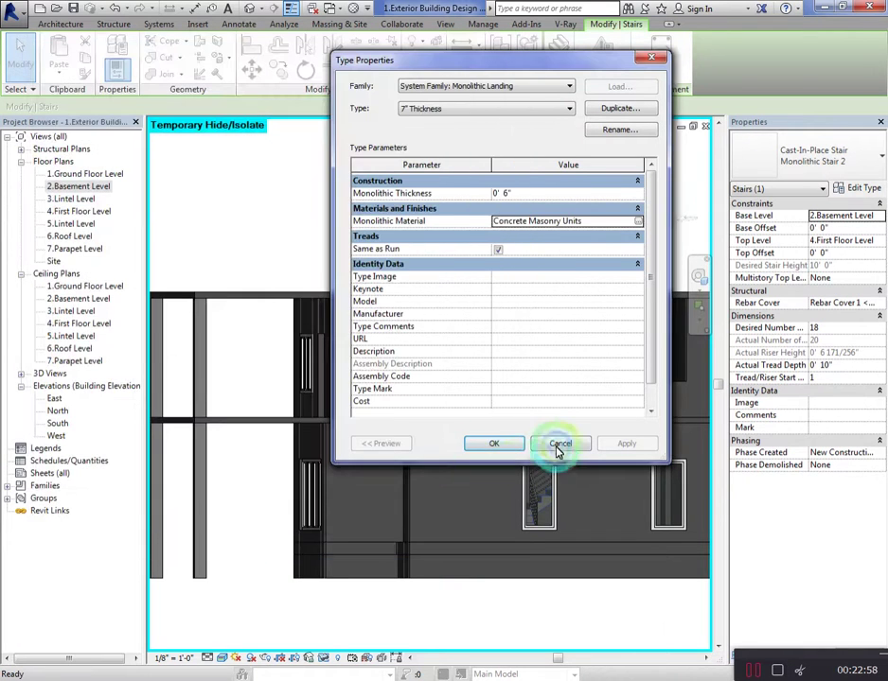
{"action": "left_click", "coordinate": [513, 447]}
{"action": "left_click", "coordinate": [506, 498]}
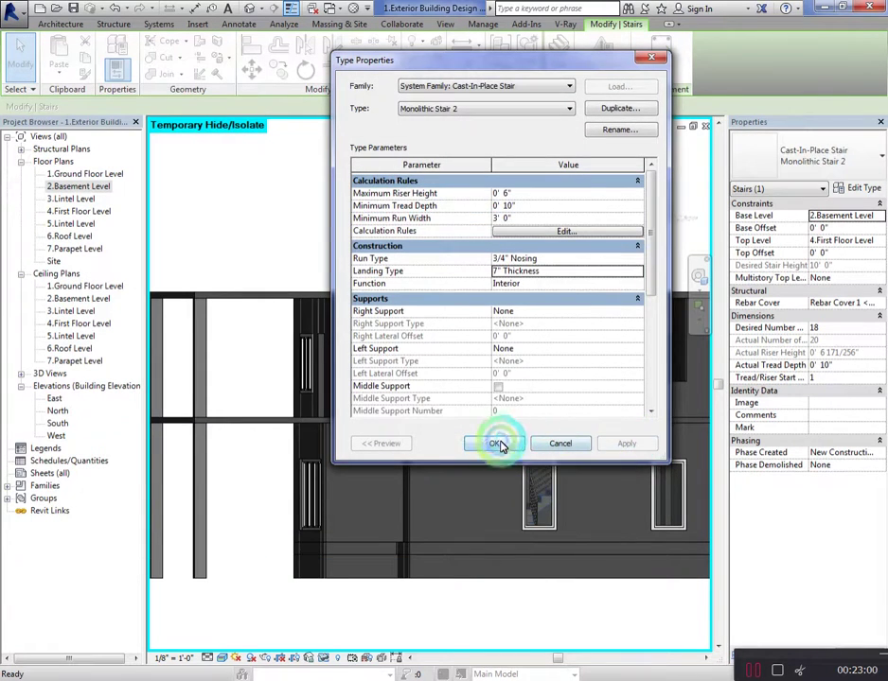
{"action": "left_click", "coordinate": [551, 591]}
{"action": "scroll", "coordinate": [551, 591], "scroll_direction": "down", "scroll_amount": 2}
{"action": "mouse_move", "coordinate": [644, 205]}
{"action": "left_mouse_down"}
{"action": "mouse_move", "coordinate": [167, 212]}
{"action": "mouse_move", "coordinate": [239, 208]}
{"action": "mouse_move", "coordinate": [210, 315]}
{"action": "left_mouse_up"}
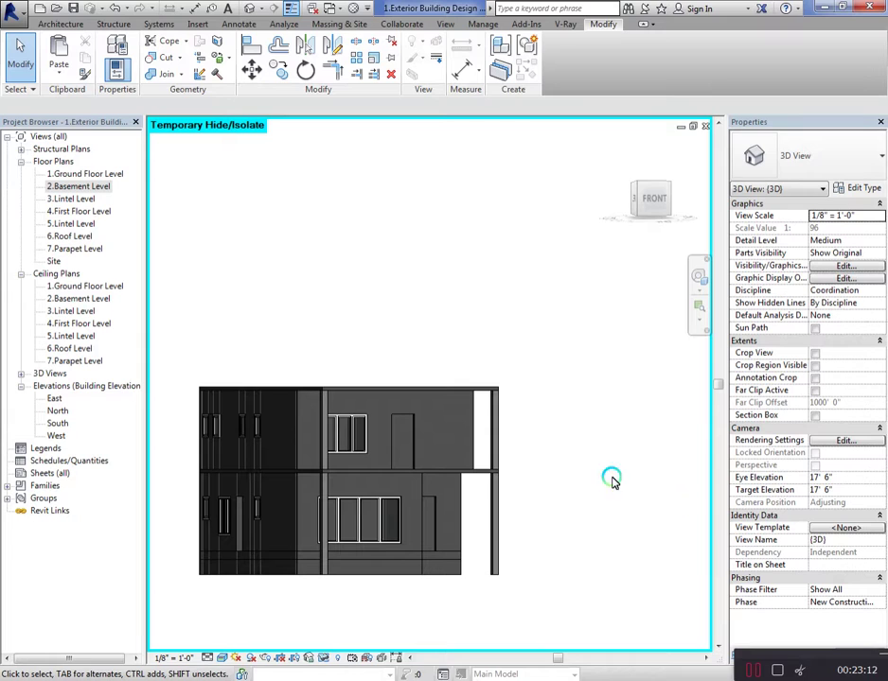
Start a new in-place Casework family named Casework 11
{"action": "mouse_move", "coordinate": [649, 203]}
{"action": "left_mouse_down"}
{"action": "mouse_move", "coordinate": [641, 211]}
{"action": "mouse_move", "coordinate": [693, 210]}
{"action": "left_mouse_up"}
{"action": "scroll", "coordinate": [502, 521], "scroll_direction": "up", "scroll_amount": 3}
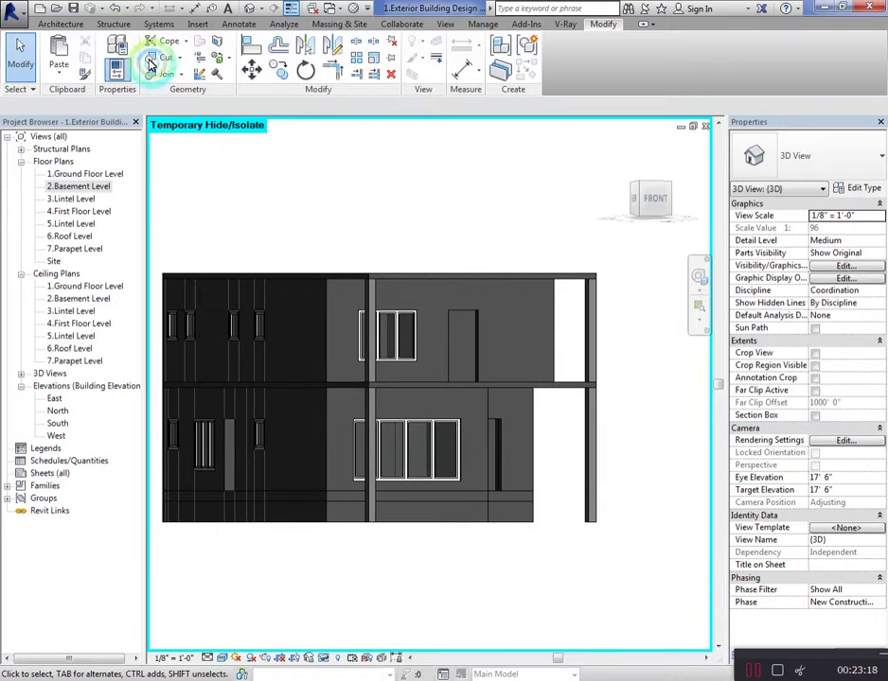
{"action": "left_click", "coordinate": [60, 25]}
{"action": "left_click", "coordinate": [201, 118]}
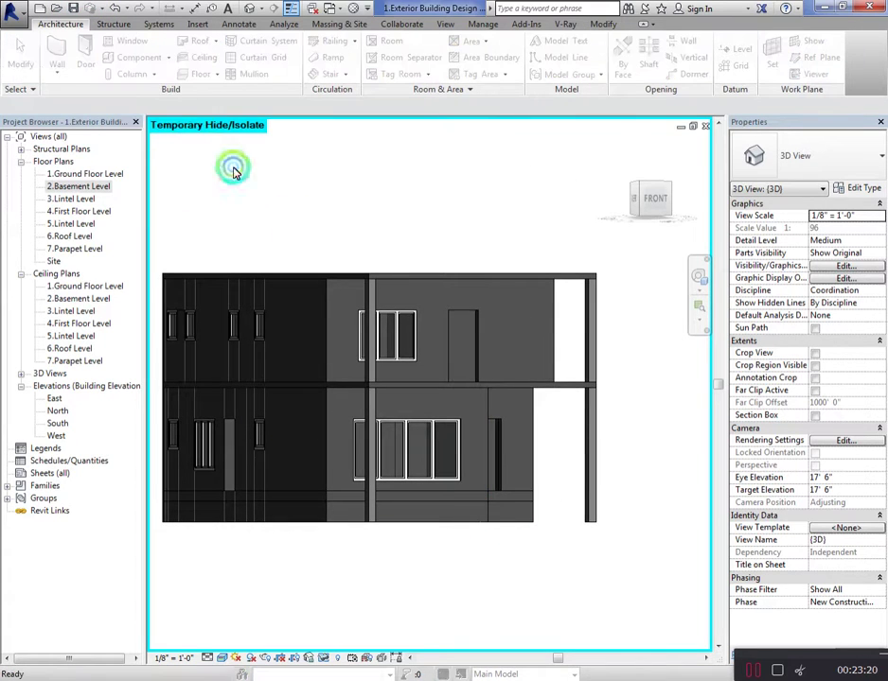
{"action": "left_click", "coordinate": [461, 499]}
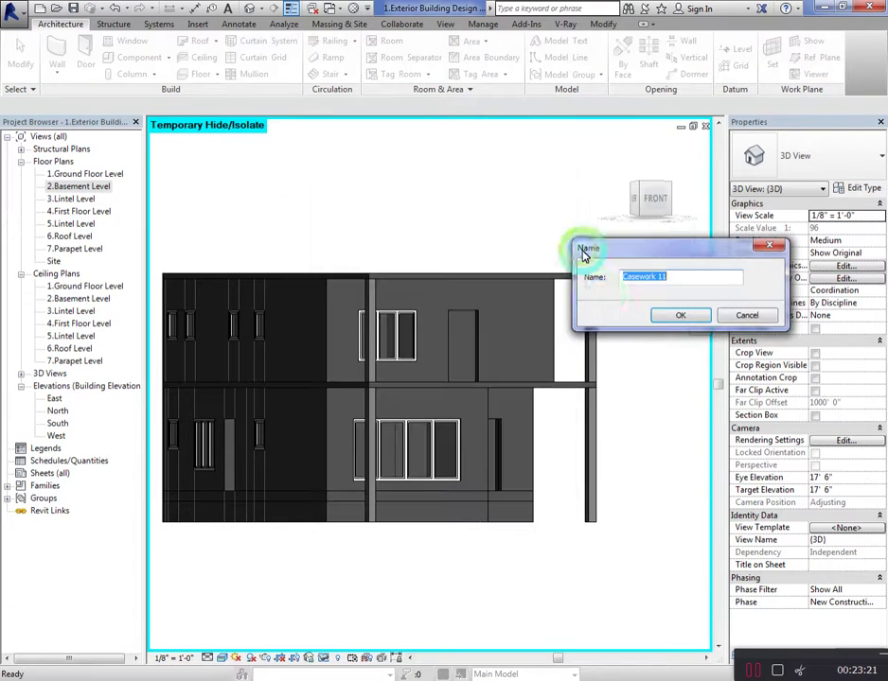
{"action": "left_click", "coordinate": [666, 318]}
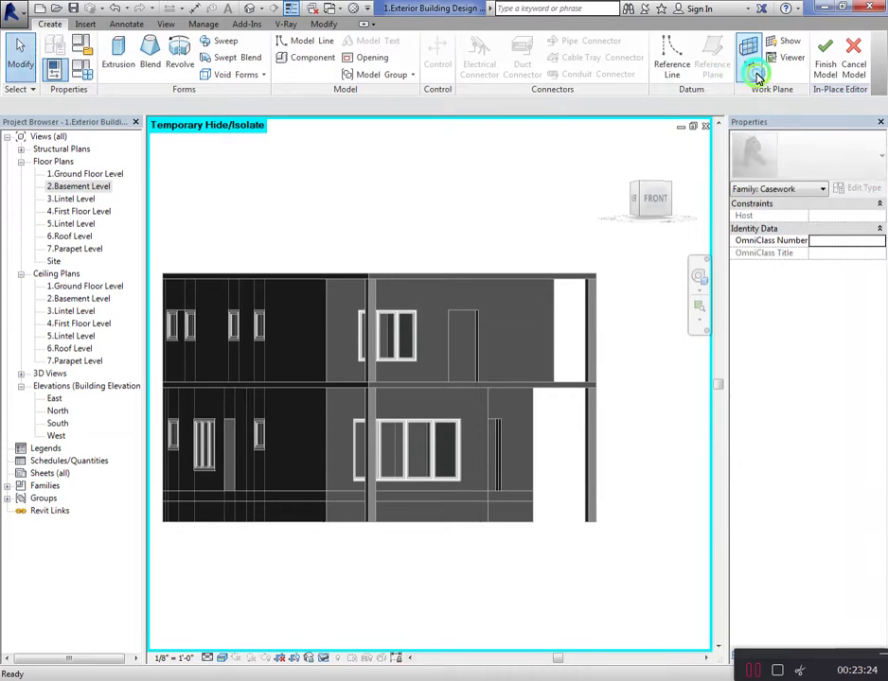
Set the work plane to the soffit face and start a sweep
{"action": "left_click", "coordinate": [756, 60]}
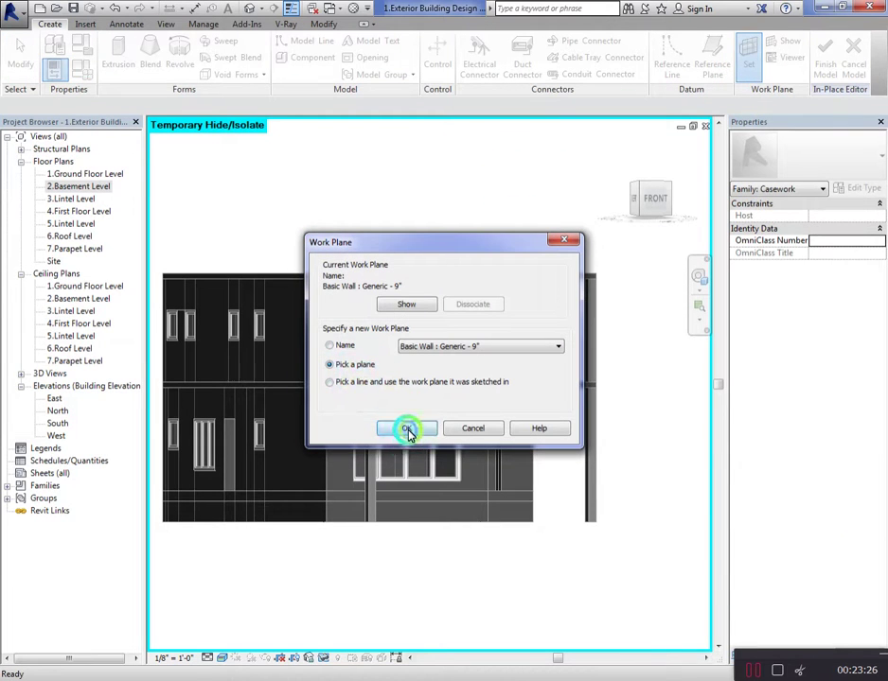
{"action": "left_click", "coordinate": [407, 431]}
{"action": "left_click", "coordinate": [517, 391]}
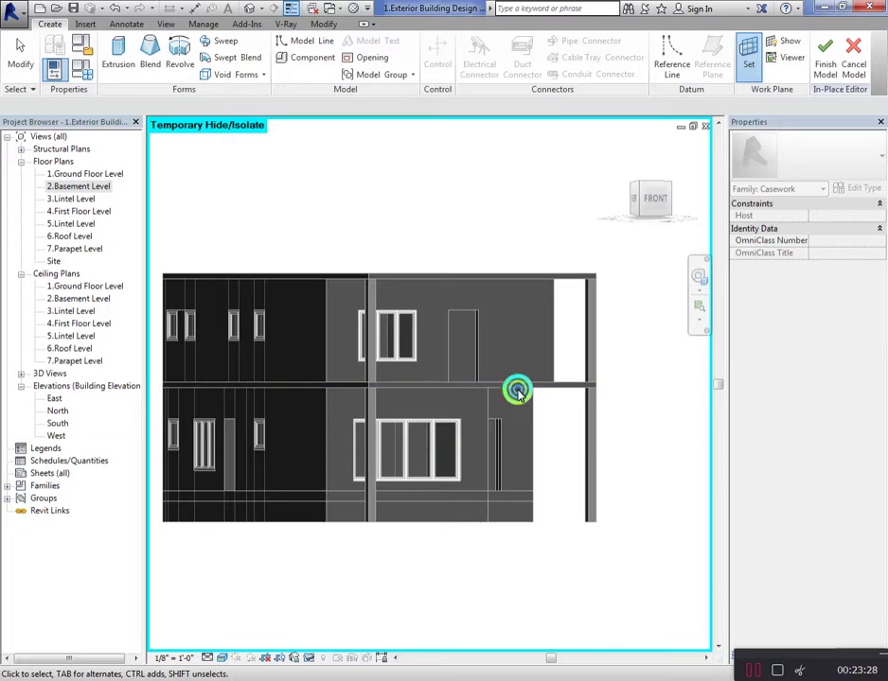
{"action": "left_click_drag", "start_coordinate": [654, 198], "coordinate": [673, 178]}
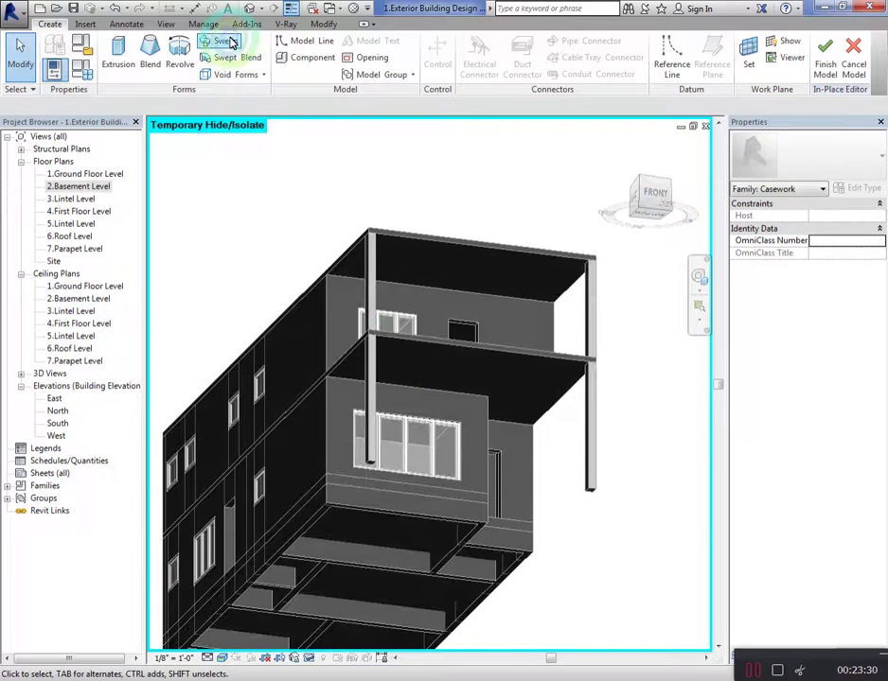
{"action": "left_click", "coordinate": [228, 42]}
{"action": "scroll", "coordinate": [346, 346], "scroll_direction": "up", "scroll_amount": 2}
Sketch the sweep path from the wall corner along the soffit's front edge to the far corner
{"action": "left_click", "coordinate": [614, 59]}
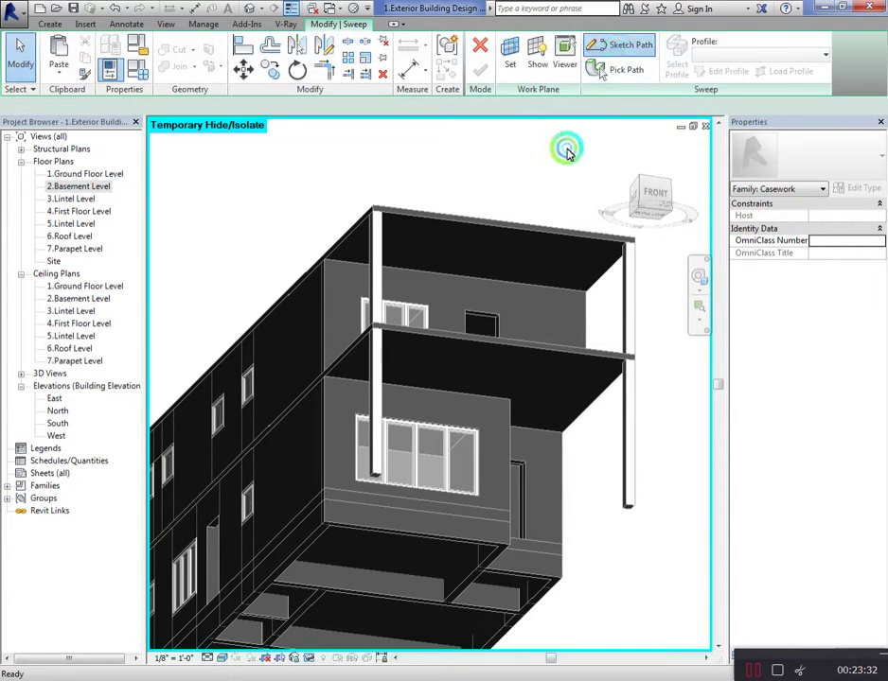
{"action": "scroll", "coordinate": [320, 374], "scroll_direction": "up", "scroll_amount": 3}
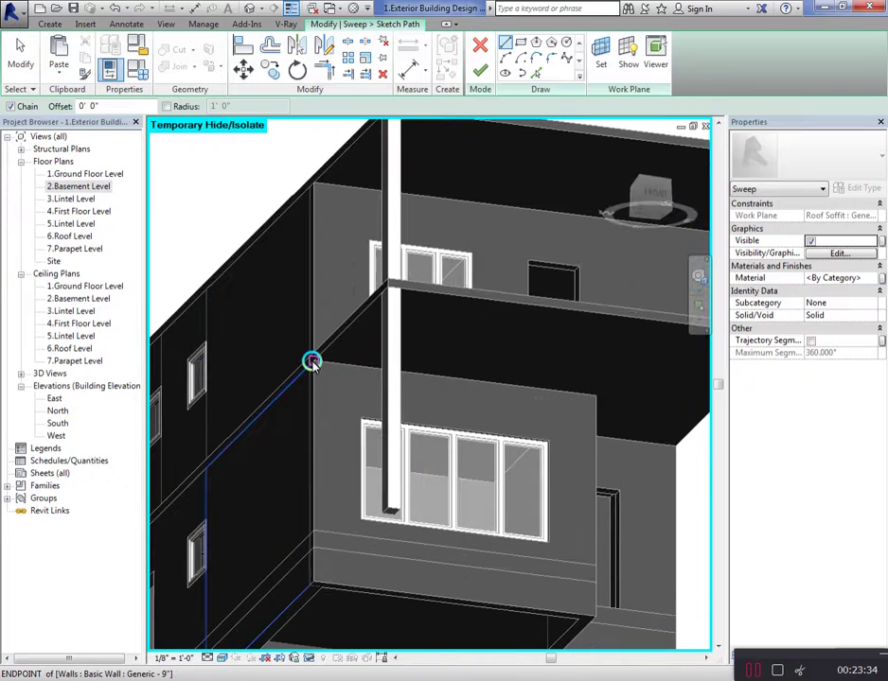
{"action": "left_click", "coordinate": [312, 360]}
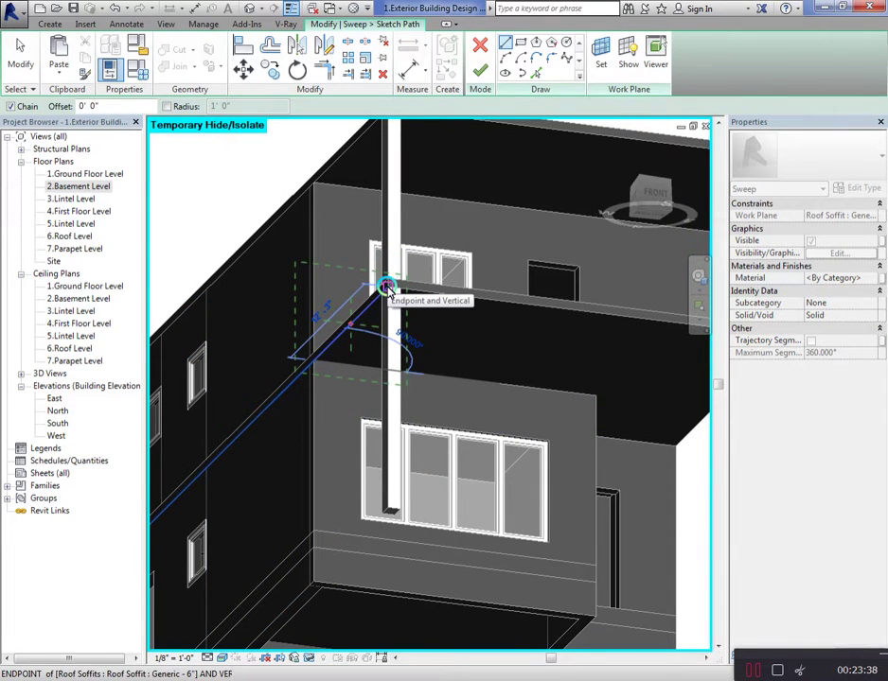
{"action": "left_click", "coordinate": [386, 286]}
{"action": "mouse_move", "coordinate": [388, 285]}
{"action": "middle_mouse_down", "text": "shift"}
{"action": "mouse_move", "coordinate": [243, 306]}
{"action": "mouse_move", "coordinate": [555, 303]}
{"action": "middle_mouse_up", "text": "shift"}
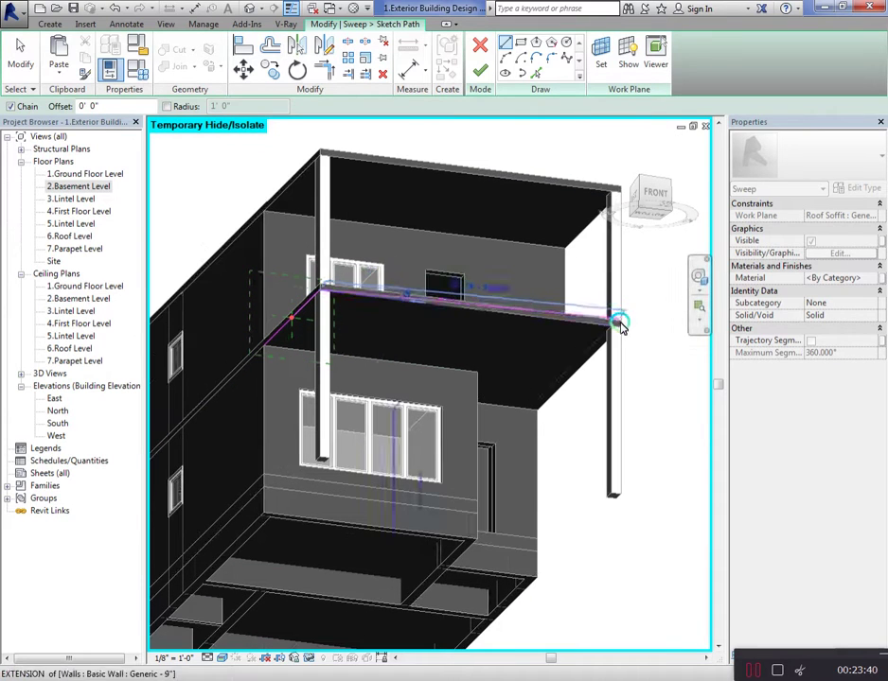
{"action": "left_click", "coordinate": [622, 327]}
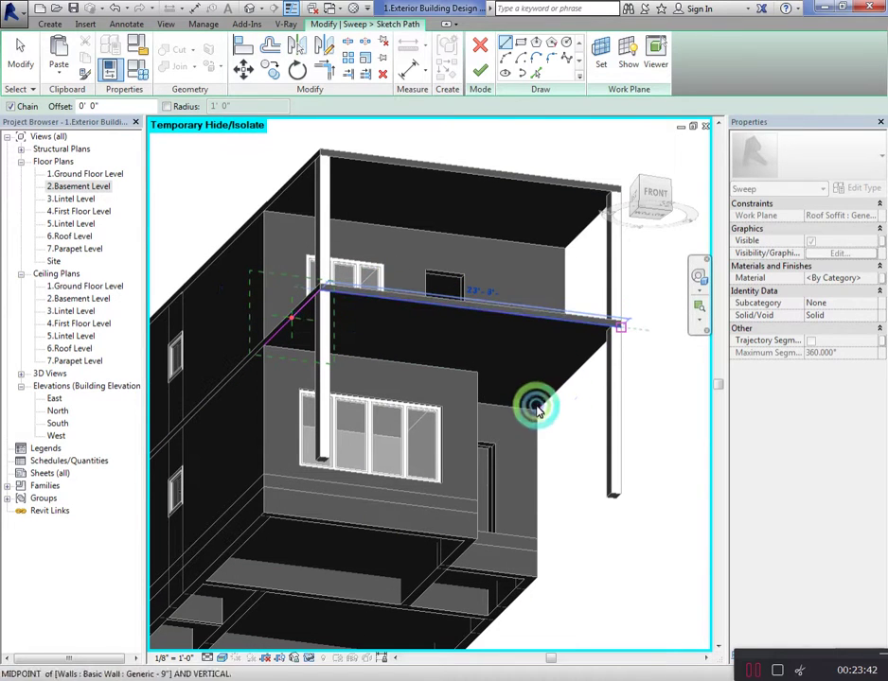
{"action": "left_click", "coordinate": [537, 413]}
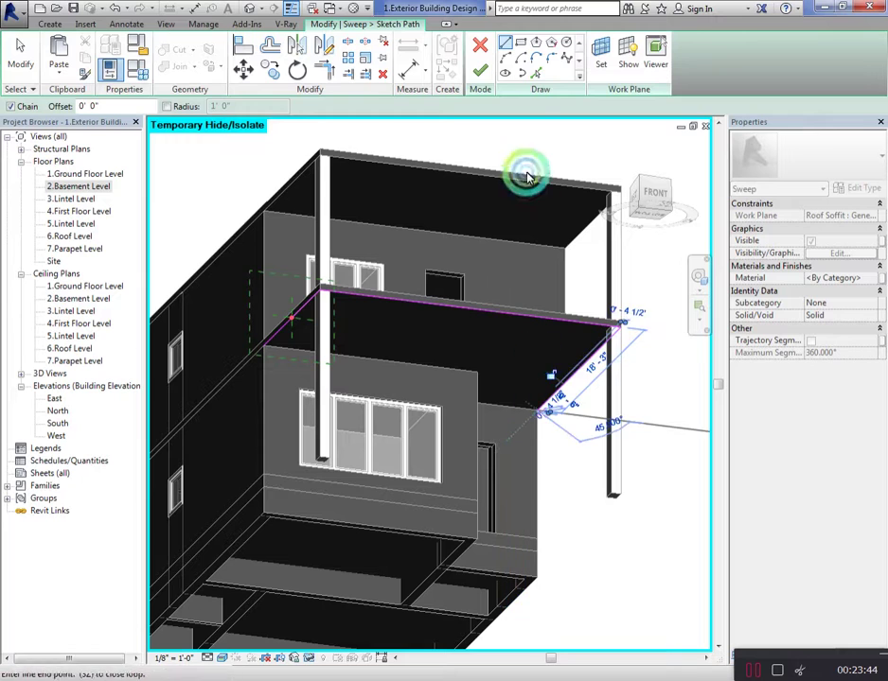
{"action": "left_click", "coordinate": [480, 71]}
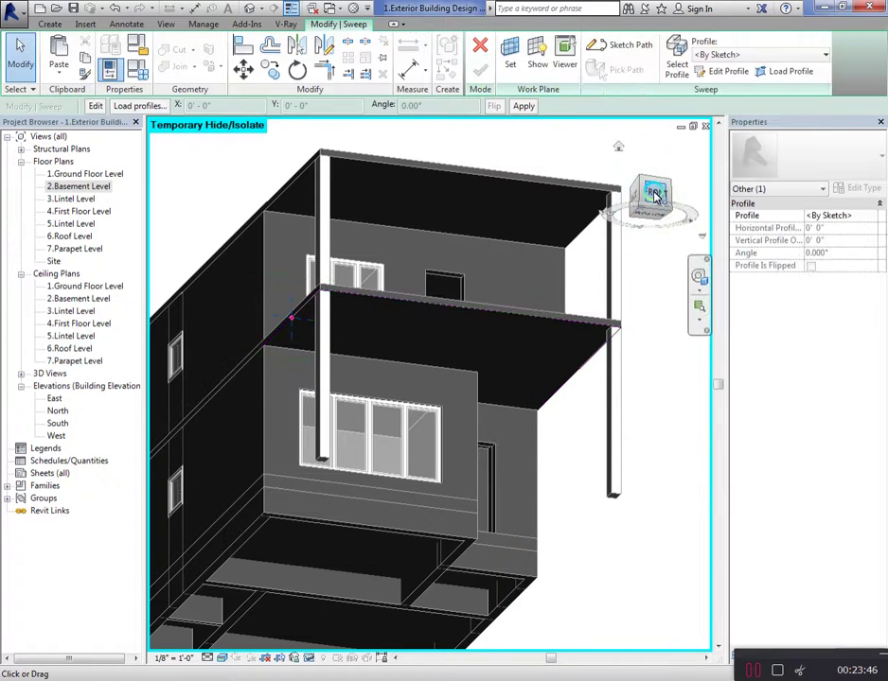
Draw a closed rectangular profile for the sweep with lines
{"action": "left_click", "coordinate": [713, 73]}
{"action": "scroll", "coordinate": [456, 208], "scroll_direction": "down", "scroll_amount": 2}
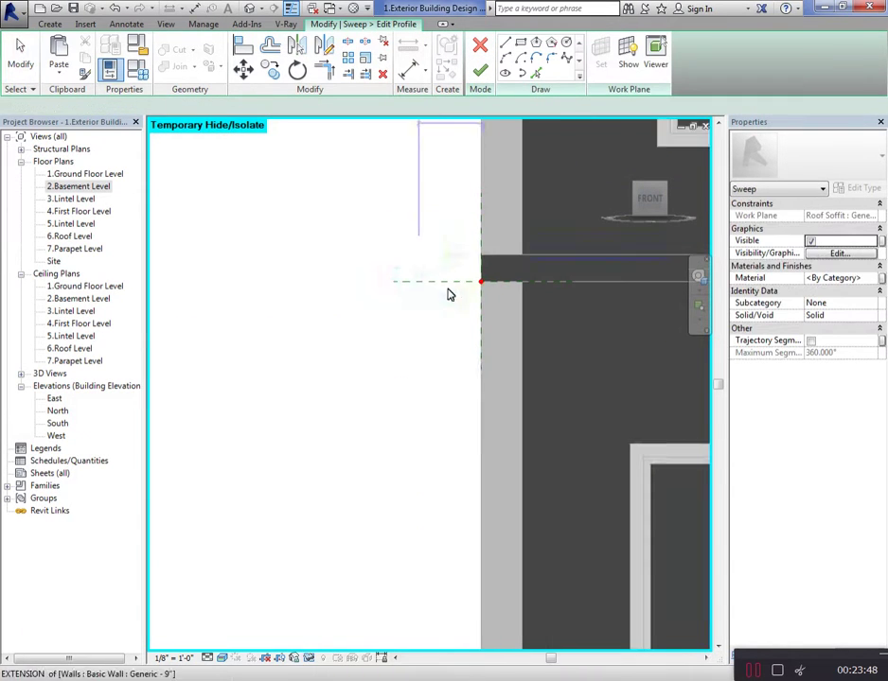
{"action": "key", "text": "l"}
{"action": "key", "text": "i"}
{"action": "left_click", "coordinate": [469, 277]}
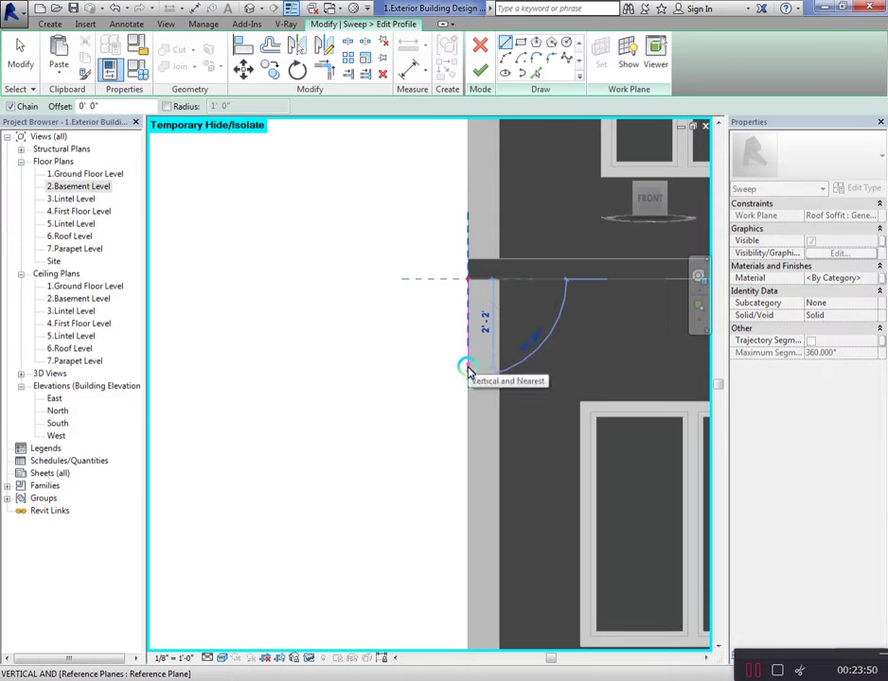
{"action": "left_click", "coordinate": [469, 362]}
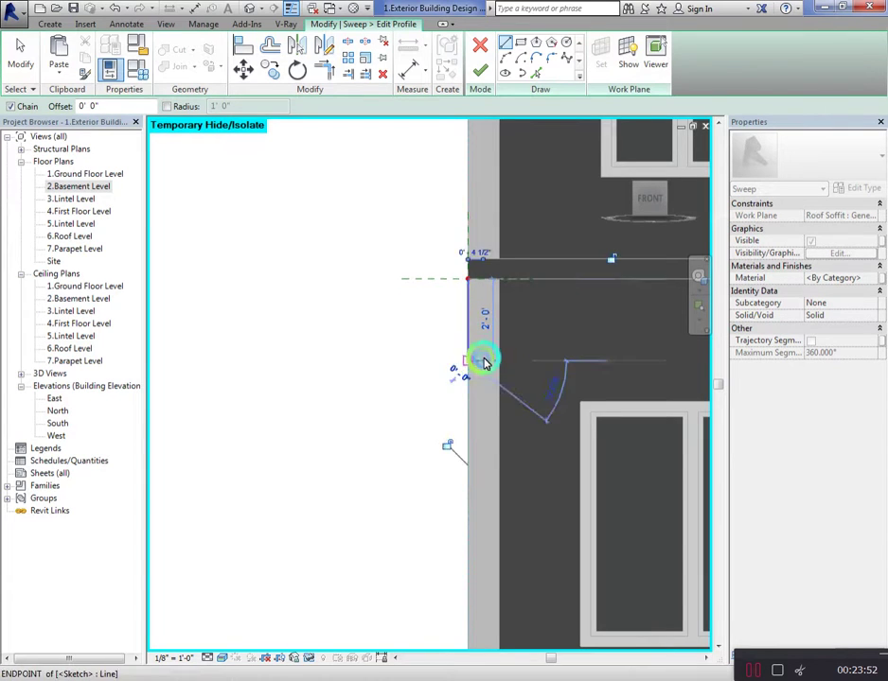
{"action": "left_click", "coordinate": [501, 281]}
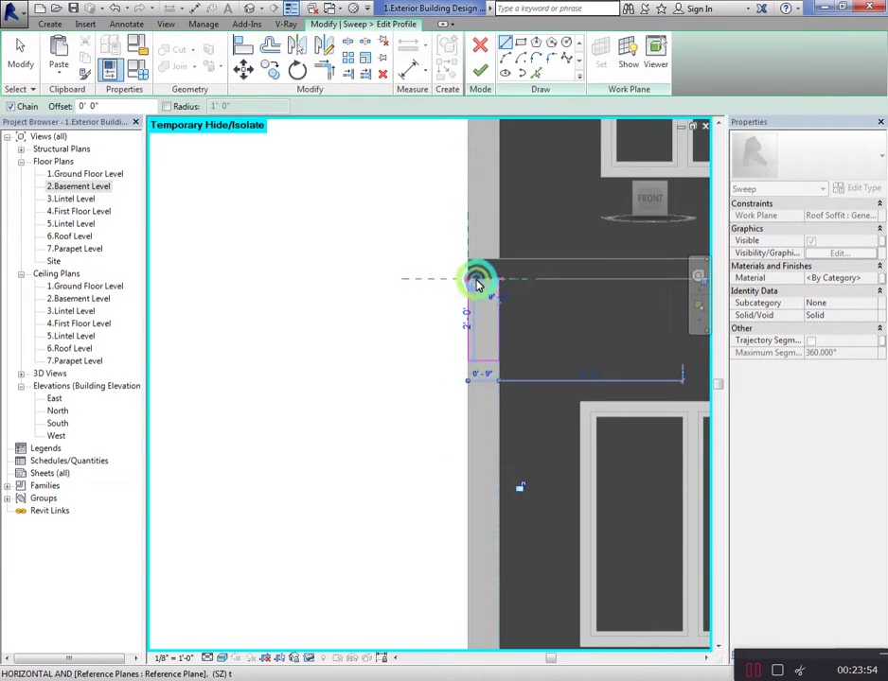
{"action": "right_click", "coordinate": [407, 308]}
{"action": "left_click", "coordinate": [422, 316]}
{"action": "key", "text": "Escape"}
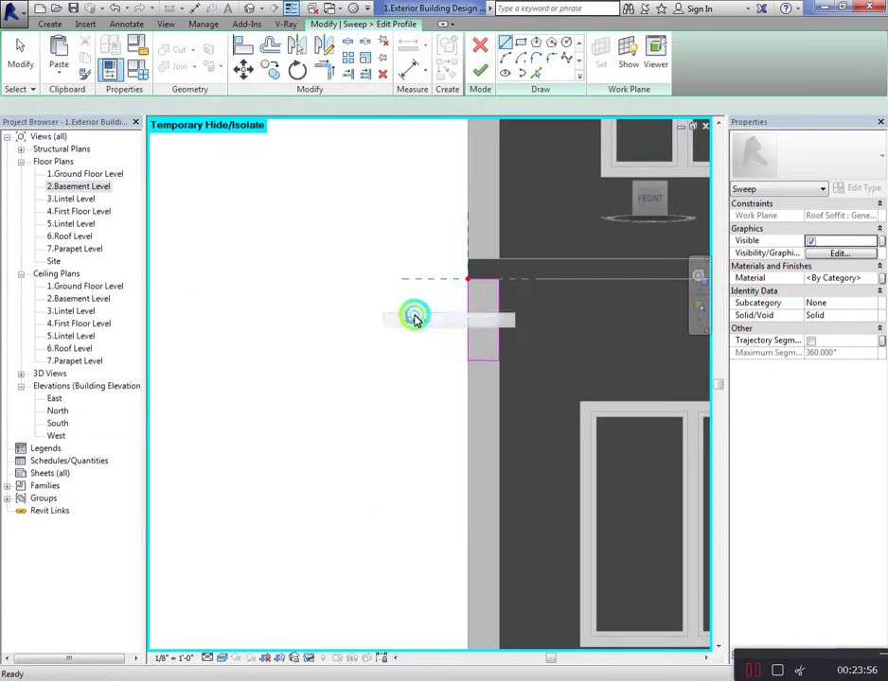
Set the profile's 0'-9" dimension, then finish the profile and the sweep
{"action": "middle_click_drag", "start_coordinate": [412, 312], "coordinate": [349, 342]}
{"action": "left_click", "coordinate": [414, 347]}
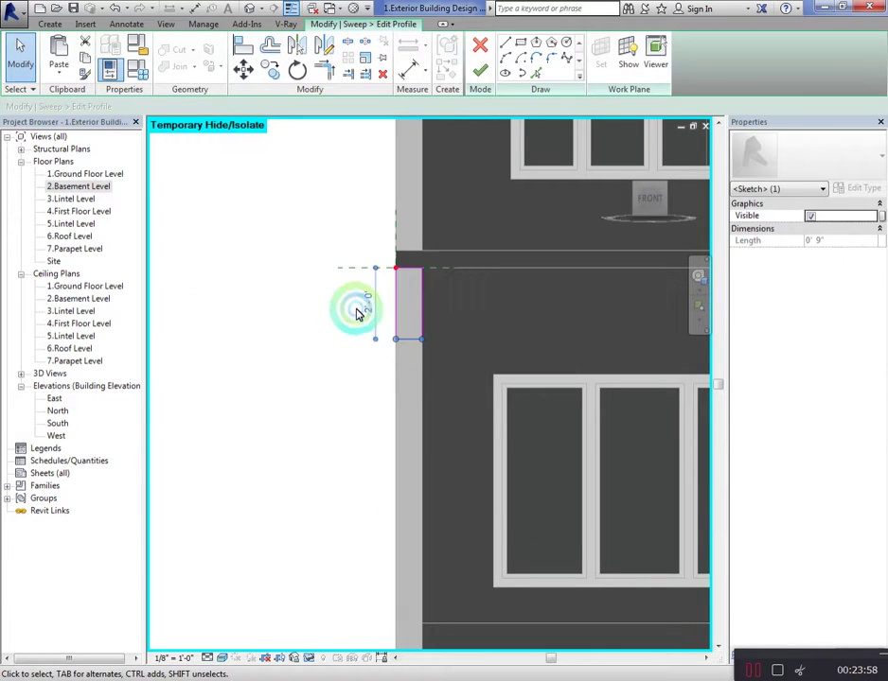
{"action": "left_click", "coordinate": [368, 304]}
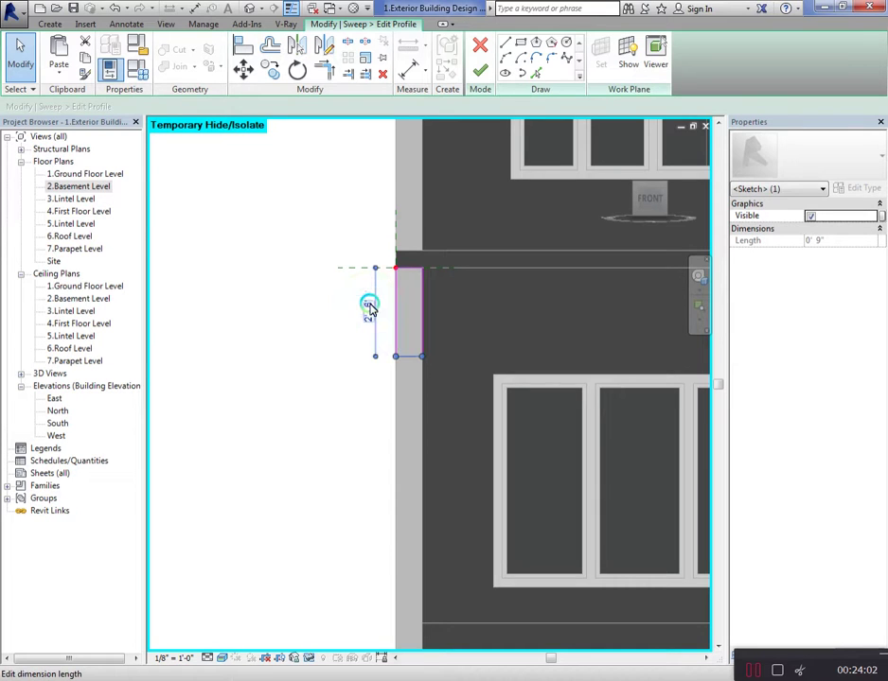
{"action": "left_click", "coordinate": [479, 73]}
{"action": "left_click", "coordinate": [478, 75]}
{"action": "scroll", "coordinate": [270, 292], "scroll_direction": "down", "scroll_amount": 2}
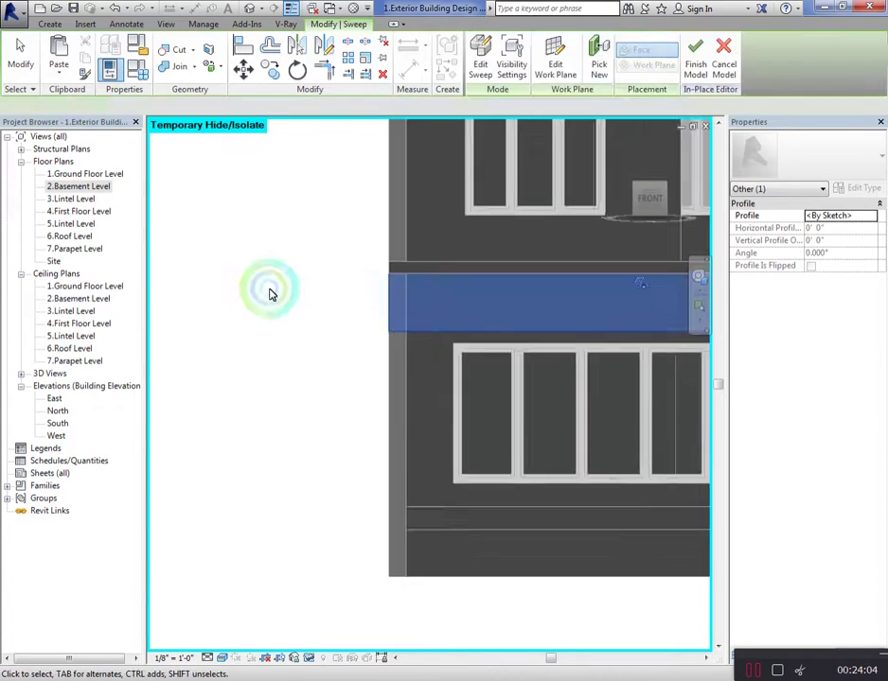
{"action": "scroll", "coordinate": [397, 301], "scroll_direction": "down", "scroll_amount": 2}
{"action": "left_click", "coordinate": [625, 248]}
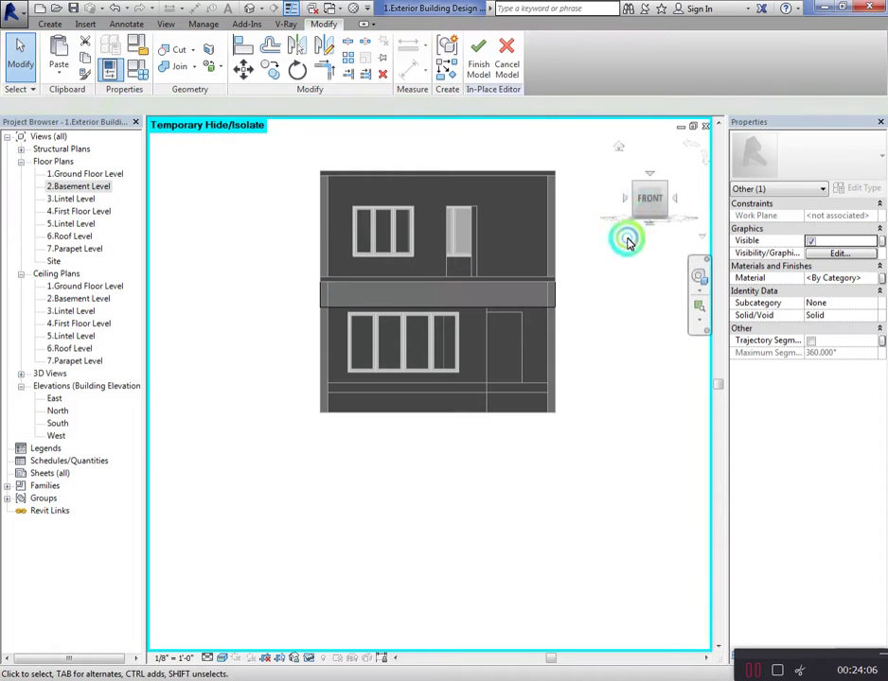
{"action": "left_click_drag", "start_coordinate": [673, 200], "coordinate": [696, 196]}
{"action": "left_click", "coordinate": [514, 303]}
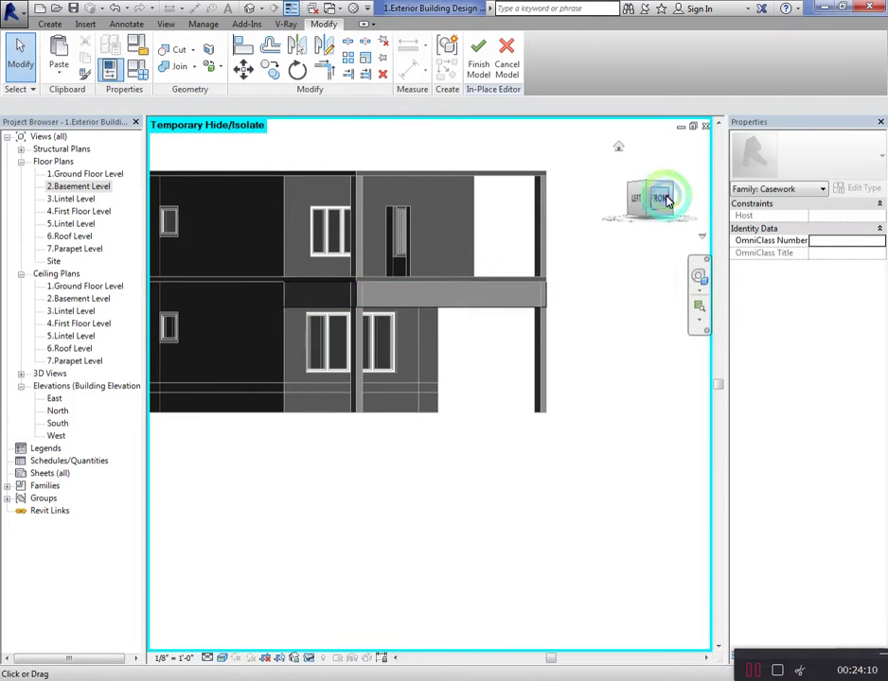
{"action": "mouse_move", "coordinate": [664, 198]}
{"action": "left_mouse_down"}
{"action": "mouse_move", "coordinate": [474, 219]}
{"action": "mouse_move", "coordinate": [638, 188]}
{"action": "mouse_move", "coordinate": [634, 343]}
{"action": "mouse_move", "coordinate": [535, 154]}
{"action": "mouse_move", "coordinate": [593, 190]}
{"action": "left_mouse_up"}
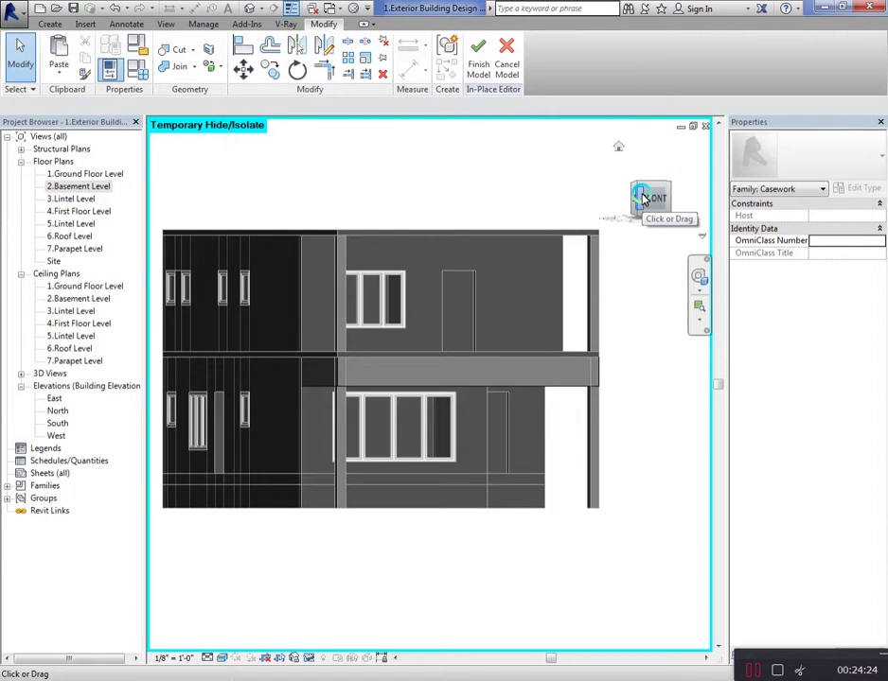
{"action": "mouse_move", "coordinate": [642, 197]}
{"action": "left_mouse_down"}
{"action": "mouse_move", "coordinate": [660, 204]}
{"action": "mouse_move", "coordinate": [666, 228]}
{"action": "left_mouse_up"}
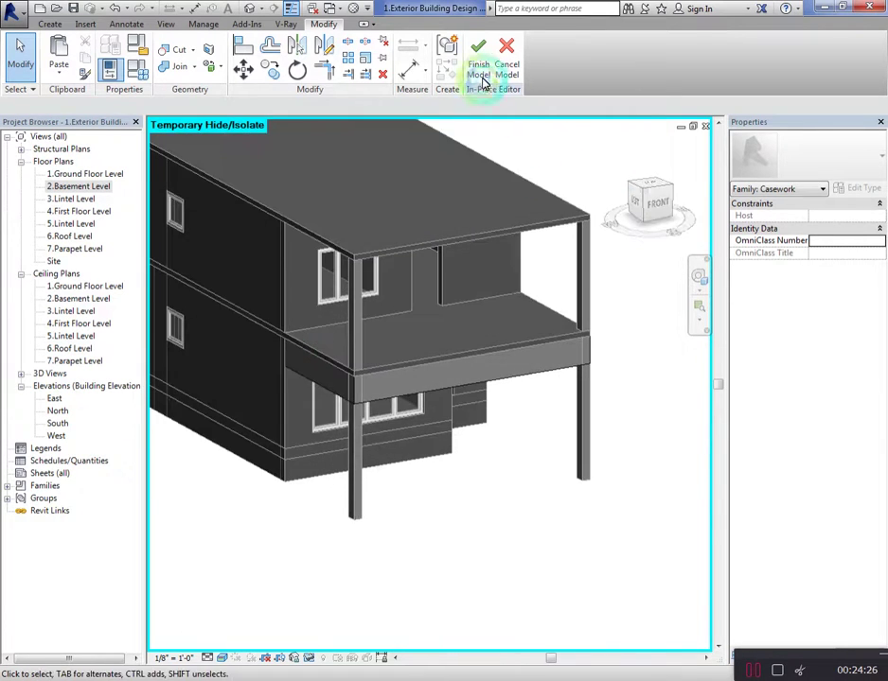
Align the top roof soffit's boundary to the front wall's top and finish the sketch
{"action": "left_click", "coordinate": [522, 232]}
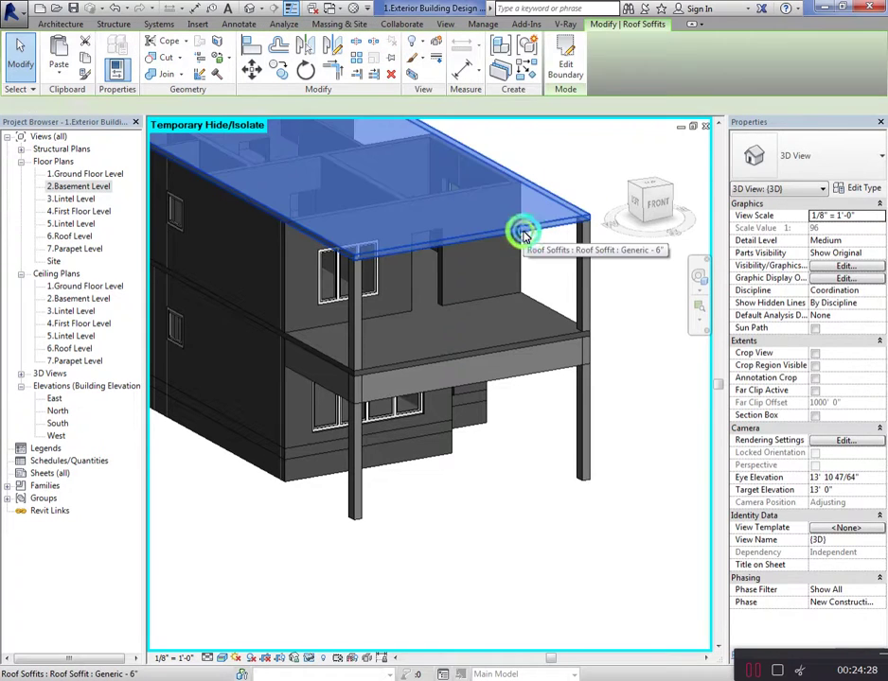
{"action": "left_click", "coordinate": [565, 61]}
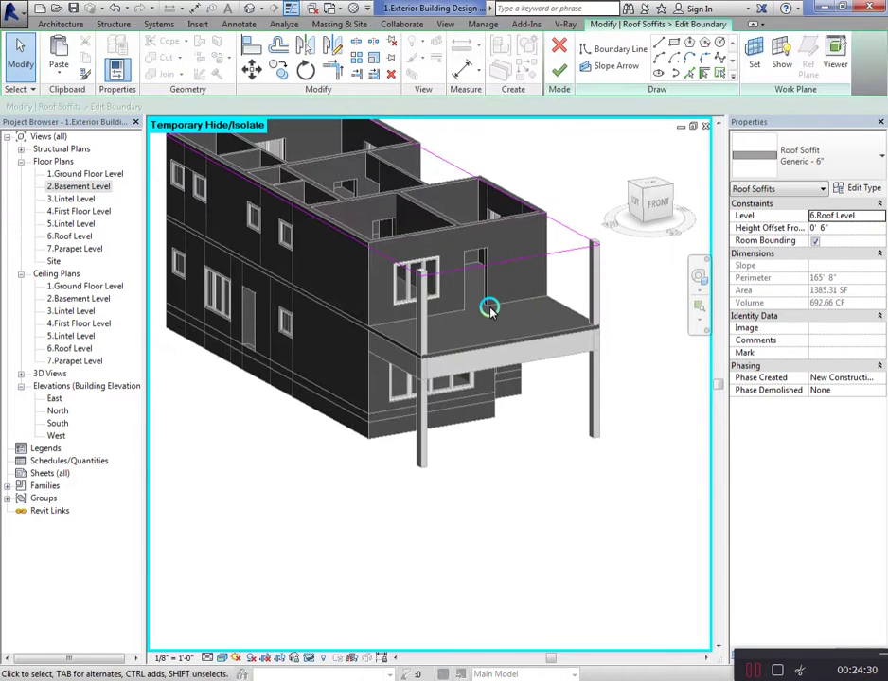
{"action": "key", "text": "l"}
{"action": "scroll", "coordinate": [426, 275], "scroll_direction": "up", "scroll_amount": 1}
{"action": "scroll", "coordinate": [365, 237], "scroll_direction": "up", "scroll_amount": 2}
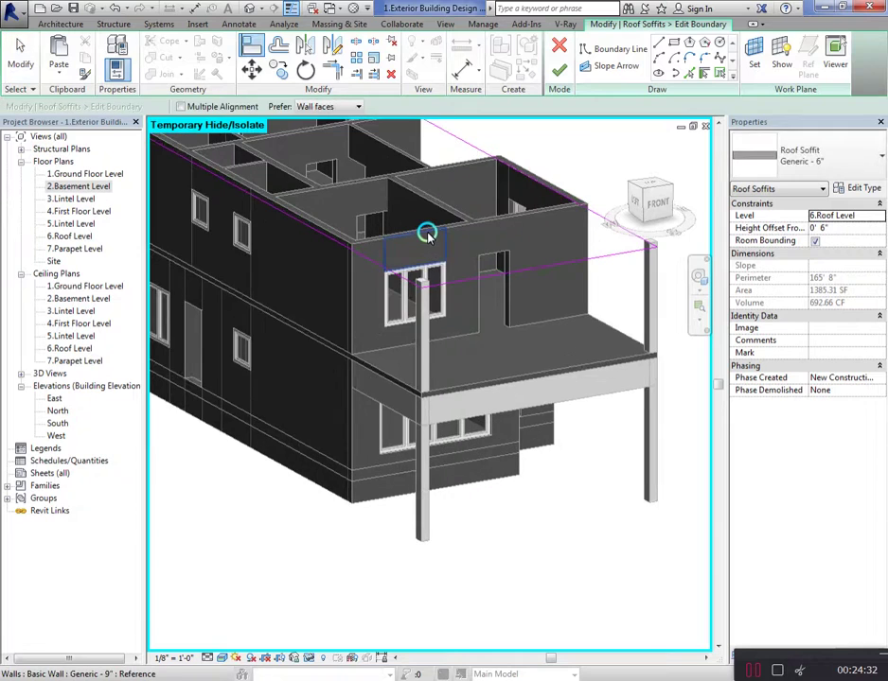
{"action": "left_click", "coordinate": [529, 175]}
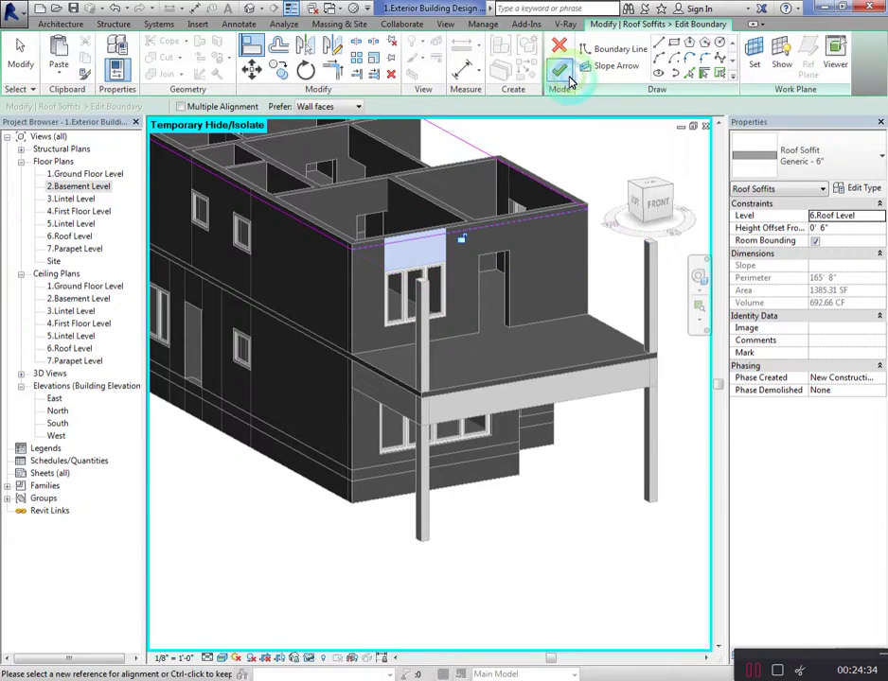
{"action": "left_click", "coordinate": [561, 71]}
{"action": "left_click", "coordinate": [519, 159]}
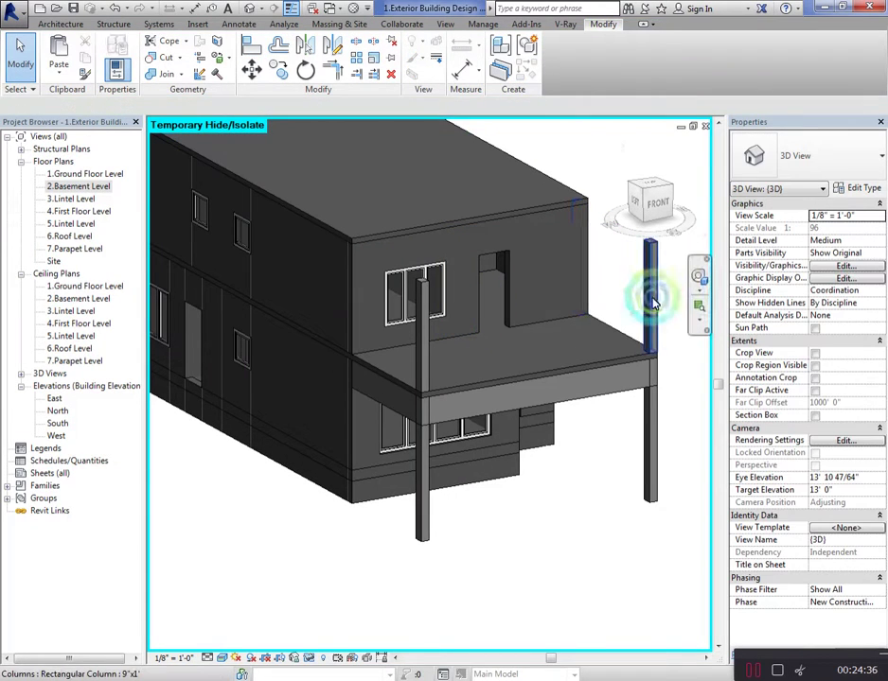
Delete the extra column at the upper right and orbit toward the front
{"action": "left_click", "coordinate": [653, 303]}
{"action": "key", "text": "Delete"}
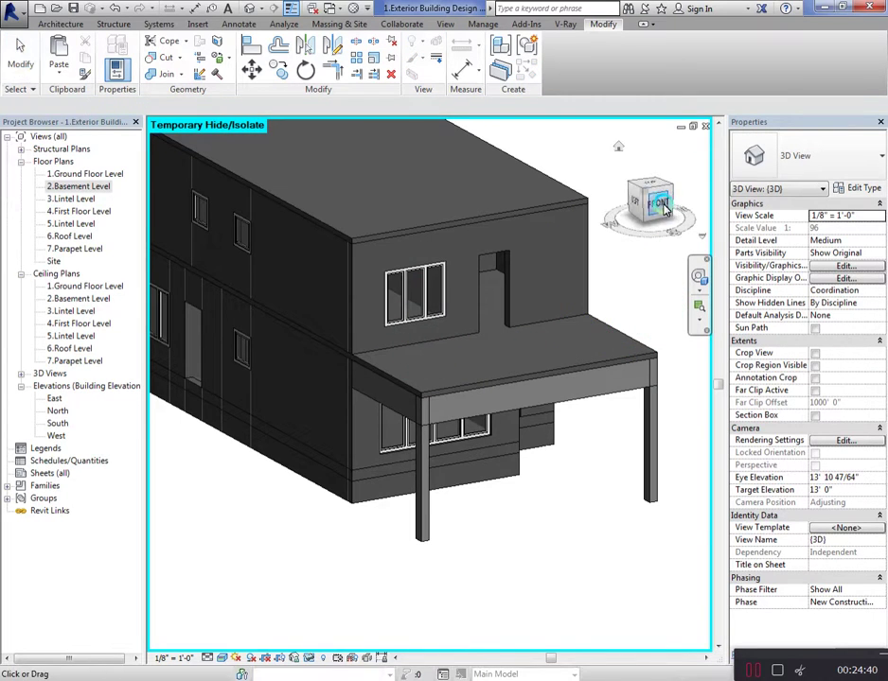
{"action": "mouse_move", "coordinate": [648, 201]}
{"action": "left_mouse_down"}
{"action": "mouse_move", "coordinate": [598, 194]}
{"action": "mouse_move", "coordinate": [692, 197]}
{"action": "left_mouse_up"}
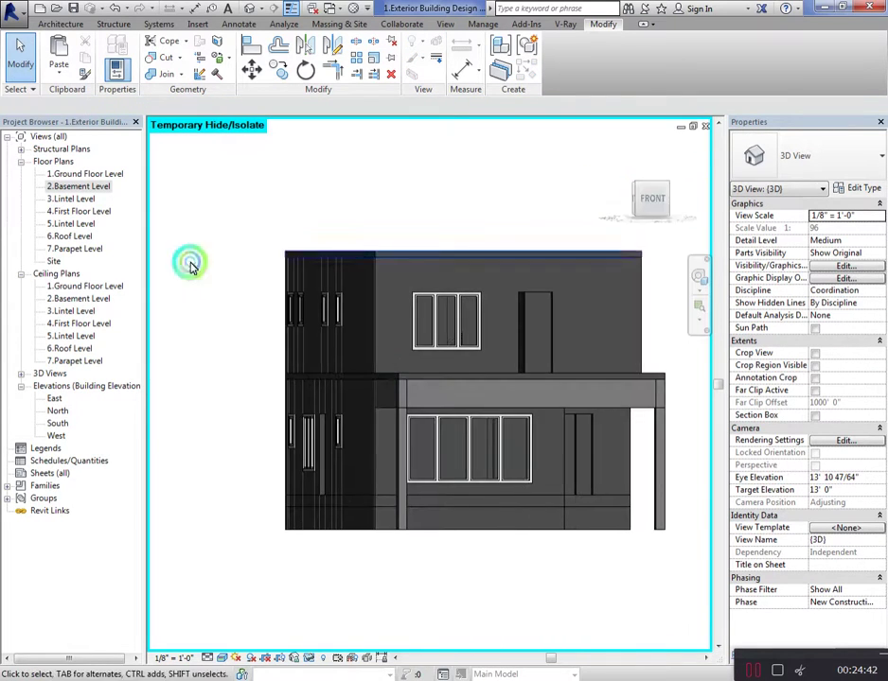
Look through the Basement, Ground and First Floor Level plans, checking the imported drawing
{"action": "double_click", "coordinate": [92, 190]}
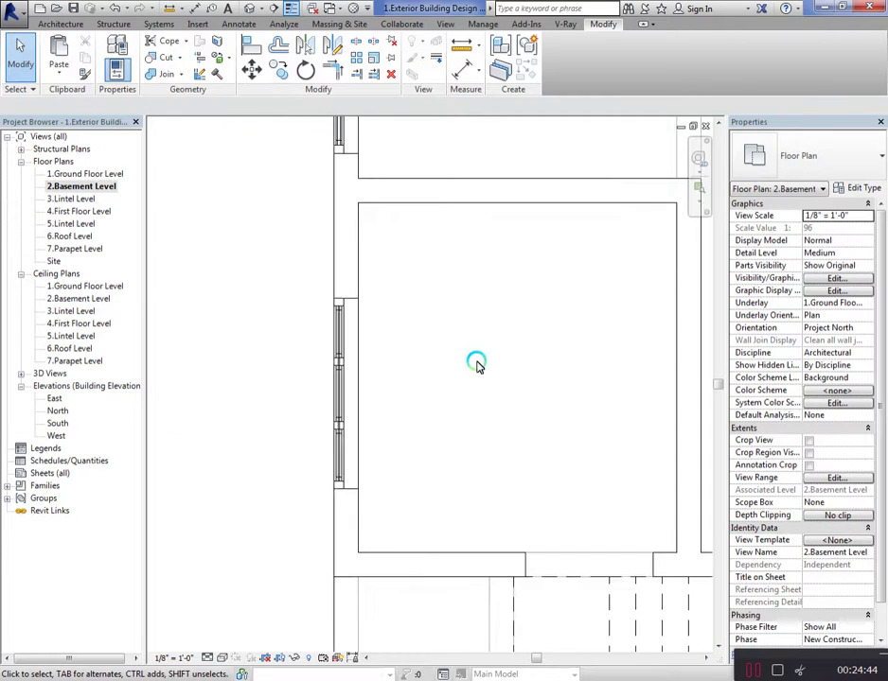
{"action": "double_click", "coordinate": [106, 174]}
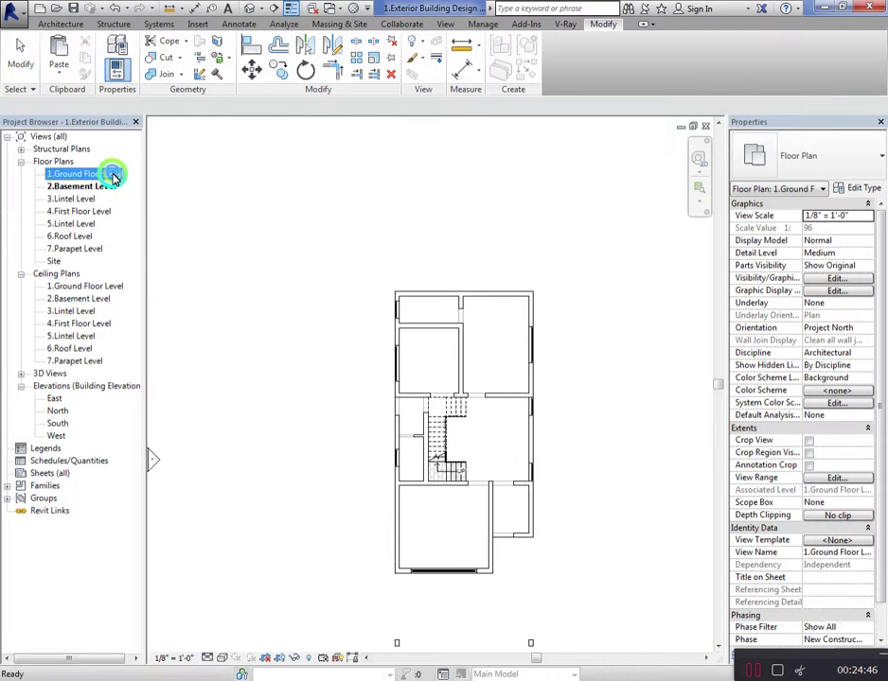
{"action": "double_click", "coordinate": [95, 212]}
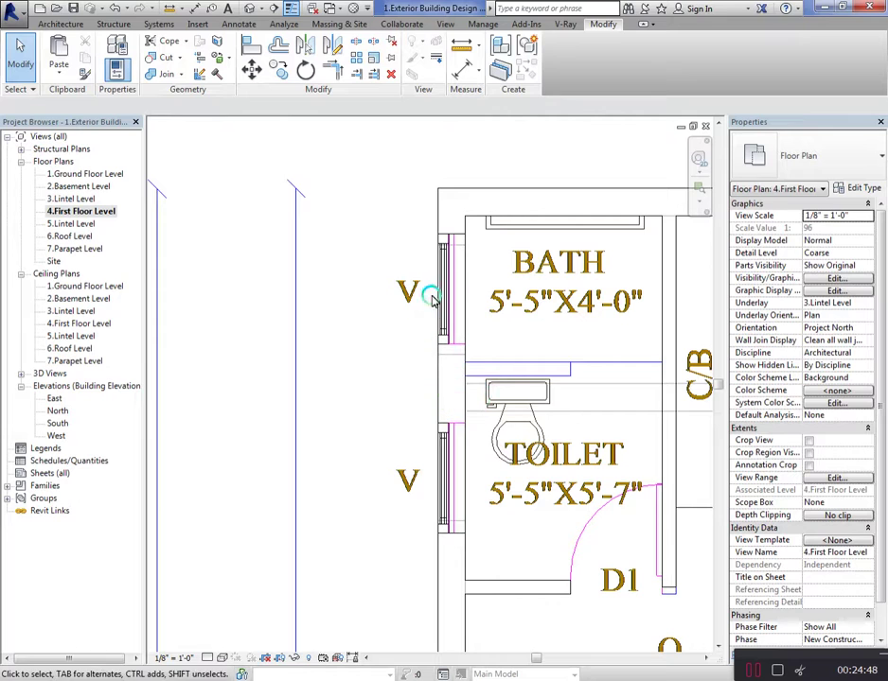
{"action": "left_click", "coordinate": [296, 268]}
{"action": "left_click", "coordinate": [305, 284]}
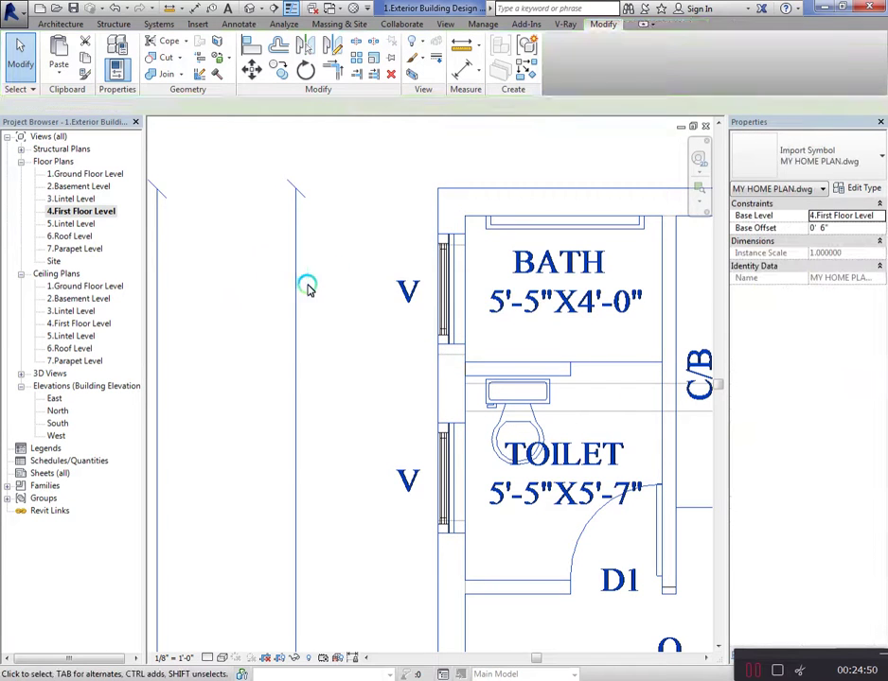
{"action": "scroll", "coordinate": [311, 291], "scroll_direction": "down", "scroll_amount": 2}
{"action": "scroll", "coordinate": [311, 291], "scroll_direction": "down", "scroll_amount": 2}
{"action": "scroll", "coordinate": [317, 294], "scroll_direction": "down", "scroll_amount": 1}
{"action": "scroll", "coordinate": [325, 284], "scroll_direction": "up", "scroll_amount": 1}
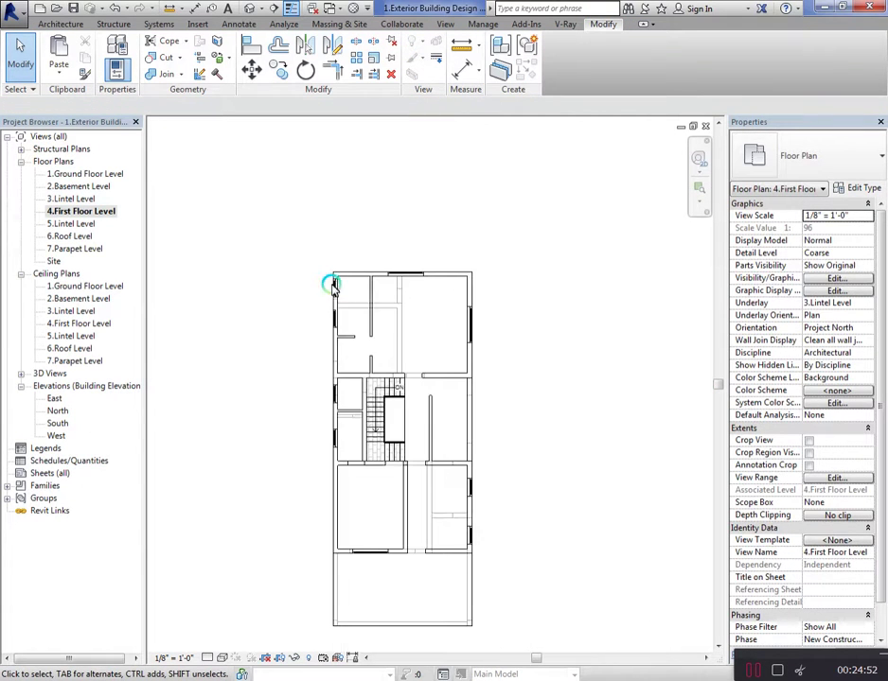
{"action": "scroll", "coordinate": [445, 360], "scroll_direction": "up", "scroll_amount": 2}
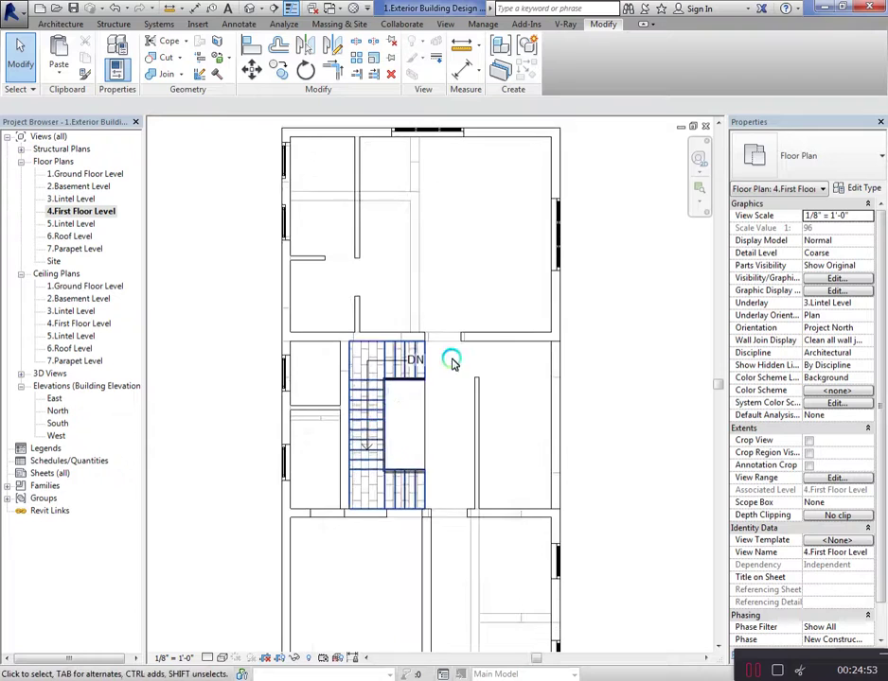
Check the house in 3D, then return to the 4.First Floor Level plan
{"action": "left_click", "coordinate": [249, 10]}
{"action": "mouse_move", "coordinate": [674, 206]}
{"action": "left_mouse_down"}
{"action": "mouse_move", "coordinate": [709, 206]}
{"action": "mouse_move", "coordinate": [620, 246]}
{"action": "left_mouse_up"}
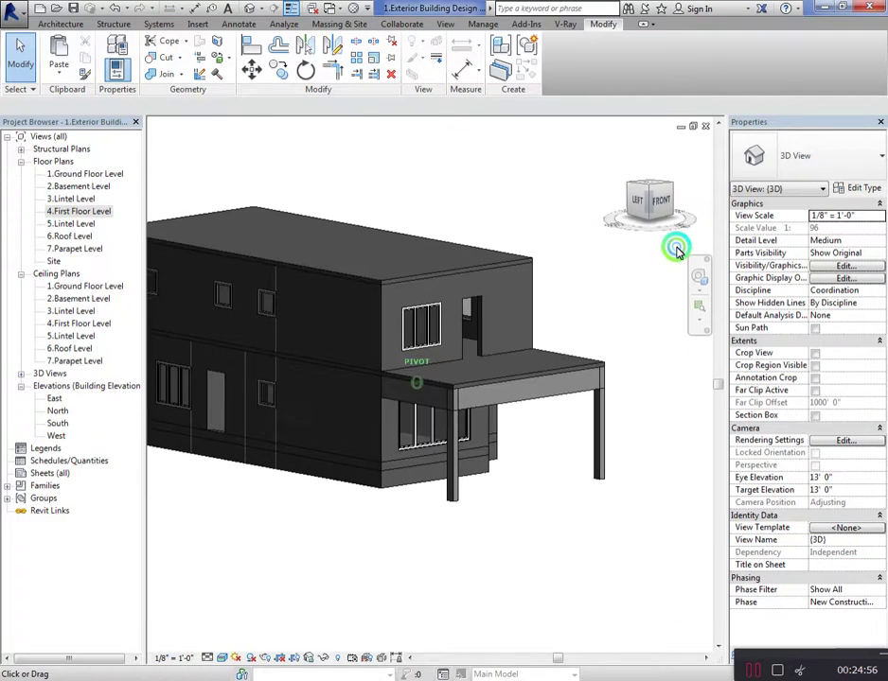
{"action": "double_click", "coordinate": [84, 212]}
{"action": "scroll", "coordinate": [435, 367], "scroll_direction": "down", "scroll_amount": 3}
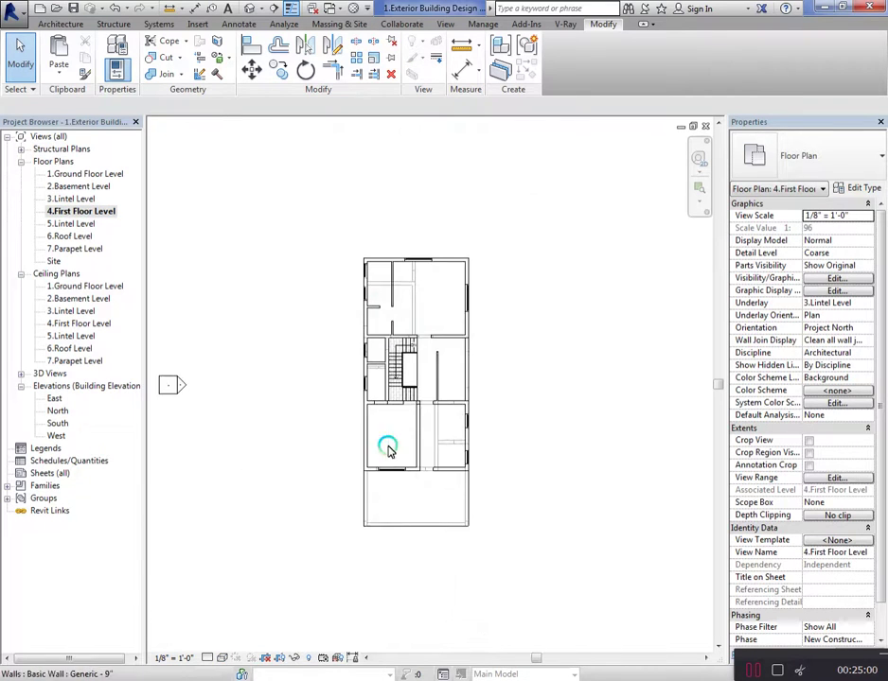
{"action": "scroll", "coordinate": [390, 501], "scroll_direction": "up", "scroll_amount": 3}
Draw Generic 9" walls along the right and bottom edges of the open area
{"action": "key", "text": "w"}
{"action": "key", "text": "a"}
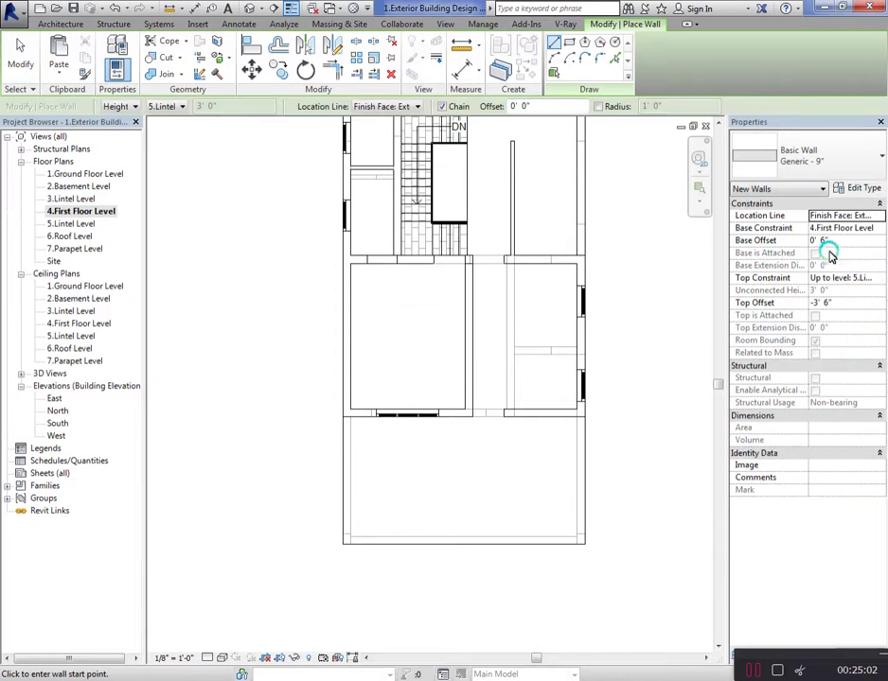
{"action": "left_click", "coordinate": [342, 412]}
{"action": "key", "text": "Escape"}
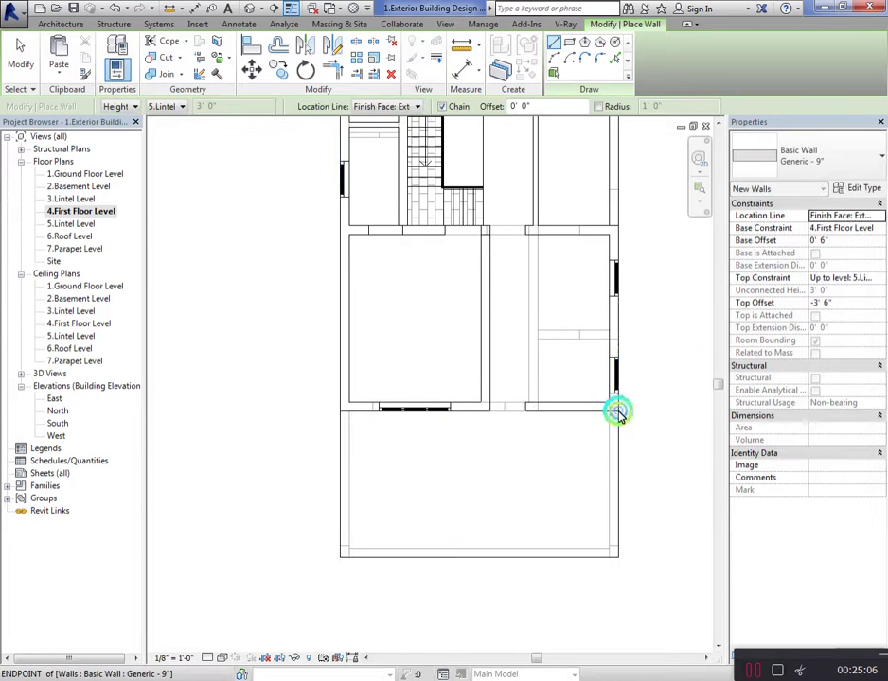
{"action": "left_click", "coordinate": [619, 413]}
{"action": "left_click", "coordinate": [619, 558]}
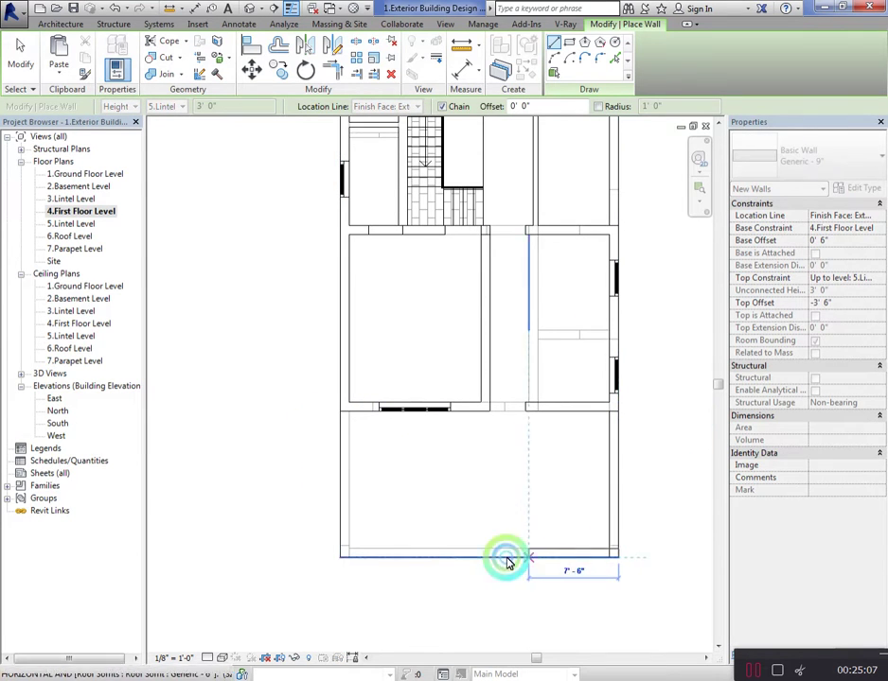
{"action": "left_click", "coordinate": [340, 559]}
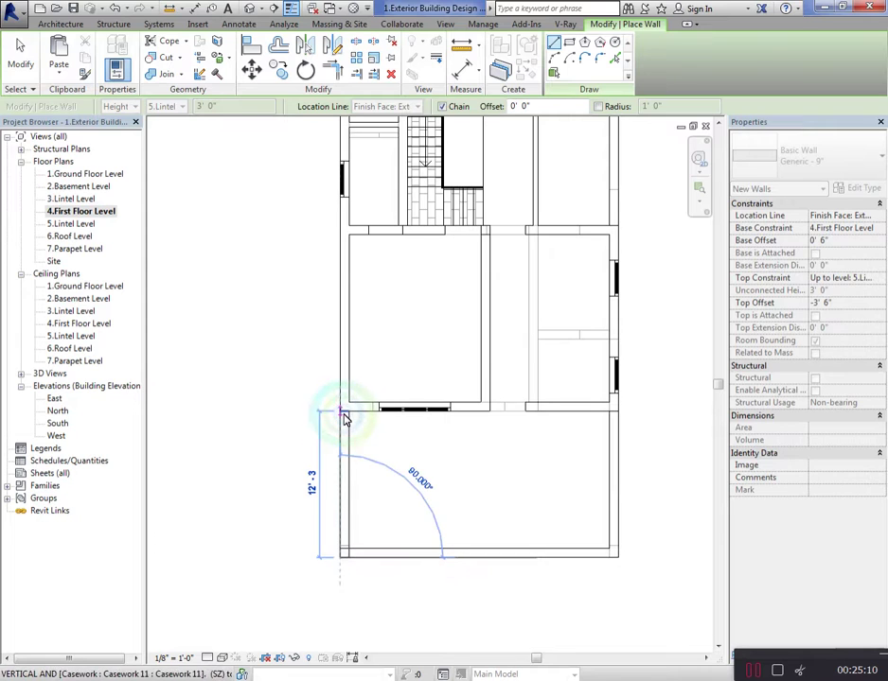
{"action": "scroll", "coordinate": [374, 494], "scroll_direction": "down", "scroll_amount": 2}
{"action": "scroll", "coordinate": [374, 494], "scroll_direction": "down", "scroll_amount": 1}
On 6.Roof Level, draw a rectangle of Generic 9" walls around the roof edge, up to 7.Parapet Level
{"action": "scroll", "coordinate": [377, 233], "scroll_direction": "up", "scroll_amount": 1}
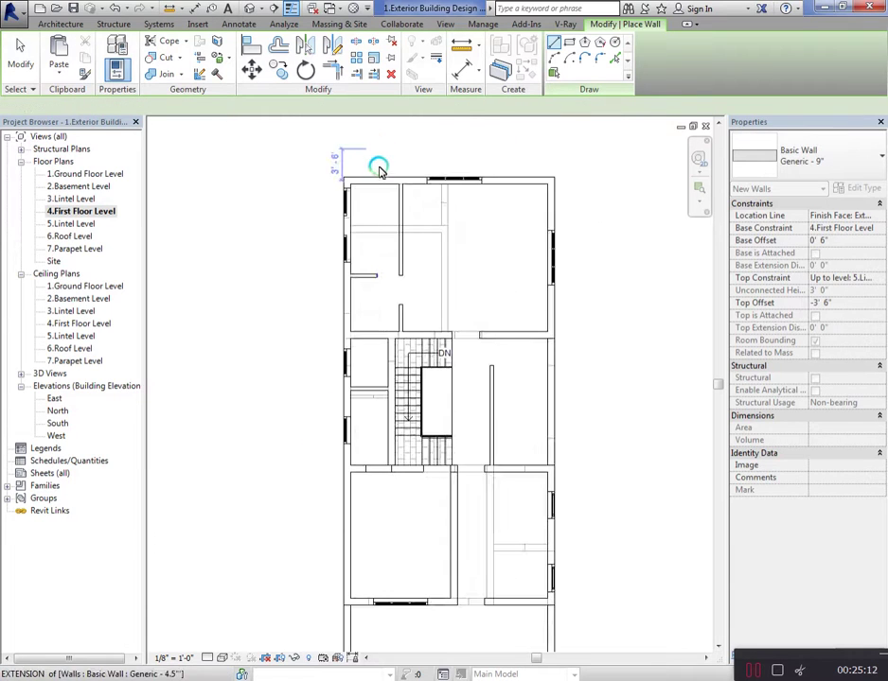
{"action": "key", "text": "Escape"}
{"action": "key", "text": "Escape"}
{"action": "double_click", "coordinate": [85, 237]}
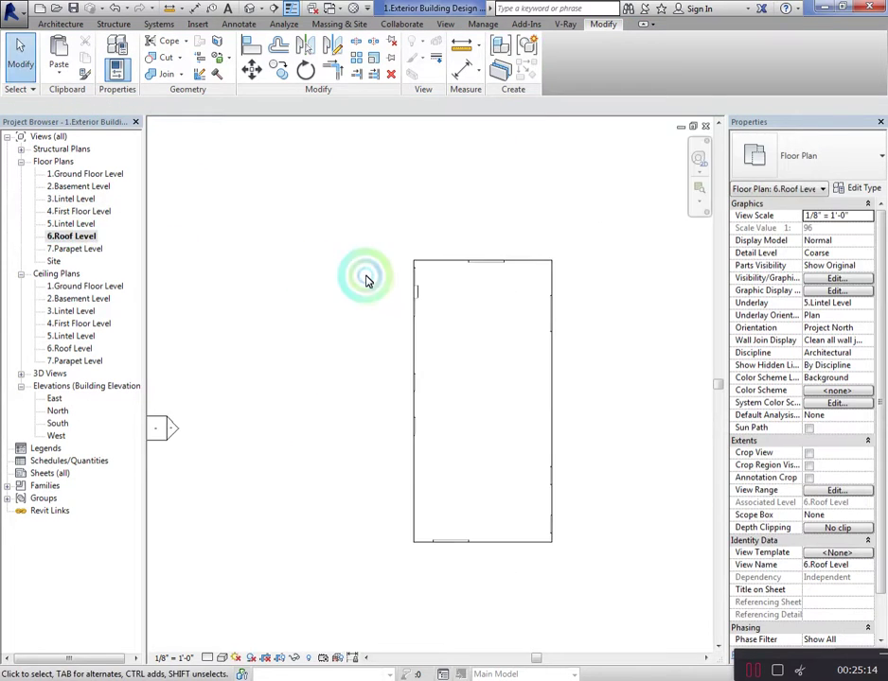
{"action": "key", "text": "w"}
{"action": "key", "text": "a"}
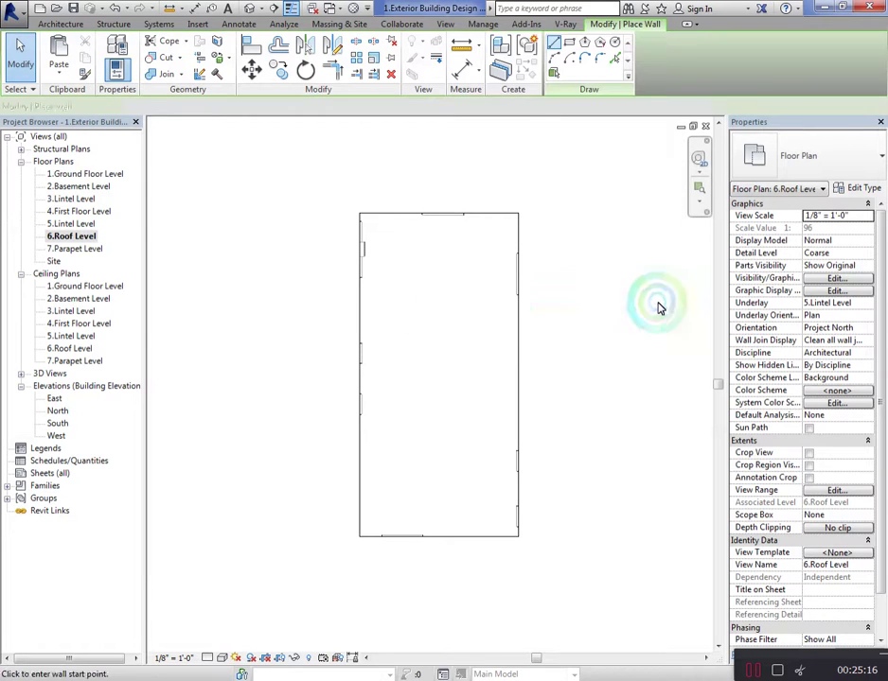
{"action": "left_click", "coordinate": [516, 269]}
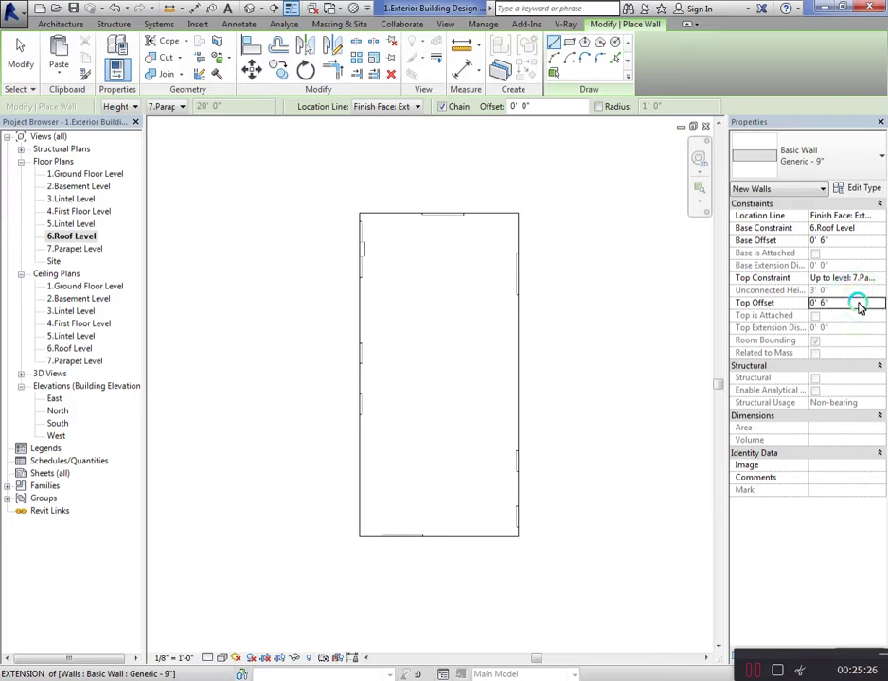
{"action": "left_click", "coordinate": [568, 42]}
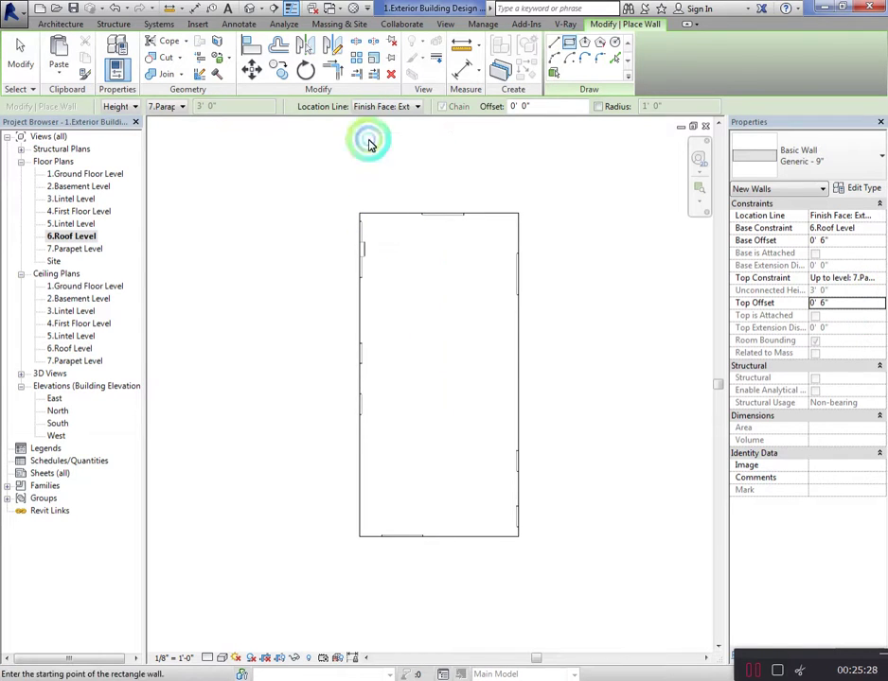
{"action": "left_click", "coordinate": [360, 216]}
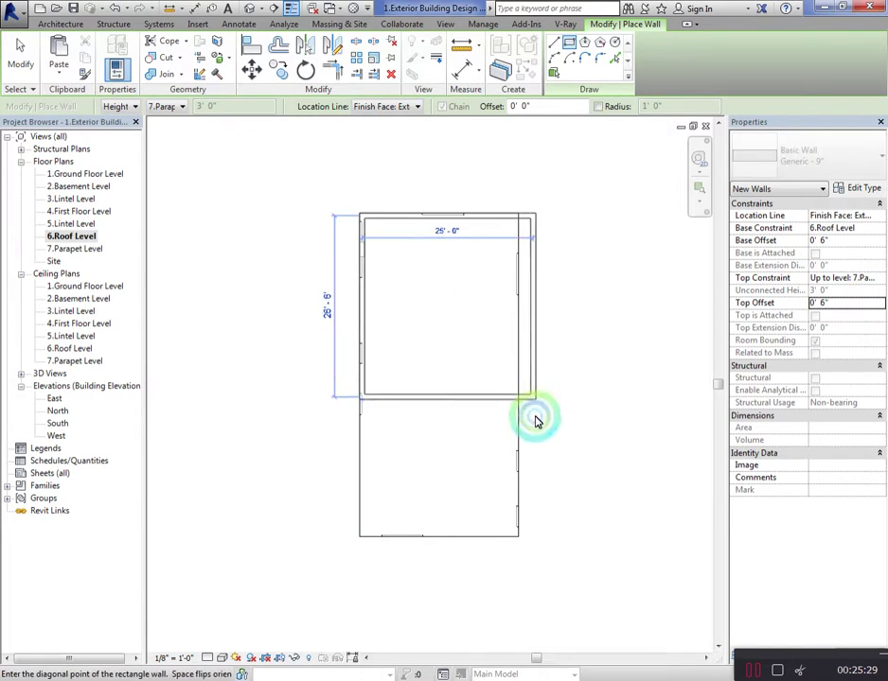
{"action": "left_click", "coordinate": [525, 531]}
{"action": "key", "text": "Escape"}
{"action": "key", "text": "Escape"}
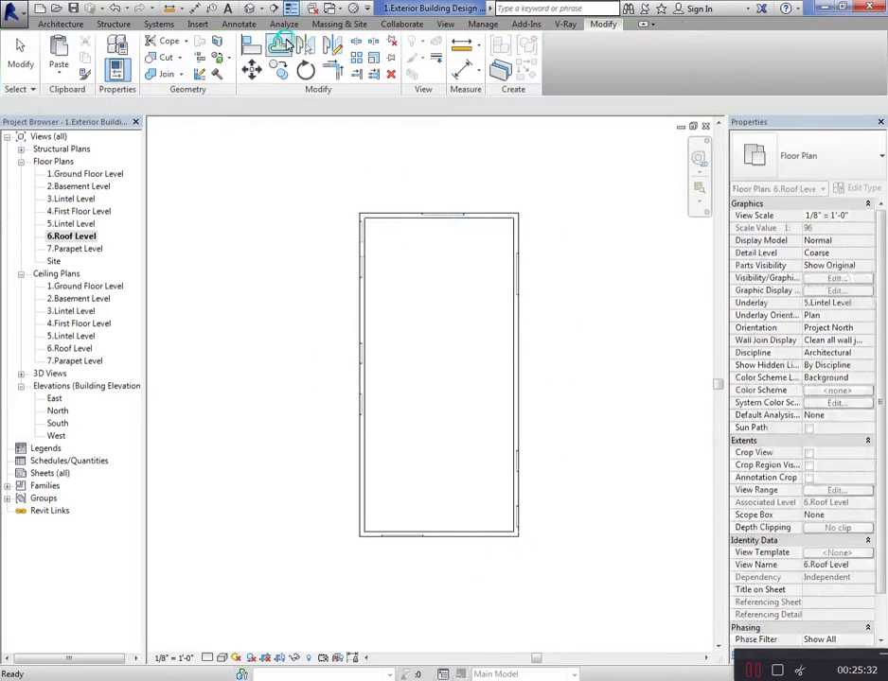
In the 3D view, Tab-select the four roof walls and give them a Base Offset of 1
{"action": "left_click", "coordinate": [244, 8]}
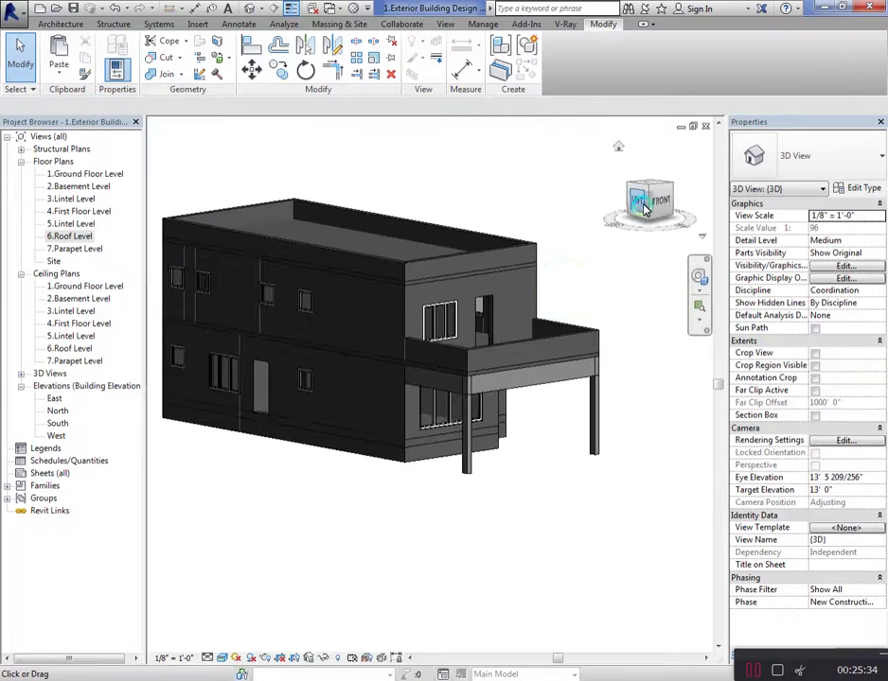
{"action": "mouse_move", "coordinate": [640, 198]}
{"action": "left_mouse_down"}
{"action": "mouse_move", "coordinate": [674, 180]}
{"action": "mouse_move", "coordinate": [672, 159]}
{"action": "left_mouse_up"}
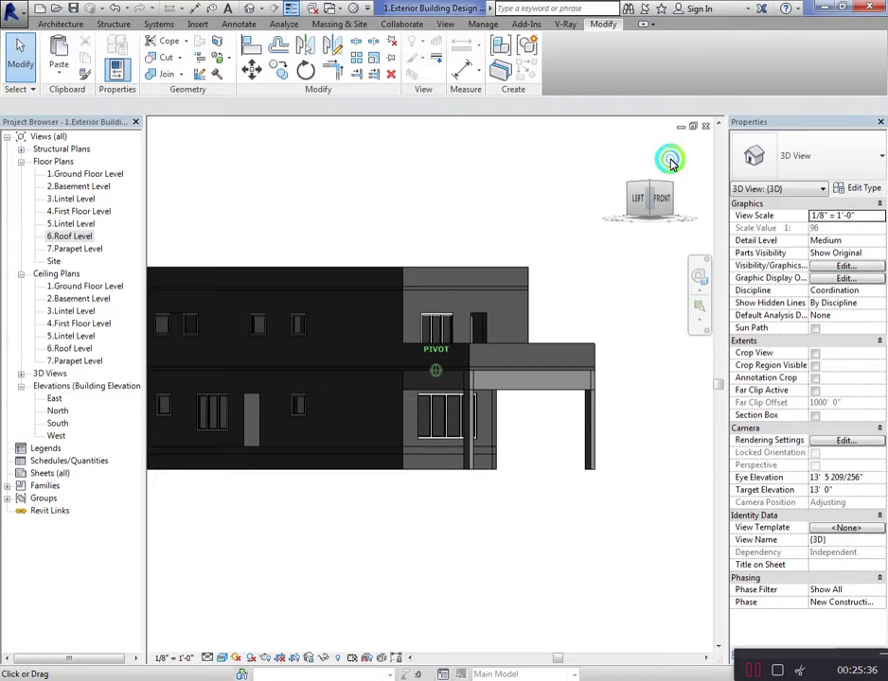
{"action": "scroll", "coordinate": [454, 250], "scroll_direction": "up", "scroll_amount": 2}
{"action": "scroll", "coordinate": [417, 261], "scroll_direction": "up", "scroll_amount": 2}
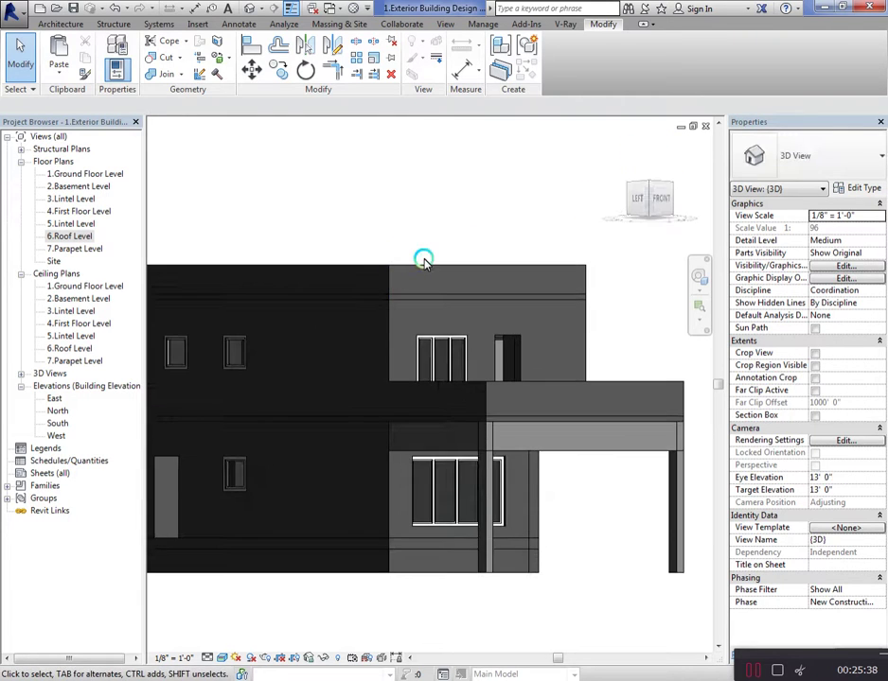
{"action": "key", "text": "Tab"}
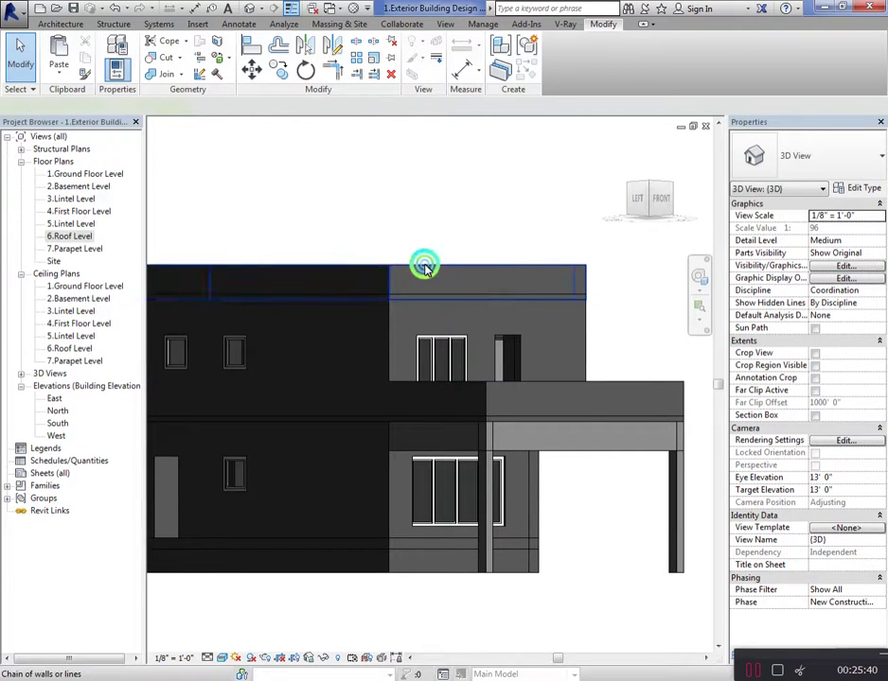
{"action": "left_click", "coordinate": [423, 265]}
{"action": "type", "text": "1' 0\""}
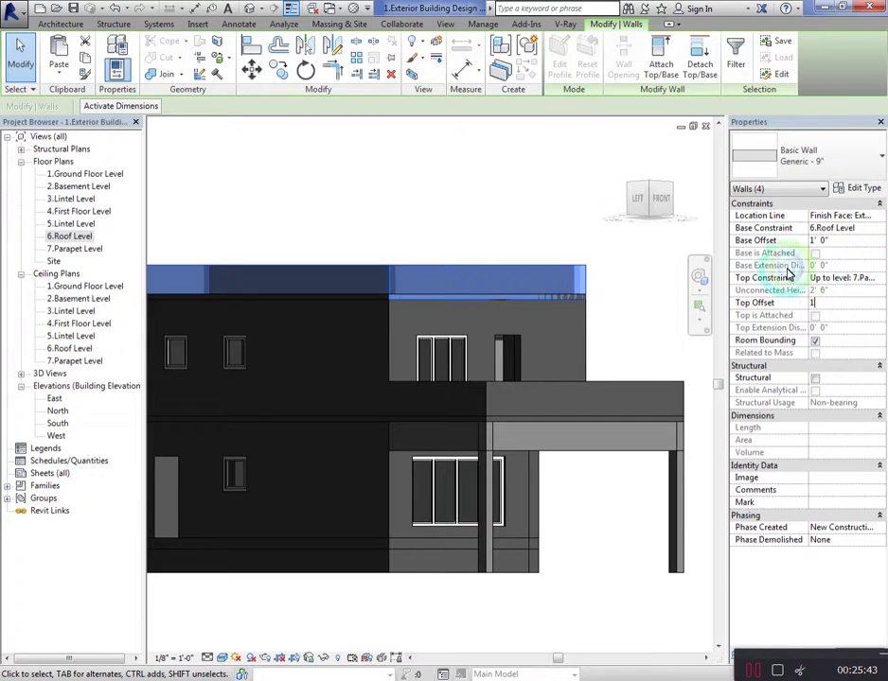
{"action": "left_click", "coordinate": [644, 223]}
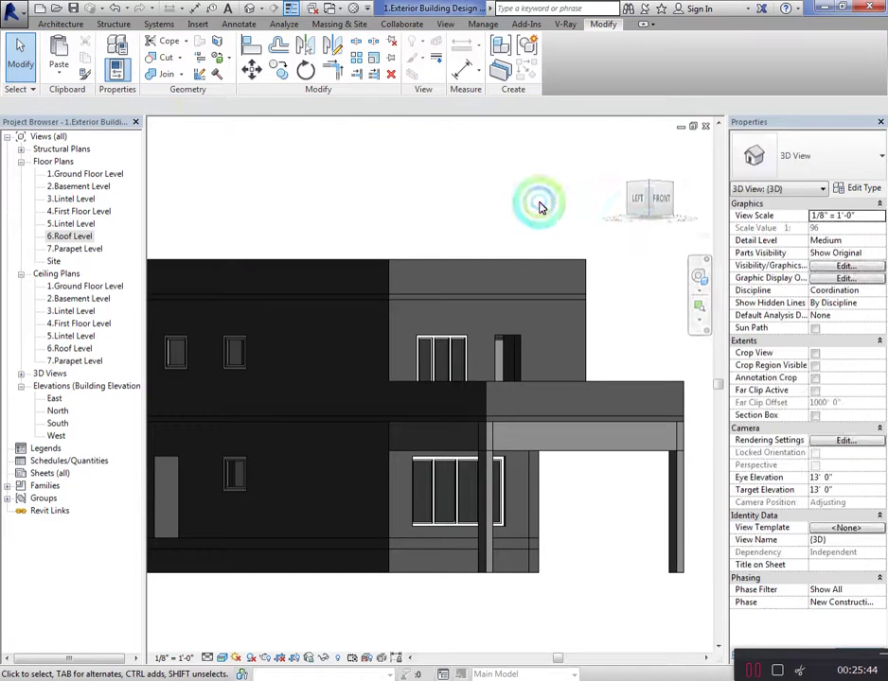
{"action": "mouse_move", "coordinate": [641, 212]}
{"action": "left_mouse_down"}
{"action": "mouse_move", "coordinate": [616, 199]}
{"action": "mouse_move", "coordinate": [555, 200]}
{"action": "mouse_move", "coordinate": [631, 192]}
{"action": "mouse_move", "coordinate": [580, 209]}
{"action": "mouse_move", "coordinate": [577, 250]}
{"action": "mouse_move", "coordinate": [656, 244]}
{"action": "mouse_move", "coordinate": [519, 232]}
{"action": "left_mouse_up"}
{"action": "left_click_drag", "start_coordinate": [641, 228], "coordinate": [620, 222]}
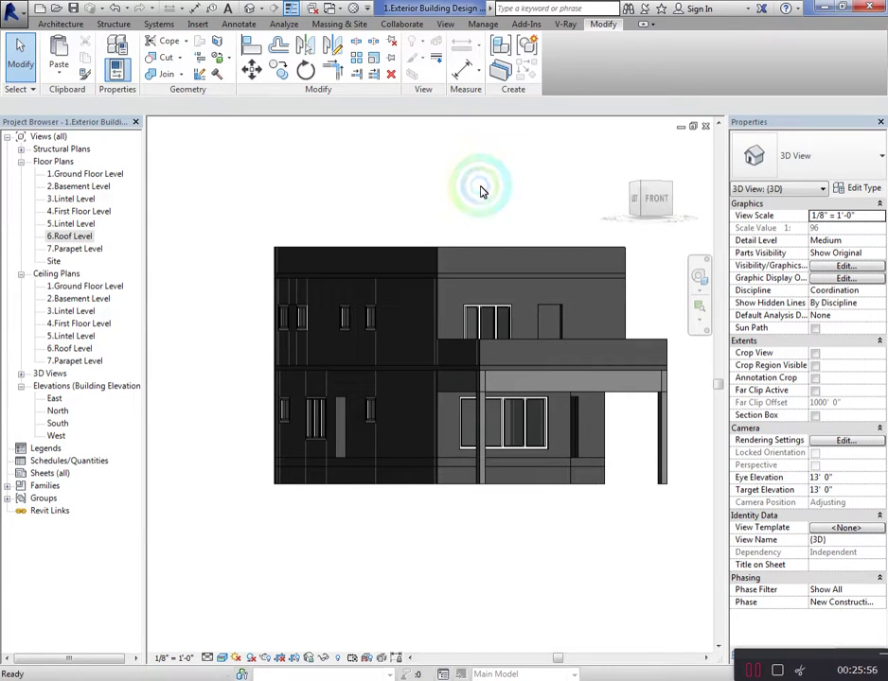
Edit the French window casework in place and rename the extrusion's White material to Window Frame Wood
{"action": "left_click", "coordinate": [520, 263]}
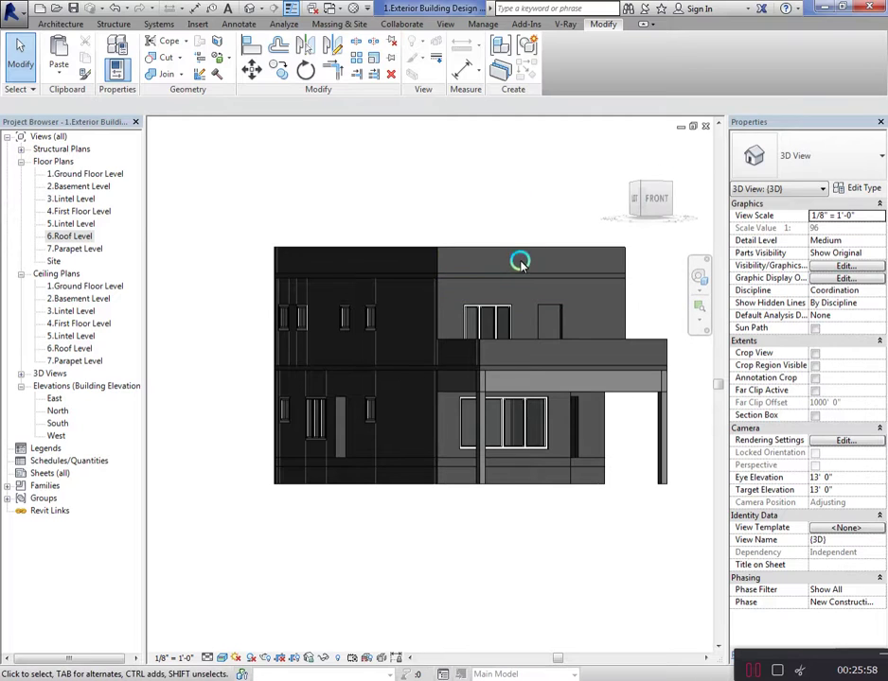
{"action": "left_click", "coordinate": [492, 312]}
{"action": "left_click", "coordinate": [562, 78]}
{"action": "left_click", "coordinate": [521, 313]}
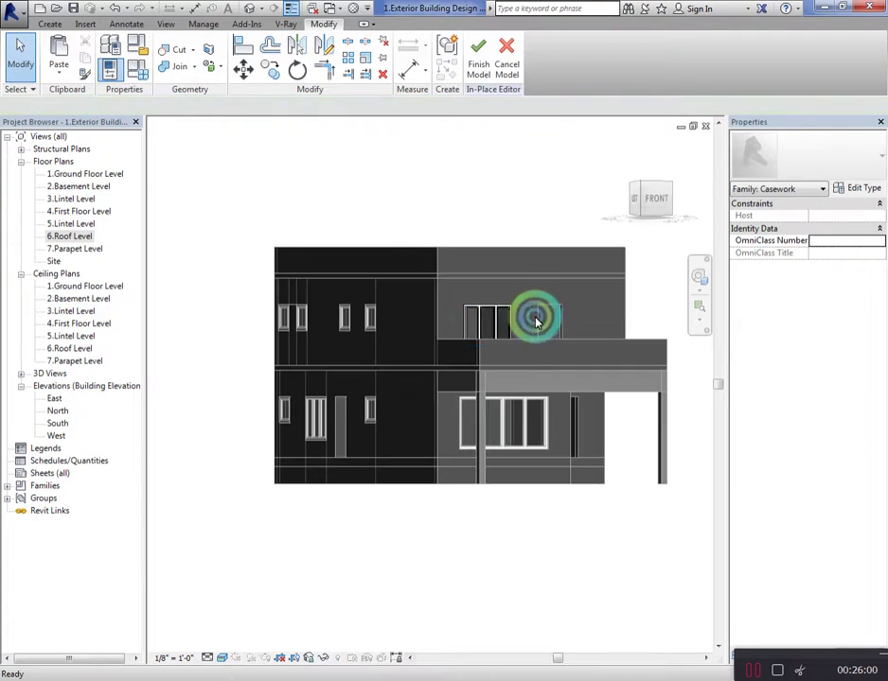
{"action": "left_click", "coordinate": [510, 309]}
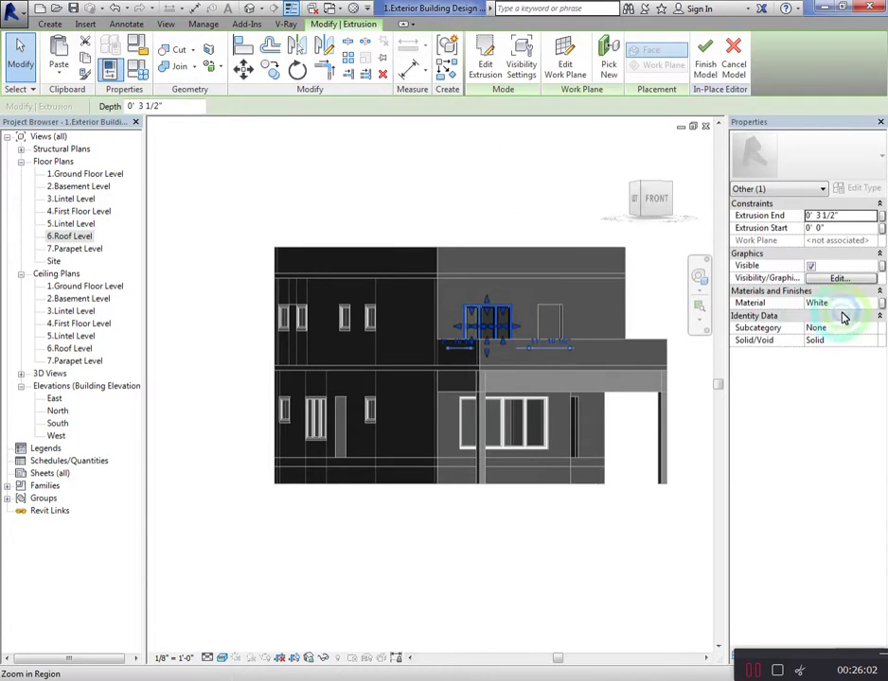
{"action": "left_click", "coordinate": [876, 306]}
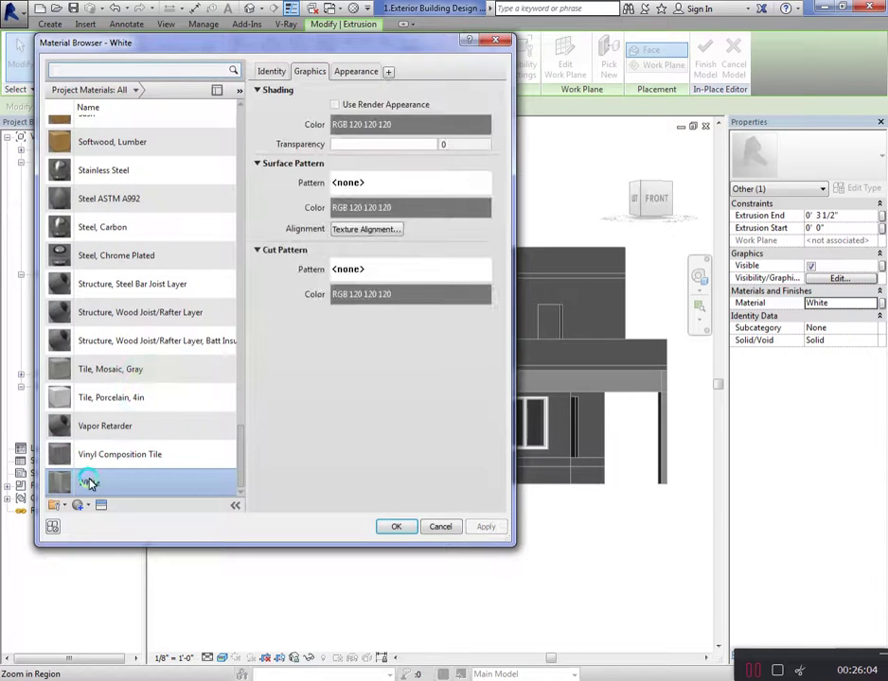
{"action": "right_click", "coordinate": [88, 484]}
{"action": "left_click", "coordinate": [121, 518]}
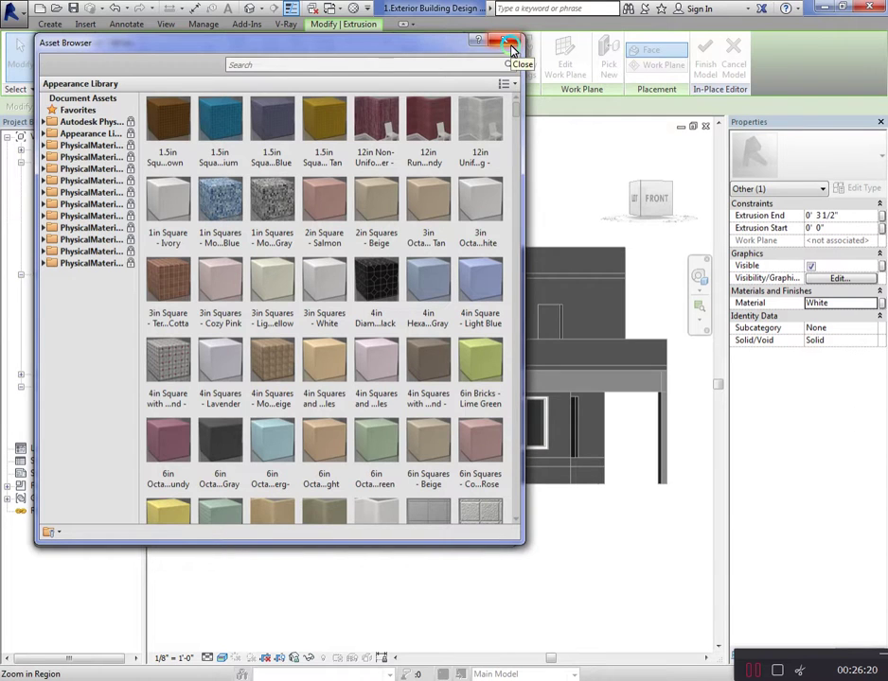
Replace the material's appearance with the Teak Stained Dark wood appearance
{"action": "left_click", "coordinate": [510, 45]}
{"action": "left_click", "coordinate": [356, 70]}
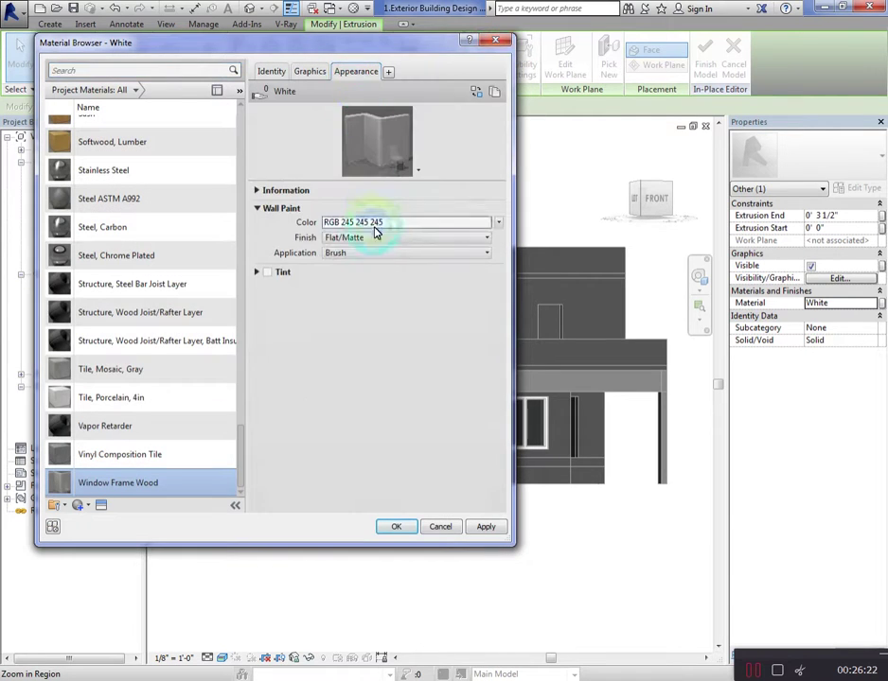
{"action": "left_click", "coordinate": [102, 506]}
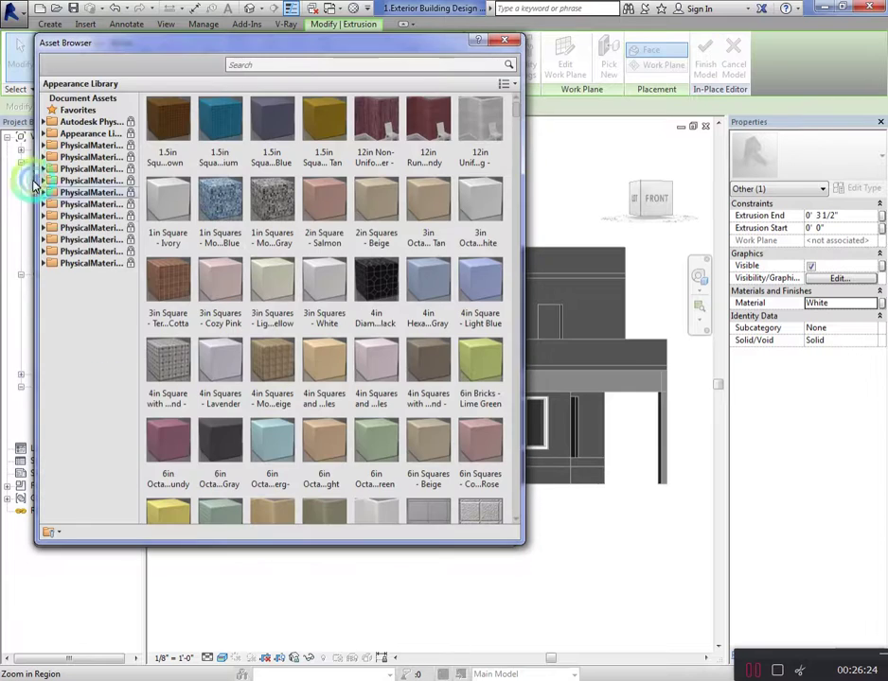
{"action": "left_click", "coordinate": [51, 134]}
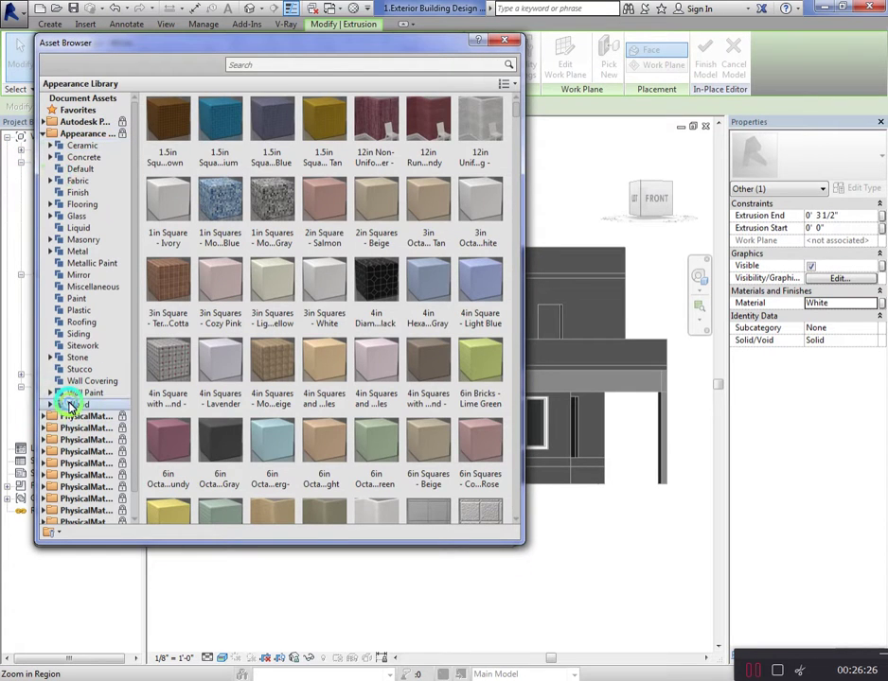
{"action": "left_click", "coordinate": [74, 405]}
{"action": "left_click", "coordinate": [53, 417]}
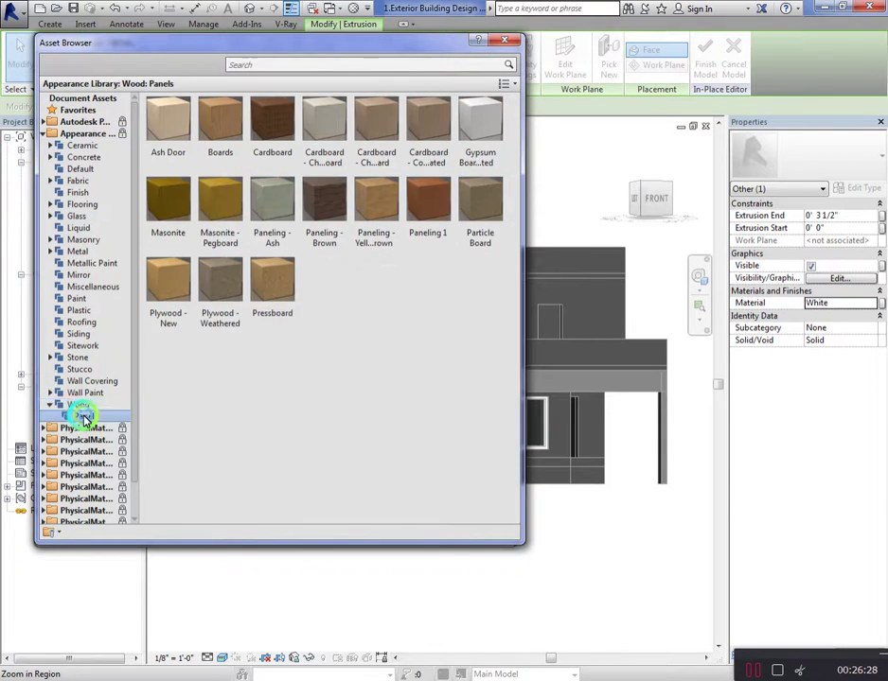
{"action": "left_click", "coordinate": [53, 405]}
{"action": "left_click", "coordinate": [319, 374]}
{"action": "scroll", "coordinate": [319, 374], "scroll_direction": "down", "scroll_amount": 5}
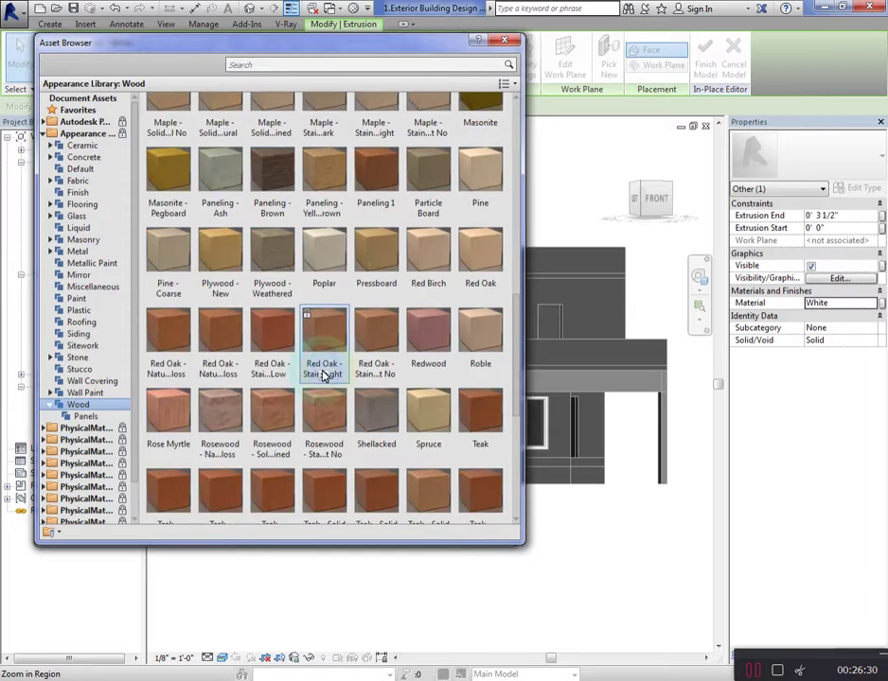
{"action": "scroll", "coordinate": [337, 366], "scroll_direction": "down", "scroll_amount": 3}
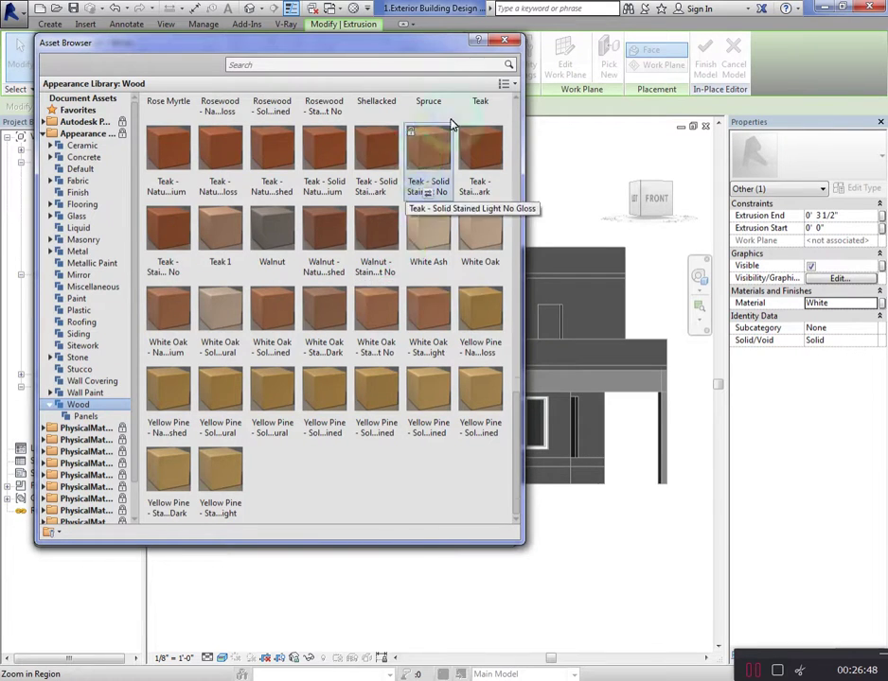
{"action": "scroll", "coordinate": [464, 123], "scroll_direction": "up", "scroll_amount": 2}
{"action": "scroll", "coordinate": [367, 185], "scroll_direction": "up", "scroll_amount": 3}
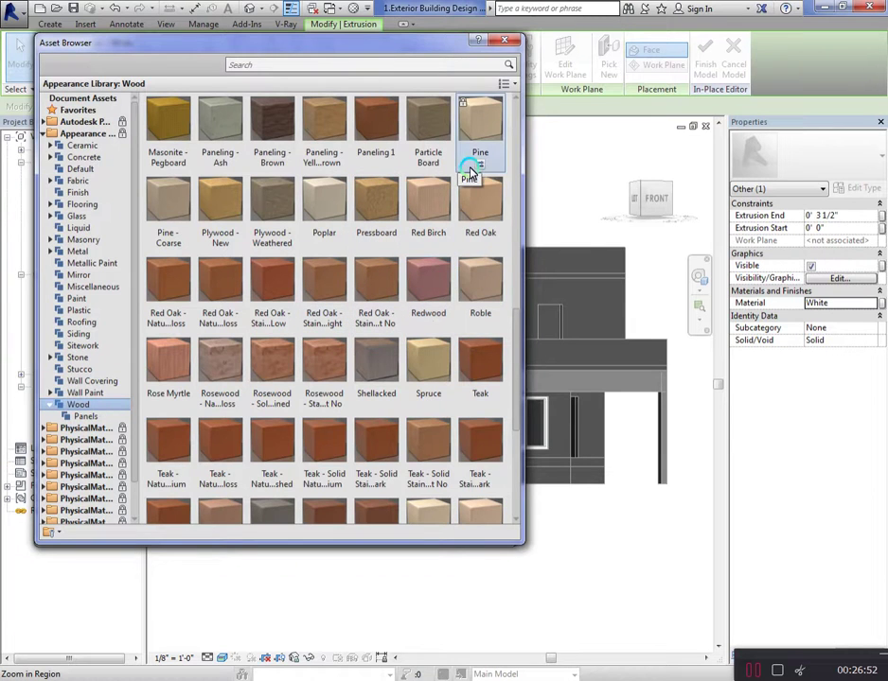
{"action": "left_click", "coordinate": [505, 40]}
Enable a tint of RGB 207 87 0 on the appearance and apply the material
{"action": "left_click", "coordinate": [358, 324]}
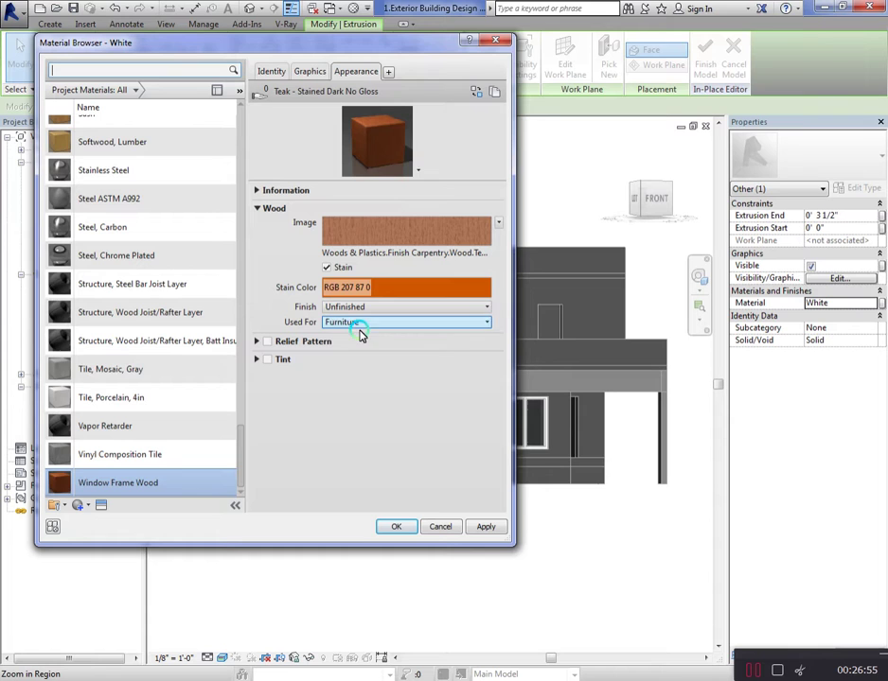
{"action": "left_click", "coordinate": [266, 361]}
{"action": "left_click", "coordinate": [398, 376]}
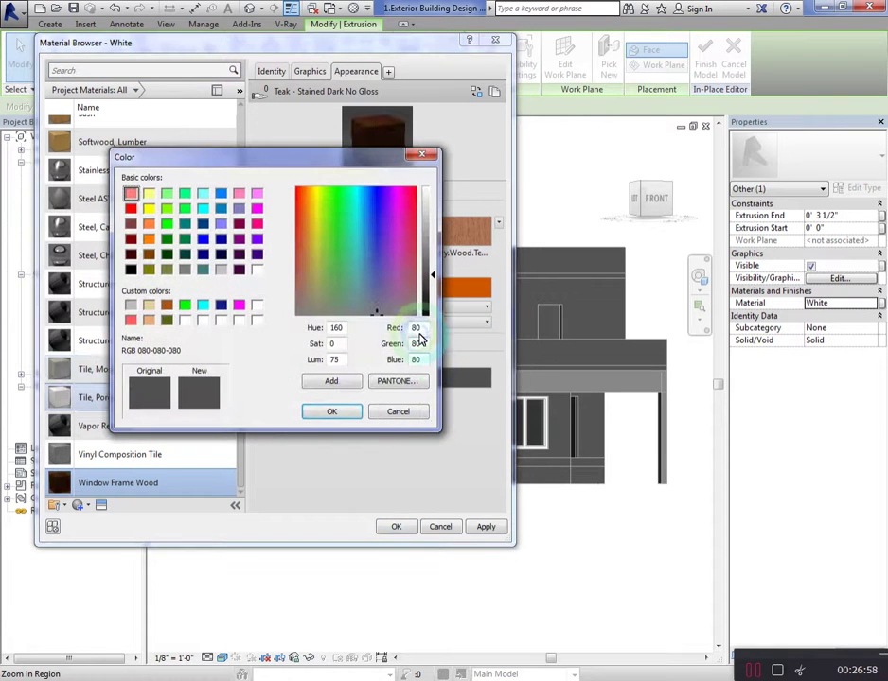
{"action": "type", "text": "207"}
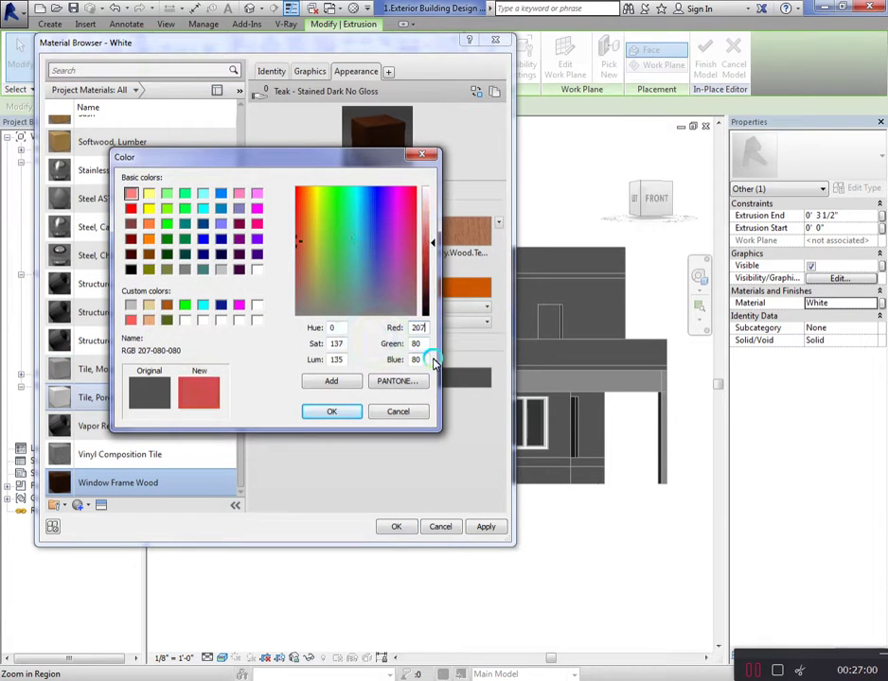
{"action": "left_click_drag", "start_coordinate": [376, 155], "coordinate": [238, 149]}
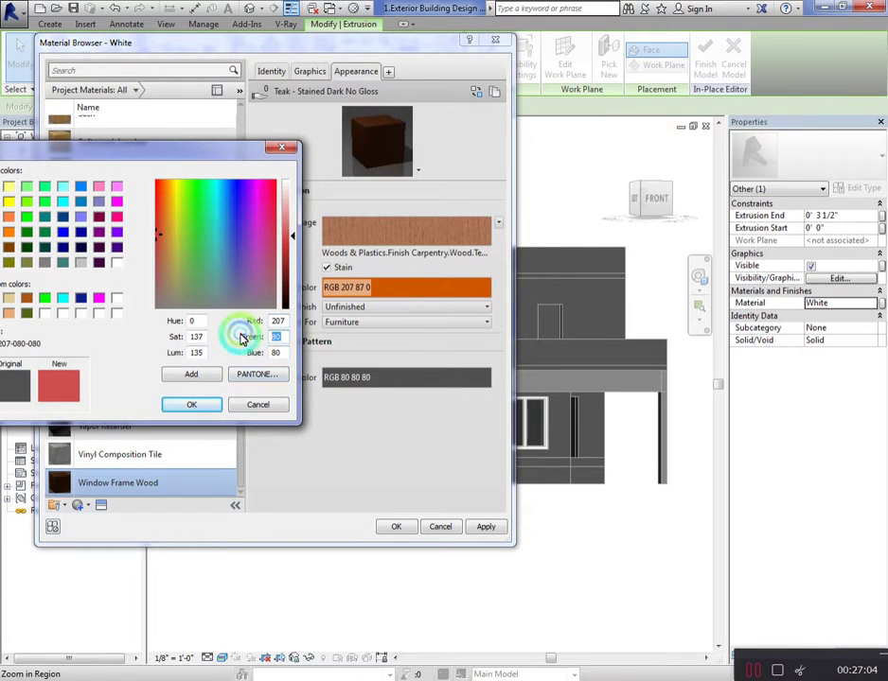
{"action": "type", "text": "87 "}
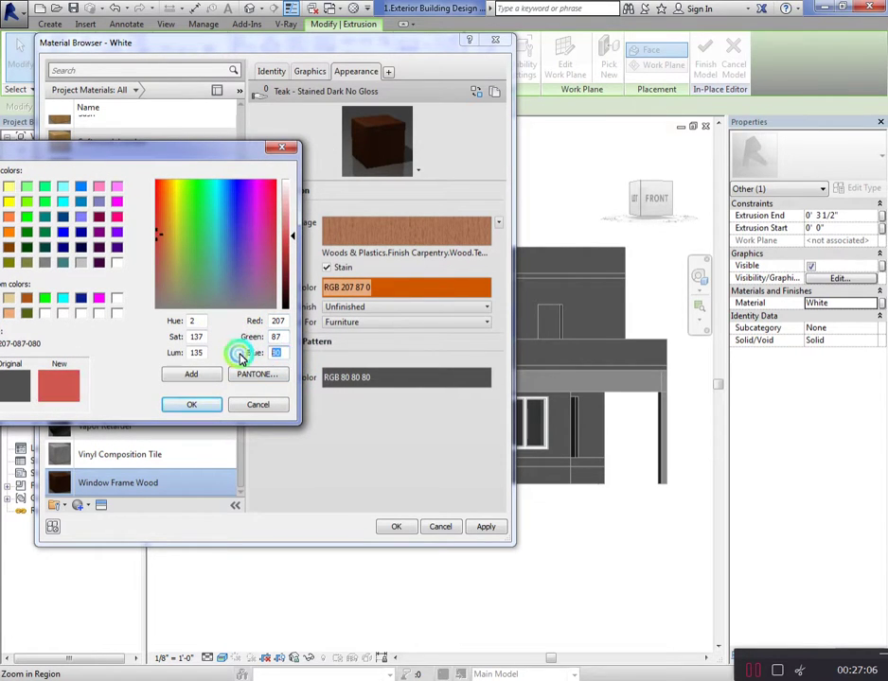
{"action": "type", "text": "0"}
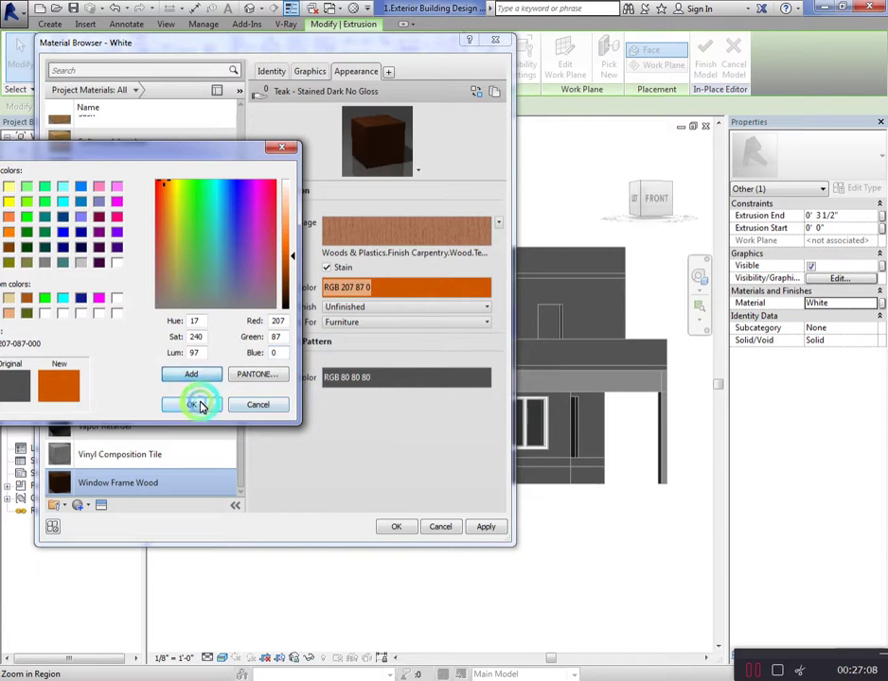
{"action": "left_click", "coordinate": [191, 404]}
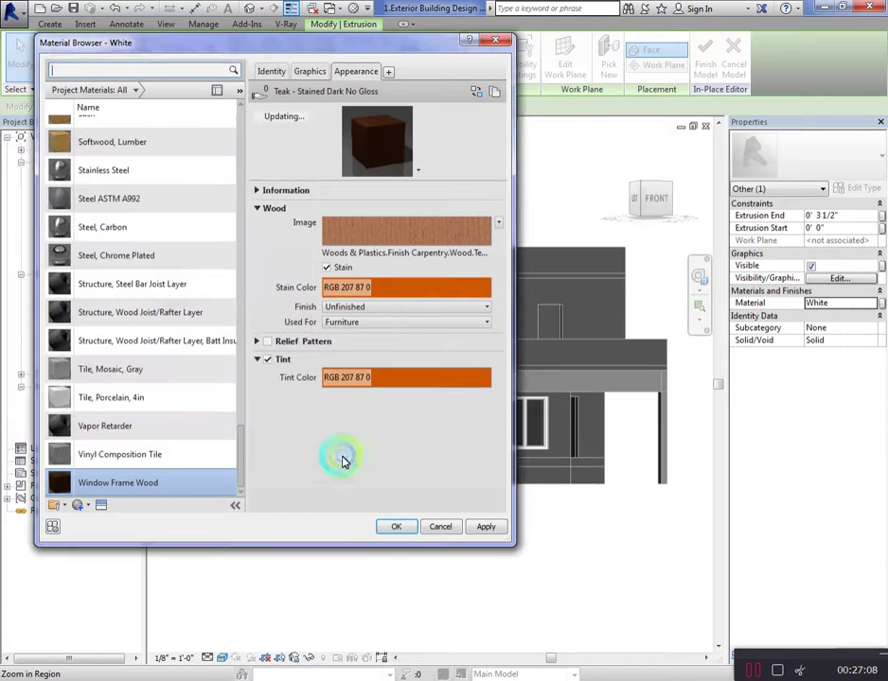
{"action": "left_click", "coordinate": [395, 530]}
{"action": "left_click", "coordinate": [492, 527]}
{"action": "left_click", "coordinate": [529, 337]}
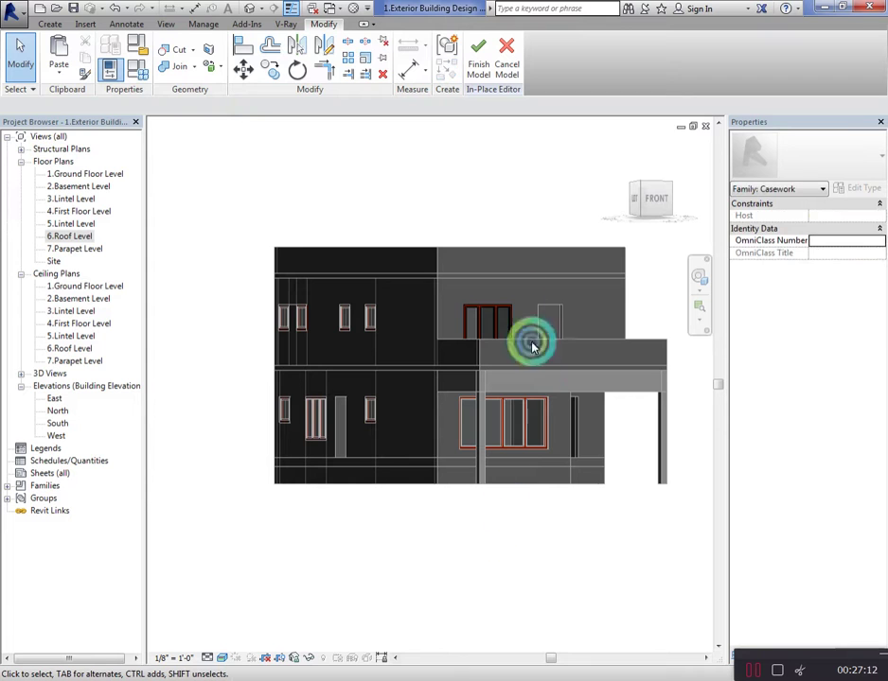
{"action": "left_click", "coordinate": [473, 185]}
Finish editing the in-place window model
{"action": "left_click", "coordinate": [478, 57]}
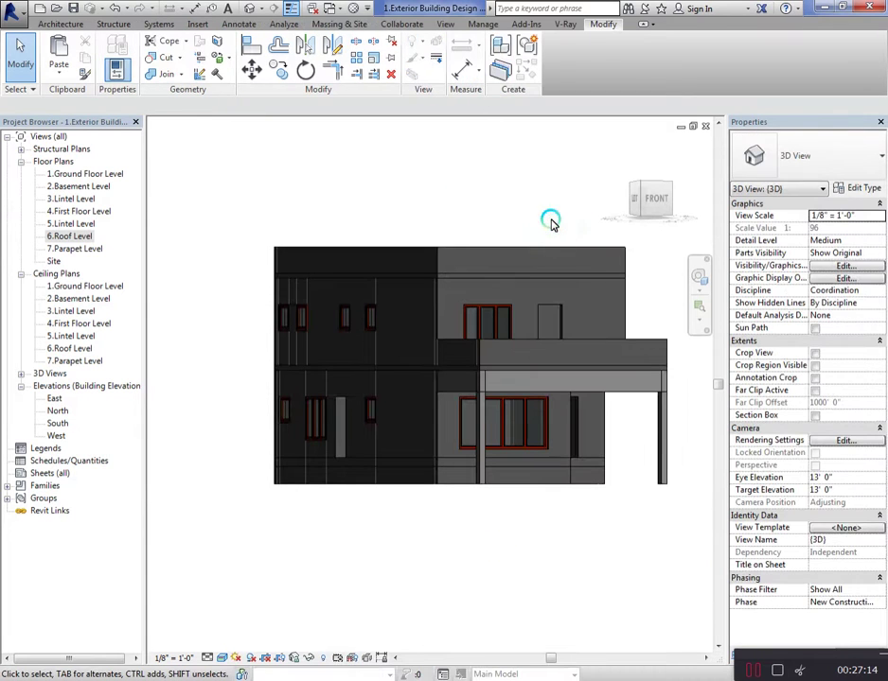
{"action": "scroll", "coordinate": [527, 433], "scroll_direction": "up", "scroll_amount": 2}
{"action": "scroll", "coordinate": [446, 415], "scroll_direction": "up", "scroll_amount": 2}
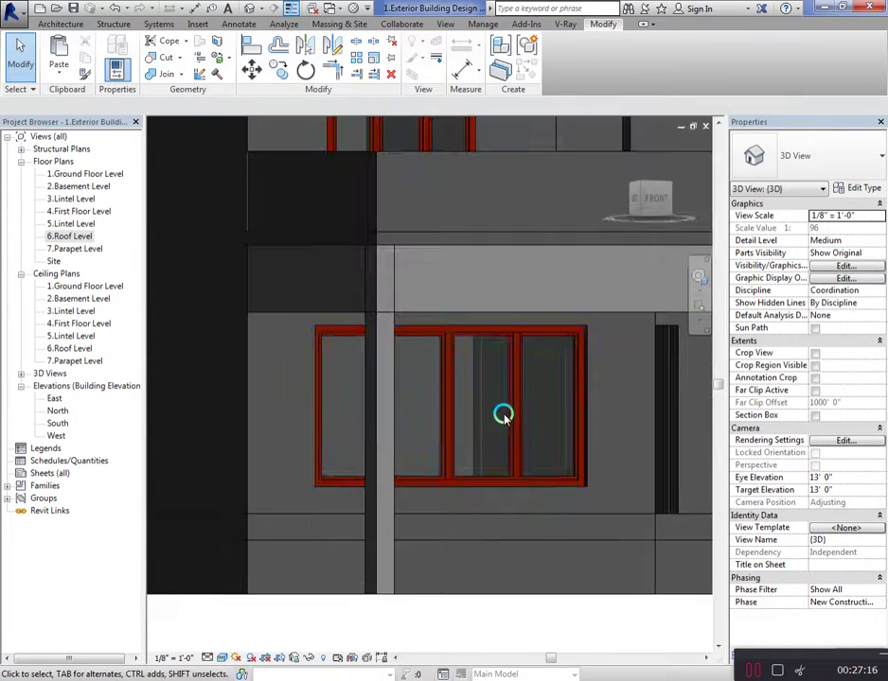
{"action": "scroll", "coordinate": [578, 365], "scroll_direction": "up", "scroll_amount": 2}
{"action": "scroll", "coordinate": [524, 373], "scroll_direction": "down", "scroll_amount": 3}
{"action": "scroll", "coordinate": [524, 373], "scroll_direction": "down", "scroll_amount": 2}
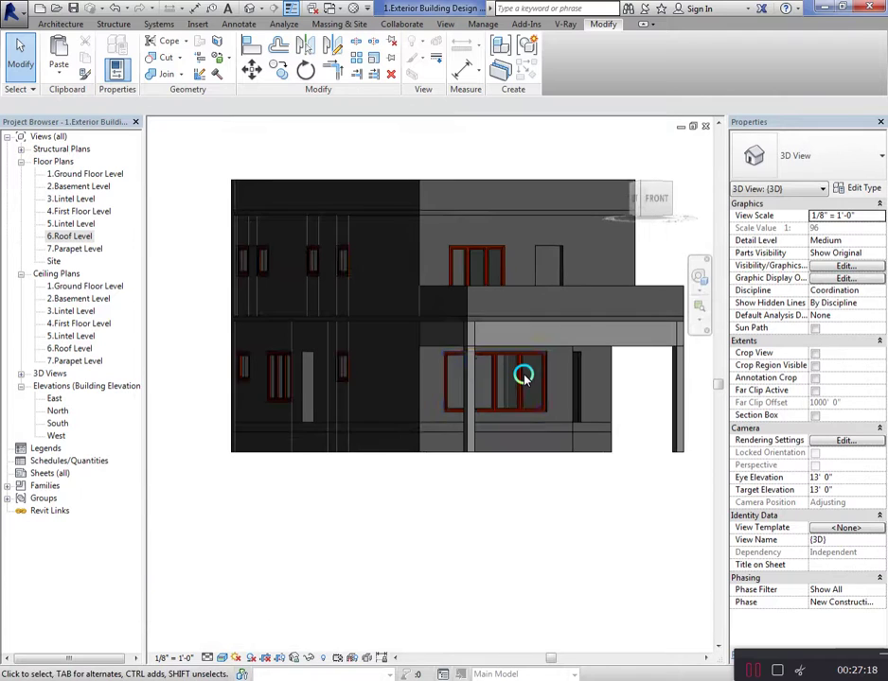
Edit the French Window casework in place and open its extrusion's material
{"action": "left_click", "coordinate": [672, 196]}
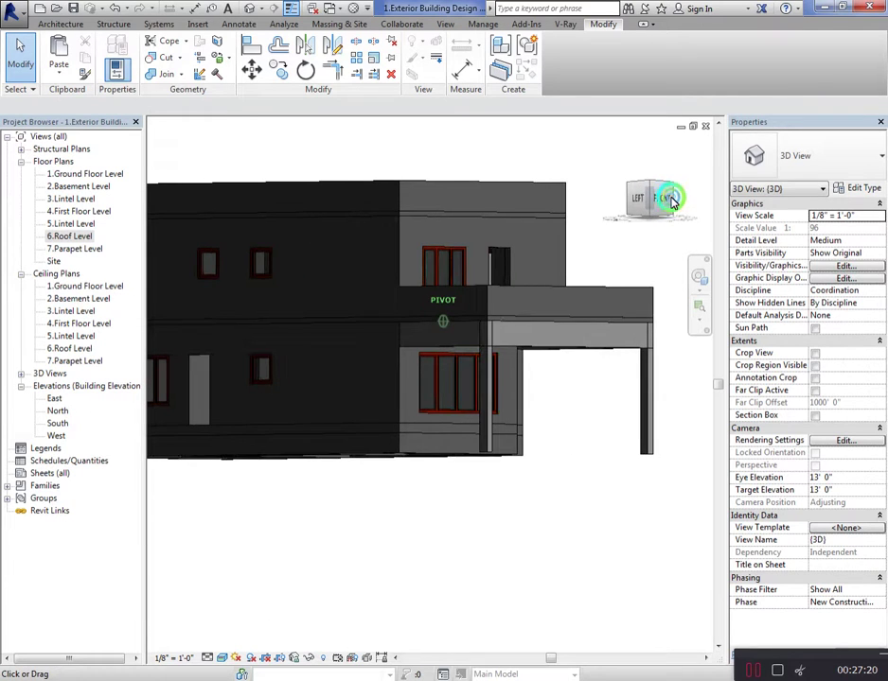
{"action": "left_click", "coordinate": [457, 377]}
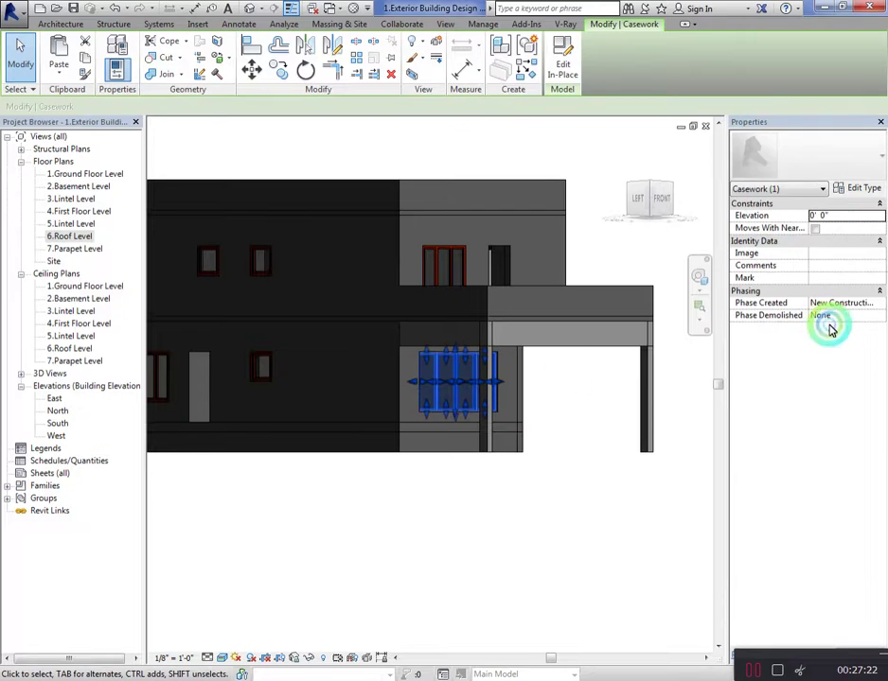
{"action": "double_click", "coordinate": [411, 380]}
{"action": "left_click", "coordinate": [435, 362]}
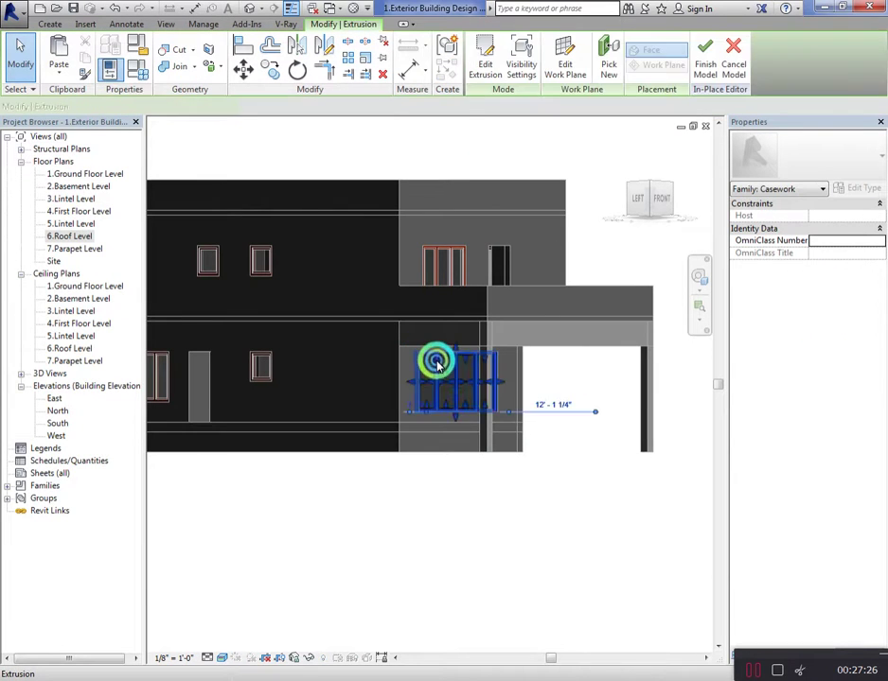
{"action": "left_click", "coordinate": [873, 303]}
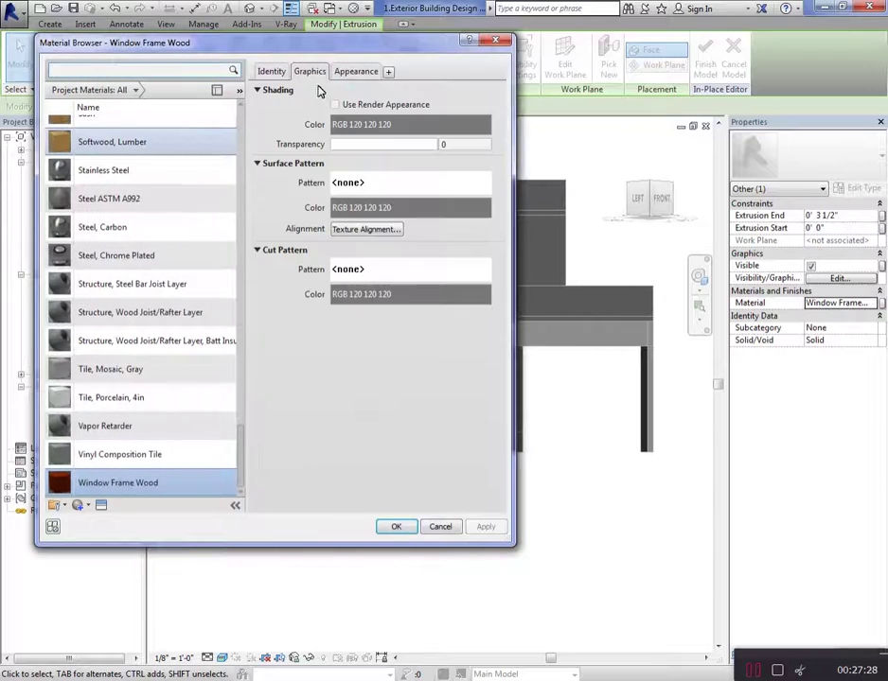
Replace the Window Frame Wood appearance with Walnut from the Wood library
{"action": "left_click", "coordinate": [99, 508]}
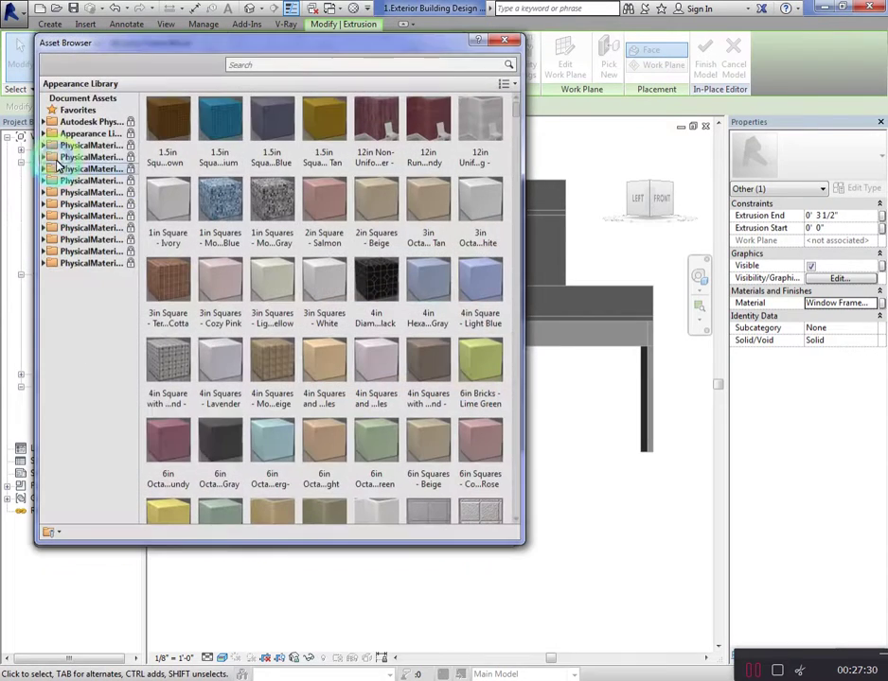
{"action": "left_click", "coordinate": [51, 134]}
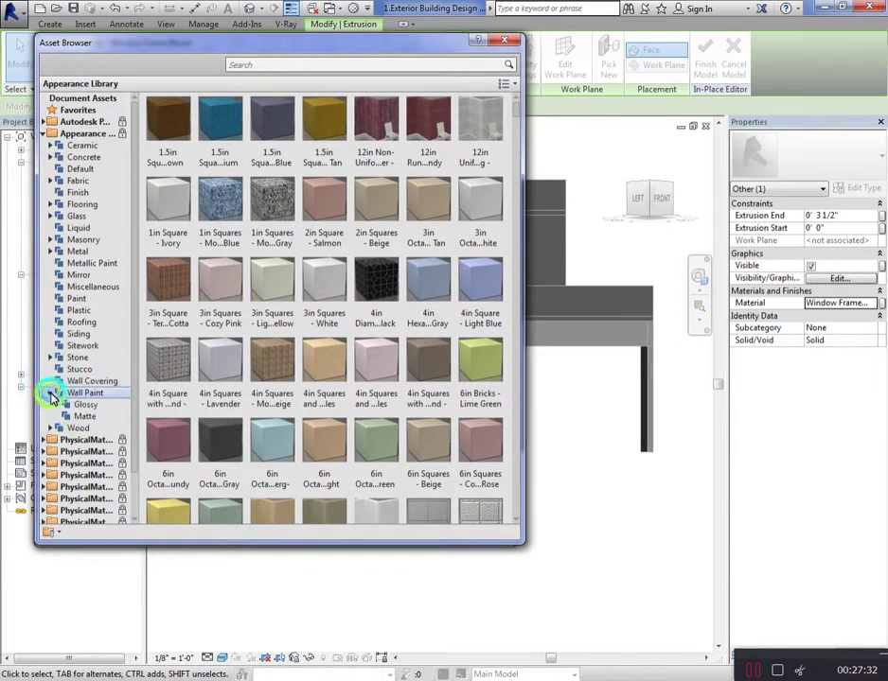
{"action": "left_click", "coordinate": [51, 429]}
{"action": "left_click", "coordinate": [76, 428]}
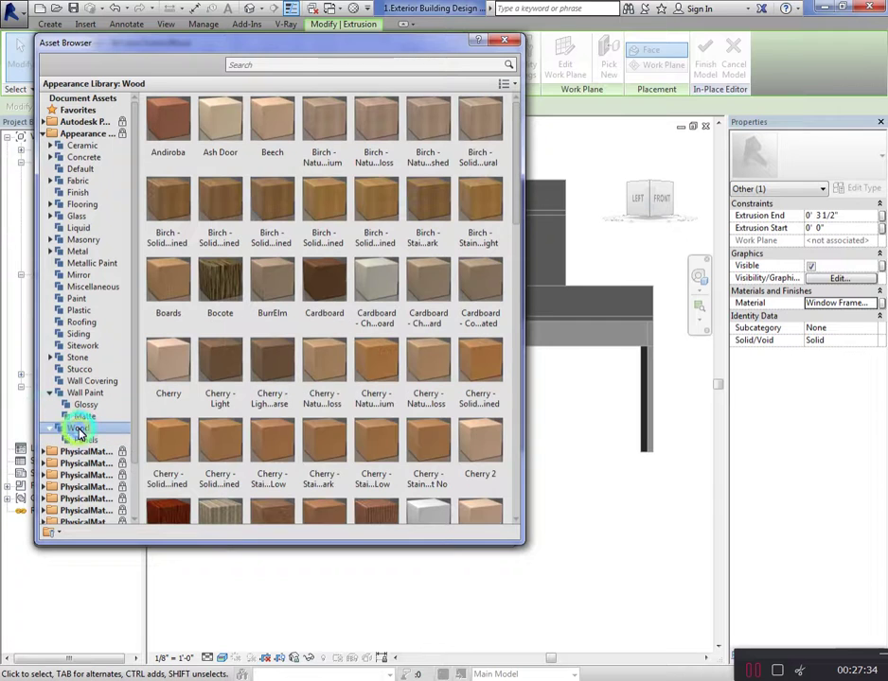
{"action": "scroll", "coordinate": [386, 420], "scroll_direction": "down", "scroll_amount": 10}
{"action": "double_click", "coordinate": [284, 299]}
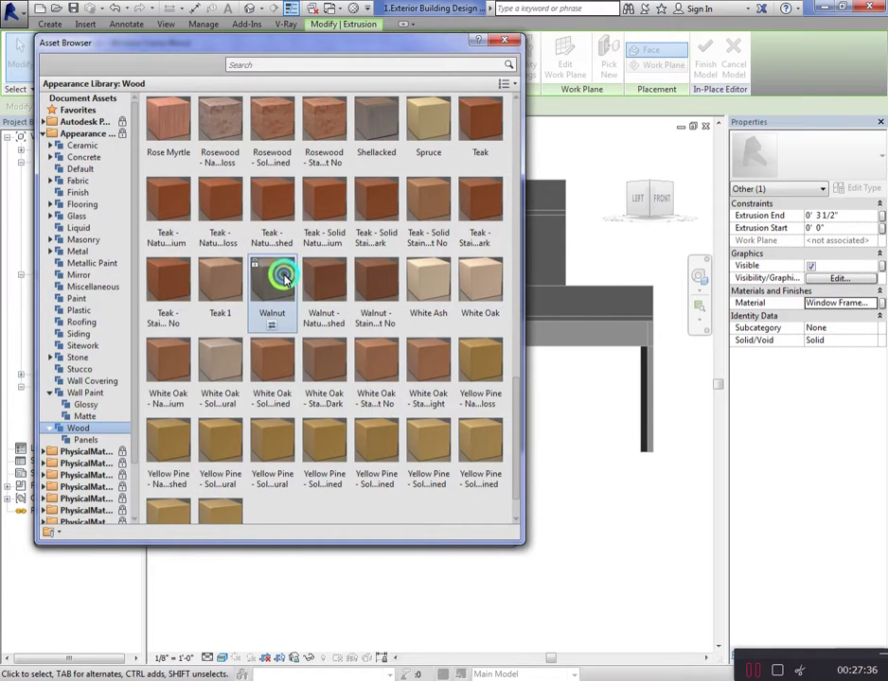
{"action": "left_click", "coordinate": [499, 45]}
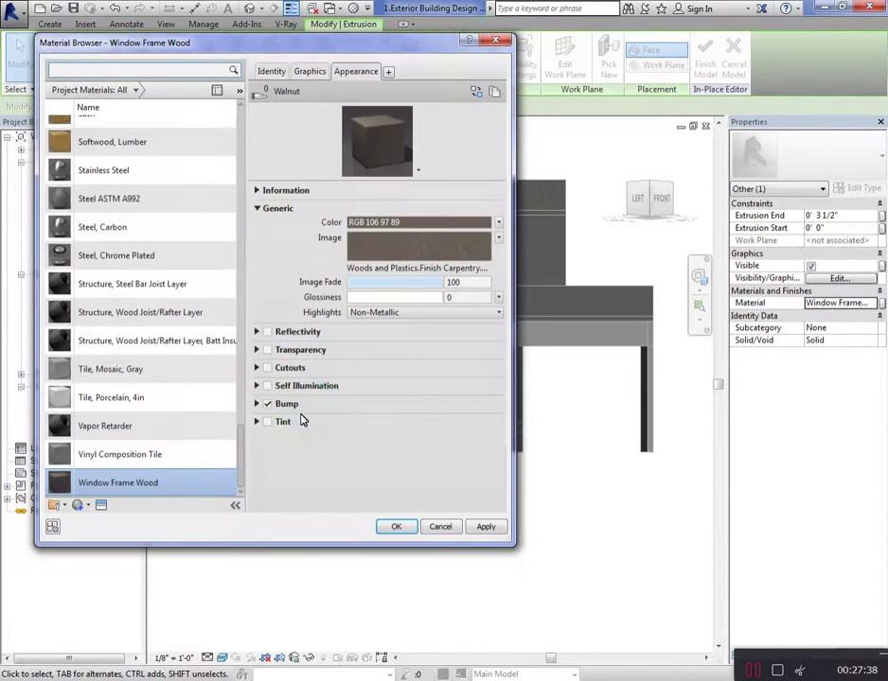
Adjust the walnut image texture's sample size and turn on Tint
{"action": "left_click", "coordinate": [423, 256]}
{"action": "scroll", "coordinate": [363, 377], "scroll_direction": "down", "scroll_amount": 5}
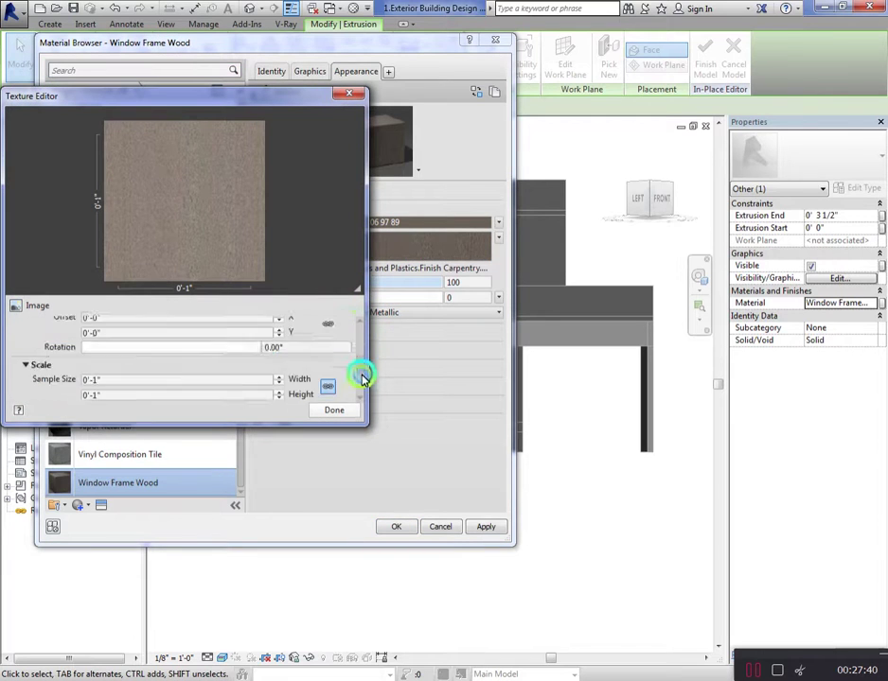
{"action": "double_click", "coordinate": [214, 339]}
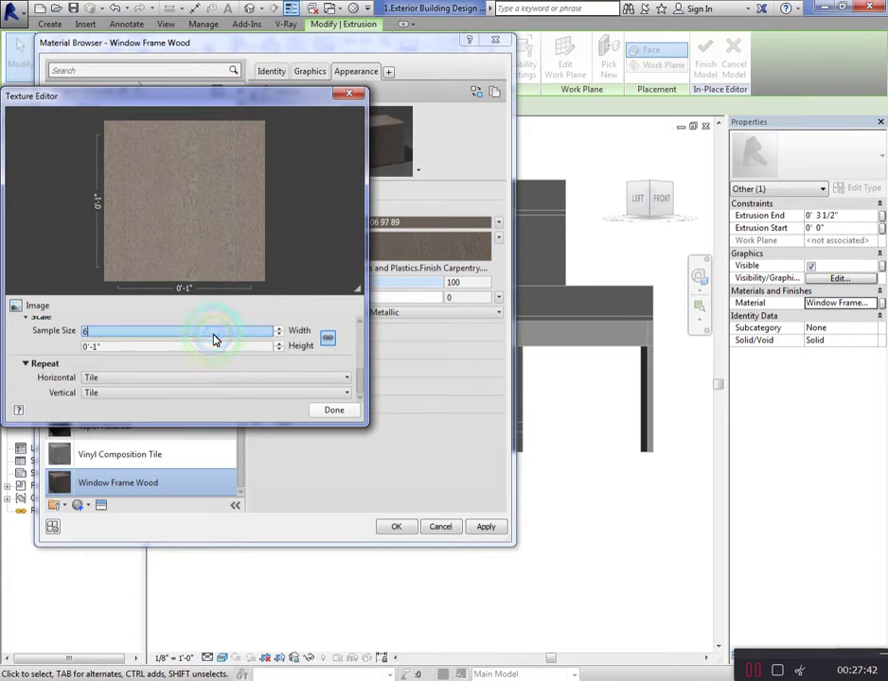
{"action": "left_click", "coordinate": [334, 410]}
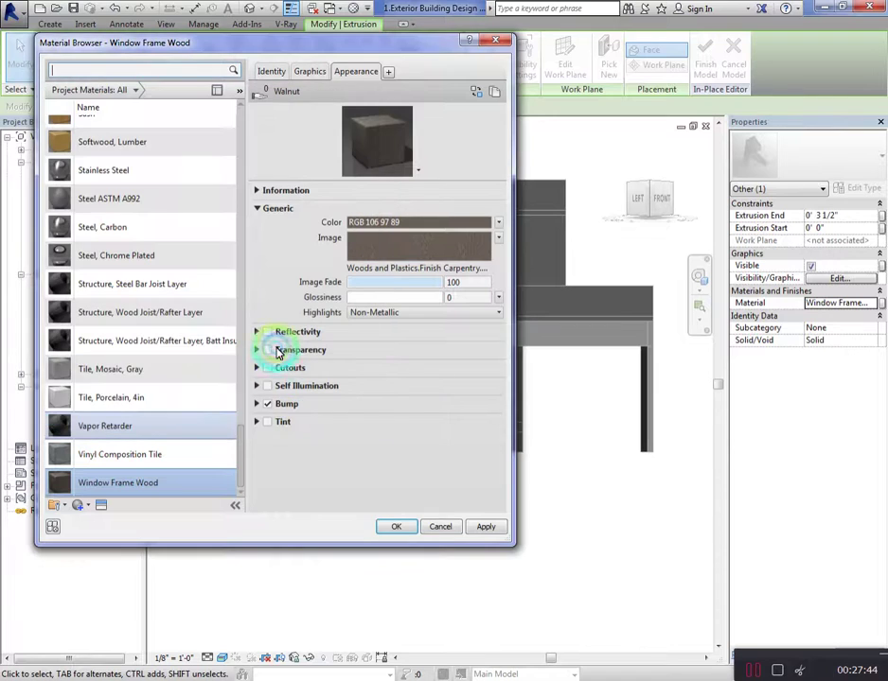
{"action": "left_click", "coordinate": [266, 423]}
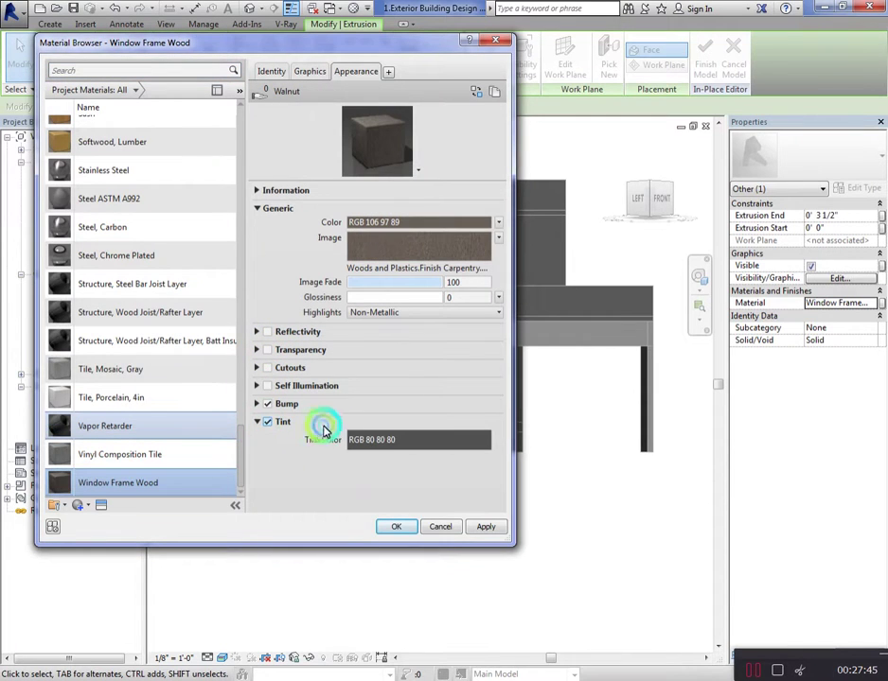
Enable Bump with a texture sample size of 5'-0"
{"action": "left_click", "coordinate": [265, 405]}
{"action": "left_click", "coordinate": [397, 445]}
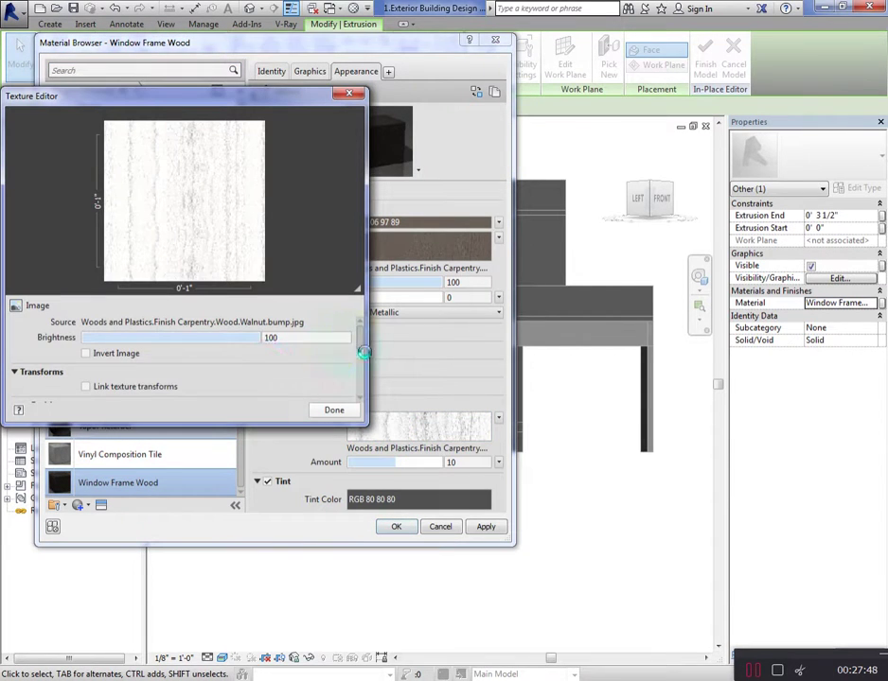
{"action": "left_click_drag", "start_coordinate": [357, 353], "coordinate": [359, 404]}
{"action": "left_click", "coordinate": [218, 347]}
{"action": "left_click", "coordinate": [220, 338]}
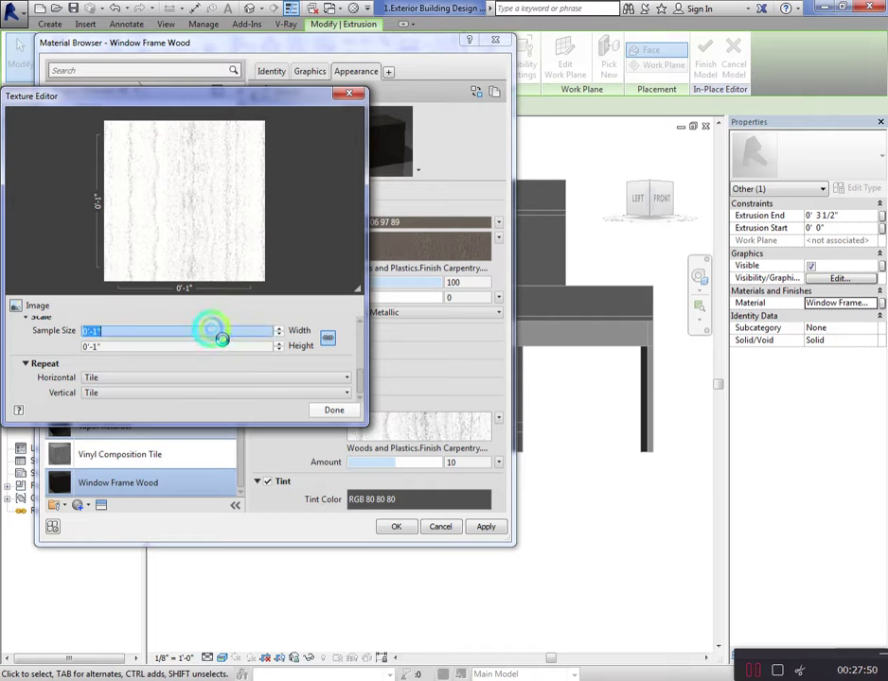
{"action": "left_click", "coordinate": [334, 440]}
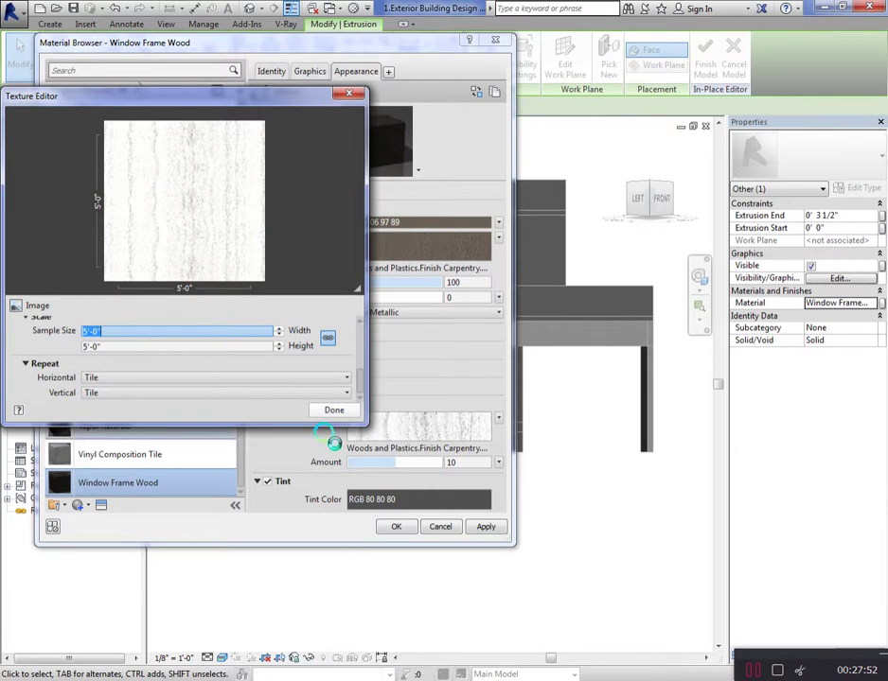
{"action": "left_click", "coordinate": [378, 309]}
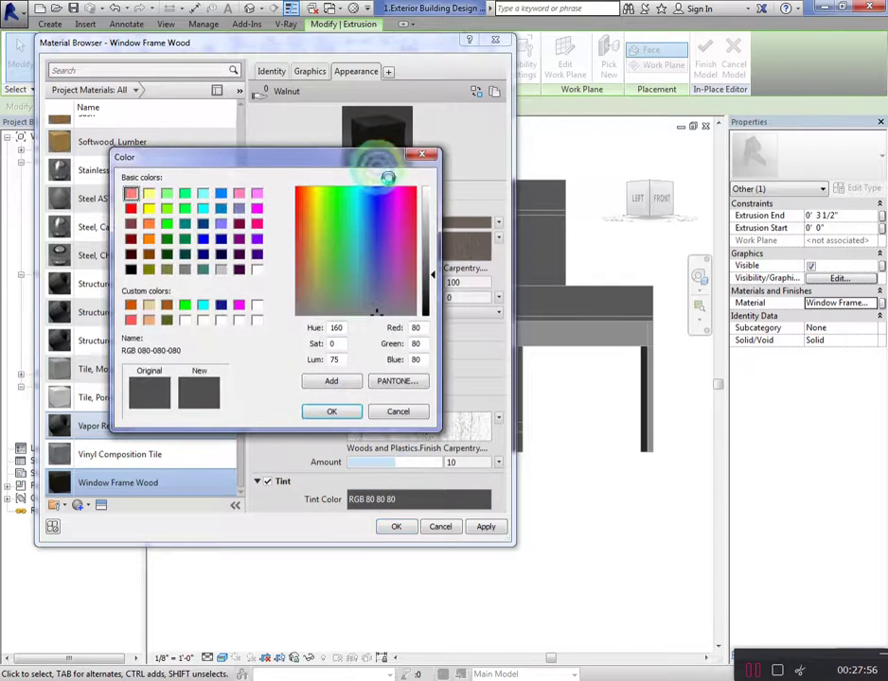
Set the tint colour to RGB 106 97 89, apply, and close the Material Browser
{"action": "mouse_move", "coordinate": [386, 178]}
{"action": "left_mouse_down"}
{"action": "mouse_move", "coordinate": [208, 134]}
{"action": "mouse_move", "coordinate": [175, 117]}
{"action": "left_mouse_up"}
{"action": "left_click", "coordinate": [249, 316]}
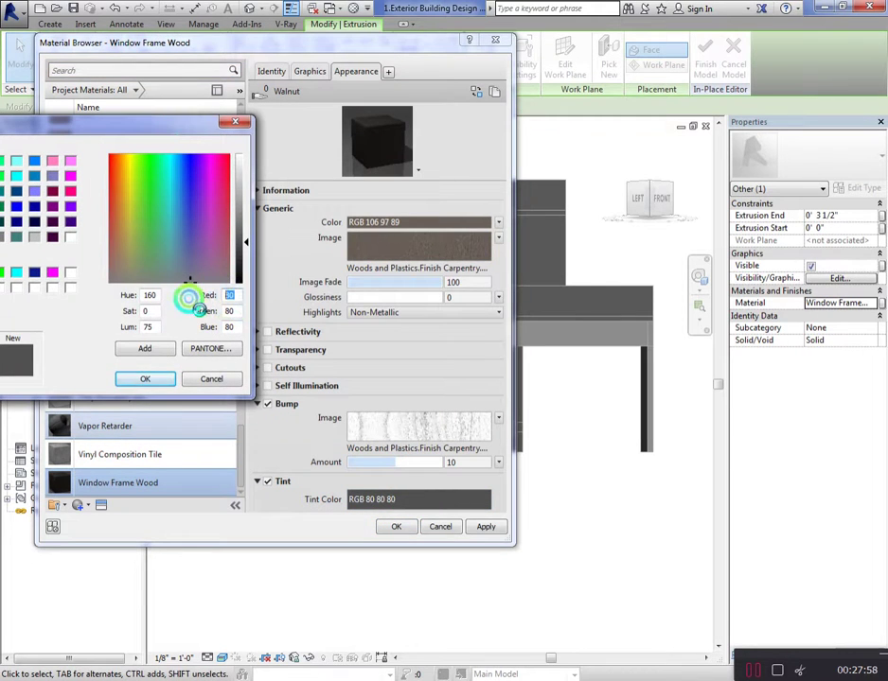
{"action": "type", "text": "106 "}
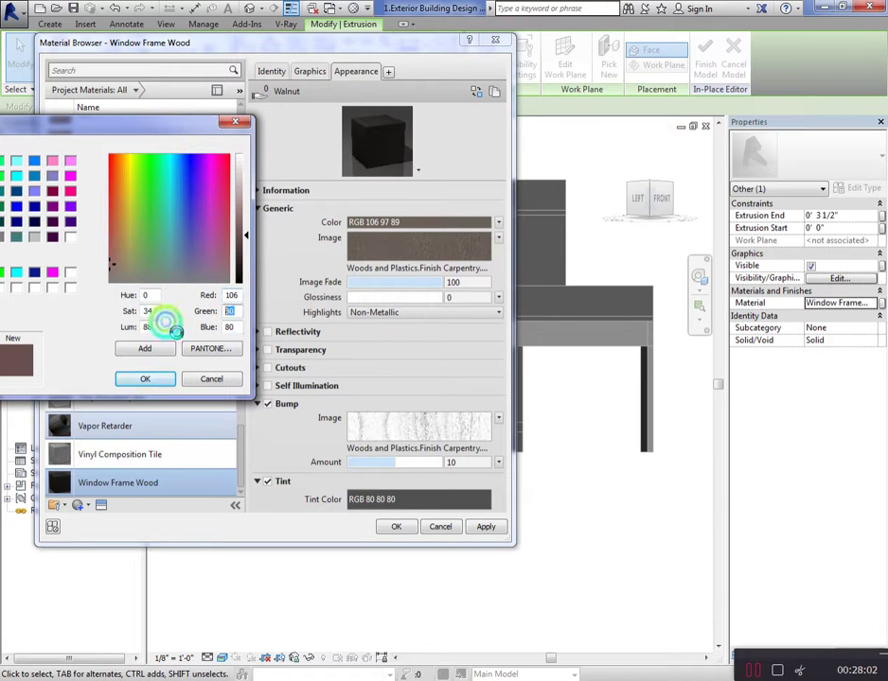
{"action": "type", "text": "97 "}
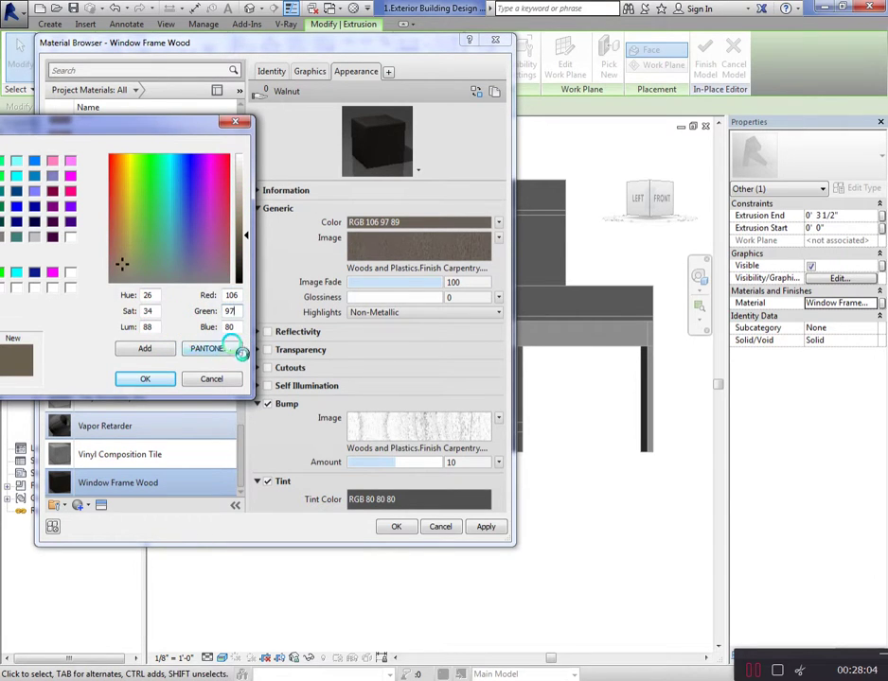
{"action": "type", "text": "89"}
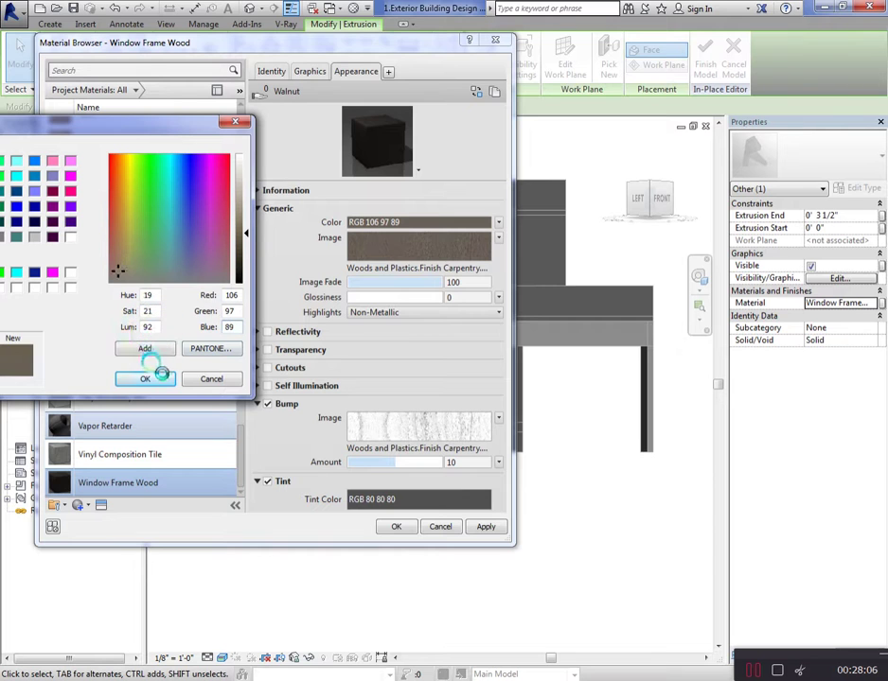
{"action": "left_click", "coordinate": [156, 379]}
{"action": "left_click", "coordinate": [490, 526]}
{"action": "left_click", "coordinate": [399, 533]}
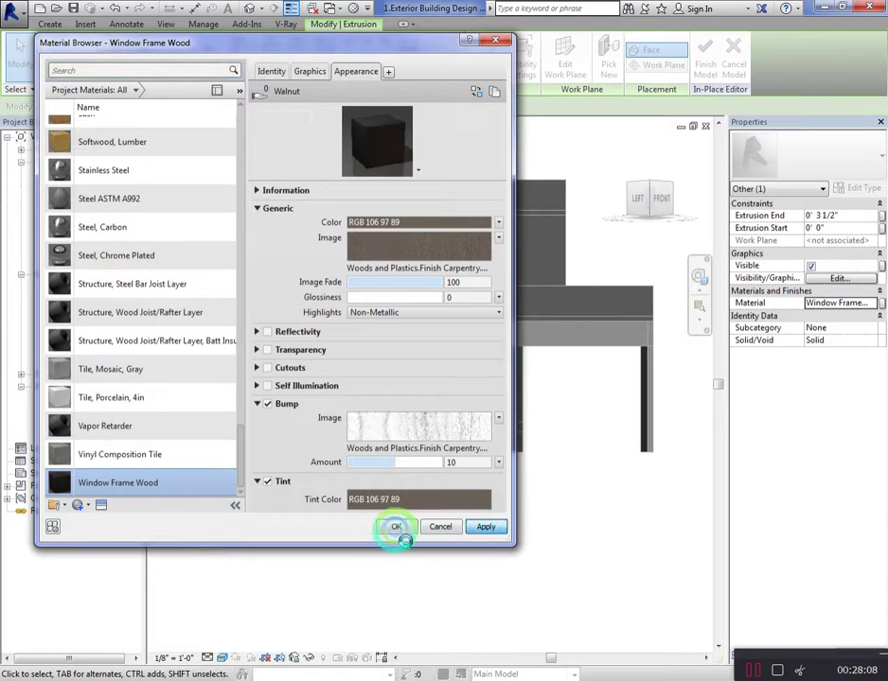
{"action": "left_click", "coordinate": [510, 524]}
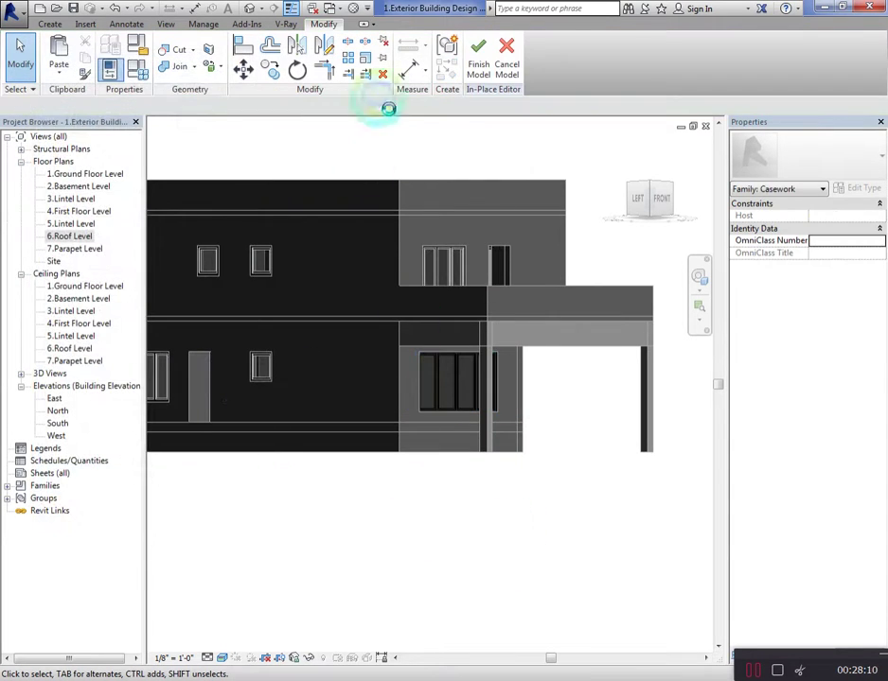
Finish the in-place casework and open the Generic - 9" wall's structure layer material
{"action": "left_click", "coordinate": [478, 61]}
{"action": "left_click", "coordinate": [590, 524]}
{"action": "middle_click_drag", "start_coordinate": [589, 524], "coordinate": [470, 199], "text": "shift"}
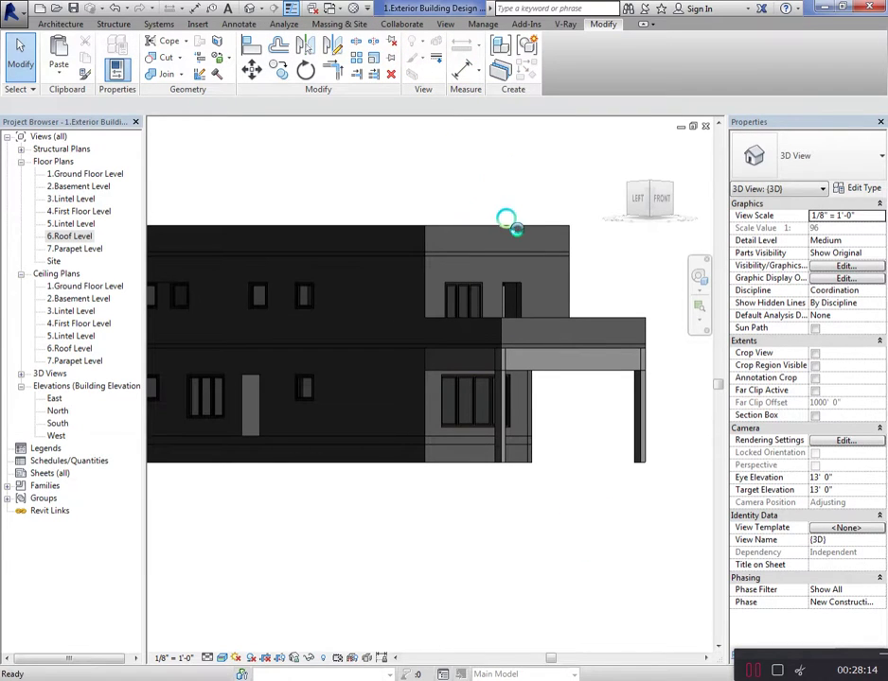
{"action": "left_click", "coordinate": [509, 230]}
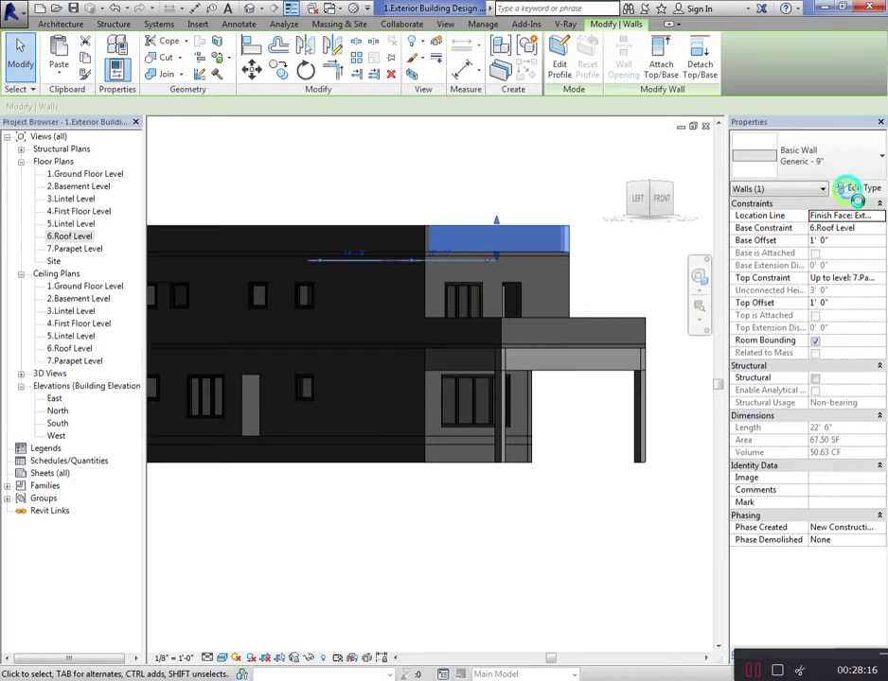
{"action": "left_click", "coordinate": [854, 189]}
{"action": "left_click", "coordinate": [544, 186]}
{"action": "left_click", "coordinate": [585, 196]}
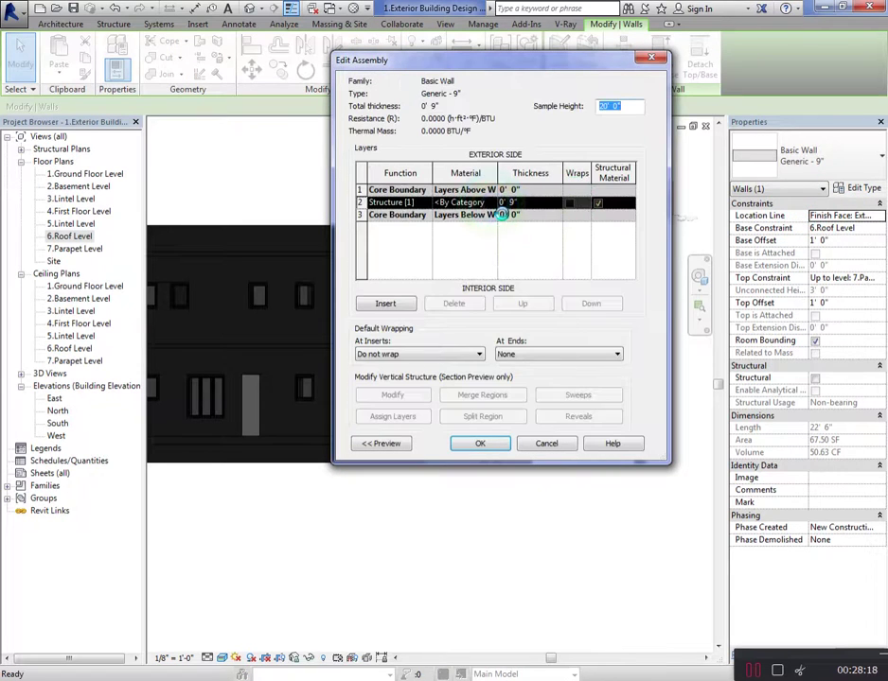
{"action": "left_click", "coordinate": [491, 203]}
Create a new default material and rename it 'white'
{"action": "left_click", "coordinate": [79, 506]}
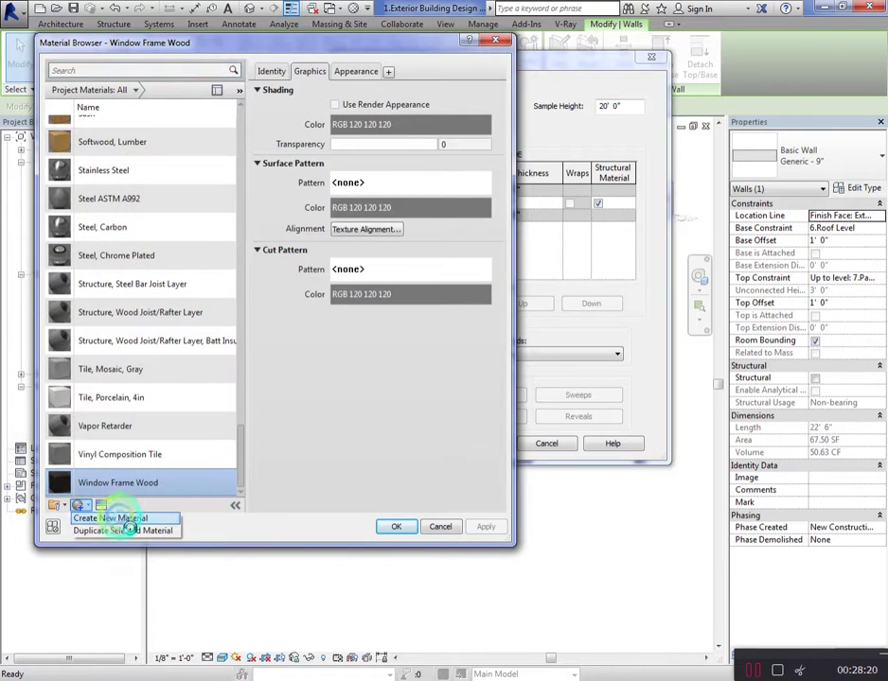
{"action": "left_click", "coordinate": [111, 519]}
{"action": "right_click", "coordinate": [148, 306]}
{"action": "left_click", "coordinate": [180, 334]}
{"action": "type", "text": "white"}
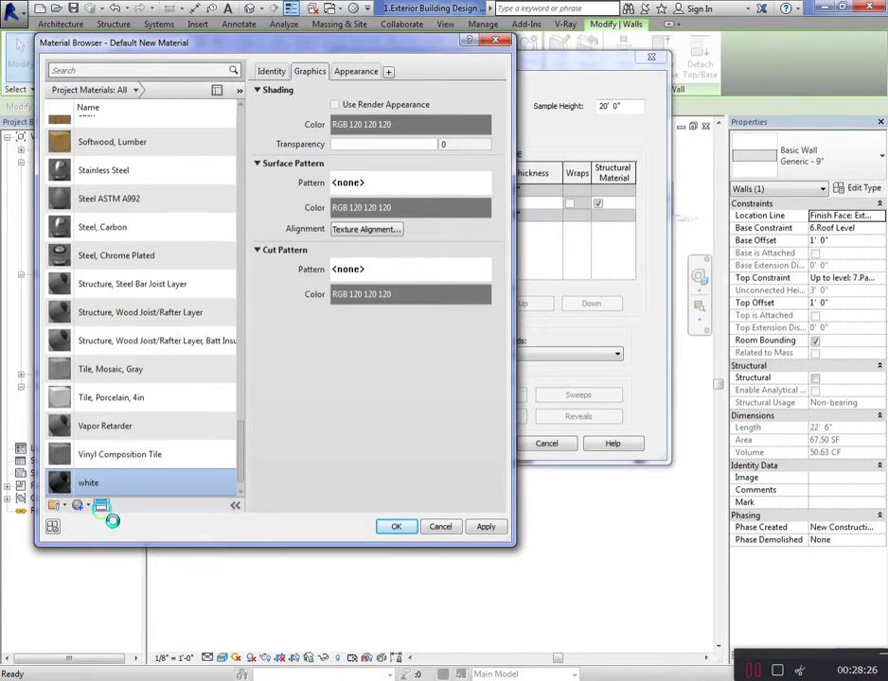
Give 'white' the Wall Paint Matte White appearance and confirm all wall type dialogs
{"action": "left_click", "coordinate": [104, 511]}
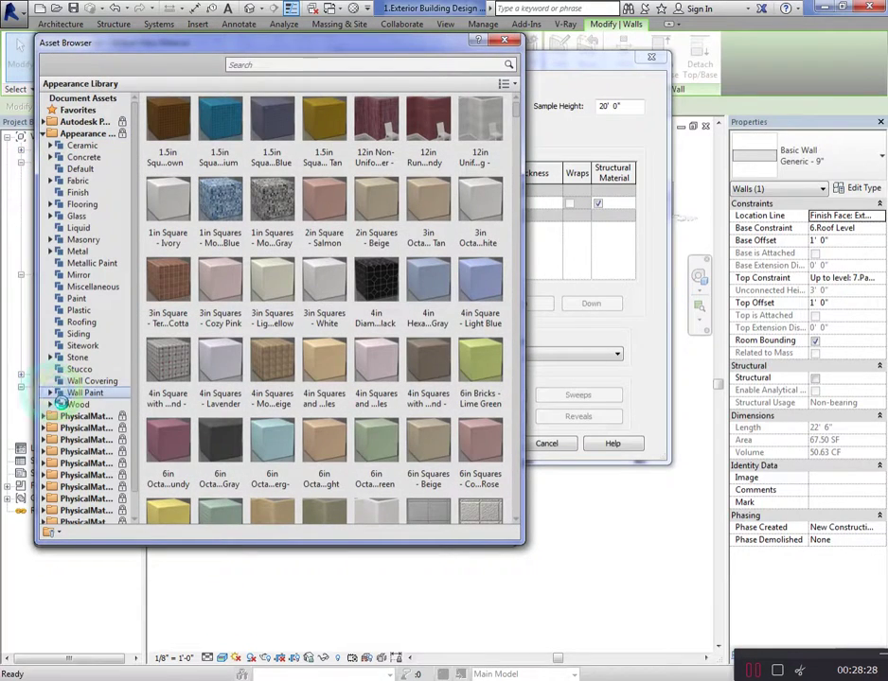
{"action": "left_click", "coordinate": [51, 393]}
{"action": "left_click", "coordinate": [85, 417]}
{"action": "scroll", "coordinate": [426, 447], "scroll_direction": "down", "scroll_amount": 3}
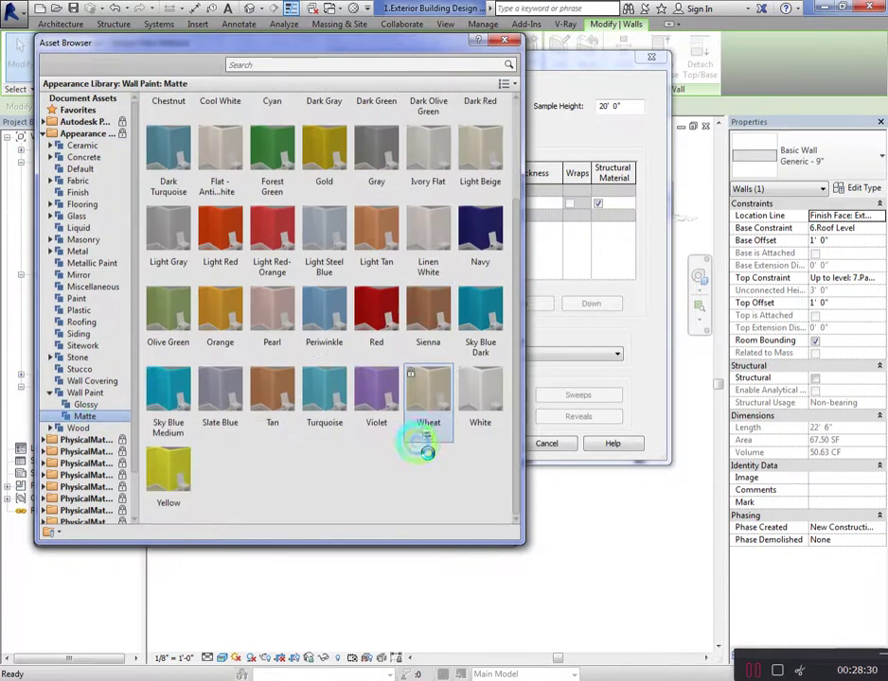
{"action": "left_click", "coordinate": [498, 412]}
{"action": "left_click", "coordinate": [504, 41]}
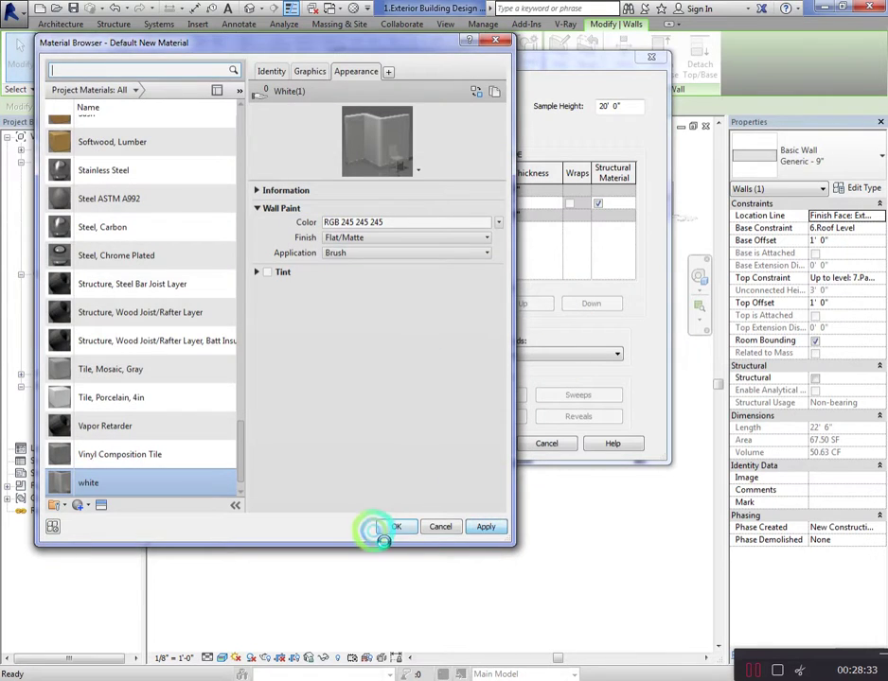
{"action": "left_click", "coordinate": [396, 527]}
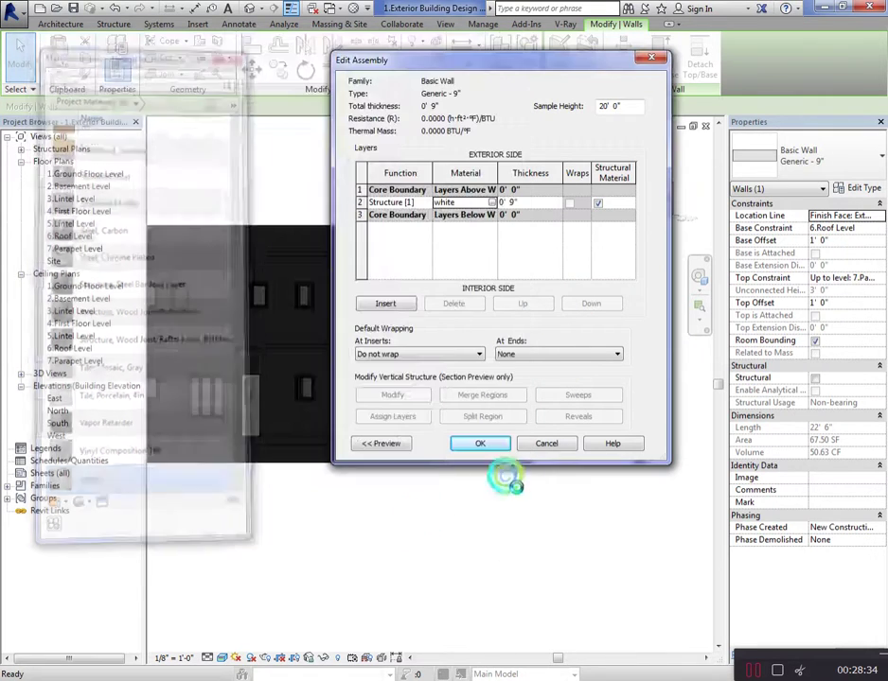
{"action": "left_click", "coordinate": [480, 443]}
{"action": "left_click", "coordinate": [622, 444]}
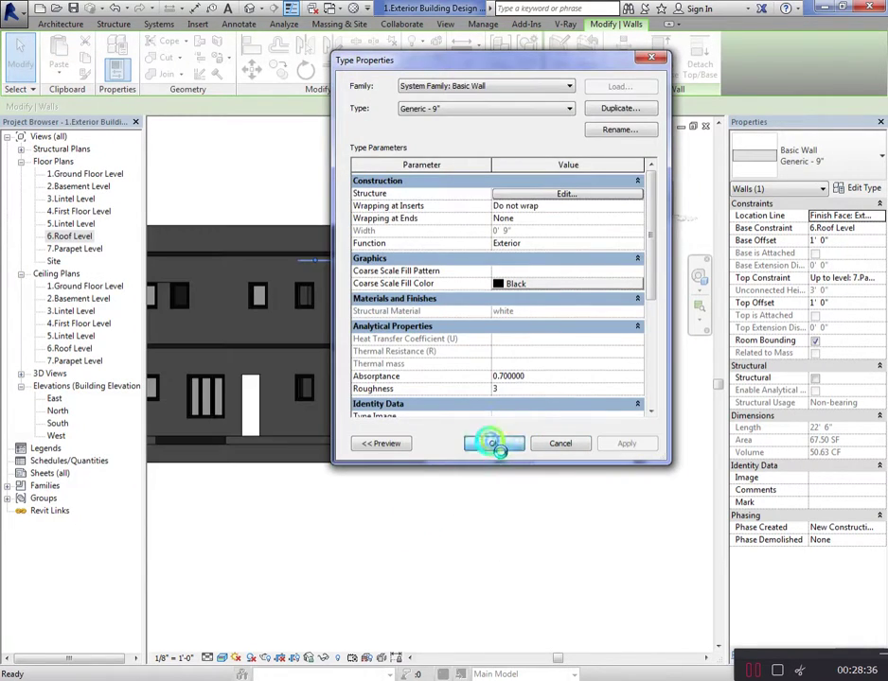
{"action": "left_click", "coordinate": [489, 443]}
{"action": "left_click", "coordinate": [485, 535]}
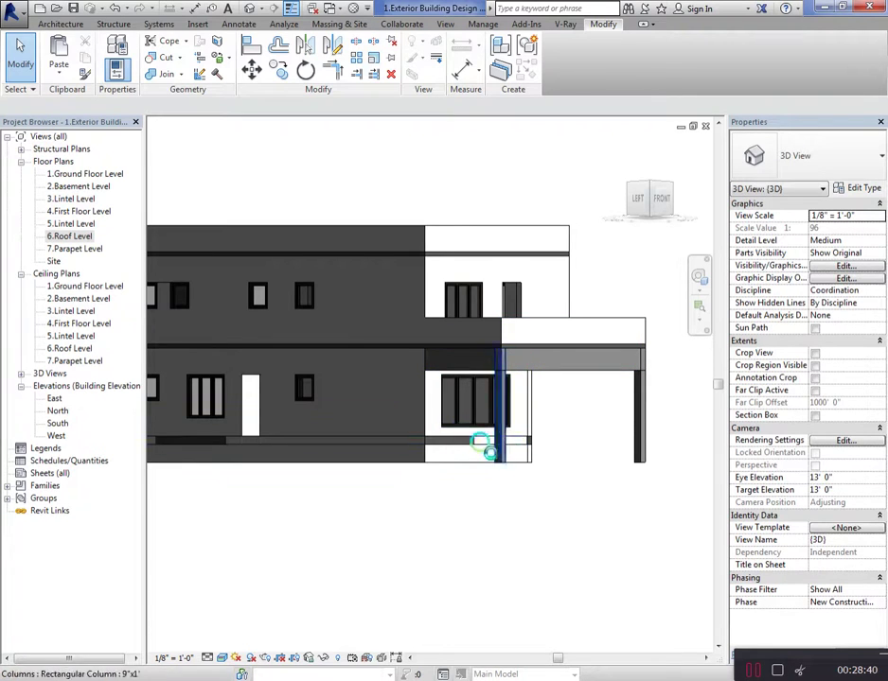
Set the basement-level floor type's structure layer material to white
{"action": "left_click", "coordinate": [466, 449]}
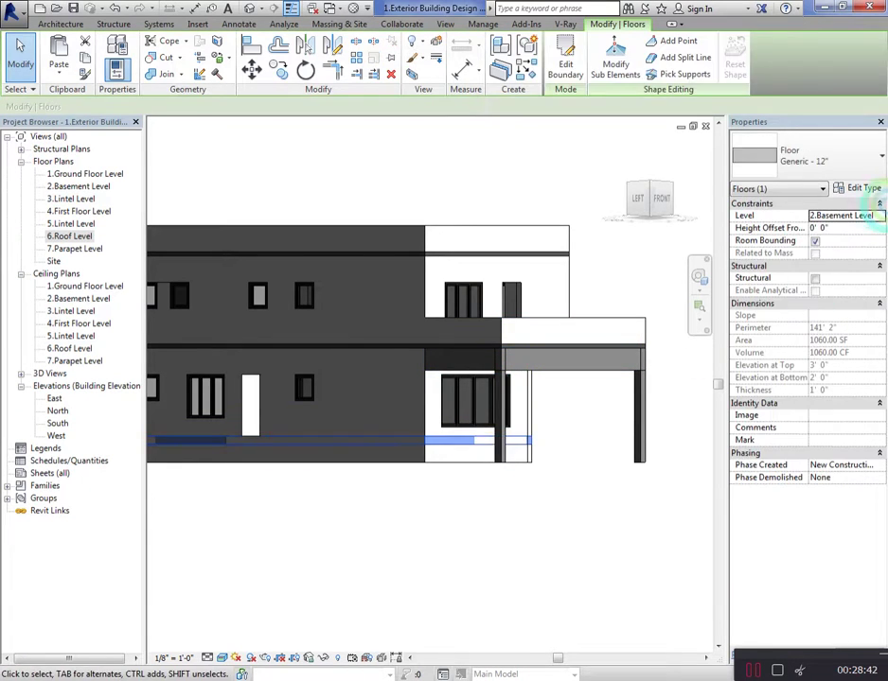
{"action": "left_click", "coordinate": [869, 189]}
{"action": "left_click", "coordinate": [544, 244]}
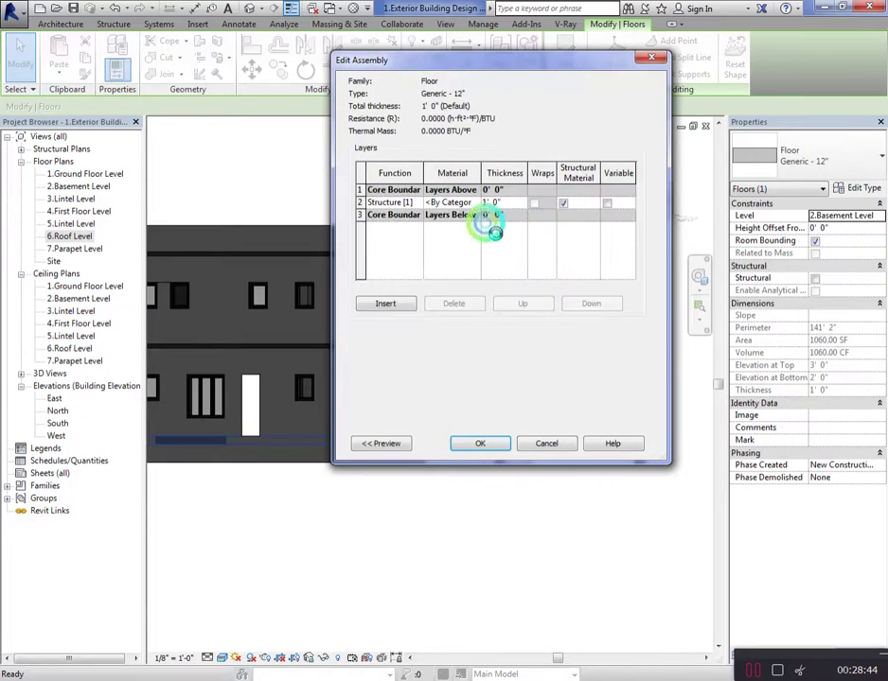
{"action": "left_click", "coordinate": [453, 202]}
{"action": "left_click", "coordinate": [475, 202]}
{"action": "left_click", "coordinate": [123, 507]}
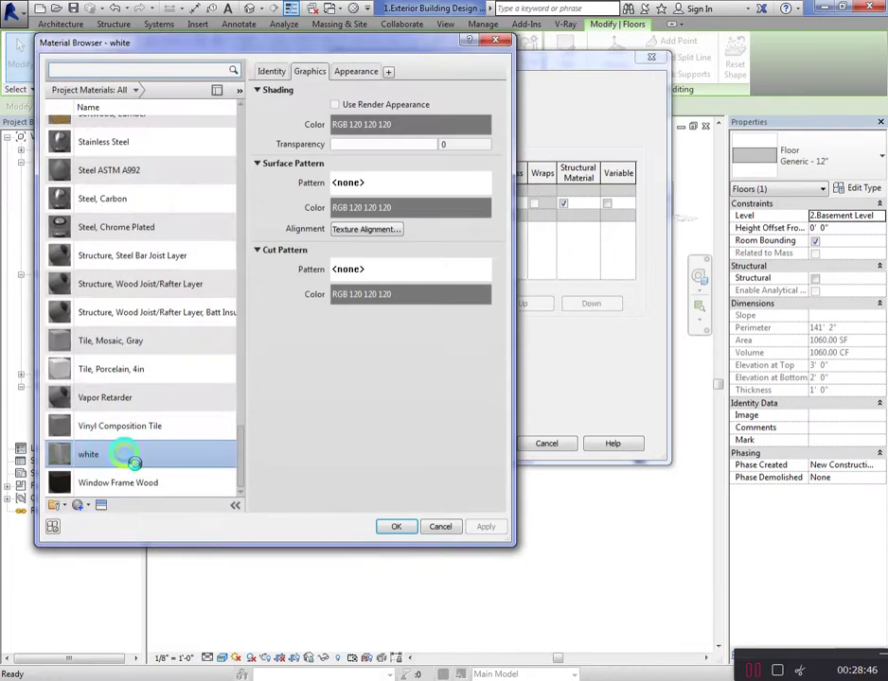
{"action": "left_click", "coordinate": [396, 580]}
{"action": "left_click", "coordinate": [501, 445]}
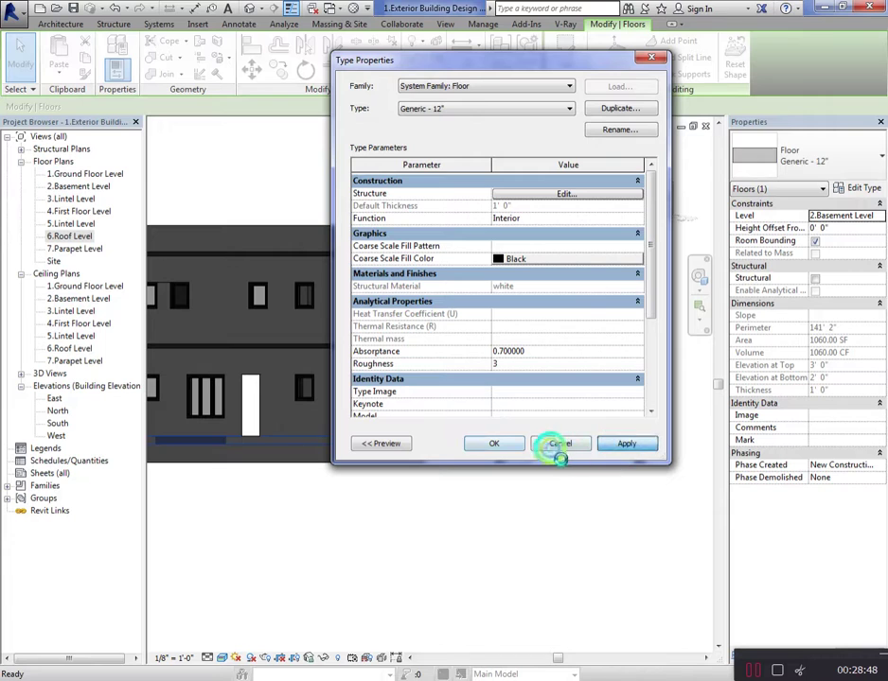
{"action": "left_click", "coordinate": [506, 444]}
{"action": "left_click", "coordinate": [470, 511]}
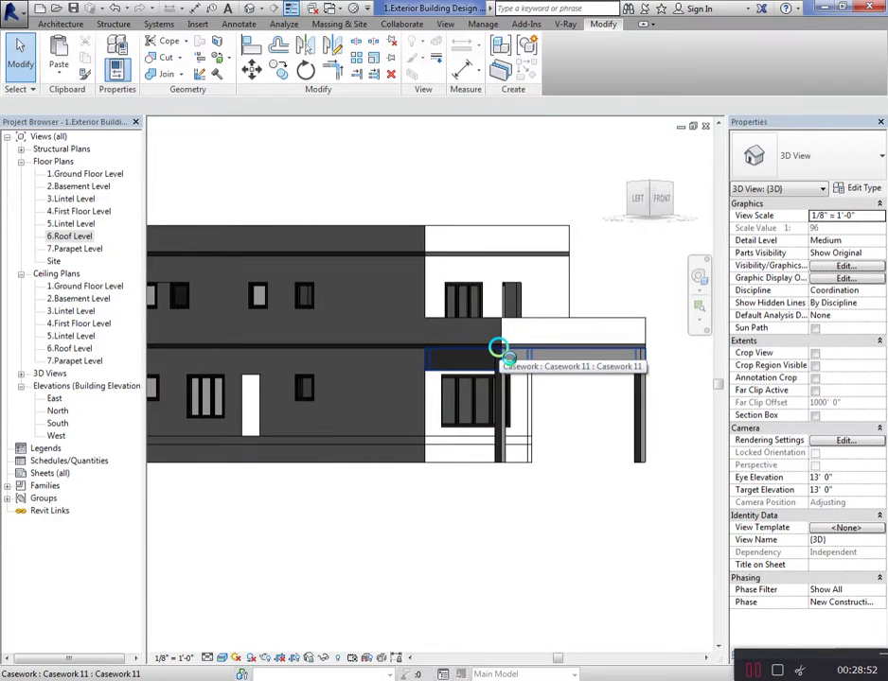
Assign white to the Roof Soffit Generic - 6" structure layer and close its type settings
{"action": "left_click", "coordinate": [501, 350]}
{"action": "left_click", "coordinate": [859, 187]}
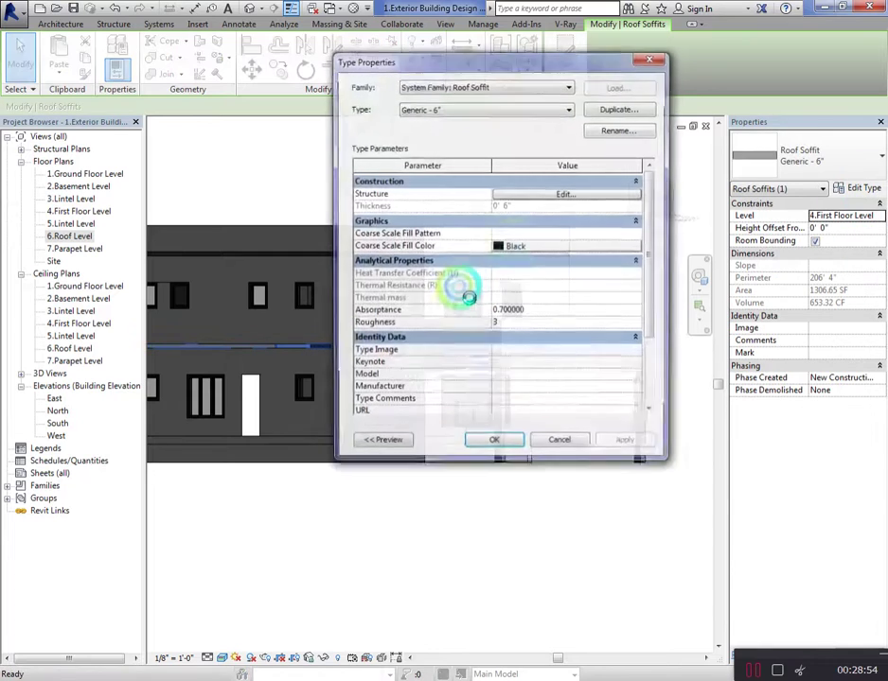
{"action": "left_click", "coordinate": [566, 194]}
{"action": "left_click", "coordinate": [492, 202]}
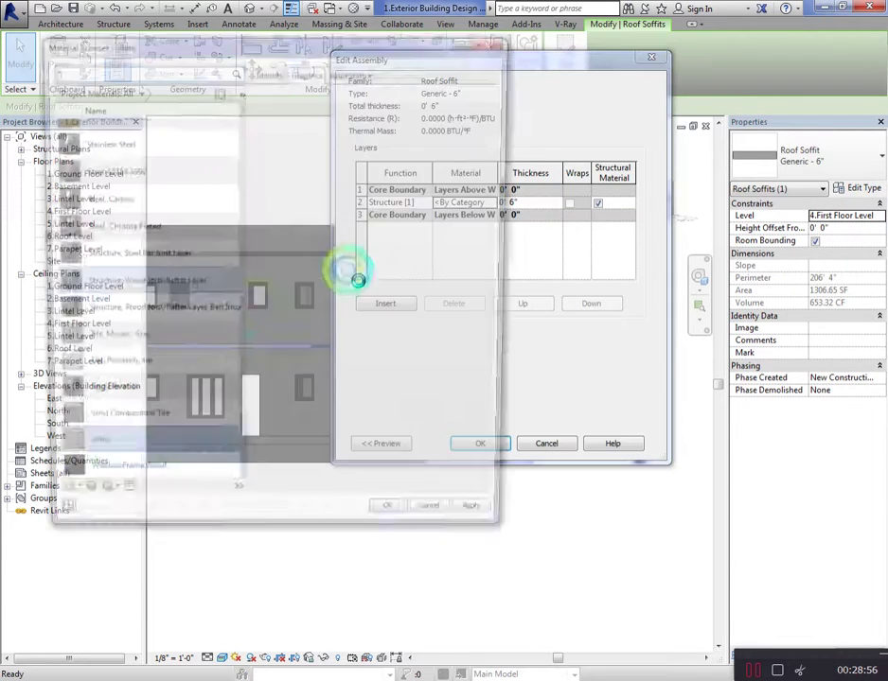
{"action": "left_click", "coordinate": [141, 459]}
{"action": "double_click", "coordinate": [149, 465]}
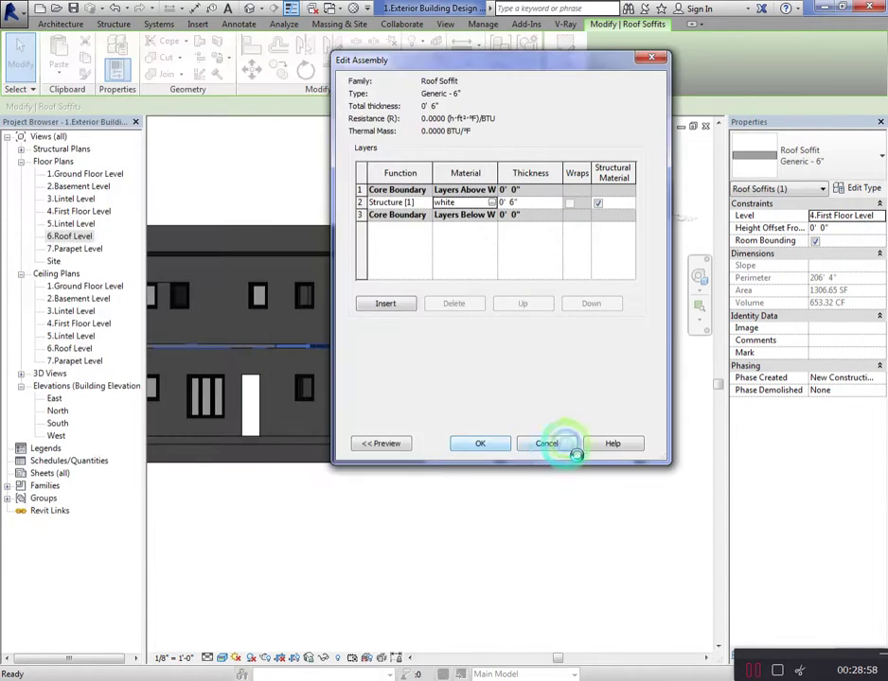
{"action": "left_click", "coordinate": [493, 444]}
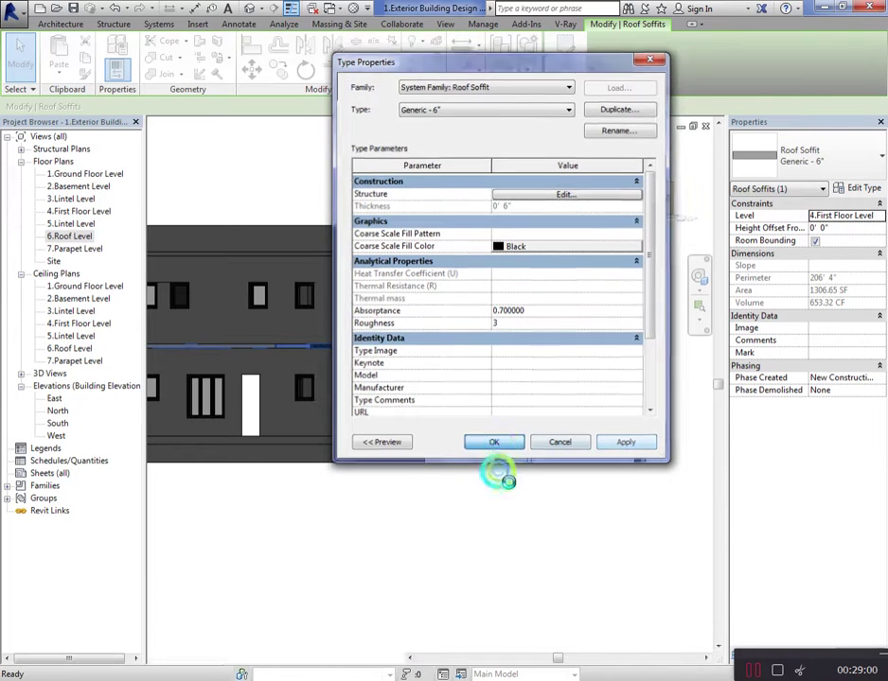
{"action": "left_click", "coordinate": [494, 444]}
{"action": "left_click", "coordinate": [525, 541]}
Set the corner rectangular column type's material to white
{"action": "left_click", "coordinate": [632, 389]}
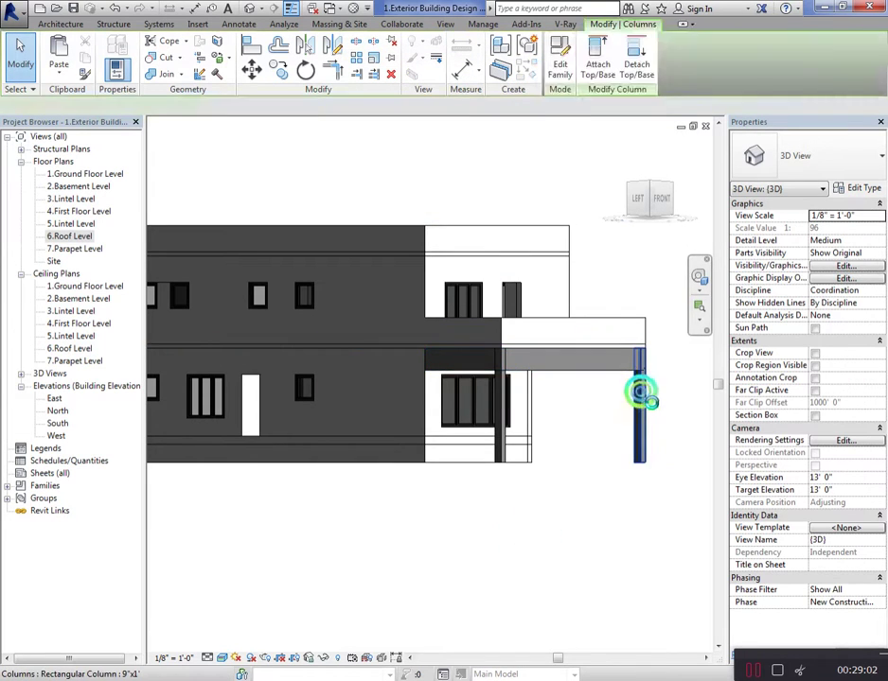
{"action": "left_click", "coordinate": [863, 188]}
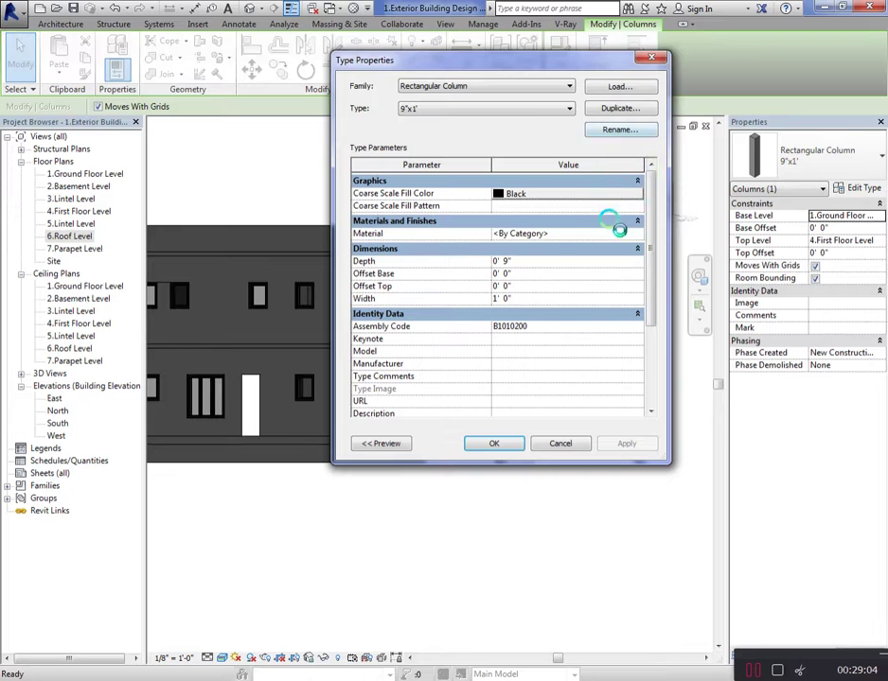
{"action": "left_click", "coordinate": [636, 235]}
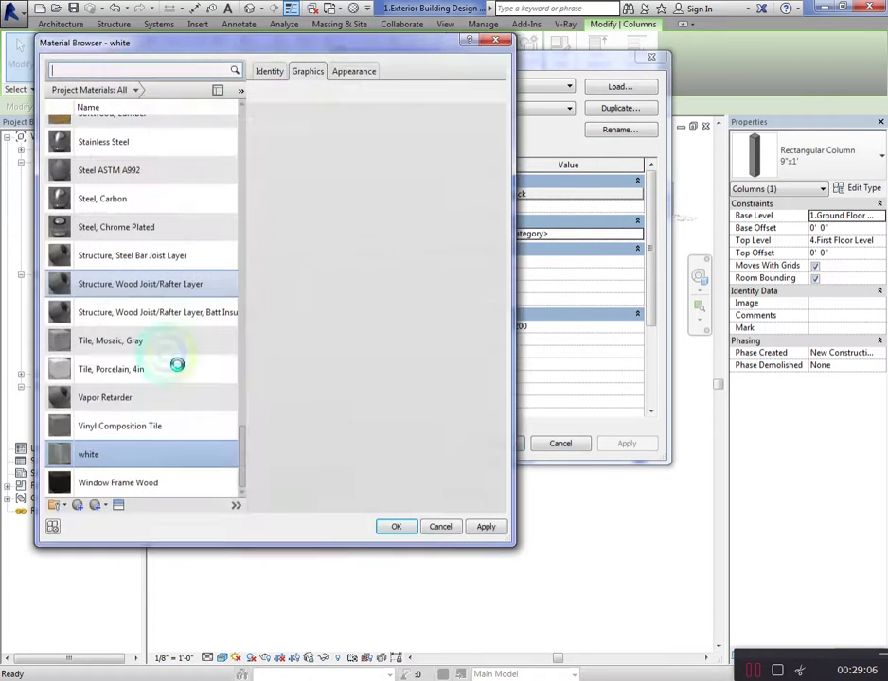
{"action": "double_click", "coordinate": [137, 464]}
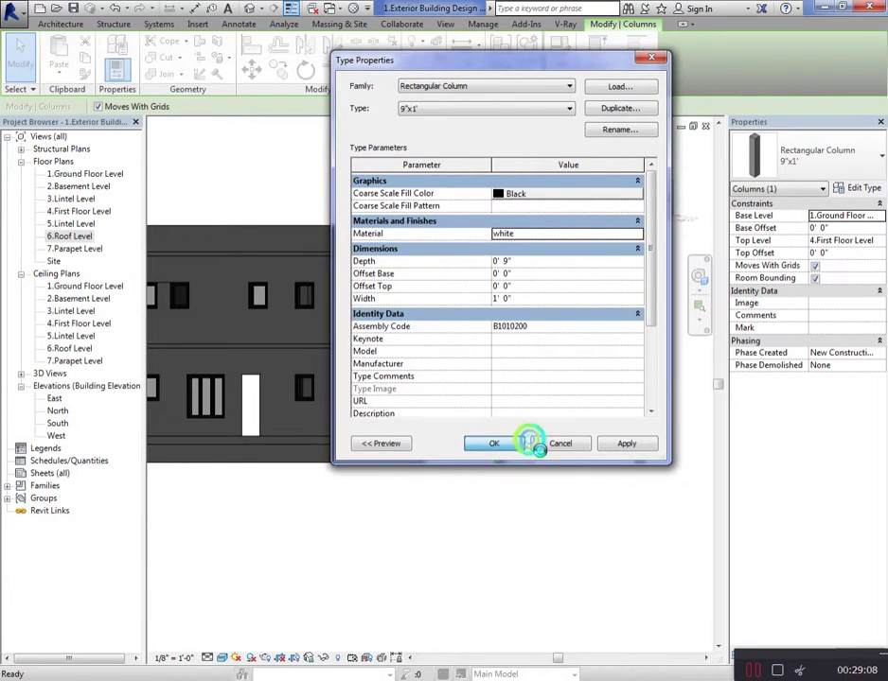
{"action": "left_click", "coordinate": [524, 442]}
{"action": "left_click", "coordinate": [674, 484]}
Edit the casework in place, make its trim sweep white, and finish the model
{"action": "left_click", "coordinate": [594, 357]}
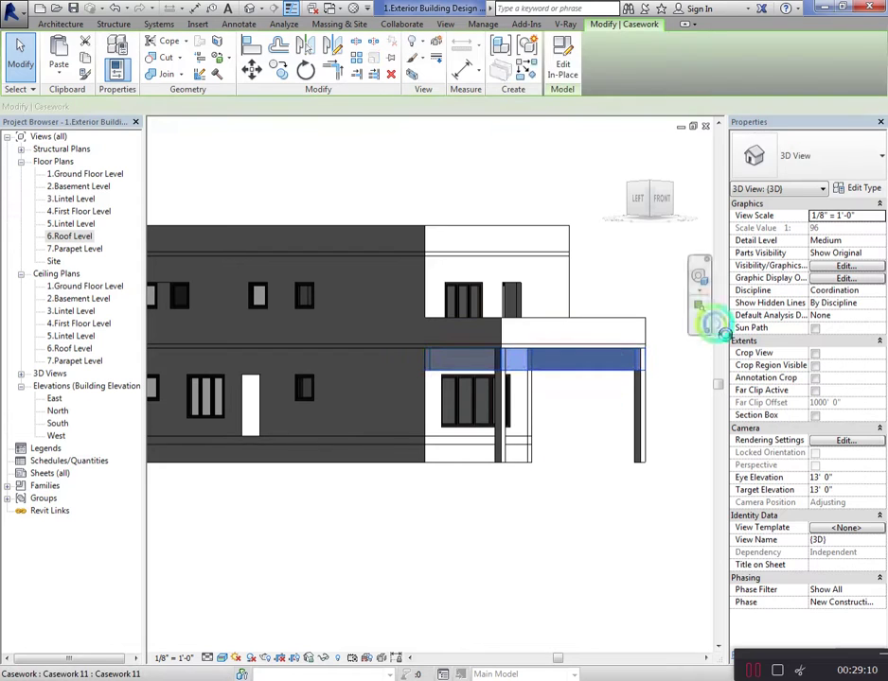
{"action": "left_click", "coordinate": [862, 188]}
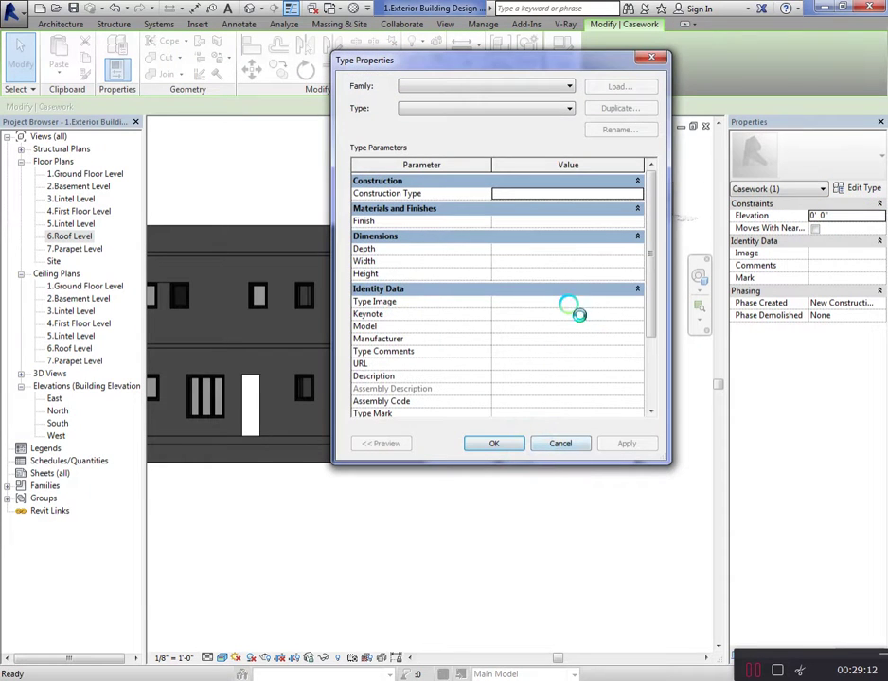
{"action": "left_click", "coordinate": [577, 444]}
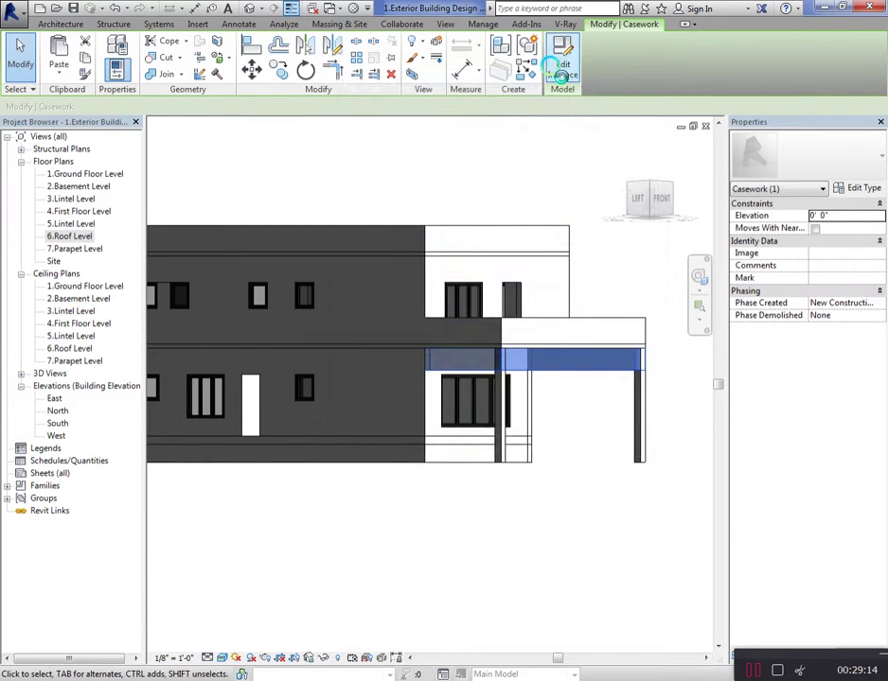
{"action": "left_click", "coordinate": [561, 71]}
{"action": "left_click", "coordinate": [534, 364]}
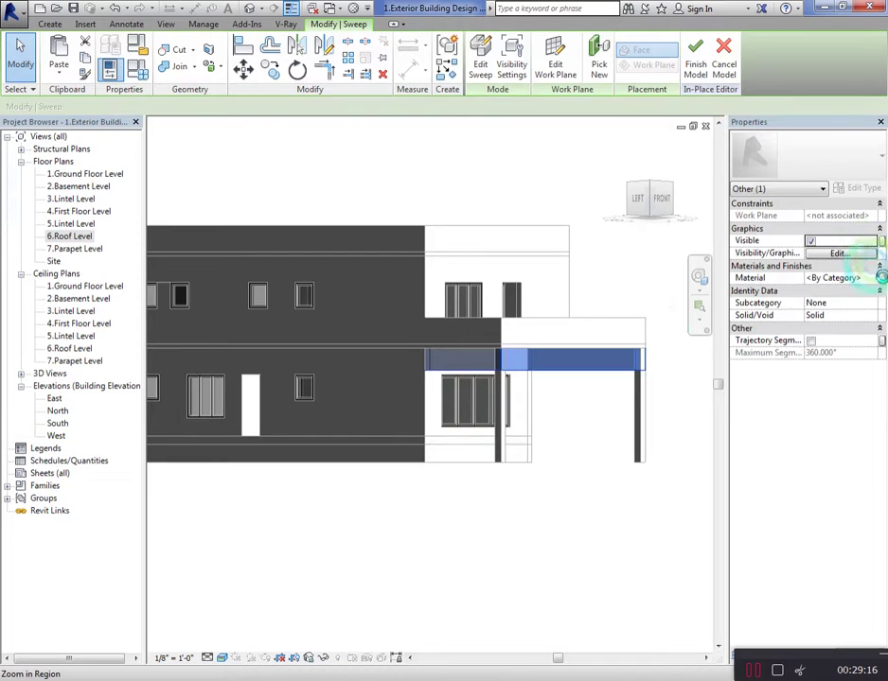
{"action": "left_click", "coordinate": [881, 275]}
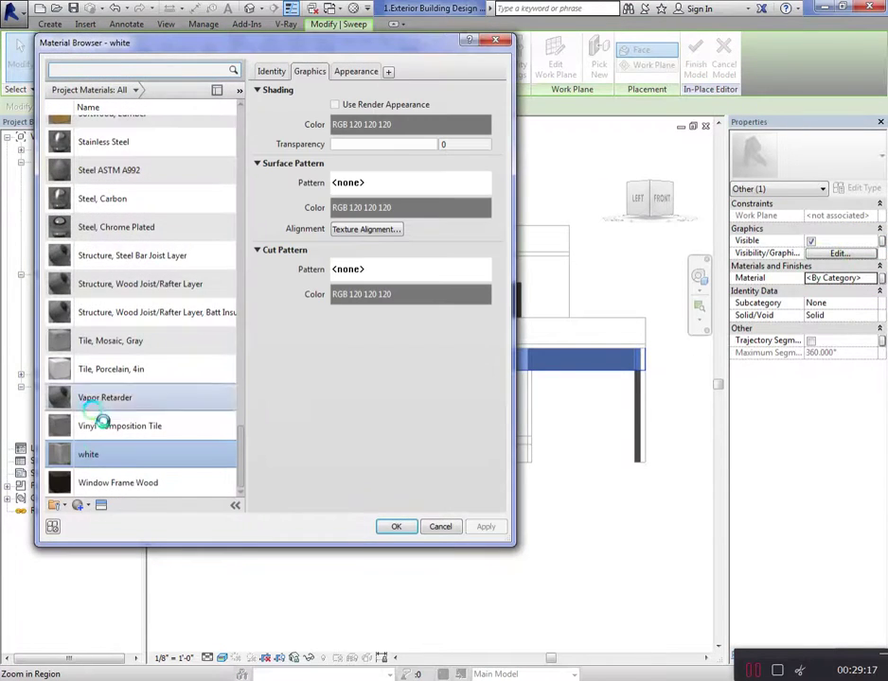
{"action": "left_click", "coordinate": [121, 458]}
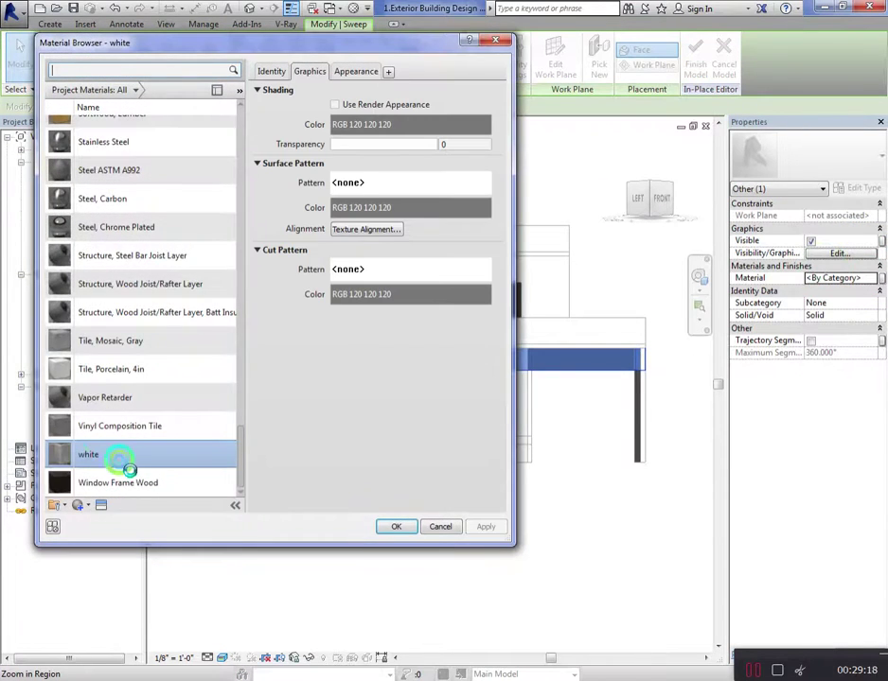
{"action": "left_click", "coordinate": [396, 527]}
{"action": "left_click", "coordinate": [499, 139]}
{"action": "left_click", "coordinate": [478, 57]}
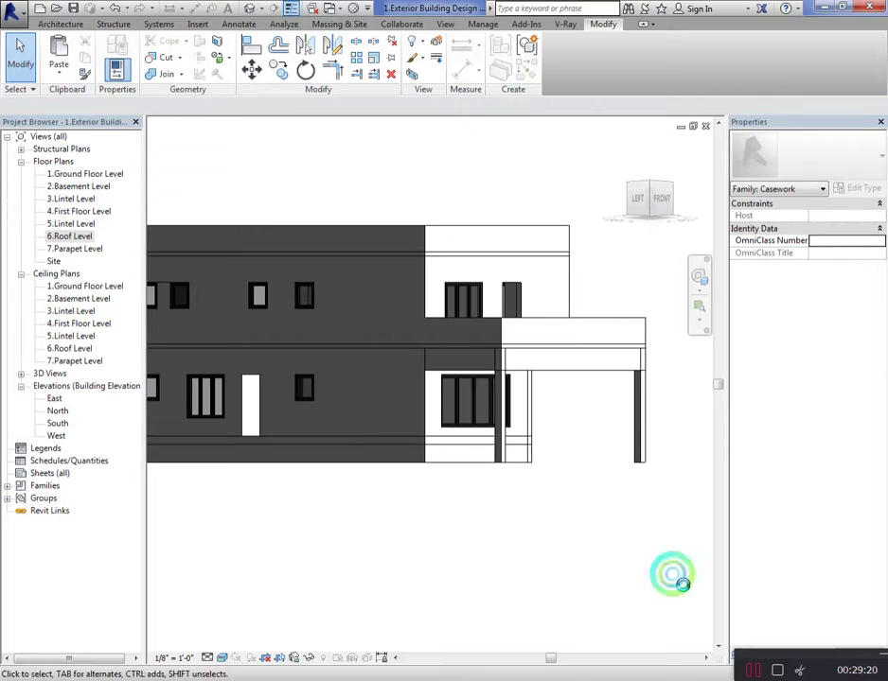
{"action": "scroll", "coordinate": [617, 575], "scroll_direction": "down", "scroll_amount": 1}
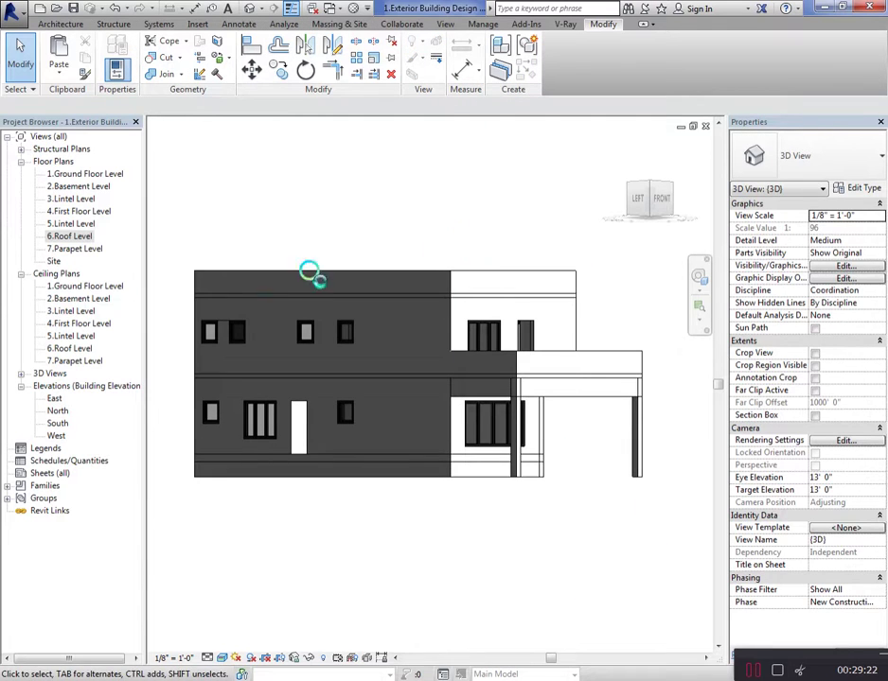
{"action": "scroll", "coordinate": [206, 361], "scroll_direction": "up", "scroll_amount": 2}
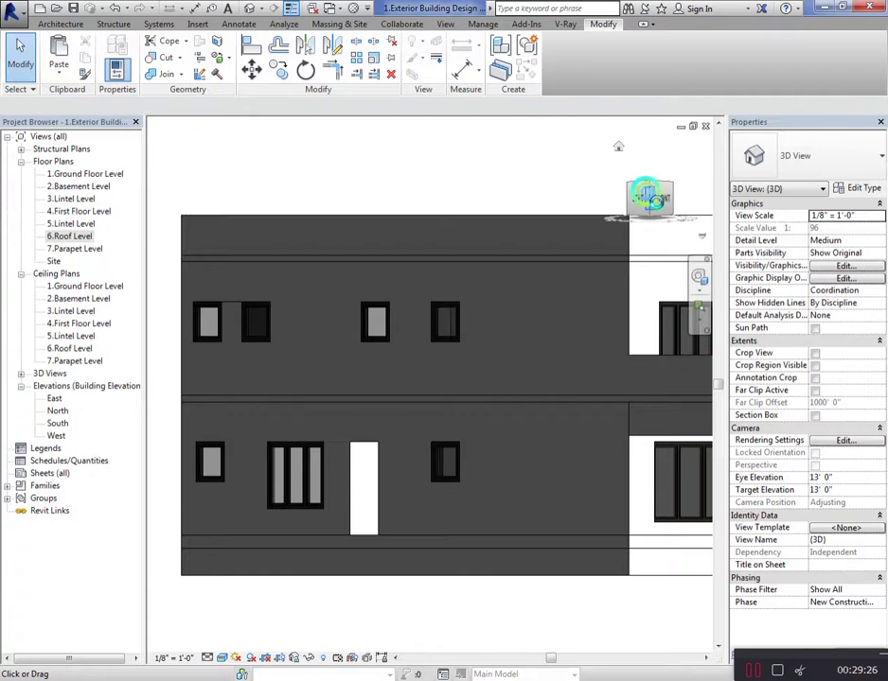
{"action": "mouse_move", "coordinate": [653, 197]}
{"action": "left_mouse_down"}
{"action": "mouse_move", "coordinate": [635, 123]}
{"action": "mouse_move", "coordinate": [363, 212]}
{"action": "left_mouse_up"}
Set the small Generic - 4.5" wall's structure layer material to white
{"action": "scroll", "coordinate": [417, 536], "scroll_direction": "up", "scroll_amount": 2}
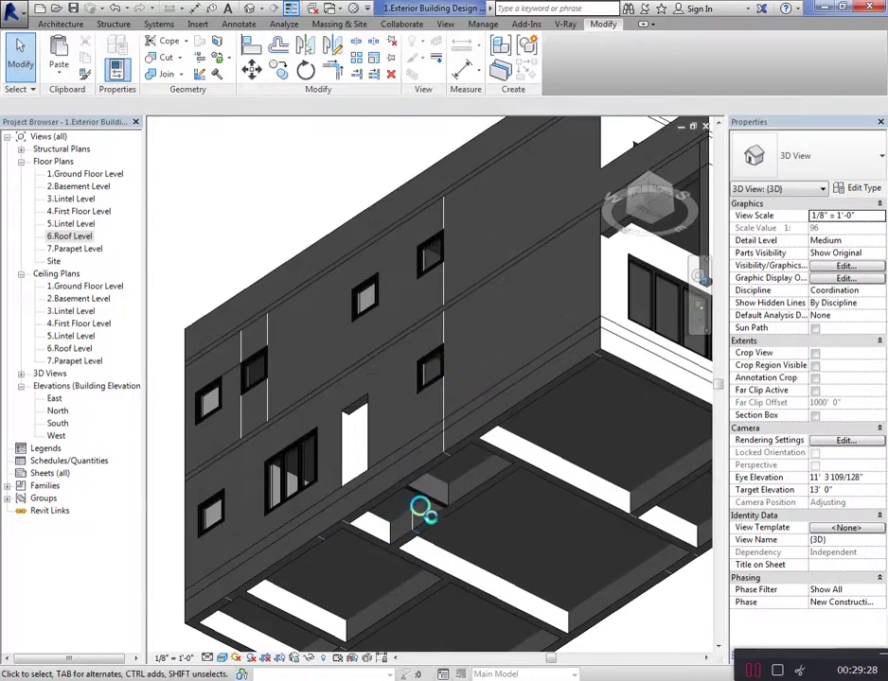
{"action": "left_click", "coordinate": [424, 490]}
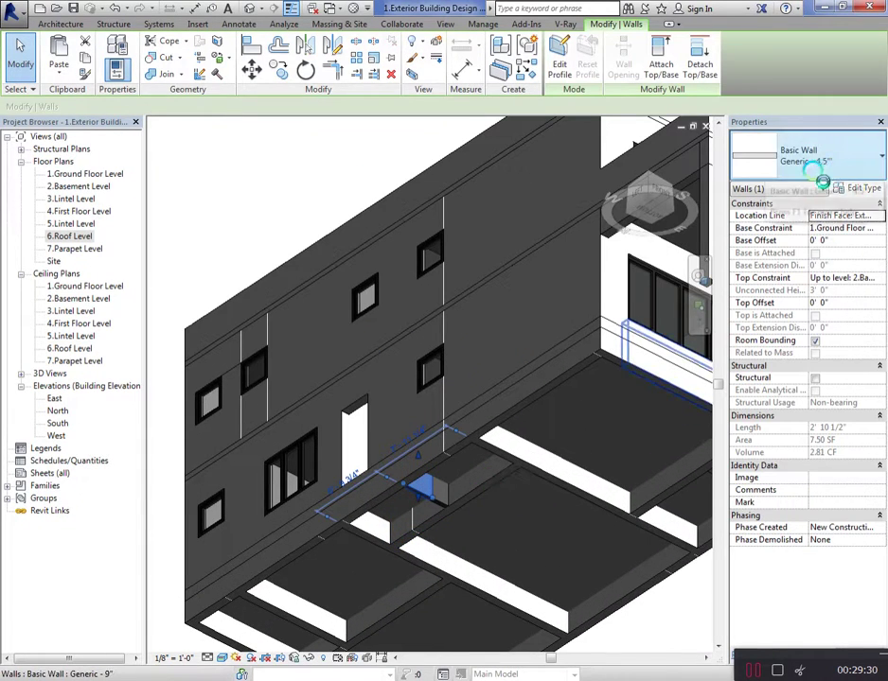
{"action": "left_click", "coordinate": [875, 190]}
{"action": "left_click", "coordinate": [617, 247]}
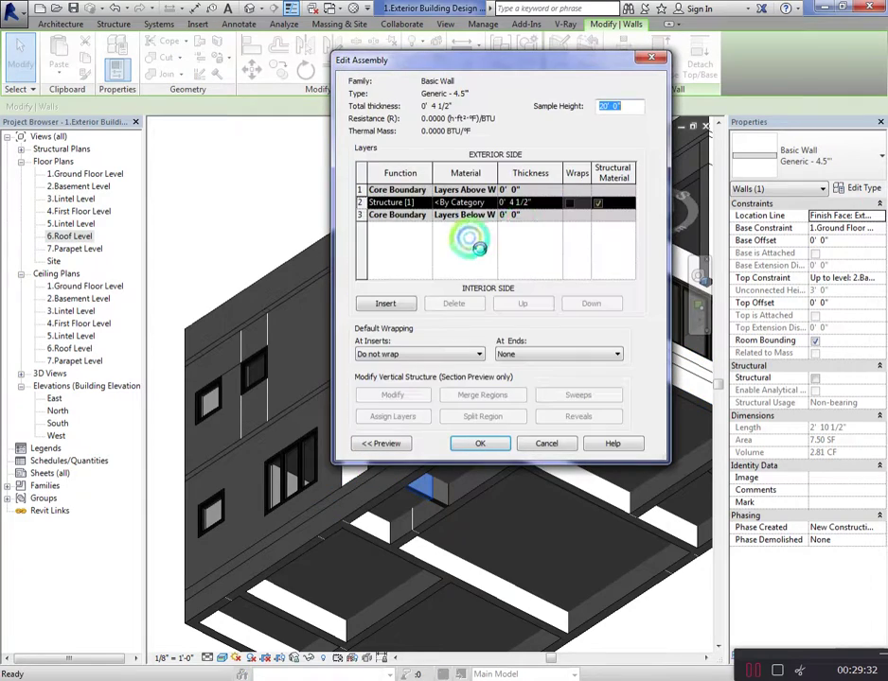
{"action": "left_click", "coordinate": [464, 203]}
{"action": "left_click", "coordinate": [491, 202]}
{"action": "left_click", "coordinate": [167, 457]}
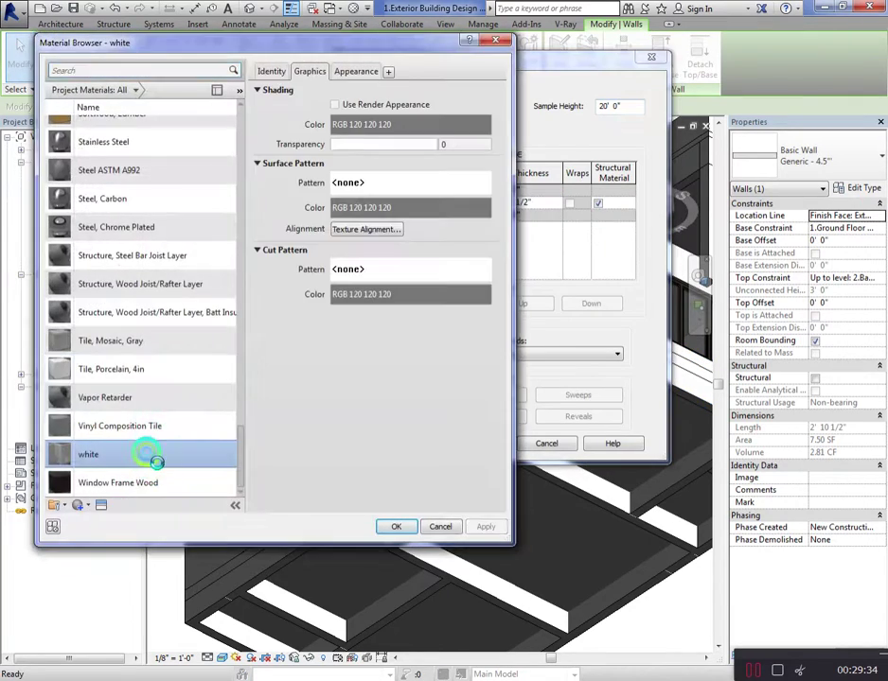
{"action": "left_click", "coordinate": [399, 526]}
{"action": "left_click", "coordinate": [480, 443]}
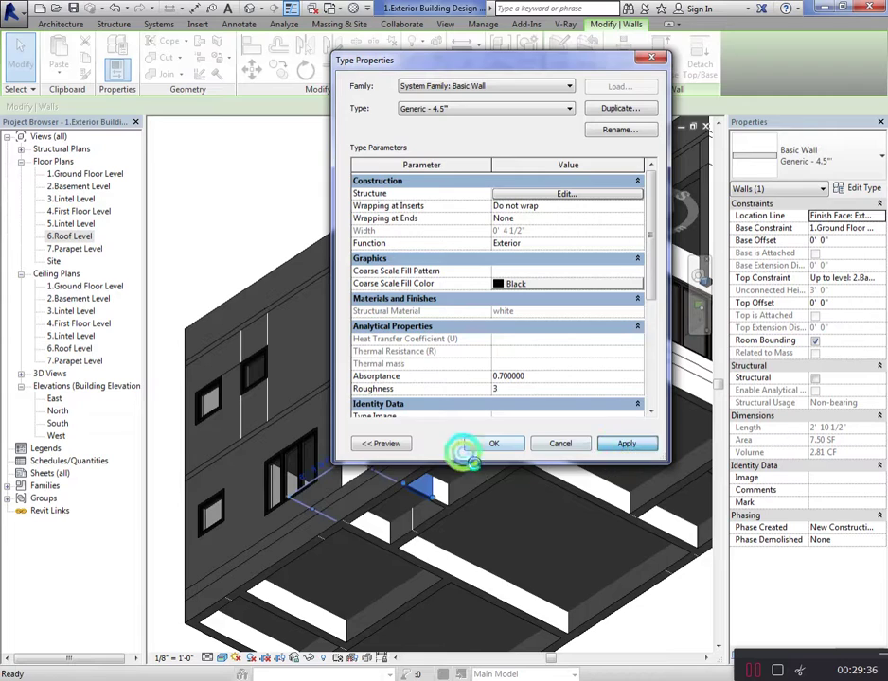
{"action": "left_click", "coordinate": [493, 442]}
{"action": "left_click", "coordinate": [264, 165]}
Orbit and zoom around the house to inspect the white walls and walnut-framed windows
{"action": "middle_click_drag", "start_coordinate": [265, 165], "coordinate": [484, 174], "text": "shift"}
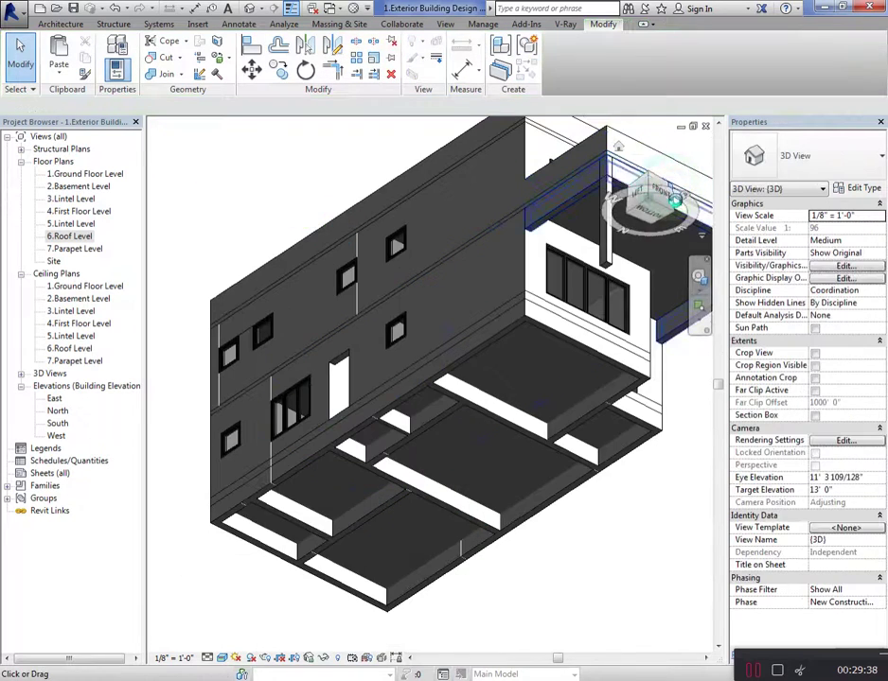
{"action": "left_click", "coordinate": [670, 210]}
{"action": "scroll", "coordinate": [674, 417], "scroll_direction": "down", "scroll_amount": 3}
{"action": "scroll", "coordinate": [407, 218], "scroll_direction": "up", "scroll_amount": 3}
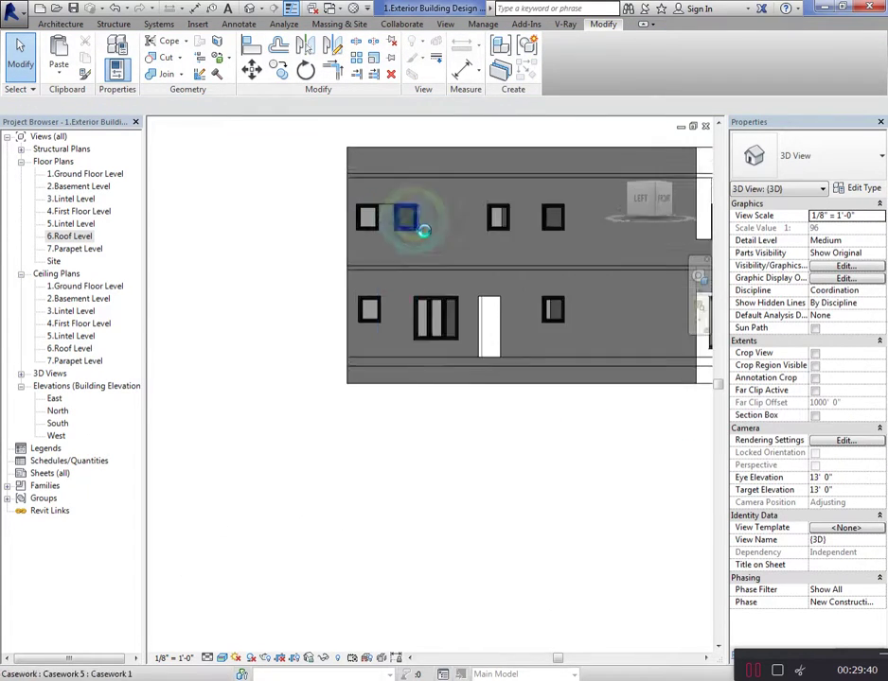
{"action": "scroll", "coordinate": [406, 218], "scroll_direction": "down", "scroll_amount": 2}
{"action": "mouse_move", "coordinate": [644, 197]}
{"action": "middle_mouse_down", "text": "shift"}
{"action": "mouse_move", "coordinate": [705, 194]}
{"action": "mouse_move", "coordinate": [183, 198]}
{"action": "mouse_move", "coordinate": [205, 196]}
{"action": "middle_mouse_up", "text": "shift"}
{"action": "scroll", "coordinate": [493, 363], "scroll_direction": "up", "scroll_amount": 2}
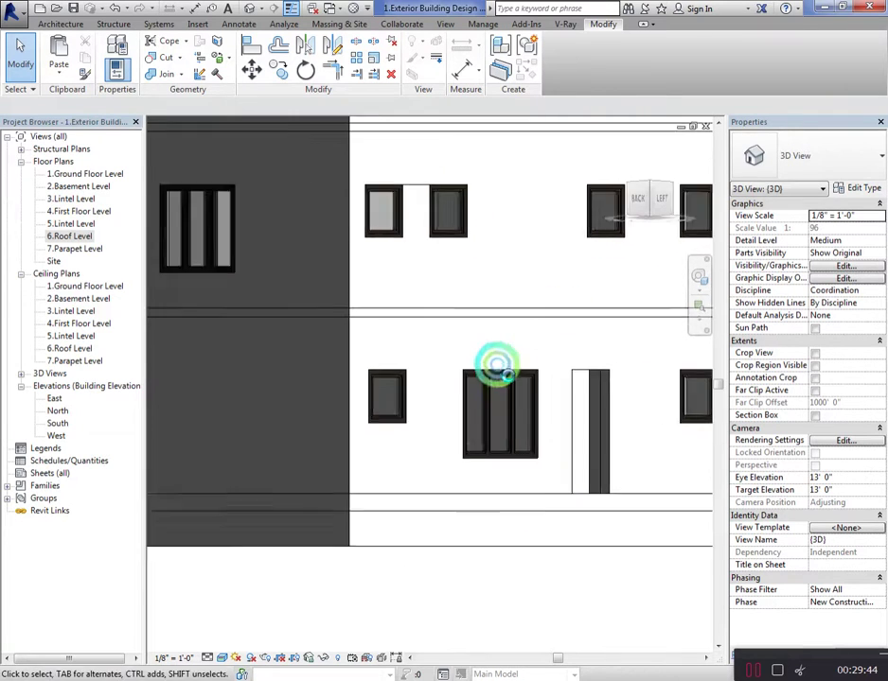
{"action": "scroll", "coordinate": [531, 448], "scroll_direction": "up", "scroll_amount": 3}
{"action": "scroll", "coordinate": [452, 444], "scroll_direction": "up", "scroll_amount": 3}
{"action": "scroll", "coordinate": [412, 281], "scroll_direction": "up", "scroll_amount": 2}
{"action": "scroll", "coordinate": [274, 221], "scroll_direction": "up", "scroll_amount": 1}
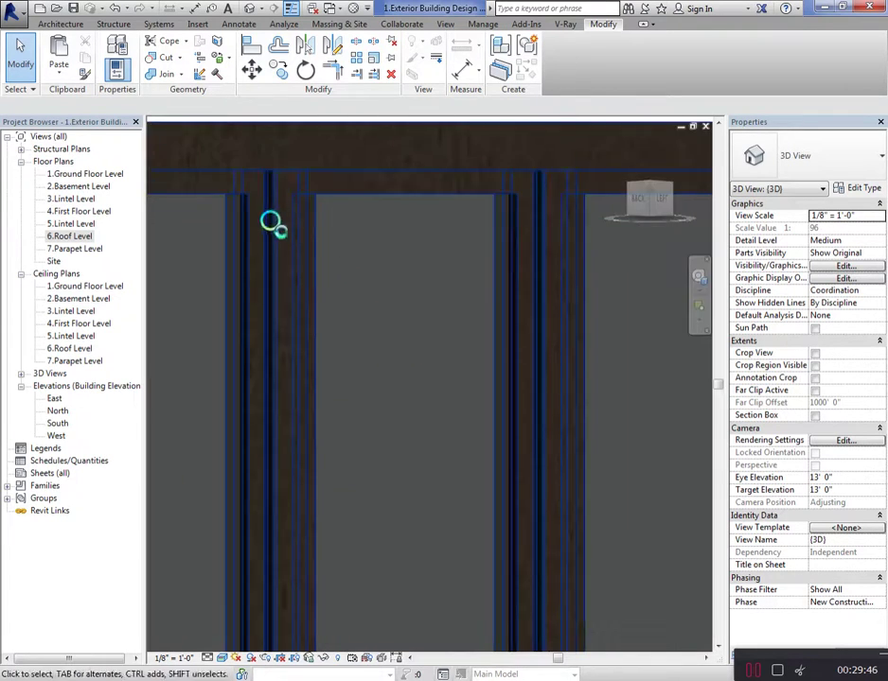
{"action": "scroll", "coordinate": [451, 163], "scroll_direction": "down", "scroll_amount": 1}
{"action": "scroll", "coordinate": [307, 248], "scroll_direction": "down", "scroll_amount": 4}
{"action": "scroll", "coordinate": [307, 248], "scroll_direction": "down", "scroll_amount": 2}
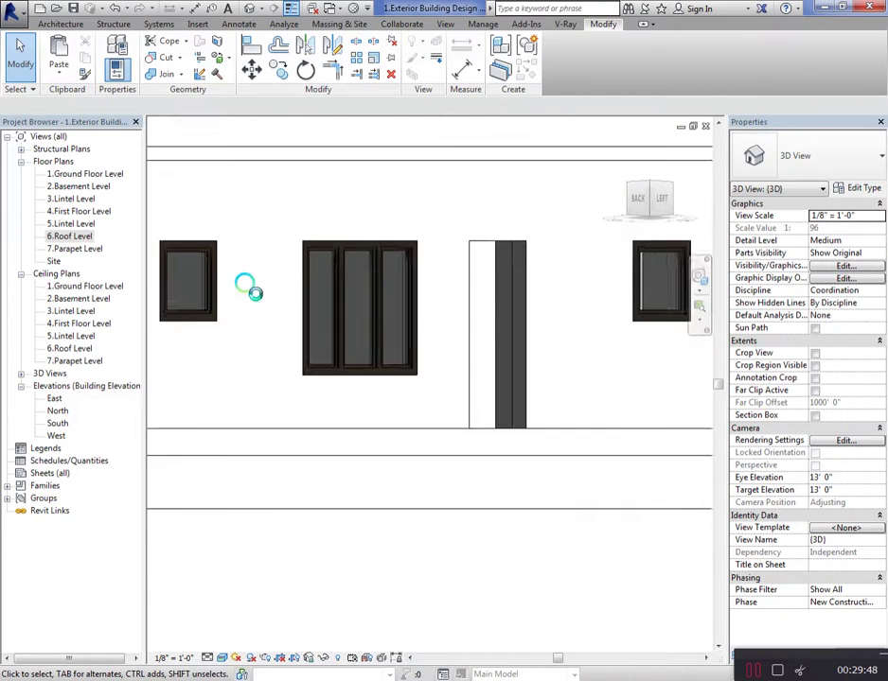
{"action": "scroll", "coordinate": [248, 291], "scroll_direction": "down", "scroll_amount": 2}
{"action": "mouse_move", "coordinate": [618, 147]}
{"action": "left_mouse_down"}
{"action": "mouse_move", "coordinate": [675, 250]}
{"action": "mouse_move", "coordinate": [676, 241]}
{"action": "left_mouse_up"}
{"action": "scroll", "coordinate": [416, 495], "scroll_direction": "up", "scroll_amount": 3}
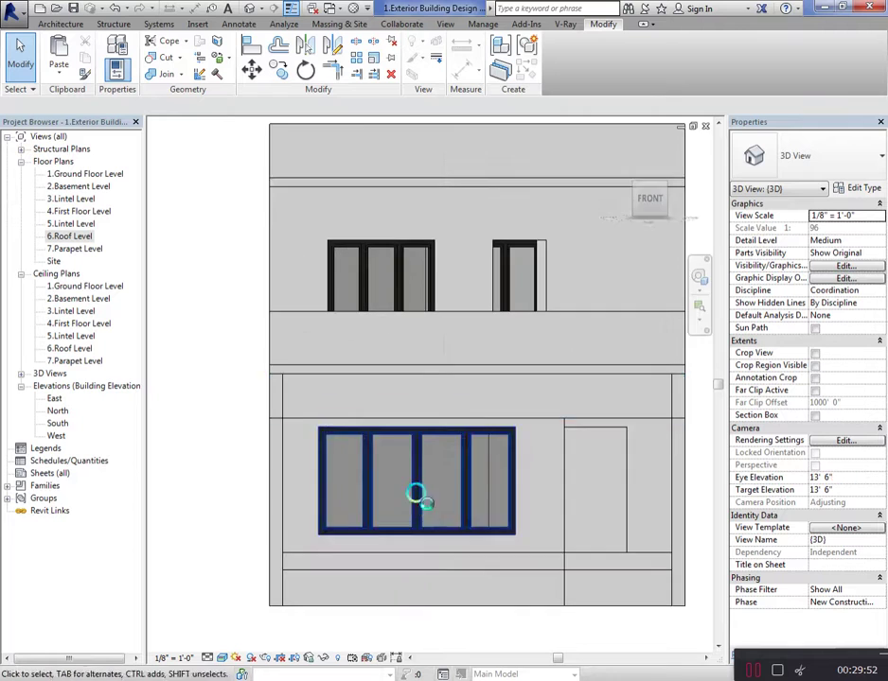
{"action": "scroll", "coordinate": [519, 506], "scroll_direction": "up", "scroll_amount": 2}
{"action": "scroll", "coordinate": [480, 290], "scroll_direction": "up", "scroll_amount": 2}
{"action": "scroll", "coordinate": [502, 216], "scroll_direction": "up", "scroll_amount": 1}
{"action": "scroll", "coordinate": [511, 251], "scroll_direction": "down", "scroll_amount": 2}
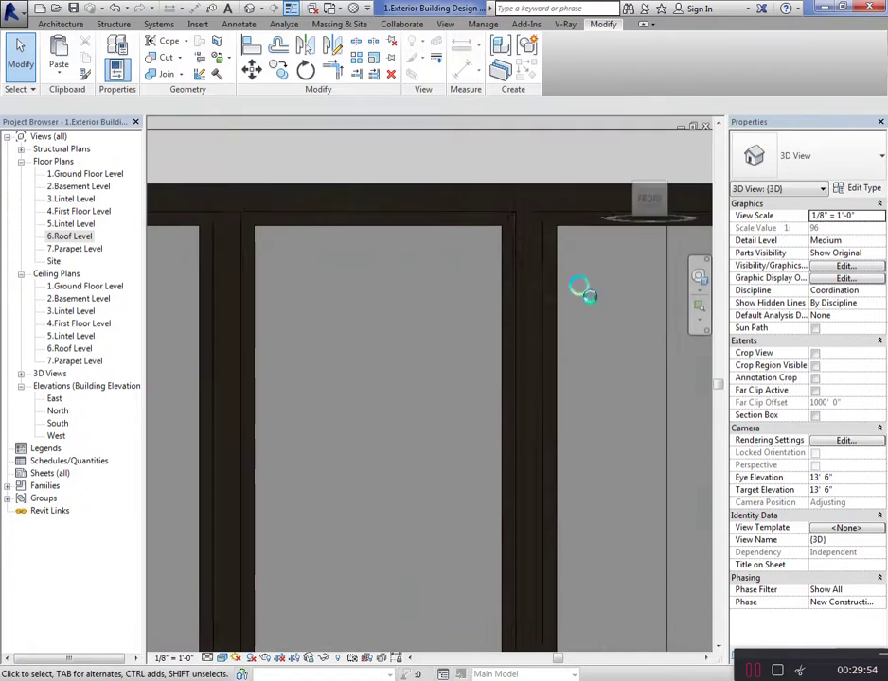
{"action": "scroll", "coordinate": [426, 318], "scroll_direction": "down", "scroll_amount": 2}
{"action": "scroll", "coordinate": [284, 384], "scroll_direction": "down", "scroll_amount": 2}
{"action": "scroll", "coordinate": [284, 397], "scroll_direction": "up", "scroll_amount": 1}
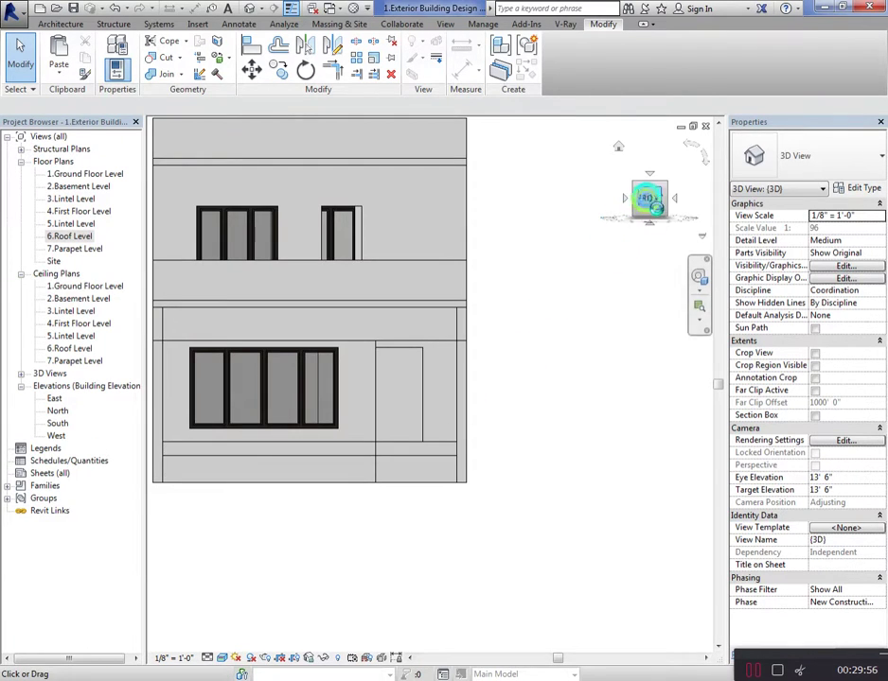
{"action": "mouse_move", "coordinate": [647, 198]}
{"action": "left_mouse_down"}
{"action": "mouse_move", "coordinate": [630, 190]}
{"action": "mouse_move", "coordinate": [615, 208]}
{"action": "mouse_move", "coordinate": [604, 206]}
{"action": "mouse_move", "coordinate": [613, 325]}
{"action": "left_mouse_up"}
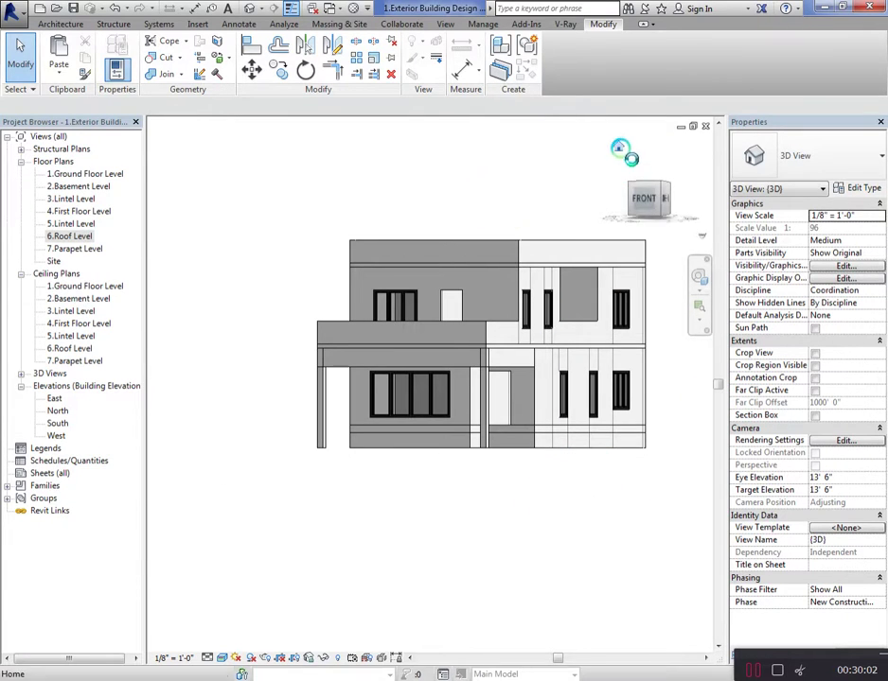
Orbit to an angled view, select the roof soffit and enter its boundary edit
{"action": "left_click", "coordinate": [667, 185]}
{"action": "middle_click_drag", "start_coordinate": [596, 234], "coordinate": [589, 298], "text": "shift"}
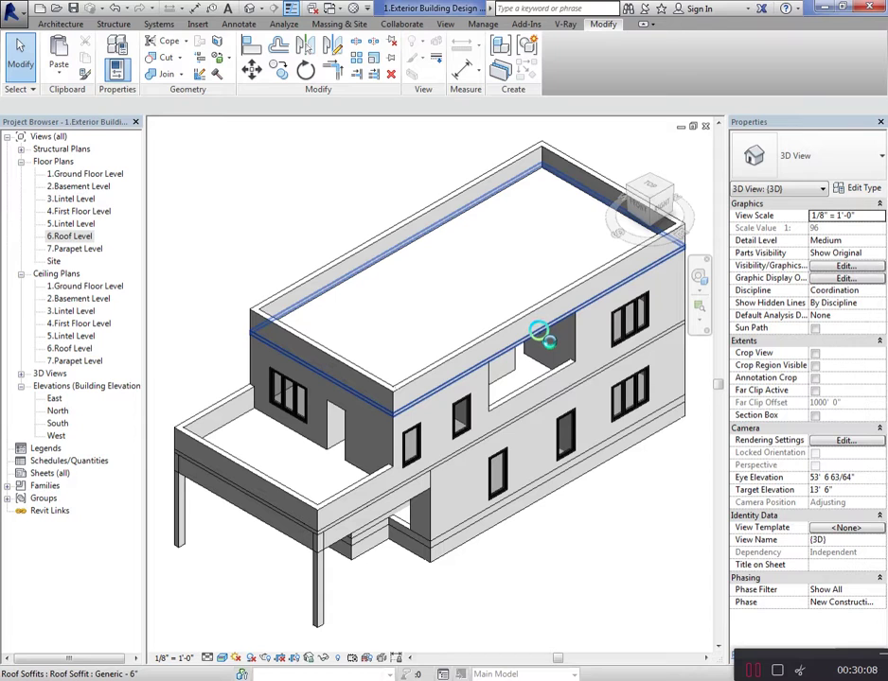
{"action": "left_click", "coordinate": [663, 204]}
{"action": "mouse_move", "coordinate": [583, 163]}
{"action": "middle_mouse_down", "text": "shift"}
{"action": "mouse_move", "coordinate": [545, 194]}
{"action": "mouse_move", "coordinate": [545, 213]}
{"action": "mouse_move", "coordinate": [663, 203]}
{"action": "mouse_move", "coordinate": [679, 182]}
{"action": "middle_mouse_up", "text": "shift"}
{"action": "left_click", "coordinate": [294, 321]}
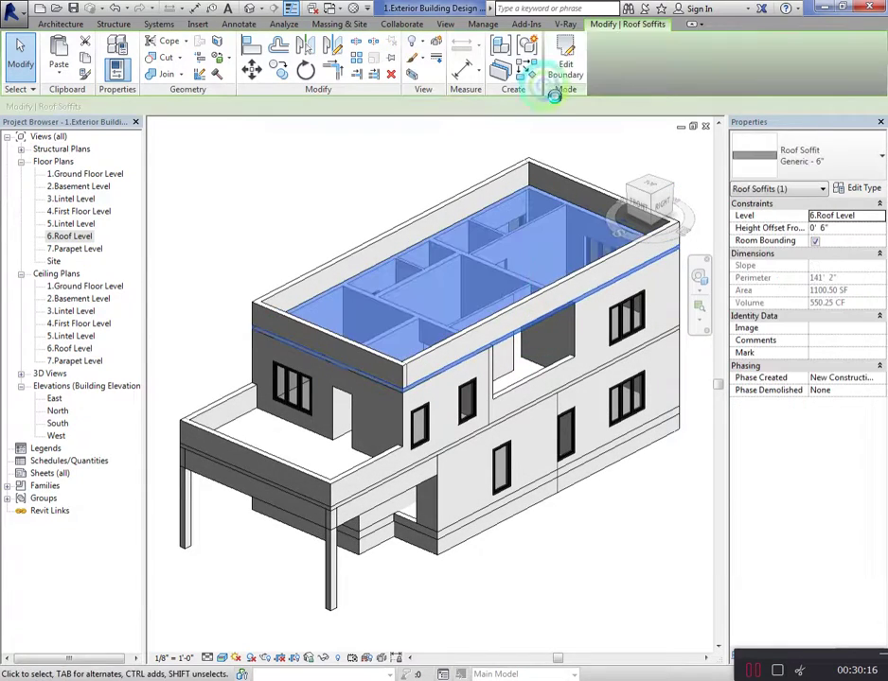
{"action": "left_click", "coordinate": [554, 58]}
In the 6.Roof Level plan, sketch a 6'-9" by 14'-0" notch rectangle at the right edge
{"action": "double_click", "coordinate": [70, 235]}
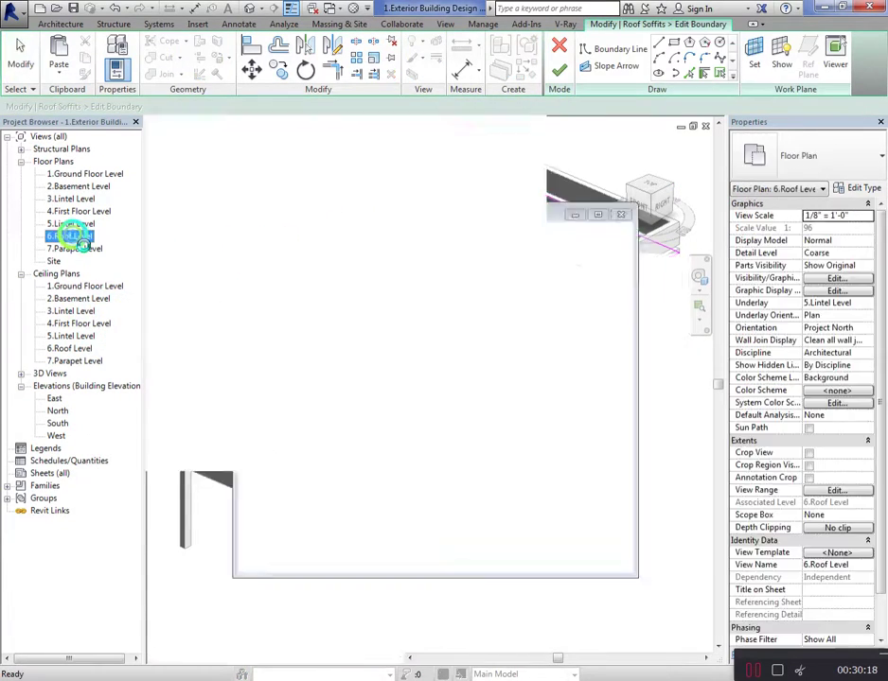
{"action": "scroll", "coordinate": [475, 306], "scroll_direction": "up", "scroll_amount": 2}
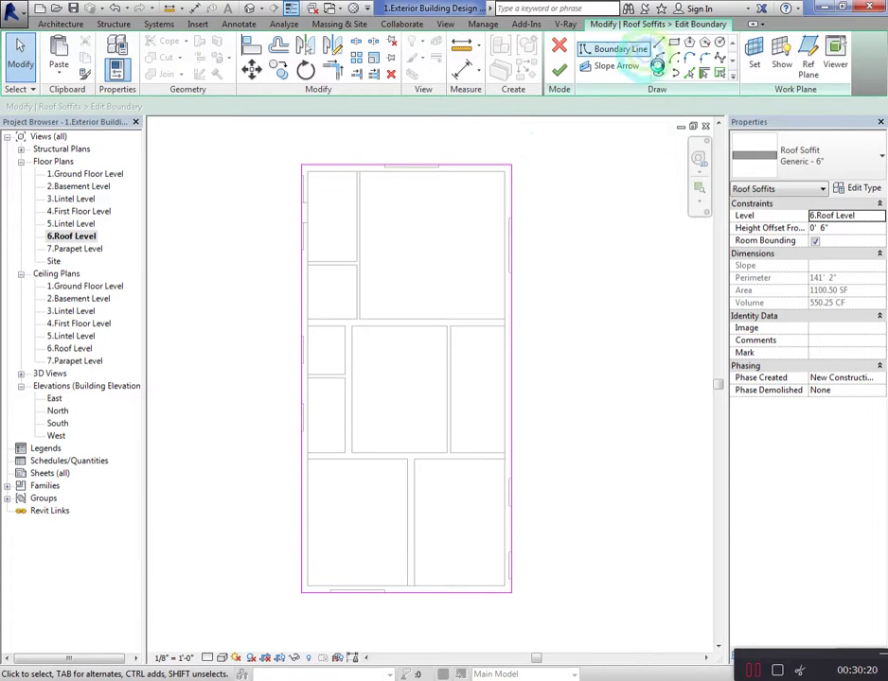
{"action": "left_click", "coordinate": [605, 50]}
{"action": "scroll", "coordinate": [596, 208], "scroll_direction": "up", "scroll_amount": 1}
{"action": "scroll", "coordinate": [524, 488], "scroll_direction": "up", "scroll_amount": 1}
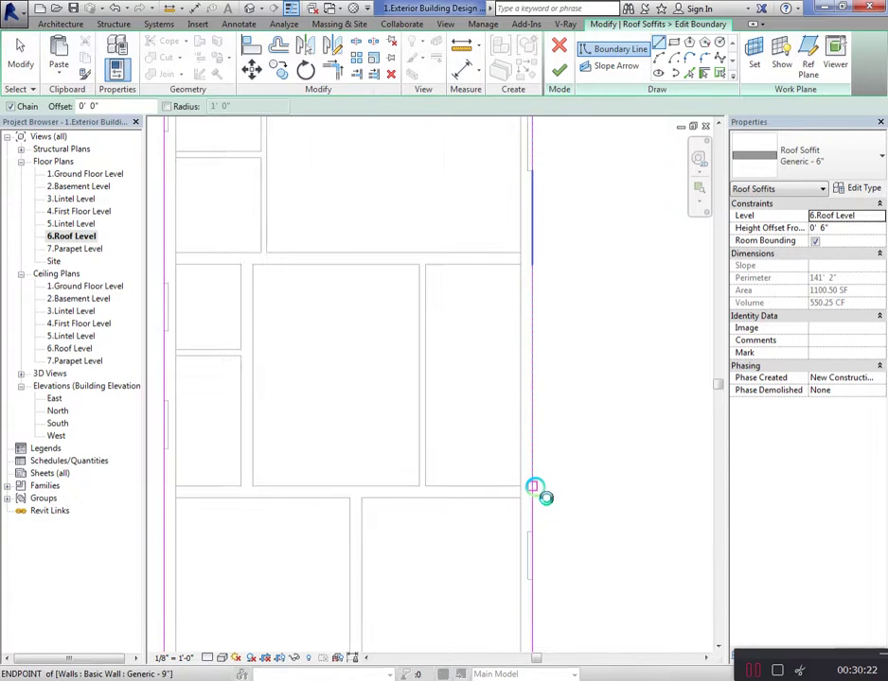
{"action": "left_click", "coordinate": [532, 487]}
{"action": "left_click", "coordinate": [425, 486]}
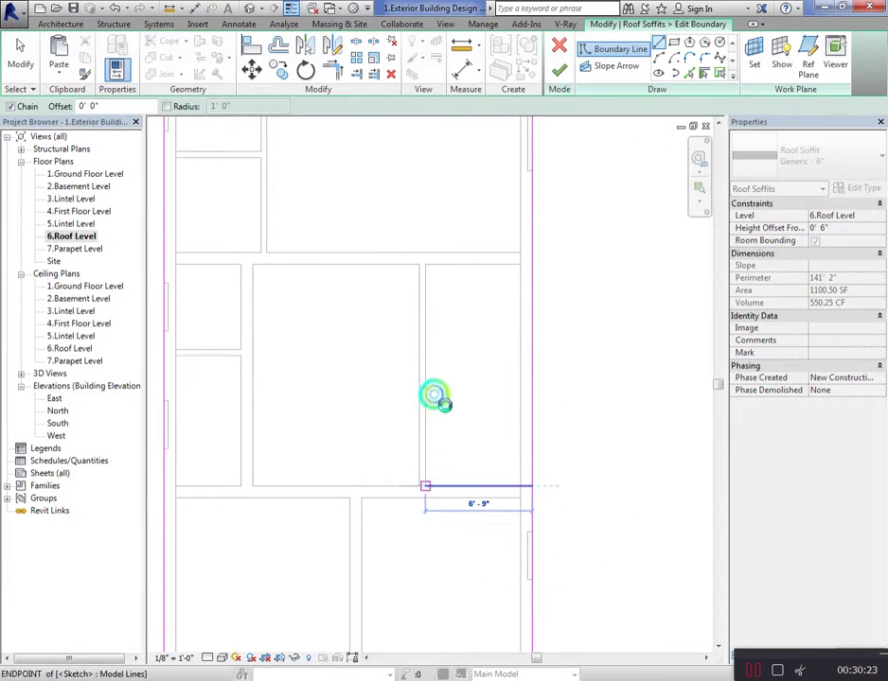
{"action": "left_click", "coordinate": [426, 264]}
{"action": "left_click", "coordinate": [531, 264]}
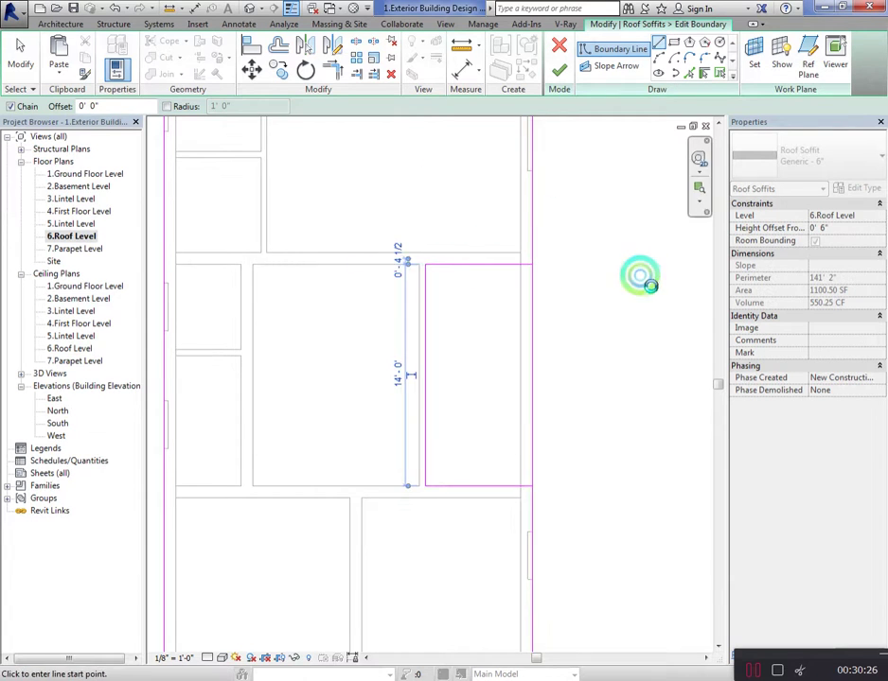
{"action": "key", "text": "Escape"}
Split away the outer boundary segment beside the notch and finish the soffit sketch
{"action": "key", "text": "s"}
{"action": "key", "text": "l"}
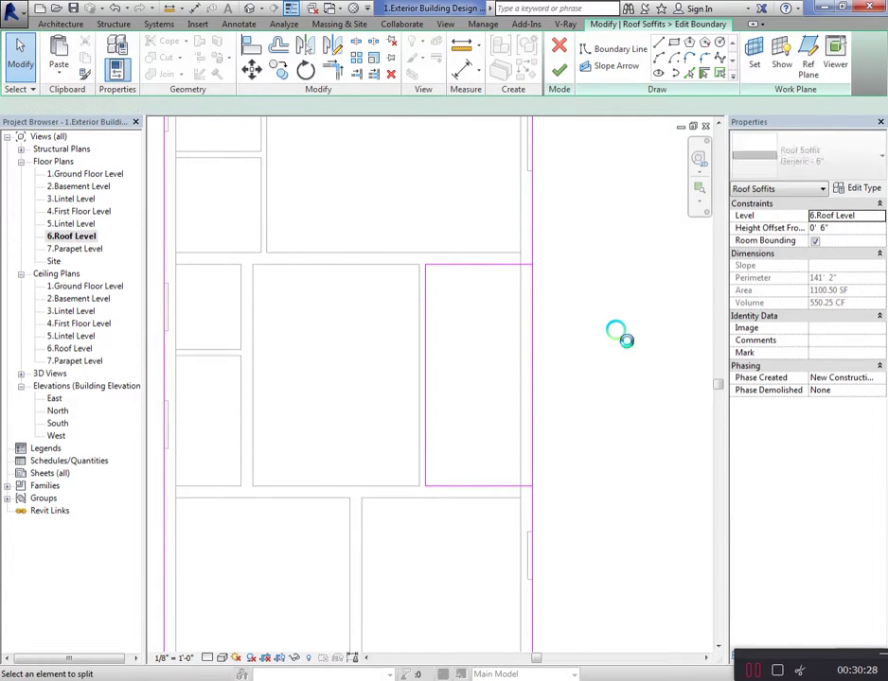
{"action": "left_click", "coordinate": [533, 264]}
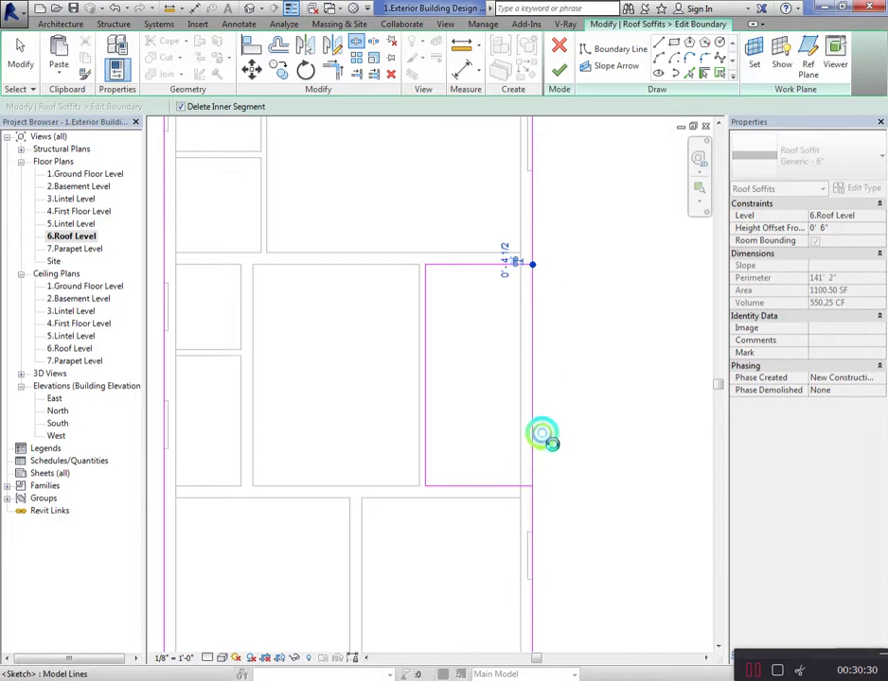
{"action": "left_click", "coordinate": [559, 71]}
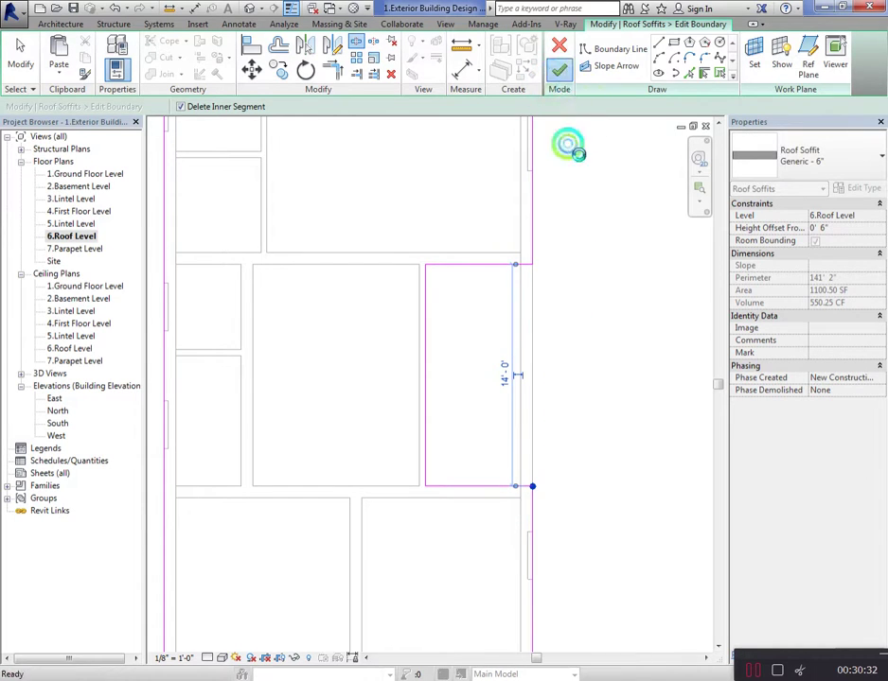
{"action": "scroll", "coordinate": [530, 388], "scroll_direction": "down", "scroll_amount": 2}
{"action": "left_click", "coordinate": [535, 388]}
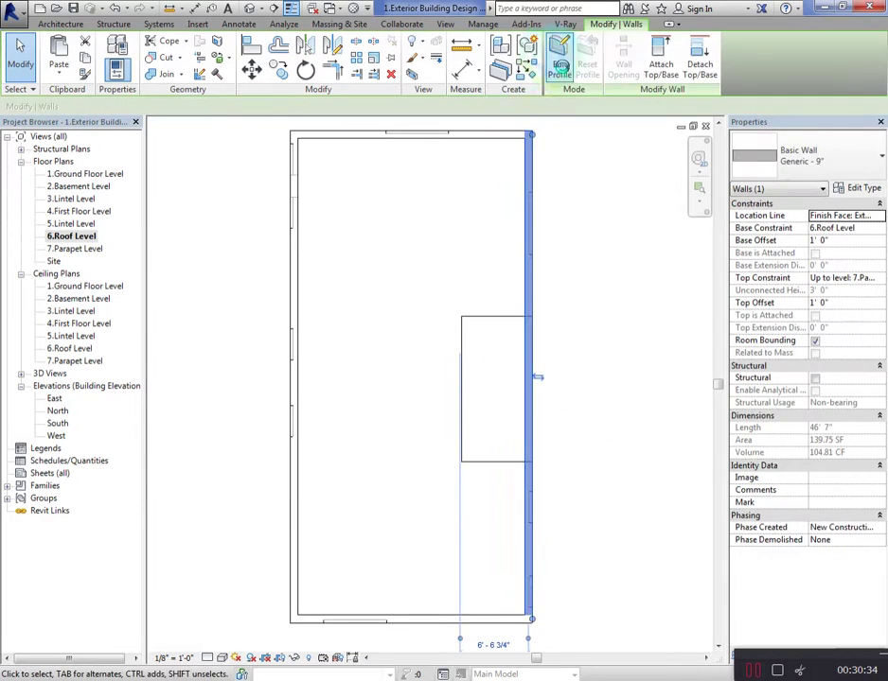
Drag the right outer wall's end up so it stops at the notch corner
{"action": "middle_click_drag", "start_coordinate": [523, 548], "coordinate": [531, 470]}
{"action": "left_click_drag", "start_coordinate": [542, 542], "coordinate": [540, 238]}
{"action": "left_click", "coordinate": [586, 317]}
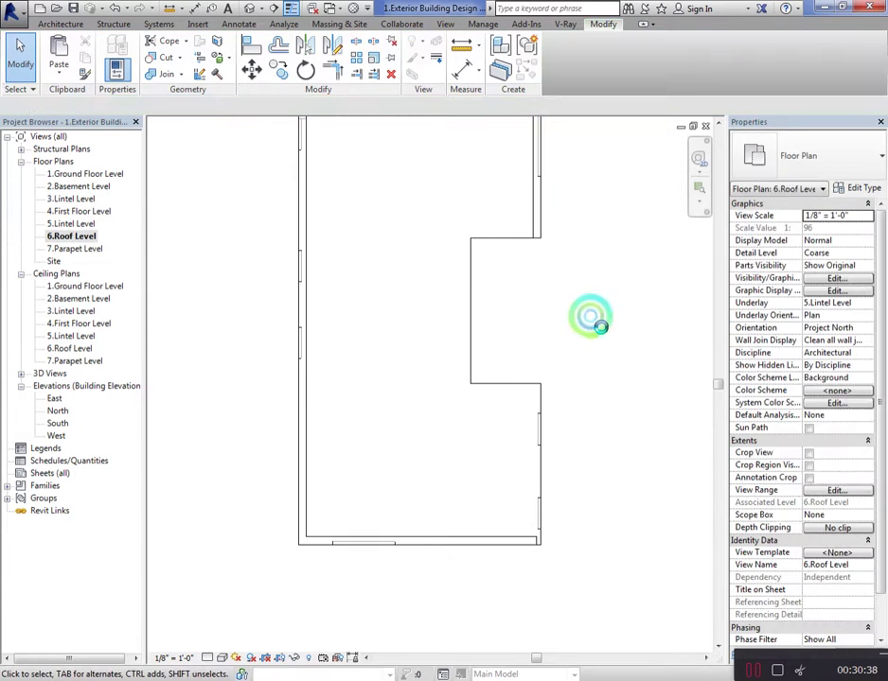
Chain new walls (WA) down the notch's inner side, across, and down to the bottom corner
{"action": "key", "text": "w"}
{"action": "key", "text": "a"}
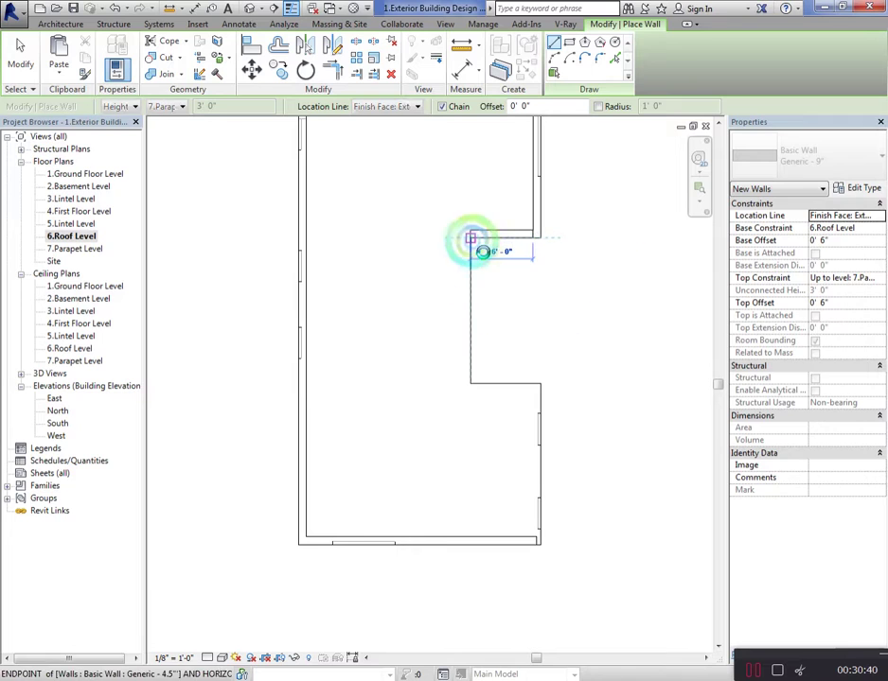
{"action": "left_click", "coordinate": [470, 241]}
{"action": "left_click", "coordinate": [470, 384]}
{"action": "left_click", "coordinate": [539, 385]}
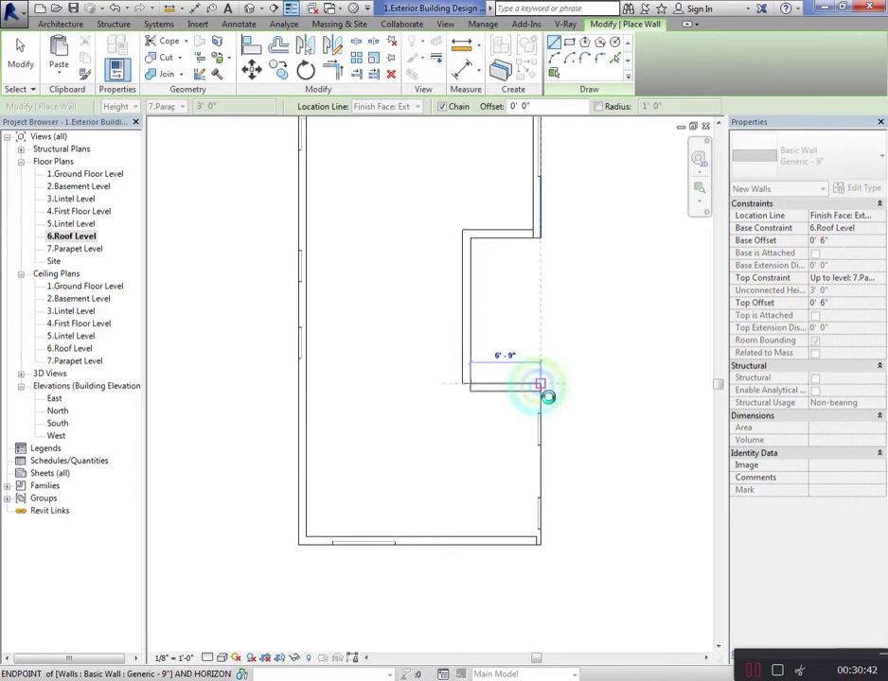
{"action": "left_click", "coordinate": [540, 542]}
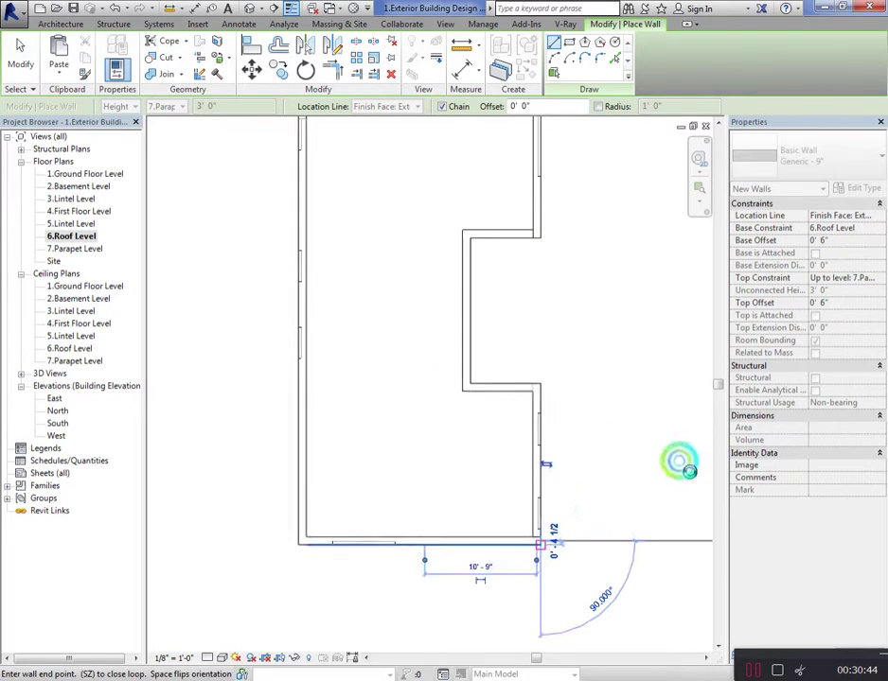
{"action": "key", "text": "Escape"}
{"action": "key", "text": "Escape"}
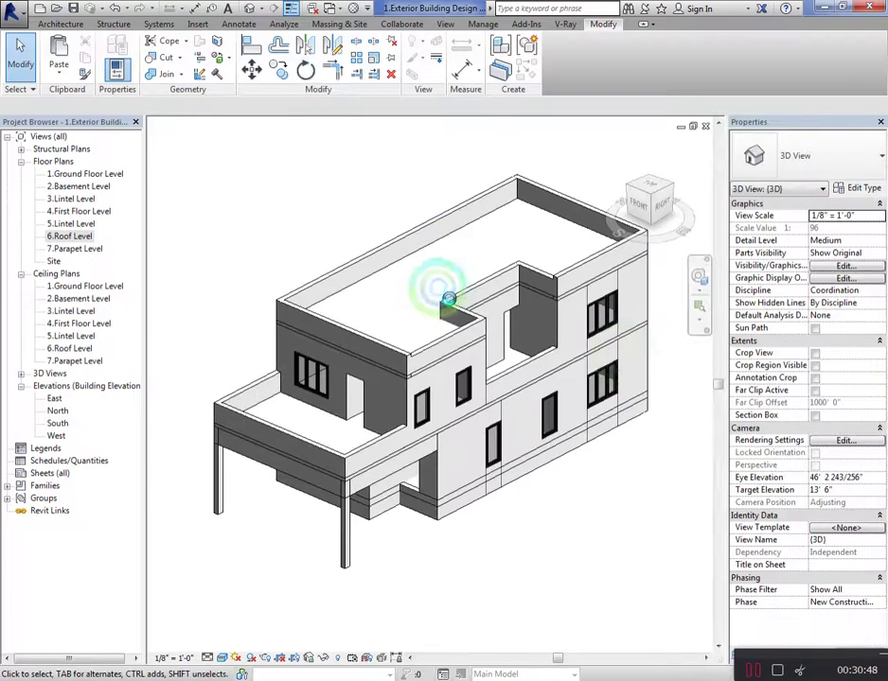
Start Match Type (MA) and pick the upper parapet wall as the type source
{"action": "key", "text": "m"}
{"action": "key", "text": "a"}
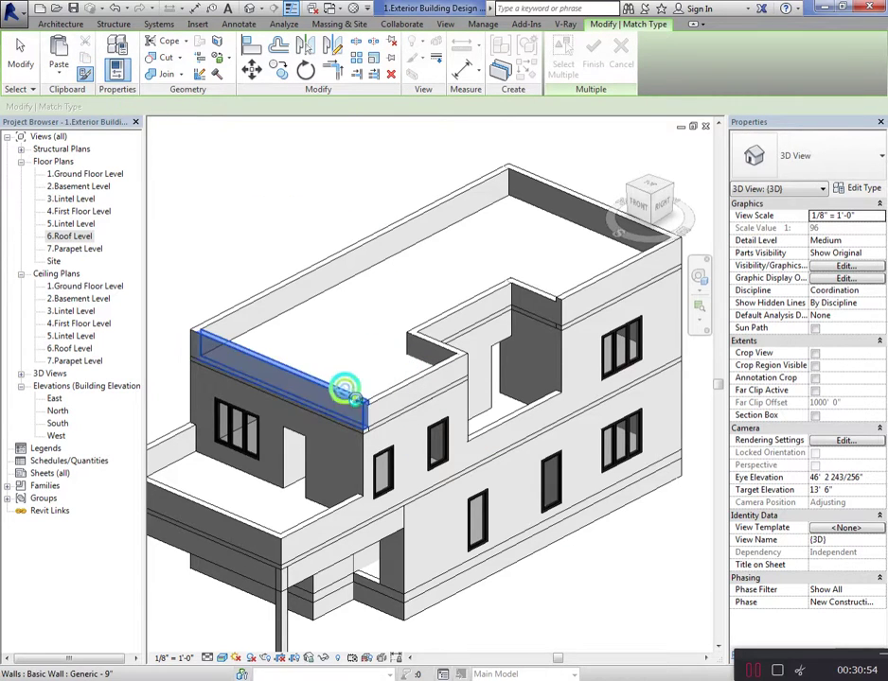
{"action": "left_click", "coordinate": [405, 398]}
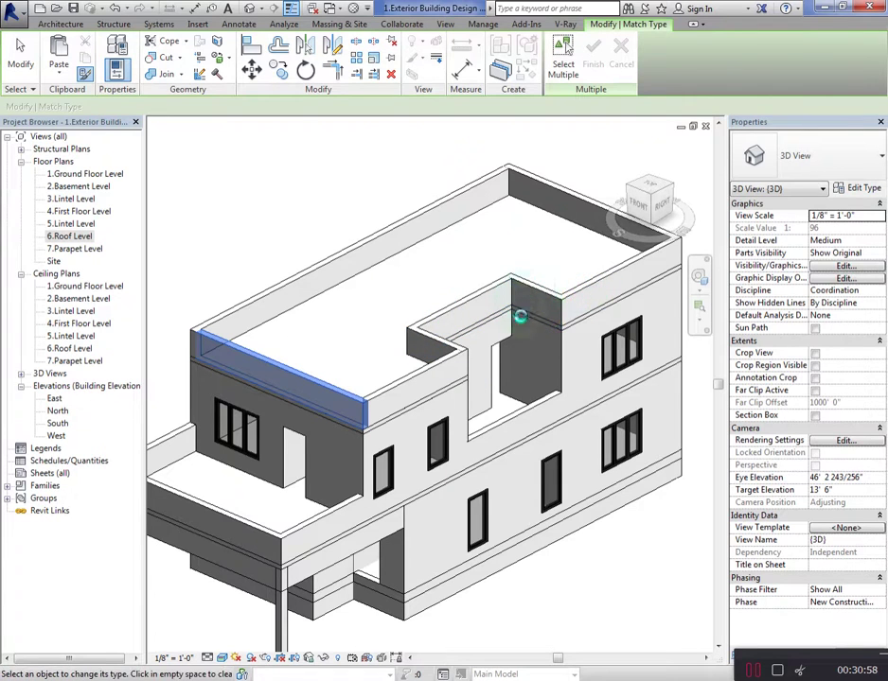
Orbit to face the front wall head-on, cancel Match Type, and zoom in on both floors
{"action": "scroll", "coordinate": [520, 316], "scroll_direction": "down", "scroll_amount": 2}
{"action": "mouse_move", "coordinate": [653, 201]}
{"action": "middle_mouse_down", "text": "shift"}
{"action": "mouse_move", "coordinate": [519, 194]}
{"action": "mouse_move", "coordinate": [442, 170]}
{"action": "mouse_move", "coordinate": [599, 171]}
{"action": "mouse_move", "coordinate": [587, 254]}
{"action": "middle_mouse_up", "text": "shift"}
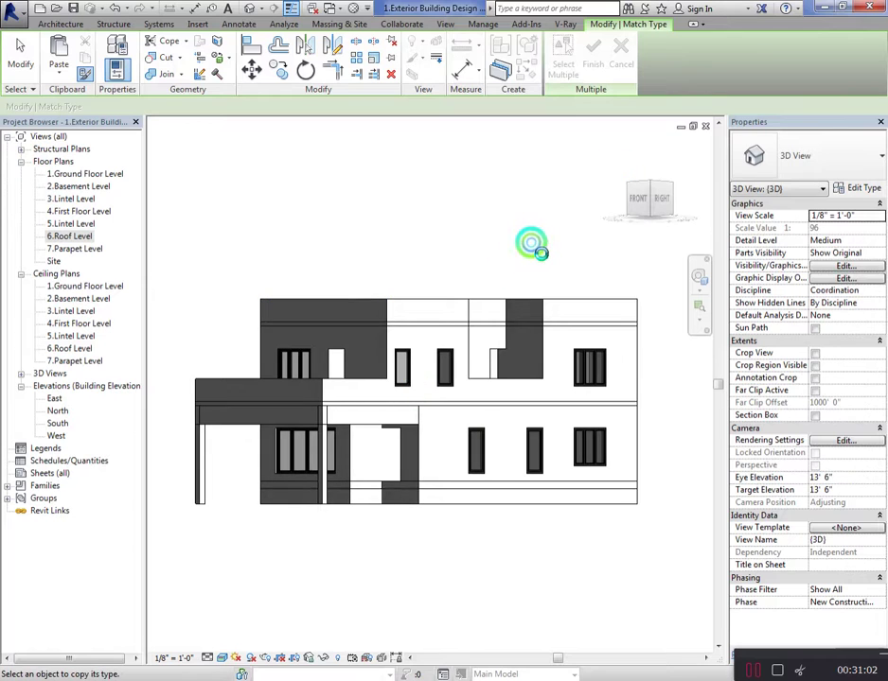
{"action": "mouse_move", "coordinate": [653, 194]}
{"action": "middle_mouse_down", "text": "shift"}
{"action": "mouse_move", "coordinate": [683, 198]}
{"action": "mouse_move", "coordinate": [469, 224]}
{"action": "middle_mouse_up", "text": "shift"}
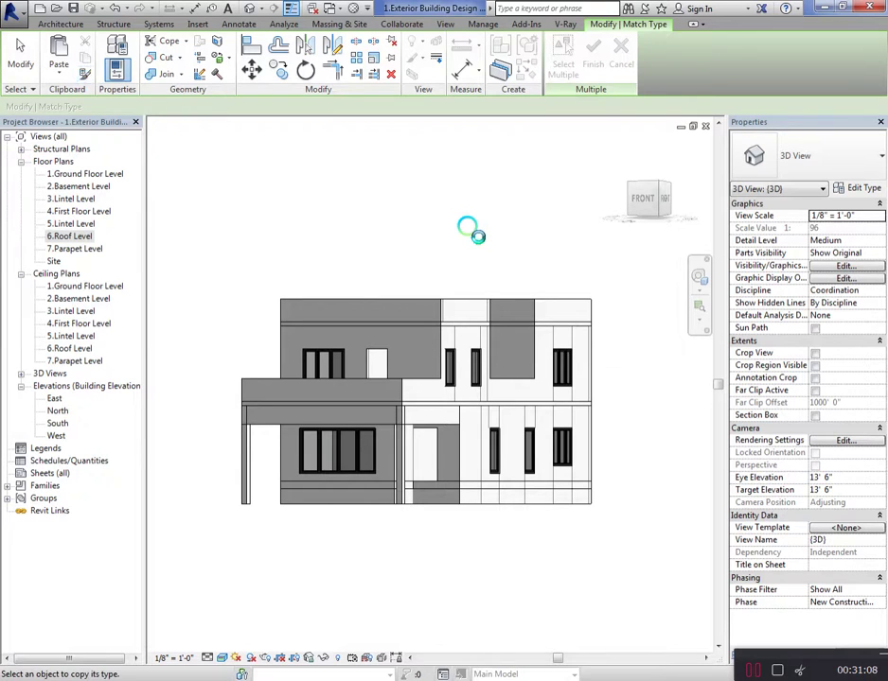
{"action": "key", "text": "Escape"}
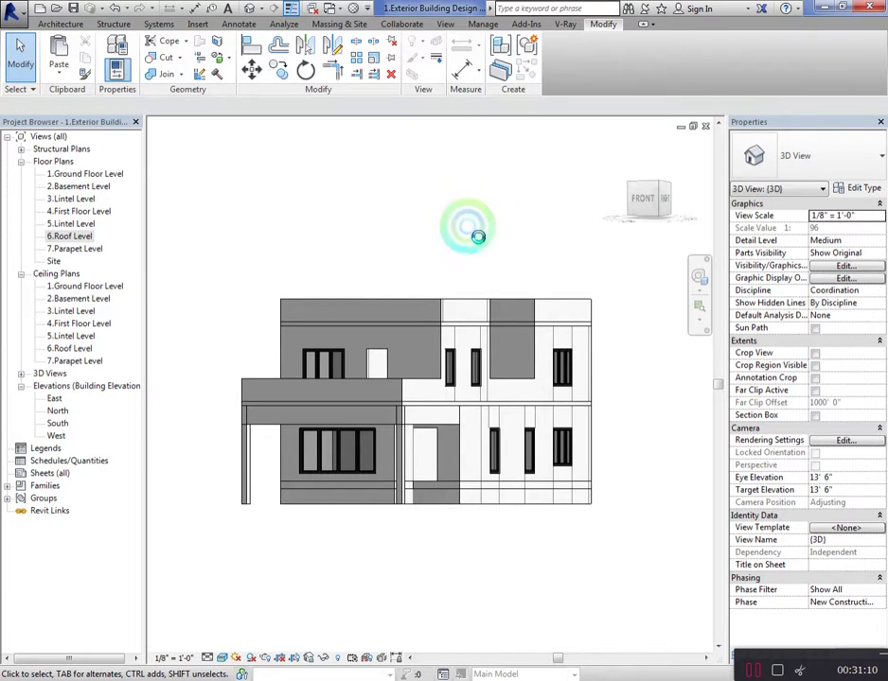
{"action": "left_click", "coordinate": [691, 543]}
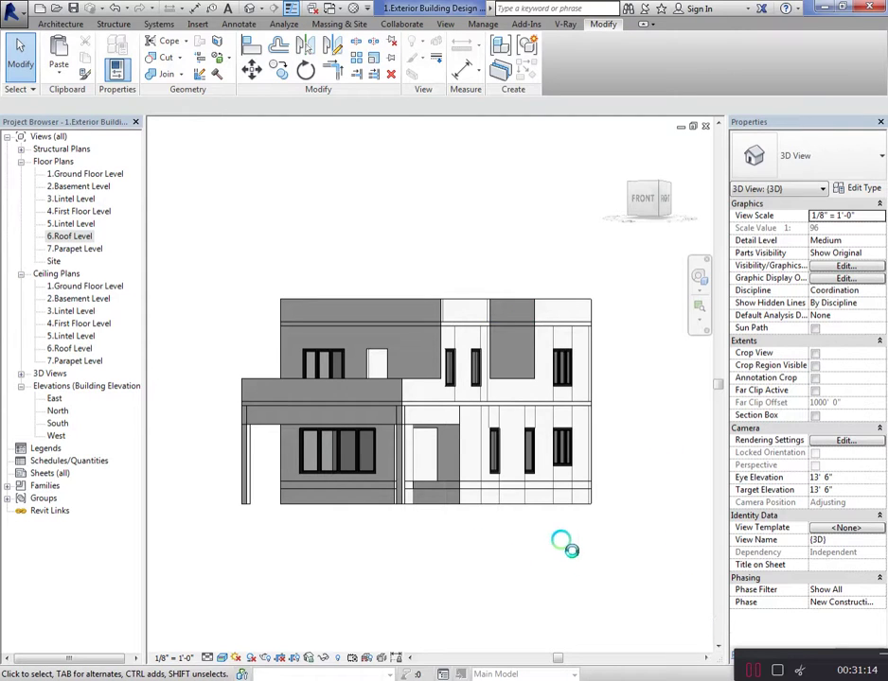
{"action": "scroll", "coordinate": [359, 511], "scroll_direction": "up", "scroll_amount": 1}
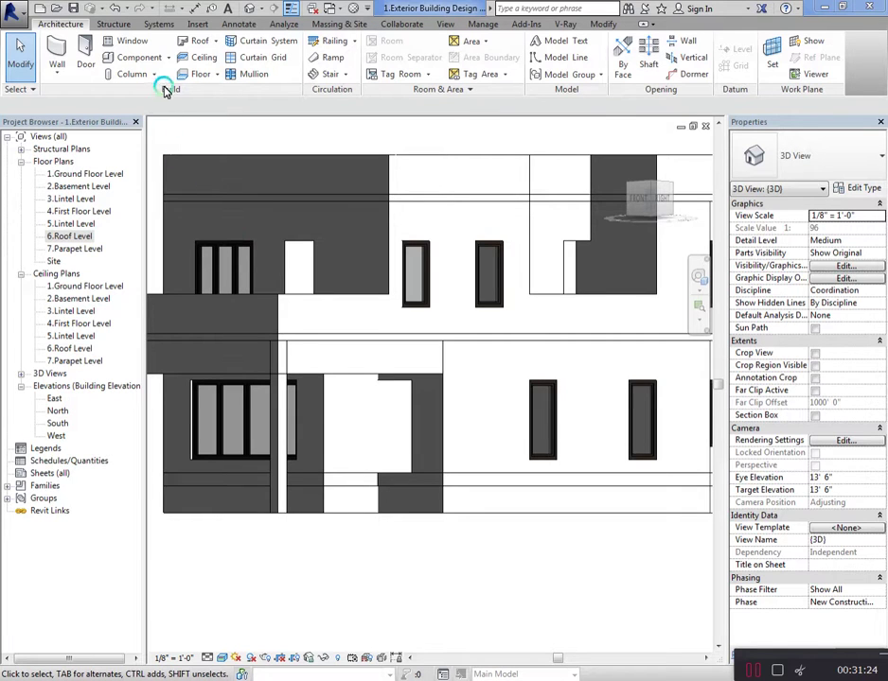
Create an in-place Casework element using the front wall as its work plane
{"action": "left_click", "coordinate": [169, 57]}
{"action": "left_click", "coordinate": [168, 110]}
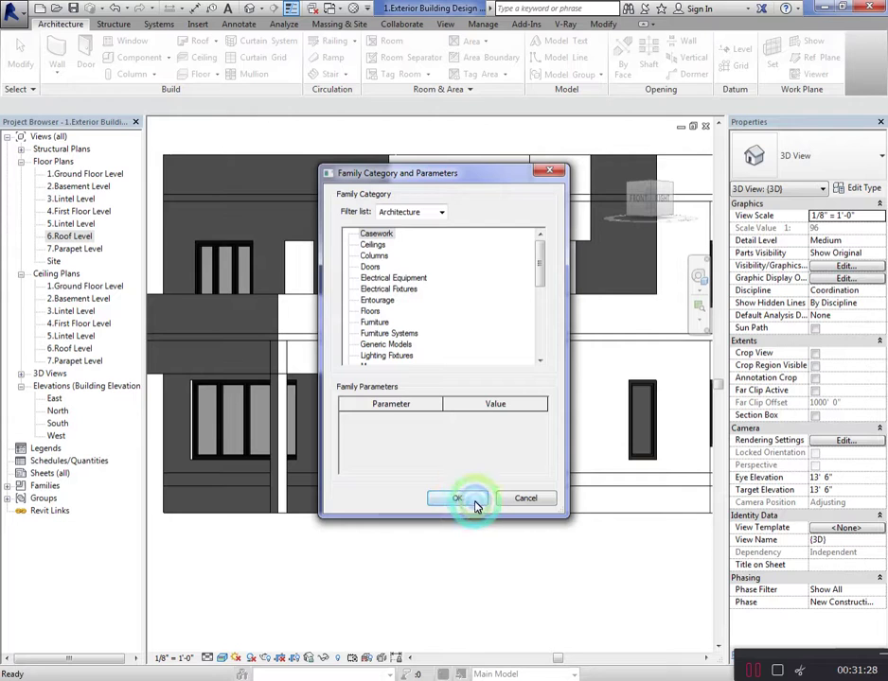
{"action": "left_click", "coordinate": [457, 499]}
{"action": "left_click", "coordinate": [677, 315]}
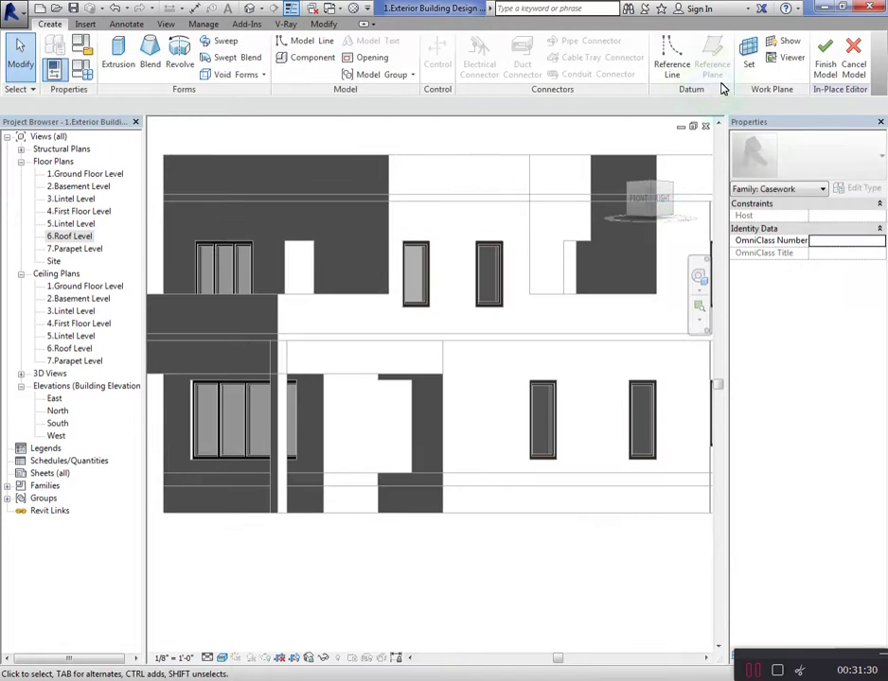
{"action": "left_click", "coordinate": [748, 64]}
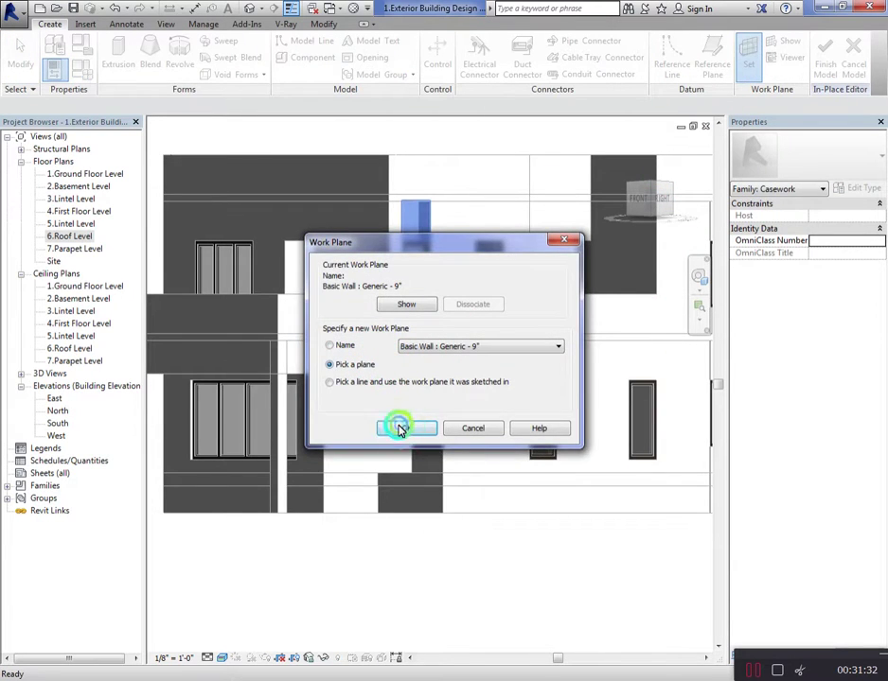
{"action": "left_click", "coordinate": [399, 428]}
{"action": "left_click", "coordinate": [331, 508]}
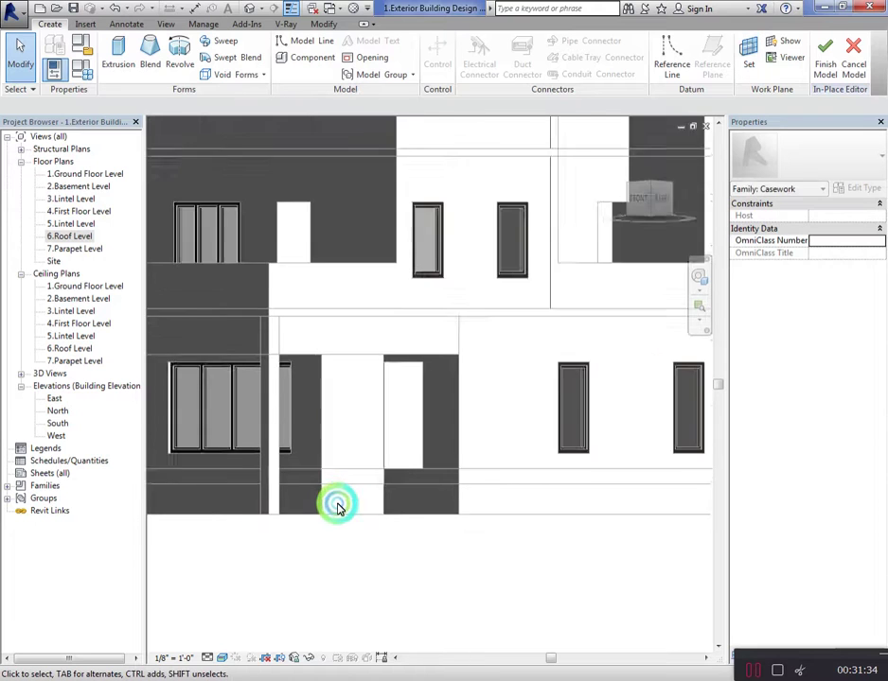
{"action": "scroll", "coordinate": [338, 509], "scroll_direction": "up", "scroll_amount": 3}
Start an extrusion and sketch the first three risers and treads of the stair profile
{"action": "left_click", "coordinate": [119, 57]}
{"action": "scroll", "coordinate": [303, 519], "scroll_direction": "up", "scroll_amount": 3}
{"action": "left_click", "coordinate": [328, 547]}
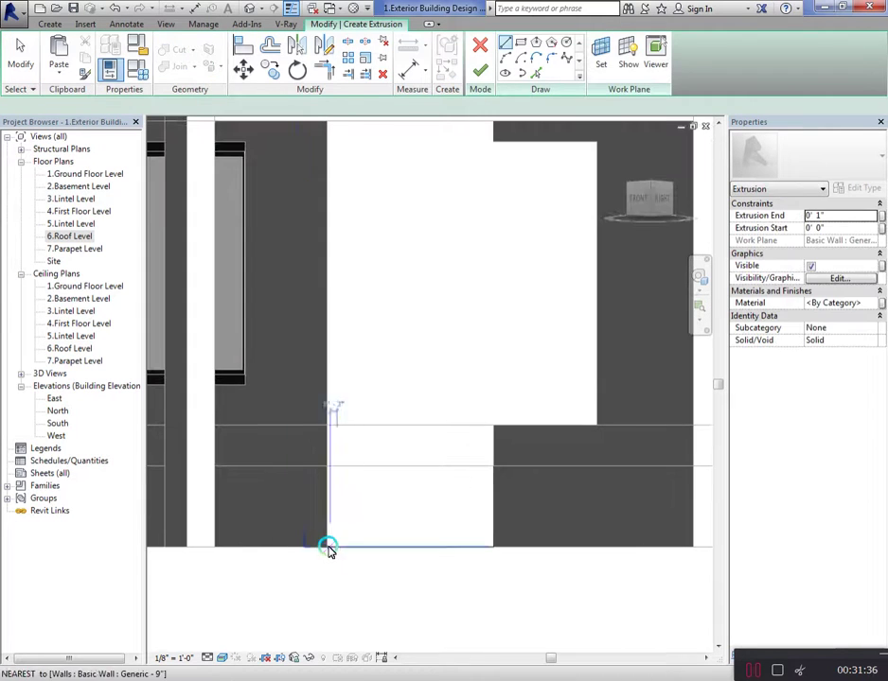
{"action": "left_click", "coordinate": [329, 547]}
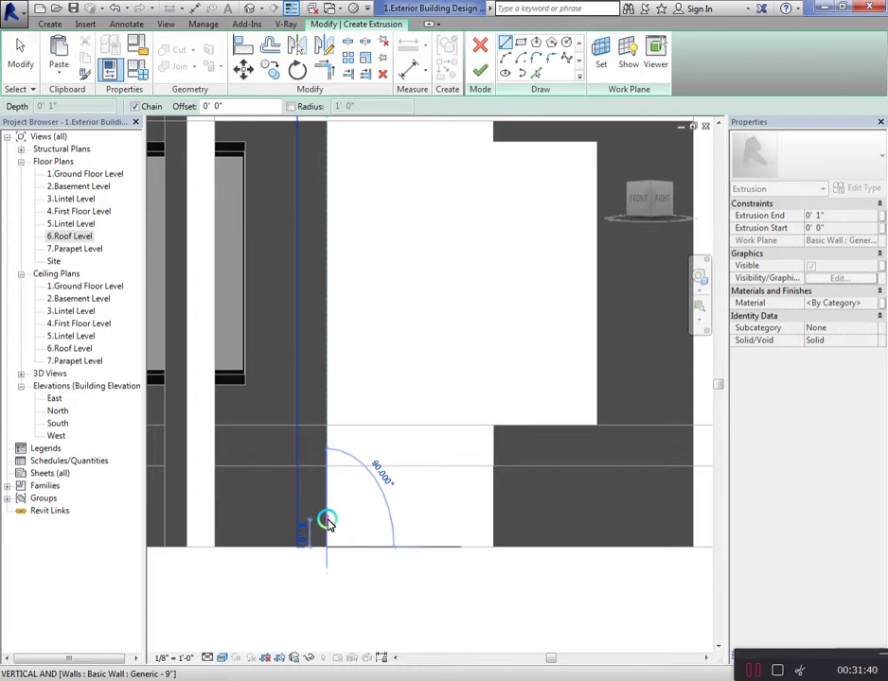
{"action": "left_click", "coordinate": [327, 524]}
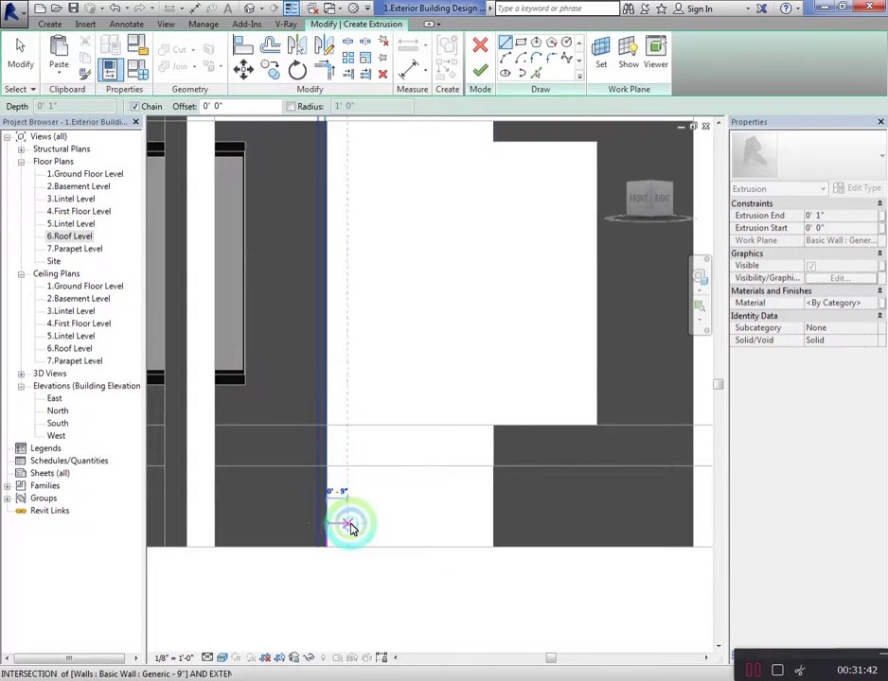
{"action": "left_click", "coordinate": [355, 523]}
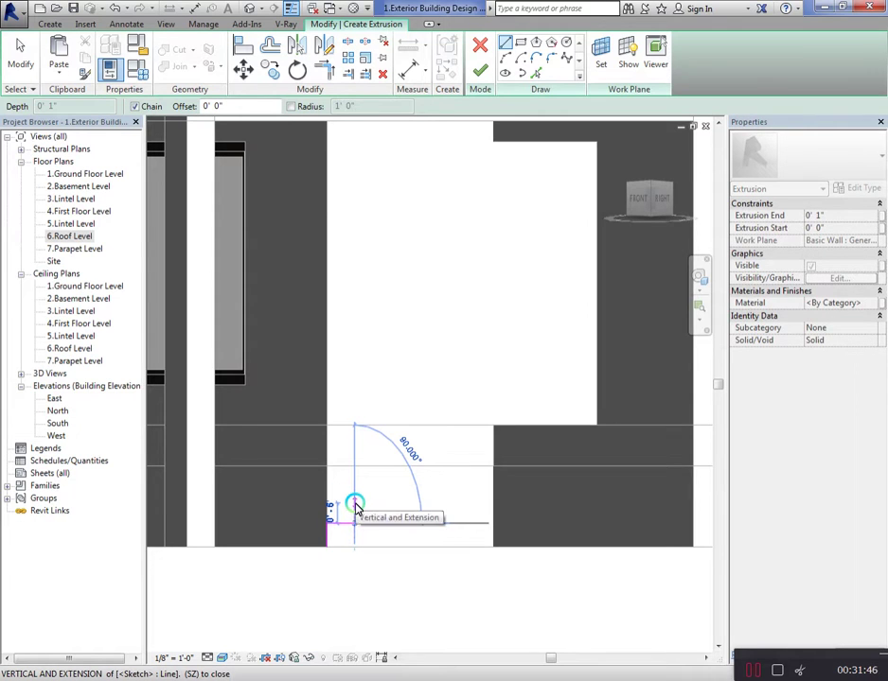
{"action": "left_click", "coordinate": [355, 505]}
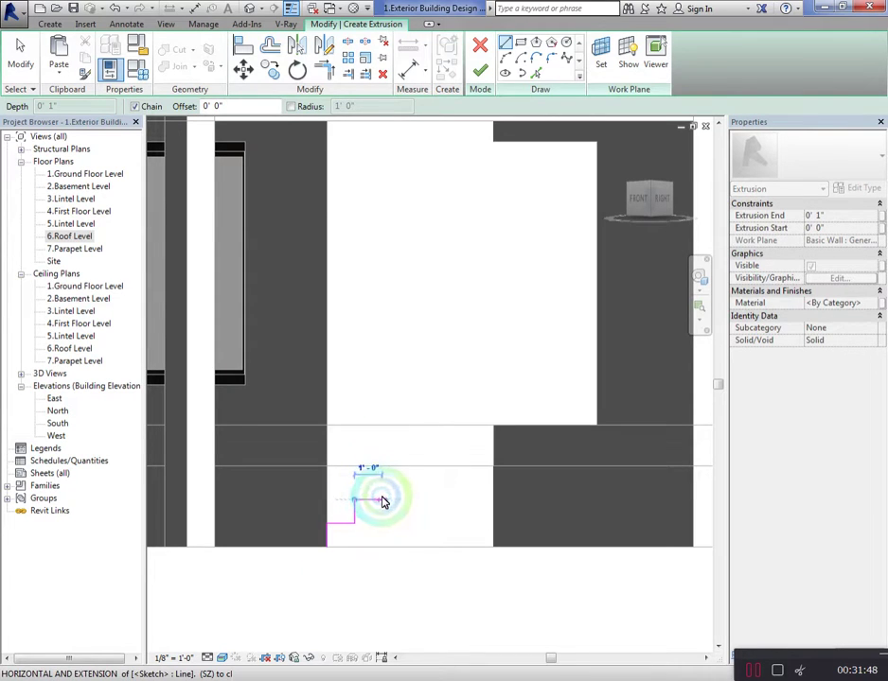
{"action": "left_click", "coordinate": [382, 500]}
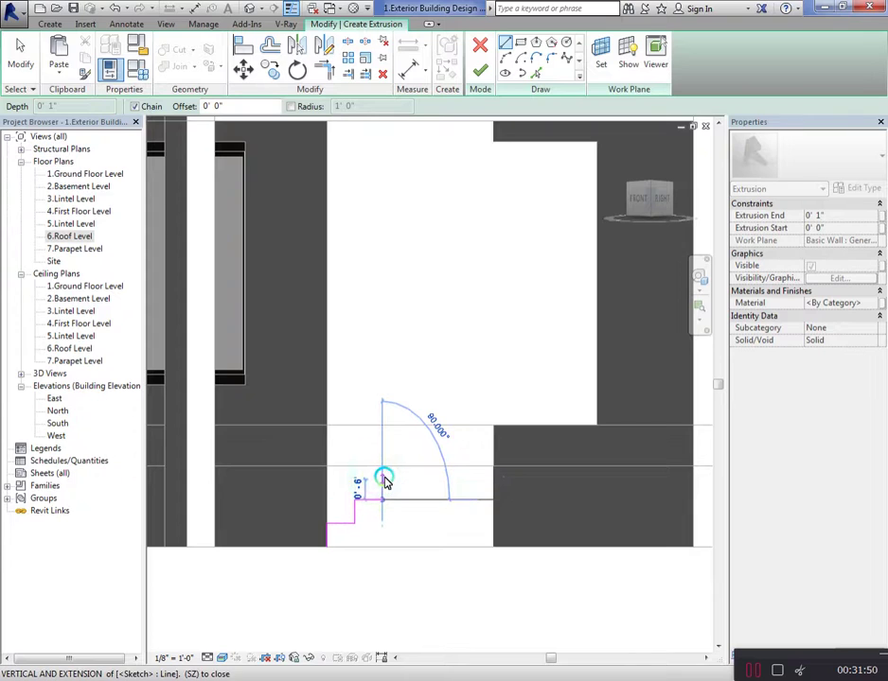
{"action": "left_click", "coordinate": [383, 477]}
Add the 1'-1" tread, last riser and top landing, close the loop, and finish the extrusion
{"action": "left_click", "coordinate": [413, 479]}
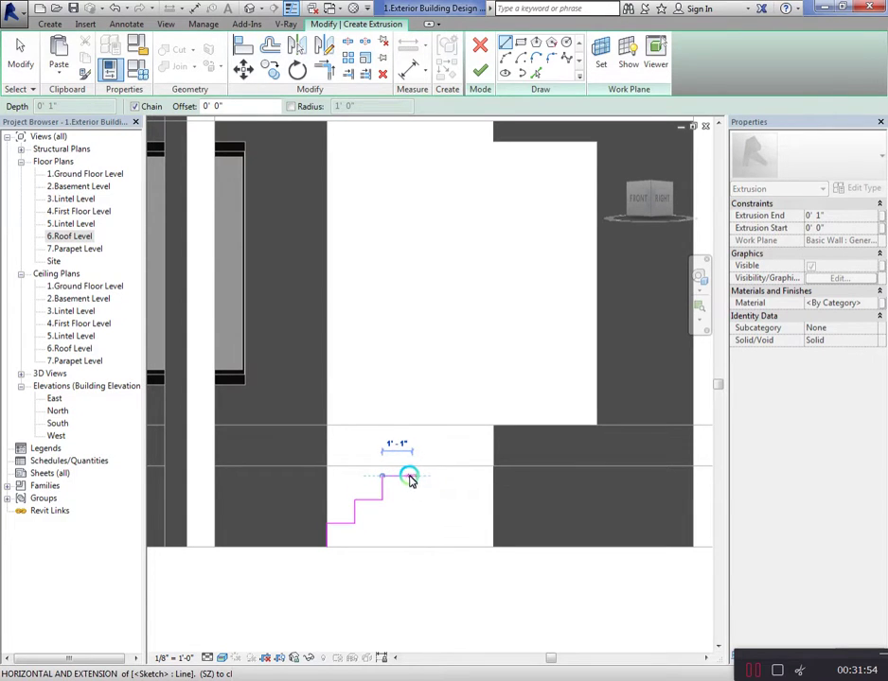
{"action": "left_click", "coordinate": [409, 476]}
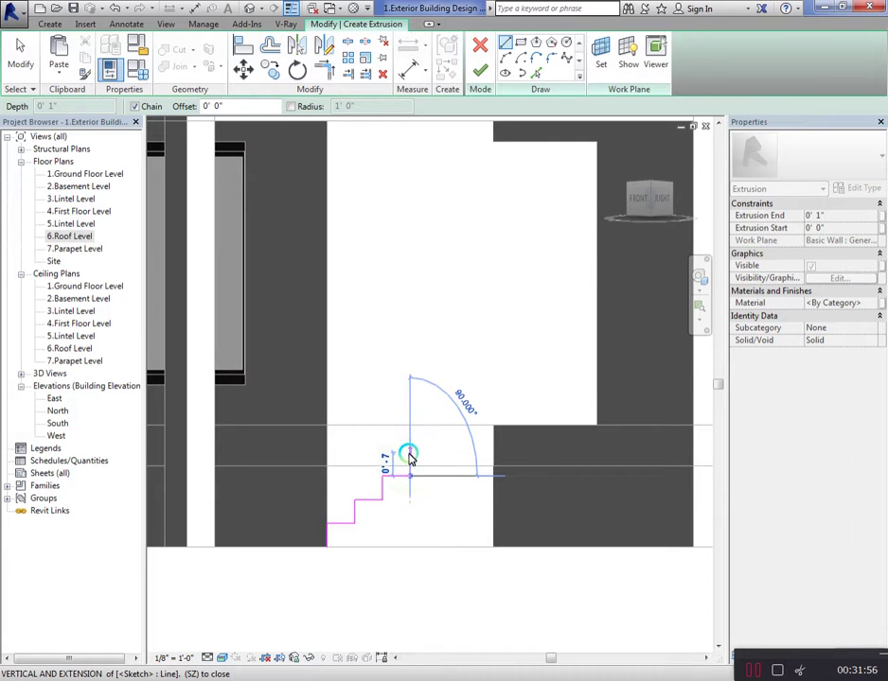
{"action": "left_click", "coordinate": [409, 456]}
{"action": "left_click", "coordinate": [474, 453]}
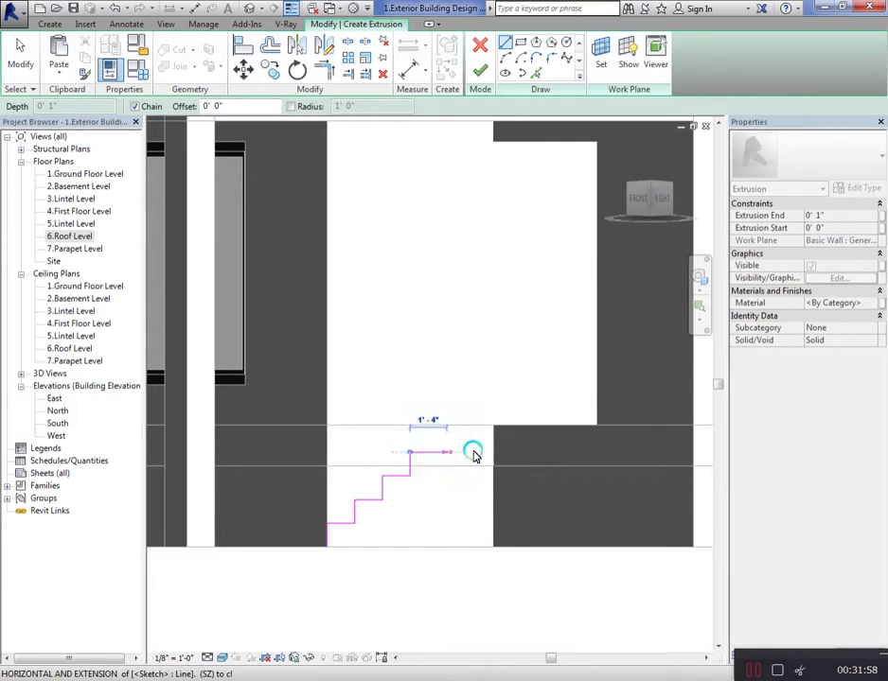
{"action": "left_click", "coordinate": [493, 452]}
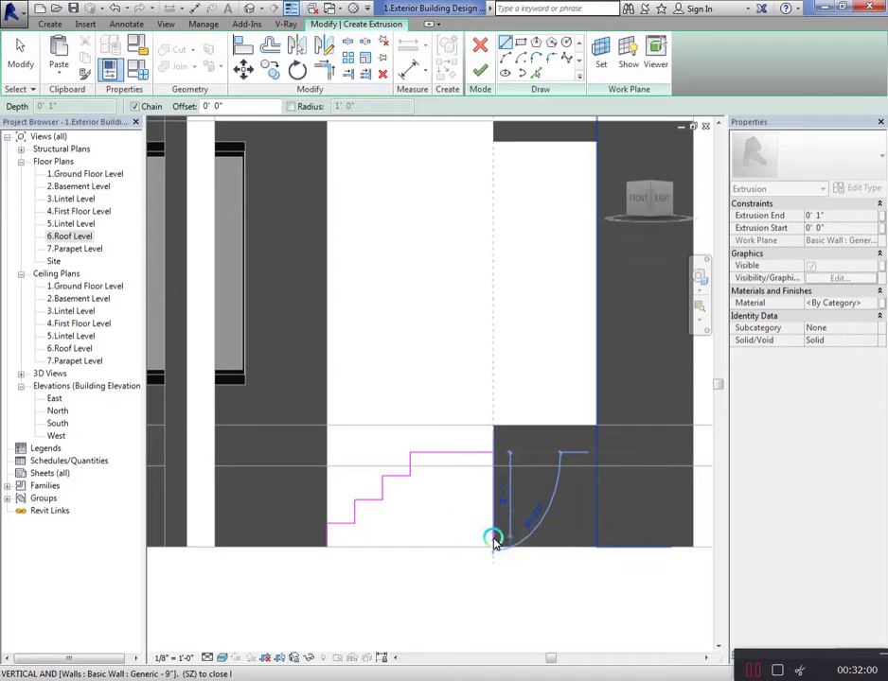
{"action": "left_click", "coordinate": [493, 547]}
{"action": "left_click", "coordinate": [326, 547]}
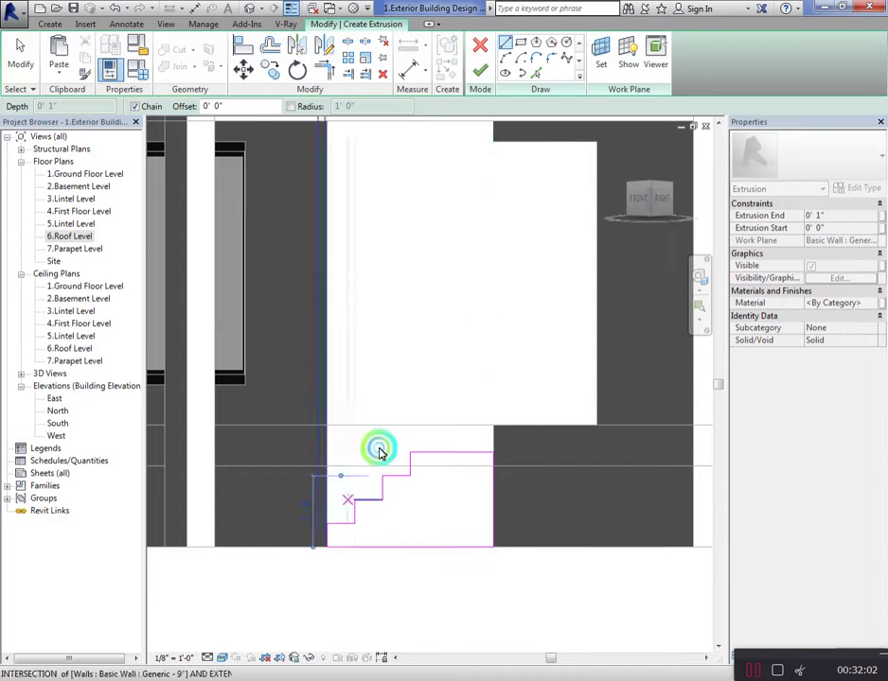
{"action": "left_click", "coordinate": [480, 71]}
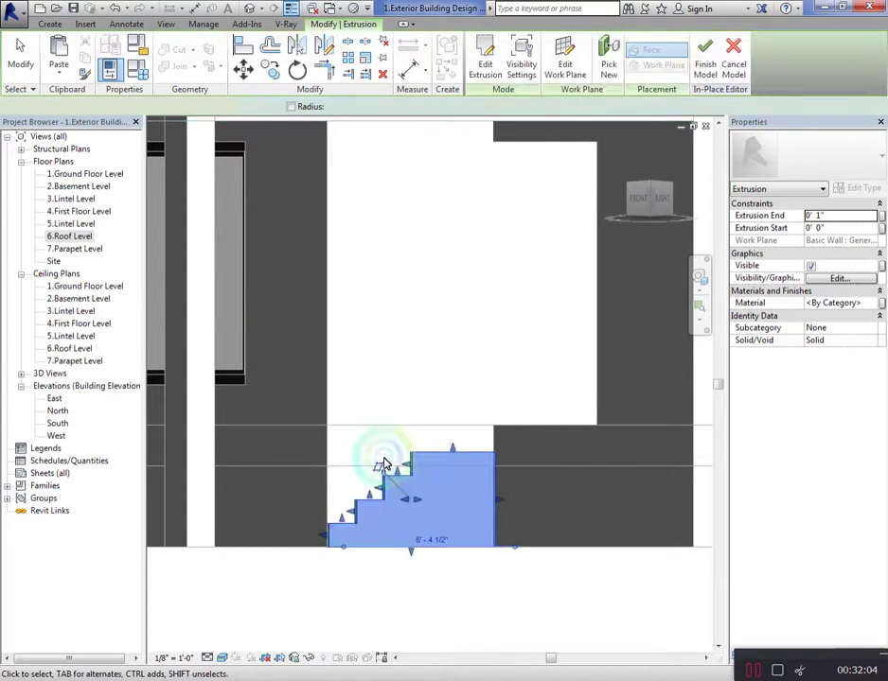
Collapse and expand the extrusion's Constraints group in Properties to check its depth values
{"action": "left_click", "coordinate": [841, 207]}
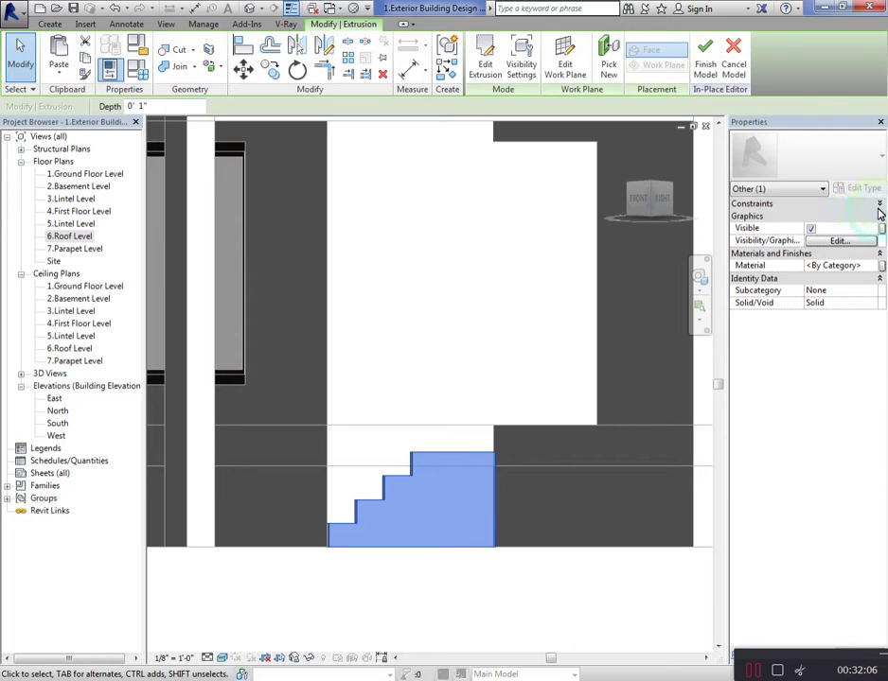
{"action": "left_click", "coordinate": [880, 204]}
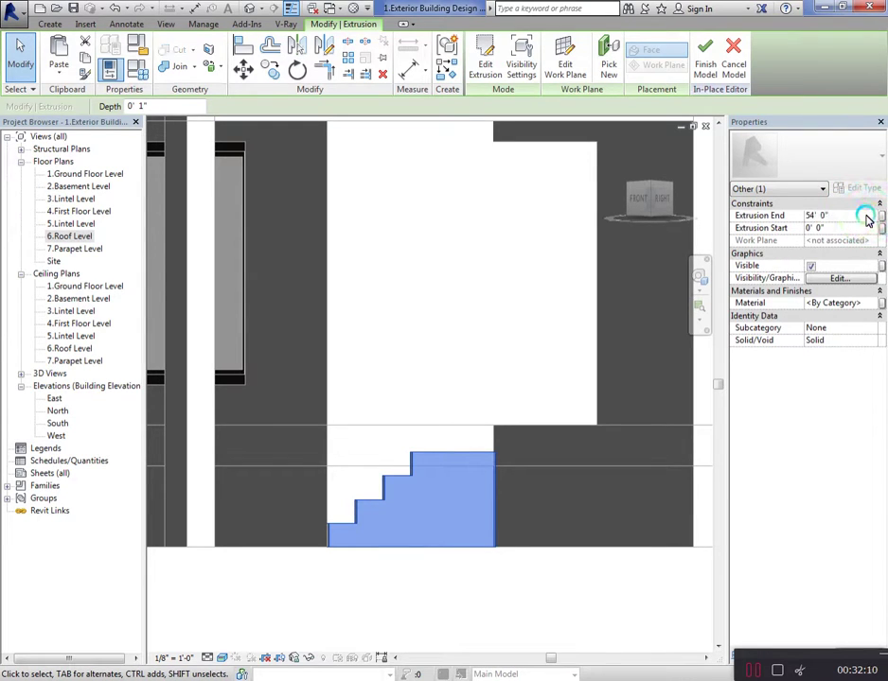
{"action": "left_click", "coordinate": [846, 207]}
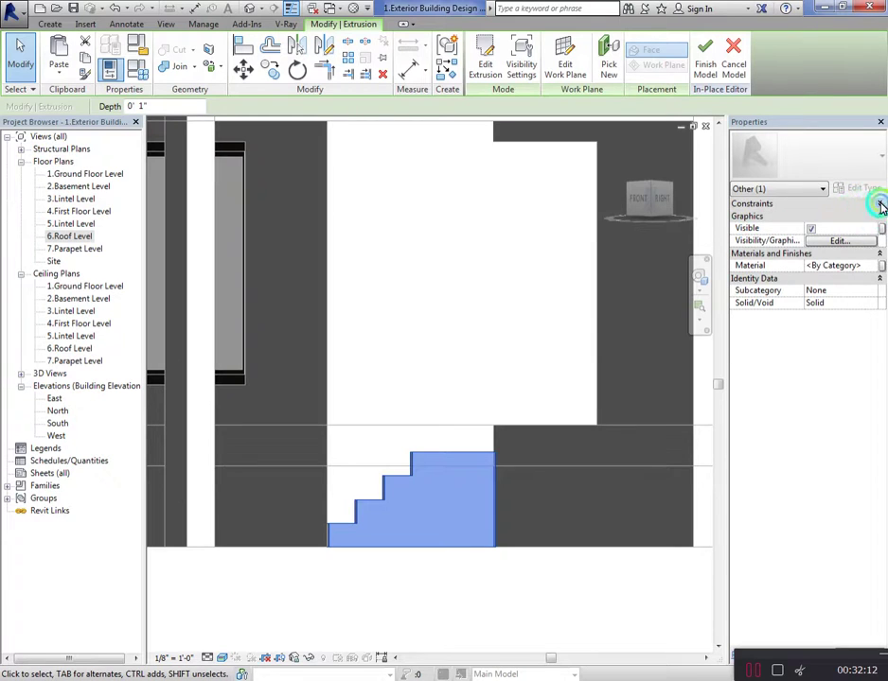
{"action": "left_click", "coordinate": [879, 204]}
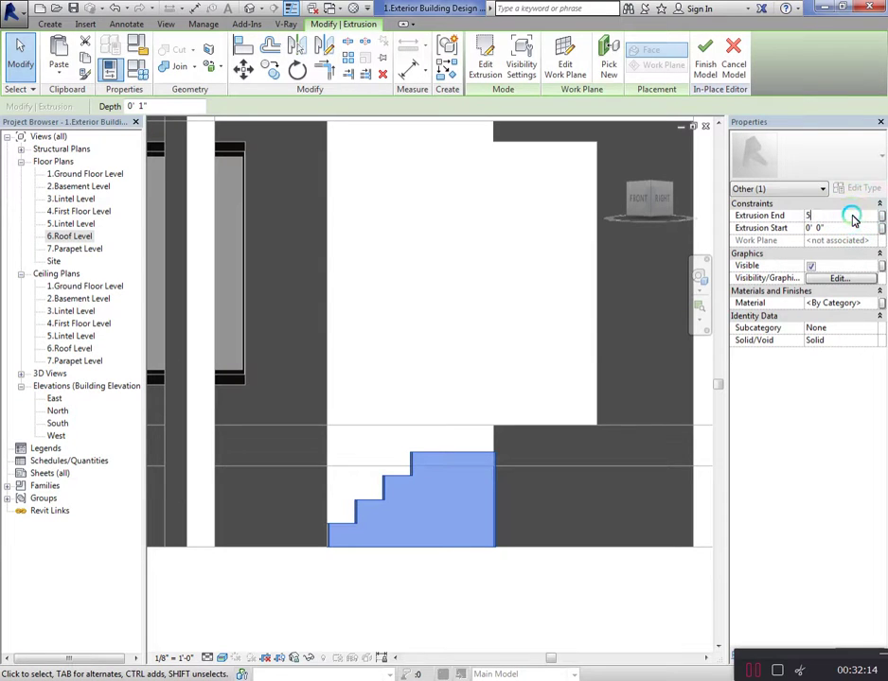
Drag the stair extrusion outward to about 5' 3 1/2", then return to the front view
{"action": "left_click", "coordinate": [464, 578]}
{"action": "mouse_move", "coordinate": [651, 200]}
{"action": "left_mouse_down"}
{"action": "mouse_move", "coordinate": [660, 233]}
{"action": "mouse_move", "coordinate": [674, 212]}
{"action": "mouse_move", "coordinate": [555, 327]}
{"action": "left_mouse_up"}
{"action": "scroll", "coordinate": [610, 495], "scroll_direction": "down", "scroll_amount": 3}
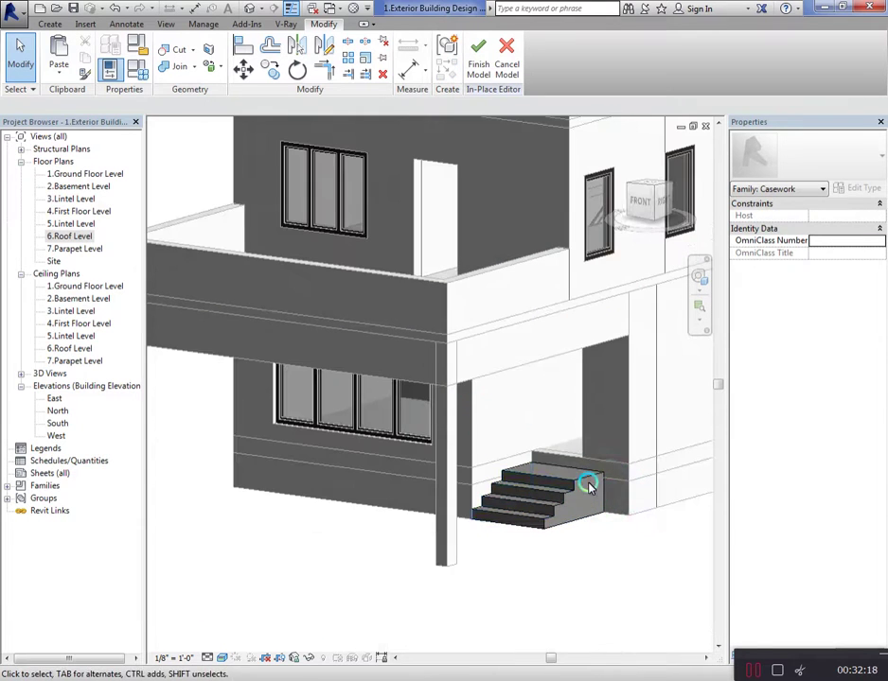
{"action": "scroll", "coordinate": [609, 489], "scroll_direction": "up", "scroll_amount": 2}
{"action": "scroll", "coordinate": [609, 489], "scroll_direction": "down", "scroll_amount": 1}
{"action": "left_click", "coordinate": [577, 478]}
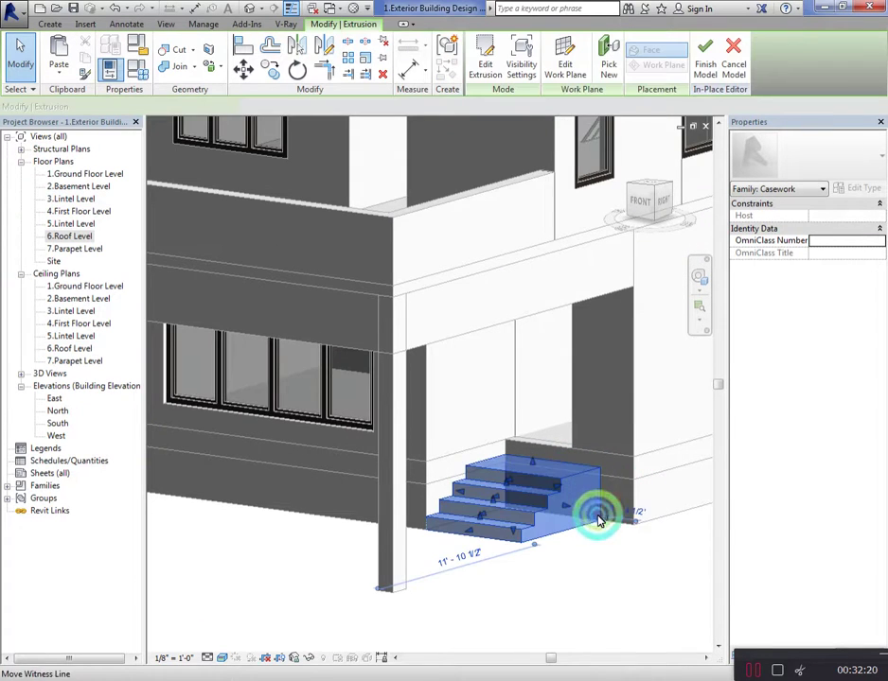
{"action": "scroll", "coordinate": [582, 516], "scroll_direction": "up", "scroll_amount": 2}
{"action": "left_click_drag", "start_coordinate": [556, 502], "coordinate": [585, 514]}
{"action": "left_click", "coordinate": [640, 582]}
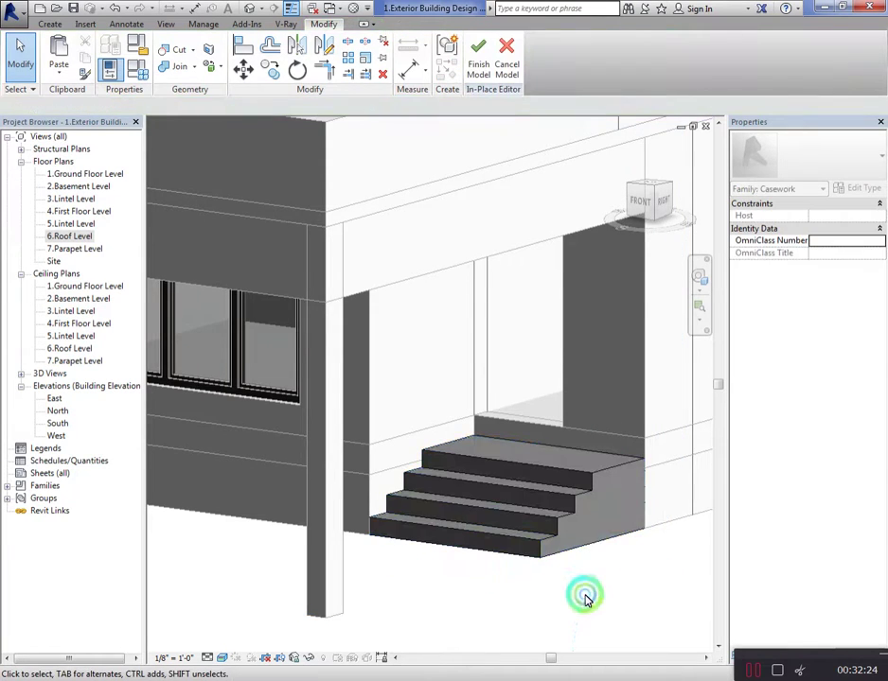
{"action": "scroll", "coordinate": [629, 357], "scroll_direction": "down", "scroll_amount": 2}
{"action": "left_click", "coordinate": [640, 199]}
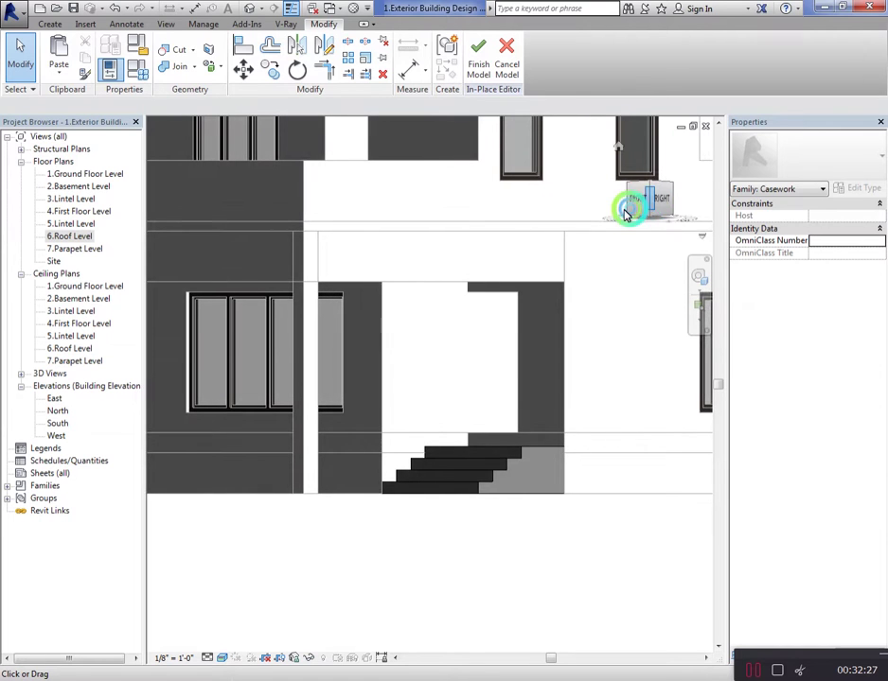
Finish the stair model and create a new in-place Casework model with the default name
{"action": "left_click", "coordinate": [473, 68]}
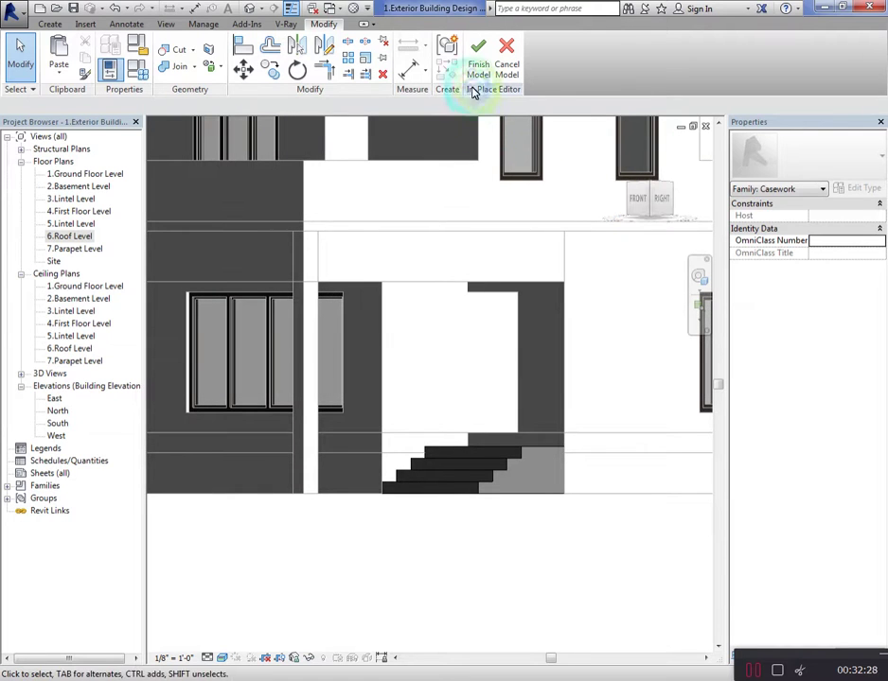
{"action": "left_click", "coordinate": [363, 279]}
{"action": "left_click", "coordinate": [454, 368]}
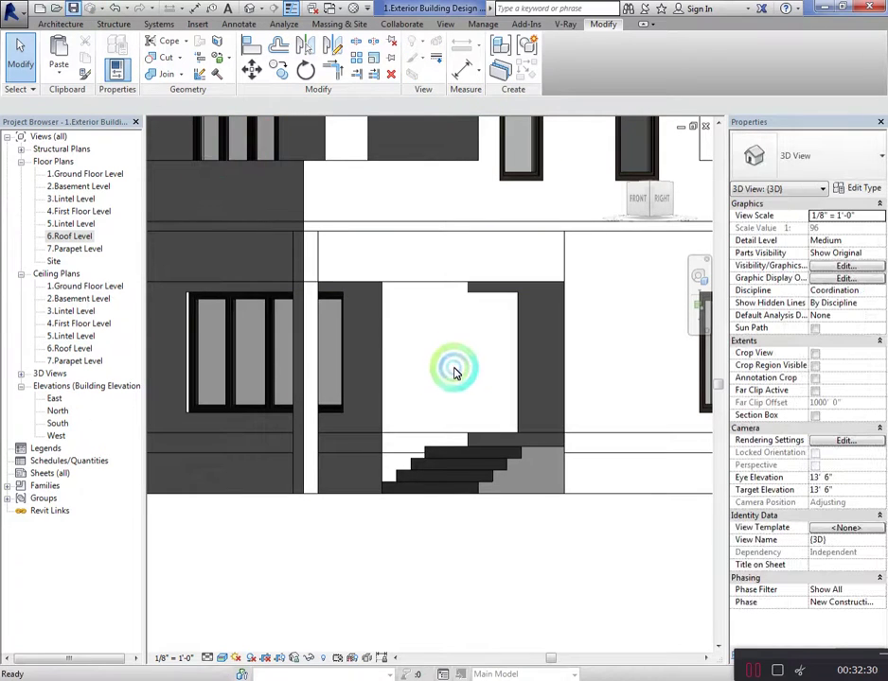
{"action": "left_click", "coordinate": [70, 25]}
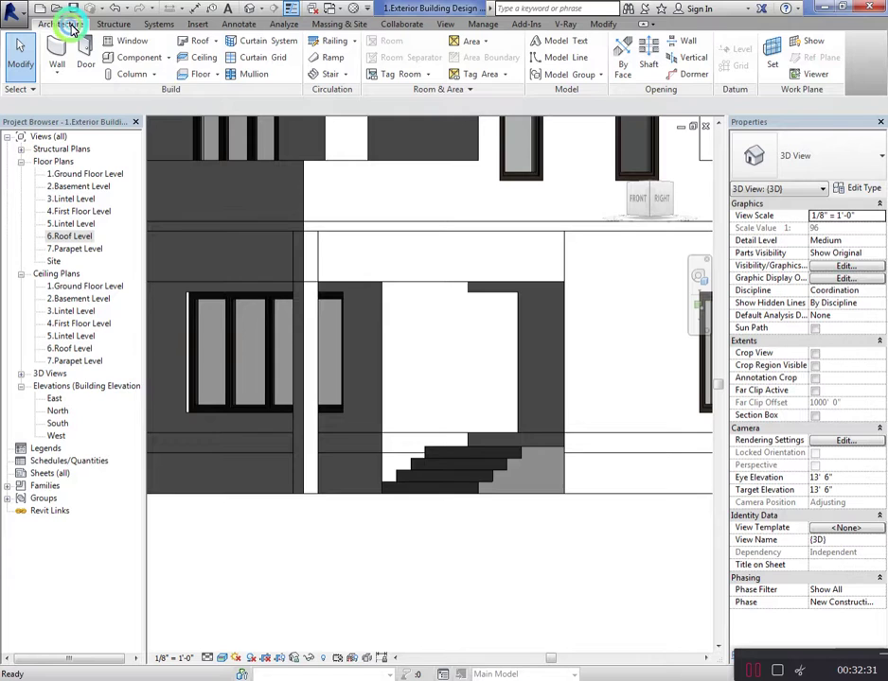
{"action": "left_click", "coordinate": [166, 56]}
{"action": "left_click", "coordinate": [167, 113]}
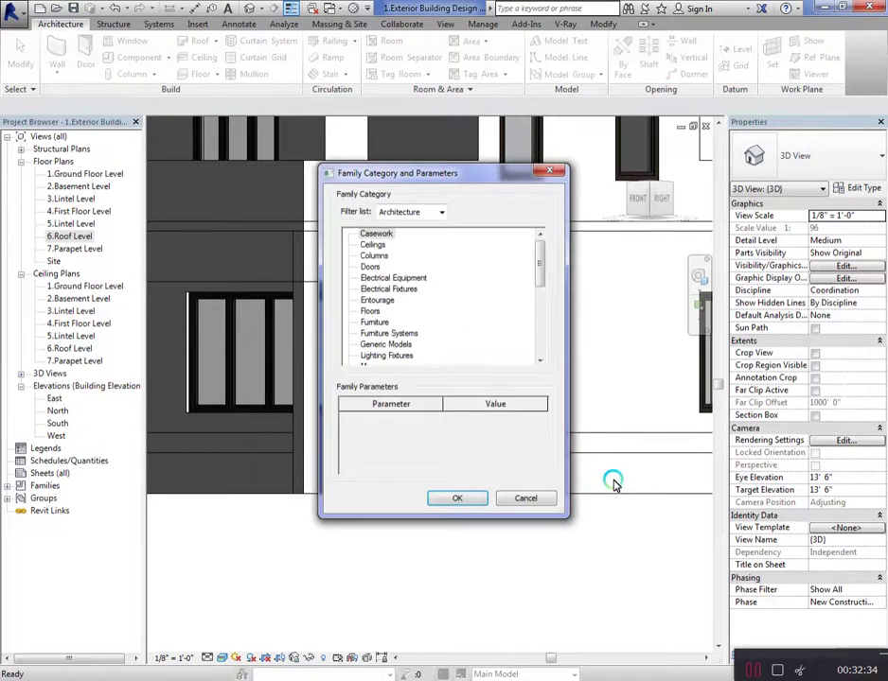
{"action": "left_click", "coordinate": [460, 499]}
{"action": "left_click", "coordinate": [625, 316]}
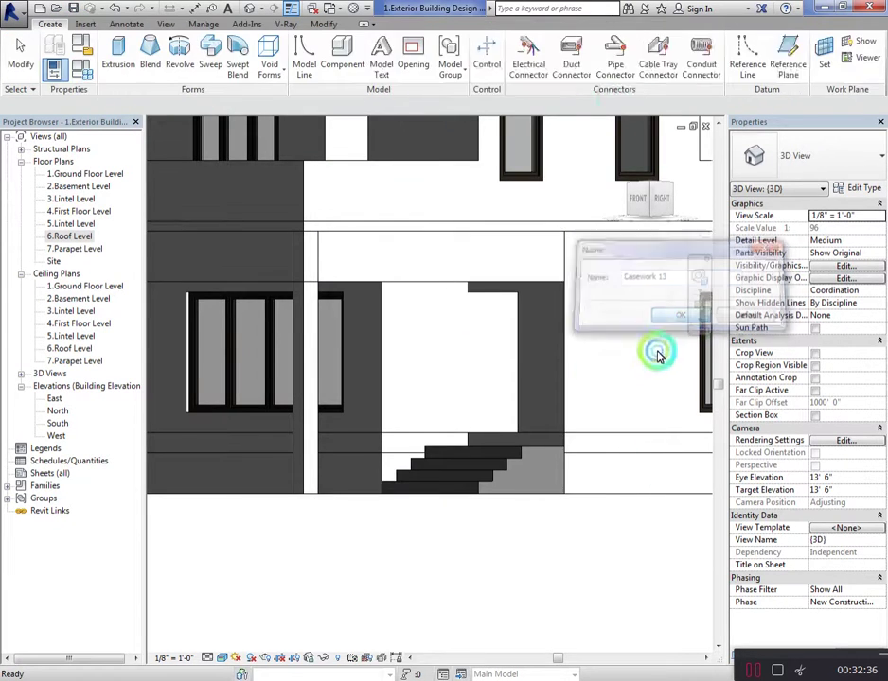
Pick the wall face (not the stairs) as the work plane and begin an extrusion sketch
{"action": "left_click", "coordinate": [726, 64]}
{"action": "left_click", "coordinate": [384, 349]}
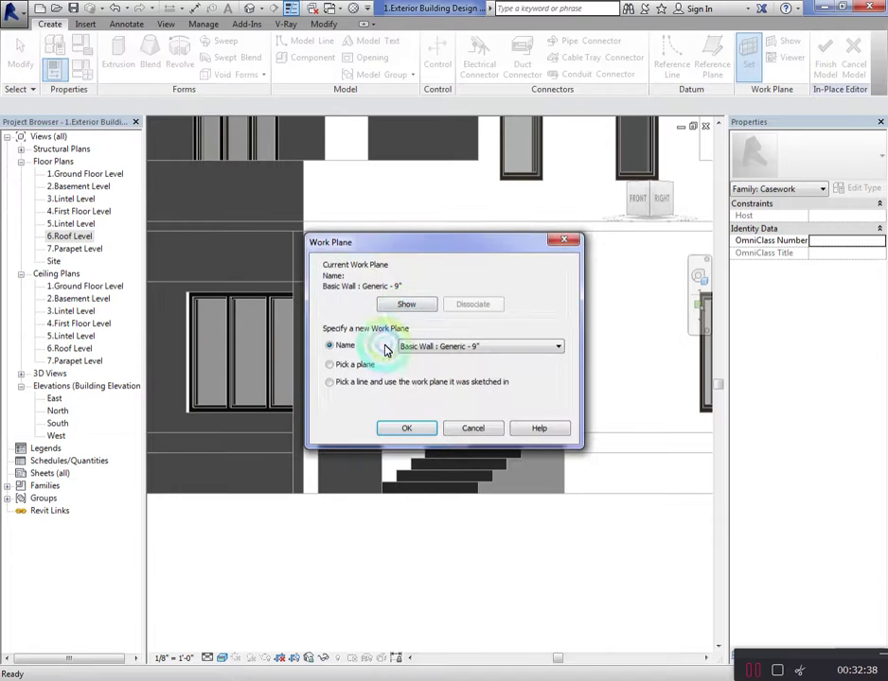
{"action": "left_click", "coordinate": [360, 368]}
{"action": "left_click", "coordinate": [410, 428]}
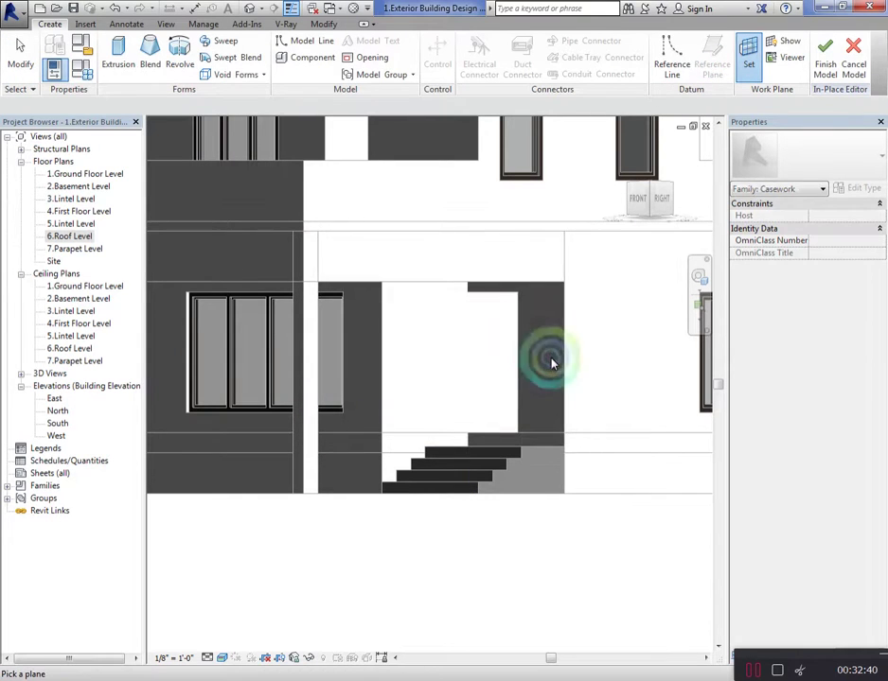
{"action": "key", "text": "Tab"}
{"action": "key", "text": "Tab"}
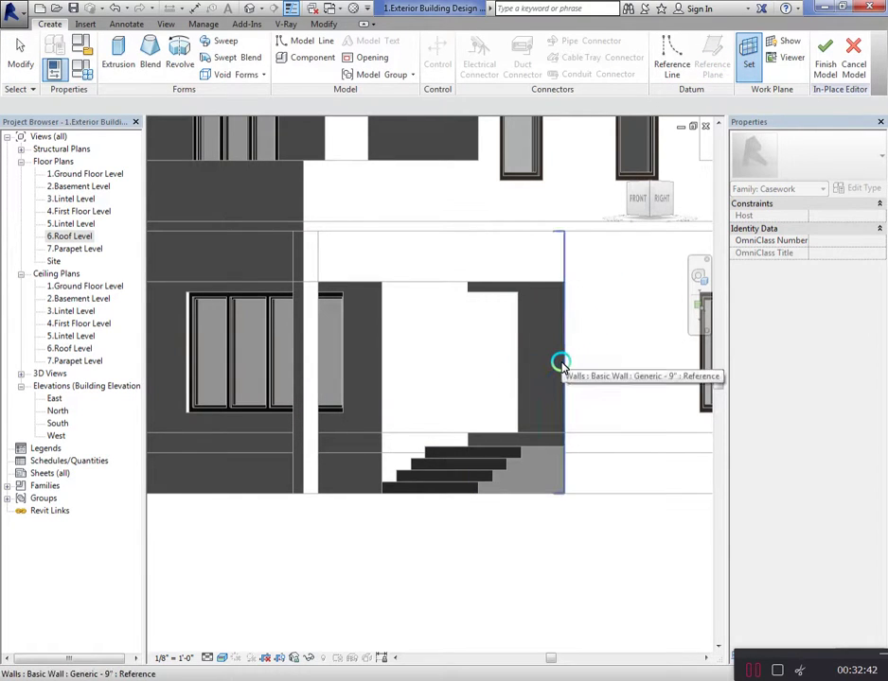
{"action": "left_click", "coordinate": [561, 364]}
{"action": "left_click", "coordinate": [638, 197]}
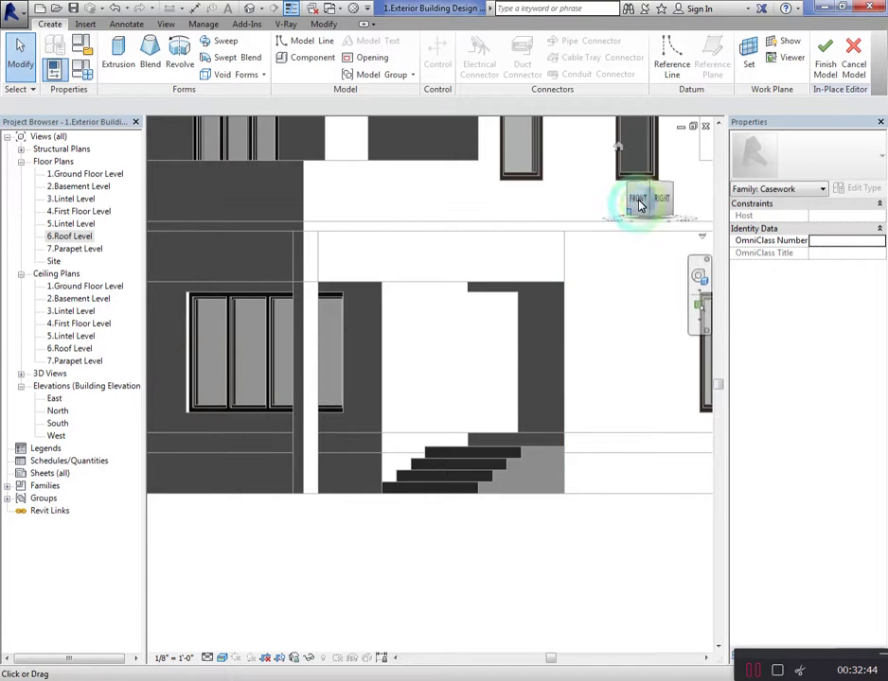
{"action": "left_click", "coordinate": [117, 61]}
Draw a 3'-6" by 7'-0" rectangle for the door frame above the stairs
{"action": "scroll", "coordinate": [580, 439], "scroll_direction": "up", "scroll_amount": 2}
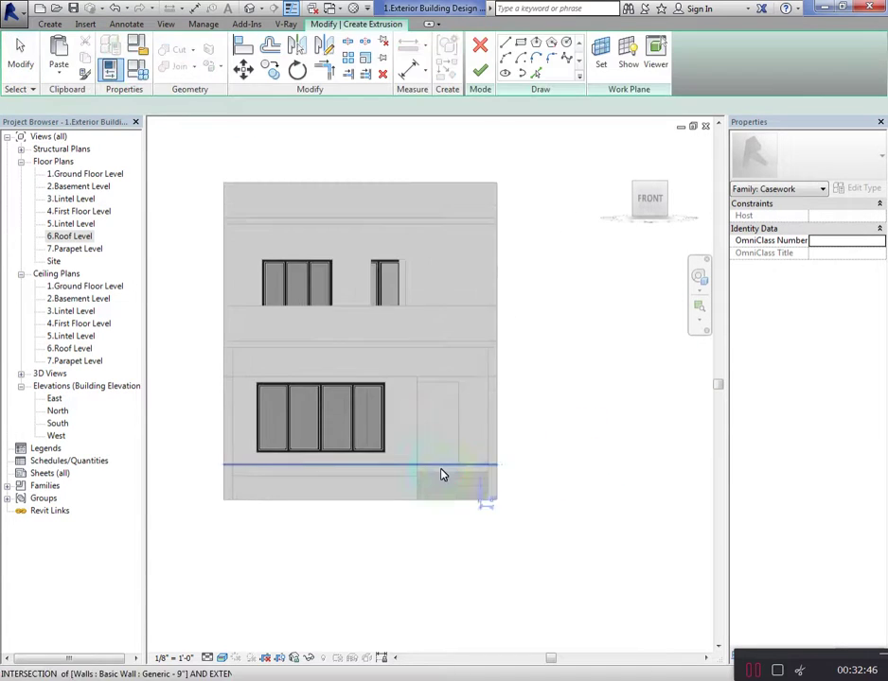
{"action": "scroll", "coordinate": [440, 475], "scroll_direction": "up", "scroll_amount": 3}
{"action": "left_click", "coordinate": [526, 44]}
{"action": "scroll", "coordinate": [395, 373], "scroll_direction": "down", "scroll_amount": 1}
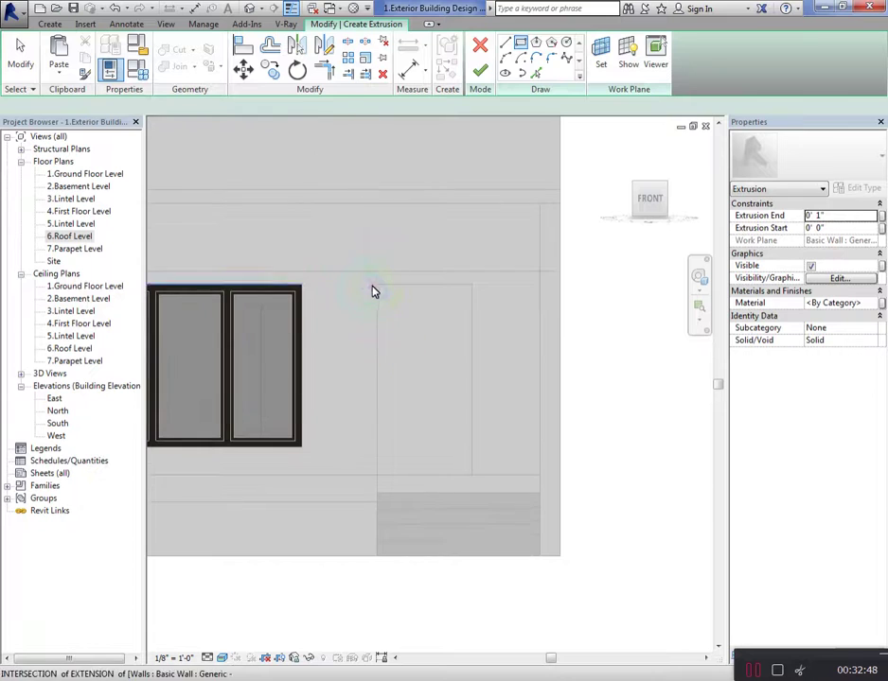
{"action": "left_click", "coordinate": [377, 286]}
{"action": "left_click", "coordinate": [475, 493]}
{"action": "left_click", "coordinate": [471, 477]}
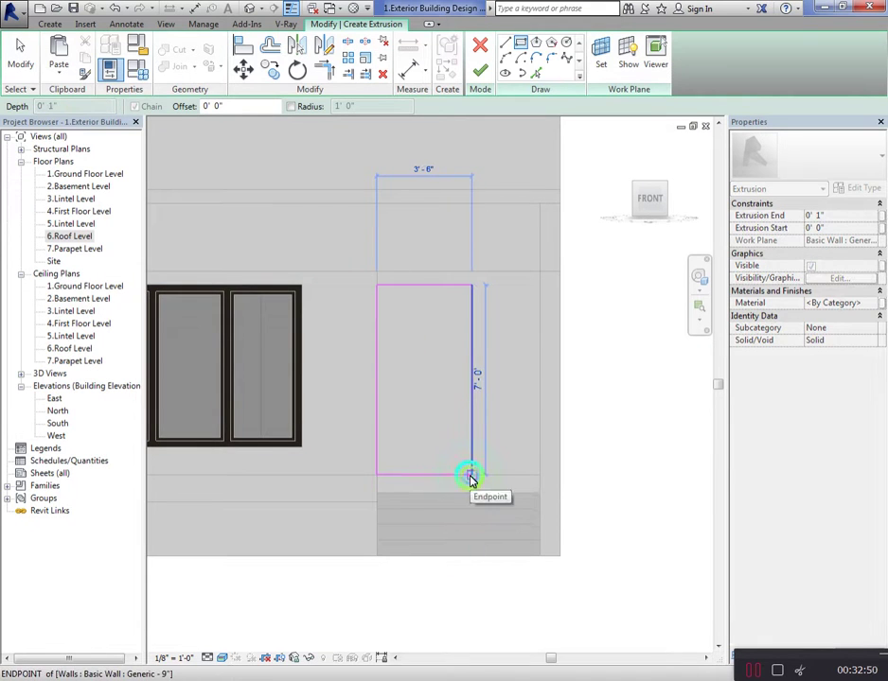
Offset a 2" inset copy, set extrusion depth to 0' 2", and finish the frame
{"action": "left_click", "coordinate": [269, 45]}
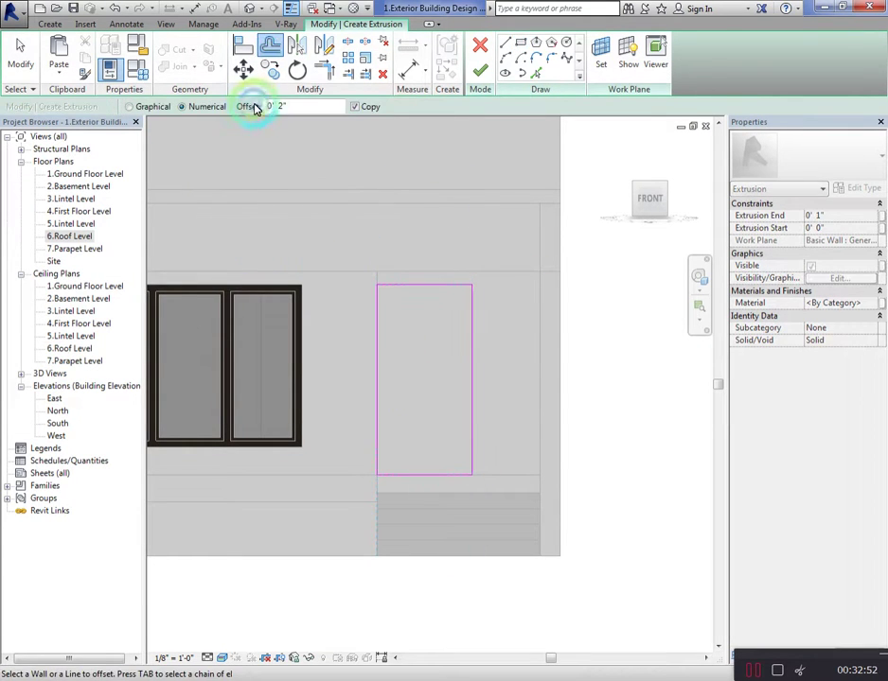
{"action": "left_click", "coordinate": [441, 290]}
{"action": "left_click", "coordinate": [841, 218]}
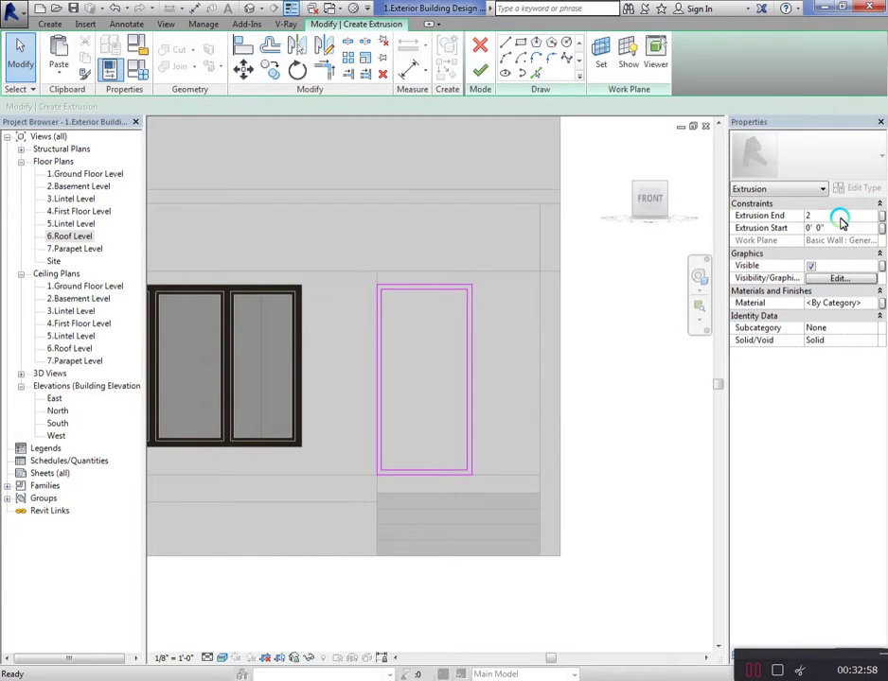
{"action": "left_click", "coordinate": [479, 71]}
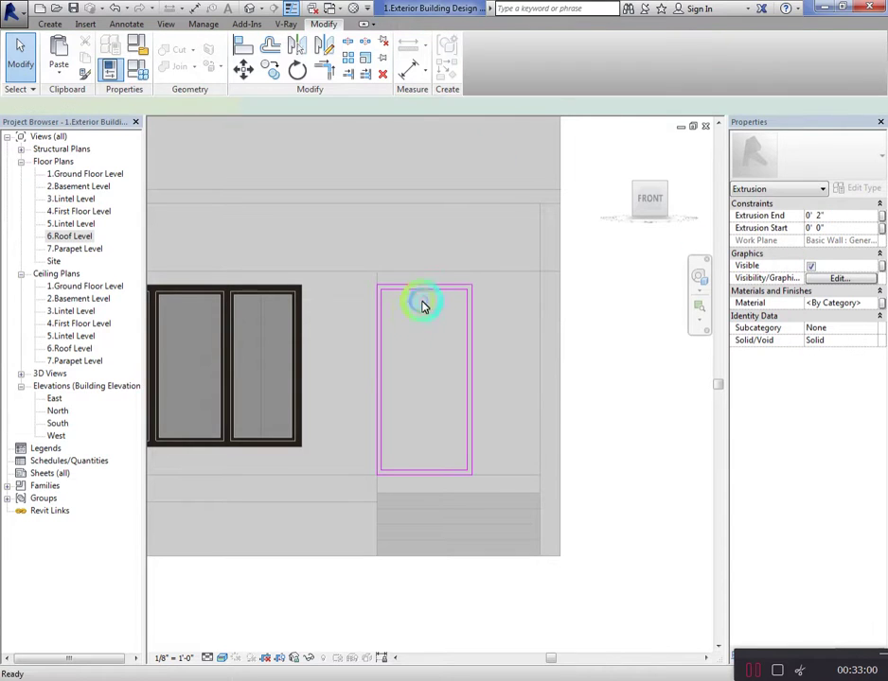
{"action": "left_click", "coordinate": [396, 359]}
{"action": "left_click", "coordinate": [395, 352]}
{"action": "scroll", "coordinate": [405, 395], "scroll_direction": "up", "scroll_amount": 1}
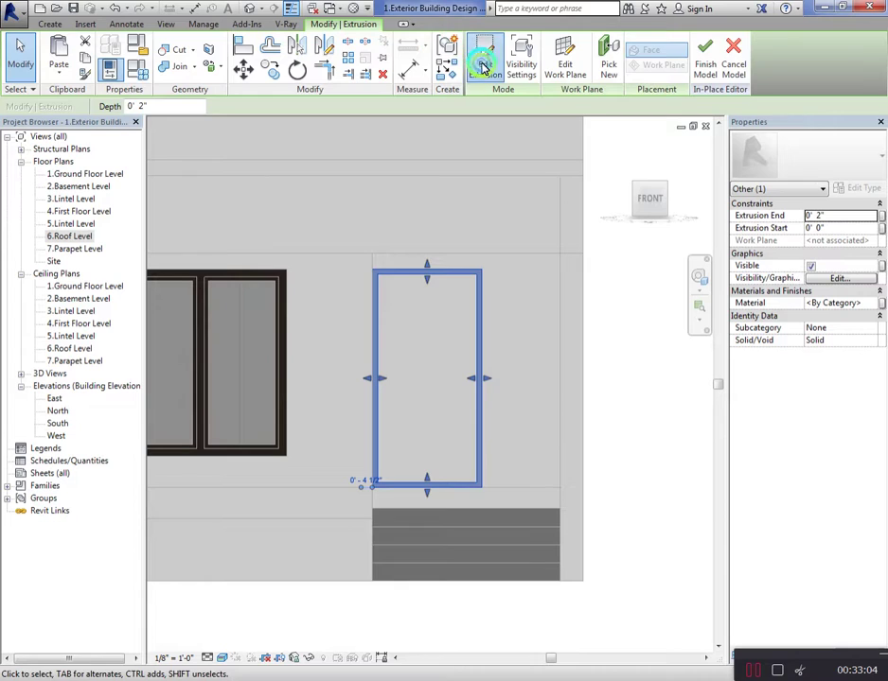
Reopen the door sketch and draw a vertical centre line from the top midpoint to the bottom
{"action": "left_click", "coordinate": [483, 64]}
{"action": "left_click", "coordinate": [399, 366]}
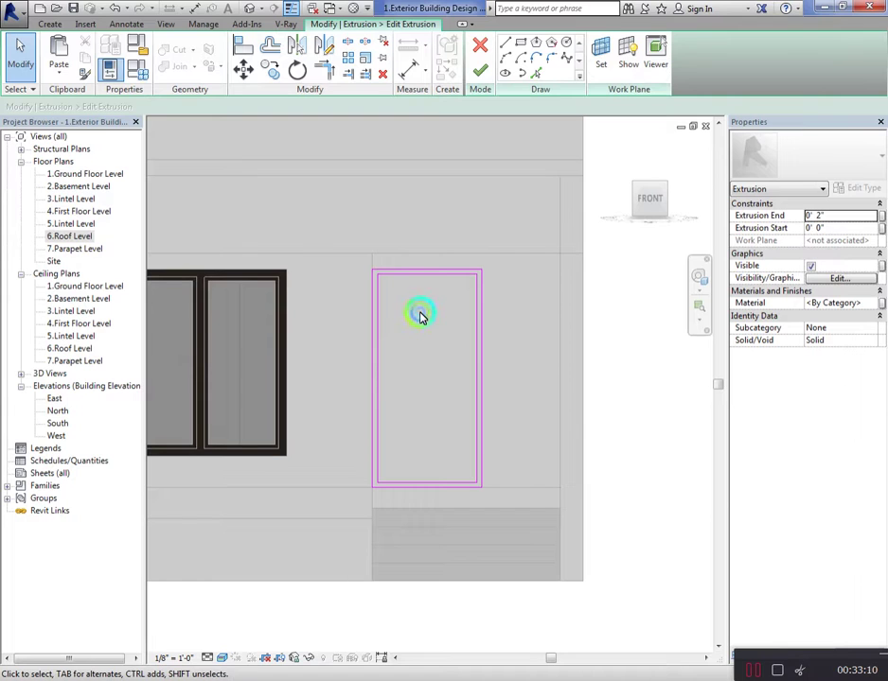
{"action": "left_click", "coordinate": [507, 47]}
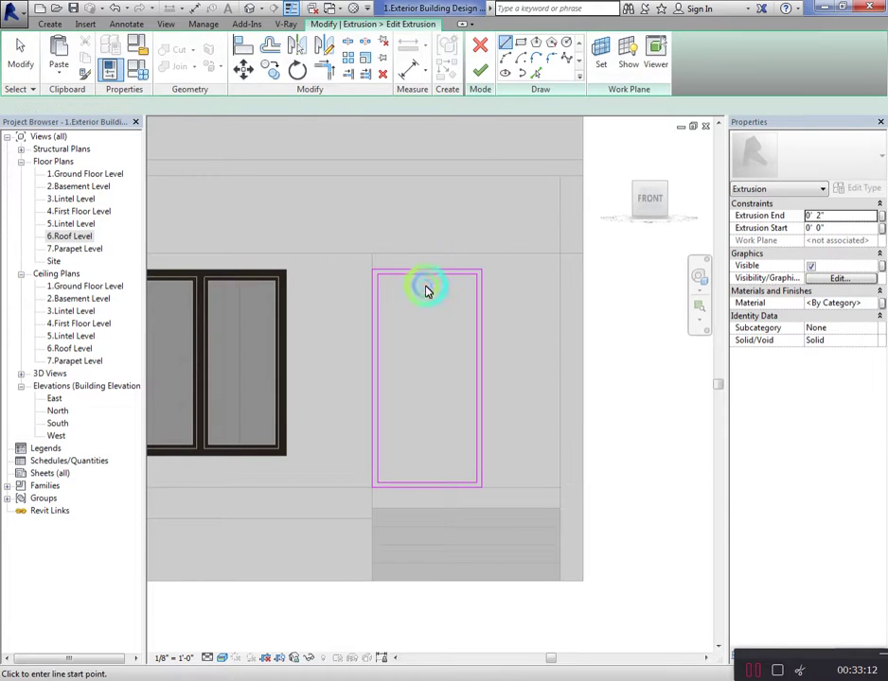
{"action": "left_click", "coordinate": [428, 275]}
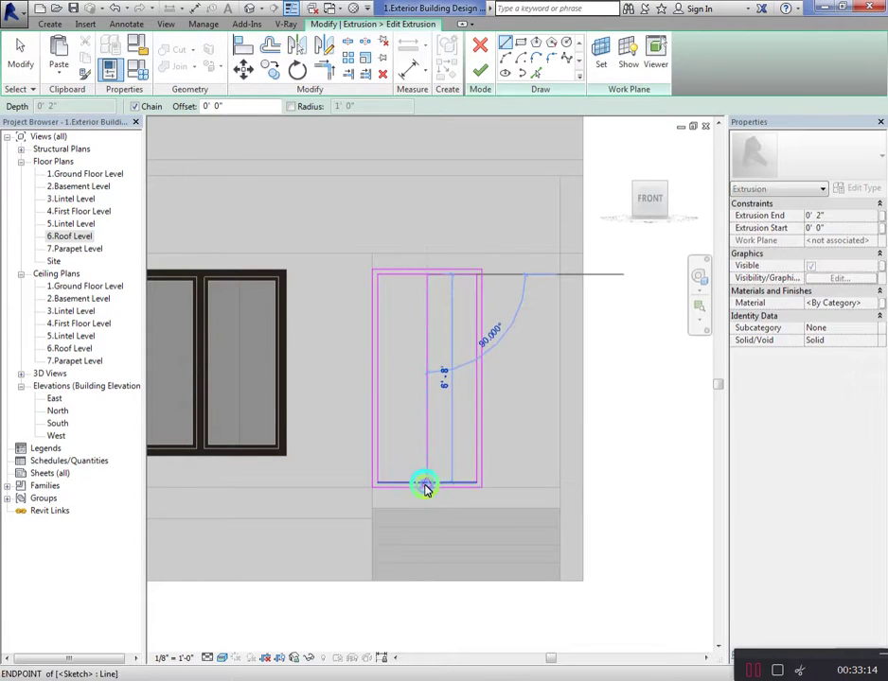
{"action": "left_click", "coordinate": [426, 482]}
{"action": "key", "text": "Escape"}
{"action": "key", "text": "Escape"}
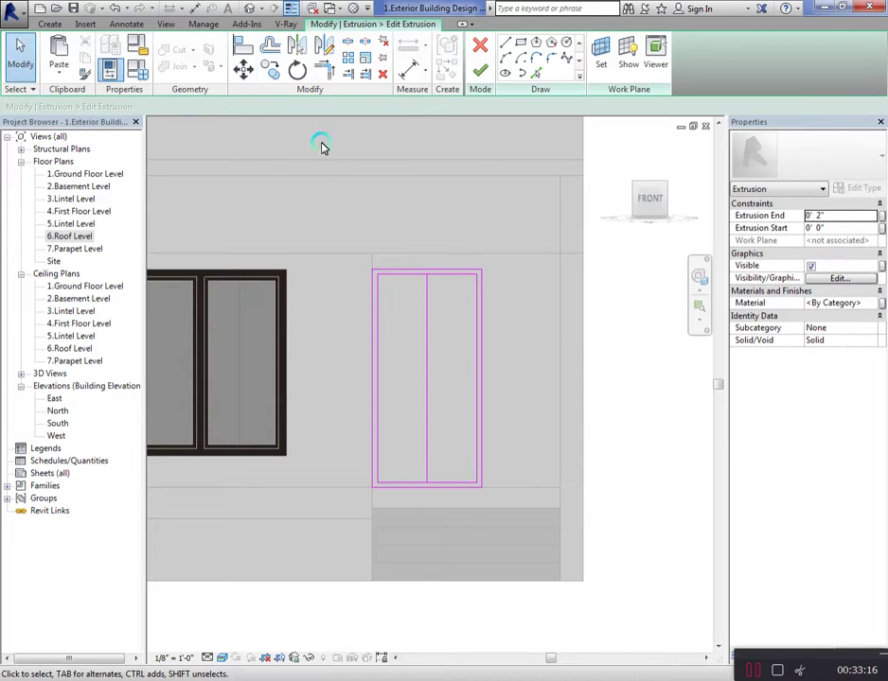
Make a trial offset copy left of the centre line, then delete the centre line
{"action": "left_click", "coordinate": [273, 46]}
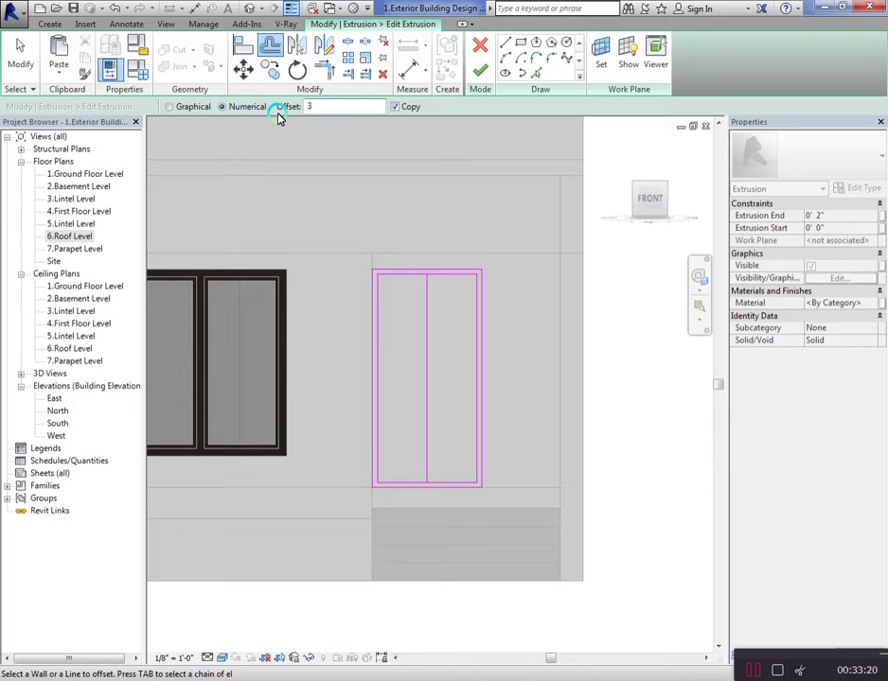
{"action": "left_click", "coordinate": [423, 298]}
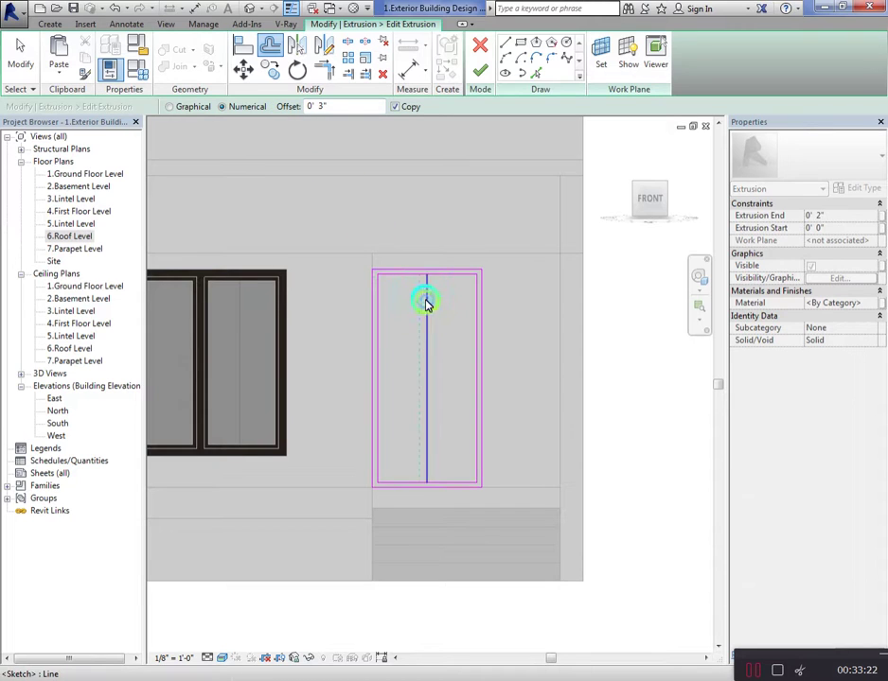
{"action": "scroll", "coordinate": [427, 297], "scroll_direction": "up", "scroll_amount": 1}
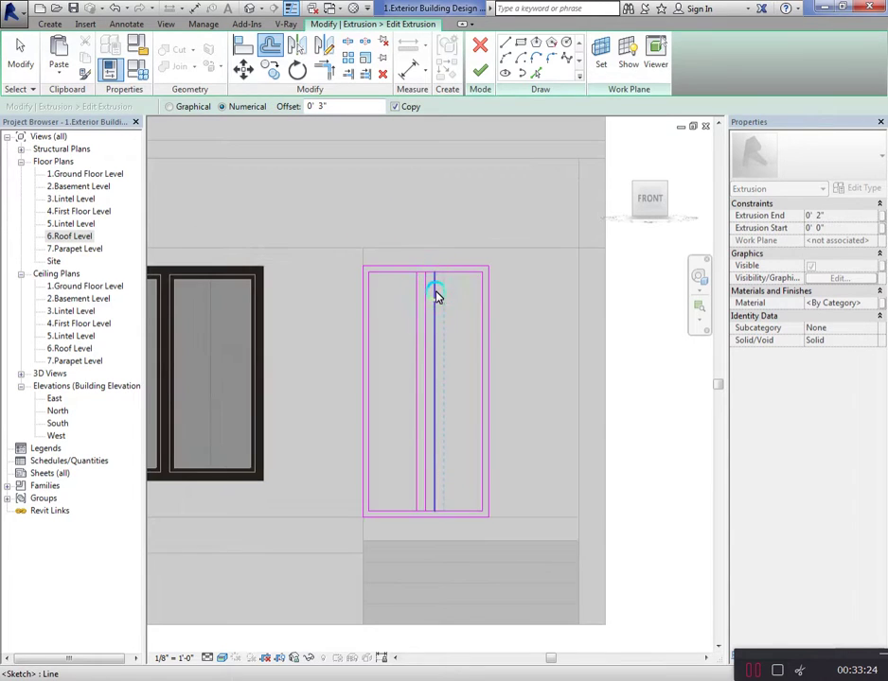
{"action": "key", "text": "Escape"}
{"action": "left_click", "coordinate": [424, 301]}
{"action": "key", "text": "Delete"}
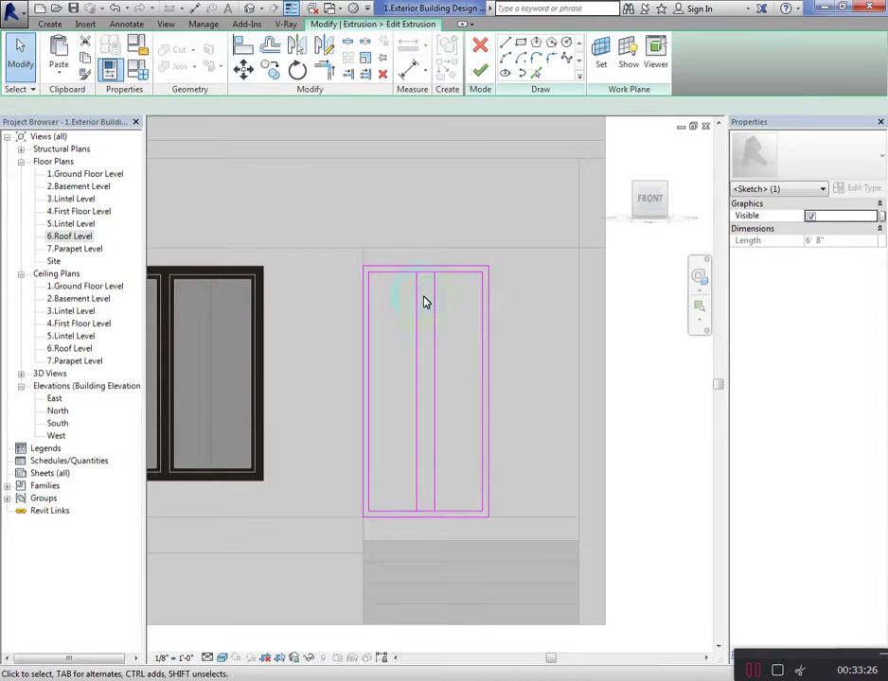
Offset lines 1 1/2" to each side of centre to form the central stile
{"action": "left_click", "coordinate": [267, 48]}
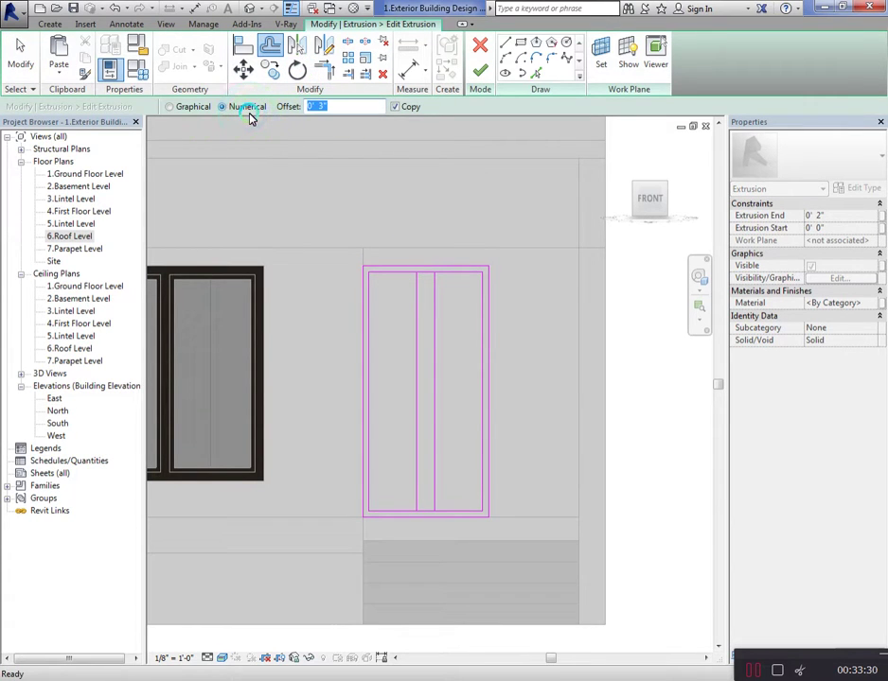
{"action": "type", "text": "1.5"}
{"action": "key", "text": "Return"}
{"action": "left_click", "coordinate": [415, 301]}
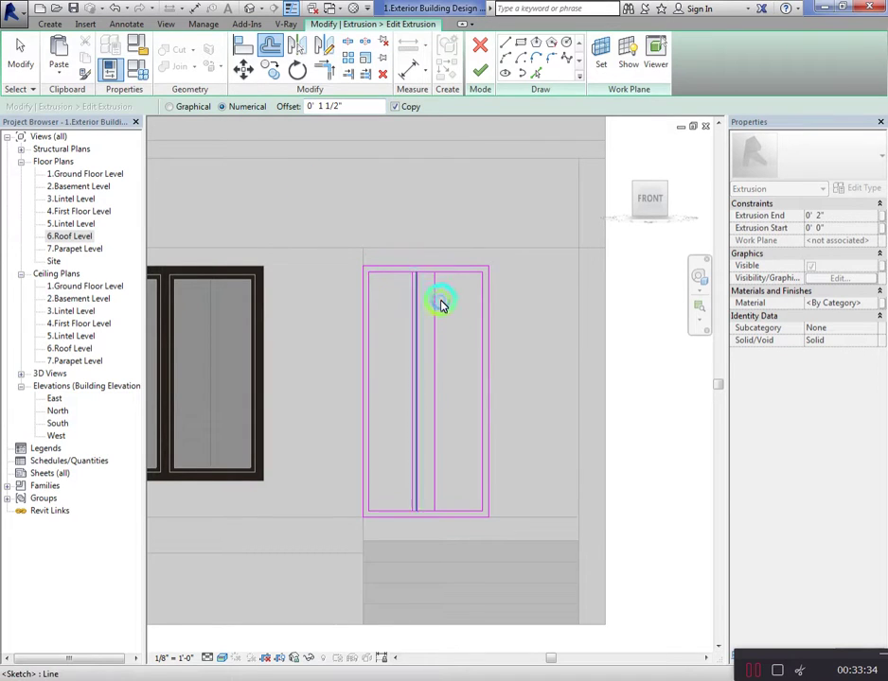
{"action": "left_click", "coordinate": [436, 317]}
{"action": "key", "text": "Escape"}
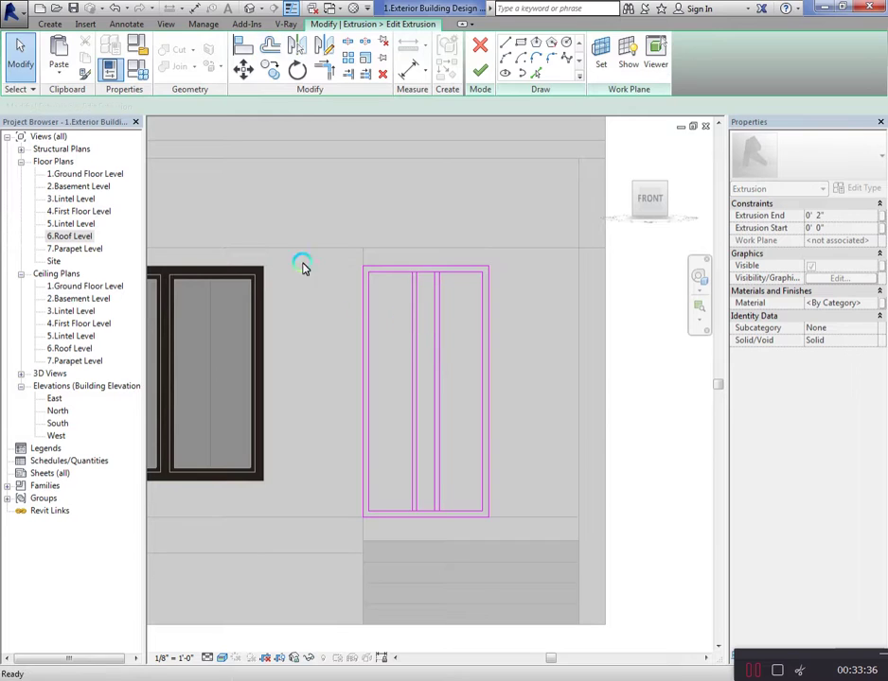
Offset the top line 1'-0" down plus a second line just below to form the horizontal rail
{"action": "left_click", "coordinate": [269, 48]}
{"action": "left_click_drag", "start_coordinate": [339, 110], "coordinate": [293, 112]}
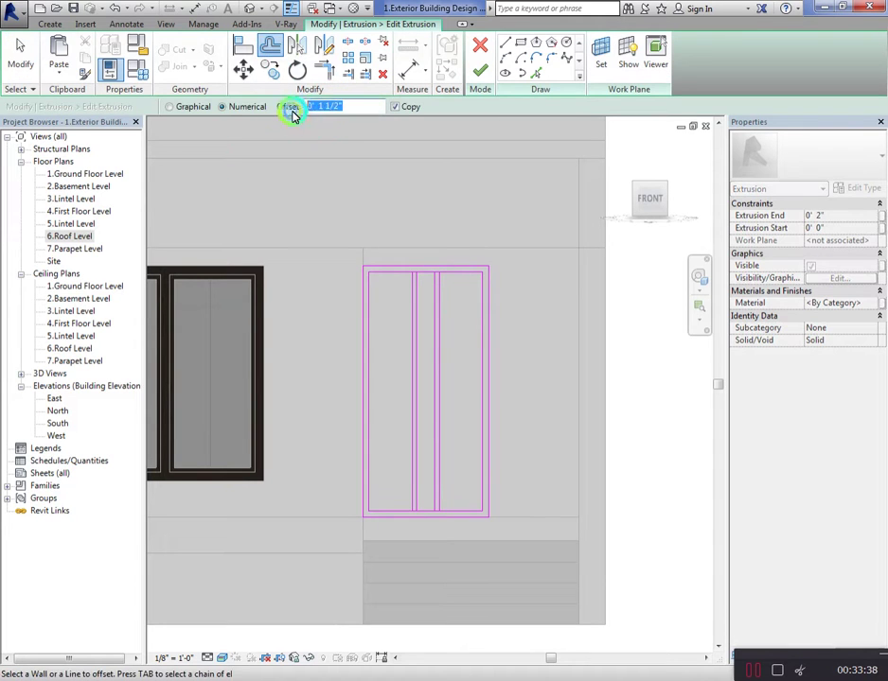
{"action": "type", "text": "1' 0"}
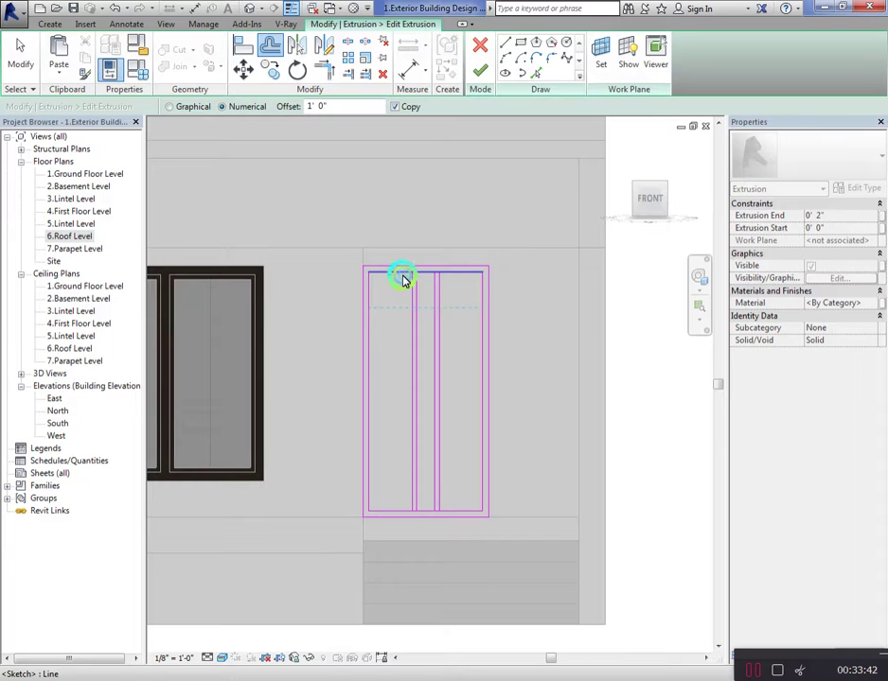
{"action": "left_click_drag", "start_coordinate": [311, 110], "coordinate": [241, 124]}
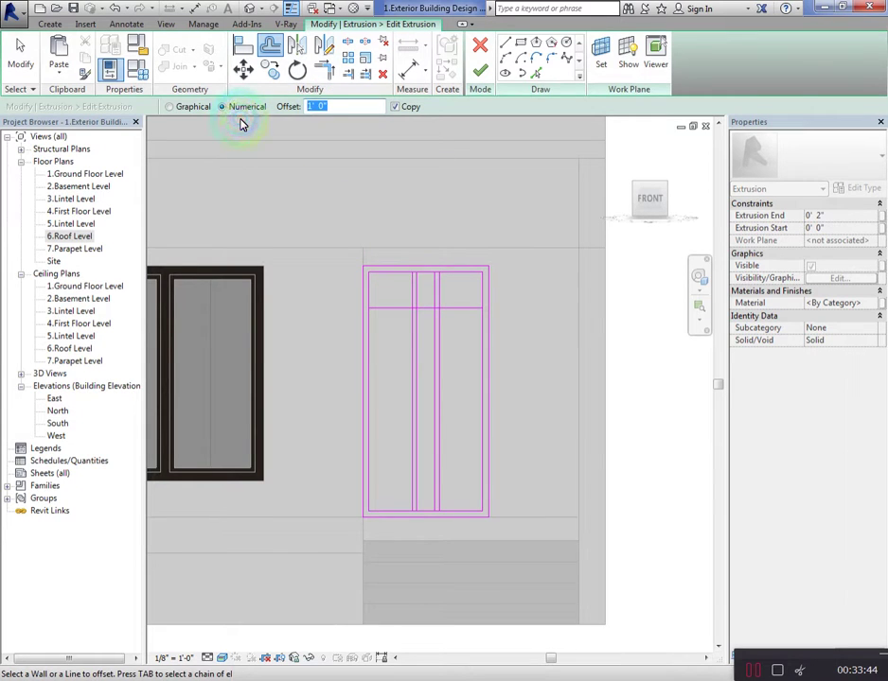
{"action": "type", "text": "1 1/2"}
{"action": "left_click", "coordinate": [372, 339]}
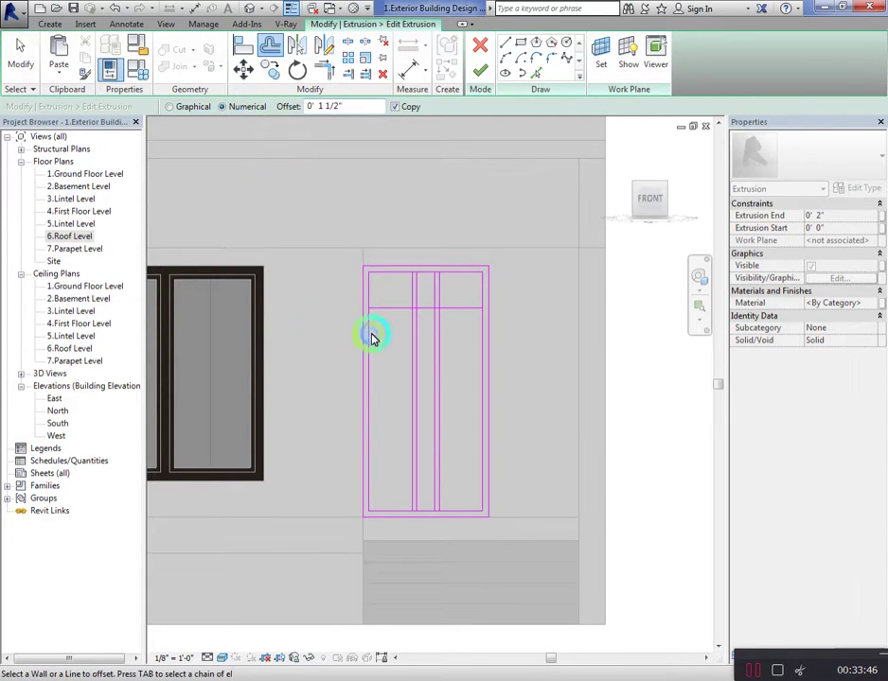
{"action": "left_click", "coordinate": [390, 324]}
{"action": "key", "text": "Escape"}
{"action": "key", "text": "Escape"}
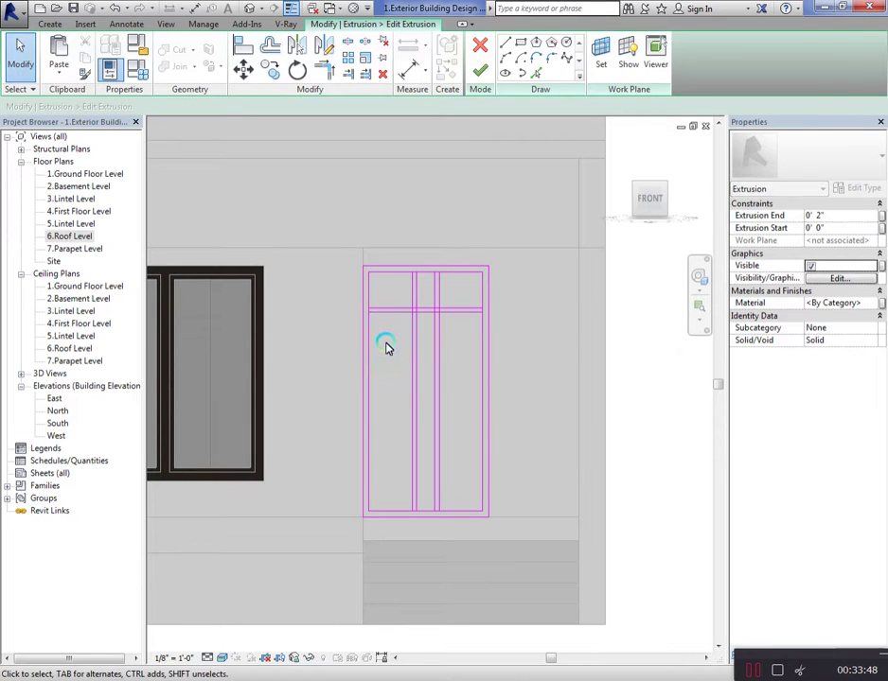
Split the lower rail and delete its segment between the stile lines
{"action": "key", "text": "s"}
{"action": "key", "text": "l"}
{"action": "scroll", "coordinate": [432, 317], "scroll_direction": "up", "scroll_amount": 3}
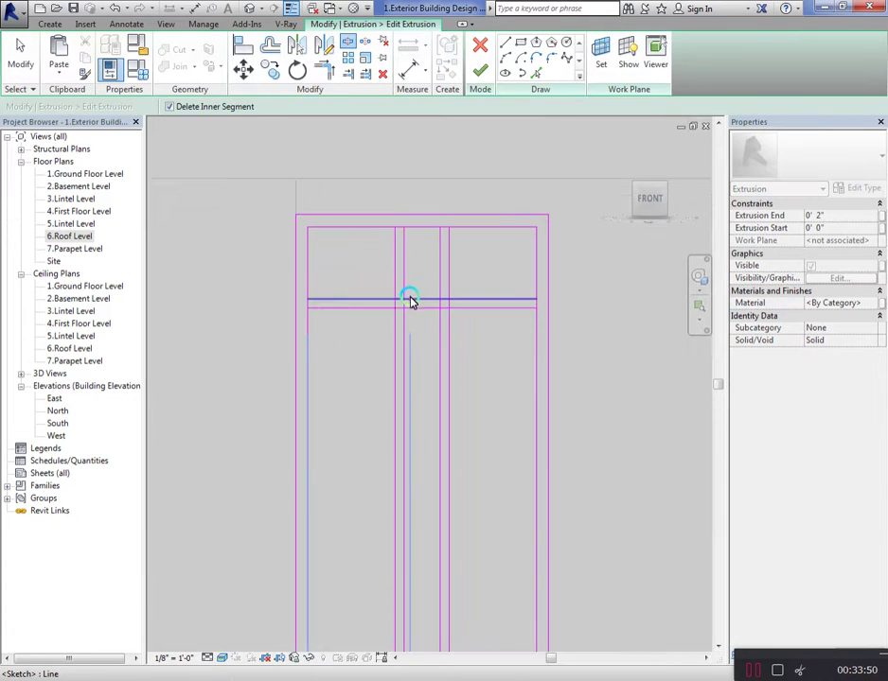
{"action": "left_click", "coordinate": [405, 300]}
{"action": "left_click", "coordinate": [440, 300]}
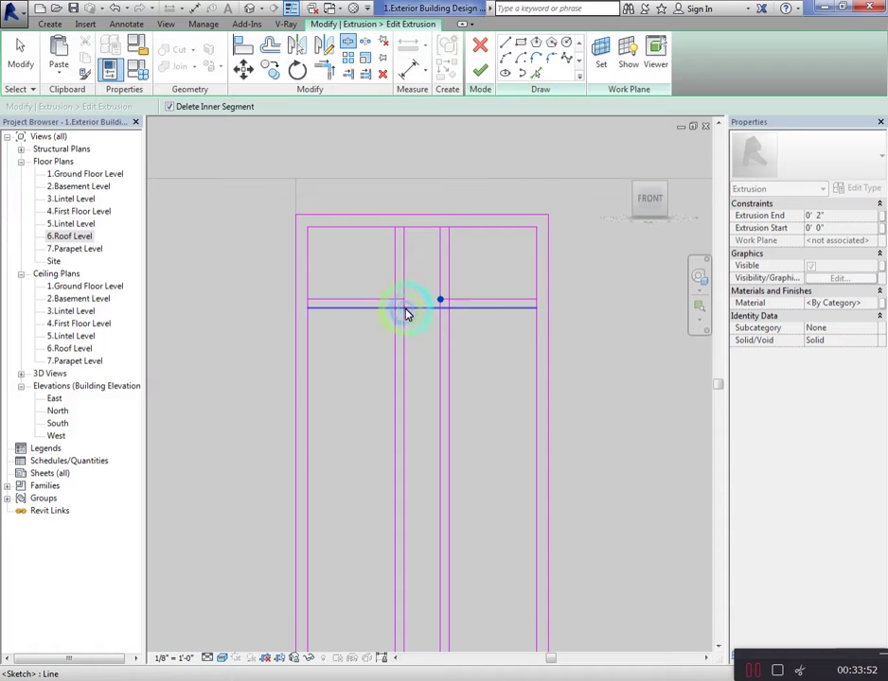
{"action": "left_click", "coordinate": [440, 307]}
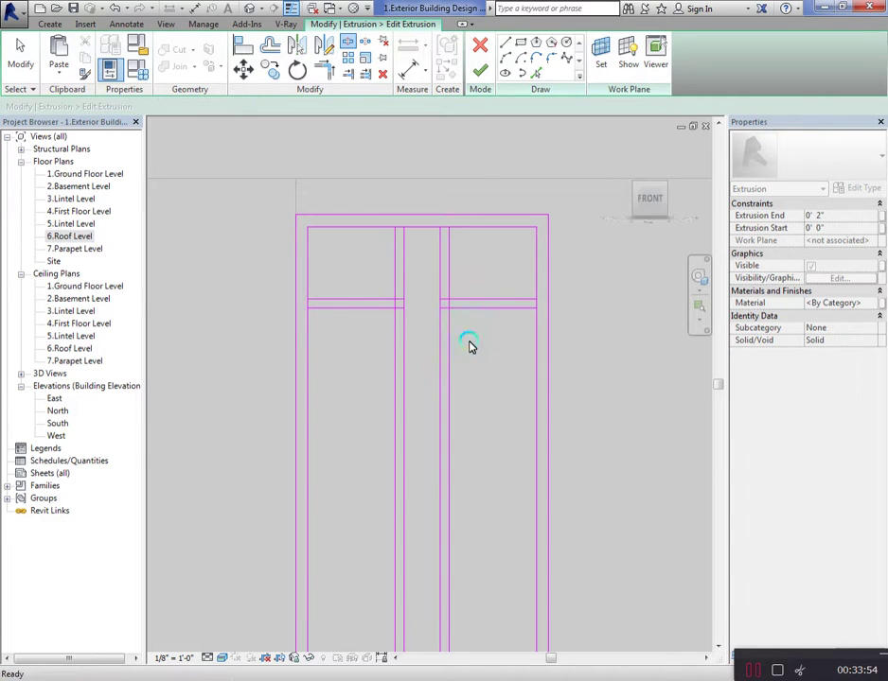
Trim the left and right stile lines into corners with the rails
{"action": "left_click", "coordinate": [440, 333]}
{"action": "left_click", "coordinate": [396, 278]}
{"action": "left_click", "coordinate": [384, 305]}
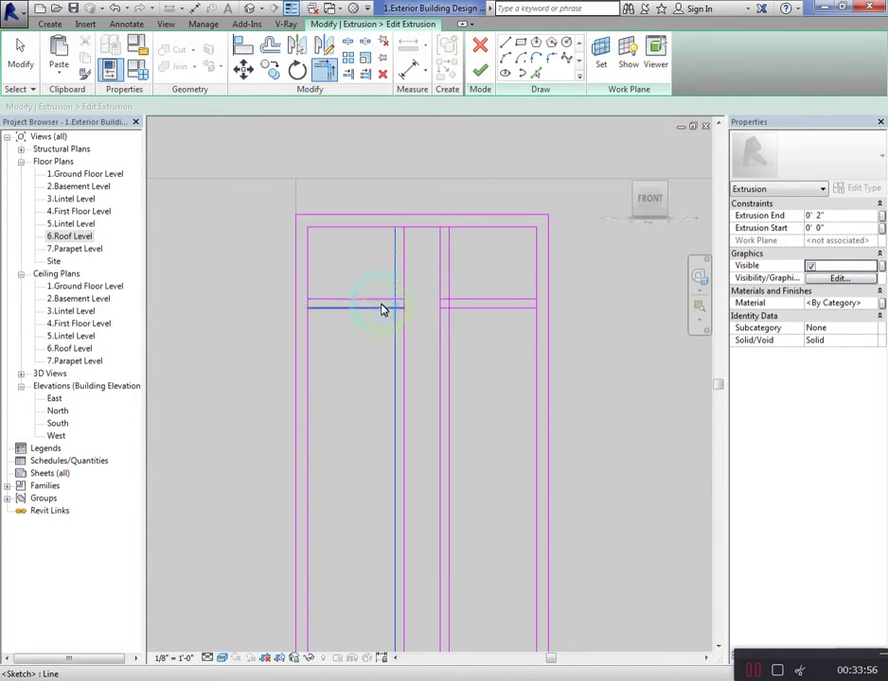
{"action": "left_click", "coordinate": [397, 297]}
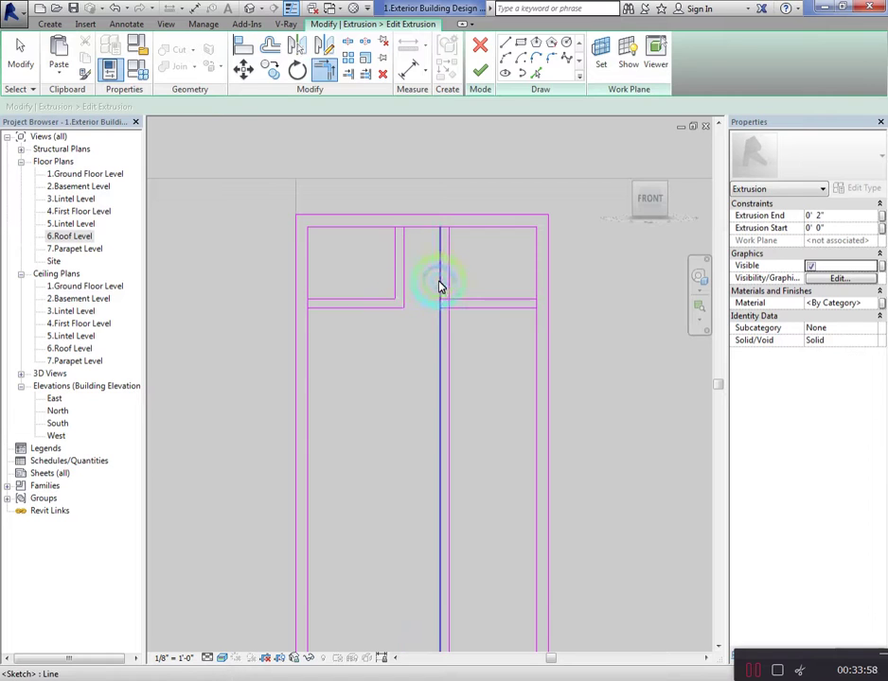
{"action": "left_click", "coordinate": [442, 306]}
{"action": "left_click", "coordinate": [448, 293]}
{"action": "left_click", "coordinate": [459, 301]}
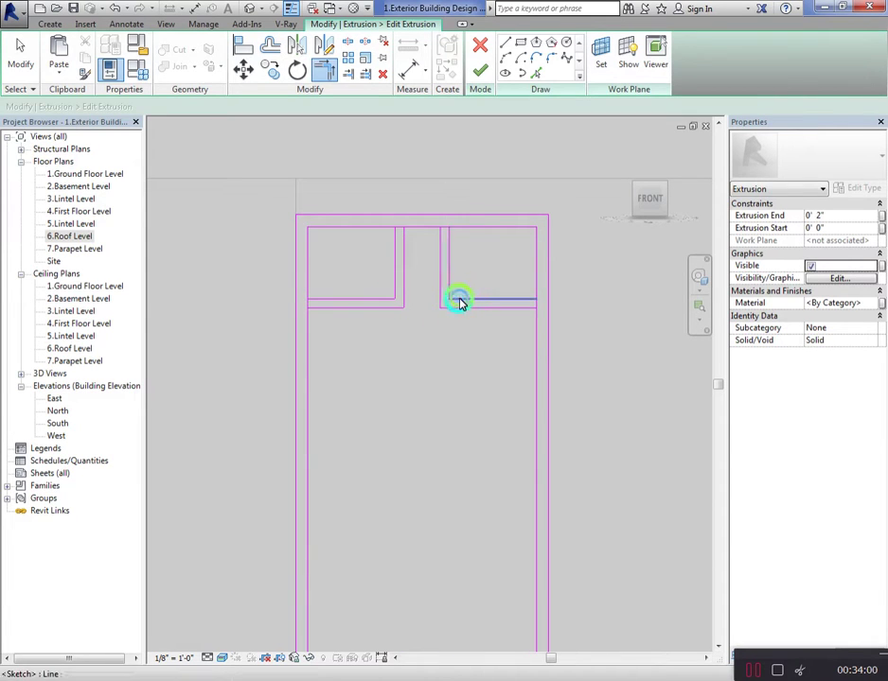
{"action": "scroll", "coordinate": [374, 298], "scroll_direction": "down", "scroll_amount": 1}
{"action": "key", "text": "Escape"}
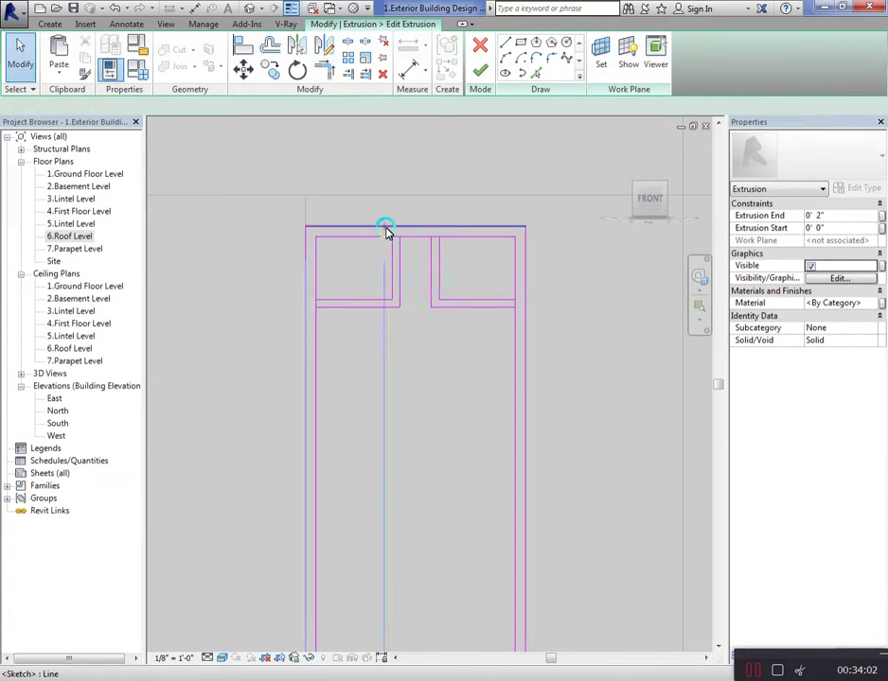
Split the inner top line and delete its segment above the central gap
{"action": "scroll", "coordinate": [385, 231], "scroll_direction": "up", "scroll_amount": 1}
{"action": "key", "text": "s"}
{"action": "key", "text": "l"}
{"action": "left_click", "coordinate": [407, 241]}
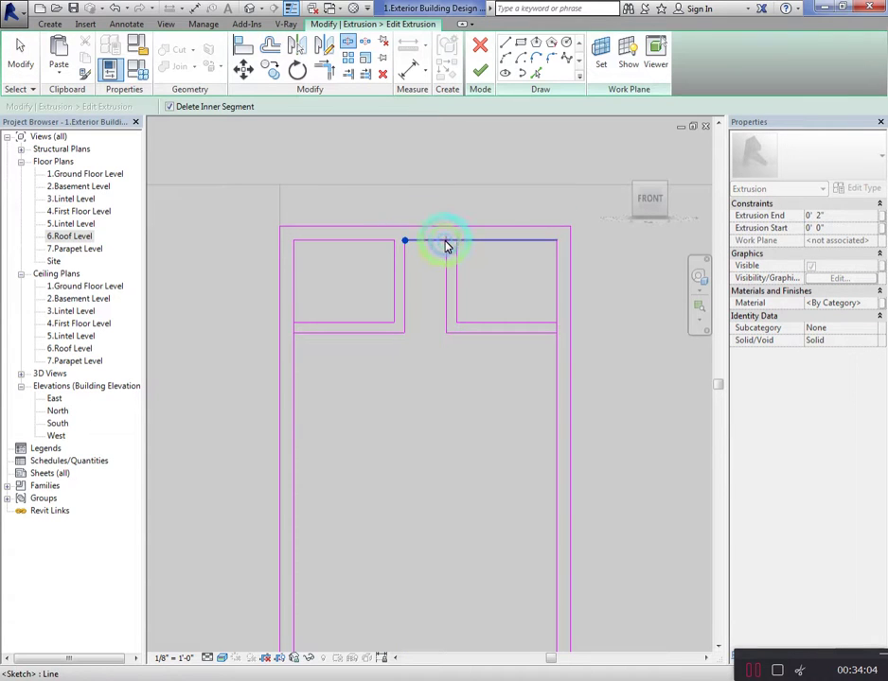
{"action": "left_click", "coordinate": [457, 242]}
{"action": "scroll", "coordinate": [444, 248], "scroll_direction": "down", "scroll_amount": 1}
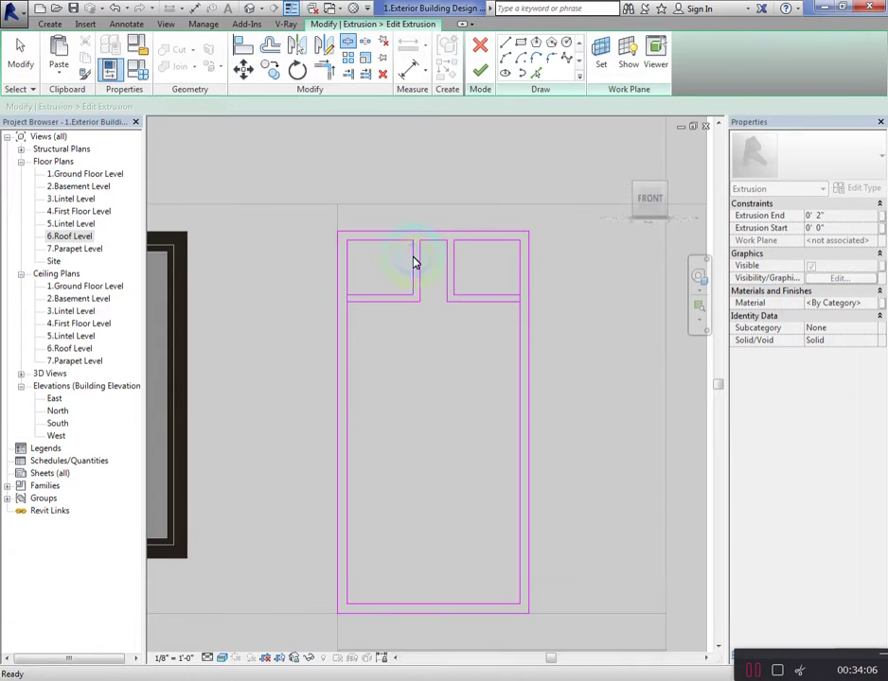
{"action": "key", "text": "Escape"}
Select the sketch lines of both small upper panels
{"action": "scroll", "coordinate": [337, 230], "scroll_direction": "down", "scroll_amount": 1}
{"action": "scroll", "coordinate": [426, 303], "scroll_direction": "up", "scroll_amount": 1}
{"action": "scroll", "coordinate": [418, 325], "scroll_direction": "up", "scroll_amount": 1}
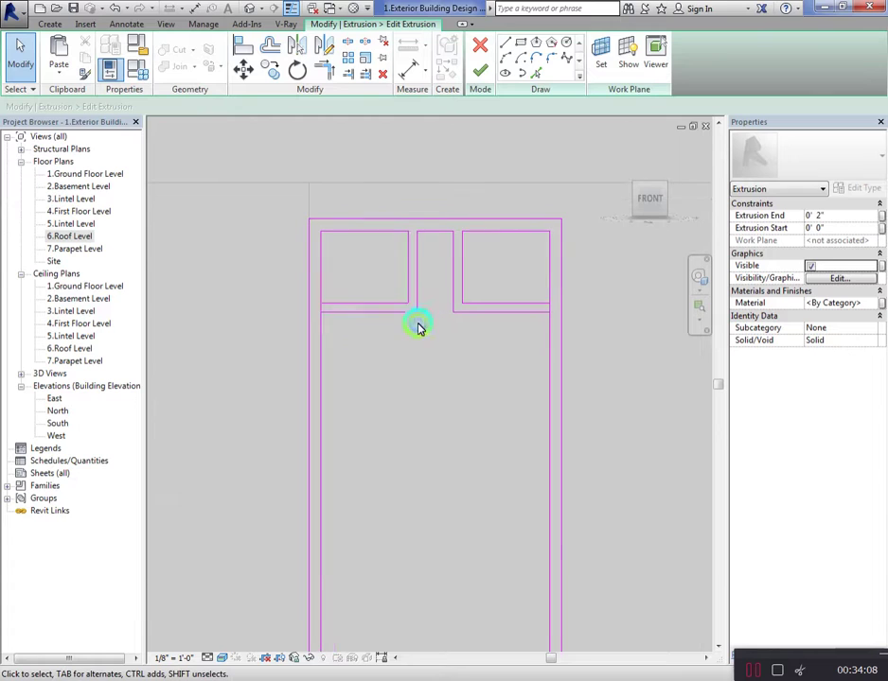
{"action": "left_click_drag", "start_coordinate": [436, 336], "coordinate": [382, 285]}
{"action": "left_click_drag", "start_coordinate": [487, 337], "coordinate": [446, 293], "text": "ctrl"}
{"action": "scroll", "coordinate": [441, 258], "scroll_direction": "down", "scroll_amount": 2}
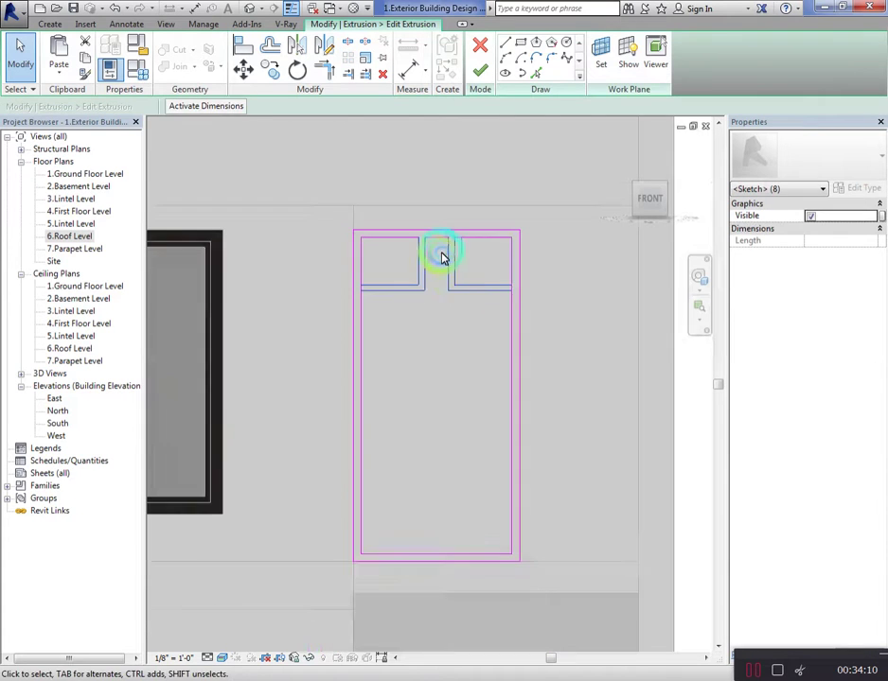
Mirror the selected upper panel lines to copy them to the bottom of the door
{"action": "left_click", "coordinate": [325, 53]}
{"action": "left_click", "coordinate": [509, 409]}
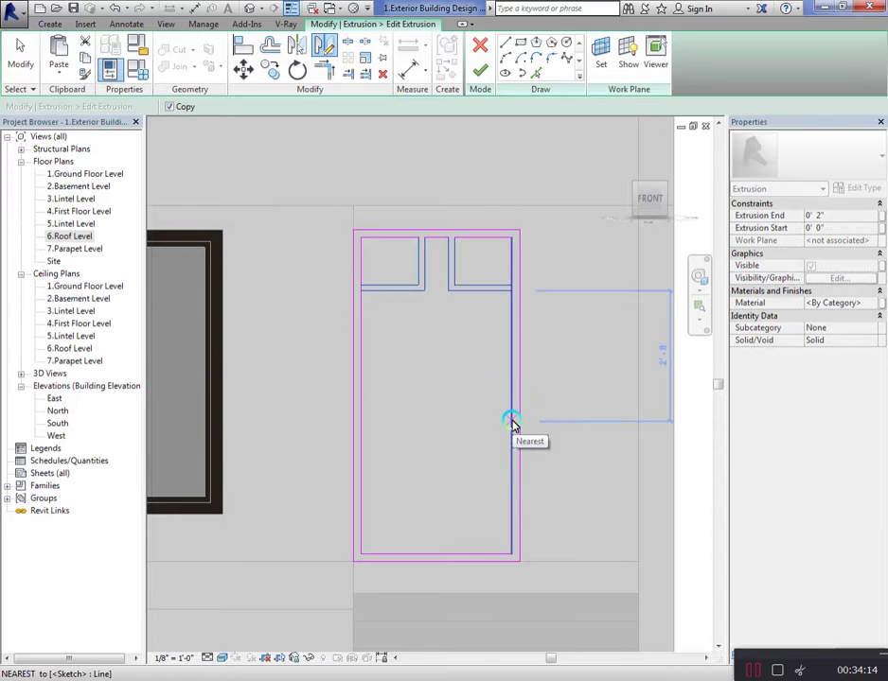
{"action": "left_click", "coordinate": [511, 400]}
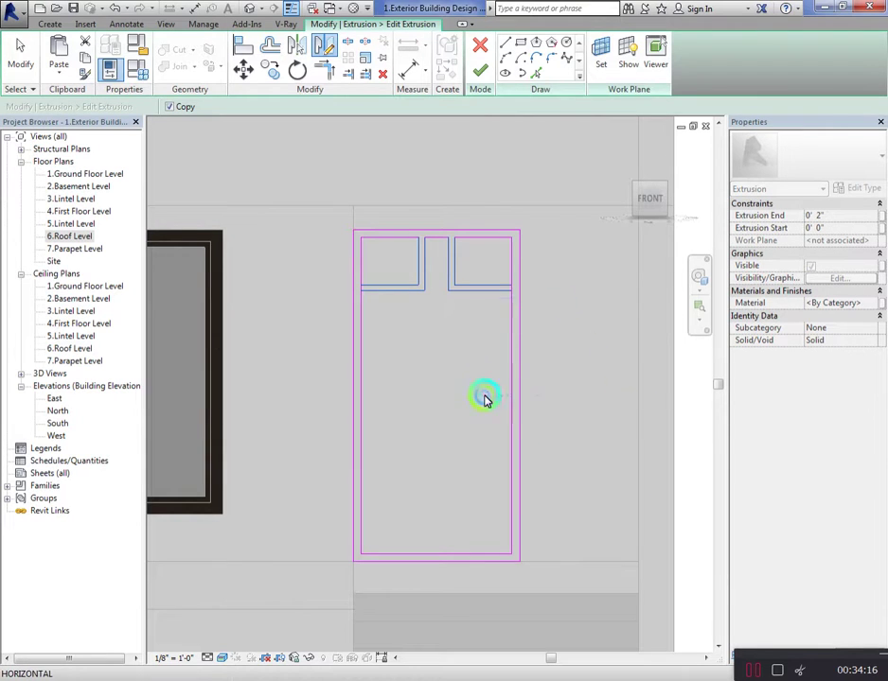
{"action": "left_click", "coordinate": [464, 396]}
{"action": "left_click", "coordinate": [439, 398]}
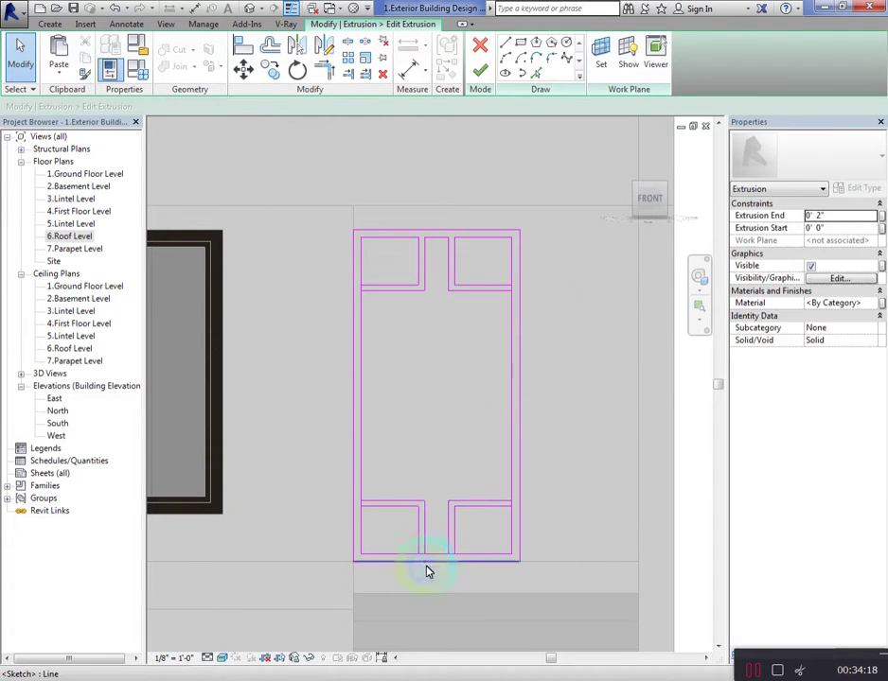
{"action": "scroll", "coordinate": [426, 568], "scroll_direction": "up", "scroll_amount": 1}
Split the bottom line and delete its segment under the centre gap
{"action": "key", "text": "s"}
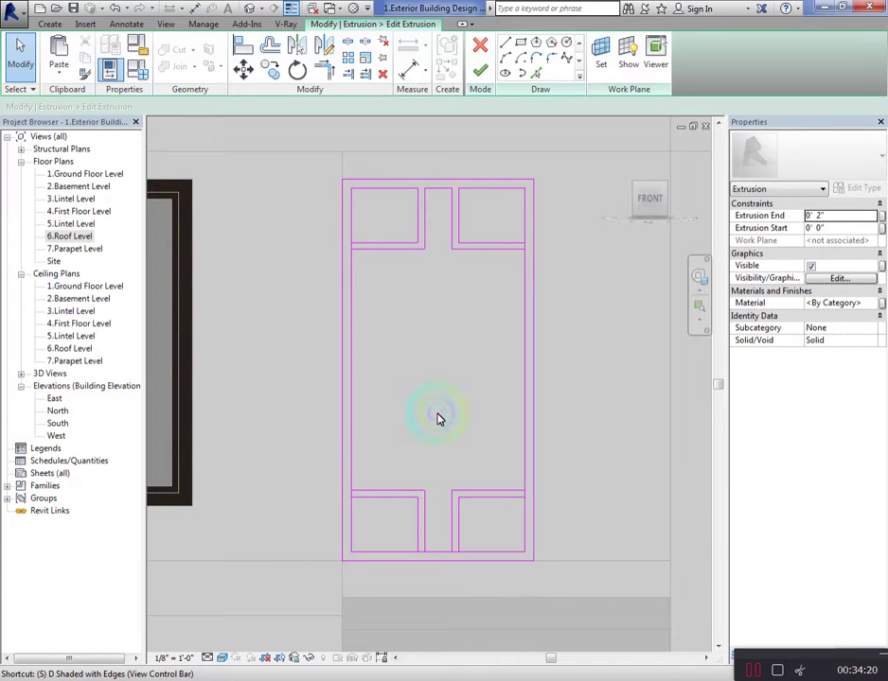
{"action": "key", "text": "l"}
{"action": "scroll", "coordinate": [445, 596], "scroll_direction": "up", "scroll_amount": 2}
{"action": "scroll", "coordinate": [416, 540], "scroll_direction": "up", "scroll_amount": 1}
{"action": "left_click", "coordinate": [414, 512]}
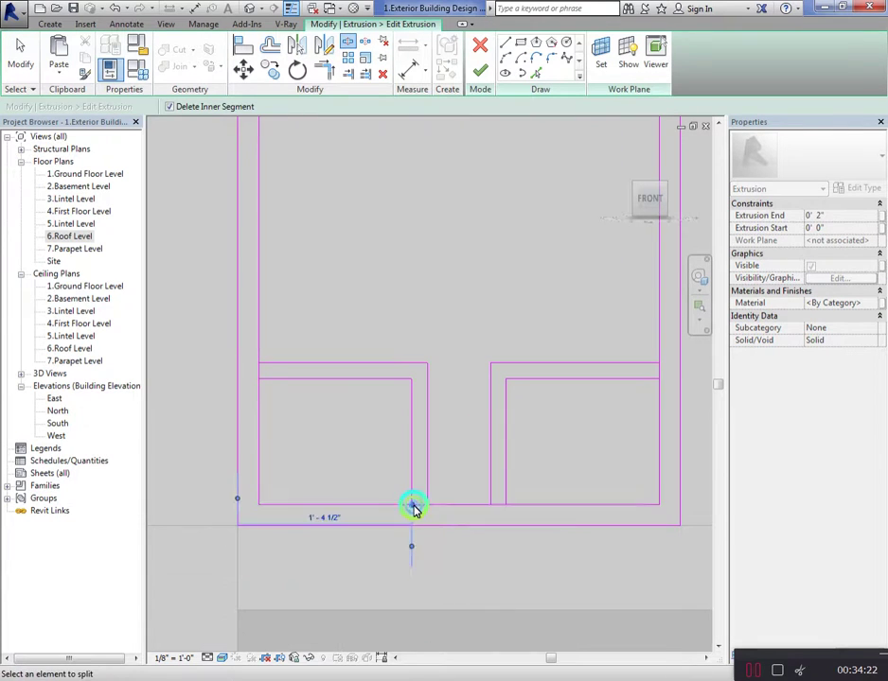
{"action": "left_click", "coordinate": [426, 506]}
{"action": "left_click", "coordinate": [490, 508]}
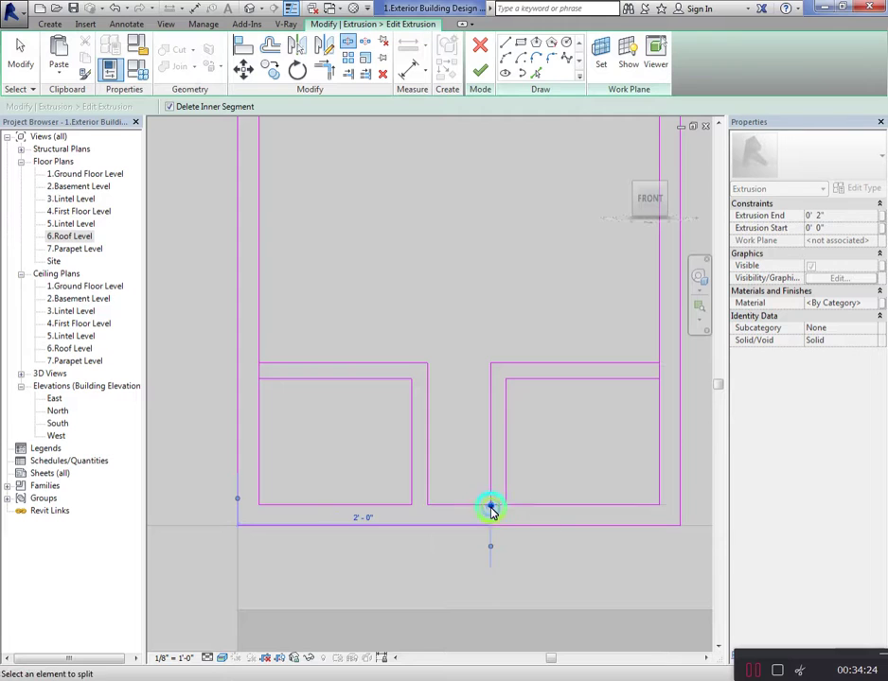
Split the left and right inner lines at the lower and upper panel corners
{"action": "middle_click_drag", "start_coordinate": [457, 525], "coordinate": [626, 426]}
{"action": "scroll", "coordinate": [580, 424], "scroll_direction": "down", "scroll_amount": 1}
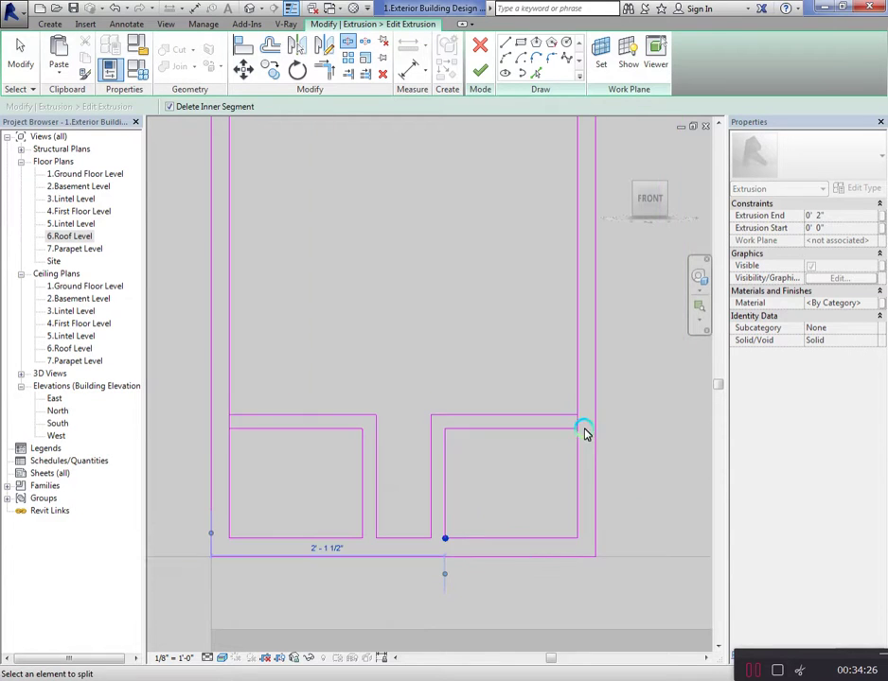
{"action": "left_click", "coordinate": [579, 417]}
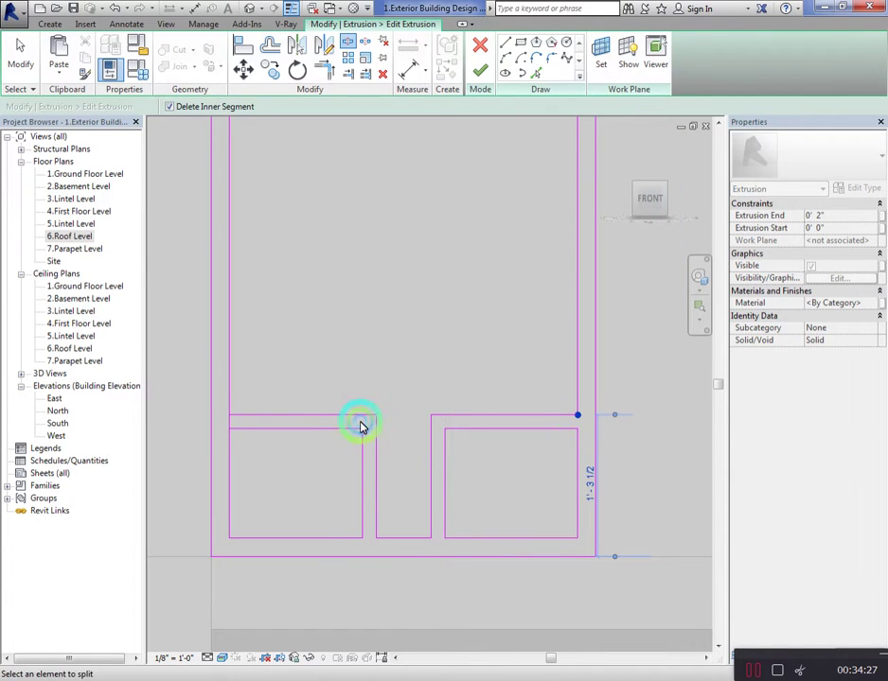
{"action": "left_click", "coordinate": [232, 426]}
{"action": "scroll", "coordinate": [341, 464], "scroll_direction": "down", "scroll_amount": 1}
{"action": "scroll", "coordinate": [407, 495], "scroll_direction": "down", "scroll_amount": 1}
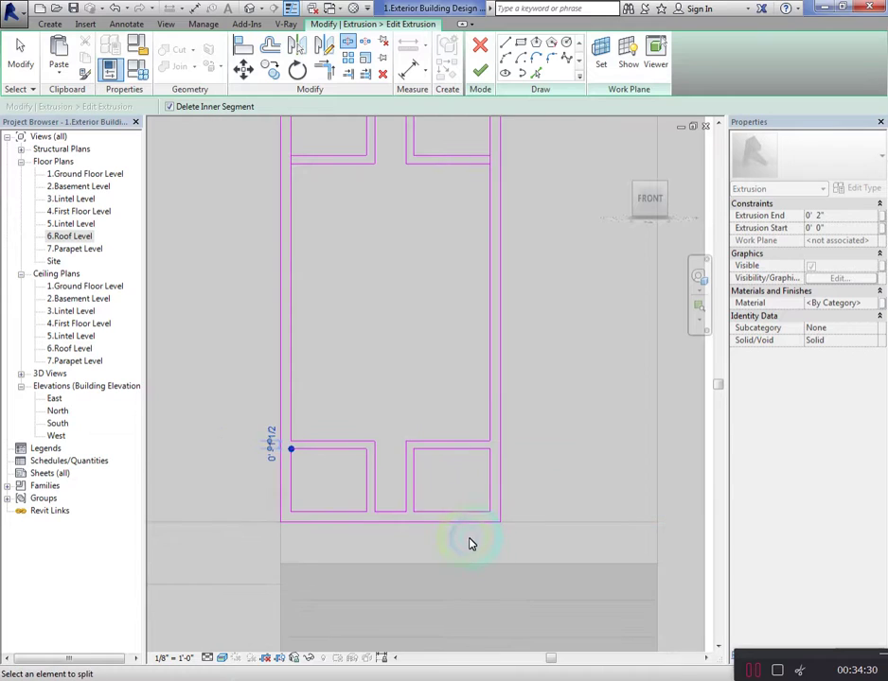
{"action": "scroll", "coordinate": [471, 544], "scroll_direction": "down", "scroll_amount": 1}
{"action": "scroll", "coordinate": [317, 213], "scroll_direction": "up", "scroll_amount": 2}
{"action": "left_click", "coordinate": [314, 218]}
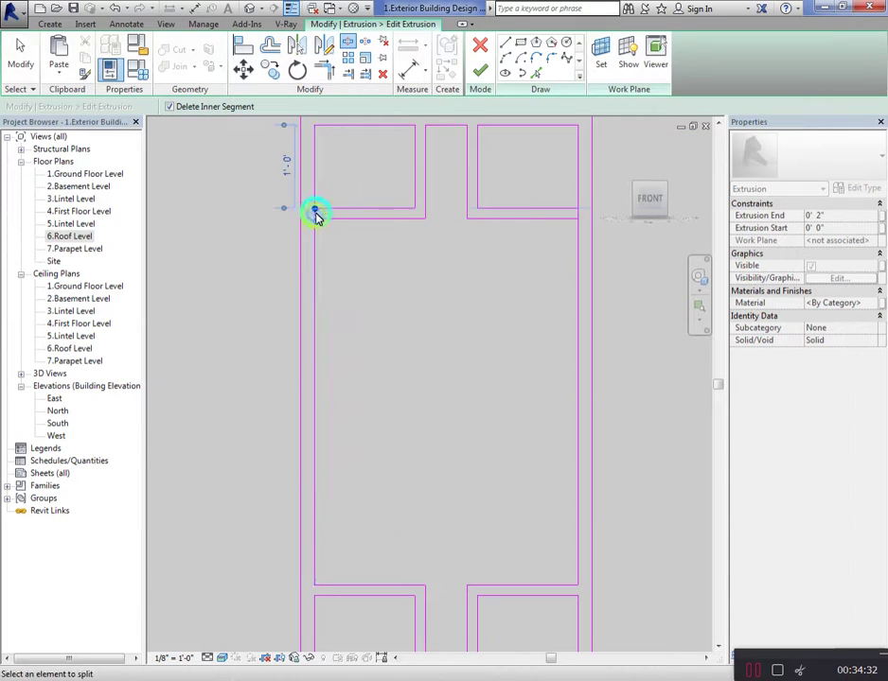
{"action": "left_click", "coordinate": [578, 218]}
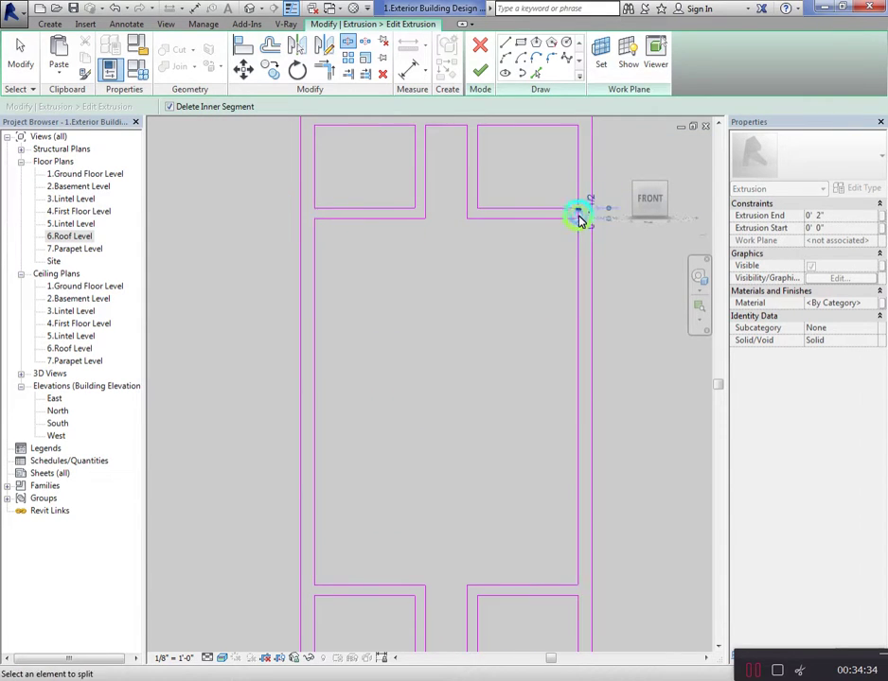
{"action": "key", "text": "Escape"}
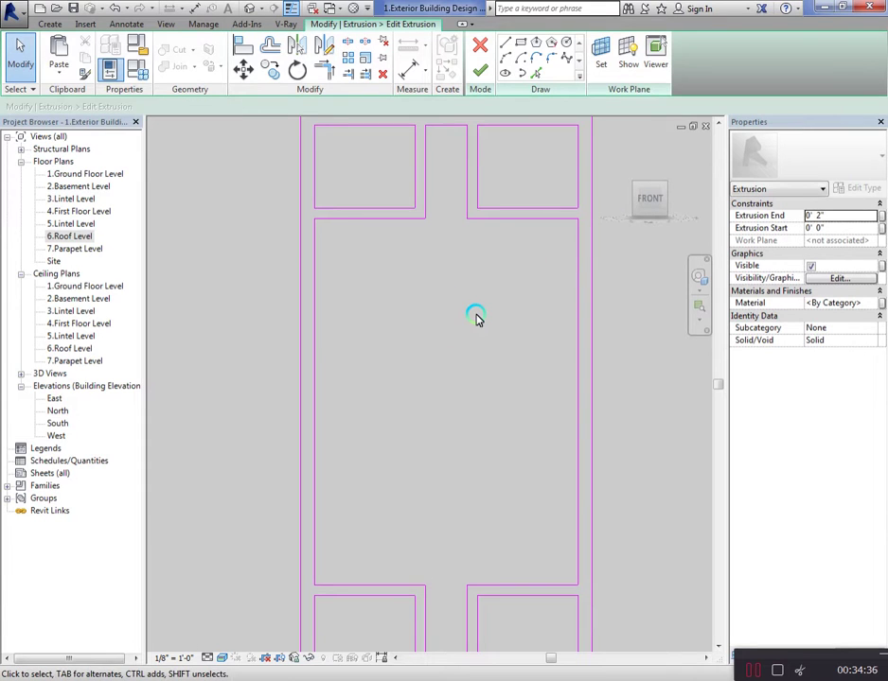
Select the sketch lines of the upper panels
{"action": "scroll", "coordinate": [416, 284], "scroll_direction": "down", "scroll_amount": 1}
{"action": "scroll", "coordinate": [284, 232], "scroll_direction": "up", "scroll_amount": 1}
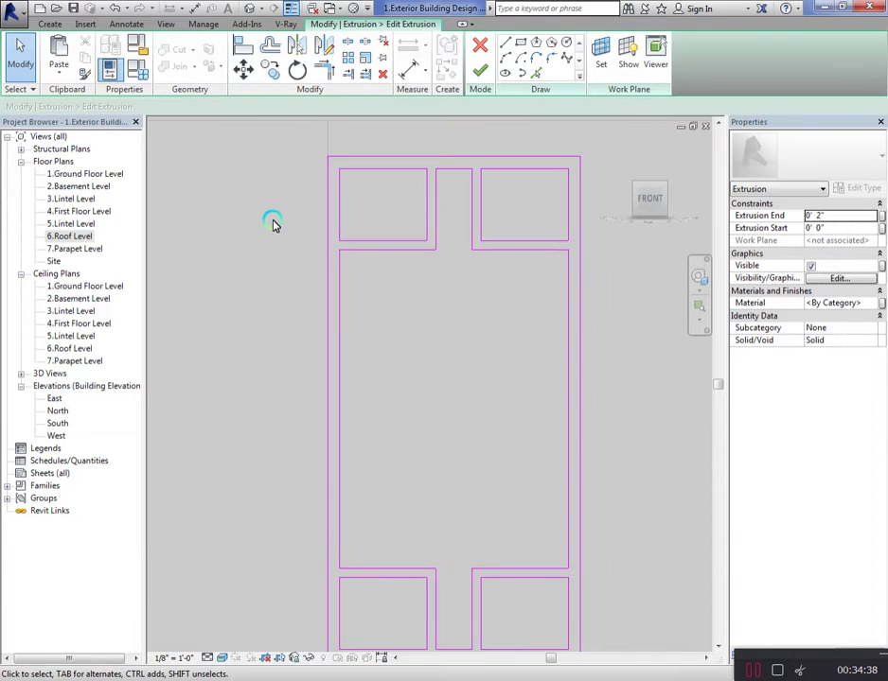
{"action": "left_click_drag", "start_coordinate": [522, 295], "coordinate": [375, 222]}
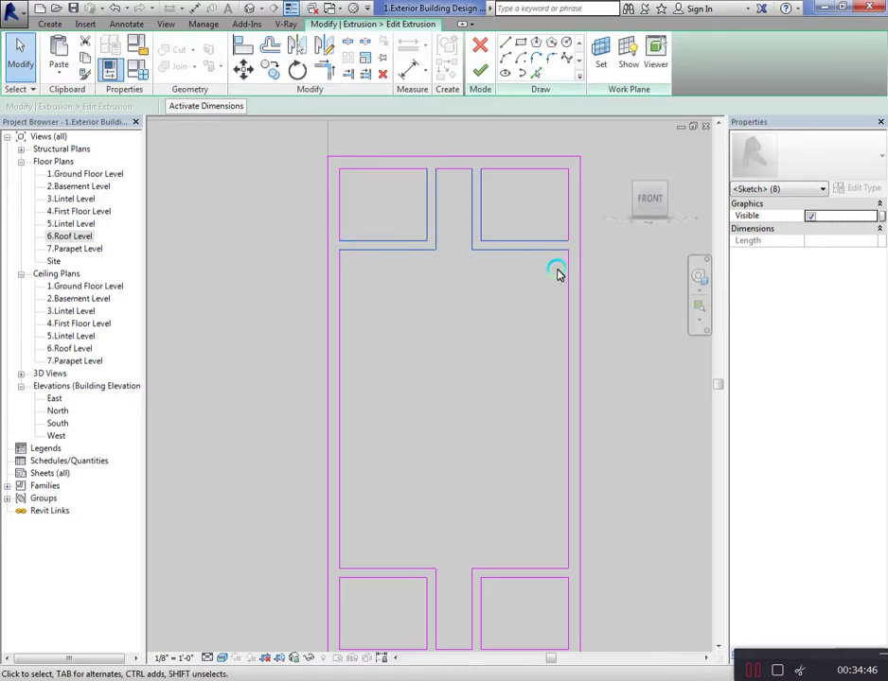
Offset the central panel's top edge 1' 0" lower, then delete the unwanted offset line
{"action": "left_click", "coordinate": [475, 293]}
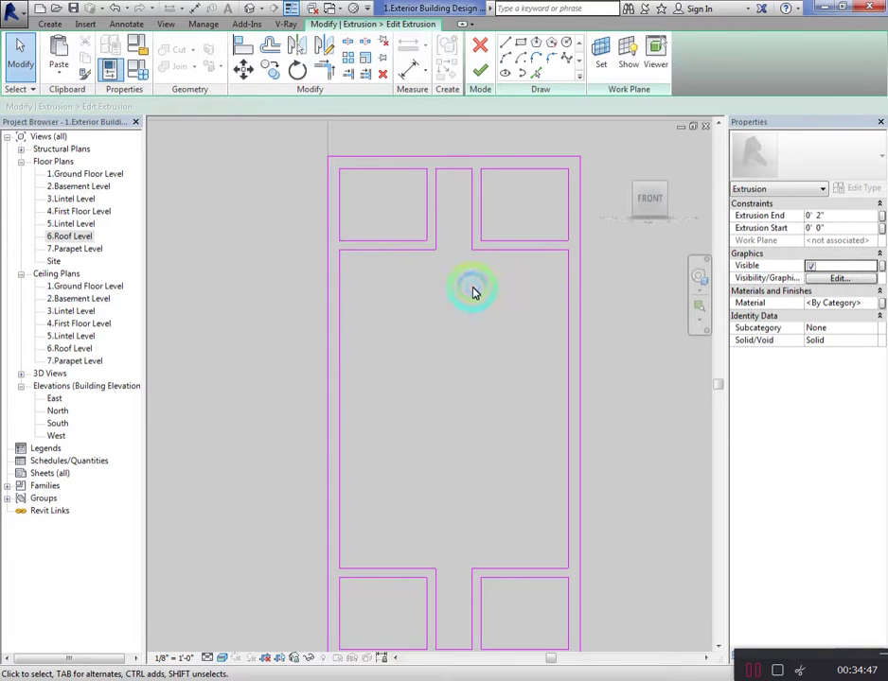
{"action": "left_click", "coordinate": [270, 44]}
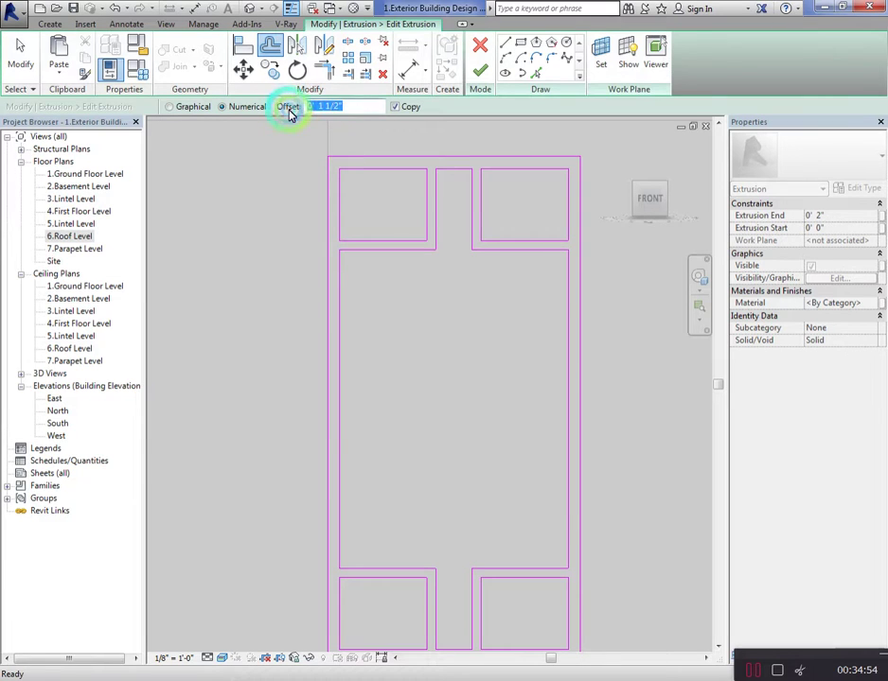
{"action": "type", "text": "1"}
{"action": "key", "text": "Return"}
{"action": "left_click", "coordinate": [469, 305]}
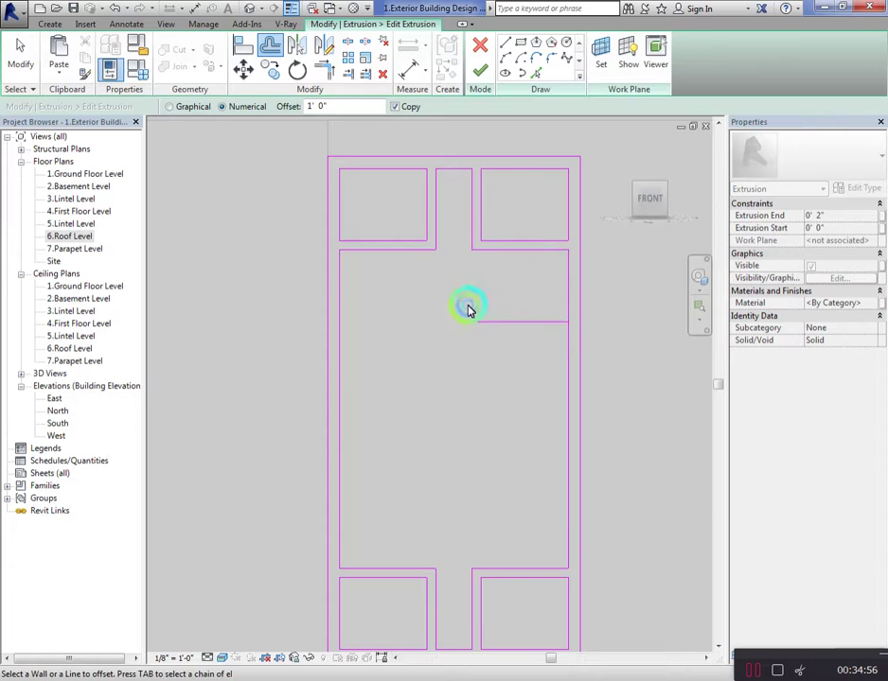
{"action": "key", "text": "Escape"}
{"action": "left_click", "coordinate": [527, 322]}
{"action": "key", "text": "Delete"}
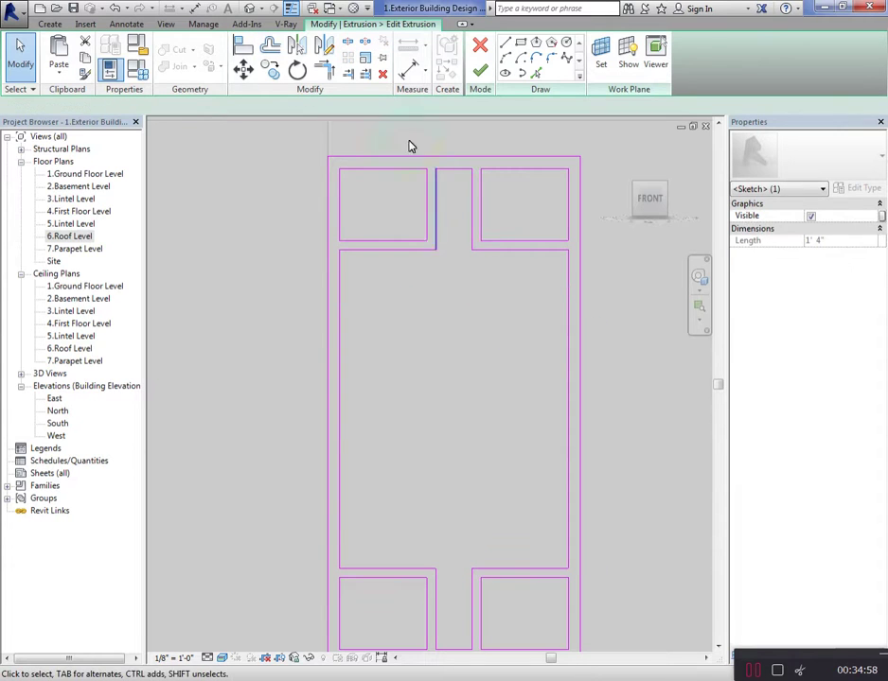
Offset the central panel's top edge 0' 6" lower to form the rail
{"action": "left_click", "coordinate": [315, 59]}
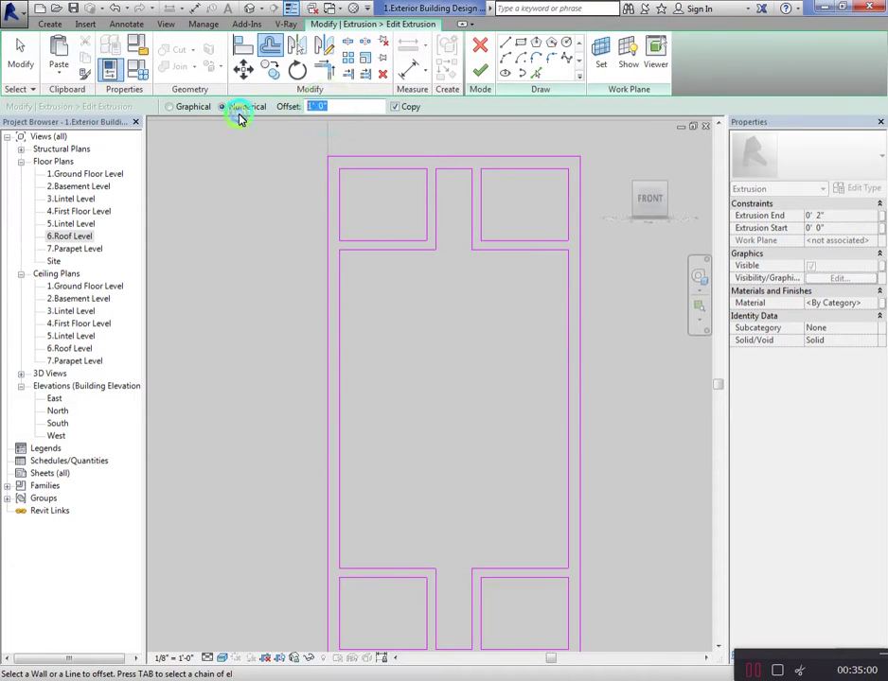
{"action": "type", "text": "6\""}
{"action": "key", "text": "Return"}
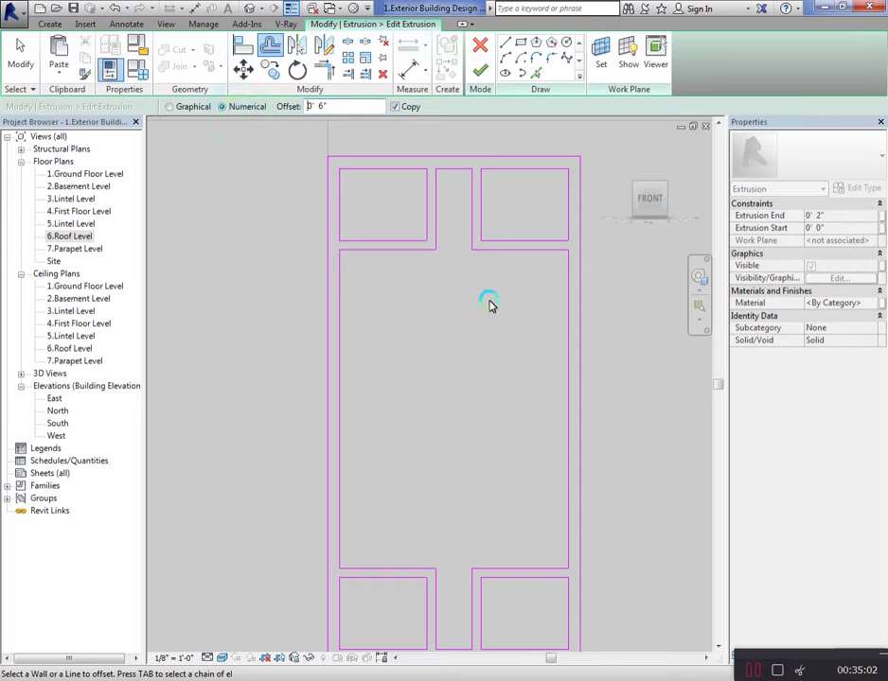
{"action": "left_click", "coordinate": [511, 251]}
{"action": "key", "text": "Escape"}
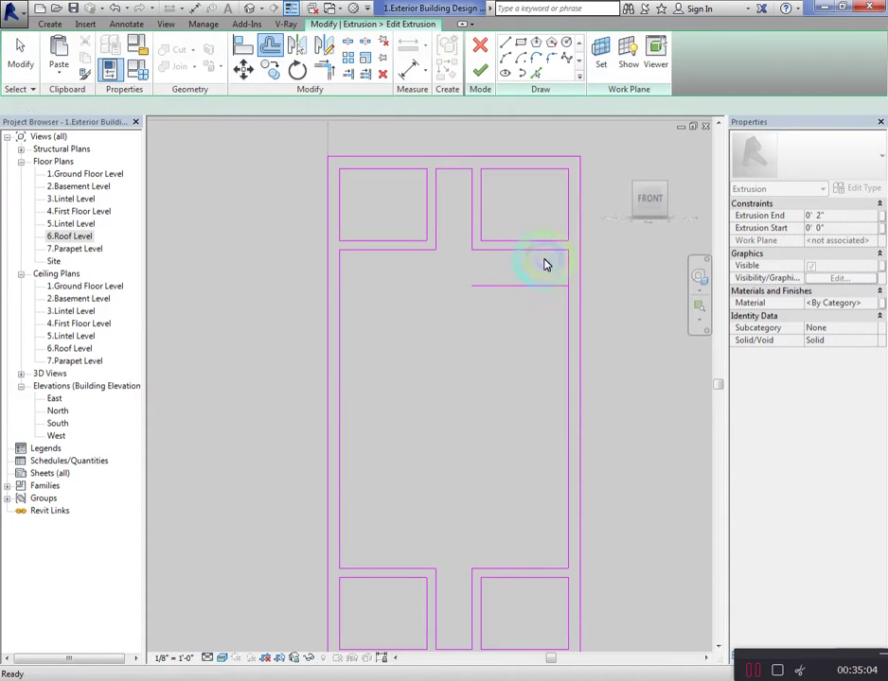
{"action": "left_click", "coordinate": [476, 253]}
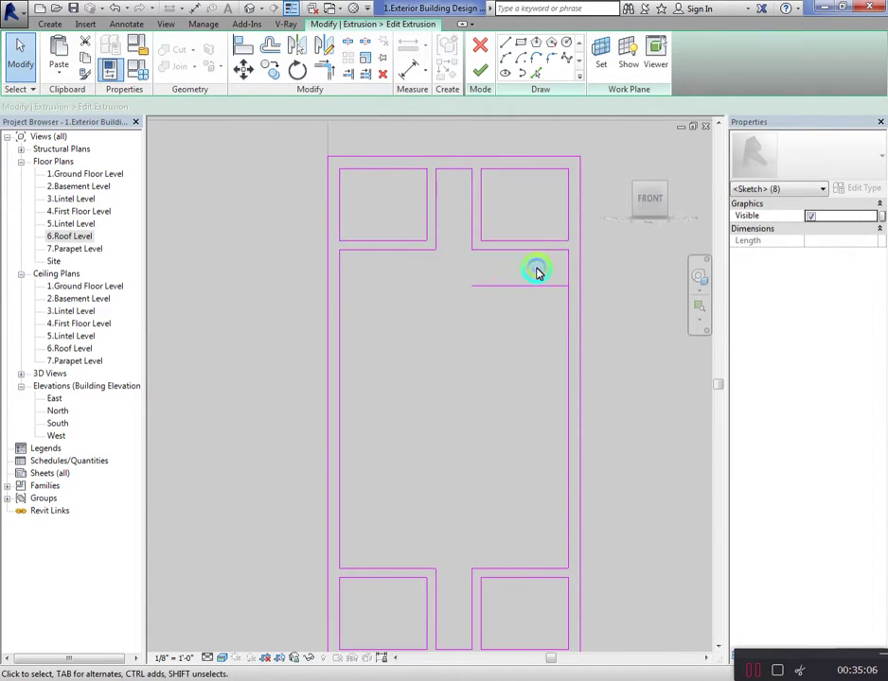
{"action": "key", "text": "Escape"}
Draw a short vertical line from the offset line's end up to the edge
{"action": "key", "text": "l"}
{"action": "key", "text": "i"}
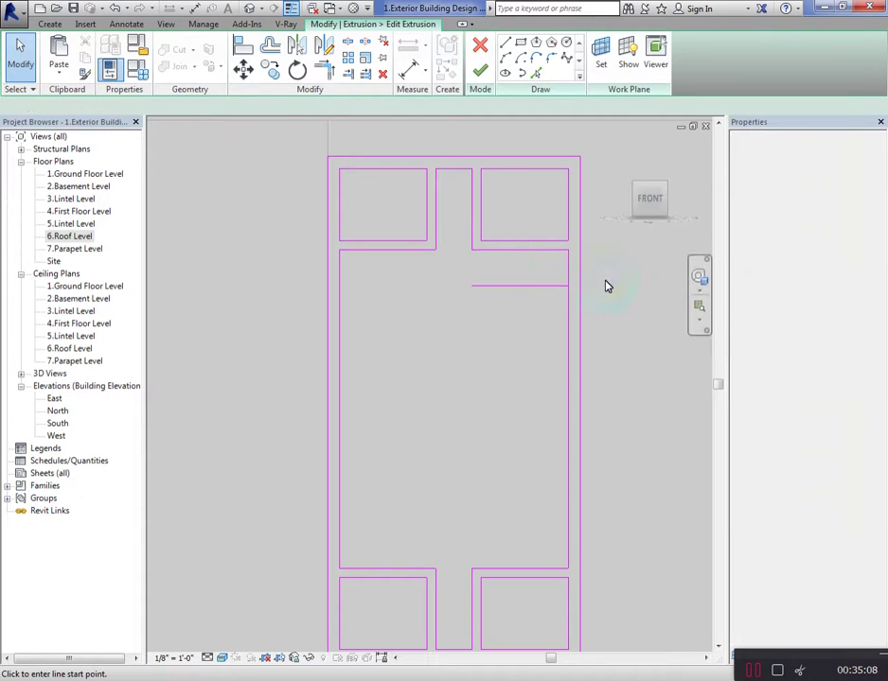
{"action": "left_click", "coordinate": [568, 285]}
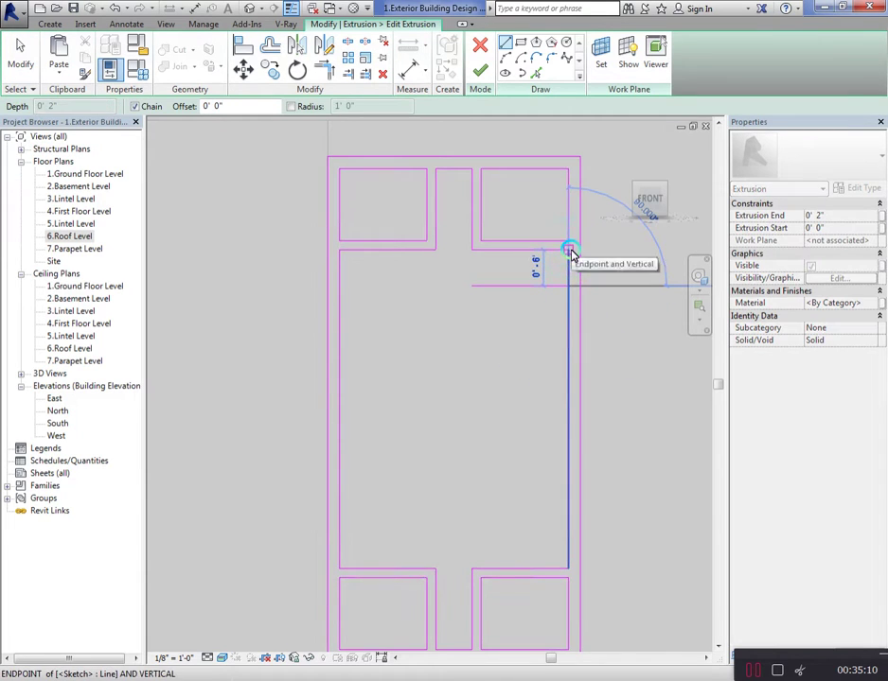
{"action": "left_click", "coordinate": [568, 251]}
{"action": "key", "text": "Escape"}
{"action": "key", "text": "Escape"}
Mirror the new right rail lines across the door centre to the left side
{"action": "scroll", "coordinate": [495, 248], "scroll_direction": "up", "scroll_amount": 1}
{"action": "left_click_drag", "start_coordinate": [513, 257], "coordinate": [364, 217]}
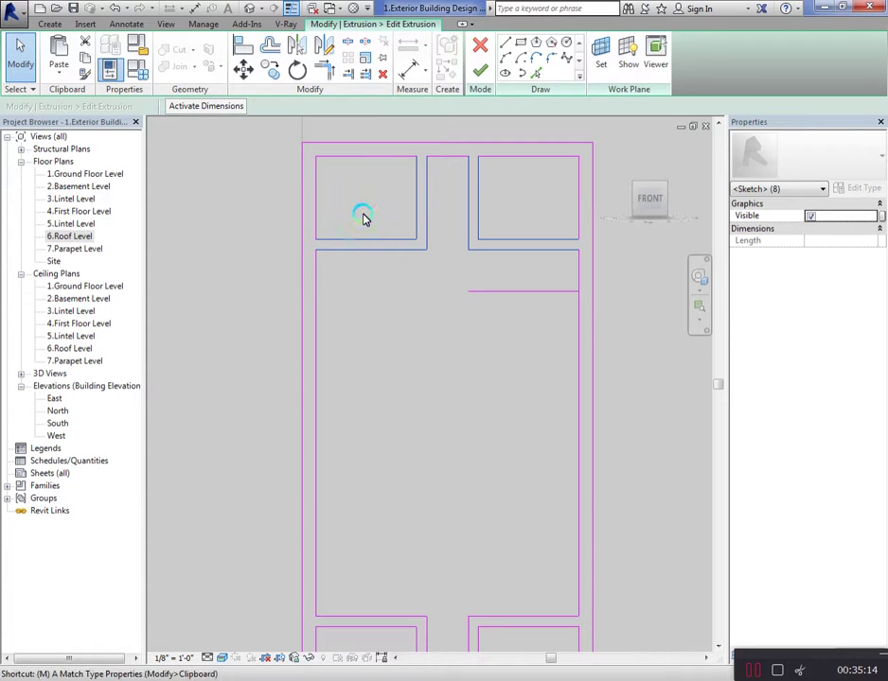
{"action": "key", "text": "d"}
{"action": "key", "text": "m"}
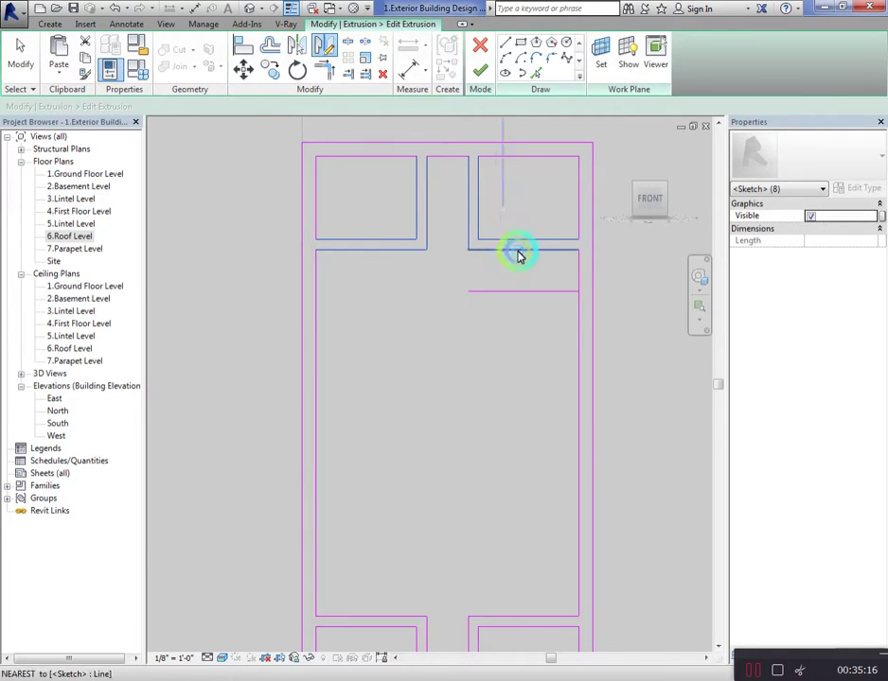
{"action": "left_click", "coordinate": [576, 272]}
{"action": "left_click", "coordinate": [511, 272]}
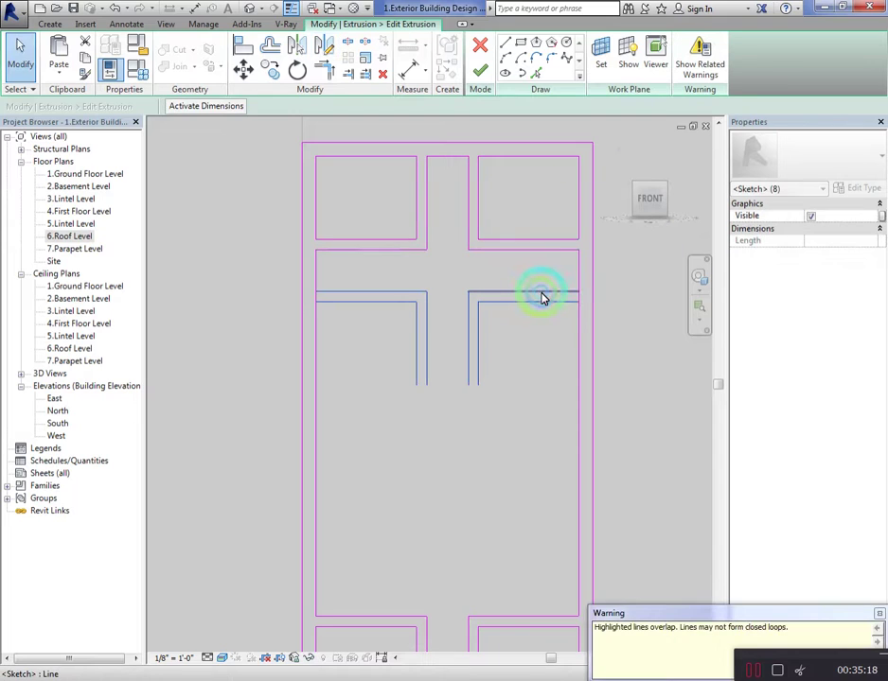
{"action": "left_click", "coordinate": [537, 291]}
{"action": "key", "text": "Delete"}
{"action": "left_click", "coordinate": [579, 271]}
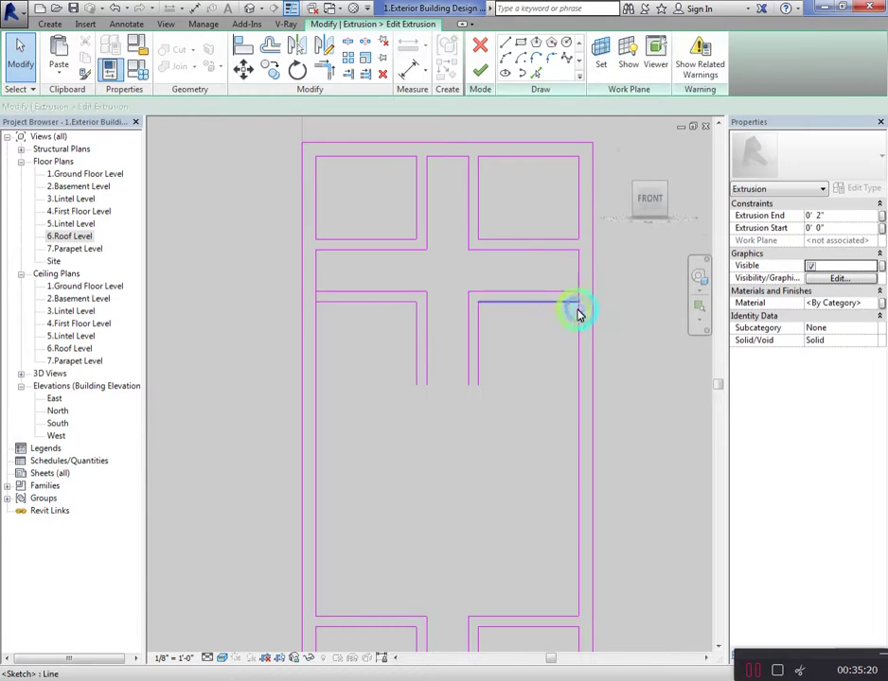
Trim the rail lines, removing the segment between the right and left lines
{"action": "left_click", "coordinate": [547, 417]}
{"action": "scroll", "coordinate": [549, 322], "scroll_direction": "up", "scroll_amount": 1}
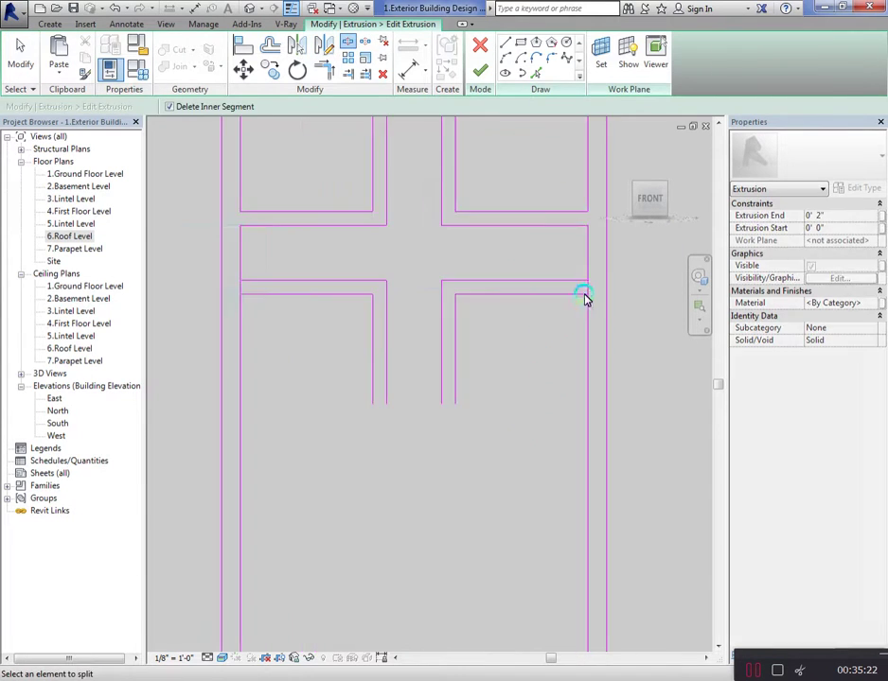
{"action": "left_click", "coordinate": [587, 297]}
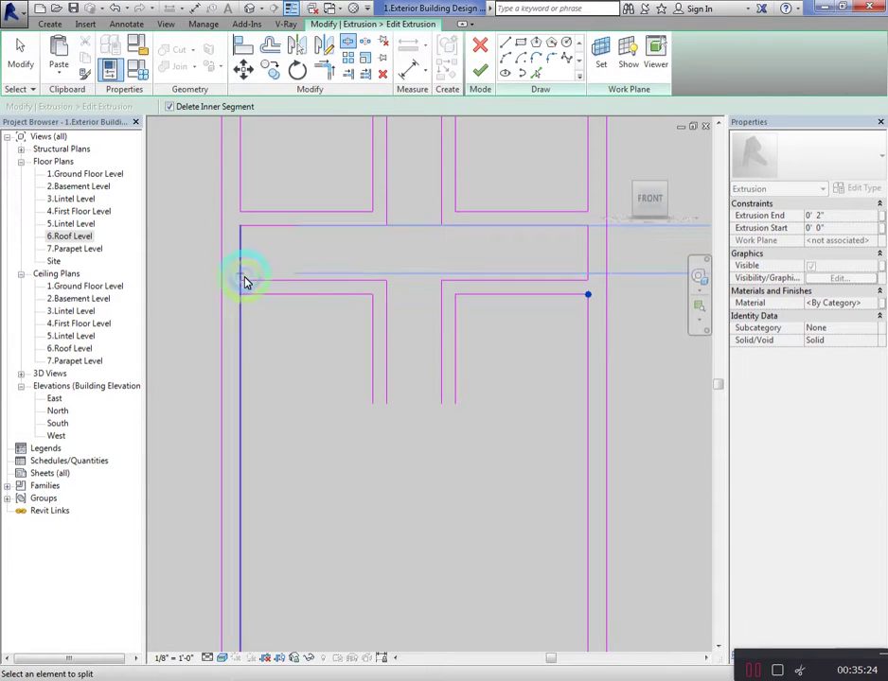
{"action": "left_click", "coordinate": [239, 290]}
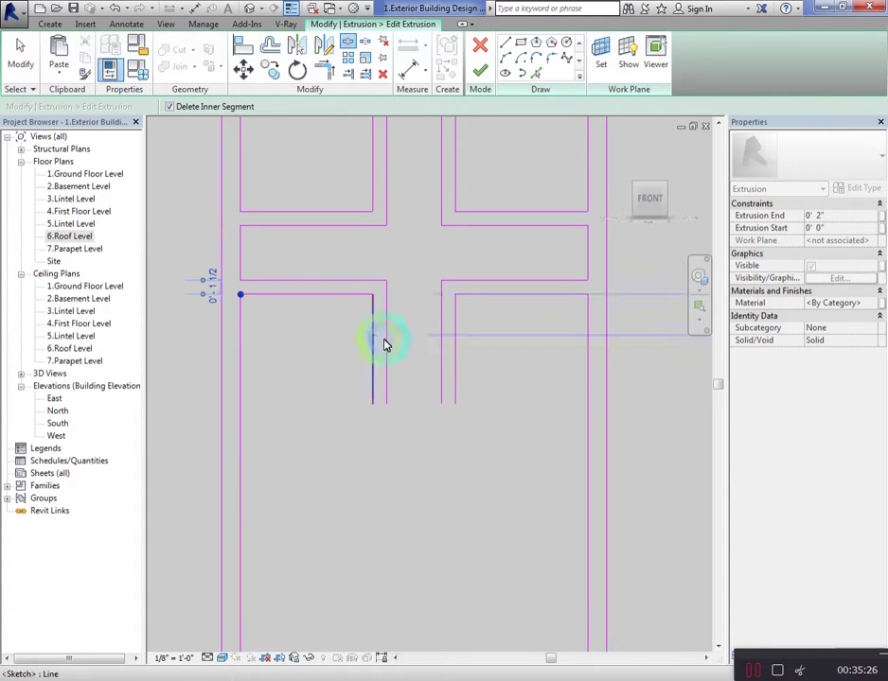
{"action": "key", "text": "Escape"}
{"action": "scroll", "coordinate": [460, 367], "scroll_direction": "down", "scroll_amount": 2}
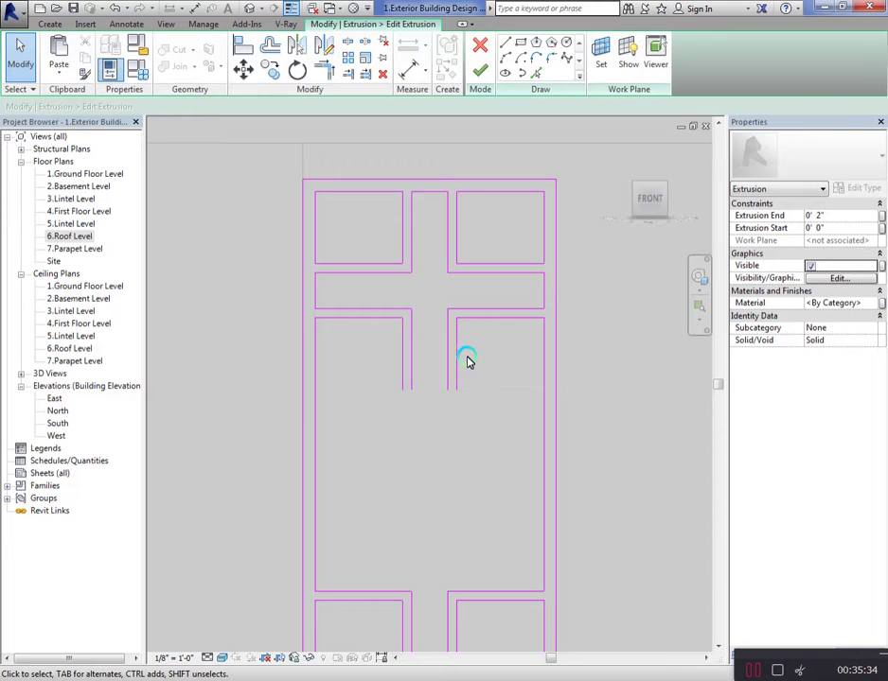
Mirror the grille opening and bar lines downward to form a second row of openings
{"action": "left_click_drag", "start_coordinate": [488, 375], "coordinate": [371, 402]}
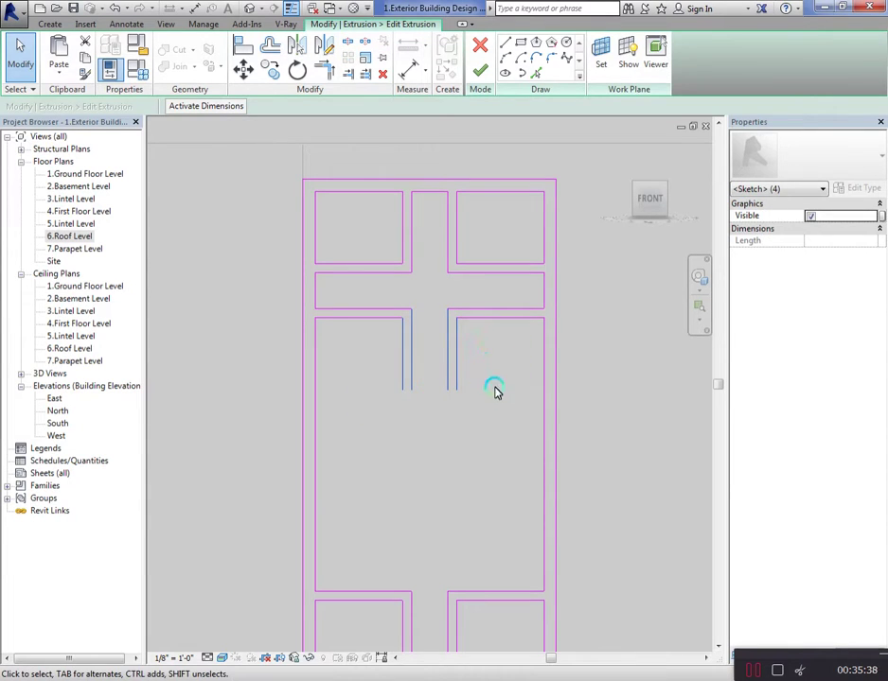
{"action": "left_click_drag", "start_coordinate": [494, 391], "coordinate": [382, 308], "text": "ctrl"}
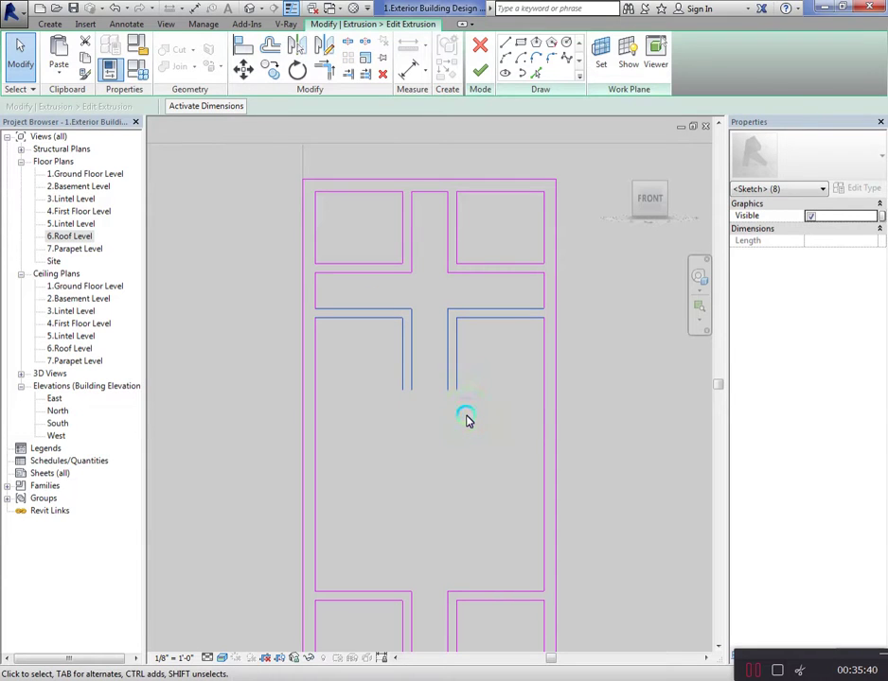
{"action": "key", "text": "d"}
{"action": "key", "text": "m"}
{"action": "left_click", "coordinate": [448, 388]}
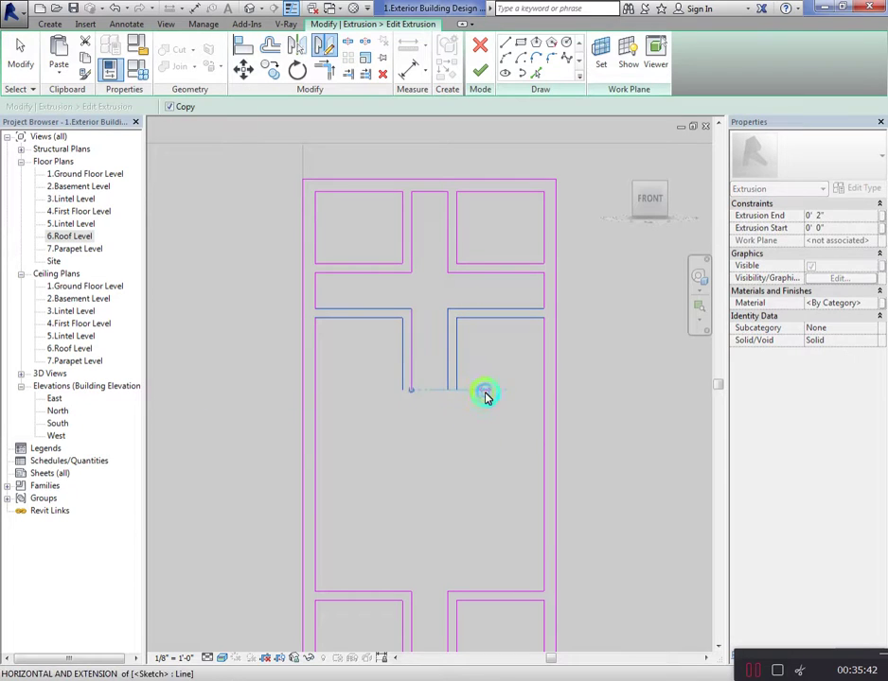
{"action": "left_click", "coordinate": [490, 394]}
{"action": "left_click", "coordinate": [469, 454]}
{"action": "scroll", "coordinate": [393, 307], "scroll_direction": "down", "scroll_amount": 2}
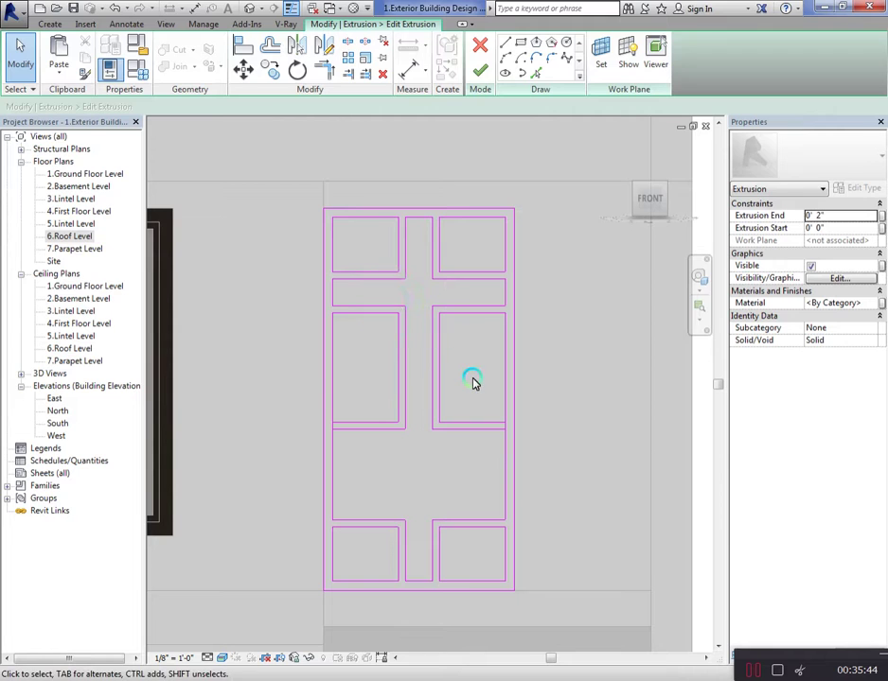
{"action": "scroll", "coordinate": [466, 366], "scroll_direction": "up", "scroll_amount": 1}
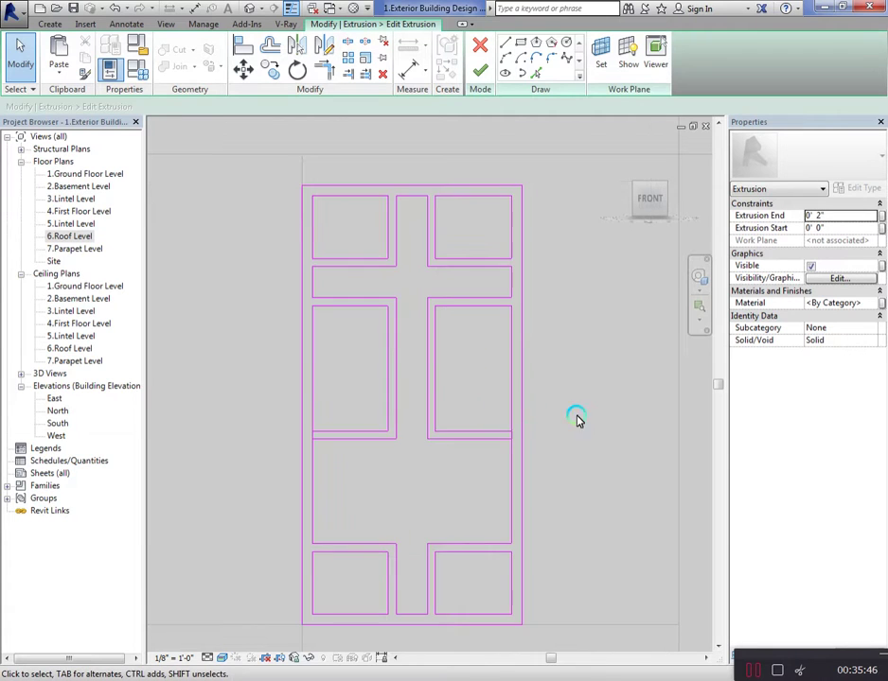
Nudge the new lower opening lines up two increments
{"action": "left_click_drag", "start_coordinate": [575, 406], "coordinate": [705, 412]}
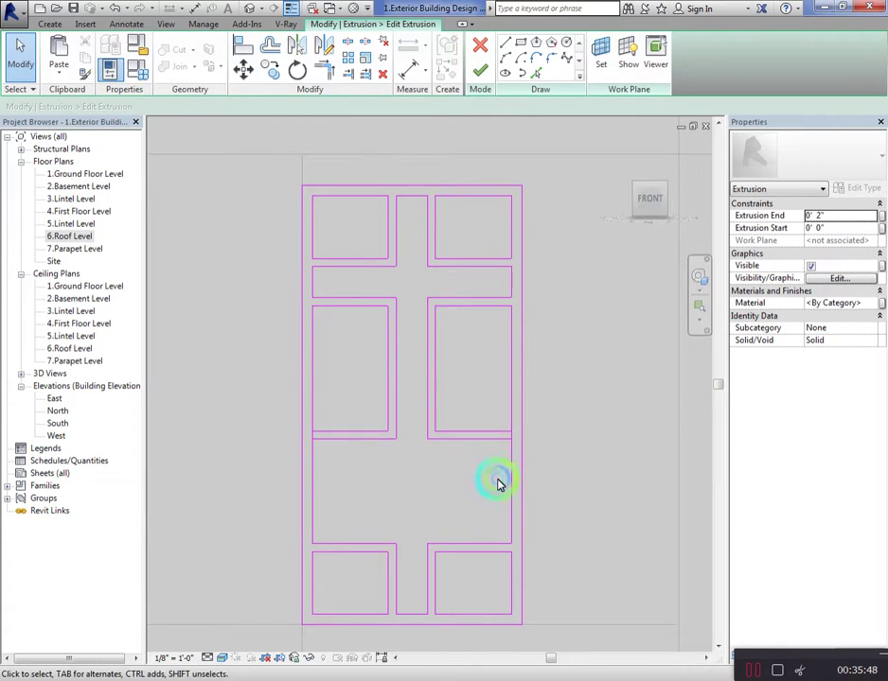
{"action": "left_click_drag", "start_coordinate": [493, 474], "coordinate": [344, 400]}
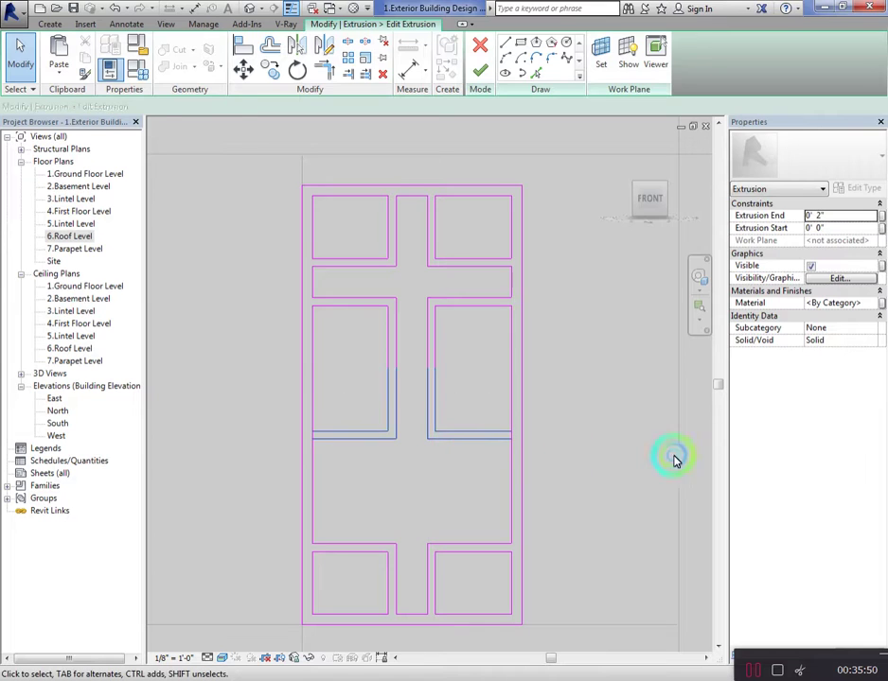
{"action": "key", "text": "Up"}
{"action": "key", "text": "Up"}
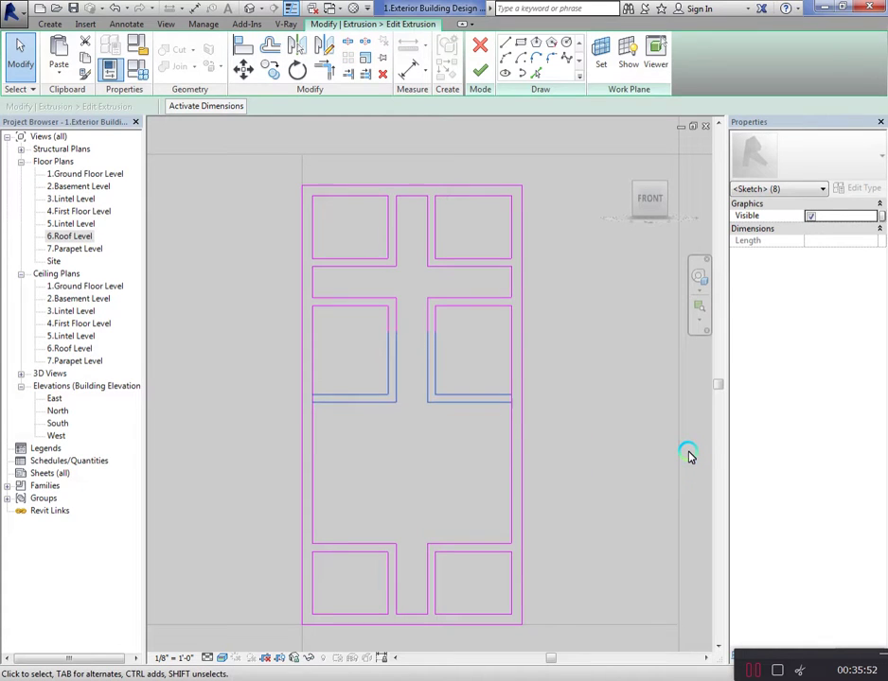
{"action": "key", "text": "Up"}
{"action": "key", "text": "Up"}
{"action": "key", "text": "Up"}
{"action": "key", "text": "Up"}
{"action": "key", "text": "Up"}
{"action": "key", "text": "Up"}
{"action": "key", "text": "Up"}
{"action": "key", "text": "Up"}
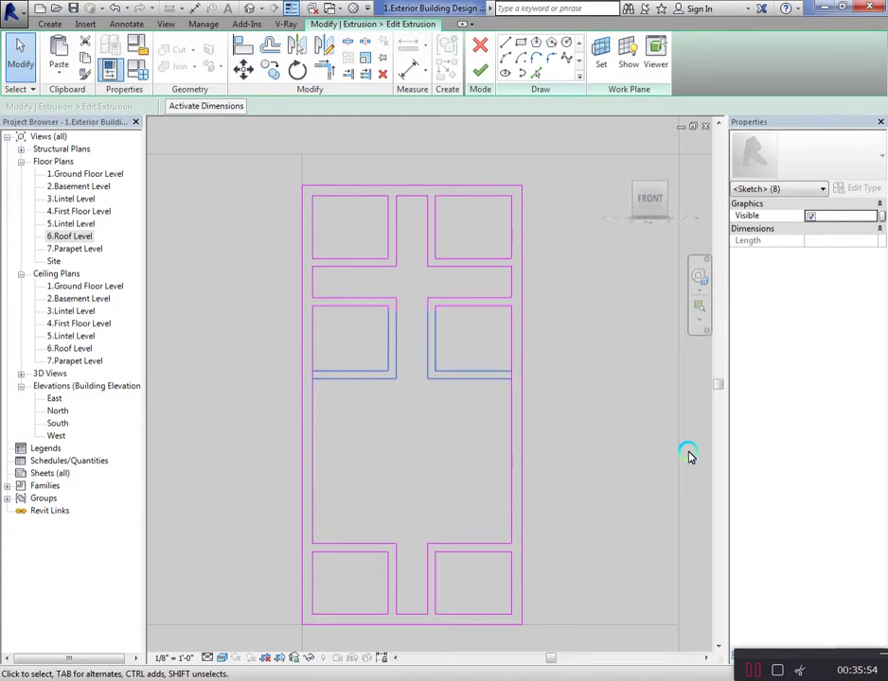
{"action": "scroll", "coordinate": [511, 374], "scroll_direction": "up", "scroll_amount": 2}
{"action": "mouse_move", "coordinate": [325, 260]}
{"action": "left_mouse_down"}
{"action": "mouse_move", "coordinate": [447, 330]}
{"action": "mouse_move", "coordinate": [342, 310]}
{"action": "left_mouse_up"}
{"action": "left_click", "coordinate": [431, 375]}
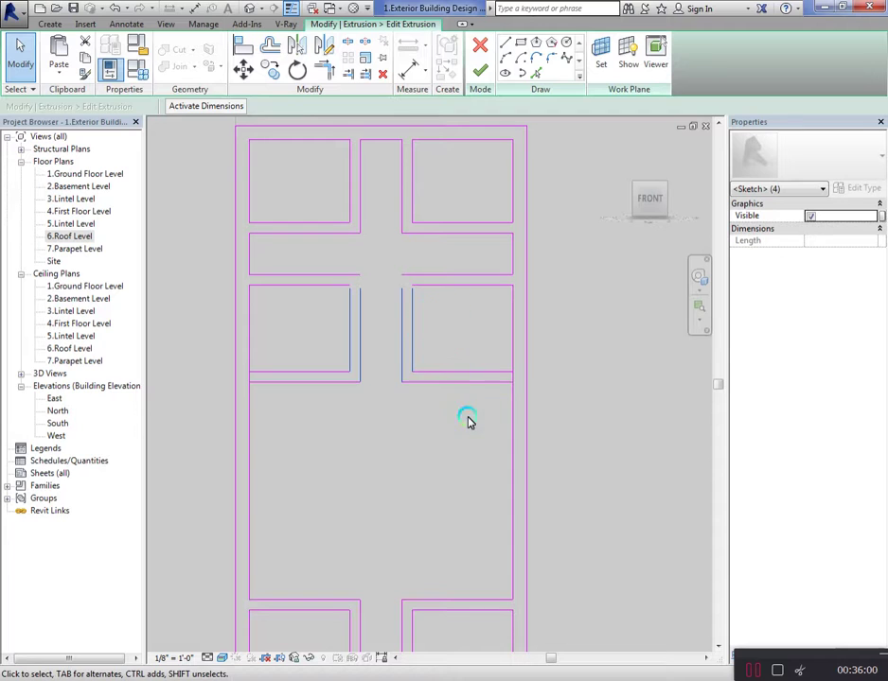
Move the second-row opening lines and extend their vertical ends to the bar edges
{"action": "left_click_drag", "start_coordinate": [468, 417], "coordinate": [333, 363], "text": "ctrl"}
{"action": "scroll", "coordinate": [341, 294], "scroll_direction": "up", "scroll_amount": 1}
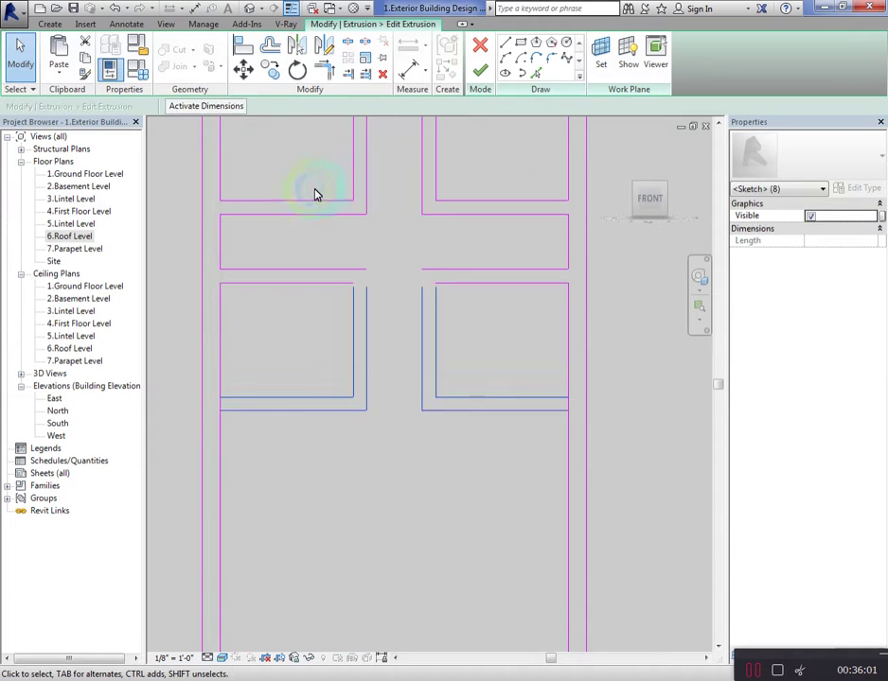
{"action": "left_click", "coordinate": [252, 76]}
{"action": "scroll", "coordinate": [357, 297], "scroll_direction": "up", "scroll_amount": 1}
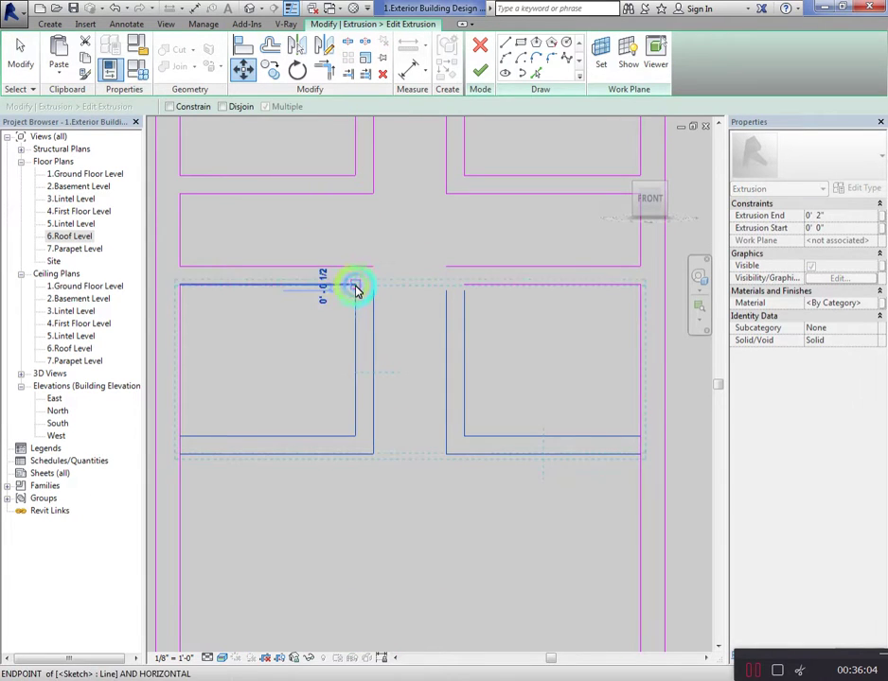
{"action": "left_click", "coordinate": [356, 291]}
{"action": "left_click", "coordinate": [372, 292]}
{"action": "left_click", "coordinate": [372, 289]}
{"action": "left_click_drag", "start_coordinate": [372, 257], "coordinate": [373, 267]}
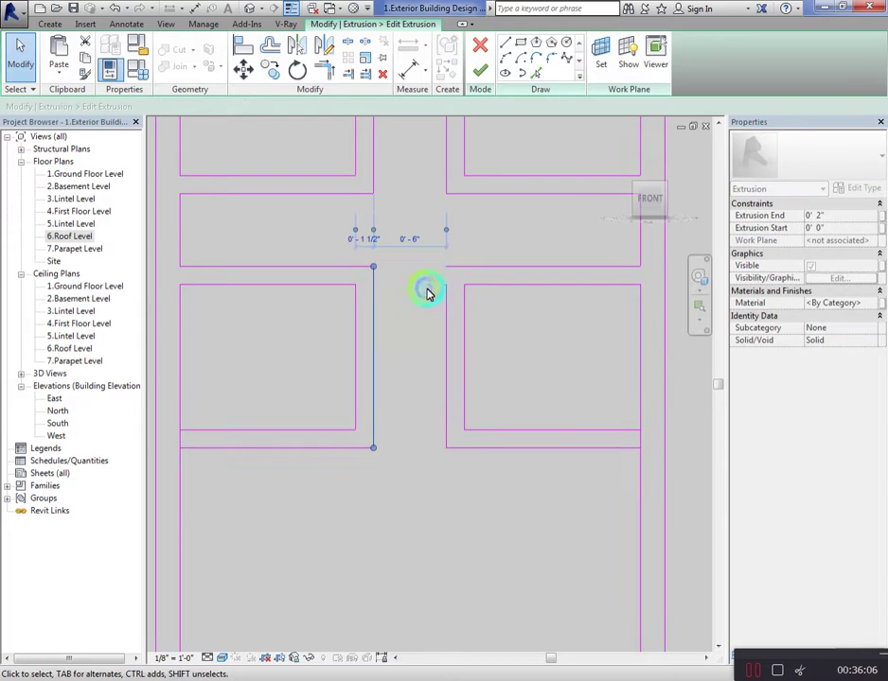
{"action": "left_click_drag", "start_coordinate": [446, 291], "coordinate": [450, 271]}
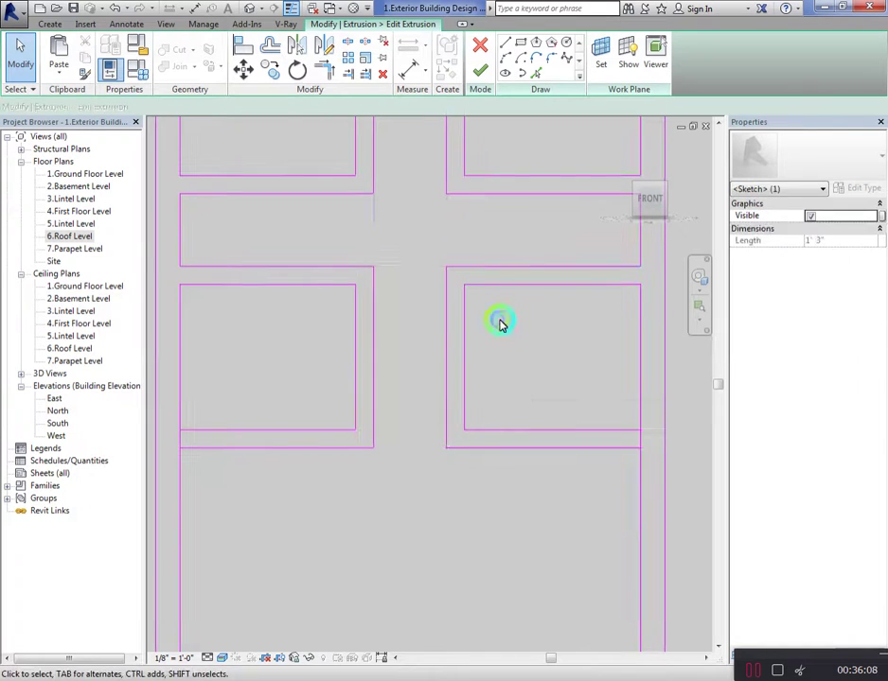
{"action": "key", "text": "Escape"}
Mirror-copy both second-row openings about the wall midpoint into the lower half
{"action": "scroll", "coordinate": [466, 332], "scroll_direction": "down", "scroll_amount": 1}
{"action": "scroll", "coordinate": [462, 311], "scroll_direction": "down", "scroll_amount": 2}
{"action": "scroll", "coordinate": [359, 301], "scroll_direction": "down", "scroll_amount": 1}
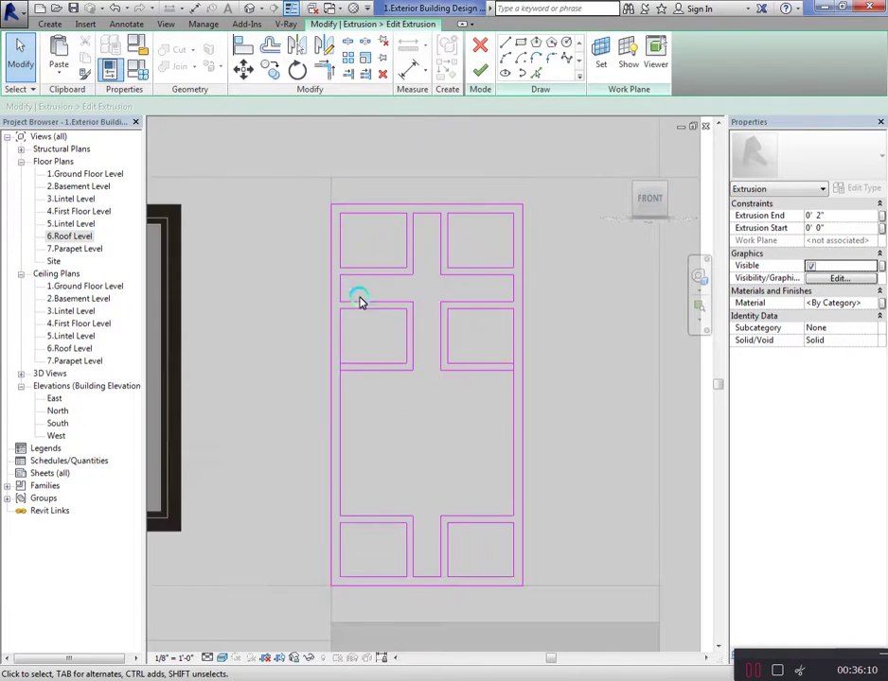
{"action": "scroll", "coordinate": [397, 397], "scroll_direction": "up", "scroll_amount": 1}
{"action": "scroll", "coordinate": [366, 313], "scroll_direction": "down", "scroll_amount": 1}
{"action": "scroll", "coordinate": [444, 367], "scroll_direction": "down", "scroll_amount": 1}
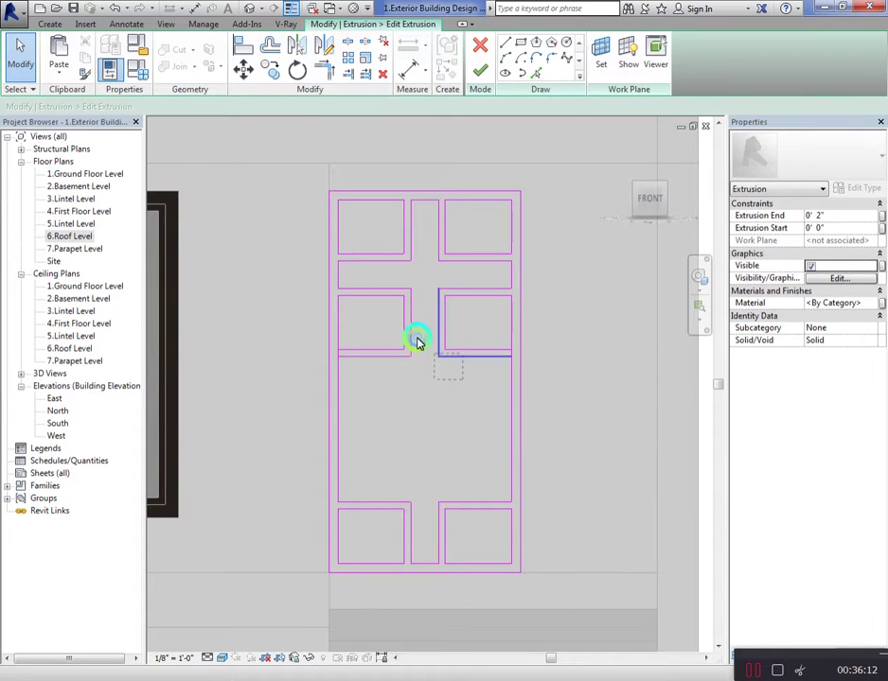
{"action": "left_click_drag", "start_coordinate": [417, 343], "coordinate": [376, 288]}
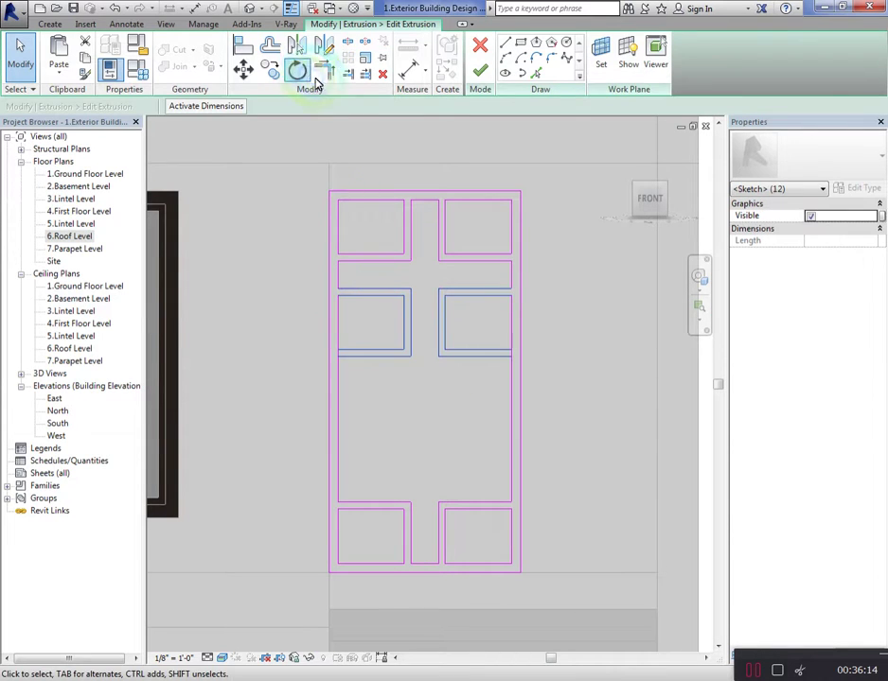
{"action": "left_click", "coordinate": [326, 47]}
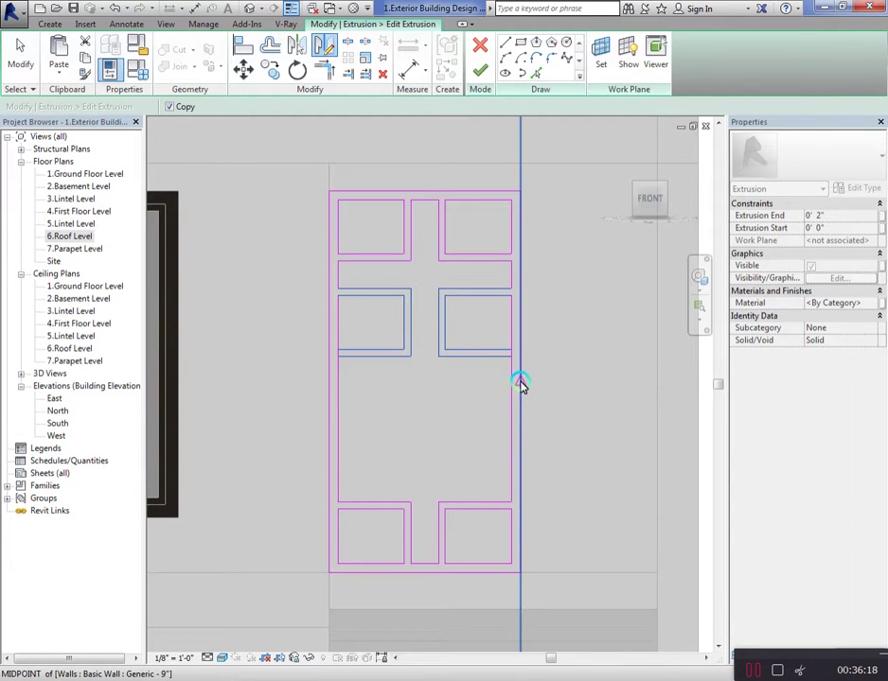
{"action": "left_click", "coordinate": [520, 384]}
{"action": "left_click", "coordinate": [549, 385]}
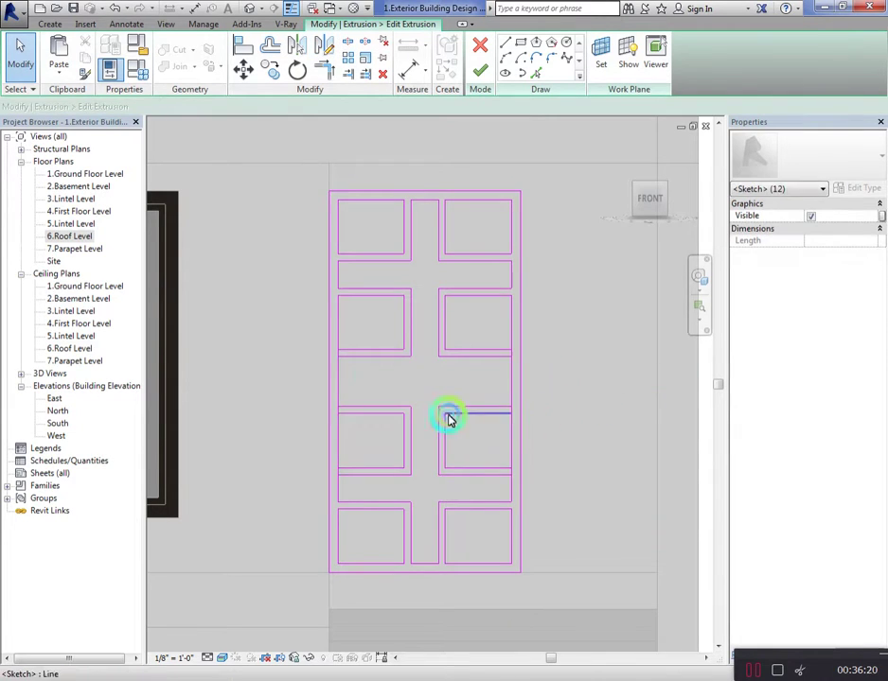
{"action": "key", "text": "Escape"}
Move the second-row openings down 3 inches
{"action": "scroll", "coordinate": [387, 380], "scroll_direction": "up", "scroll_amount": 1}
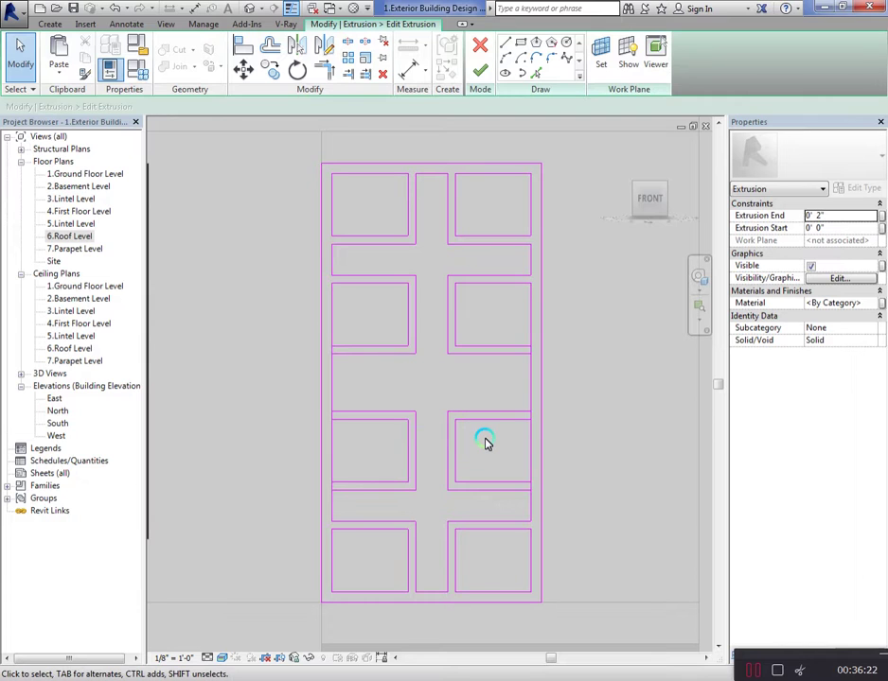
{"action": "left_click_drag", "start_coordinate": [530, 357], "coordinate": [377, 341]}
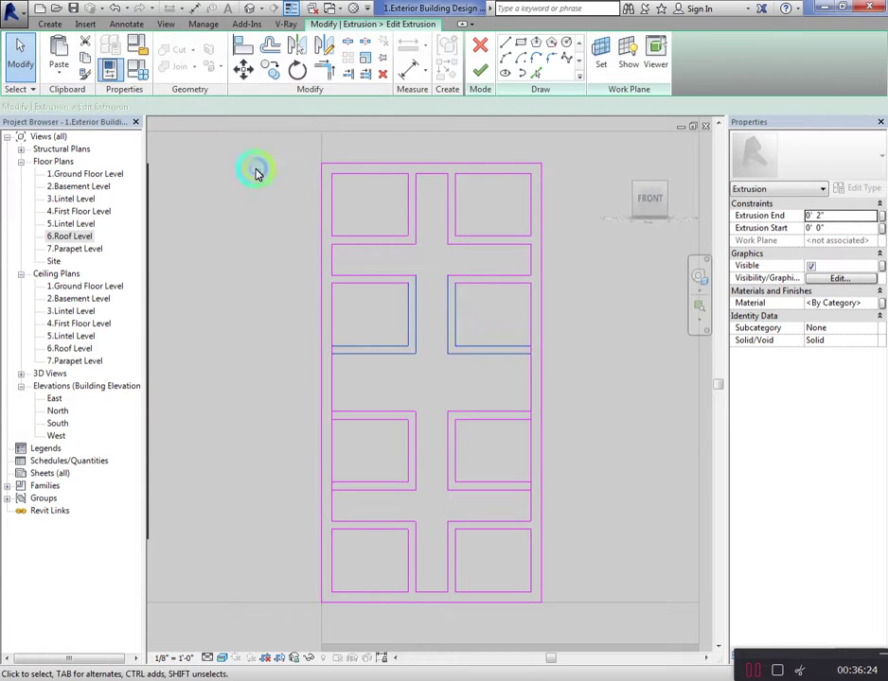
{"action": "left_click", "coordinate": [243, 70]}
{"action": "scroll", "coordinate": [376, 363], "scroll_direction": "up", "scroll_amount": 2}
{"action": "left_click", "coordinate": [376, 353]}
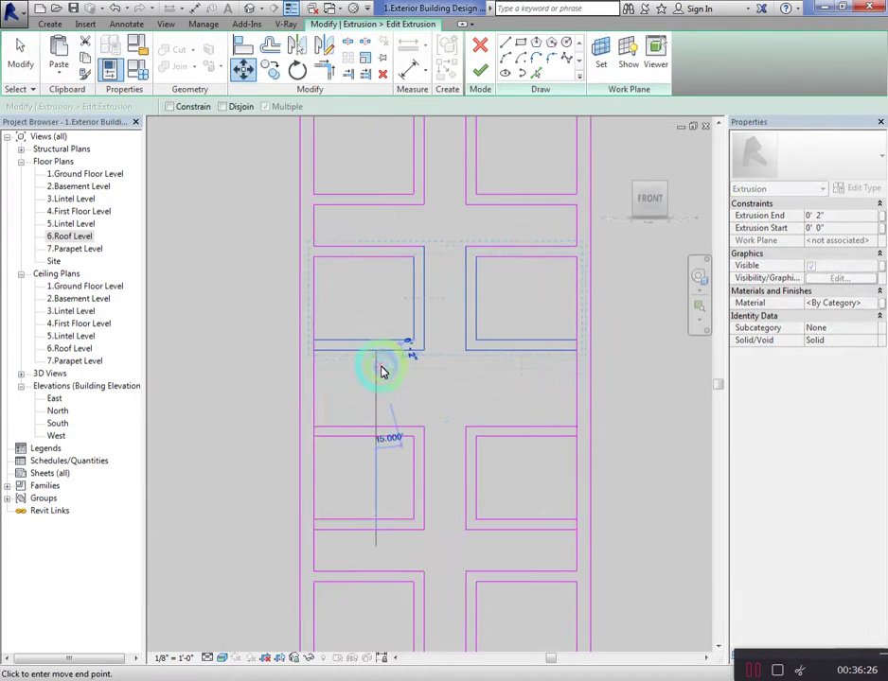
{"action": "left_click", "coordinate": [376, 373]}
Move the third-row openings up into place
{"action": "left_click_drag", "start_coordinate": [495, 468], "coordinate": [410, 426]}
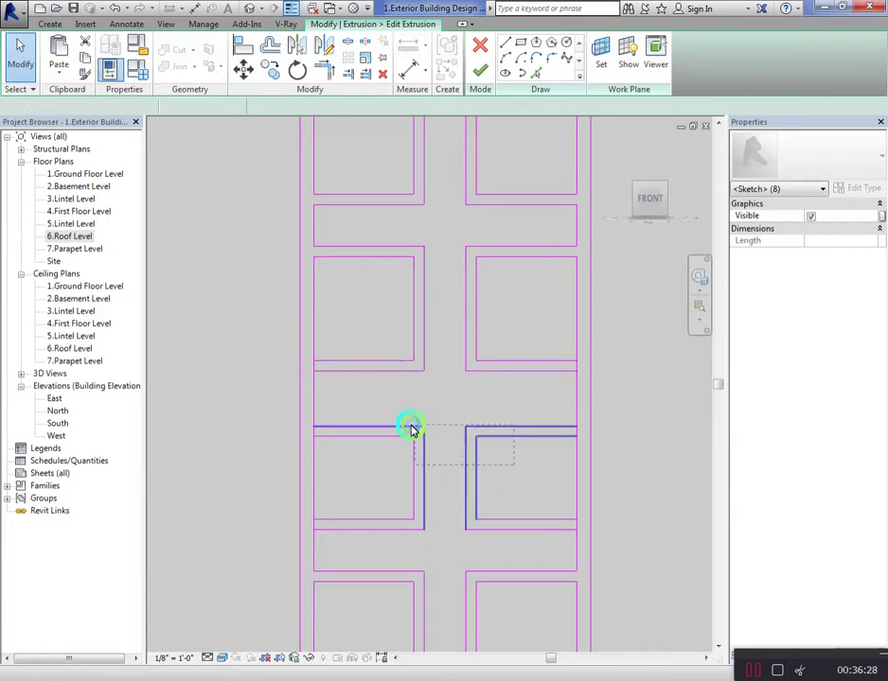
{"action": "left_click", "coordinate": [244, 72]}
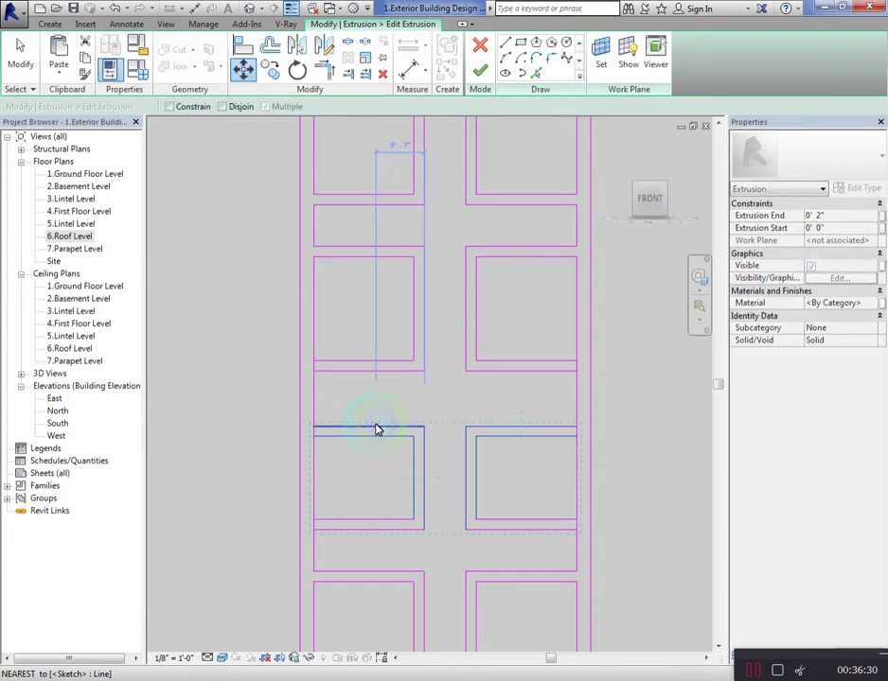
{"action": "left_click", "coordinate": [377, 426]}
{"action": "left_click", "coordinate": [375, 413]}
{"action": "left_click", "coordinate": [436, 403]}
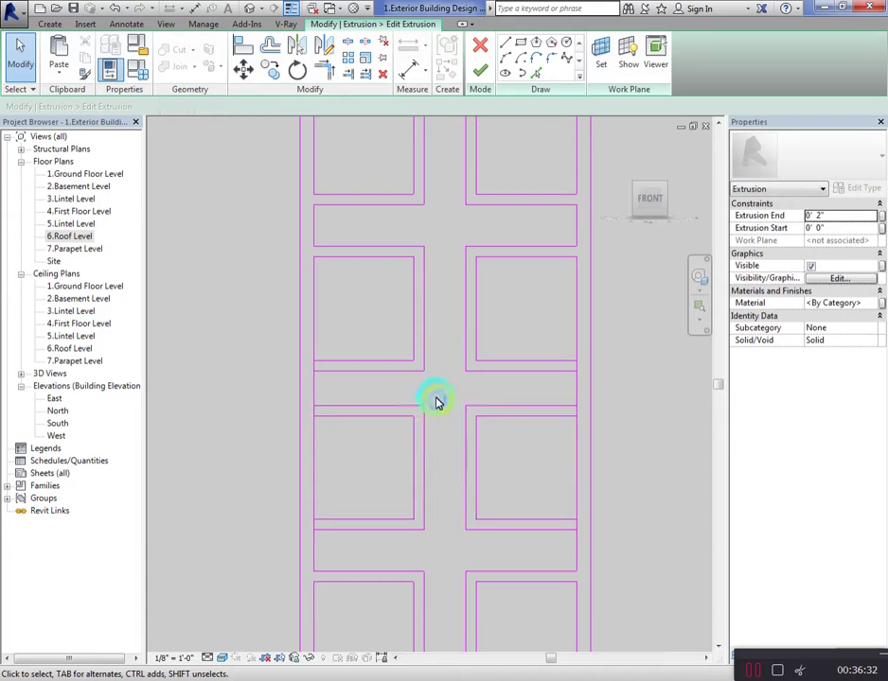
{"action": "scroll", "coordinate": [487, 441], "scroll_direction": "down", "scroll_amount": 2}
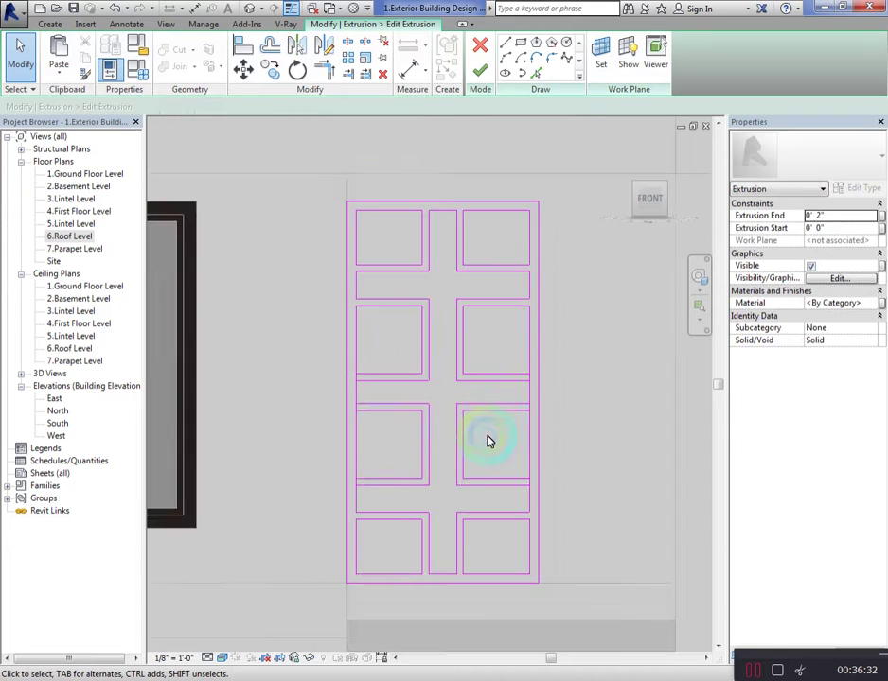
Mark split points on the grille's right and left edges at the crossbar
{"action": "scroll", "coordinate": [520, 425], "scroll_direction": "up", "scroll_amount": 3}
{"action": "left_click", "coordinate": [531, 416]}
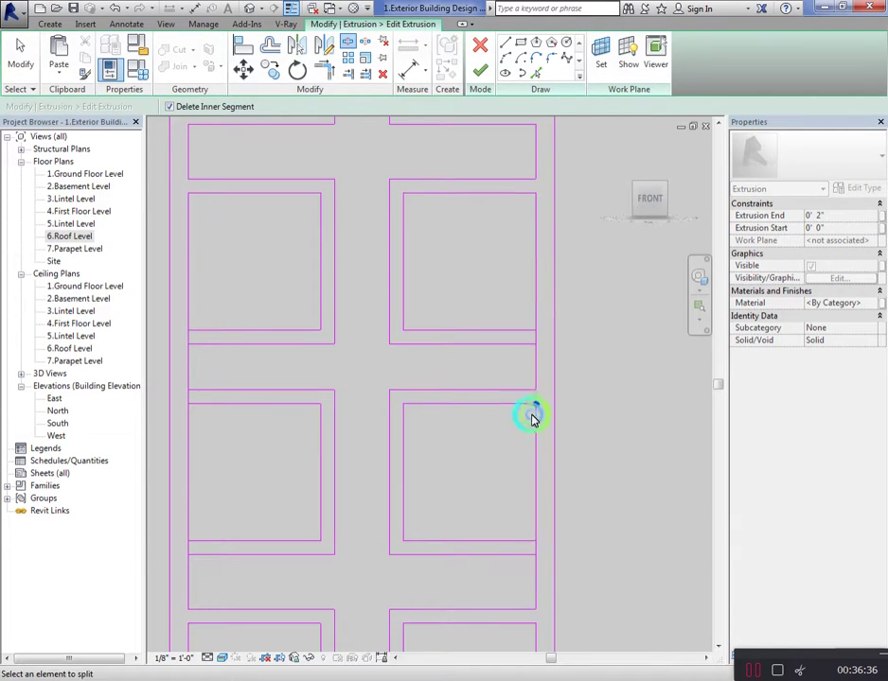
{"action": "scroll", "coordinate": [531, 416], "scroll_direction": "down", "scroll_amount": 2}
{"action": "left_click", "coordinate": [536, 520]}
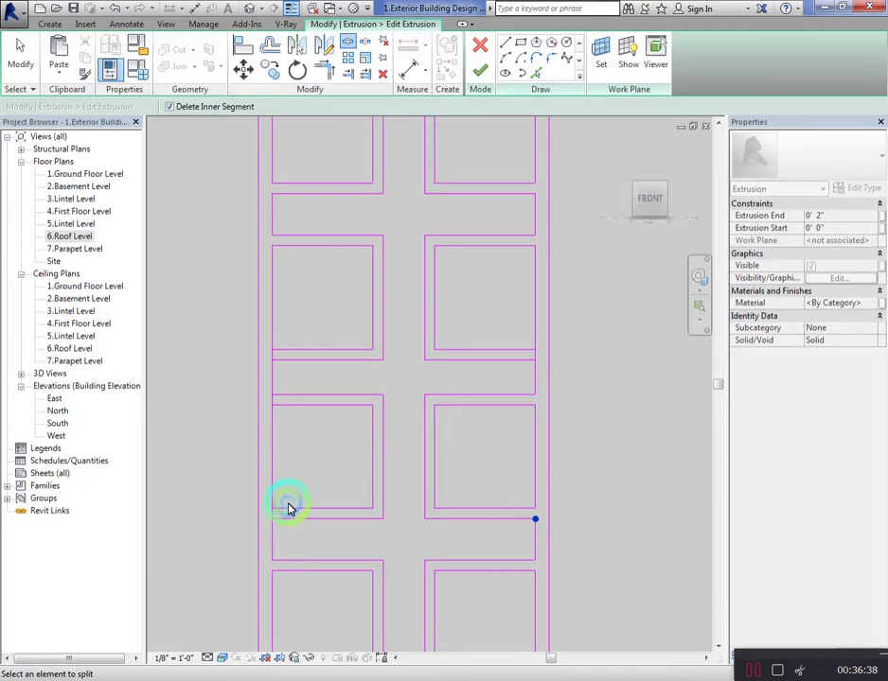
{"action": "left_click", "coordinate": [275, 516]}
{"action": "left_click", "coordinate": [272, 520]}
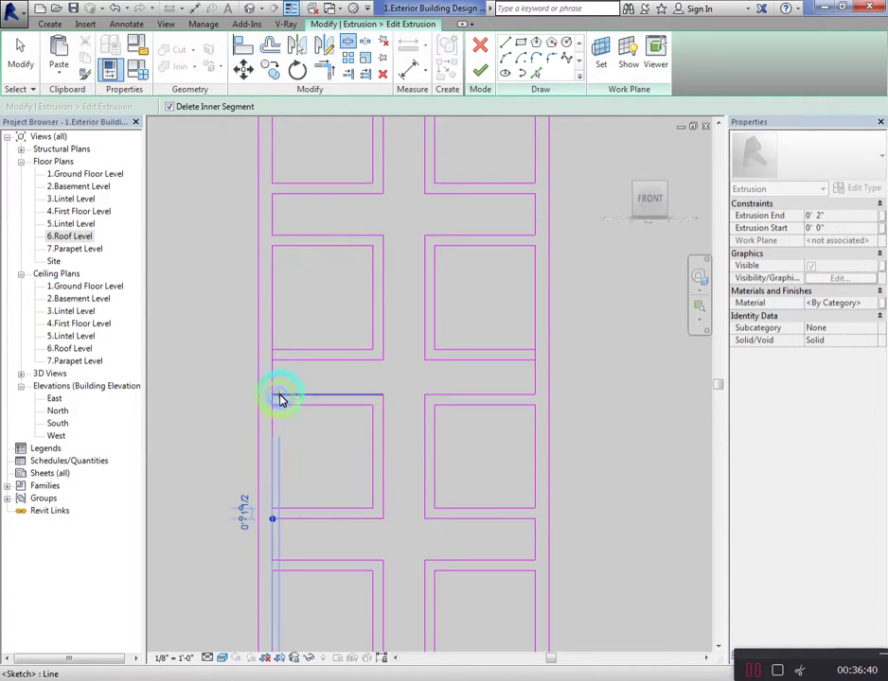
{"action": "left_click", "coordinate": [273, 405]}
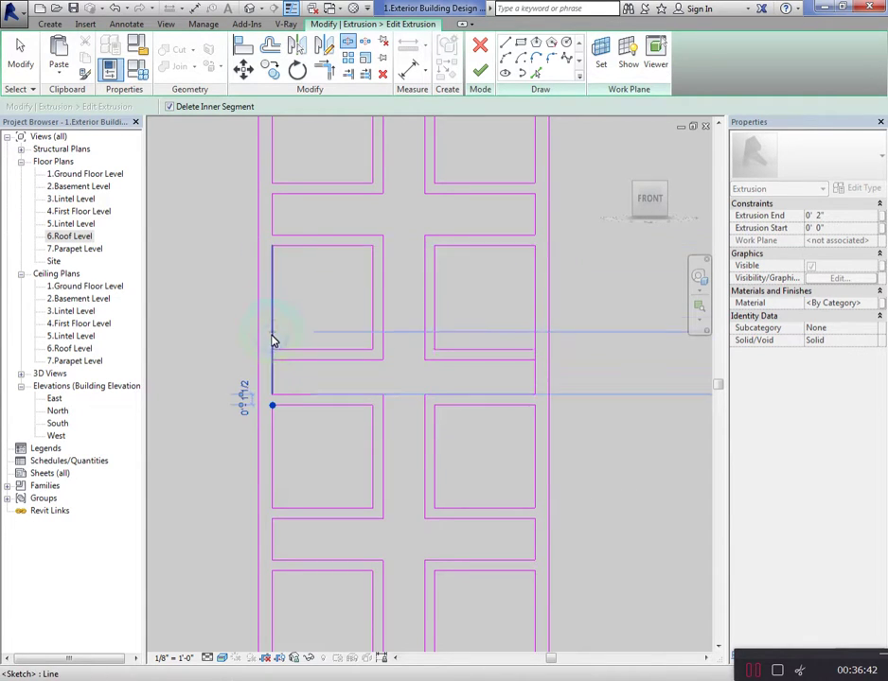
Split the right inner edge at the crossbar corner with Split Element (SL)
{"action": "key", "text": "s"}
{"action": "key", "text": "l"}
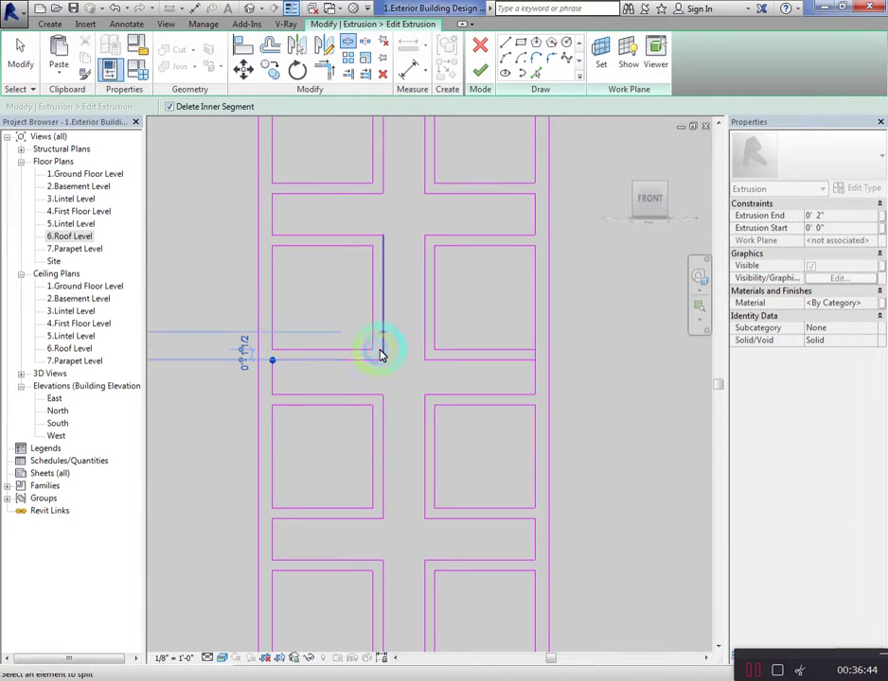
{"action": "scroll", "coordinate": [379, 357], "scroll_direction": "down", "scroll_amount": 1}
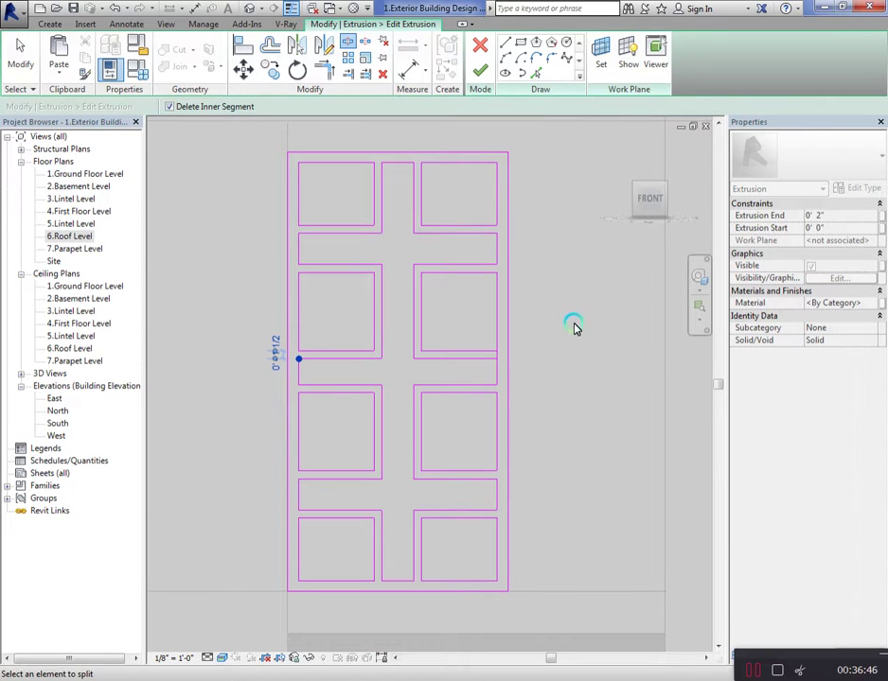
{"action": "key", "text": "Escape"}
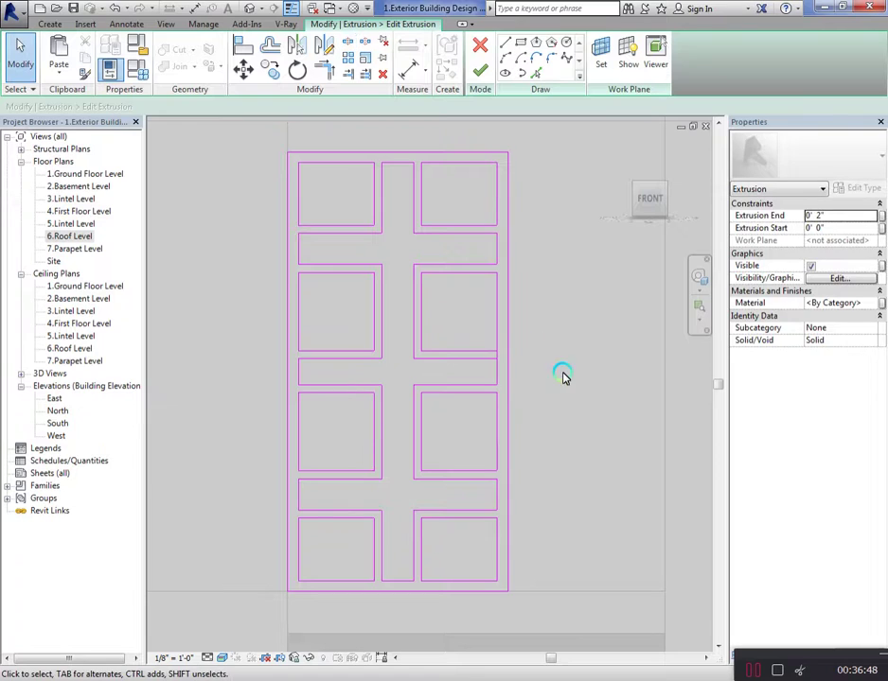
{"action": "key", "text": "s"}
{"action": "key", "text": "l"}
{"action": "scroll", "coordinate": [507, 364], "scroll_direction": "up", "scroll_amount": 1}
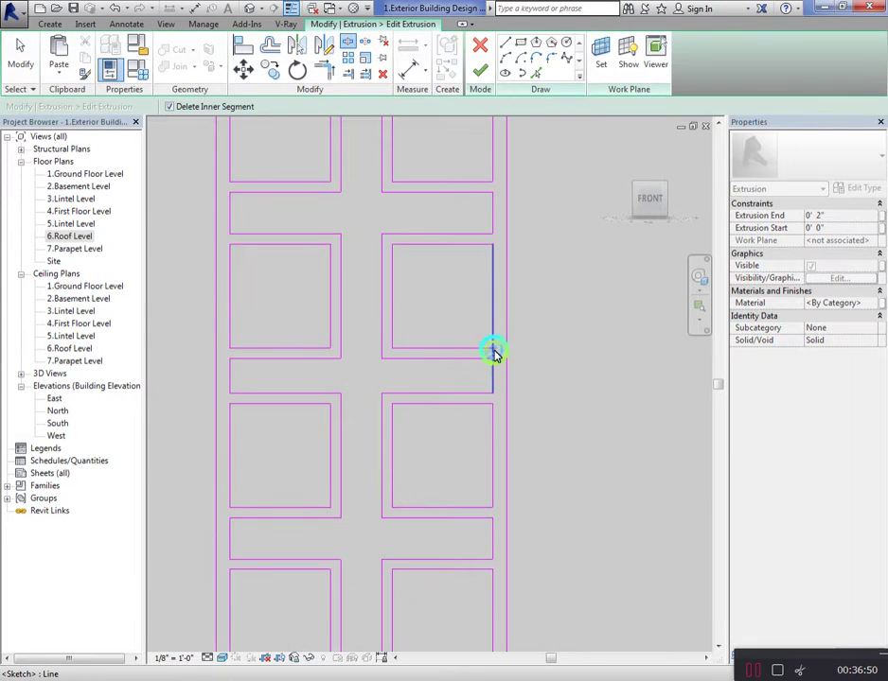
{"action": "left_click", "coordinate": [499, 365]}
{"action": "scroll", "coordinate": [559, 359], "scroll_direction": "down", "scroll_amount": 1}
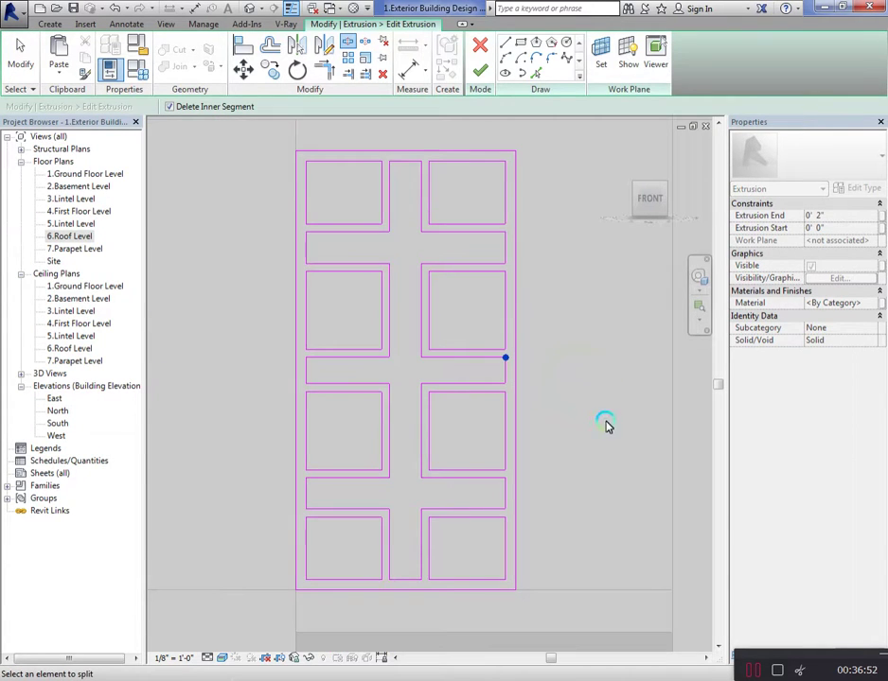
{"action": "key", "text": "Escape"}
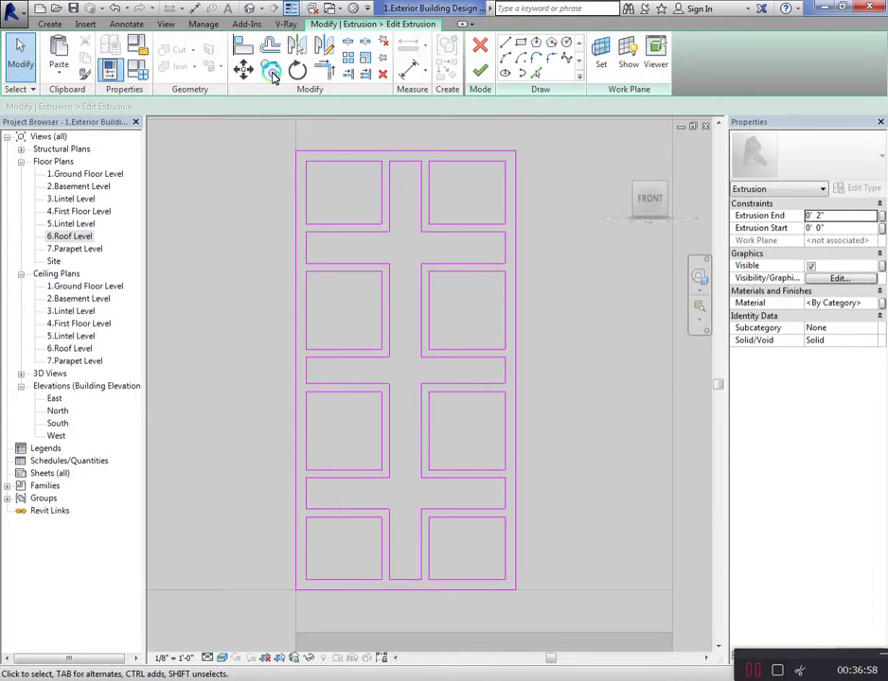
Sketch the rectangle's left vertical line and a short right vertical line
{"action": "left_click", "coordinate": [506, 42]}
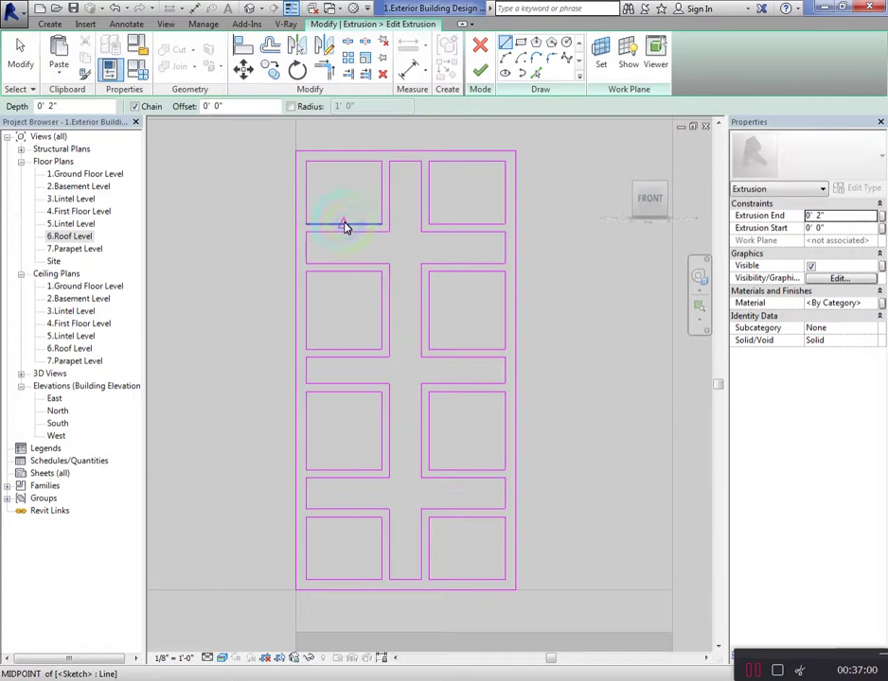
{"action": "left_click", "coordinate": [343, 224]}
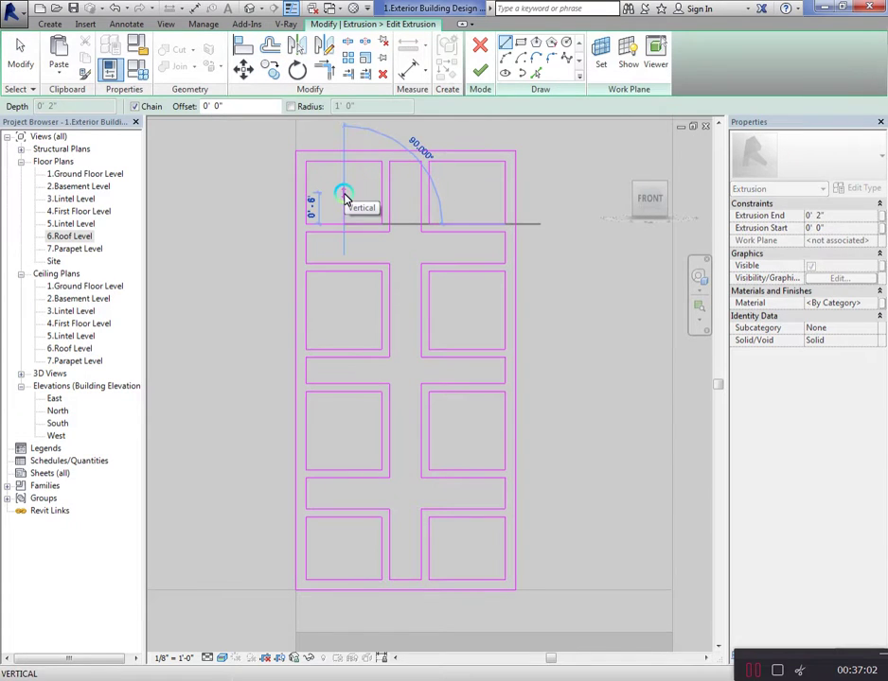
{"action": "left_click", "coordinate": [344, 195]}
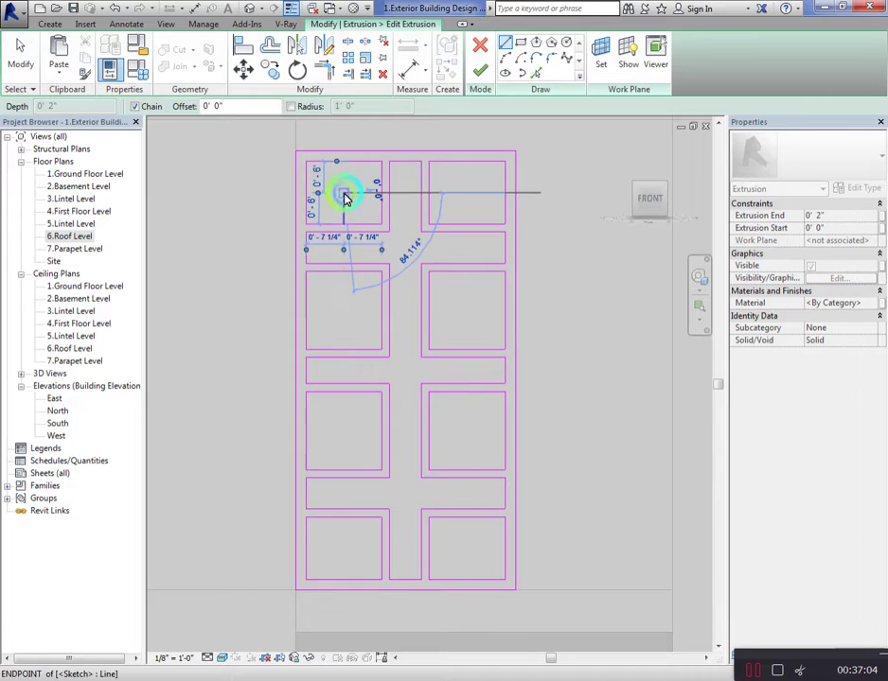
{"action": "key", "text": "Escape"}
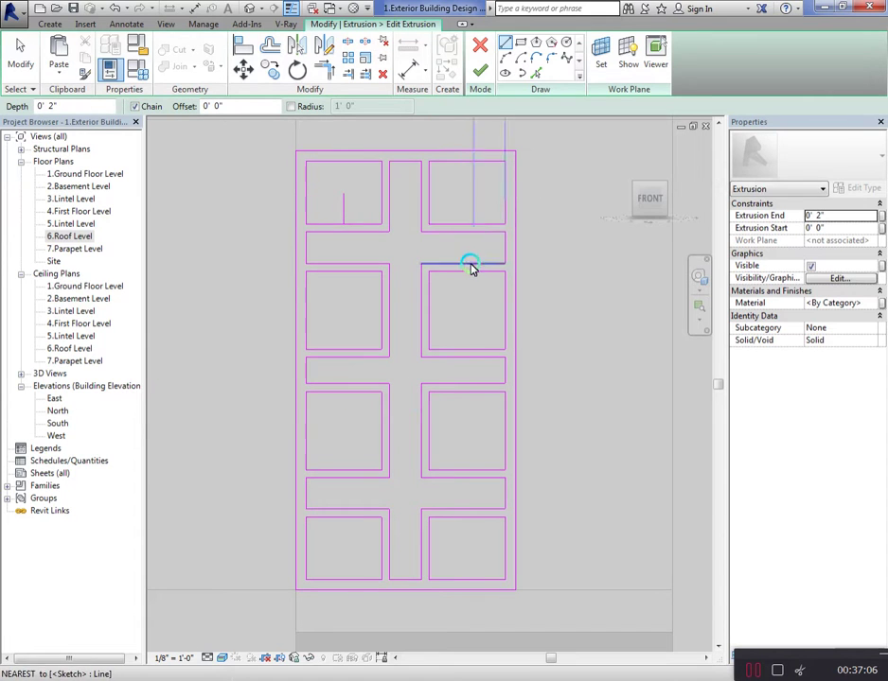
{"action": "left_click", "coordinate": [467, 275]}
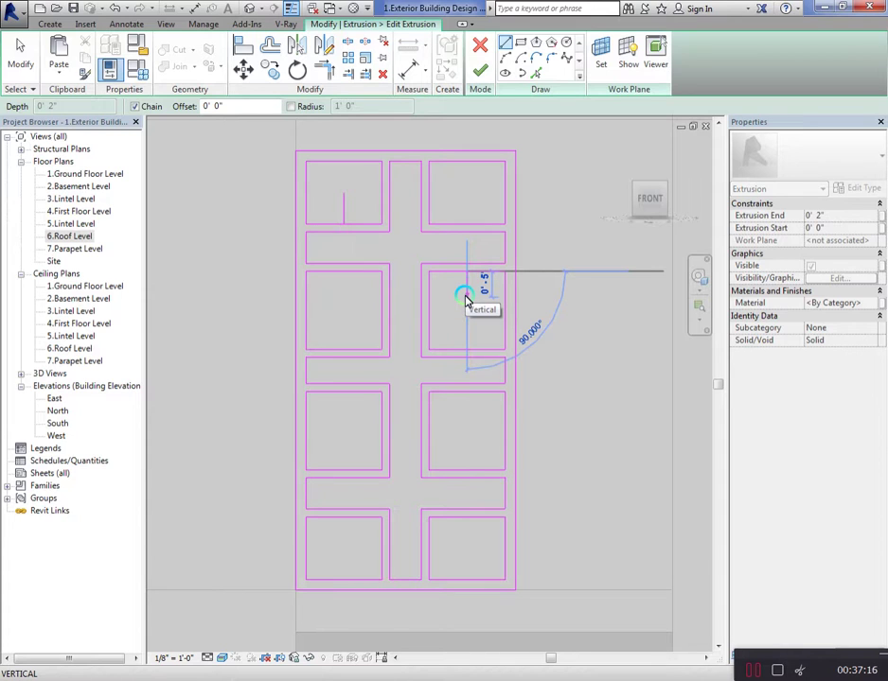
{"action": "left_click", "coordinate": [465, 300]}
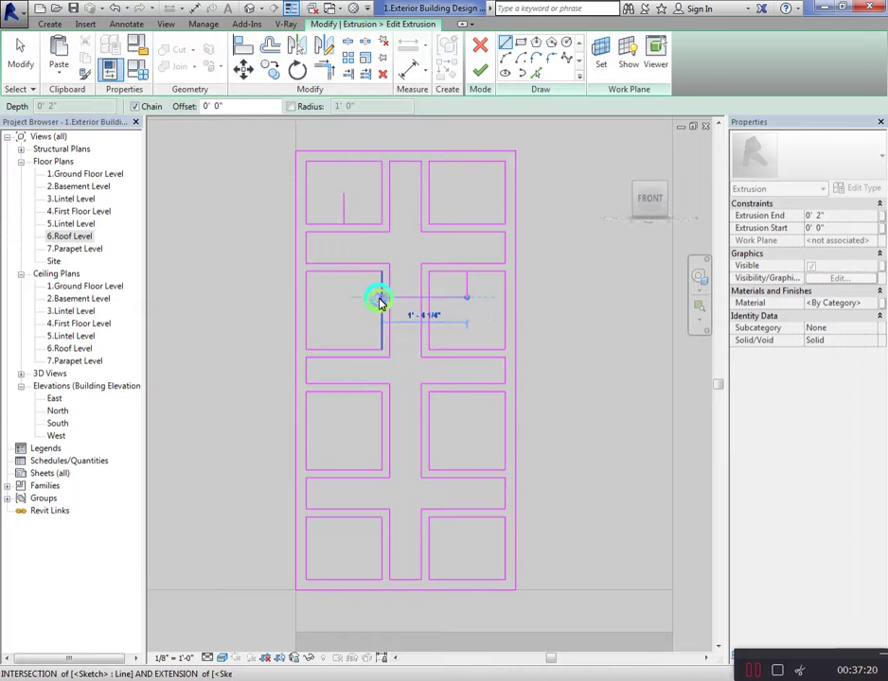
{"action": "key", "text": "Escape"}
{"action": "key", "text": "Escape"}
Stretch the lower horizontal line's left end to meet the left vertical line
{"action": "left_click", "coordinate": [344, 206]}
{"action": "left_click", "coordinate": [421, 246]}
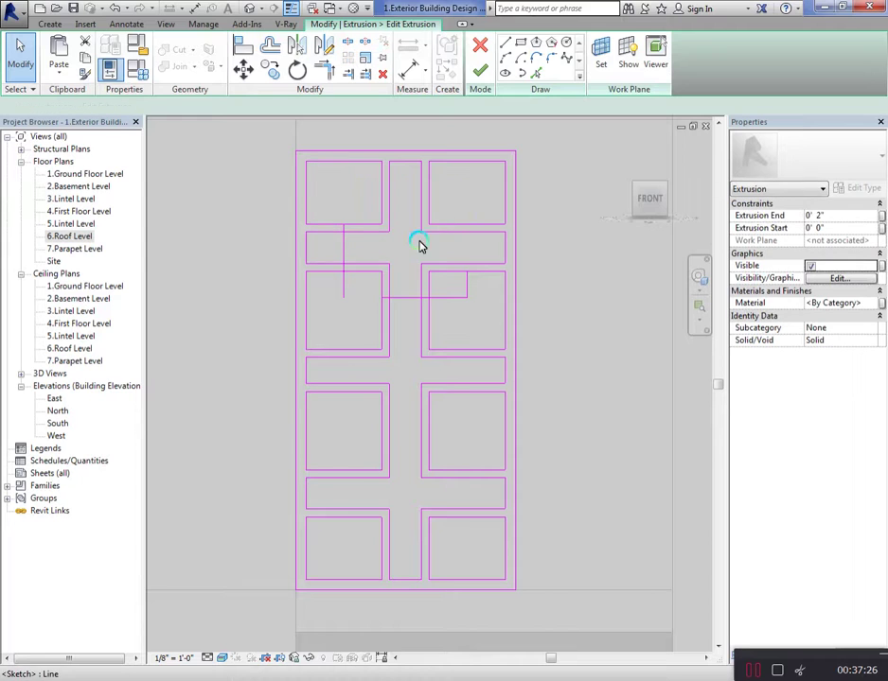
{"action": "left_click", "coordinate": [341, 238]}
{"action": "left_click", "coordinate": [426, 231]}
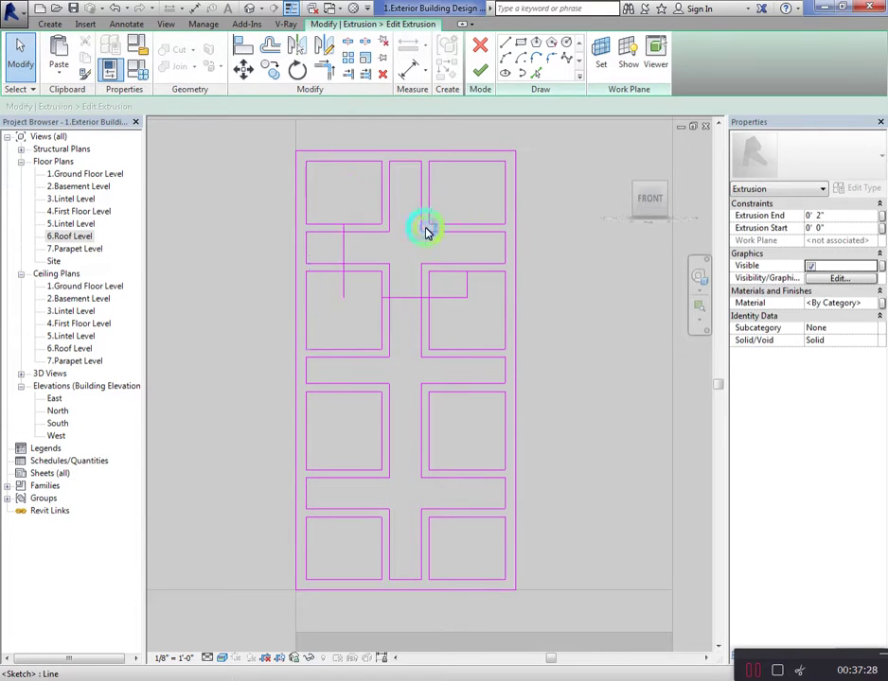
{"action": "left_click", "coordinate": [388, 297]}
{"action": "left_click_drag", "start_coordinate": [383, 298], "coordinate": [343, 299]}
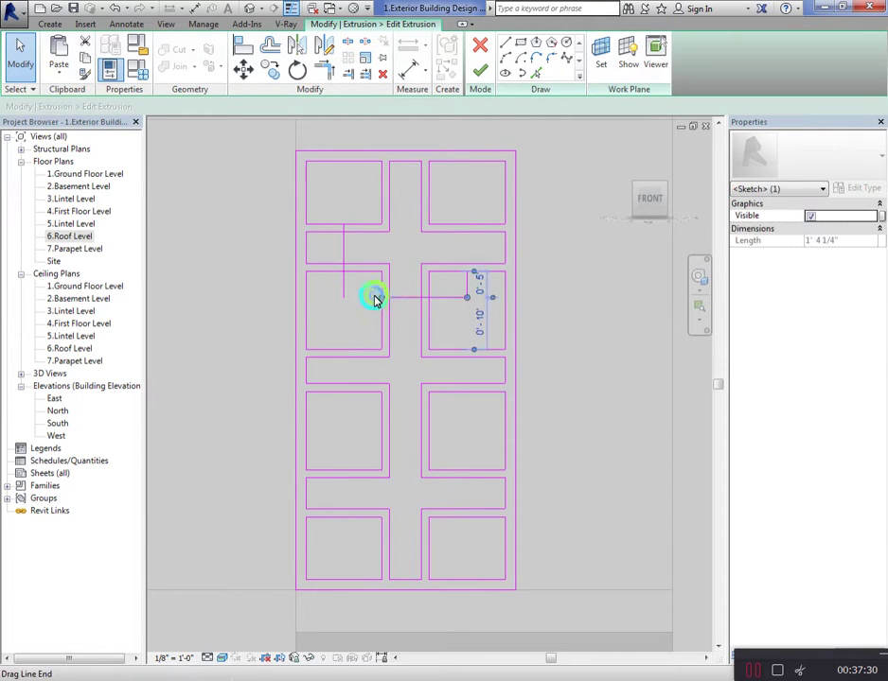
{"action": "left_click", "coordinate": [438, 63]}
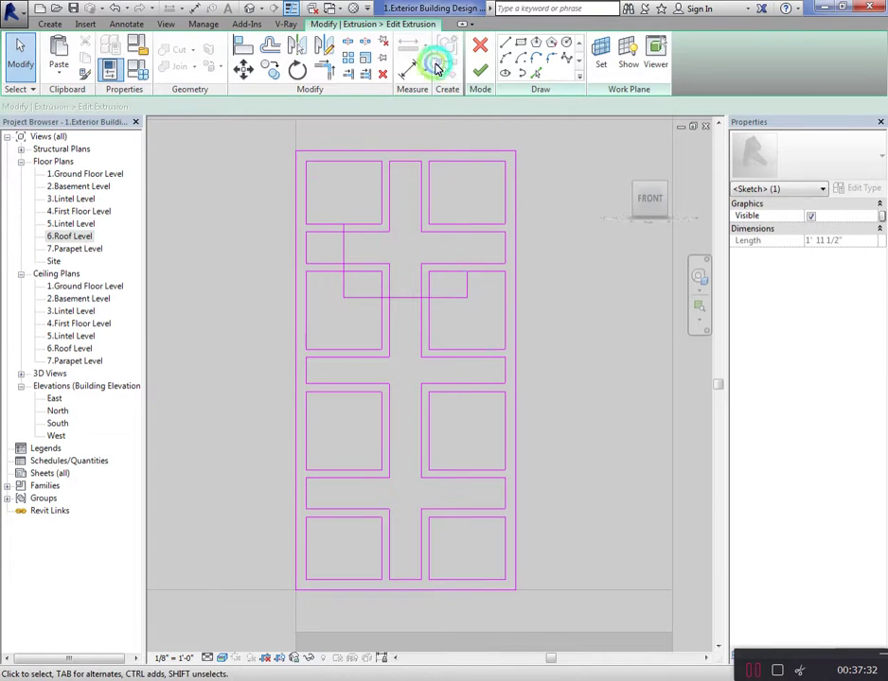
Draw the left side and top line, then extend the right side up to close the rectangle
{"action": "left_click", "coordinate": [506, 47]}
{"action": "left_click", "coordinate": [344, 224]}
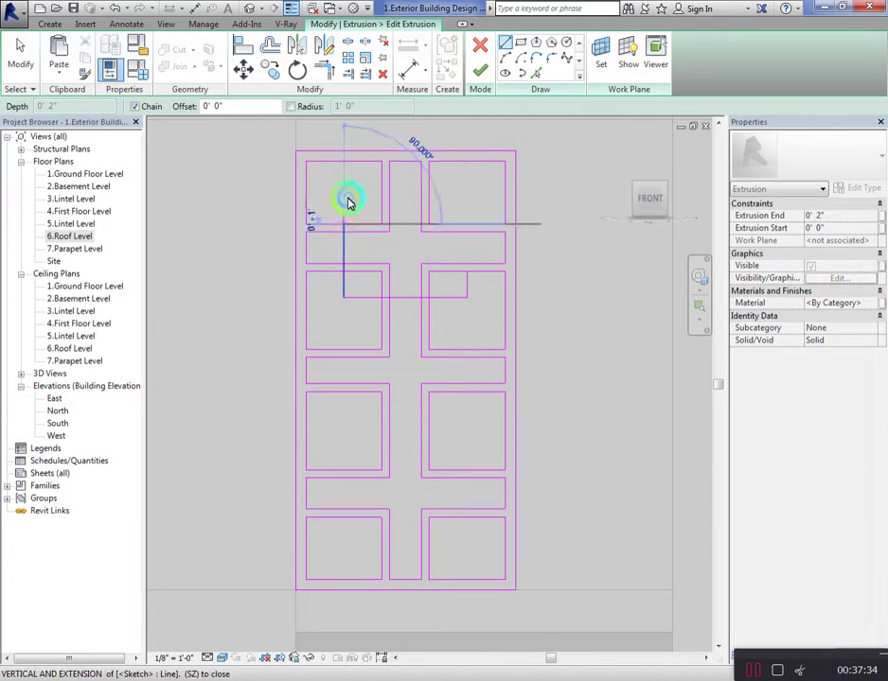
{"action": "left_click", "coordinate": [345, 195]}
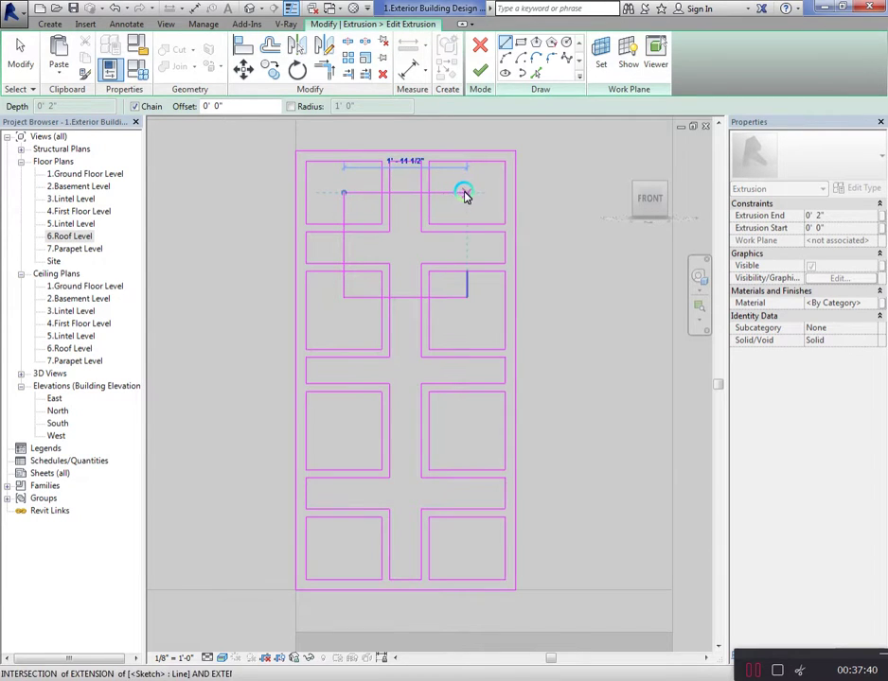
{"action": "left_click", "coordinate": [466, 195]}
{"action": "key", "text": "Escape"}
{"action": "key", "text": "Escape"}
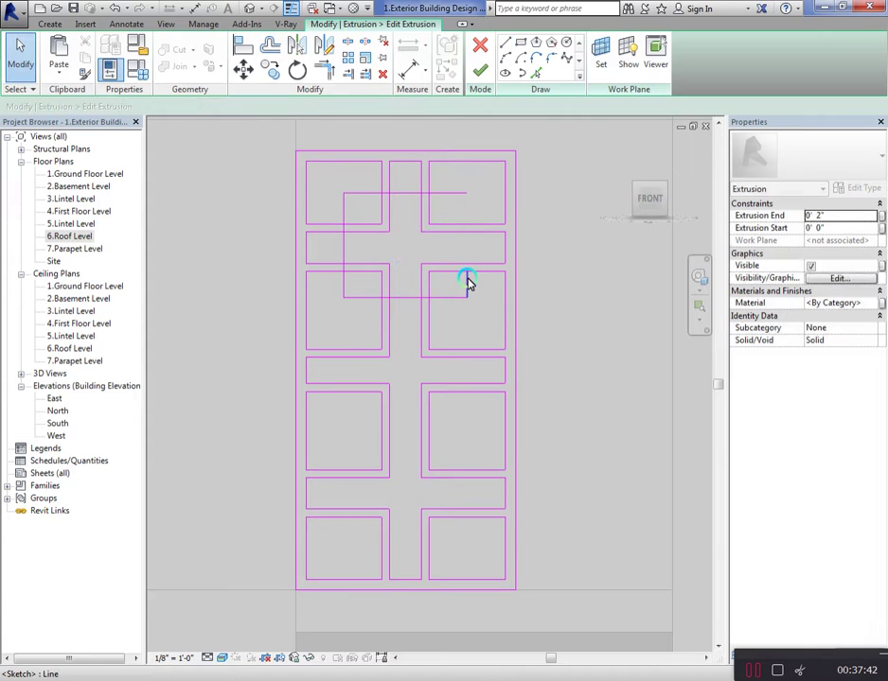
{"action": "left_click", "coordinate": [468, 277]}
{"action": "left_click_drag", "start_coordinate": [467, 275], "coordinate": [468, 194]}
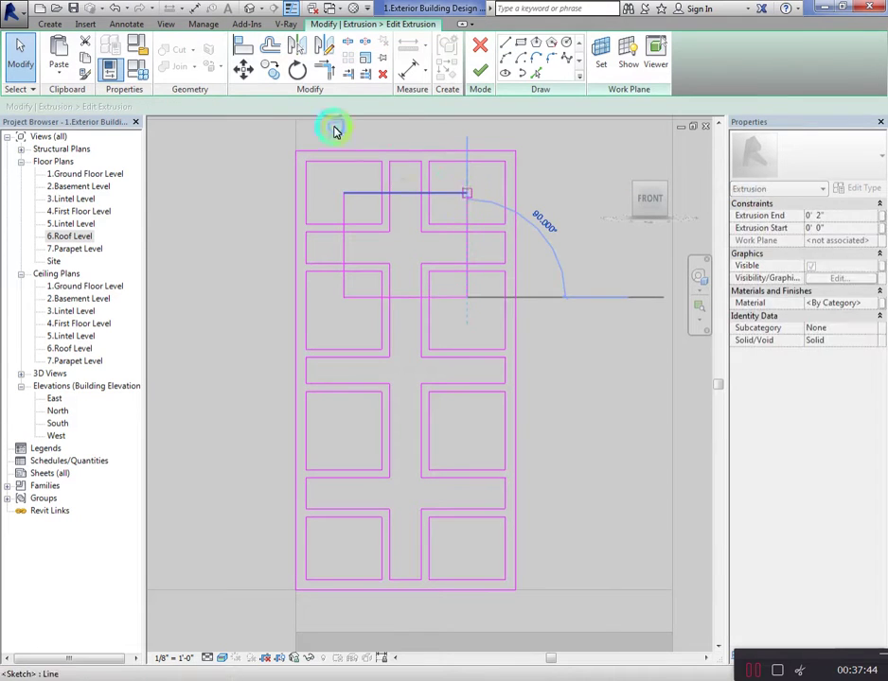
Offset the whole rectangle outline outward by 1 1/2 inches to form a double rectangle
{"action": "left_click", "coordinate": [278, 45]}
{"action": "left_click", "coordinate": [266, 107]}
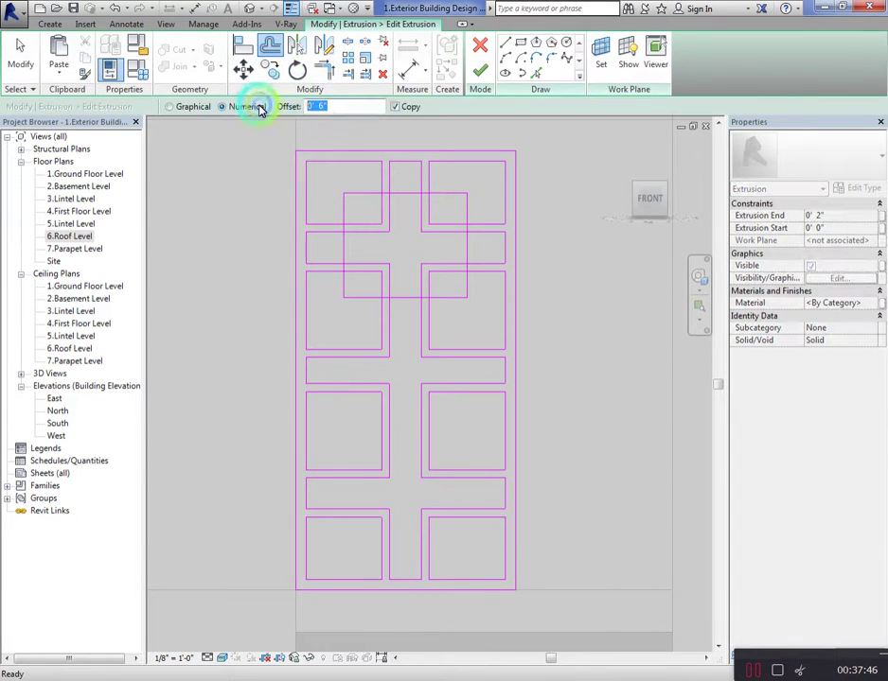
{"action": "type", "text": "1'"}
{"action": "key", "text": "Return"}
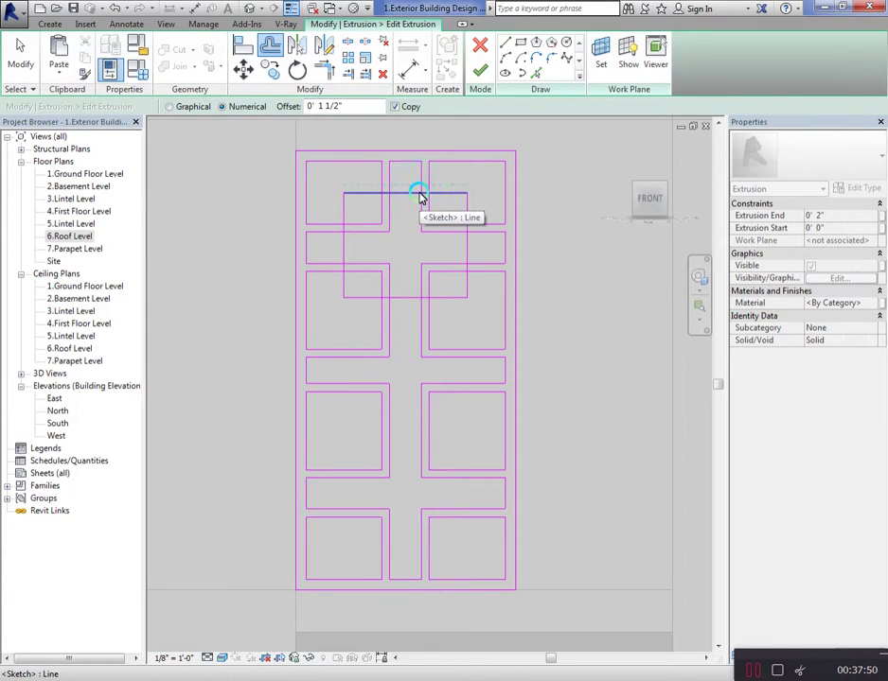
{"action": "key", "text": "Tab"}
{"action": "left_click", "coordinate": [420, 195]}
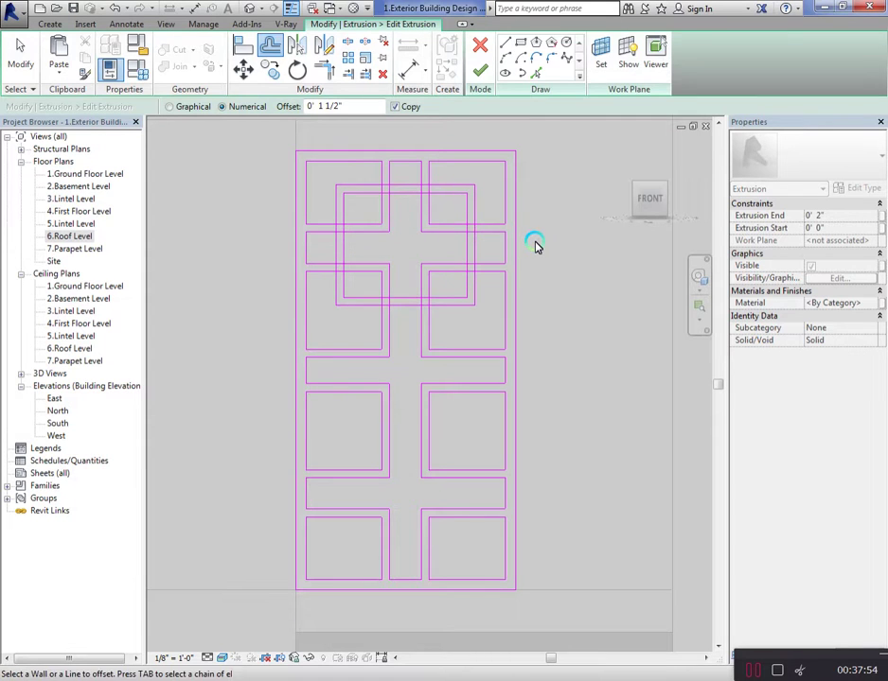
{"action": "key", "text": "Escape"}
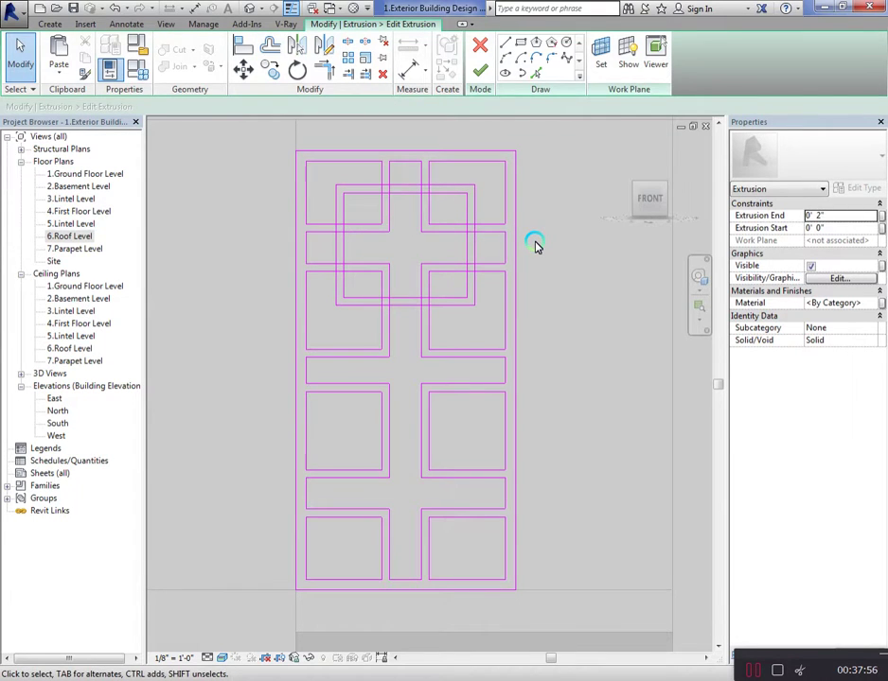
Window-select the upper double rectangle's sketch lines for mirroring
{"action": "scroll", "coordinate": [347, 301], "scroll_direction": "up", "scroll_amount": 1}
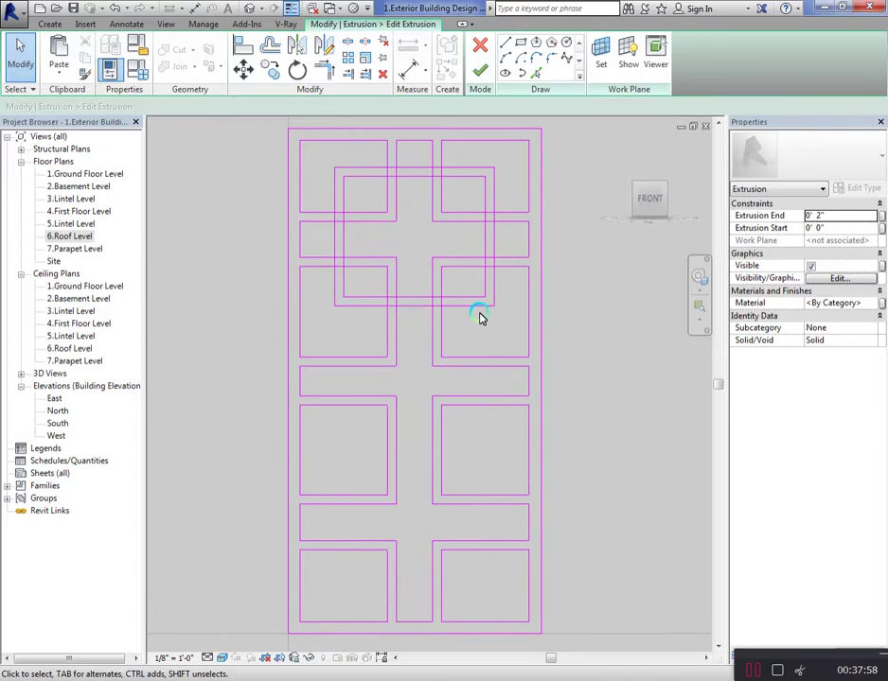
{"action": "left_click", "coordinate": [466, 299]}
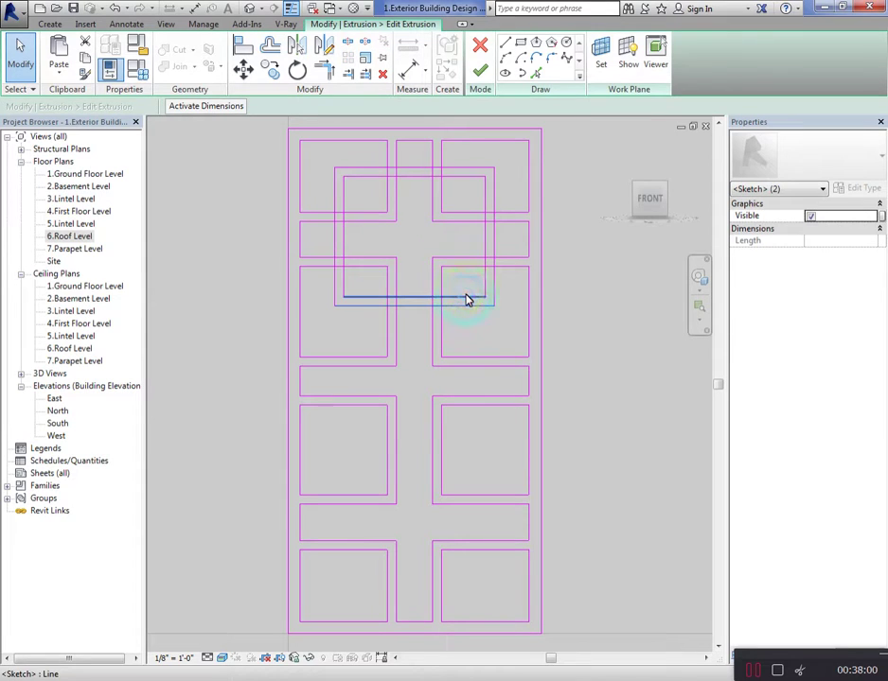
{"action": "left_click", "coordinate": [465, 299]}
{"action": "left_click", "coordinate": [405, 170]}
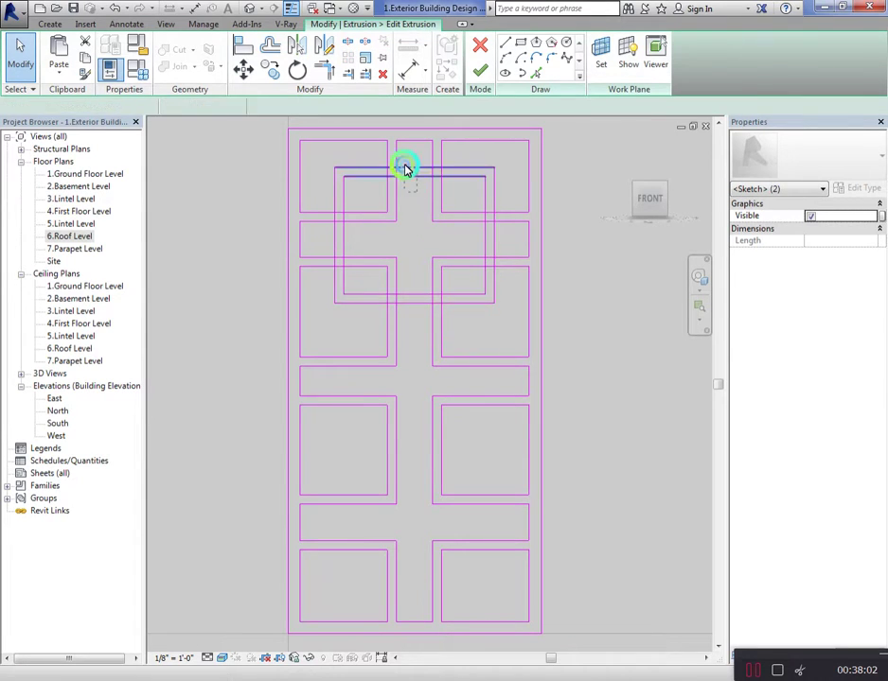
{"action": "left_click", "coordinate": [494, 216], "text": "ctrl"}
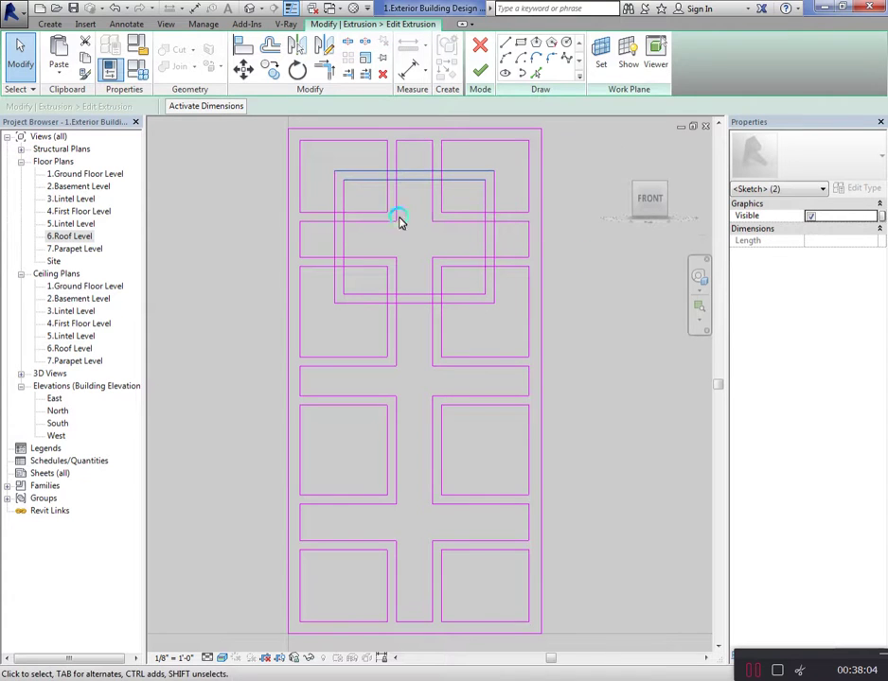
{"action": "left_click", "coordinate": [338, 194]}
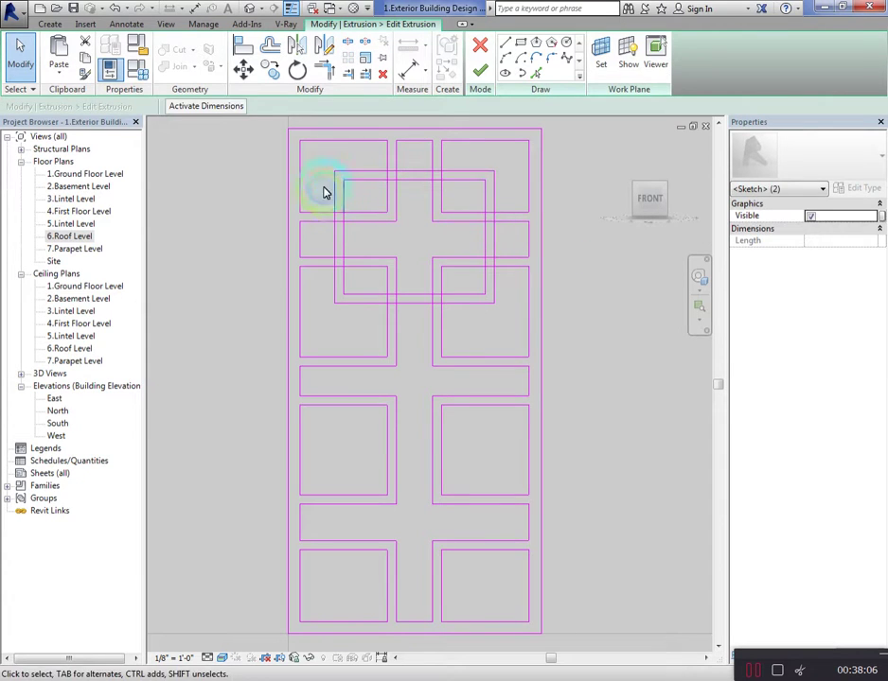
{"action": "mouse_move", "coordinate": [319, 158]}
{"action": "left_mouse_down"}
{"action": "mouse_move", "coordinate": [363, 271]}
{"action": "mouse_move", "coordinate": [361, 336]}
{"action": "left_mouse_up"}
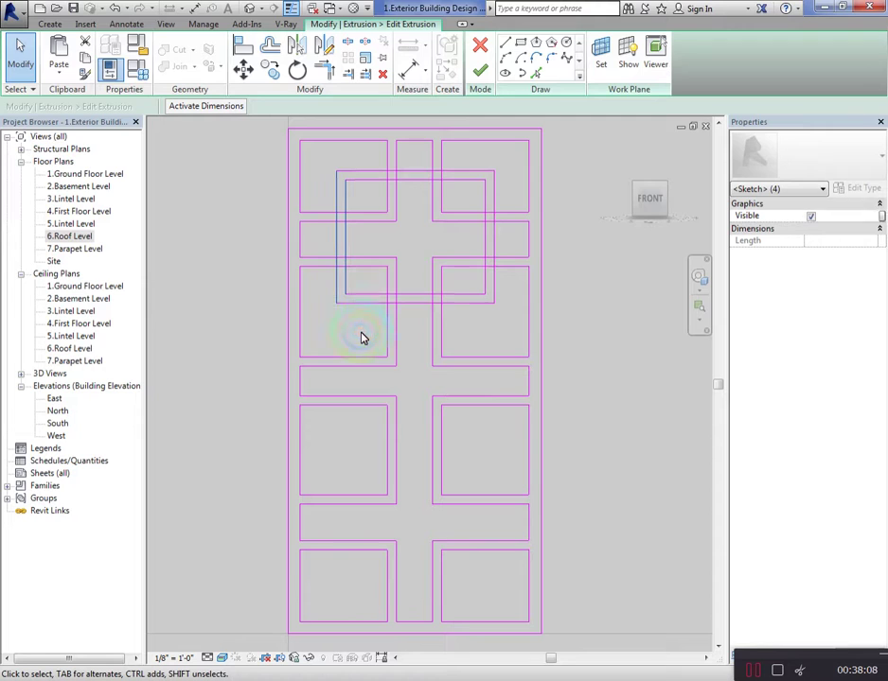
{"action": "left_click_drag", "start_coordinate": [463, 162], "coordinate": [508, 336]}
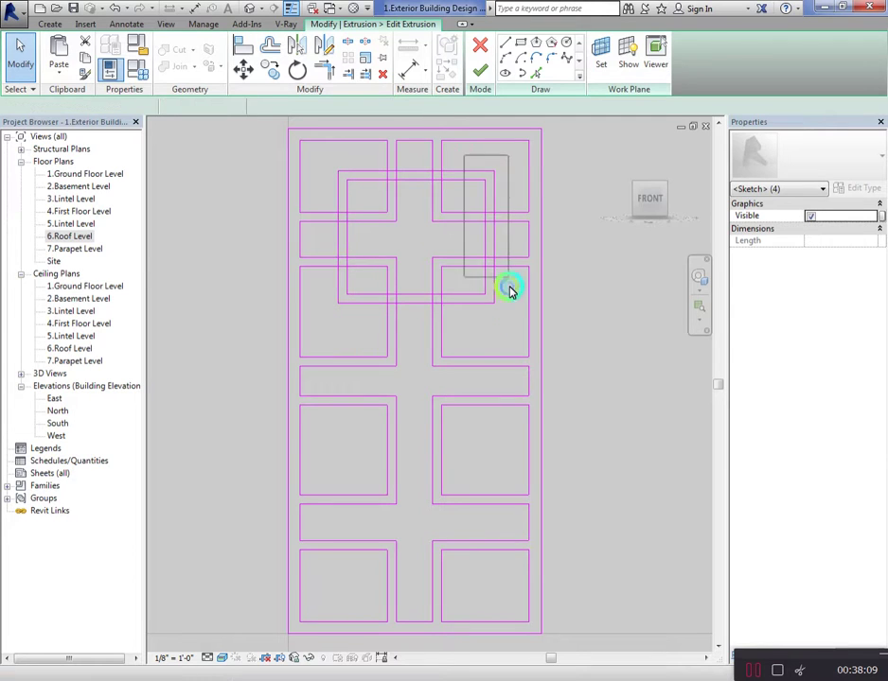
{"action": "left_click", "coordinate": [508, 336]}
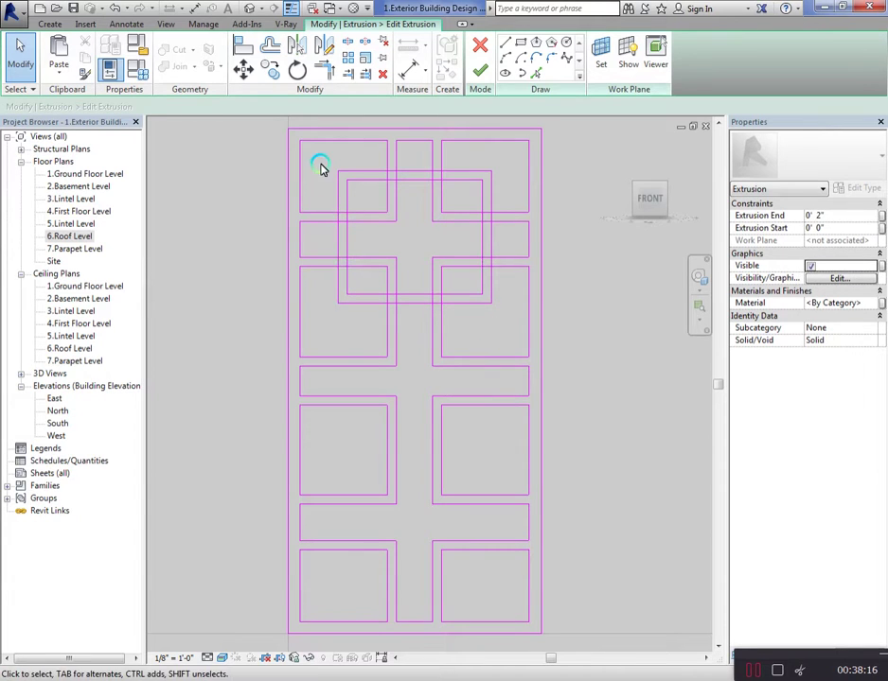
{"action": "left_click_drag", "start_coordinate": [319, 163], "coordinate": [508, 336]}
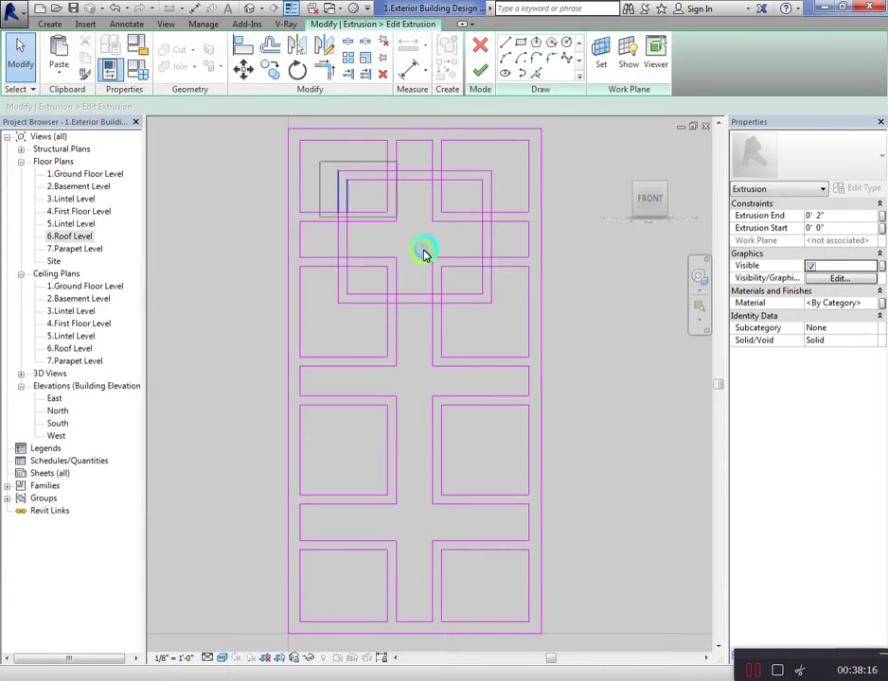
{"action": "left_click", "coordinate": [322, 45]}
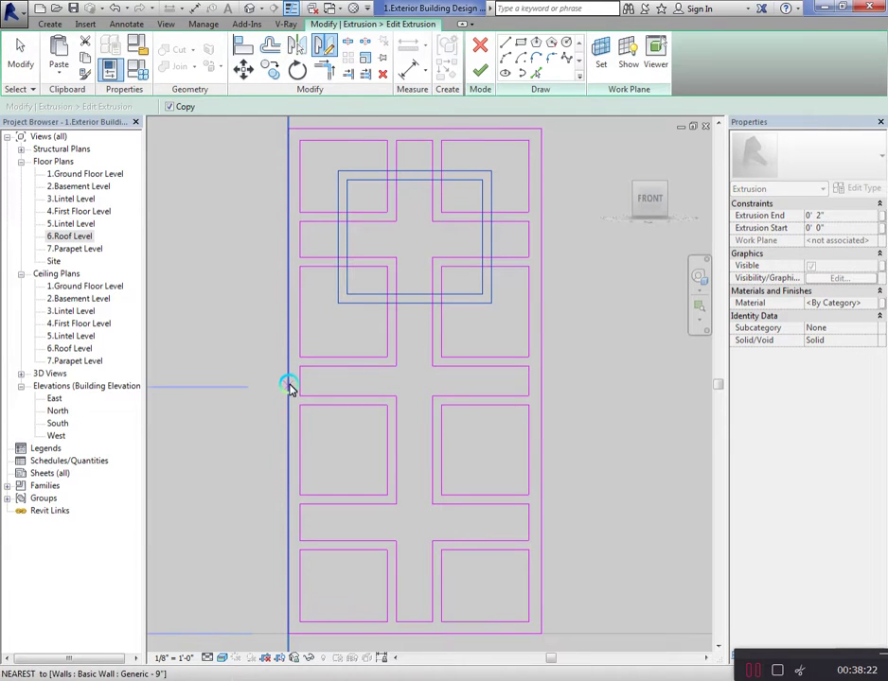
Mirror the double rectangle to the bottom about the wall midpoint, then copy it into the panel's middle
{"action": "left_click", "coordinate": [287, 388]}
{"action": "left_click", "coordinate": [255, 381]}
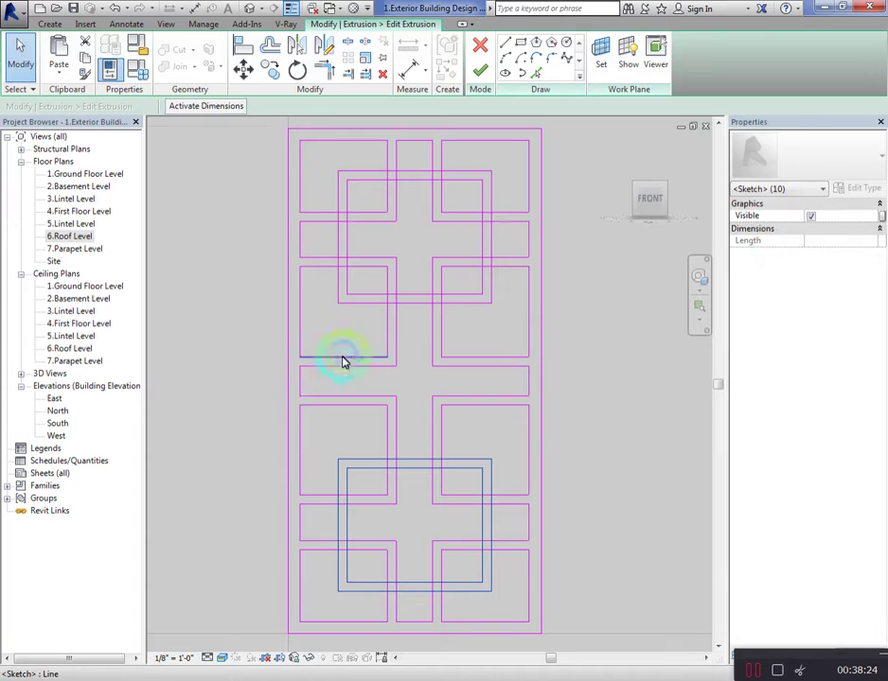
{"action": "scroll", "coordinate": [342, 360], "scroll_direction": "down", "scroll_amount": 1}
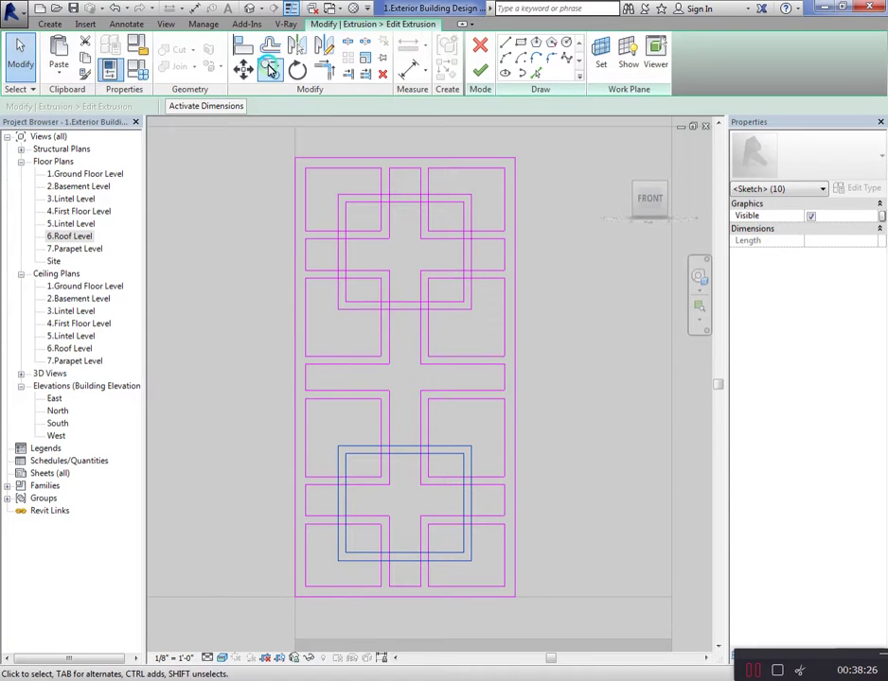
{"action": "key", "text": "m"}
{"action": "key", "text": "v"}
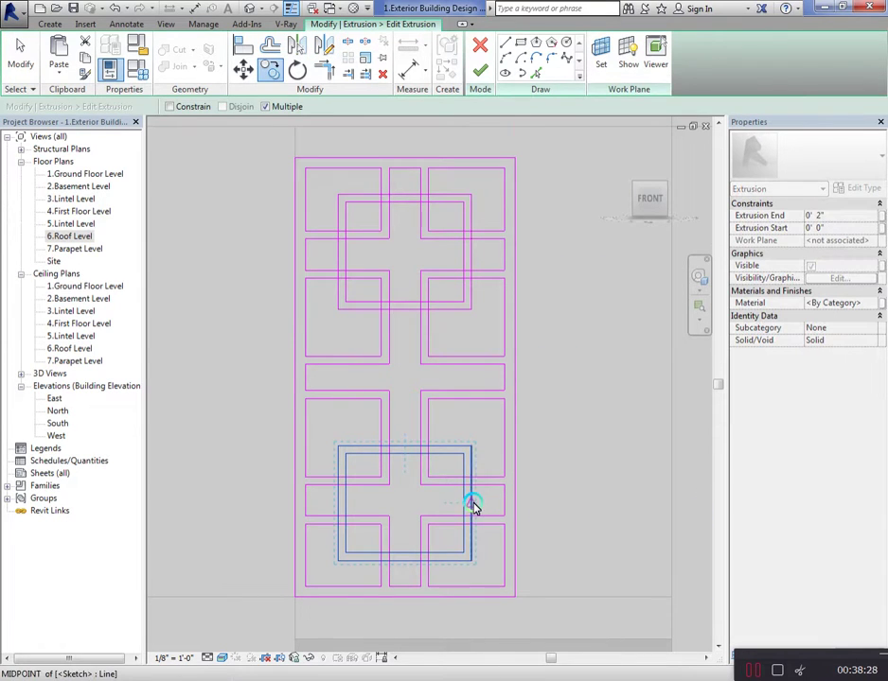
{"action": "left_click", "coordinate": [470, 507]}
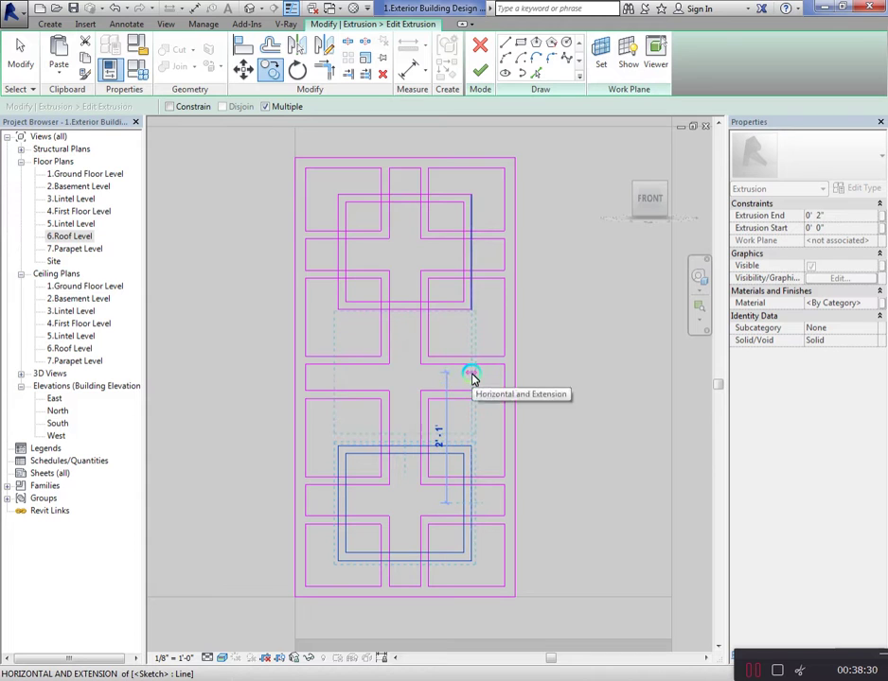
{"action": "scroll", "coordinate": [473, 378], "scroll_direction": "up", "scroll_amount": 1}
{"action": "left_click", "coordinate": [474, 377]}
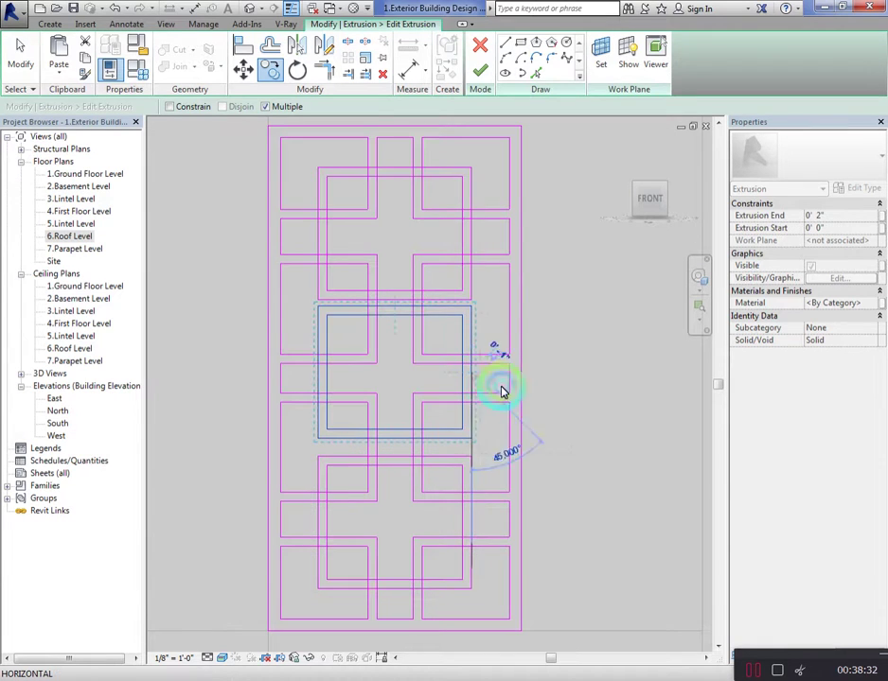
{"action": "key", "text": "Escape"}
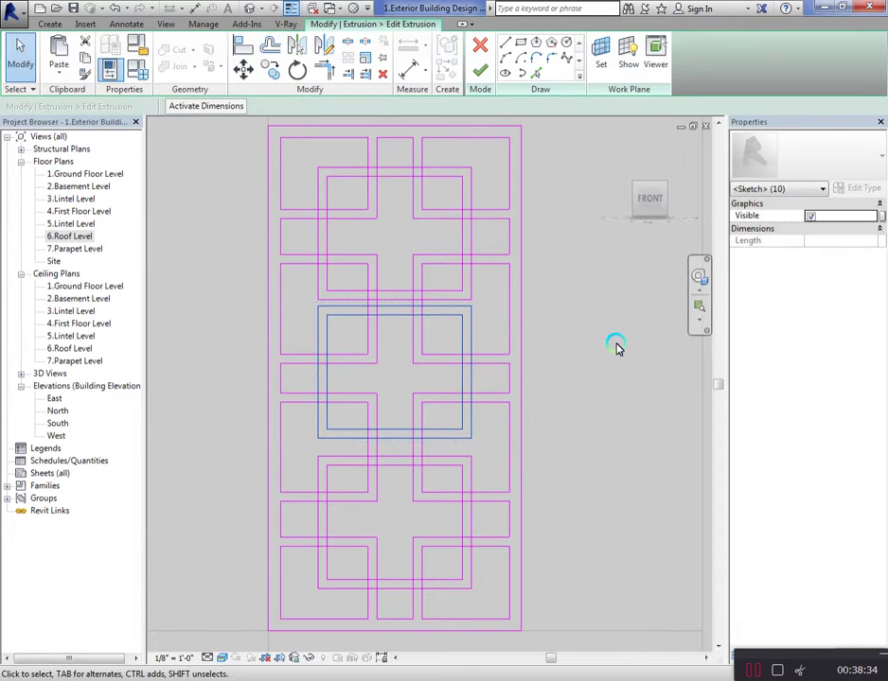
Nudge the middle rectangle's lower horizontal line up slightly
{"action": "left_click", "coordinate": [468, 323]}
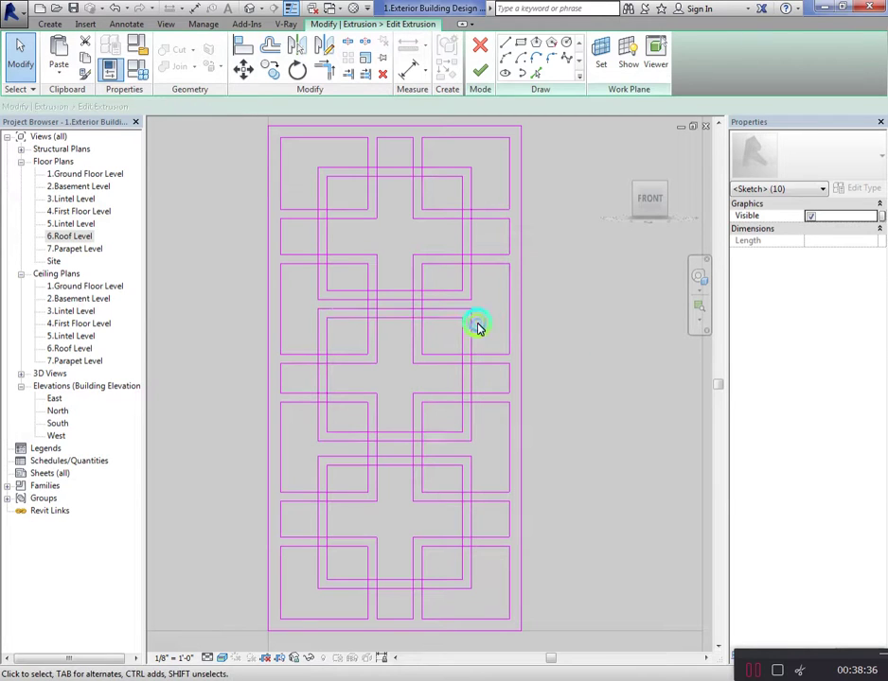
{"action": "left_click_drag", "start_coordinate": [438, 331], "coordinate": [499, 349]}
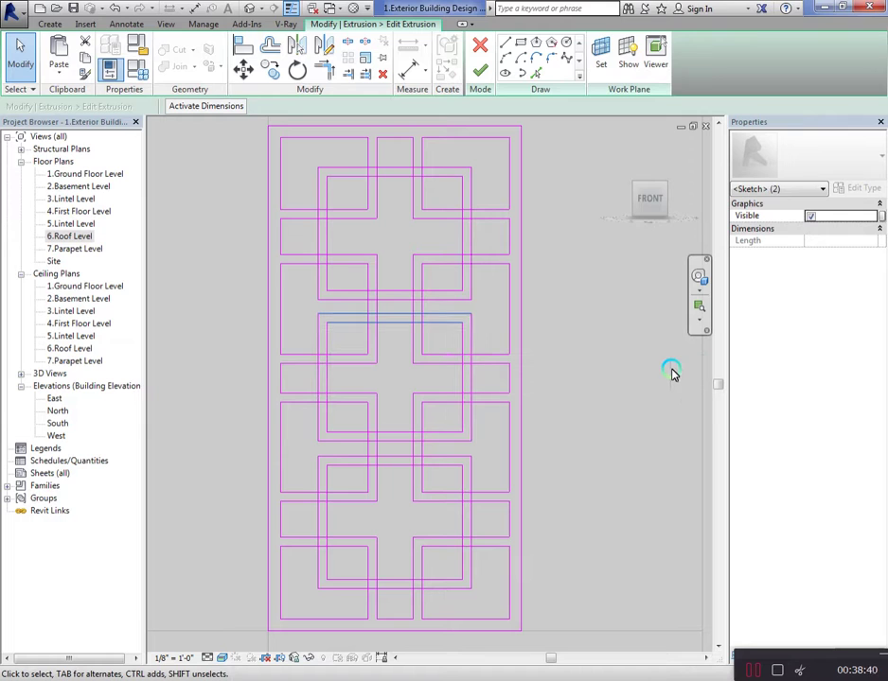
{"action": "left_click", "coordinate": [445, 443]}
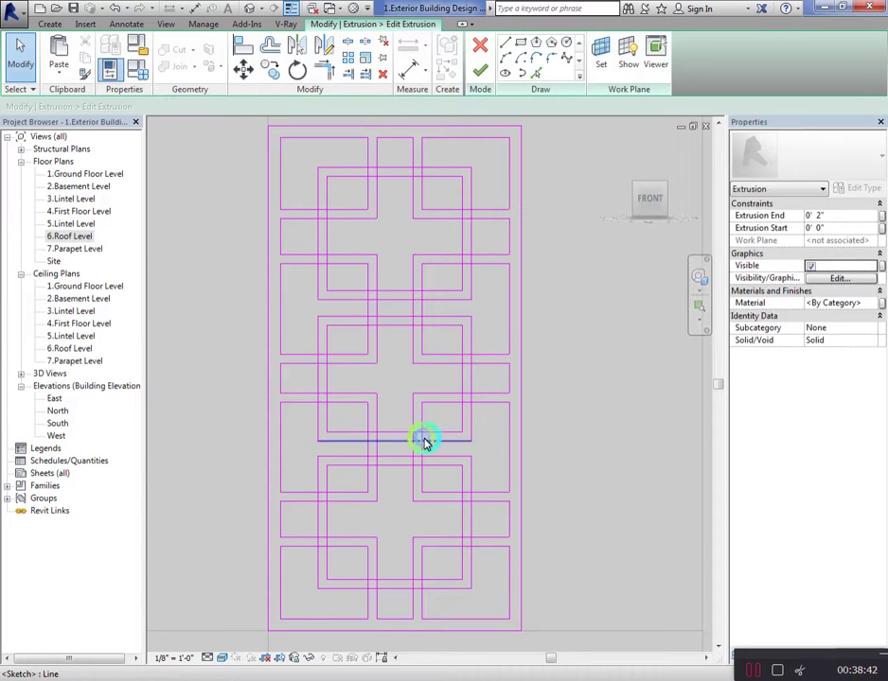
{"action": "left_click_drag", "start_coordinate": [287, 418], "coordinate": [501, 451]}
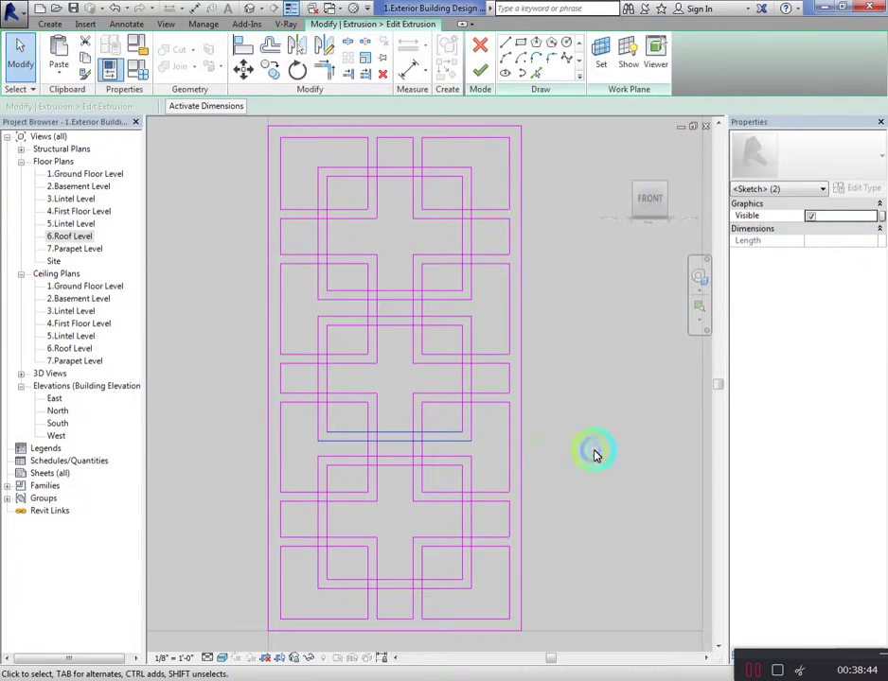
{"action": "key", "text": "Up"}
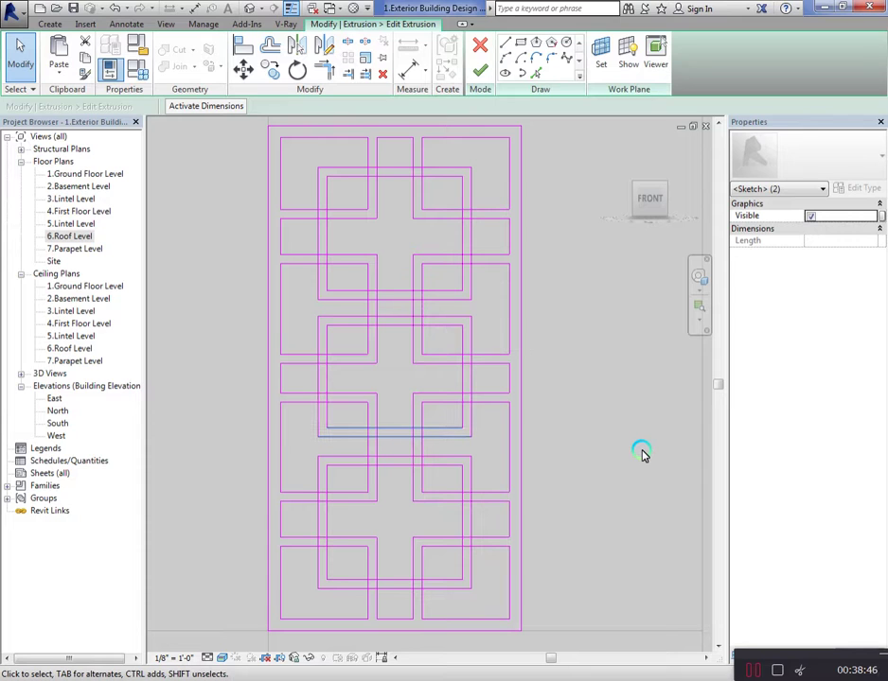
{"action": "left_click", "coordinate": [620, 452]}
{"action": "scroll", "coordinate": [529, 404], "scroll_direction": "down", "scroll_amount": 3}
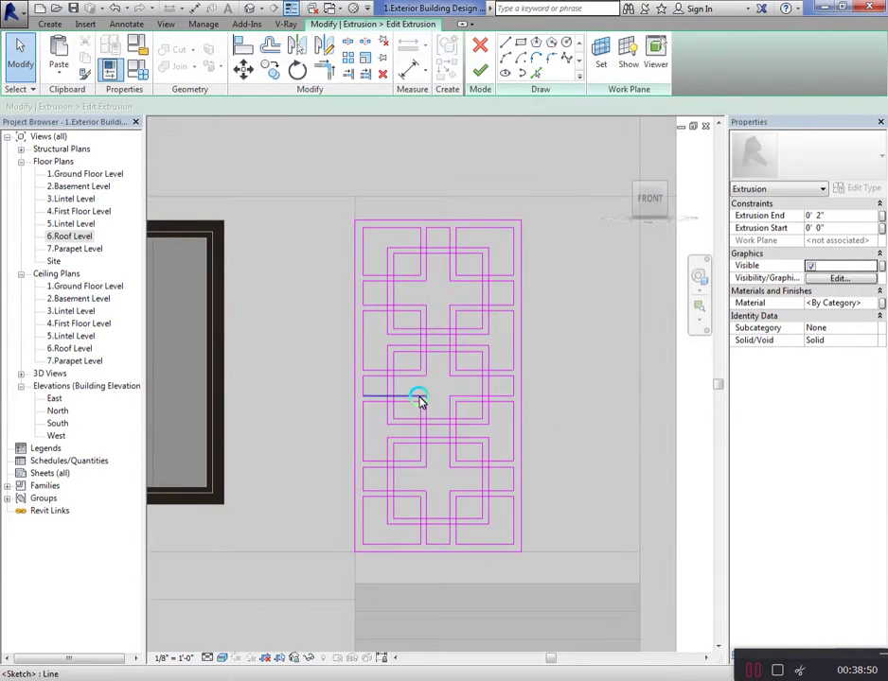
{"action": "scroll", "coordinate": [422, 405], "scroll_direction": "up", "scroll_amount": 2}
{"action": "scroll", "coordinate": [440, 575], "scroll_direction": "up", "scroll_amount": 1}
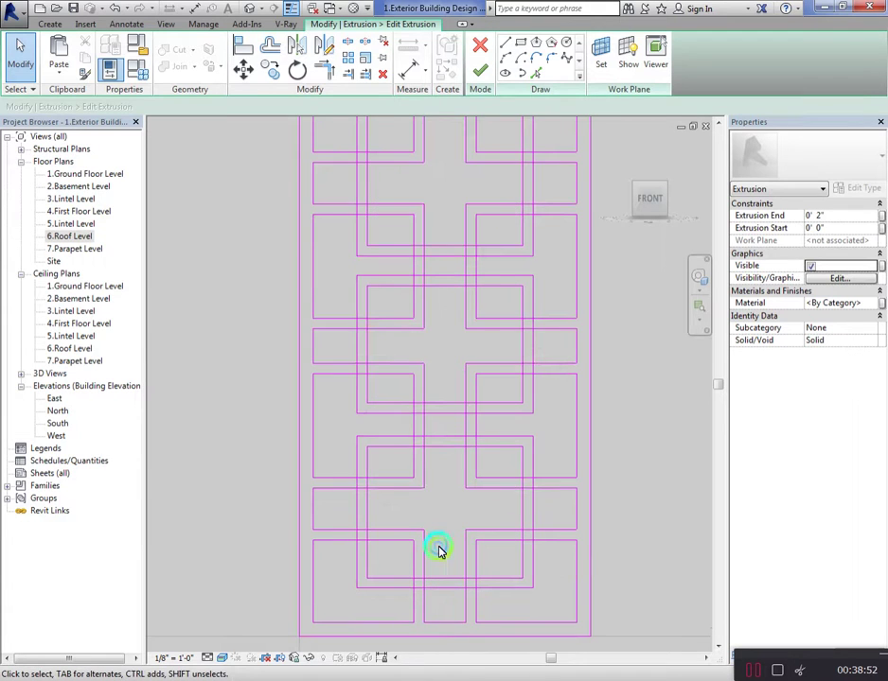
With Split Element (SL), trim the overlap on the bottom horizontal line and delete the two short leftovers
{"action": "key", "text": "s"}
{"action": "key", "text": "l"}
{"action": "scroll", "coordinate": [439, 588], "scroll_direction": "up", "scroll_amount": 1}
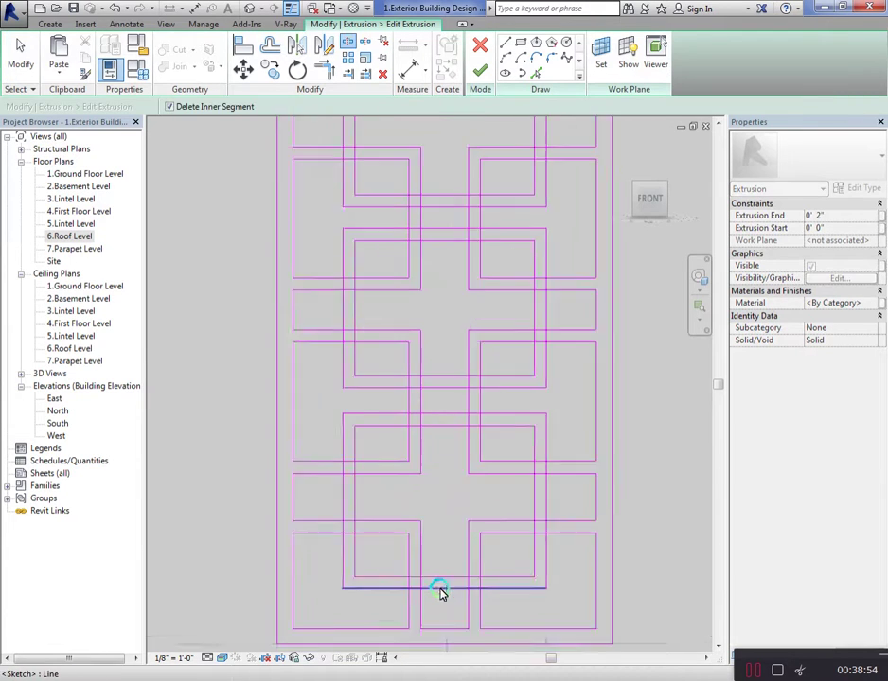
{"action": "scroll", "coordinate": [439, 590], "scroll_direction": "up", "scroll_amount": 1}
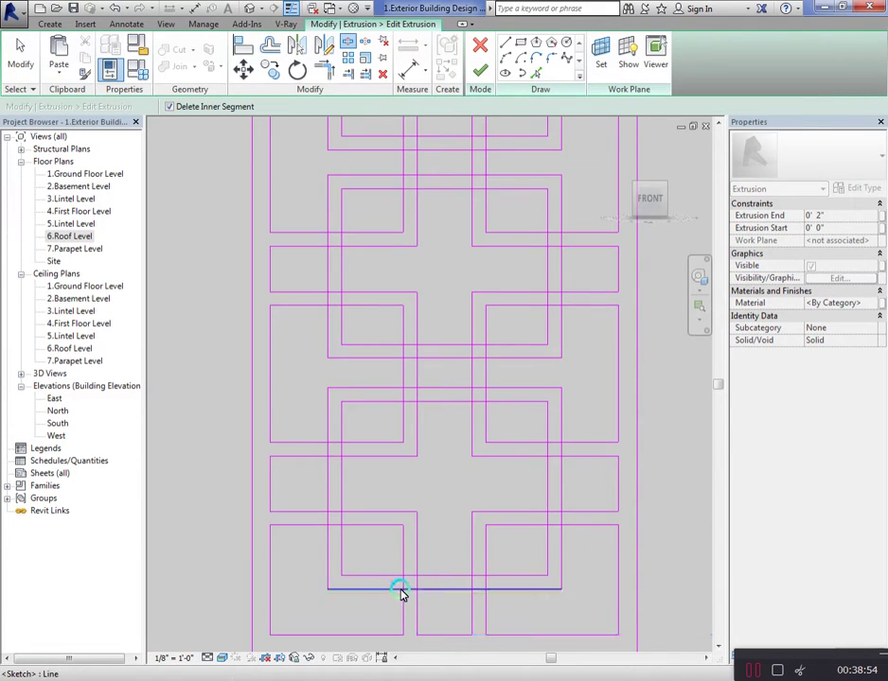
{"action": "left_click", "coordinate": [487, 592]}
{"action": "left_click", "coordinate": [486, 577]}
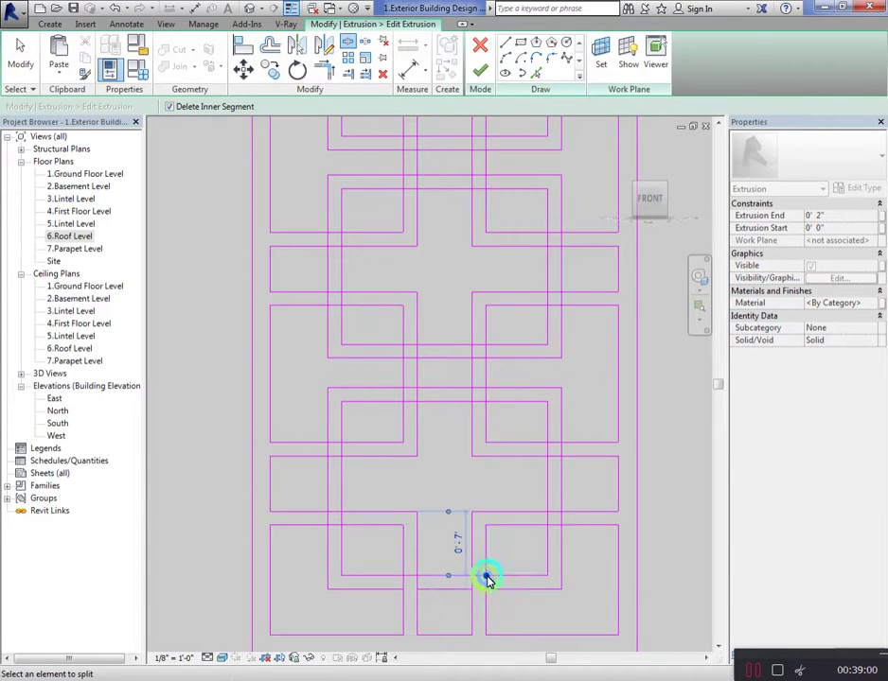
{"action": "left_click", "coordinate": [486, 577]}
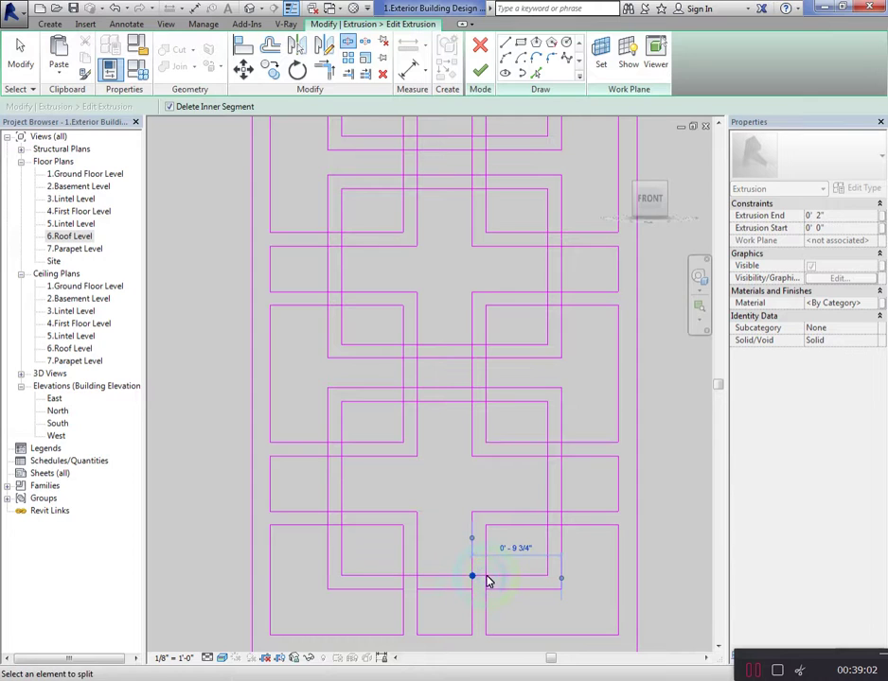
{"action": "key", "text": "Escape"}
{"action": "left_click_drag", "start_coordinate": [460, 567], "coordinate": [518, 604]}
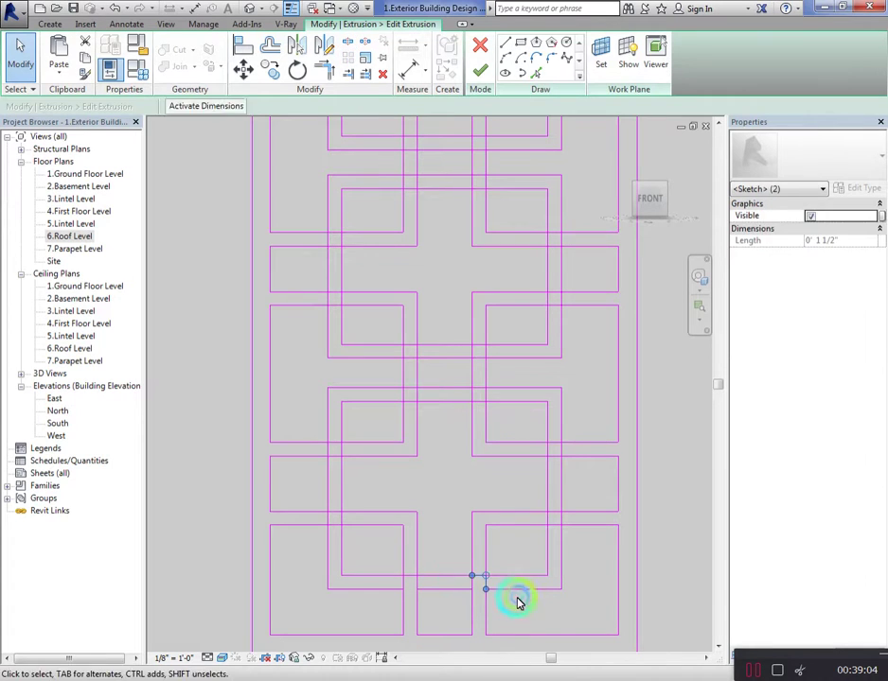
{"action": "key", "text": "Delete"}
Trim the overlapping pieces where the lower vertical and horizontal lattice lines cross
{"action": "key", "text": "s"}
{"action": "key", "text": "l"}
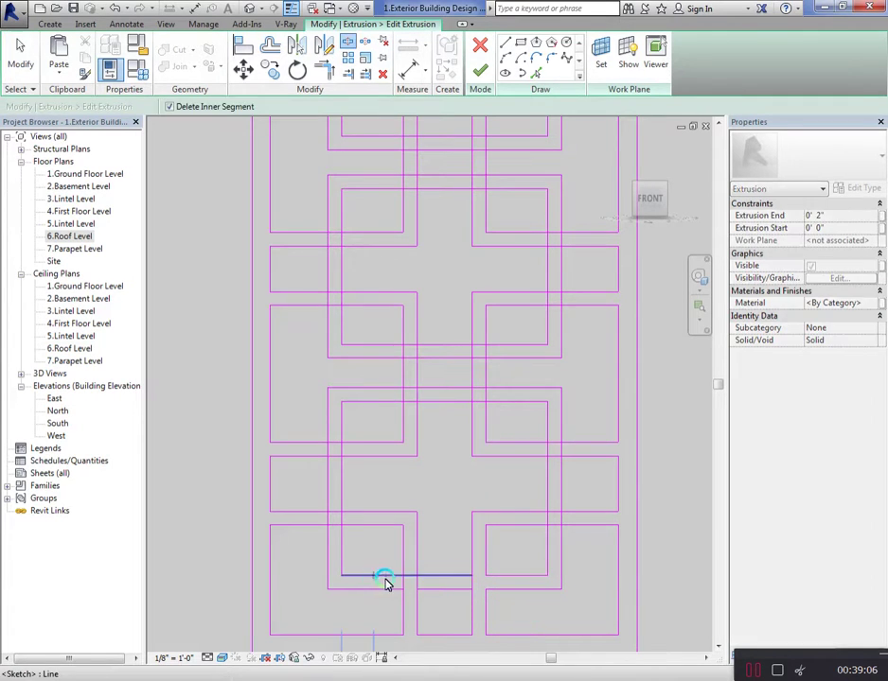
{"action": "left_click", "coordinate": [413, 576]}
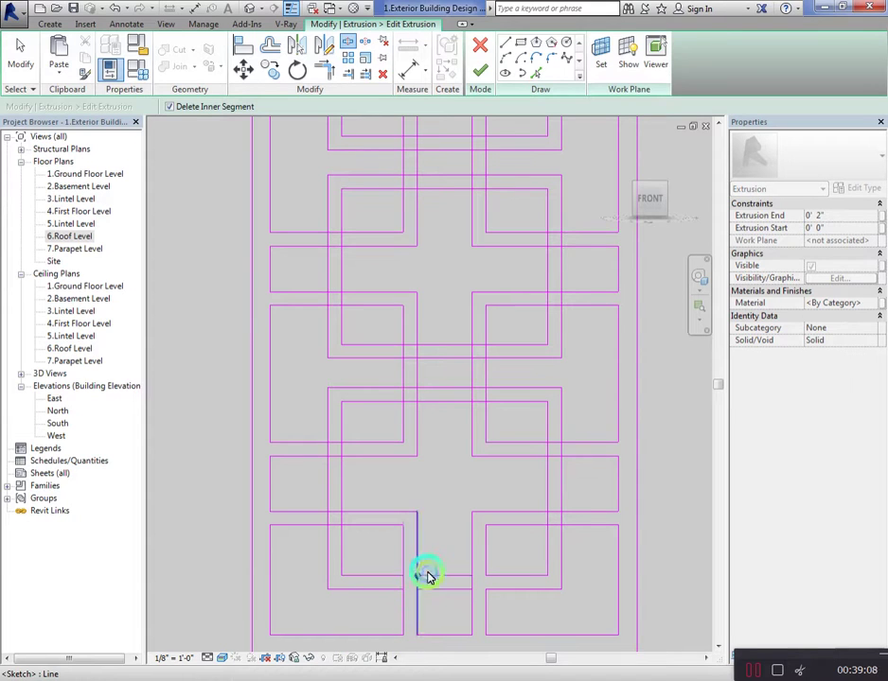
{"action": "left_click", "coordinate": [419, 579]}
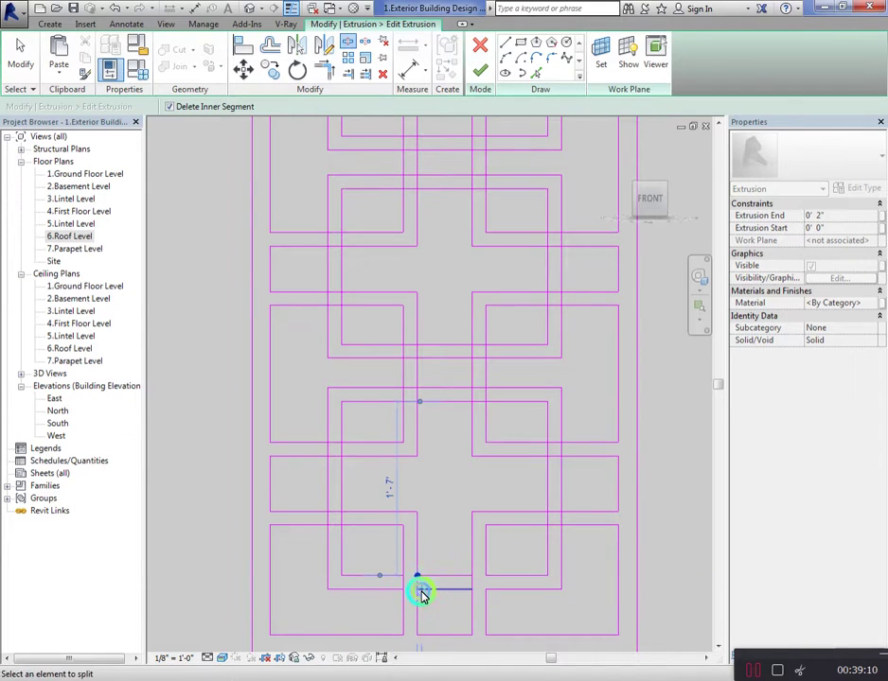
{"action": "left_click", "coordinate": [430, 588]}
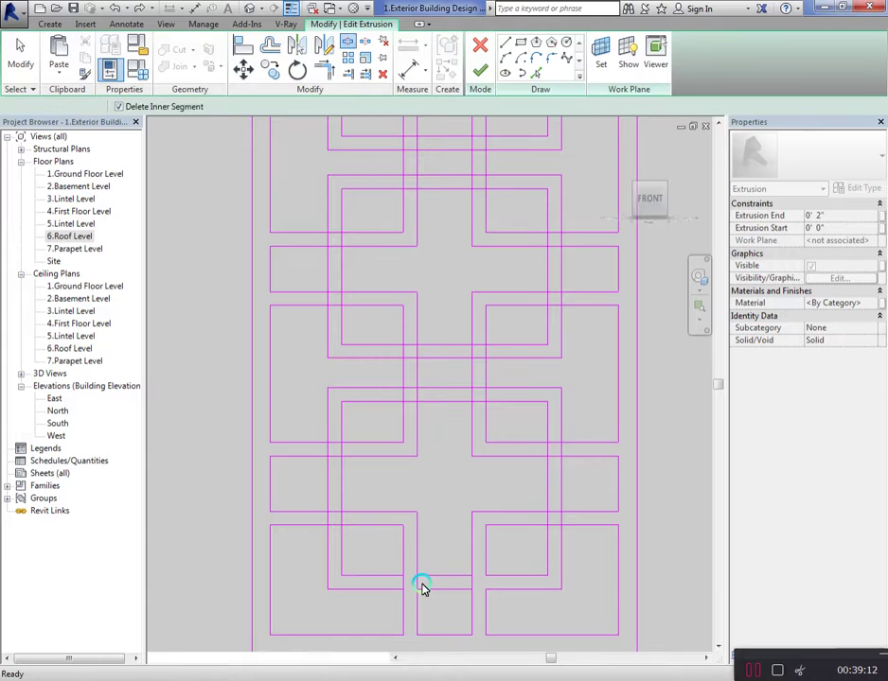
{"action": "left_click", "coordinate": [410, 580]}
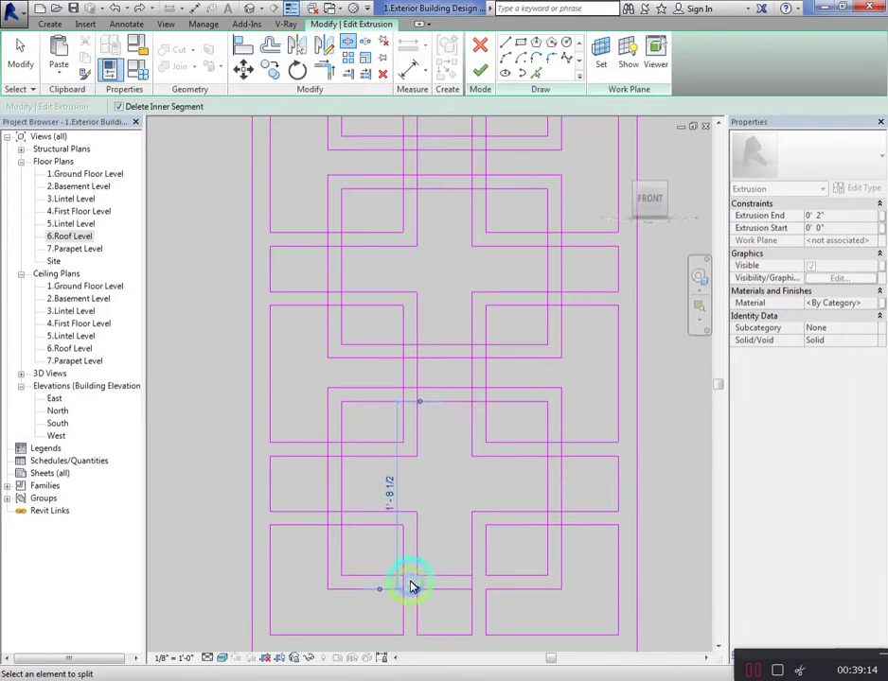
{"action": "left_click", "coordinate": [404, 590]}
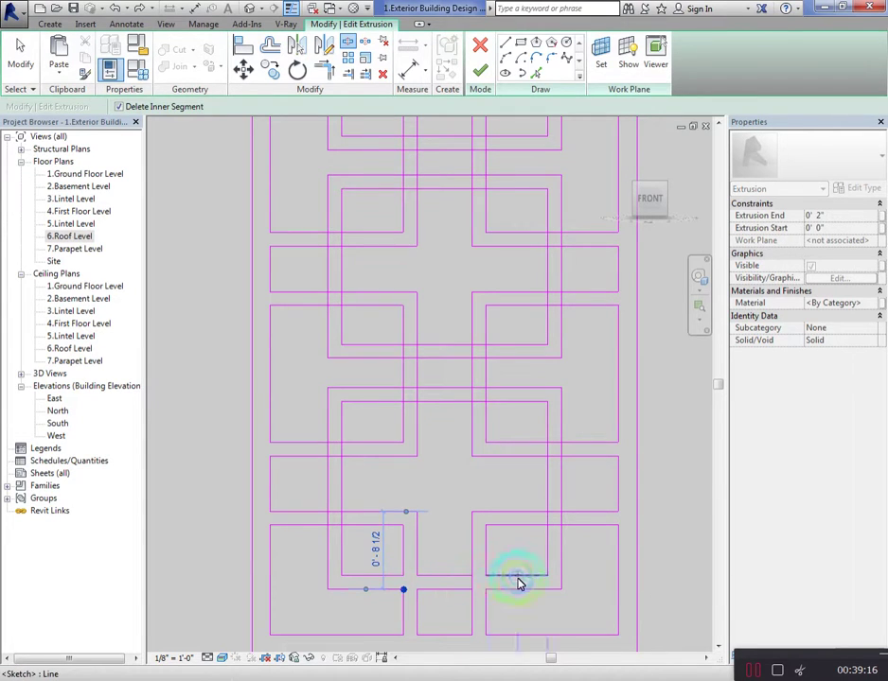
{"action": "left_click", "coordinate": [472, 586]}
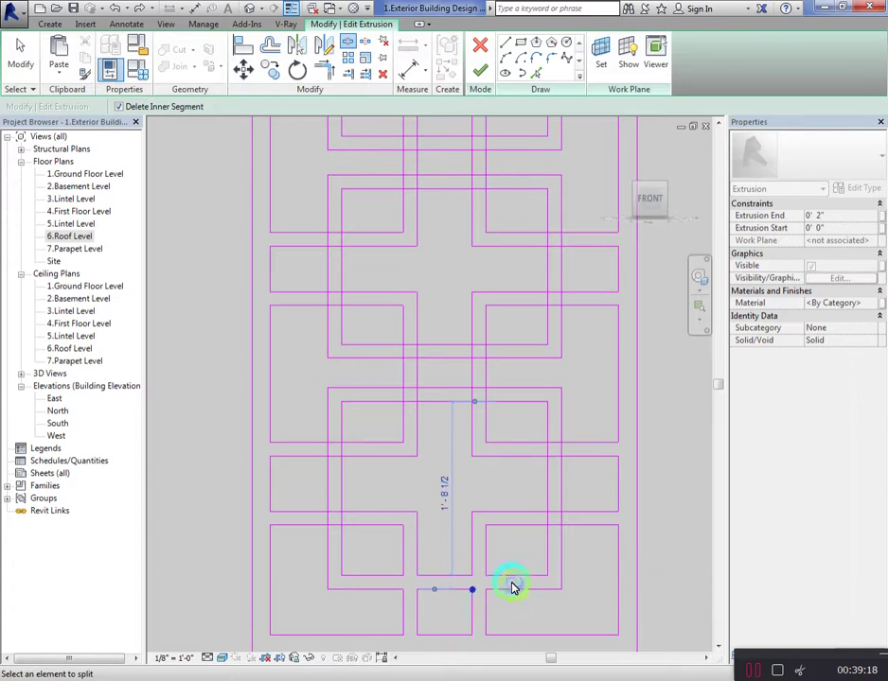
{"action": "left_click", "coordinate": [550, 531]}
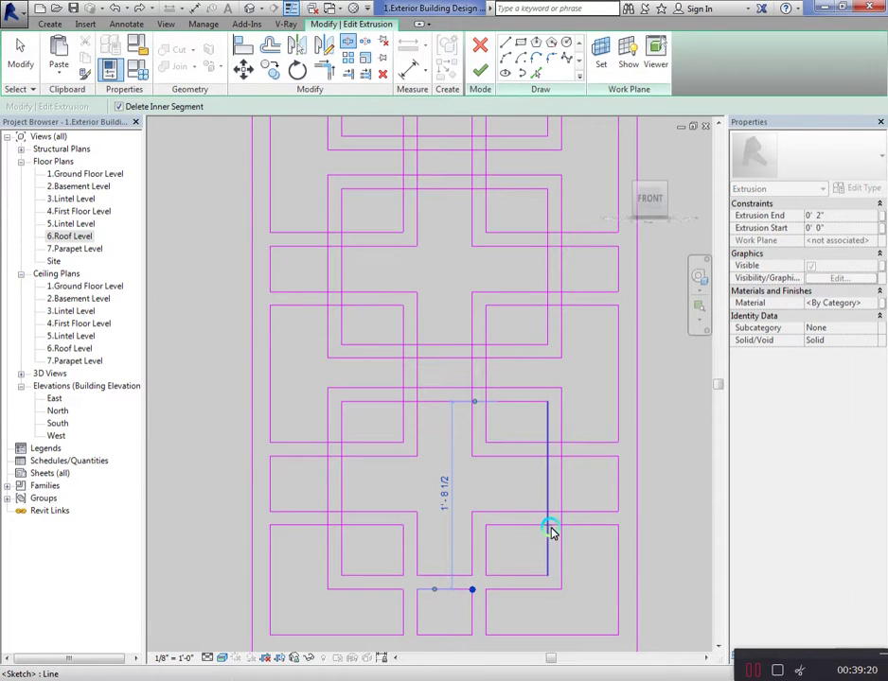
{"action": "left_click", "coordinate": [550, 528]}
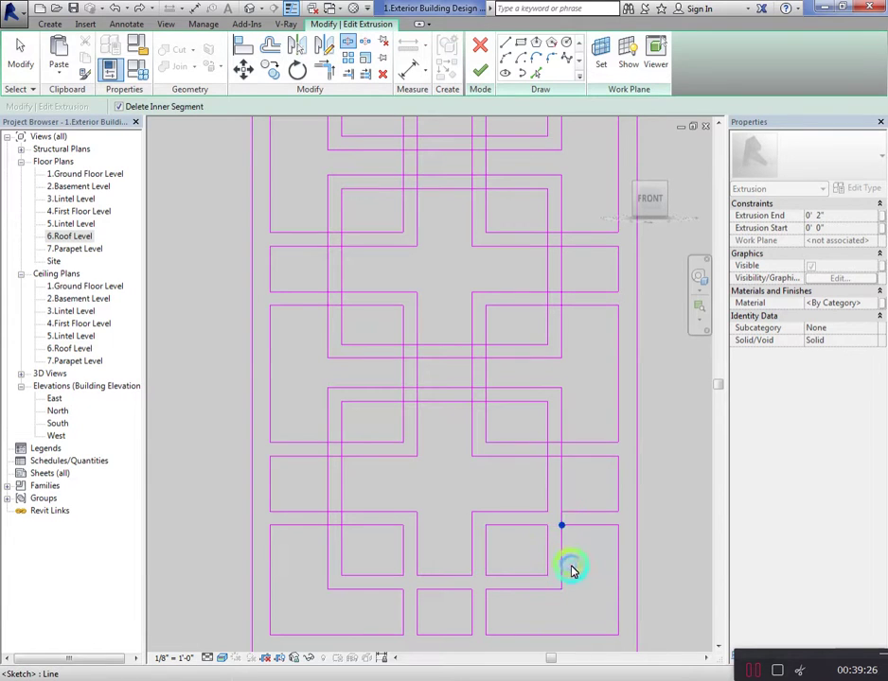
{"action": "scroll", "coordinate": [516, 582], "scroll_direction": "down", "scroll_amount": 2}
{"action": "scroll", "coordinate": [363, 576], "scroll_direction": "up", "scroll_amount": 2}
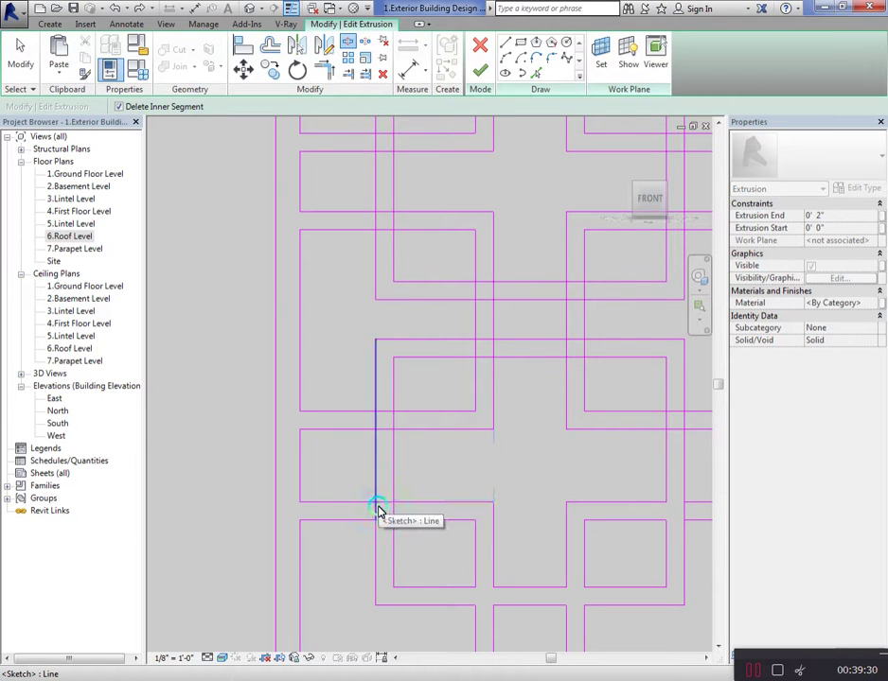
Split the lower-left crossing, then select and delete the trimmed line pieces
{"action": "left_click", "coordinate": [376, 503]}
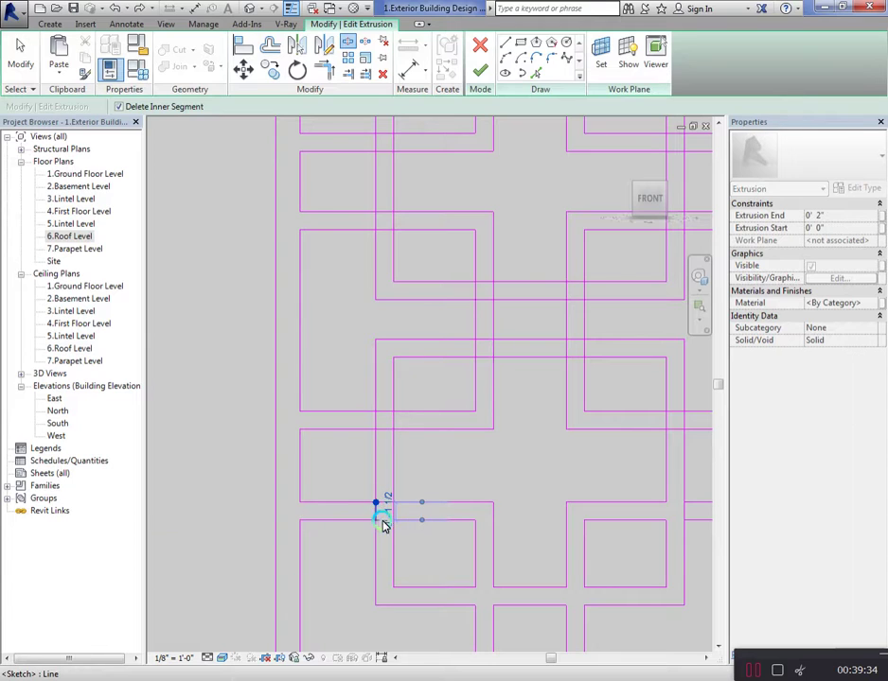
{"action": "left_click", "coordinate": [395, 508]}
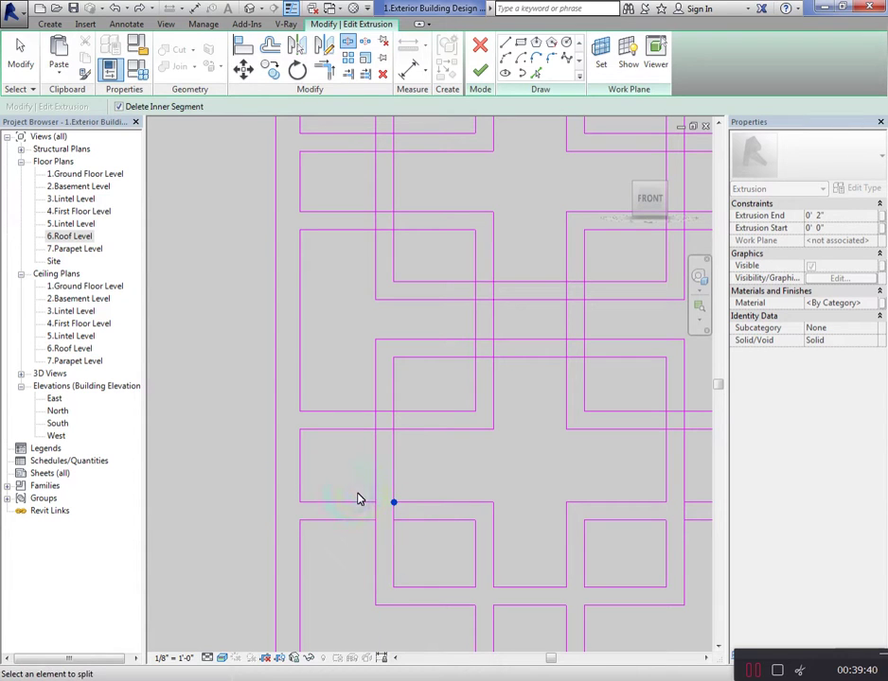
{"action": "key", "text": "Escape"}
{"action": "left_click_drag", "start_coordinate": [357, 495], "coordinate": [409, 536]}
{"action": "scroll", "coordinate": [414, 535], "scroll_direction": "down", "scroll_amount": 2}
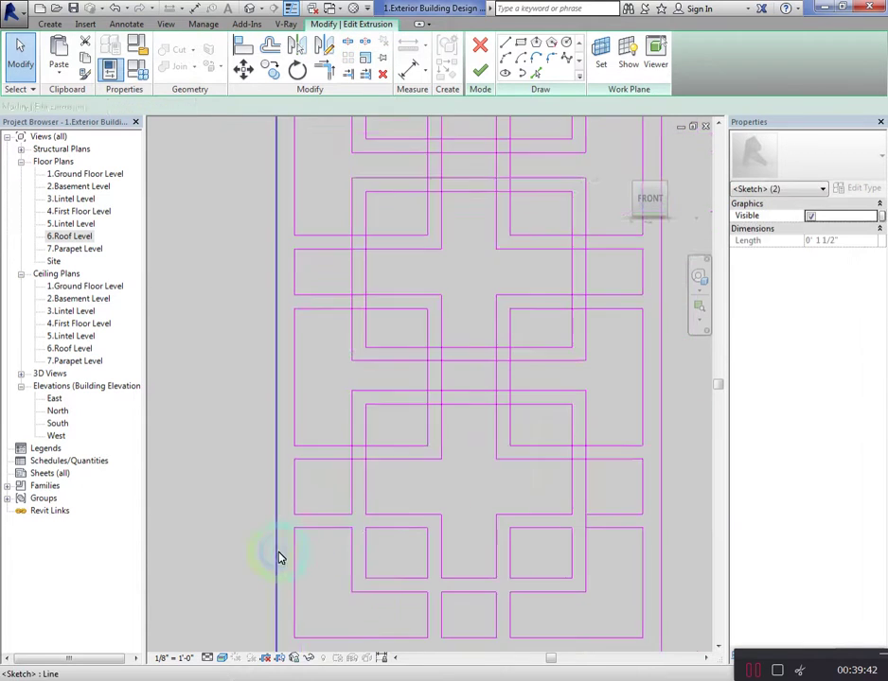
{"action": "key", "text": "Delete"}
{"action": "scroll", "coordinate": [419, 487], "scroll_direction": "down", "scroll_amount": 1}
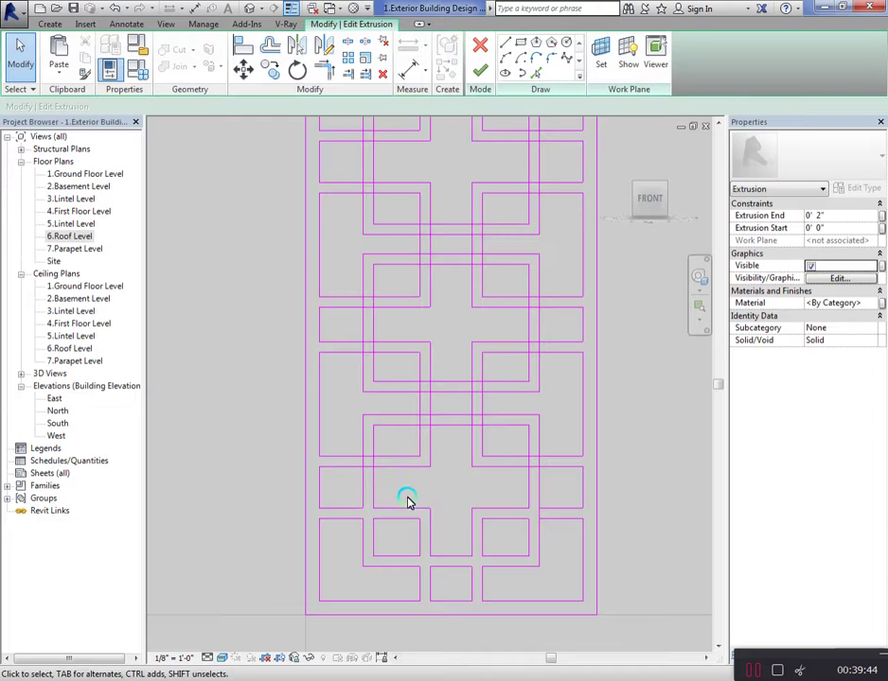
With Split Element (SL), cut the overlaps out of the vertical lattice lines at the middle crossings
{"action": "key", "text": "s"}
{"action": "key", "text": "l"}
{"action": "scroll", "coordinate": [407, 494], "scroll_direction": "up", "scroll_amount": 2}
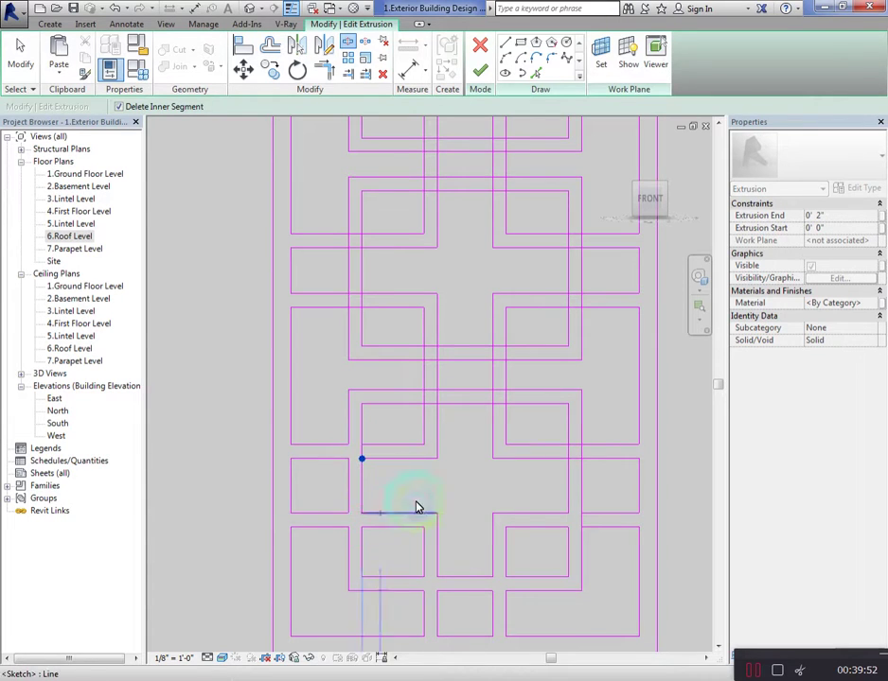
{"action": "left_click", "coordinate": [361, 460]}
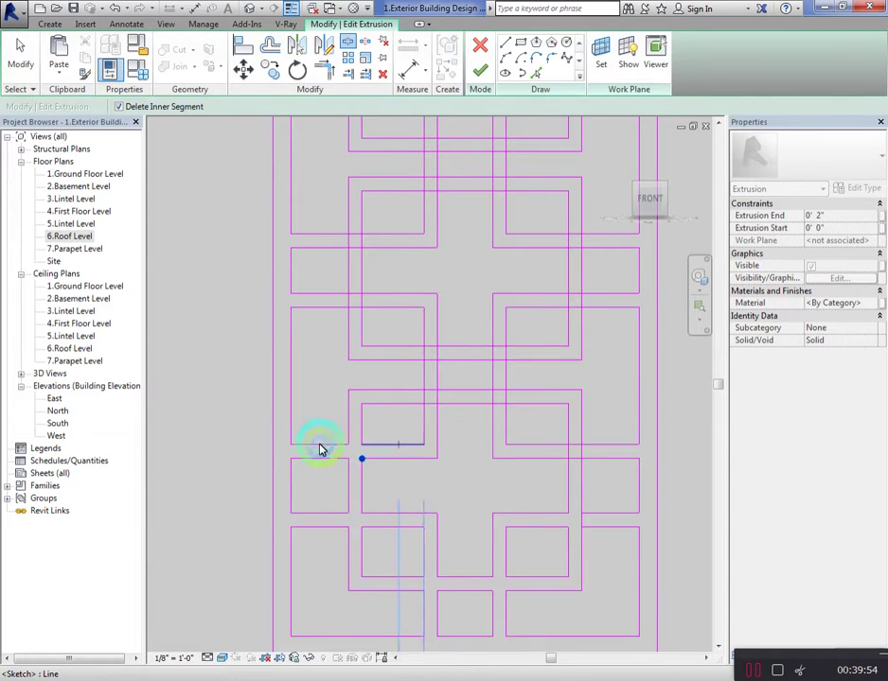
{"action": "left_click", "coordinate": [407, 414]}
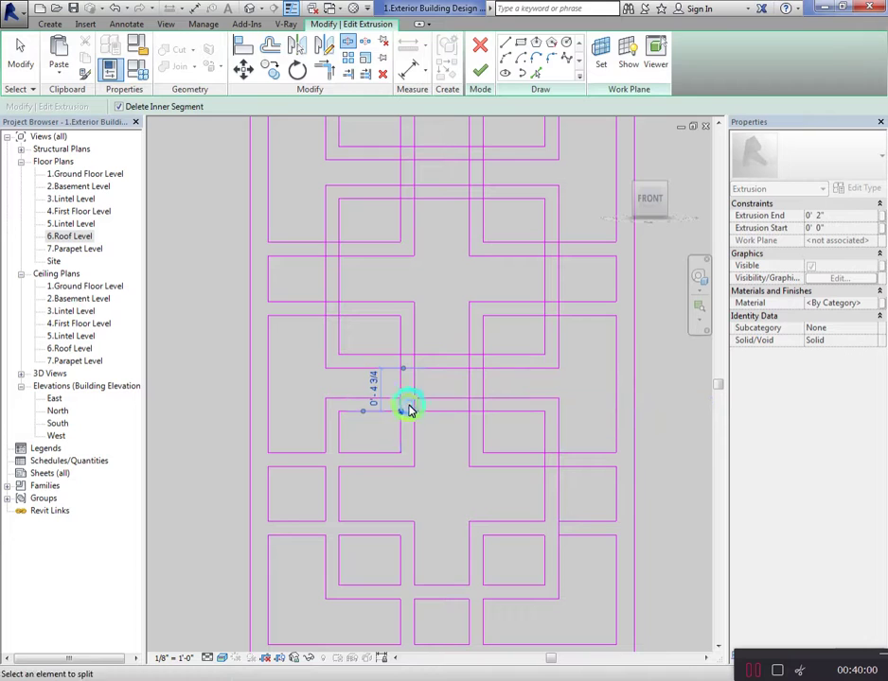
{"action": "left_click", "coordinate": [413, 411]}
{"action": "left_click", "coordinate": [461, 402]}
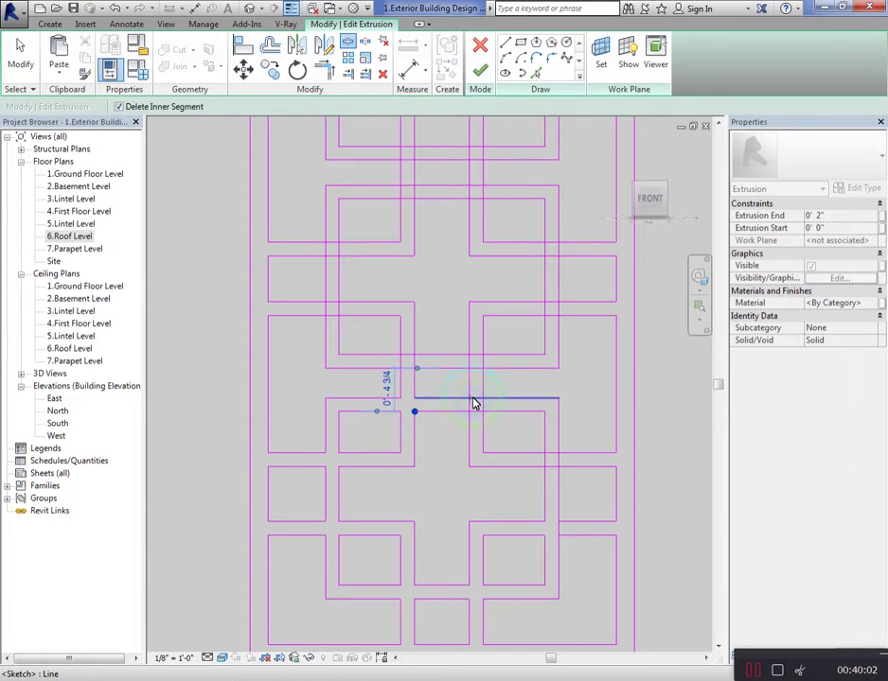
Trim the horizontal band and the next vertical line at the upper middle crossing, then select the pieces
{"action": "left_click", "coordinate": [478, 398]}
{"action": "left_click", "coordinate": [467, 416]}
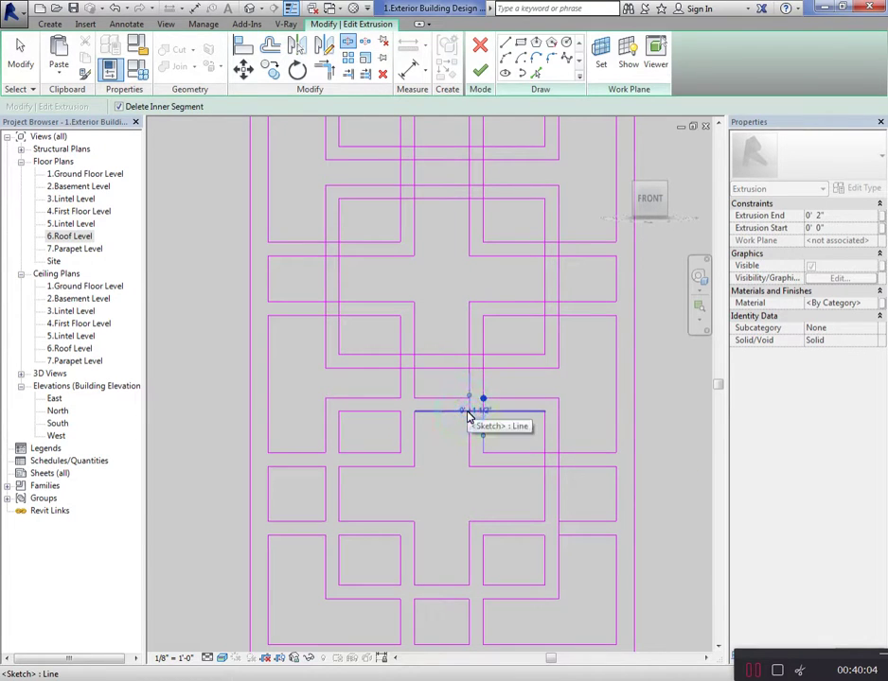
{"action": "left_click", "coordinate": [470, 402]}
{"action": "left_click", "coordinate": [473, 405]}
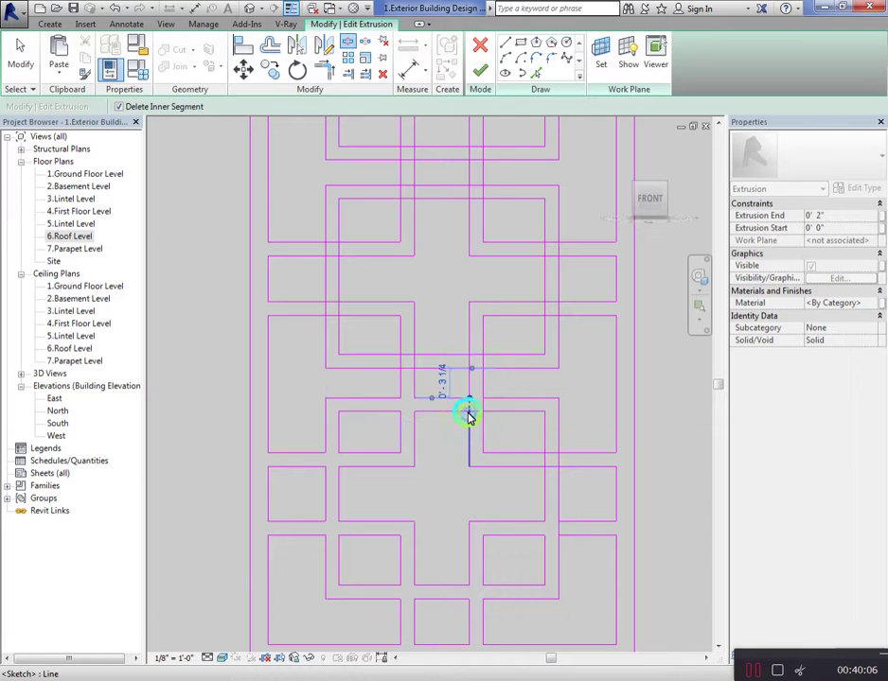
{"action": "left_click", "coordinate": [486, 425]}
{"action": "scroll", "coordinate": [486, 413], "scroll_direction": "up", "scroll_amount": 2}
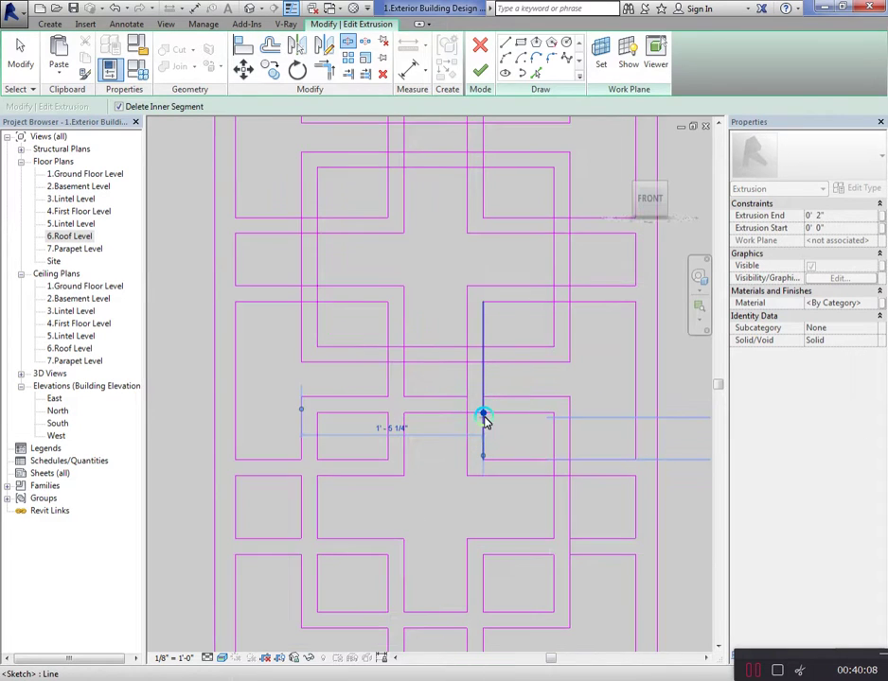
{"action": "left_click", "coordinate": [486, 406]}
{"action": "left_click", "coordinate": [486, 404]}
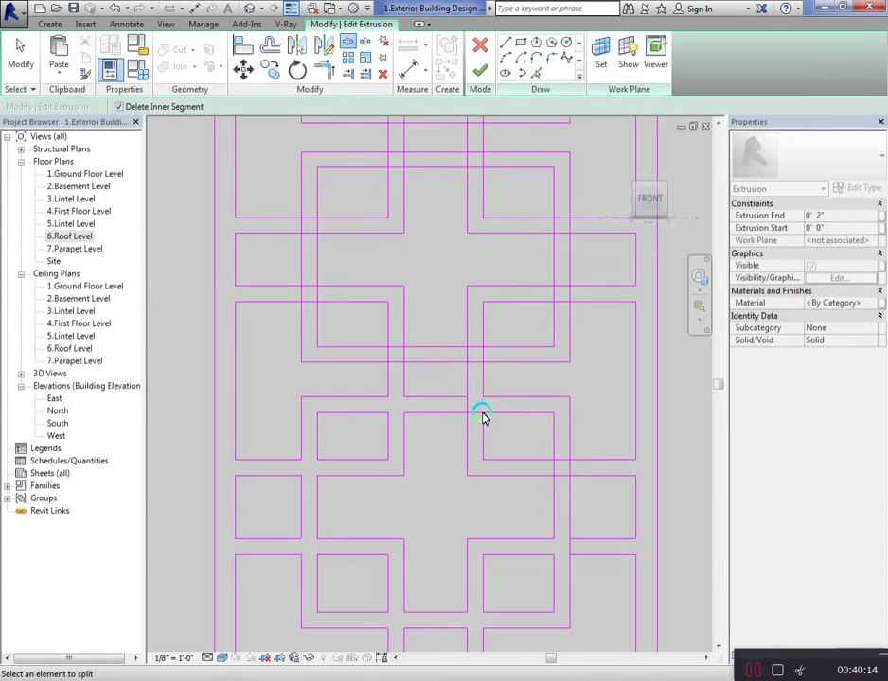
{"action": "key", "text": "Escape"}
{"action": "left_click_drag", "start_coordinate": [444, 382], "coordinate": [519, 431]}
Cut the short overlap from the horizontal line and the adjoining vertical lattice line on the right
{"action": "left_click", "coordinate": [410, 397]}
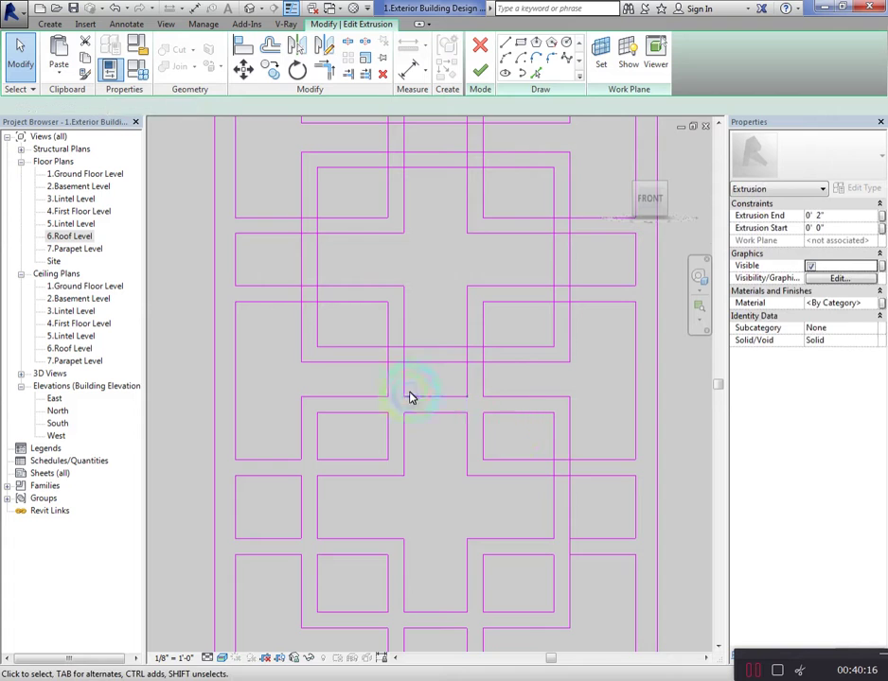
{"action": "scroll", "coordinate": [445, 431], "scroll_direction": "down", "scroll_amount": 2}
{"action": "scroll", "coordinate": [501, 478], "scroll_direction": "down", "scroll_amount": 1}
{"action": "scroll", "coordinate": [526, 478], "scroll_direction": "up", "scroll_amount": 1}
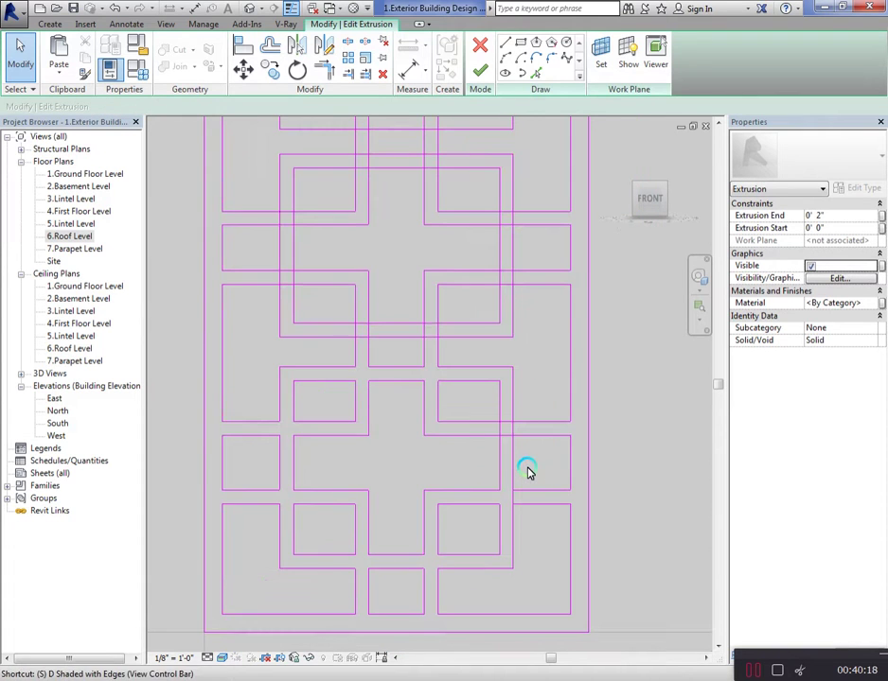
{"action": "scroll", "coordinate": [527, 471], "scroll_direction": "up", "scroll_amount": 1}
{"action": "scroll", "coordinate": [520, 453], "scroll_direction": "up", "scroll_amount": 1}
{"action": "key", "text": "s"}
{"action": "key", "text": "l"}
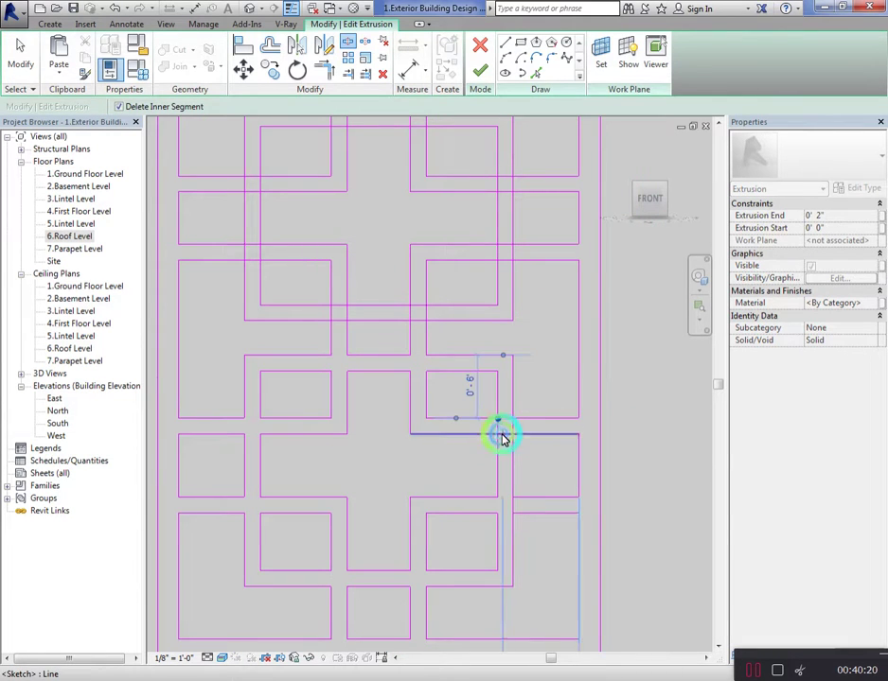
{"action": "left_click", "coordinate": [501, 435]}
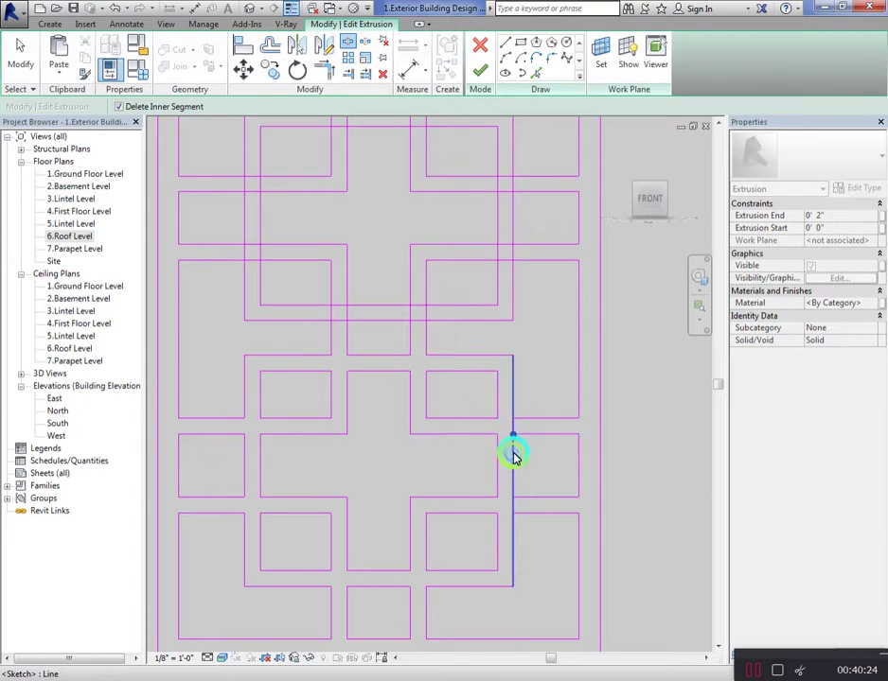
{"action": "left_click", "coordinate": [512, 512]}
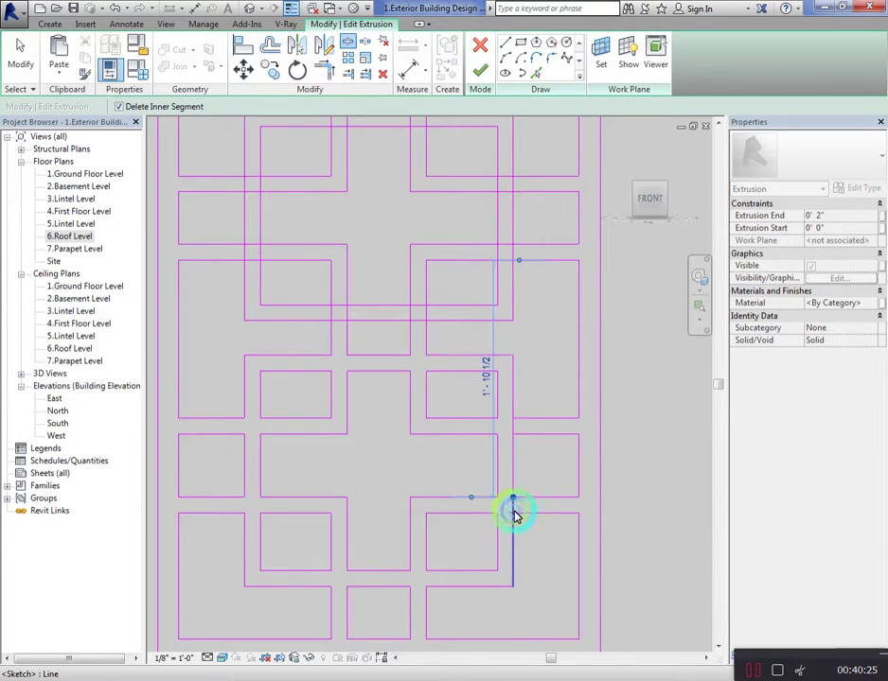
{"action": "left_click", "coordinate": [514, 434]}
Trim the vertical and horizontal lines at the left crossing back to the band
{"action": "scroll", "coordinate": [577, 436], "scroll_direction": "down", "scroll_amount": 2}
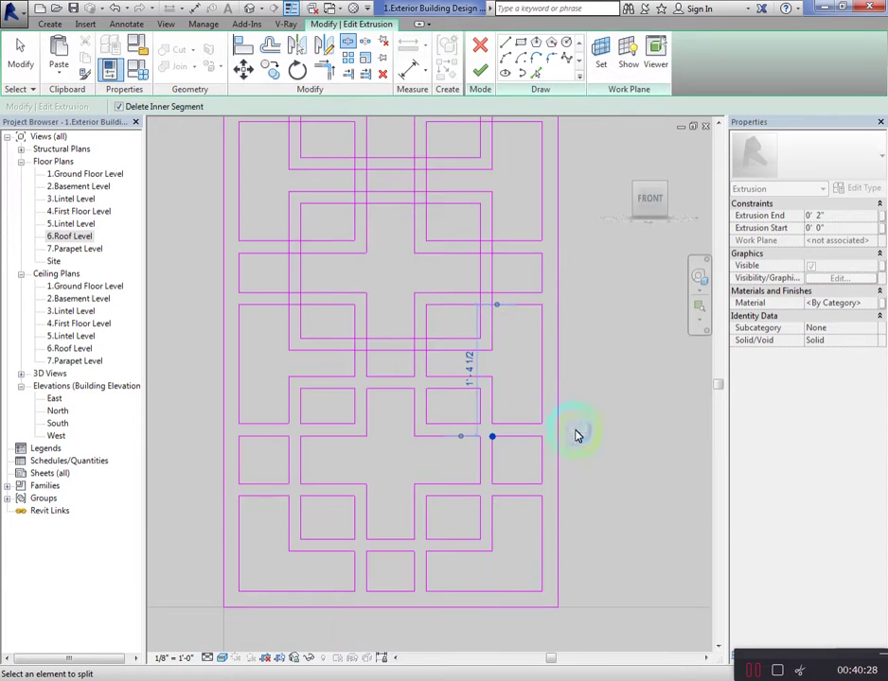
{"action": "scroll", "coordinate": [359, 549], "scroll_direction": "down", "scroll_amount": 1}
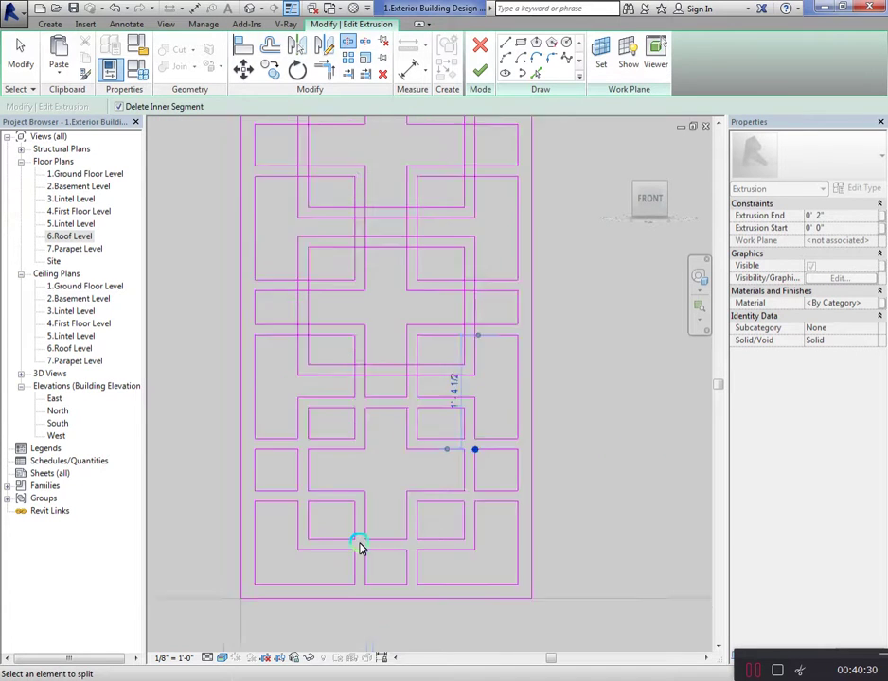
{"action": "scroll", "coordinate": [390, 331], "scroll_direction": "up", "scroll_amount": 1}
{"action": "scroll", "coordinate": [344, 390], "scroll_direction": "up", "scroll_amount": 2}
{"action": "scroll", "coordinate": [358, 410], "scroll_direction": "up", "scroll_amount": 1}
{"action": "scroll", "coordinate": [359, 410], "scroll_direction": "up", "scroll_amount": 1}
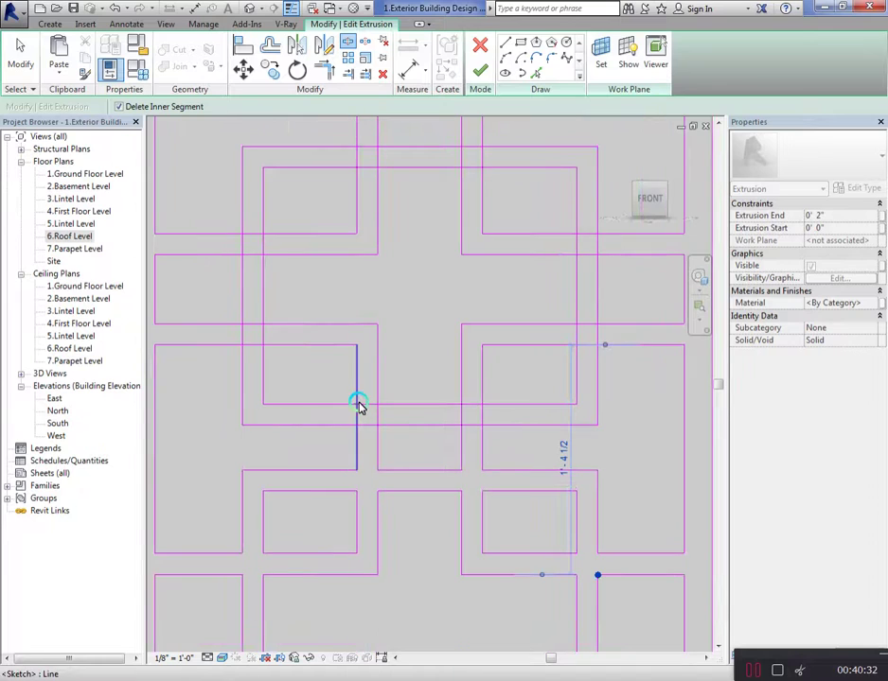
{"action": "left_click", "coordinate": [359, 406]}
{"action": "left_click", "coordinate": [358, 423]}
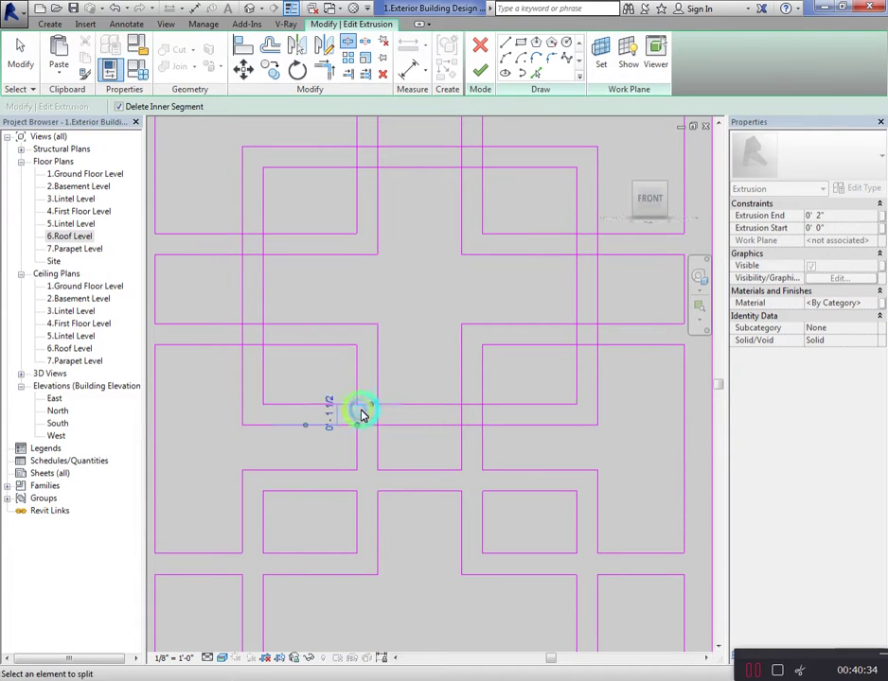
{"action": "left_click", "coordinate": [372, 406]}
{"action": "left_click", "coordinate": [377, 406]}
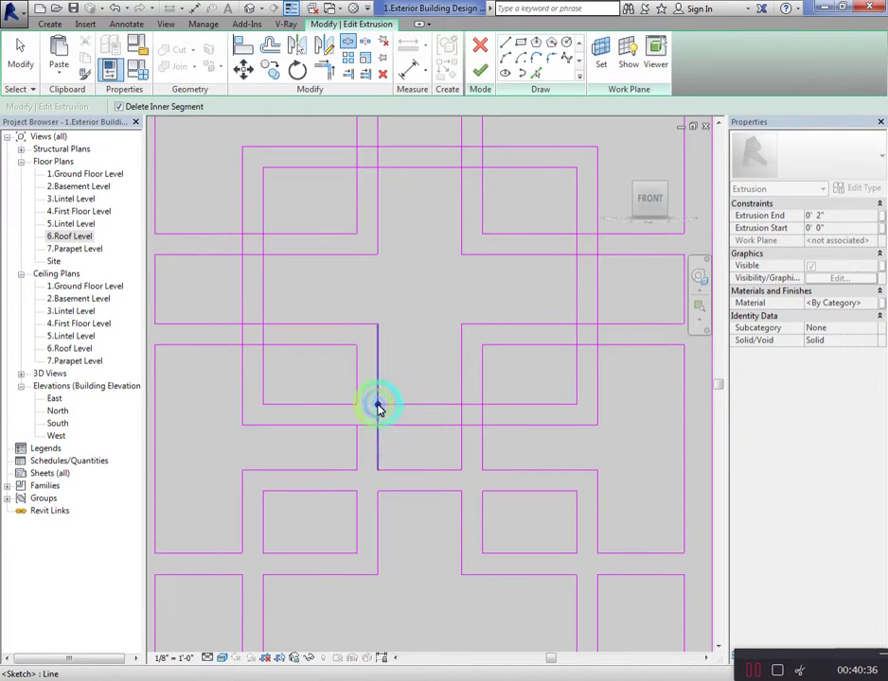
{"action": "left_click", "coordinate": [377, 425]}
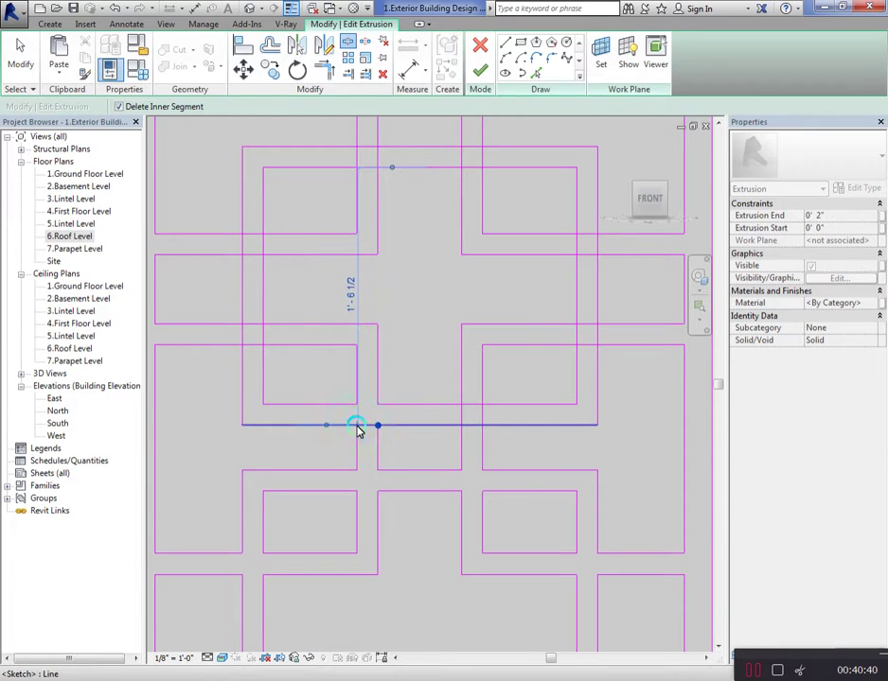
Remove the overlaps from the lower horizontal band and its neighbouring vertical lines
{"action": "left_click", "coordinate": [460, 427]}
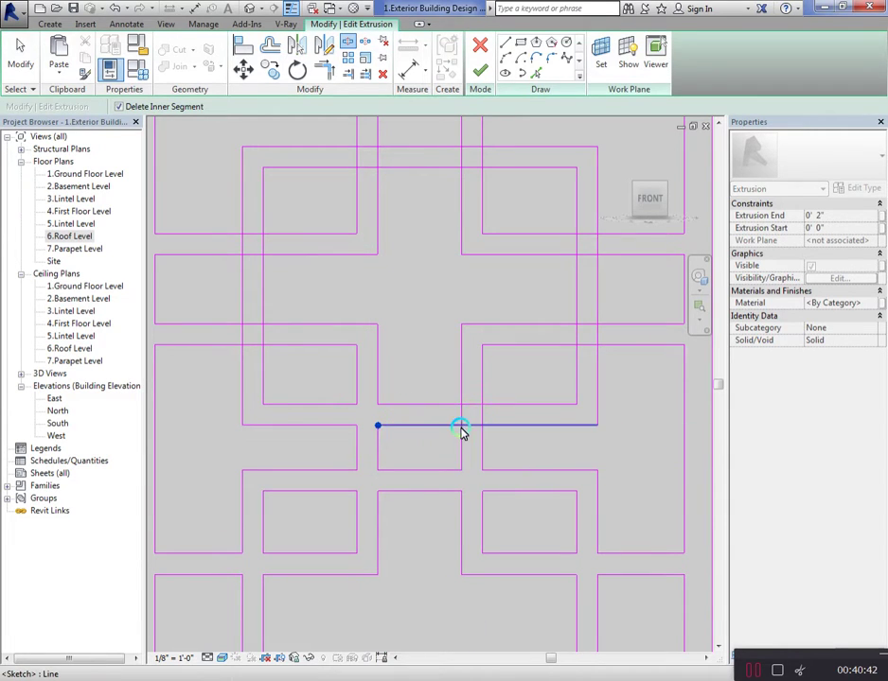
{"action": "left_click", "coordinate": [471, 423]}
{"action": "left_click", "coordinate": [475, 422]}
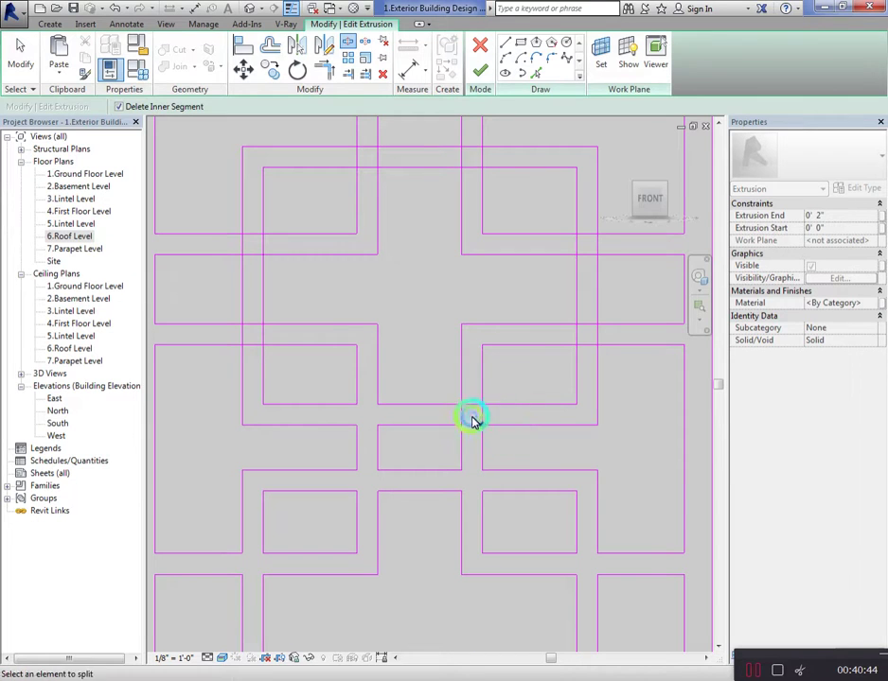
{"action": "left_click", "coordinate": [461, 405]}
{"action": "left_click", "coordinate": [482, 405]}
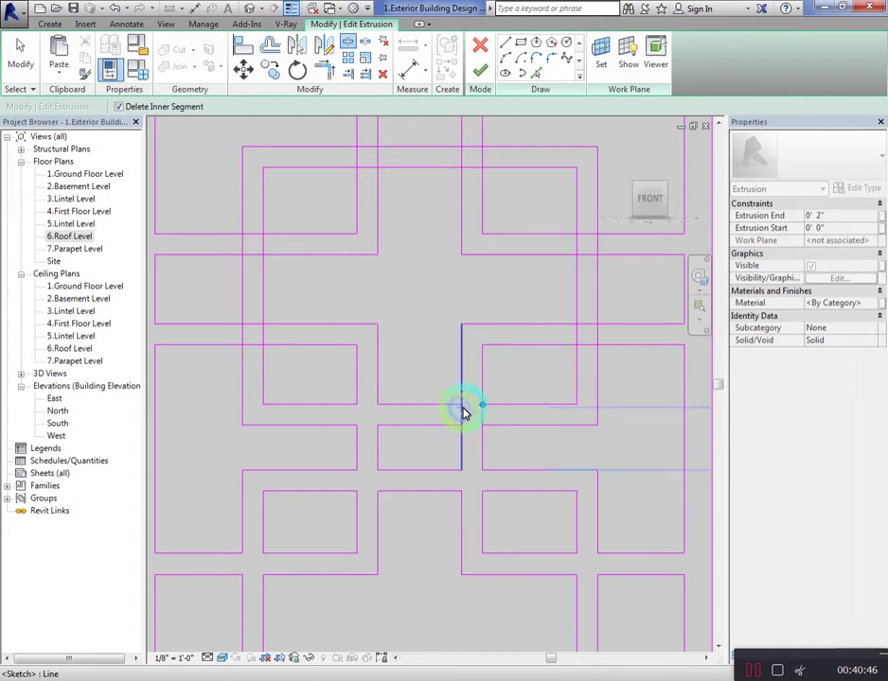
{"action": "left_click", "coordinate": [461, 425]}
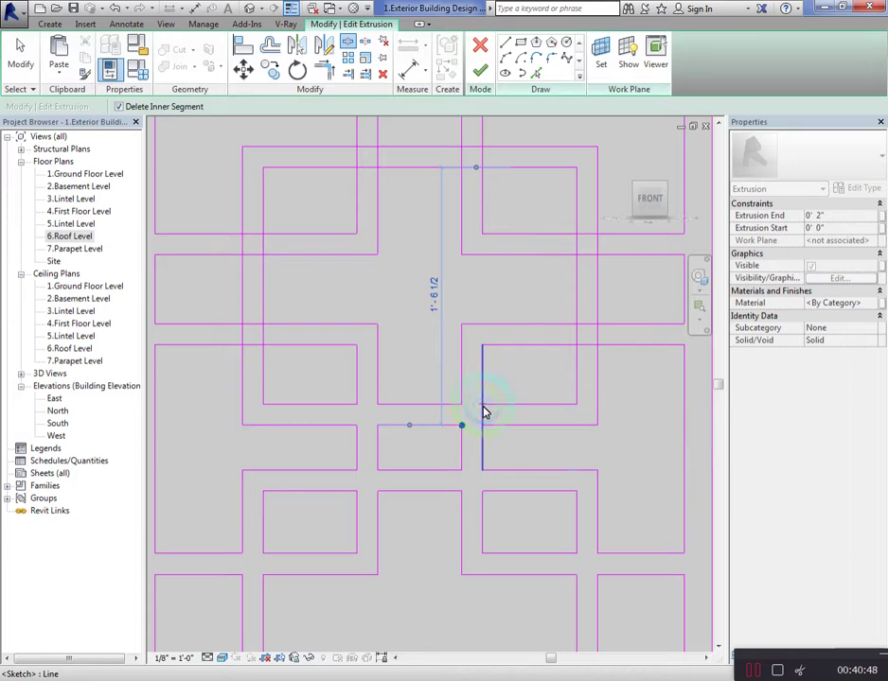
{"action": "left_click", "coordinate": [481, 422]}
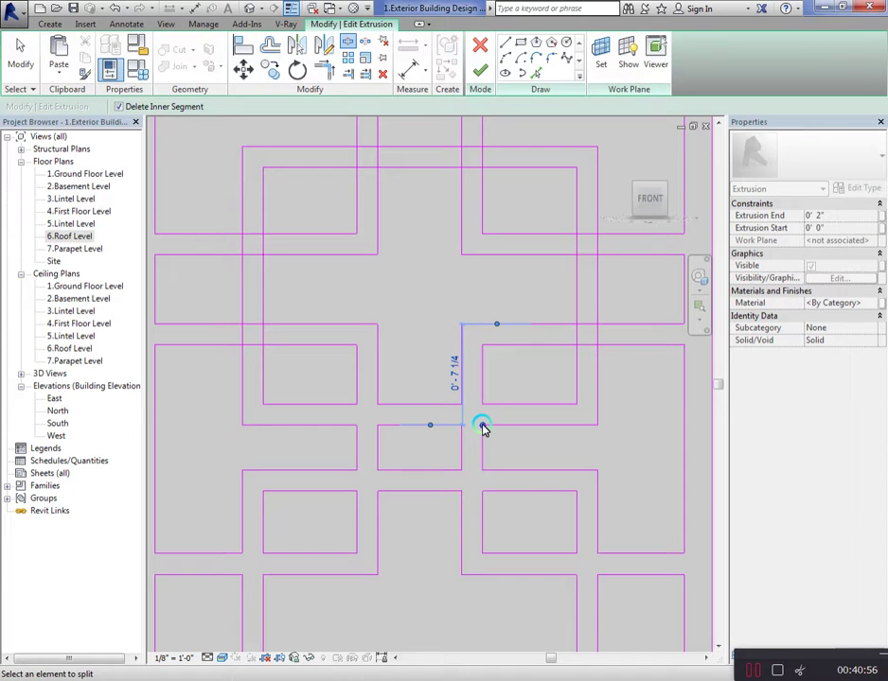
Split the vertical and horizontal lattice lines at the upper-right crossing, removing the short piece between
{"action": "scroll", "coordinate": [526, 452], "scroll_direction": "up", "scroll_amount": 2}
{"action": "scroll", "coordinate": [558, 457], "scroll_direction": "up", "scroll_amount": 1}
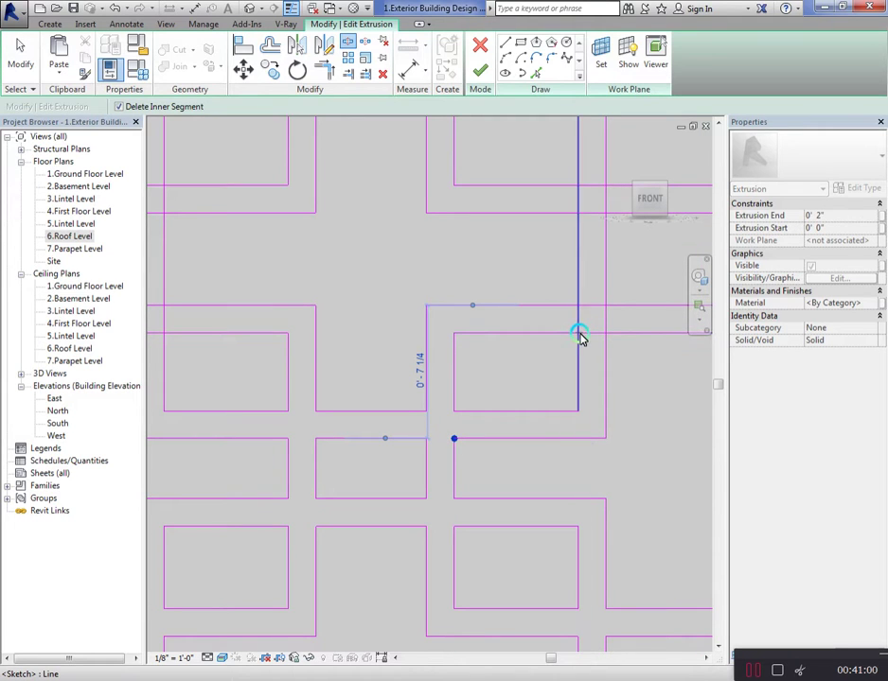
{"action": "left_click", "coordinate": [578, 320]}
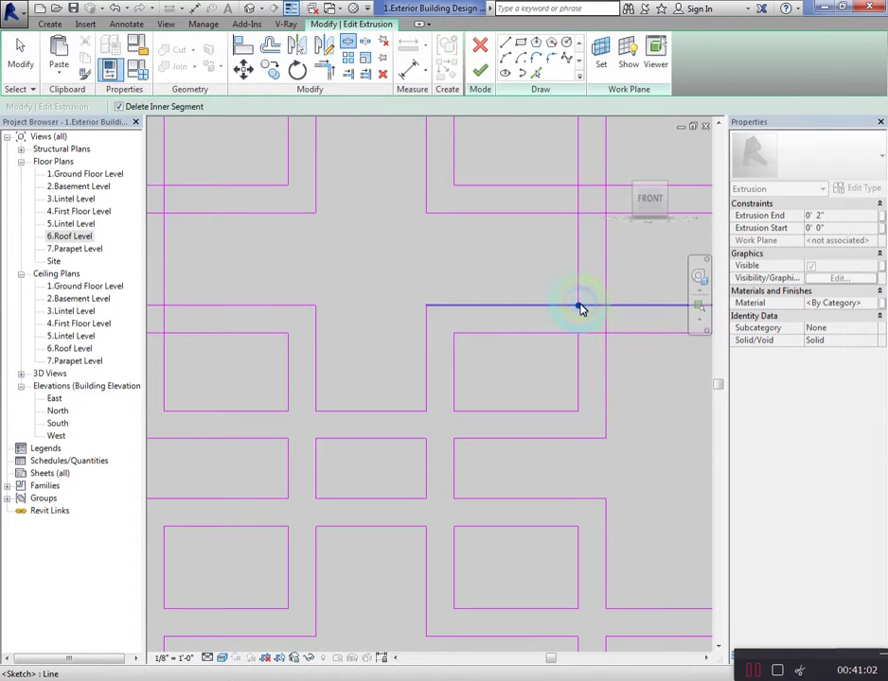
{"action": "left_click", "coordinate": [598, 307]}
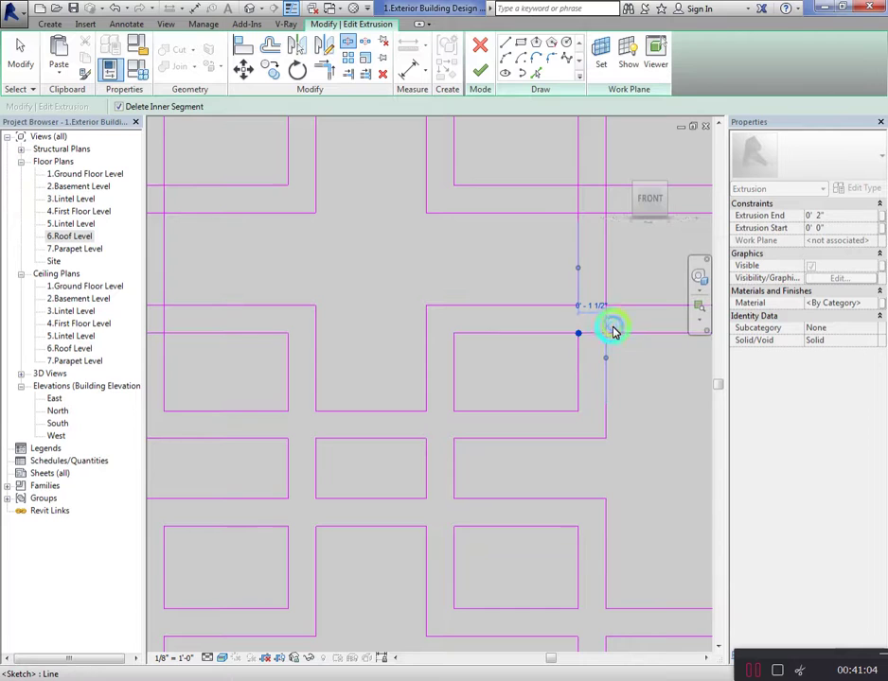
{"action": "left_click", "coordinate": [606, 320]}
{"action": "left_click", "coordinate": [607, 306]}
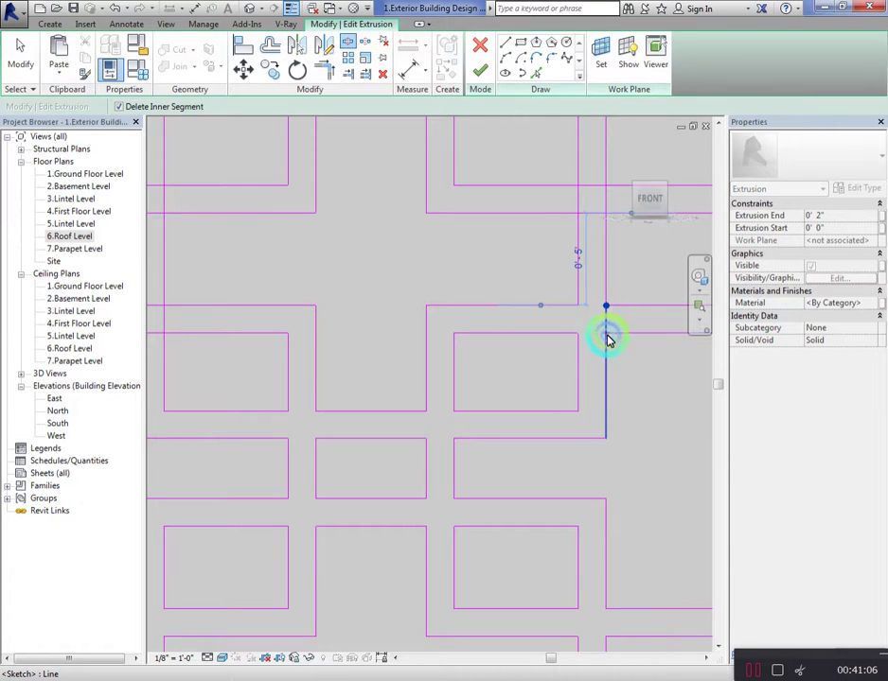
Split the horizontal lattice lines at the upper-left corner junction
{"action": "scroll", "coordinate": [596, 370], "scroll_direction": "down", "scroll_amount": 4}
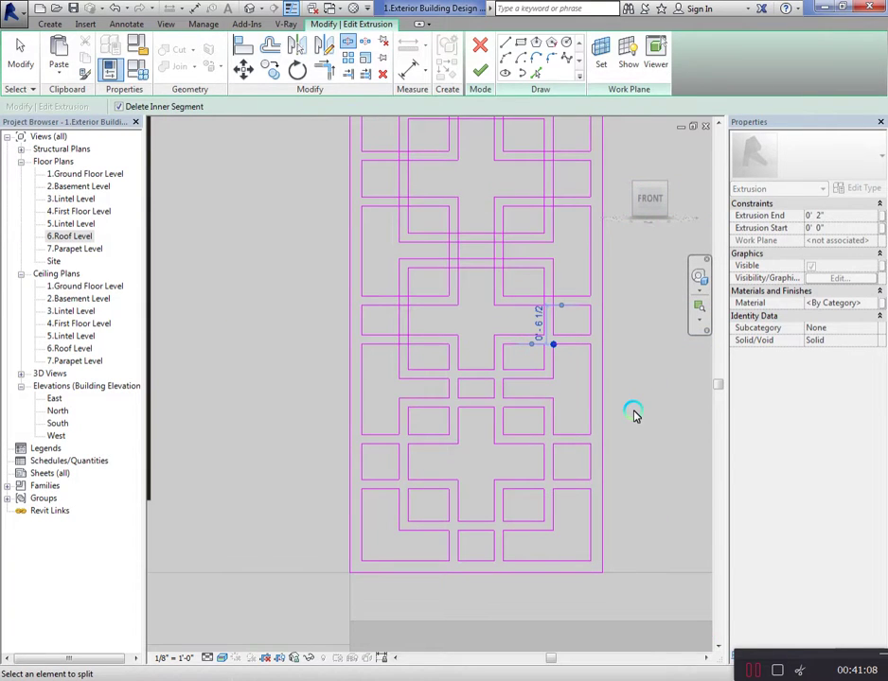
{"action": "scroll", "coordinate": [511, 341], "scroll_direction": "up", "scroll_amount": 2}
{"action": "scroll", "coordinate": [399, 343], "scroll_direction": "up", "scroll_amount": 2}
{"action": "scroll", "coordinate": [402, 351], "scroll_direction": "up", "scroll_amount": 2}
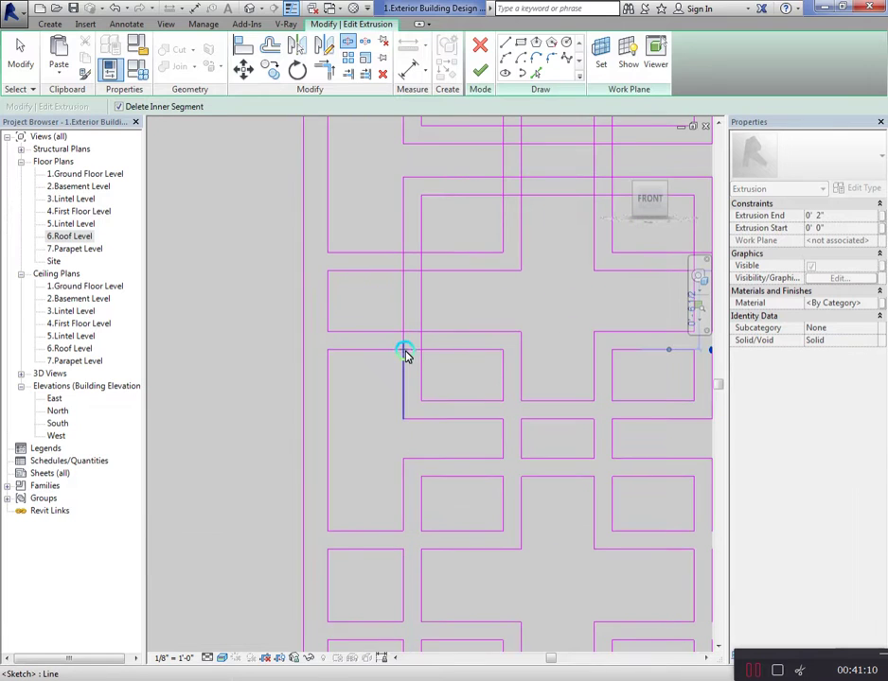
{"action": "left_click", "coordinate": [424, 352]}
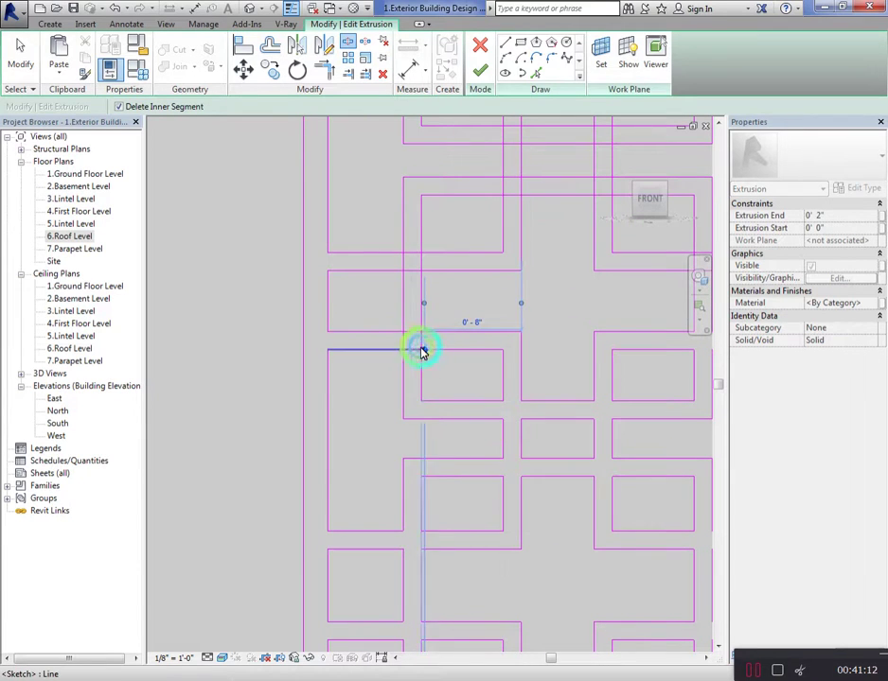
{"action": "left_click", "coordinate": [405, 336]}
{"action": "left_click", "coordinate": [422, 337]}
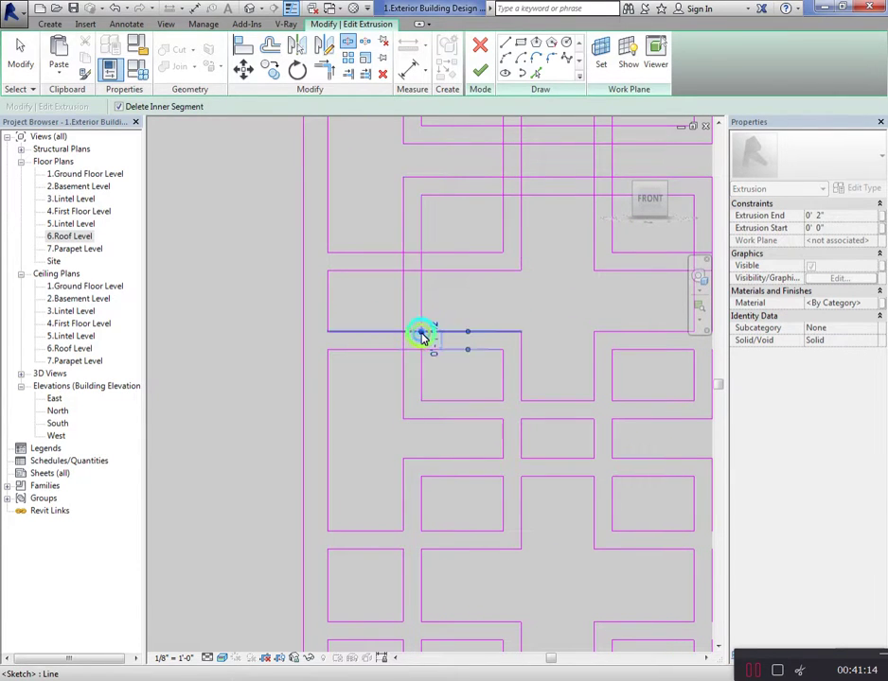
{"action": "left_click", "coordinate": [422, 337]}
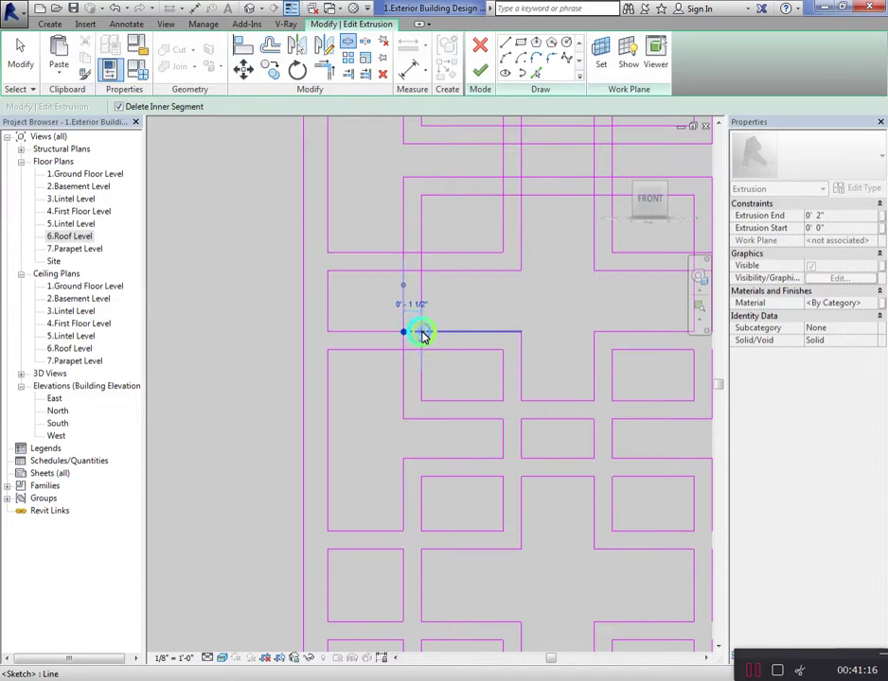
{"action": "left_click", "coordinate": [405, 352]}
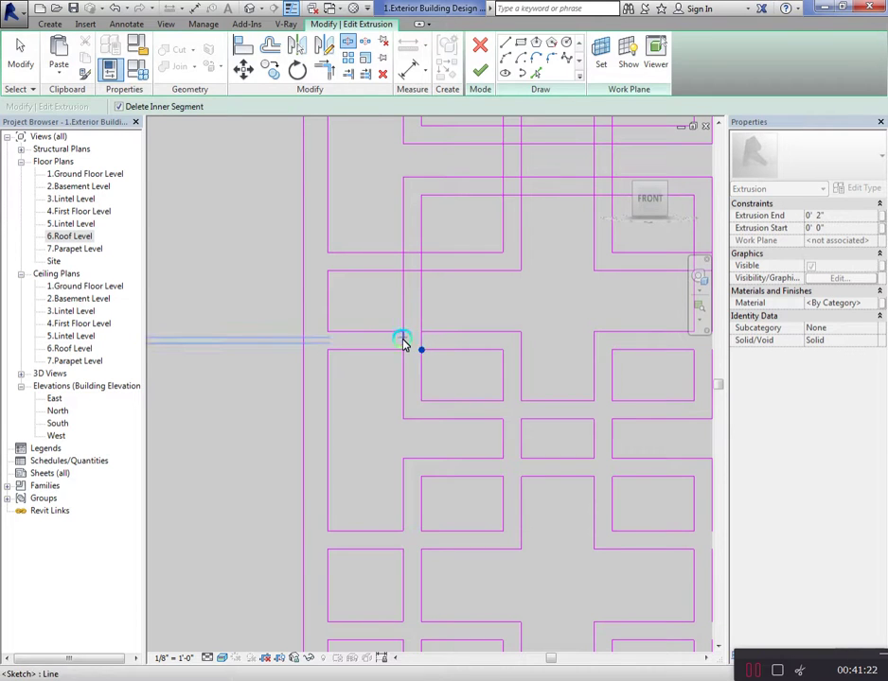
{"action": "left_click", "coordinate": [403, 350]}
Cancel splitting and delete the four short leftover sketch segments
{"action": "right_click", "coordinate": [369, 307]}
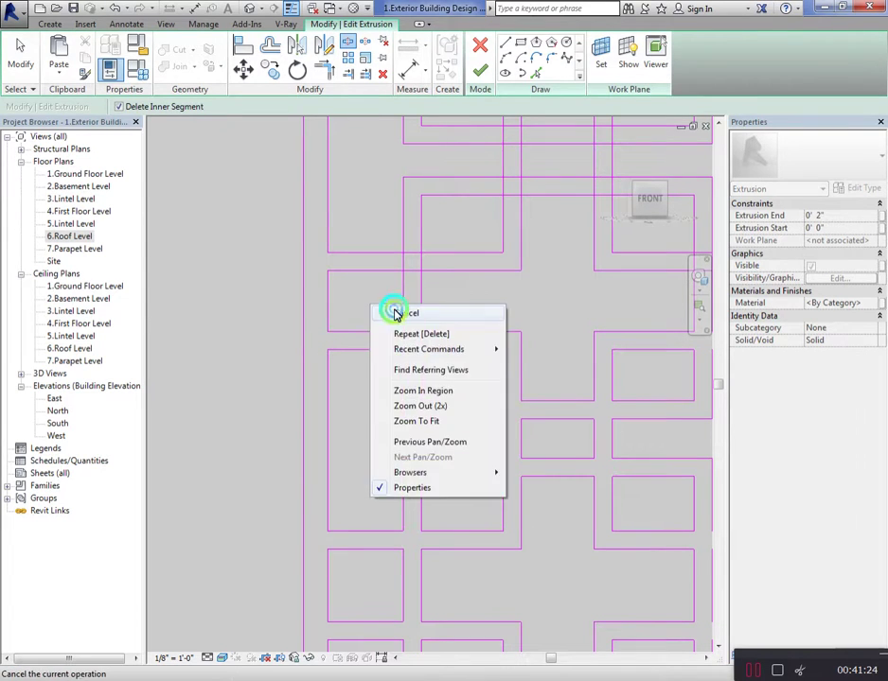
{"action": "left_click", "coordinate": [390, 311]}
{"action": "right_click", "coordinate": [373, 314]}
{"action": "left_click", "coordinate": [398, 322]}
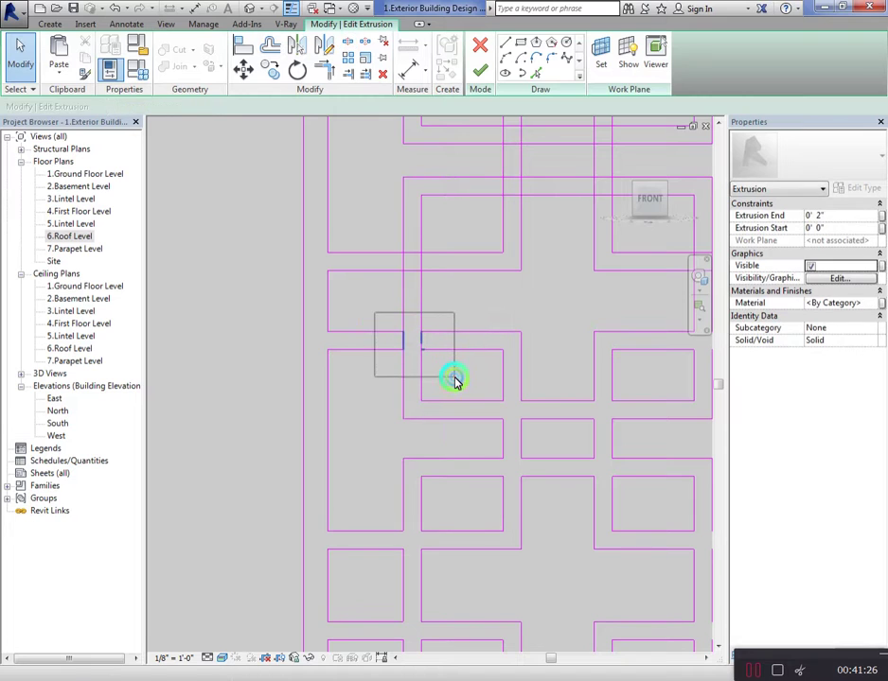
{"action": "left_click_drag", "start_coordinate": [433, 362], "coordinate": [454, 380]}
{"action": "key", "text": "Delete"}
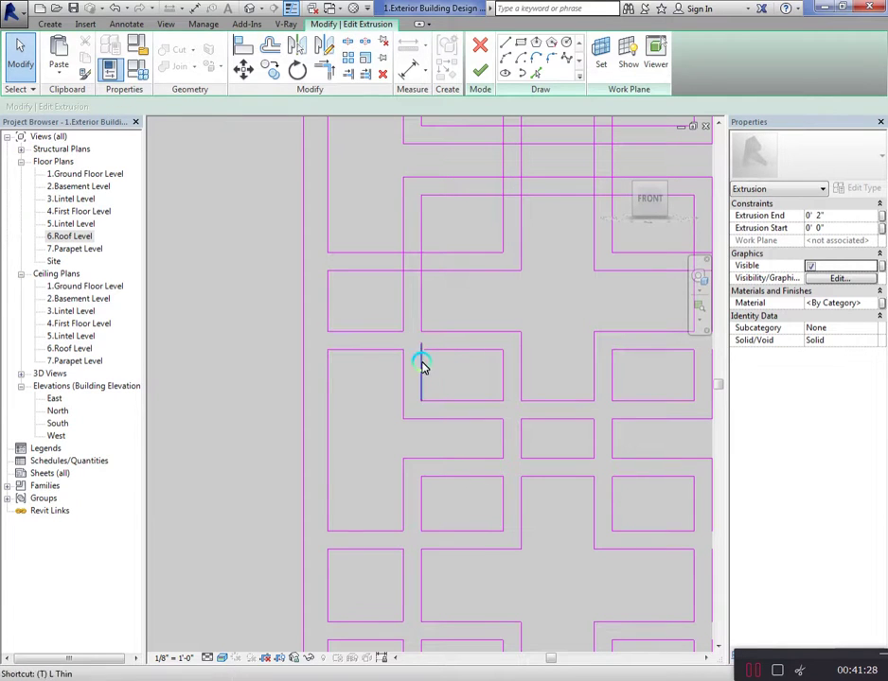
{"action": "key", "text": "t"}
{"action": "key", "text": "r"}
{"action": "scroll", "coordinate": [436, 360], "scroll_direction": "down", "scroll_amount": 3}
{"action": "key", "text": "Escape"}
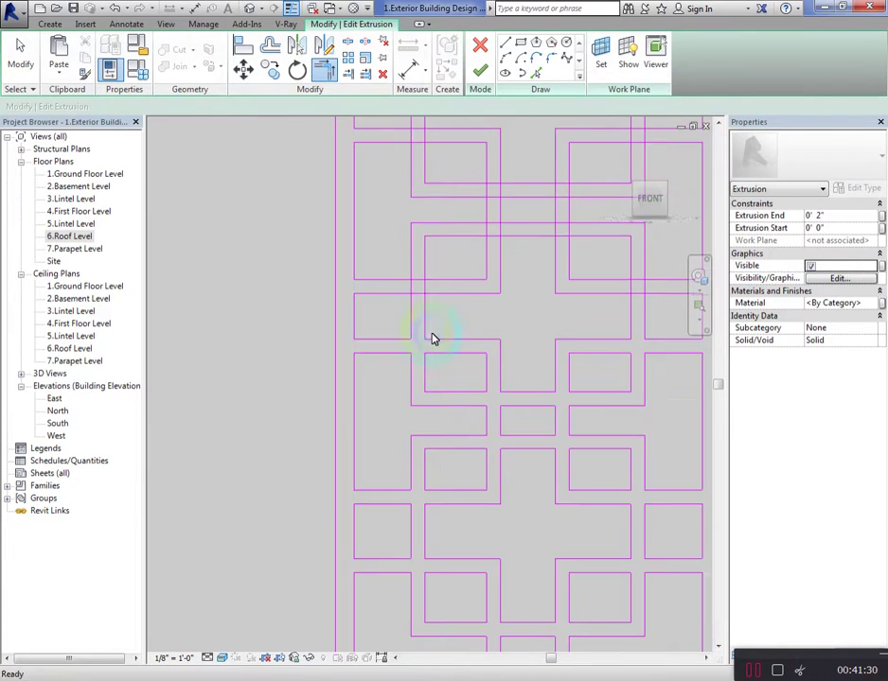
{"action": "scroll", "coordinate": [519, 324], "scroll_direction": "up", "scroll_amount": 1}
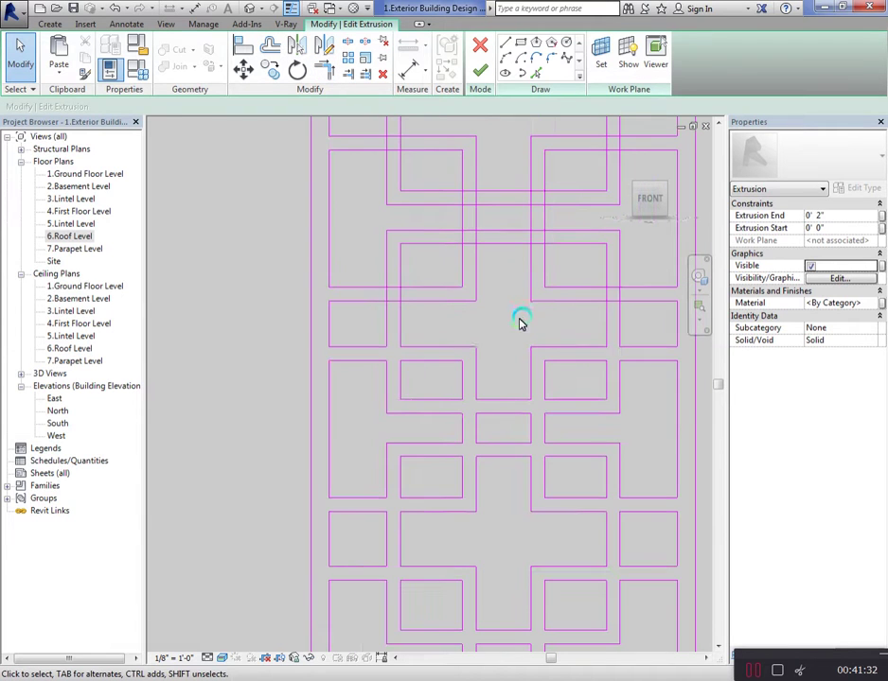
With Split Element (SL), trim the left, inner and right lattice lines at the junction below the top openings
{"action": "key", "text": "s"}
{"action": "key", "text": "l"}
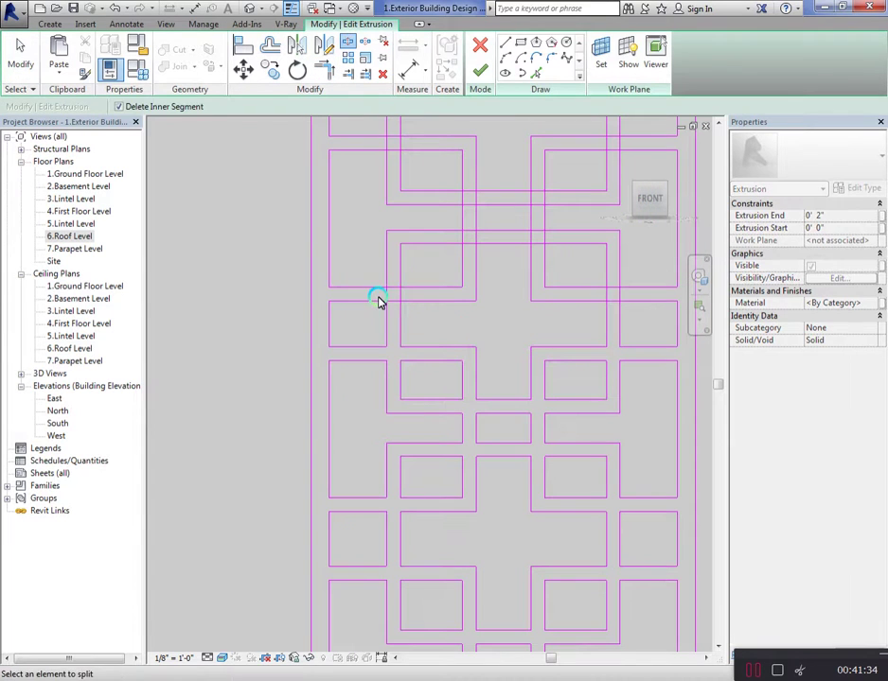
{"action": "left_click", "coordinate": [386, 288]}
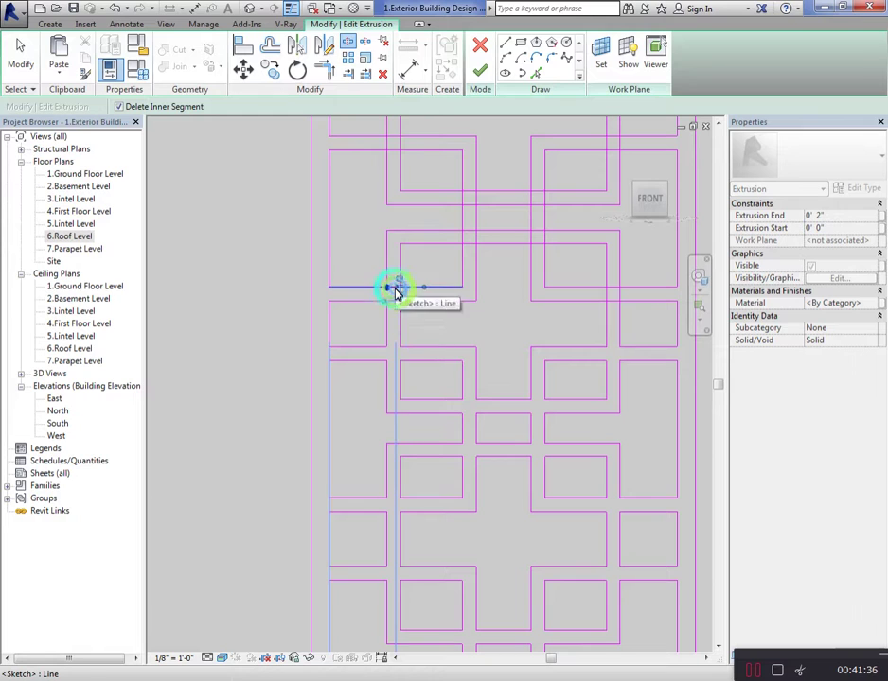
{"action": "left_click", "coordinate": [386, 301]}
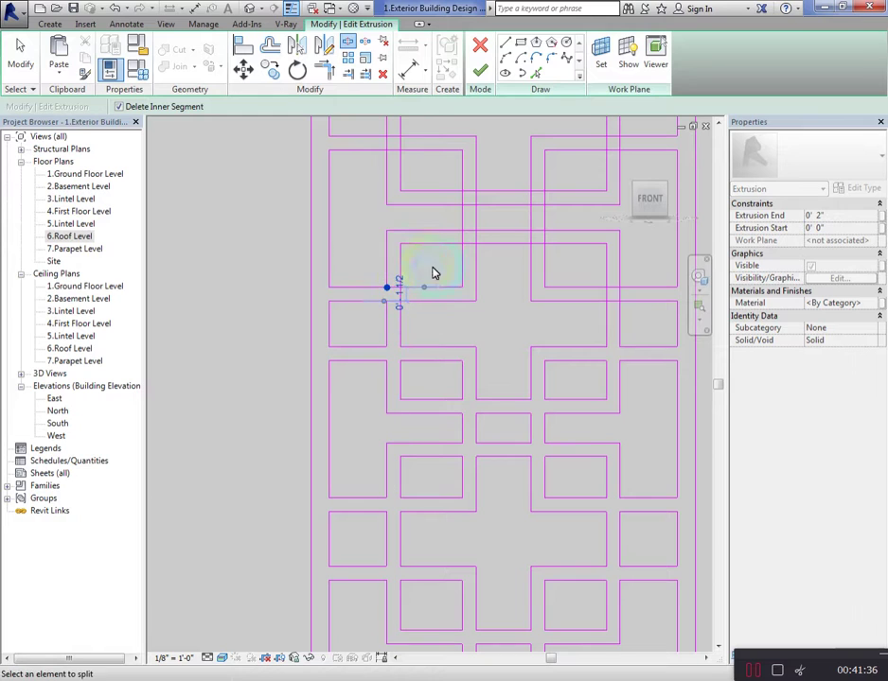
{"action": "left_click", "coordinate": [607, 288]}
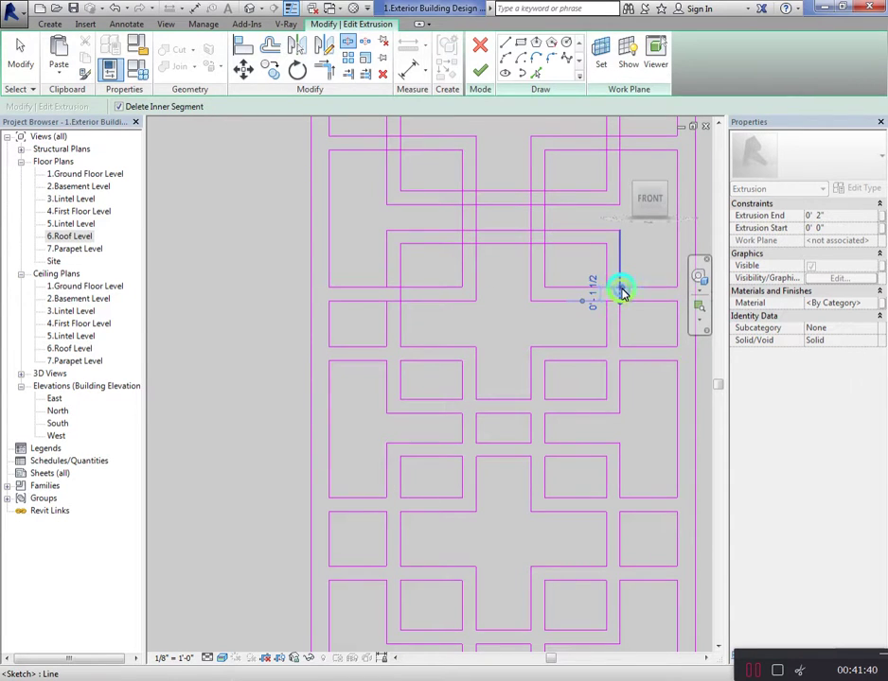
{"action": "left_click", "coordinate": [402, 293]}
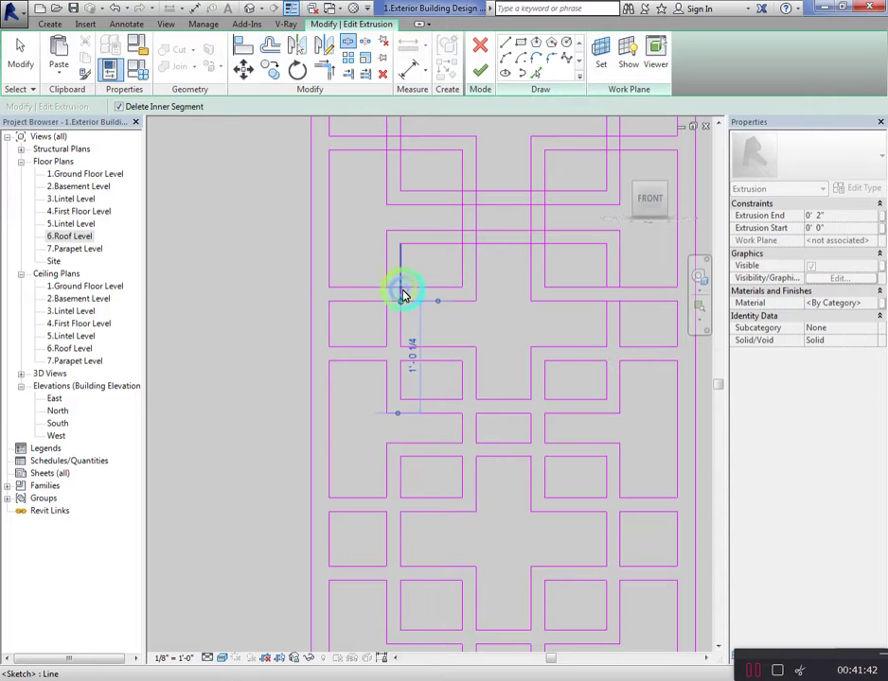
{"action": "left_click", "coordinate": [398, 301]}
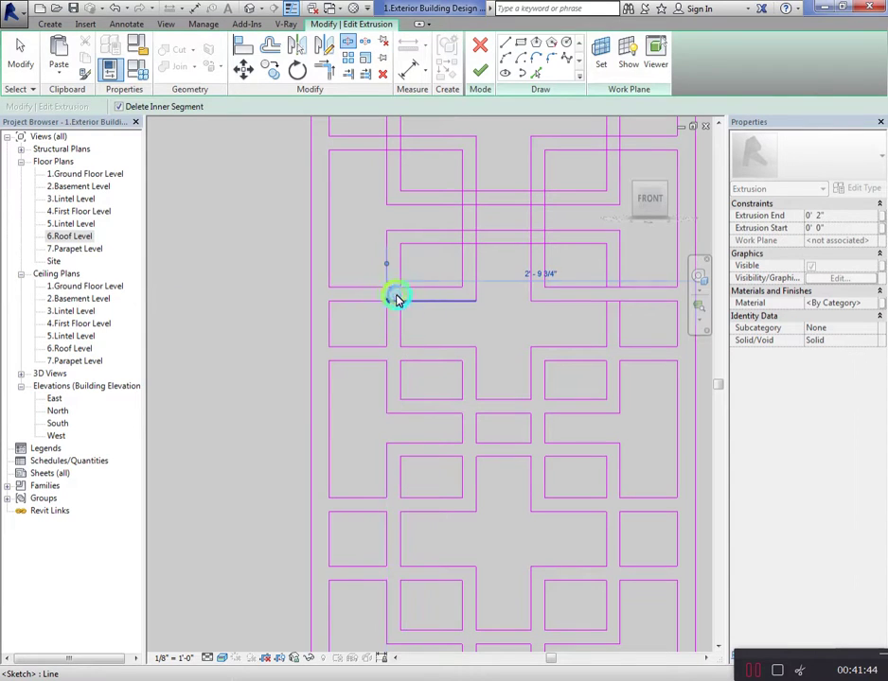
{"action": "left_click", "coordinate": [401, 288]}
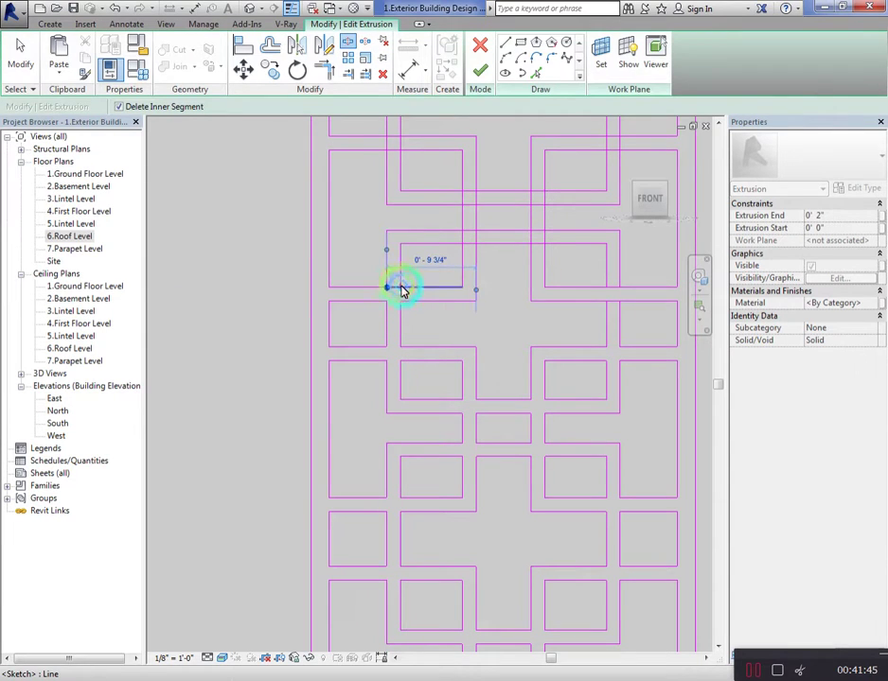
{"action": "left_click", "coordinate": [613, 289]}
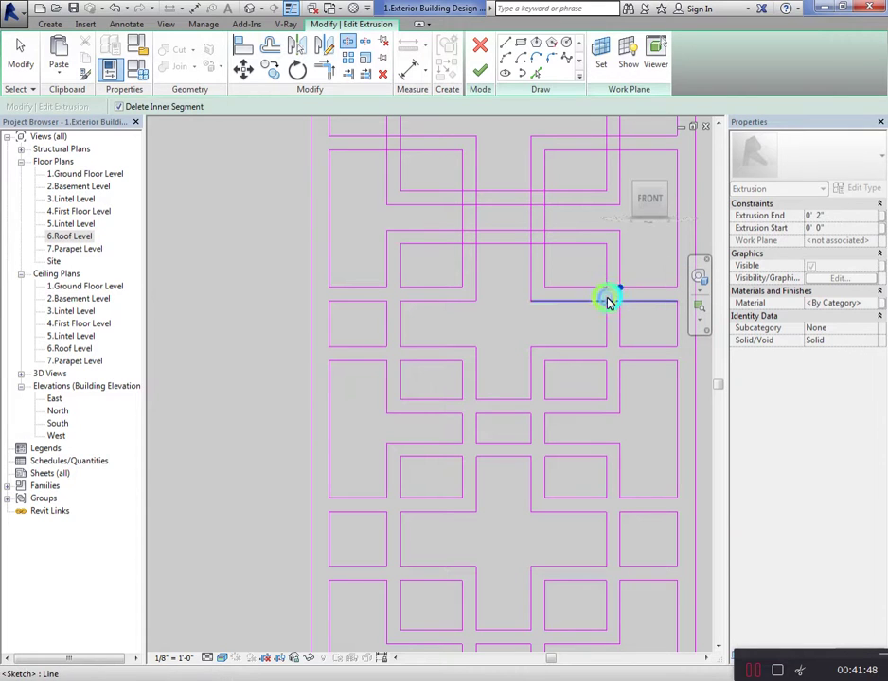
{"action": "left_click", "coordinate": [620, 301]}
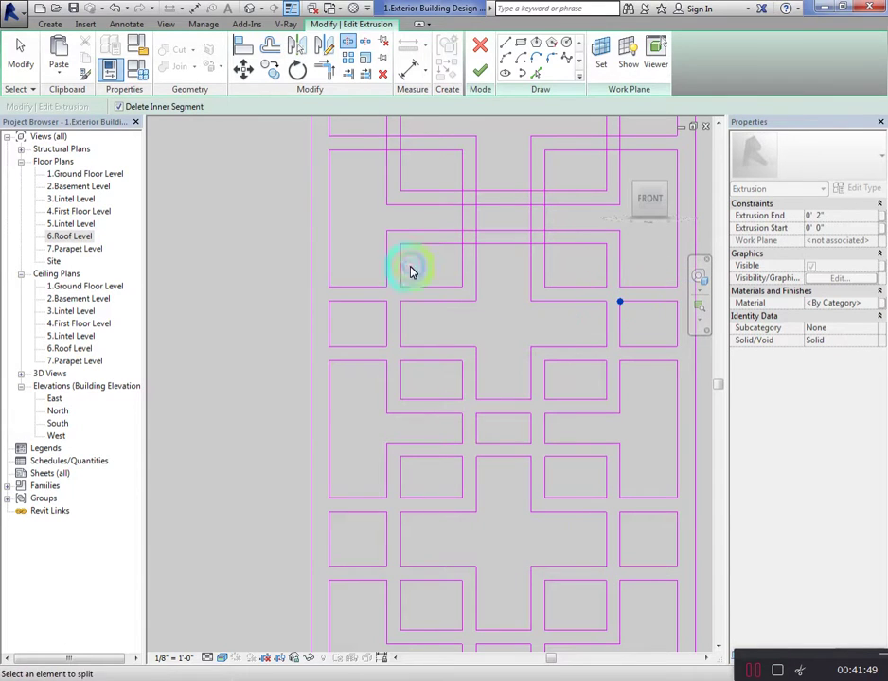
Split the top horizontal and vertical lines at the upper crossing, removing their inner pieces
{"action": "left_click", "coordinate": [476, 244]}
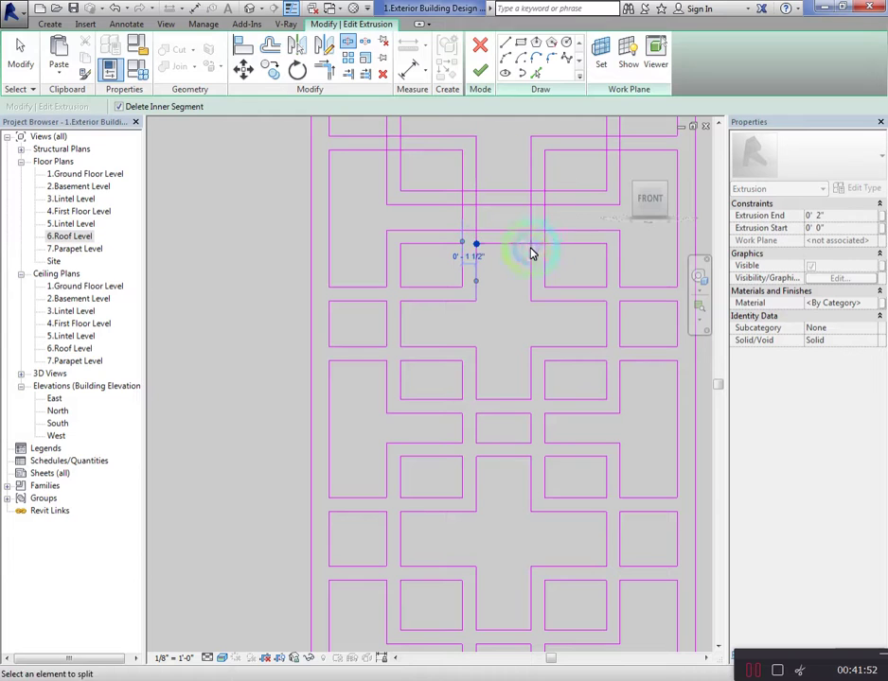
{"action": "left_click", "coordinate": [546, 247]}
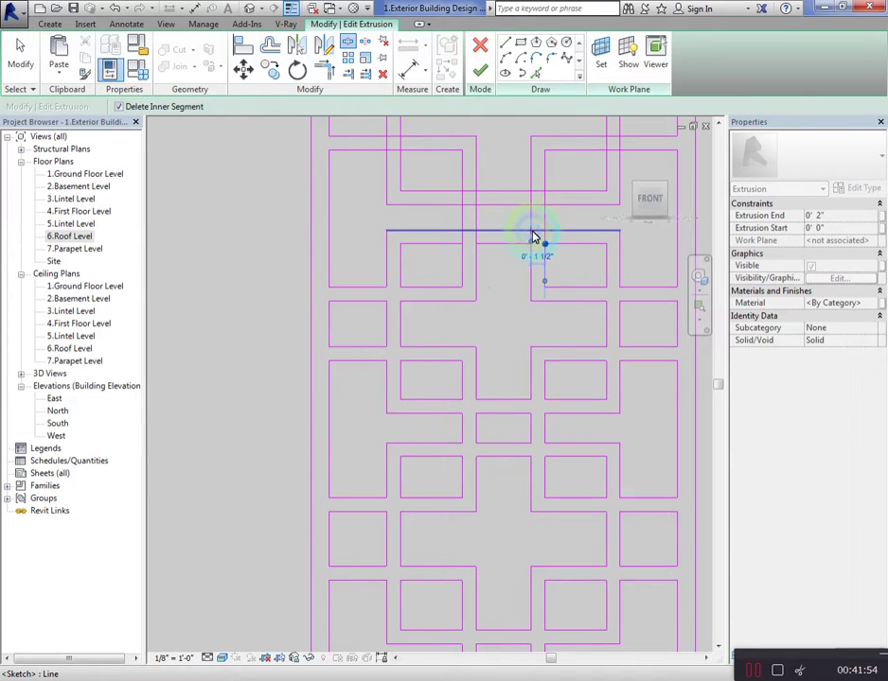
{"action": "left_click", "coordinate": [549, 234]}
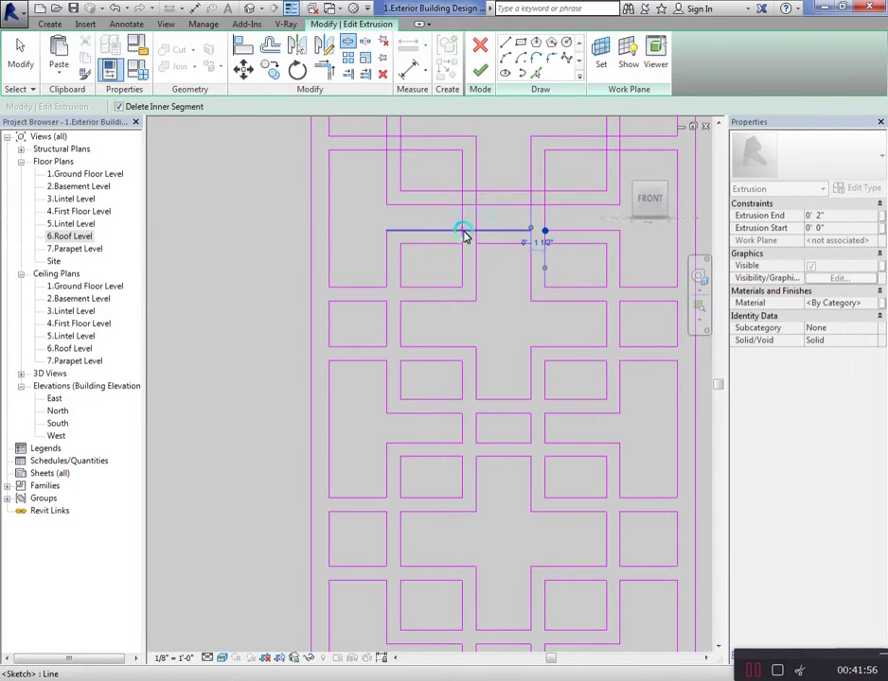
{"action": "left_click", "coordinate": [462, 237]}
{"action": "left_click", "coordinate": [462, 243]}
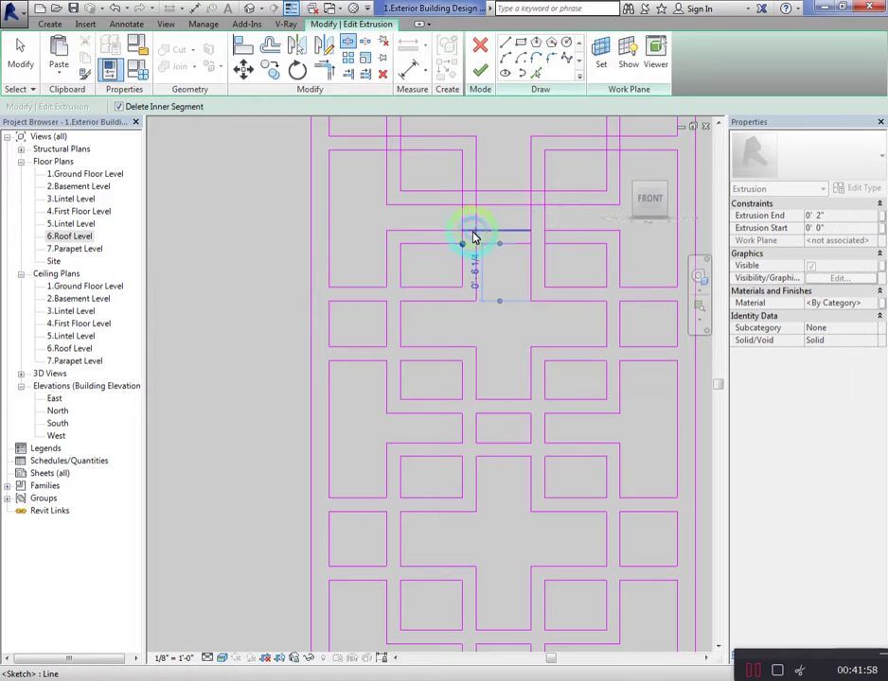
{"action": "left_click", "coordinate": [476, 242]}
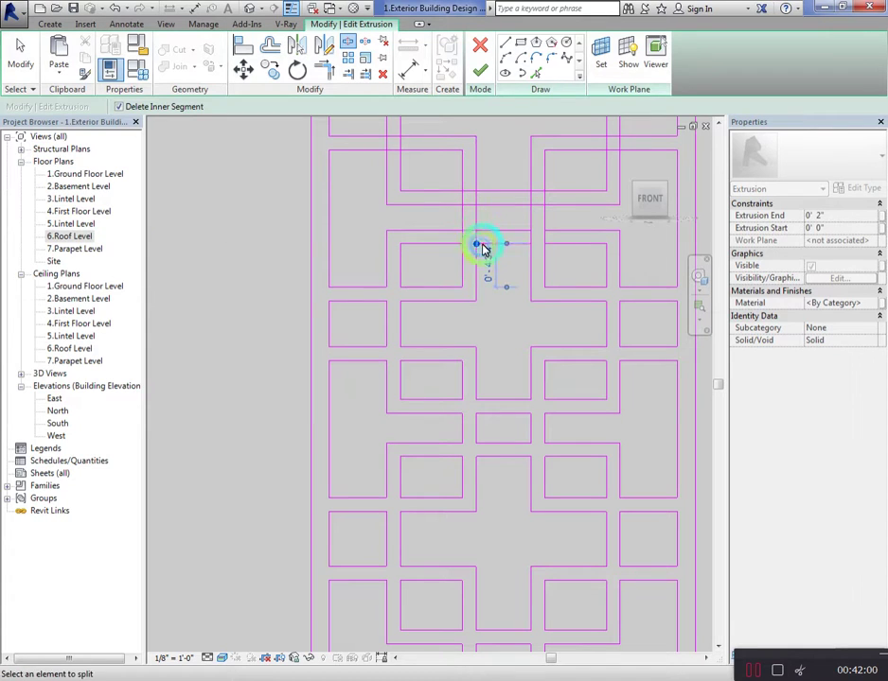
{"action": "left_click", "coordinate": [478, 244]}
{"action": "left_click", "coordinate": [531, 244]}
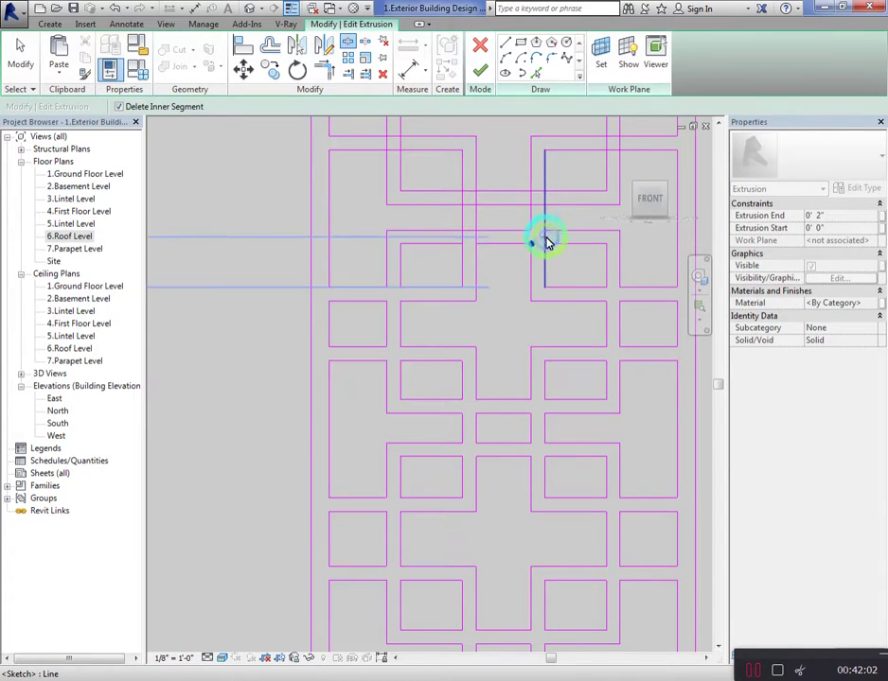
{"action": "left_click", "coordinate": [546, 239]}
{"action": "scroll", "coordinate": [525, 284], "scroll_direction": "down", "scroll_amount": 2}
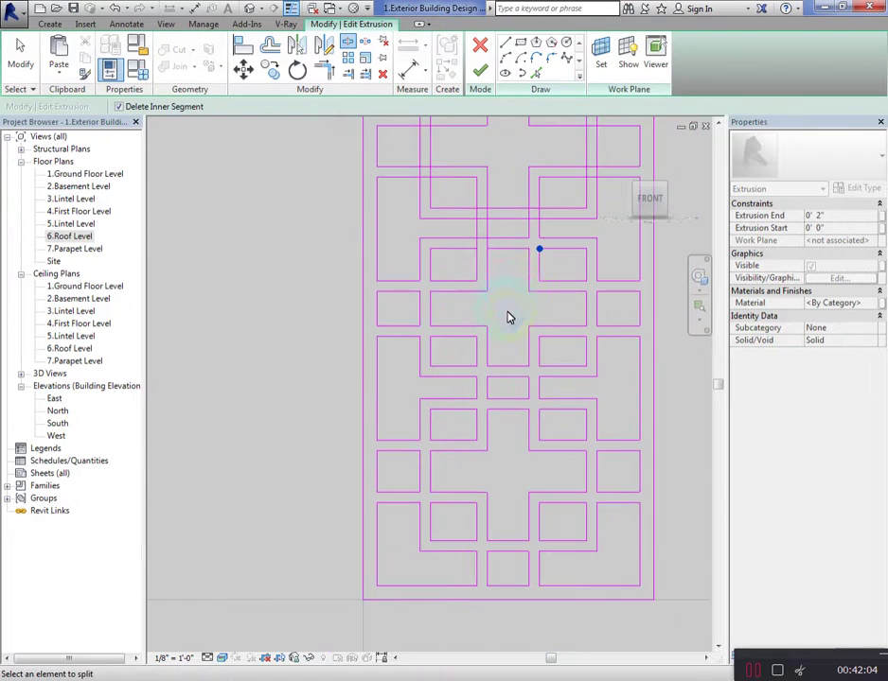
{"action": "scroll", "coordinate": [560, 265], "scroll_direction": "down", "scroll_amount": 2}
{"action": "scroll", "coordinate": [549, 280], "scroll_direction": "up", "scroll_amount": 3}
{"action": "scroll", "coordinate": [454, 284], "scroll_direction": "up", "scroll_amount": 3}
End the current split, clear a stray lattice-line selection, and restart Split Element (SL)
{"action": "key", "text": "Escape"}
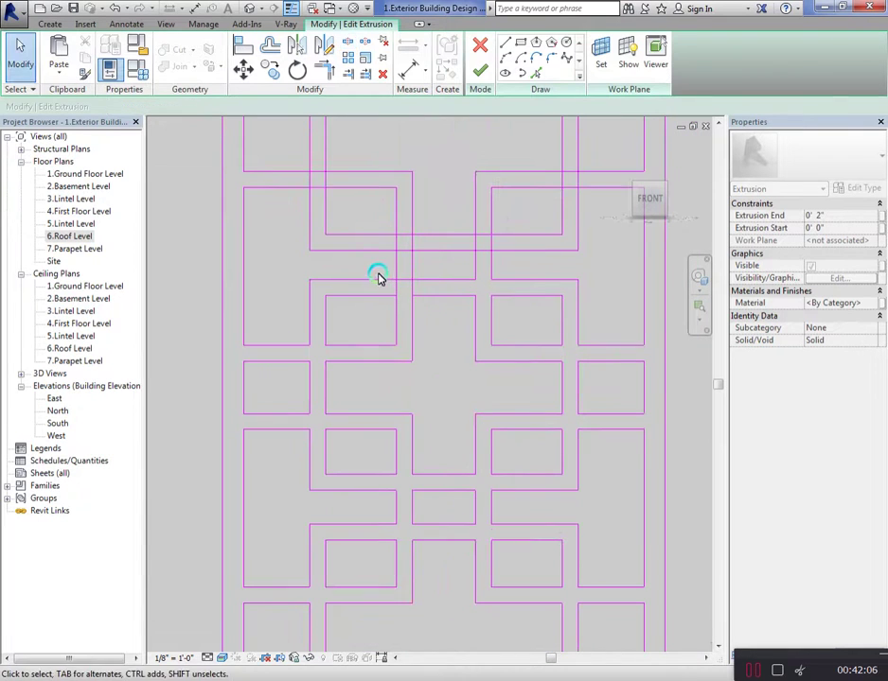
{"action": "left_click_drag", "start_coordinate": [430, 303], "coordinate": [448, 321]}
{"action": "key", "text": "Escape"}
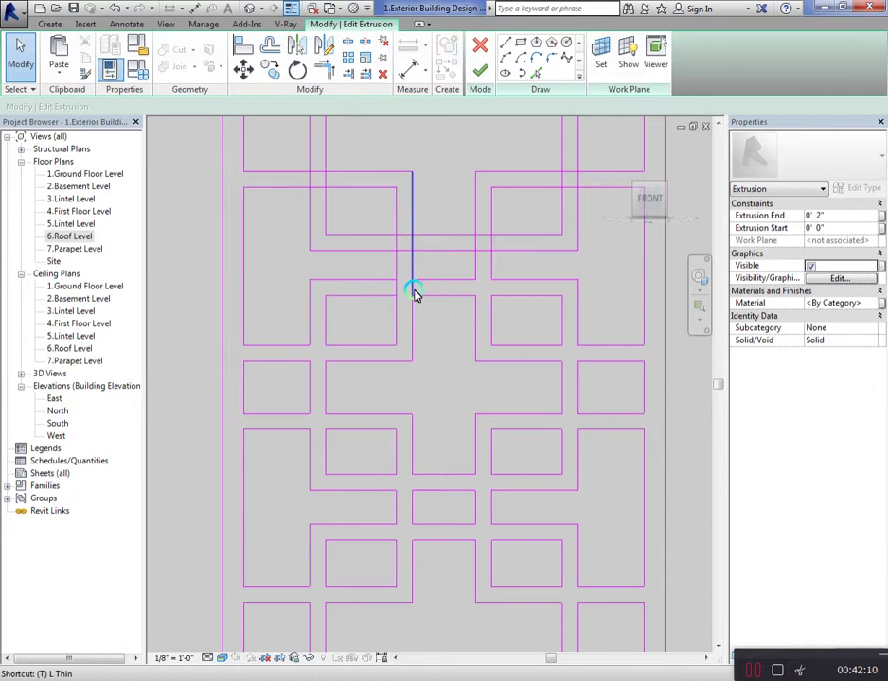
{"action": "key", "text": "s"}
{"action": "key", "text": "l"}
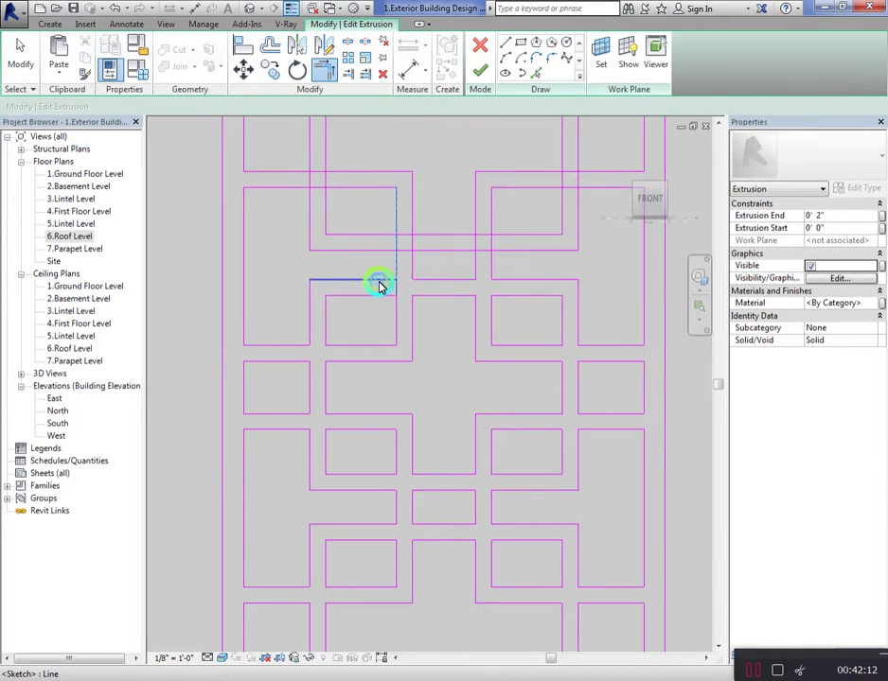
Cancel an accidental Trim/Extend and return to Split Element with Delete Inner Segment
{"action": "key", "text": "t"}
{"action": "key", "text": "r"}
{"action": "scroll", "coordinate": [491, 303], "scroll_direction": "down", "scroll_amount": 2}
{"action": "key", "text": "Escape"}
{"action": "scroll", "coordinate": [369, 247], "scroll_direction": "down", "scroll_amount": 2}
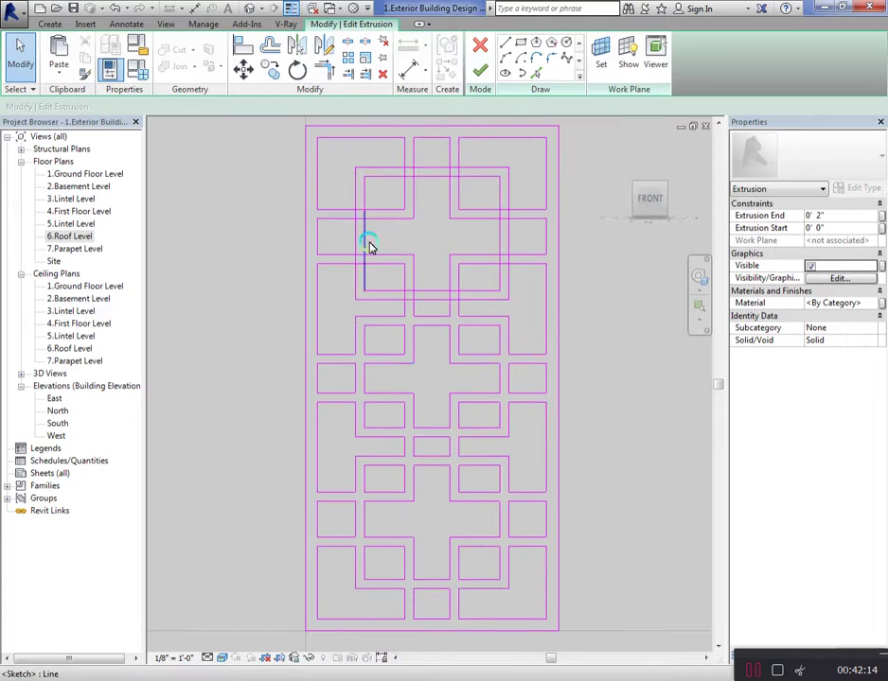
{"action": "scroll", "coordinate": [460, 460], "scroll_direction": "up", "scroll_amount": 2}
{"action": "scroll", "coordinate": [470, 331], "scroll_direction": "down", "scroll_amount": 1}
{"action": "scroll", "coordinate": [470, 333], "scroll_direction": "up", "scroll_amount": 2}
{"action": "scroll", "coordinate": [417, 358], "scroll_direction": "up", "scroll_amount": 2}
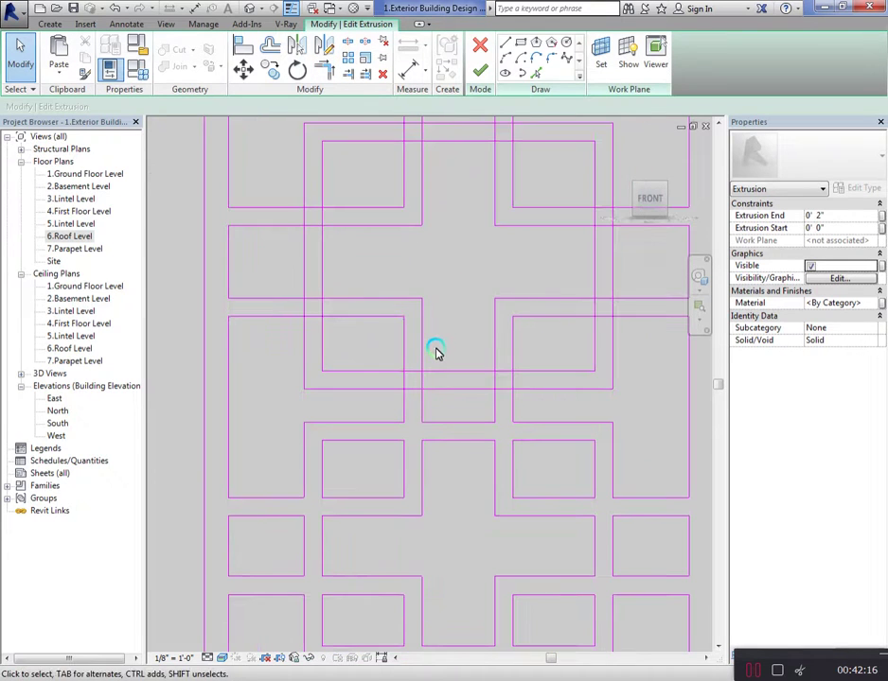
{"action": "key", "text": "s"}
{"action": "key", "text": "l"}
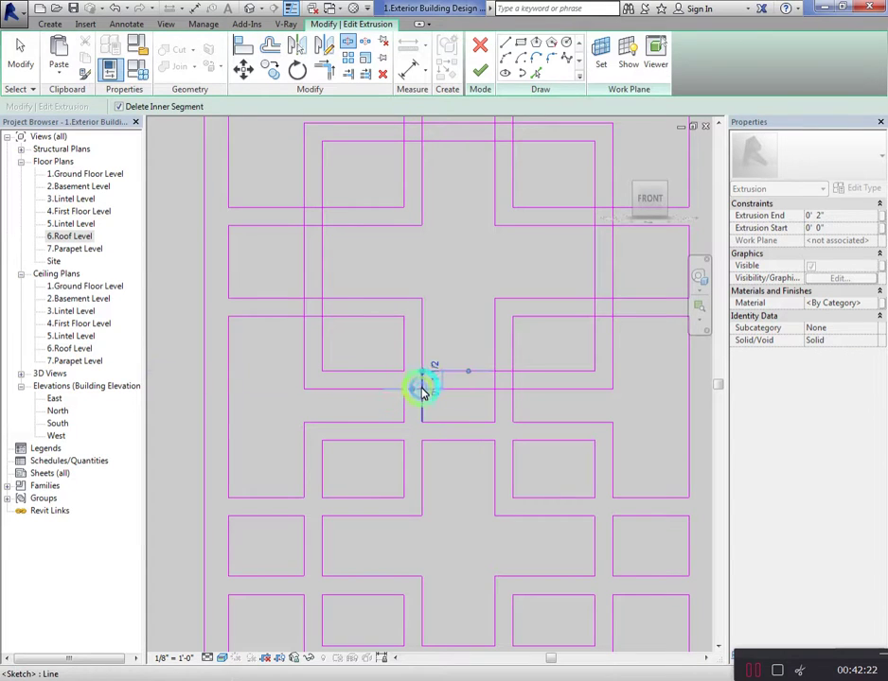
Split the middle horizontal and right vertical lattice lines, removing the pieces between cuts
{"action": "left_click", "coordinate": [424, 392]}
{"action": "left_click", "coordinate": [420, 392]}
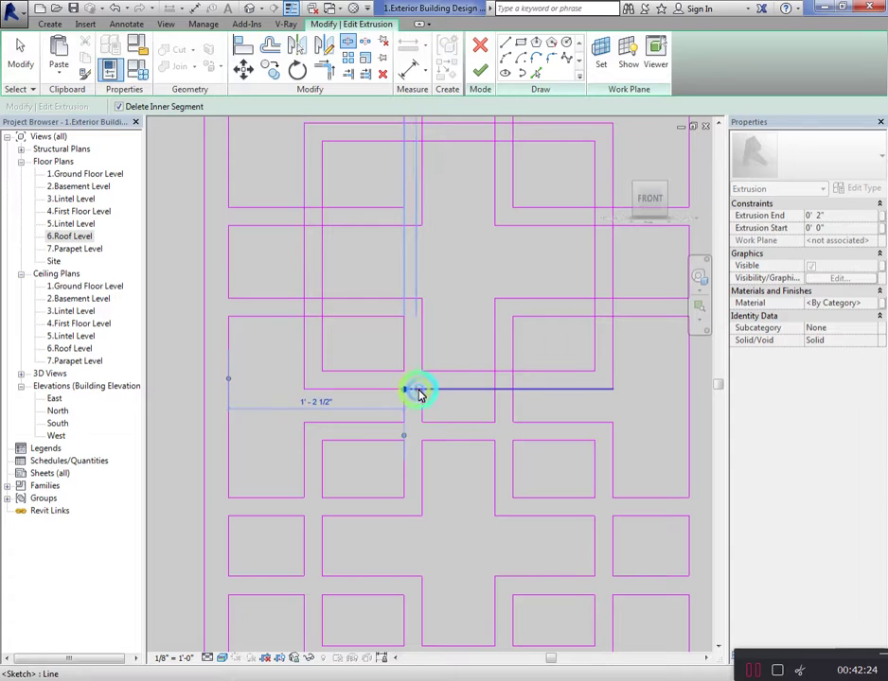
{"action": "left_click", "coordinate": [535, 377]}
{"action": "left_click", "coordinate": [511, 390]}
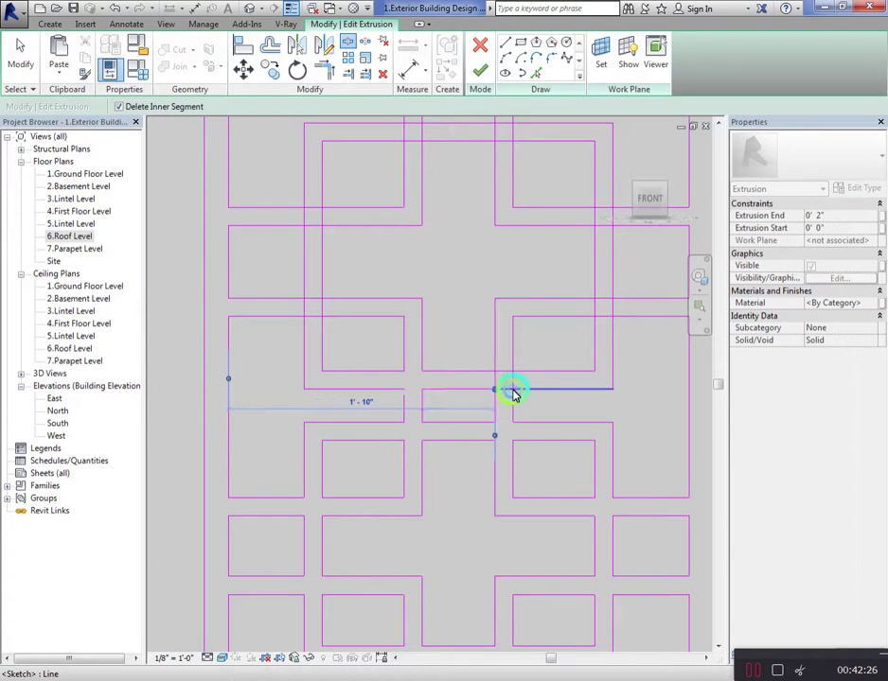
{"action": "left_click", "coordinate": [505, 384]}
{"action": "left_click", "coordinate": [511, 371]}
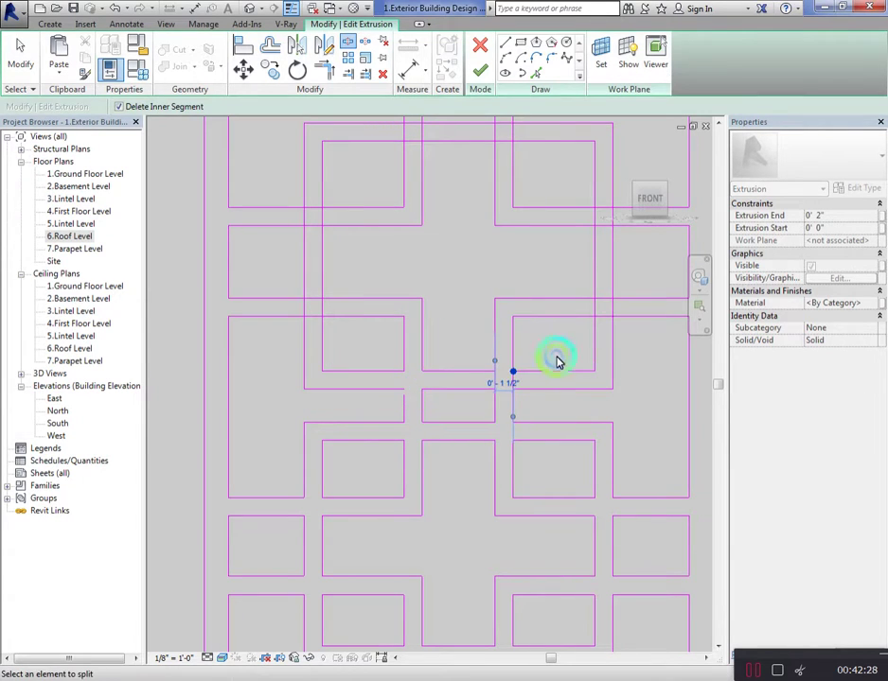
{"action": "left_click", "coordinate": [597, 318]}
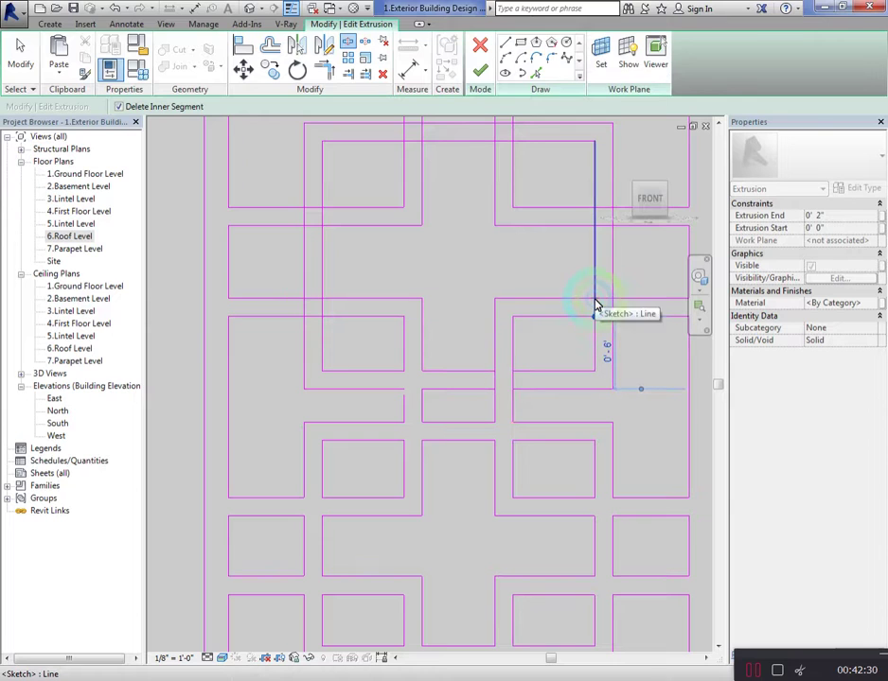
{"action": "left_click", "coordinate": [600, 301]}
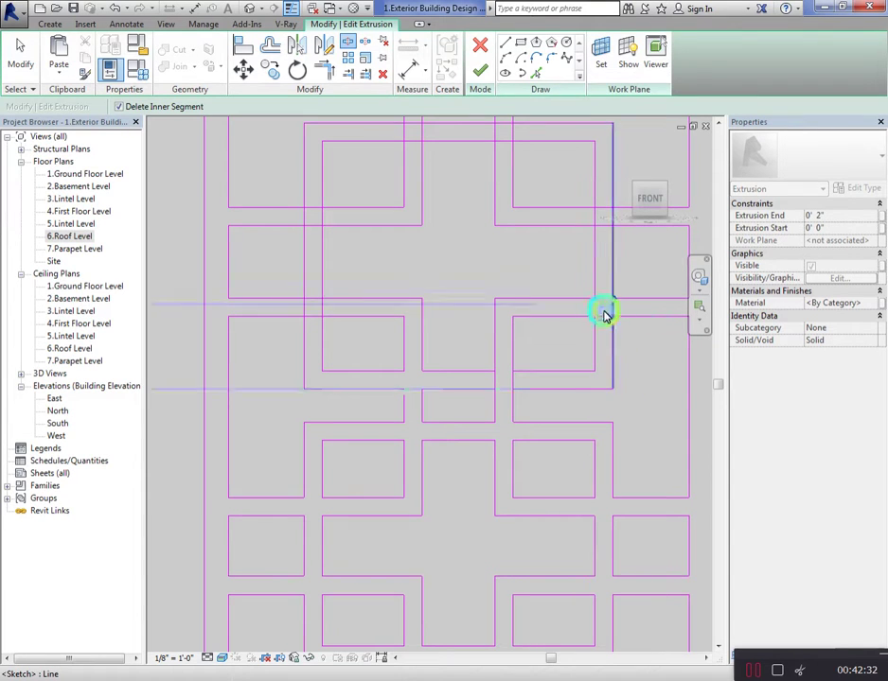
{"action": "left_click", "coordinate": [611, 320]}
{"action": "left_click", "coordinate": [584, 385]}
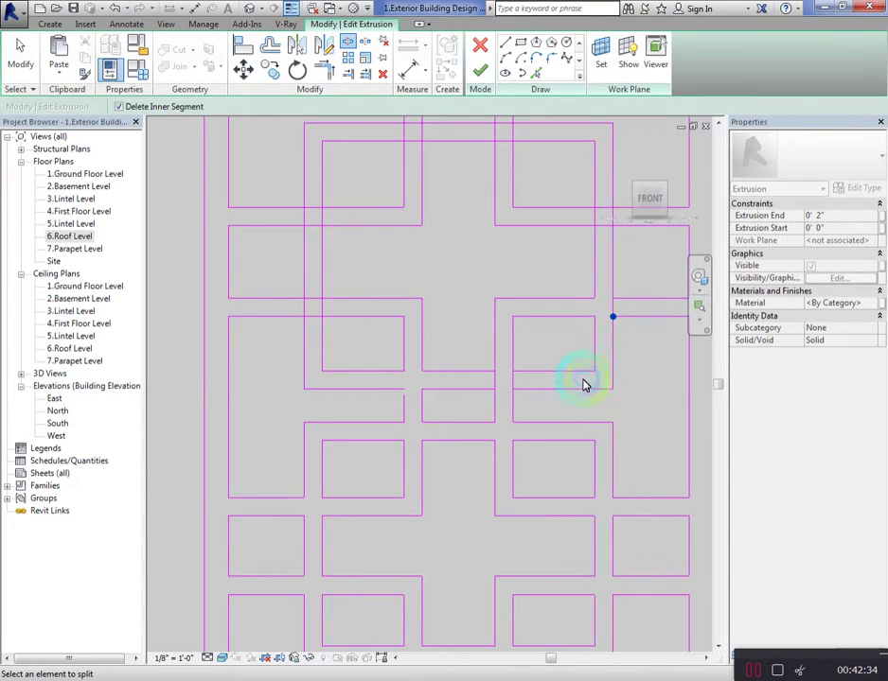
{"action": "left_click", "coordinate": [512, 386]}
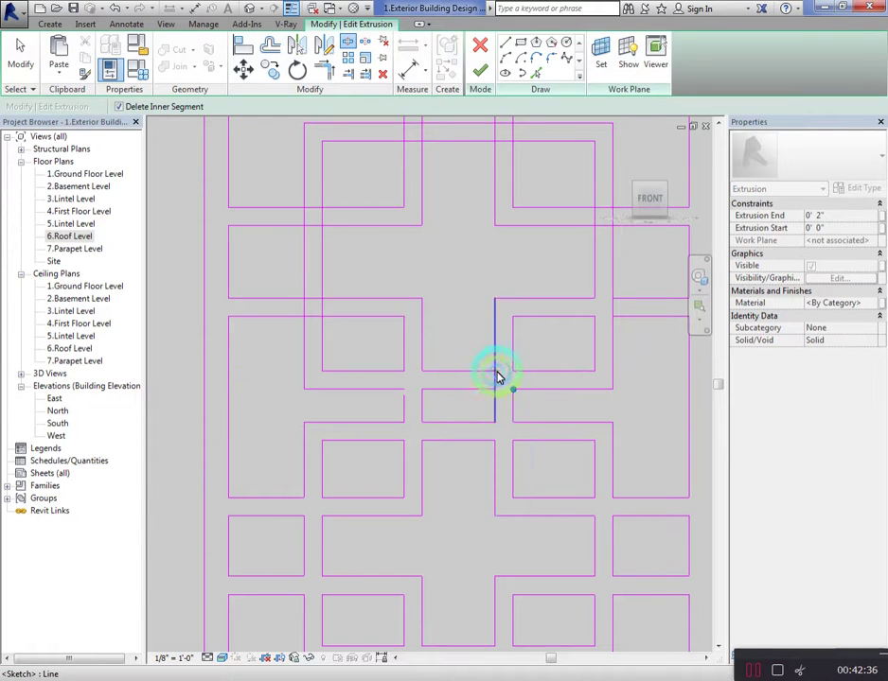
Cut gaps in the left and right outer vertical lines around the middle band
{"action": "scroll", "coordinate": [482, 432], "scroll_direction": "down", "scroll_amount": 1}
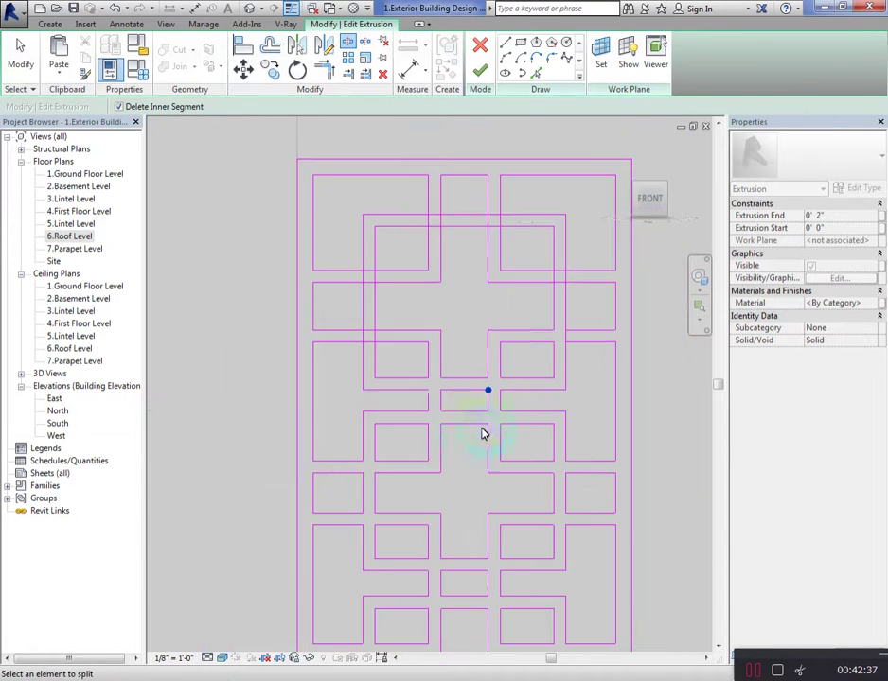
{"action": "scroll", "coordinate": [366, 351], "scroll_direction": "down", "scroll_amount": 1}
{"action": "left_click", "coordinate": [361, 325]}
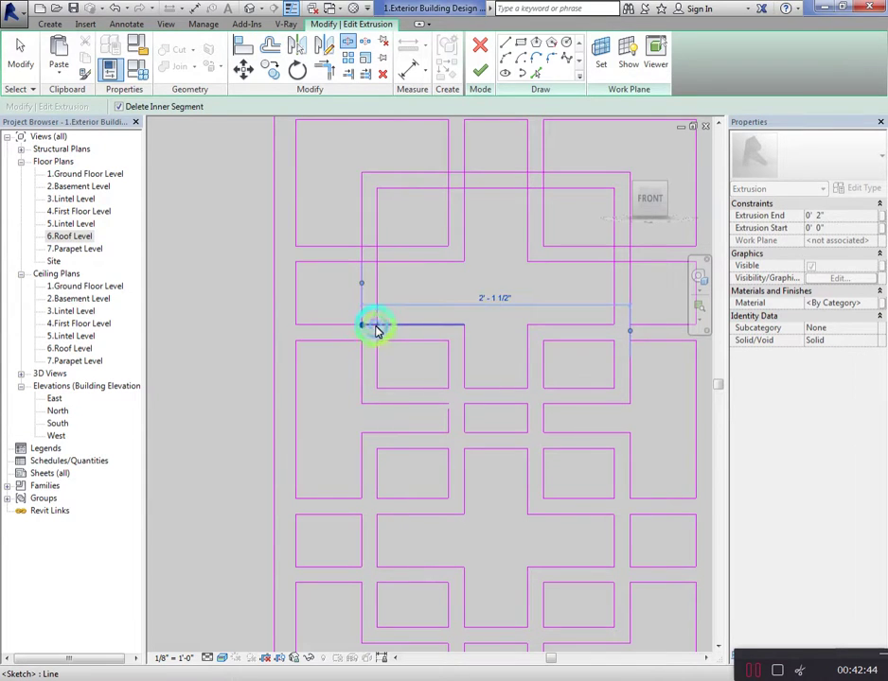
{"action": "left_click", "coordinate": [377, 326]}
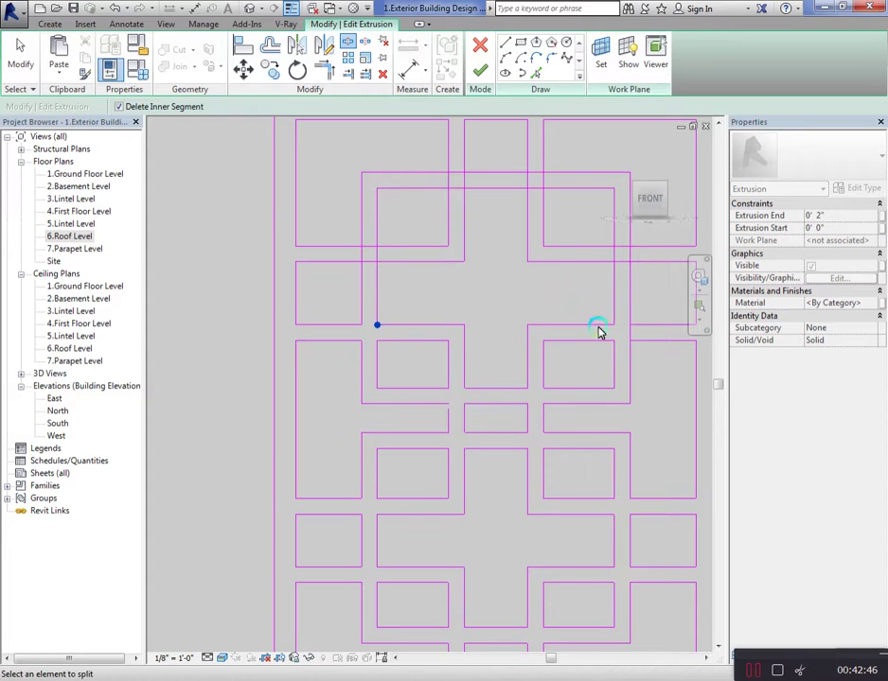
{"action": "left_click", "coordinate": [631, 326]}
{"action": "scroll", "coordinate": [492, 358], "scroll_direction": "down", "scroll_amount": 2}
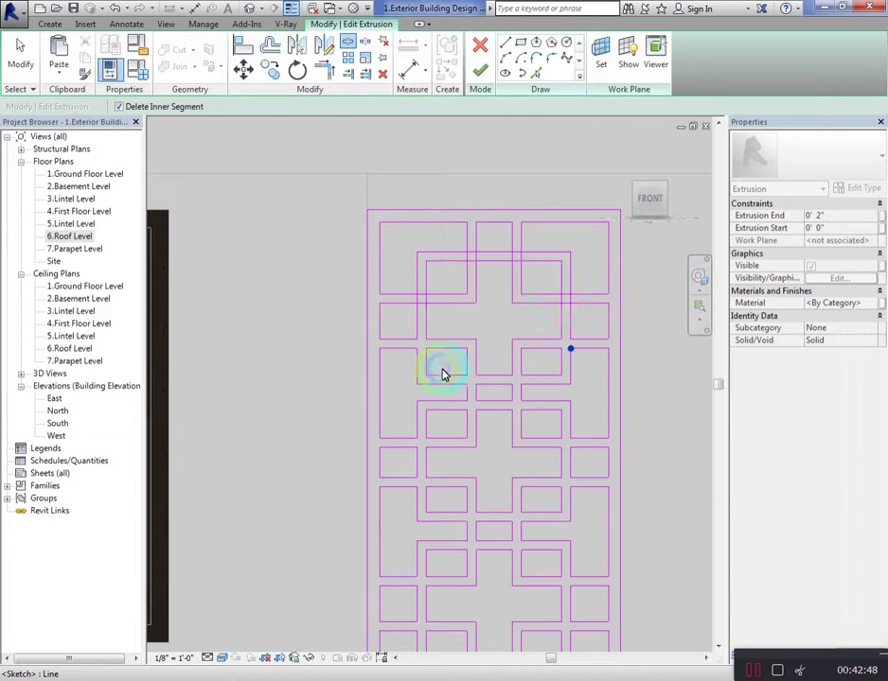
{"action": "scroll", "coordinate": [451, 274], "scroll_direction": "up", "scroll_amount": 2}
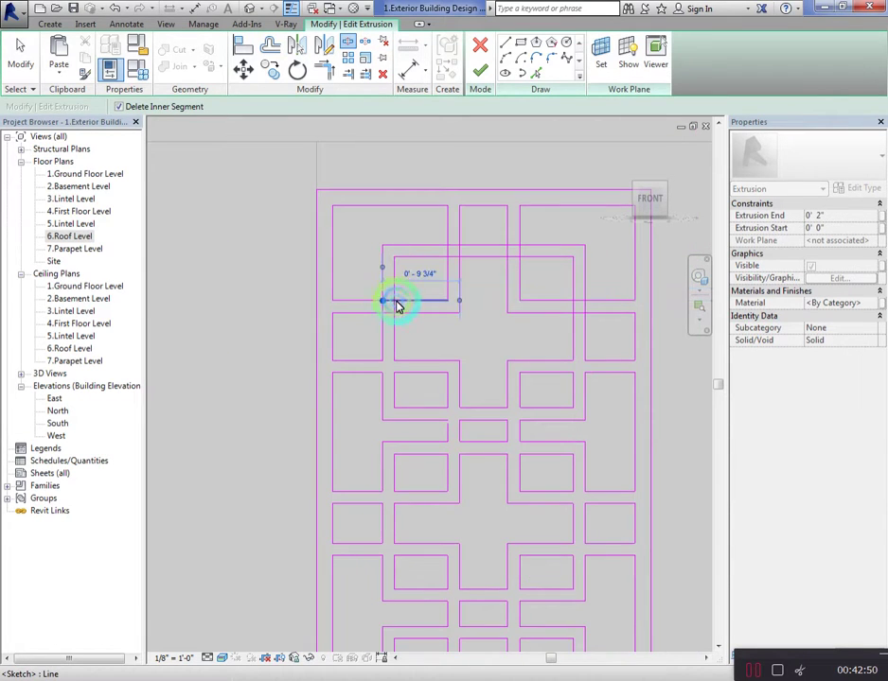
{"action": "left_click", "coordinate": [384, 306]}
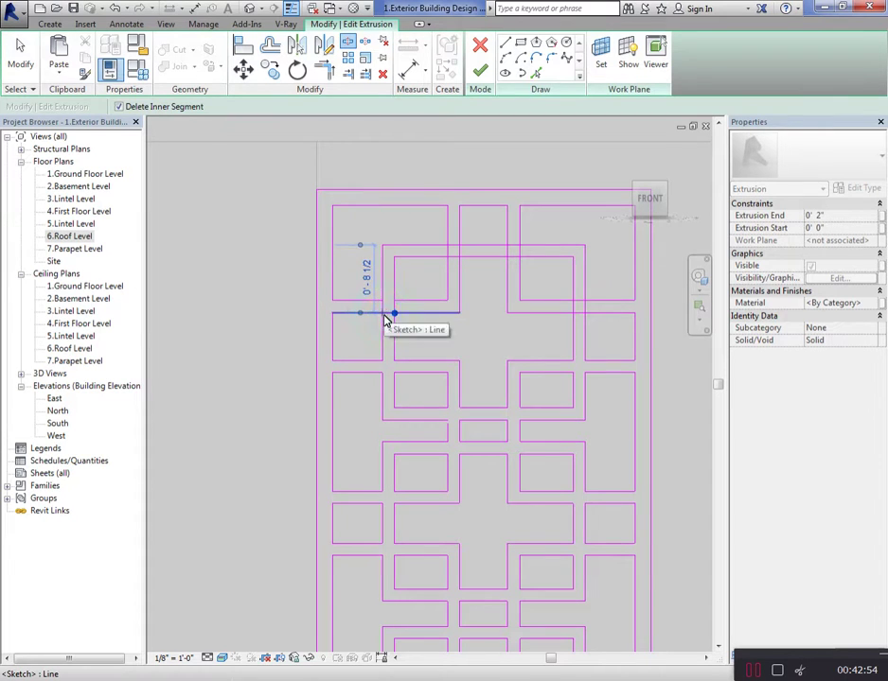
{"action": "left_click", "coordinate": [395, 319]}
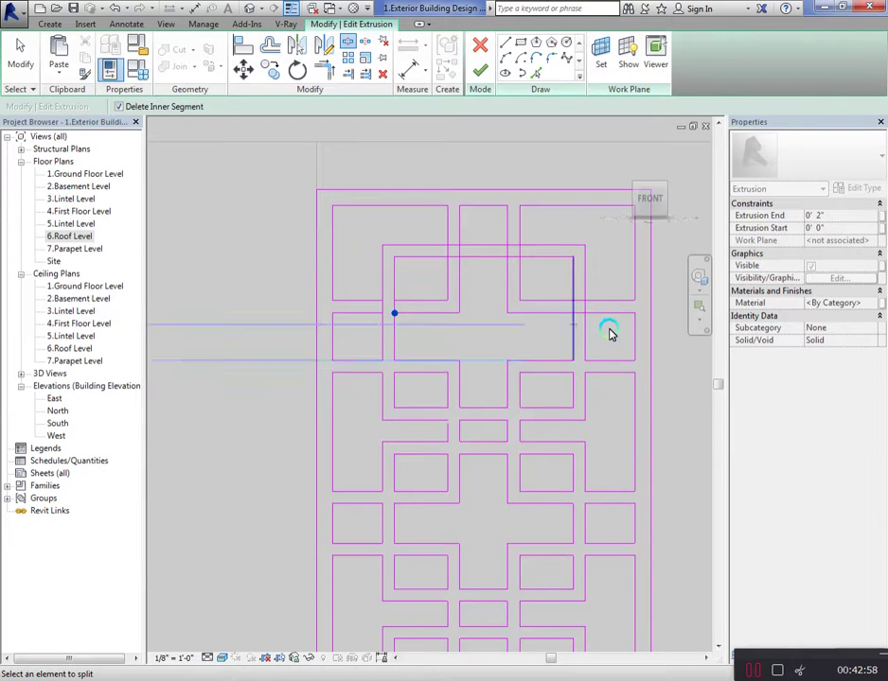
{"action": "scroll", "coordinate": [563, 321], "scroll_direction": "up", "scroll_amount": 2}
{"action": "scroll", "coordinate": [568, 320], "scroll_direction": "up", "scroll_amount": 2}
{"action": "left_click", "coordinate": [568, 294]}
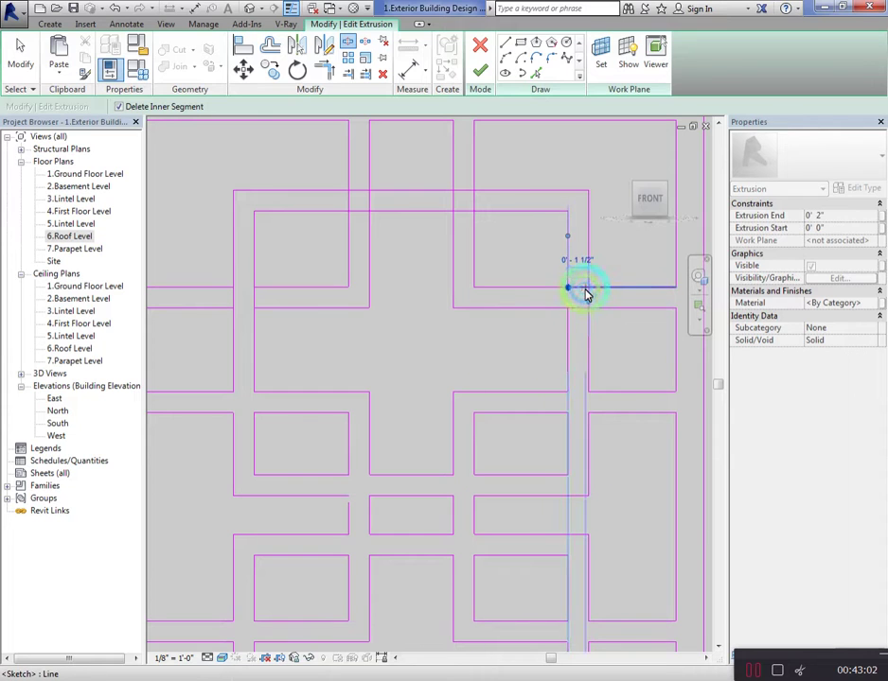
Restart Split Element and cut the line at the right column crossing
{"action": "key", "text": "s"}
{"action": "key", "text": "l"}
{"action": "left_click", "coordinate": [581, 313]}
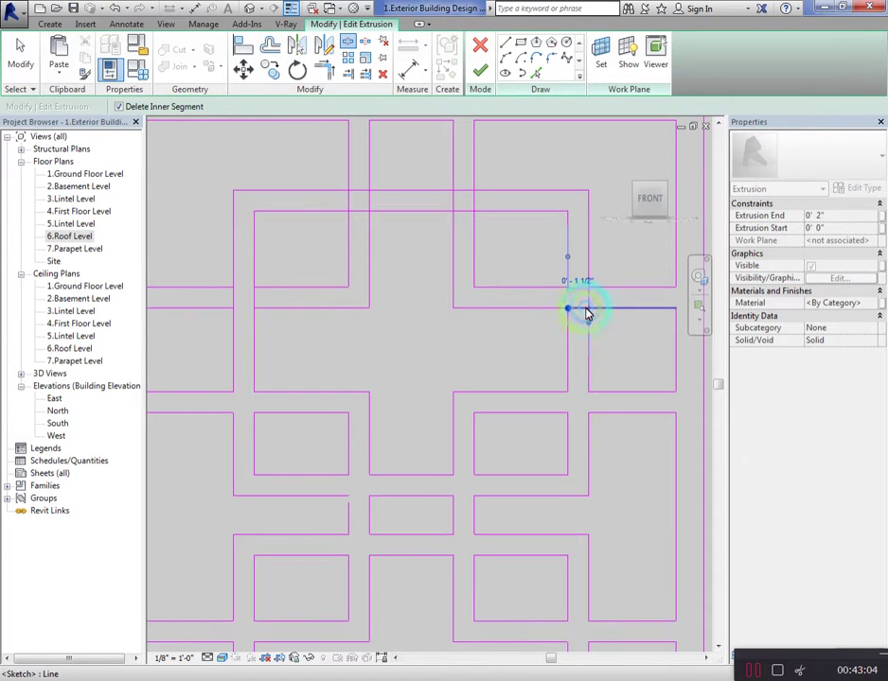
{"action": "scroll", "coordinate": [572, 319], "scroll_direction": "down", "scroll_amount": 1}
{"action": "scroll", "coordinate": [580, 322], "scroll_direction": "down", "scroll_amount": 1}
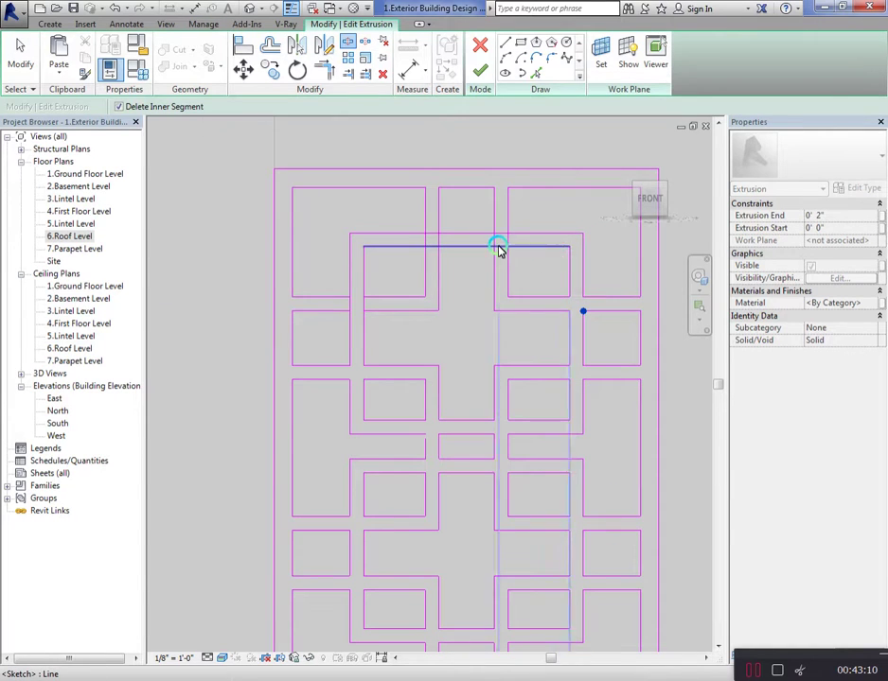
{"action": "scroll", "coordinate": [501, 250], "scroll_direction": "up", "scroll_amount": 1}
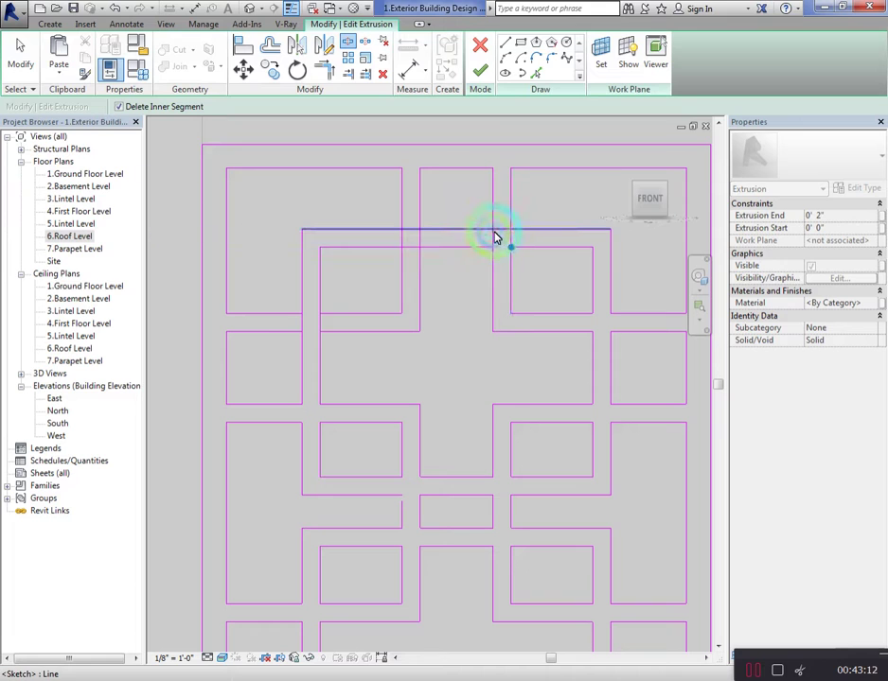
Split and remove the short vertical and horizontal stray pieces near the top centre
{"action": "left_click", "coordinate": [495, 233]}
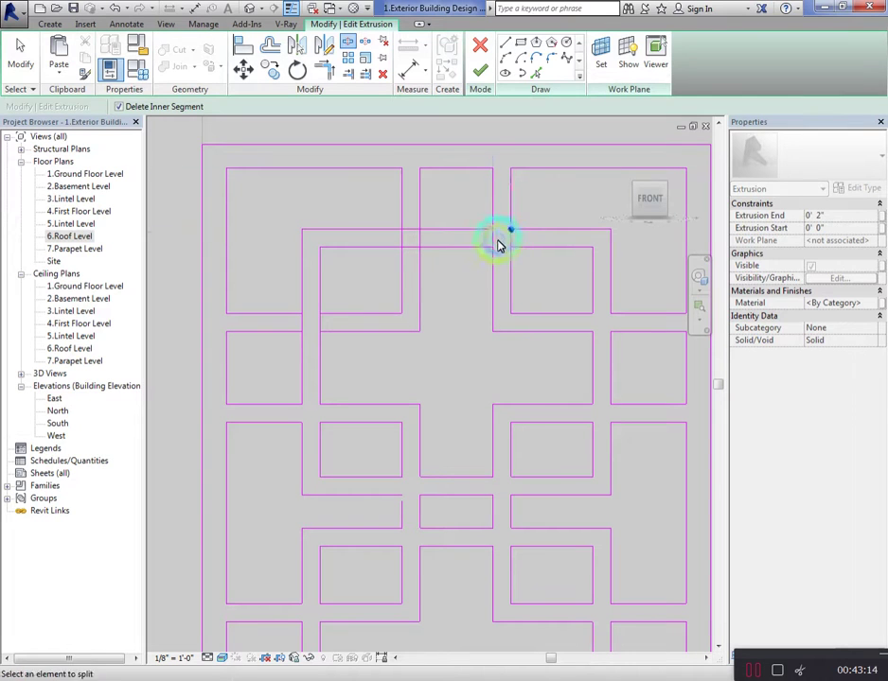
{"action": "left_click", "coordinate": [494, 246]}
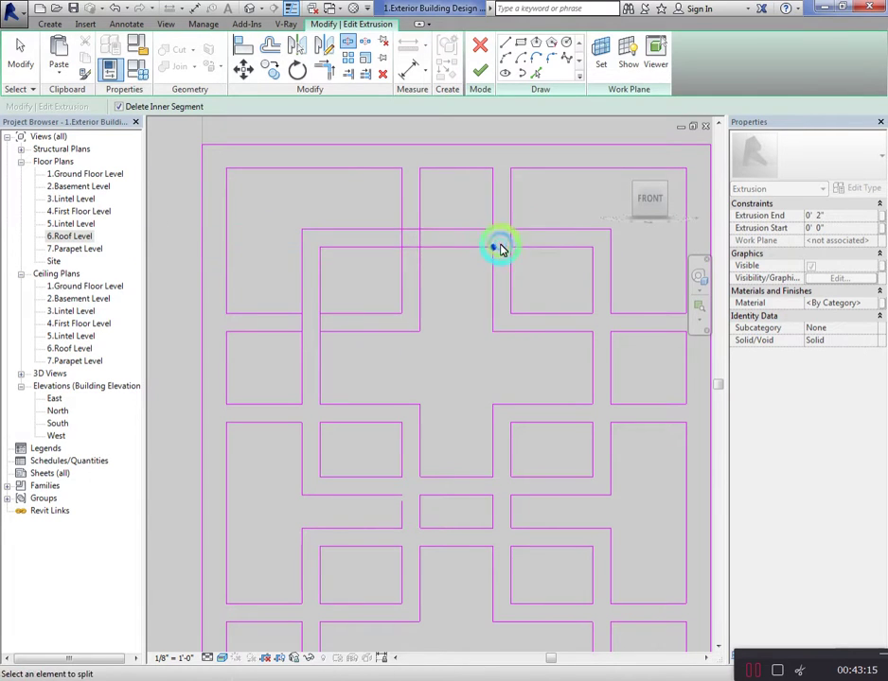
{"action": "left_click", "coordinate": [401, 231]}
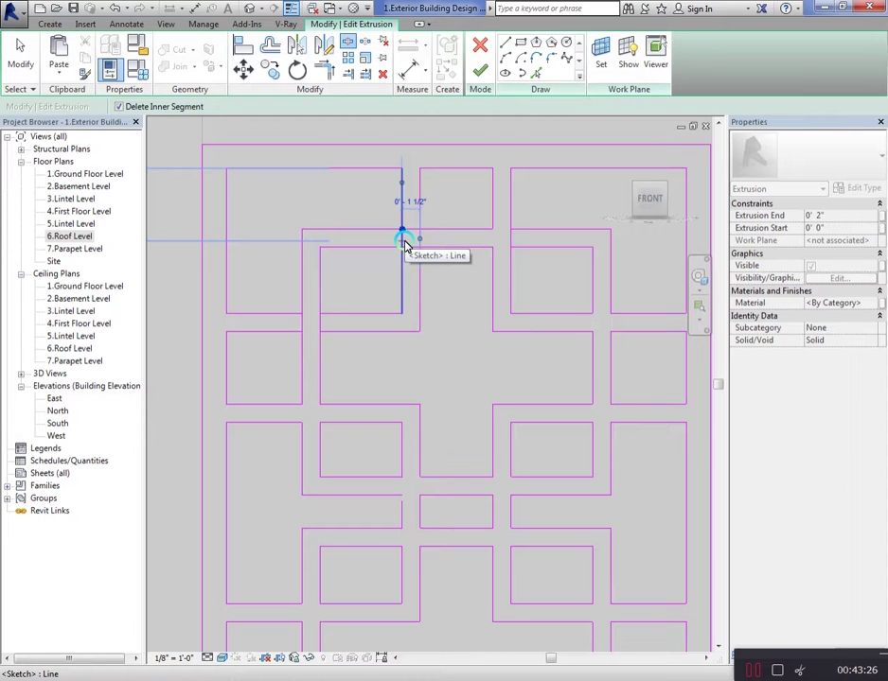
{"action": "left_click", "coordinate": [403, 246]}
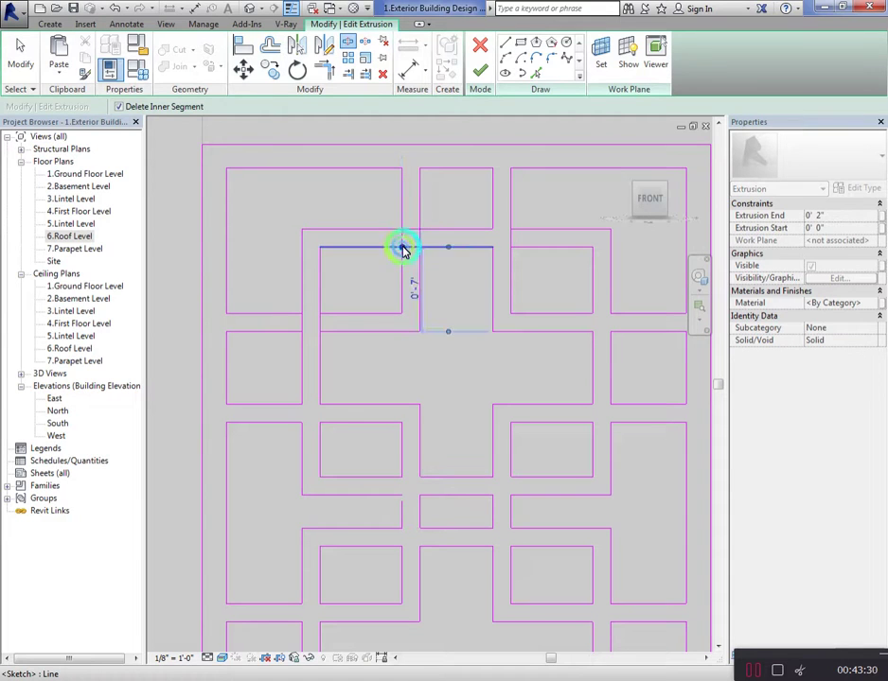
{"action": "left_click", "coordinate": [403, 248]}
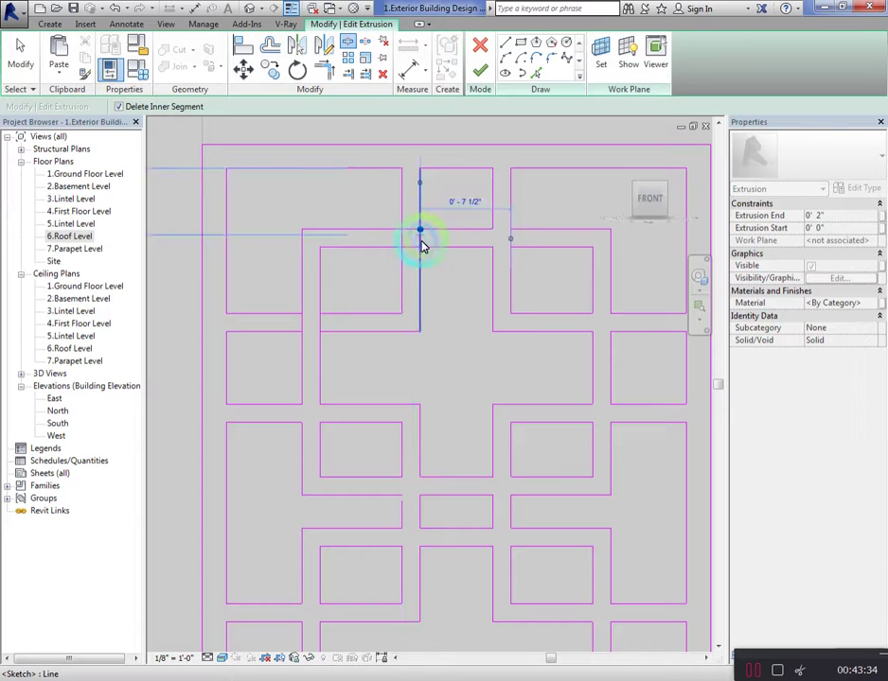
{"action": "left_click", "coordinate": [422, 246]}
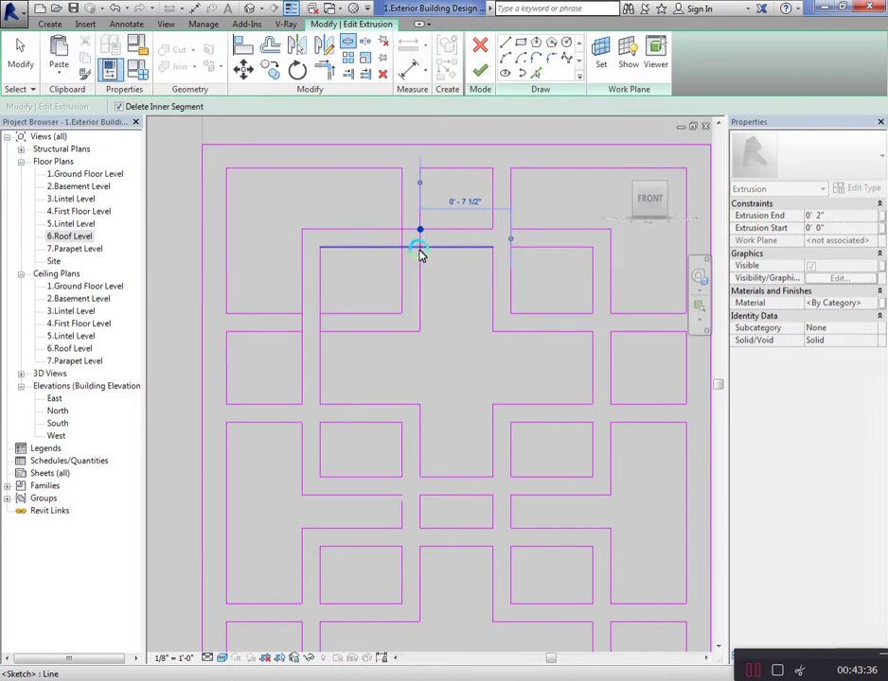
{"action": "left_click", "coordinate": [454, 248]}
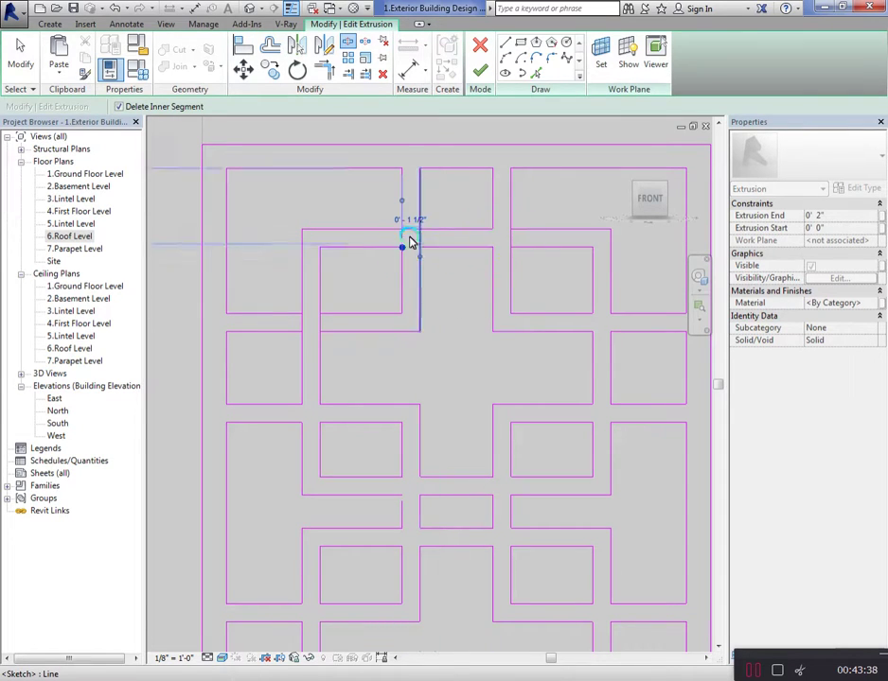
Split the vertical lattice line and a second line at the junction, removing the segment between
{"action": "key", "text": "Escape"}
{"action": "left_click_drag", "start_coordinate": [371, 210], "coordinate": [446, 270]}
{"action": "left_click", "coordinate": [440, 262]}
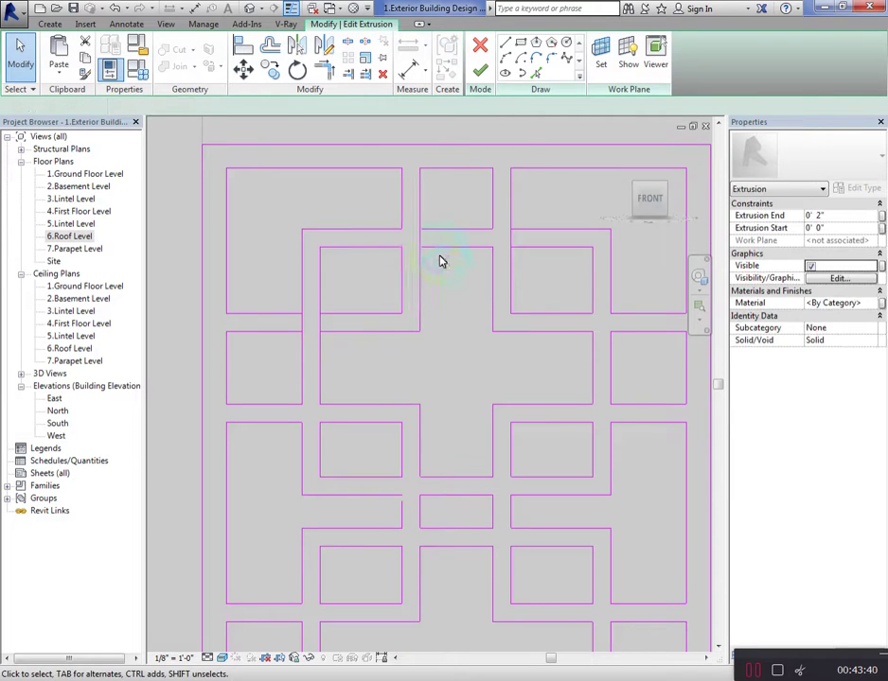
{"action": "left_click", "coordinate": [443, 301]}
{"action": "key", "text": "l"}
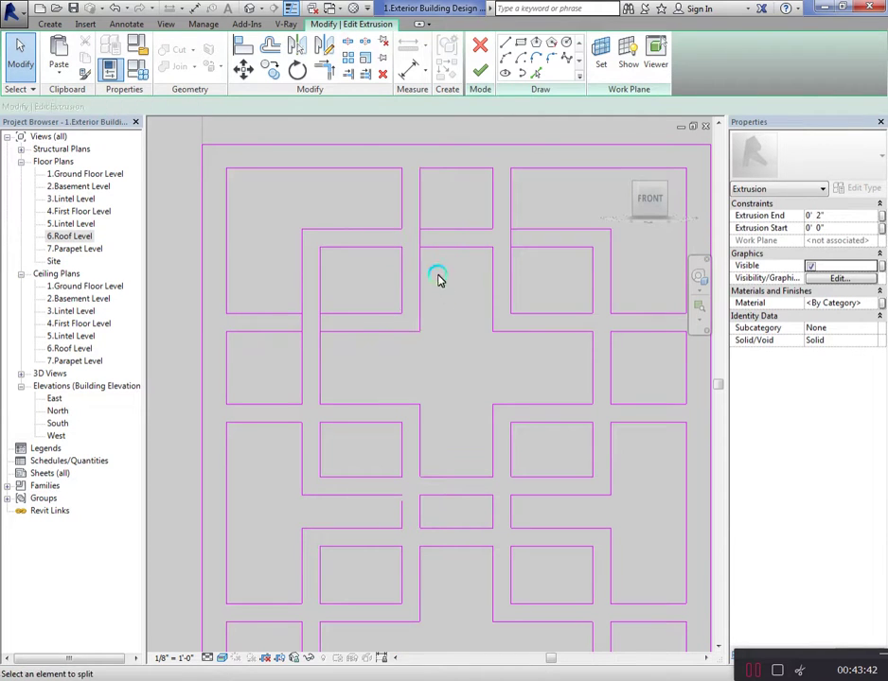
{"action": "left_click", "coordinate": [421, 248]}
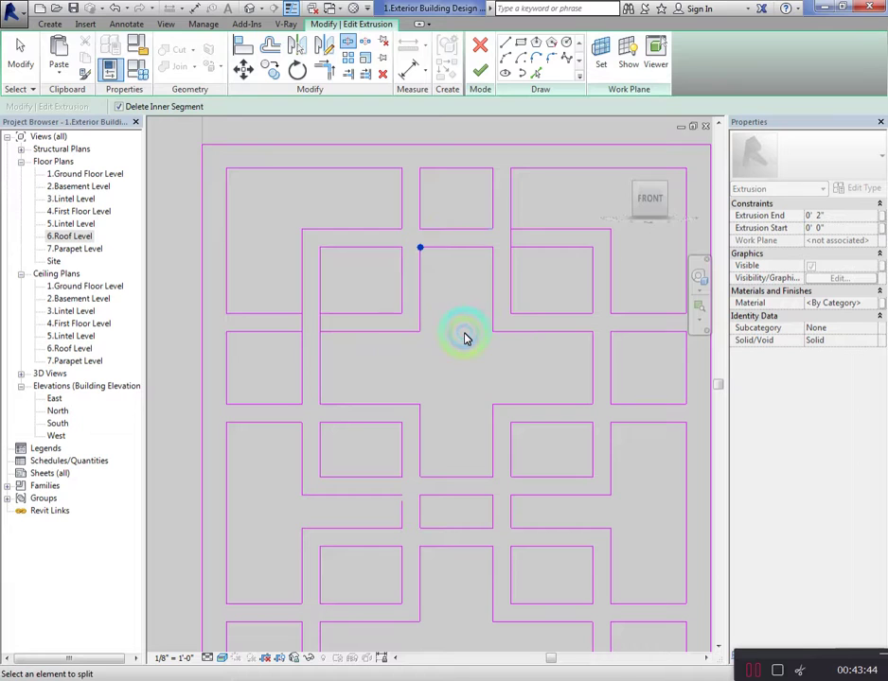
{"action": "scroll", "coordinate": [466, 333], "scroll_direction": "down", "scroll_amount": 2}
{"action": "left_click", "coordinate": [502, 268]}
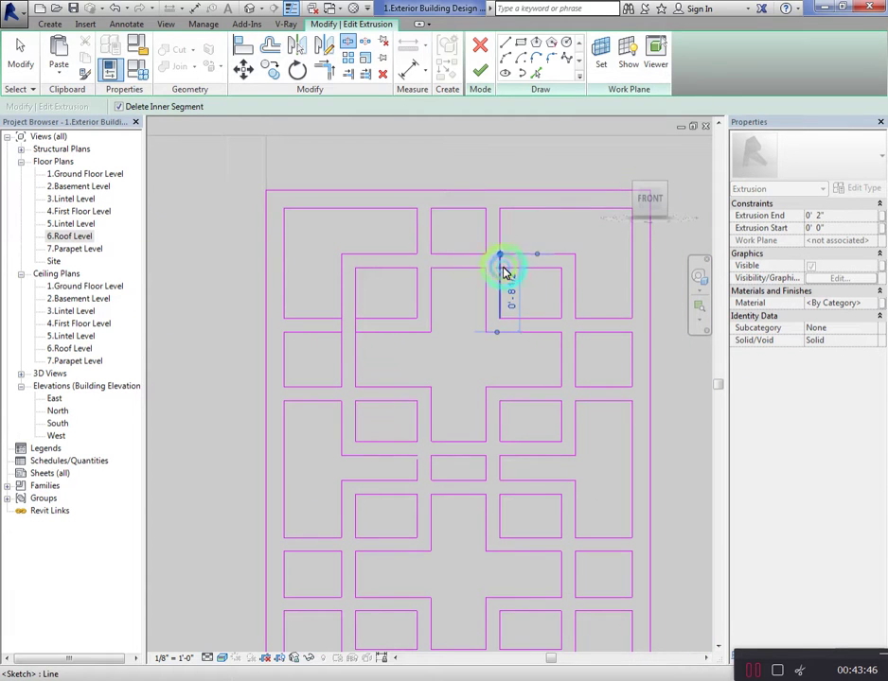
{"action": "scroll", "coordinate": [504, 262], "scroll_direction": "down", "scroll_amount": 2}
{"action": "scroll", "coordinate": [482, 387], "scroll_direction": "up", "scroll_amount": 2}
{"action": "key", "text": "Escape"}
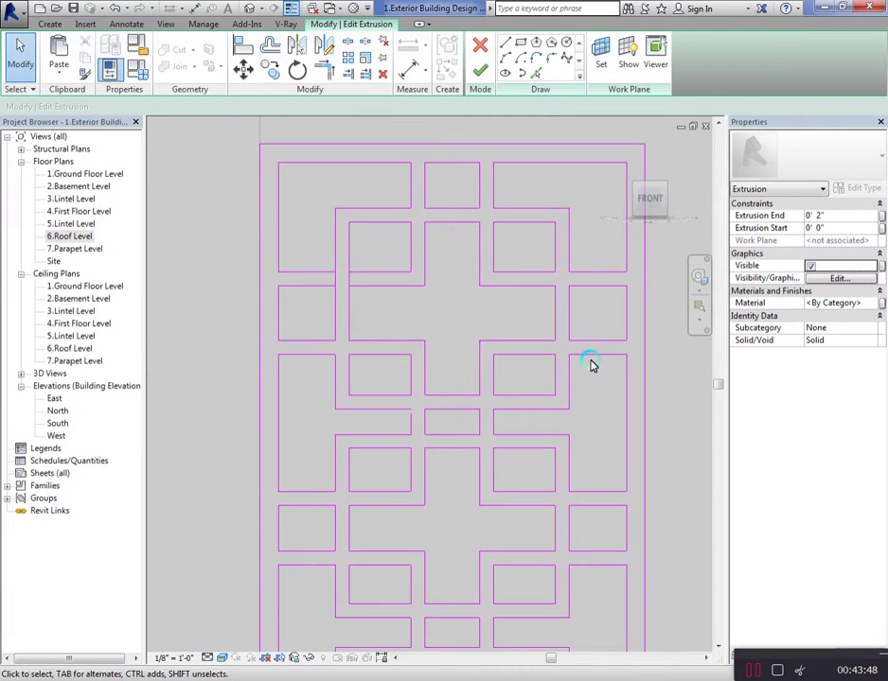
{"action": "scroll", "coordinate": [419, 409], "scroll_direction": "up", "scroll_amount": 1}
Start Trim/Extend to Corner (TR), then cancel it
{"action": "key", "text": "t"}
{"action": "key", "text": "r"}
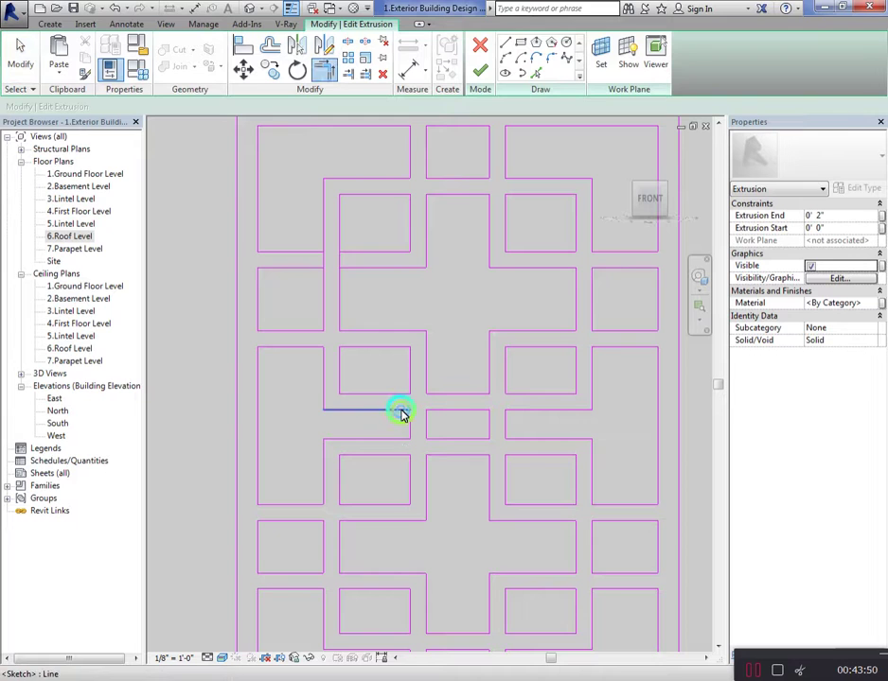
{"action": "scroll", "coordinate": [526, 374], "scroll_direction": "down", "scroll_amount": 2}
{"action": "key", "text": "Escape"}
{"action": "scroll", "coordinate": [402, 337], "scroll_direction": "down", "scroll_amount": 2}
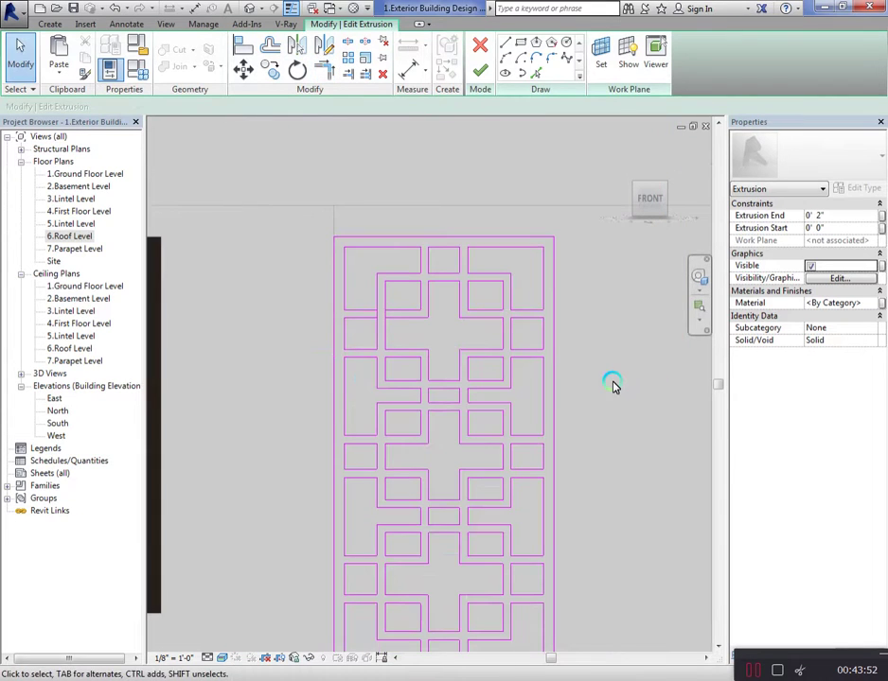
{"action": "scroll", "coordinate": [612, 301], "scroll_direction": "down", "scroll_amount": 1}
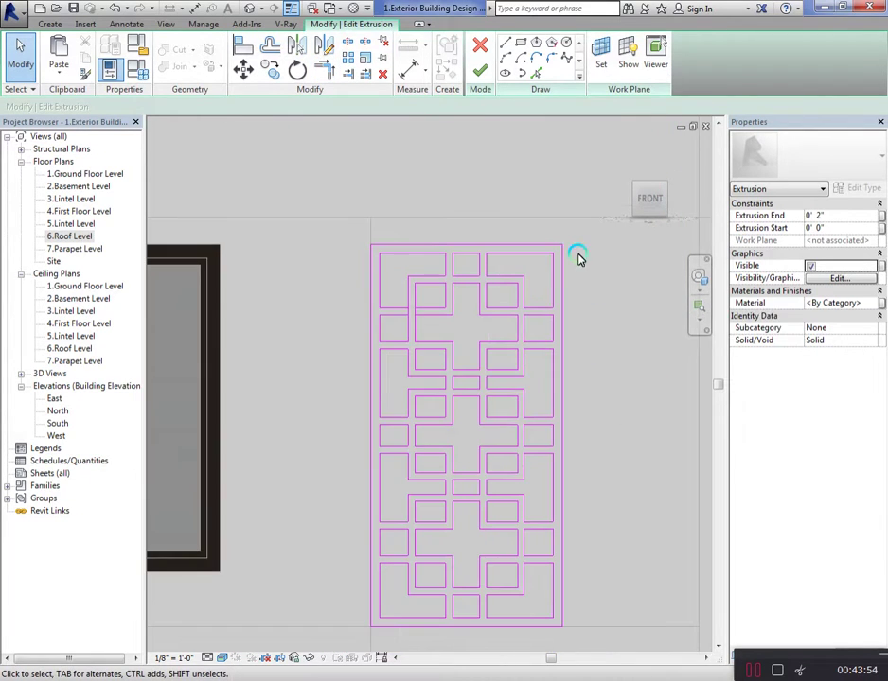
Finish the grille sketch, deleting the short overlapping line flagged by the error, to create the extrusion
{"action": "left_click", "coordinate": [481, 74]}
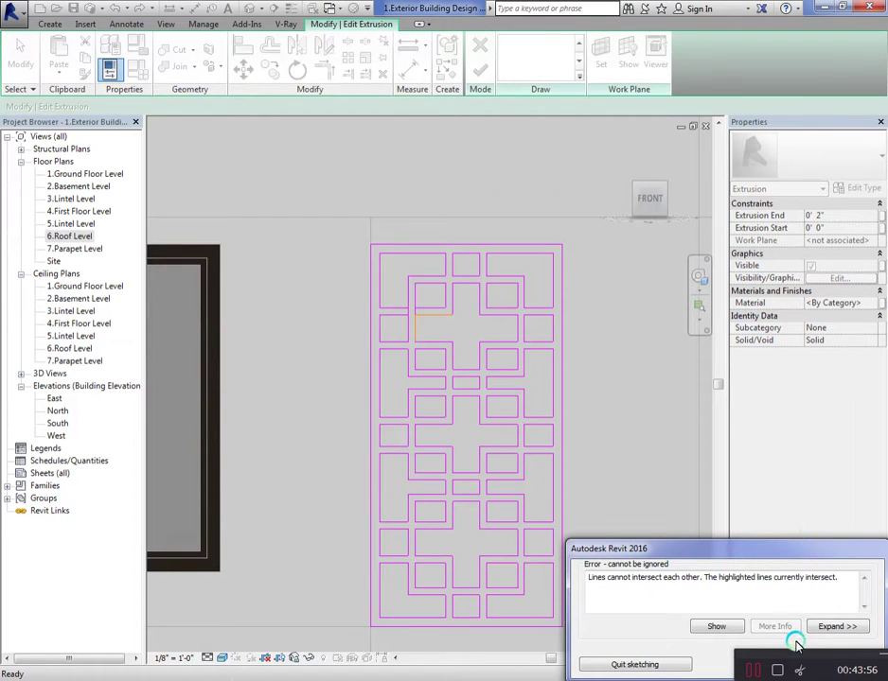
{"action": "left_click_drag", "start_coordinate": [737, 547], "coordinate": [719, 434]}
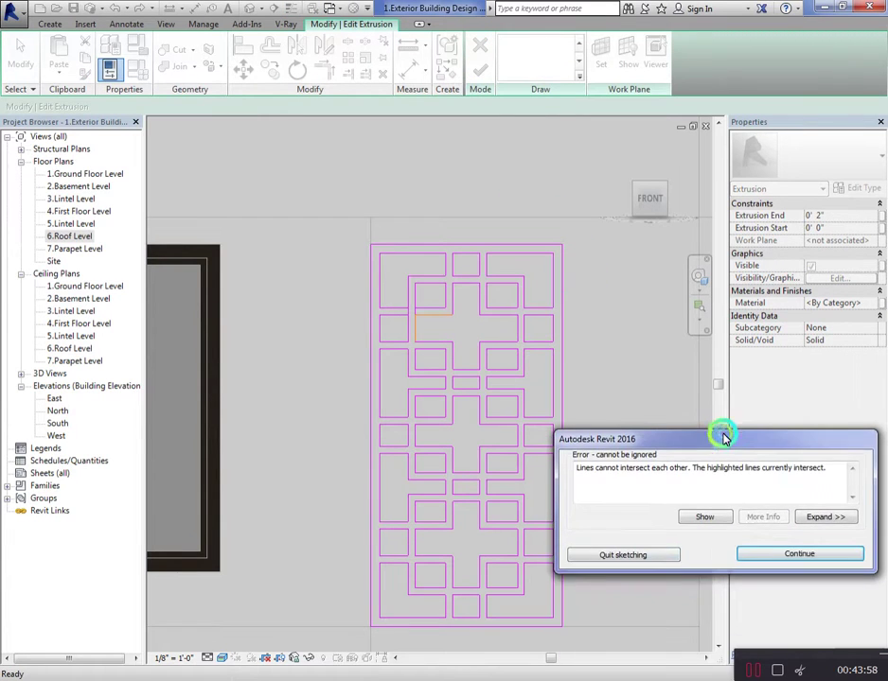
{"action": "left_click", "coordinate": [782, 558]}
{"action": "scroll", "coordinate": [416, 341], "scroll_direction": "up", "scroll_amount": 2}
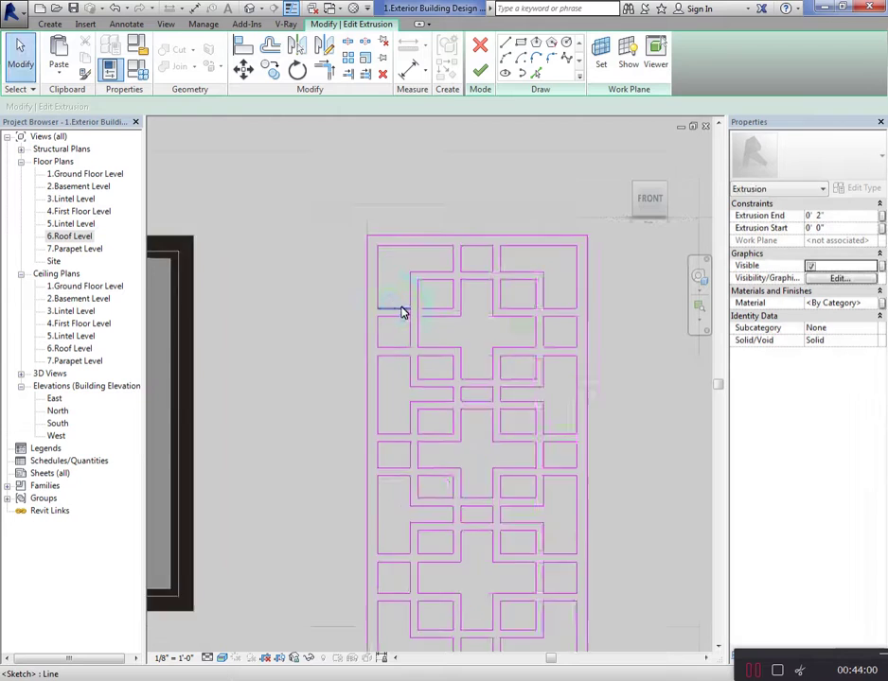
{"action": "scroll", "coordinate": [431, 326], "scroll_direction": "up", "scroll_amount": 2}
{"action": "left_click", "coordinate": [423, 322]}
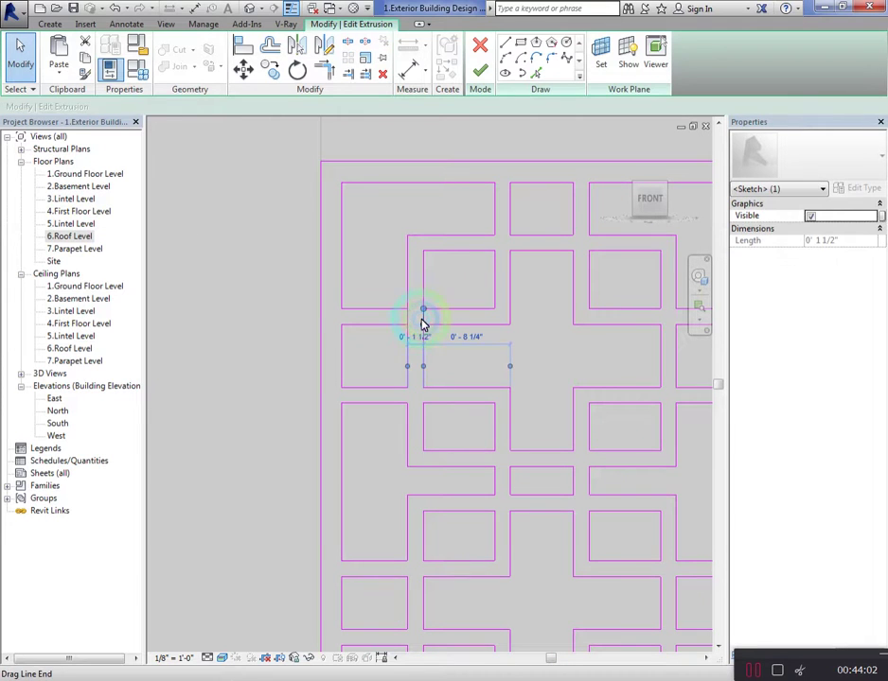
{"action": "key", "text": "Delete"}
{"action": "scroll", "coordinate": [412, 297], "scroll_direction": "down", "scroll_amount": 2}
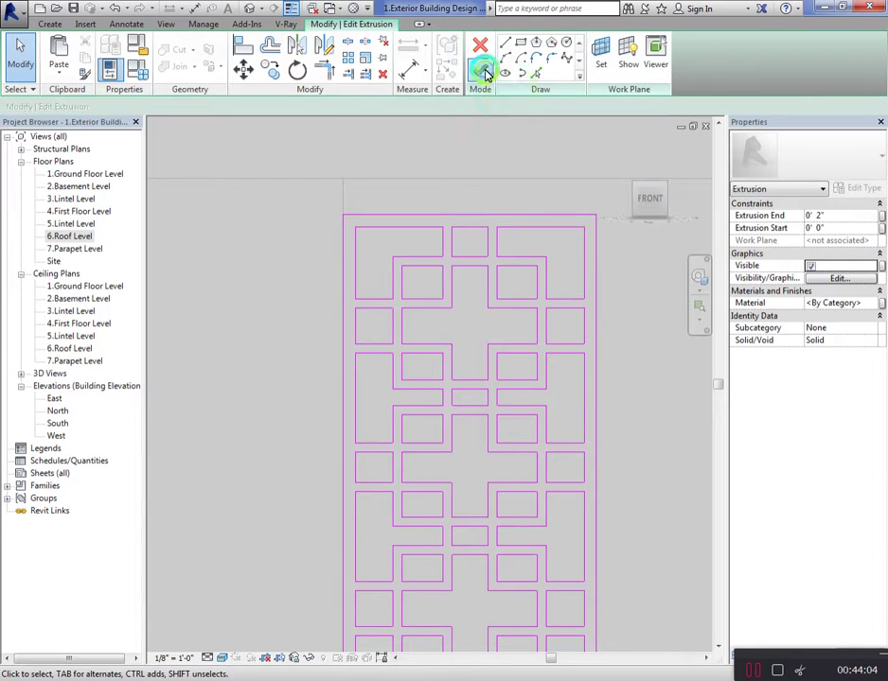
{"action": "left_click", "coordinate": [484, 71]}
Reduce the grille's Extrusion End from 0' 2" to 0' 1 1/2" in Properties
{"action": "scroll", "coordinate": [488, 165], "scroll_direction": "down", "scroll_amount": 2}
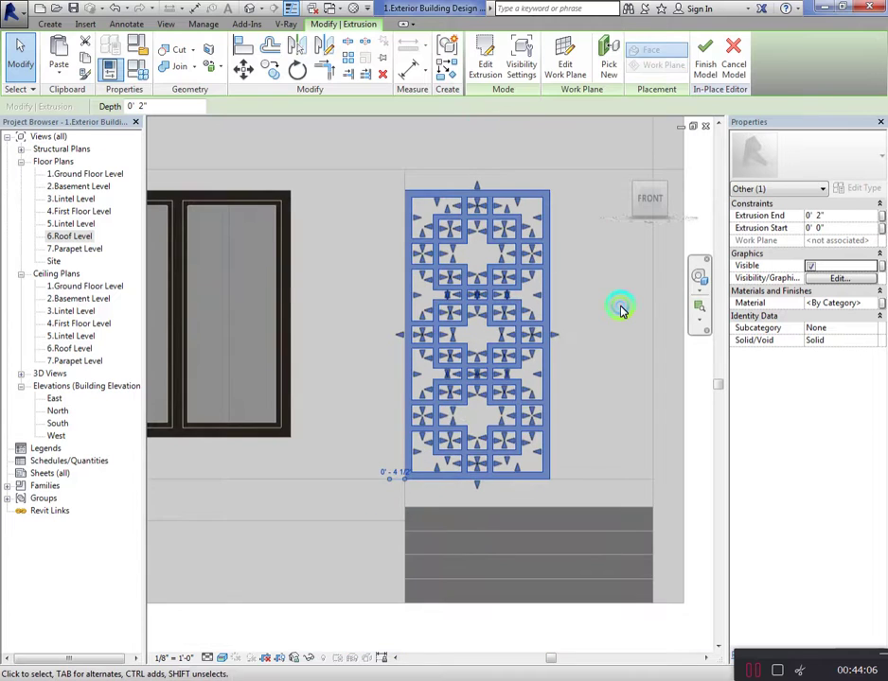
{"action": "left_click", "coordinate": [620, 311]}
{"action": "left_click_drag", "start_coordinate": [638, 198], "coordinate": [604, 217]}
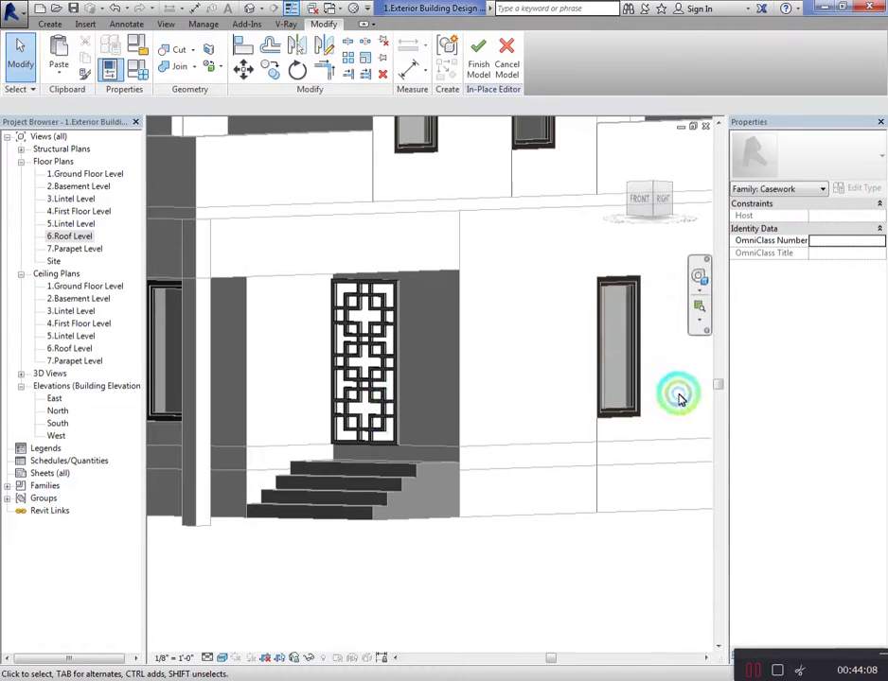
{"action": "scroll", "coordinate": [294, 377], "scroll_direction": "up", "scroll_amount": 2}
{"action": "scroll", "coordinate": [281, 372], "scroll_direction": "up", "scroll_amount": 2}
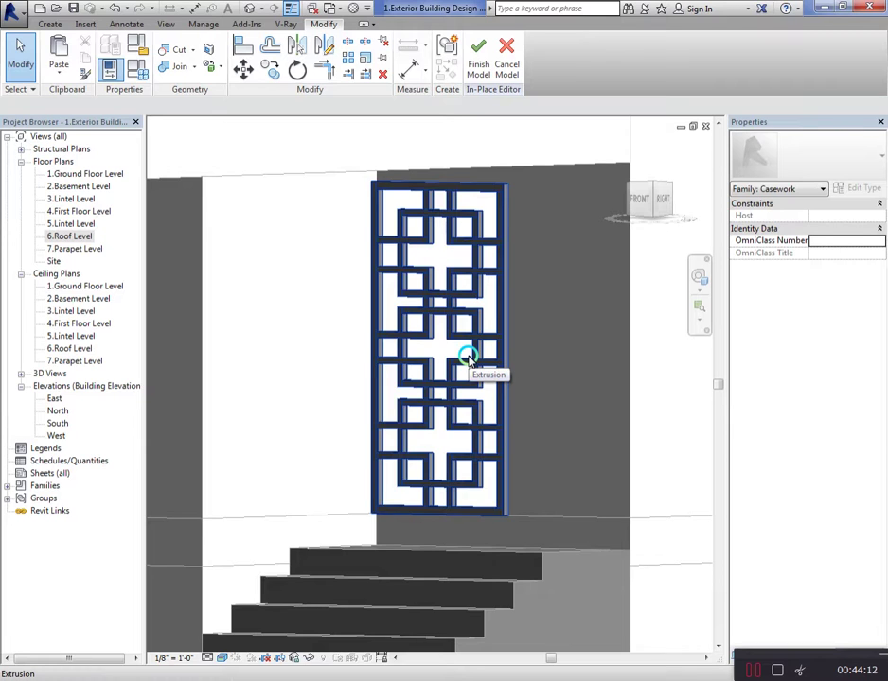
{"action": "left_click", "coordinate": [467, 357]}
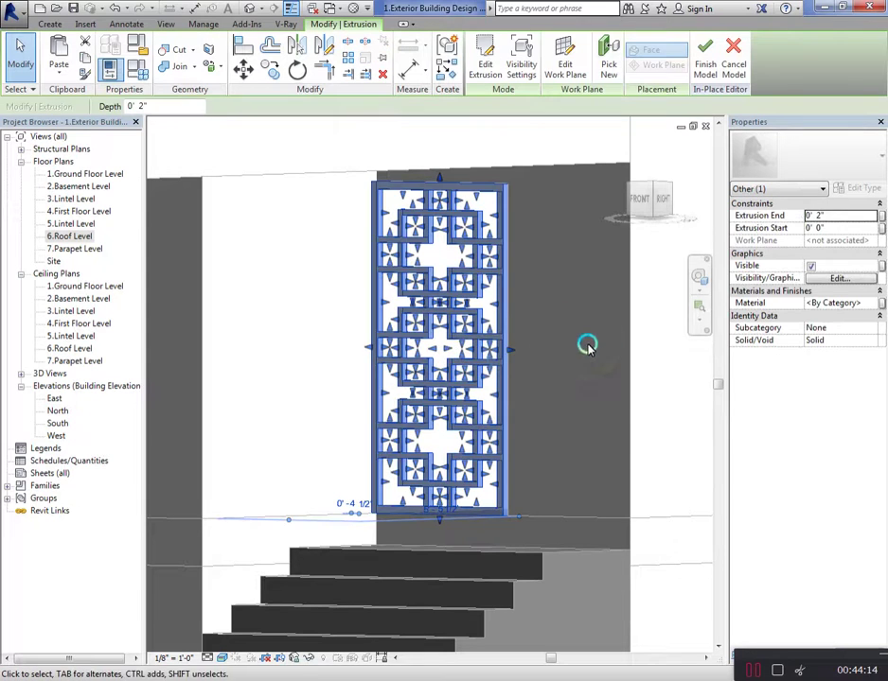
{"action": "left_click", "coordinate": [845, 220]}
{"action": "double_click", "coordinate": [846, 222]}
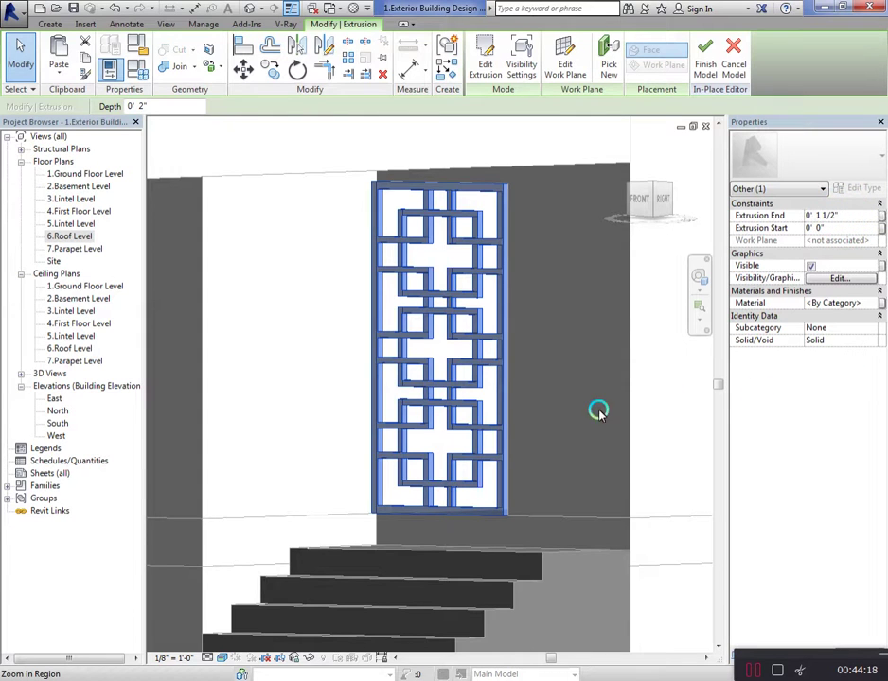
{"action": "left_click", "coordinate": [547, 422]}
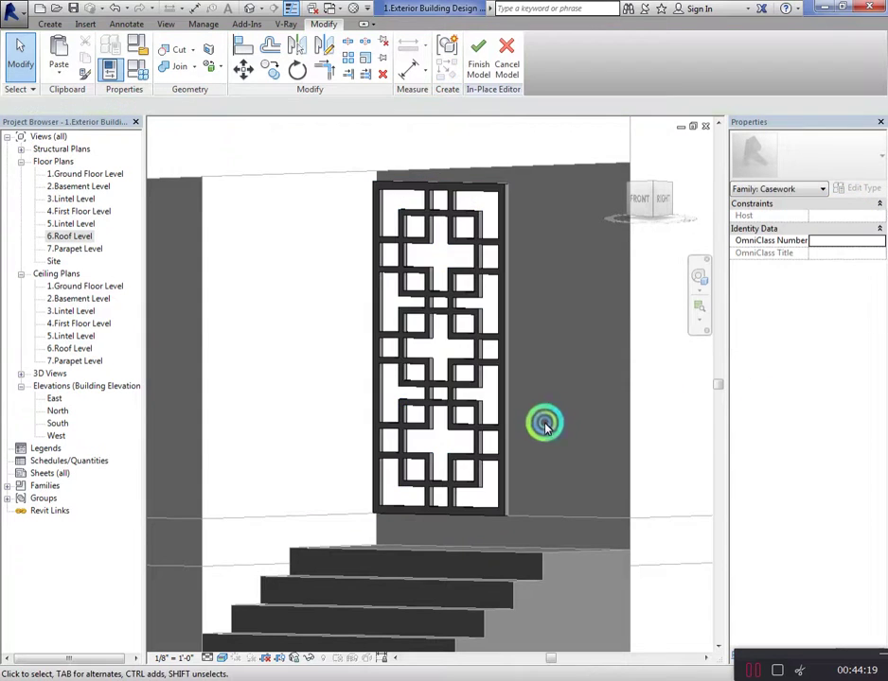
Select the grille again and open its Material setting in Properties
{"action": "left_click", "coordinate": [398, 412]}
{"action": "left_click", "coordinate": [876, 303]}
{"action": "left_click", "coordinate": [881, 303]}
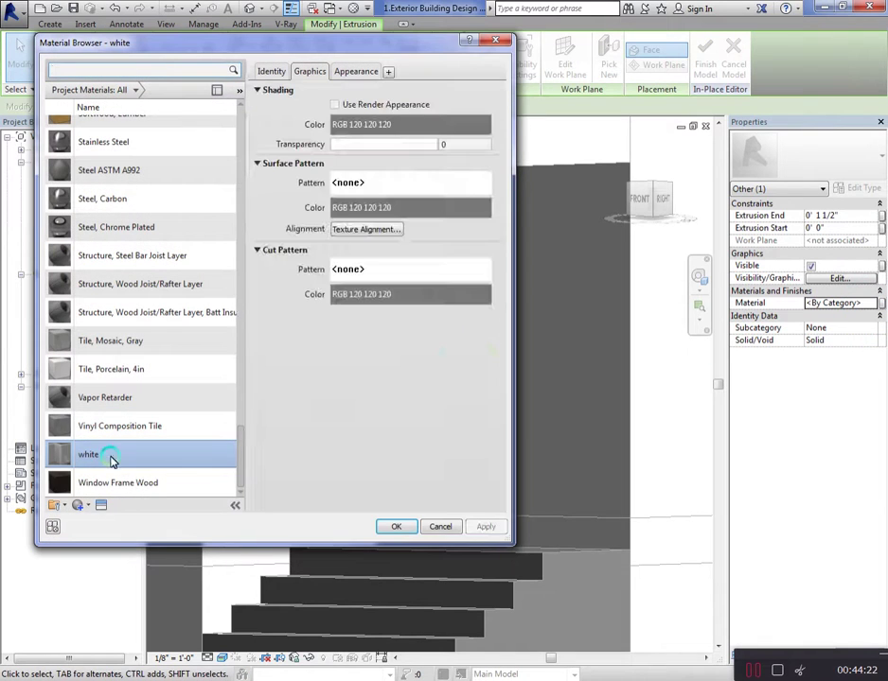
Create a new material named 'gRILL fRAME' and open the Asset Browser's appearance categories
{"action": "left_click", "coordinate": [79, 505]}
{"action": "left_click", "coordinate": [114, 519]}
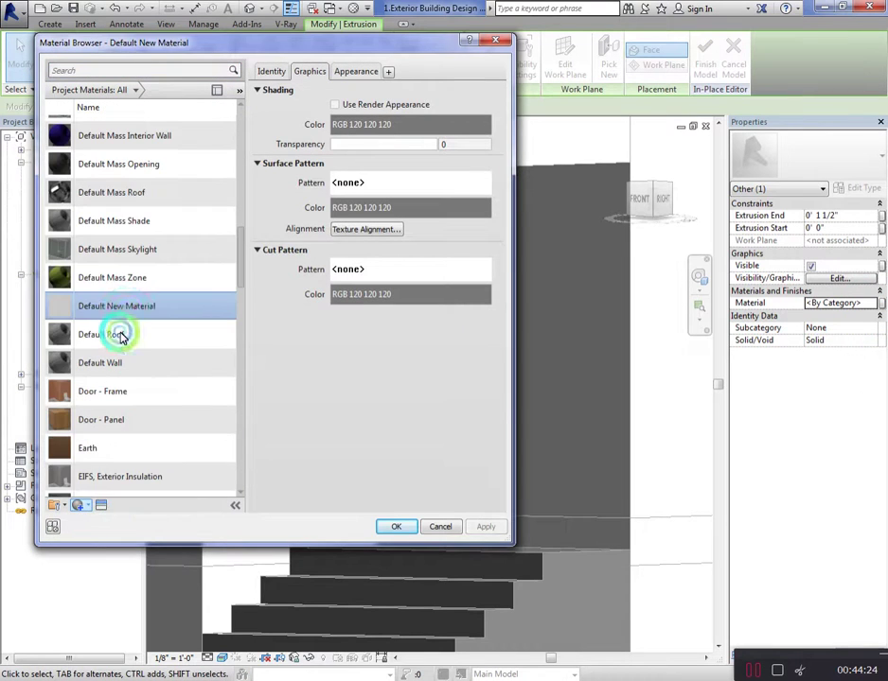
{"action": "right_click", "coordinate": [130, 310]}
{"action": "left_click", "coordinate": [169, 348]}
{"action": "type", "text": "gRILL fRAME"}
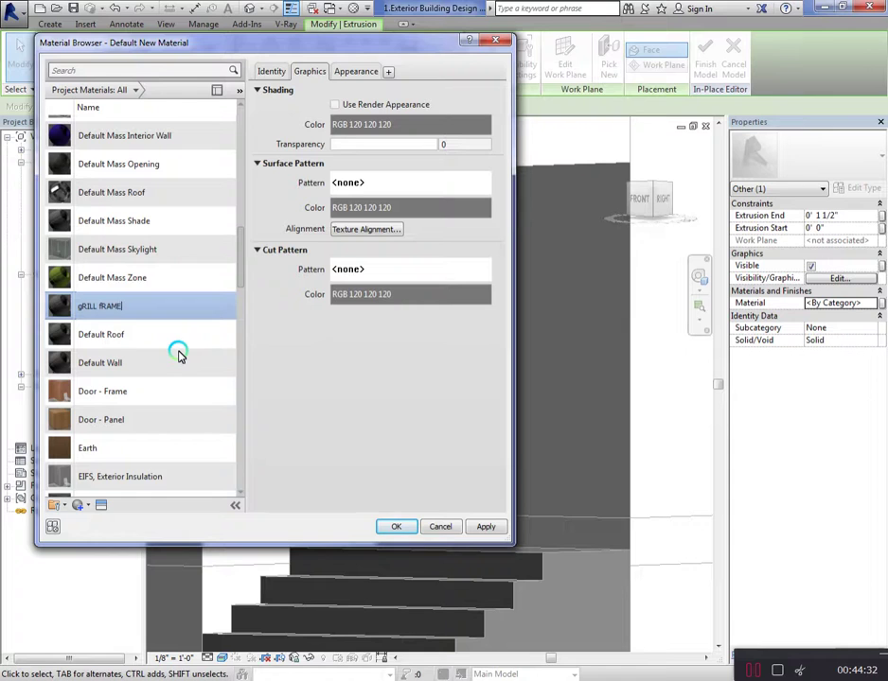
{"action": "key", "text": "Return"}
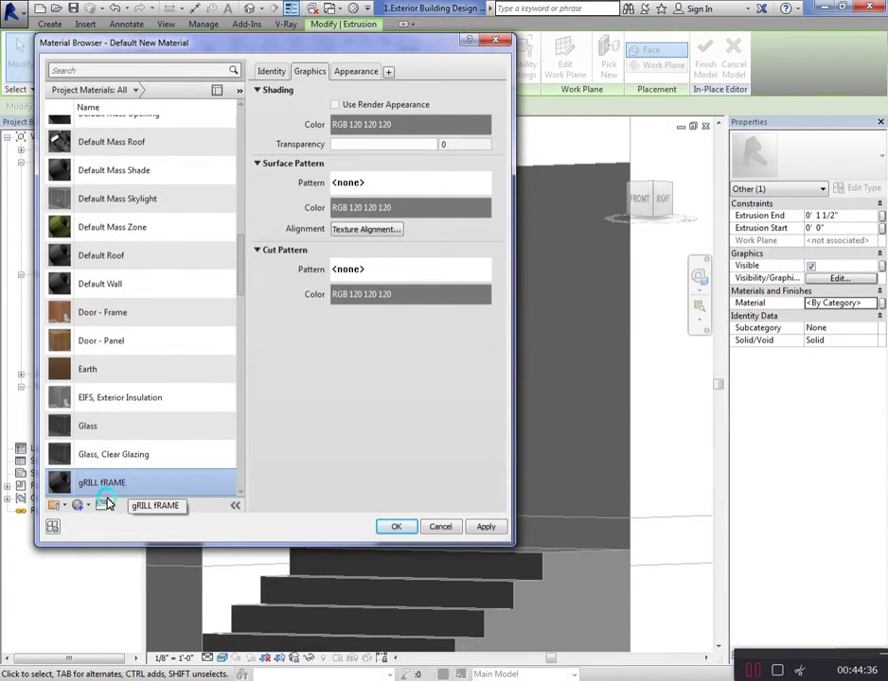
{"action": "left_click", "coordinate": [102, 505]}
{"action": "left_click", "coordinate": [52, 134]}
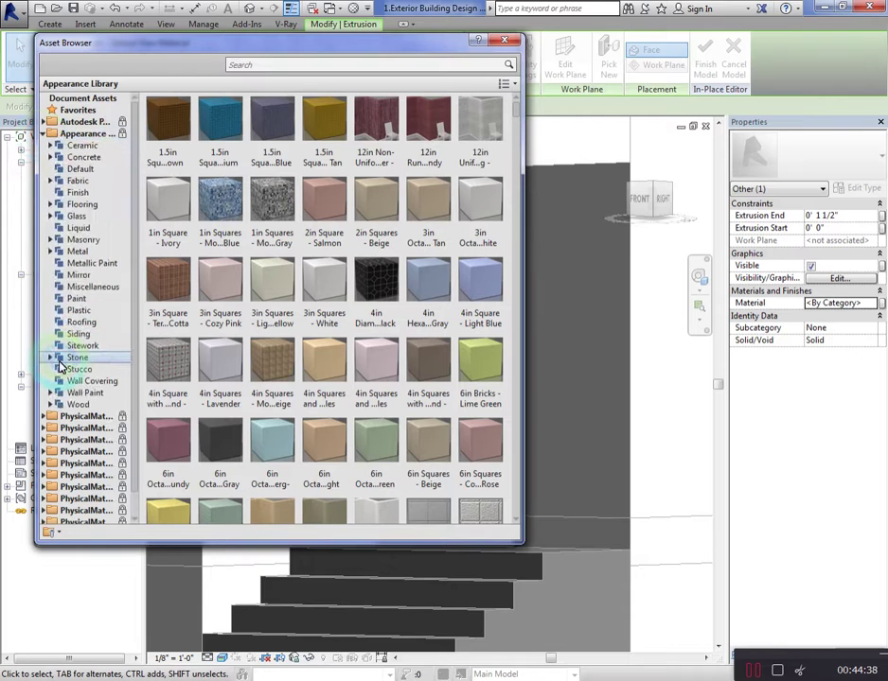
Give gRILL fRAME the Brushed - Blue-Silver metal appearance from the Aluminum category
{"action": "left_click", "coordinate": [50, 252]}
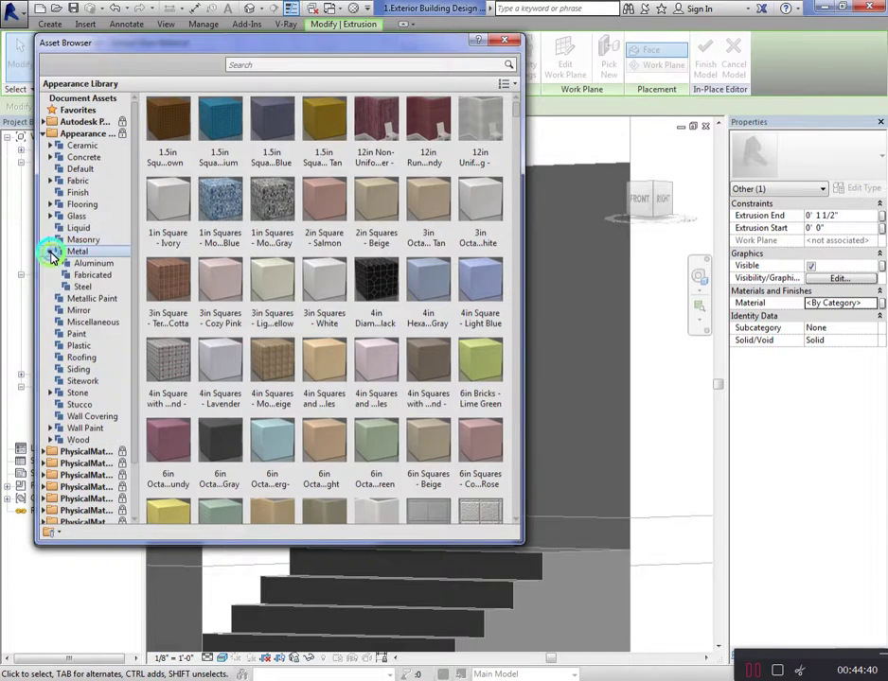
{"action": "left_click", "coordinate": [88, 277]}
{"action": "left_click", "coordinate": [90, 287]}
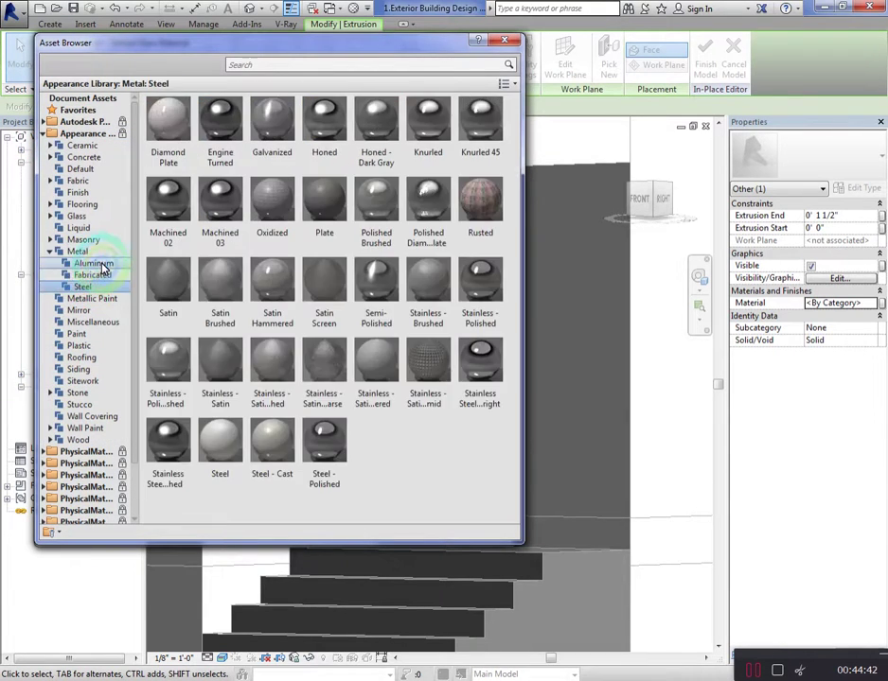
{"action": "left_click", "coordinate": [93, 263]}
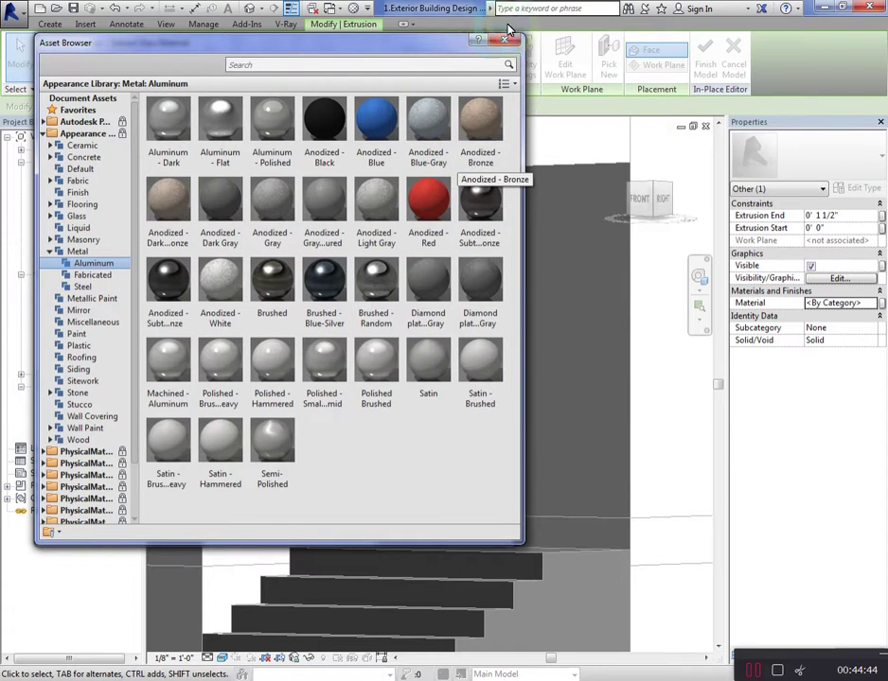
{"action": "double_click", "coordinate": [465, 292]}
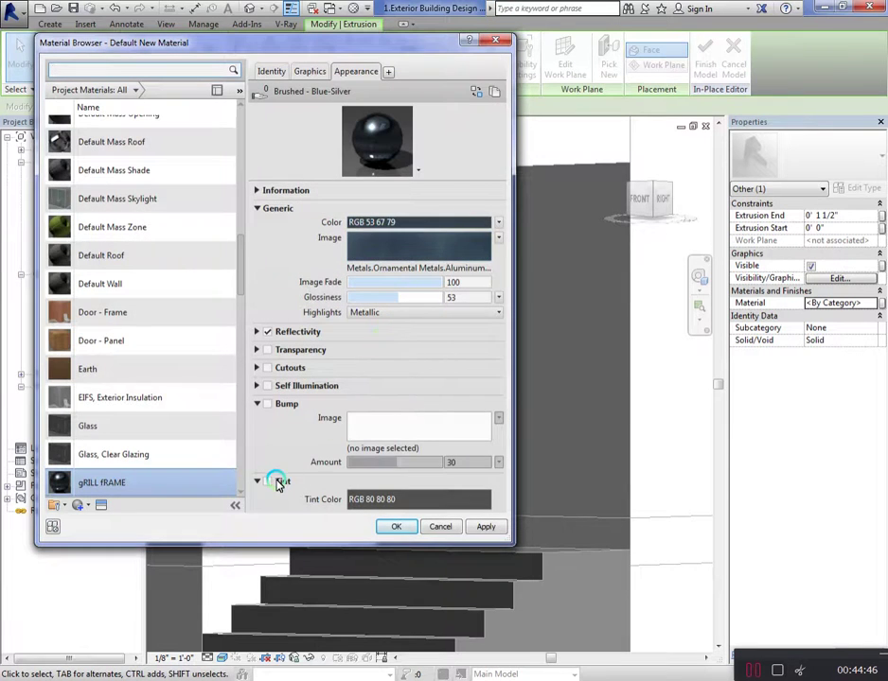
Enable Tint with colour RGB 53 67 79, apply, and keep Highlights set to Metallic
{"action": "left_click", "coordinate": [268, 483]}
{"action": "left_click", "coordinate": [406, 498]}
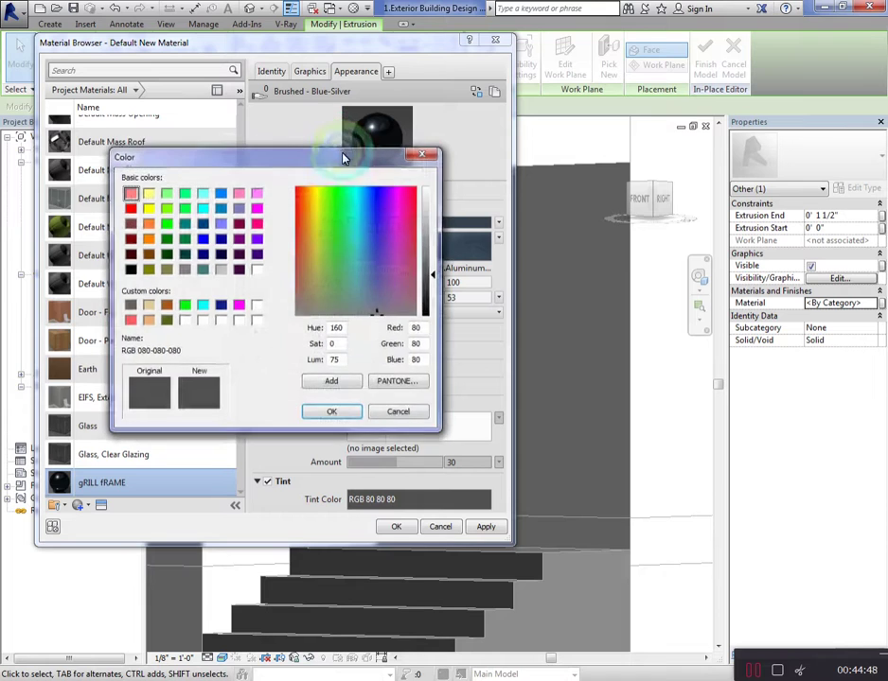
{"action": "mouse_move", "coordinate": [343, 158]}
{"action": "left_mouse_down"}
{"action": "mouse_move", "coordinate": [216, 118]}
{"action": "mouse_move", "coordinate": [155, 112]}
{"action": "left_mouse_up"}
{"action": "left_click", "coordinate": [237, 284]}
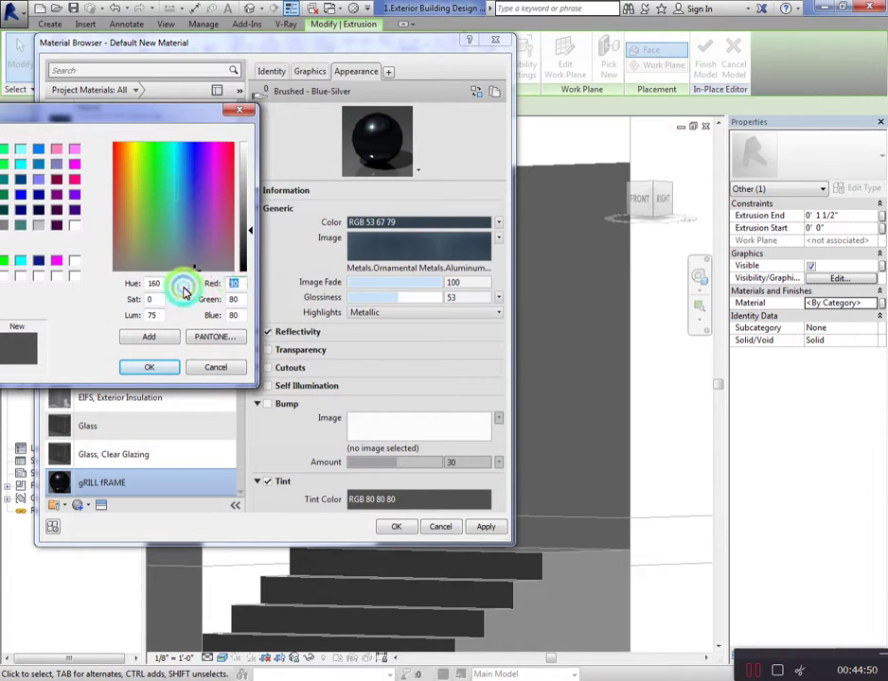
{"action": "type", "text": "53 "}
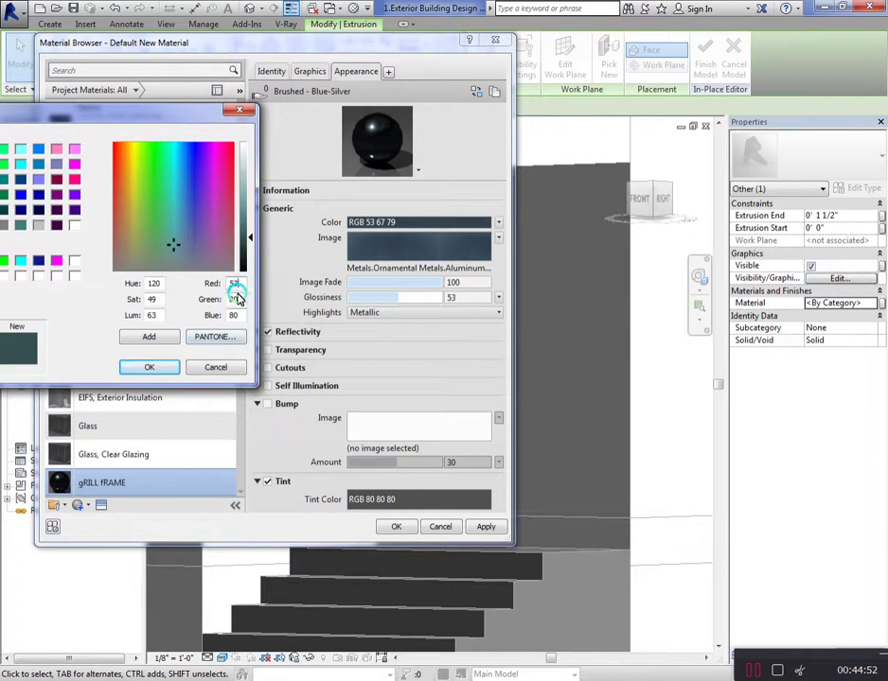
{"action": "type", "text": "67 "}
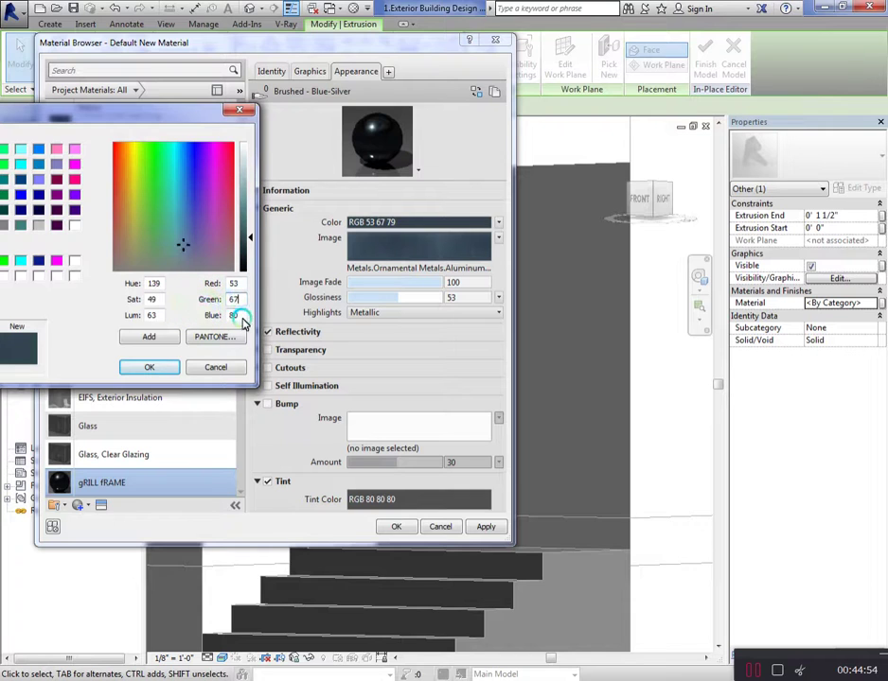
{"action": "type", "text": "7"}
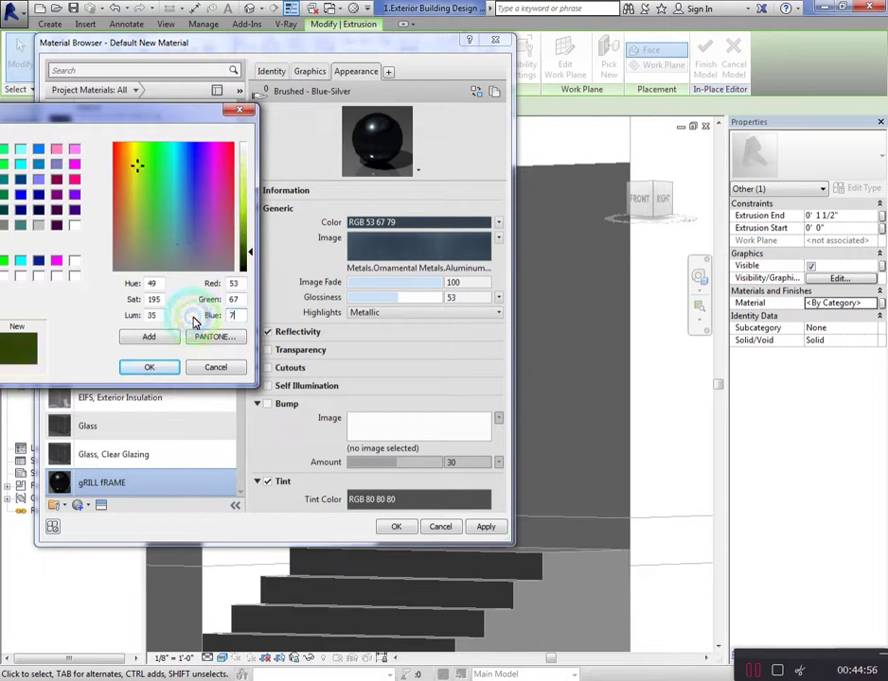
{"action": "type", "text": "9"}
{"action": "left_click", "coordinate": [152, 366]}
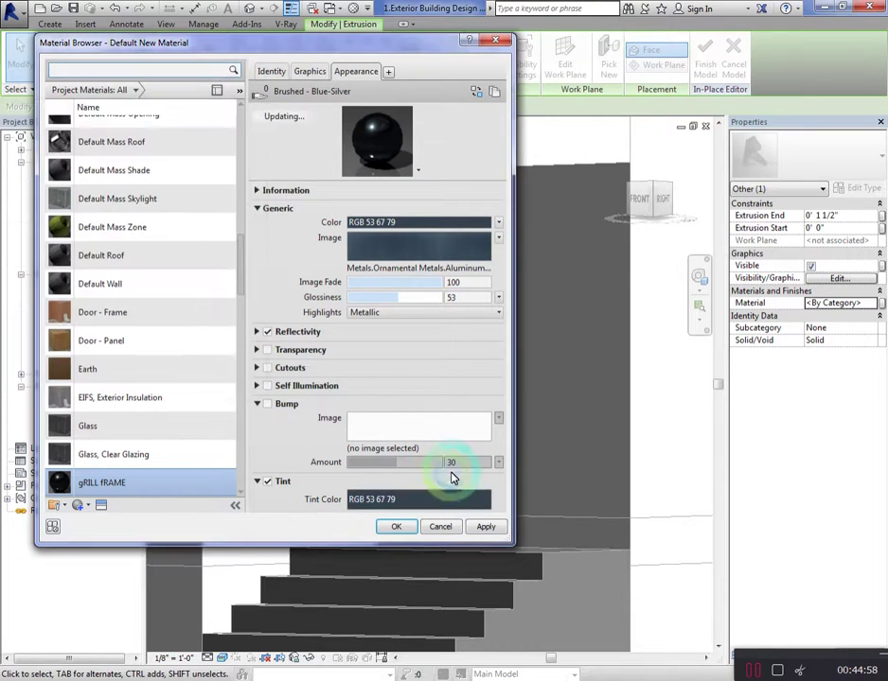
{"action": "left_click", "coordinate": [487, 529]}
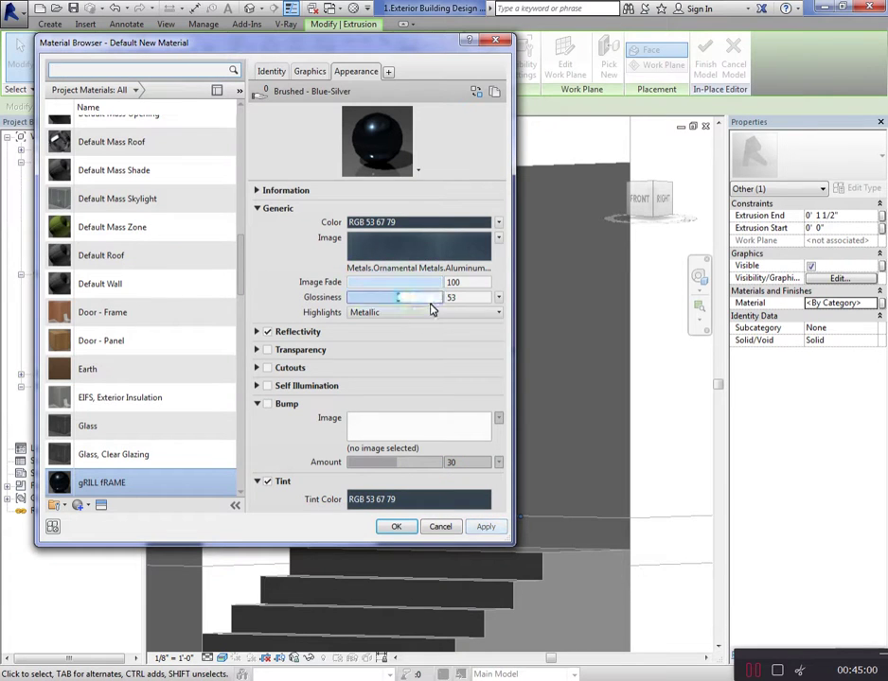
{"action": "left_click", "coordinate": [404, 323]}
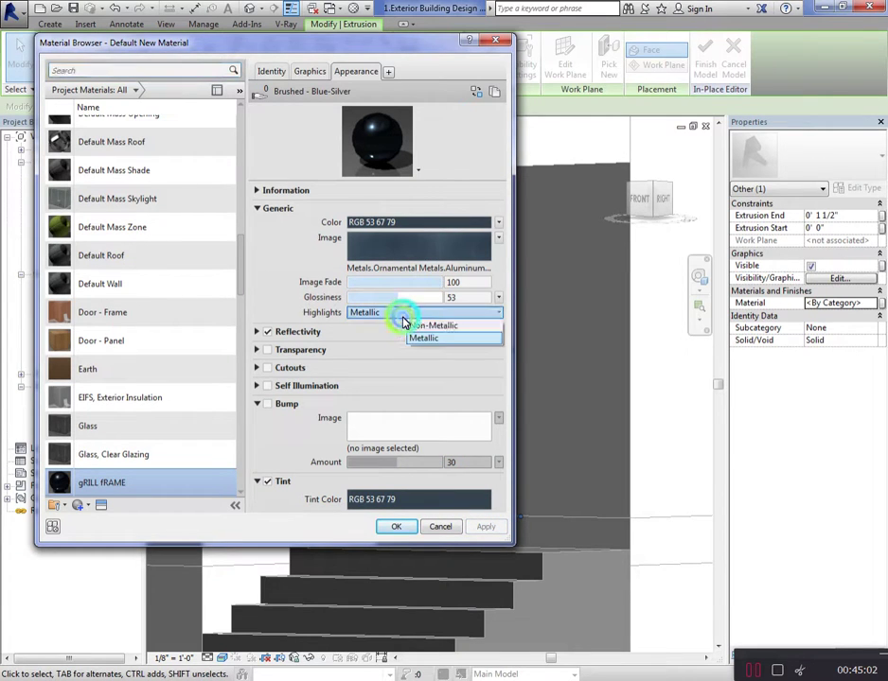
{"action": "left_click", "coordinate": [281, 257]}
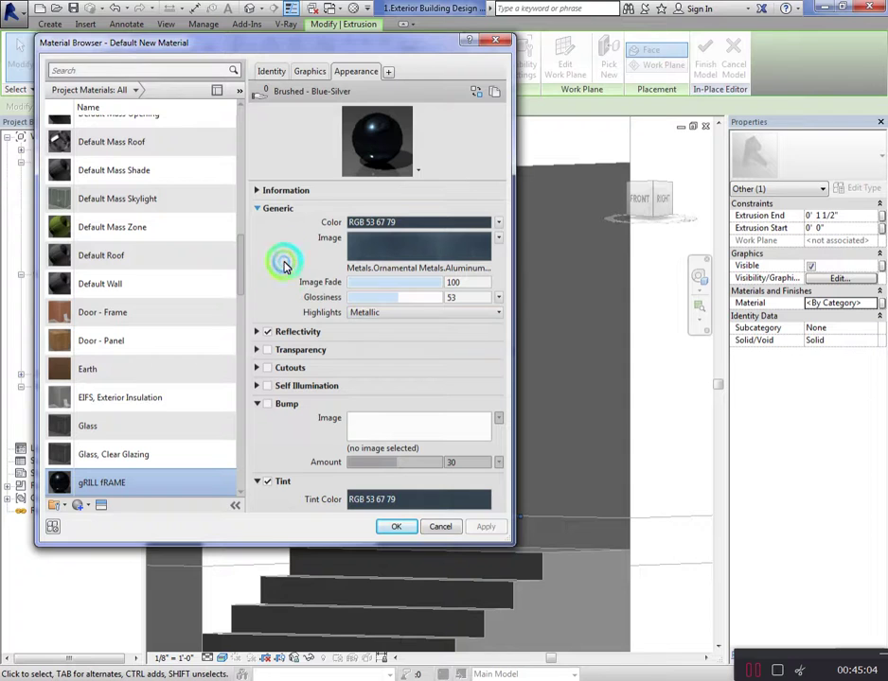
Accept the material settings and open the 2.Basement Level floor plan
{"action": "left_click", "coordinate": [397, 528]}
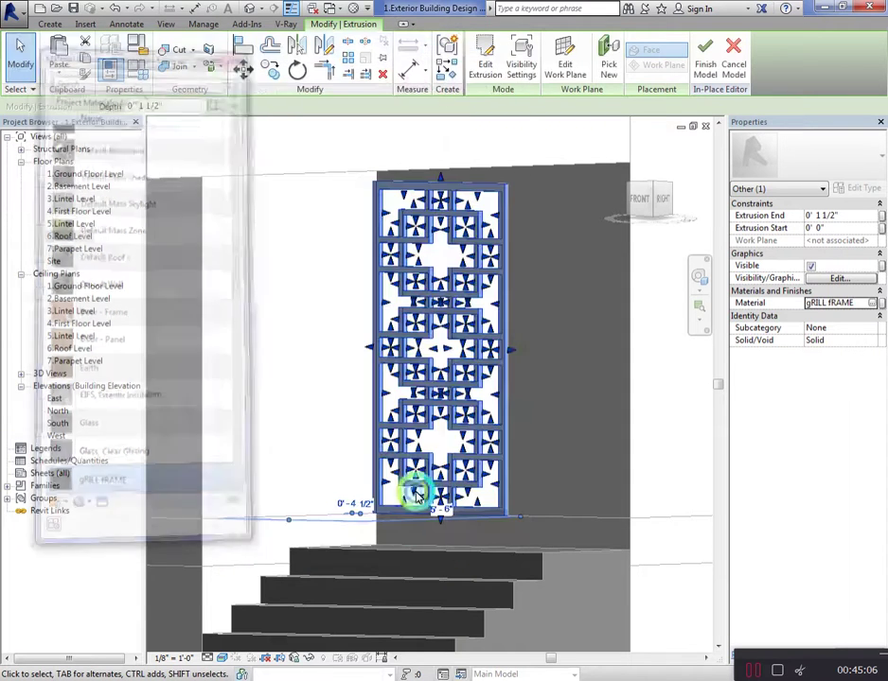
{"action": "left_click", "coordinate": [539, 358]}
{"action": "scroll", "coordinate": [599, 414], "scroll_direction": "up", "scroll_amount": 2}
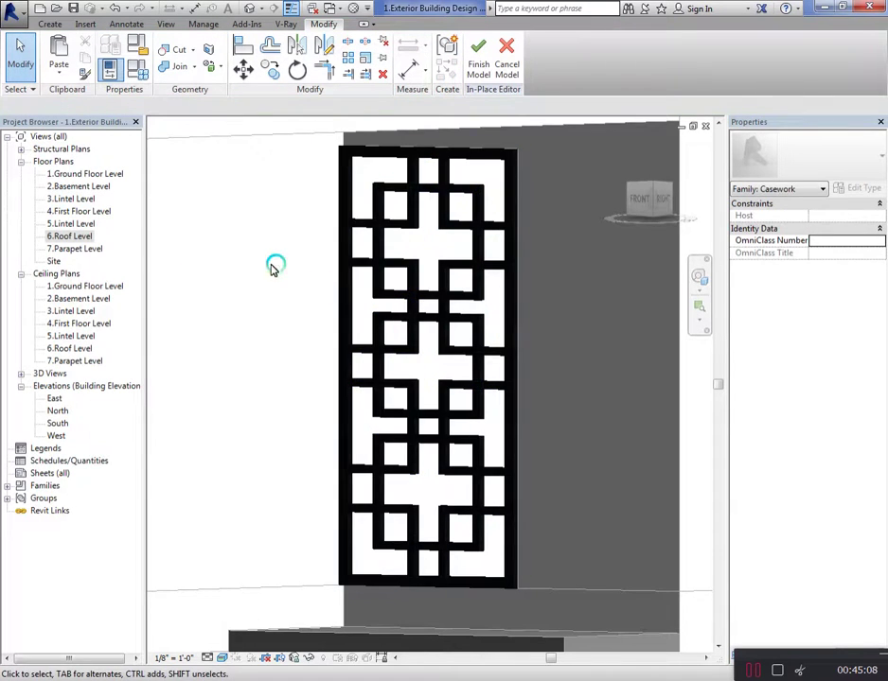
{"action": "double_click", "coordinate": [90, 188]}
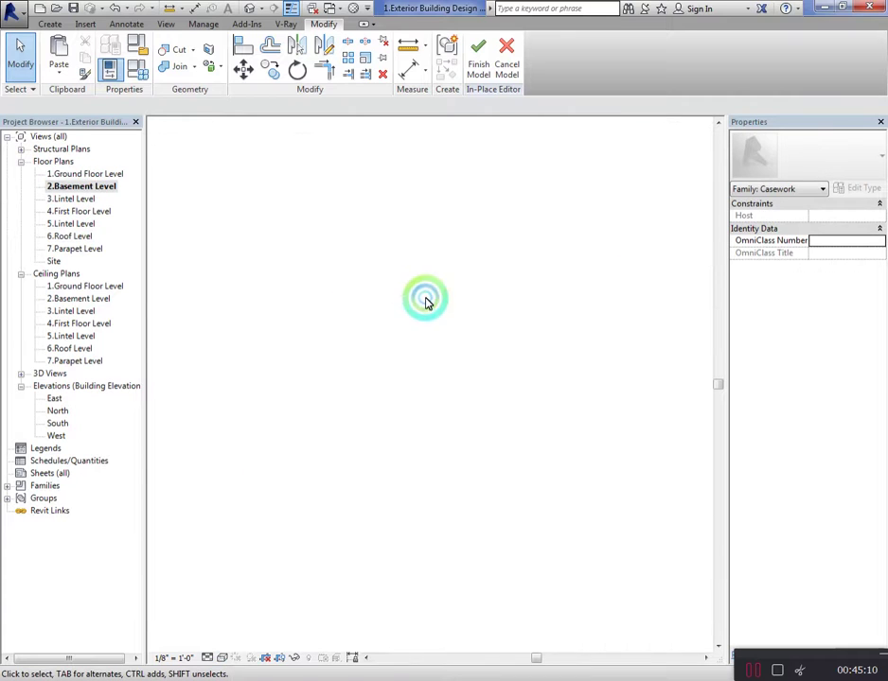
{"action": "scroll", "coordinate": [475, 547], "scroll_direction": "up", "scroll_amount": 3}
{"action": "scroll", "coordinate": [474, 547], "scroll_direction": "up", "scroll_amount": 2}
{"action": "scroll", "coordinate": [482, 515], "scroll_direction": "up", "scroll_amount": 2}
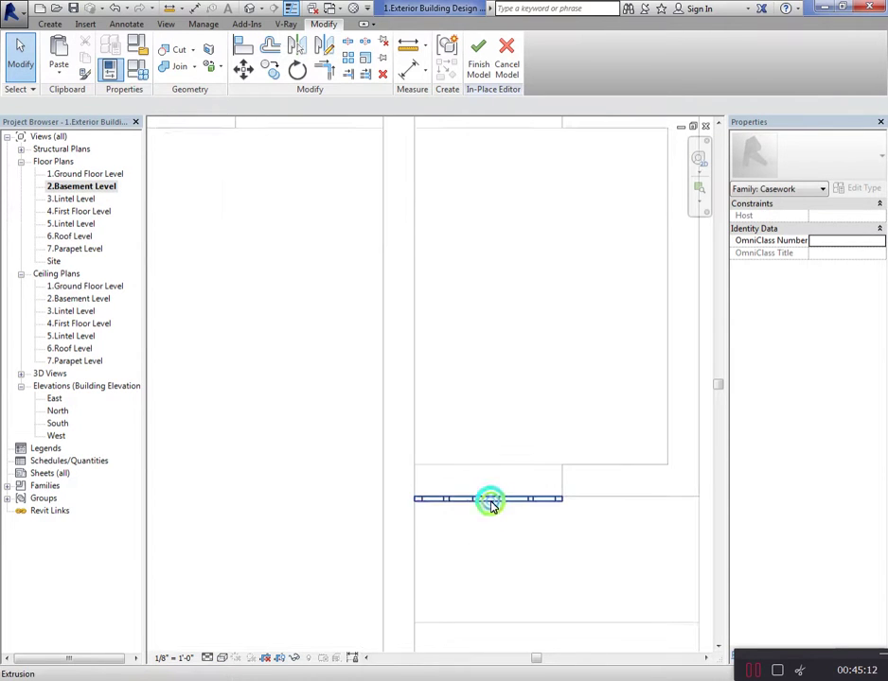
Move the grille from its endpoint to the front door and finish the in-place model
{"action": "left_click", "coordinate": [489, 504]}
{"action": "left_click", "coordinate": [248, 75]}
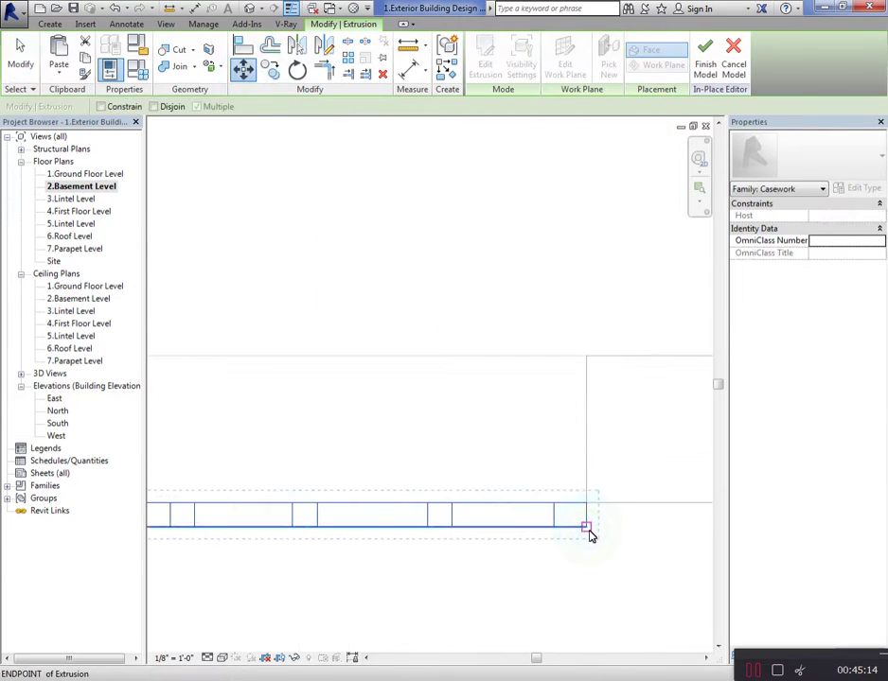
{"action": "left_click", "coordinate": [586, 527]}
{"action": "left_click", "coordinate": [589, 509]}
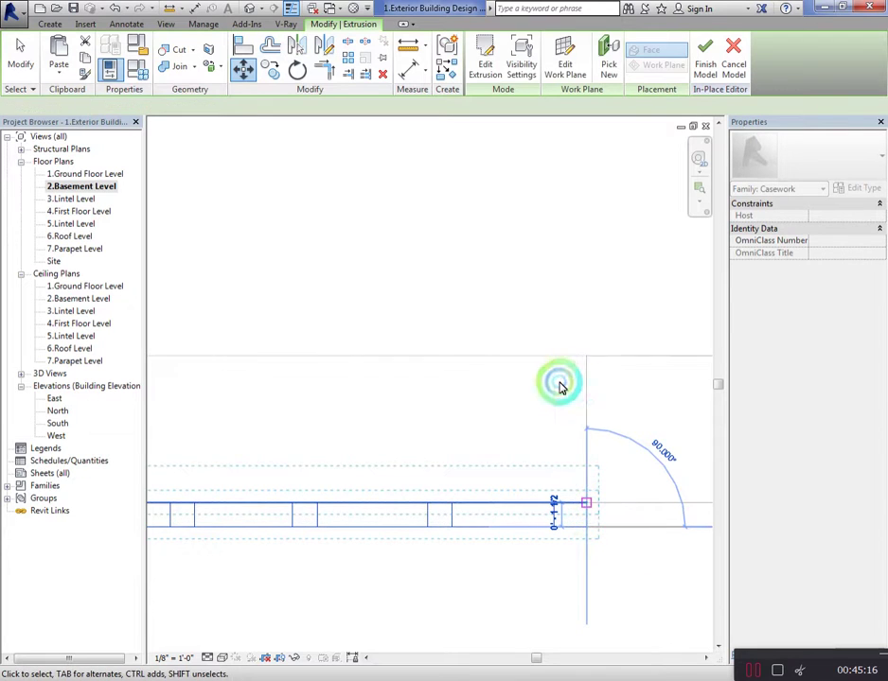
{"action": "left_click", "coordinate": [535, 419]}
{"action": "scroll", "coordinate": [533, 420], "scroll_direction": "down", "scroll_amount": 4}
{"action": "scroll", "coordinate": [486, 460], "scroll_direction": "down", "scroll_amount": 2}
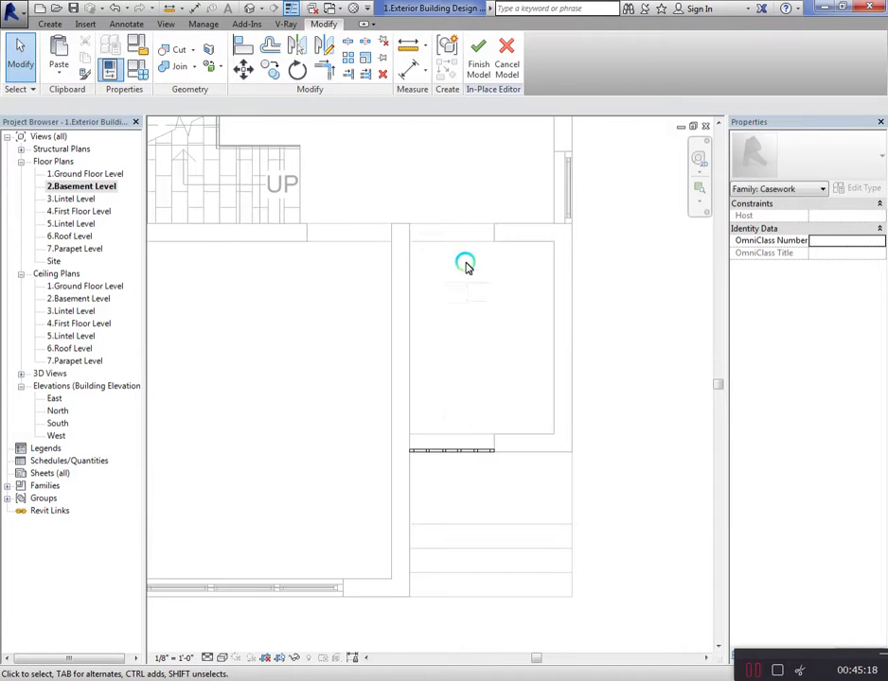
{"action": "left_click", "coordinate": [478, 59]}
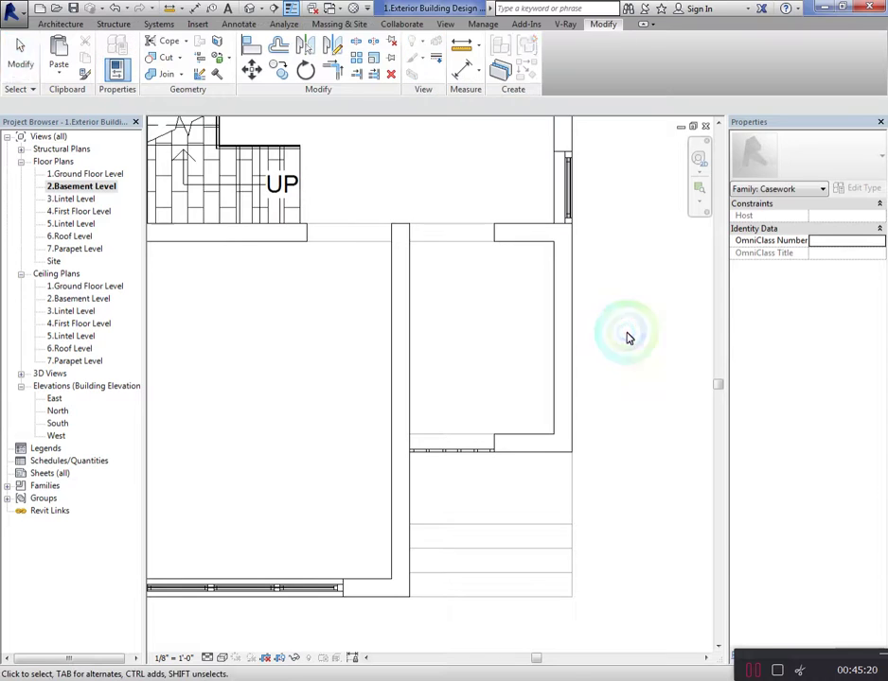
Check the repositioned grille in the 3D view from front and angled viewpoints
{"action": "left_click", "coordinate": [240, 9]}
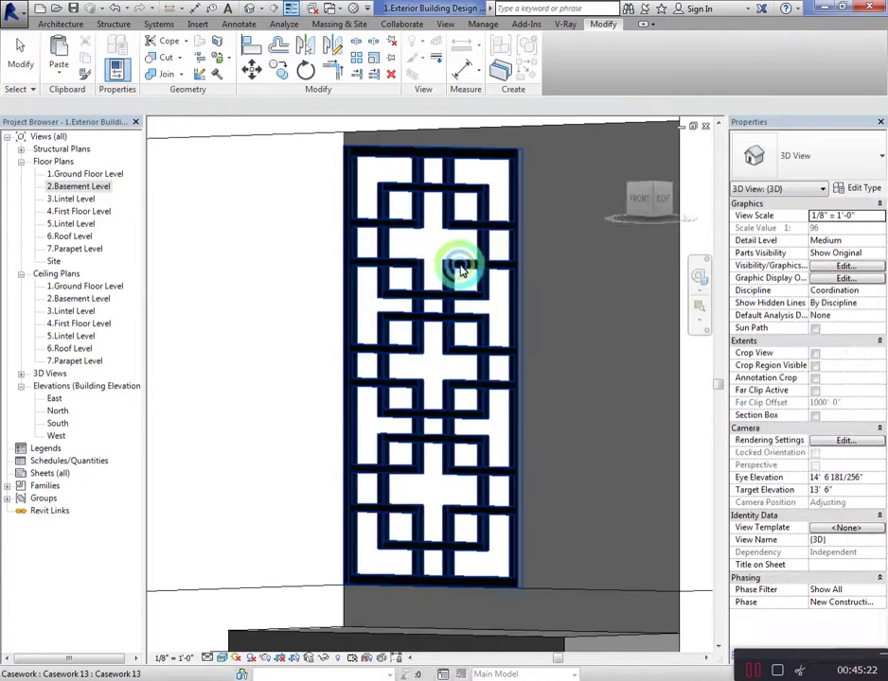
{"action": "scroll", "coordinate": [448, 322], "scroll_direction": "down", "scroll_amount": 3}
{"action": "scroll", "coordinate": [449, 322], "scroll_direction": "down", "scroll_amount": 3}
{"action": "left_click", "coordinate": [649, 197]}
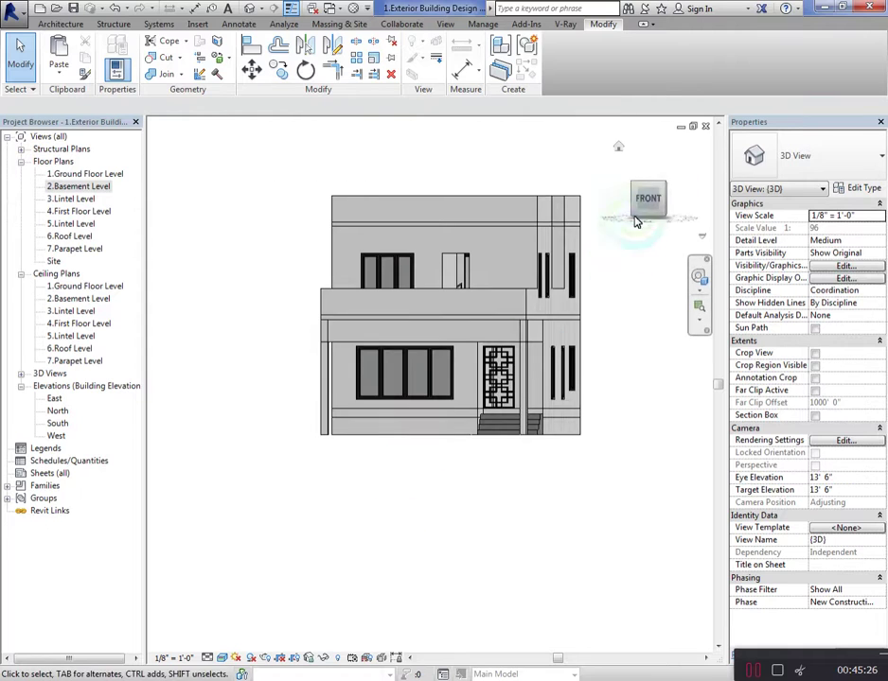
{"action": "left_click", "coordinate": [638, 198]}
{"action": "scroll", "coordinate": [531, 330], "scroll_direction": "up", "scroll_amount": 2}
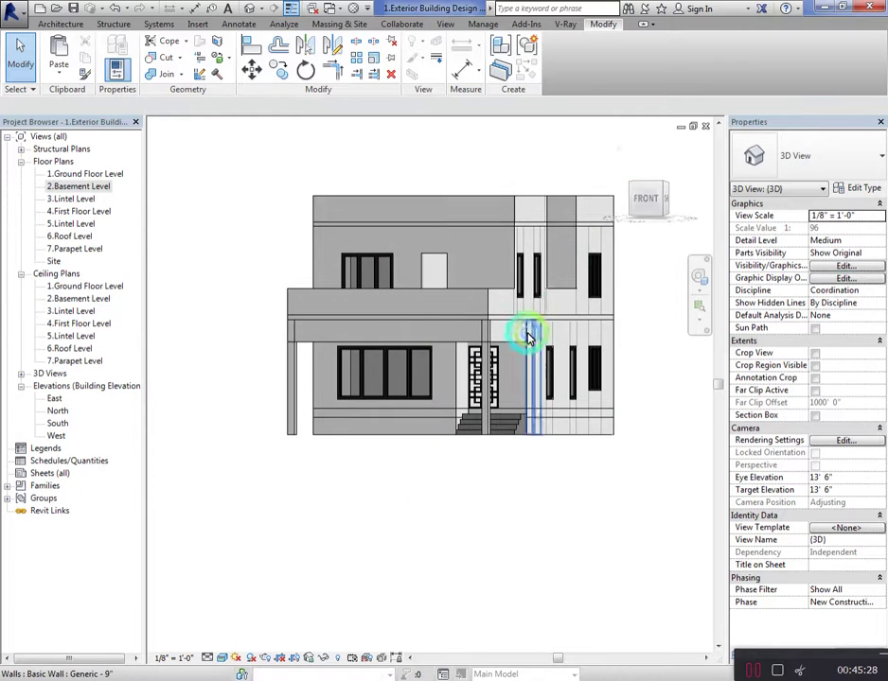
{"action": "scroll", "coordinate": [531, 330], "scroll_direction": "up", "scroll_amount": 2}
{"action": "scroll", "coordinate": [601, 595], "scroll_direction": "down", "scroll_amount": 3}
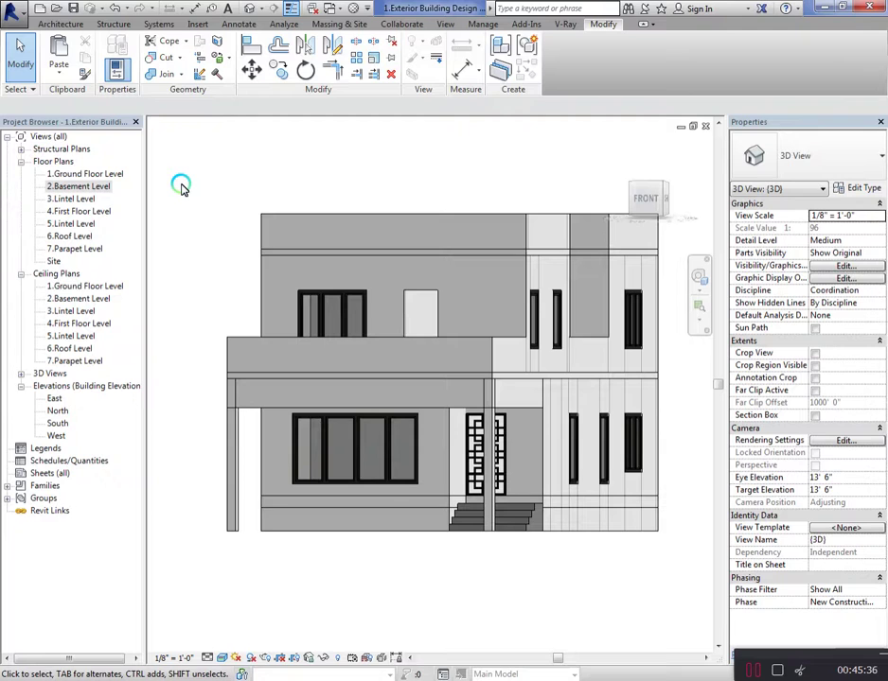
Reopen the 2.Basement Level floor plan and bring up the Insert tools
{"action": "double_click", "coordinate": [93, 188]}
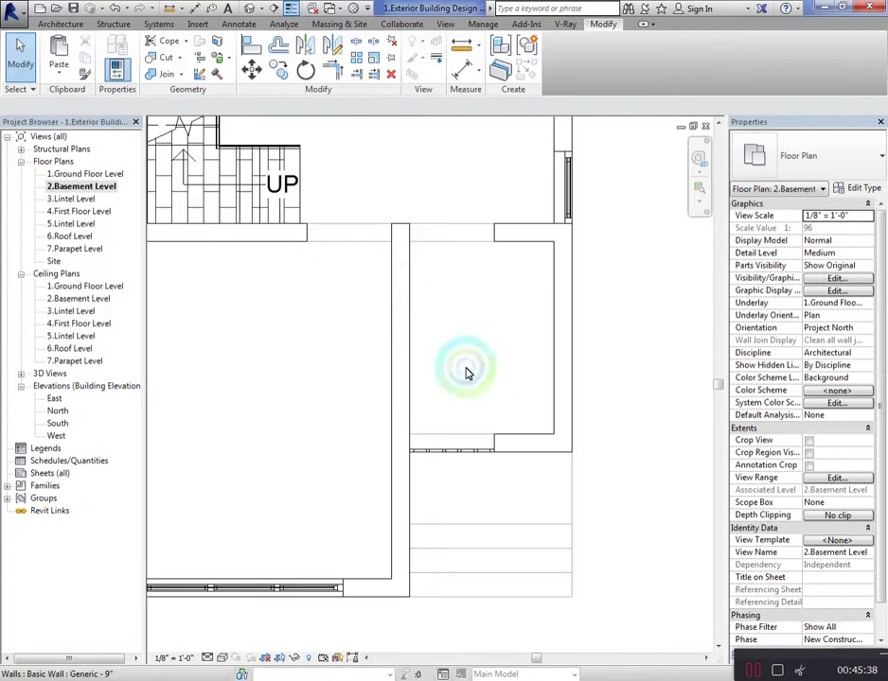
{"action": "scroll", "coordinate": [466, 370], "scroll_direction": "down", "scroll_amount": 2}
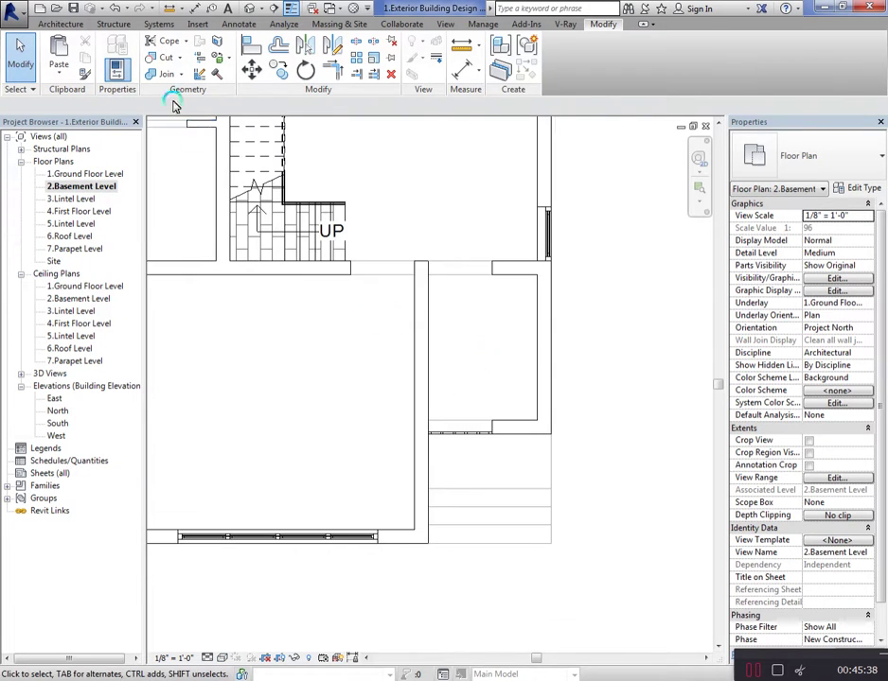
{"action": "left_click", "coordinate": [196, 25]}
Load the FRONT DOOR 1 file as a group, keeping the project's existing Walnut type
{"action": "left_click", "coordinate": [473, 62]}
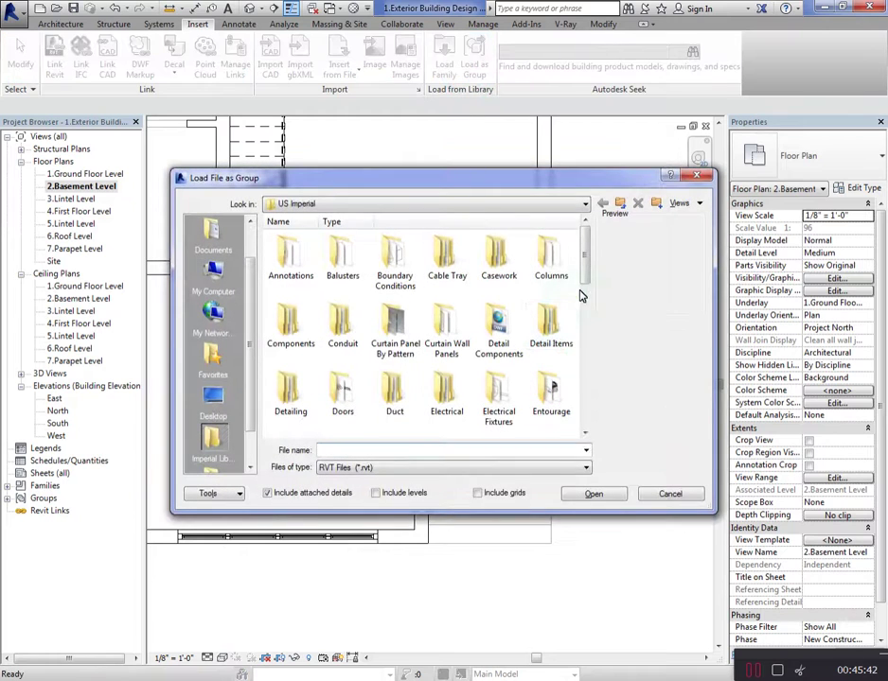
{"action": "left_click_drag", "start_coordinate": [586, 291], "coordinate": [587, 416]}
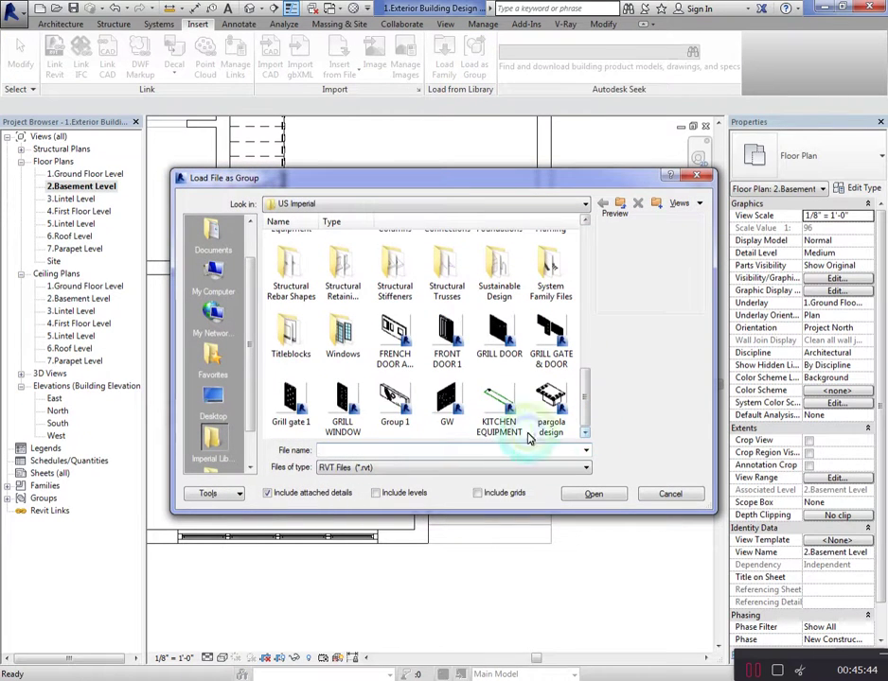
{"action": "left_click", "coordinate": [447, 333]}
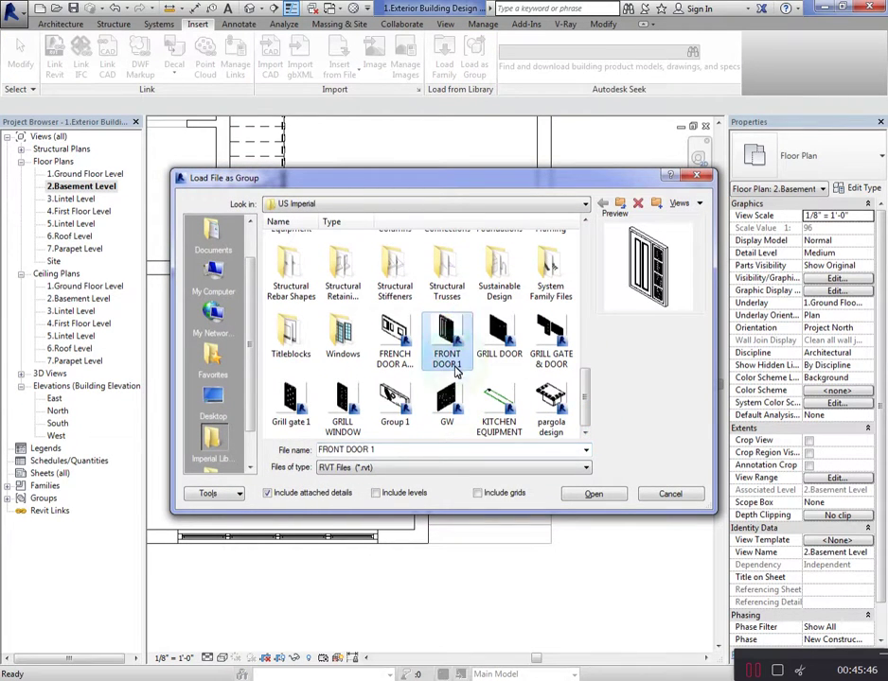
{"action": "double_click", "coordinate": [451, 333]}
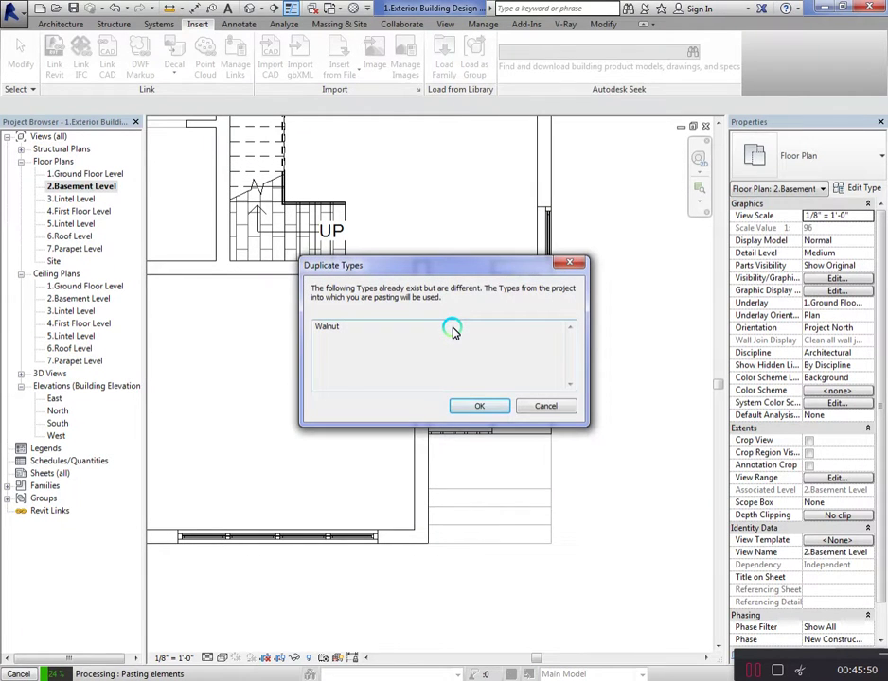
{"action": "left_click", "coordinate": [496, 406]}
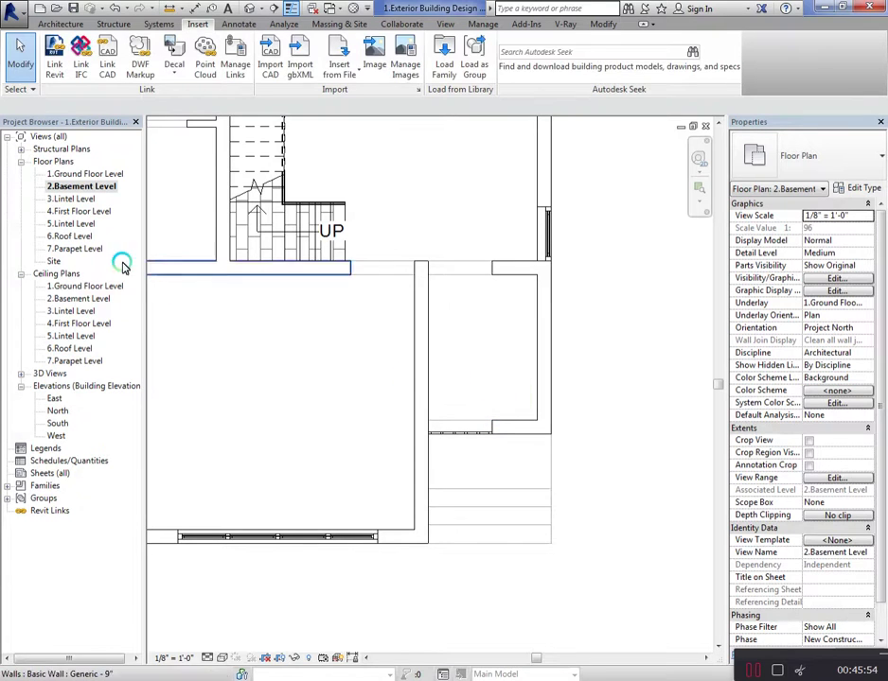
Place a FRONT DOOR 1 group from the Project Browser's Groups list into the plan
{"action": "left_click", "coordinate": [12, 499]}
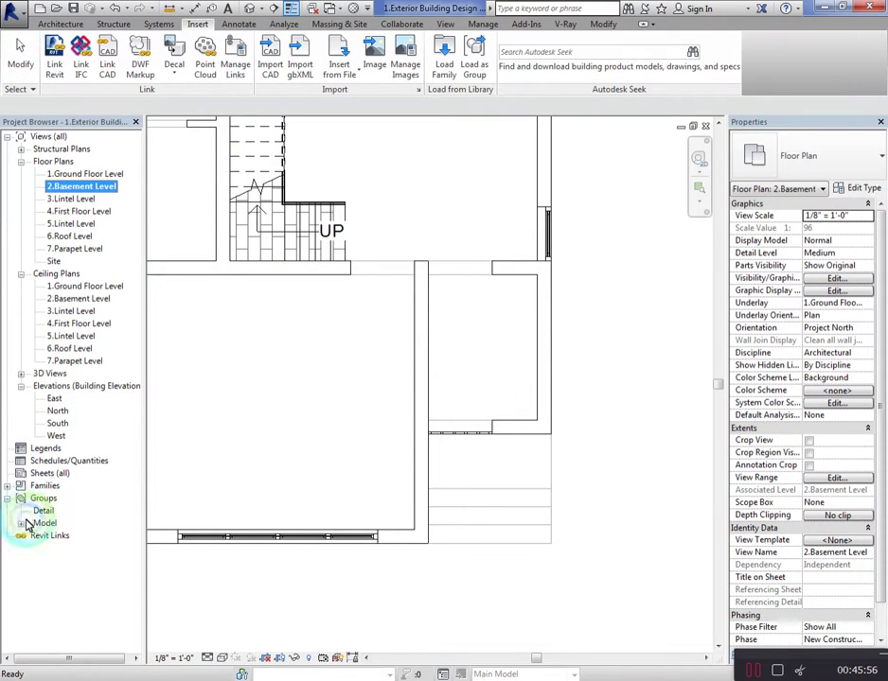
{"action": "left_click_drag", "start_coordinate": [69, 536], "coordinate": [478, 377]}
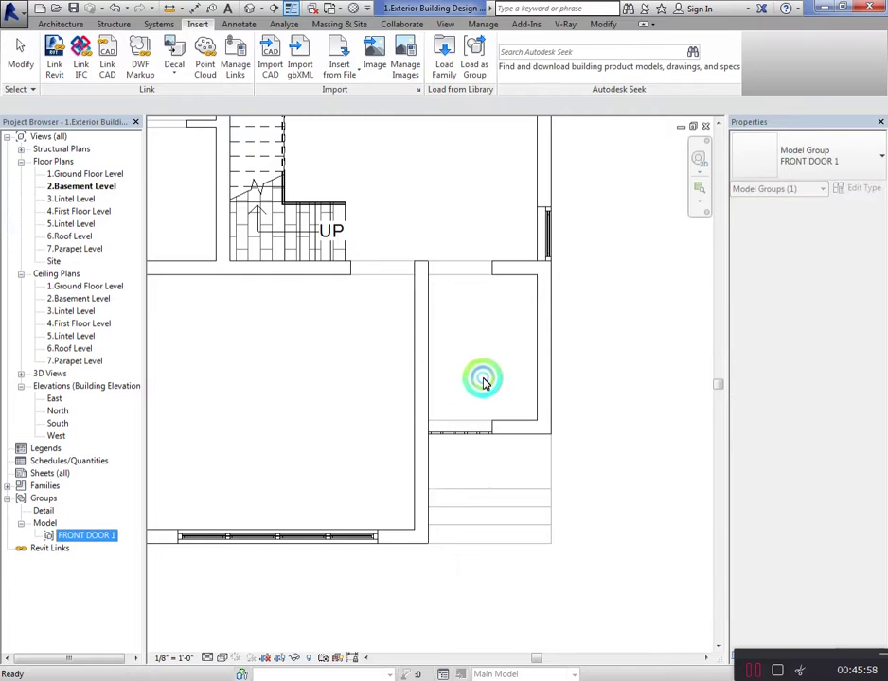
{"action": "left_click", "coordinate": [478, 375]}
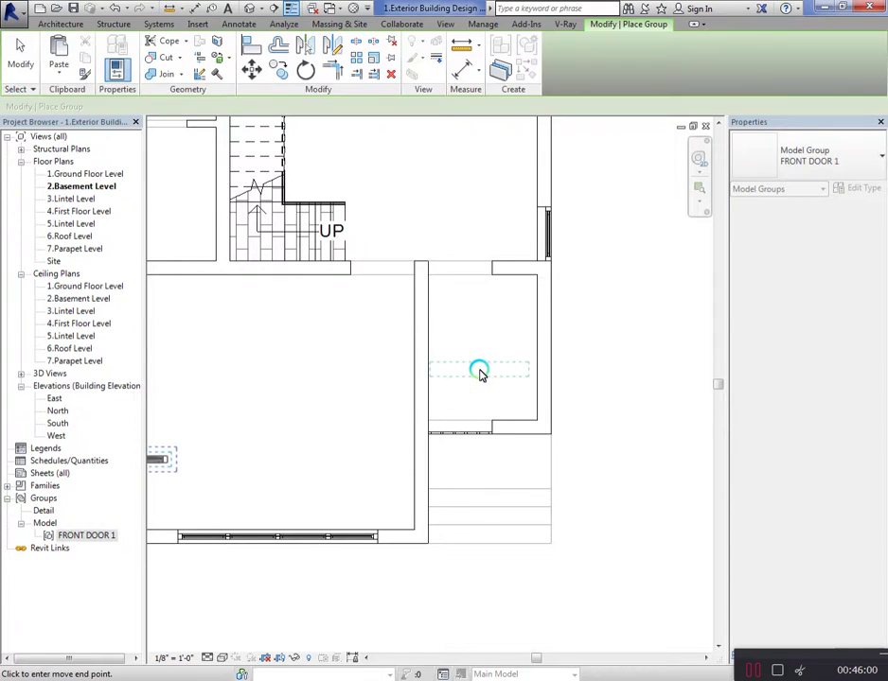
{"action": "scroll", "coordinate": [494, 364], "scroll_direction": "down", "scroll_amount": 3}
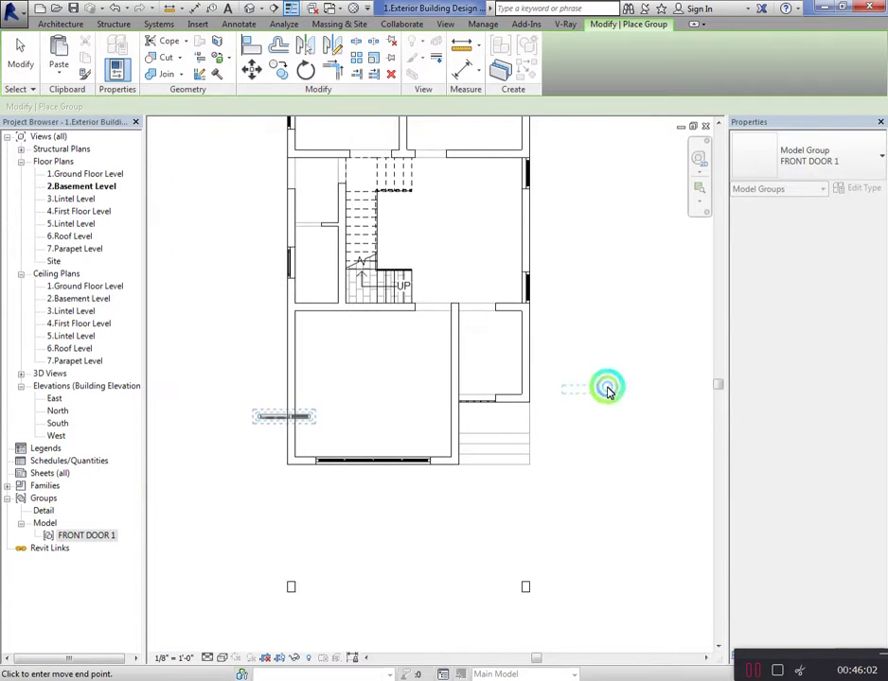
{"action": "left_click", "coordinate": [617, 349]}
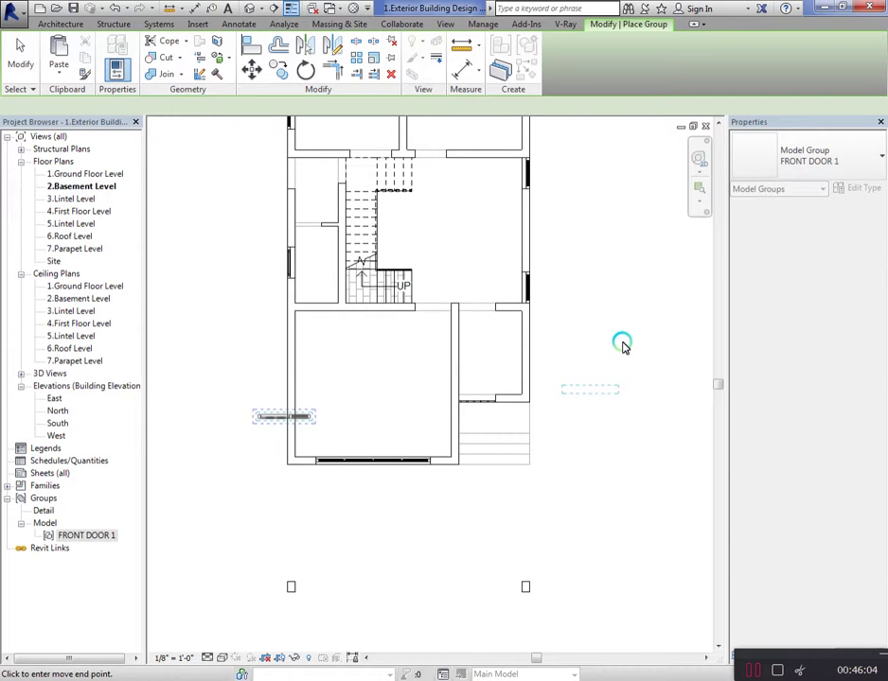
{"action": "right_click", "coordinate": [632, 336]}
{"action": "left_click", "coordinate": [659, 343]}
{"action": "scroll", "coordinate": [594, 380], "scroll_direction": "up", "scroll_amount": 3}
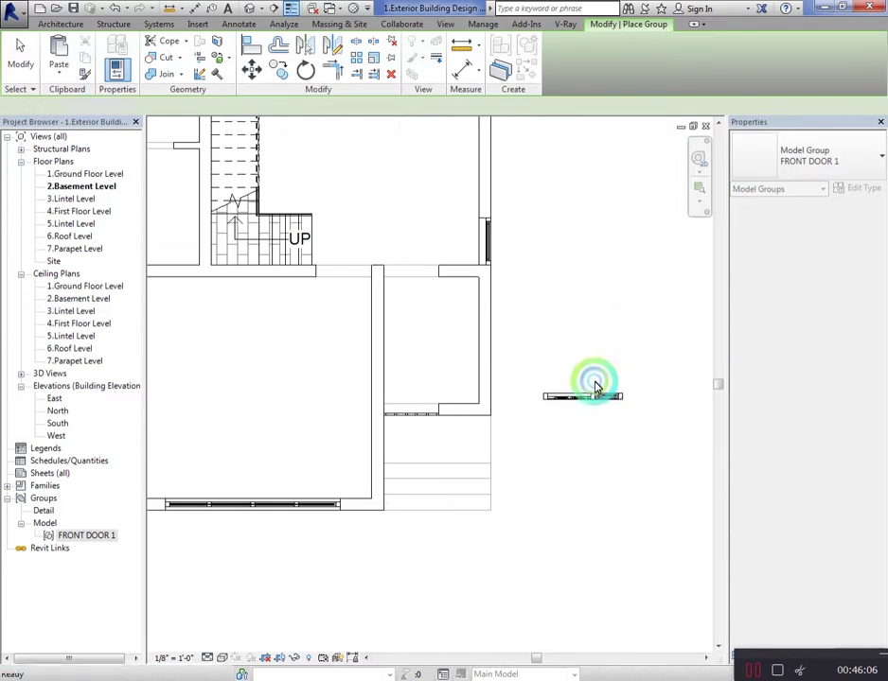
Move (MV) the FRONT DOOR 1 group to the upper wall endpoint
{"action": "left_click", "coordinate": [595, 397]}
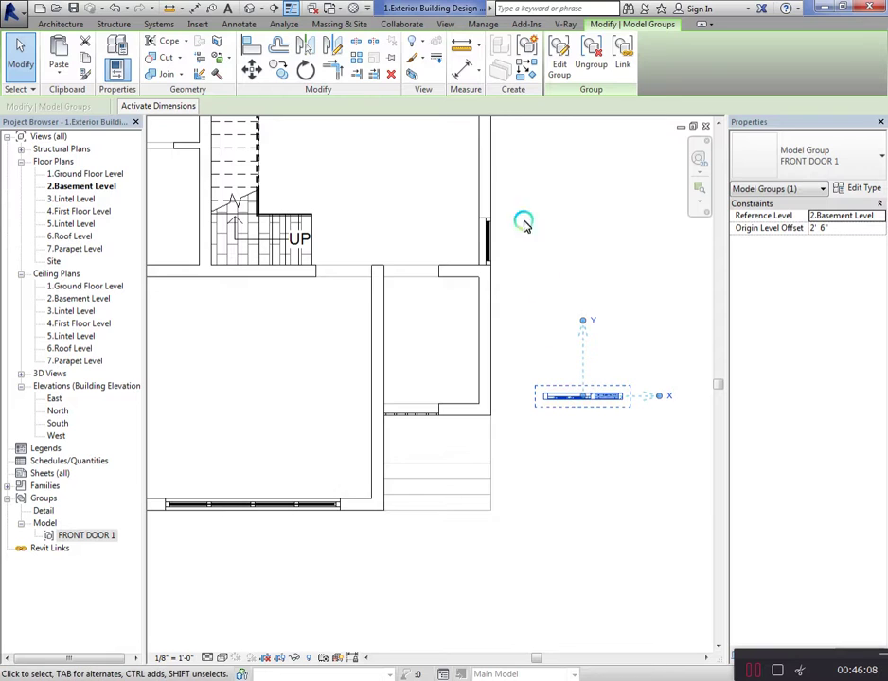
{"action": "key", "text": "m"}
{"action": "key", "text": "v"}
{"action": "scroll", "coordinate": [554, 420], "scroll_direction": "up", "scroll_amount": 2}
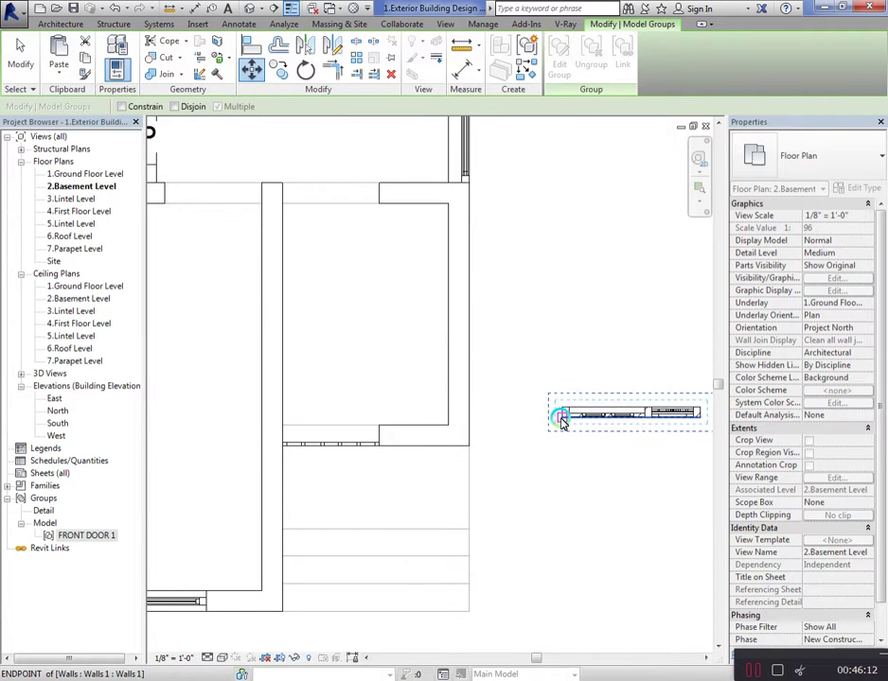
{"action": "left_click", "coordinate": [561, 419]}
{"action": "left_click", "coordinate": [281, 202]}
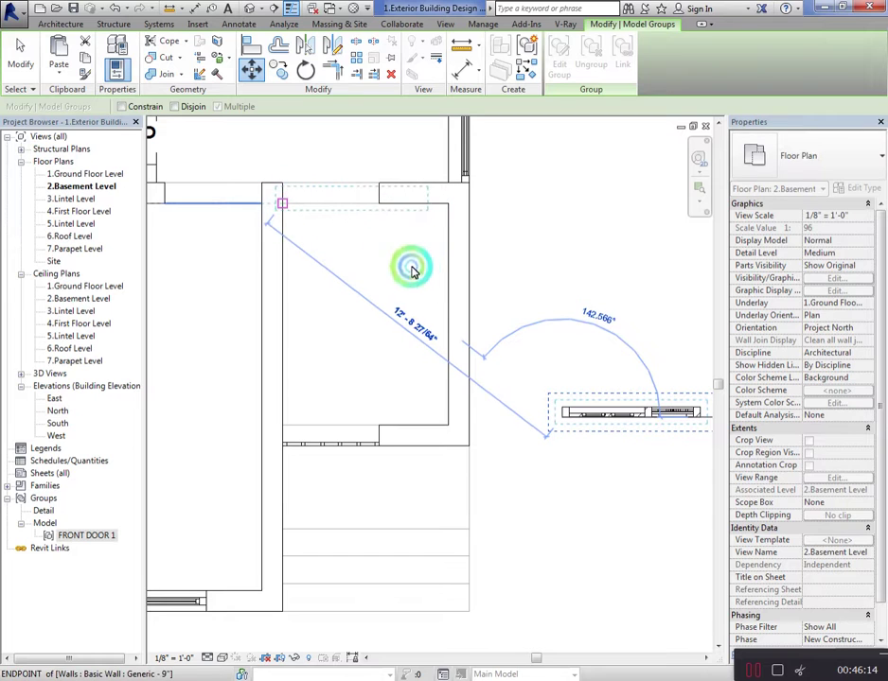
{"action": "left_click", "coordinate": [240, 264]}
{"action": "key", "text": "Escape"}
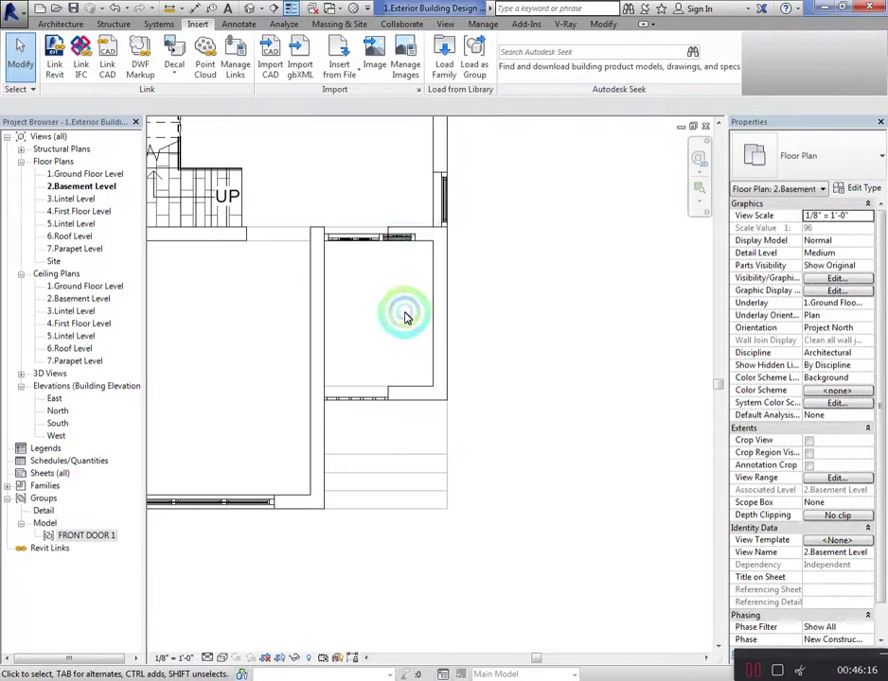
Shorten the Generic 9" wall beside the entrance to 1' 4 1/2" by dragging its end
{"action": "left_click", "coordinate": [401, 235]}
{"action": "scroll", "coordinate": [398, 237], "scroll_direction": "up", "scroll_amount": 3}
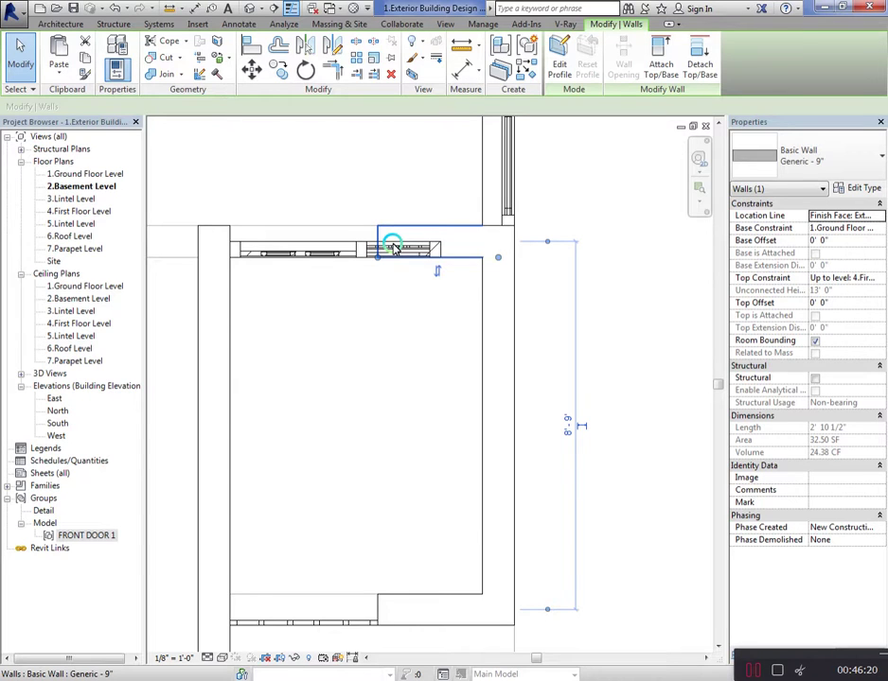
{"action": "scroll", "coordinate": [357, 277], "scroll_direction": "up", "scroll_amount": 3}
{"action": "scroll", "coordinate": [340, 278], "scroll_direction": "up", "scroll_amount": 2}
{"action": "mouse_move", "coordinate": [340, 277]}
{"action": "left_mouse_down"}
{"action": "mouse_move", "coordinate": [429, 274]}
{"action": "mouse_move", "coordinate": [498, 324]}
{"action": "left_mouse_up"}
{"action": "left_click", "coordinate": [492, 396]}
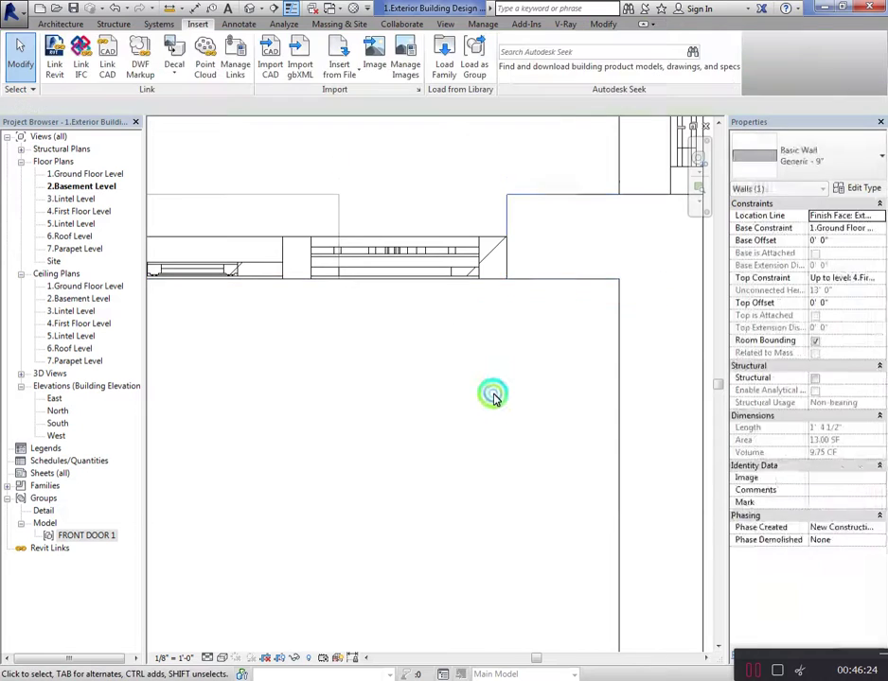
{"action": "scroll", "coordinate": [483, 397], "scroll_direction": "down", "scroll_amount": 3}
{"action": "scroll", "coordinate": [422, 311], "scroll_direction": "down", "scroll_amount": 1}
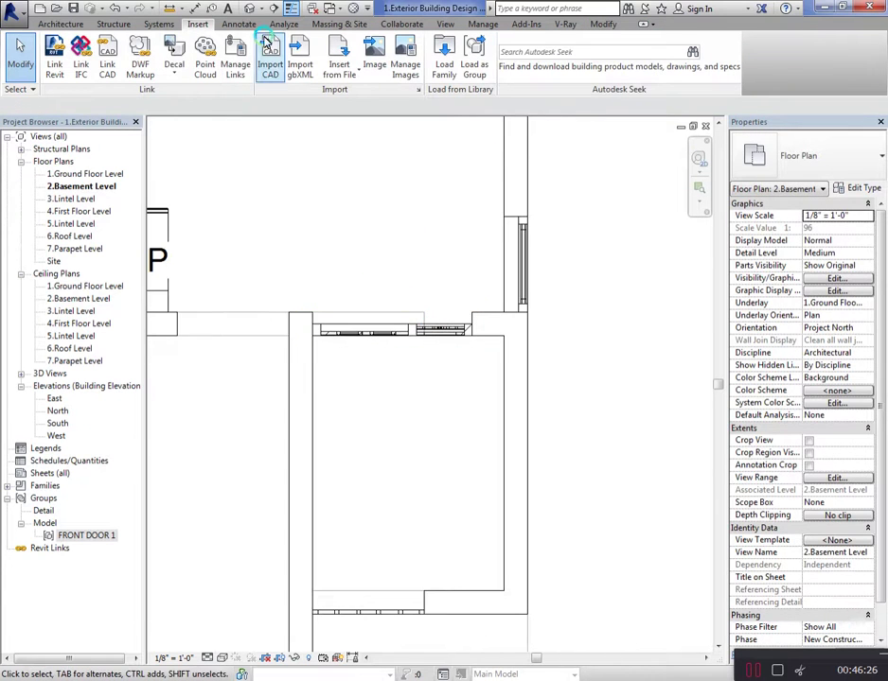
Switch to the default 3D view
{"action": "left_click", "coordinate": [247, 9]}
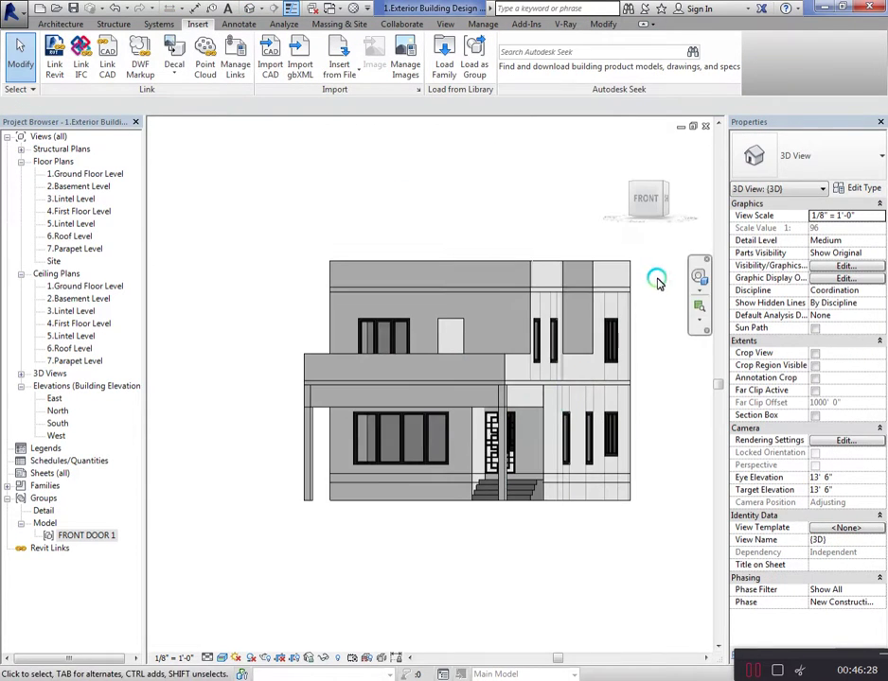
{"action": "scroll", "coordinate": [567, 471], "scroll_direction": "up", "scroll_amount": 2}
{"action": "scroll", "coordinate": [585, 451], "scroll_direction": "up", "scroll_amount": 3}
Temporarily hide the lattice grille screen and turn the 3D view to FRONT
{"action": "left_click", "coordinate": [404, 395]}
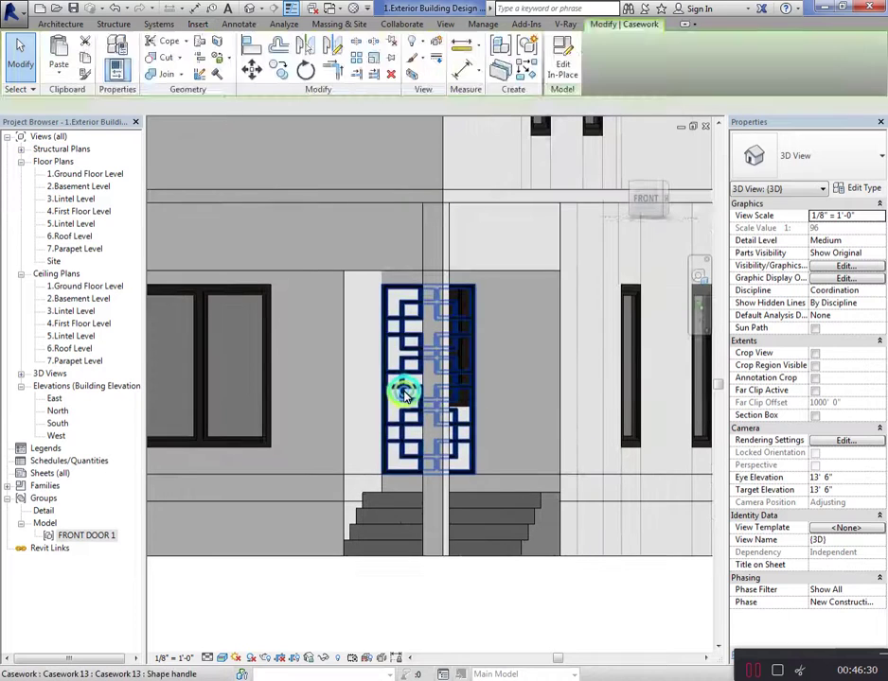
{"action": "left_click", "coordinate": [325, 659]}
{"action": "left_click", "coordinate": [364, 625]}
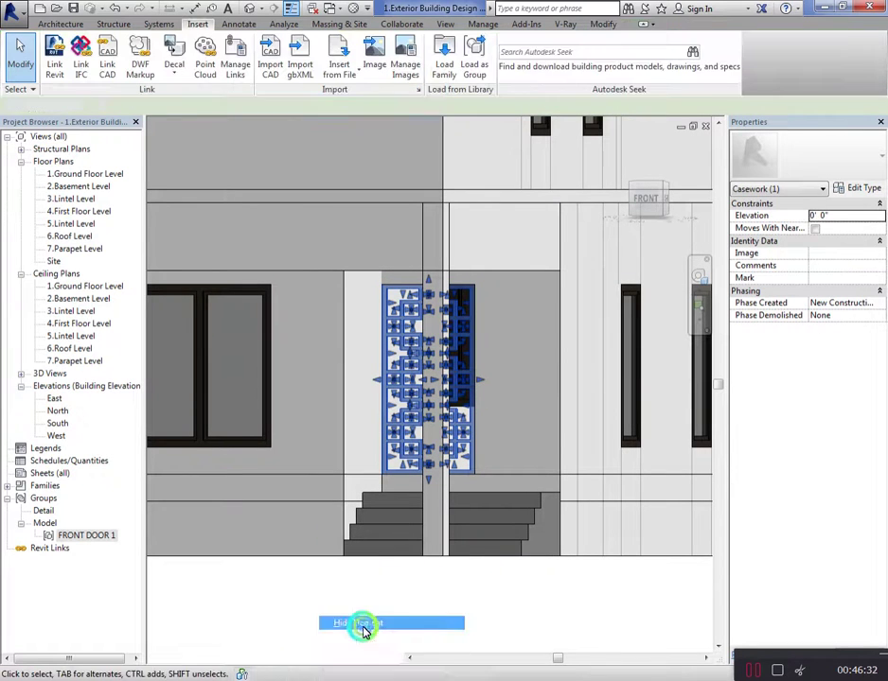
{"action": "left_click", "coordinate": [663, 337]}
{"action": "left_click", "coordinate": [646, 197]}
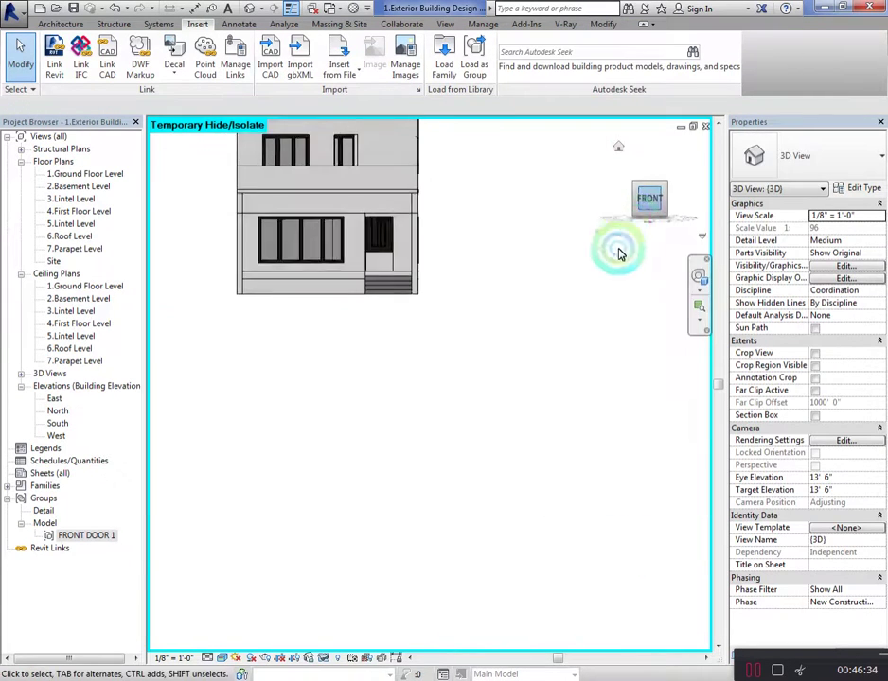
{"action": "scroll", "coordinate": [540, 530], "scroll_direction": "up", "scroll_amount": 2}
{"action": "scroll", "coordinate": [376, 336], "scroll_direction": "up", "scroll_amount": 2}
{"action": "scroll", "coordinate": [385, 328], "scroll_direction": "up", "scroll_amount": 1}
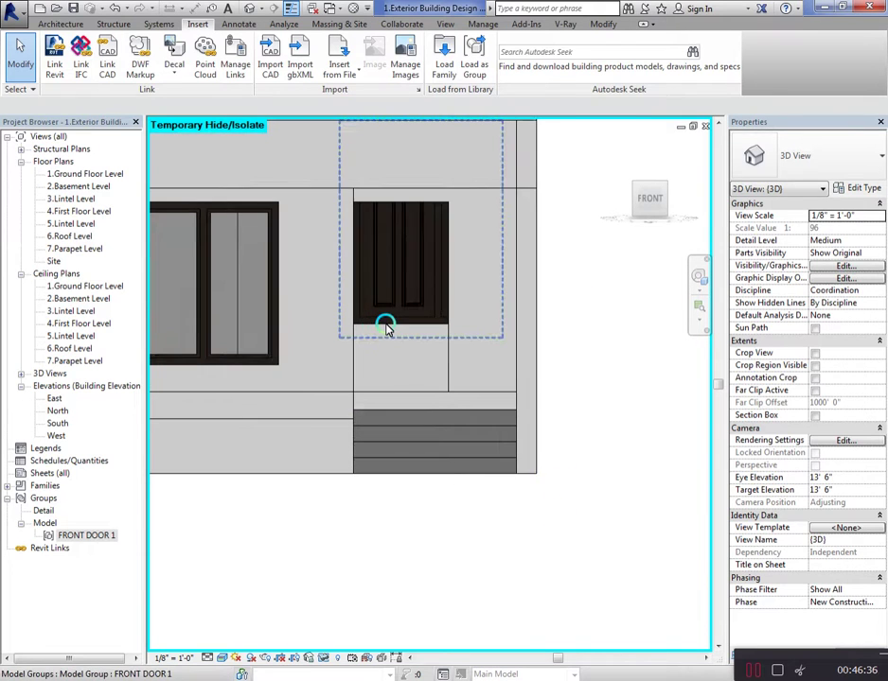
Start moving (MV) the FRONT DOOR 1 group from its bottom edge
{"action": "left_click", "coordinate": [386, 328]}
{"action": "scroll", "coordinate": [385, 329], "scroll_direction": "up", "scroll_amount": 1}
{"action": "key", "text": "m"}
{"action": "key", "text": "v"}
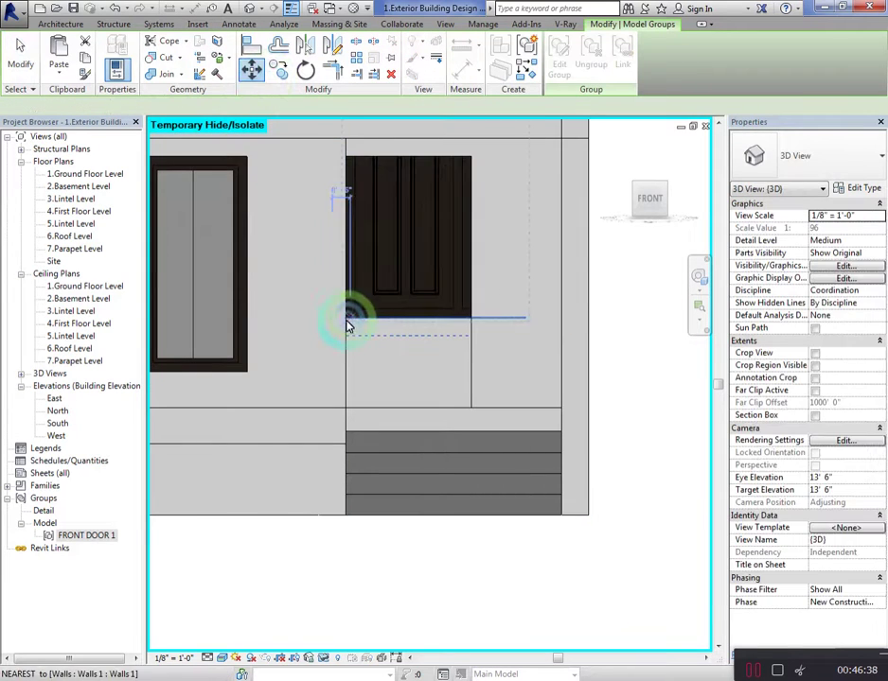
{"action": "left_click", "coordinate": [348, 323]}
Drop the door group 2' 6" lower and temporarily hide the wall to its right
{"action": "left_click", "coordinate": [349, 407]}
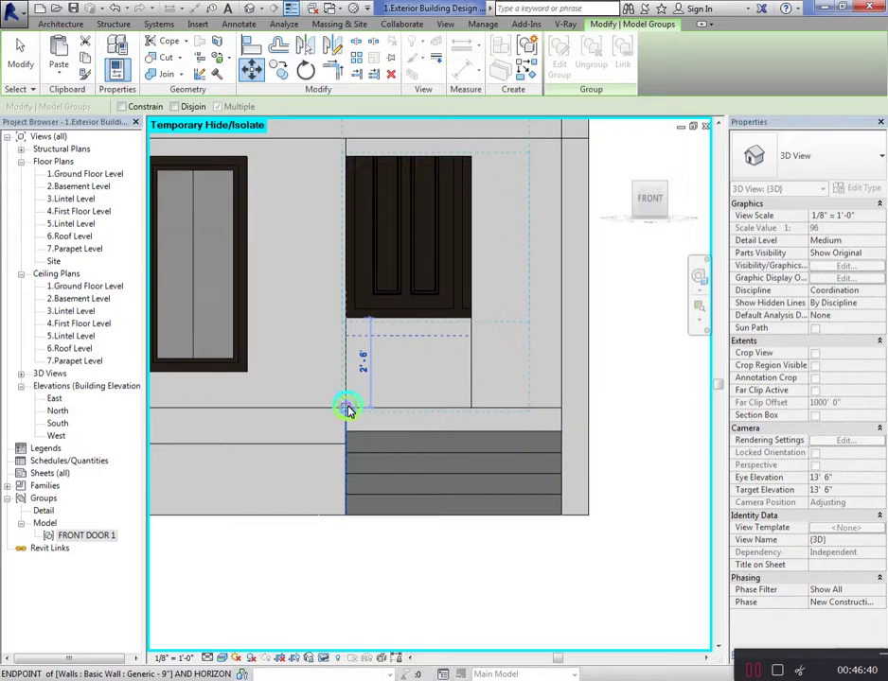
{"action": "left_click", "coordinate": [634, 352]}
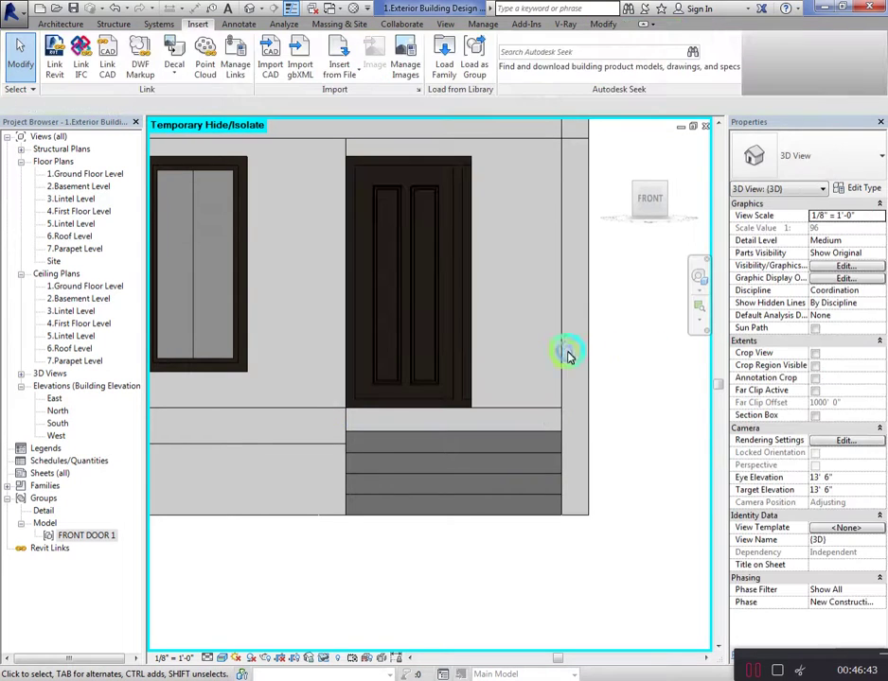
{"action": "left_click", "coordinate": [472, 342]}
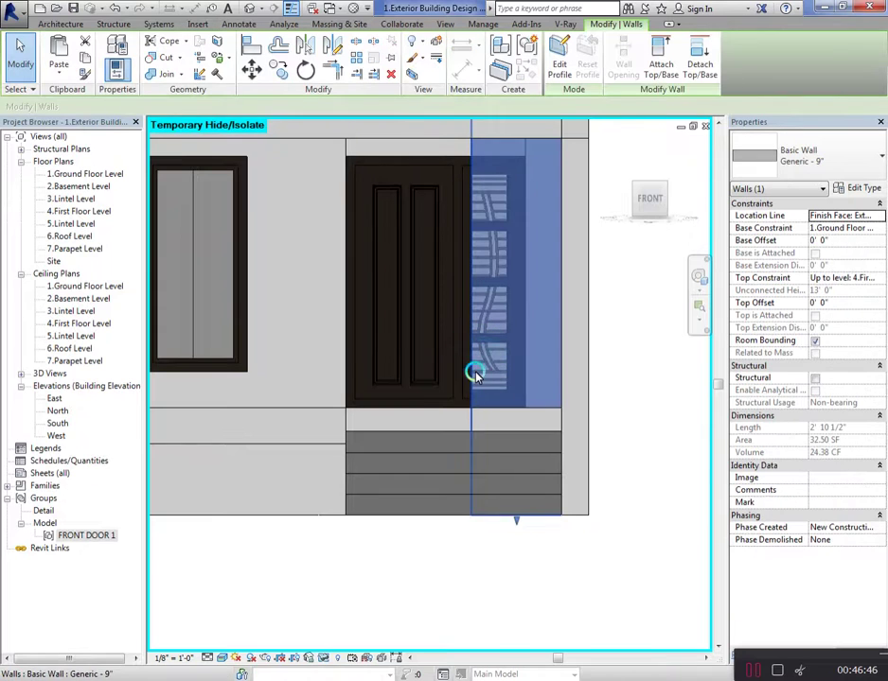
{"action": "middle_click_drag", "start_coordinate": [658, 207], "coordinate": [149, 199], "text": "shift"}
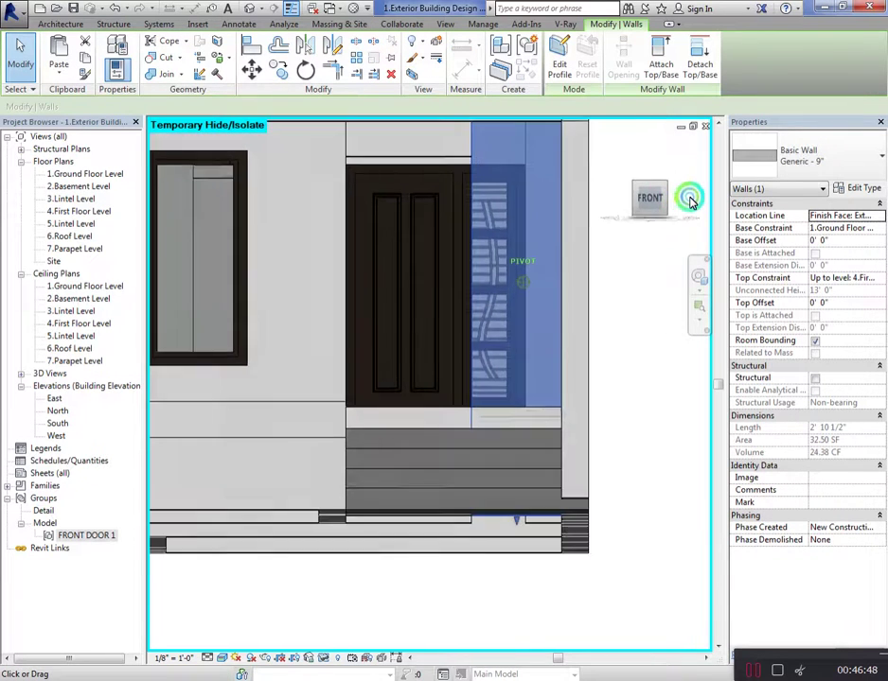
{"action": "middle_click_drag", "start_coordinate": [150, 199], "coordinate": [3, 617], "text": "shift"}
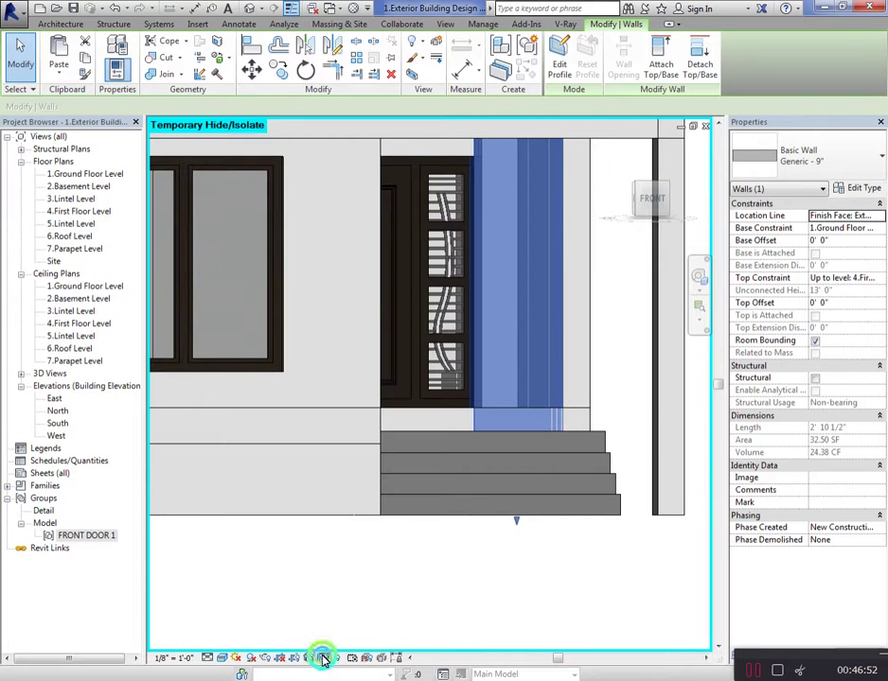
{"action": "left_click", "coordinate": [287, 660]}
{"action": "left_click", "coordinate": [383, 624]}
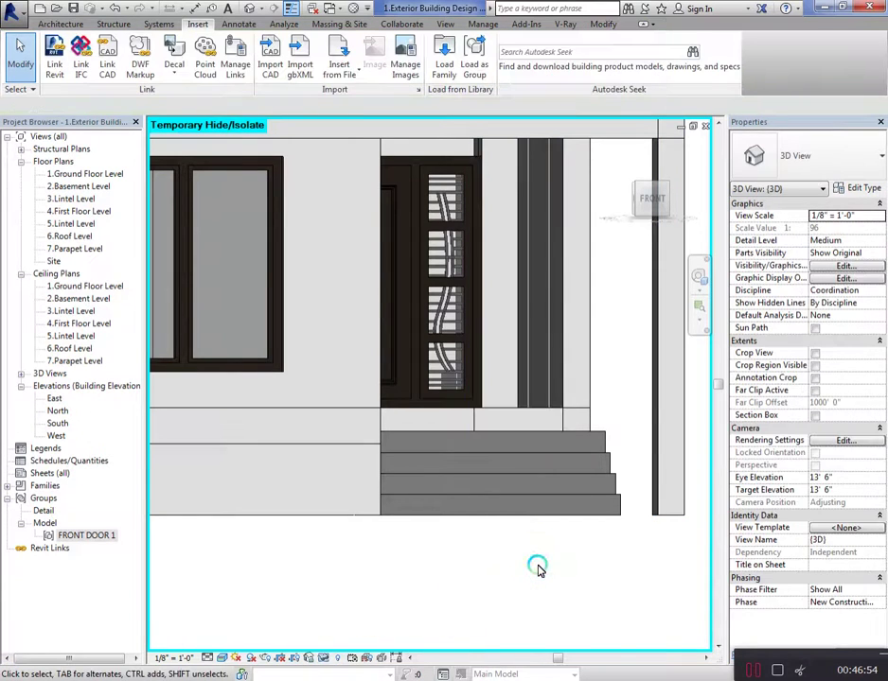
Orbit down onto the facade and select the header wall above the door
{"action": "mouse_move", "coordinate": [651, 201]}
{"action": "left_click_drag", "start_coordinate": [646, 196], "coordinate": [606, 152]}
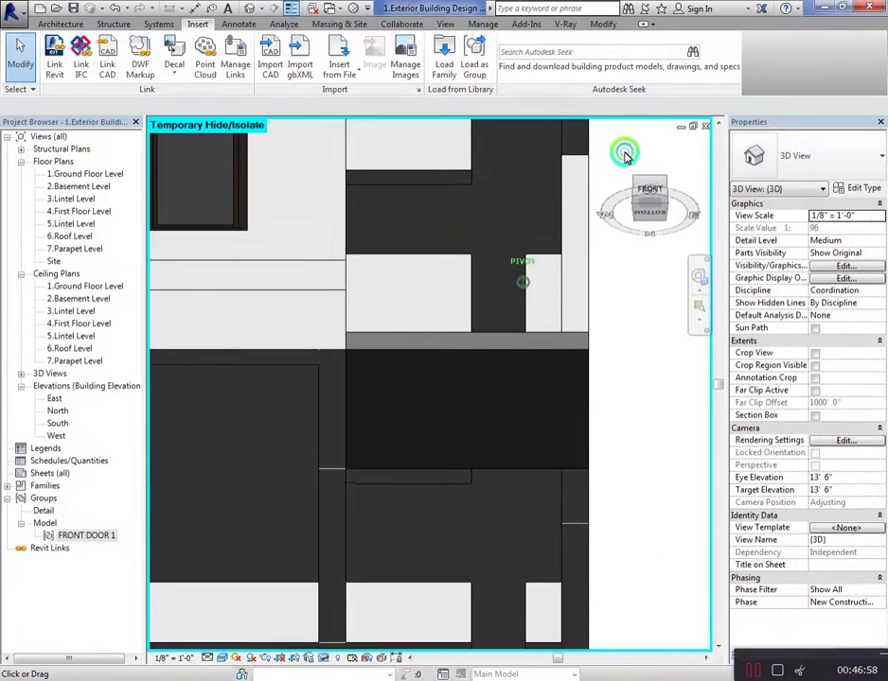
{"action": "left_click_drag", "start_coordinate": [606, 151], "coordinate": [492, 236]}
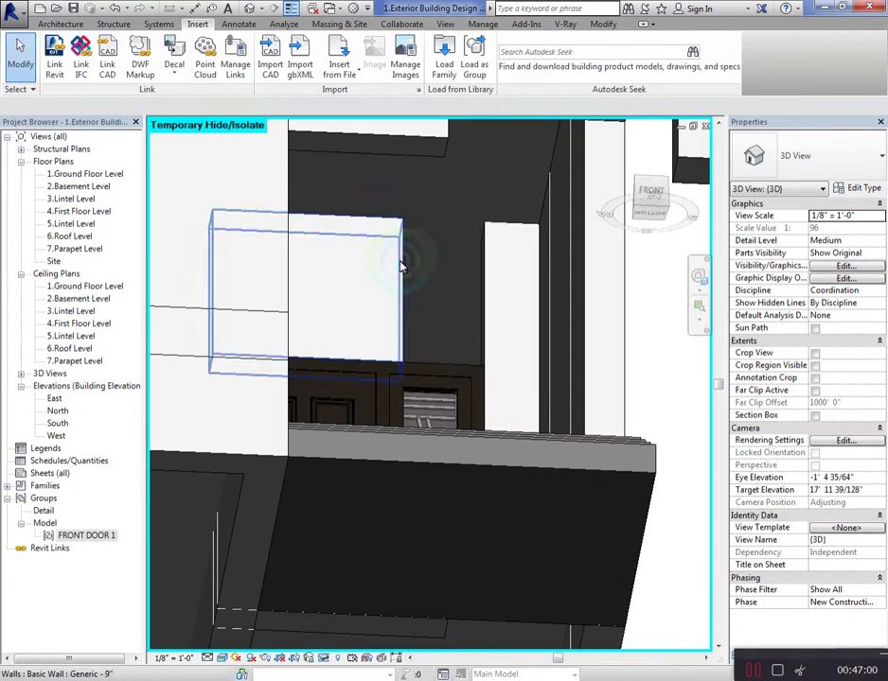
{"action": "left_click", "coordinate": [421, 287]}
Move the 3' 6" header wall down onto the top of the door opening
{"action": "left_click", "coordinate": [650, 189]}
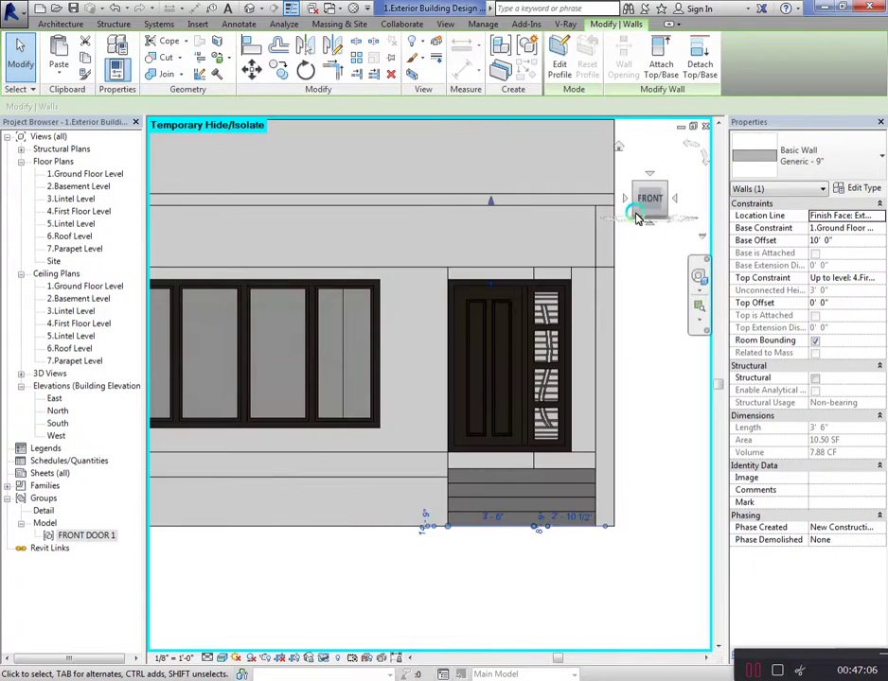
{"action": "scroll", "coordinate": [568, 275], "scroll_direction": "up", "scroll_amount": 2}
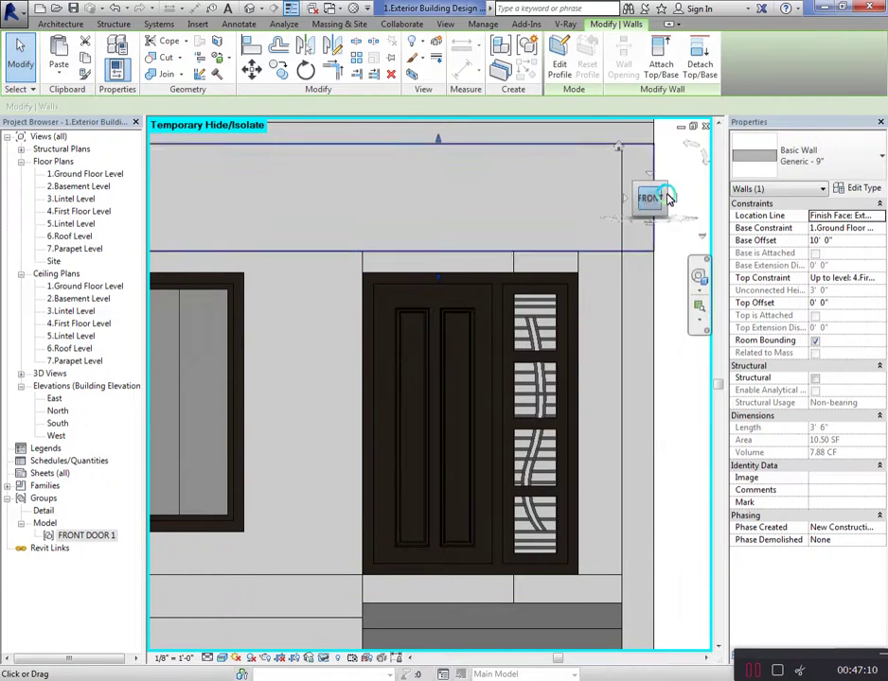
{"action": "left_click", "coordinate": [252, 69]}
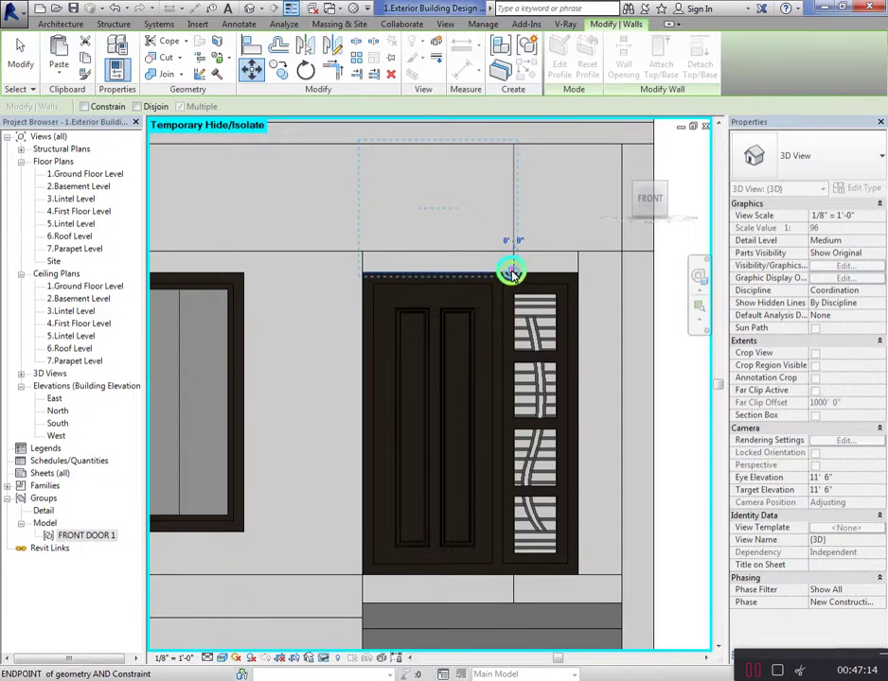
{"action": "left_click", "coordinate": [576, 264]}
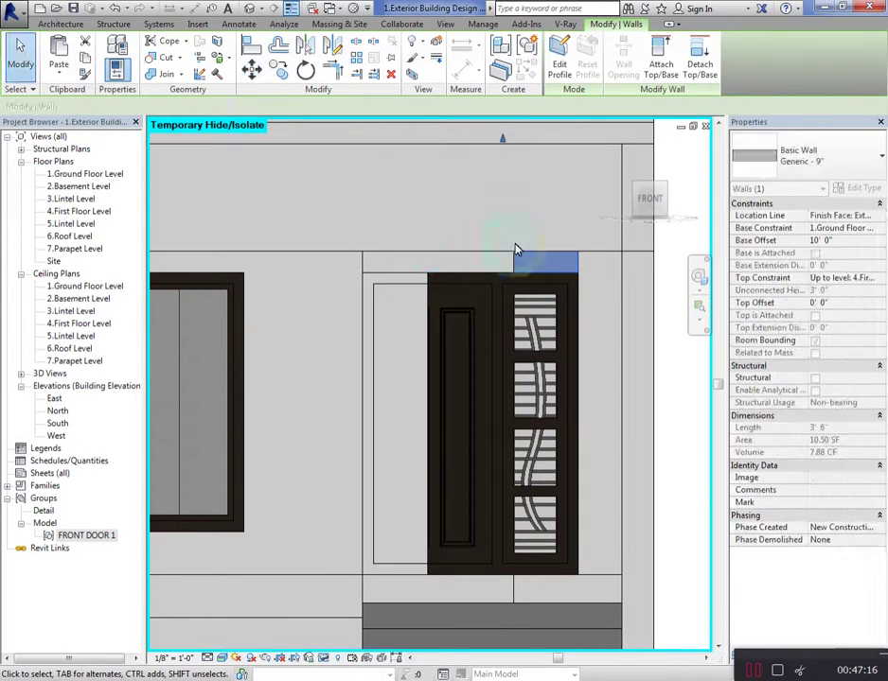
{"action": "mouse_move", "coordinate": [654, 209]}
{"action": "left_mouse_down"}
{"action": "mouse_move", "coordinate": [644, 170]}
{"action": "mouse_move", "coordinate": [637, 184]}
{"action": "left_mouse_up"}
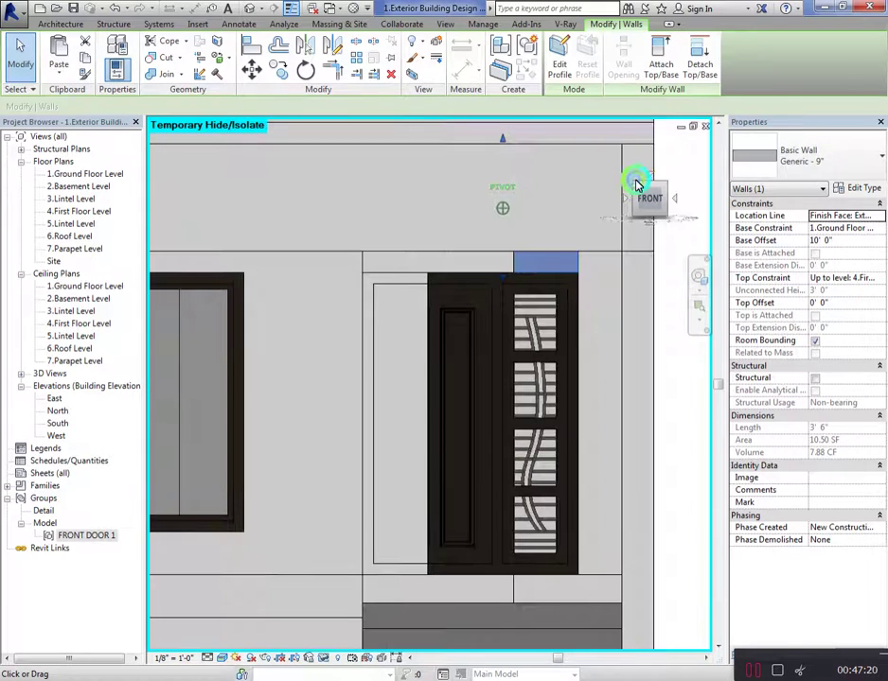
{"action": "key", "text": "Escape"}
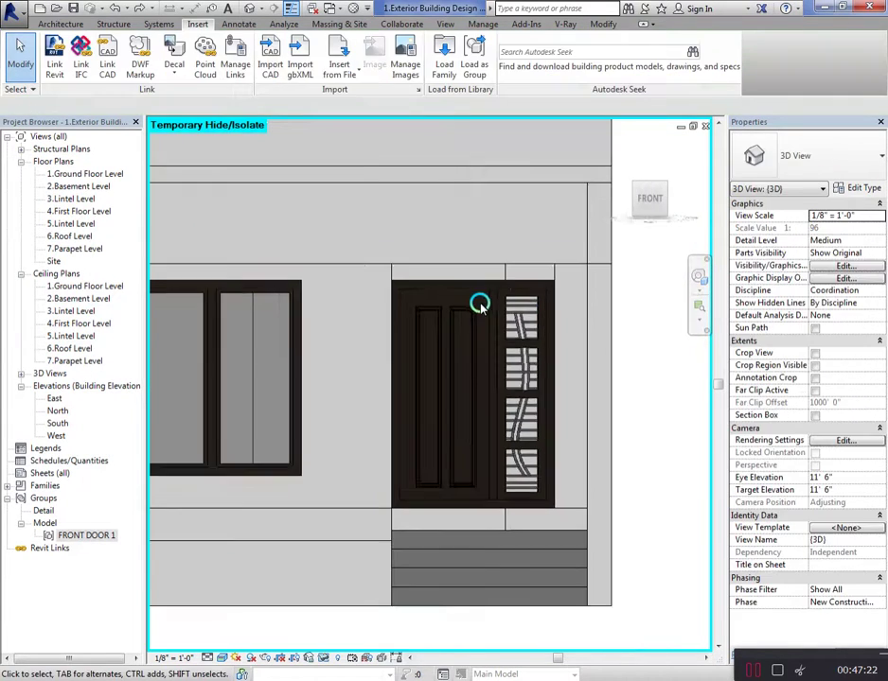
Select the wall panel above the door and inspect it, ending in a front view
{"action": "left_click", "coordinate": [502, 274]}
{"action": "mouse_move", "coordinate": [644, 198]}
{"action": "left_mouse_down"}
{"action": "mouse_move", "coordinate": [648, 177]}
{"action": "mouse_move", "coordinate": [635, 170]}
{"action": "left_mouse_up"}
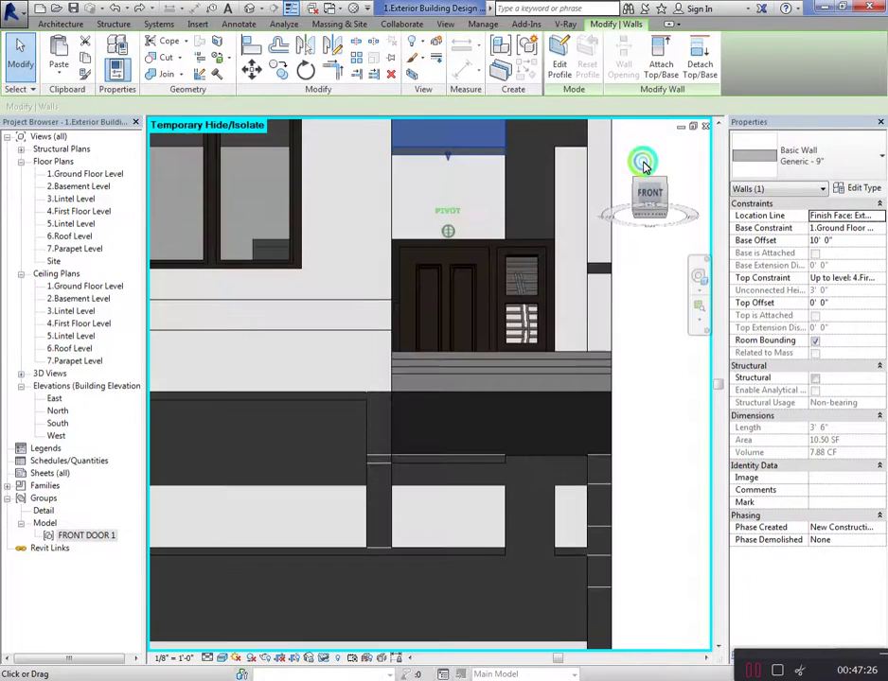
{"action": "left_click_drag", "start_coordinate": [635, 171], "coordinate": [390, 271]}
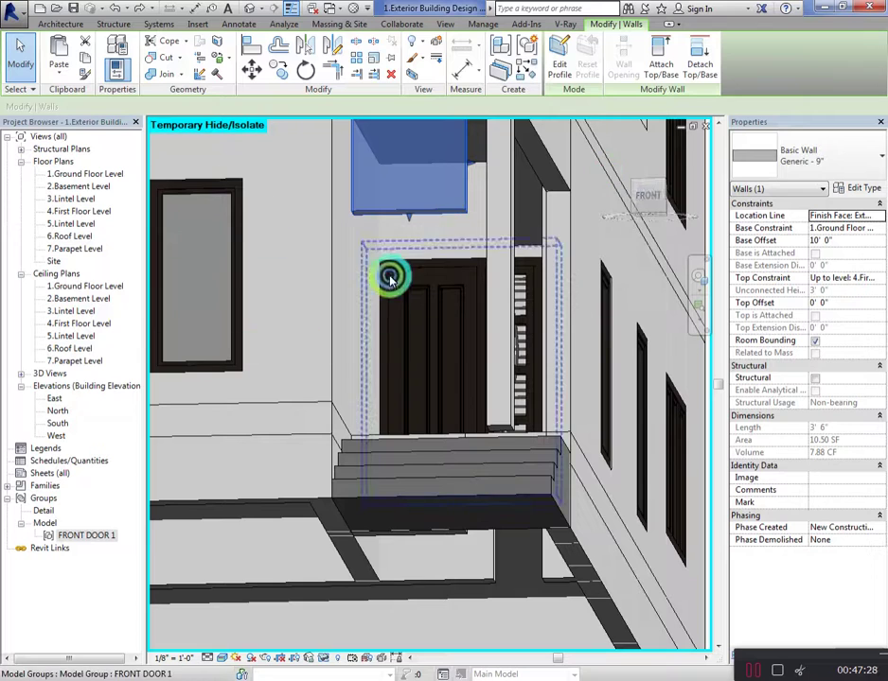
{"action": "left_click", "coordinate": [646, 185]}
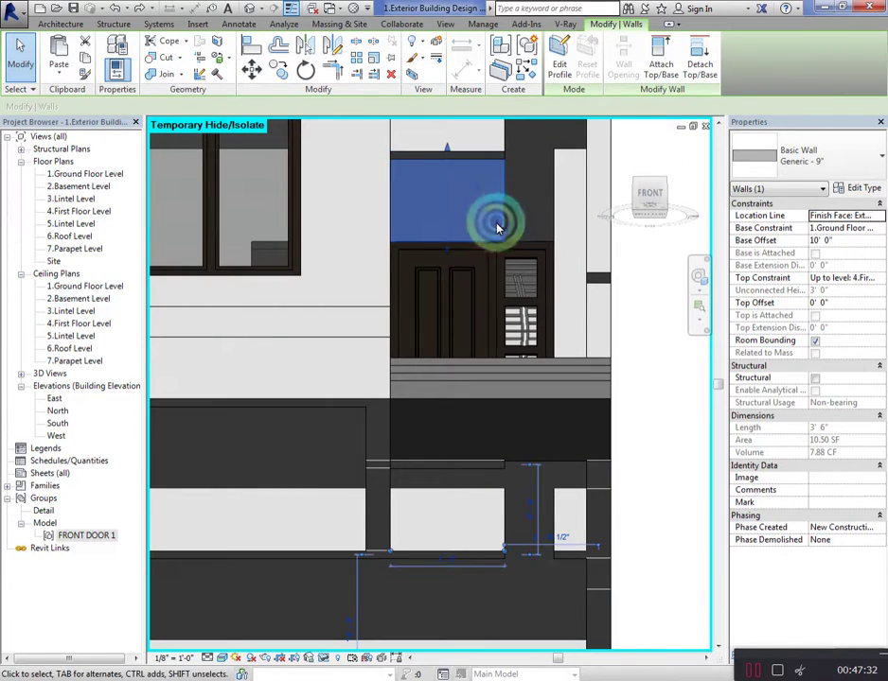
Edit the header wall profile, removing constraints and extending its right edge to 5'-0"
{"action": "left_click", "coordinate": [558, 71]}
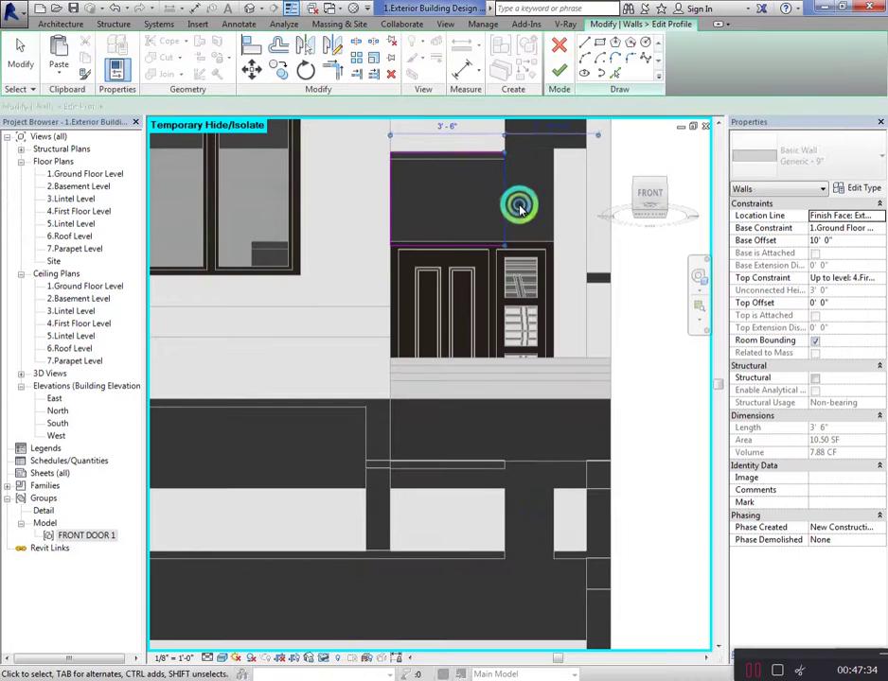
{"action": "left_click_drag", "start_coordinate": [508, 201], "coordinate": [558, 198]}
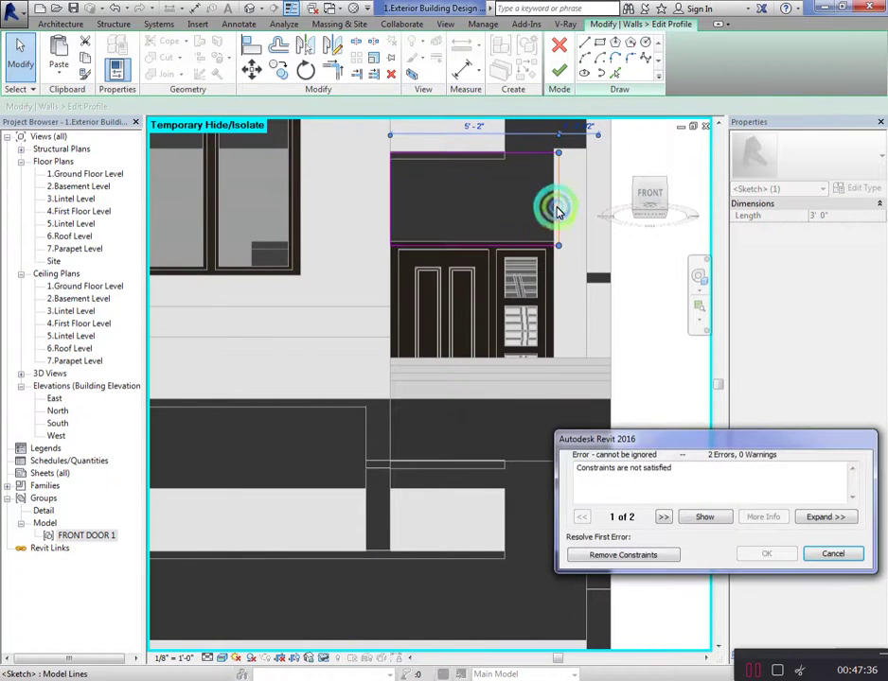
{"action": "left_click", "coordinate": [669, 558]}
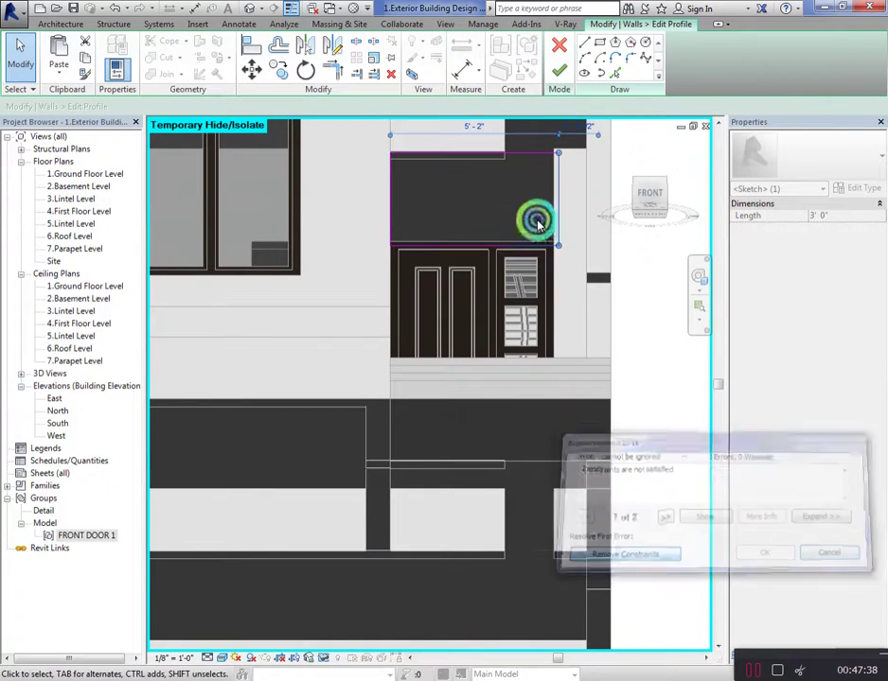
{"action": "left_click_drag", "start_coordinate": [558, 197], "coordinate": [554, 196]}
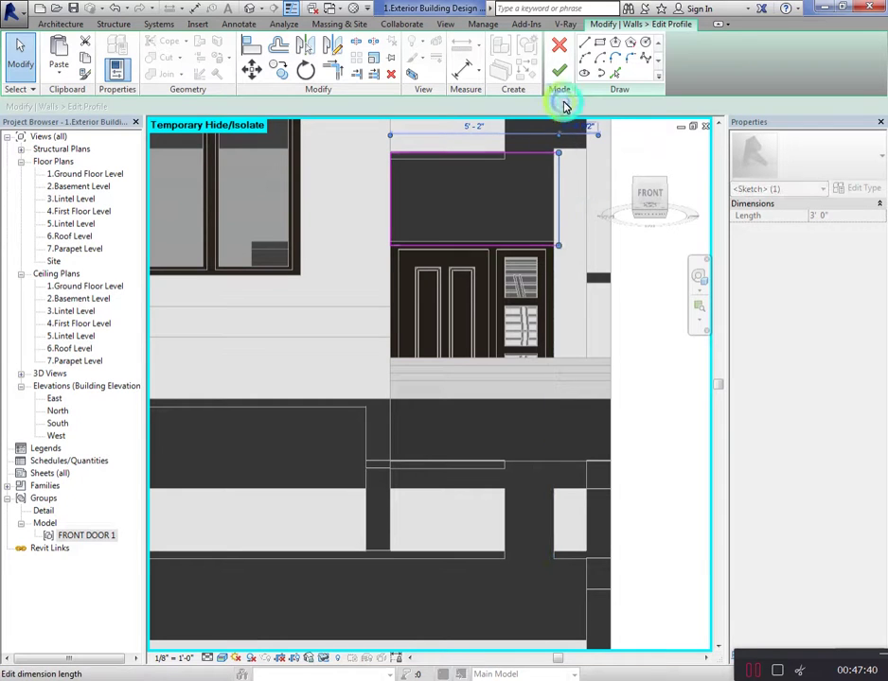
{"action": "left_click", "coordinate": [559, 72]}
{"action": "left_click", "coordinate": [647, 324]}
{"action": "mouse_move", "coordinate": [647, 323]}
{"action": "middle_mouse_down", "text": "shift"}
{"action": "mouse_move", "coordinate": [672, 175]}
{"action": "mouse_move", "coordinate": [651, 151]}
{"action": "mouse_move", "coordinate": [638, 149]}
{"action": "mouse_move", "coordinate": [659, 168]}
{"action": "mouse_move", "coordinate": [562, 291]}
{"action": "middle_mouse_up", "text": "shift"}
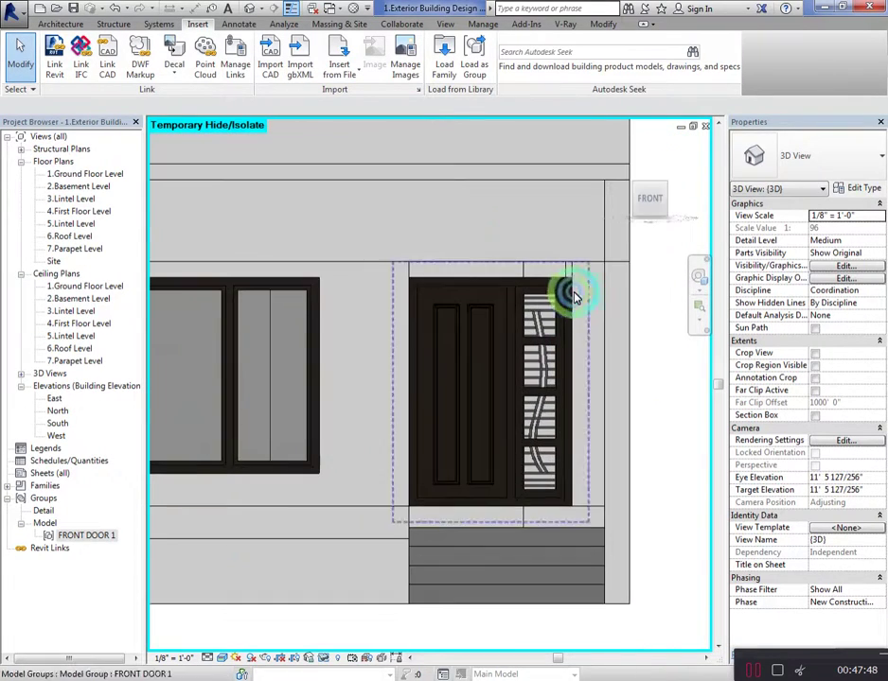
Reopen the header wall profile sketch and select its right edge
{"action": "double_click", "coordinate": [562, 270]}
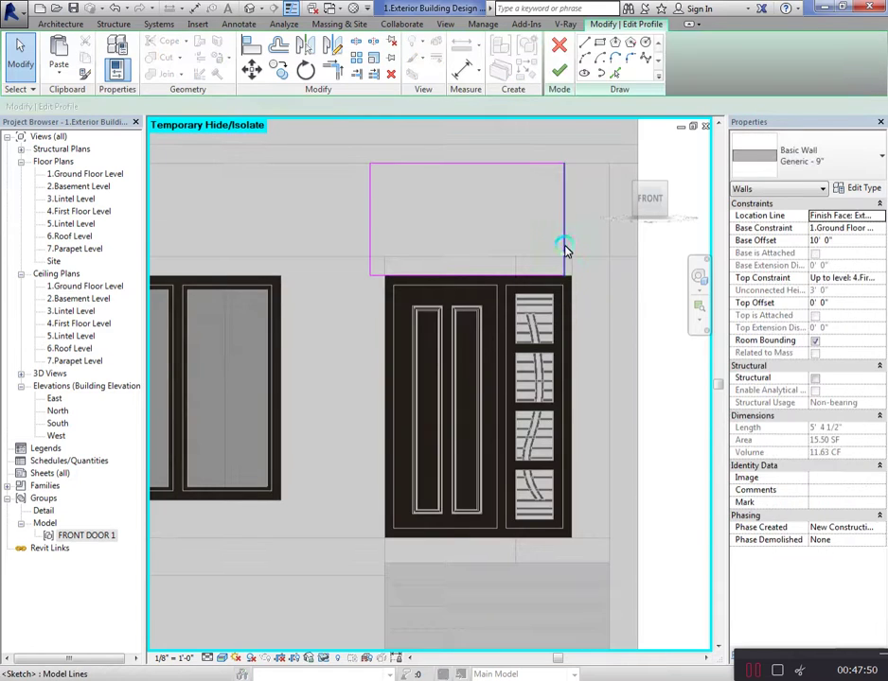
{"action": "left_click", "coordinate": [565, 252]}
{"action": "scroll", "coordinate": [567, 253], "scroll_direction": "up", "scroll_amount": 2}
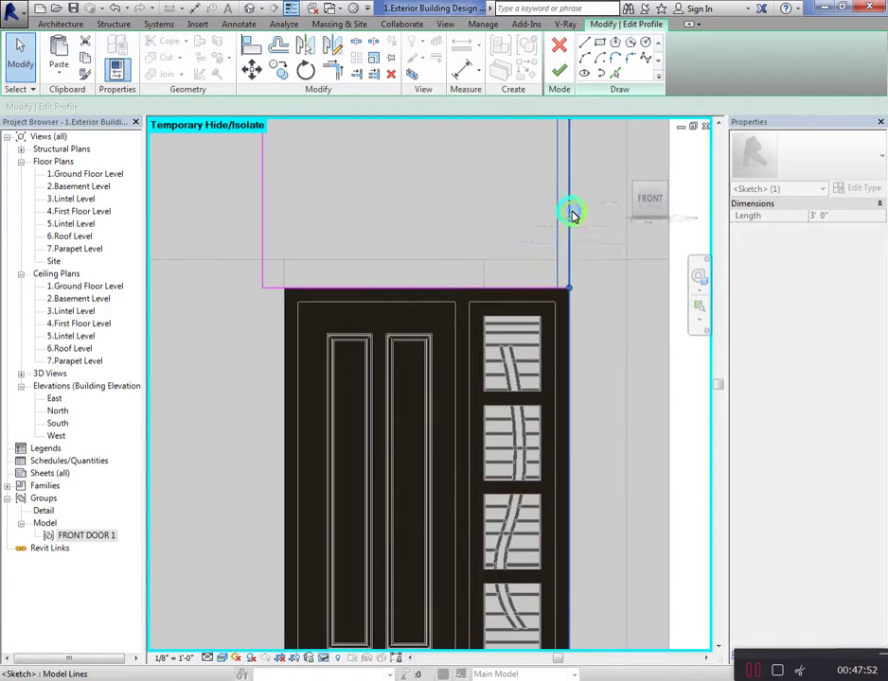
{"action": "scroll", "coordinate": [530, 331], "scroll_direction": "down", "scroll_amount": 3}
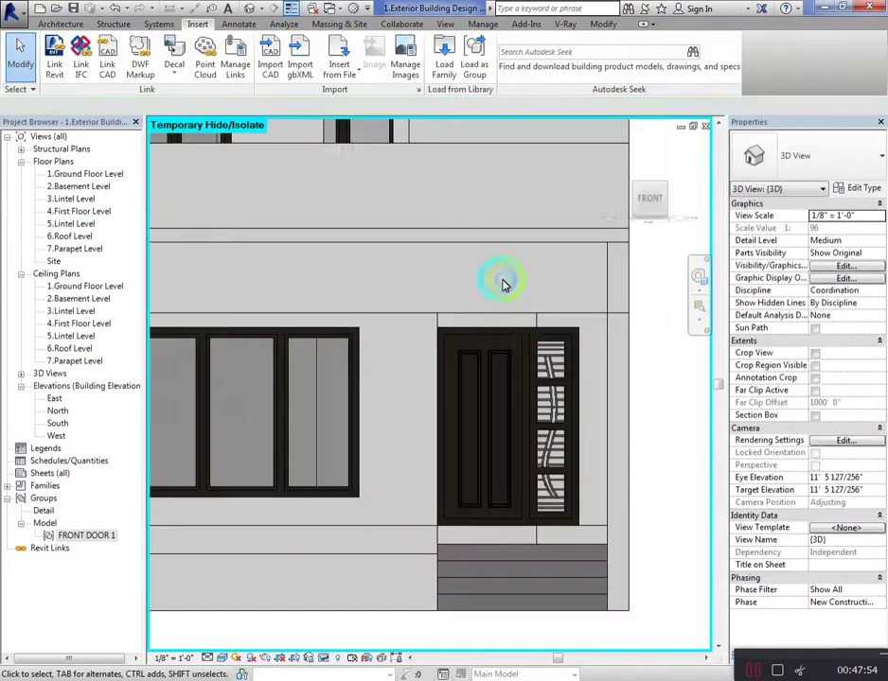
{"action": "mouse_move", "coordinate": [651, 196]}
{"action": "left_mouse_down"}
{"action": "mouse_move", "coordinate": [662, 180]}
{"action": "mouse_move", "coordinate": [656, 168]}
{"action": "mouse_move", "coordinate": [698, 169]}
{"action": "mouse_move", "coordinate": [660, 172]}
{"action": "mouse_move", "coordinate": [644, 189]}
{"action": "mouse_move", "coordinate": [689, 182]}
{"action": "left_mouse_up"}
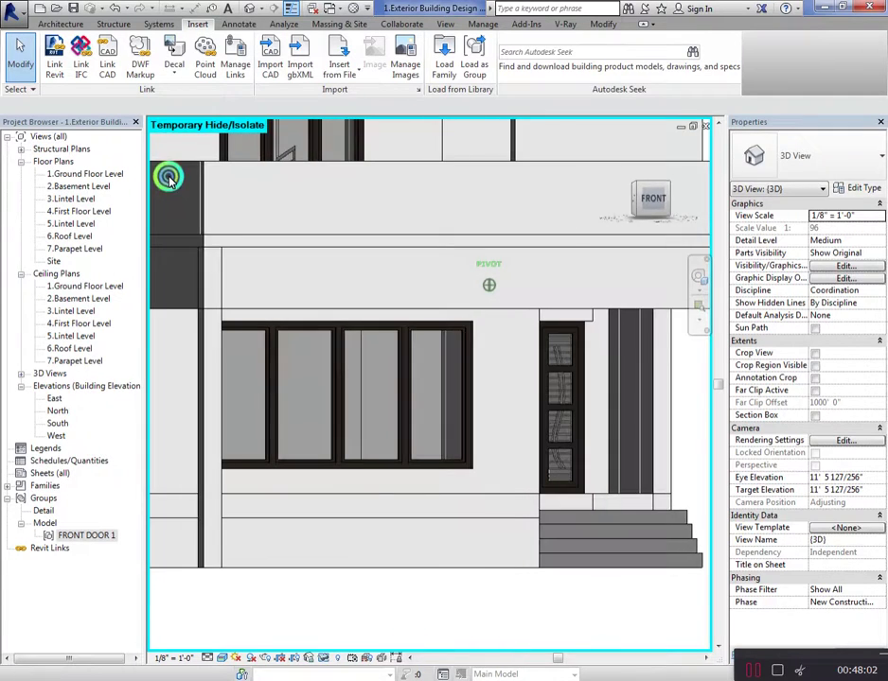
Reset Temporary Hide/Isolate so the hidden grille and wall reappear
{"action": "scroll", "coordinate": [602, 520], "scroll_direction": "up", "scroll_amount": 2}
{"action": "scroll", "coordinate": [539, 351], "scroll_direction": "up", "scroll_amount": 3}
{"action": "scroll", "coordinate": [610, 452], "scroll_direction": "up", "scroll_amount": 2}
{"action": "scroll", "coordinate": [605, 454], "scroll_direction": "up", "scroll_amount": 1}
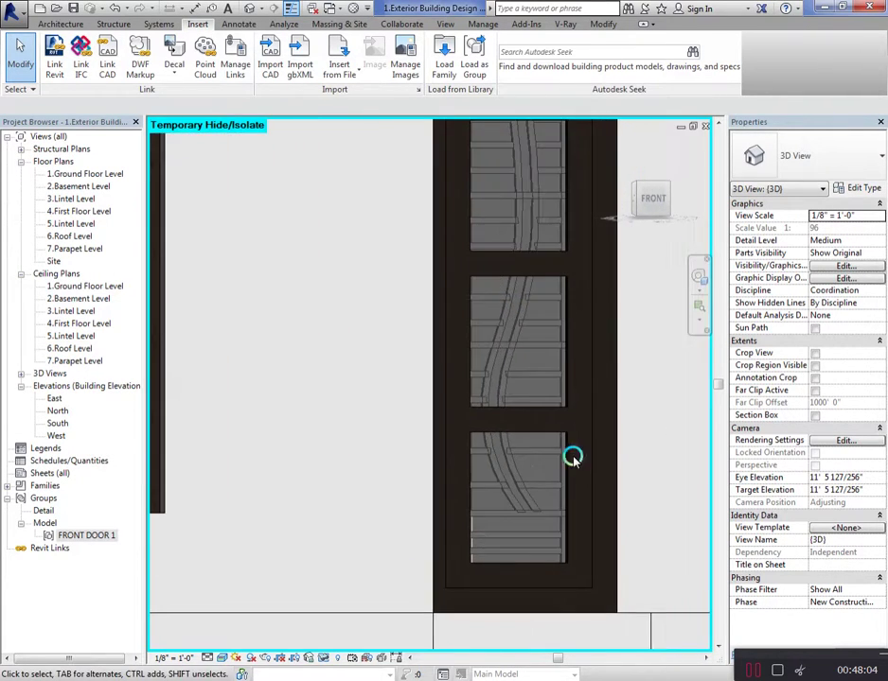
{"action": "scroll", "coordinate": [489, 452], "scroll_direction": "down", "scroll_amount": 2}
{"action": "scroll", "coordinate": [569, 383], "scroll_direction": "down", "scroll_amount": 3}
{"action": "mouse_move", "coordinate": [651, 214]}
{"action": "left_mouse_down"}
{"action": "mouse_move", "coordinate": [663, 252]}
{"action": "mouse_move", "coordinate": [587, 202]}
{"action": "mouse_move", "coordinate": [566, 221]}
{"action": "mouse_move", "coordinate": [735, 444]}
{"action": "left_mouse_up"}
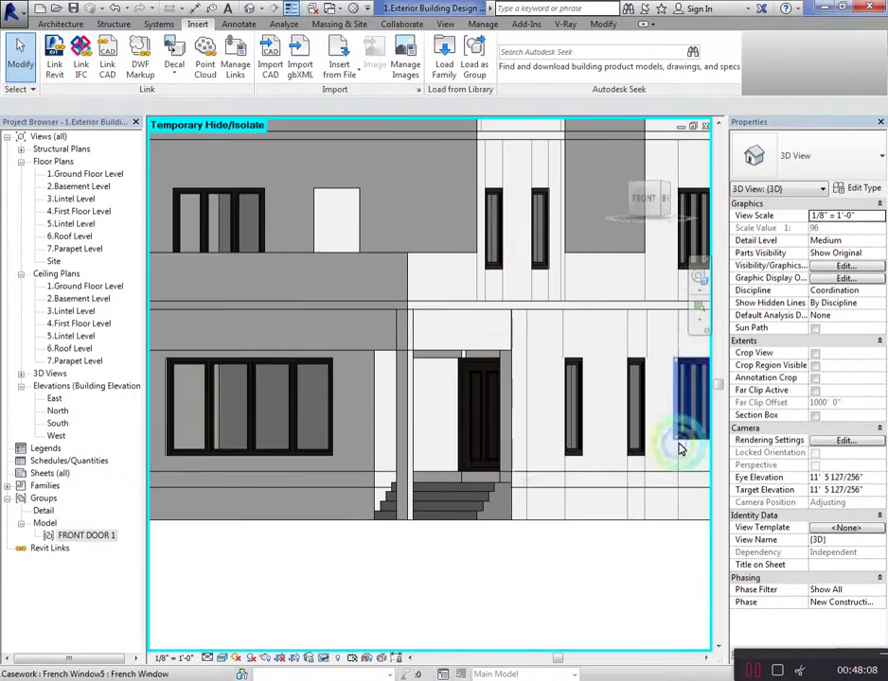
{"action": "left_click", "coordinate": [404, 569]}
{"action": "left_click", "coordinate": [320, 660]}
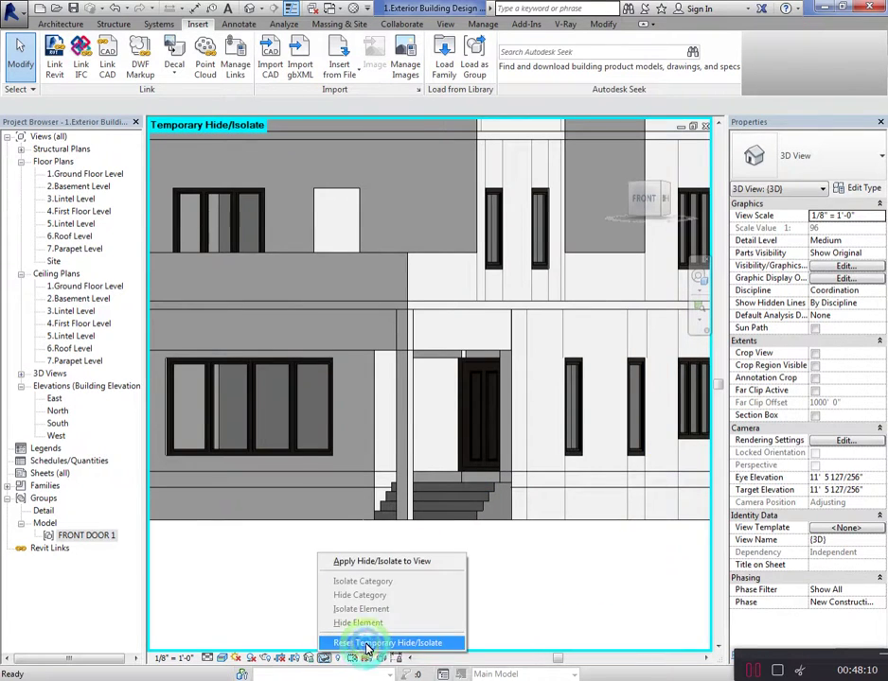
{"action": "left_click", "coordinate": [360, 640]}
Inspect the finished entrance facade from front and angled views, then dismiss the Open dialog
{"action": "left_click", "coordinate": [667, 199]}
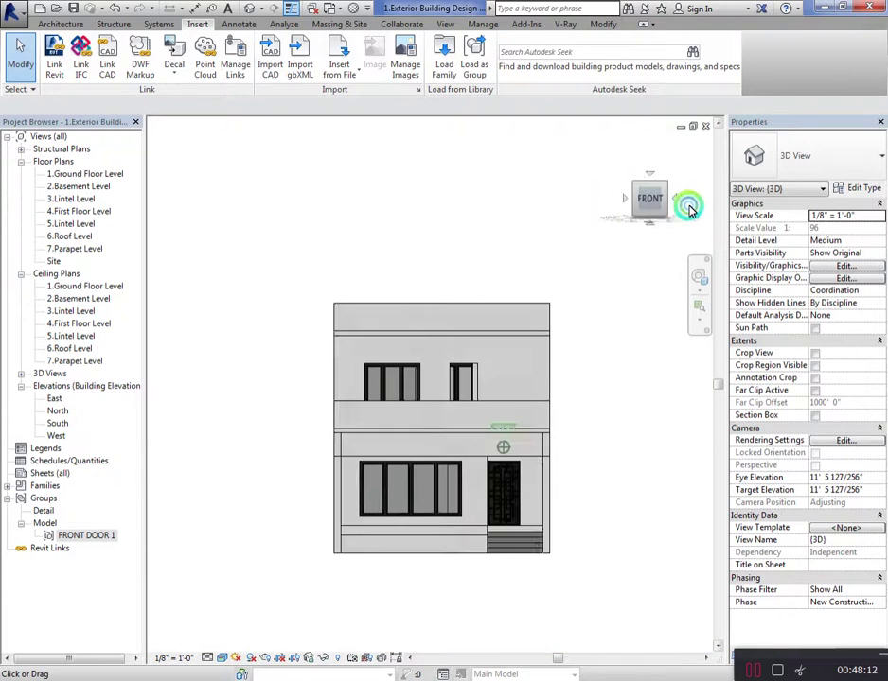
{"action": "left_click_drag", "start_coordinate": [688, 205], "coordinate": [708, 198]}
{"action": "left_click", "coordinate": [151, 210]}
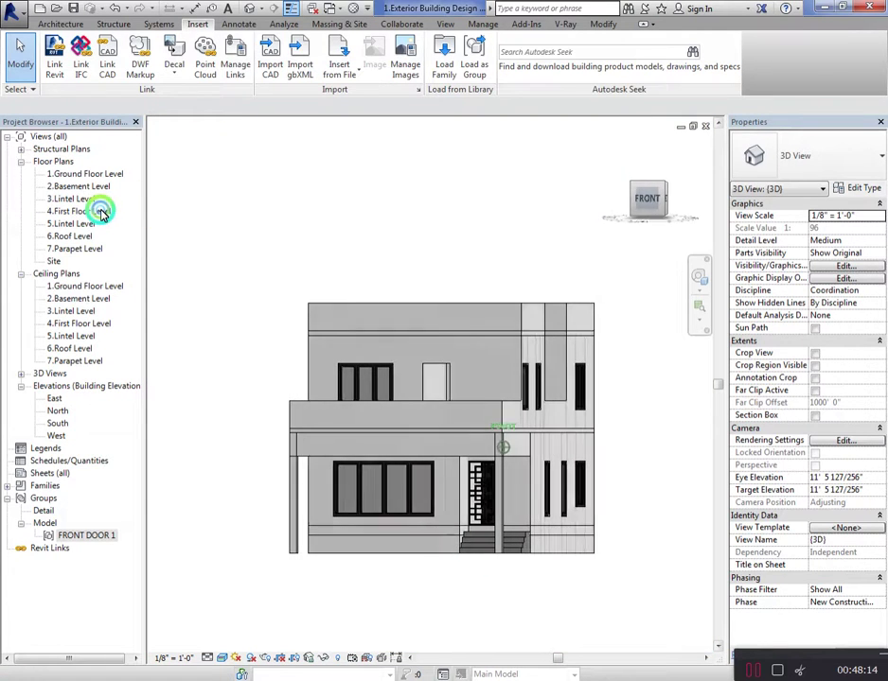
{"action": "scroll", "coordinate": [554, 606], "scroll_direction": "up", "scroll_amount": 3}
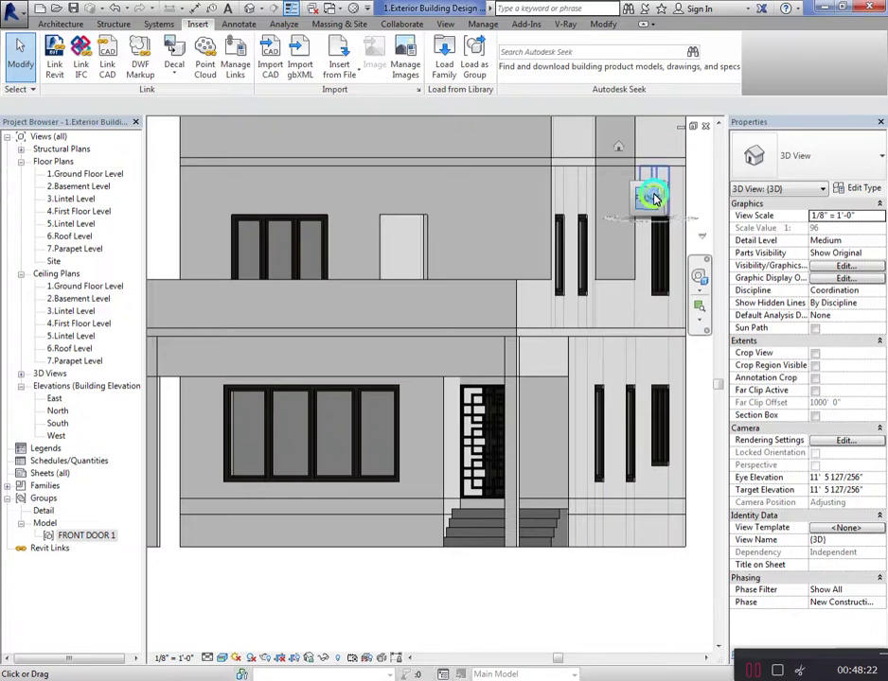
{"action": "left_click_drag", "start_coordinate": [654, 194], "coordinate": [617, 216]}
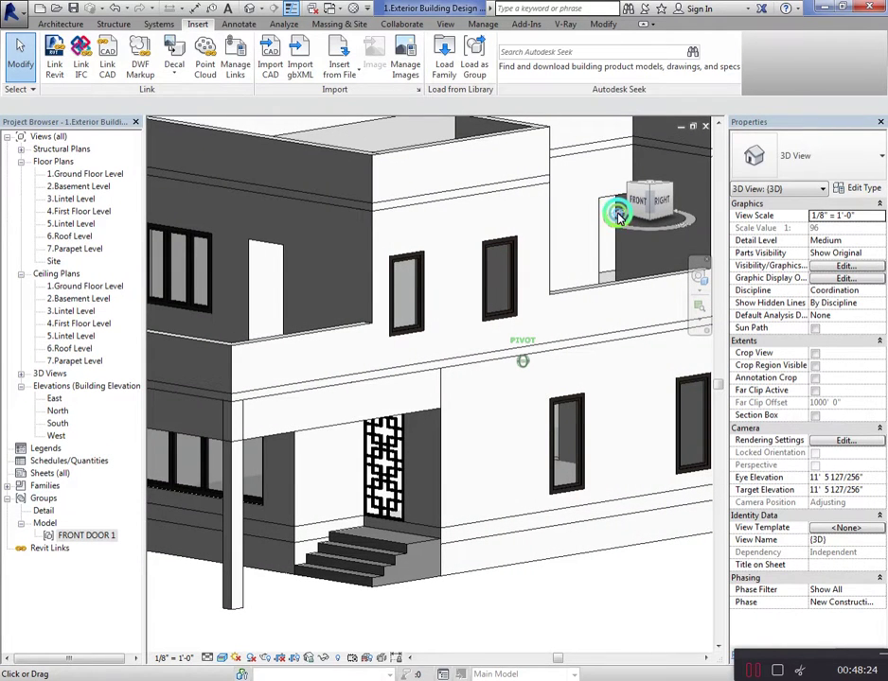
{"action": "left_click_drag", "start_coordinate": [617, 216], "coordinate": [654, 198]}
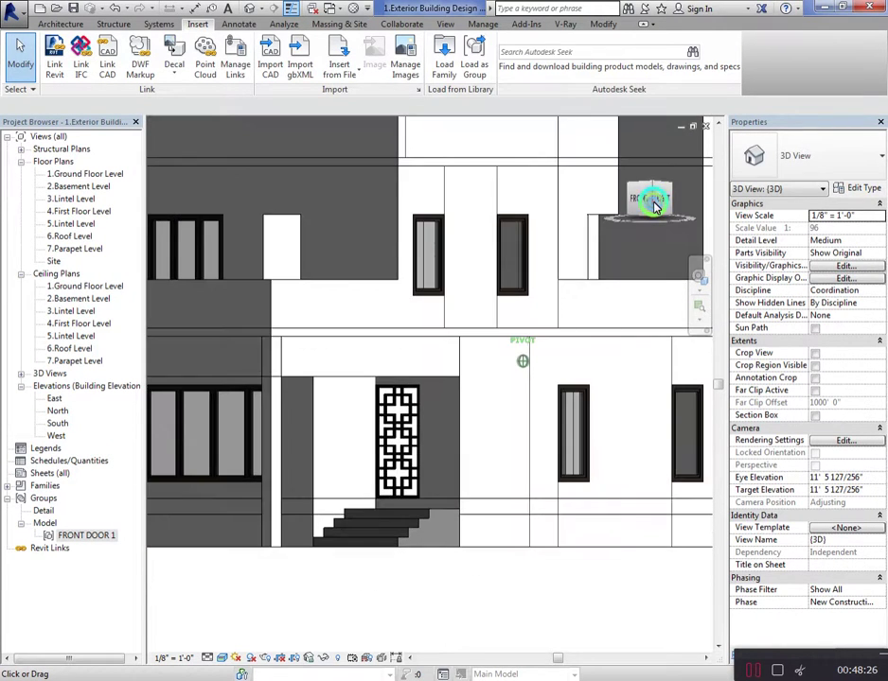
{"action": "scroll", "coordinate": [627, 589], "scroll_direction": "down", "scroll_amount": 3}
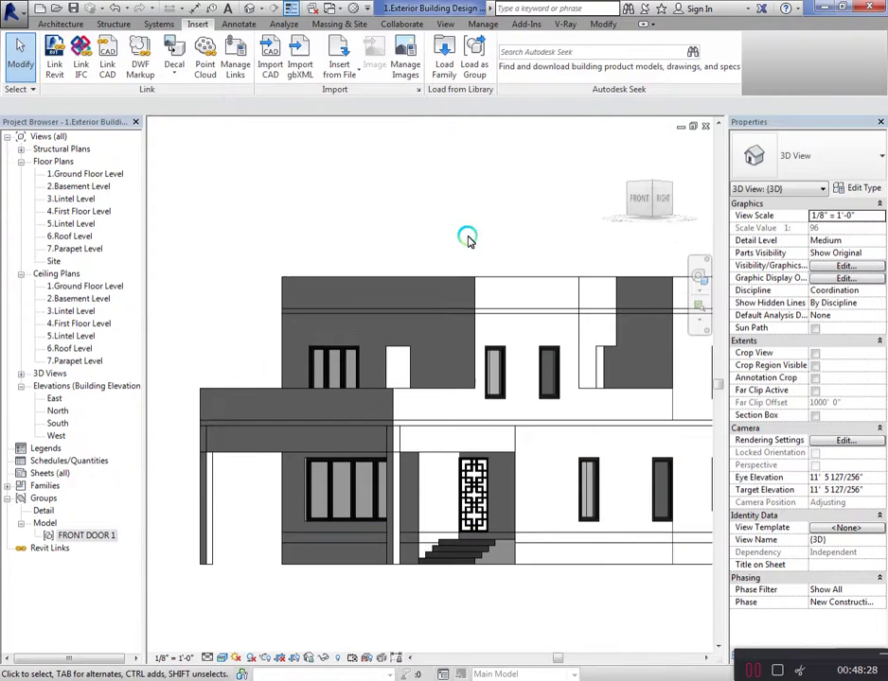
{"action": "left_click", "coordinate": [58, 10]}
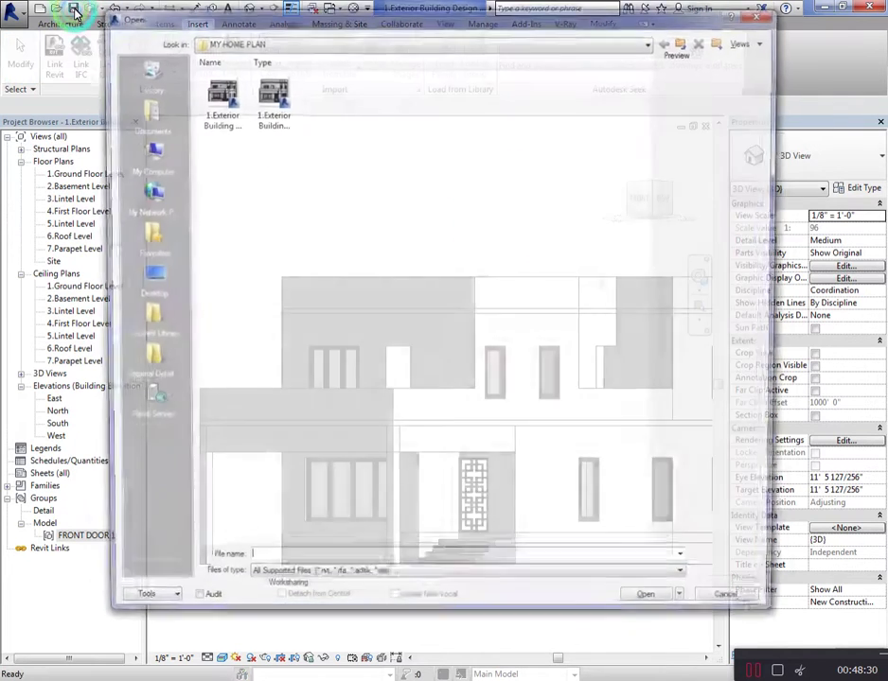
{"action": "left_click", "coordinate": [763, 15]}
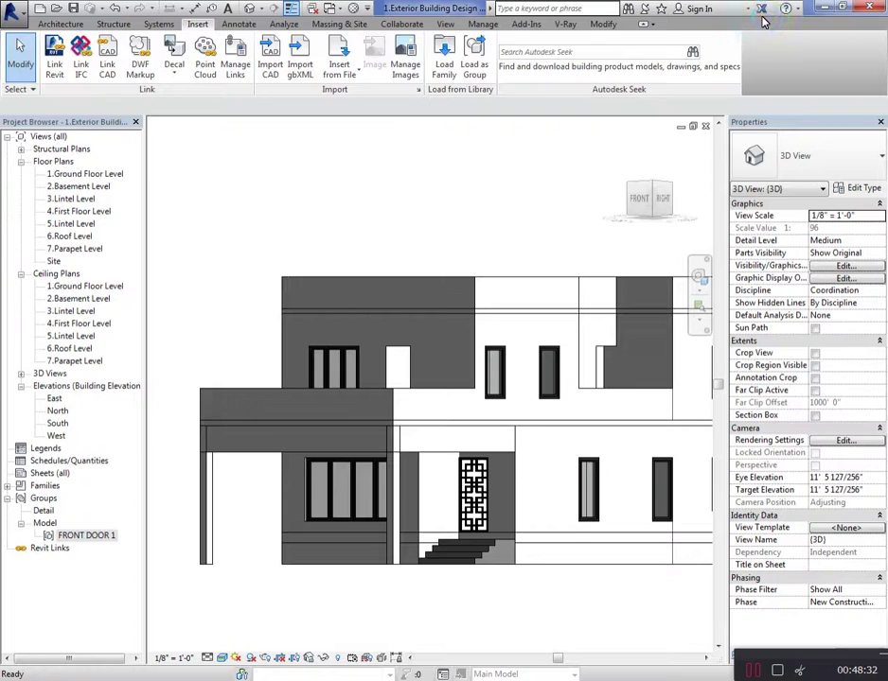
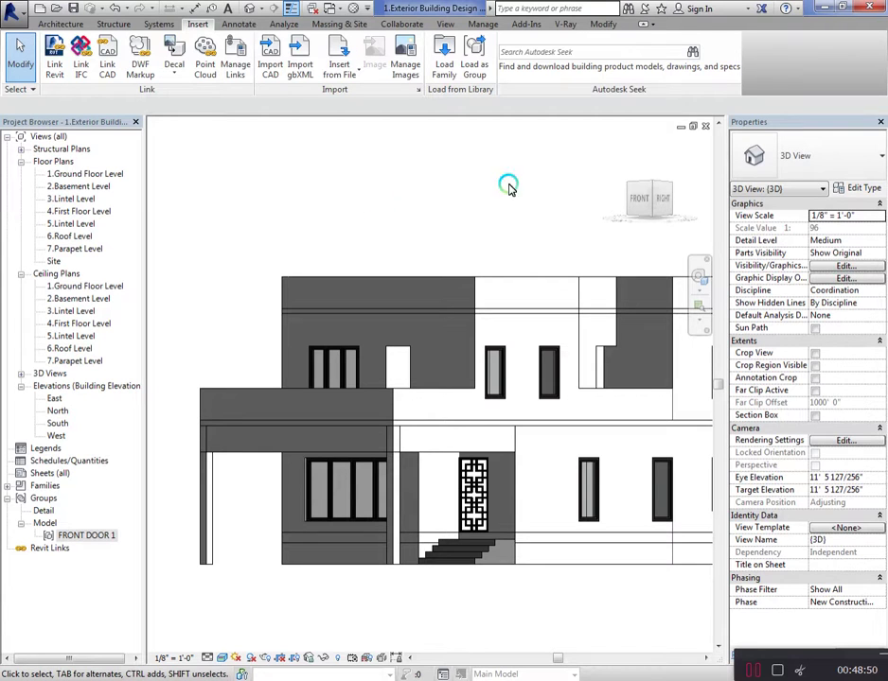
Select the front door in the 3D view, then open the 4.First Floor Level plan
{"action": "left_click_drag", "start_coordinate": [635, 194], "coordinate": [615, 208]}
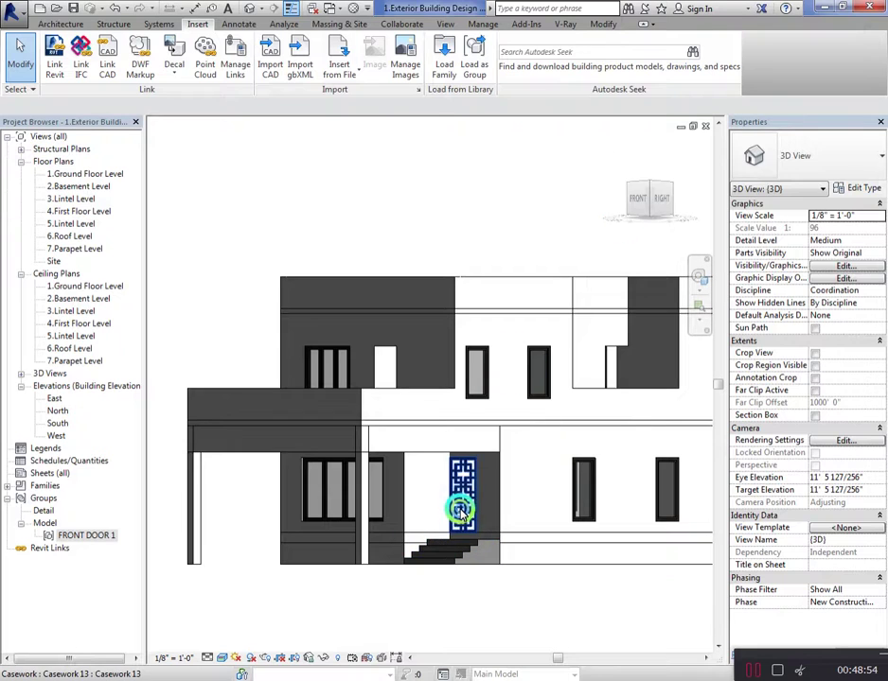
{"action": "left_click", "coordinate": [461, 470]}
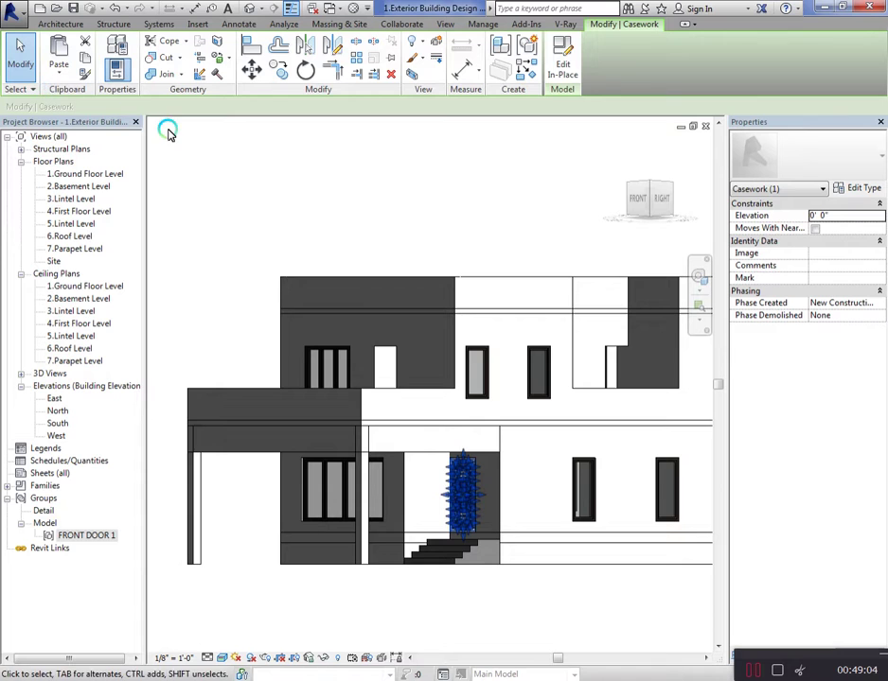
{"action": "double_click", "coordinate": [80, 214]}
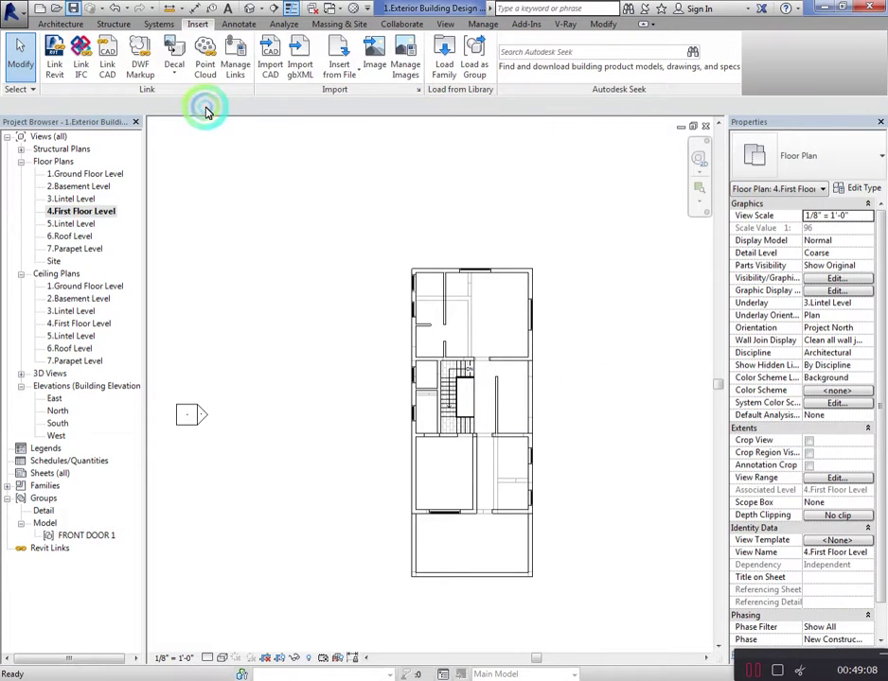
Load the Door_Swing_BelM_Cimes_FR family from REVIT COMPONENTS and place one in the wall beside the stairs
{"action": "left_click", "coordinate": [63, 25]}
{"action": "left_click", "coordinate": [91, 46]}
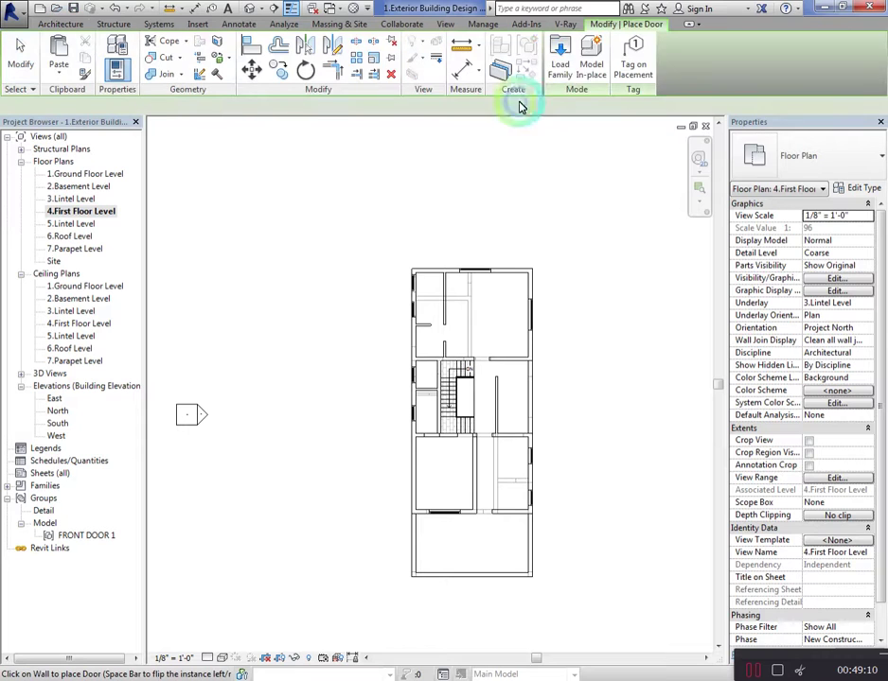
{"action": "left_click", "coordinate": [566, 64]}
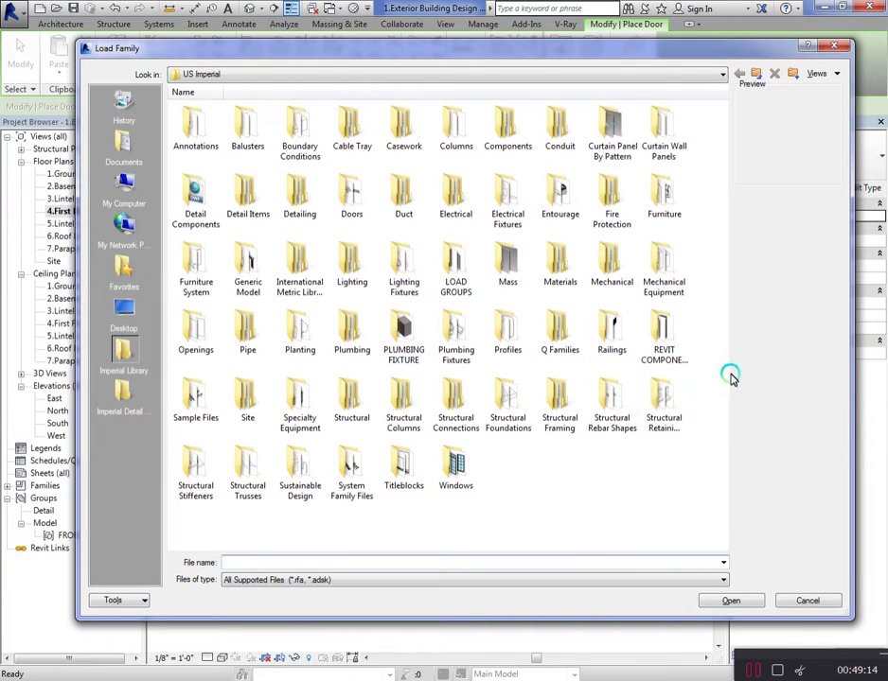
{"action": "double_click", "coordinate": [669, 341]}
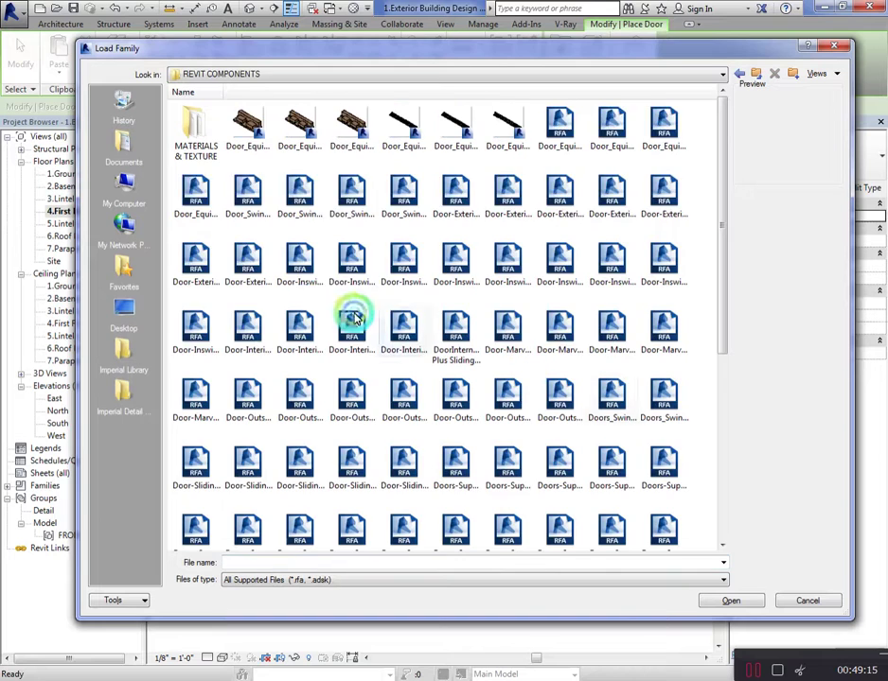
{"action": "double_click", "coordinate": [427, 202]}
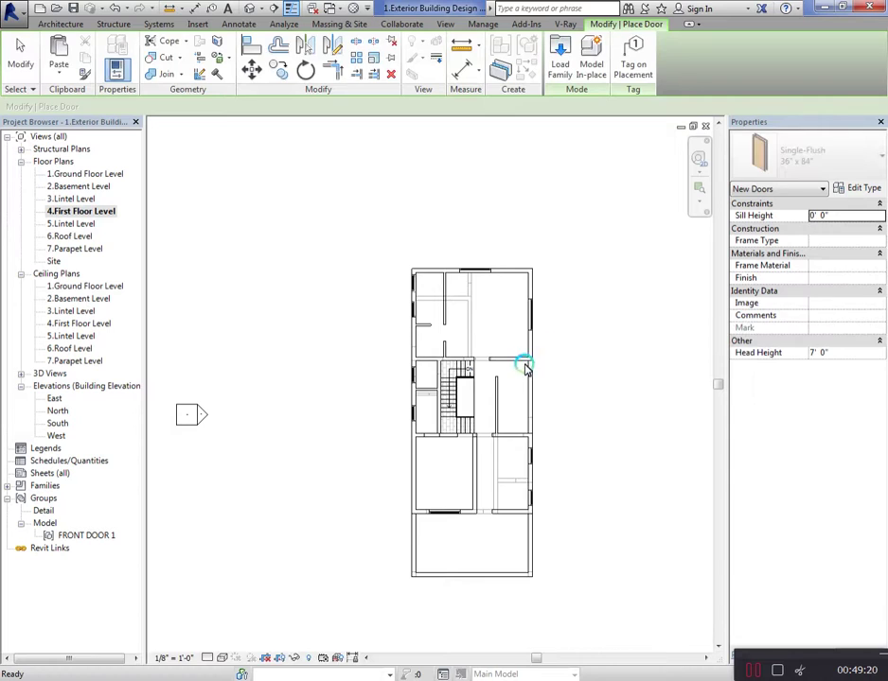
{"action": "scroll", "coordinate": [491, 371], "scroll_direction": "up", "scroll_amount": 5}
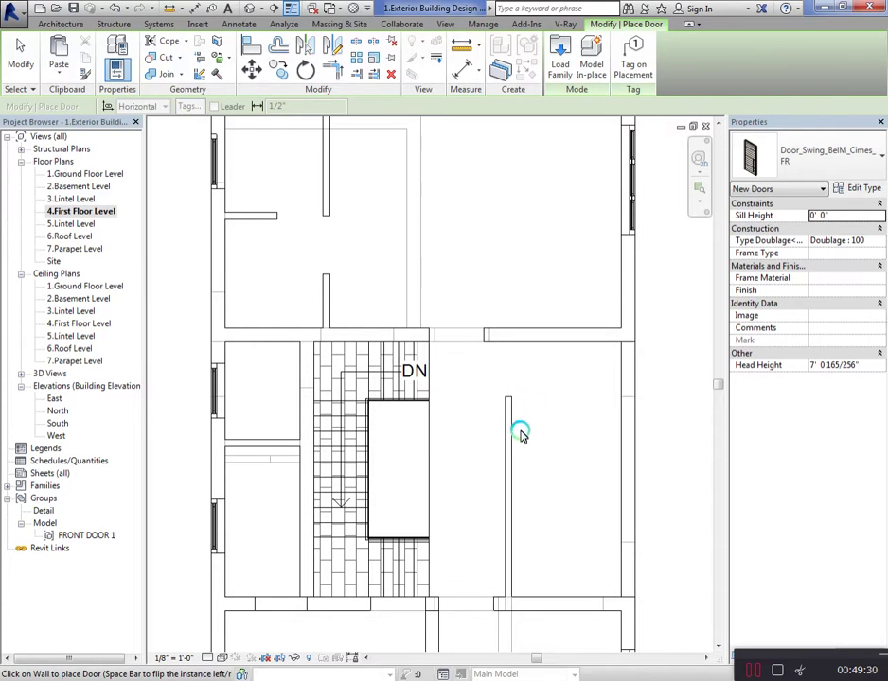
{"action": "left_click", "coordinate": [513, 433]}
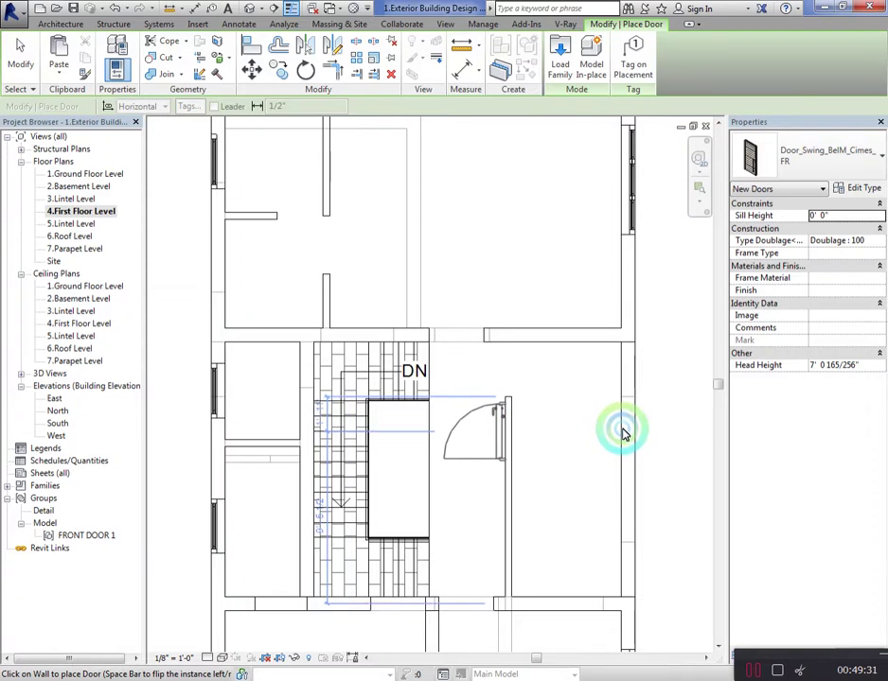
{"action": "right_click", "coordinate": [569, 431]}
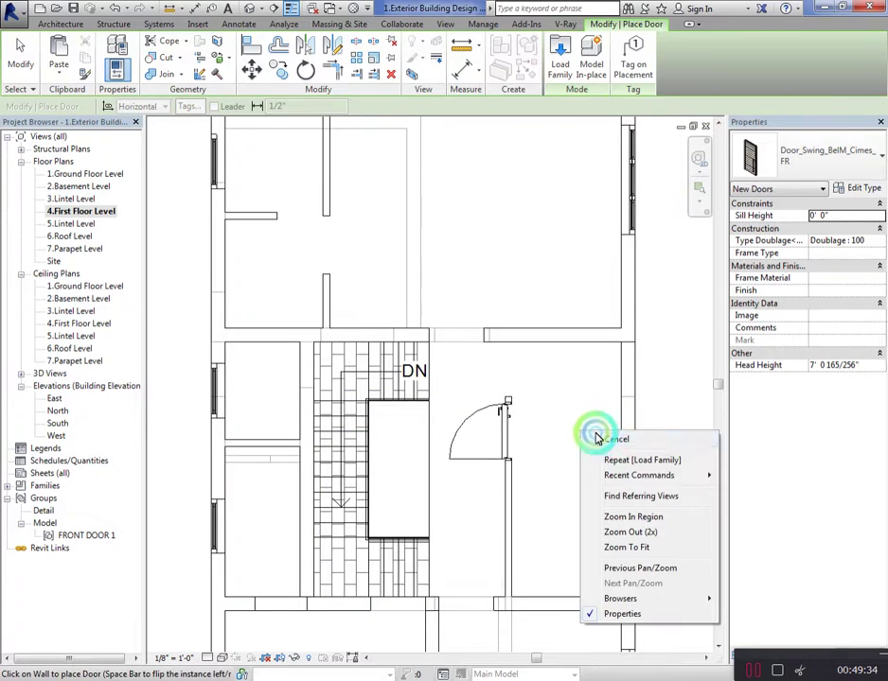
{"action": "left_click", "coordinate": [594, 435]}
Extend the wall to 14'9", move the door up along it and flip its swing
{"action": "left_click", "coordinate": [514, 396]}
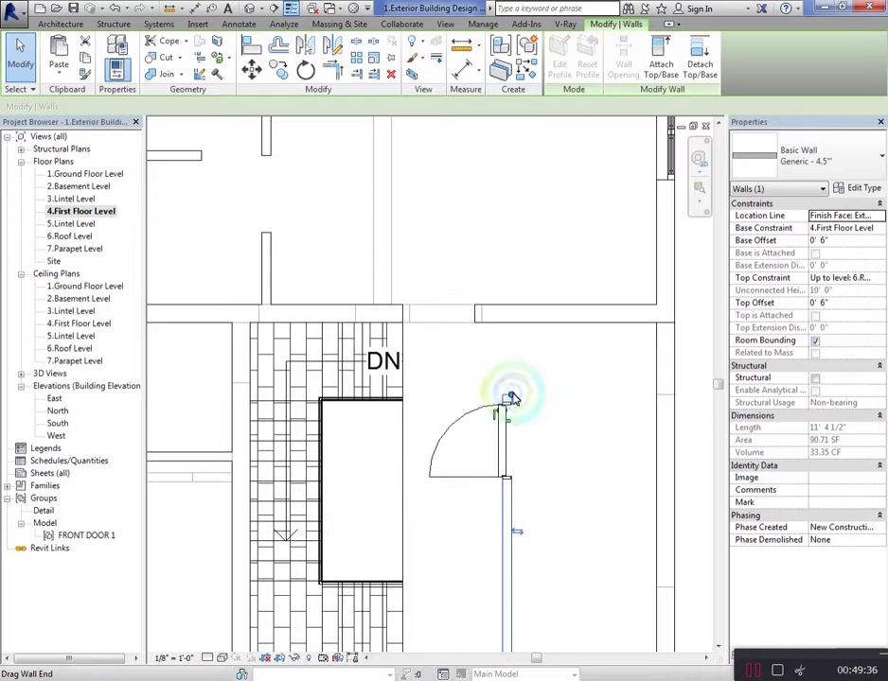
{"action": "left_click_drag", "start_coordinate": [511, 397], "coordinate": [509, 326]}
{"action": "left_click", "coordinate": [483, 413]}
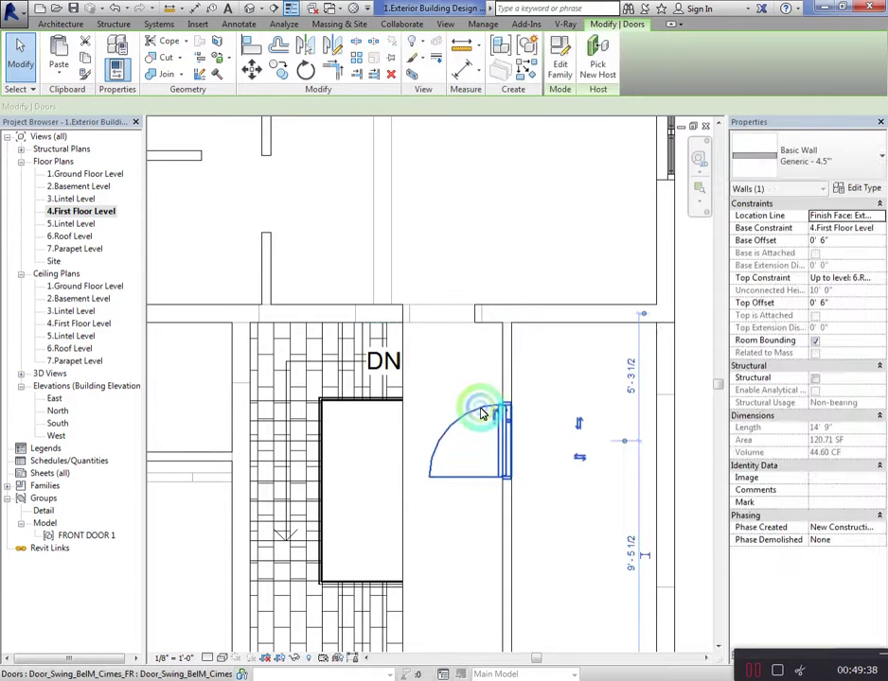
{"action": "left_click_drag", "start_coordinate": [483, 414], "coordinate": [512, 408]}
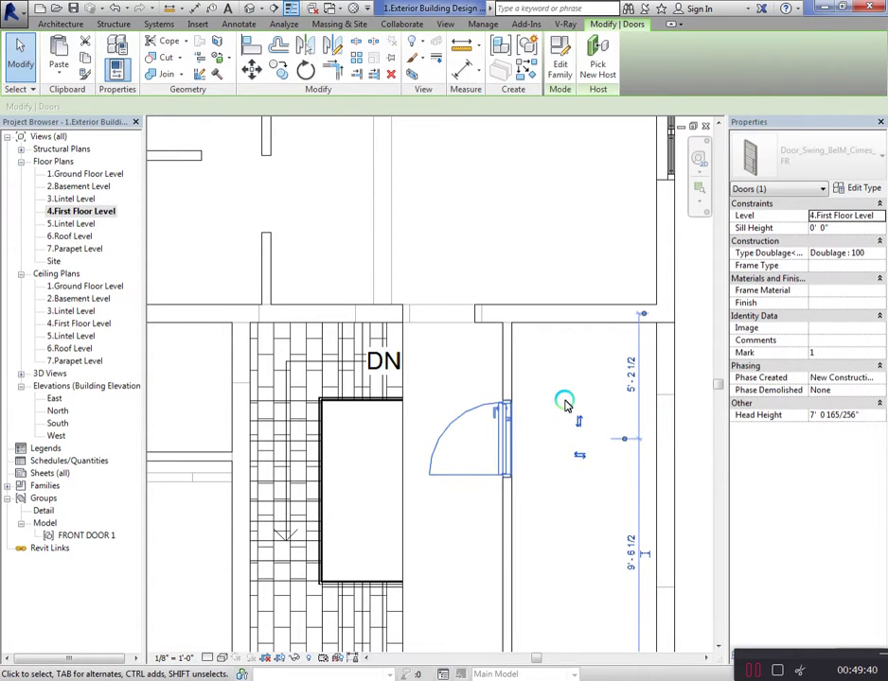
{"action": "key", "text": "Up"}
{"action": "key", "text": "Up"}
{"action": "key", "text": "Up"}
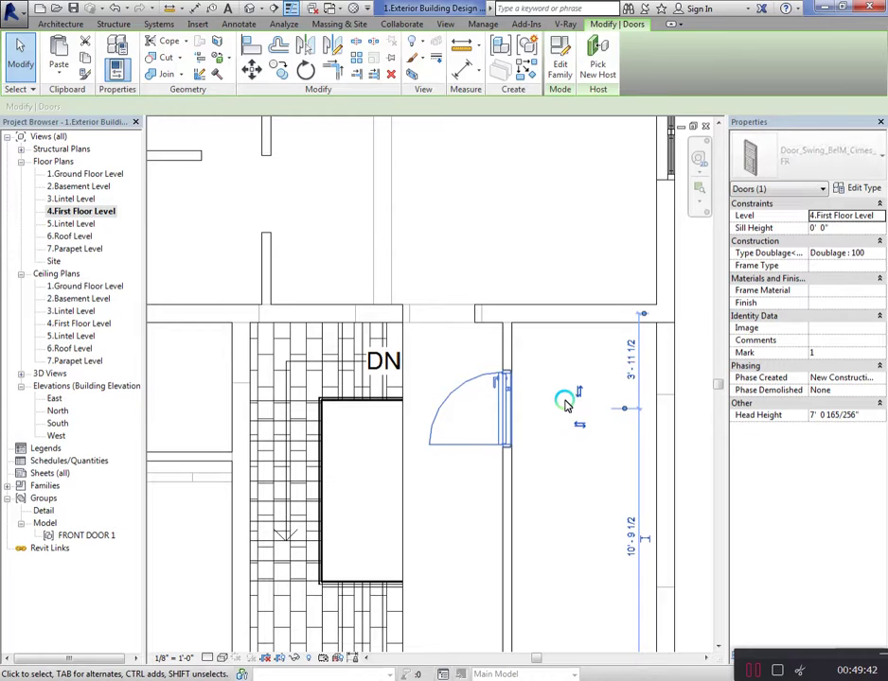
{"action": "key", "text": "Up"}
{"action": "key", "text": "Up"}
{"action": "key", "text": "Up"}
{"action": "key", "text": "Up"}
{"action": "key", "text": "Up"}
{"action": "key", "text": "Up"}
{"action": "key", "text": "Up"}
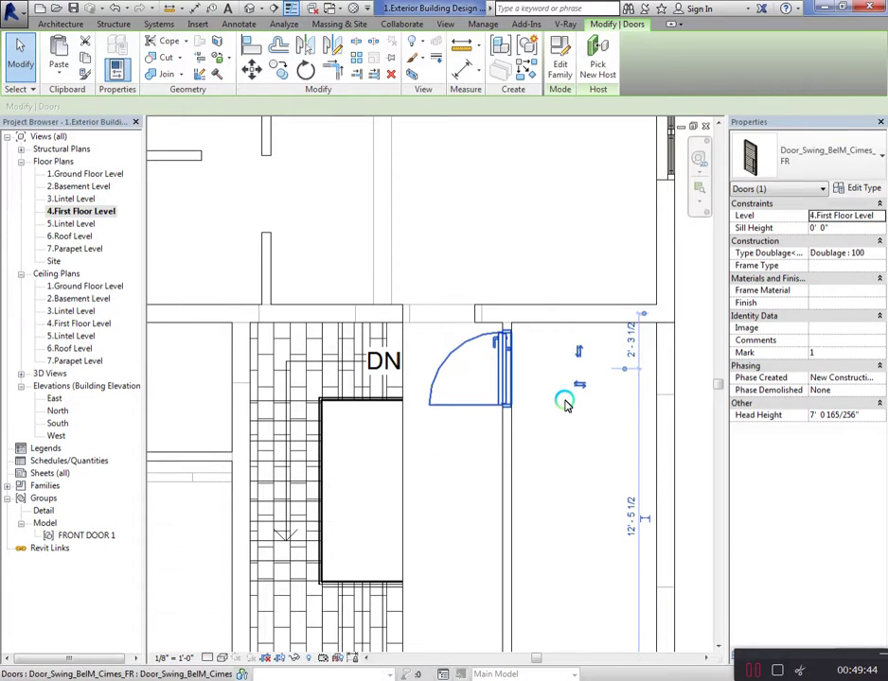
{"action": "left_click", "coordinate": [581, 353]}
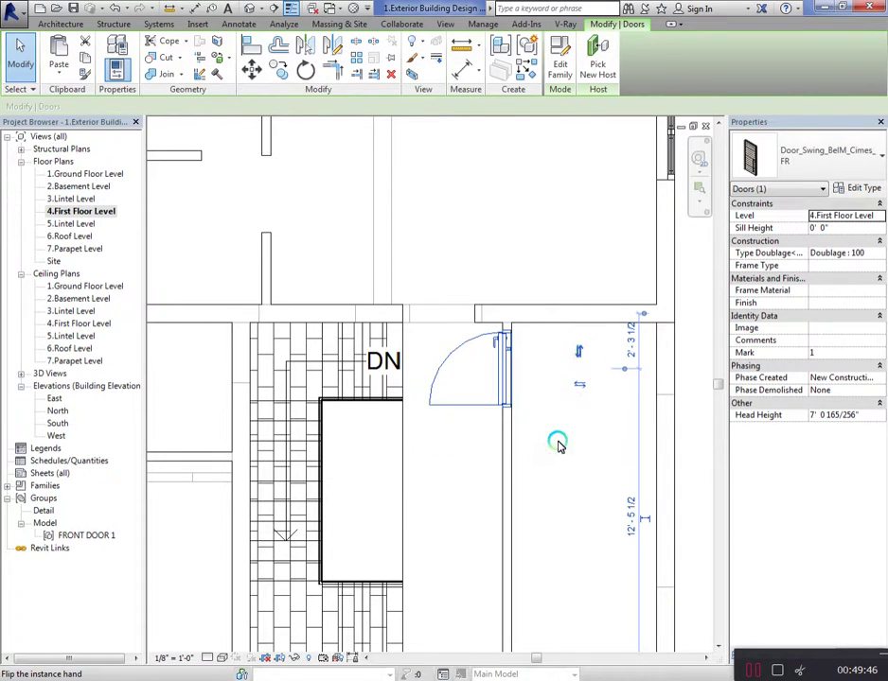
In the 3D view, change the new swing door's Head Height to 7' 6"
{"action": "left_click", "coordinate": [249, 9]}
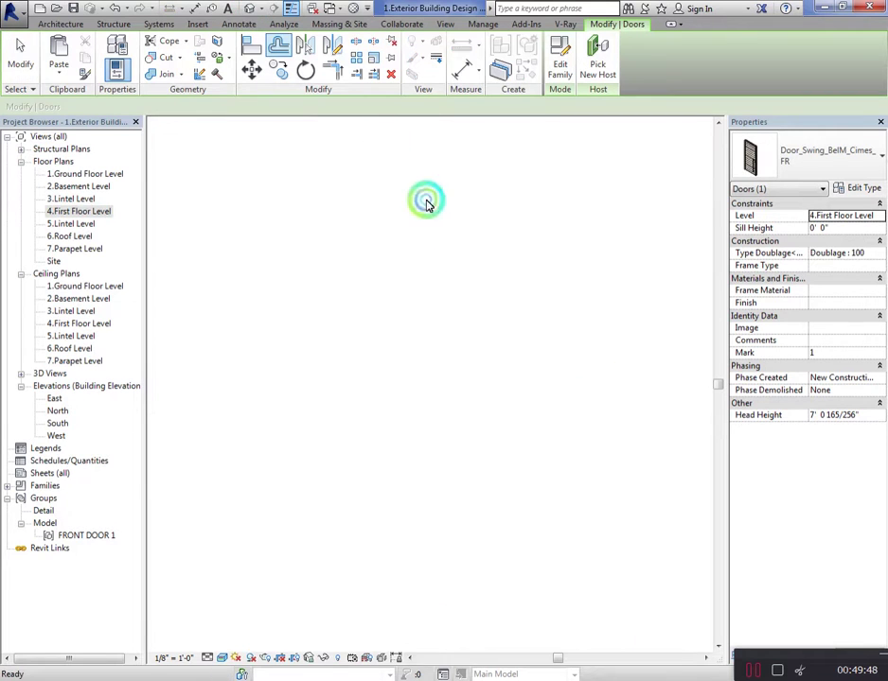
{"action": "scroll", "coordinate": [638, 356], "scroll_direction": "up", "scroll_amount": 3}
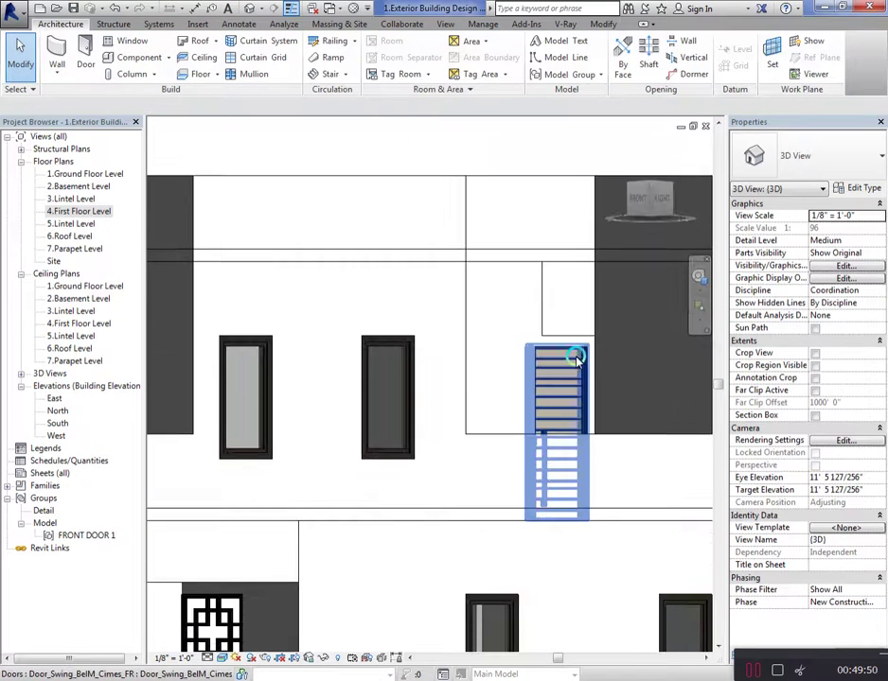
{"action": "left_click", "coordinate": [577, 358]}
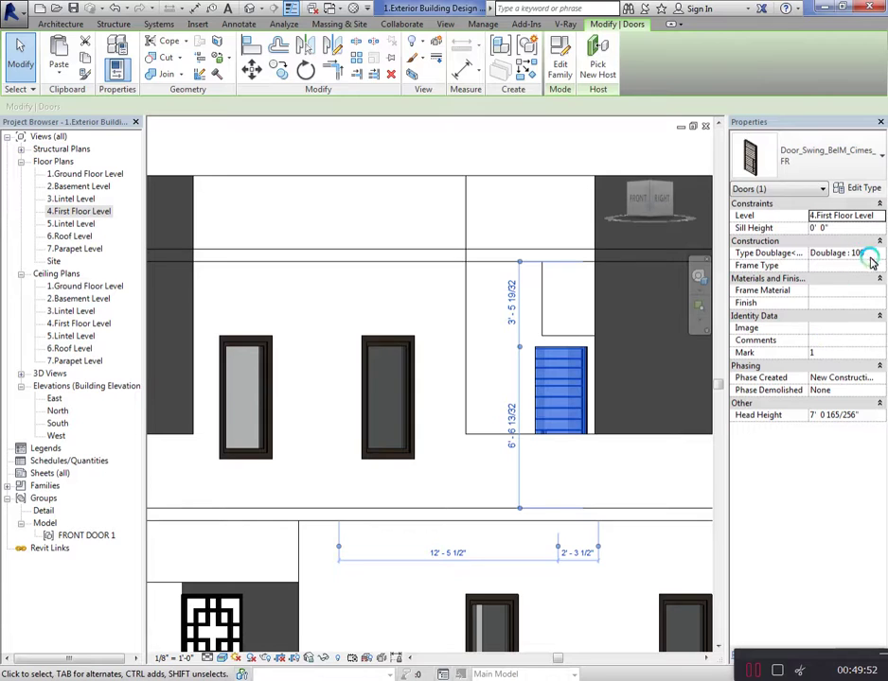
{"action": "left_click", "coordinate": [864, 415]}
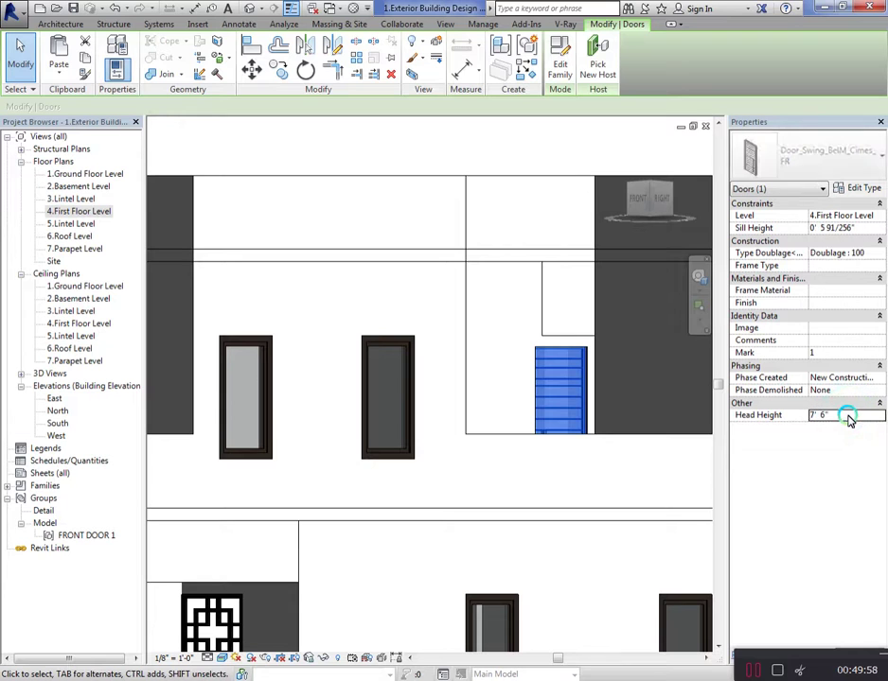
{"action": "left_click", "coordinate": [527, 170]}
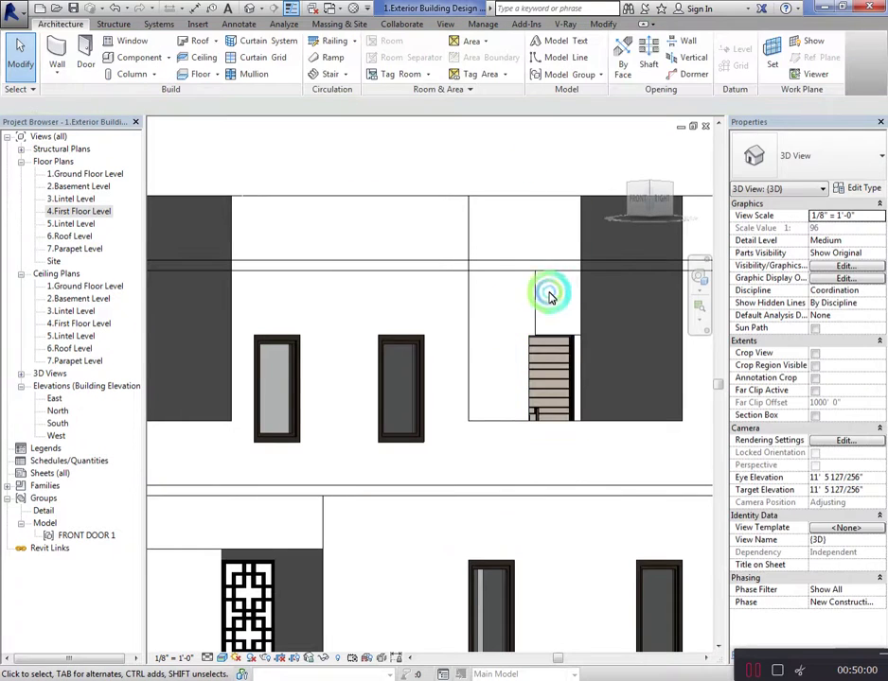
{"action": "left_click", "coordinate": [535, 288]}
{"action": "key", "text": "Escape"}
{"action": "scroll", "coordinate": [398, 326], "scroll_direction": "down", "scroll_amount": 1}
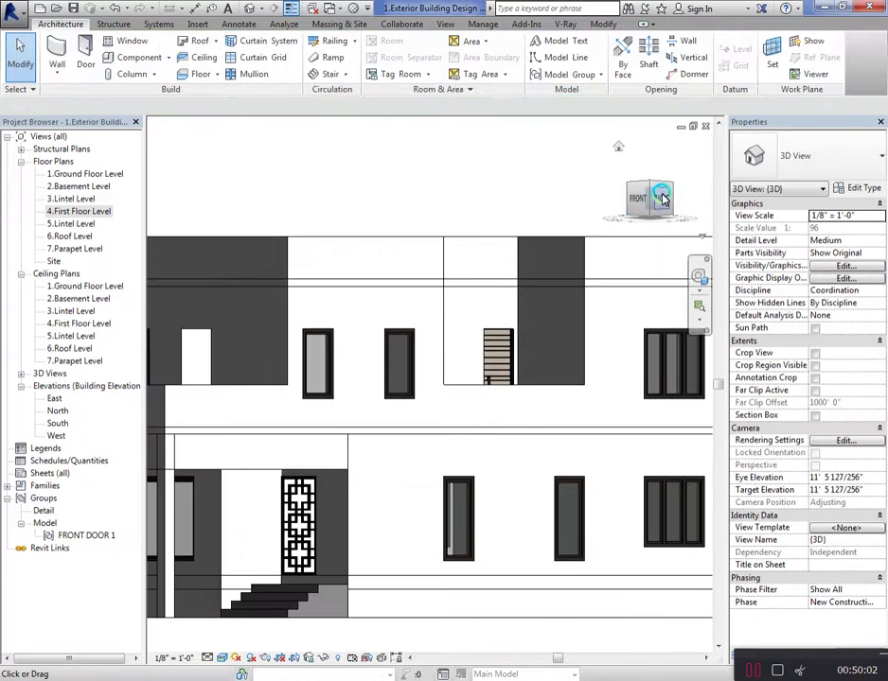
{"action": "mouse_move", "coordinate": [630, 221]}
{"action": "left_mouse_down"}
{"action": "mouse_move", "coordinate": [621, 254]}
{"action": "mouse_move", "coordinate": [612, 194]}
{"action": "mouse_move", "coordinate": [649, 195]}
{"action": "mouse_move", "coordinate": [641, 207]}
{"action": "left_mouse_up"}
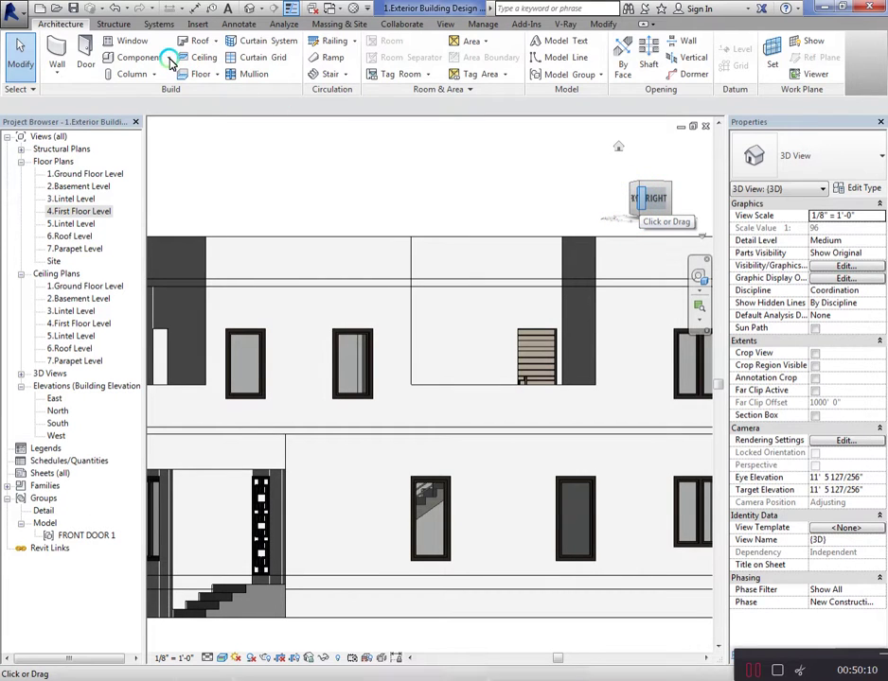
Start a Casework in-place model with the recess wall face as its work plane
{"action": "left_click", "coordinate": [124, 58]}
{"action": "left_click", "coordinate": [183, 108]}
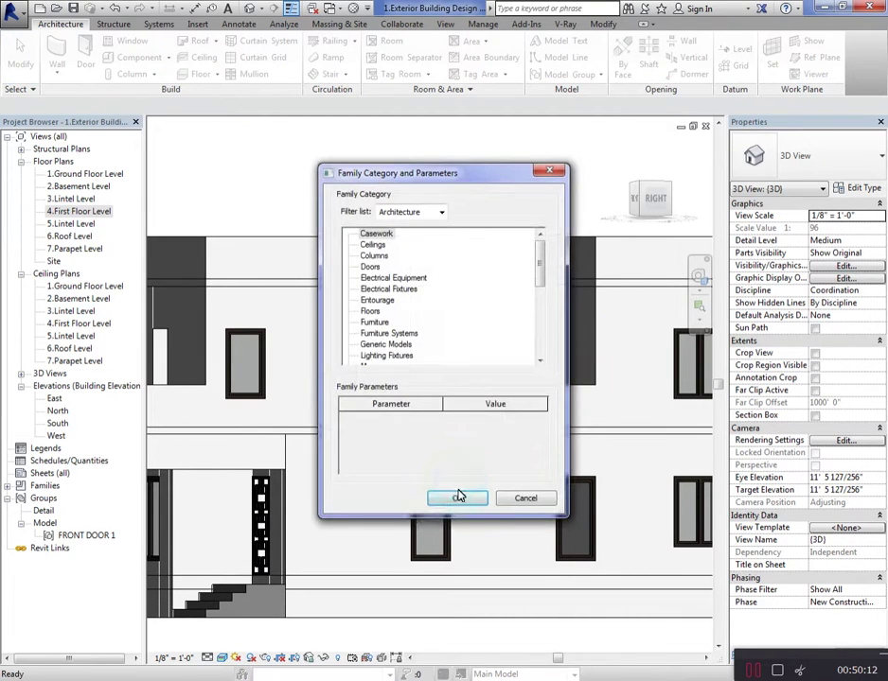
{"action": "left_click", "coordinate": [458, 495]}
{"action": "left_click", "coordinate": [470, 313]}
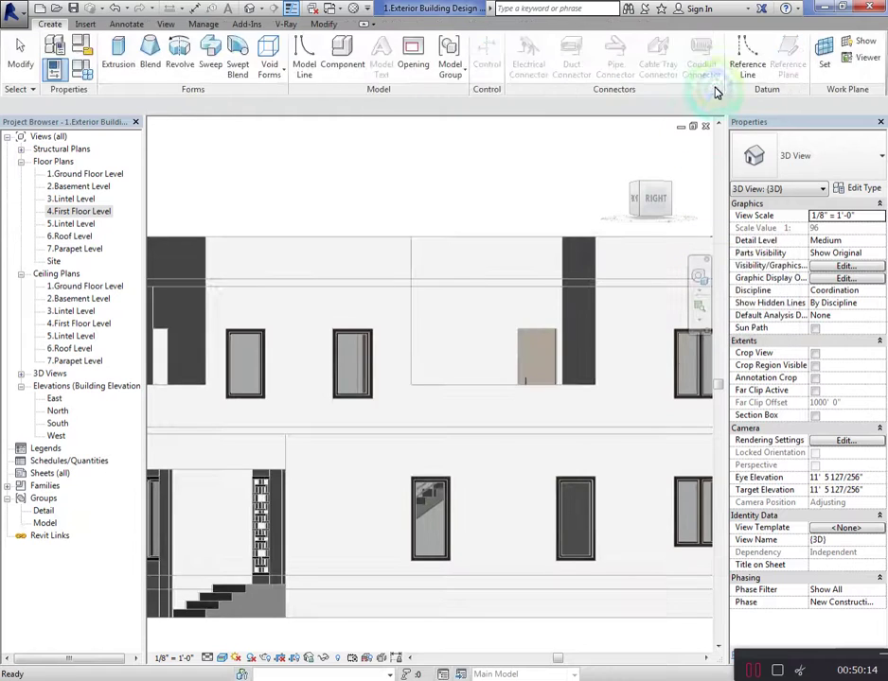
{"action": "left_click", "coordinate": [748, 55]}
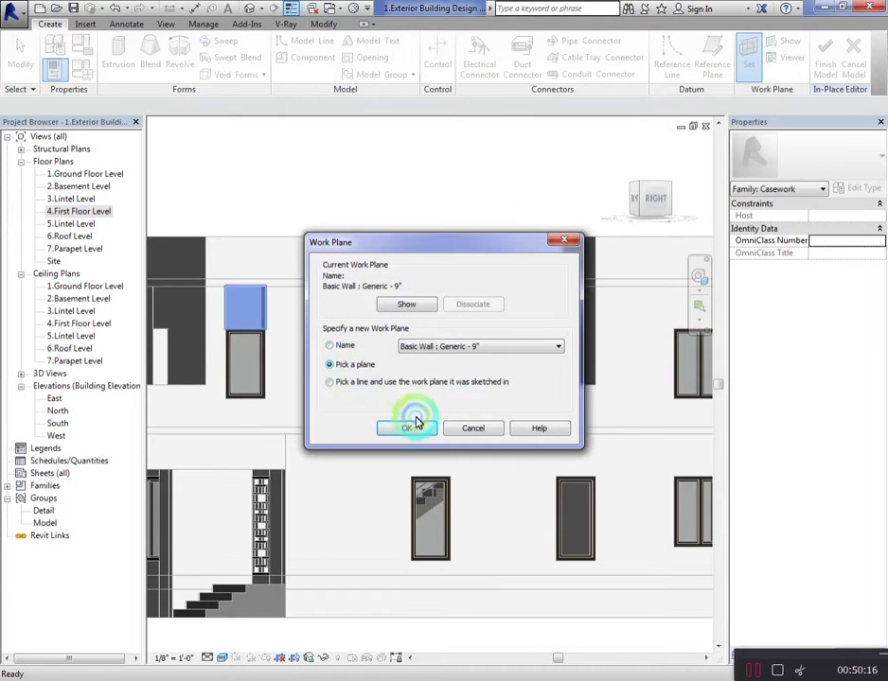
{"action": "left_click", "coordinate": [415, 422]}
{"action": "left_click", "coordinate": [503, 242]}
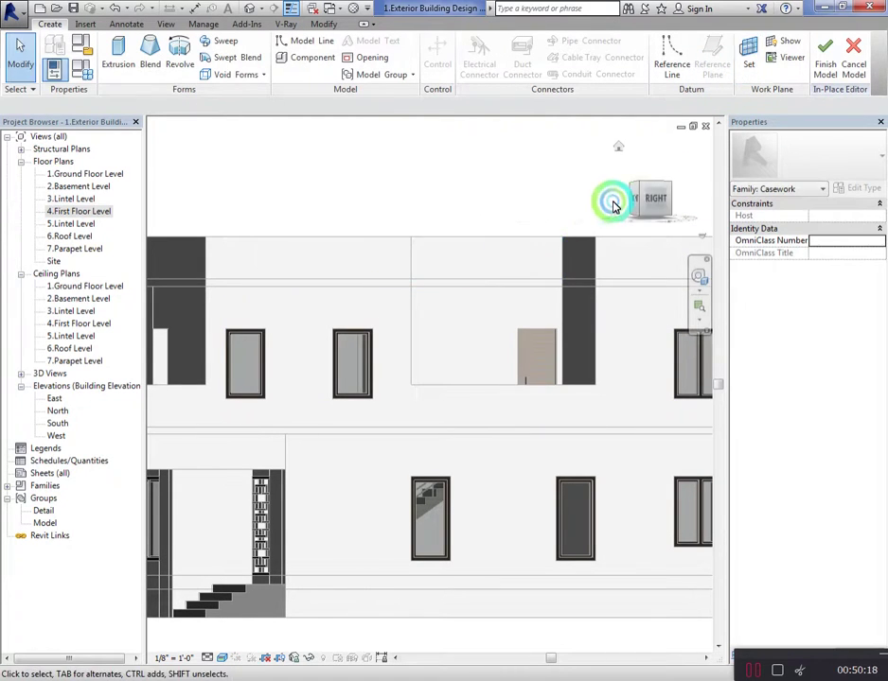
{"action": "left_click", "coordinate": [643, 198]}
Begin an extrusion and sketch a 14'-0" line across the recess above the door
{"action": "left_click", "coordinate": [118, 55]}
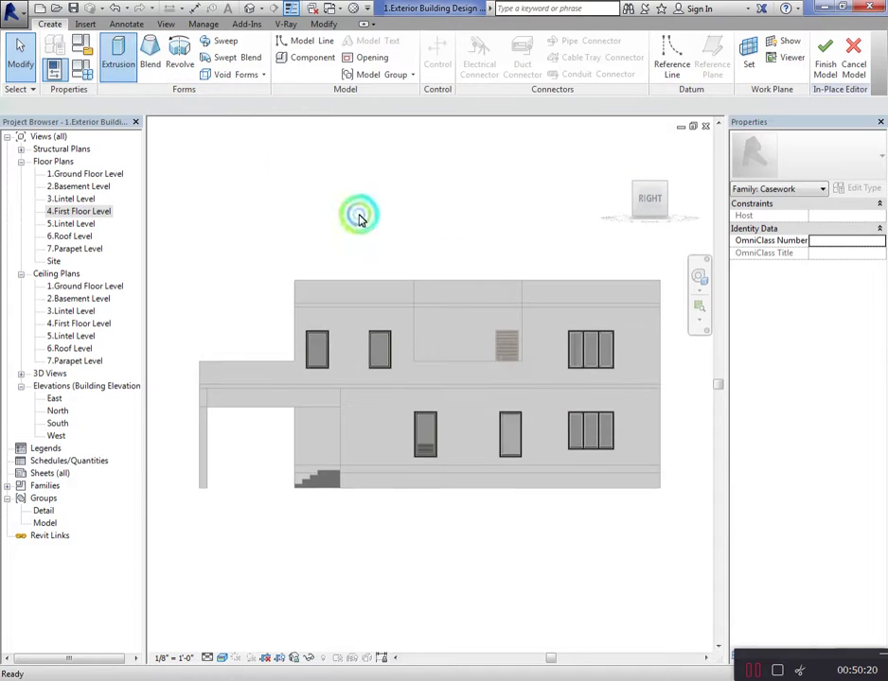
{"action": "scroll", "coordinate": [528, 335], "scroll_direction": "up", "scroll_amount": 2}
{"action": "scroll", "coordinate": [557, 371], "scroll_direction": "up", "scroll_amount": 3}
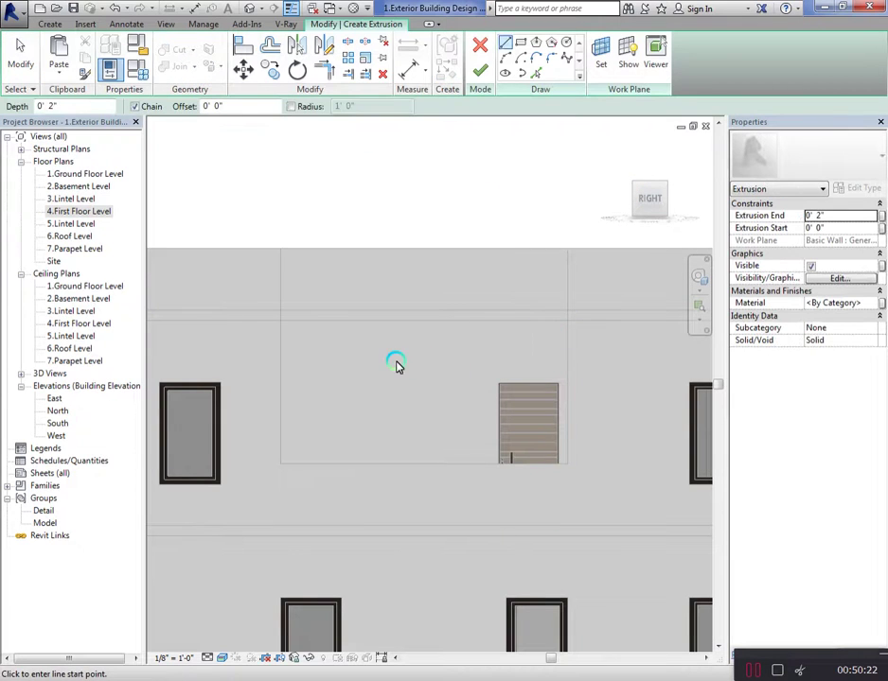
{"action": "scroll", "coordinate": [511, 388], "scroll_direction": "up", "scroll_amount": 1}
{"action": "scroll", "coordinate": [511, 388], "scroll_direction": "up", "scroll_amount": 2}
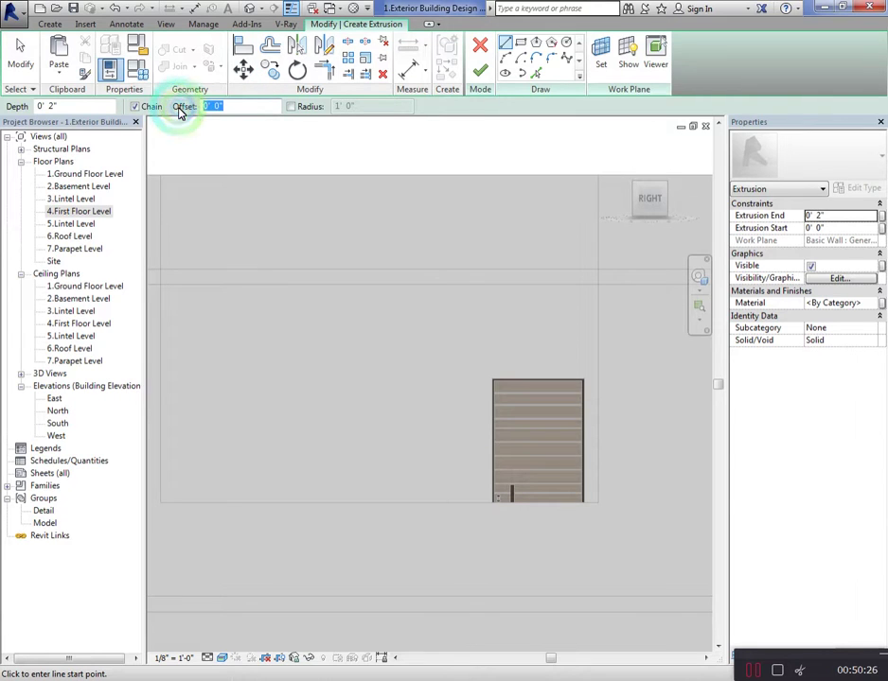
{"action": "left_click", "coordinate": [492, 378]}
{"action": "scroll", "coordinate": [302, 371], "scroll_direction": "down", "scroll_amount": 1}
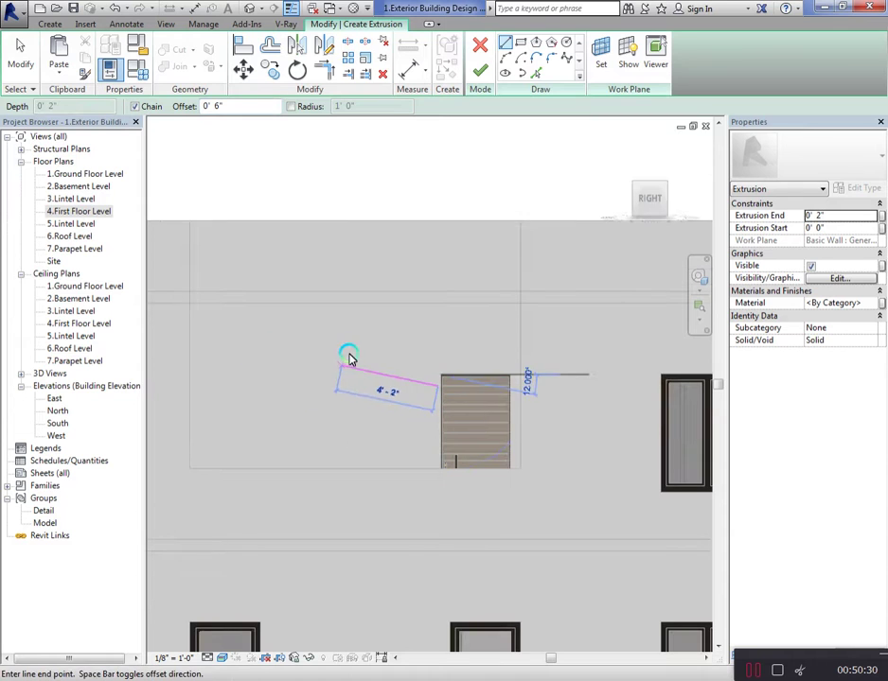
{"action": "key", "text": "Escape"}
{"action": "left_click", "coordinate": [509, 376]}
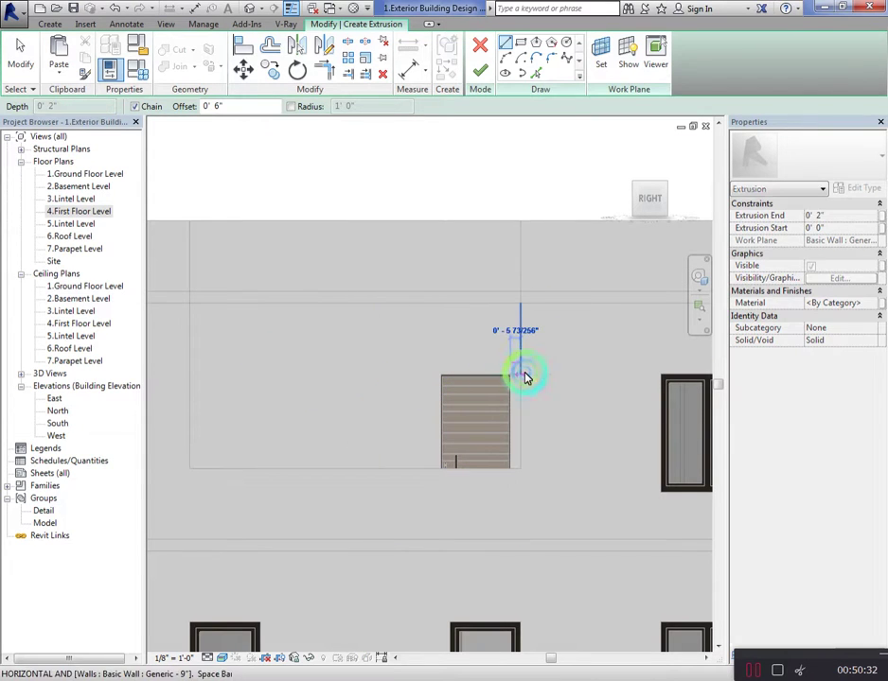
{"action": "left_click", "coordinate": [508, 365]}
{"action": "key", "text": "Escape"}
{"action": "key", "text": "Escape"}
{"action": "left_click_drag", "start_coordinate": [509, 366], "coordinate": [331, 367]}
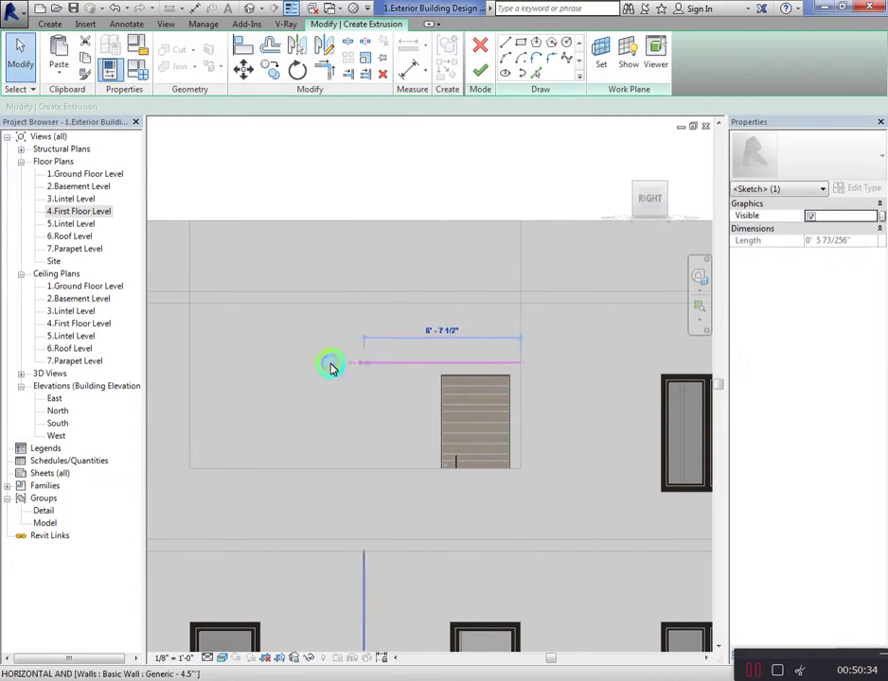
{"action": "left_click_drag", "start_coordinate": [199, 365], "coordinate": [190, 362]}
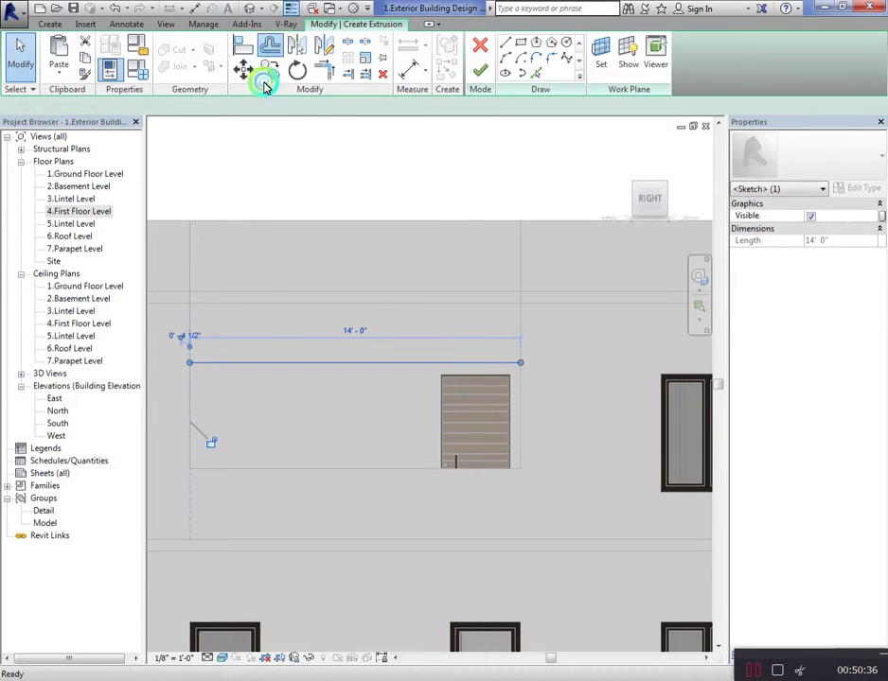
Offset a copy of the line and close both ends of the slab profile
{"action": "left_click", "coordinate": [270, 45]}
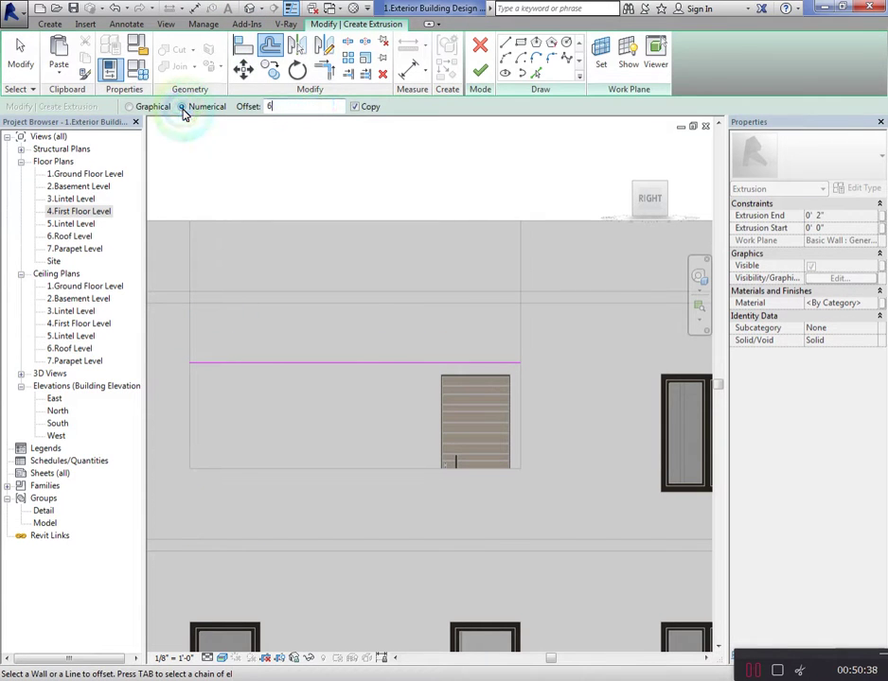
{"action": "left_click", "coordinate": [308, 365]}
{"action": "key", "text": "Escape"}
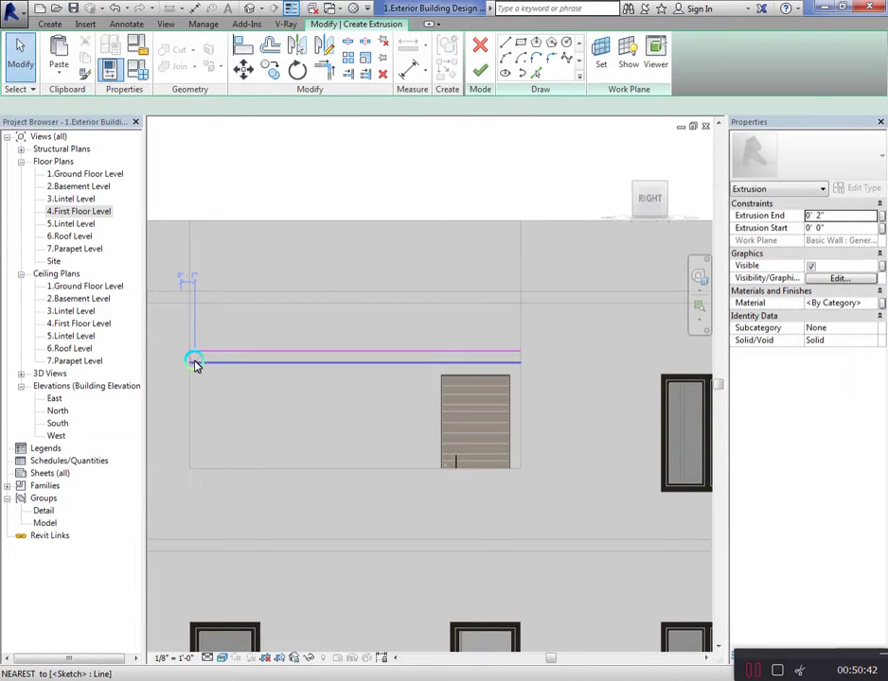
{"action": "key", "text": "l"}
{"action": "key", "text": "i"}
{"action": "left_click", "coordinate": [193, 362]}
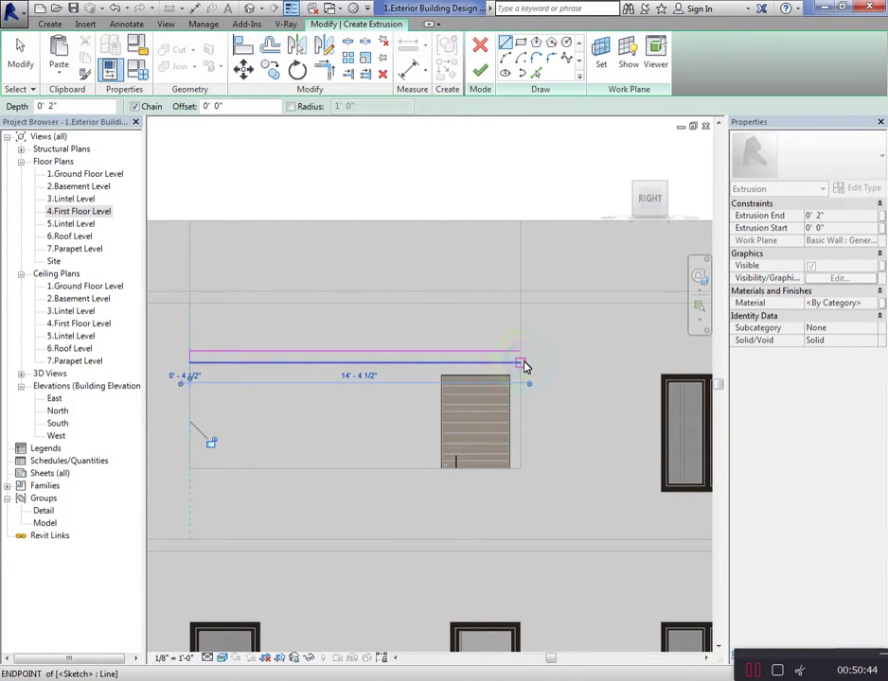
{"action": "left_click", "coordinate": [520, 361]}
{"action": "key", "text": "Escape"}
{"action": "key", "text": "Escape"}
Set the Extrusion End to 3' 0" and finish the canopy slab
{"action": "left_click", "coordinate": [835, 218]}
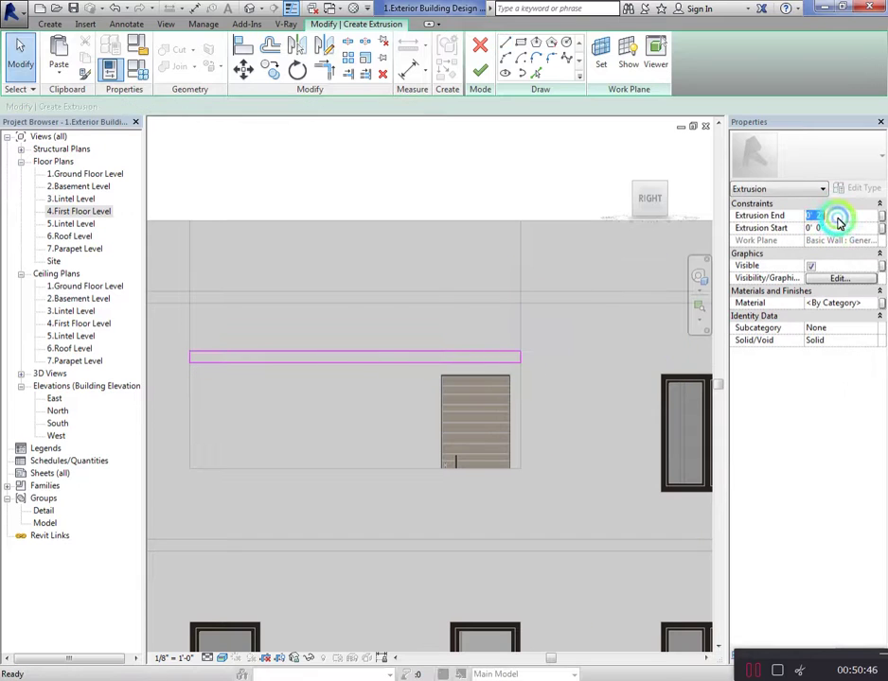
{"action": "left_click", "coordinate": [480, 72]}
{"action": "left_click", "coordinate": [423, 196]}
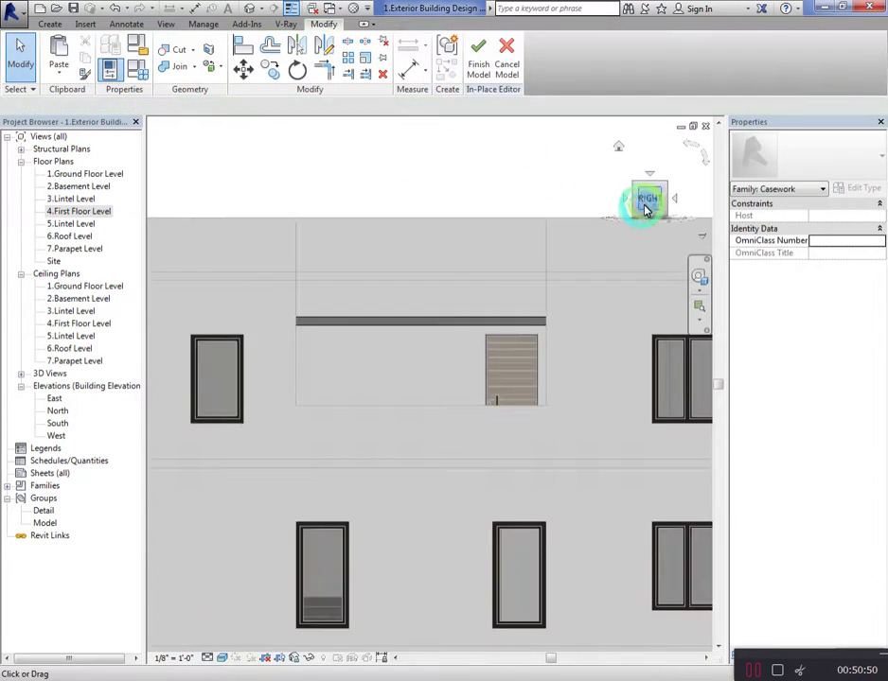
{"action": "mouse_move", "coordinate": [646, 207]}
{"action": "left_mouse_down"}
{"action": "mouse_move", "coordinate": [696, 234]}
{"action": "mouse_move", "coordinate": [616, 224]}
{"action": "left_mouse_up"}
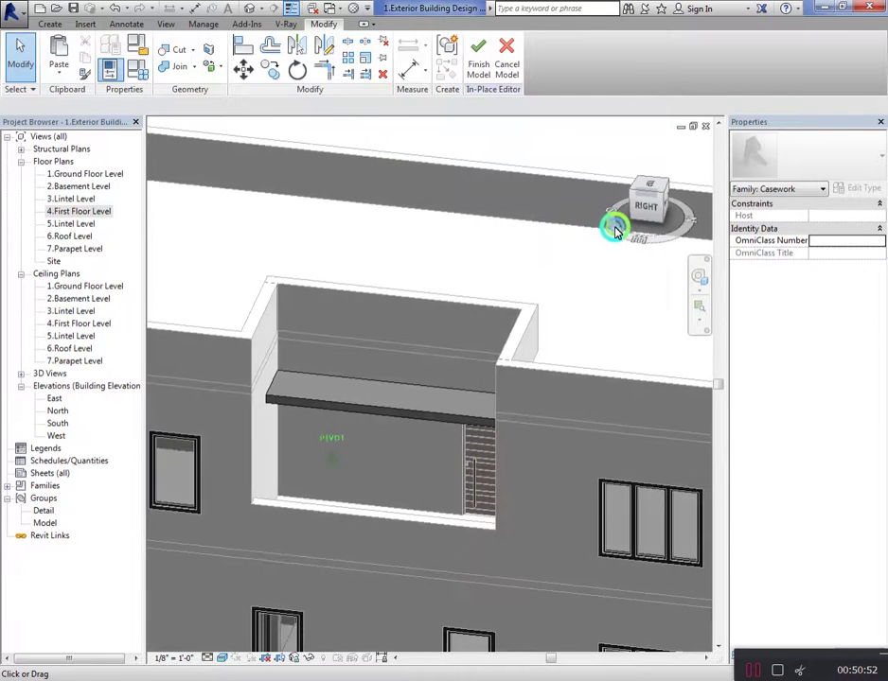
{"action": "scroll", "coordinate": [227, 406], "scroll_direction": "up", "scroll_amount": 3}
{"action": "scroll", "coordinate": [443, 352], "scroll_direction": "down", "scroll_amount": 1}
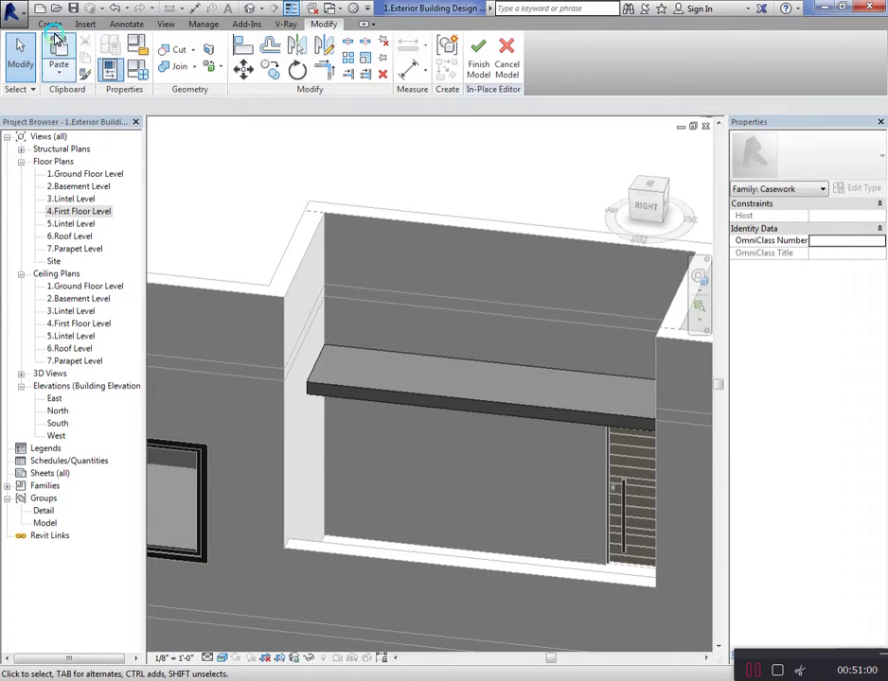
{"action": "left_click", "coordinate": [53, 25]}
Start a second extrusion on the canopy's top face using the Rectangle sketch tool
{"action": "left_click", "coordinate": [118, 78]}
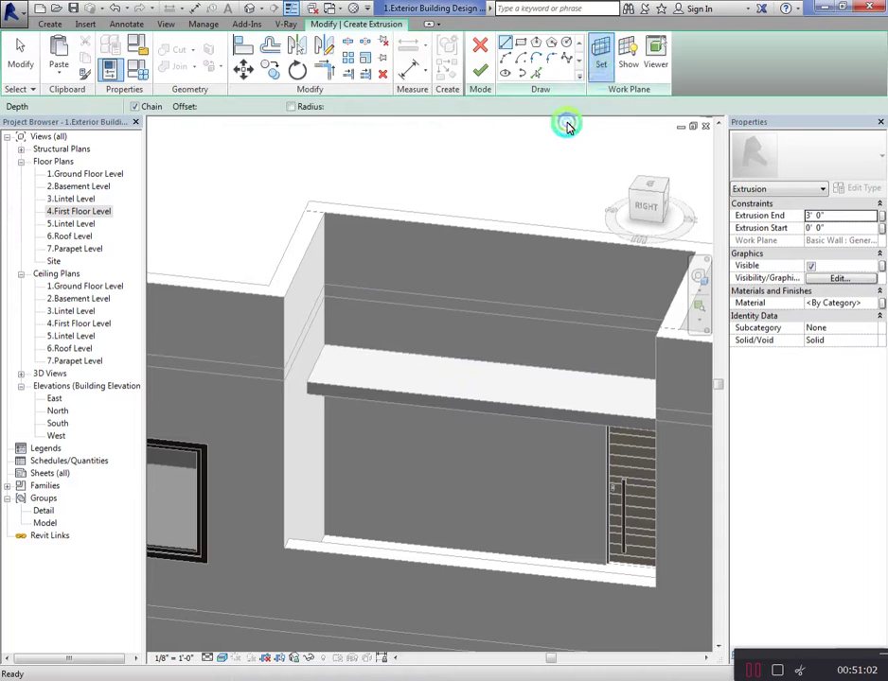
{"action": "left_click", "coordinate": [409, 429]}
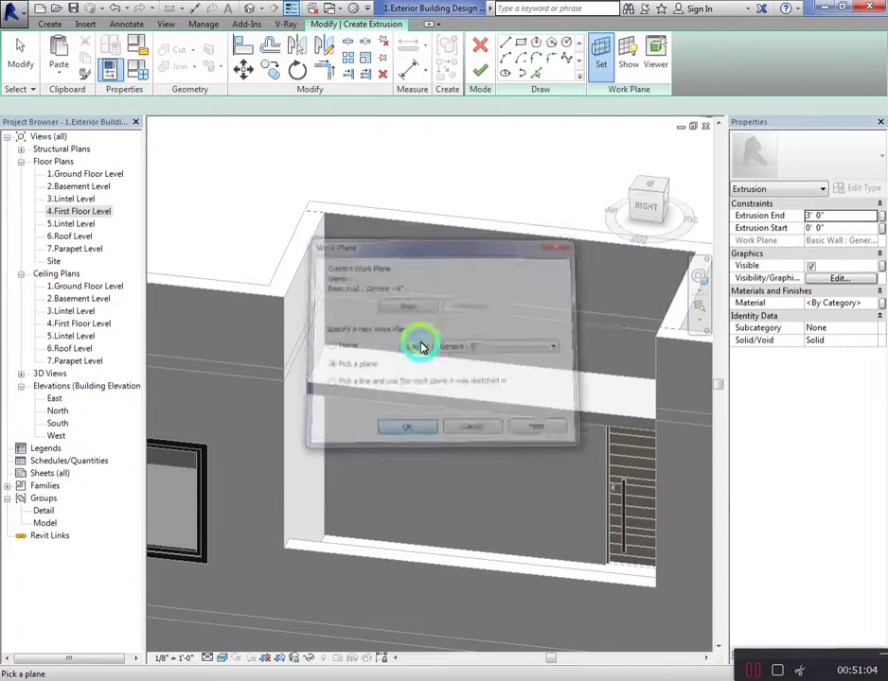
{"action": "left_click", "coordinate": [444, 391]}
{"action": "left_click", "coordinate": [521, 42]}
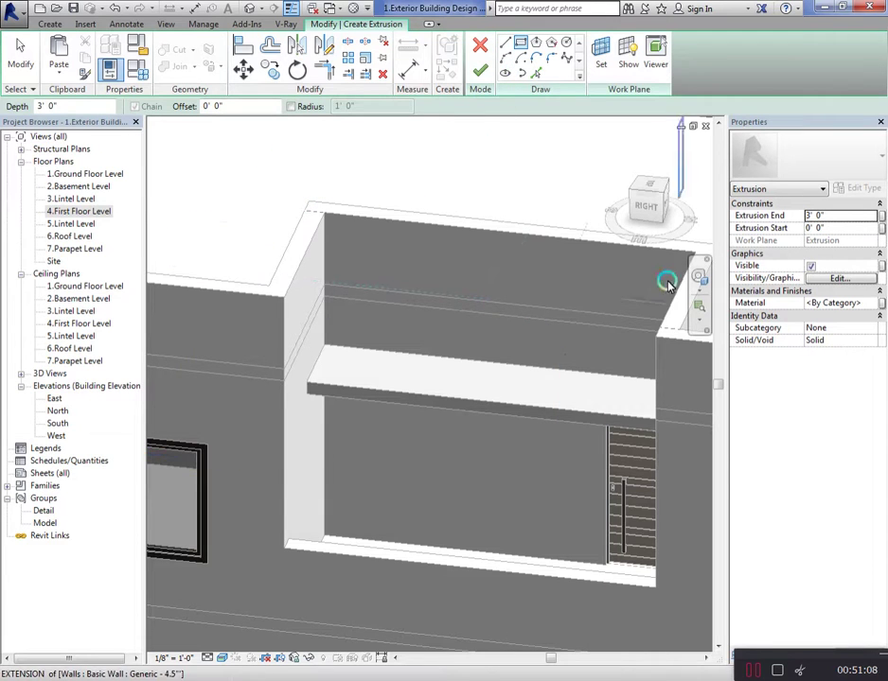
{"action": "left_click", "coordinate": [649, 205]}
{"action": "left_click_drag", "start_coordinate": [695, 212], "coordinate": [644, 222]}
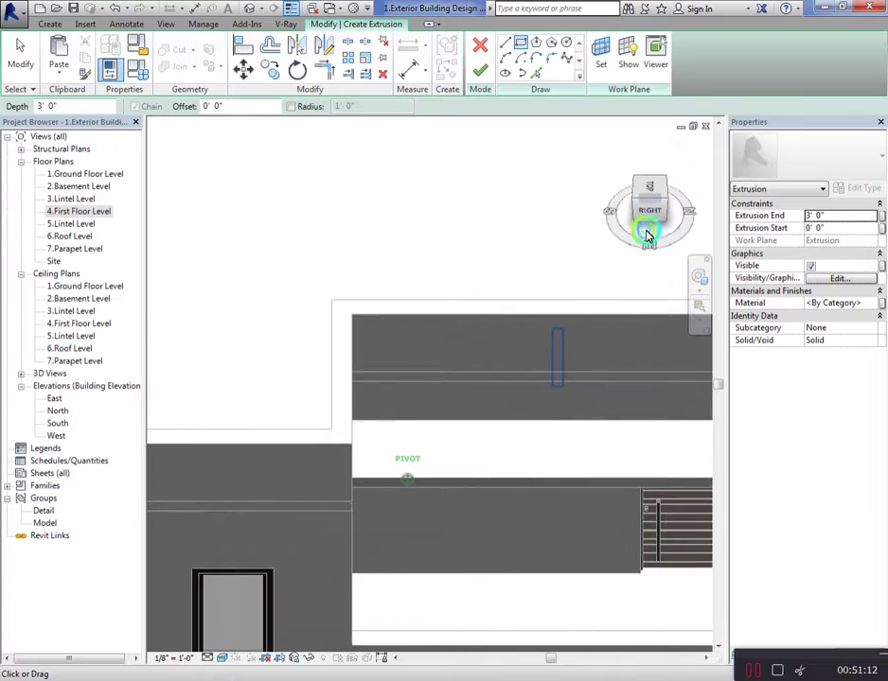
{"action": "left_click_drag", "start_coordinate": [644, 222], "coordinate": [643, 274]}
{"action": "scroll", "coordinate": [276, 278], "scroll_direction": "down", "scroll_amount": 2}
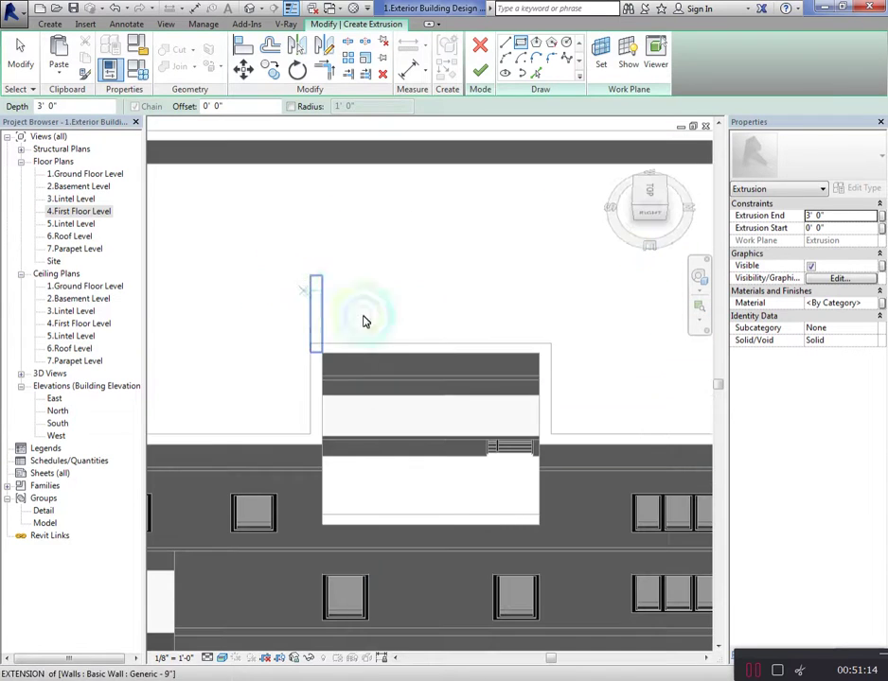
{"action": "scroll", "coordinate": [330, 407], "scroll_direction": "up", "scroll_amount": 1}
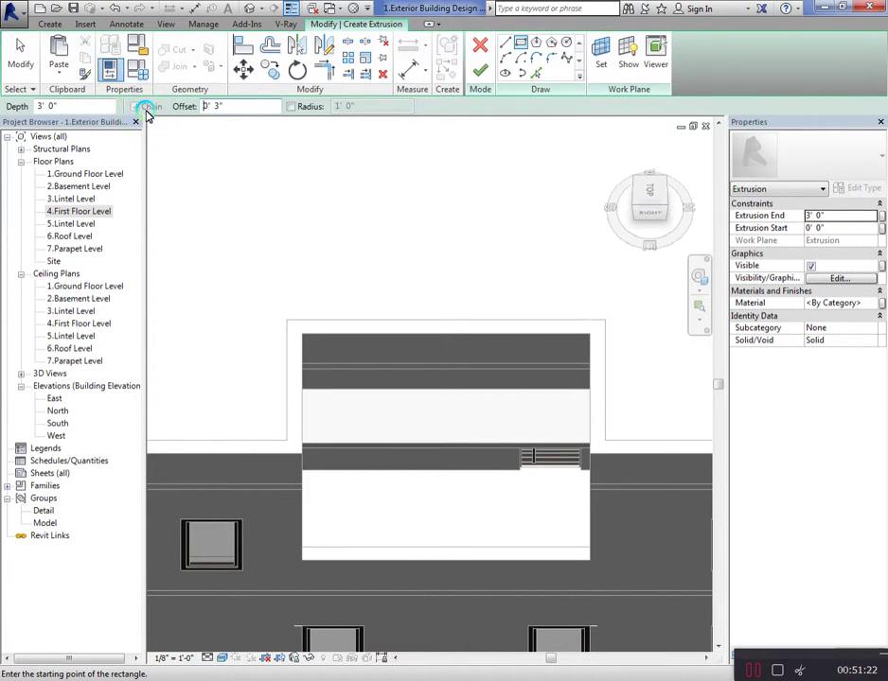
Draw a rectangle from the wall endpoint to the canopy's far corner
{"action": "left_click", "coordinate": [300, 388]}
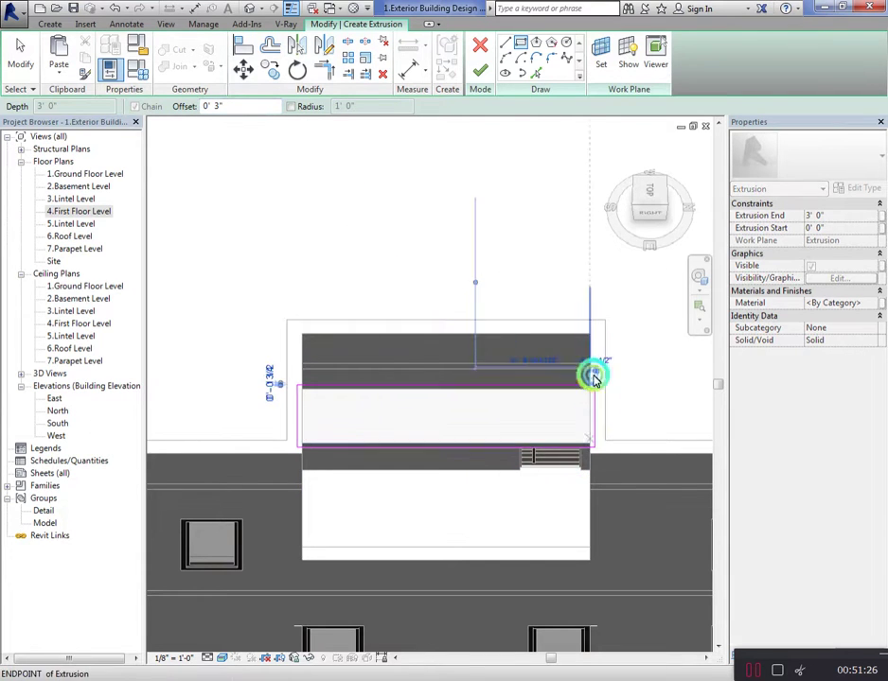
{"action": "left_click", "coordinate": [594, 378]}
{"action": "key", "text": "Escape"}
{"action": "left_click_drag", "start_coordinate": [644, 198], "coordinate": [612, 191]}
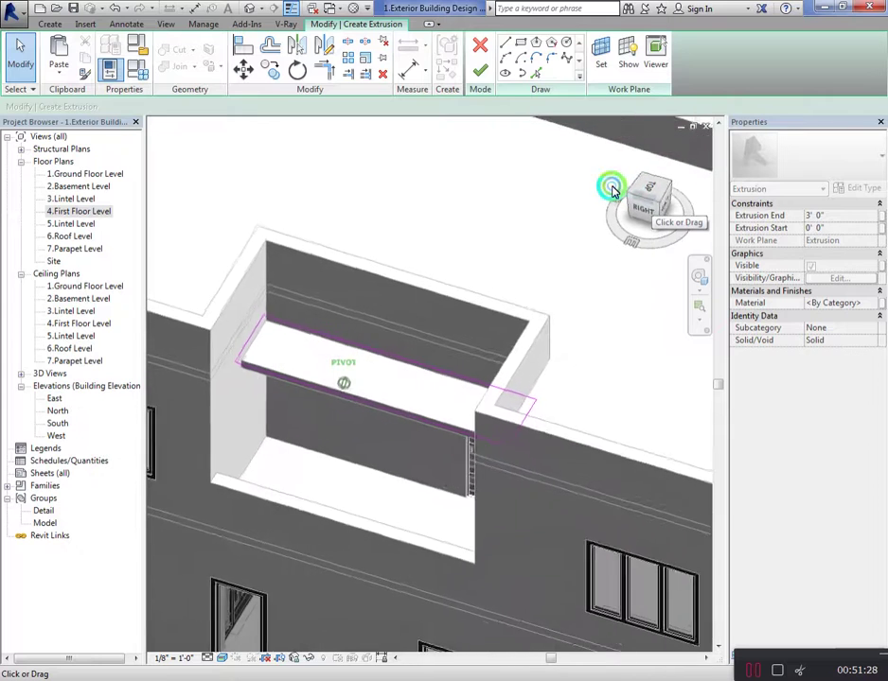
{"action": "scroll", "coordinate": [310, 366], "scroll_direction": "up", "scroll_amount": 5}
{"action": "scroll", "coordinate": [310, 371], "scroll_direction": "up", "scroll_amount": 2}
Reposition the rectangle's long top edge closer to the wall
{"action": "left_click", "coordinate": [315, 376]}
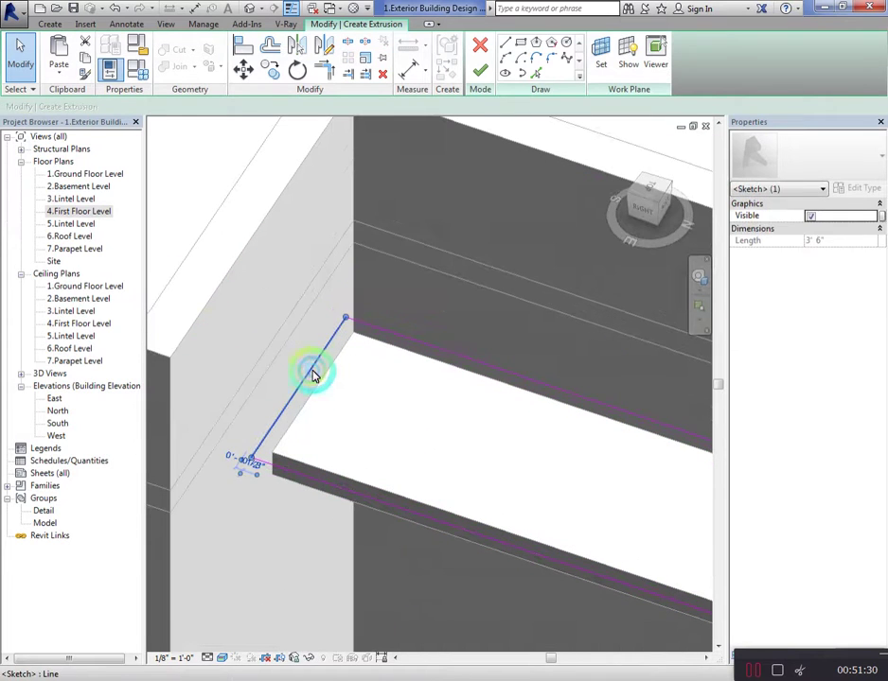
{"action": "scroll", "coordinate": [327, 378], "scroll_direction": "down", "scroll_amount": 2}
{"action": "scroll", "coordinate": [414, 356], "scroll_direction": "up", "scroll_amount": 2}
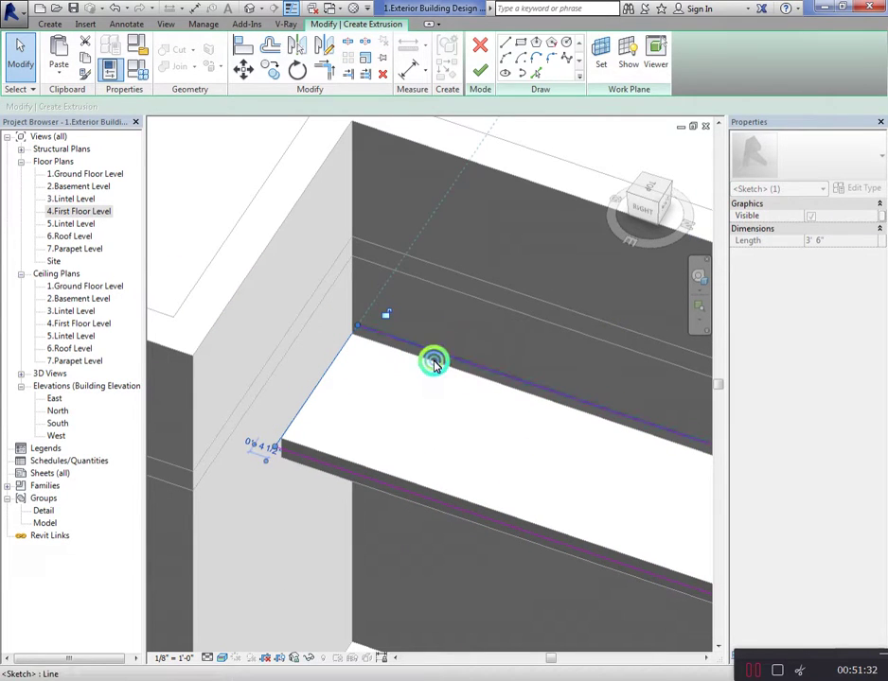
{"action": "left_click", "coordinate": [434, 364]}
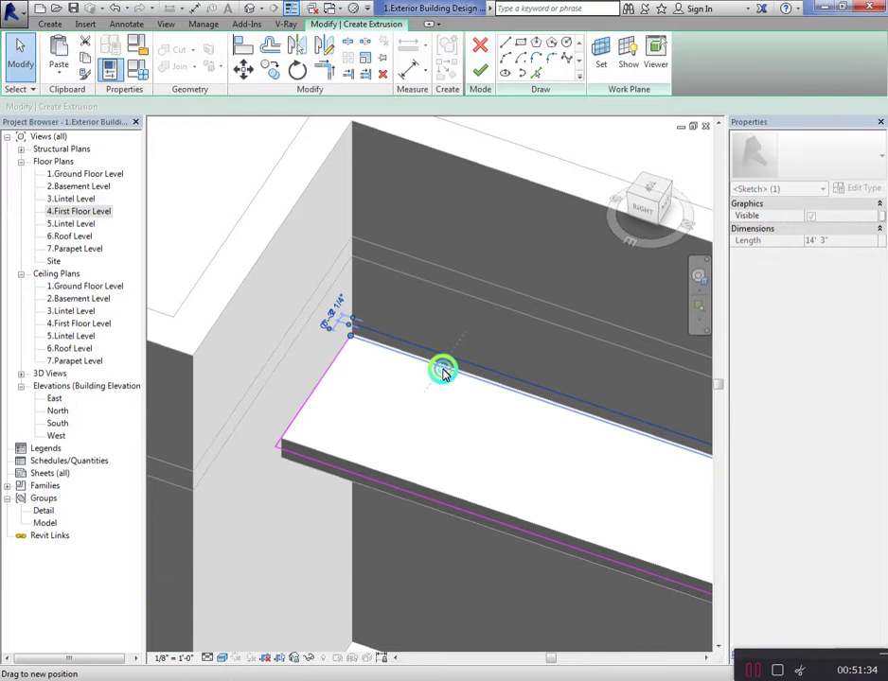
{"action": "left_click_drag", "start_coordinate": [442, 371], "coordinate": [406, 373]}
{"action": "middle_click_drag", "start_coordinate": [406, 373], "coordinate": [462, 373], "text": "shift"}
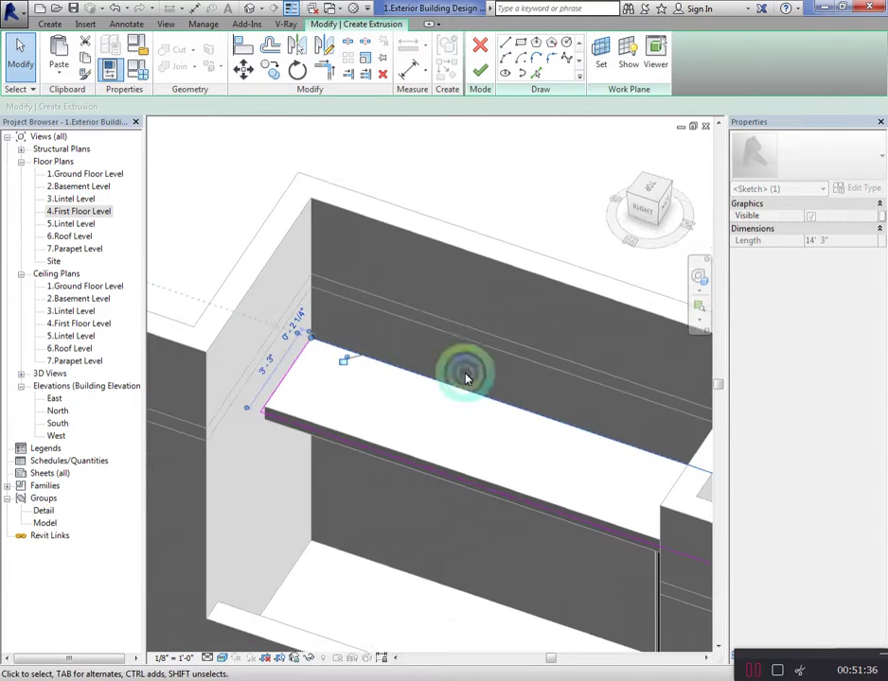
Snap the end line to the wall corner and finish the extrusion 1 1/2" thick
{"action": "mouse_move", "coordinate": [652, 246]}
{"action": "middle_mouse_down", "text": "shift"}
{"action": "mouse_move", "coordinate": [803, 241]}
{"action": "mouse_move", "coordinate": [311, 422]}
{"action": "mouse_move", "coordinate": [686, 370]}
{"action": "middle_mouse_up", "text": "shift"}
{"action": "scroll", "coordinate": [687, 370], "scroll_direction": "up", "scroll_amount": 2}
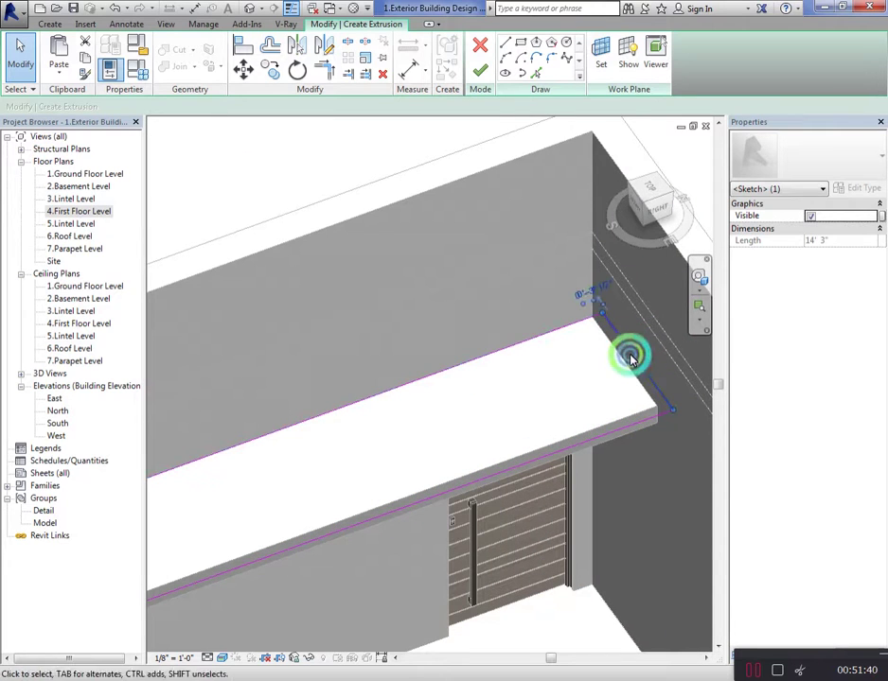
{"action": "mouse_move", "coordinate": [630, 357]}
{"action": "left_mouse_down"}
{"action": "mouse_move", "coordinate": [614, 358]}
{"action": "mouse_move", "coordinate": [629, 360]}
{"action": "left_mouse_up"}
{"action": "left_click", "coordinate": [551, 383]}
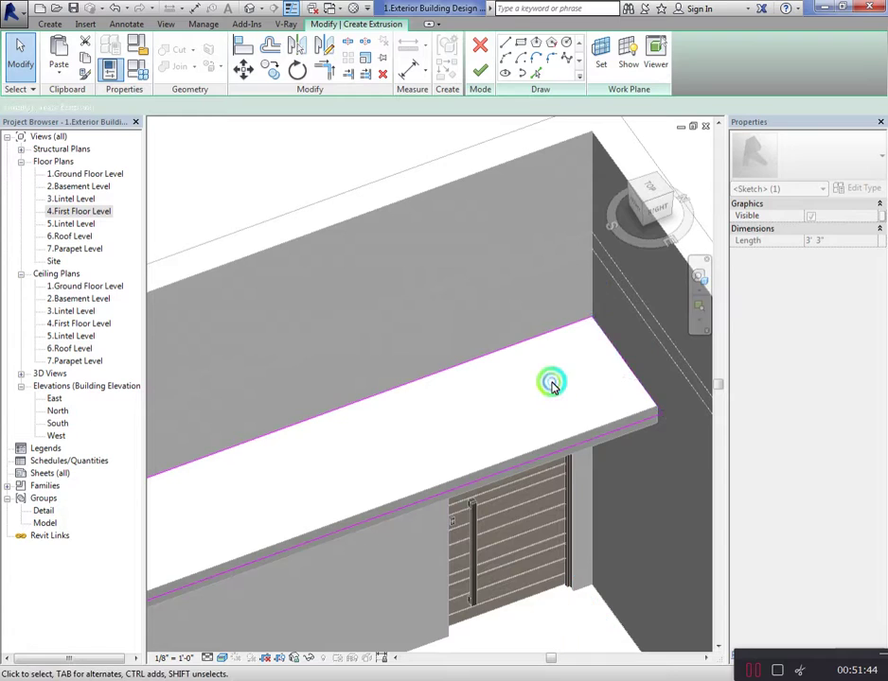
{"action": "scroll", "coordinate": [638, 272], "scroll_direction": "down", "scroll_amount": 3}
{"action": "left_click", "coordinate": [843, 225]}
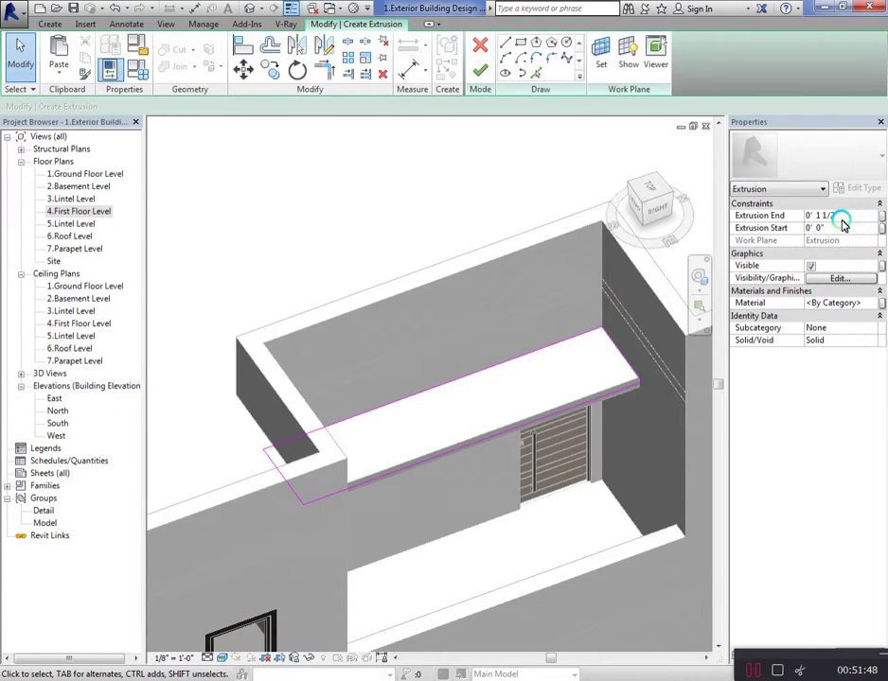
{"action": "left_click", "coordinate": [480, 72]}
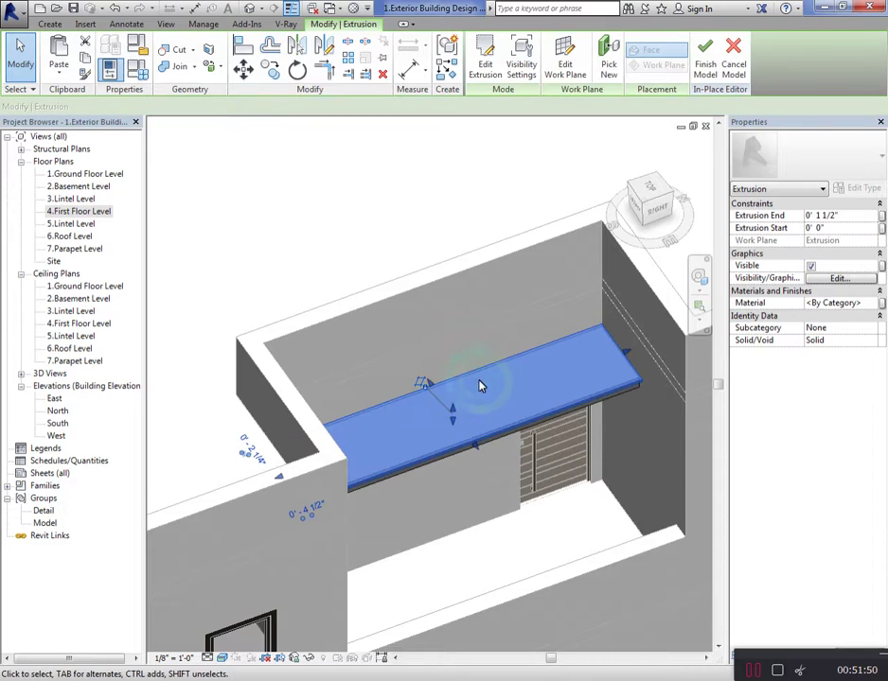
Mirror the thin extrusion in the right elevation view
{"action": "left_click", "coordinate": [648, 208]}
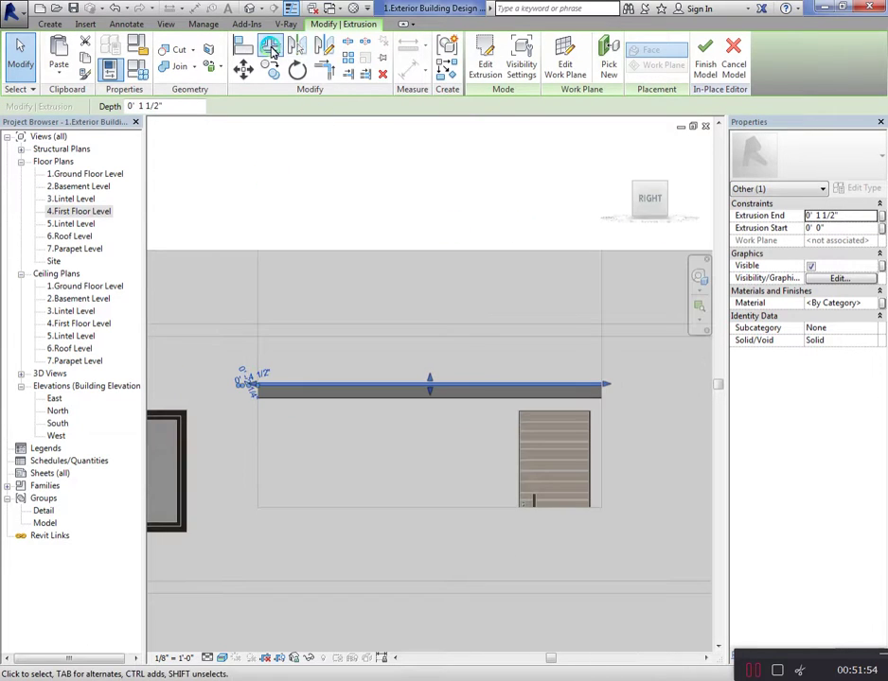
{"action": "left_click", "coordinate": [324, 46]}
{"action": "left_click", "coordinate": [386, 253]}
{"action": "left_click", "coordinate": [404, 383]}
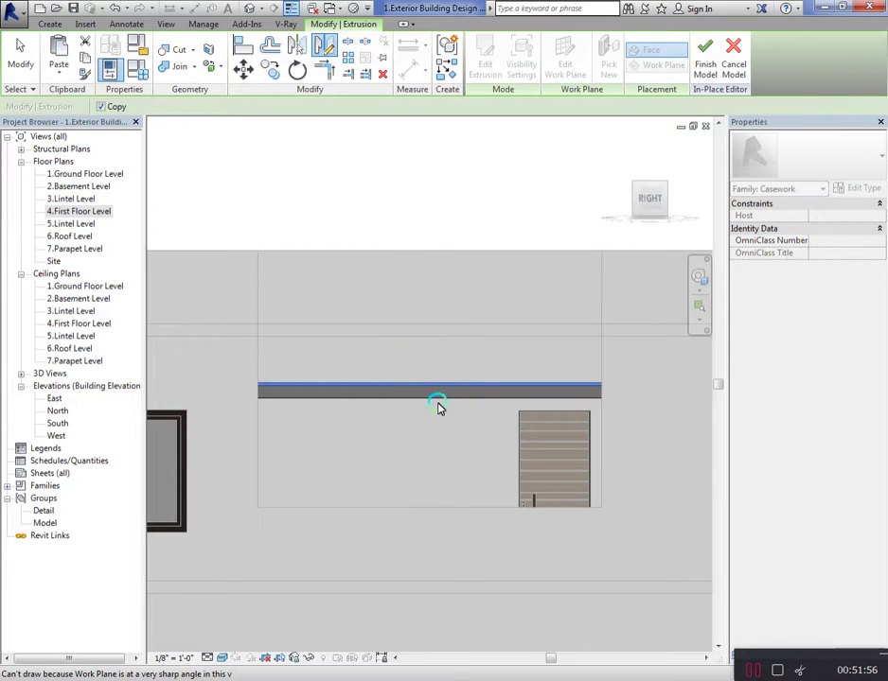
{"action": "left_click", "coordinate": [50, 25]}
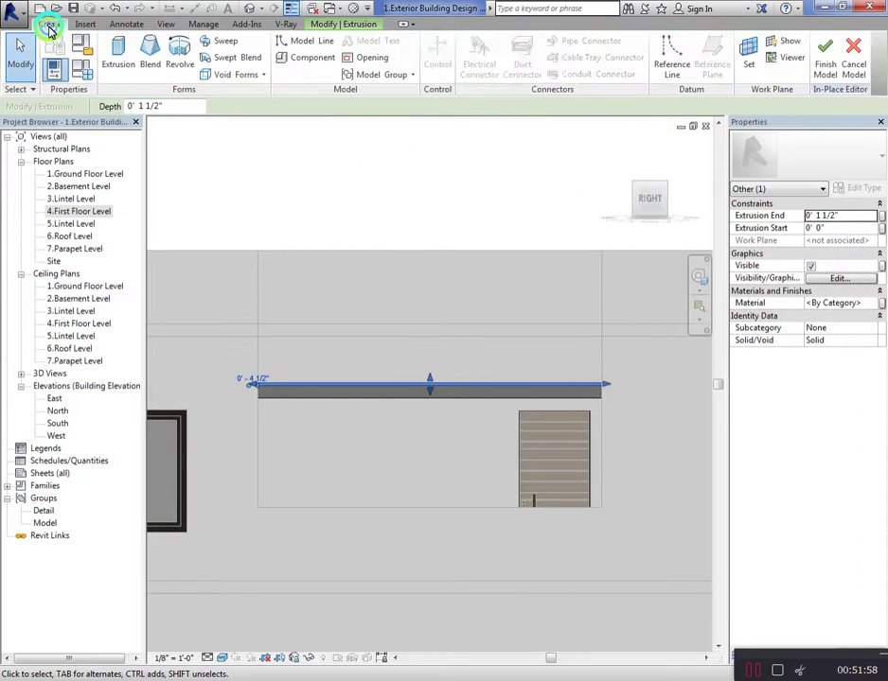
{"action": "scroll", "coordinate": [405, 383], "scroll_direction": "up", "scroll_amount": 2}
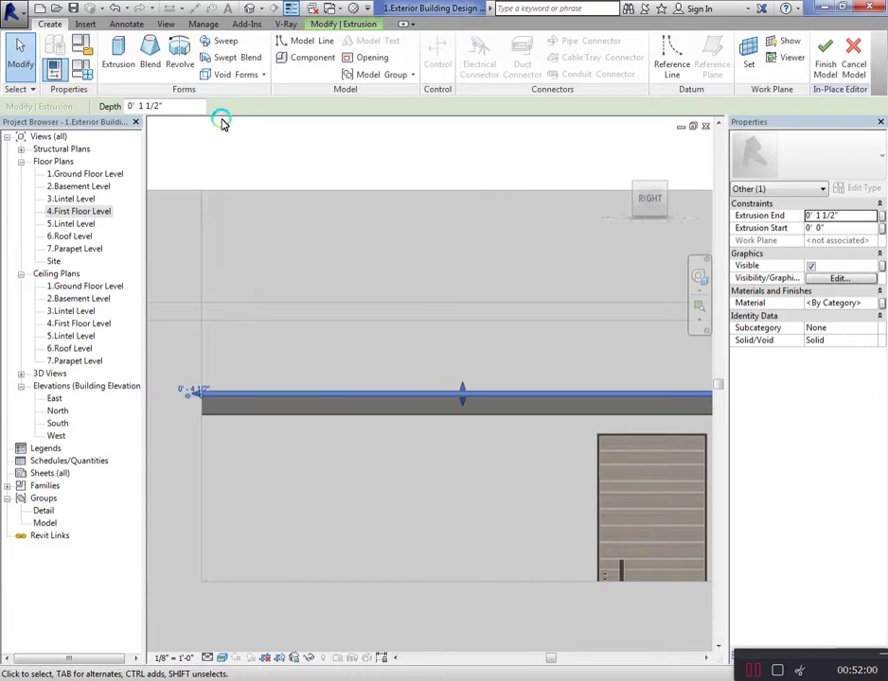
Copy the extrusion to sit parallel just below the original and select it
{"action": "left_click", "coordinate": [348, 23]}
{"action": "left_click", "coordinate": [269, 61]}
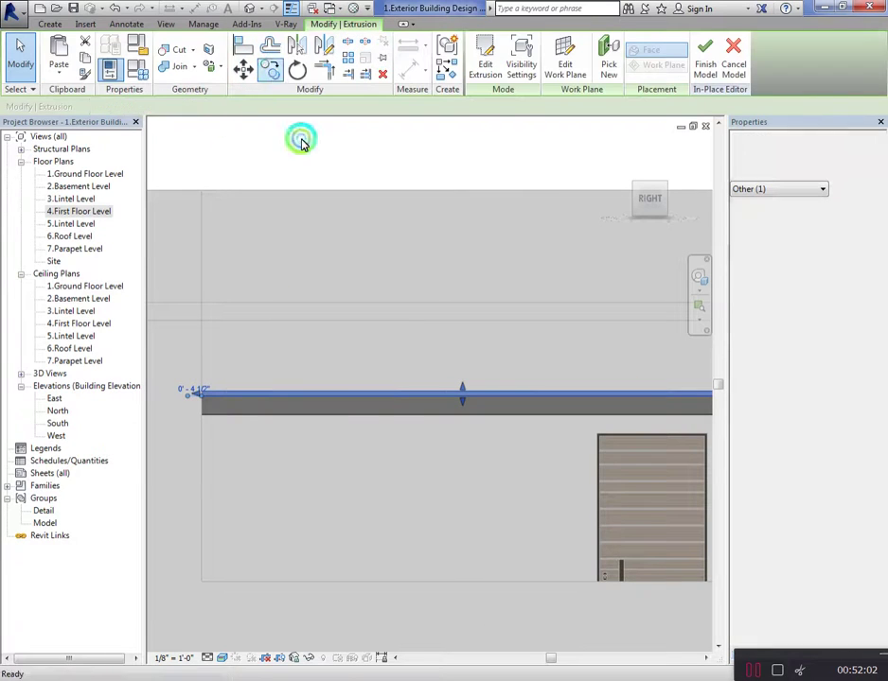
{"action": "scroll", "coordinate": [412, 386], "scroll_direction": "up", "scroll_amount": 1}
{"action": "scroll", "coordinate": [417, 369], "scroll_direction": "up", "scroll_amount": 1}
{"action": "left_click", "coordinate": [420, 355]}
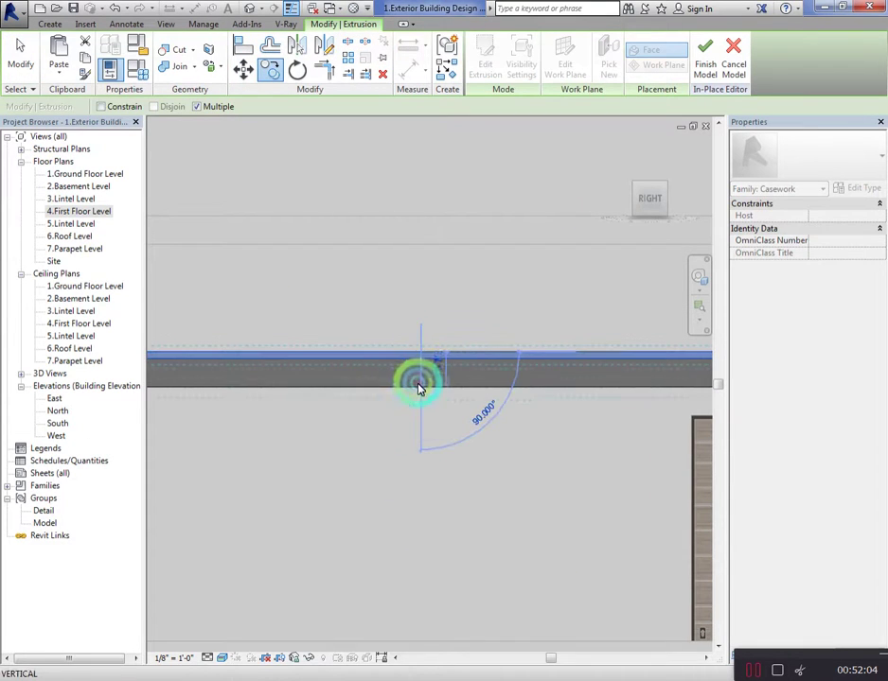
{"action": "left_click", "coordinate": [549, 313]}
{"action": "key", "text": "Escape"}
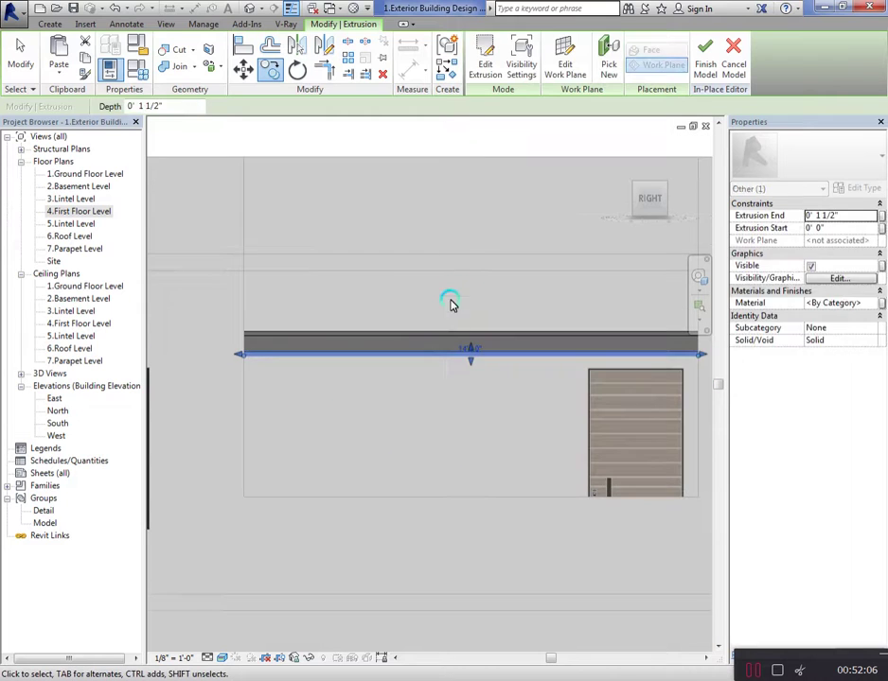
{"action": "left_click", "coordinate": [244, 344]}
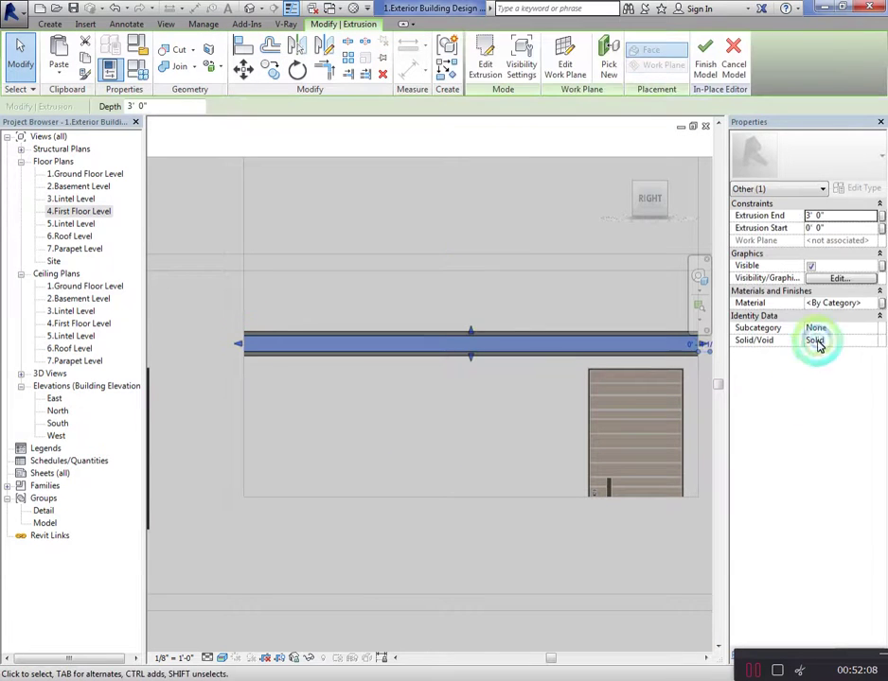
Assign the white material to the extrusion from the Material Browser
{"action": "left_click", "coordinate": [877, 304]}
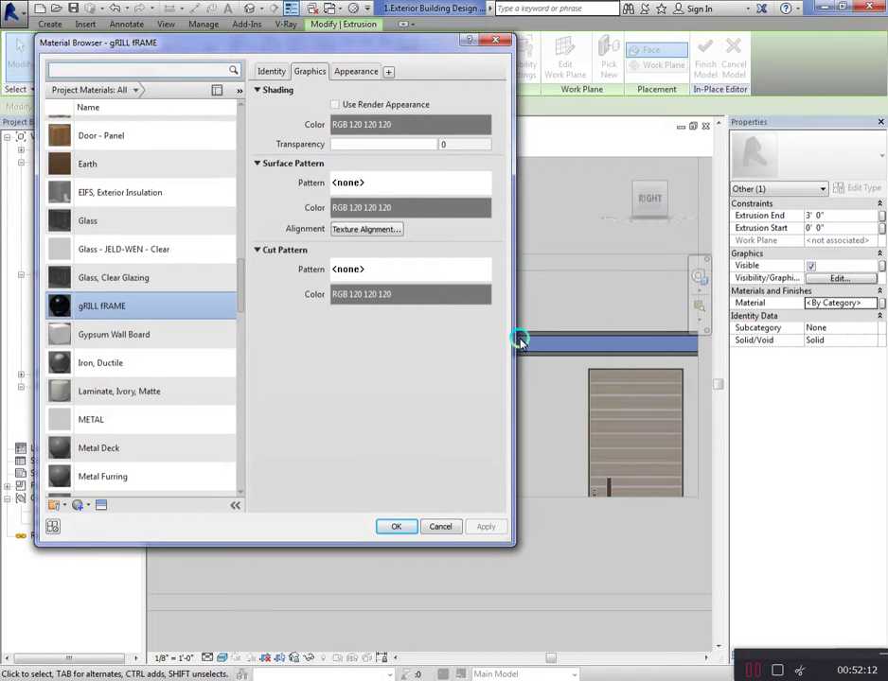
{"action": "left_click", "coordinate": [67, 392]}
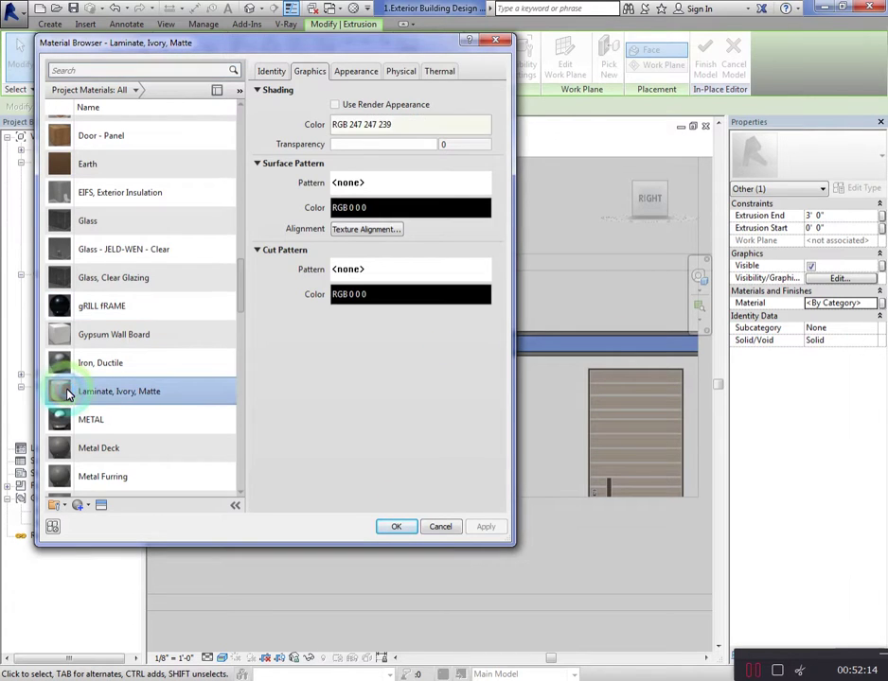
{"action": "left_click", "coordinate": [135, 406]}
{"action": "key", "text": "End"}
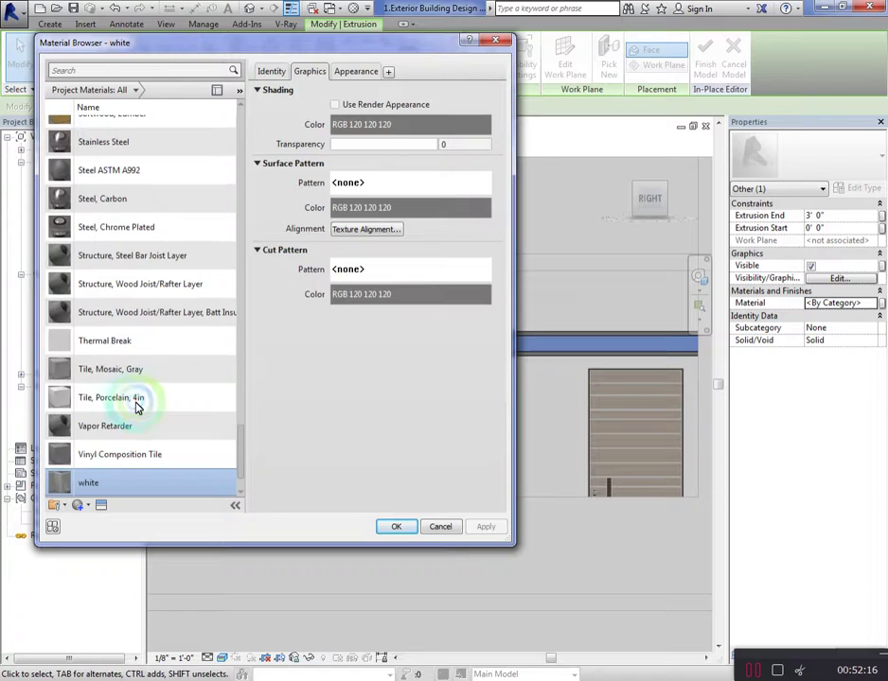
{"action": "double_click", "coordinate": [129, 482]}
{"action": "left_click", "coordinate": [380, 248]}
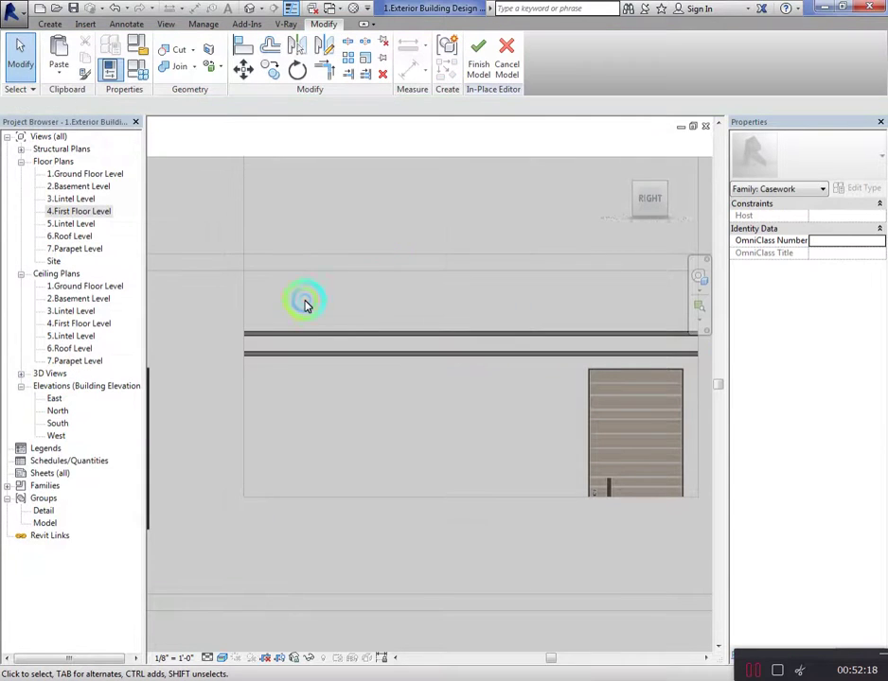
Select both extrusions and create a new material named Wood Frame
{"action": "left_click", "coordinate": [343, 353]}
{"action": "left_click", "coordinate": [654, 335], "text": "ctrl"}
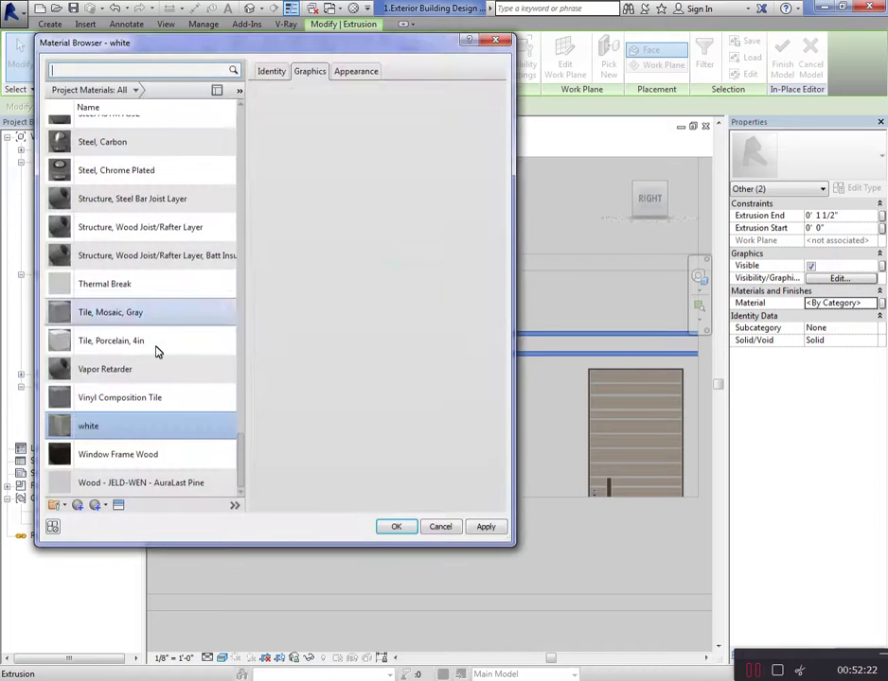
{"action": "left_click", "coordinate": [102, 518]}
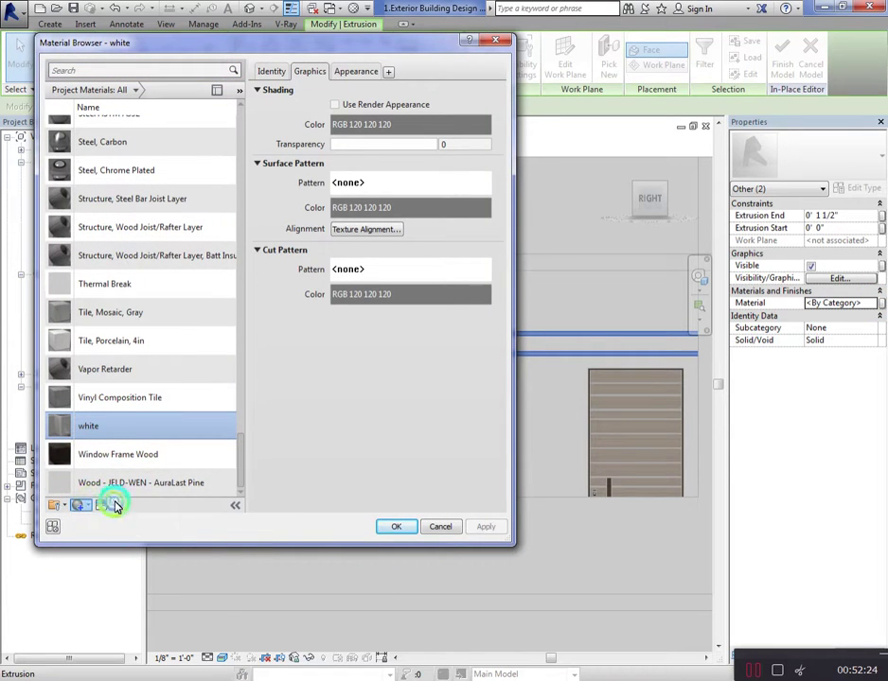
{"action": "right_click", "coordinate": [174, 313]}
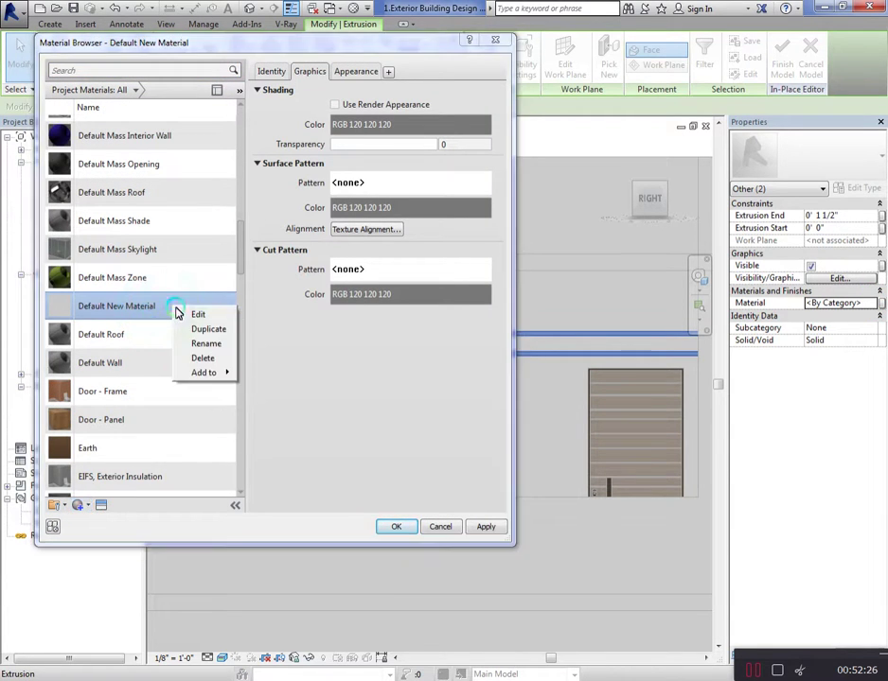
{"action": "left_click", "coordinate": [206, 343]}
{"action": "left_click", "coordinate": [172, 304]}
{"action": "type", "text": "Wood Frame"}
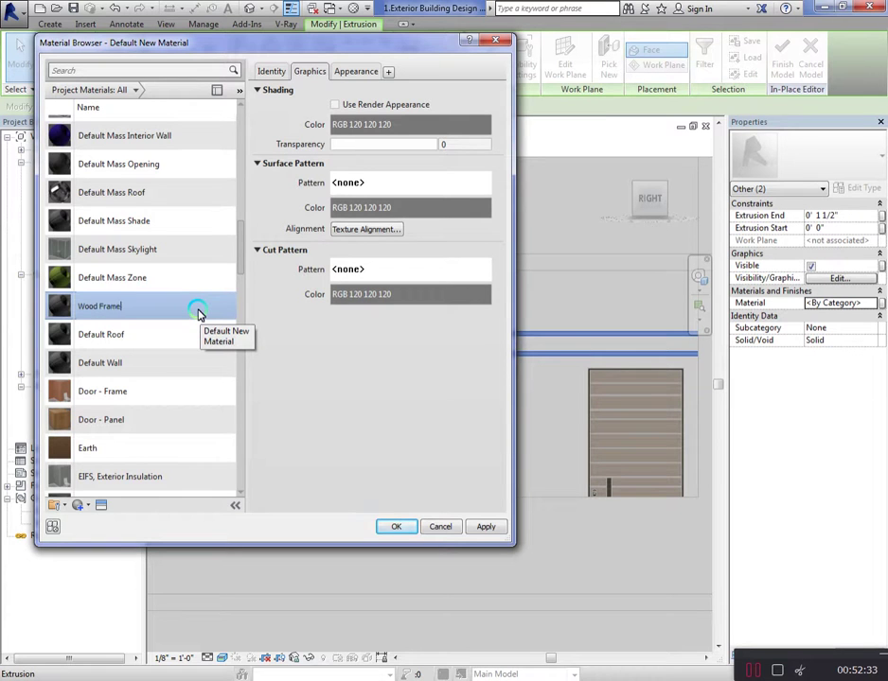
{"action": "key", "text": "Return"}
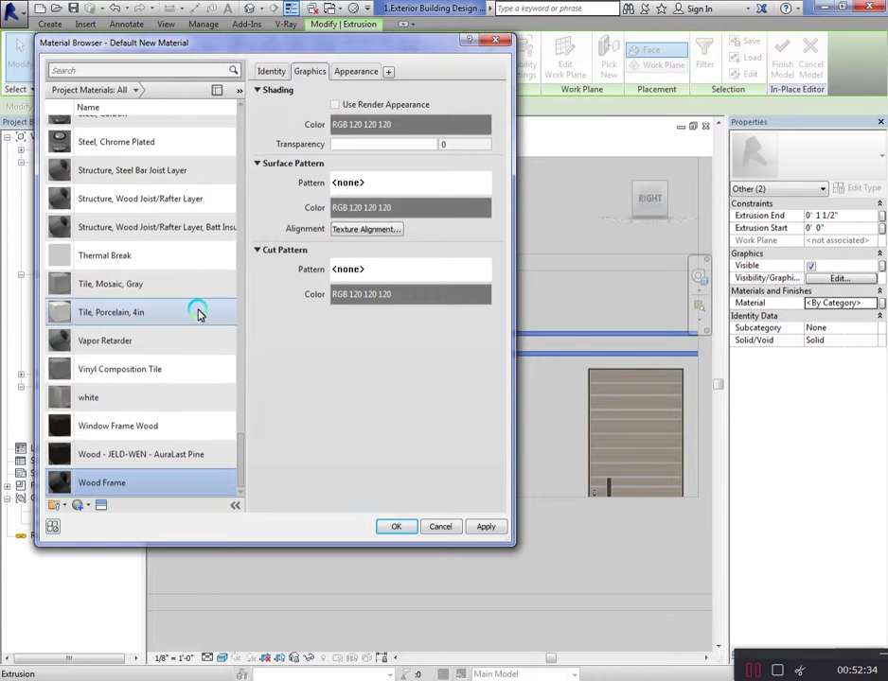
Edit Wood Frame's appearance settings, opening the image picker for its texture
{"action": "left_click", "coordinate": [101, 505]}
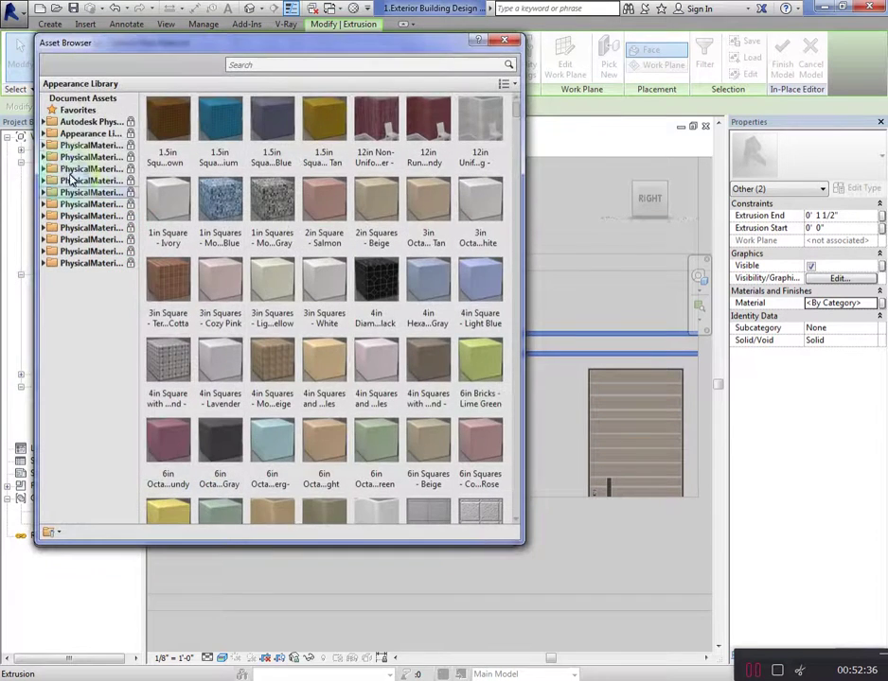
{"action": "left_click", "coordinate": [487, 41]}
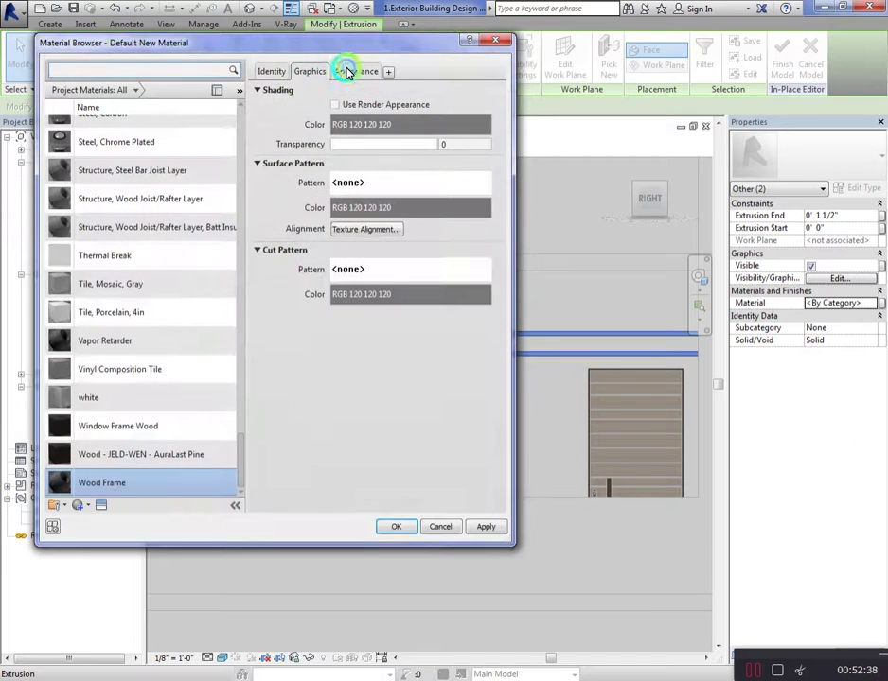
{"action": "left_click", "coordinate": [355, 71]}
{"action": "left_click", "coordinate": [497, 222]}
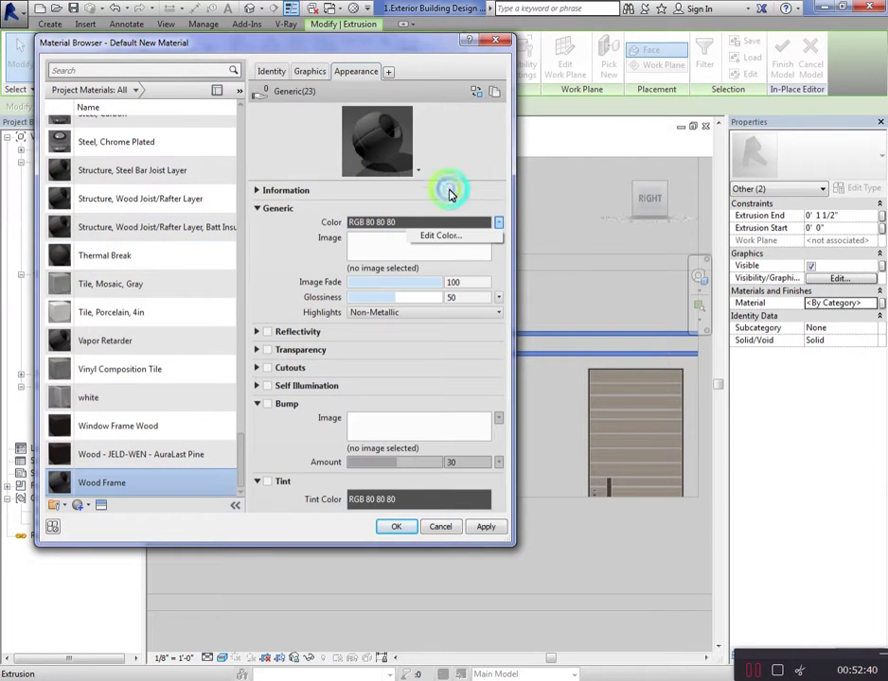
{"action": "left_click", "coordinate": [417, 171]}
{"action": "left_click", "coordinate": [436, 188]}
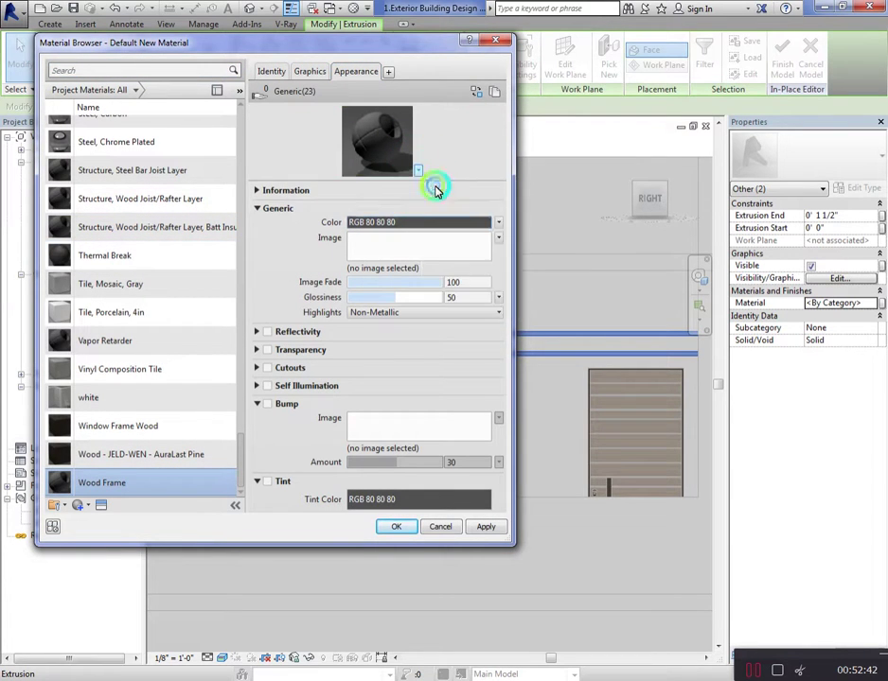
{"action": "left_click", "coordinate": [443, 257]}
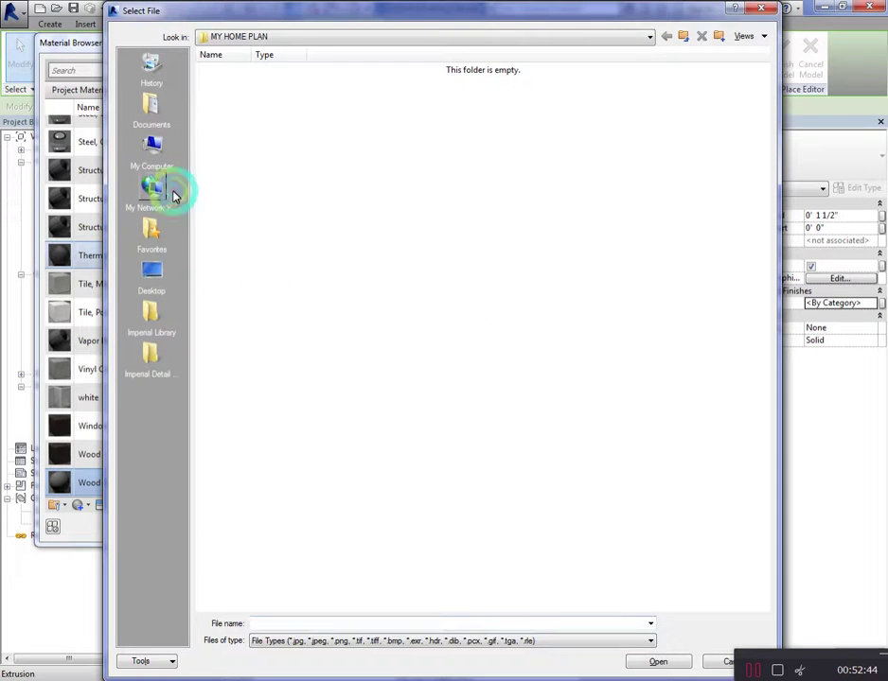
Browse to the EXT TILES folder on drive D: and show the files as extra large thumbnails
{"action": "left_click", "coordinate": [154, 147]}
{"action": "double_click", "coordinate": [276, 109]}
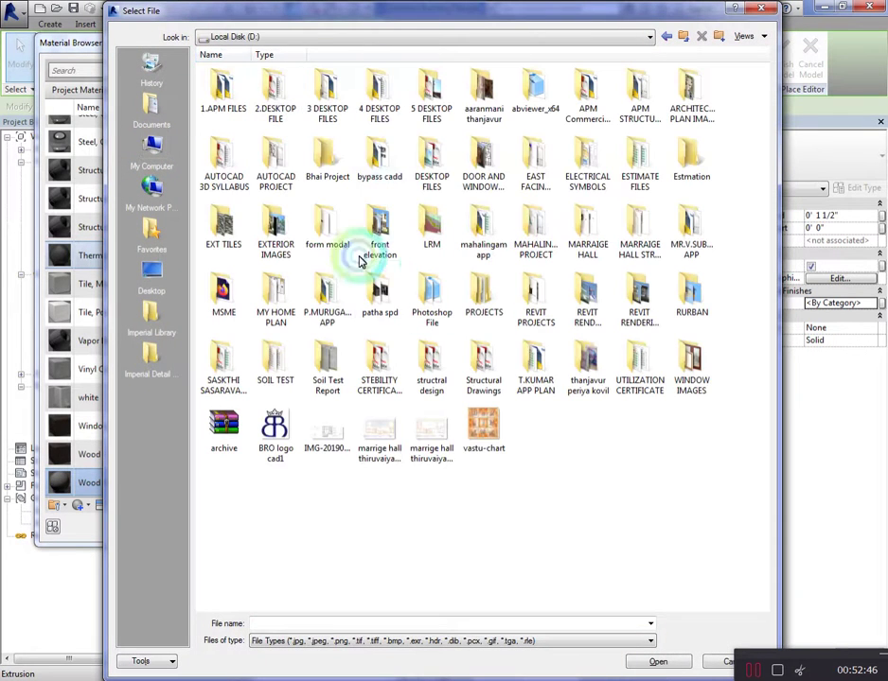
{"action": "double_click", "coordinate": [223, 227]}
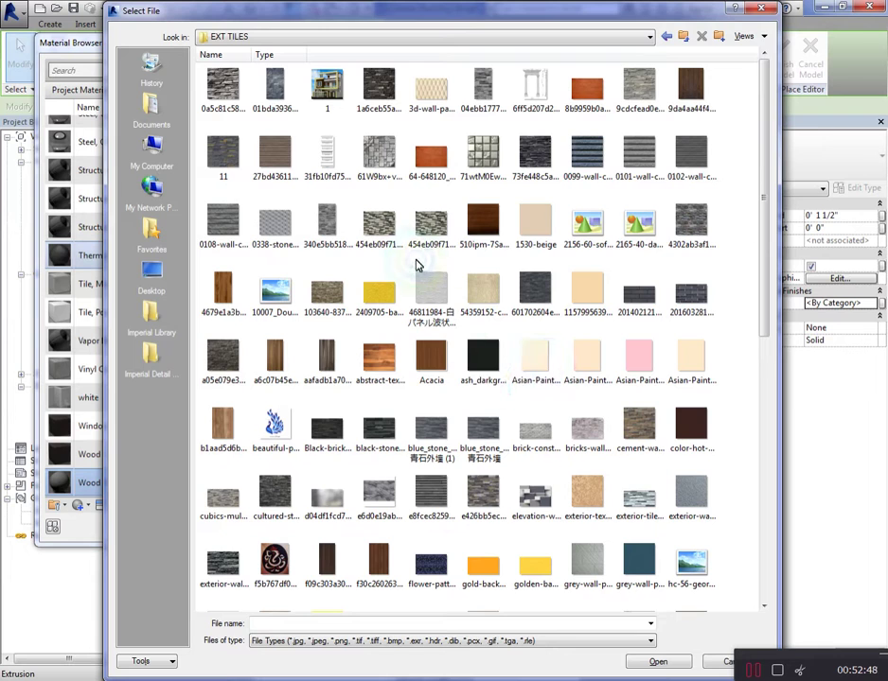
{"action": "right_click", "coordinate": [423, 265]}
{"action": "left_click", "coordinate": [634, 272]}
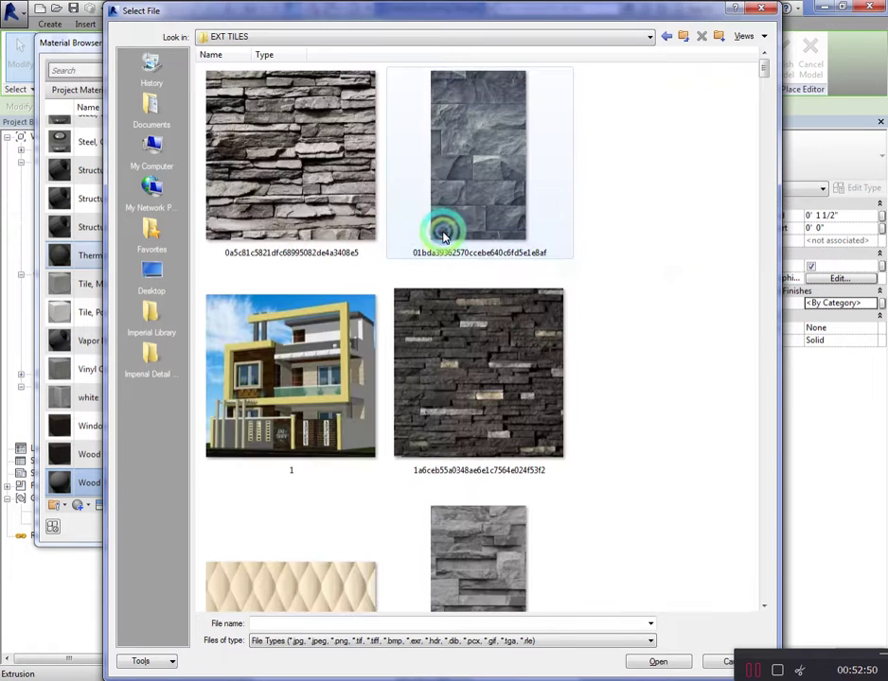
Browse the texture thumbnails and load the checkered wood-block images.jpg as the Generic image
{"action": "left_click", "coordinate": [443, 234]}
{"action": "key", "text": "Down"}
{"action": "key", "text": "Down"}
{"action": "key", "text": "Down"}
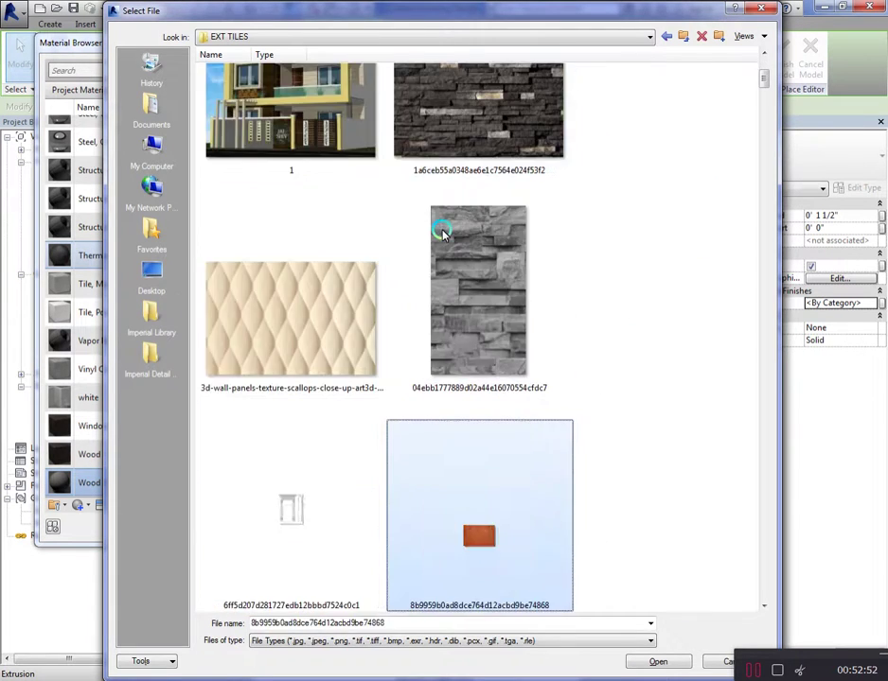
{"action": "key", "text": "Down"}
{"action": "key", "text": "Down"}
{"action": "key", "text": "Down"}
{"action": "key", "text": "Down"}
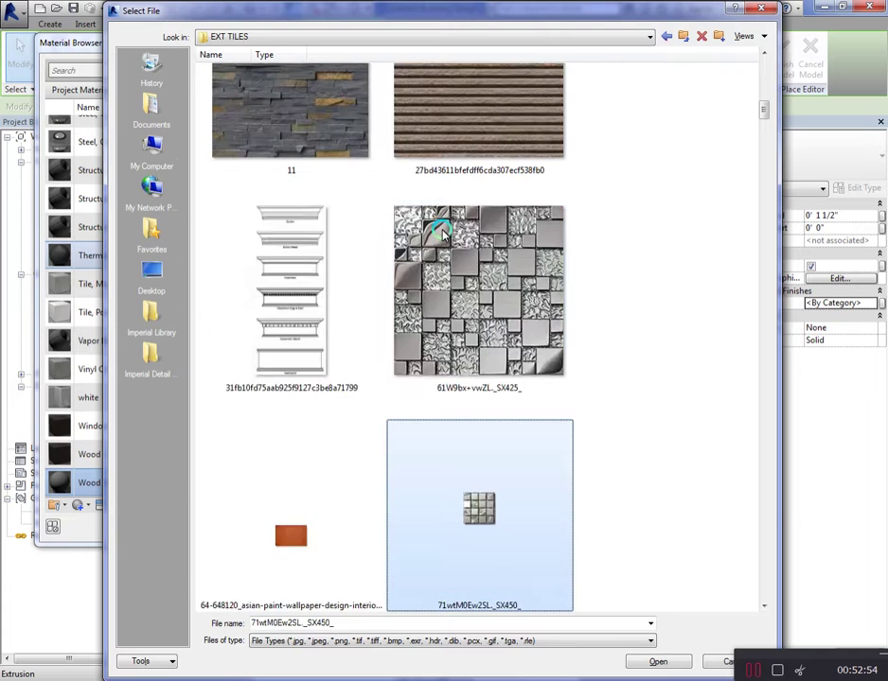
{"action": "key", "text": "Down"}
{"action": "key", "text": "Down"}
{"action": "key", "text": "Down"}
{"action": "key", "text": "Down"}
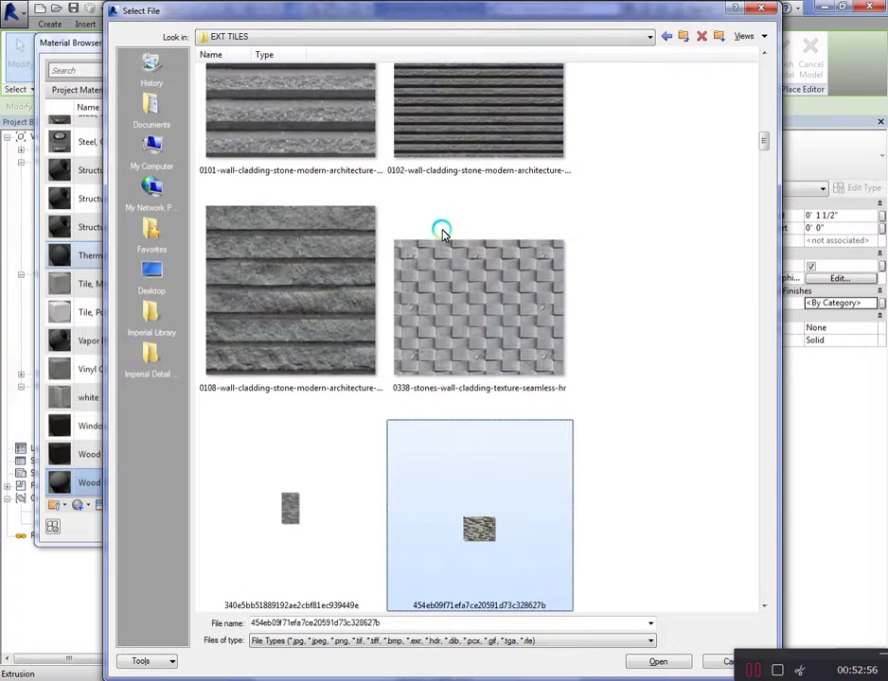
{"action": "key", "text": "Down"}
{"action": "key", "text": "Down"}
{"action": "key", "text": "Down"}
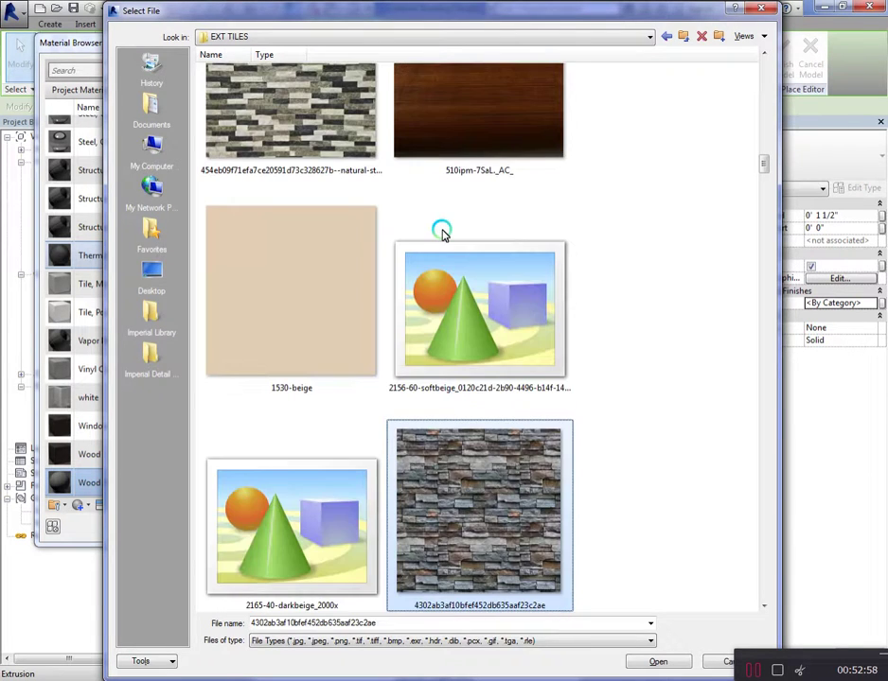
{"action": "key", "text": "Up"}
{"action": "key", "text": "Up"}
{"action": "key", "text": "Up"}
{"action": "key", "text": "Down"}
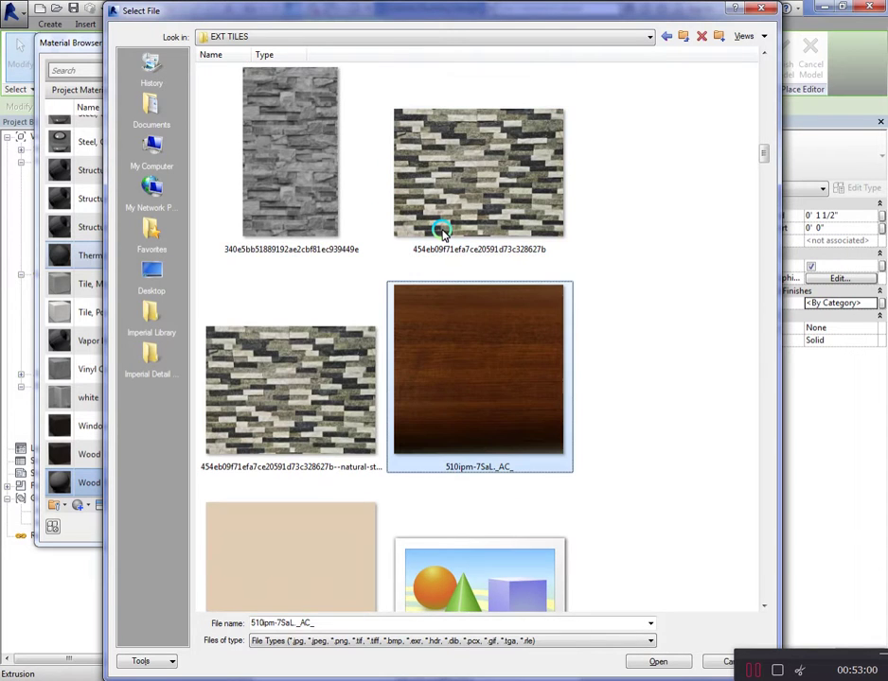
{"action": "key", "text": "Down"}
{"action": "key", "text": "Down"}
{"action": "key", "text": "Down"}
{"action": "key", "text": "Down"}
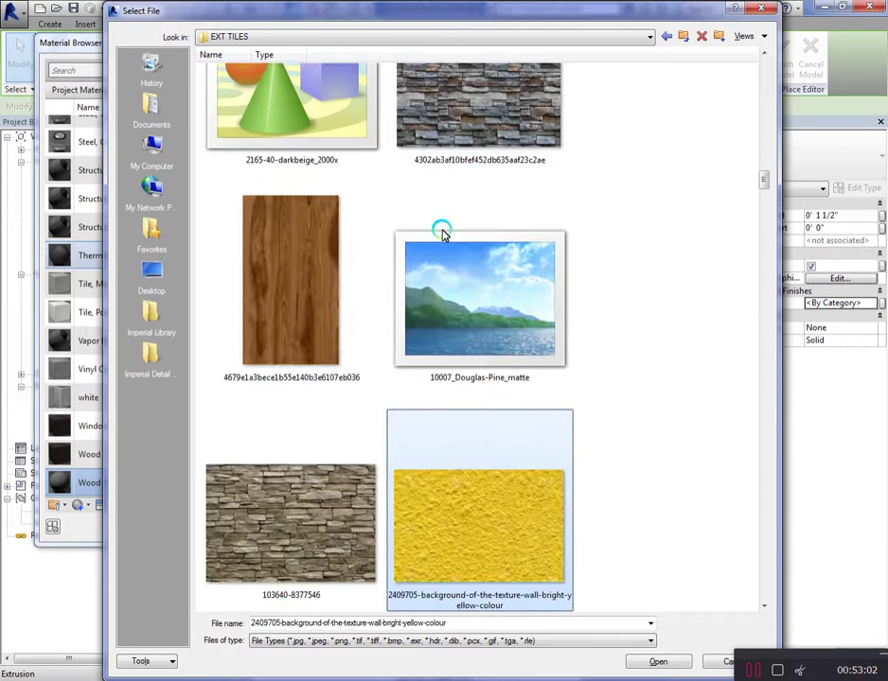
{"action": "key", "text": "Down"}
{"action": "key", "text": "Down"}
{"action": "key", "text": "Down"}
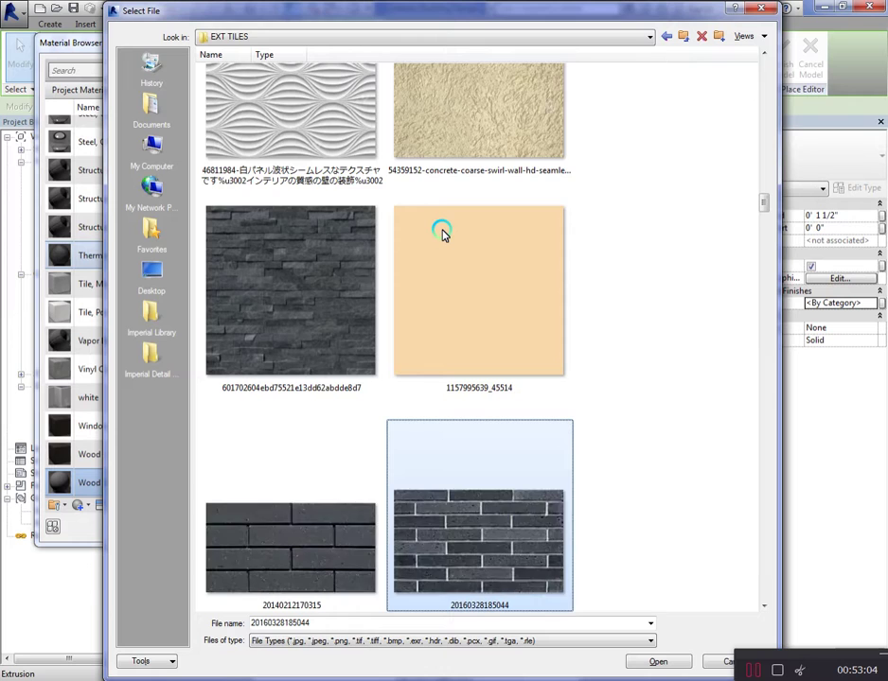
{"action": "key", "text": "Down"}
{"action": "key", "text": "Down"}
{"action": "key", "text": "Down"}
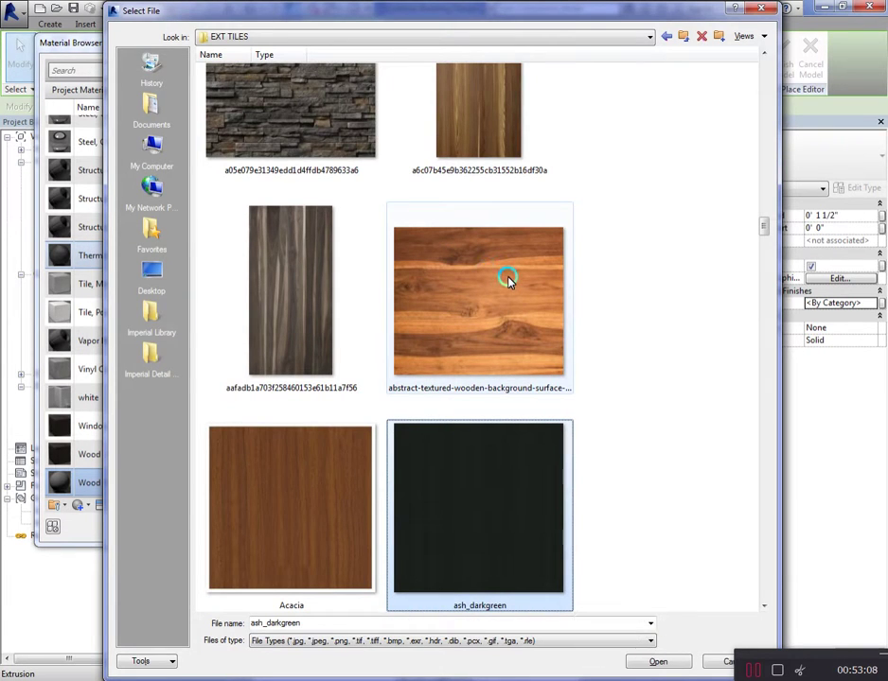
{"action": "key", "text": "Down"}
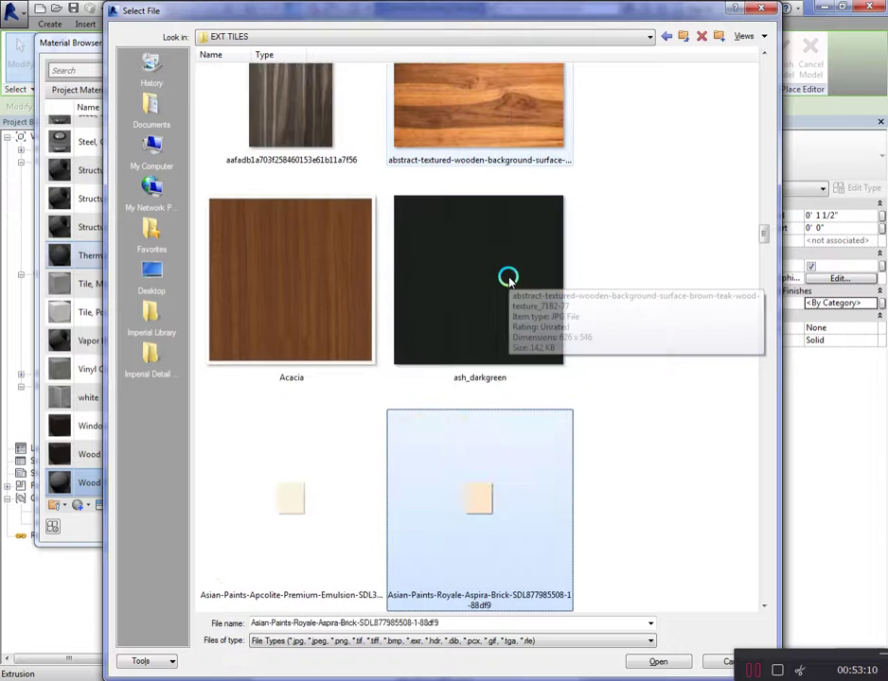
{"action": "key", "text": "Down"}
{"action": "key", "text": "Down"}
{"action": "key", "text": "Down"}
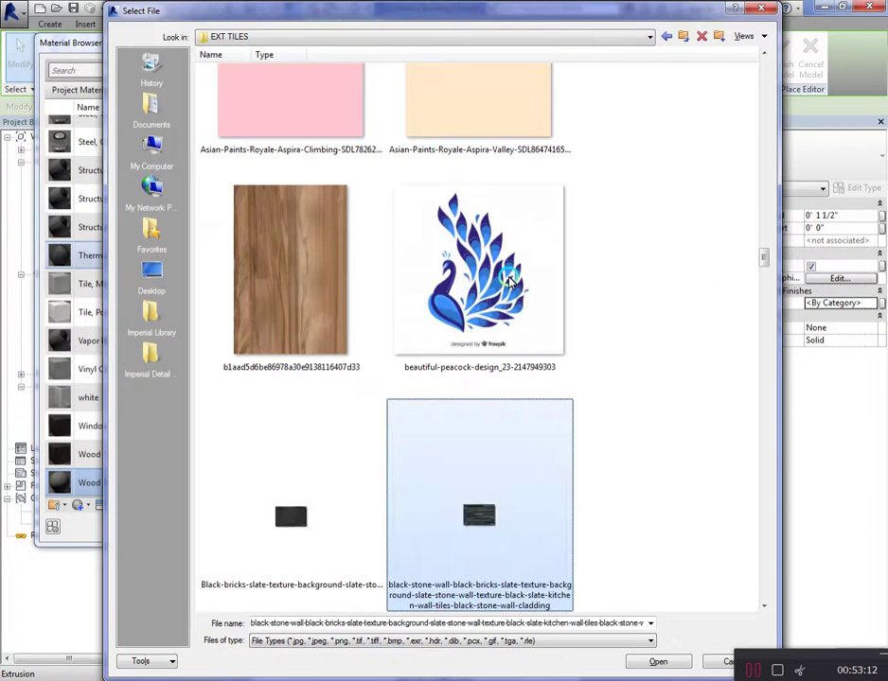
{"action": "key", "text": "Down"}
{"action": "key", "text": "Down"}
{"action": "key", "text": "Down"}
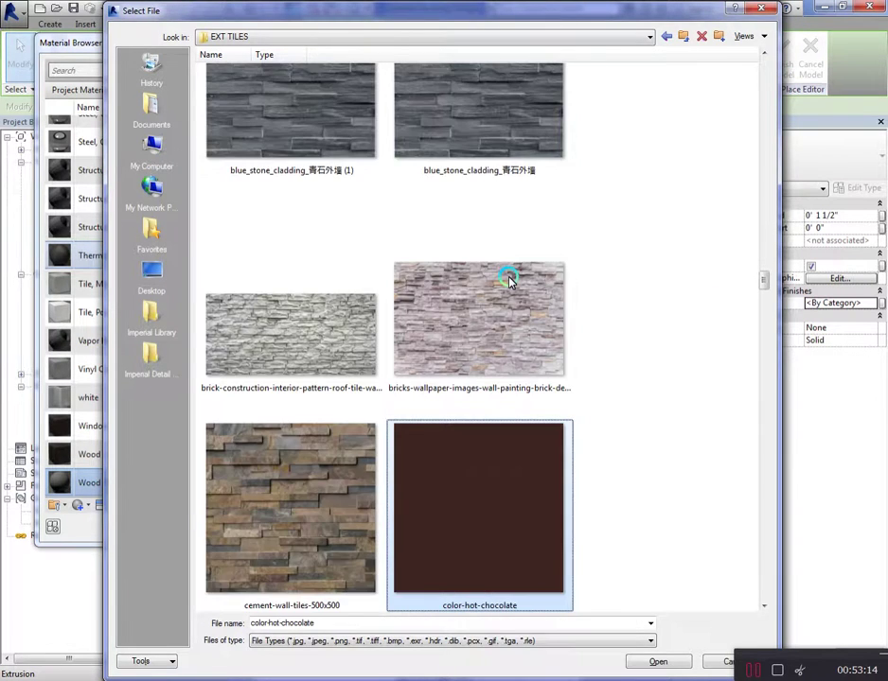
{"action": "key", "text": "Down"}
{"action": "key", "text": "Down"}
{"action": "key", "text": "Down"}
{"action": "key", "text": "Down"}
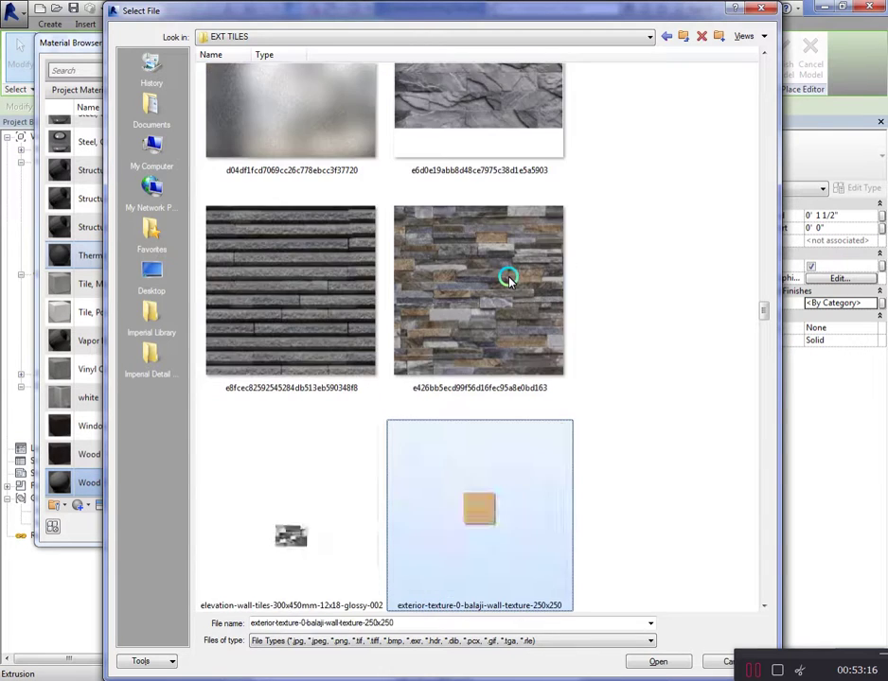
{"action": "key", "text": "Down"}
{"action": "key", "text": "Down"}
{"action": "key", "text": "Down"}
{"action": "key", "text": "Down"}
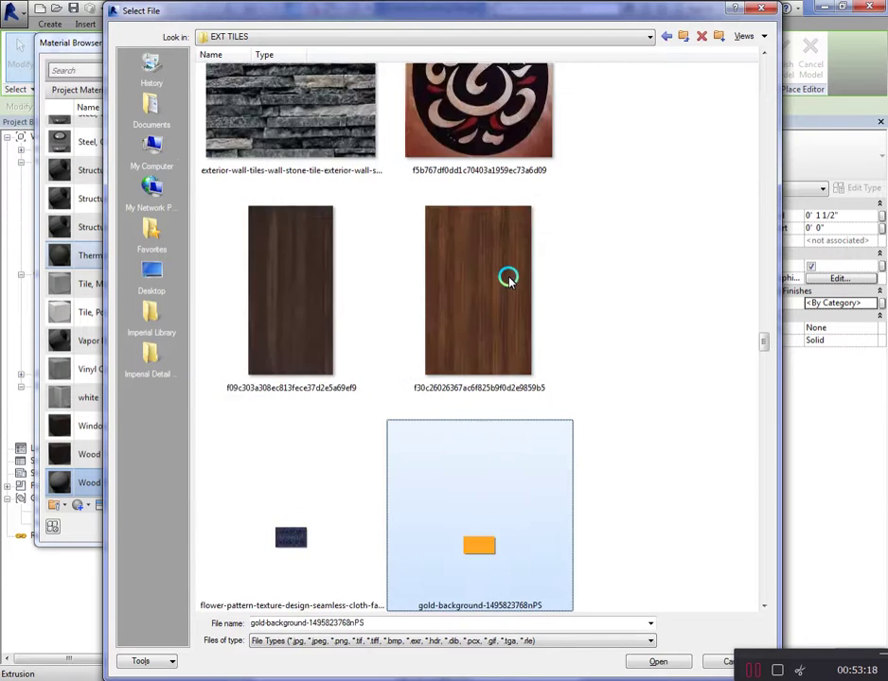
{"action": "key", "text": "Down"}
{"action": "key", "text": "Down"}
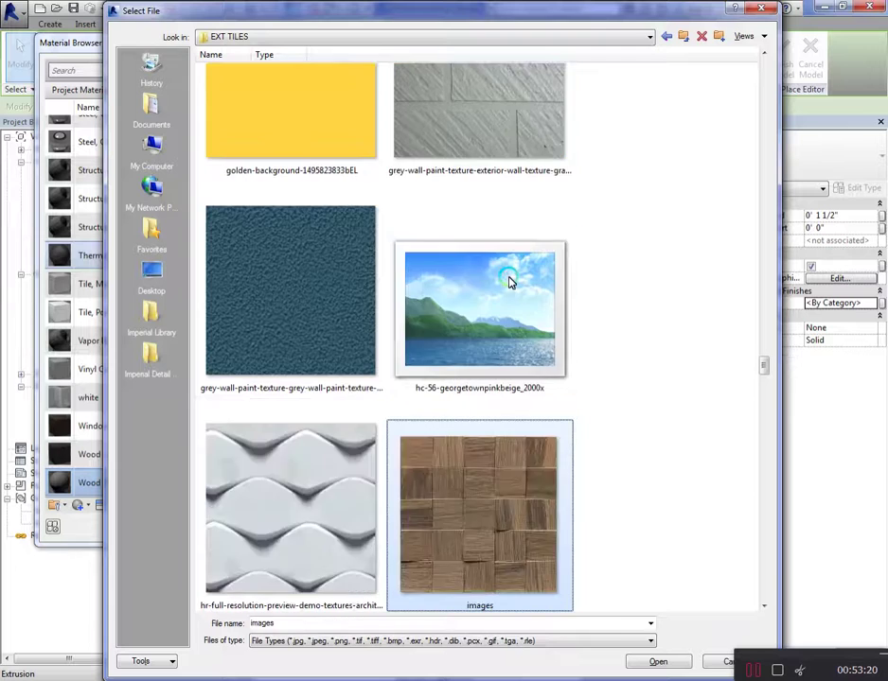
{"action": "key", "text": "Down"}
{"action": "key", "text": "Down"}
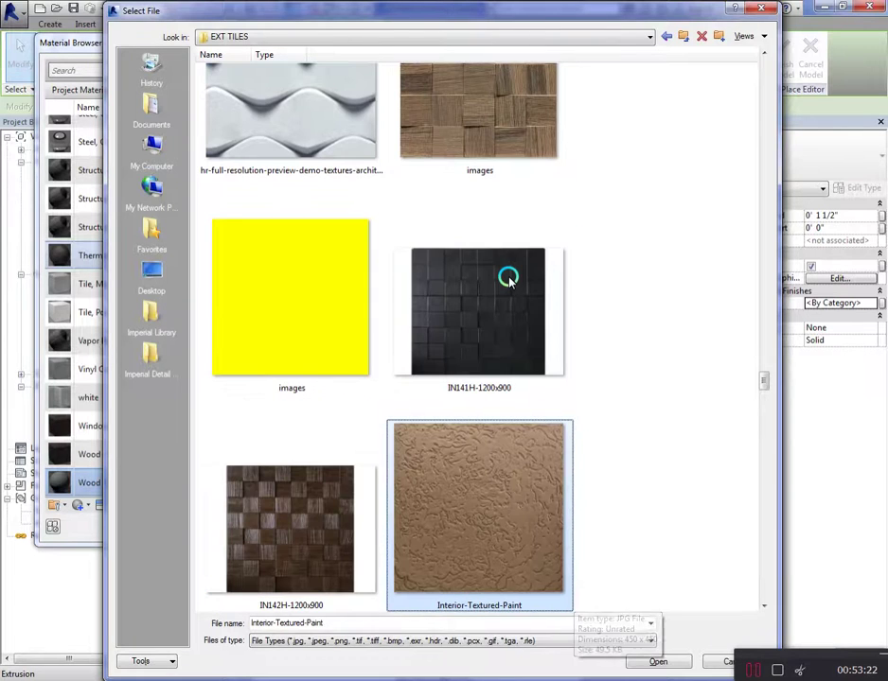
{"action": "left_click", "coordinate": [329, 487]}
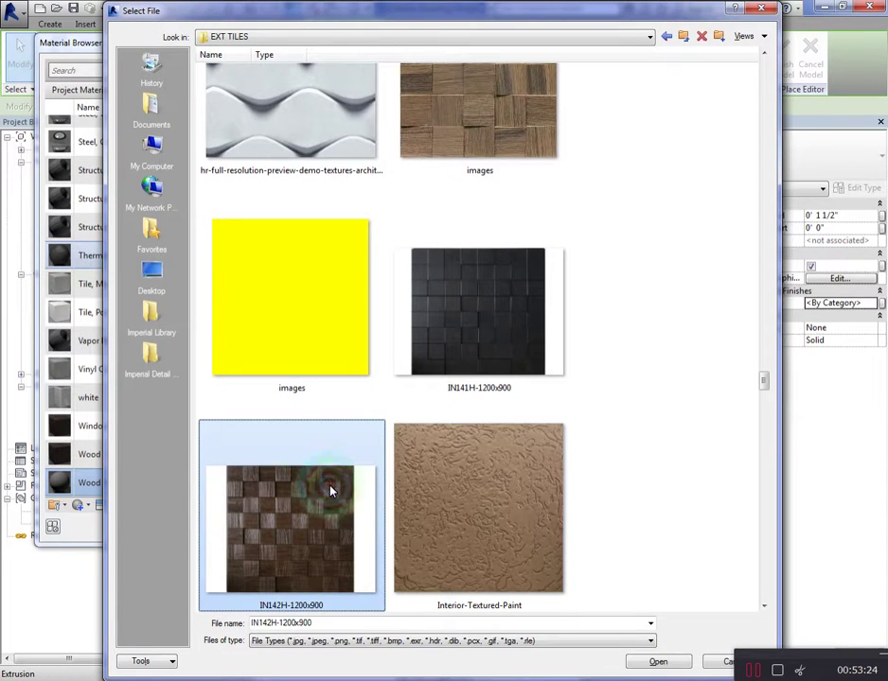
{"action": "key", "text": "Up"}
{"action": "key", "text": "Up"}
{"action": "left_click", "coordinate": [497, 182]}
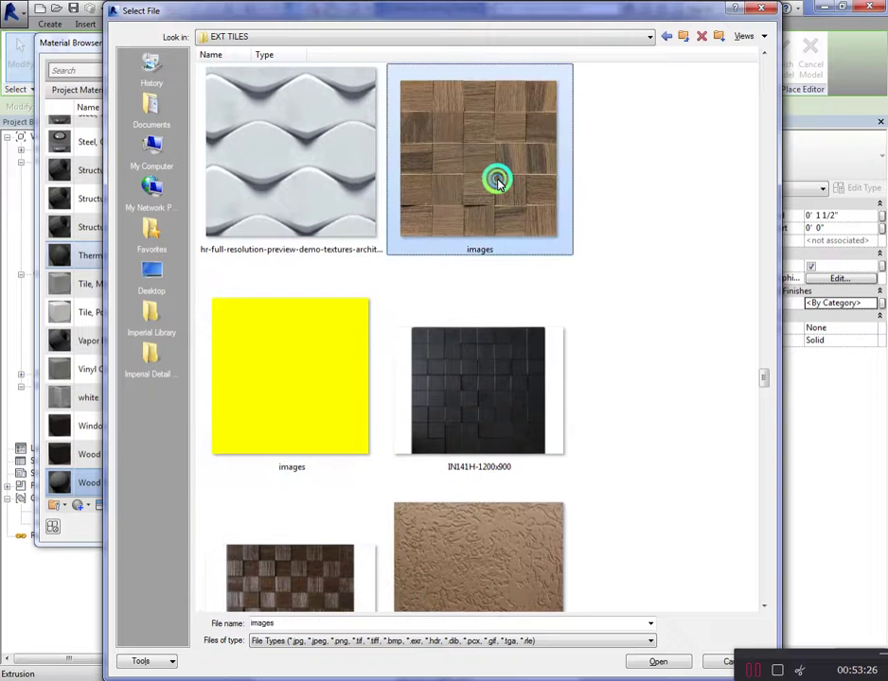
{"action": "double_click", "coordinate": [497, 181]}
Enlarge the wood texture's sample size in the Texture Editor and close the material settings
{"action": "left_click", "coordinate": [397, 250]}
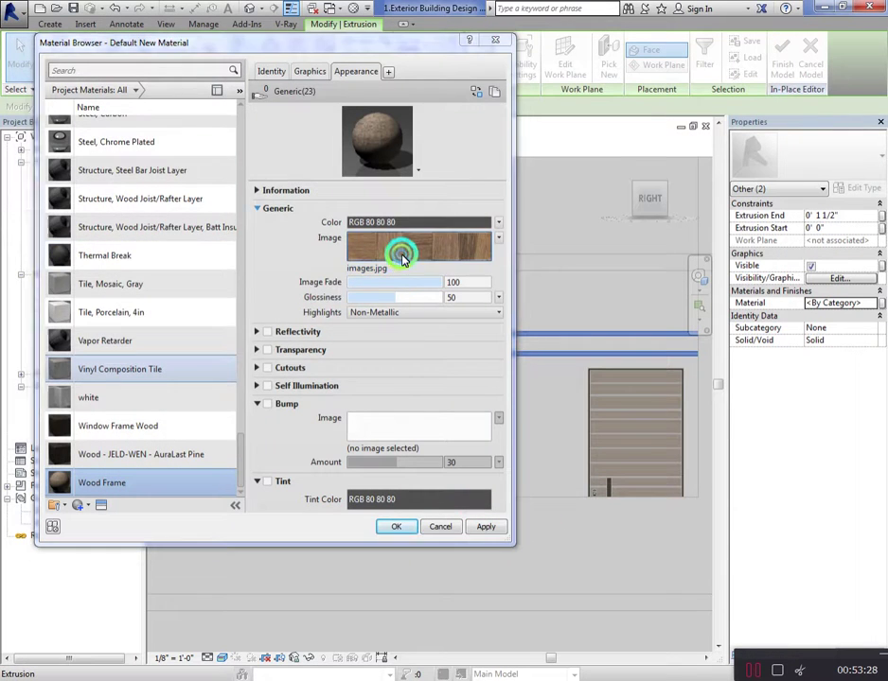
{"action": "scroll", "coordinate": [303, 382], "scroll_direction": "down", "scroll_amount": 3}
{"action": "scroll", "coordinate": [198, 359], "scroll_direction": "down", "scroll_amount": 1}
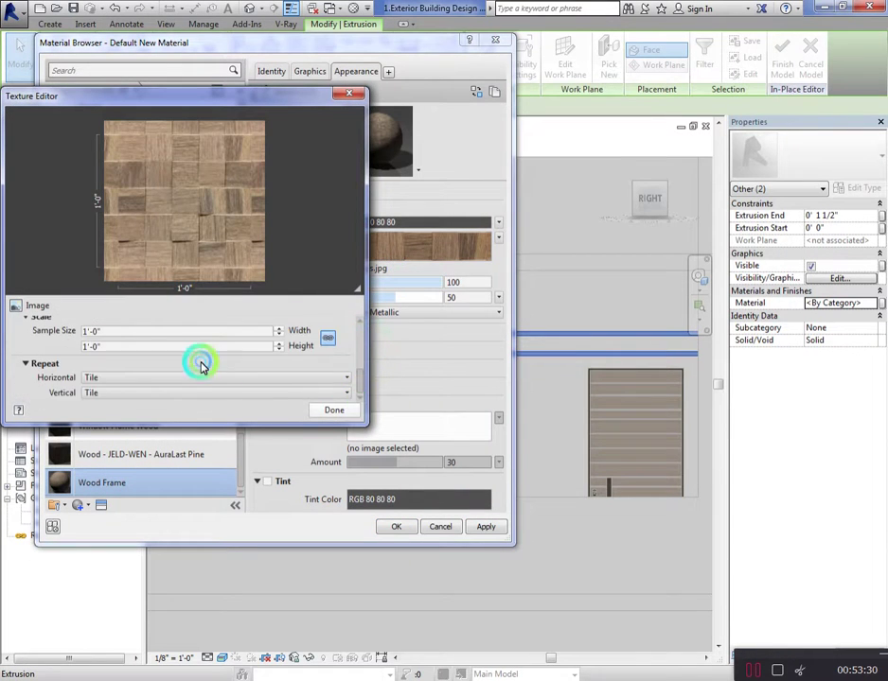
{"action": "left_click", "coordinate": [189, 332]}
{"action": "type", "text": "5"}
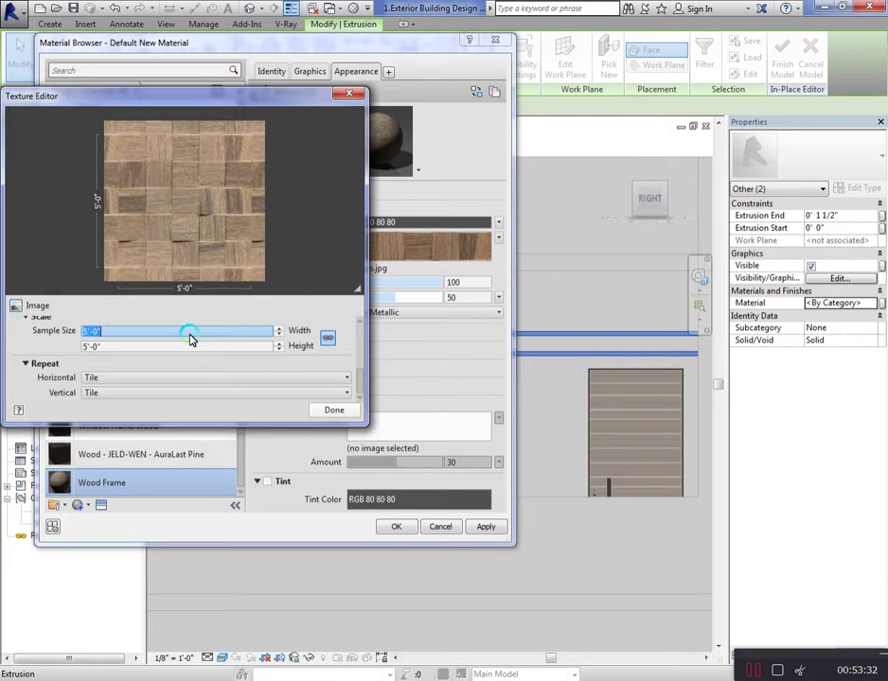
{"action": "left_click", "coordinate": [320, 409]}
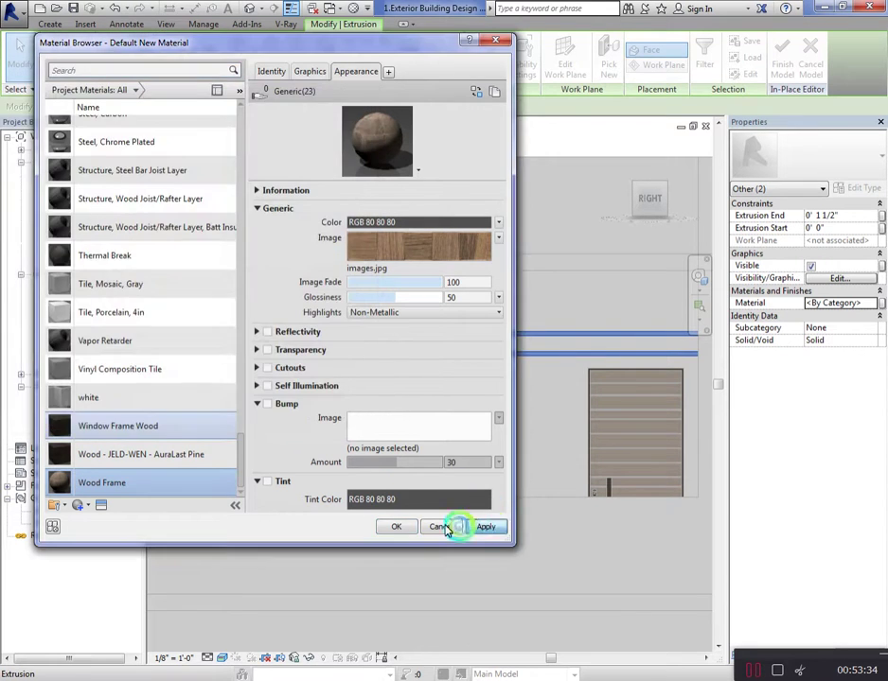
{"action": "left_click", "coordinate": [398, 527]}
Assign Wood Frame to the canopy extrusion with a larger texture scale, then view the building front
{"action": "scroll", "coordinate": [514, 526], "scroll_direction": "down", "scroll_amount": 3}
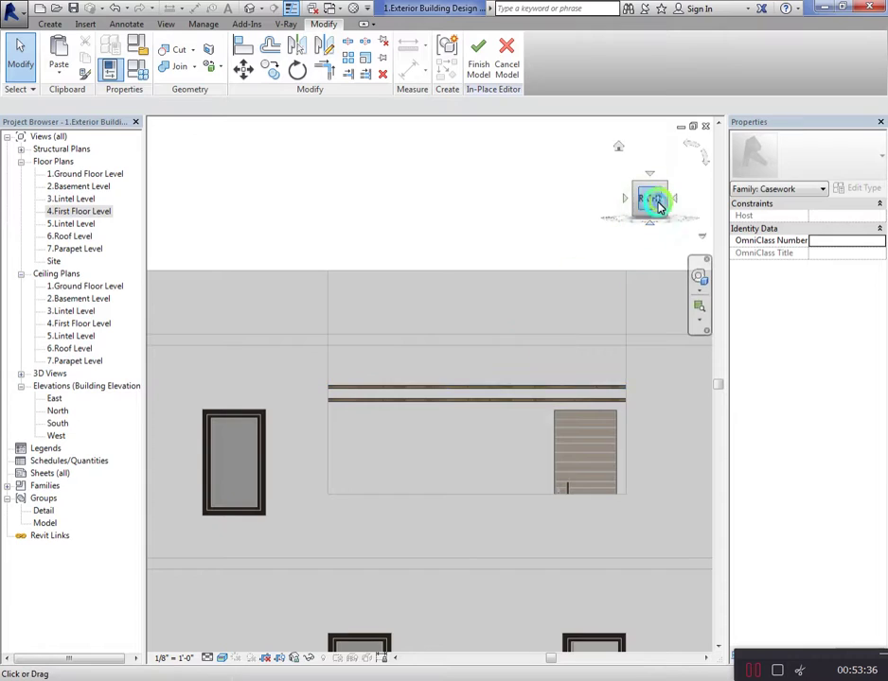
{"action": "left_click_drag", "start_coordinate": [658, 198], "coordinate": [713, 286]}
{"action": "scroll", "coordinate": [576, 406], "scroll_direction": "up", "scroll_amount": 3}
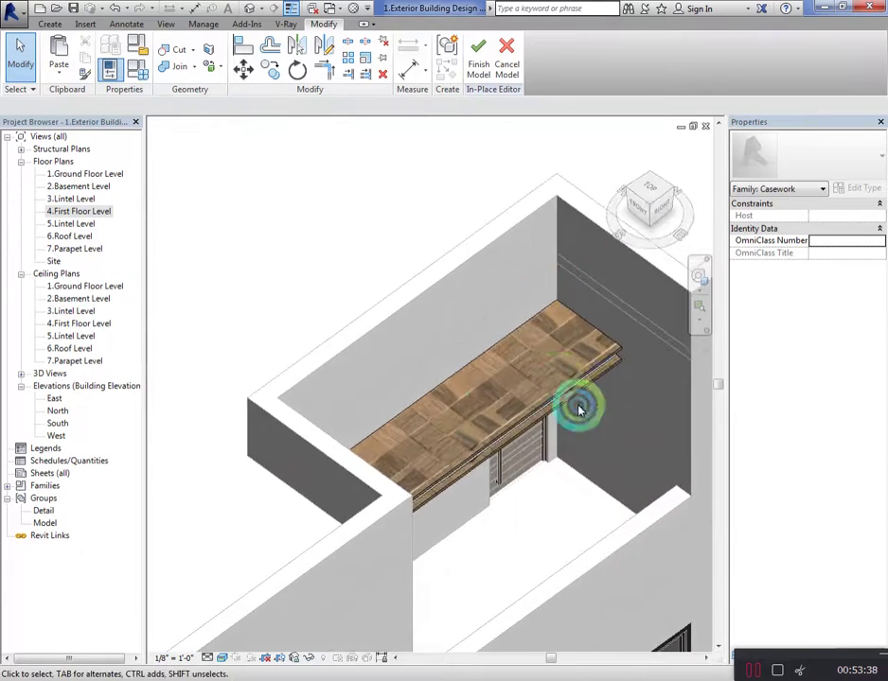
{"action": "scroll", "coordinate": [559, 390], "scroll_direction": "up", "scroll_amount": 3}
{"action": "left_click", "coordinate": [592, 389]}
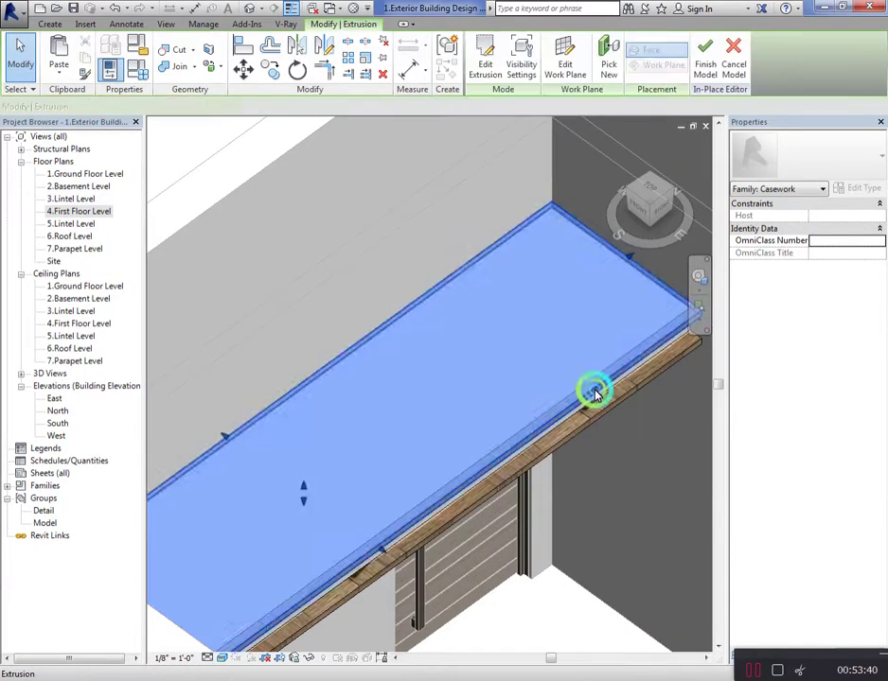
{"action": "left_click", "coordinate": [875, 303]}
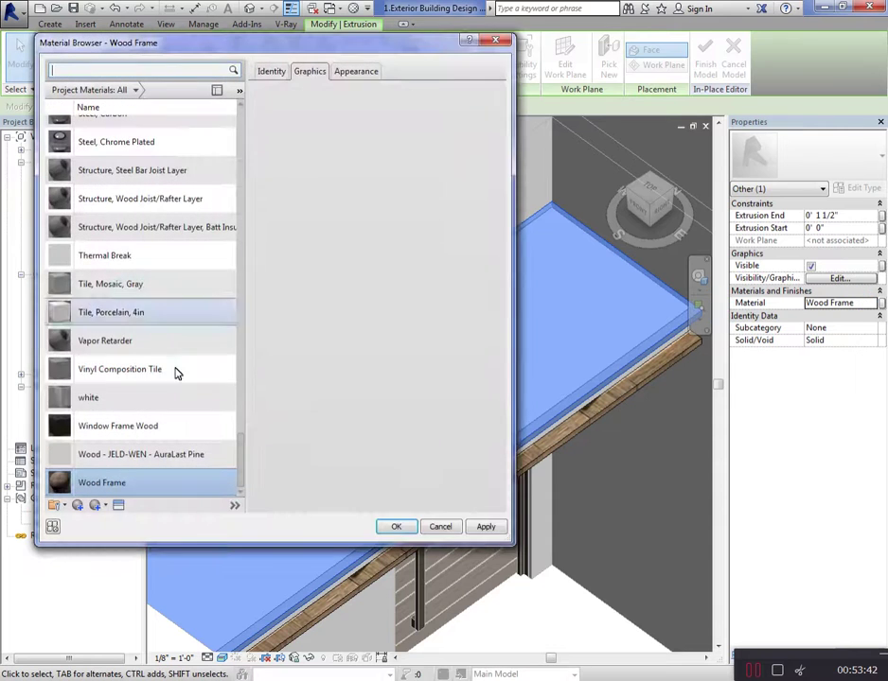
{"action": "left_click", "coordinate": [348, 73]}
{"action": "left_click", "coordinate": [390, 246]}
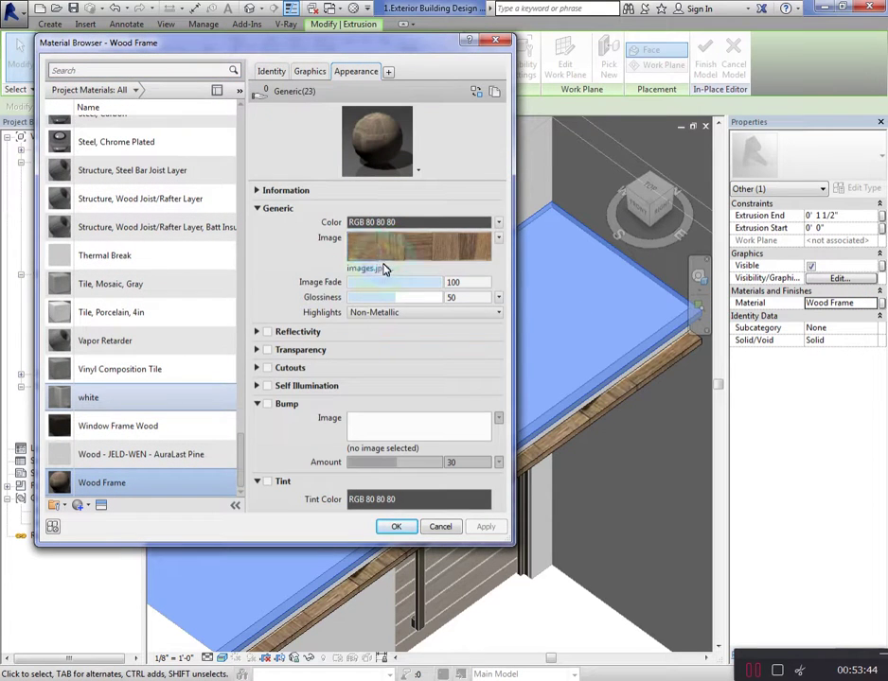
{"action": "scroll", "coordinate": [348, 361], "scroll_direction": "down", "scroll_amount": 3}
{"action": "scroll", "coordinate": [341, 379], "scroll_direction": "down", "scroll_amount": 3}
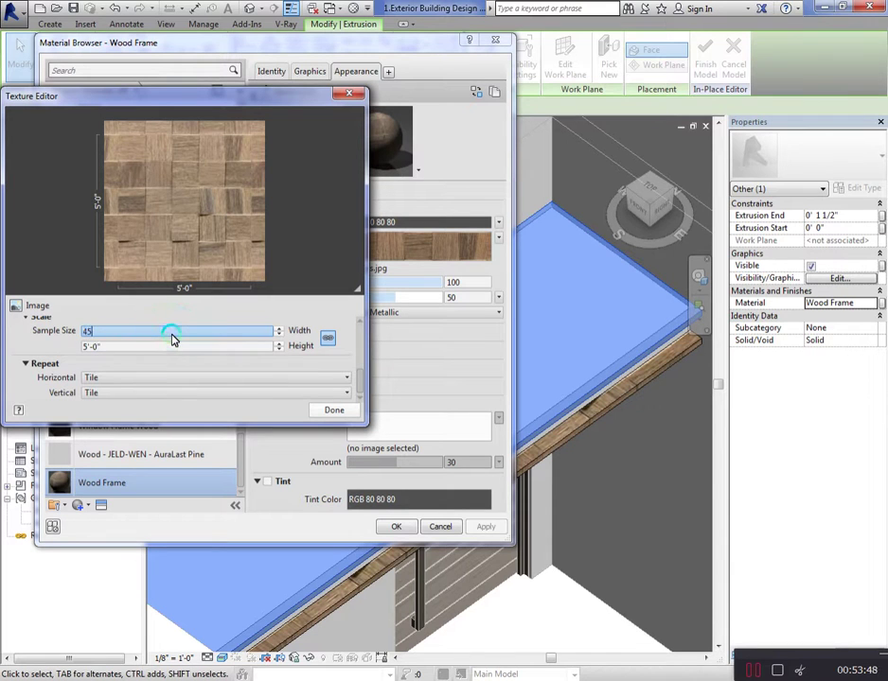
{"action": "left_click", "coordinate": [336, 414]}
{"action": "left_click", "coordinate": [487, 530]}
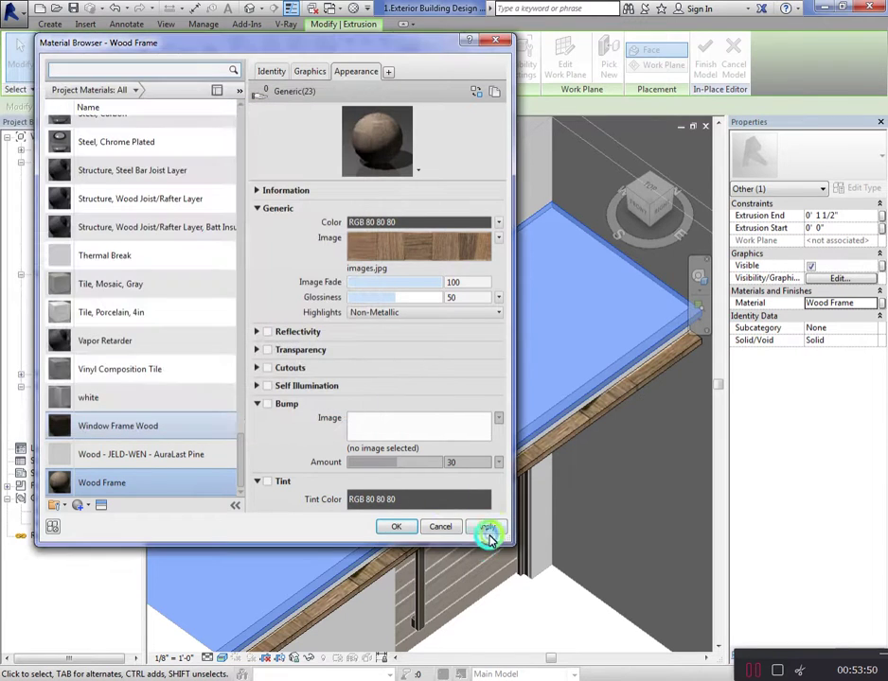
{"action": "left_click", "coordinate": [402, 527]}
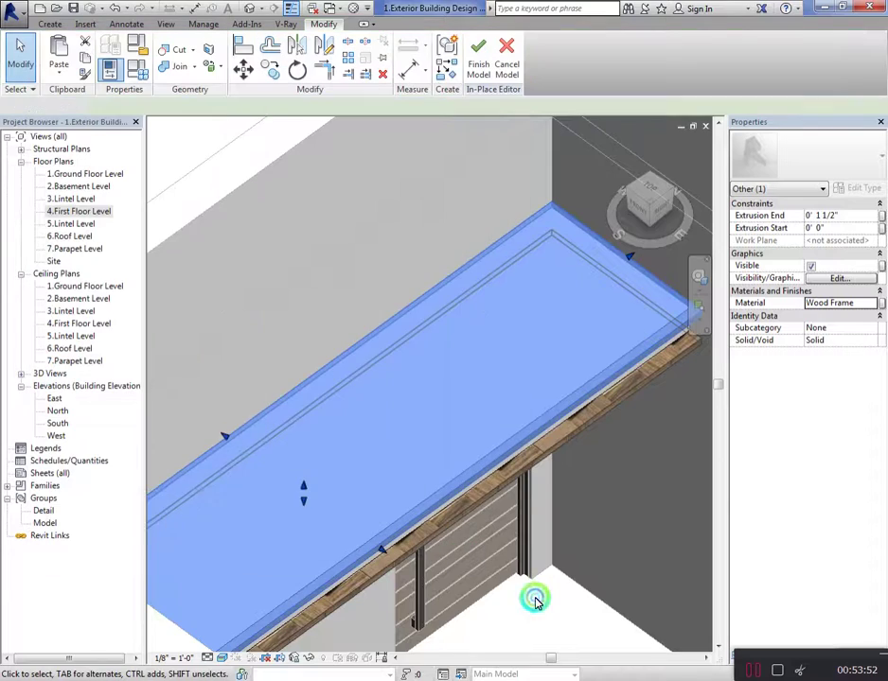
{"action": "middle_click_drag", "start_coordinate": [531, 594], "coordinate": [383, 362], "text": "shift"}
{"action": "scroll", "coordinate": [383, 362], "scroll_direction": "down", "scroll_amount": 3}
{"action": "left_click", "coordinate": [644, 165]}
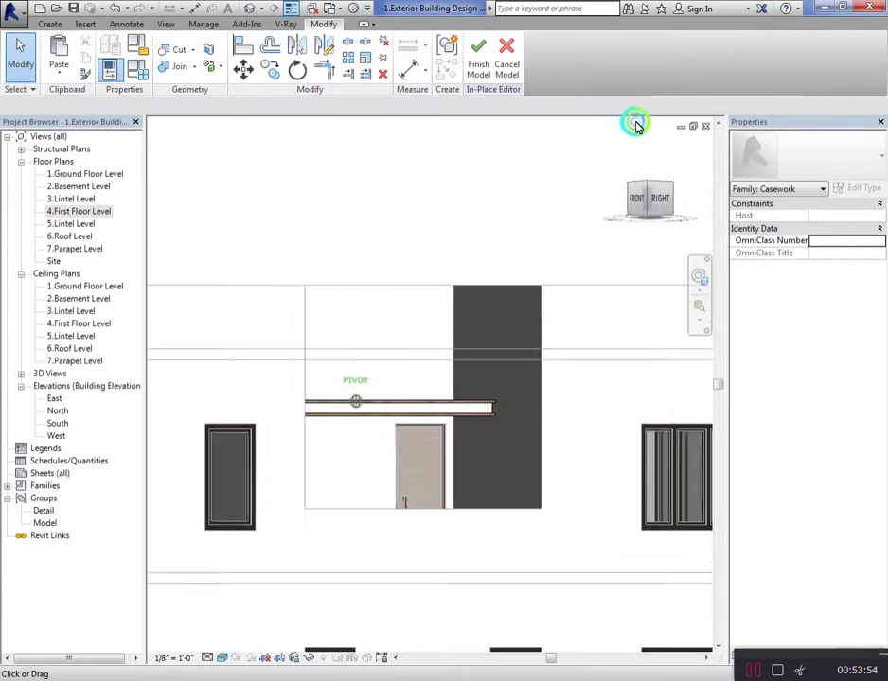
{"action": "left_click", "coordinate": [636, 125]}
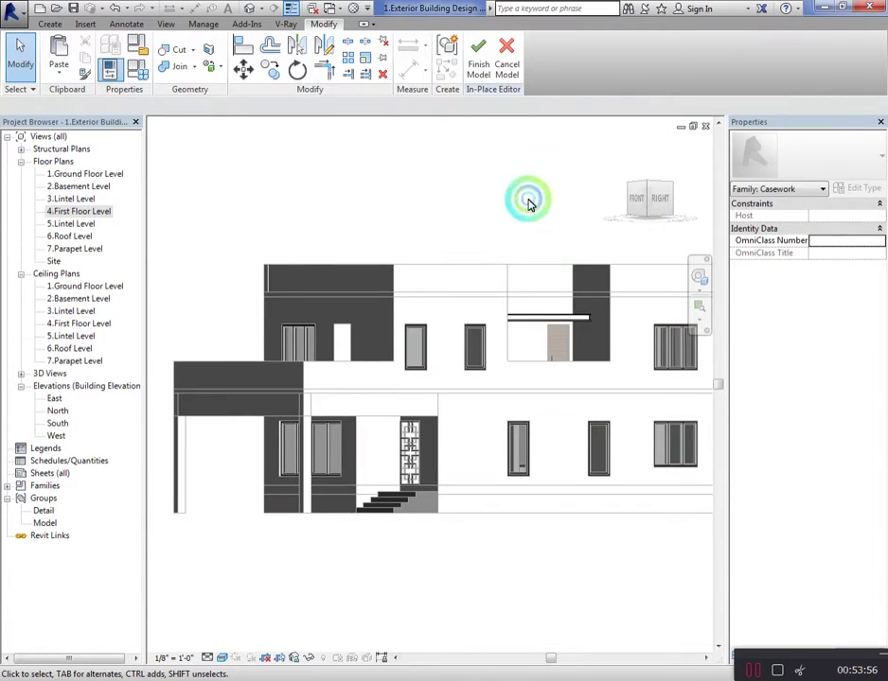
Finish the in-place Casework model and orbit the 3D view to inspect the wood canopy
{"action": "scroll", "coordinate": [579, 312], "scroll_direction": "up", "scroll_amount": 4}
{"action": "left_click", "coordinate": [478, 54]}
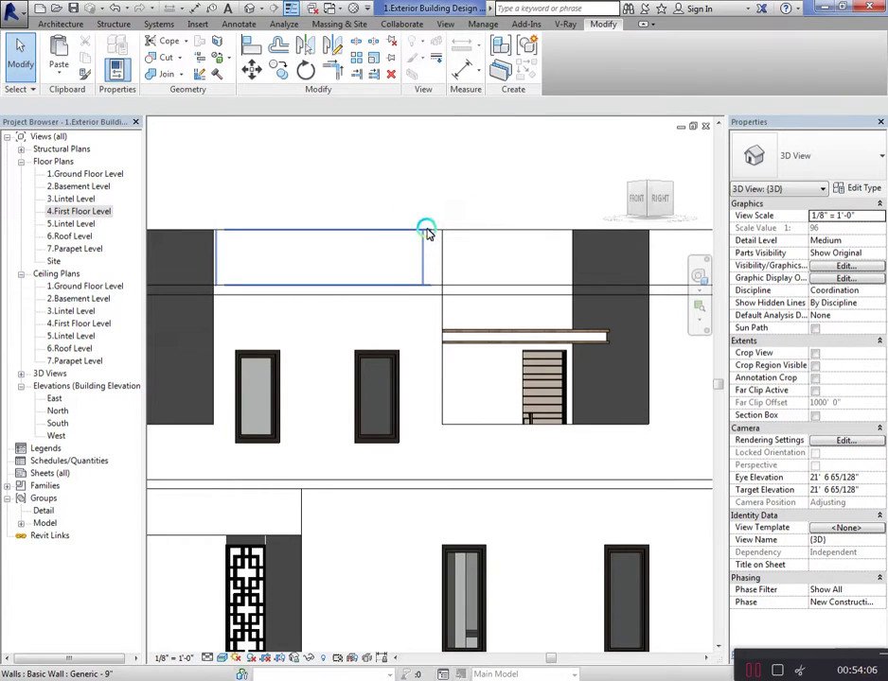
{"action": "scroll", "coordinate": [426, 232], "scroll_direction": "down", "scroll_amount": 3}
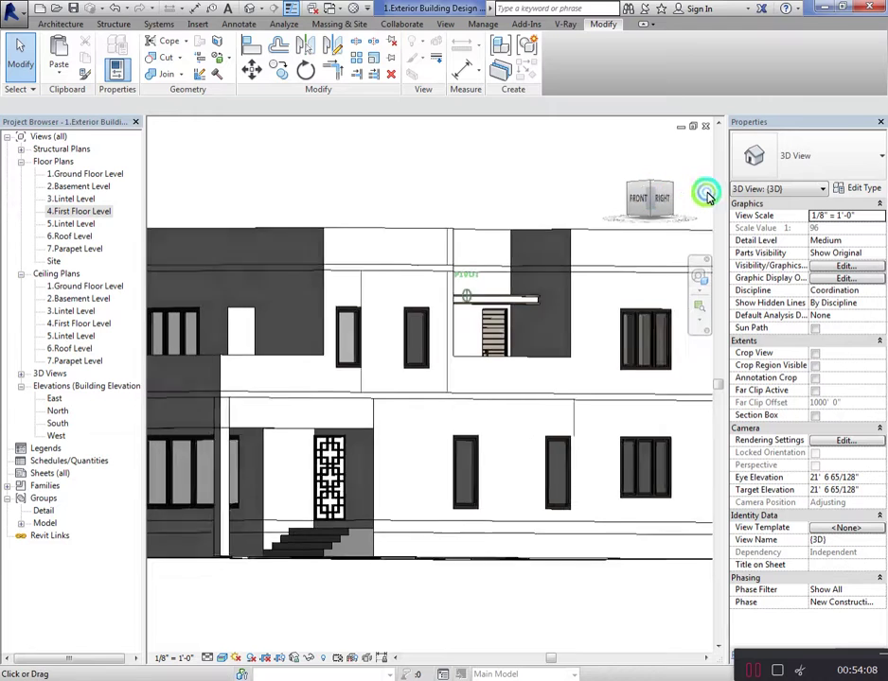
{"action": "mouse_move", "coordinate": [705, 190]}
{"action": "left_mouse_down"}
{"action": "mouse_move", "coordinate": [170, 193]}
{"action": "mouse_move", "coordinate": [682, 218]}
{"action": "mouse_move", "coordinate": [200, 240]}
{"action": "mouse_move", "coordinate": [578, 234]}
{"action": "left_mouse_up"}
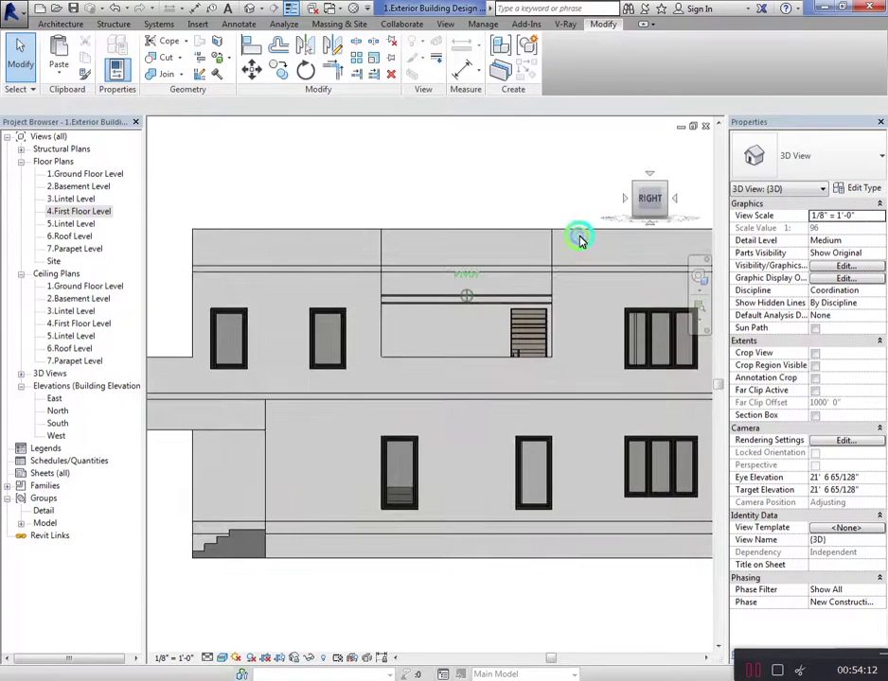
In the 5.Lintel Level plan, copy the canopy casework to a spot beside the building
{"action": "left_click", "coordinate": [407, 301]}
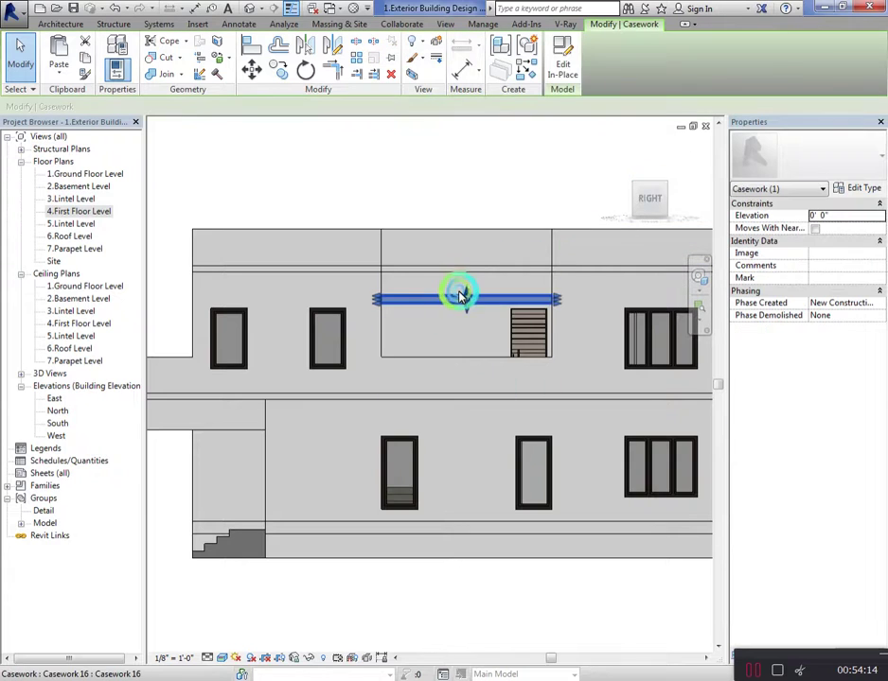
{"action": "double_click", "coordinate": [71, 211]}
{"action": "scroll", "coordinate": [501, 303], "scroll_direction": "down", "scroll_amount": 3}
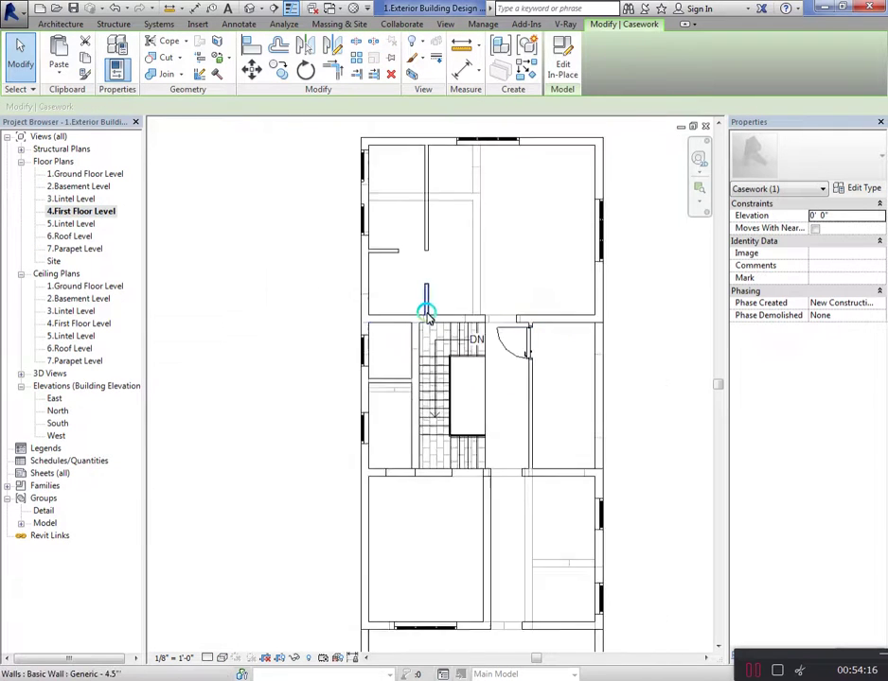
{"action": "scroll", "coordinate": [494, 307], "scroll_direction": "down", "scroll_amount": 3}
{"action": "double_click", "coordinate": [84, 225]}
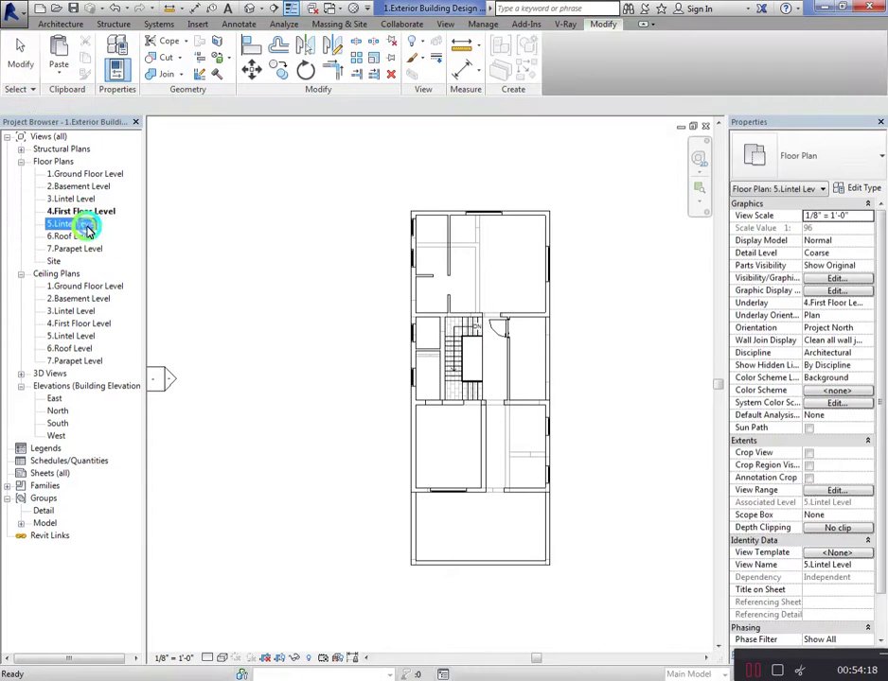
{"action": "left_click", "coordinate": [278, 70]}
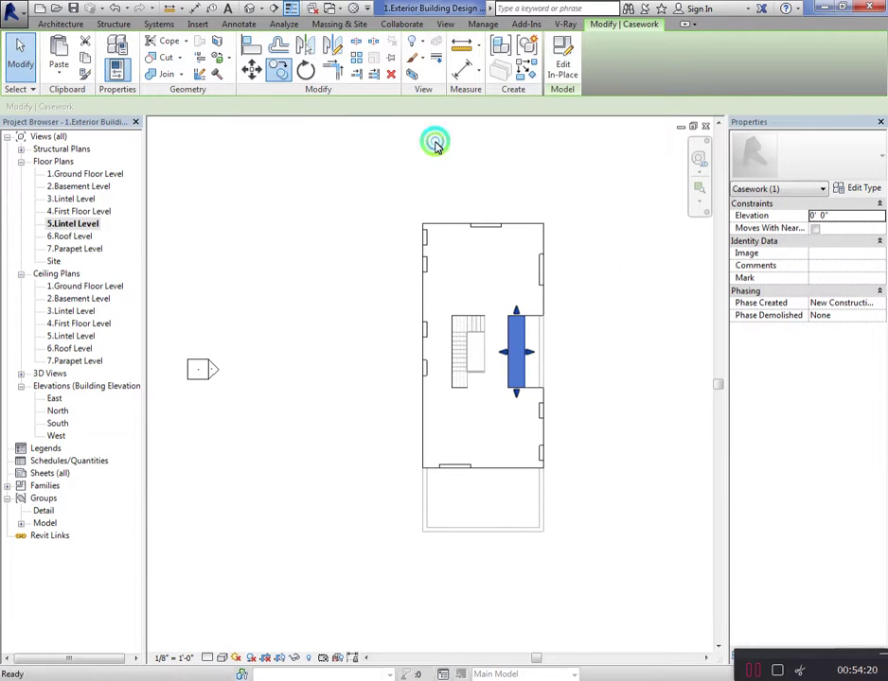
{"action": "left_click", "coordinate": [527, 336]}
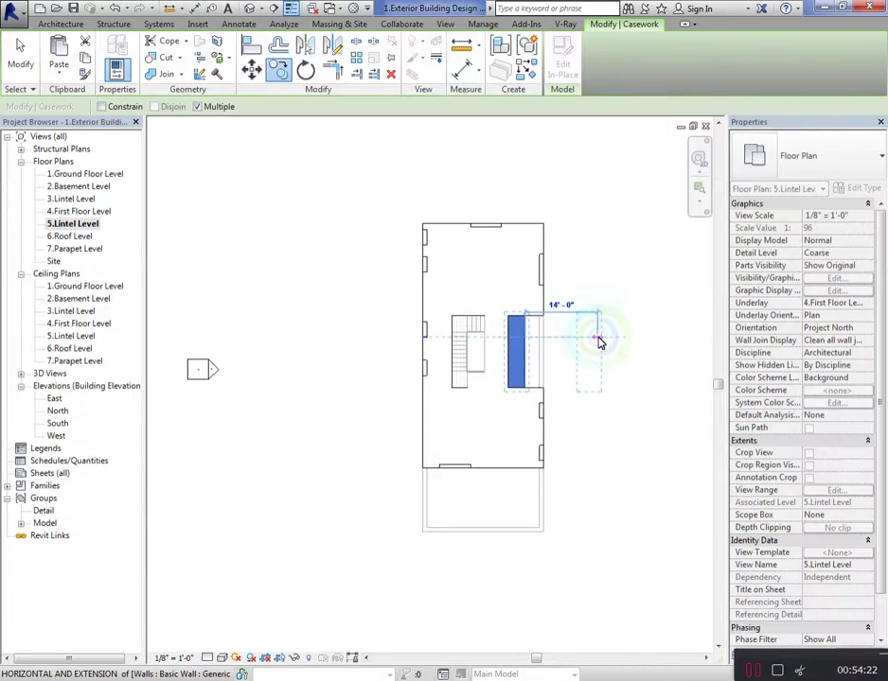
{"action": "left_click", "coordinate": [599, 337]}
{"action": "key", "text": "Escape"}
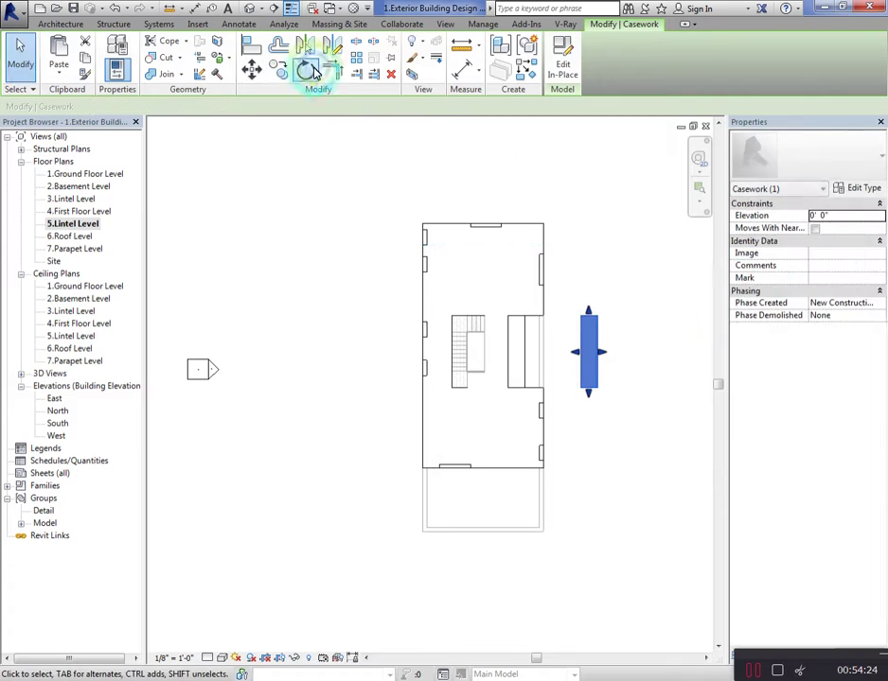
Rotate the canopy copy 90° and move it (MV) against the building's front wall
{"action": "left_click", "coordinate": [306, 70]}
{"action": "left_click", "coordinate": [596, 194]}
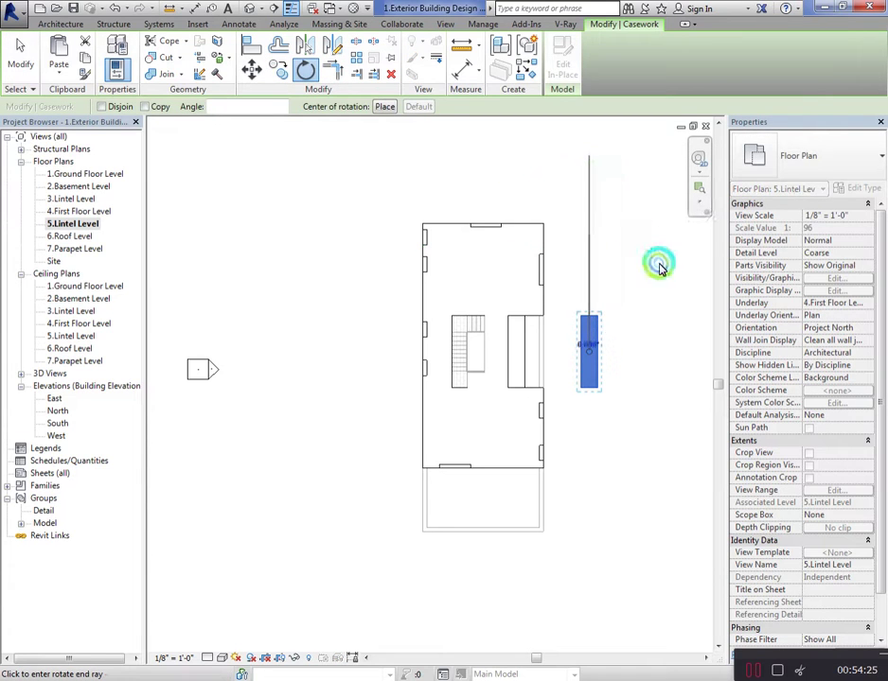
{"action": "left_click", "coordinate": [690, 357]}
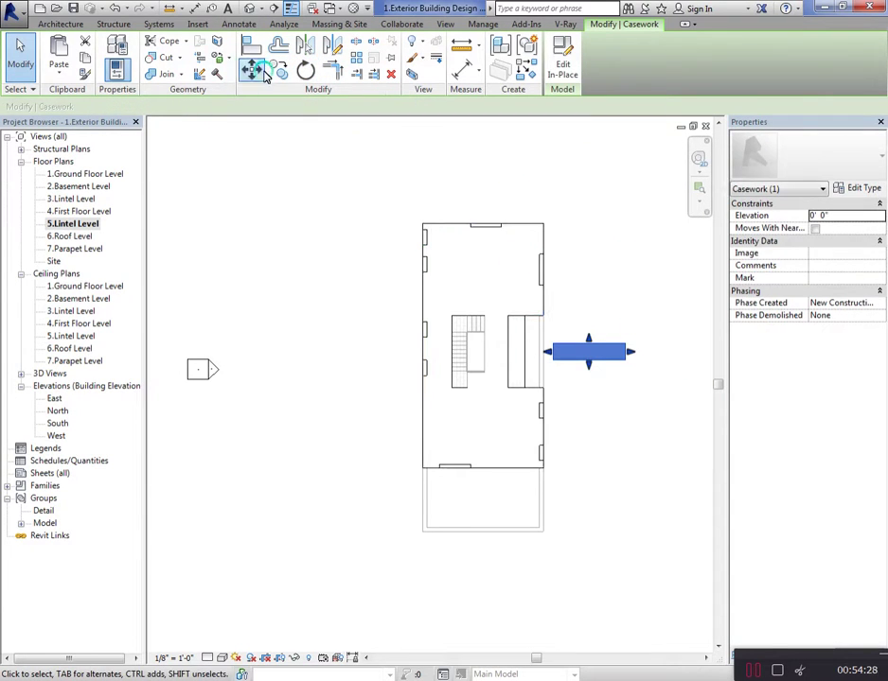
{"action": "scroll", "coordinate": [586, 355], "scroll_direction": "up", "scroll_amount": 2}
{"action": "left_click", "coordinate": [579, 333]}
{"action": "key", "text": "m"}
{"action": "key", "text": "v"}
{"action": "left_click", "coordinate": [593, 355]}
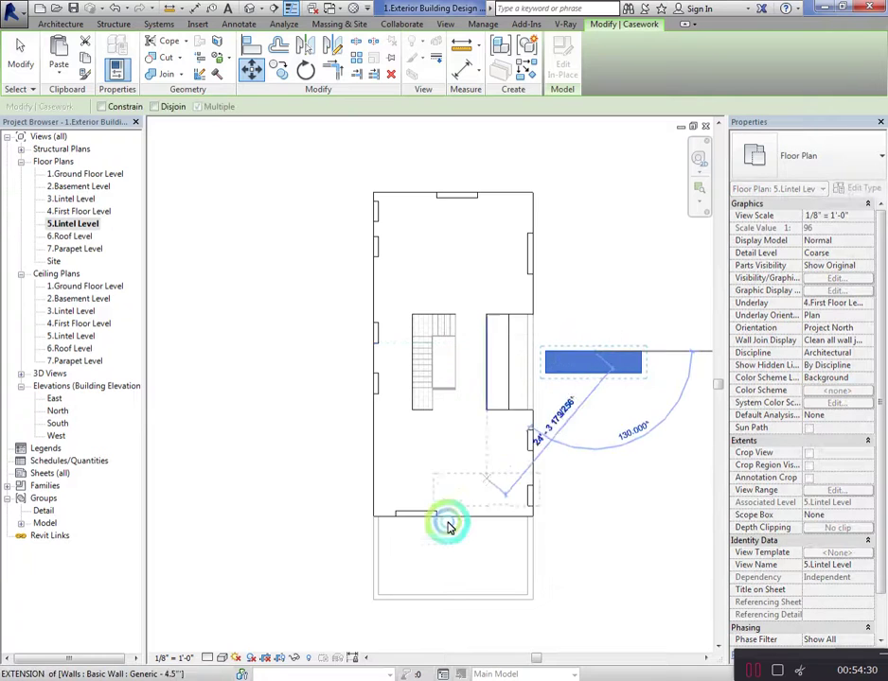
{"action": "scroll", "coordinate": [448, 523], "scroll_direction": "up", "scroll_amount": 2}
{"action": "left_click", "coordinate": [455, 514]}
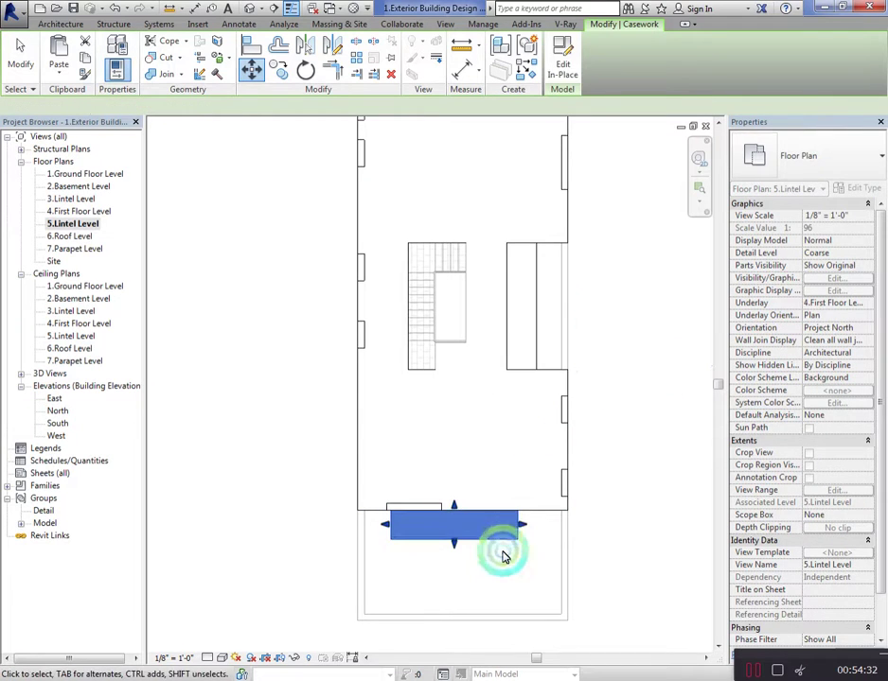
Check the new canopy's position in the {3D} view turned to FRONT
{"action": "left_click", "coordinate": [252, 9]}
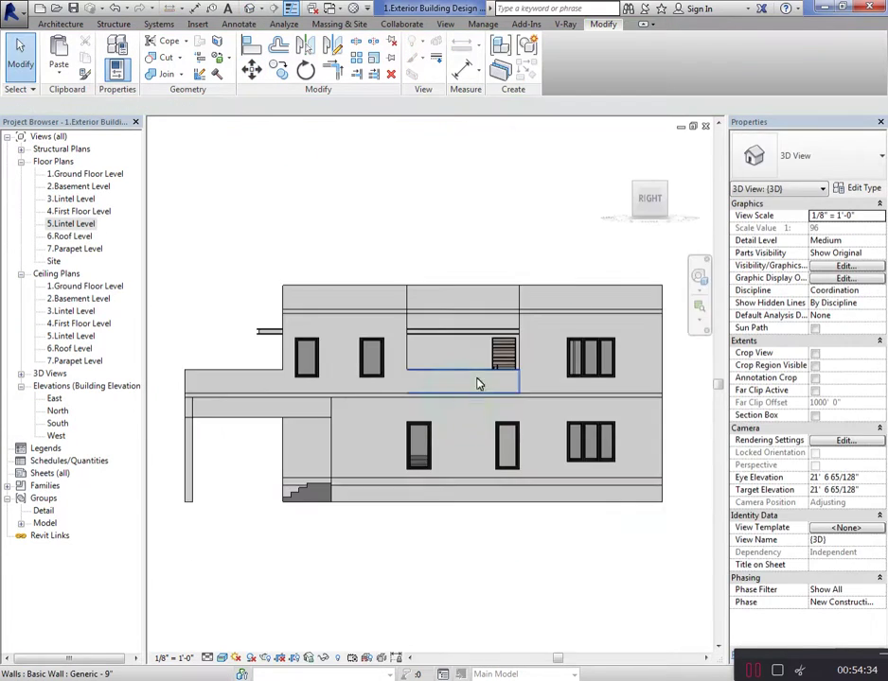
{"action": "left_click", "coordinate": [625, 202]}
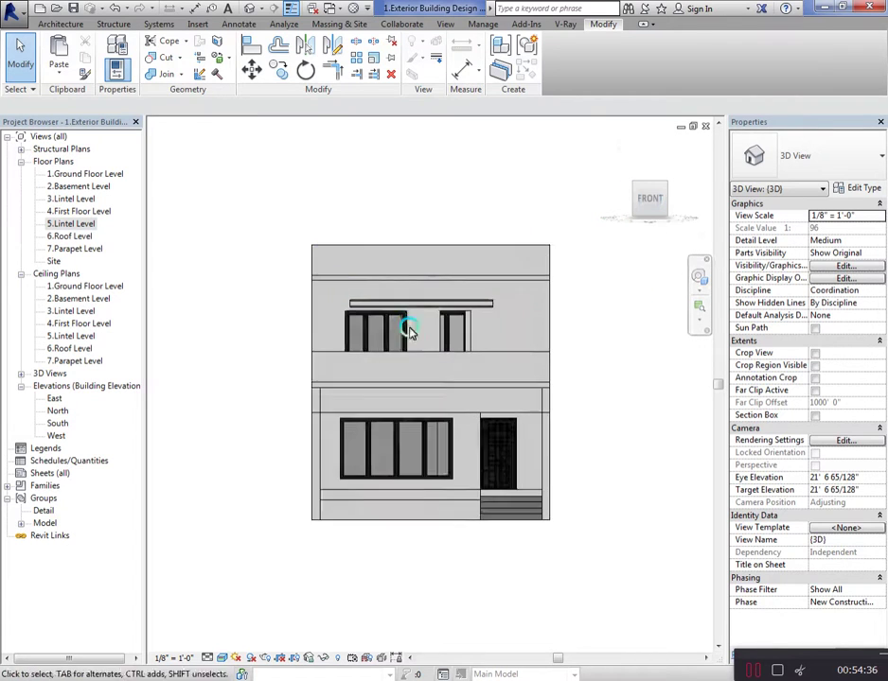
{"action": "left_click", "coordinate": [460, 301]}
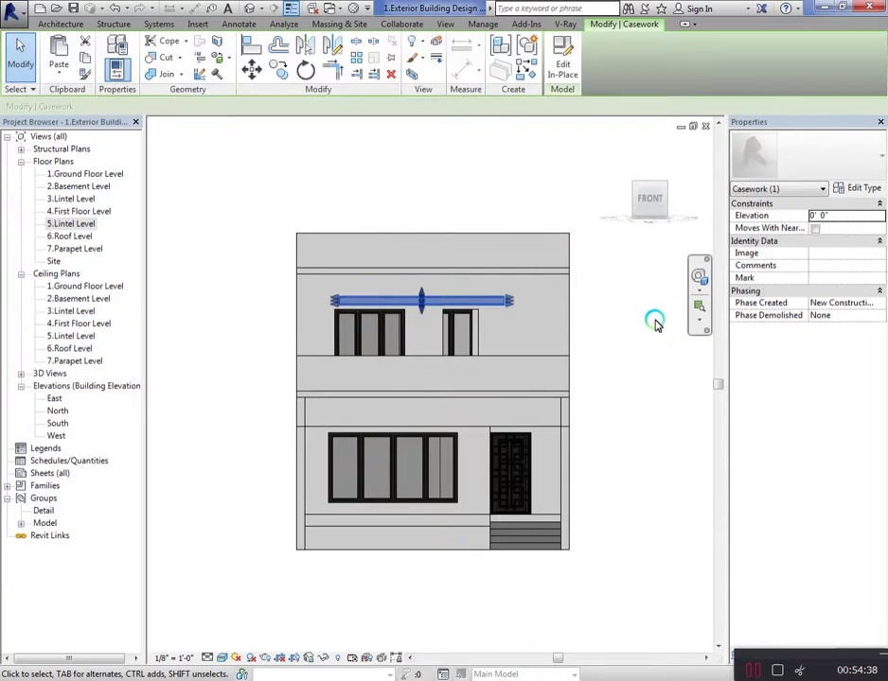
{"action": "scroll", "coordinate": [655, 324], "scroll_direction": "up", "scroll_amount": 1}
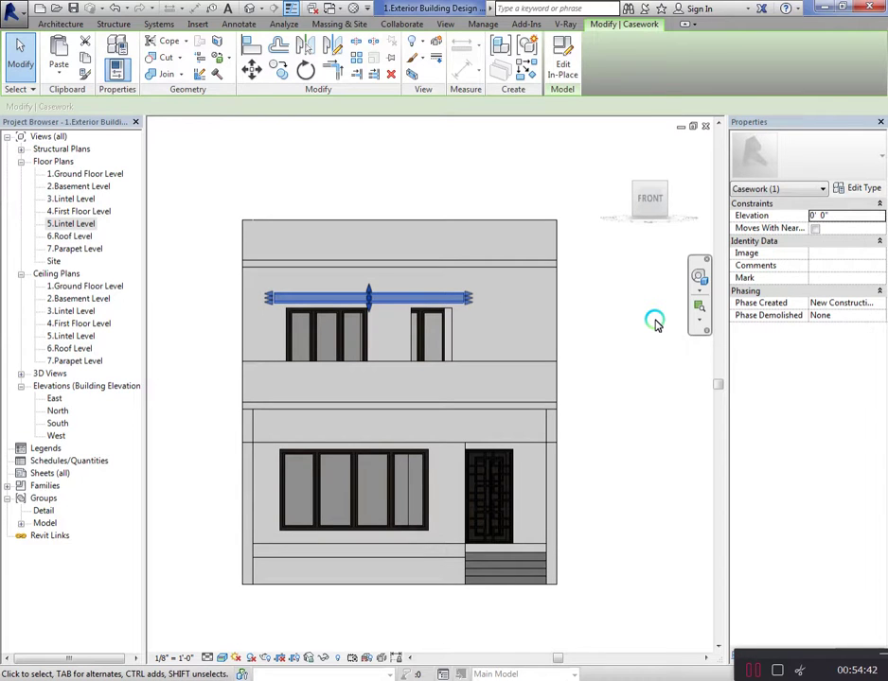
{"action": "left_click", "coordinate": [655, 324]}
{"action": "mouse_move", "coordinate": [651, 199]}
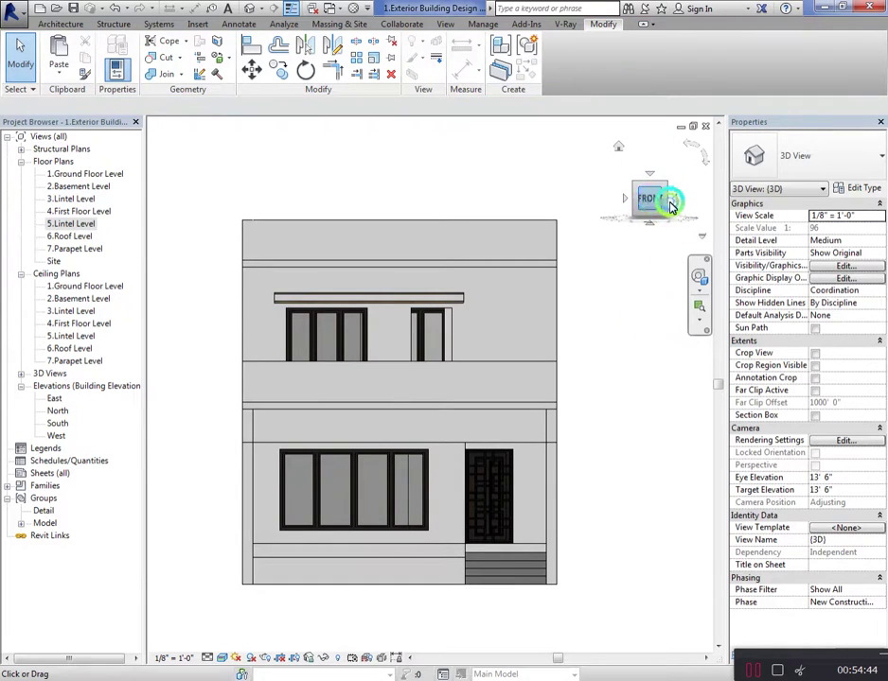
From a front corner view, hide the Tab-selected chain of roof parapet walls with HH
{"action": "mouse_move", "coordinate": [670, 207]}
{"action": "left_mouse_down"}
{"action": "mouse_move", "coordinate": [692, 196]}
{"action": "mouse_move", "coordinate": [678, 199]}
{"action": "left_mouse_up"}
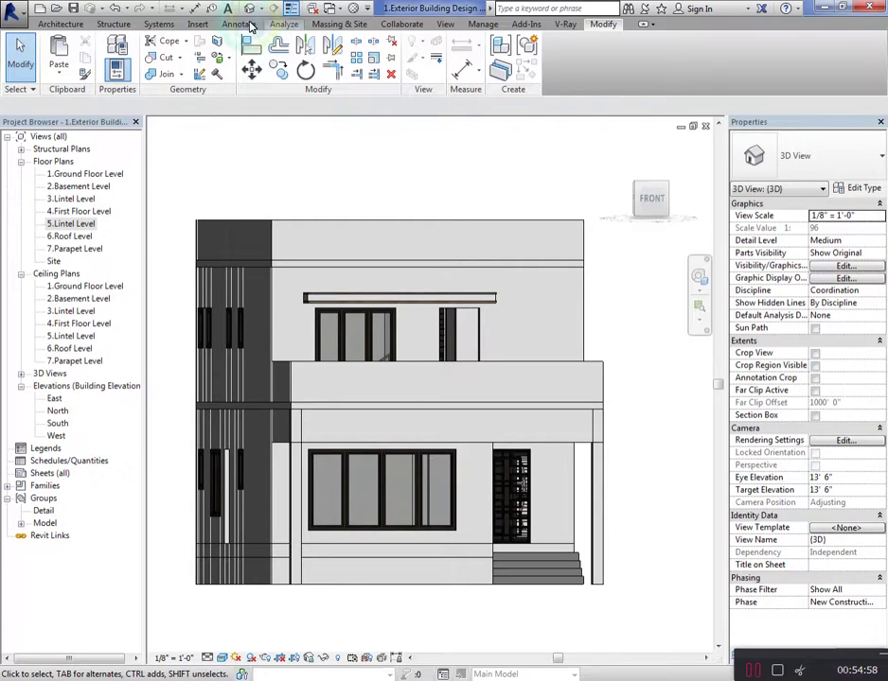
{"action": "left_click", "coordinate": [644, 201]}
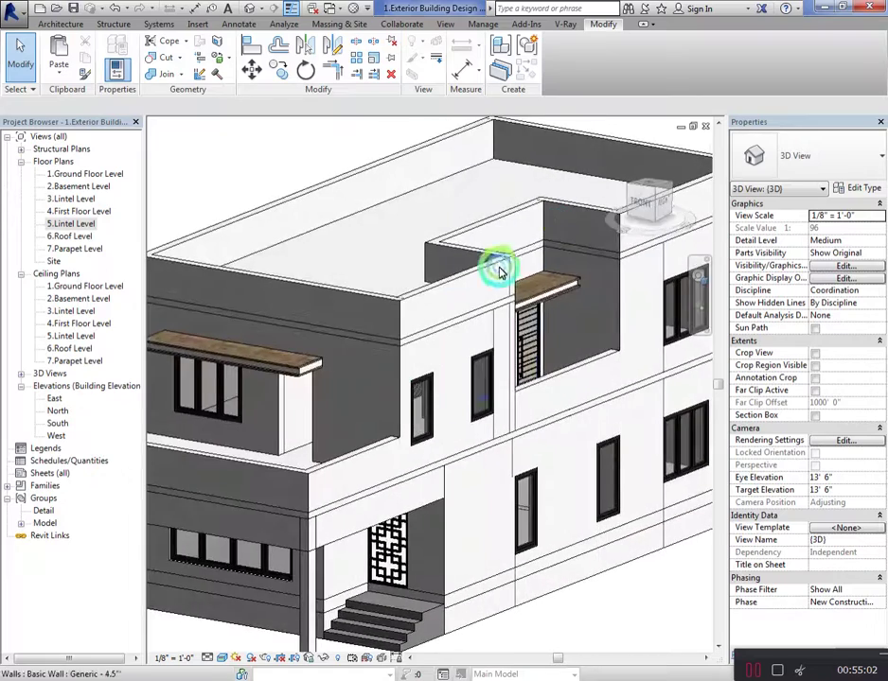
{"action": "key", "text": "Tab"}
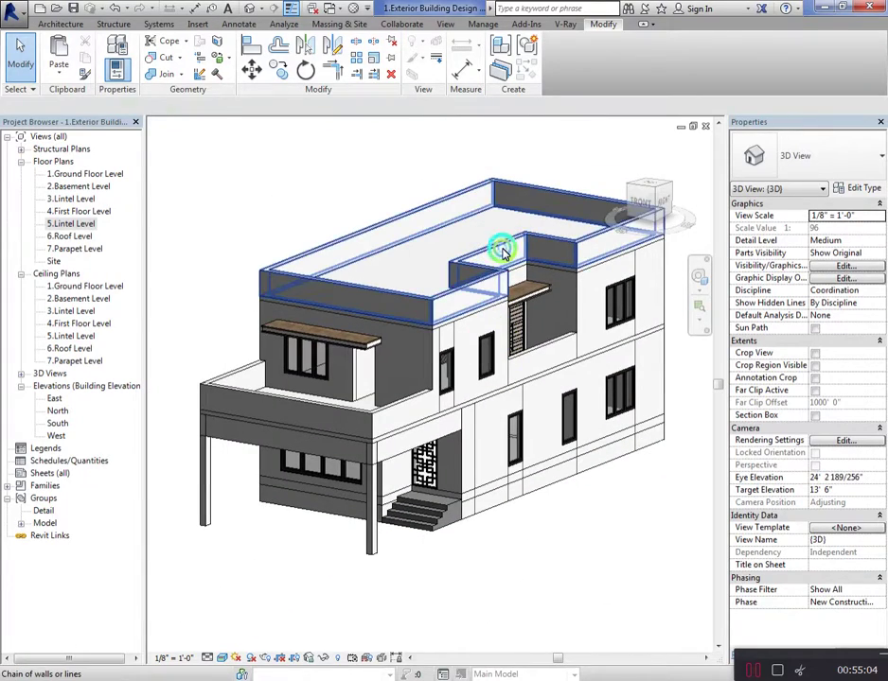
{"action": "left_click", "coordinate": [504, 252]}
{"action": "key", "text": "h"}
{"action": "key", "text": "h"}
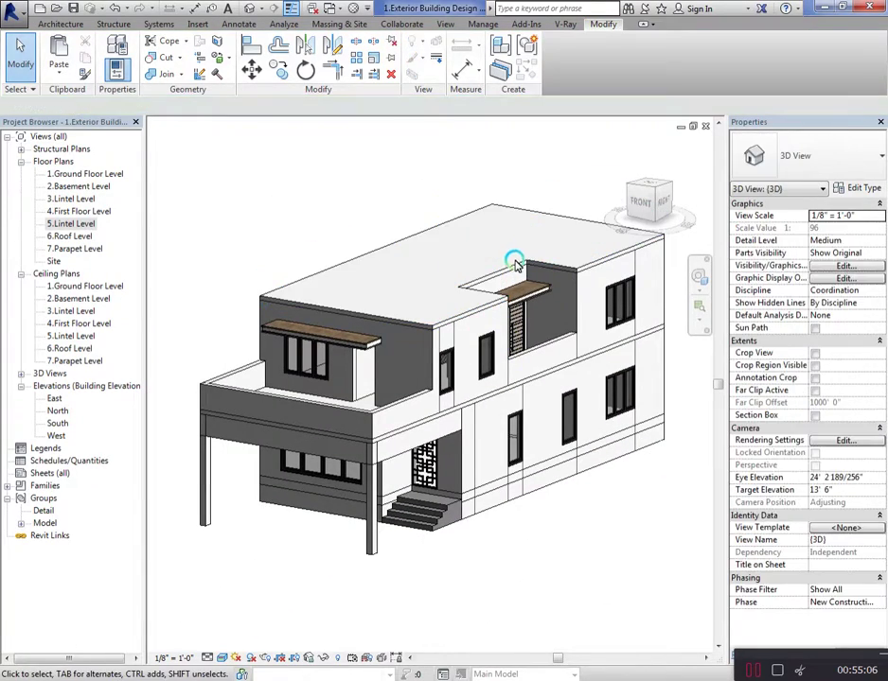
{"action": "left_click", "coordinate": [507, 254]}
Edit the roof soffit boundary in Top view and trim (TR) the horizontal line to the right edge
{"action": "double_click", "coordinate": [506, 254]}
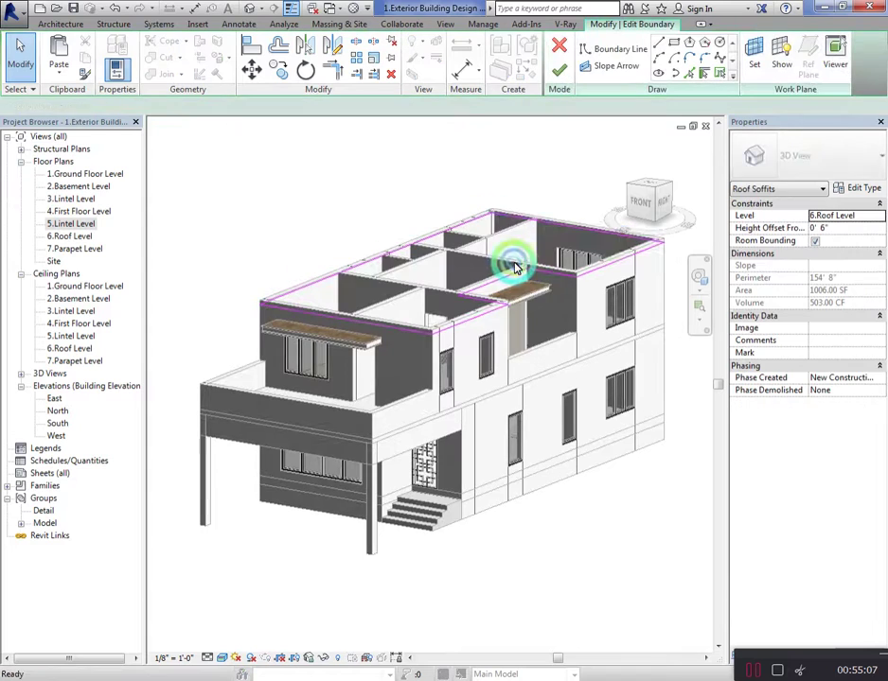
{"action": "left_click", "coordinate": [646, 186]}
{"action": "scroll", "coordinate": [563, 258], "scroll_direction": "down", "scroll_amount": 2}
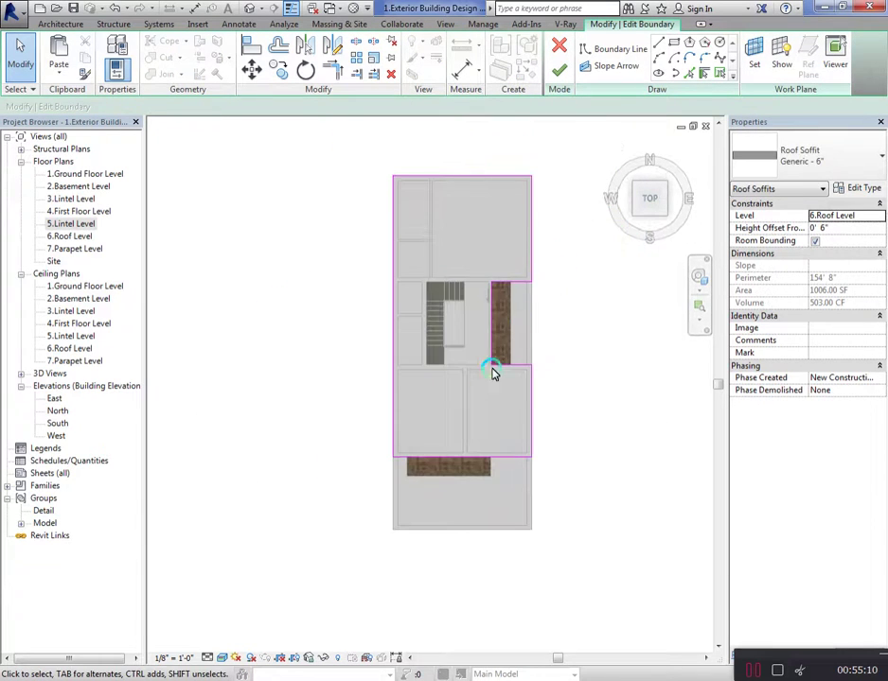
{"action": "scroll", "coordinate": [480, 402], "scroll_direction": "up", "scroll_amount": 1}
{"action": "key", "text": "t"}
{"action": "key", "text": "r"}
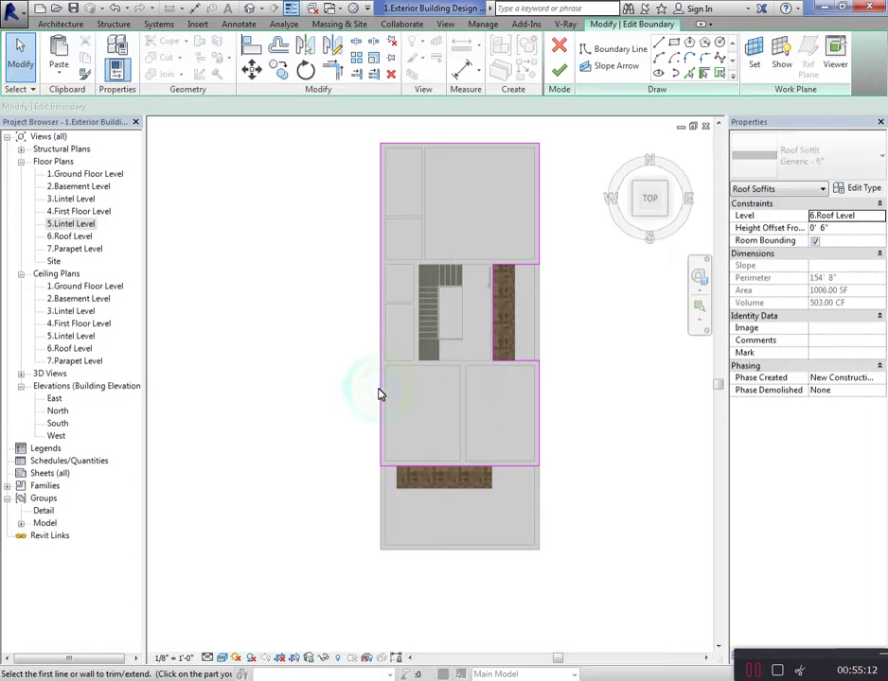
{"action": "left_click", "coordinate": [380, 390]}
{"action": "left_click", "coordinate": [525, 364]}
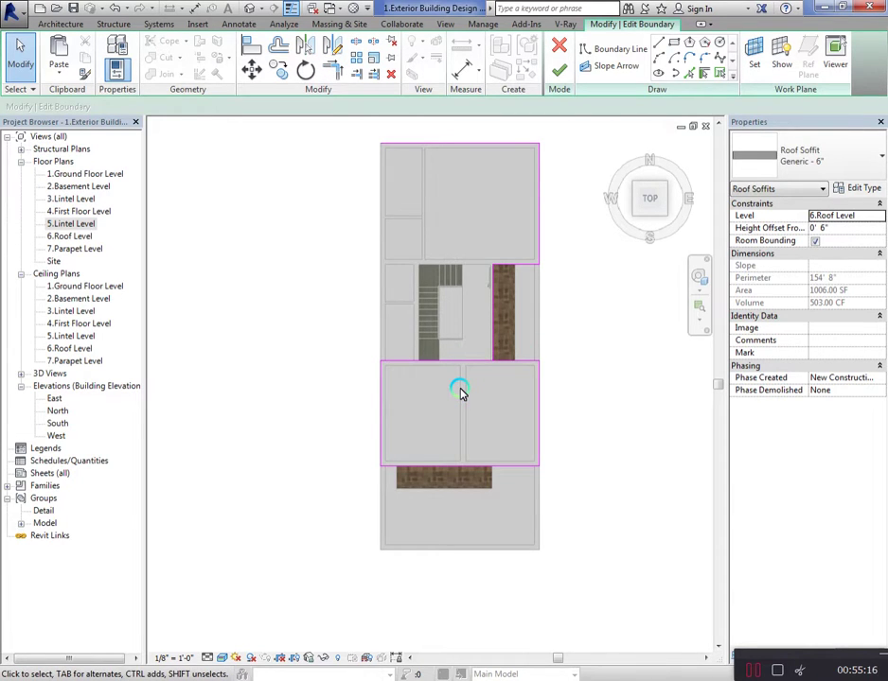
Pull a line end to the wall corner, delete the middle and top rectangle lines, and finish
{"action": "left_click", "coordinate": [501, 263]}
{"action": "left_click_drag", "start_coordinate": [491, 263], "coordinate": [379, 268]}
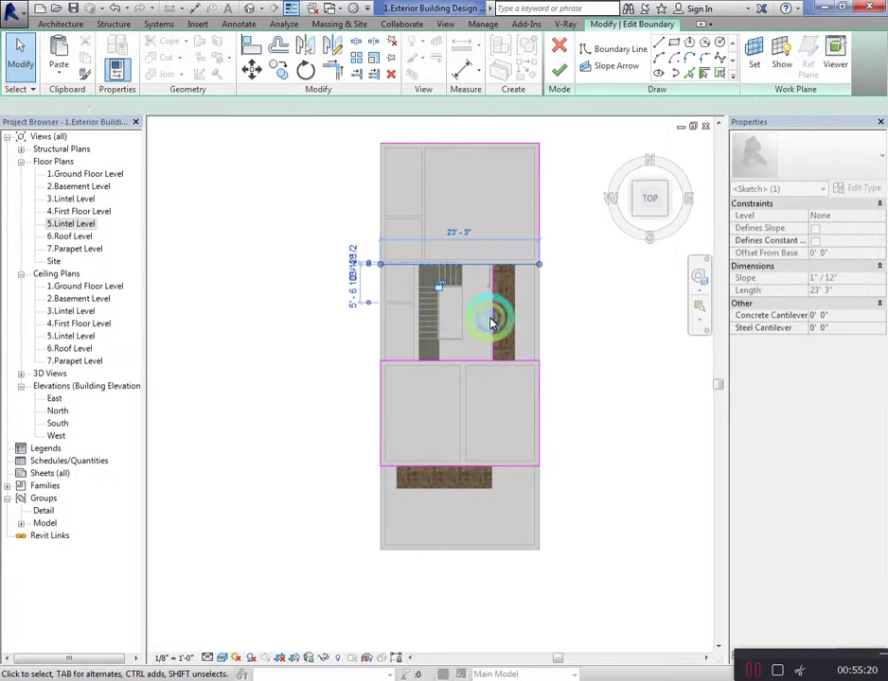
{"action": "left_click", "coordinate": [492, 316]}
{"action": "key", "text": "Delete"}
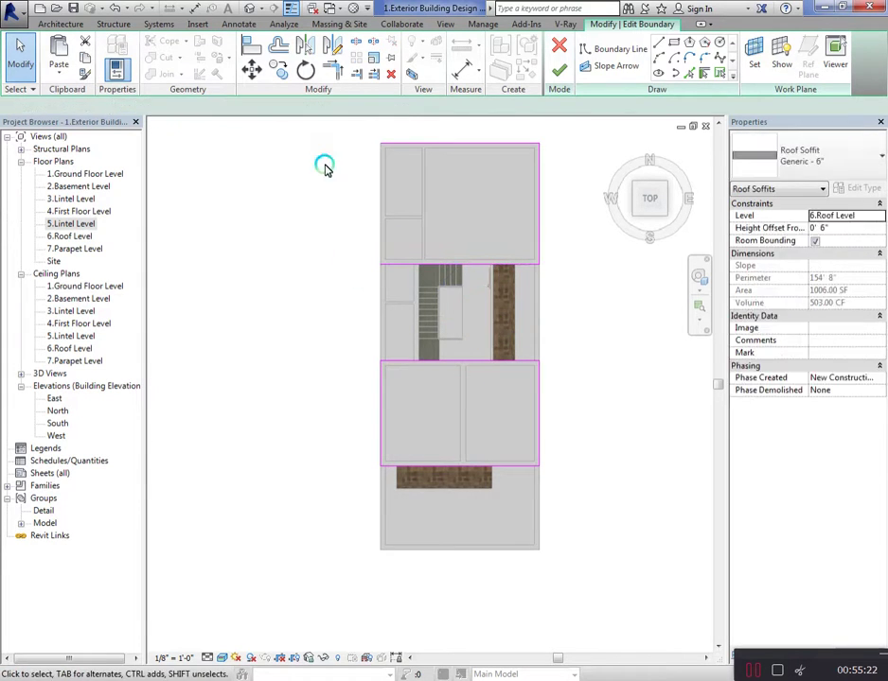
{"action": "left_click_drag", "start_coordinate": [327, 135], "coordinate": [585, 291]}
{"action": "key", "text": "Delete"}
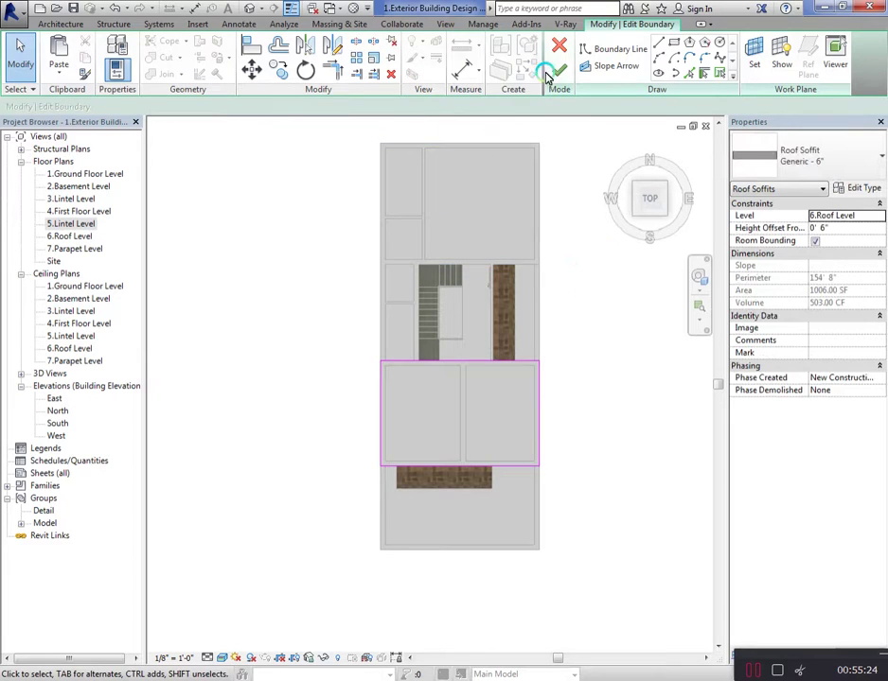
{"action": "left_click", "coordinate": [560, 70]}
Return to the front 3D view and check the soffit sitting 2' 0" above the roof
{"action": "left_click", "coordinate": [606, 310]}
{"action": "mouse_move", "coordinate": [650, 212]}
{"action": "left_mouse_down"}
{"action": "mouse_move", "coordinate": [598, 133]}
{"action": "mouse_move", "coordinate": [599, 624]}
{"action": "mouse_move", "coordinate": [602, 608]}
{"action": "left_mouse_up"}
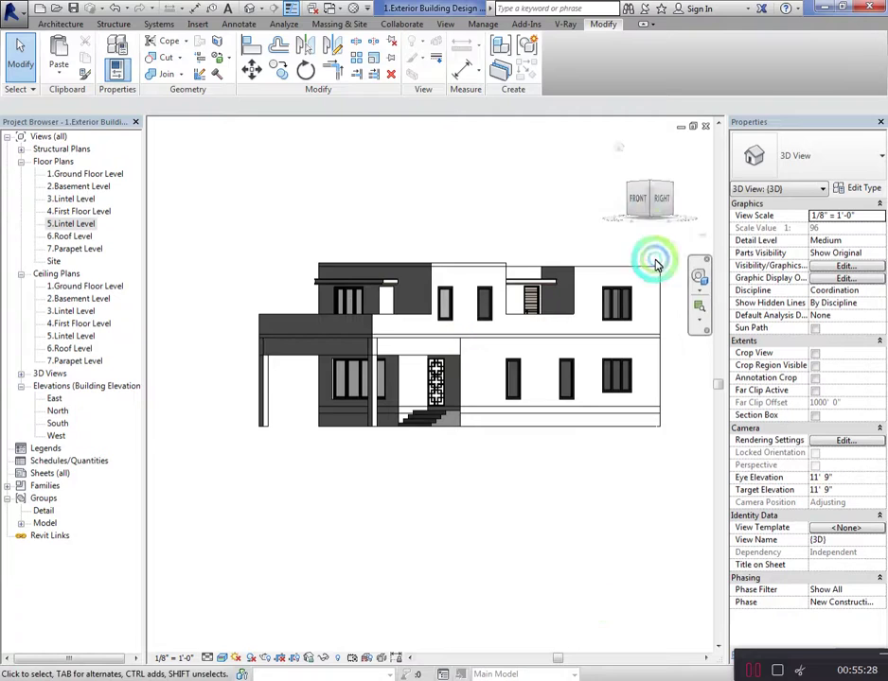
{"action": "left_click_drag", "start_coordinate": [644, 192], "coordinate": [654, 221]}
{"action": "left_click", "coordinate": [639, 215]}
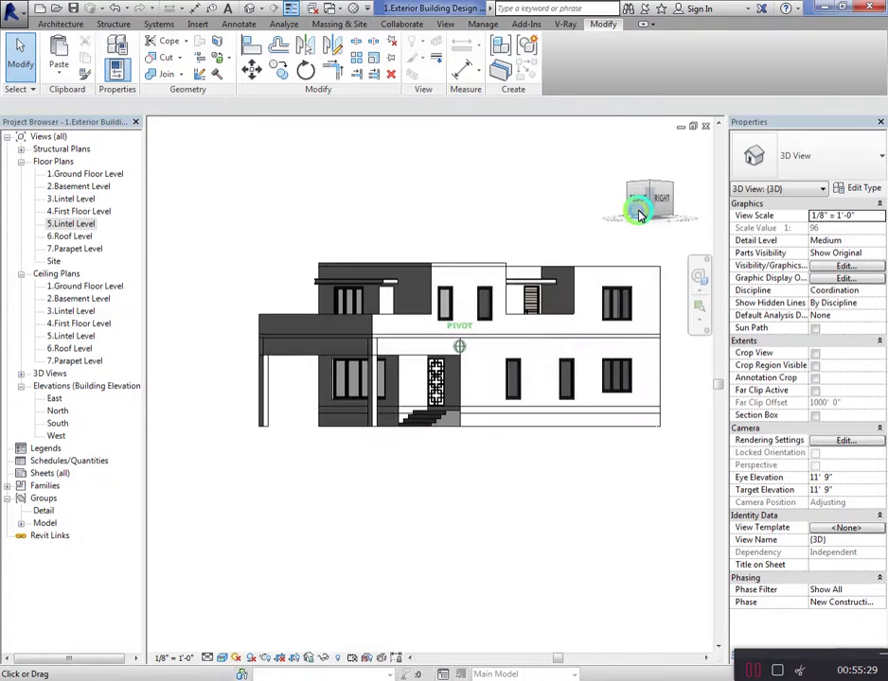
{"action": "left_click", "coordinate": [467, 265]}
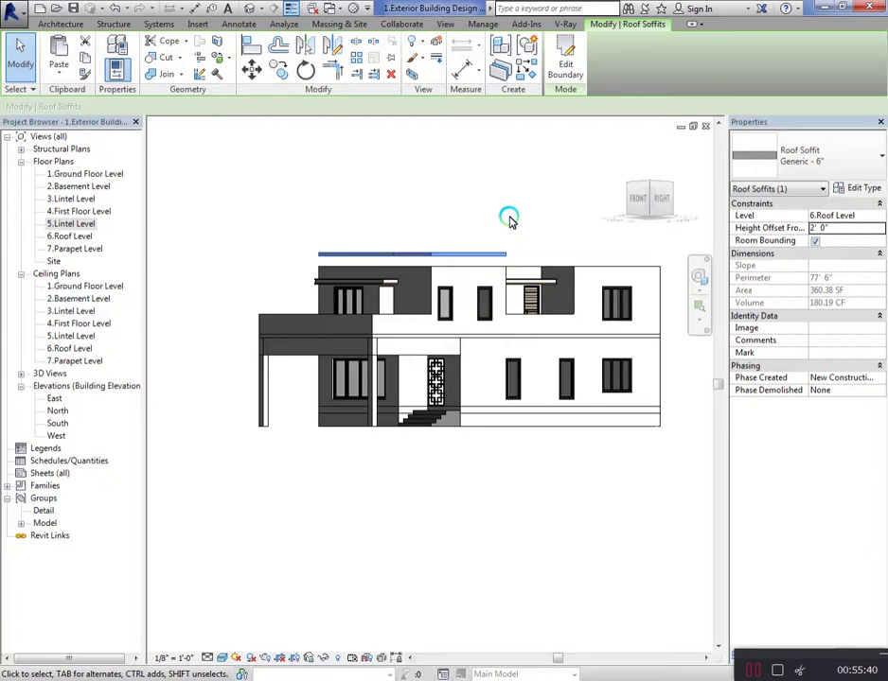
{"action": "mouse_move", "coordinate": [638, 207]}
{"action": "left_mouse_down"}
{"action": "mouse_move", "coordinate": [689, 210]}
{"action": "mouse_move", "coordinate": [662, 213]}
{"action": "left_mouse_up"}
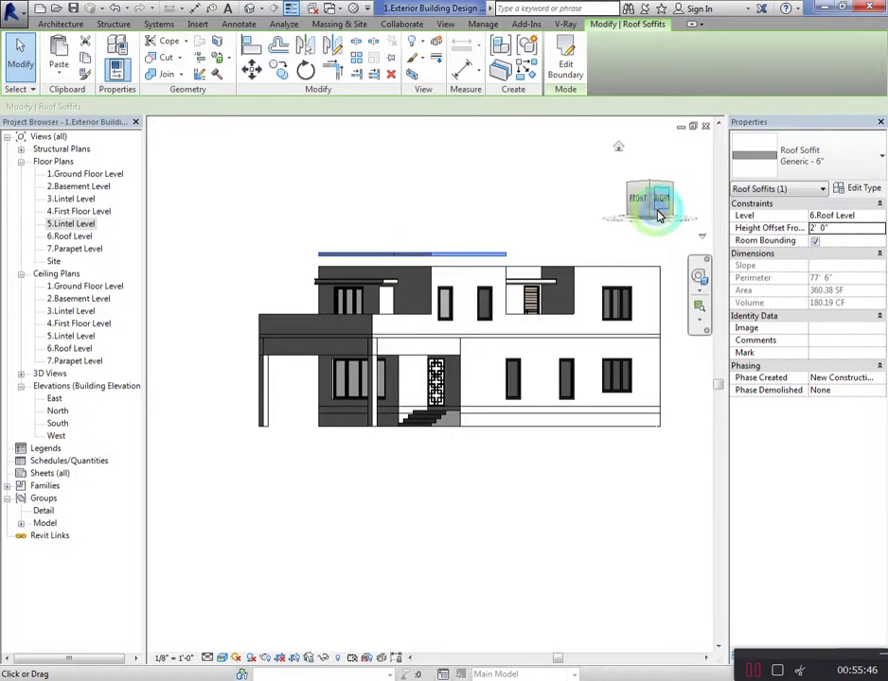
{"action": "left_click", "coordinate": [518, 203]}
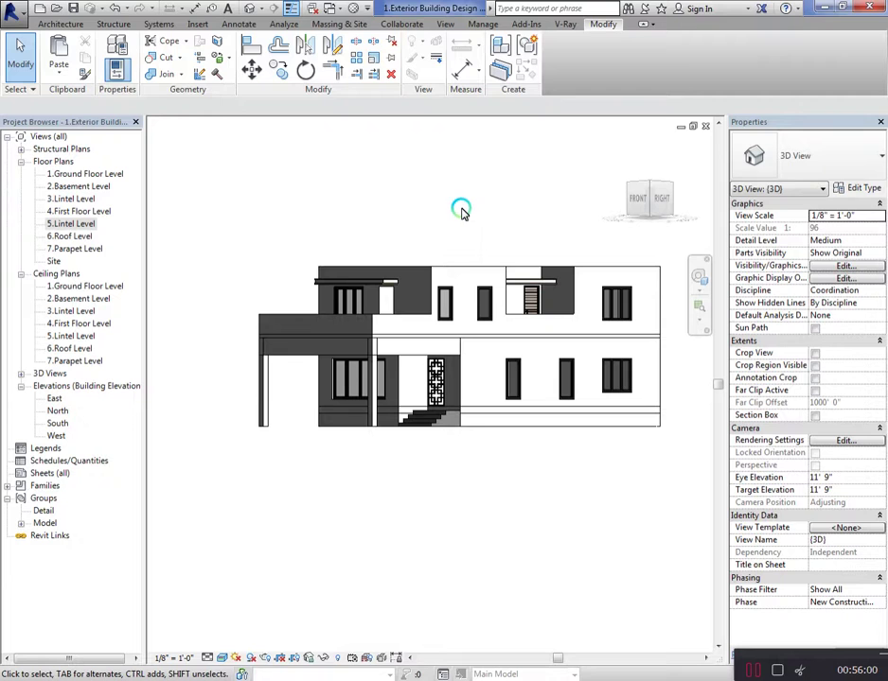
Start an in-place Casework model and set the wall face as its work plane
{"action": "mouse_move", "coordinate": [649, 199]}
{"action": "mouse_move", "coordinate": [663, 214]}
{"action": "left_mouse_down"}
{"action": "mouse_move", "coordinate": [613, 234]}
{"action": "mouse_move", "coordinate": [620, 408]}
{"action": "mouse_move", "coordinate": [615, 203]}
{"action": "mouse_move", "coordinate": [594, 167]}
{"action": "left_mouse_up"}
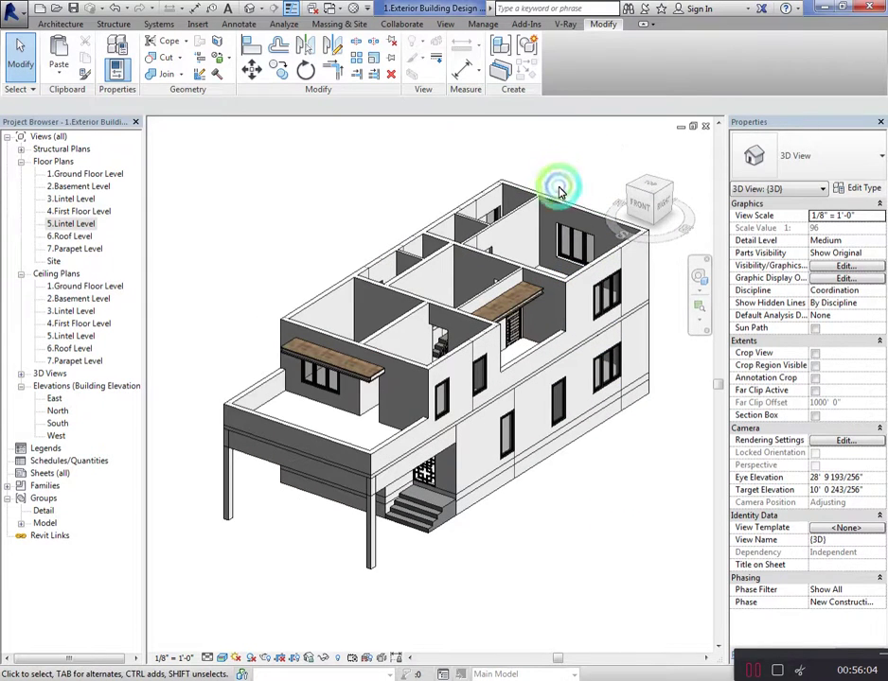
{"action": "left_click", "coordinate": [60, 23]}
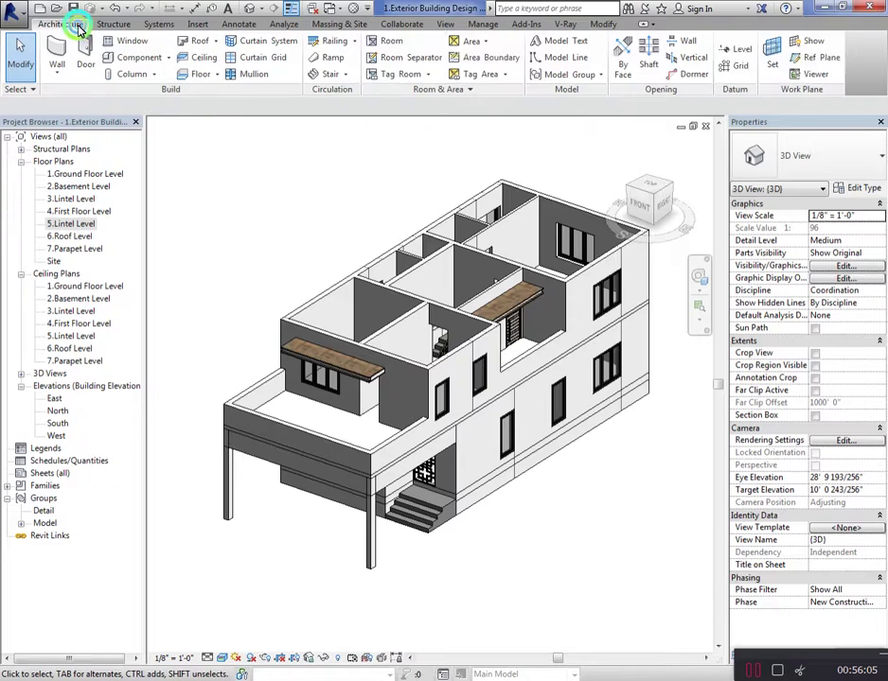
{"action": "left_click", "coordinate": [168, 58]}
{"action": "left_click", "coordinate": [156, 111]}
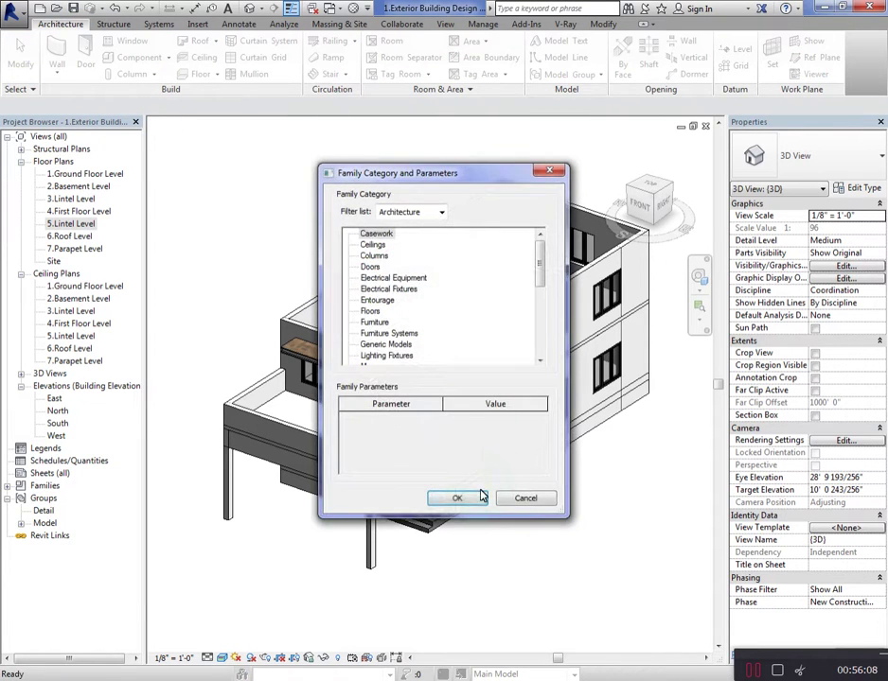
{"action": "left_click", "coordinate": [474, 496]}
{"action": "left_click", "coordinate": [678, 319]}
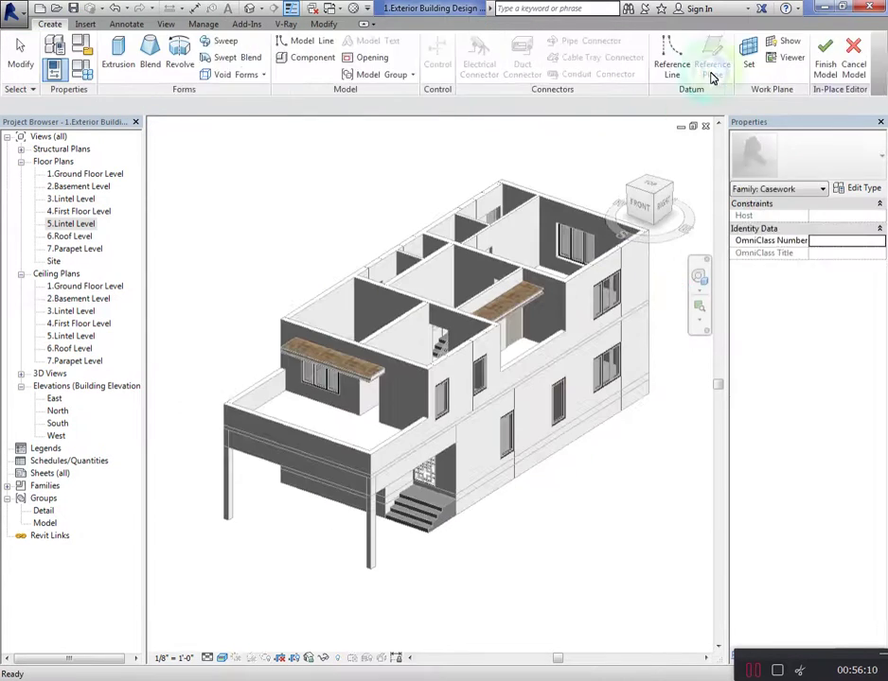
{"action": "left_click", "coordinate": [748, 57]}
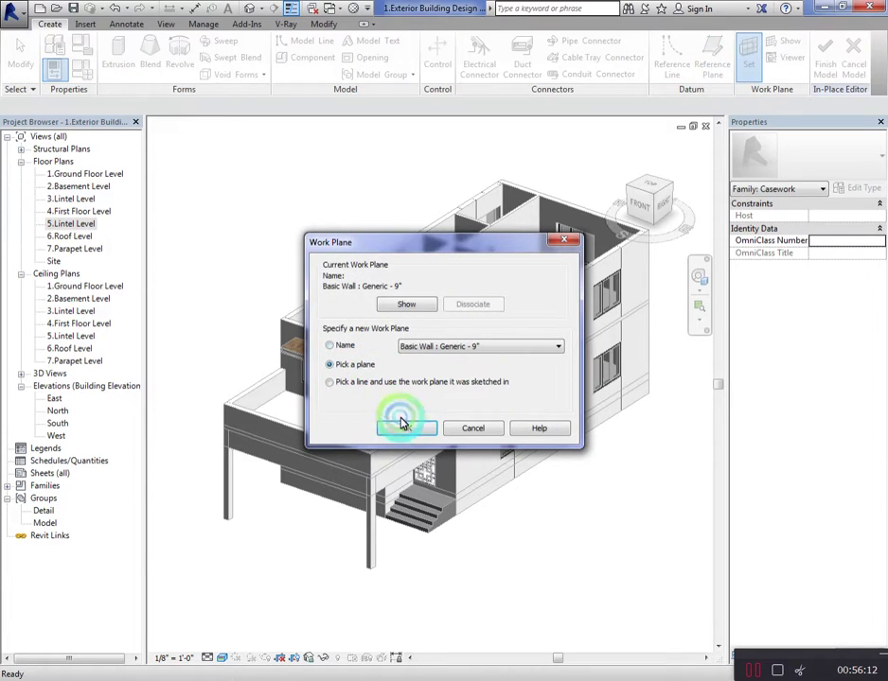
{"action": "left_click", "coordinate": [401, 423]}
{"action": "scroll", "coordinate": [326, 367], "scroll_direction": "up", "scroll_amount": 5}
{"action": "left_click", "coordinate": [369, 450]}
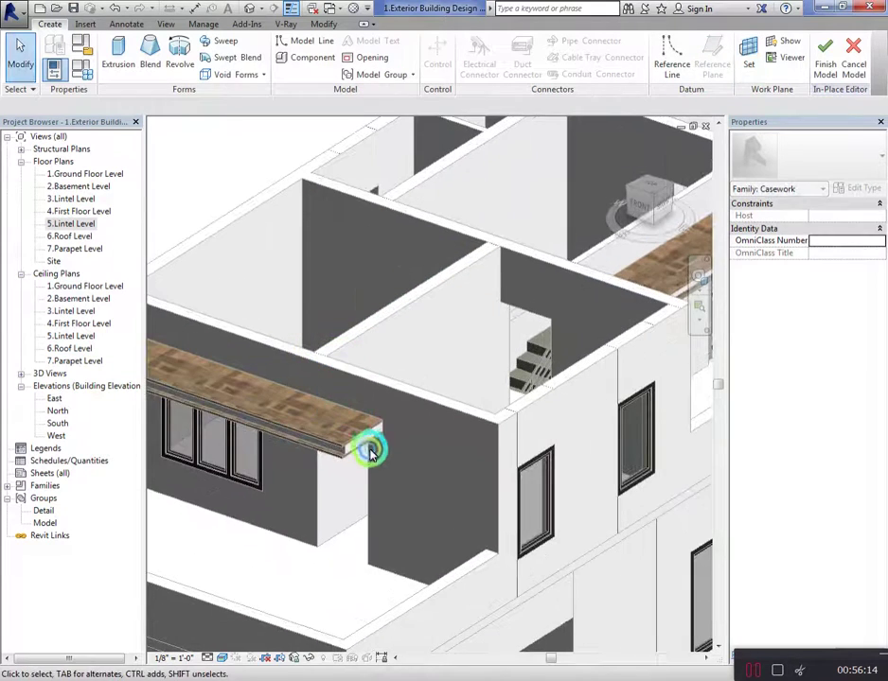
{"action": "scroll", "coordinate": [370, 451], "scroll_direction": "down", "scroll_amount": 5}
Sketch an extrusion rectangle between wall corners, offset it 9", and finish the sketch
{"action": "left_click", "coordinate": [118, 55]}
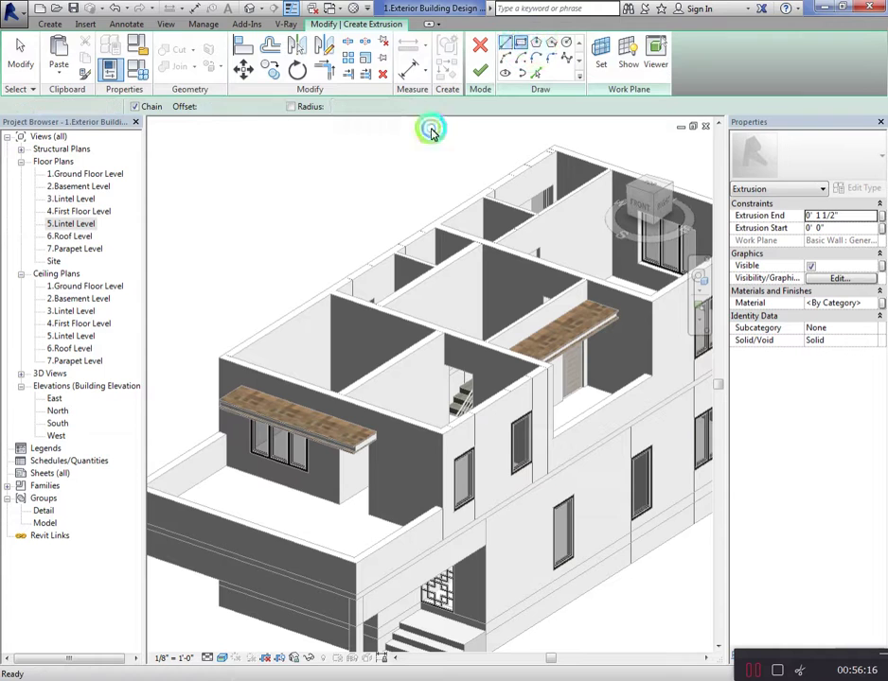
{"action": "left_click", "coordinate": [218, 358]}
{"action": "scroll", "coordinate": [530, 364], "scroll_direction": "up", "scroll_amount": 2}
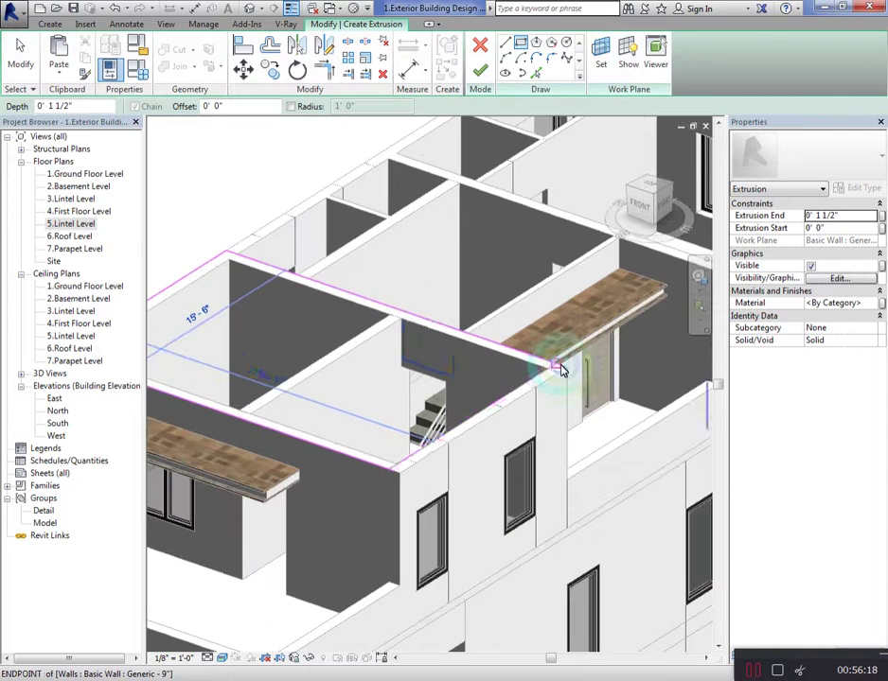
{"action": "left_click", "coordinate": [555, 367]}
{"action": "scroll", "coordinate": [555, 366], "scroll_direction": "down", "scroll_amount": 2}
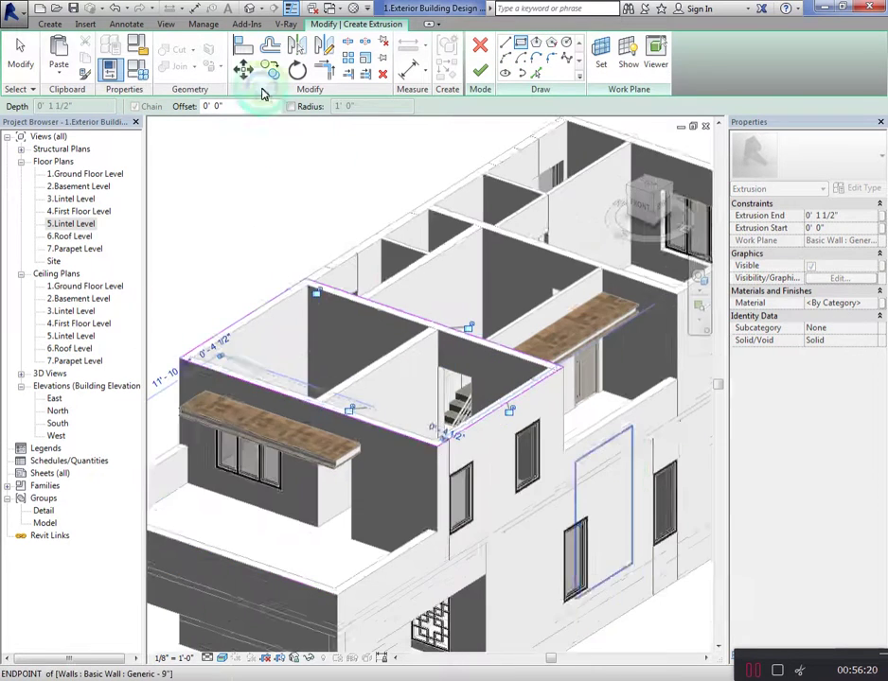
{"action": "key", "text": "o"}
{"action": "key", "text": "f"}
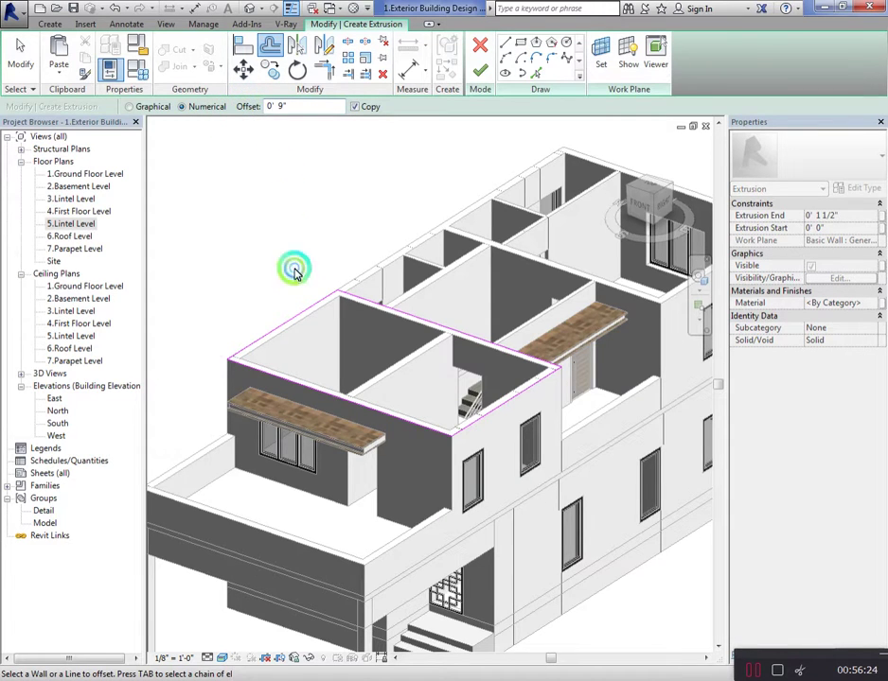
{"action": "scroll", "coordinate": [303, 313], "scroll_direction": "up", "scroll_amount": 2}
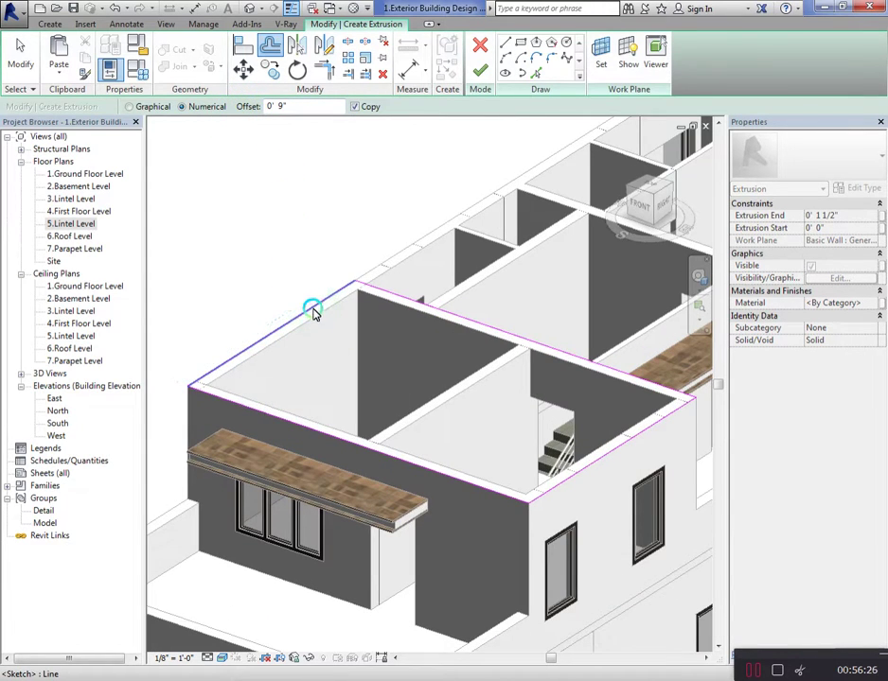
{"action": "key", "text": "Tab"}
{"action": "left_click", "coordinate": [312, 307]}
{"action": "left_click", "coordinate": [480, 71]}
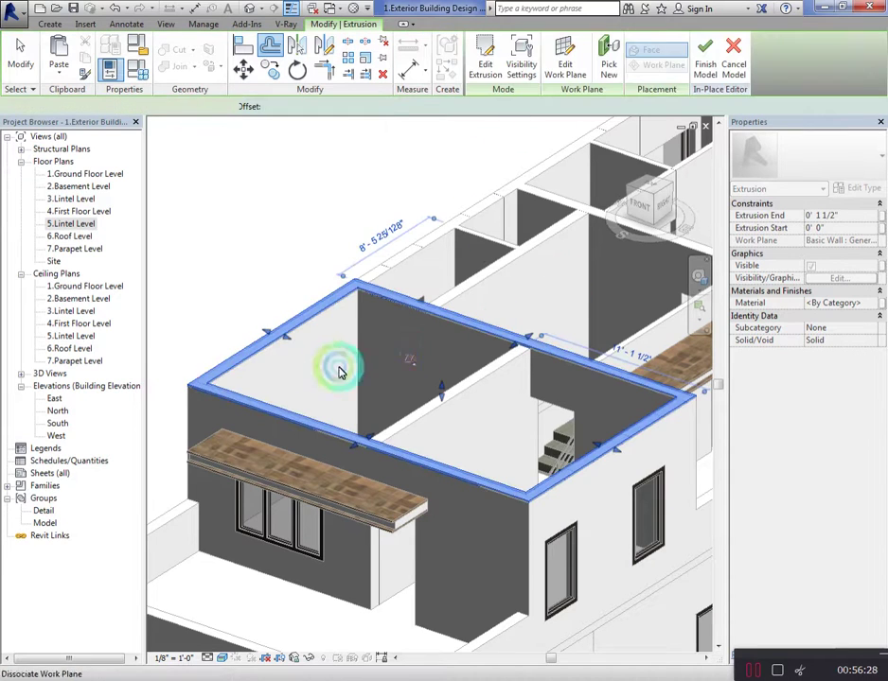
Set the extrusion end to 3' 0"
{"action": "left_click", "coordinate": [377, 337]}
{"action": "left_click", "coordinate": [850, 218]}
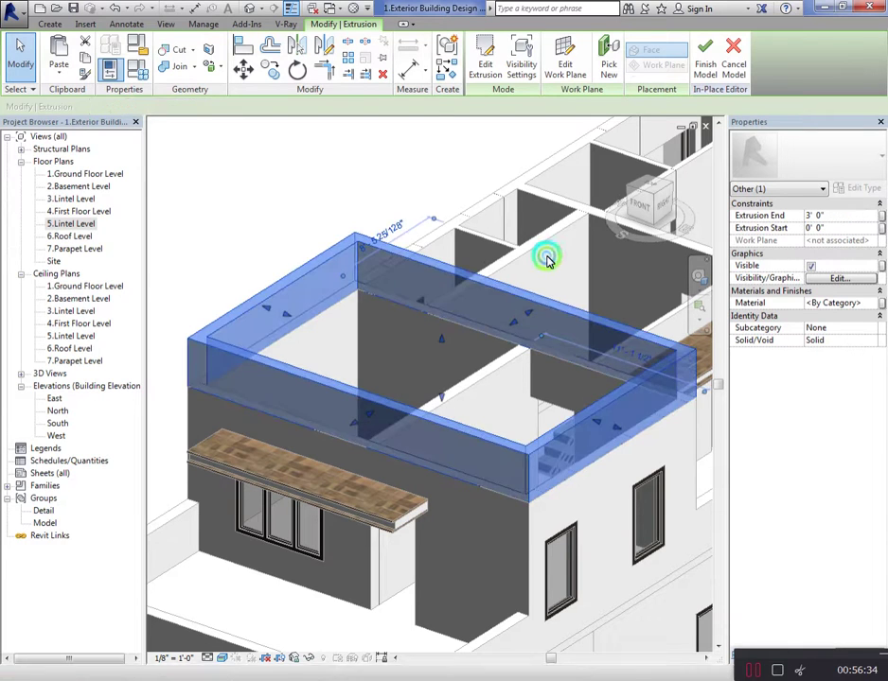
{"action": "scroll", "coordinate": [428, 313], "scroll_direction": "down", "scroll_amount": 5}
{"action": "key", "text": "Escape"}
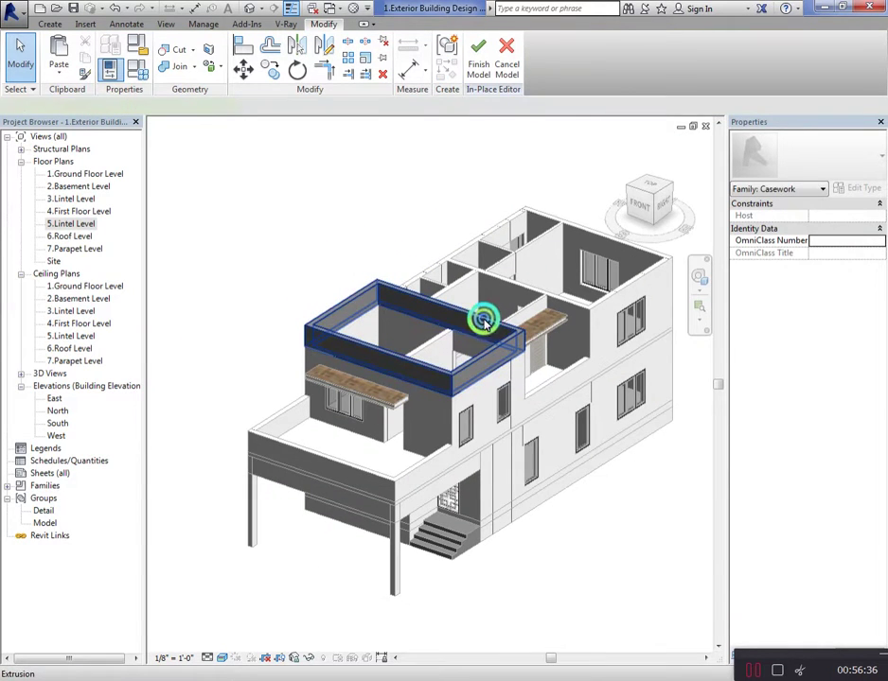
Give the extrusion the white material and finish the in-place model
{"action": "left_click", "coordinate": [482, 320]}
{"action": "left_click", "coordinate": [875, 305]}
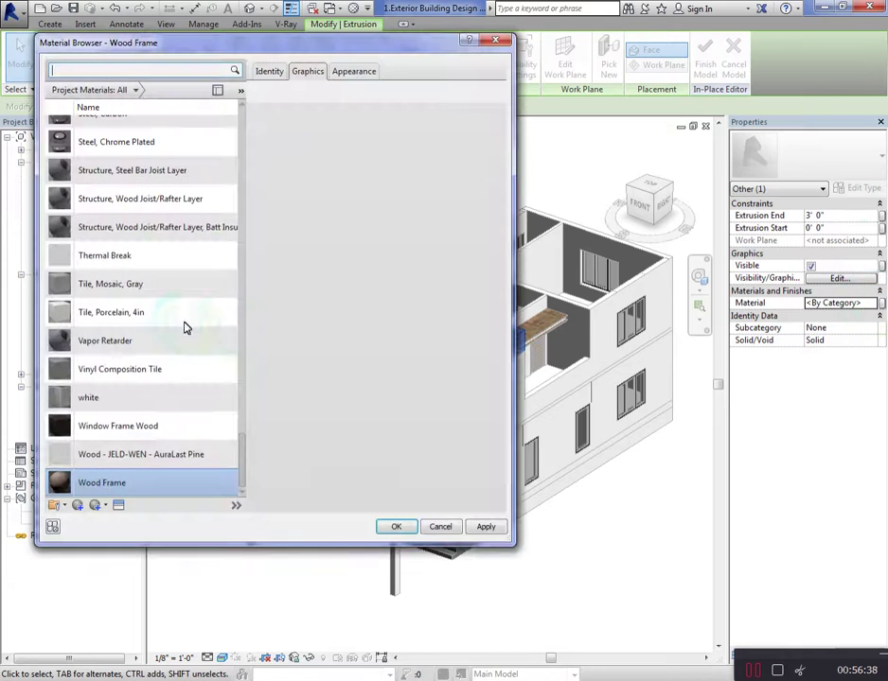
{"action": "double_click", "coordinate": [137, 405]}
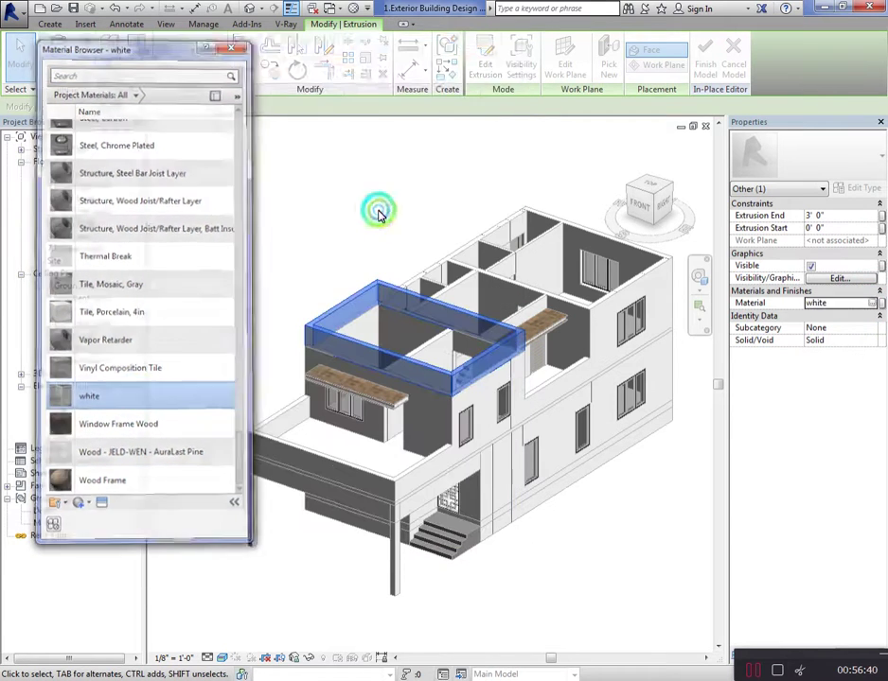
{"action": "left_click", "coordinate": [407, 194]}
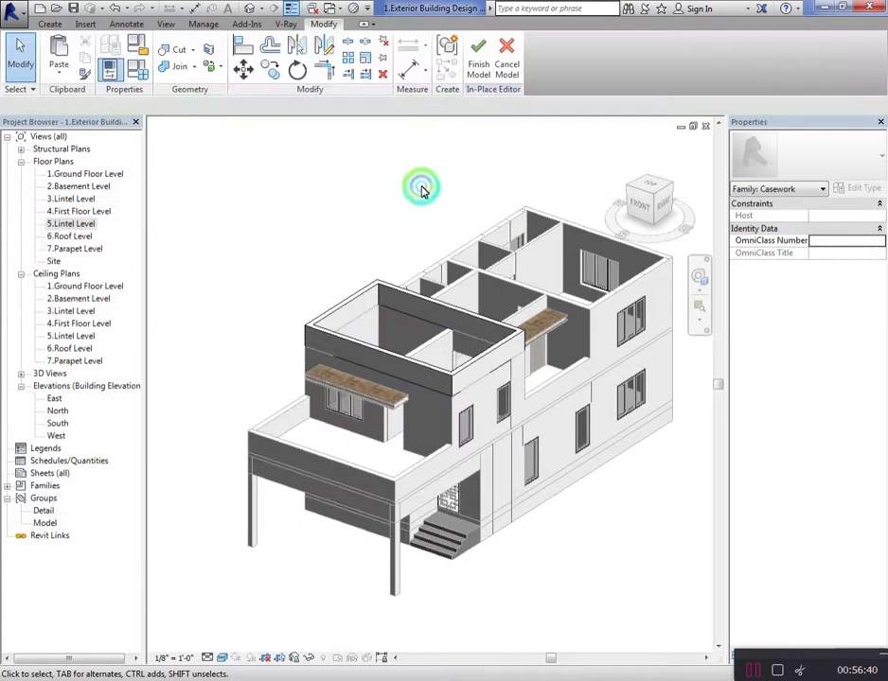
{"action": "left_click", "coordinate": [477, 66]}
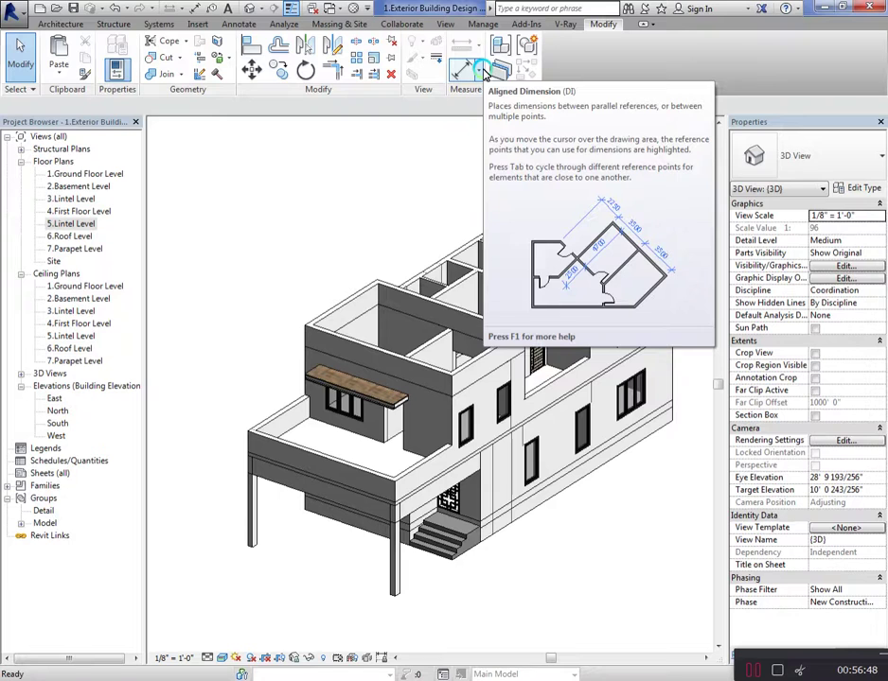
Align the upper left block's wall to the parapet extrusion's edge with AL
{"action": "left_click", "coordinate": [445, 341]}
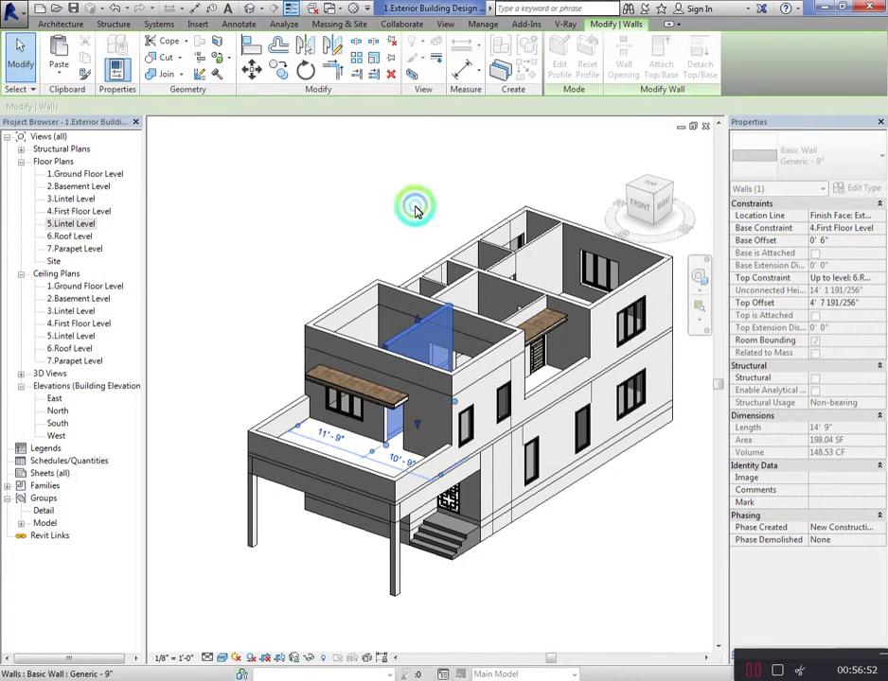
{"action": "left_click", "coordinate": [435, 234]}
{"action": "scroll", "coordinate": [396, 224], "scroll_direction": "up", "scroll_amount": 3}
{"action": "key", "text": "a"}
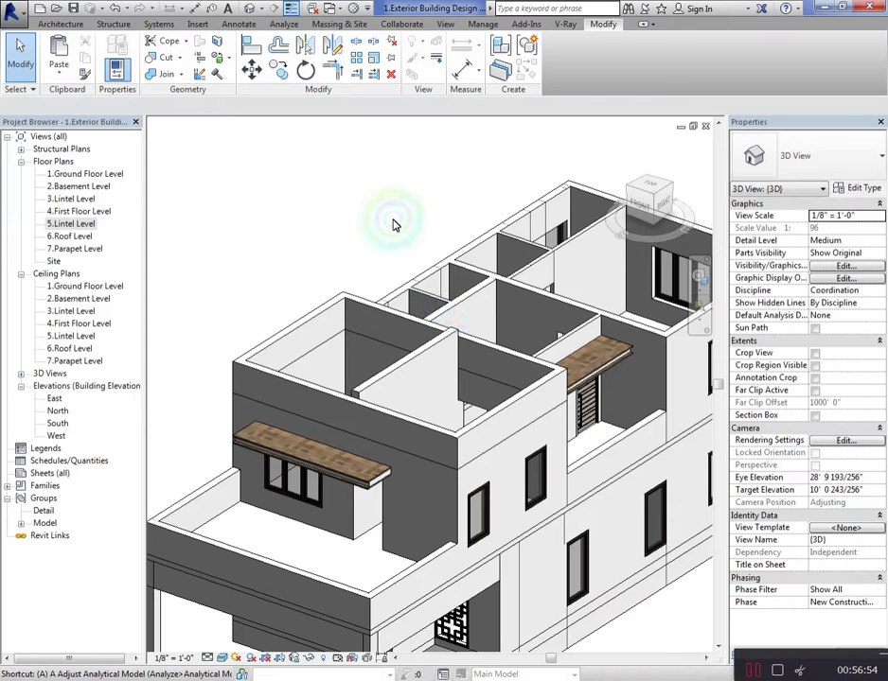
{"action": "key", "text": "l"}
{"action": "left_click", "coordinate": [489, 341]}
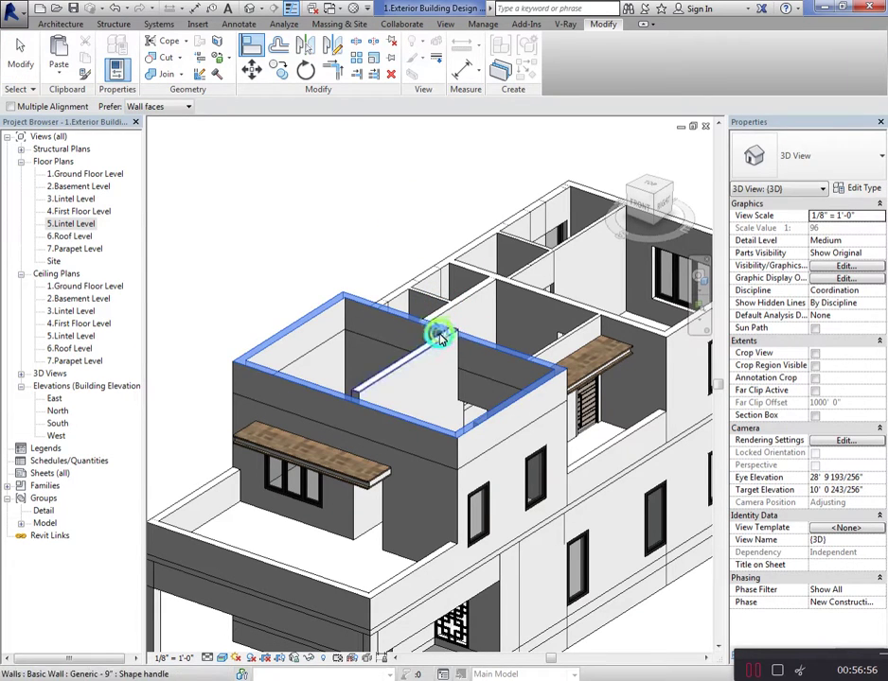
{"action": "left_click", "coordinate": [464, 337]}
{"action": "key", "text": "Escape"}
Orbit and zoom the 3D view to check the parapet around the upper left block
{"action": "middle_click", "coordinate": [363, 220]}
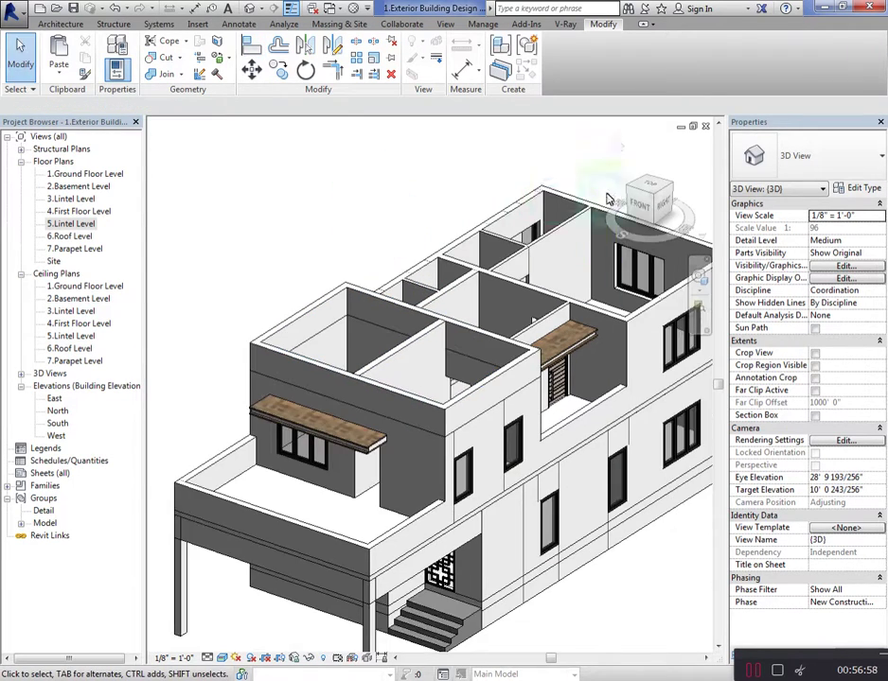
{"action": "mouse_move", "coordinate": [641, 197]}
{"action": "left_mouse_down"}
{"action": "mouse_move", "coordinate": [558, 194]}
{"action": "mouse_move", "coordinate": [597, 186]}
{"action": "left_mouse_up"}
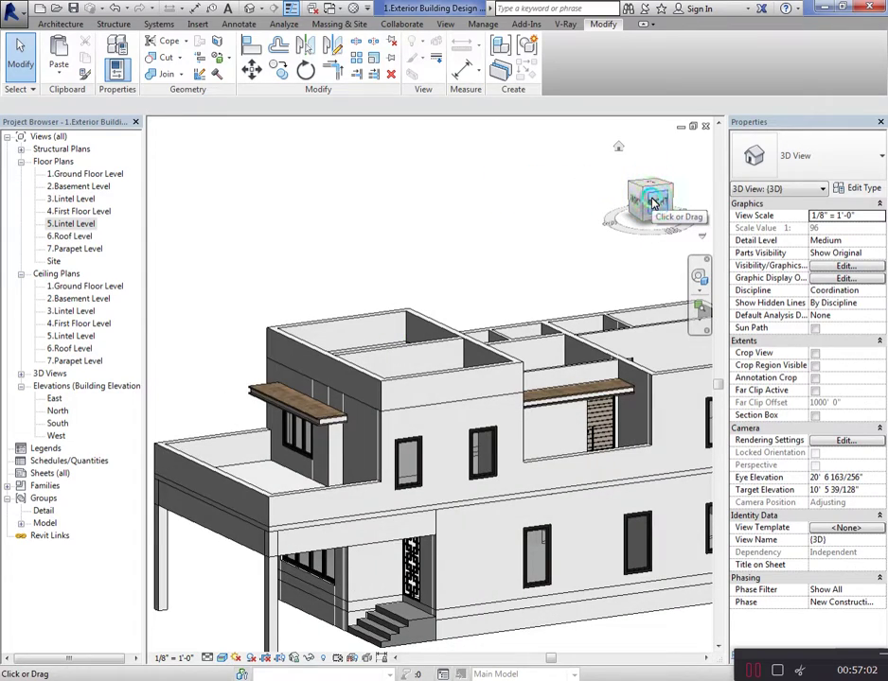
{"action": "middle_click", "coordinate": [258, 357]}
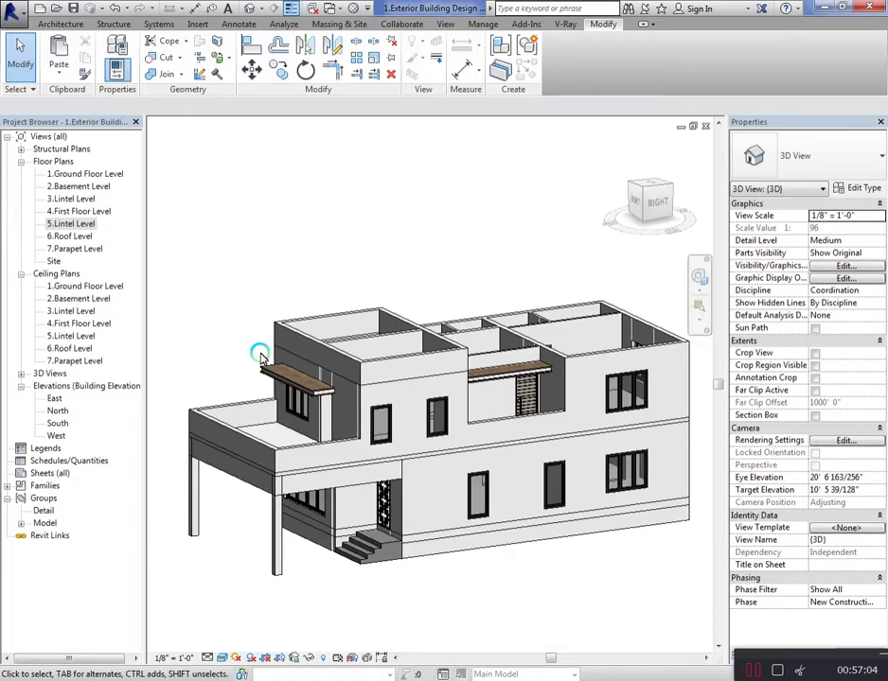
{"action": "scroll", "coordinate": [531, 254], "scroll_direction": "up", "scroll_amount": 3}
{"action": "scroll", "coordinate": [527, 382], "scroll_direction": "up", "scroll_amount": 2}
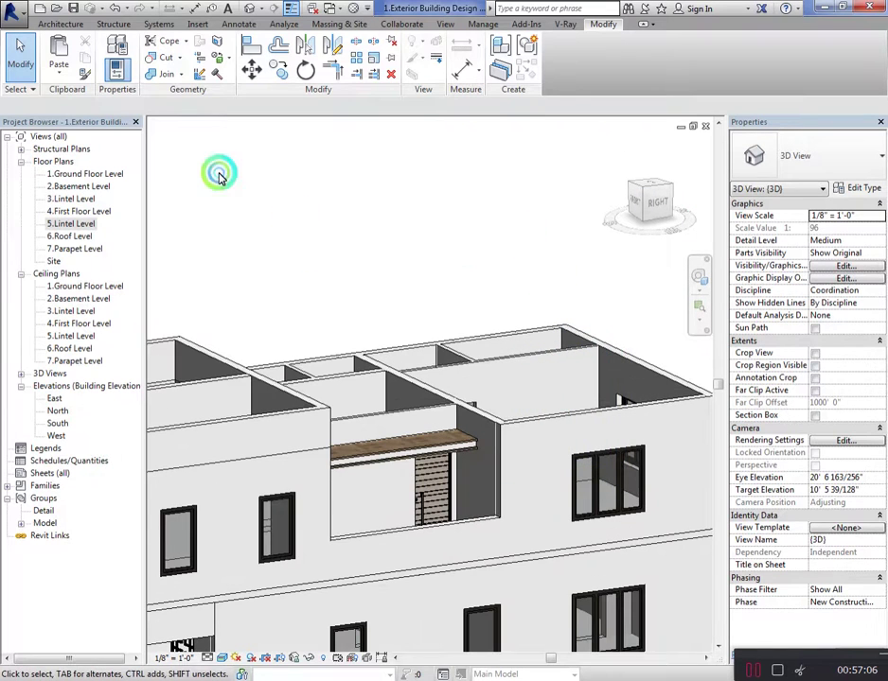
Start a new in-place Casework model, keeping the default name
{"action": "left_click", "coordinate": [60, 23]}
{"action": "left_click", "coordinate": [167, 57]}
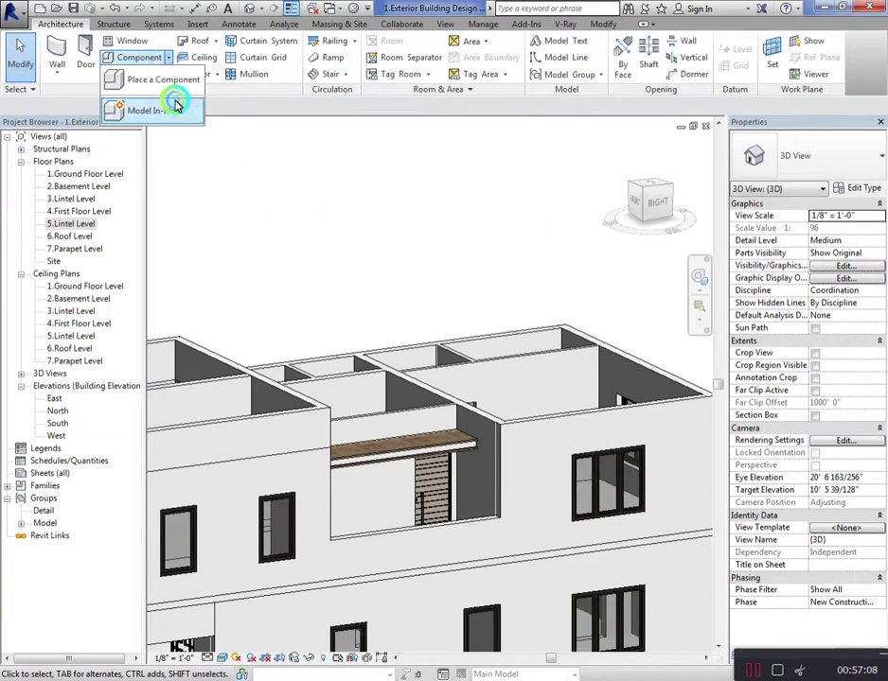
{"action": "left_click", "coordinate": [175, 106]}
{"action": "left_click", "coordinate": [462, 496]}
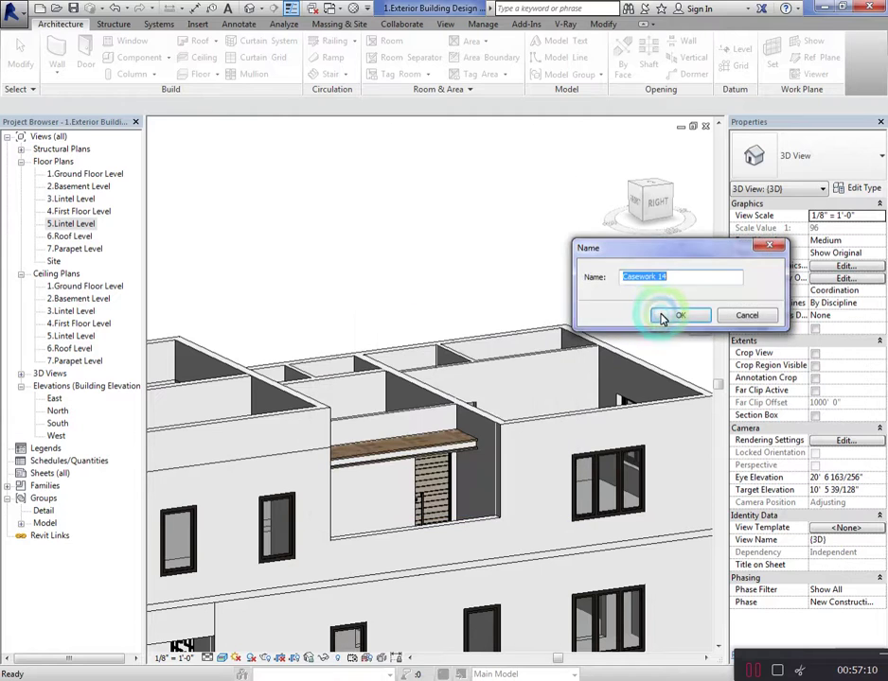
{"action": "left_click", "coordinate": [670, 316]}
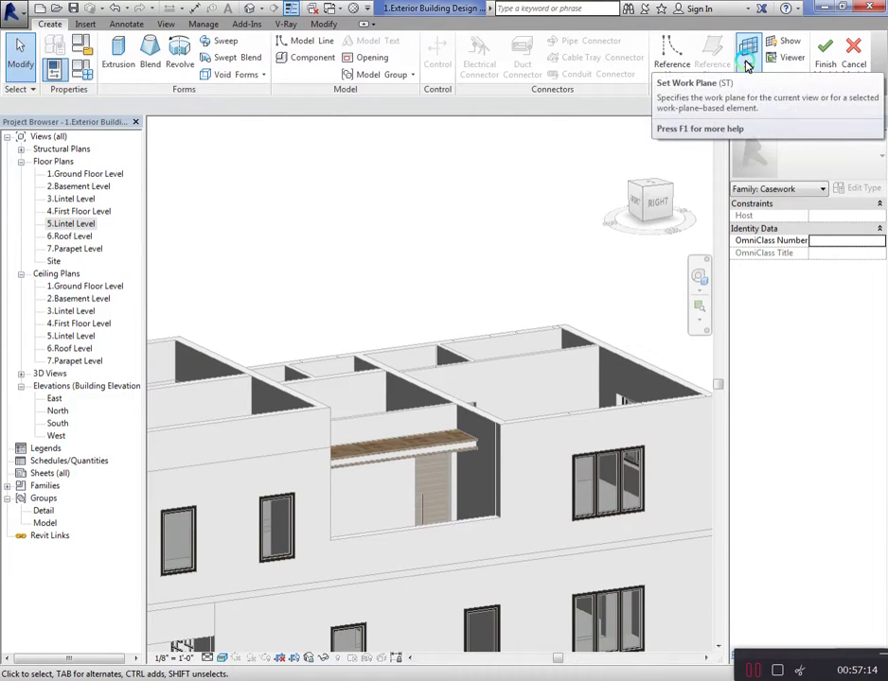
Set the work plane by picking a wall face of the right block
{"action": "left_click", "coordinate": [747, 64]}
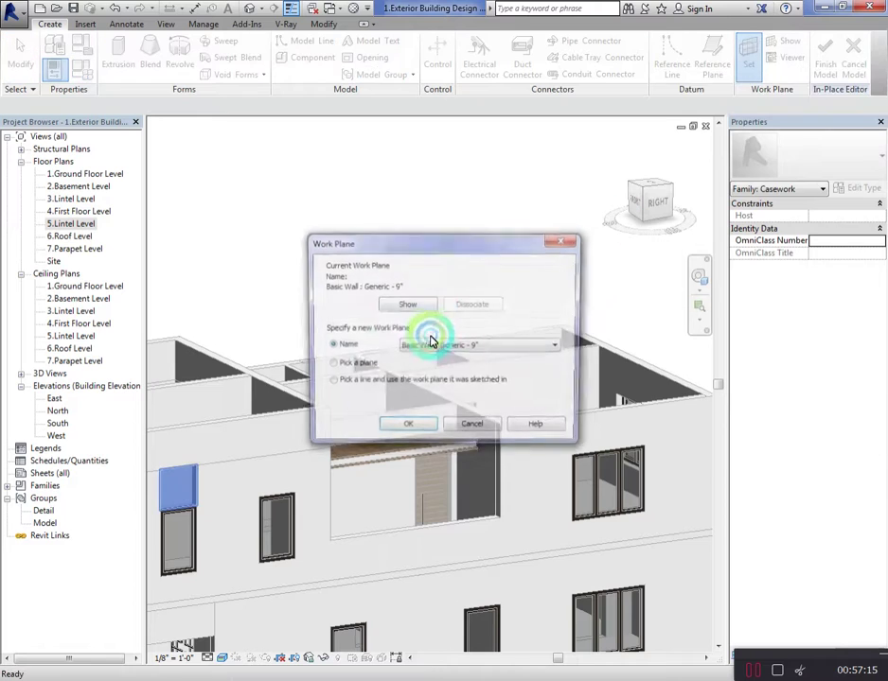
{"action": "left_click", "coordinate": [473, 430]}
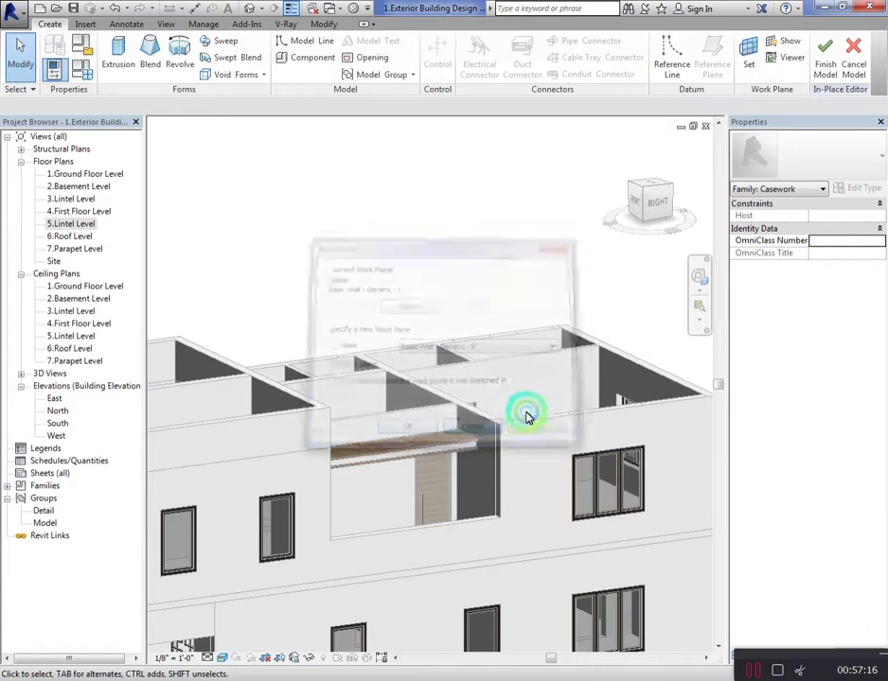
{"action": "left_click", "coordinate": [748, 57]}
{"action": "left_click", "coordinate": [409, 426]}
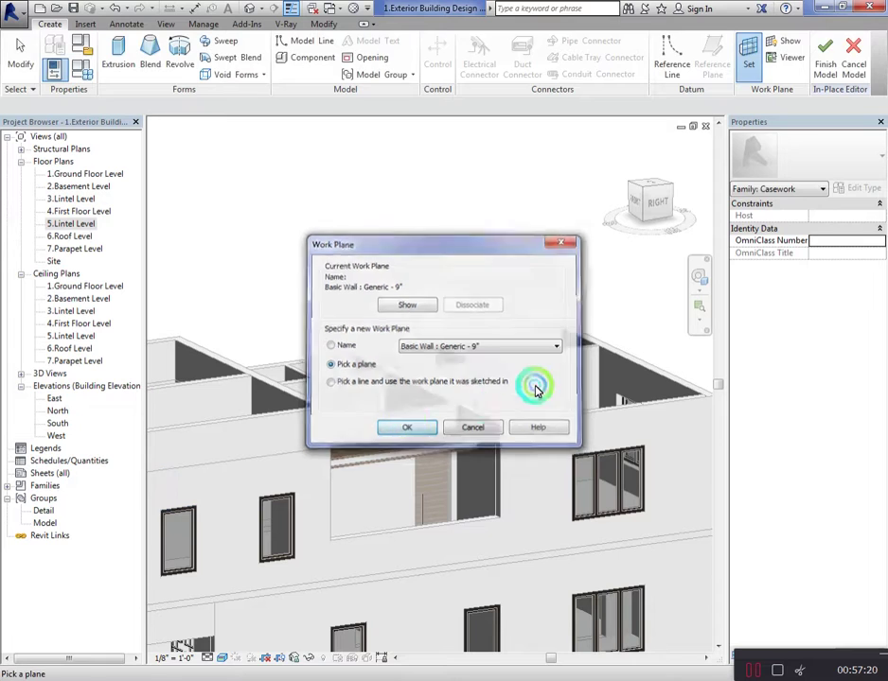
{"action": "left_click", "coordinate": [471, 411]}
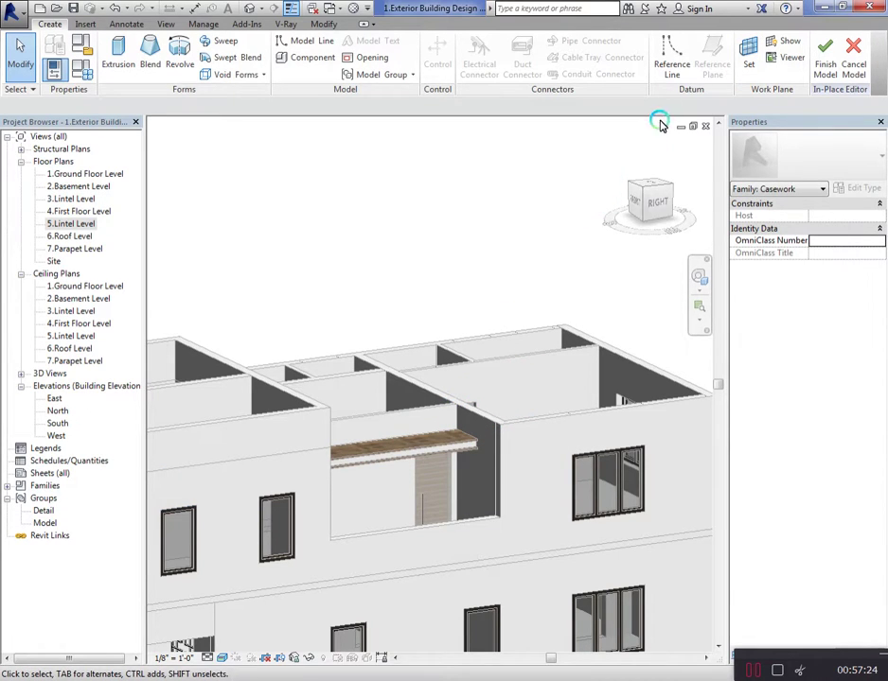
{"action": "left_click", "coordinate": [661, 225]}
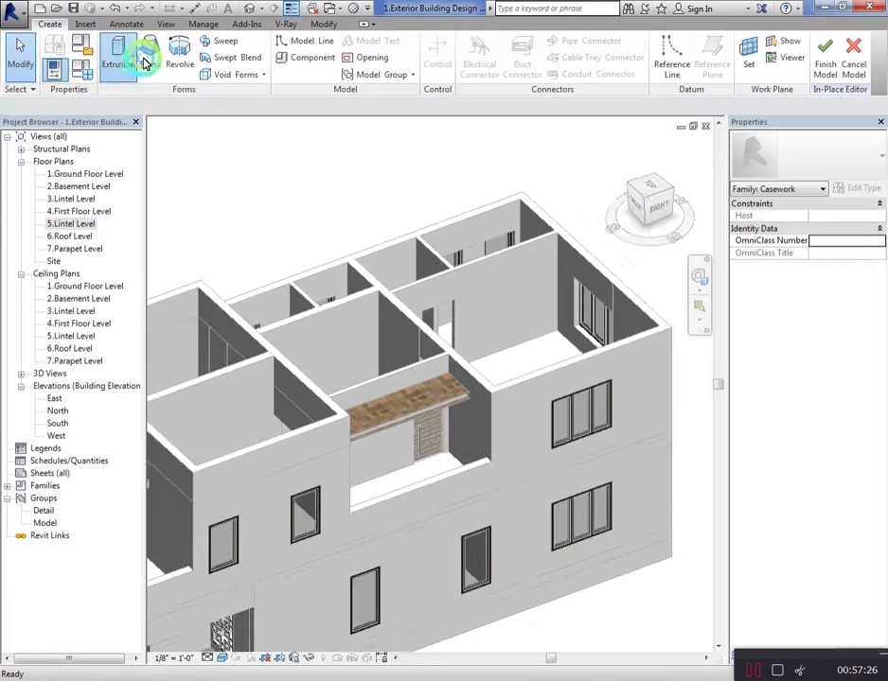
Sketch a rectangular extrusion on the wall corners, offset 0' 9" inward, and finish it
{"action": "left_click", "coordinate": [145, 63]}
{"action": "left_click", "coordinate": [521, 42]}
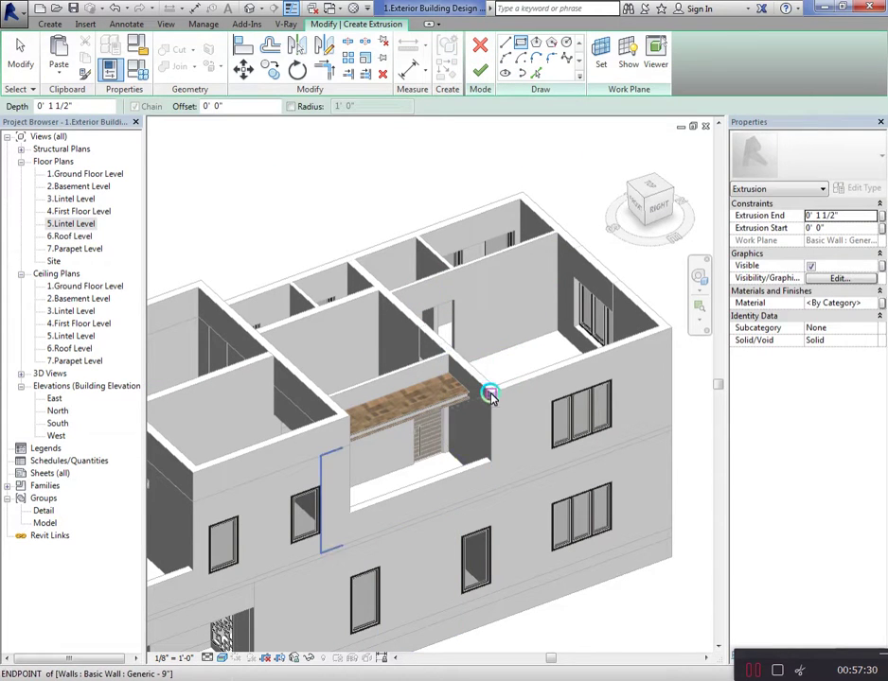
{"action": "left_click", "coordinate": [490, 394]}
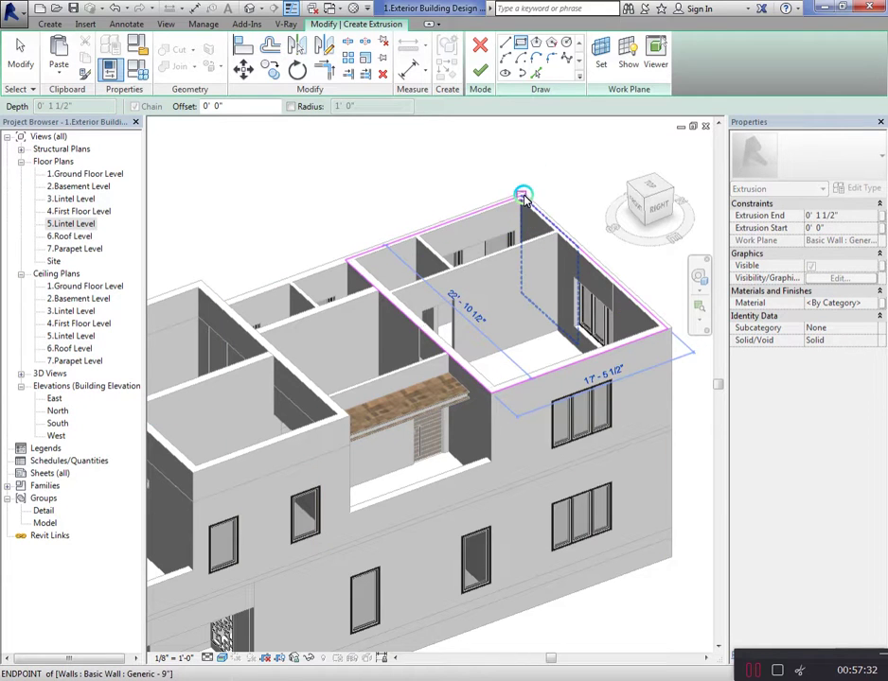
{"action": "left_click", "coordinate": [524, 199]}
{"action": "scroll", "coordinate": [323, 123], "scroll_direction": "up", "scroll_amount": 2}
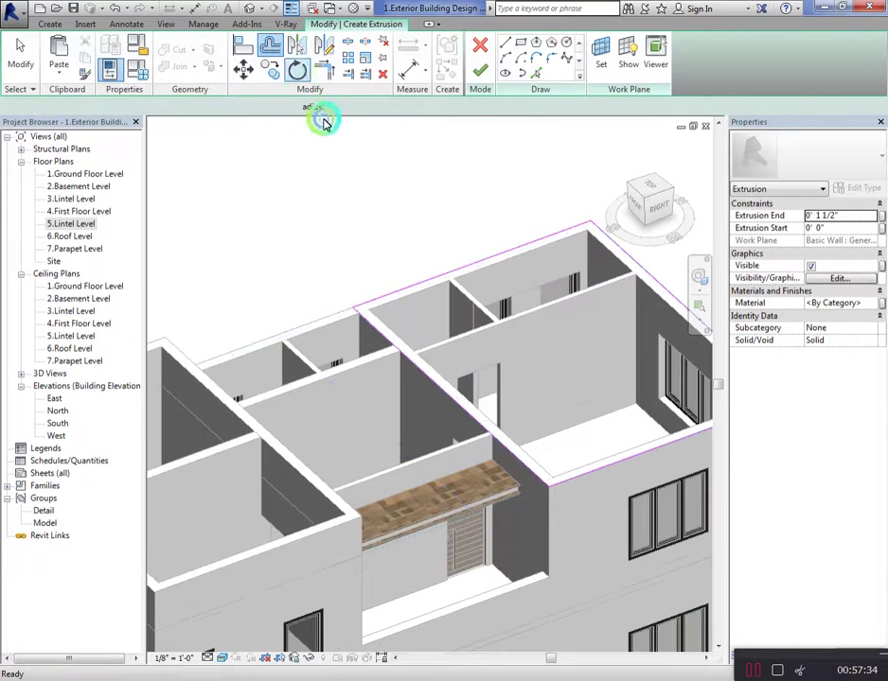
{"action": "left_click", "coordinate": [511, 254]}
{"action": "left_click", "coordinate": [480, 81]}
Set the parapet extrusion's Extrusion End to 3' 0"
{"action": "left_click", "coordinate": [461, 275]}
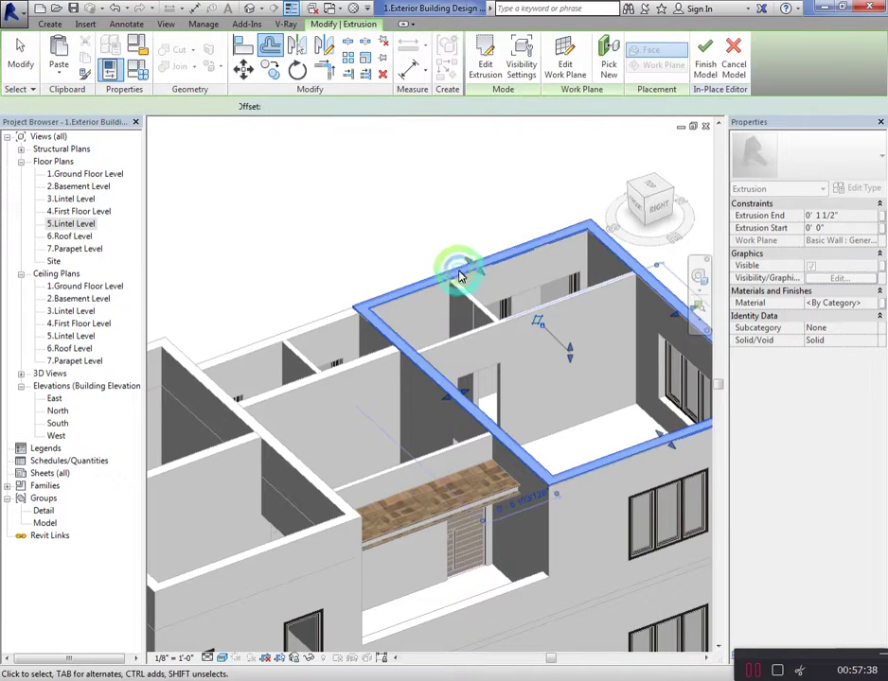
{"action": "left_click", "coordinate": [738, 219]}
{"action": "left_click", "coordinate": [854, 217]}
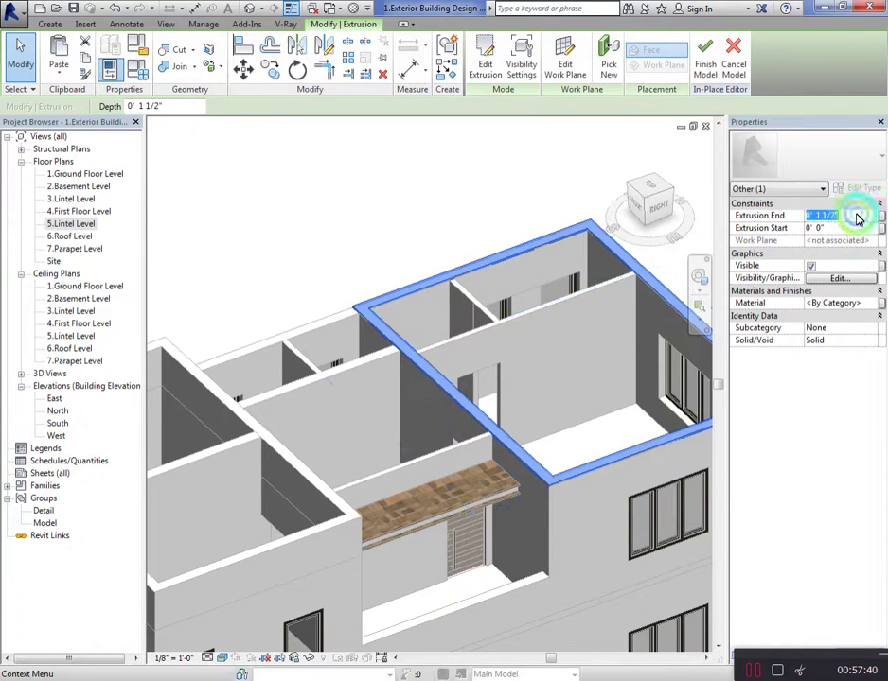
{"action": "type", "text": "3' 0"}
{"action": "left_click", "coordinate": [376, 185]}
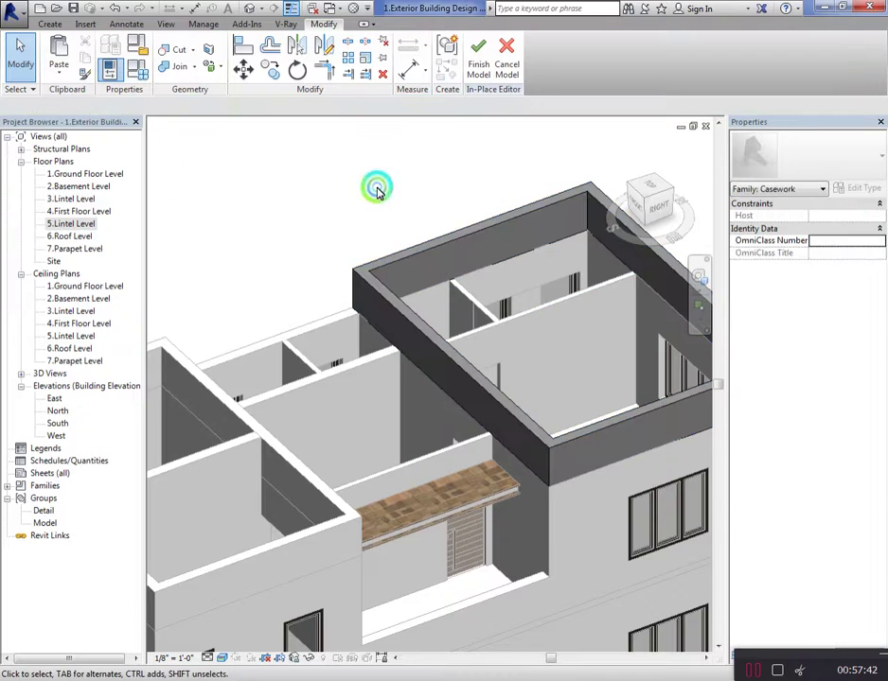
{"action": "left_click", "coordinate": [634, 198]}
{"action": "left_click", "coordinate": [623, 197]}
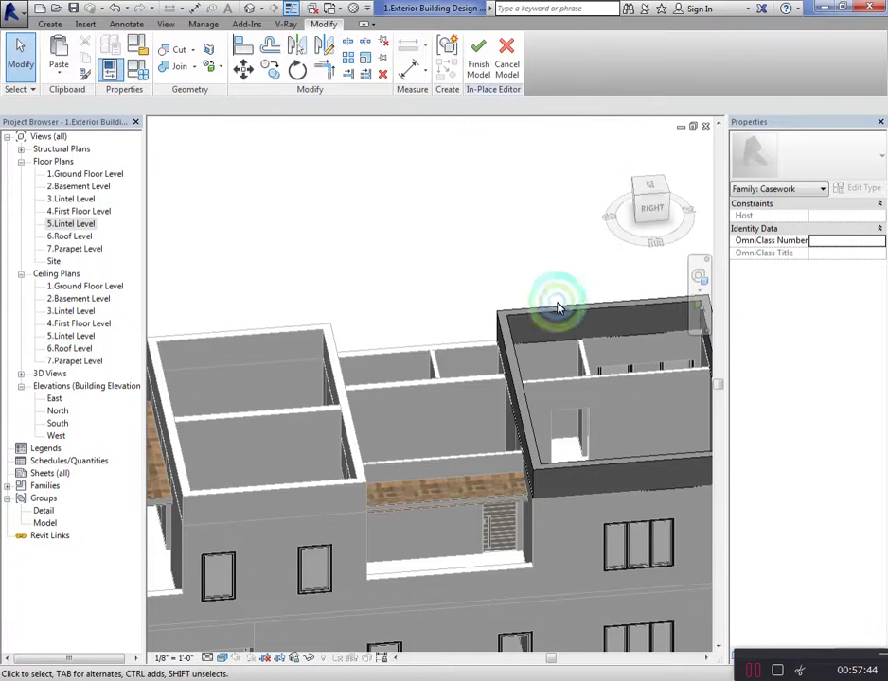
Give the parapet extrusion the white material
{"action": "left_click", "coordinate": [558, 307]}
{"action": "left_click", "coordinate": [822, 304]}
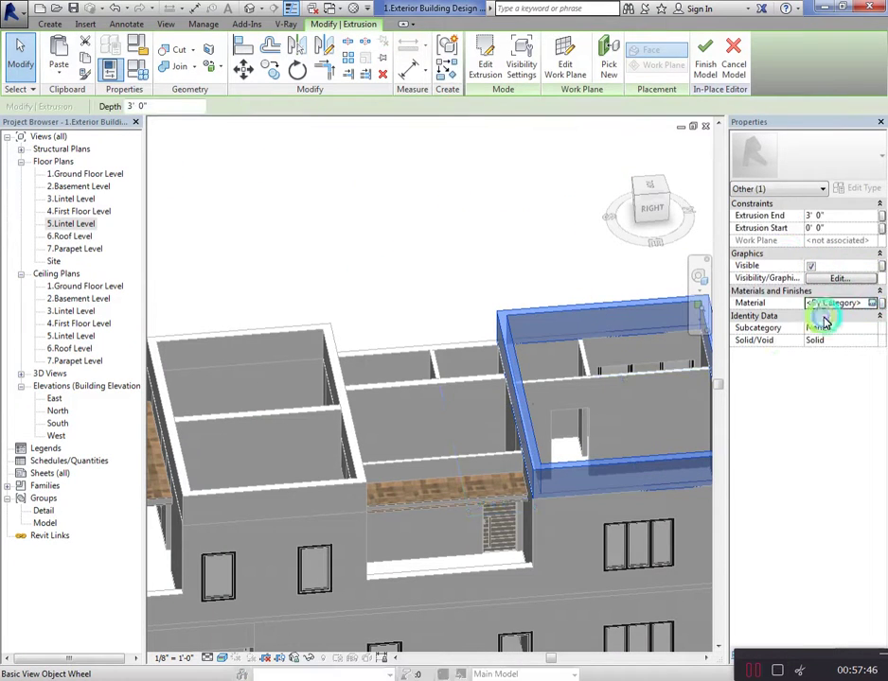
{"action": "left_click", "coordinate": [872, 303]}
{"action": "double_click", "coordinate": [127, 397]}
{"action": "left_click", "coordinate": [500, 263]}
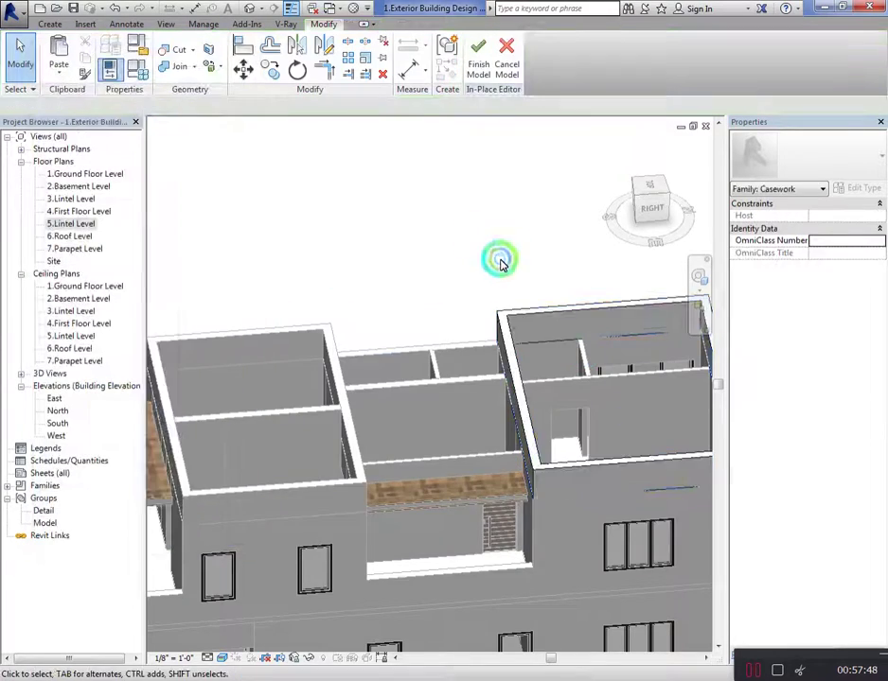
{"action": "mouse_move", "coordinate": [500, 263]}
{"action": "middle_mouse_down", "text": "shift"}
{"action": "mouse_move", "coordinate": [520, 228]}
{"action": "mouse_move", "coordinate": [569, 236]}
{"action": "mouse_move", "coordinate": [591, 222]}
{"action": "middle_mouse_up", "text": "shift"}
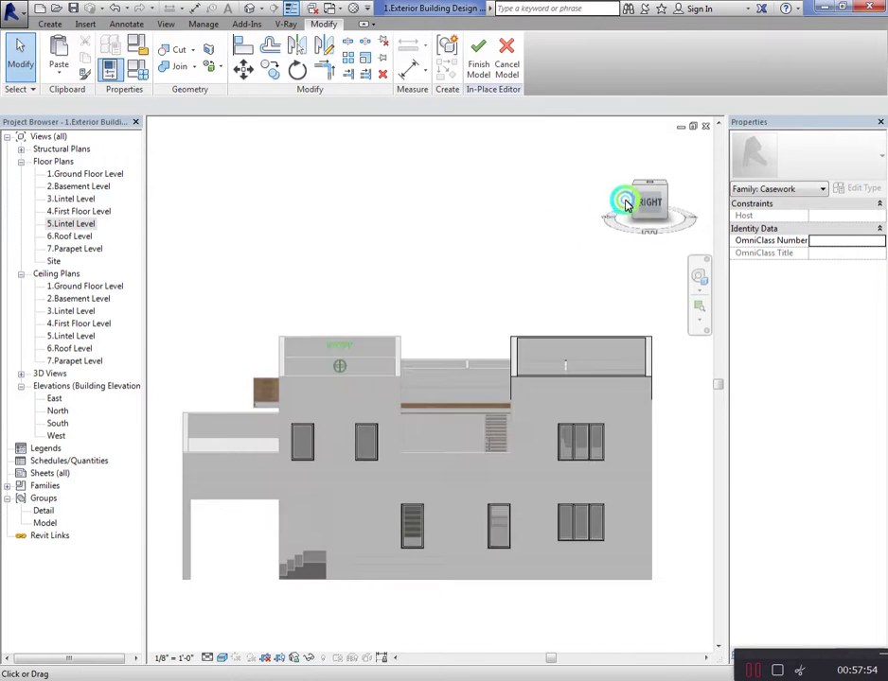
{"action": "mouse_move", "coordinate": [625, 197]}
{"action": "left_mouse_down"}
{"action": "mouse_move", "coordinate": [670, 208]}
{"action": "mouse_move", "coordinate": [678, 128]}
{"action": "mouse_move", "coordinate": [664, 143]}
{"action": "left_mouse_up"}
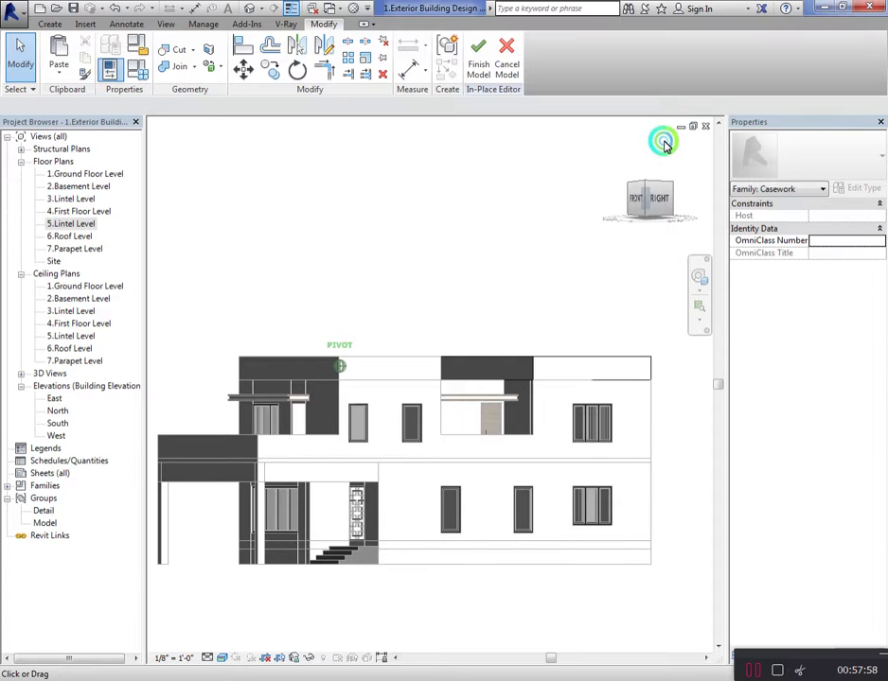
Finish the in-place model and review the right block's parapet in 3D
{"action": "left_click", "coordinate": [477, 61]}
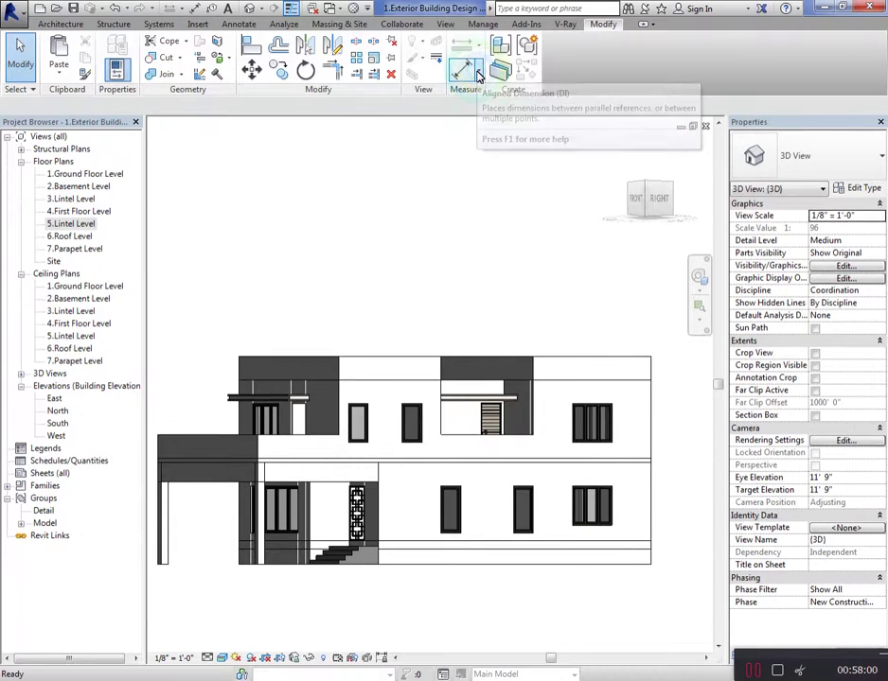
{"action": "left_click_drag", "start_coordinate": [634, 198], "coordinate": [515, 238]}
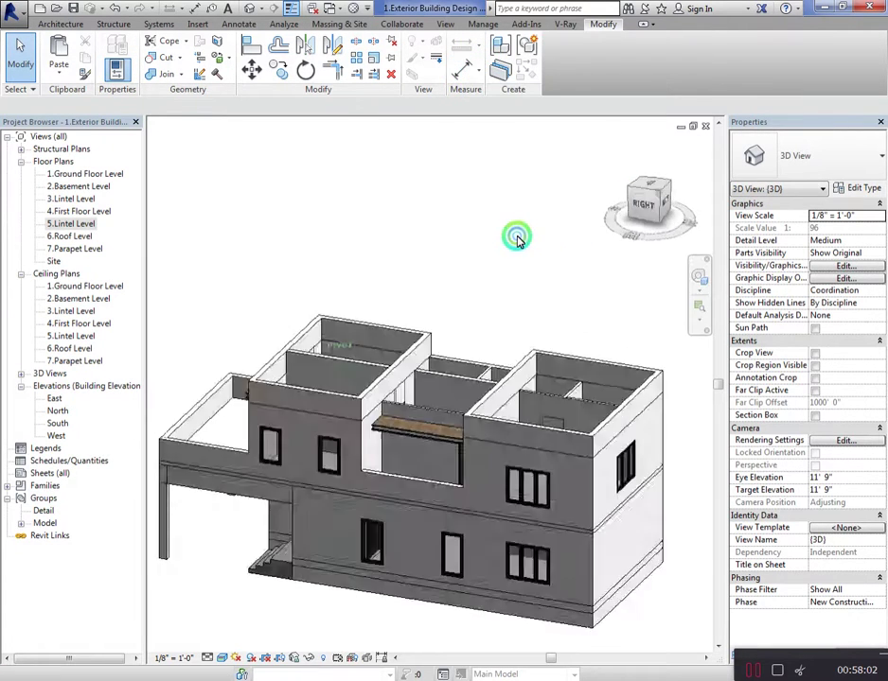
{"action": "scroll", "coordinate": [522, 346], "scroll_direction": "up", "scroll_amount": 2}
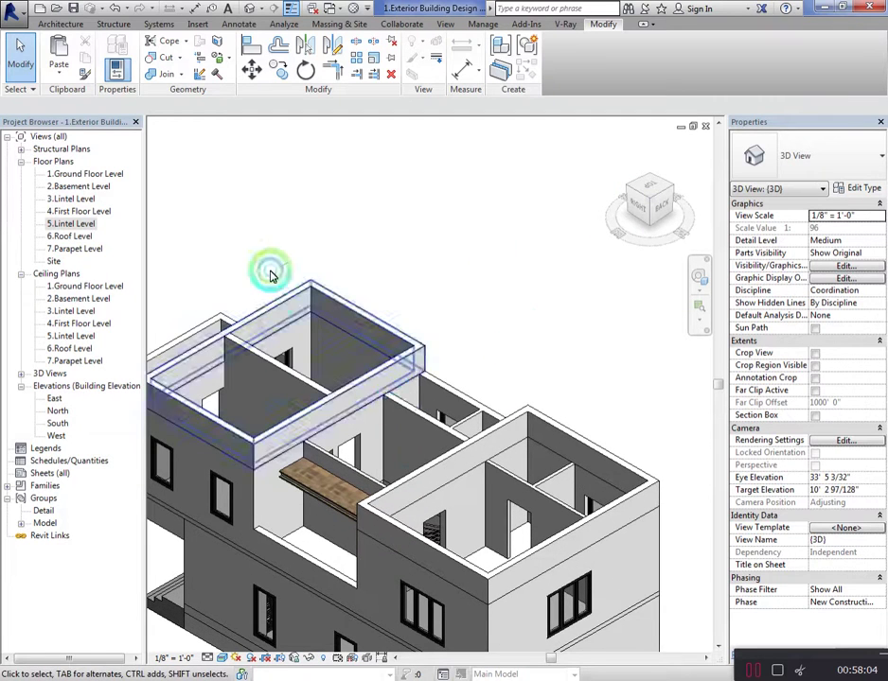
{"action": "scroll", "coordinate": [399, 156], "scroll_direction": "up", "scroll_amount": 1}
{"action": "left_click", "coordinate": [59, 24]}
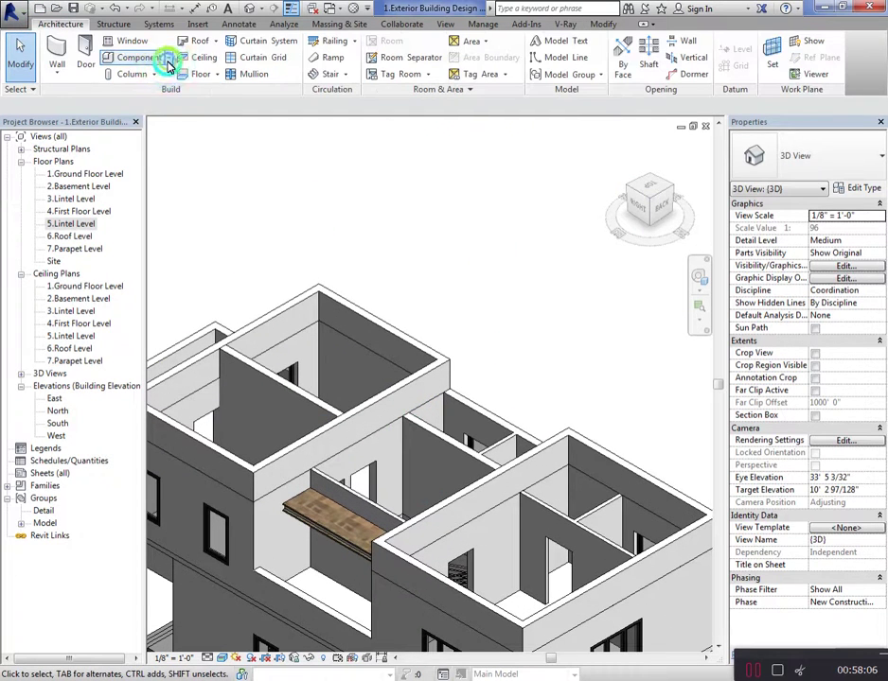
Start another in-place model with the default category and name
{"action": "left_click", "coordinate": [169, 59]}
{"action": "left_click", "coordinate": [171, 113]}
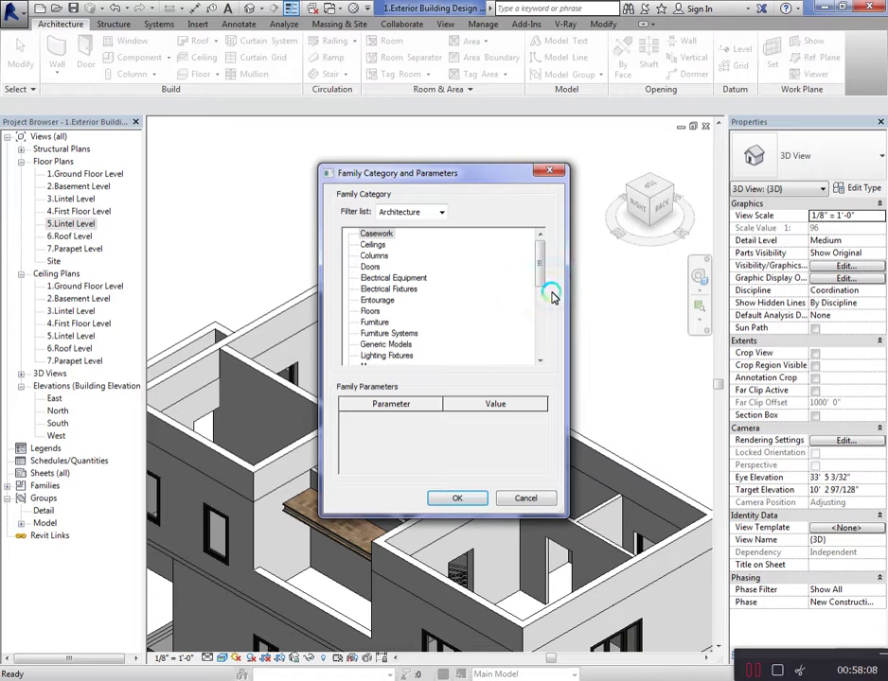
{"action": "left_click", "coordinate": [480, 497]}
{"action": "left_click", "coordinate": [625, 316]}
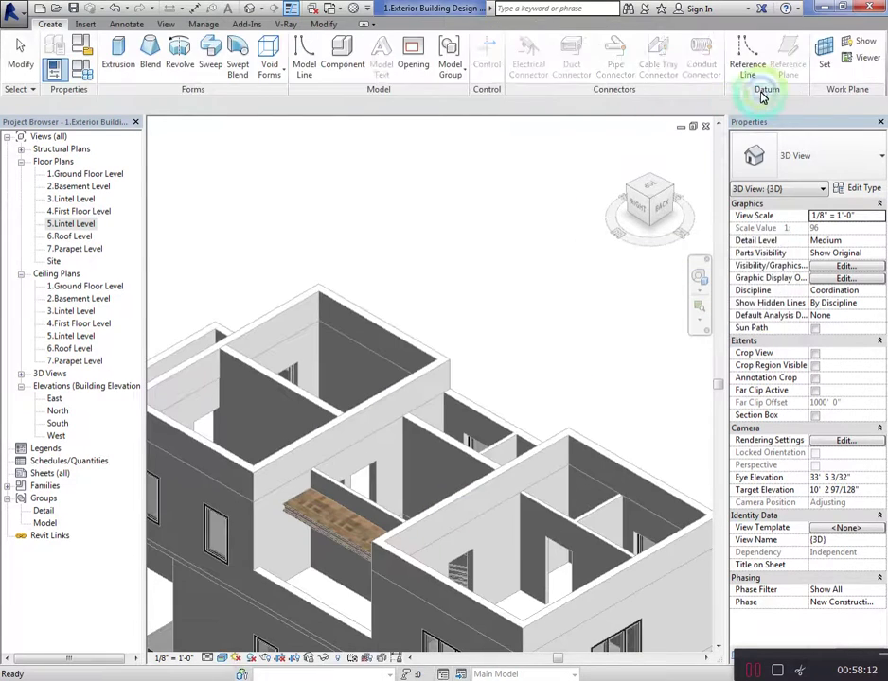
Pick a wall face as the work plane and turn the view to look from the top
{"action": "left_click", "coordinate": [748, 52]}
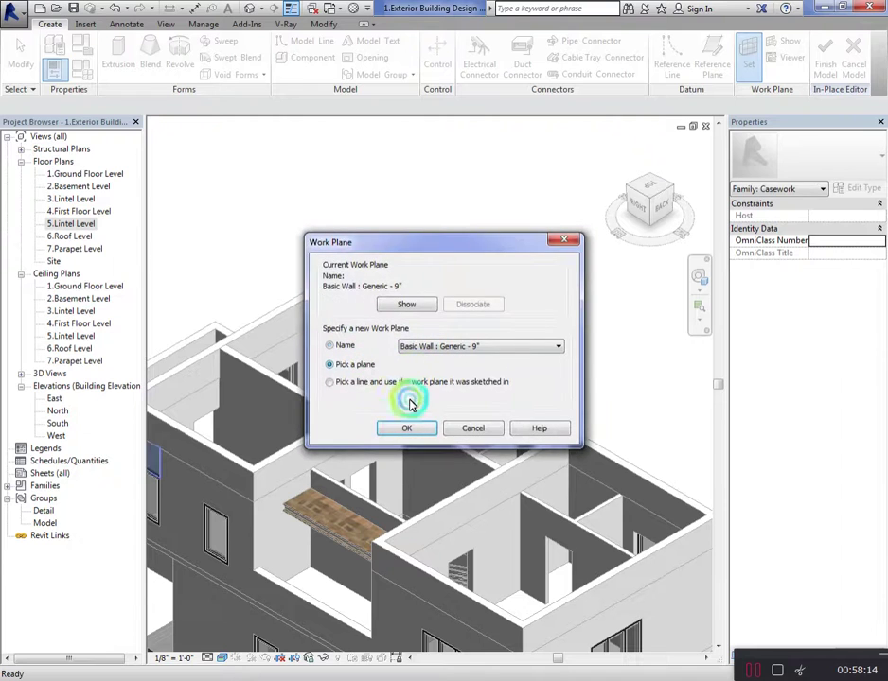
{"action": "left_click", "coordinate": [416, 428]}
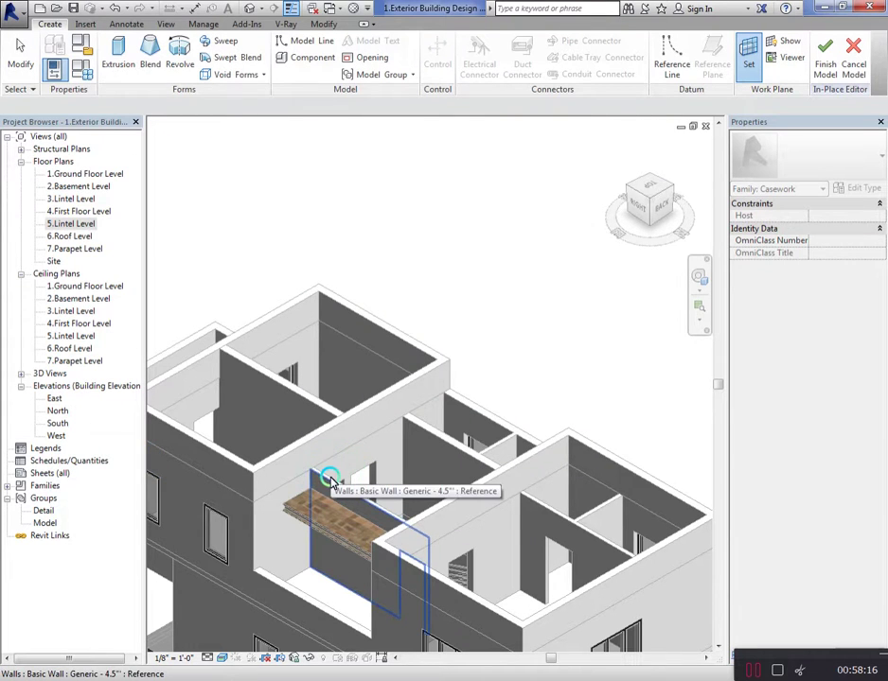
{"action": "scroll", "coordinate": [443, 421], "scroll_direction": "up", "scroll_amount": 4}
{"action": "left_click", "coordinate": [446, 416]}
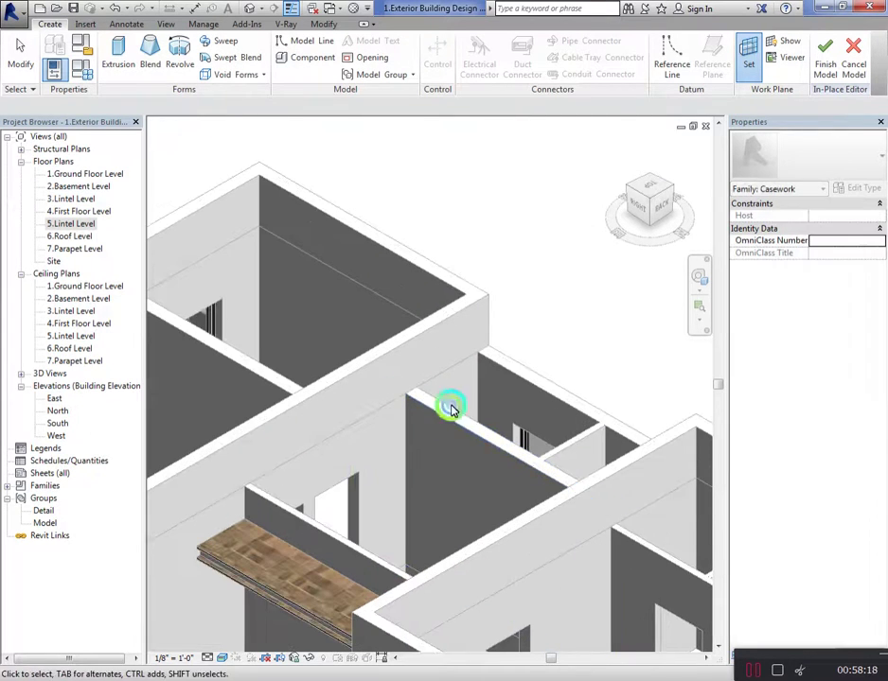
{"action": "scroll", "coordinate": [522, 412], "scroll_direction": "down", "scroll_amount": 3}
{"action": "mouse_move", "coordinate": [665, 235]}
{"action": "left_mouse_down"}
{"action": "mouse_move", "coordinate": [708, 248]}
{"action": "mouse_move", "coordinate": [149, 263]}
{"action": "left_mouse_up"}
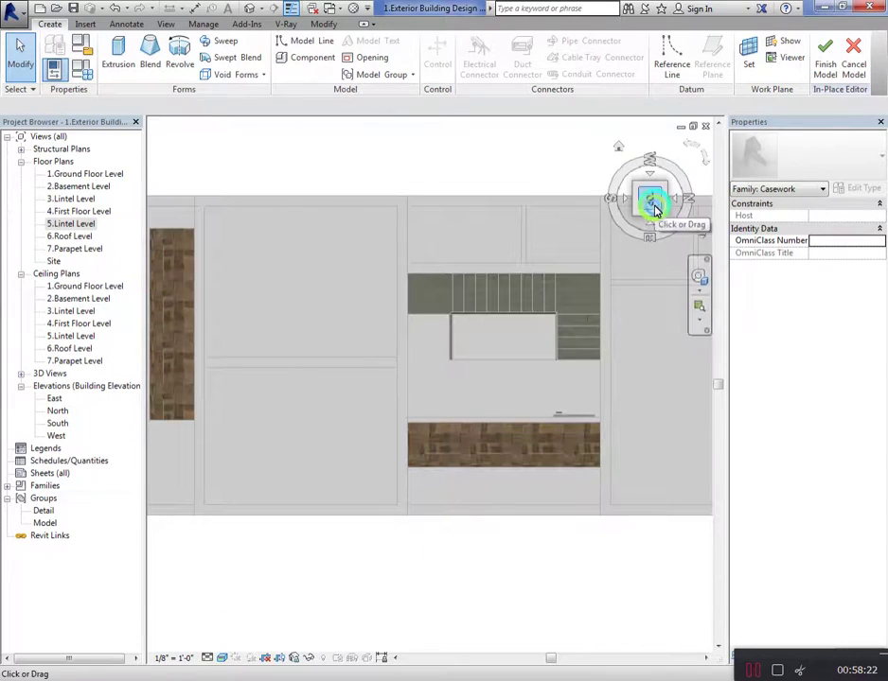
{"action": "left_click", "coordinate": [654, 198]}
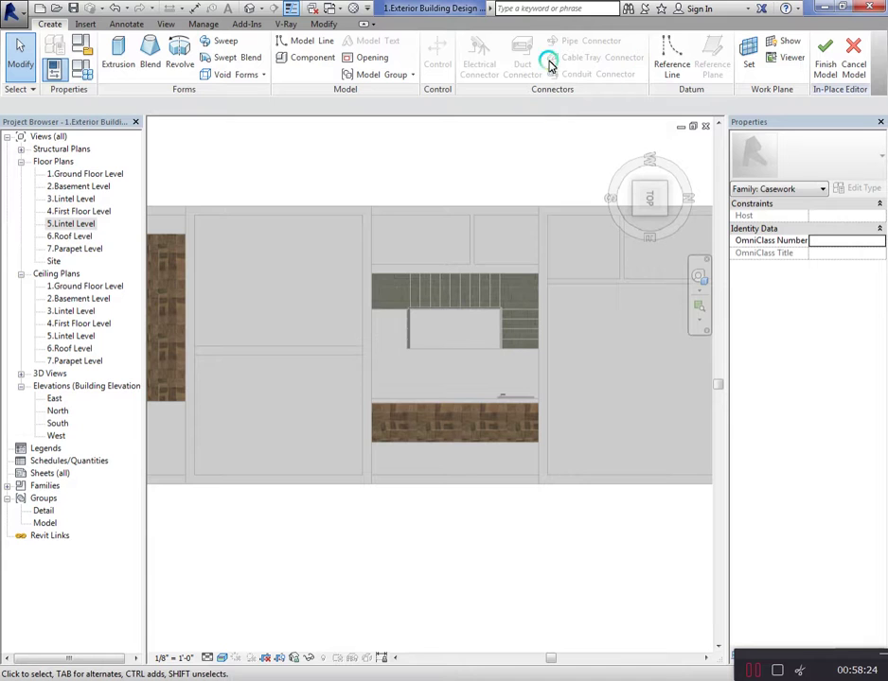
Sketch a rectangle over the central block and offset the chain 9" inward into an inner ring
{"action": "left_click", "coordinate": [118, 52]}
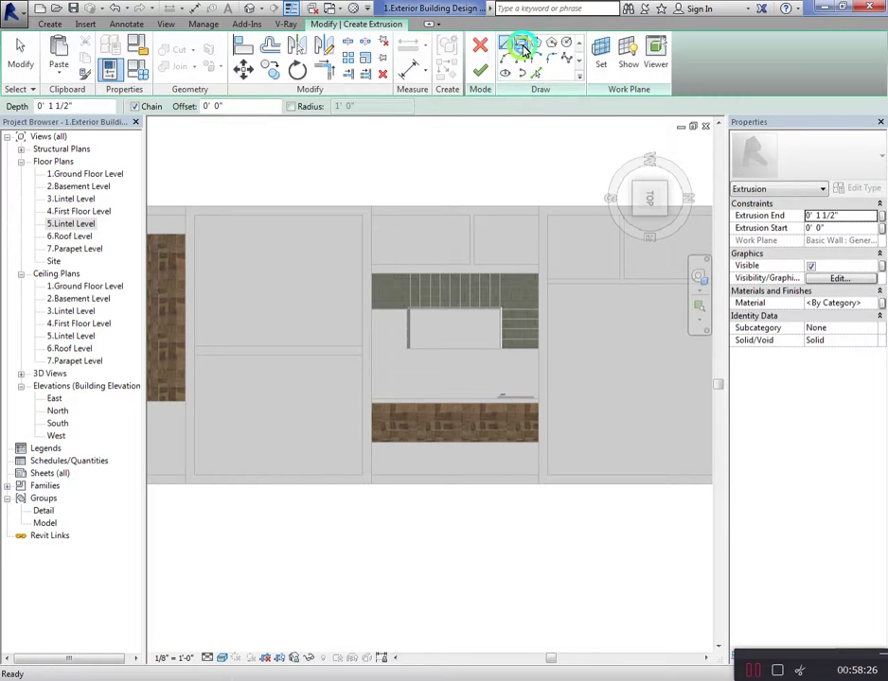
{"action": "left_click", "coordinate": [524, 47]}
{"action": "scroll", "coordinate": [392, 214], "scroll_direction": "up", "scroll_amount": 2}
{"action": "left_click", "coordinate": [345, 206]}
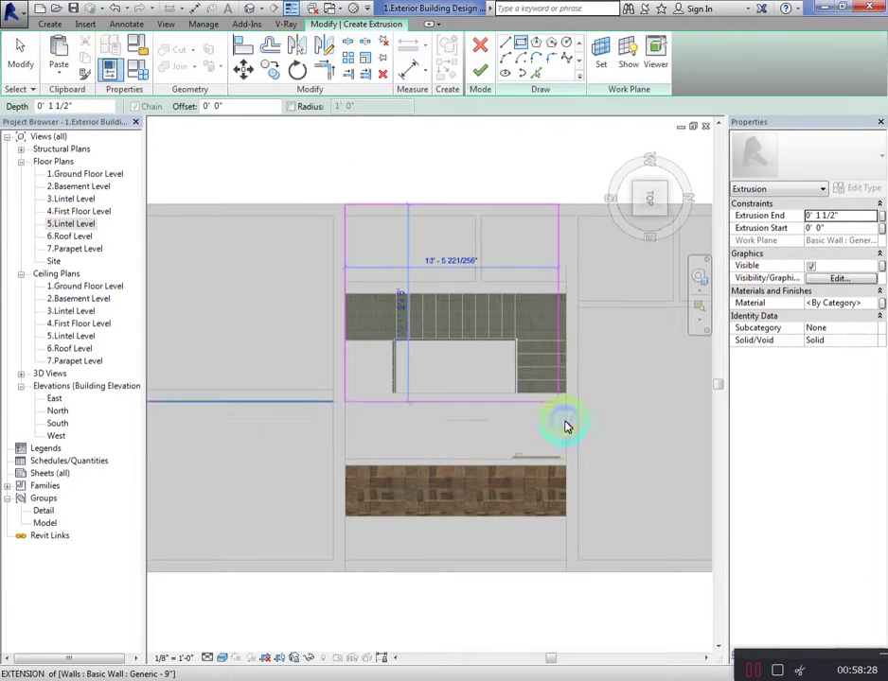
{"action": "left_click", "coordinate": [566, 464]}
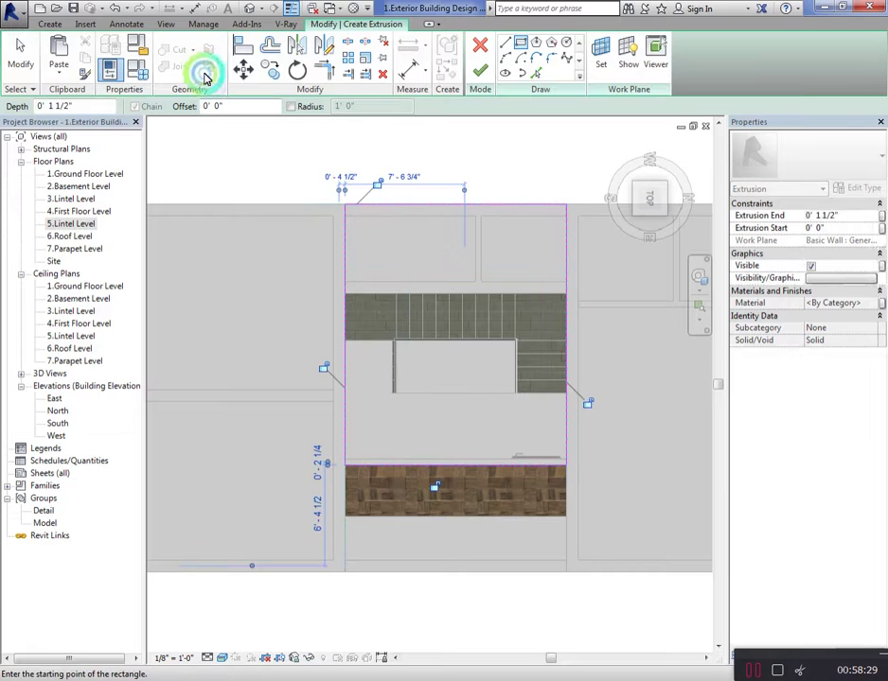
{"action": "left_click", "coordinate": [275, 50]}
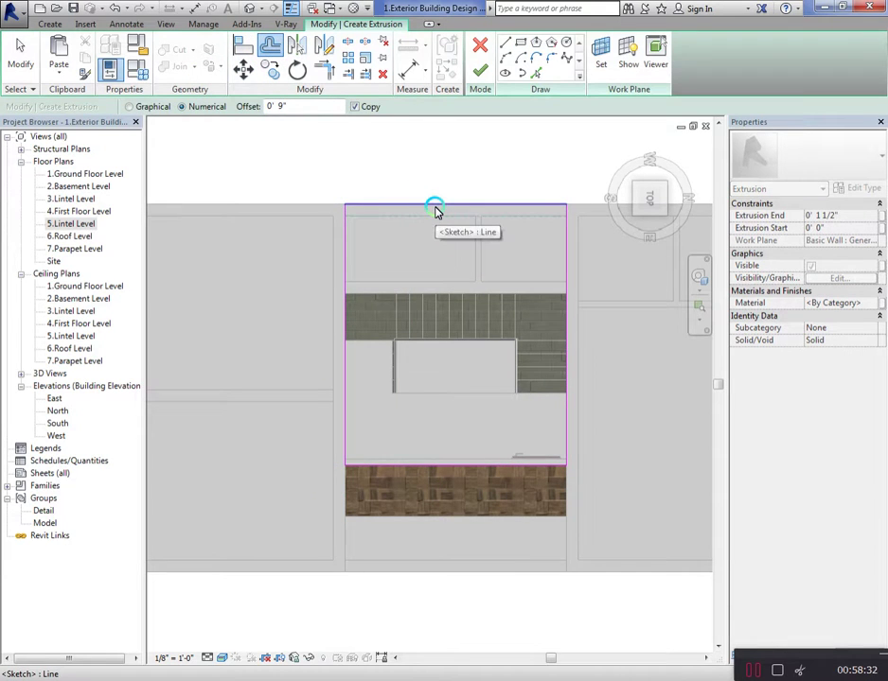
{"action": "key", "text": "Tab"}
{"action": "left_click", "coordinate": [435, 208]}
{"action": "key", "text": "Escape"}
Move the left and right sketch lines out to the wall edges and finish the extrusion
{"action": "left_click_drag", "start_coordinate": [302, 170], "coordinate": [377, 390]}
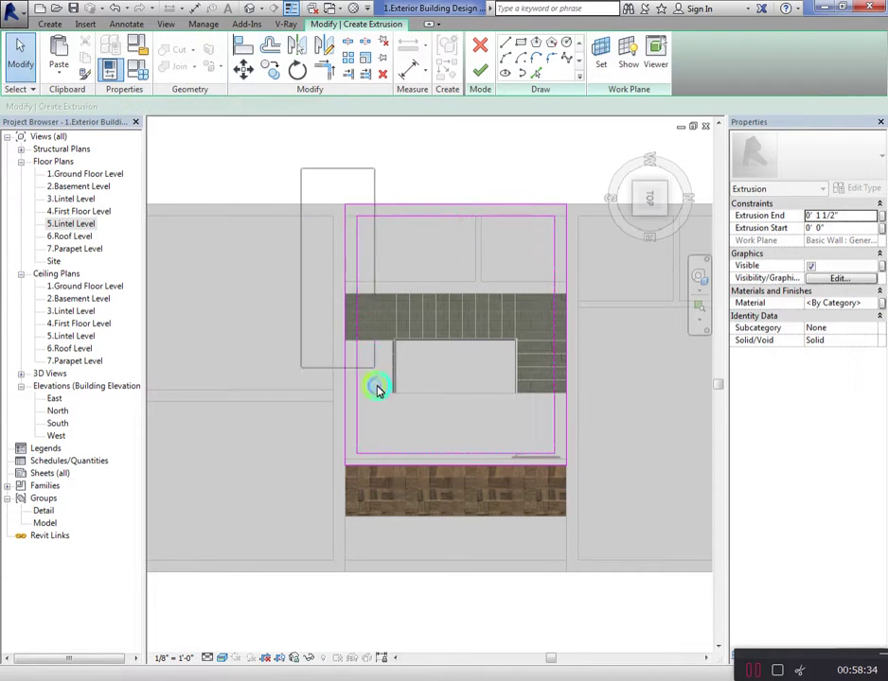
{"action": "left_click", "coordinate": [345, 357]}
{"action": "scroll", "coordinate": [348, 342], "scroll_direction": "up", "scroll_amount": 3}
{"action": "left_click_drag", "start_coordinate": [349, 341], "coordinate": [331, 346]}
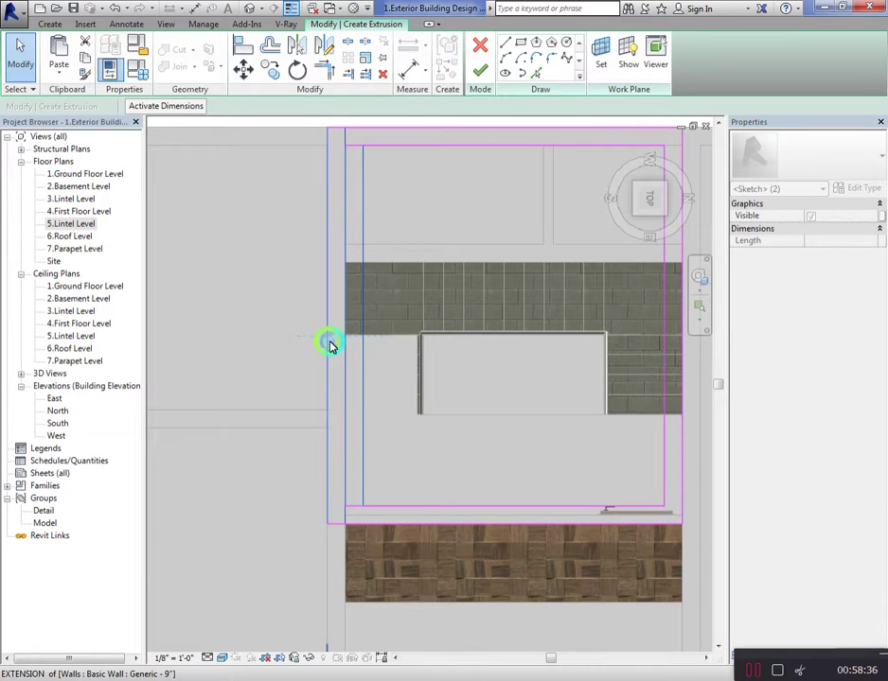
{"action": "scroll", "coordinate": [328, 344], "scroll_direction": "down", "scroll_amount": 2}
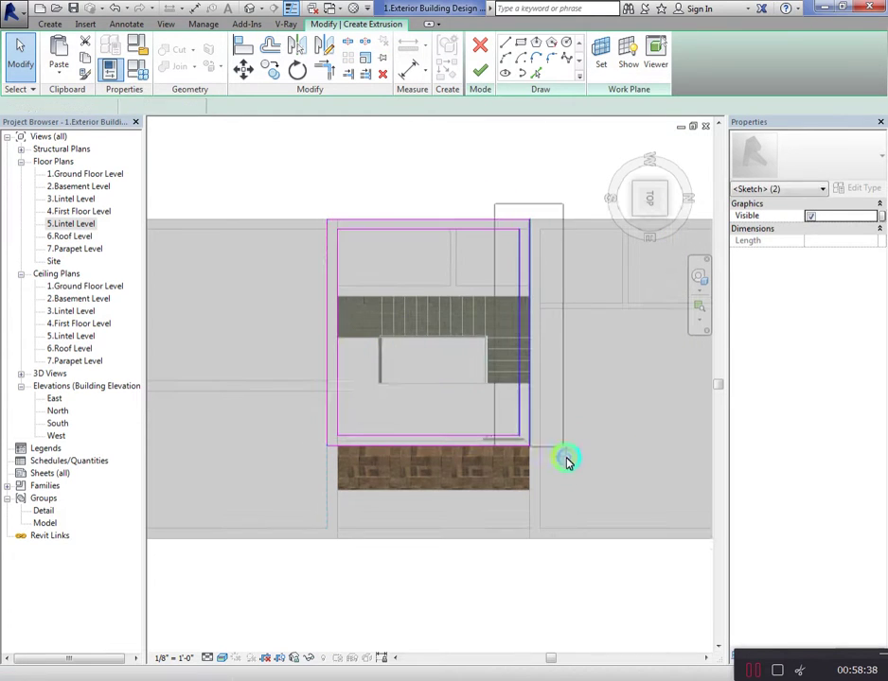
{"action": "scroll", "coordinate": [526, 352], "scroll_direction": "up", "scroll_amount": 2}
{"action": "left_click_drag", "start_coordinate": [527, 349], "coordinate": [534, 350]}
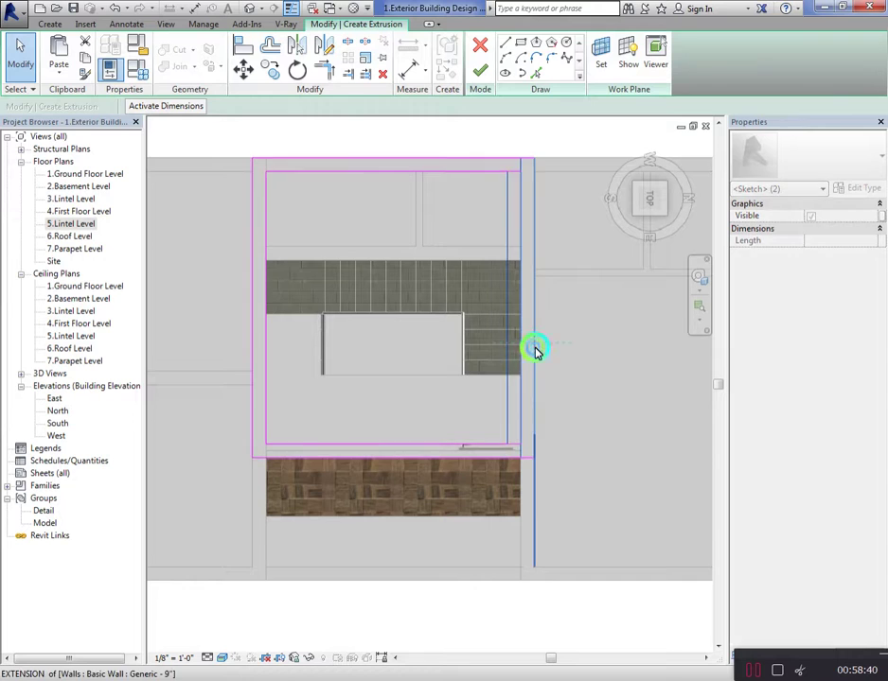
{"action": "left_click", "coordinate": [480, 71]}
{"action": "left_click", "coordinate": [857, 216]}
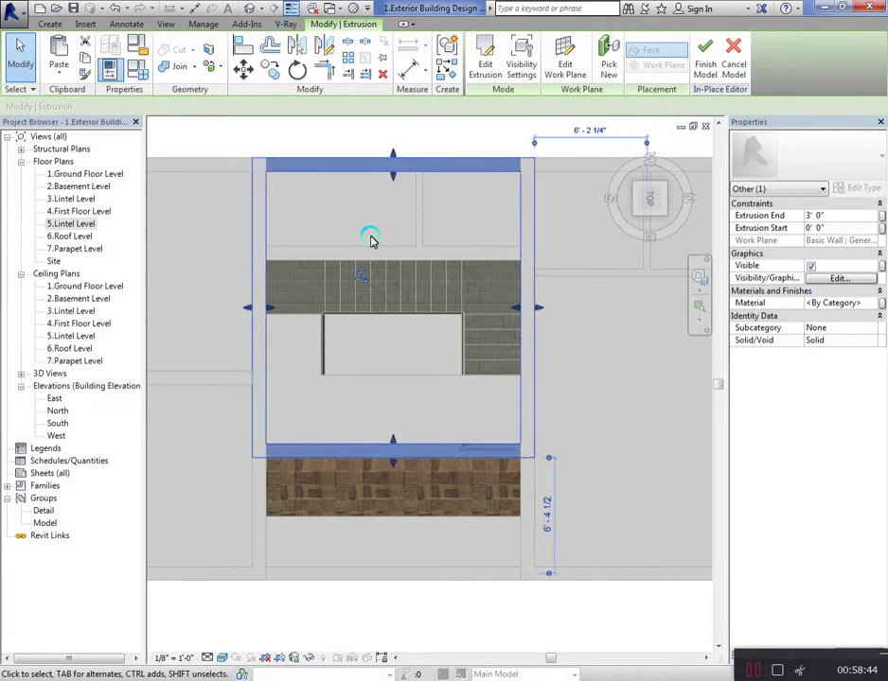
Dissociate the extrusion from its wall work plane and set its Extrusion End to 6' 0"
{"action": "left_click", "coordinate": [519, 377]}
{"action": "scroll", "coordinate": [568, 312], "scroll_direction": "down", "scroll_amount": 3}
{"action": "mouse_move", "coordinate": [649, 198]}
{"action": "left_mouse_down"}
{"action": "mouse_move", "coordinate": [648, 177]}
{"action": "mouse_move", "coordinate": [646, 633]}
{"action": "left_mouse_up"}
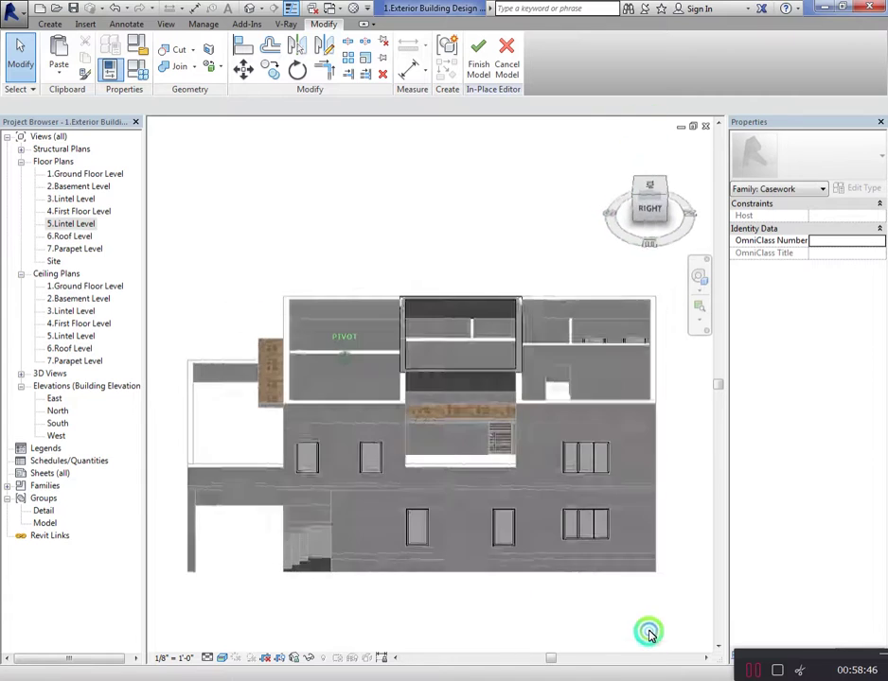
{"action": "left_click", "coordinate": [476, 351]}
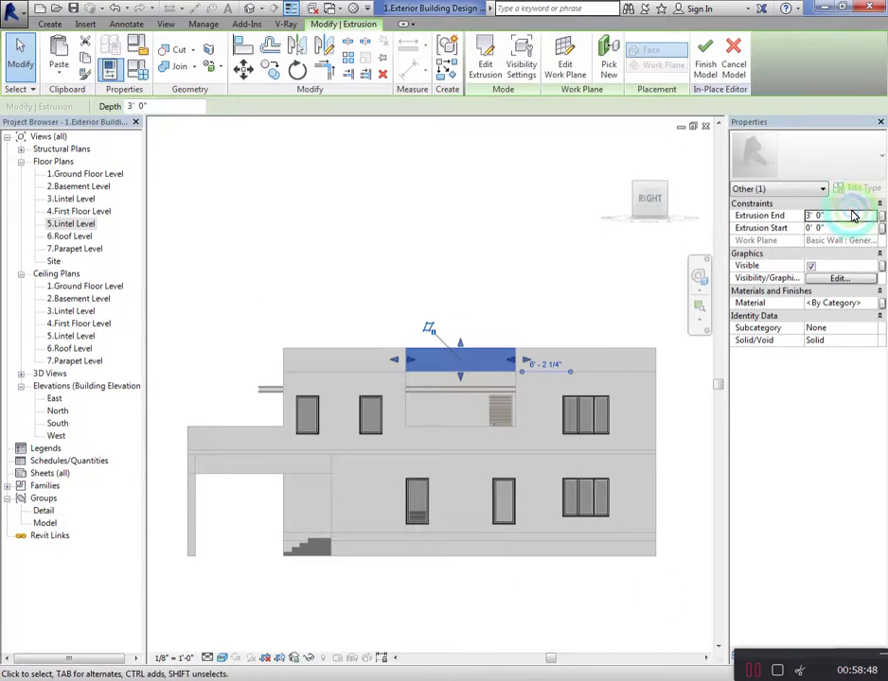
{"action": "left_click", "coordinate": [853, 216]}
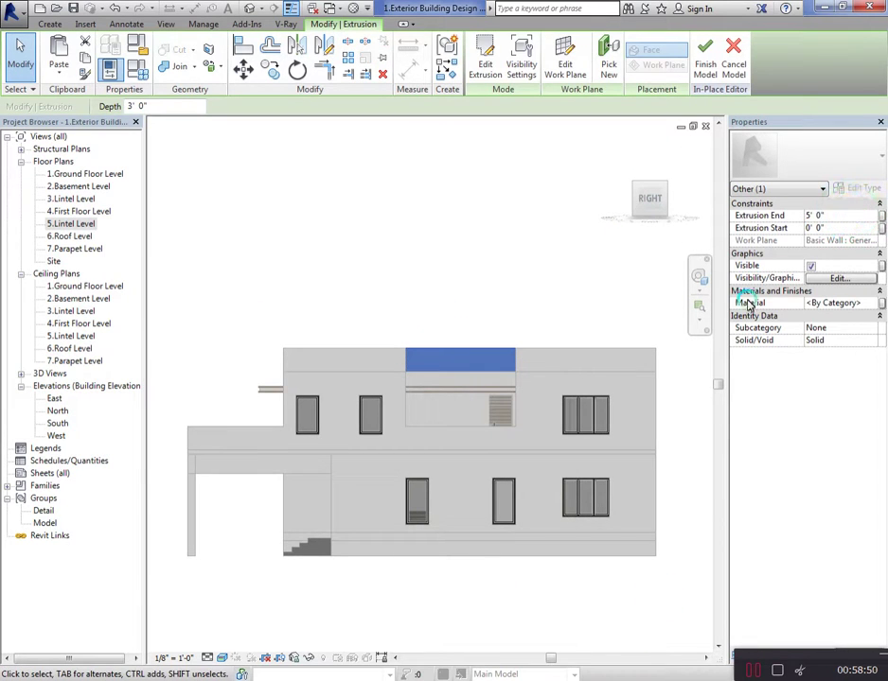
{"action": "left_click", "coordinate": [424, 323]}
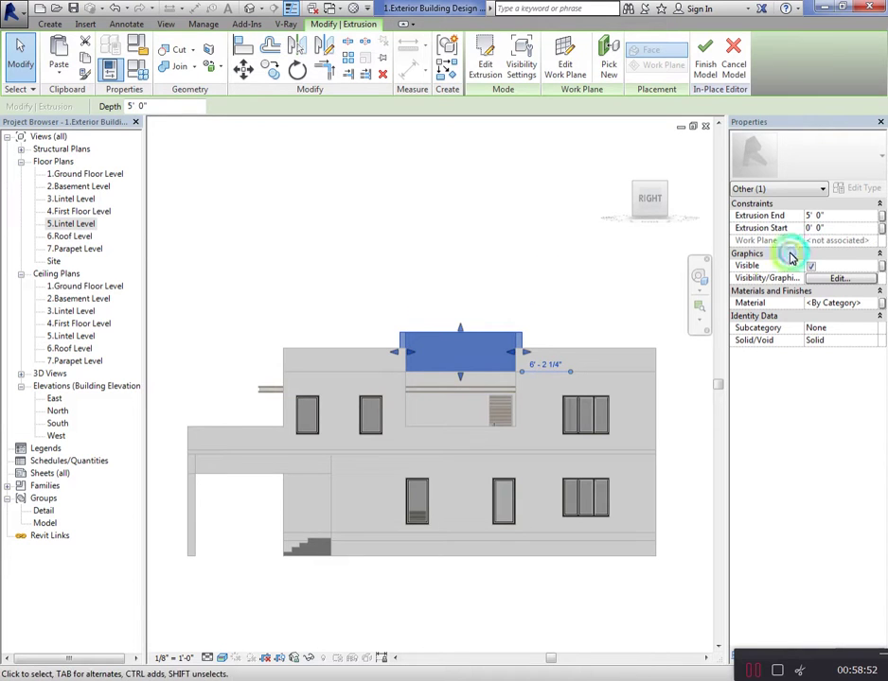
{"action": "left_click", "coordinate": [838, 217]}
{"action": "type", "text": "6"}
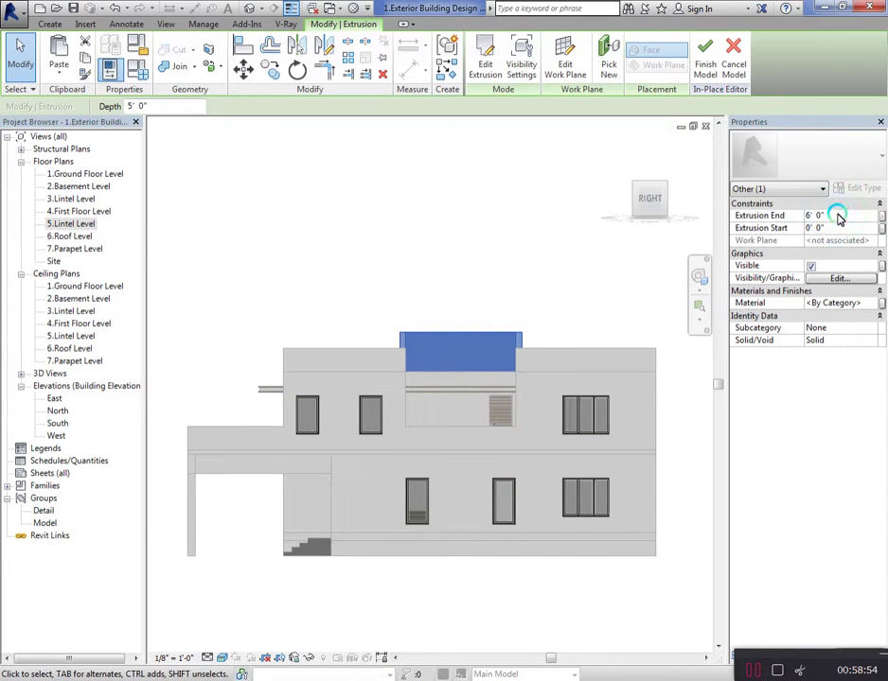
{"action": "left_click", "coordinate": [463, 223]}
Apply the white material to the central parapet and finish the in-place model
{"action": "mouse_move", "coordinate": [651, 200]}
{"action": "left_mouse_down"}
{"action": "mouse_move", "coordinate": [689, 211]}
{"action": "mouse_move", "coordinate": [704, 246]}
{"action": "left_mouse_up"}
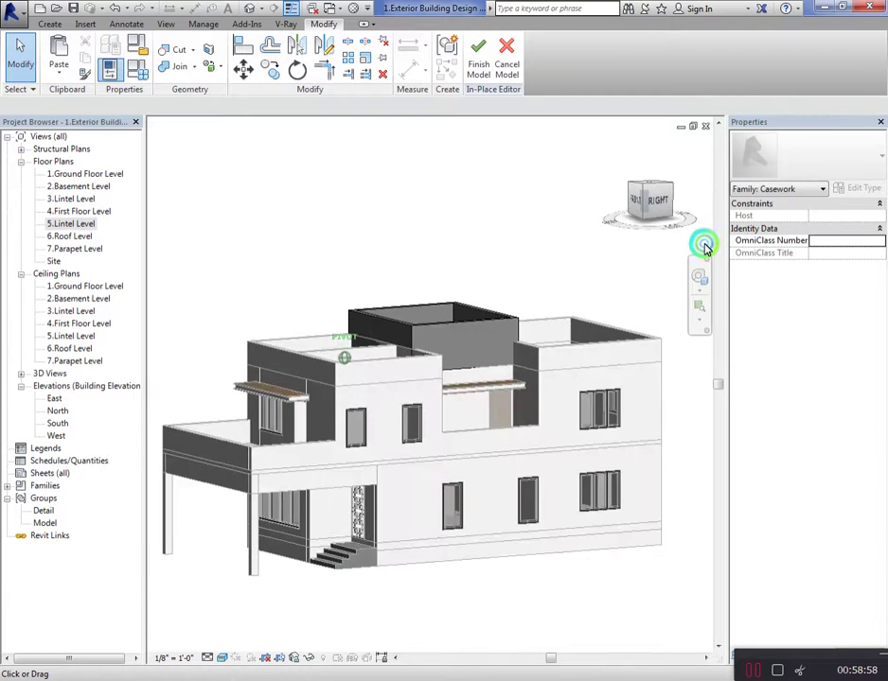
{"action": "left_click", "coordinate": [340, 175]}
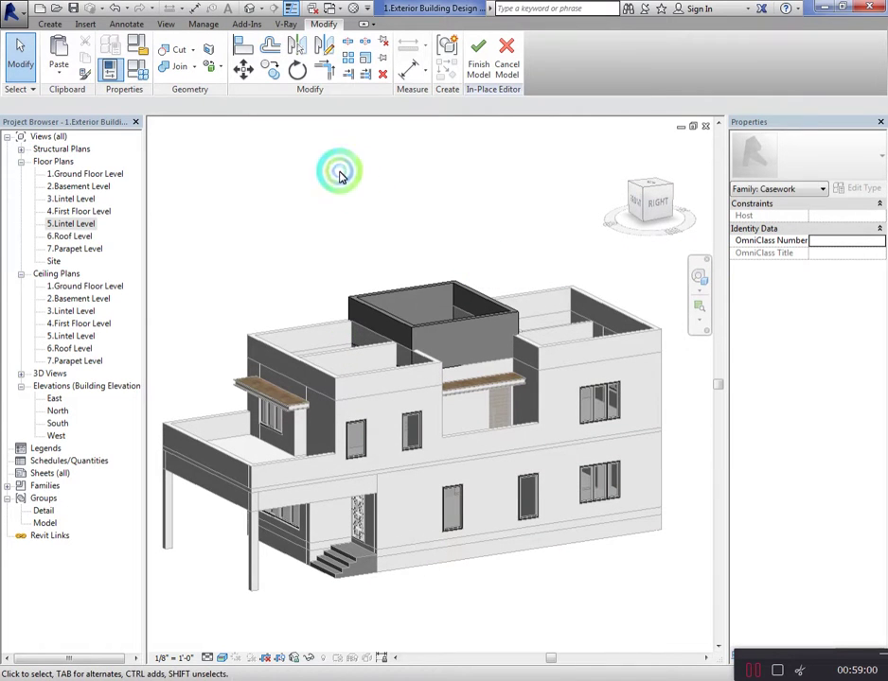
{"action": "left_click", "coordinate": [448, 219]}
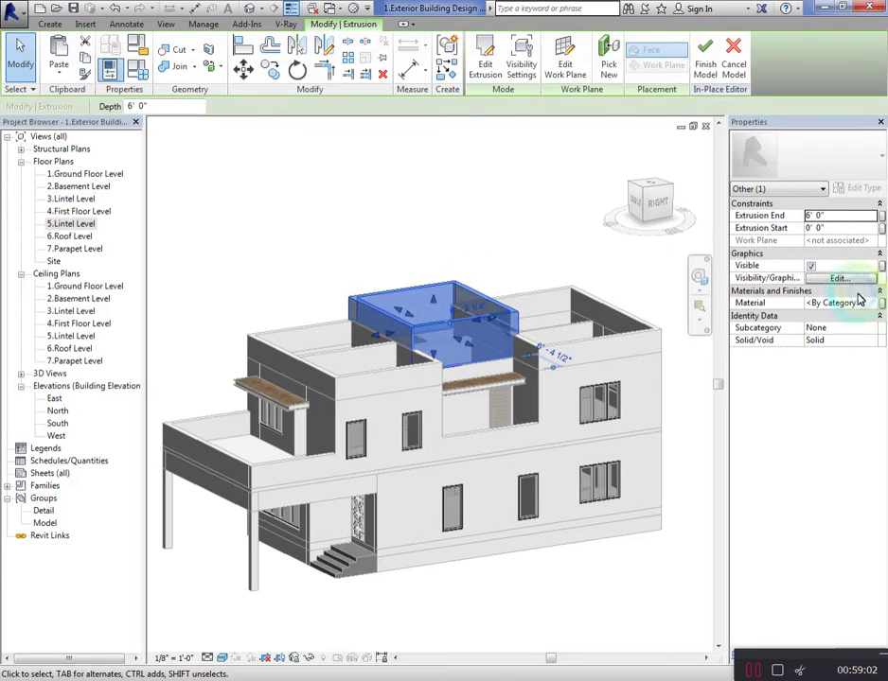
{"action": "left_click", "coordinate": [872, 308]}
{"action": "left_click", "coordinate": [134, 412]}
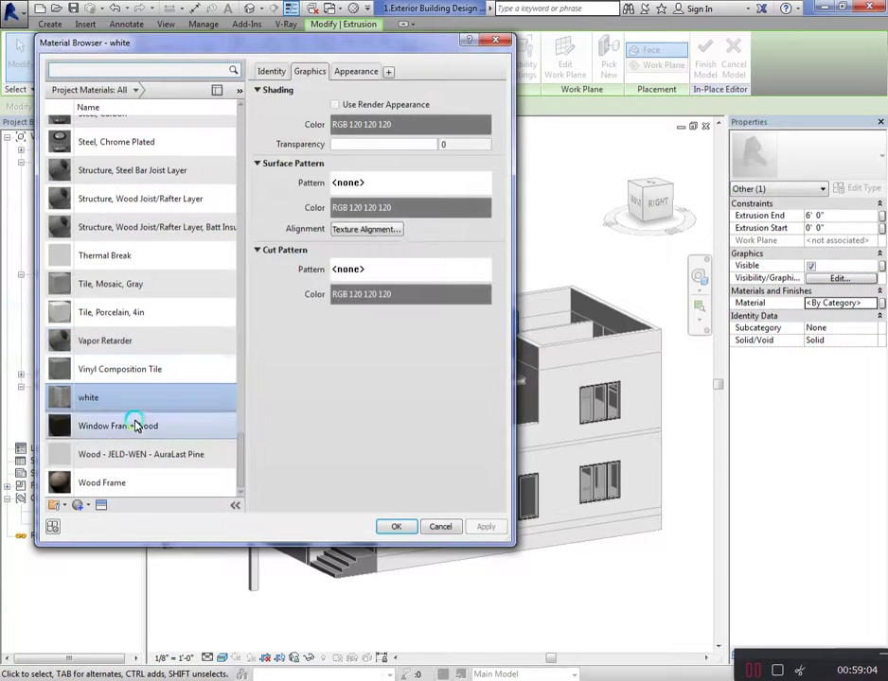
{"action": "double_click", "coordinate": [134, 405]}
{"action": "left_click", "coordinate": [486, 208]}
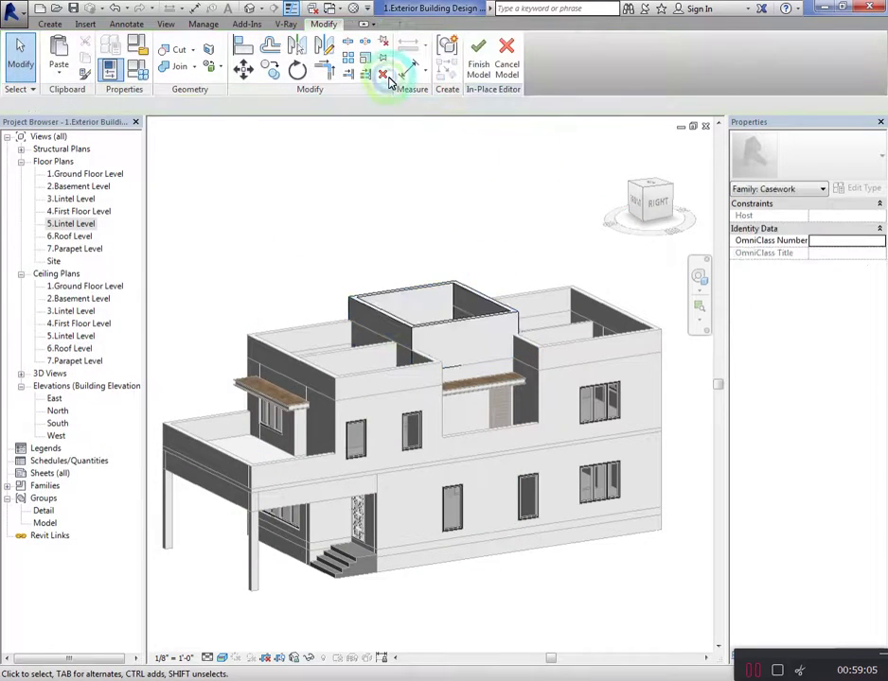
{"action": "left_click", "coordinate": [474, 75]}
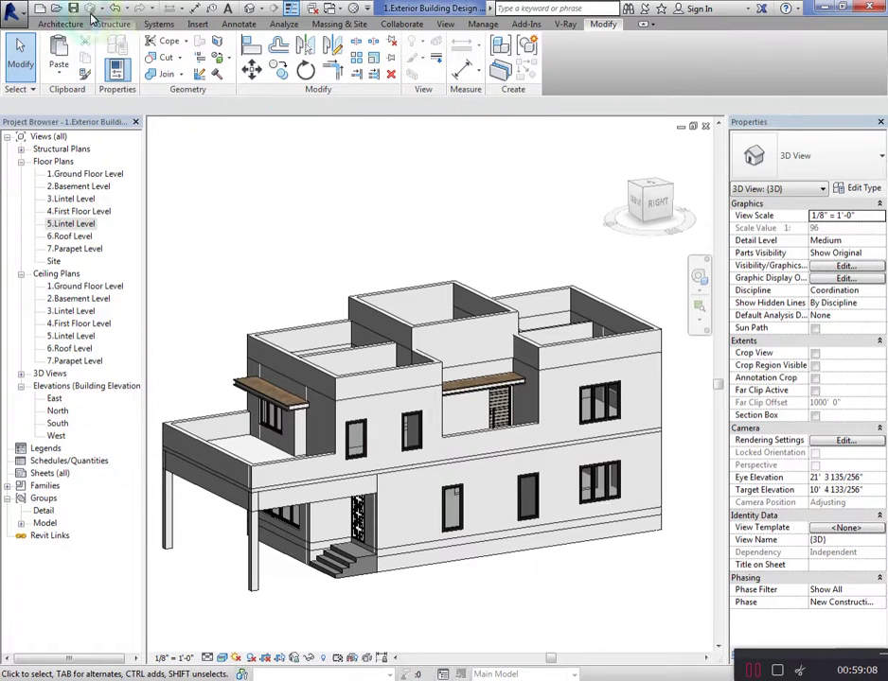
Save the project and start a new in-place Casework model with the default name
{"action": "left_click", "coordinate": [74, 8]}
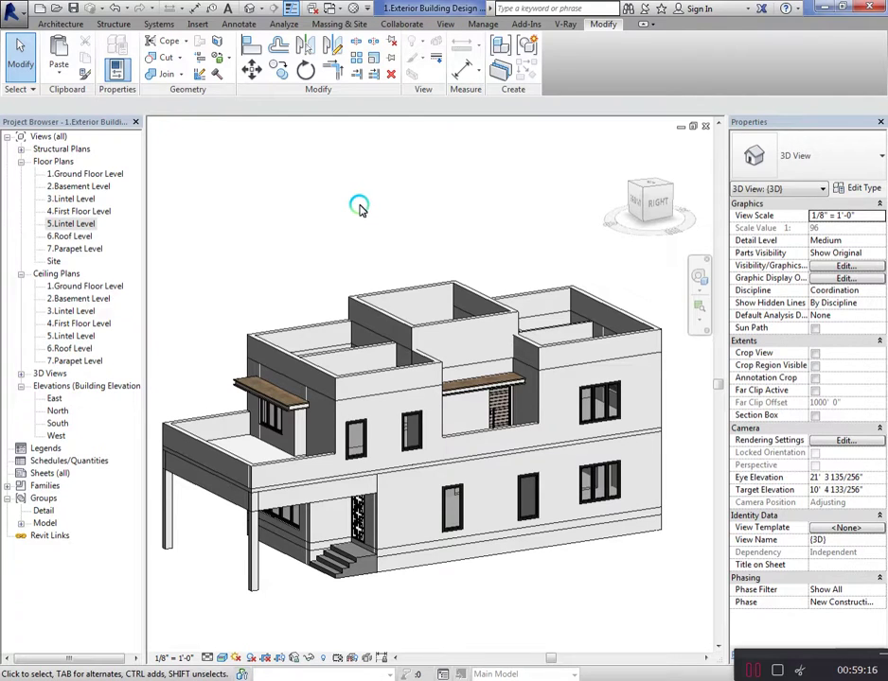
{"action": "left_click", "coordinate": [59, 24]}
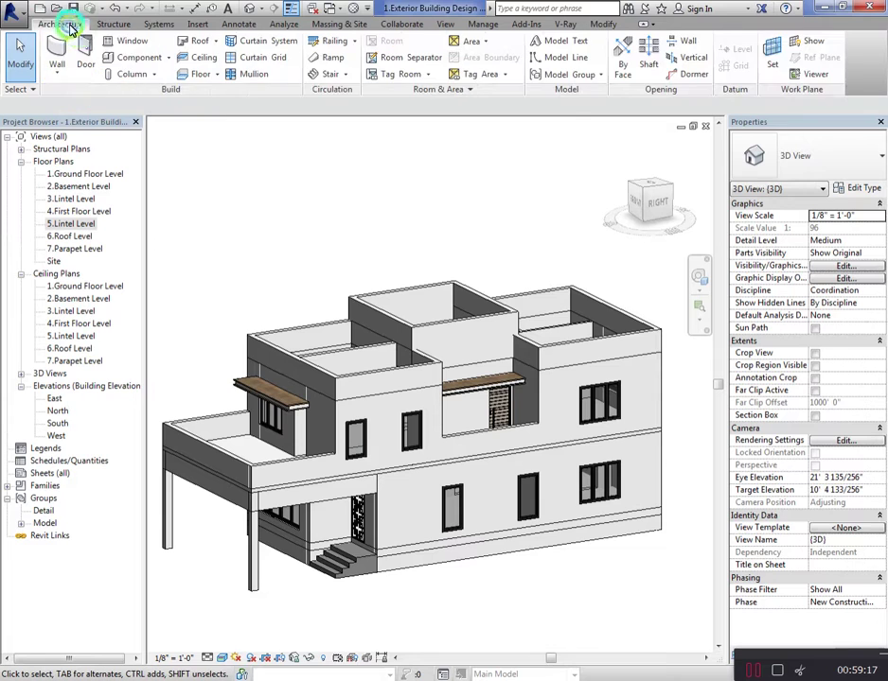
{"action": "left_click", "coordinate": [140, 56]}
{"action": "left_click", "coordinate": [192, 115]}
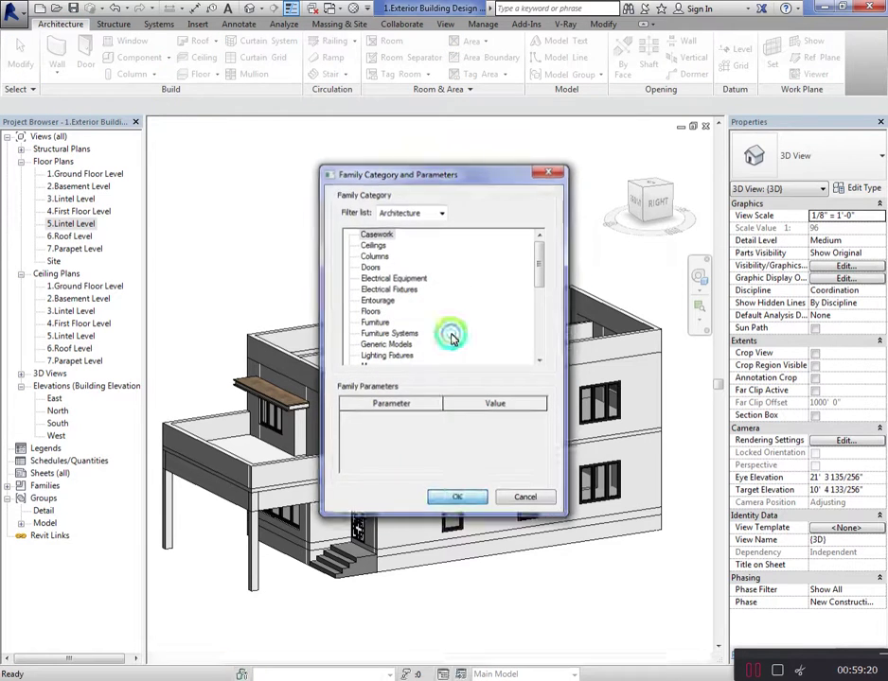
{"action": "left_click", "coordinate": [403, 493]}
{"action": "left_click", "coordinate": [668, 312]}
Set the work plane to the wall top and begin an extrusion
{"action": "left_click", "coordinate": [746, 54]}
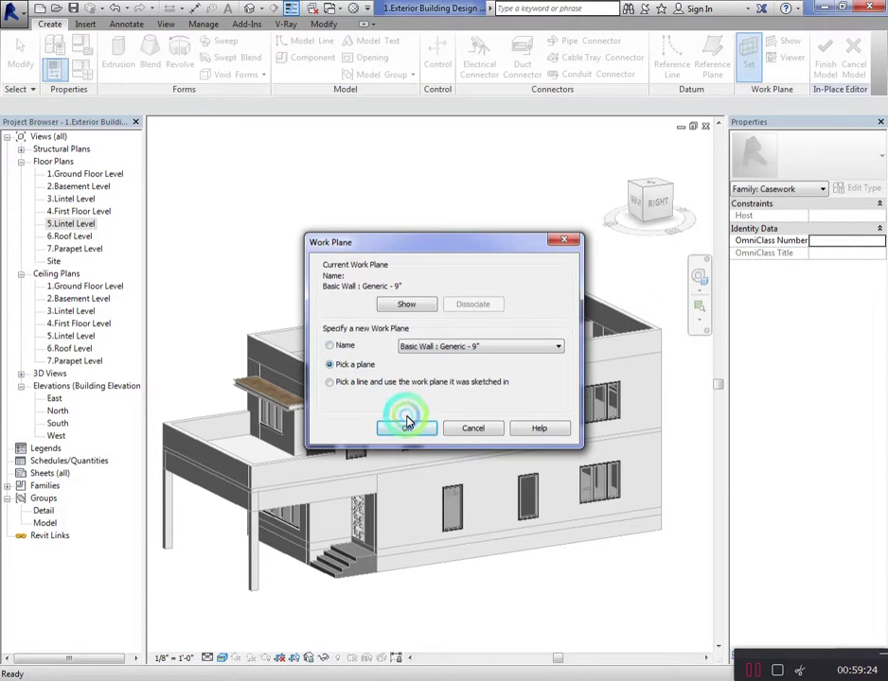
{"action": "left_click", "coordinate": [408, 426]}
{"action": "scroll", "coordinate": [341, 370], "scroll_direction": "up", "scroll_amount": 2}
{"action": "left_click", "coordinate": [329, 371]}
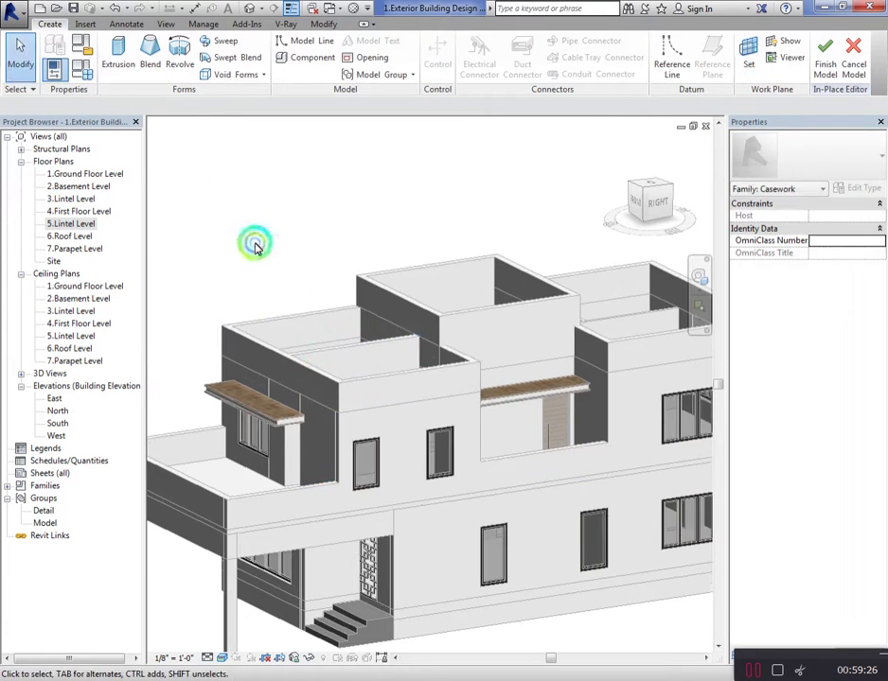
{"action": "left_click", "coordinate": [120, 56]}
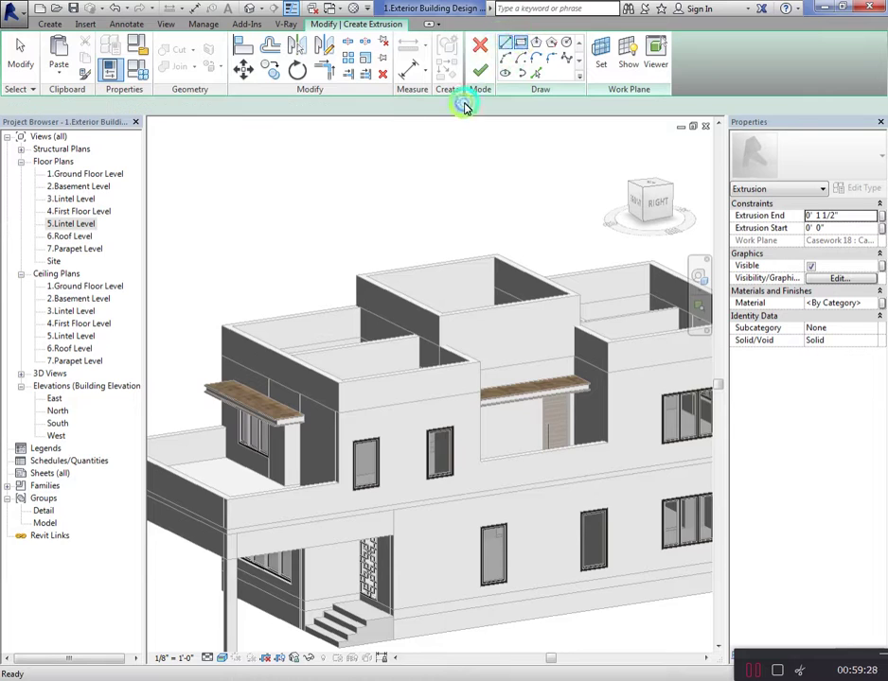
Sketch a rectangle spanning the left block's corners and finish it as a solid
{"action": "scroll", "coordinate": [234, 312], "scroll_direction": "up", "scroll_amount": 2}
{"action": "scroll", "coordinate": [223, 342], "scroll_direction": "up", "scroll_amount": 1}
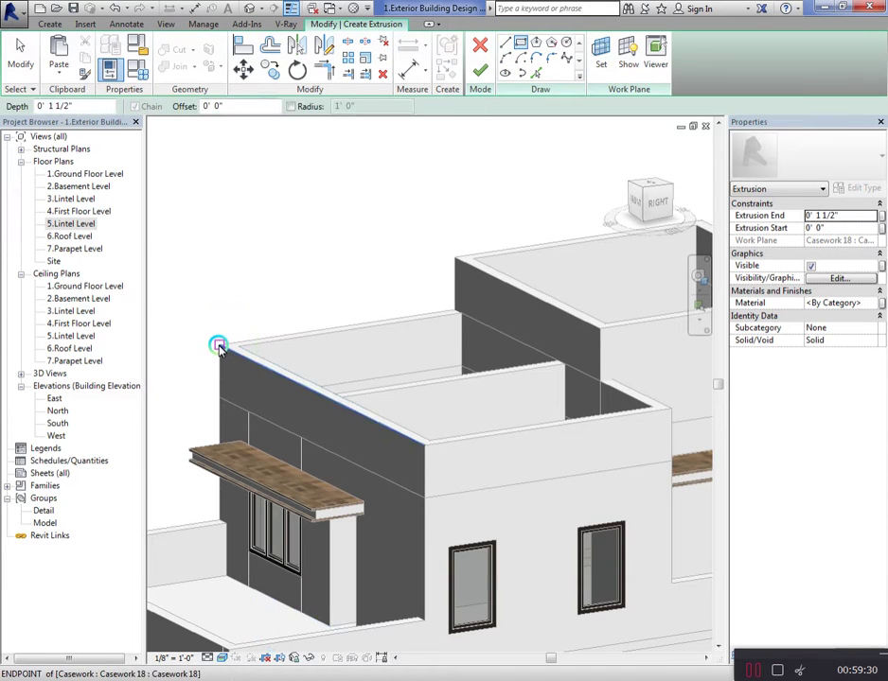
{"action": "left_click", "coordinate": [230, 347]}
{"action": "left_click", "coordinate": [672, 410]}
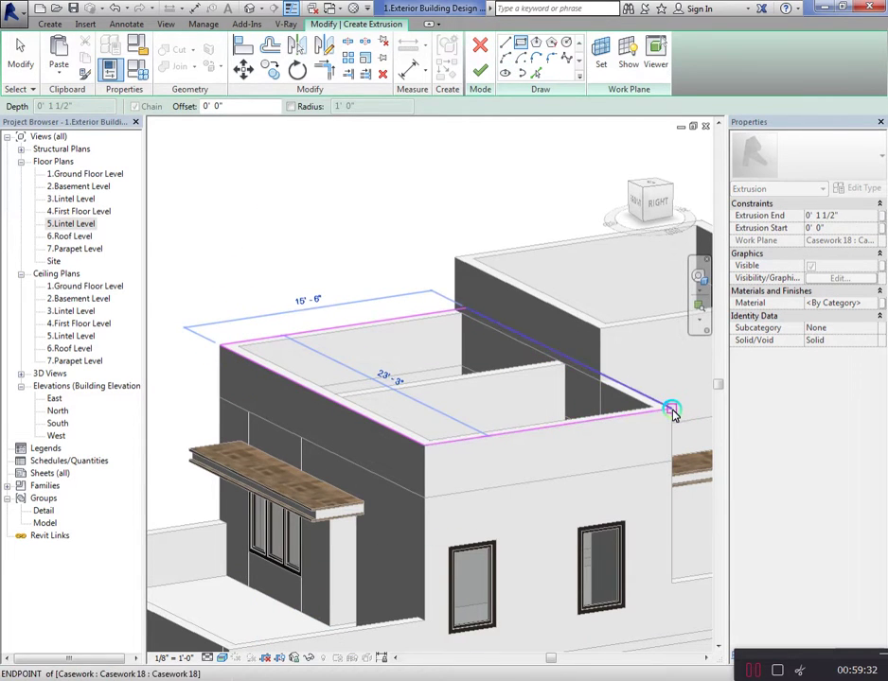
{"action": "left_click", "coordinate": [540, 312]}
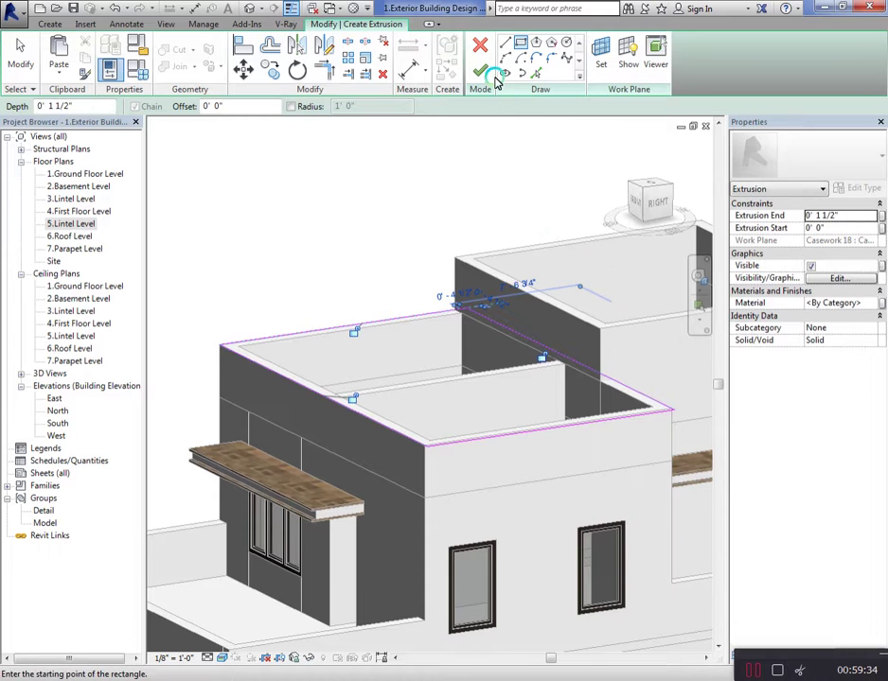
{"action": "left_click", "coordinate": [488, 81]}
Set the roof slab's Extrusion End to 0' 6"
{"action": "left_click", "coordinate": [412, 346]}
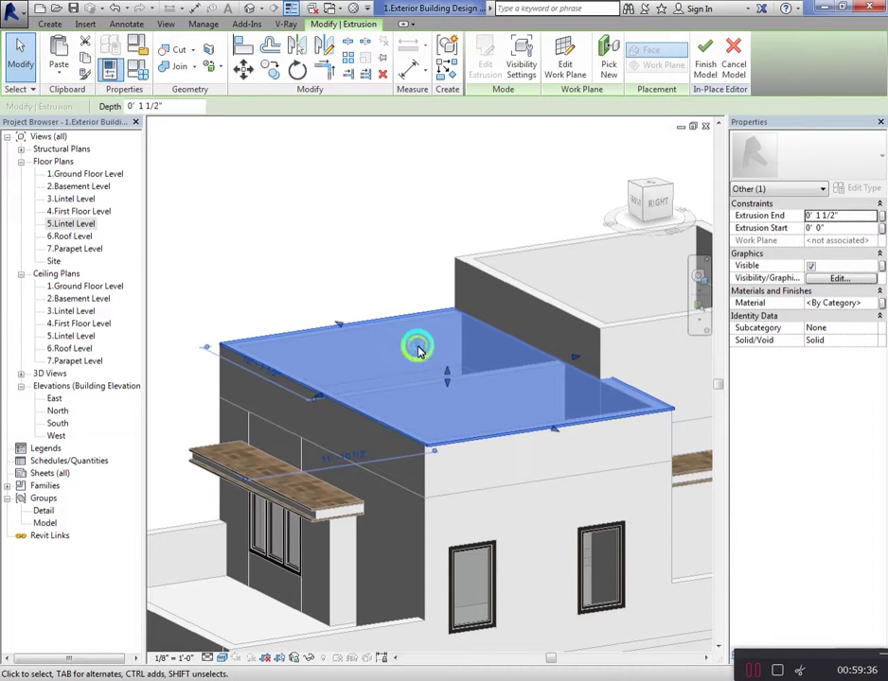
{"action": "left_click", "coordinate": [530, 336]}
{"action": "left_click", "coordinate": [584, 321]}
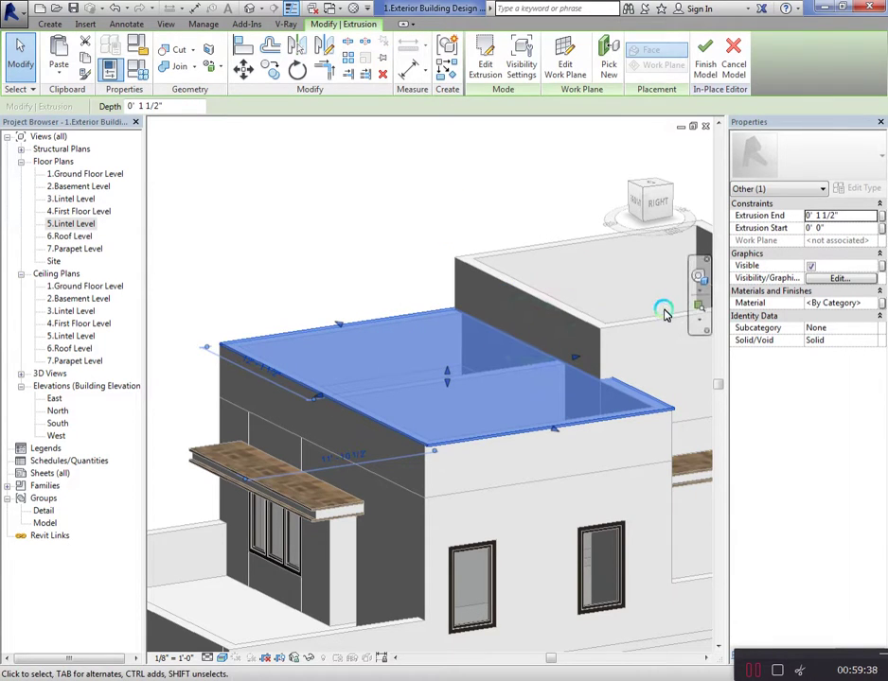
{"action": "left_click", "coordinate": [851, 217]}
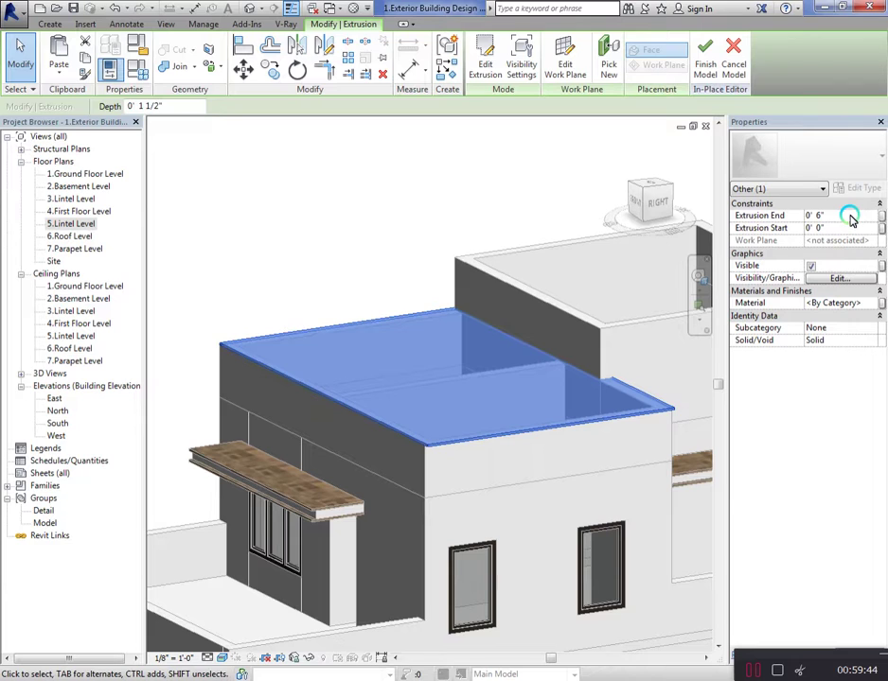
{"action": "key", "text": "Return"}
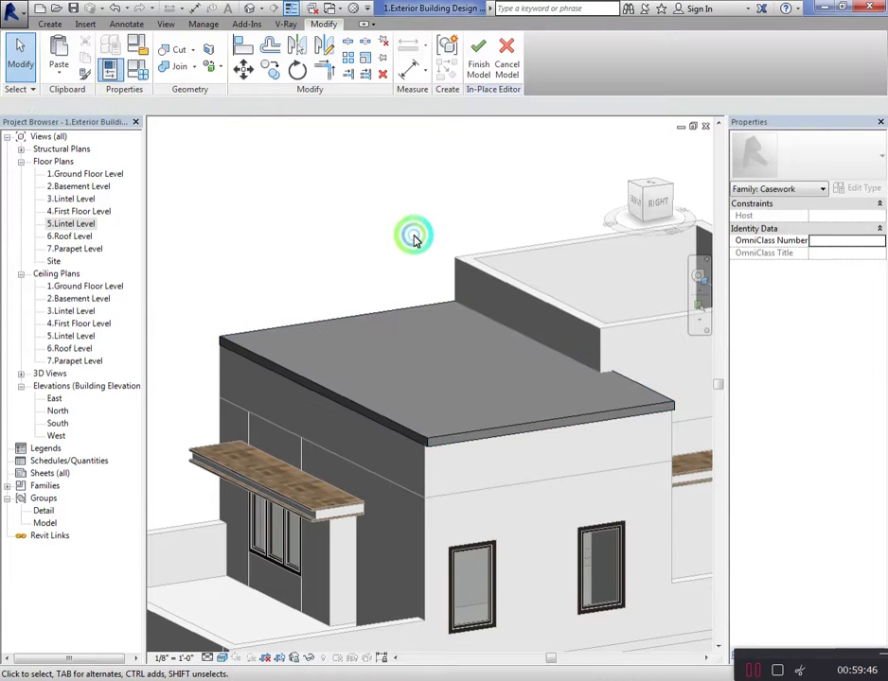
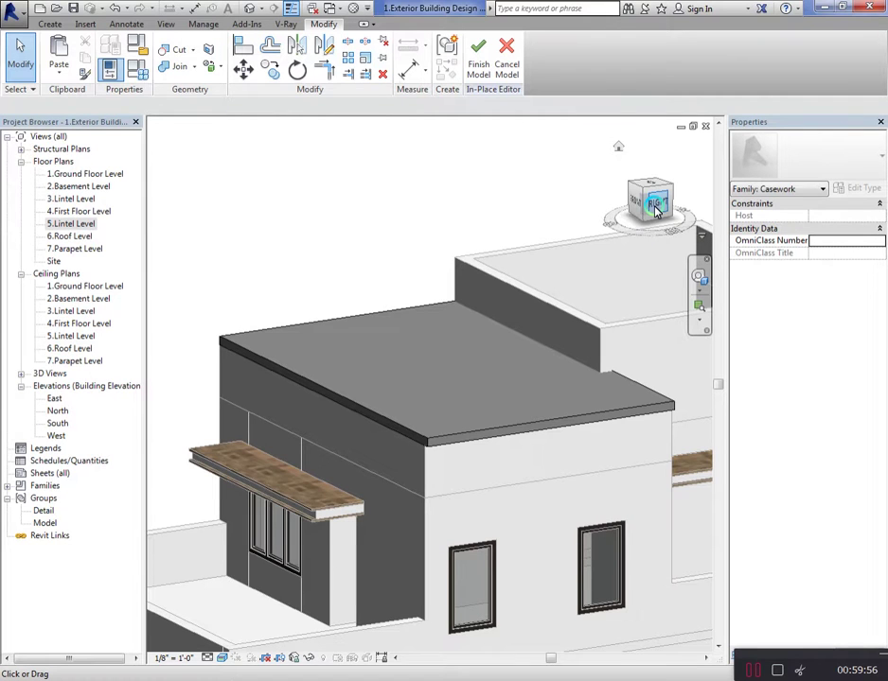
Start a new extrusion on the lower roof's top face as its work plane
{"action": "left_click_drag", "start_coordinate": [655, 210], "coordinate": [665, 212]}
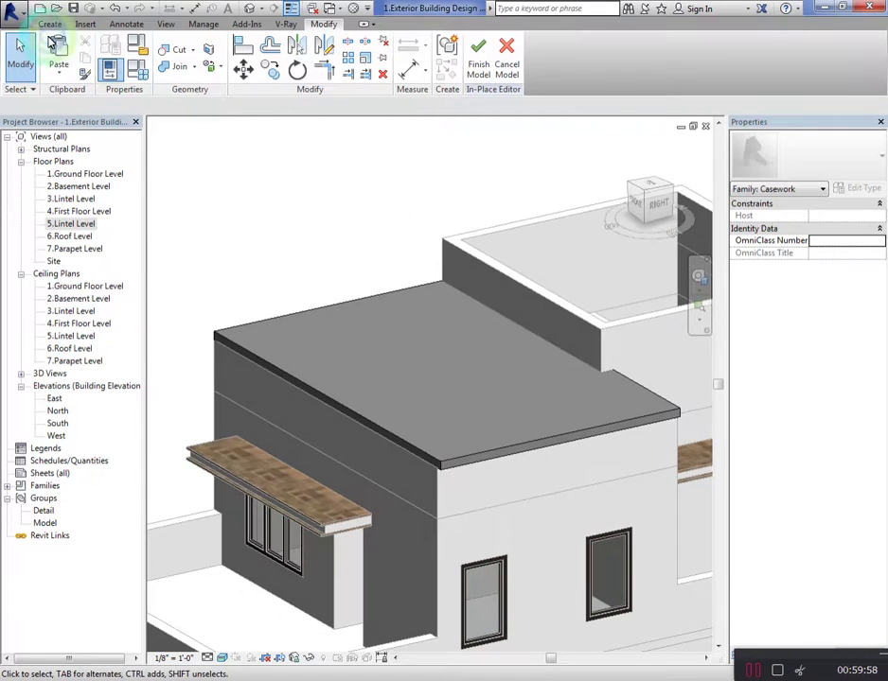
{"action": "left_click", "coordinate": [49, 24]}
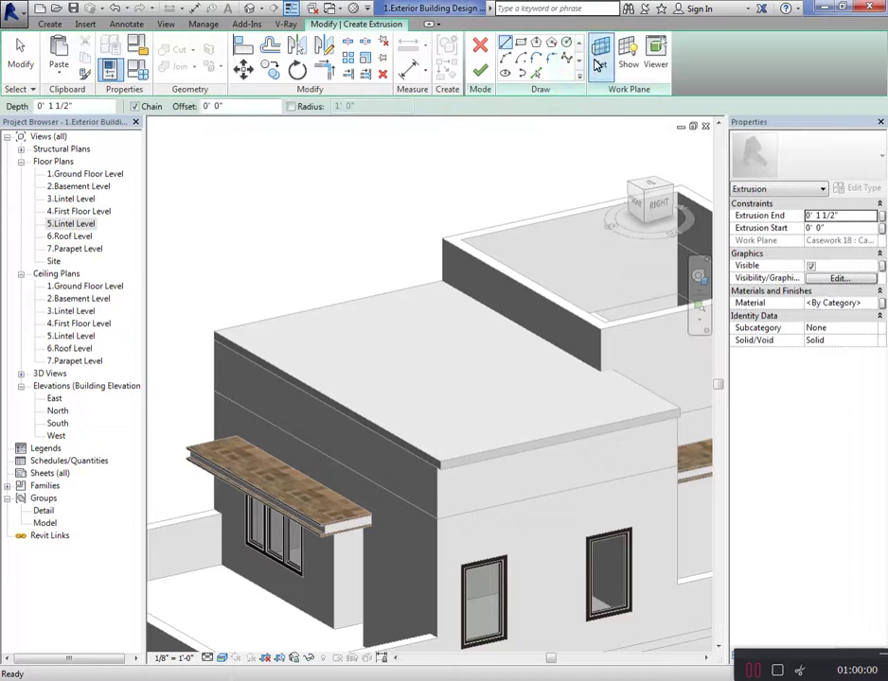
{"action": "left_click", "coordinate": [600, 57]}
{"action": "left_click", "coordinate": [407, 428]}
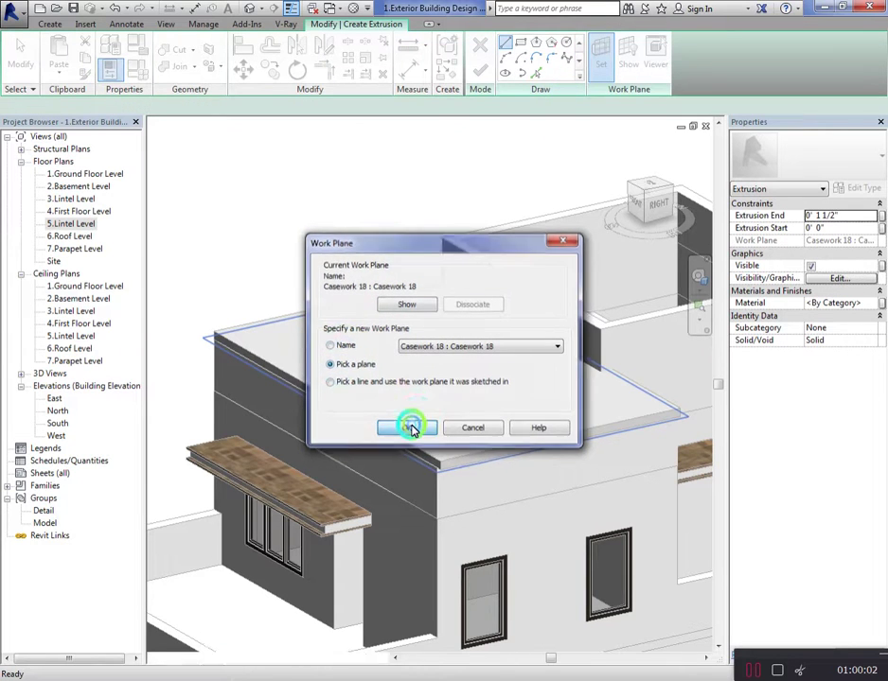
{"action": "left_click", "coordinate": [453, 457]}
{"action": "left_click", "coordinate": [321, 242]}
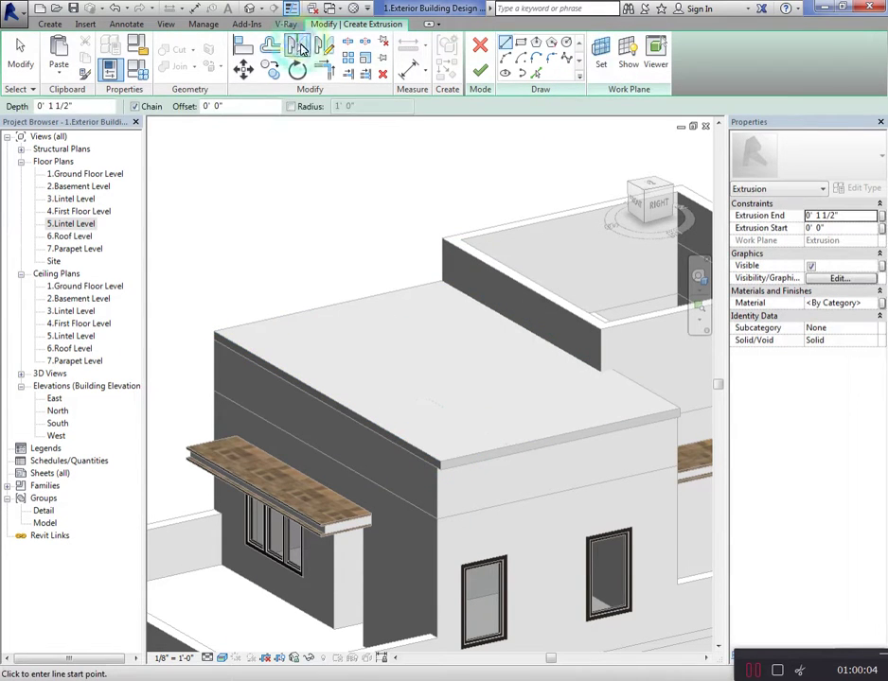
Sketch a rectangle 3 inches outside the roof edges and extrude it 0'3" thick
{"action": "left_click", "coordinate": [520, 42]}
{"action": "type", "text": "3"}
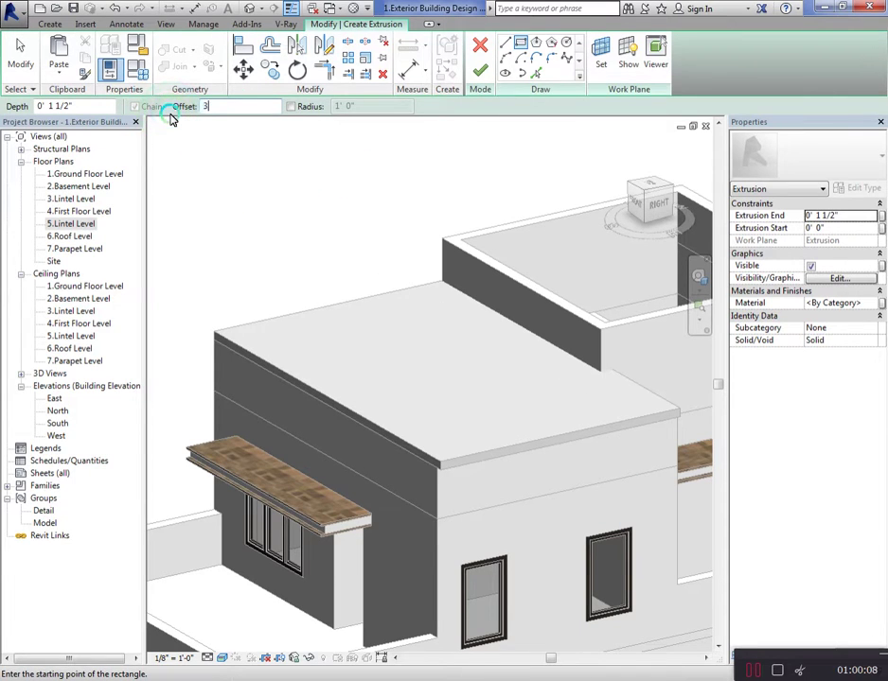
{"action": "left_click", "coordinate": [216, 333]}
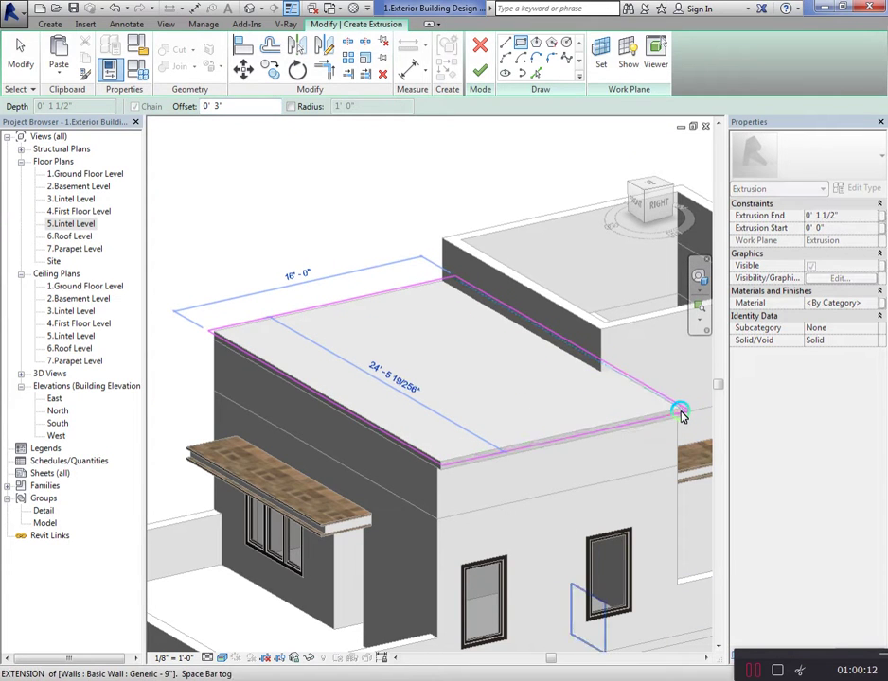
{"action": "left_click", "coordinate": [680, 410]}
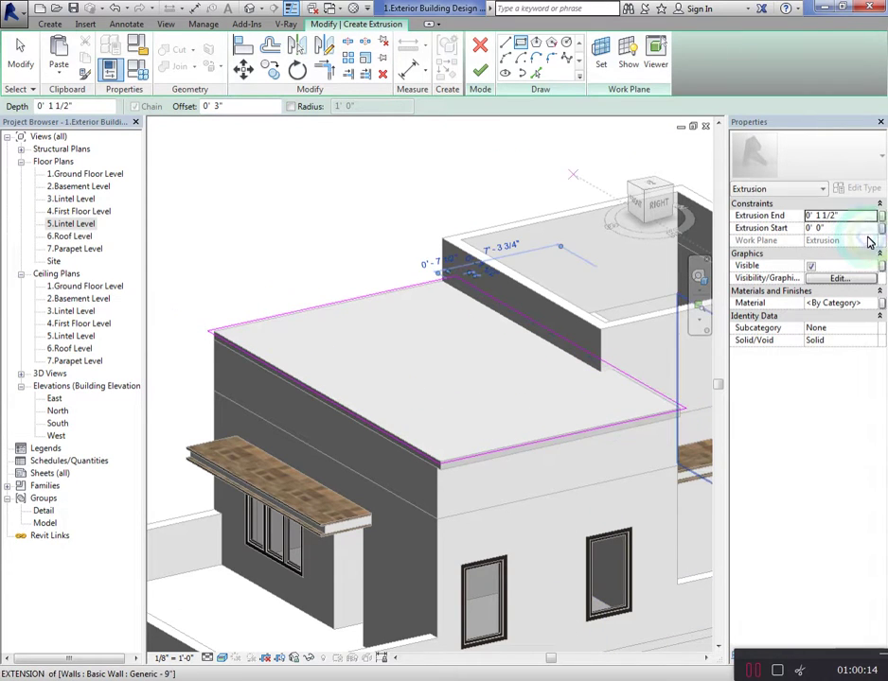
{"action": "left_click", "coordinate": [860, 218]}
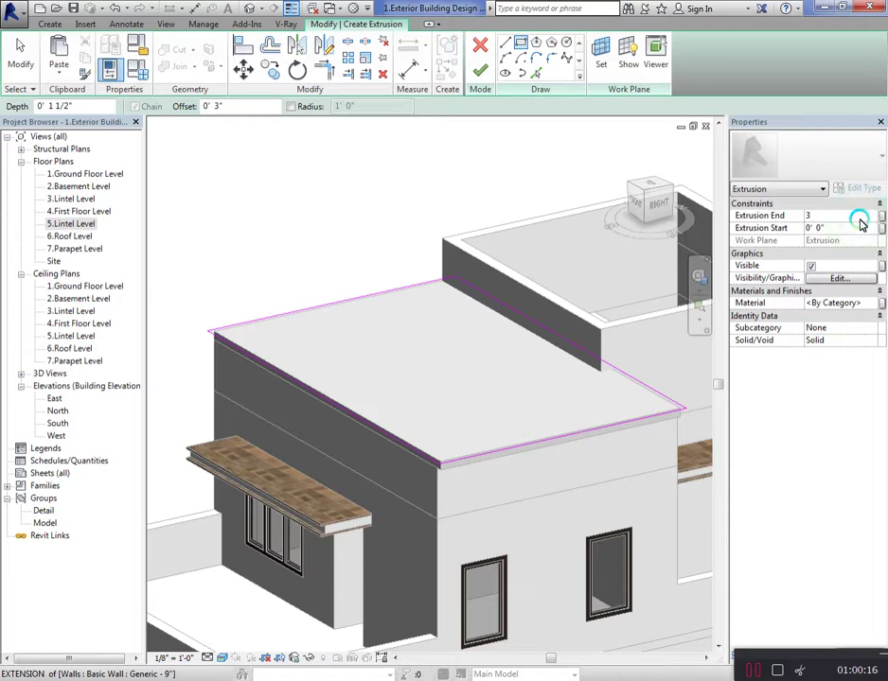
{"action": "left_click", "coordinate": [480, 71]}
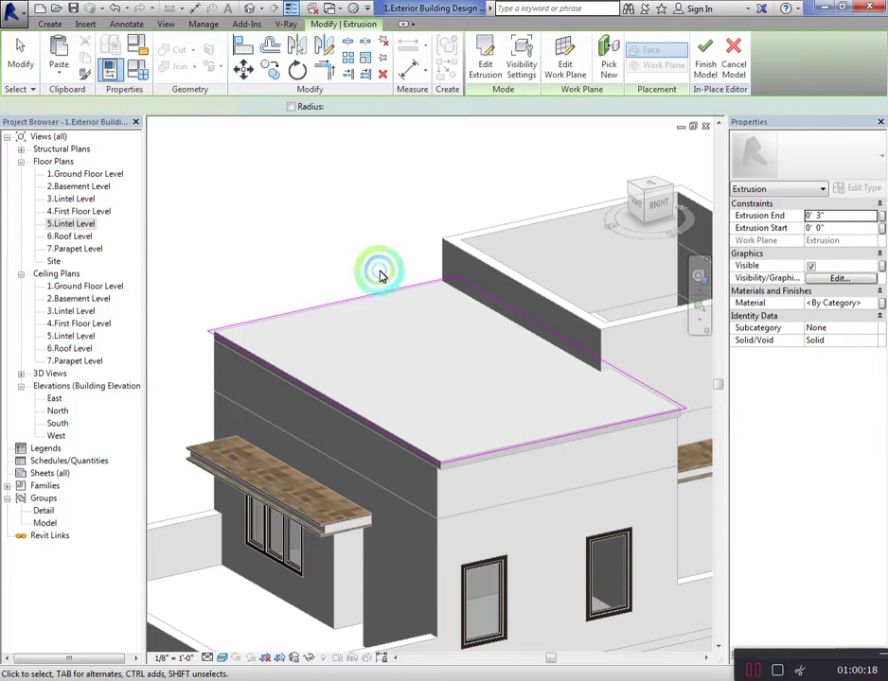
Inspect the new slab in the right elevation, then orbit back to 3D
{"action": "left_click", "coordinate": [663, 205]}
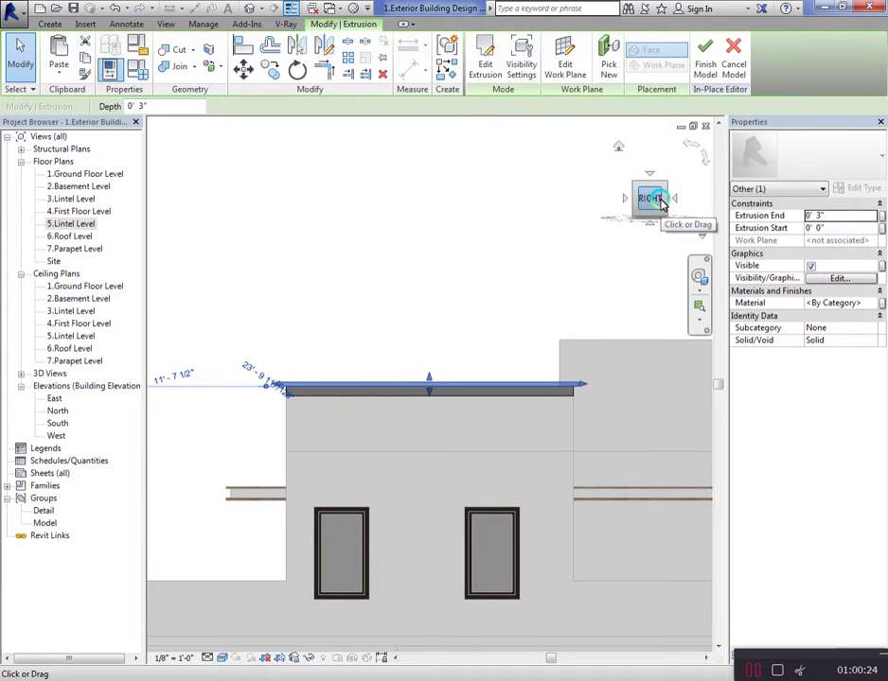
{"action": "left_click", "coordinate": [480, 355]}
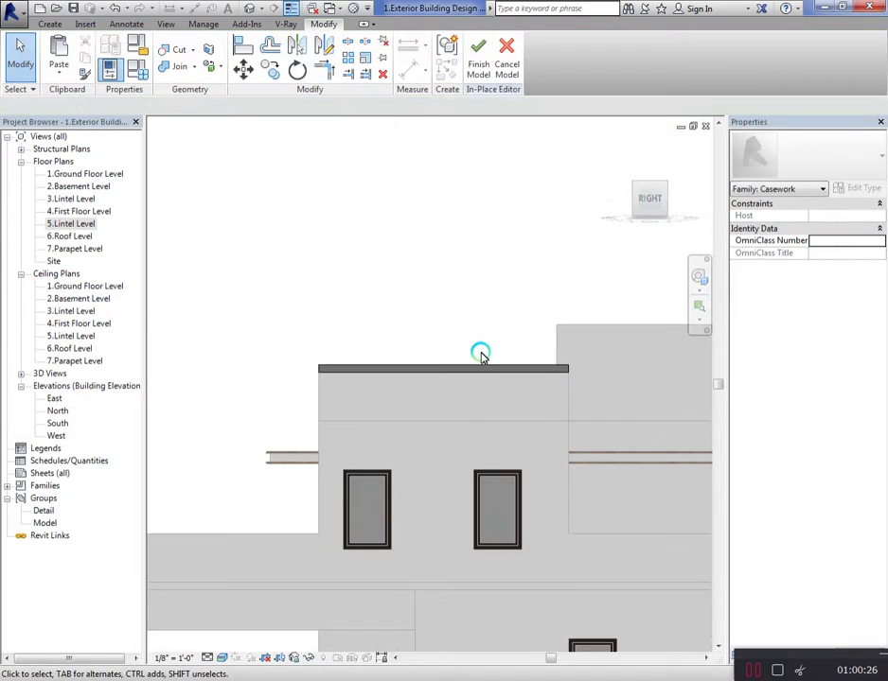
{"action": "left_click", "coordinate": [480, 367]}
{"action": "left_click", "coordinate": [531, 290]}
{"action": "mouse_move", "coordinate": [640, 198]}
{"action": "left_mouse_down"}
{"action": "mouse_move", "coordinate": [677, 237]}
{"action": "mouse_move", "coordinate": [556, 248]}
{"action": "mouse_move", "coordinate": [346, 185]}
{"action": "left_mouse_up"}
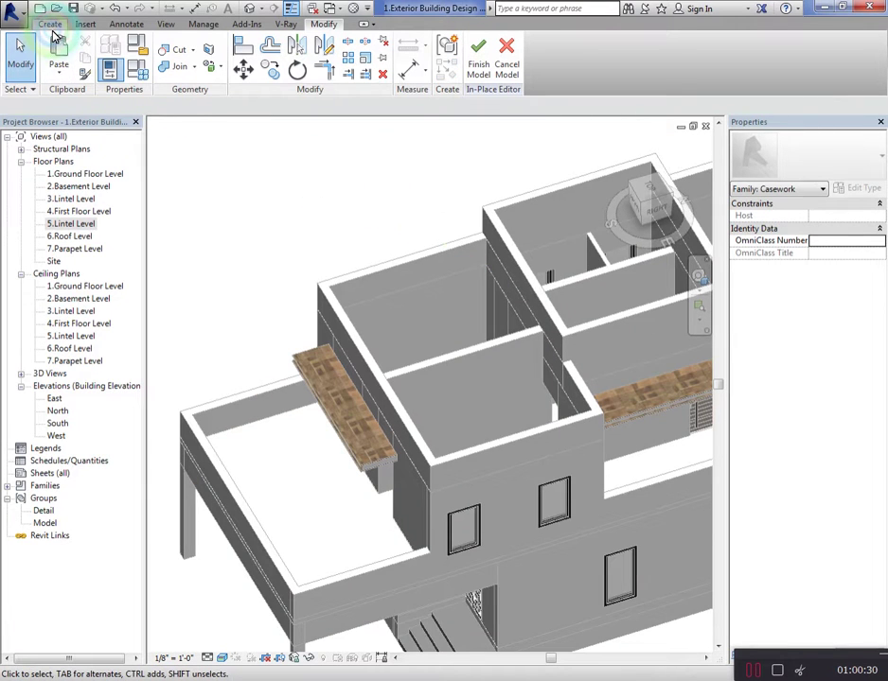
Start another extrusion on the upper storey's top face as its work plane
{"action": "left_click", "coordinate": [50, 24]}
{"action": "left_click", "coordinate": [117, 54]}
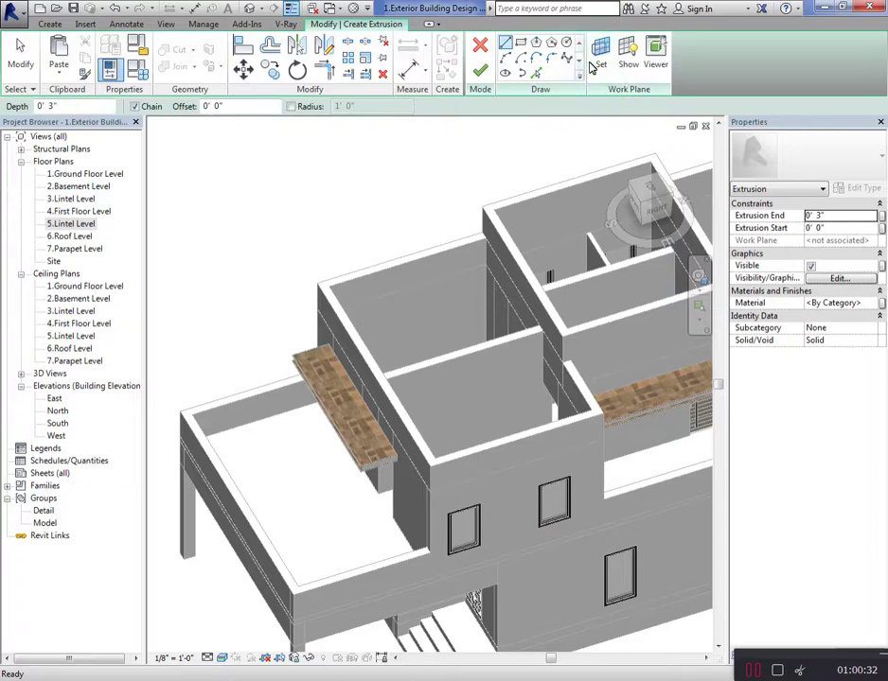
{"action": "left_click", "coordinate": [596, 59]}
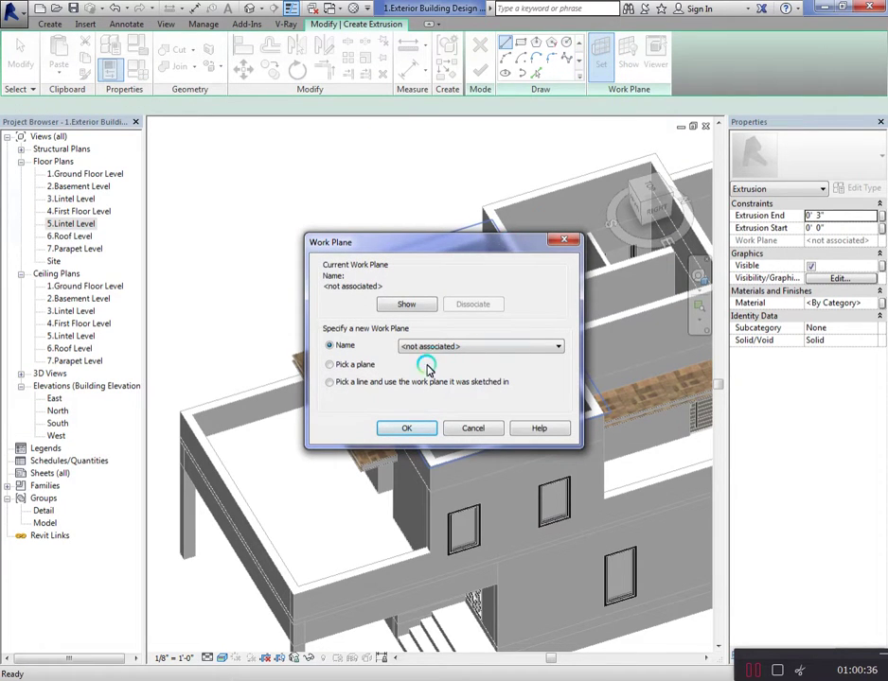
{"action": "left_click", "coordinate": [403, 428]}
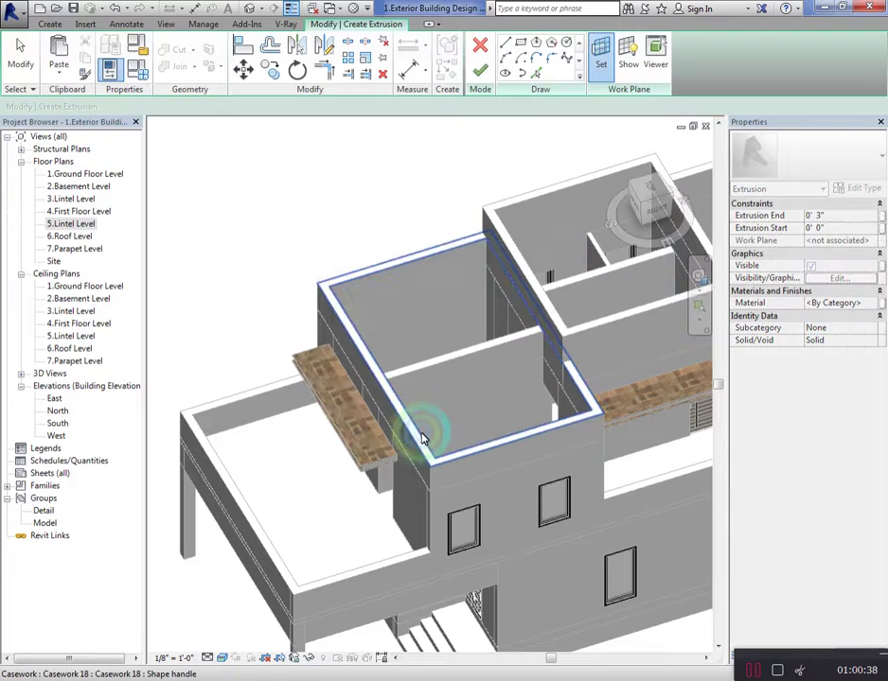
{"action": "left_click", "coordinate": [419, 436]}
Sketch a rectangle with a 3'0" overhang and extrude it 0'6" thick
{"action": "left_click", "coordinate": [520, 41]}
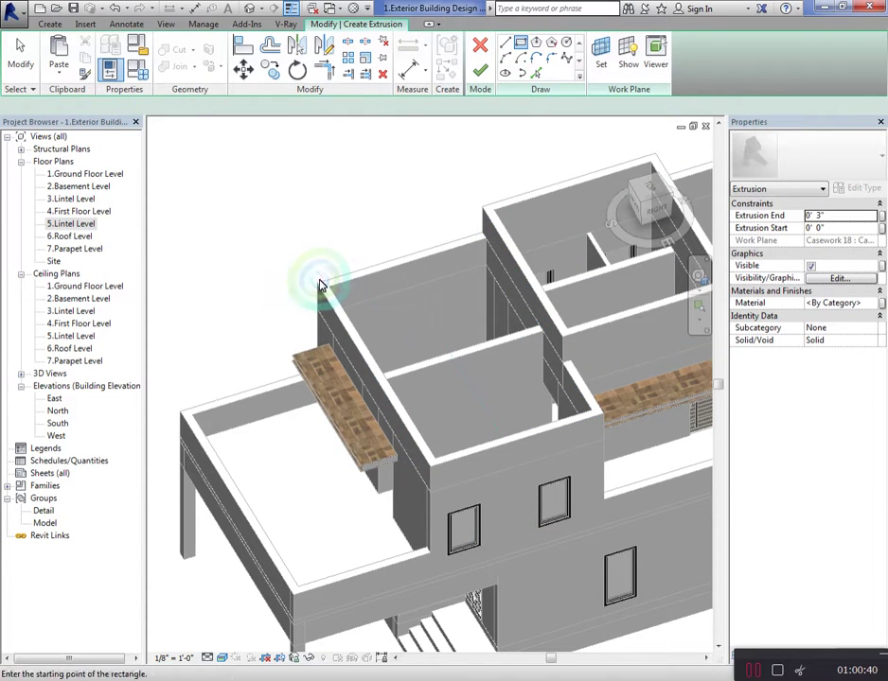
{"action": "left_click", "coordinate": [318, 284]}
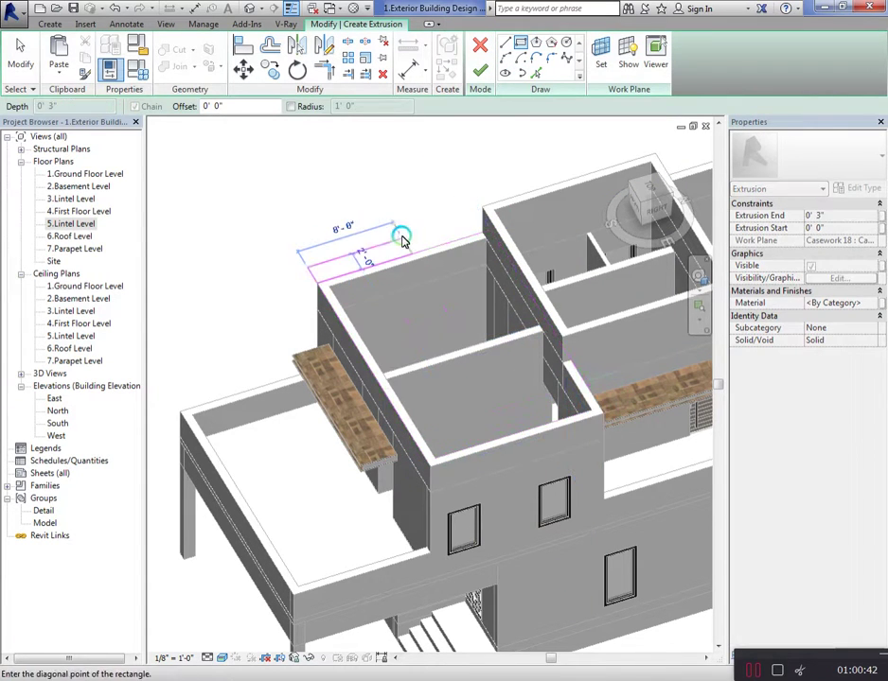
{"action": "key", "text": "Escape"}
{"action": "key", "text": "Escape"}
{"action": "type", "text": "3"}
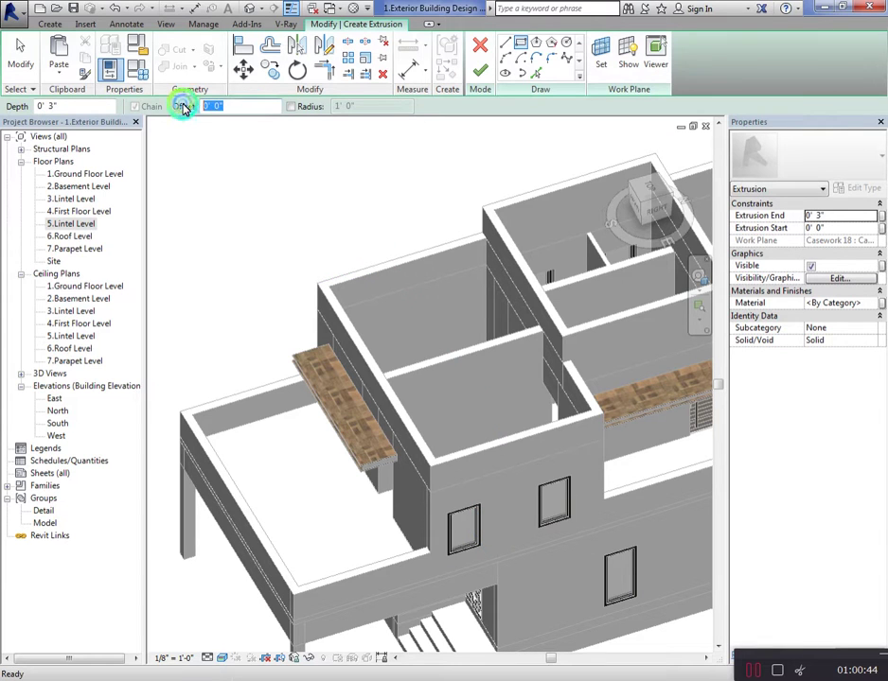
{"action": "left_click", "coordinate": [318, 284]}
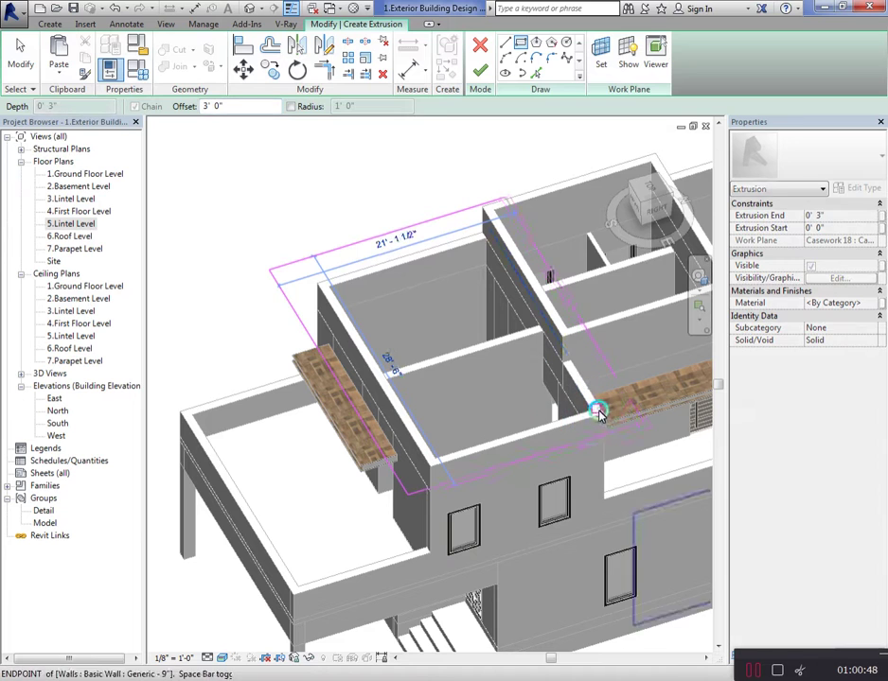
{"action": "left_click", "coordinate": [603, 414]}
{"action": "scroll", "coordinate": [530, 303], "scroll_direction": "down", "scroll_amount": 3}
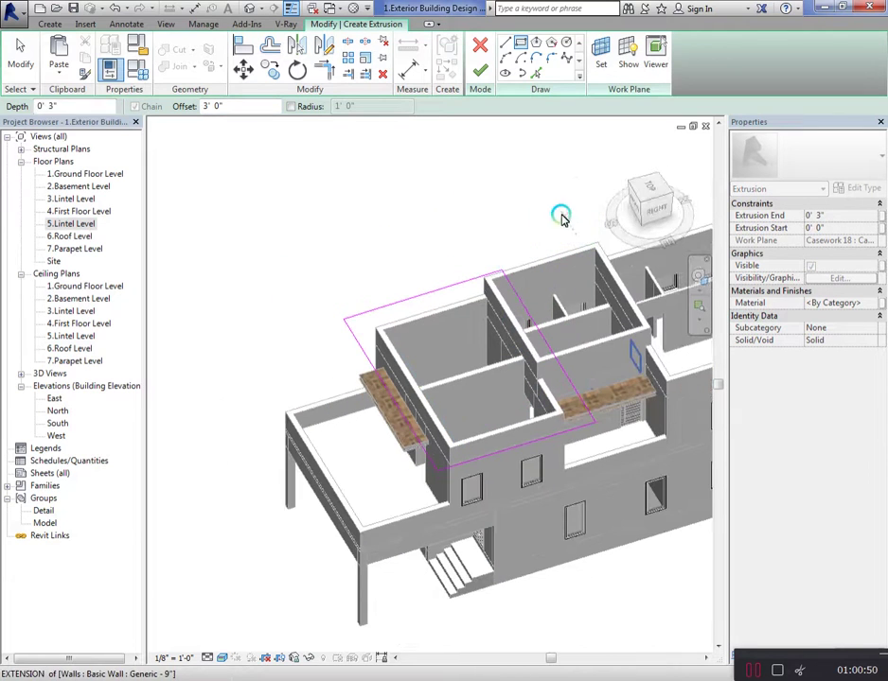
{"action": "key", "text": "Escape"}
{"action": "key", "text": "Escape"}
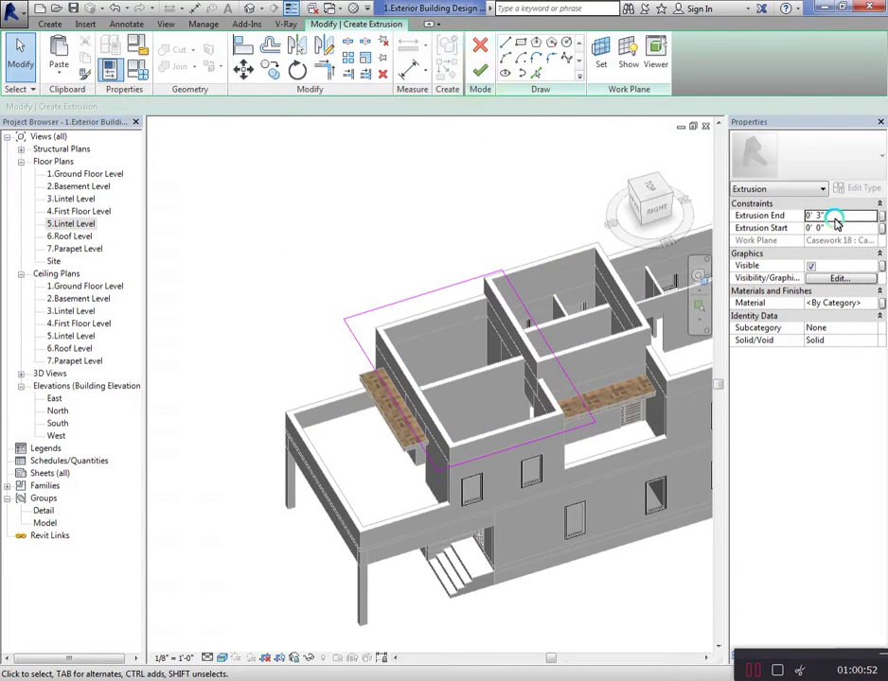
{"action": "double_click", "coordinate": [838, 217]}
{"action": "type", "text": "6"}
{"action": "key", "text": "Return"}
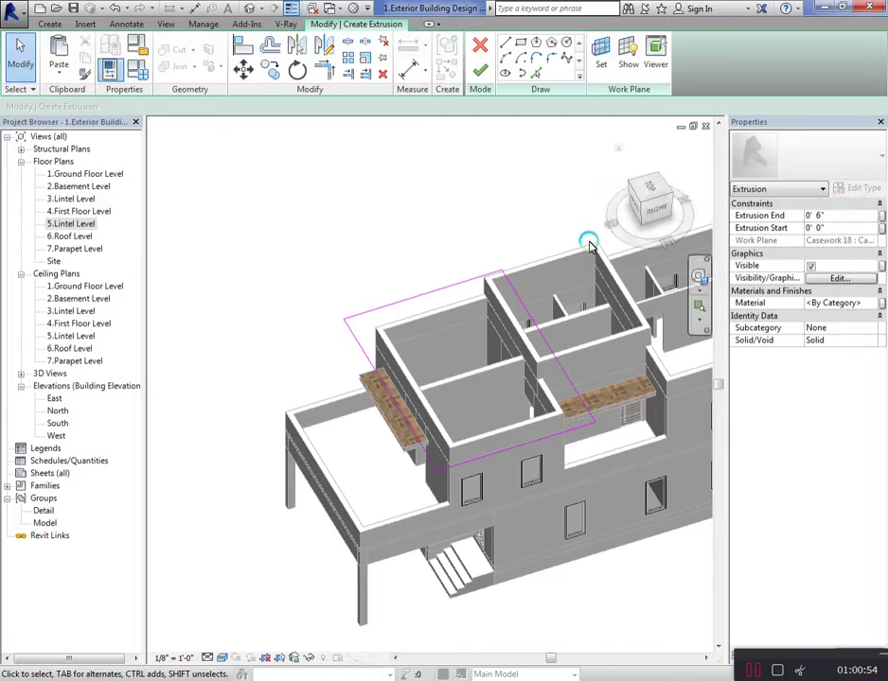
{"action": "left_click", "coordinate": [476, 75]}
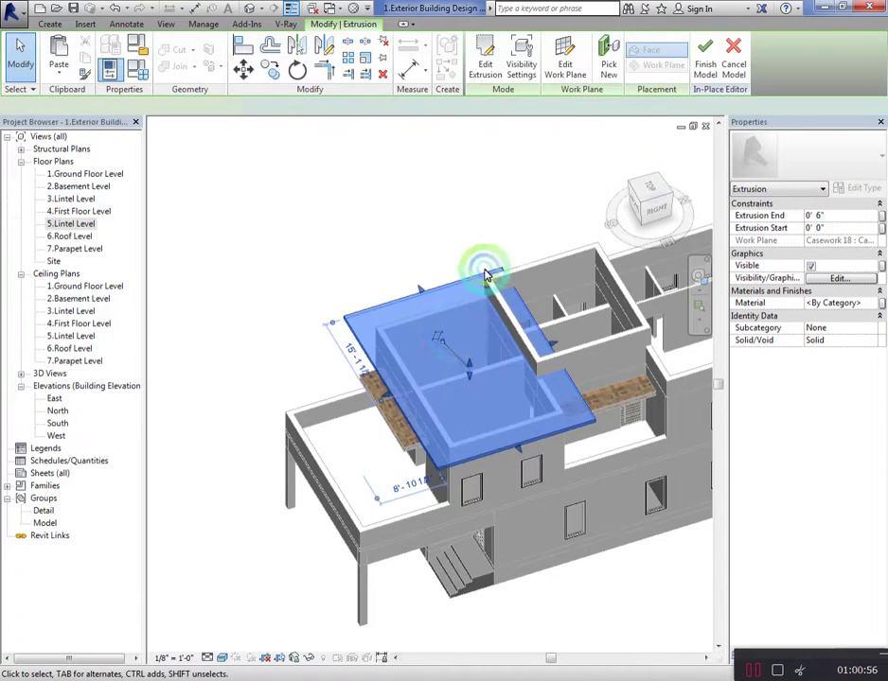
Assign the white material to the upper roof slab
{"action": "left_click", "coordinate": [574, 212]}
{"action": "left_click_drag", "start_coordinate": [643, 204], "coordinate": [658, 188]}
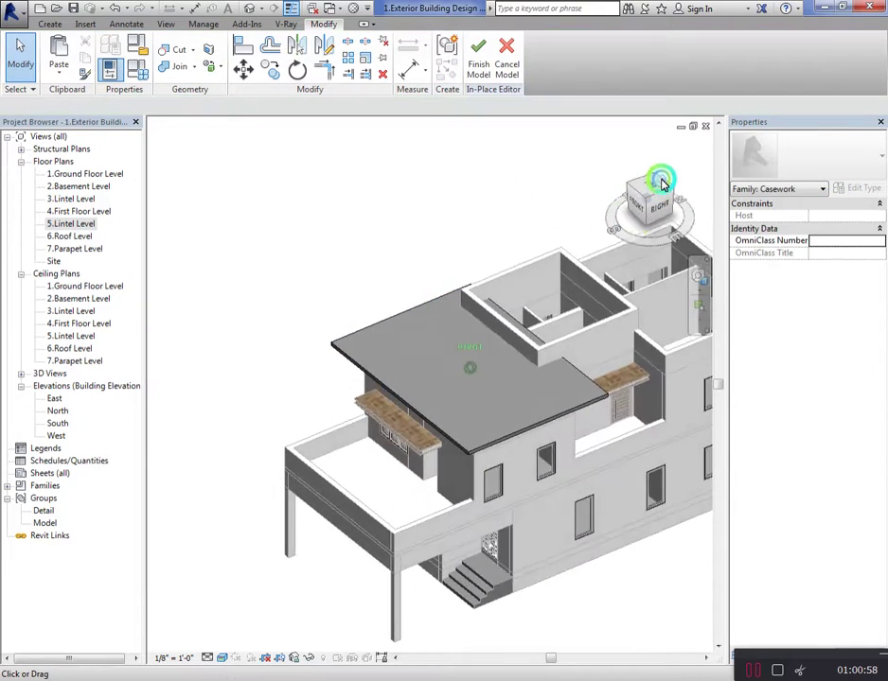
{"action": "left_click", "coordinate": [599, 378]}
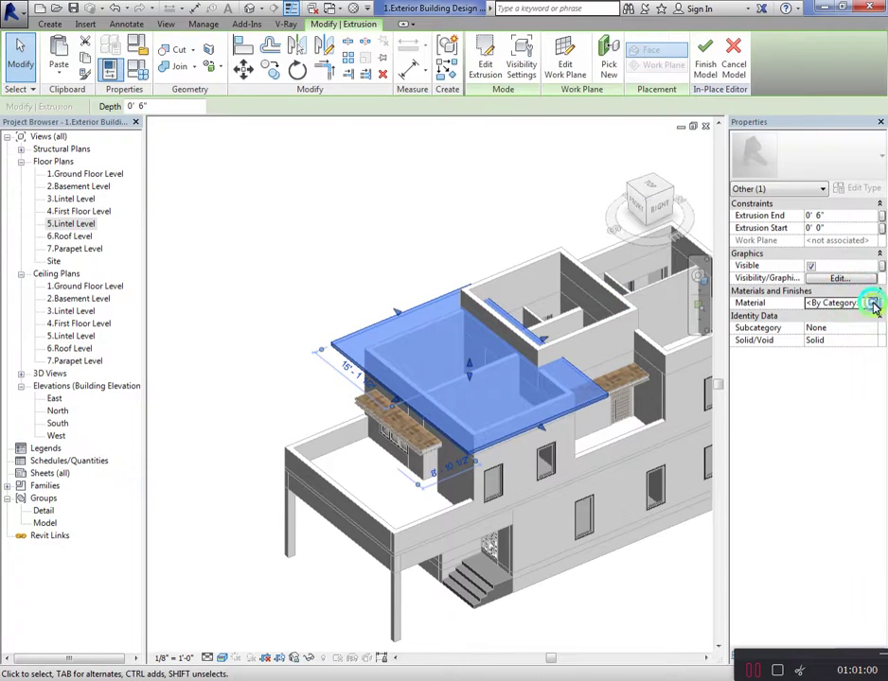
{"action": "left_click", "coordinate": [873, 303]}
{"action": "double_click", "coordinate": [123, 402]}
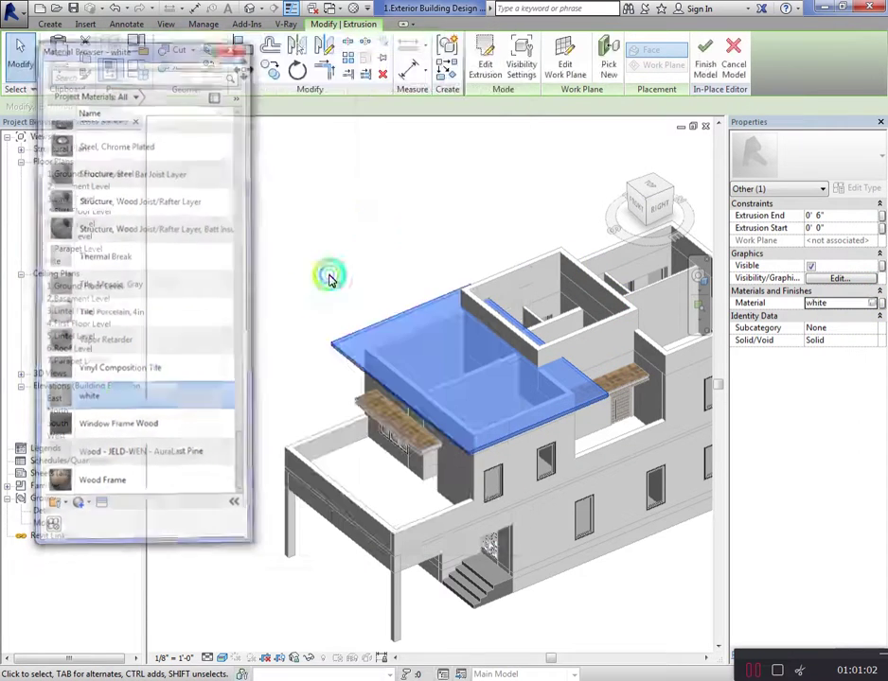
{"action": "left_click", "coordinate": [317, 212]}
{"action": "left_click", "coordinate": [50, 24]}
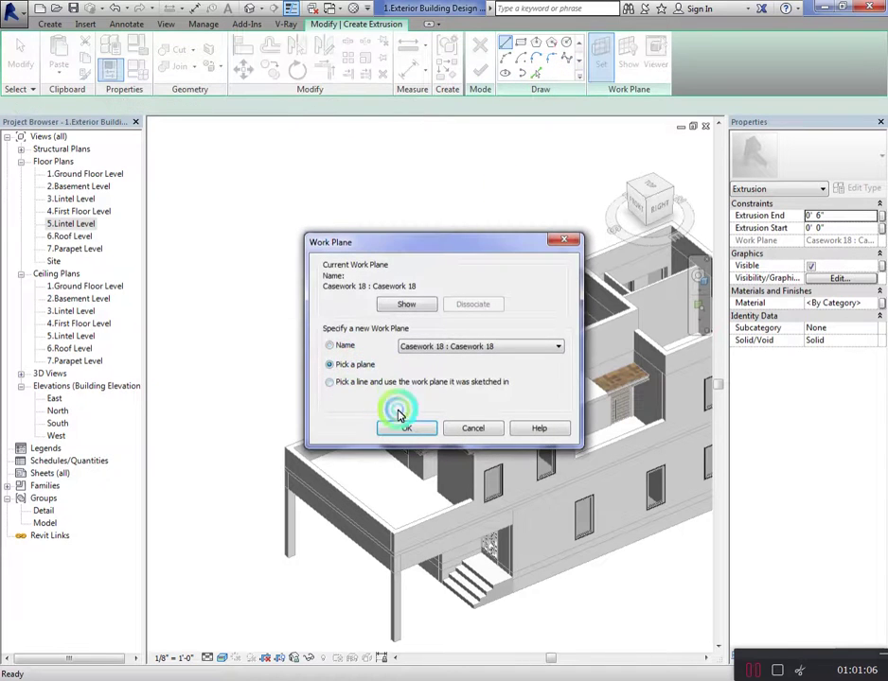
Sketch a rectangular 0'3" thick slab over the upper roof on the picked wall face
{"action": "left_click", "coordinate": [403, 428]}
{"action": "left_click", "coordinate": [482, 410]}
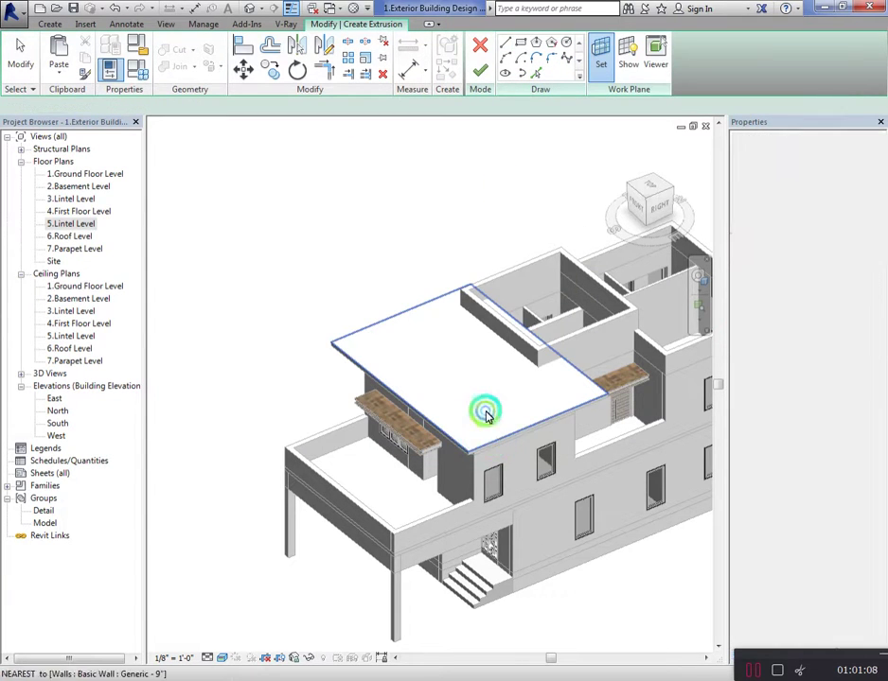
{"action": "scroll", "coordinate": [395, 345], "scroll_direction": "up", "scroll_amount": 3}
{"action": "left_click", "coordinate": [520, 42]}
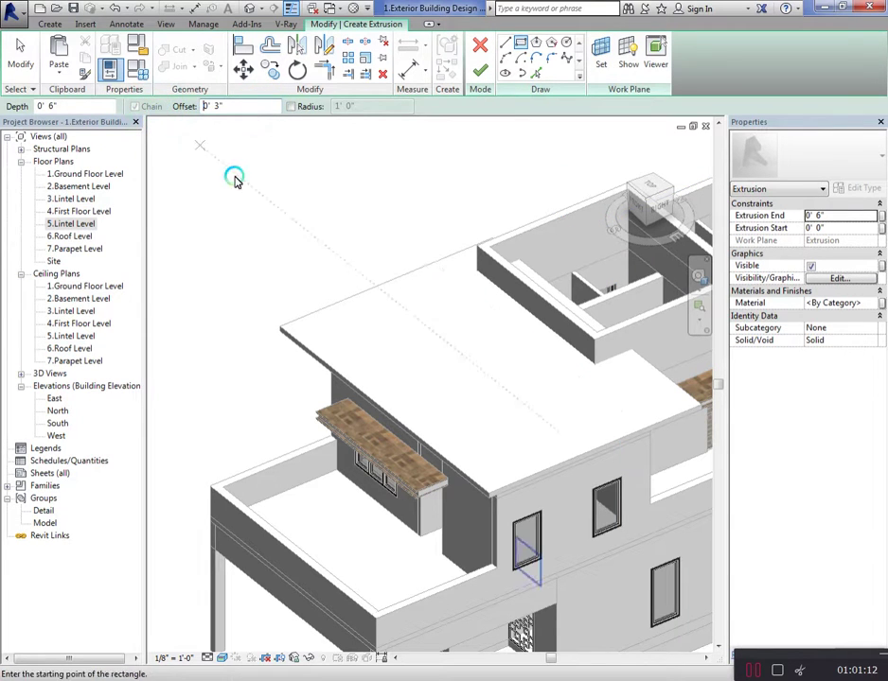
{"action": "left_click", "coordinate": [280, 328]}
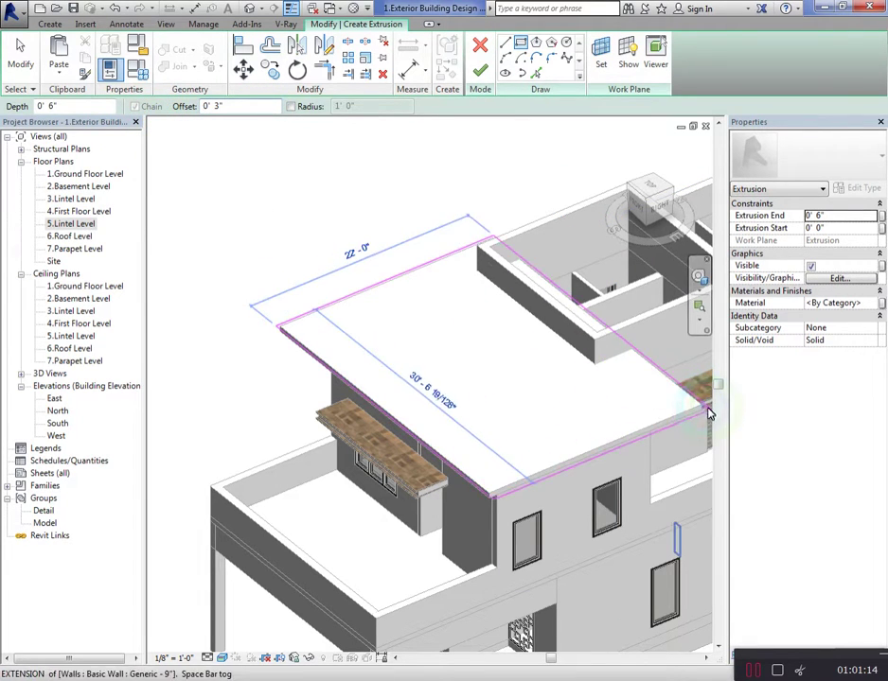
{"action": "left_click", "coordinate": [704, 405]}
{"action": "left_click", "coordinate": [837, 216]}
{"action": "type", "text": "3"}
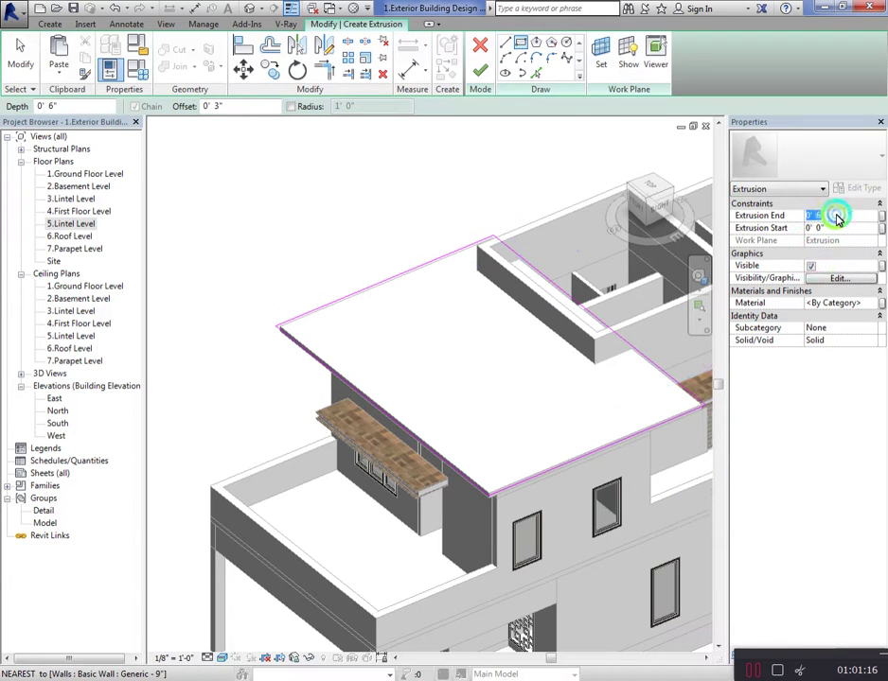
{"action": "left_click", "coordinate": [480, 71]}
{"action": "left_click", "coordinate": [377, 313]}
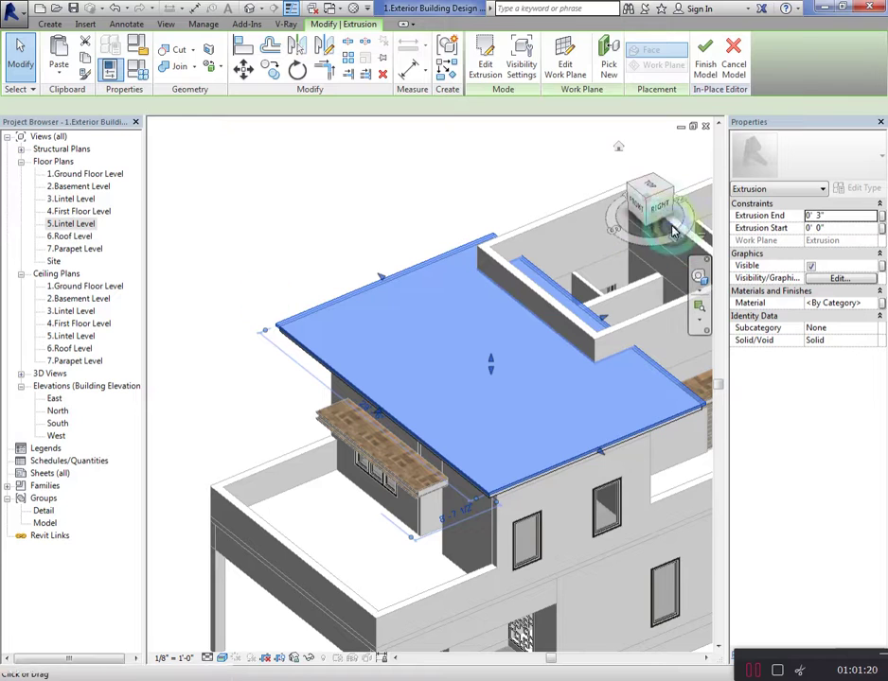
Give the slab the Wood Frame material
{"action": "left_click", "coordinate": [661, 210]}
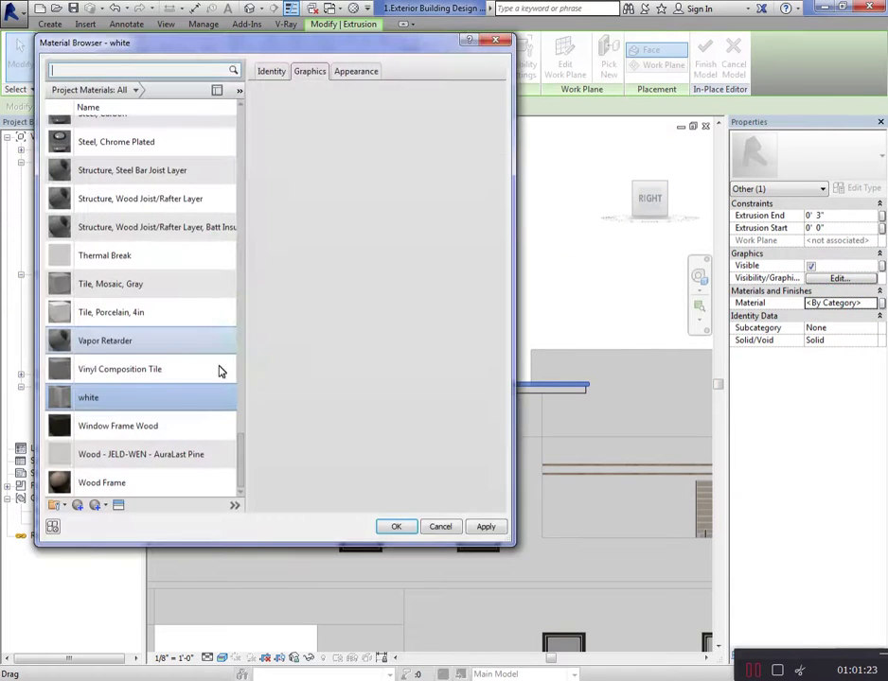
{"action": "left_click", "coordinate": [170, 397]}
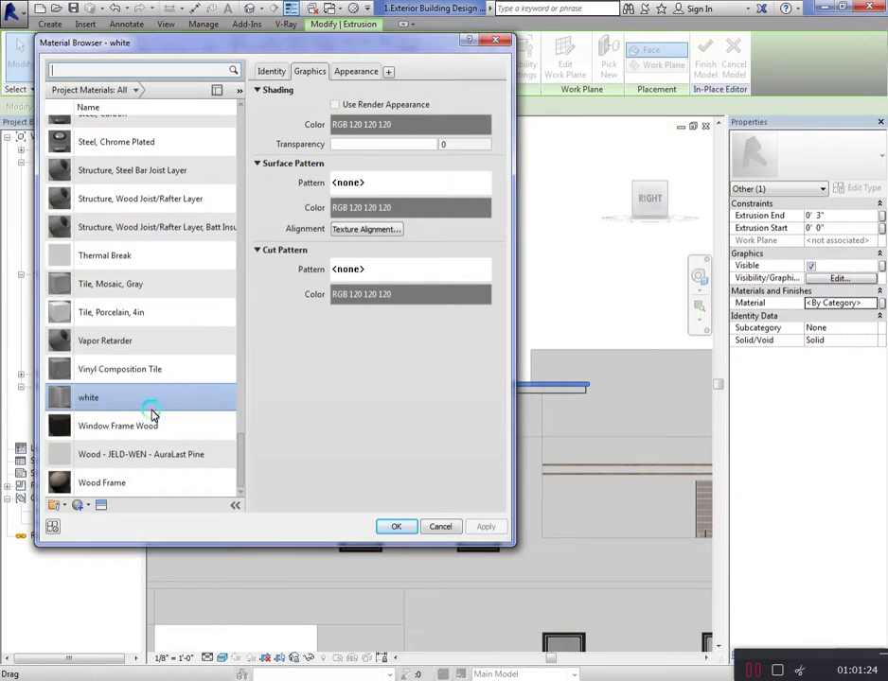
{"action": "left_click", "coordinate": [158, 482]}
{"action": "key", "text": "Return"}
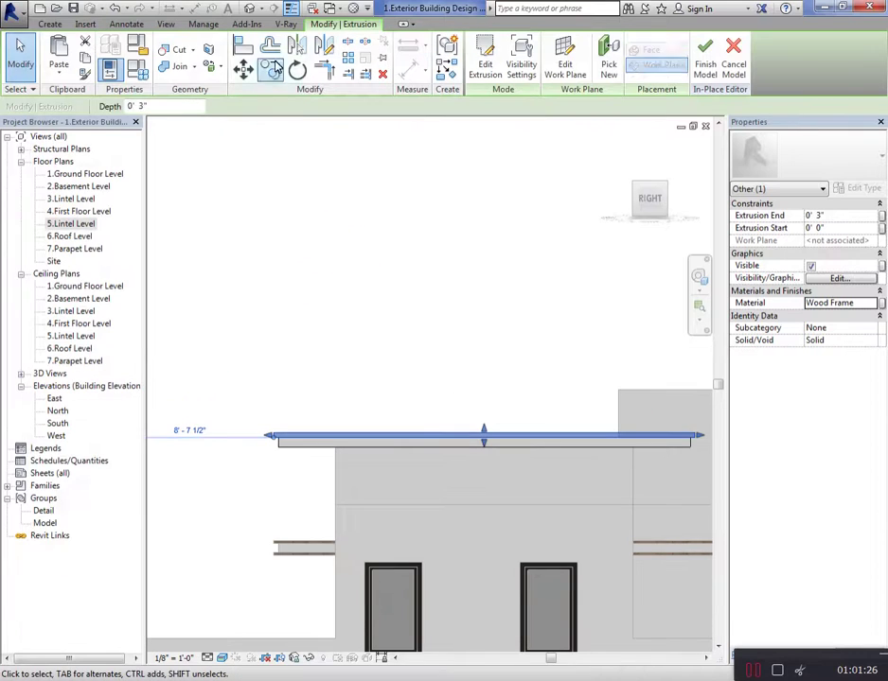
Copy the Wood Frame slab to a higher position above the roof
{"action": "left_click", "coordinate": [396, 443]}
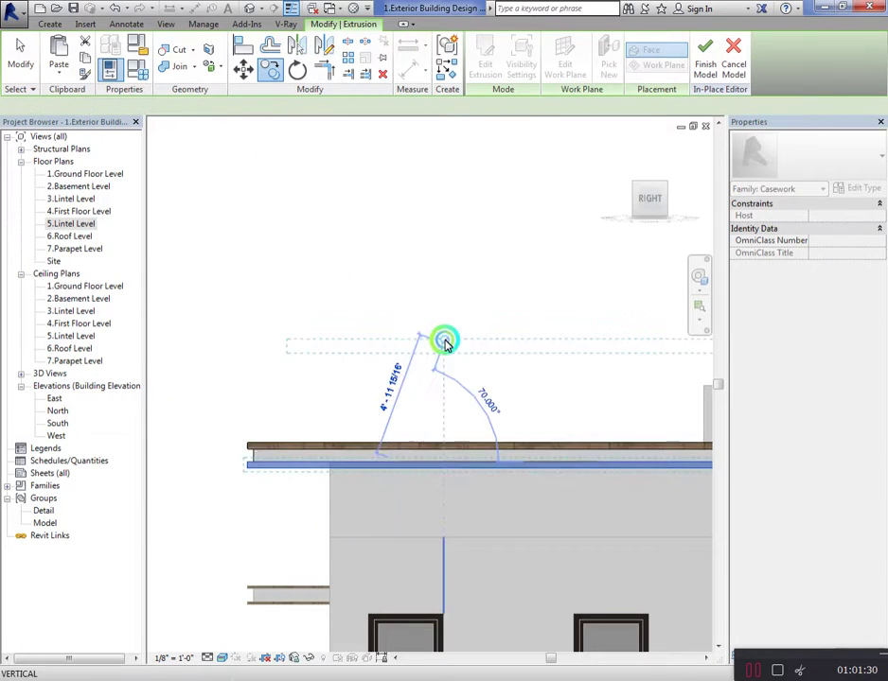
{"action": "left_click", "coordinate": [446, 343]}
{"action": "right_click", "coordinate": [459, 356]}
{"action": "left_click", "coordinate": [478, 361]}
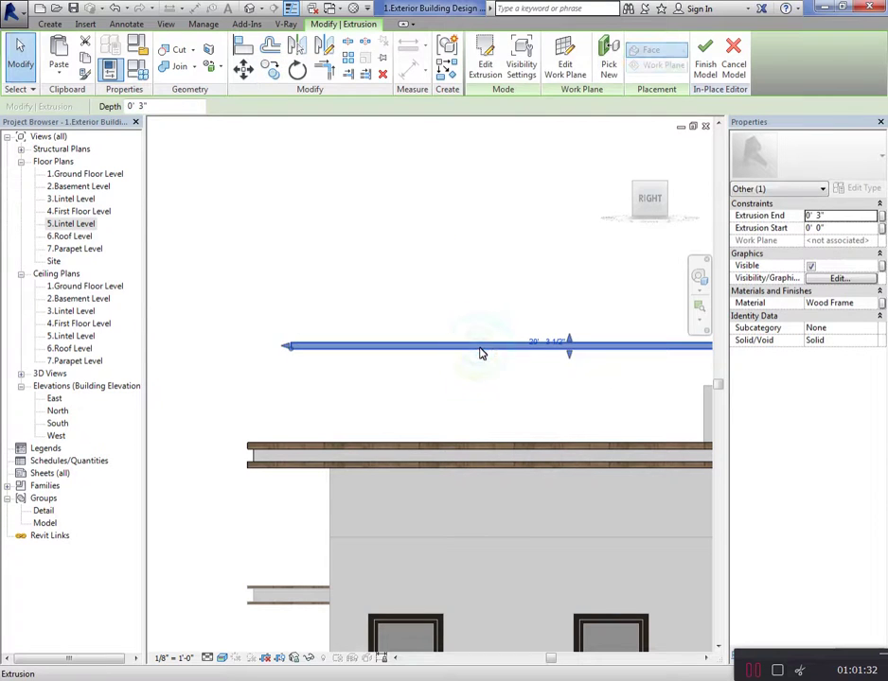
{"action": "key", "text": "Escape"}
{"action": "mouse_move", "coordinate": [648, 227]}
{"action": "left_mouse_down"}
{"action": "mouse_move", "coordinate": [689, 176]}
{"action": "mouse_move", "coordinate": [688, 159]}
{"action": "left_mouse_up"}
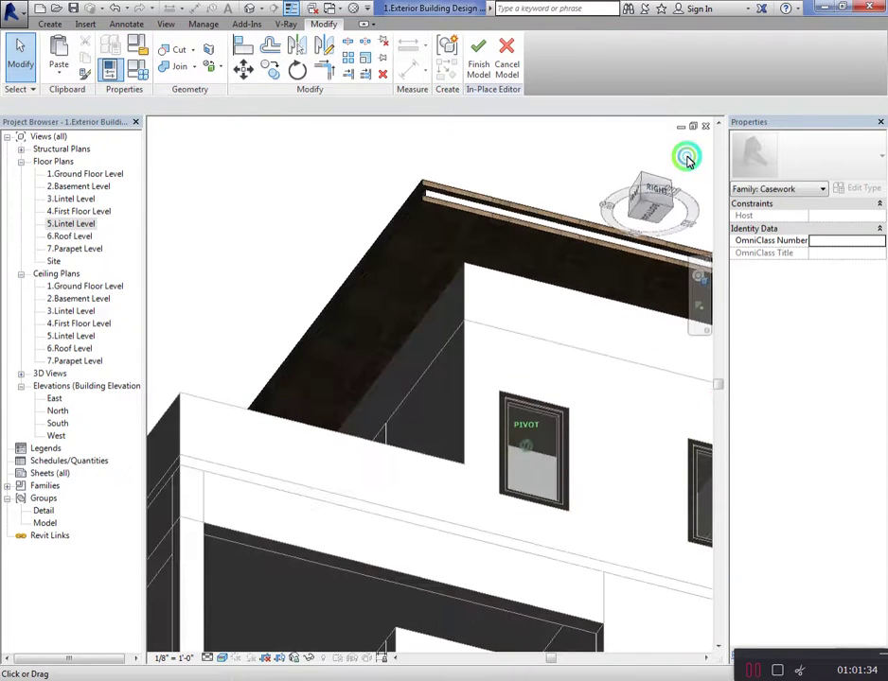
Finish the in-place roof model and orbit around to review the slabs
{"action": "left_click", "coordinate": [660, 198]}
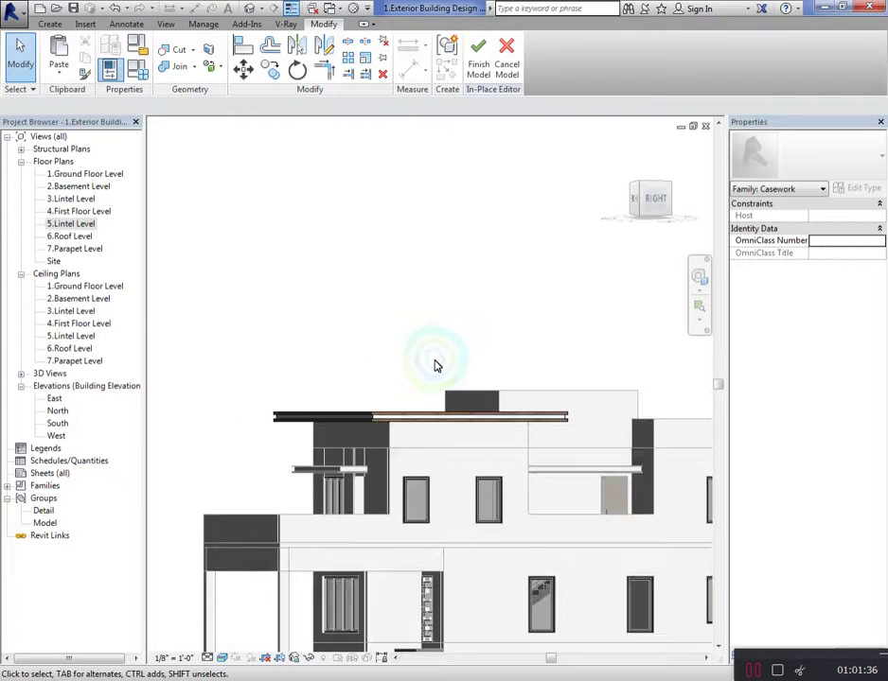
{"action": "mouse_move", "coordinate": [651, 198]}
{"action": "left_mouse_down"}
{"action": "mouse_move", "coordinate": [683, 198]}
{"action": "mouse_move", "coordinate": [685, 221]}
{"action": "left_mouse_up"}
{"action": "mouse_move", "coordinate": [566, 254]}
{"action": "middle_mouse_down", "text": "shift"}
{"action": "mouse_move", "coordinate": [498, 285]}
{"action": "mouse_move", "coordinate": [572, 297]}
{"action": "mouse_move", "coordinate": [560, 293]}
{"action": "middle_mouse_up", "text": "shift"}
{"action": "left_click", "coordinate": [479, 74]}
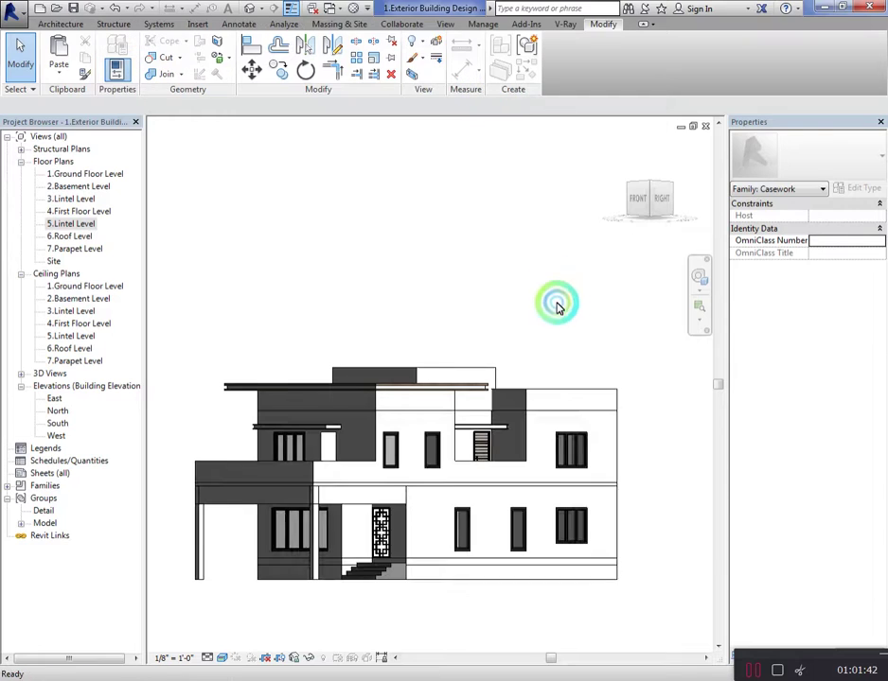
{"action": "left_click_drag", "start_coordinate": [635, 198], "coordinate": [519, 220]}
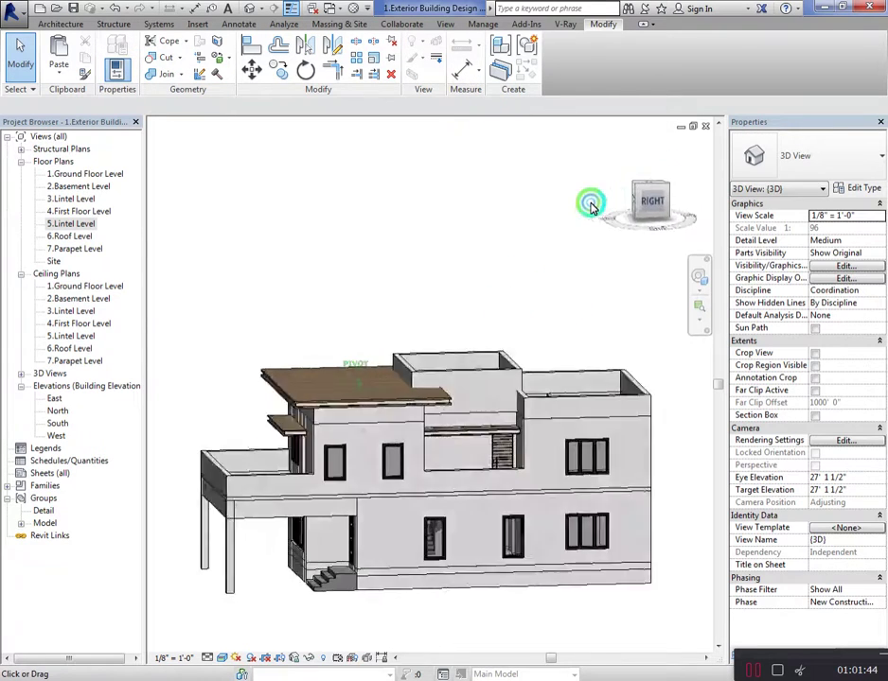
{"action": "mouse_move", "coordinate": [519, 219]}
{"action": "middle_mouse_down", "text": "shift"}
{"action": "mouse_move", "coordinate": [521, 182]}
{"action": "mouse_move", "coordinate": [527, 248]}
{"action": "mouse_move", "coordinate": [563, 272]}
{"action": "middle_mouse_up", "text": "shift"}
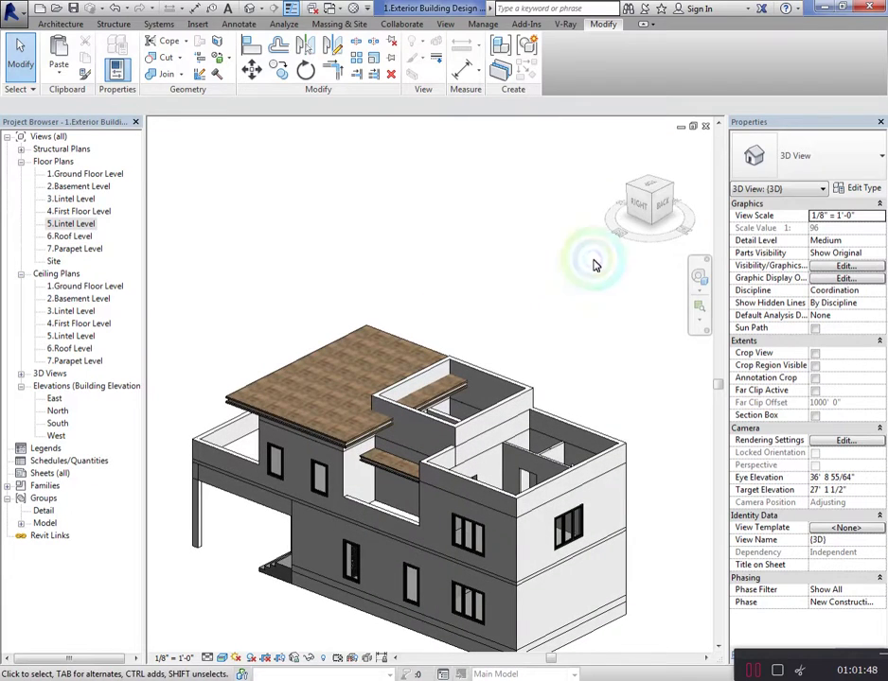
{"action": "left_click", "coordinate": [683, 190]}
{"action": "mouse_move", "coordinate": [167, 174]}
{"action": "middle_mouse_down", "text": "shift"}
{"action": "mouse_move", "coordinate": [176, 248]}
{"action": "mouse_move", "coordinate": [161, 269]}
{"action": "middle_mouse_up", "text": "shift"}
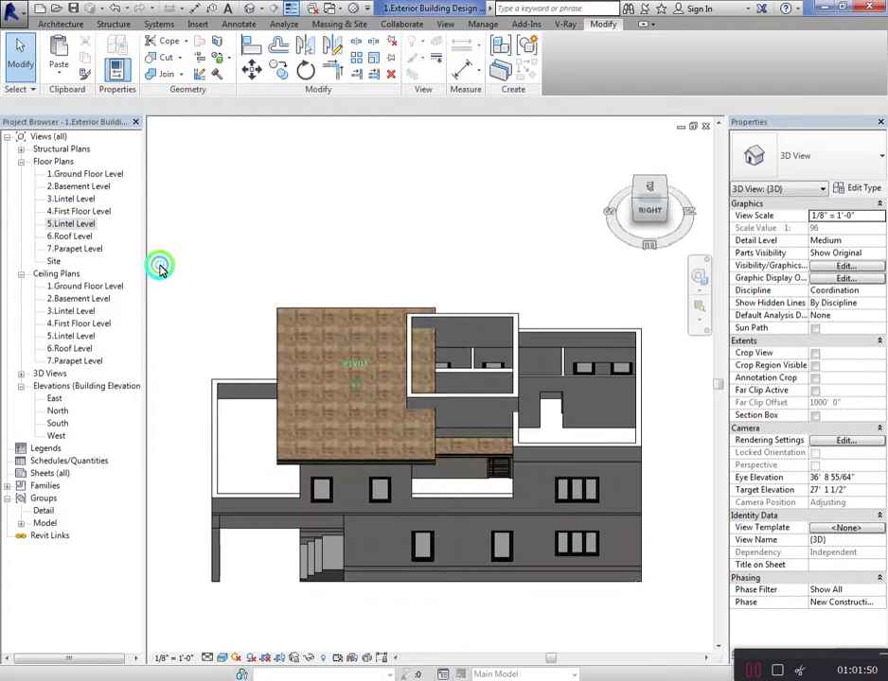
{"action": "middle_click_drag", "start_coordinate": [153, 221], "coordinate": [159, 191], "text": "shift"}
{"action": "left_click", "coordinate": [643, 192]}
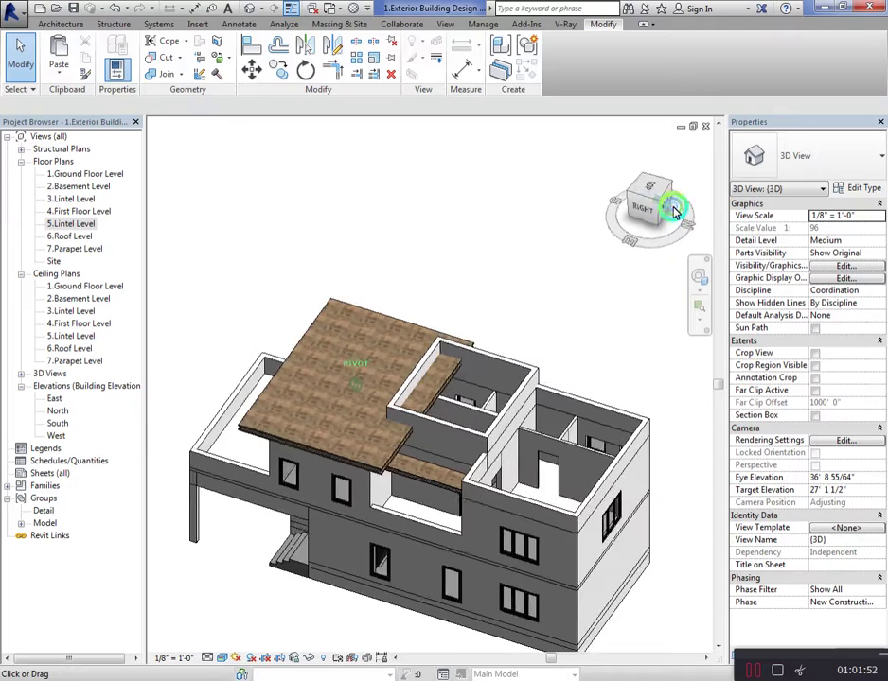
{"action": "mouse_move", "coordinate": [674, 205]}
{"action": "left_mouse_down"}
{"action": "mouse_move", "coordinate": [691, 189]}
{"action": "mouse_move", "coordinate": [605, 183]}
{"action": "mouse_move", "coordinate": [591, 159]}
{"action": "mouse_move", "coordinate": [600, 149]}
{"action": "mouse_move", "coordinate": [634, 209]}
{"action": "mouse_move", "coordinate": [643, 151]}
{"action": "mouse_move", "coordinate": [584, 277]}
{"action": "left_mouse_up"}
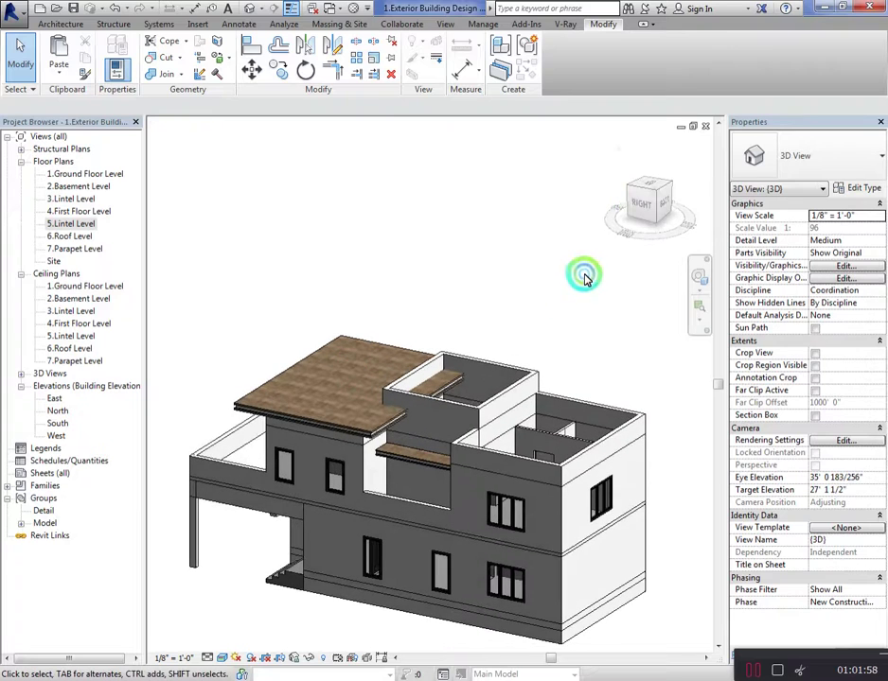
Create a new Casework in-place model with the default name, using a wall as work plane
{"action": "left_click", "coordinate": [70, 25]}
{"action": "left_click", "coordinate": [174, 59]}
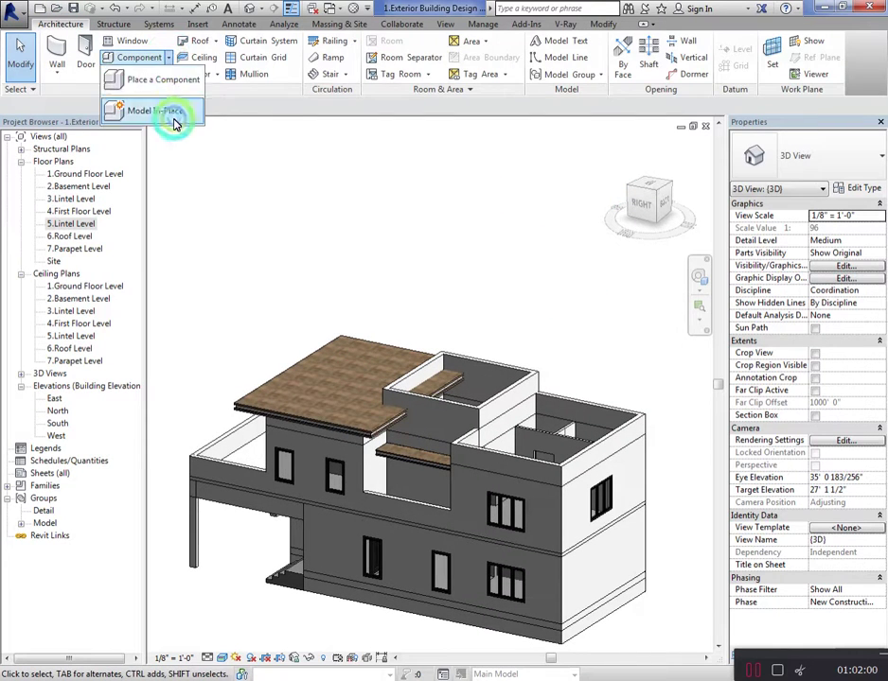
{"action": "left_click", "coordinate": [174, 123]}
{"action": "left_click", "coordinate": [404, 495]}
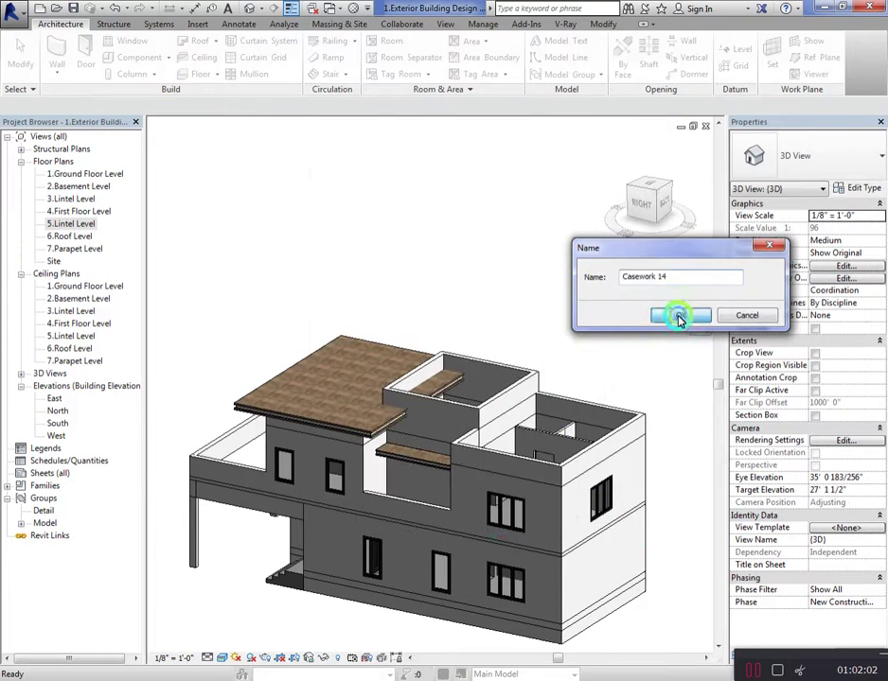
{"action": "left_click", "coordinate": [626, 316]}
{"action": "left_click", "coordinate": [752, 68]}
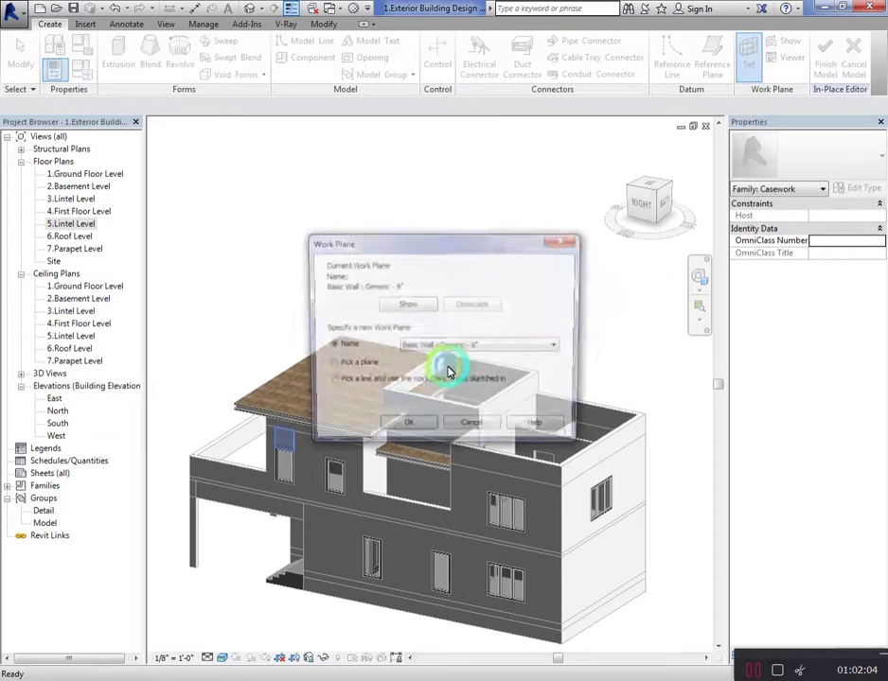
{"action": "left_click", "coordinate": [421, 437]}
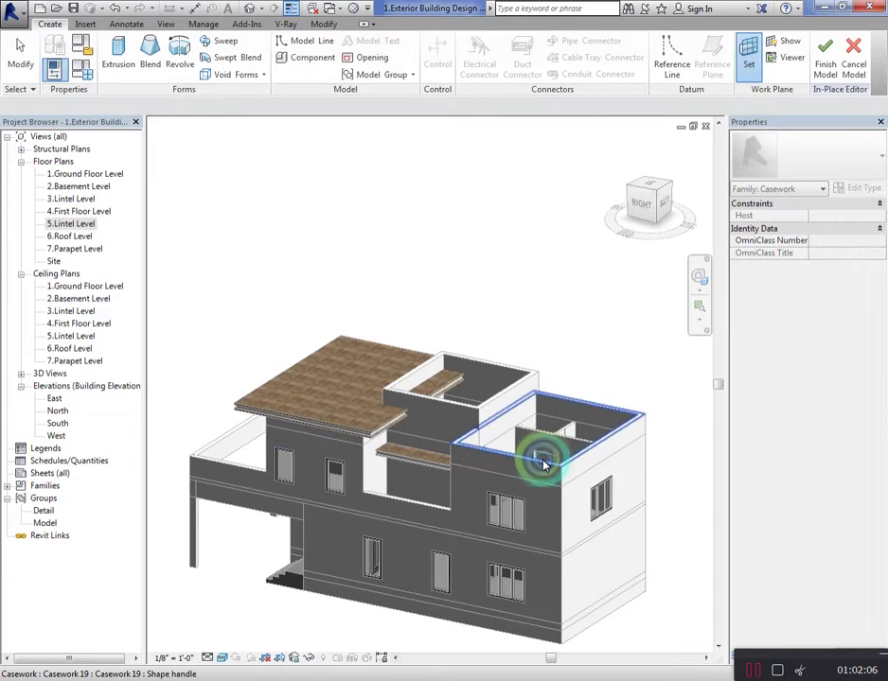
{"action": "left_click", "coordinate": [545, 460]}
{"action": "left_click", "coordinate": [638, 221]}
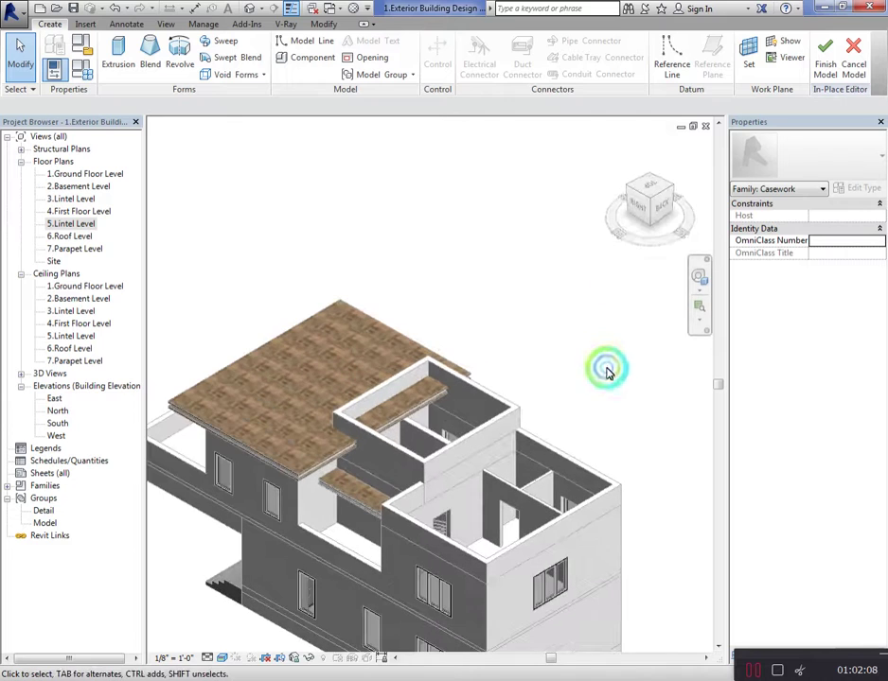
Extrude a rectangular 0'6" thick slab over the right-hand block
{"action": "left_click", "coordinate": [118, 52]}
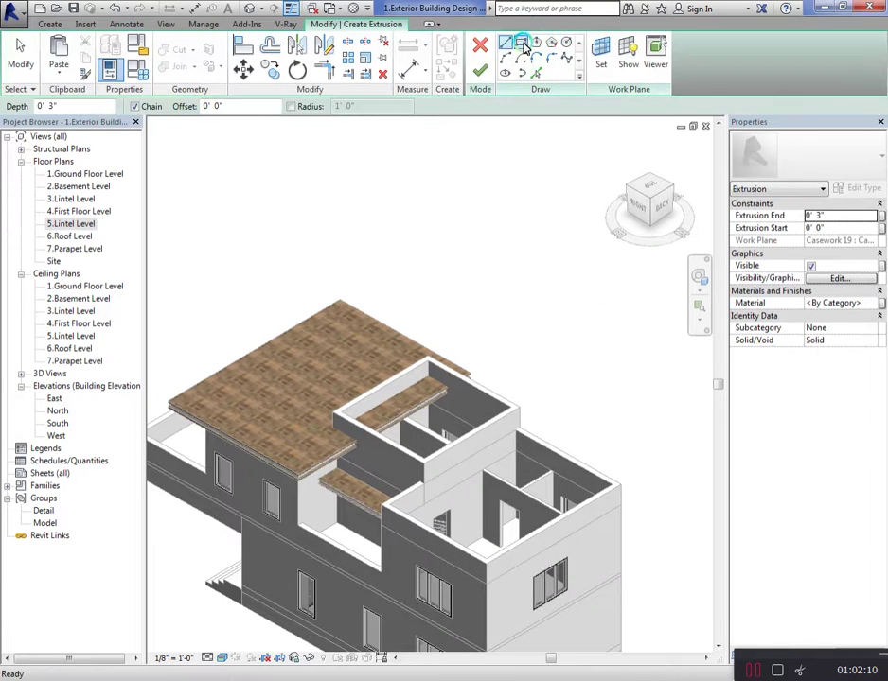
{"action": "left_click", "coordinate": [521, 42]}
{"action": "scroll", "coordinate": [449, 436], "scroll_direction": "up", "scroll_amount": 2}
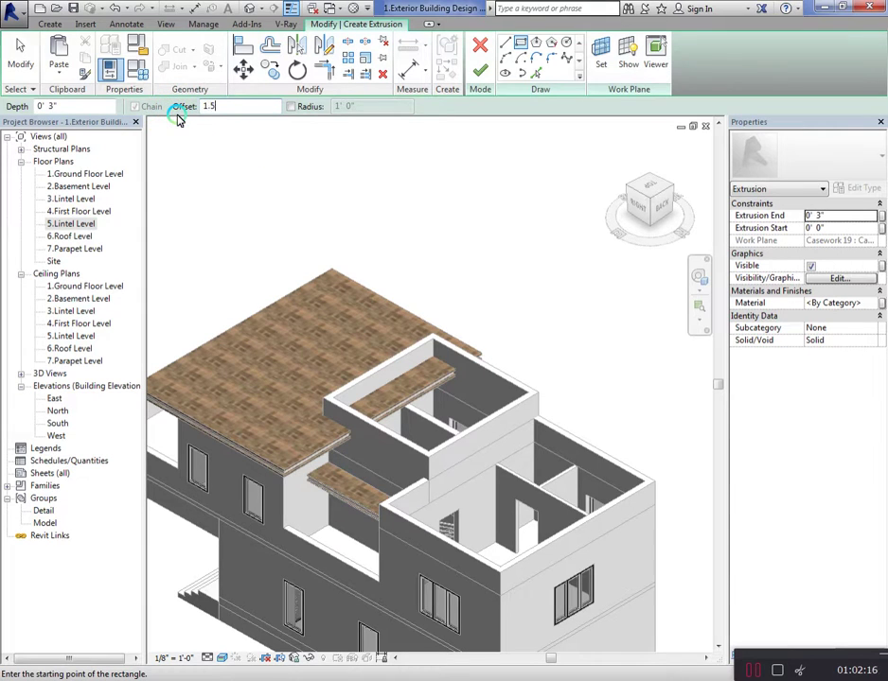
{"action": "left_click", "coordinate": [379, 507]}
{"action": "left_click", "coordinate": [654, 483]}
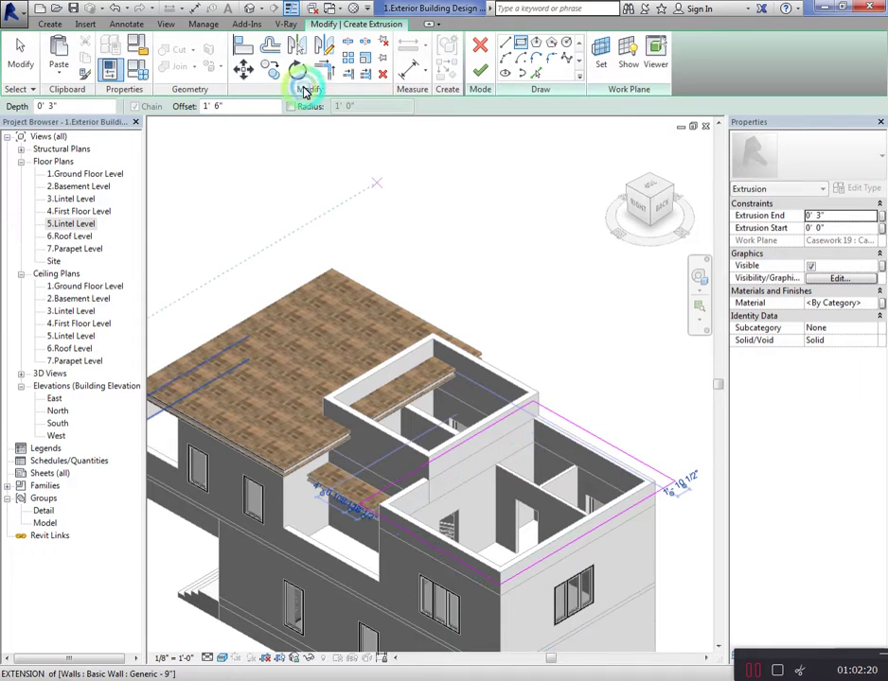
{"action": "left_click", "coordinate": [480, 71]}
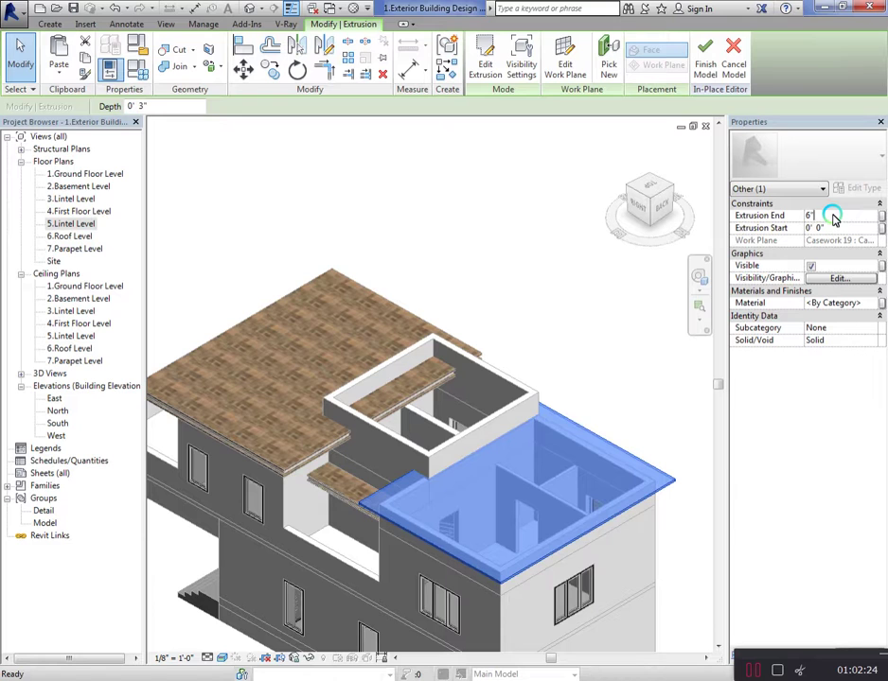
{"action": "left_click", "coordinate": [627, 350]}
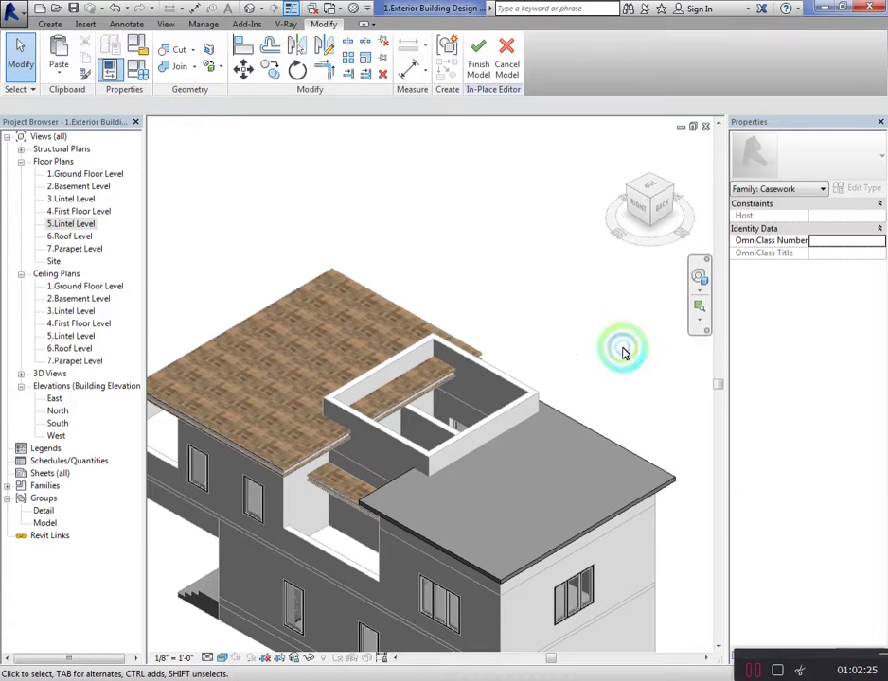
Assign the white material to the new slab
{"action": "left_click", "coordinate": [691, 416]}
{"action": "left_click", "coordinate": [874, 303]}
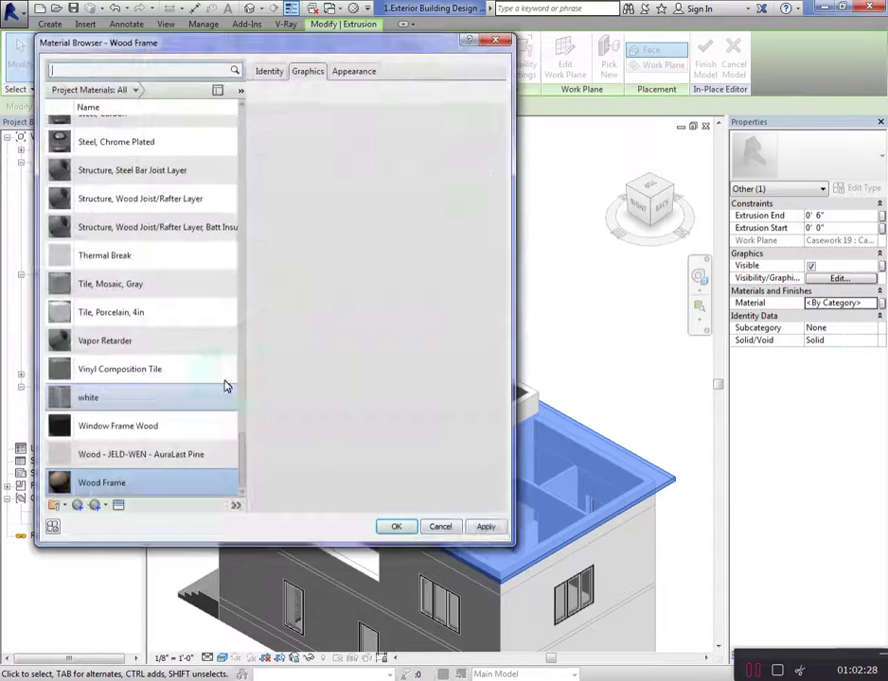
{"action": "double_click", "coordinate": [142, 407]}
{"action": "left_click", "coordinate": [535, 357]}
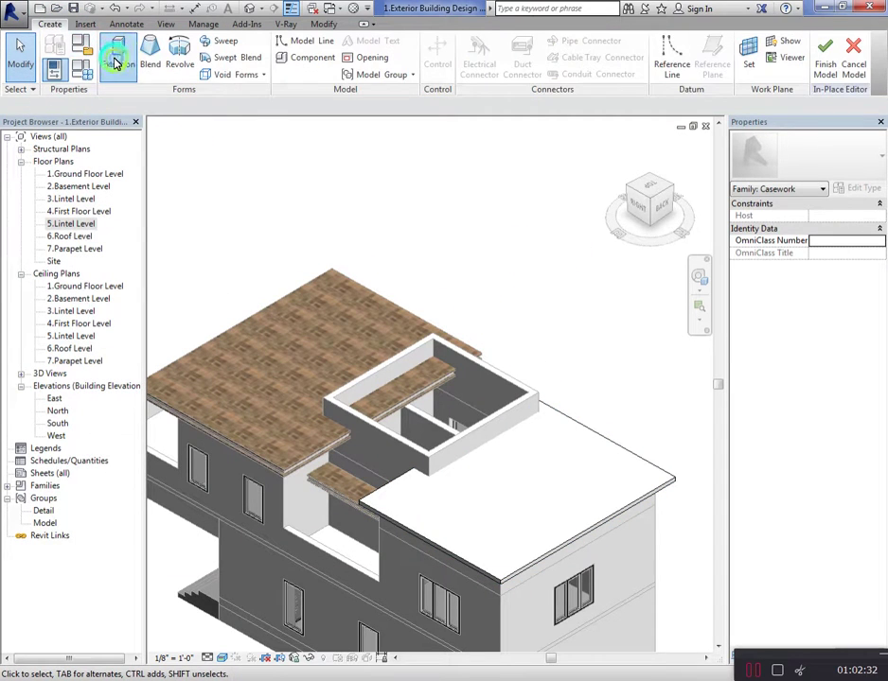
Start another extrusion on a picked face of the lower roof as its work plane
{"action": "left_click", "coordinate": [117, 63]}
{"action": "left_click", "coordinate": [606, 61]}
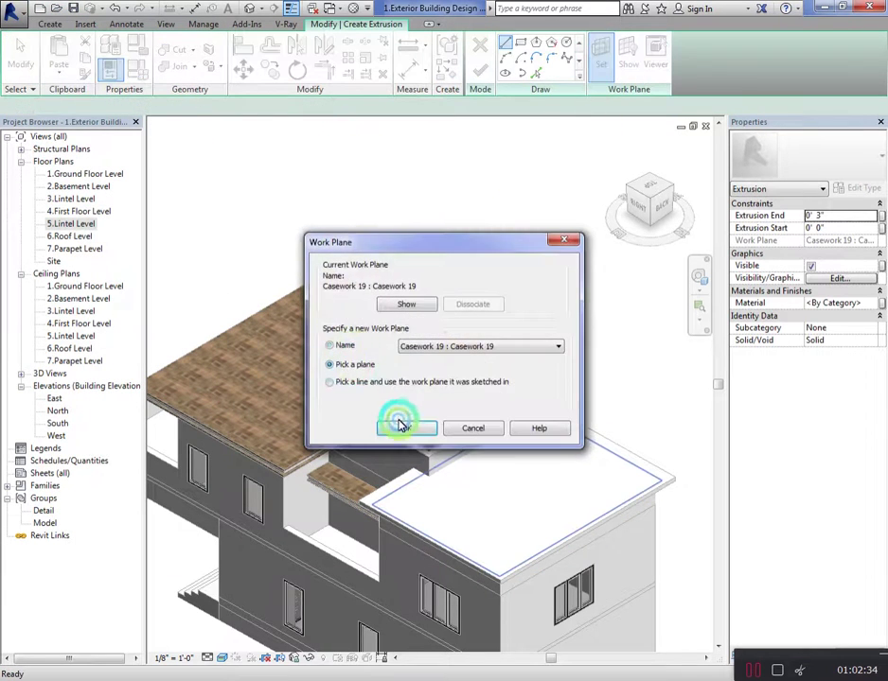
{"action": "left_click", "coordinate": [401, 425]}
{"action": "left_click", "coordinate": [406, 535]}
{"action": "left_click", "coordinate": [585, 420]}
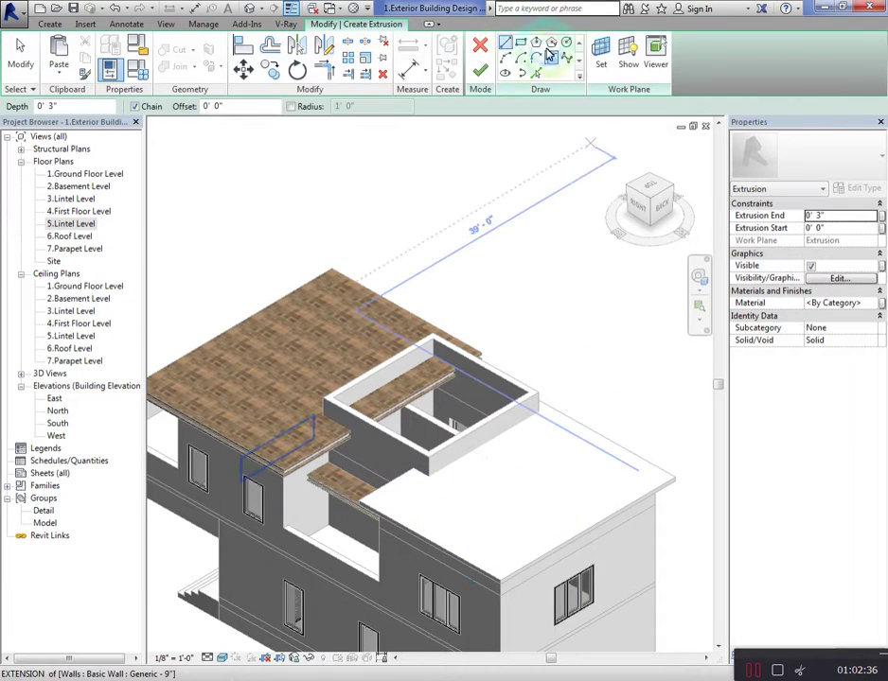
Sketch a 3-inch rectangular slab over the lower roof and give it Wood Frame material
{"action": "left_click", "coordinate": [516, 42]}
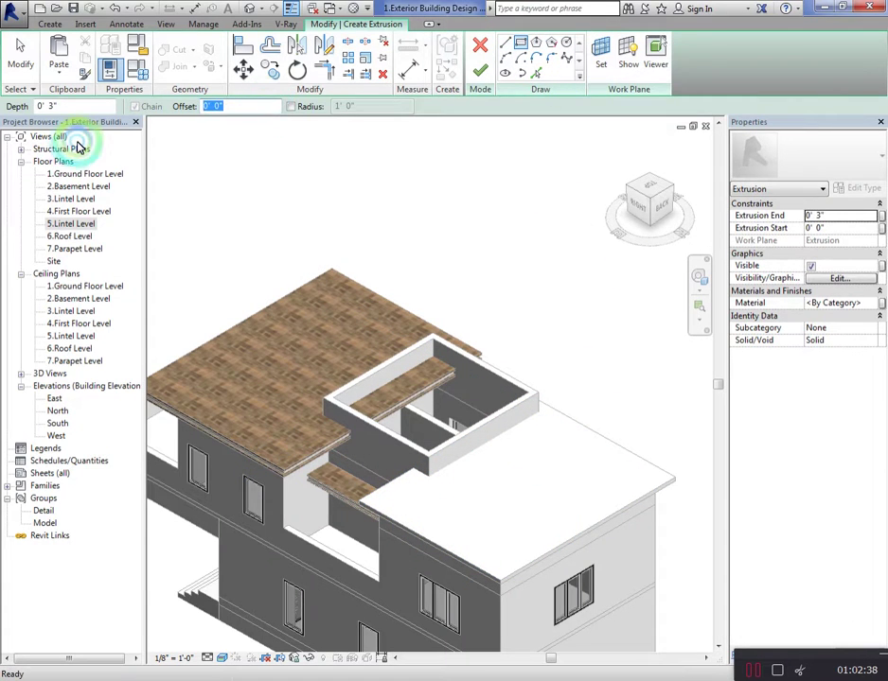
{"action": "left_click", "coordinate": [358, 500]}
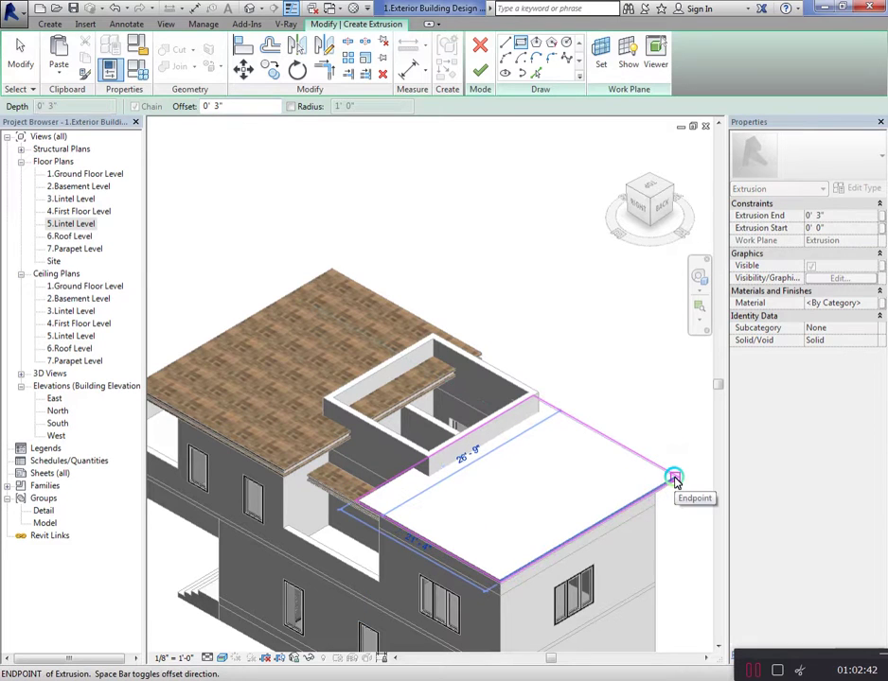
{"action": "left_click", "coordinate": [675, 480]}
{"action": "left_click", "coordinate": [480, 70]}
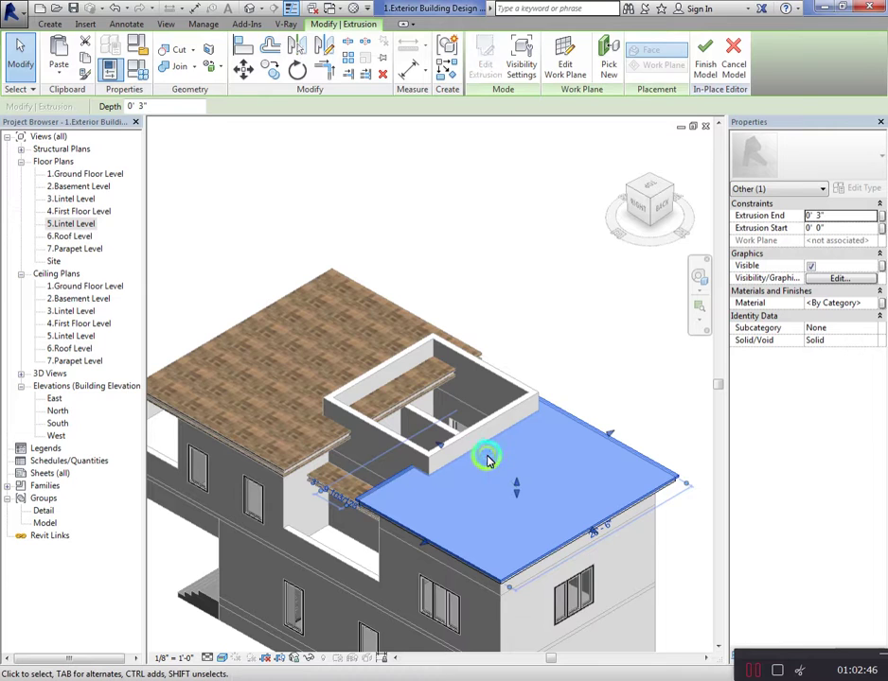
{"action": "left_click", "coordinate": [852, 280]}
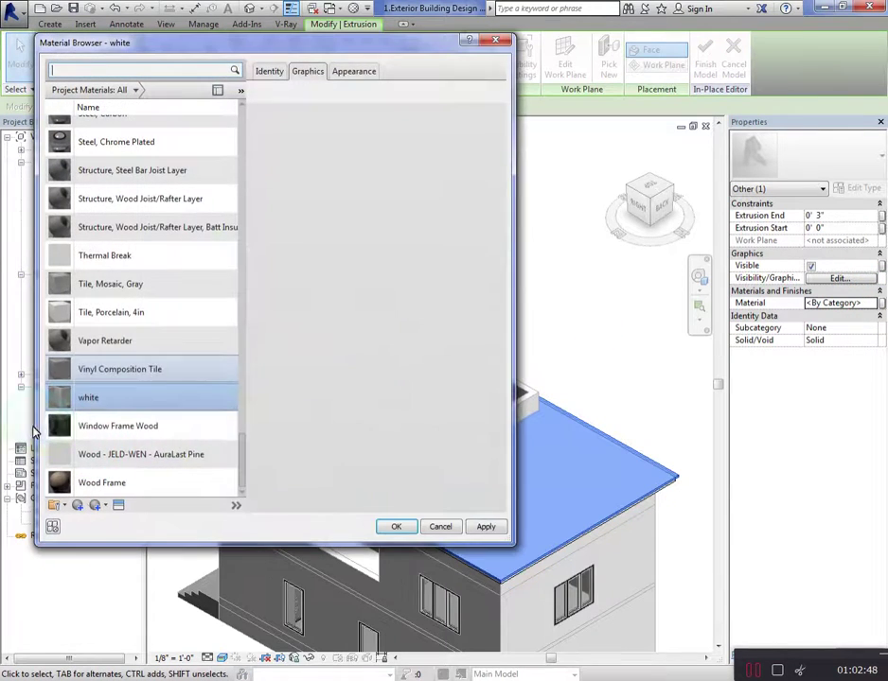
{"action": "left_click", "coordinate": [111, 484]}
{"action": "left_click", "coordinate": [396, 526]}
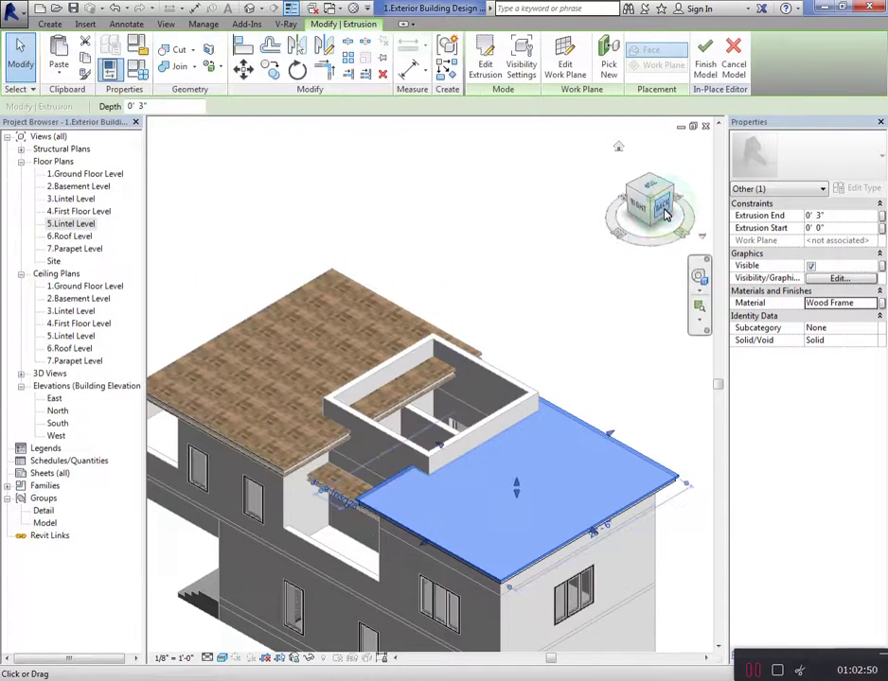
Start moving the slab in the back elevation, cancel, then finish the in-place model
{"action": "left_click", "coordinate": [660, 196]}
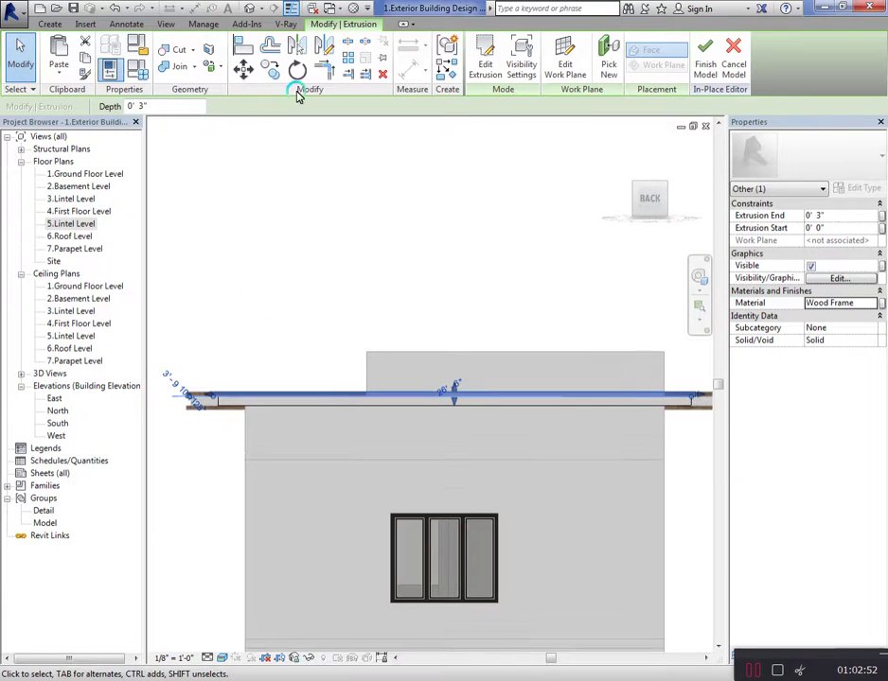
{"action": "left_click", "coordinate": [272, 69]}
{"action": "scroll", "coordinate": [323, 371], "scroll_direction": "up", "scroll_amount": 2}
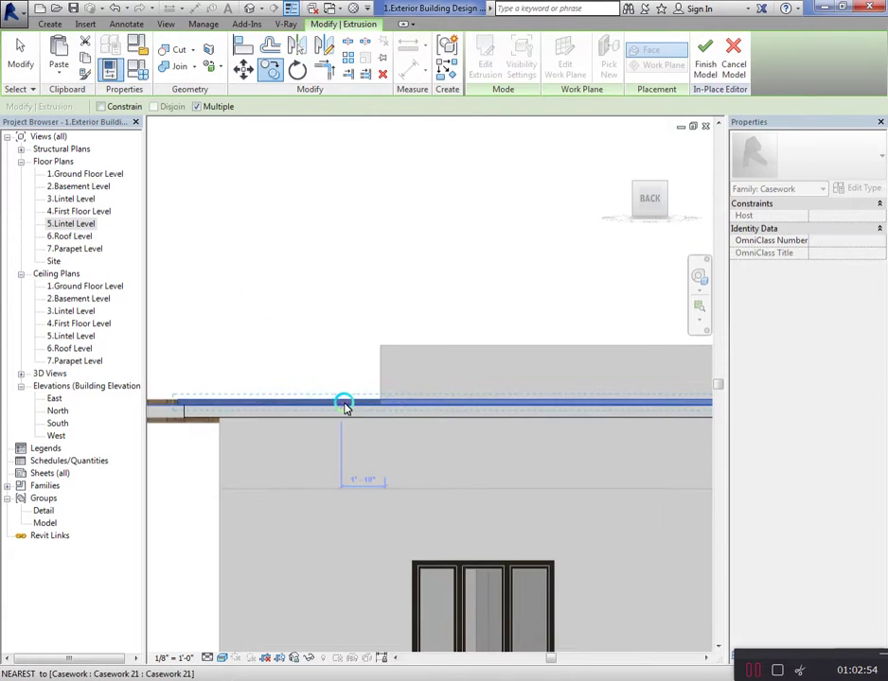
{"action": "left_click", "coordinate": [347, 404]}
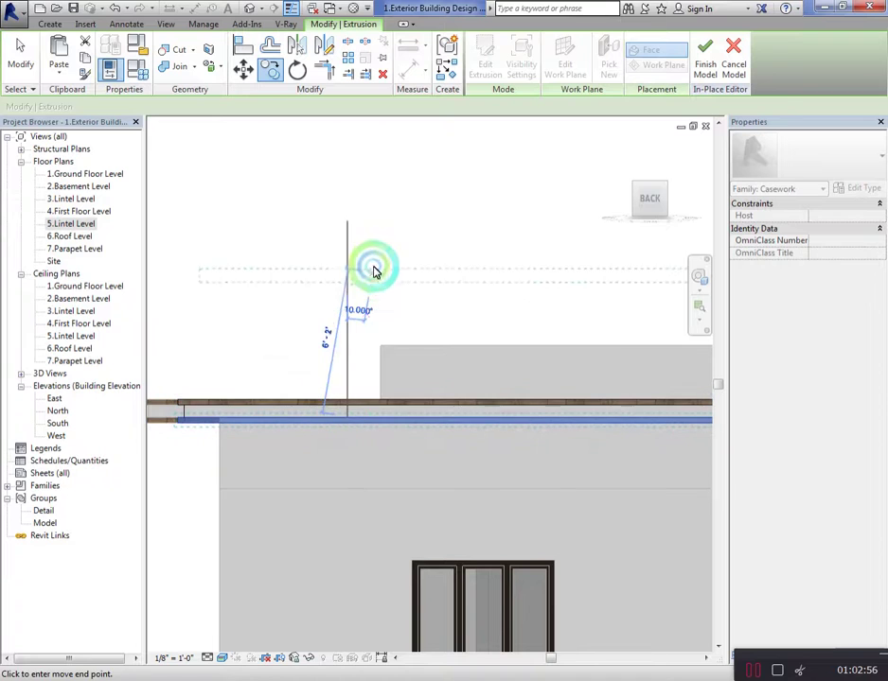
{"action": "key", "text": "Escape"}
{"action": "scroll", "coordinate": [454, 265], "scroll_direction": "down", "scroll_amount": 2}
{"action": "mouse_move", "coordinate": [653, 201]}
{"action": "left_mouse_down"}
{"action": "mouse_move", "coordinate": [232, 205]}
{"action": "mouse_move", "coordinate": [362, 196]}
{"action": "mouse_move", "coordinate": [540, 224]}
{"action": "left_mouse_up"}
{"action": "left_click", "coordinate": [630, 241]}
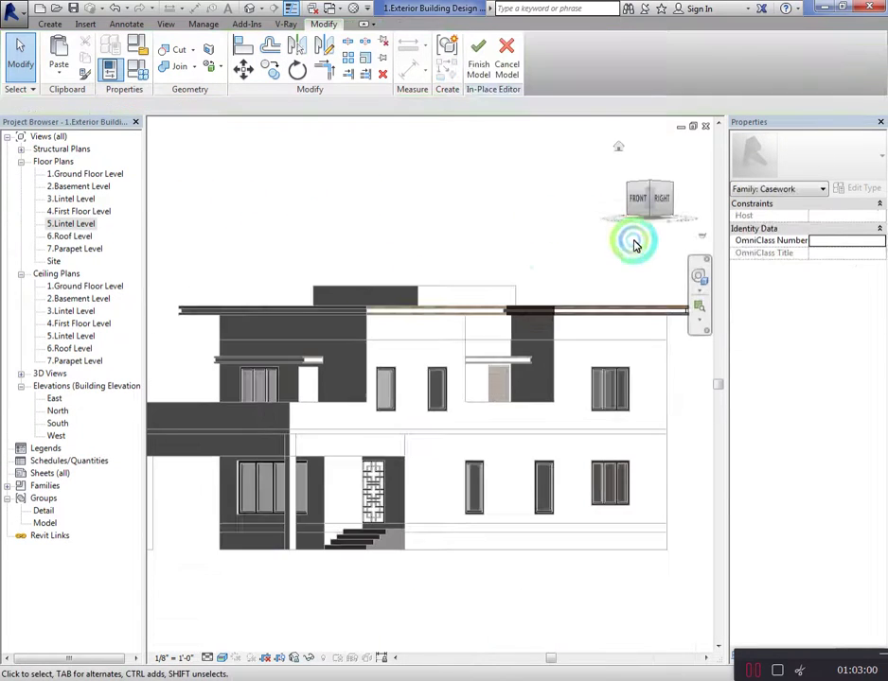
{"action": "mouse_move", "coordinate": [606, 199]}
{"action": "left_mouse_down"}
{"action": "mouse_move", "coordinate": [652, 201]}
{"action": "mouse_move", "coordinate": [642, 198]}
{"action": "left_mouse_up"}
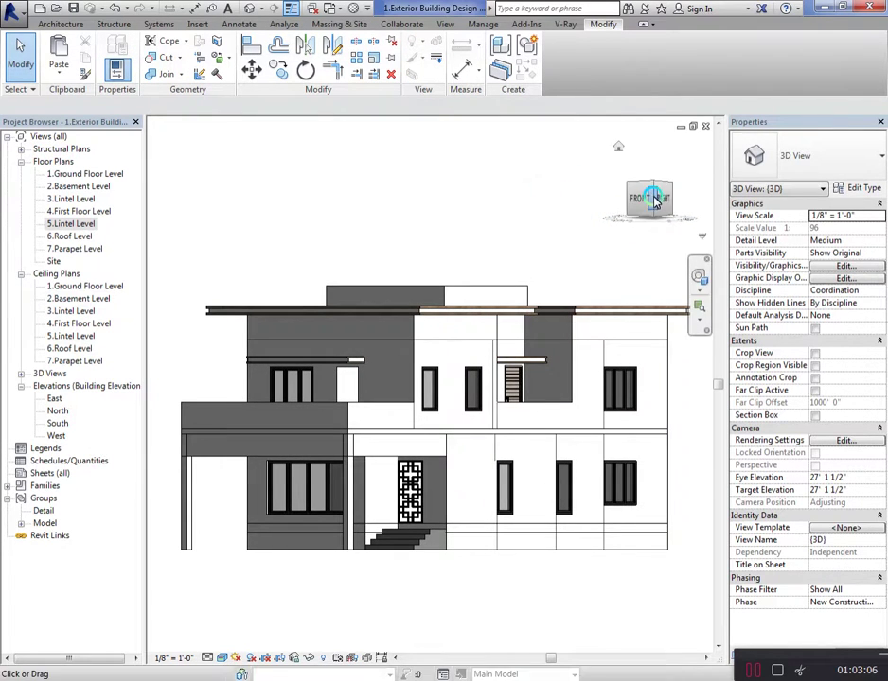
Reopen the rooftop parapet's in-place model for editing
{"action": "left_click_drag", "start_coordinate": [643, 200], "coordinate": [656, 224]}
{"action": "scroll", "coordinate": [480, 221], "scroll_direction": "up", "scroll_amount": 2}
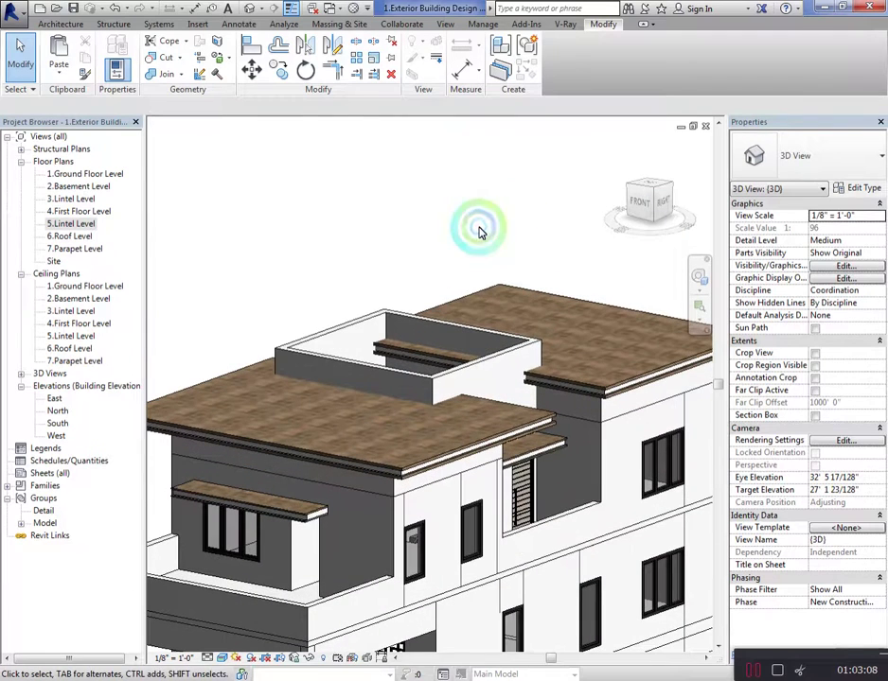
{"action": "left_click_drag", "start_coordinate": [641, 202], "coordinate": [501, 276]}
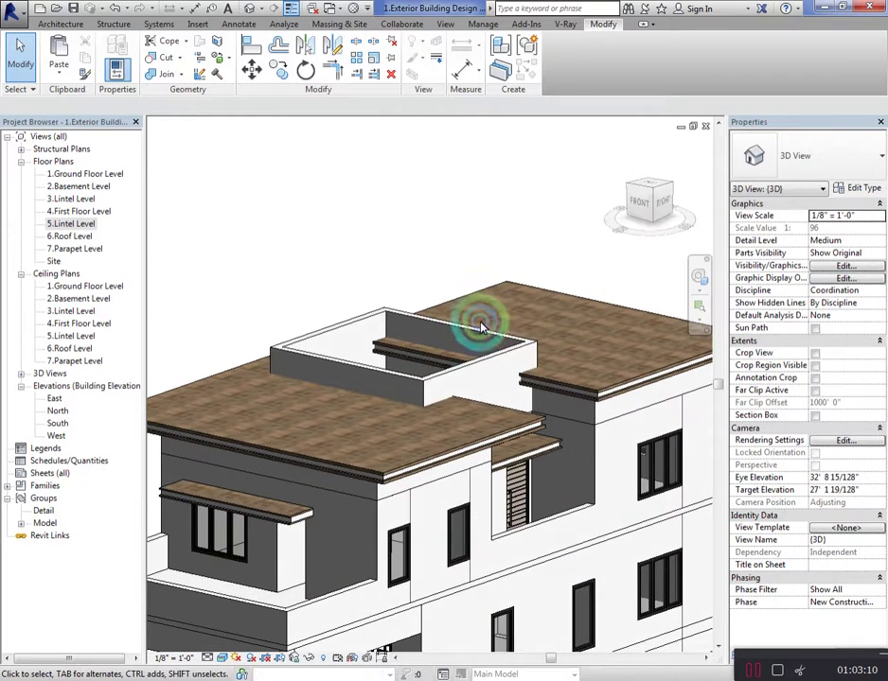
{"action": "left_click", "coordinate": [481, 327]}
{"action": "left_click", "coordinate": [573, 76]}
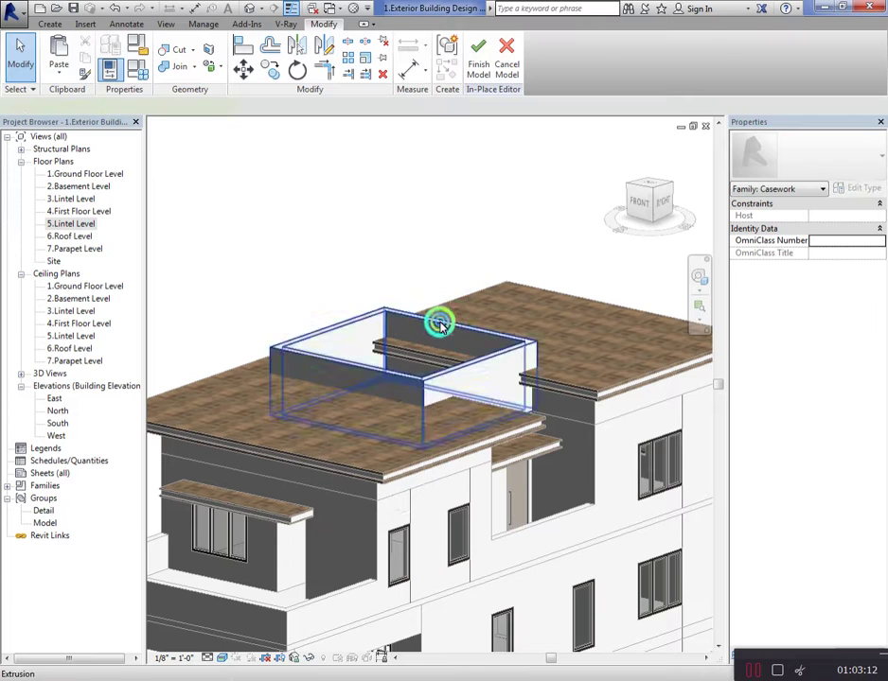
Raise the parapet extrusion's Extrusion End to 8'-0"
{"action": "left_click", "coordinate": [440, 324]}
{"action": "left_click", "coordinate": [858, 224]}
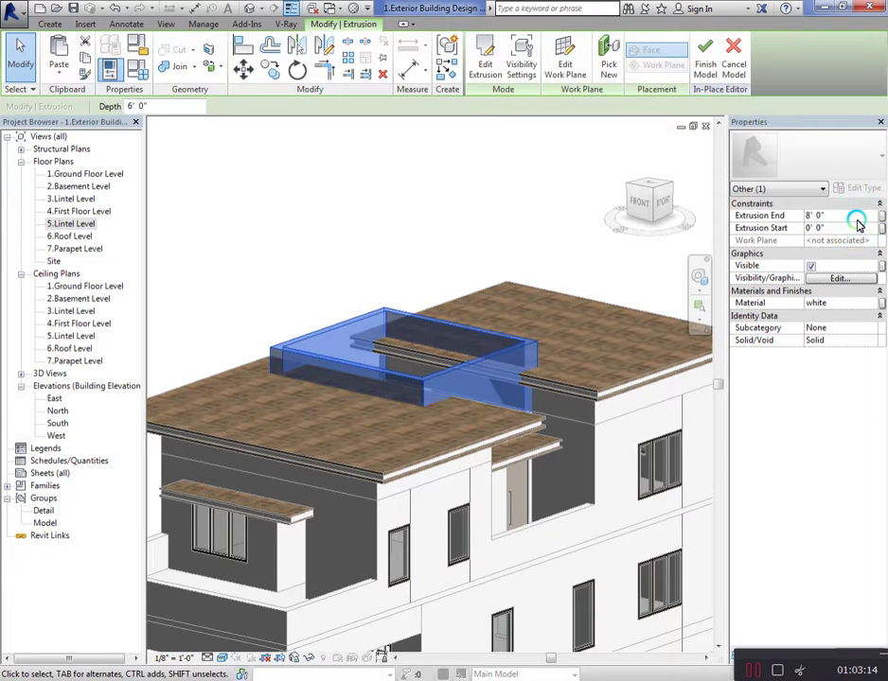
{"action": "left_click", "coordinate": [422, 196]}
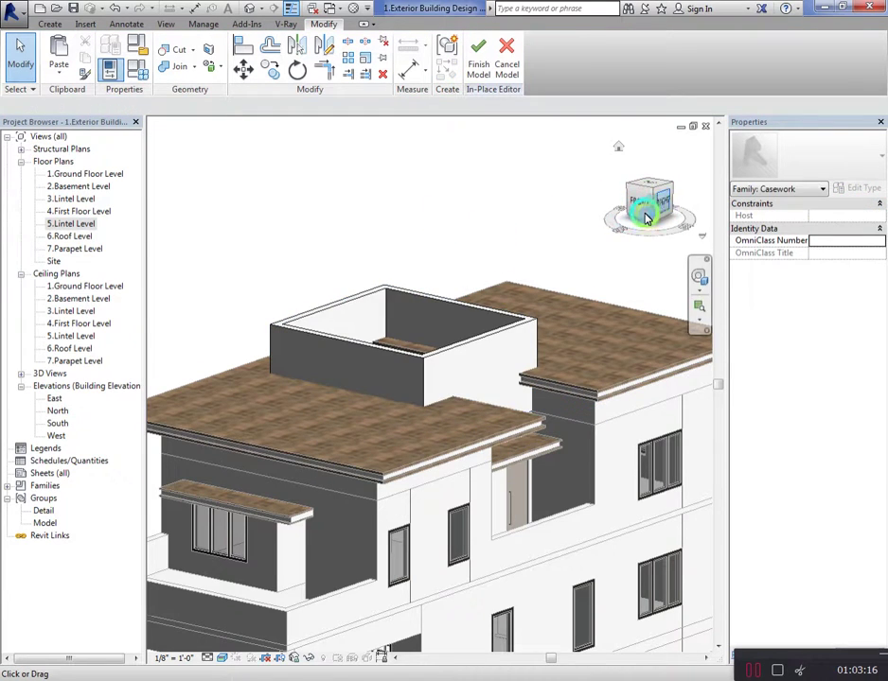
{"action": "left_click_drag", "start_coordinate": [638, 198], "coordinate": [642, 219]}
{"action": "left_click", "coordinate": [438, 212]}
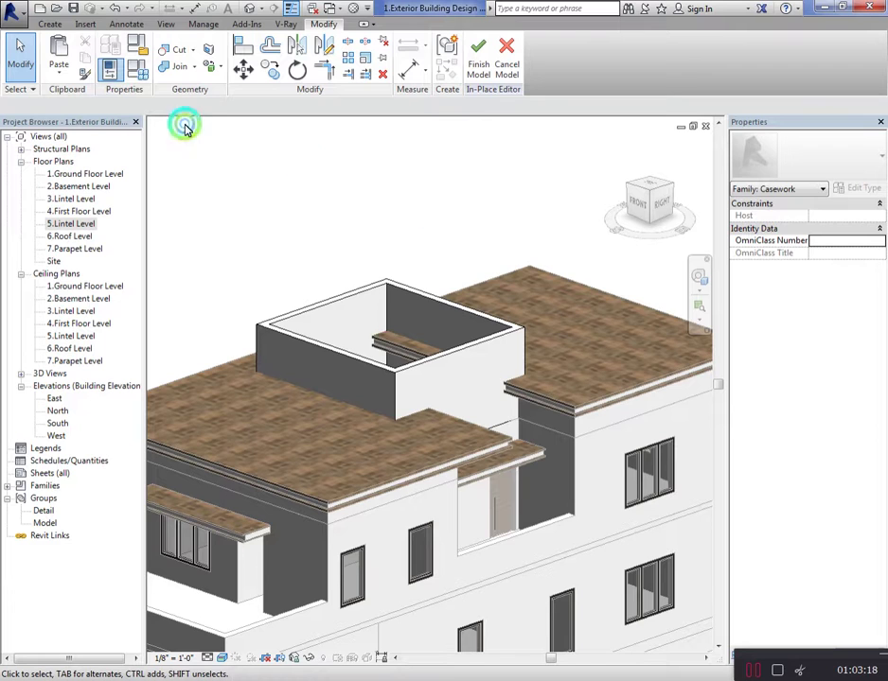
{"action": "left_click", "coordinate": [52, 26]}
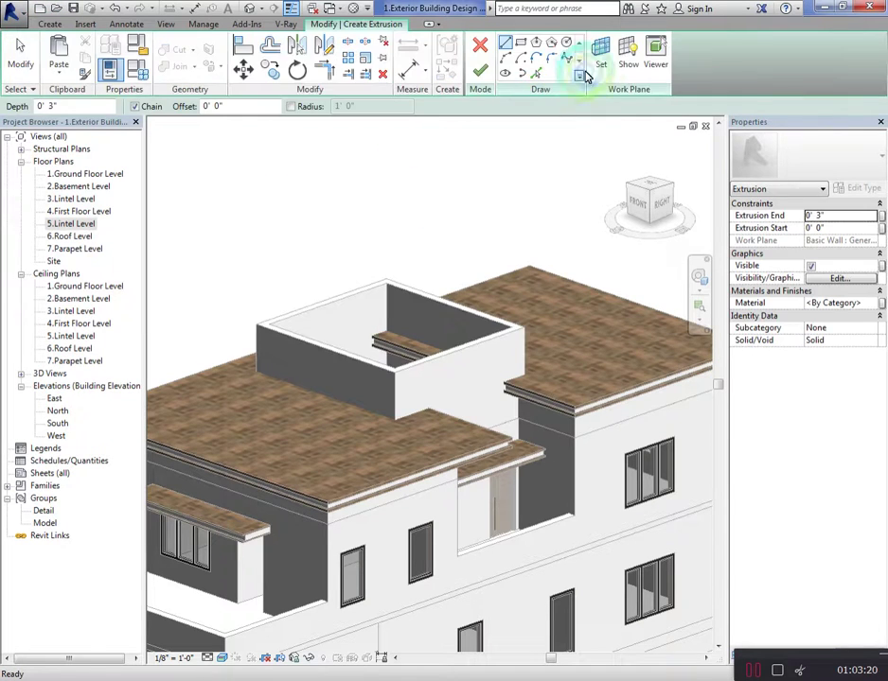
Create a rectangular roof slab extrusion sketched on the parapet wall face
{"action": "left_click", "coordinate": [596, 57]}
{"action": "left_click", "coordinate": [407, 429]}
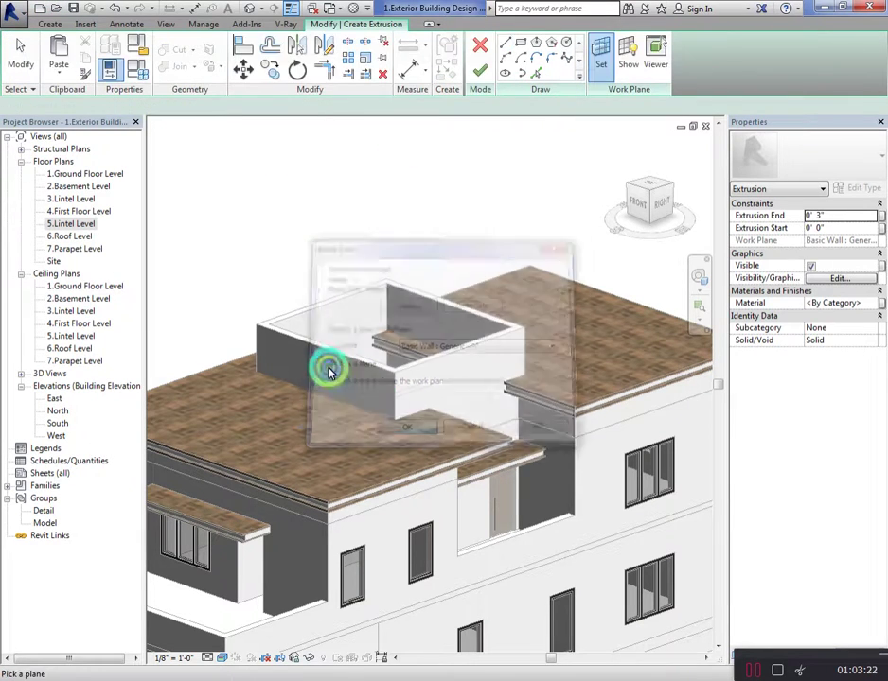
{"action": "left_click", "coordinate": [265, 366]}
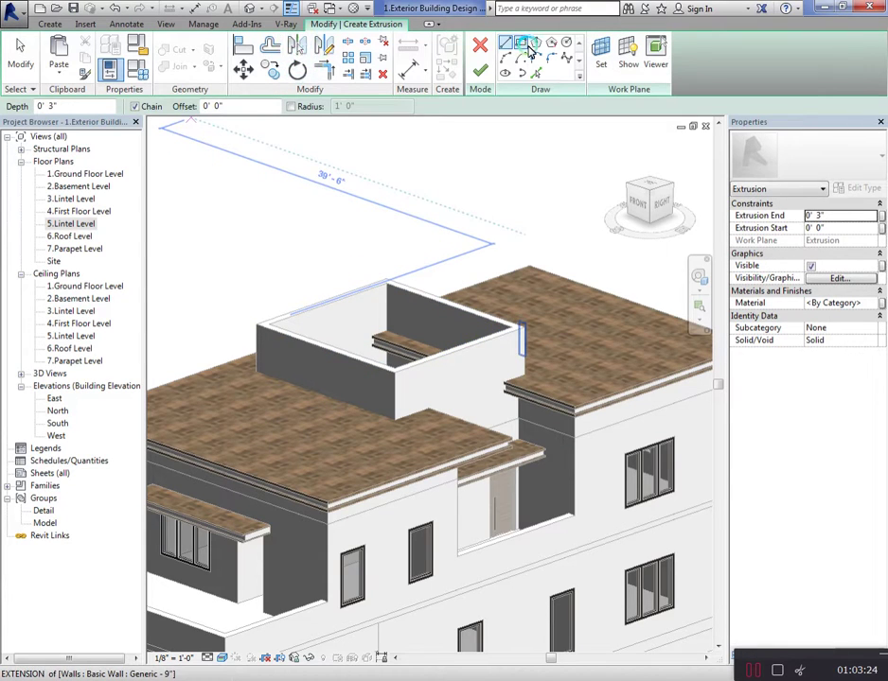
{"action": "left_click", "coordinate": [526, 45]}
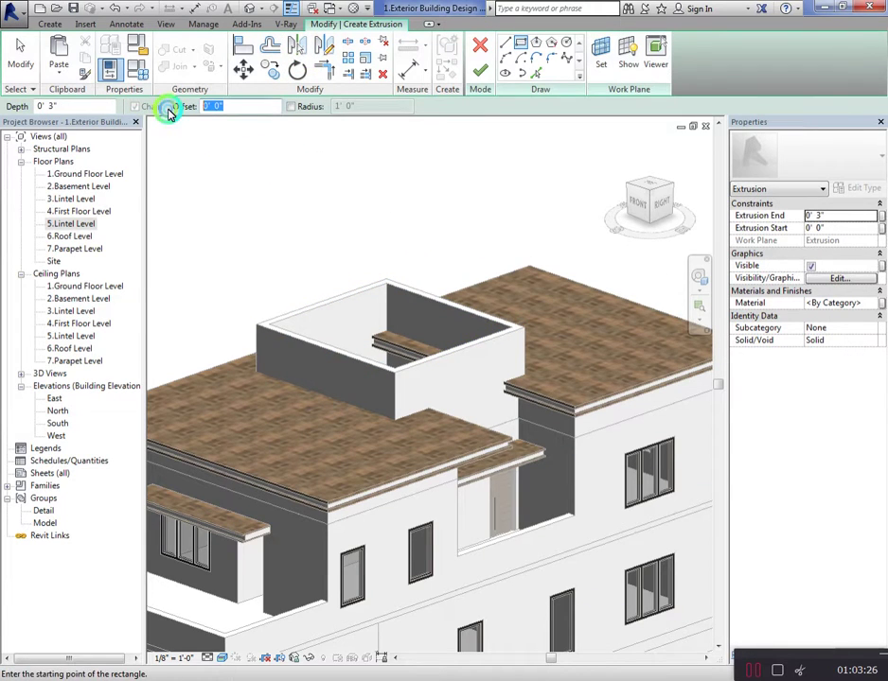
{"action": "left_click", "coordinate": [256, 325]}
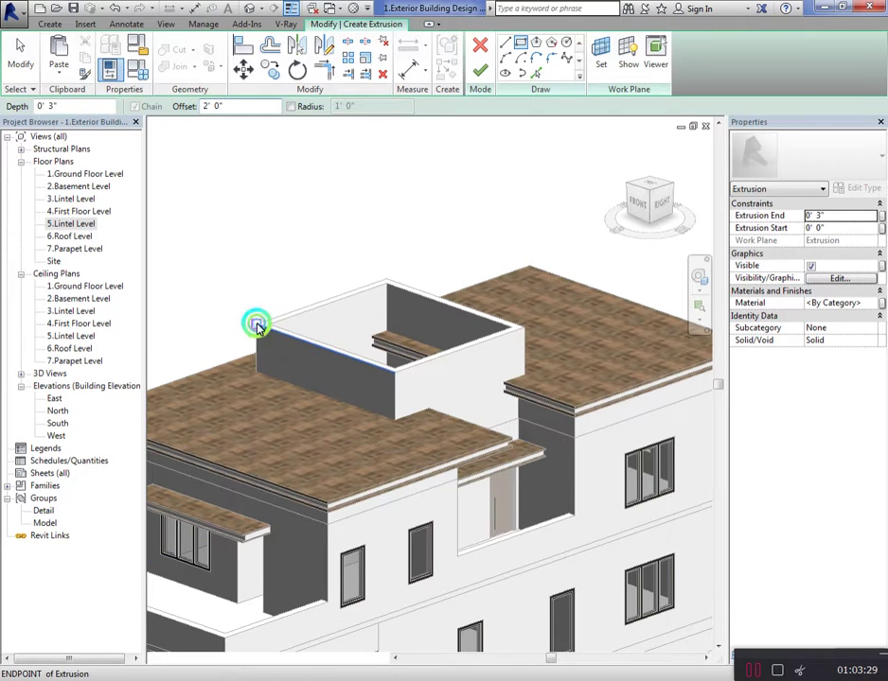
{"action": "left_click", "coordinate": [511, 305]}
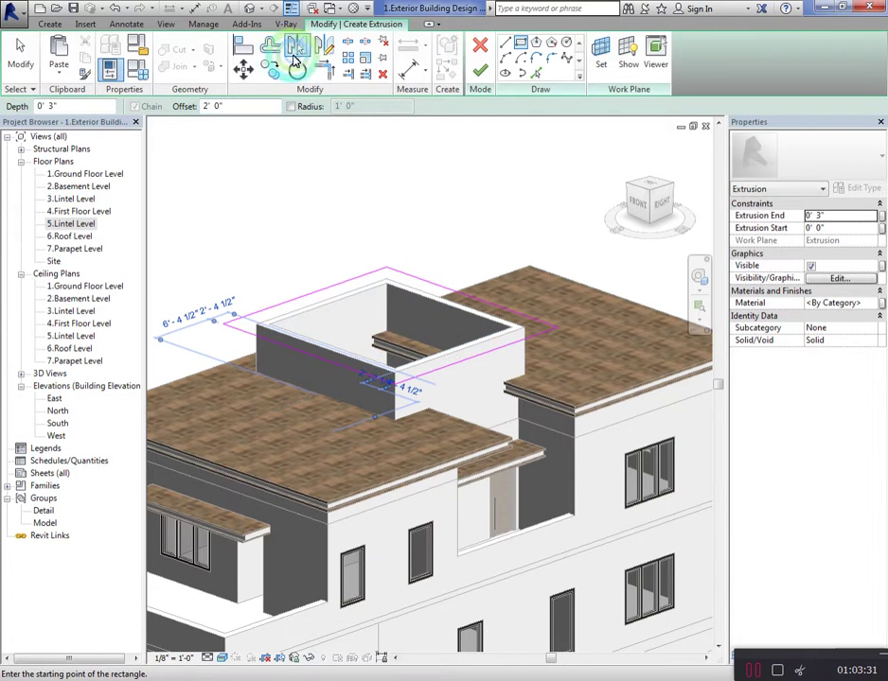
{"action": "left_click", "coordinate": [479, 70]}
{"action": "left_click", "coordinate": [410, 274]}
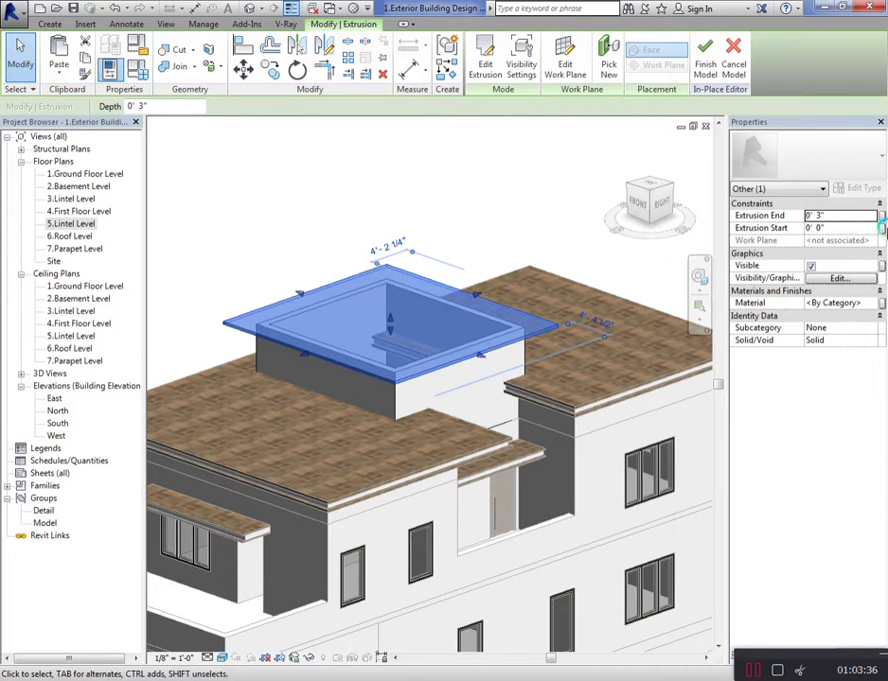
Set the roof slab thickness to 0'-6" and apply the Wood Frame material
{"action": "left_click", "coordinate": [850, 218]}
{"action": "type", "text": "6"}
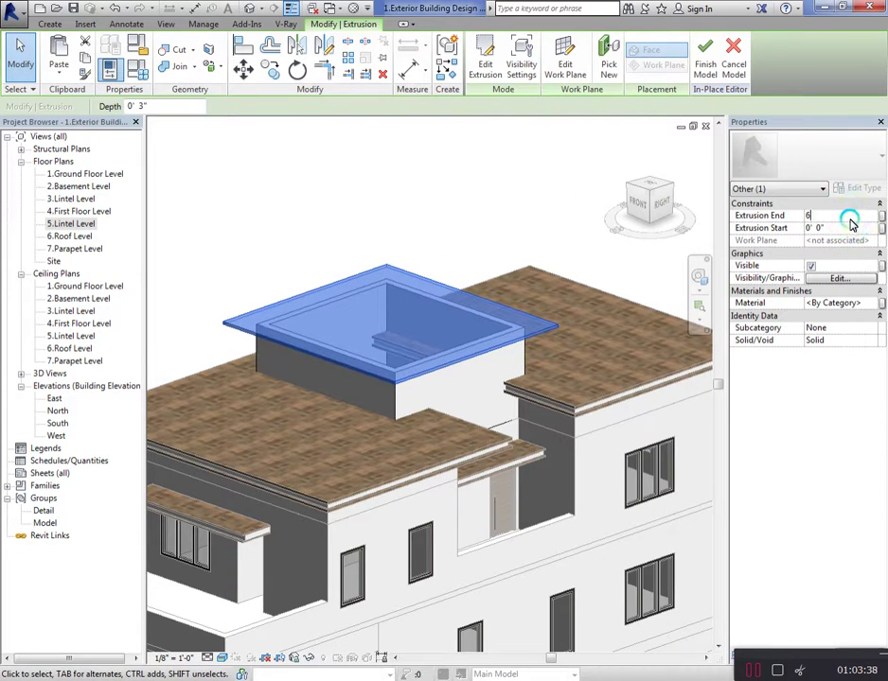
{"action": "left_click", "coordinate": [607, 263]}
{"action": "left_click", "coordinate": [448, 232]}
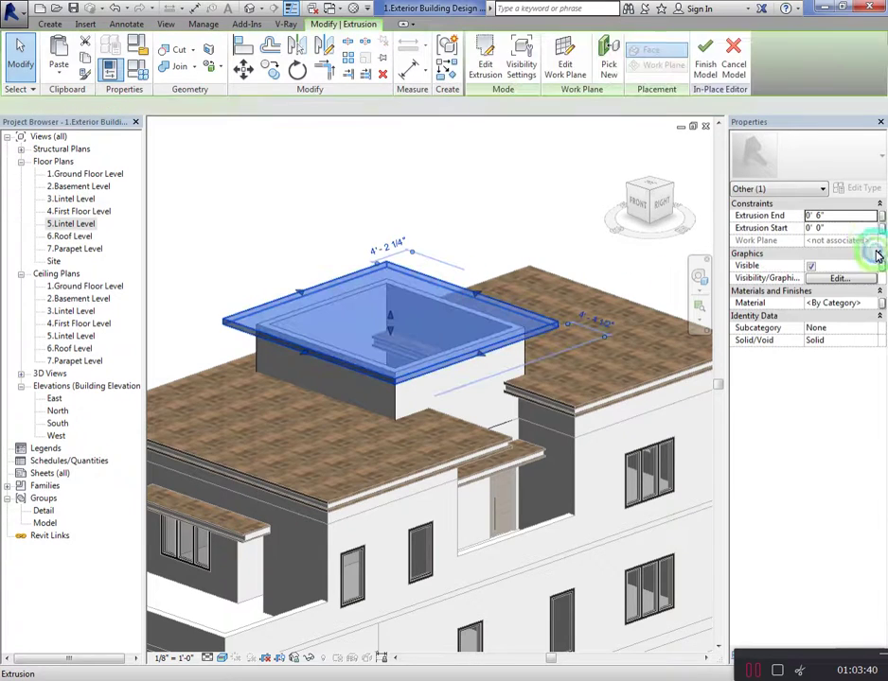
{"action": "left_click", "coordinate": [878, 303]}
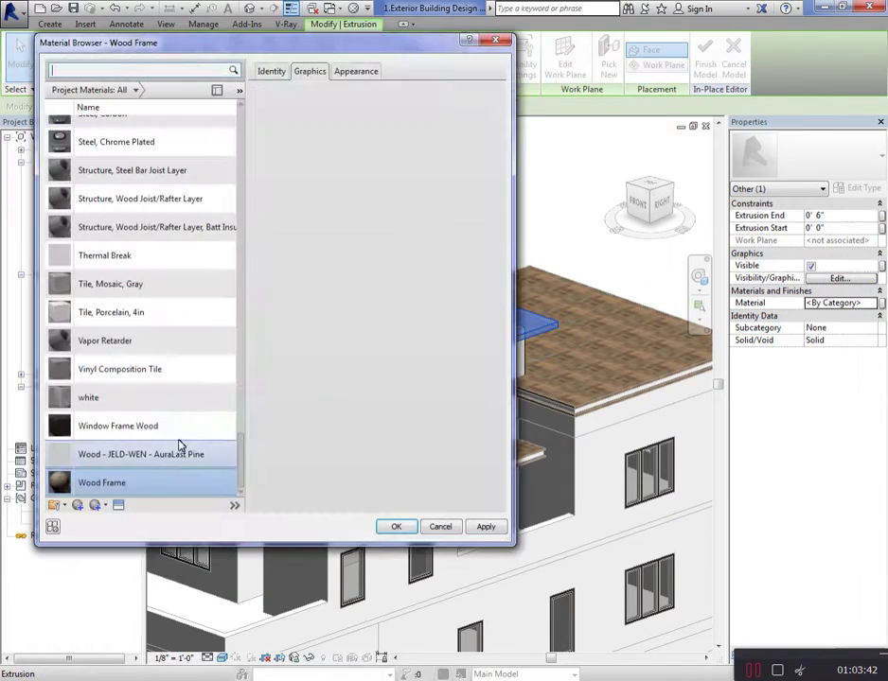
{"action": "left_click", "coordinate": [396, 527]}
{"action": "left_click", "coordinate": [486, 198]}
Change the roof slab's material to white, then orbit to view the top roof
{"action": "left_click", "coordinate": [633, 199]}
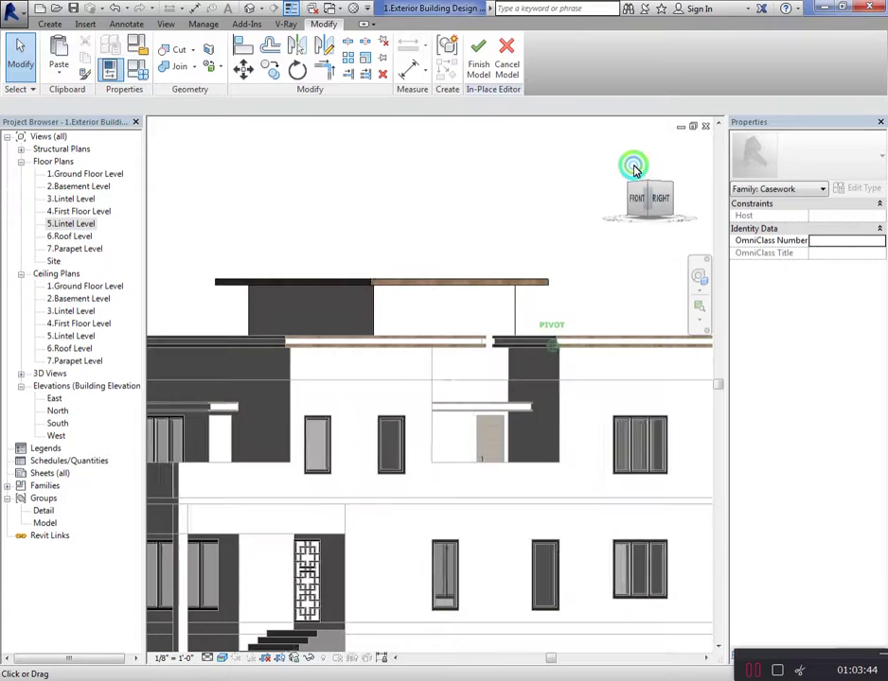
{"action": "left_click", "coordinate": [635, 175]}
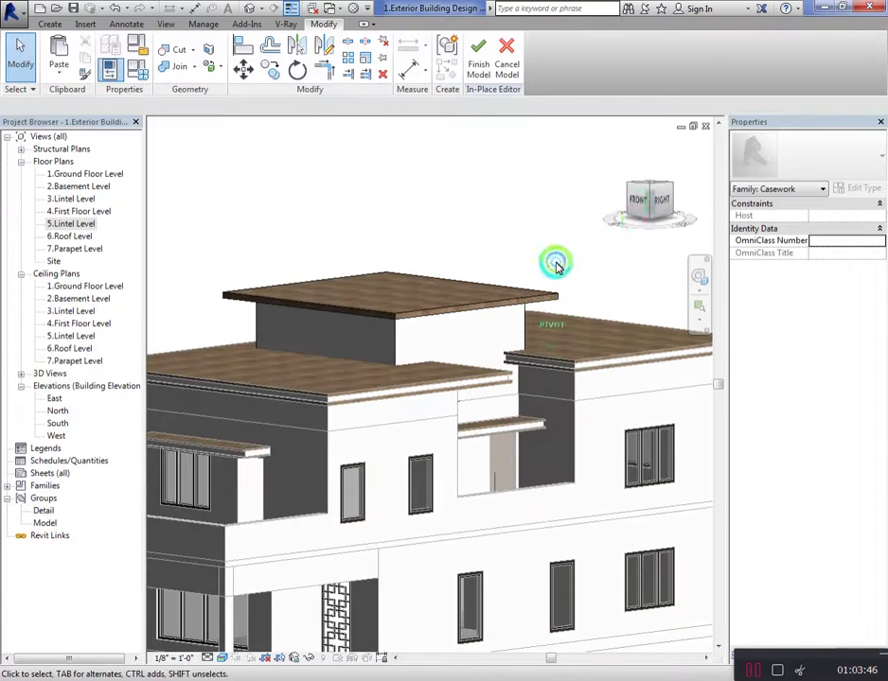
{"action": "left_click", "coordinate": [541, 299]}
{"action": "left_click", "coordinate": [879, 304]}
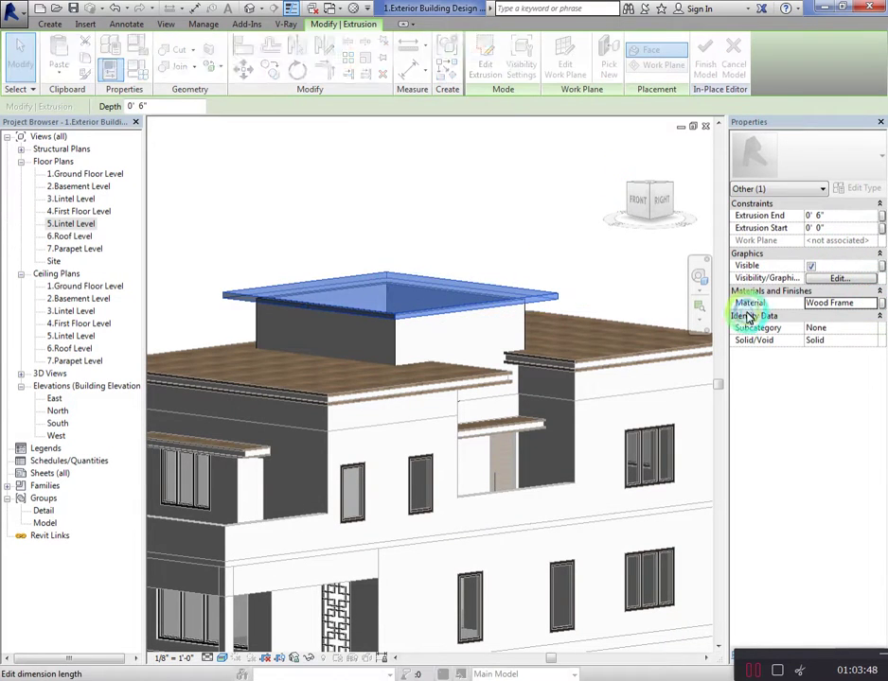
{"action": "double_click", "coordinate": [140, 397]}
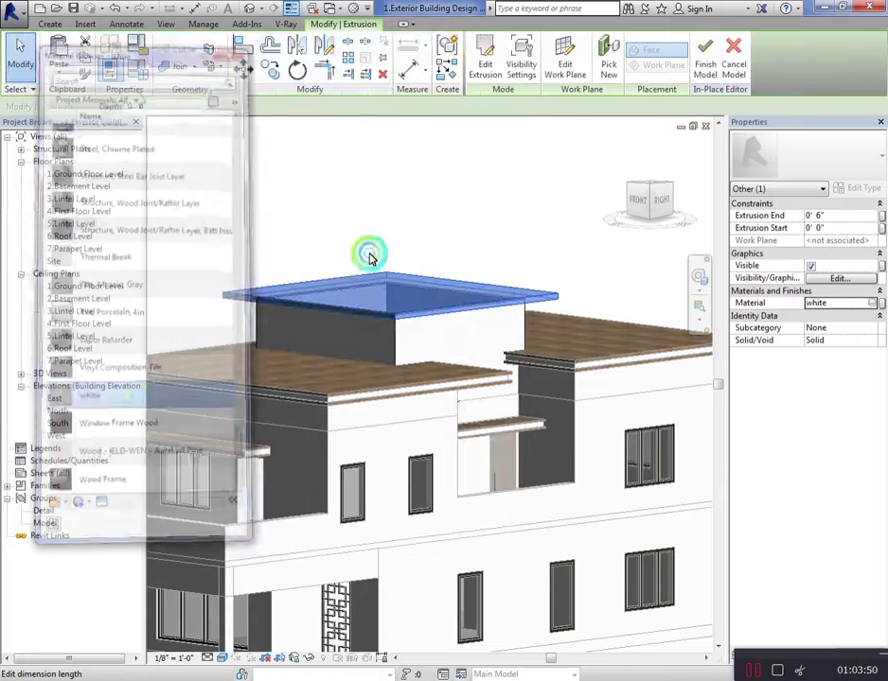
{"action": "key", "text": "Escape"}
{"action": "left_click_drag", "start_coordinate": [660, 205], "coordinate": [678, 226]}
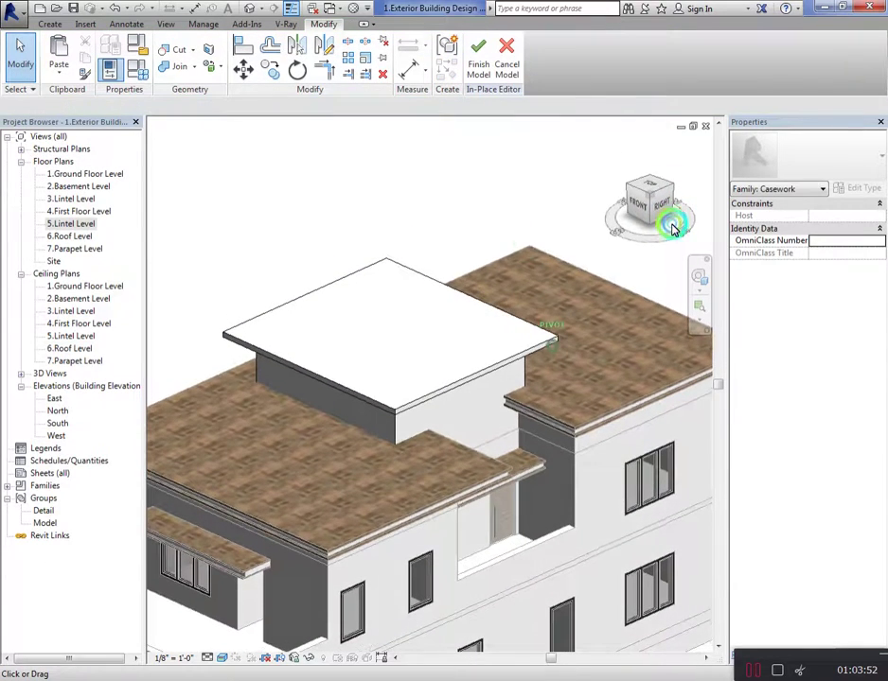
Sketch a new extrusion rectangle on the slab top, from its left corner to the far roof corner
{"action": "left_click", "coordinate": [50, 24]}
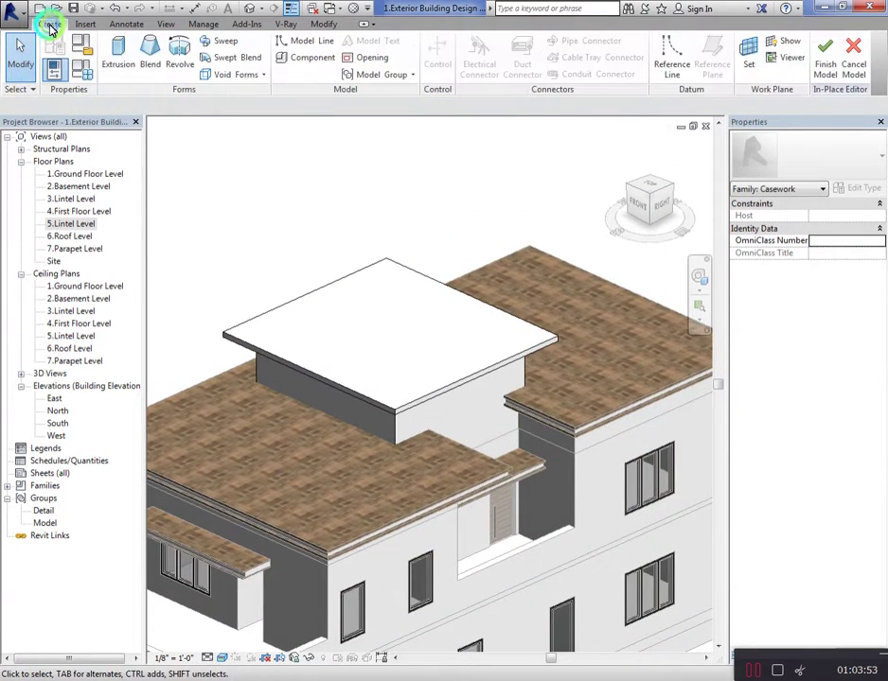
{"action": "left_click", "coordinate": [124, 76]}
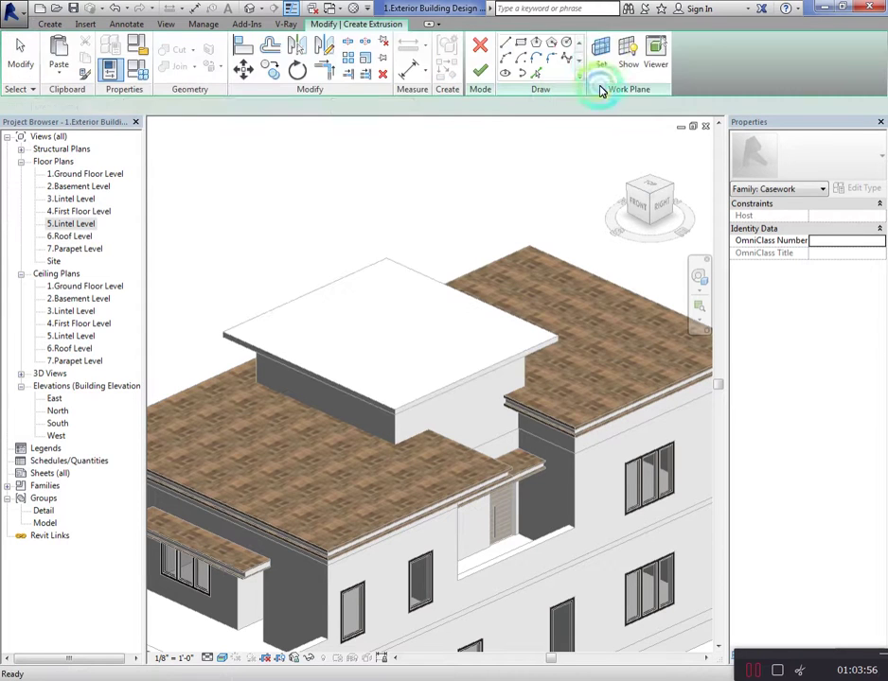
{"action": "left_click", "coordinate": [600, 76]}
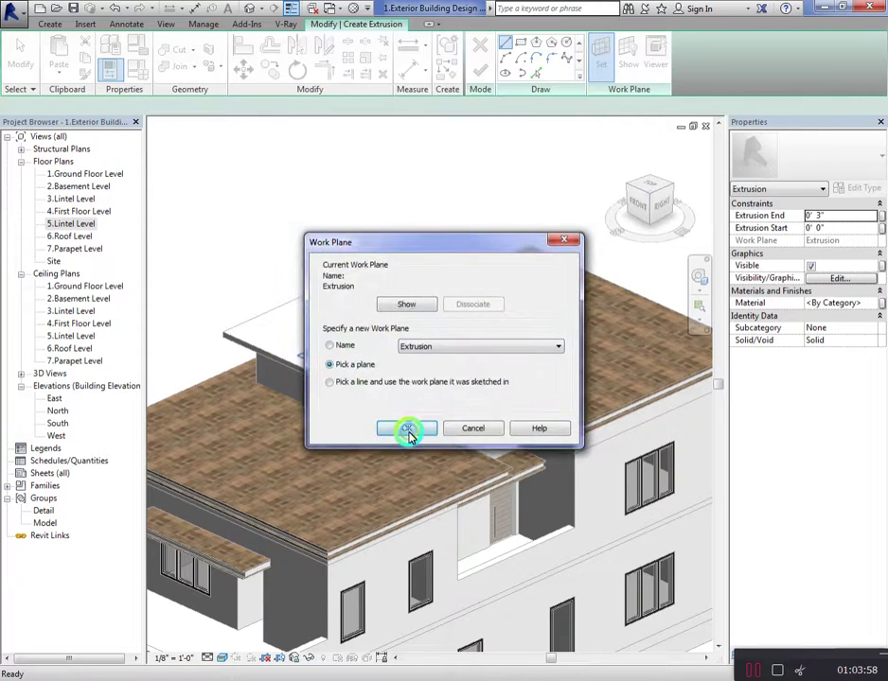
{"action": "left_click", "coordinate": [409, 431]}
{"action": "left_click", "coordinate": [390, 406]}
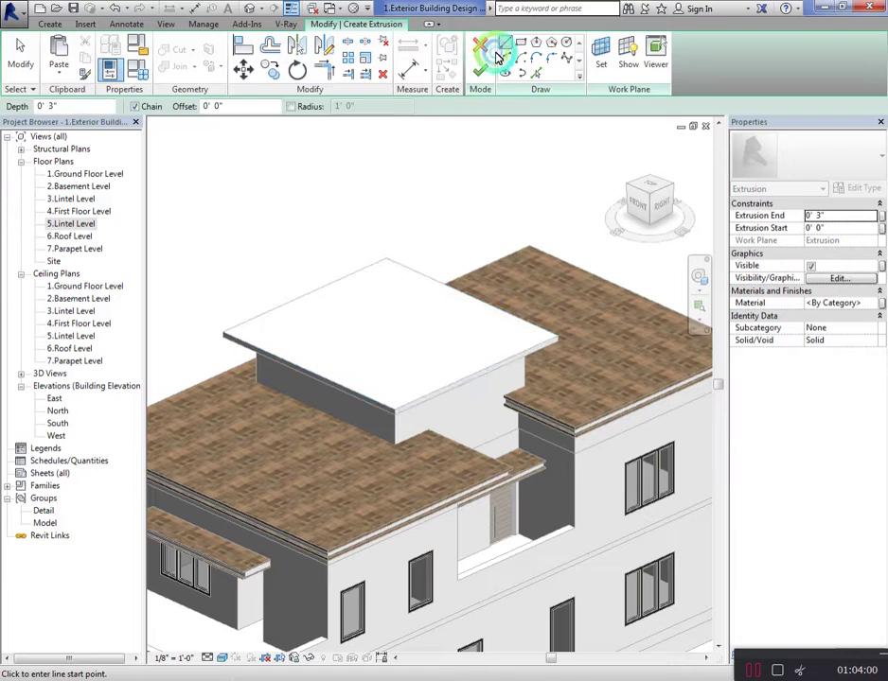
{"action": "left_click", "coordinate": [521, 43]}
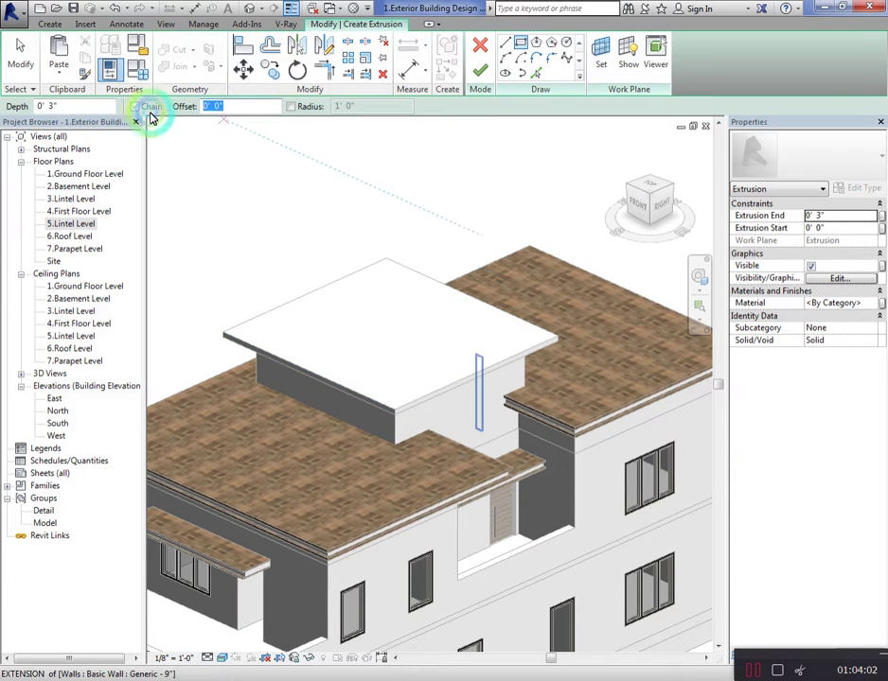
{"action": "left_click", "coordinate": [222, 334]}
{"action": "left_click", "coordinate": [558, 336]}
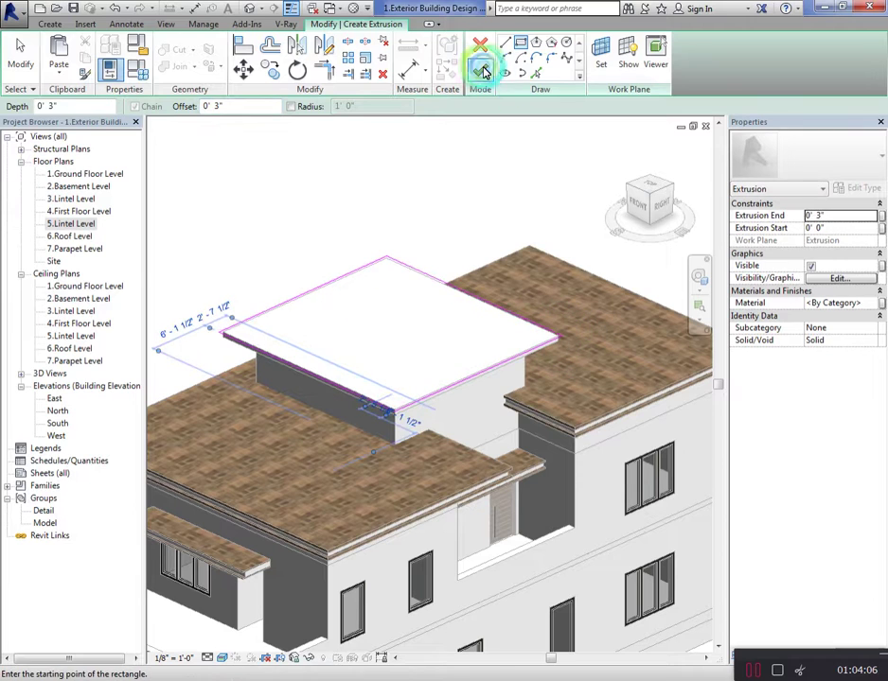
Finish the sketch into a 3-inch extrusion and select the new solid
{"action": "left_click", "coordinate": [484, 73]}
{"action": "left_click", "coordinate": [397, 277]}
{"action": "left_click", "coordinate": [440, 207]}
{"action": "left_click", "coordinate": [526, 256]}
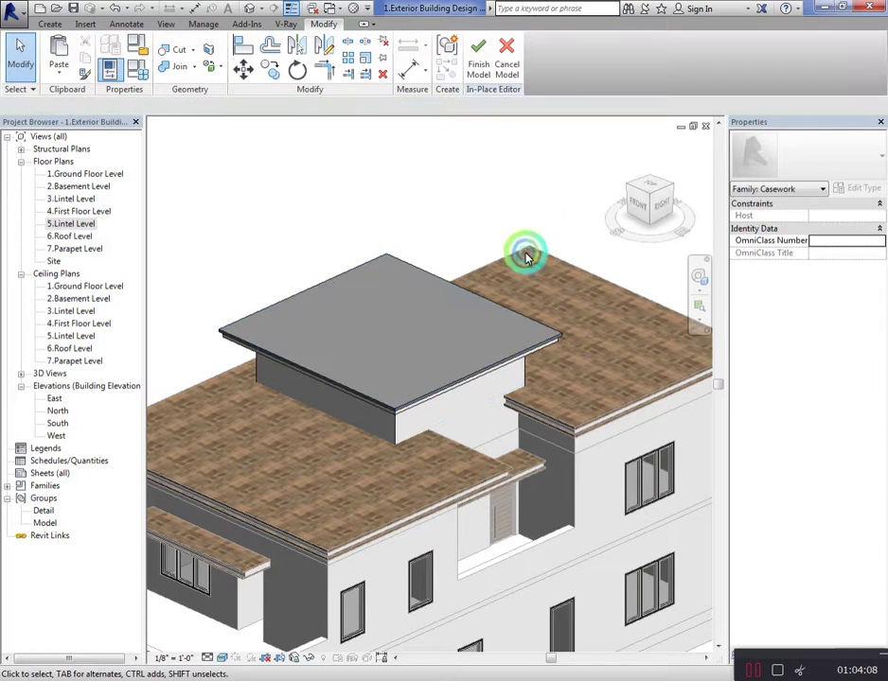
{"action": "left_click", "coordinate": [564, 333]}
Apply the Wood Frame material to the top roof extrusion
{"action": "left_click", "coordinate": [866, 304]}
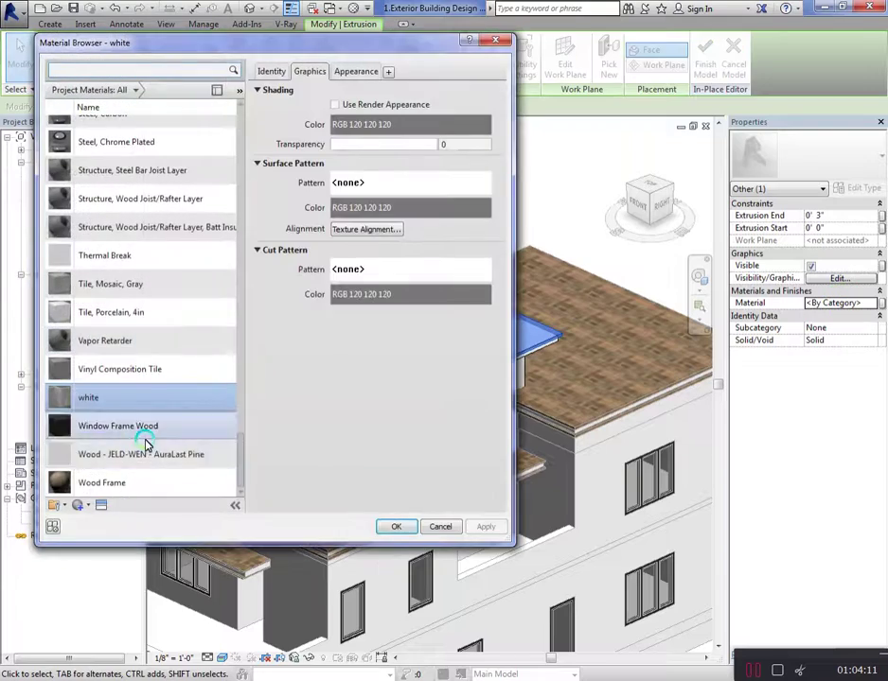
{"action": "double_click", "coordinate": [92, 479]}
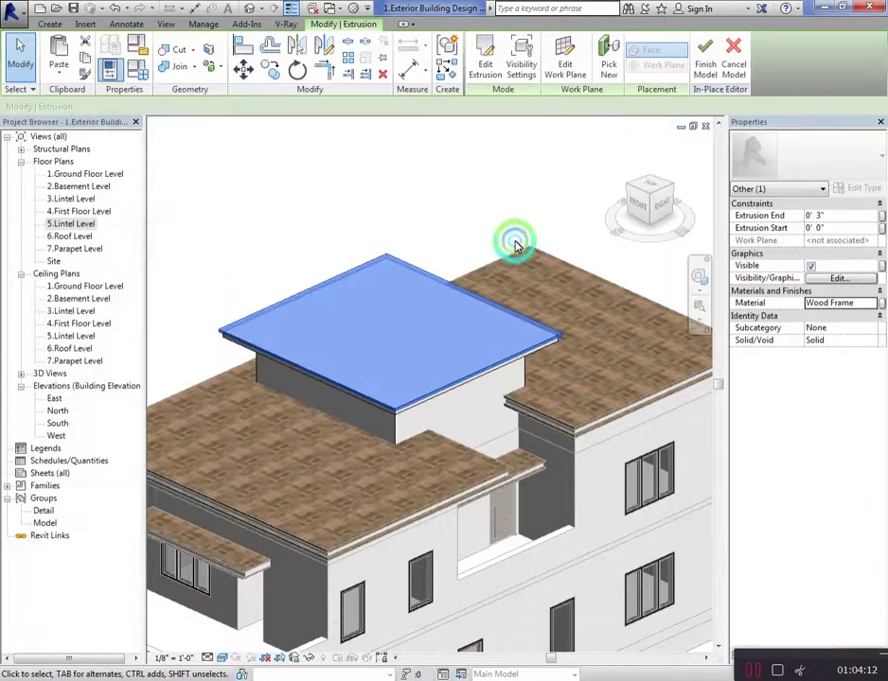
{"action": "left_click", "coordinate": [515, 245]}
{"action": "left_click", "coordinate": [599, 295]}
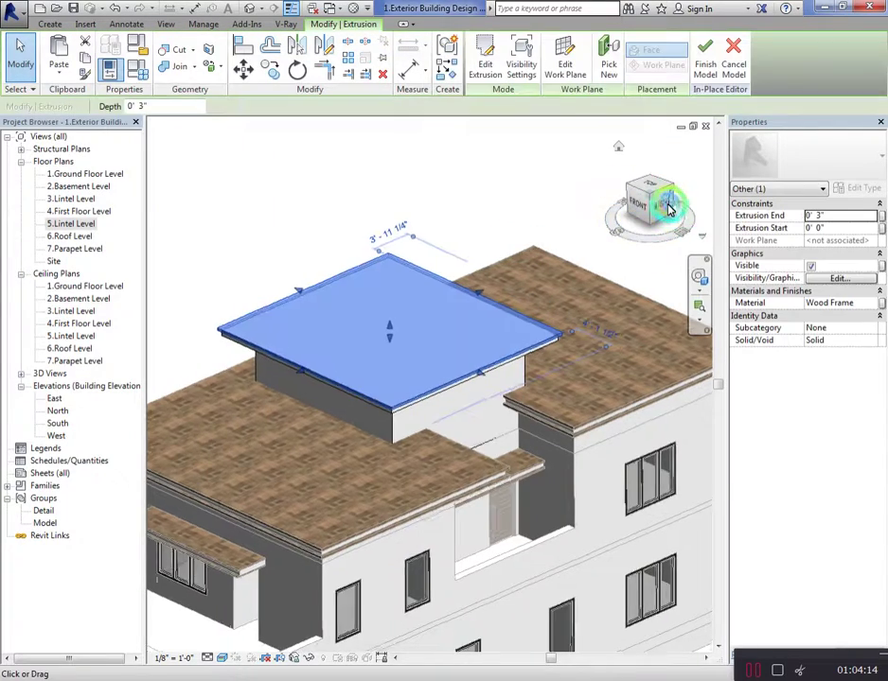
{"action": "left_click", "coordinate": [668, 208]}
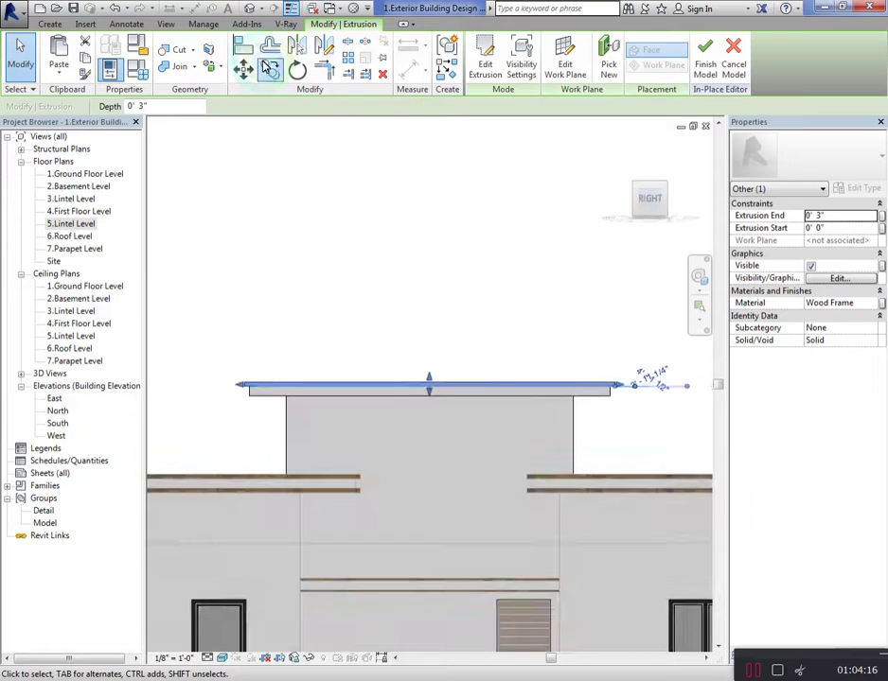
Start copying the roof extrusion from its midpoint, then cancel the copy
{"action": "left_click", "coordinate": [269, 68]}
{"action": "left_click", "coordinate": [430, 385]}
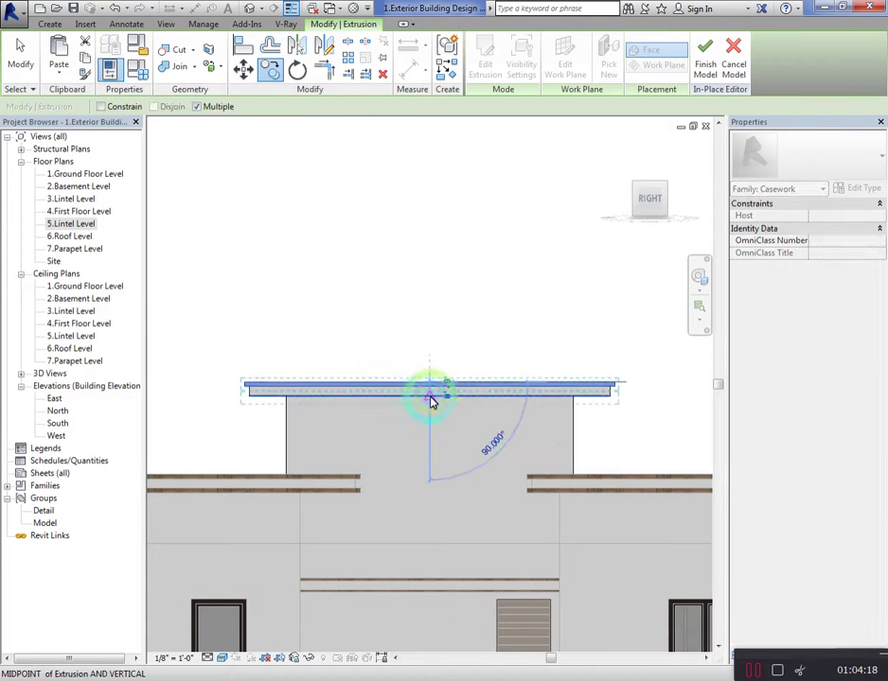
{"action": "right_click", "coordinate": [446, 280]}
{"action": "left_click", "coordinate": [459, 285]}
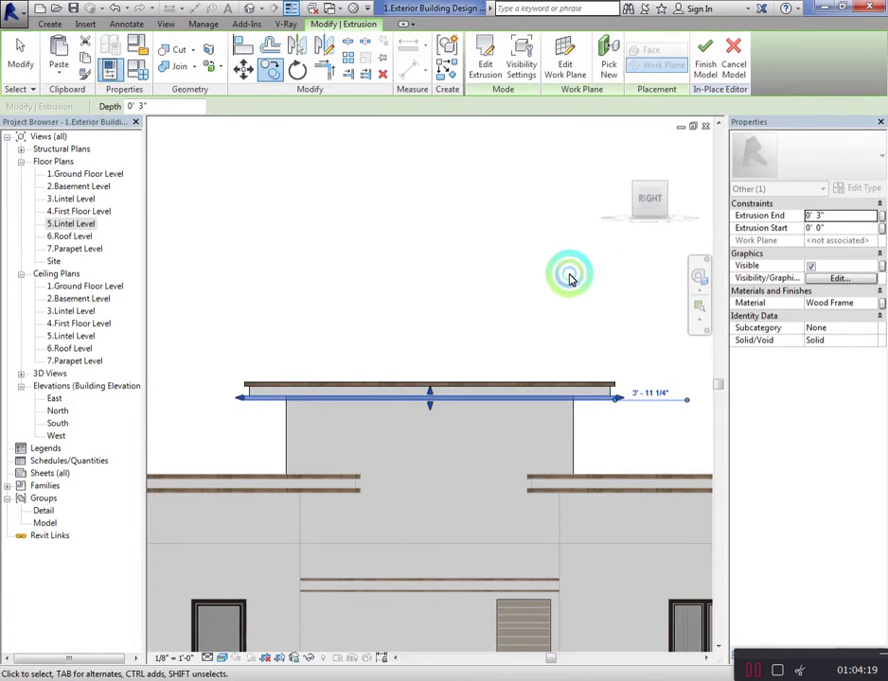
Finish the in-place model and zoom in on the house's front
{"action": "left_click", "coordinate": [647, 203]}
{"action": "left_click", "coordinate": [519, 220]}
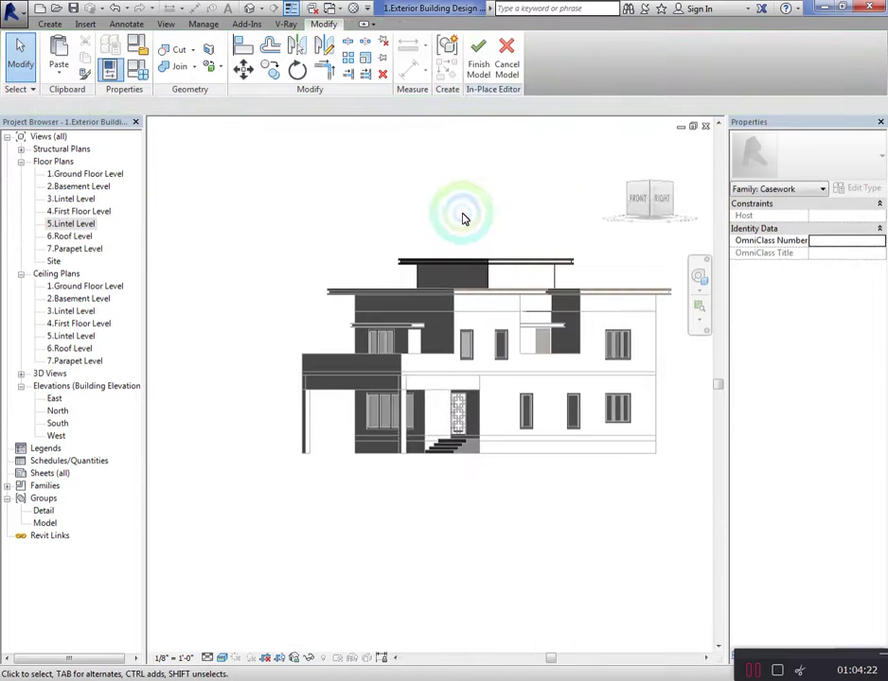
{"action": "left_click", "coordinate": [479, 68]}
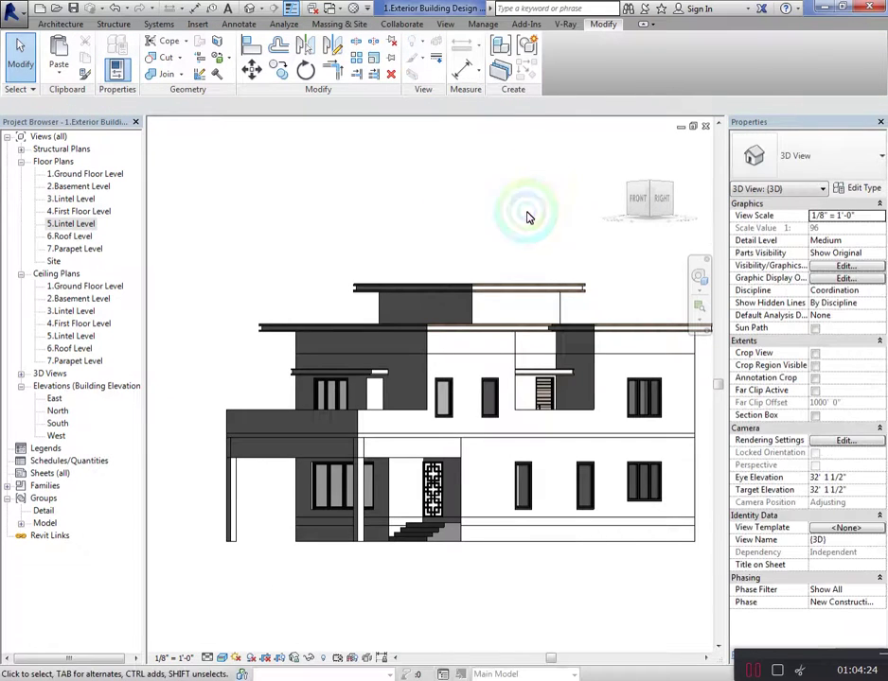
{"action": "left_click", "coordinate": [626, 225]}
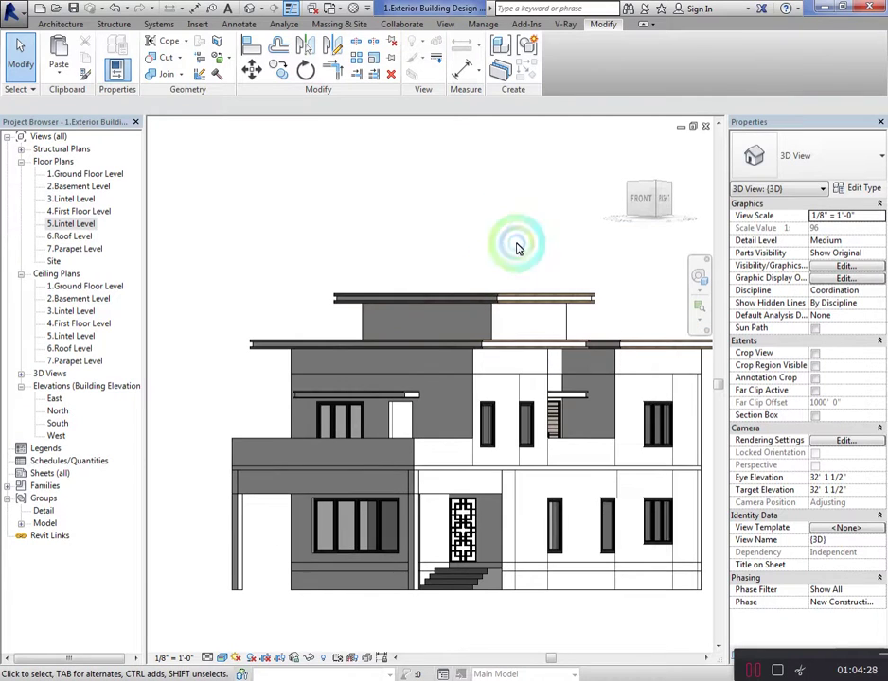
{"action": "scroll", "coordinate": [539, 206], "scroll_direction": "up", "scroll_amount": 1}
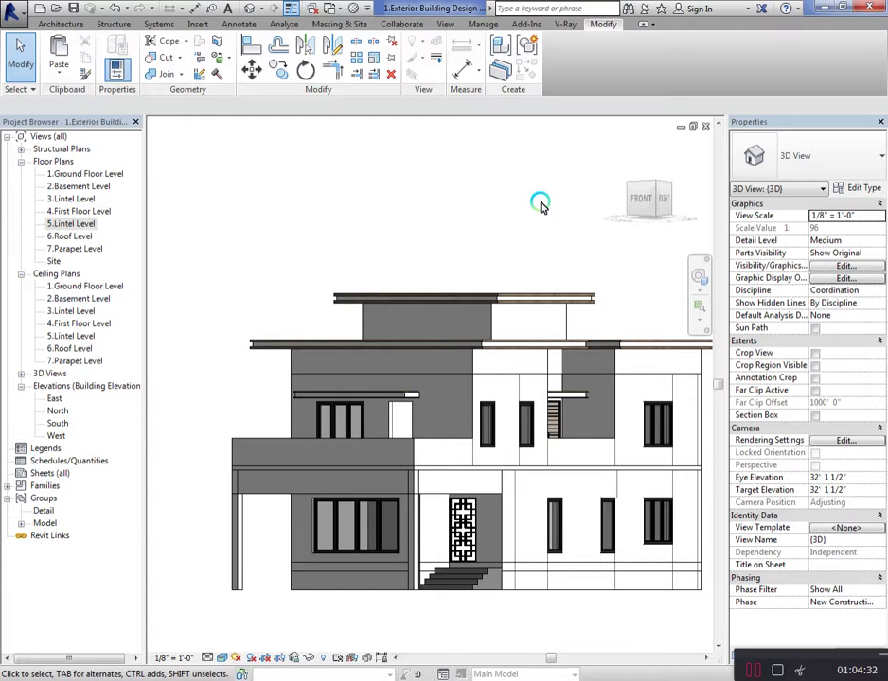
Open the 4.First Floor Level plan and drag an interior wall's end to a new position
{"action": "double_click", "coordinate": [83, 212]}
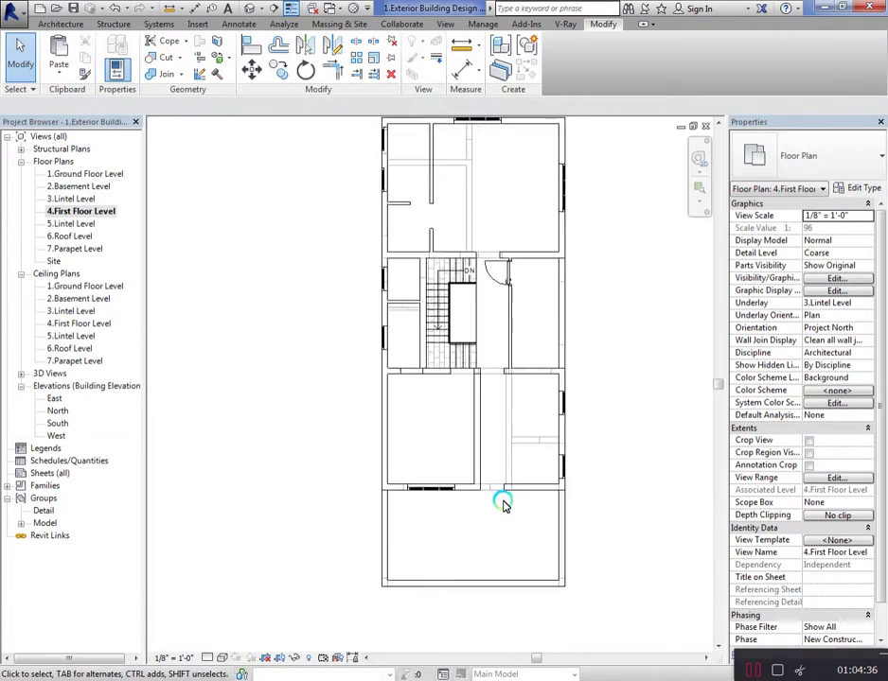
{"action": "scroll", "coordinate": [502, 506], "scroll_direction": "up", "scroll_amount": 1}
{"action": "left_click_drag", "start_coordinate": [502, 488], "coordinate": [466, 470]}
{"action": "scroll", "coordinate": [505, 484], "scroll_direction": "up", "scroll_amount": 1}
{"action": "key", "text": "Escape"}
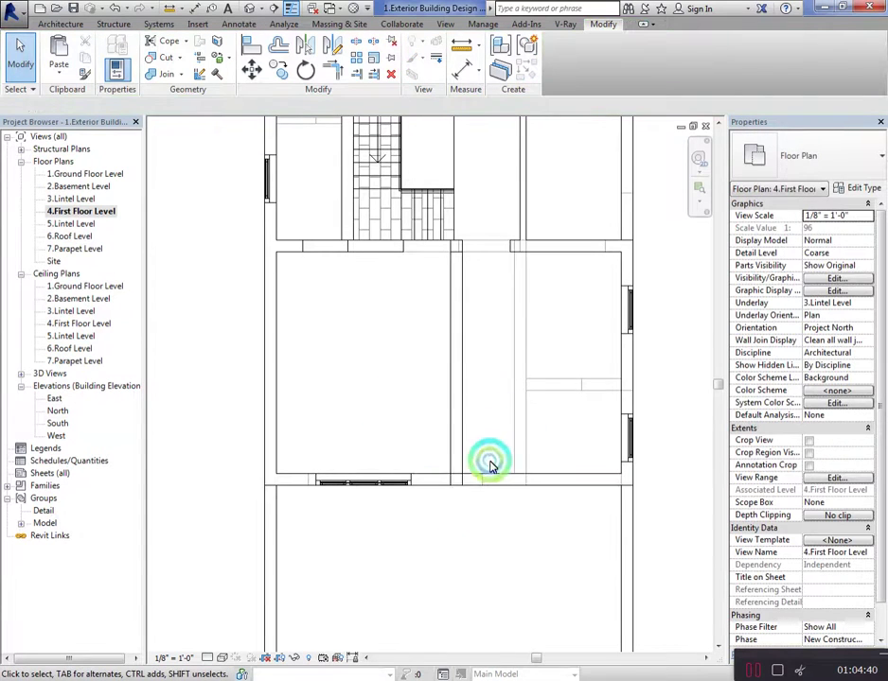
{"action": "left_click", "coordinate": [457, 480]}
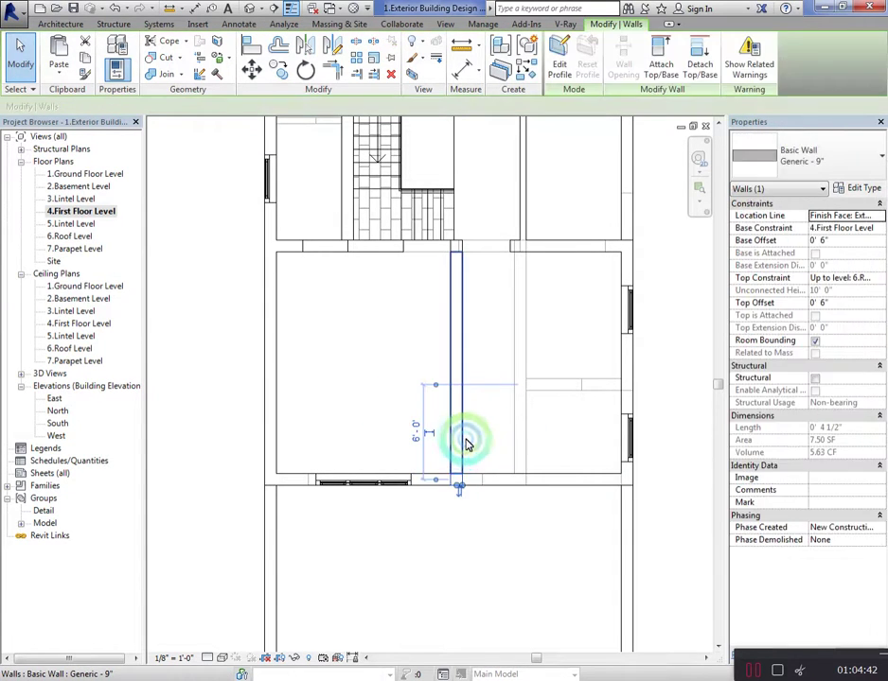
{"action": "left_click", "coordinate": [492, 447]}
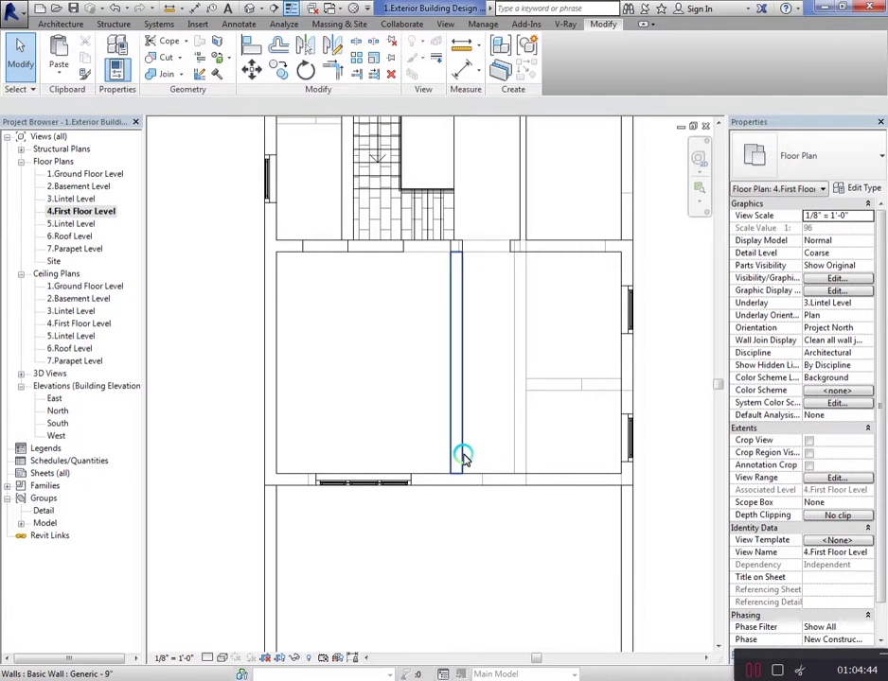
Start the Door tool with DR, then cancel it
{"action": "scroll", "coordinate": [478, 355], "scroll_direction": "down", "scroll_amount": 2}
{"action": "key", "text": "d"}
{"action": "key", "text": "r"}
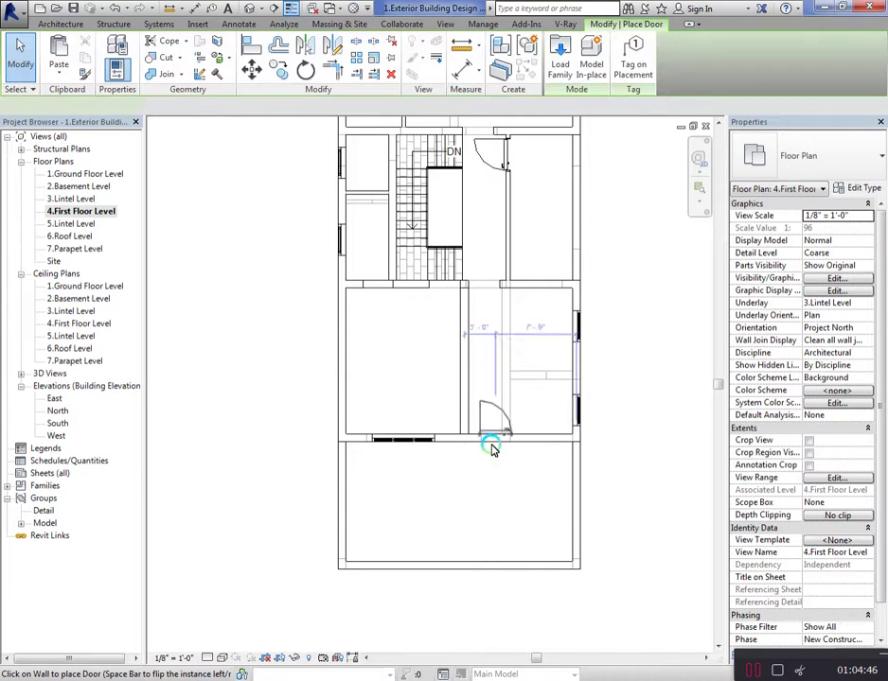
{"action": "scroll", "coordinate": [487, 444], "scroll_direction": "up", "scroll_amount": 2}
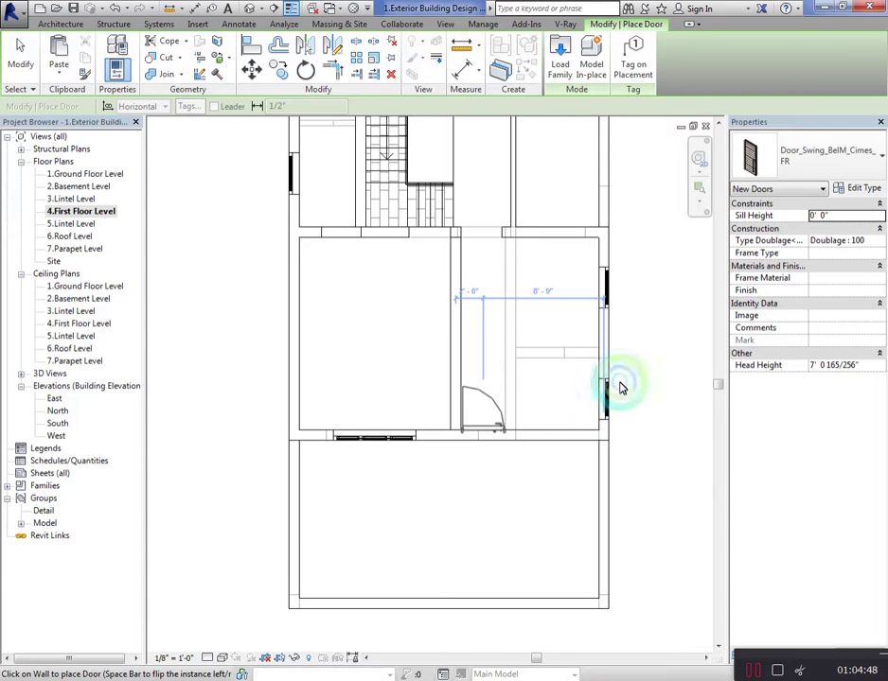
{"action": "left_click", "coordinate": [248, 9]}
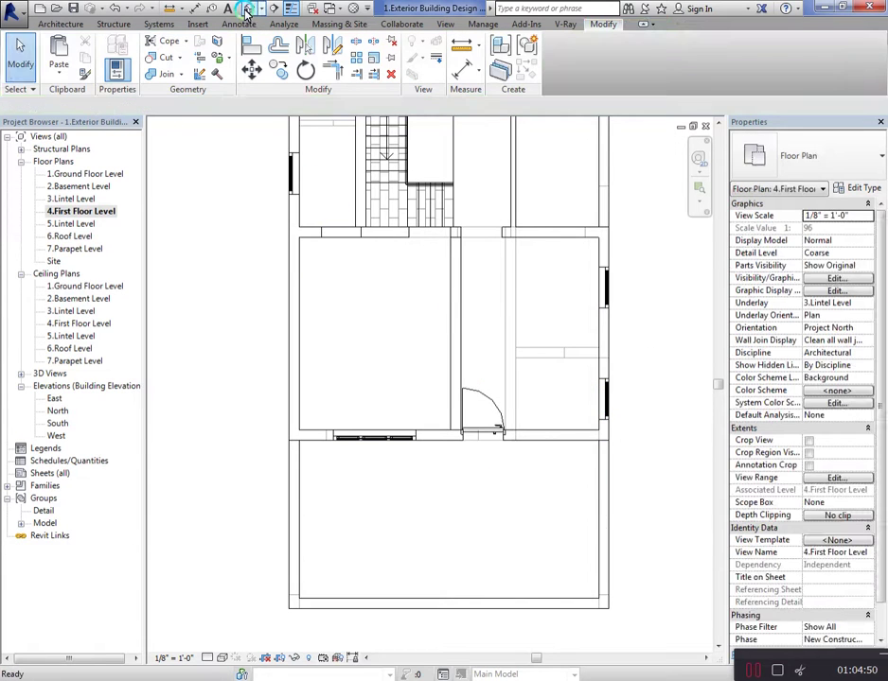
Change the small facade door's Head Height to 6
{"action": "left_click", "coordinate": [403, 413]}
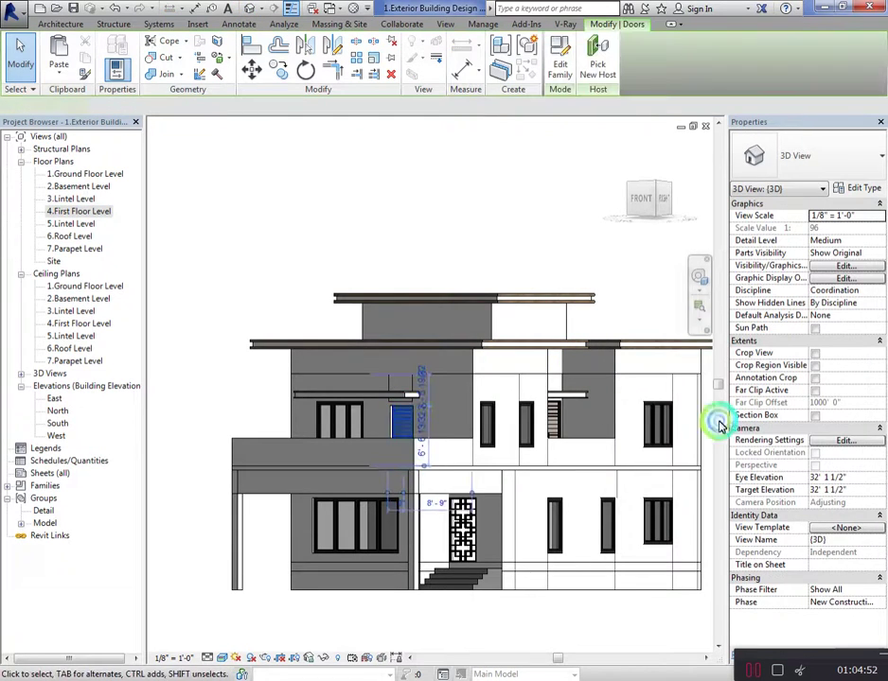
{"action": "left_click", "coordinate": [865, 418]}
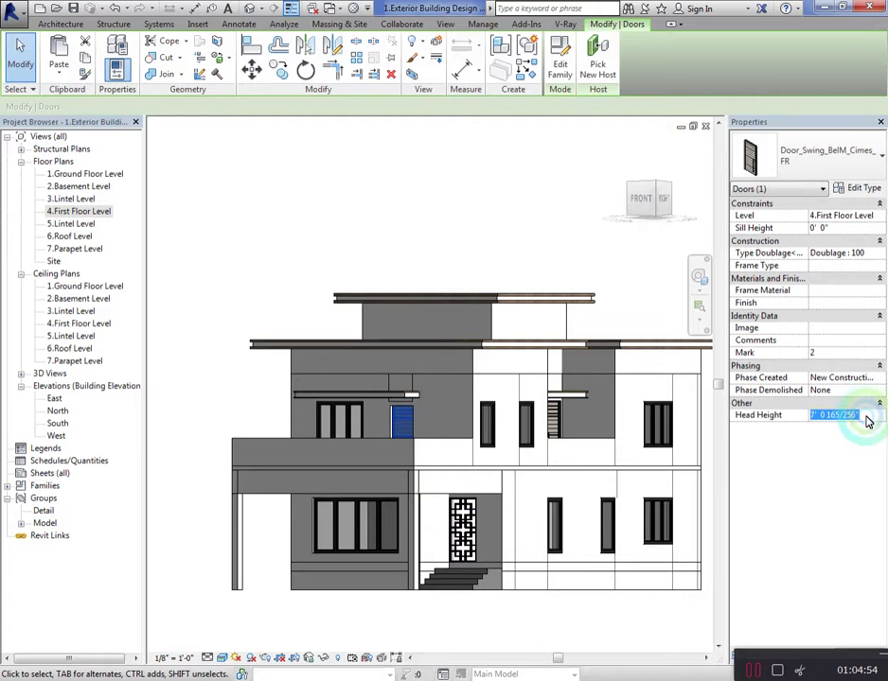
{"action": "type", "text": "76"}
{"action": "left_click", "coordinate": [534, 206]}
{"action": "left_click", "coordinate": [406, 341]}
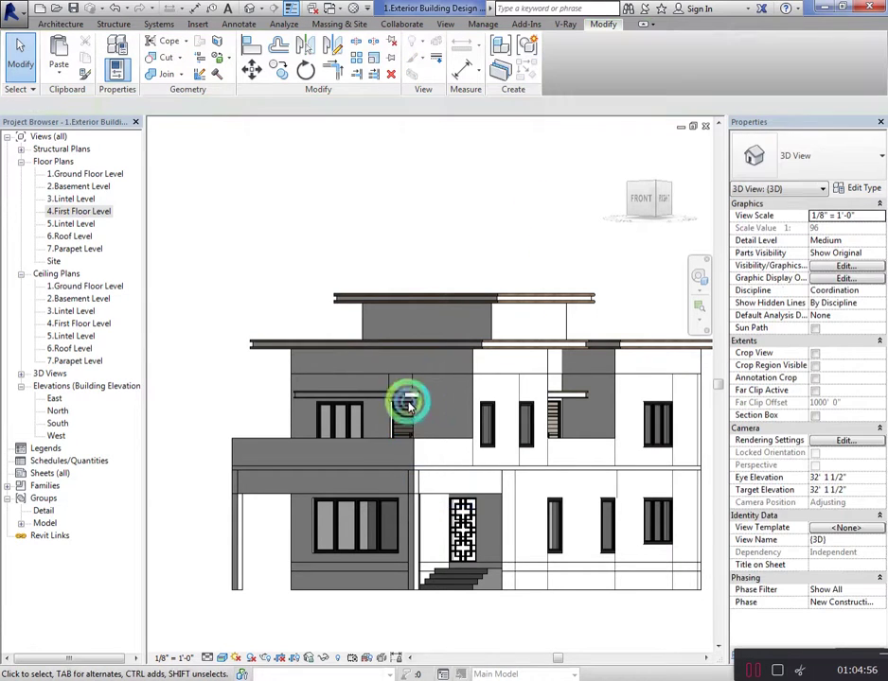
{"action": "scroll", "coordinate": [379, 388], "scroll_direction": "up", "scroll_amount": 2}
{"action": "left_click", "coordinate": [378, 388]}
{"action": "left_click", "coordinate": [460, 191]}
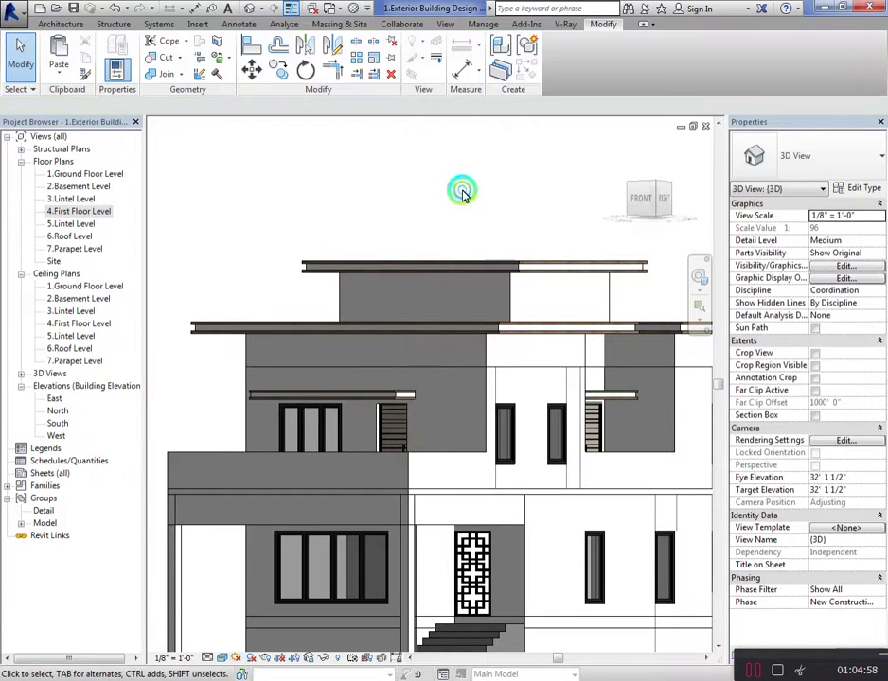
Orbit the 3D view from the front round to the house's right-side facade
{"action": "left_click", "coordinate": [651, 212]}
{"action": "left_click_drag", "start_coordinate": [690, 207], "coordinate": [644, 198]}
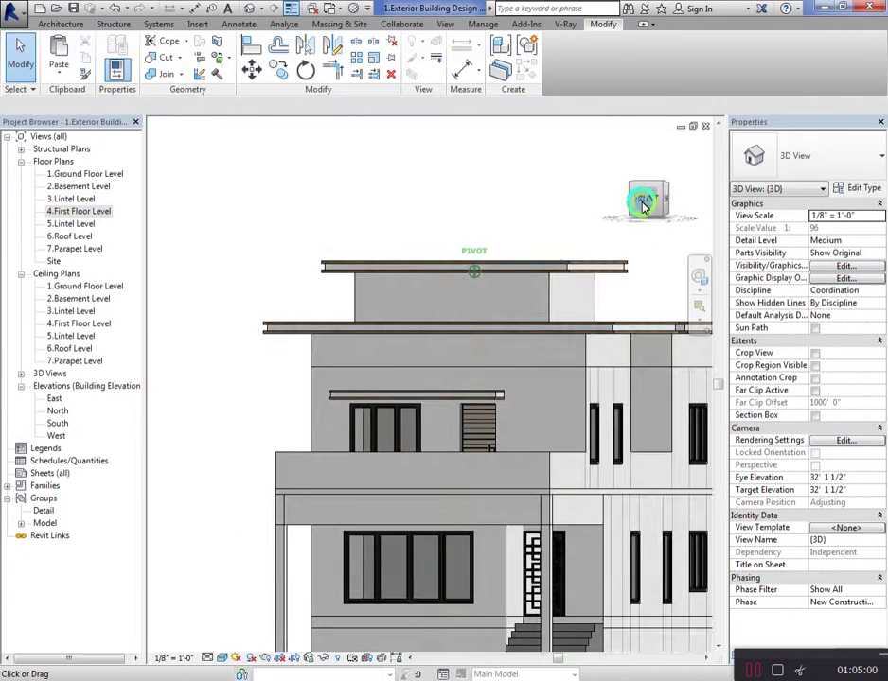
{"action": "scroll", "coordinate": [224, 167], "scroll_direction": "down", "scroll_amount": 2}
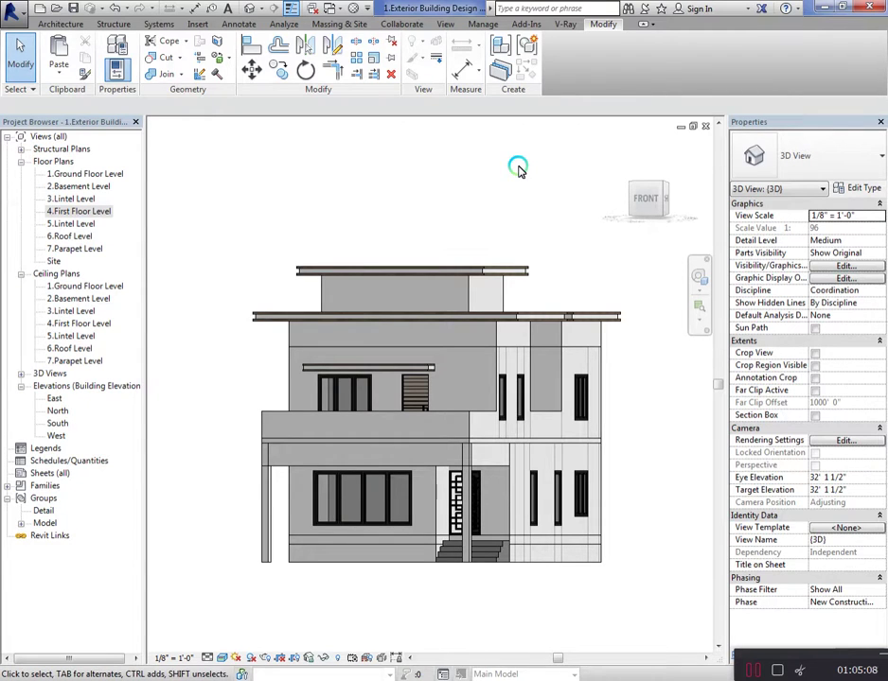
{"action": "mouse_move", "coordinate": [645, 198]}
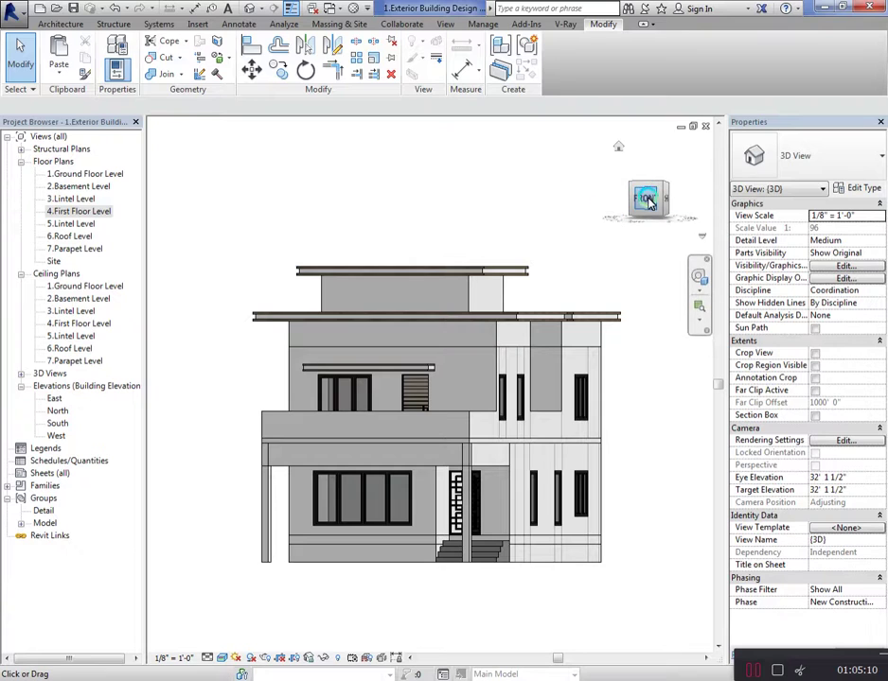
{"action": "left_click_drag", "start_coordinate": [649, 202], "coordinate": [614, 196]}
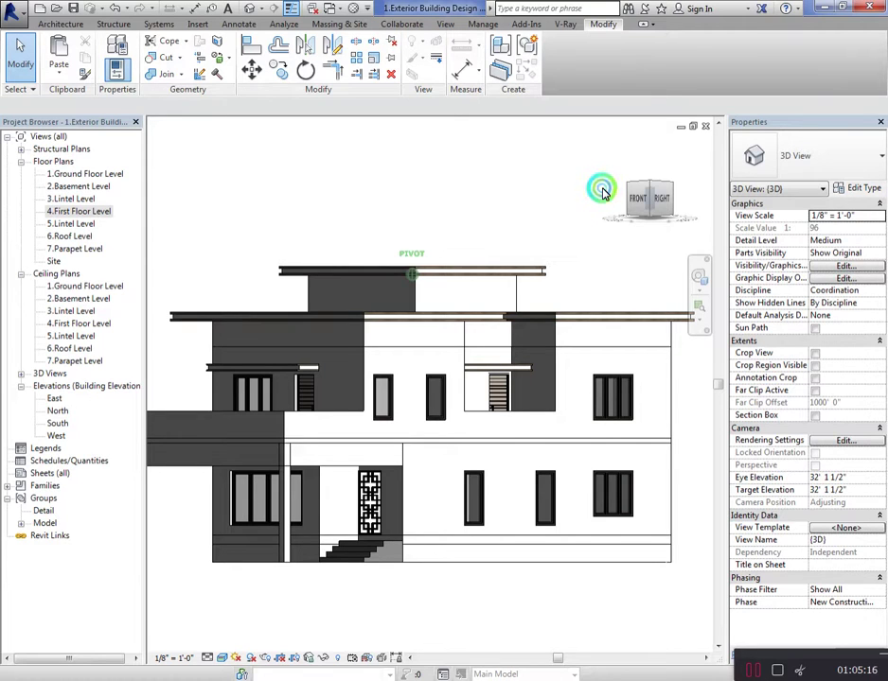
{"action": "left_click_drag", "start_coordinate": [596, 192], "coordinate": [548, 185]}
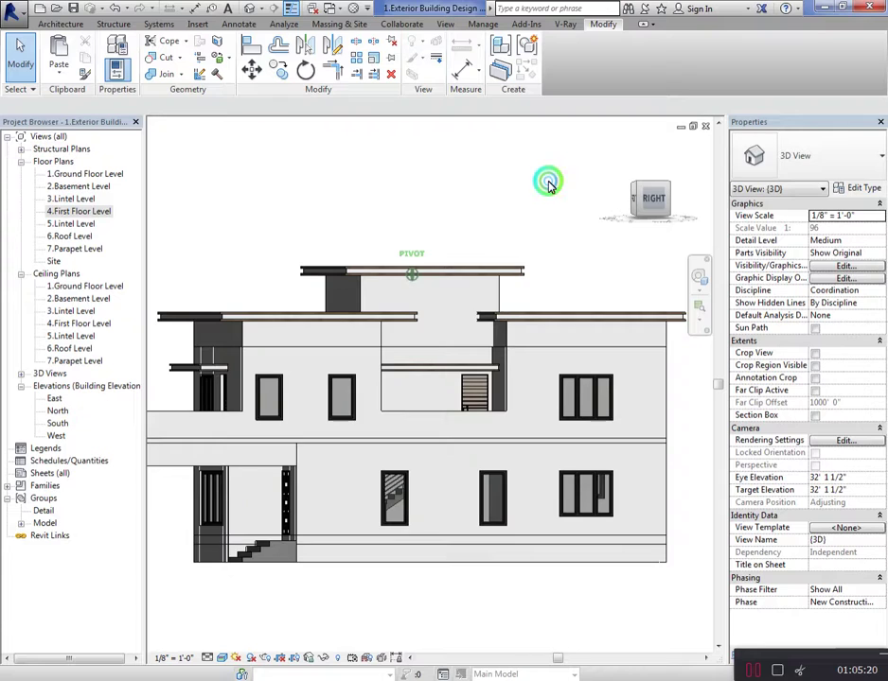
{"action": "middle_click_drag", "start_coordinate": [548, 185], "coordinate": [569, 184], "text": "shift"}
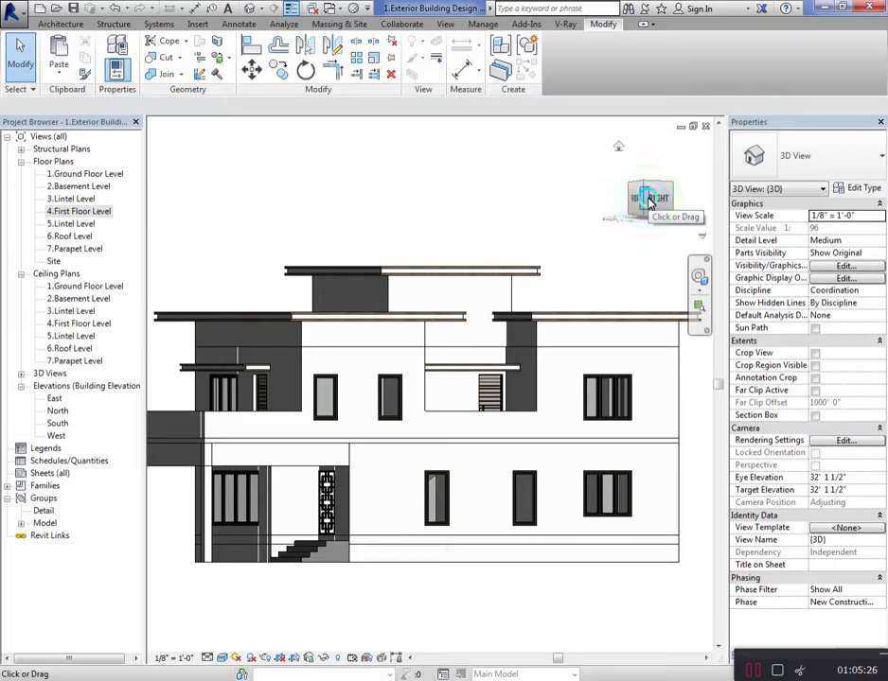
{"action": "scroll", "coordinate": [574, 293], "scroll_direction": "up", "scroll_amount": 3}
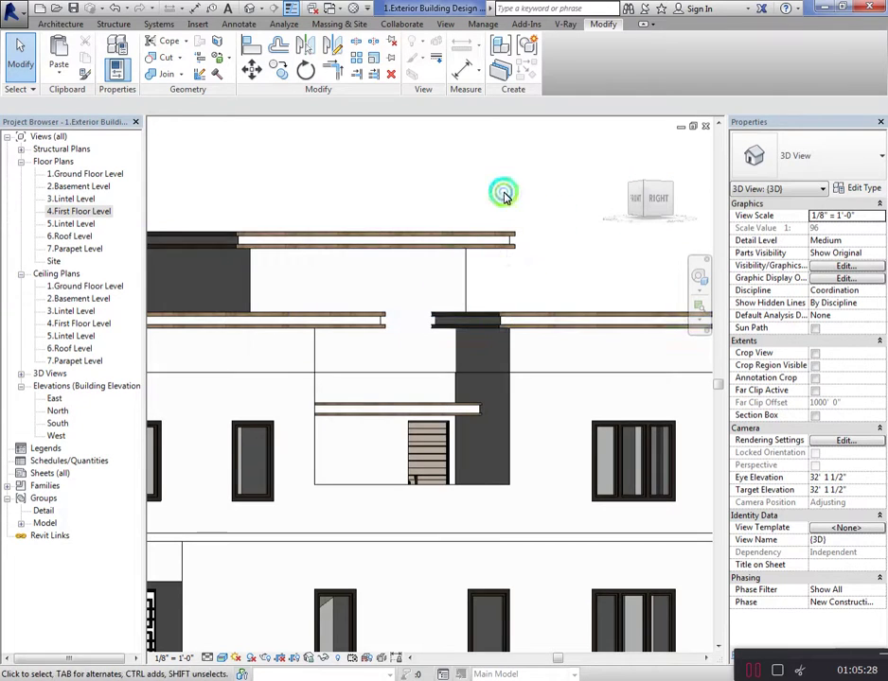
{"action": "scroll", "coordinate": [442, 327], "scroll_direction": "down", "scroll_amount": 3}
Create a new in-place Casework element with the default name, using the right wall face as work plane
{"action": "left_click", "coordinate": [60, 24]}
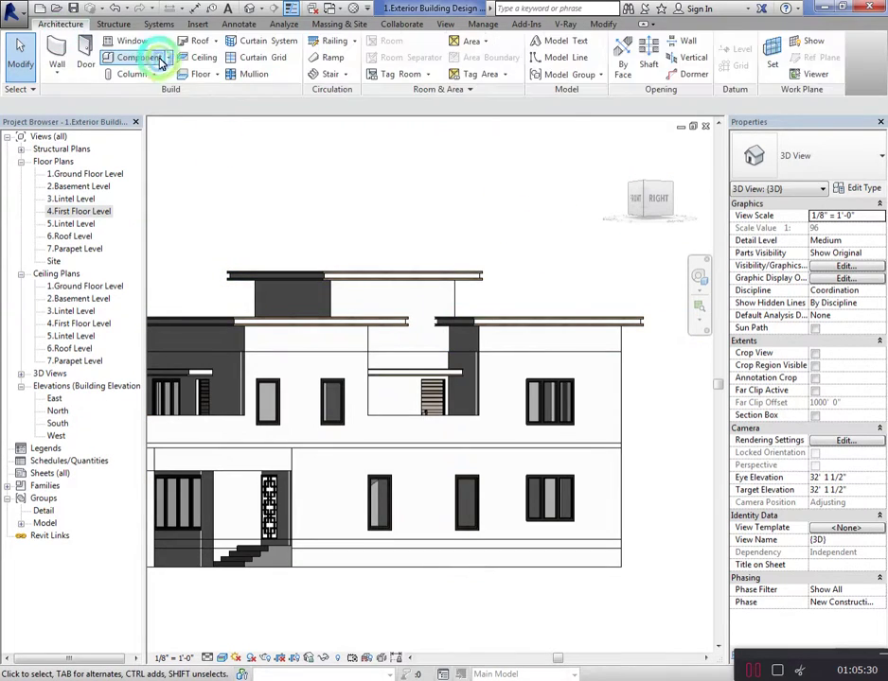
{"action": "left_click", "coordinate": [167, 57]}
{"action": "left_click", "coordinate": [168, 112]}
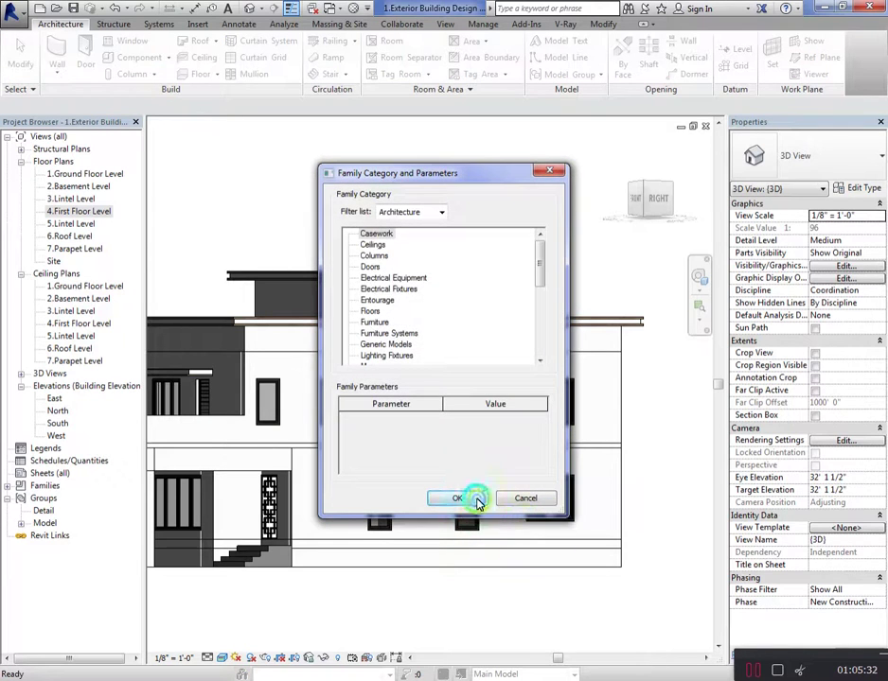
{"action": "left_click", "coordinate": [467, 500]}
{"action": "left_click", "coordinate": [697, 308]}
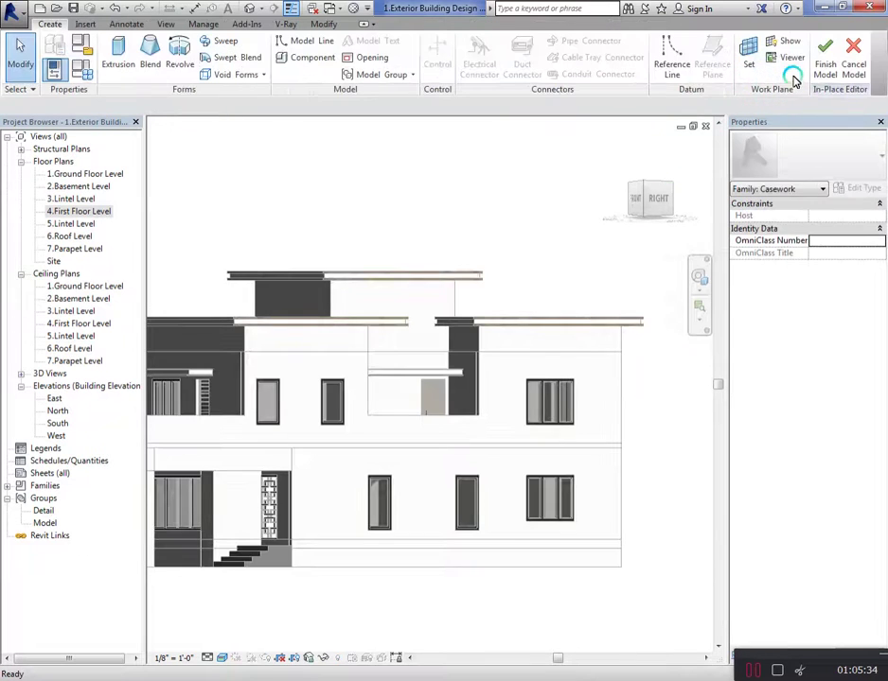
{"action": "left_click", "coordinate": [748, 71]}
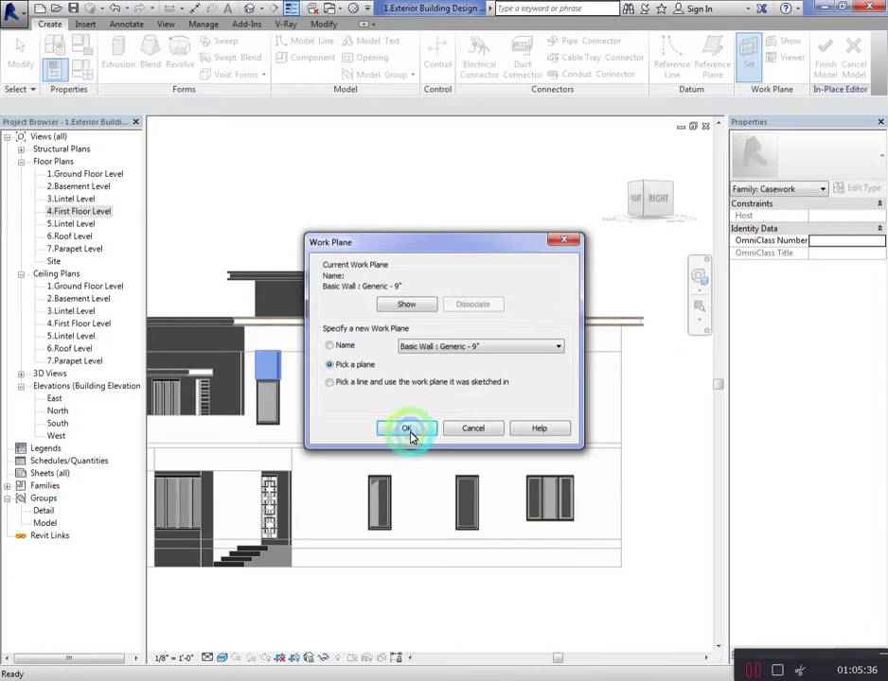
{"action": "left_click", "coordinate": [407, 429]}
{"action": "left_click", "coordinate": [555, 570]}
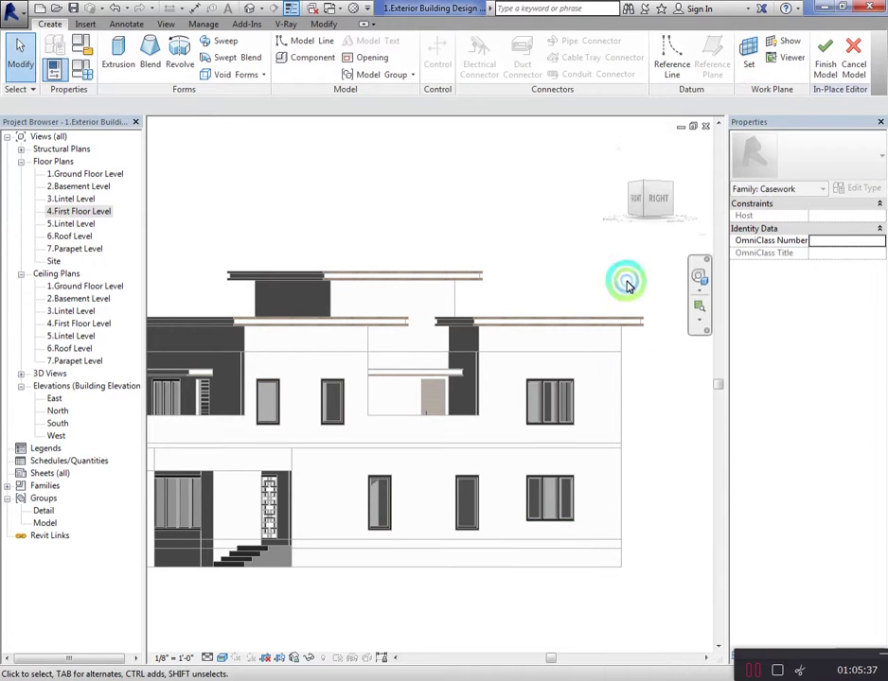
{"action": "left_click", "coordinate": [662, 196]}
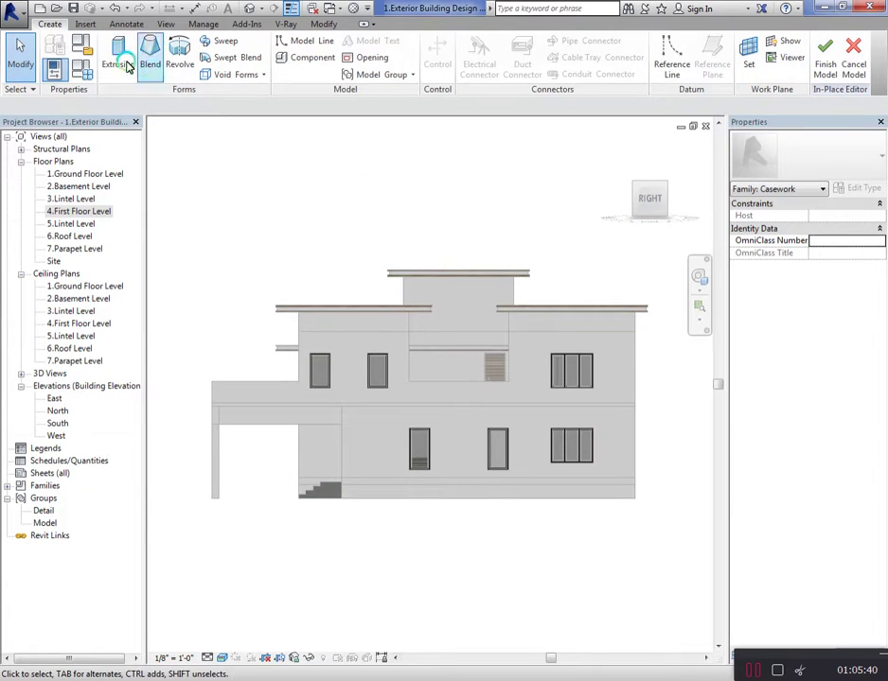
Sketch the frame's outer edges from roof slab to ground, including a 1.5' bottom segment
{"action": "left_click", "coordinate": [128, 64]}
{"action": "left_click", "coordinate": [509, 311]}
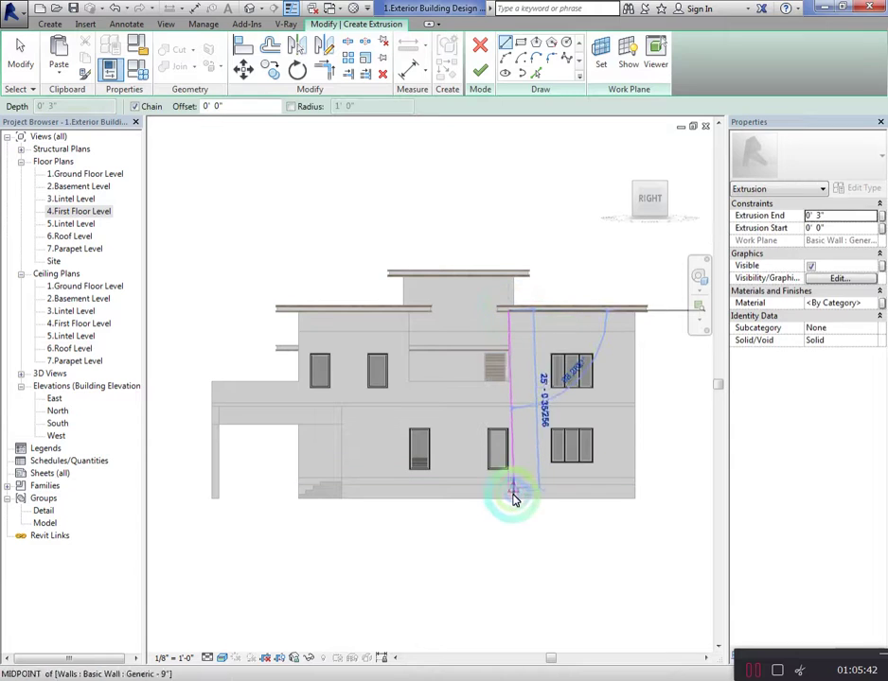
{"action": "left_click", "coordinate": [512, 502]}
{"action": "left_click", "coordinate": [519, 500]}
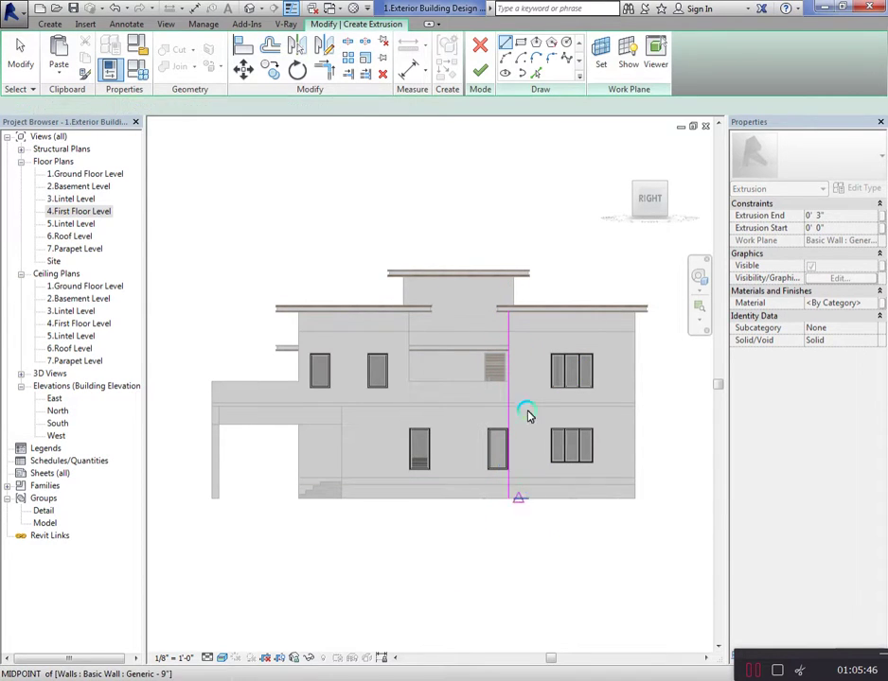
{"action": "left_click", "coordinate": [510, 312]}
{"action": "left_click", "coordinate": [635, 311]}
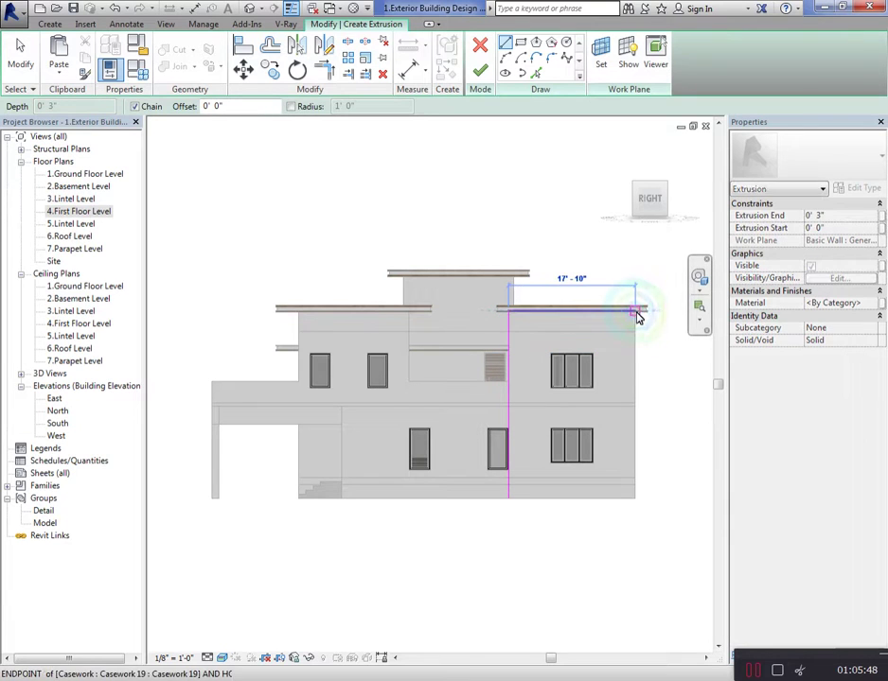
{"action": "left_click", "coordinate": [635, 499]}
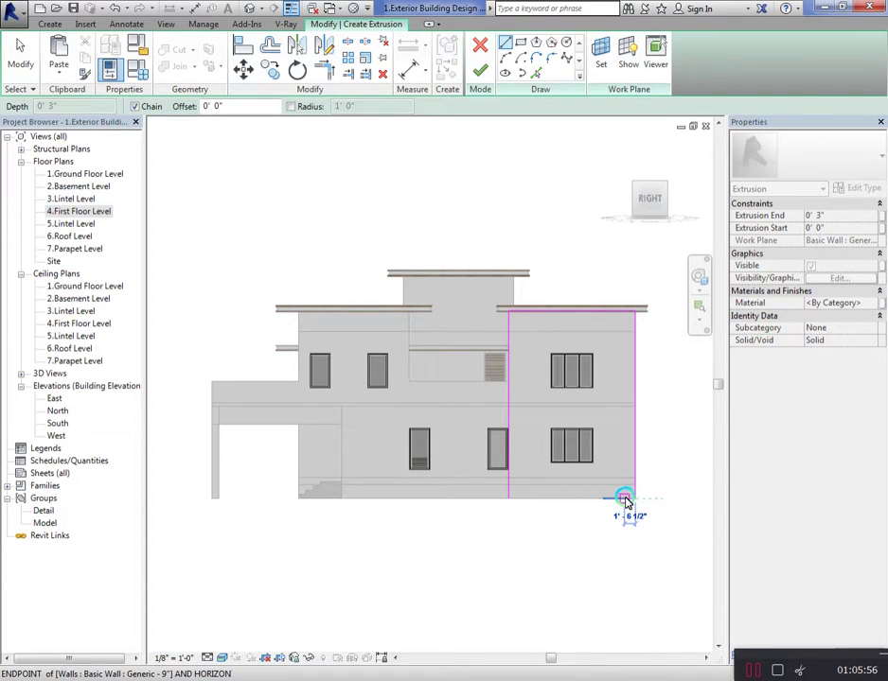
{"action": "type", "text": "1.5'"}
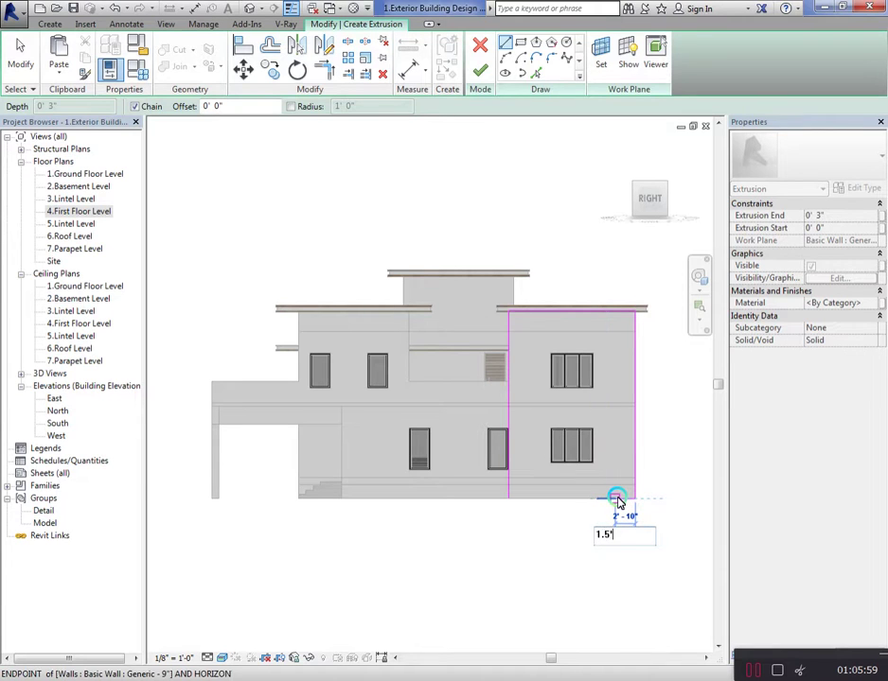
{"action": "key", "text": "Return"}
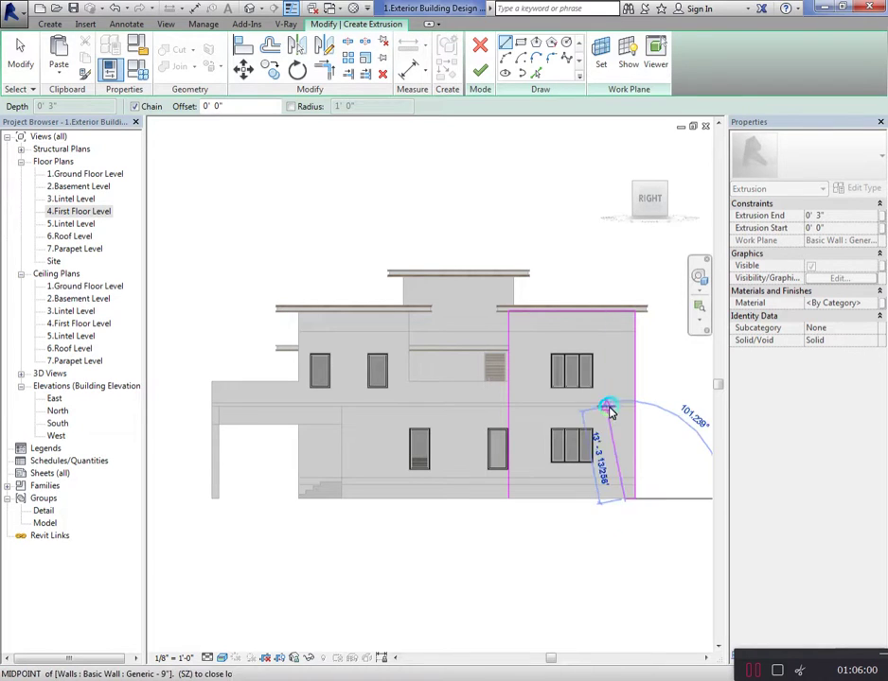
{"action": "left_click", "coordinate": [626, 353]}
{"action": "key", "text": "Escape"}
Sketch the frame's inner edges, with a 1.5' segment and an inner top line
{"action": "scroll", "coordinate": [511, 495], "scroll_direction": "up", "scroll_amount": 2}
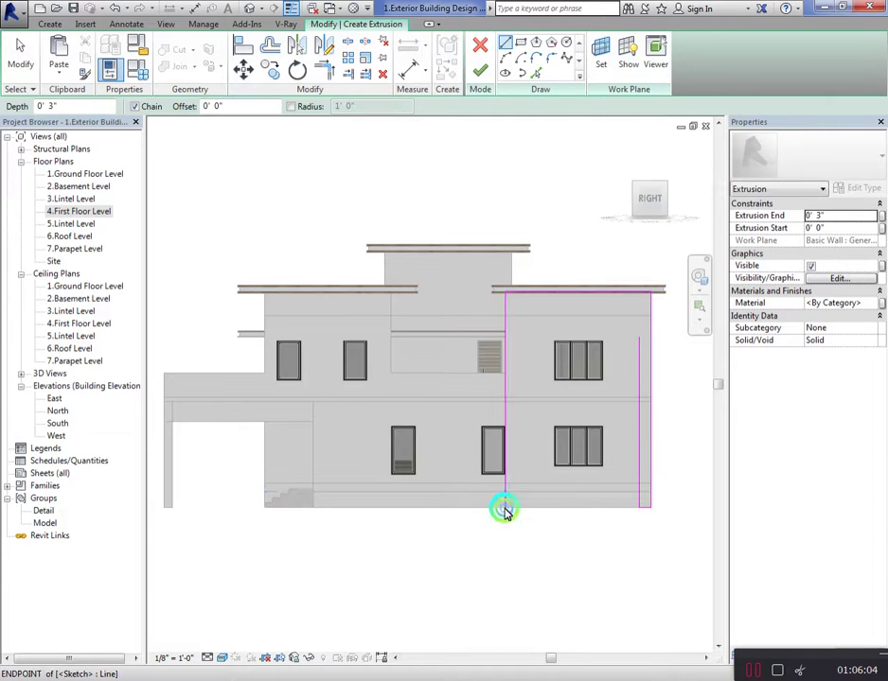
{"action": "left_click", "coordinate": [504, 510]}
{"action": "type", "text": "1.5'"}
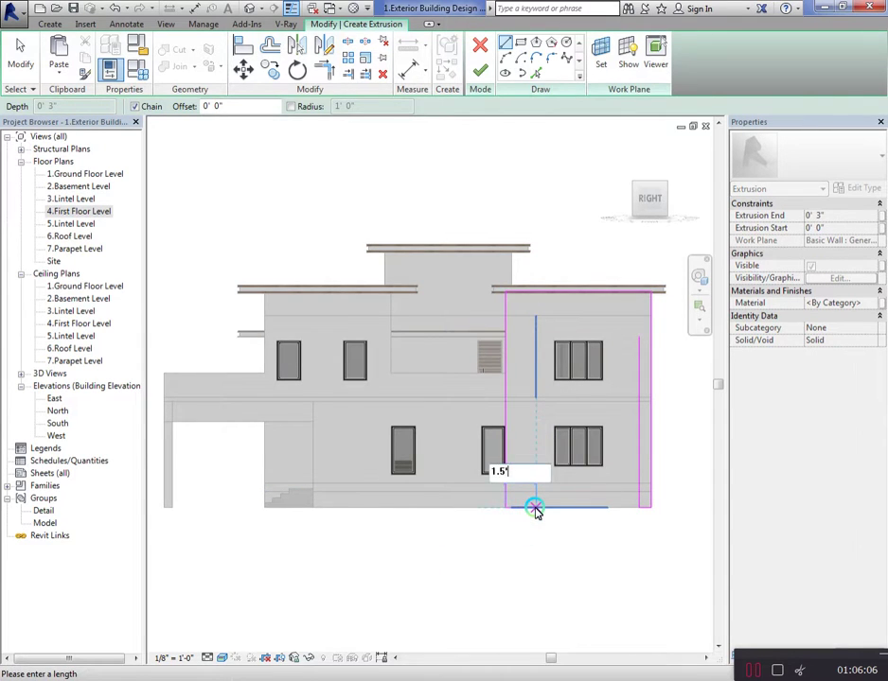
{"action": "key", "text": "Return"}
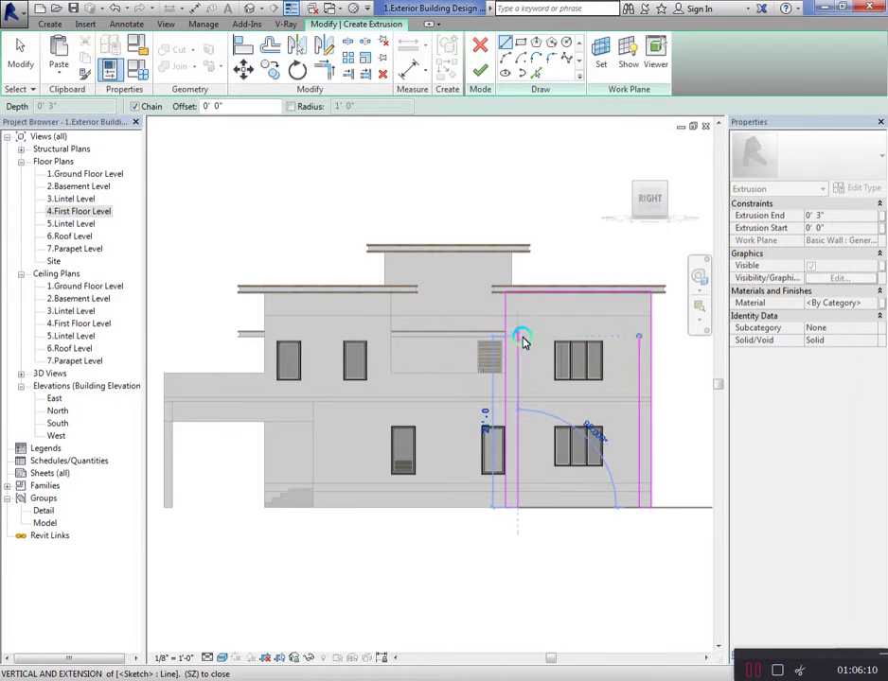
{"action": "left_click", "coordinate": [524, 337]}
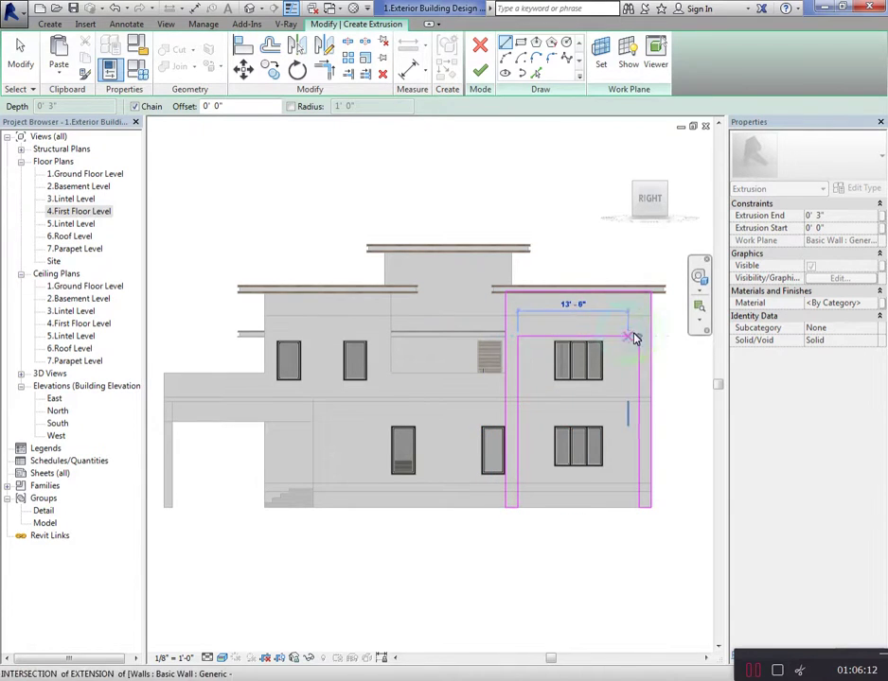
{"action": "left_click", "coordinate": [638, 336]}
{"action": "key", "text": "Escape"}
Check the inner top sketch line's temporary dimension, leaving it unchanged
{"action": "left_click", "coordinate": [556, 337]}
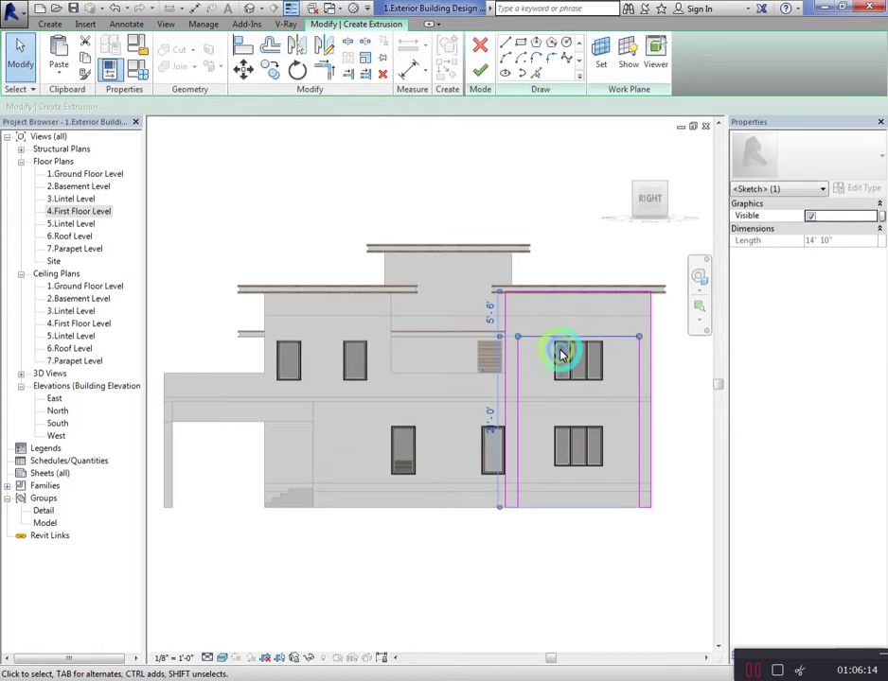
{"action": "left_click", "coordinate": [490, 411]}
{"action": "left_click", "coordinate": [535, 339]}
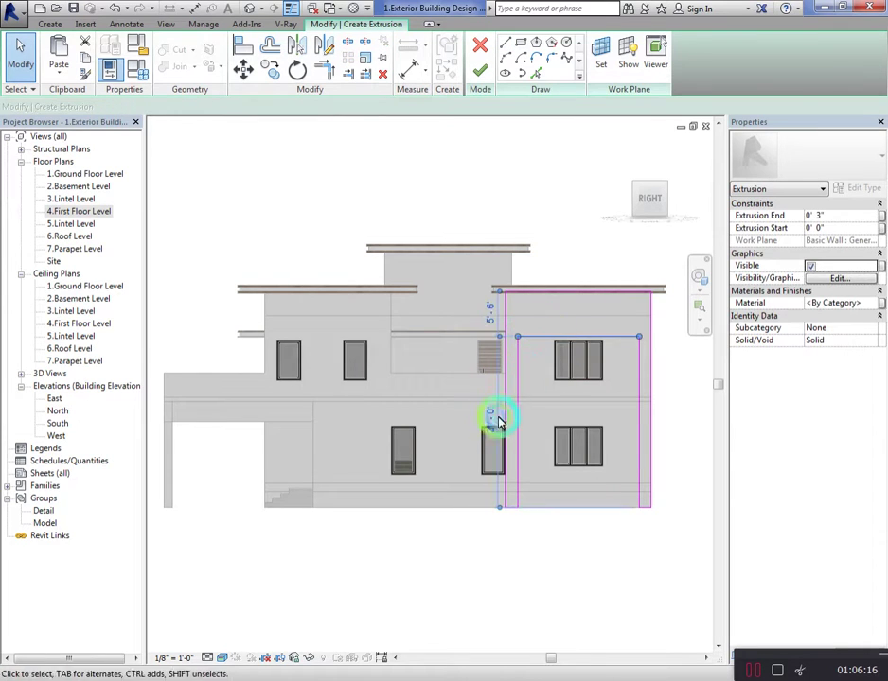
{"action": "left_click", "coordinate": [493, 421]}
{"action": "left_click", "coordinate": [574, 405]}
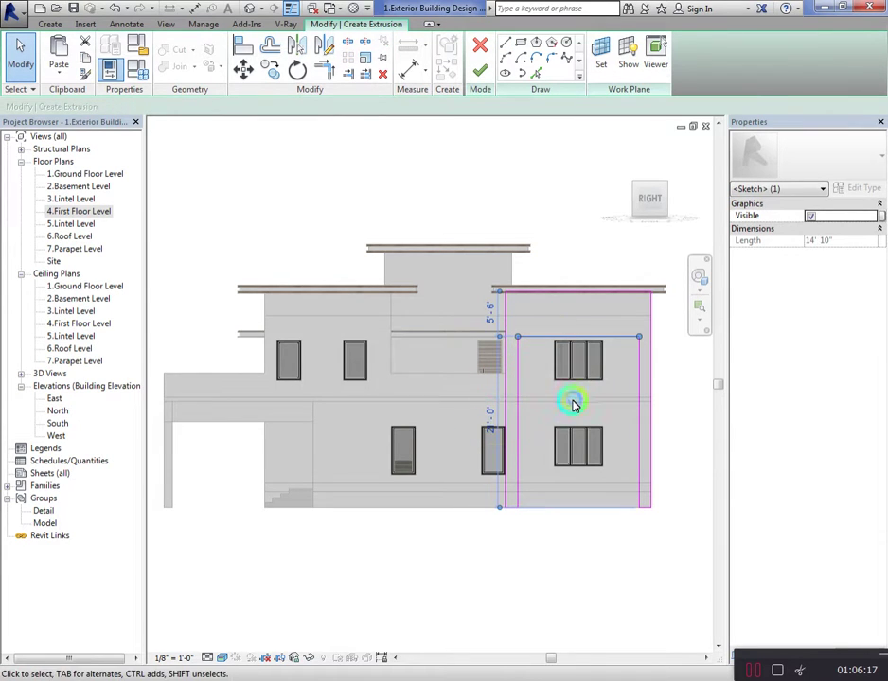
{"action": "left_click", "coordinate": [555, 308]}
{"action": "scroll", "coordinate": [620, 254], "scroll_direction": "up", "scroll_amount": 1}
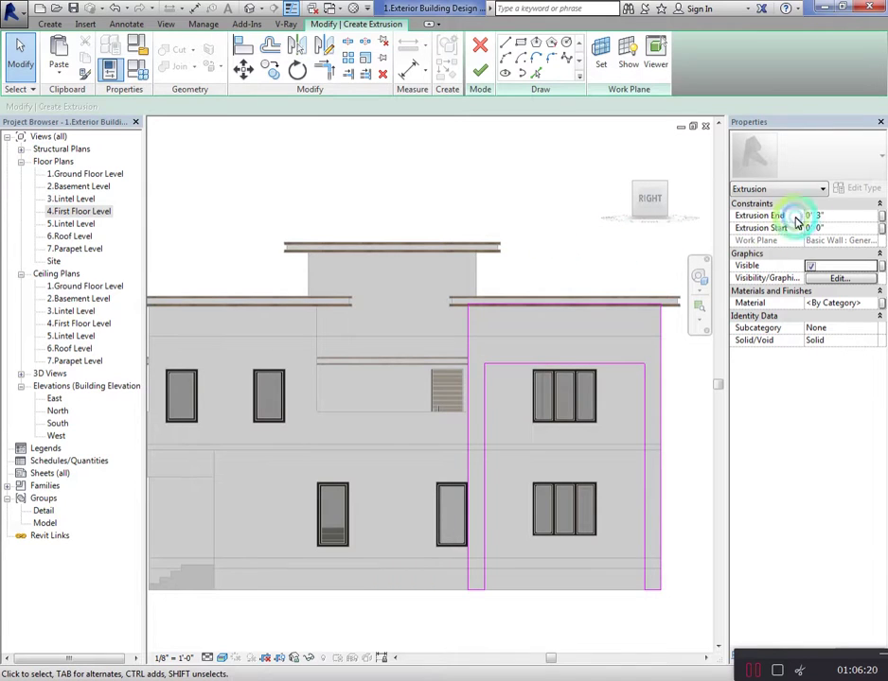
Set the extrusion depth to 9 inches and finish the frame sketch
{"action": "left_click", "coordinate": [843, 215]}
{"action": "type", "text": "9"}
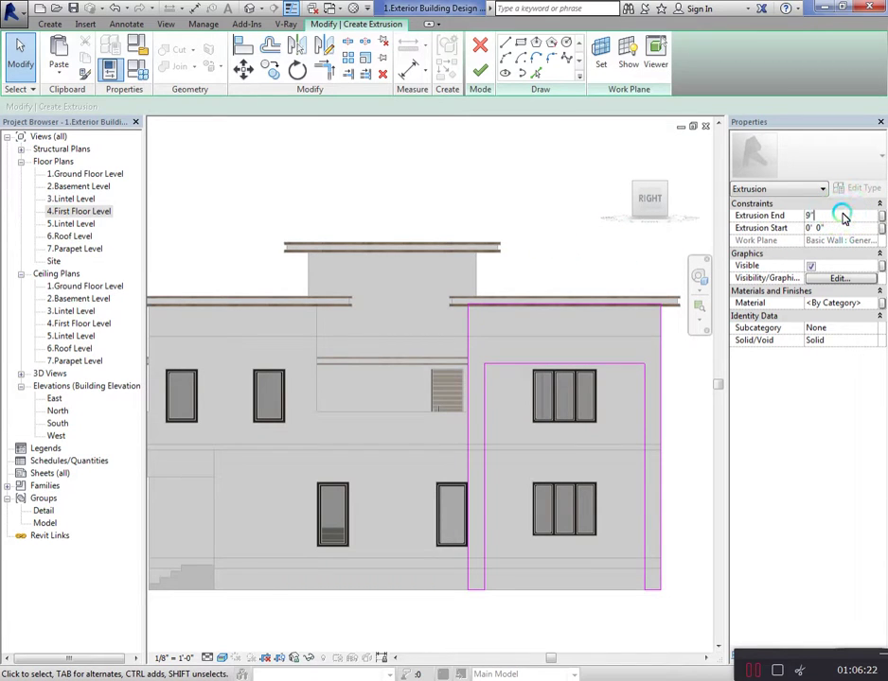
{"action": "left_click", "coordinate": [480, 71]}
{"action": "left_click", "coordinate": [520, 400]}
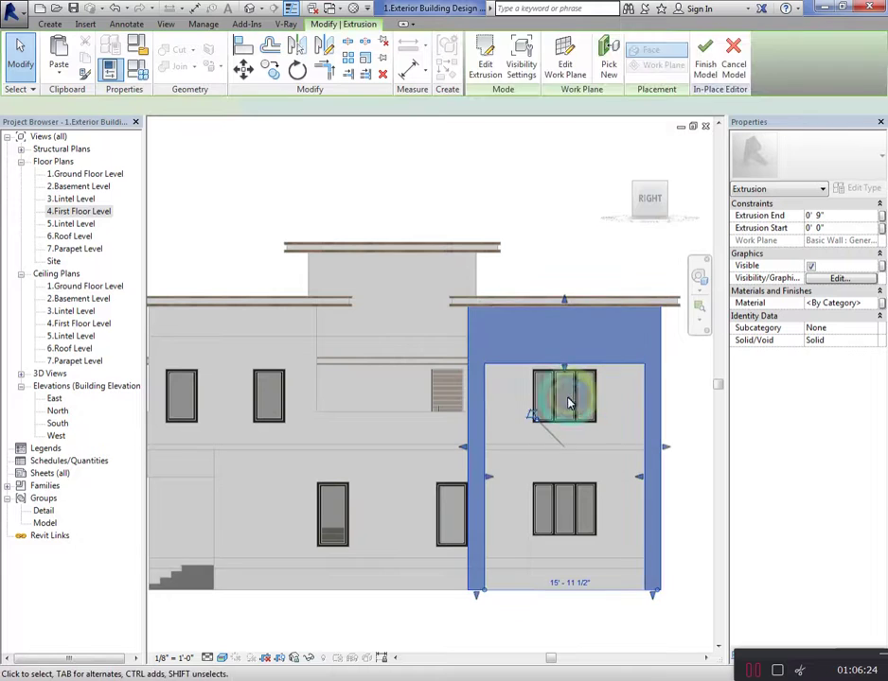
{"action": "left_click", "coordinate": [580, 189]}
Apply the white material to the frame extrusion and finish the in-place model
{"action": "left_click_drag", "start_coordinate": [644, 194], "coordinate": [708, 210]}
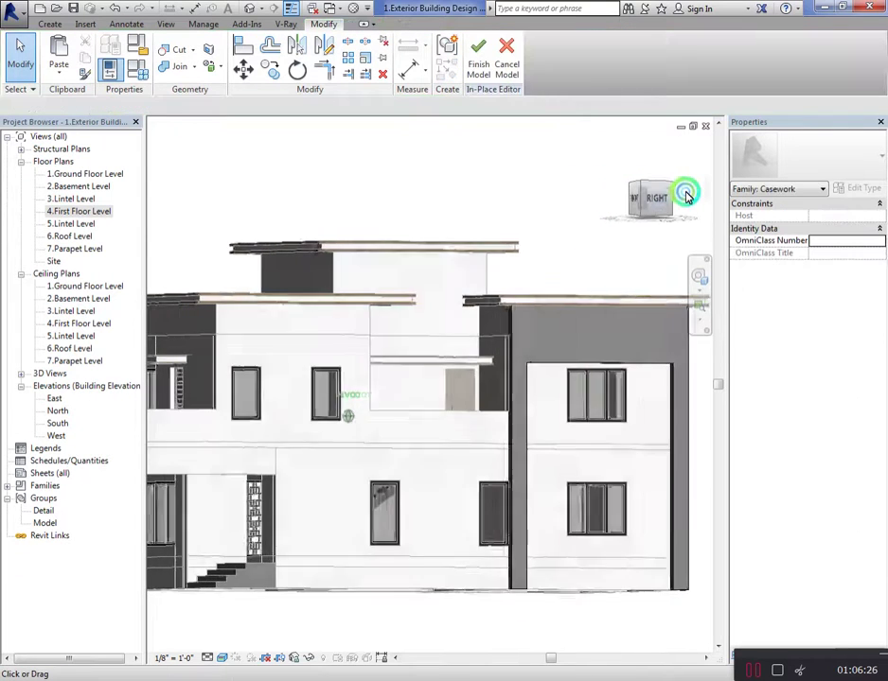
{"action": "left_click", "coordinate": [525, 321]}
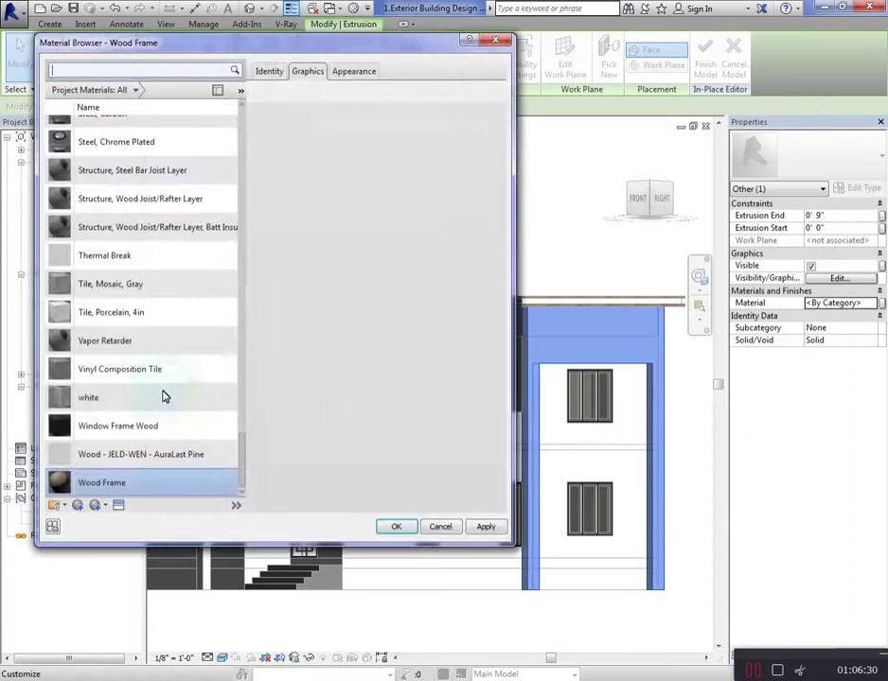
{"action": "double_click", "coordinate": [132, 405]}
{"action": "left_click", "coordinate": [519, 243]}
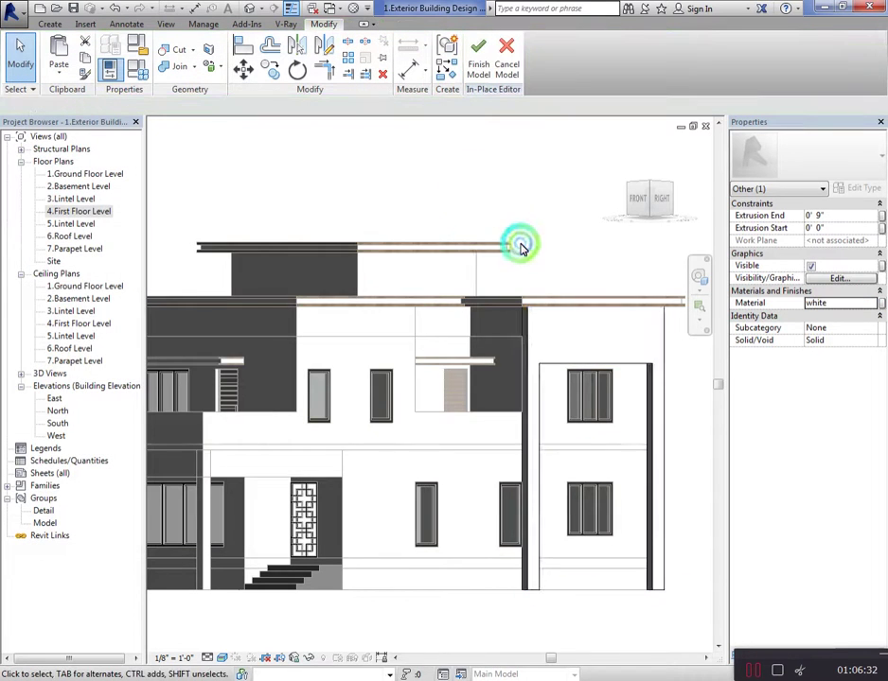
{"action": "scroll", "coordinate": [536, 215], "scroll_direction": "down", "scroll_amount": 3}
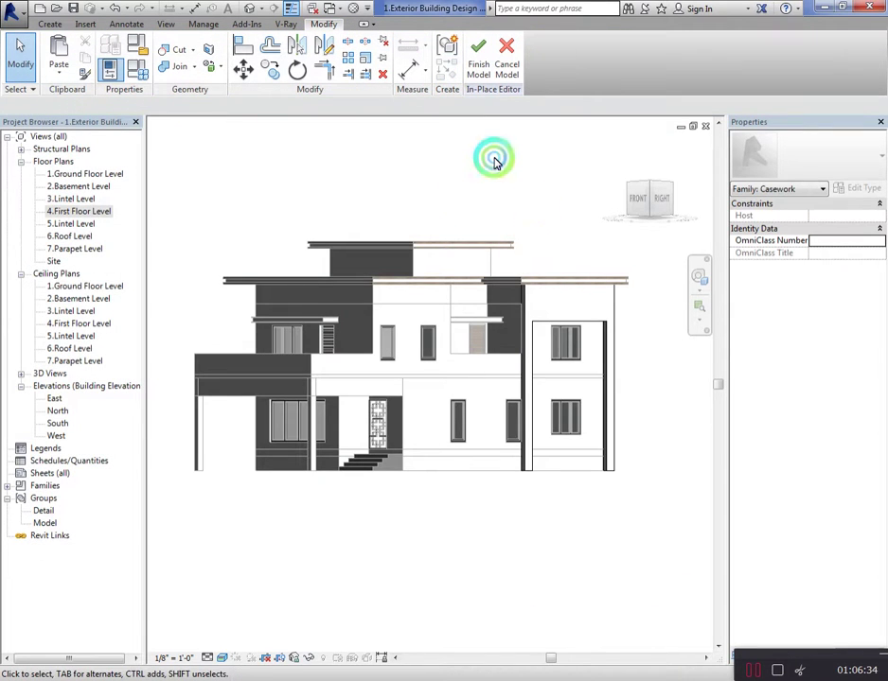
{"action": "left_click", "coordinate": [478, 59]}
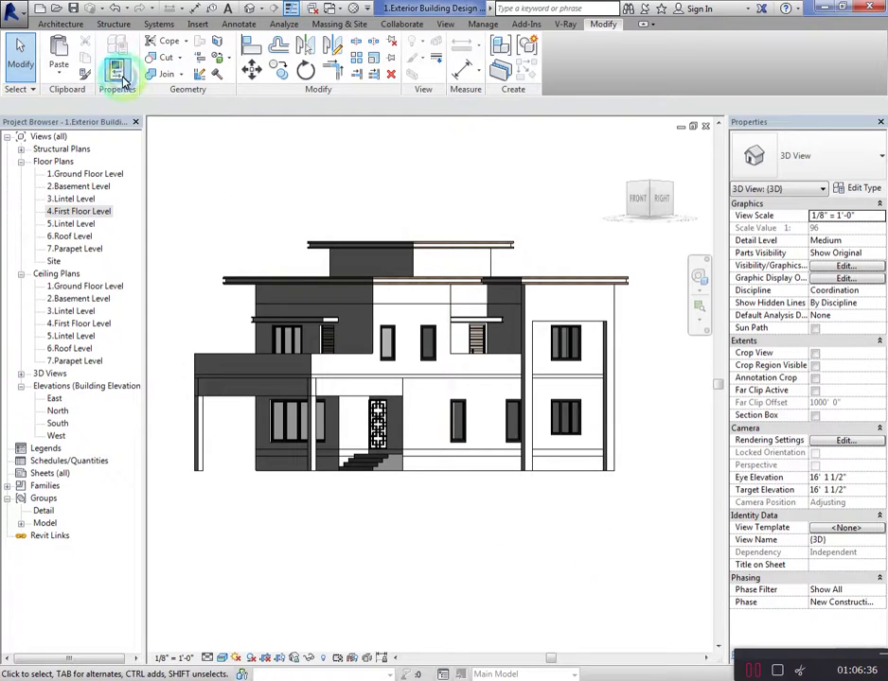
Zoom and orbit to an elevated close-up of the upper-storey parapet and roof overhang
{"action": "left_click", "coordinate": [366, 205]}
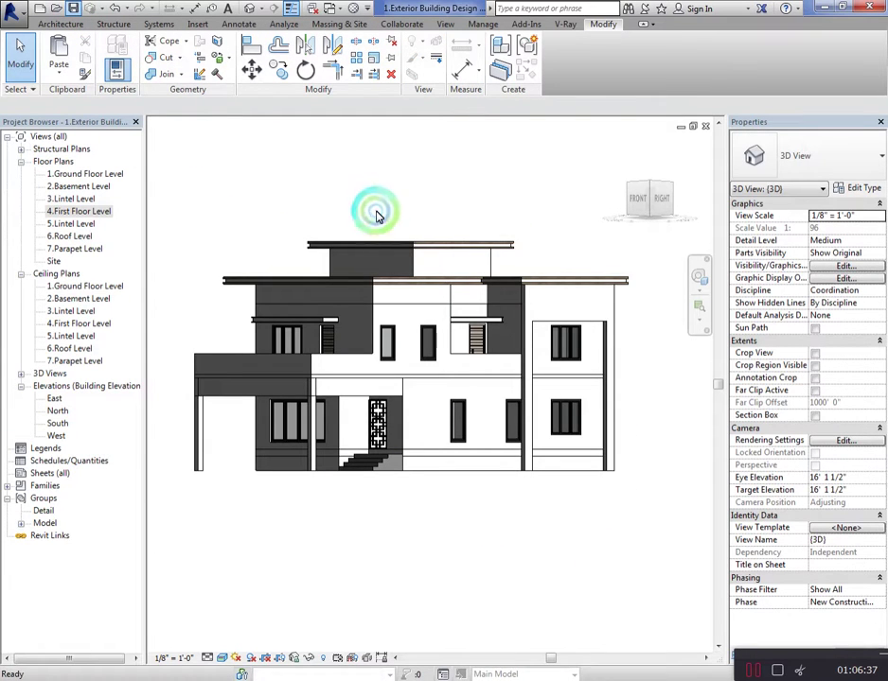
{"action": "left_click", "coordinate": [565, 289]}
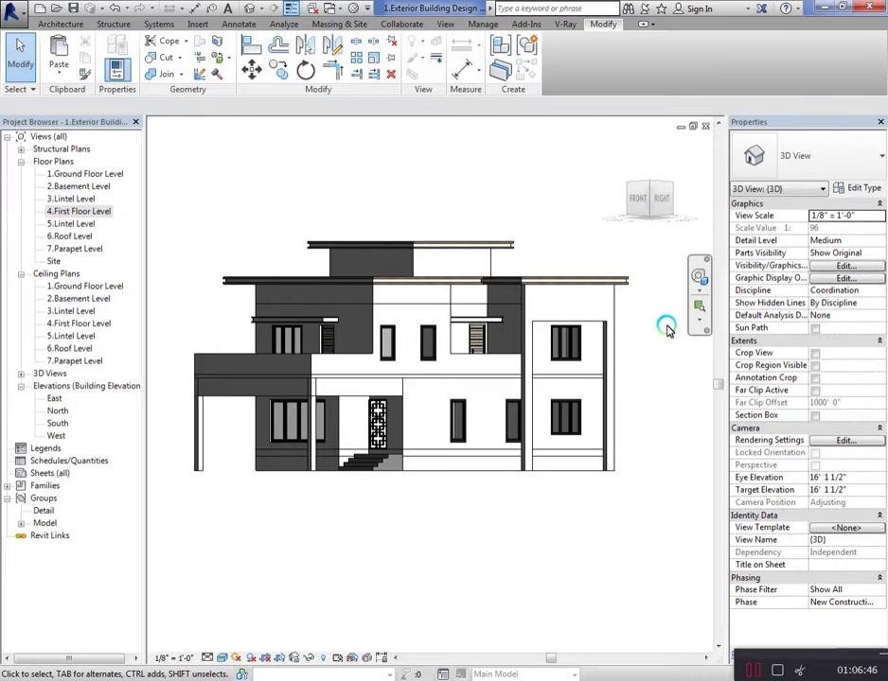
{"action": "scroll", "coordinate": [591, 272], "scroll_direction": "up", "scroll_amount": 2}
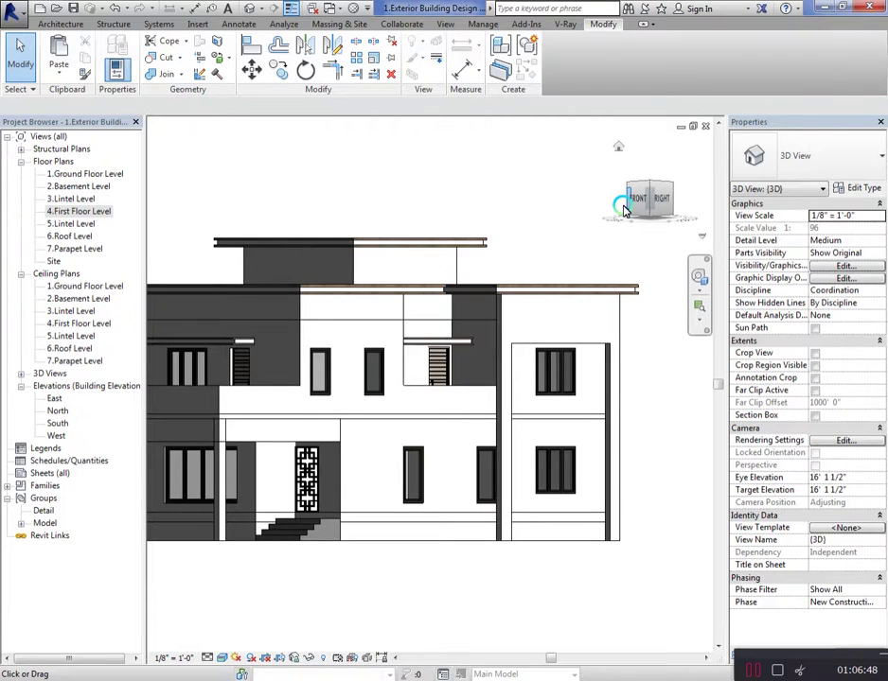
{"action": "mouse_move", "coordinate": [657, 203]}
{"action": "left_mouse_down"}
{"action": "mouse_move", "coordinate": [642, 193]}
{"action": "mouse_move", "coordinate": [660, 172]}
{"action": "mouse_move", "coordinate": [620, 254]}
{"action": "left_mouse_up"}
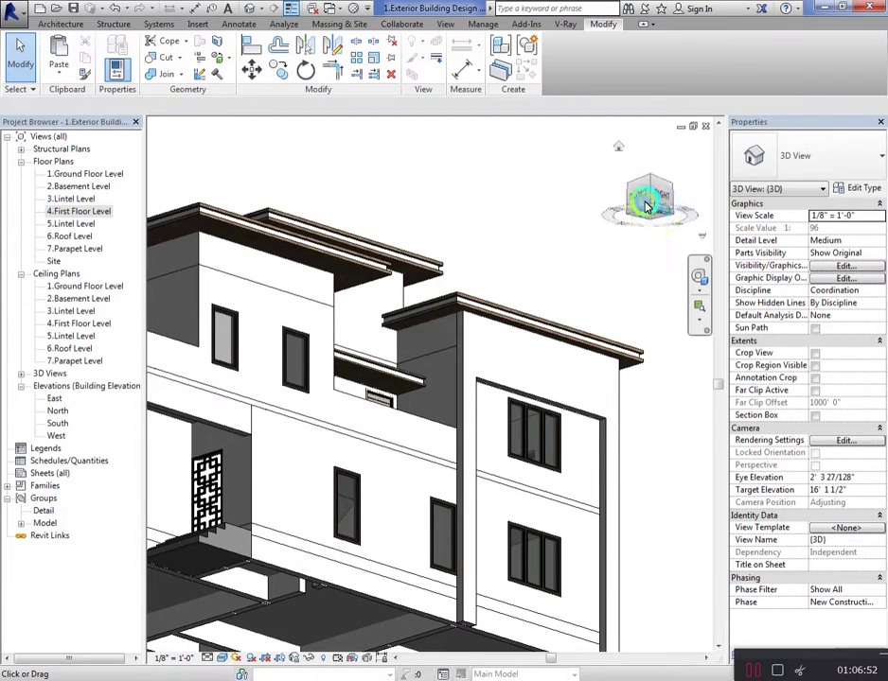
{"action": "mouse_move", "coordinate": [643, 198]}
{"action": "left_mouse_down"}
{"action": "mouse_move", "coordinate": [571, 194]}
{"action": "mouse_move", "coordinate": [664, 214]}
{"action": "left_mouse_up"}
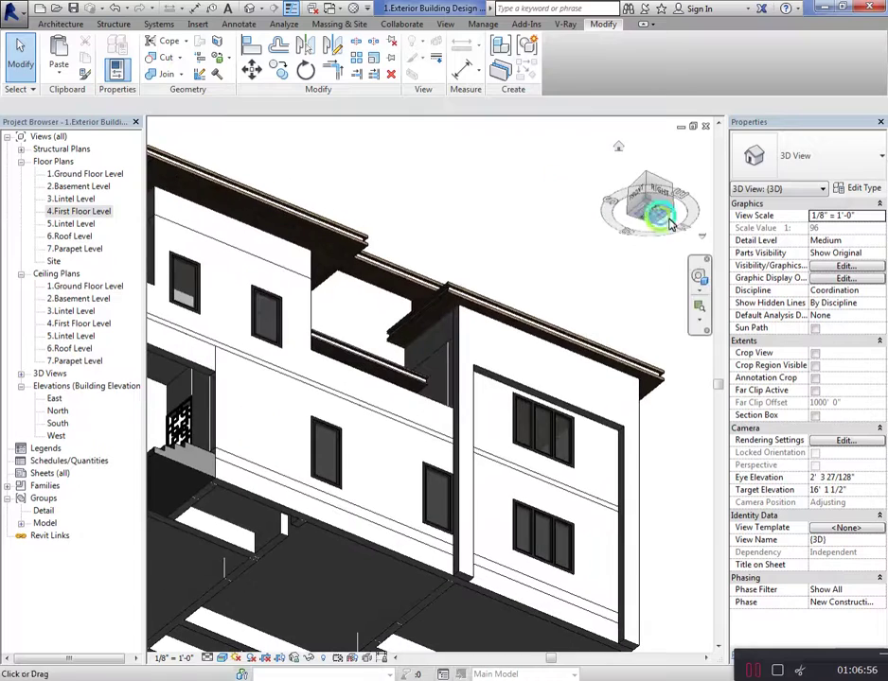
Start a new in-place Casework model and accept its default name
{"action": "left_click", "coordinate": [47, 24]}
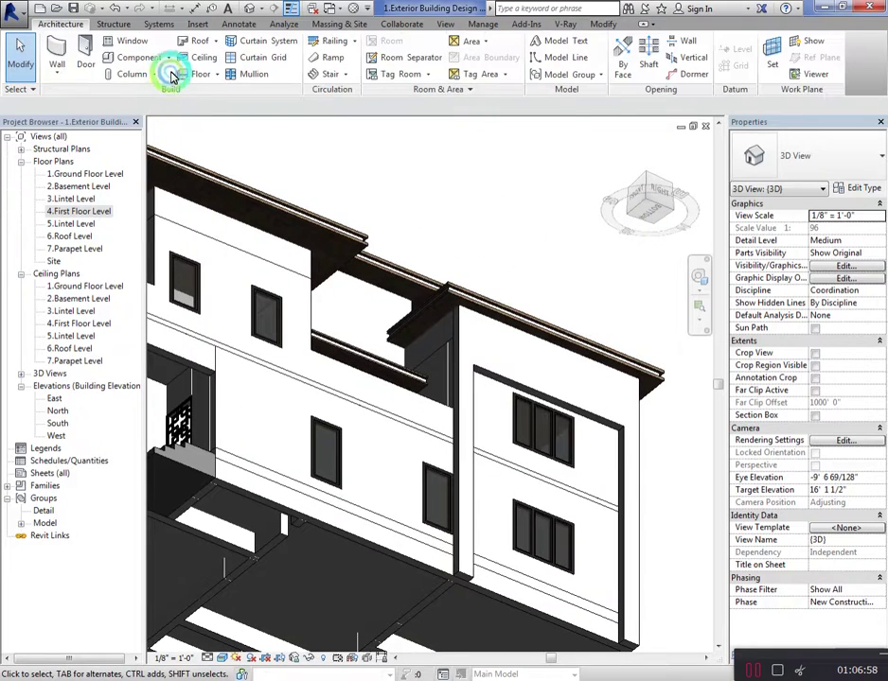
{"action": "left_click", "coordinate": [168, 58]}
{"action": "left_click", "coordinate": [162, 110]}
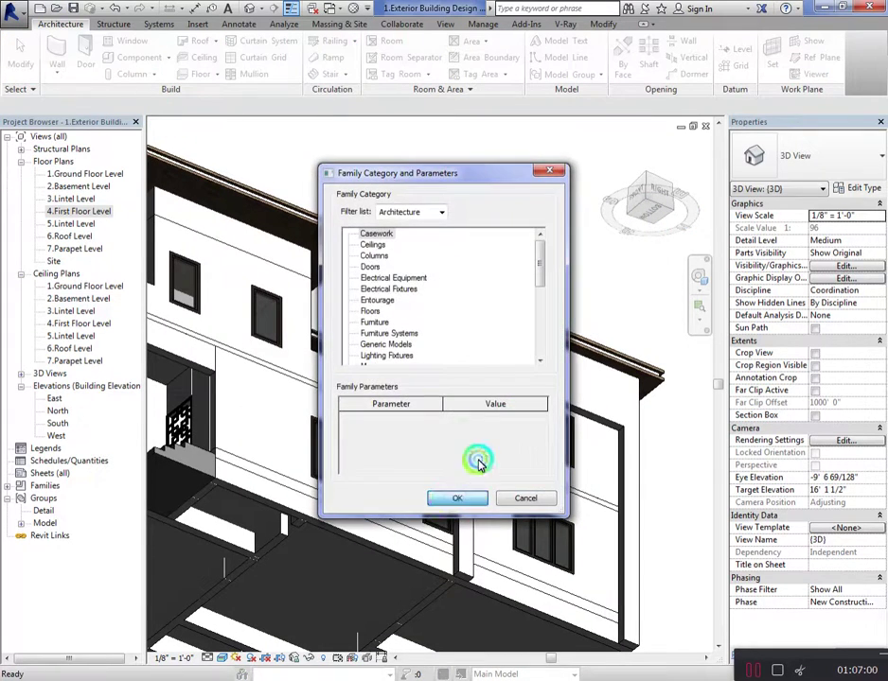
{"action": "left_click", "coordinate": [465, 500]}
{"action": "left_click", "coordinate": [663, 317]}
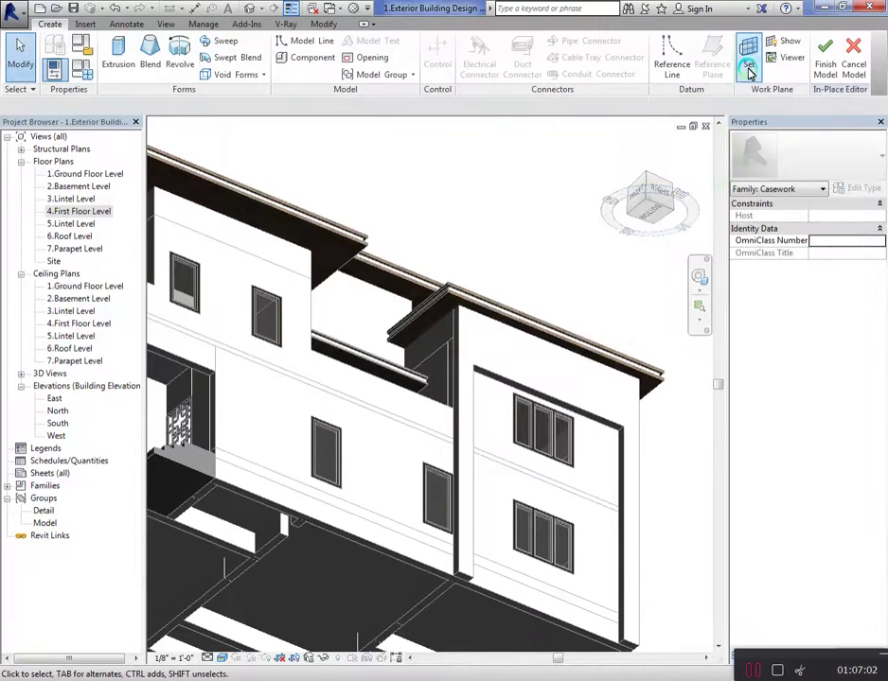
Set the work plane to the parapet wall face
{"action": "left_click", "coordinate": [746, 58]}
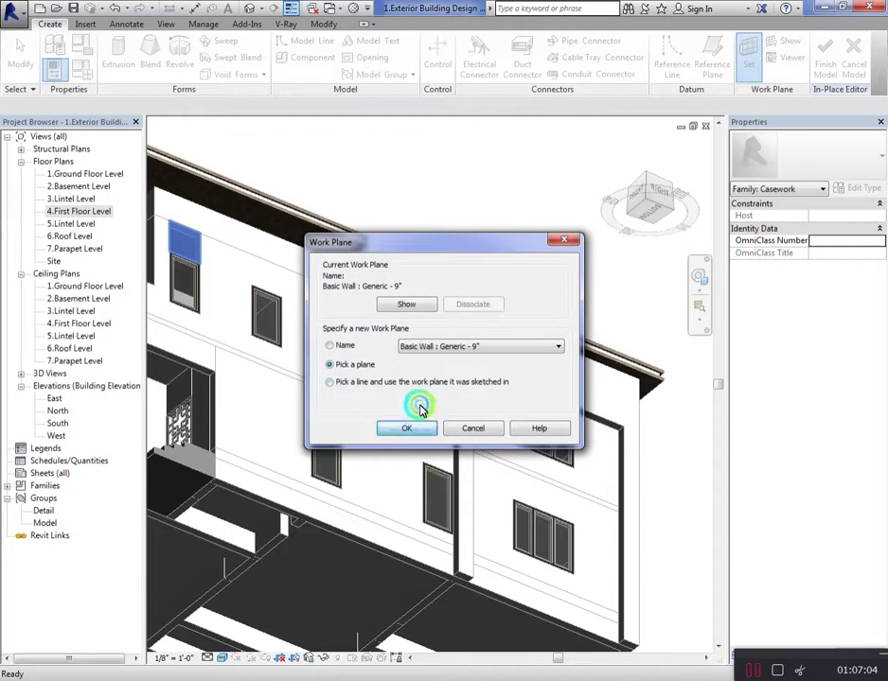
{"action": "left_click", "coordinate": [415, 427]}
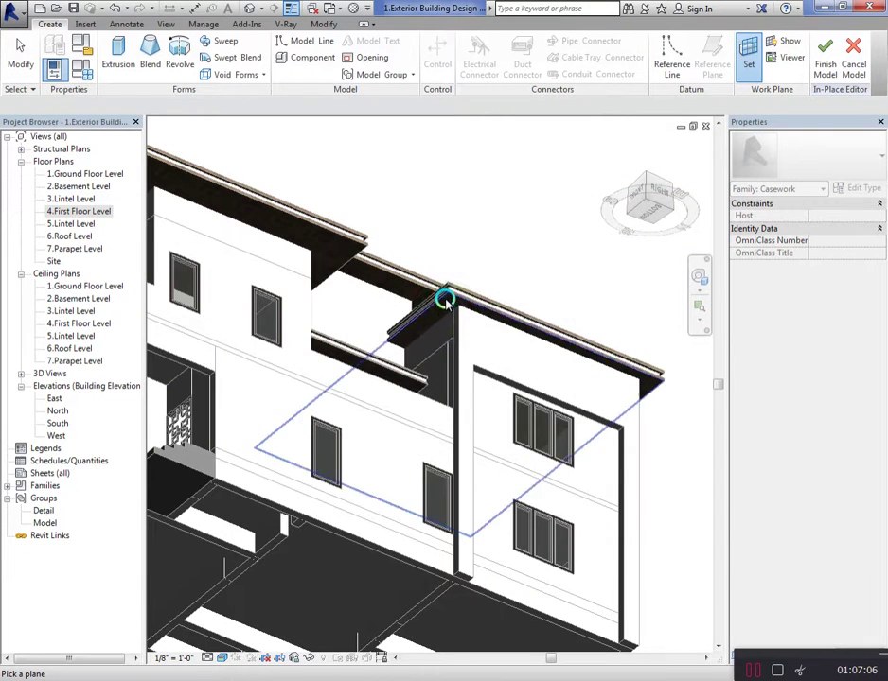
{"action": "left_click", "coordinate": [445, 301]}
{"action": "scroll", "coordinate": [522, 308], "scroll_direction": "up", "scroll_amount": 2}
{"action": "scroll", "coordinate": [465, 228], "scroll_direction": "up", "scroll_amount": 2}
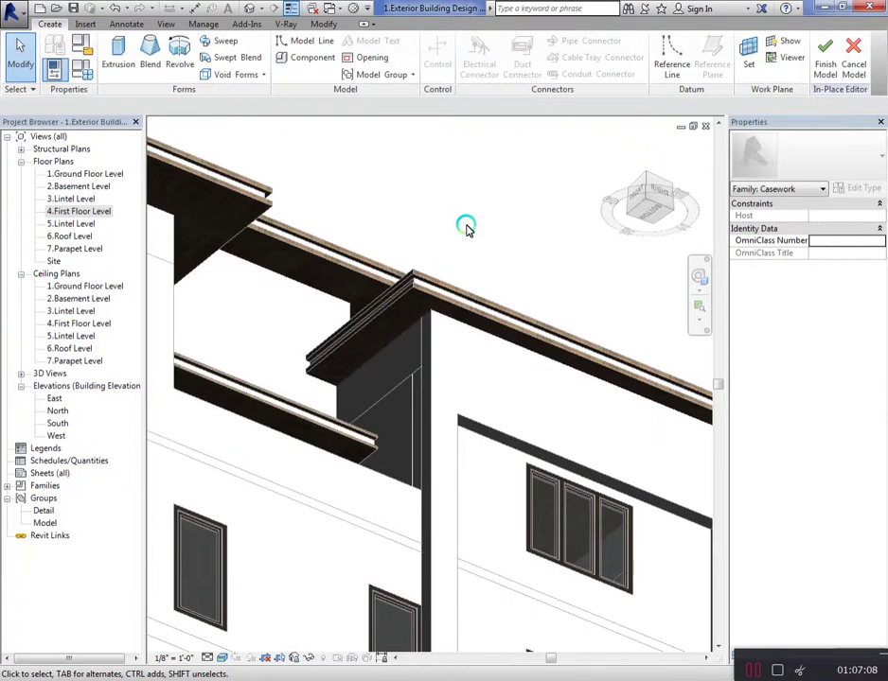
{"action": "scroll", "coordinate": [398, 189], "scroll_direction": "up", "scroll_amount": 1}
Begin an extrusion and sketch lines along the parapet's top edge and corner
{"action": "left_click", "coordinate": [118, 52]}
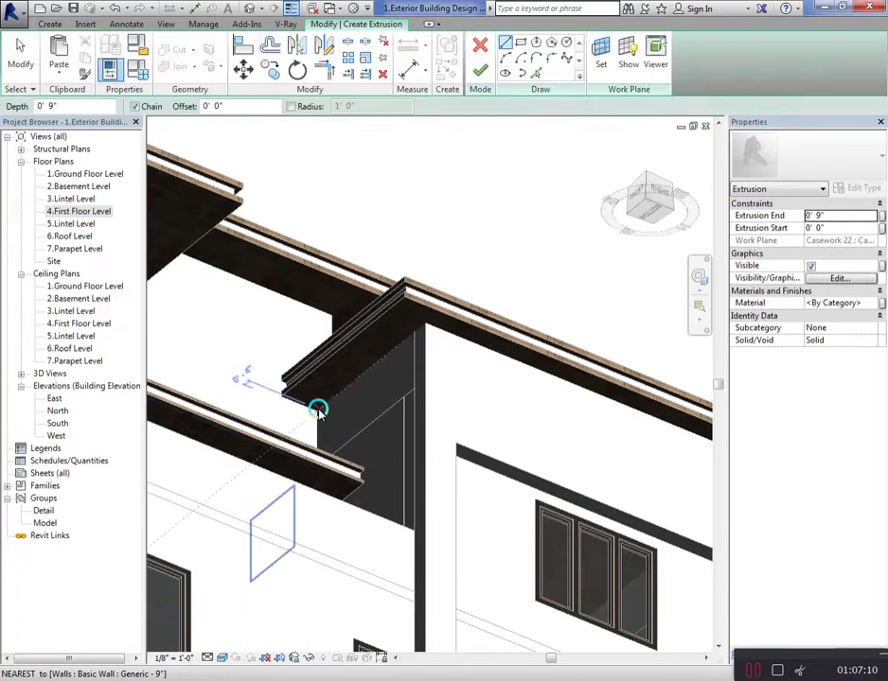
{"action": "left_click", "coordinate": [301, 405]}
{"action": "left_click", "coordinate": [413, 330]}
{"action": "scroll", "coordinate": [422, 322], "scroll_direction": "down", "scroll_amount": 2}
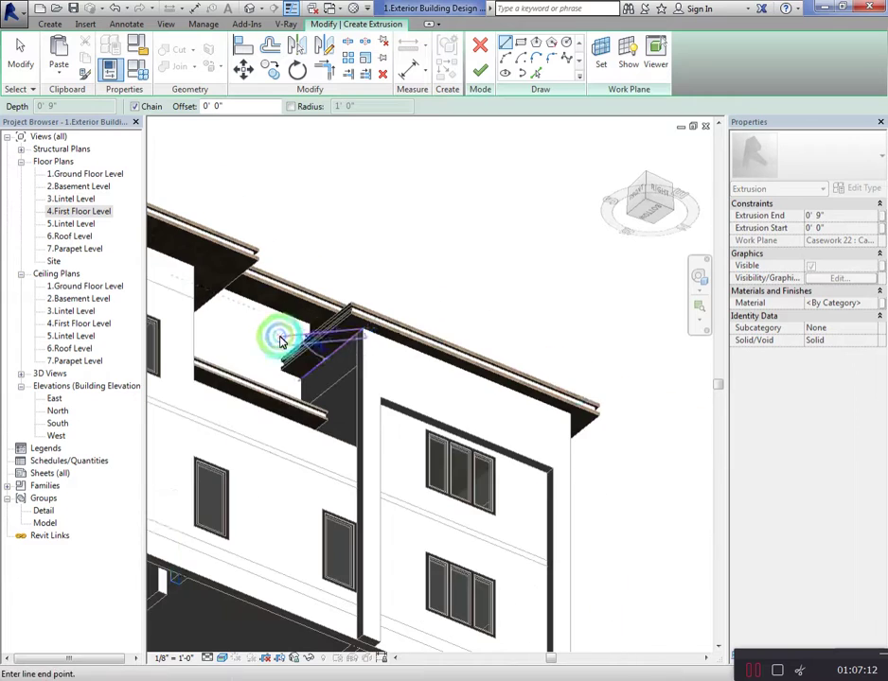
{"action": "left_click", "coordinate": [570, 412]}
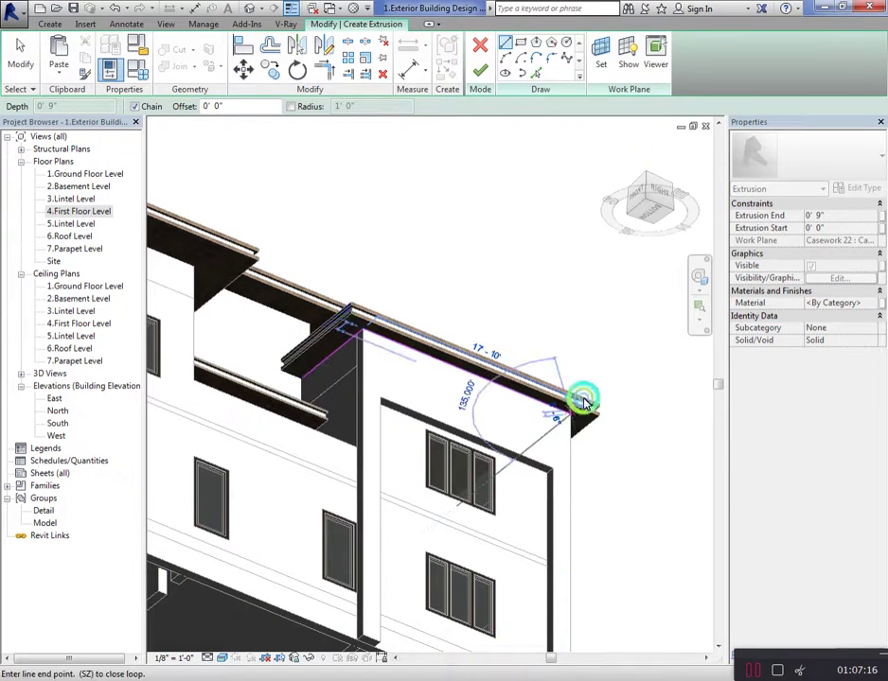
{"action": "left_click_drag", "start_coordinate": [625, 208], "coordinate": [564, 194]}
{"action": "mouse_move", "coordinate": [564, 194]}
{"action": "middle_mouse_down", "text": "shift"}
{"action": "mouse_move", "coordinate": [531, 188]}
{"action": "mouse_move", "coordinate": [594, 452]}
{"action": "mouse_move", "coordinate": [454, 243]}
{"action": "middle_mouse_up", "text": "shift"}
{"action": "scroll", "coordinate": [453, 243], "scroll_direction": "up", "scroll_amount": 2}
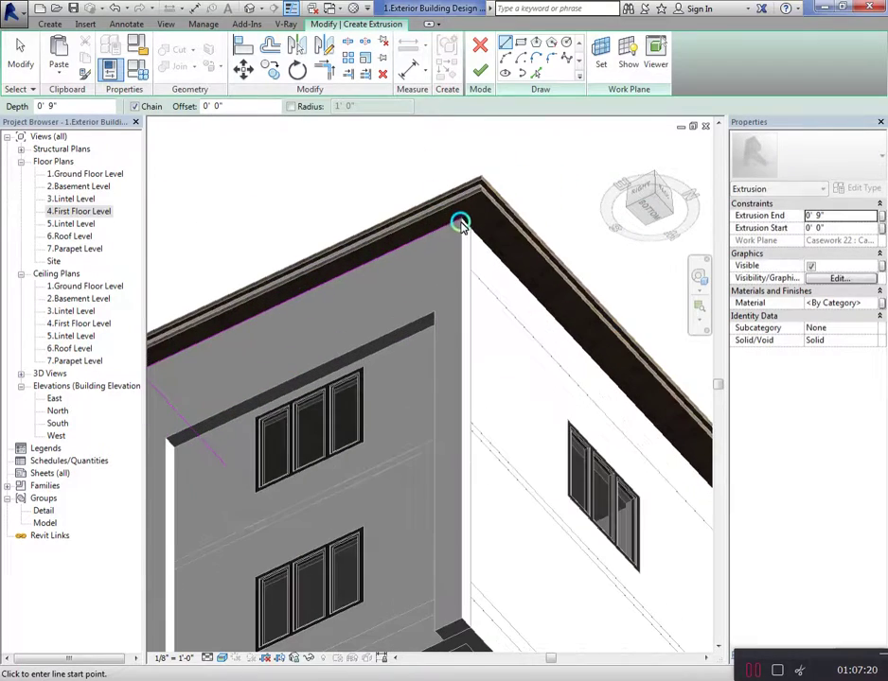
{"action": "left_click", "coordinate": [462, 216]}
{"action": "scroll", "coordinate": [474, 227], "scroll_direction": "up", "scroll_amount": 1}
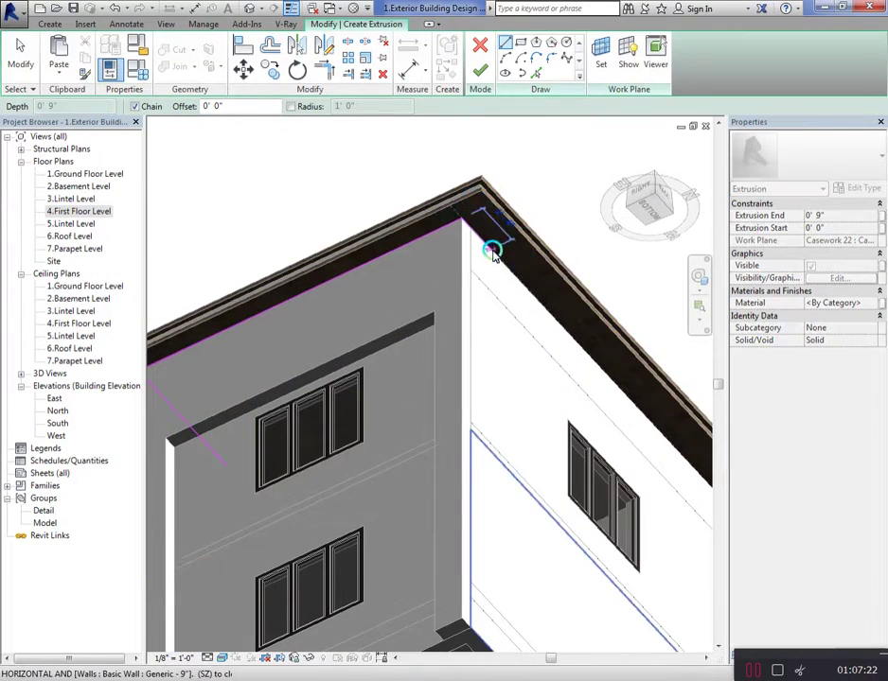
{"action": "left_click", "coordinate": [503, 254]}
{"action": "key", "text": "Escape"}
{"action": "key", "text": "Escape"}
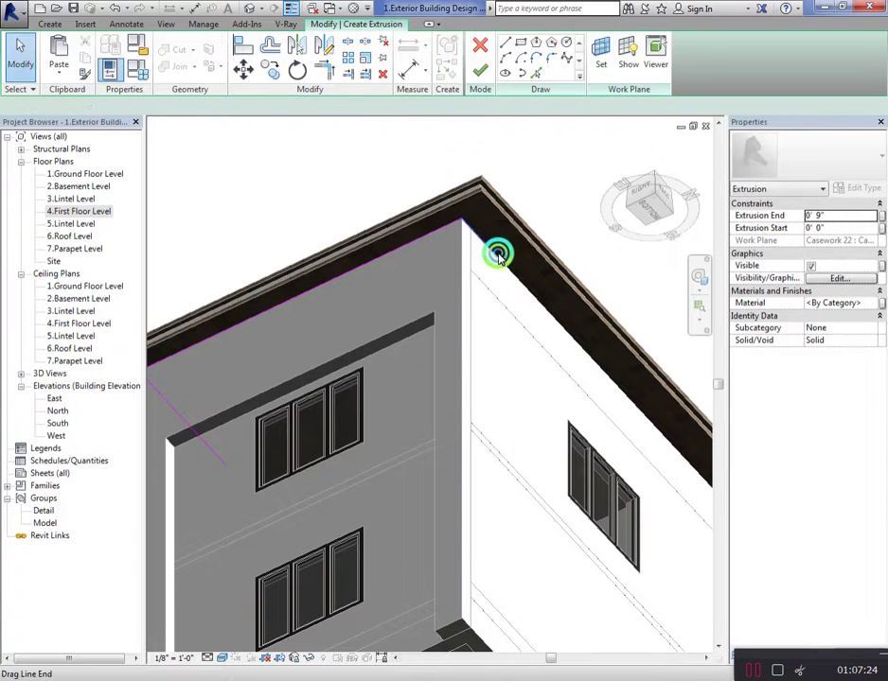
{"action": "left_click_drag", "start_coordinate": [491, 253], "coordinate": [521, 286]}
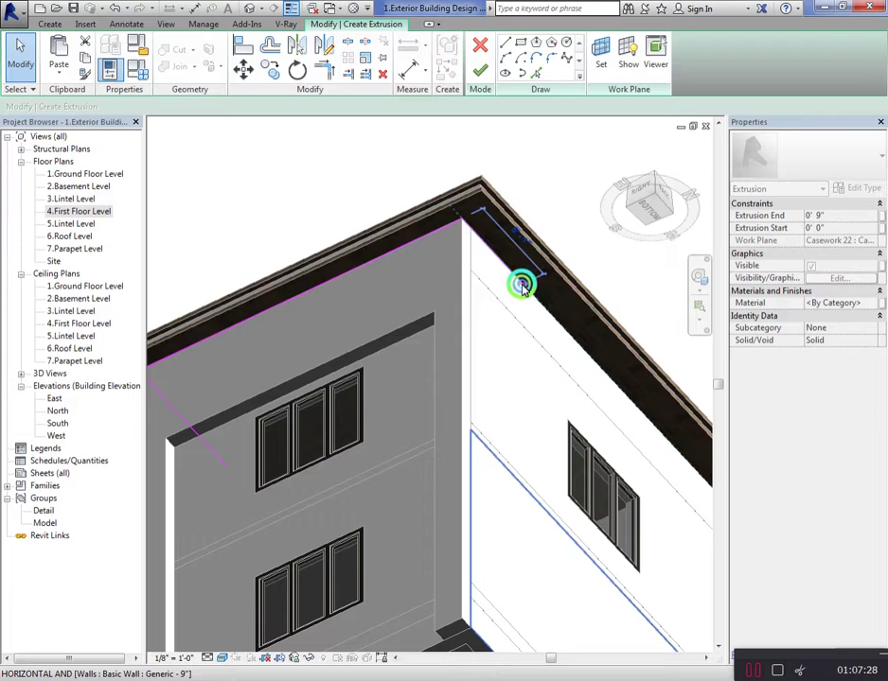
Try offsetting a sketch line while viewing the parapet from the right side
{"action": "left_click", "coordinate": [606, 200]}
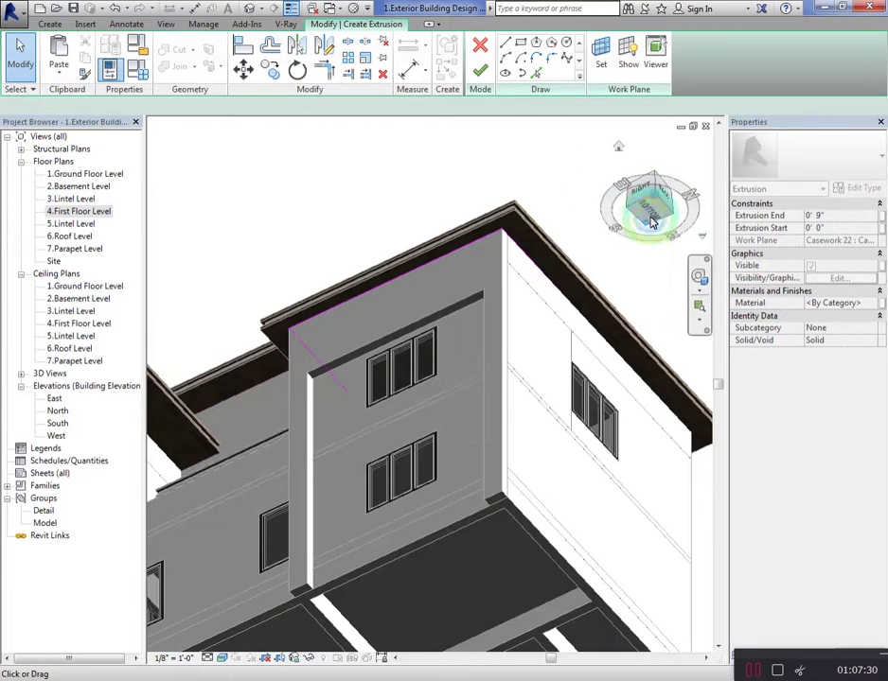
{"action": "middle_click_drag", "start_coordinate": [149, 224], "coordinate": [431, 299], "text": "shift"}
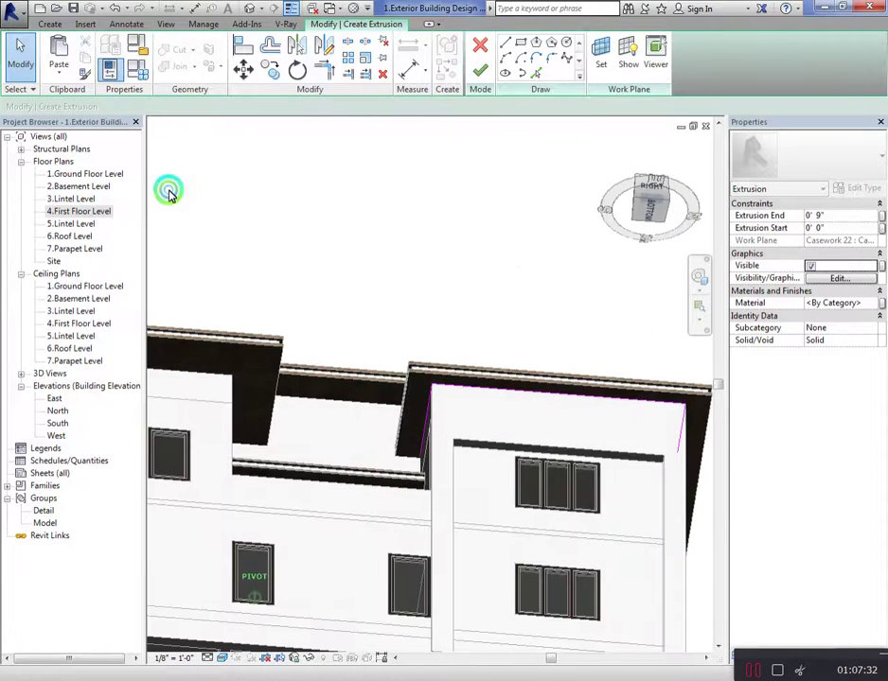
{"action": "key", "text": "o"}
{"action": "key", "text": "f"}
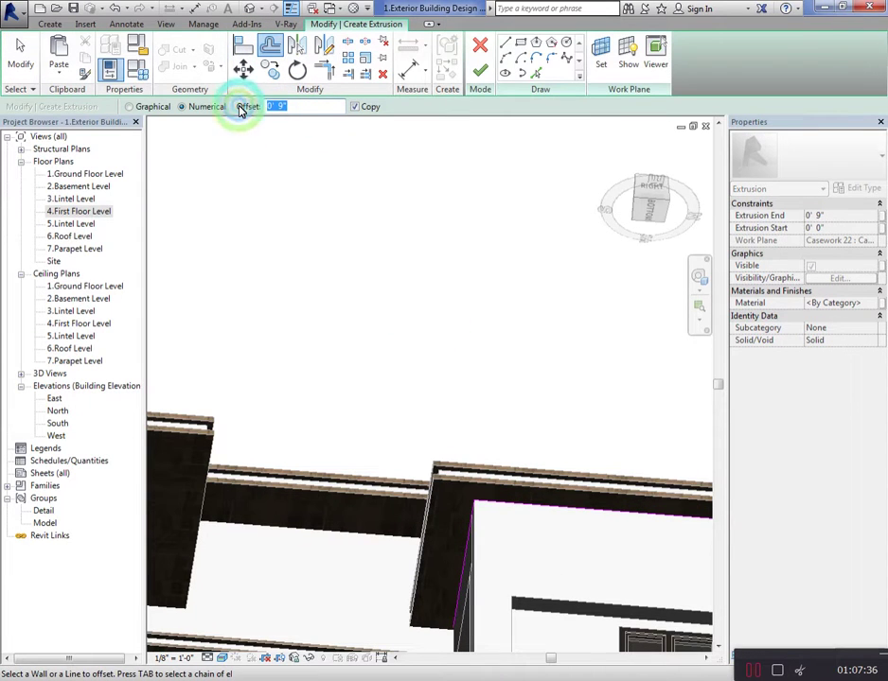
{"action": "scroll", "coordinate": [397, 459], "scroll_direction": "up", "scroll_amount": 2}
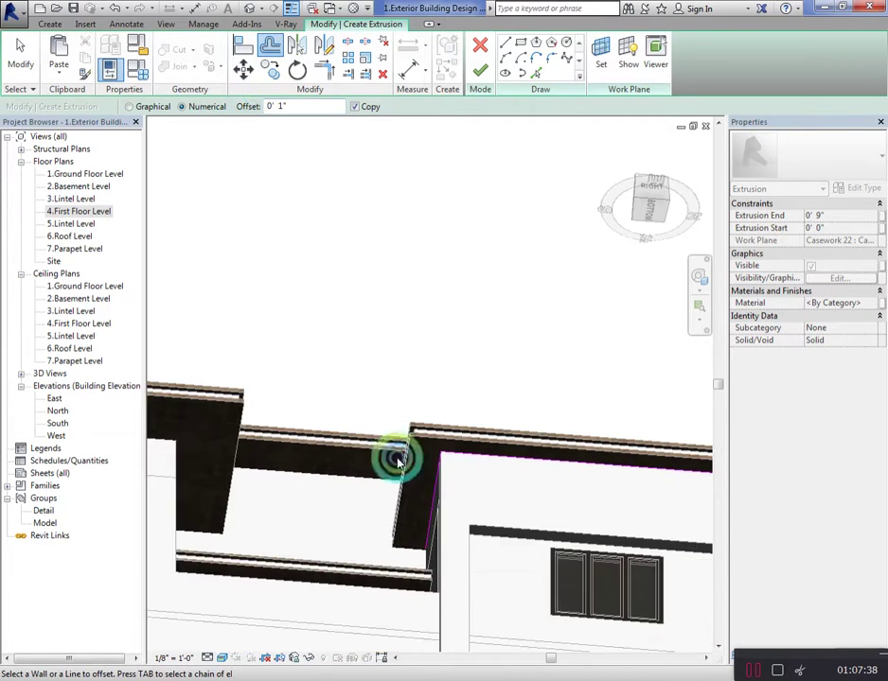
{"action": "scroll", "coordinate": [424, 471], "scroll_direction": "up", "scroll_amount": 2}
{"action": "scroll", "coordinate": [449, 435], "scroll_direction": "up", "scroll_amount": 2}
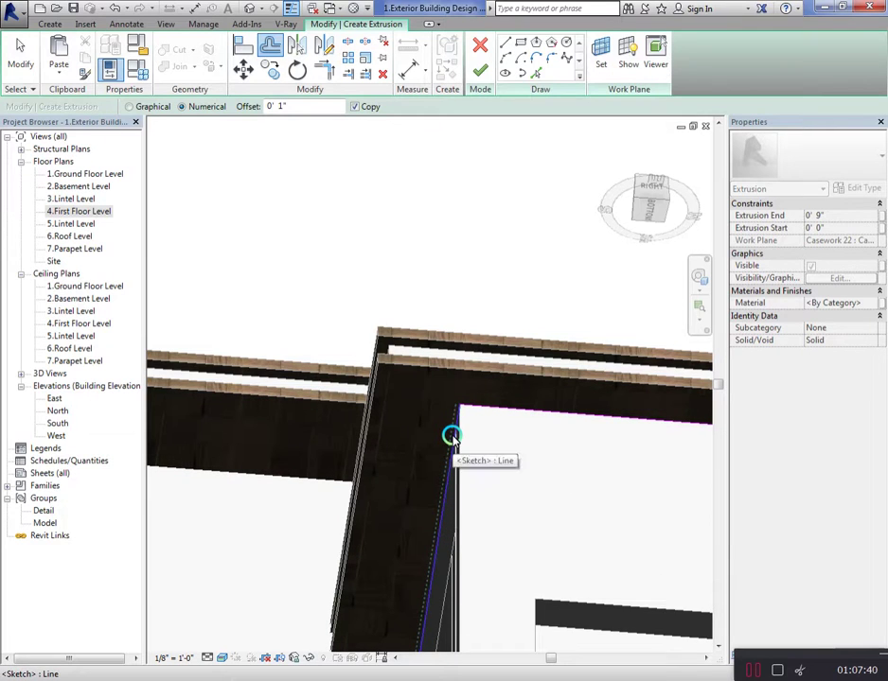
{"action": "key", "text": "Escape"}
Add sketch lines from the existing endpoints down the parapet side
{"action": "middle_click_drag", "start_coordinate": [438, 390], "coordinate": [468, 315]}
{"action": "scroll", "coordinate": [413, 623], "scroll_direction": "up", "scroll_amount": 1}
{"action": "scroll", "coordinate": [442, 563], "scroll_direction": "up", "scroll_amount": 1}
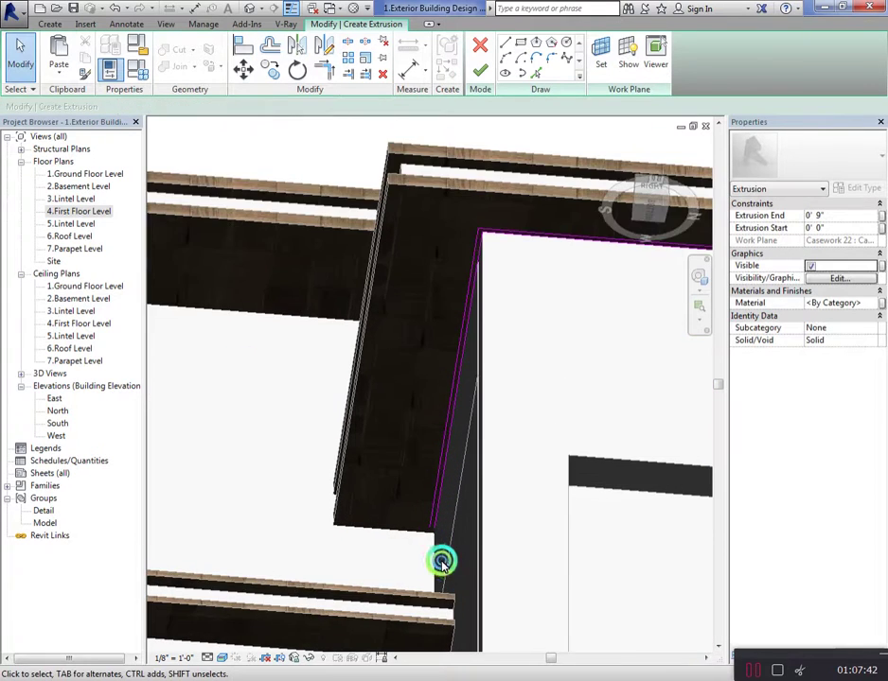
{"action": "scroll", "coordinate": [442, 562], "scroll_direction": "up", "scroll_amount": 1}
{"action": "scroll", "coordinate": [434, 562], "scroll_direction": "up", "scroll_amount": 1}
{"action": "key", "text": "l"}
{"action": "key", "text": "i"}
{"action": "left_click", "coordinate": [432, 516]}
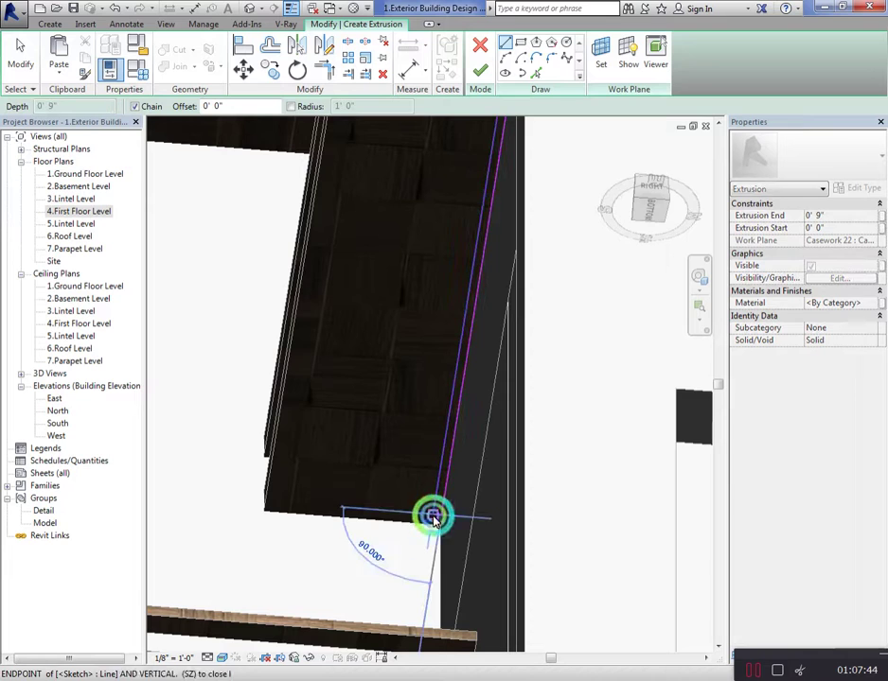
{"action": "key", "text": "Escape"}
{"action": "scroll", "coordinate": [182, 470], "scroll_direction": "down", "scroll_amount": 3}
{"action": "scroll", "coordinate": [569, 471], "scroll_direction": "up", "scroll_amount": 1}
{"action": "scroll", "coordinate": [552, 480], "scroll_direction": "up", "scroll_amount": 1}
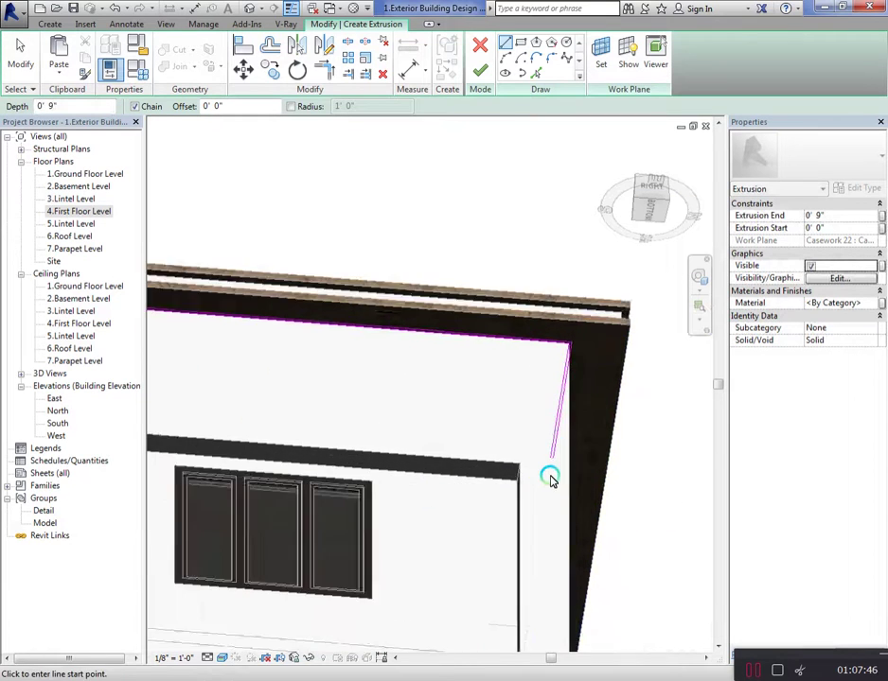
{"action": "scroll", "coordinate": [552, 480], "scroll_direction": "up", "scroll_amount": 1}
{"action": "left_click", "coordinate": [555, 445]}
{"action": "key", "text": "Escape"}
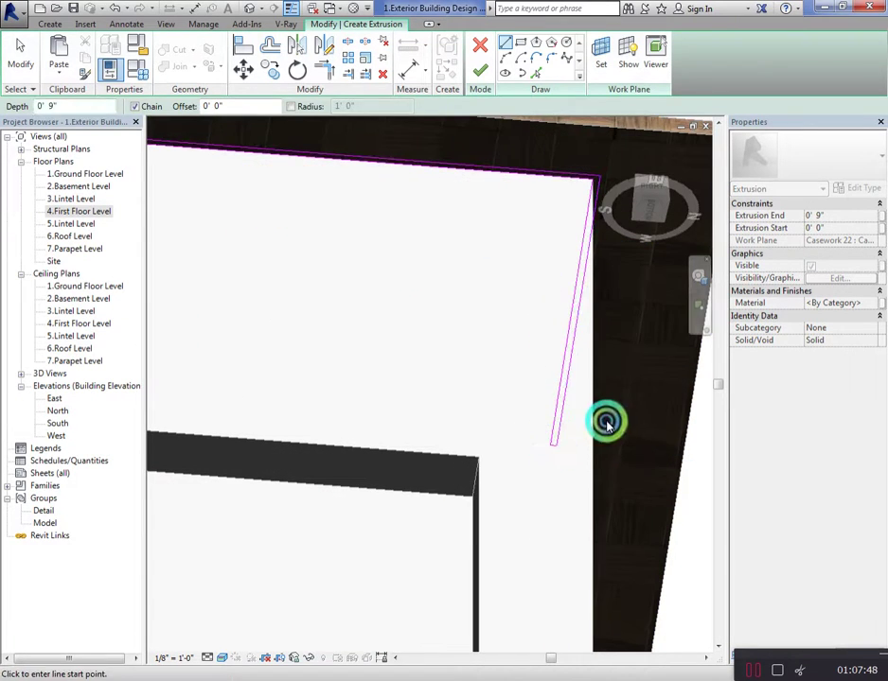
{"action": "key", "text": "Escape"}
{"action": "scroll", "coordinate": [607, 423], "scroll_direction": "down", "scroll_amount": 3}
{"action": "scroll", "coordinate": [632, 284], "scroll_direction": "down", "scroll_amount": 2}
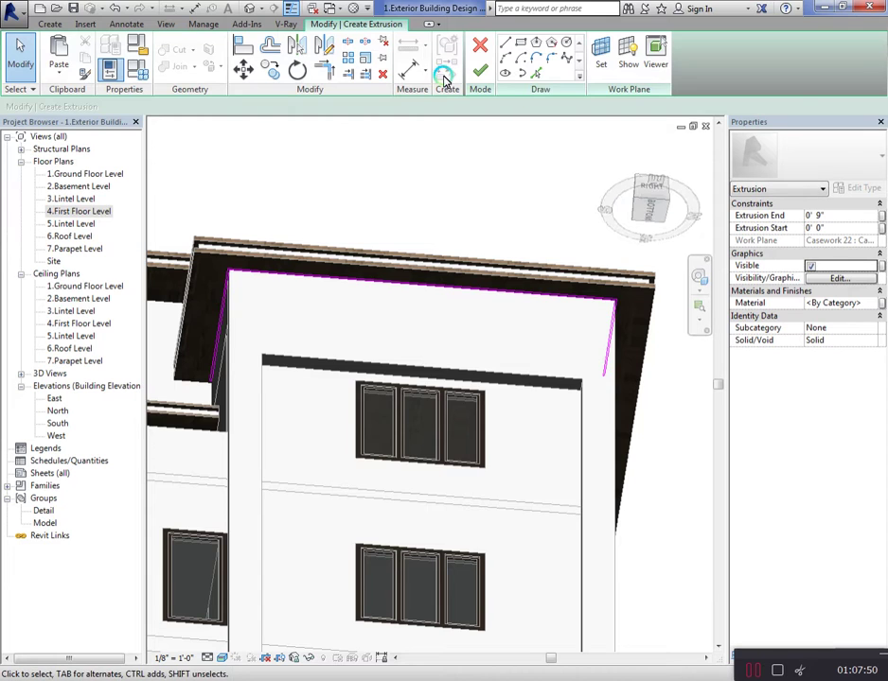
Finish the sketch and try Extrusion End values of -4', -3' and -2' 0"
{"action": "left_click", "coordinate": [480, 72]}
{"action": "left_click", "coordinate": [403, 294]}
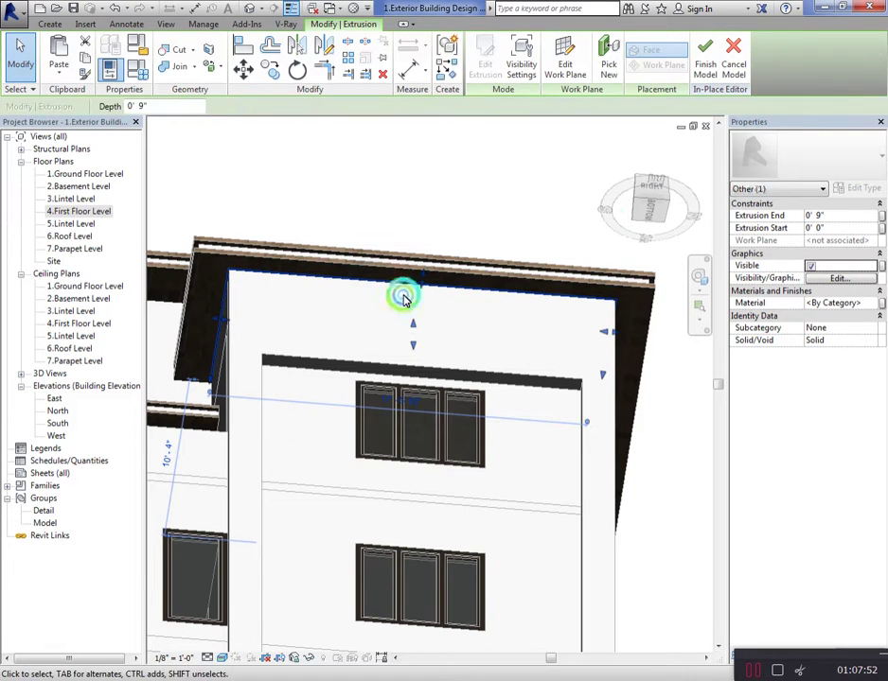
{"action": "left_click", "coordinate": [834, 220]}
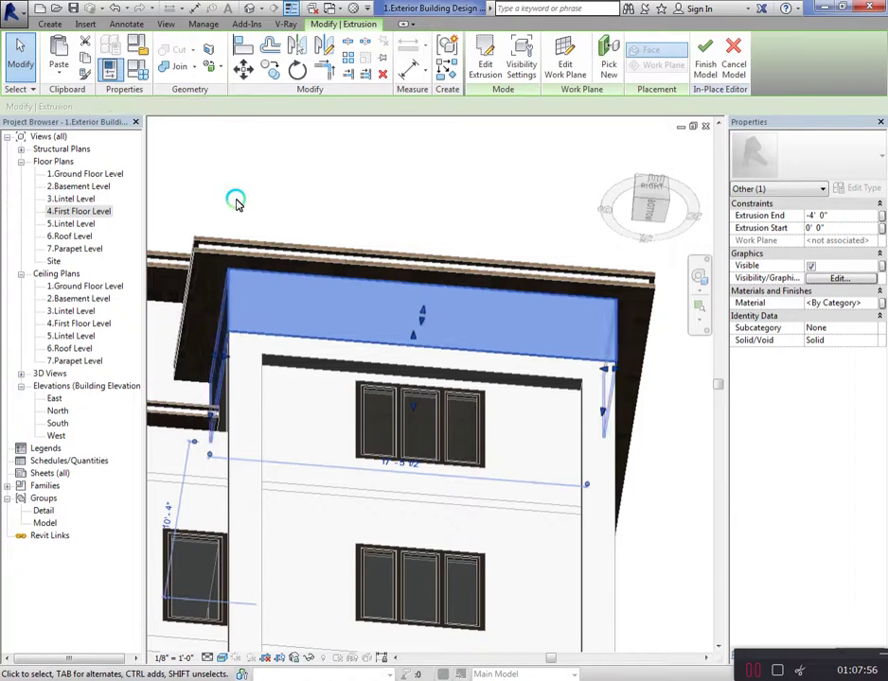
{"action": "left_click", "coordinate": [649, 203]}
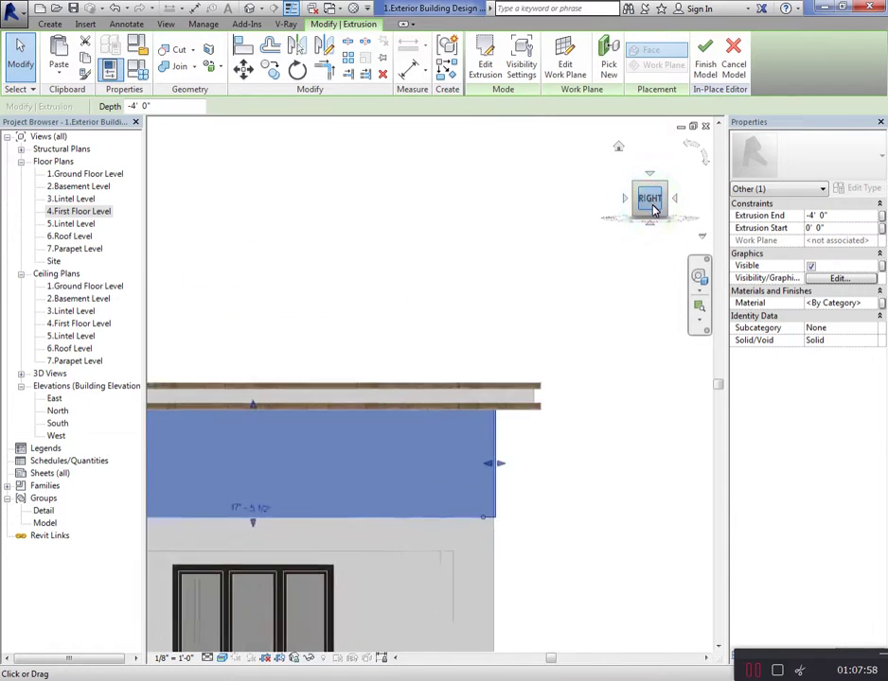
{"action": "left_click", "coordinate": [855, 224]}
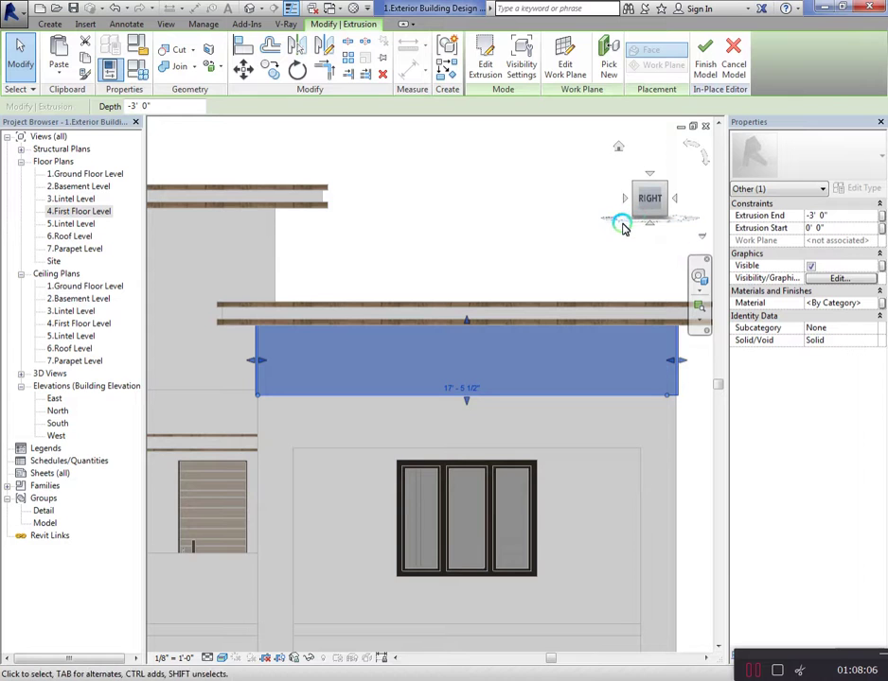
{"action": "left_click_drag", "start_coordinate": [651, 204], "coordinate": [156, 193]}
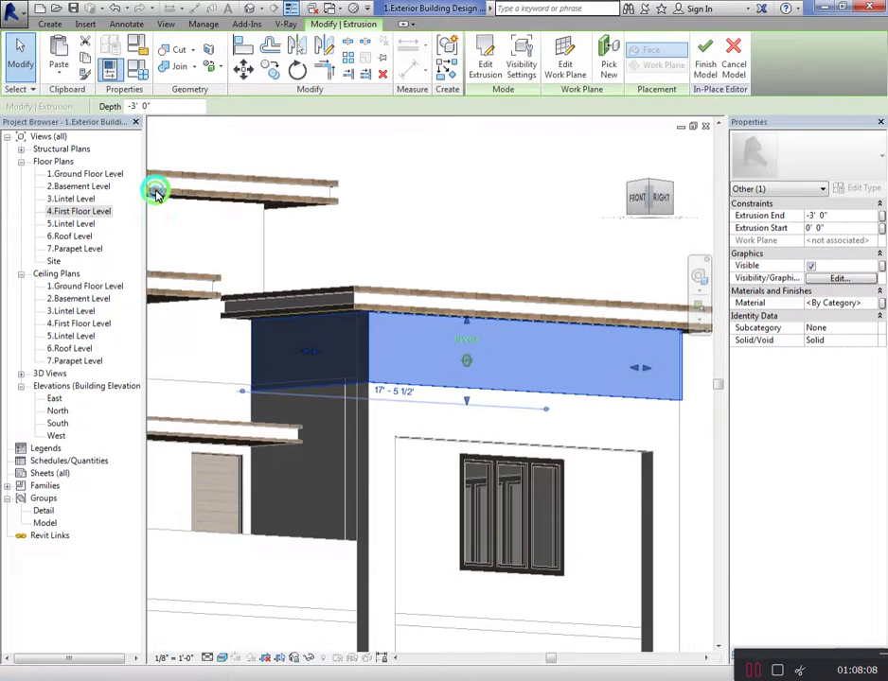
{"action": "left_click", "coordinate": [663, 199]}
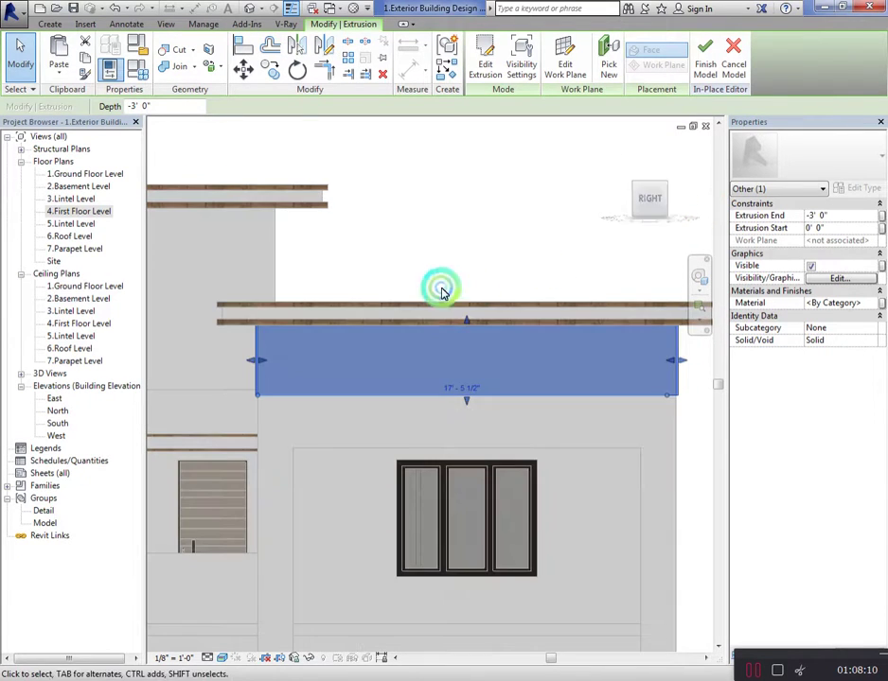
{"action": "left_click", "coordinate": [833, 217]}
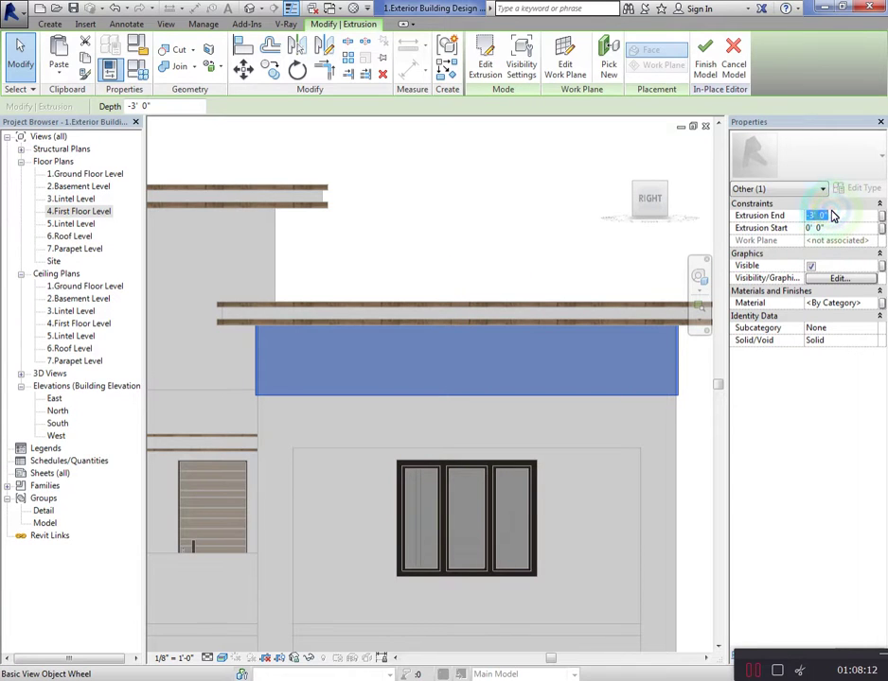
{"action": "left_click", "coordinate": [383, 350]}
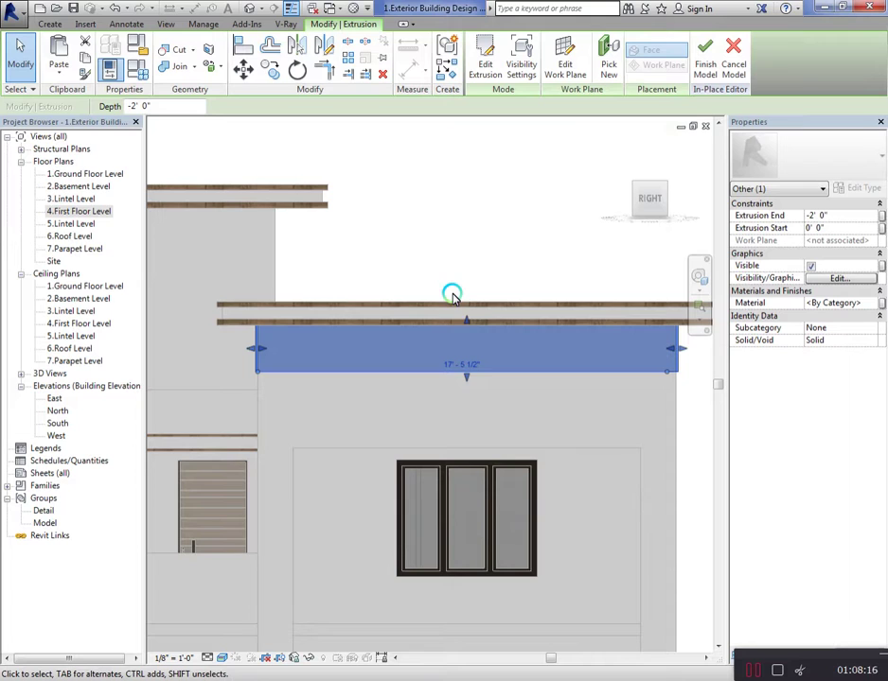
Cancel the stray move commands and set the extrusion end to 0' 9"
{"action": "left_click", "coordinate": [390, 337]}
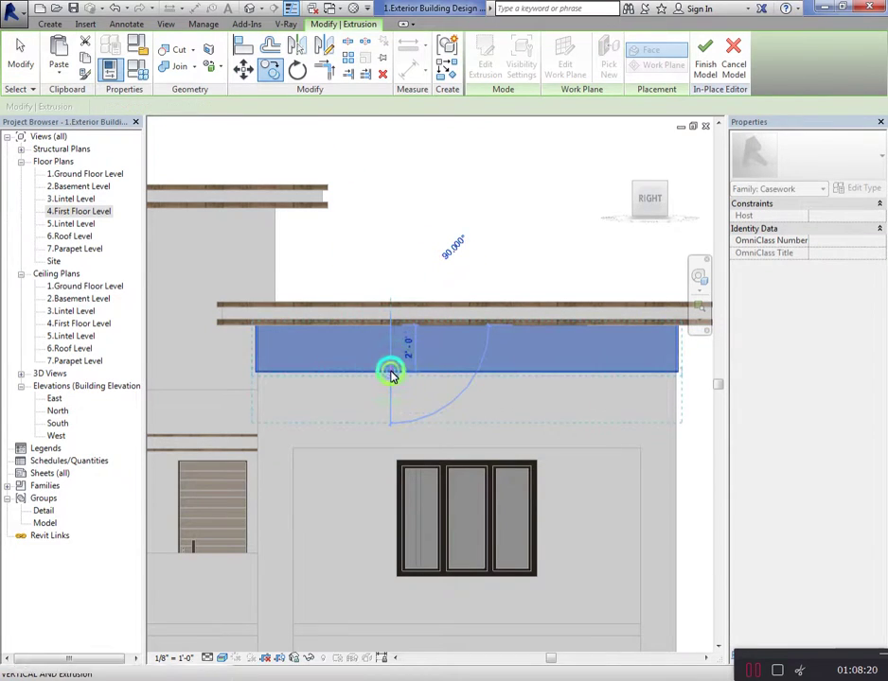
{"action": "right_click", "coordinate": [366, 221]}
{"action": "left_click", "coordinate": [374, 232]}
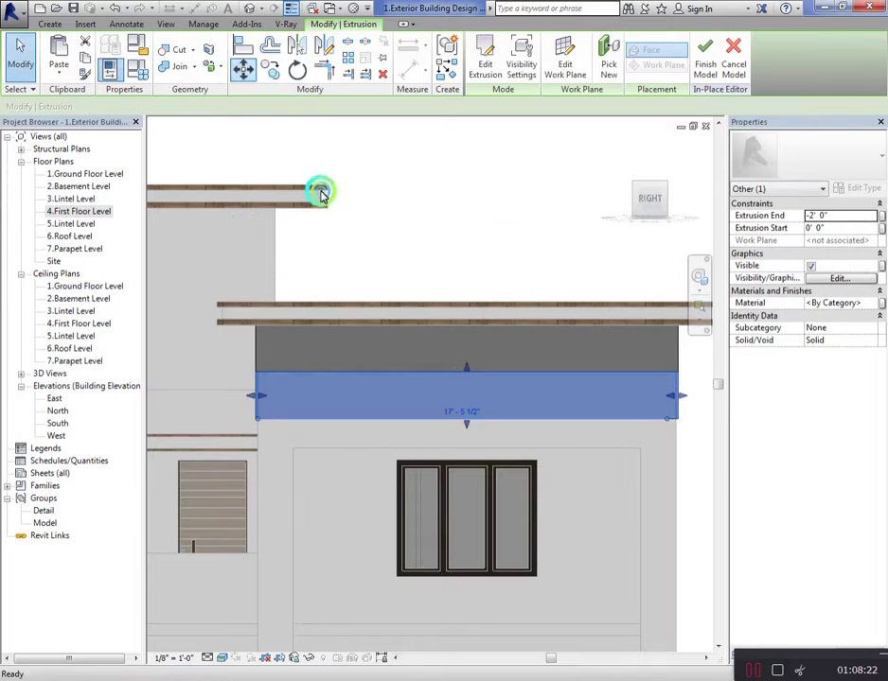
{"action": "key", "text": "m"}
{"action": "key", "text": "v"}
{"action": "scroll", "coordinate": [372, 381], "scroll_direction": "up", "scroll_amount": 2}
{"action": "scroll", "coordinate": [406, 368], "scroll_direction": "up", "scroll_amount": 2}
{"action": "right_click", "coordinate": [511, 137]}
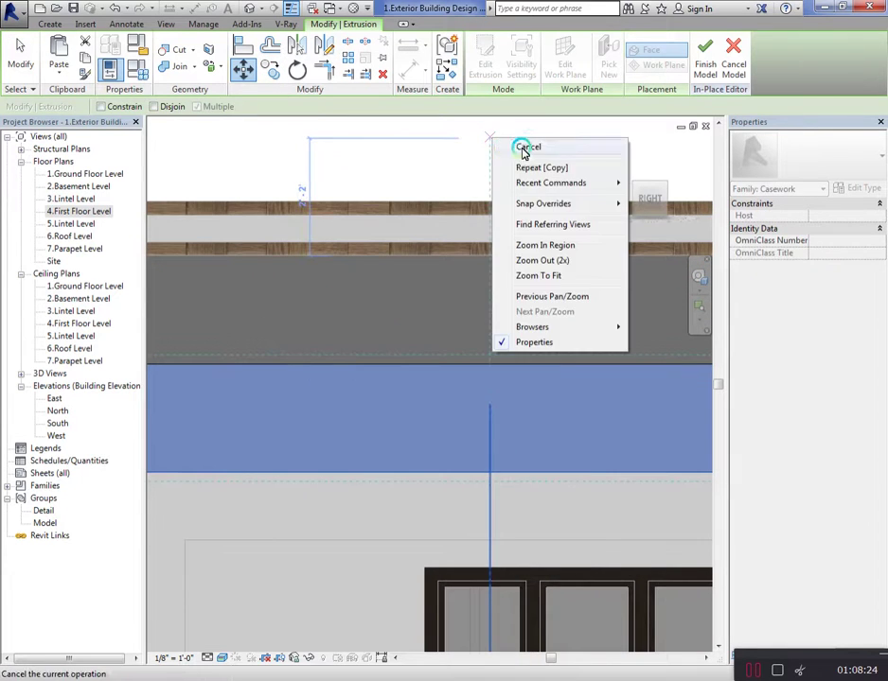
{"action": "left_click", "coordinate": [522, 149]}
{"action": "scroll", "coordinate": [504, 283], "scroll_direction": "down", "scroll_amount": 2}
{"action": "left_click", "coordinate": [506, 330]}
{"action": "scroll", "coordinate": [531, 322], "scroll_direction": "up", "scroll_amount": 1}
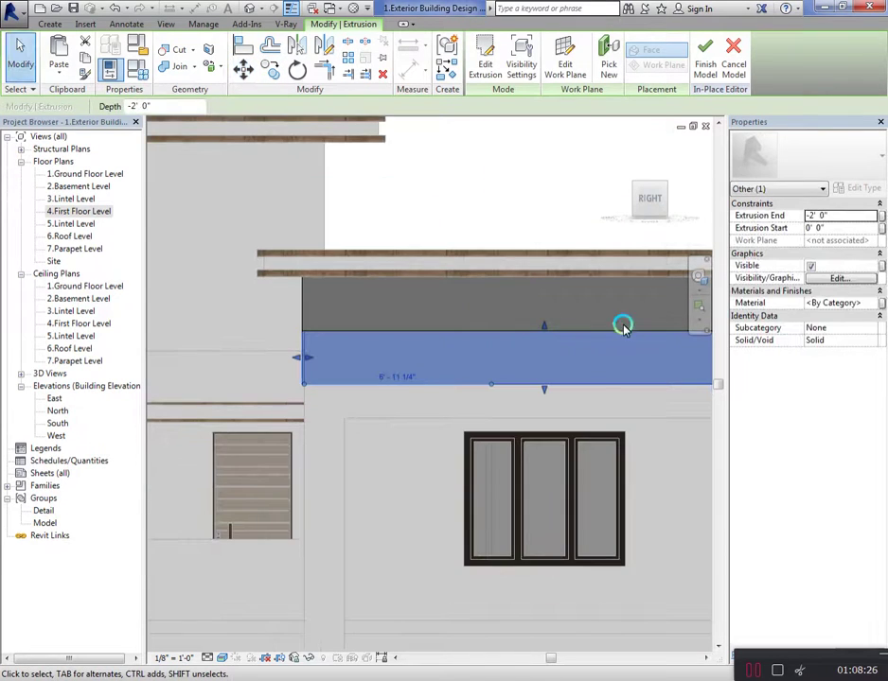
{"action": "left_click", "coordinate": [837, 220]}
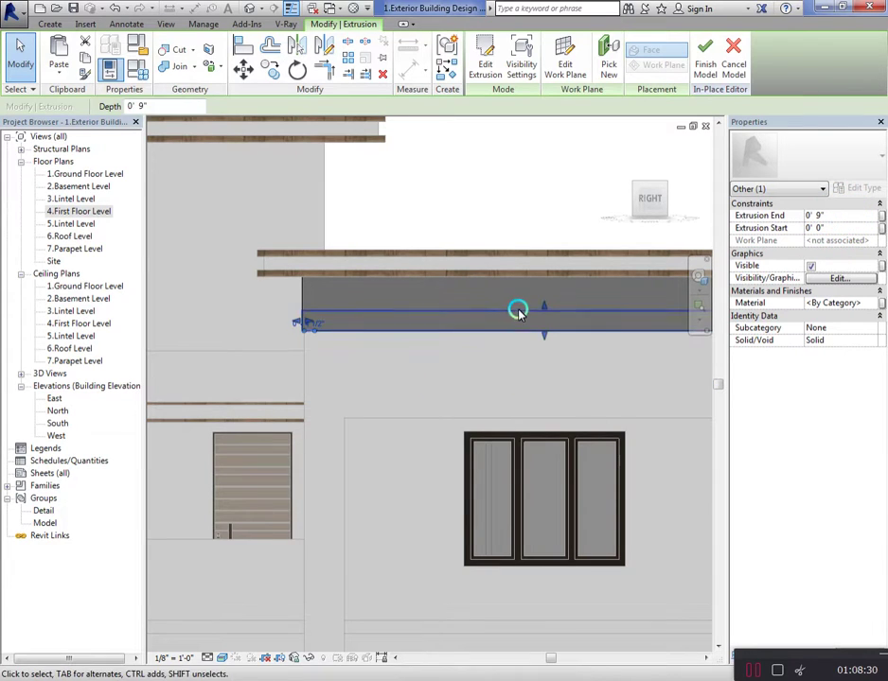
Rotate the extrusion 90° into a horizontal strip and reposition it below the fascia
{"action": "left_click", "coordinate": [245, 68]}
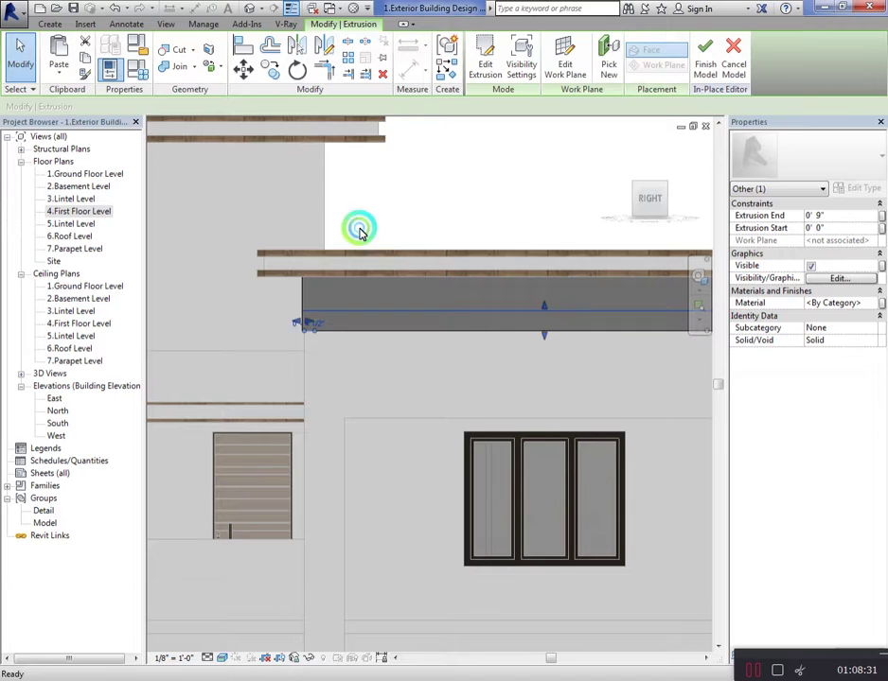
{"action": "left_click", "coordinate": [410, 311]}
{"action": "left_click", "coordinate": [415, 332]}
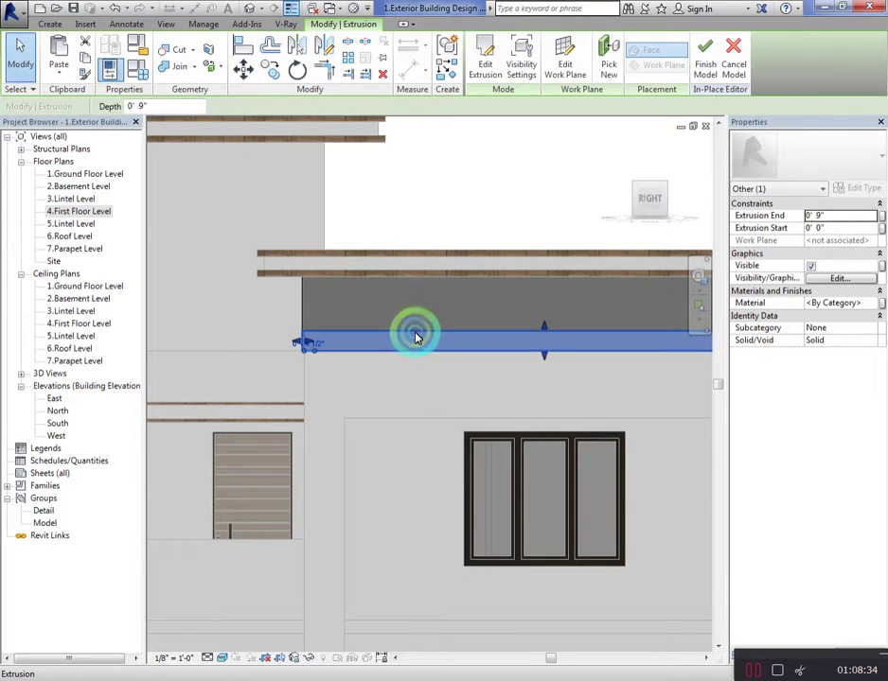
{"action": "scroll", "coordinate": [414, 334], "scroll_direction": "up", "scroll_amount": 2}
{"action": "left_click", "coordinate": [237, 74]}
{"action": "scroll", "coordinate": [363, 323], "scroll_direction": "up", "scroll_amount": 2}
{"action": "left_click", "coordinate": [365, 323]}
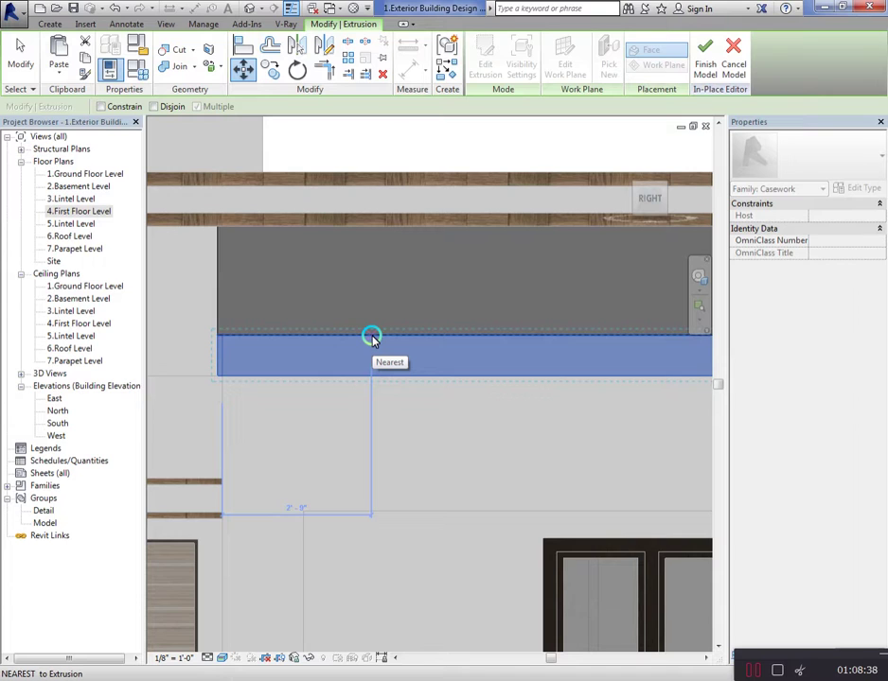
{"action": "scroll", "coordinate": [371, 339], "scroll_direction": "down", "scroll_amount": 1}
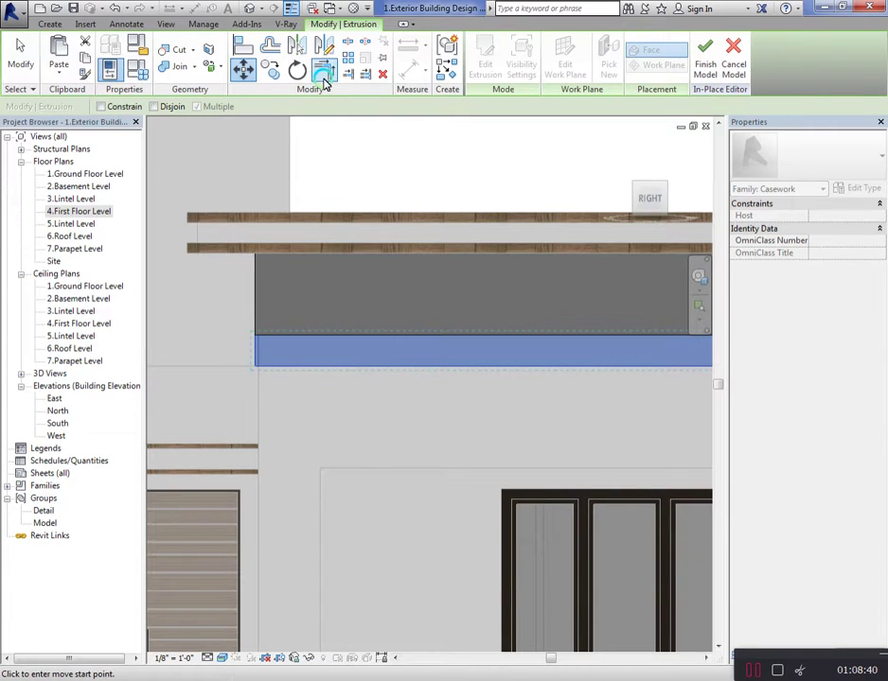
Array the louver strip from the wall corner down the wall with Move To: Last
{"action": "left_click", "coordinate": [347, 58]}
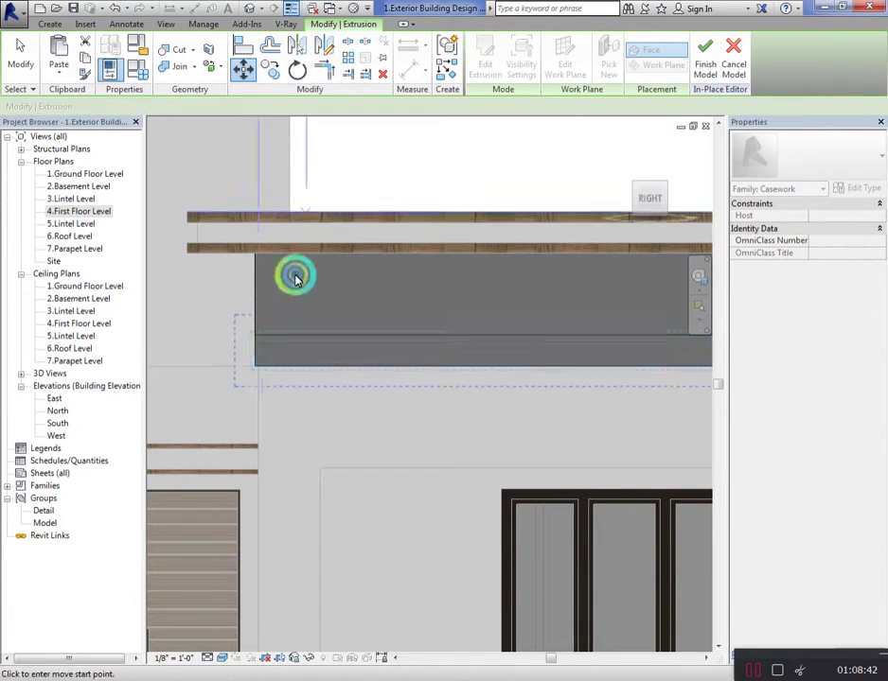
{"action": "left_click", "coordinate": [252, 383]}
{"action": "scroll", "coordinate": [258, 362], "scroll_direction": "up", "scroll_amount": 1}
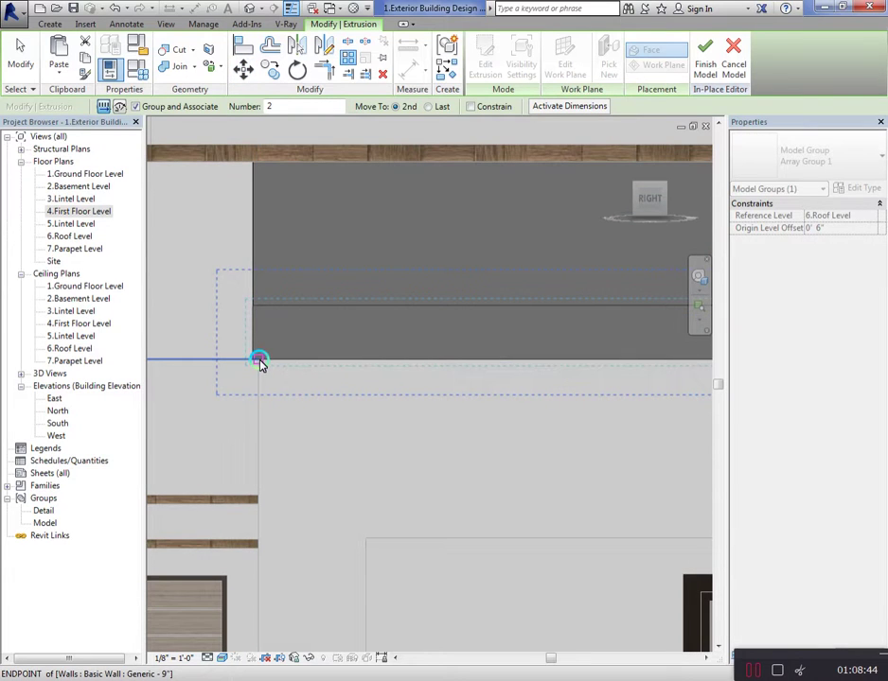
{"action": "left_click", "coordinate": [259, 362]}
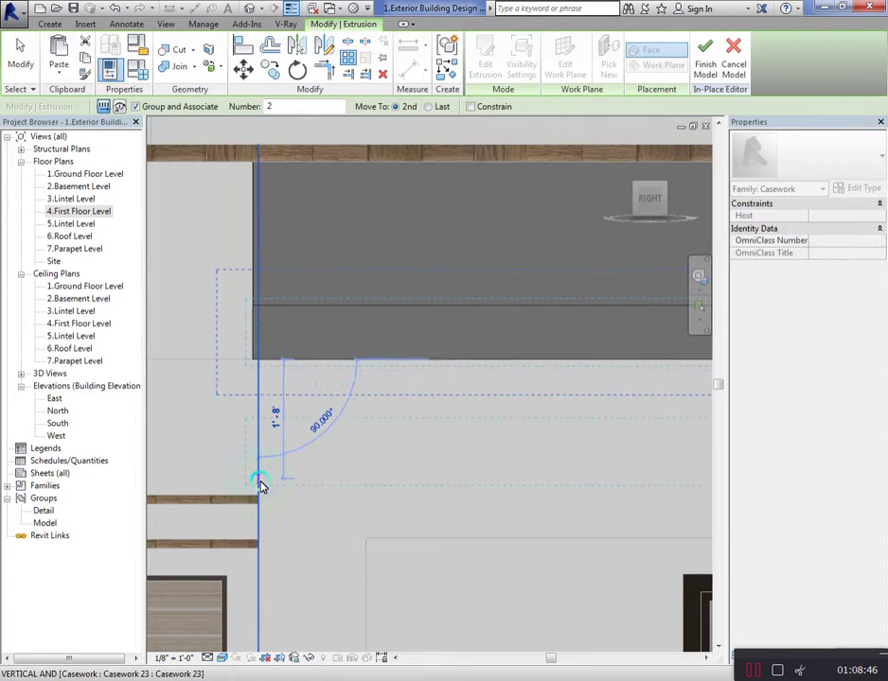
{"action": "left_click", "coordinate": [428, 106]}
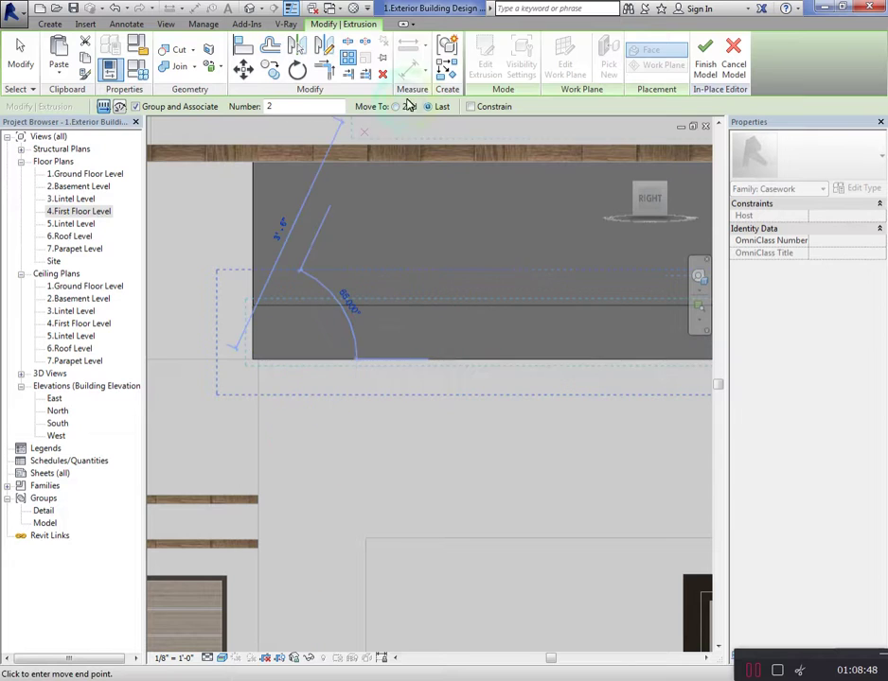
{"action": "left_click", "coordinate": [257, 495]}
{"action": "scroll", "coordinate": [341, 370], "scroll_direction": "down", "scroll_amount": 2}
{"action": "scroll", "coordinate": [343, 371], "scroll_direction": "down", "scroll_amount": 2}
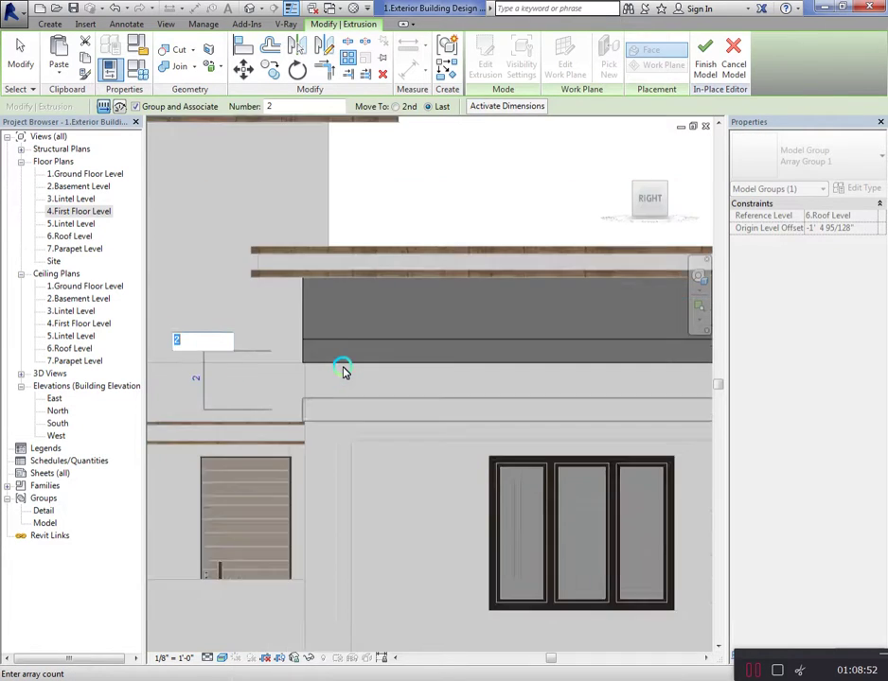
{"action": "scroll", "coordinate": [344, 371], "scroll_direction": "down", "scroll_amount": 2}
{"action": "key", "text": "Return"}
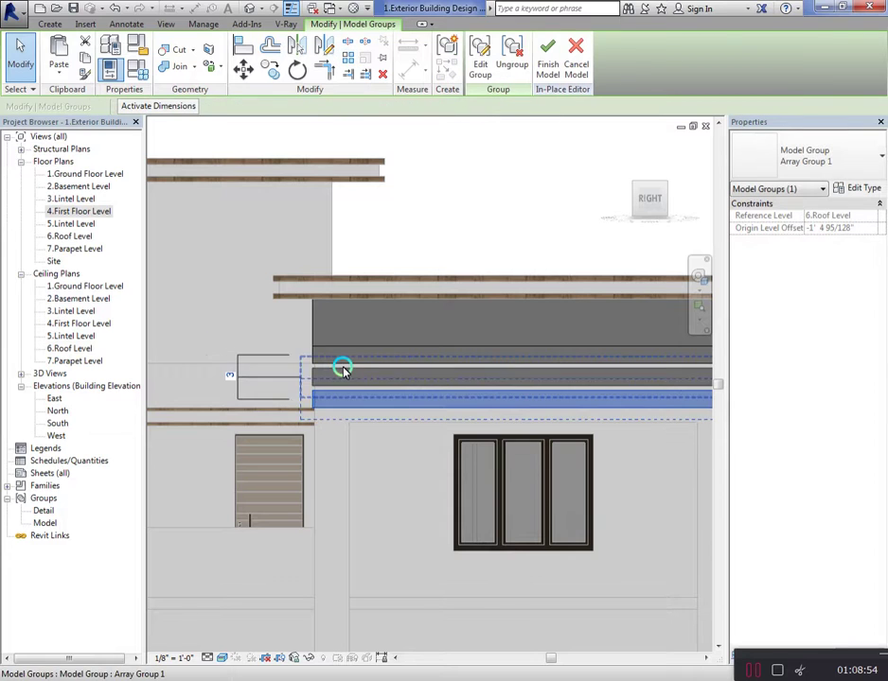
{"action": "scroll", "coordinate": [389, 357], "scroll_direction": "up", "scroll_amount": 2}
{"action": "scroll", "coordinate": [389, 355], "scroll_direction": "up", "scroll_amount": 2}
Nudge the upper louver group down twice to a 0' 4 1/2" offset
{"action": "left_click", "coordinate": [388, 357]}
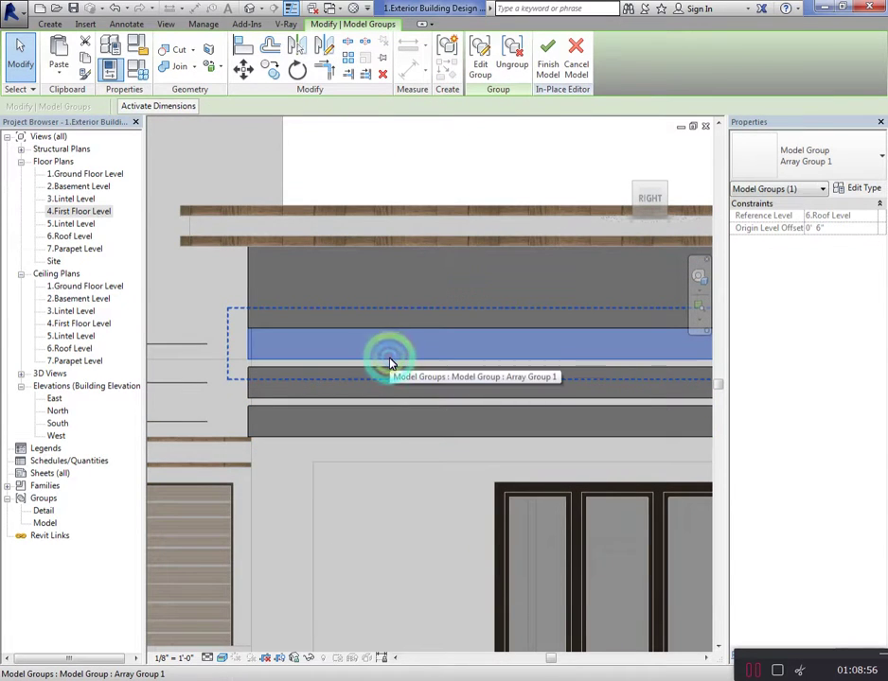
{"action": "key", "text": "Down"}
{"action": "key", "text": "Down"}
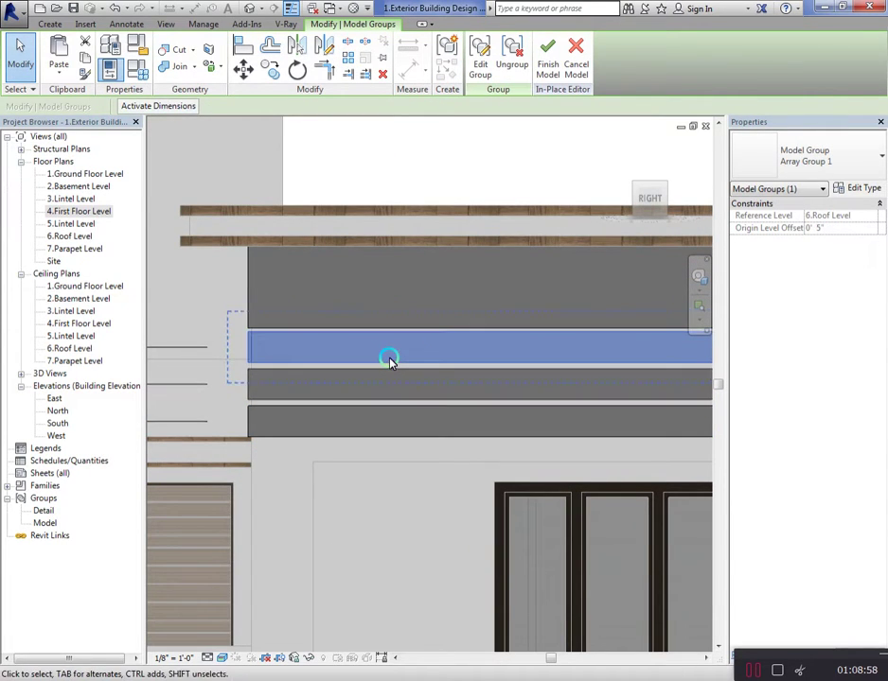
{"action": "key", "text": "Down"}
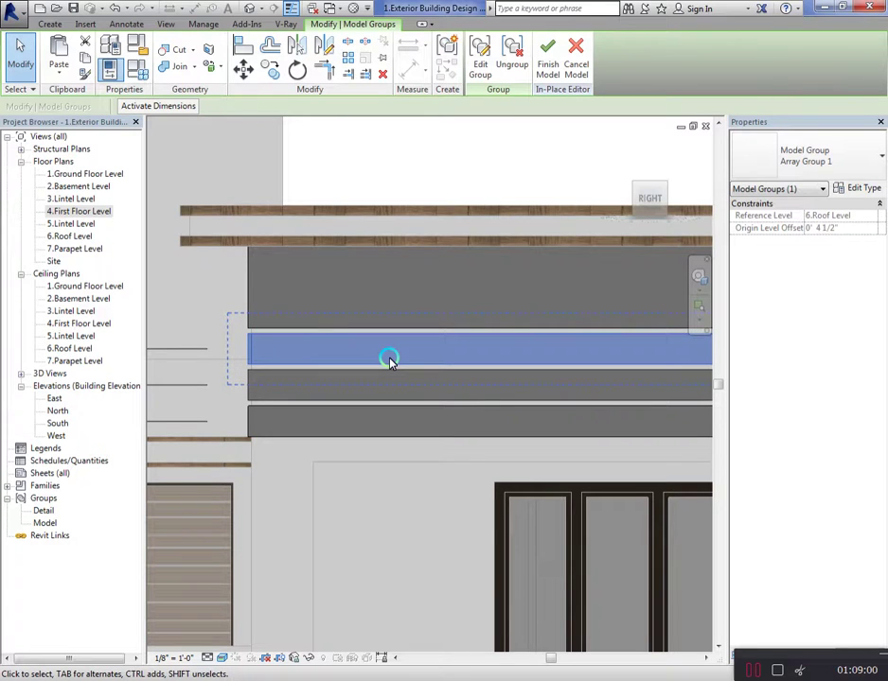
{"action": "left_click", "coordinate": [390, 527]}
{"action": "scroll", "coordinate": [343, 436], "scroll_direction": "down", "scroll_amount": 3}
{"action": "scroll", "coordinate": [425, 322], "scroll_direction": "down", "scroll_amount": 3}
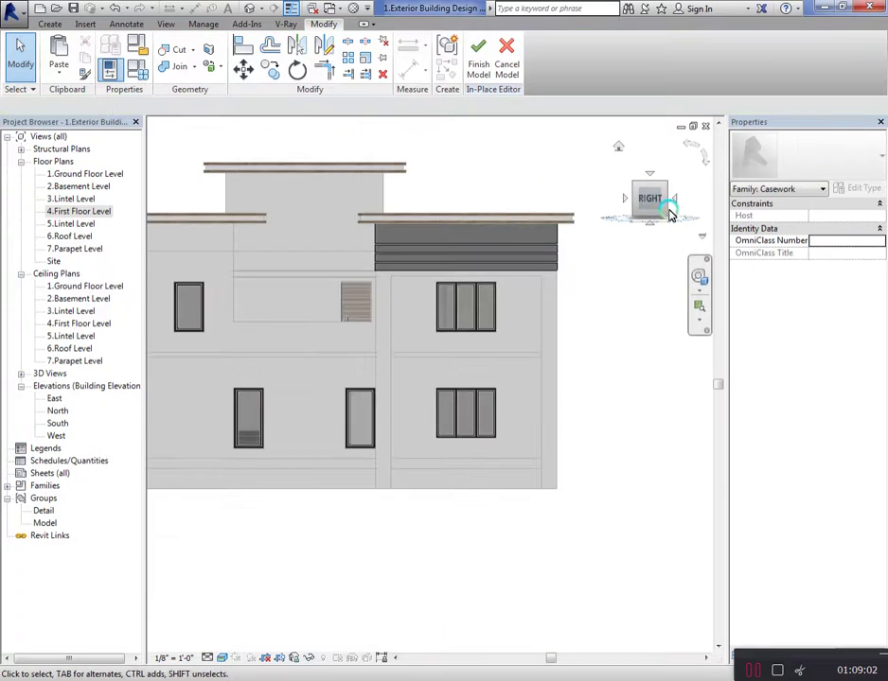
Orbit the 3D view around the building to inspect the louvers from several sides
{"action": "middle_click_drag", "start_coordinate": [669, 216], "coordinate": [150, 207], "text": "shift"}
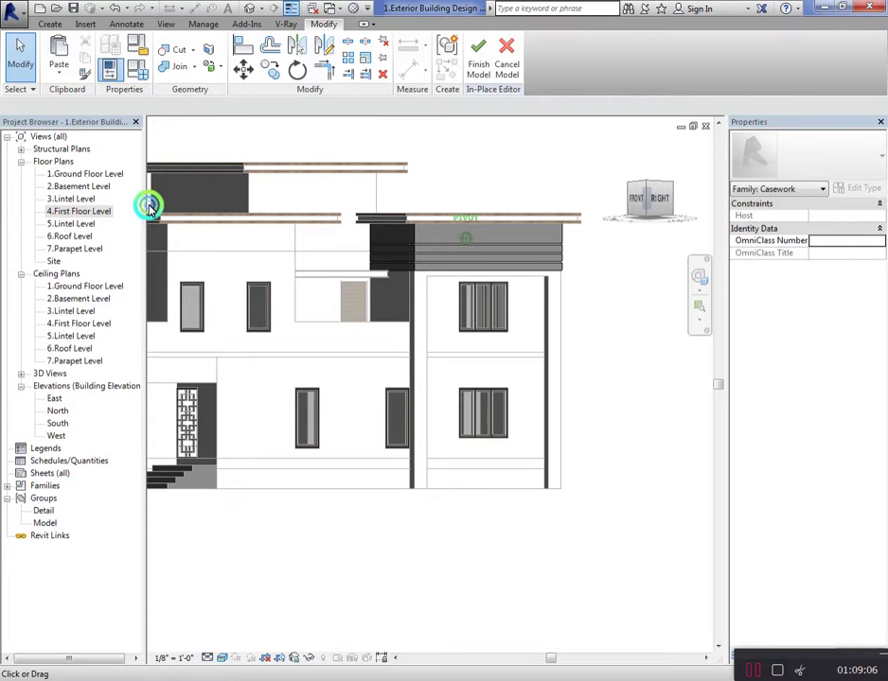
{"action": "middle_click_drag", "start_coordinate": [149, 206], "coordinate": [703, 208], "text": "shift"}
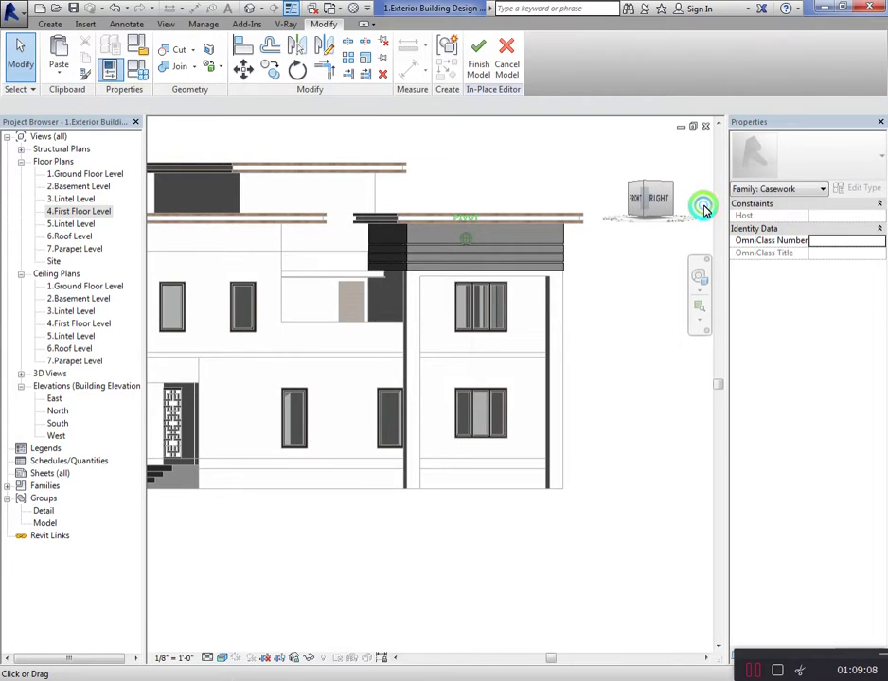
{"action": "middle_click_drag", "start_coordinate": [703, 208], "coordinate": [675, 216], "text": "shift"}
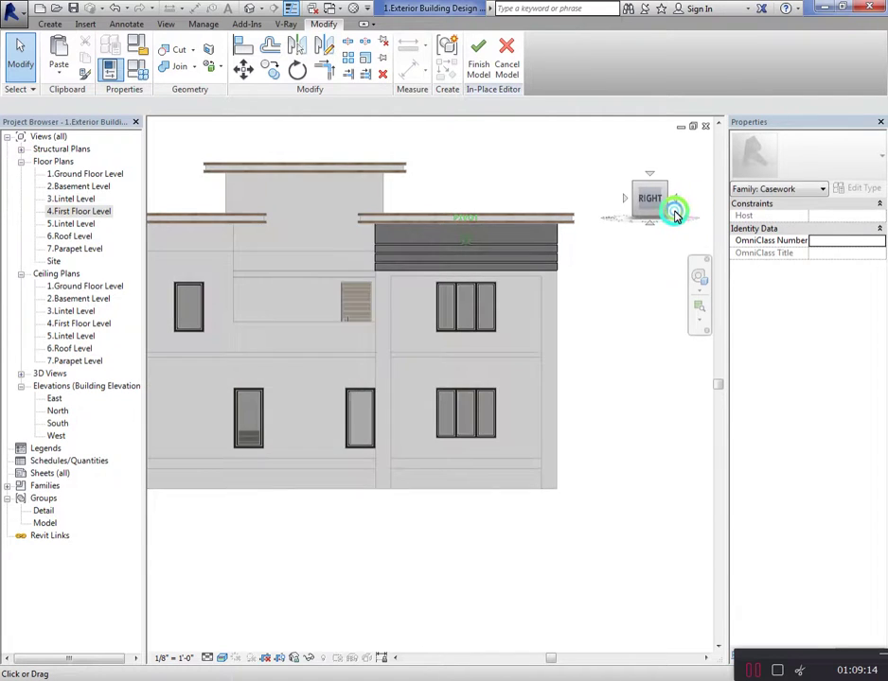
{"action": "middle_click_drag", "start_coordinate": [154, 212], "coordinate": [706, 220], "text": "shift"}
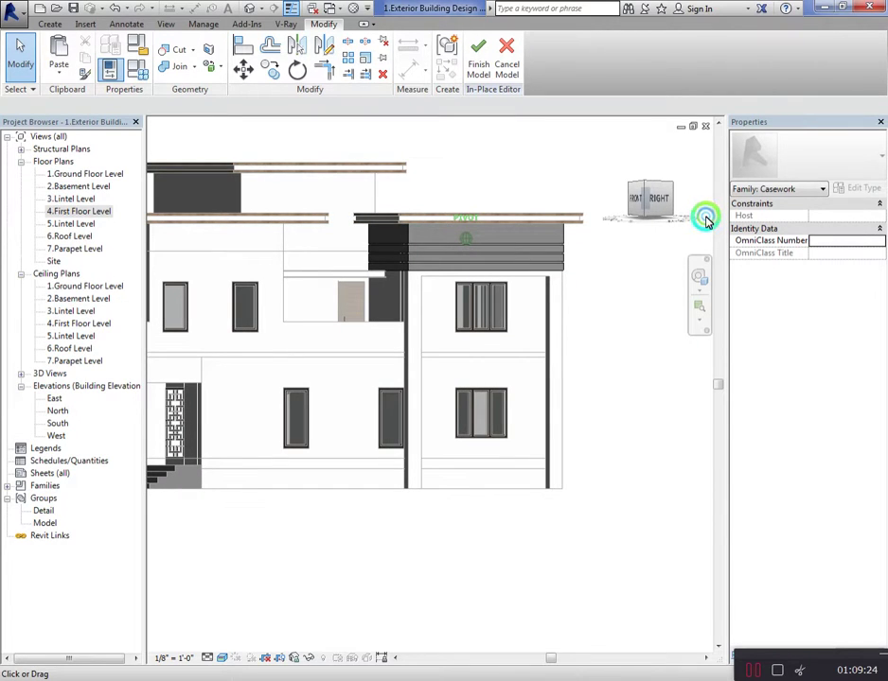
{"action": "middle_click_drag", "start_coordinate": [705, 220], "coordinate": [159, 221], "text": "shift"}
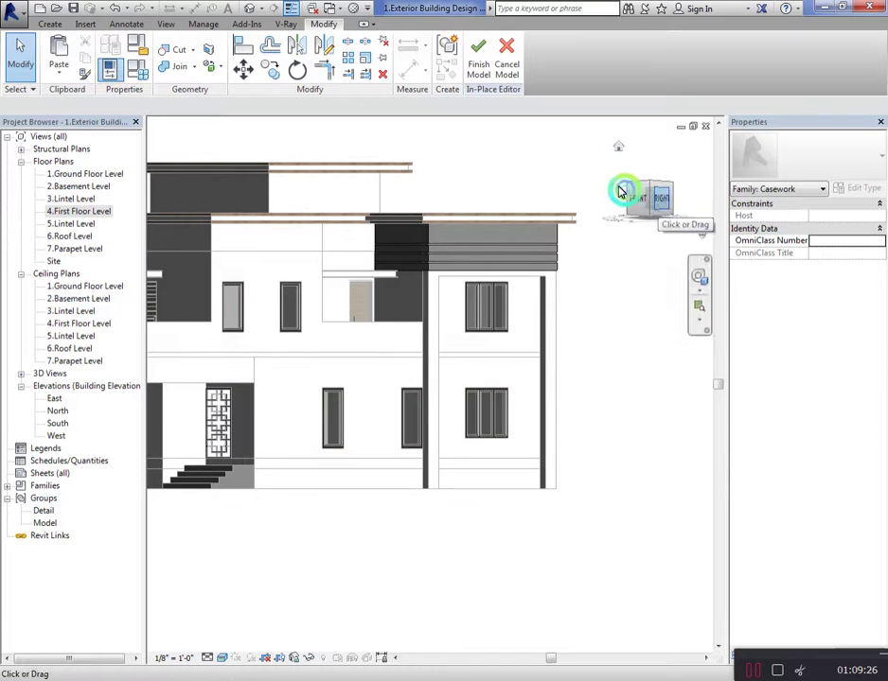
Reopen the louver casework in-place and raise the louver bar to a 4 1/2" offset
{"action": "left_click", "coordinate": [392, 324]}
{"action": "left_click", "coordinate": [581, 385]}
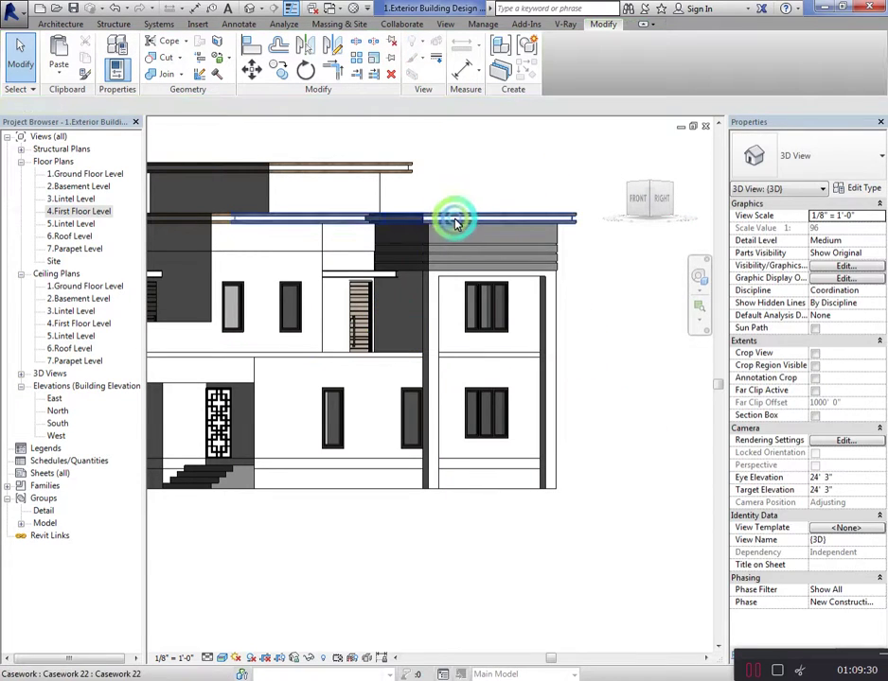
{"action": "scroll", "coordinate": [438, 264], "scroll_direction": "up", "scroll_amount": 2}
{"action": "left_click", "coordinate": [440, 262]}
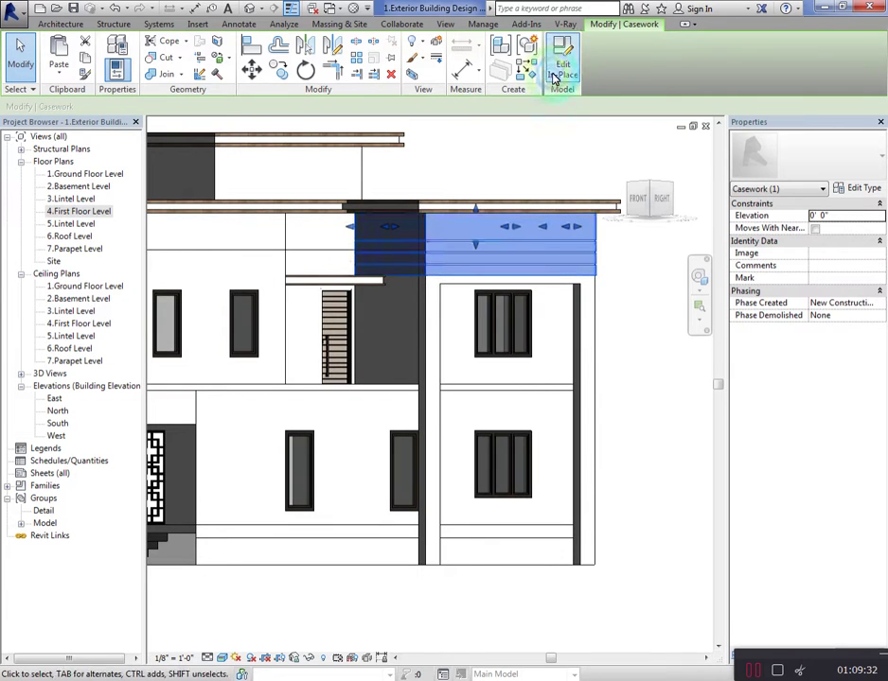
{"action": "double_click", "coordinate": [449, 281]}
{"action": "left_click", "coordinate": [444, 277]}
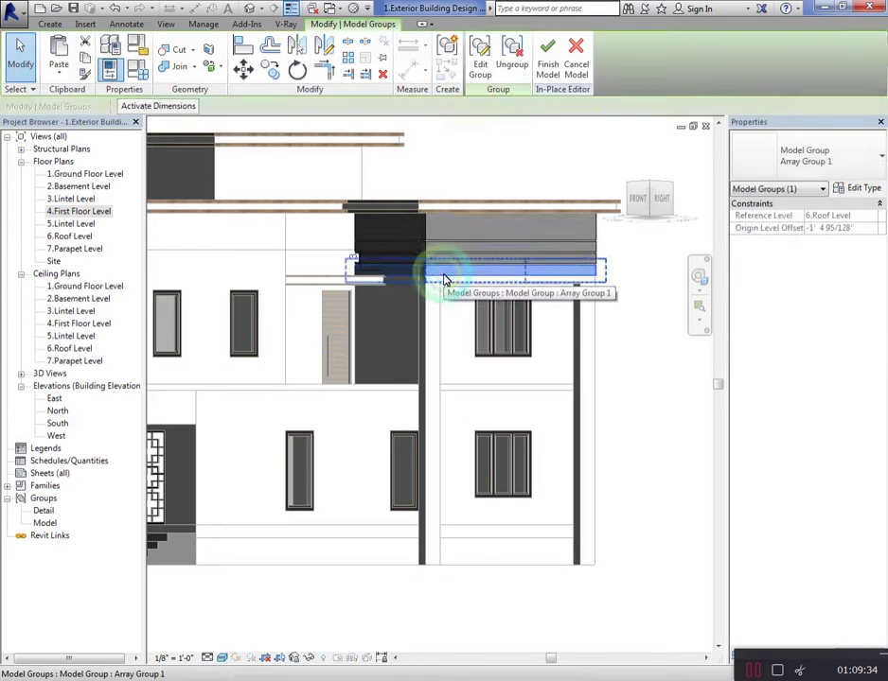
{"action": "left_click_drag", "start_coordinate": [516, 271], "coordinate": [511, 257]}
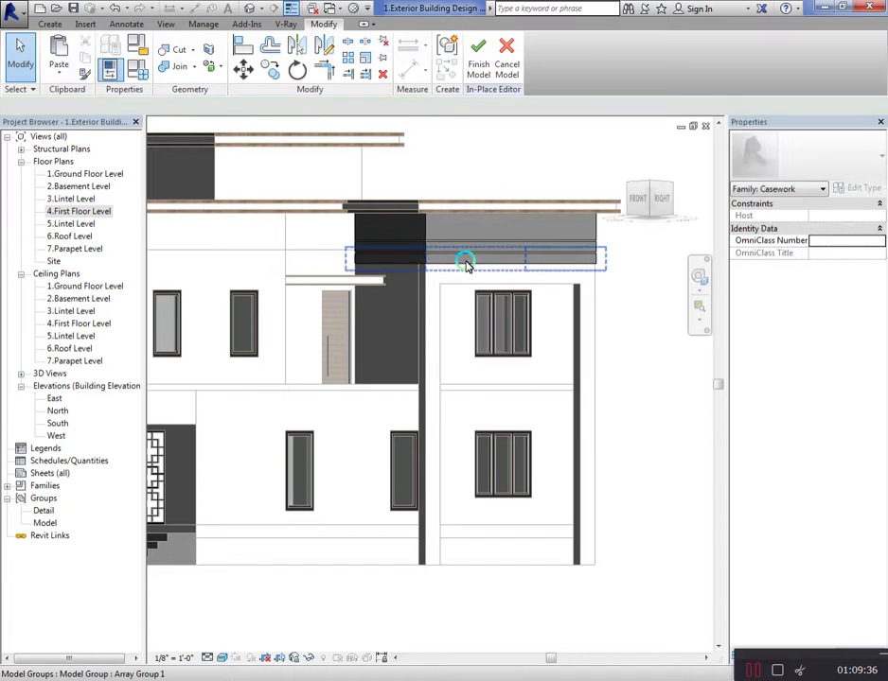
{"action": "left_click_drag", "start_coordinate": [440, 252], "coordinate": [440, 240]}
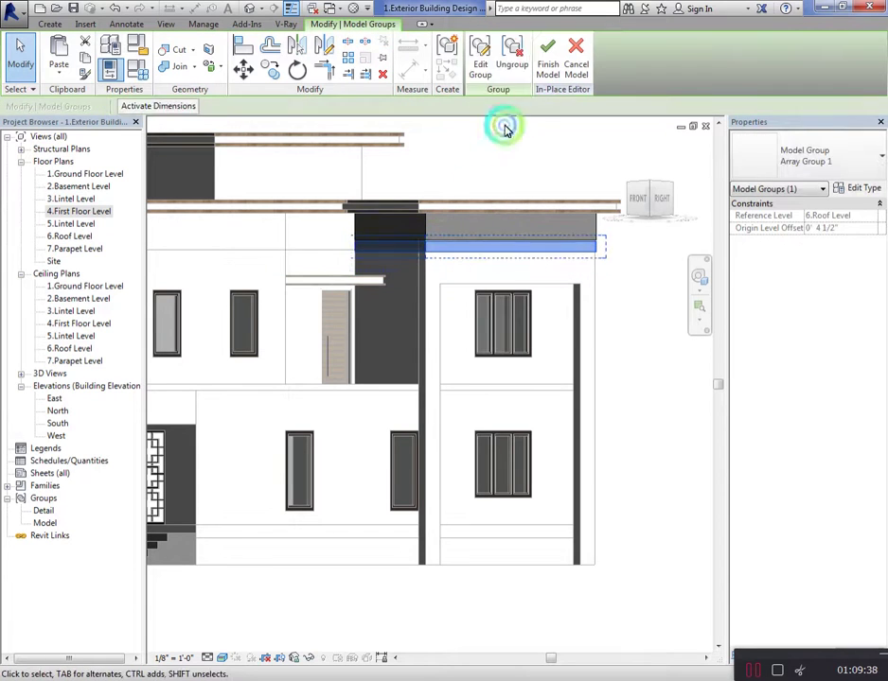
Ungroup the louver bar into a plain extrusion and view the building from the right
{"action": "left_click", "coordinate": [514, 62]}
{"action": "left_click", "coordinate": [661, 199]}
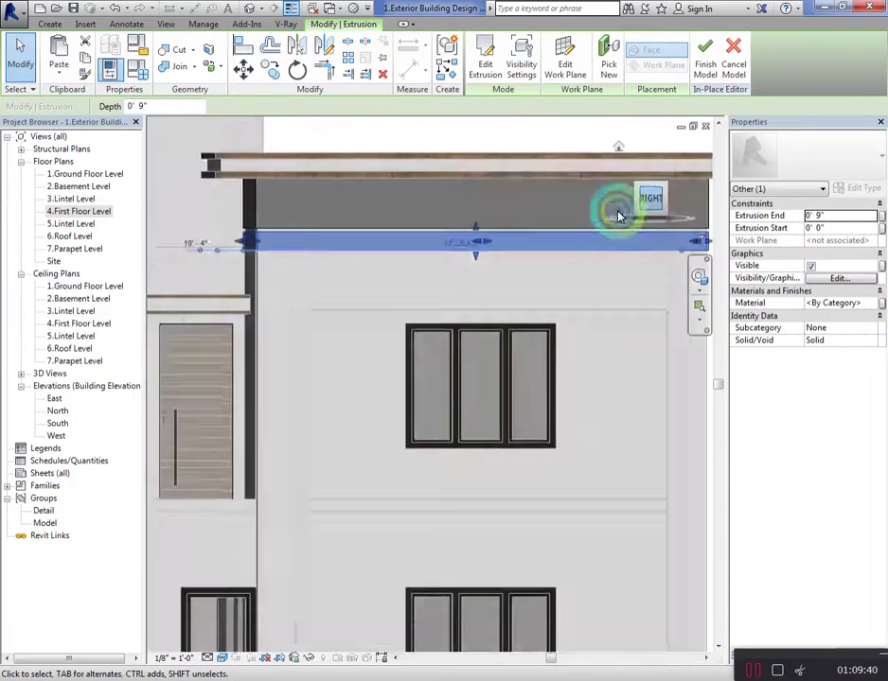
{"action": "scroll", "coordinate": [402, 291], "scroll_direction": "up", "scroll_amount": 2}
{"action": "scroll", "coordinate": [376, 283], "scroll_direction": "up", "scroll_amount": 2}
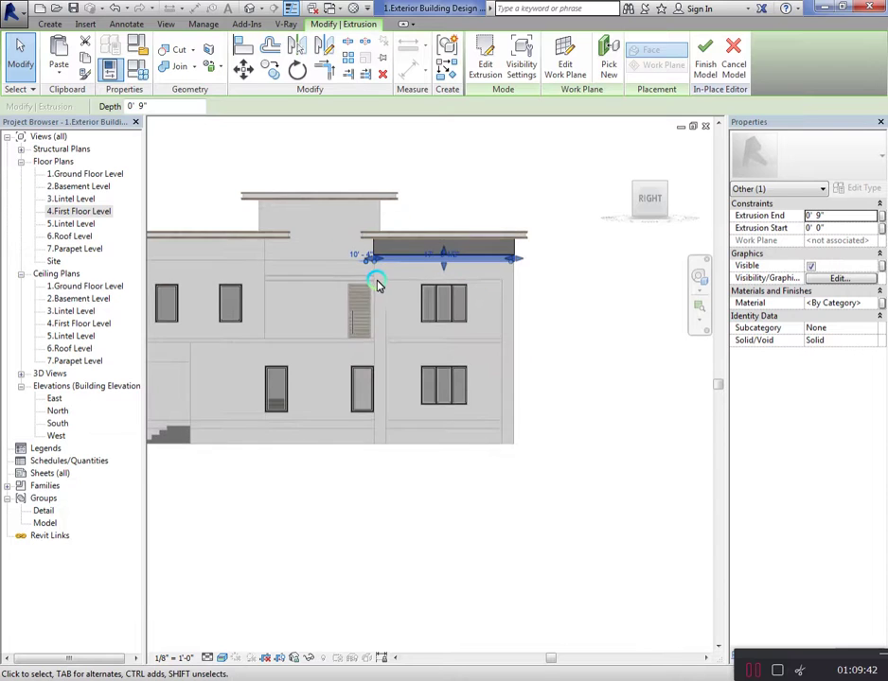
{"action": "scroll", "coordinate": [428, 251], "scroll_direction": "up", "scroll_amount": 2}
{"action": "scroll", "coordinate": [428, 251], "scroll_direction": "up", "scroll_amount": 1}
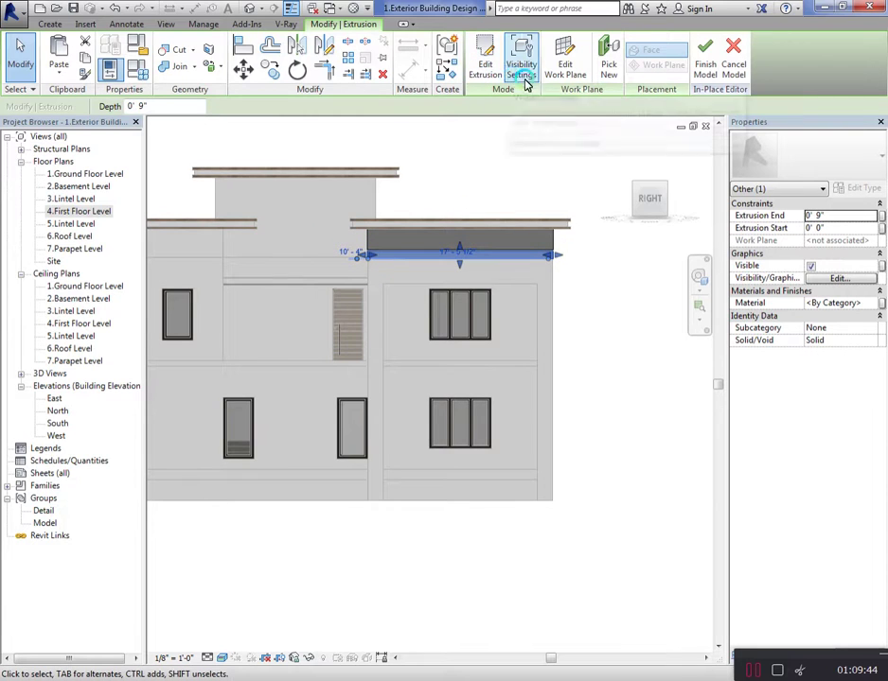
{"action": "left_click", "coordinate": [327, 69]}
Array the bar to ground level, raising the count 20 → 22 → 25, with the top louver at 4 1/2"
{"action": "left_click", "coordinate": [398, 260]}
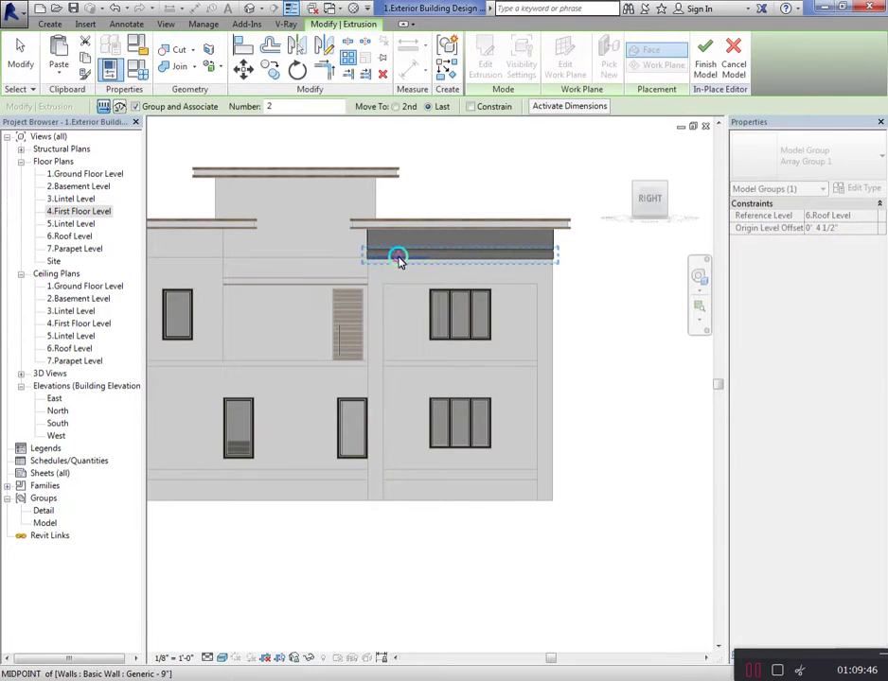
{"action": "scroll", "coordinate": [402, 265], "scroll_direction": "up", "scroll_amount": 1}
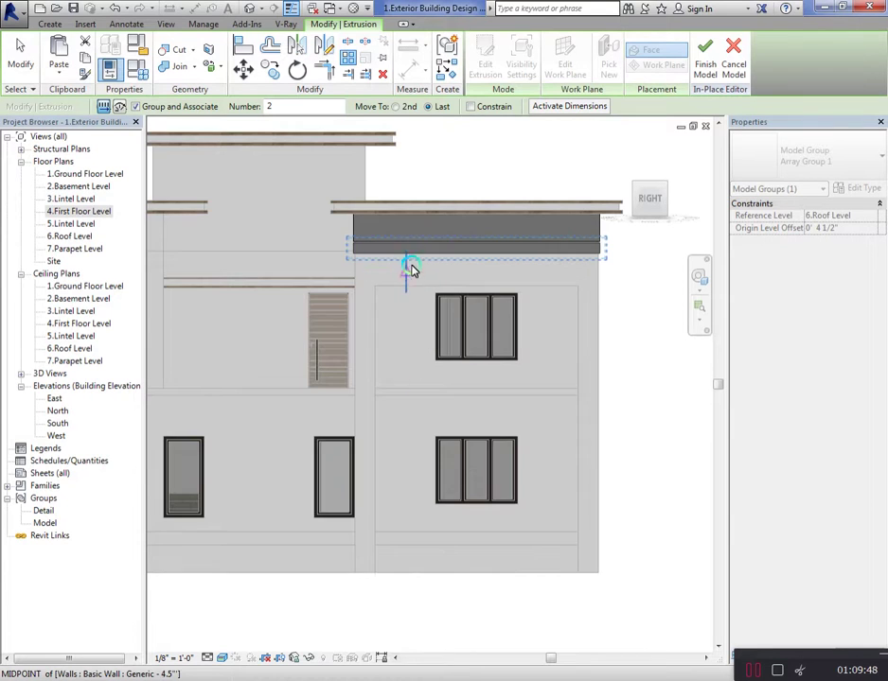
{"action": "left_click", "coordinate": [404, 257]}
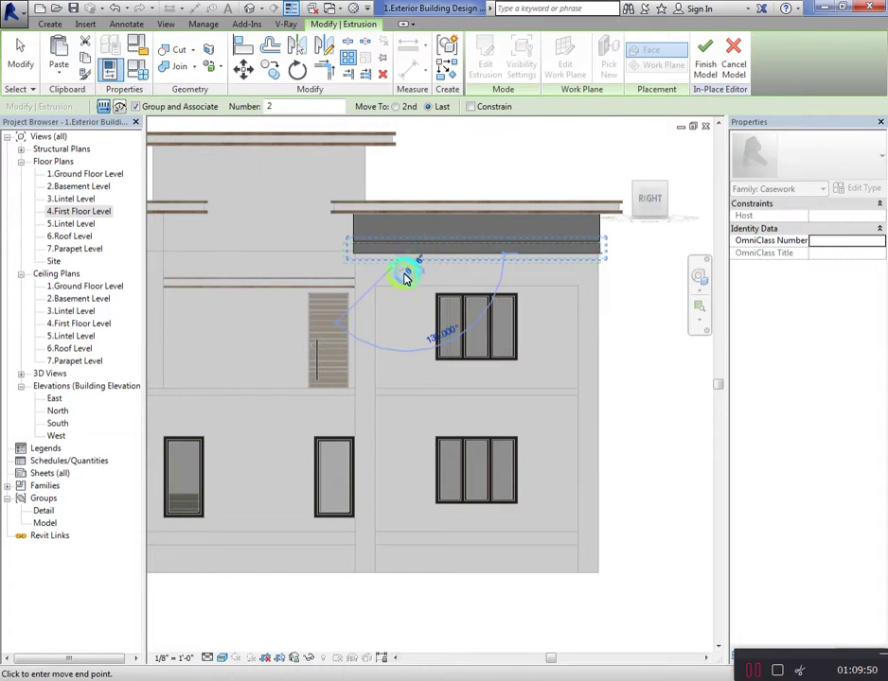
{"action": "left_click", "coordinate": [405, 574]}
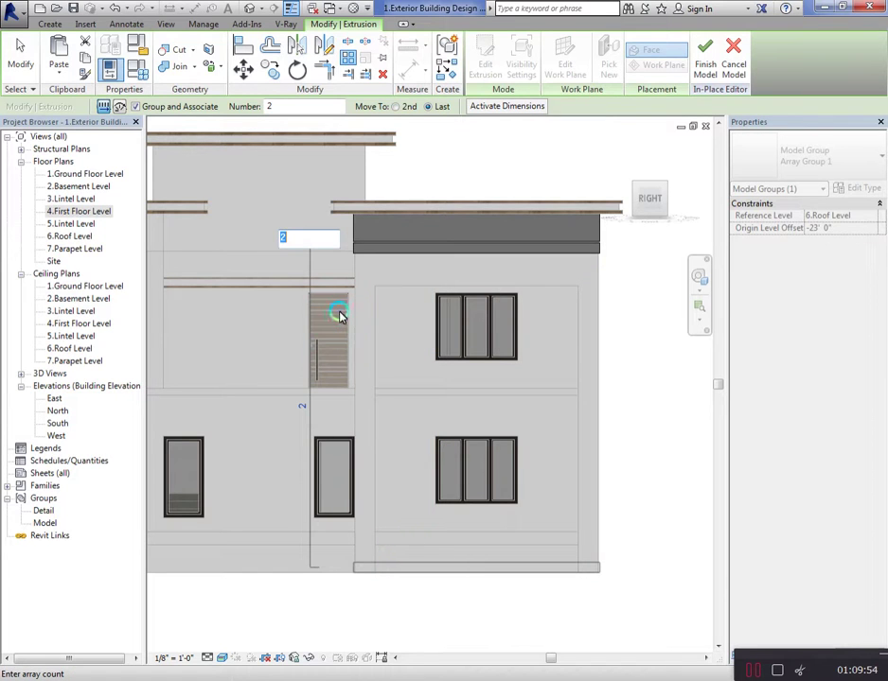
{"action": "key", "text": "Return"}
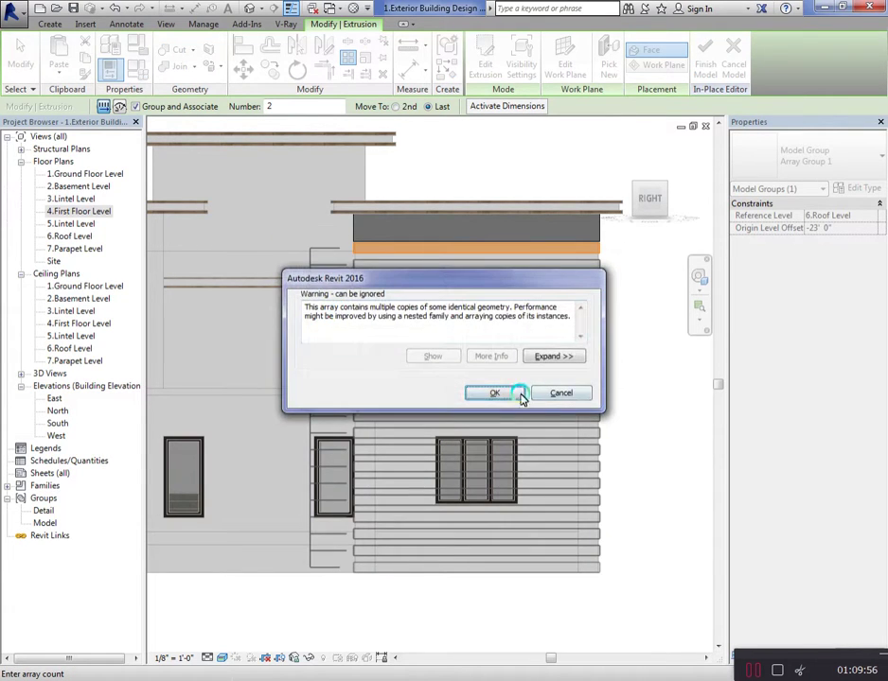
{"action": "left_click", "coordinate": [516, 395]}
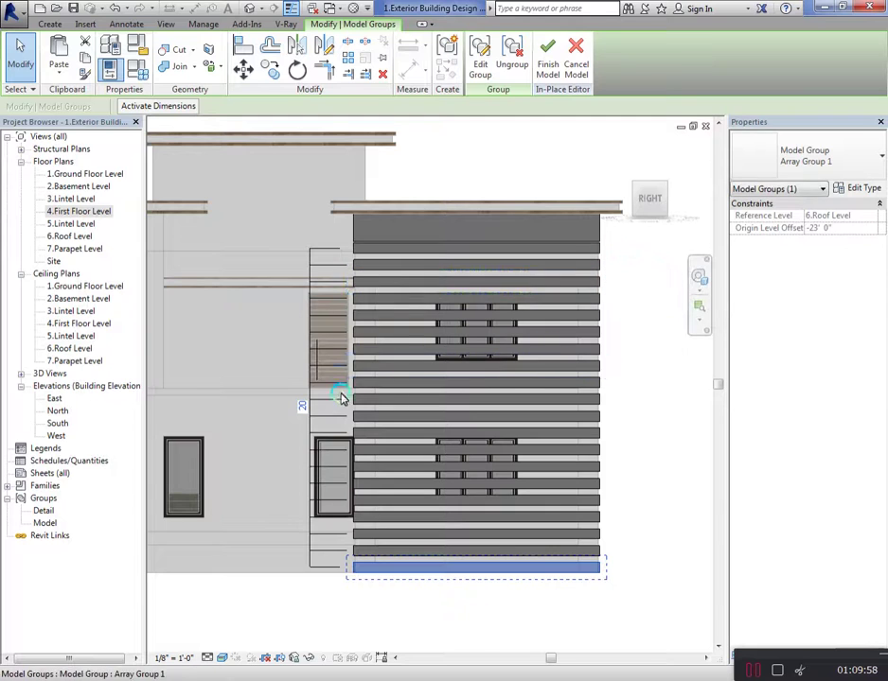
{"action": "left_click", "coordinate": [296, 409]}
{"action": "type", "text": "22"}
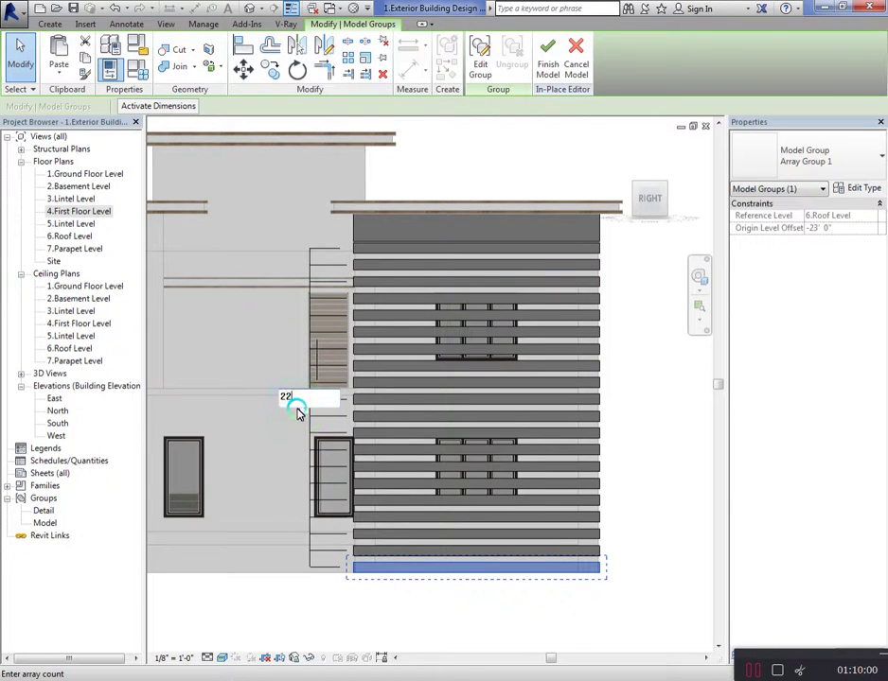
{"action": "key", "text": "Return"}
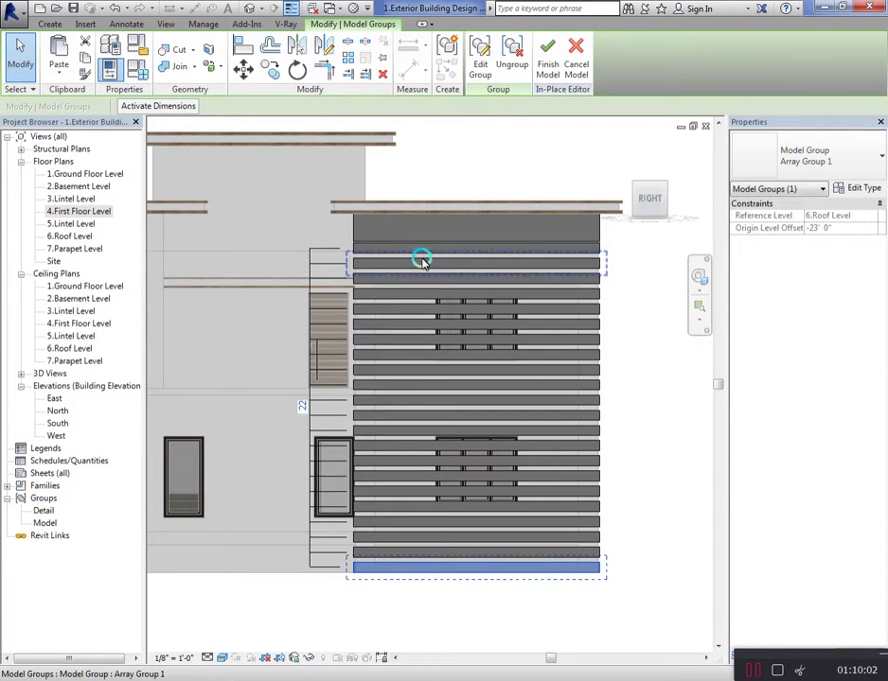
{"action": "left_click_drag", "start_coordinate": [422, 262], "coordinate": [388, 246]}
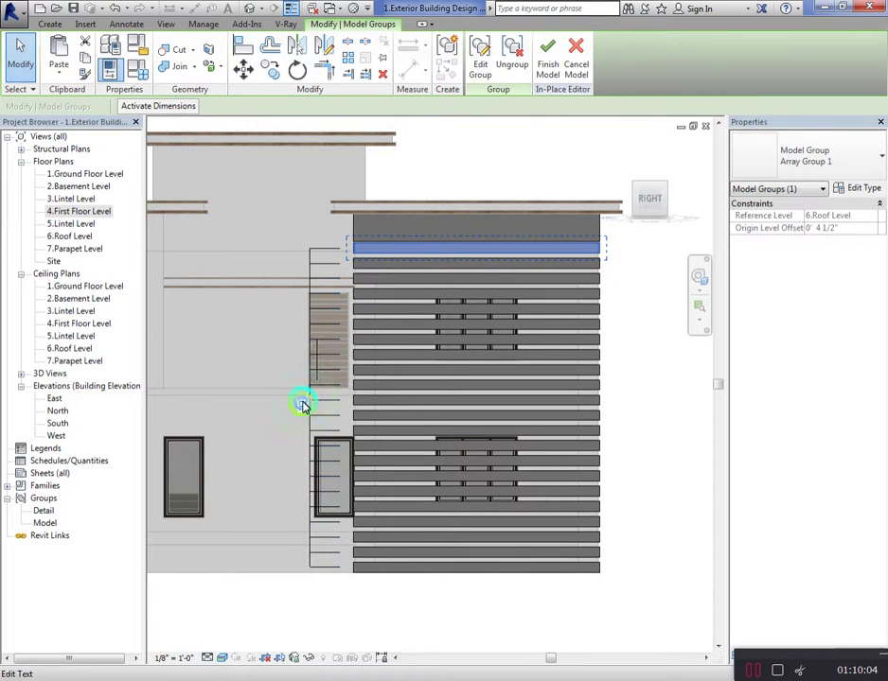
{"action": "left_click", "coordinate": [302, 405]}
{"action": "key", "text": "Return"}
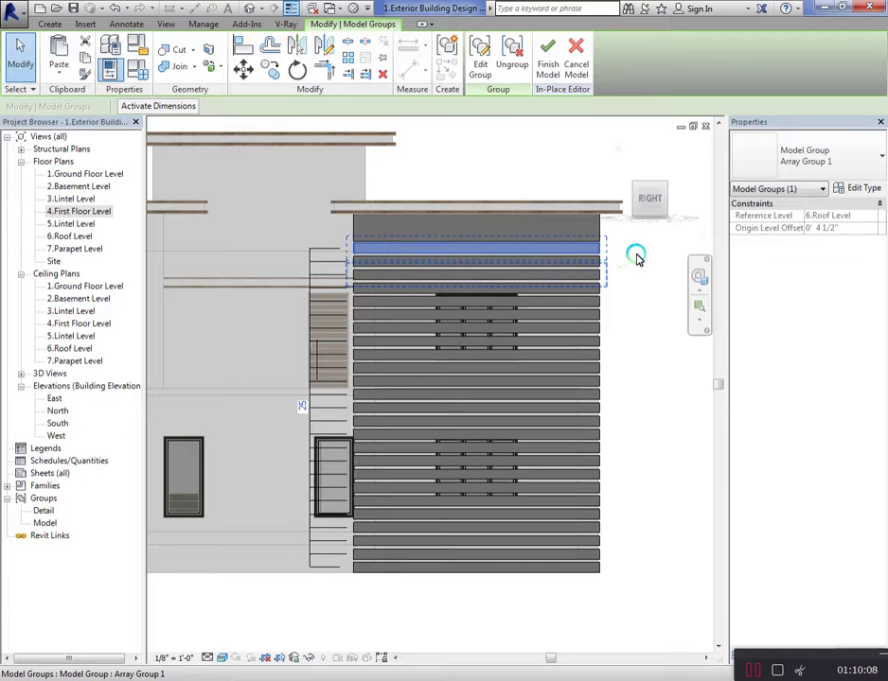
{"action": "left_click", "coordinate": [662, 201]}
Select 17 louver groups, excluding the bottom rows and the floor-line rows
{"action": "mouse_move", "coordinate": [674, 198]}
{"action": "left_mouse_down"}
{"action": "mouse_move", "coordinate": [674, 210]}
{"action": "mouse_move", "coordinate": [690, 209]}
{"action": "mouse_move", "coordinate": [695, 223]}
{"action": "left_mouse_up"}
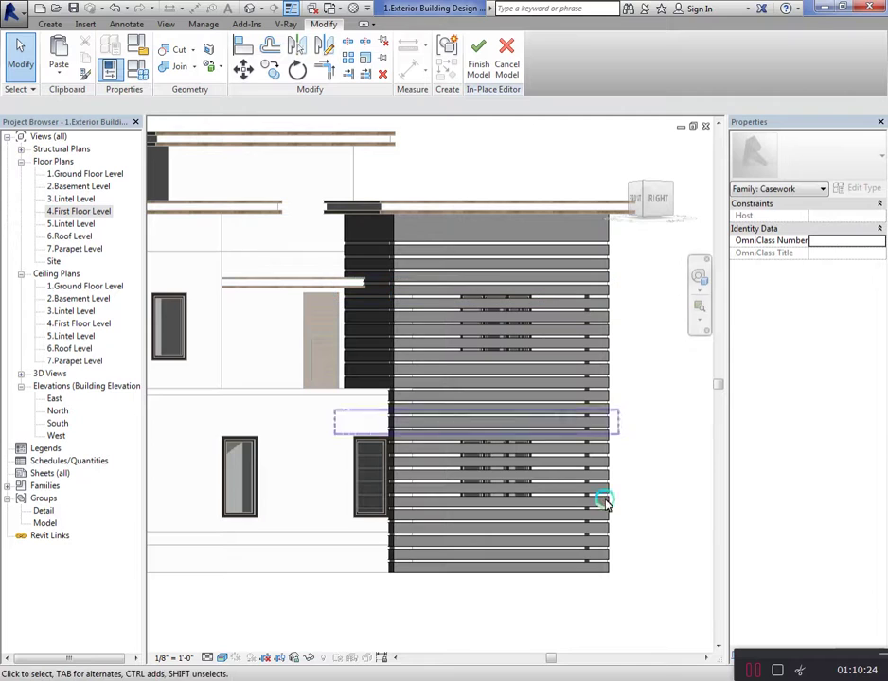
{"action": "left_click_drag", "start_coordinate": [622, 620], "coordinate": [571, 248]}
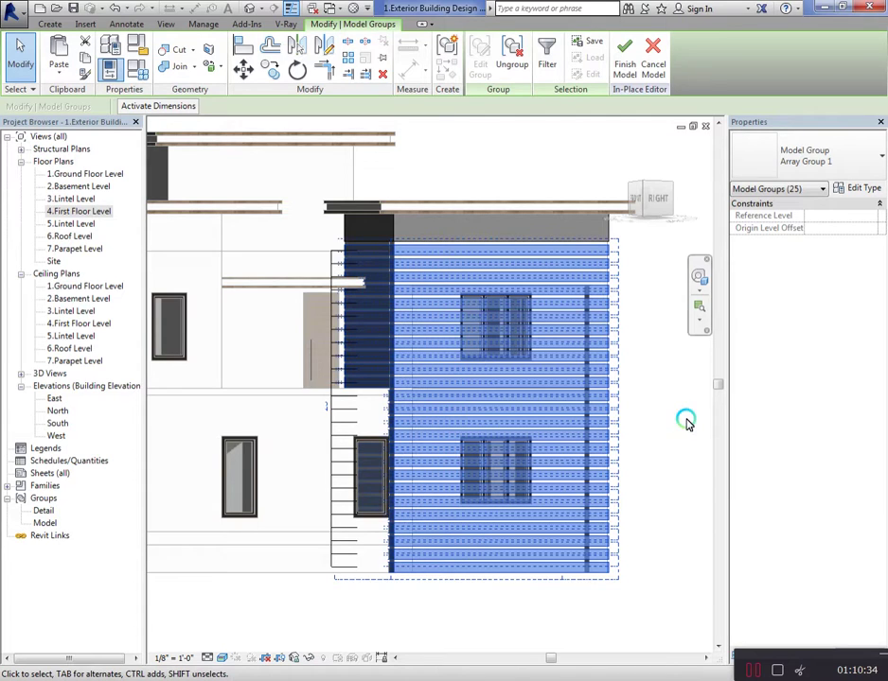
{"action": "left_click_drag", "start_coordinate": [508, 596], "coordinate": [482, 512]}
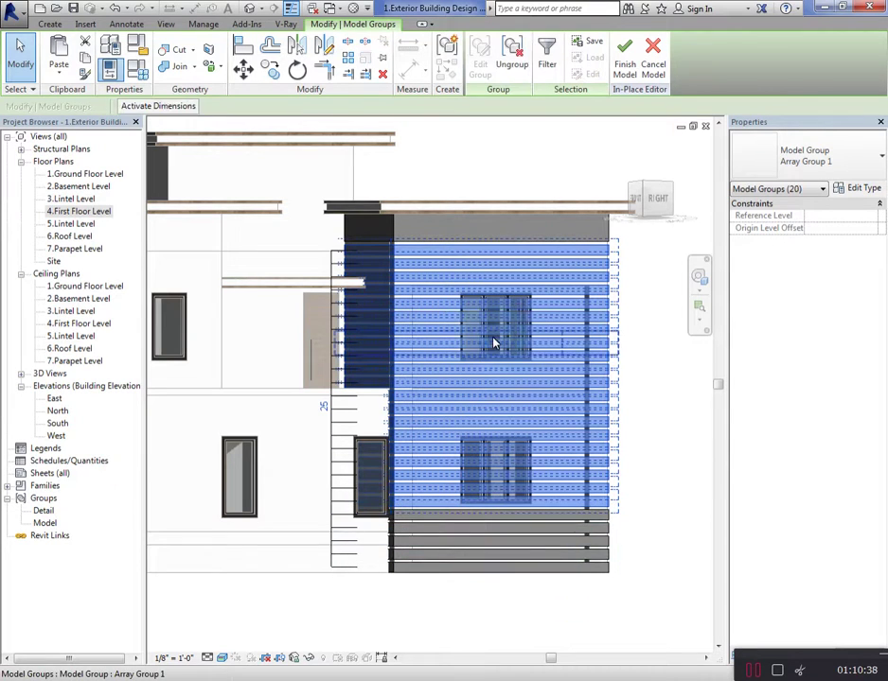
{"action": "left_click_drag", "start_coordinate": [502, 385], "coordinate": [514, 409]}
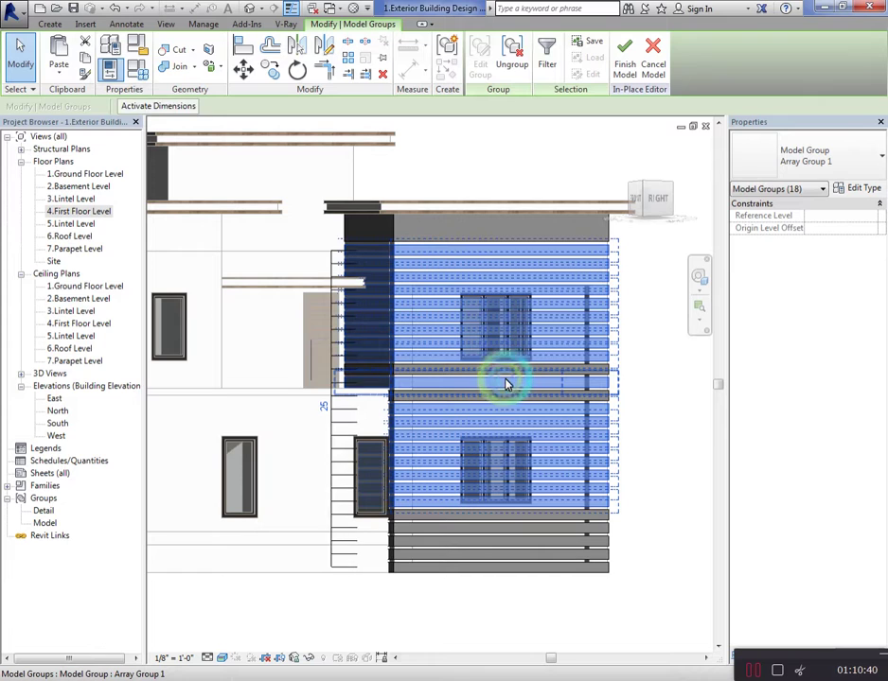
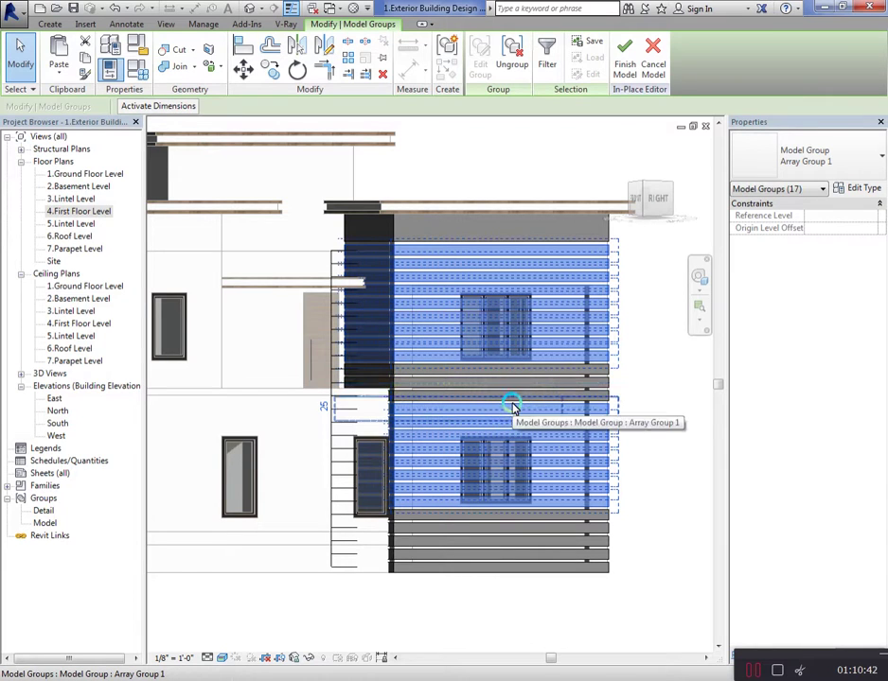
Select the whole slat array group and exclude the upper window slat rows
{"action": "left_click", "coordinate": [662, 646]}
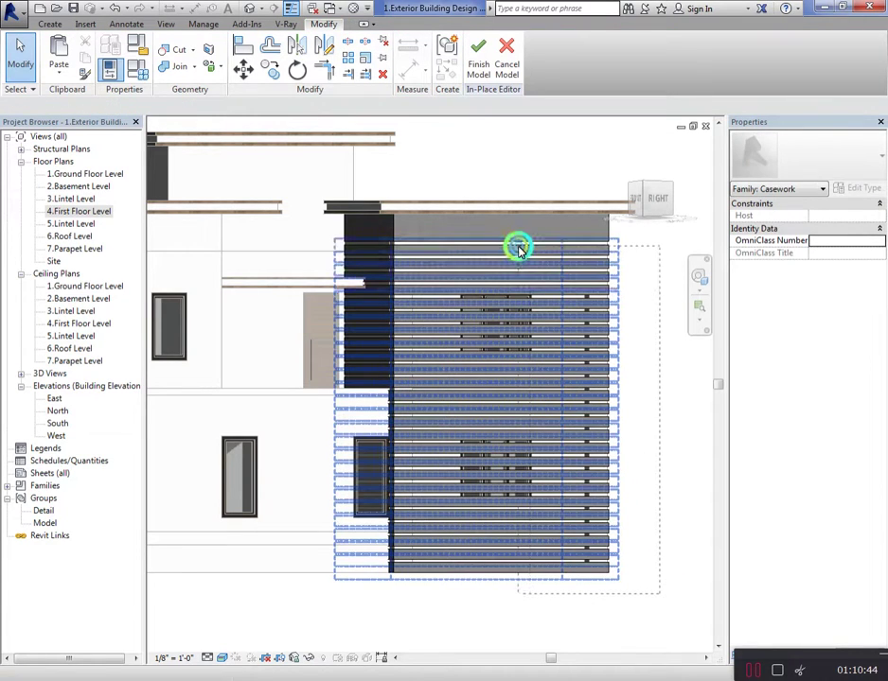
{"action": "left_click", "coordinate": [514, 284]}
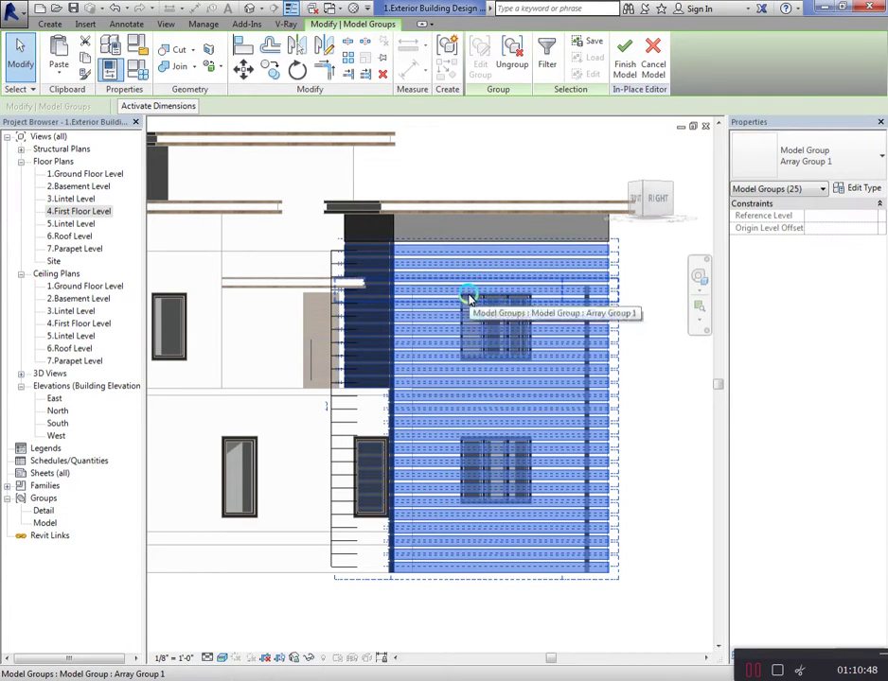
{"action": "left_click", "coordinate": [478, 301], "text": "shift"}
{"action": "left_click", "coordinate": [487, 313], "text": "shift"}
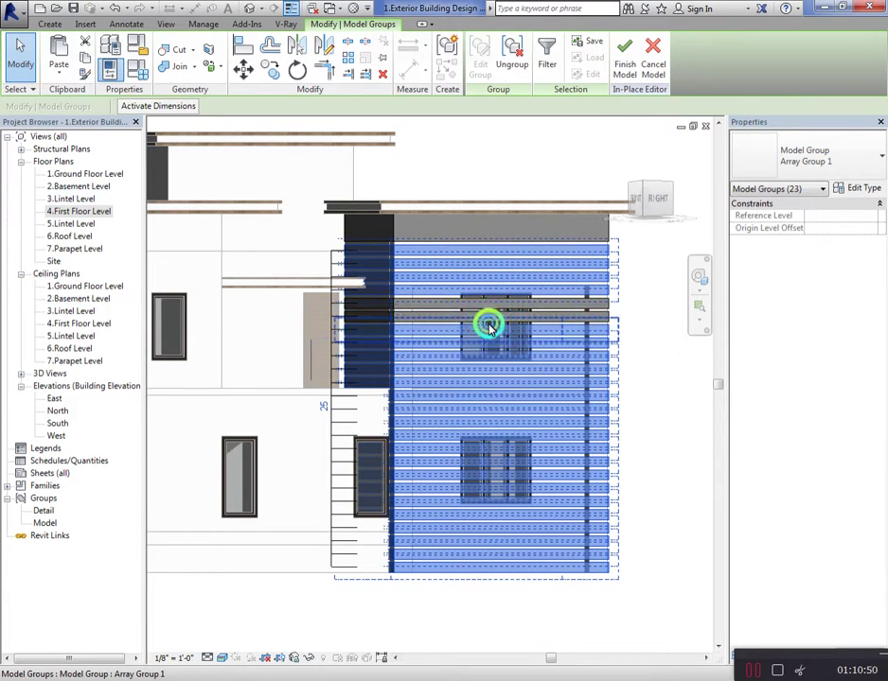
{"action": "left_click", "coordinate": [491, 325], "text": "shift"}
{"action": "left_click", "coordinate": [493, 341], "text": "shift"}
{"action": "left_click", "coordinate": [504, 357], "text": "shift"}
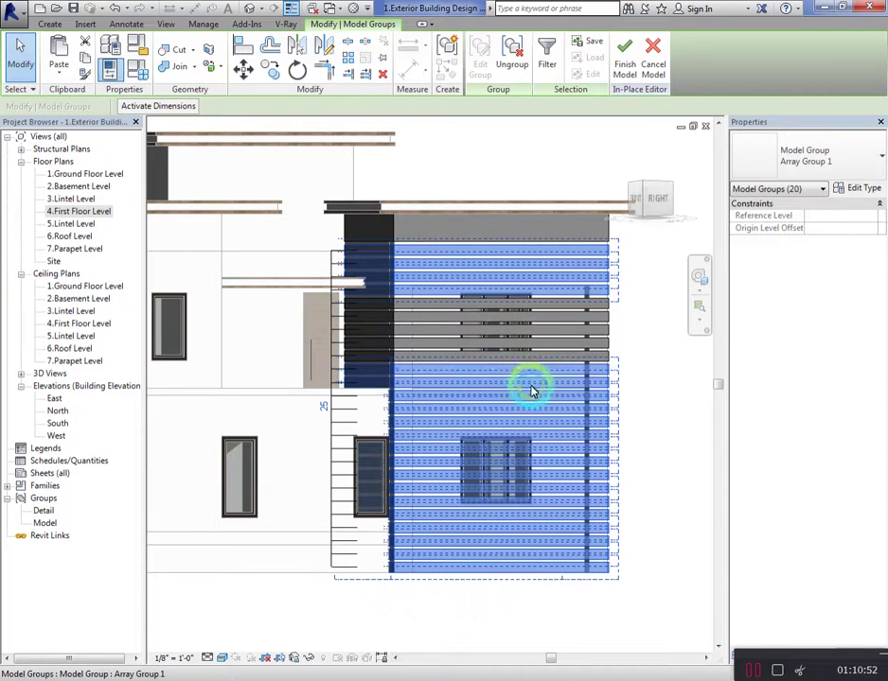
Exclude the lower window slat rows from the selection as well
{"action": "left_click", "coordinate": [509, 458], "text": "shift"}
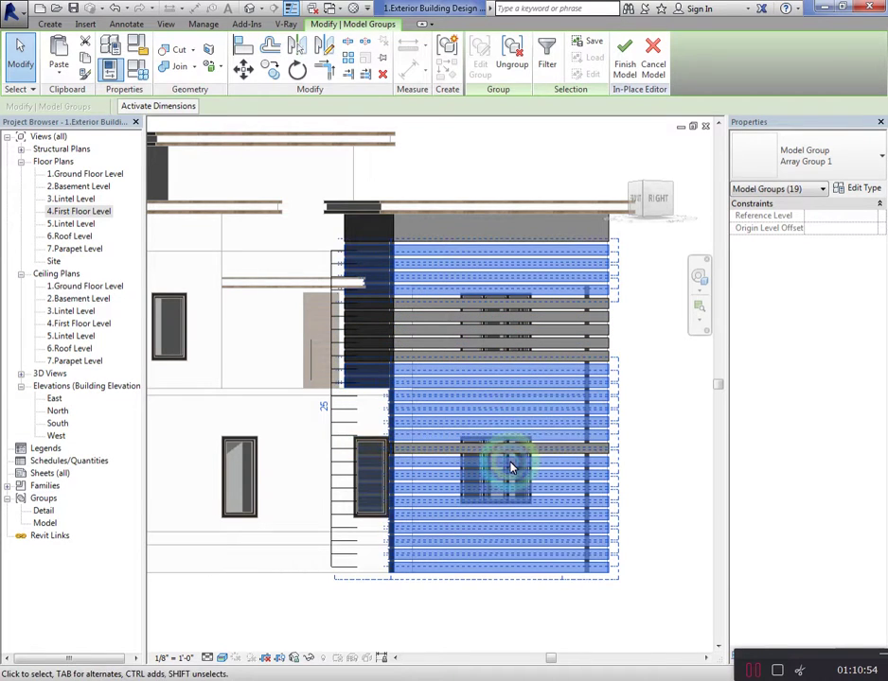
{"action": "left_click", "coordinate": [510, 464], "text": "shift"}
{"action": "left_click", "coordinate": [511, 473], "text": "shift"}
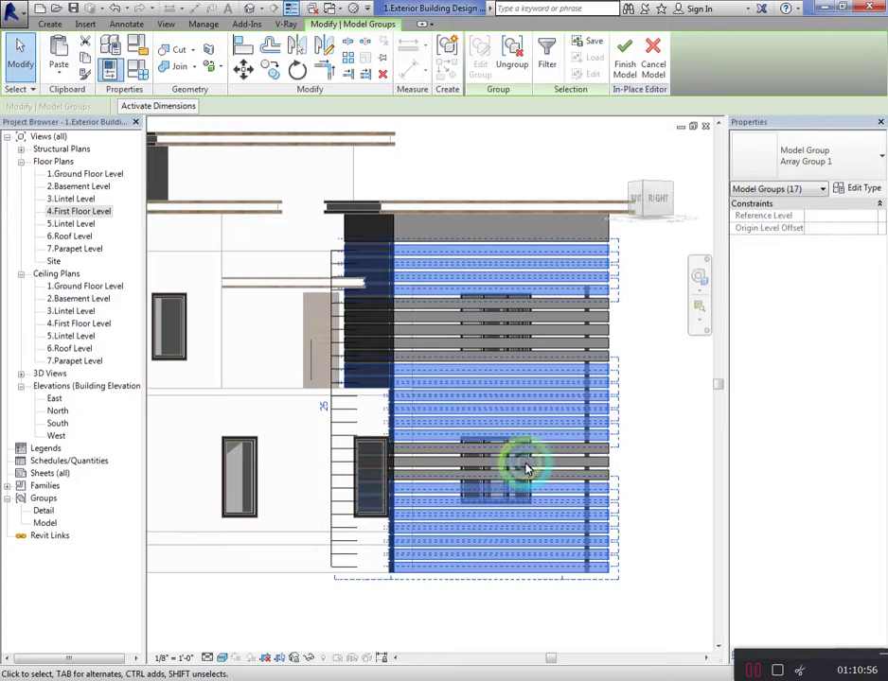
{"action": "left_click", "coordinate": [515, 498], "text": "shift"}
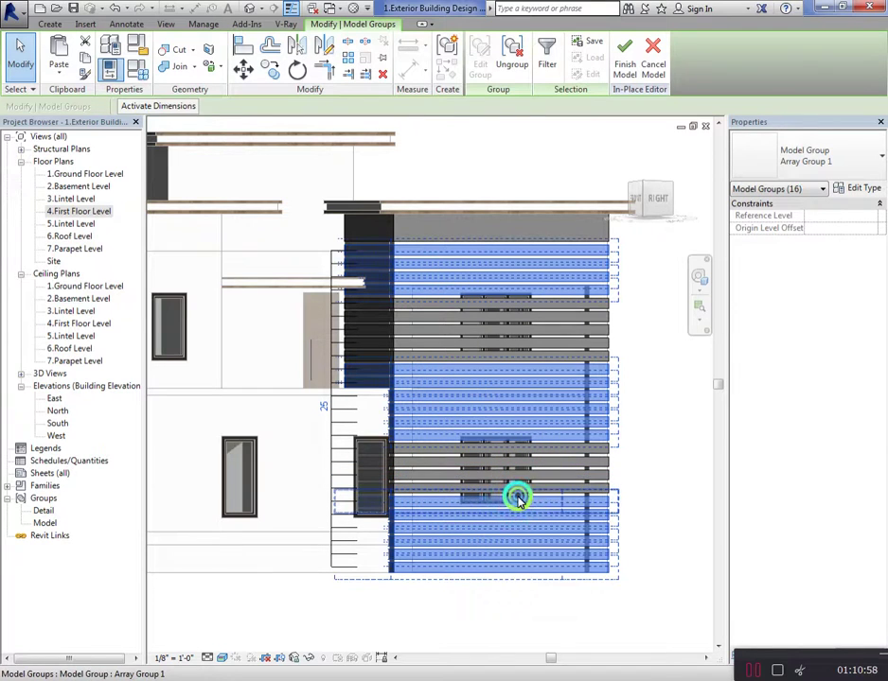
{"action": "left_click", "coordinate": [620, 486], "text": "shift"}
{"action": "left_click", "coordinate": [663, 405], "text": "shift"}
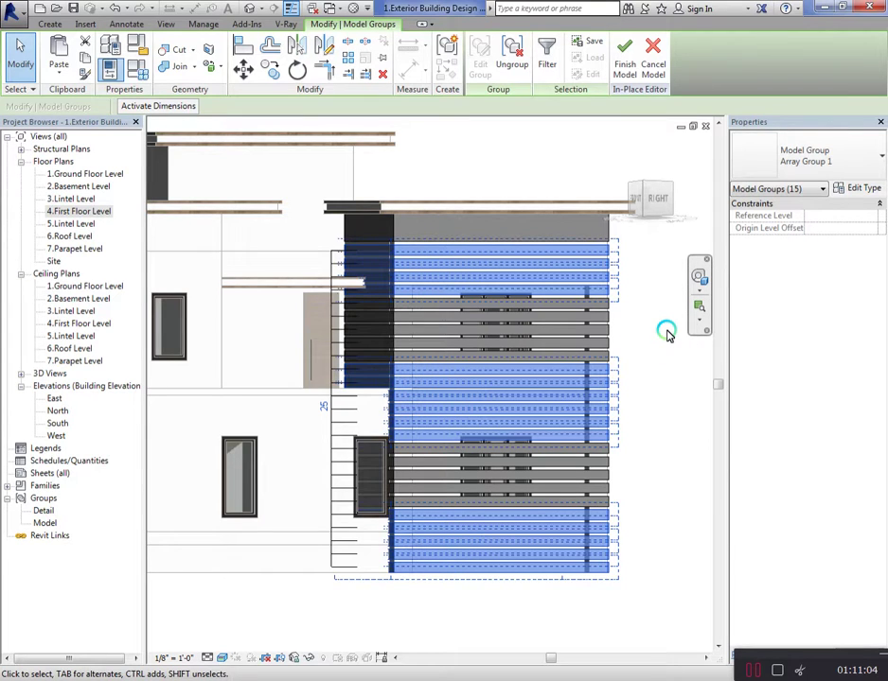
Ungroup the selected rows into plain extrusions, then pick the slat row crossing the upper window
{"action": "left_click", "coordinate": [511, 57]}
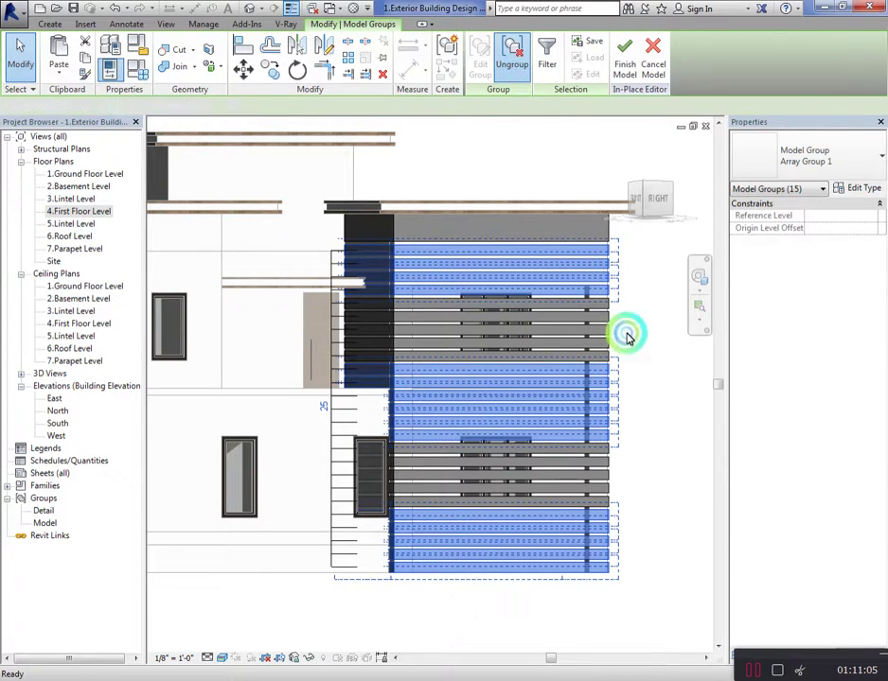
{"action": "left_click", "coordinate": [665, 372]}
{"action": "left_click", "coordinate": [550, 305]}
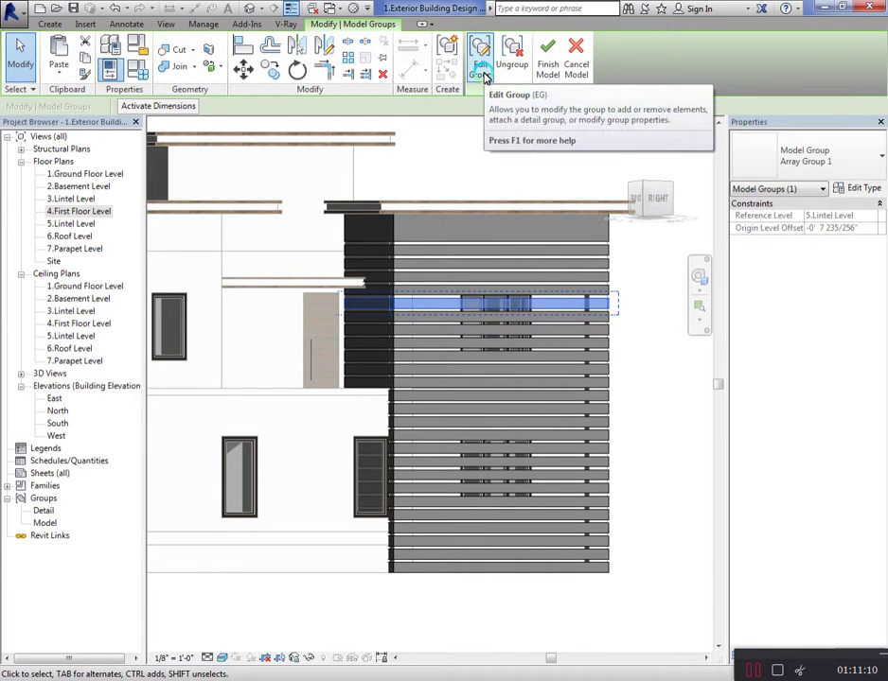
Edit the slat group and open the upper-window slat's extrusion sketch
{"action": "left_click", "coordinate": [485, 76]}
{"action": "double_click", "coordinate": [515, 301]}
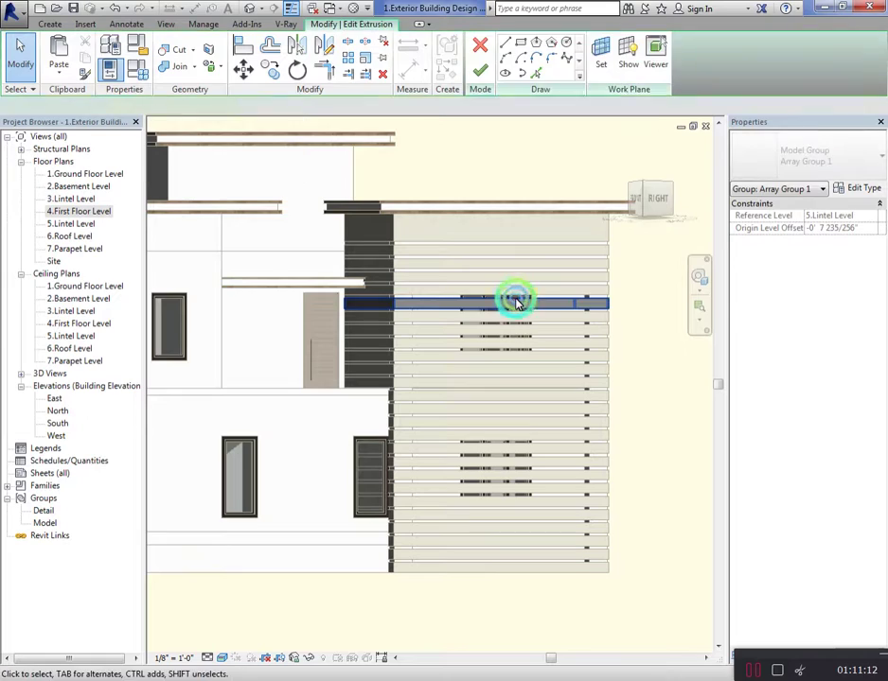
{"action": "mouse_move", "coordinate": [642, 192]}
{"action": "left_mouse_down"}
{"action": "mouse_move", "coordinate": [638, 151]}
{"action": "mouse_move", "coordinate": [626, 652]}
{"action": "mouse_move", "coordinate": [624, 143]}
{"action": "mouse_move", "coordinate": [612, 290]}
{"action": "mouse_move", "coordinate": [490, 287]}
{"action": "left_mouse_up"}
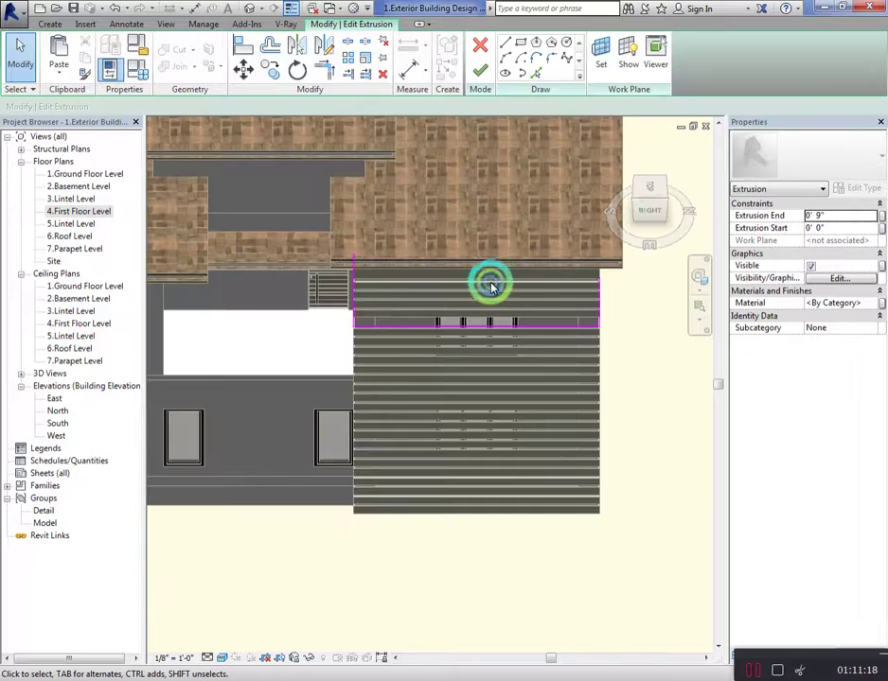
{"action": "scroll", "coordinate": [420, 366], "scroll_direction": "up", "scroll_amount": 3}
{"action": "scroll", "coordinate": [435, 365], "scroll_direction": "up", "scroll_amount": 2}
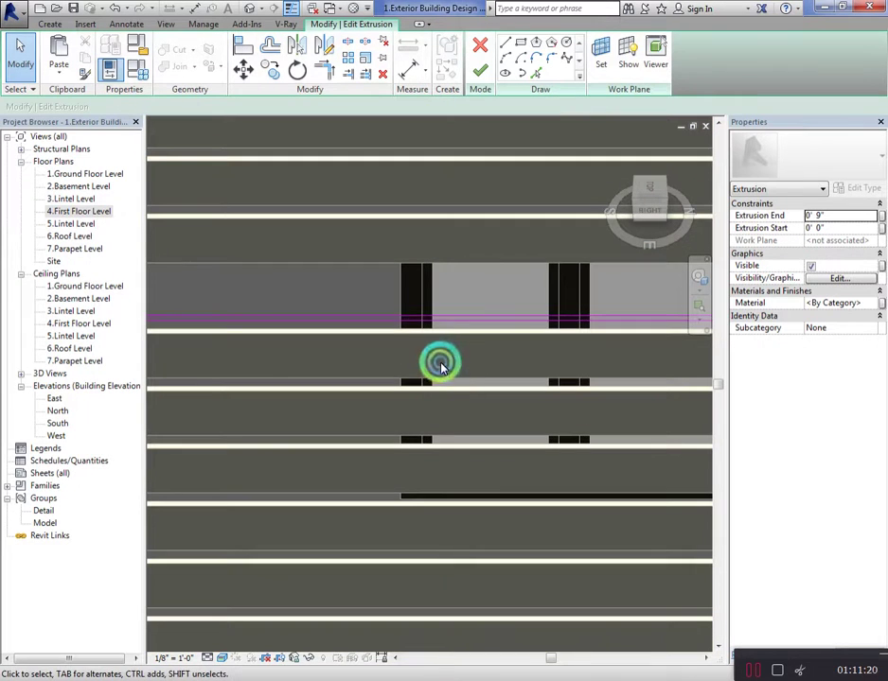
{"action": "key", "text": "l"}
{"action": "key", "text": "i"}
{"action": "scroll", "coordinate": [397, 317], "scroll_direction": "up", "scroll_amount": 2}
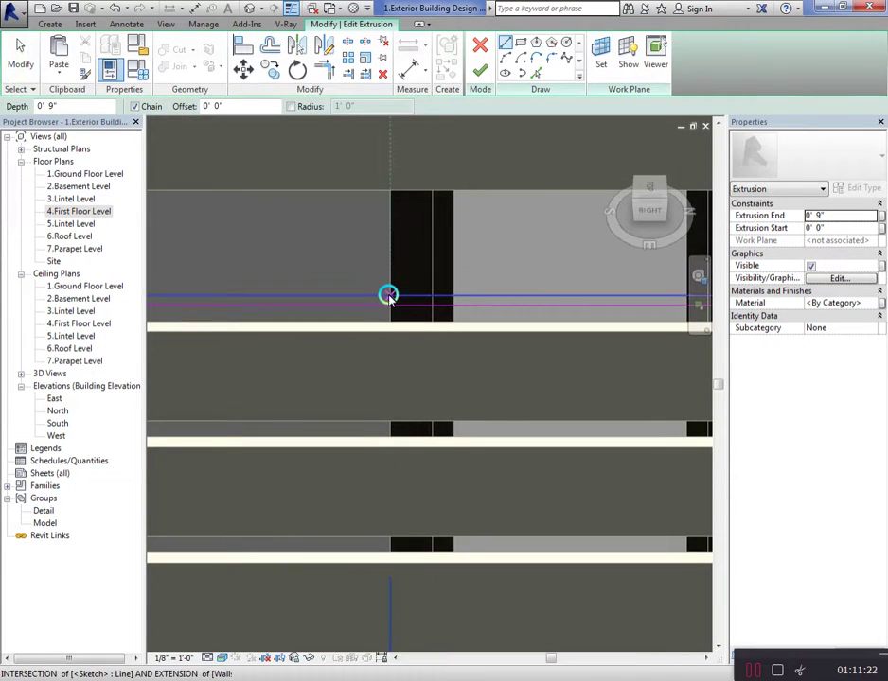
{"action": "scroll", "coordinate": [284, 331], "scroll_direction": "down", "scroll_amount": 2}
{"action": "scroll", "coordinate": [426, 341], "scroll_direction": "down", "scroll_amount": 2}
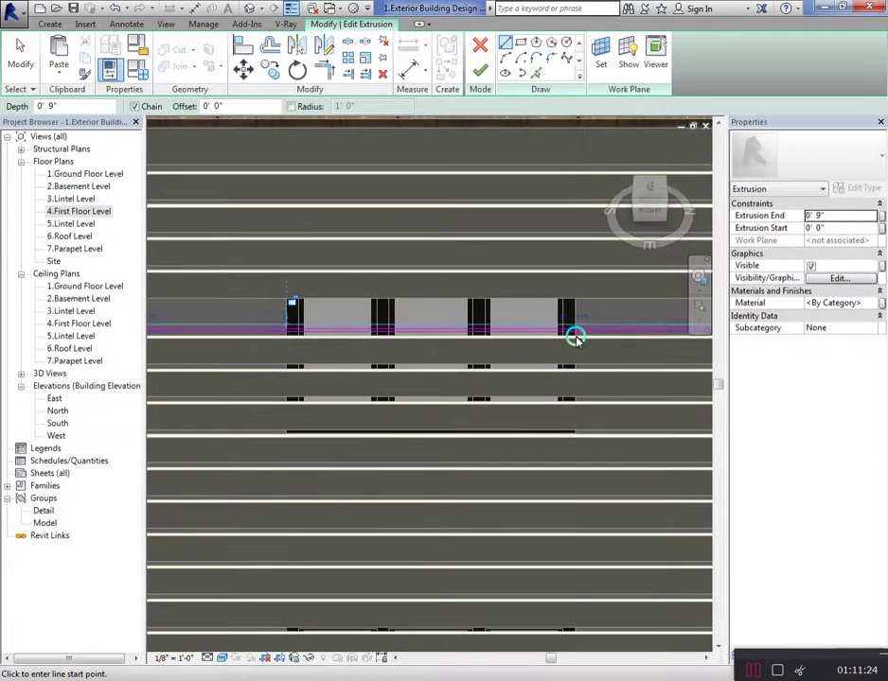
{"action": "scroll", "coordinate": [587, 332], "scroll_direction": "up", "scroll_amount": 2}
{"action": "scroll", "coordinate": [559, 331], "scroll_direction": "up", "scroll_amount": 2}
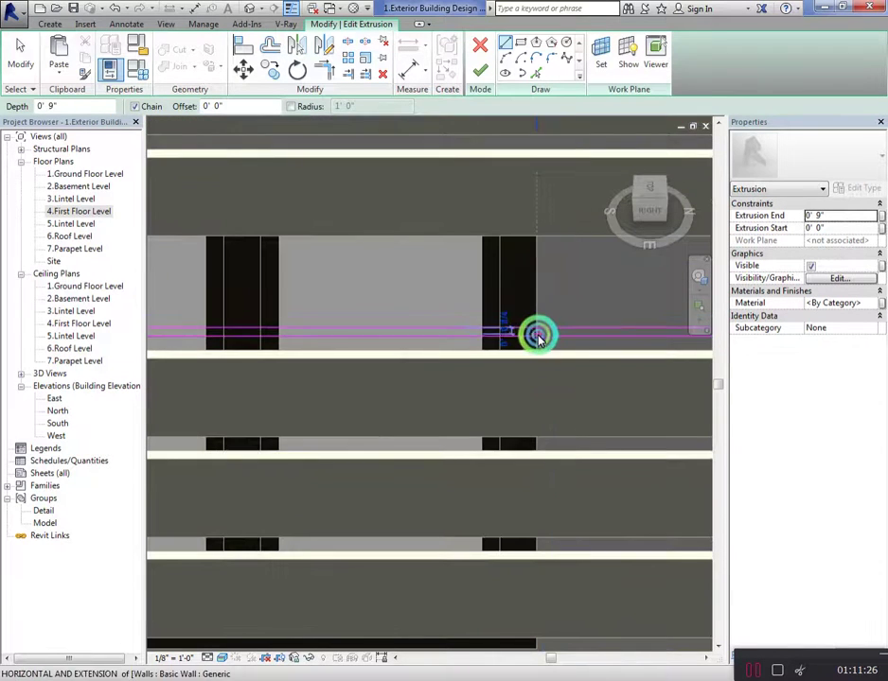
{"action": "scroll", "coordinate": [596, 350], "scroll_direction": "down", "scroll_amount": 2}
{"action": "scroll", "coordinate": [511, 379], "scroll_direction": "down", "scroll_amount": 2}
{"action": "key", "text": "Escape"}
{"action": "key", "text": "Escape"}
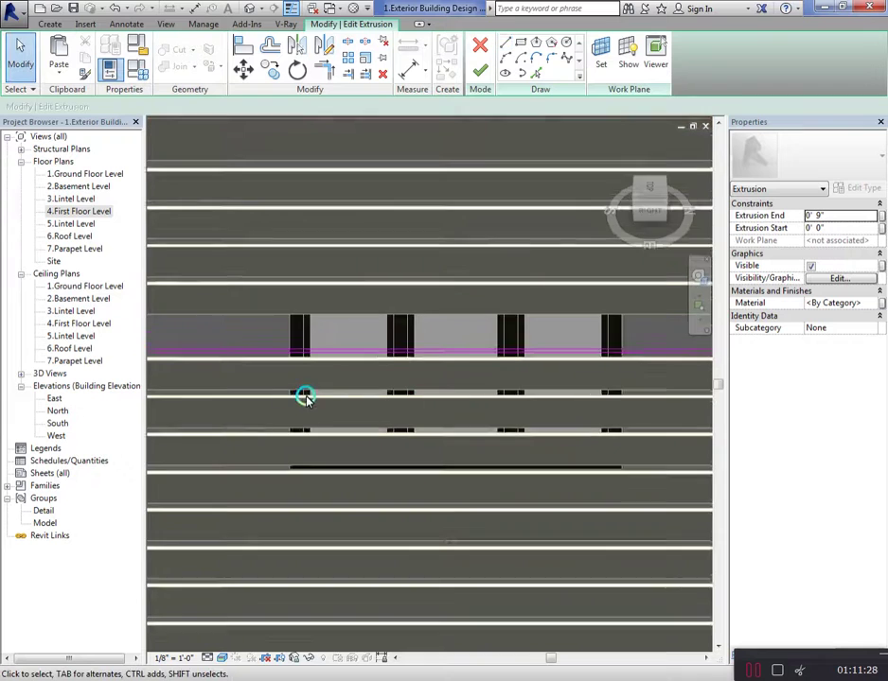
{"action": "scroll", "coordinate": [305, 398], "scroll_direction": "up", "scroll_amount": 2}
{"action": "scroll", "coordinate": [257, 353], "scroll_direction": "up", "scroll_amount": 1}
{"action": "scroll", "coordinate": [303, 369], "scroll_direction": "up", "scroll_amount": 1}
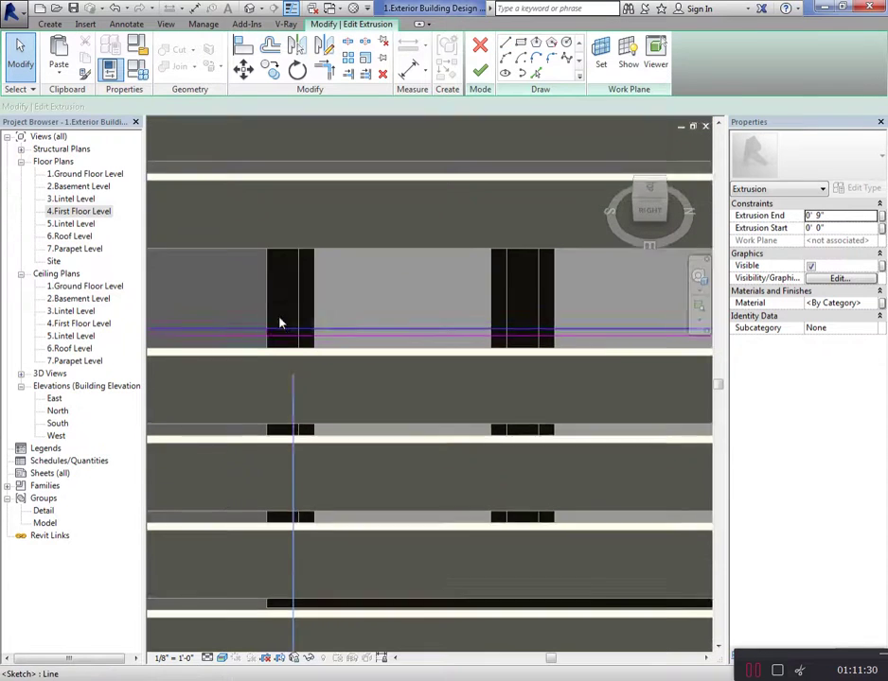
{"action": "scroll", "coordinate": [269, 326], "scroll_direction": "up", "scroll_amount": 1}
Split the slat outline at the three window frames, deleting the inner segments
{"action": "key", "text": "s"}
{"action": "key", "text": "l"}
{"action": "left_click", "coordinate": [205, 331]}
{"action": "scroll", "coordinate": [210, 333], "scroll_direction": "down", "scroll_amount": 2}
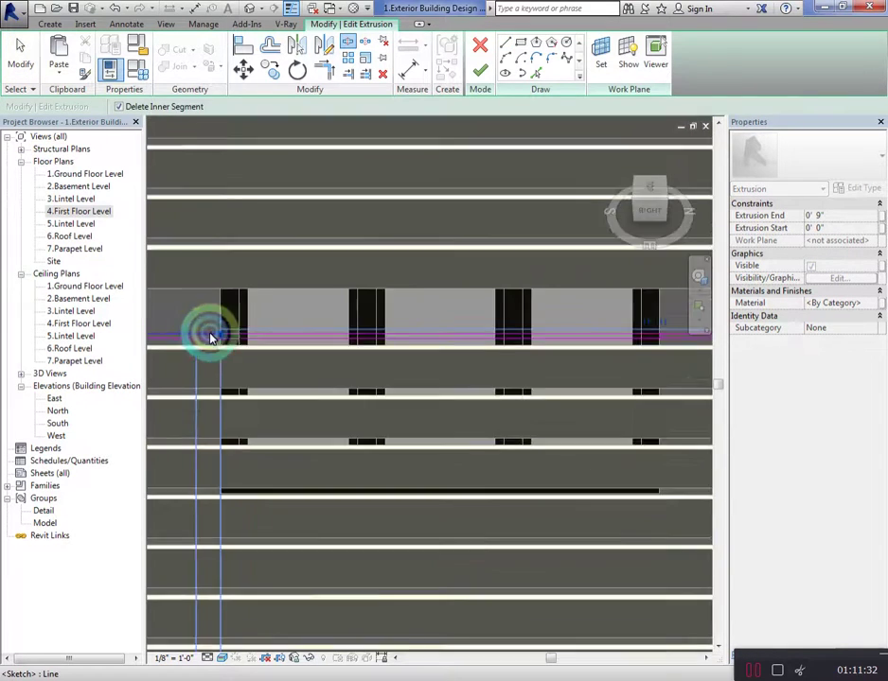
{"action": "scroll", "coordinate": [553, 331], "scroll_direction": "up", "scroll_amount": 1}
{"action": "scroll", "coordinate": [547, 332], "scroll_direction": "up", "scroll_amount": 2}
{"action": "scroll", "coordinate": [530, 333], "scroll_direction": "up", "scroll_amount": 1}
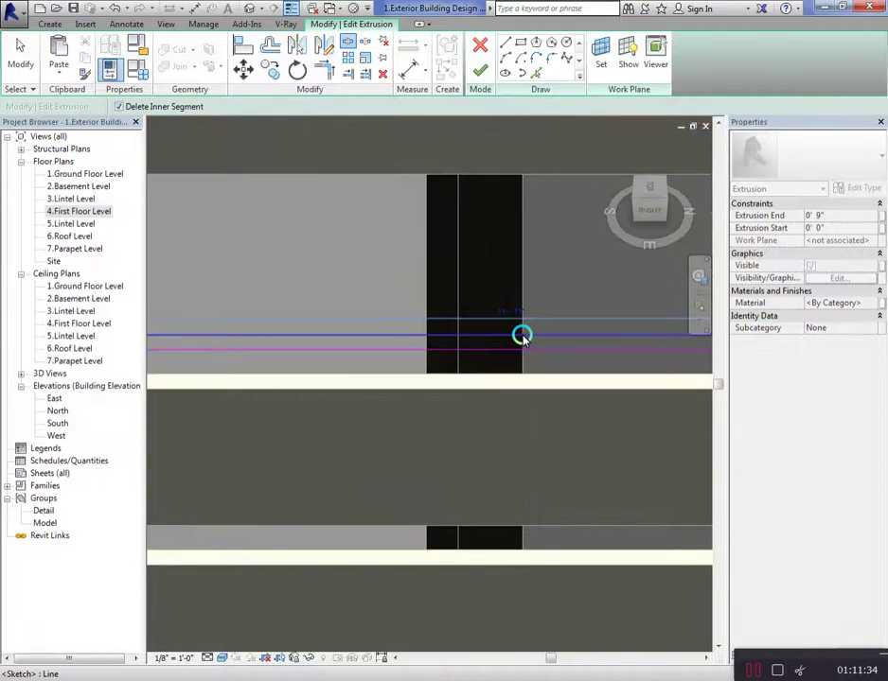
{"action": "left_click", "coordinate": [521, 336]}
{"action": "scroll", "coordinate": [591, 341], "scroll_direction": "down", "scroll_amount": 2}
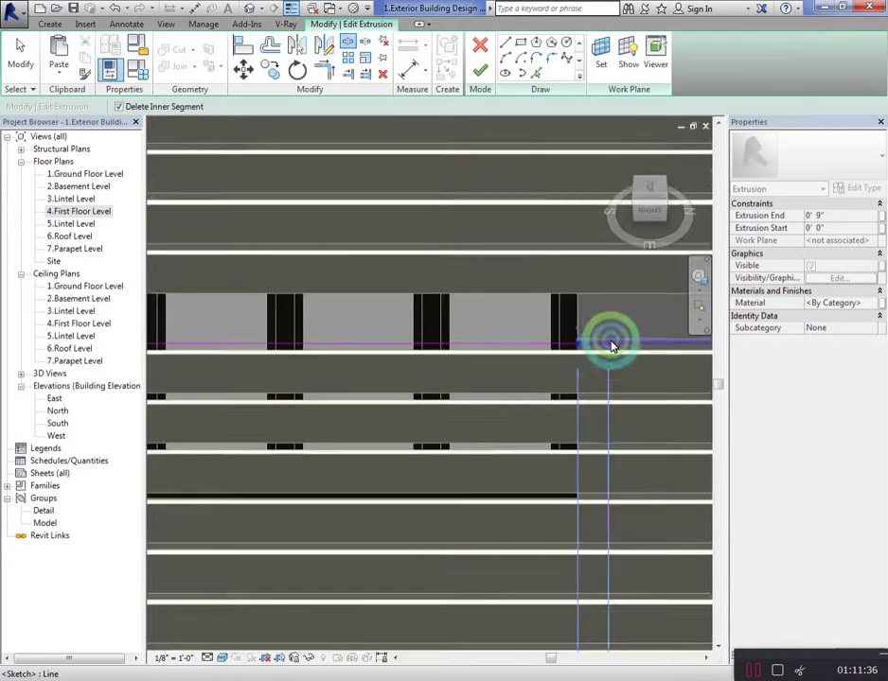
{"action": "scroll", "coordinate": [238, 337], "scroll_direction": "down", "scroll_amount": 1}
{"action": "scroll", "coordinate": [264, 349], "scroll_direction": "up", "scroll_amount": 1}
{"action": "scroll", "coordinate": [297, 341], "scroll_direction": "up", "scroll_amount": 1}
{"action": "scroll", "coordinate": [311, 326], "scroll_direction": "up", "scroll_amount": 2}
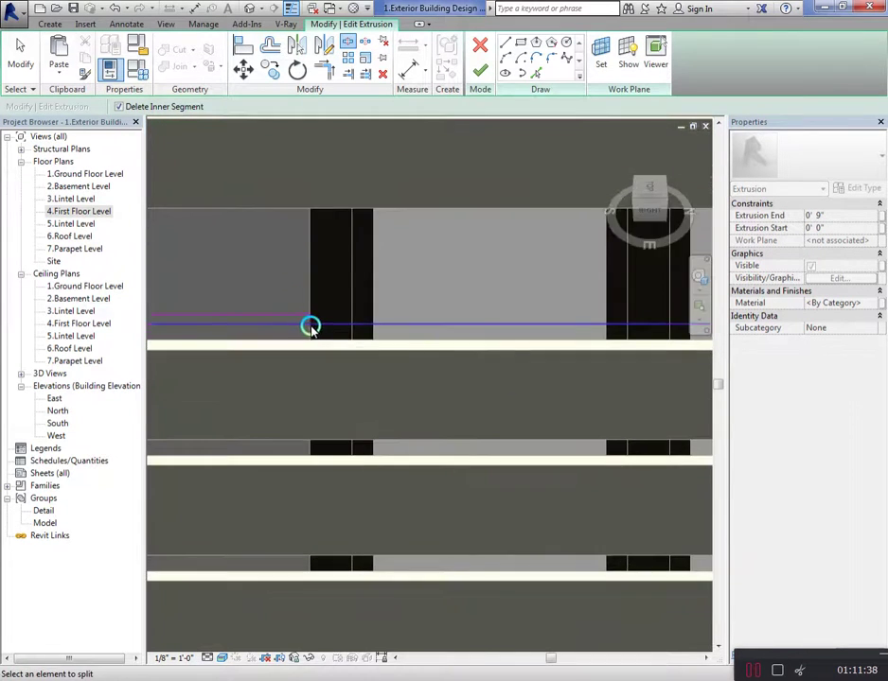
{"action": "left_click", "coordinate": [312, 327]}
Finish the extrusion sketch and close group editing
{"action": "left_click", "coordinate": [480, 71]}
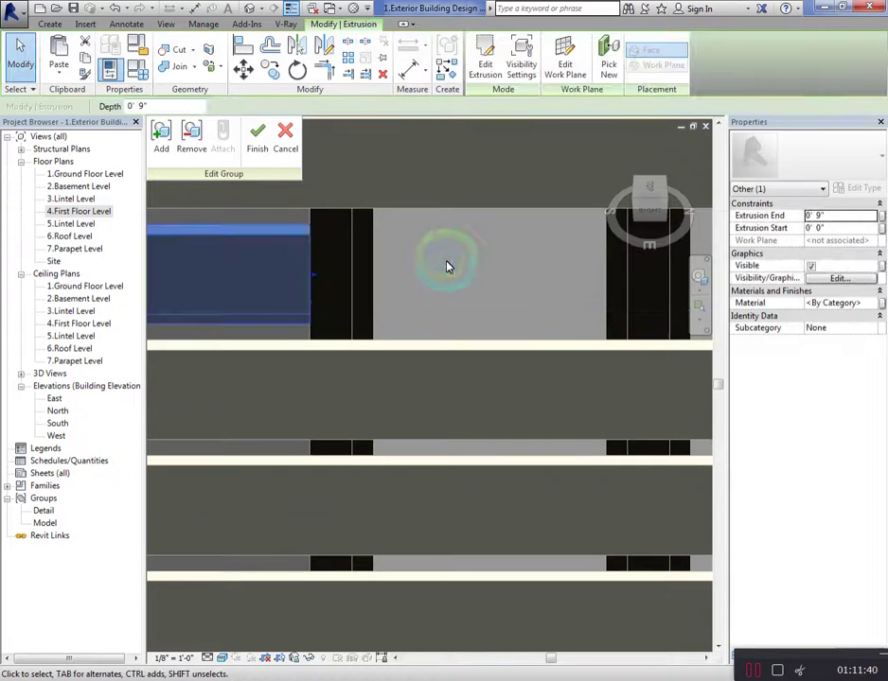
{"action": "scroll", "coordinate": [449, 268], "scroll_direction": "down", "scroll_amount": 3}
{"action": "left_click", "coordinate": [257, 140]}
{"action": "scroll", "coordinate": [448, 321], "scroll_direction": "up", "scroll_amount": 4}
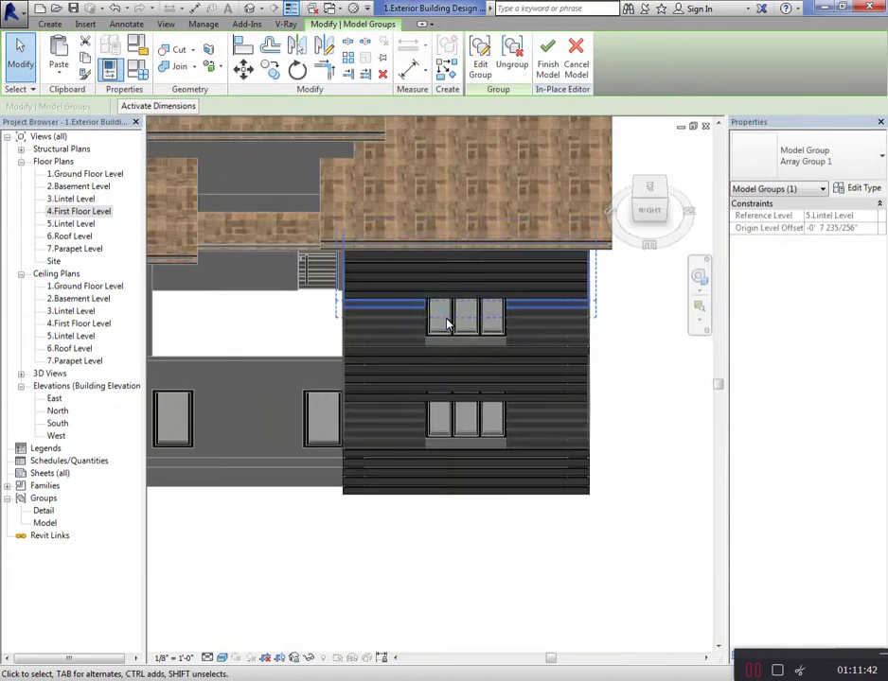
{"action": "scroll", "coordinate": [448, 325], "scroll_direction": "down", "scroll_amount": 1}
{"action": "left_click", "coordinate": [698, 129]}
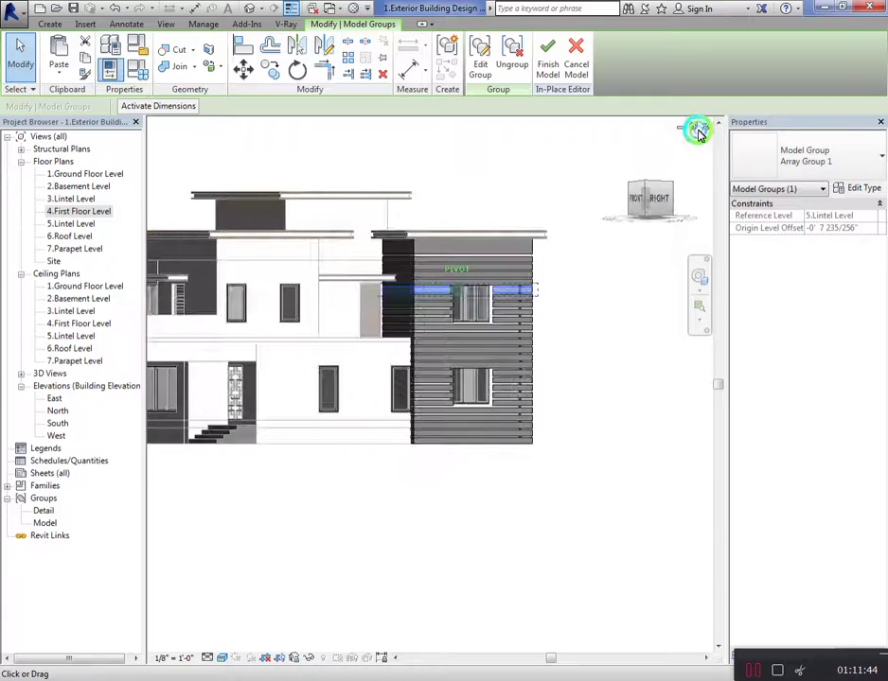
{"action": "mouse_move", "coordinate": [697, 129]}
{"action": "left_mouse_down"}
{"action": "mouse_move", "coordinate": [682, 149]}
{"action": "mouse_move", "coordinate": [699, 153]}
{"action": "mouse_move", "coordinate": [653, 149]}
{"action": "left_mouse_up"}
{"action": "left_click", "coordinate": [617, 340]}
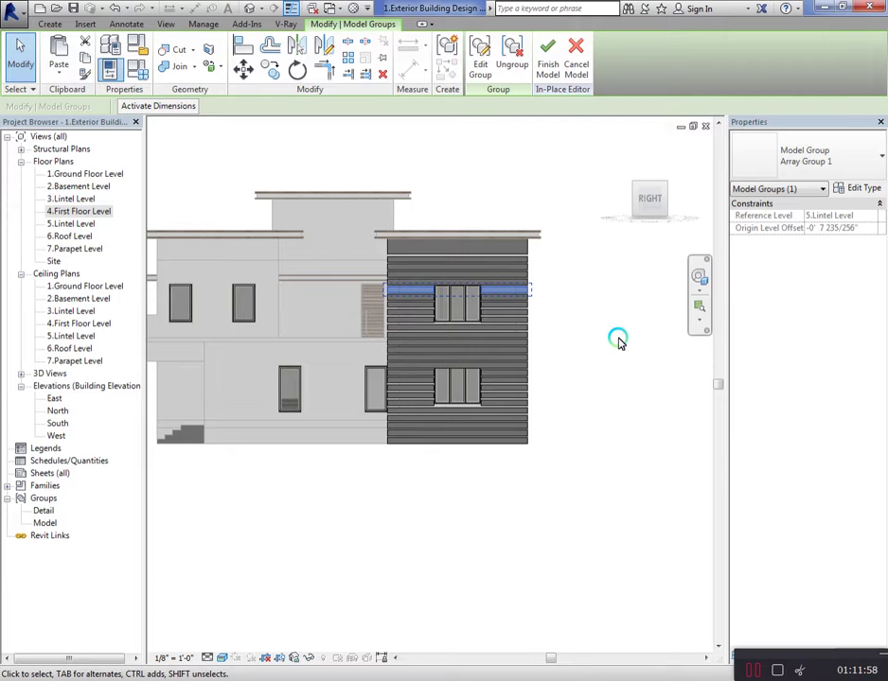
{"action": "mouse_move", "coordinate": [650, 201]}
{"action": "left_click_drag", "start_coordinate": [667, 206], "coordinate": [686, 202]}
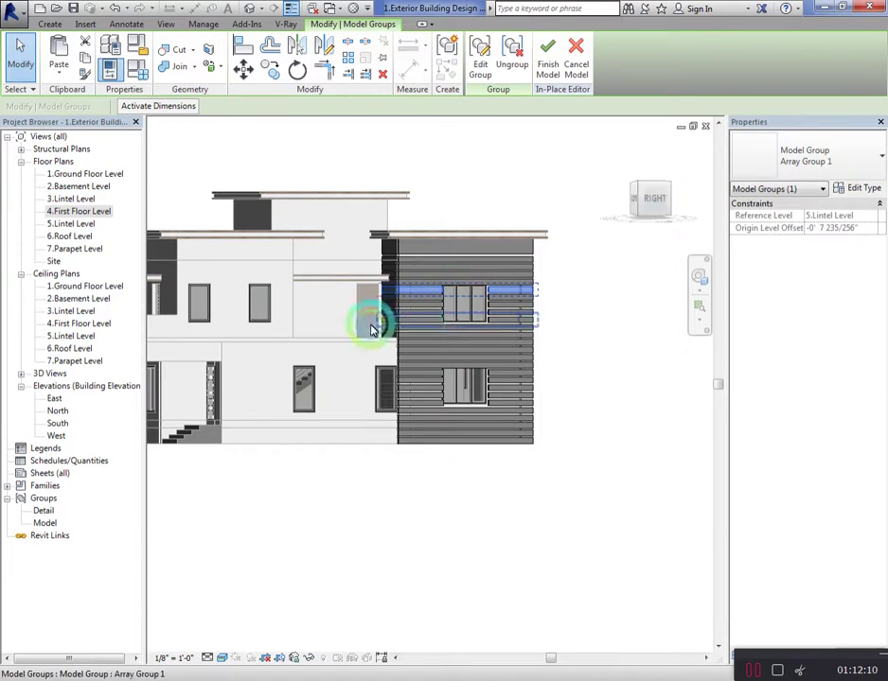
{"action": "mouse_move", "coordinate": [354, 257]}
{"action": "left_mouse_down"}
{"action": "mouse_move", "coordinate": [660, 489]}
{"action": "mouse_move", "coordinate": [659, 531]}
{"action": "left_mouse_up"}
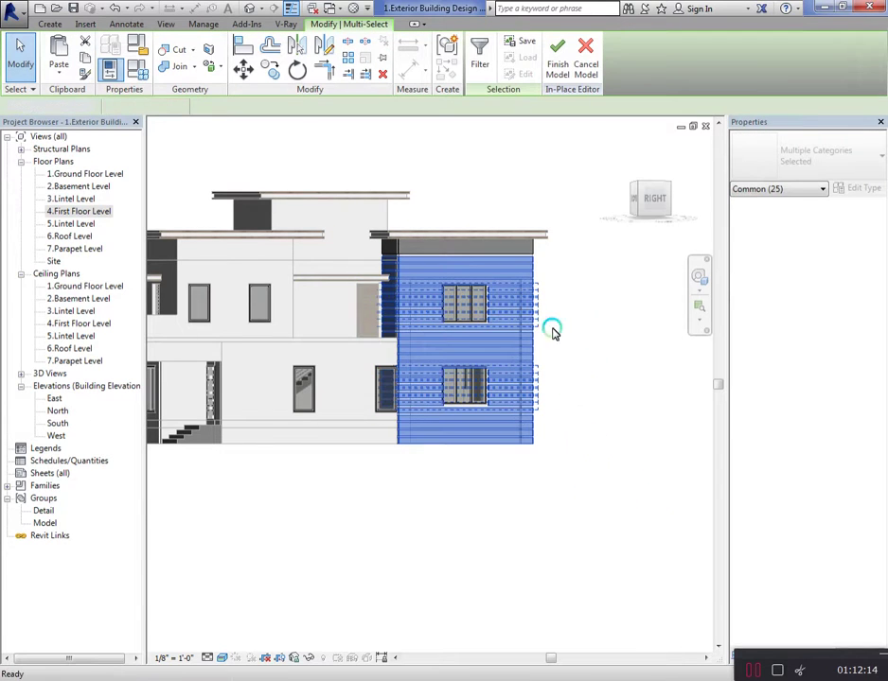
Select the band extrusion and bring it into closer view
{"action": "left_click", "coordinate": [620, 329]}
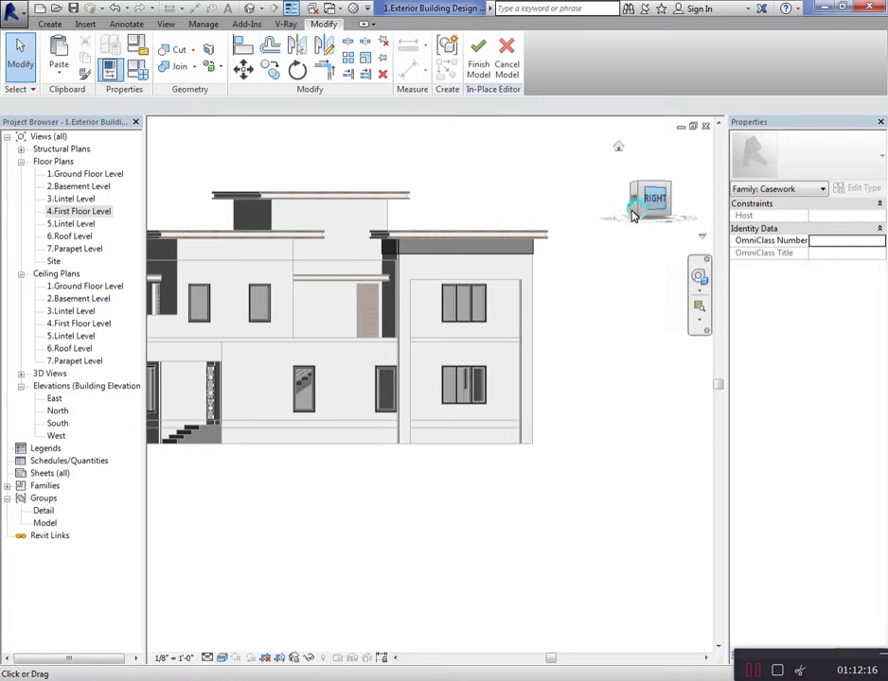
{"action": "left_click", "coordinate": [410, 253]}
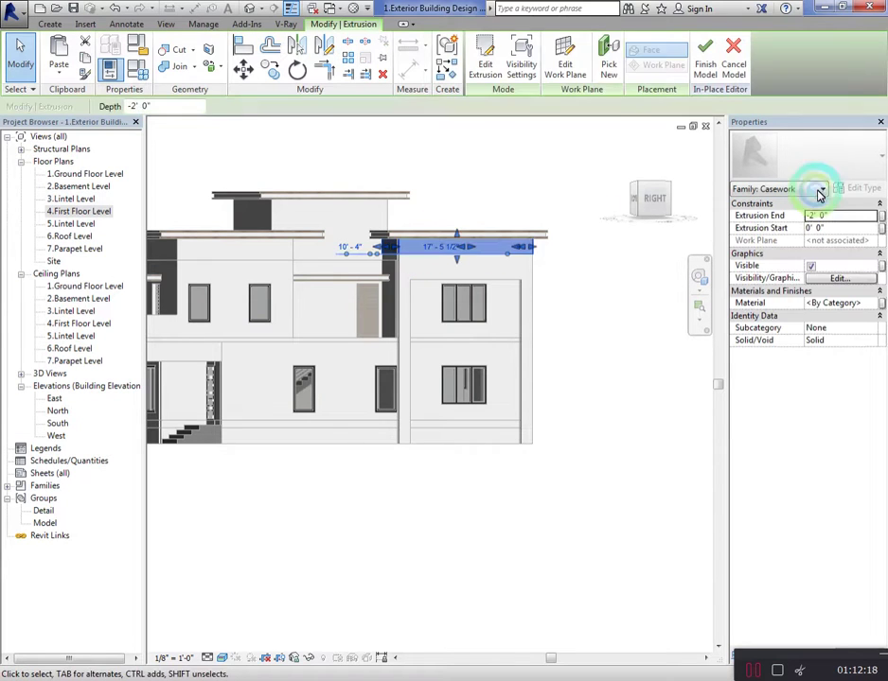
{"action": "left_click", "coordinate": [841, 218]}
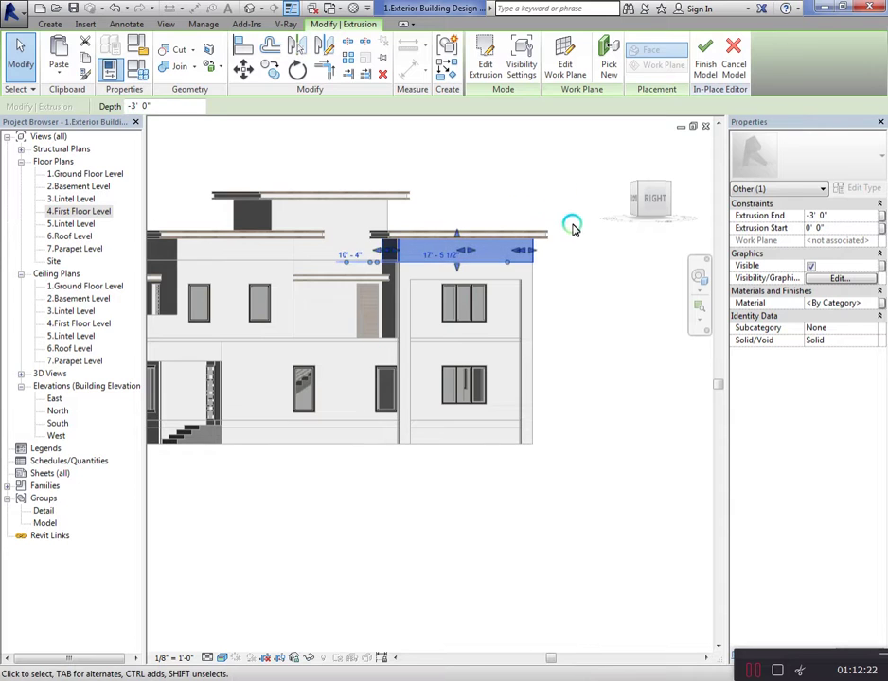
{"action": "left_click", "coordinate": [625, 204]}
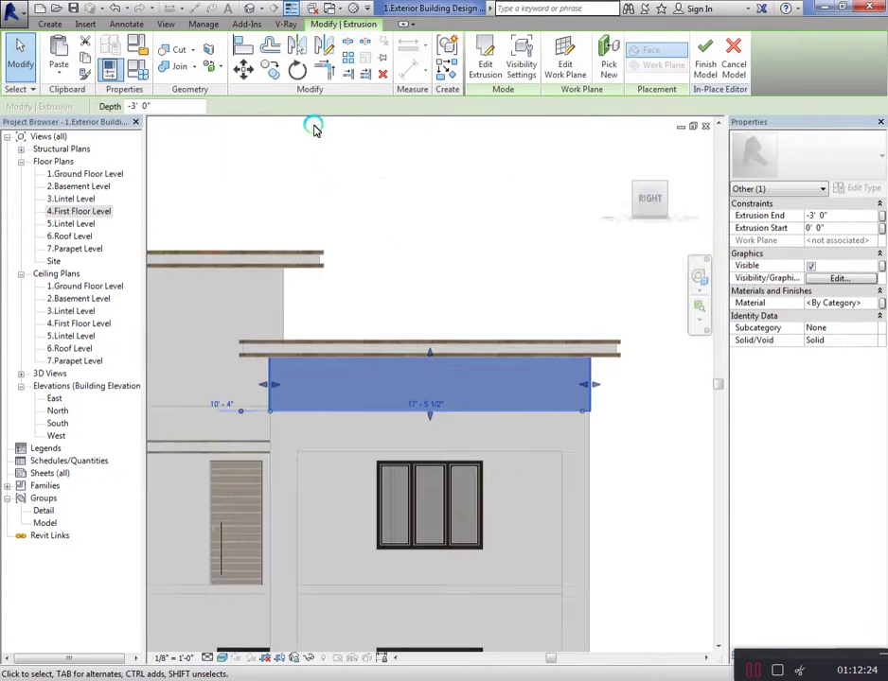
Copy the band downward to a lower position
{"action": "left_click", "coordinate": [274, 79]}
{"action": "left_click", "coordinate": [413, 358]}
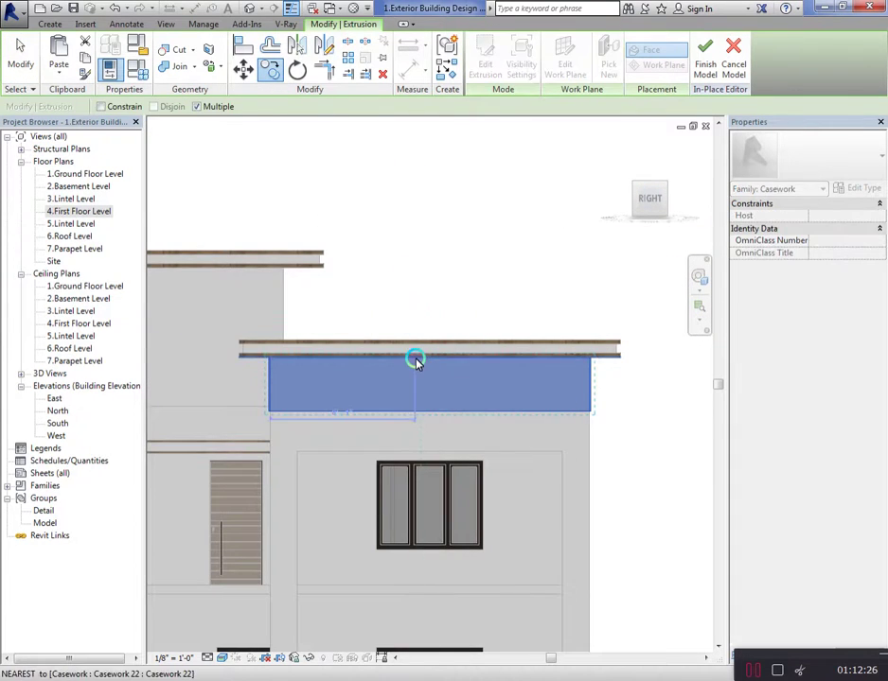
{"action": "left_click", "coordinate": [416, 408]}
{"action": "right_click", "coordinate": [466, 254]}
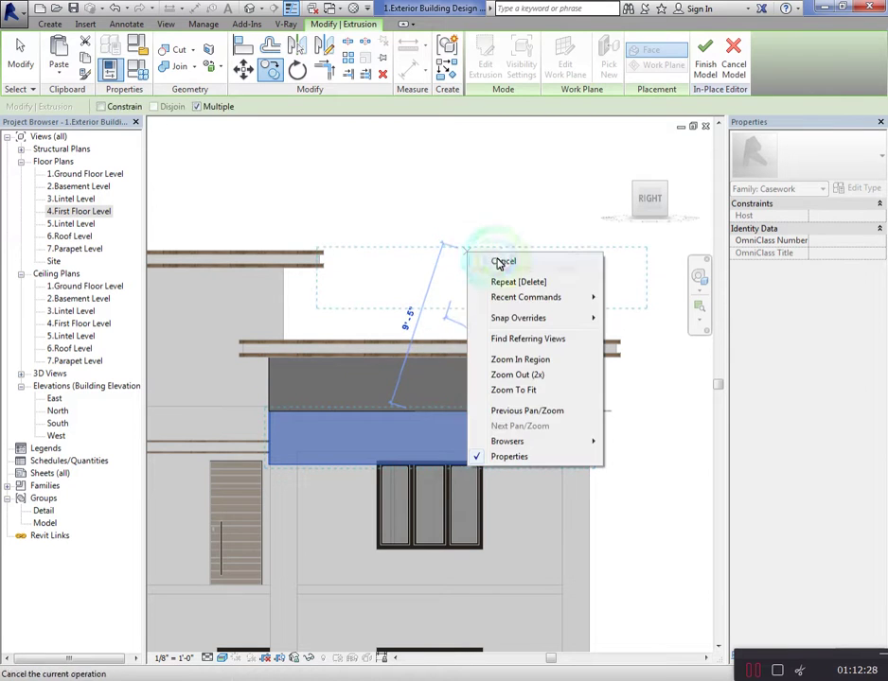
{"action": "left_click", "coordinate": [476, 257]}
Move the band to a new height and set its extrusion end to -2' 7 1/2"
{"action": "left_click", "coordinate": [243, 69]}
{"action": "scroll", "coordinate": [431, 389], "scroll_direction": "up", "scroll_amount": 3}
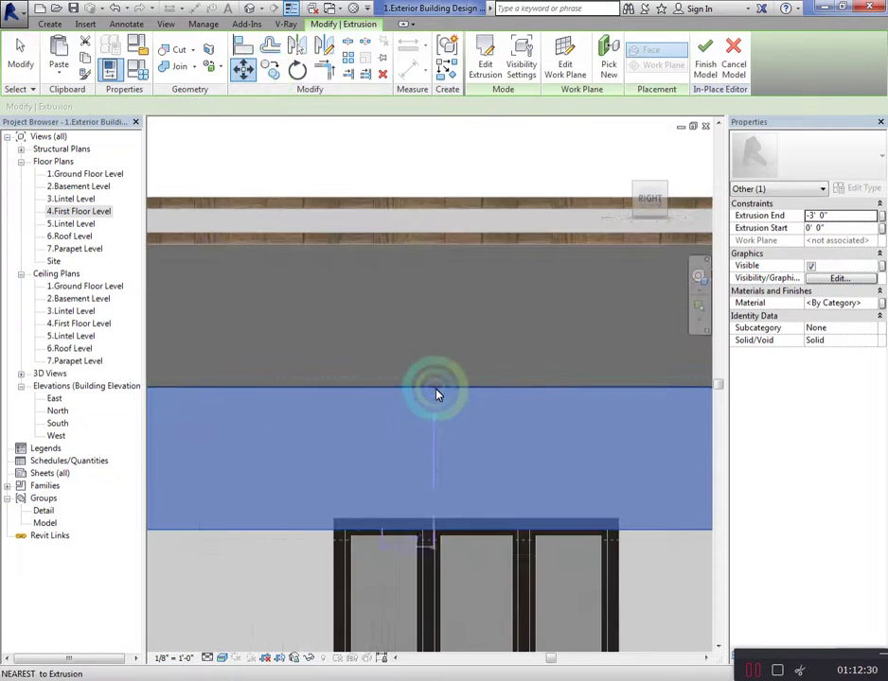
{"action": "left_click", "coordinate": [426, 390]}
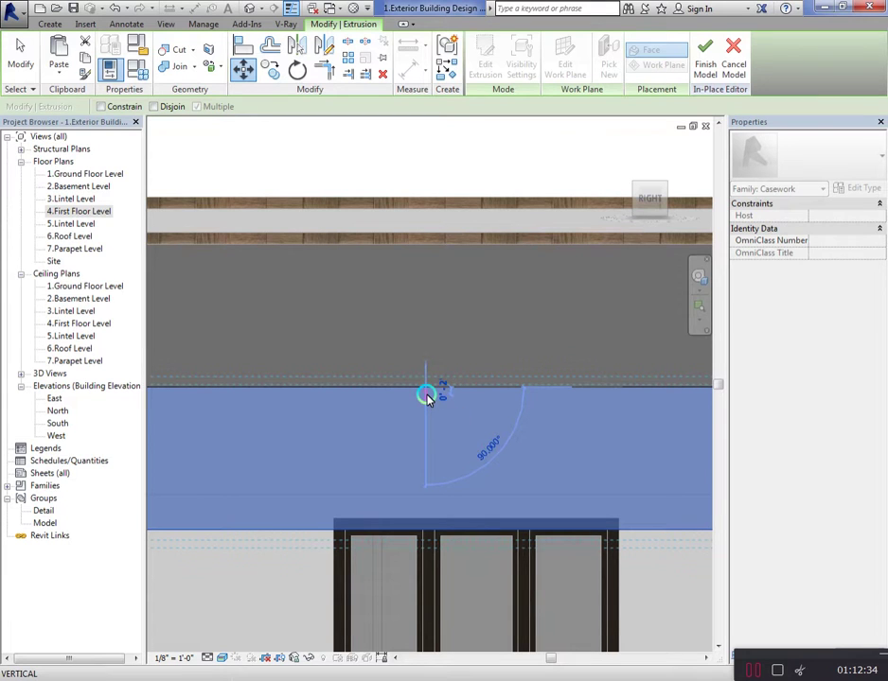
{"action": "scroll", "coordinate": [426, 398], "scroll_direction": "up", "scroll_amount": 2}
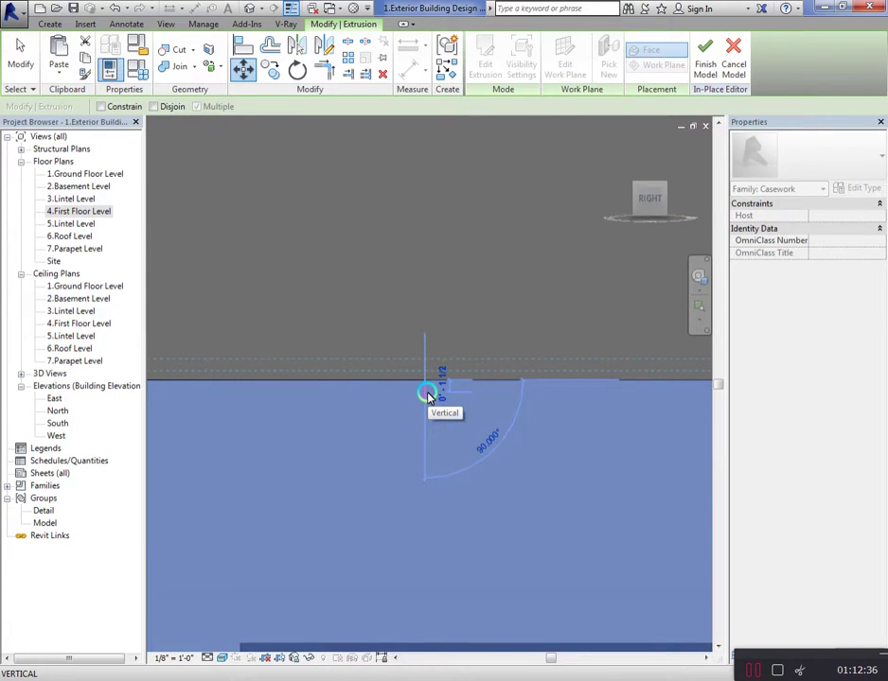
{"action": "left_click", "coordinate": [426, 393]}
{"action": "scroll", "coordinate": [435, 365], "scroll_direction": "down", "scroll_amount": 2}
{"action": "scroll", "coordinate": [468, 435], "scroll_direction": "down", "scroll_amount": 2}
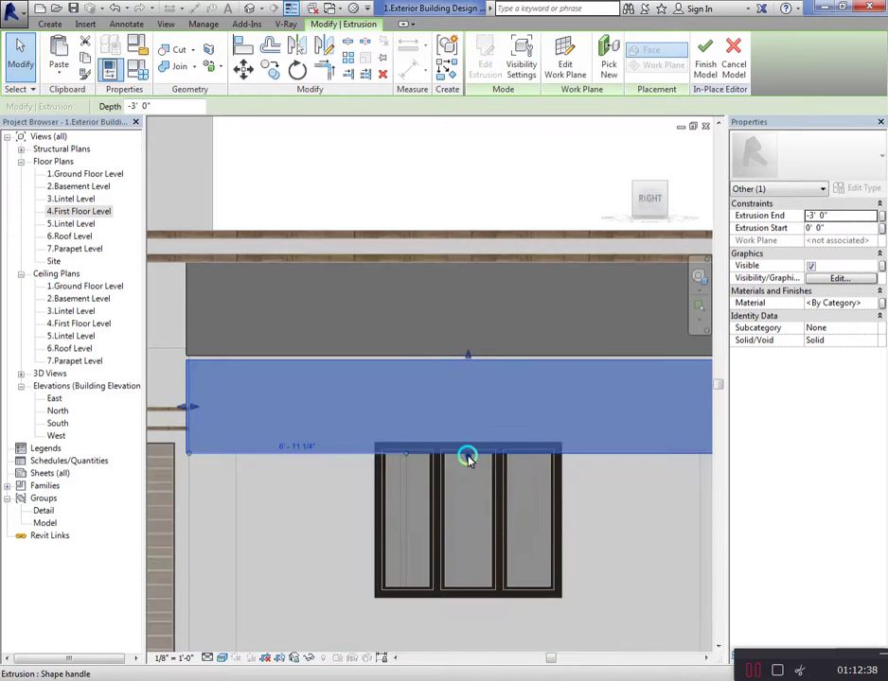
{"action": "left_click_drag", "start_coordinate": [467, 457], "coordinate": [469, 441]}
{"action": "scroll", "coordinate": [383, 340], "scroll_direction": "down", "scroll_amount": 3}
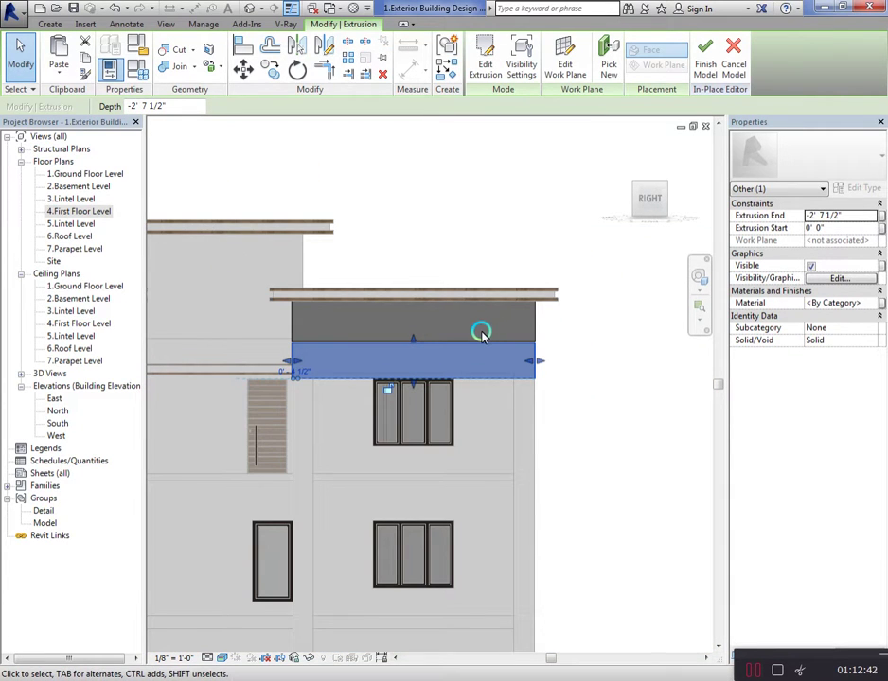
Move the upper grey extrusion down to the window top and edit its extrusion end
{"action": "left_click", "coordinate": [594, 318]}
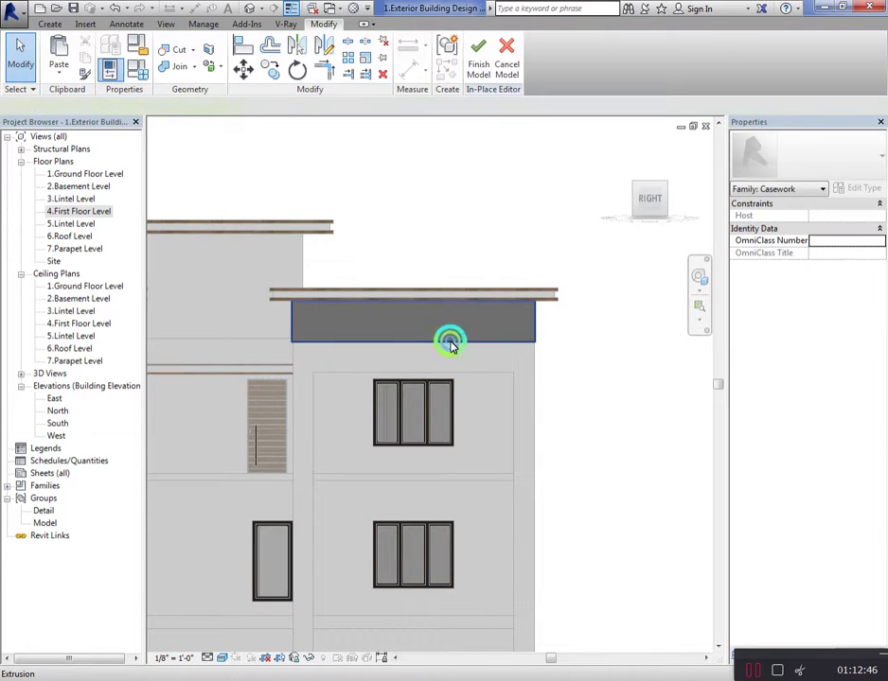
{"action": "left_click", "coordinate": [451, 339]}
{"action": "left_click", "coordinate": [244, 67]}
{"action": "scroll", "coordinate": [407, 341], "scroll_direction": "up", "scroll_amount": 3}
{"action": "scroll", "coordinate": [408, 357], "scroll_direction": "up", "scroll_amount": 1}
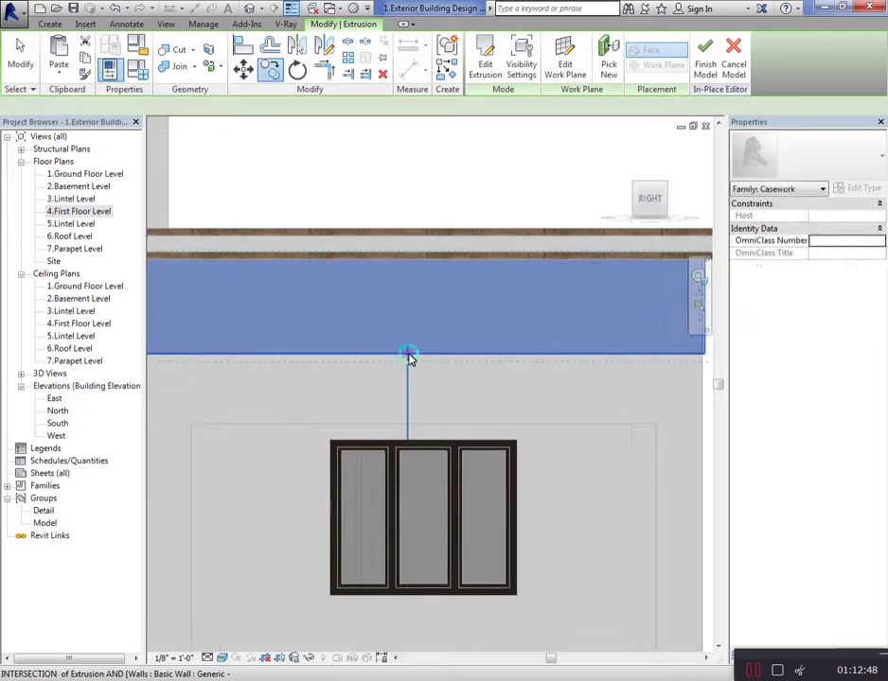
{"action": "left_click", "coordinate": [408, 357]}
{"action": "scroll", "coordinate": [444, 421], "scroll_direction": "down", "scroll_amount": 3}
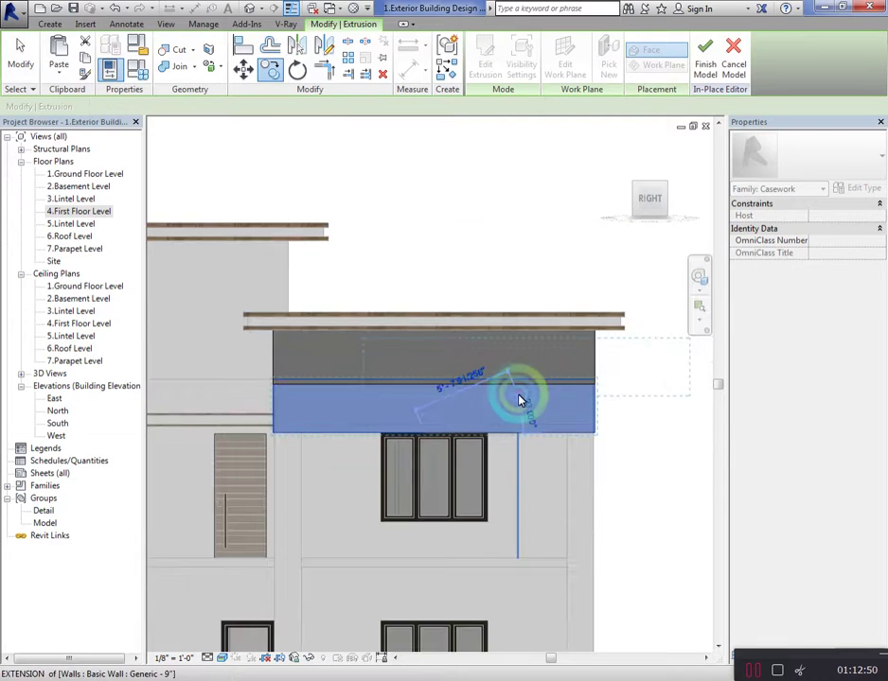
{"action": "left_click", "coordinate": [475, 396]}
{"action": "left_click", "coordinate": [841, 216]}
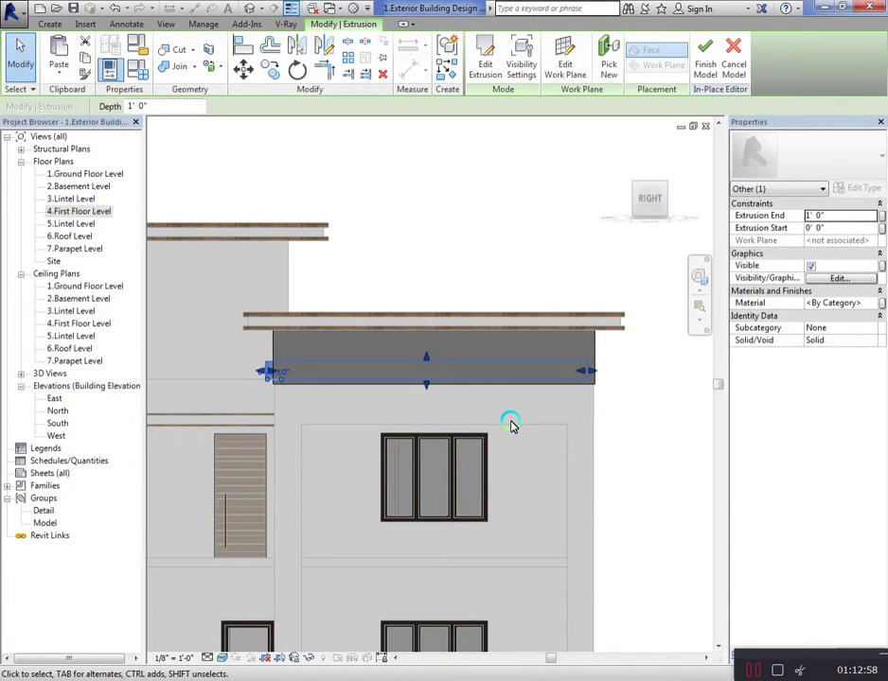
{"action": "key", "text": "Escape"}
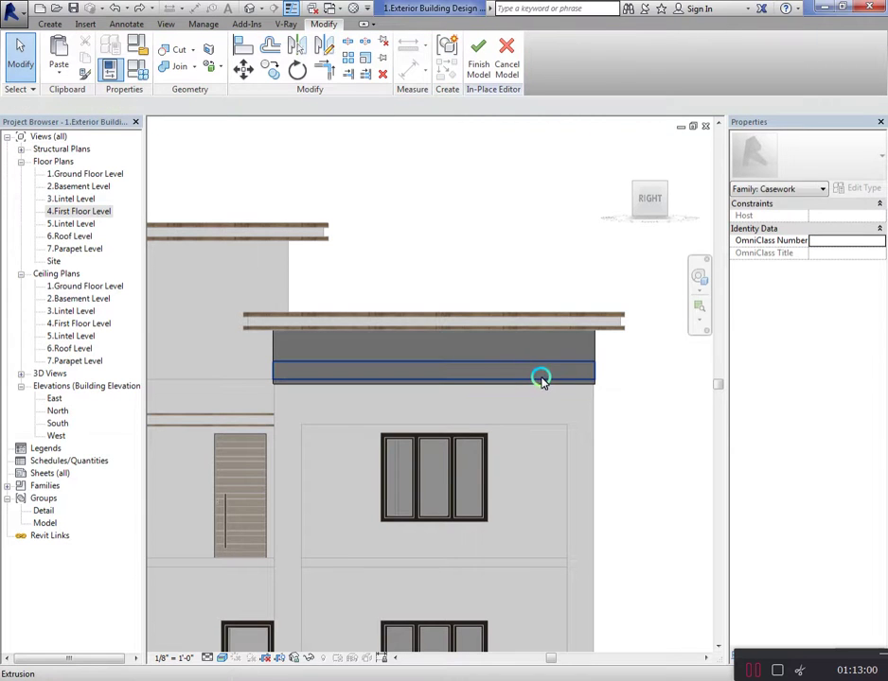
Set the band's Extrusion End to 1' 3" and move it lower on the wall
{"action": "left_click", "coordinate": [541, 378]}
{"action": "left_click", "coordinate": [843, 217]}
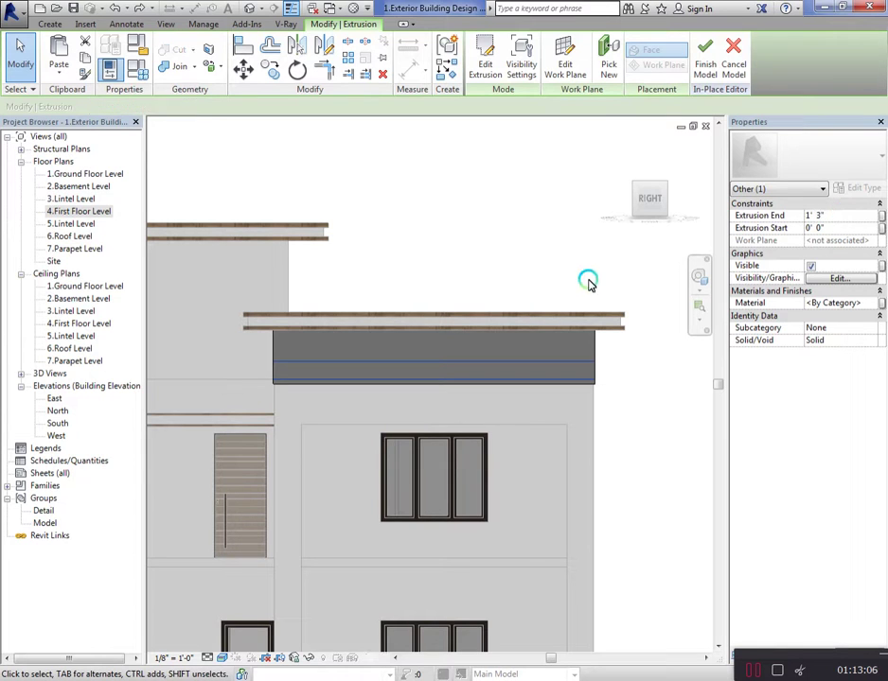
{"action": "scroll", "coordinate": [422, 322], "scroll_direction": "up", "scroll_amount": 2}
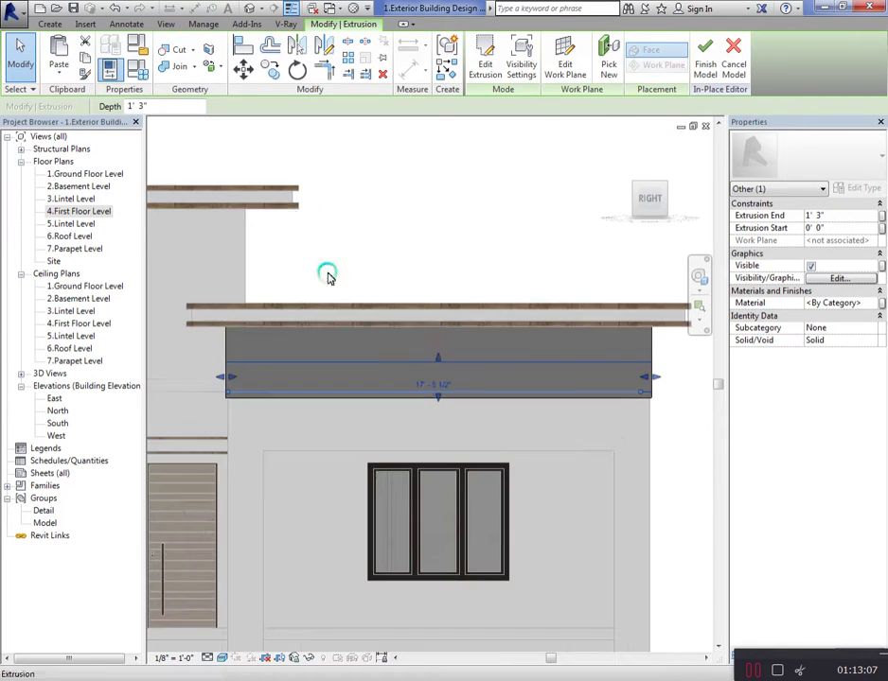
{"action": "left_click", "coordinate": [254, 72]}
{"action": "left_click", "coordinate": [374, 374]}
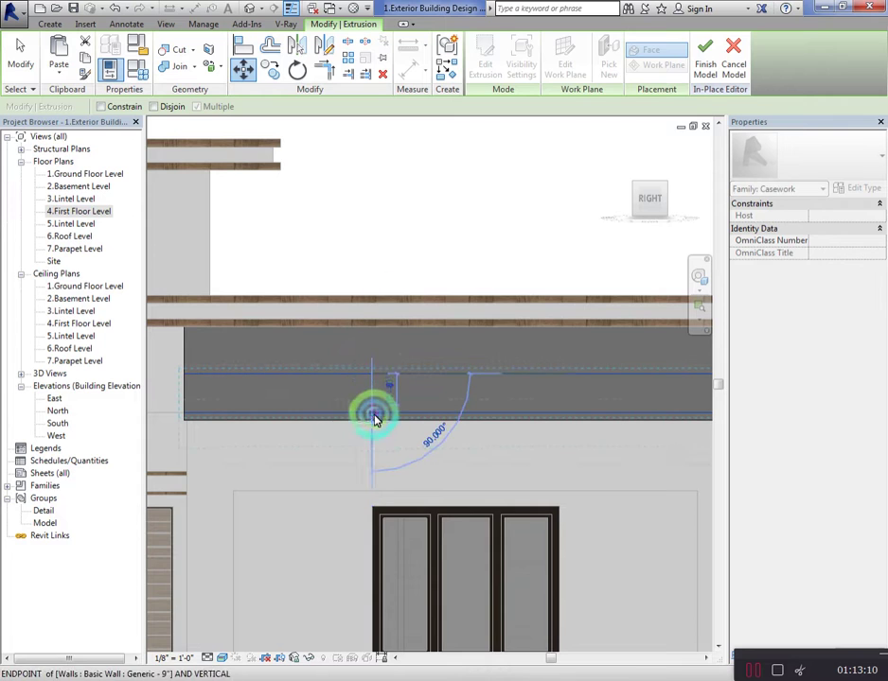
{"action": "left_click", "coordinate": [375, 416]}
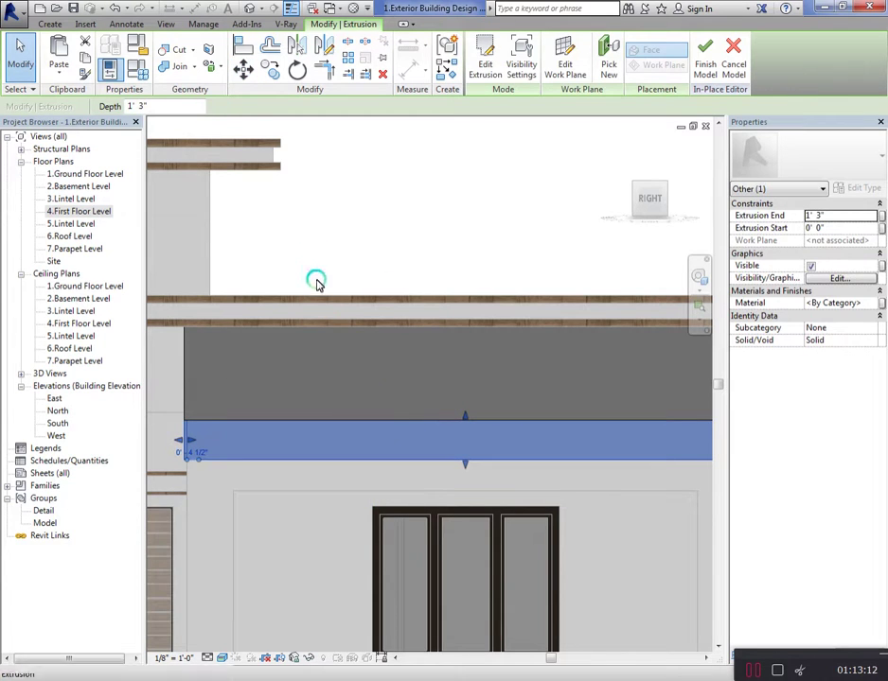
Reposition the band with two further moves
{"action": "left_click", "coordinate": [243, 70]}
{"action": "scroll", "coordinate": [352, 511], "scroll_direction": "down", "scroll_amount": 1}
{"action": "scroll", "coordinate": [392, 377], "scroll_direction": "up", "scroll_amount": 3}
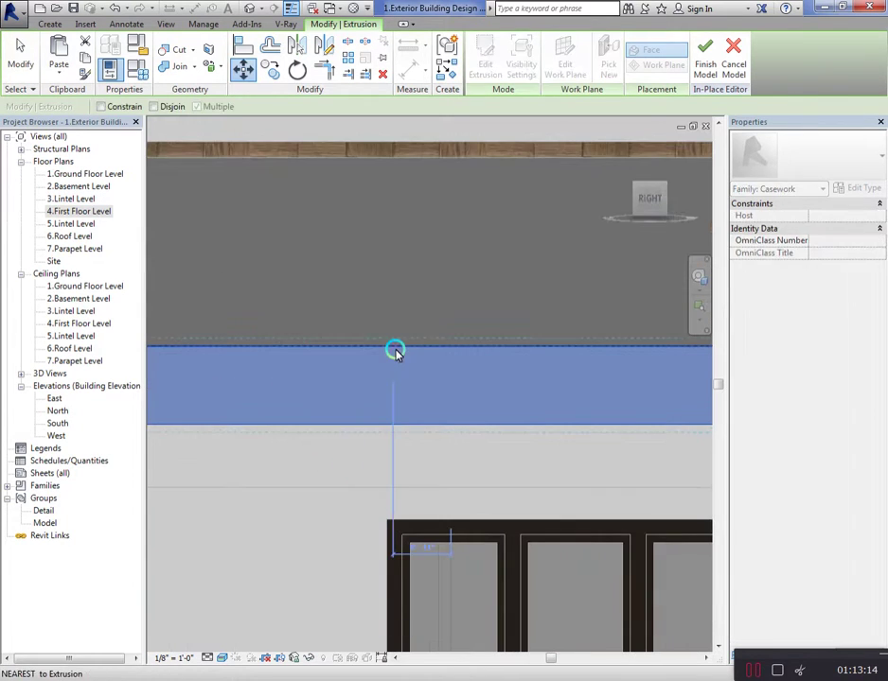
{"action": "left_click", "coordinate": [394, 359]}
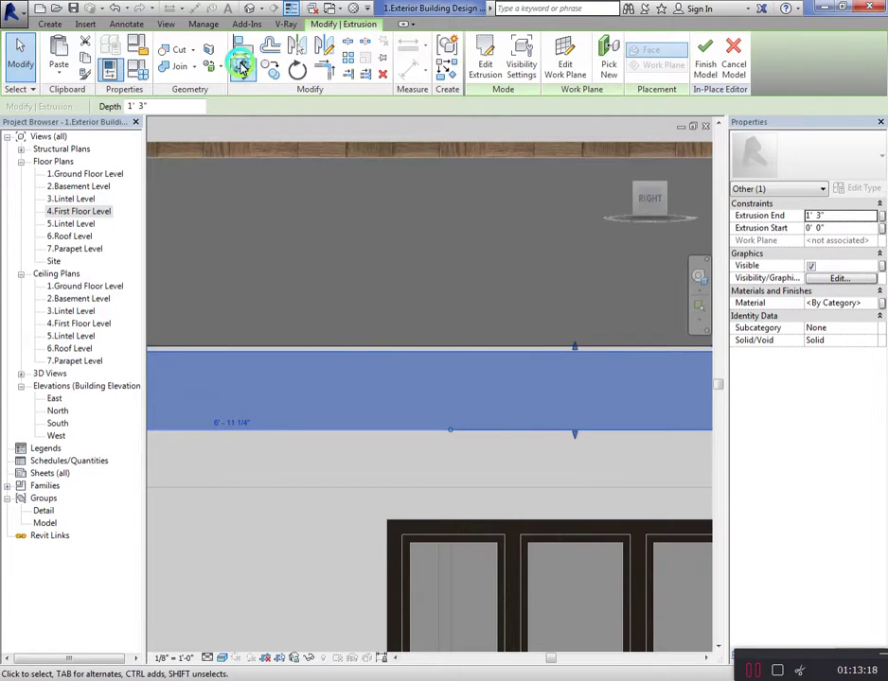
{"action": "left_click", "coordinate": [242, 69]}
{"action": "left_click", "coordinate": [363, 323]}
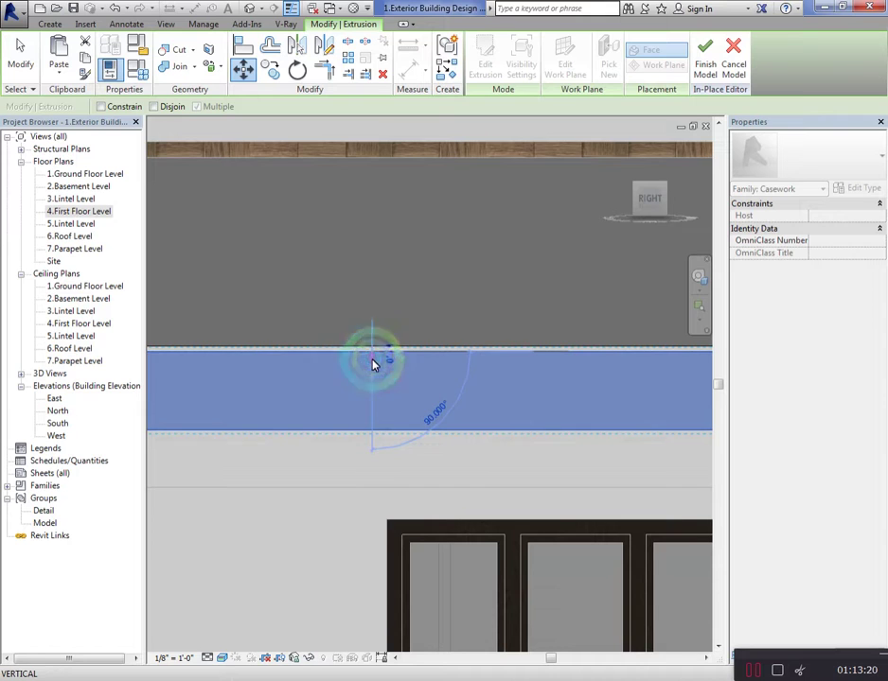
{"action": "left_click", "coordinate": [372, 355]}
{"action": "scroll", "coordinate": [378, 350], "scroll_direction": "down", "scroll_amount": 1}
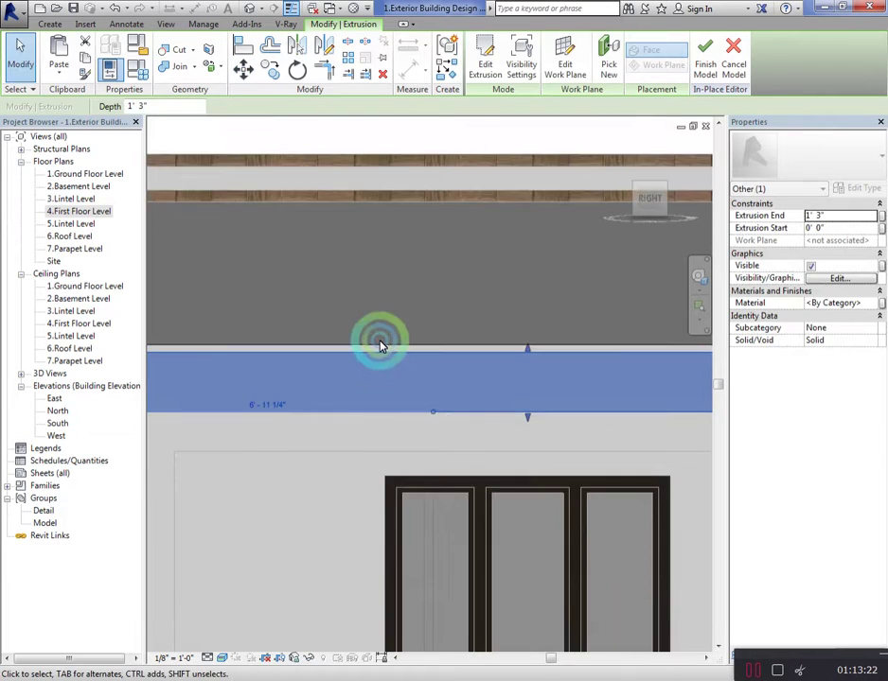
{"action": "scroll", "coordinate": [426, 352], "scroll_direction": "down", "scroll_amount": 2}
Move the band by its bottom edge onto the window head
{"action": "left_click", "coordinate": [271, 76]}
{"action": "left_click", "coordinate": [431, 381]}
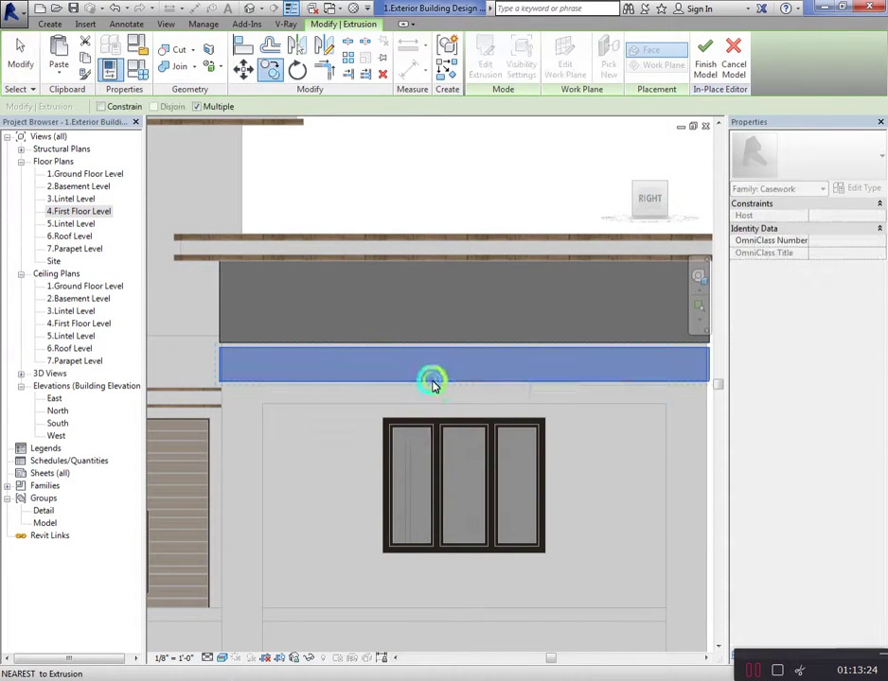
{"action": "left_click", "coordinate": [437, 420]}
{"action": "left_click", "coordinate": [492, 410]}
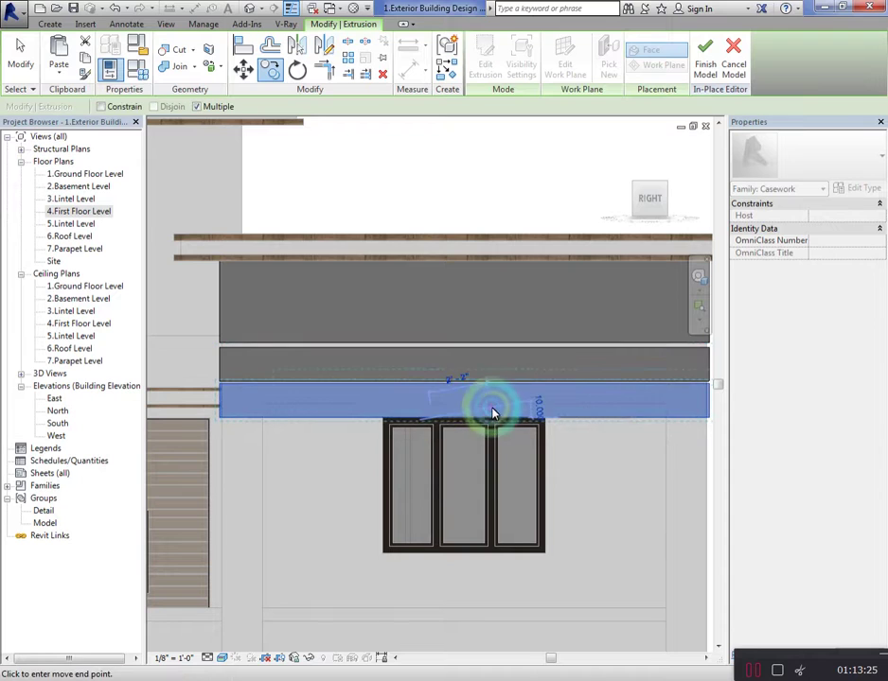
{"action": "left_click", "coordinate": [453, 366]}
Align the band's top edge with the wall, then deselect it
{"action": "scroll", "coordinate": [442, 343], "scroll_direction": "up", "scroll_amount": 3}
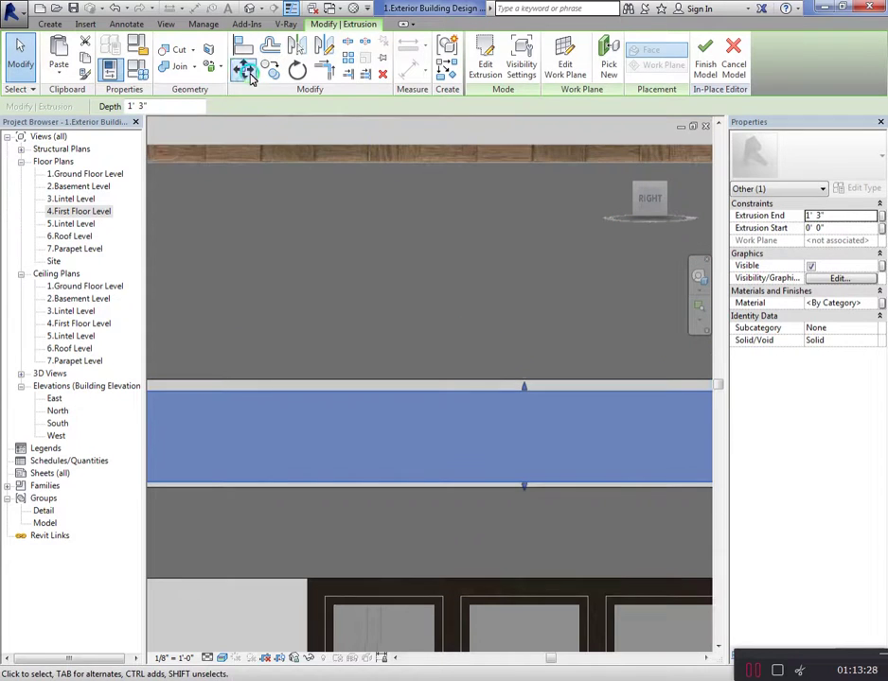
{"action": "left_click", "coordinate": [248, 72]}
{"action": "scroll", "coordinate": [369, 402], "scroll_direction": "up", "scroll_amount": 2}
{"action": "left_click", "coordinate": [383, 380]}
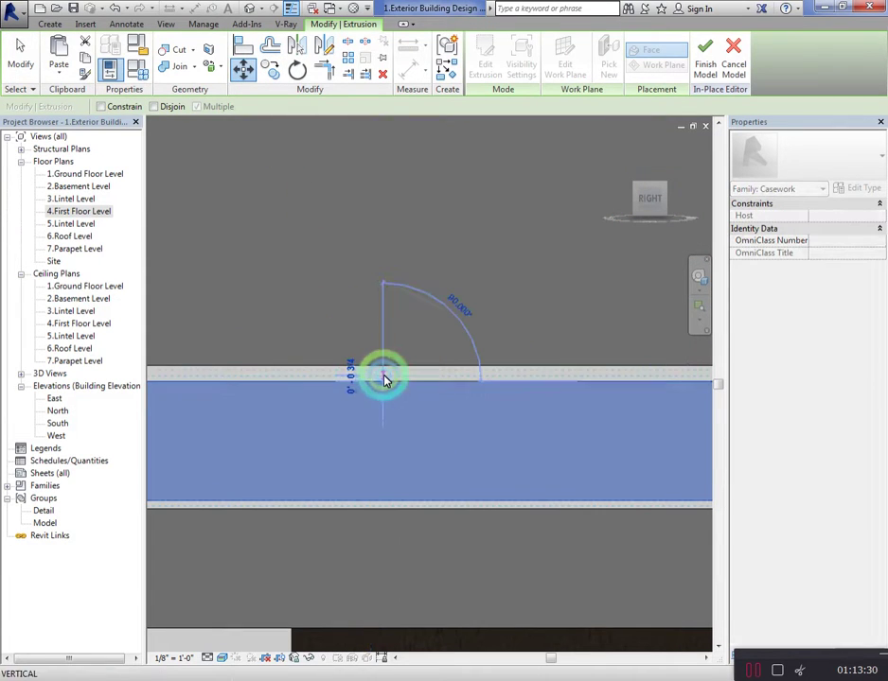
{"action": "left_click", "coordinate": [383, 383]}
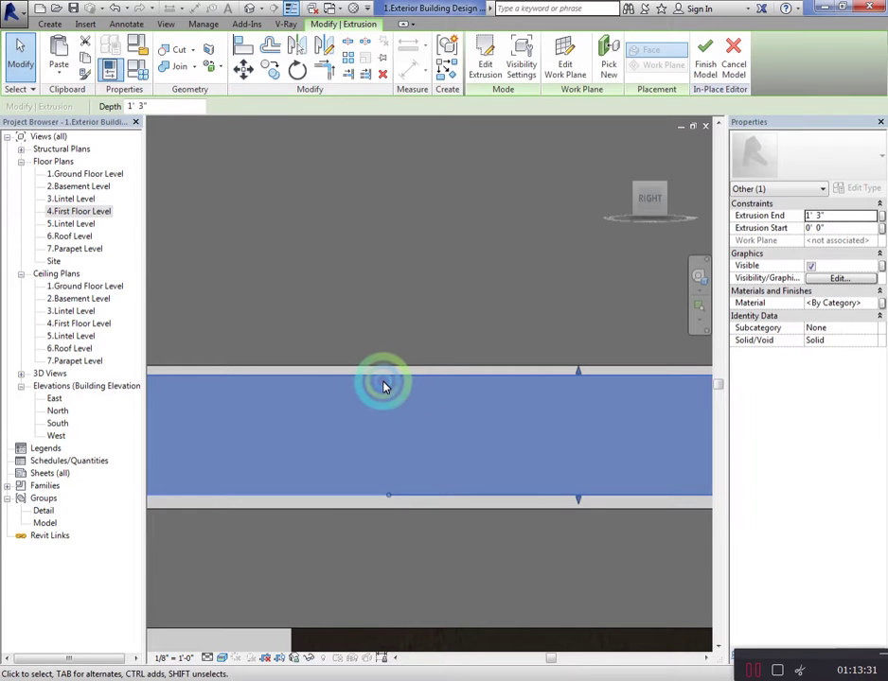
{"action": "left_click", "coordinate": [448, 266]}
Orbit the model back to a near-front elevation and zoom to the facade
{"action": "scroll", "coordinate": [478, 286], "scroll_direction": "down", "scroll_amount": 3}
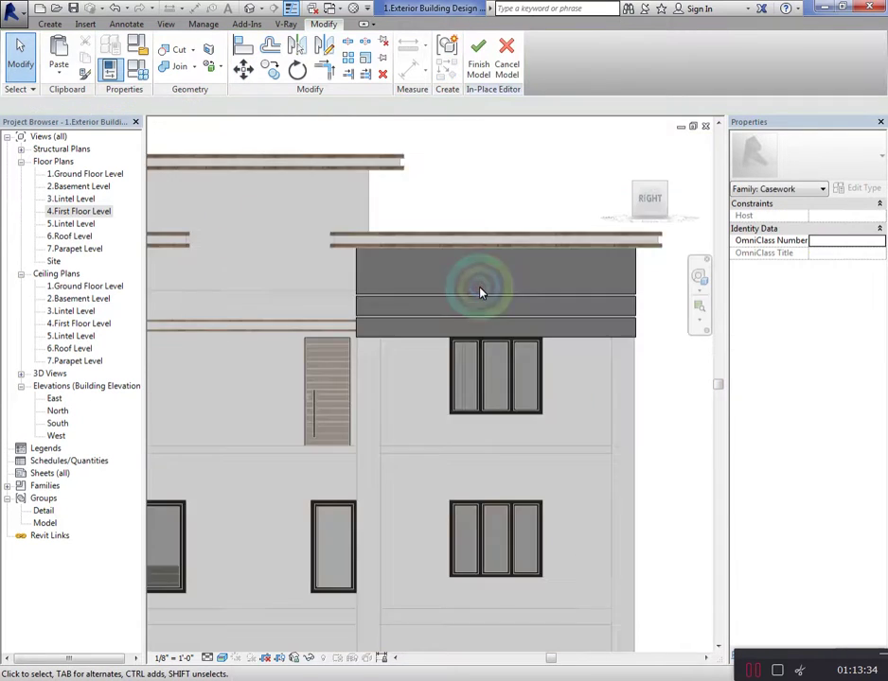
{"action": "scroll", "coordinate": [568, 227], "scroll_direction": "down", "scroll_amount": 2}
{"action": "scroll", "coordinate": [568, 244], "scroll_direction": "up", "scroll_amount": 2}
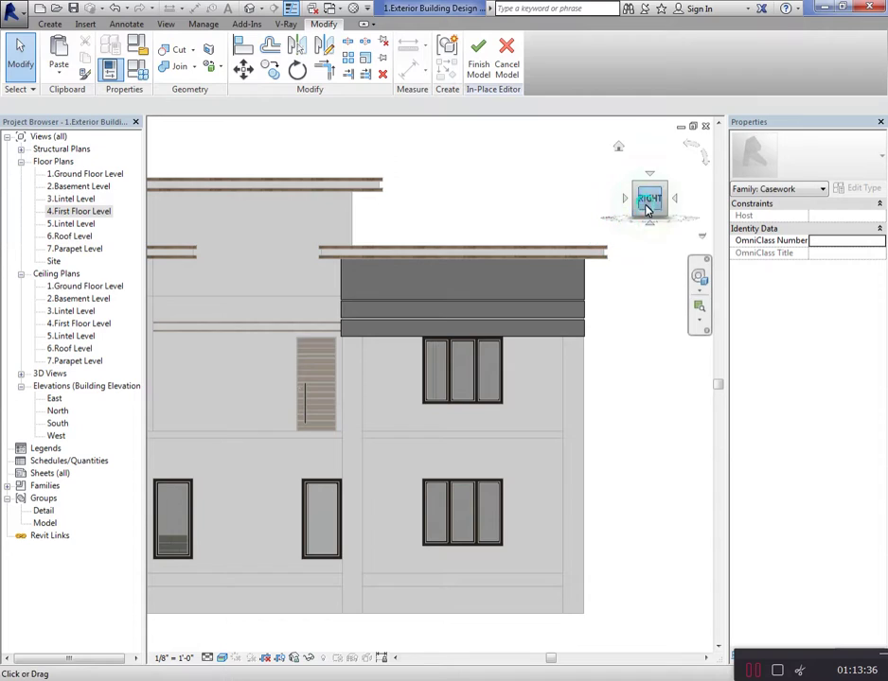
{"action": "mouse_move", "coordinate": [649, 206]}
{"action": "left_mouse_down"}
{"action": "mouse_move", "coordinate": [699, 214]}
{"action": "mouse_move", "coordinate": [692, 123]}
{"action": "mouse_move", "coordinate": [694, 646]}
{"action": "mouse_move", "coordinate": [670, 182]}
{"action": "mouse_move", "coordinate": [652, 210]}
{"action": "left_mouse_up"}
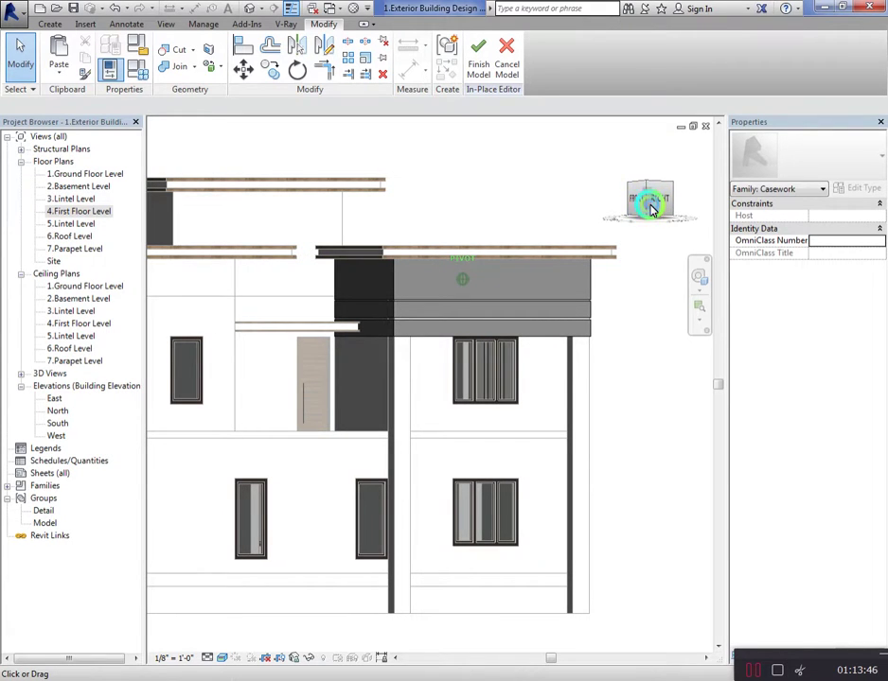
{"action": "mouse_move", "coordinate": [651, 210]}
{"action": "left_mouse_down"}
{"action": "mouse_move", "coordinate": [650, 143]}
{"action": "mouse_move", "coordinate": [647, 178]}
{"action": "mouse_move", "coordinate": [618, 164]}
{"action": "mouse_move", "coordinate": [666, 159]}
{"action": "left_mouse_up"}
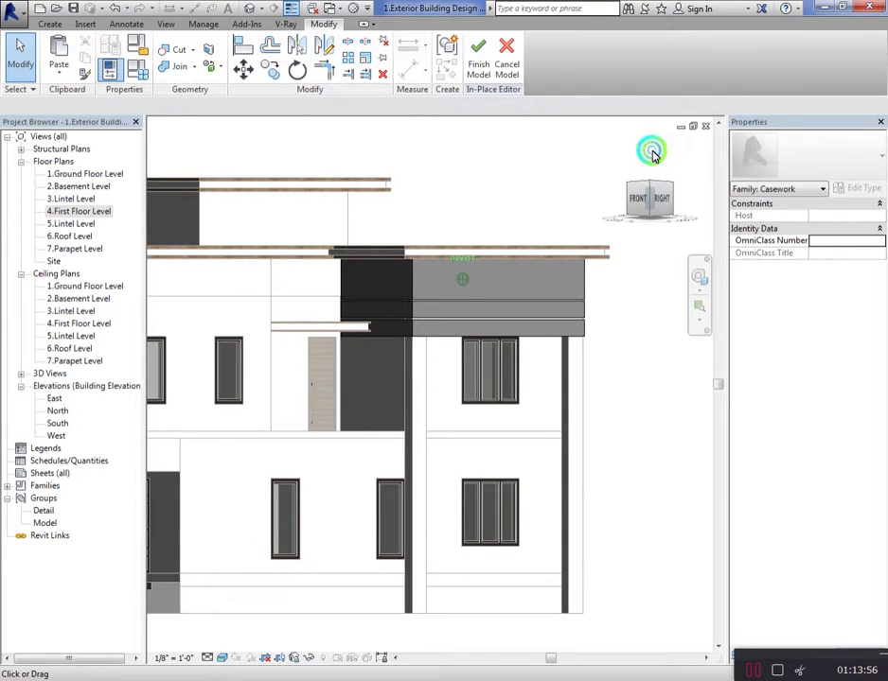
{"action": "scroll", "coordinate": [460, 306], "scroll_direction": "down", "scroll_amount": 2}
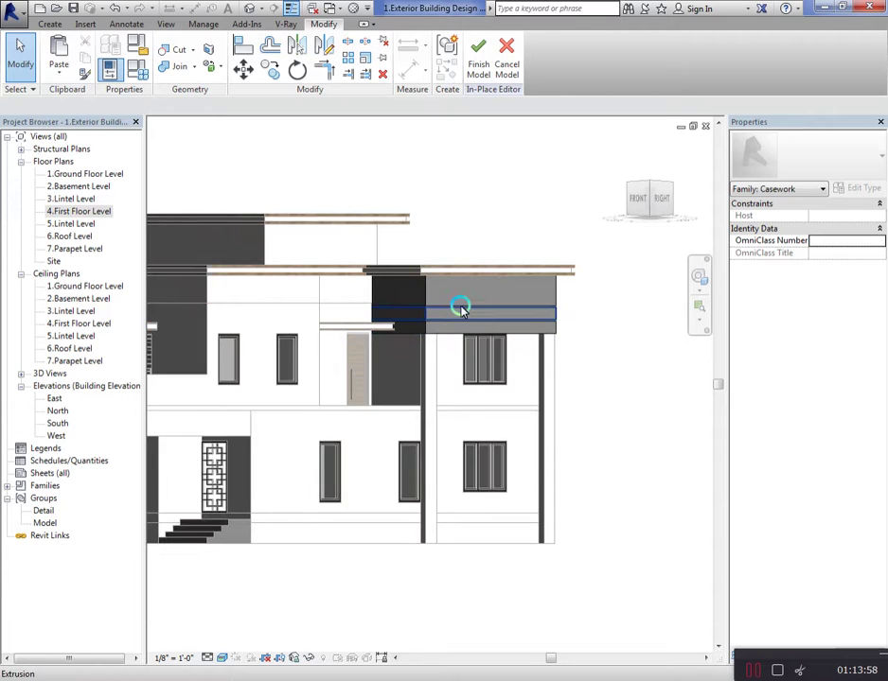
{"action": "scroll", "coordinate": [511, 363], "scroll_direction": "up", "scroll_amount": 2}
{"action": "scroll", "coordinate": [445, 331], "scroll_direction": "up", "scroll_amount": 1}
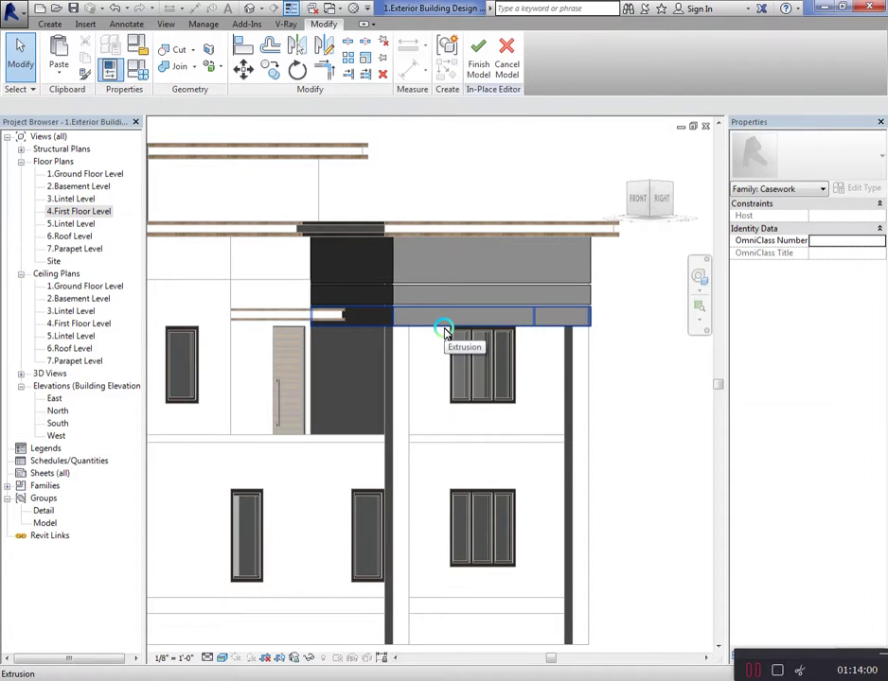
{"action": "scroll", "coordinate": [445, 332], "scroll_direction": "down", "scroll_amount": 2}
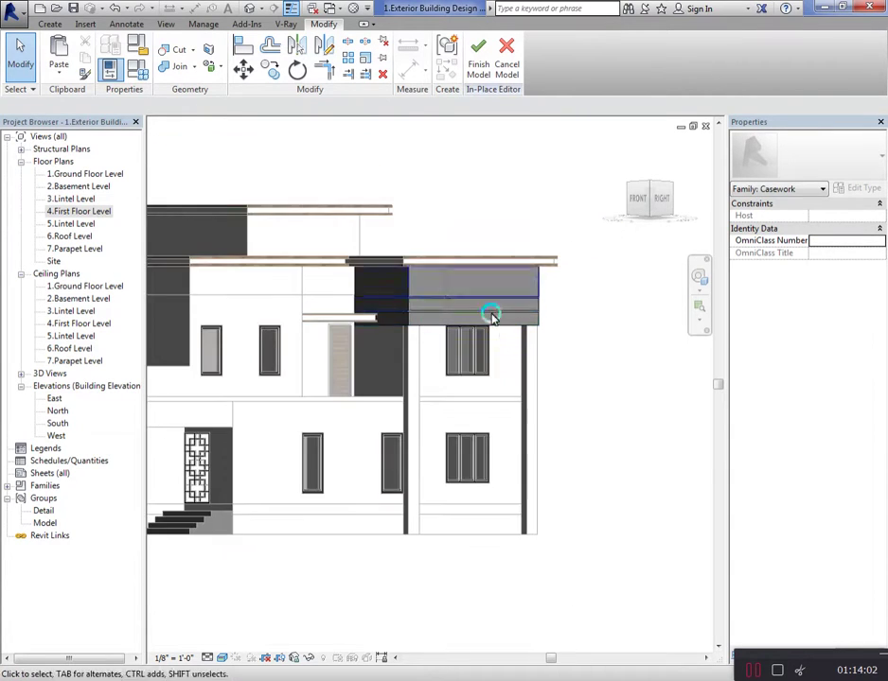
{"action": "scroll", "coordinate": [489, 322], "scroll_direction": "up", "scroll_amount": 1}
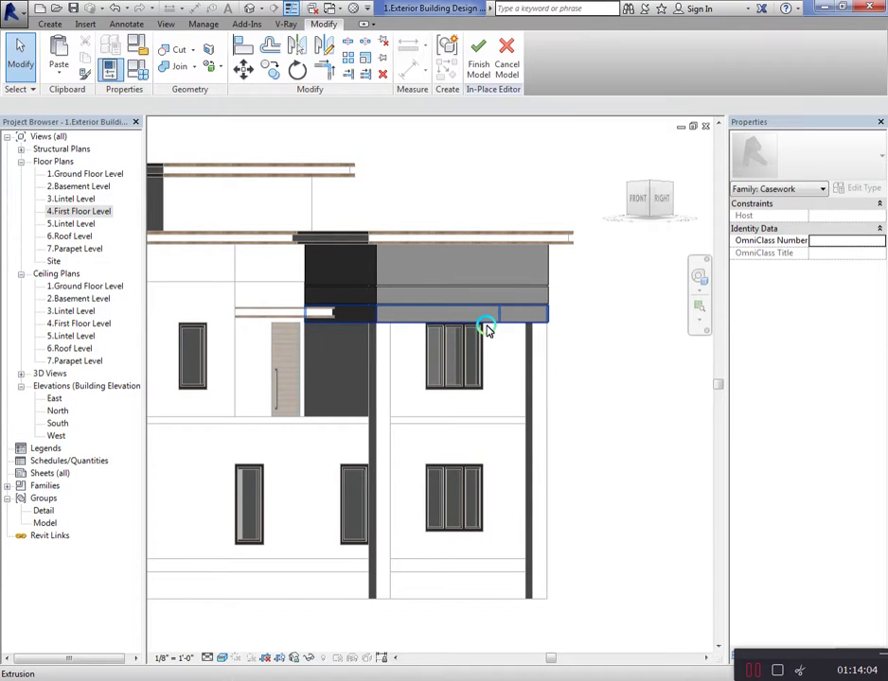
Edit the band extrusion's sketch and draw a line from the wall corner to the wall end
{"action": "left_click", "coordinate": [492, 324]}
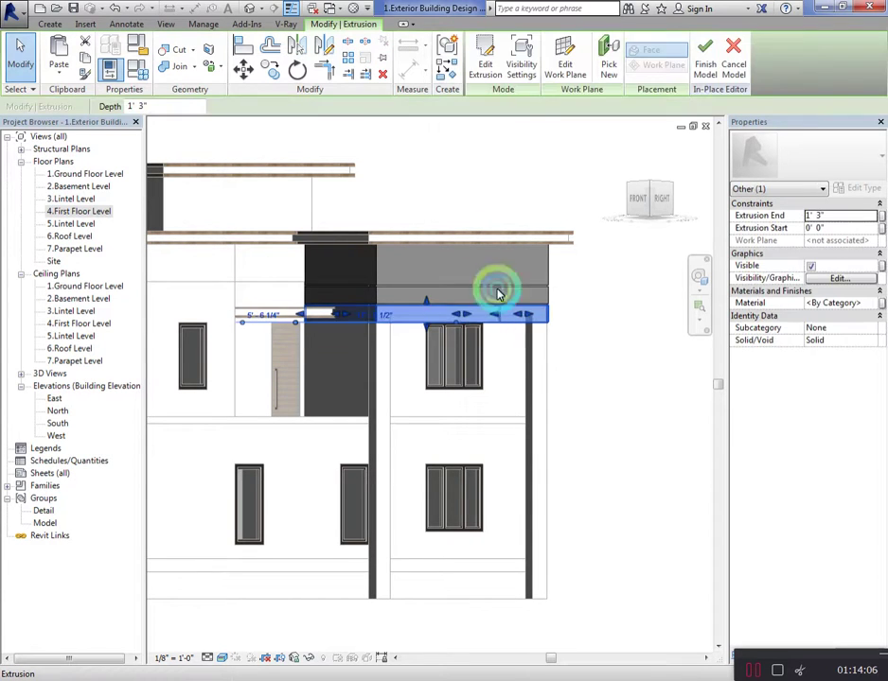
{"action": "left_click", "coordinate": [485, 58]}
{"action": "mouse_move", "coordinate": [634, 231]}
{"action": "left_mouse_down"}
{"action": "mouse_move", "coordinate": [610, 139]}
{"action": "mouse_move", "coordinate": [587, 645]}
{"action": "left_mouse_up"}
{"action": "scroll", "coordinate": [470, 332], "scroll_direction": "up", "scroll_amount": 1}
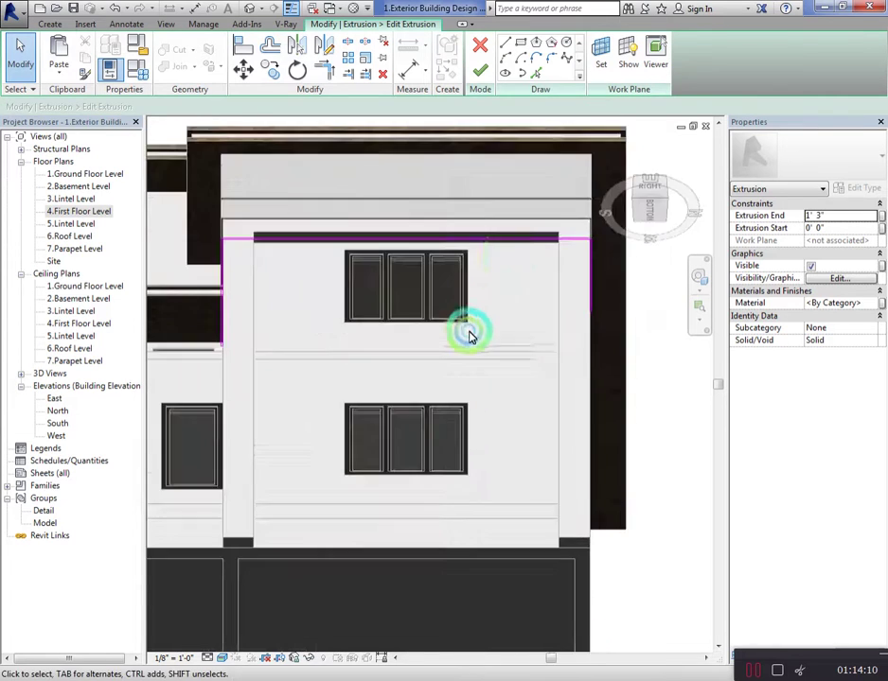
{"action": "scroll", "coordinate": [552, 234], "scroll_direction": "up", "scroll_amount": 3}
{"action": "scroll", "coordinate": [529, 356], "scroll_direction": "down", "scroll_amount": 2}
{"action": "scroll", "coordinate": [194, 244], "scroll_direction": "up", "scroll_amount": 3}
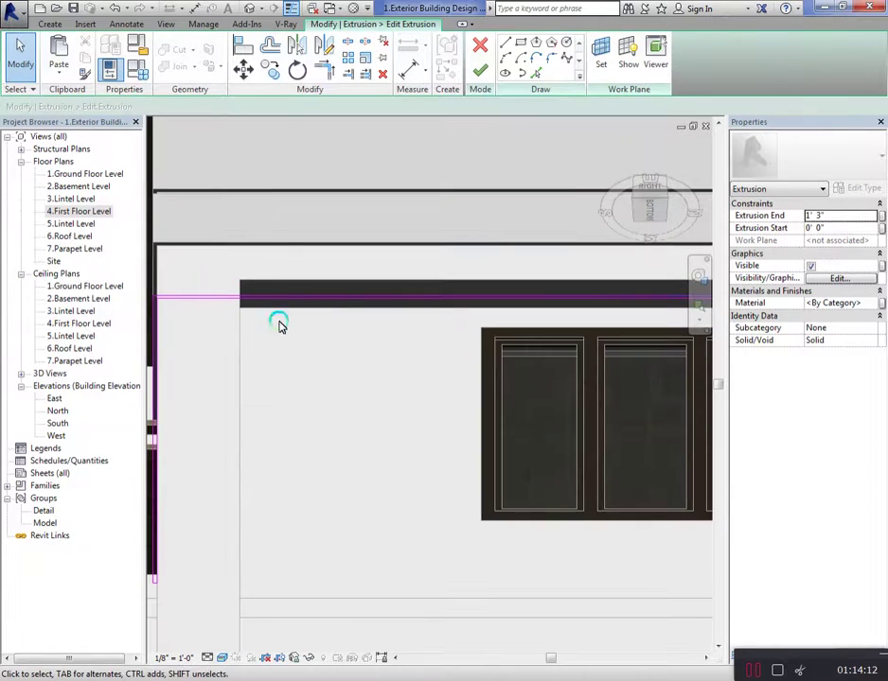
{"action": "scroll", "coordinate": [246, 313], "scroll_direction": "up", "scroll_amount": 3}
{"action": "key", "text": "l"}
{"action": "key", "text": "i"}
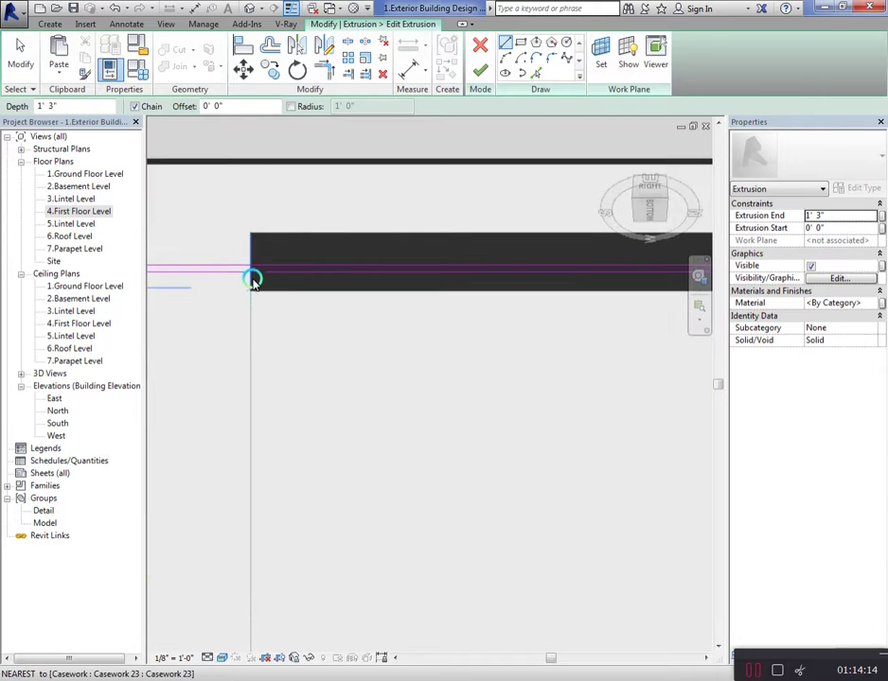
{"action": "left_click", "coordinate": [252, 270]}
{"action": "scroll", "coordinate": [180, 327], "scroll_direction": "down", "scroll_amount": 2}
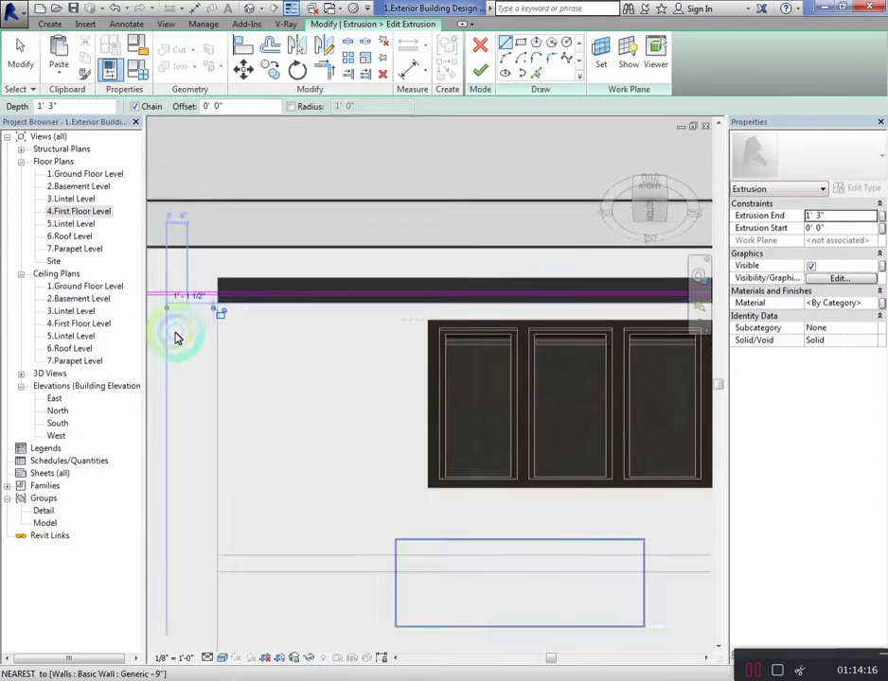
{"action": "scroll", "coordinate": [182, 357], "scroll_direction": "down", "scroll_amount": 2}
{"action": "scroll", "coordinate": [468, 326], "scroll_direction": "down", "scroll_amount": 1}
{"action": "scroll", "coordinate": [535, 321], "scroll_direction": "up", "scroll_amount": 3}
{"action": "scroll", "coordinate": [524, 317], "scroll_direction": "up", "scroll_amount": 2}
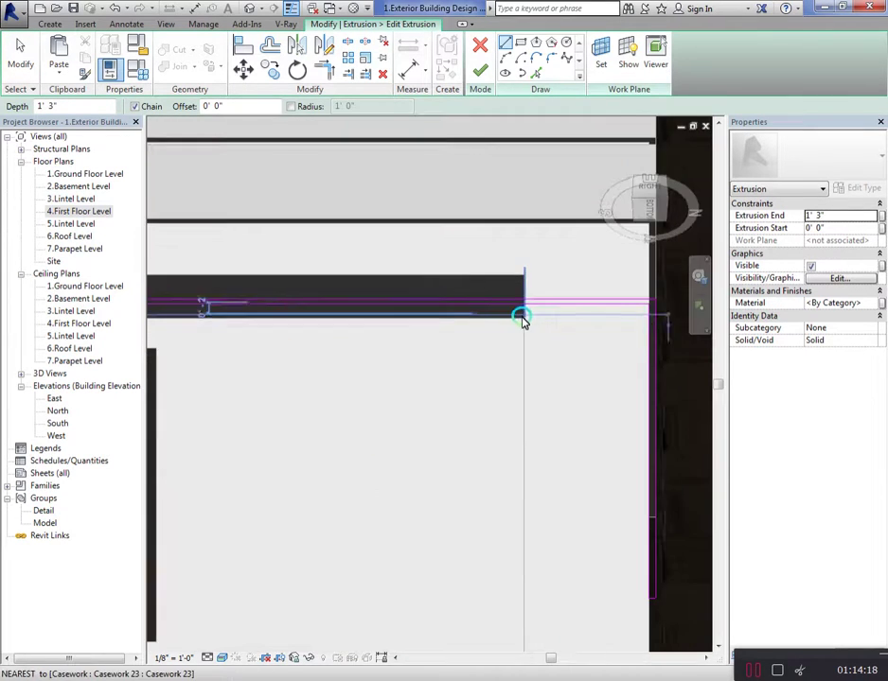
{"action": "scroll", "coordinate": [527, 304], "scroll_direction": "up", "scroll_amount": 1}
{"action": "left_click", "coordinate": [527, 303]}
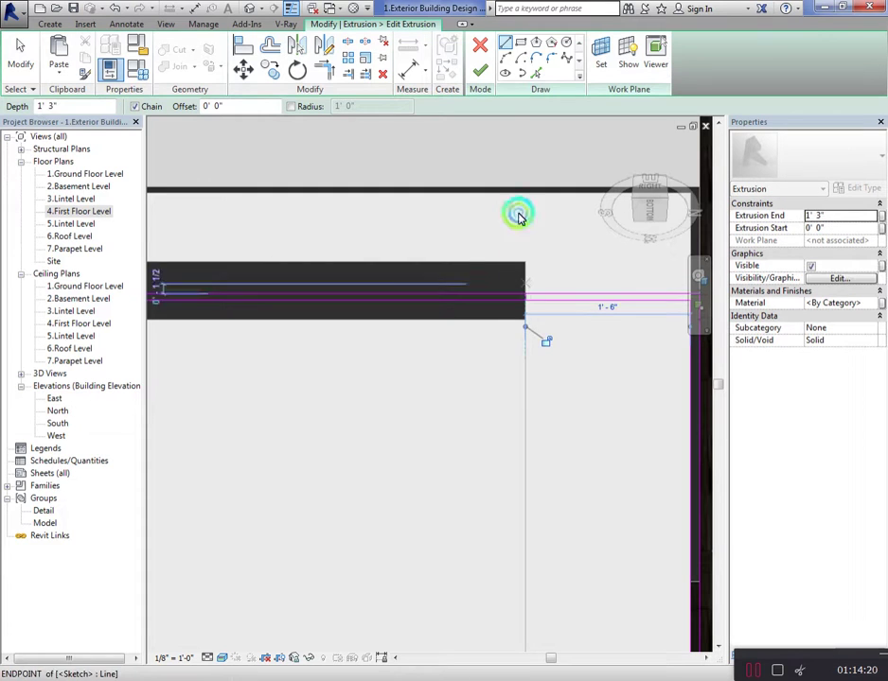
Attempt to finish the sketch, then continue past the intersecting-lines error and stop drawing
{"action": "left_click", "coordinate": [483, 70]}
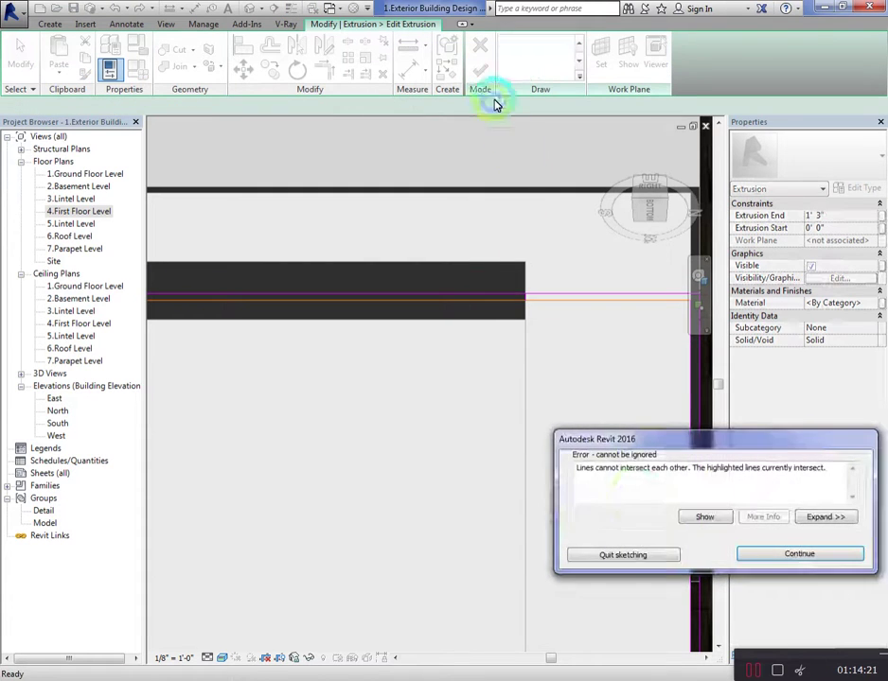
{"action": "left_click", "coordinate": [741, 556]}
{"action": "scroll", "coordinate": [486, 440], "scroll_direction": "down", "scroll_amount": 2}
{"action": "scroll", "coordinate": [515, 437], "scroll_direction": "down", "scroll_amount": 1}
{"action": "key", "text": "Escape"}
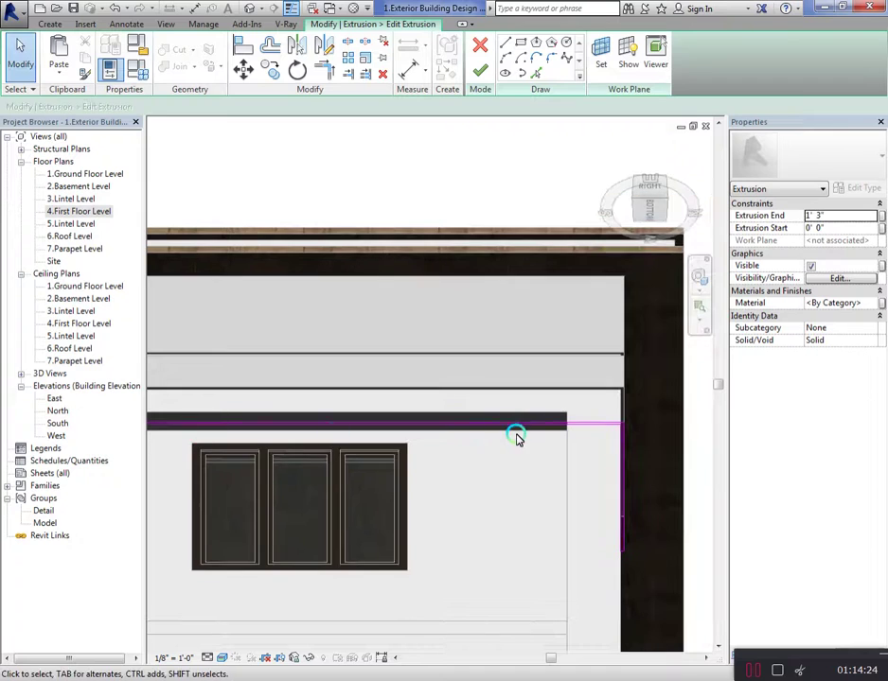
{"action": "scroll", "coordinate": [288, 457], "scroll_direction": "down", "scroll_amount": 3}
{"action": "scroll", "coordinate": [192, 442], "scroll_direction": "up", "scroll_amount": 3}
{"action": "scroll", "coordinate": [345, 447], "scroll_direction": "down", "scroll_amount": 3}
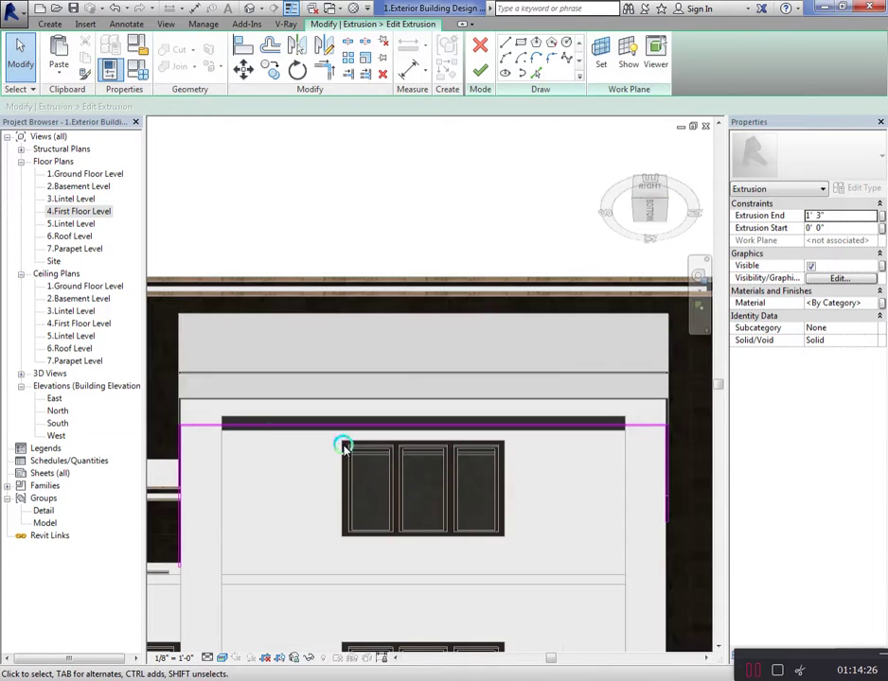
{"action": "scroll", "coordinate": [204, 423], "scroll_direction": "up", "scroll_amount": 4}
{"action": "scroll", "coordinate": [204, 423], "scroll_direction": "up", "scroll_amount": 3}
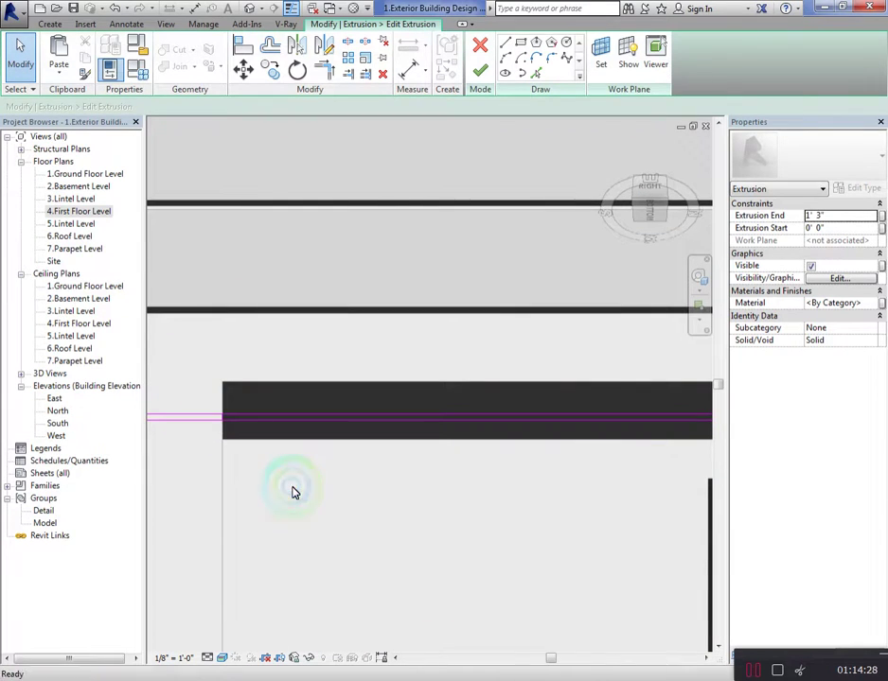
Split the sketch line at the band's right and left ends, then finish the extrusion edit
{"action": "key", "text": "s"}
{"action": "key", "text": "l"}
{"action": "scroll", "coordinate": [225, 411], "scroll_direction": "up", "scroll_amount": 2}
{"action": "scroll", "coordinate": [218, 426], "scroll_direction": "up", "scroll_amount": 2}
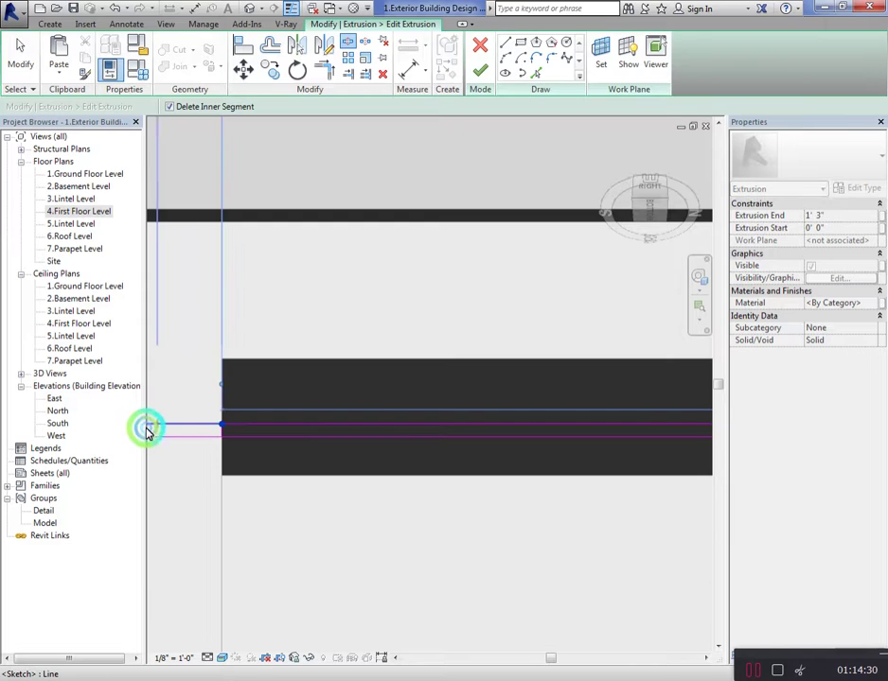
{"action": "scroll", "coordinate": [133, 411], "scroll_direction": "down", "scroll_amount": 3}
{"action": "scroll", "coordinate": [290, 397], "scroll_direction": "down", "scroll_amount": 2}
{"action": "scroll", "coordinate": [524, 426], "scroll_direction": "up", "scroll_amount": 2}
{"action": "scroll", "coordinate": [524, 426], "scroll_direction": "up", "scroll_amount": 2}
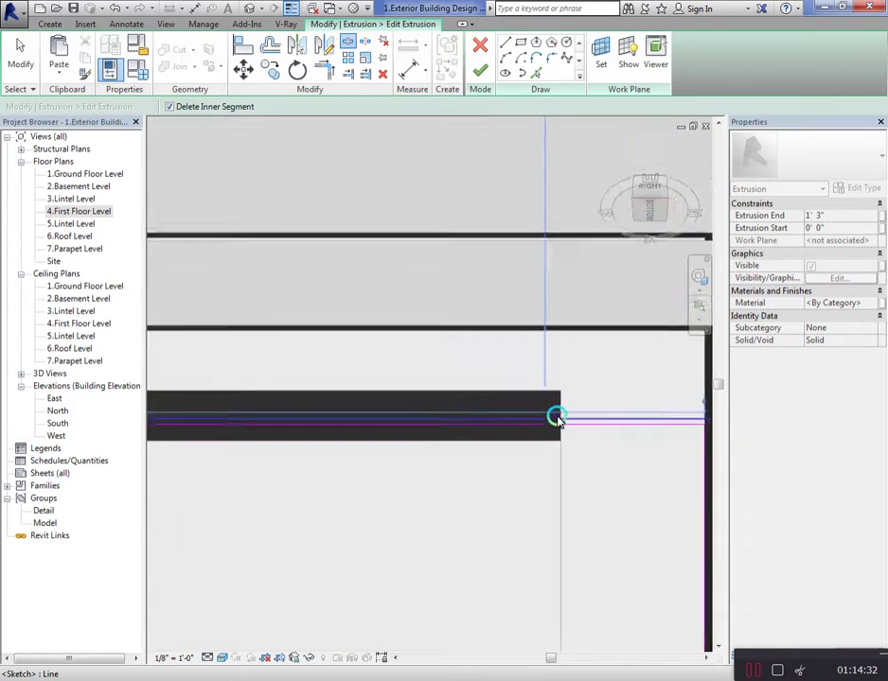
{"action": "scroll", "coordinate": [556, 414], "scroll_direction": "up", "scroll_amount": 1}
{"action": "left_click", "coordinate": [563, 422]}
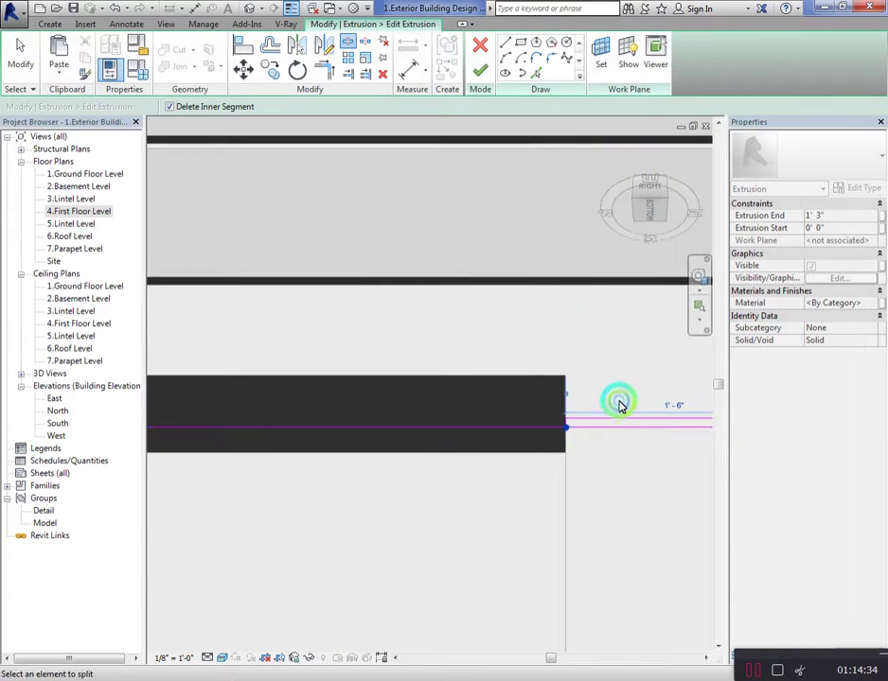
{"action": "scroll", "coordinate": [625, 408], "scroll_direction": "down", "scroll_amount": 2}
{"action": "scroll", "coordinate": [628, 410], "scroll_direction": "down", "scroll_amount": 2}
{"action": "scroll", "coordinate": [258, 418], "scroll_direction": "up", "scroll_amount": 1}
{"action": "scroll", "coordinate": [263, 422], "scroll_direction": "up", "scroll_amount": 2}
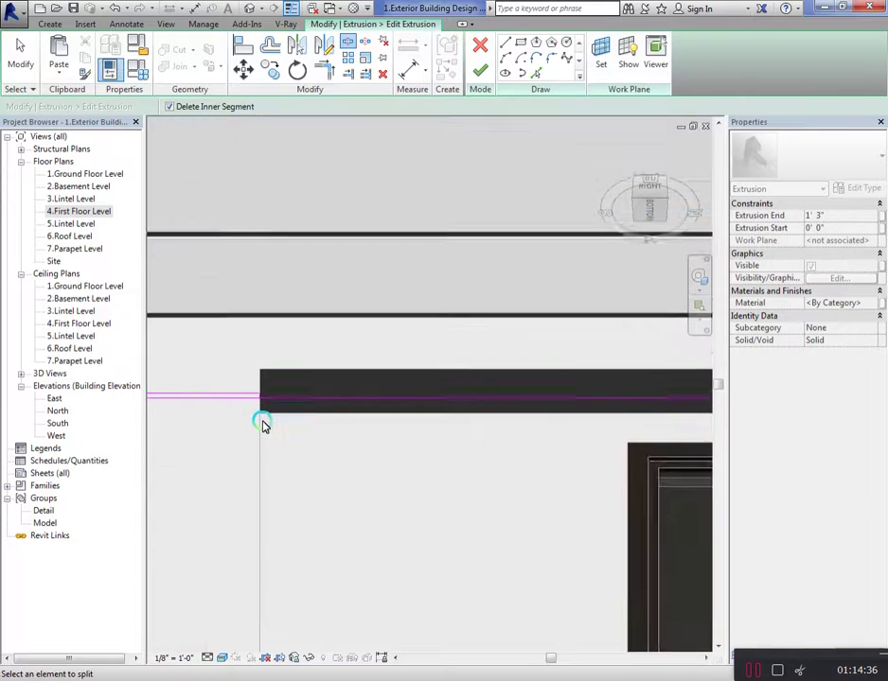
{"action": "scroll", "coordinate": [262, 399], "scroll_direction": "up", "scroll_amount": 1}
{"action": "left_click", "coordinate": [258, 389]}
{"action": "scroll", "coordinate": [262, 386], "scroll_direction": "down", "scroll_amount": 2}
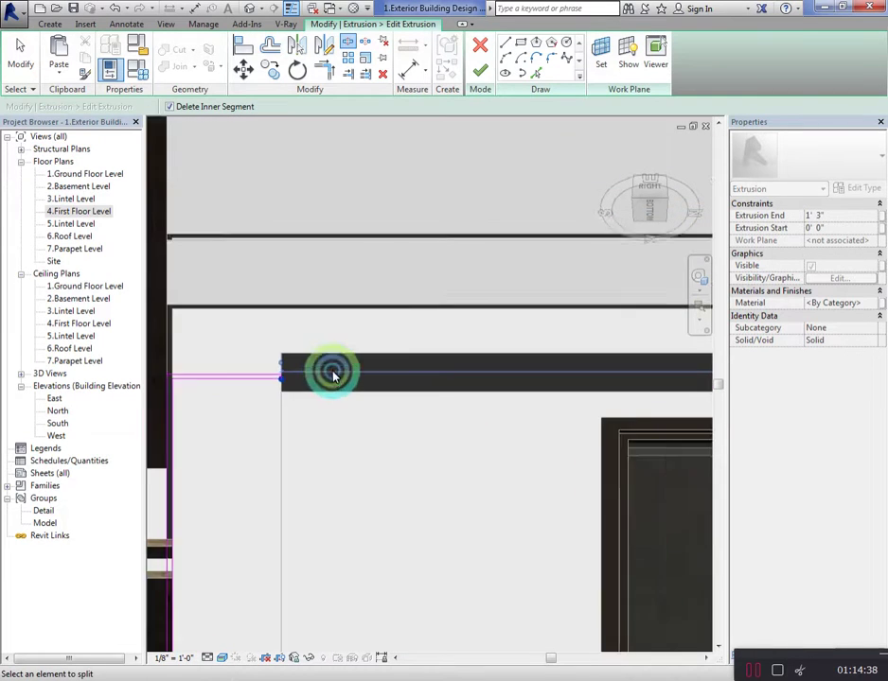
{"action": "scroll", "coordinate": [327, 368], "scroll_direction": "down", "scroll_amount": 2}
{"action": "left_click", "coordinate": [416, 427]}
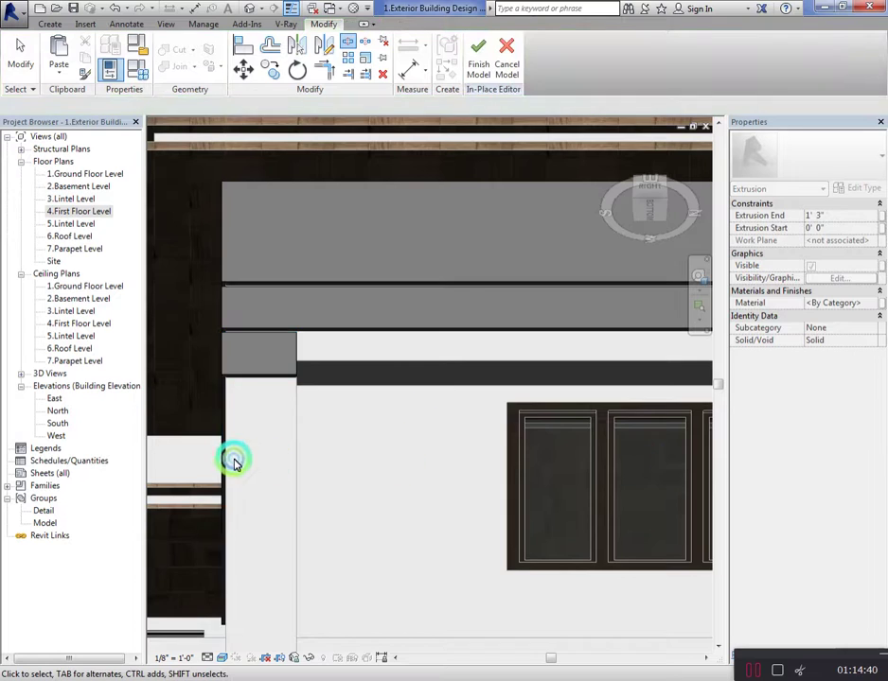
Orbit to inspect the trimmed band at the building corner, reselect it, and square the view to the right side
{"action": "scroll", "coordinate": [462, 305], "scroll_direction": "down", "scroll_amount": 3}
{"action": "left_click", "coordinate": [637, 203]}
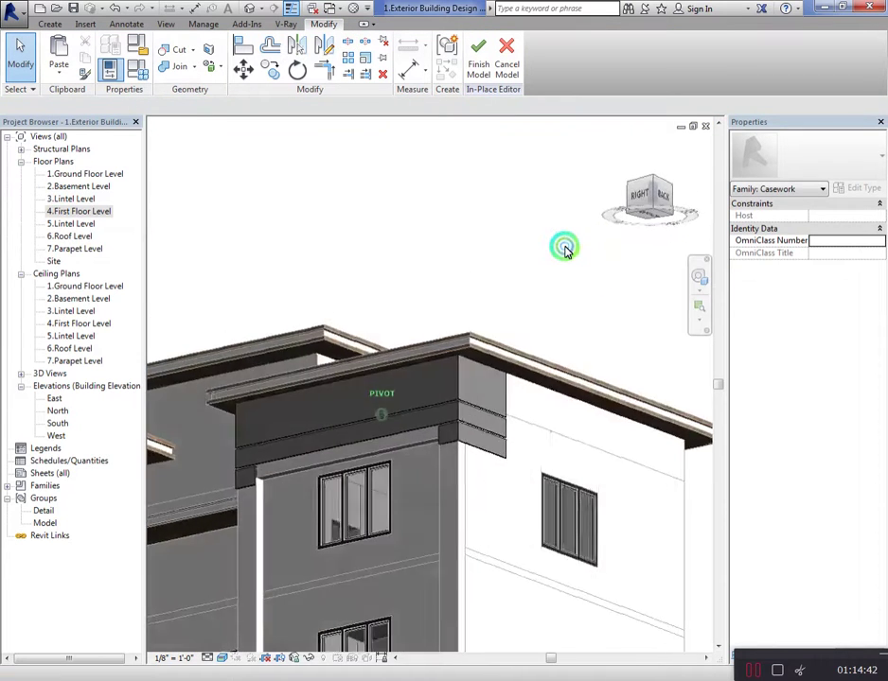
{"action": "mouse_move", "coordinate": [637, 203]}
{"action": "left_mouse_down"}
{"action": "mouse_move", "coordinate": [562, 267]}
{"action": "mouse_move", "coordinate": [634, 254]}
{"action": "mouse_move", "coordinate": [708, 256]}
{"action": "left_mouse_up"}
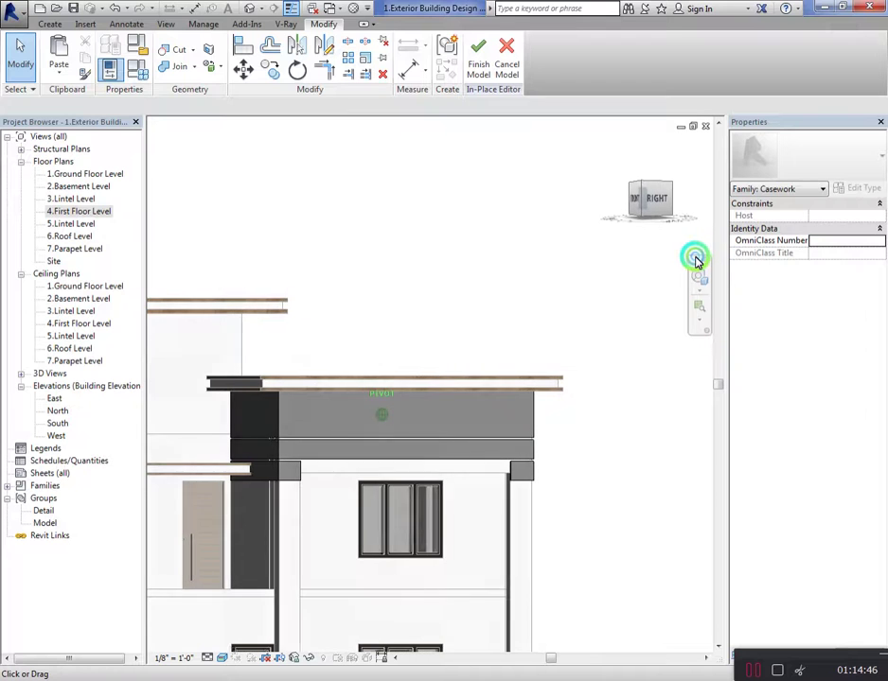
{"action": "left_click_drag", "start_coordinate": [634, 196], "coordinate": [586, 281]}
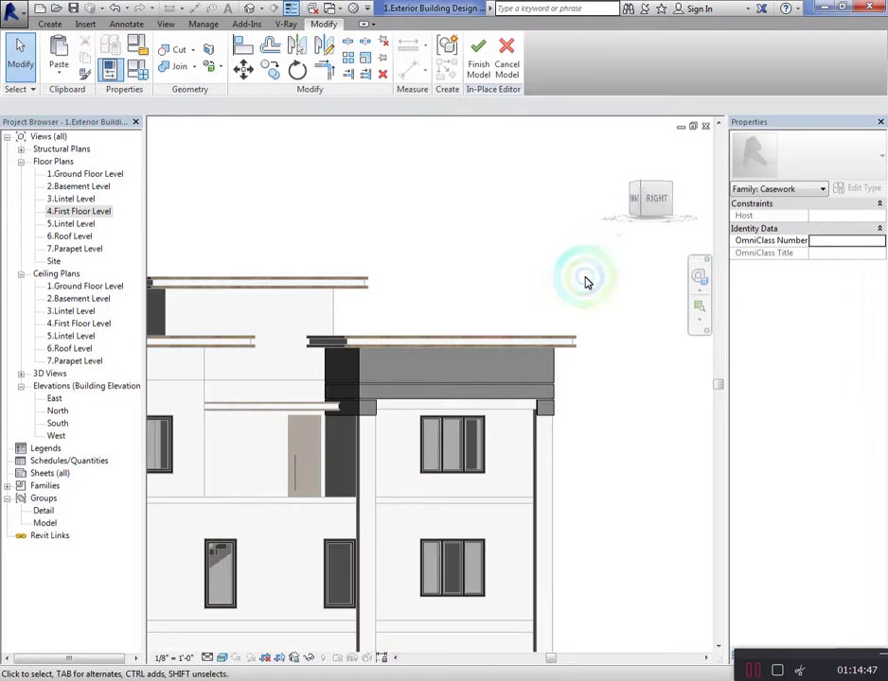
{"action": "left_click", "coordinate": [557, 407]}
{"action": "left_click", "coordinate": [653, 198]}
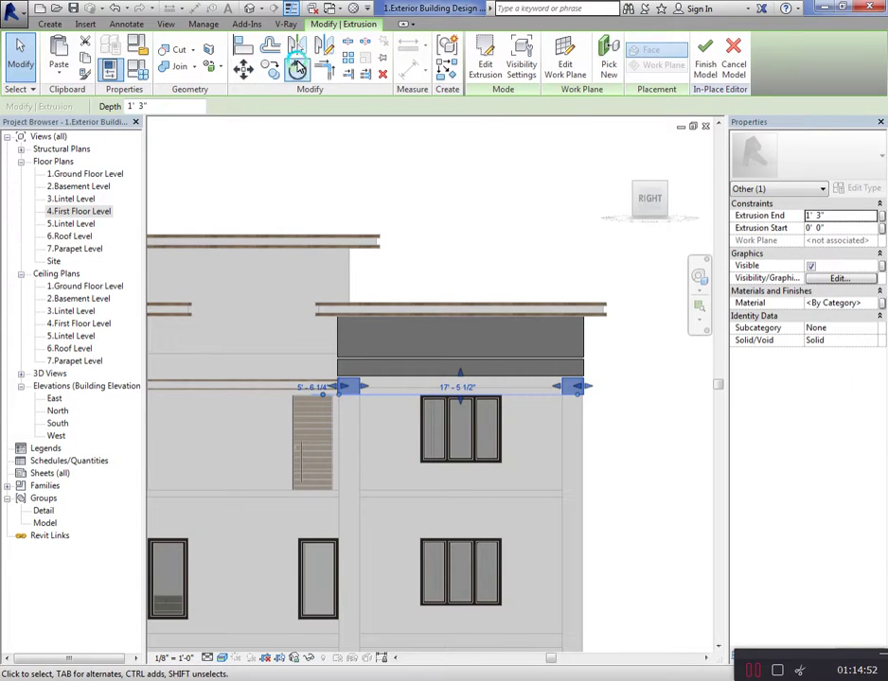
Array the small block beside the door vertically between a picked start and end point
{"action": "left_click", "coordinate": [352, 58]}
{"action": "scroll", "coordinate": [302, 493], "scroll_direction": "up", "scroll_amount": 3}
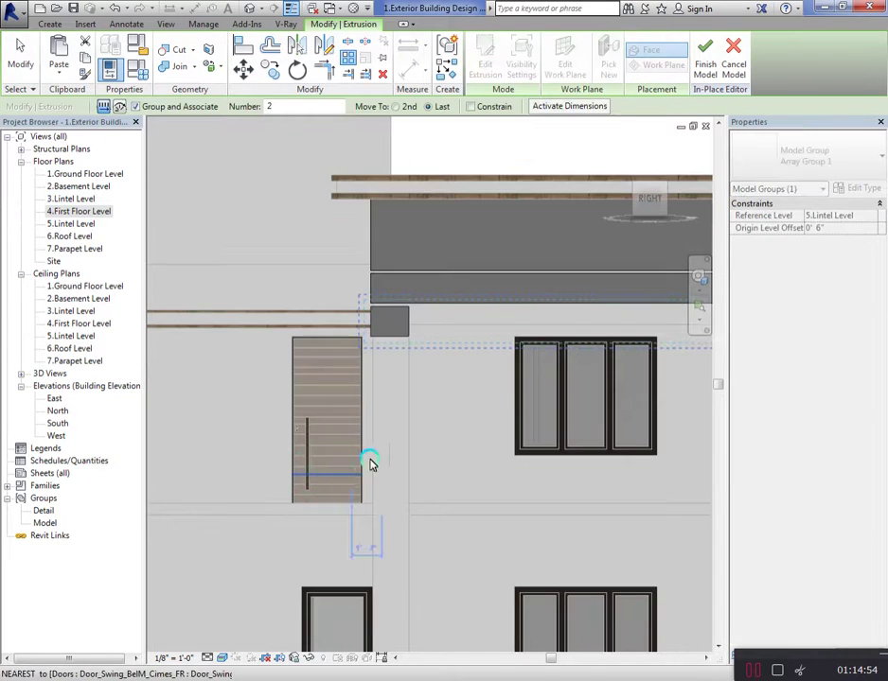
{"action": "left_click", "coordinate": [380, 341]}
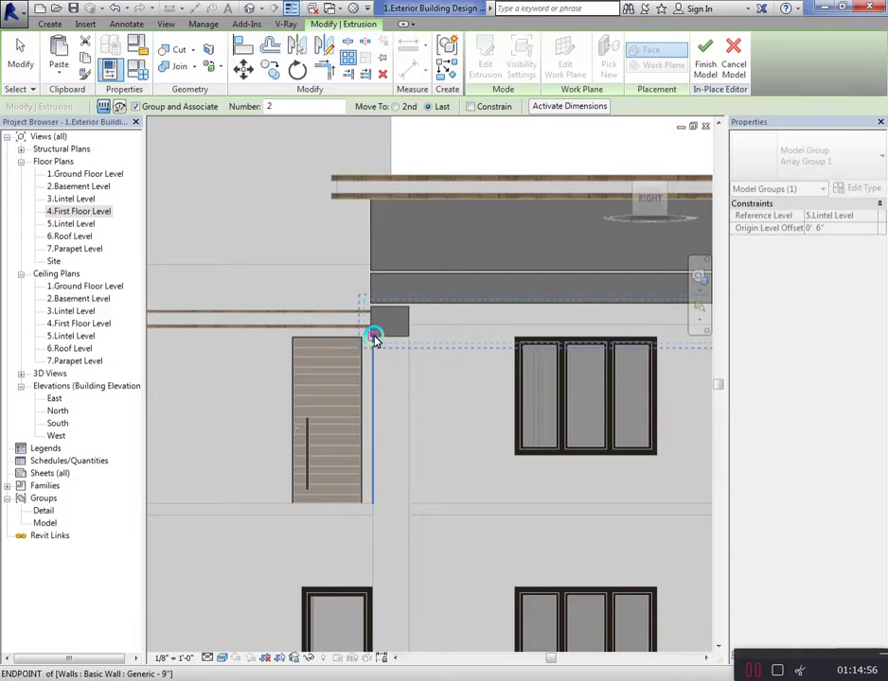
{"action": "scroll", "coordinate": [374, 445], "scroll_direction": "up", "scroll_amount": 1}
{"action": "scroll", "coordinate": [376, 468], "scroll_direction": "up", "scroll_amount": 1}
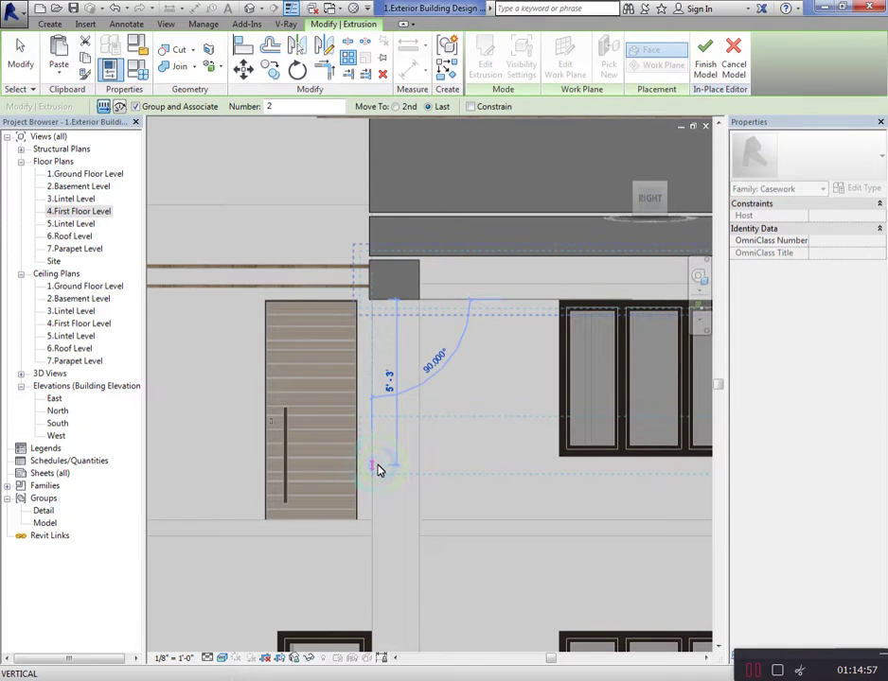
{"action": "left_click", "coordinate": [372, 522]}
{"action": "type", "text": "10"}
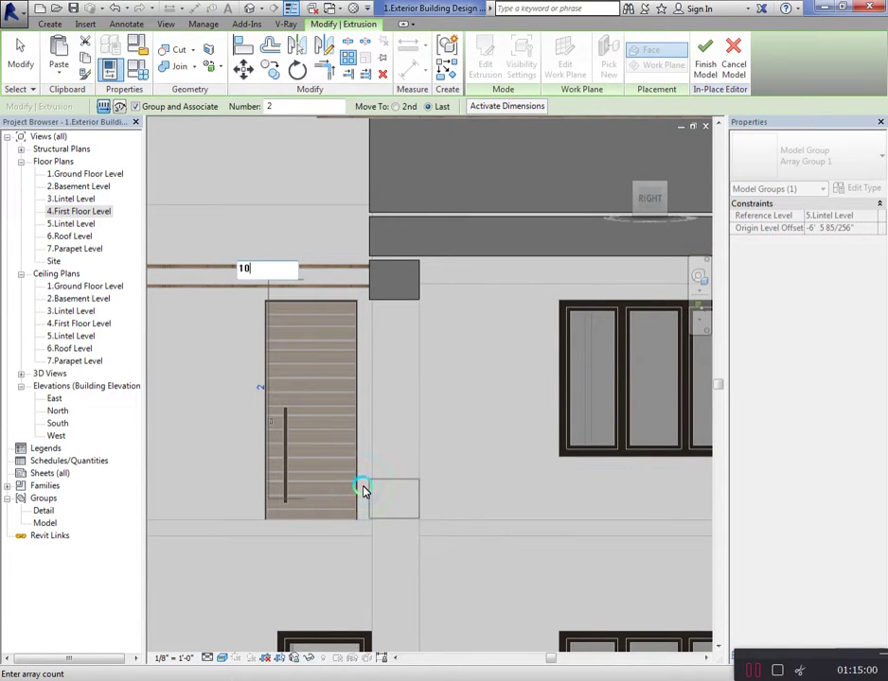
{"action": "key", "text": "Return"}
{"action": "scroll", "coordinate": [406, 535], "scroll_direction": "up", "scroll_amount": 1}
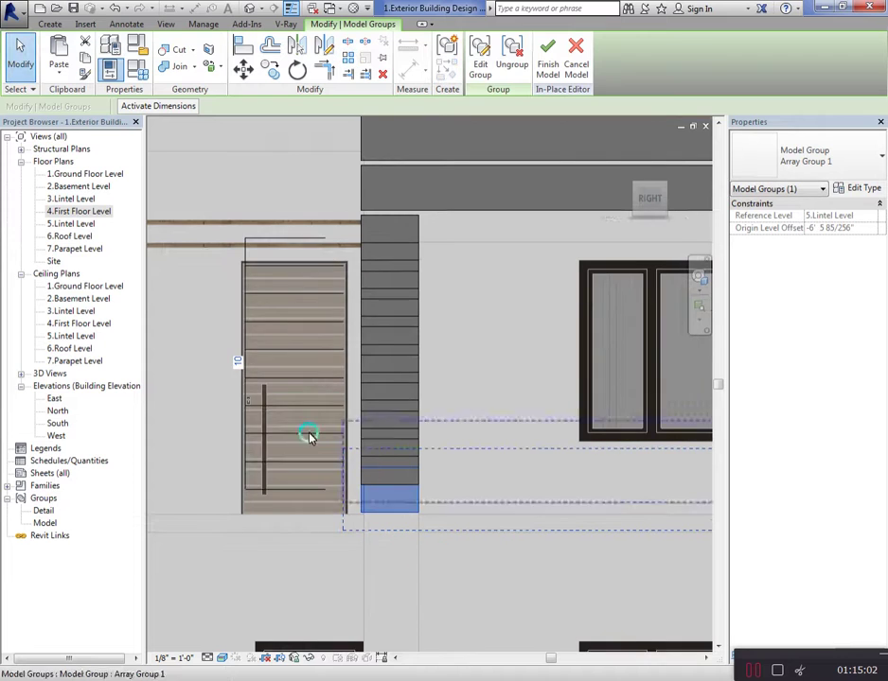
{"action": "type", "text": "8"}
{"action": "key", "text": "Return"}
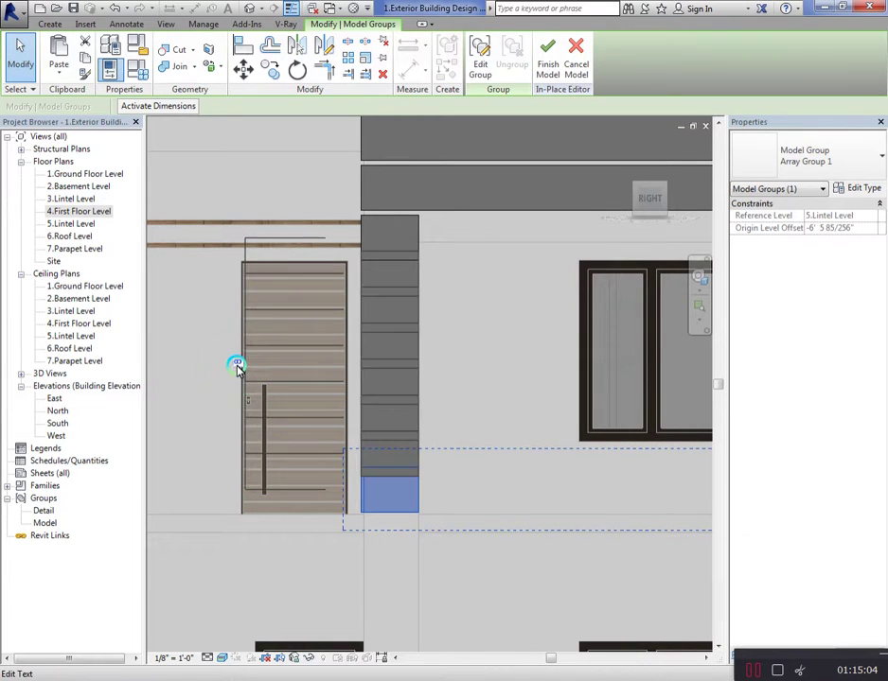
Reduce the array count to 6 evenly spaced copies
{"action": "left_click", "coordinate": [241, 368]}
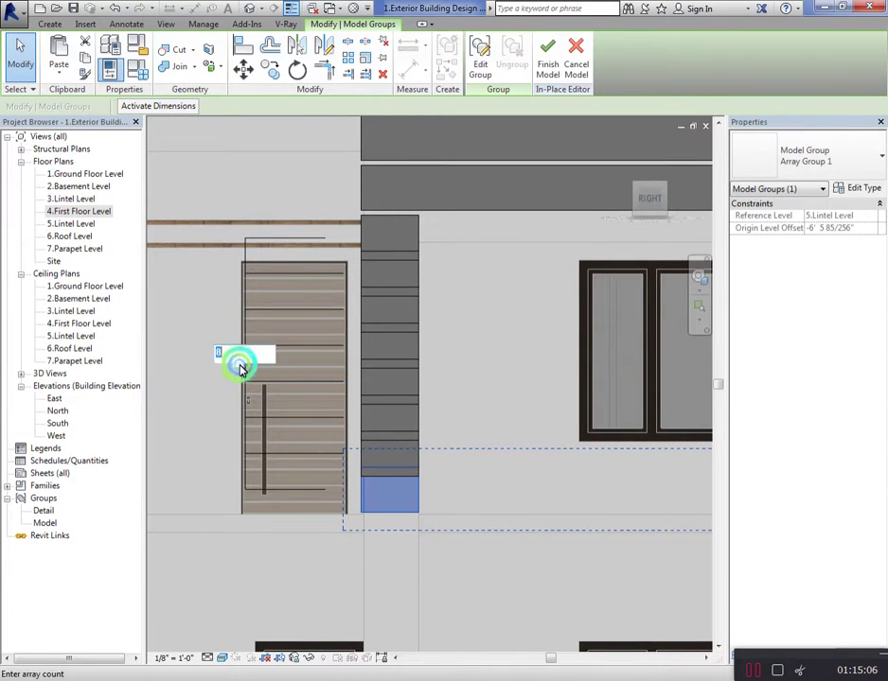
{"action": "left_click", "coordinate": [242, 368]}
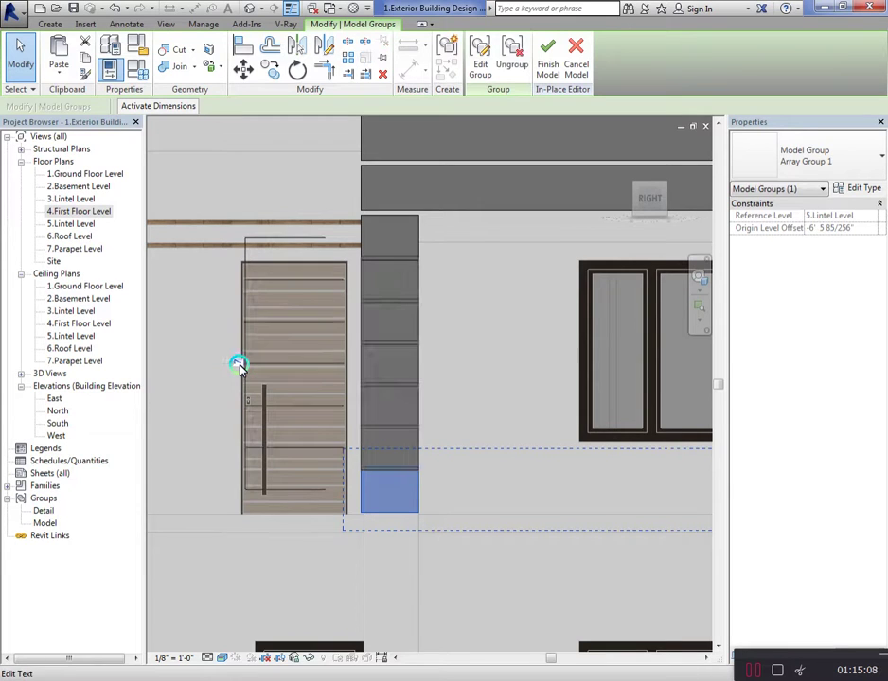
{"action": "left_click", "coordinate": [242, 368]}
{"action": "key", "text": "Return"}
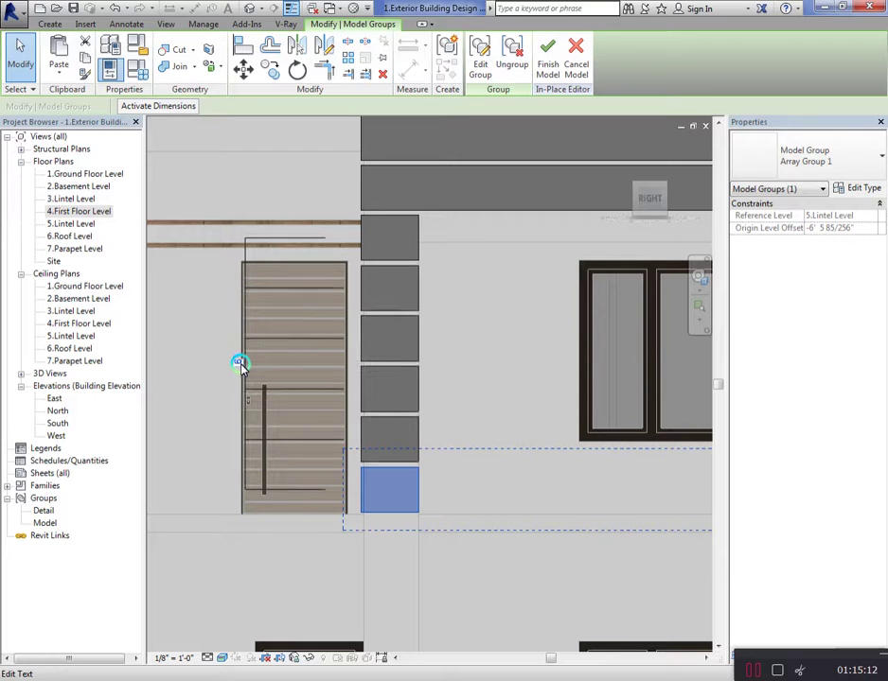
{"action": "scroll", "coordinate": [361, 383], "scroll_direction": "down", "scroll_amount": 1}
{"action": "scroll", "coordinate": [395, 386], "scroll_direction": "down", "scroll_amount": 2}
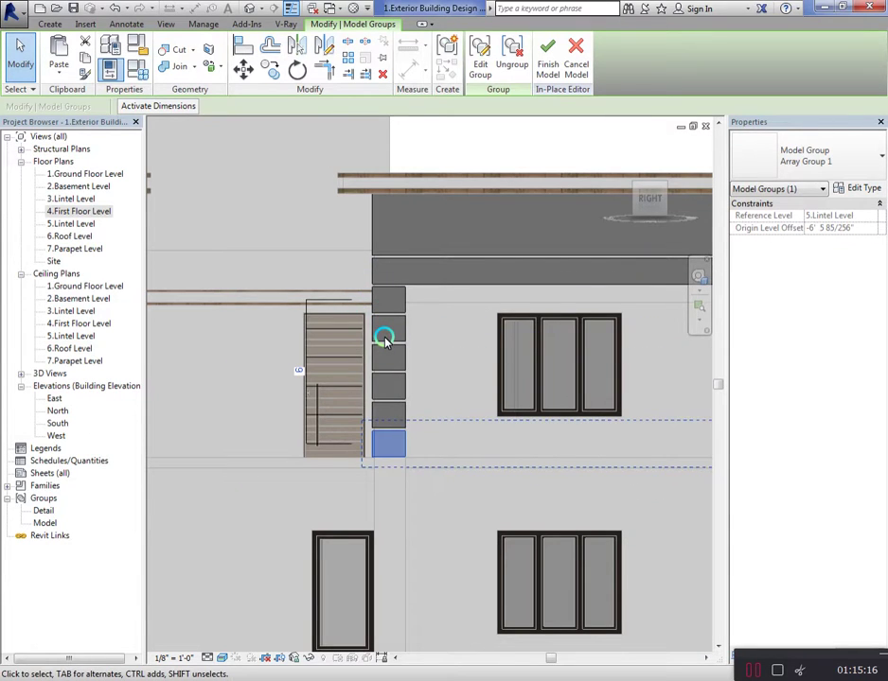
{"action": "scroll", "coordinate": [384, 341], "scroll_direction": "up", "scroll_amount": 2}
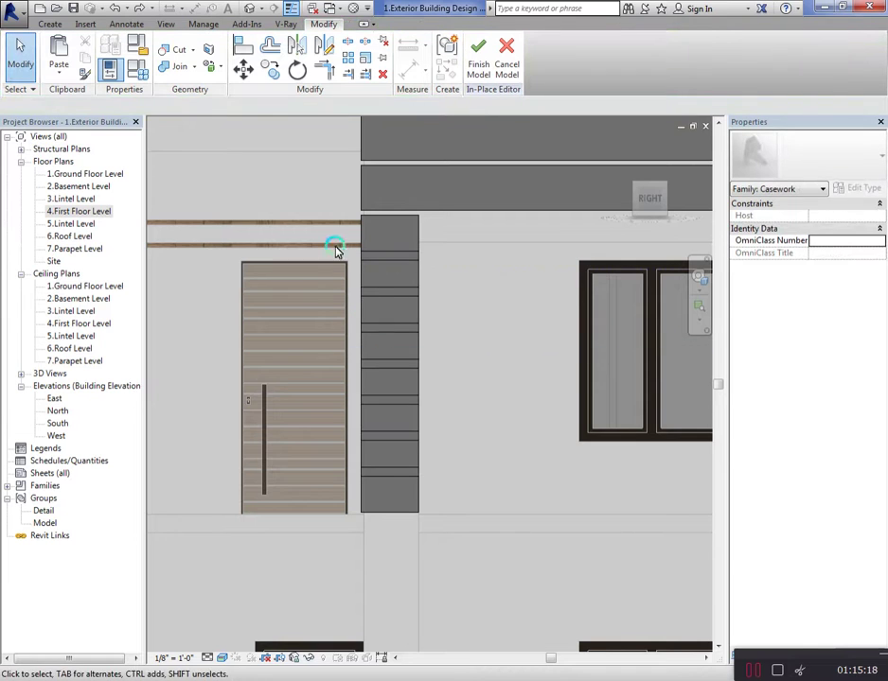
Delete a block and the column array group beside the door
{"action": "left_click", "coordinate": [414, 448]}
{"action": "key", "text": "Delete"}
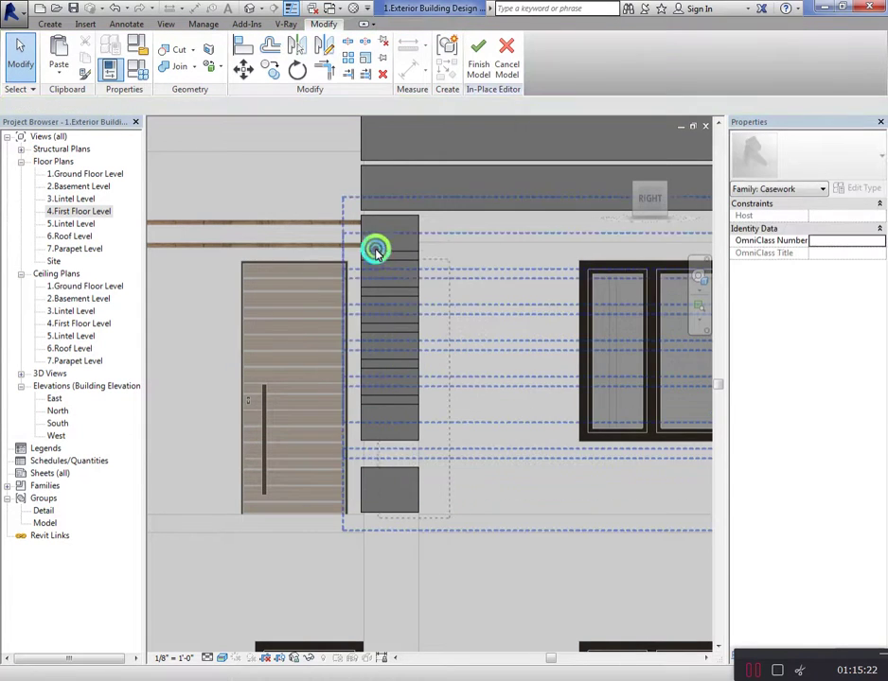
{"action": "left_click", "coordinate": [374, 224]}
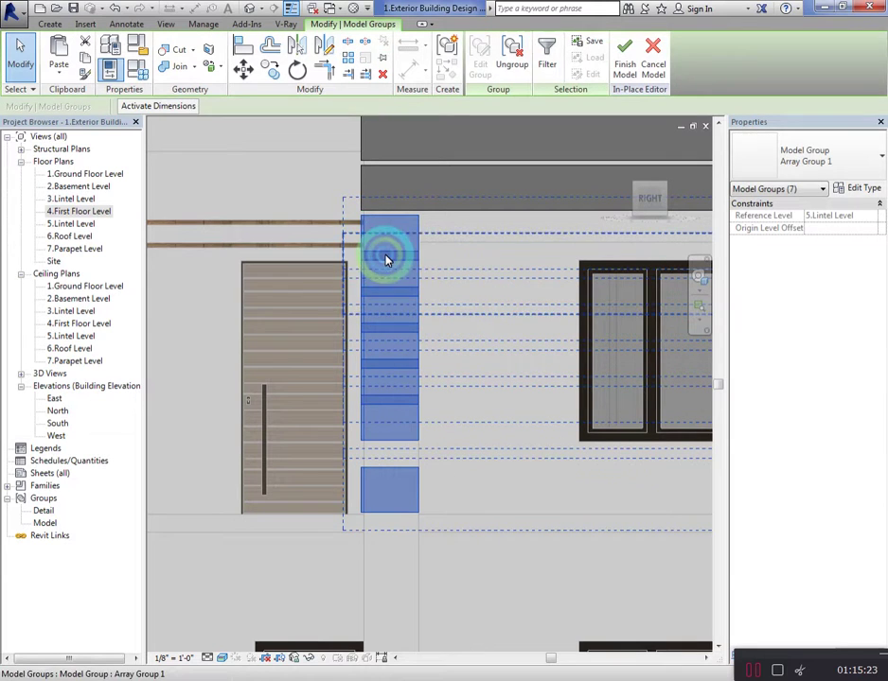
{"action": "key", "text": "Delete"}
Select the band extrusions and a remaining array block, then clear the selection
{"action": "left_click", "coordinate": [417, 211]}
{"action": "scroll", "coordinate": [378, 271], "scroll_direction": "down", "scroll_amount": 2}
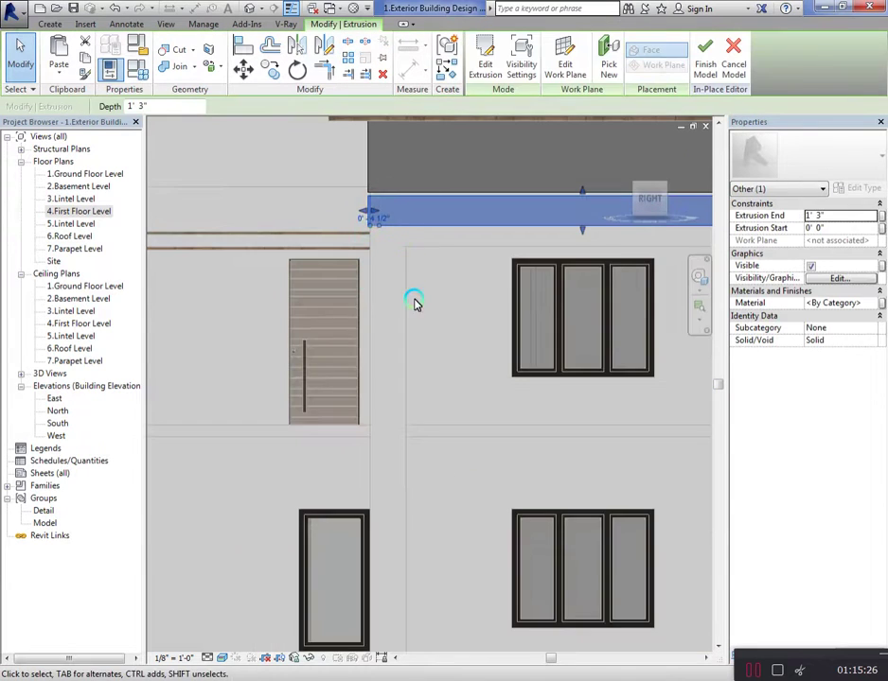
{"action": "scroll", "coordinate": [417, 284], "scroll_direction": "down", "scroll_amount": 1}
{"action": "left_click", "coordinate": [380, 154]}
{"action": "left_click", "coordinate": [380, 153], "text": "ctrl"}
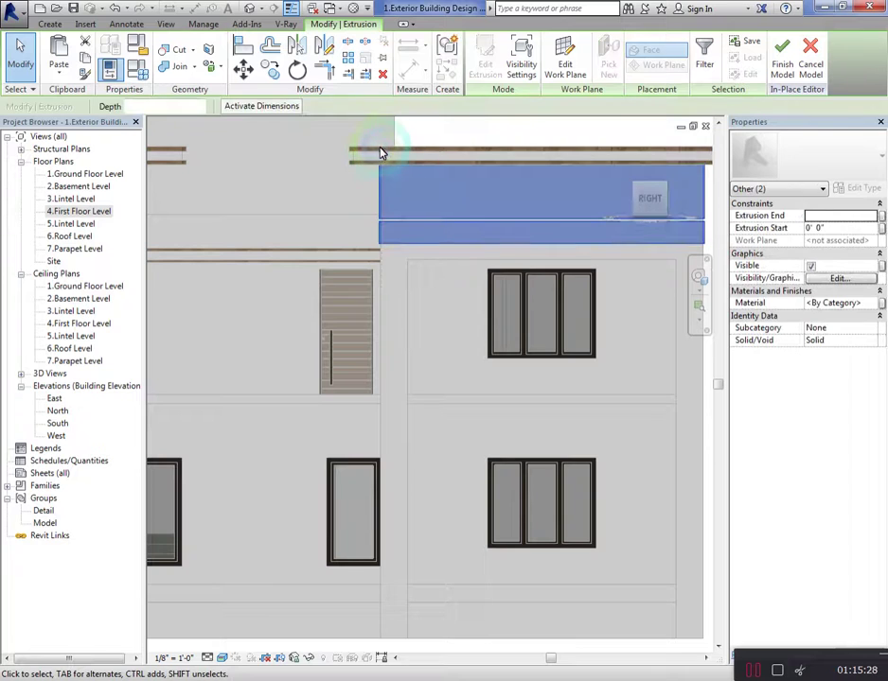
{"action": "scroll", "coordinate": [333, 256], "scroll_direction": "down", "scroll_amount": 1}
{"action": "left_click", "coordinate": [407, 287]}
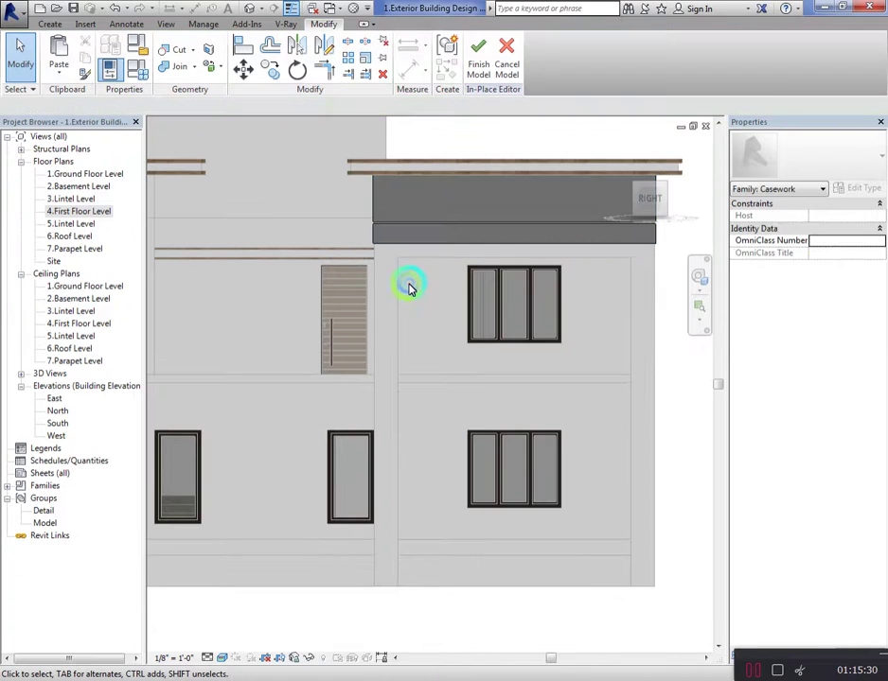
{"action": "scroll", "coordinate": [410, 288], "scroll_direction": "up", "scroll_amount": 3}
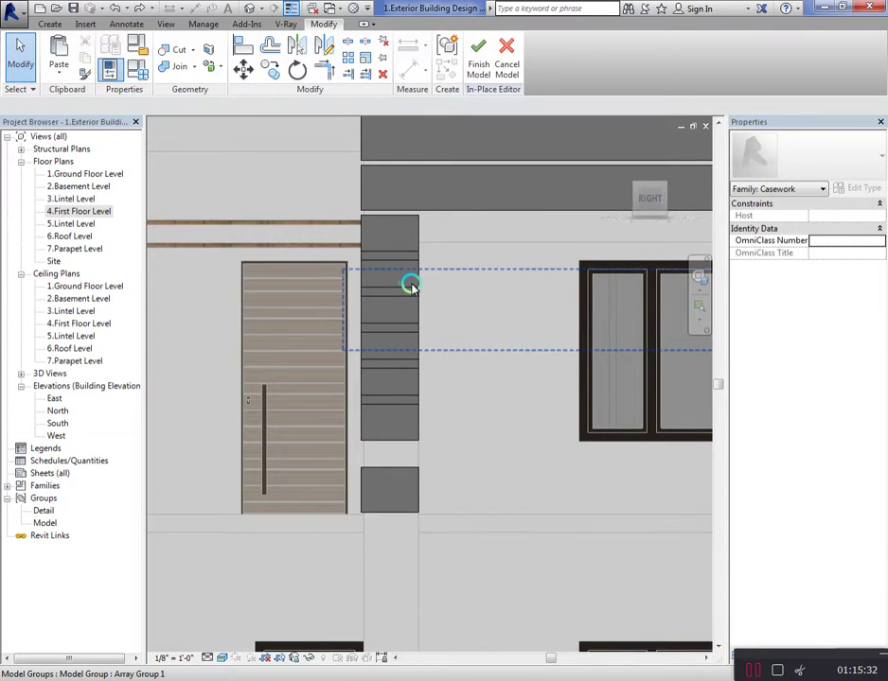
{"action": "left_click", "coordinate": [412, 286]}
{"action": "left_click", "coordinate": [417, 288]}
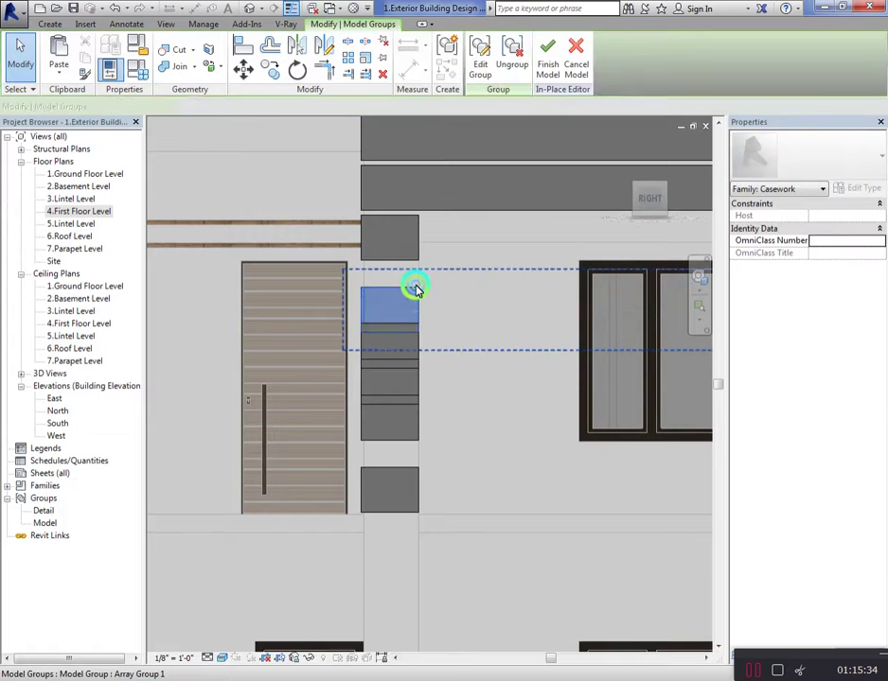
{"action": "key", "text": "Escape"}
Crossing-select the remaining stacked blocks beside the door and ungroup them
{"action": "left_click_drag", "start_coordinate": [454, 575], "coordinate": [328, 351]}
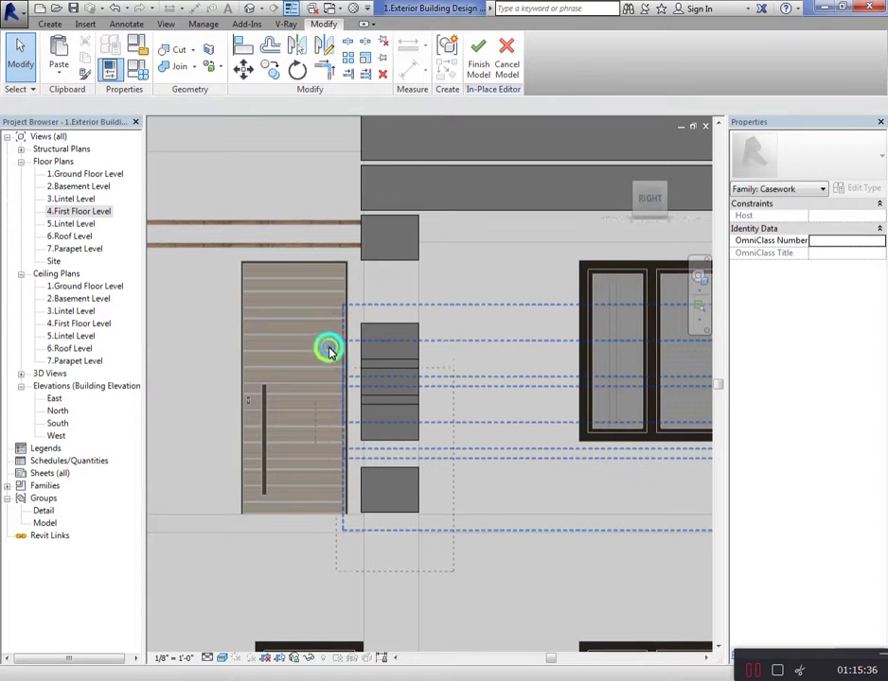
{"action": "left_click", "coordinate": [415, 250]}
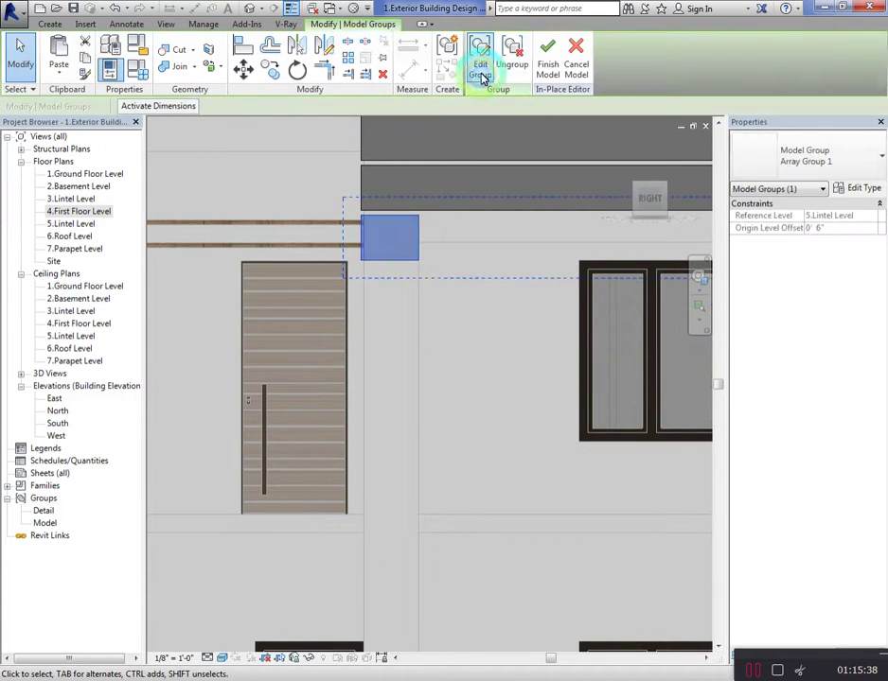
{"action": "left_click", "coordinate": [502, 68]}
{"action": "left_click", "coordinate": [421, 368]}
{"action": "scroll", "coordinate": [436, 350], "scroll_direction": "down", "scroll_amount": 2}
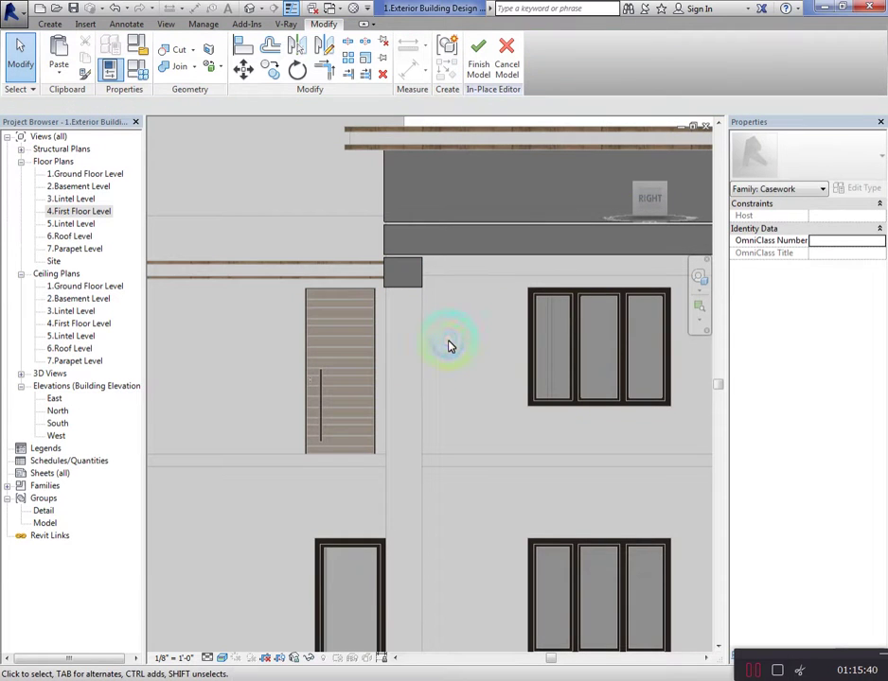
Stretch the small block across the wall above the window using its shape handle
{"action": "left_click", "coordinate": [406, 289]}
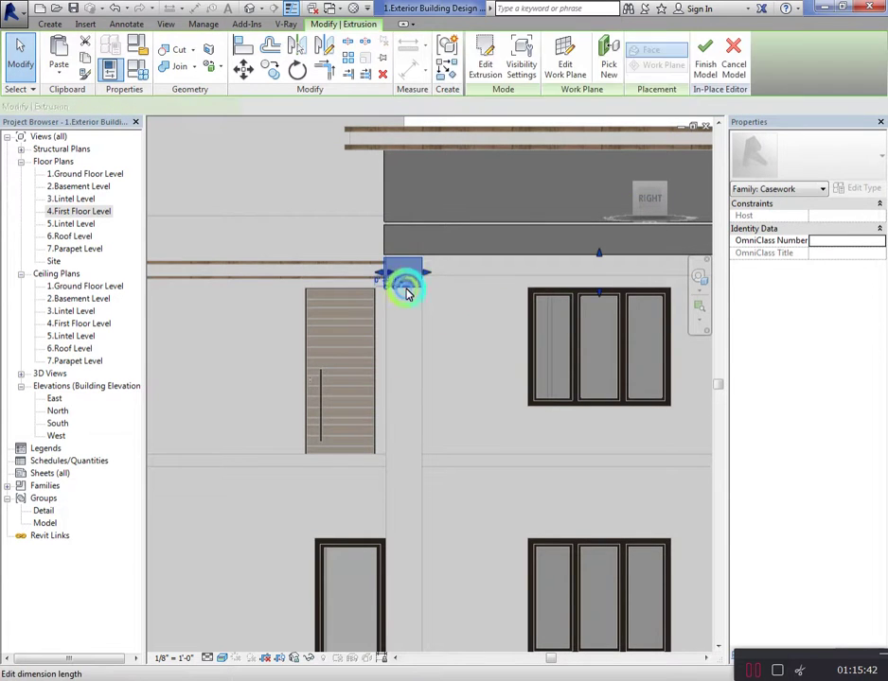
{"action": "scroll", "coordinate": [440, 298], "scroll_direction": "down", "scroll_amount": 2}
{"action": "scroll", "coordinate": [540, 292], "scroll_direction": "up", "scroll_amount": 3}
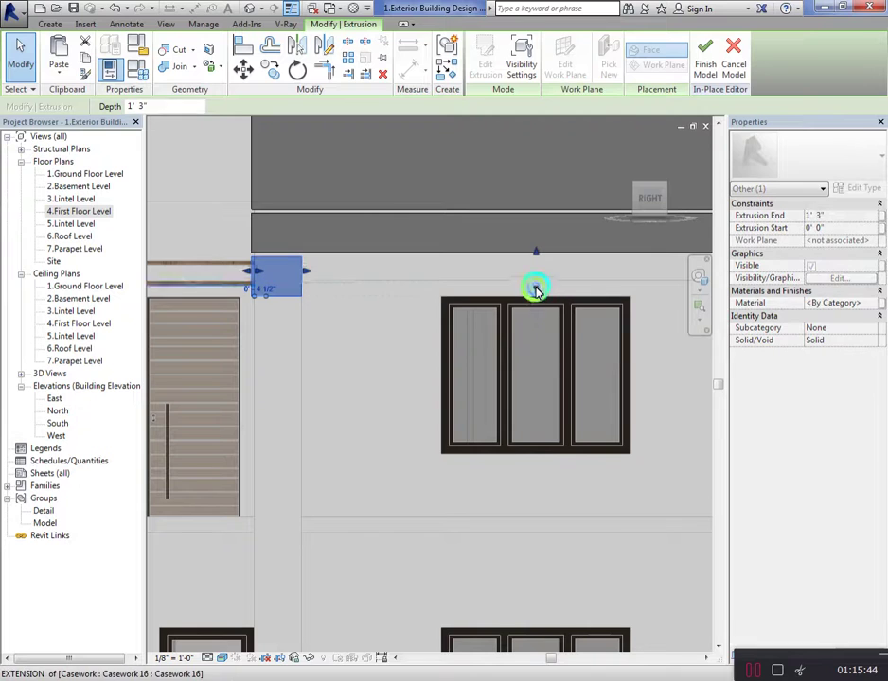
{"action": "left_click_drag", "start_coordinate": [535, 303], "coordinate": [535, 287]}
{"action": "scroll", "coordinate": [246, 369], "scroll_direction": "down", "scroll_amount": 2}
{"action": "scroll", "coordinate": [377, 308], "scroll_direction": "up", "scroll_amount": 2}
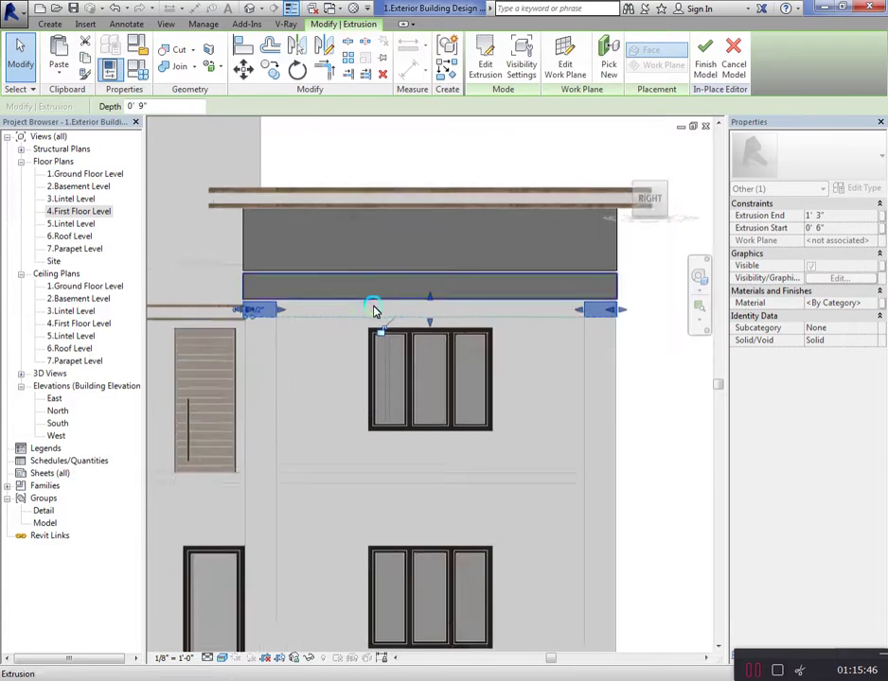
Open the extrusion sketch, quit it discarding the invalid edits, and reselect the band
{"action": "left_click", "coordinate": [484, 57]}
{"action": "mouse_move", "coordinate": [649, 200]}
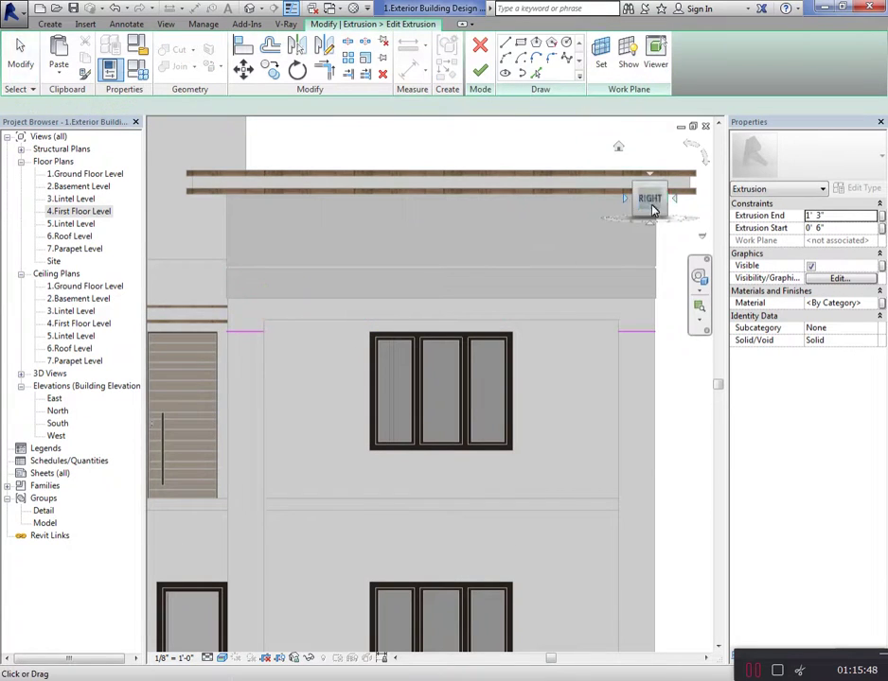
{"action": "left_click", "coordinate": [655, 189]}
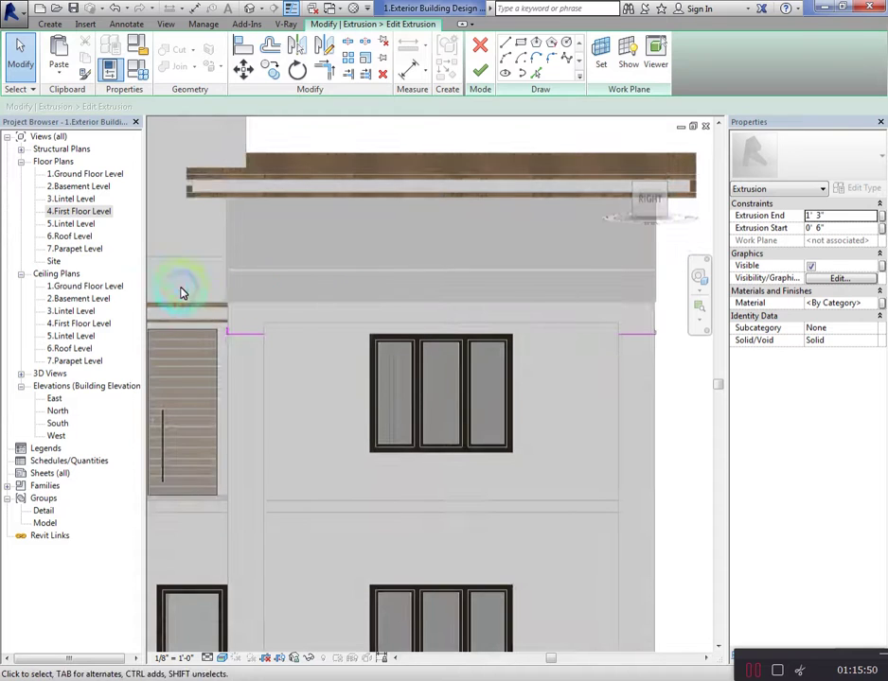
{"action": "left_click", "coordinate": [480, 70]}
{"action": "left_click", "coordinate": [600, 555]}
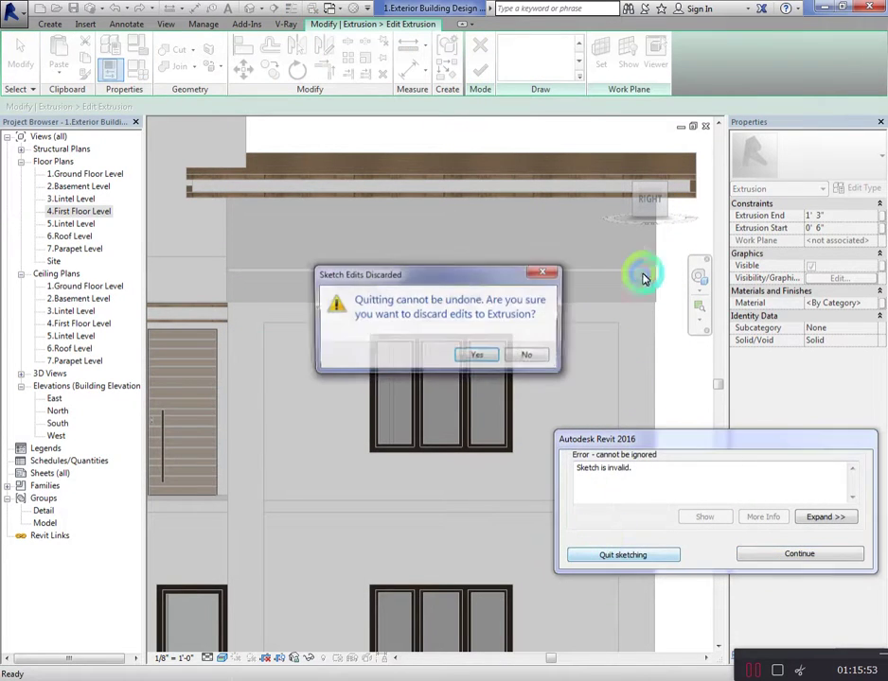
{"action": "left_click", "coordinate": [476, 358]}
{"action": "left_click", "coordinate": [460, 301]}
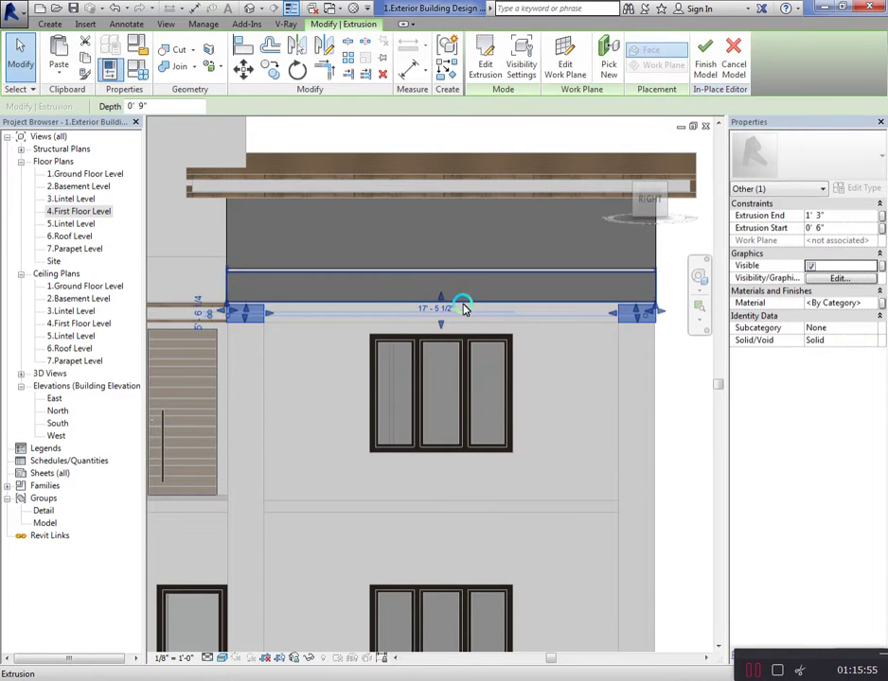
{"action": "left_click", "coordinate": [502, 334]}
Select the band, square the view to the right side, and cancel a first Move attempt
{"action": "left_click", "coordinate": [515, 301]}
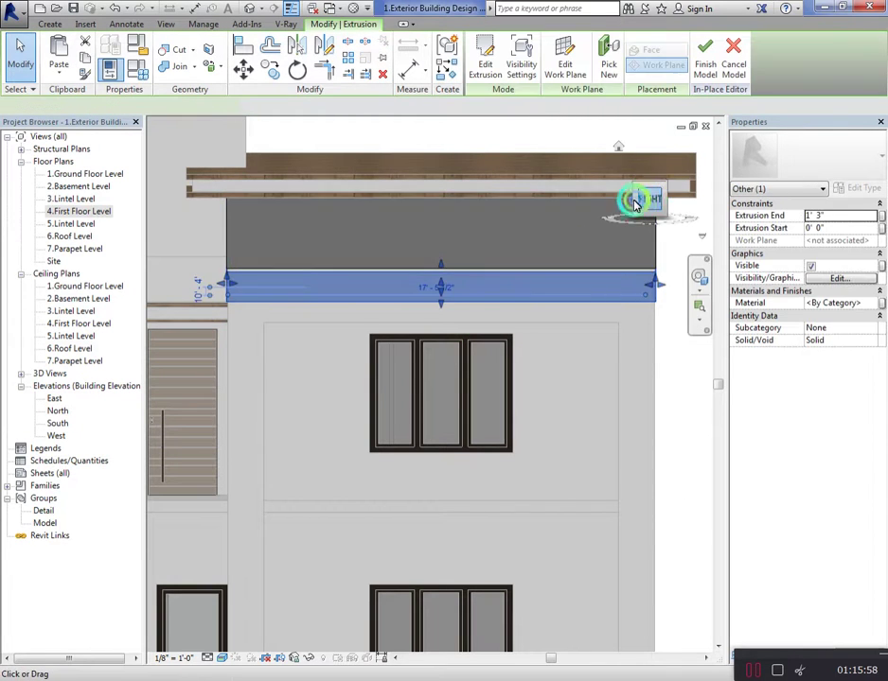
{"action": "left_click", "coordinate": [634, 198]}
{"action": "scroll", "coordinate": [473, 171], "scroll_direction": "down", "scroll_amount": 3}
{"action": "left_click", "coordinate": [272, 76]}
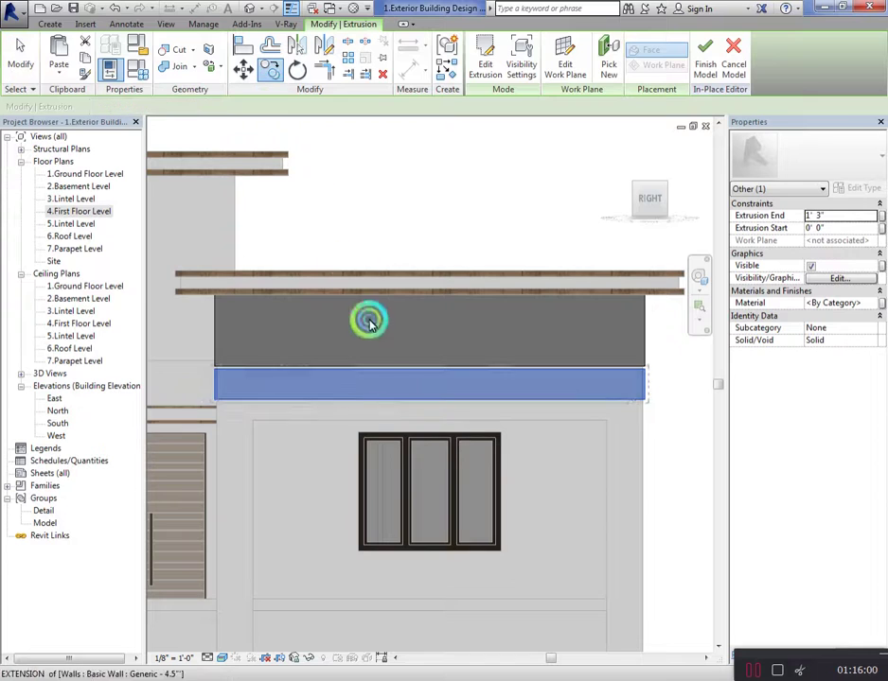
{"action": "scroll", "coordinate": [389, 359], "scroll_direction": "up", "scroll_amount": 3}
{"action": "left_click", "coordinate": [412, 370]}
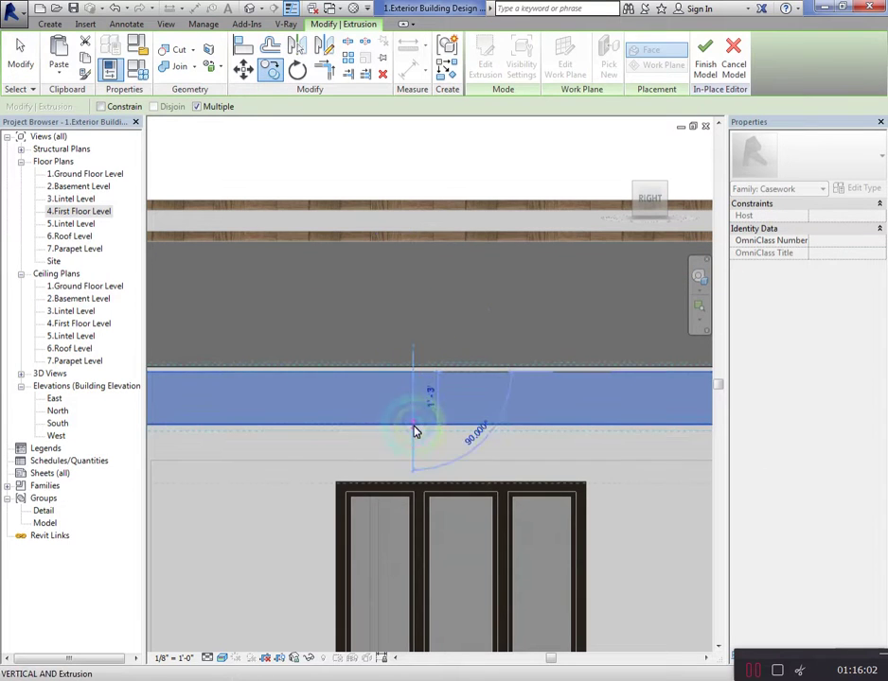
{"action": "scroll", "coordinate": [422, 349], "scroll_direction": "up", "scroll_amount": 2}
{"action": "key", "text": "Escape"}
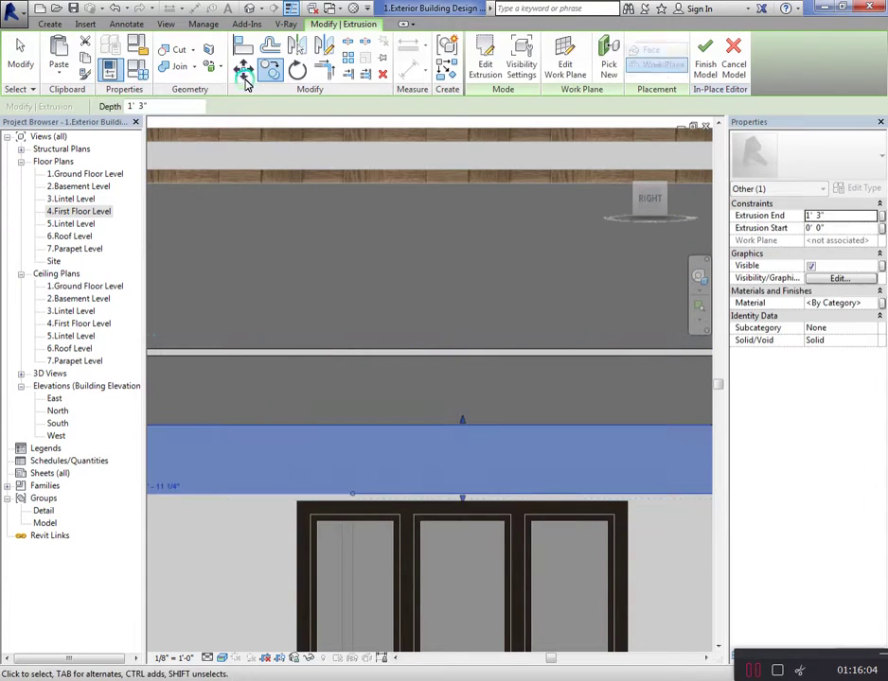
Move the extrusion band from its edge into its new position above the upper window
{"action": "left_click", "coordinate": [244, 69]}
{"action": "scroll", "coordinate": [369, 426], "scroll_direction": "up", "scroll_amount": 2}
{"action": "left_click", "coordinate": [394, 432]}
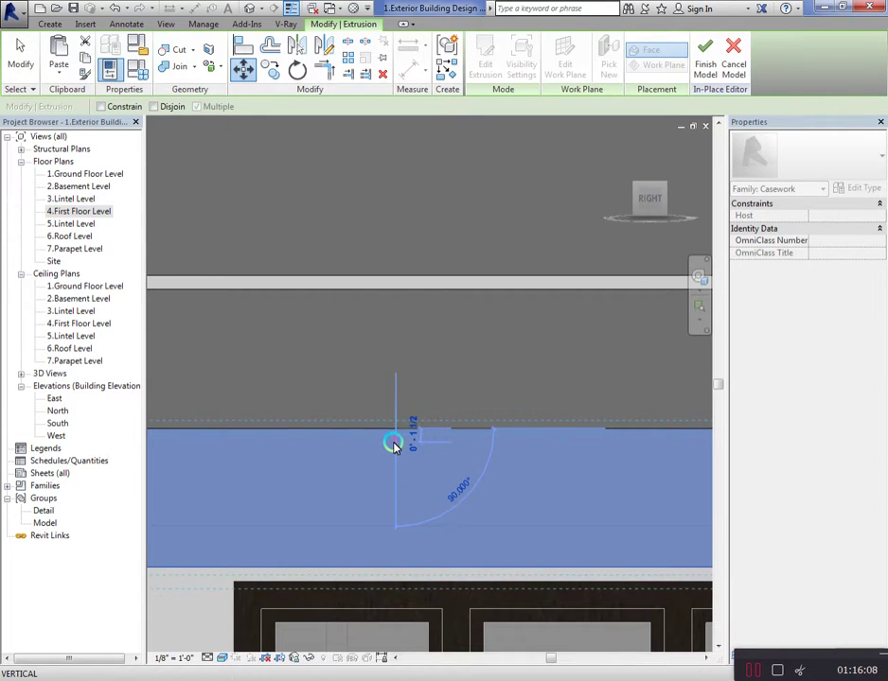
{"action": "left_click", "coordinate": [396, 445]}
{"action": "scroll", "coordinate": [454, 435], "scroll_direction": "down", "scroll_amount": 3}
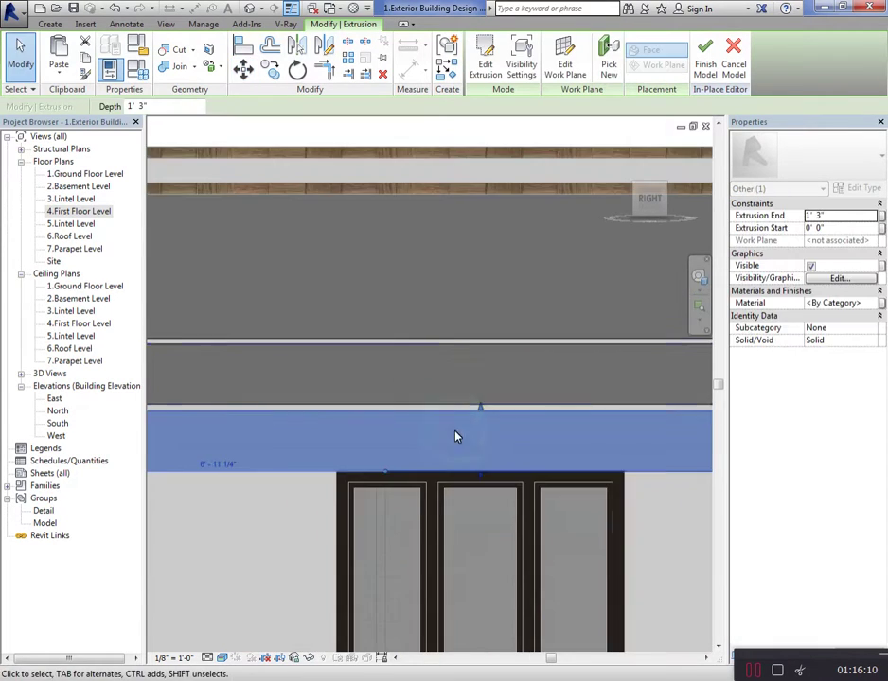
{"action": "scroll", "coordinate": [488, 478], "scroll_direction": "up", "scroll_amount": 2}
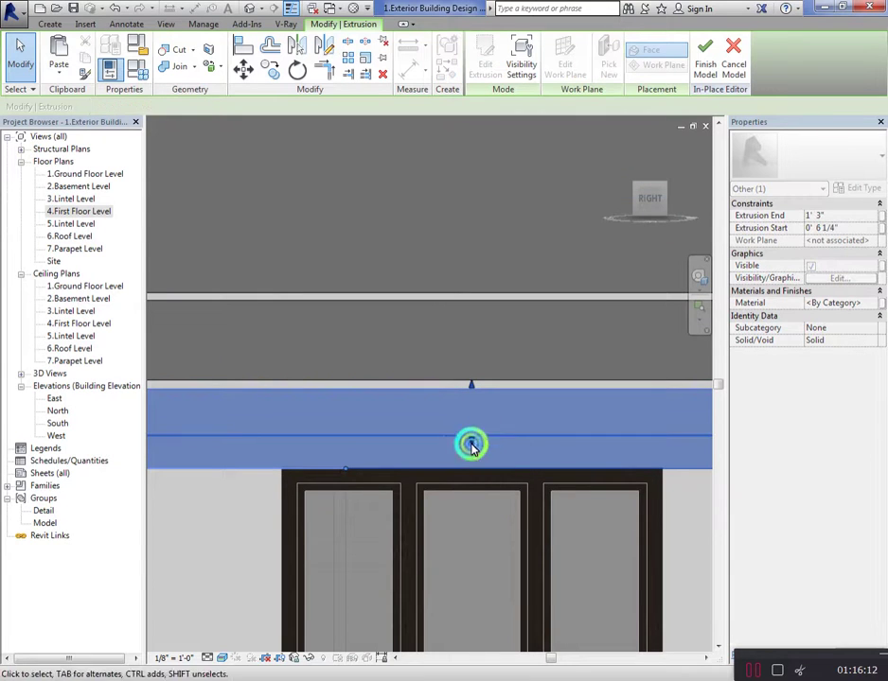
{"action": "scroll", "coordinate": [464, 379], "scroll_direction": "down", "scroll_amount": 3}
{"action": "scroll", "coordinate": [492, 379], "scroll_direction": "down", "scroll_amount": 2}
Clear the selection, return to the right elevation, and window-select the extrusion band
{"action": "key", "text": "Escape"}
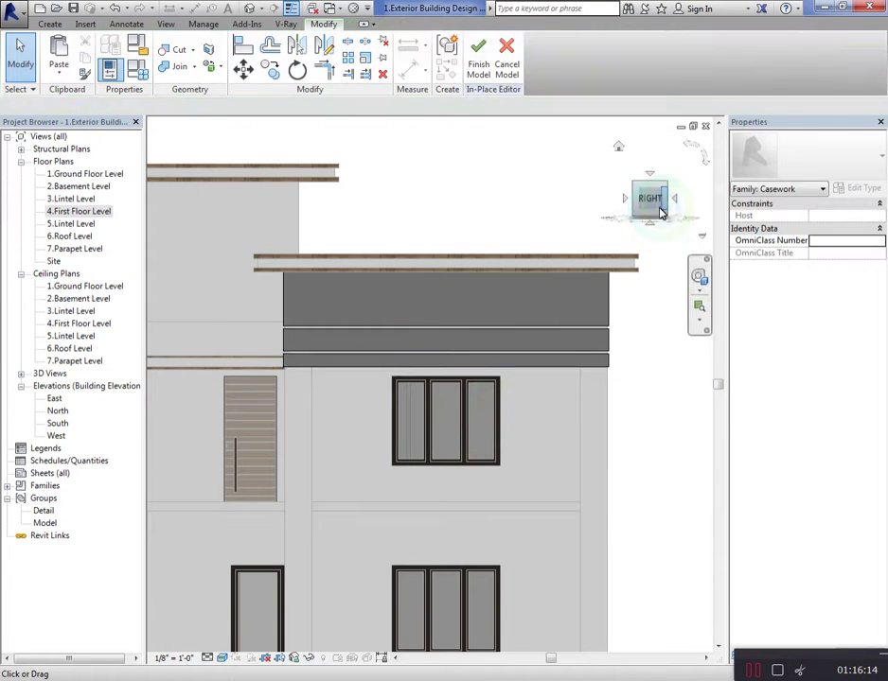
{"action": "left_click_drag", "start_coordinate": [650, 199], "coordinate": [648, 206]}
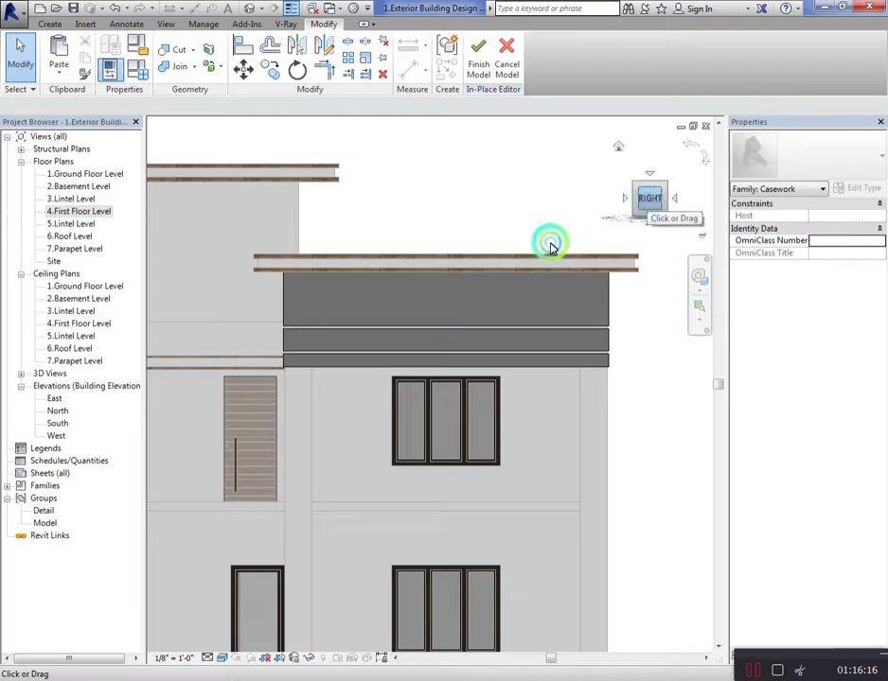
{"action": "left_click_drag", "start_coordinate": [360, 248], "coordinate": [639, 422]}
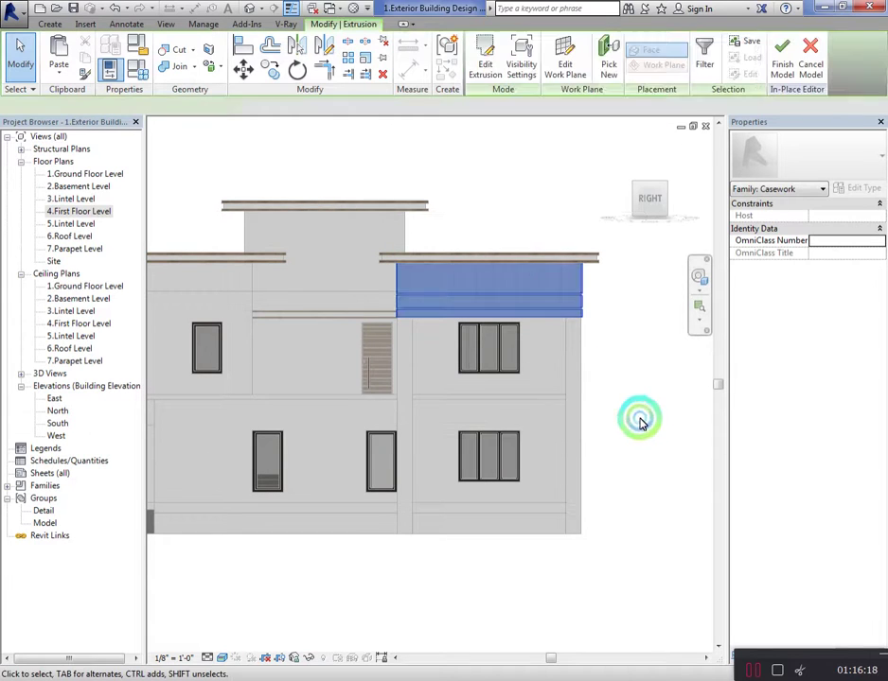
Move the extrusion band down the facade in two passes, using its top edge as base point
{"action": "left_click", "coordinate": [277, 74]}
{"action": "scroll", "coordinate": [406, 287], "scroll_direction": "up", "scroll_amount": 2}
{"action": "scroll", "coordinate": [406, 316], "scroll_direction": "up", "scroll_amount": 3}
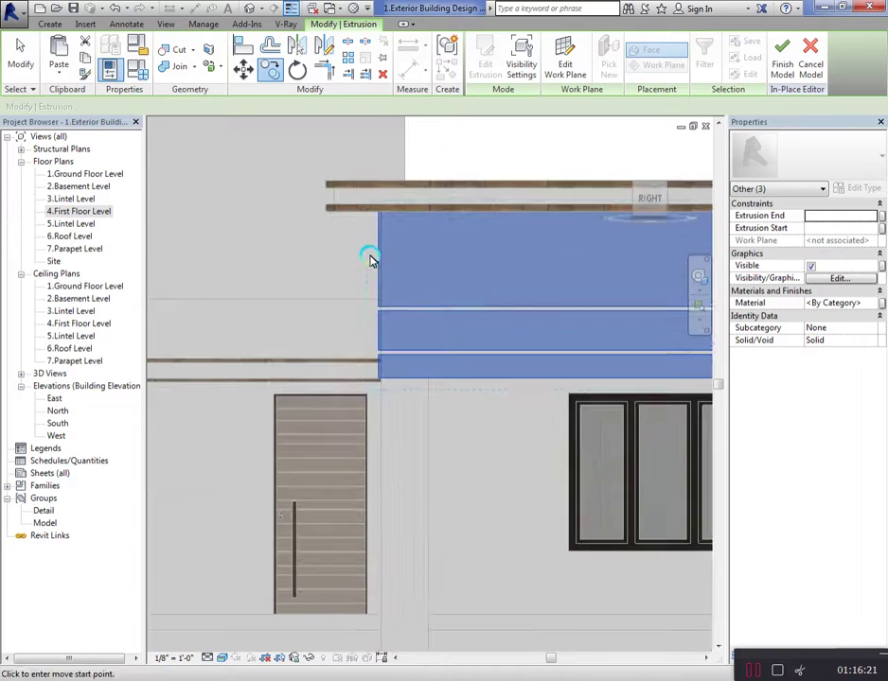
{"action": "left_click", "coordinate": [404, 216]}
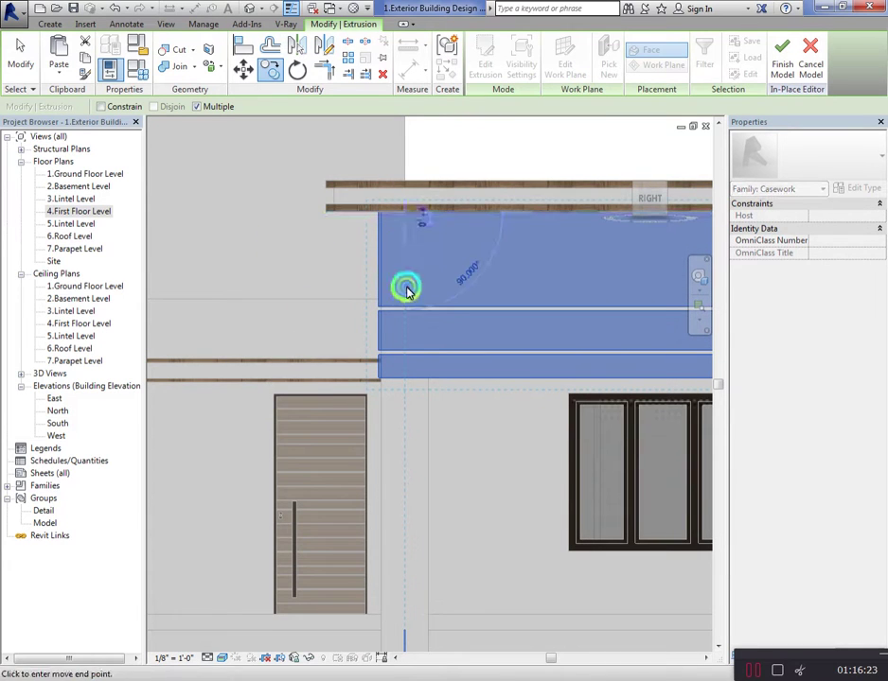
{"action": "left_click", "coordinate": [404, 379]}
{"action": "scroll", "coordinate": [462, 293], "scroll_direction": "down", "scroll_amount": 1}
{"action": "scroll", "coordinate": [395, 326], "scroll_direction": "up", "scroll_amount": 1}
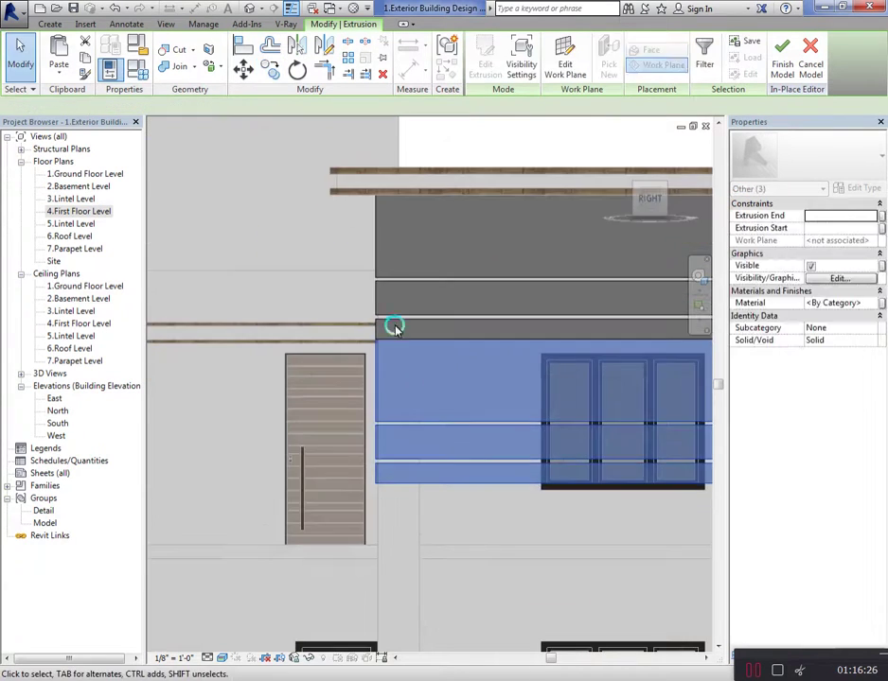
{"action": "key", "text": "m"}
{"action": "key", "text": "v"}
{"action": "scroll", "coordinate": [388, 327], "scroll_direction": "up", "scroll_amount": 3}
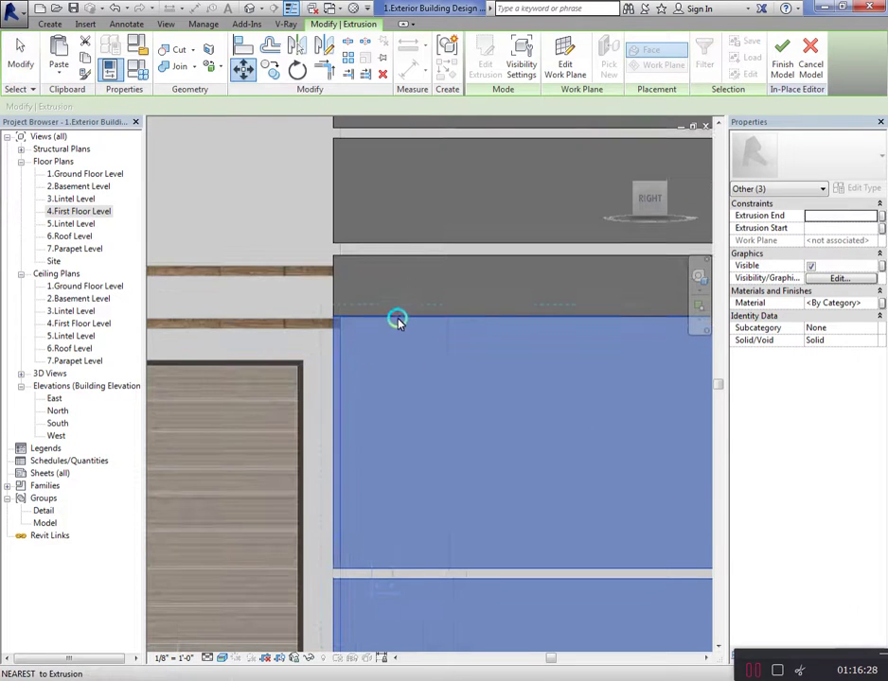
{"action": "left_click", "coordinate": [398, 321]}
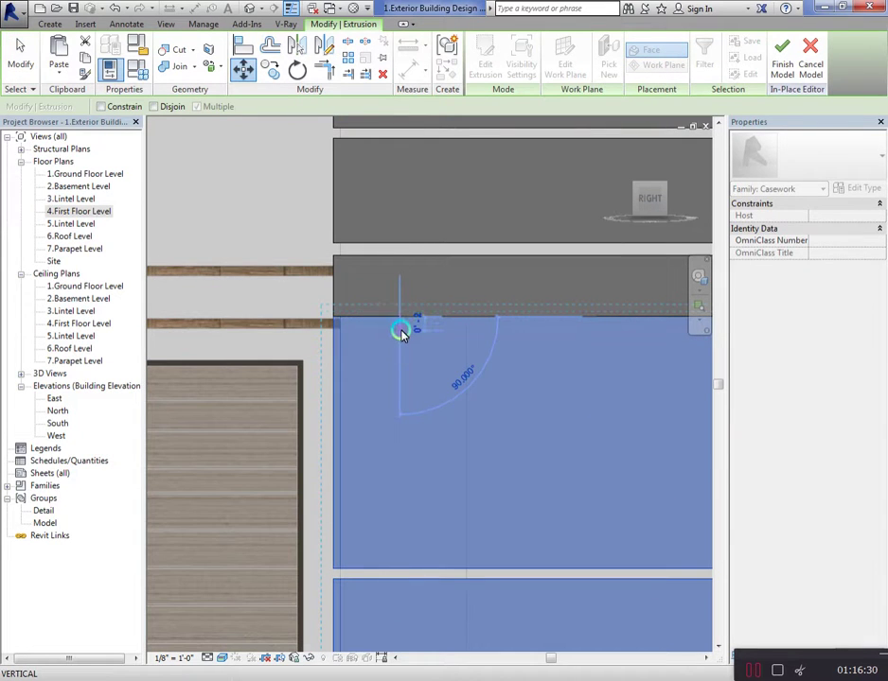
{"action": "scroll", "coordinate": [400, 330], "scroll_direction": "up", "scroll_amount": 2}
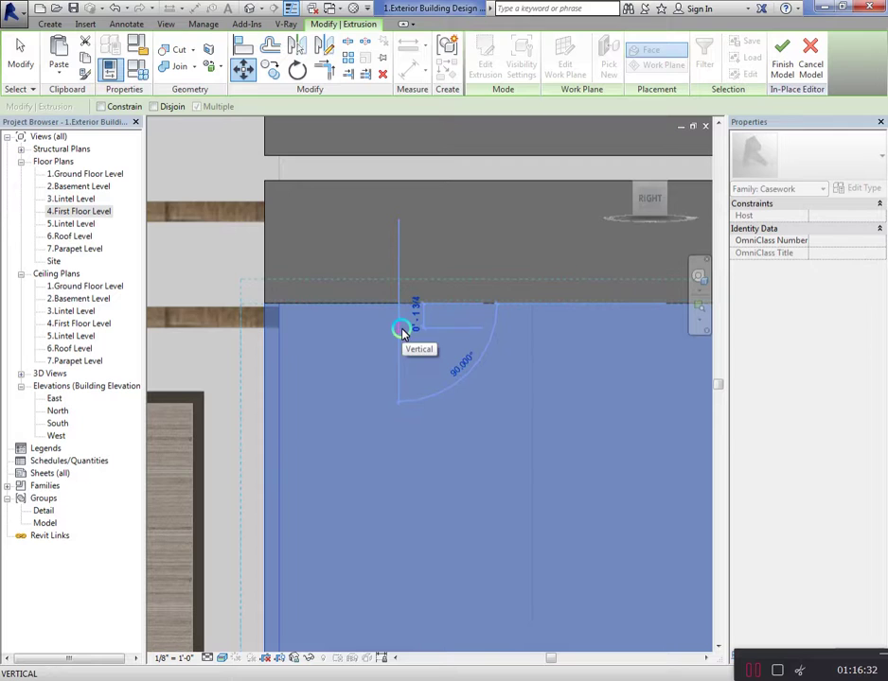
{"action": "left_click", "coordinate": [401, 330]}
Reselect the extrusion band, abandon a further move, and clear the selection
{"action": "scroll", "coordinate": [380, 296], "scroll_direction": "down", "scroll_amount": 3}
{"action": "scroll", "coordinate": [261, 257], "scroll_direction": "down", "scroll_amount": 3}
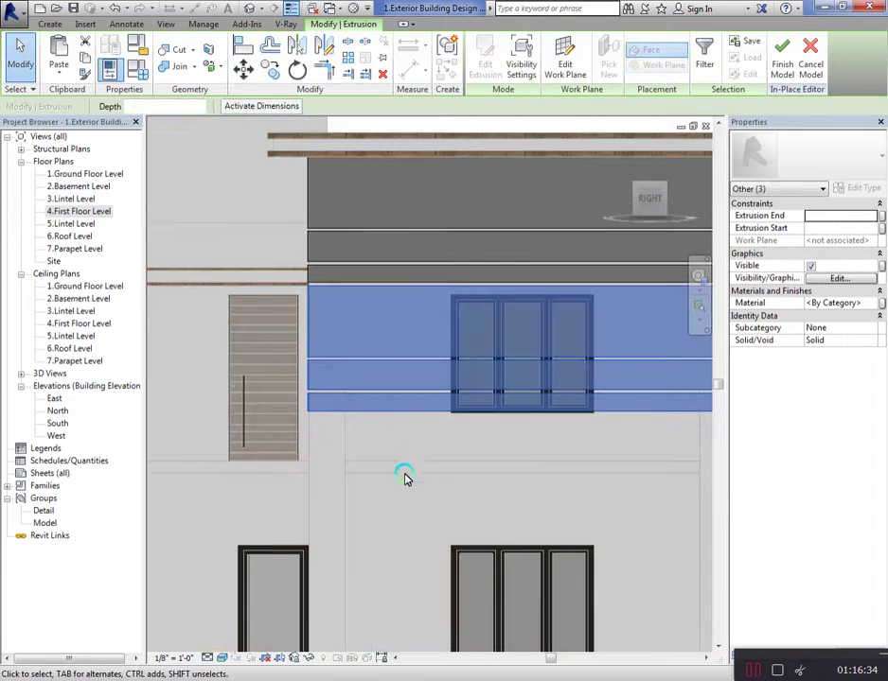
{"action": "left_click", "coordinate": [336, 448]}
{"action": "scroll", "coordinate": [308, 366], "scroll_direction": "down", "scroll_amount": 2}
{"action": "scroll", "coordinate": [408, 344], "scroll_direction": "down", "scroll_amount": 2}
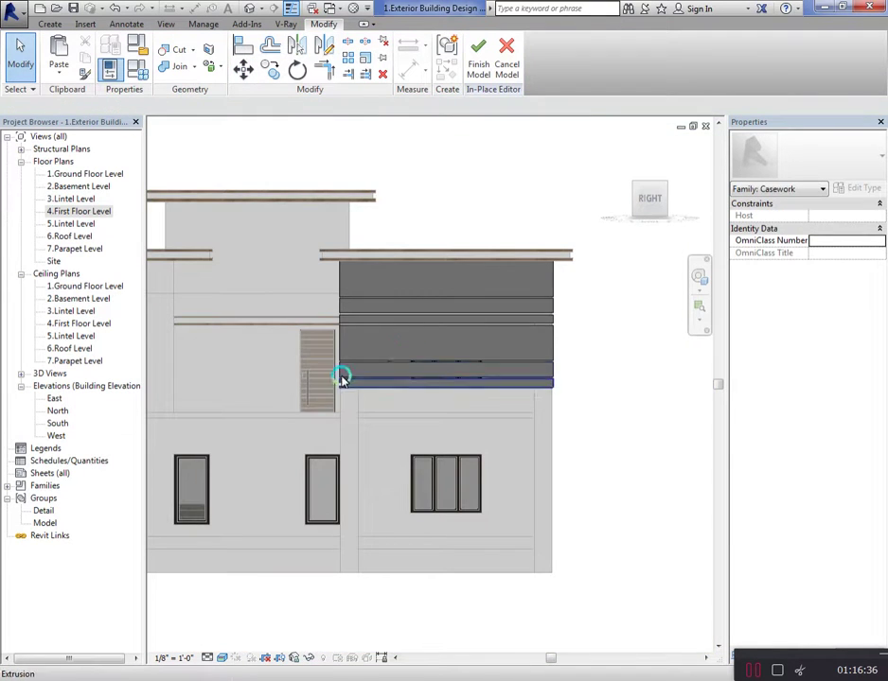
{"action": "scroll", "coordinate": [419, 389], "scroll_direction": "up", "scroll_amount": 1}
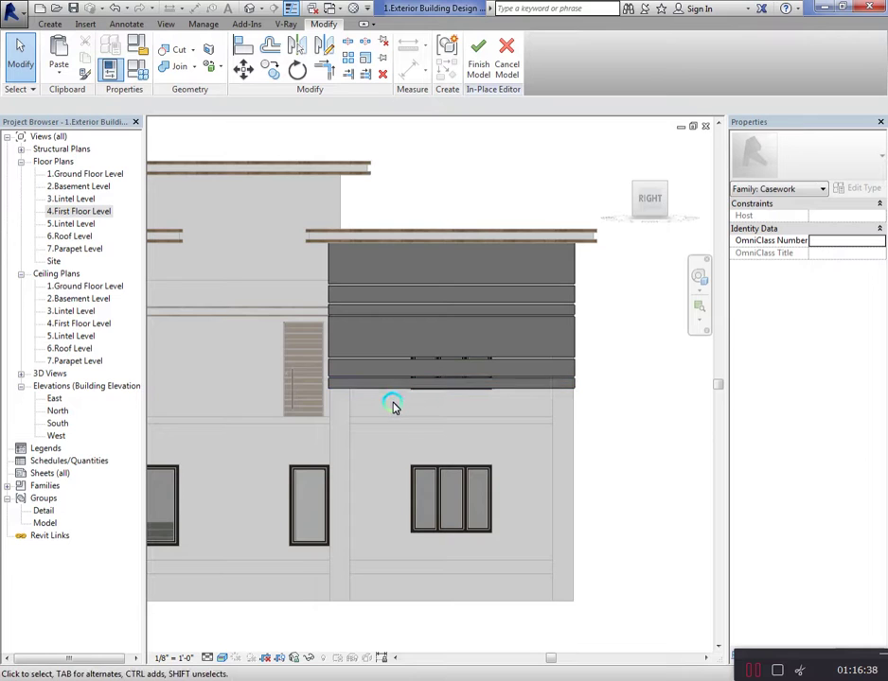
{"action": "left_click", "coordinate": [360, 343]}
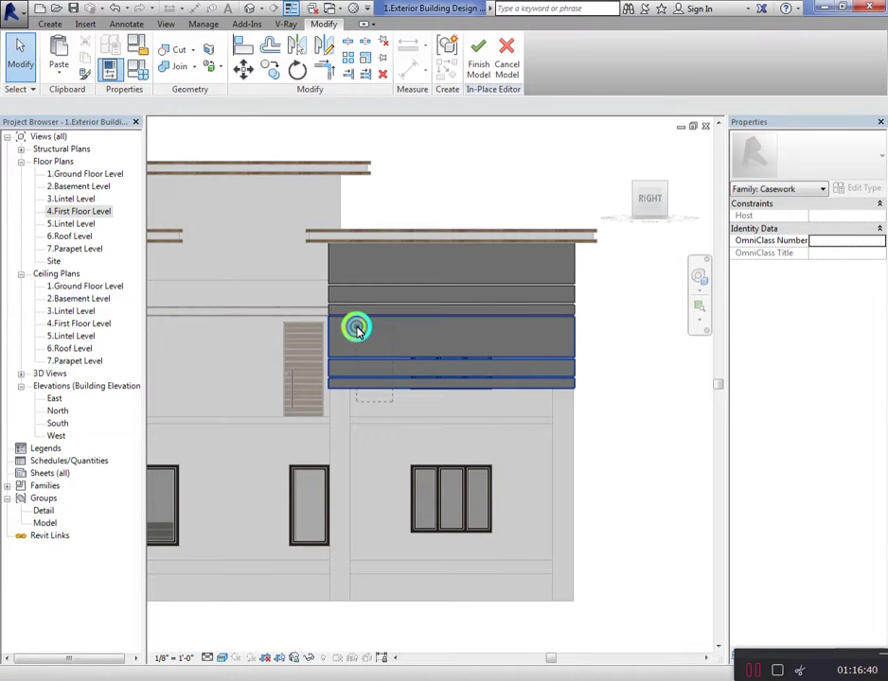
{"action": "left_click", "coordinate": [356, 327]}
{"action": "left_click", "coordinate": [470, 384]}
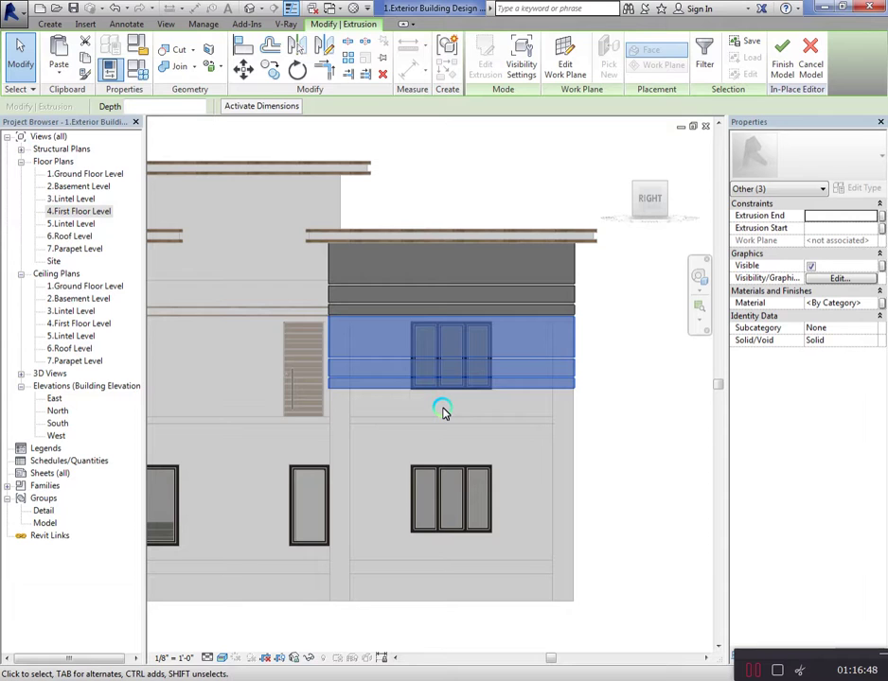
{"action": "left_click", "coordinate": [274, 72]}
{"action": "scroll", "coordinate": [370, 311], "scroll_direction": "up", "scroll_amount": 2}
{"action": "scroll", "coordinate": [377, 330], "scroll_direction": "up", "scroll_amount": 2}
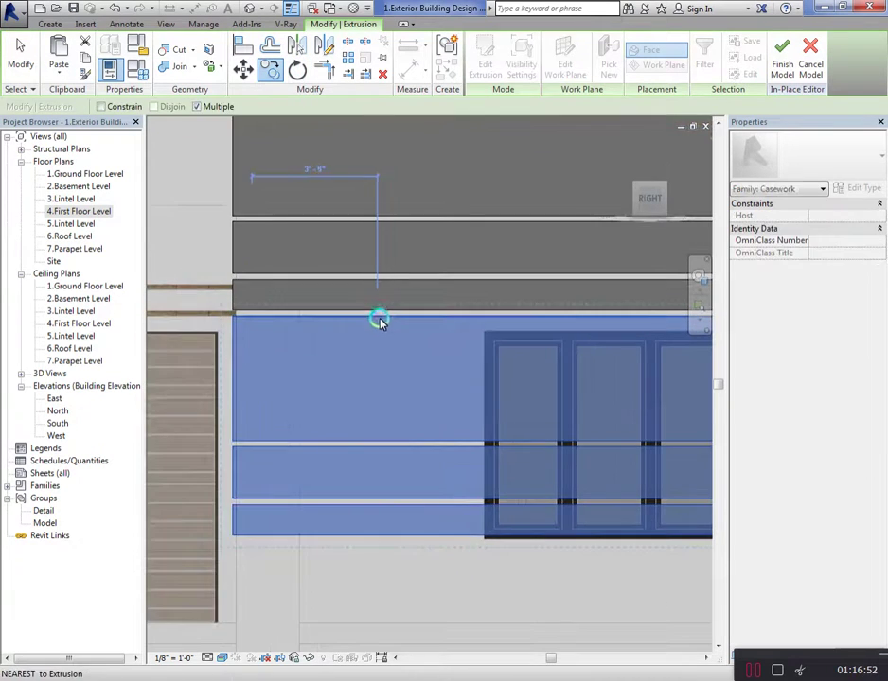
{"action": "key", "text": "Escape"}
{"action": "scroll", "coordinate": [378, 426], "scroll_direction": "down", "scroll_amount": 3}
{"action": "scroll", "coordinate": [437, 421], "scroll_direction": "up", "scroll_amount": 1}
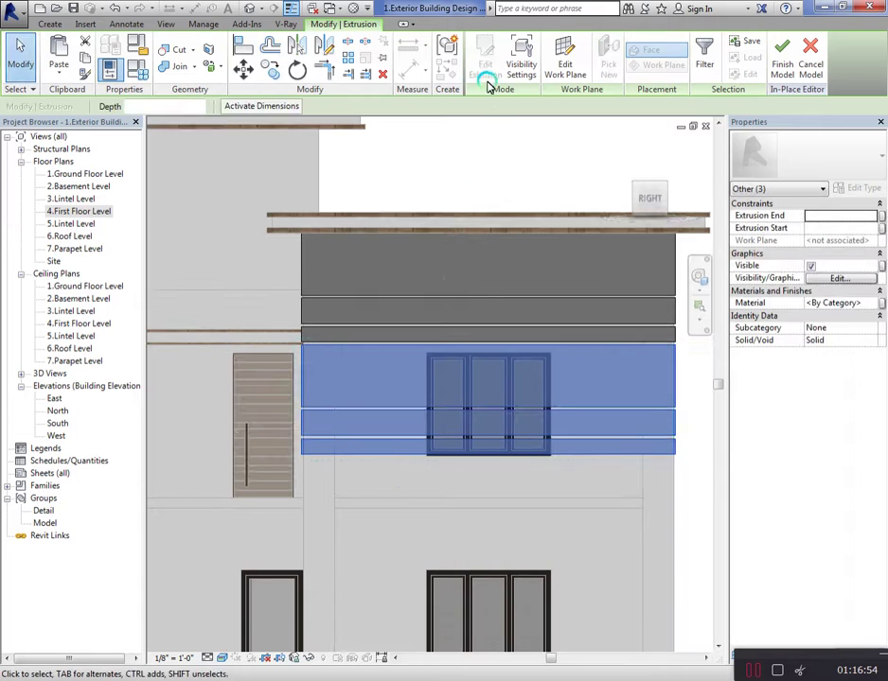
{"action": "left_click", "coordinate": [470, 135]}
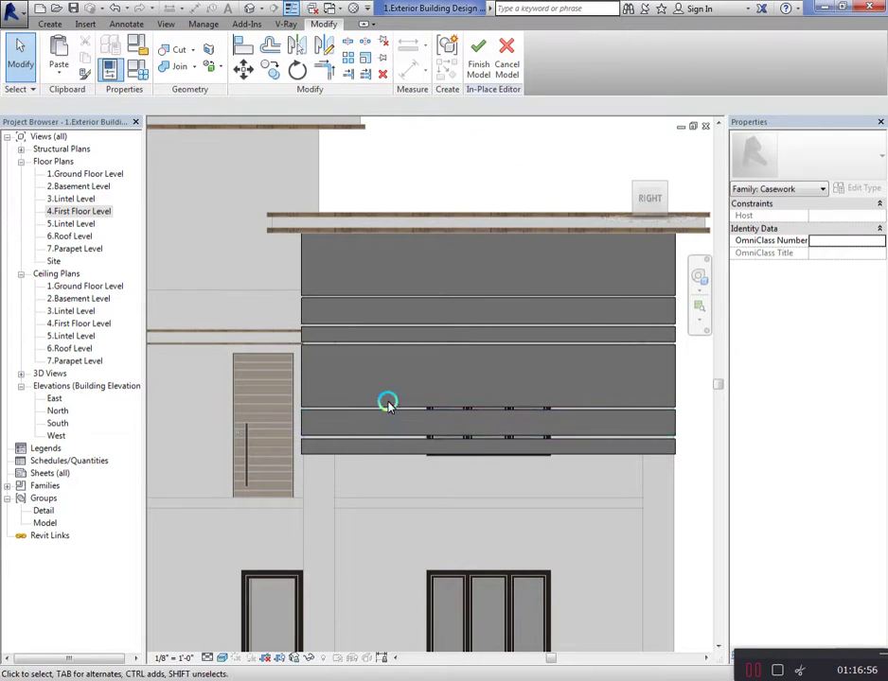
Open the band extrusion's sketch for editing, viewed from slightly below
{"action": "left_click", "coordinate": [391, 407]}
{"action": "left_click", "coordinate": [485, 56]}
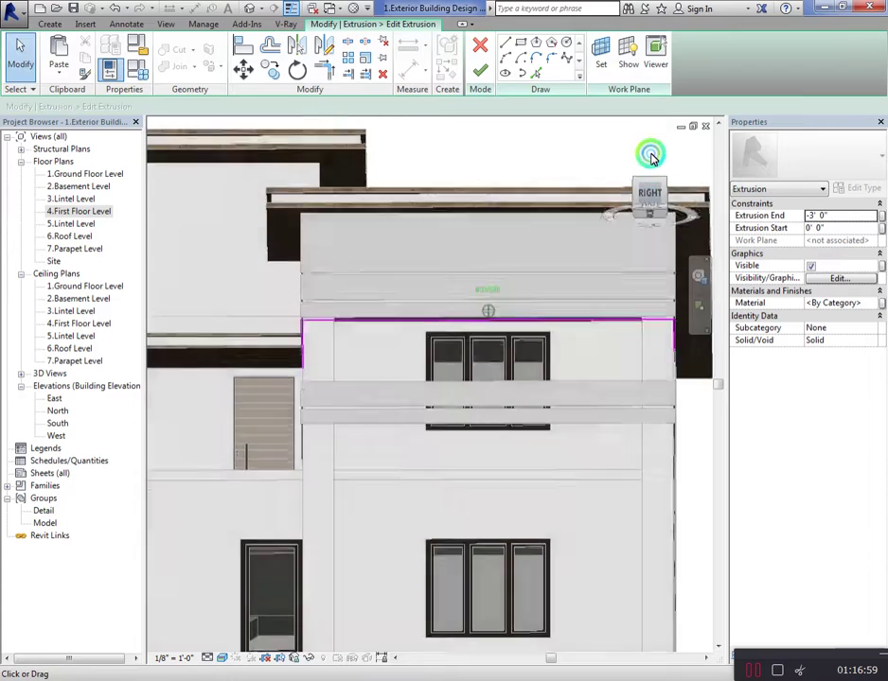
{"action": "left_click_drag", "start_coordinate": [653, 201], "coordinate": [650, 130]}
{"action": "scroll", "coordinate": [357, 292], "scroll_direction": "up", "scroll_amount": 4}
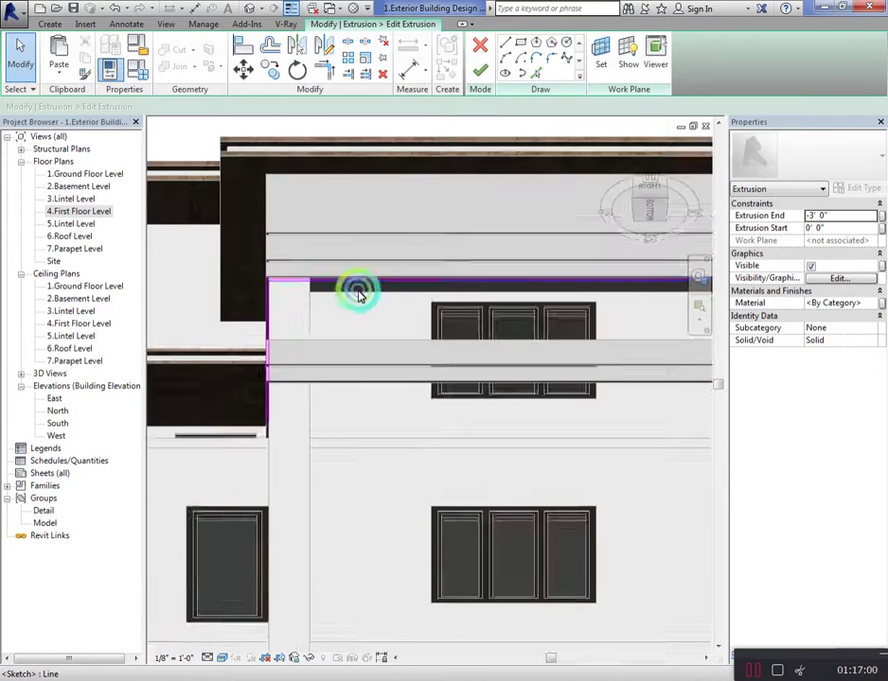
{"action": "scroll", "coordinate": [320, 310], "scroll_direction": "up", "scroll_amount": 2}
Begin a sketch line (LI) at the band edge, then cancel it
{"action": "key", "text": "l"}
{"action": "key", "text": "i"}
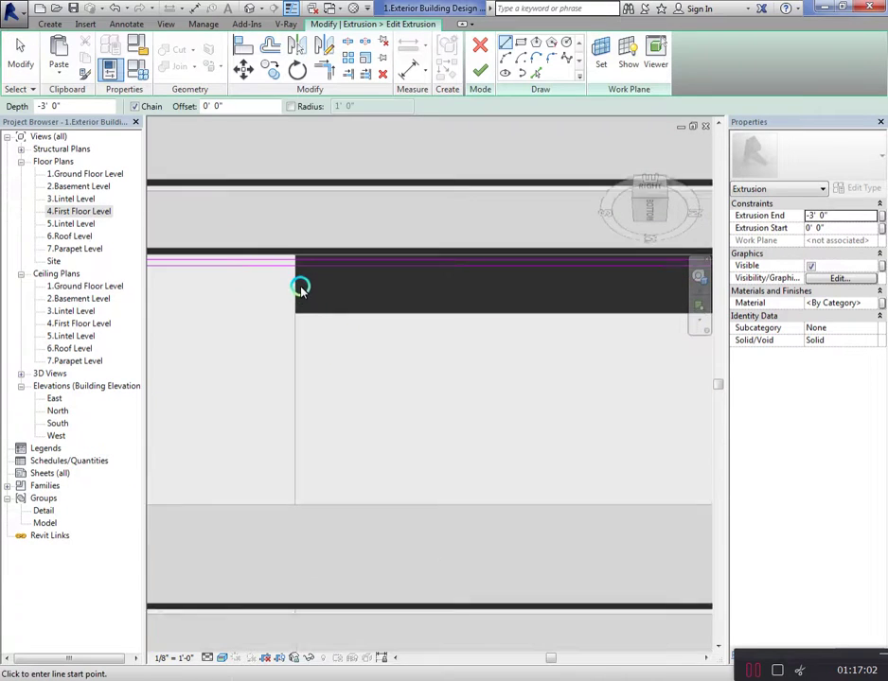
{"action": "left_click", "coordinate": [293, 256]}
{"action": "key", "text": "Escape"}
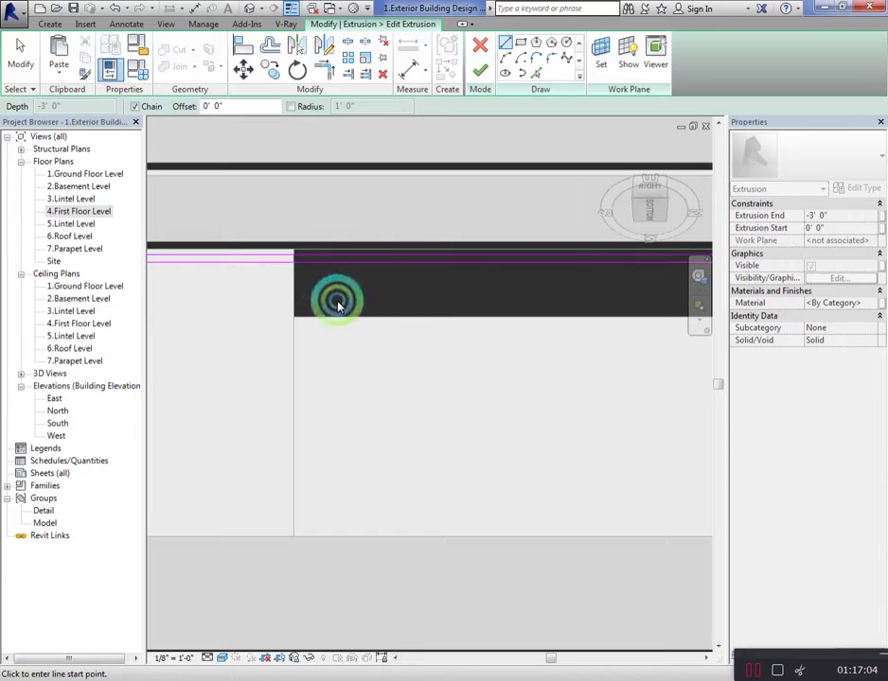
{"action": "key", "text": "Escape"}
Split the band outline's sketch lines where they meet the wall edge
{"action": "scroll", "coordinate": [343, 302], "scroll_direction": "up", "scroll_amount": 2}
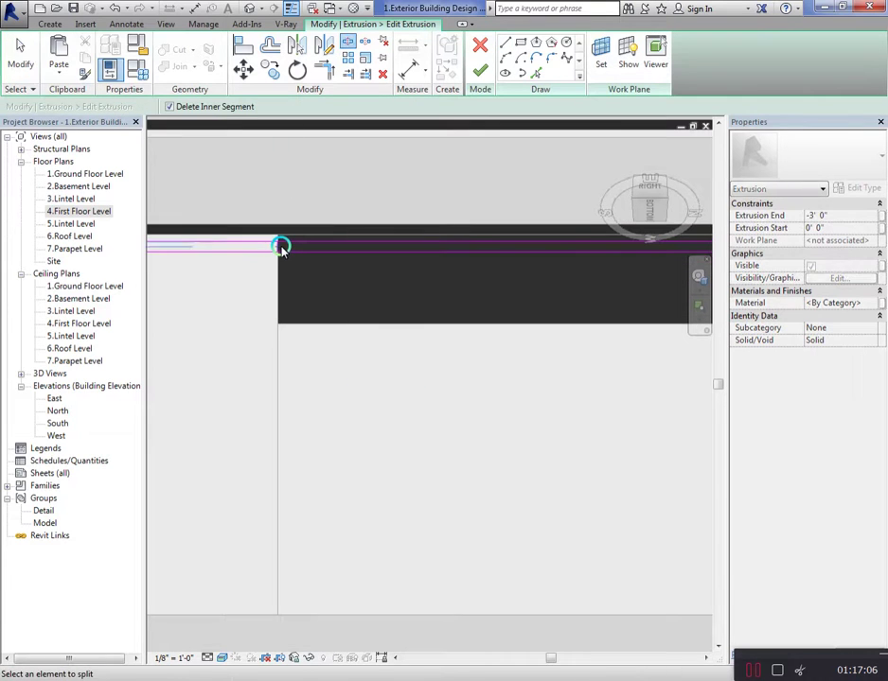
{"action": "scroll", "coordinate": [173, 292], "scroll_direction": "down", "scroll_amount": 3}
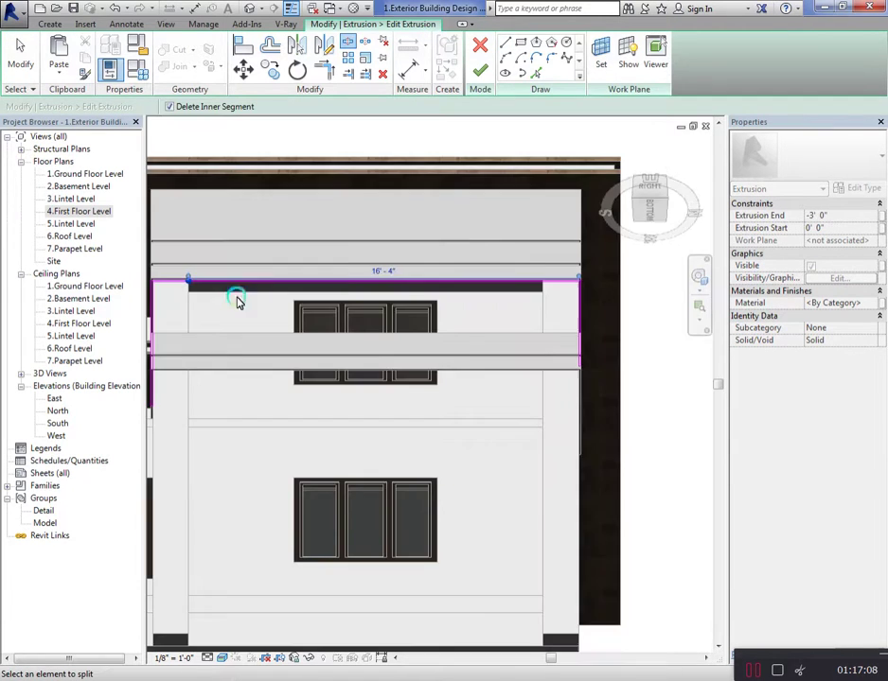
{"action": "scroll", "coordinate": [547, 290], "scroll_direction": "up", "scroll_amount": 3}
{"action": "scroll", "coordinate": [580, 301], "scroll_direction": "up", "scroll_amount": 2}
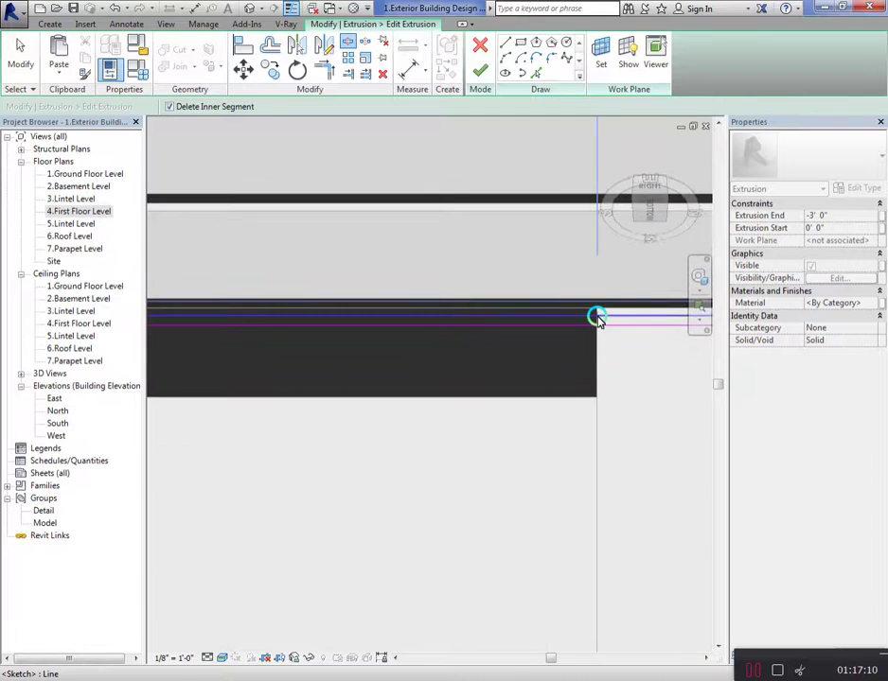
{"action": "scroll", "coordinate": [596, 328], "scroll_direction": "down", "scroll_amount": 2}
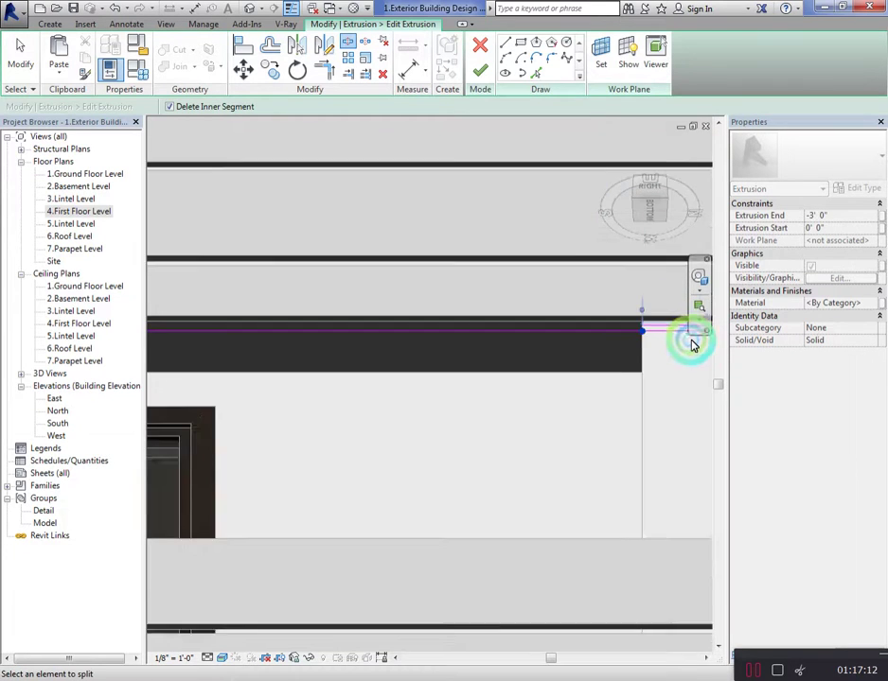
{"action": "scroll", "coordinate": [688, 340], "scroll_direction": "down", "scroll_amount": 2}
{"action": "scroll", "coordinate": [451, 365], "scroll_direction": "down", "scroll_amount": 1}
{"action": "scroll", "coordinate": [362, 363], "scroll_direction": "down", "scroll_amount": 1}
{"action": "scroll", "coordinate": [262, 365], "scroll_direction": "up", "scroll_amount": 2}
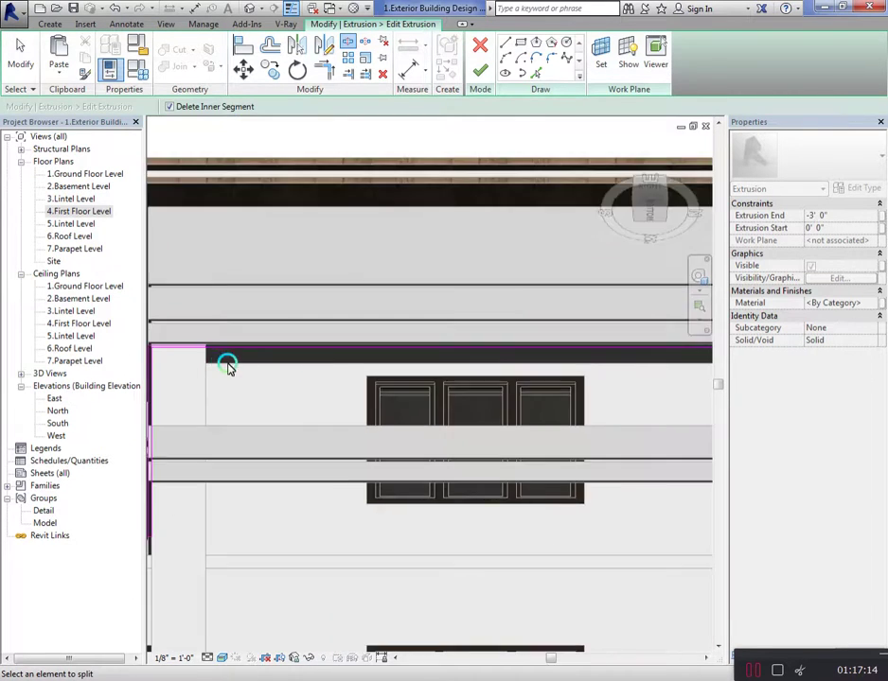
{"action": "scroll", "coordinate": [227, 362], "scroll_direction": "up", "scroll_amount": 2}
{"action": "scroll", "coordinate": [190, 343], "scroll_direction": "up", "scroll_amount": 2}
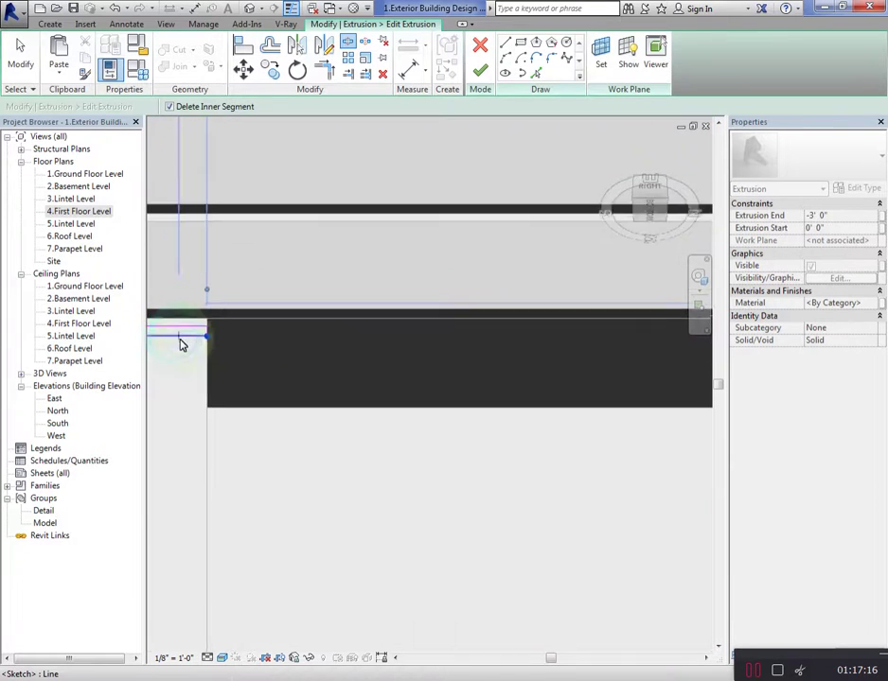
{"action": "key", "text": "Escape"}
Add a short sketch line at the band's right end
{"action": "scroll", "coordinate": [180, 345], "scroll_direction": "down", "scroll_amount": 3}
{"action": "scroll", "coordinate": [528, 353], "scroll_direction": "up", "scroll_amount": 1}
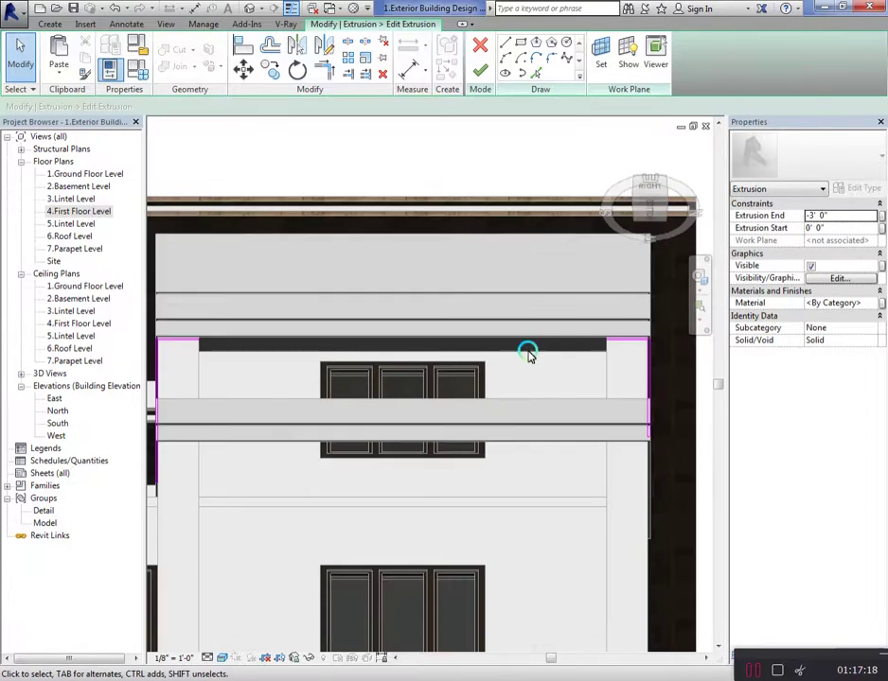
{"action": "scroll", "coordinate": [640, 317], "scroll_direction": "up", "scroll_amount": 2}
{"action": "scroll", "coordinate": [498, 366], "scroll_direction": "up", "scroll_amount": 1}
{"action": "scroll", "coordinate": [613, 324], "scroll_direction": "up", "scroll_amount": 1}
{"action": "scroll", "coordinate": [614, 325], "scroll_direction": "up", "scroll_amount": 1}
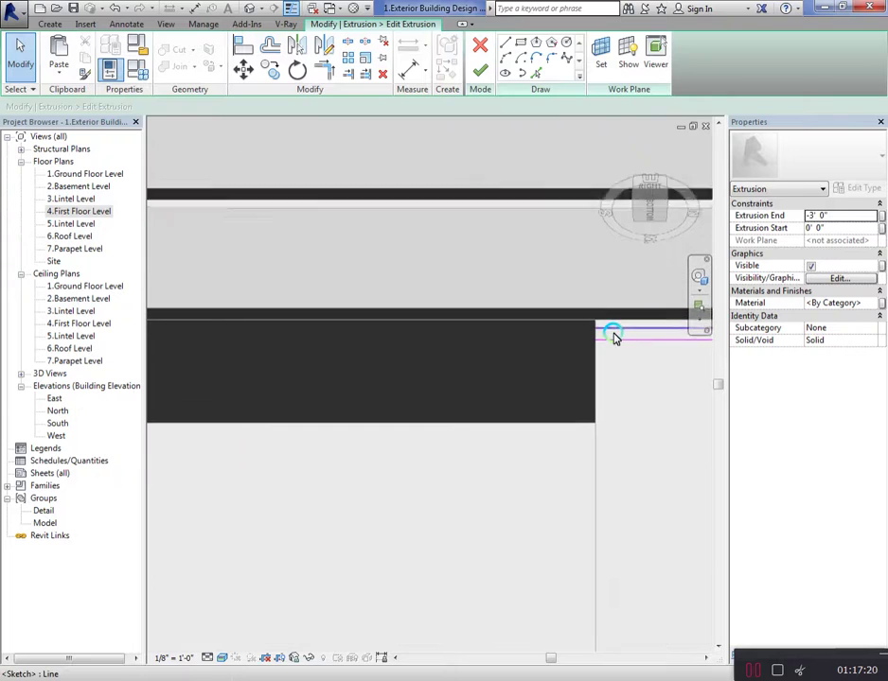
{"action": "scroll", "coordinate": [615, 350], "scroll_direction": "up", "scroll_amount": 1}
{"action": "key", "text": "i"}
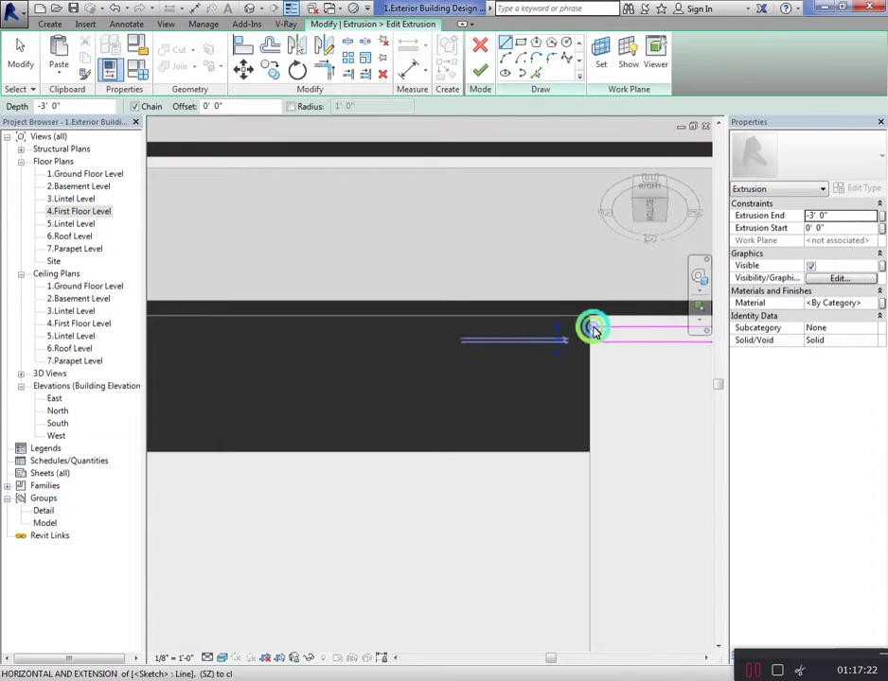
{"action": "left_click", "coordinate": [591, 322]}
{"action": "key", "text": "Escape"}
{"action": "key", "text": "Escape"}
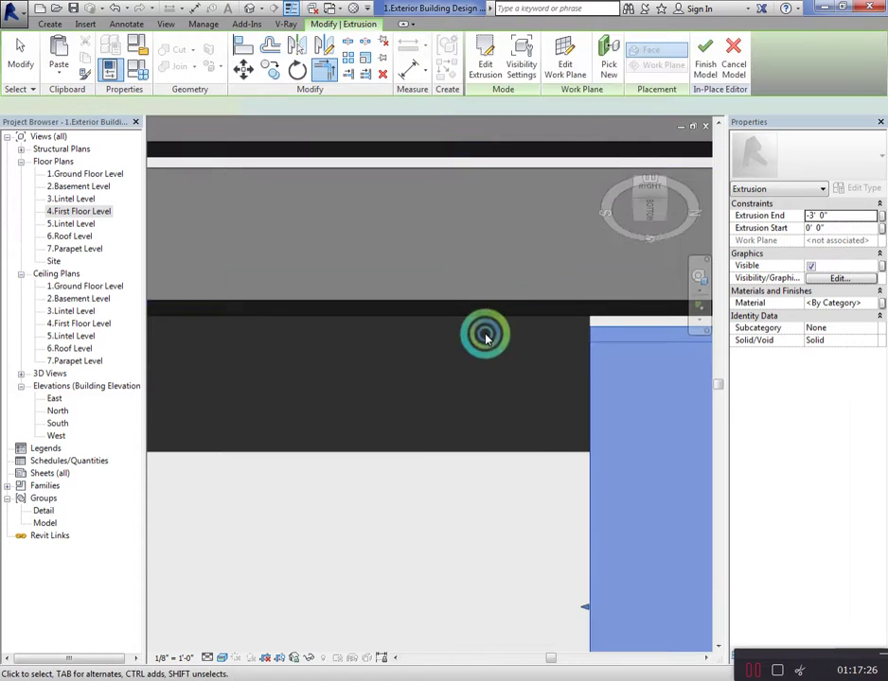
Finish editing the first band extrusion's outline
{"action": "left_click", "coordinate": [511, 313]}
{"action": "scroll", "coordinate": [515, 317], "scroll_direction": "down", "scroll_amount": 2}
{"action": "scroll", "coordinate": [566, 422], "scroll_direction": "down", "scroll_amount": 2}
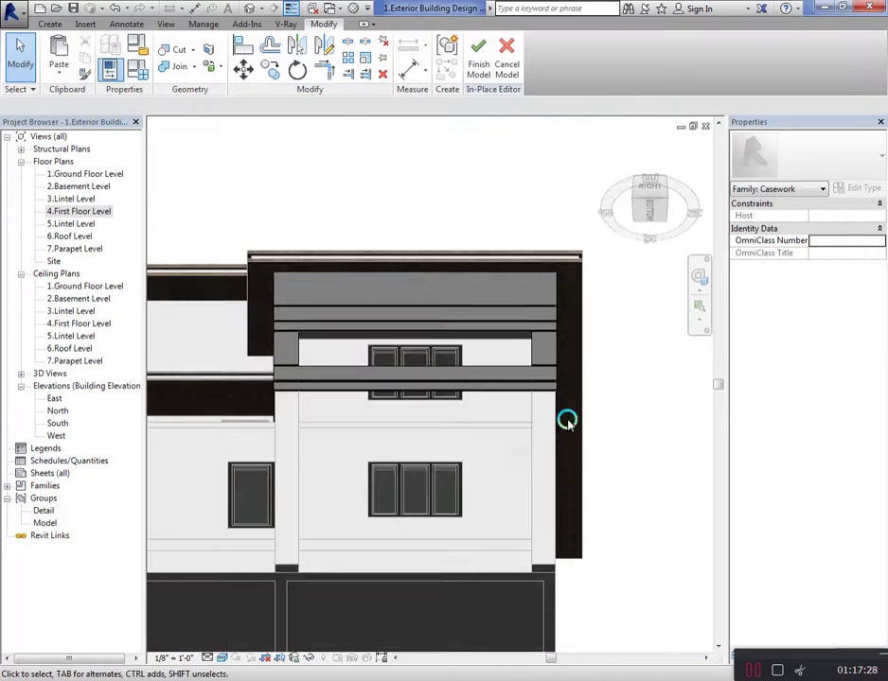
{"action": "scroll", "coordinate": [226, 332], "scroll_direction": "up", "scroll_amount": 4}
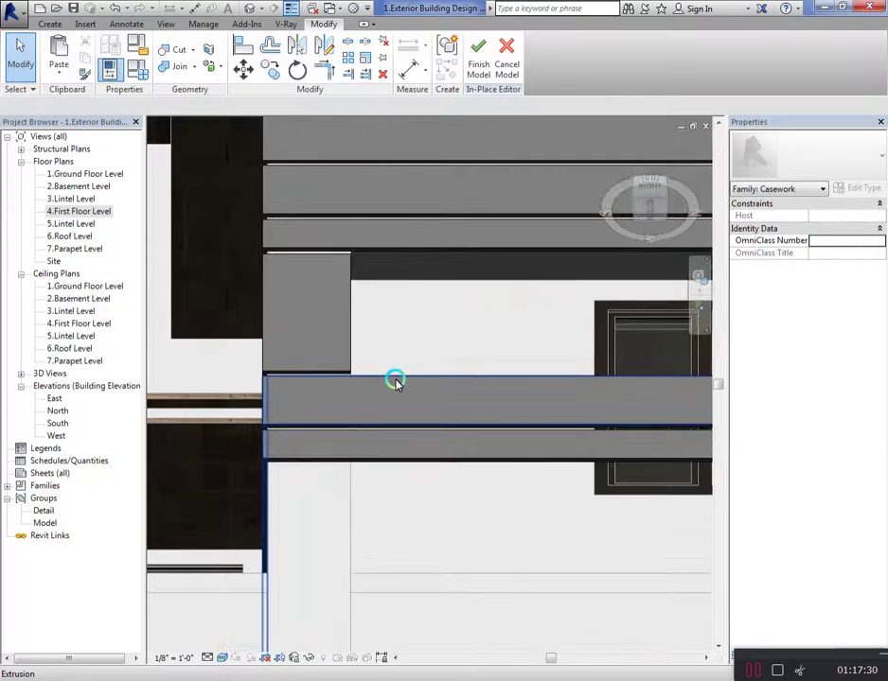
Select the next horizontal band and sketch a line between snapped guide intersections
{"action": "left_click", "coordinate": [395, 381]}
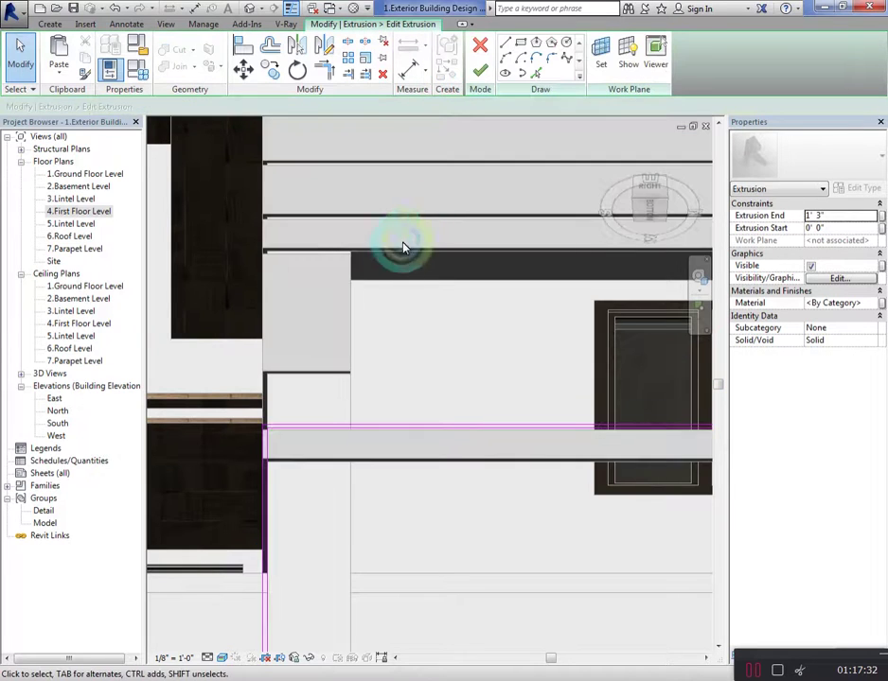
{"action": "scroll", "coordinate": [402, 246], "scroll_direction": "up", "scroll_amount": 2}
{"action": "scroll", "coordinate": [360, 390], "scroll_direction": "up", "scroll_amount": 2}
{"action": "scroll", "coordinate": [390, 430], "scroll_direction": "up", "scroll_amount": 1}
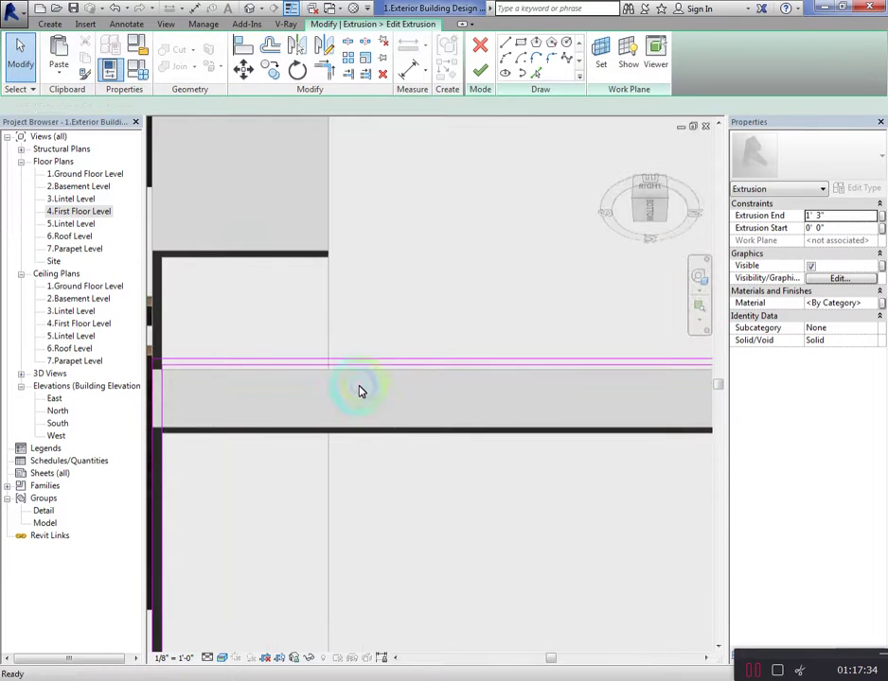
{"action": "scroll", "coordinate": [360, 391], "scroll_direction": "up", "scroll_amount": 2}
{"action": "key", "text": "l"}
{"action": "key", "text": "i"}
{"action": "left_click", "coordinate": [311, 343]}
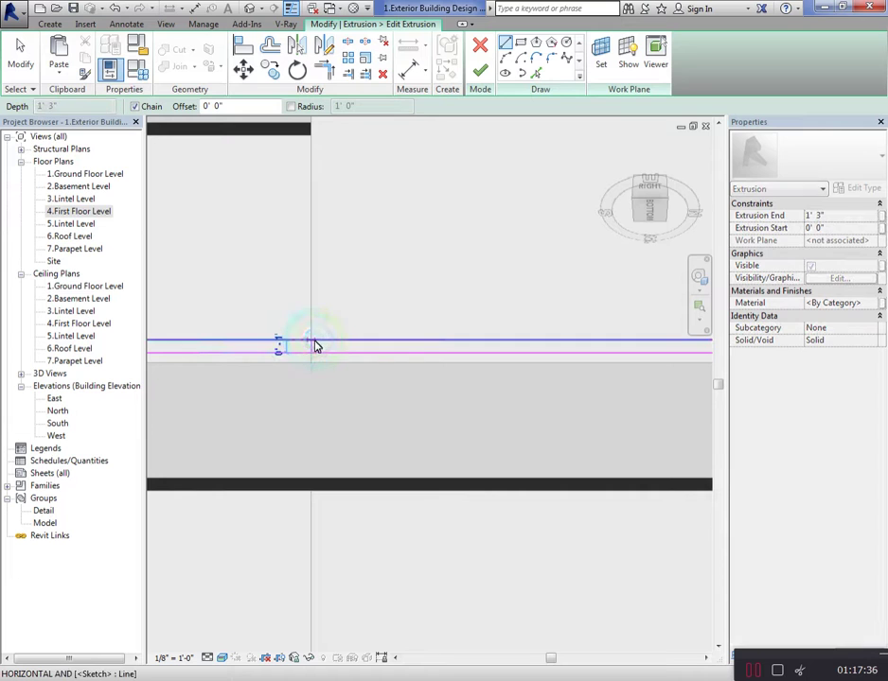
{"action": "scroll", "coordinate": [194, 348], "scroll_direction": "down", "scroll_amount": 3}
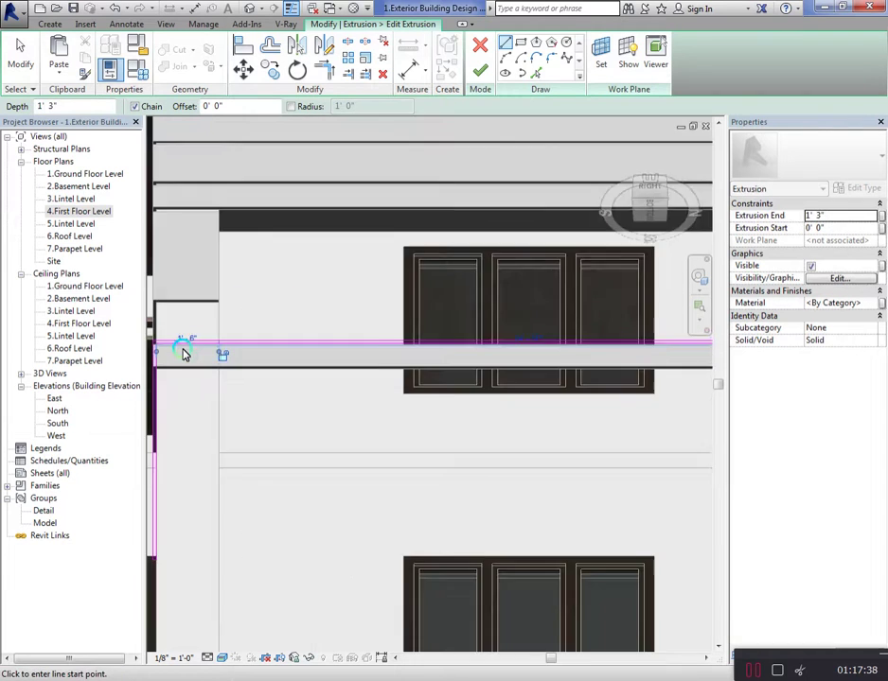
{"action": "scroll", "coordinate": [183, 351], "scroll_direction": "down", "scroll_amount": 2}
{"action": "scroll", "coordinate": [584, 328], "scroll_direction": "up", "scroll_amount": 2}
{"action": "scroll", "coordinate": [541, 357], "scroll_direction": "up", "scroll_amount": 2}
{"action": "scroll", "coordinate": [525, 394], "scroll_direction": "up", "scroll_amount": 1}
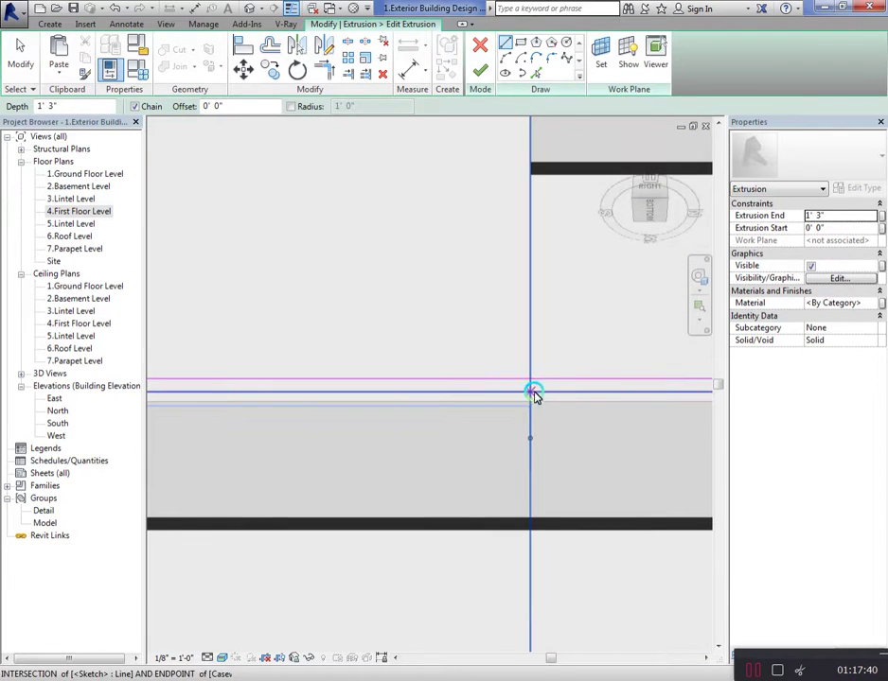
{"action": "left_click", "coordinate": [532, 383]}
{"action": "key", "text": "Escape"}
{"action": "key", "text": "Escape"}
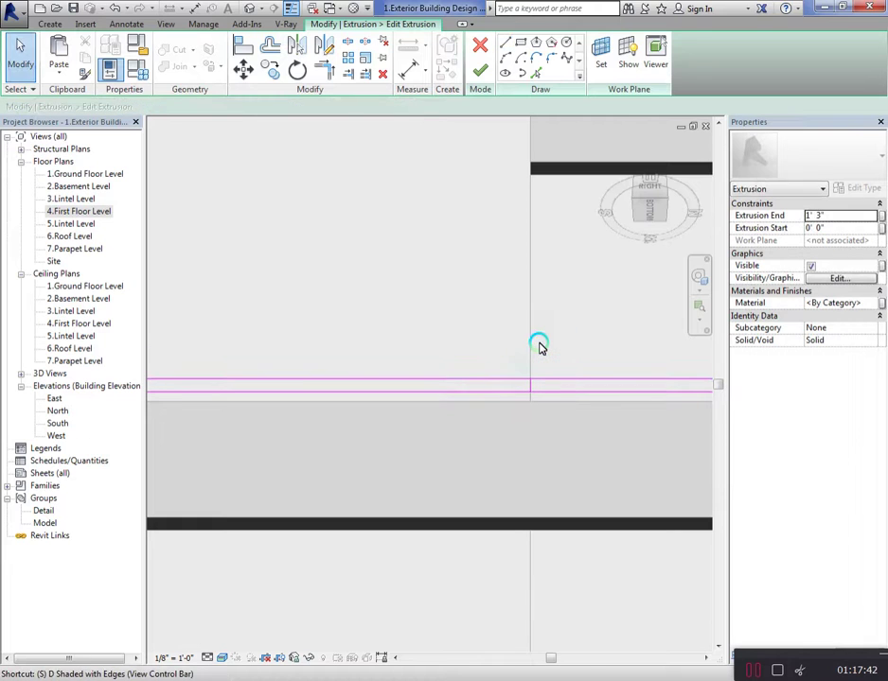
Split the band outline at both wall ends (SL) and finish it as a solid extrusion
{"action": "key", "text": "s"}
{"action": "key", "text": "l"}
{"action": "scroll", "coordinate": [577, 365], "scroll_direction": "down", "scroll_amount": 2}
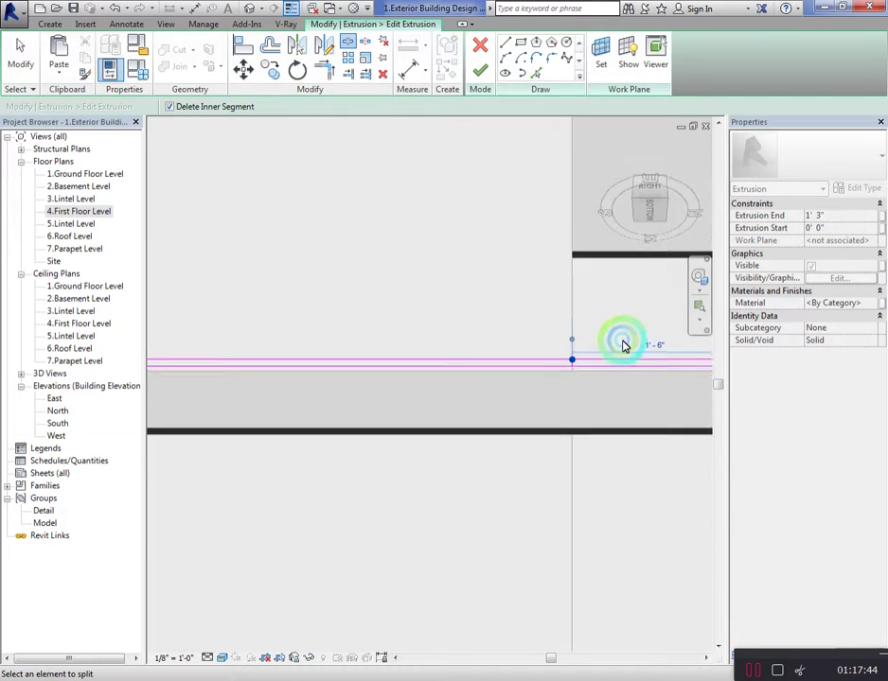
{"action": "scroll", "coordinate": [639, 341], "scroll_direction": "down", "scroll_amount": 2}
{"action": "scroll", "coordinate": [301, 367], "scroll_direction": "up", "scroll_amount": 2}
{"action": "scroll", "coordinate": [212, 347], "scroll_direction": "up", "scroll_amount": 2}
{"action": "scroll", "coordinate": [212, 346], "scroll_direction": "up", "scroll_amount": 2}
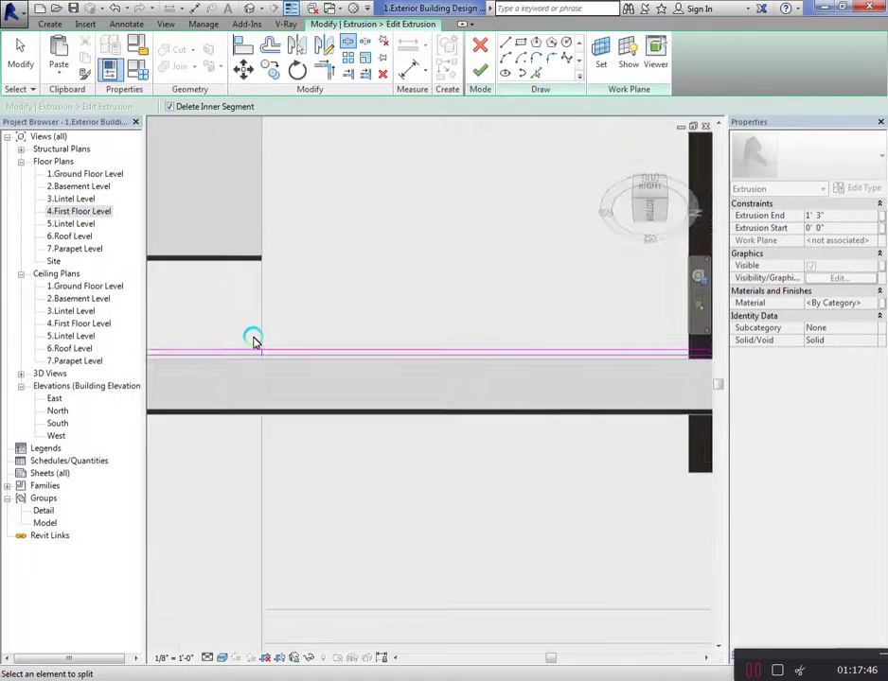
{"action": "scroll", "coordinate": [252, 341], "scroll_direction": "up", "scroll_amount": 1}
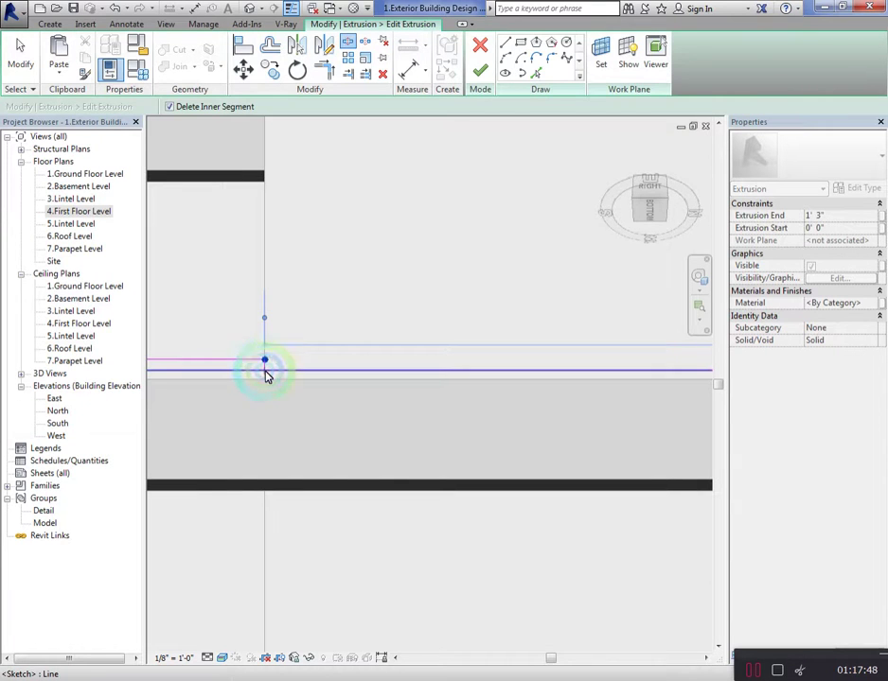
{"action": "scroll", "coordinate": [190, 330], "scroll_direction": "down", "scroll_amount": 1}
{"action": "scroll", "coordinate": [234, 330], "scroll_direction": "down", "scroll_amount": 1}
{"action": "scroll", "coordinate": [234, 330], "scroll_direction": "down", "scroll_amount": 2}
{"action": "scroll", "coordinate": [531, 332], "scroll_direction": "up", "scroll_amount": 3}
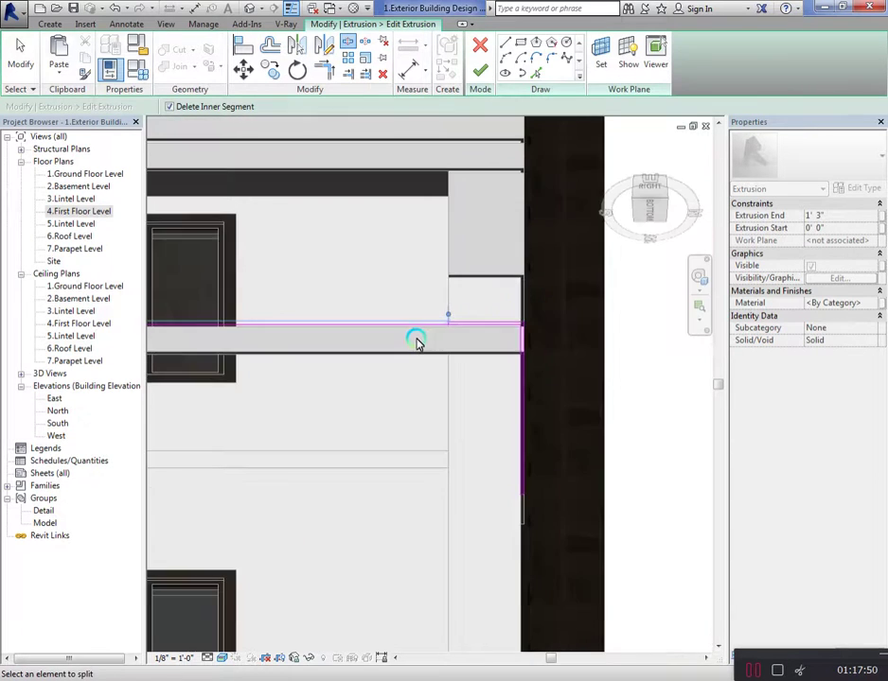
{"action": "scroll", "coordinate": [472, 319], "scroll_direction": "up", "scroll_amount": 2}
{"action": "scroll", "coordinate": [476, 323], "scroll_direction": "up", "scroll_amount": 1}
{"action": "scroll", "coordinate": [511, 325], "scroll_direction": "down", "scroll_amount": 1}
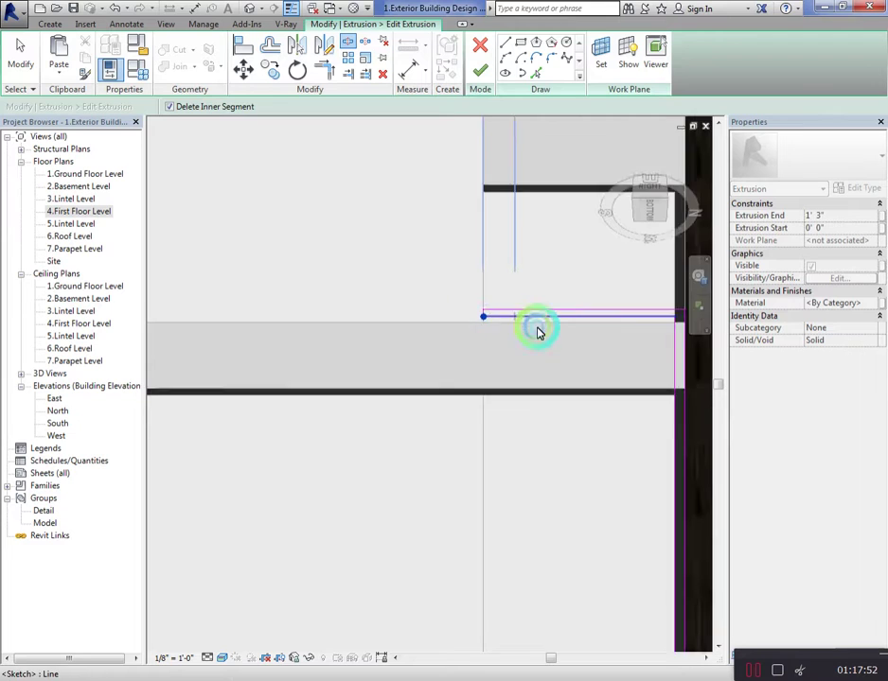
{"action": "scroll", "coordinate": [558, 330], "scroll_direction": "down", "scroll_amount": 2}
{"action": "key", "text": "s"}
{"action": "key", "text": "l"}
{"action": "left_click", "coordinate": [481, 76]}
Select the band extrusion starting at 0' 6 1/4" and open its outline for editing
{"action": "scroll", "coordinate": [519, 353], "scroll_direction": "down", "scroll_amount": 2}
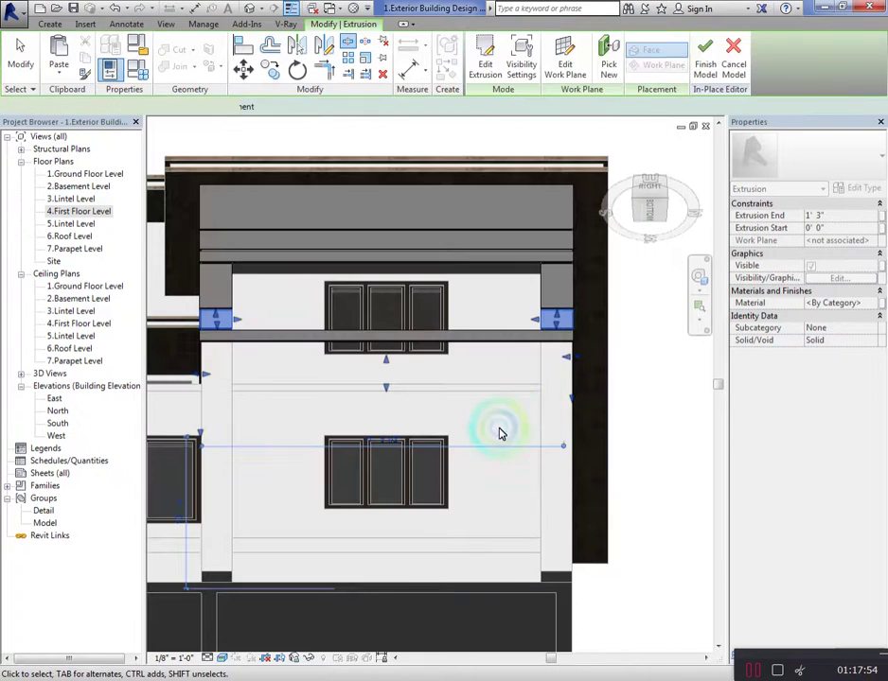
{"action": "key", "text": "Escape"}
{"action": "scroll", "coordinate": [262, 331], "scroll_direction": "up", "scroll_amount": 1}
{"action": "left_click", "coordinate": [266, 337]}
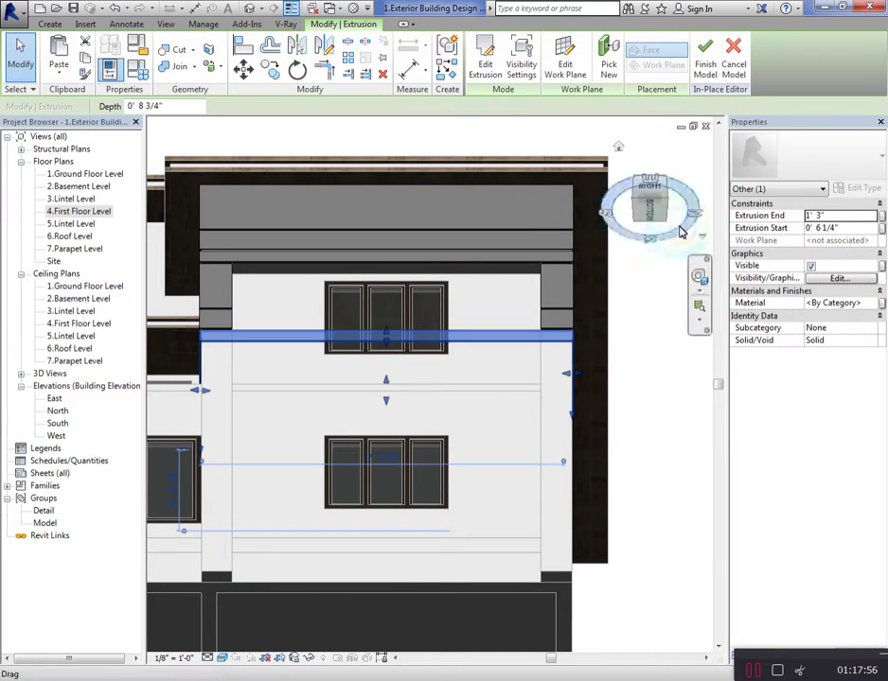
{"action": "double_click", "coordinate": [274, 243]}
{"action": "scroll", "coordinate": [206, 363], "scroll_direction": "up", "scroll_amount": 2}
{"action": "scroll", "coordinate": [246, 410], "scroll_direction": "up", "scroll_amount": 2}
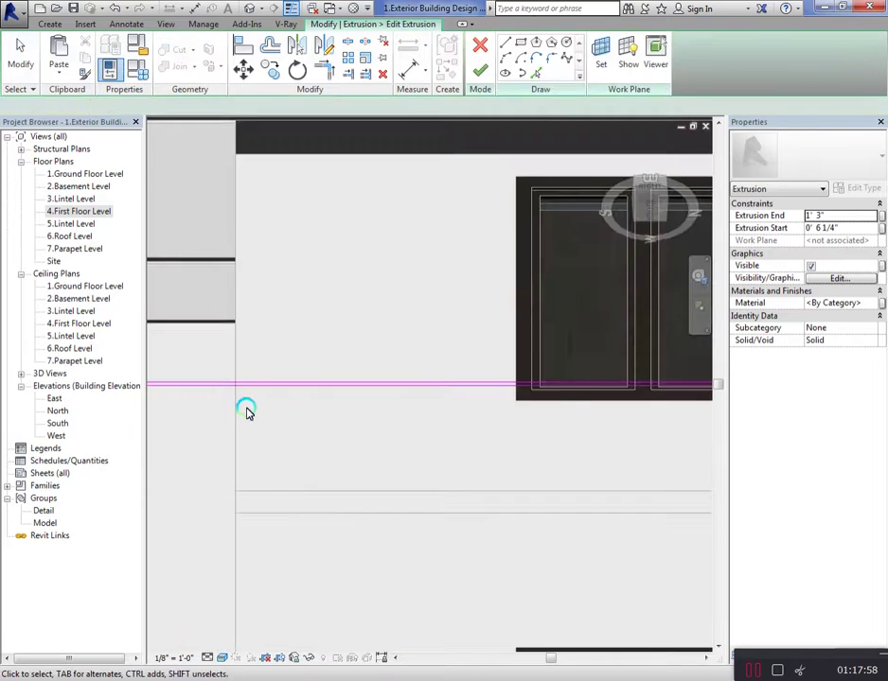
{"action": "scroll", "coordinate": [246, 409], "scroll_direction": "up", "scroll_amount": 1}
Start a sketch line (LI) in the outline, then cancel it
{"action": "key", "text": "l"}
{"action": "key", "text": "i"}
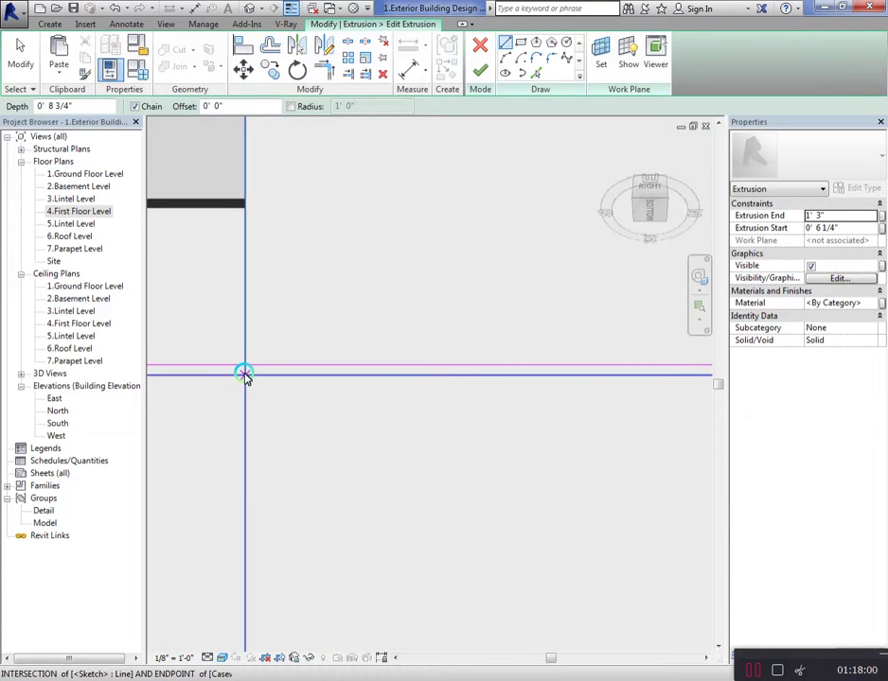
{"action": "scroll", "coordinate": [174, 379], "scroll_direction": "down", "scroll_amount": 2}
{"action": "scroll", "coordinate": [182, 384], "scroll_direction": "down", "scroll_amount": 2}
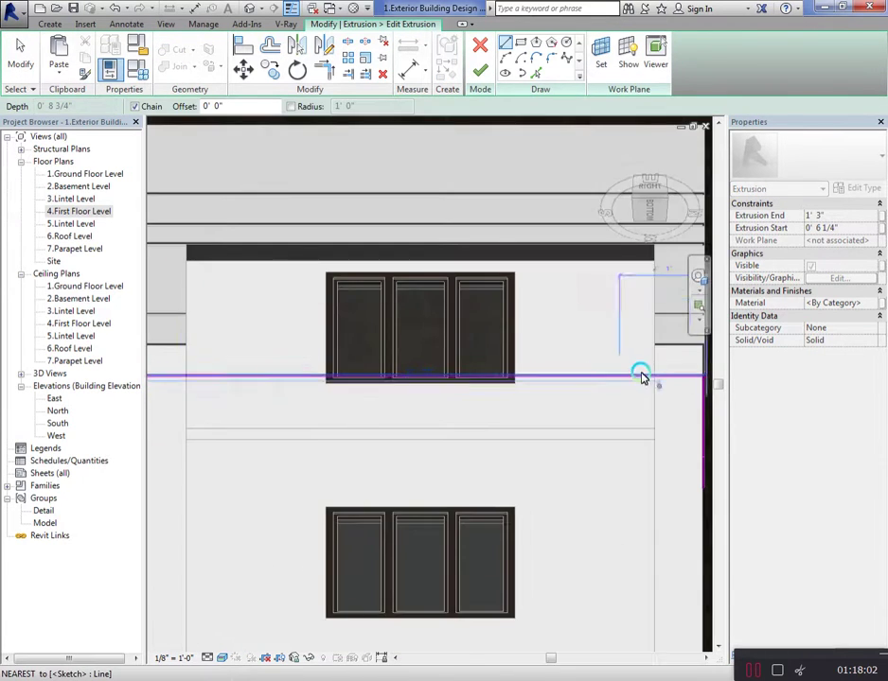
{"action": "scroll", "coordinate": [642, 376], "scroll_direction": "up", "scroll_amount": 2}
{"action": "scroll", "coordinate": [674, 383], "scroll_direction": "up", "scroll_amount": 2}
{"action": "scroll", "coordinate": [647, 370], "scroll_direction": "up", "scroll_amount": 1}
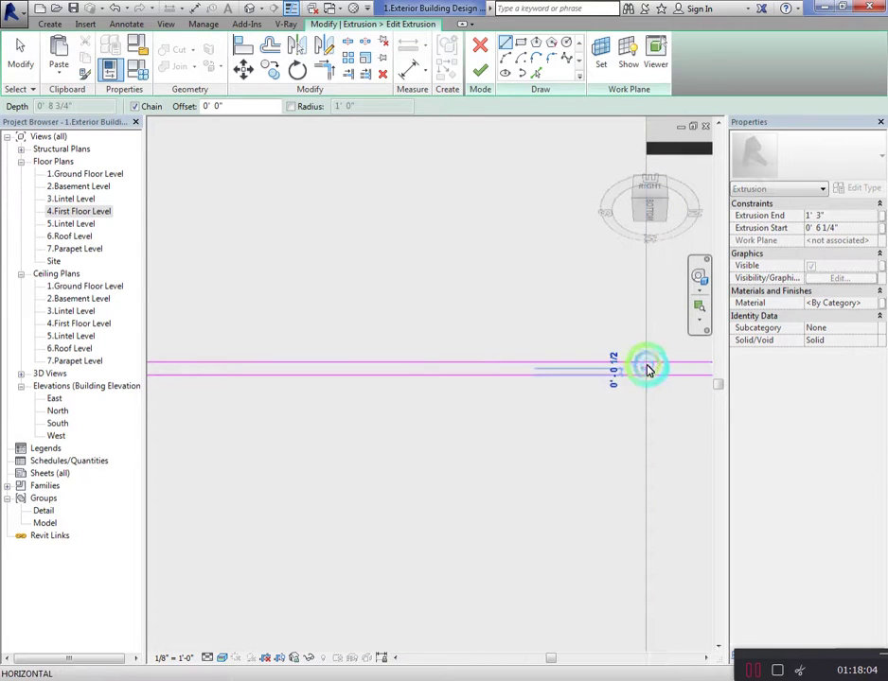
{"action": "key", "text": "Escape"}
{"action": "key", "text": "Escape"}
{"action": "scroll", "coordinate": [678, 434], "scroll_direction": "down", "scroll_amount": 3}
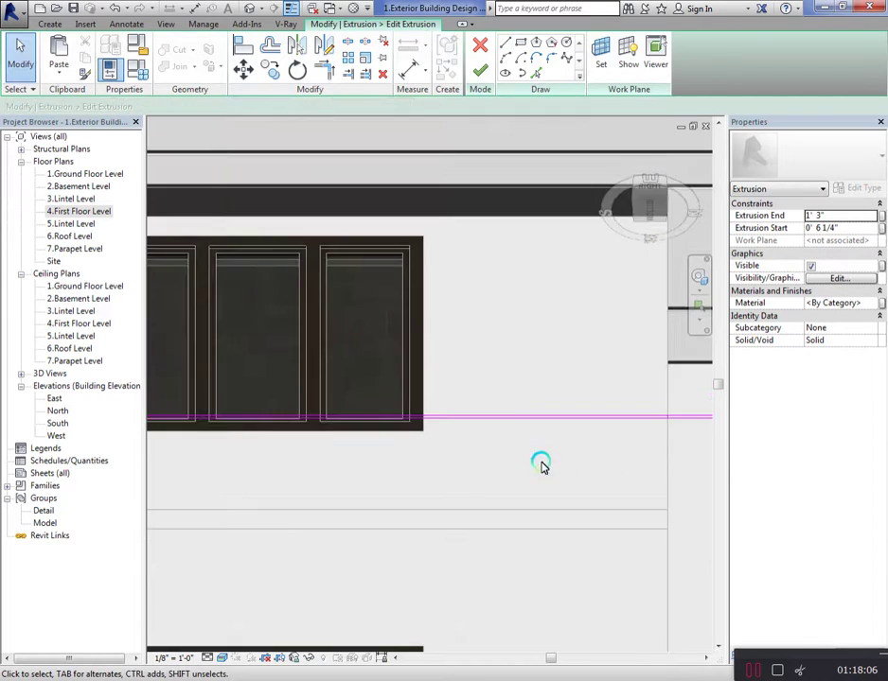
{"action": "scroll", "coordinate": [516, 461], "scroll_direction": "down", "scroll_amount": 2}
{"action": "scroll", "coordinate": [303, 478], "scroll_direction": "down", "scroll_amount": 2}
{"action": "scroll", "coordinate": [209, 447], "scroll_direction": "up", "scroll_amount": 3}
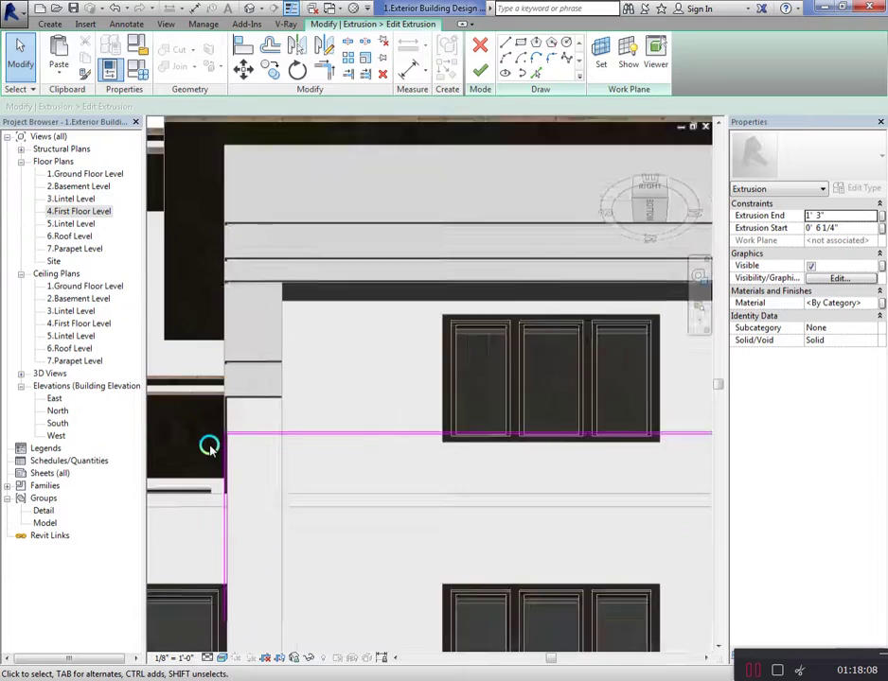
{"action": "scroll", "coordinate": [272, 446], "scroll_direction": "up", "scroll_amount": 3}
Split the outline at the wall corners (SL) and commit the edited extrusion
{"action": "key", "text": "s"}
{"action": "key", "text": "l"}
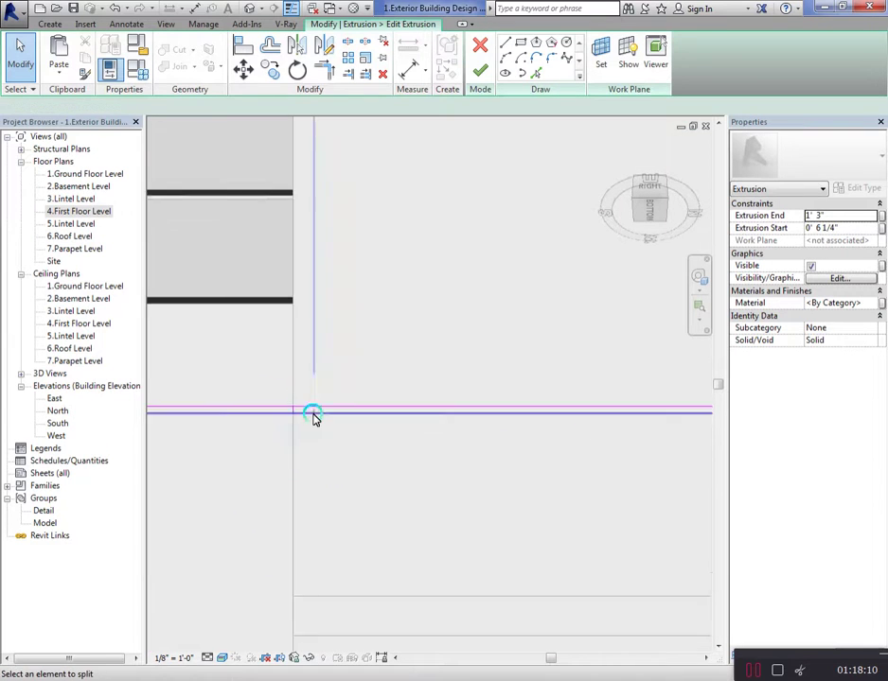
{"action": "scroll", "coordinate": [289, 408], "scroll_direction": "up", "scroll_amount": 2}
{"action": "scroll", "coordinate": [148, 381], "scroll_direction": "down", "scroll_amount": 2}
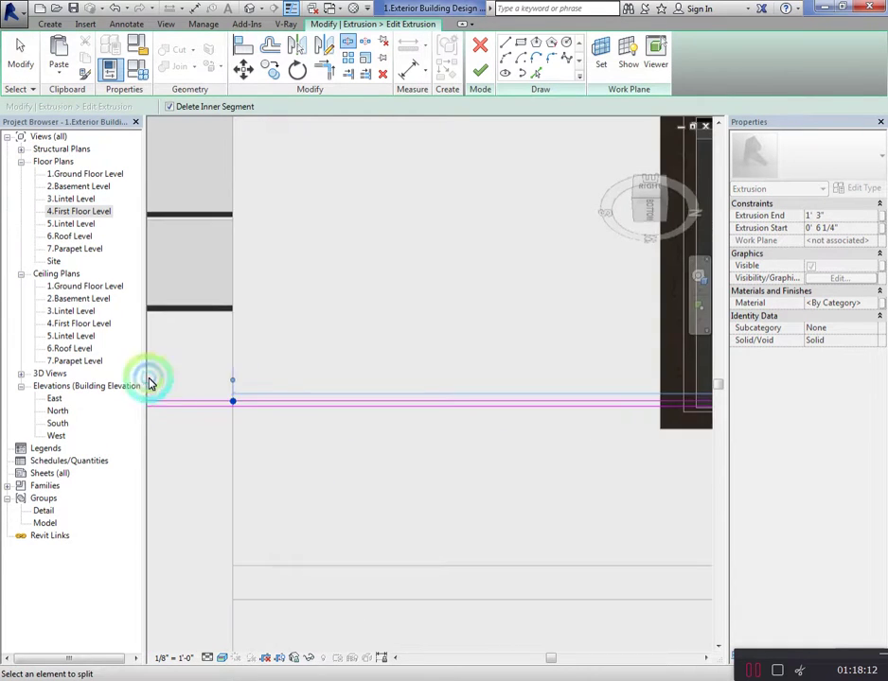
{"action": "scroll", "coordinate": [145, 372], "scroll_direction": "down", "scroll_amount": 2}
{"action": "scroll", "coordinate": [428, 363], "scroll_direction": "down", "scroll_amount": 1}
{"action": "scroll", "coordinate": [452, 391], "scroll_direction": "up", "scroll_amount": 4}
{"action": "scroll", "coordinate": [452, 391], "scroll_direction": "up", "scroll_amount": 2}
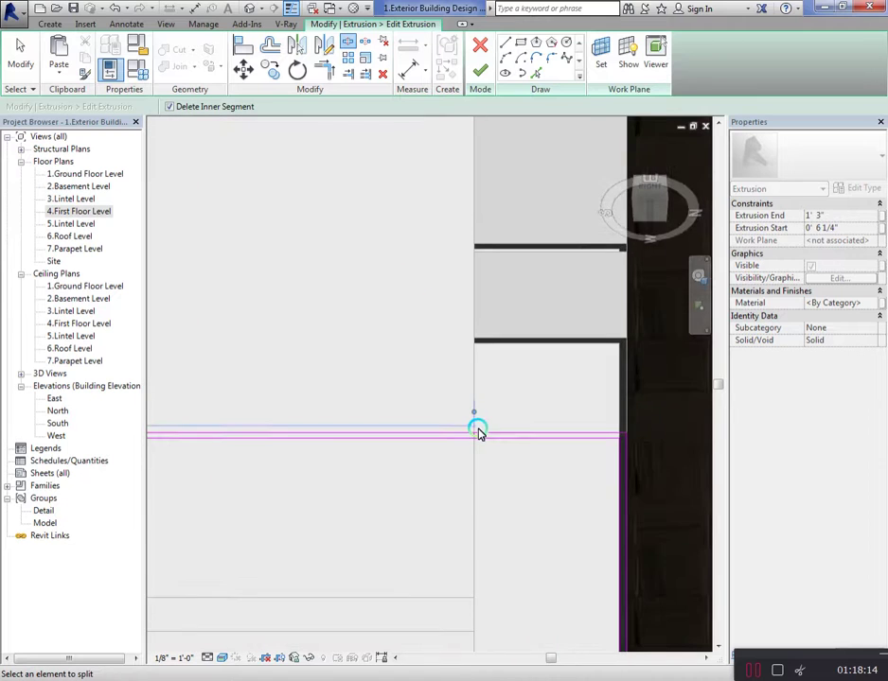
{"action": "left_click", "coordinate": [478, 435]}
{"action": "scroll", "coordinate": [595, 396], "scroll_direction": "down", "scroll_amount": 2}
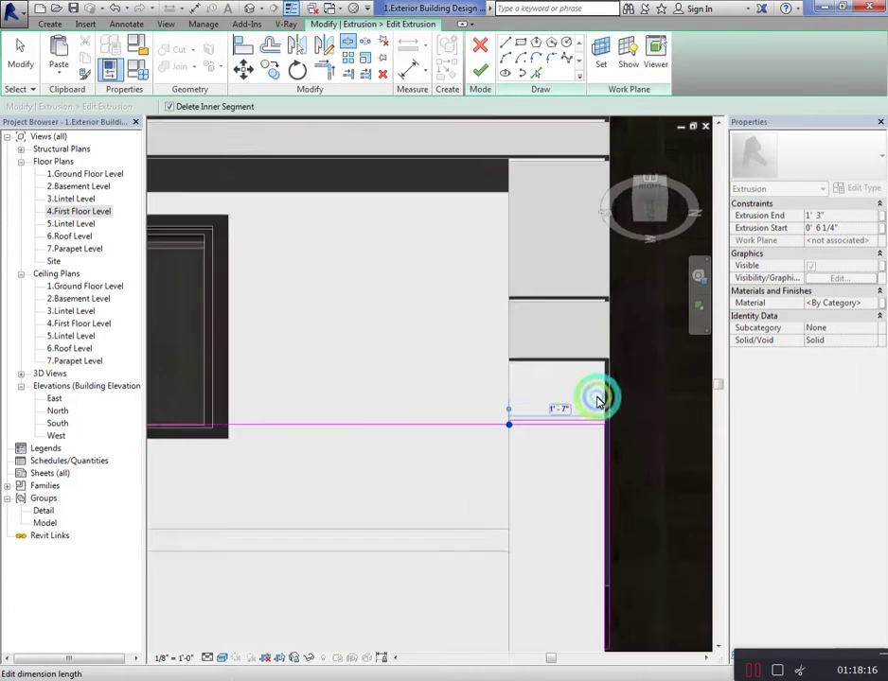
{"action": "scroll", "coordinate": [606, 390], "scroll_direction": "down", "scroll_amount": 2}
{"action": "scroll", "coordinate": [386, 406], "scroll_direction": "down", "scroll_amount": 1}
{"action": "scroll", "coordinate": [412, 405], "scroll_direction": "up", "scroll_amount": 4}
{"action": "scroll", "coordinate": [412, 405], "scroll_direction": "up", "scroll_amount": 2}
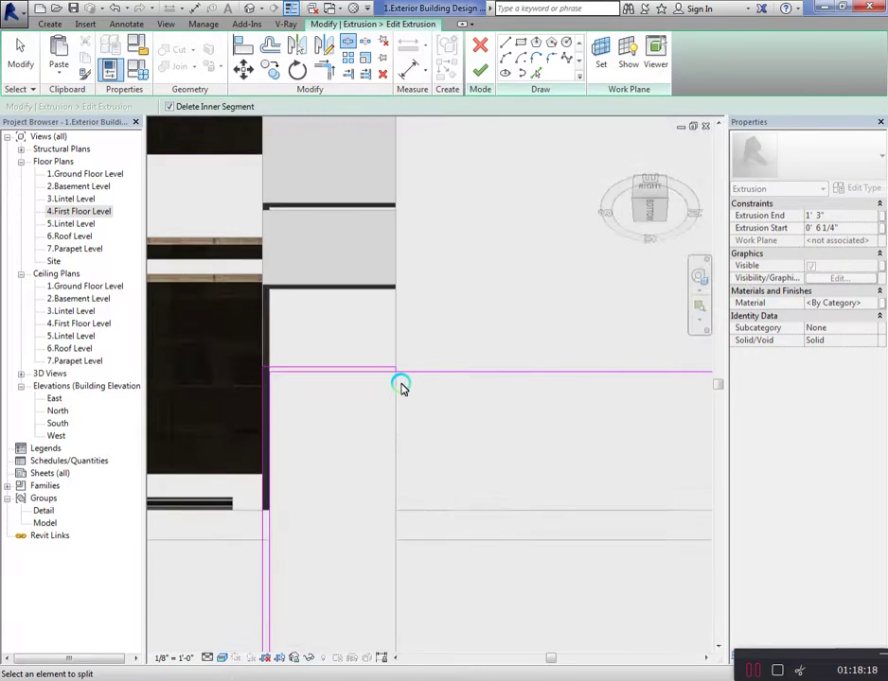
{"action": "scroll", "coordinate": [473, 237], "scroll_direction": "down", "scroll_amount": 2}
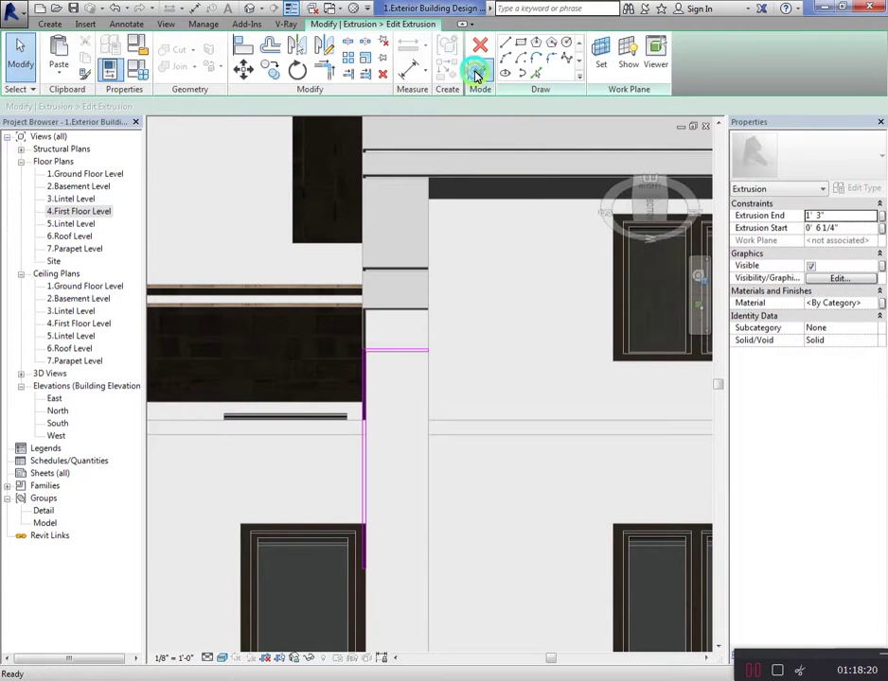
{"action": "left_click", "coordinate": [478, 71]}
Clear the selection and select the left and right pilaster blocks
{"action": "scroll", "coordinate": [349, 452], "scroll_direction": "down", "scroll_amount": 2}
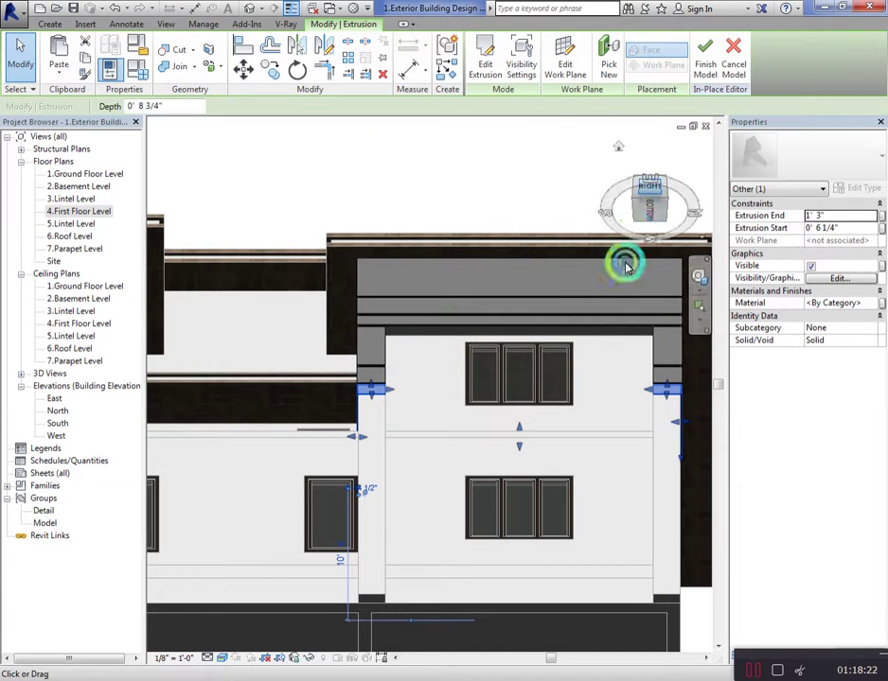
{"action": "scroll", "coordinate": [428, 444], "scroll_direction": "up", "scroll_amount": 3}
{"action": "scroll", "coordinate": [405, 339], "scroll_direction": "up", "scroll_amount": 2}
{"action": "left_click", "coordinate": [404, 339]}
{"action": "scroll", "coordinate": [363, 341], "scroll_direction": "down", "scroll_amount": 3}
{"action": "scroll", "coordinate": [327, 319], "scroll_direction": "up", "scroll_amount": 2}
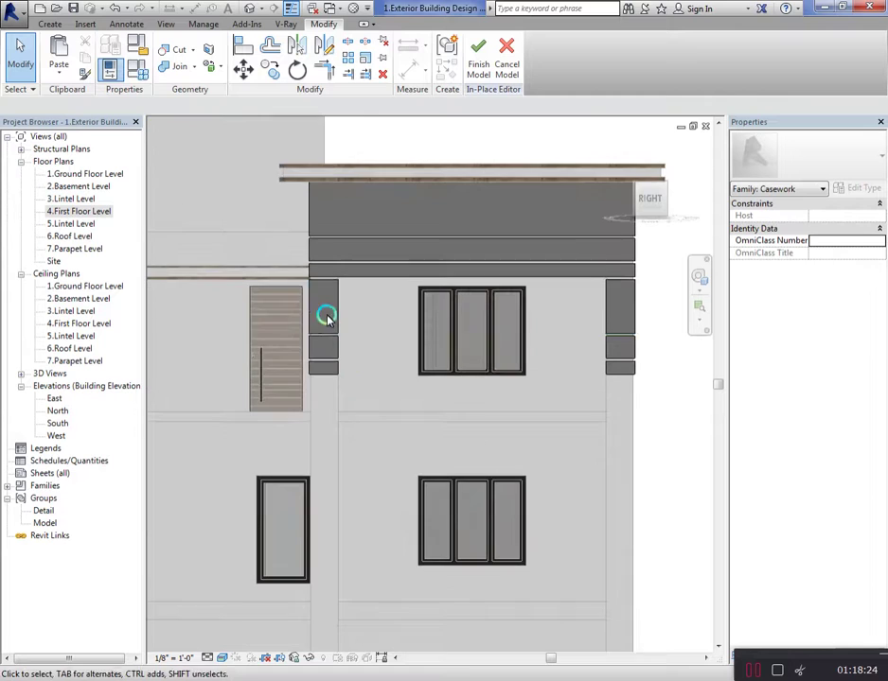
{"action": "left_click", "coordinate": [335, 317]}
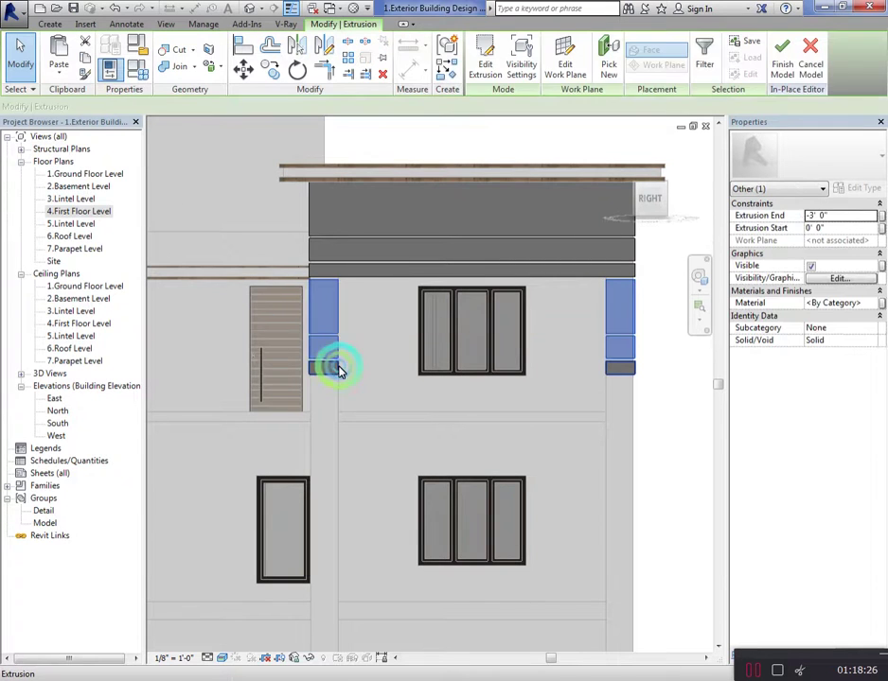
Copy the pilaster blocks from their corner base point to lower positions on the facade
{"action": "left_click", "coordinate": [272, 73]}
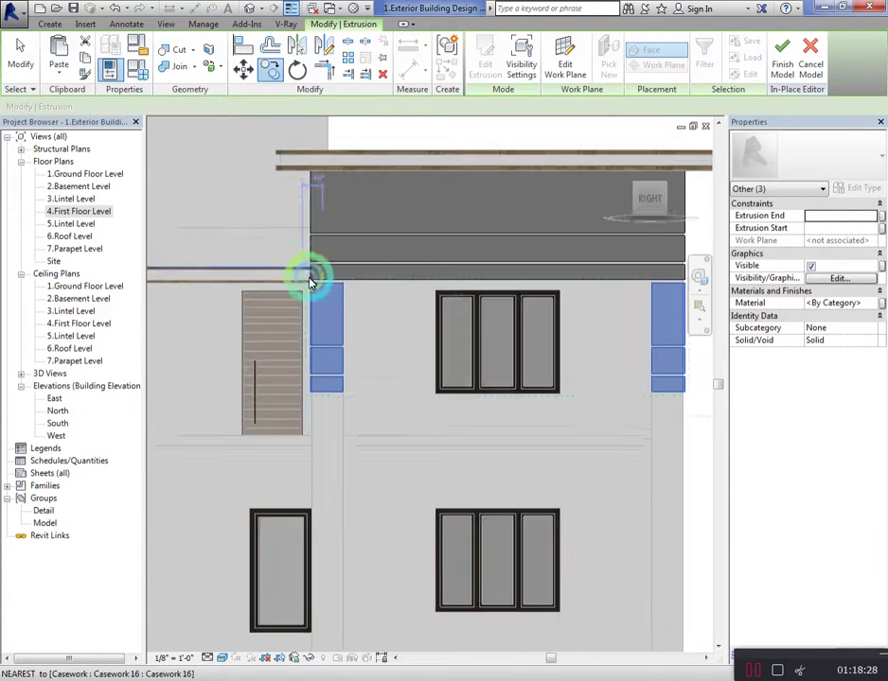
{"action": "scroll", "coordinate": [331, 289], "scroll_direction": "up", "scroll_amount": 2}
{"action": "left_click", "coordinate": [336, 279]}
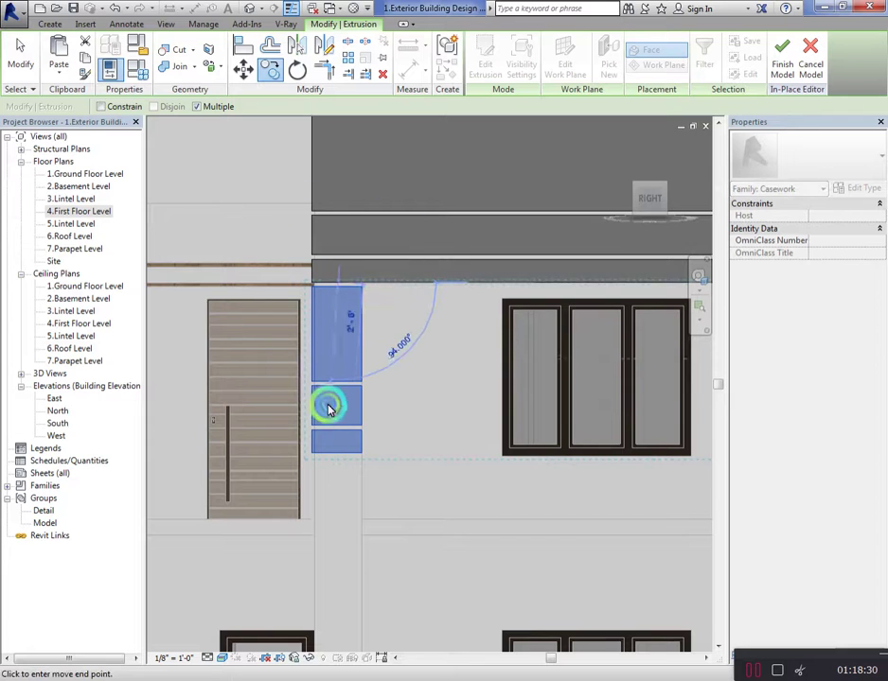
{"action": "scroll", "coordinate": [382, 441], "scroll_direction": "down", "scroll_amount": 2}
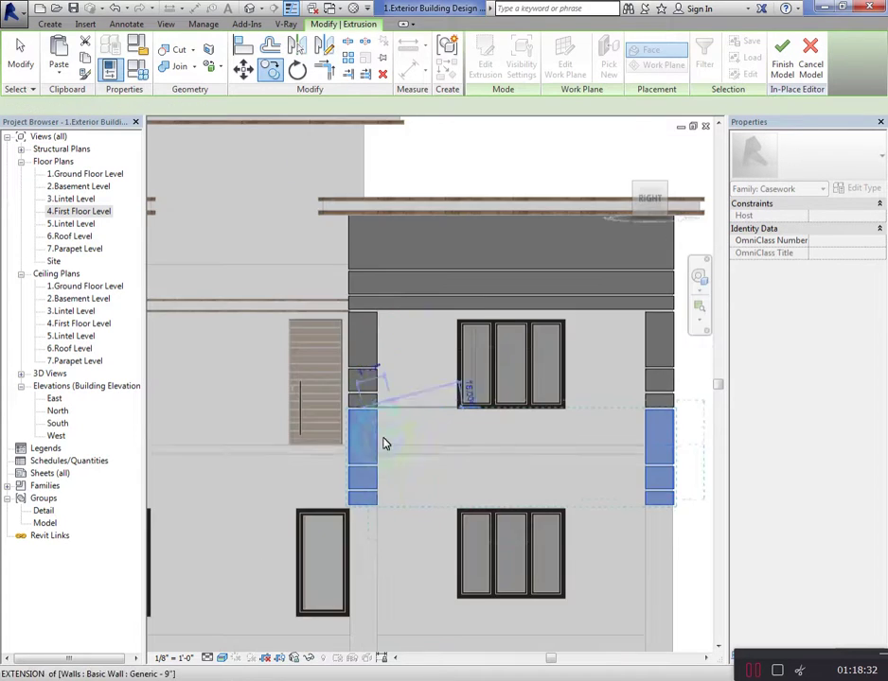
{"action": "scroll", "coordinate": [366, 512], "scroll_direction": "up", "scroll_amount": 1}
{"action": "scroll", "coordinate": [359, 504], "scroll_direction": "up", "scroll_amount": 1}
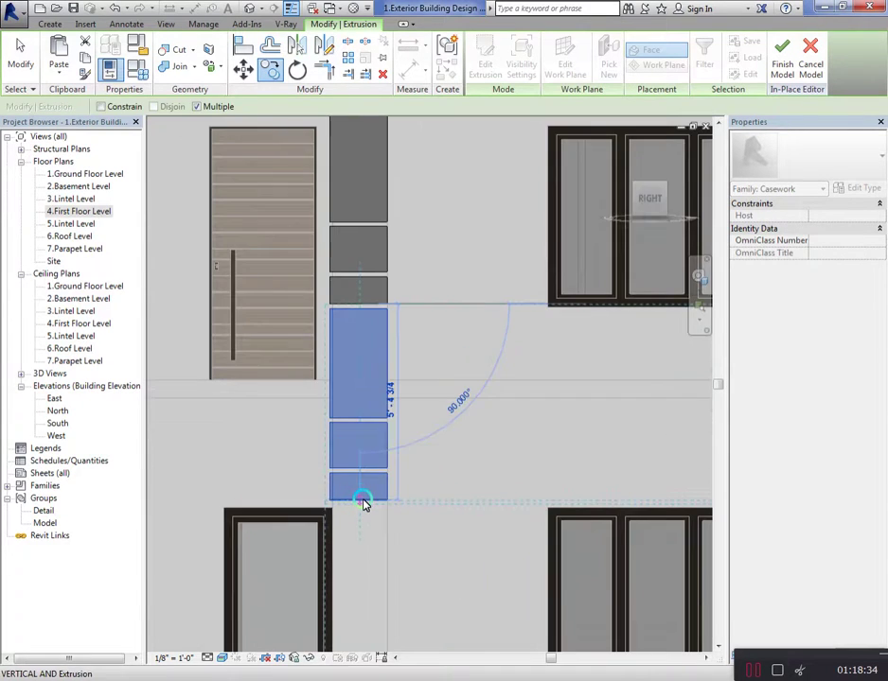
{"action": "scroll", "coordinate": [420, 380], "scroll_direction": "down", "scroll_amount": 1}
{"action": "scroll", "coordinate": [422, 499], "scroll_direction": "down", "scroll_amount": 2}
{"action": "scroll", "coordinate": [422, 500], "scroll_direction": "up", "scroll_amount": 2}
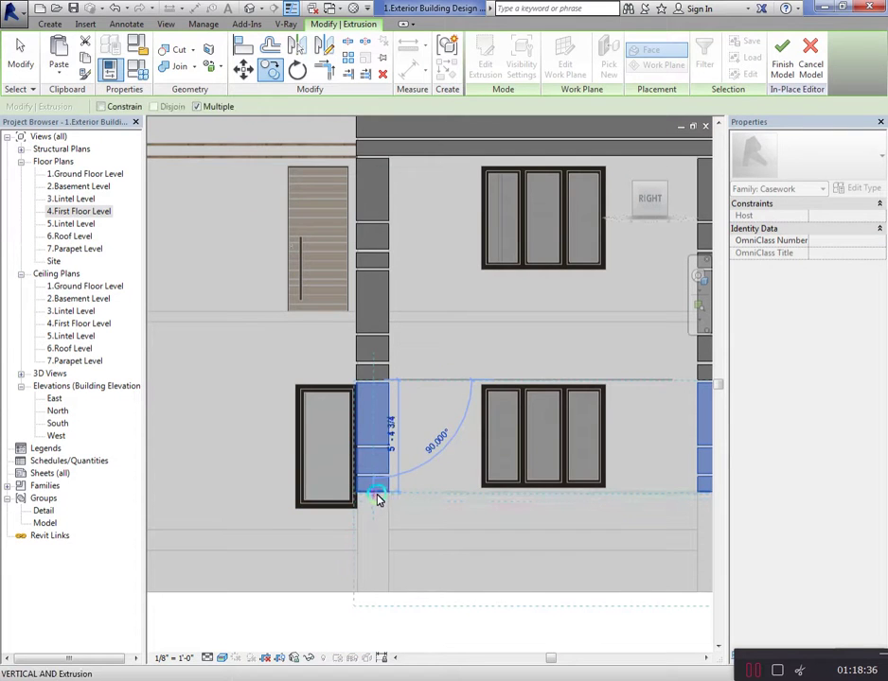
{"action": "scroll", "coordinate": [440, 412], "scroll_direction": "down", "scroll_amount": 1}
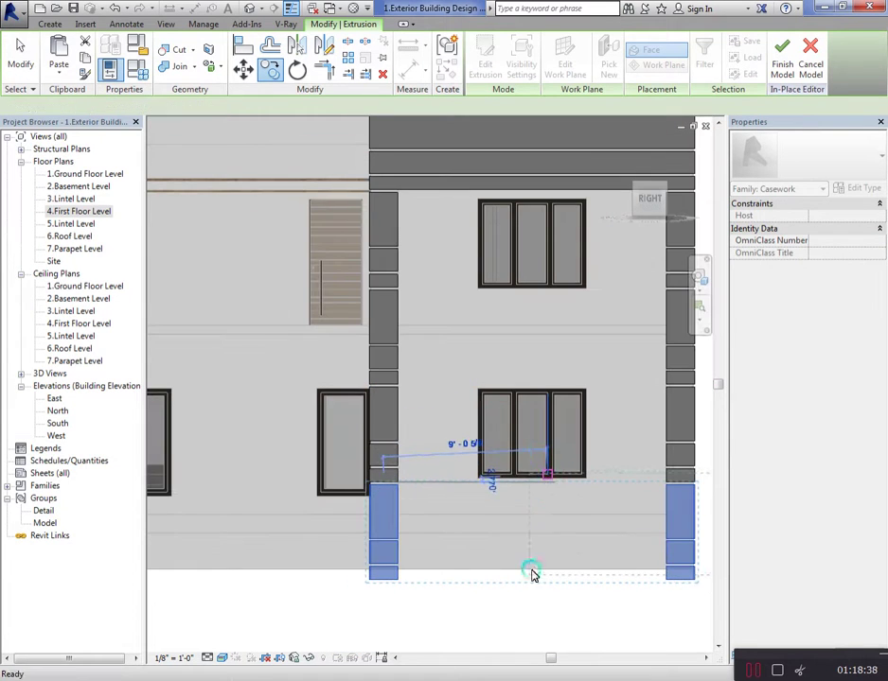
{"action": "key", "text": "Escape"}
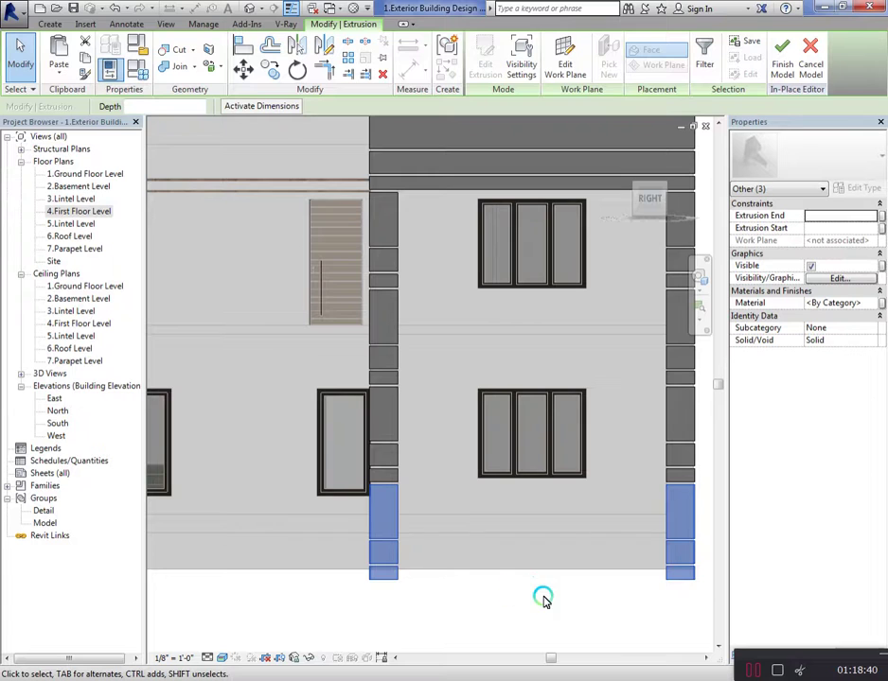
Delete the stray small block below the column
{"action": "scroll", "coordinate": [396, 605], "scroll_direction": "up", "scroll_amount": 2}
{"action": "left_click", "coordinate": [416, 568]}
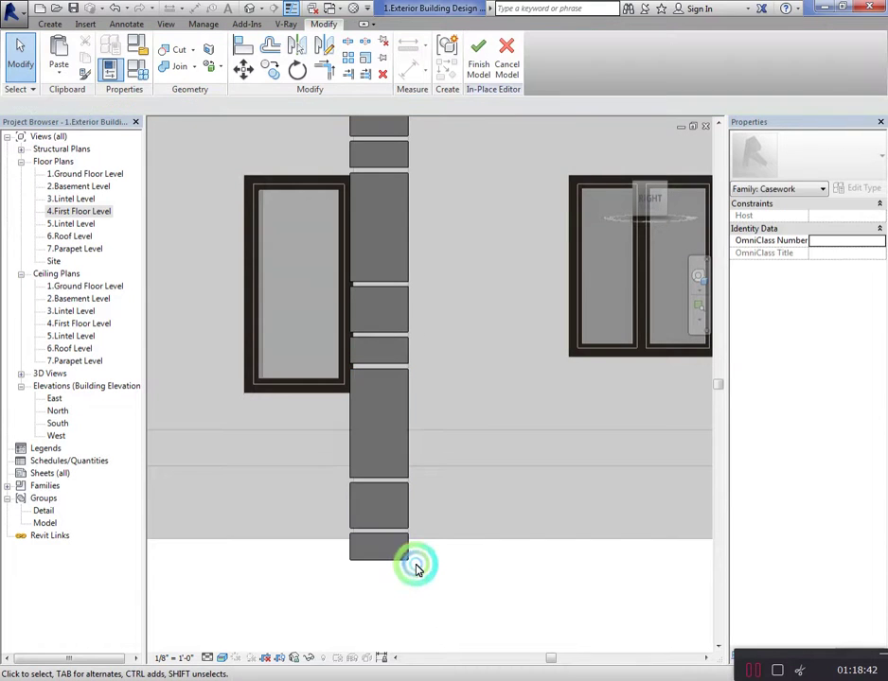
{"action": "left_click", "coordinate": [410, 561]}
{"action": "key", "text": "Delete"}
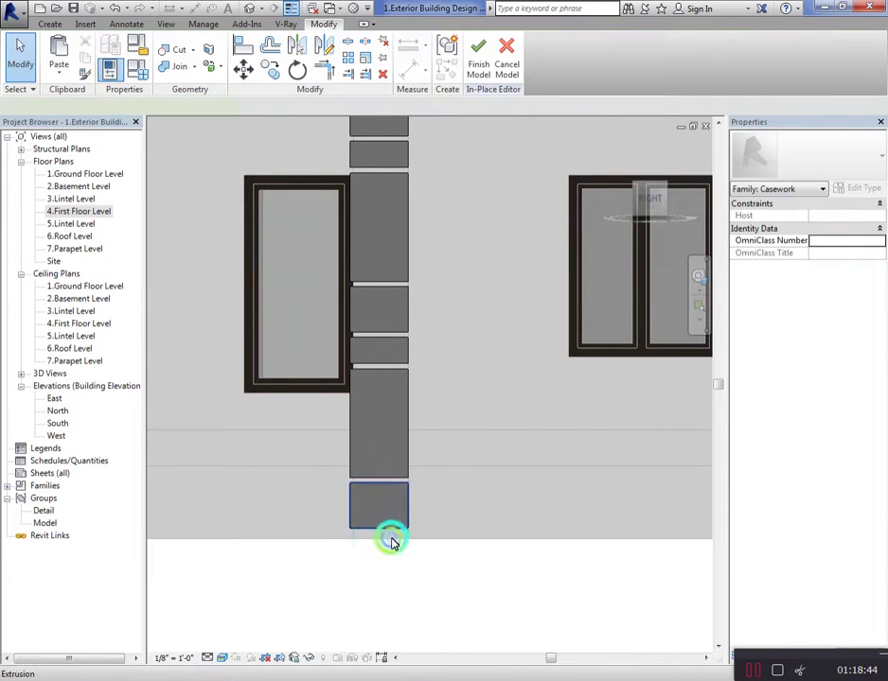
Drag the bottom pilaster block's extrusion start to -0' 1 11/32", slightly past the wall
{"action": "left_click", "coordinate": [392, 541]}
{"action": "left_click_drag", "start_coordinate": [687, 542], "coordinate": [678, 537]}
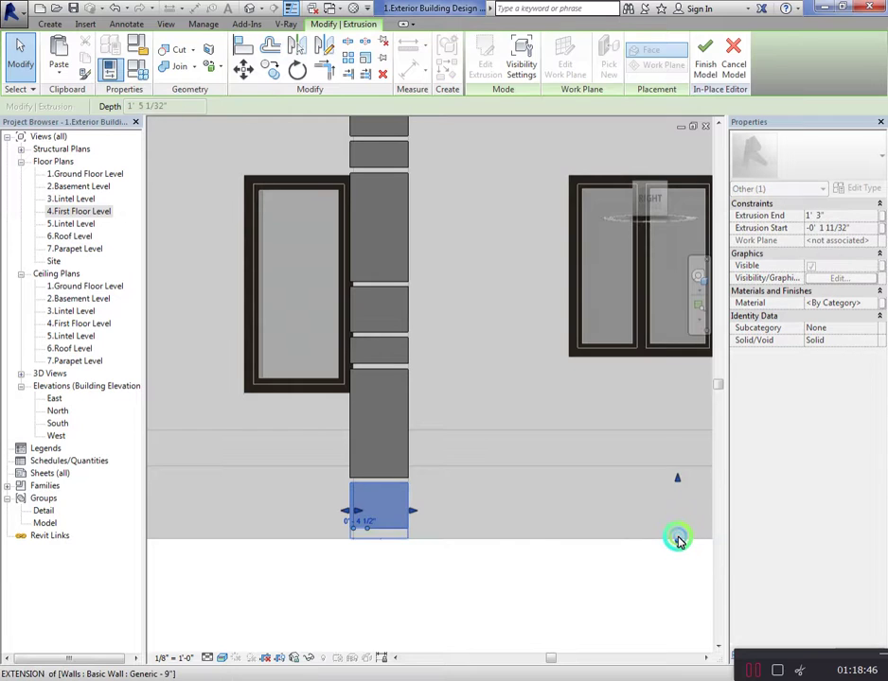
{"action": "left_click", "coordinate": [471, 578]}
{"action": "scroll", "coordinate": [501, 496], "scroll_direction": "down", "scroll_amount": 3}
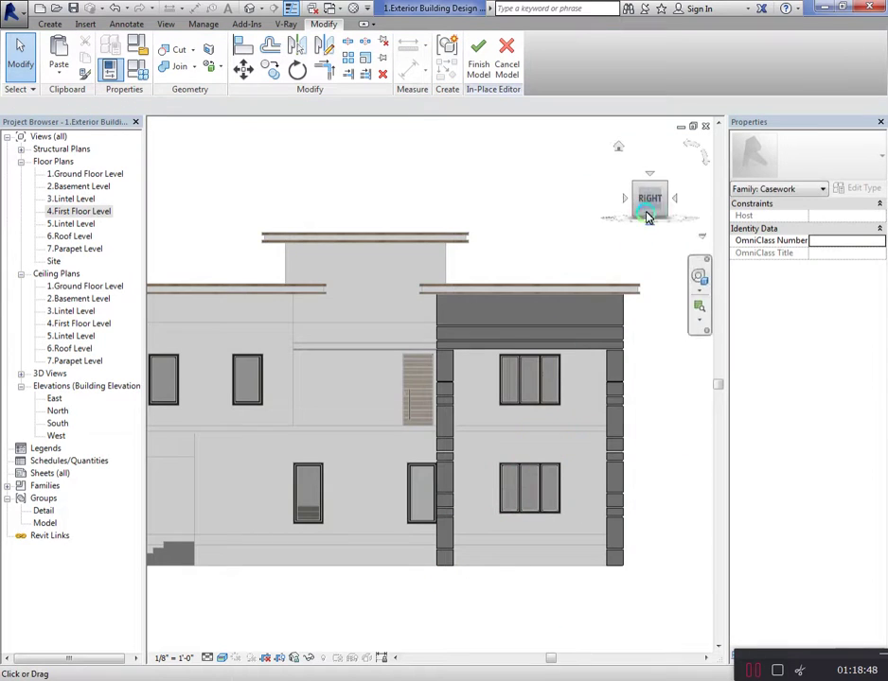
{"action": "left_click_drag", "start_coordinate": [647, 218], "coordinate": [694, 208]}
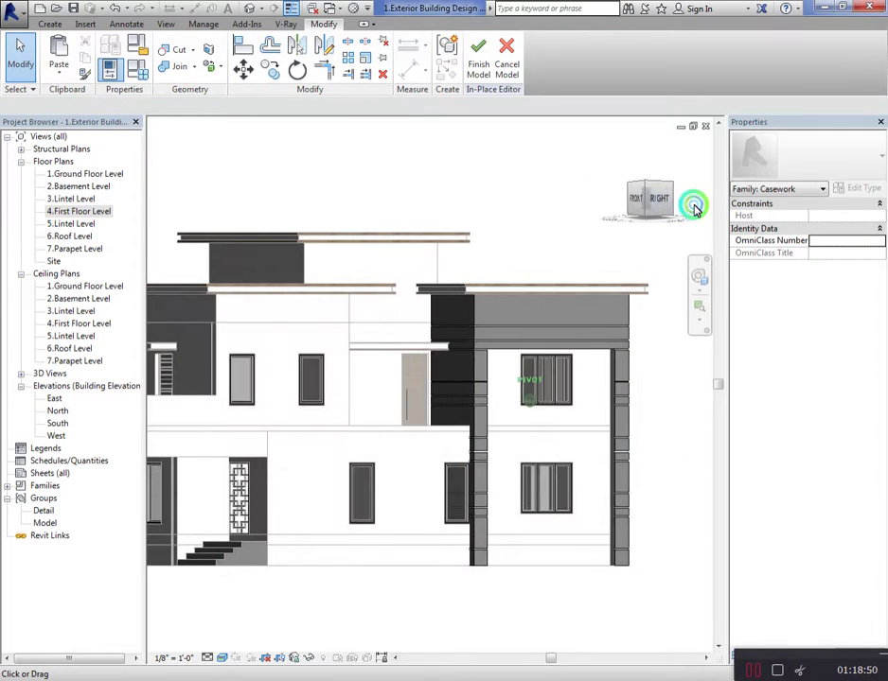
{"action": "scroll", "coordinate": [640, 353], "scroll_direction": "up", "scroll_amount": 2}
{"action": "scroll", "coordinate": [615, 433], "scroll_direction": "up", "scroll_amount": 2}
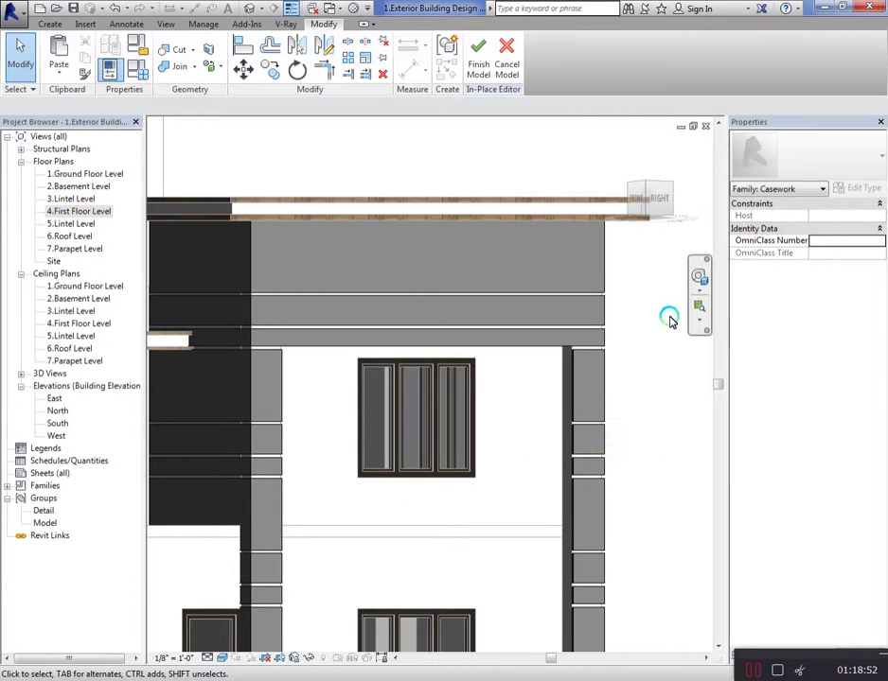
{"action": "scroll", "coordinate": [667, 313], "scroll_direction": "down", "scroll_amount": 2}
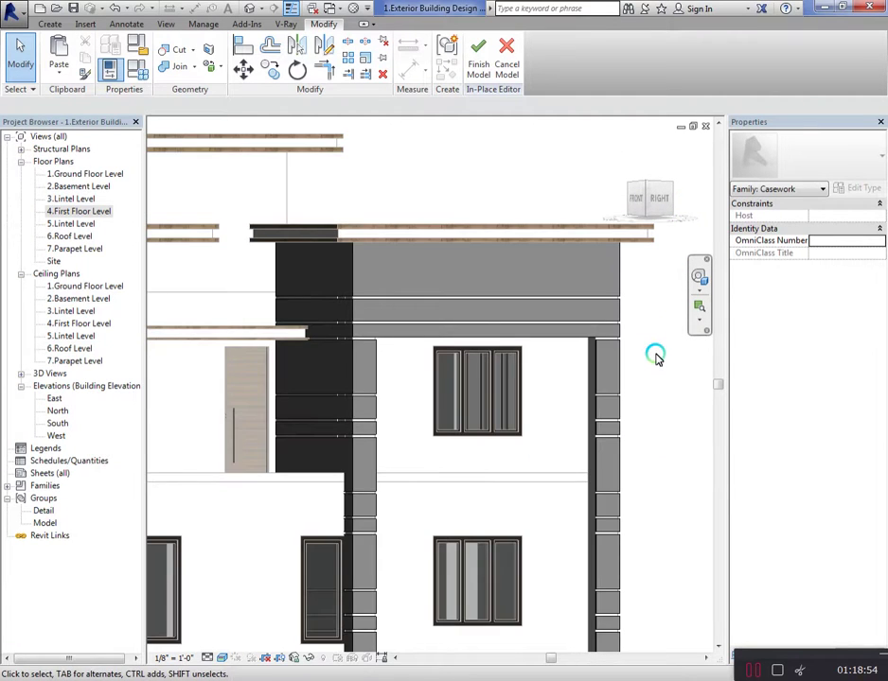
{"action": "scroll", "coordinate": [656, 356], "scroll_direction": "down", "scroll_amount": 1}
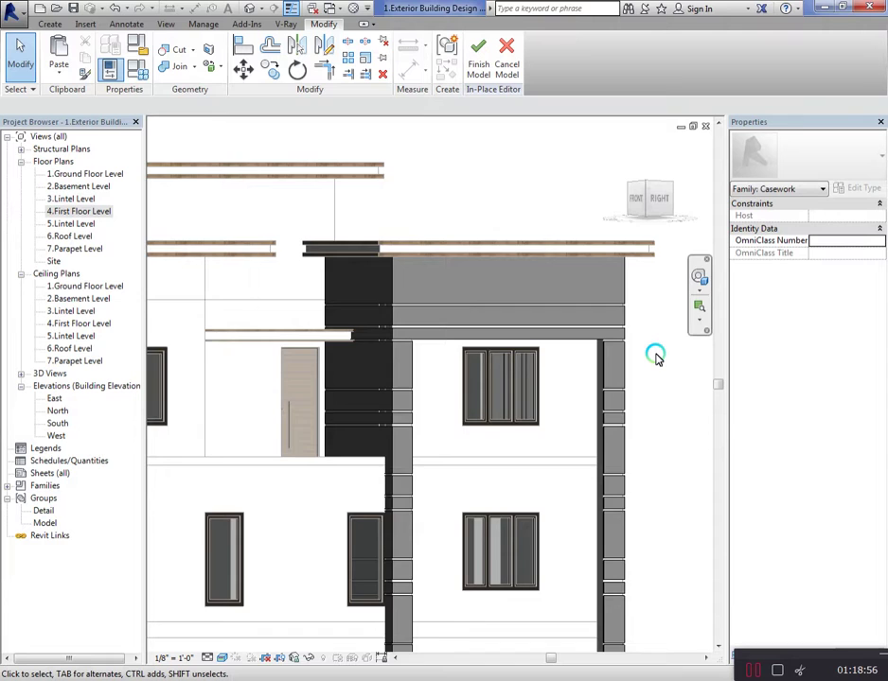
{"action": "scroll", "coordinate": [615, 426], "scroll_direction": "down", "scroll_amount": 2}
{"action": "scroll", "coordinate": [530, 473], "scroll_direction": "up", "scroll_amount": 2}
Select the ground-floor pilaster block and bring up its extrusion properties
{"action": "left_click", "coordinate": [456, 470]}
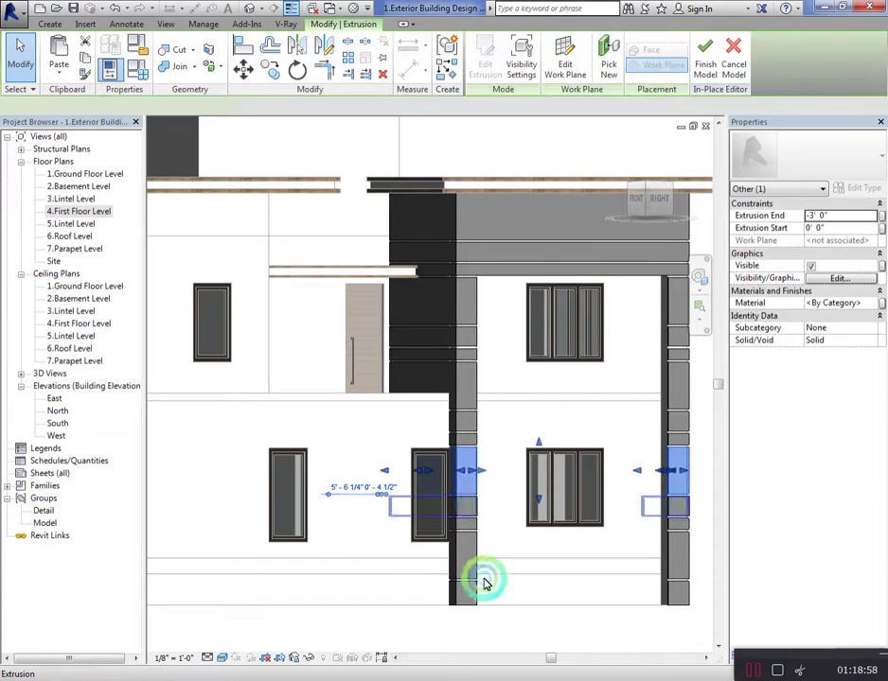
{"action": "left_click", "coordinate": [499, 631]}
{"action": "left_click", "coordinate": [442, 474]}
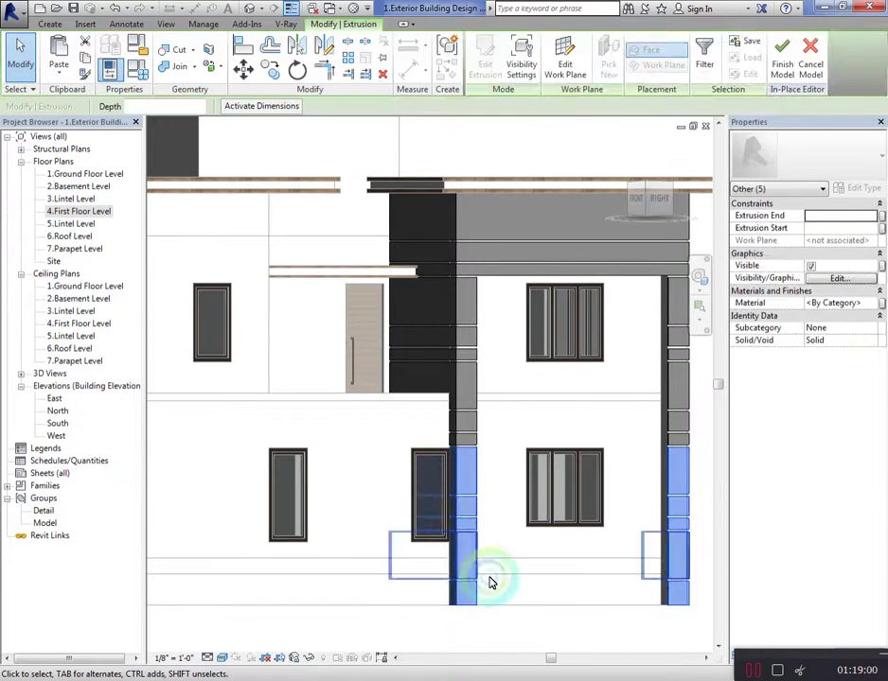
{"action": "left_click", "coordinate": [456, 478]}
{"action": "left_click", "coordinate": [454, 476]}
{"action": "scroll", "coordinate": [409, 500], "scroll_direction": "up", "scroll_amount": 1}
{"action": "left_click", "coordinate": [363, 465]}
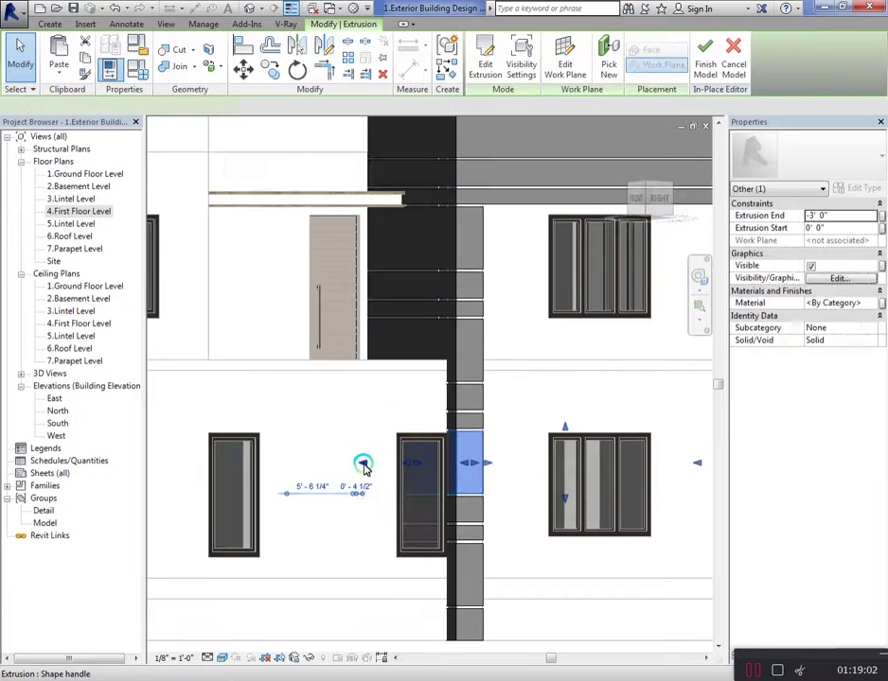
Pull the thin band block's face back to reduce its depth
{"action": "left_click", "coordinate": [453, 511]}
{"action": "scroll", "coordinate": [366, 521], "scroll_direction": "up", "scroll_amount": 1}
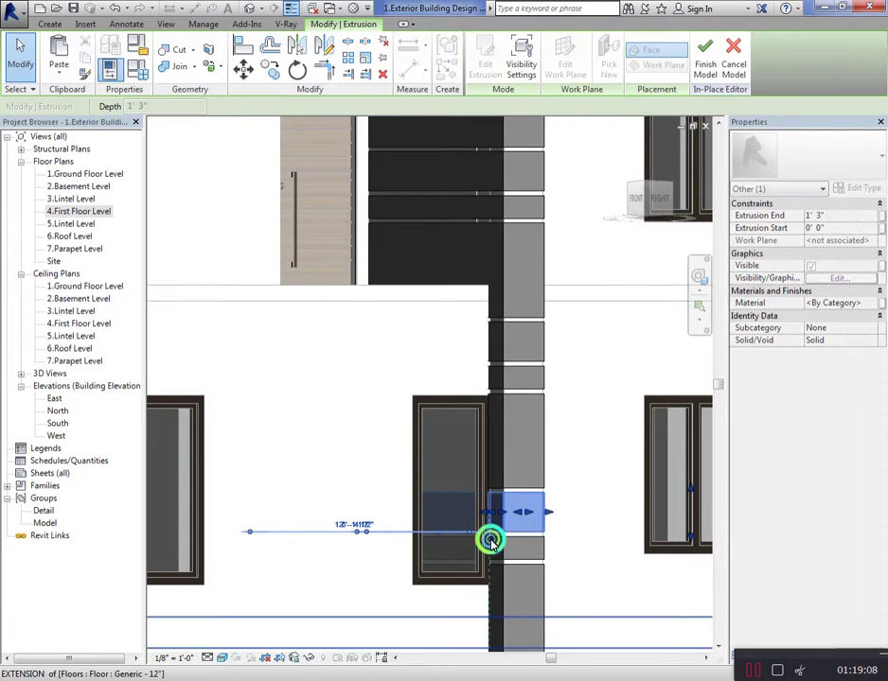
{"action": "left_click_drag", "start_coordinate": [499, 560], "coordinate": [368, 553]}
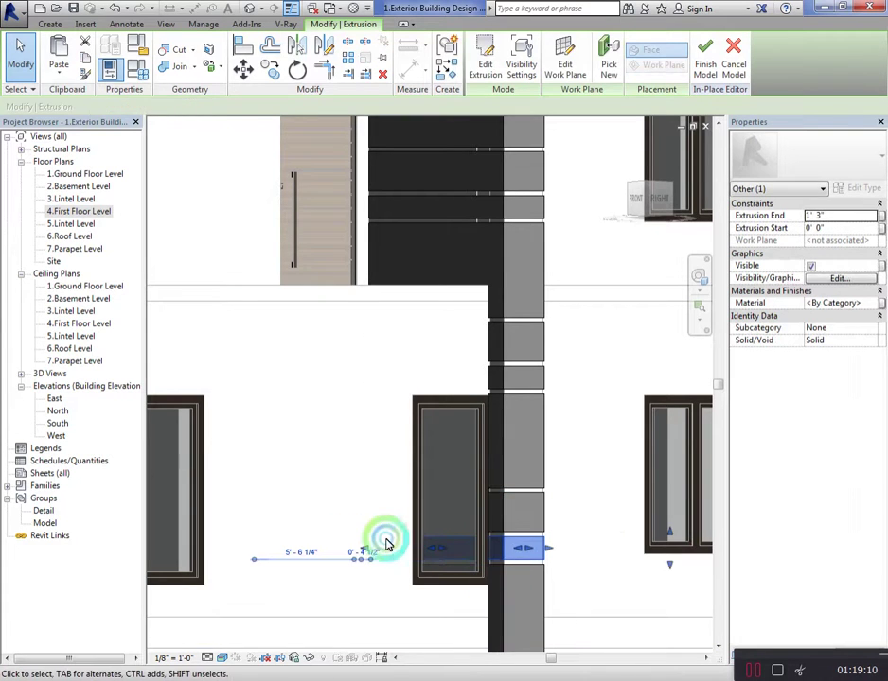
{"action": "scroll", "coordinate": [492, 542], "scroll_direction": "down", "scroll_amount": 2}
Snap the lowest pilaster block's side face to the wall face, adjusting its temporary dimension
{"action": "left_click", "coordinate": [504, 549]}
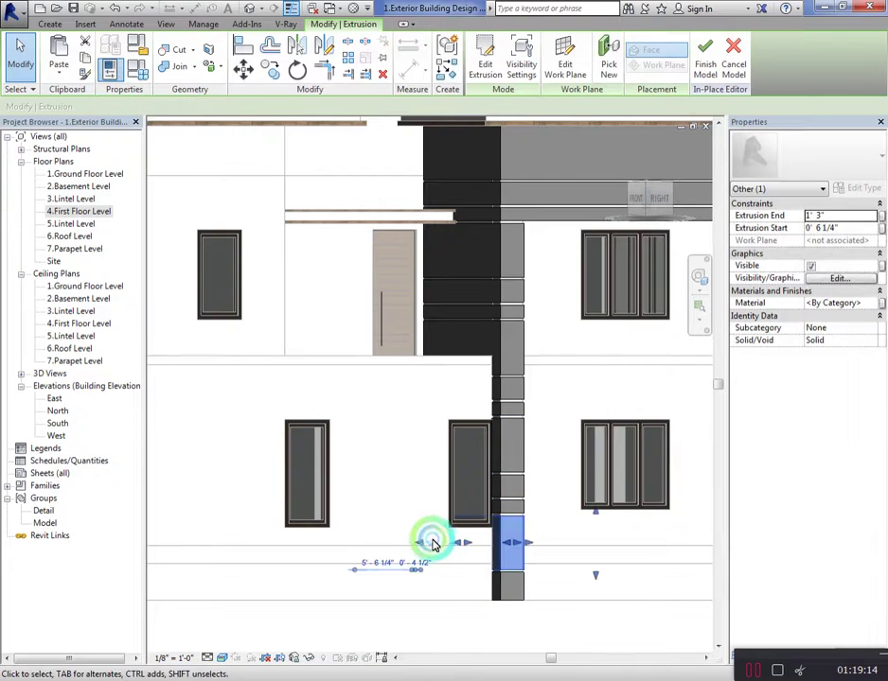
{"action": "left_click_drag", "start_coordinate": [422, 544], "coordinate": [489, 559]}
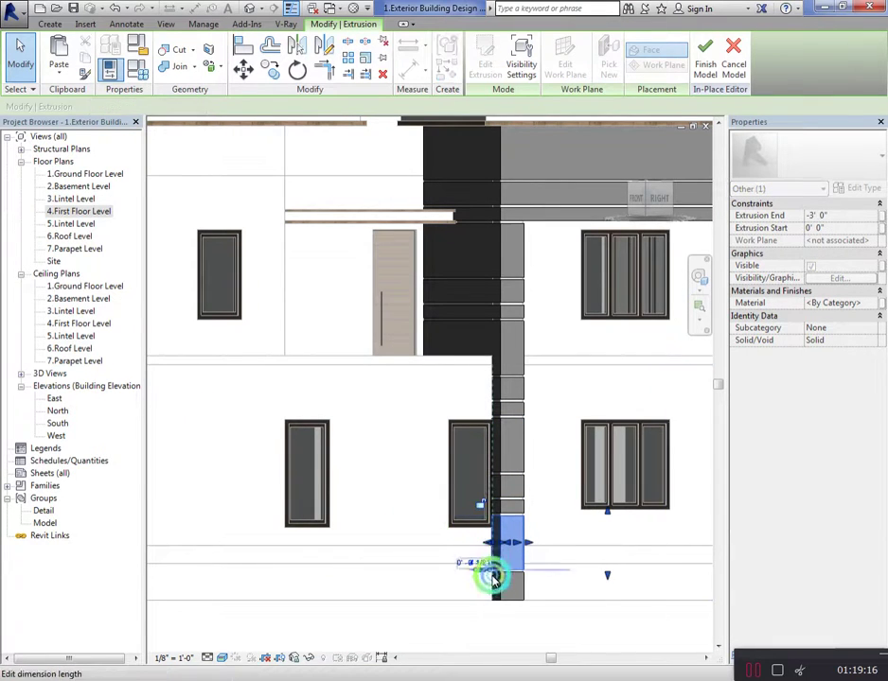
{"action": "left_click", "coordinate": [496, 585]}
{"action": "left_click", "coordinate": [444, 586]}
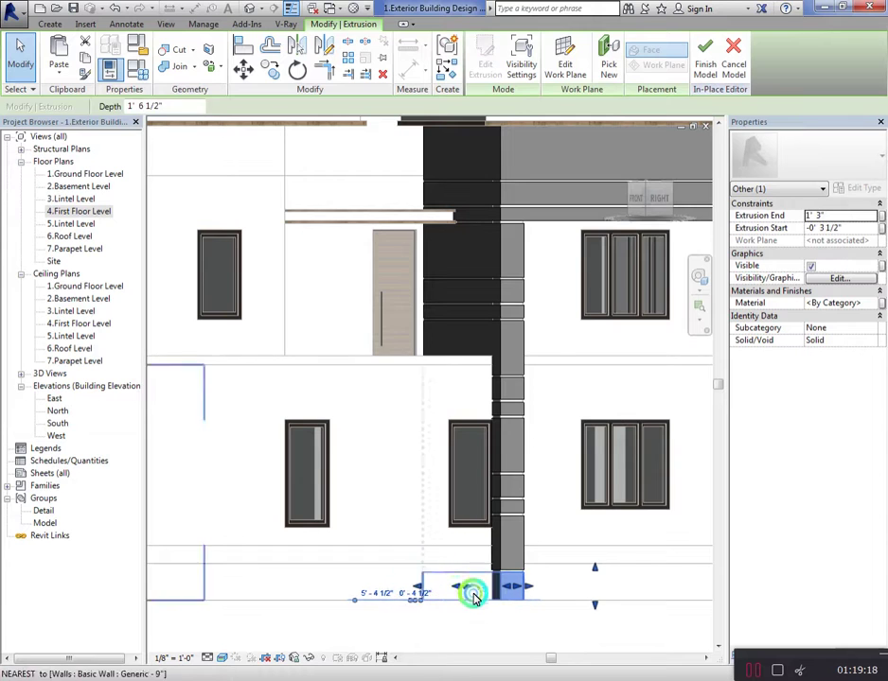
{"action": "left_click", "coordinate": [535, 620]}
Open the right pier's pilaster extrusion sketch for editing from a flat right elevation
{"action": "scroll", "coordinate": [436, 575], "scroll_direction": "down", "scroll_amount": 3}
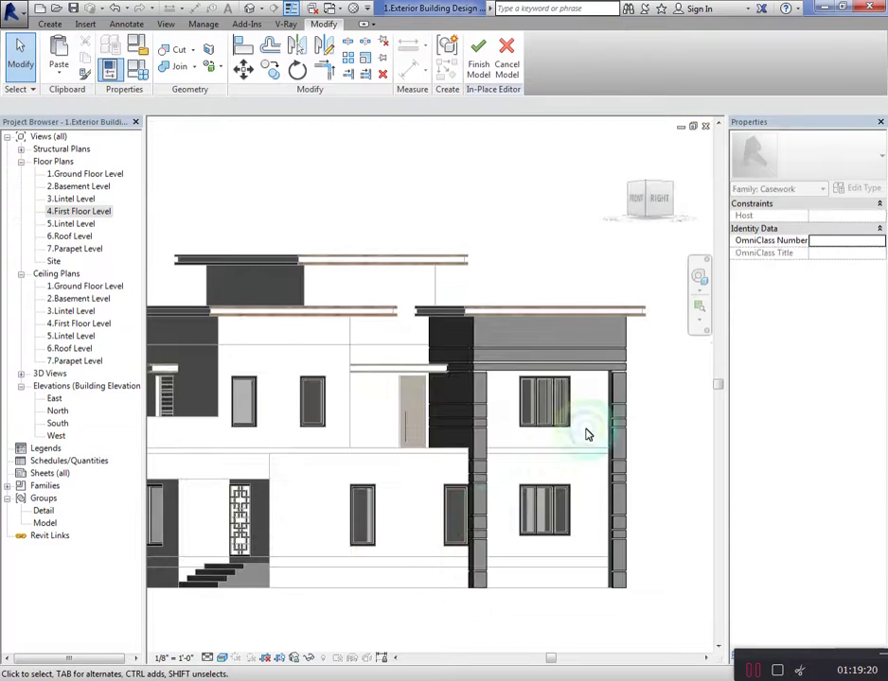
{"action": "scroll", "coordinate": [624, 394], "scroll_direction": "up", "scroll_amount": 2}
{"action": "left_click", "coordinate": [607, 383]}
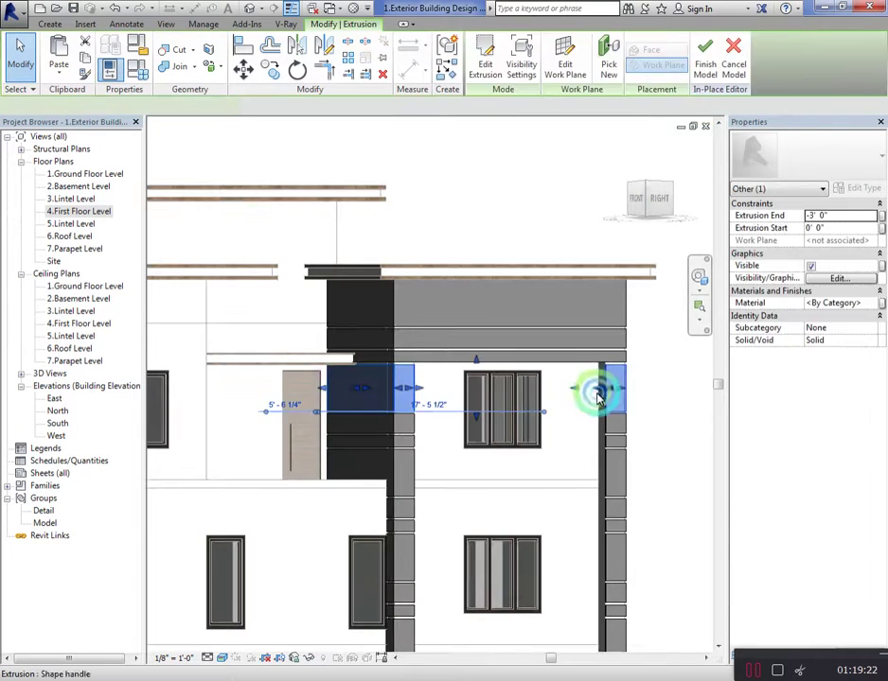
{"action": "scroll", "coordinate": [613, 369], "scroll_direction": "up", "scroll_amount": 1}
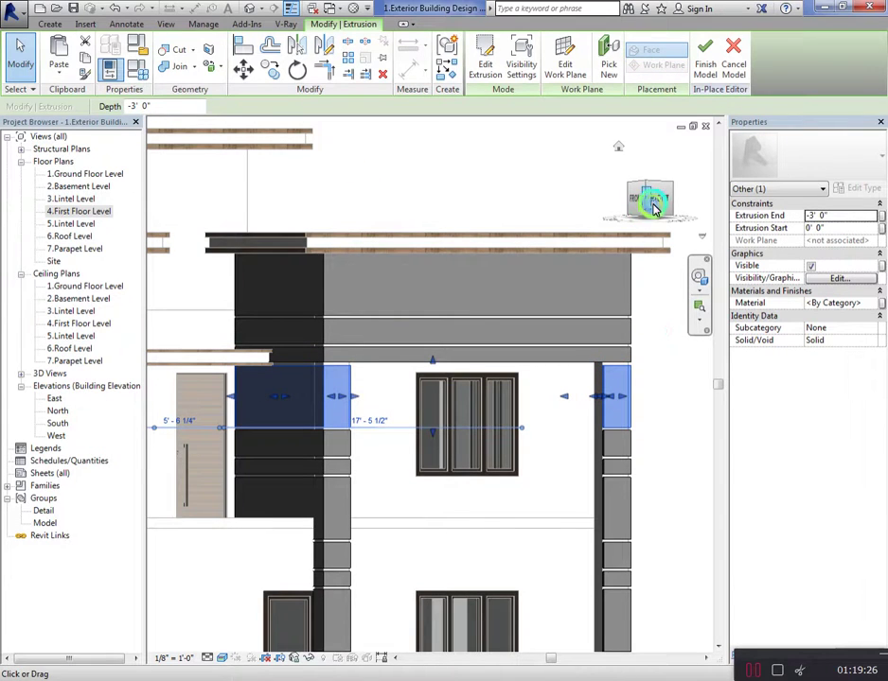
{"action": "mouse_move", "coordinate": [653, 208]}
{"action": "left_mouse_down"}
{"action": "mouse_move", "coordinate": [674, 206]}
{"action": "mouse_move", "coordinate": [634, 198]}
{"action": "mouse_move", "coordinate": [552, 207]}
{"action": "left_mouse_up"}
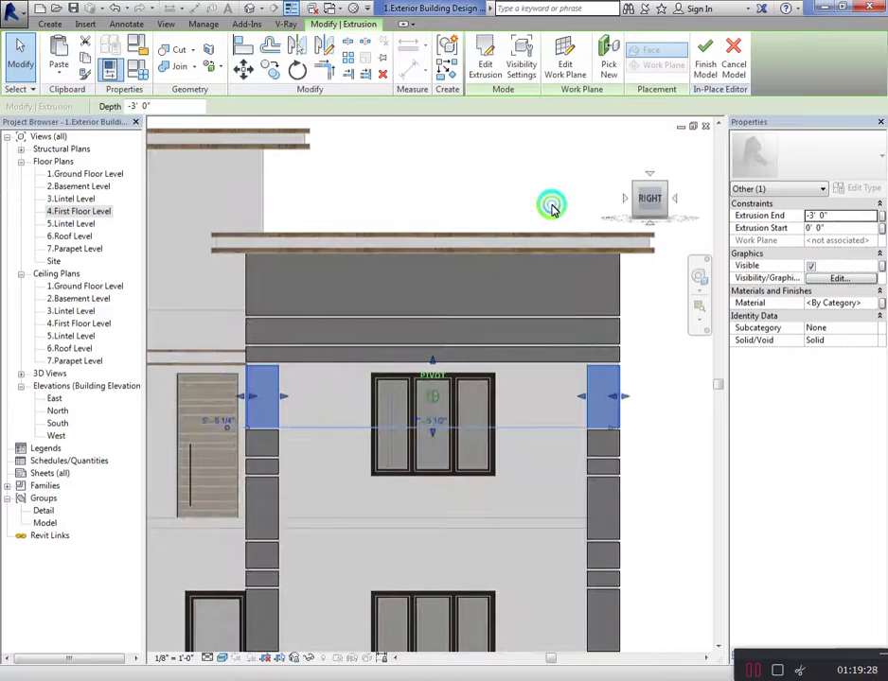
{"action": "scroll", "coordinate": [591, 202], "scroll_direction": "down", "scroll_amount": 2}
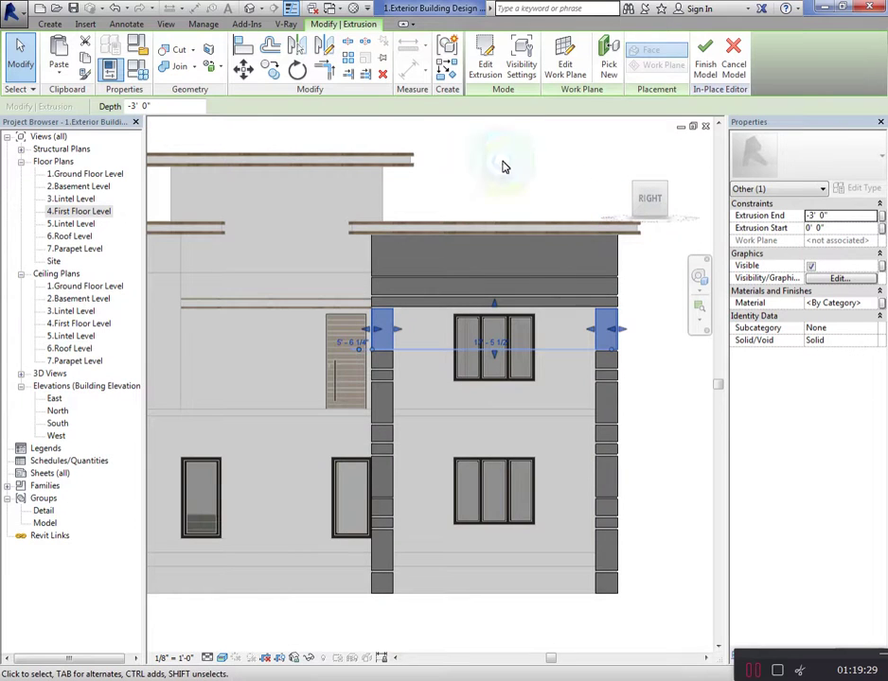
{"action": "left_click", "coordinate": [586, 212]}
{"action": "left_click", "coordinate": [598, 328]}
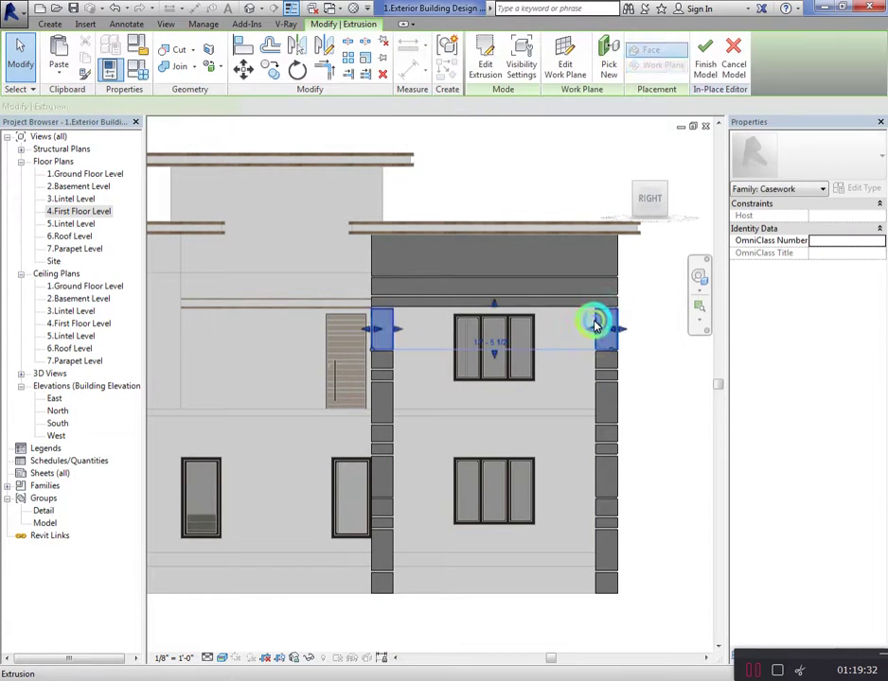
{"action": "double_click", "coordinate": [466, 262]}
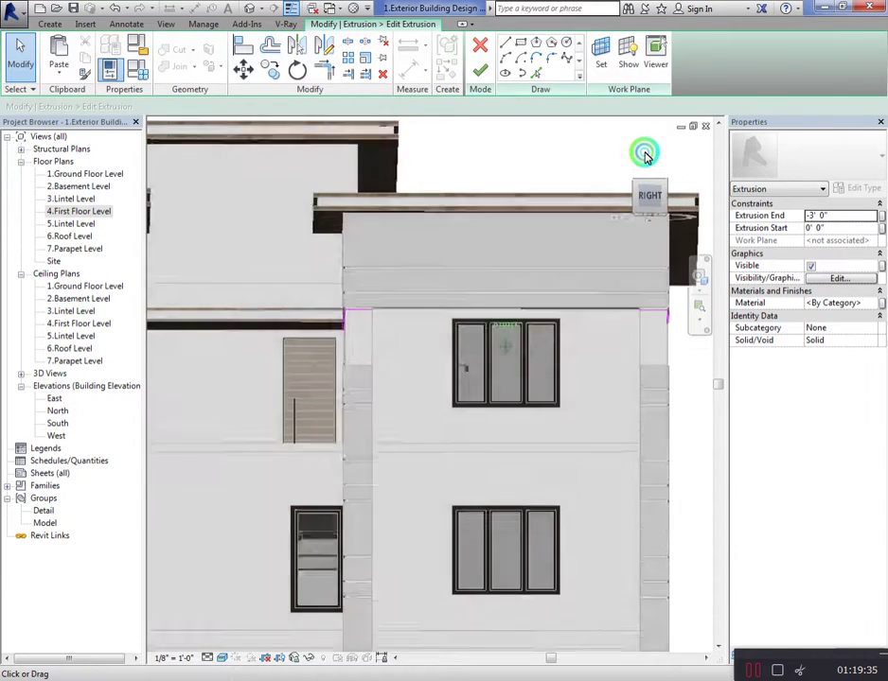
Offset the pier extrusion's sketch lines by 0' 1" and finish the sketch edit
{"action": "left_click_drag", "start_coordinate": [644, 184], "coordinate": [646, 127]}
{"action": "scroll", "coordinate": [293, 282], "scroll_direction": "up", "scroll_amount": 3}
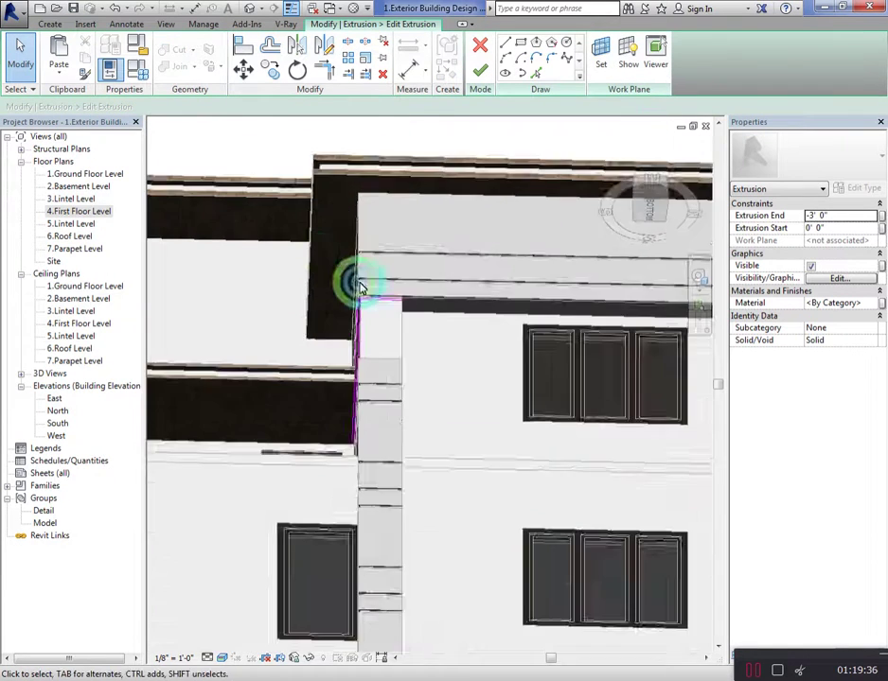
{"action": "scroll", "coordinate": [502, 362], "scroll_direction": "up", "scroll_amount": 2}
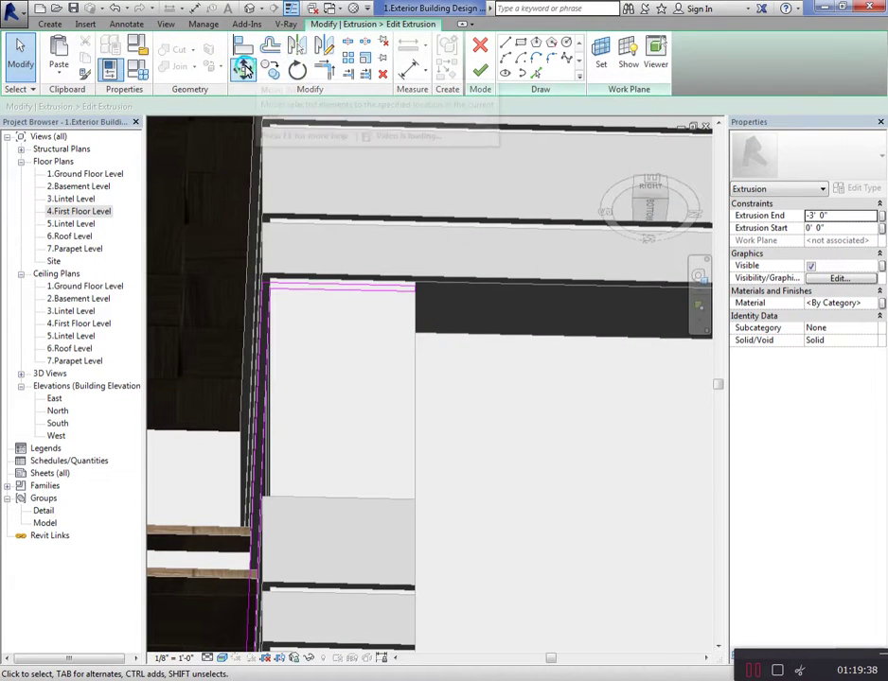
{"action": "left_click", "coordinate": [270, 46]}
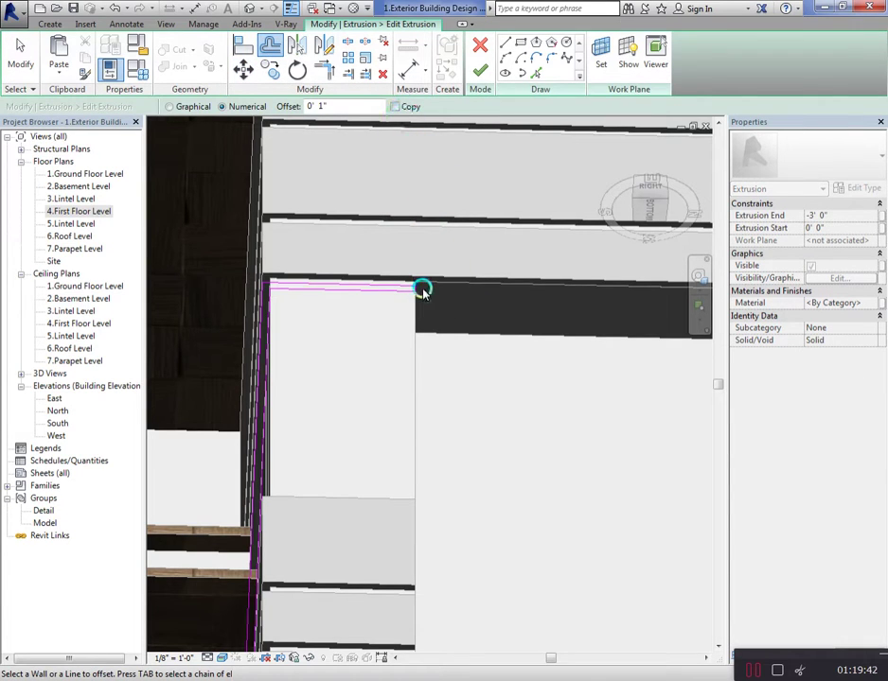
{"action": "scroll", "coordinate": [416, 290], "scroll_direction": "up", "scroll_amount": 3}
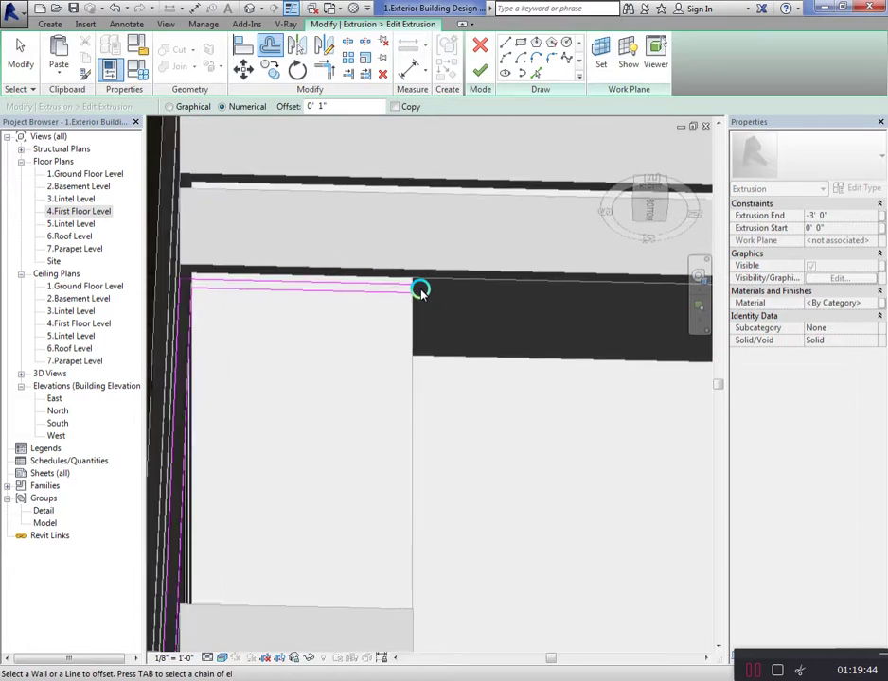
{"action": "scroll", "coordinate": [414, 292], "scroll_direction": "up", "scroll_amount": 1}
{"action": "middle_click_drag", "start_coordinate": [413, 289], "coordinate": [278, 192], "text": "shift"}
{"action": "scroll", "coordinate": [277, 192], "scroll_direction": "down", "scroll_amount": 5}
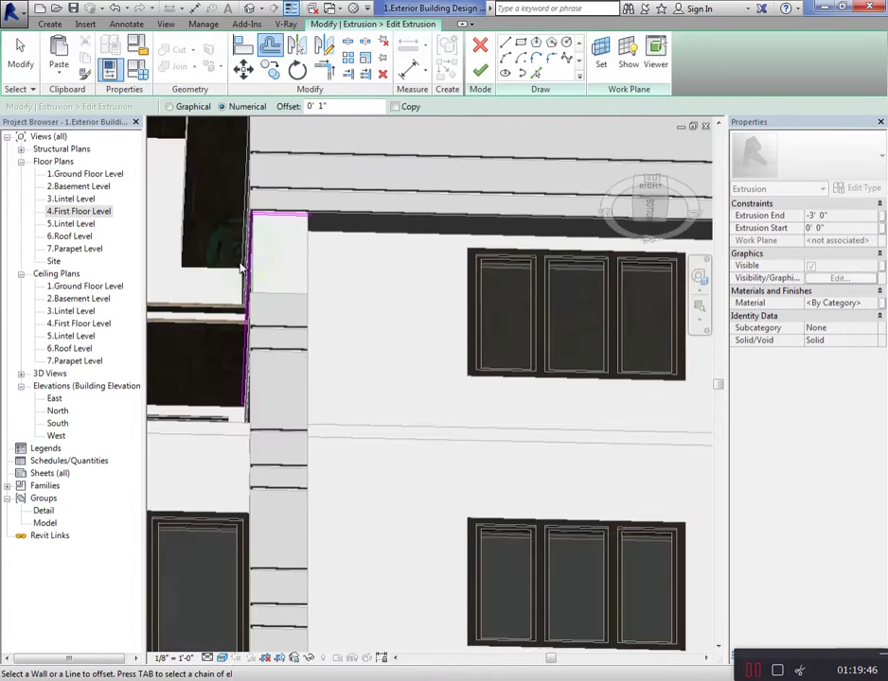
{"action": "scroll", "coordinate": [390, 250], "scroll_direction": "up", "scroll_amount": 3}
{"action": "scroll", "coordinate": [541, 248], "scroll_direction": "up", "scroll_amount": 2}
{"action": "scroll", "coordinate": [533, 251], "scroll_direction": "up", "scroll_amount": 2}
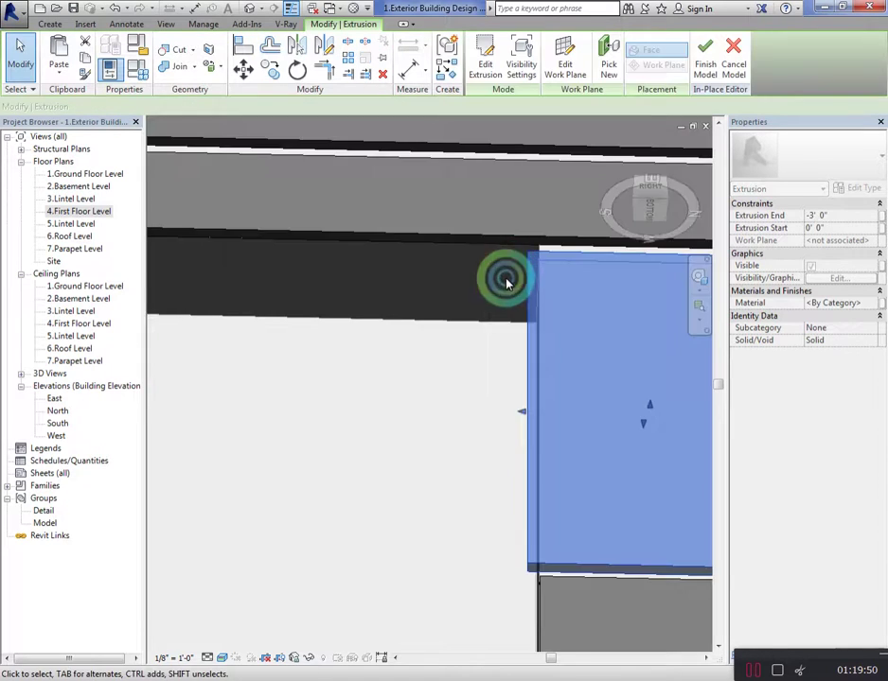
Stretch the corner pier extrusion to a new depth by pulling its face
{"action": "scroll", "coordinate": [511, 289], "scroll_direction": "down", "scroll_amount": 3}
{"action": "left_click_drag", "start_coordinate": [637, 219], "coordinate": [711, 210]}
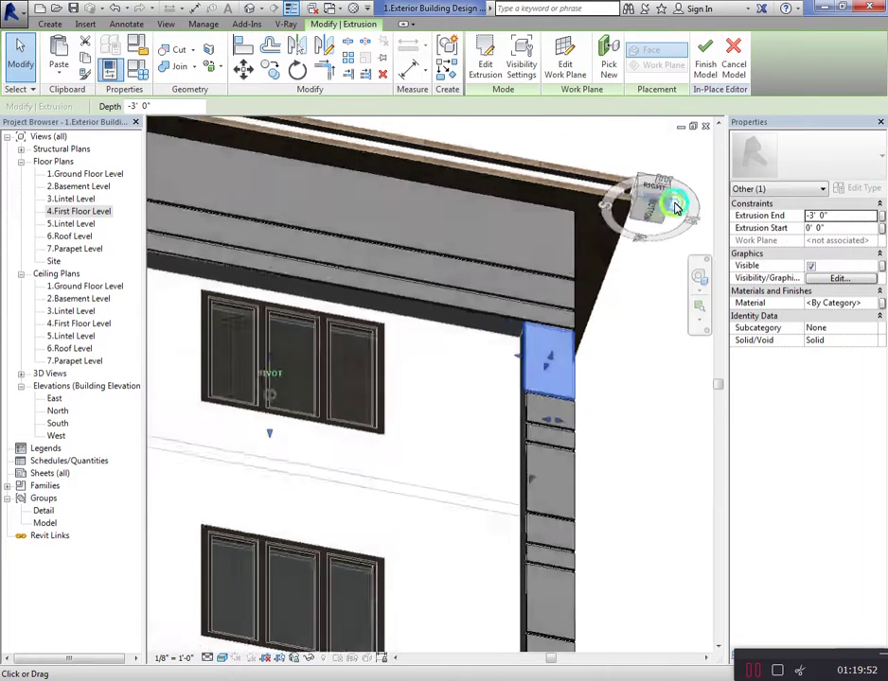
{"action": "scroll", "coordinate": [535, 416], "scroll_direction": "up", "scroll_amount": 3}
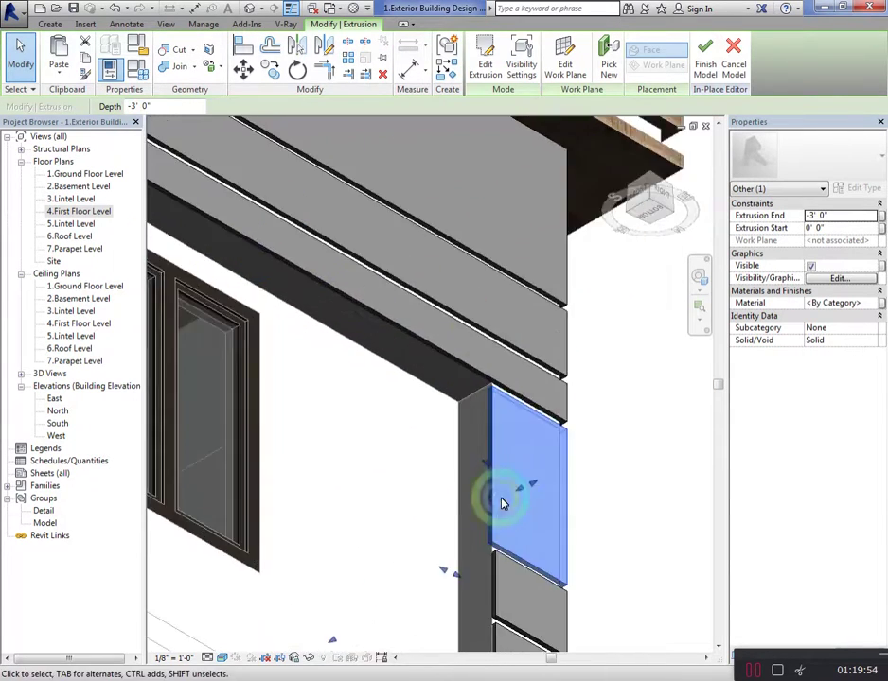
{"action": "left_click_drag", "start_coordinate": [515, 492], "coordinate": [482, 495]}
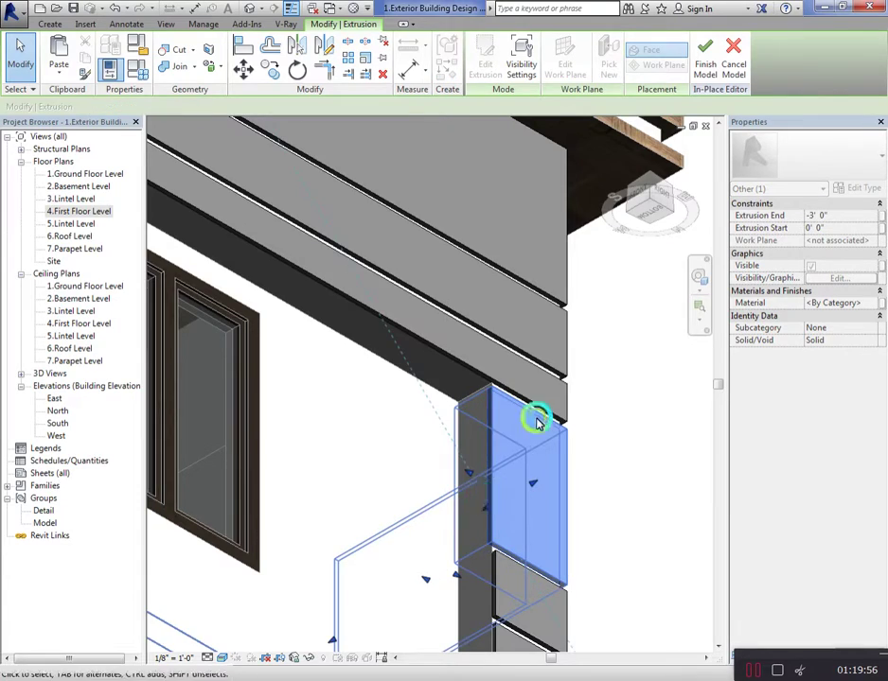
{"action": "scroll", "coordinate": [535, 421], "scroll_direction": "down", "scroll_amount": 3}
{"action": "mouse_move", "coordinate": [561, 359]}
{"action": "middle_mouse_down", "text": "shift"}
{"action": "mouse_move", "coordinate": [482, 213]}
{"action": "mouse_move", "coordinate": [470, 374]}
{"action": "middle_mouse_up", "text": "shift"}
{"action": "scroll", "coordinate": [173, 469], "scroll_direction": "up", "scroll_amount": 3}
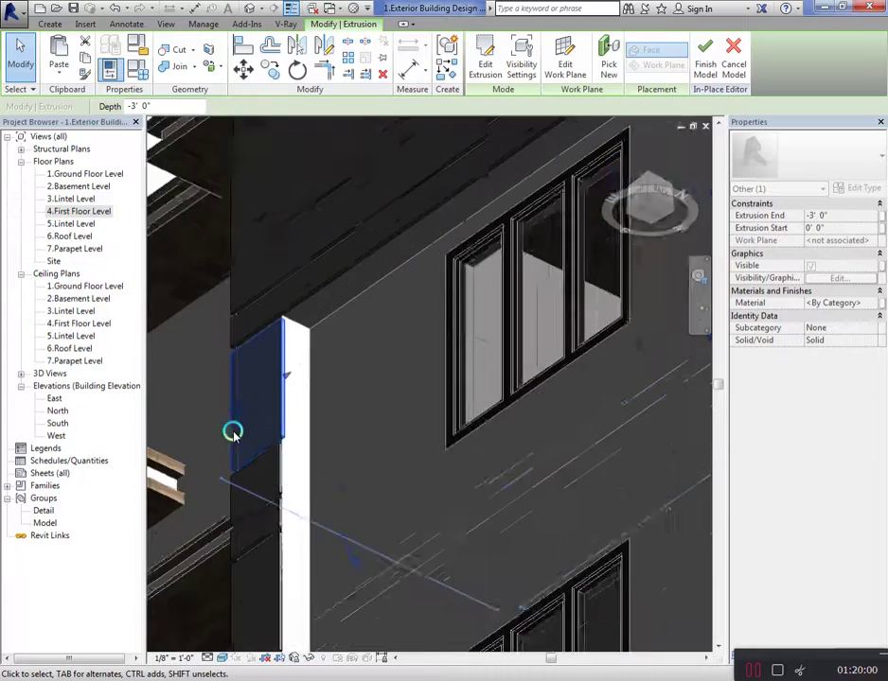
{"action": "scroll", "coordinate": [234, 428], "scroll_direction": "up", "scroll_amount": 2}
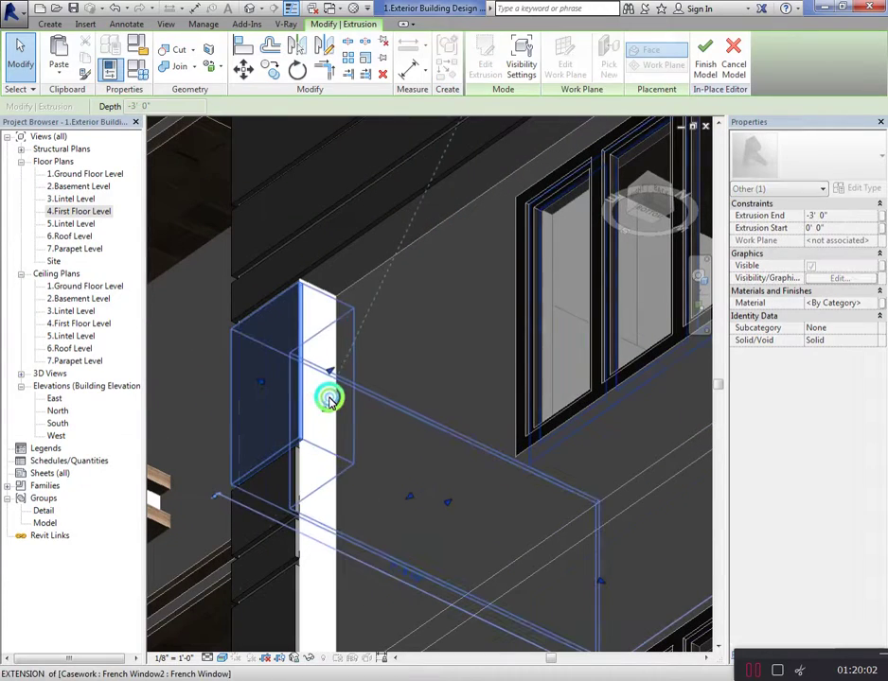
{"action": "key", "text": "Delete"}
{"action": "scroll", "coordinate": [410, 271], "scroll_direction": "down", "scroll_amount": 3}
{"action": "scroll", "coordinate": [368, 353], "scroll_direction": "down", "scroll_amount": 2}
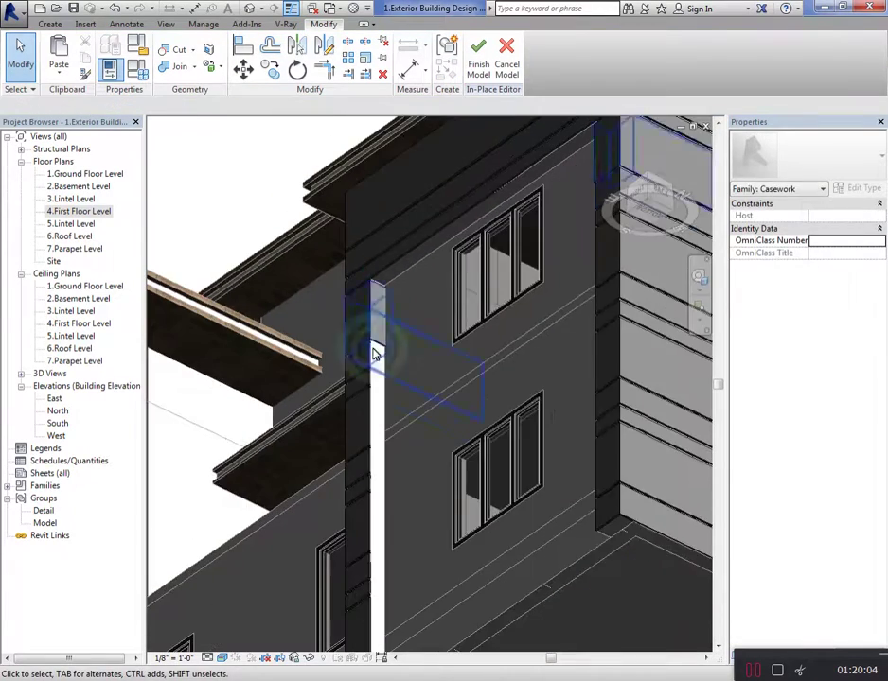
{"action": "scroll", "coordinate": [375, 362], "scroll_direction": "up", "scroll_amount": 4}
With Align (AL), align two extrusion faces to the wall face reference
{"action": "scroll", "coordinate": [439, 305], "scroll_direction": "down", "scroll_amount": 2}
{"action": "key", "text": "a"}
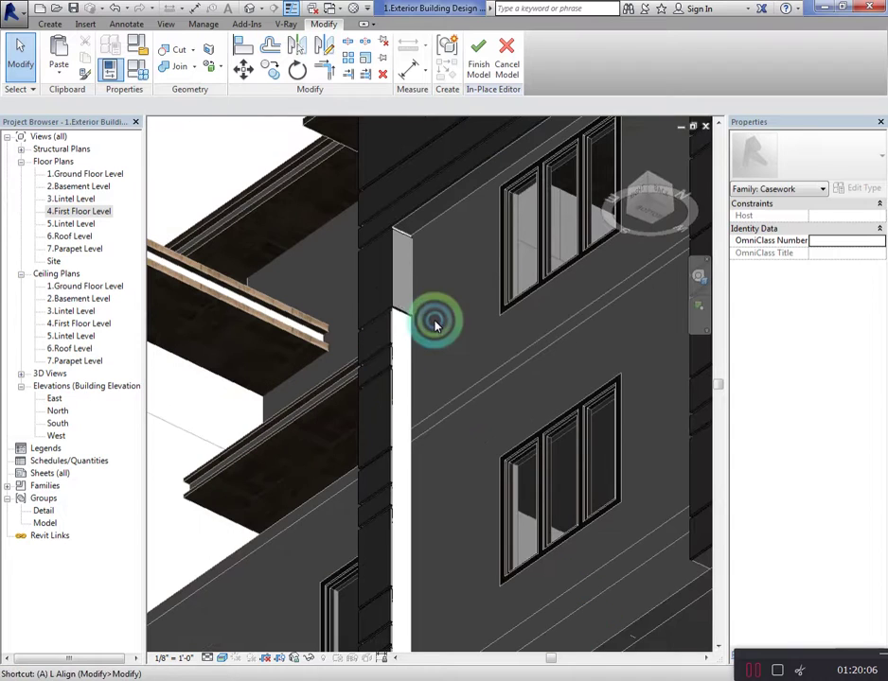
{"action": "key", "text": "l"}
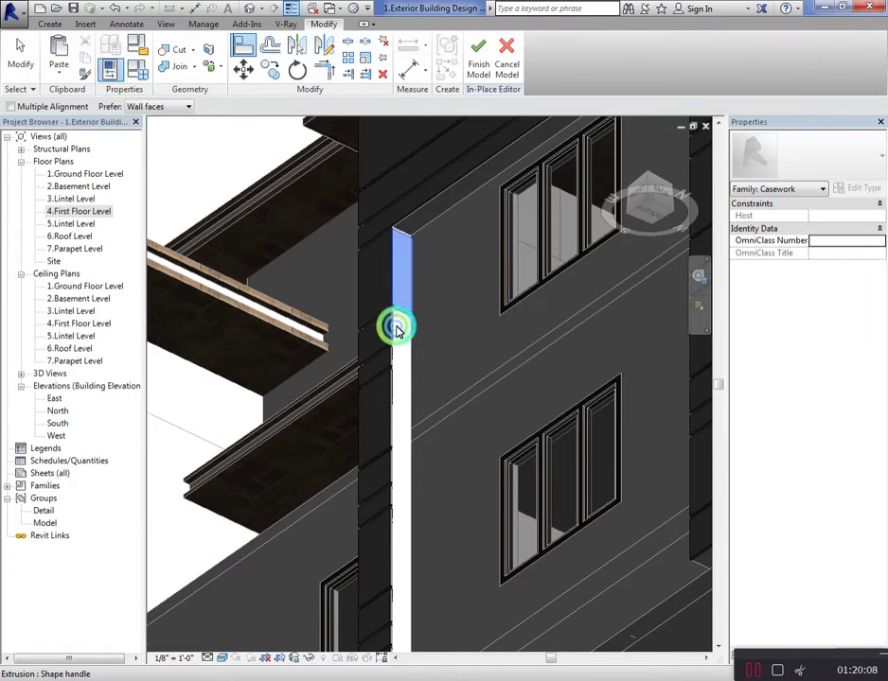
{"action": "scroll", "coordinate": [397, 326], "scroll_direction": "up", "scroll_amount": 2}
{"action": "left_click", "coordinate": [398, 368]}
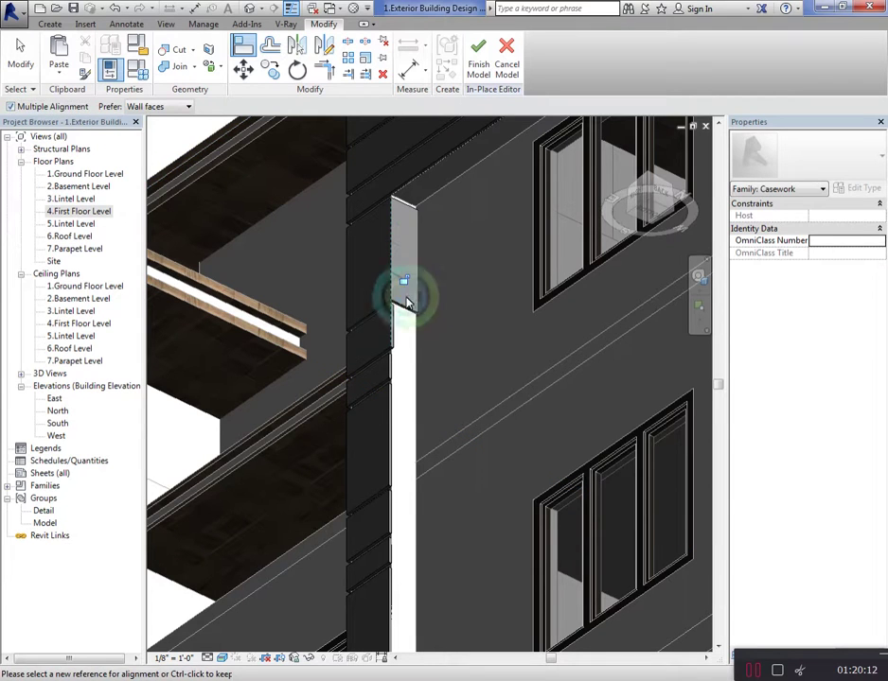
{"action": "scroll", "coordinate": [433, 223], "scroll_direction": "down", "scroll_amount": 1}
{"action": "left_click", "coordinate": [432, 224]}
{"action": "scroll", "coordinate": [412, 284], "scroll_direction": "up", "scroll_amount": 2}
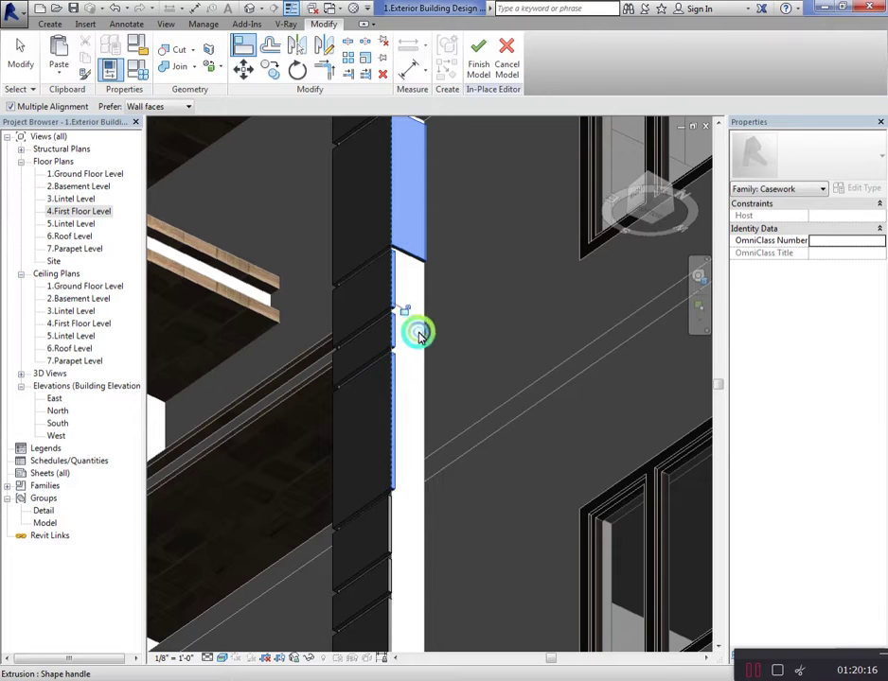
{"action": "left_click", "coordinate": [412, 328]}
{"action": "scroll", "coordinate": [404, 469], "scroll_direction": "down", "scroll_amount": 1}
{"action": "scroll", "coordinate": [402, 451], "scroll_direction": "up", "scroll_amount": 1}
{"action": "scroll", "coordinate": [409, 440], "scroll_direction": "down", "scroll_amount": 1}
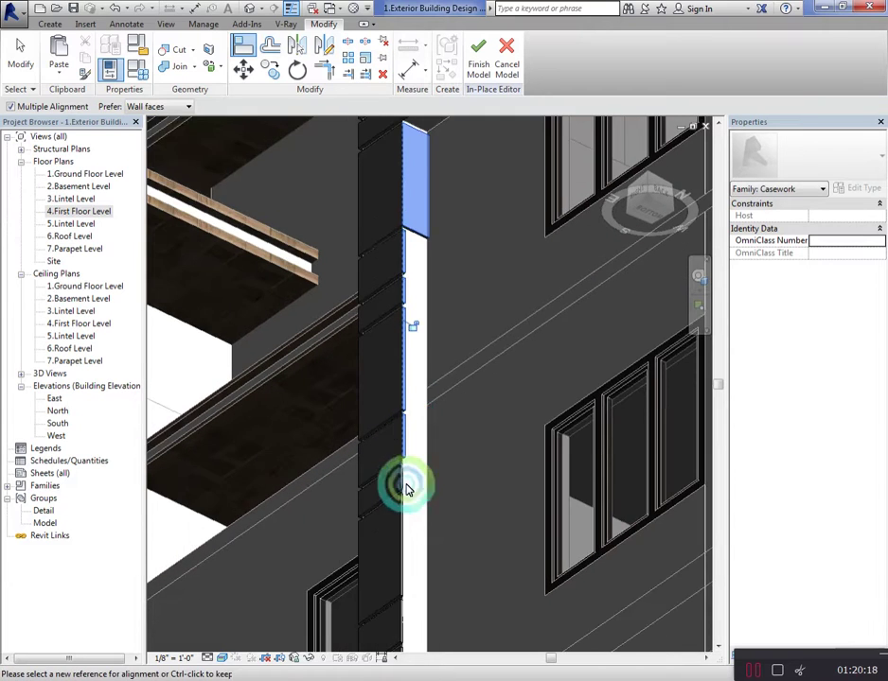
{"action": "scroll", "coordinate": [400, 481], "scroll_direction": "up", "scroll_amount": 1}
{"action": "scroll", "coordinate": [421, 435], "scroll_direction": "down", "scroll_amount": 1}
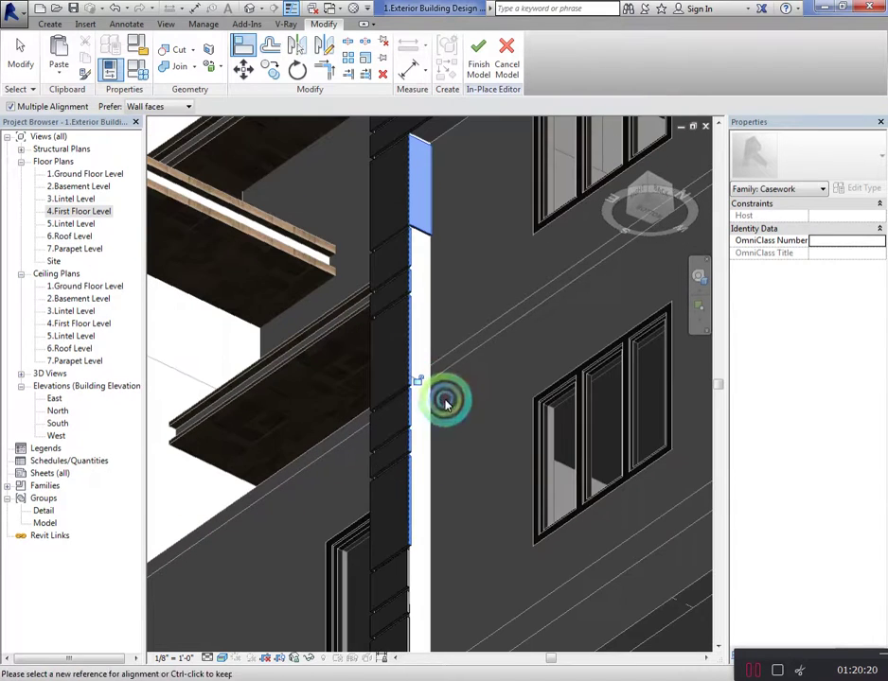
{"action": "scroll", "coordinate": [442, 464], "scroll_direction": "up", "scroll_amount": 1}
Align the extrusion edge to the column face, then cancel the alignment
{"action": "left_click", "coordinate": [407, 558]}
{"action": "scroll", "coordinate": [421, 531], "scroll_direction": "down", "scroll_amount": 1}
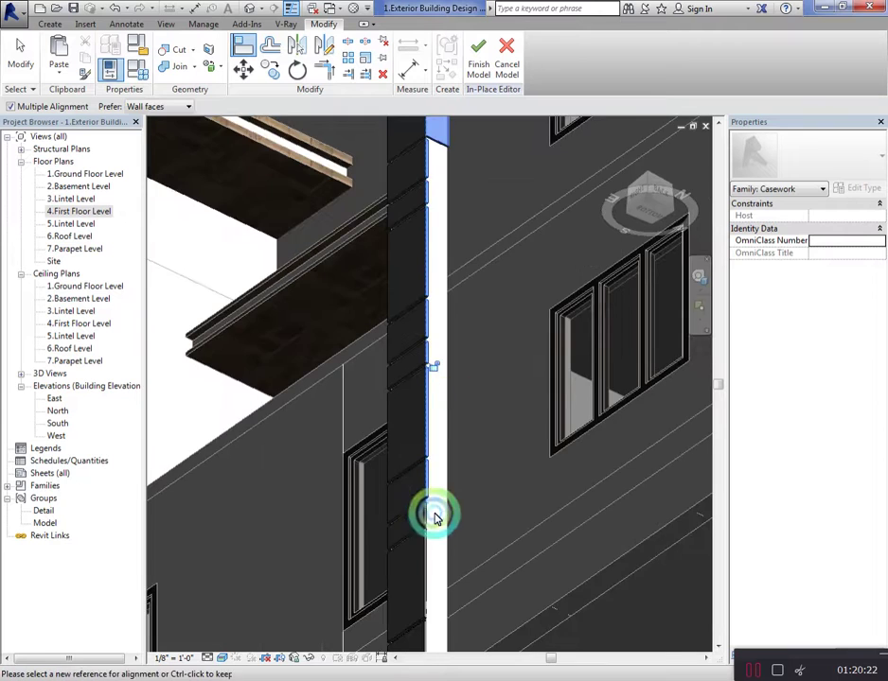
{"action": "scroll", "coordinate": [422, 519], "scroll_direction": "up", "scroll_amount": 1}
{"action": "left_click", "coordinate": [450, 406]}
{"action": "scroll", "coordinate": [445, 454], "scroll_direction": "down", "scroll_amount": 1}
{"action": "scroll", "coordinate": [438, 497], "scroll_direction": "up", "scroll_amount": 1}
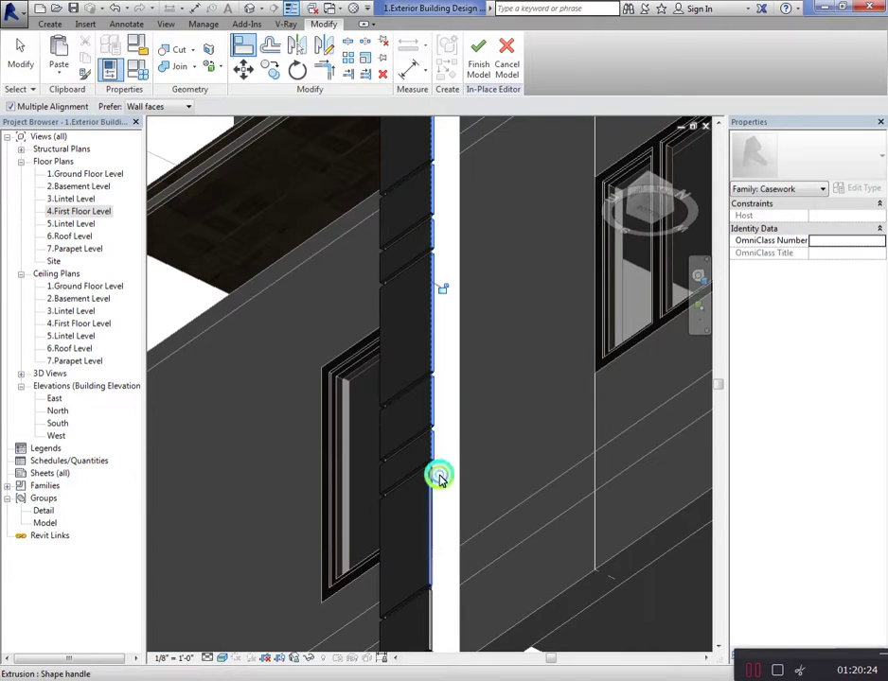
{"action": "scroll", "coordinate": [440, 475], "scroll_direction": "down", "scroll_amount": 1}
{"action": "scroll", "coordinate": [455, 495], "scroll_direction": "up", "scroll_amount": 1}
{"action": "scroll", "coordinate": [440, 501], "scroll_direction": "down", "scroll_amount": 1}
{"action": "scroll", "coordinate": [390, 490], "scroll_direction": "down", "scroll_amount": 1}
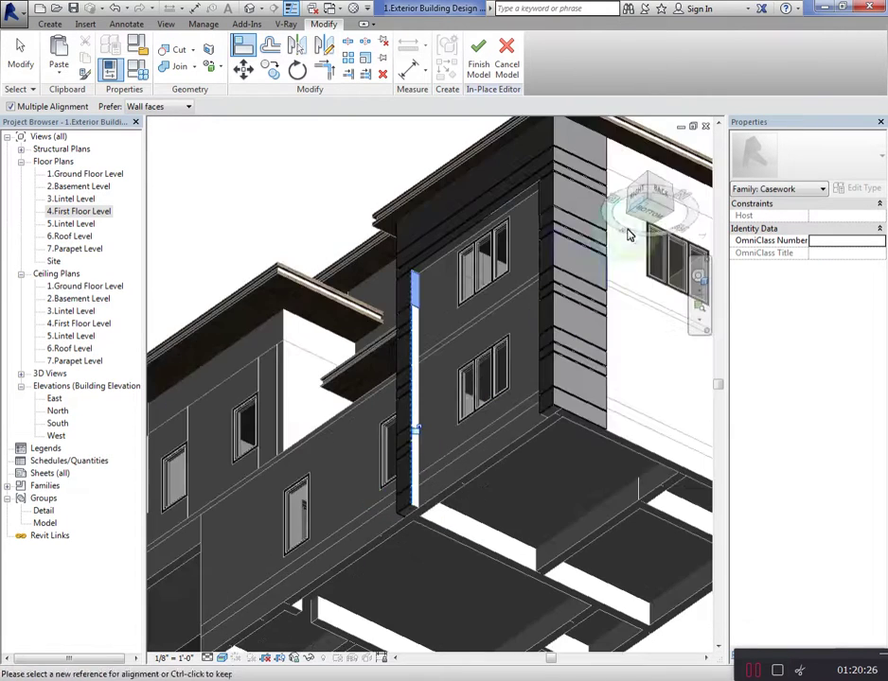
{"action": "left_click", "coordinate": [674, 196]}
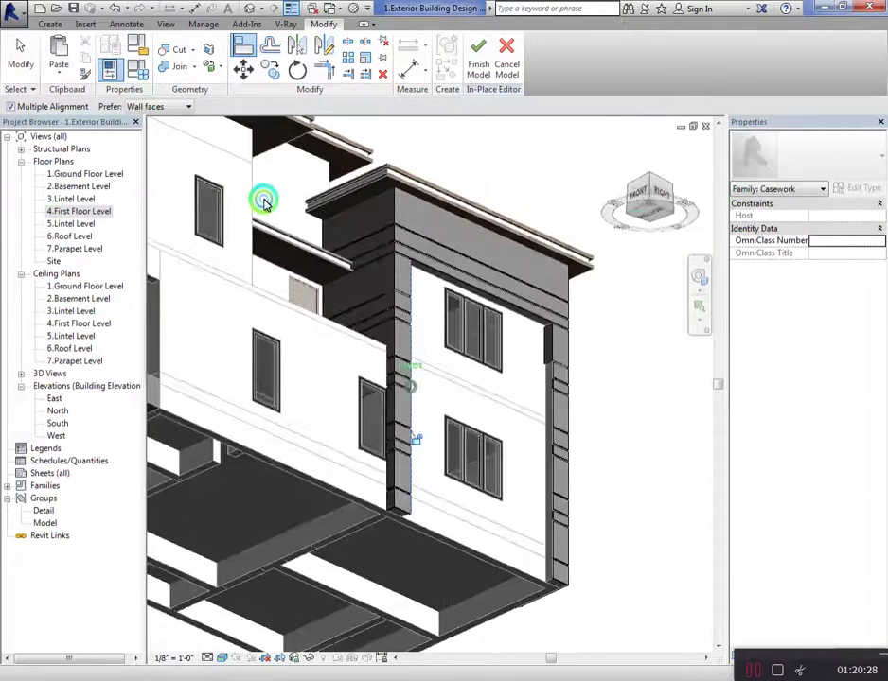
{"action": "scroll", "coordinate": [597, 369], "scroll_direction": "up", "scroll_amount": 2}
{"action": "scroll", "coordinate": [586, 303], "scroll_direction": "up", "scroll_amount": 2}
{"action": "scroll", "coordinate": [583, 282], "scroll_direction": "up", "scroll_amount": 1}
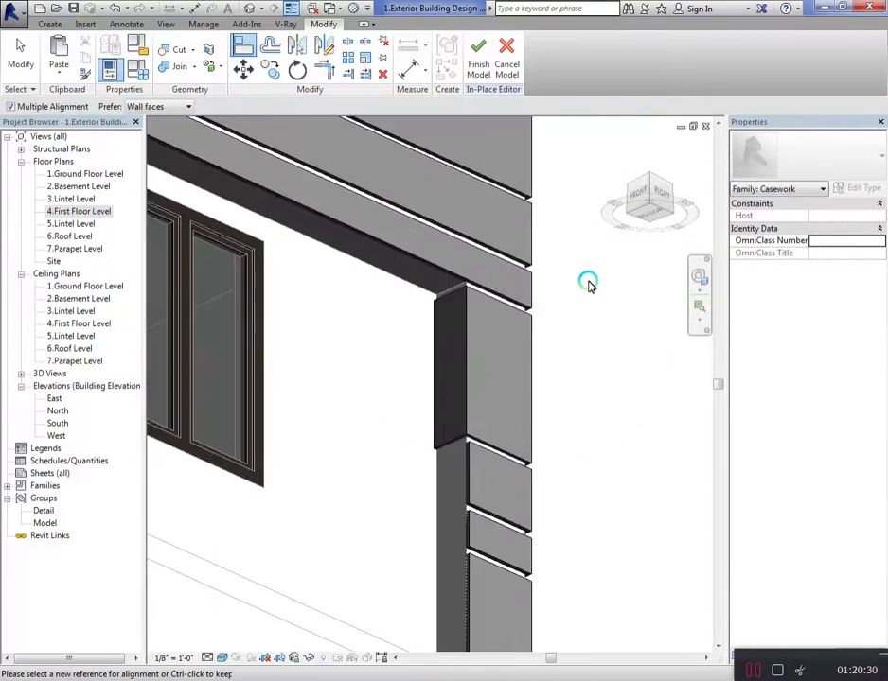
{"action": "scroll", "coordinate": [567, 369], "scroll_direction": "down", "scroll_amount": 1}
{"action": "scroll", "coordinate": [533, 394], "scroll_direction": "up", "scroll_amount": 1}
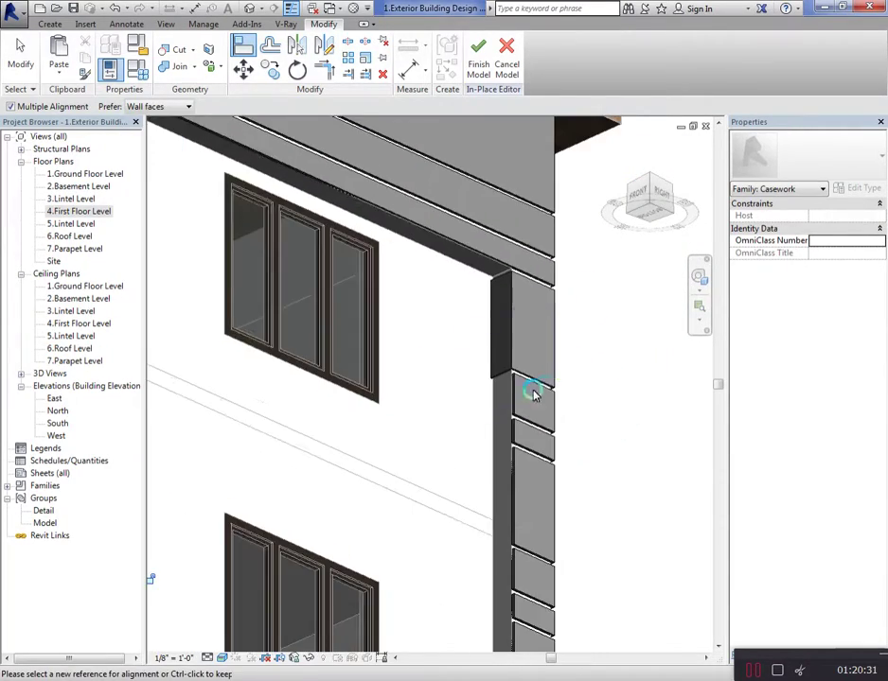
{"action": "right_click", "coordinate": [599, 300]}
{"action": "left_click", "coordinate": [617, 309]}
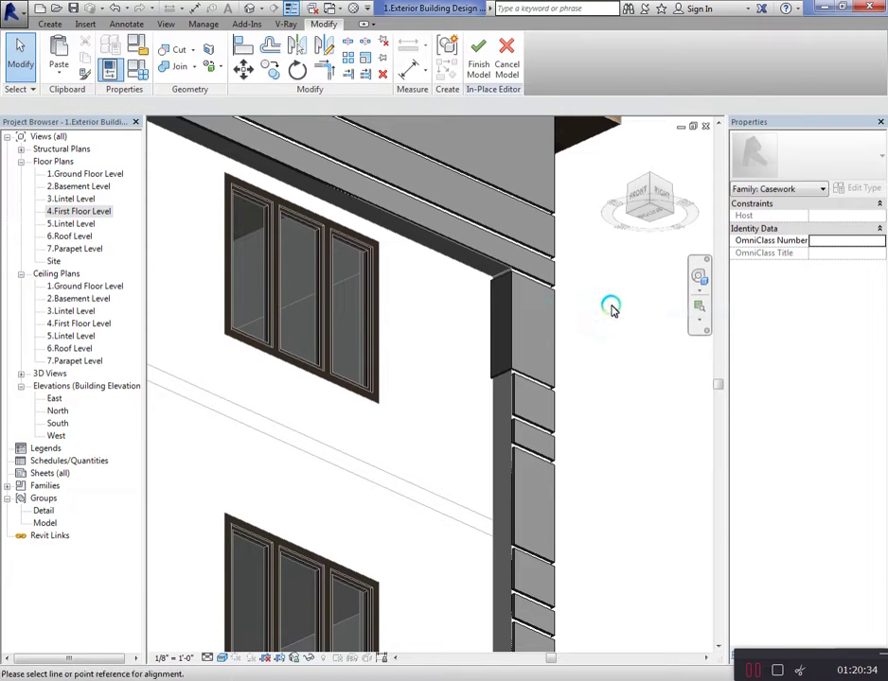
Realign the extrusion's edge flush with the wall face and exit Align
{"action": "key", "text": "a"}
{"action": "key", "text": "l"}
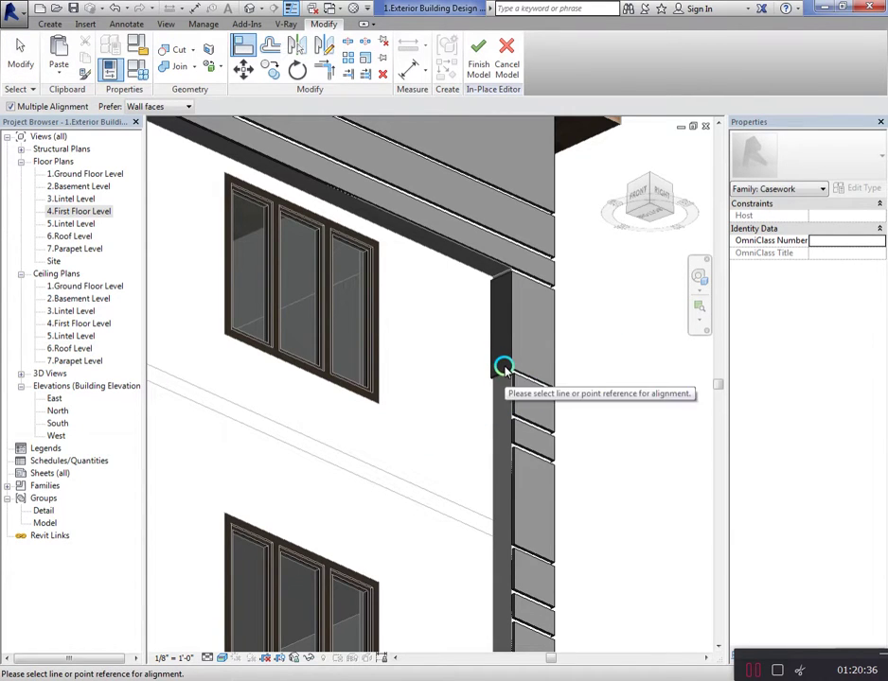
{"action": "left_click", "coordinate": [503, 366]}
{"action": "scroll", "coordinate": [503, 371], "scroll_direction": "up", "scroll_amount": 1}
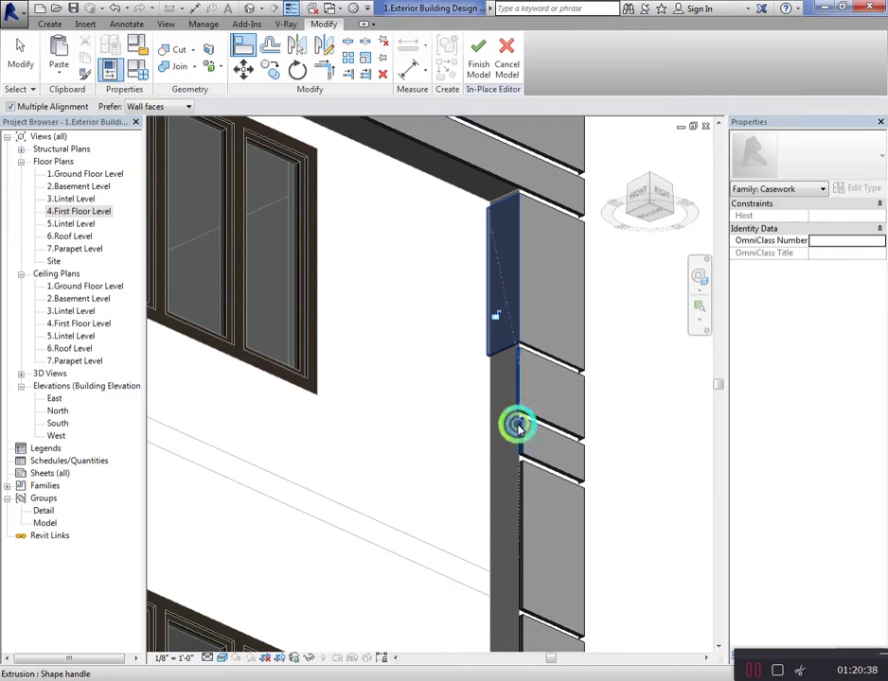
{"action": "left_click", "coordinate": [525, 297]}
{"action": "scroll", "coordinate": [520, 506], "scroll_direction": "down", "scroll_amount": 2}
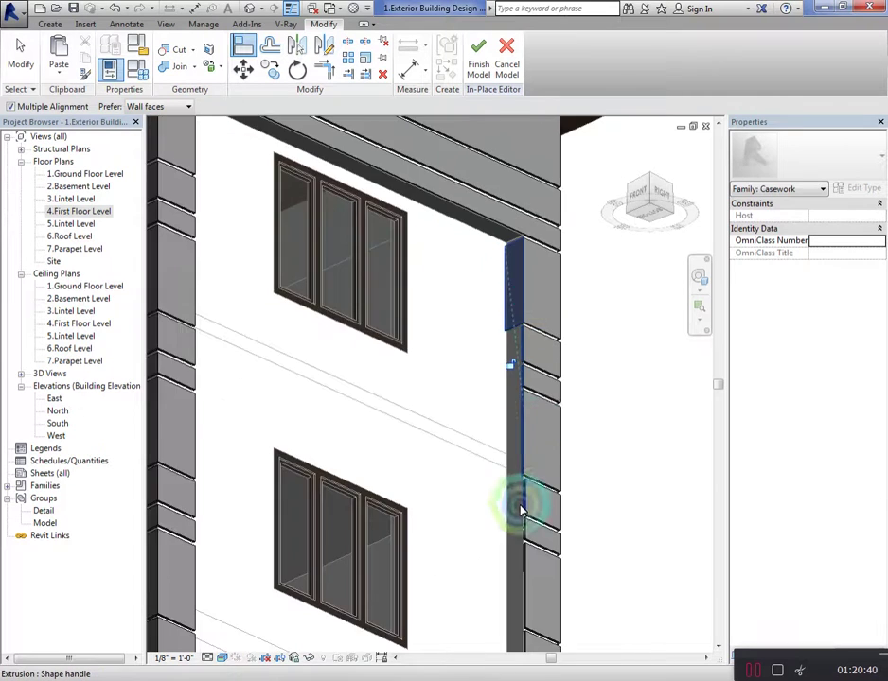
{"action": "scroll", "coordinate": [524, 495], "scroll_direction": "up", "scroll_amount": 1}
{"action": "scroll", "coordinate": [523, 495], "scroll_direction": "down", "scroll_amount": 1}
{"action": "scroll", "coordinate": [523, 416], "scroll_direction": "up", "scroll_amount": 2}
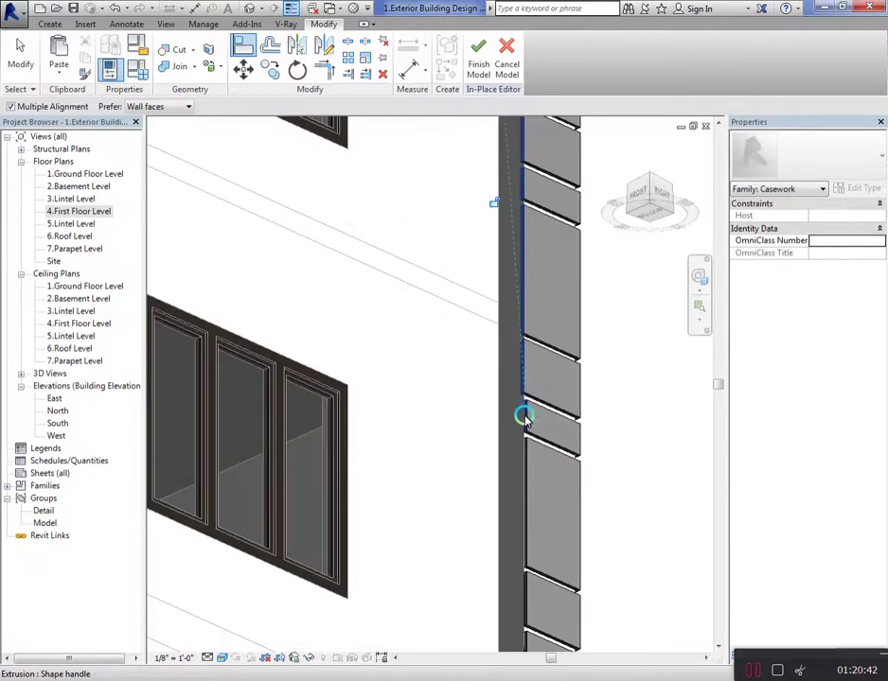
{"action": "scroll", "coordinate": [518, 256], "scroll_direction": "down", "scroll_amount": 2}
{"action": "scroll", "coordinate": [522, 379], "scroll_direction": "up", "scroll_amount": 2}
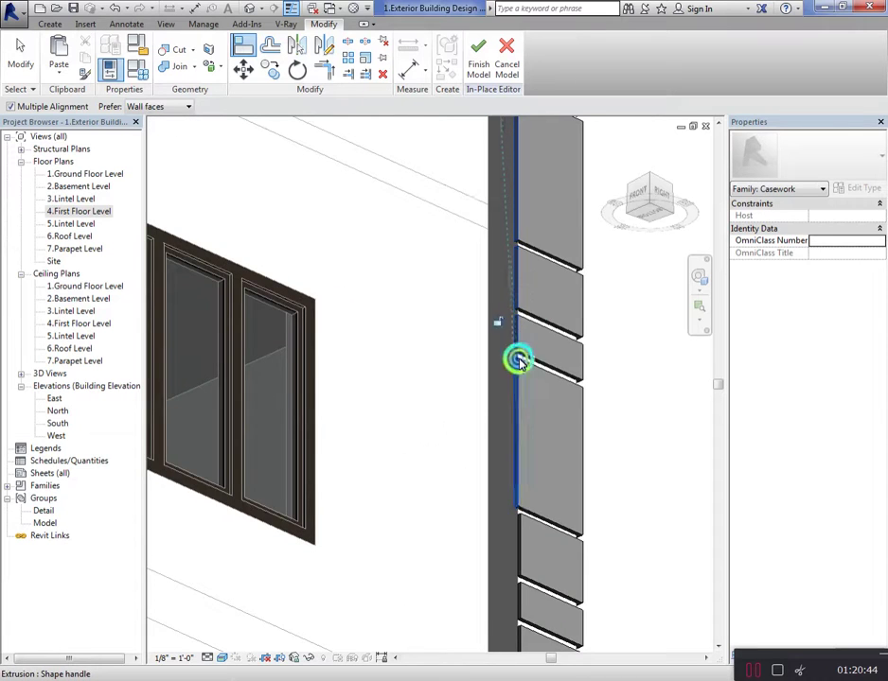
{"action": "scroll", "coordinate": [520, 407], "scroll_direction": "down", "scroll_amount": 2}
{"action": "scroll", "coordinate": [528, 445], "scroll_direction": "up", "scroll_amount": 2}
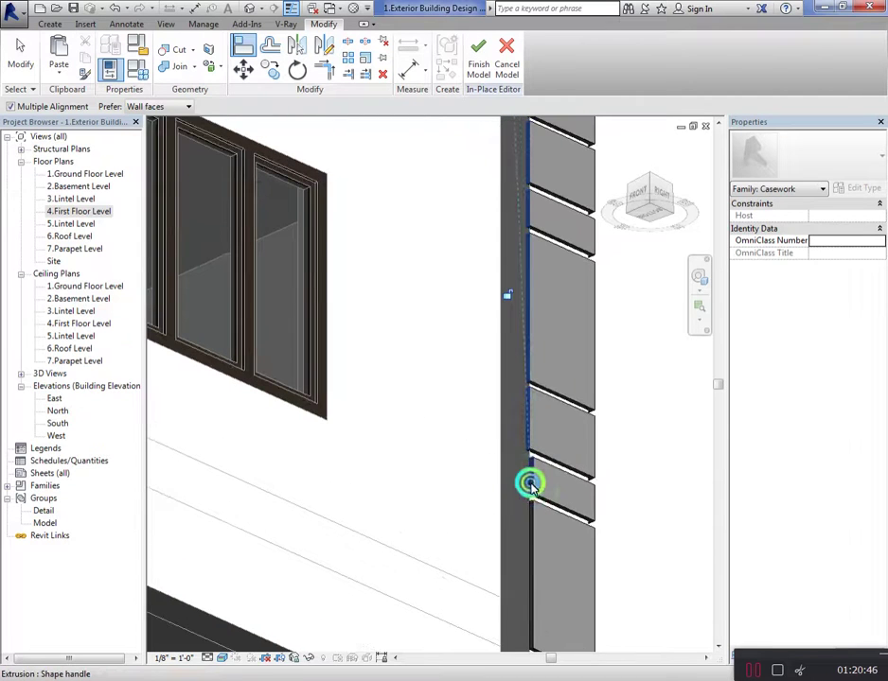
{"action": "scroll", "coordinate": [561, 410], "scroll_direction": "down", "scroll_amount": 1}
{"action": "scroll", "coordinate": [554, 473], "scroll_direction": "down", "scroll_amount": 1}
{"action": "scroll", "coordinate": [550, 516], "scroll_direction": "up", "scroll_amount": 2}
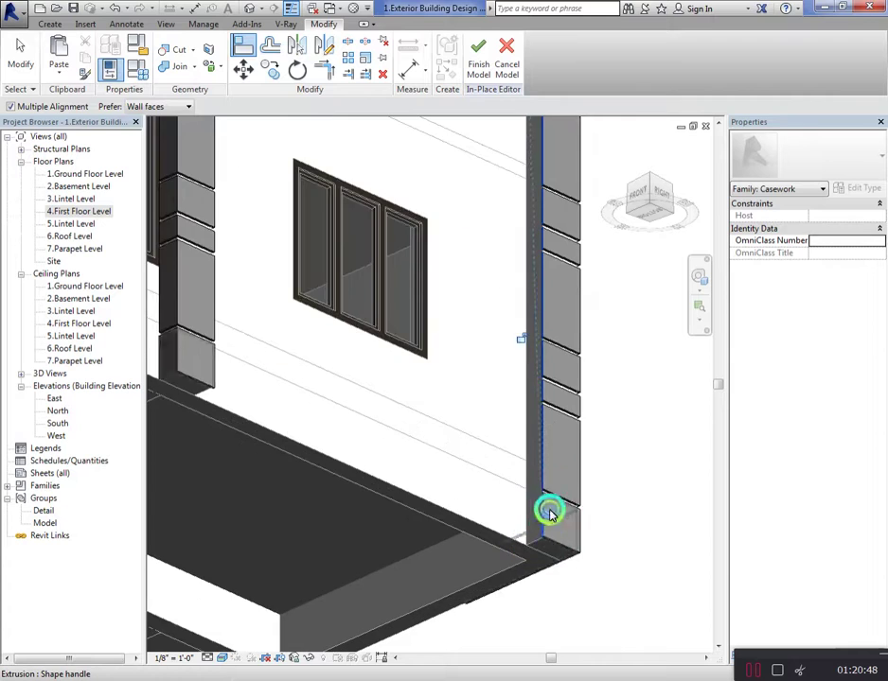
{"action": "scroll", "coordinate": [550, 512], "scroll_direction": "down", "scroll_amount": 2}
{"action": "right_click", "coordinate": [634, 390]}
{"action": "key", "text": "Escape"}
Cancel the current alignment and orbit the view toward the column side
{"action": "right_click", "coordinate": [630, 386]}
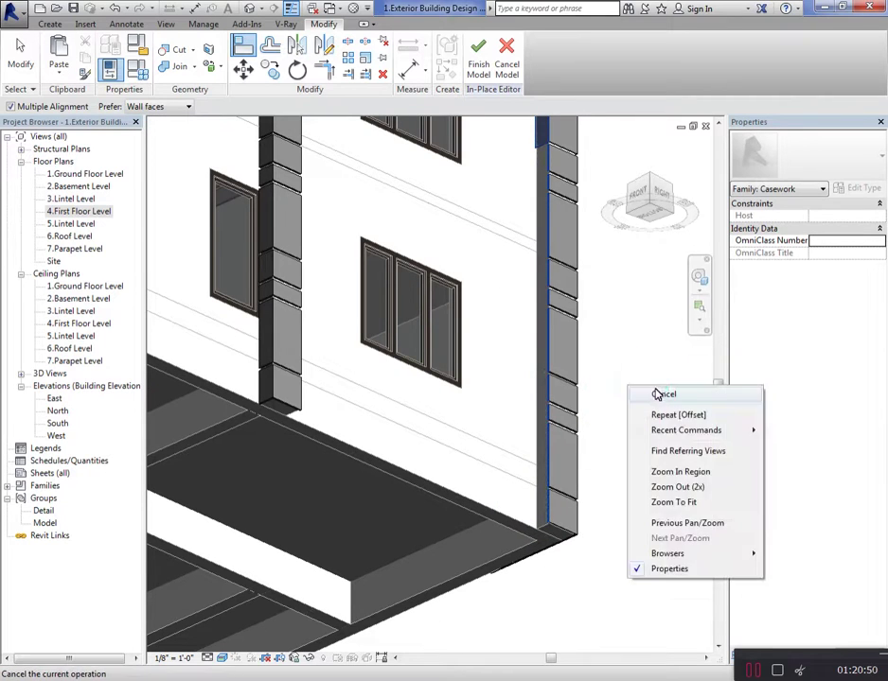
{"action": "left_click", "coordinate": [657, 393]}
{"action": "scroll", "coordinate": [534, 586], "scroll_direction": "up", "scroll_amount": 1}
{"action": "scroll", "coordinate": [531, 531], "scroll_direction": "up", "scroll_amount": 1}
{"action": "scroll", "coordinate": [531, 531], "scroll_direction": "up", "scroll_amount": 1}
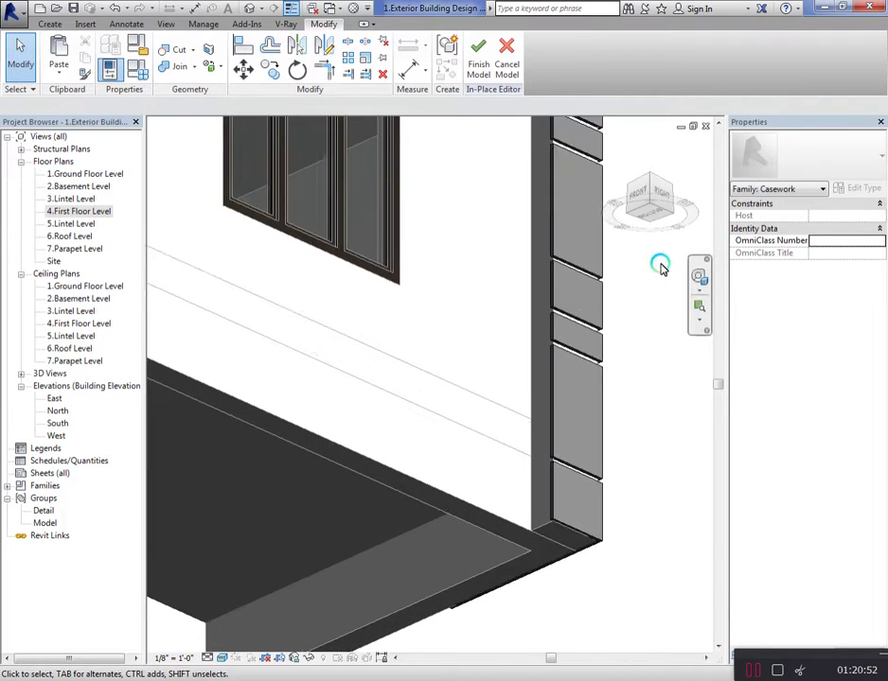
{"action": "left_click_drag", "start_coordinate": [654, 188], "coordinate": [699, 174]}
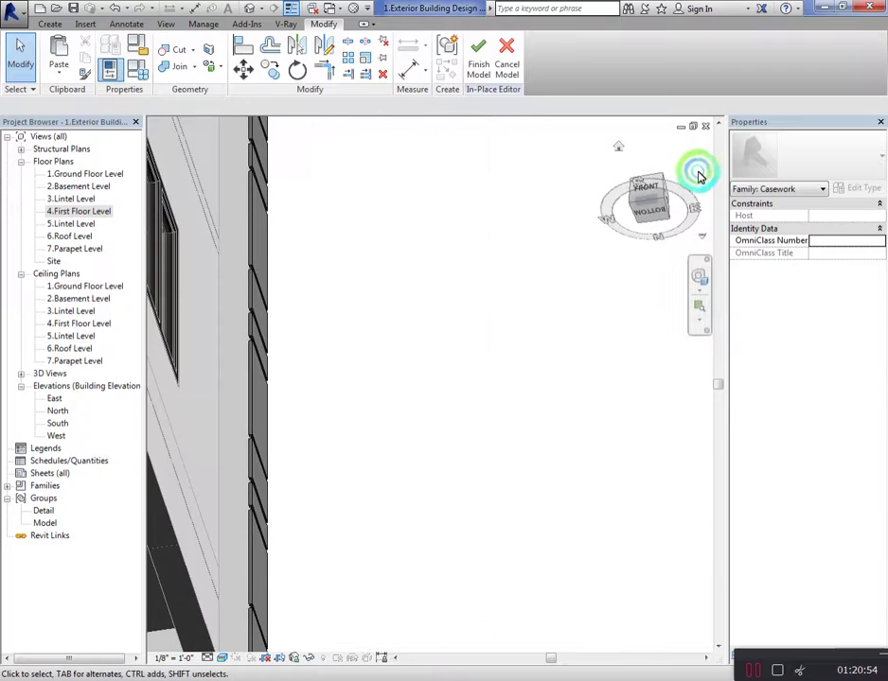
Align the extrusion's face to the wall face and extend it upward to the reference
{"action": "left_click", "coordinate": [240, 55]}
{"action": "left_click", "coordinate": [360, 456]}
{"action": "scroll", "coordinate": [435, 530], "scroll_direction": "up", "scroll_amount": 2}
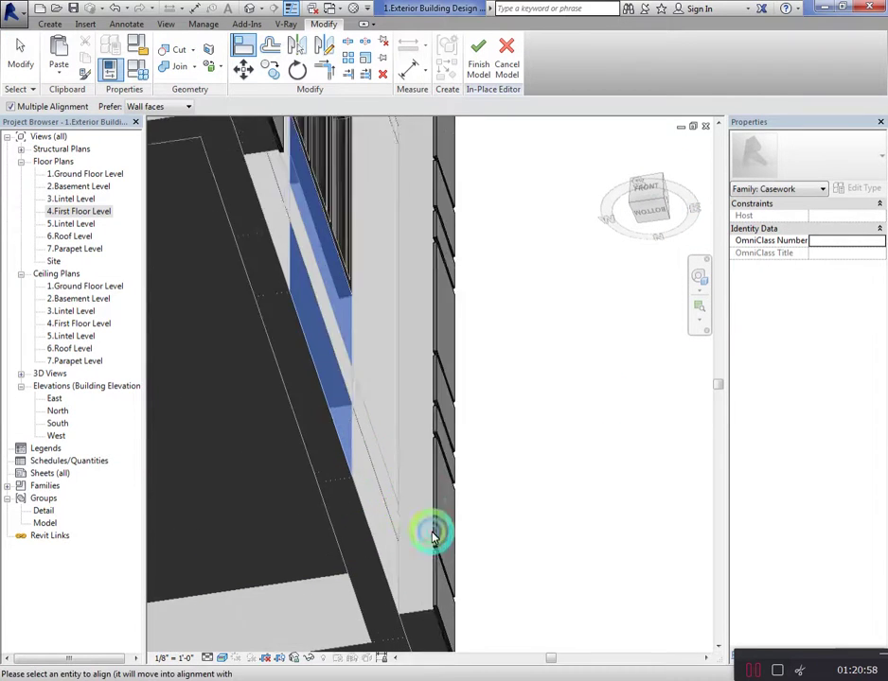
{"action": "scroll", "coordinate": [424, 568], "scroll_direction": "up", "scroll_amount": 1}
{"action": "left_click", "coordinate": [435, 573]}
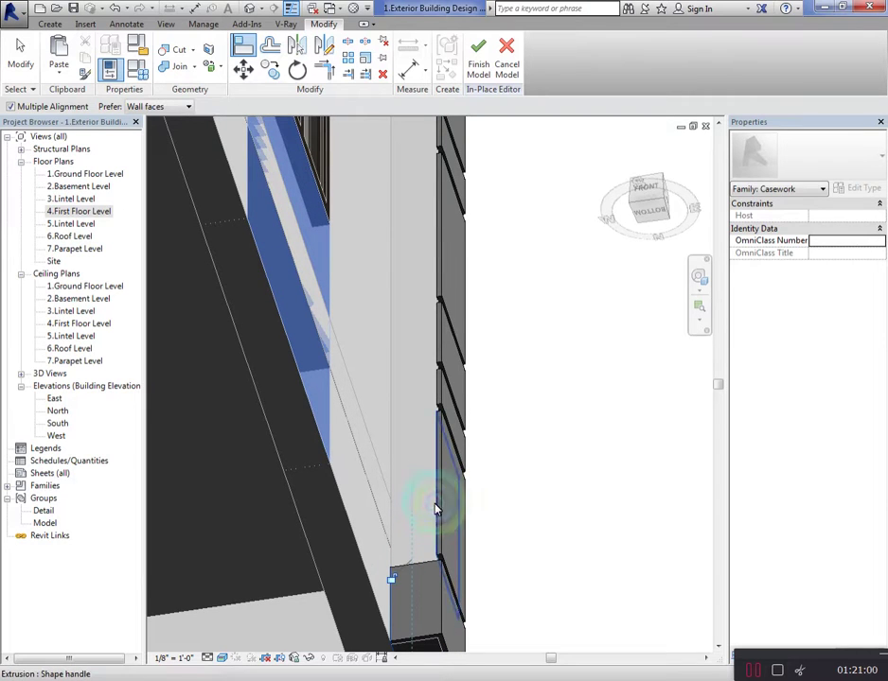
{"action": "left_click", "coordinate": [437, 312]}
{"action": "scroll", "coordinate": [435, 299], "scroll_direction": "down", "scroll_amount": 1}
{"action": "left_click", "coordinate": [441, 223]}
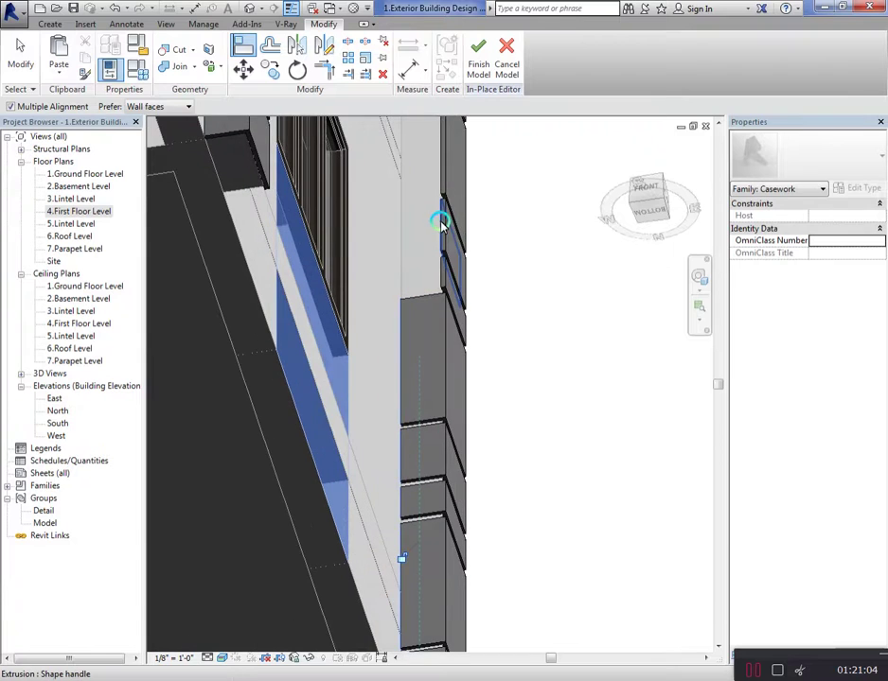
Drag the extrusion's end to a new position and dismiss the 'Line is too short' error
{"action": "scroll", "coordinate": [423, 238], "scroll_direction": "down", "scroll_amount": 1}
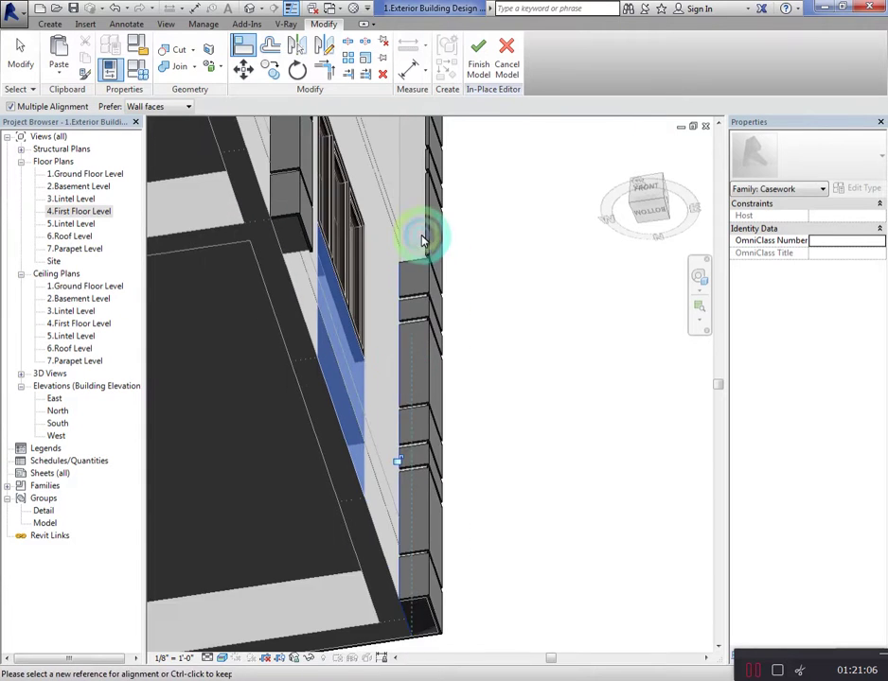
{"action": "scroll", "coordinate": [427, 230], "scroll_direction": "down", "scroll_amount": 1}
{"action": "scroll", "coordinate": [402, 406], "scroll_direction": "down", "scroll_amount": 2}
{"action": "scroll", "coordinate": [430, 238], "scroll_direction": "up", "scroll_amount": 2}
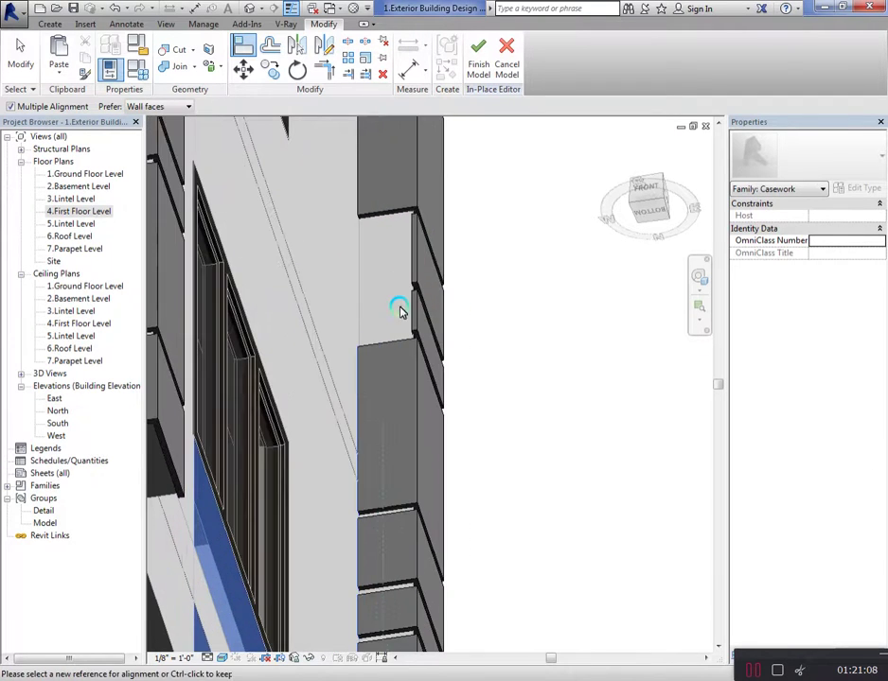
{"action": "middle_click_drag", "start_coordinate": [431, 337], "coordinate": [626, 241], "text": "shift"}
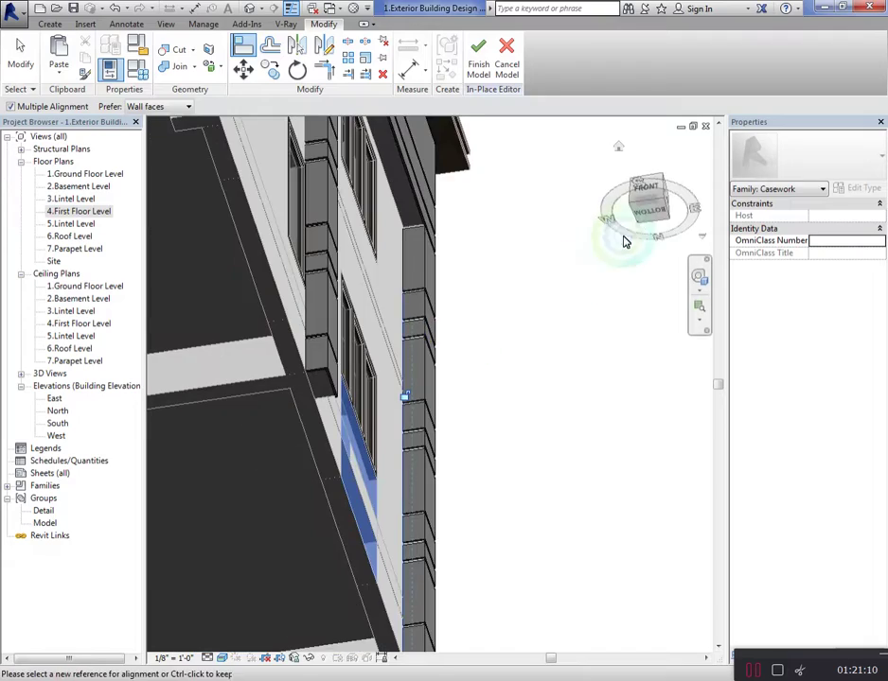
{"action": "mouse_move", "coordinate": [638, 206]}
{"action": "left_mouse_down"}
{"action": "mouse_move", "coordinate": [460, 174]}
{"action": "mouse_move", "coordinate": [390, 190]}
{"action": "mouse_move", "coordinate": [644, 205]}
{"action": "mouse_move", "coordinate": [471, 350]}
{"action": "left_mouse_up"}
{"action": "scroll", "coordinate": [433, 535], "scroll_direction": "down", "scroll_amount": 2}
{"action": "scroll", "coordinate": [401, 582], "scroll_direction": "up", "scroll_amount": 3}
{"action": "scroll", "coordinate": [366, 597], "scroll_direction": "up", "scroll_amount": 2}
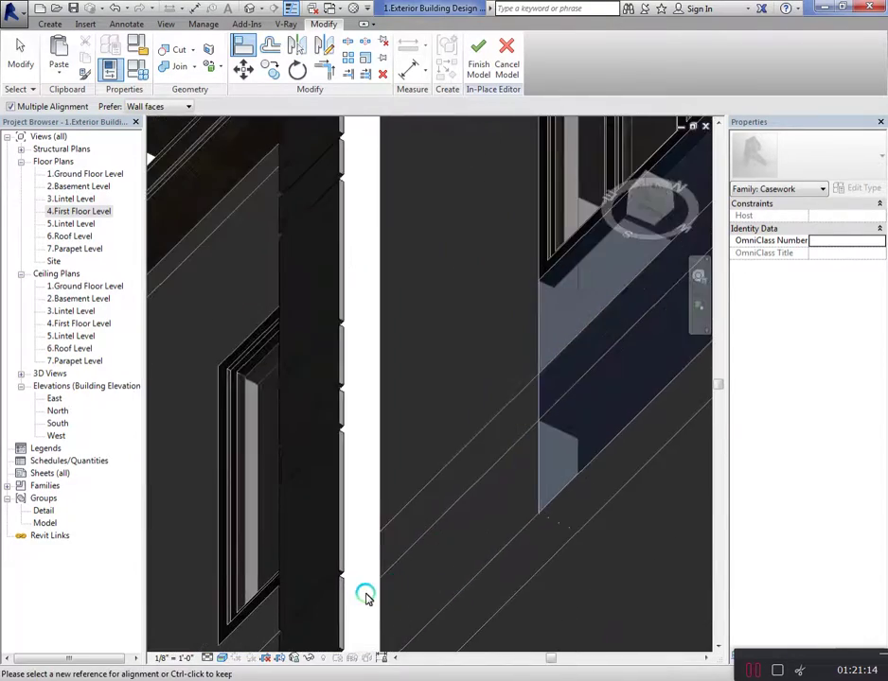
{"action": "left_click_drag", "start_coordinate": [346, 596], "coordinate": [353, 558]}
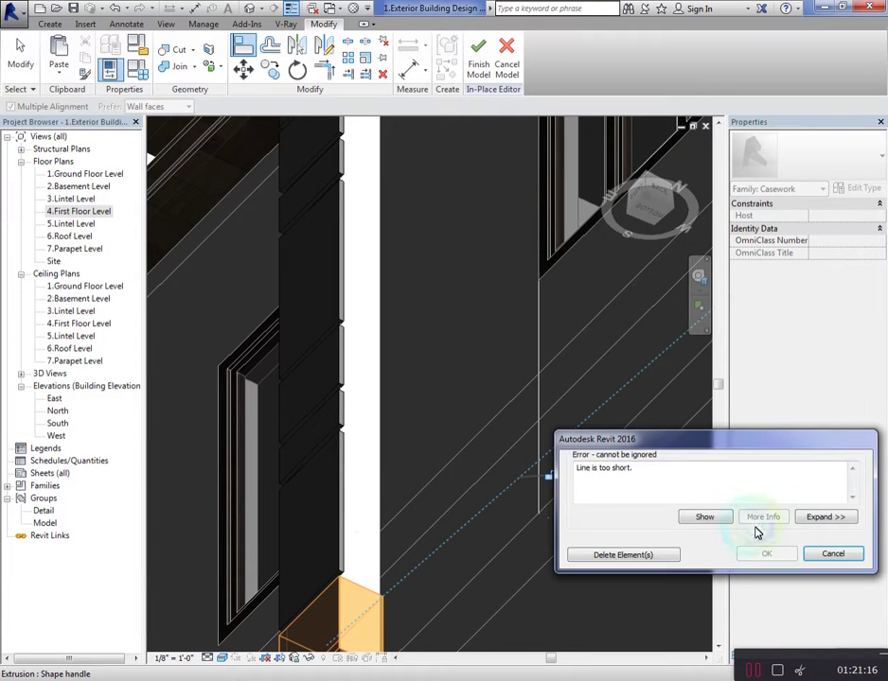
{"action": "left_click", "coordinate": [824, 555]}
{"action": "scroll", "coordinate": [531, 413], "scroll_direction": "down", "scroll_amount": 2}
{"action": "scroll", "coordinate": [525, 432], "scroll_direction": "down", "scroll_amount": 2}
Restart Align (AL) and retry aligning the extrusion to the wall face, deleting the invalid extrusion
{"action": "key", "text": "Escape"}
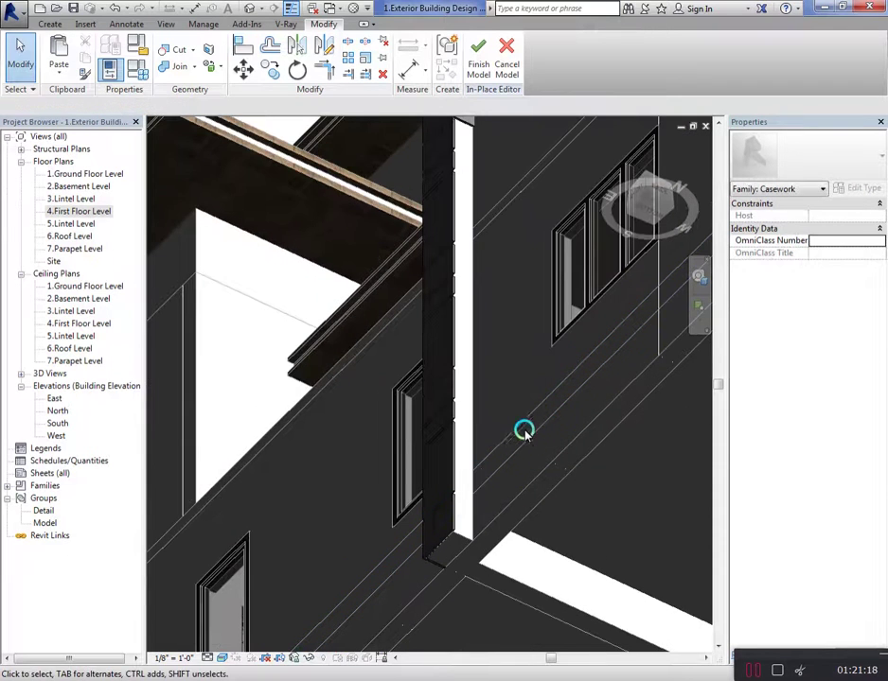
{"action": "key", "text": "l"}
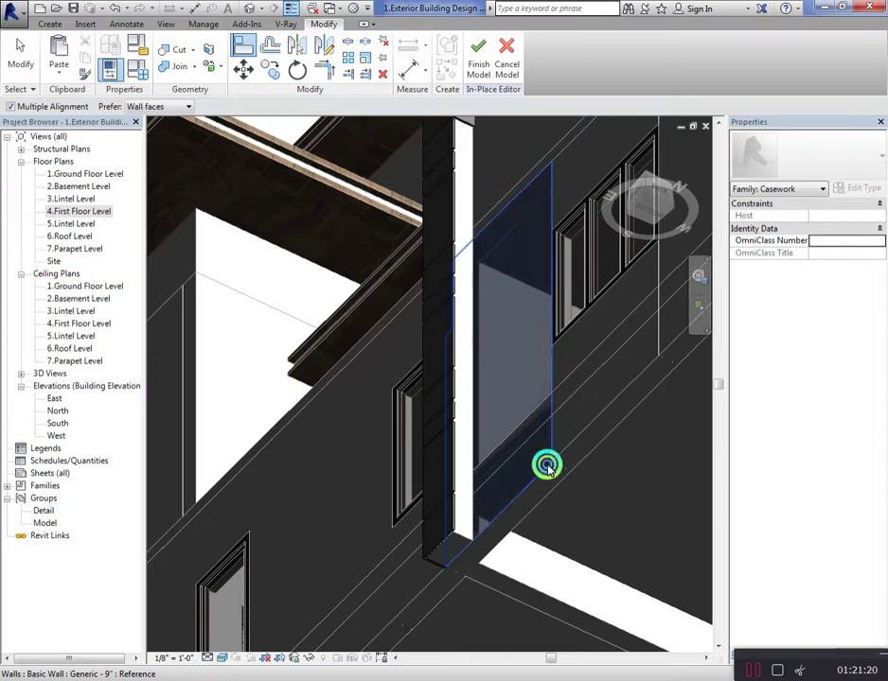
{"action": "scroll", "coordinate": [511, 482], "scroll_direction": "up", "scroll_amount": 2}
{"action": "left_click", "coordinate": [449, 509]}
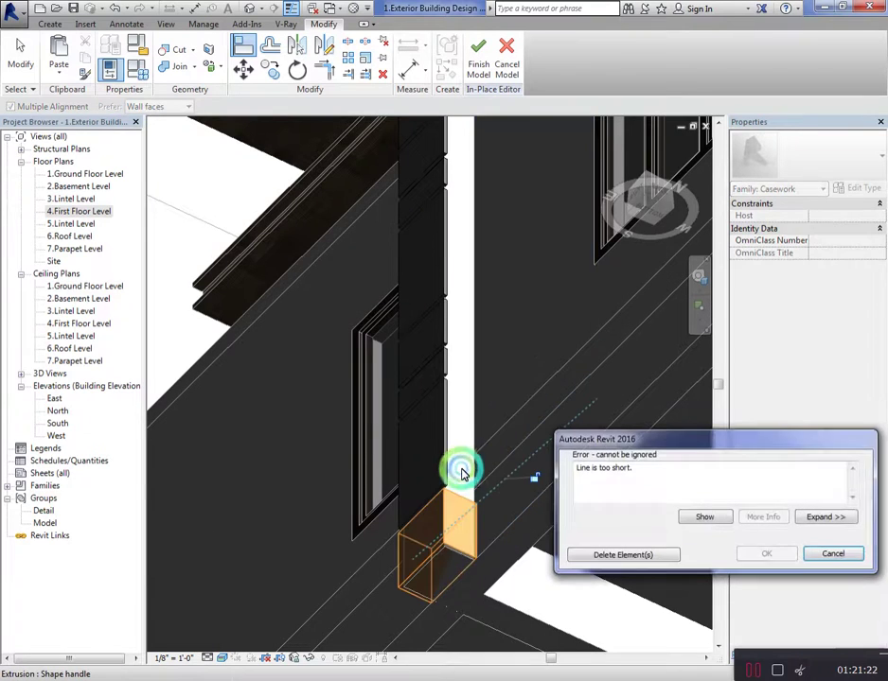
{"action": "left_click", "coordinate": [819, 557]}
{"action": "scroll", "coordinate": [525, 470], "scroll_direction": "up", "scroll_amount": 2}
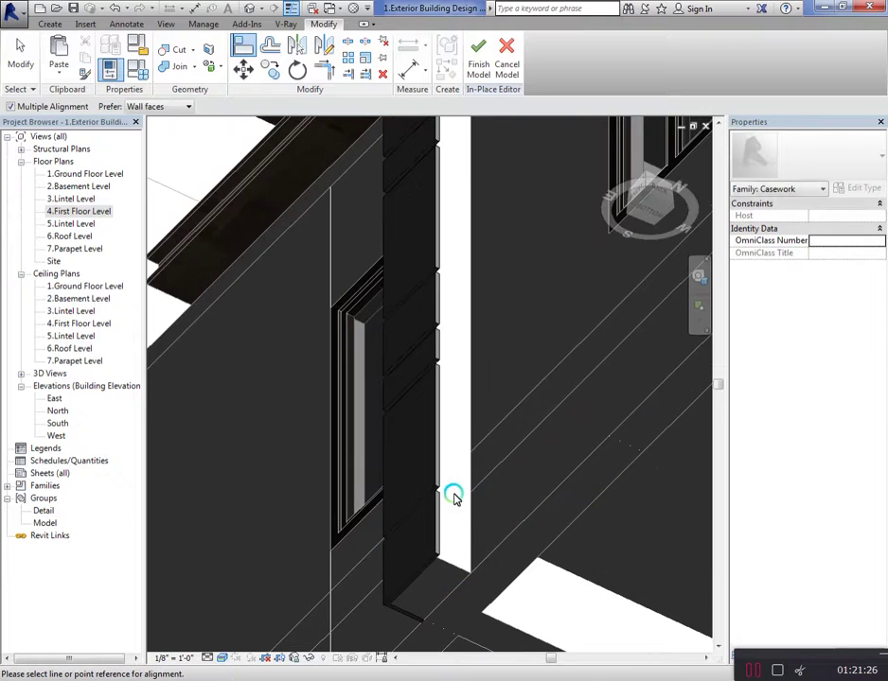
{"action": "scroll", "coordinate": [450, 487], "scroll_direction": "up", "scroll_amount": 2}
{"action": "left_click", "coordinate": [427, 463]}
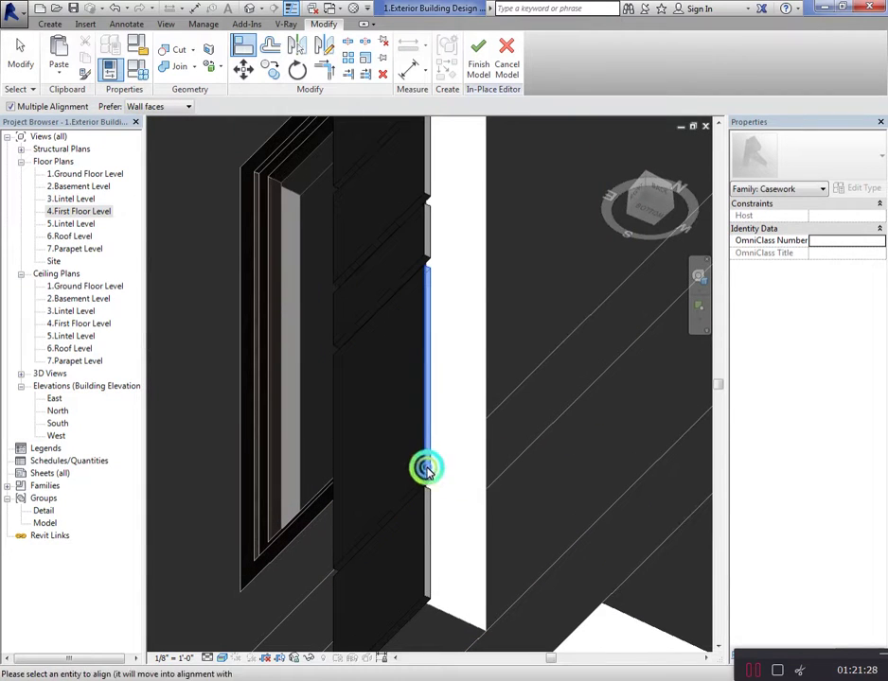
{"action": "scroll", "coordinate": [458, 504], "scroll_direction": "down", "scroll_amount": 2}
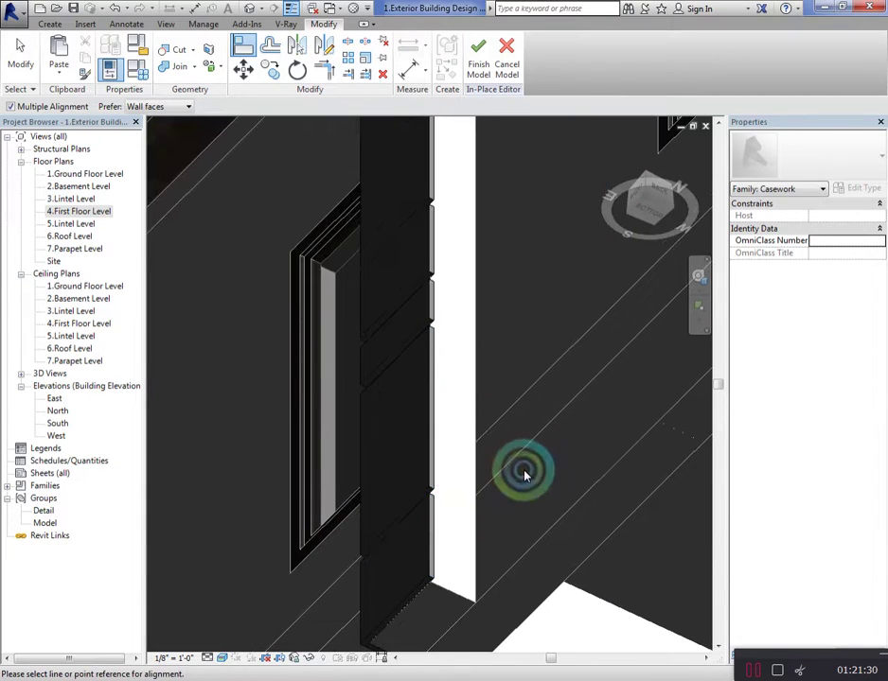
{"action": "left_click", "coordinate": [556, 520]}
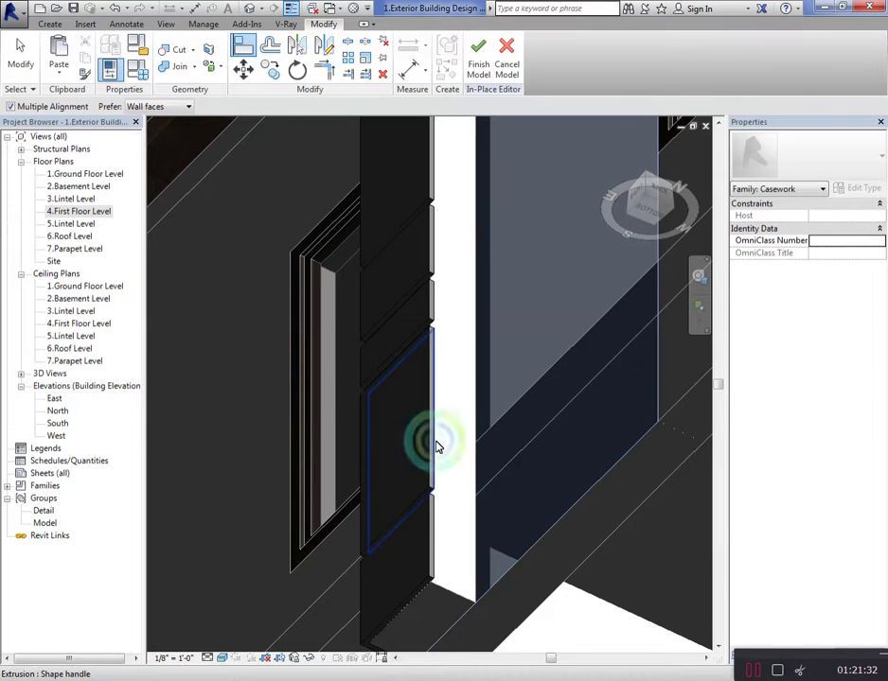
{"action": "left_click", "coordinate": [435, 443]}
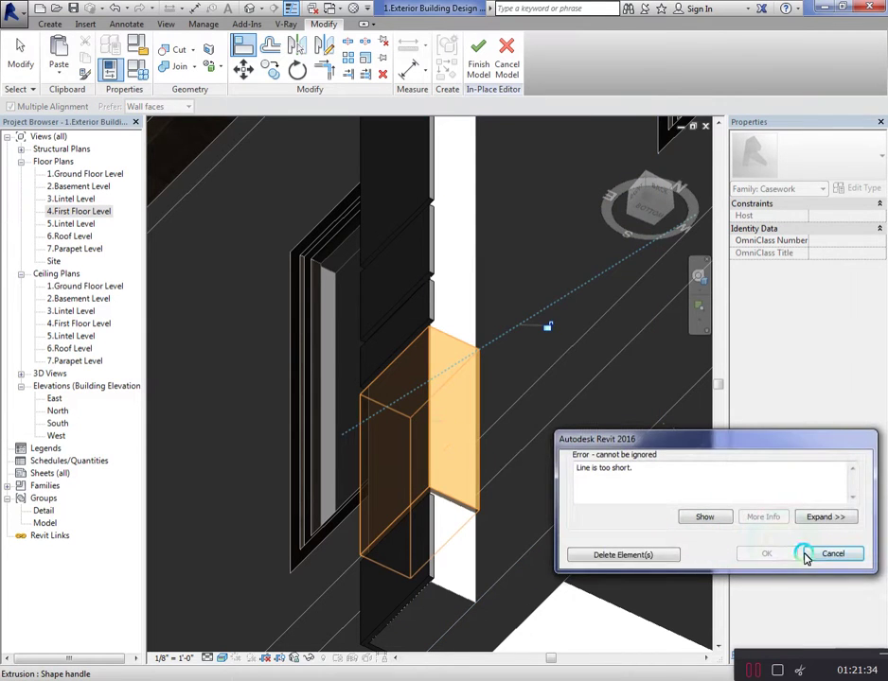
{"action": "left_click", "coordinate": [642, 557]}
Retry the wall-face alignment, deleting the failing elements each time the error appears
{"action": "left_click", "coordinate": [568, 542]}
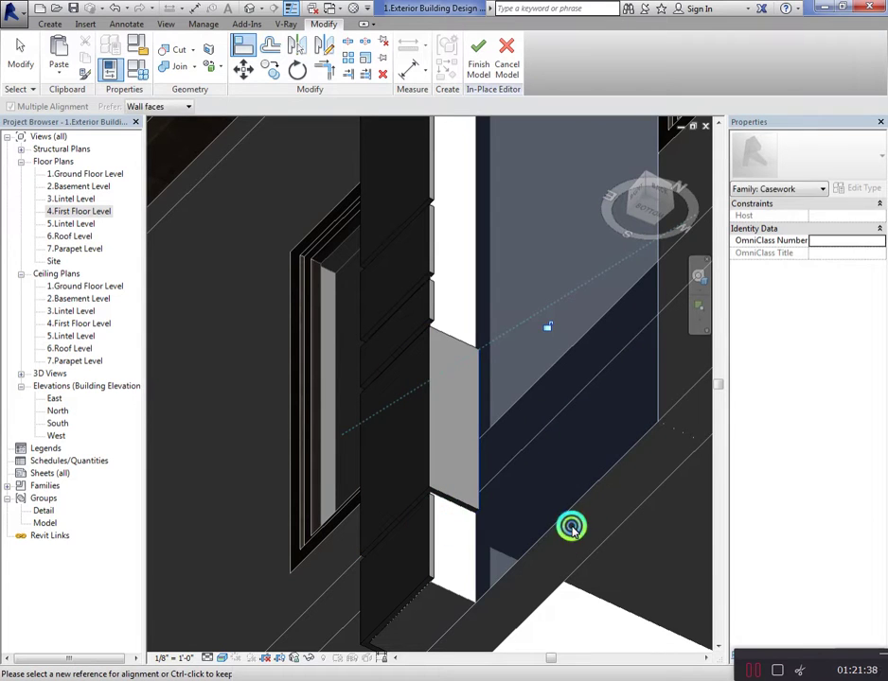
{"action": "left_click", "coordinate": [554, 518]}
{"action": "left_click", "coordinate": [561, 518]}
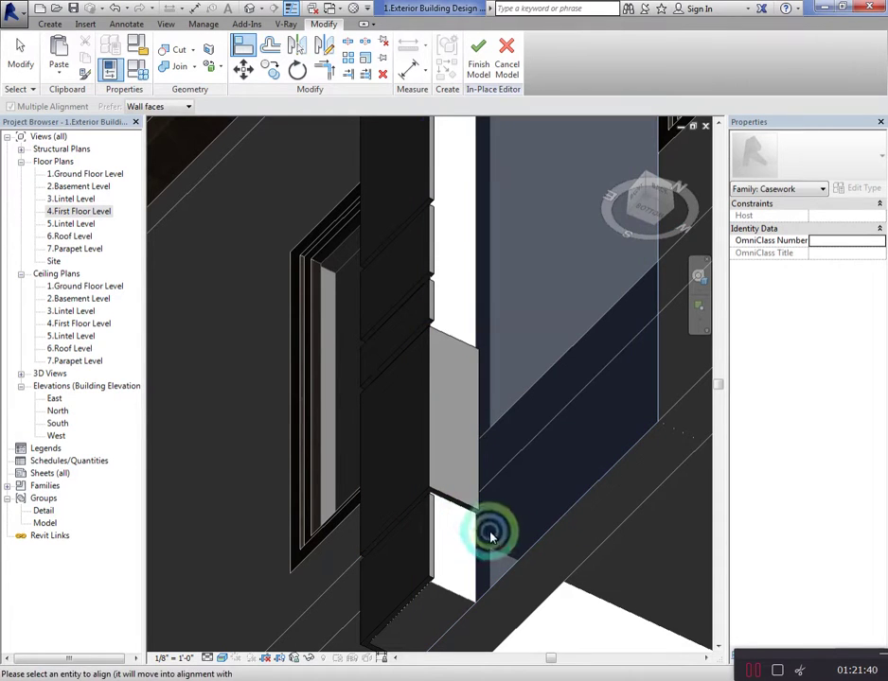
{"action": "left_click", "coordinate": [455, 538]}
{"action": "left_click", "coordinate": [620, 553]}
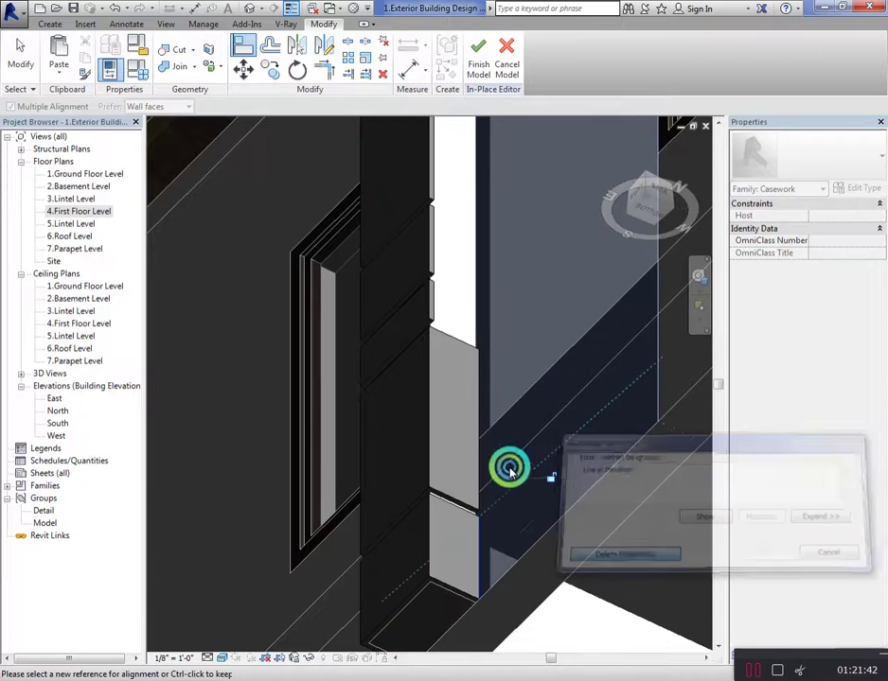
{"action": "left_click", "coordinate": [435, 304]}
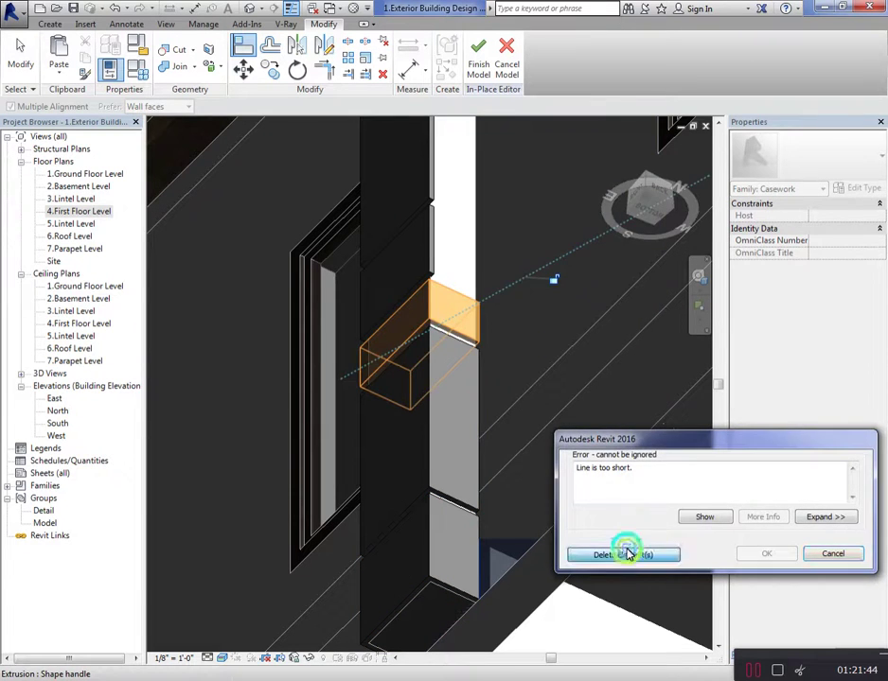
{"action": "left_click", "coordinate": [627, 549]}
{"action": "left_click", "coordinate": [436, 239]}
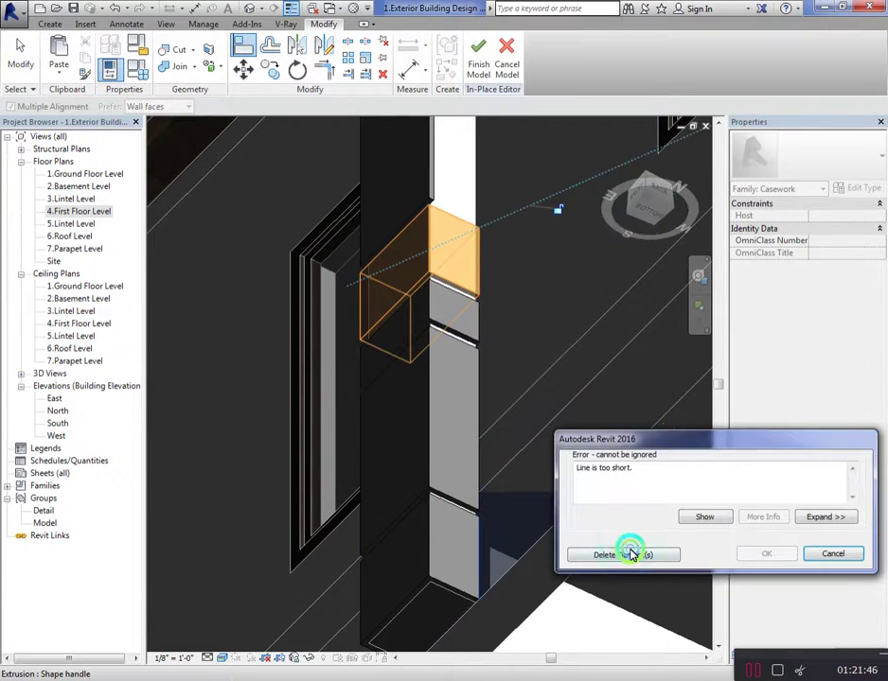
{"action": "left_click", "coordinate": [630, 554]}
Stretch and align the extrusion's top face up to the wall face reference above
{"action": "scroll", "coordinate": [504, 460], "scroll_direction": "down", "scroll_amount": 3}
{"action": "scroll", "coordinate": [535, 424], "scroll_direction": "up", "scroll_amount": 3}
{"action": "scroll", "coordinate": [490, 458], "scroll_direction": "up", "scroll_amount": 2}
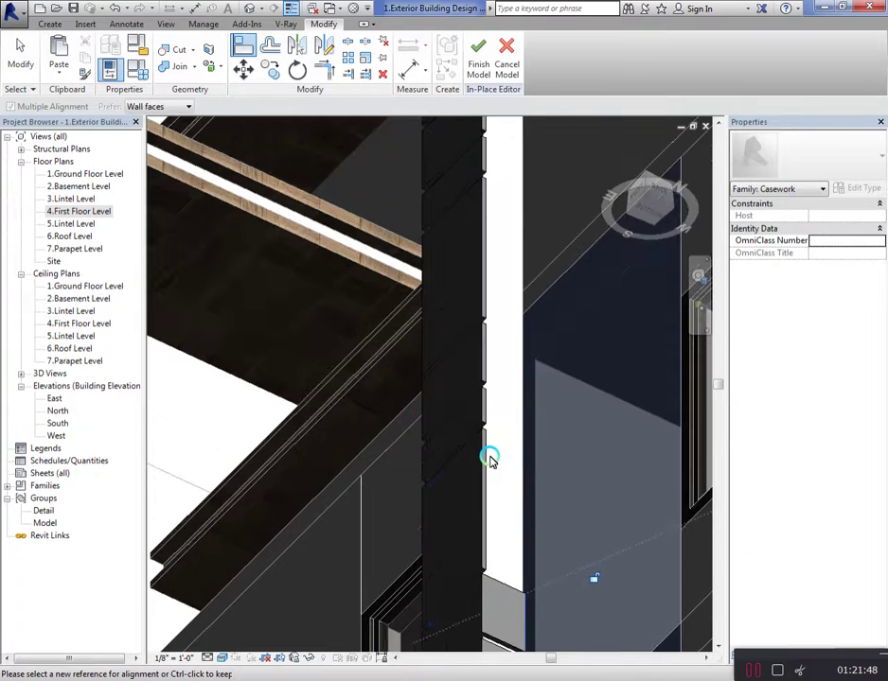
{"action": "left_click", "coordinate": [489, 458]}
{"action": "left_click", "coordinate": [670, 556]}
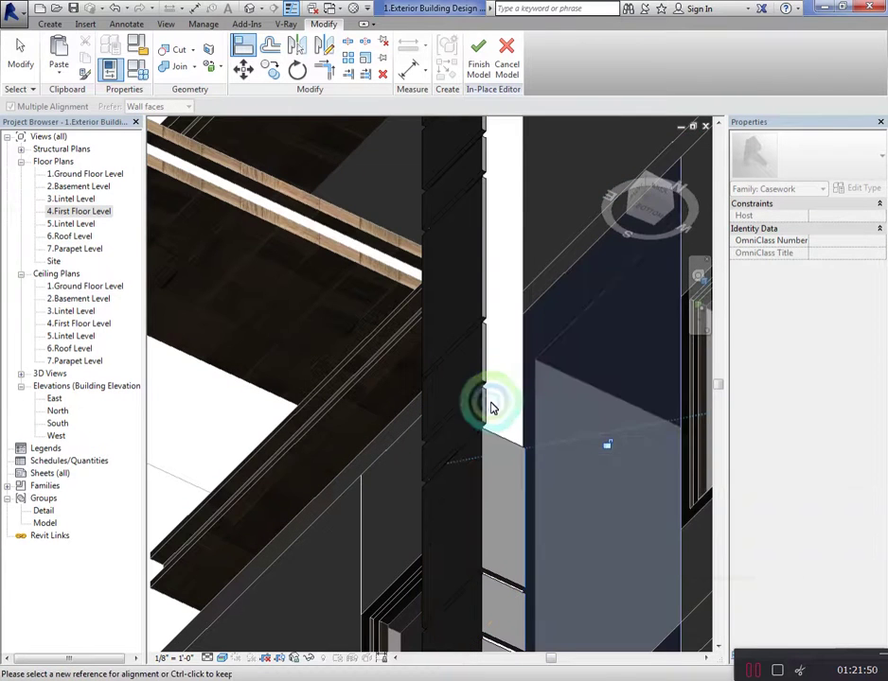
{"action": "left_click", "coordinate": [557, 428]}
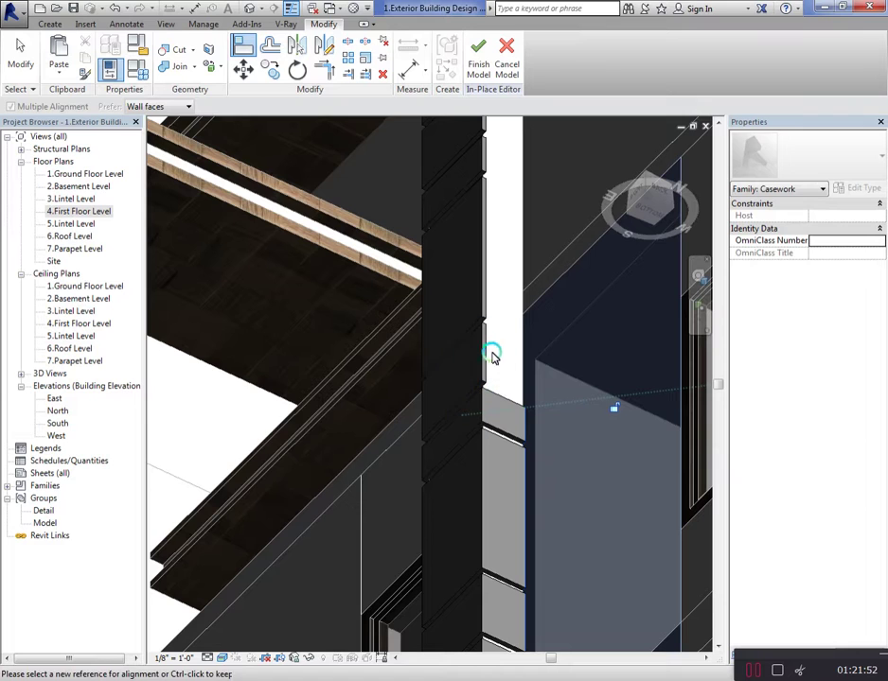
{"action": "left_click_drag", "start_coordinate": [492, 355], "coordinate": [490, 161]}
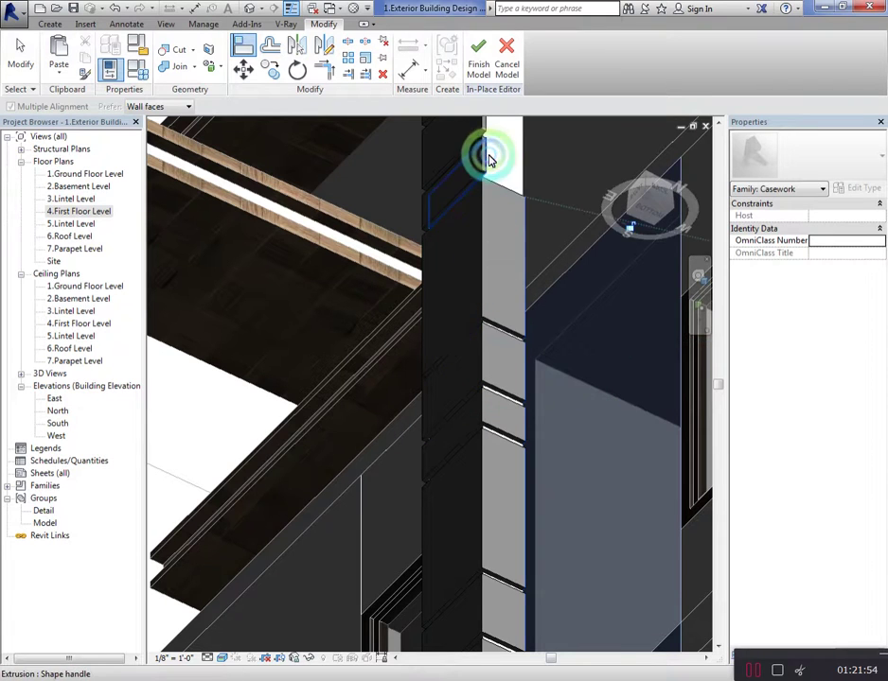
{"action": "left_click", "coordinate": [491, 352]}
{"action": "left_click", "coordinate": [491, 192]}
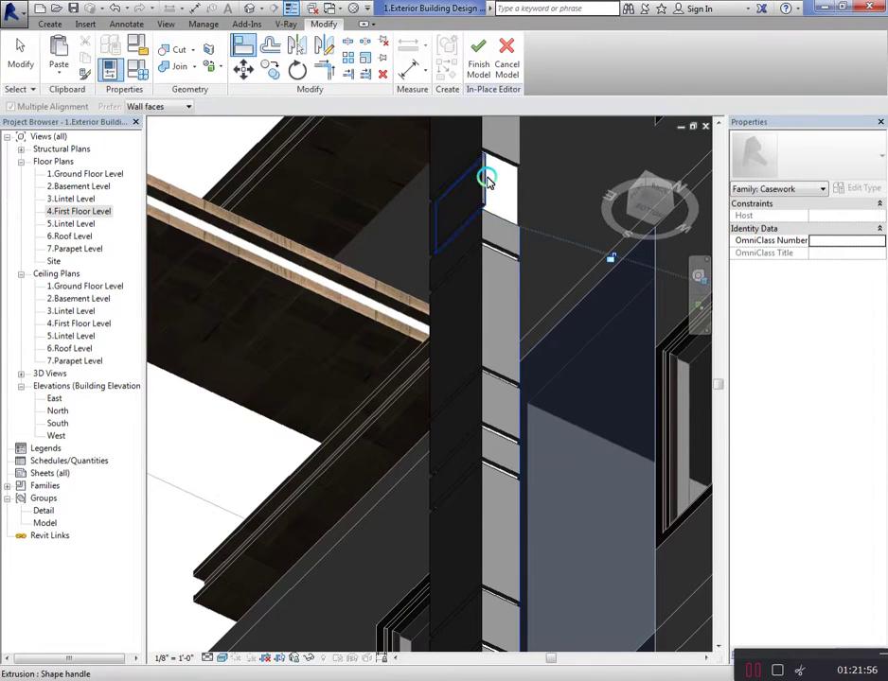
{"action": "left_click", "coordinate": [531, 294]}
{"action": "scroll", "coordinate": [485, 326], "scroll_direction": "down", "scroll_amount": 5}
Turn to the building's right side and select the right-wing pilaster extrusion
{"action": "key", "text": "Escape"}
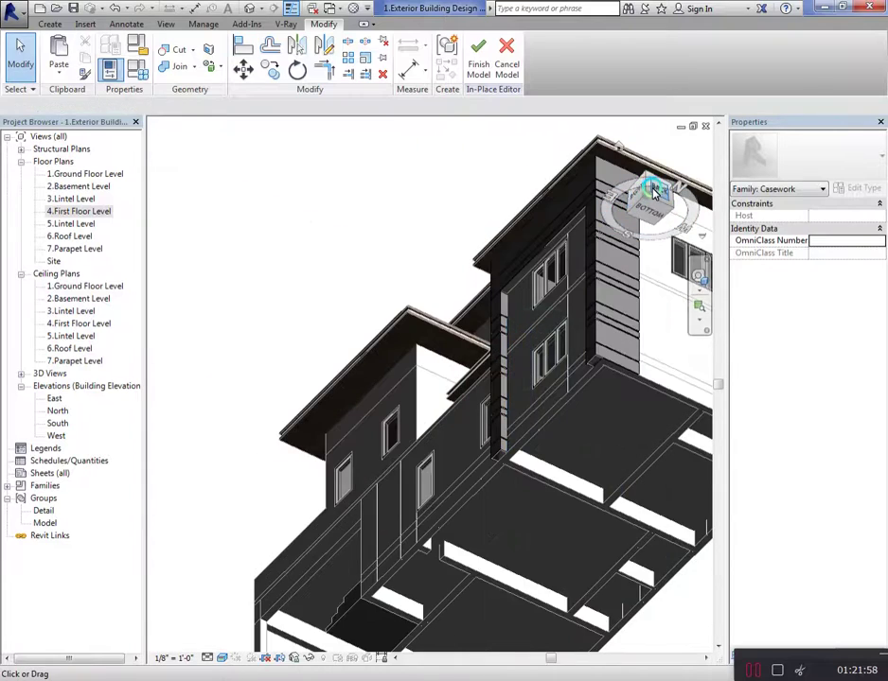
{"action": "left_click", "coordinate": [653, 192]}
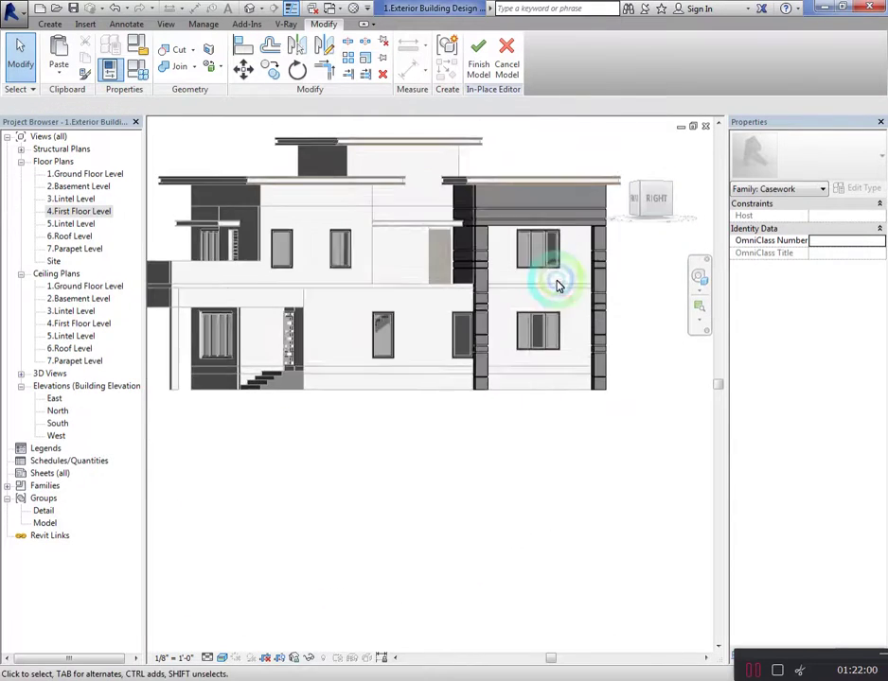
{"action": "scroll", "coordinate": [559, 286], "scroll_direction": "up", "scroll_amount": 1}
{"action": "scroll", "coordinate": [652, 240], "scroll_direction": "up", "scroll_amount": 3}
{"action": "scroll", "coordinate": [397, 237], "scroll_direction": "down", "scroll_amount": 3}
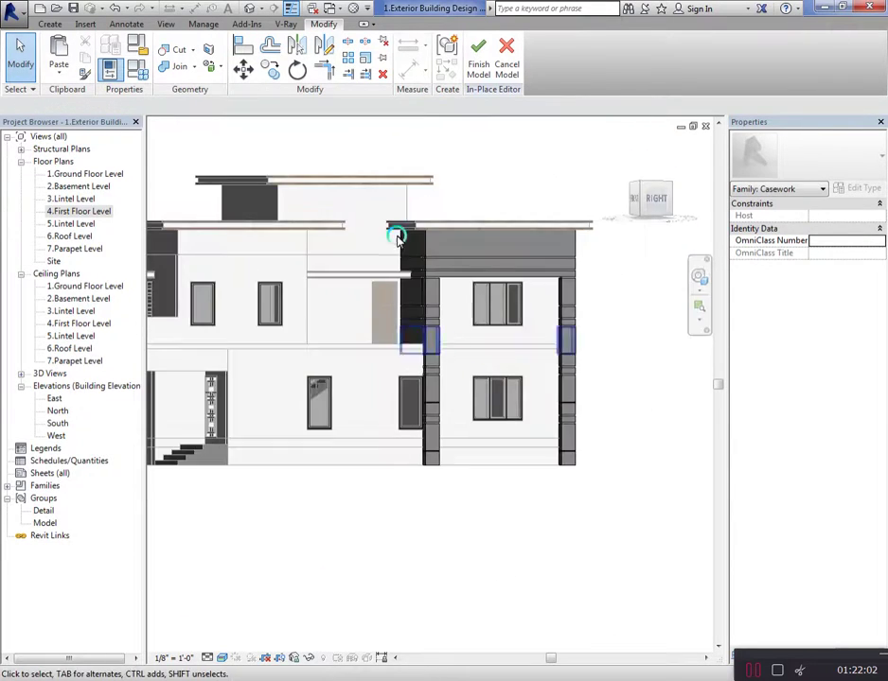
{"action": "left_click_drag", "start_coordinate": [344, 123], "coordinate": [632, 613]}
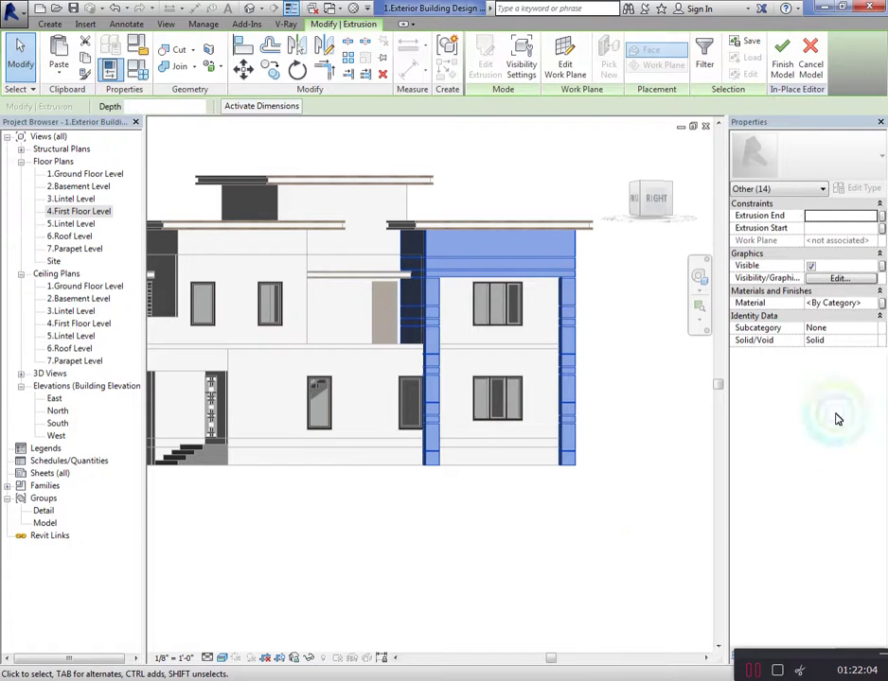
Create a new material for the extrusion and rename it 'wheat'
{"action": "left_click", "coordinate": [875, 303]}
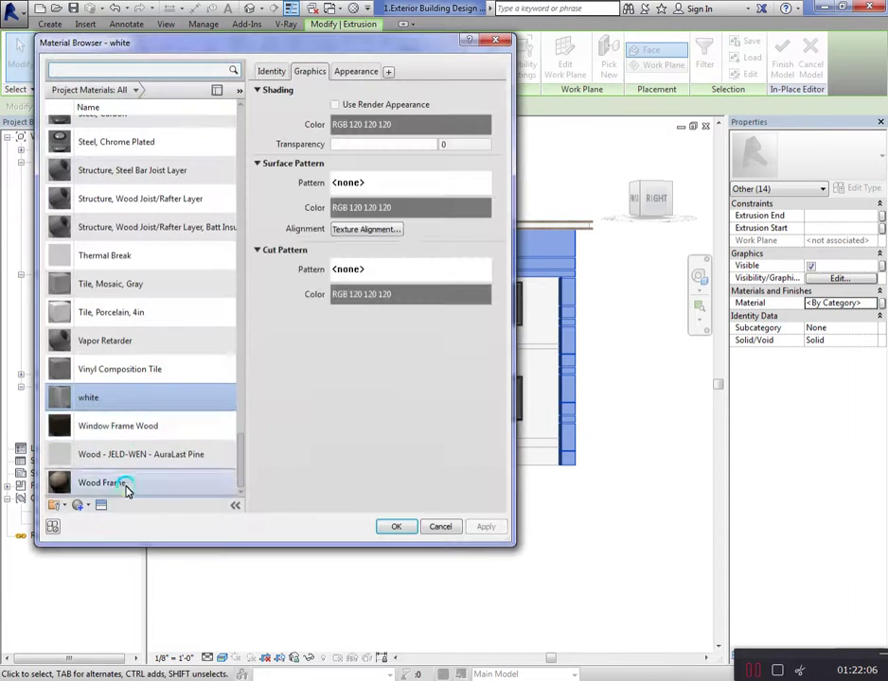
{"action": "left_click", "coordinate": [80, 507]}
{"action": "left_click", "coordinate": [85, 516]}
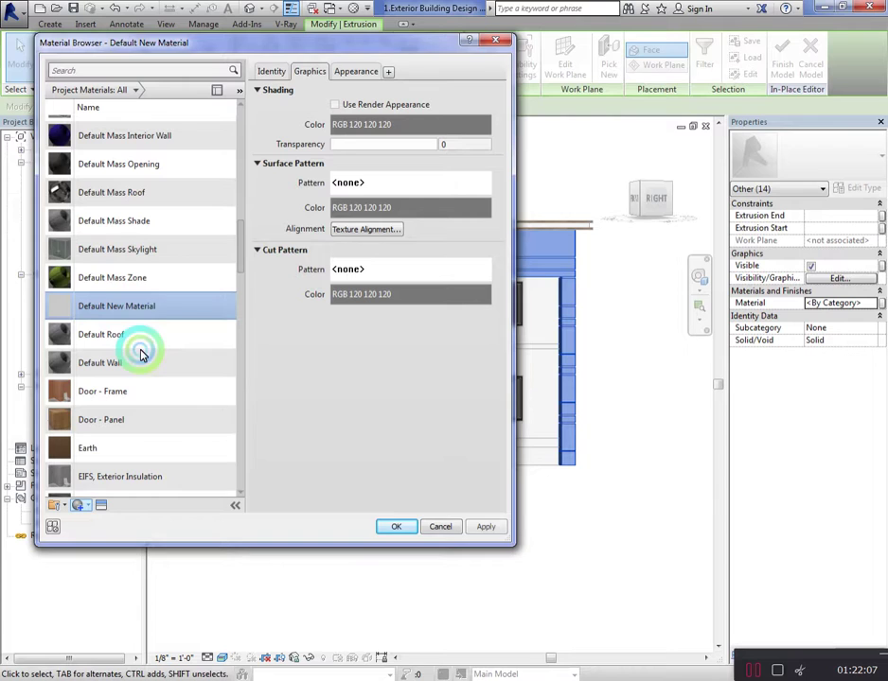
{"action": "right_click", "coordinate": [167, 306]}
{"action": "left_click", "coordinate": [204, 347]}
{"action": "type", "text": "wheat"}
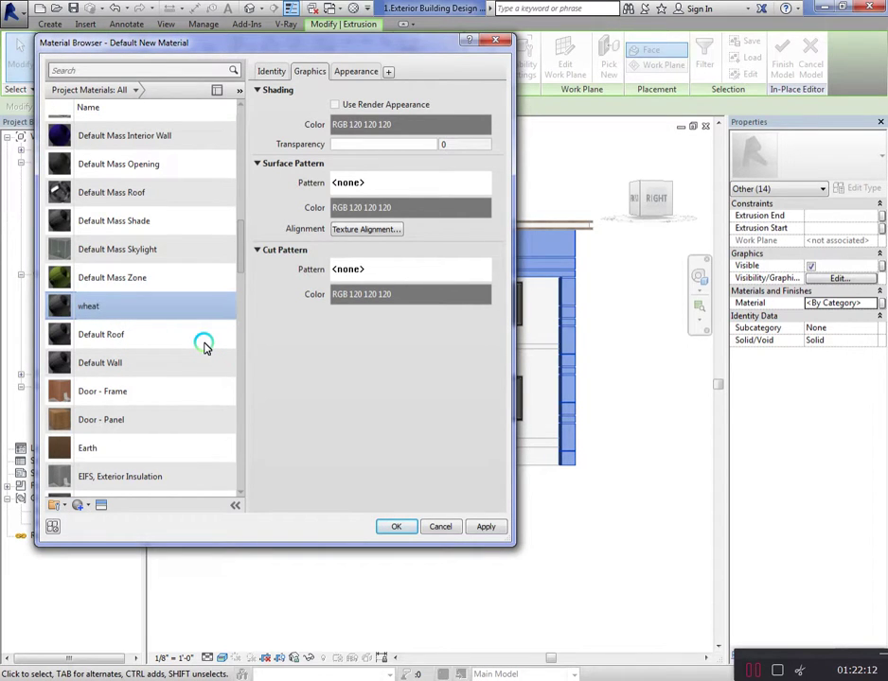
{"action": "key", "text": "Return"}
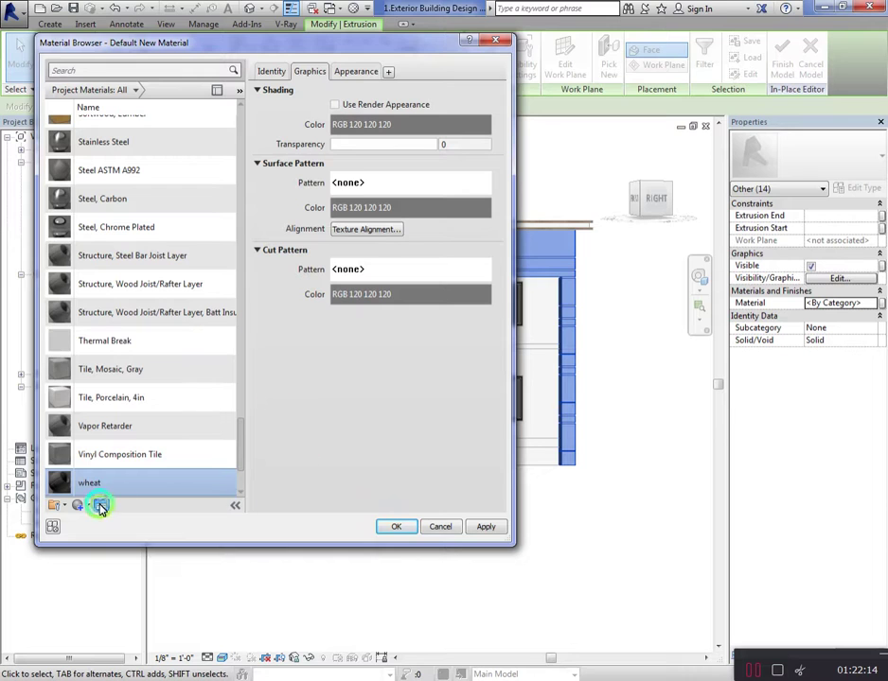
Give 'wheat' the Wall Paint > Matte > Wheat appearance from the Asset Browser
{"action": "left_click", "coordinate": [101, 507]}
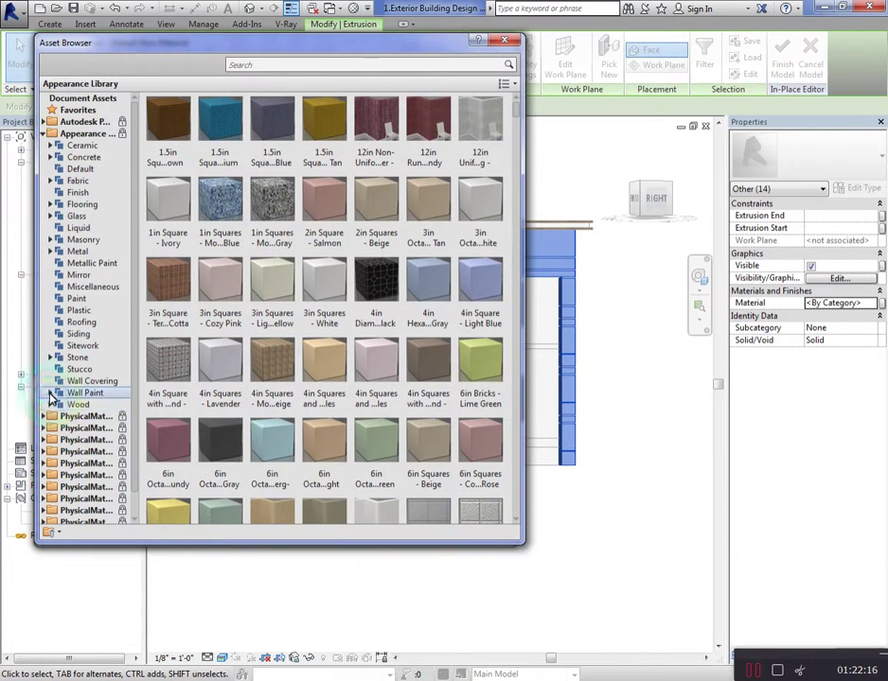
{"action": "left_click", "coordinate": [85, 416]}
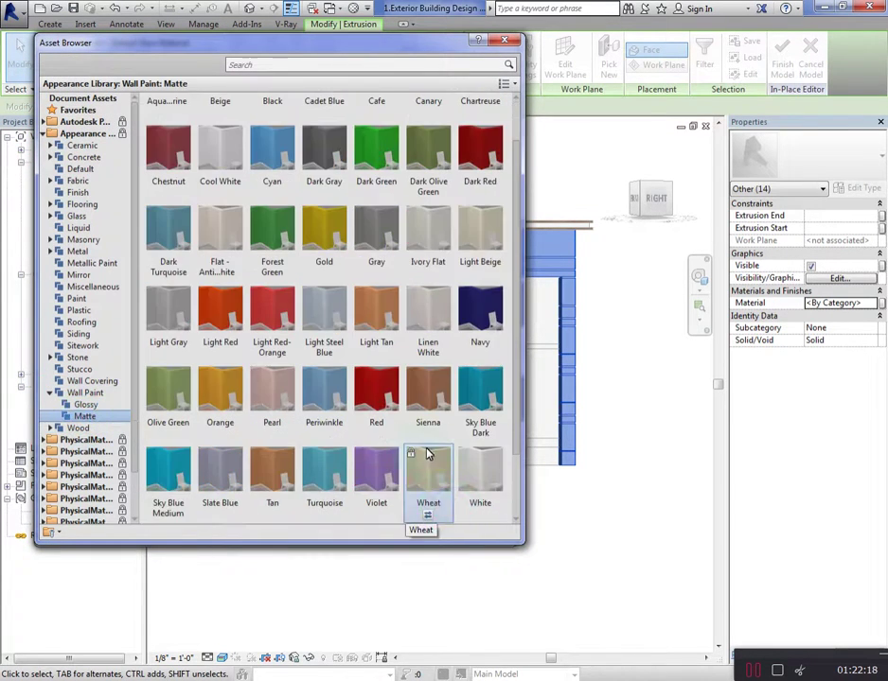
{"action": "scroll", "coordinate": [426, 453], "scroll_direction": "up", "scroll_amount": 2}
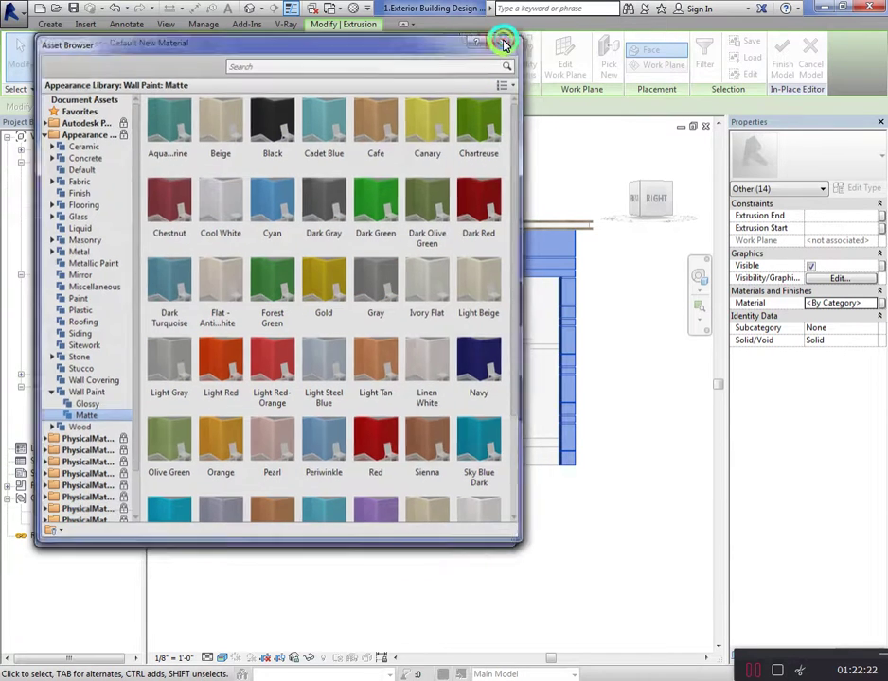
{"action": "left_click", "coordinate": [505, 43]}
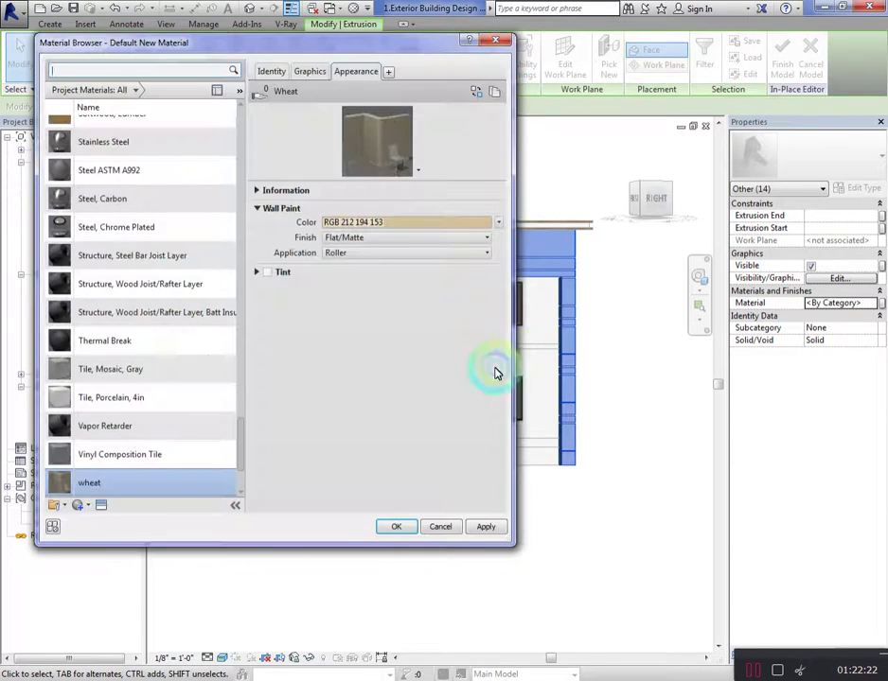
Enable Tint and set the tint colour to RGB 212 194 153
{"action": "left_click", "coordinate": [269, 275]}
{"action": "left_click", "coordinate": [394, 283]}
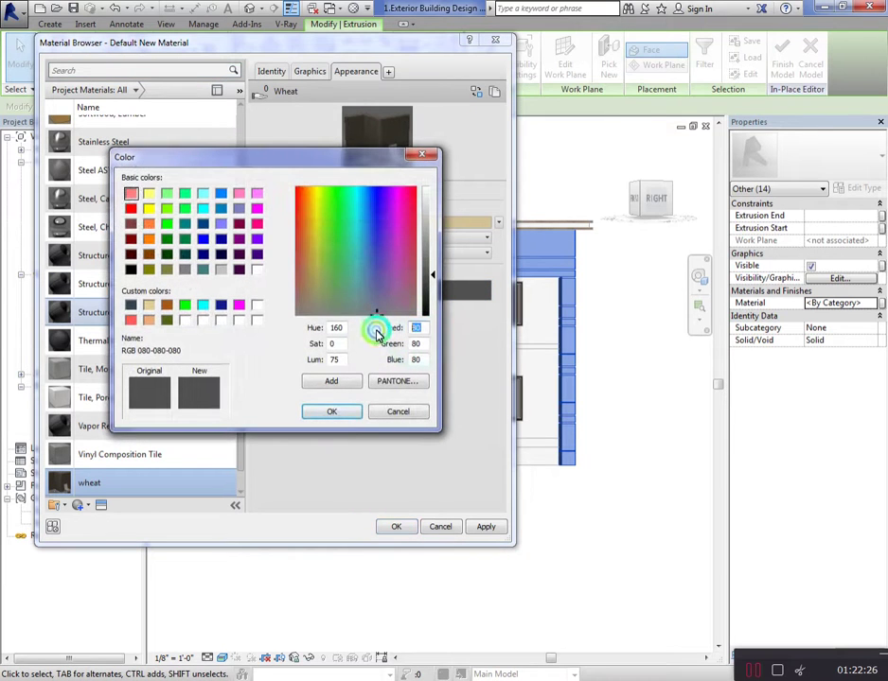
{"action": "type", "text": "212"}
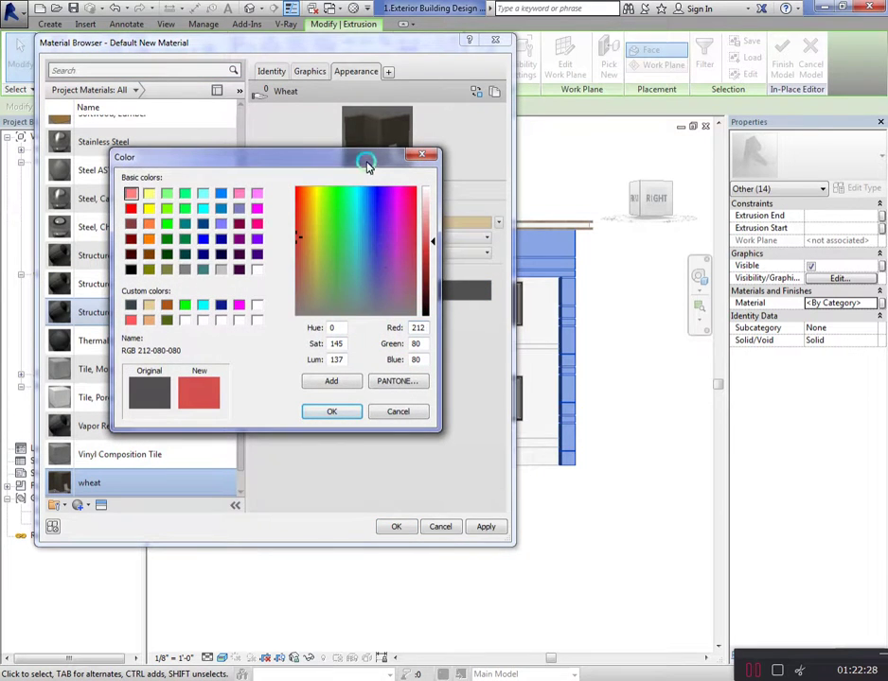
{"action": "left_click_drag", "start_coordinate": [368, 164], "coordinate": [212, 173]}
{"action": "left_click", "coordinate": [247, 369]}
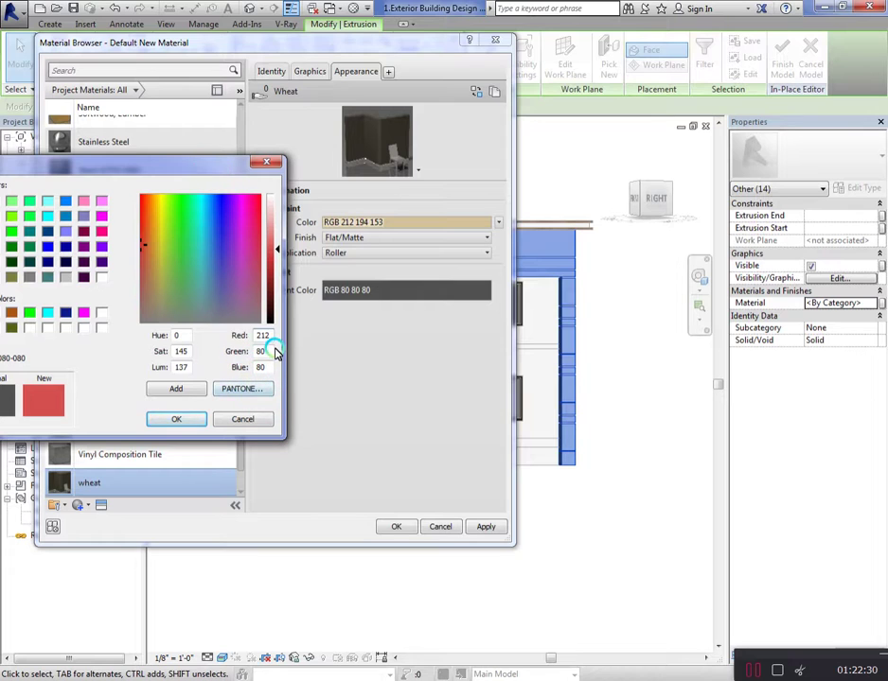
{"action": "type", "text": "19"}
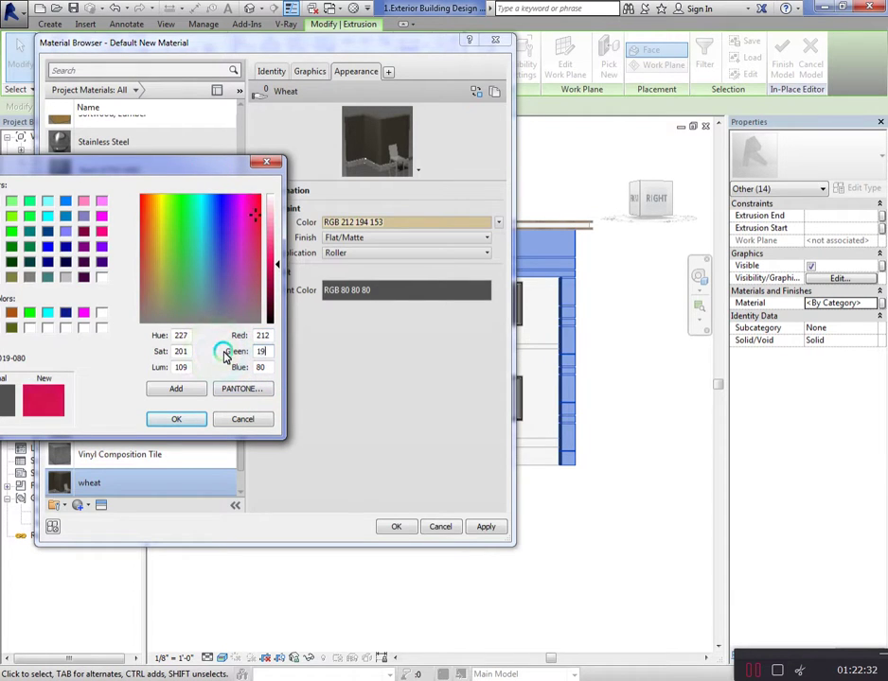
{"action": "type", "text": "4"}
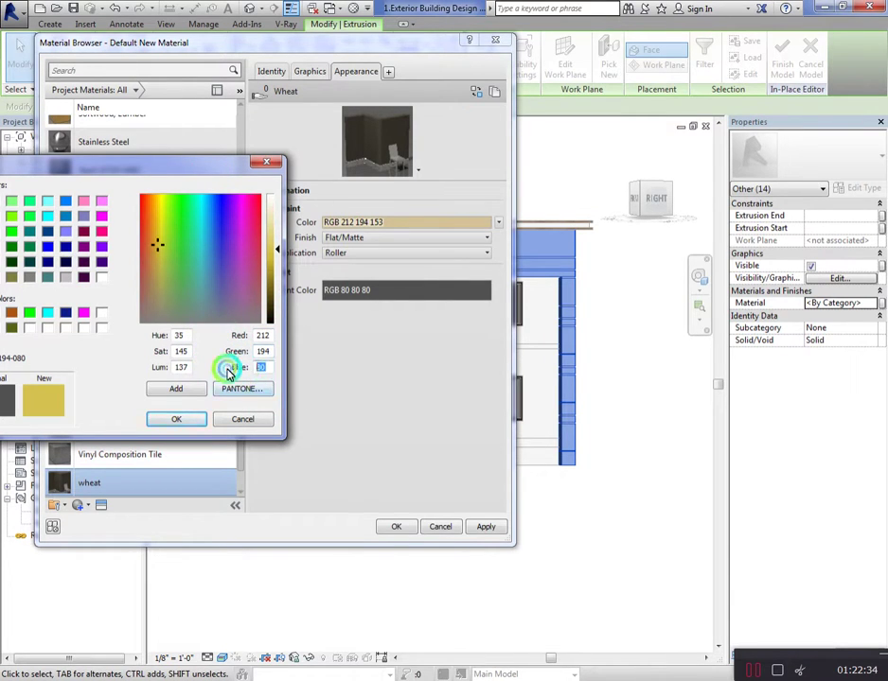
{"action": "type", "text": "153"}
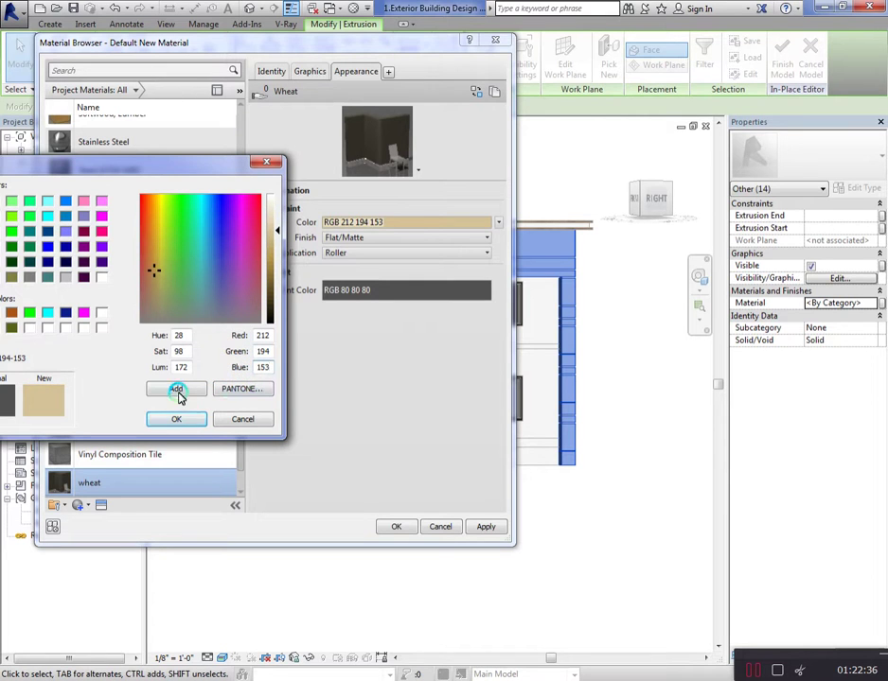
{"action": "left_click", "coordinate": [201, 428]}
Apply the wheat material to the pilasters and finish the in-place model
{"action": "left_click", "coordinate": [484, 526]}
{"action": "left_click", "coordinate": [397, 527]}
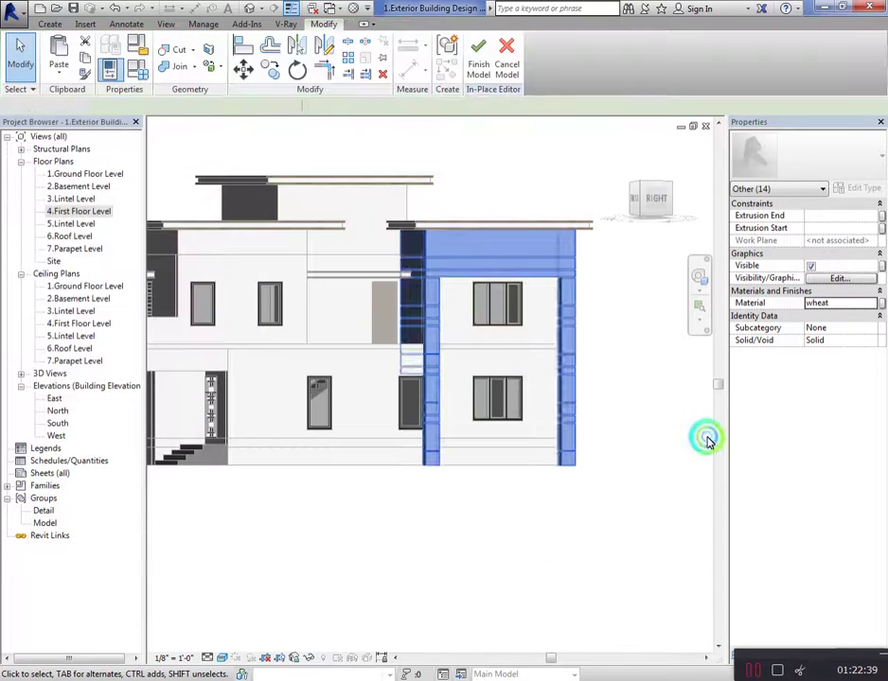
{"action": "left_click", "coordinate": [634, 232]}
{"action": "left_click_drag", "start_coordinate": [651, 200], "coordinate": [660, 202]}
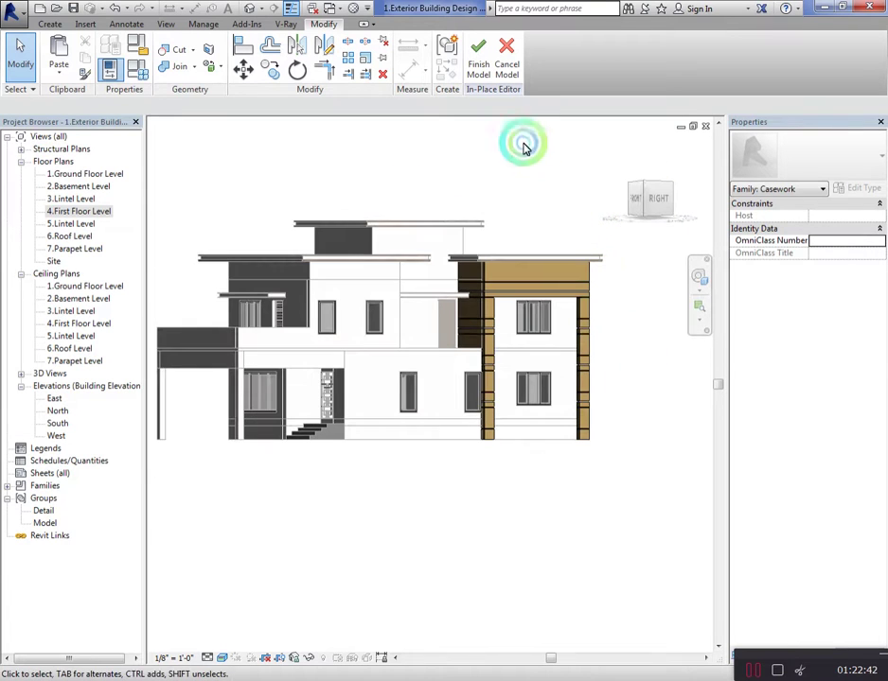
{"action": "left_click", "coordinate": [494, 97]}
{"action": "left_click", "coordinate": [555, 390]}
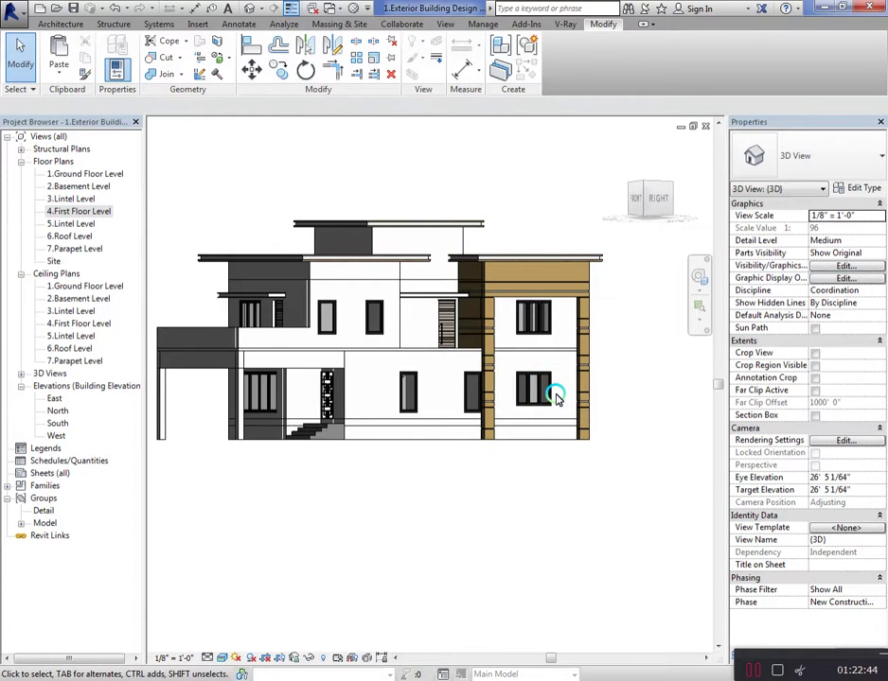
{"action": "scroll", "coordinate": [596, 307], "scroll_direction": "up", "scroll_amount": 1}
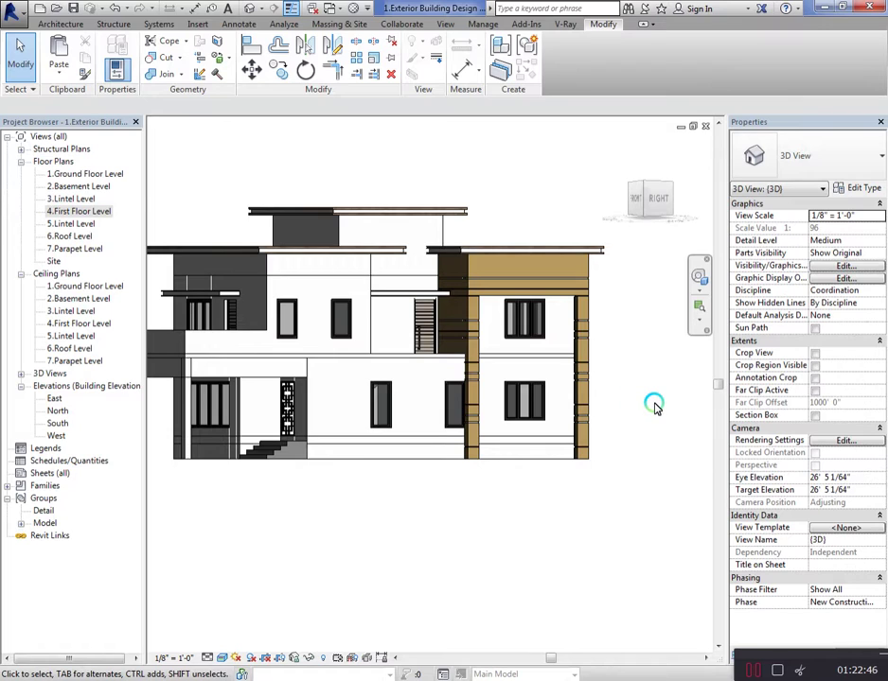
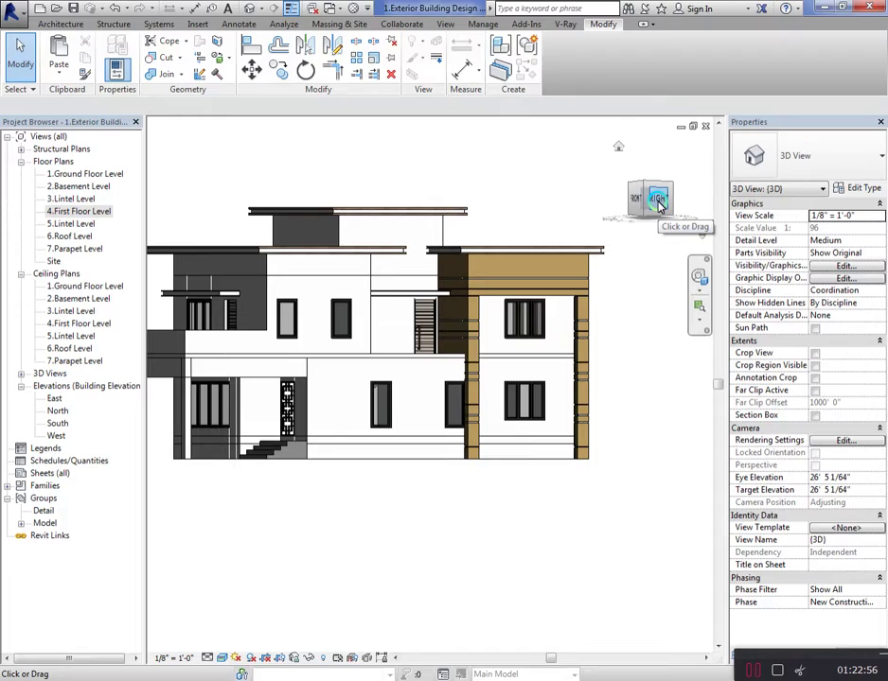
Return to the front view and start a new in-place Casework model with its default name
{"action": "left_click_drag", "start_coordinate": [660, 206], "coordinate": [646, 193]}
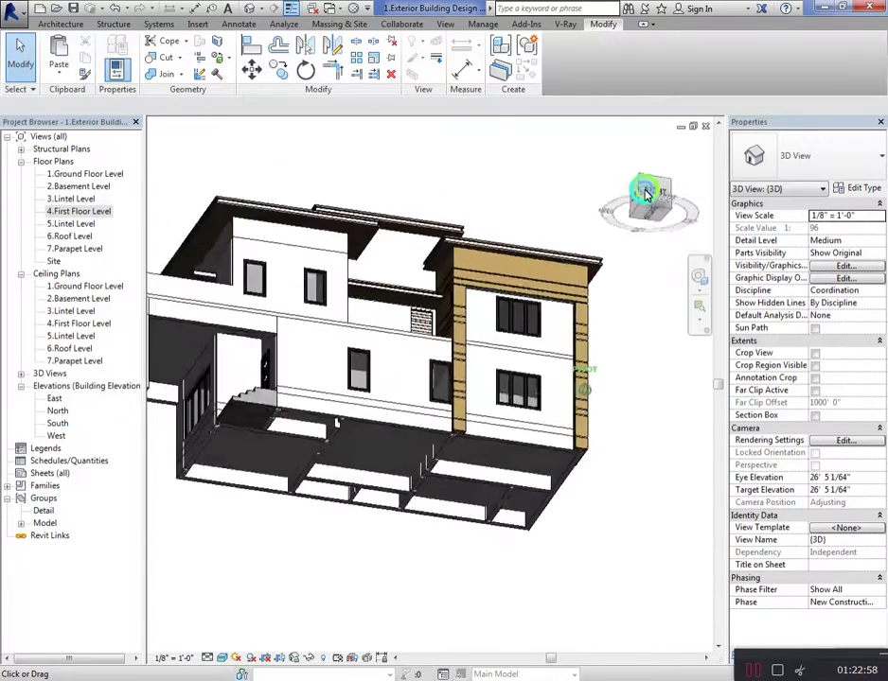
{"action": "left_click", "coordinate": [652, 216]}
{"action": "scroll", "coordinate": [634, 439], "scroll_direction": "up", "scroll_amount": 3}
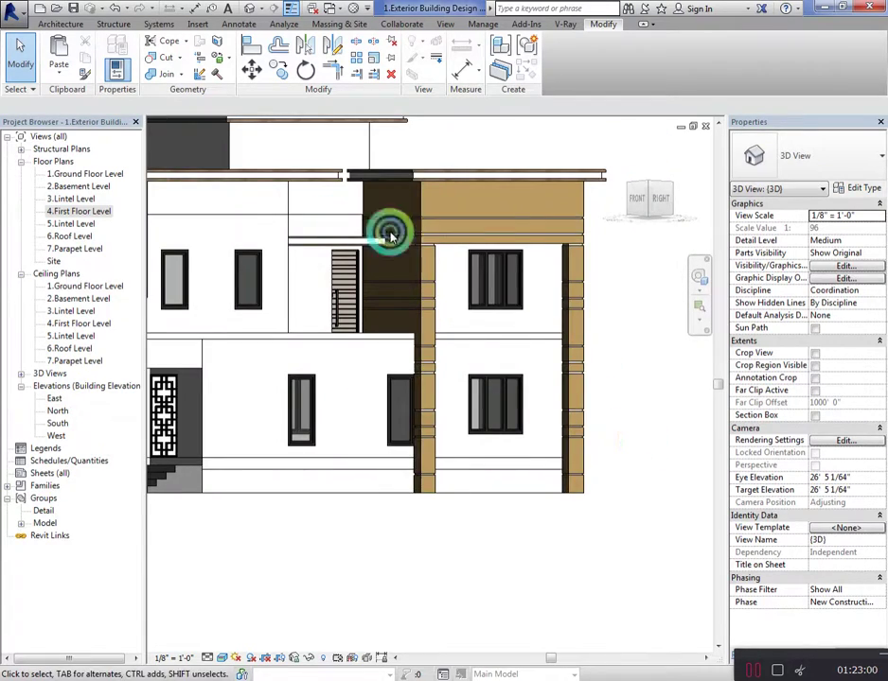
{"action": "scroll", "coordinate": [613, 425], "scroll_direction": "down", "scroll_amount": 3}
{"action": "scroll", "coordinate": [257, 156], "scroll_direction": "up", "scroll_amount": 1}
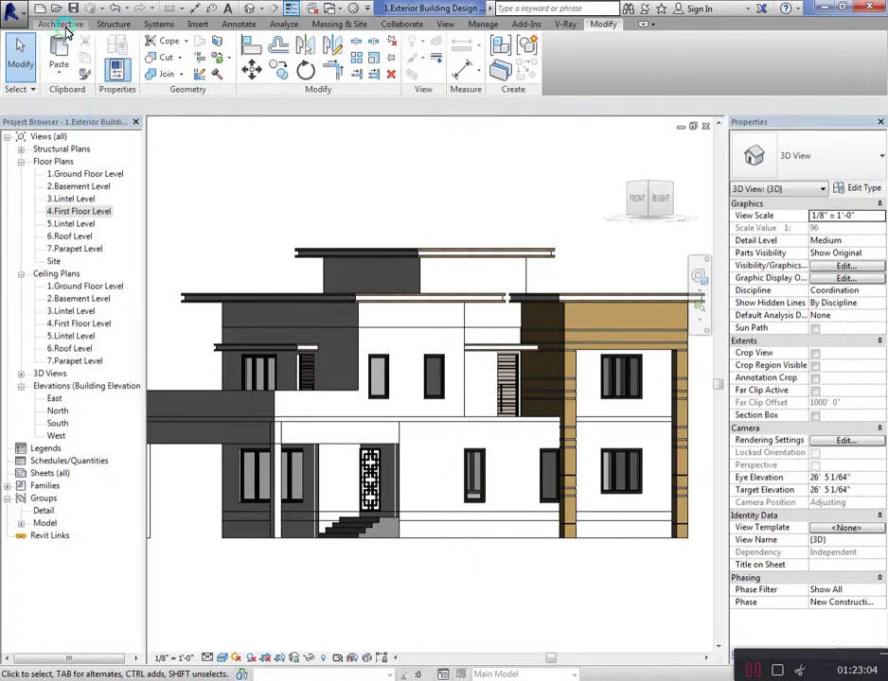
{"action": "left_click", "coordinate": [60, 24]}
{"action": "left_click", "coordinate": [162, 60]}
{"action": "left_click", "coordinate": [159, 110]}
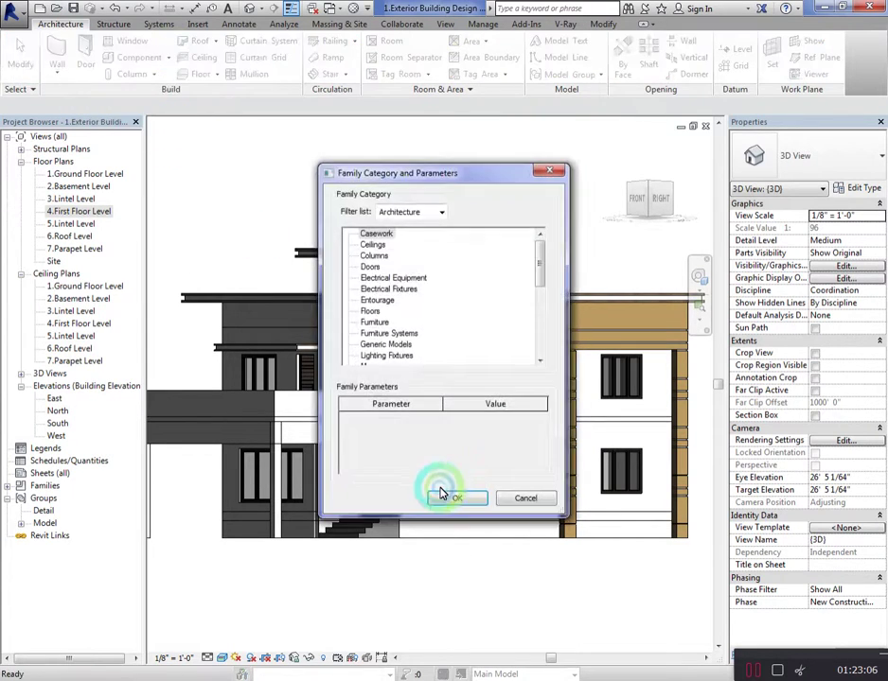
{"action": "left_click", "coordinate": [455, 502]}
{"action": "left_click", "coordinate": [622, 315]}
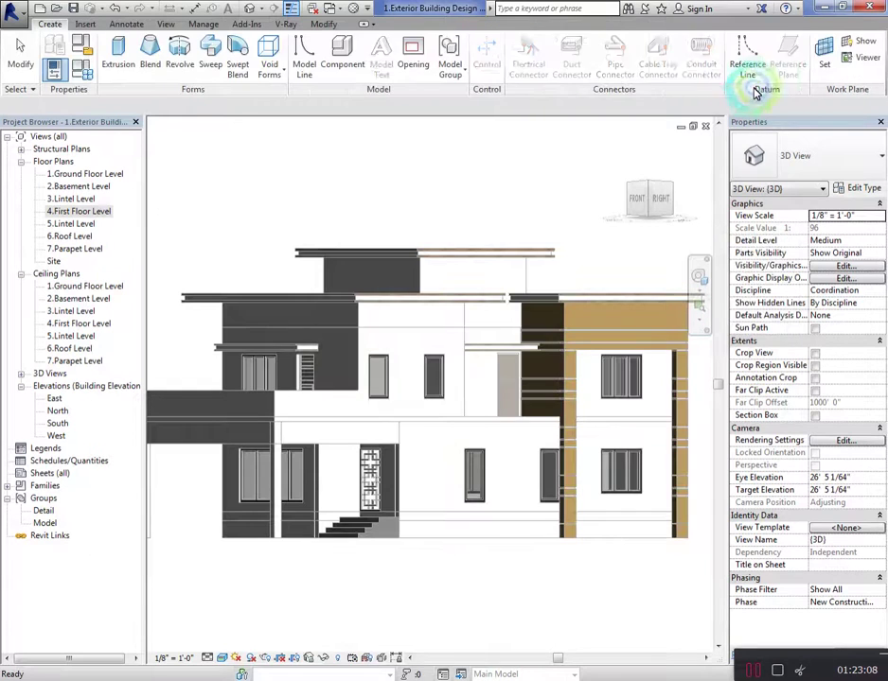
Set the work plane on the wall face and switch to the right elevation
{"action": "left_click", "coordinate": [751, 76]}
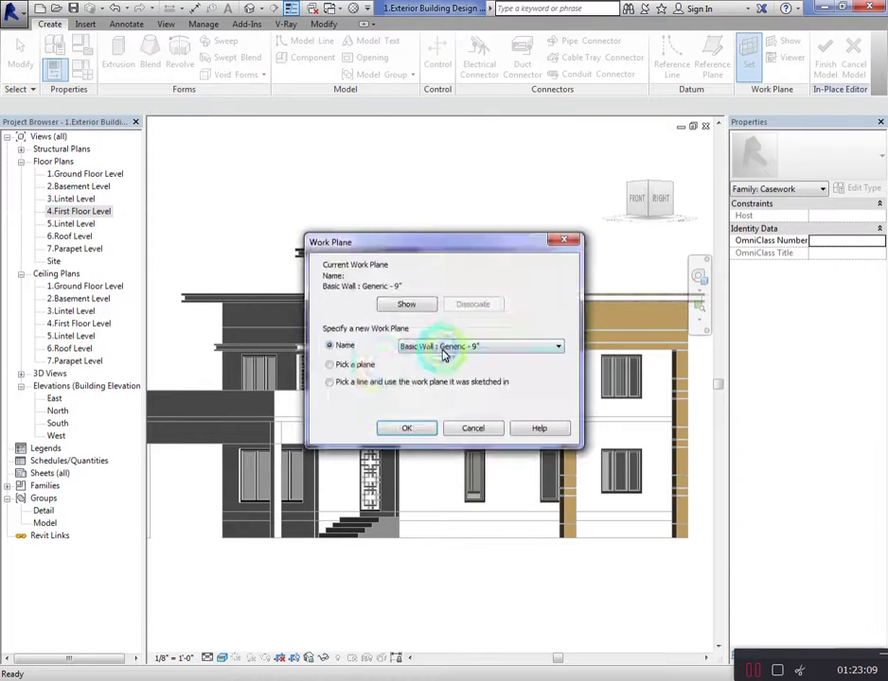
{"action": "left_click", "coordinate": [409, 428]}
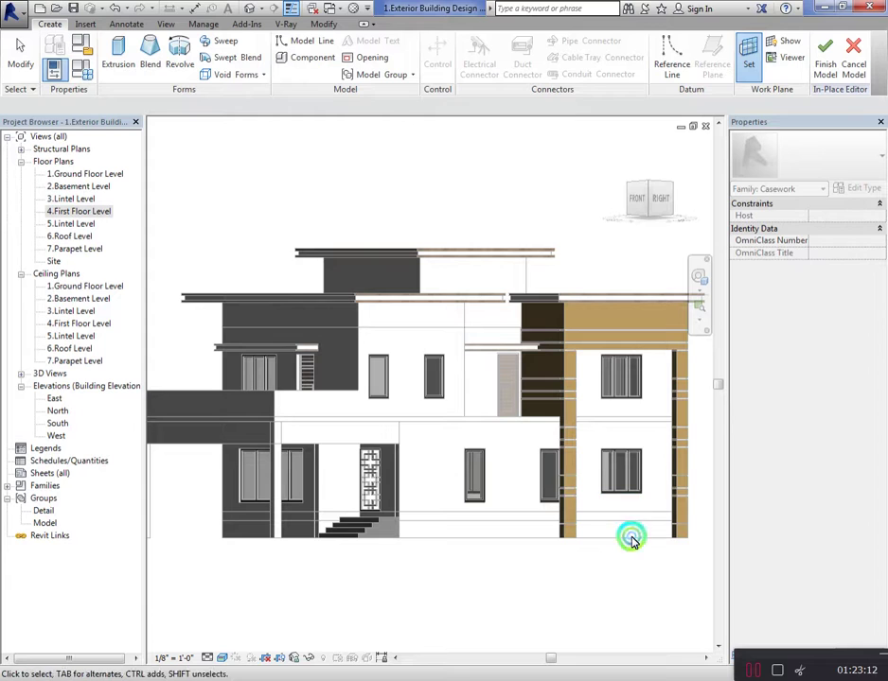
{"action": "left_click", "coordinate": [632, 538]}
{"action": "left_click", "coordinate": [664, 203]}
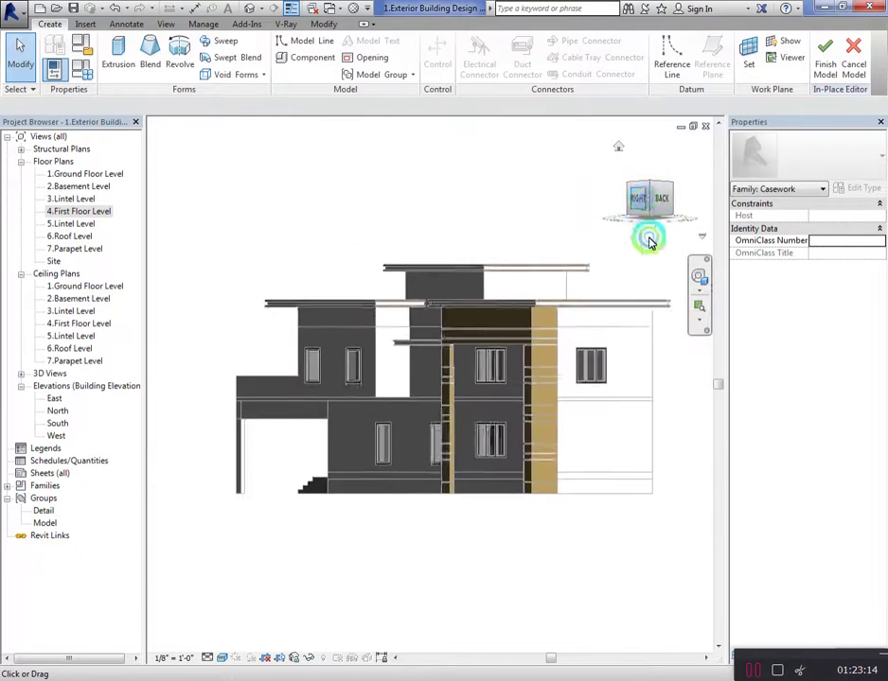
{"action": "scroll", "coordinate": [692, 383], "scroll_direction": "up", "scroll_amount": 3}
{"action": "middle_click", "coordinate": [365, 368]}
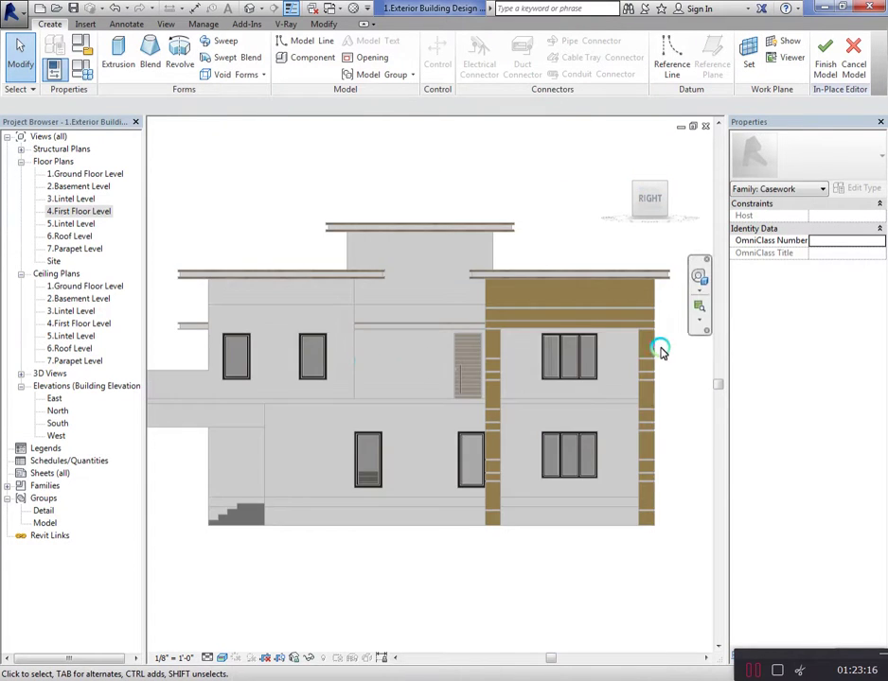
{"action": "scroll", "coordinate": [661, 352], "scroll_direction": "up", "scroll_amount": 3}
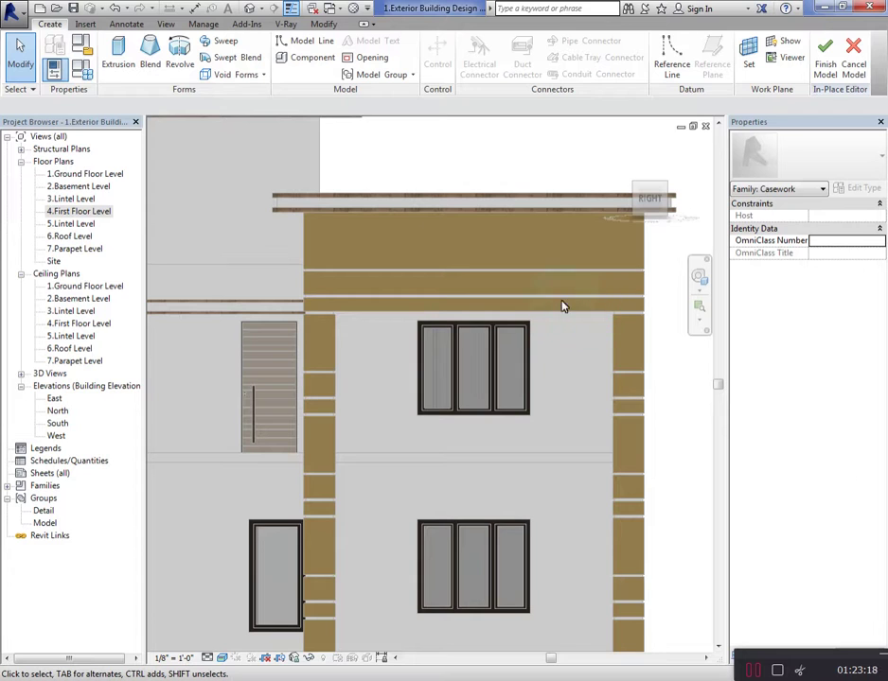
Start an extrusion and sketch a rectangle around the upper window
{"action": "left_click", "coordinate": [138, 61]}
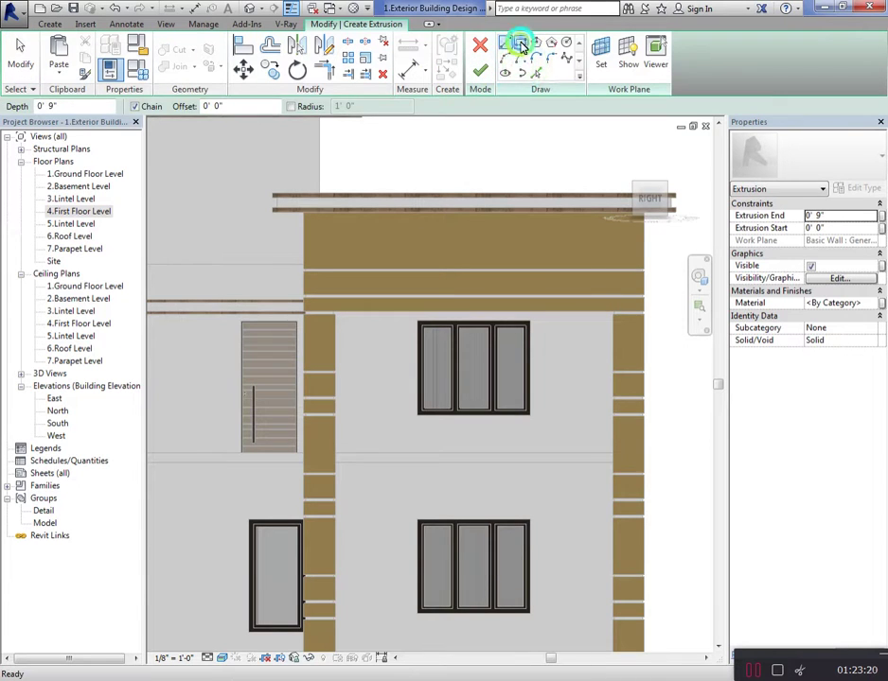
{"action": "left_click", "coordinate": [519, 45]}
{"action": "scroll", "coordinate": [614, 337], "scroll_direction": "up", "scroll_amount": 2}
{"action": "left_click", "coordinate": [615, 308]}
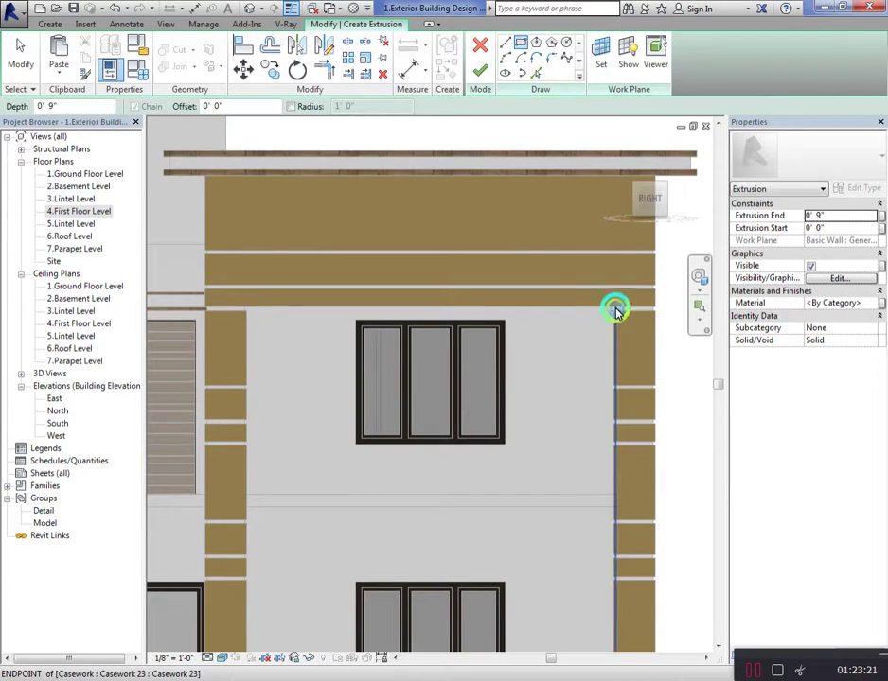
{"action": "left_click", "coordinate": [250, 329]}
{"action": "scroll", "coordinate": [188, 316], "scroll_direction": "up", "scroll_amount": 2}
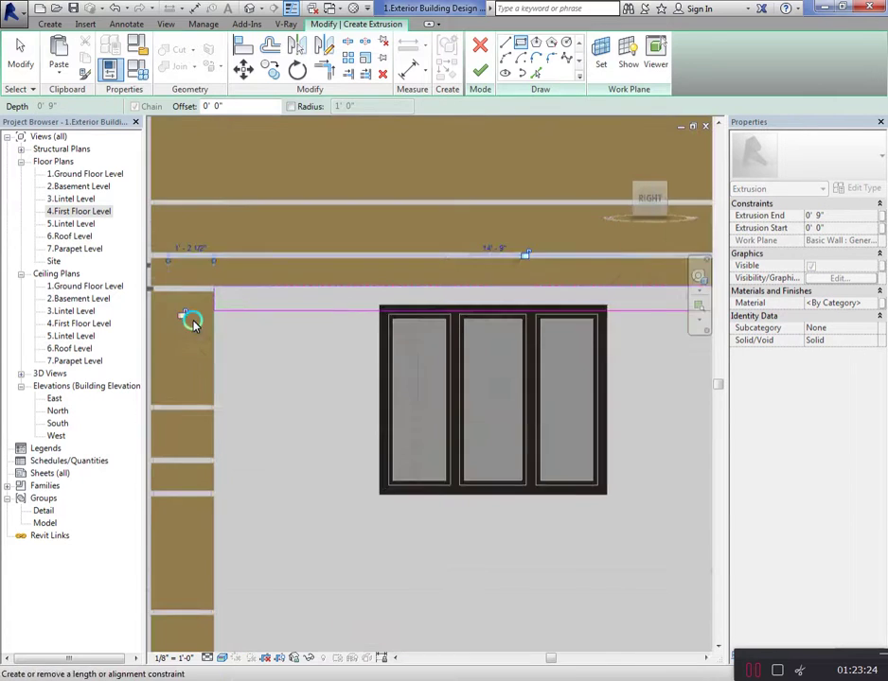
{"action": "scroll", "coordinate": [196, 277], "scroll_direction": "up", "scroll_amount": 2}
{"action": "scroll", "coordinate": [246, 272], "scroll_direction": "up", "scroll_amount": 2}
{"action": "key", "text": "Escape"}
Move the rectangle's left edge outward to line up with the panel
{"action": "left_click", "coordinate": [247, 273]}
{"action": "mouse_move", "coordinate": [246, 281]}
{"action": "left_mouse_down"}
{"action": "mouse_move", "coordinate": [237, 280]}
{"action": "mouse_move", "coordinate": [263, 289]}
{"action": "left_mouse_up"}
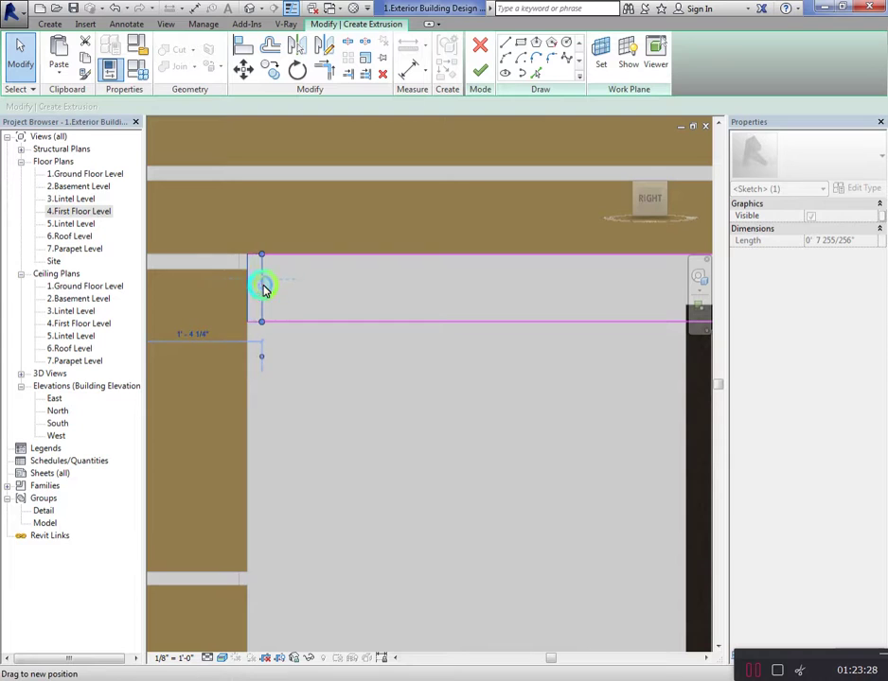
{"action": "left_click", "coordinate": [322, 277]}
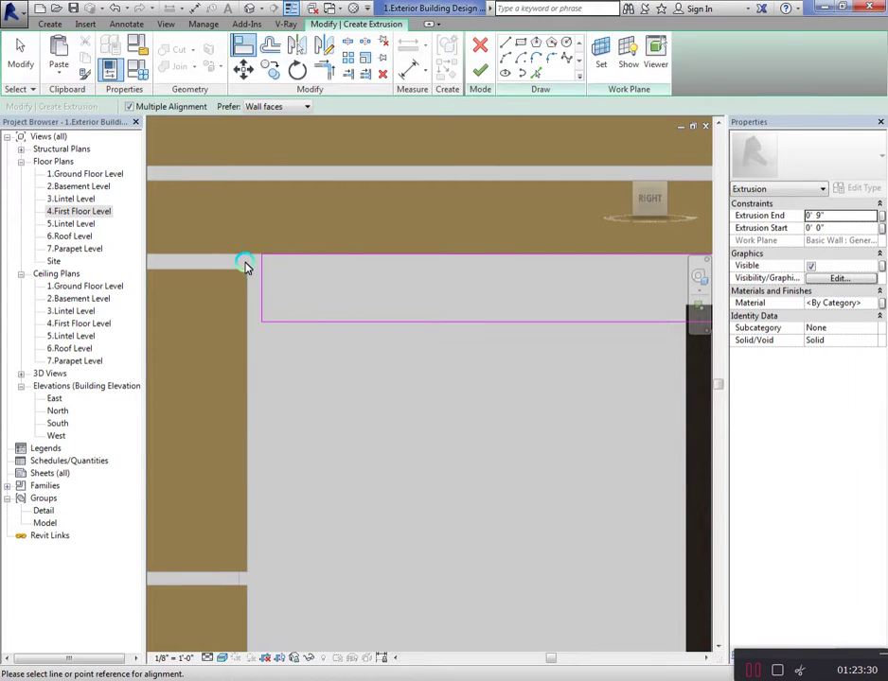
{"action": "left_click", "coordinate": [244, 275]}
{"action": "scroll", "coordinate": [244, 275], "scroll_direction": "down", "scroll_amount": 2}
{"action": "scroll", "coordinate": [246, 314], "scroll_direction": "down", "scroll_amount": 2}
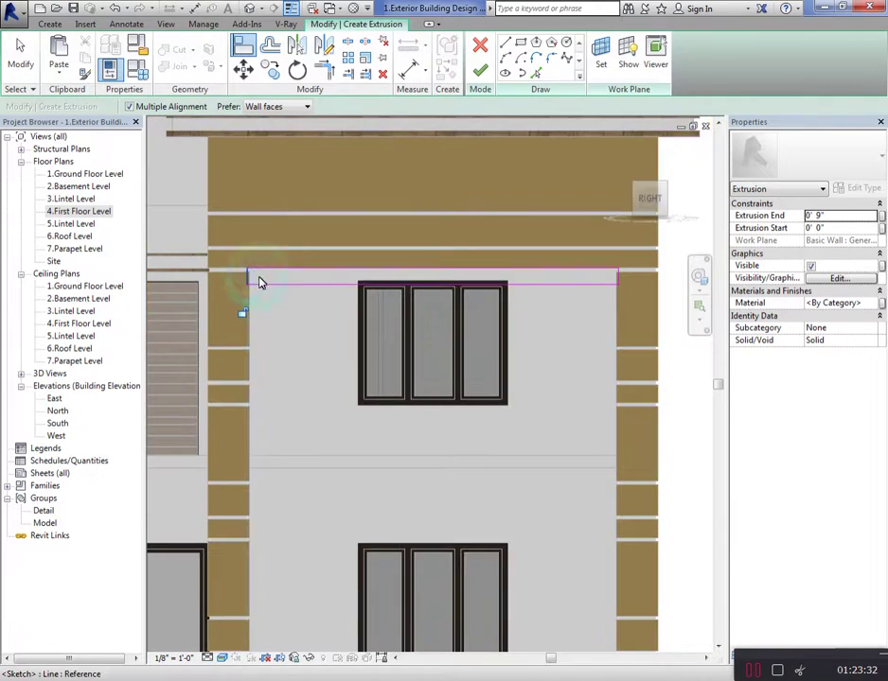
{"action": "key", "text": "Escape"}
{"action": "scroll", "coordinate": [516, 303], "scroll_direction": "up", "scroll_amount": 3}
Move the rectangle's top edge up to the top of the window
{"action": "left_click", "coordinate": [469, 277]}
{"action": "scroll", "coordinate": [471, 273], "scroll_direction": "up", "scroll_amount": 2}
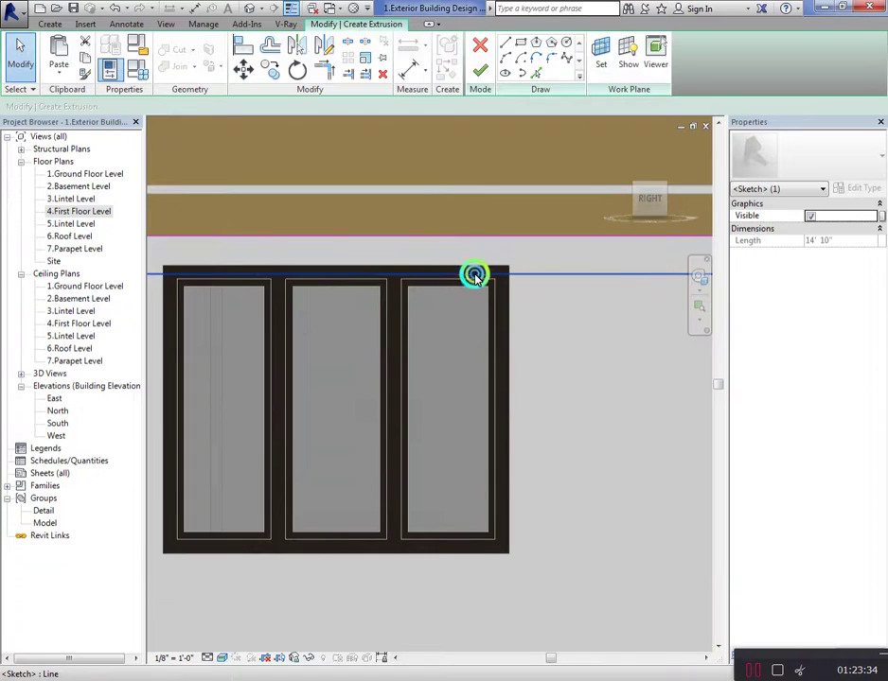
{"action": "left_click_drag", "start_coordinate": [472, 274], "coordinate": [482, 265]}
{"action": "left_click", "coordinate": [525, 327]}
{"action": "scroll", "coordinate": [342, 238], "scroll_direction": "down", "scroll_amount": 2}
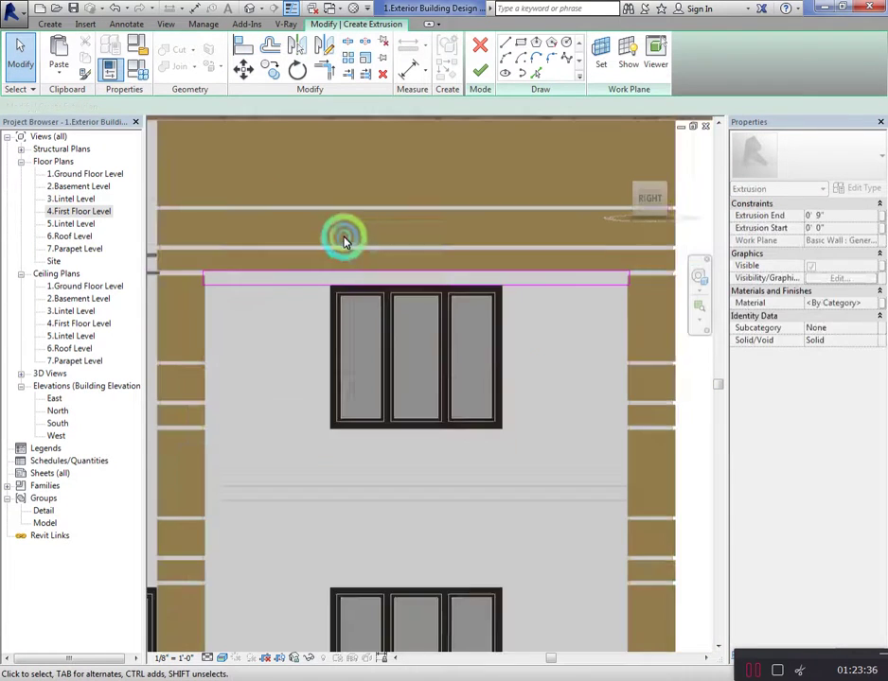
{"action": "scroll", "coordinate": [479, 330], "scroll_direction": "down", "scroll_amount": 2}
{"action": "scroll", "coordinate": [178, 226], "scroll_direction": "up", "scroll_amount": 1}
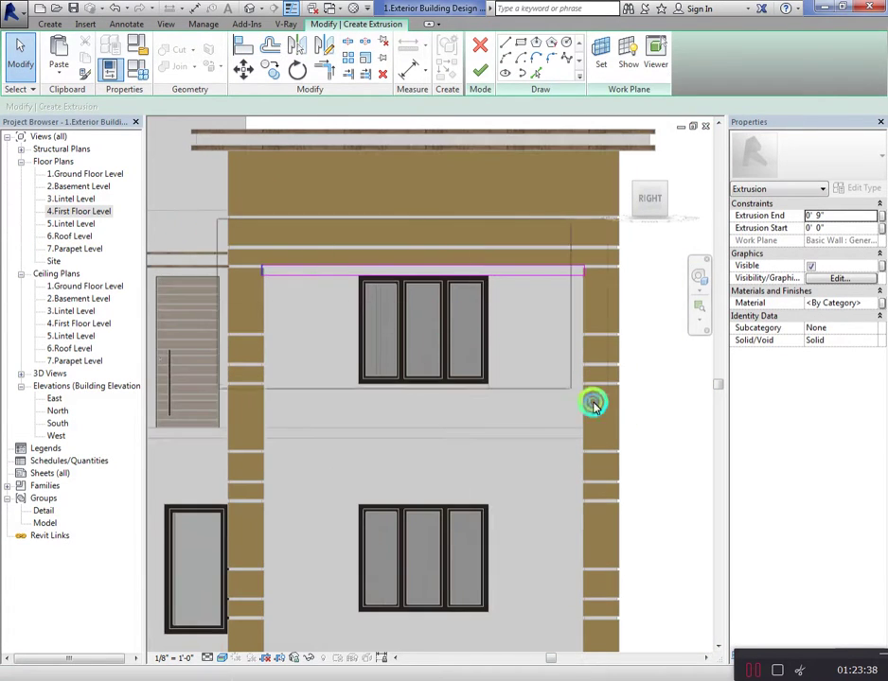
Copy the top sketch line below the window as the bottom edge, dropping a stray short line
{"action": "left_click_drag", "start_coordinate": [217, 223], "coordinate": [650, 431]}
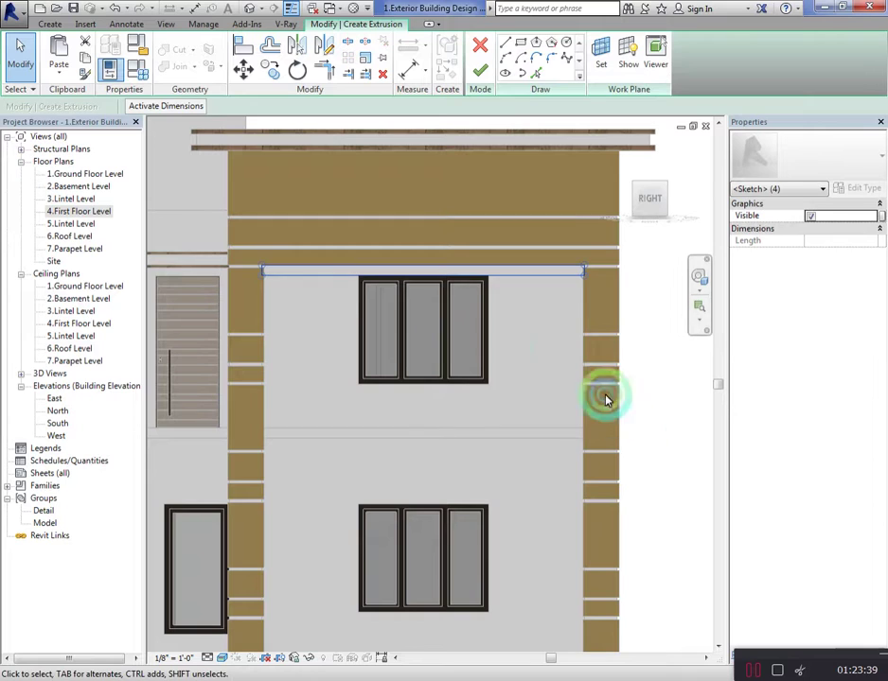
{"action": "left_click", "coordinate": [272, 71]}
{"action": "scroll", "coordinate": [492, 281], "scroll_direction": "up", "scroll_amount": 1}
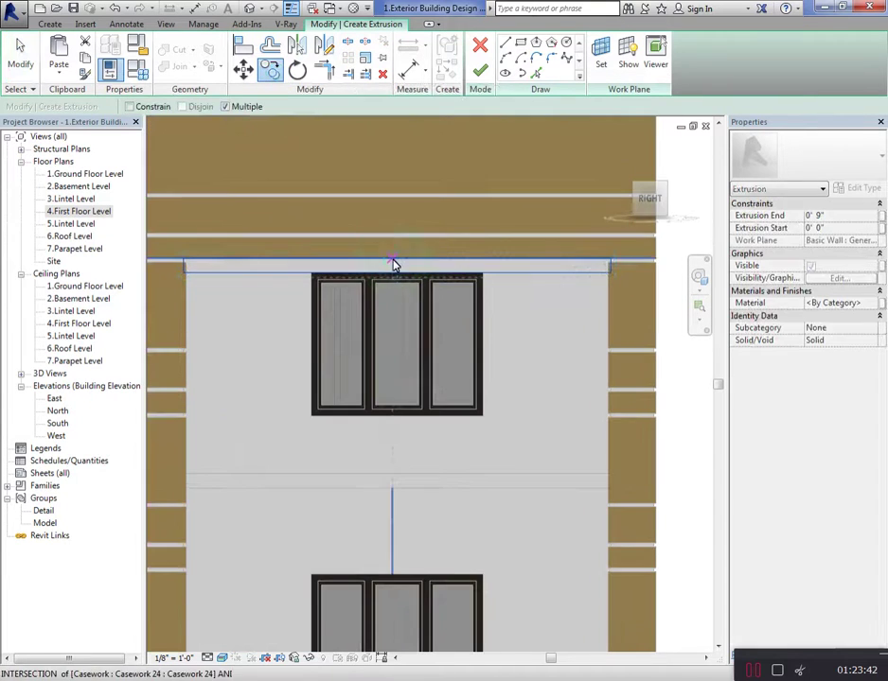
{"action": "left_click", "coordinate": [391, 262]}
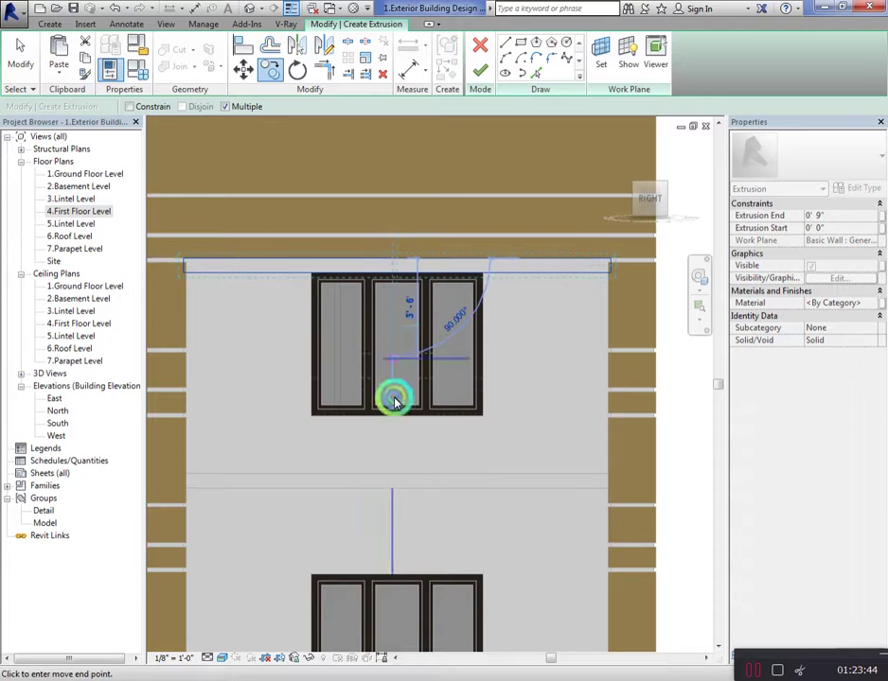
{"action": "scroll", "coordinate": [397, 416], "scroll_direction": "up", "scroll_amount": 1}
{"action": "left_click", "coordinate": [412, 409]}
{"action": "scroll", "coordinate": [455, 398], "scroll_direction": "down", "scroll_amount": 2}
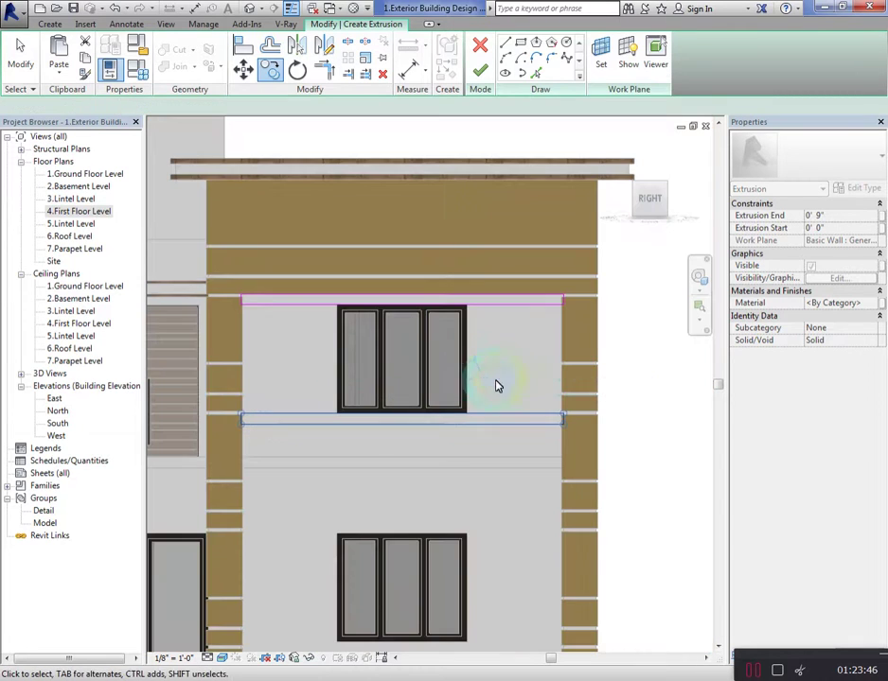
{"action": "left_click", "coordinate": [517, 360]}
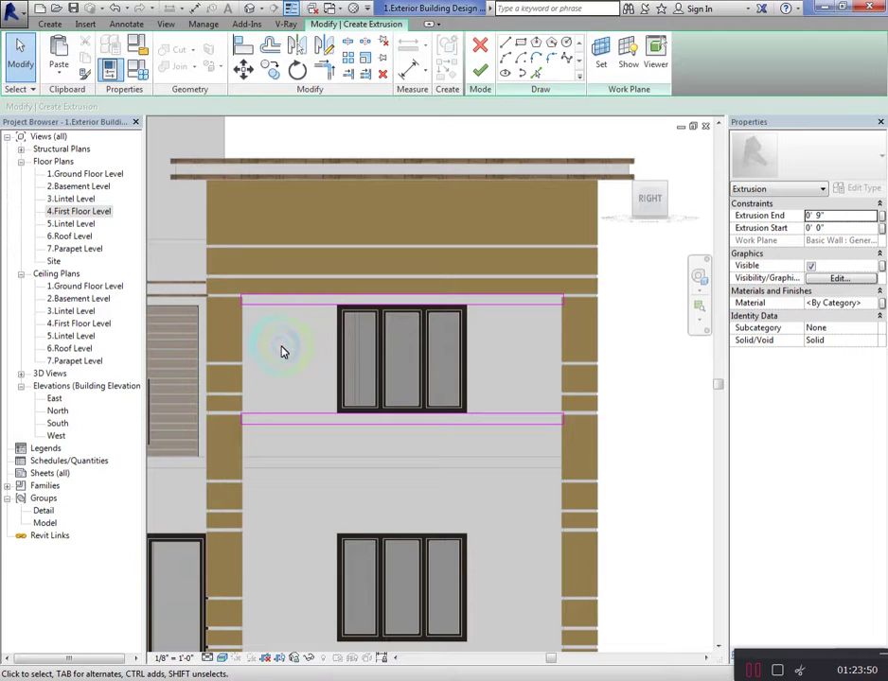
{"action": "scroll", "coordinate": [252, 383], "scroll_direction": "up", "scroll_amount": 1}
{"action": "left_click_drag", "start_coordinate": [212, 401], "coordinate": [281, 478]}
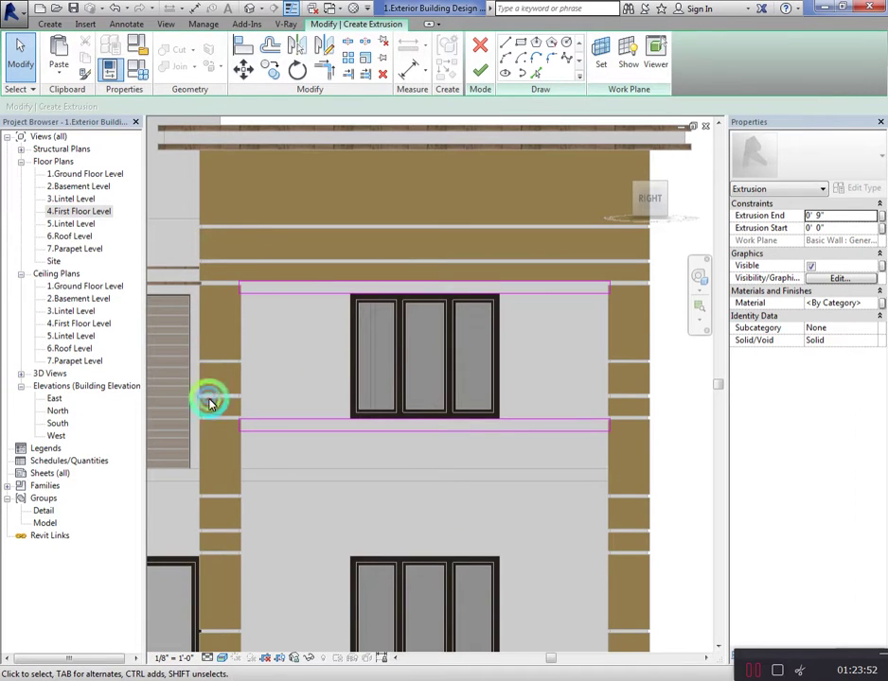
{"action": "key", "text": "Escape"}
{"action": "scroll", "coordinate": [368, 458], "scroll_direction": "down", "scroll_amount": 2}
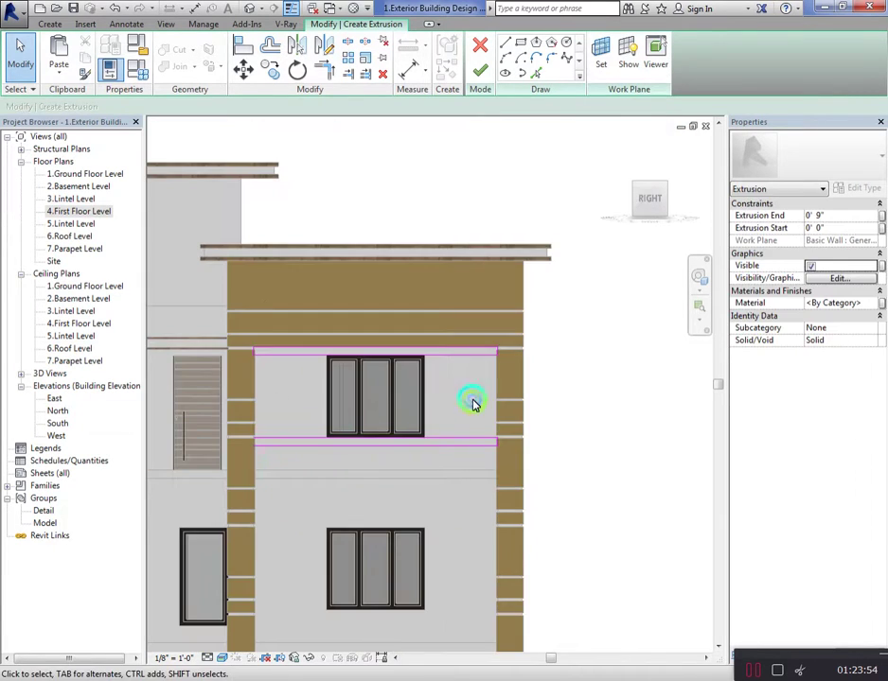
Extend the right and left edges so they meet the top and bottom lines at the corners
{"action": "left_click", "coordinate": [494, 399]}
{"action": "scroll", "coordinate": [510, 341], "scroll_direction": "up", "scroll_amount": 2}
{"action": "scroll", "coordinate": [505, 337], "scroll_direction": "up", "scroll_amount": 1}
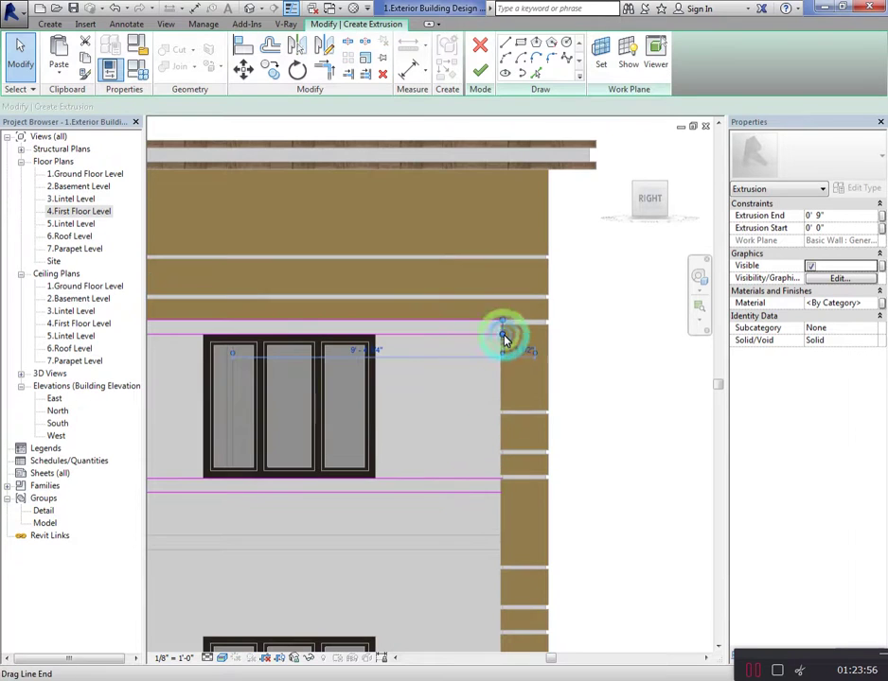
{"action": "left_click_drag", "start_coordinate": [503, 499], "coordinate": [501, 495]}
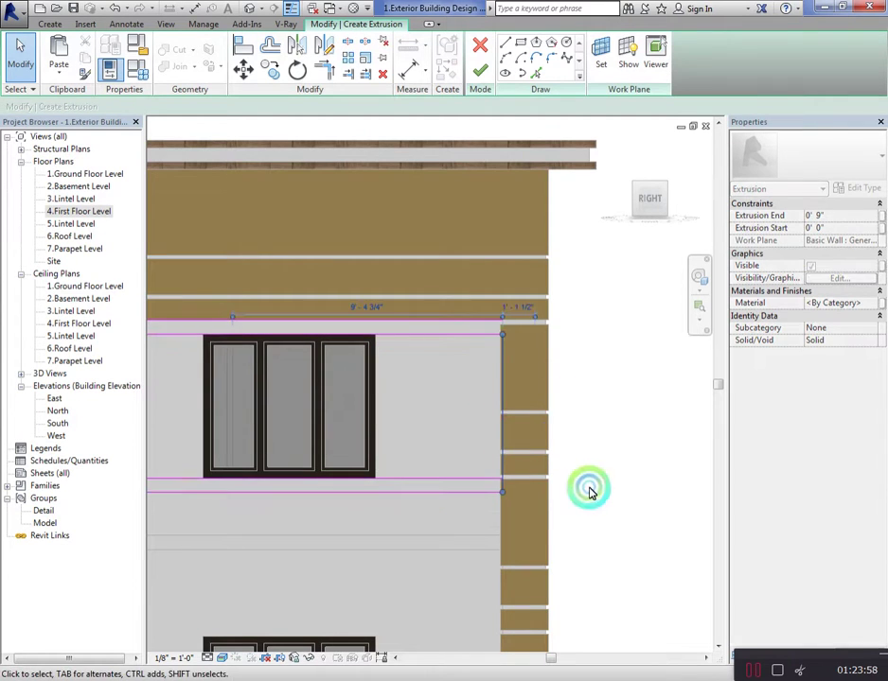
{"action": "scroll", "coordinate": [533, 478], "scroll_direction": "up", "scroll_amount": 1}
{"action": "scroll", "coordinate": [594, 453], "scroll_direction": "down", "scroll_amount": 2}
{"action": "scroll", "coordinate": [568, 407], "scroll_direction": "up", "scroll_amount": 1}
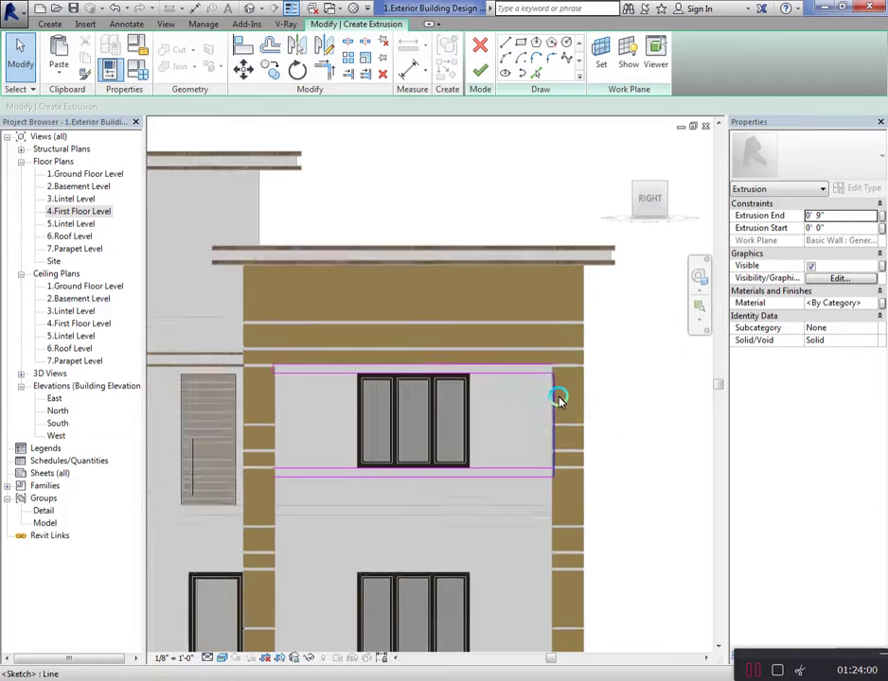
{"action": "scroll", "coordinate": [557, 383], "scroll_direction": "up", "scroll_amount": 1}
{"action": "left_click_drag", "start_coordinate": [555, 372], "coordinate": [552, 362]}
{"action": "left_click", "coordinate": [511, 417]}
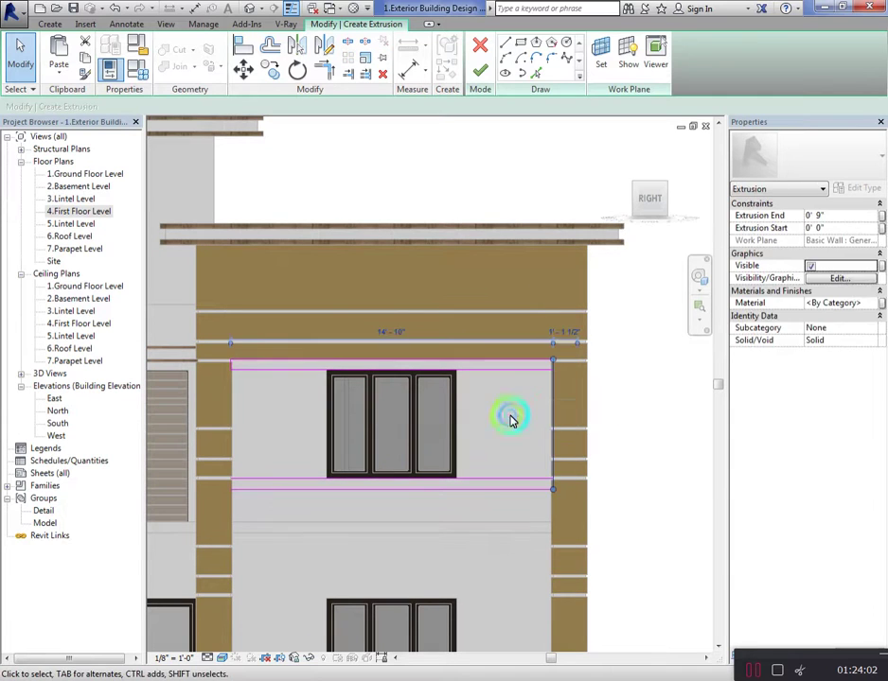
{"action": "left_click", "coordinate": [232, 377]}
{"action": "scroll", "coordinate": [235, 377], "scroll_direction": "up", "scroll_amount": 1}
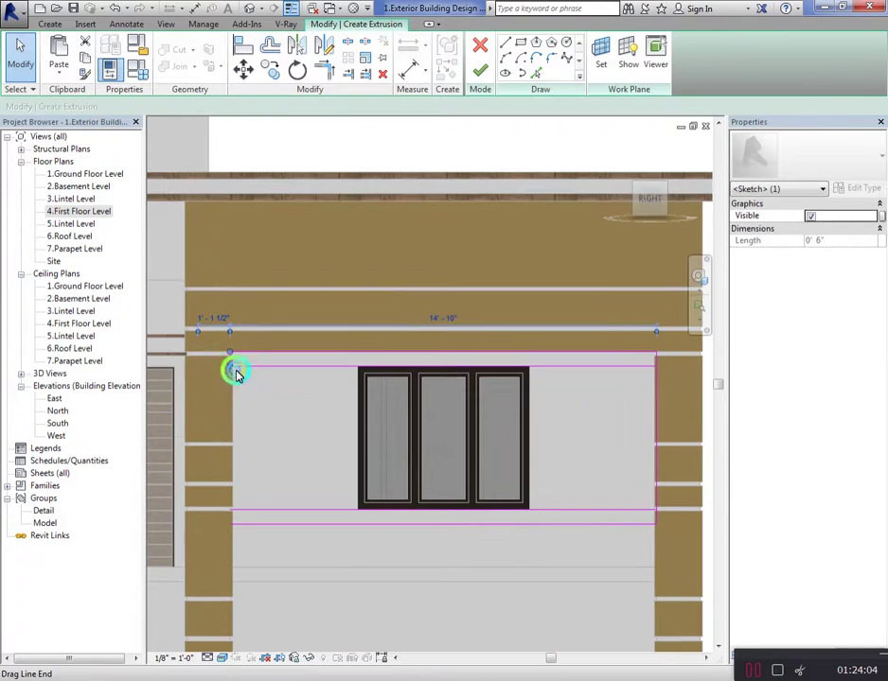
{"action": "left_click_drag", "start_coordinate": [229, 526], "coordinate": [230, 523]}
Offset copies of the left and right sketch edges 6 inches inward
{"action": "left_click", "coordinate": [289, 454]}
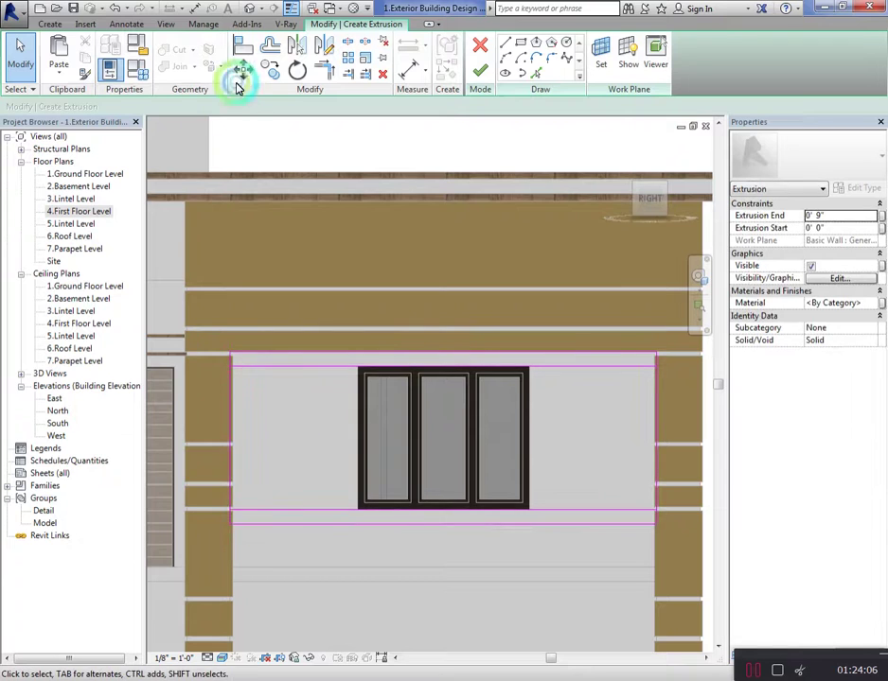
{"action": "left_click", "coordinate": [279, 50]}
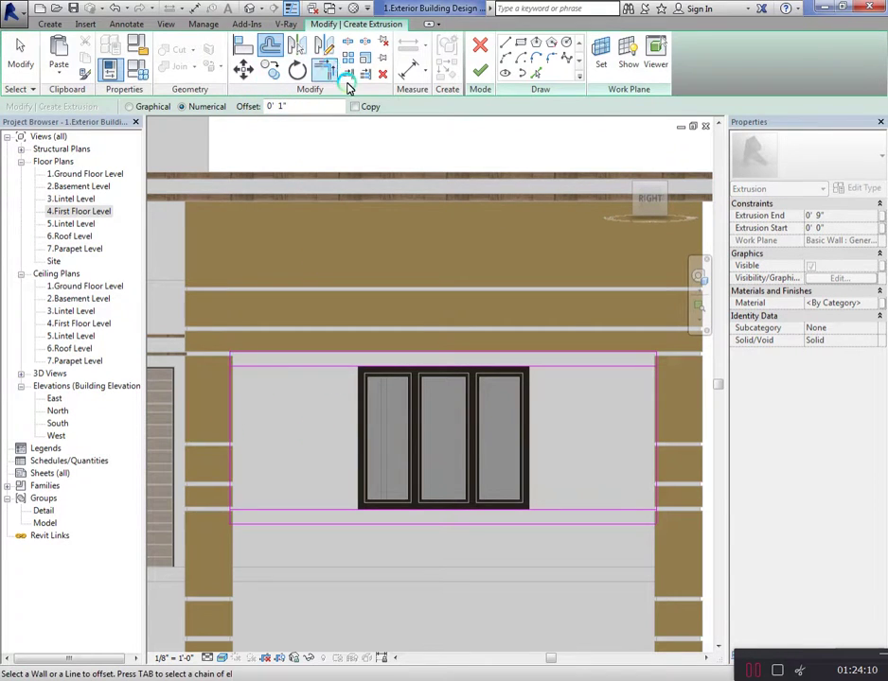
{"action": "left_click", "coordinate": [394, 74]}
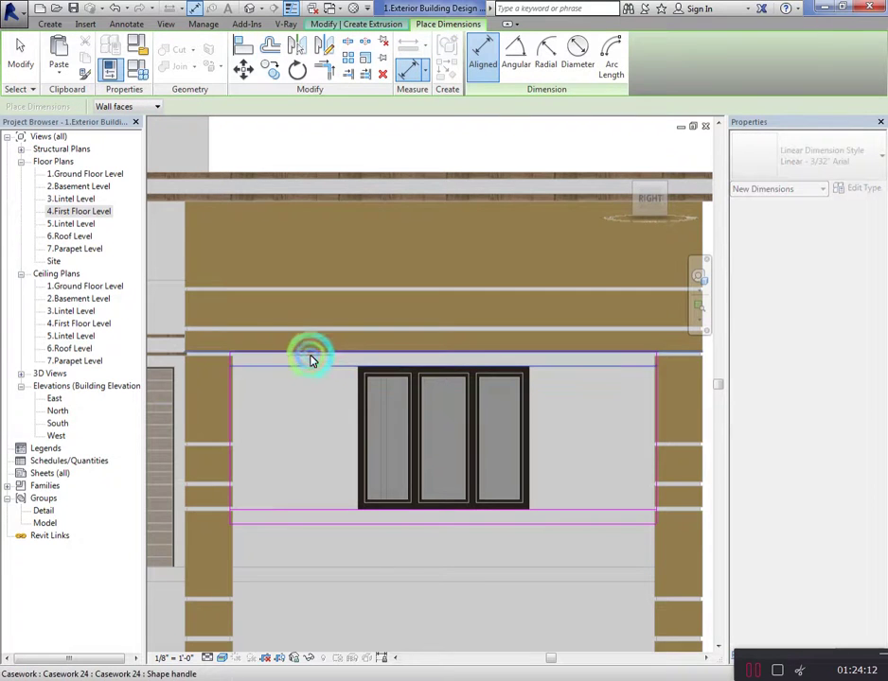
{"action": "key", "text": "Escape"}
{"action": "left_click", "coordinate": [269, 48]}
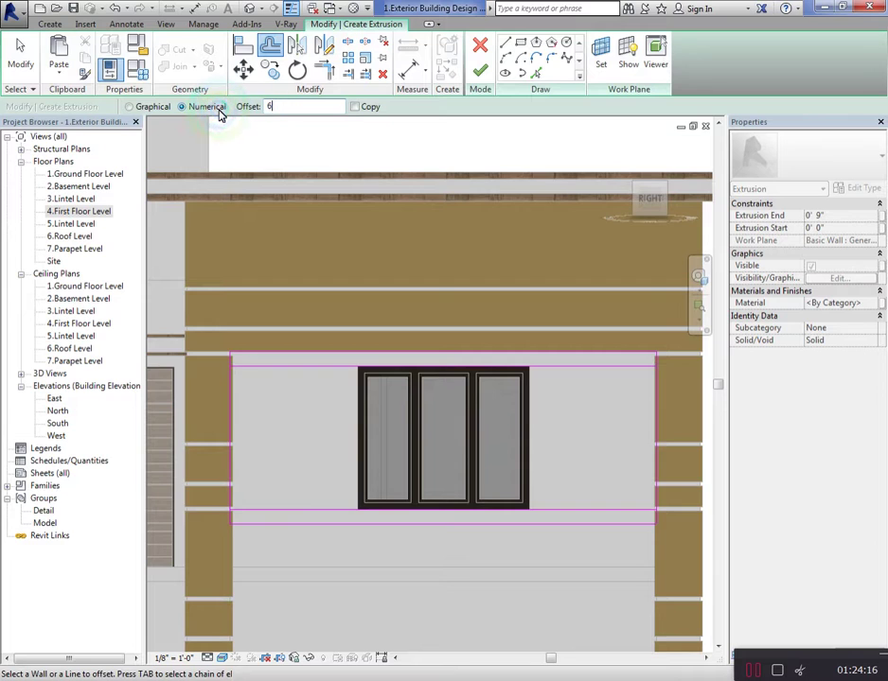
{"action": "left_click", "coordinate": [231, 388]}
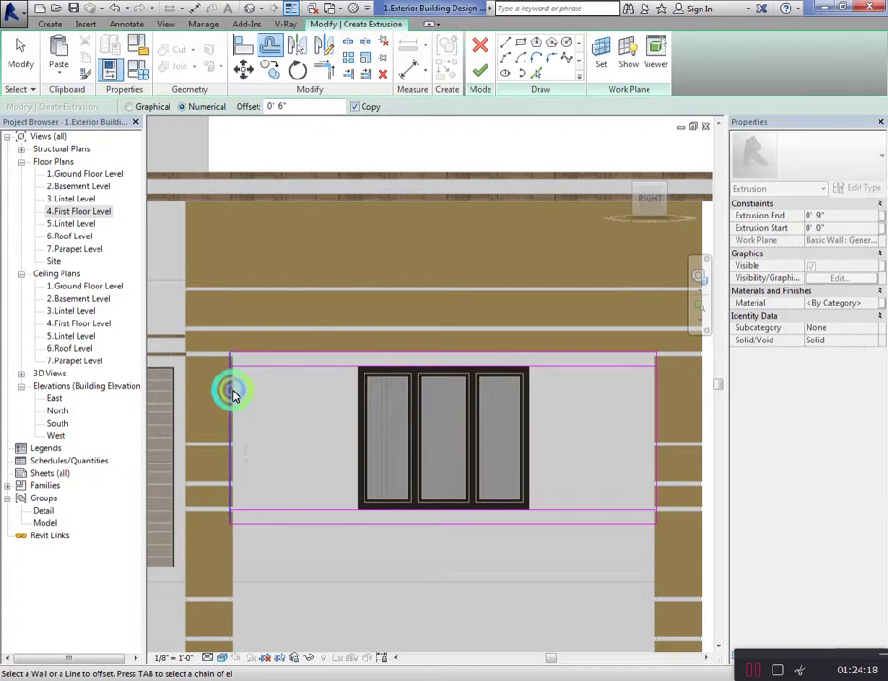
{"action": "scroll", "coordinate": [265, 405], "scroll_direction": "down", "scroll_amount": 2}
{"action": "left_click", "coordinate": [523, 405]}
{"action": "scroll", "coordinate": [468, 441], "scroll_direction": "down", "scroll_amount": 1}
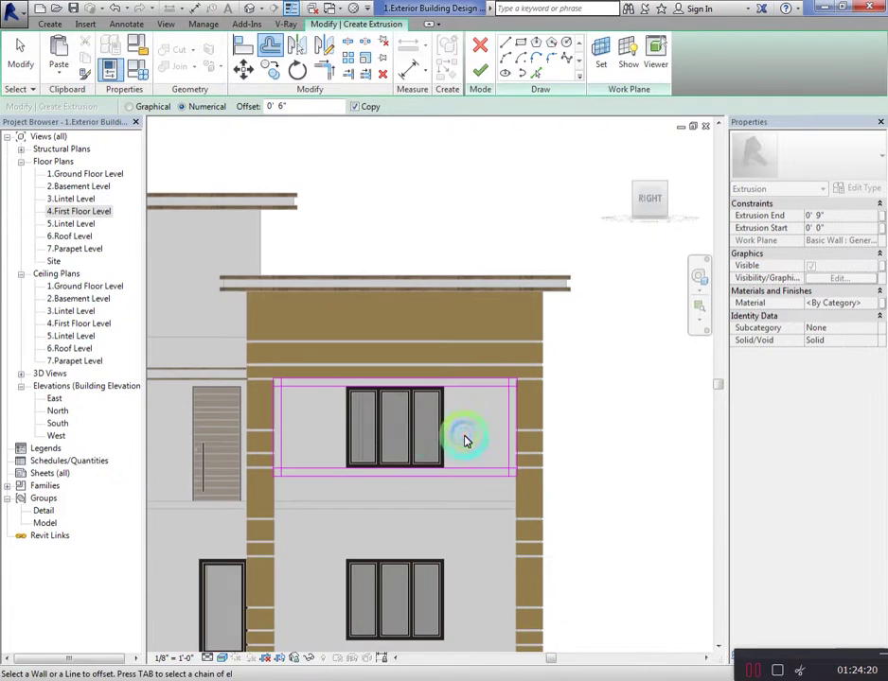
{"action": "key", "text": "Escape"}
Trim the inner lines into clean corners with TR
{"action": "key", "text": "t"}
{"action": "key", "text": "r"}
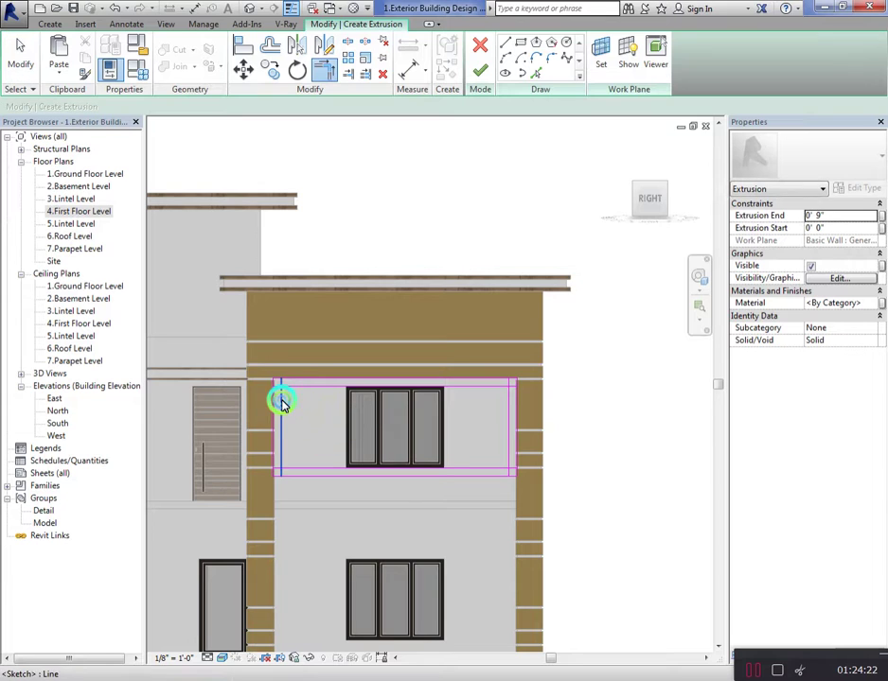
{"action": "left_click", "coordinate": [284, 443]}
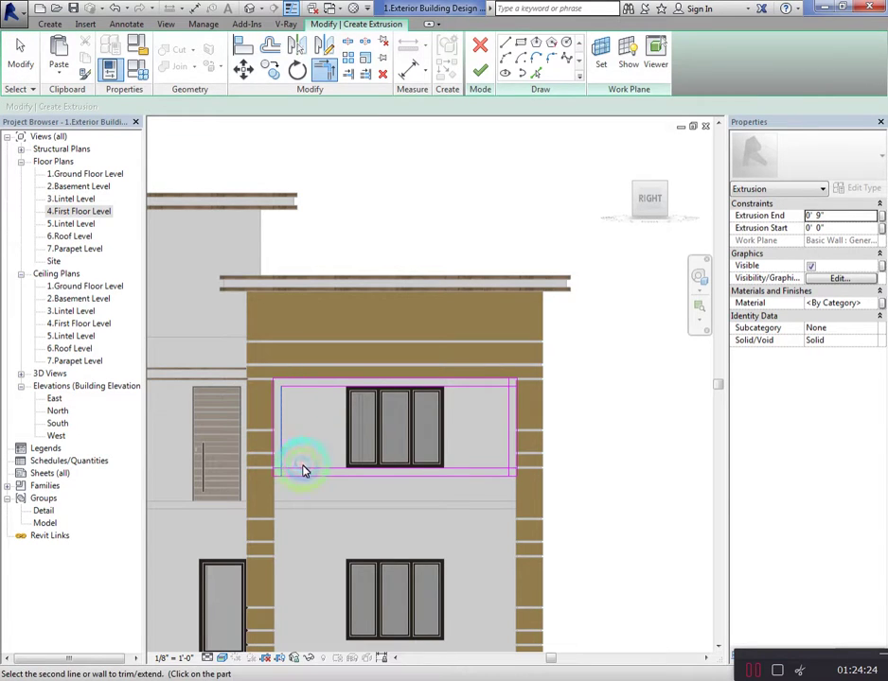
{"action": "left_click", "coordinate": [303, 470]}
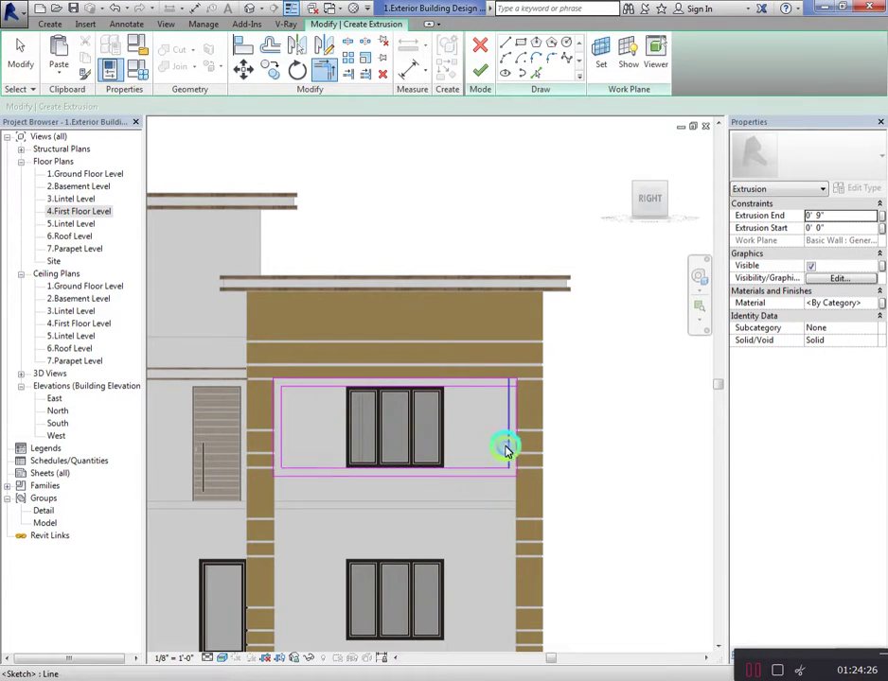
{"action": "left_click", "coordinate": [502, 390]}
{"action": "scroll", "coordinate": [508, 405], "scroll_direction": "down", "scroll_amount": 2}
{"action": "key", "text": "Escape"}
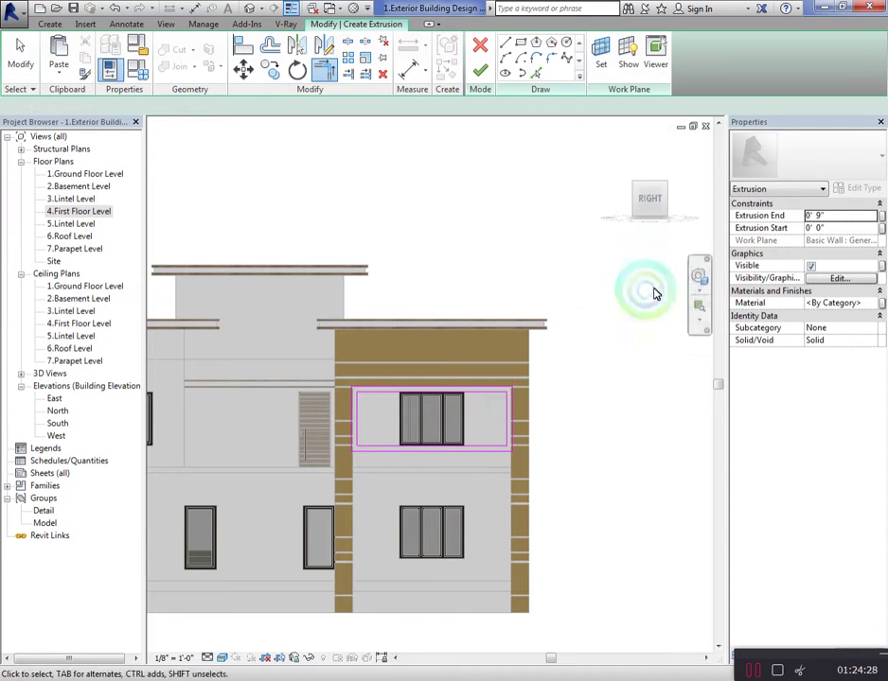
Set Extrusion End to 1' 3", finish the sketch, and select the frame from the front-right corner
{"action": "left_click", "coordinate": [849, 219]}
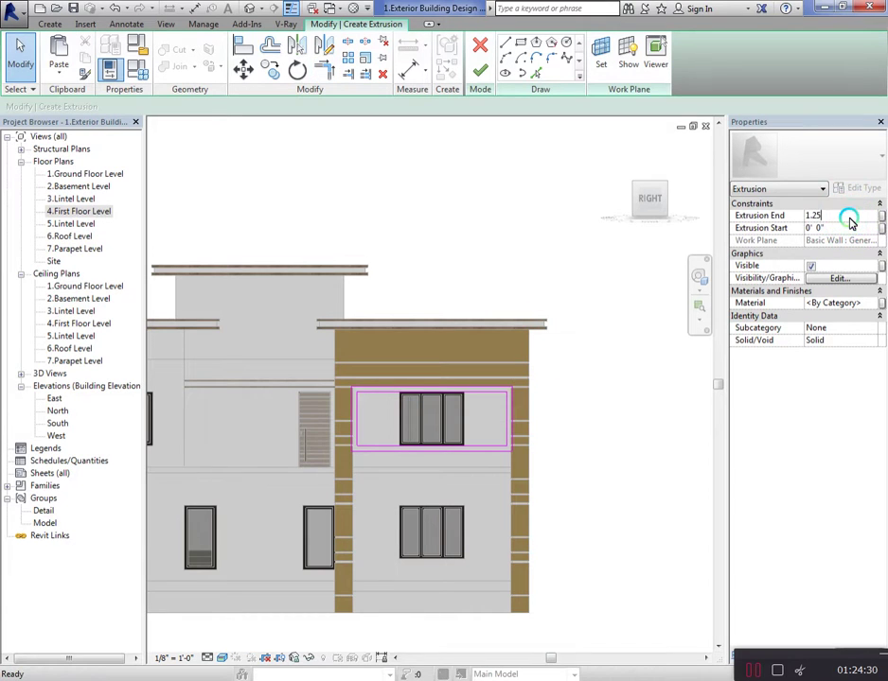
{"action": "left_click", "coordinate": [476, 75]}
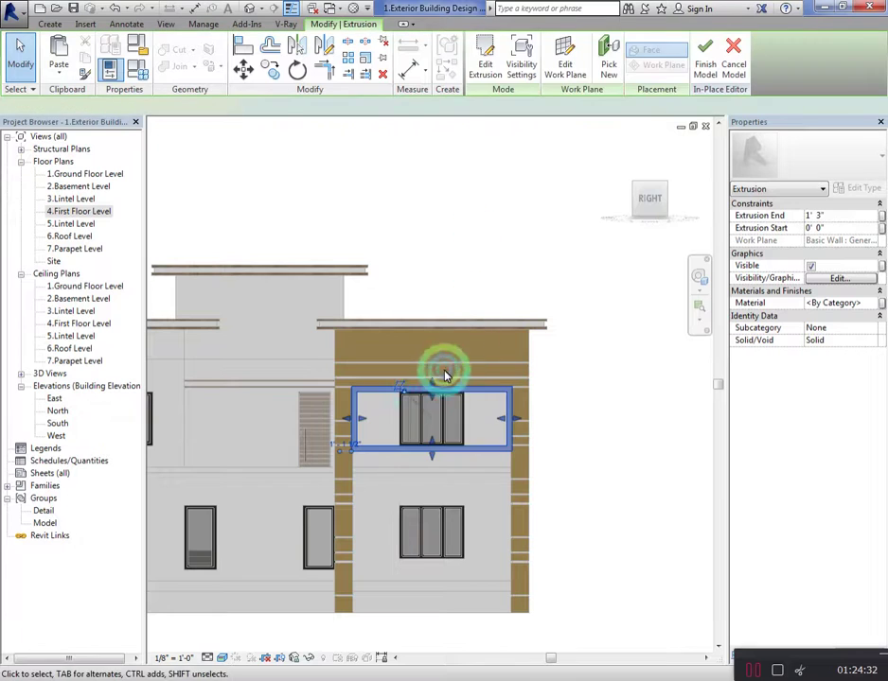
{"action": "left_click", "coordinate": [511, 293]}
{"action": "left_click", "coordinate": [636, 222]}
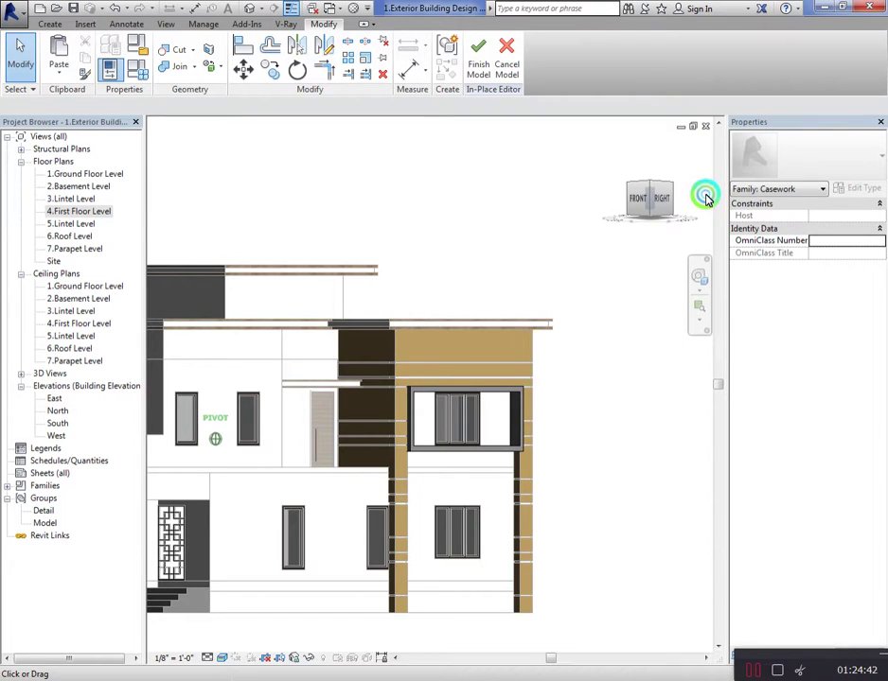
{"action": "left_click", "coordinate": [706, 198]}
{"action": "left_click", "coordinate": [481, 391]}
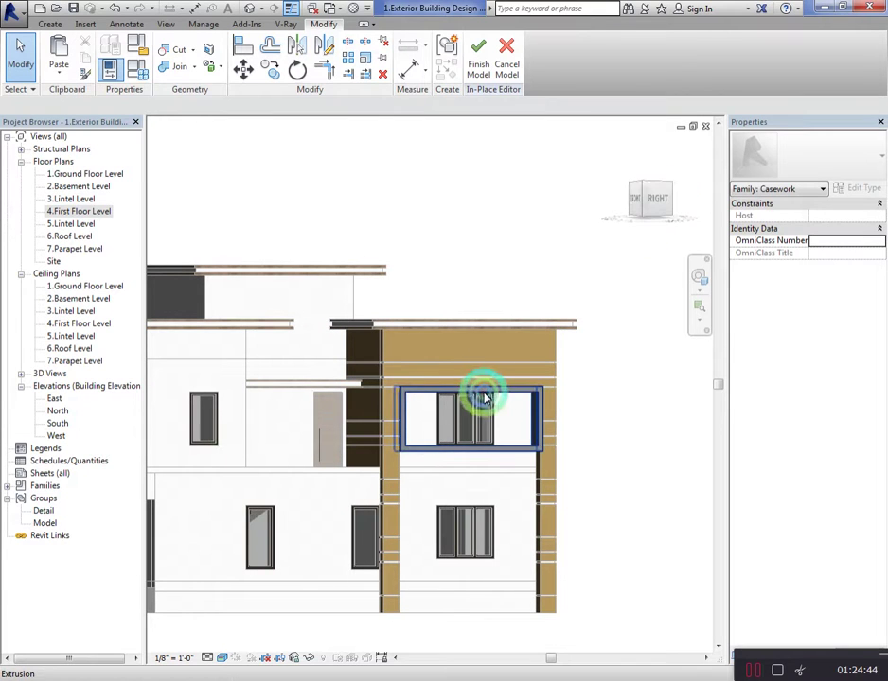
{"action": "left_click", "coordinate": [810, 333]}
Give the window frame the Wood Frame material and reselect it
{"action": "left_click", "coordinate": [881, 301]}
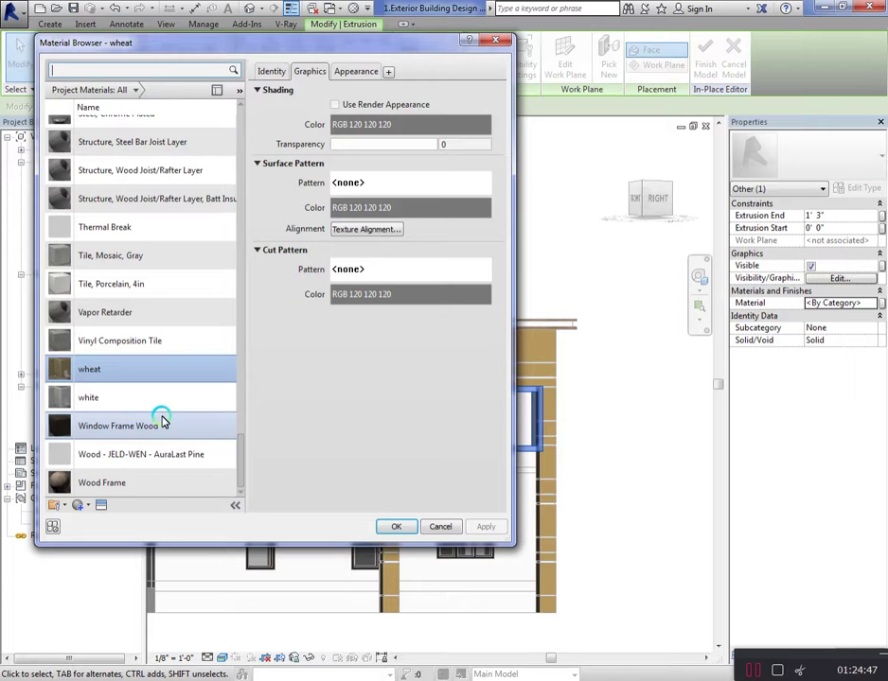
{"action": "double_click", "coordinate": [160, 478]}
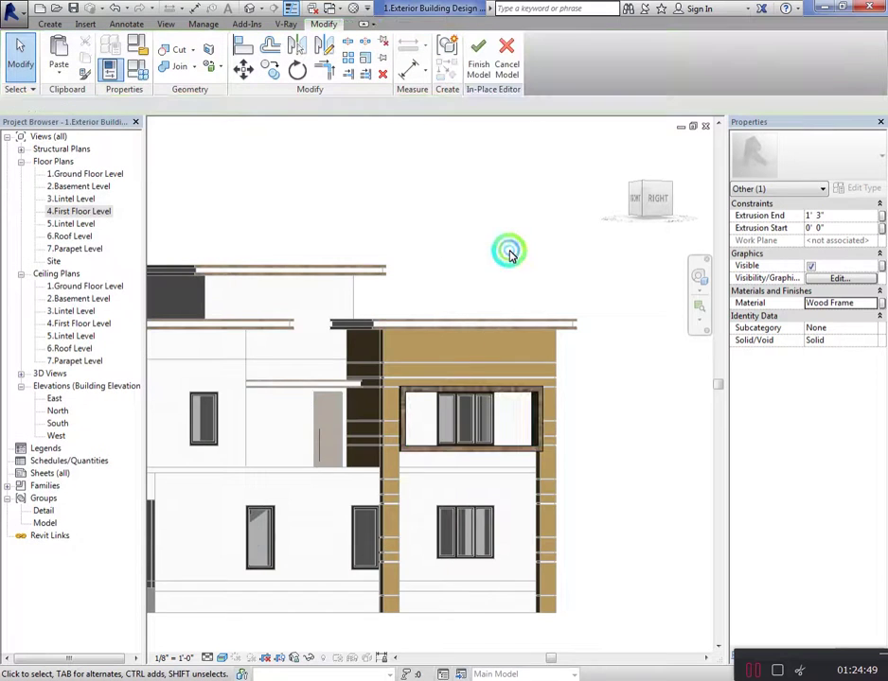
{"action": "left_click", "coordinate": [547, 309]}
{"action": "left_click", "coordinate": [535, 375]}
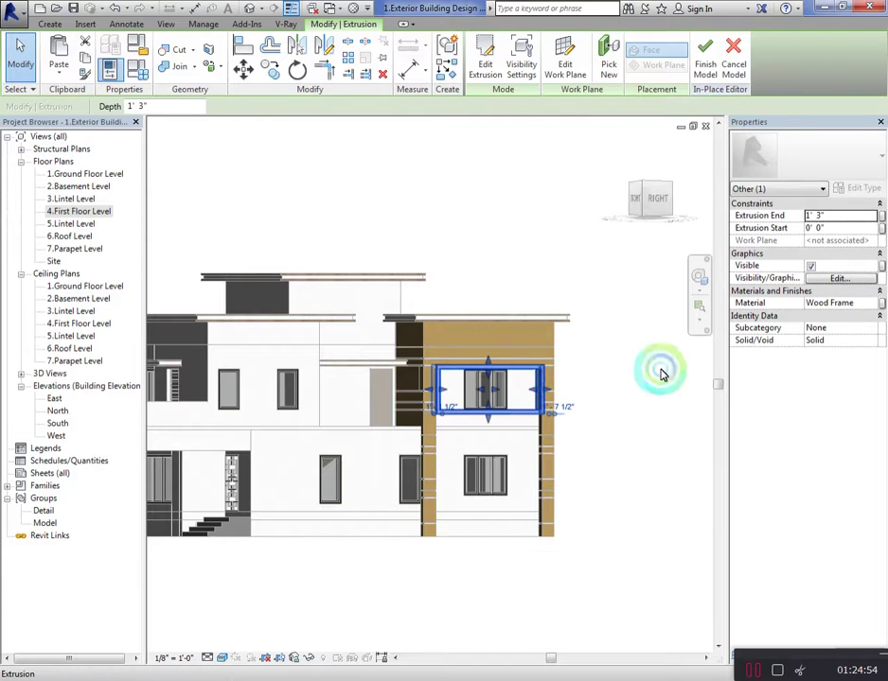
Create a new material for the frame and name it 'chacolate'
{"action": "left_click", "coordinate": [875, 305]}
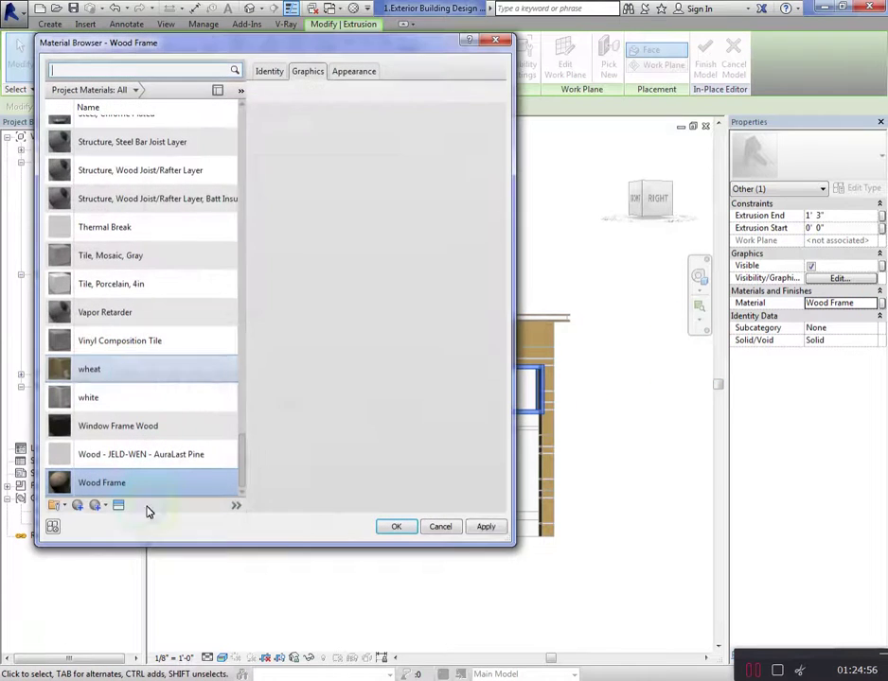
{"action": "left_click", "coordinate": [78, 505]}
{"action": "left_click", "coordinate": [133, 518]}
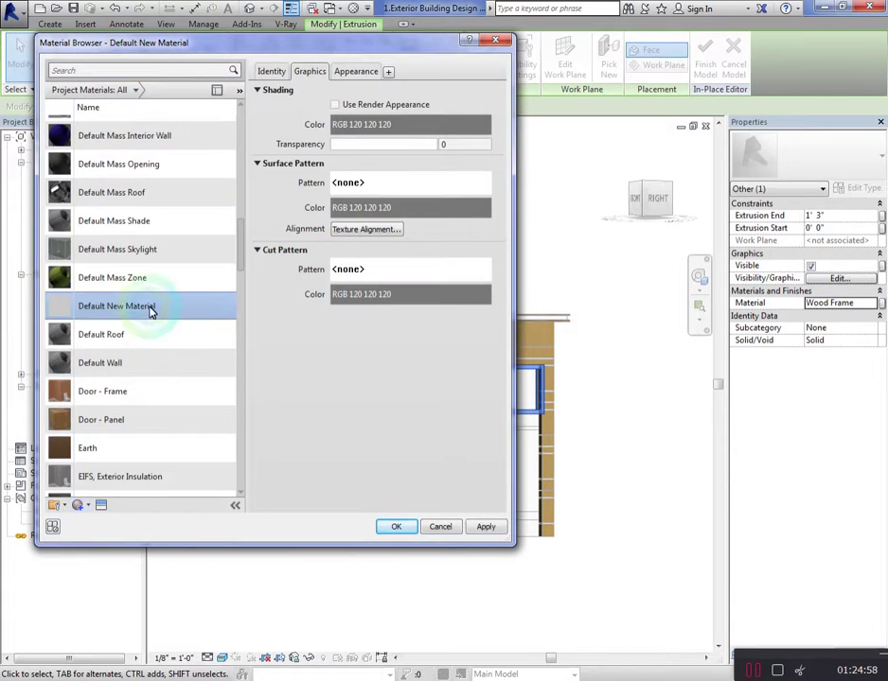
{"action": "right_click", "coordinate": [152, 308]}
{"action": "left_click", "coordinate": [194, 353]}
{"action": "type", "text": "chacolate"}
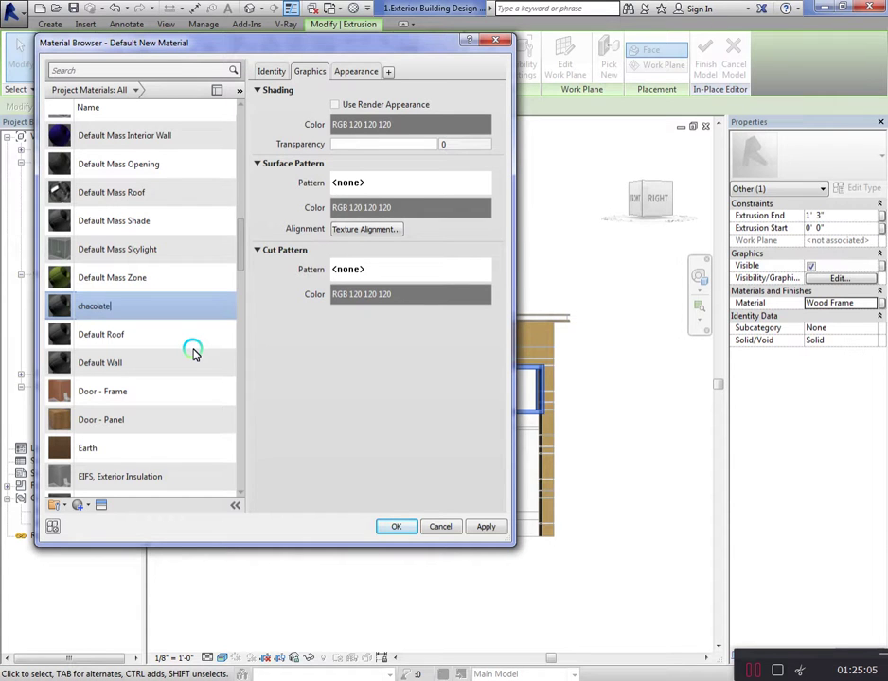
{"action": "key", "text": "Return"}
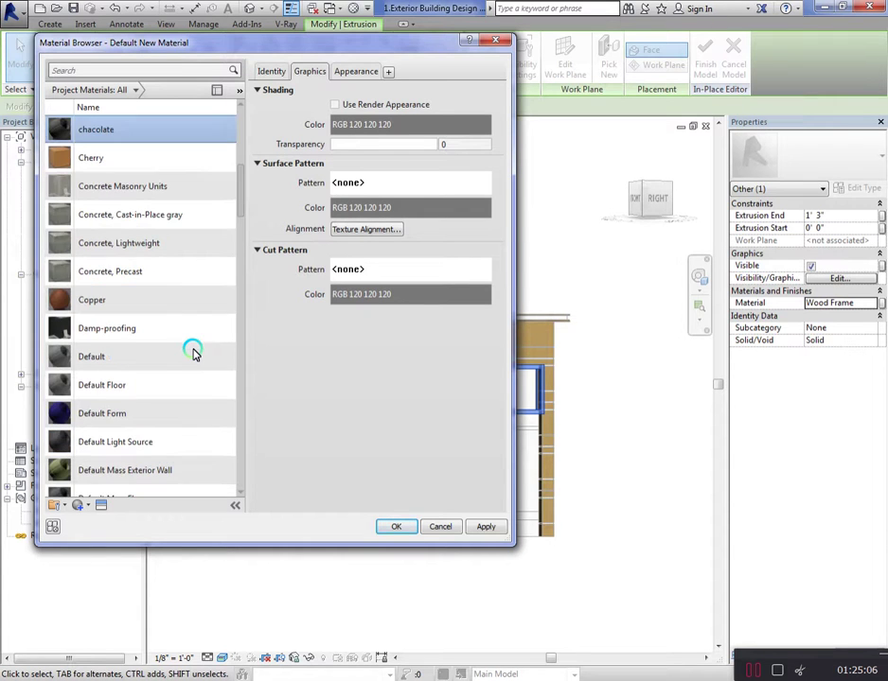
Apply the Chocolate wall paint appearance to the material with tint enabled
{"action": "left_click", "coordinate": [105, 509]}
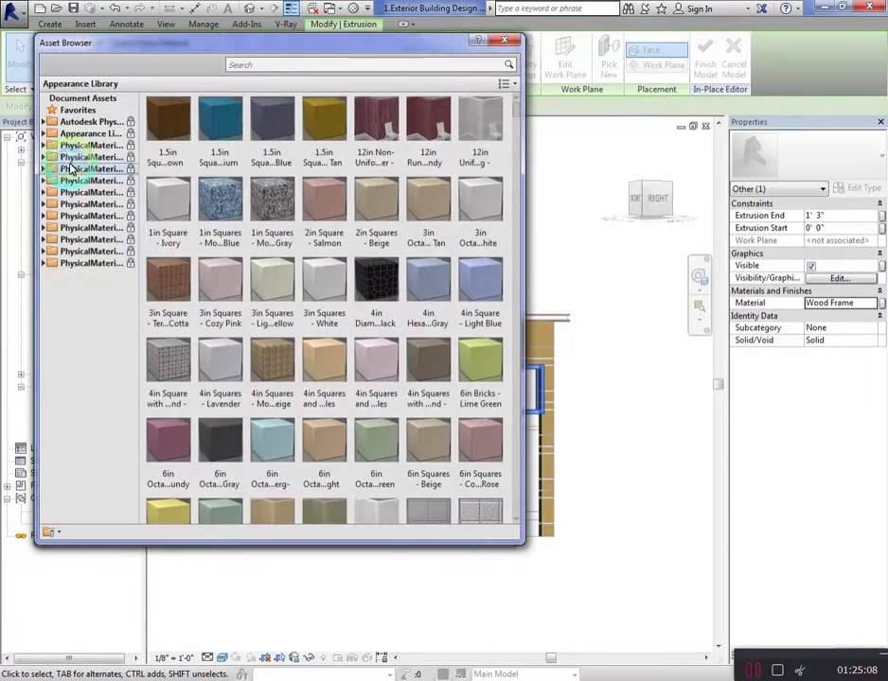
{"action": "left_click", "coordinate": [44, 135]}
{"action": "left_click", "coordinate": [62, 392]}
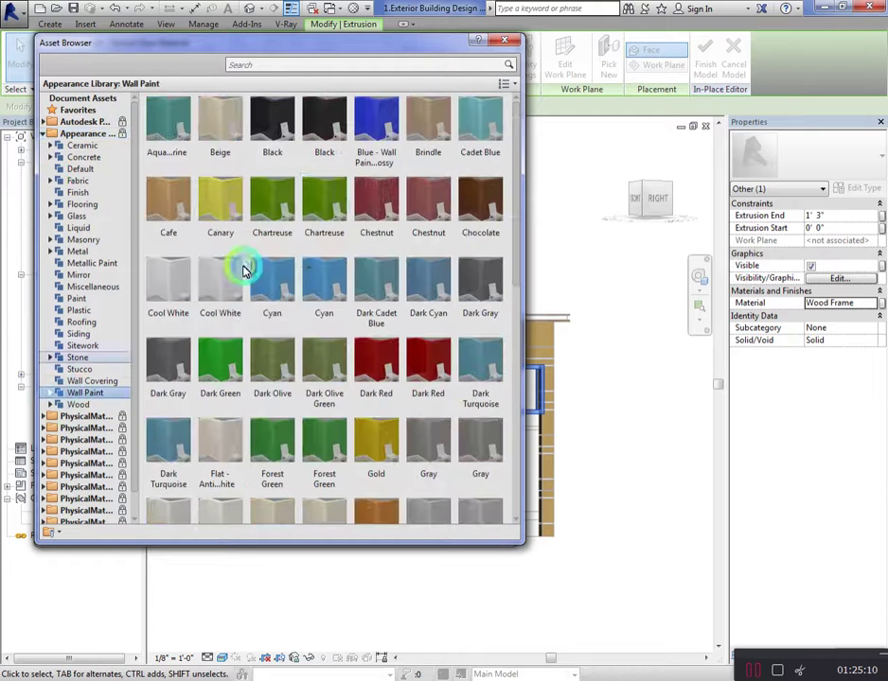
{"action": "left_click", "coordinate": [506, 42]}
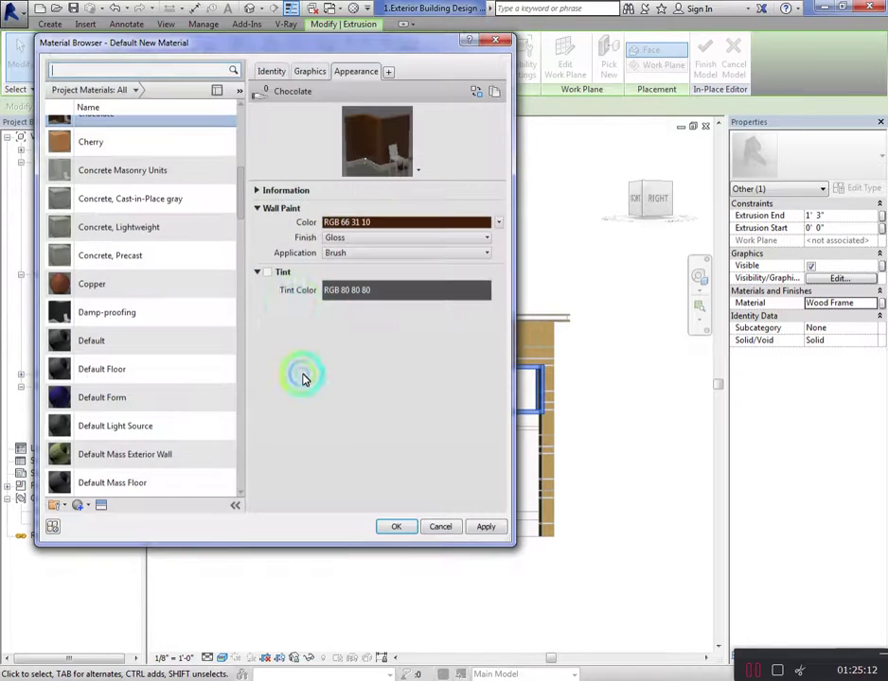
{"action": "left_click", "coordinate": [303, 276]}
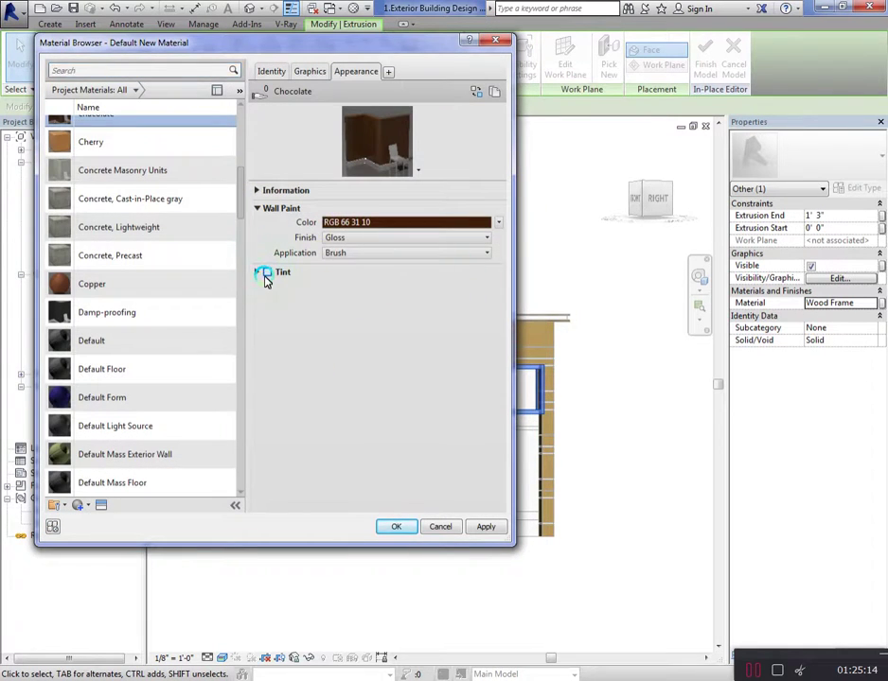
{"action": "left_click", "coordinate": [266, 275]}
Set the tint colour to RGB 66 31 10 and close the Material Browser
{"action": "left_click", "coordinate": [413, 293]}
{"action": "left_click", "coordinate": [426, 328]}
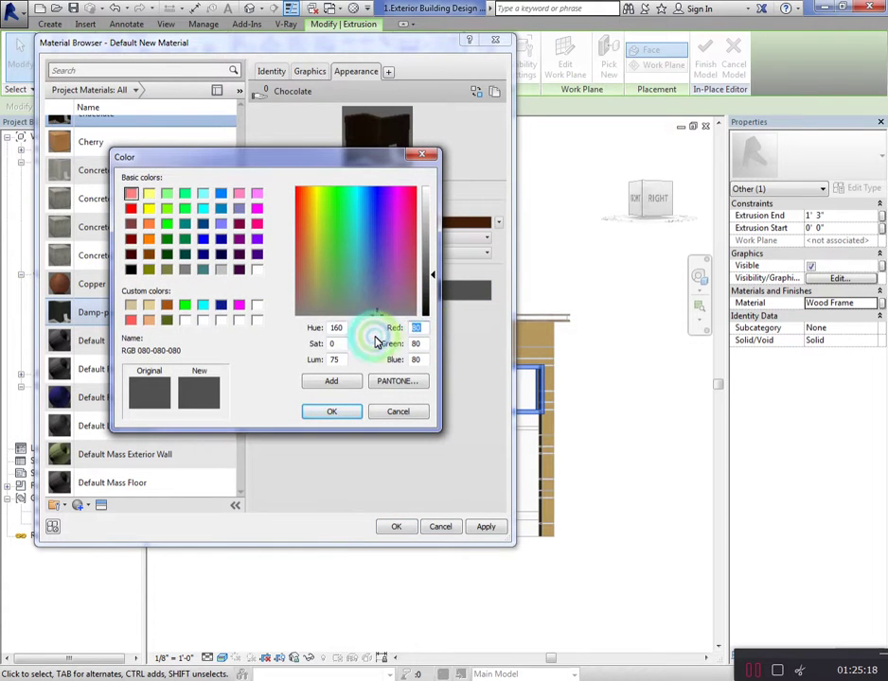
{"action": "type", "text": "6631"}
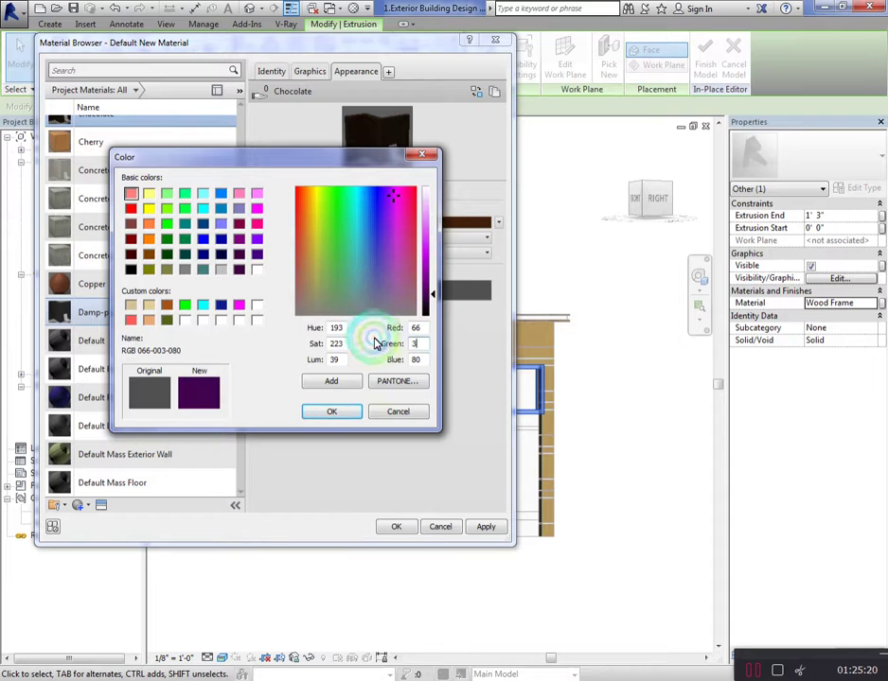
{"action": "left_click", "coordinate": [416, 361]}
{"action": "type", "text": "10"}
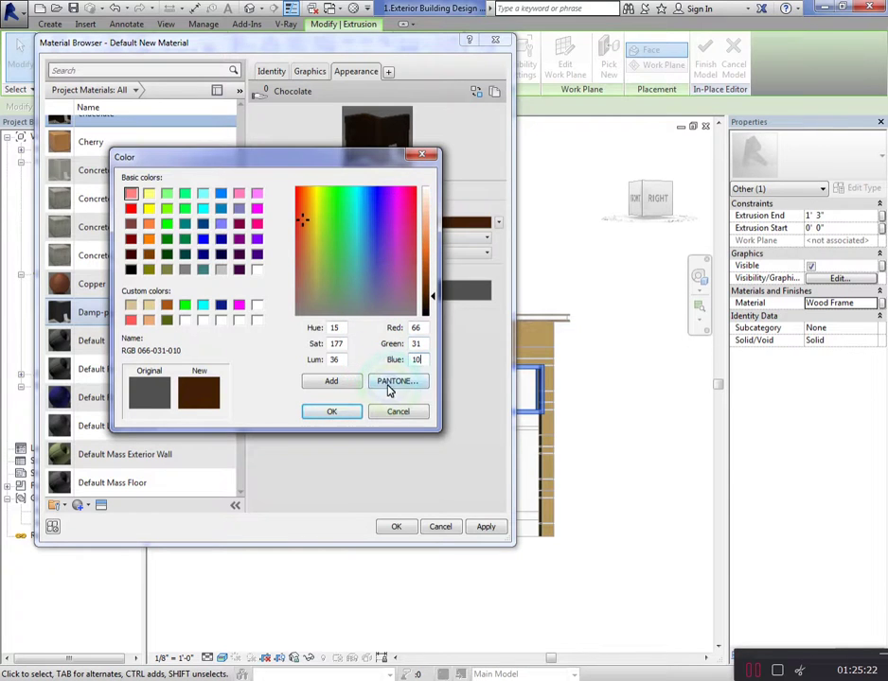
{"action": "left_click", "coordinate": [343, 414]}
{"action": "left_click", "coordinate": [488, 526]}
{"action": "left_click", "coordinate": [388, 528]}
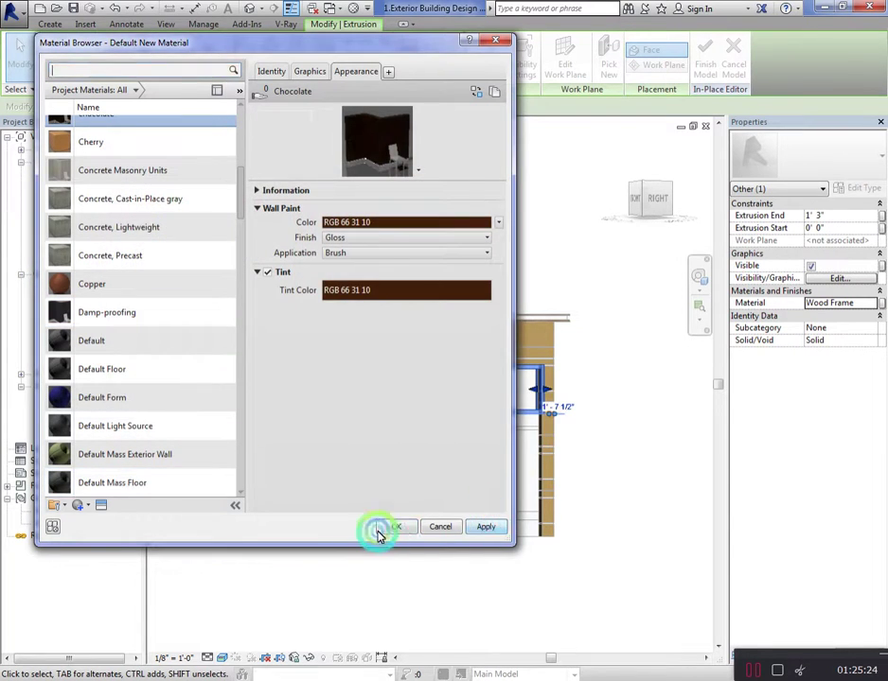
Finish the in-place model and select the upper window frame in the right elevation
{"action": "left_click", "coordinate": [600, 459]}
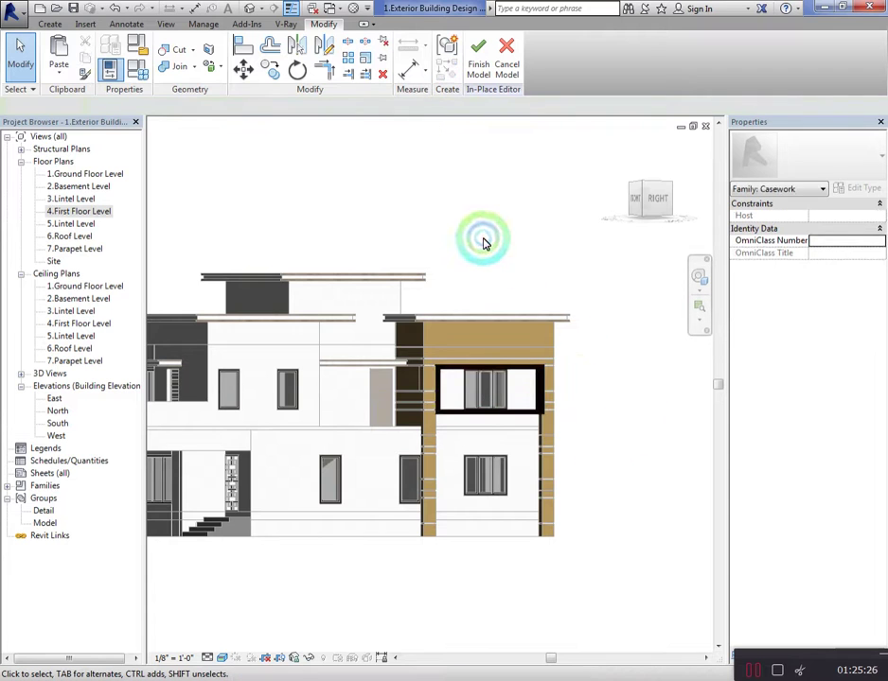
{"action": "left_click", "coordinate": [478, 55]}
{"action": "left_click", "coordinate": [523, 417]}
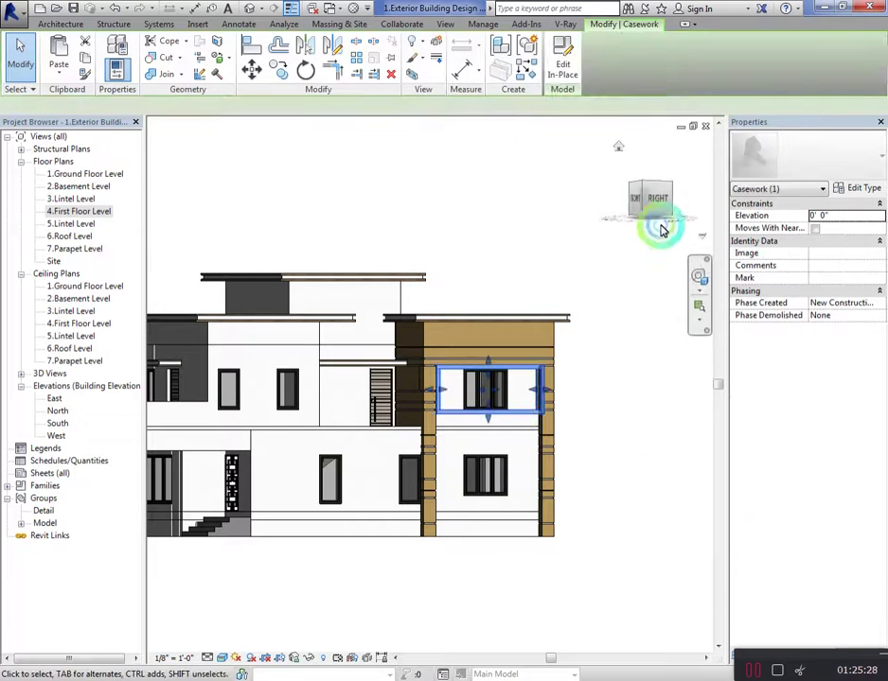
{"action": "left_click", "coordinate": [653, 198]}
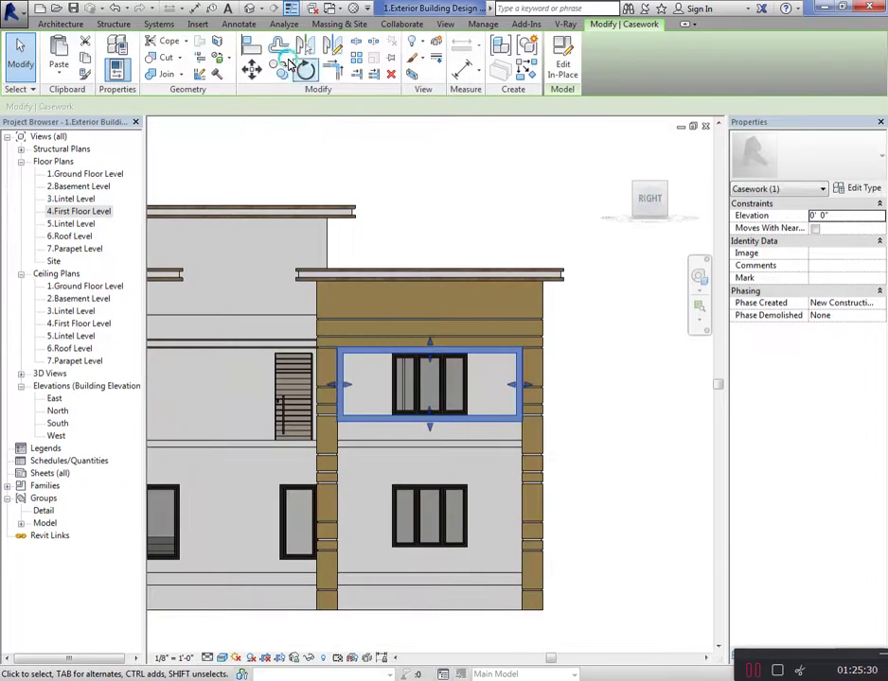
Copy the upper window frame down around the lower window, then orbit to a front-right view
{"action": "left_click", "coordinate": [277, 66]}
{"action": "left_click", "coordinate": [417, 450]}
{"action": "scroll", "coordinate": [416, 450], "scroll_direction": "up", "scroll_amount": 2}
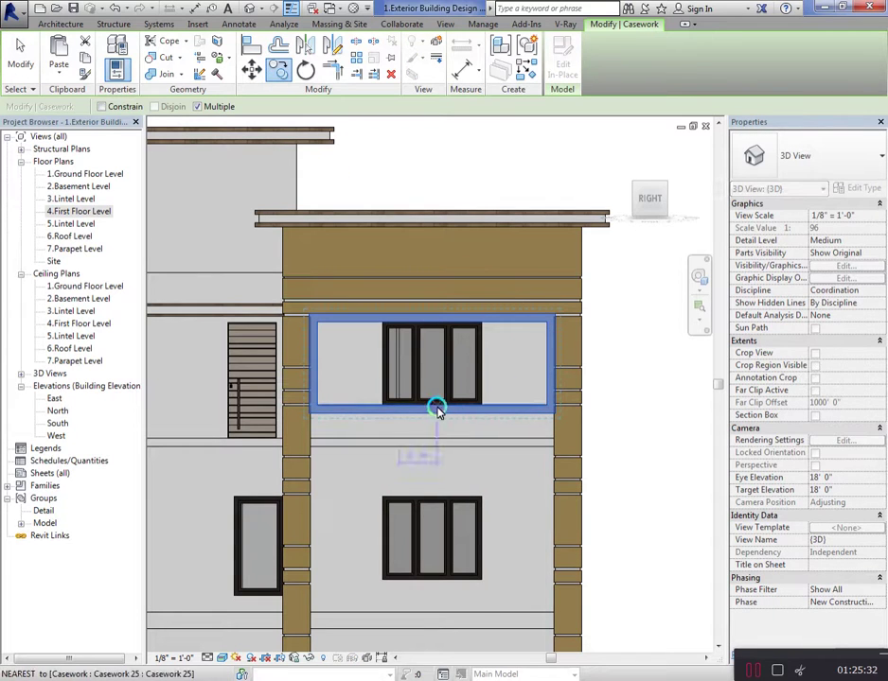
{"action": "left_click", "coordinate": [433, 585]}
{"action": "key", "text": "Escape"}
{"action": "key", "text": "Escape"}
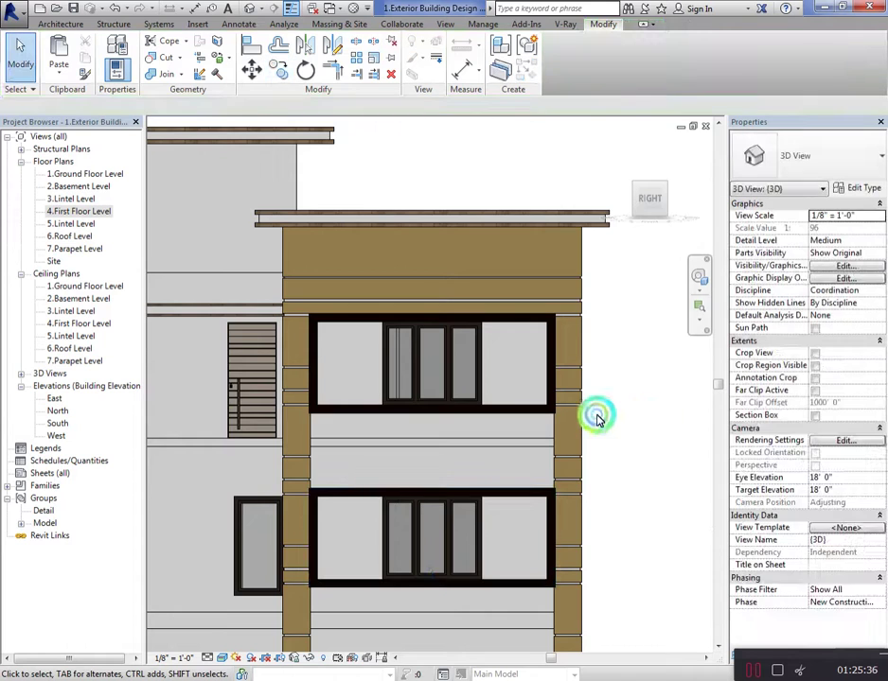
{"action": "scroll", "coordinate": [597, 413], "scroll_direction": "down", "scroll_amount": 2}
{"action": "mouse_move", "coordinate": [665, 204]}
{"action": "left_mouse_down"}
{"action": "mouse_move", "coordinate": [703, 206]}
{"action": "mouse_move", "coordinate": [636, 206]}
{"action": "left_mouse_up"}
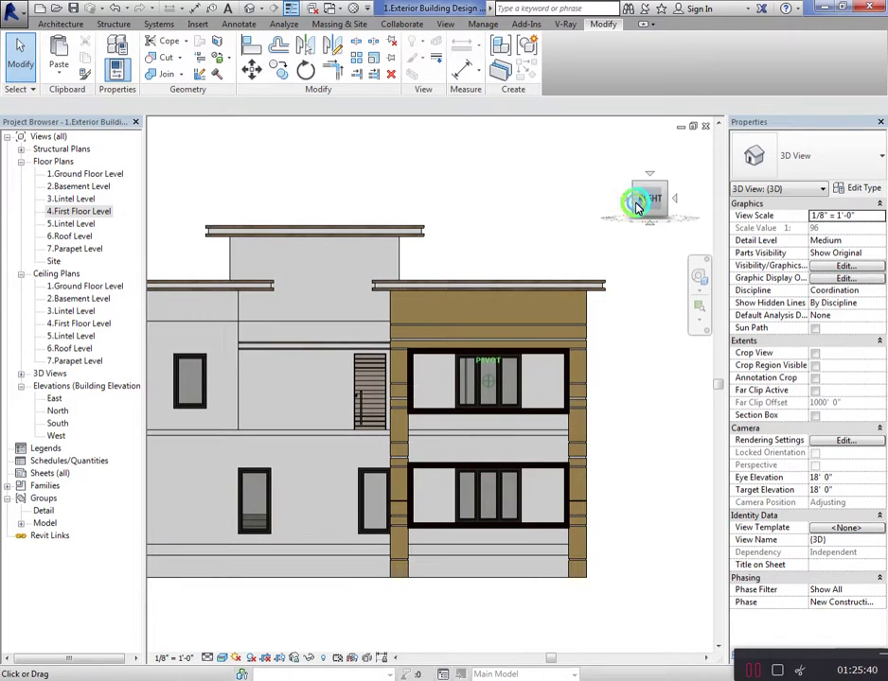
{"action": "left_click_drag", "start_coordinate": [676, 204], "coordinate": [714, 198]}
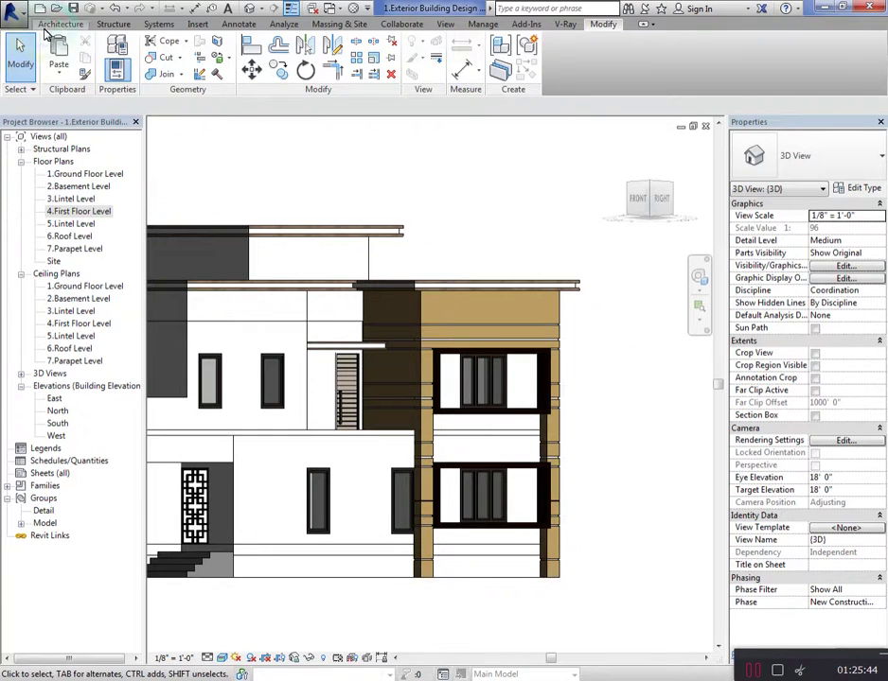
Create a new in-place Casework model with the default name and set the bay's wall face as the work plane
{"action": "left_click", "coordinate": [47, 24]}
{"action": "left_click", "coordinate": [168, 58]}
{"action": "left_click", "coordinate": [170, 113]}
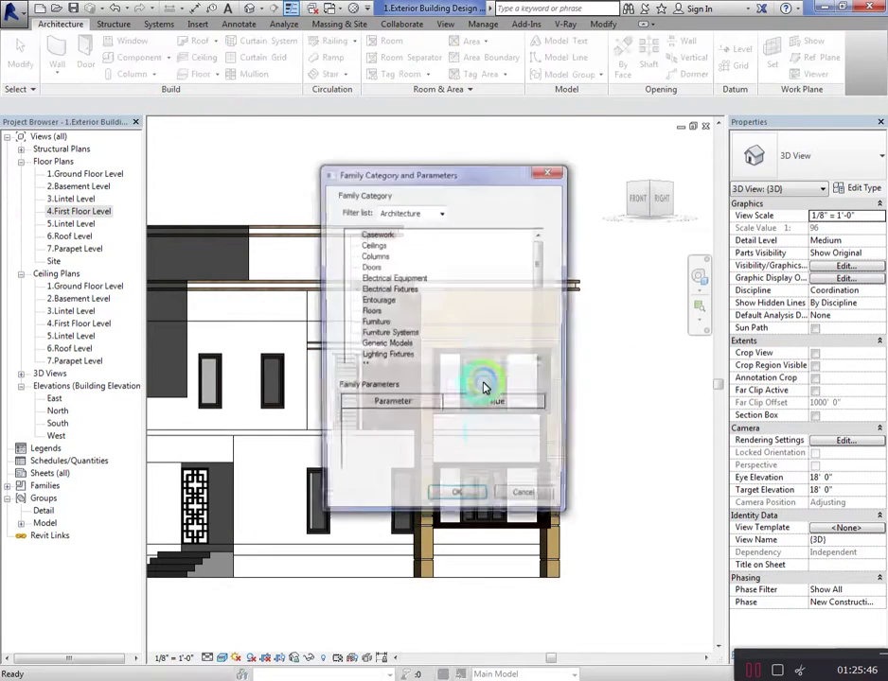
{"action": "left_click", "coordinate": [466, 495]}
{"action": "left_click", "coordinate": [675, 323]}
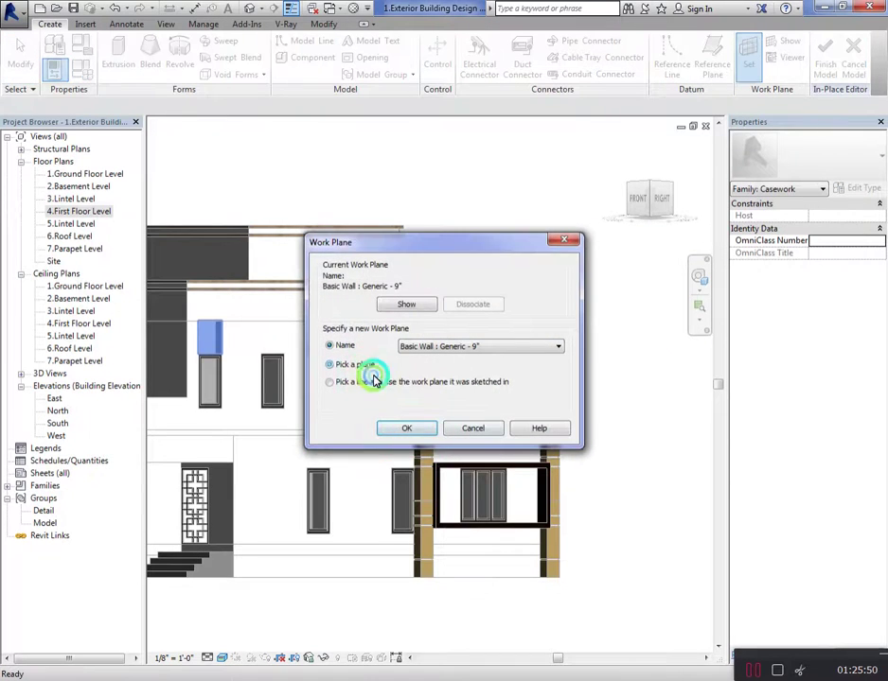
{"action": "left_click", "coordinate": [394, 431]}
{"action": "left_click", "coordinate": [485, 430]}
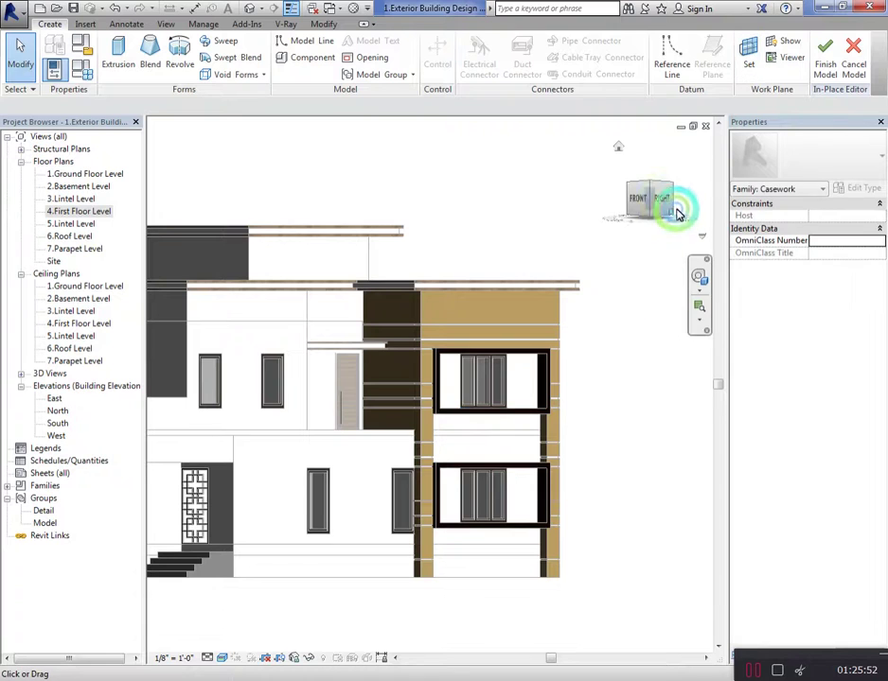
{"action": "left_click", "coordinate": [666, 202]}
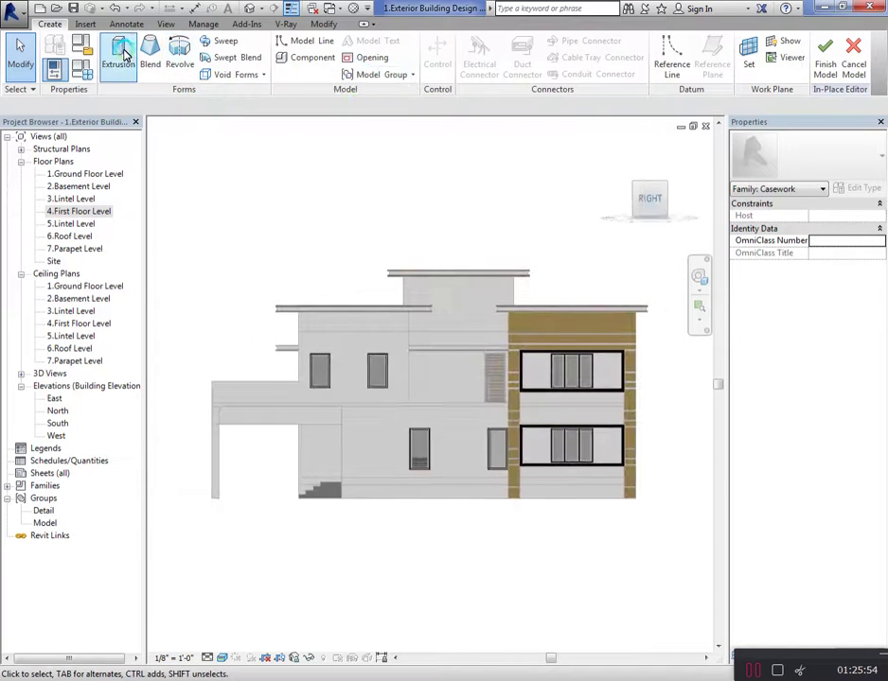
Sketch a rectangular extrusion between the lower and upper window frames and finish it
{"action": "left_click", "coordinate": [118, 49]}
{"action": "left_click", "coordinate": [530, 45]}
{"action": "scroll", "coordinate": [611, 412], "scroll_direction": "up", "scroll_amount": 2}
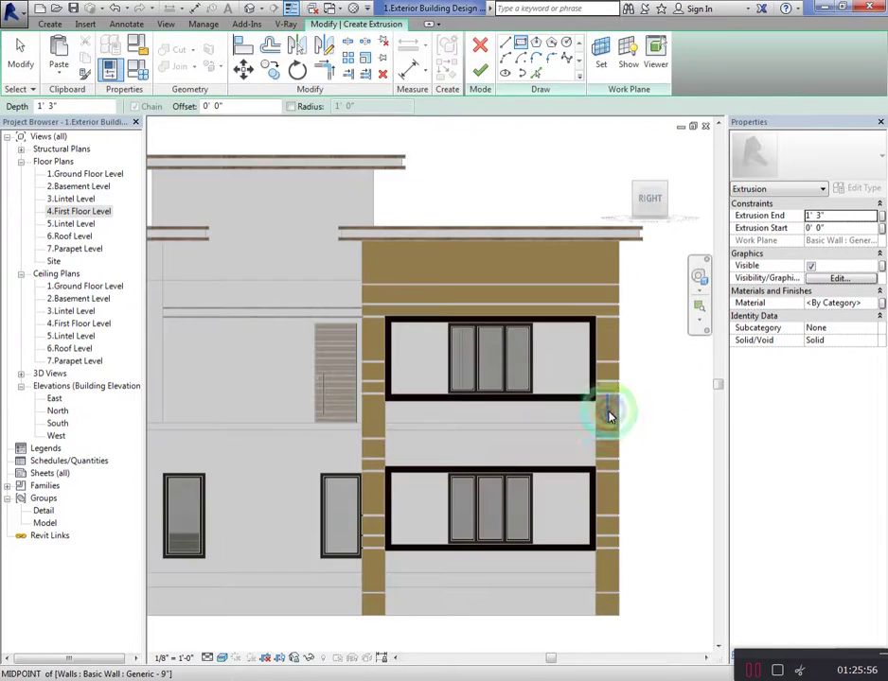
{"action": "scroll", "coordinate": [584, 476], "scroll_direction": "up", "scroll_amount": 2}
{"action": "left_click", "coordinate": [593, 480]}
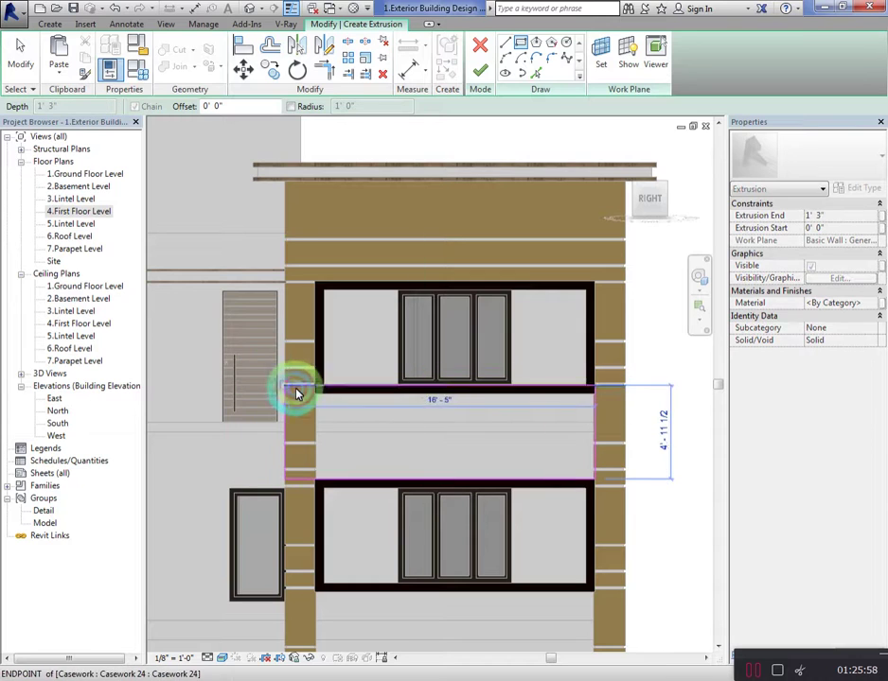
{"action": "left_click", "coordinate": [315, 393]}
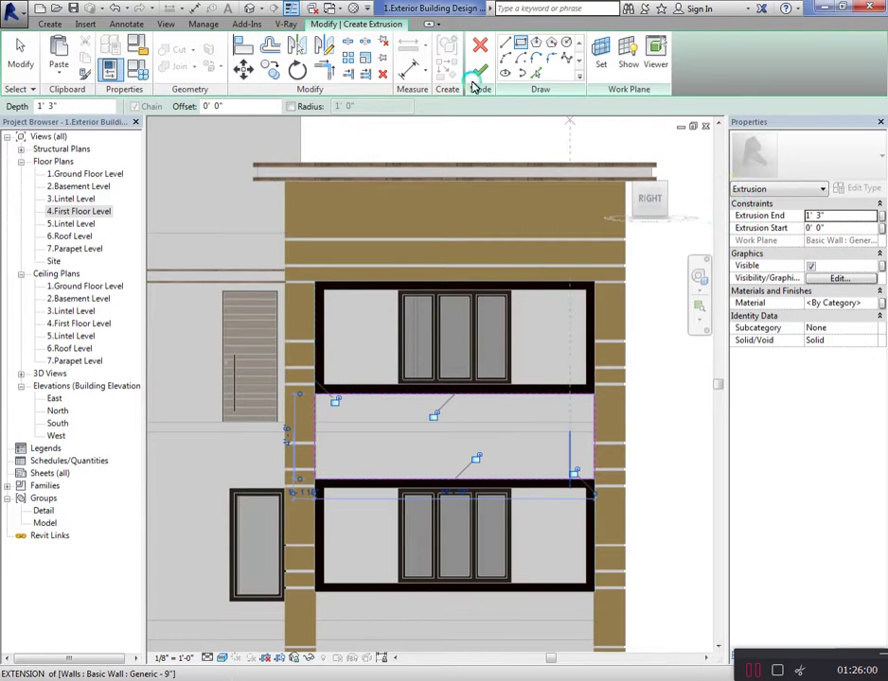
{"action": "left_click", "coordinate": [480, 71]}
{"action": "left_click", "coordinate": [404, 409]}
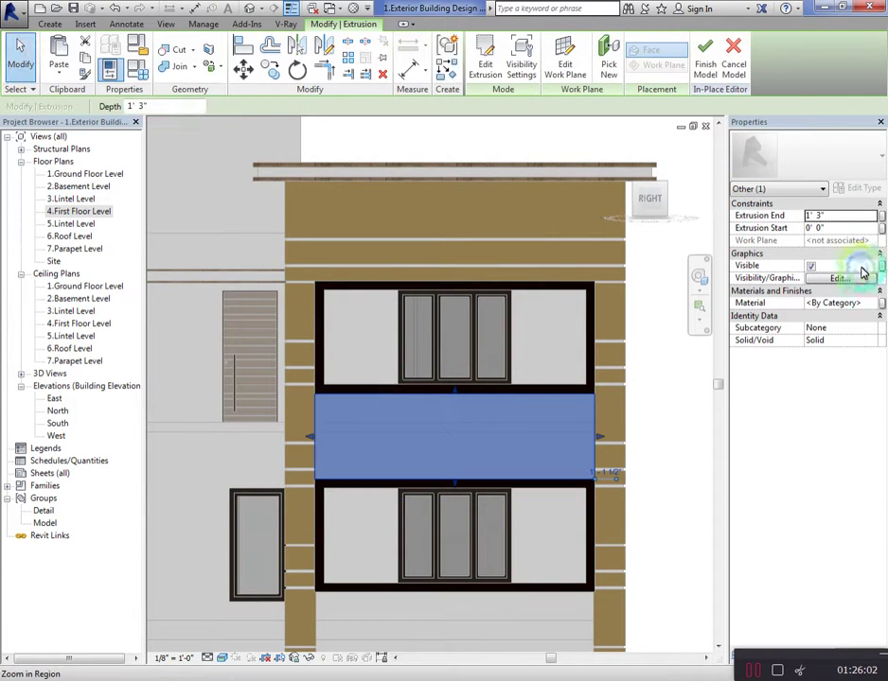
Make the panel extrusion 0' 1" deep with the Wood Frame material, then orbit to an angled view
{"action": "left_click", "coordinate": [845, 221]}
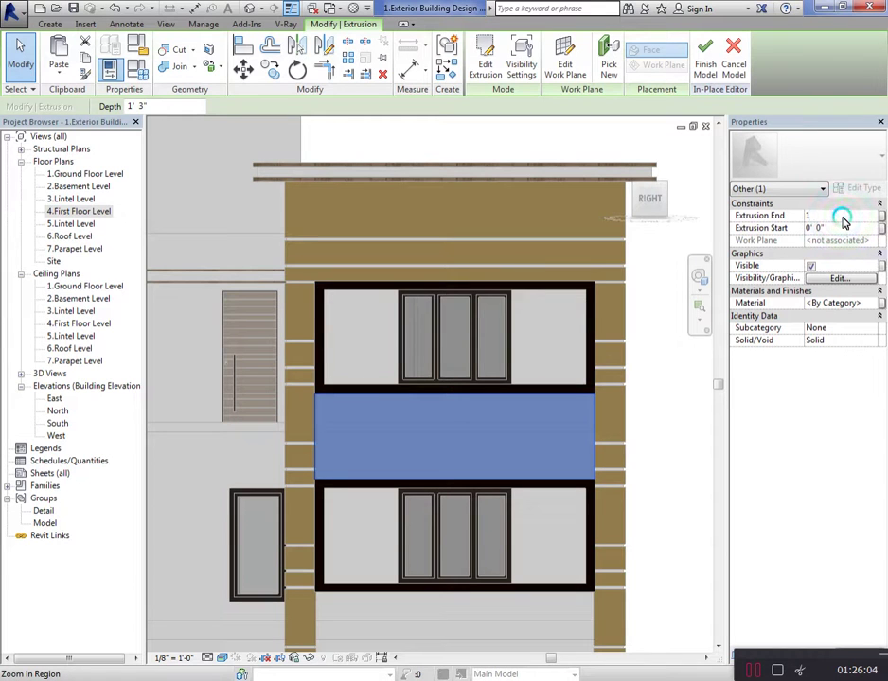
{"action": "left_click", "coordinate": [875, 305]}
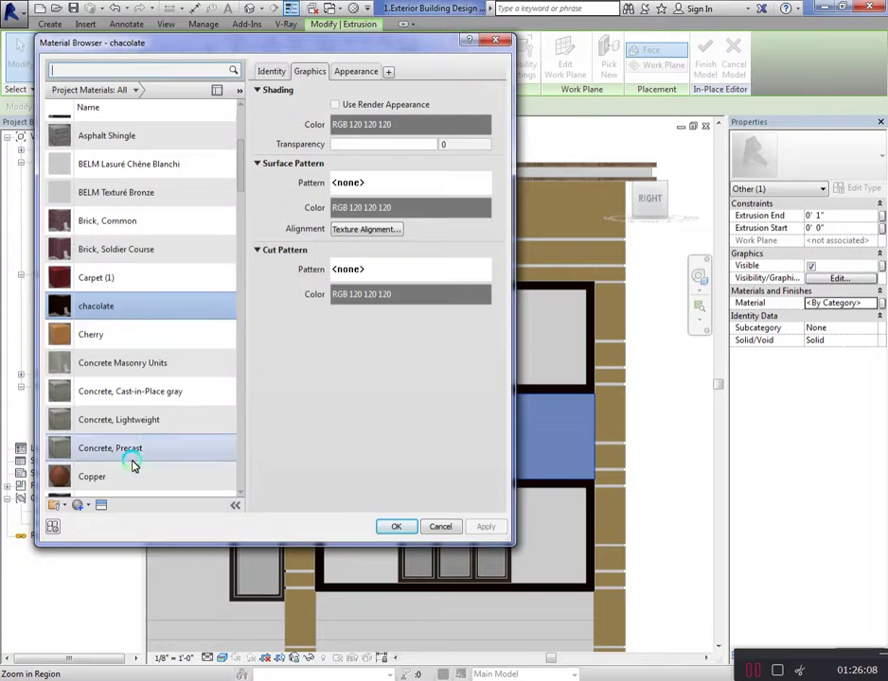
{"action": "left_click", "coordinate": [142, 417]}
{"action": "left_click_drag", "start_coordinate": [238, 191], "coordinate": [248, 494]}
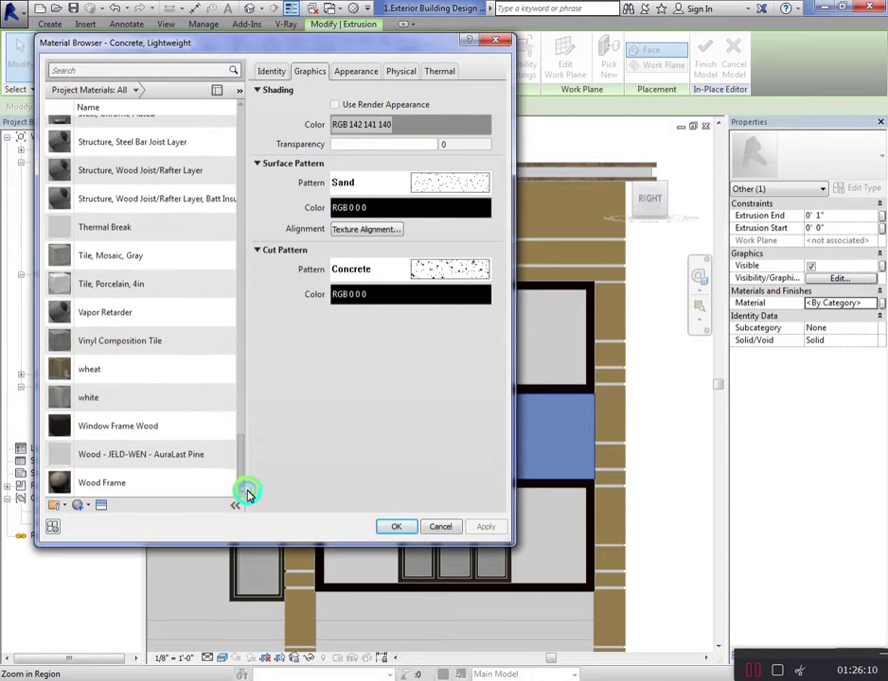
{"action": "left_click", "coordinate": [102, 483]}
{"action": "left_click", "coordinate": [396, 526]}
{"action": "left_click", "coordinate": [549, 329]}
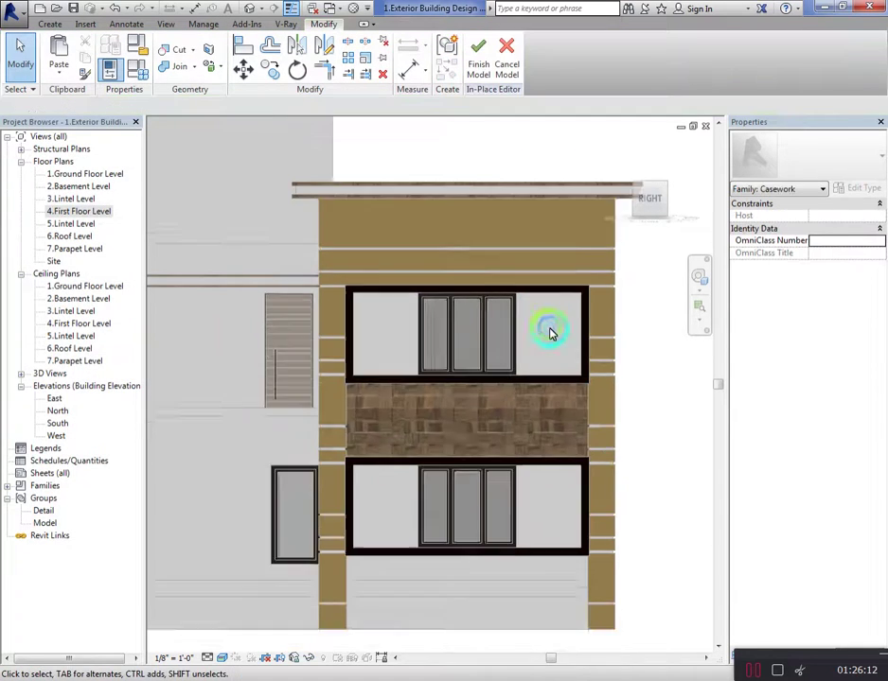
{"action": "left_click_drag", "start_coordinate": [652, 198], "coordinate": [139, 330]}
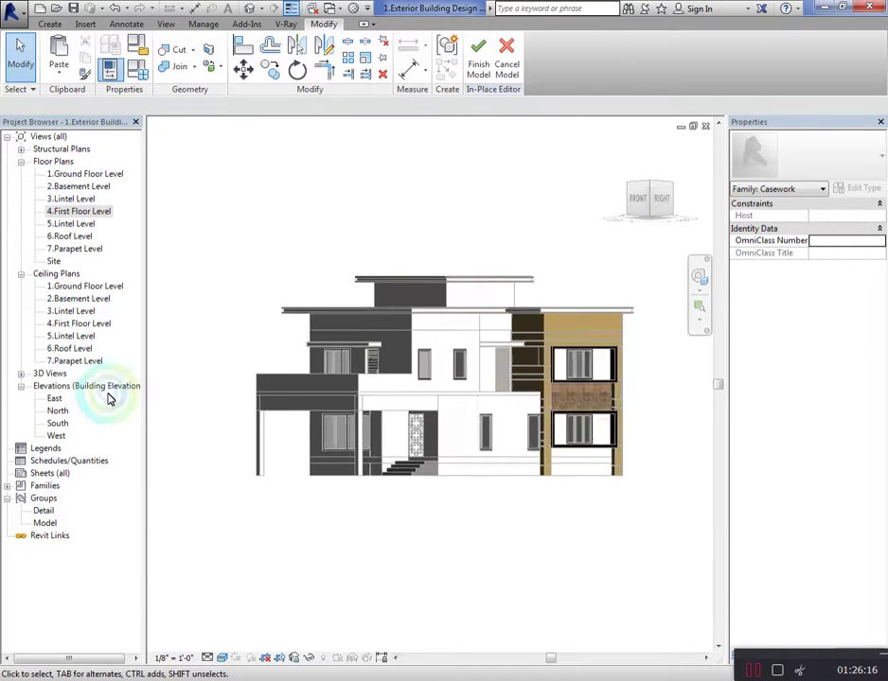
Finish the wood panel's in-place model and zoom in on the bay
{"action": "left_click", "coordinate": [481, 71]}
{"action": "left_click", "coordinate": [505, 555]}
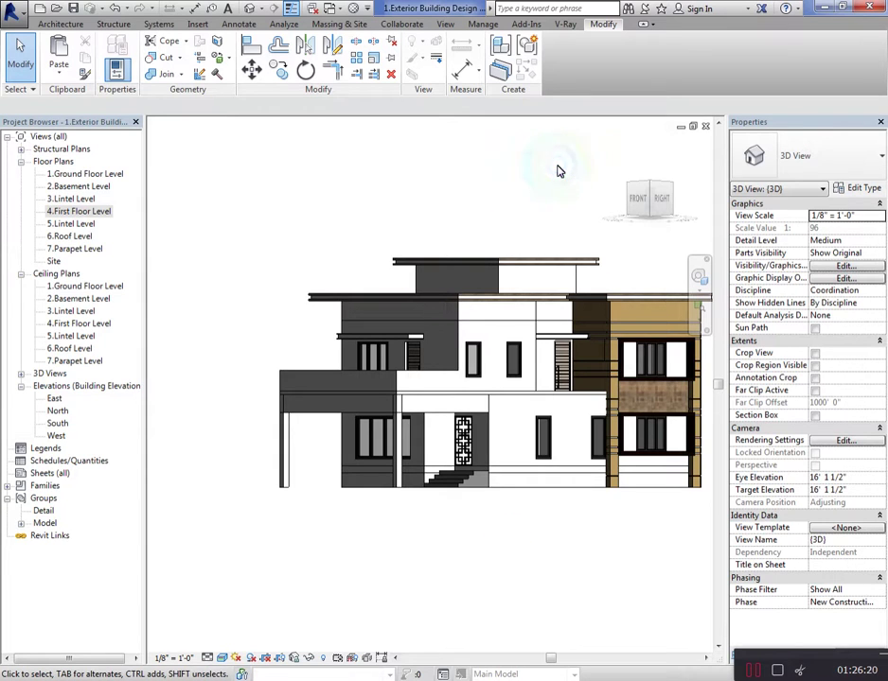
{"action": "scroll", "coordinate": [597, 351], "scroll_direction": "up", "scroll_amount": 3}
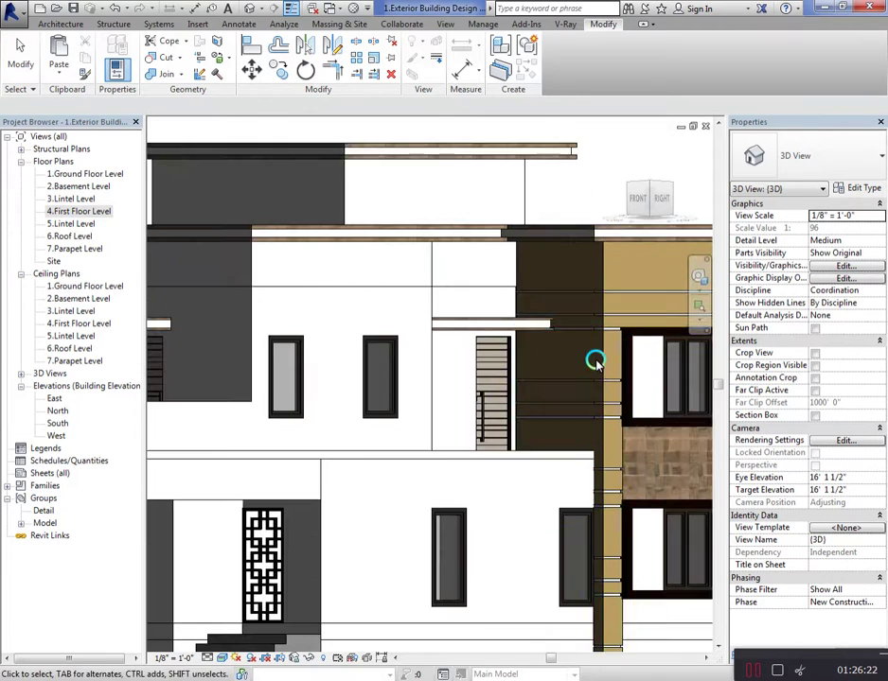
{"action": "scroll", "coordinate": [581, 308], "scroll_direction": "up", "scroll_amount": 2}
{"action": "scroll", "coordinate": [528, 272], "scroll_direction": "up", "scroll_amount": 2}
{"action": "scroll", "coordinate": [577, 308], "scroll_direction": "up", "scroll_amount": 1}
{"action": "scroll", "coordinate": [594, 268], "scroll_direction": "up", "scroll_amount": 2}
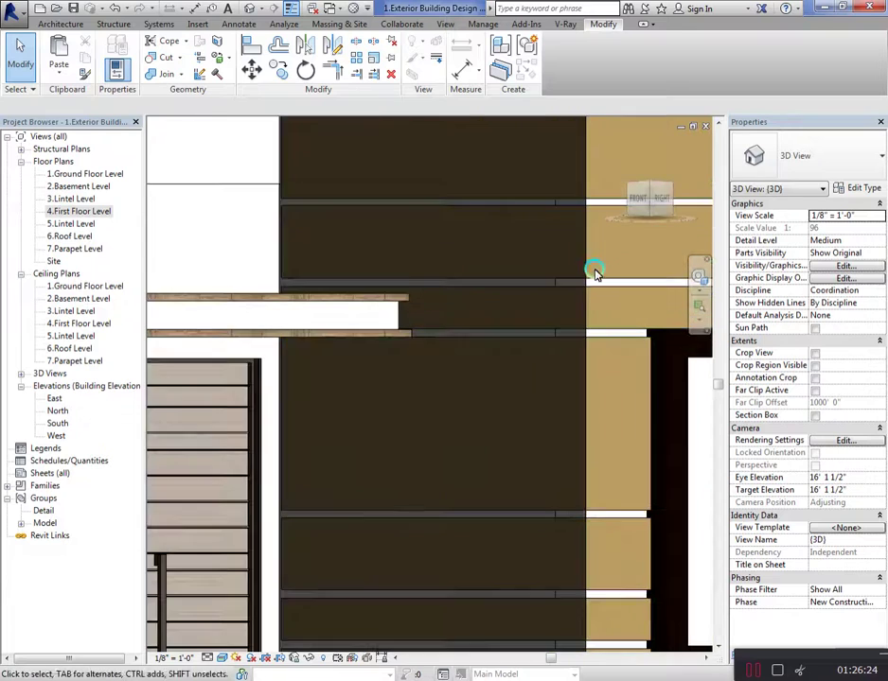
{"action": "scroll", "coordinate": [576, 287], "scroll_direction": "up", "scroll_amount": 1}
{"action": "scroll", "coordinate": [586, 284], "scroll_direction": "up", "scroll_amount": 1}
Select the tan wood-clad bay casework and reopen it with Edit In-Place
{"action": "left_click", "coordinate": [586, 284]}
{"action": "scroll", "coordinate": [573, 295], "scroll_direction": "down", "scroll_amount": 2}
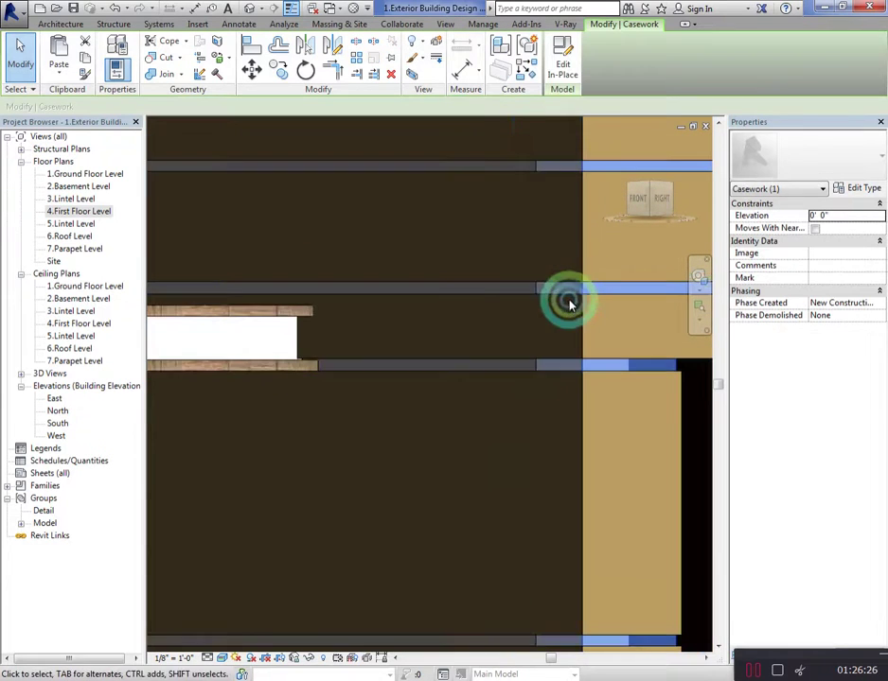
{"action": "scroll", "coordinate": [530, 298], "scroll_direction": "down", "scroll_amount": 2}
{"action": "scroll", "coordinate": [488, 297], "scroll_direction": "down", "scroll_amount": 2}
{"action": "scroll", "coordinate": [480, 299], "scroll_direction": "down", "scroll_amount": 2}
{"action": "scroll", "coordinate": [480, 311], "scroll_direction": "down", "scroll_amount": 2}
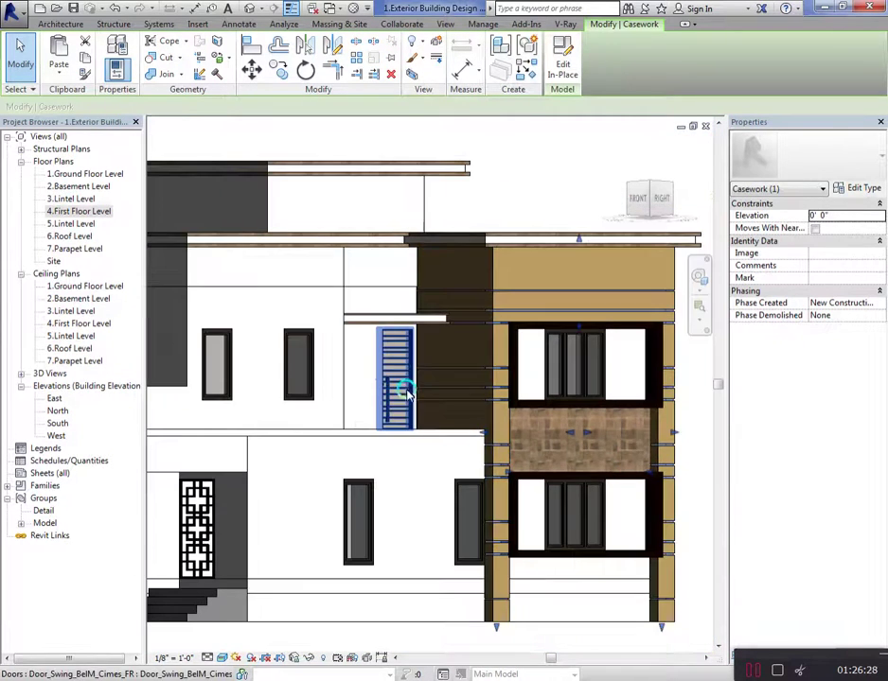
{"action": "left_click", "coordinate": [566, 80]}
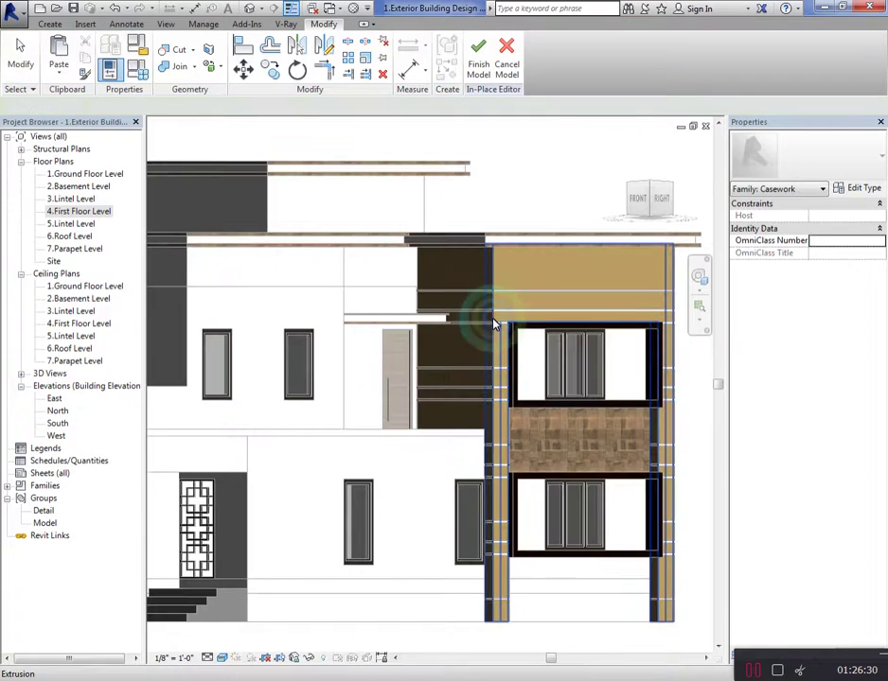
Change the bay's facade extrusion material to wheat and finish the in-place model
{"action": "left_click", "coordinate": [491, 313]}
{"action": "left_click", "coordinate": [875, 304]}
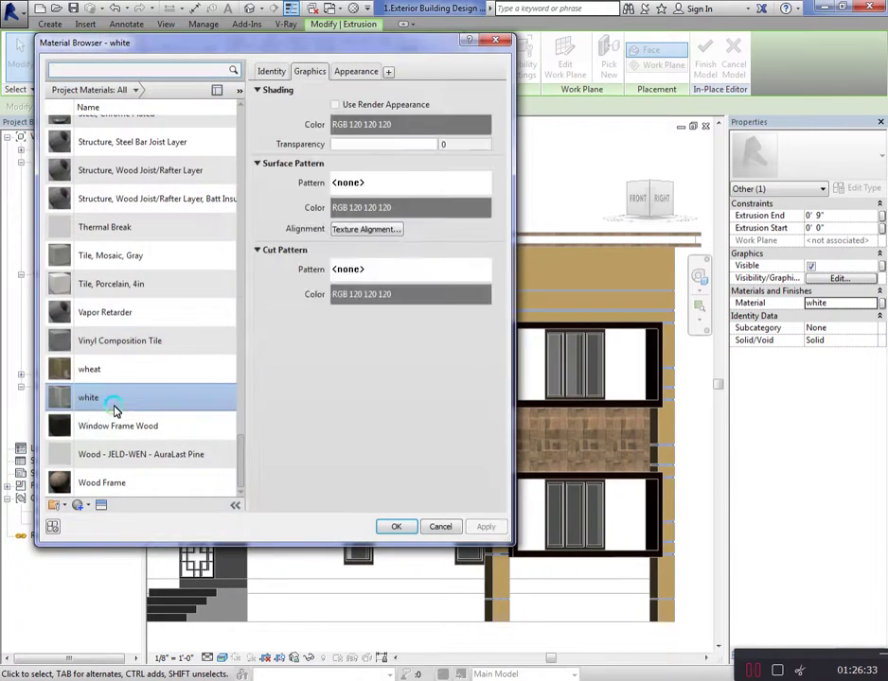
{"action": "left_click", "coordinate": [121, 373]}
{"action": "left_click", "coordinate": [396, 526]}
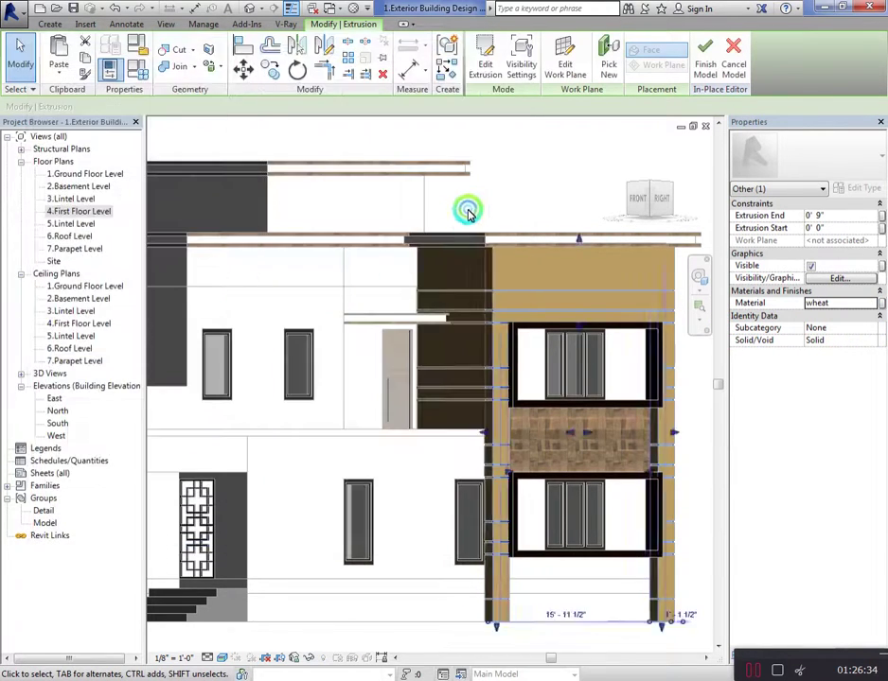
{"action": "left_click", "coordinate": [495, 159]}
{"action": "left_click", "coordinate": [479, 84]}
{"action": "left_click", "coordinate": [536, 190]}
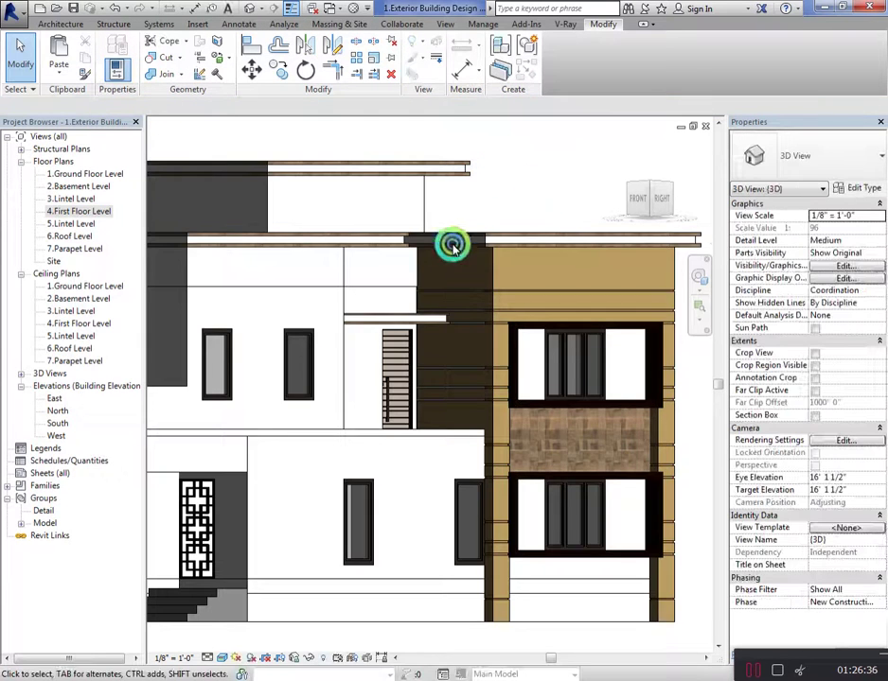
{"action": "scroll", "coordinate": [540, 144], "scroll_direction": "up", "scroll_amount": 2}
{"action": "scroll", "coordinate": [540, 142], "scroll_direction": "up", "scroll_amount": 1}
Start the Paint tool with PT and zoom around to frame the bay's windows
{"action": "key", "text": "p"}
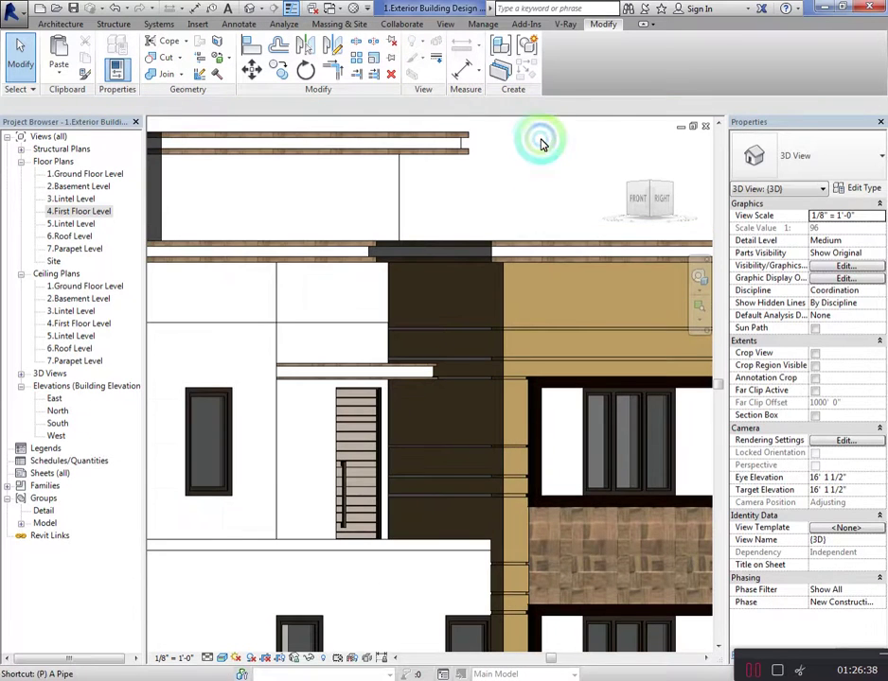
{"action": "key", "text": "t"}
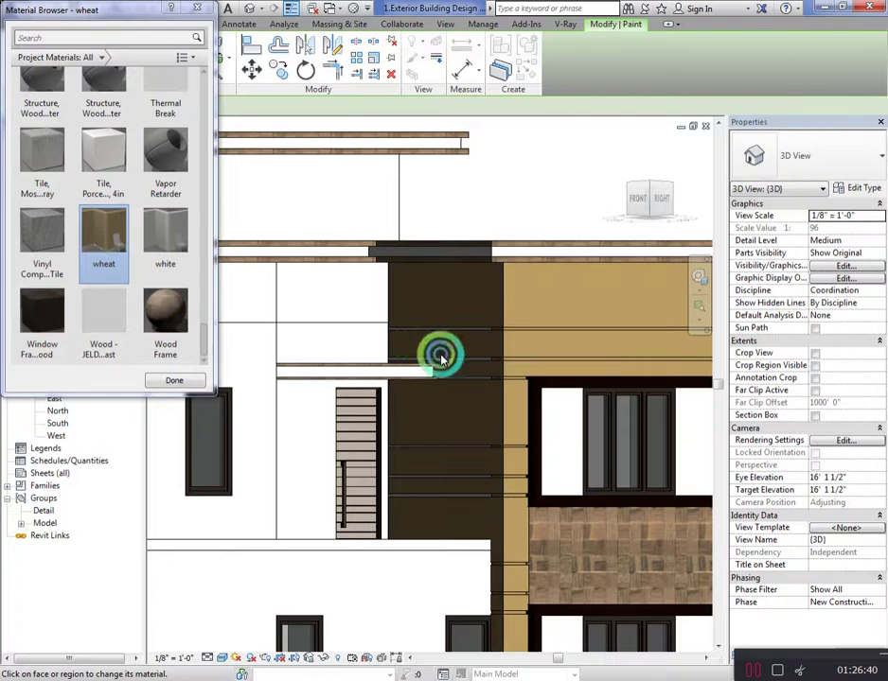
{"action": "scroll", "coordinate": [377, 353], "scroll_direction": "up", "scroll_amount": 3}
{"action": "scroll", "coordinate": [495, 393], "scroll_direction": "up", "scroll_amount": 2}
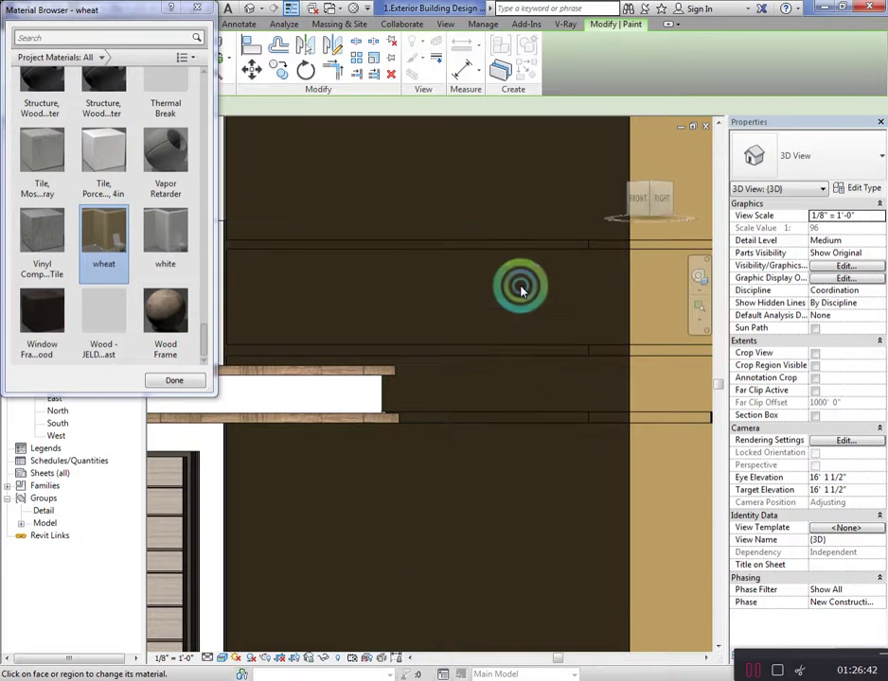
{"action": "scroll", "coordinate": [520, 288], "scroll_direction": "down", "scroll_amount": 3}
{"action": "scroll", "coordinate": [451, 276], "scroll_direction": "down", "scroll_amount": 2}
{"action": "scroll", "coordinate": [604, 428], "scroll_direction": "up", "scroll_amount": 2}
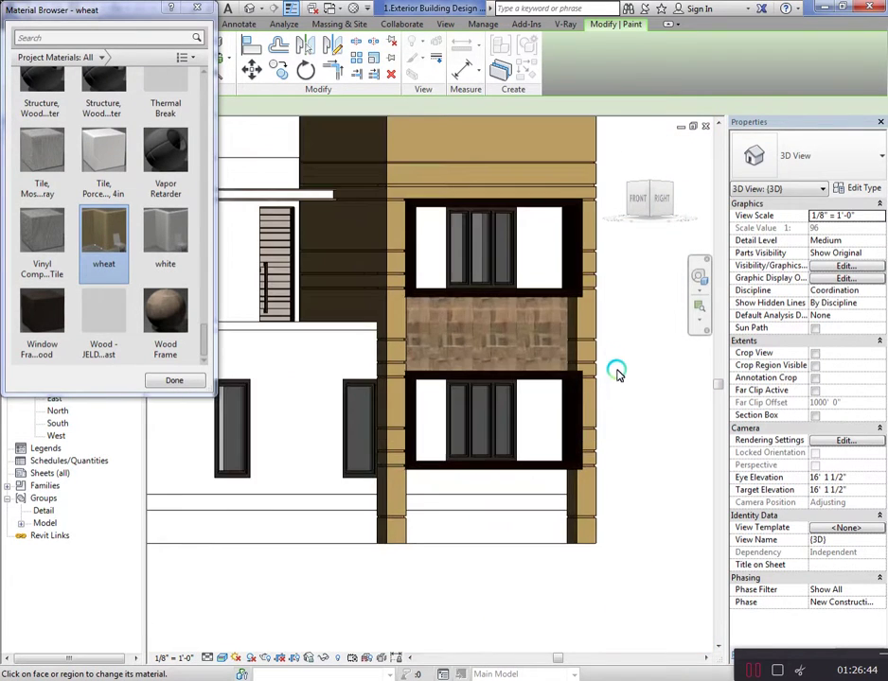
{"action": "scroll", "coordinate": [615, 369], "scroll_direction": "down", "scroll_amount": 2}
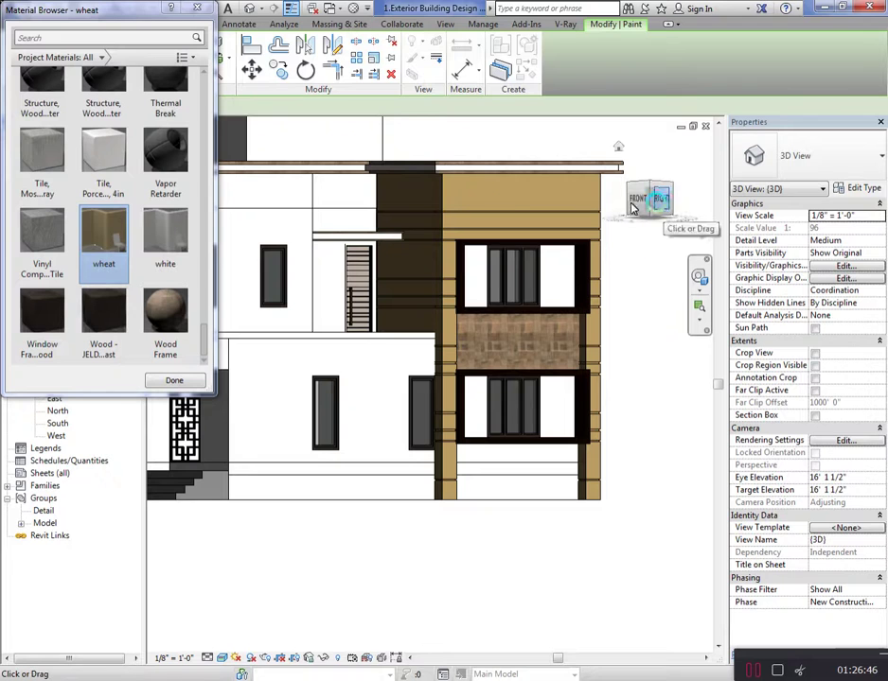
{"action": "scroll", "coordinate": [444, 189], "scroll_direction": "up", "scroll_amount": 1}
{"action": "scroll", "coordinate": [404, 224], "scroll_direction": "up", "scroll_amount": 2}
{"action": "scroll", "coordinate": [401, 277], "scroll_direction": "up", "scroll_amount": 2}
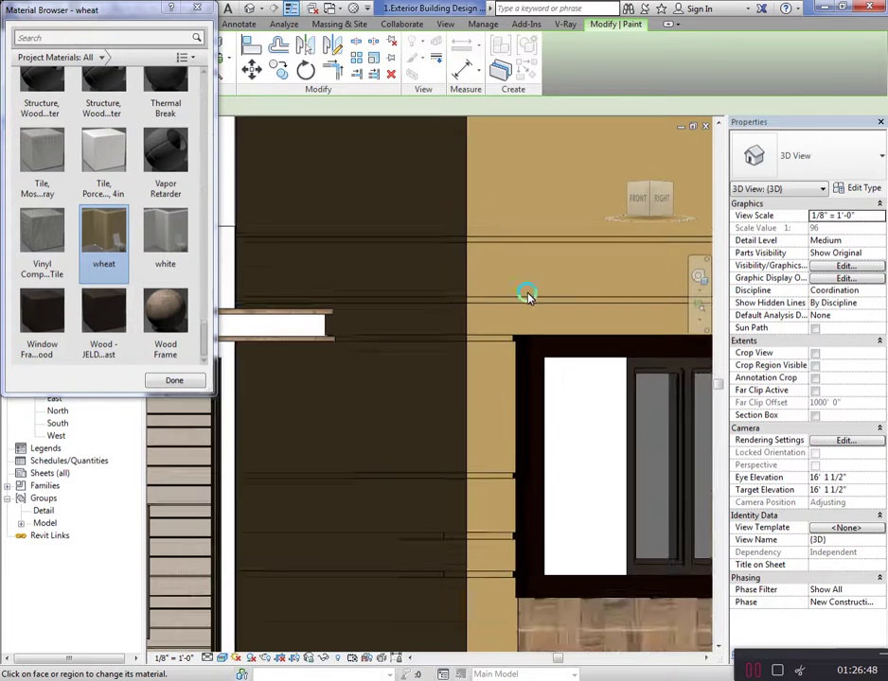
{"action": "scroll", "coordinate": [474, 296], "scroll_direction": "down", "scroll_amount": 2}
{"action": "scroll", "coordinate": [517, 198], "scroll_direction": "down", "scroll_amount": 1}
{"action": "scroll", "coordinate": [432, 272], "scroll_direction": "down", "scroll_amount": 2}
{"action": "scroll", "coordinate": [578, 265], "scroll_direction": "down", "scroll_amount": 1}
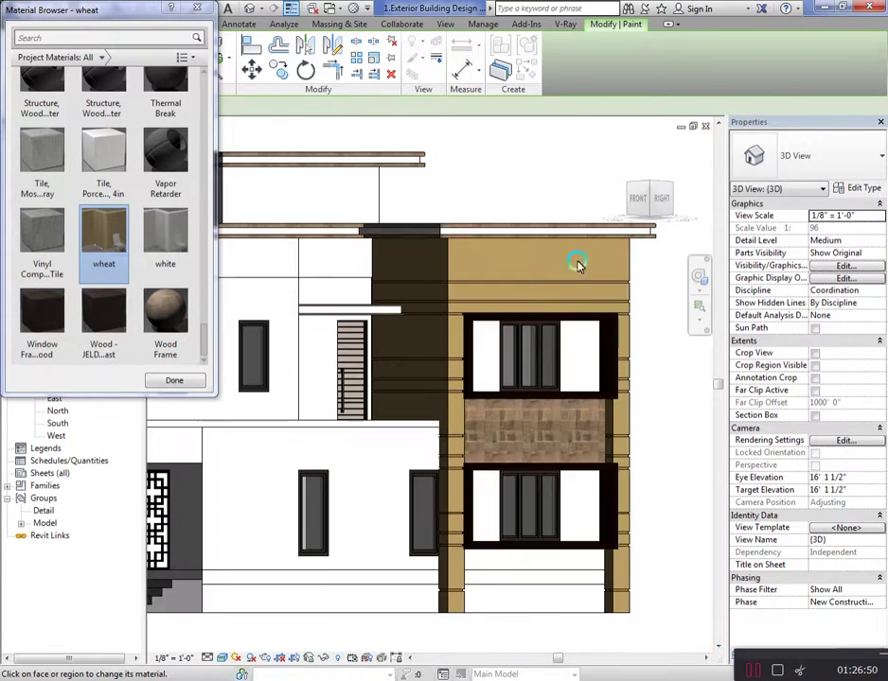
{"action": "key", "text": "Escape"}
{"action": "scroll", "coordinate": [640, 312], "scroll_direction": "down", "scroll_amount": 3}
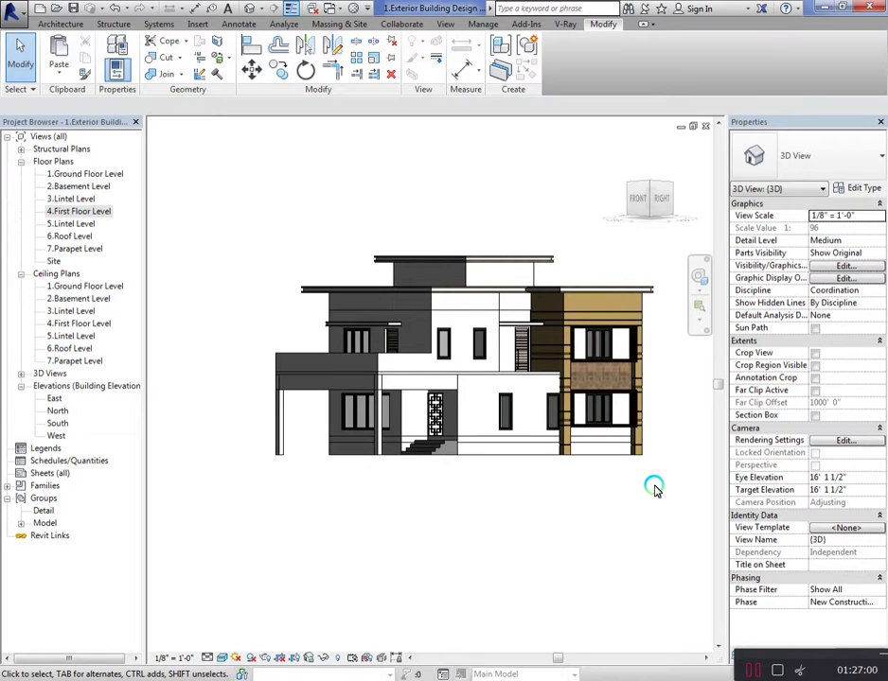
{"action": "scroll", "coordinate": [658, 366], "scroll_direction": "up", "scroll_amount": 3}
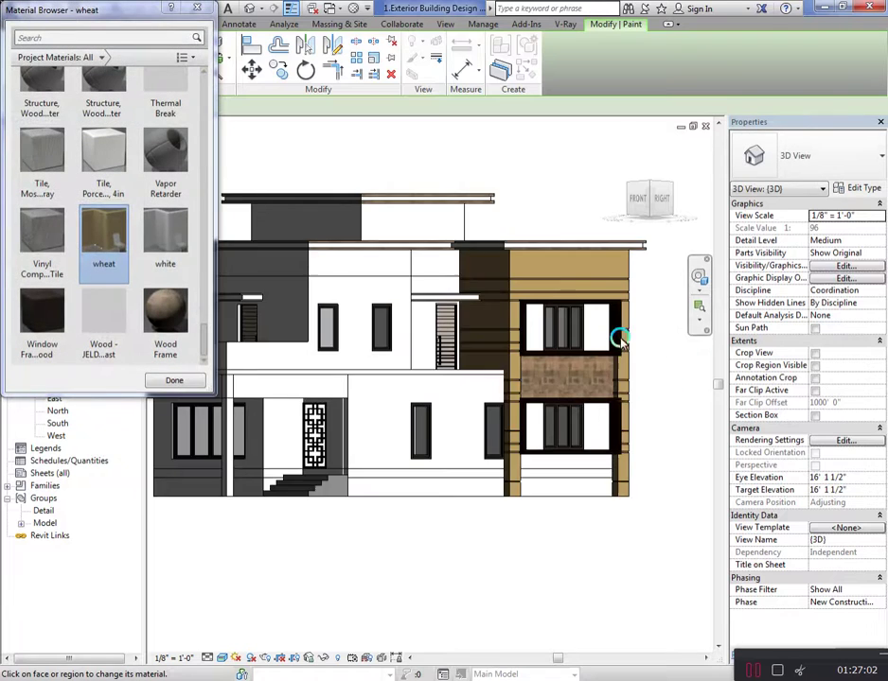
Paint the wall panels around both windows, the bottom panel and the base floor with Wood Frame
{"action": "left_click", "coordinate": [589, 324]}
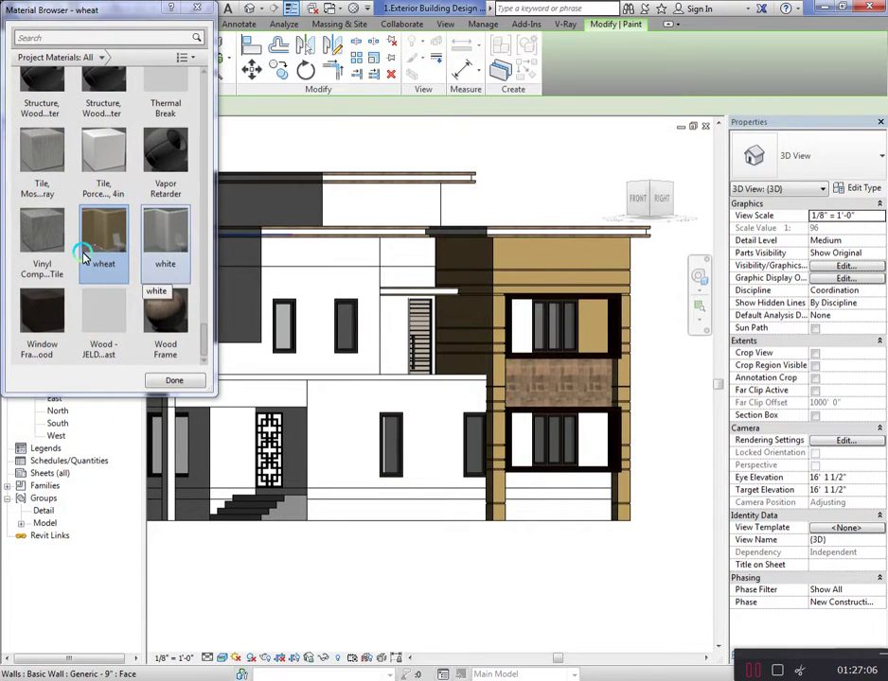
{"action": "left_click", "coordinate": [165, 317]}
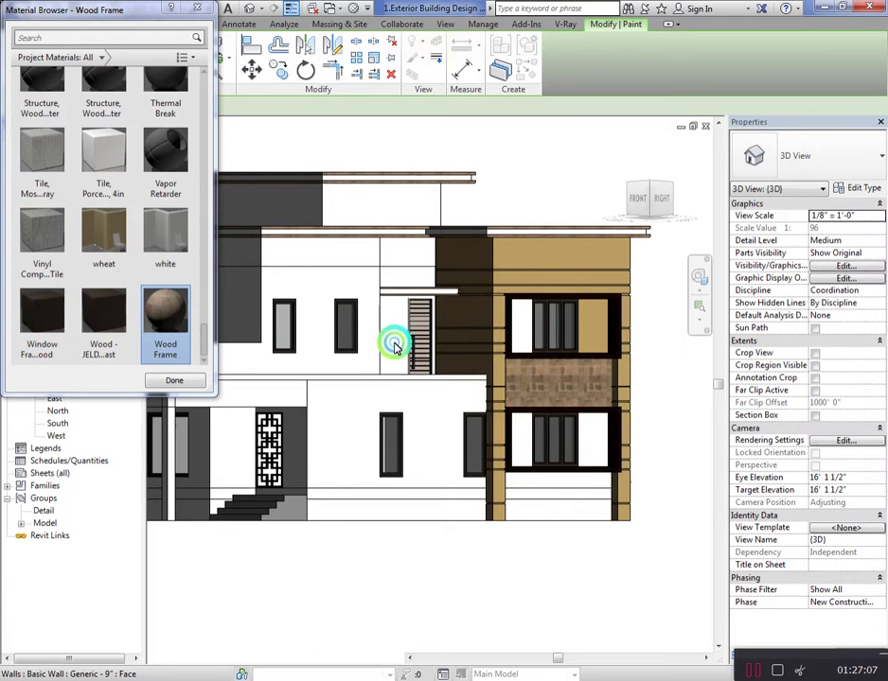
{"action": "left_click", "coordinate": [525, 320]}
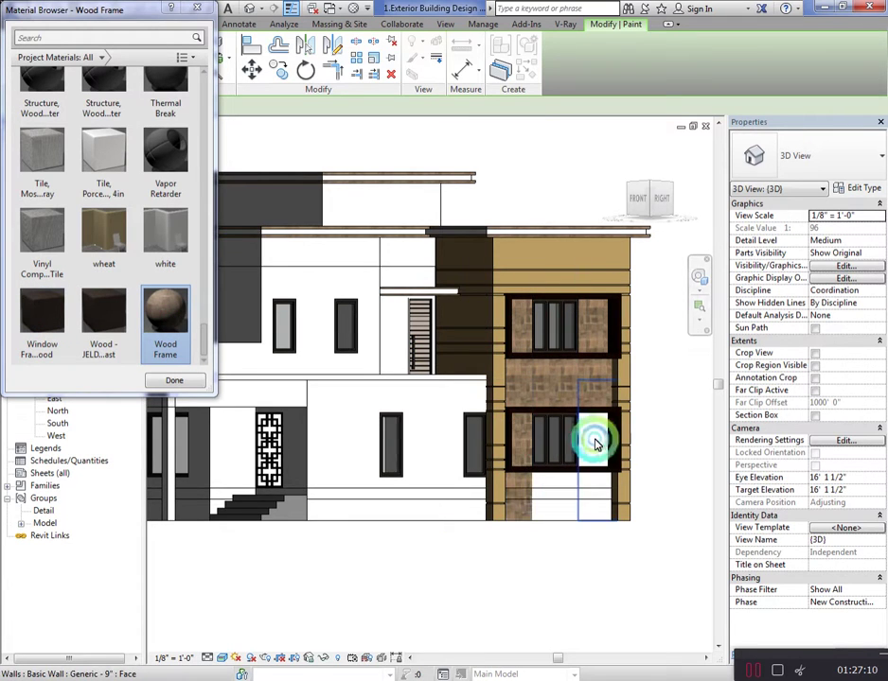
{"action": "left_click", "coordinate": [587, 441]}
{"action": "left_click", "coordinate": [572, 500]}
{"action": "left_click", "coordinate": [568, 501]}
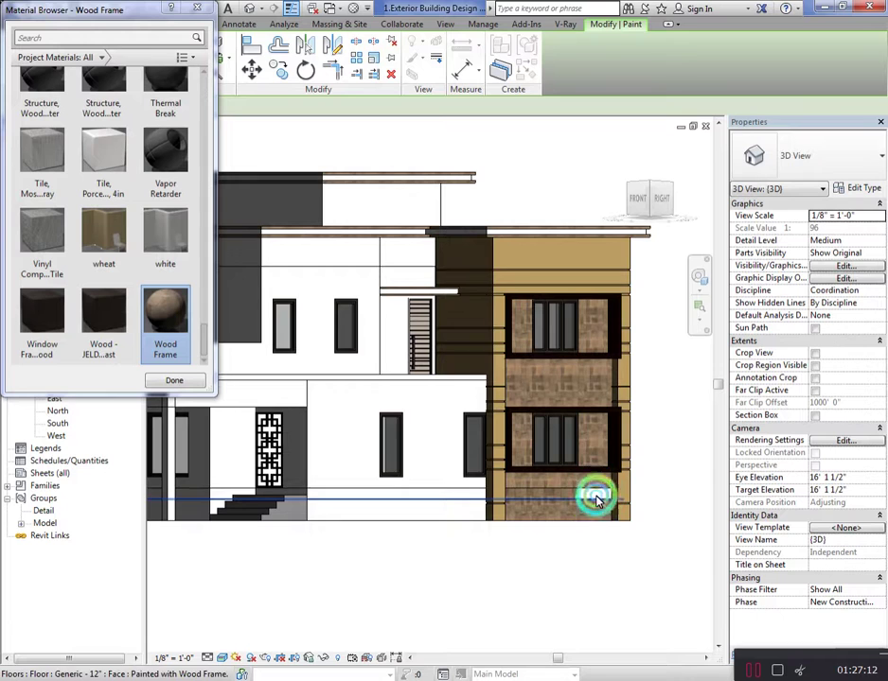
{"action": "scroll", "coordinate": [573, 509], "scroll_direction": "up", "scroll_amount": 1}
{"action": "scroll", "coordinate": [610, 522], "scroll_direction": "up", "scroll_amount": 1}
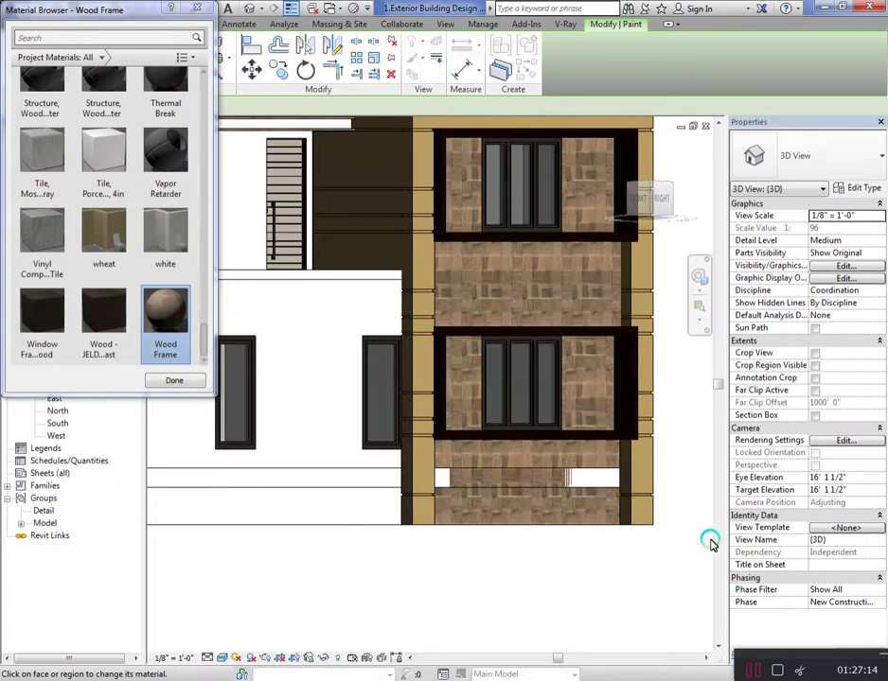
{"action": "scroll", "coordinate": [710, 544], "scroll_direction": "down", "scroll_amount": 1}
{"action": "key", "text": "Escape"}
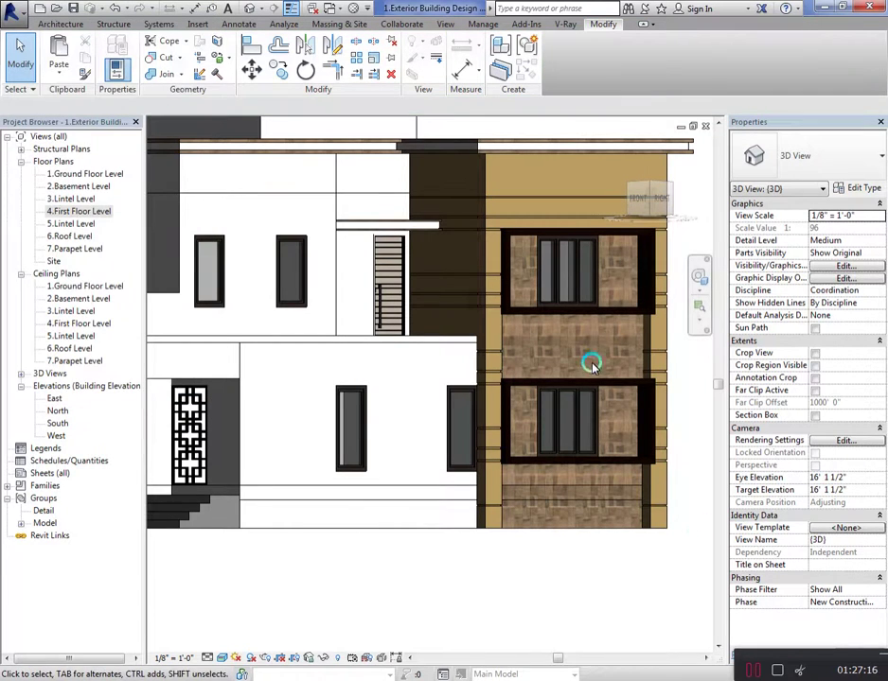
Select the middle-band casework between the windows, reopen it in place, and select its extrusion
{"action": "left_click", "coordinate": [640, 358]}
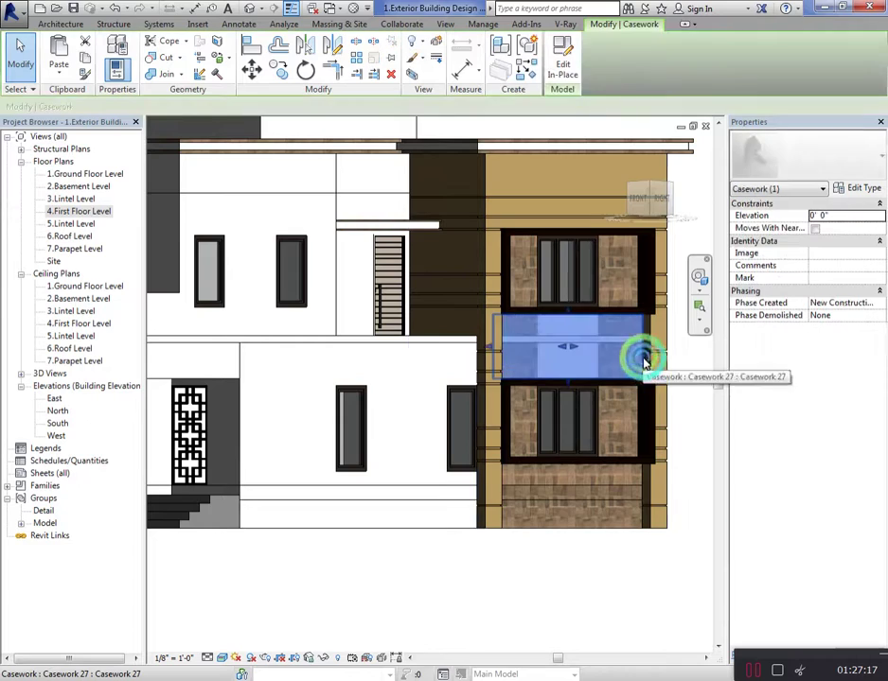
{"action": "left_click", "coordinate": [659, 201]}
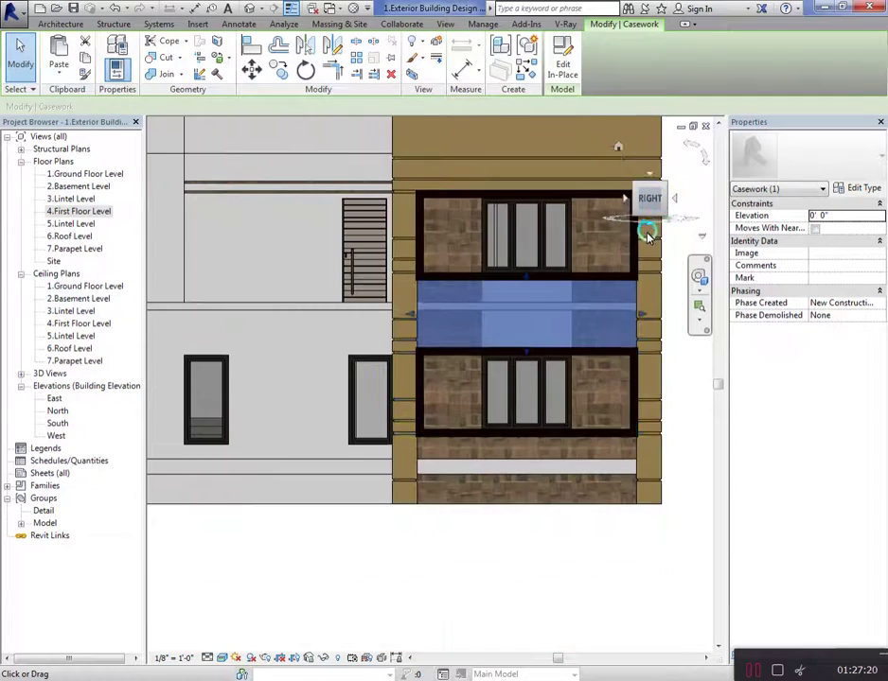
{"action": "left_click", "coordinate": [674, 559]}
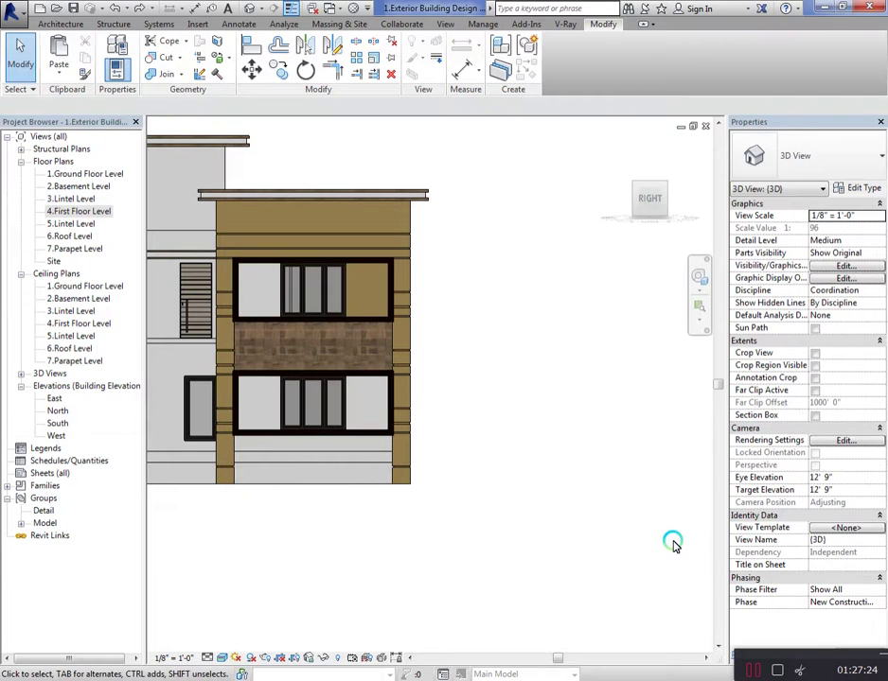
{"action": "left_click", "coordinate": [393, 342]}
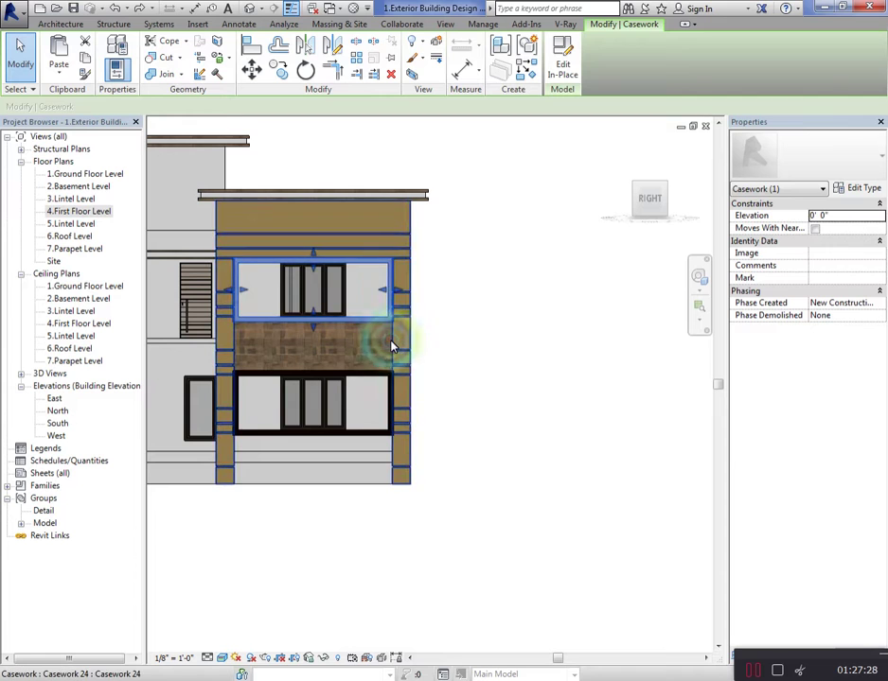
{"action": "left_click", "coordinate": [640, 189]}
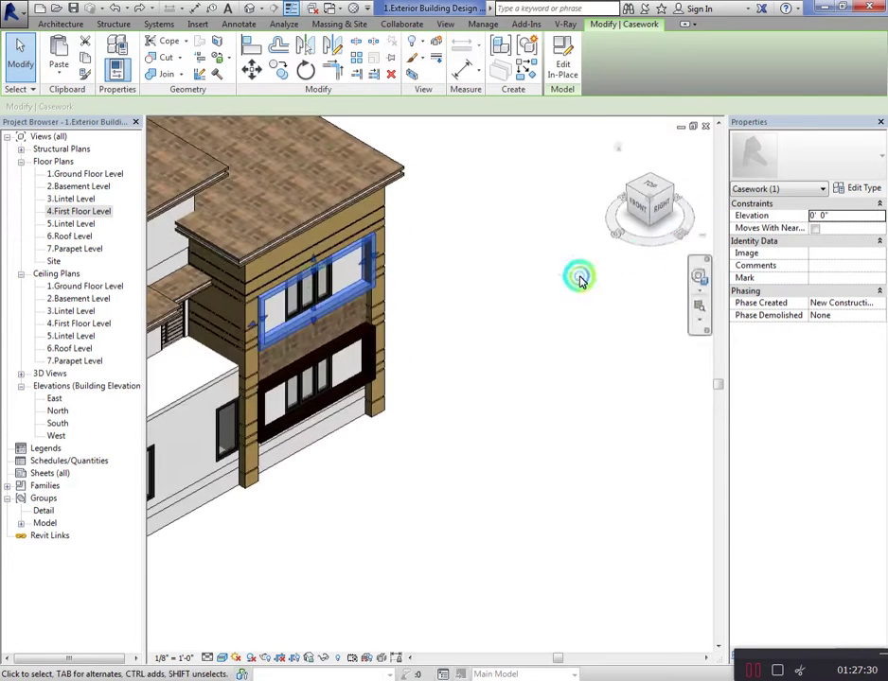
{"action": "left_click", "coordinate": [353, 322]}
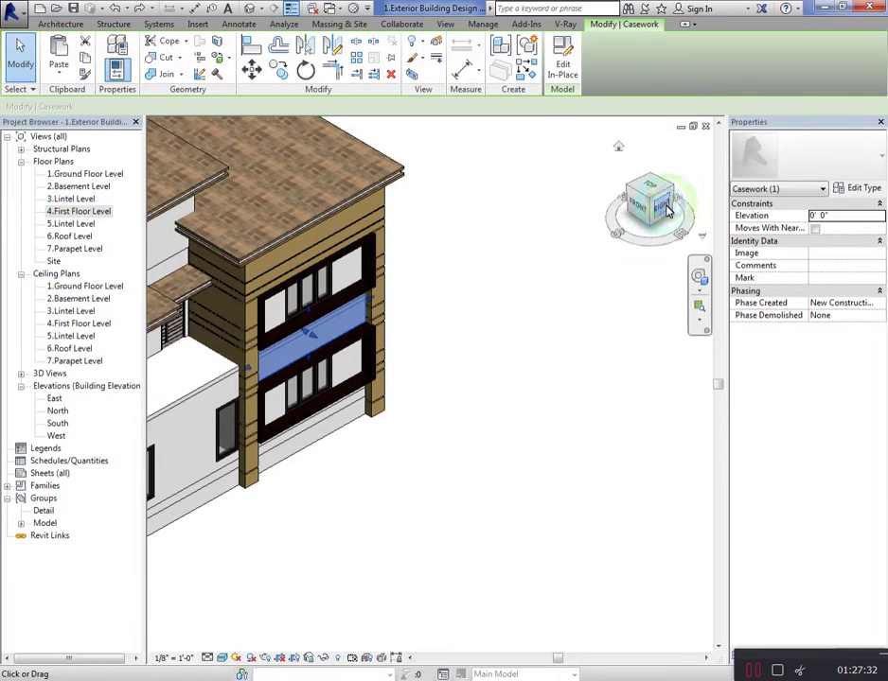
{"action": "left_click", "coordinate": [667, 211]}
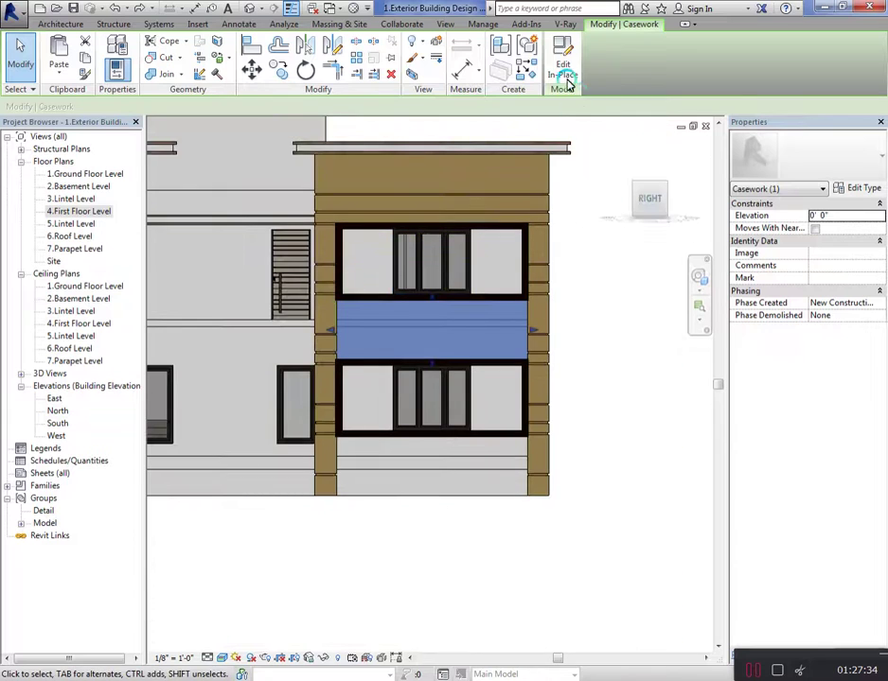
{"action": "left_click", "coordinate": [565, 81]}
{"action": "left_click", "coordinate": [509, 277]}
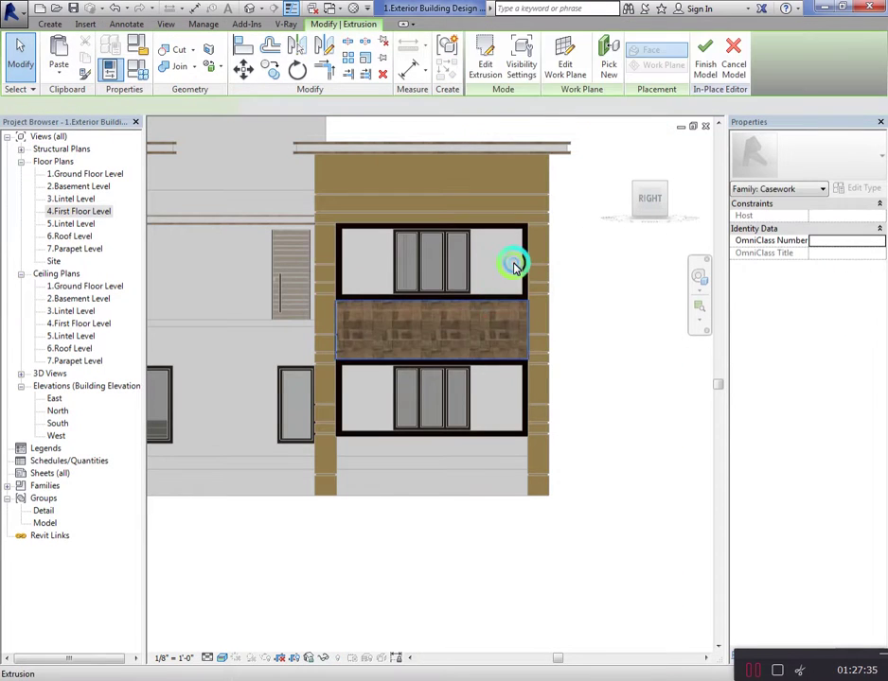
Edit the extrusion sketch, adding rectangles around the upper and lower windows
{"action": "left_click", "coordinate": [486, 68]}
{"action": "scroll", "coordinate": [464, 246], "scroll_direction": "up", "scroll_amount": 2}
{"action": "scroll", "coordinate": [349, 232], "scroll_direction": "up", "scroll_amount": 3}
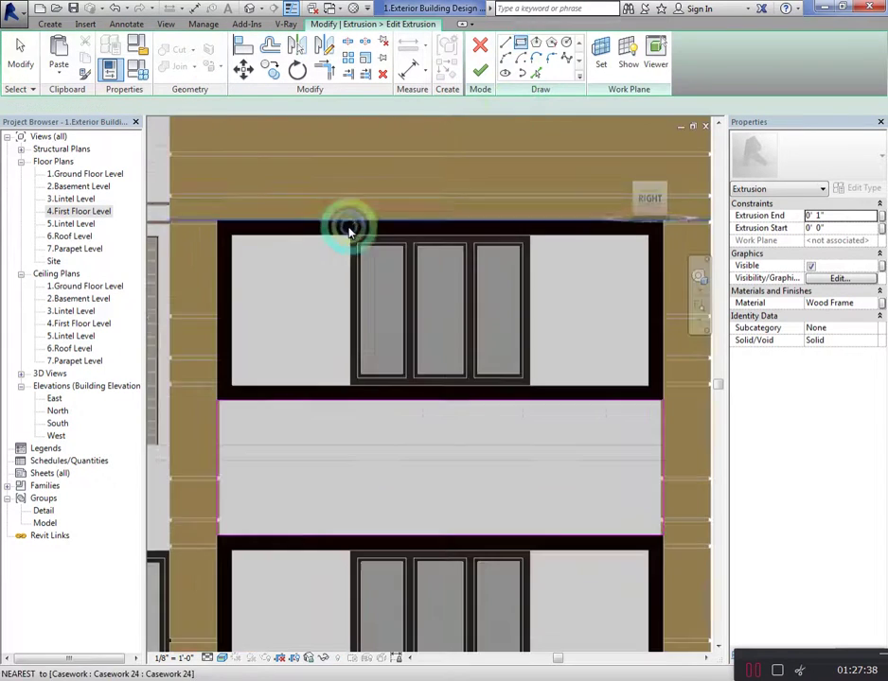
{"action": "left_click", "coordinate": [351, 235]}
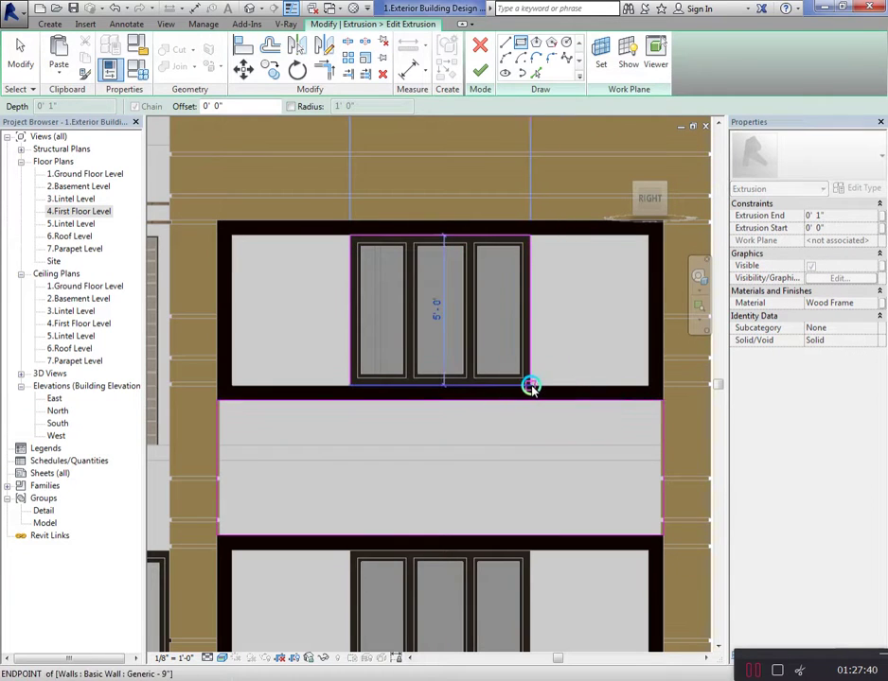
{"action": "left_click", "coordinate": [531, 386]}
{"action": "scroll", "coordinate": [445, 379], "scroll_direction": "down", "scroll_amount": 3}
{"action": "scroll", "coordinate": [413, 410], "scroll_direction": "up", "scroll_amount": 2}
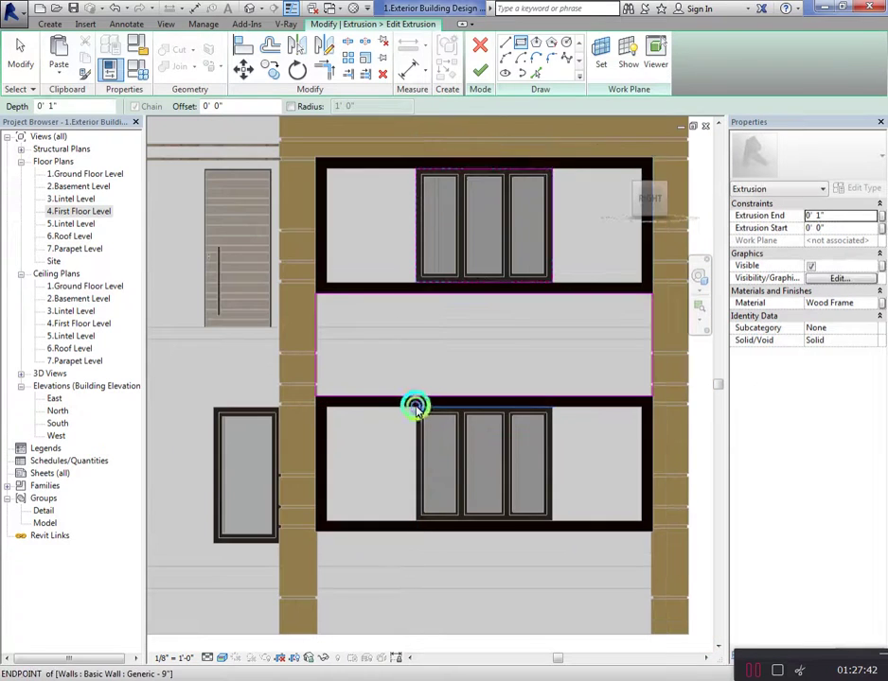
{"action": "left_click", "coordinate": [415, 407]}
{"action": "left_click", "coordinate": [551, 518]}
{"action": "scroll", "coordinate": [544, 402], "scroll_direction": "down", "scroll_amount": 3}
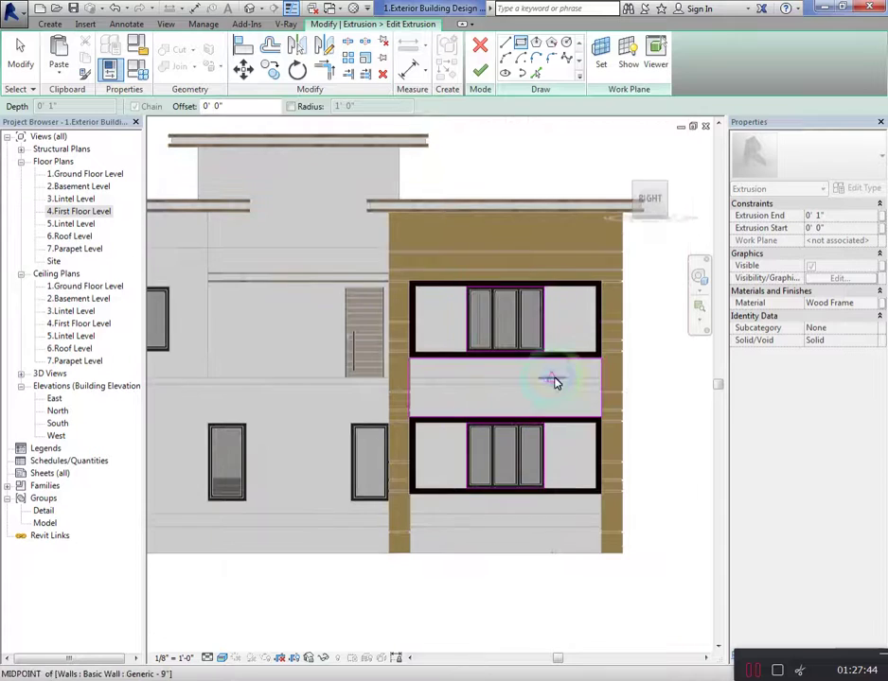
{"action": "key", "text": "Escape"}
Stretch the sketch from the upper window's top down to the facade base and finish the model
{"action": "left_click_drag", "start_coordinate": [573, 359], "coordinate": [573, 284]}
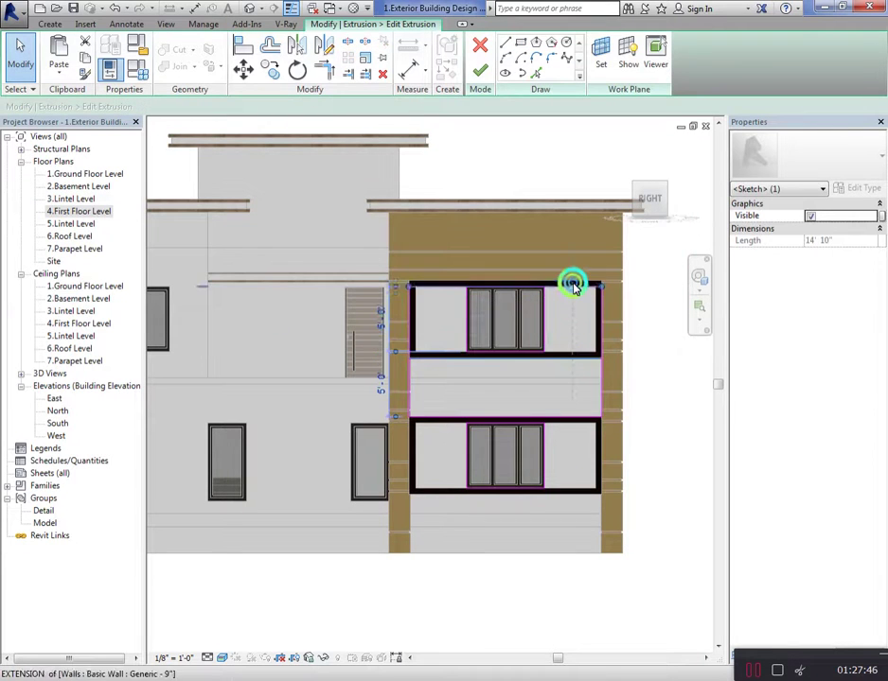
{"action": "scroll", "coordinate": [568, 378], "scroll_direction": "down", "scroll_amount": 1}
{"action": "left_click", "coordinate": [575, 417]}
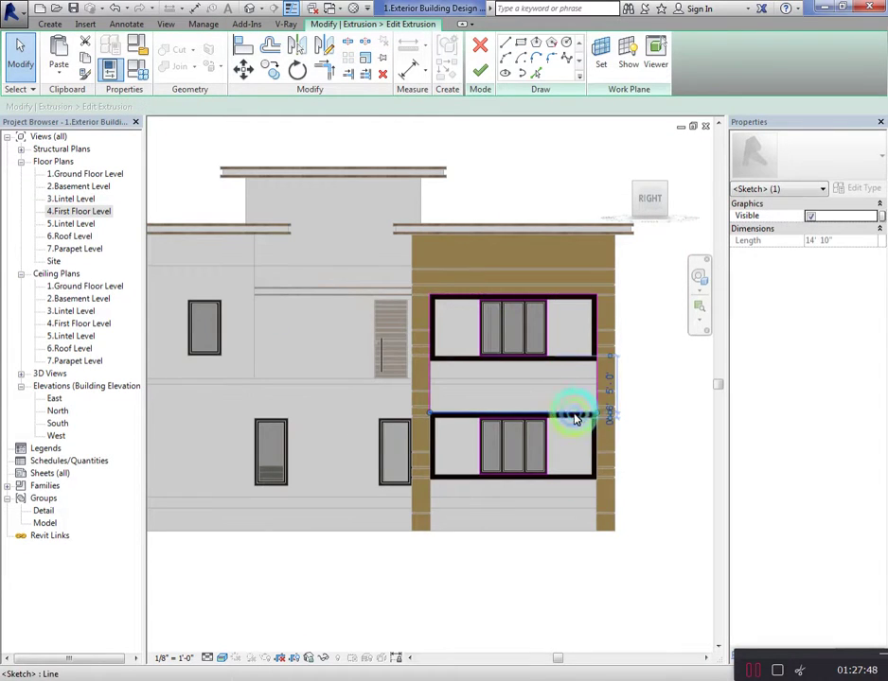
{"action": "left_click_drag", "start_coordinate": [575, 420], "coordinate": [574, 530]}
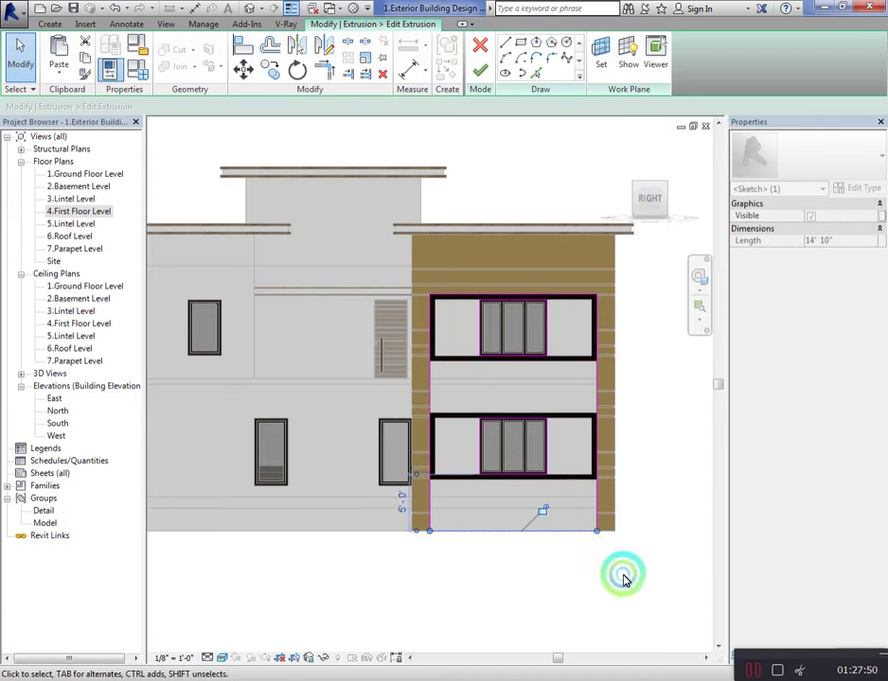
{"action": "left_click", "coordinate": [623, 580]}
{"action": "left_click", "coordinate": [480, 70]}
{"action": "left_click", "coordinate": [666, 575]}
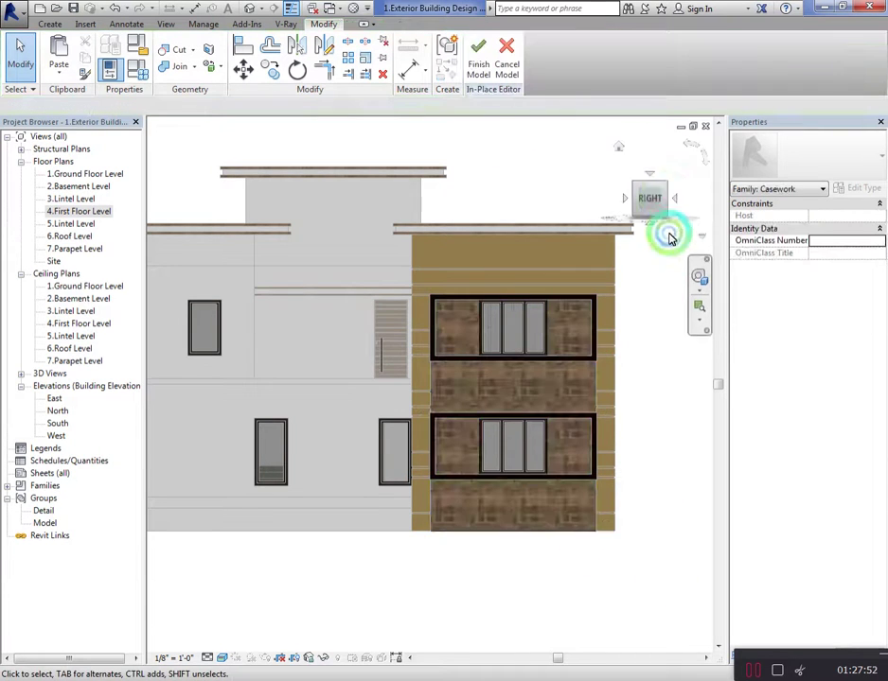
{"action": "left_click", "coordinate": [674, 197]}
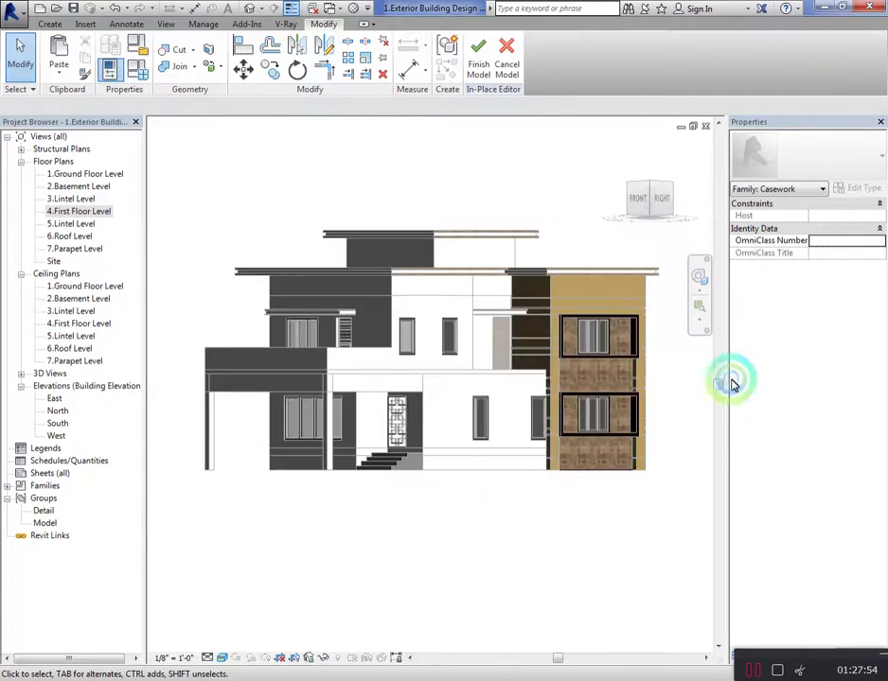
{"action": "left_click", "coordinate": [478, 67]}
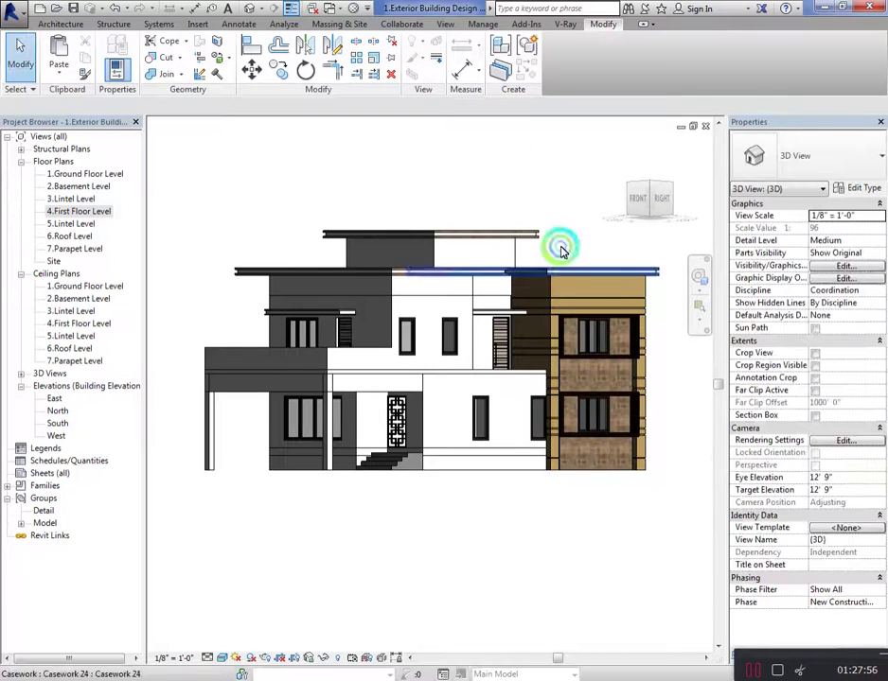
{"action": "left_click", "coordinate": [561, 193]}
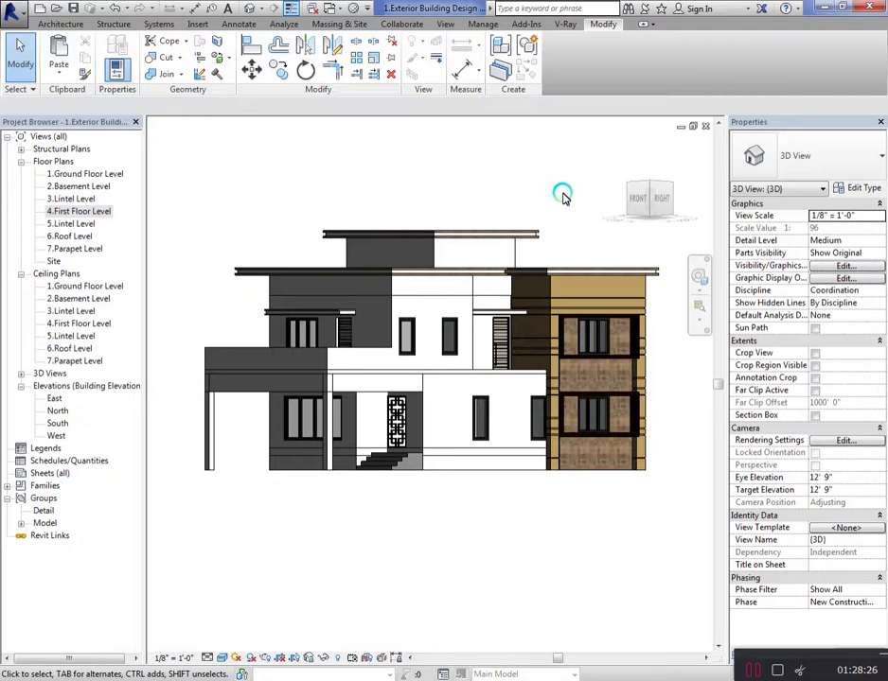
Change the base offset of the wall panel beside the stairs and adjust its bottom edge
{"action": "left_click", "coordinate": [452, 473]}
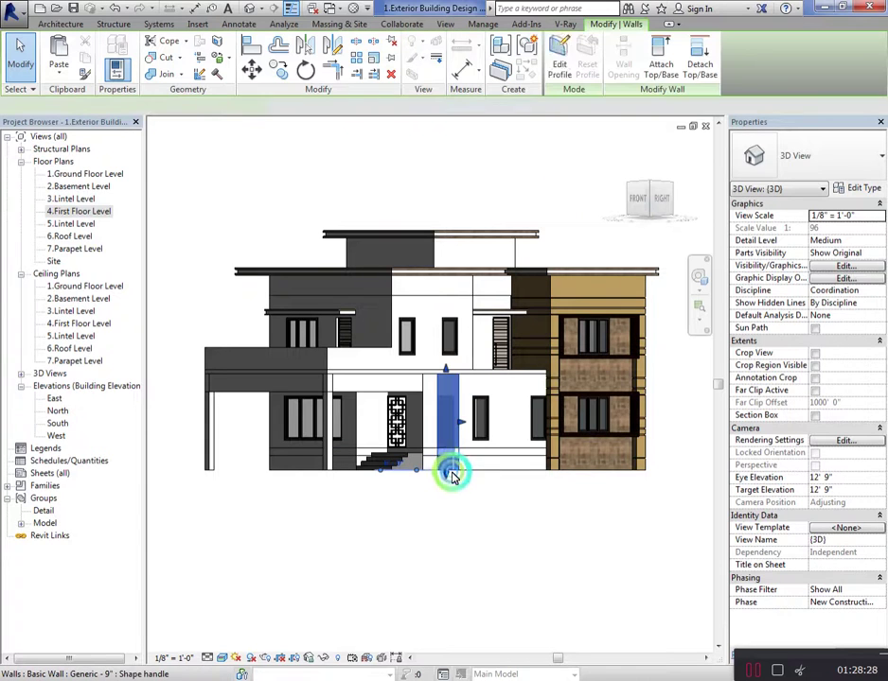
{"action": "left_click", "coordinate": [667, 204]}
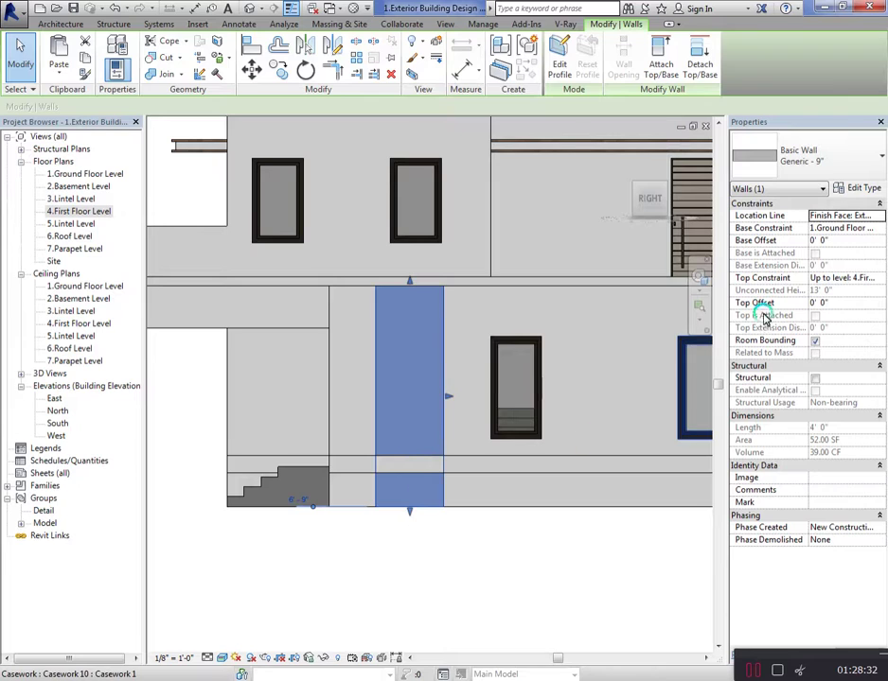
{"action": "left_click", "coordinate": [854, 243]}
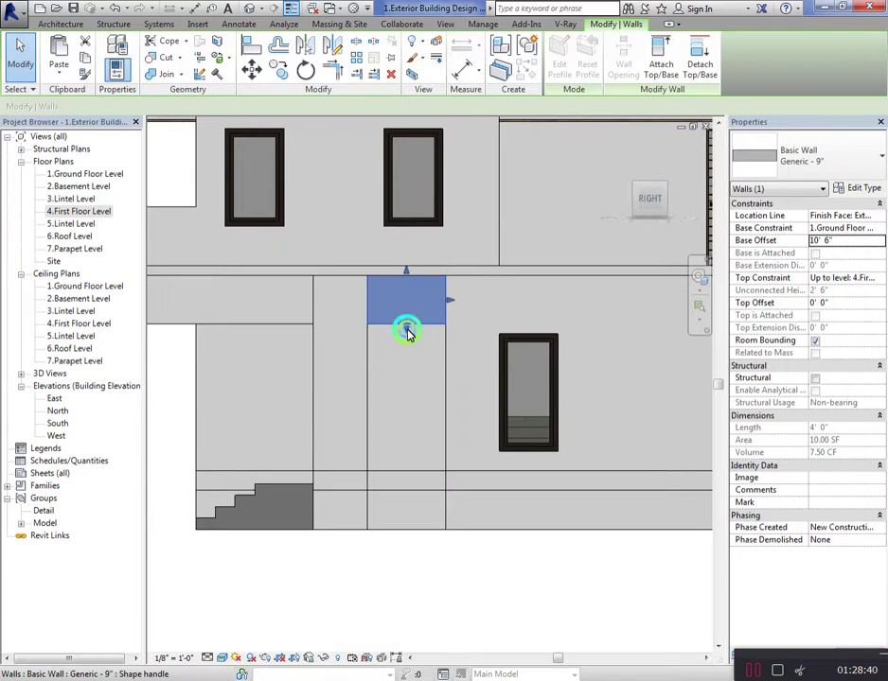
{"action": "left_click_drag", "start_coordinate": [408, 331], "coordinate": [409, 343]}
{"action": "key", "text": "Escape"}
Align the opening's top edge with the window
{"action": "scroll", "coordinate": [470, 345], "scroll_direction": "up", "scroll_amount": 2}
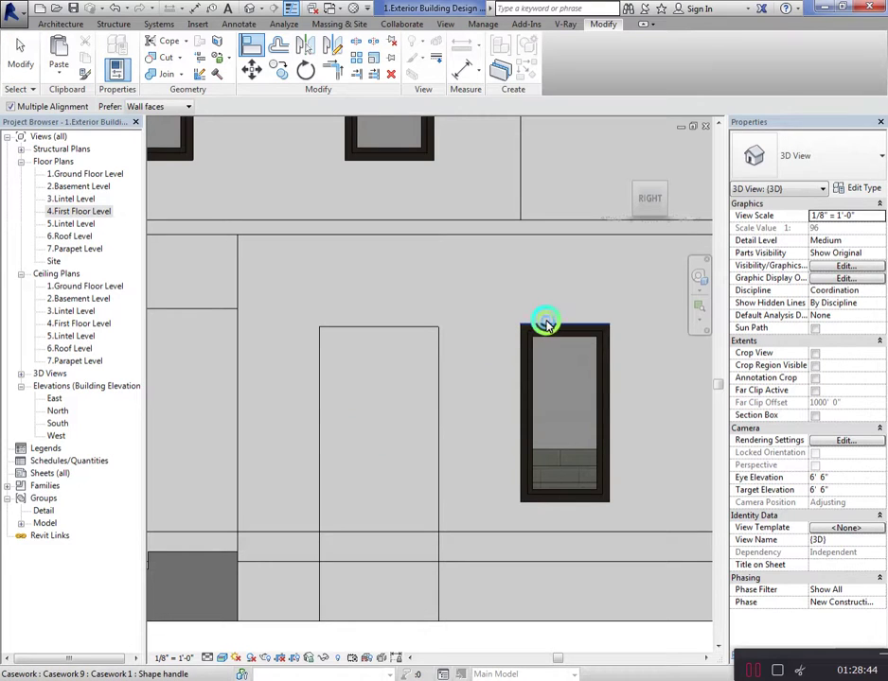
{"action": "left_click", "coordinate": [422, 327]}
{"action": "scroll", "coordinate": [452, 329], "scroll_direction": "down", "scroll_amount": 2}
{"action": "scroll", "coordinate": [416, 345], "scroll_direction": "down", "scroll_amount": 1}
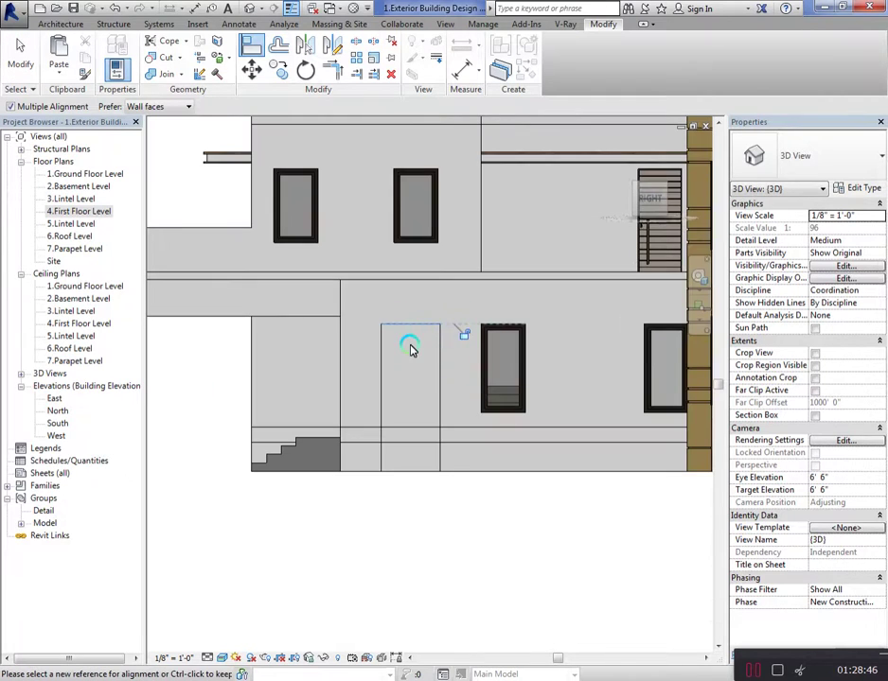
{"action": "key", "text": "Escape"}
Copy the upper wall piece 10'-0" down with Constrain off, then stretch it and edit its Top Offset
{"action": "left_click", "coordinate": [405, 317]}
{"action": "left_click", "coordinate": [278, 69]}
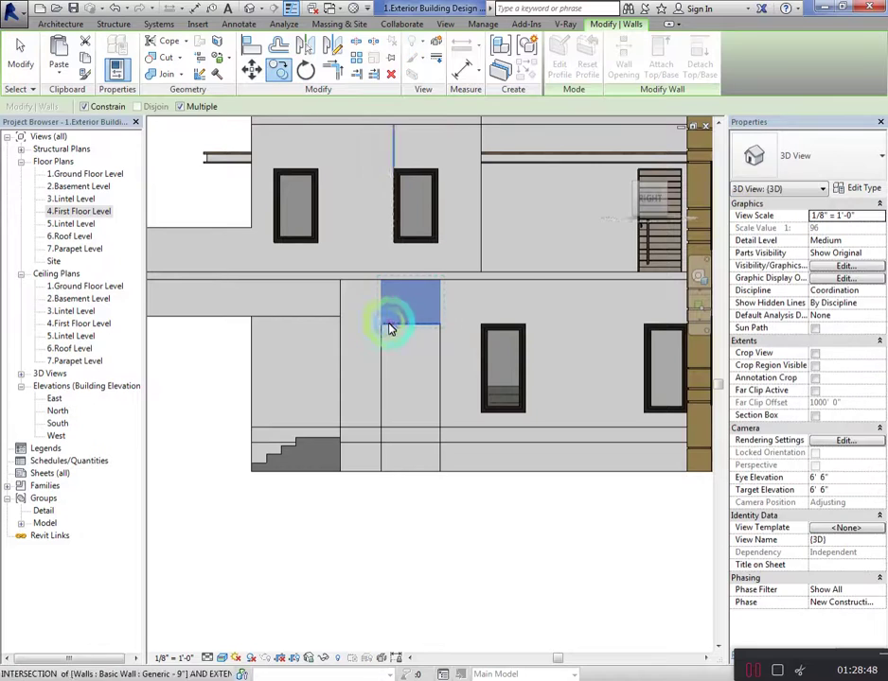
{"action": "left_click", "coordinate": [390, 326]}
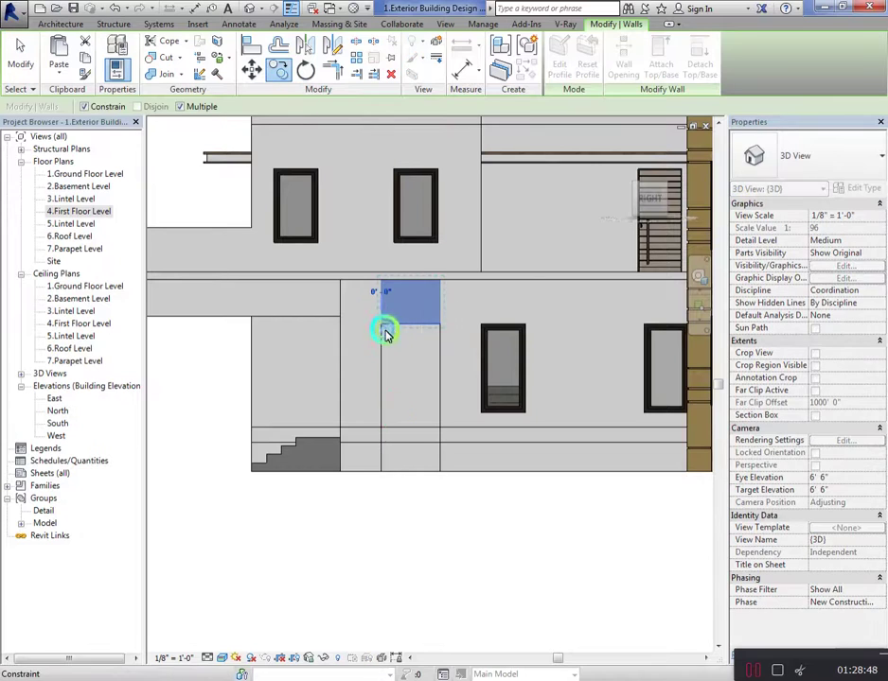
{"action": "left_click", "coordinate": [90, 111]}
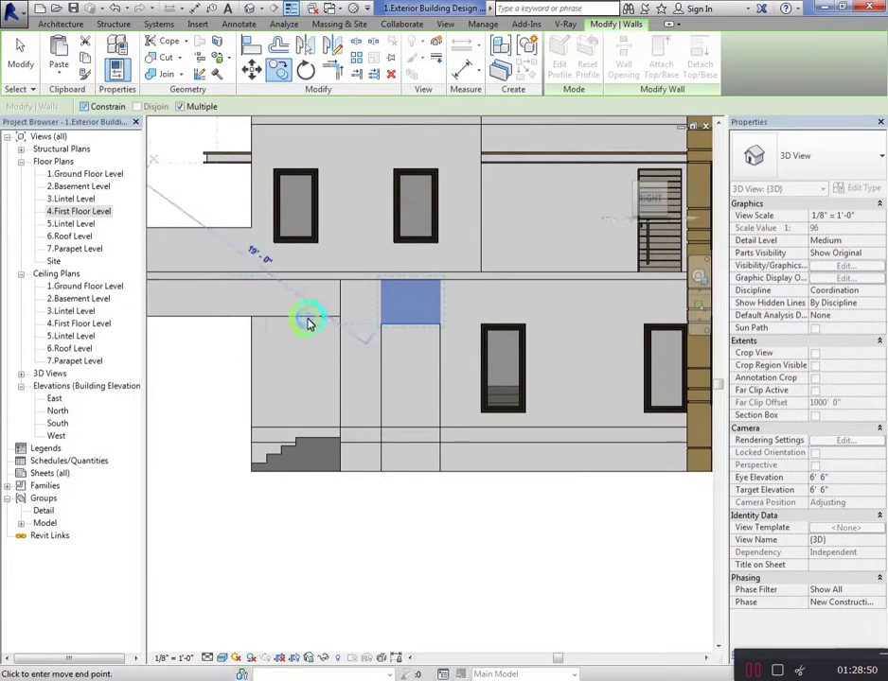
{"action": "left_click", "coordinate": [381, 473]}
{"action": "key", "text": "Escape"}
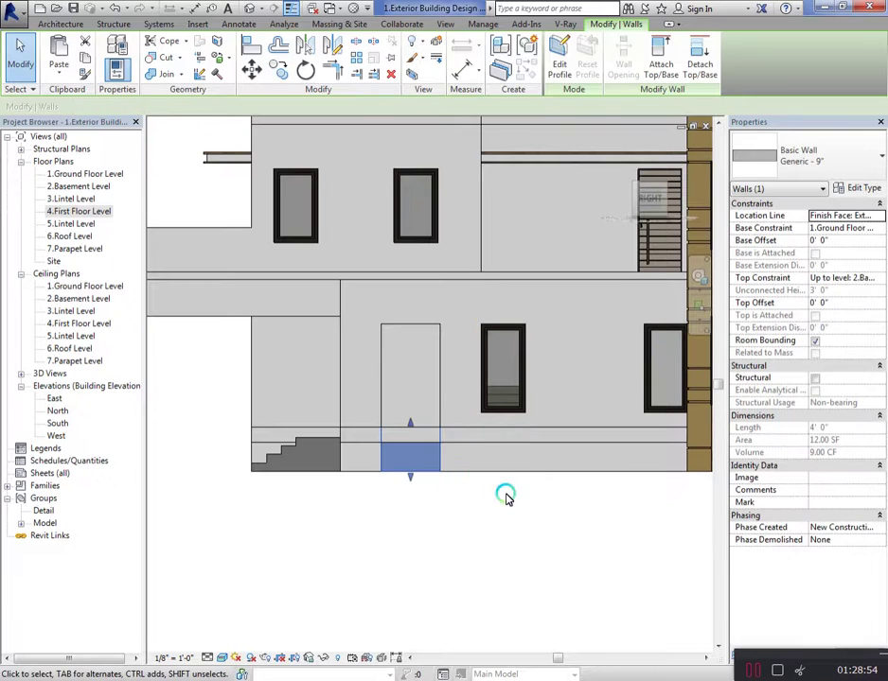
{"action": "scroll", "coordinate": [453, 403], "scroll_direction": "up", "scroll_amount": 2}
{"action": "left_click_drag", "start_coordinate": [396, 379], "coordinate": [406, 421]}
{"action": "left_click", "coordinate": [872, 304]}
{"action": "type", "text": "1"}
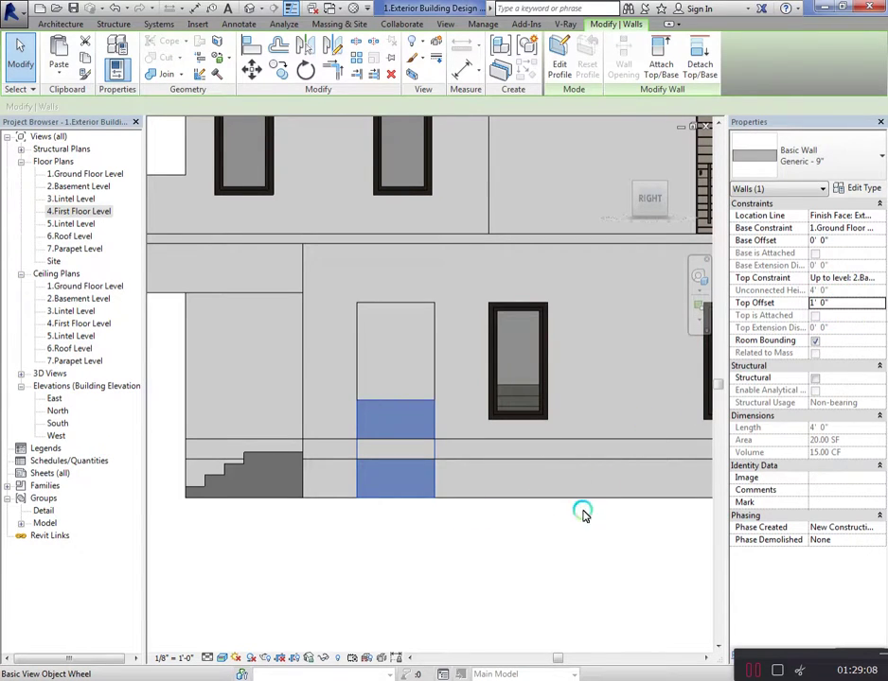
Move the window on the right into the new wall opening
{"action": "left_click", "coordinate": [555, 551]}
{"action": "left_click", "coordinate": [519, 426]}
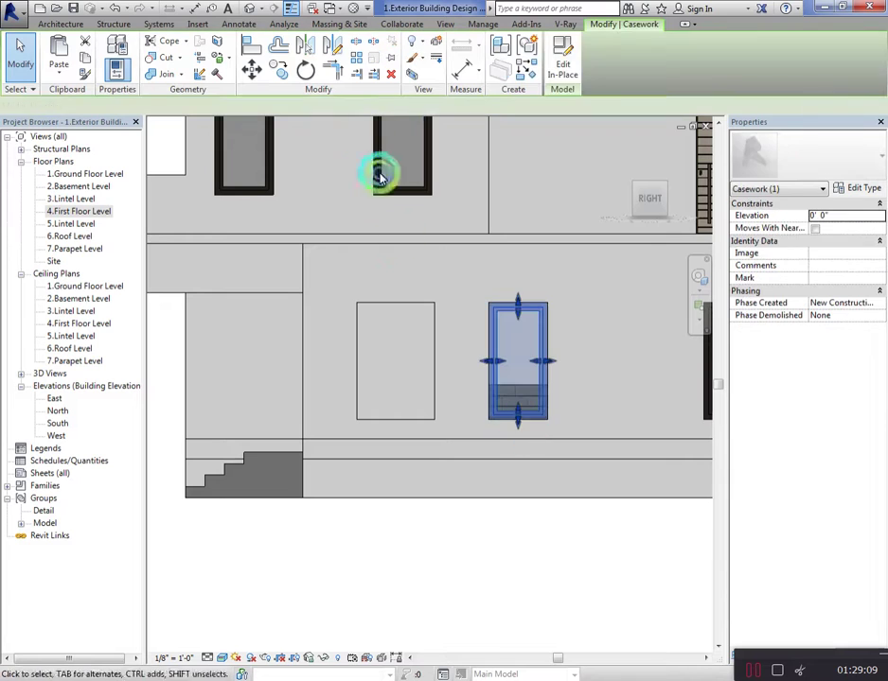
{"action": "left_click", "coordinate": [289, 81]}
{"action": "left_click", "coordinate": [490, 304]}
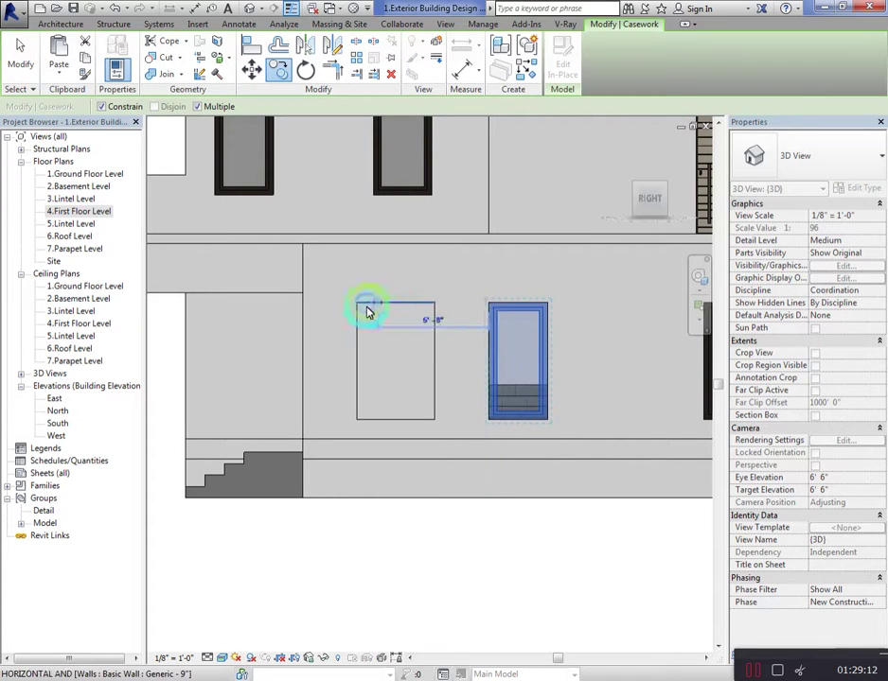
{"action": "left_click", "coordinate": [358, 307]}
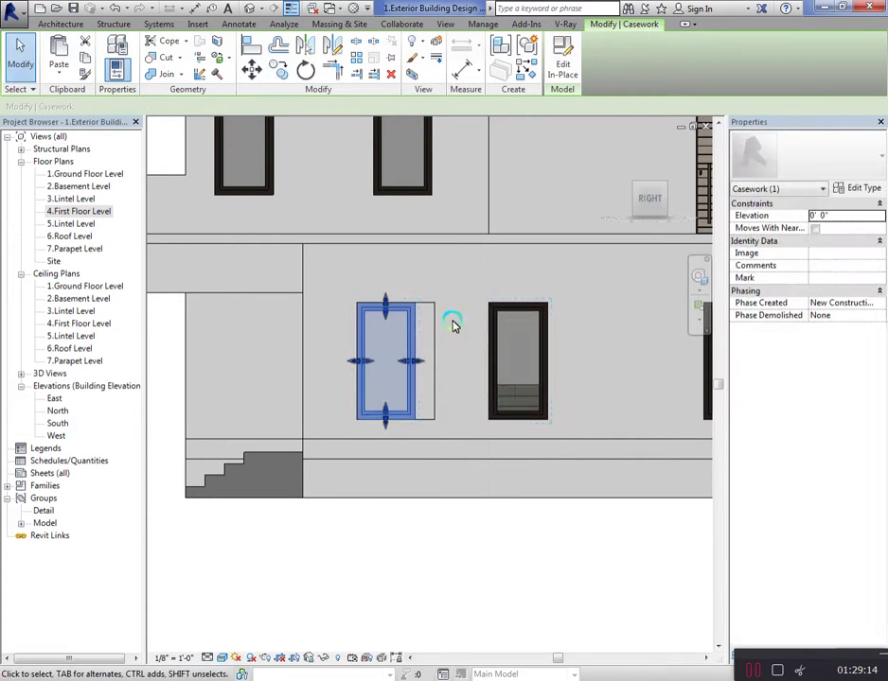
Widen the window frame extrusion's outline to the opening's right edge
{"action": "left_click", "coordinate": [562, 74]}
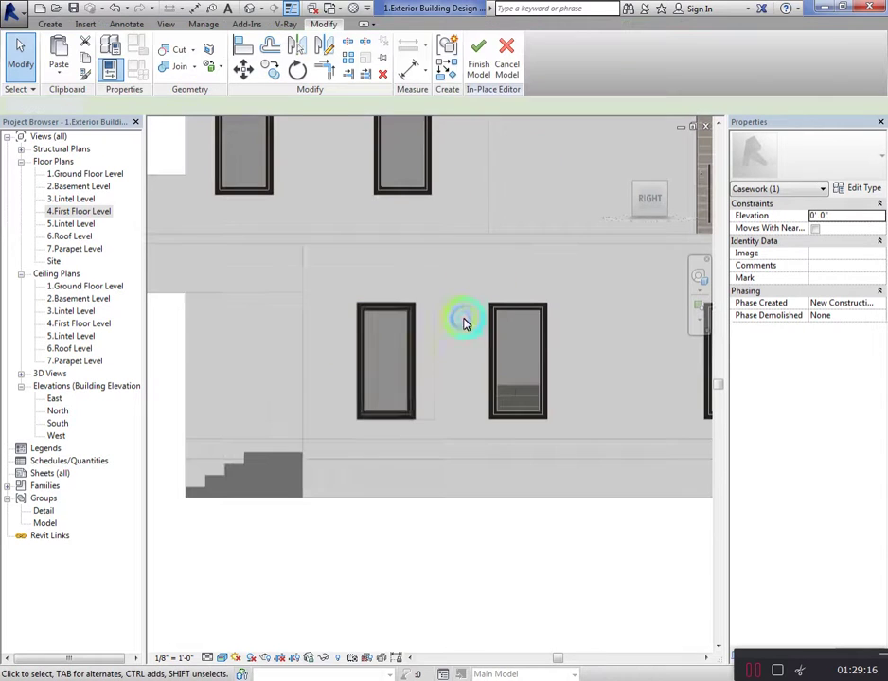
{"action": "left_click", "coordinate": [415, 327]}
{"action": "left_click", "coordinate": [485, 73]}
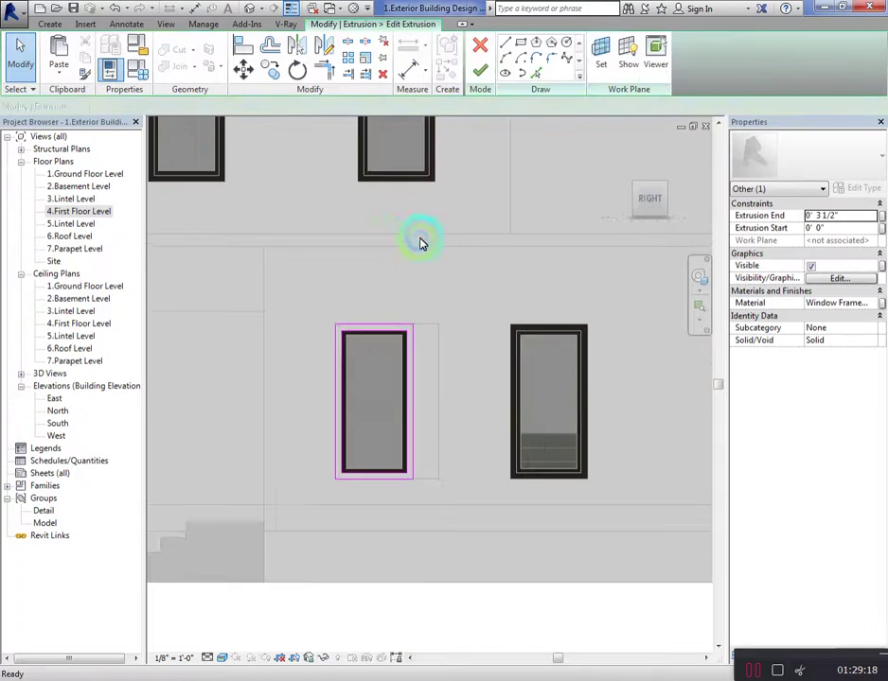
{"action": "scroll", "coordinate": [450, 473], "scroll_direction": "up", "scroll_amount": 2}
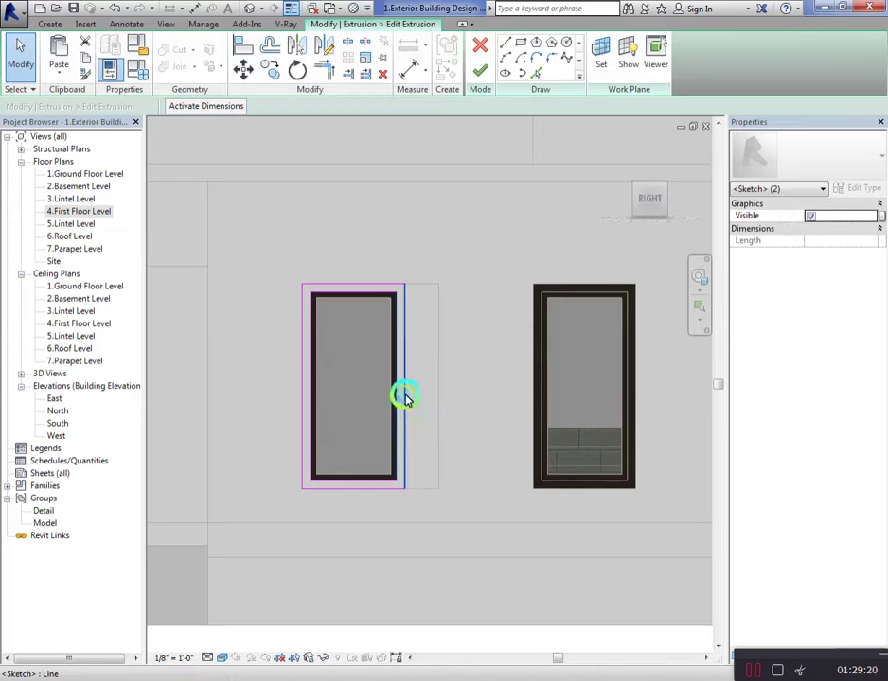
{"action": "left_click_drag", "start_coordinate": [403, 394], "coordinate": [436, 408]}
{"action": "left_click", "coordinate": [468, 76]}
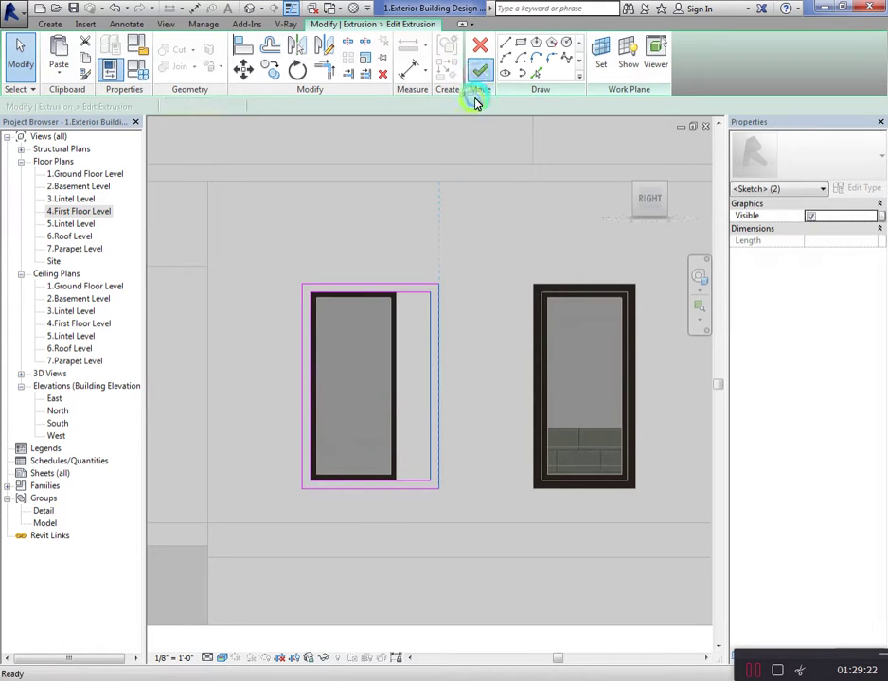
Extend the extrusion's inner outline edge to the right to match the opening
{"action": "left_click", "coordinate": [478, 72]}
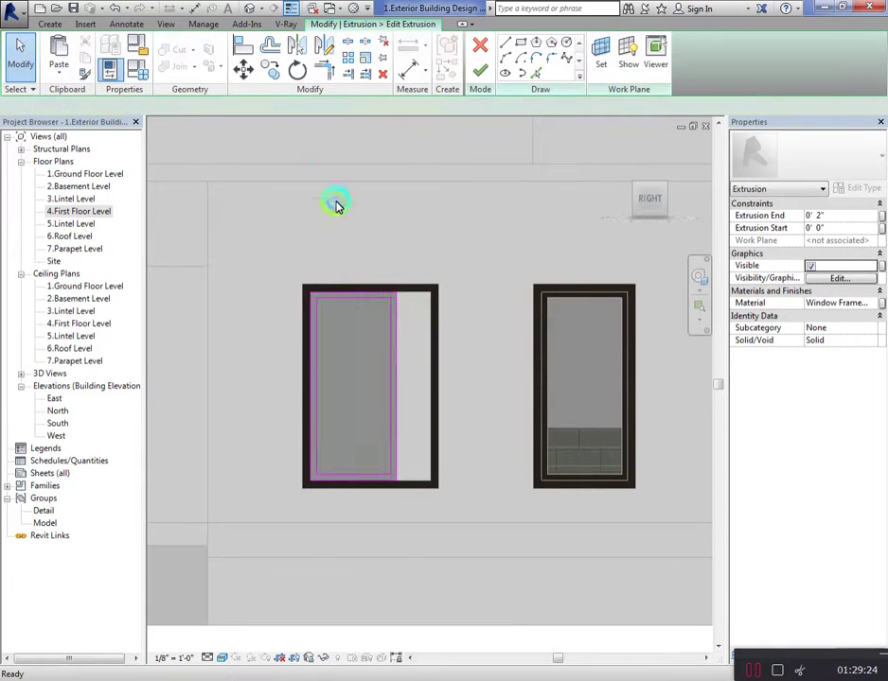
{"action": "left_click_drag", "start_coordinate": [358, 217], "coordinate": [467, 573]}
{"action": "scroll", "coordinate": [393, 392], "scroll_direction": "up", "scroll_amount": 1}
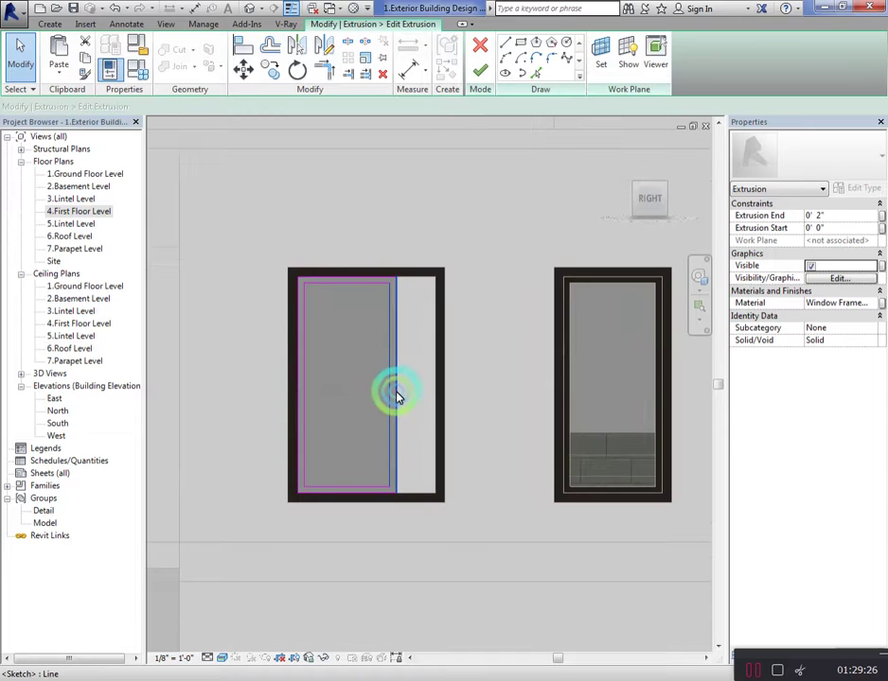
{"action": "left_click_drag", "start_coordinate": [393, 392], "coordinate": [436, 395]}
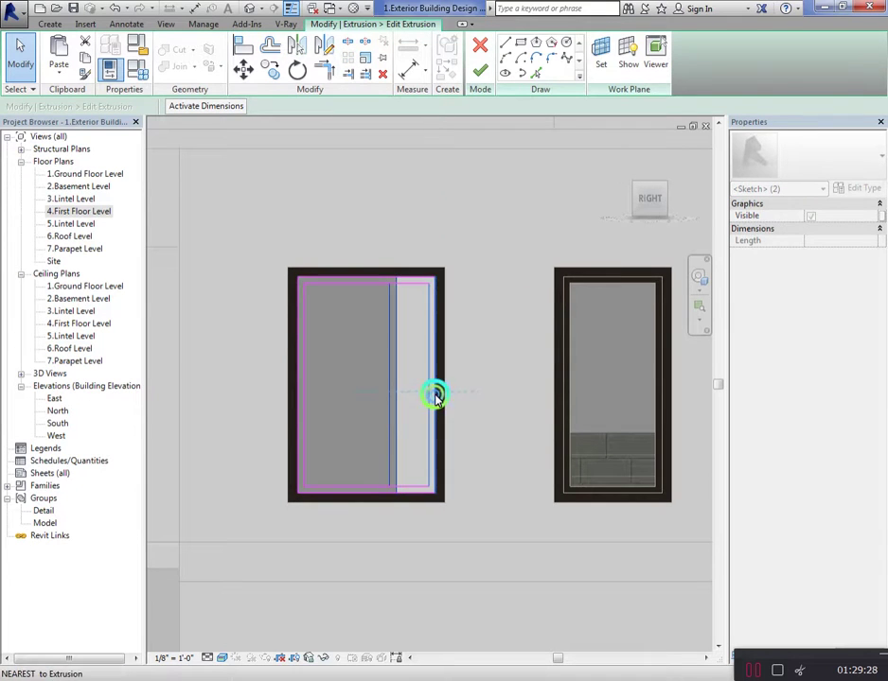
{"action": "left_click", "coordinate": [479, 70]}
Finish the 0' 1" Clear Glass extrusion and close the in-place model
{"action": "left_click", "coordinate": [396, 322]}
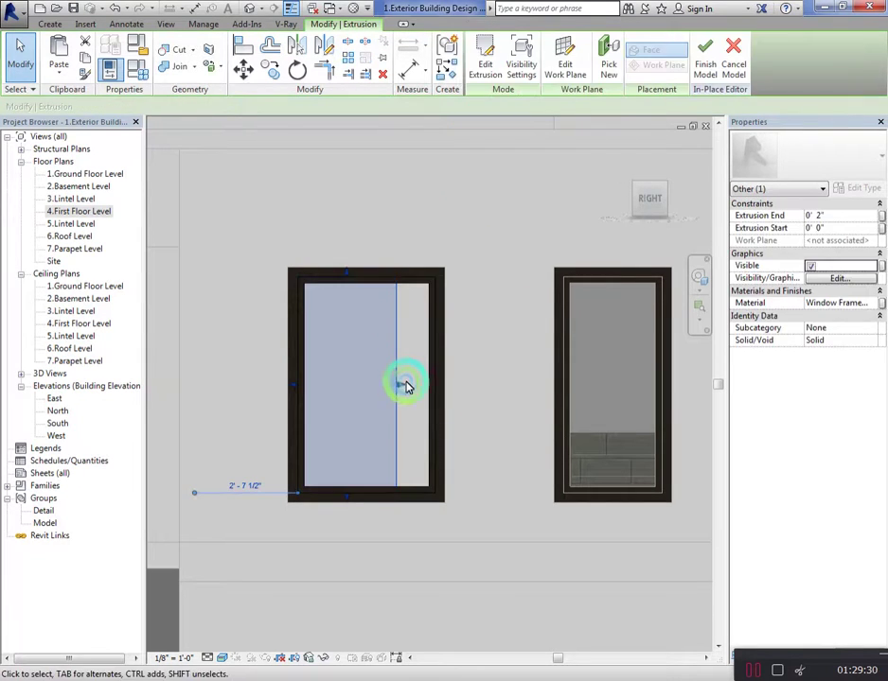
{"action": "left_click_drag", "start_coordinate": [403, 383], "coordinate": [436, 386]}
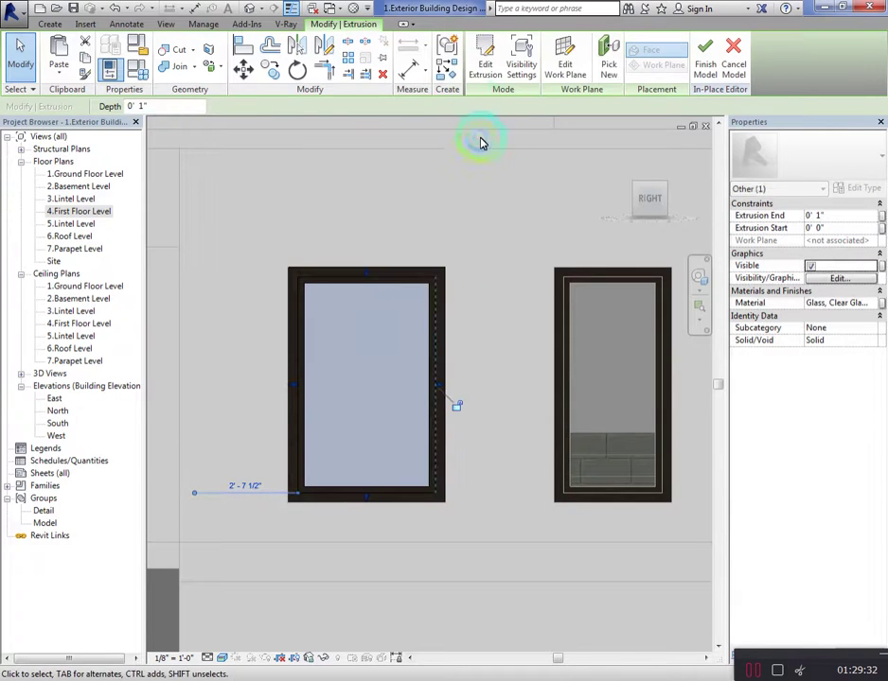
{"action": "left_click", "coordinate": [516, 152]}
{"action": "left_click", "coordinate": [478, 59]}
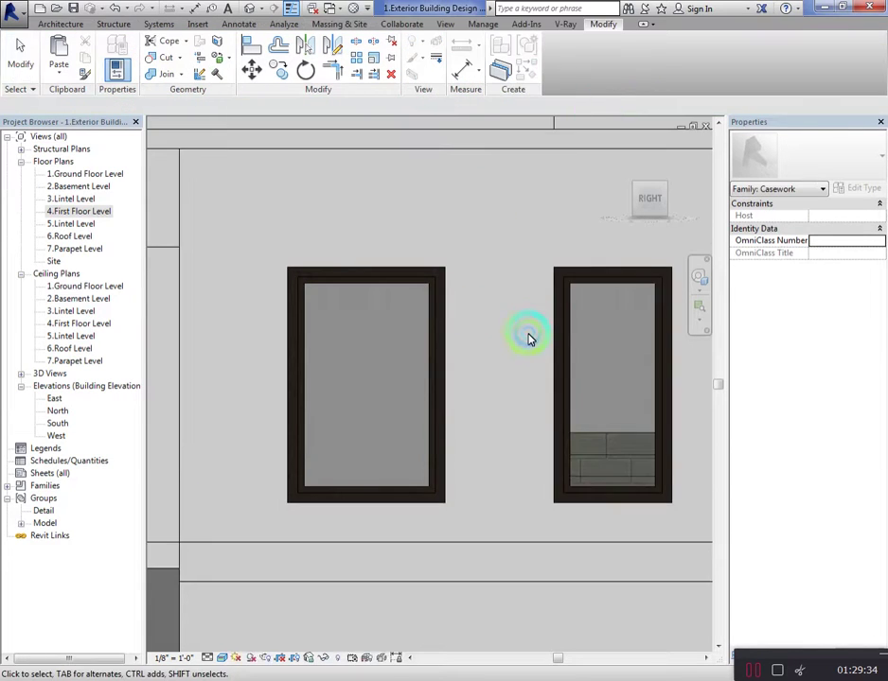
{"action": "scroll", "coordinate": [516, 337], "scroll_direction": "down", "scroll_amount": 3}
Orbit the 3D view to a front-right angle looking down on the wood-textured roofs and bay
{"action": "scroll", "coordinate": [463, 354], "scroll_direction": "down", "scroll_amount": 2}
{"action": "mouse_move", "coordinate": [655, 199]}
{"action": "left_mouse_down"}
{"action": "mouse_move", "coordinate": [694, 197]}
{"action": "mouse_move", "coordinate": [155, 196]}
{"action": "mouse_move", "coordinate": [40, 578]}
{"action": "left_mouse_up"}
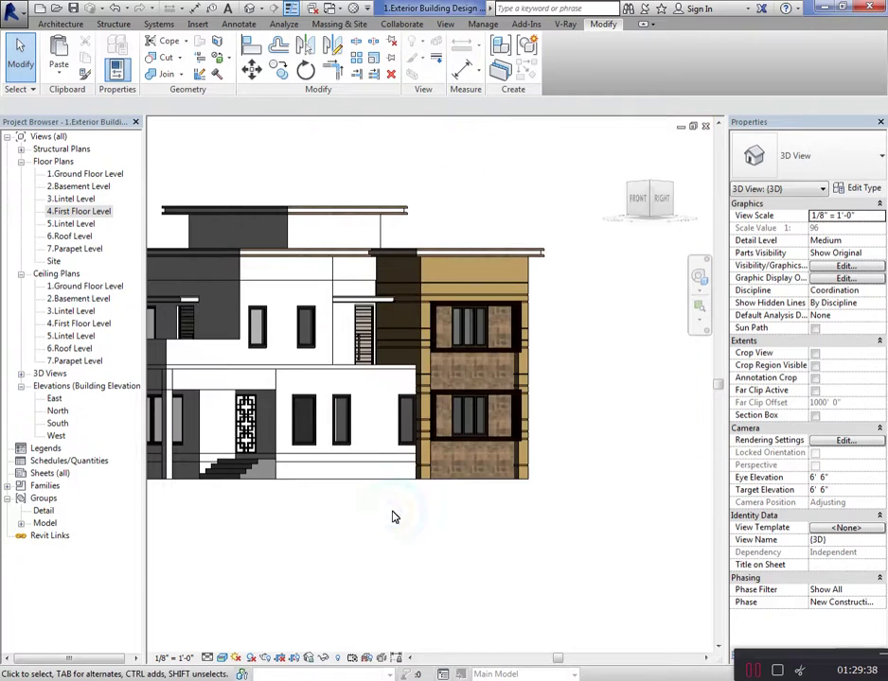
{"action": "left_click", "coordinate": [483, 574]}
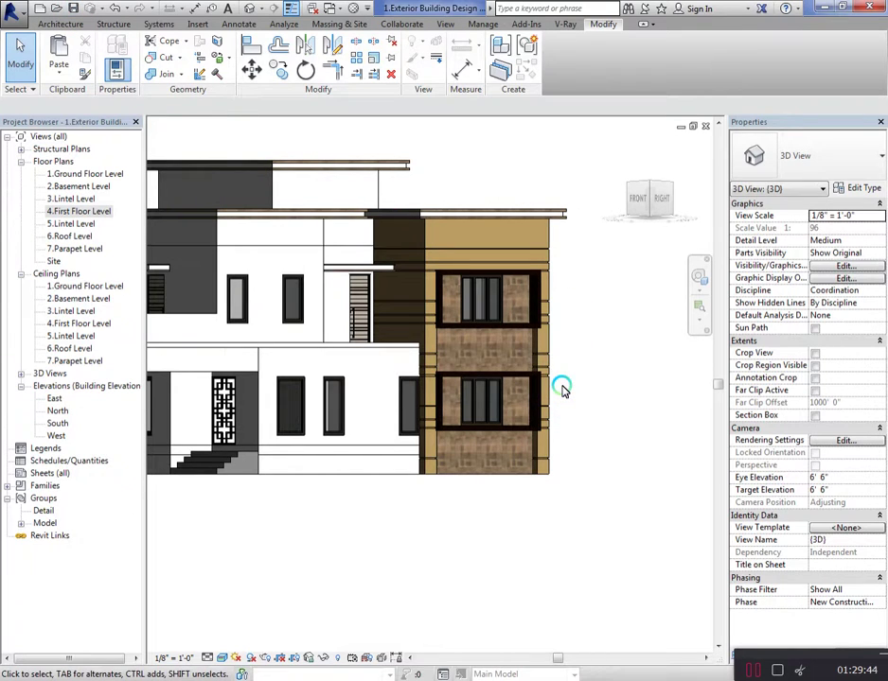
{"action": "mouse_move", "coordinate": [659, 205]}
{"action": "left_mouse_down"}
{"action": "mouse_move", "coordinate": [535, 218]}
{"action": "mouse_move", "coordinate": [529, 226]}
{"action": "mouse_move", "coordinate": [630, 194]}
{"action": "left_mouse_up"}
{"action": "left_click", "coordinate": [630, 194]}
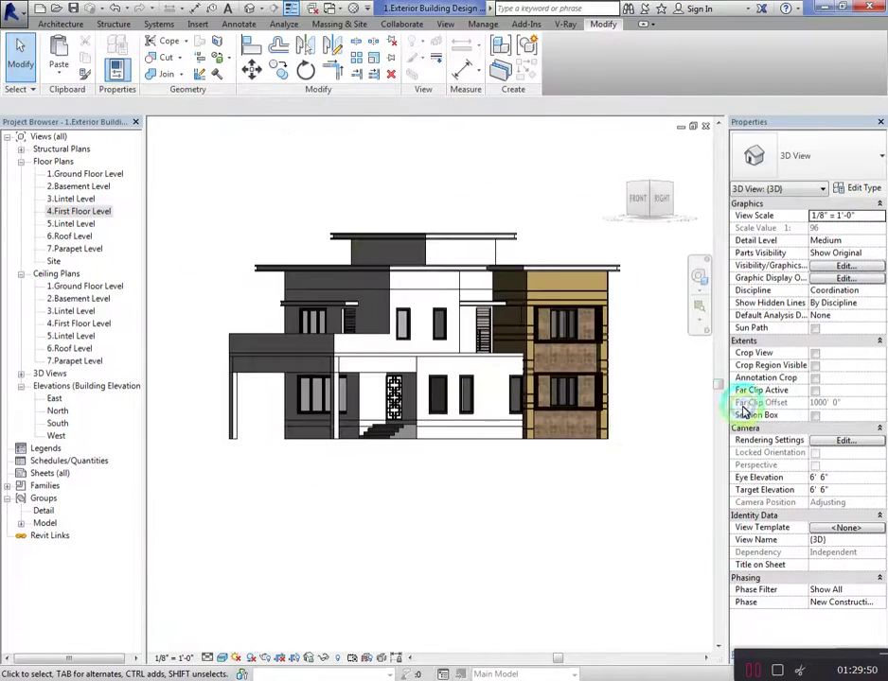
{"action": "scroll", "coordinate": [440, 284], "scroll_direction": "up", "scroll_amount": 2}
{"action": "scroll", "coordinate": [568, 208], "scroll_direction": "up", "scroll_amount": 3}
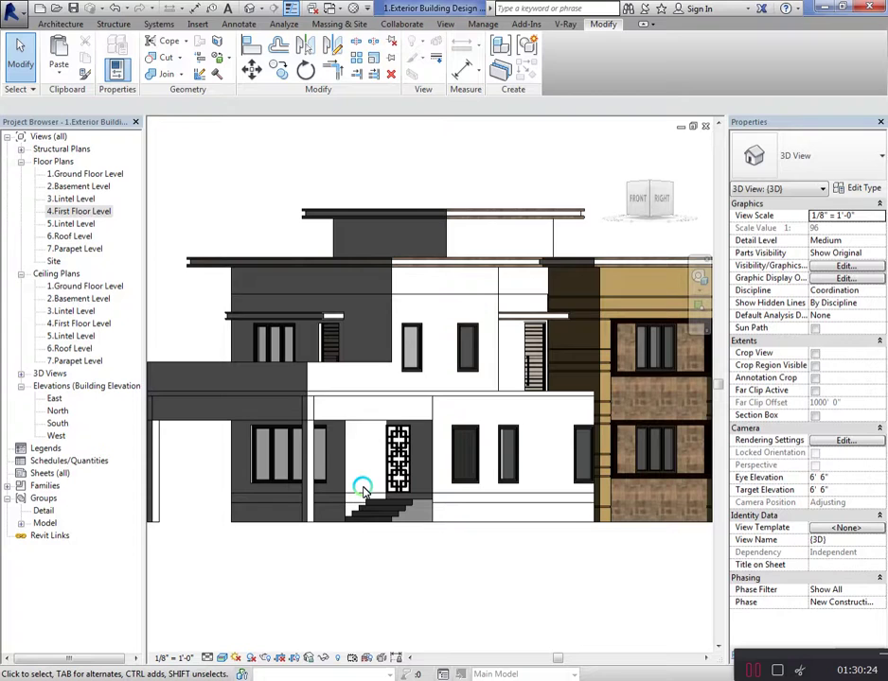
{"action": "left_click", "coordinate": [661, 198]}
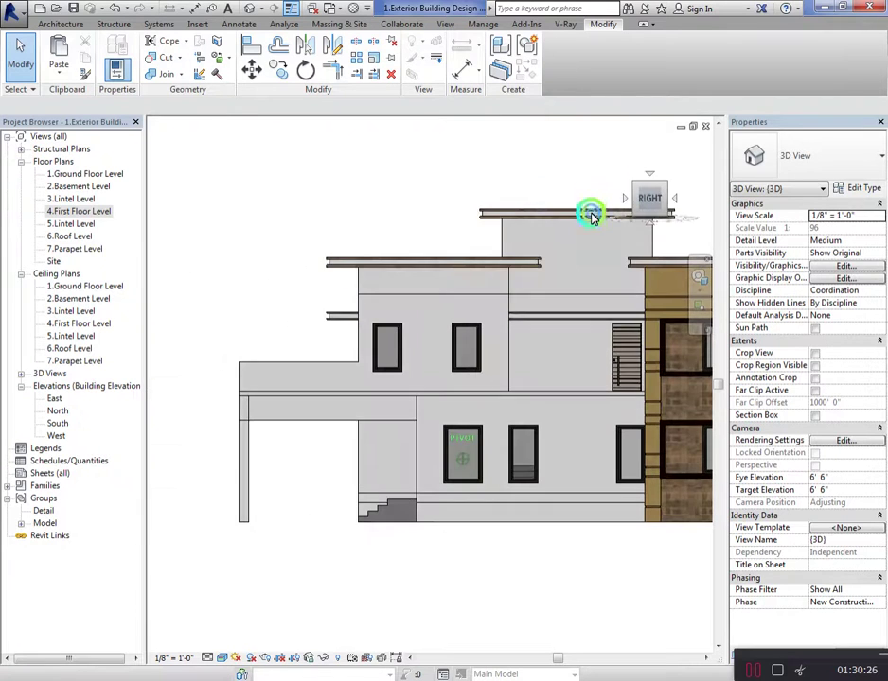
{"action": "mouse_move", "coordinate": [613, 212]}
{"action": "left_mouse_down"}
{"action": "mouse_move", "coordinate": [653, 198]}
{"action": "mouse_move", "coordinate": [661, 207]}
{"action": "mouse_move", "coordinate": [674, 174]}
{"action": "left_mouse_up"}
{"action": "left_click", "coordinate": [648, 199]}
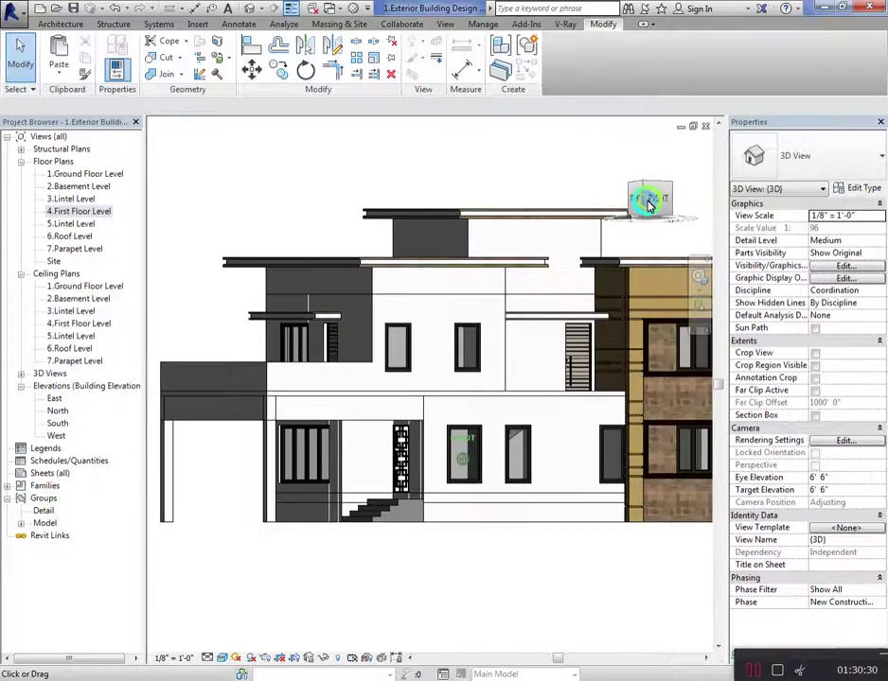
{"action": "mouse_move", "coordinate": [622, 196]}
{"action": "left_mouse_down"}
{"action": "mouse_move", "coordinate": [685, 192]}
{"action": "mouse_move", "coordinate": [682, 251]}
{"action": "left_mouse_up"}
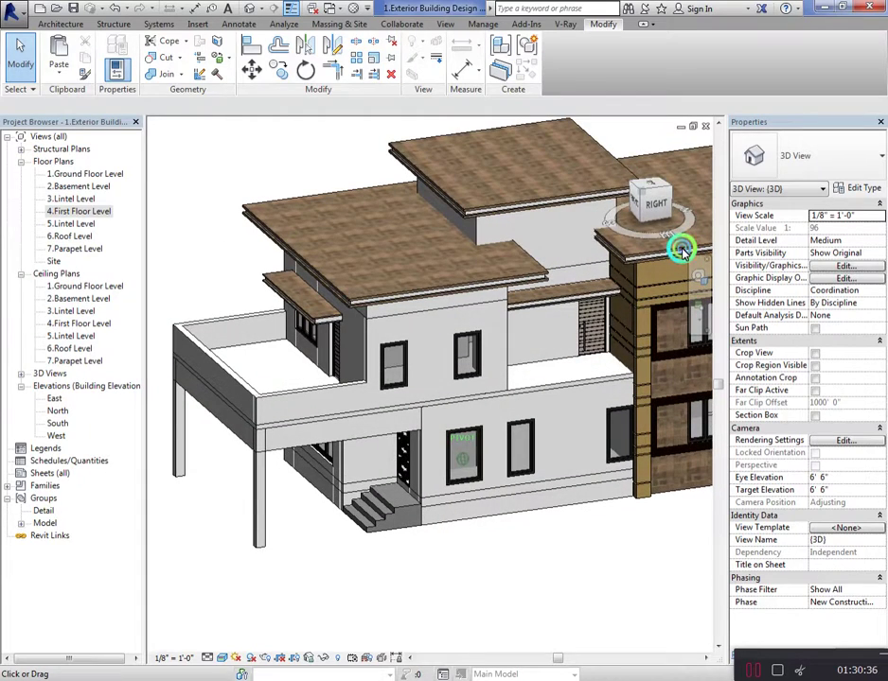
{"action": "left_click_drag", "start_coordinate": [683, 251], "coordinate": [630, 248]}
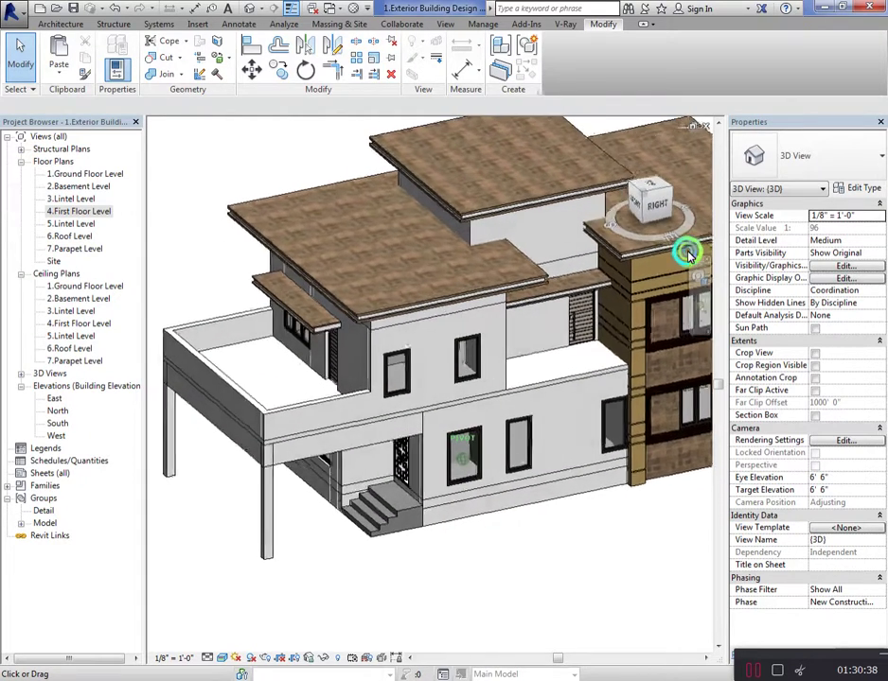
{"action": "left_click", "coordinate": [79, 25]}
Start a new in-place model and pick the wall face as its work plane
{"action": "left_click", "coordinate": [142, 57]}
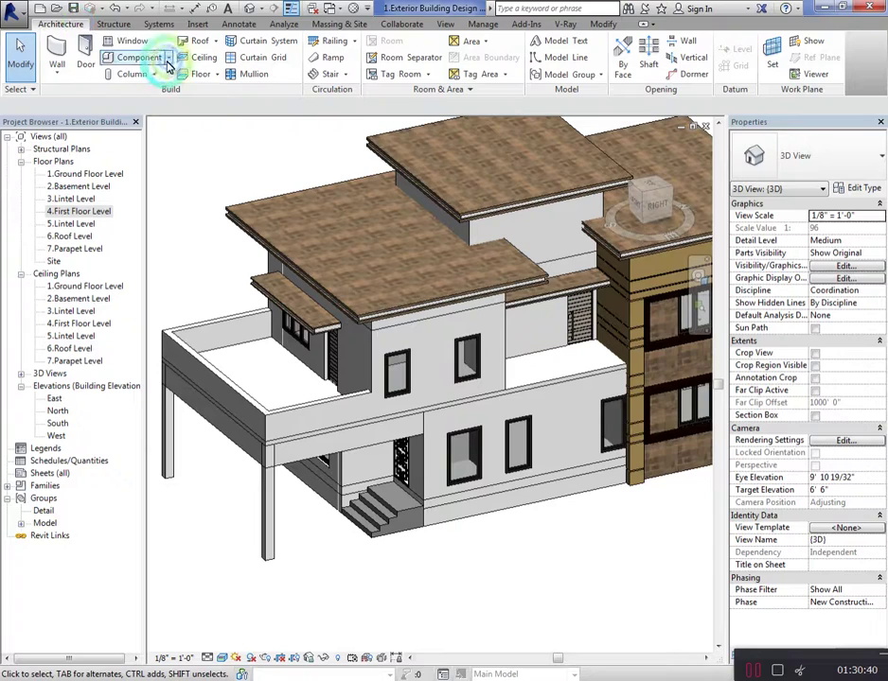
{"action": "left_click", "coordinate": [142, 111]}
{"action": "left_click", "coordinate": [473, 504]}
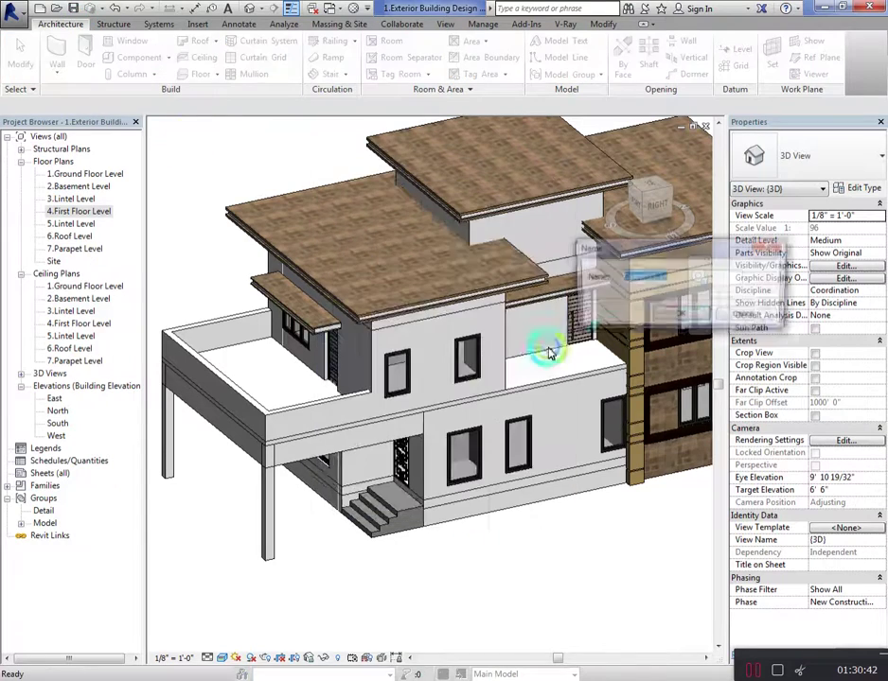
{"action": "left_click", "coordinate": [622, 314]}
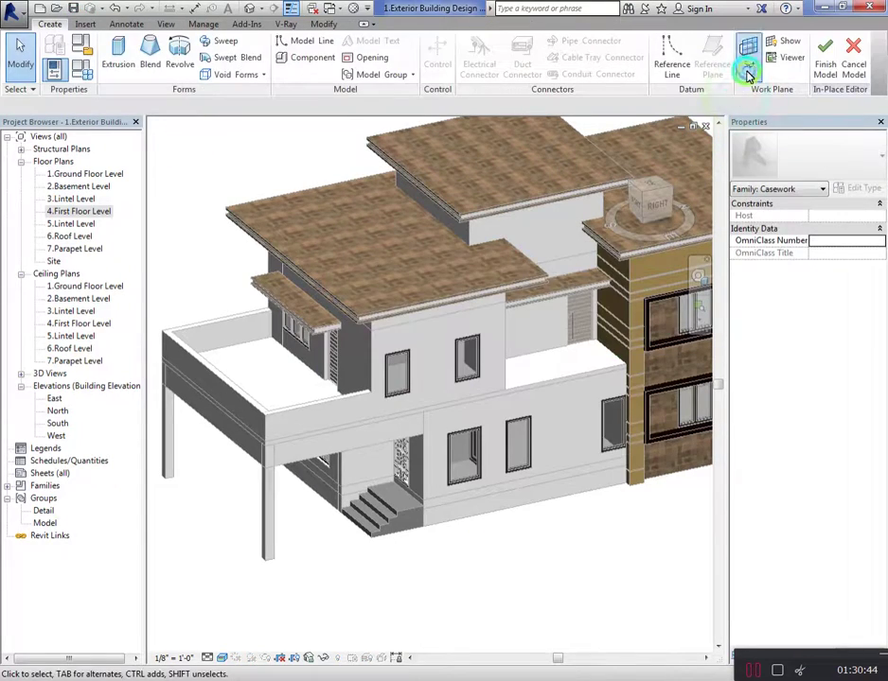
{"action": "left_click", "coordinate": [749, 71]}
{"action": "left_click", "coordinate": [330, 346]}
{"action": "left_click", "coordinate": [401, 426]}
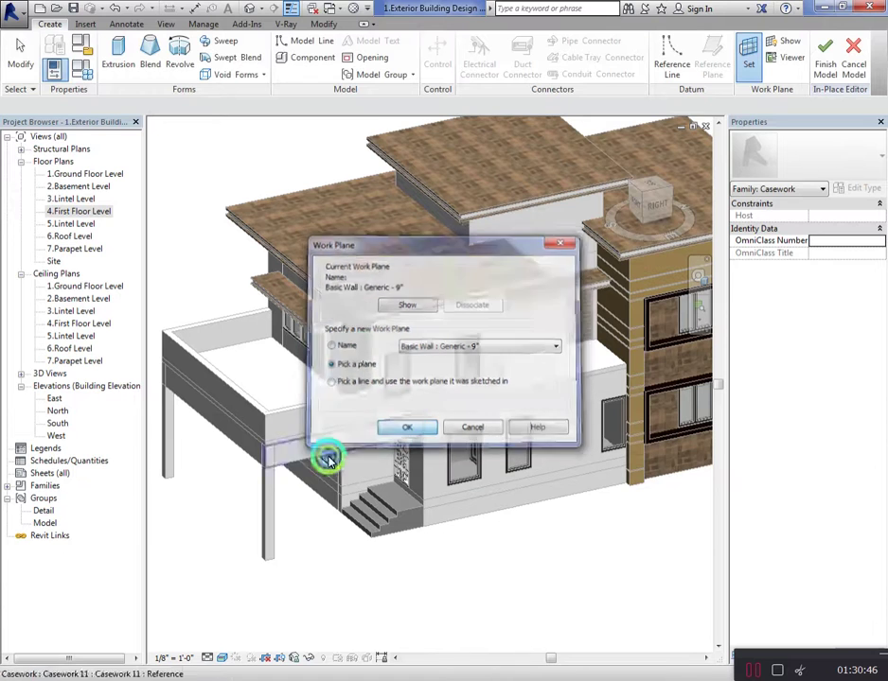
{"action": "left_click", "coordinate": [571, 236]}
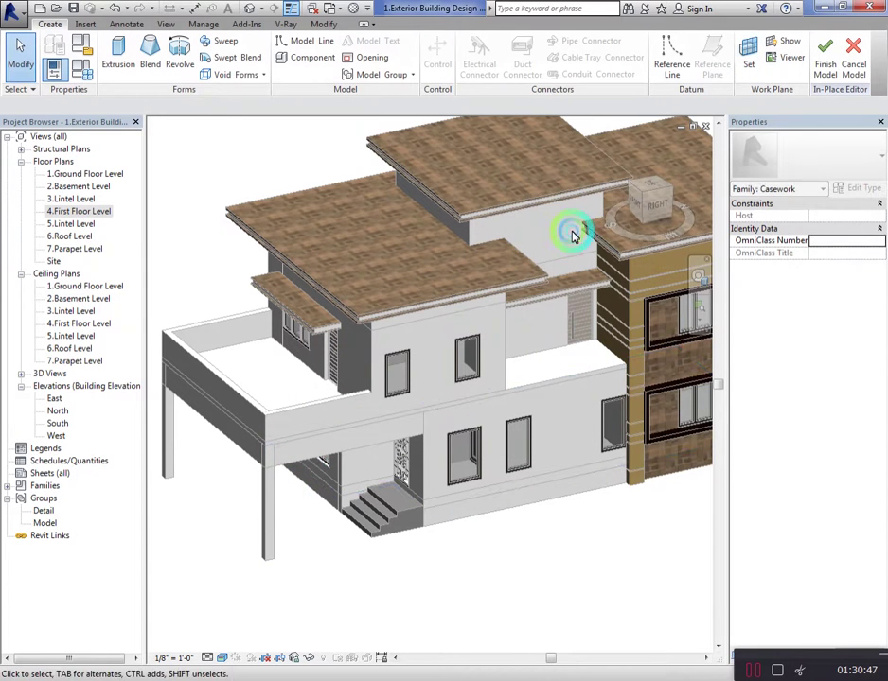
Sketch a tall narrow rectangle in the right elevation and extrude it 3' 0" into a column
{"action": "left_click", "coordinate": [649, 201]}
{"action": "scroll", "coordinate": [232, 567], "scroll_direction": "up", "scroll_amount": 2}
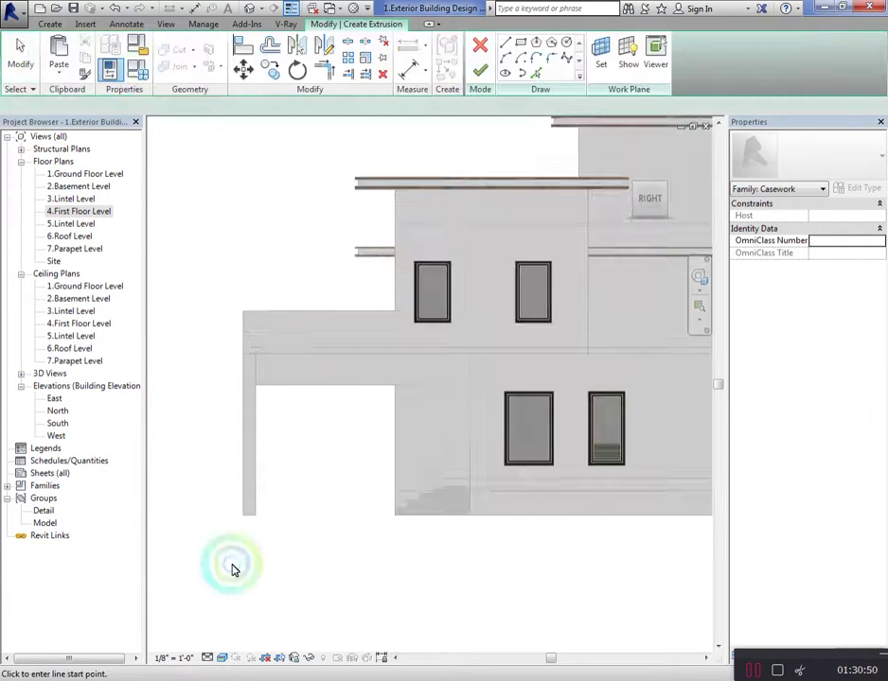
{"action": "scroll", "coordinate": [244, 492], "scroll_direction": "up", "scroll_amount": 3}
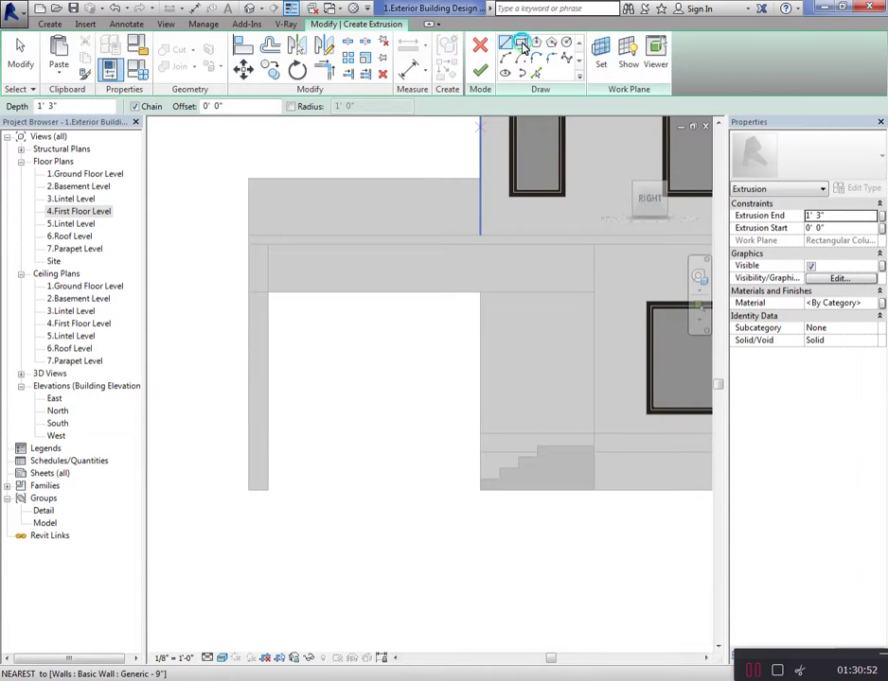
{"action": "left_click", "coordinate": [520, 44]}
{"action": "left_click", "coordinate": [270, 292]}
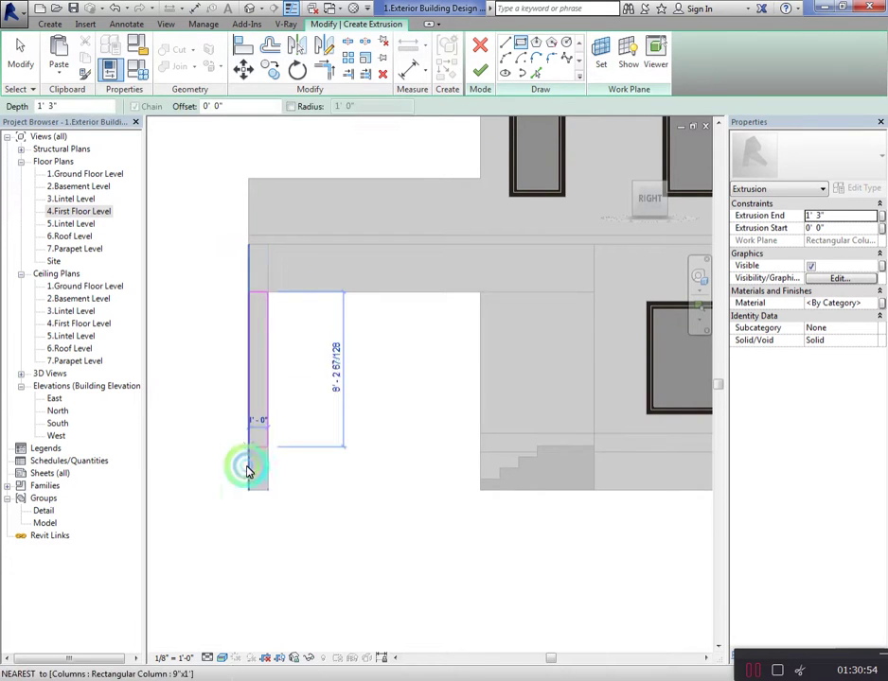
{"action": "left_click", "coordinate": [248, 490]}
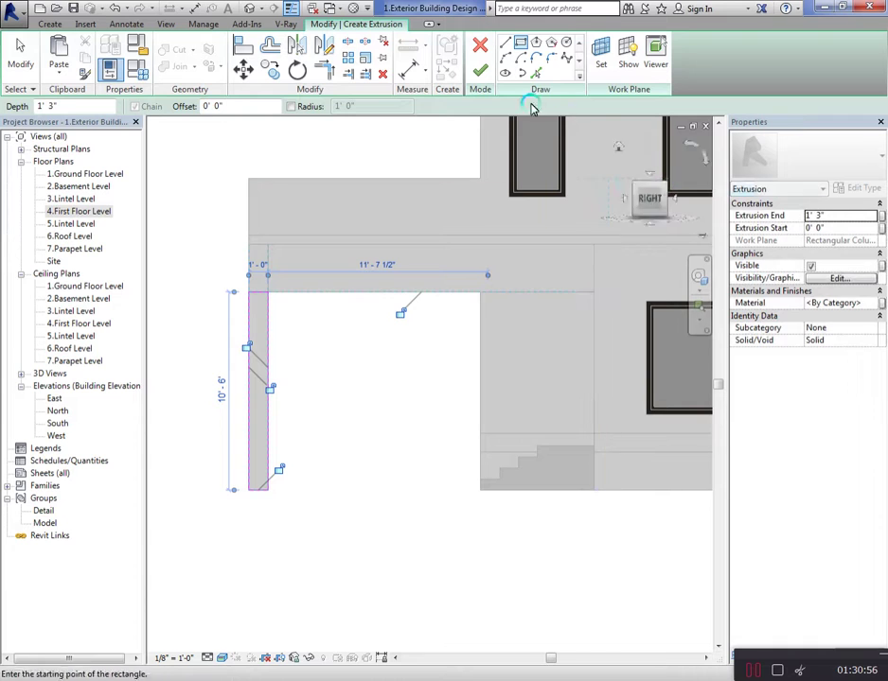
{"action": "double_click", "coordinate": [840, 218]}
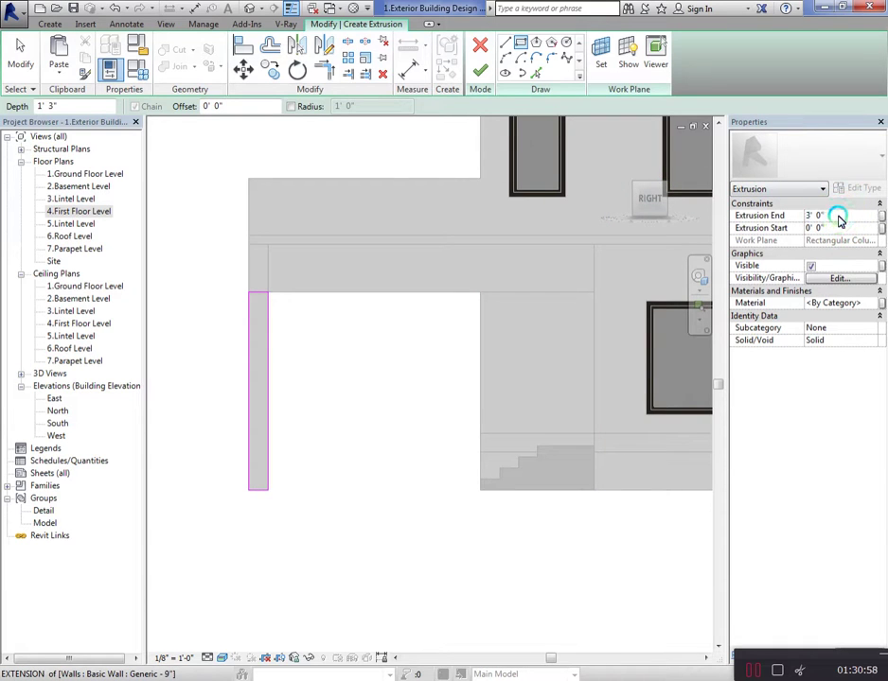
{"action": "left_click", "coordinate": [480, 71]}
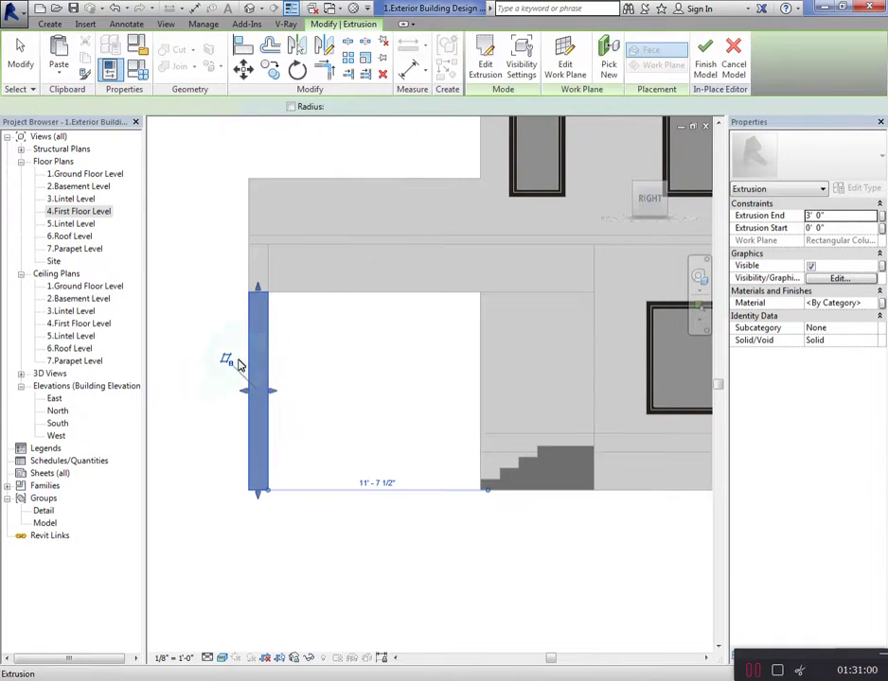
Copy the column to the right and align the copy with the wall edge
{"action": "left_click", "coordinate": [228, 361]}
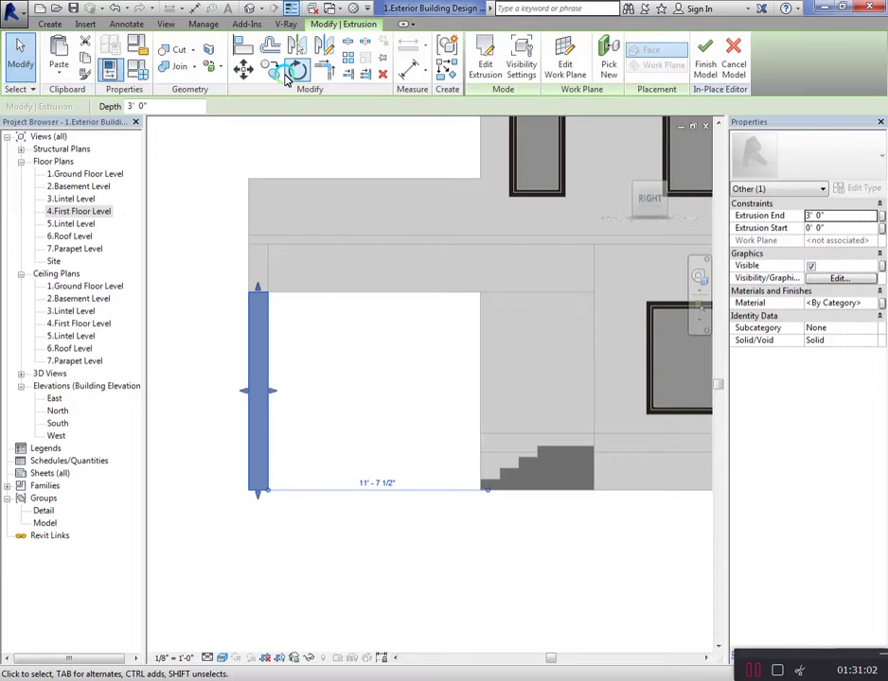
{"action": "left_click", "coordinate": [270, 70]}
{"action": "left_click", "coordinate": [269, 492]}
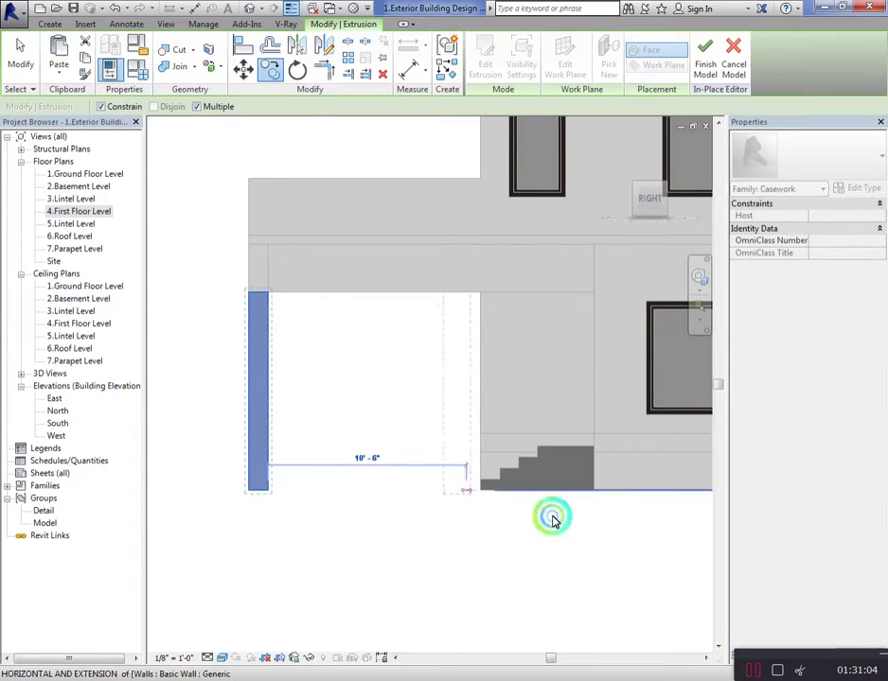
{"action": "left_click", "coordinate": [613, 494]}
{"action": "right_click", "coordinate": [615, 560]}
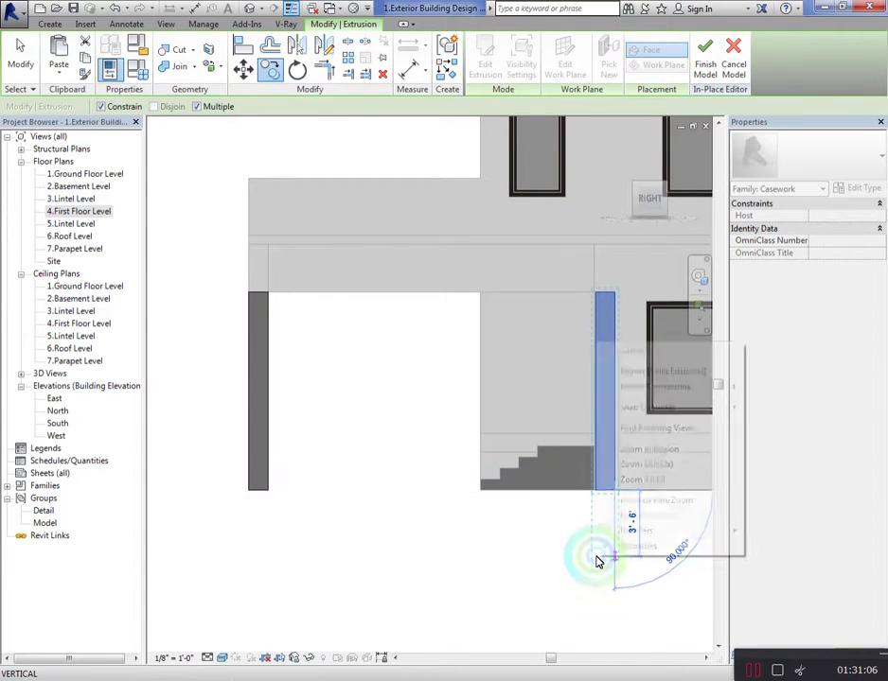
{"action": "left_click", "coordinate": [650, 364]}
{"action": "scroll", "coordinate": [620, 297], "scroll_direction": "up", "scroll_amount": 3}
{"action": "left_click", "coordinate": [620, 297]}
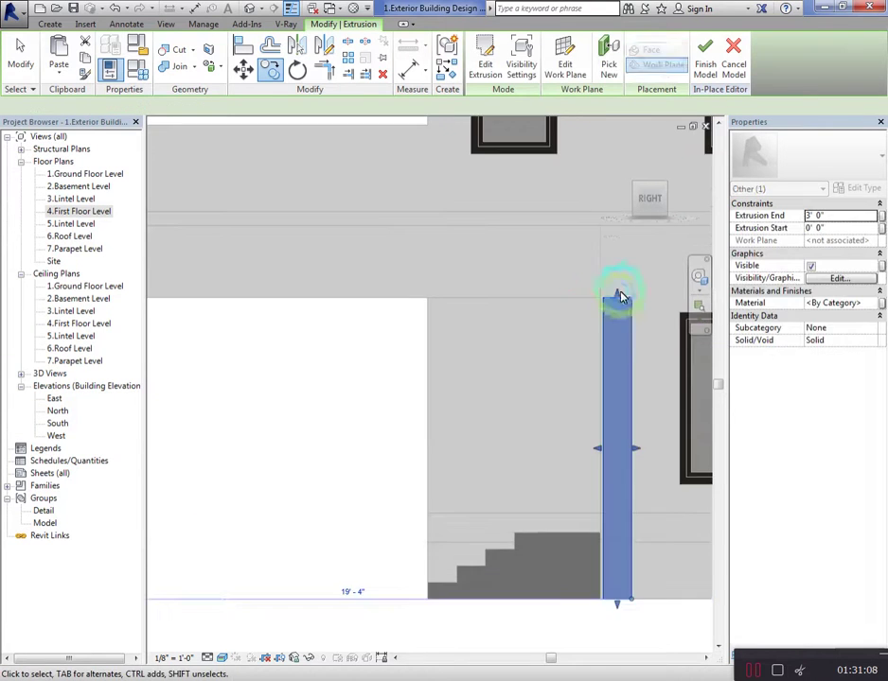
{"action": "left_click", "coordinate": [244, 70]}
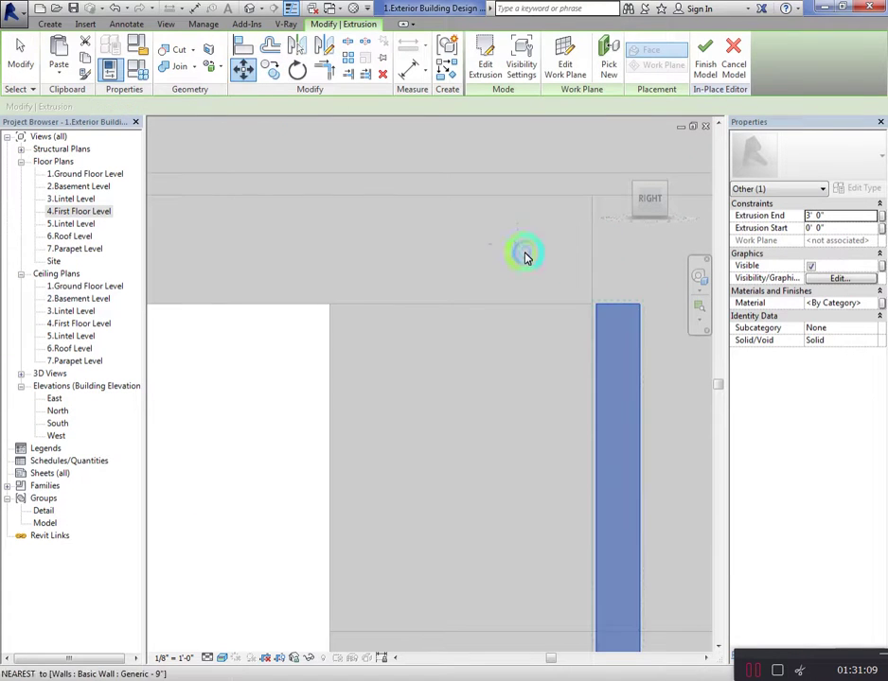
{"action": "left_click", "coordinate": [604, 313]}
{"action": "left_click", "coordinate": [570, 323]}
Assign the Wood Frame material to both columns and view them in 3D
{"action": "scroll", "coordinate": [495, 412], "scroll_direction": "down", "scroll_amount": 3}
{"action": "scroll", "coordinate": [568, 322], "scroll_direction": "down", "scroll_amount": 2}
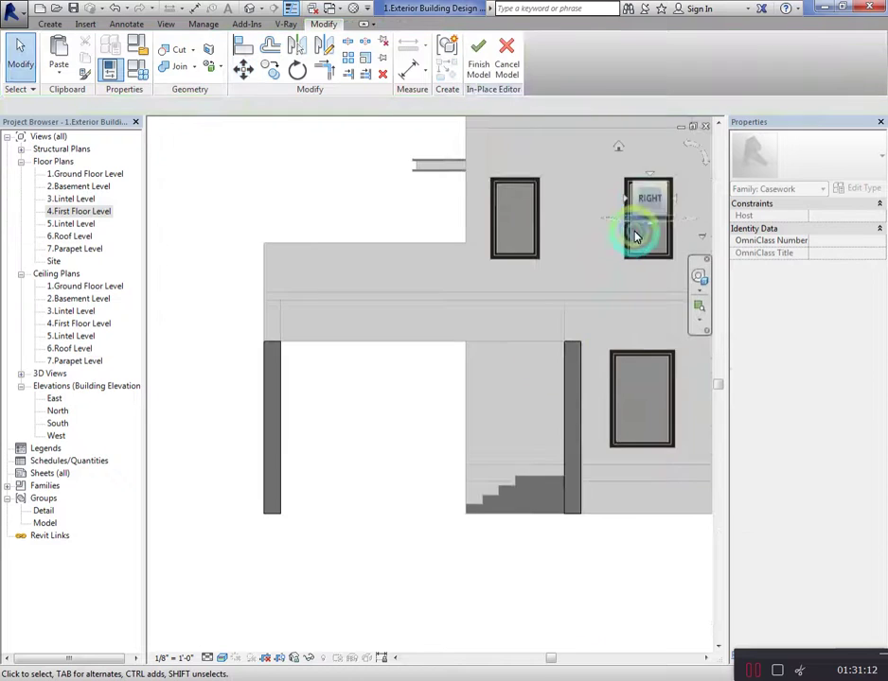
{"action": "left_click_drag", "start_coordinate": [665, 206], "coordinate": [688, 211]}
{"action": "scroll", "coordinate": [312, 293], "scroll_direction": "down", "scroll_amount": 2}
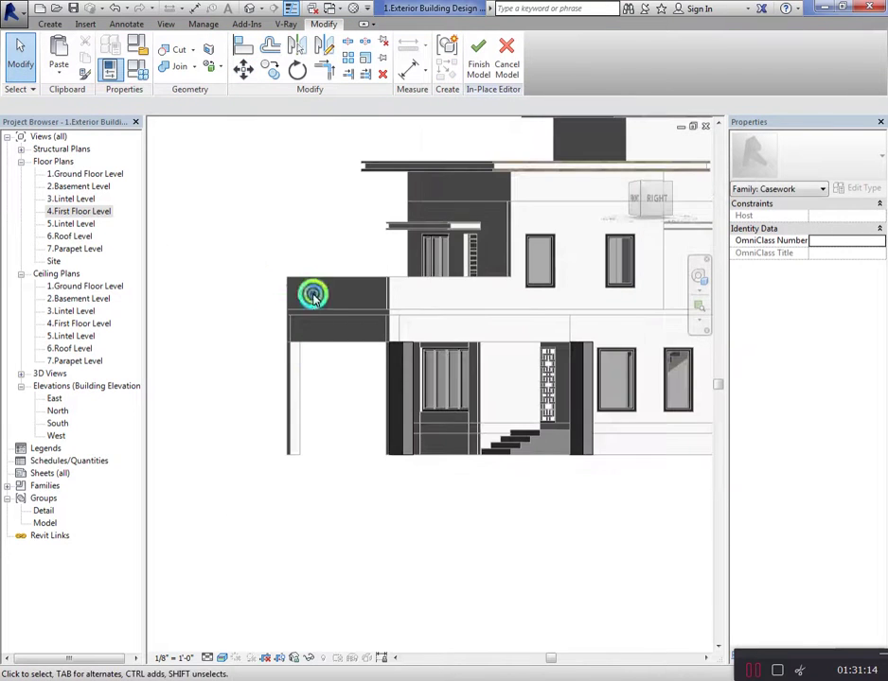
{"action": "left_click_drag", "start_coordinate": [311, 293], "coordinate": [654, 533]}
{"action": "left_click", "coordinate": [871, 303]}
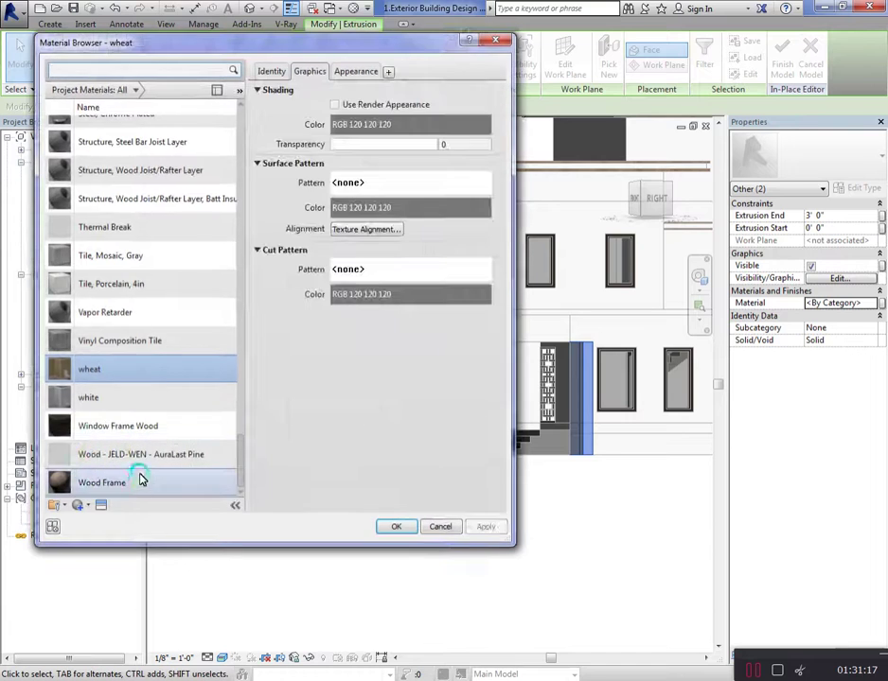
{"action": "left_click", "coordinate": [121, 481]}
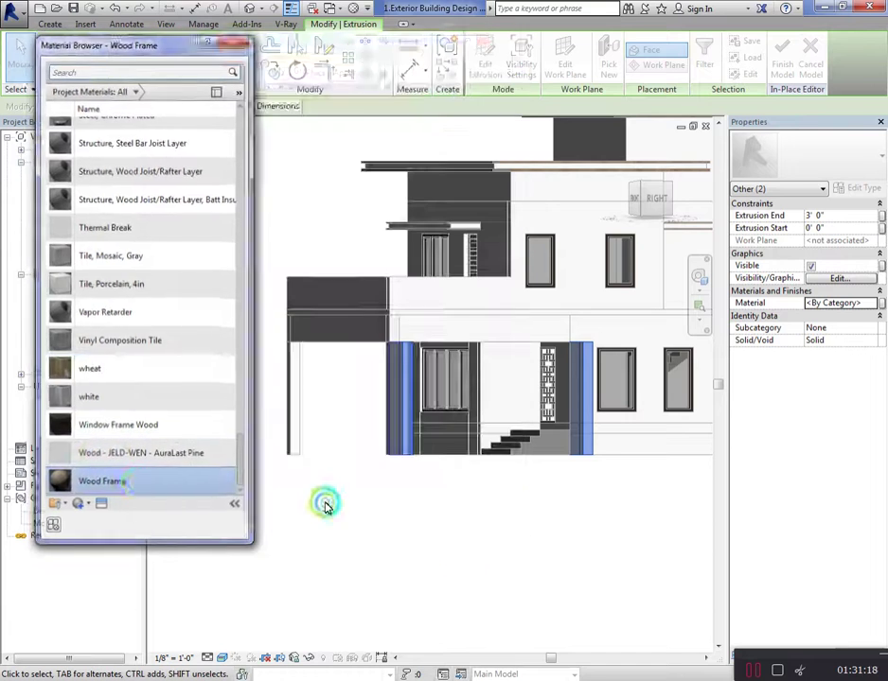
{"action": "left_click", "coordinate": [325, 506]}
{"action": "scroll", "coordinate": [416, 388], "scroll_direction": "up", "scroll_amount": 1}
{"action": "scroll", "coordinate": [416, 388], "scroll_direction": "up", "scroll_amount": 1}
{"action": "scroll", "coordinate": [406, 400], "scroll_direction": "up", "scroll_amount": 2}
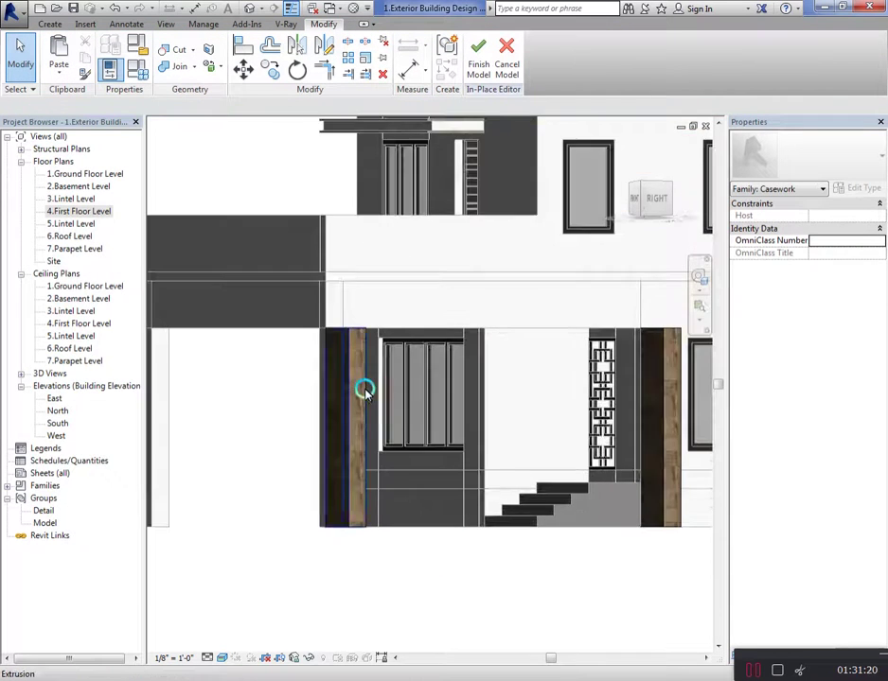
{"action": "scroll", "coordinate": [365, 390], "scroll_direction": "up", "scroll_amount": 1}
{"action": "scroll", "coordinate": [393, 430], "scroll_direction": "down", "scroll_amount": 2}
{"action": "scroll", "coordinate": [478, 341], "scroll_direction": "down", "scroll_amount": 1}
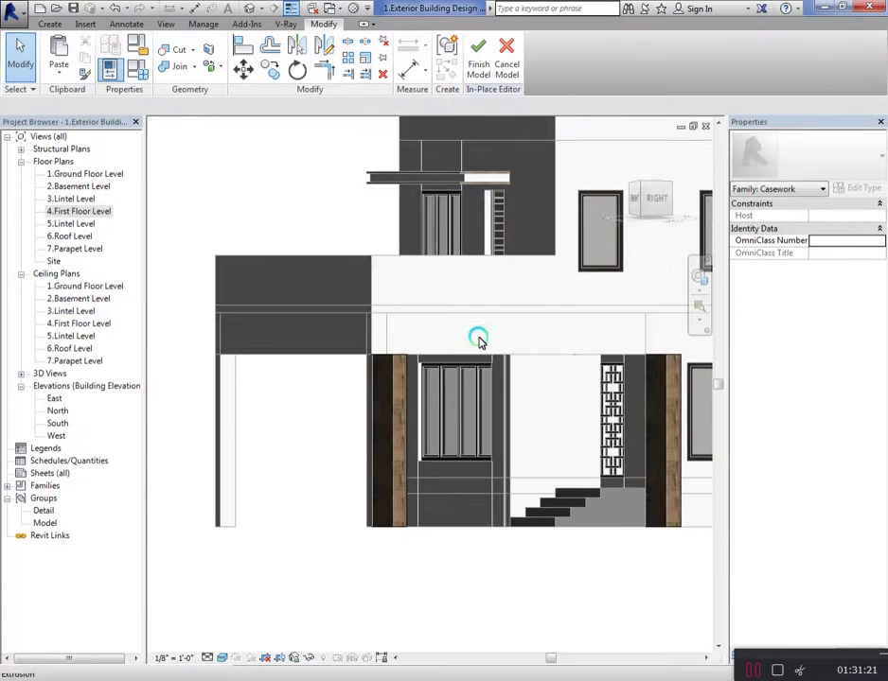
{"action": "left_click", "coordinate": [658, 208]}
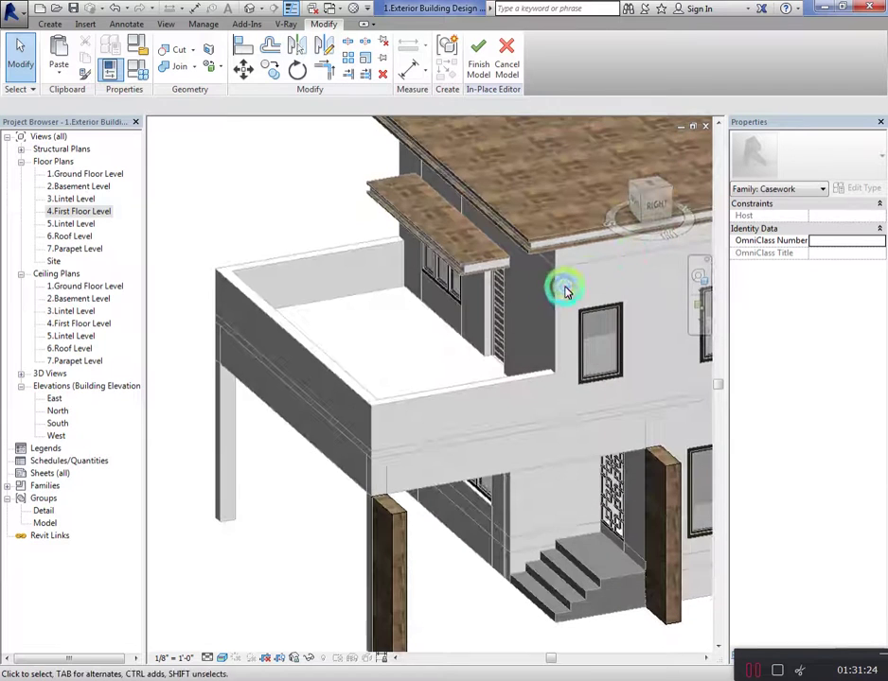
{"action": "left_click", "coordinate": [48, 24]}
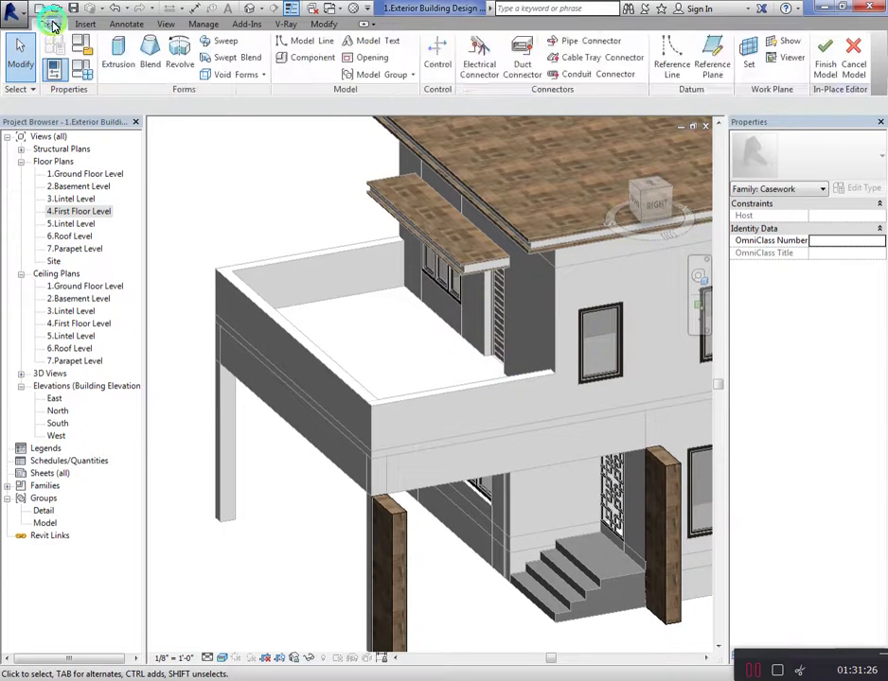
Start a new extrusion on the face above the columns, viewed in the right elevation
{"action": "left_click", "coordinate": [132, 77]}
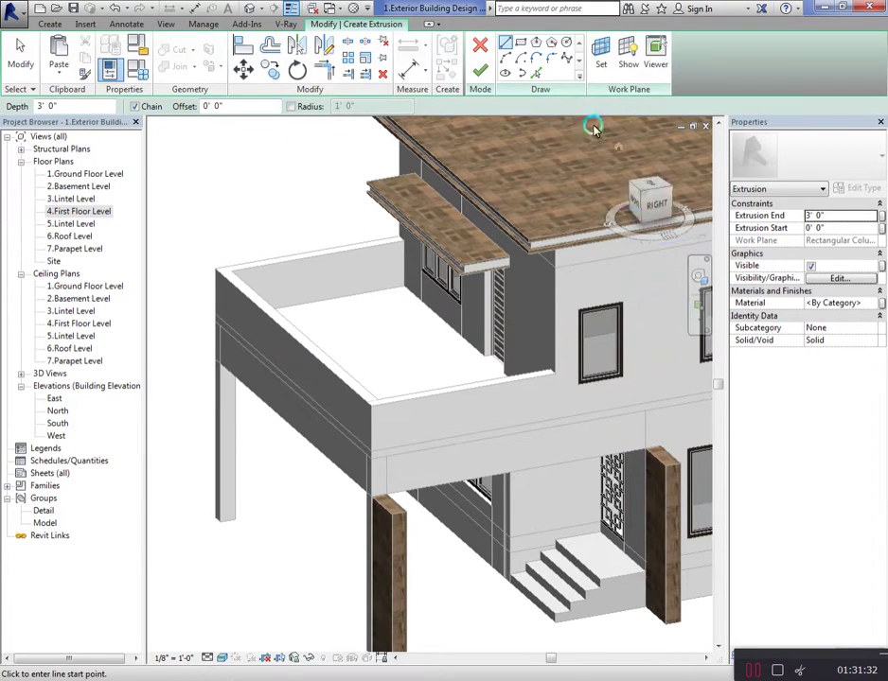
{"action": "left_click", "coordinate": [599, 59]}
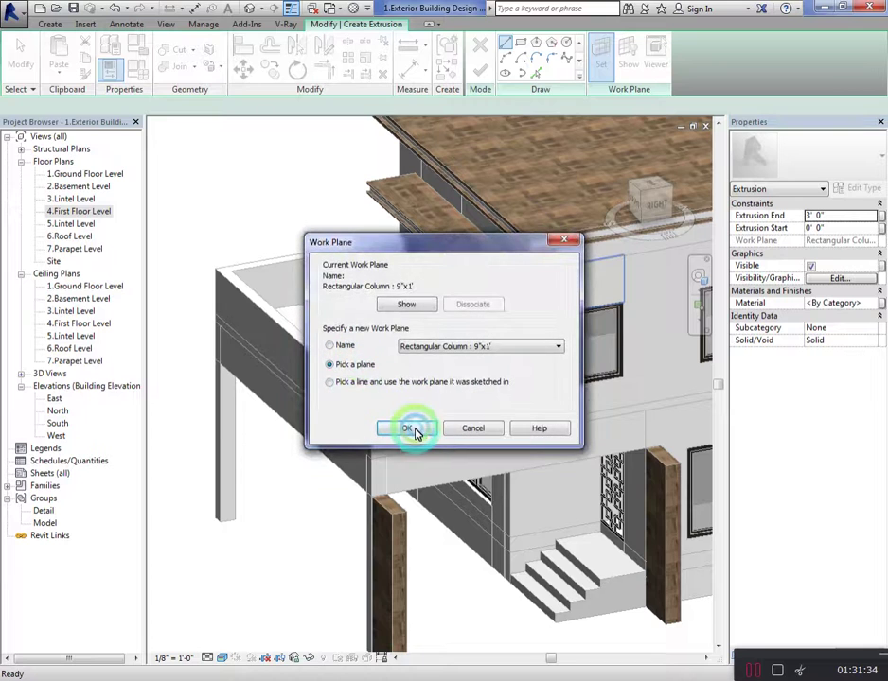
{"action": "left_click", "coordinate": [408, 429]}
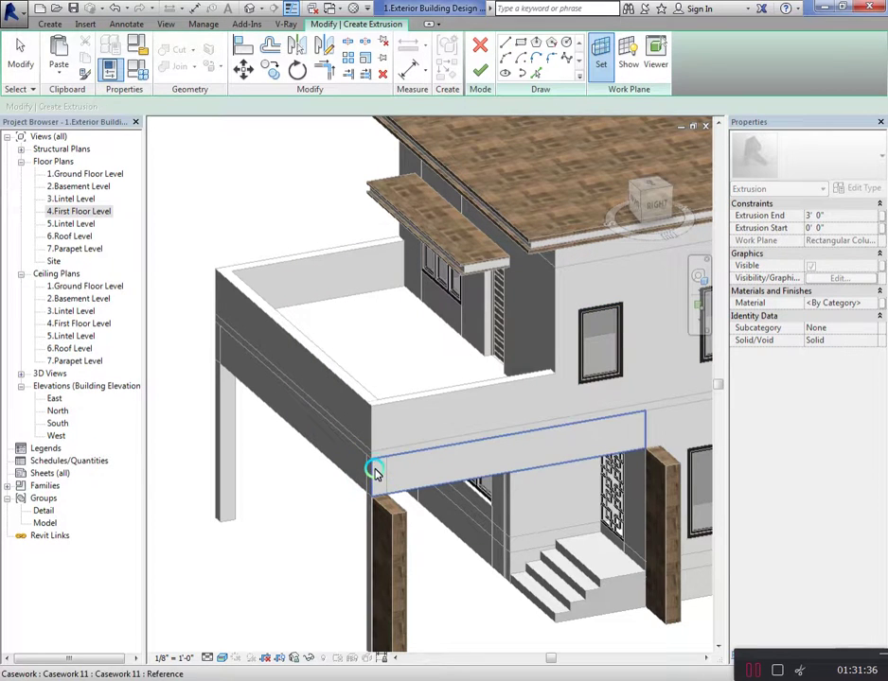
{"action": "left_click", "coordinate": [374, 471]}
{"action": "left_click", "coordinate": [643, 216]}
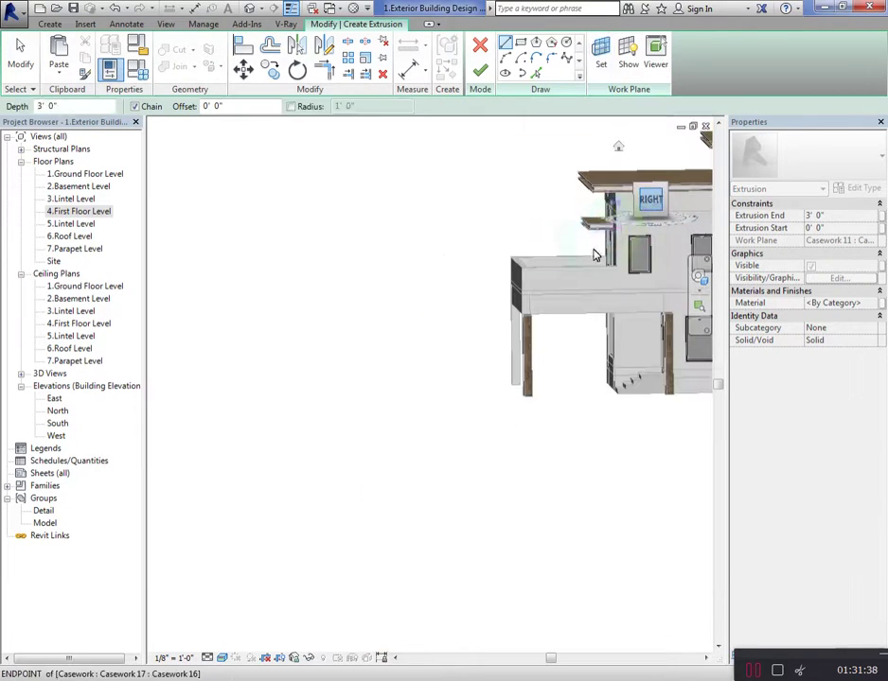
{"action": "scroll", "coordinate": [187, 444], "scroll_direction": "up", "scroll_amount": 2}
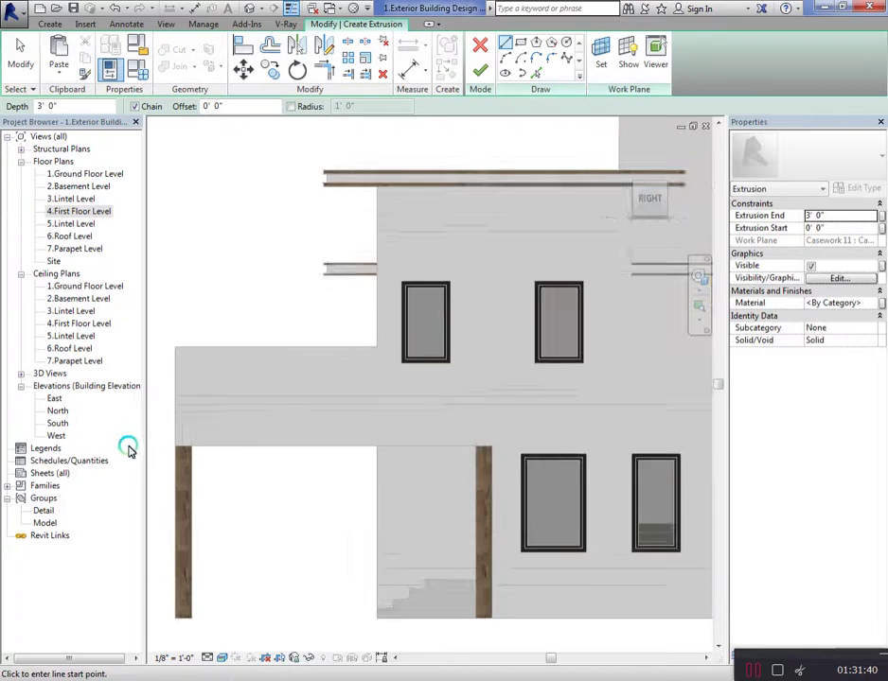
{"action": "scroll", "coordinate": [186, 444], "scroll_direction": "up", "scroll_amount": 3}
Draw a 19'-9" beam line between the columns and offset a parallel line 0' 6" above
{"action": "left_click", "coordinate": [188, 445]}
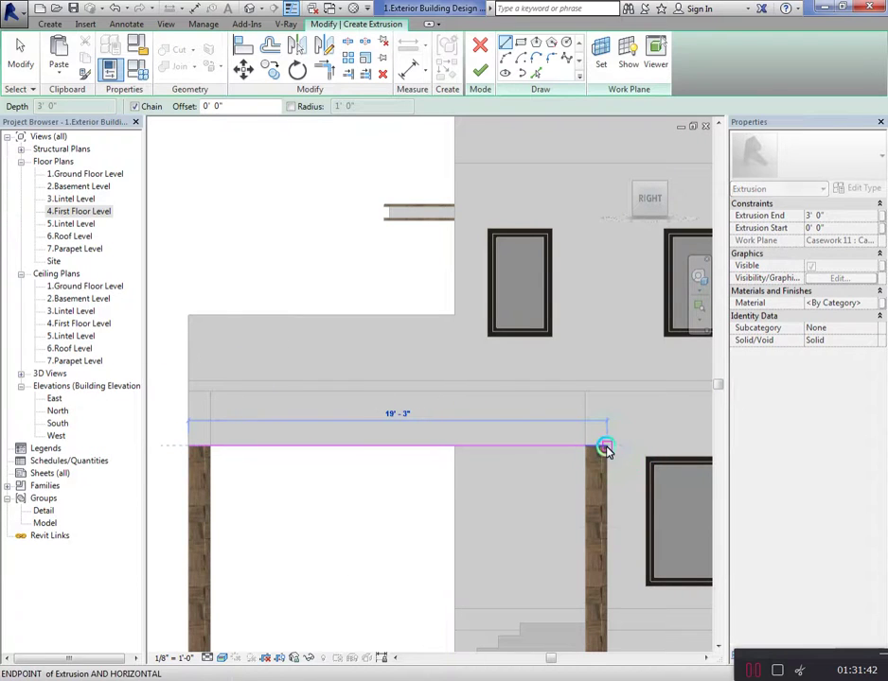
{"action": "left_click", "coordinate": [605, 446]}
{"action": "left_click", "coordinate": [270, 45]}
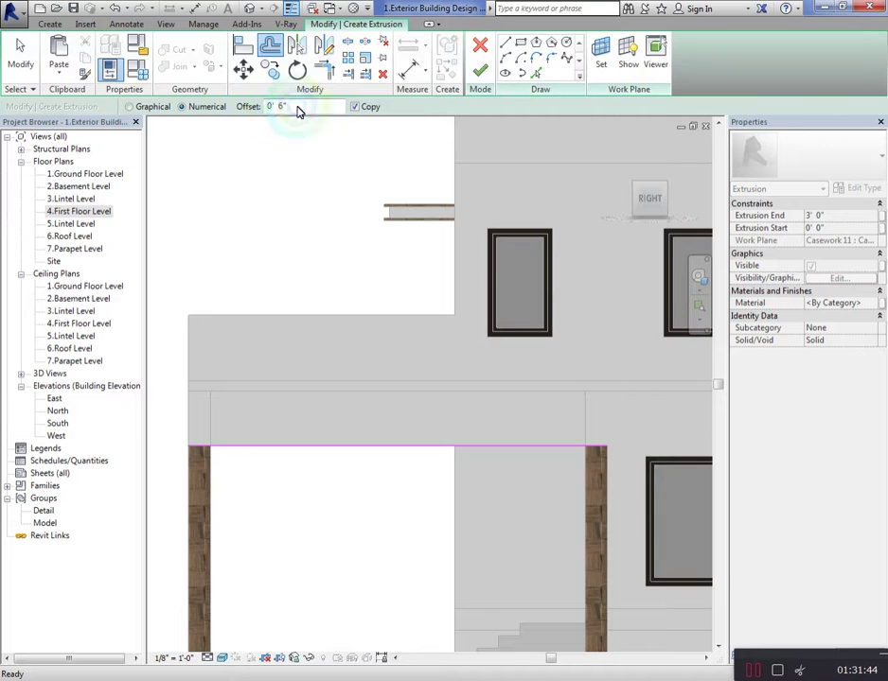
{"action": "left_click", "coordinate": [410, 351]}
{"action": "left_click", "coordinate": [344, 443]}
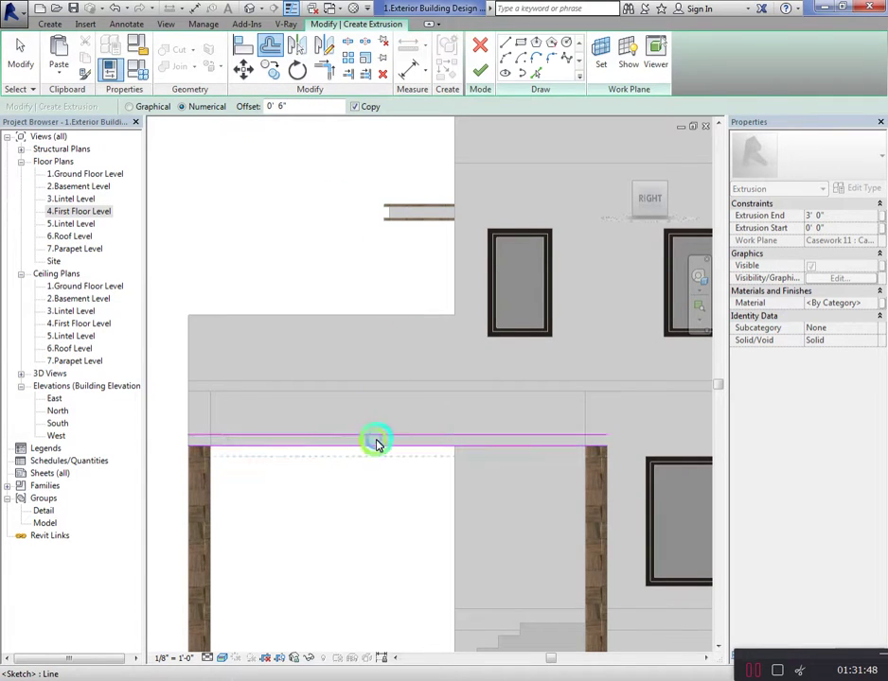
{"action": "key", "text": "Escape"}
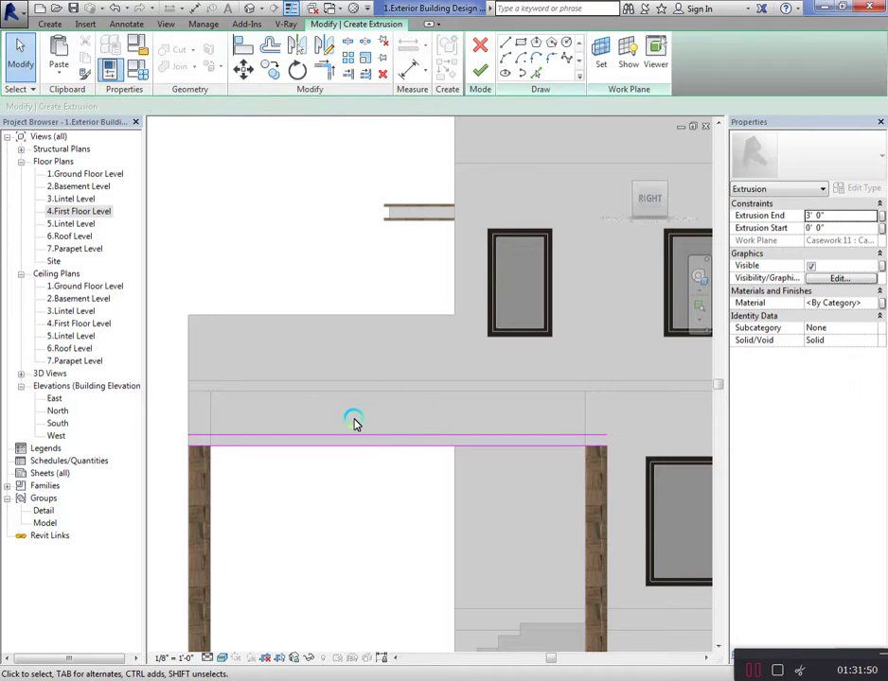
Sketch the tapered end lines extending past the left column and select them
{"action": "scroll", "coordinate": [212, 444], "scroll_direction": "up", "scroll_amount": 1}
{"action": "scroll", "coordinate": [210, 450], "scroll_direction": "up", "scroll_amount": 2}
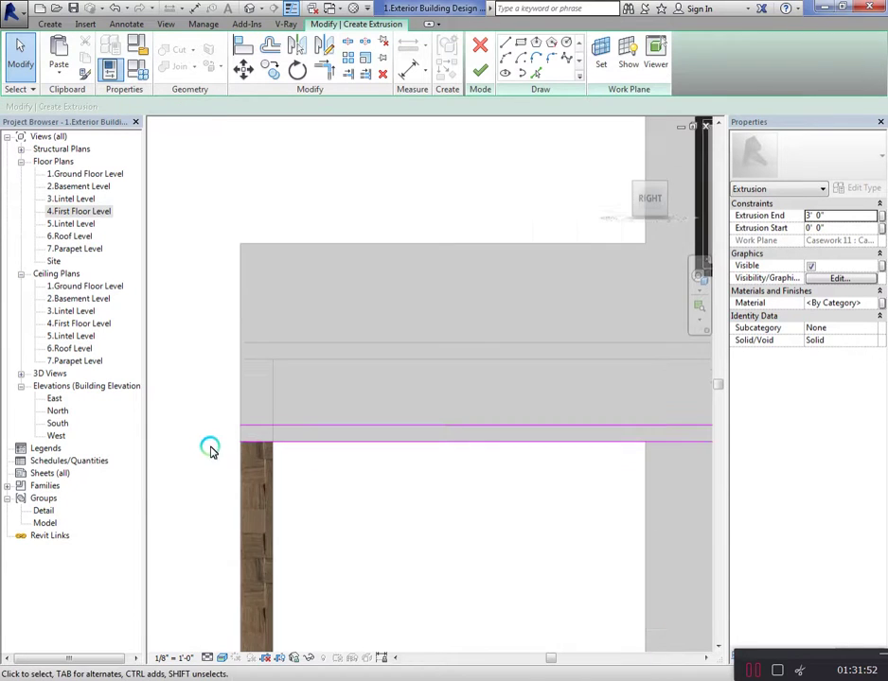
{"action": "scroll", "coordinate": [210, 450], "scroll_direction": "up", "scroll_amount": 1}
{"action": "left_click_drag", "start_coordinate": [243, 426], "coordinate": [230, 425]}
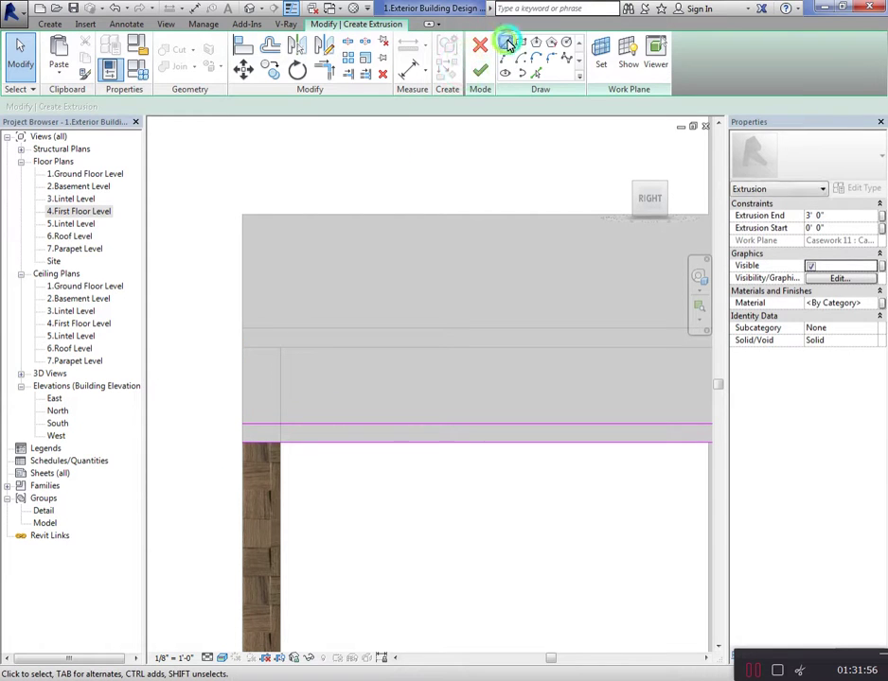
{"action": "left_click", "coordinate": [507, 43]}
{"action": "left_click", "coordinate": [243, 425]}
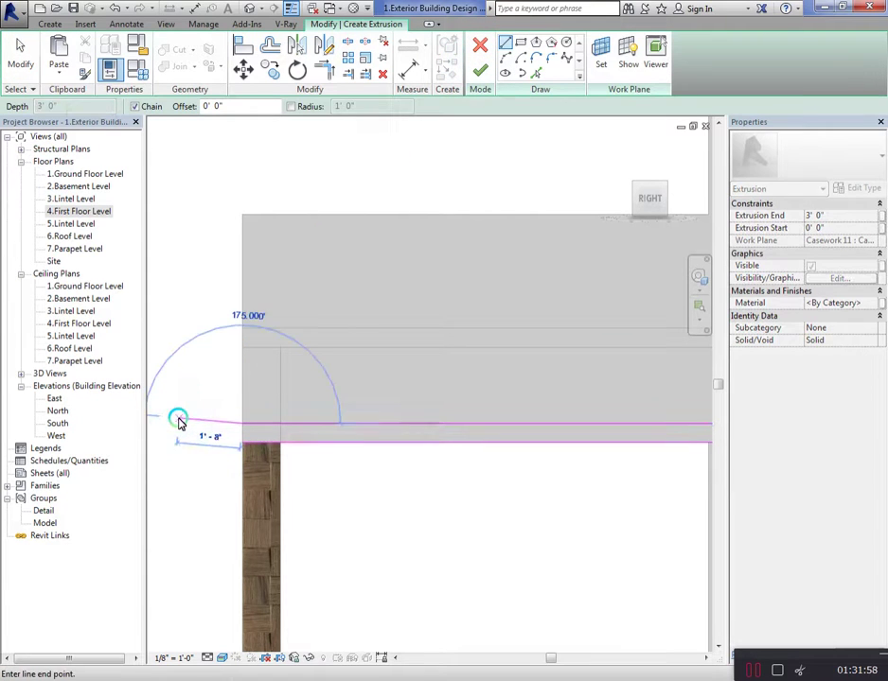
{"action": "left_click", "coordinate": [165, 426]}
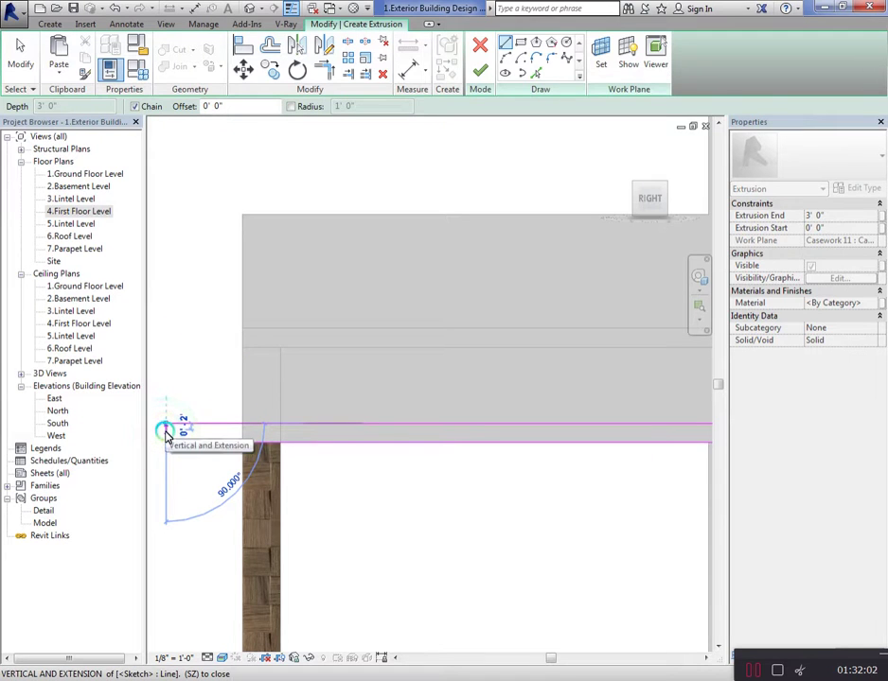
{"action": "scroll", "coordinate": [166, 434], "scroll_direction": "up", "scroll_amount": 1}
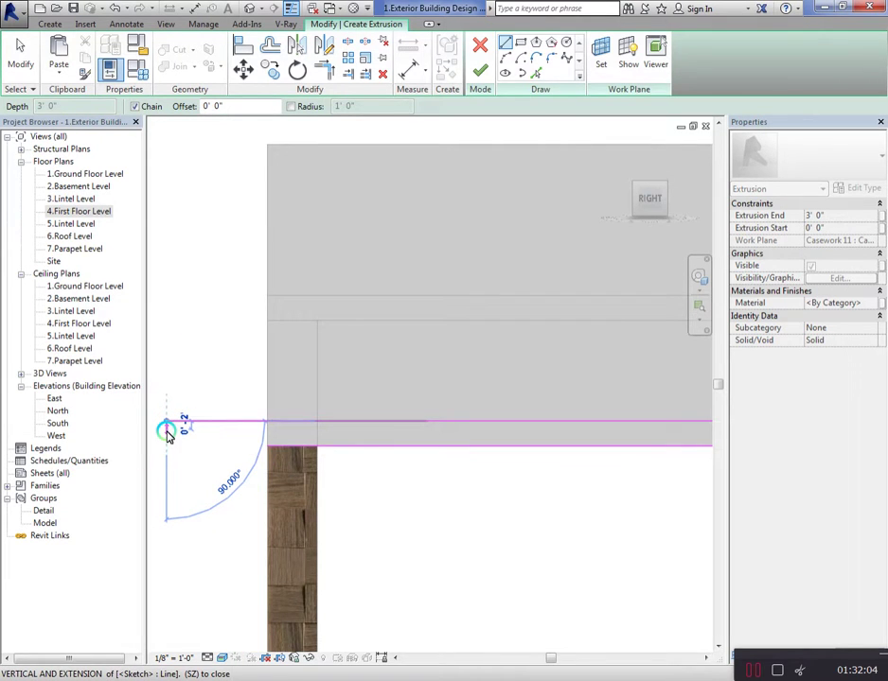
{"action": "left_click", "coordinate": [168, 432]}
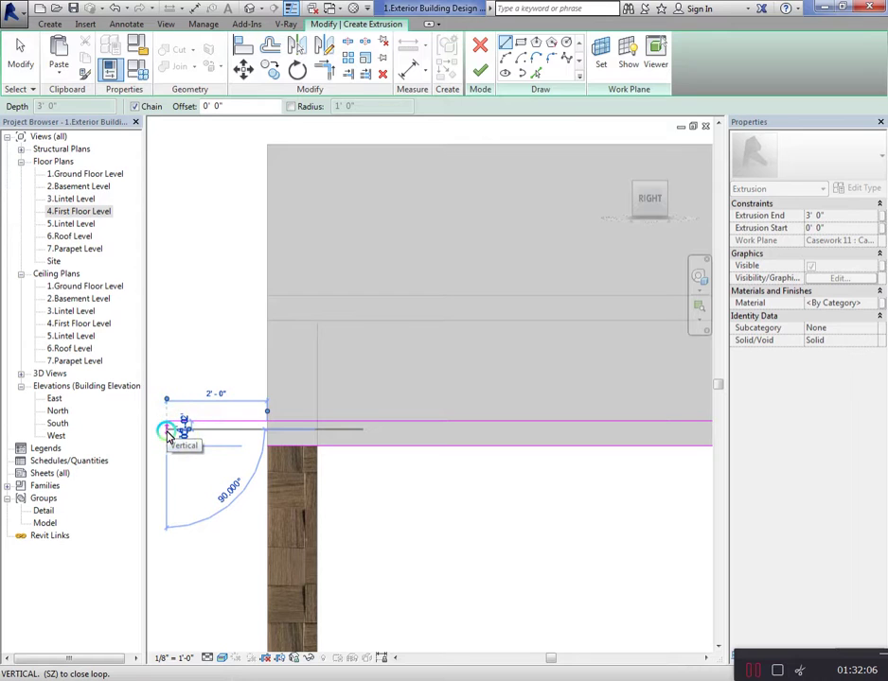
{"action": "left_click", "coordinate": [194, 431]}
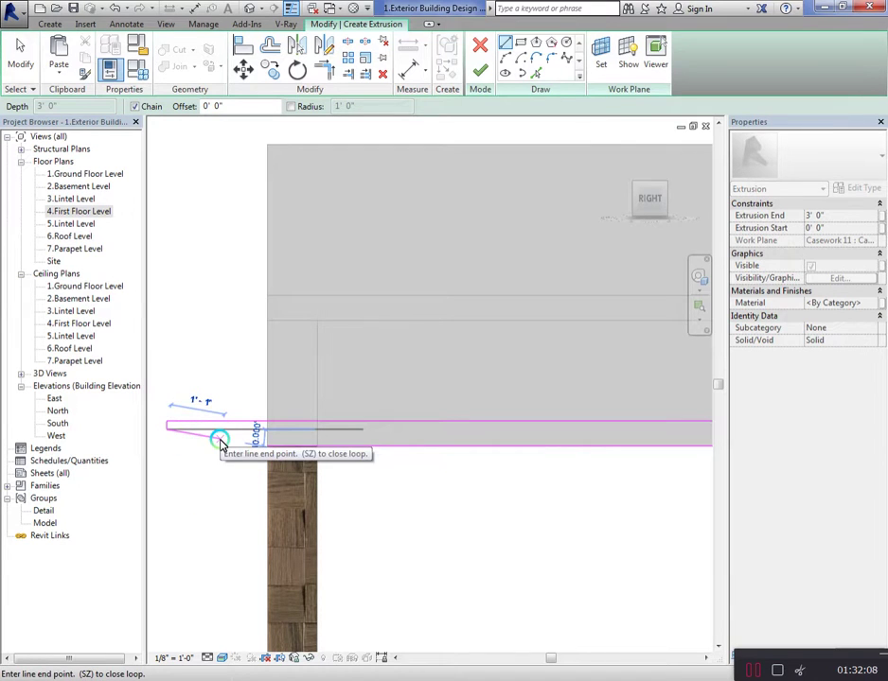
{"action": "scroll", "coordinate": [174, 420], "scroll_direction": "down", "scroll_amount": 2}
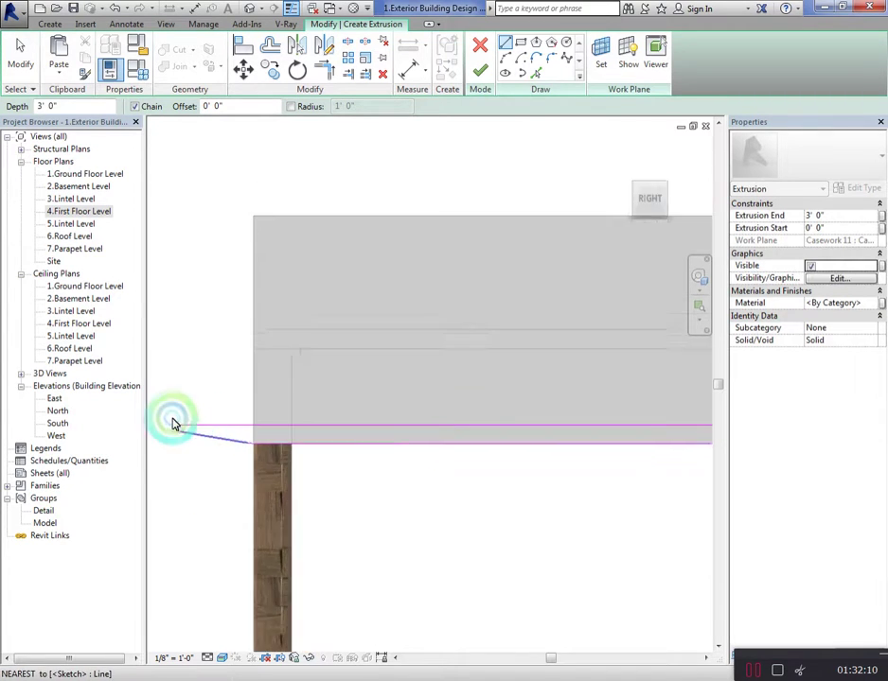
{"action": "scroll", "coordinate": [189, 429], "scroll_direction": "down", "scroll_amount": 2}
{"action": "key", "text": "Escape"}
{"action": "key", "text": "Escape"}
{"action": "left_click_drag", "start_coordinate": [194, 457], "coordinate": [168, 386]}
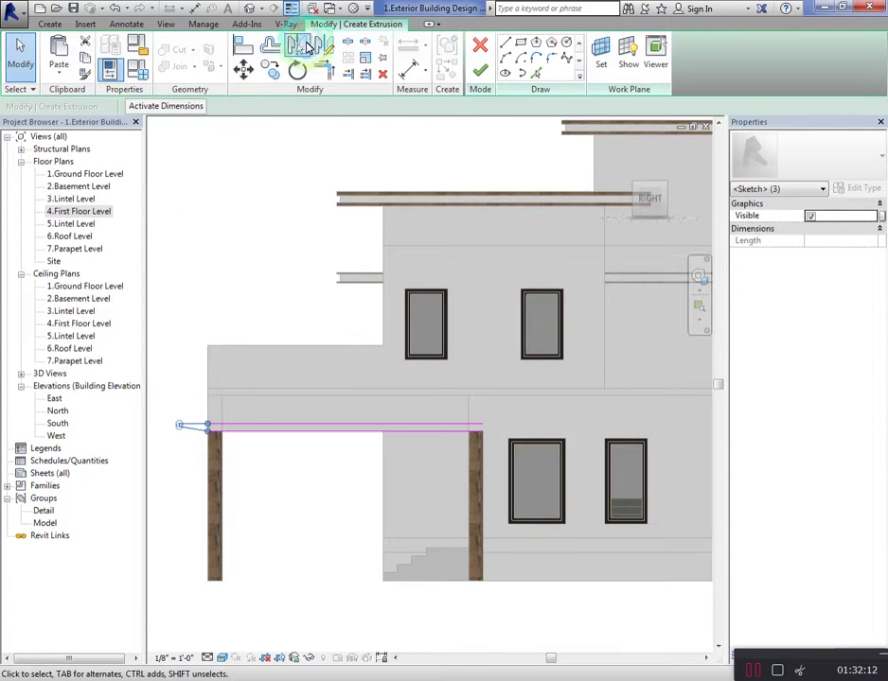
Mirror the tapered end lines and move the copy onto the right column
{"action": "left_click", "coordinate": [323, 46]}
{"action": "left_click", "coordinate": [340, 433]}
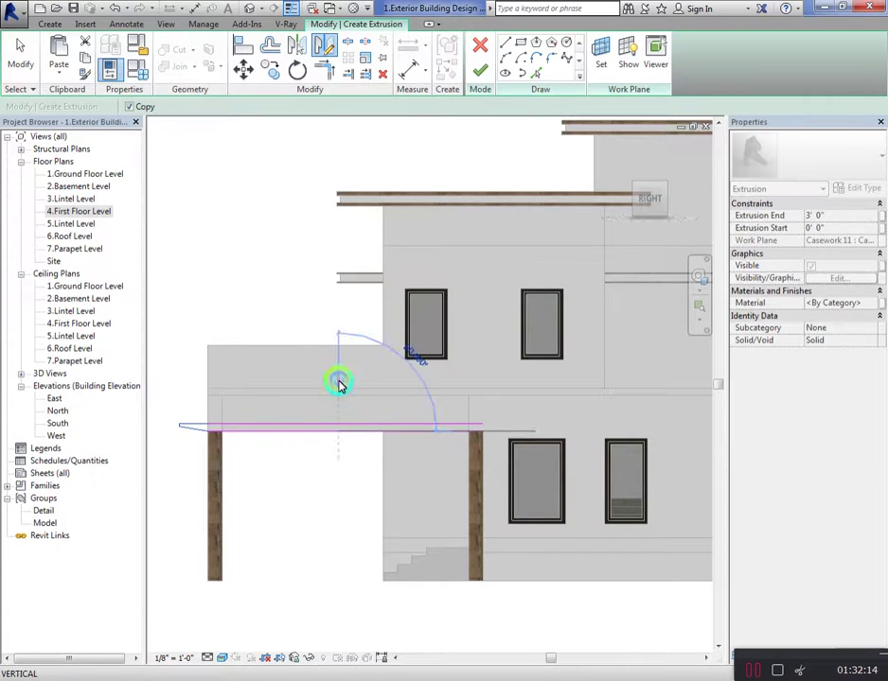
{"action": "left_click", "coordinate": [341, 384]}
{"action": "scroll", "coordinate": [464, 459], "scroll_direction": "up", "scroll_amount": 3}
{"action": "scroll", "coordinate": [525, 412], "scroll_direction": "up", "scroll_amount": 2}
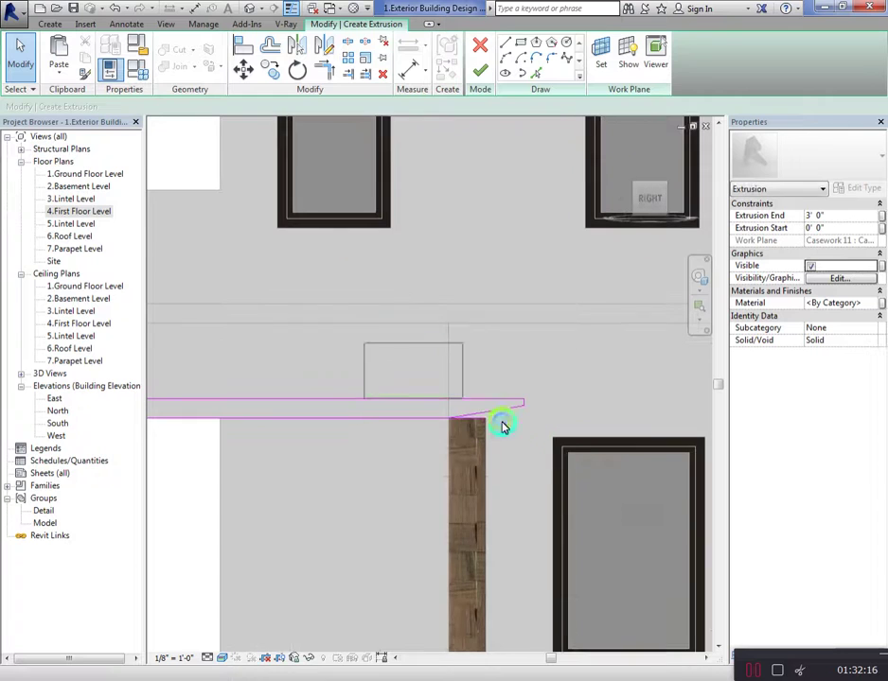
{"action": "left_click_drag", "start_coordinate": [362, 343], "coordinate": [569, 475]}
{"action": "scroll", "coordinate": [514, 398], "scroll_direction": "up", "scroll_amount": 2}
{"action": "scroll", "coordinate": [417, 284], "scroll_direction": "up", "scroll_amount": 1}
{"action": "scroll", "coordinate": [388, 296], "scroll_direction": "up", "scroll_amount": 1}
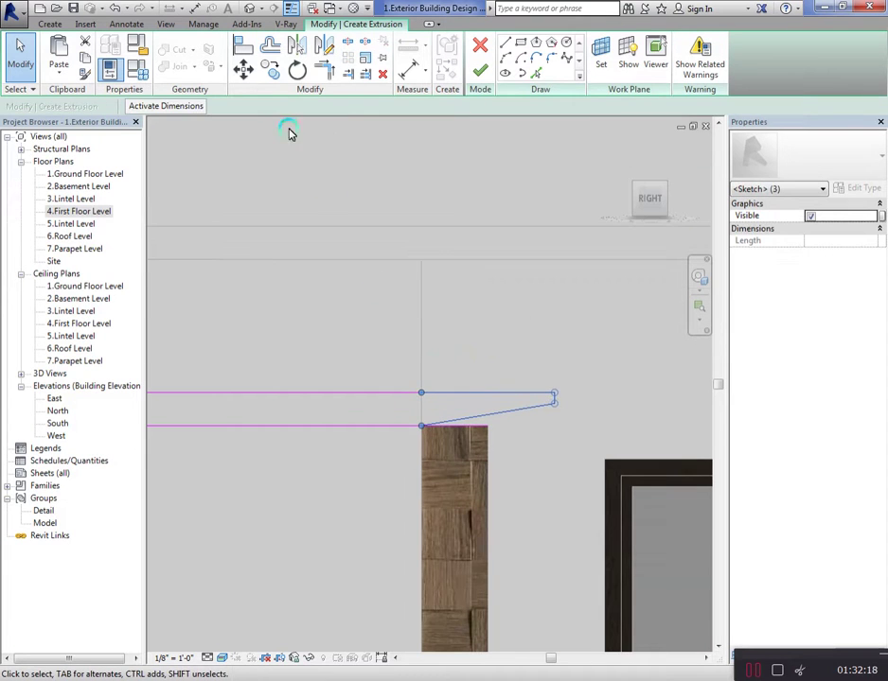
{"action": "left_click_drag", "start_coordinate": [429, 428], "coordinate": [487, 426]}
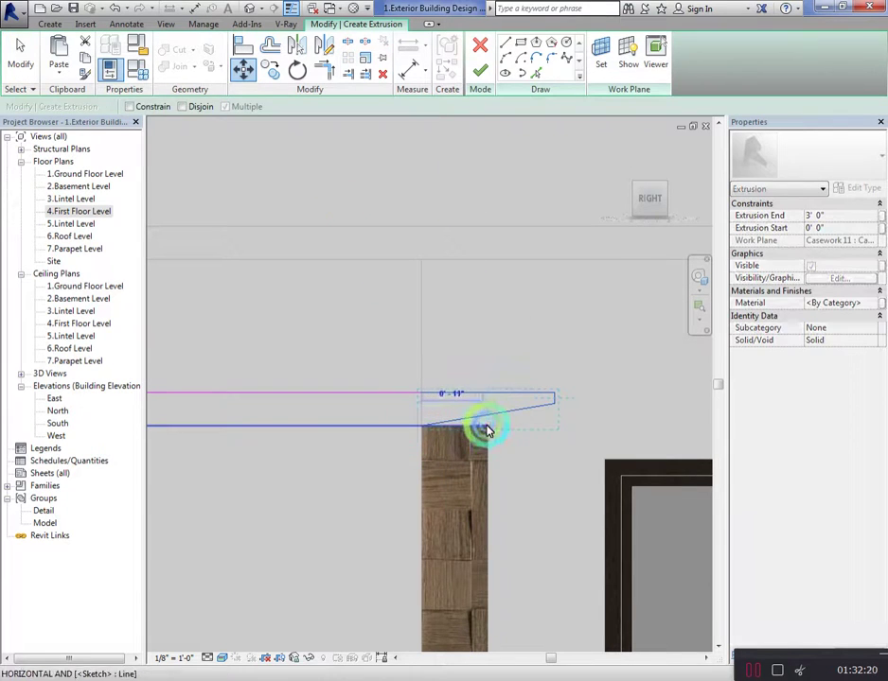
{"action": "left_click", "coordinate": [516, 485]}
Set the sketch line to 9', Extrusion End to 0' 9", and finish the beam
{"action": "scroll", "coordinate": [568, 398], "scroll_direction": "down", "scroll_amount": 3}
{"action": "scroll", "coordinate": [530, 369], "scroll_direction": "down", "scroll_amount": 2}
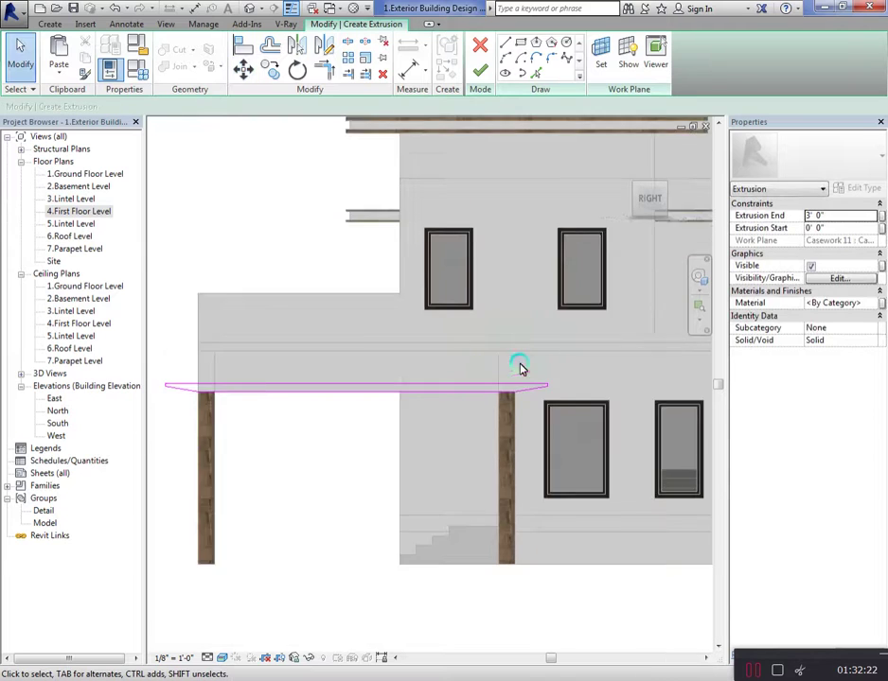
{"action": "scroll", "coordinate": [473, 331], "scroll_direction": "down", "scroll_amount": 2}
{"action": "left_click", "coordinate": [846, 215]}
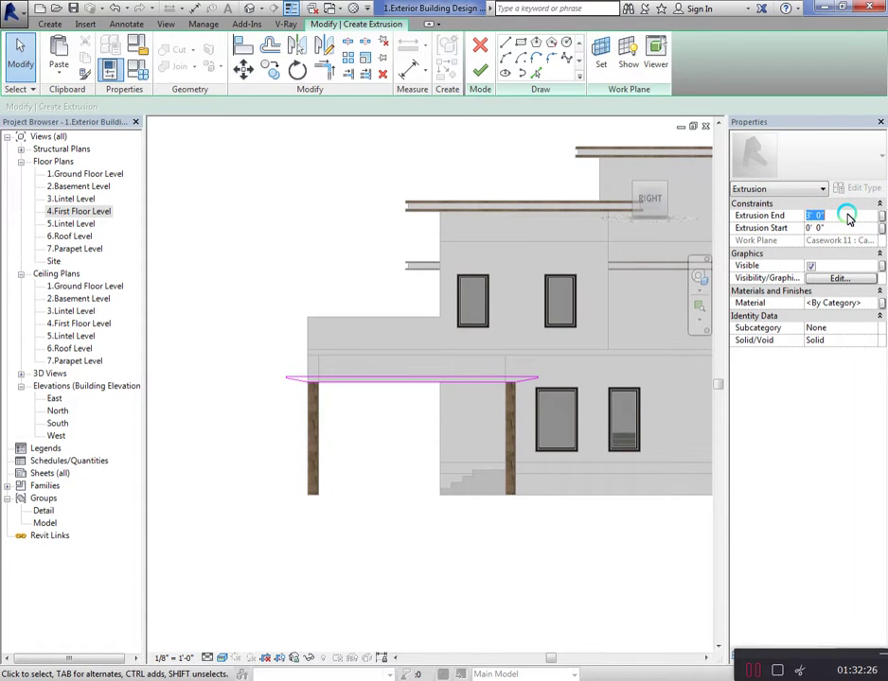
{"action": "scroll", "coordinate": [402, 379], "scroll_direction": "up", "scroll_amount": 2}
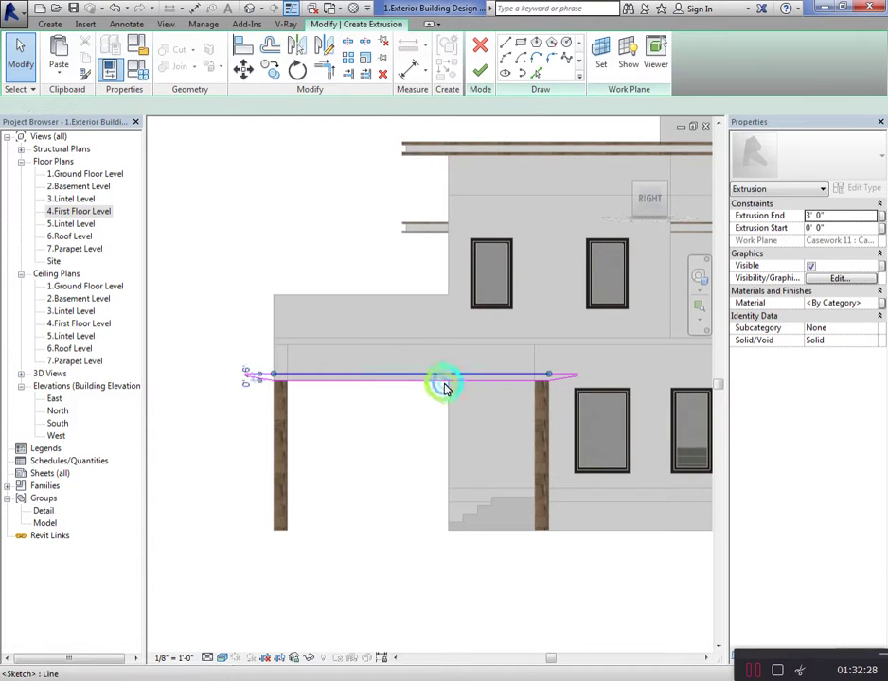
{"action": "scroll", "coordinate": [397, 383], "scroll_direction": "up", "scroll_amount": 2}
{"action": "left_click", "coordinate": [284, 369]}
{"action": "scroll", "coordinate": [274, 367], "scroll_direction": "up", "scroll_amount": 2}
{"action": "type", "text": "9'"}
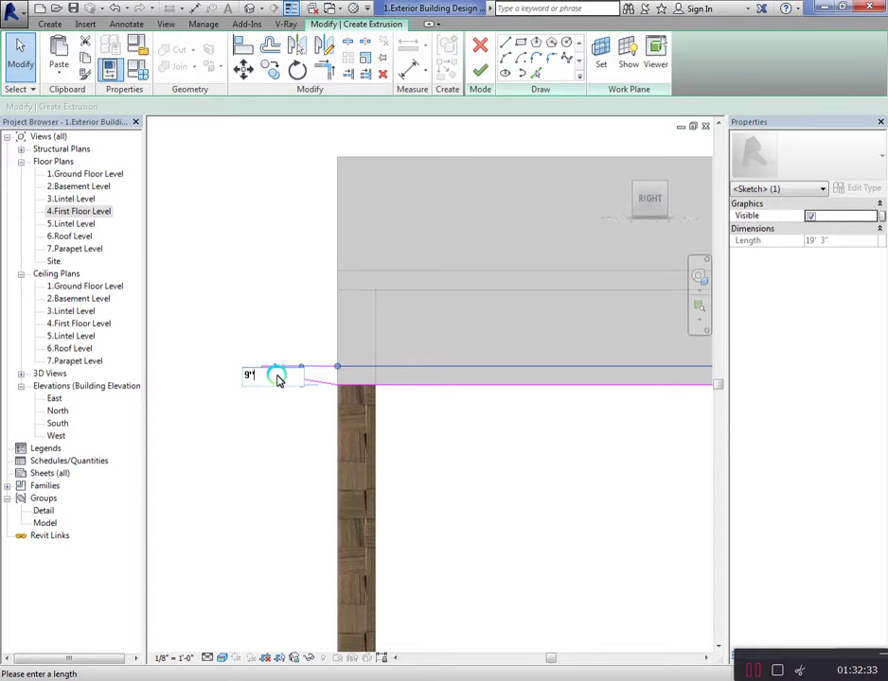
{"action": "key", "text": "Return"}
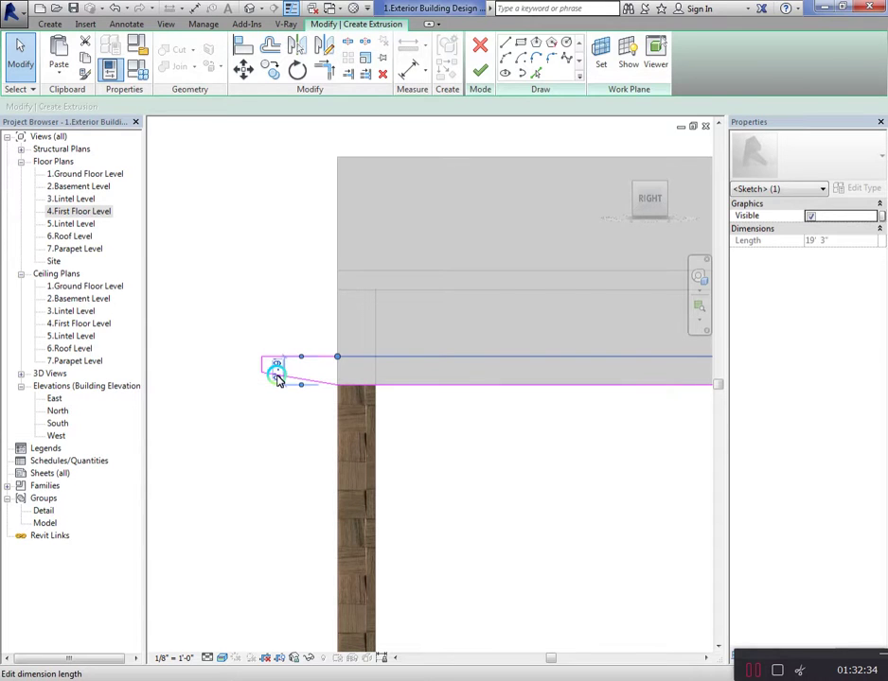
{"action": "left_click", "coordinate": [323, 455]}
{"action": "scroll", "coordinate": [207, 438], "scroll_direction": "down", "scroll_amount": 5}
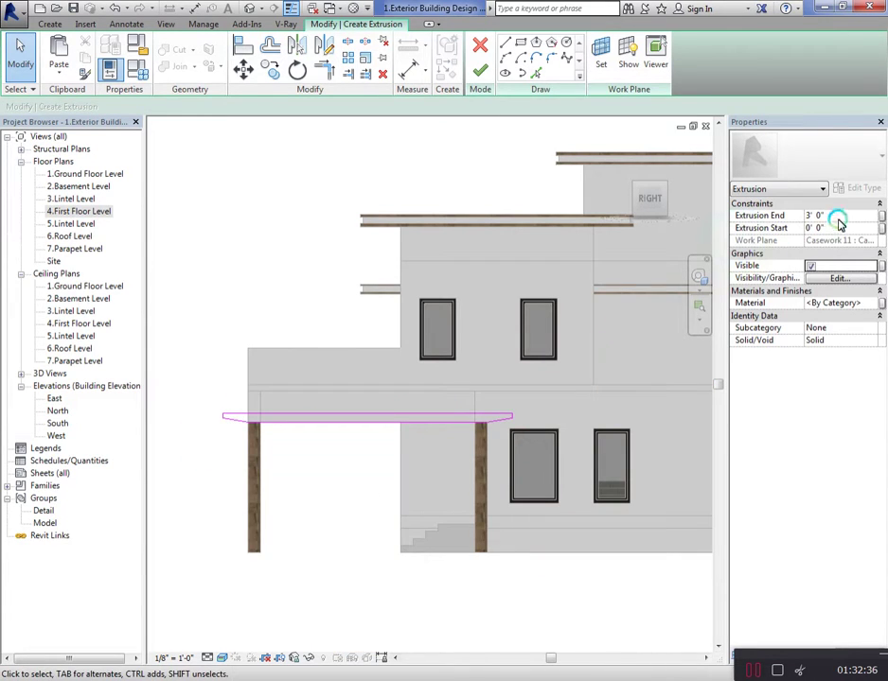
{"action": "left_click", "coordinate": [839, 218]}
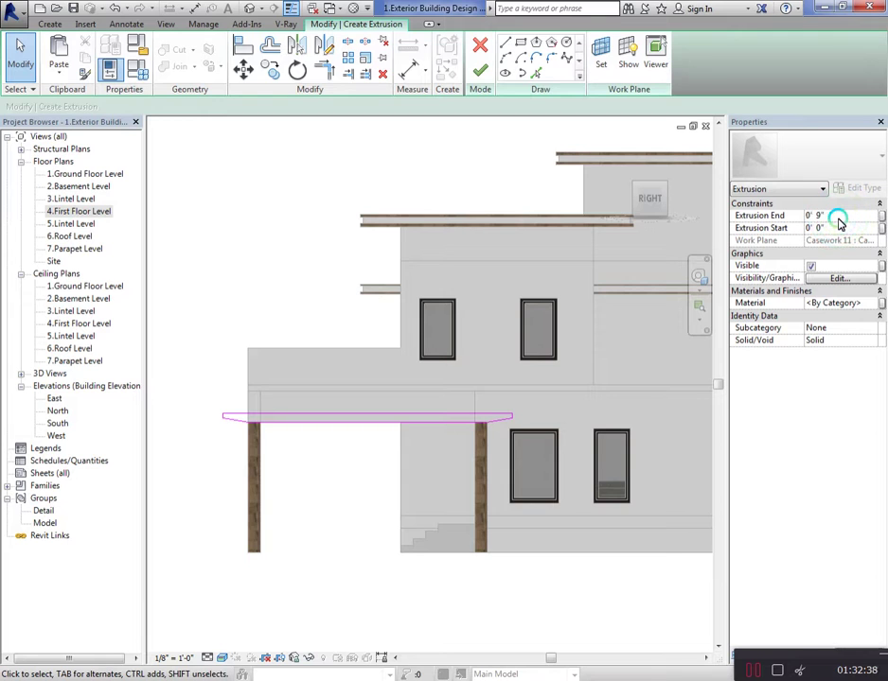
{"action": "left_click", "coordinate": [478, 74]}
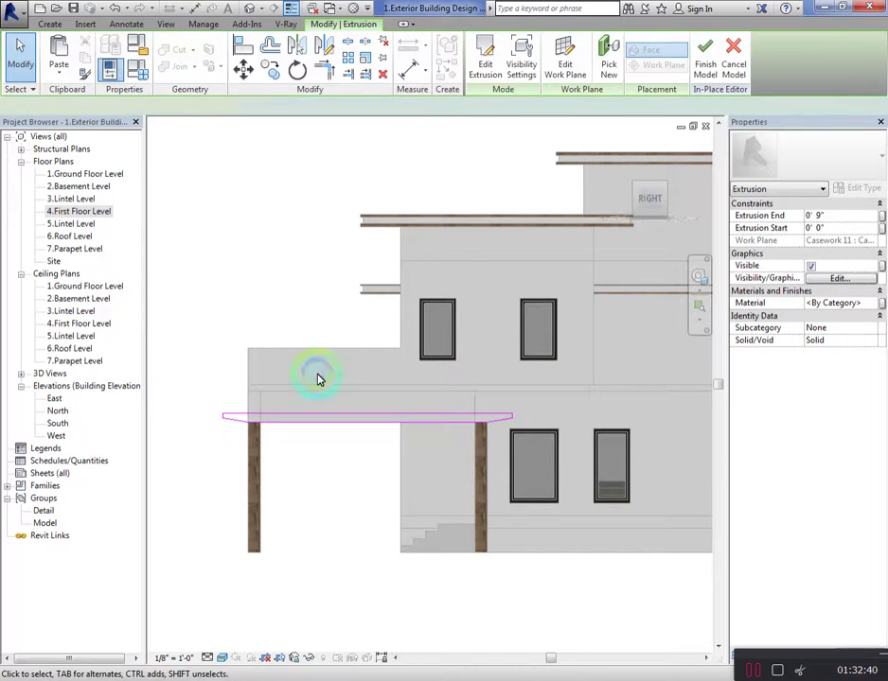
Array the beam extrusion into parallel strips with array Number 2
{"action": "mouse_move", "coordinate": [667, 195]}
{"action": "left_mouse_down"}
{"action": "mouse_move", "coordinate": [165, 265]}
{"action": "mouse_move", "coordinate": [645, 350]}
{"action": "mouse_move", "coordinate": [253, 451]}
{"action": "left_mouse_up"}
{"action": "scroll", "coordinate": [256, 459], "scroll_direction": "up", "scroll_amount": 2}
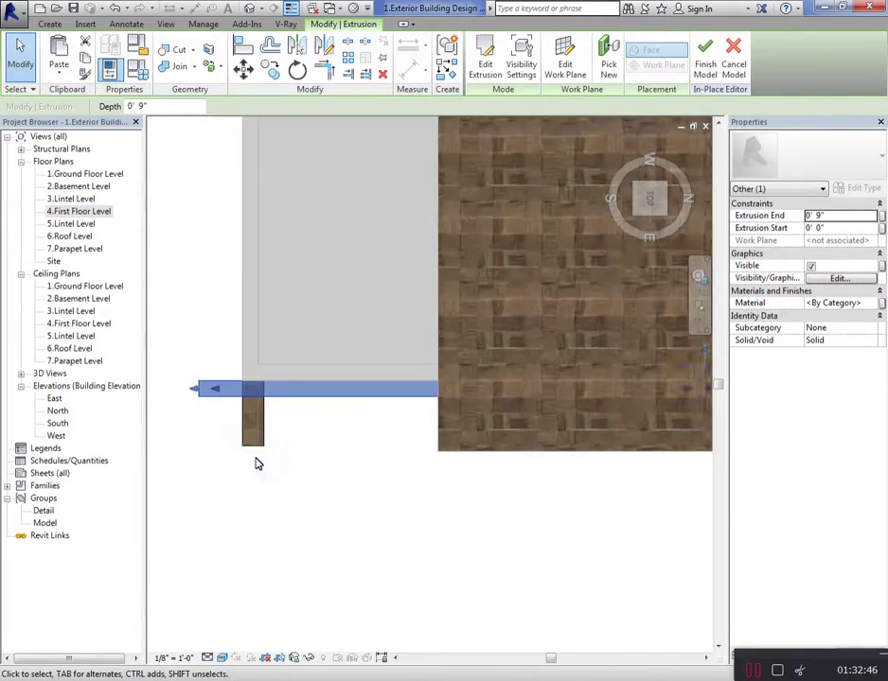
{"action": "left_click", "coordinate": [324, 64]}
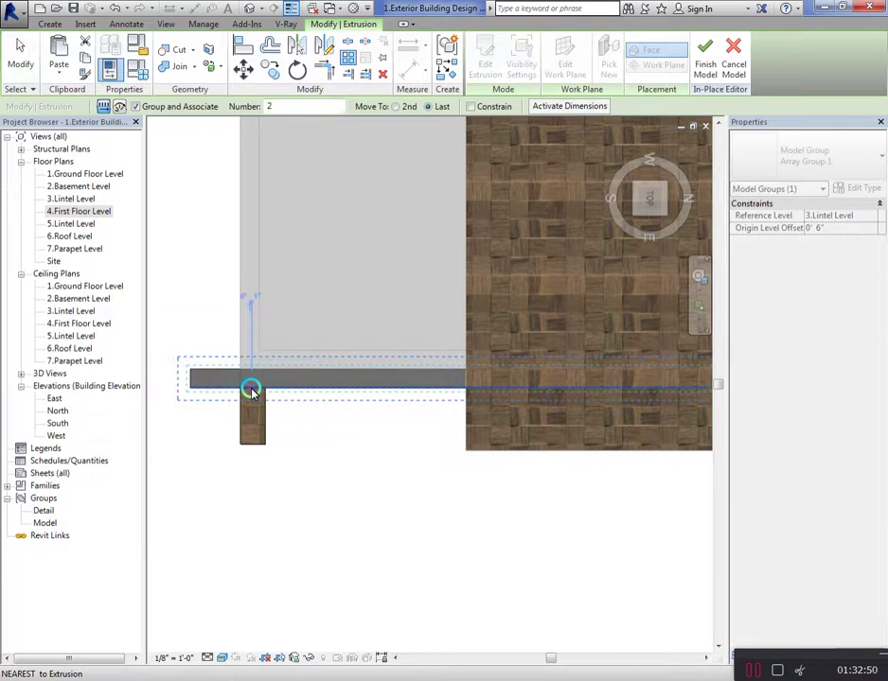
{"action": "left_click", "coordinate": [251, 390]}
{"action": "left_click", "coordinate": [254, 446]}
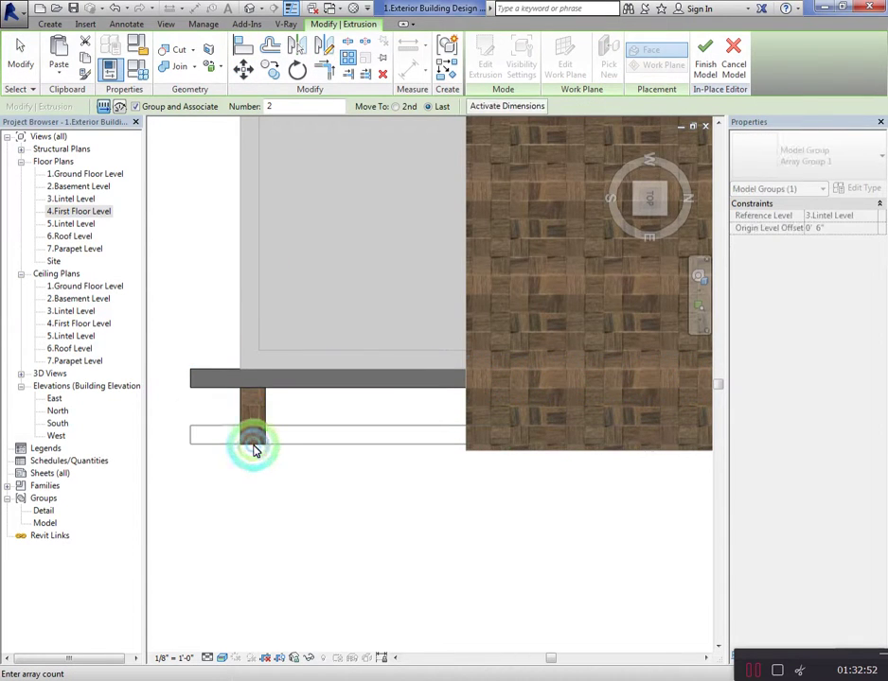
{"action": "key", "text": "Return"}
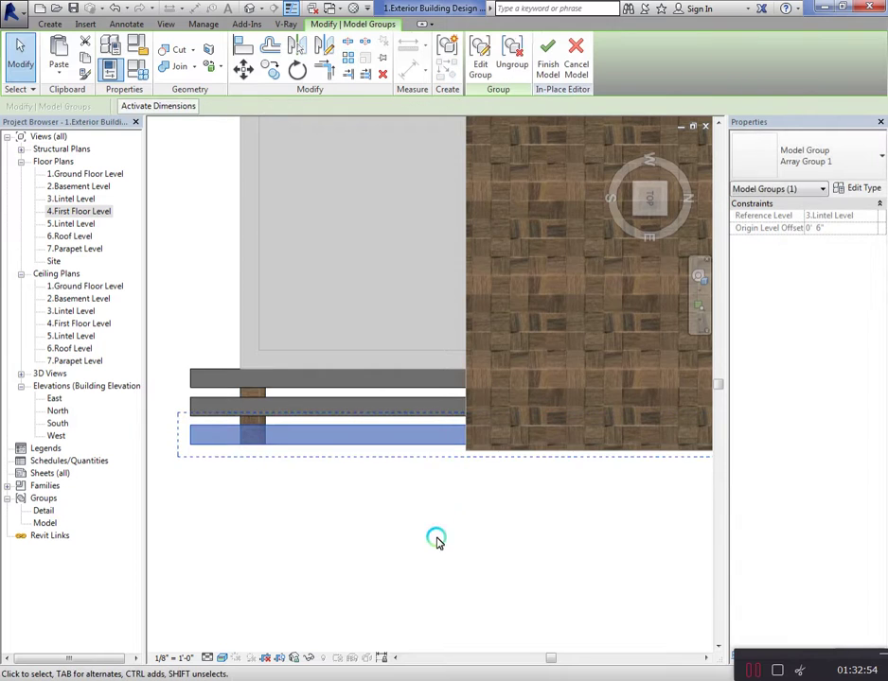
In the Right view, move the selected beam strips up onto the column tops
{"action": "scroll", "coordinate": [436, 539], "scroll_direction": "down", "scroll_amount": 2}
{"action": "left_click_drag", "start_coordinate": [264, 512], "coordinate": [258, 404]}
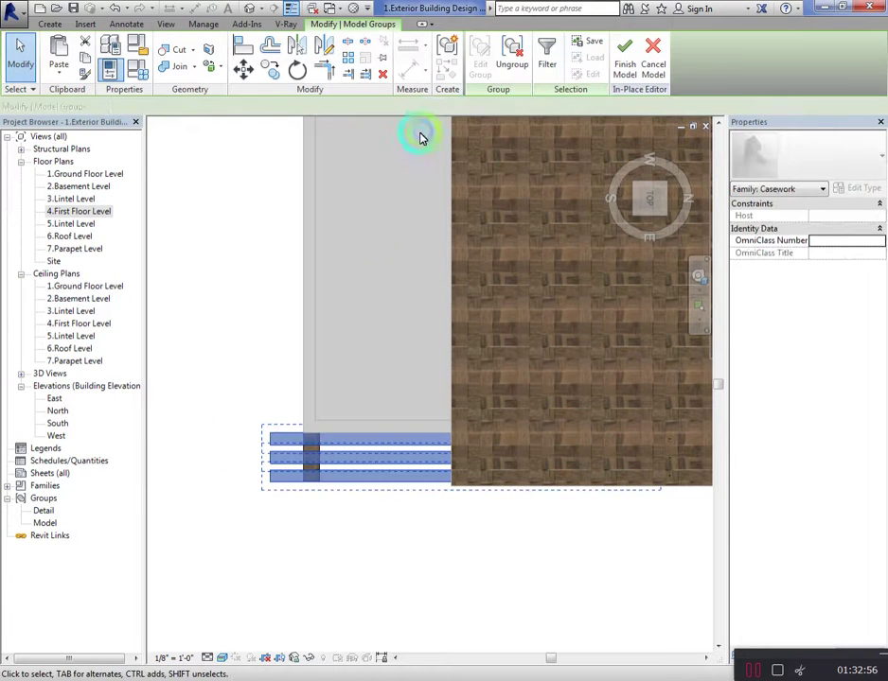
{"action": "left_click", "coordinate": [525, 311]}
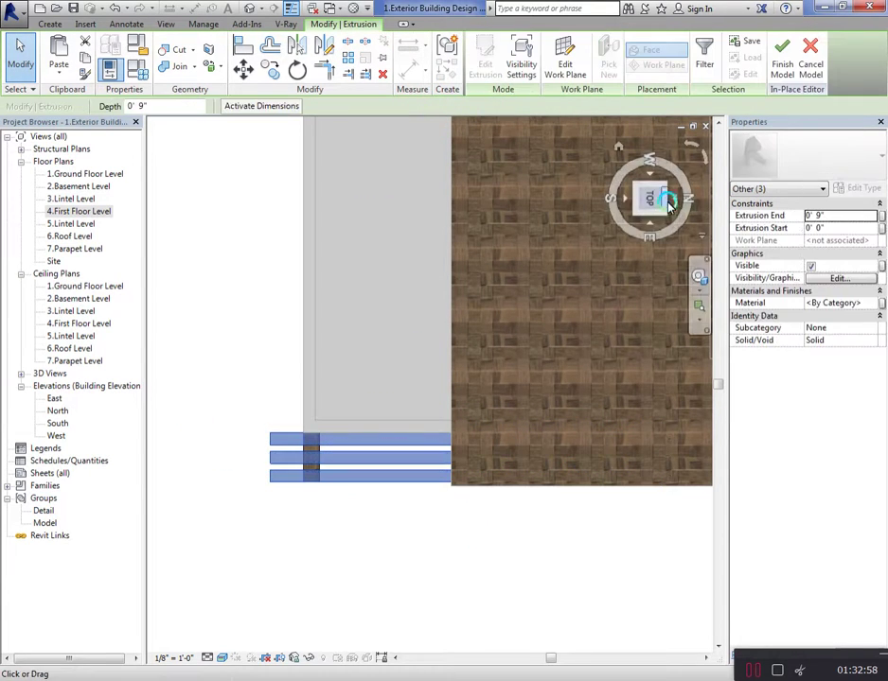
{"action": "left_click_drag", "start_coordinate": [654, 198], "coordinate": [689, 577]}
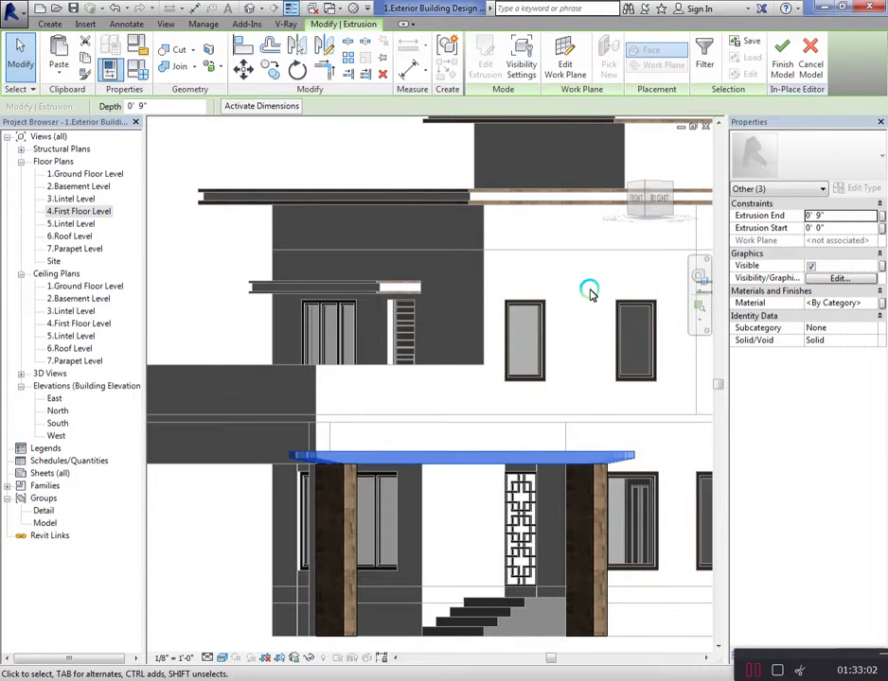
{"action": "left_click", "coordinate": [653, 199]}
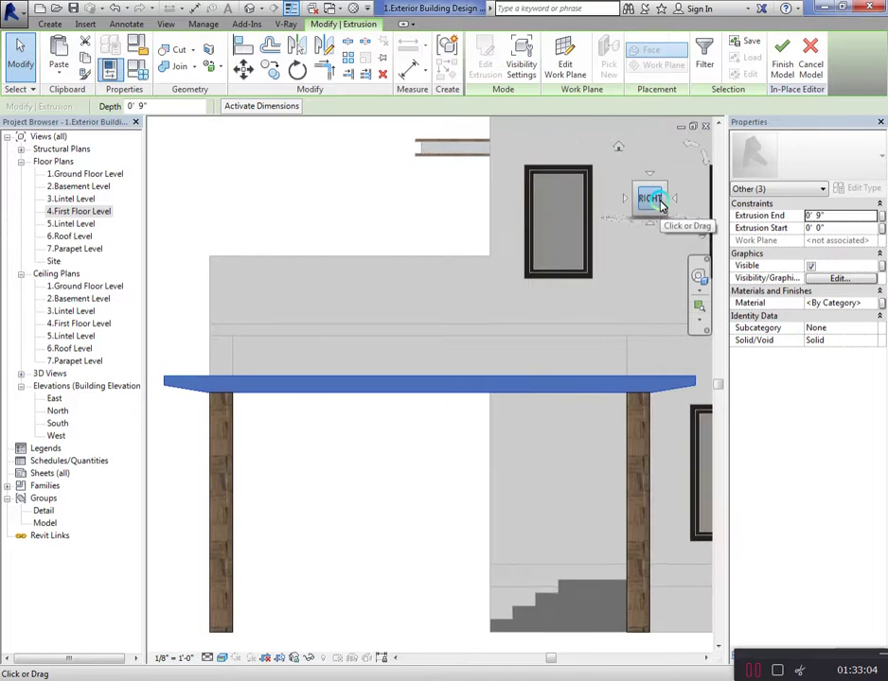
{"action": "left_click", "coordinate": [244, 72]}
{"action": "left_click", "coordinate": [395, 381]}
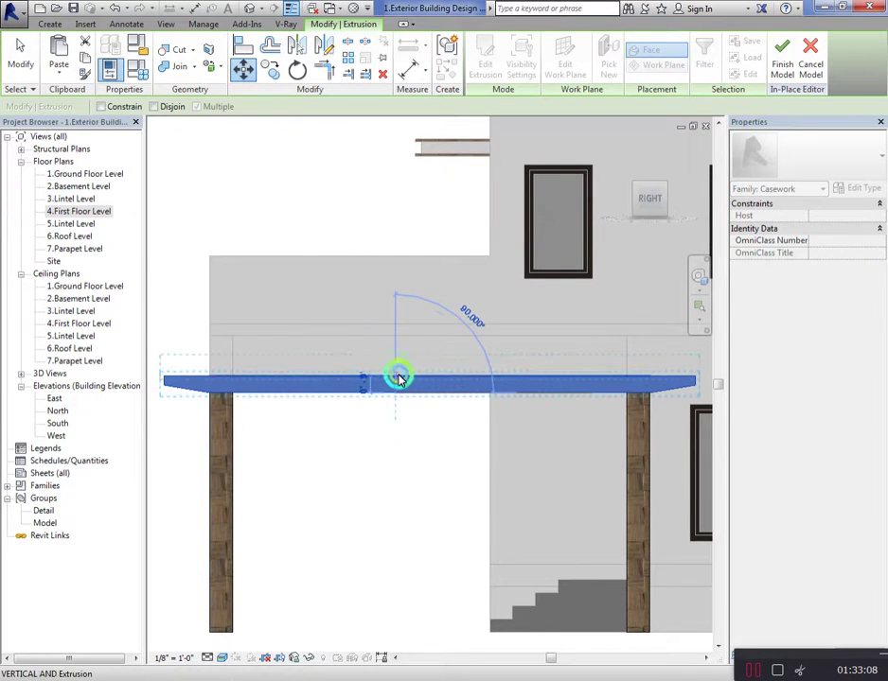
{"action": "left_click", "coordinate": [396, 363]}
{"action": "key", "text": "Escape"}
Orbit back into a 3D perspective of the porch
{"action": "left_click_drag", "start_coordinate": [649, 199], "coordinate": [683, 230]}
{"action": "scroll", "coordinate": [188, 406], "scroll_direction": "up", "scroll_amount": 3}
{"action": "scroll", "coordinate": [294, 407], "scroll_direction": "up", "scroll_amount": 2}
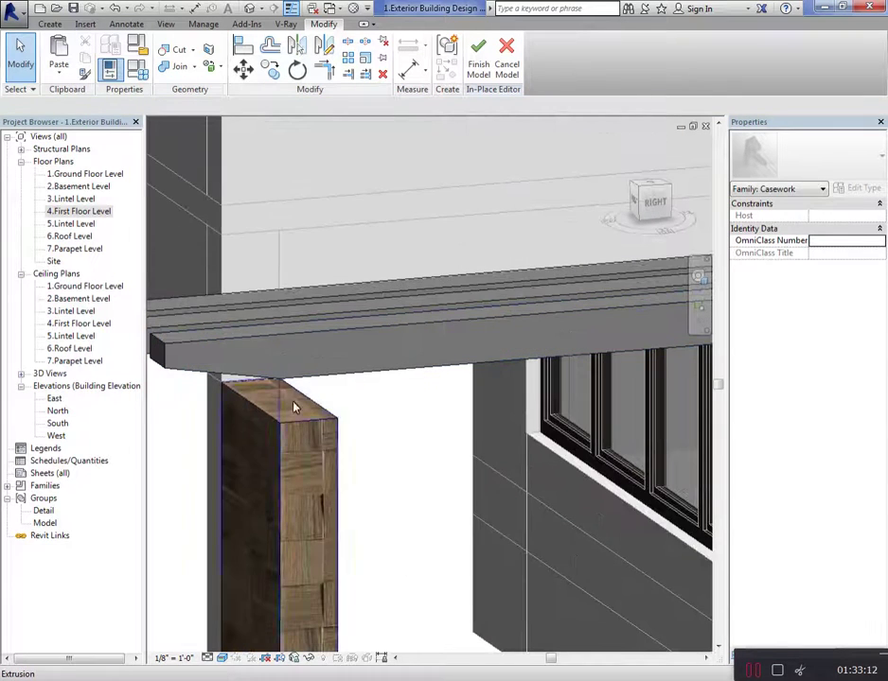
{"action": "left_click", "coordinate": [193, 232]}
{"action": "left_click", "coordinate": [50, 24]}
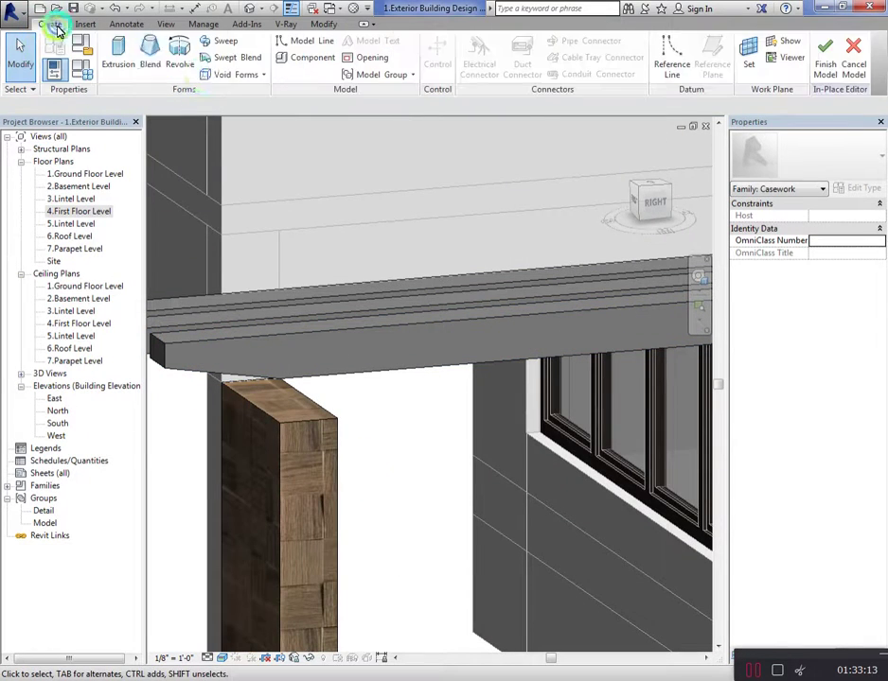
Start a new extrusion with its work plane on the left column's top face
{"action": "left_click", "coordinate": [118, 62]}
{"action": "left_click", "coordinate": [601, 59]}
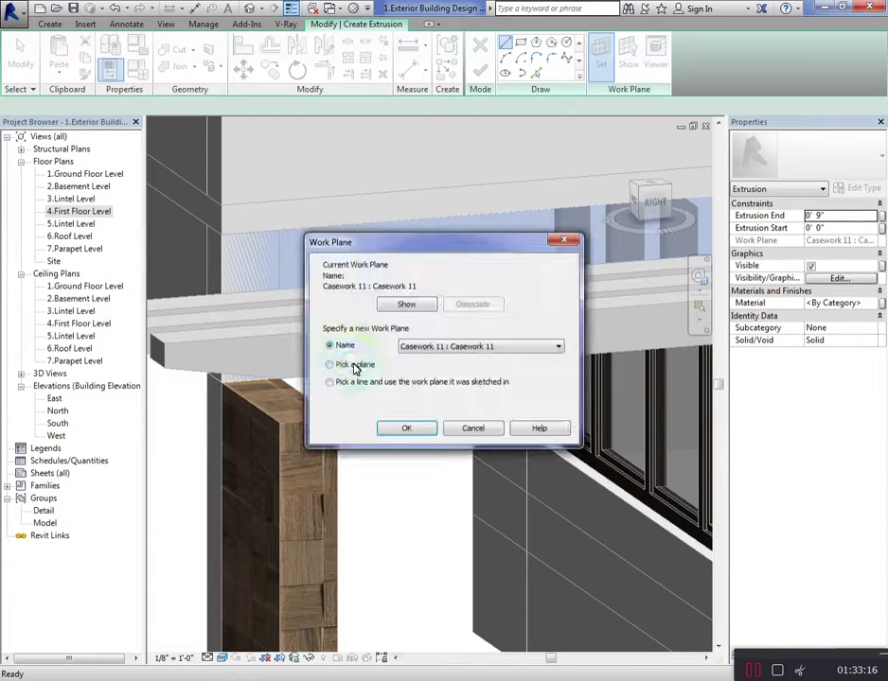
{"action": "left_click", "coordinate": [408, 431]}
{"action": "left_click", "coordinate": [297, 421]}
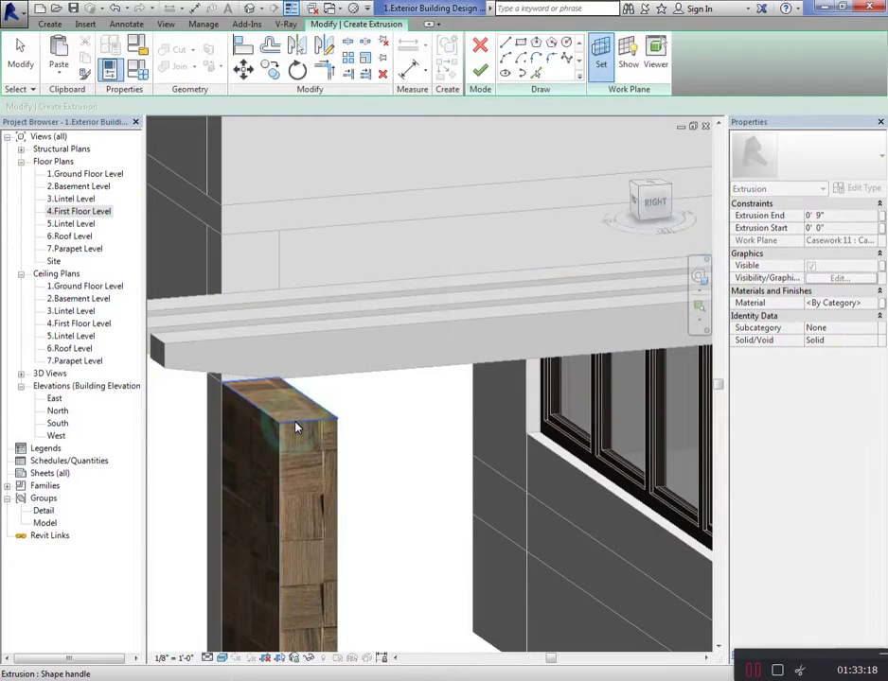
{"action": "left_click", "coordinate": [325, 298]}
{"action": "left_click", "coordinate": [518, 64]}
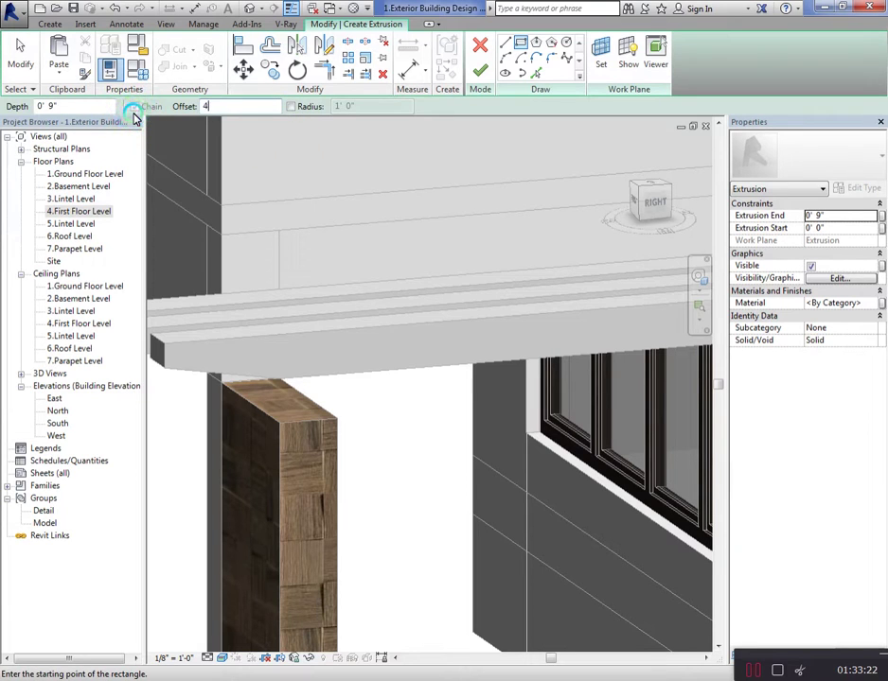
Sketch a small rectangle on the column top and finish the connector block
{"action": "left_click", "coordinate": [280, 425]}
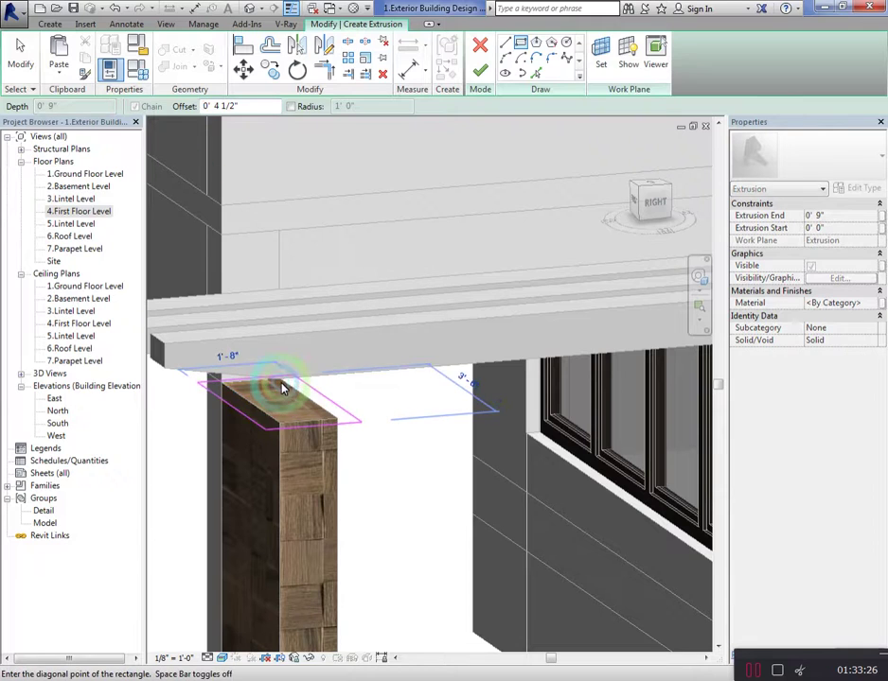
{"action": "key", "text": "Escape"}
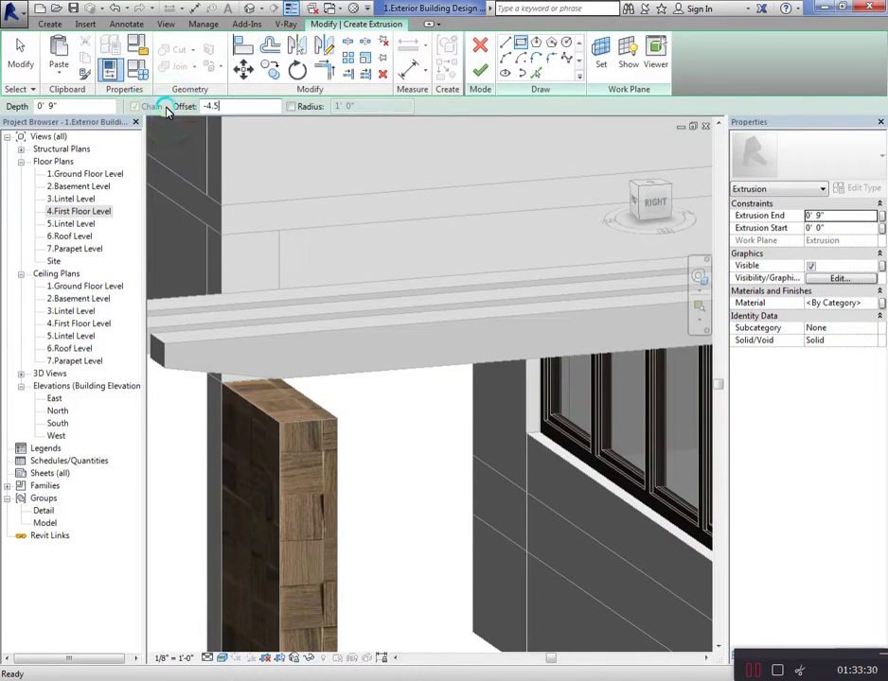
{"action": "left_click", "coordinate": [218, 383]}
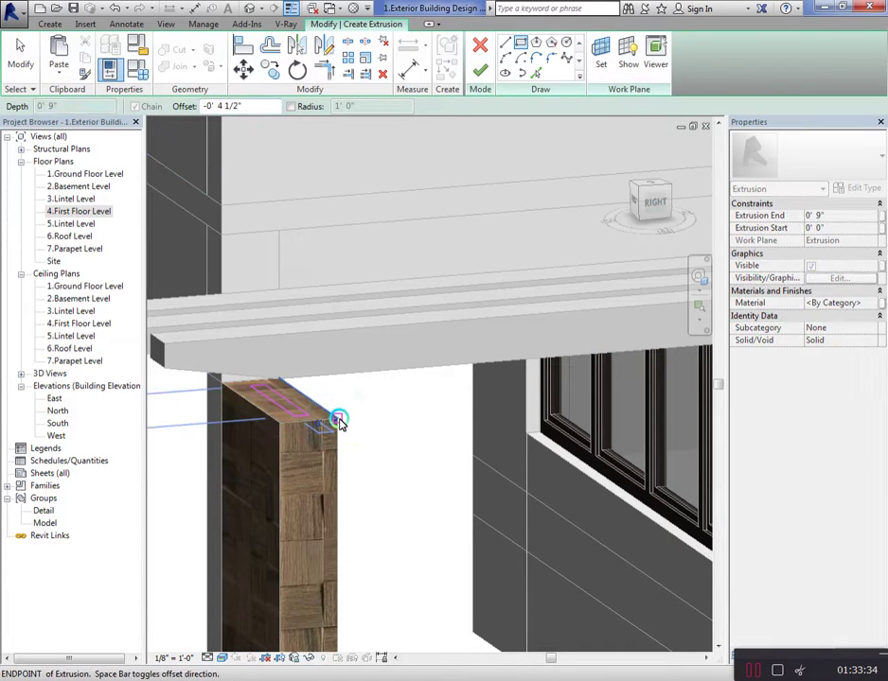
{"action": "left_click", "coordinate": [337, 420]}
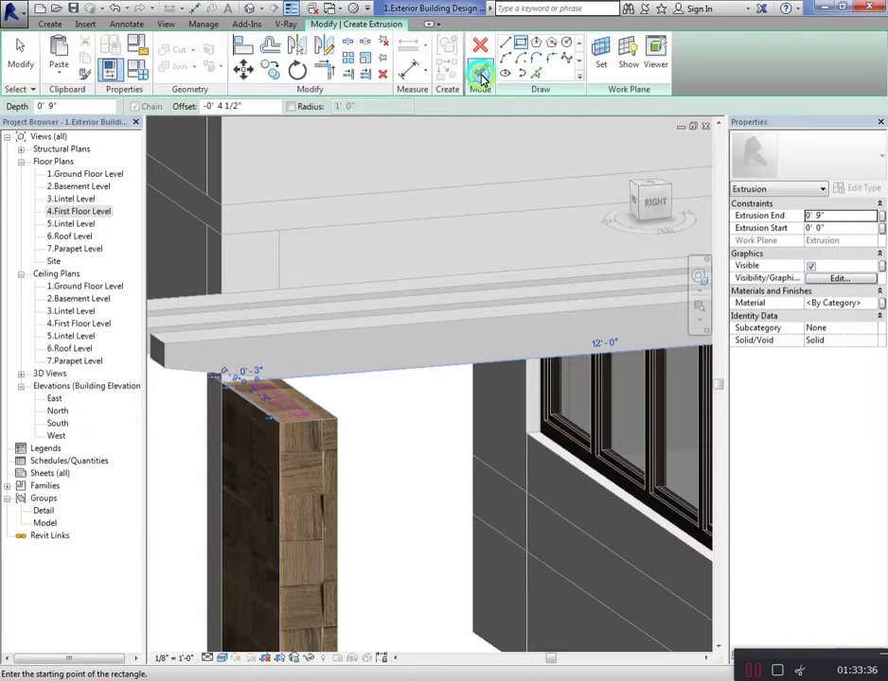
{"action": "left_click", "coordinate": [481, 75]}
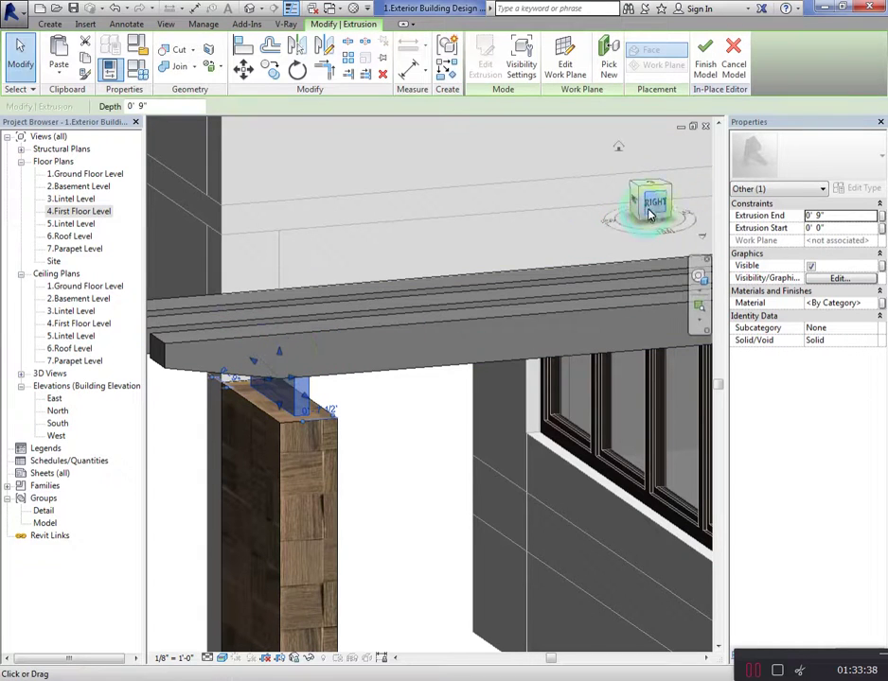
In the Right view, copy the connector block onto the right column top
{"action": "left_click", "coordinate": [612, 216]}
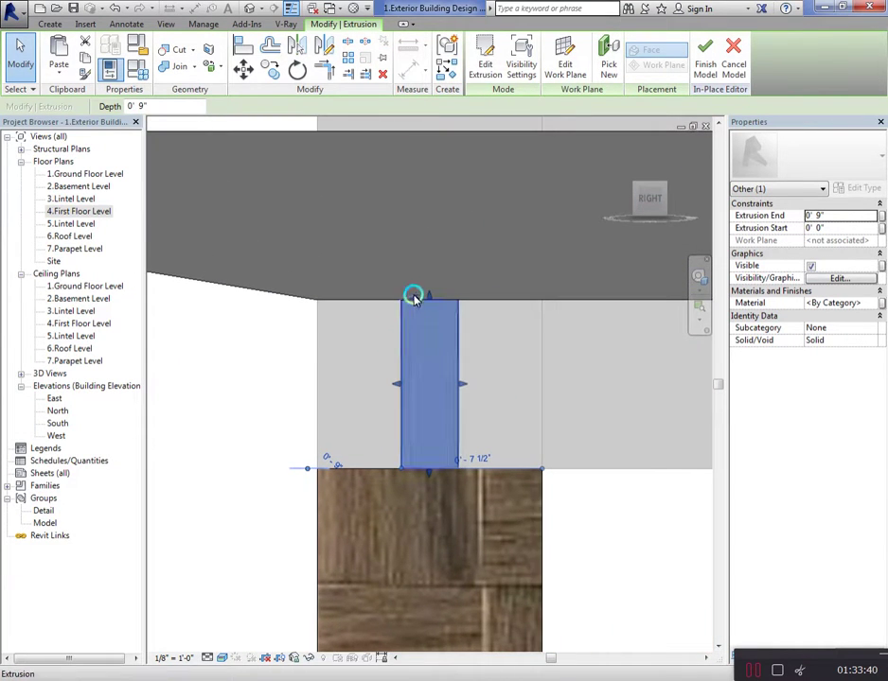
{"action": "scroll", "coordinate": [274, 336], "scroll_direction": "down", "scroll_amount": 5}
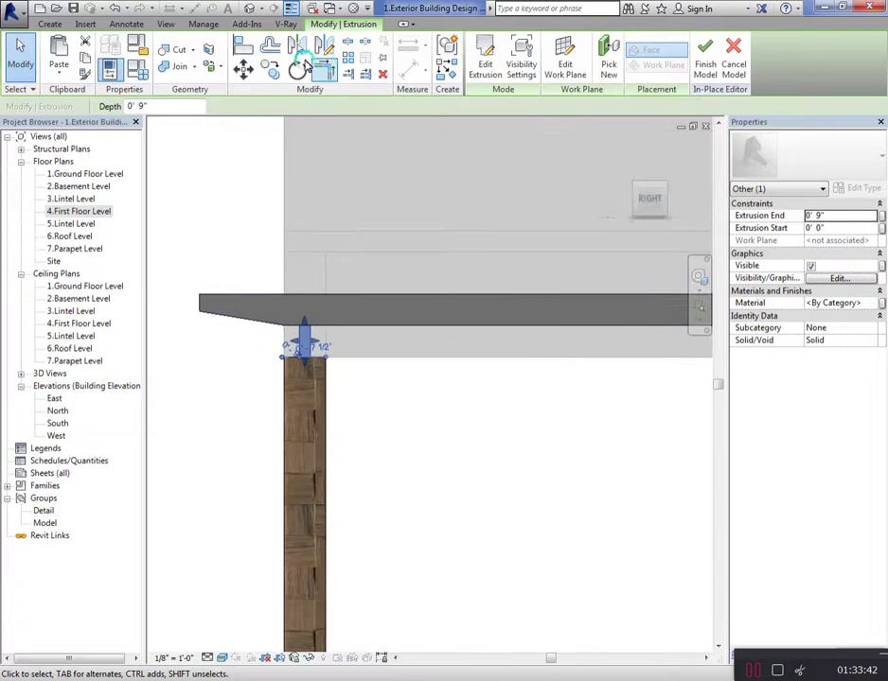
{"action": "key", "text": "c"}
{"action": "key", "text": "o"}
{"action": "left_click", "coordinate": [223, 365]}
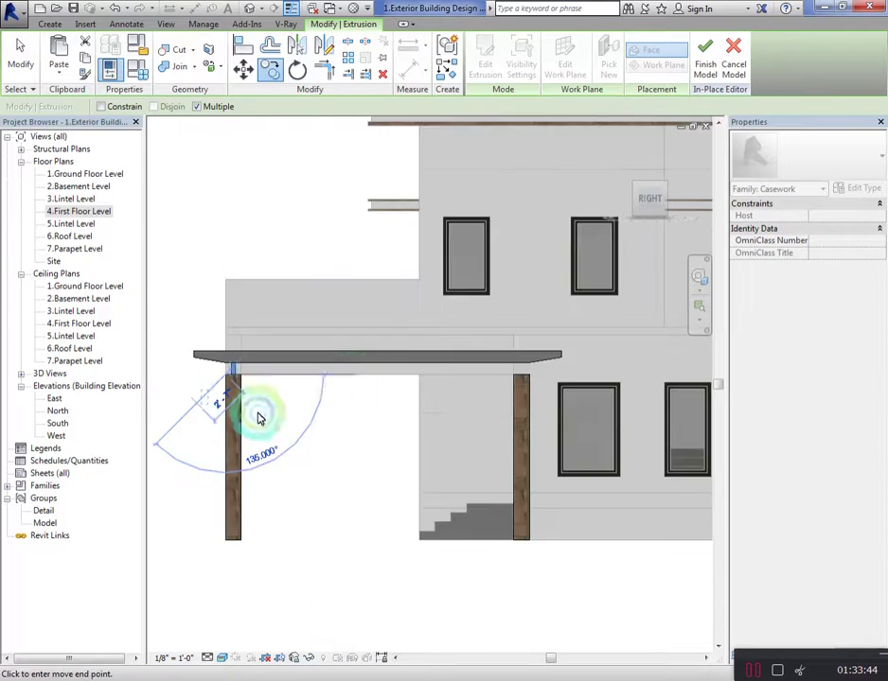
{"action": "scroll", "coordinate": [501, 382], "scroll_direction": "up", "scroll_amount": 2}
{"action": "scroll", "coordinate": [530, 388], "scroll_direction": "down", "scroll_amount": 3}
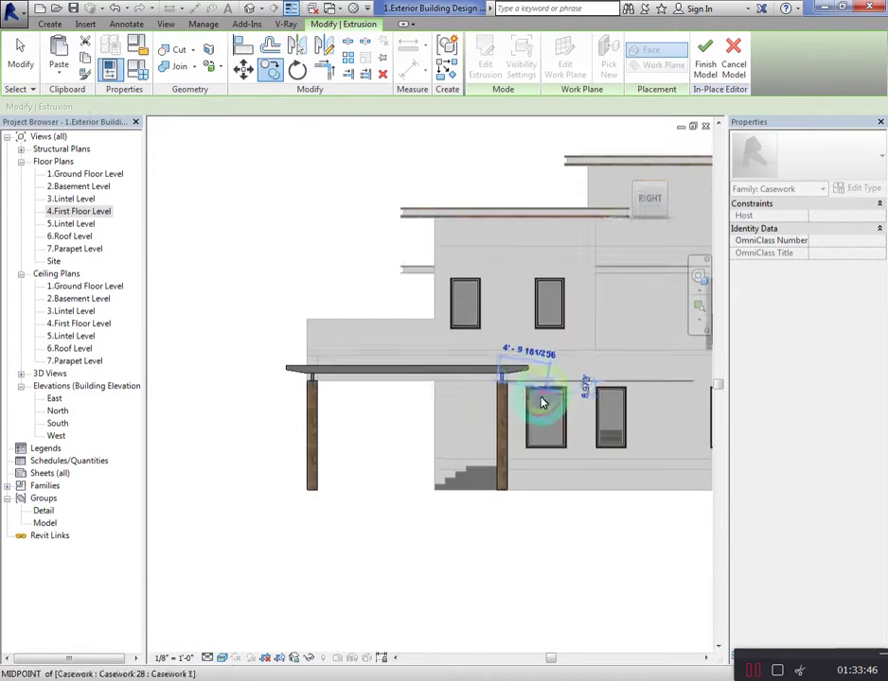
{"action": "left_click", "coordinate": [541, 403]}
{"action": "left_click_drag", "start_coordinate": [285, 334], "coordinate": [528, 475]}
Open the Material Browser from the selection's Material property and browse the wood materials
{"action": "left_click", "coordinate": [873, 305]}
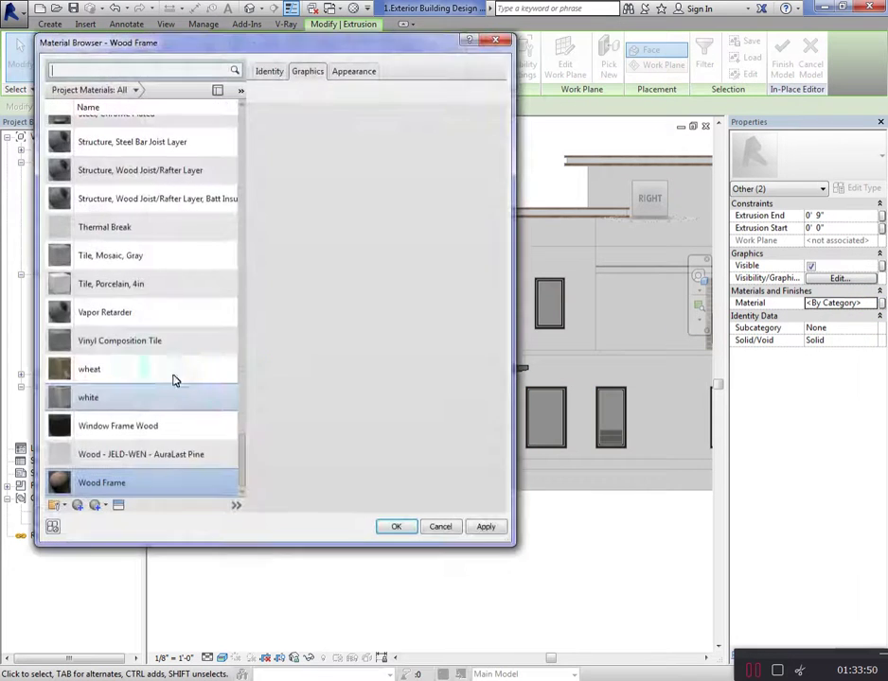
{"action": "left_click", "coordinate": [140, 480]}
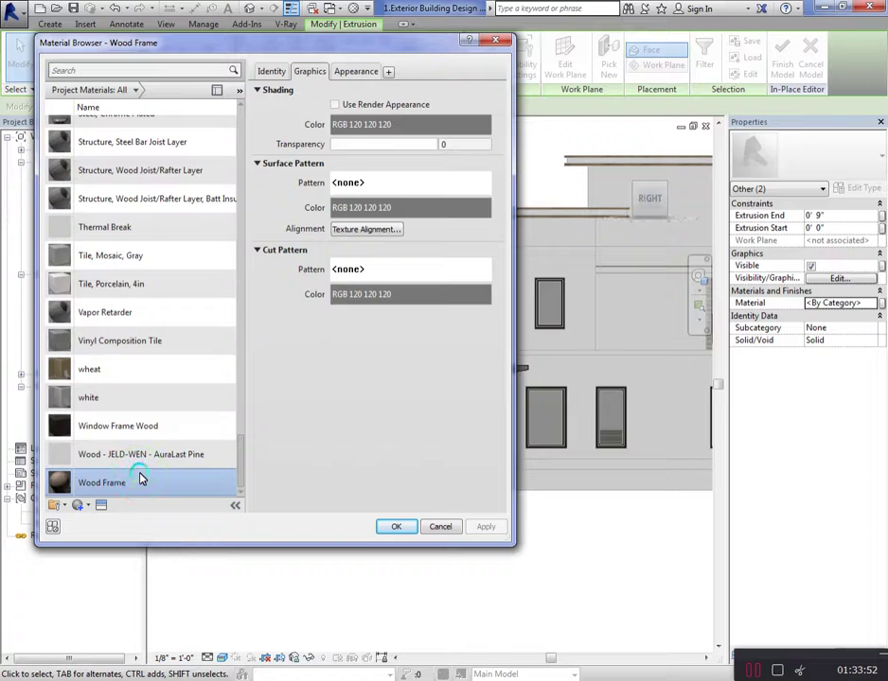
{"action": "left_click", "coordinate": [168, 432]}
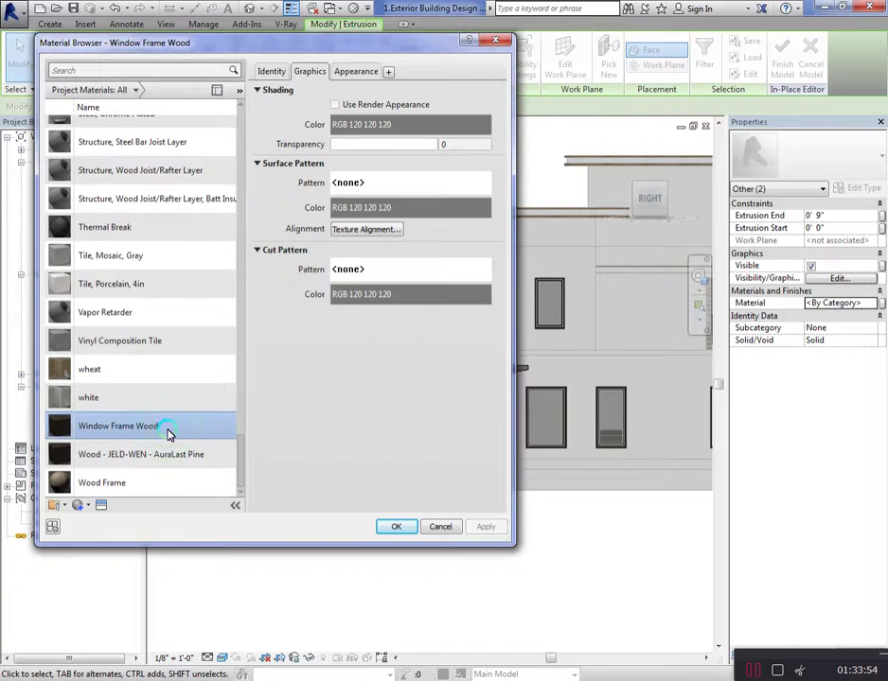
{"action": "scroll", "coordinate": [169, 329], "scroll_direction": "up", "scroll_amount": 2}
{"action": "scroll", "coordinate": [168, 331], "scroll_direction": "up", "scroll_amount": 4}
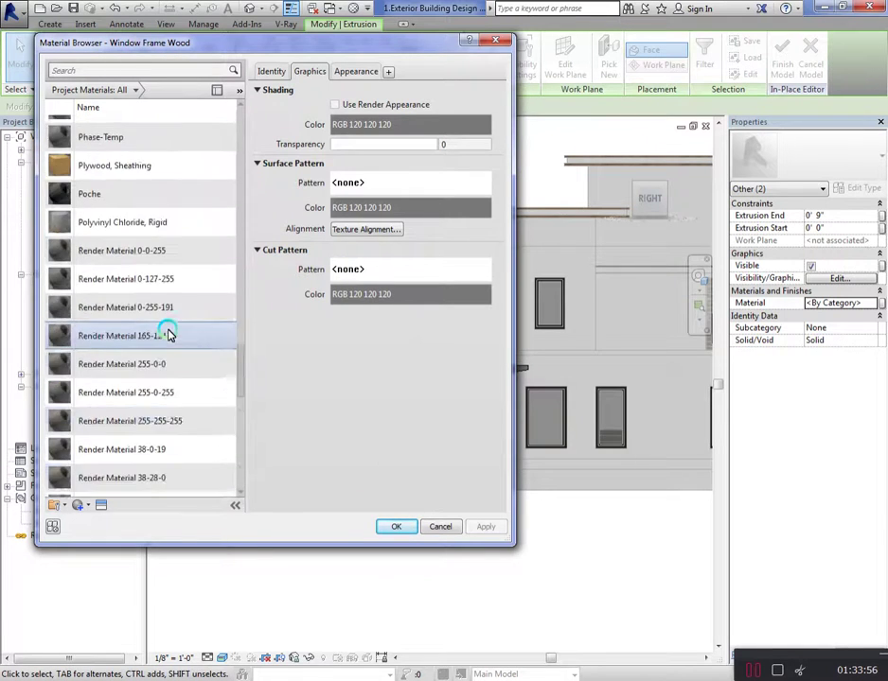
{"action": "scroll", "coordinate": [169, 335], "scroll_direction": "up", "scroll_amount": 5}
Create a new blank material named 'metal 1' and open the appearance asset library
{"action": "left_click", "coordinate": [62, 506]}
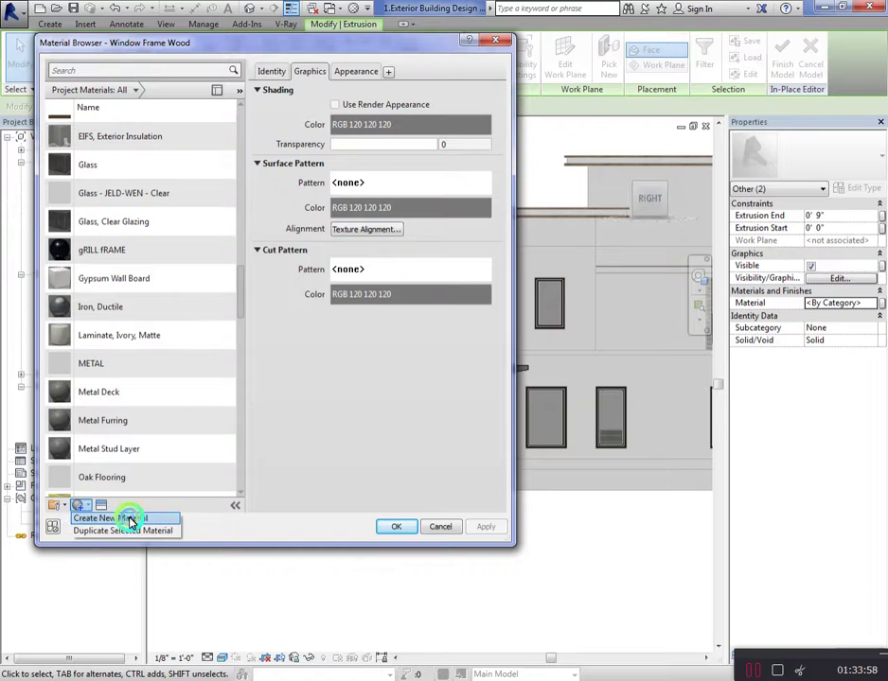
{"action": "left_click", "coordinate": [121, 518]}
{"action": "right_click", "coordinate": [157, 320]}
{"action": "left_click", "coordinate": [200, 343]}
{"action": "type", "text": "metal 1"}
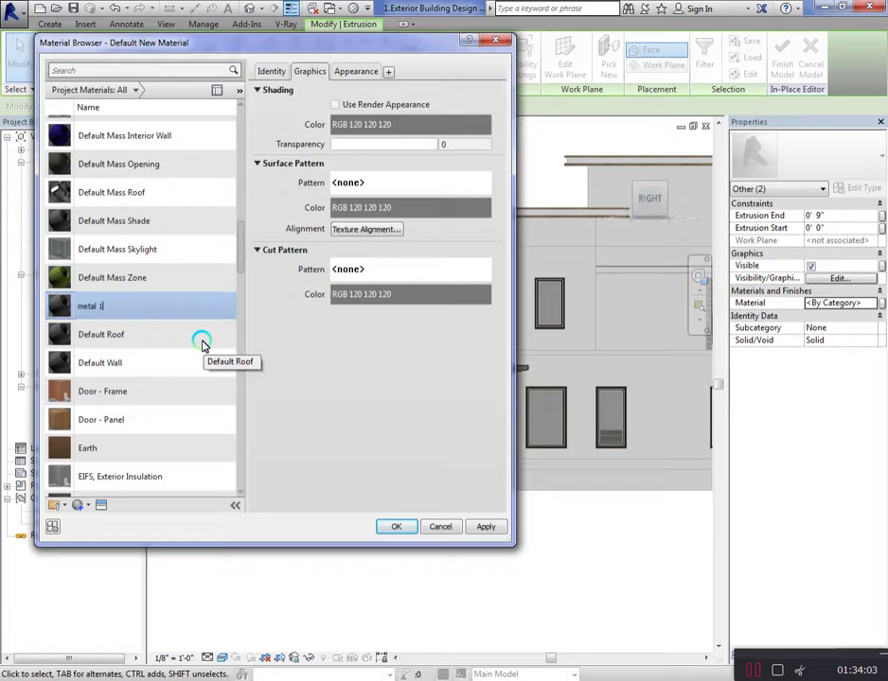
{"action": "key", "text": "Return"}
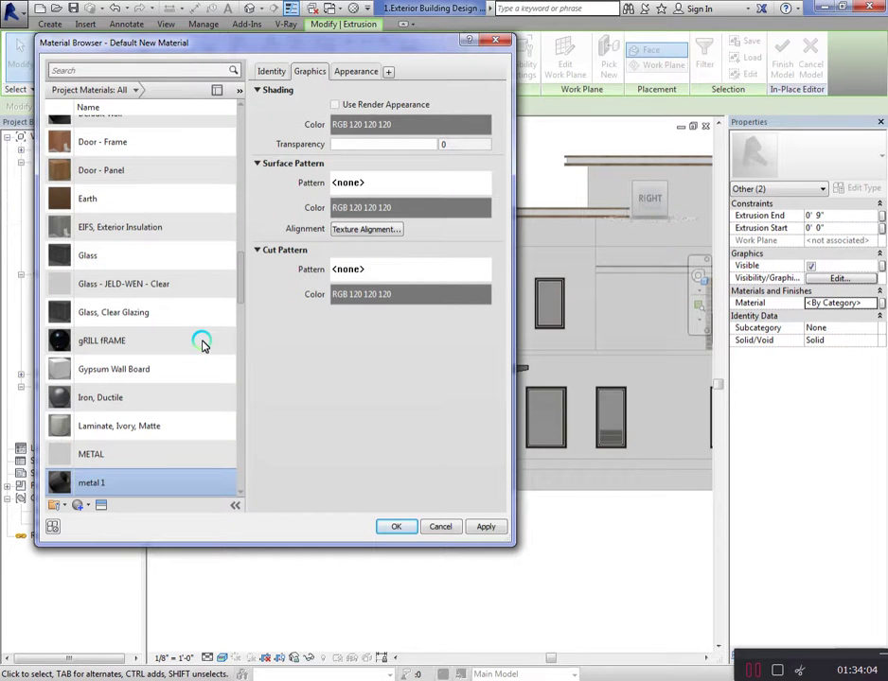
{"action": "left_click", "coordinate": [105, 506]}
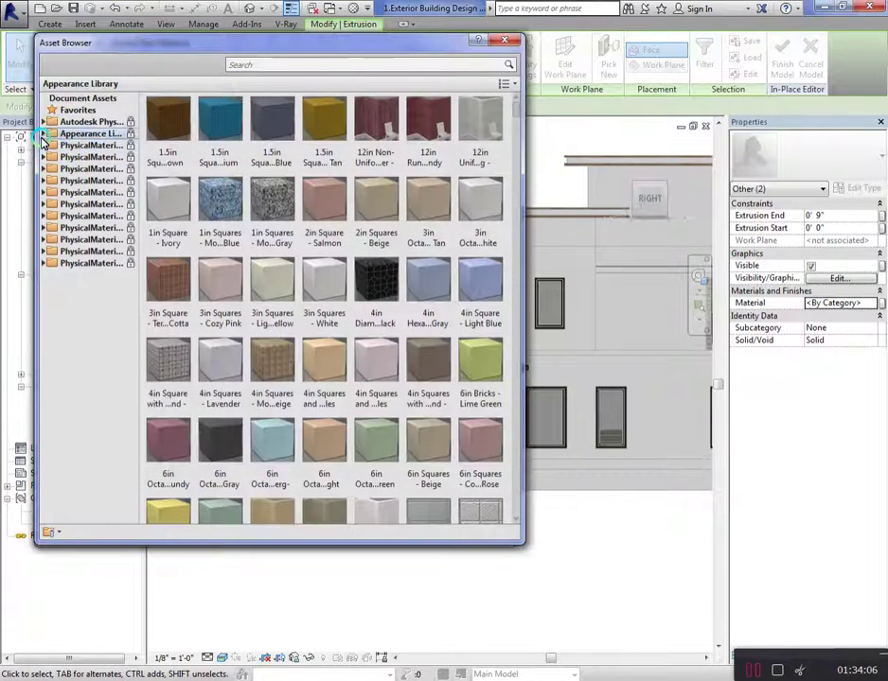
Give metal 1 the Metal > Fabricated 'Handrails and Railings - Painted White' appearance
{"action": "left_click", "coordinate": [43, 136]}
{"action": "left_click", "coordinate": [52, 252]}
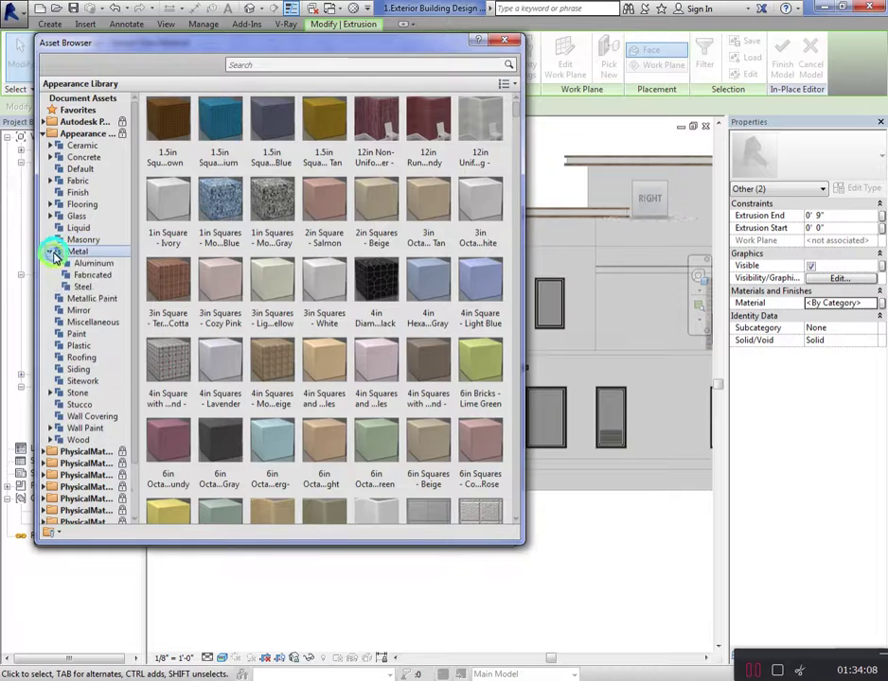
{"action": "left_click", "coordinate": [95, 276]}
{"action": "left_click", "coordinate": [385, 118]}
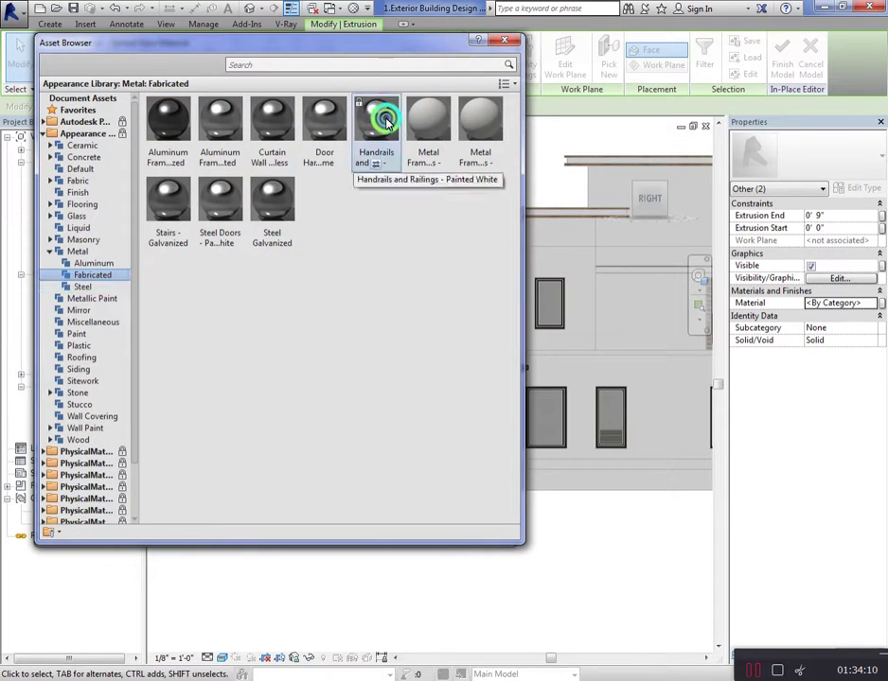
{"action": "left_click", "coordinate": [505, 39]}
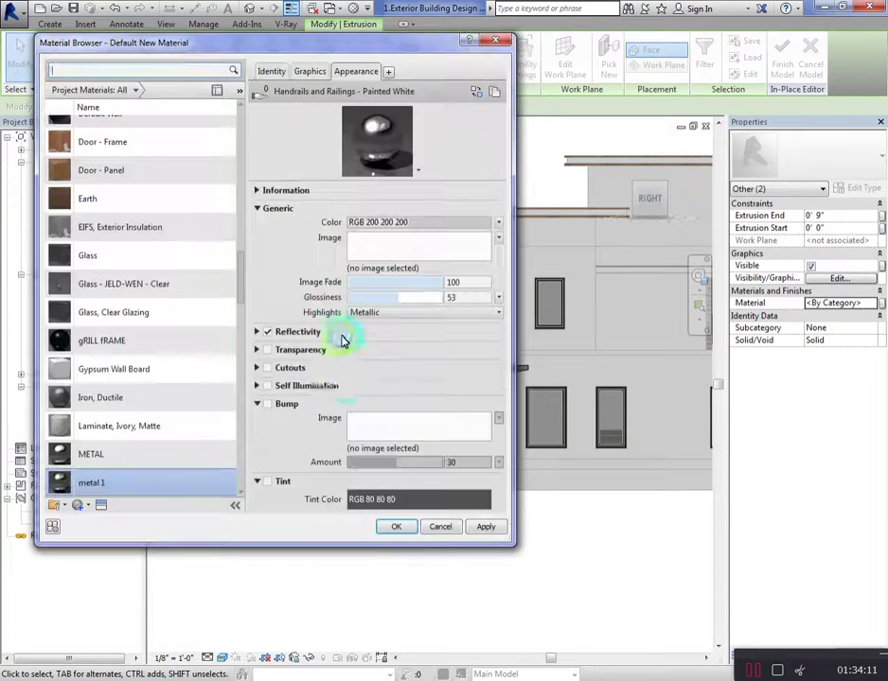
Turn bump off and set the tint colour to RGB 200, 200, 200
{"action": "left_click", "coordinate": [269, 406]}
{"action": "left_click", "coordinate": [761, 11]}
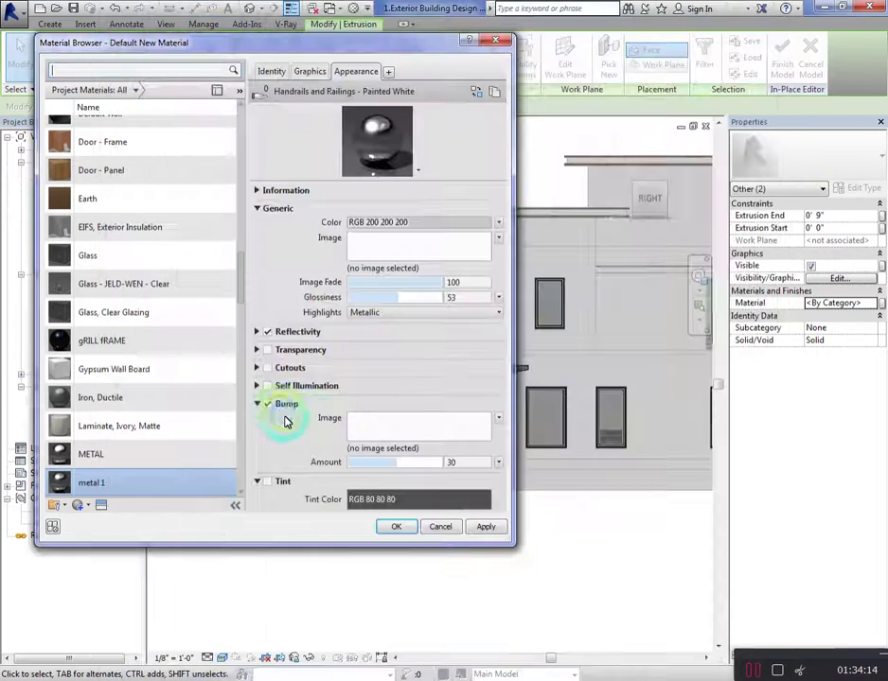
{"action": "left_click", "coordinate": [269, 405]}
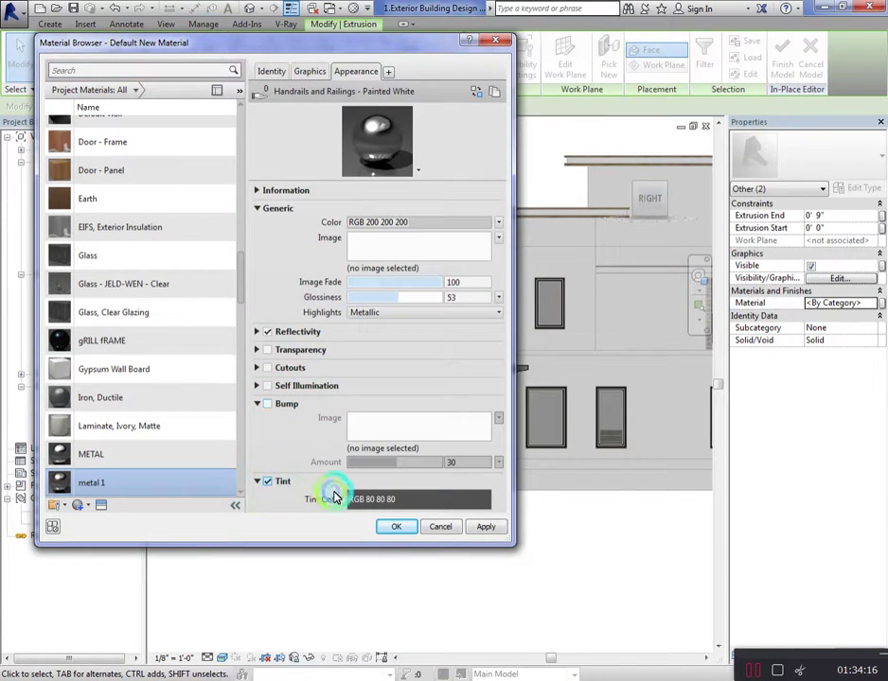
{"action": "left_click", "coordinate": [333, 499]}
{"action": "left_click_drag", "start_coordinate": [361, 153], "coordinate": [302, 140]}
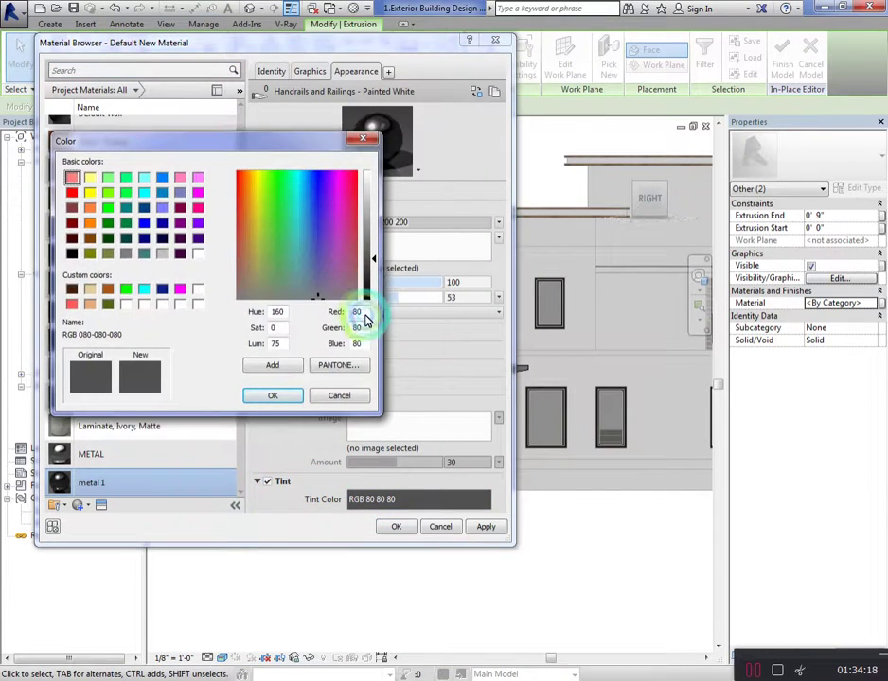
{"action": "left_click_drag", "start_coordinate": [365, 316], "coordinate": [284, 312]}
{"action": "type", "text": "200"}
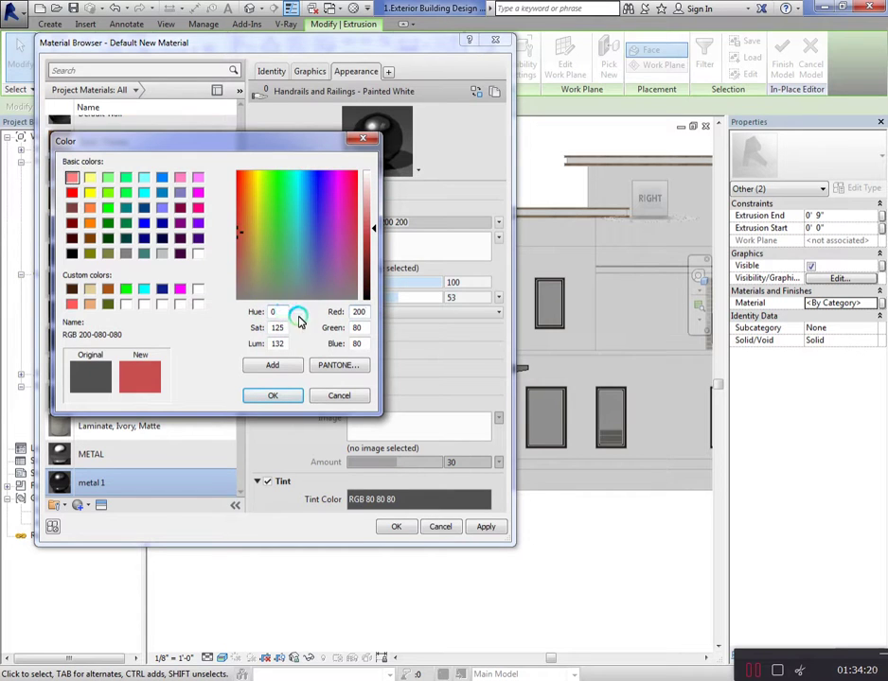
{"action": "type", "text": "2"}
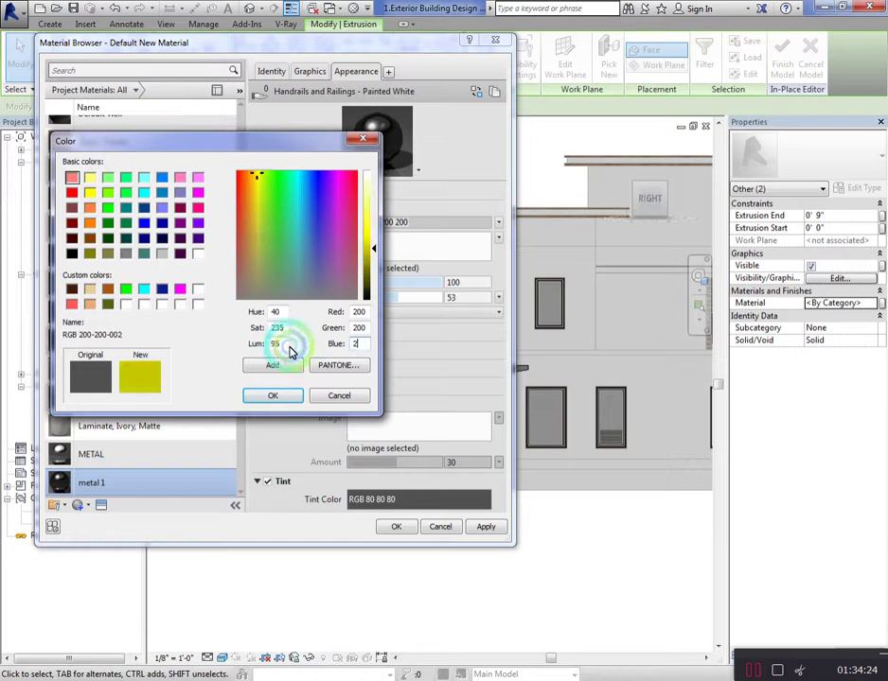
{"action": "type", "text": "00200"}
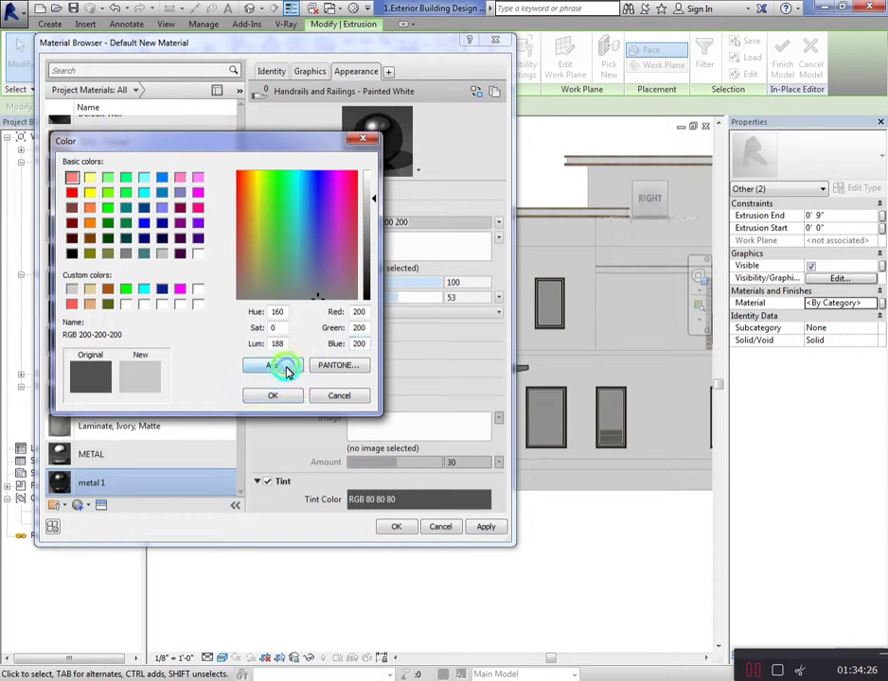
{"action": "left_click", "coordinate": [290, 397]}
{"action": "left_click", "coordinate": [487, 526]}
Assign the Wood Frame material to the overhang beam extrusion
{"action": "left_click", "coordinate": [398, 528]}
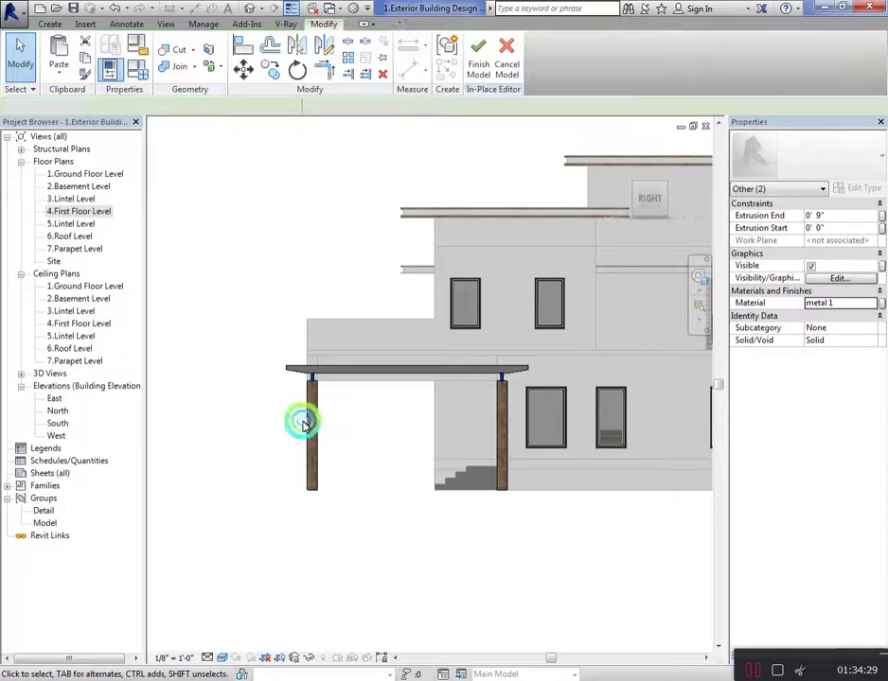
{"action": "scroll", "coordinate": [321, 402], "scroll_direction": "up", "scroll_amount": 3}
{"action": "left_click", "coordinate": [319, 380]}
{"action": "scroll", "coordinate": [288, 357], "scroll_direction": "up", "scroll_amount": 2}
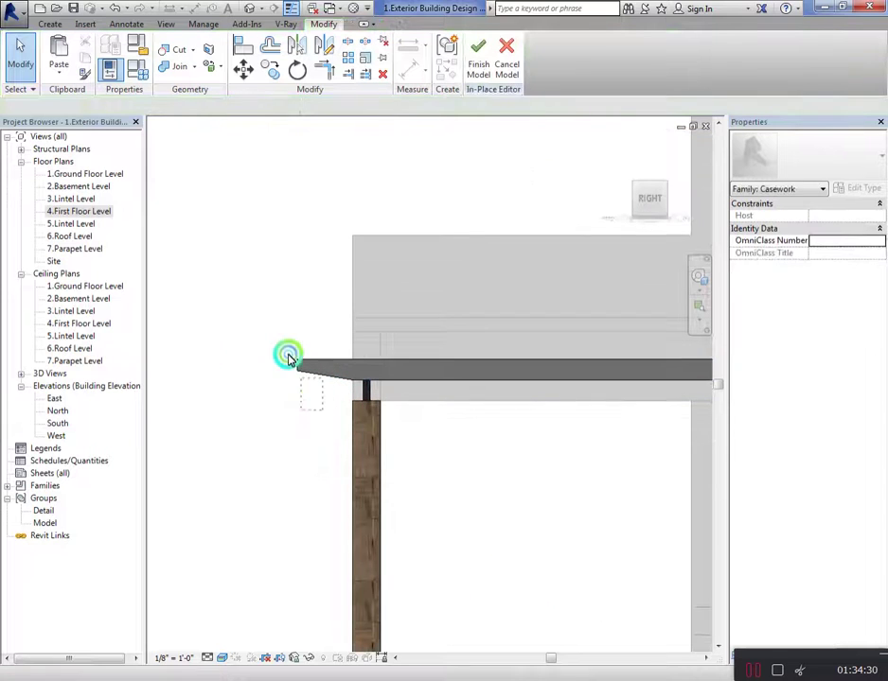
{"action": "left_click", "coordinate": [516, 276]}
{"action": "left_click", "coordinate": [878, 305]}
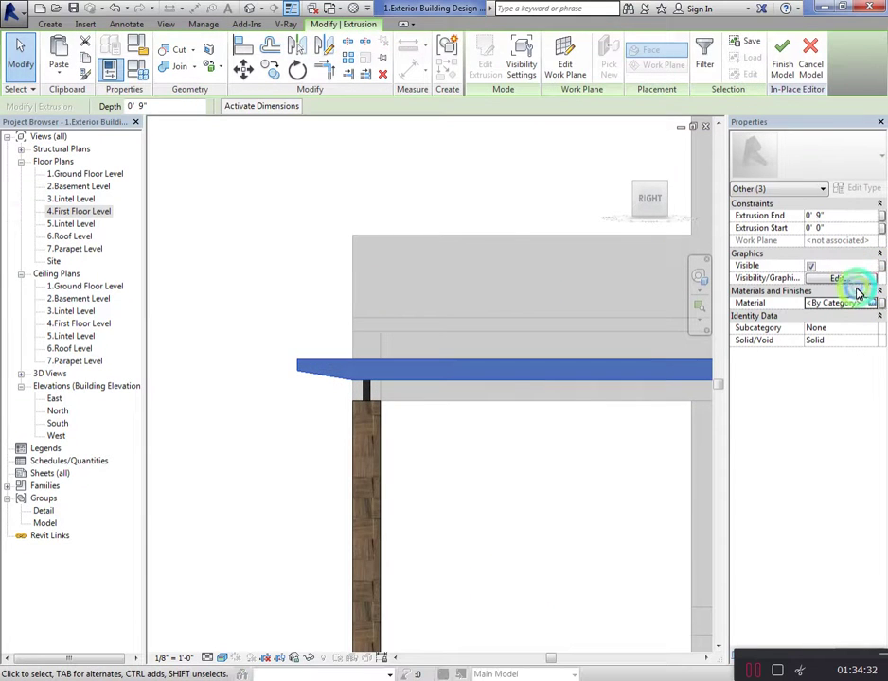
{"action": "left_click_drag", "start_coordinate": [240, 312], "coordinate": [244, 491]}
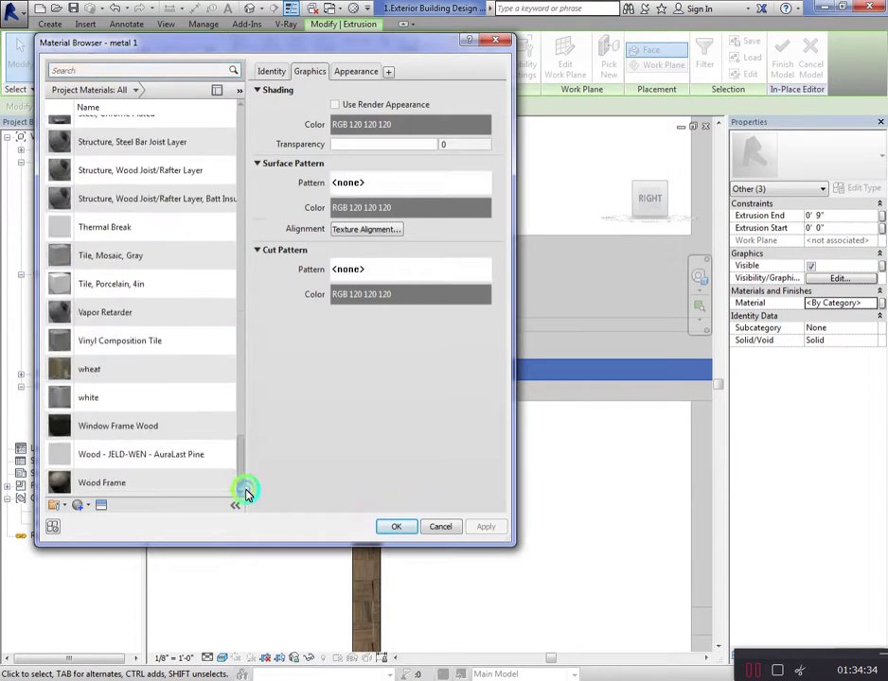
{"action": "double_click", "coordinate": [152, 478]}
Clear the selection and finish the in-place model
{"action": "left_click", "coordinate": [355, 254]}
{"action": "left_click", "coordinate": [663, 207]}
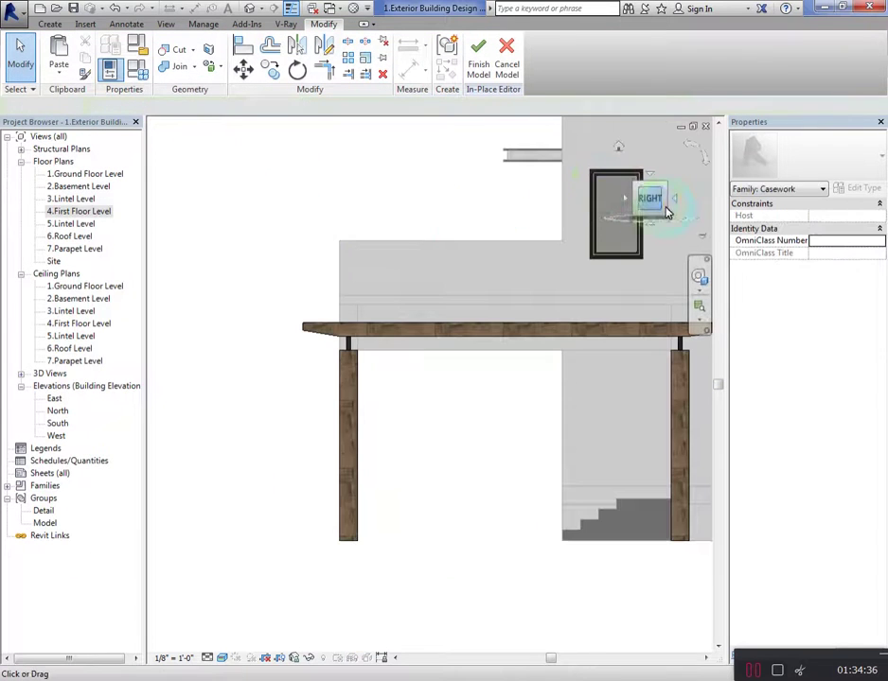
{"action": "left_click", "coordinate": [397, 466]}
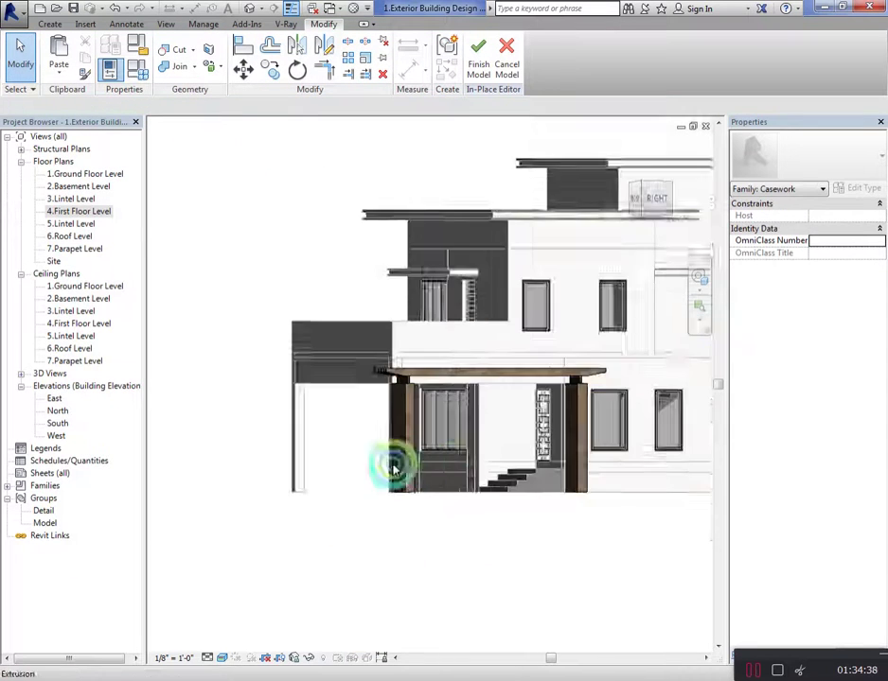
{"action": "left_click", "coordinate": [426, 192]}
{"action": "left_click", "coordinate": [478, 64]}
Zoom in on the finished house and orbit to a front-right 3D view
{"action": "left_click", "coordinate": [406, 248]}
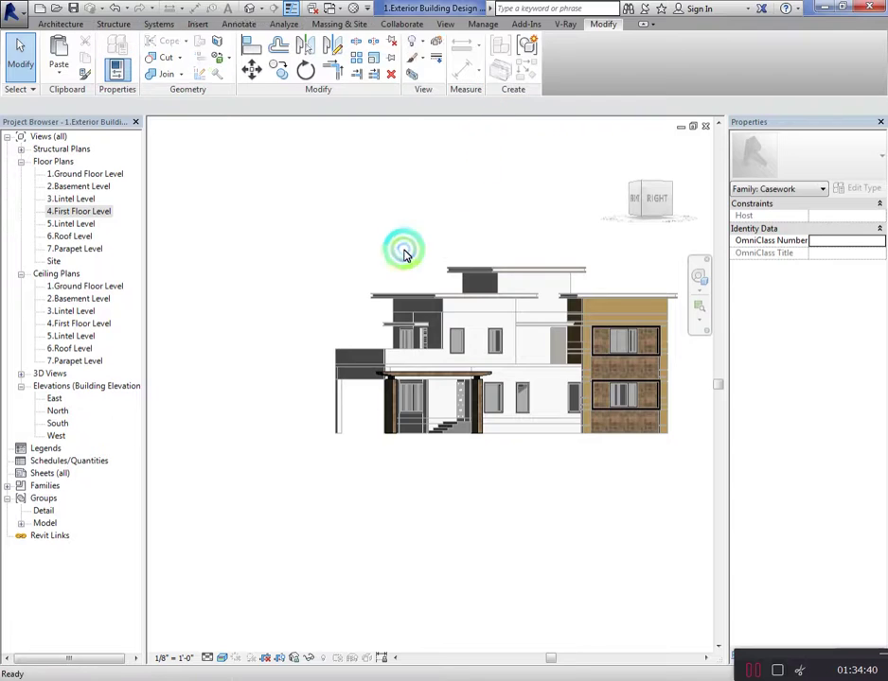
{"action": "scroll", "coordinate": [292, 167], "scroll_direction": "up", "scroll_amount": 1}
{"action": "left_click", "coordinate": [57, 9]}
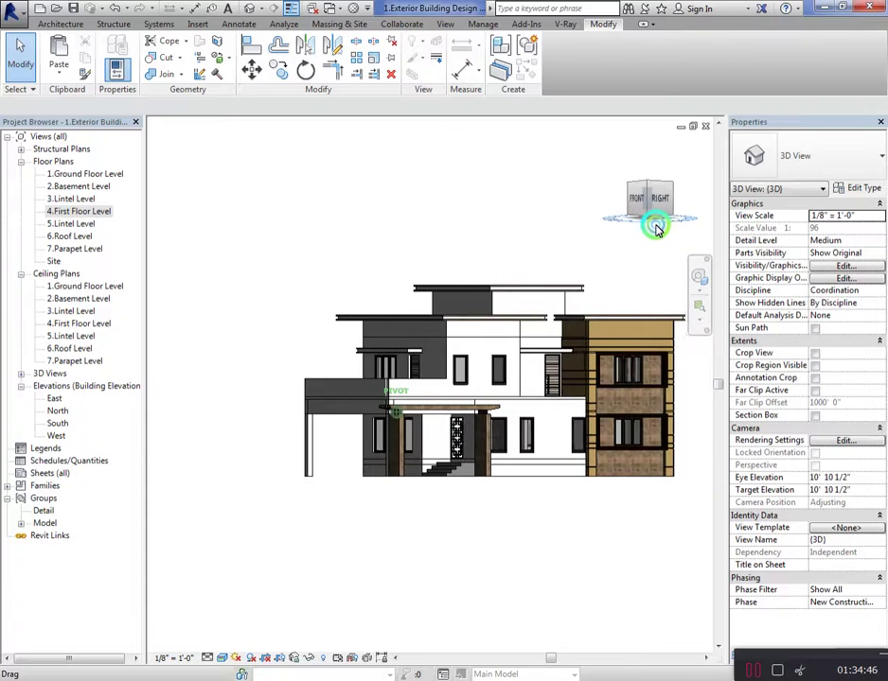
{"action": "left_click_drag", "start_coordinate": [624, 226], "coordinate": [681, 218]}
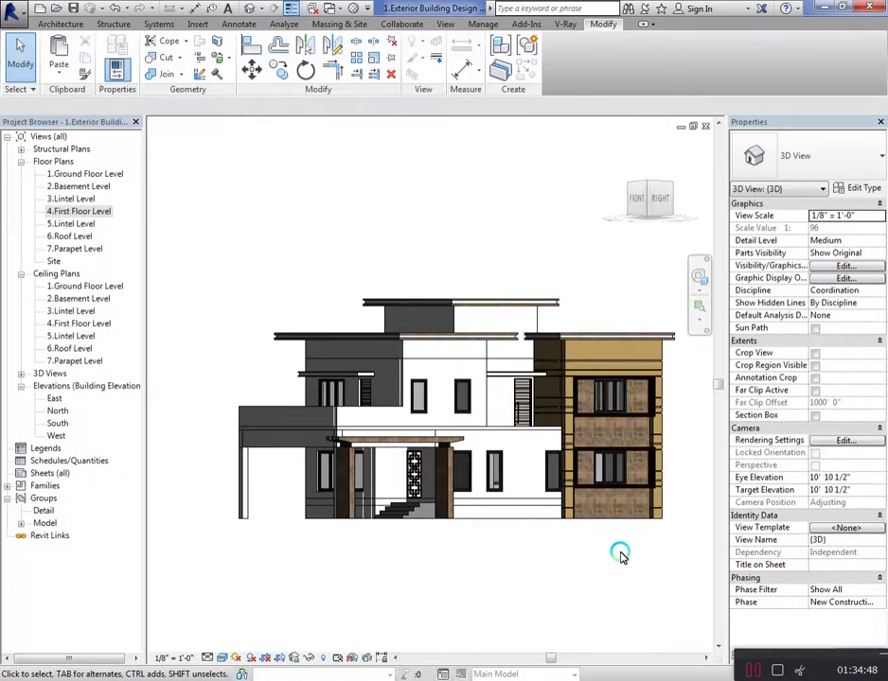